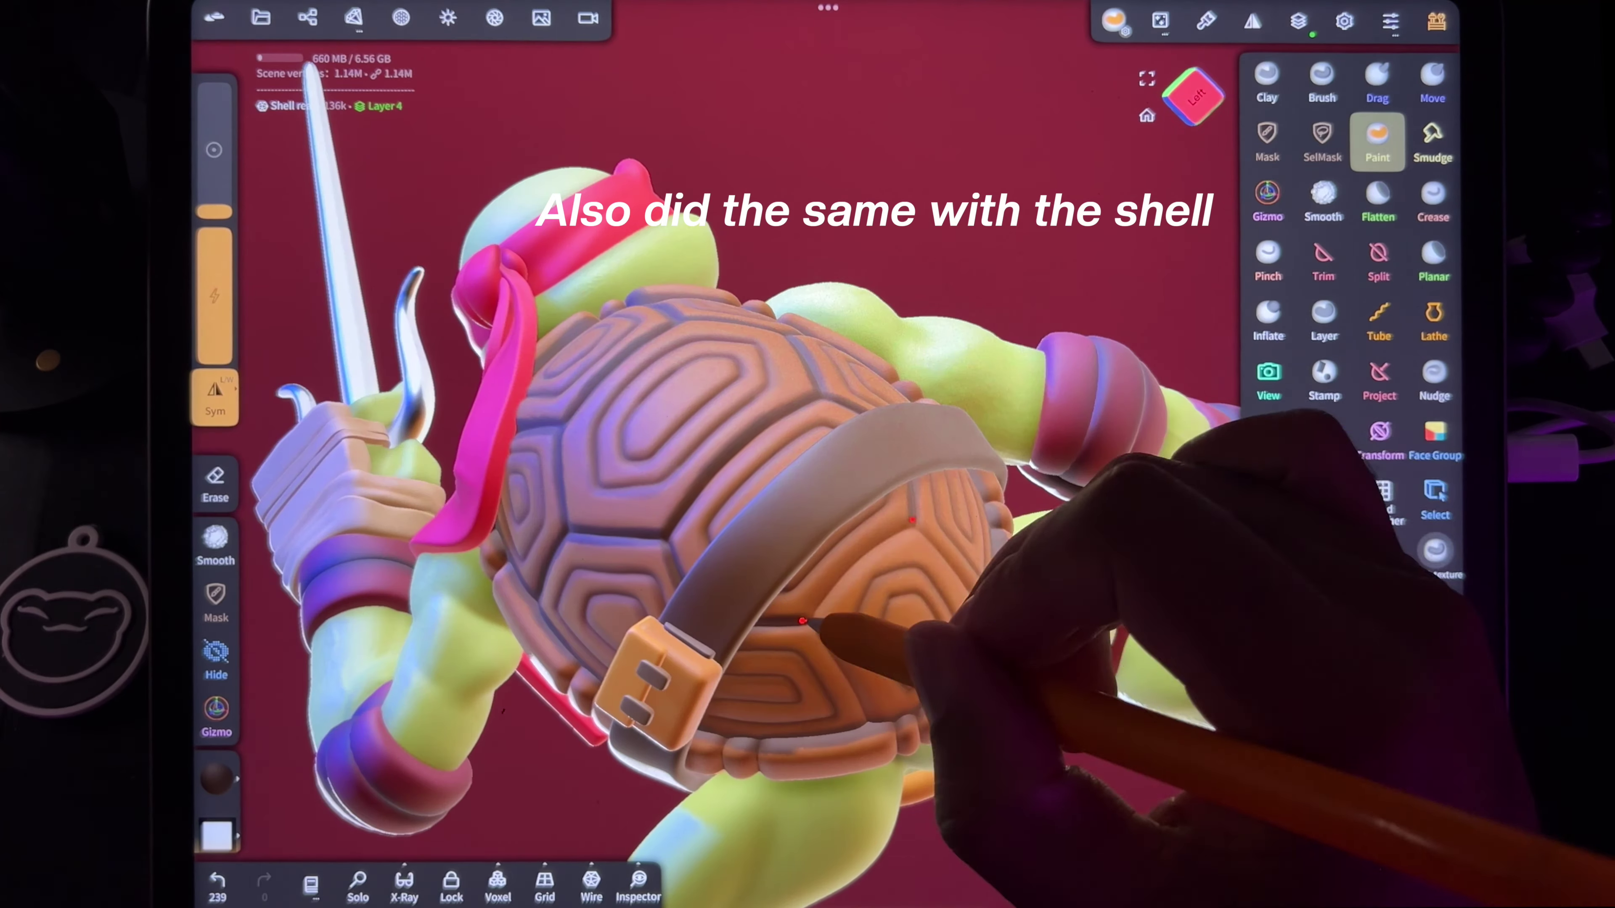
Step: Solo the shell and paint its underside rim wider
mouse_move(822, 620)
left_mouse_down()
mouse_move(965, 289)
mouse_move(973, 390)
mouse_move(728, 382)
mouse_move(865, 253)
mouse_move(685, 361)
left_mouse_up()
left_click(358, 885)
mouse_move(721, 674)
left_mouse_down()
mouse_move(667, 236)
mouse_move(620, 480)
mouse_move(611, 396)
left_mouse_up()
mouse_move(558, 611)
left_mouse_down()
mouse_move(559, 679)
mouse_move(839, 312)
left_mouse_up()
Step: Smooth the shell's top surface with the Smooth brush, with the whole turtle shown again
left_click(1269, 557)
mouse_move(757, 541)
left_mouse_down()
mouse_move(826, 311)
mouse_move(756, 407)
mouse_move(826, 305)
left_mouse_up()
left_click(358, 885)
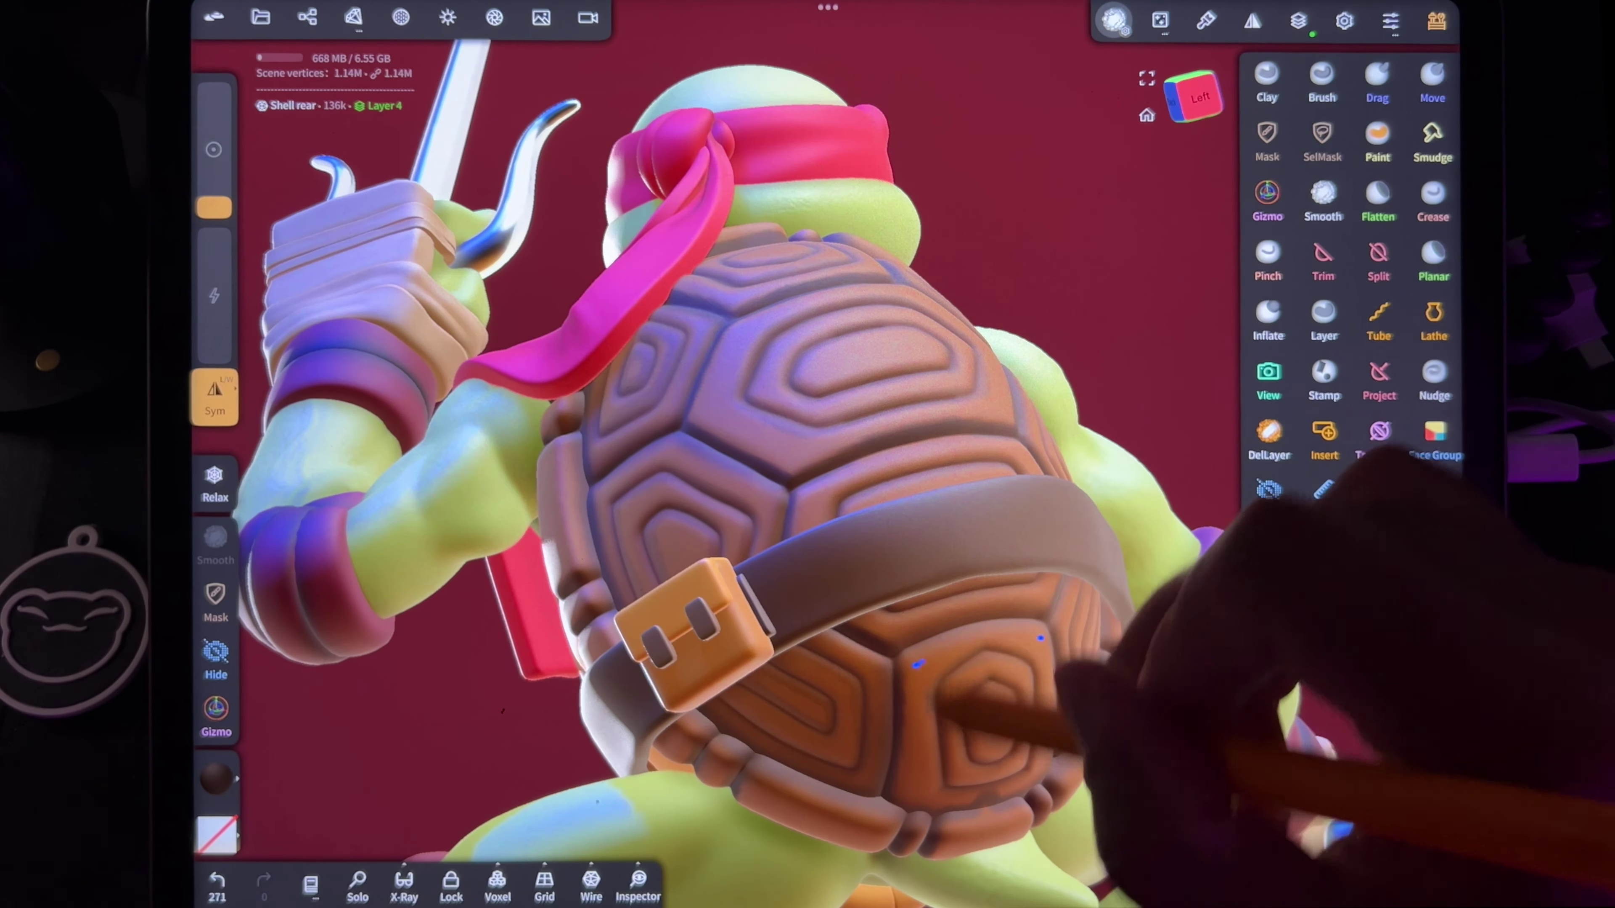
mouse_move(942, 705)
left_mouse_down()
mouse_move(909, 673)
mouse_move(1021, 500)
left_mouse_up()
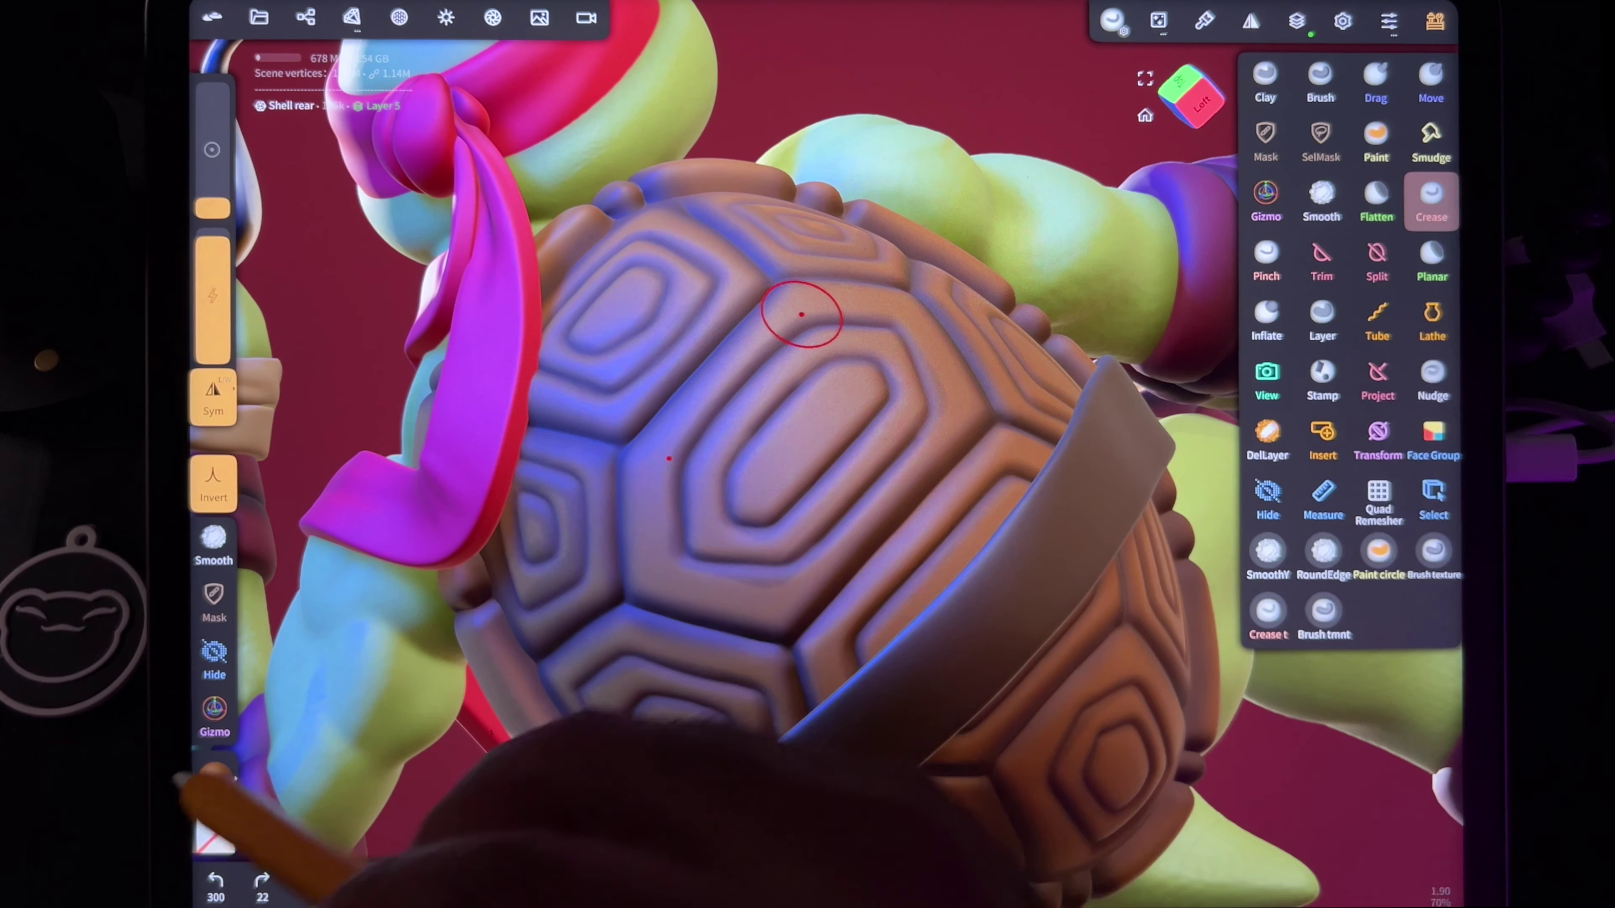
Step: Sample the shell's brown from the model as the paint colour
left_click(216, 779)
left_click_drag(938, 356, 905, 339)
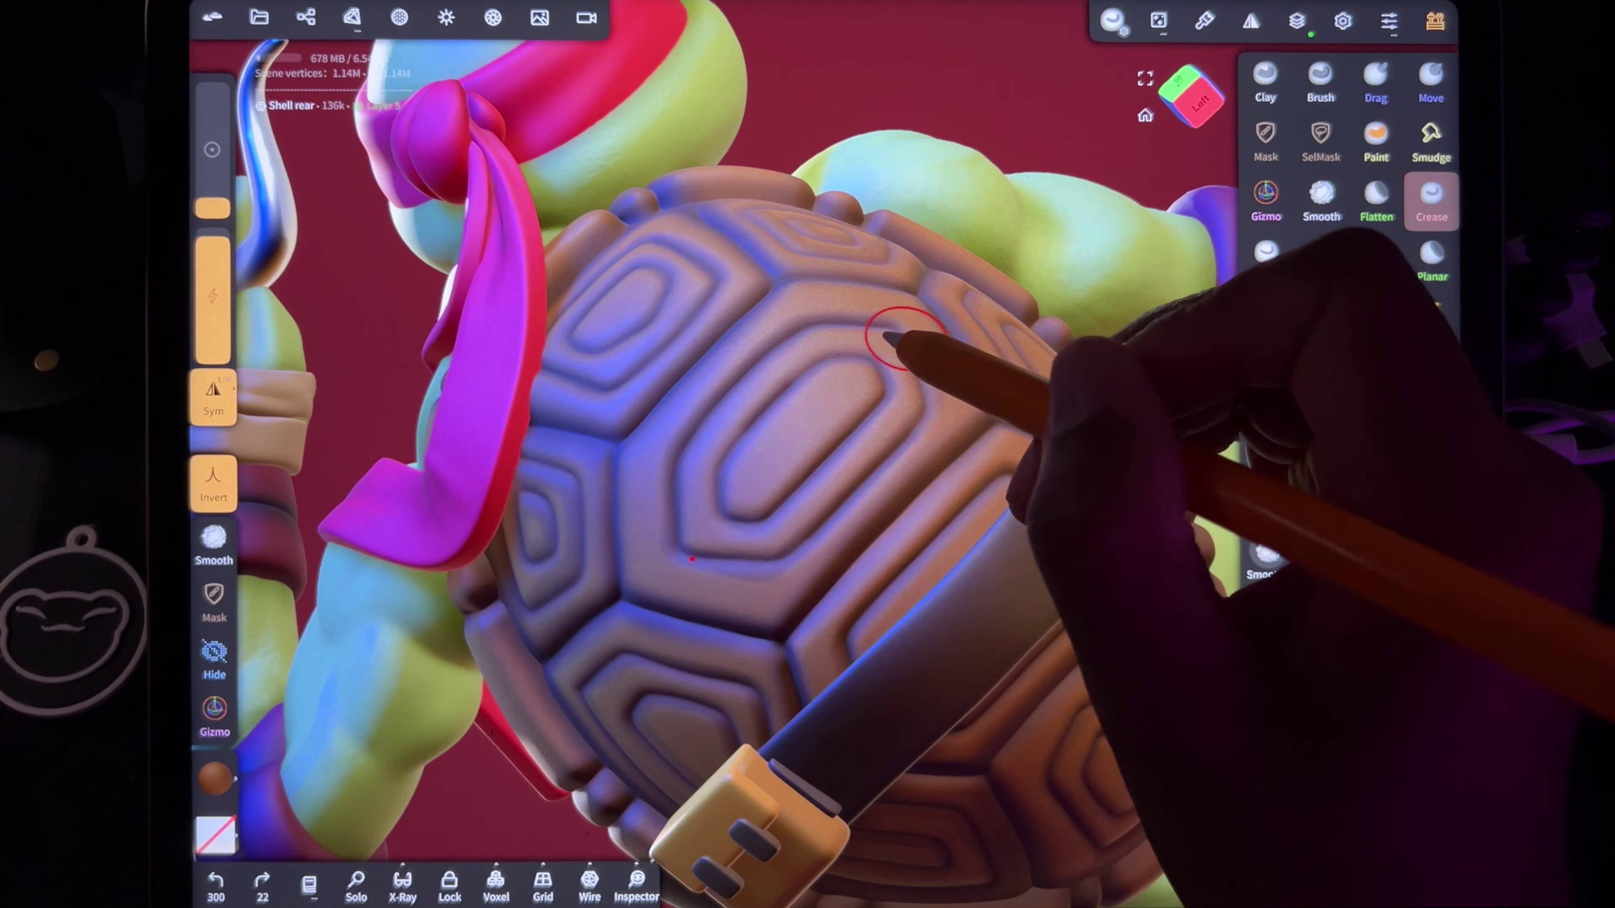
left_click(215, 775)
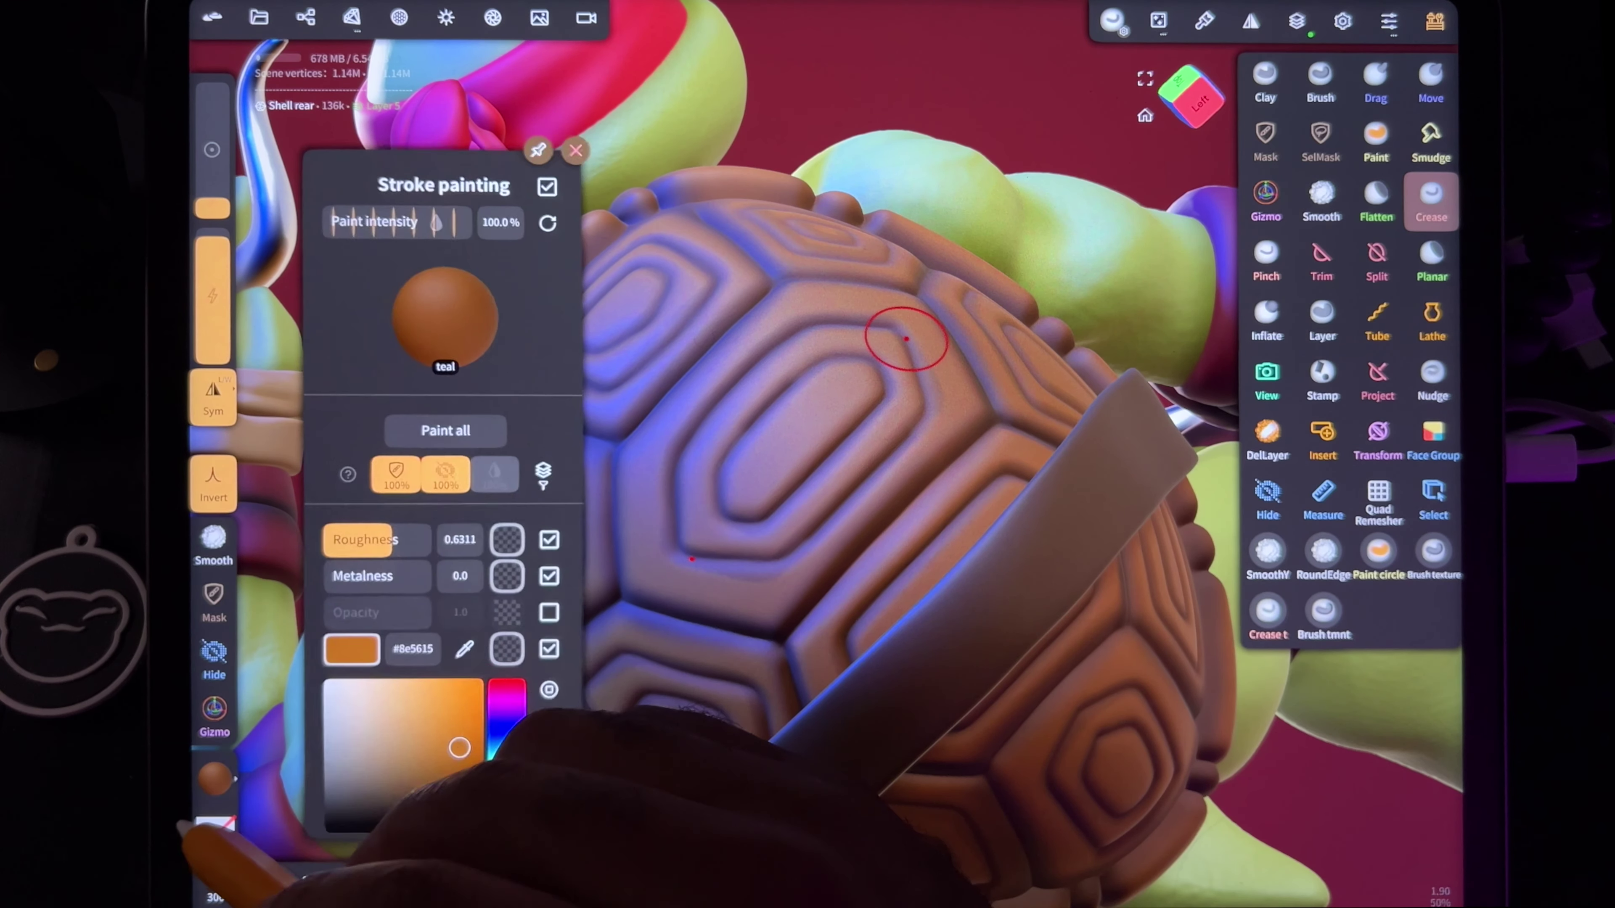
left_click_drag(753, 95, 817, 124)
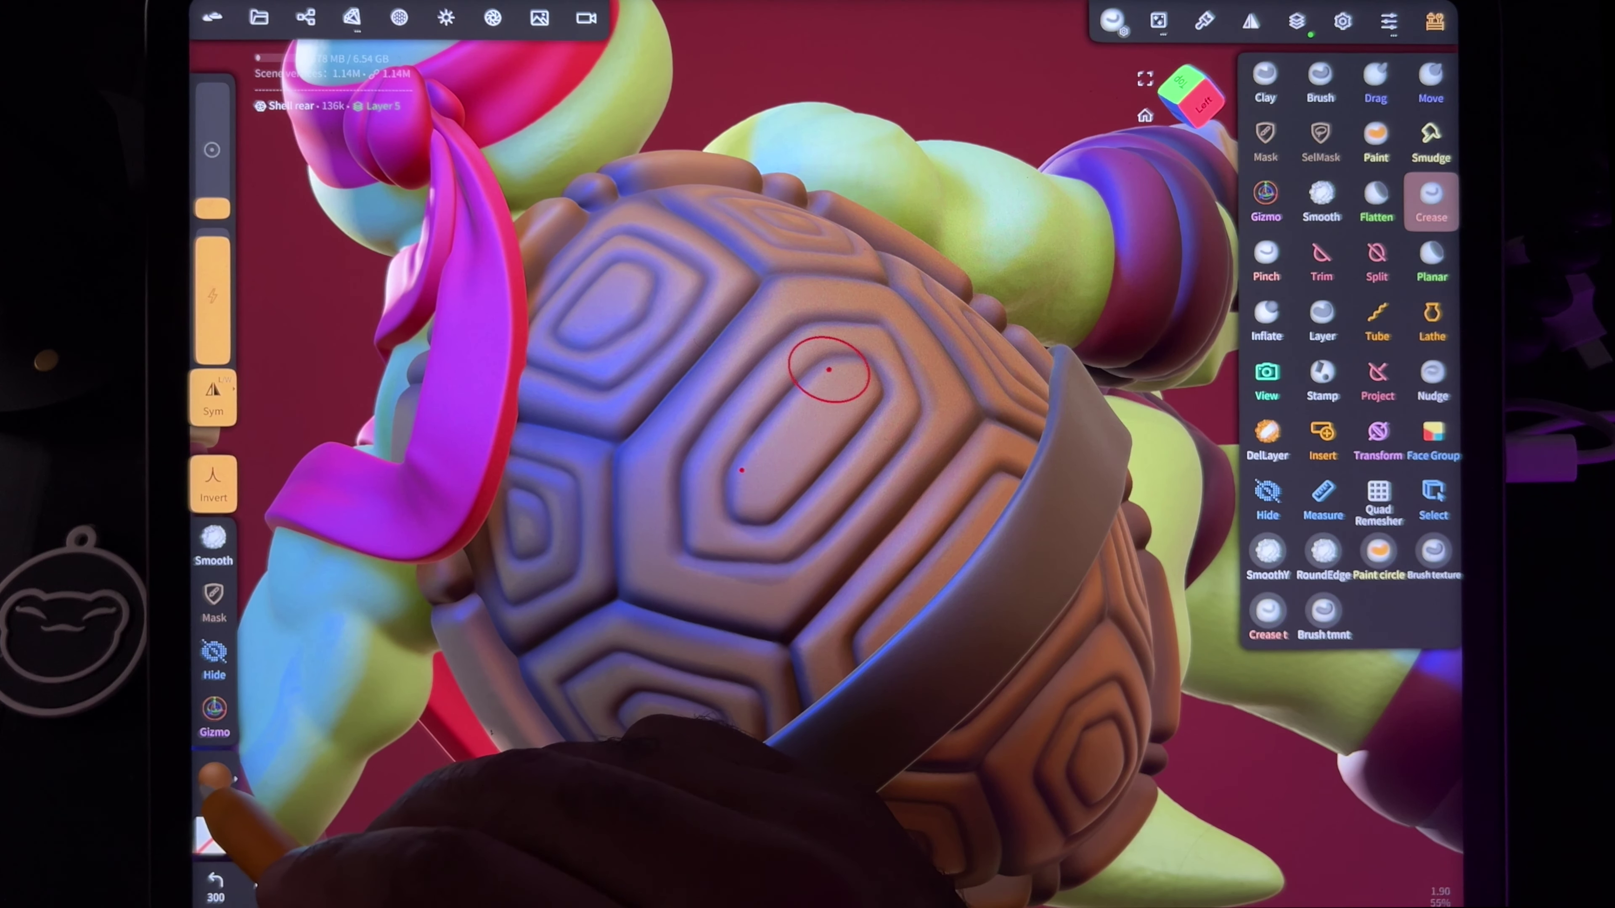
left_click(215, 775)
left_click(459, 638)
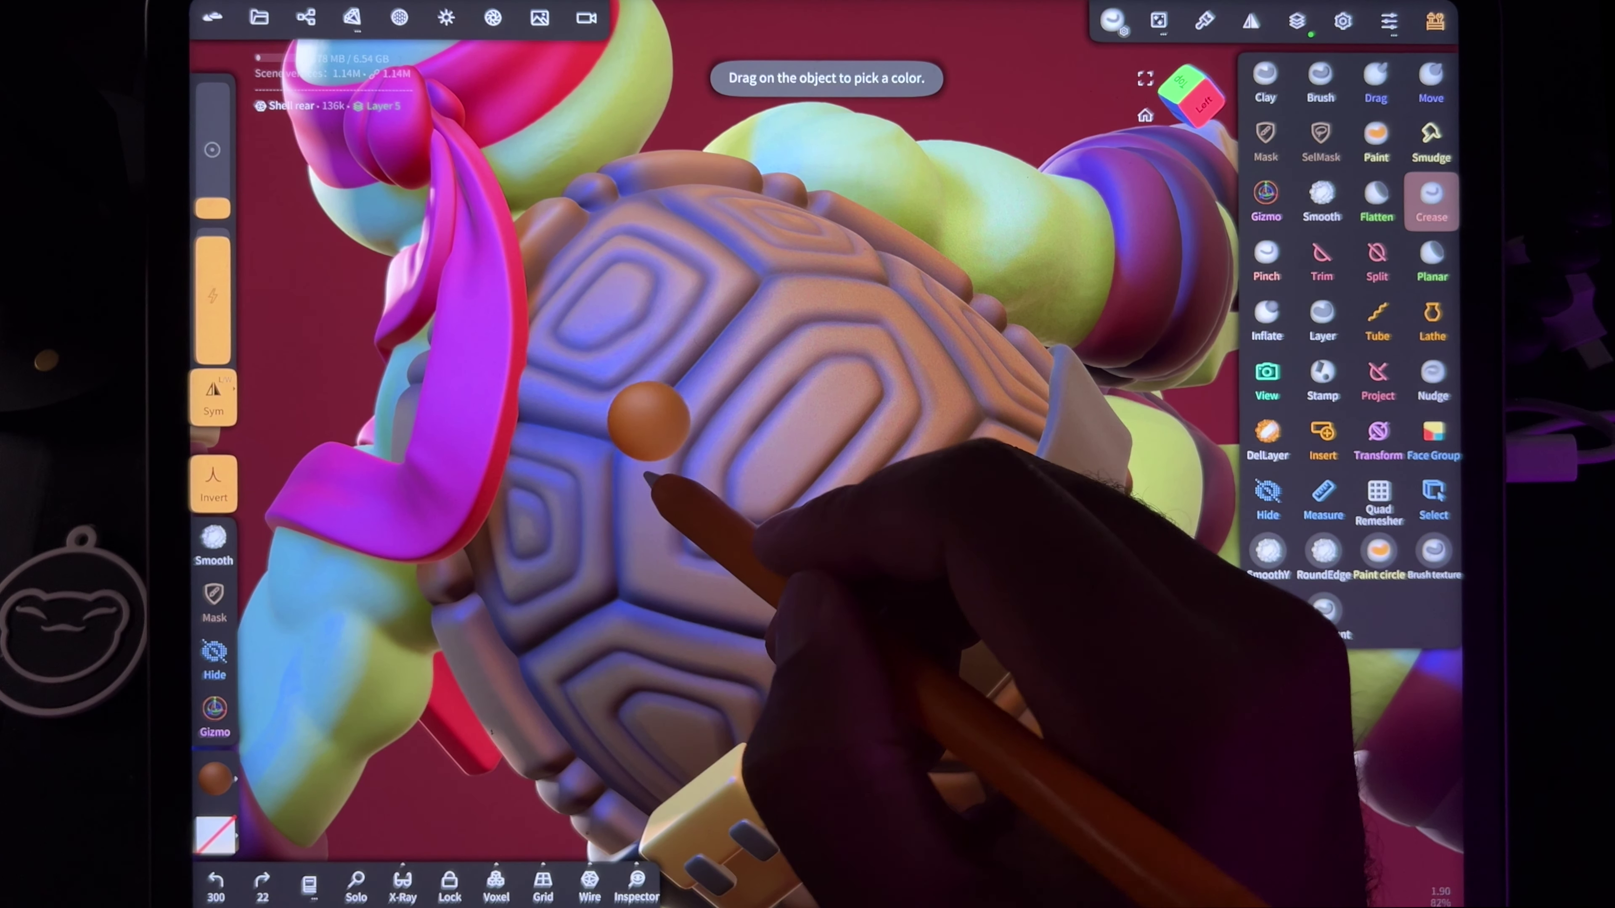
left_click_drag(647, 476, 649, 474)
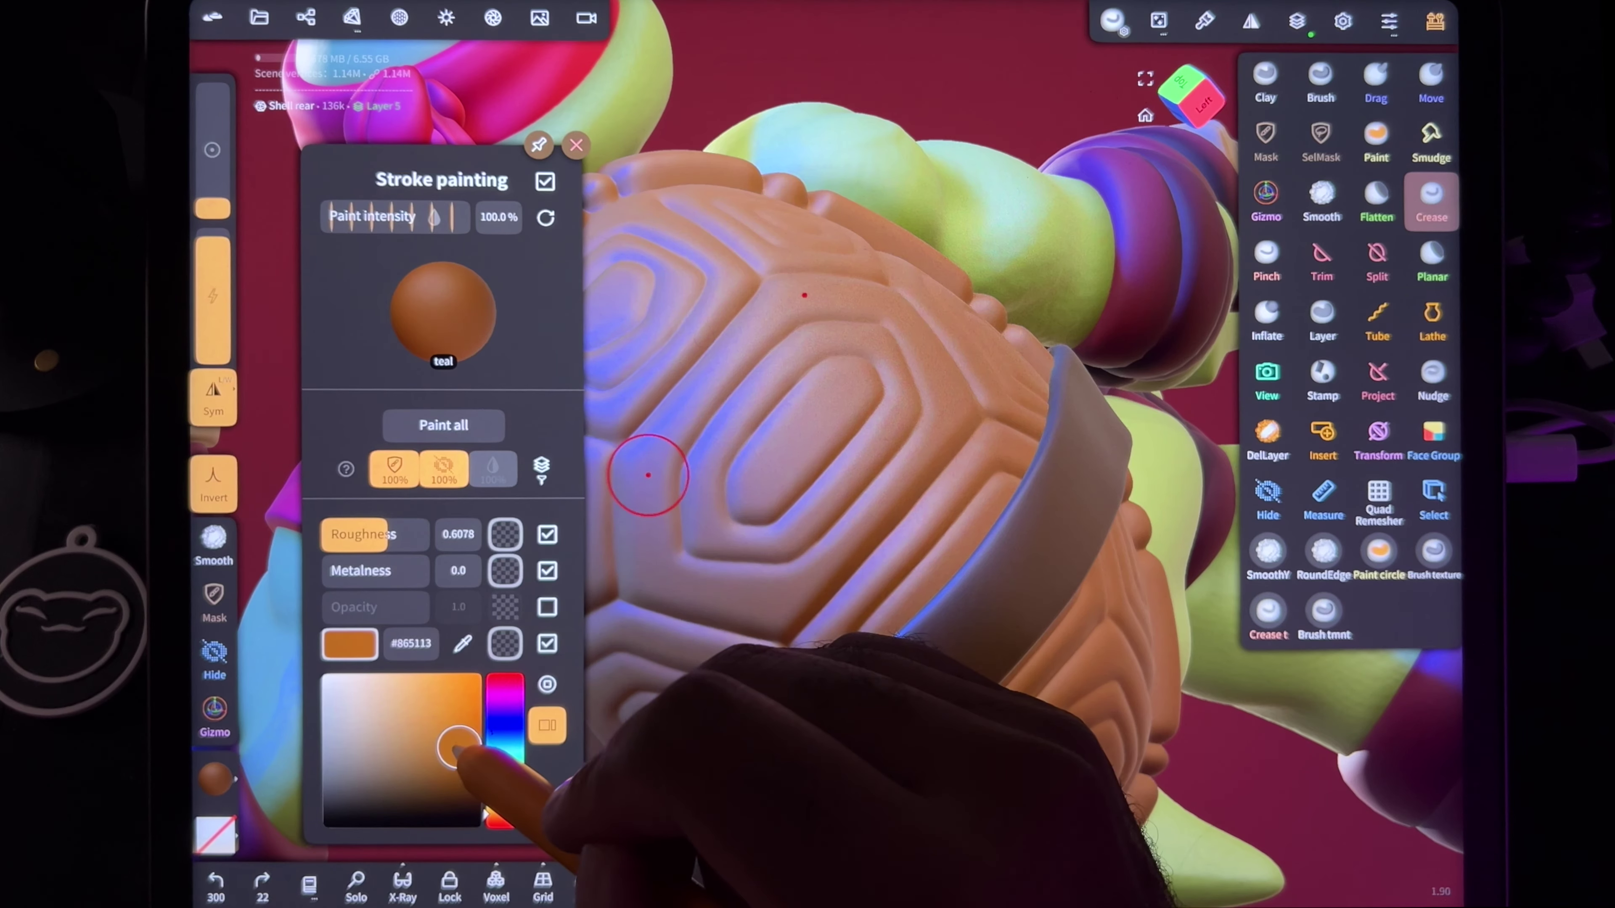
Step: Crease along the shell plate outlines with Invert off, undoing two bad strokes
mouse_move(819, 375)
middle_mouse_down()
mouse_move(750, 357)
mouse_move(922, 357)
mouse_move(864, 331)
mouse_move(794, 343)
mouse_move(736, 303)
mouse_move(750, 423)
middle_mouse_up()
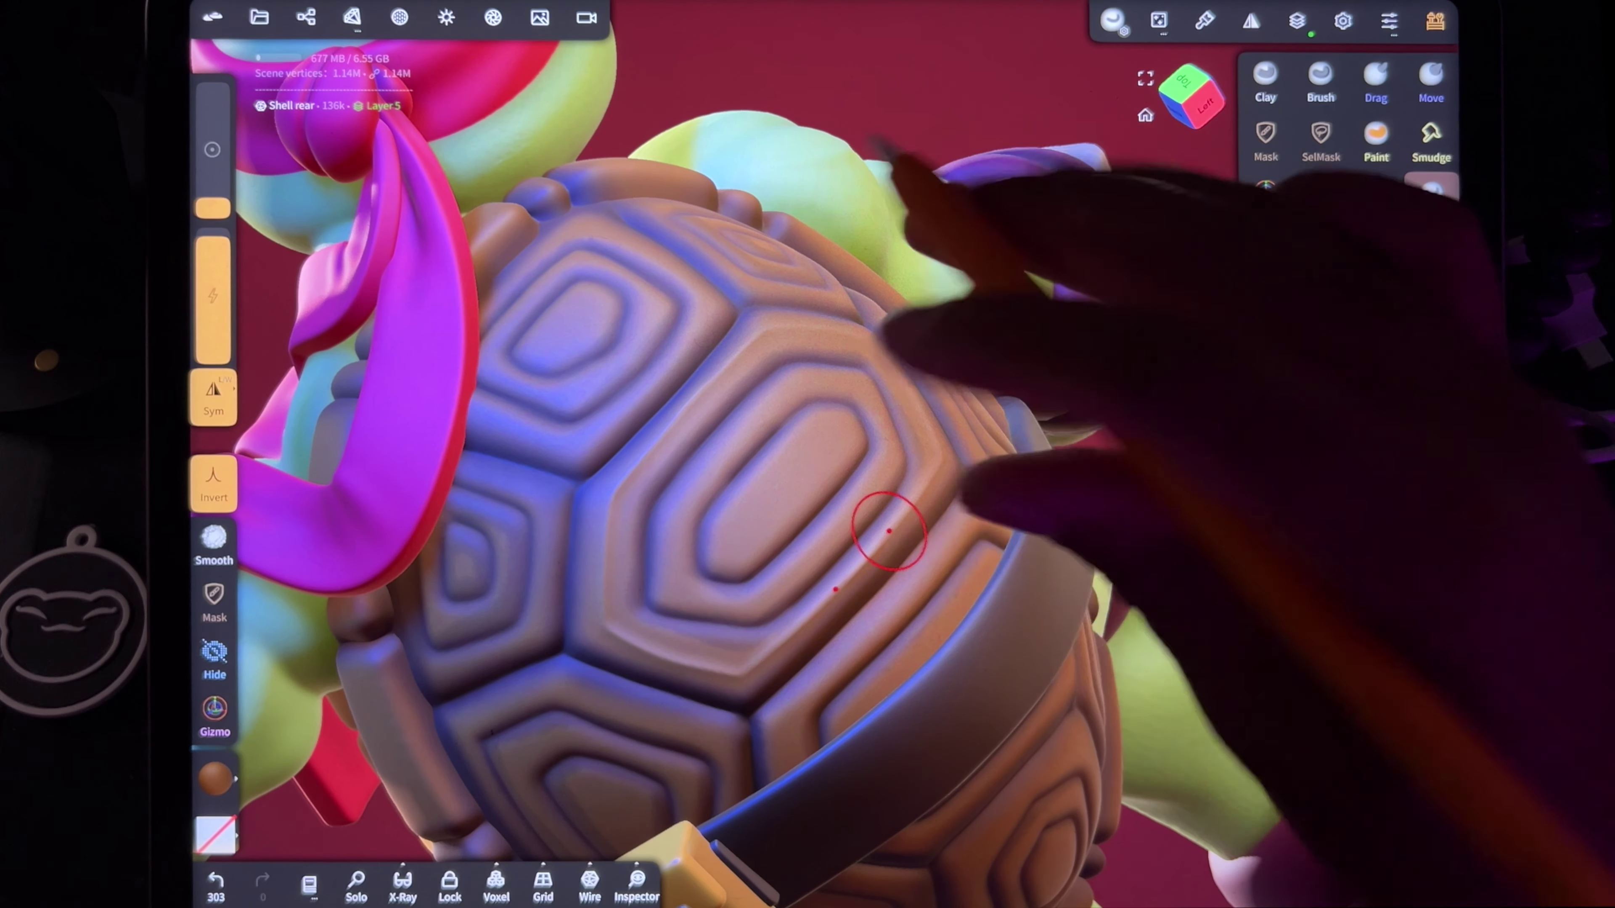
scroll(889, 531, "down", 5)
left_click_drag(865, 267, 906, 288)
key("ctrl+z")
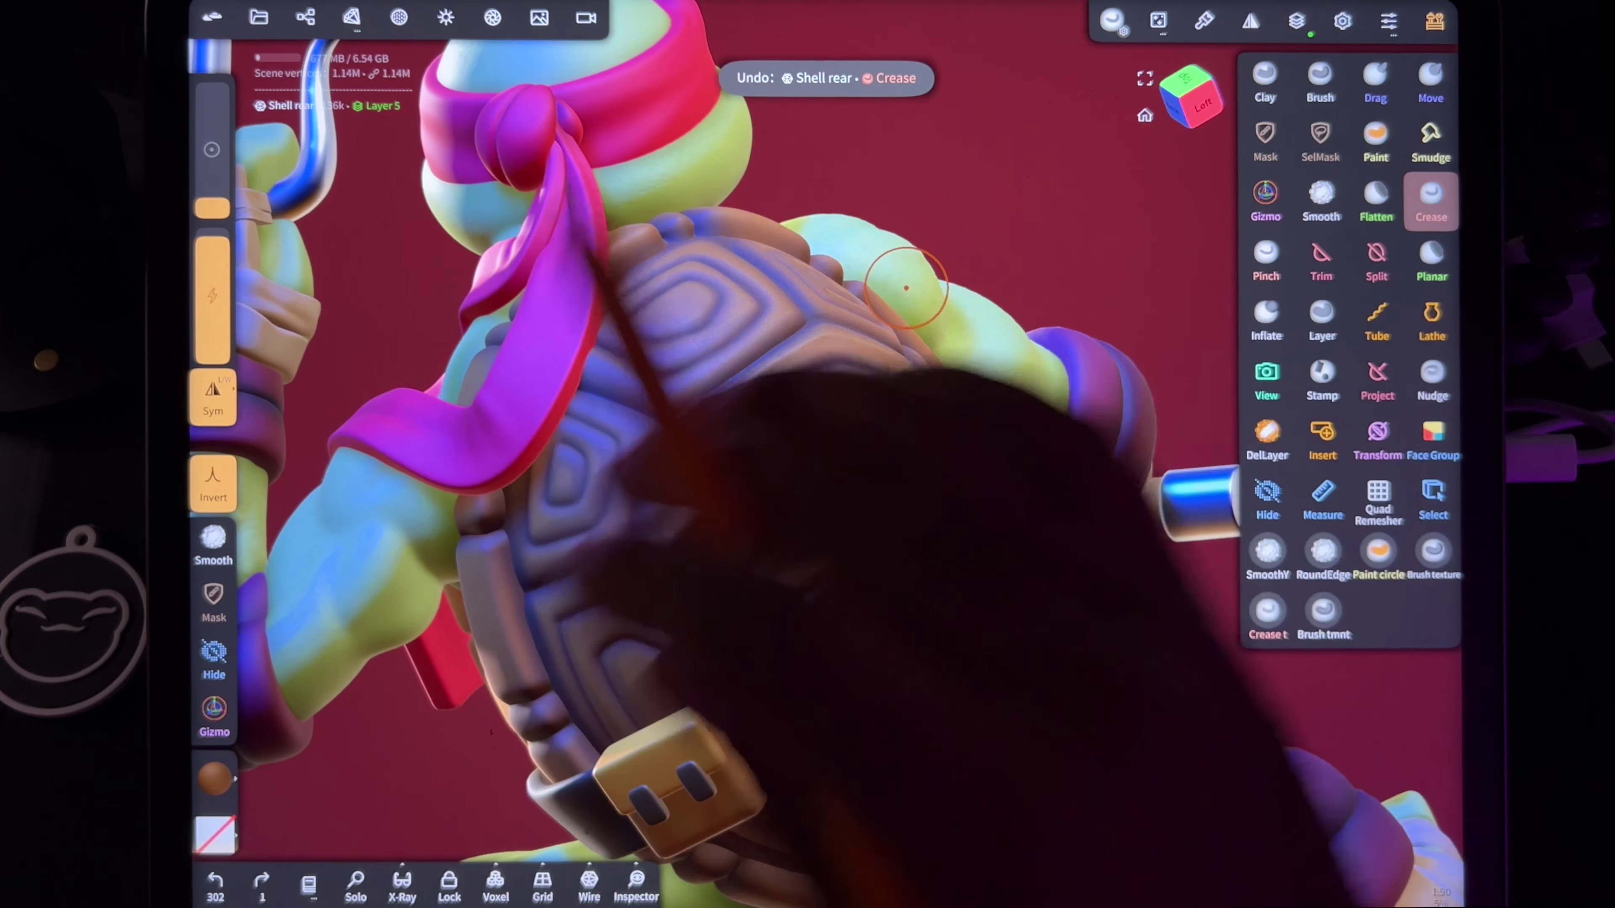
key("ctrl+z")
left_click(212, 483)
scroll(776, 382, "up", 3)
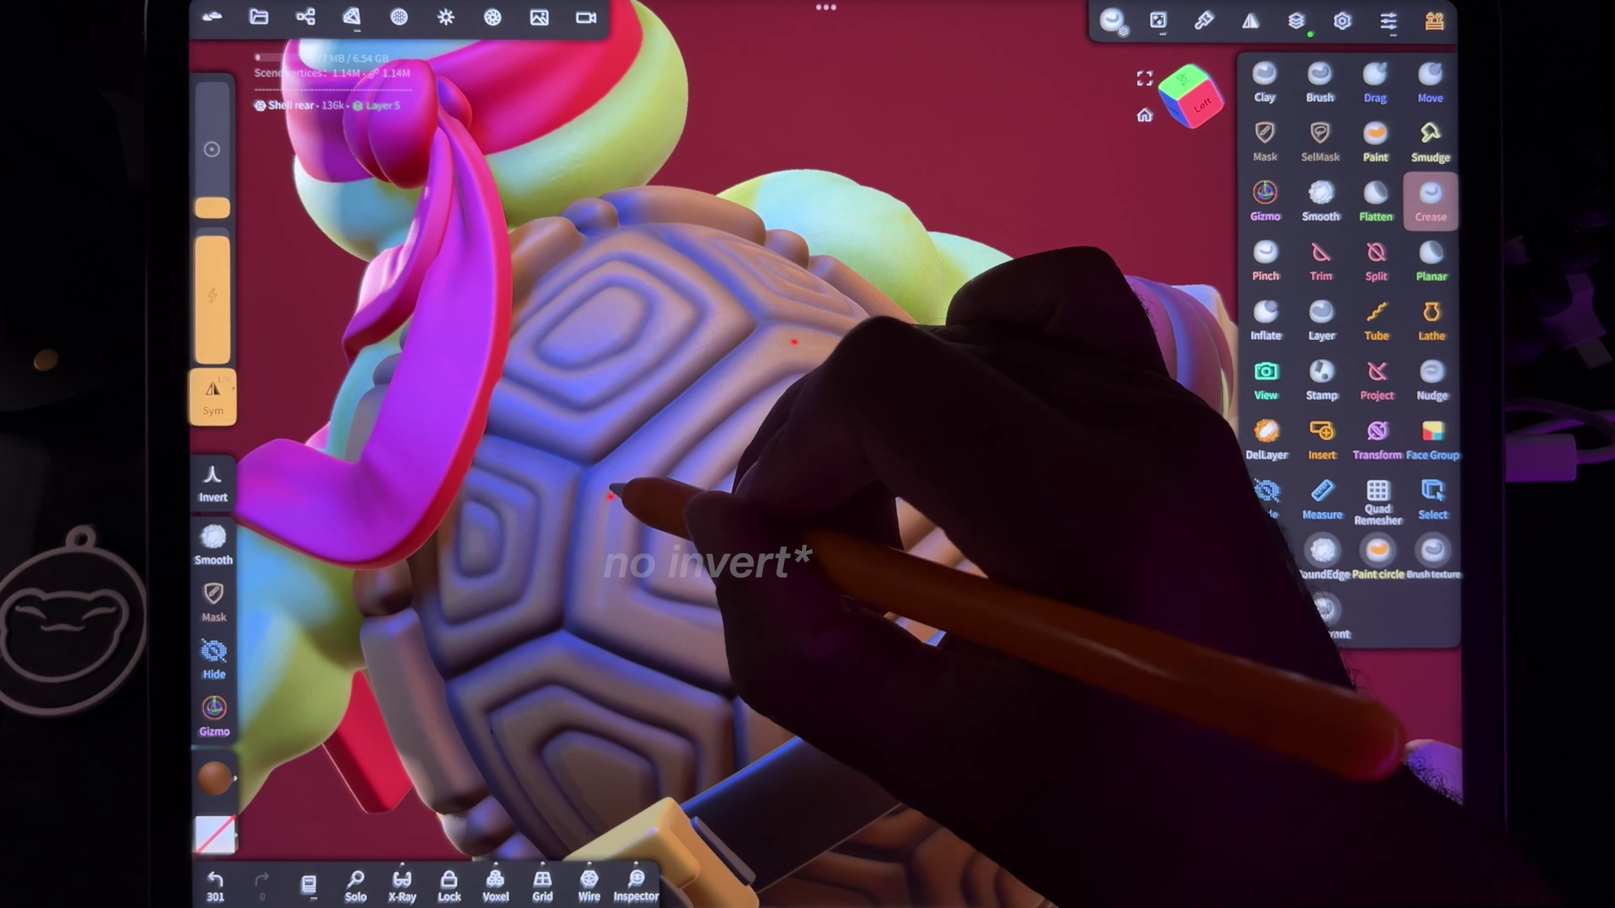
left_click_drag(727, 381, 732, 375)
mouse_move(1004, 210)
left_mouse_down()
mouse_move(930, 306)
mouse_move(788, 331)
left_mouse_up()
scroll(910, 318, "up", 3)
left_click_drag(931, 143, 883, 216)
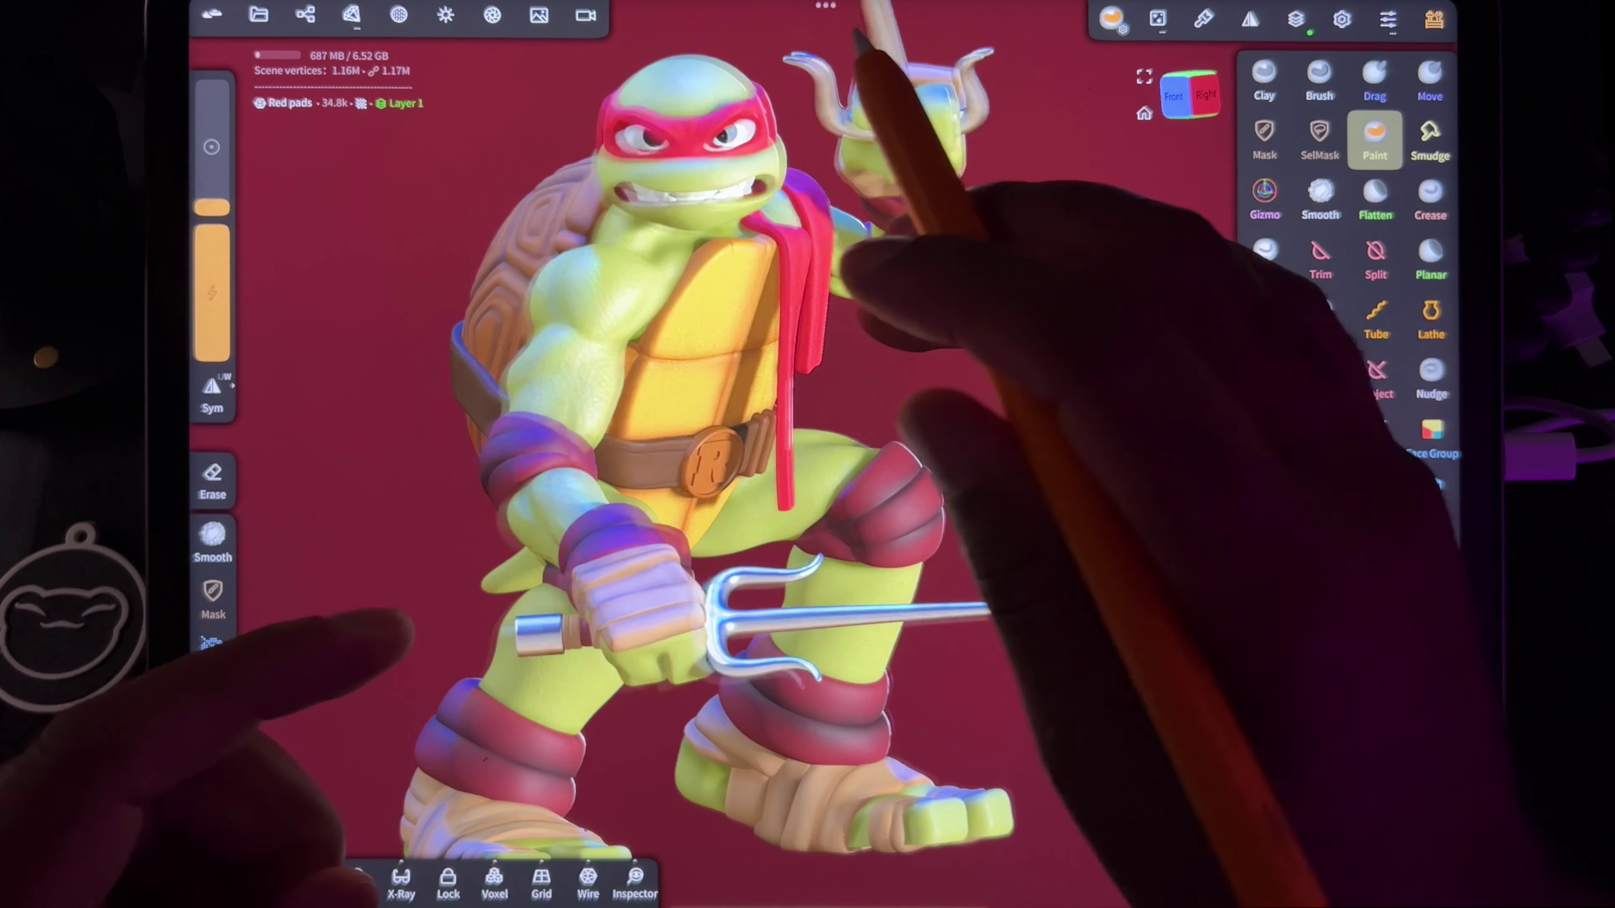
Step: Join Red headband and Red eyemask into one object named 'Headband'
left_click(791, 363)
left_click_drag(839, 248, 706, 360)
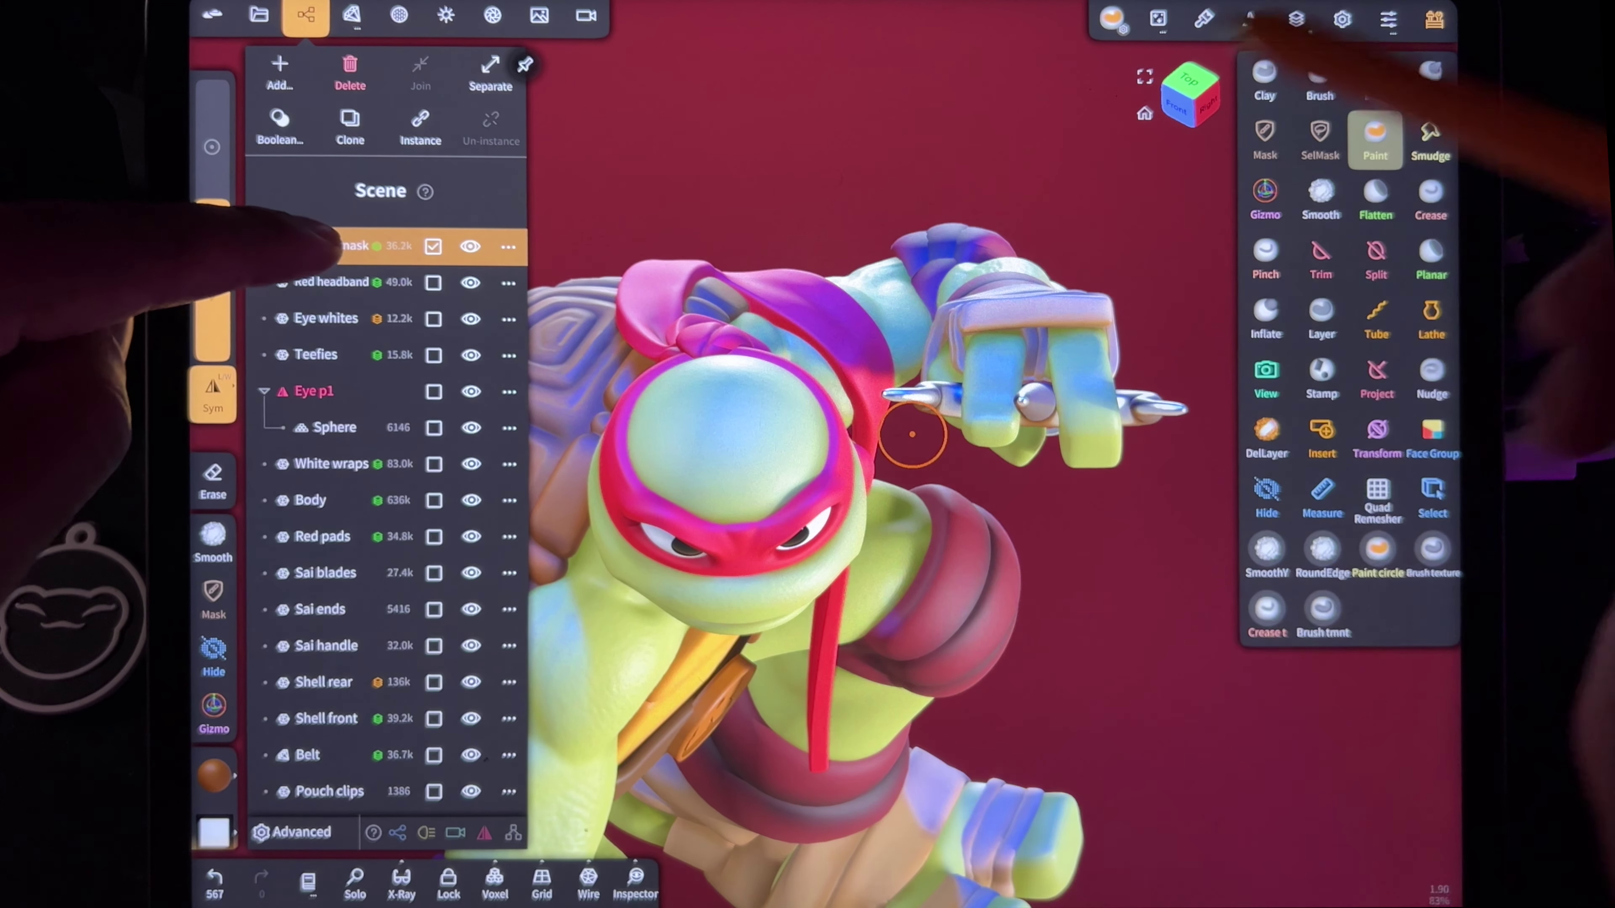
left_click(1295, 19)
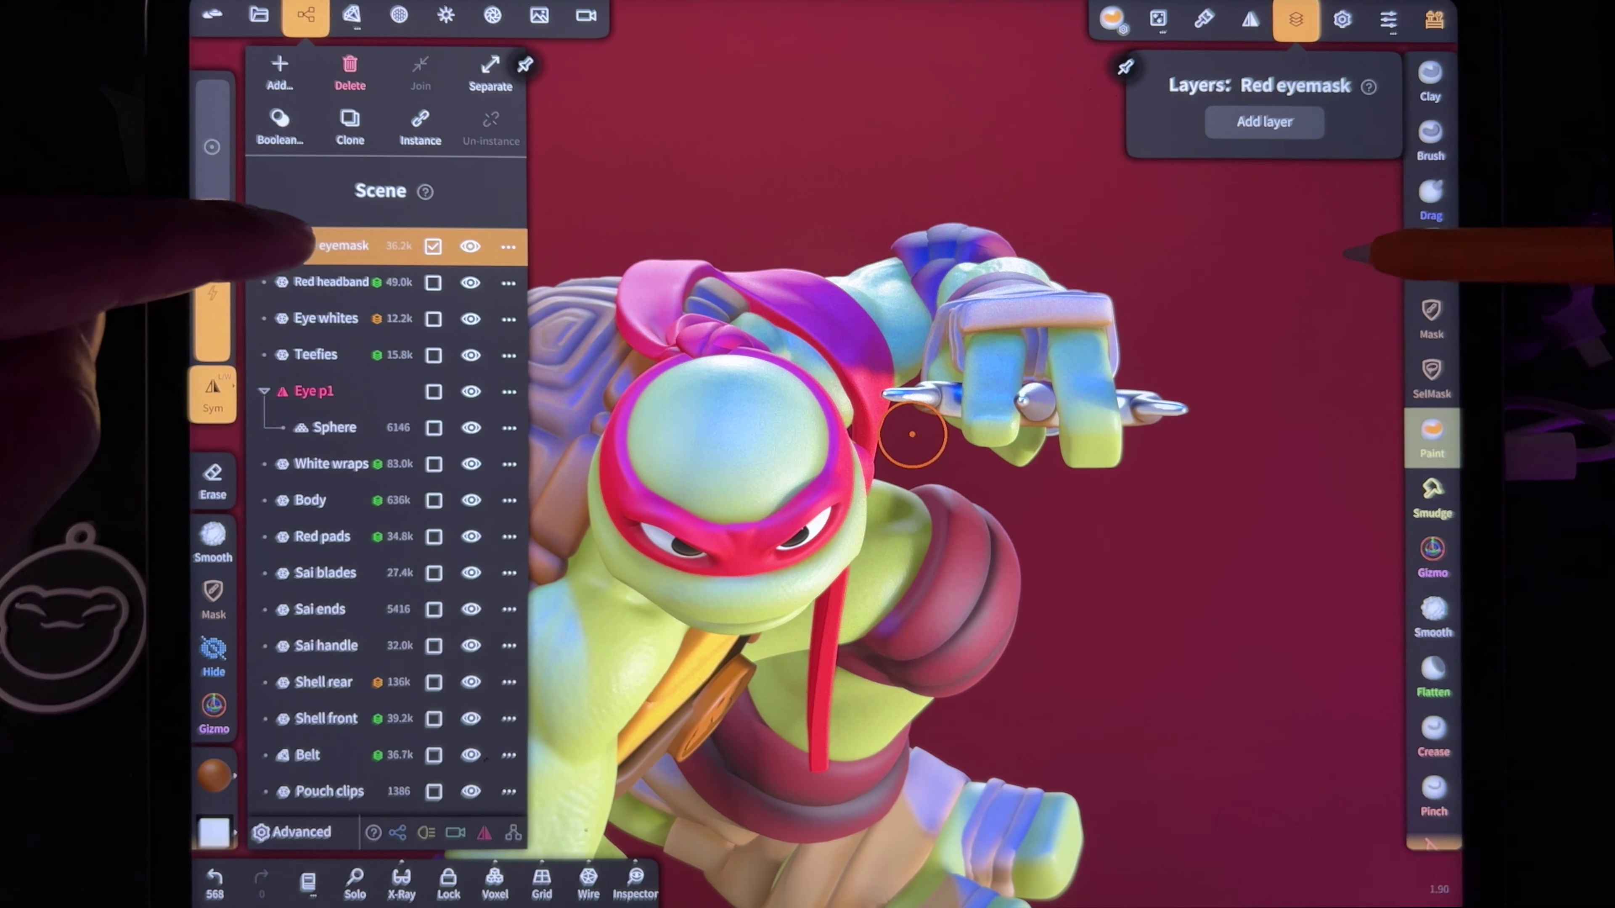
left_click(328, 281)
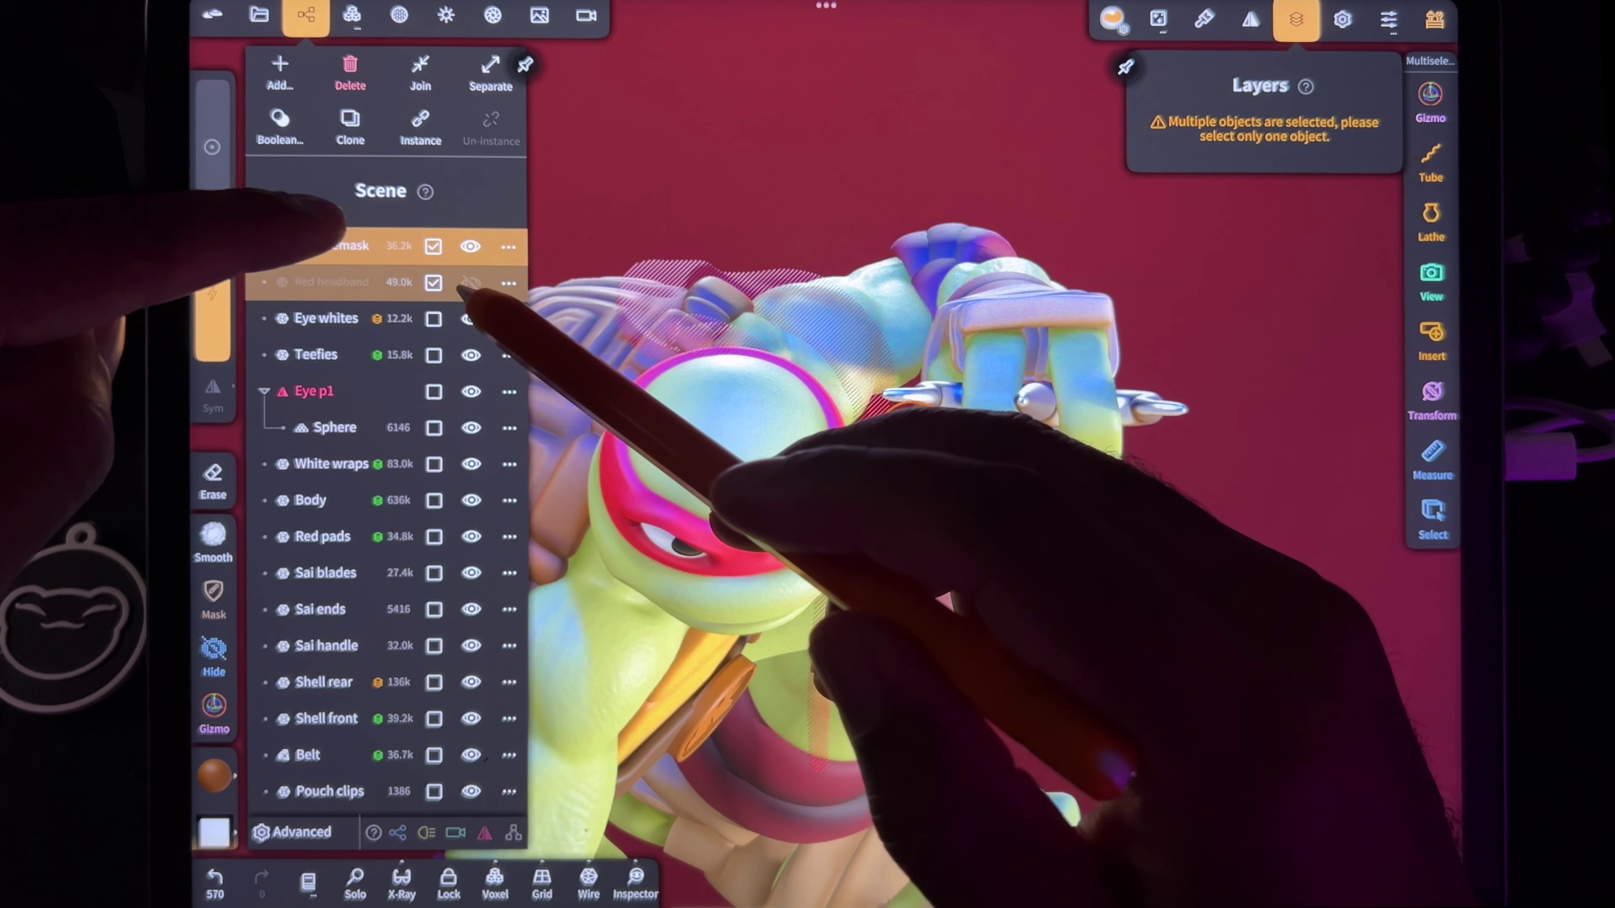
left_click(471, 281)
left_click(471, 246)
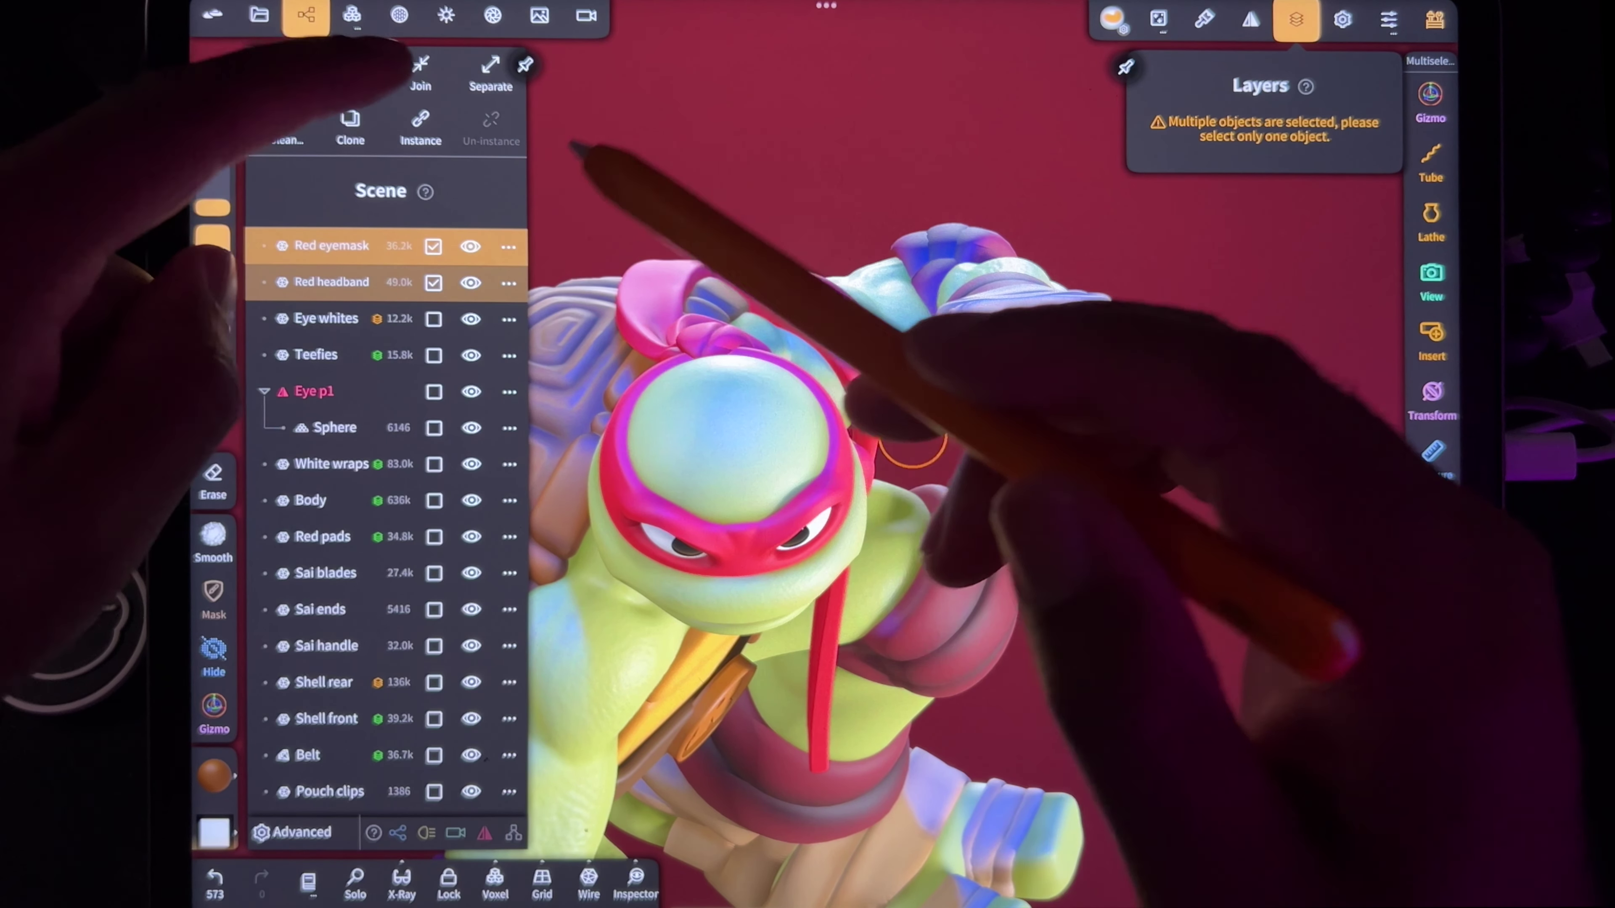
left_click(420, 75)
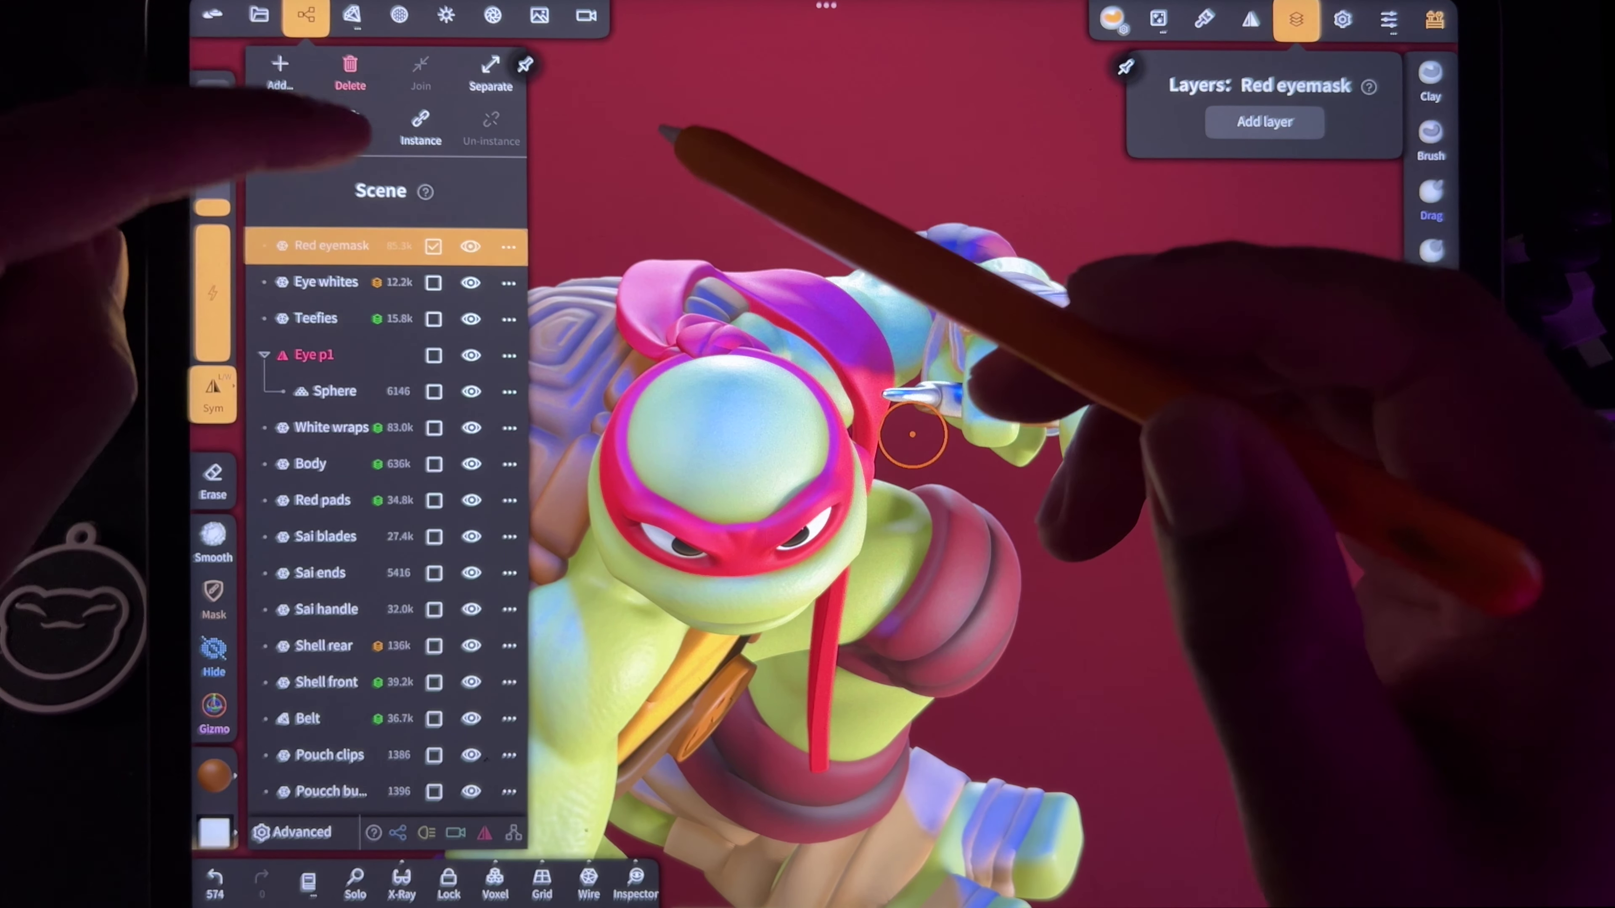
left_click(507, 246)
type("Headband")
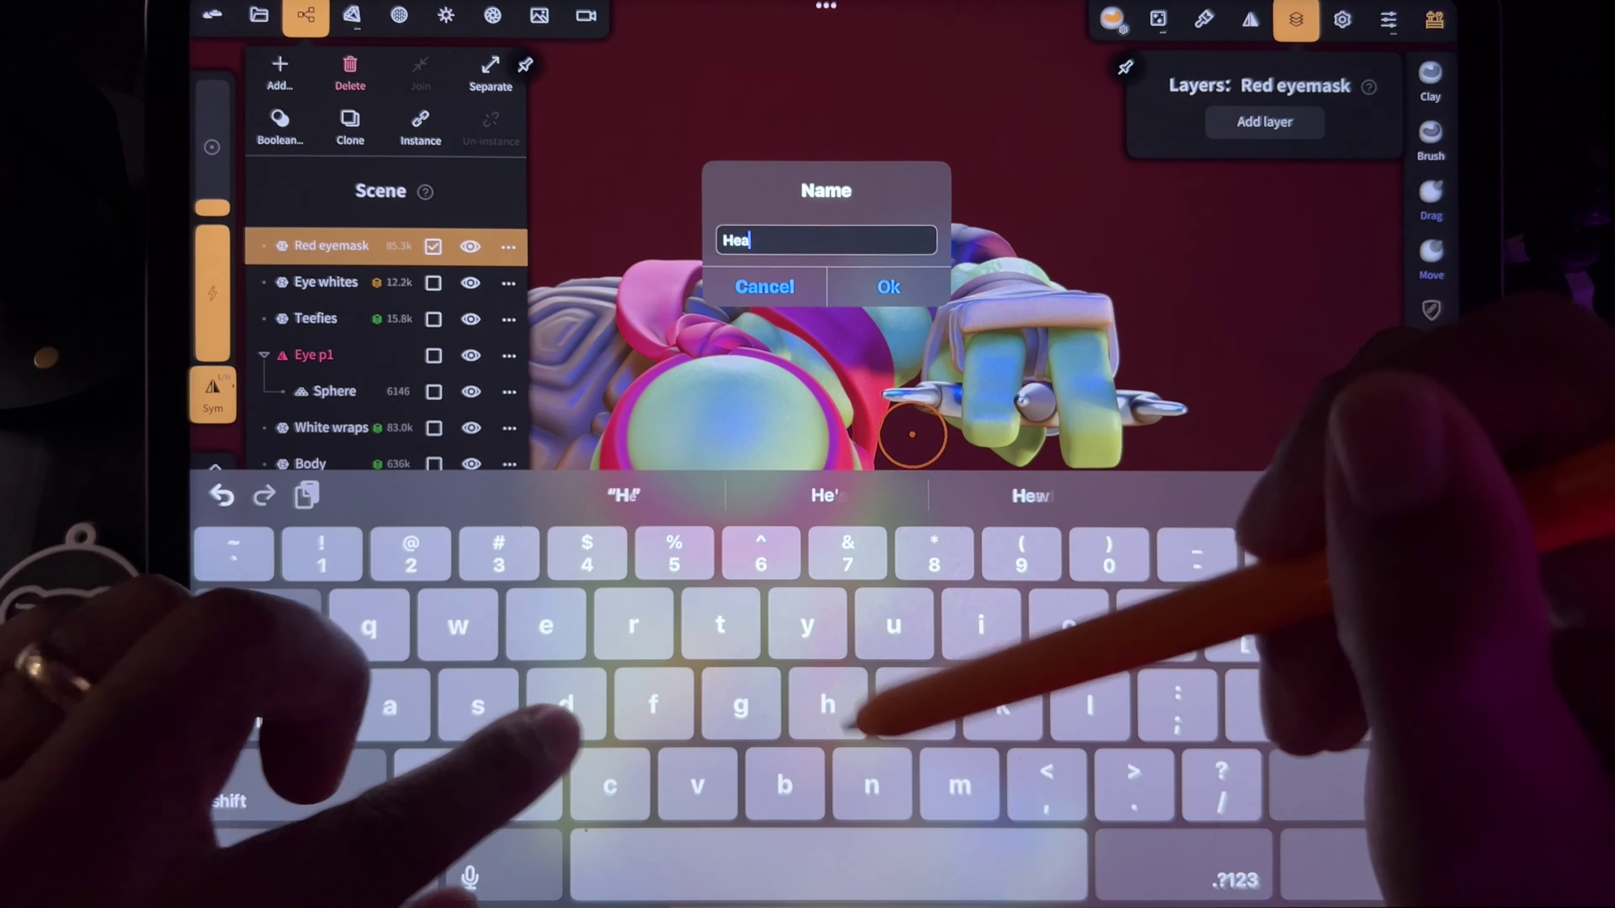
left_click(887, 286)
Step: Validate the mirror on Eye p1 and join its Sphere child into it
left_click(326, 283)
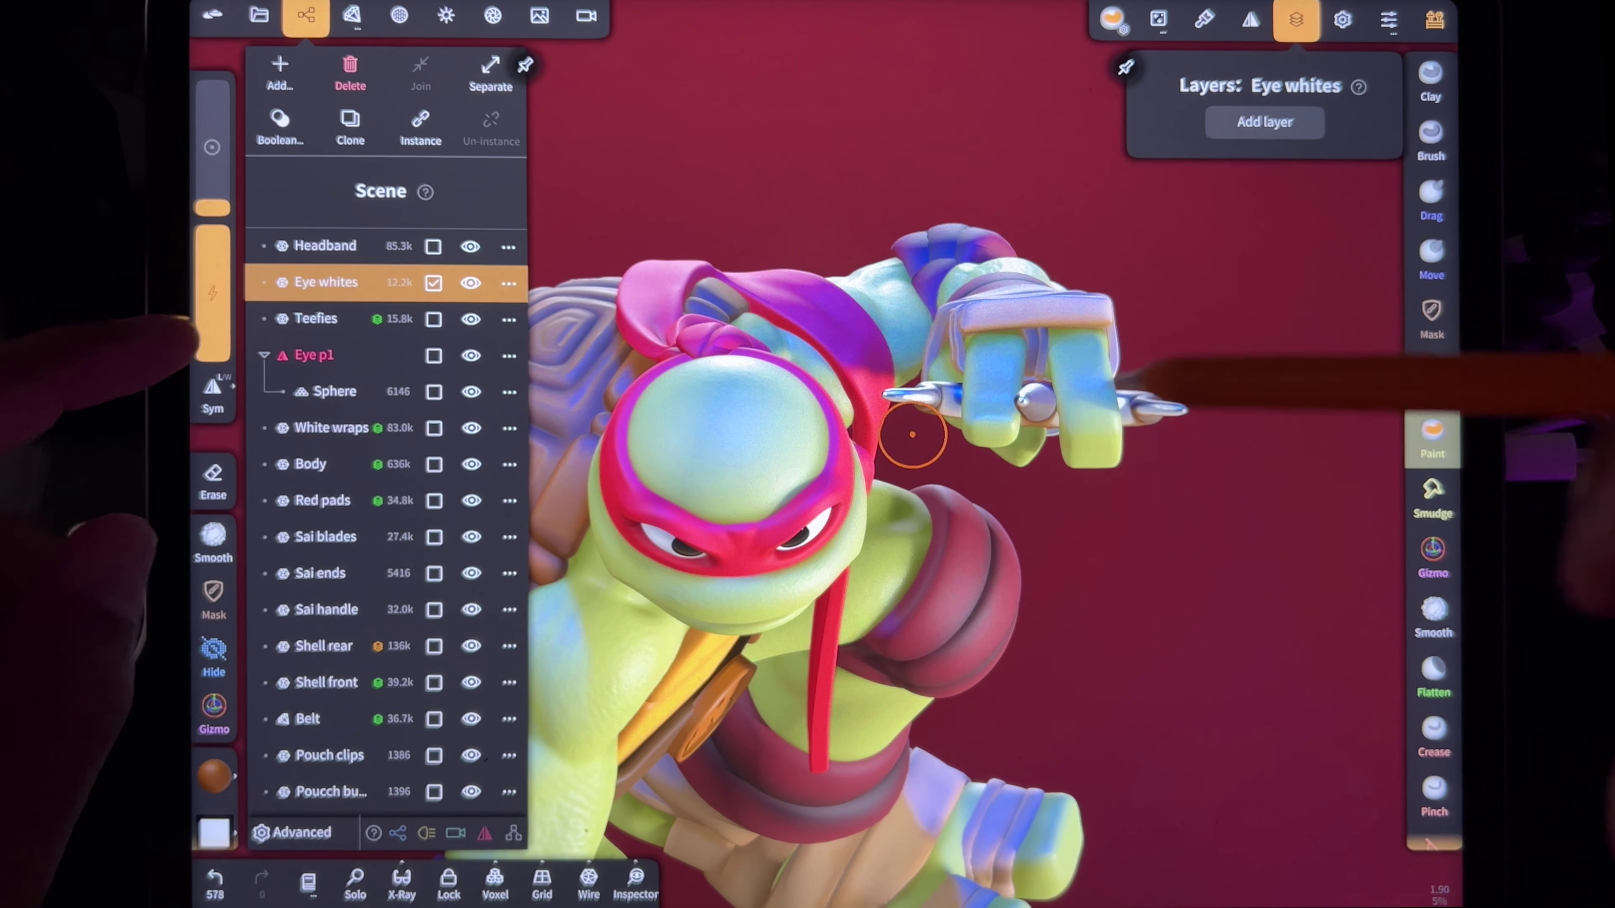
left_click(316, 318)
left_click(1264, 122)
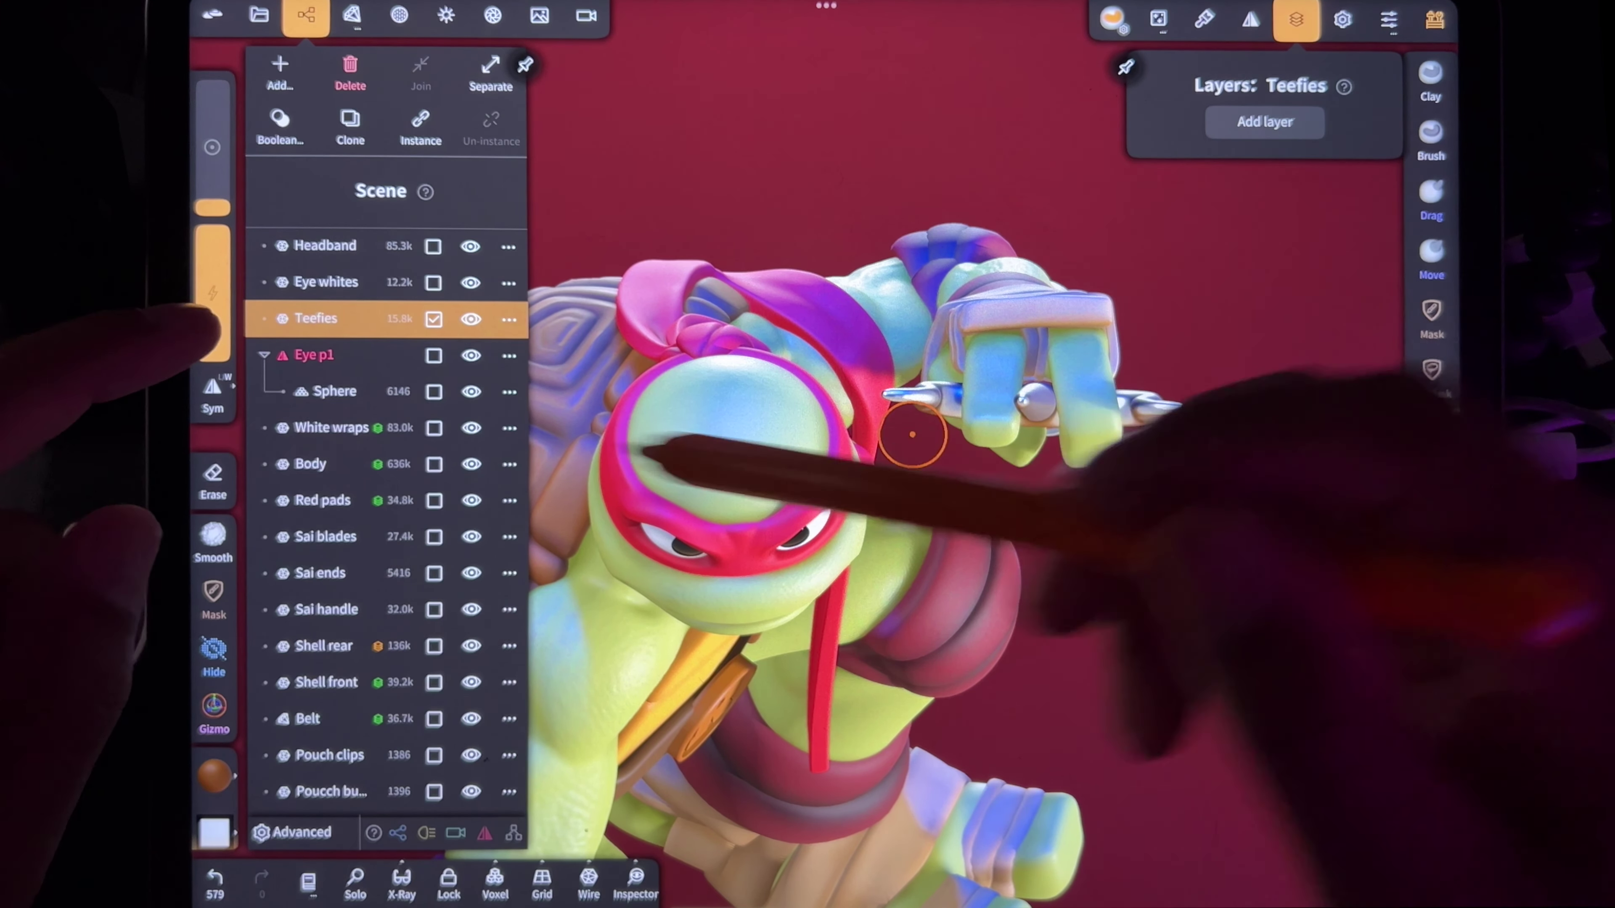
left_click(311, 355)
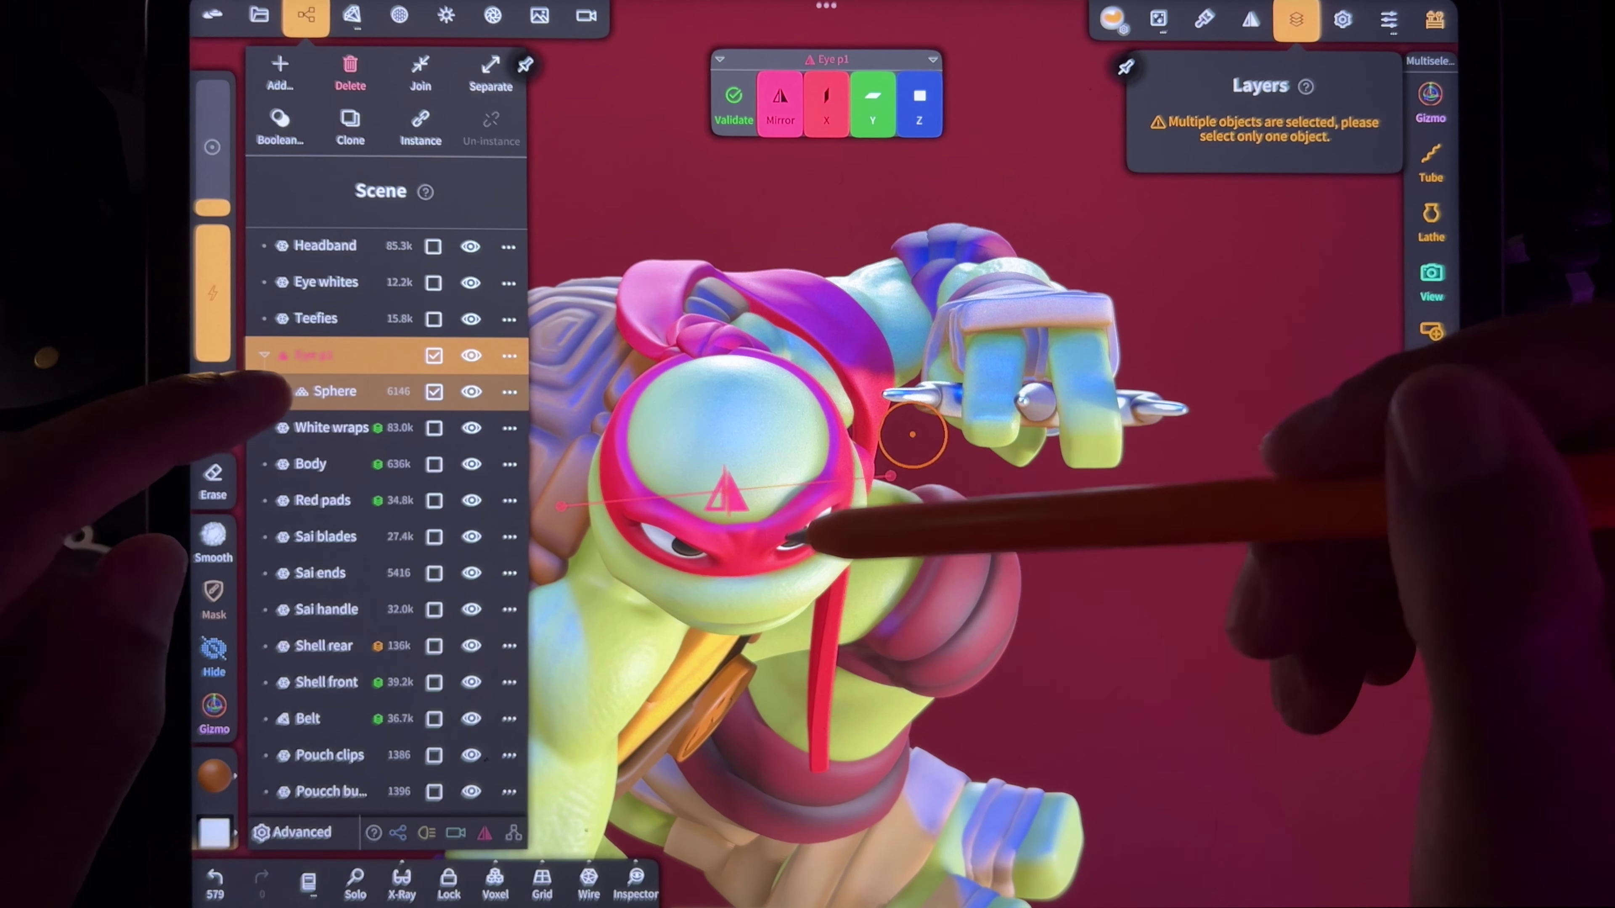
left_click(733, 102)
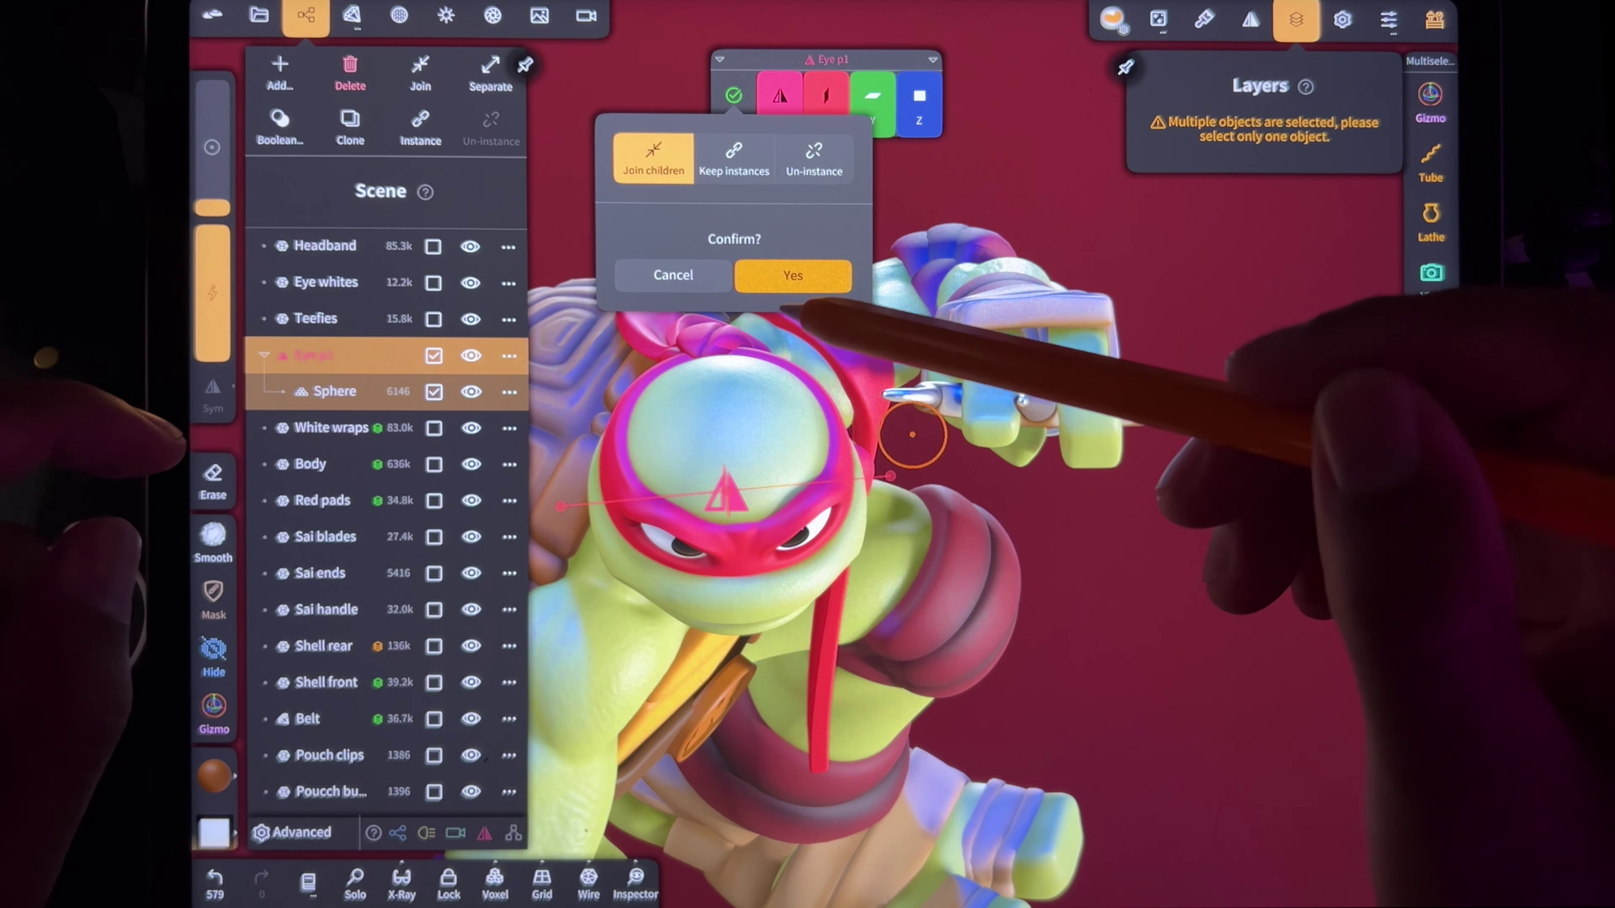
left_click(791, 274)
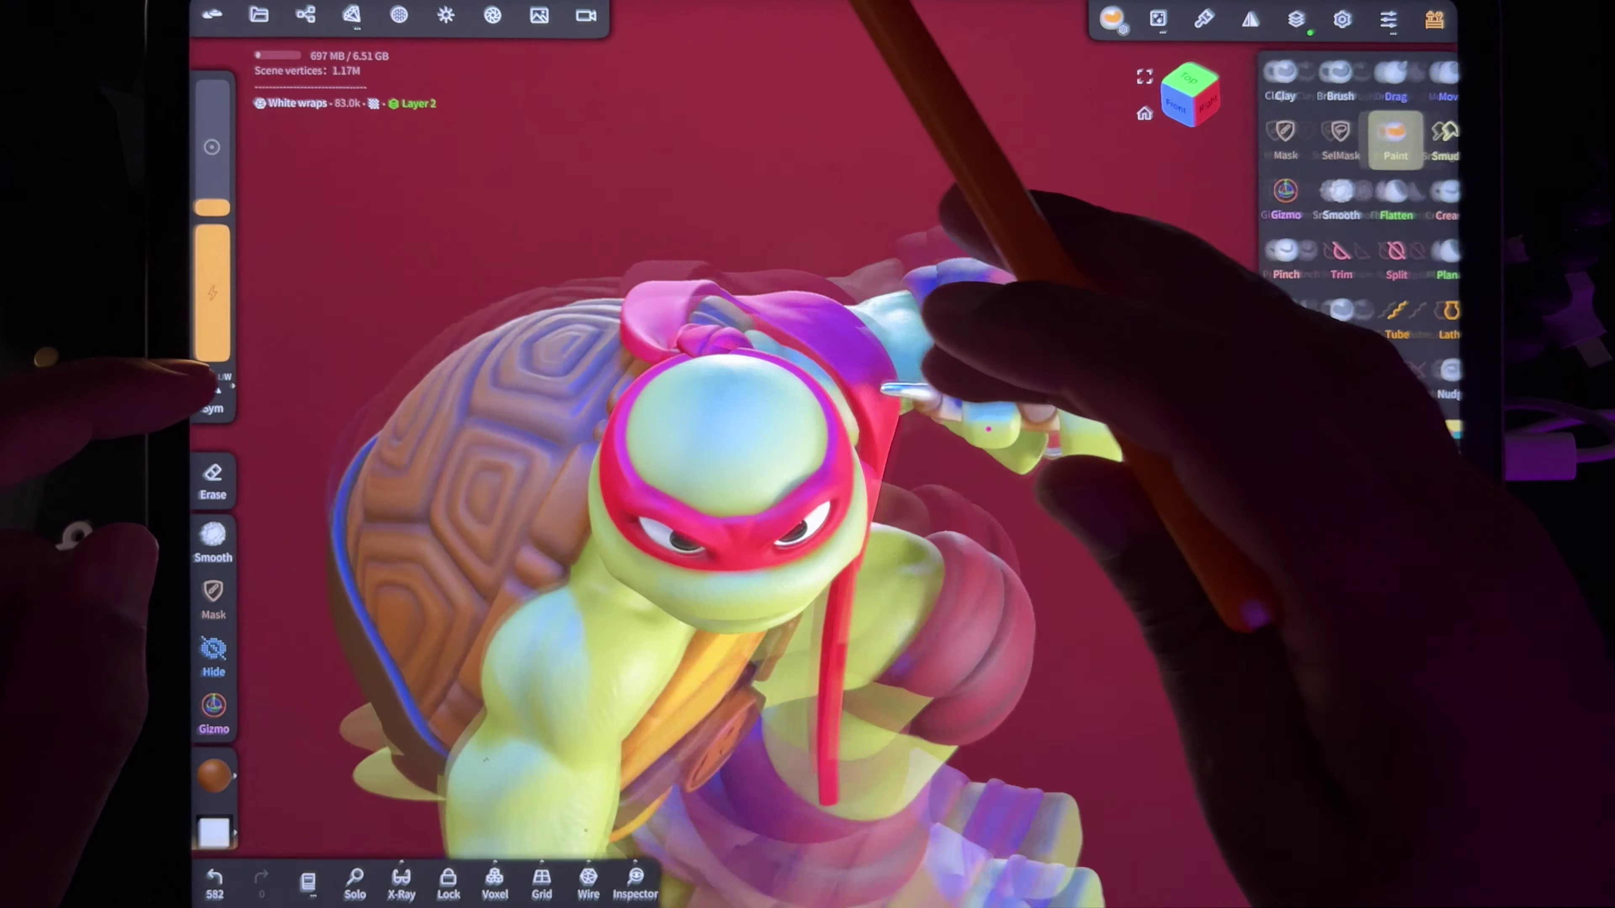
left_click_drag(826, 222, 979, 382)
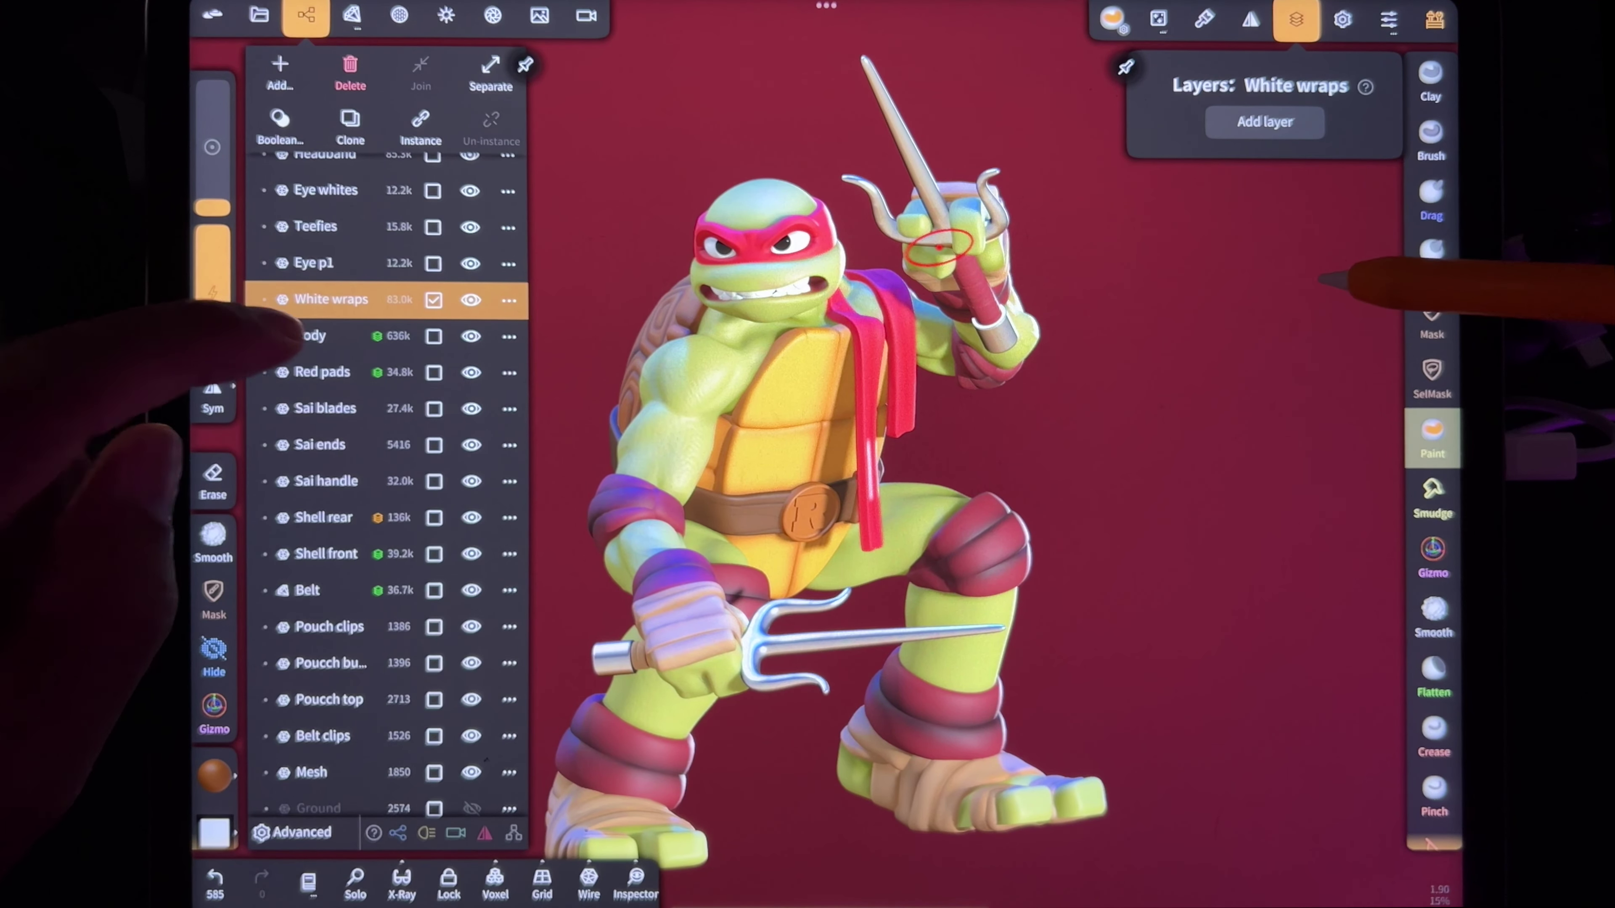
Step: Go through the scene list selecting Body, Red pads, Shell rear, Belt and Ground
left_click(311, 335)
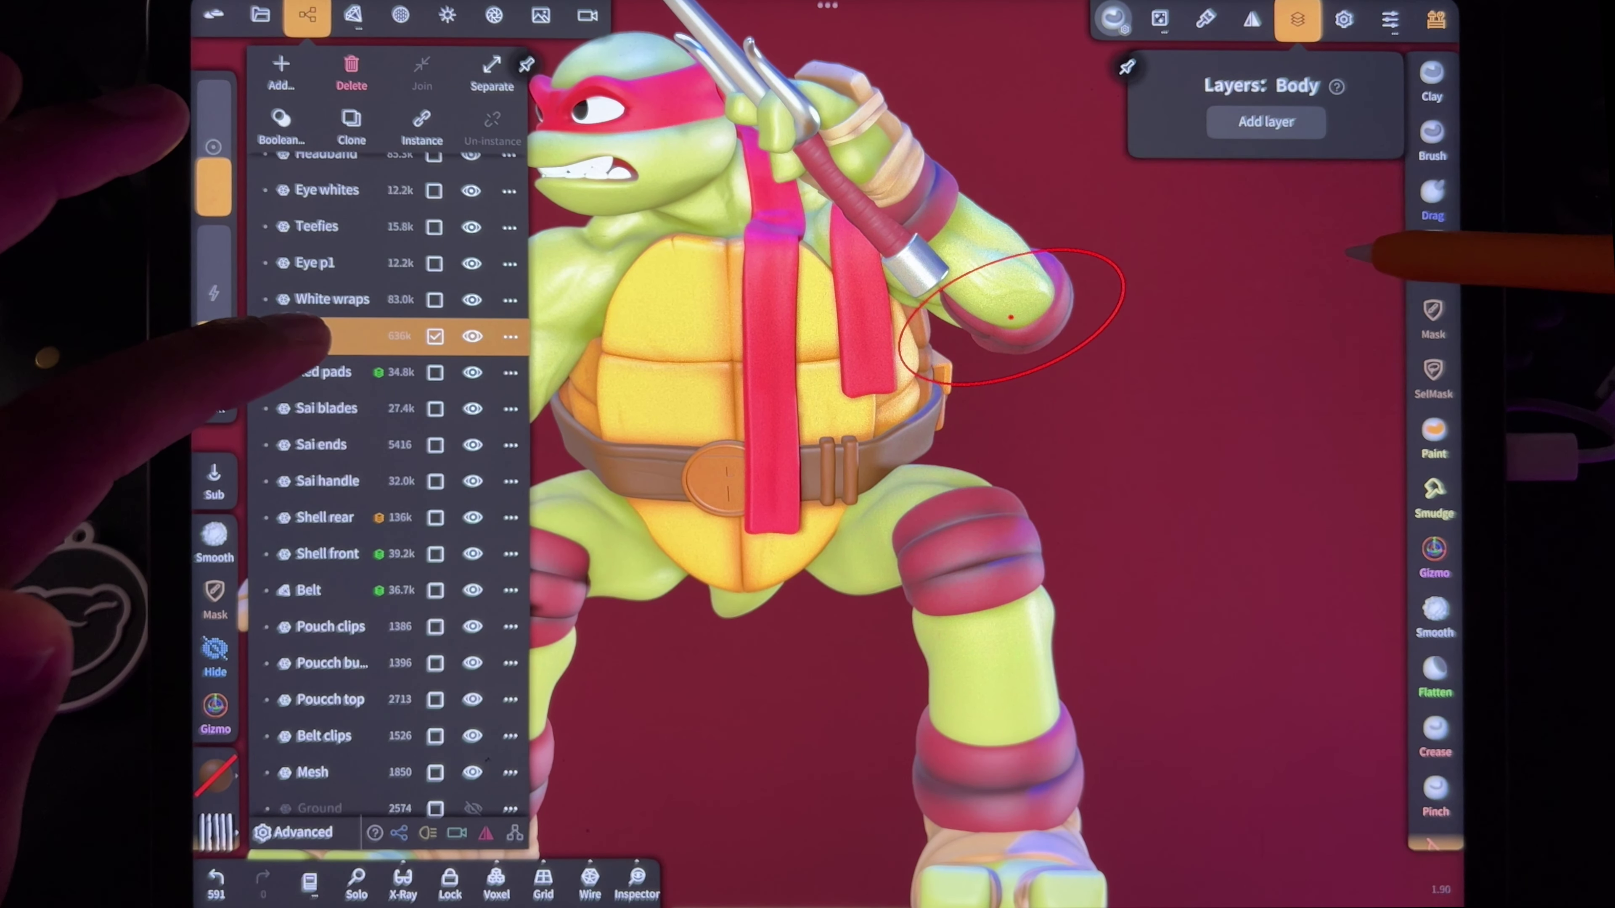
left_click(334, 373)
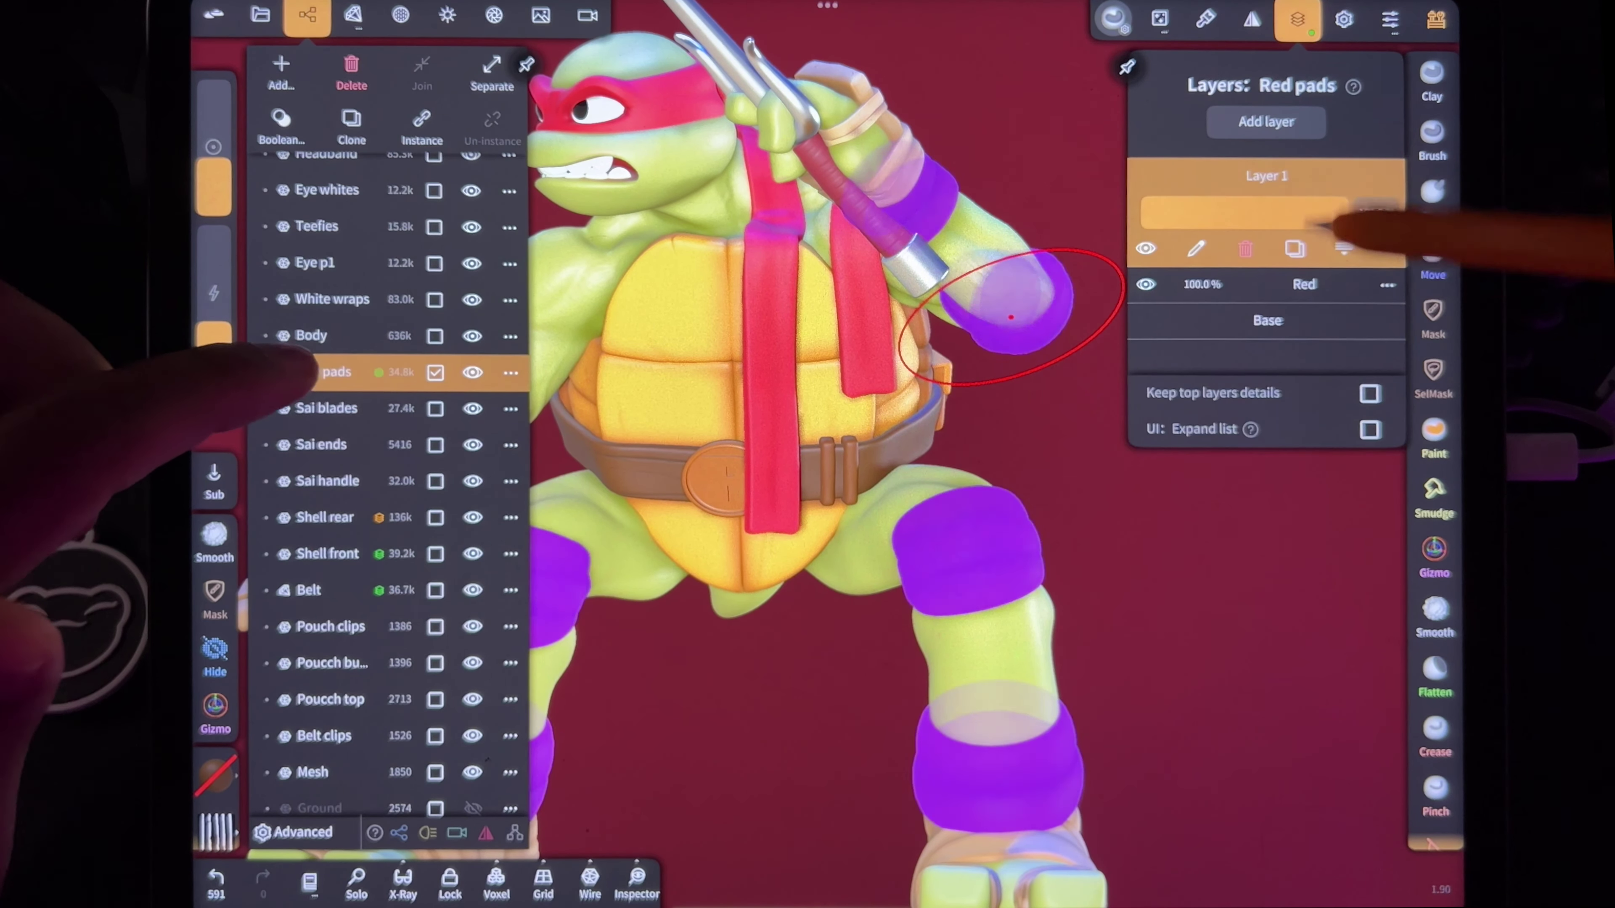
left_click(324, 517)
left_click(308, 590)
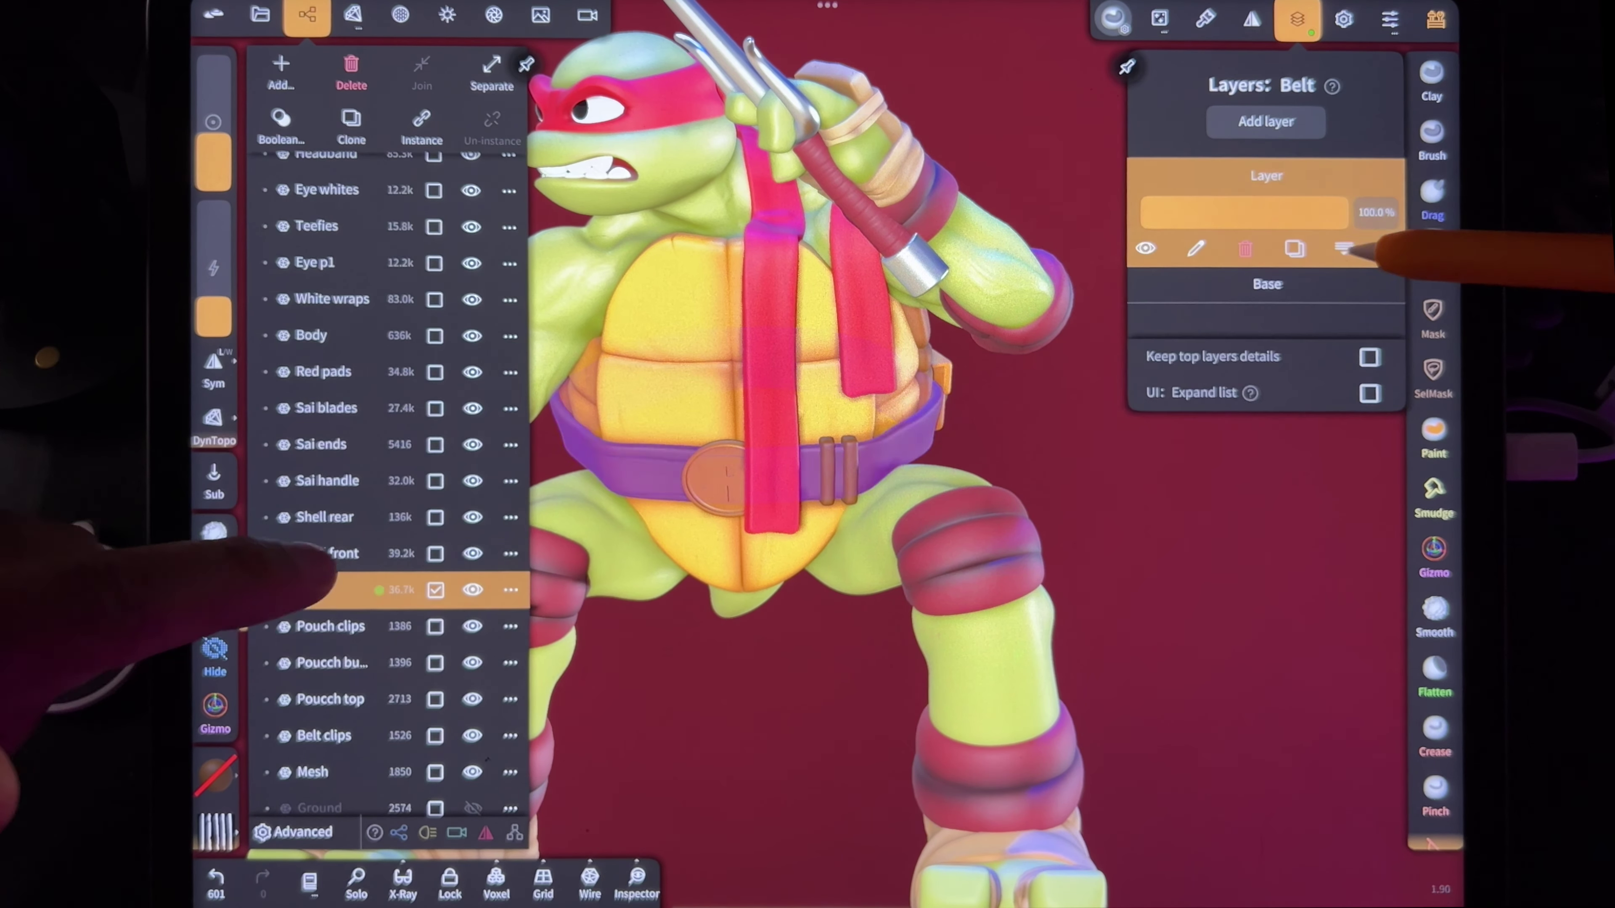
scroll(381, 509, "down", 5)
left_click(365, 619)
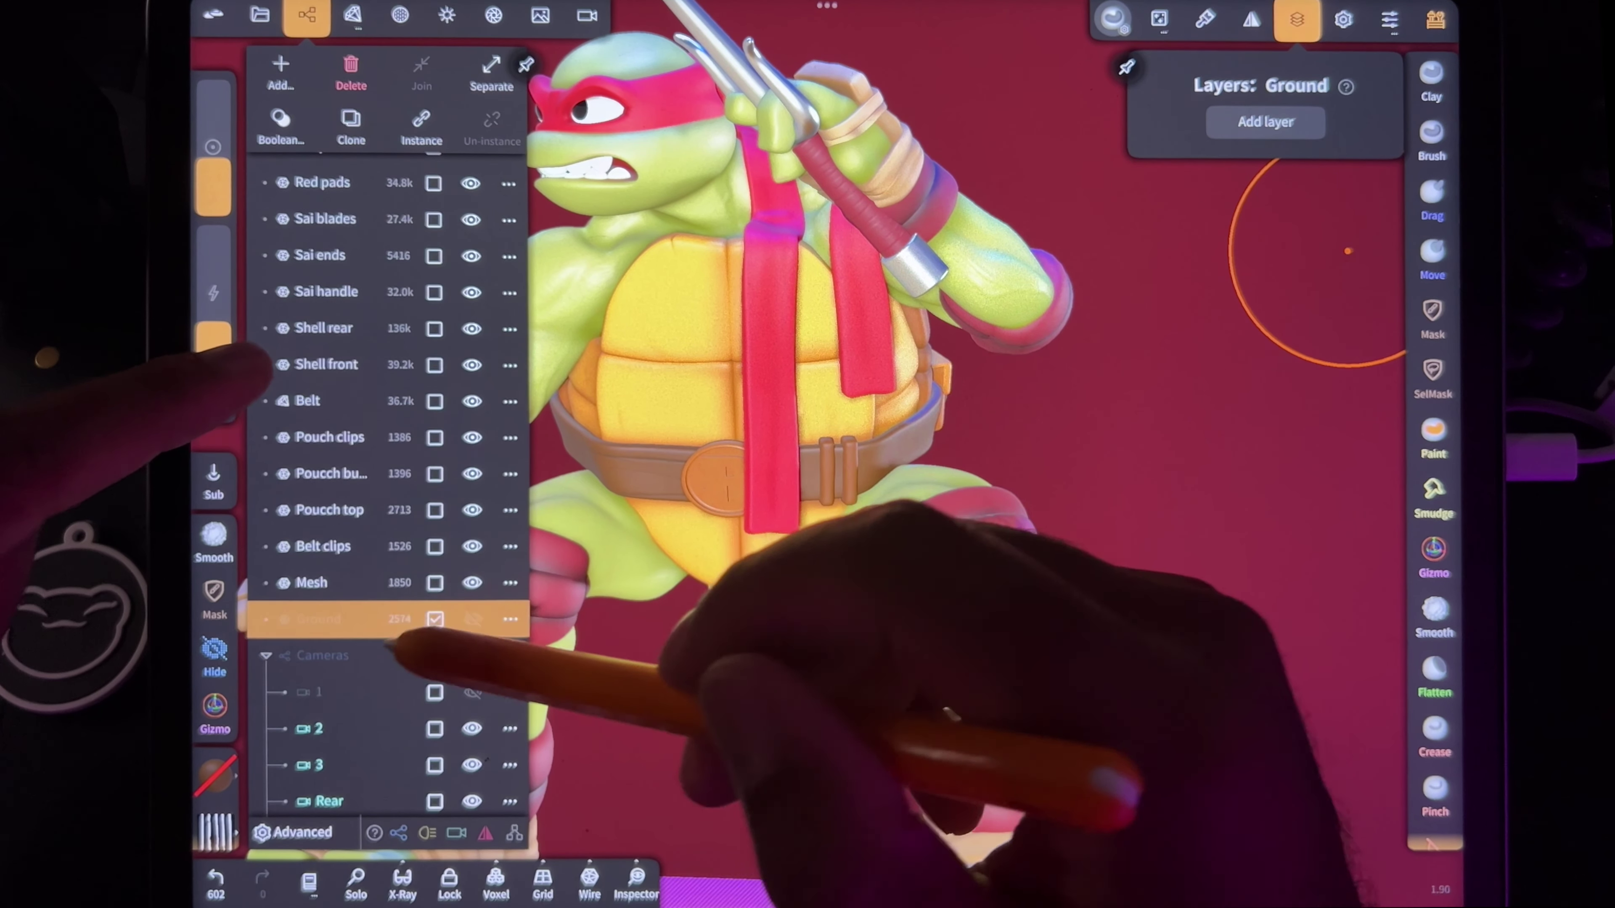
scroll(352, 621, "down", 2)
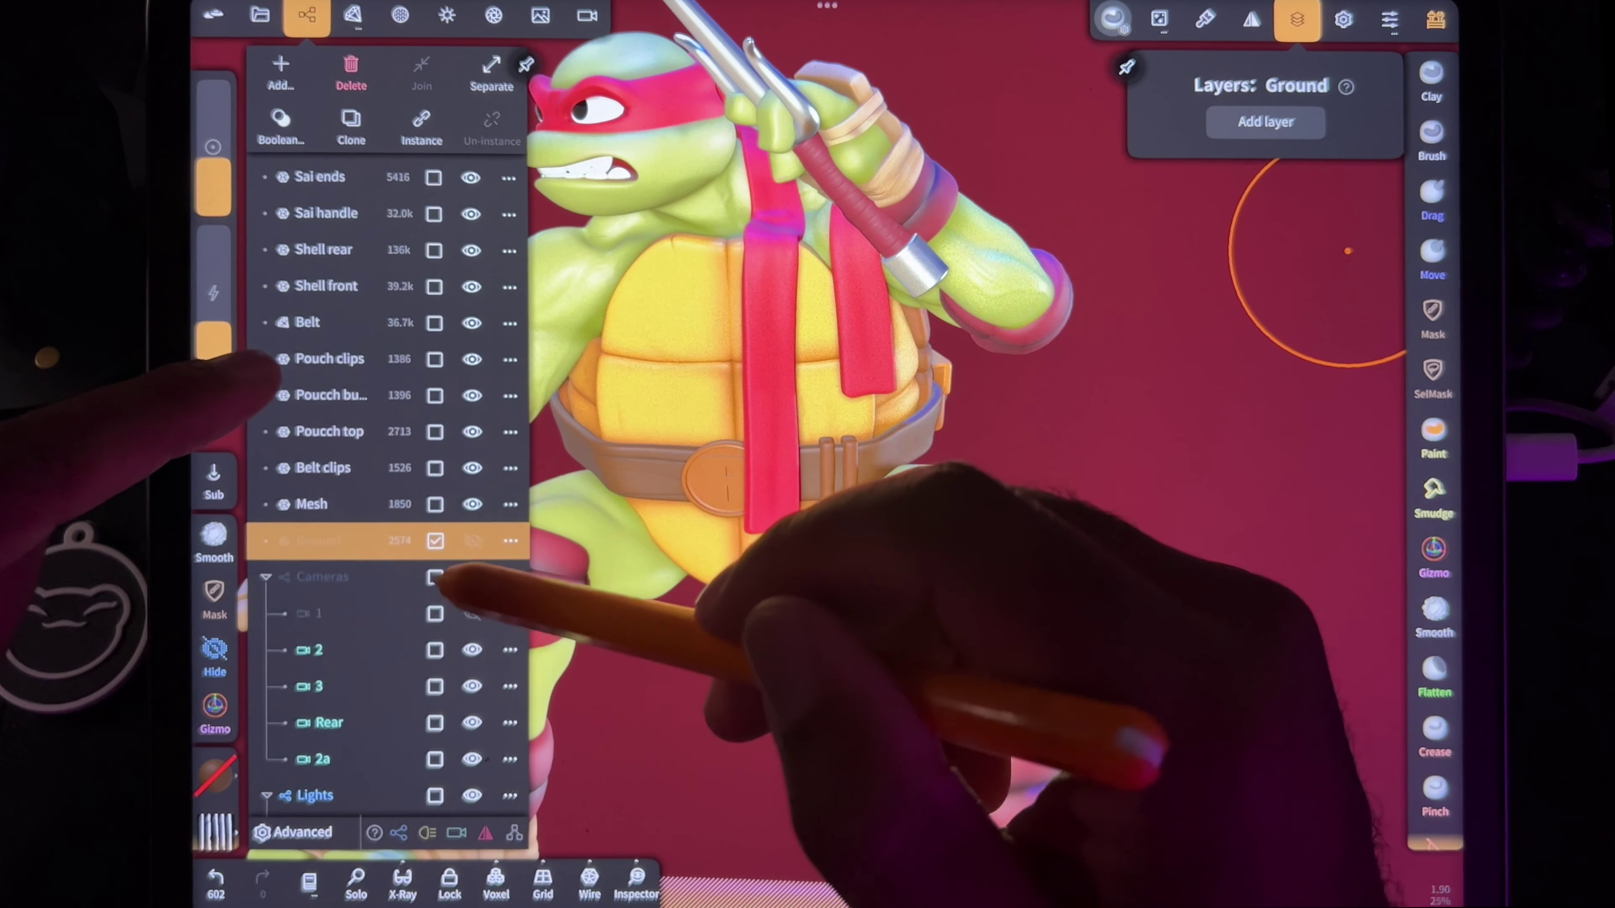
Step: Delete the cameras, the Lights group, and the Key, Rim, R1 and R2 lights
left_click_drag(436, 578, 435, 760)
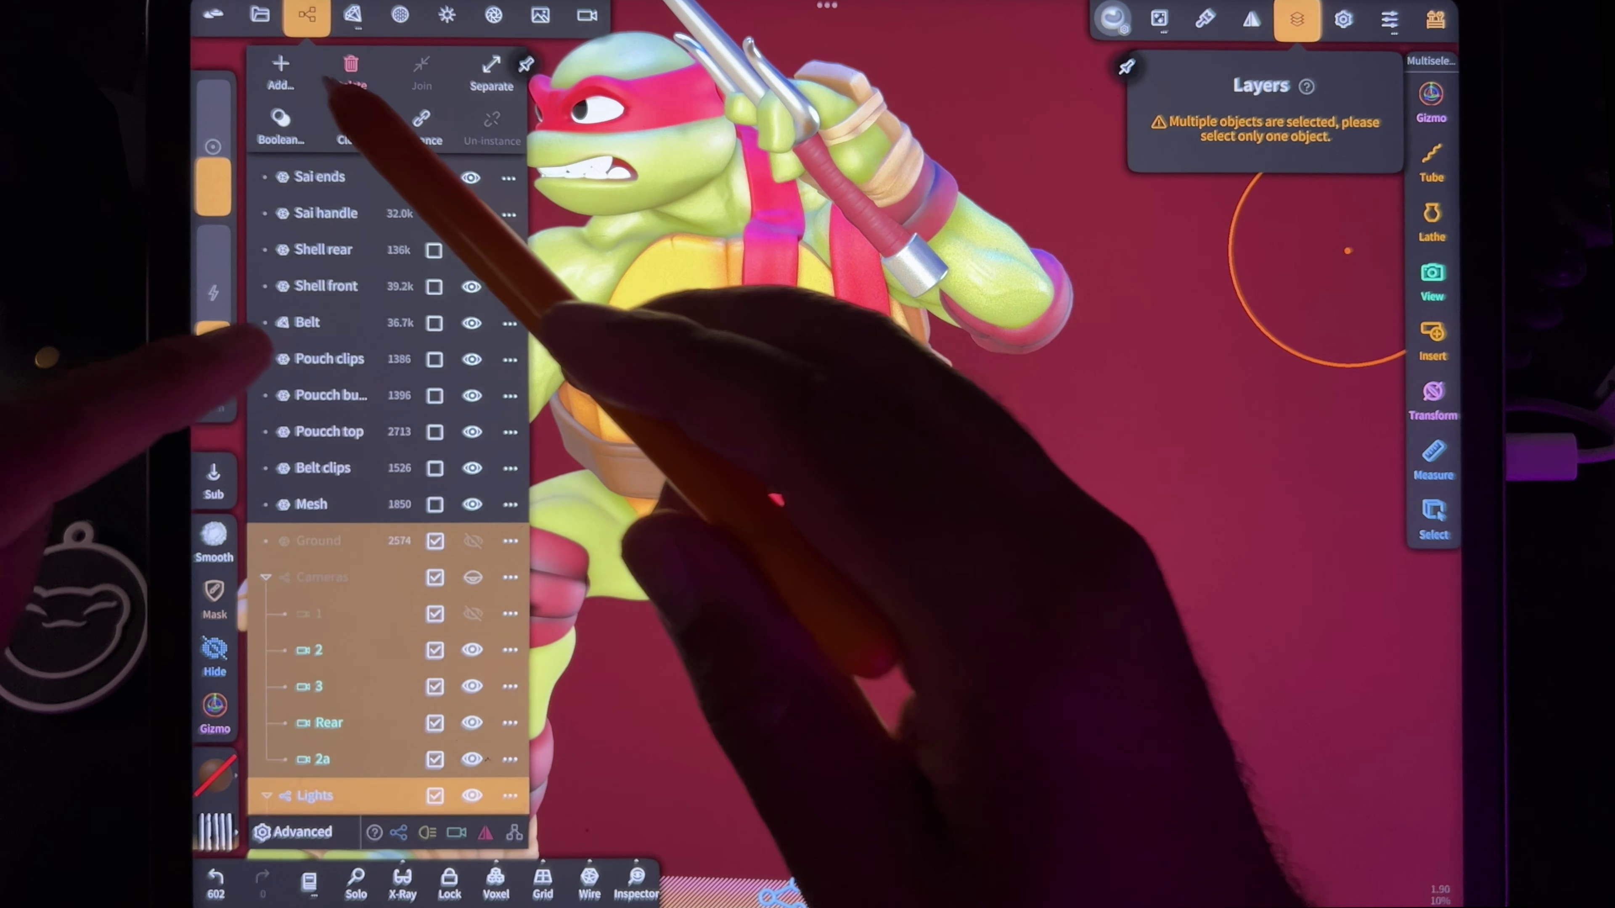
scroll(379, 362, "up", 10)
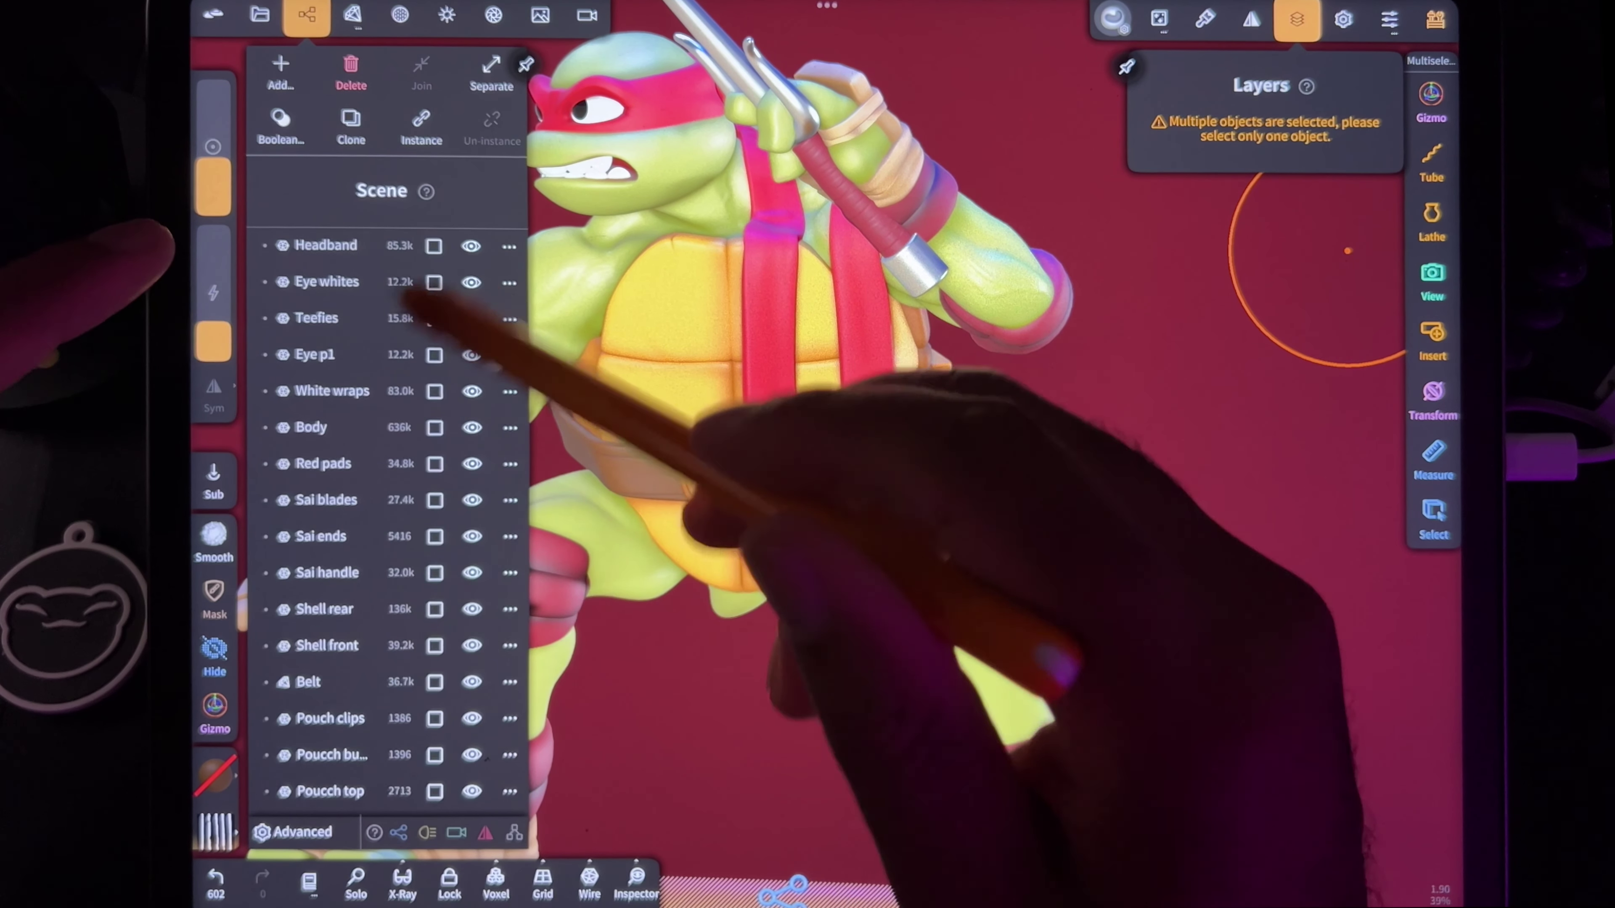
scroll(413, 286, "down", 10)
scroll(385, 310, "down", 3)
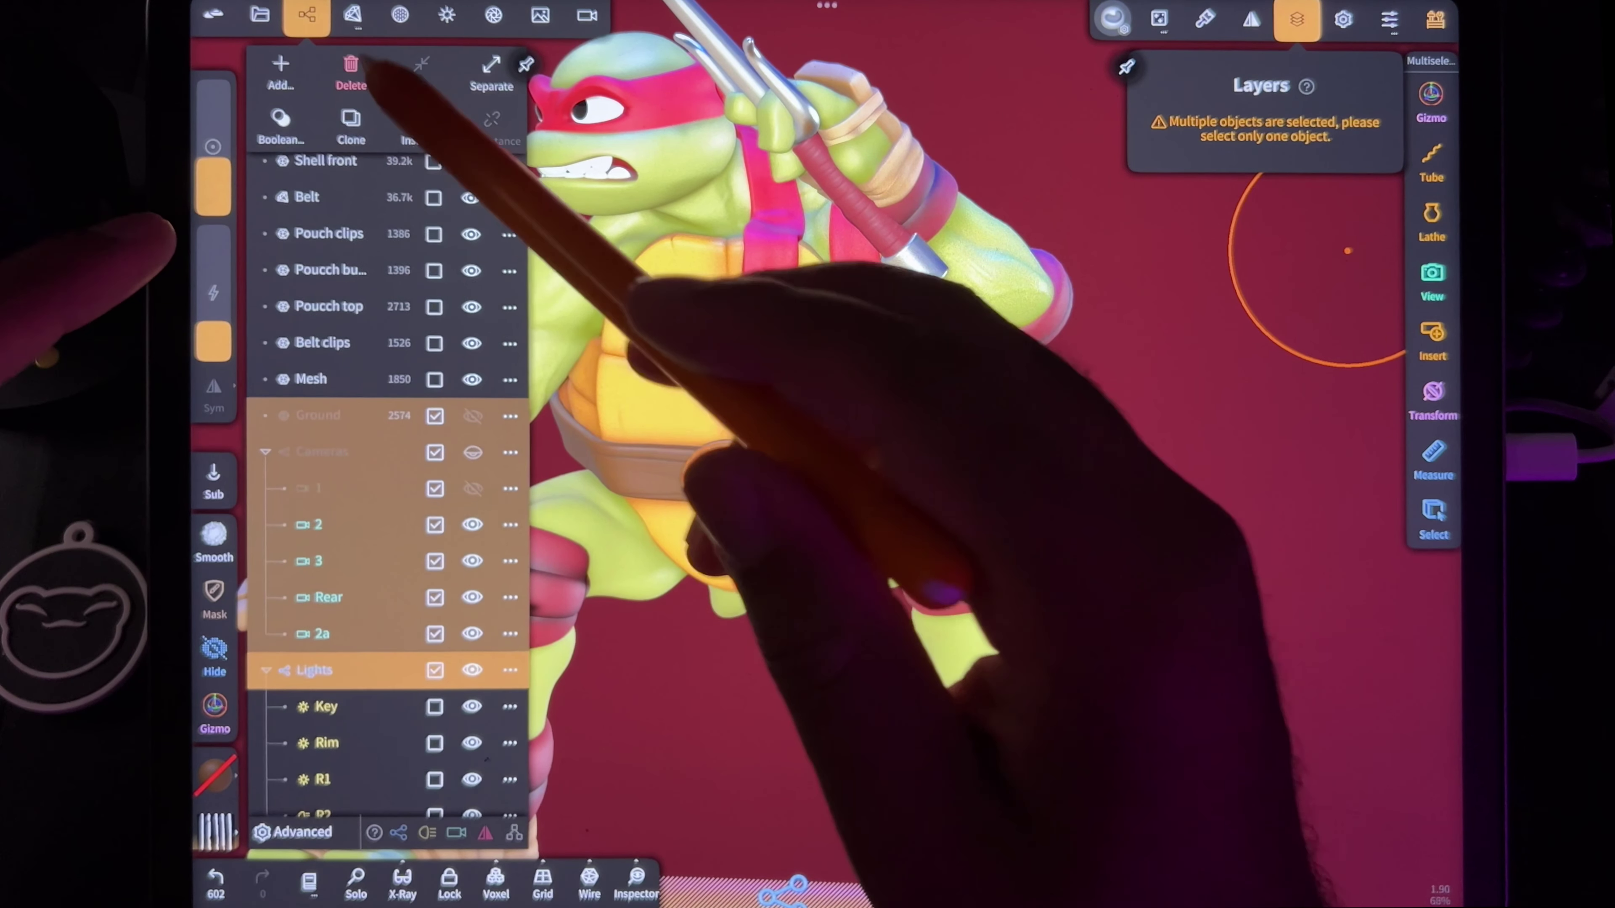
left_click(350, 71)
left_click(380, 613)
left_click_drag(432, 650, 434, 724)
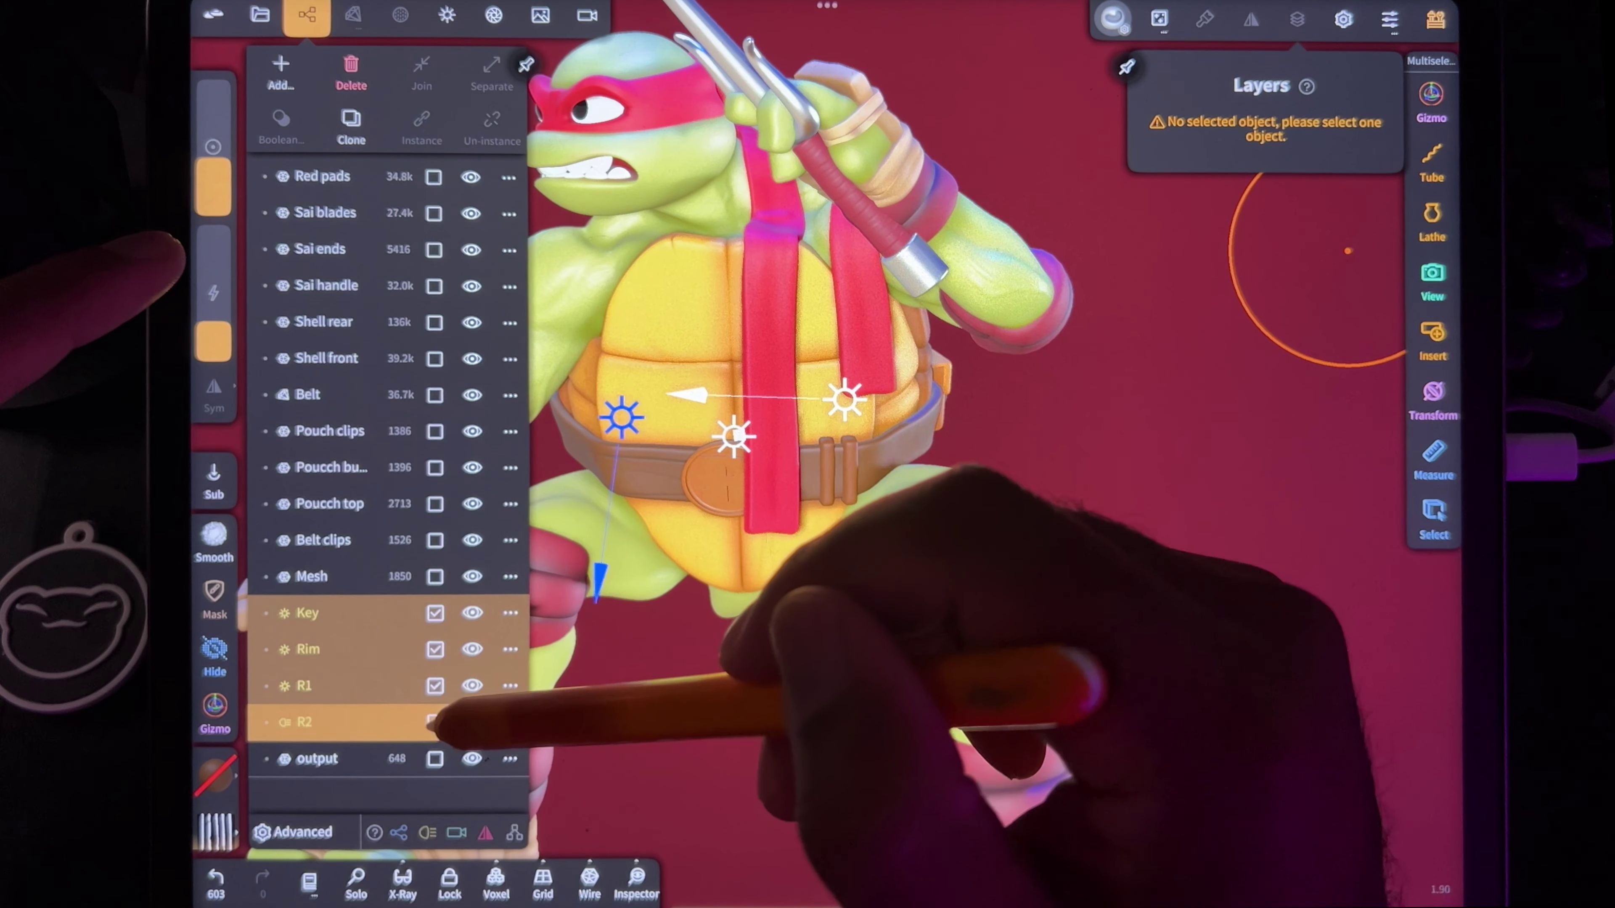
left_click(350, 71)
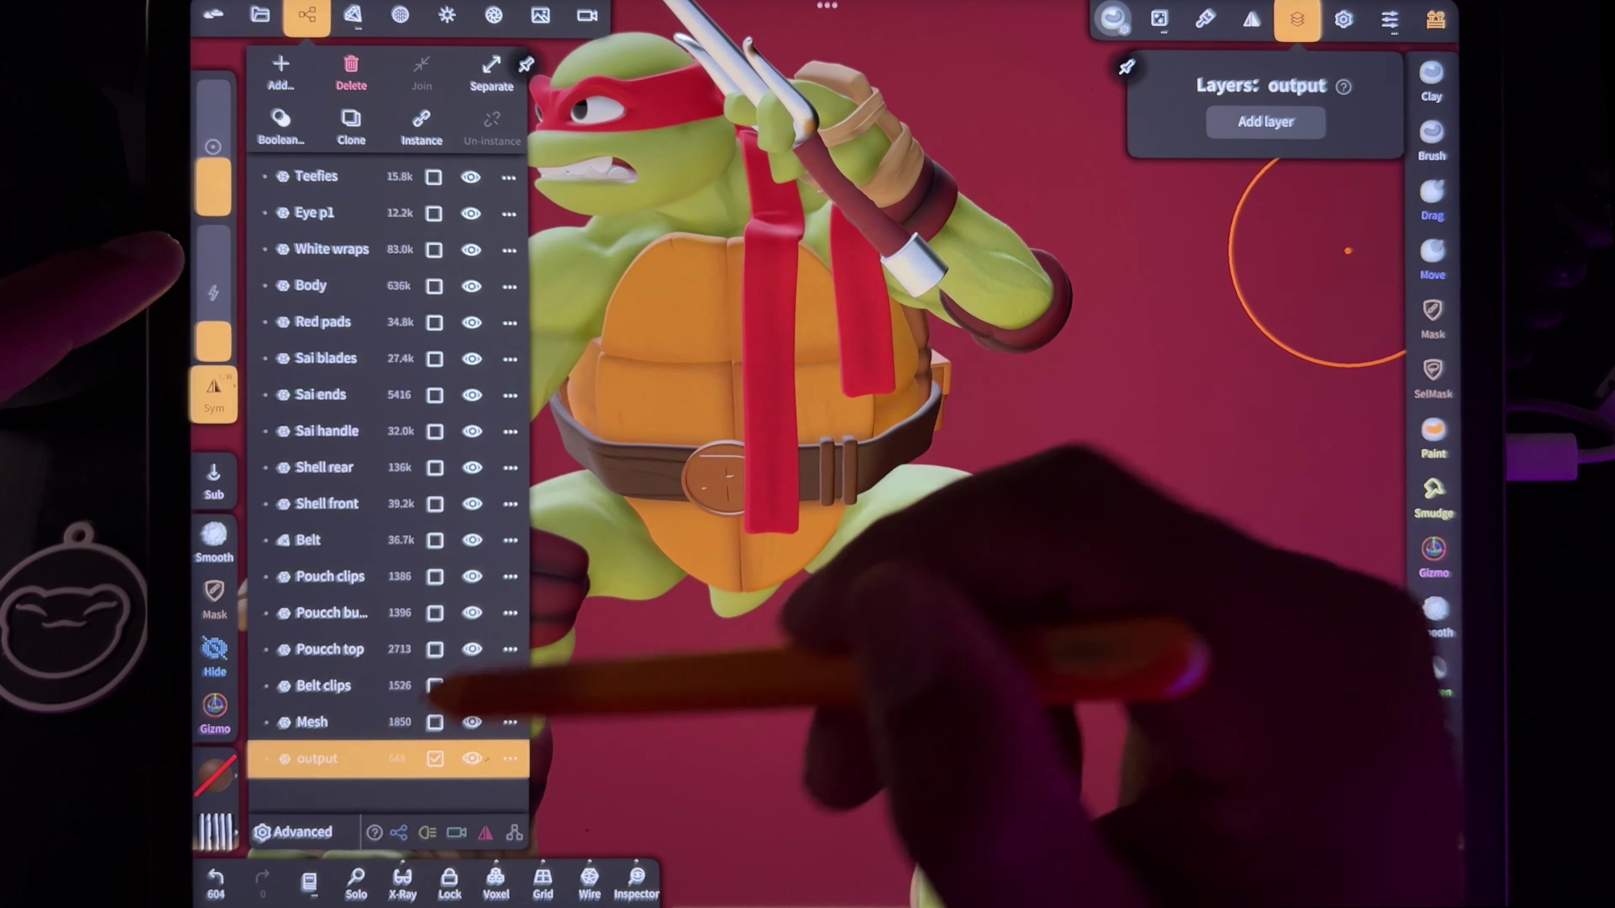
Step: Rename the output object to 'R' and leave Nomad Sculpt for the home screen
left_click(581, 614)
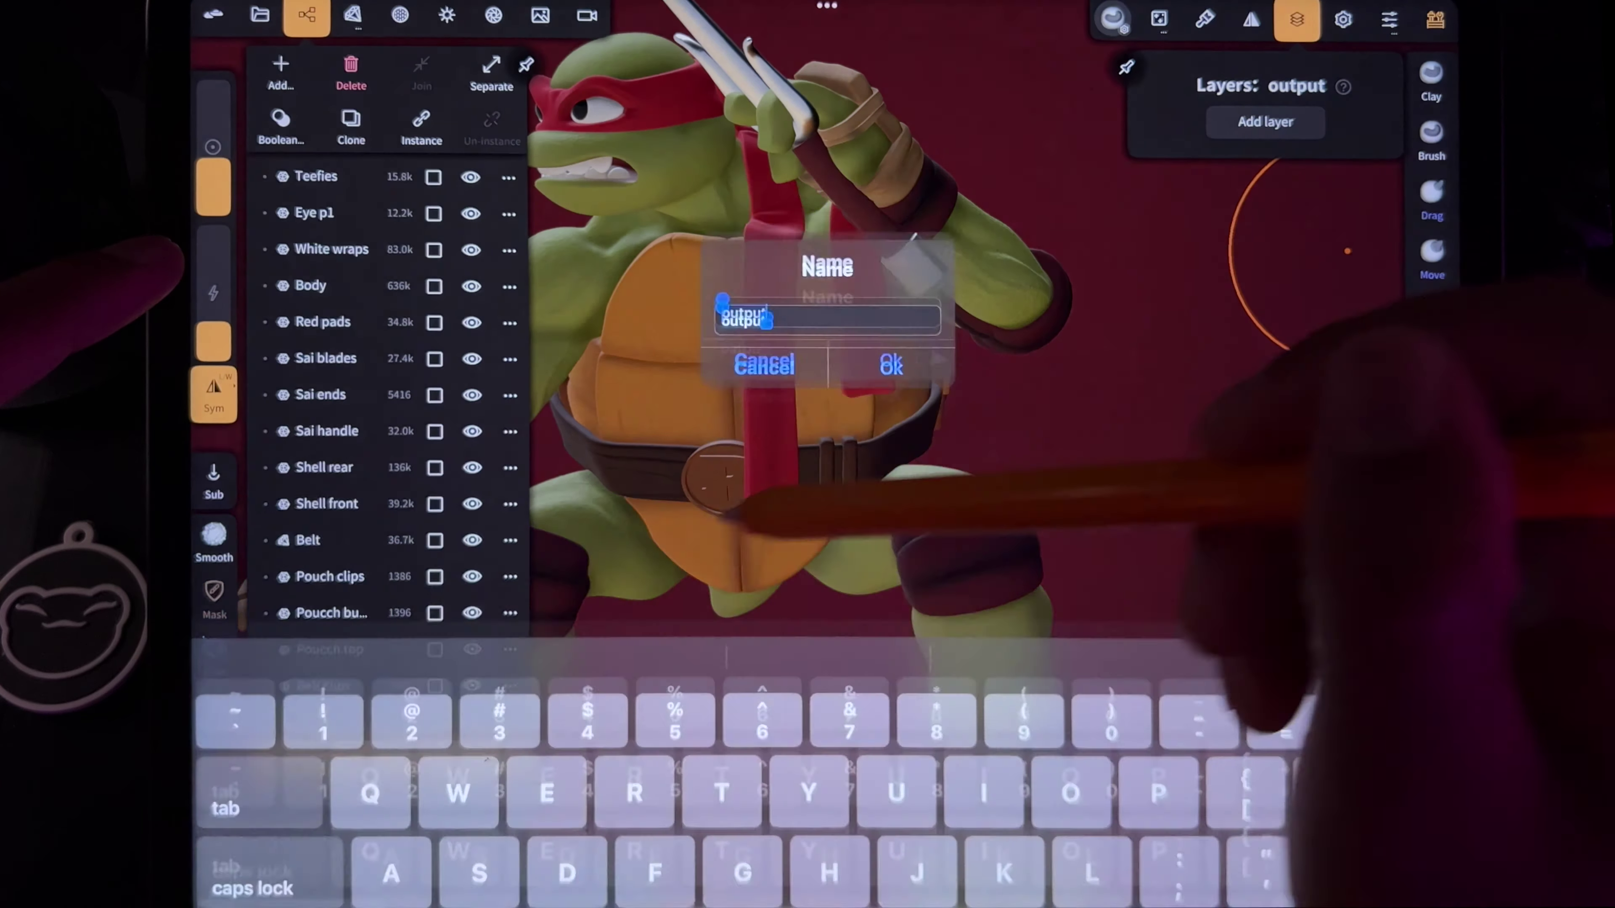
type("R")
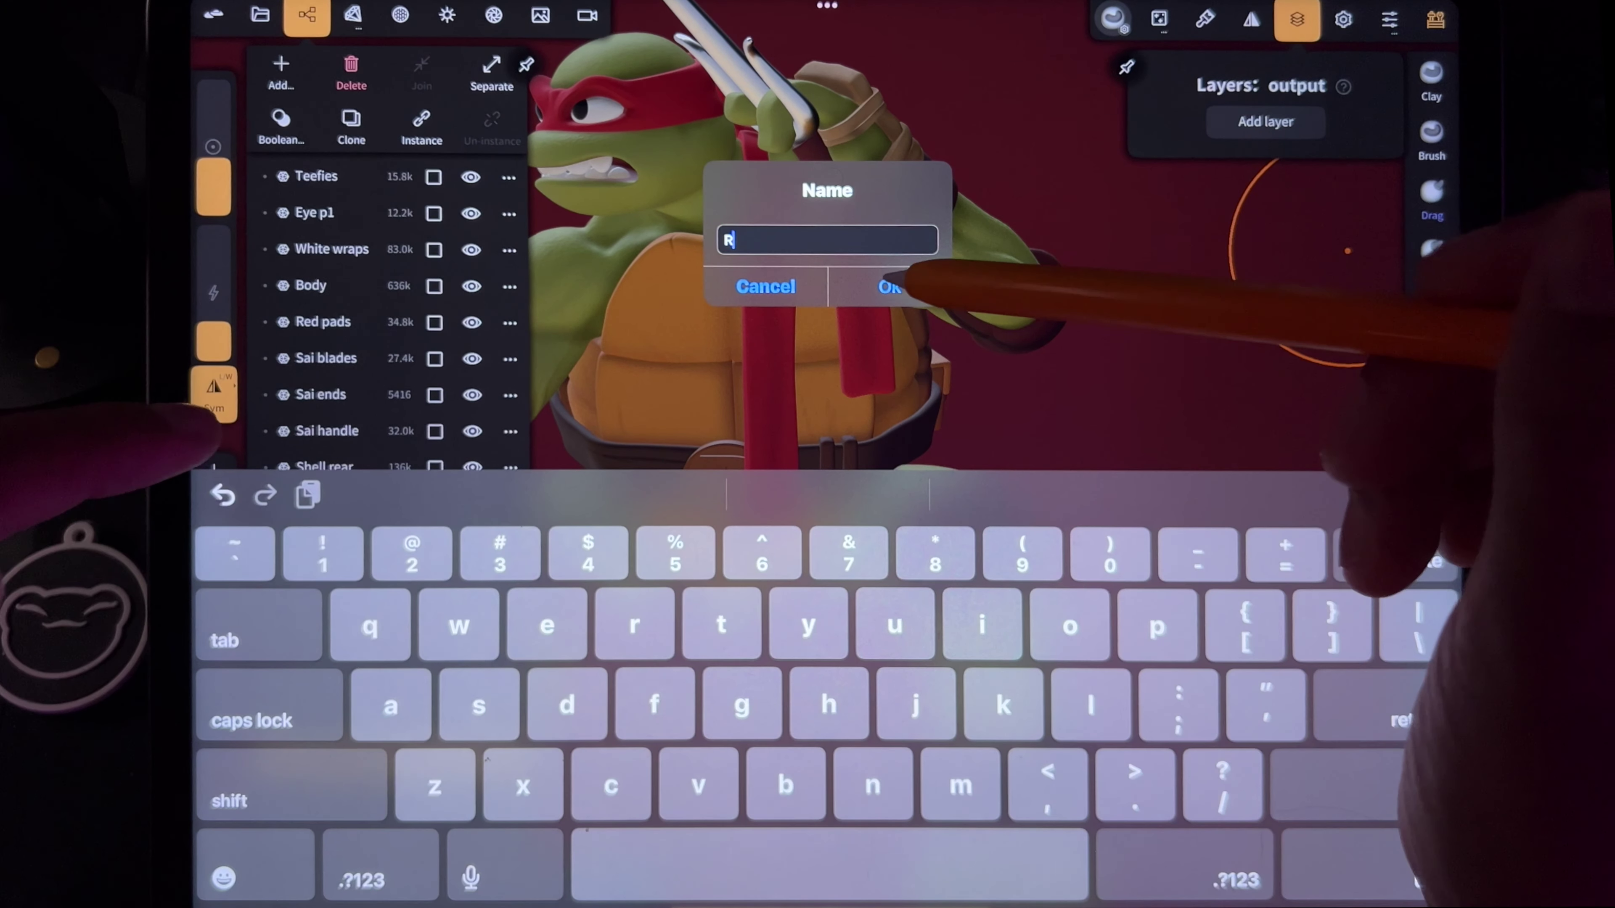
left_click(889, 286)
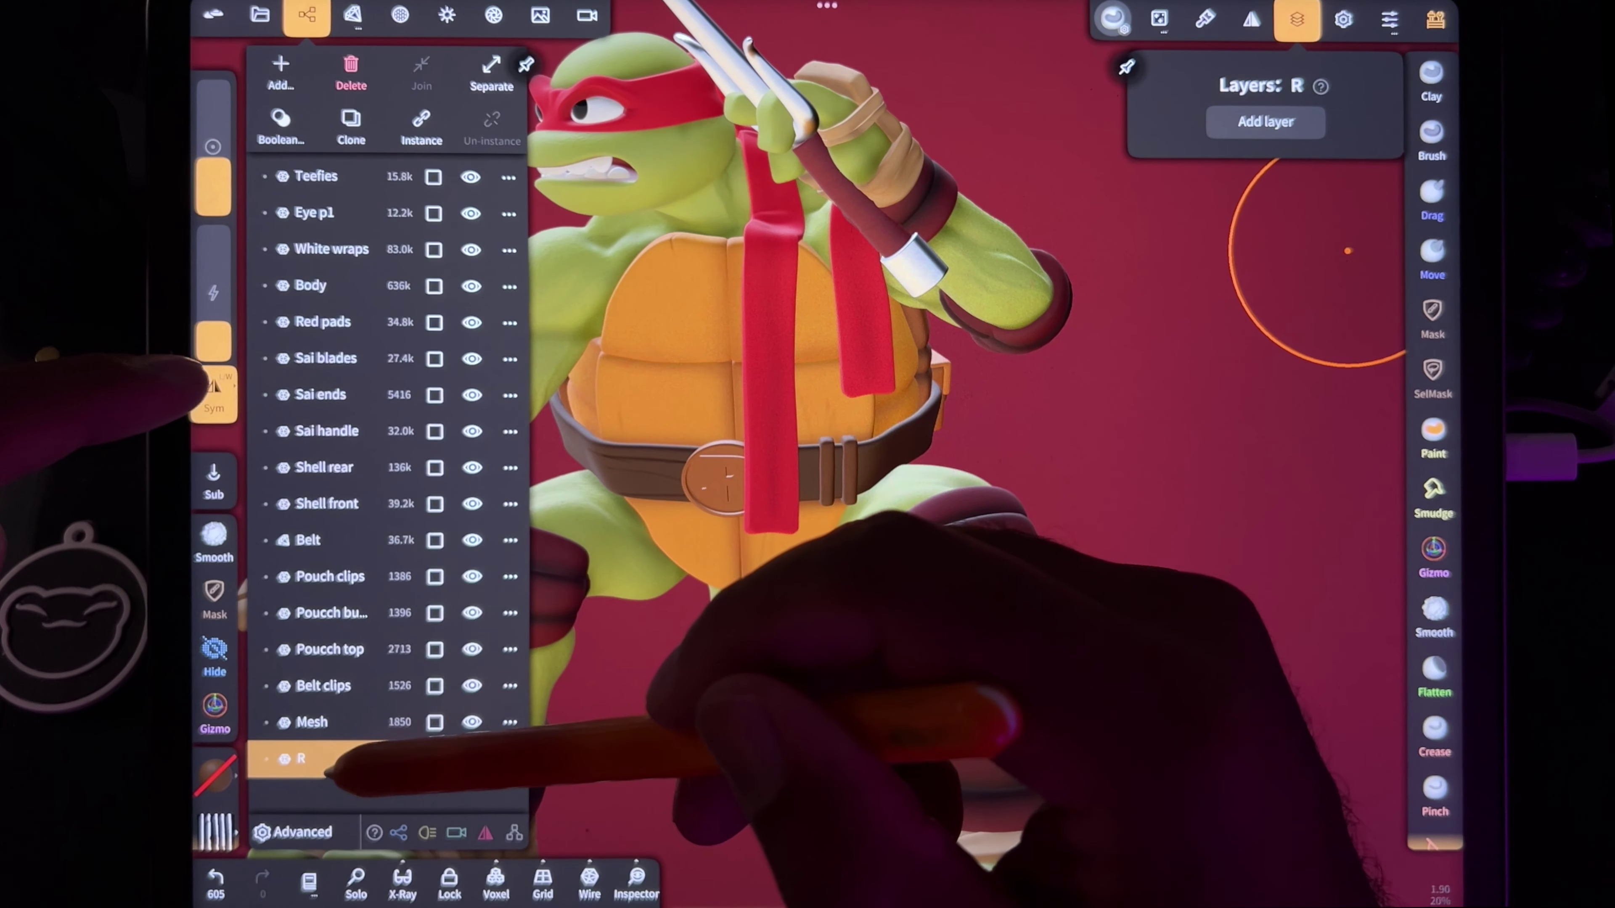
scroll(724, 395, "up", 5)
left_click_drag(720, 391, 664, 373)
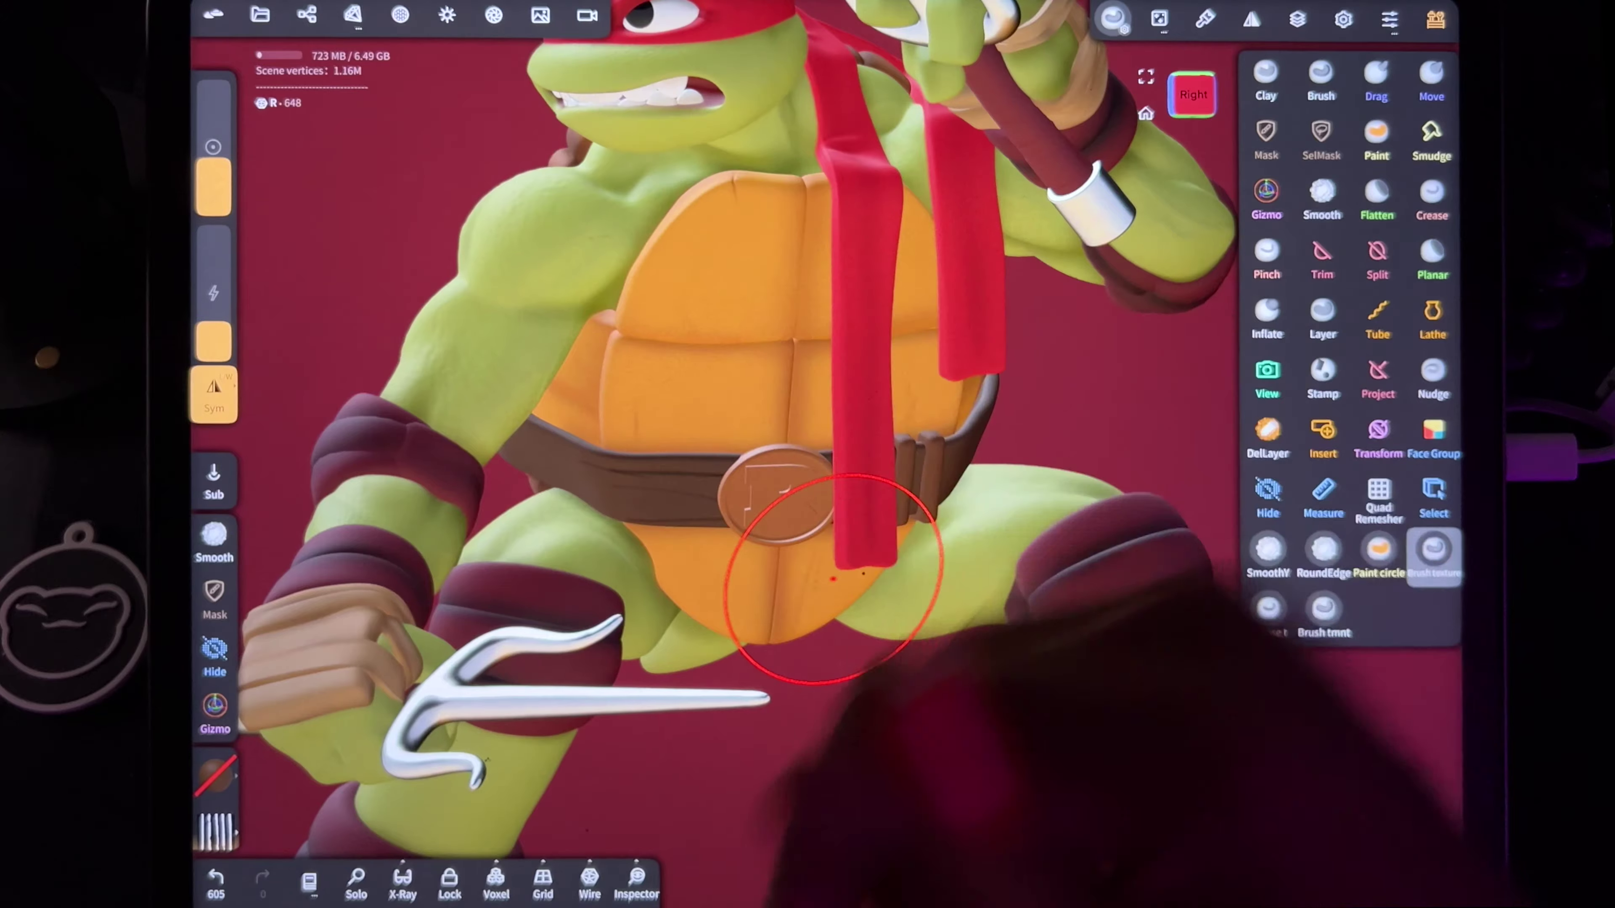
left_click_drag(954, 902, 1042, 496)
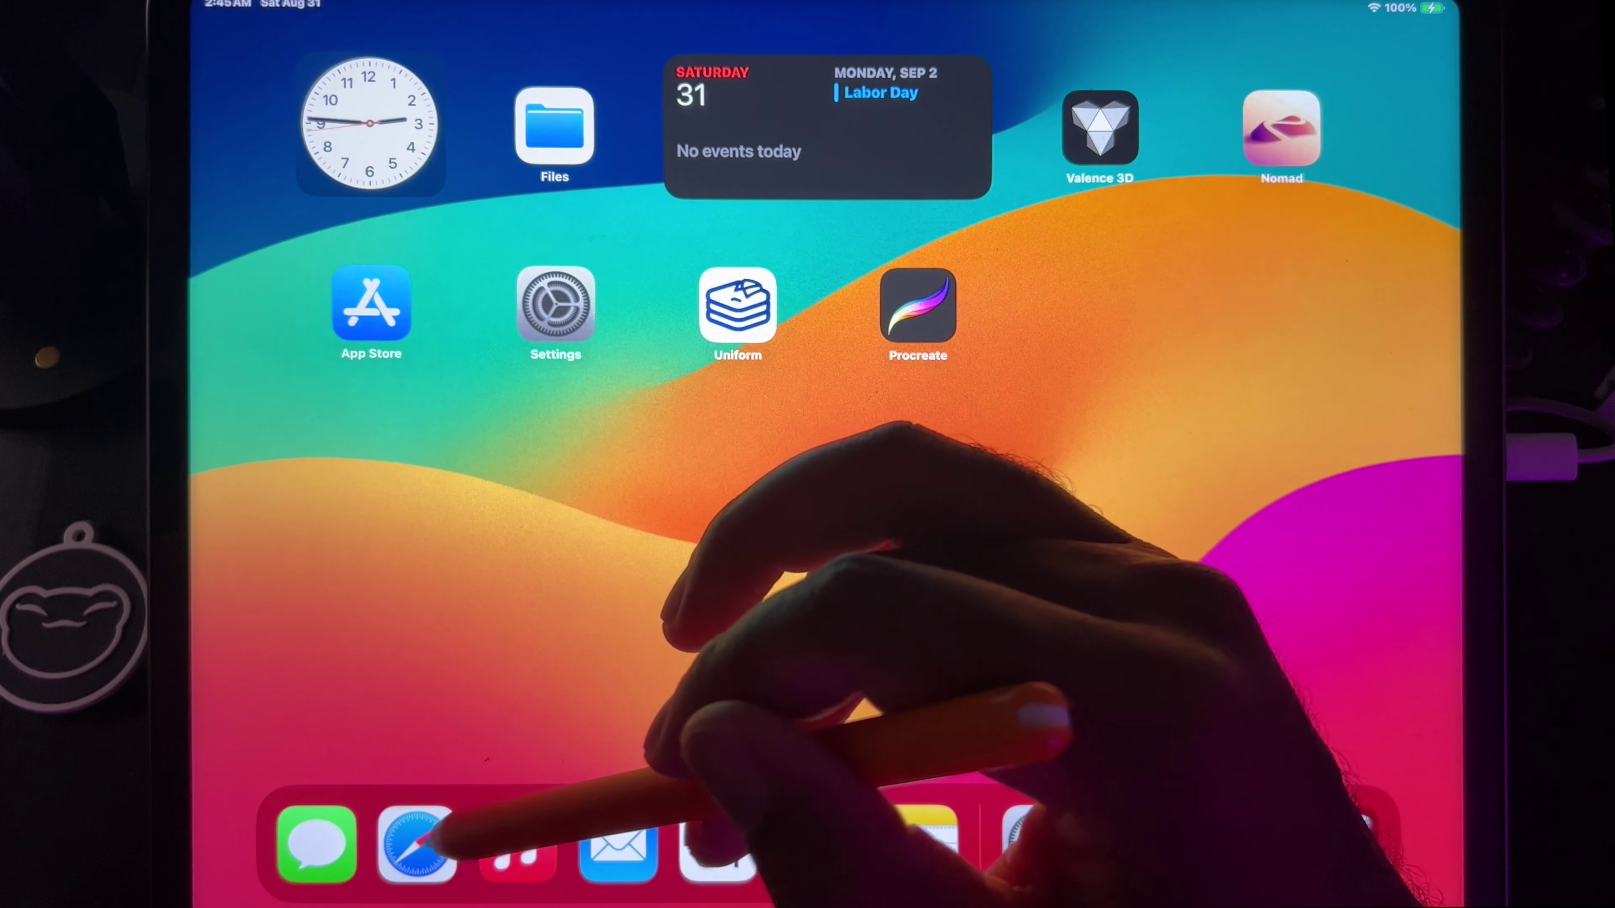
Step: Inspect the orange 3D letter R on text2stl.mestres.fr in Safari, then return home
left_click(416, 844)
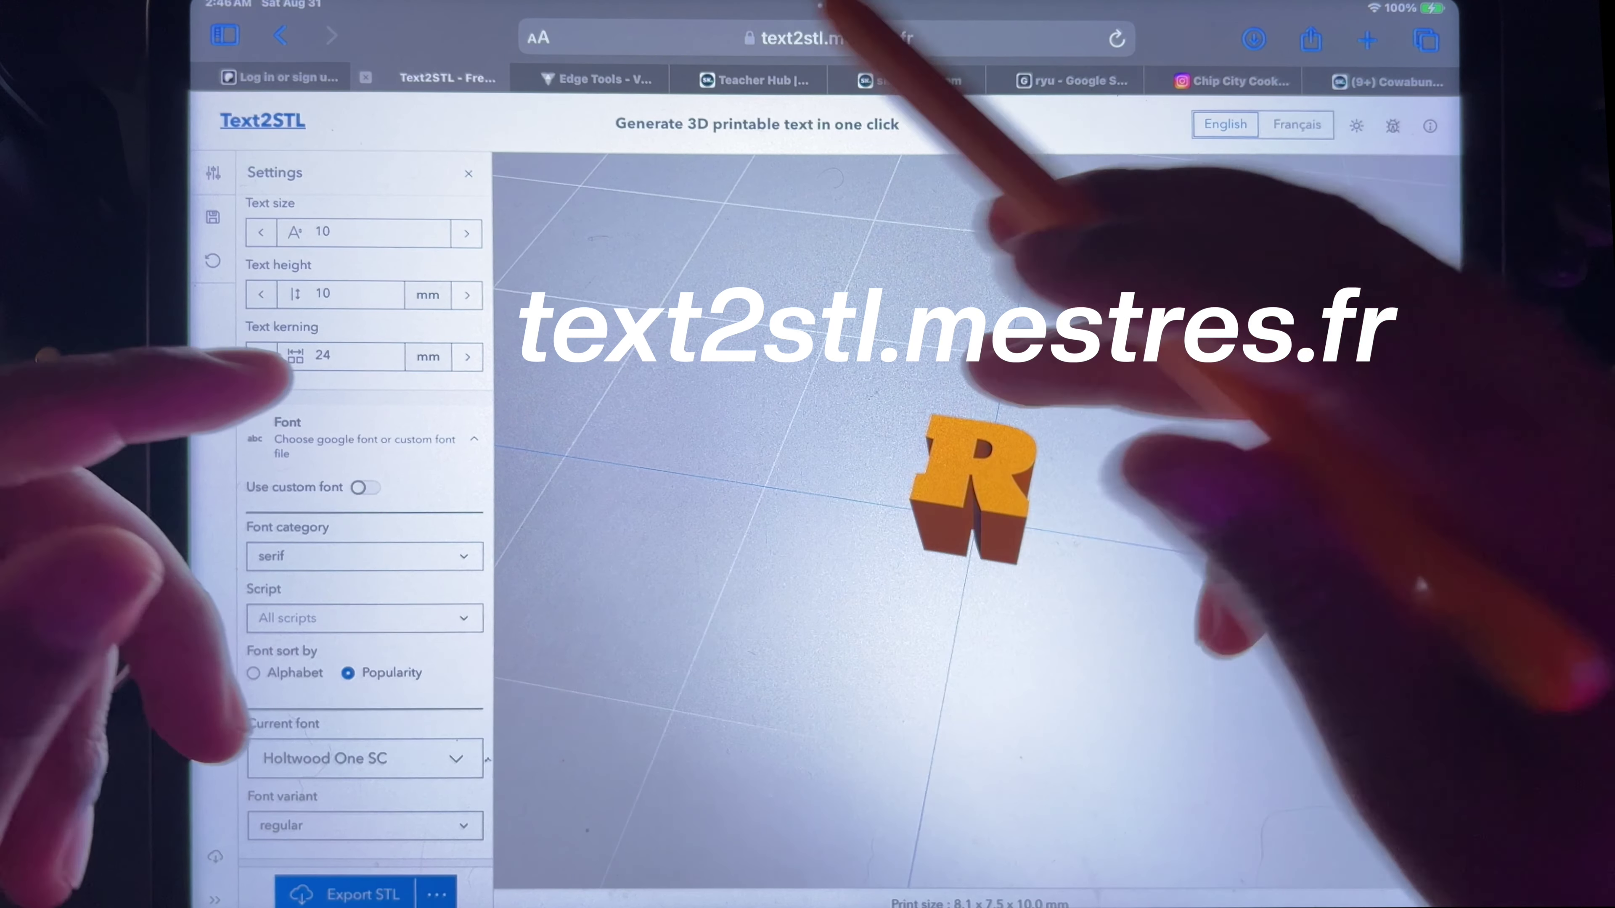
mouse_move(1062, 506)
left_mouse_down()
mouse_move(979, 512)
mouse_move(995, 509)
left_mouse_up()
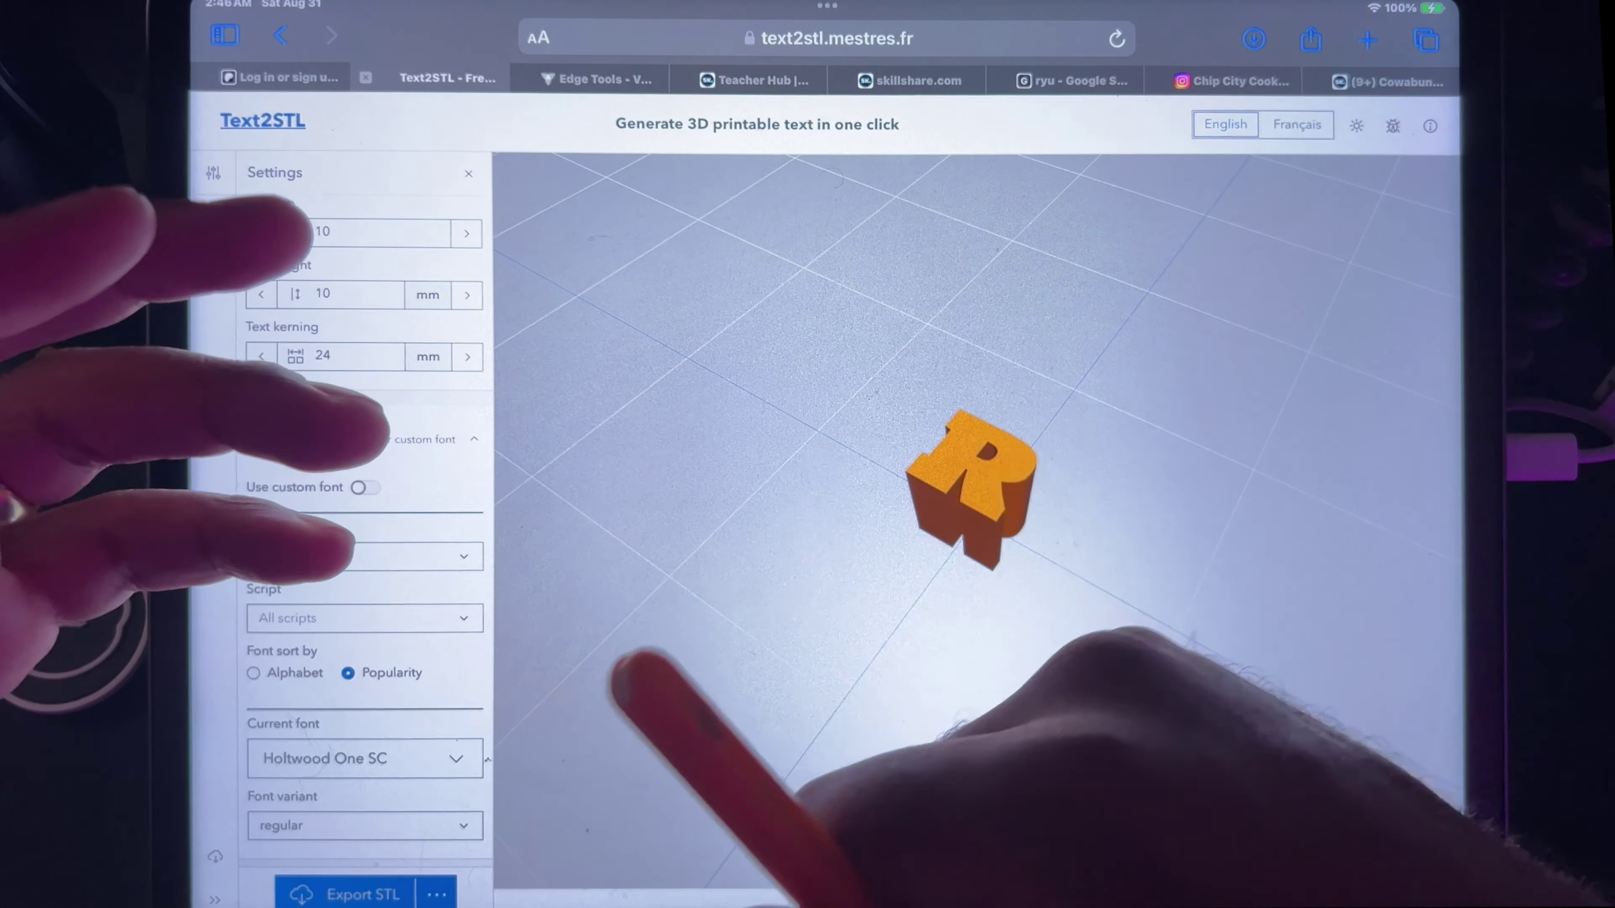
left_click_drag(826, 900, 826, 572)
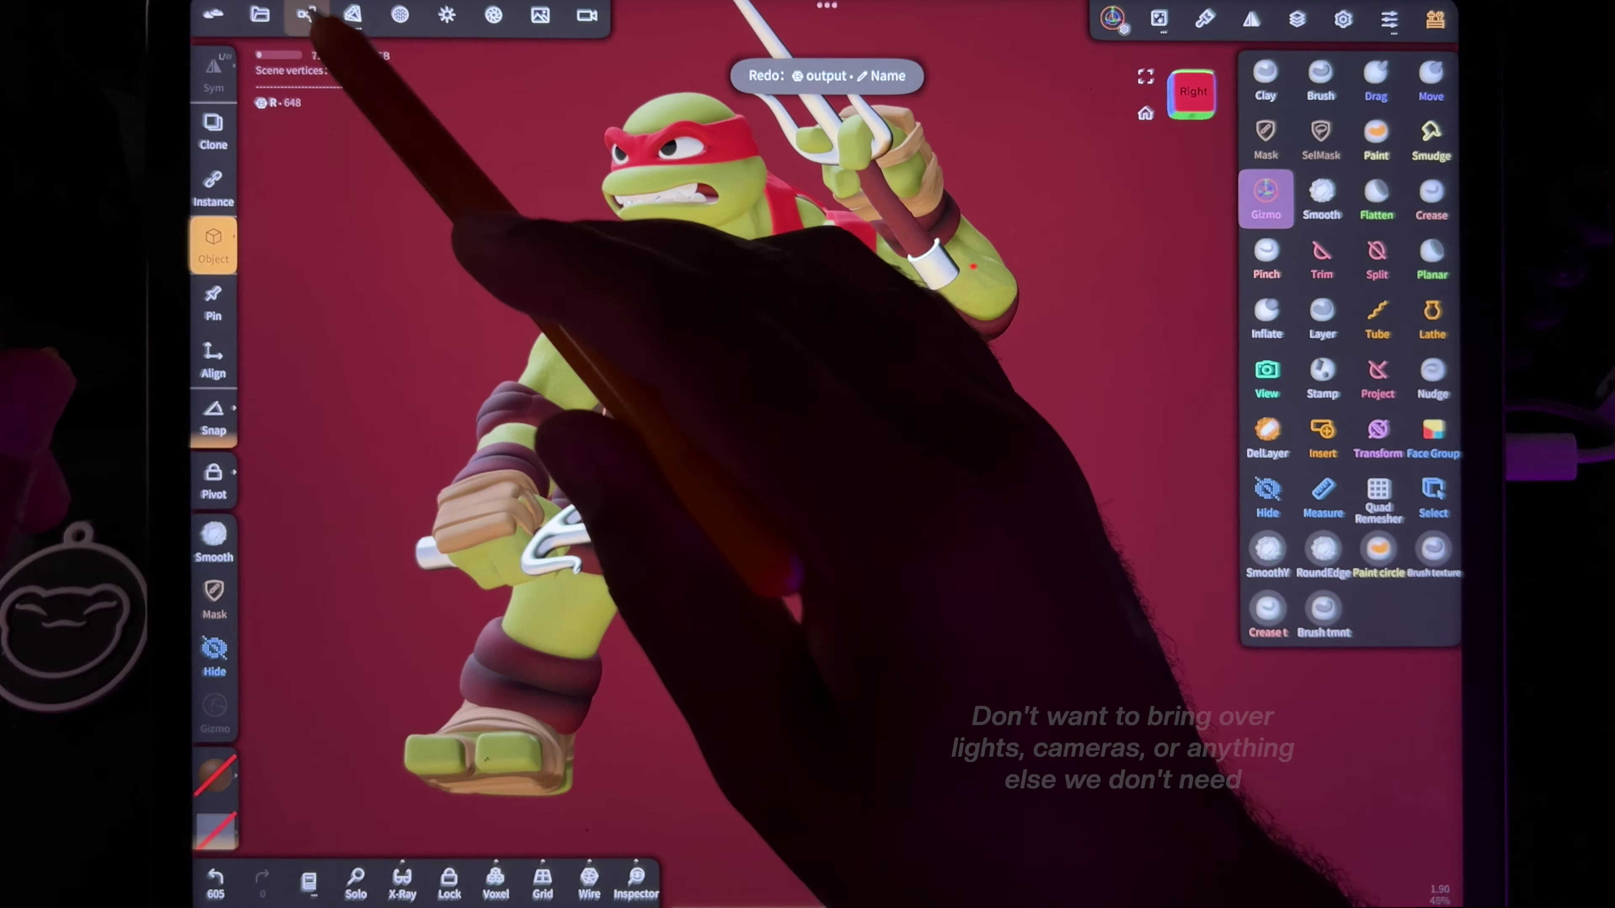
Step: Export all 19 objects as a glTF 2.0 file and share it via AirDrop
left_click(306, 18)
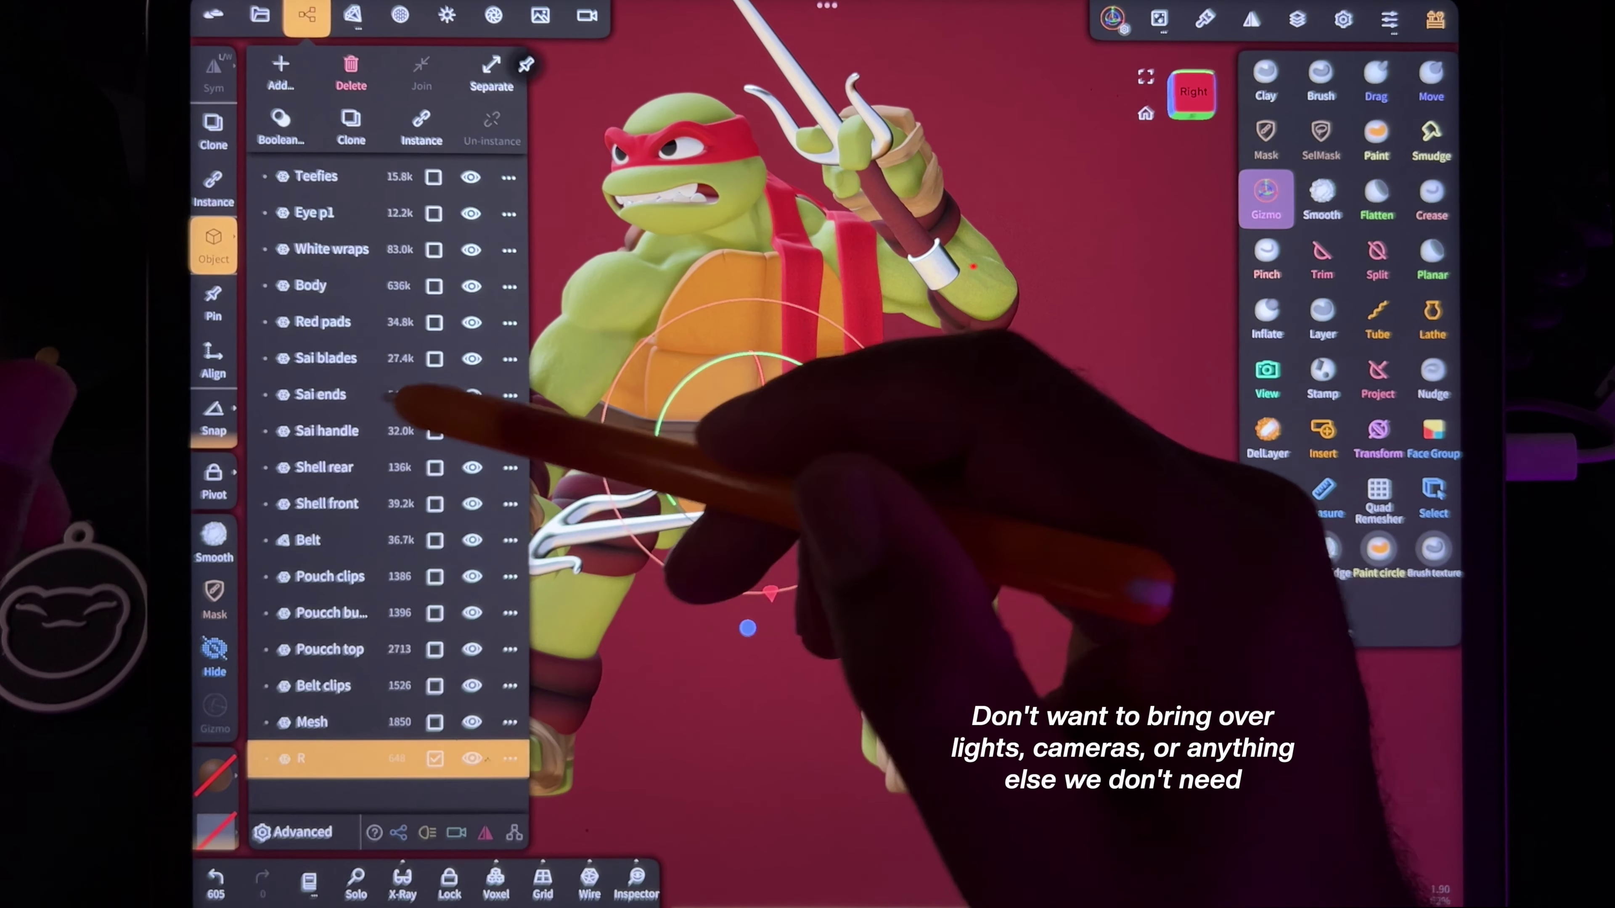
mouse_move(354, 401)
left_mouse_down()
mouse_move(356, 542)
mouse_move(432, 248)
left_mouse_up()
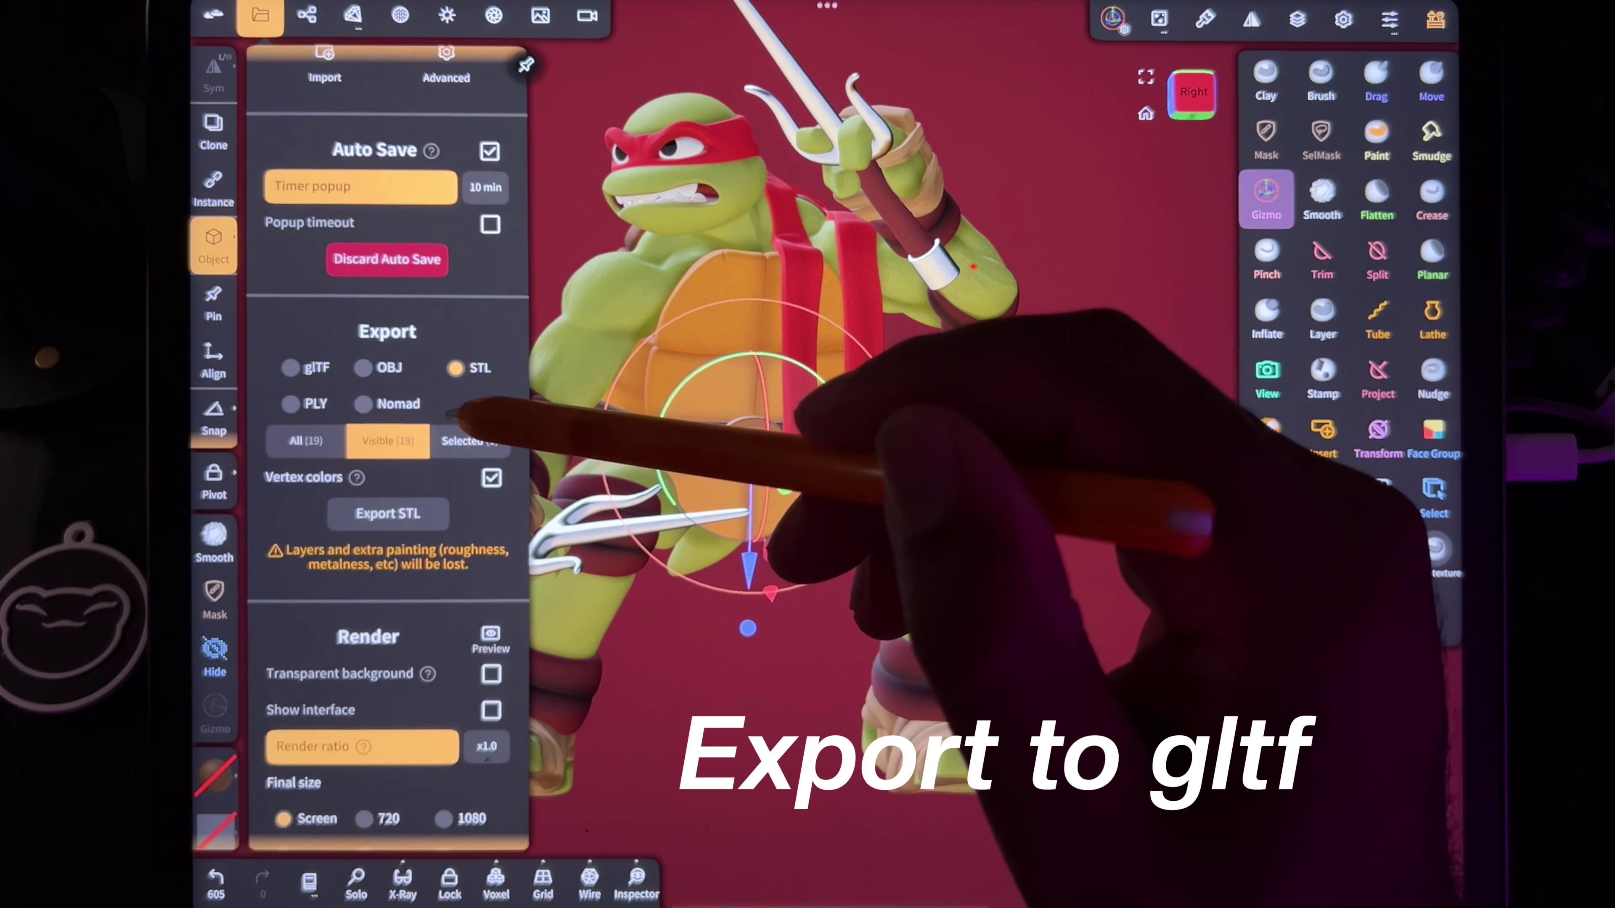
left_click(289, 378)
left_click(469, 451)
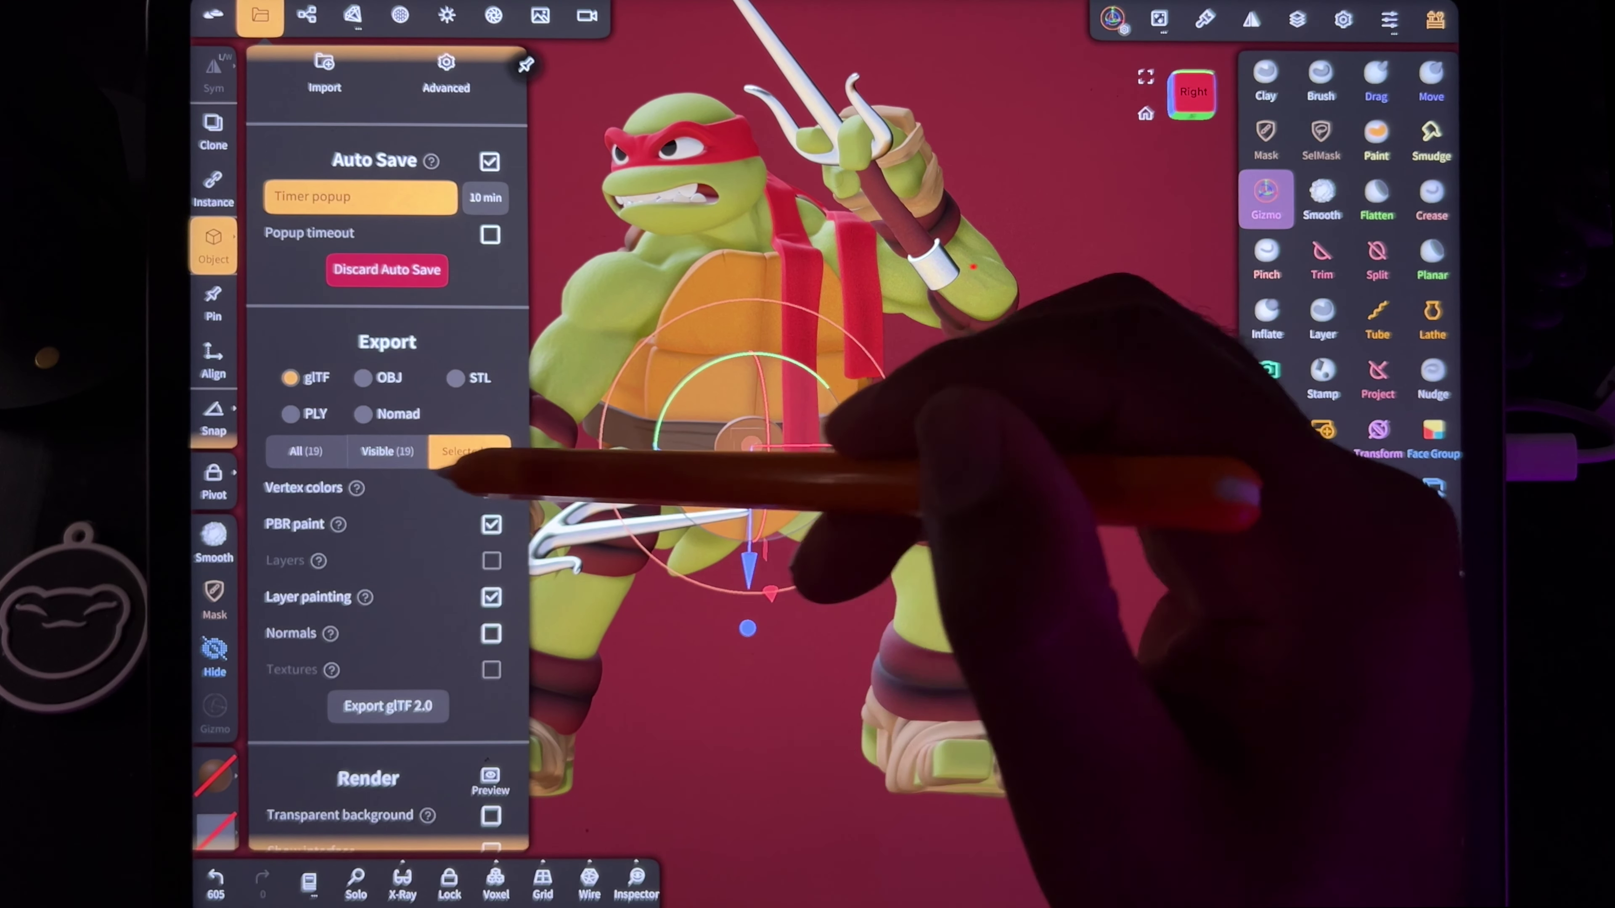
left_click(305, 451)
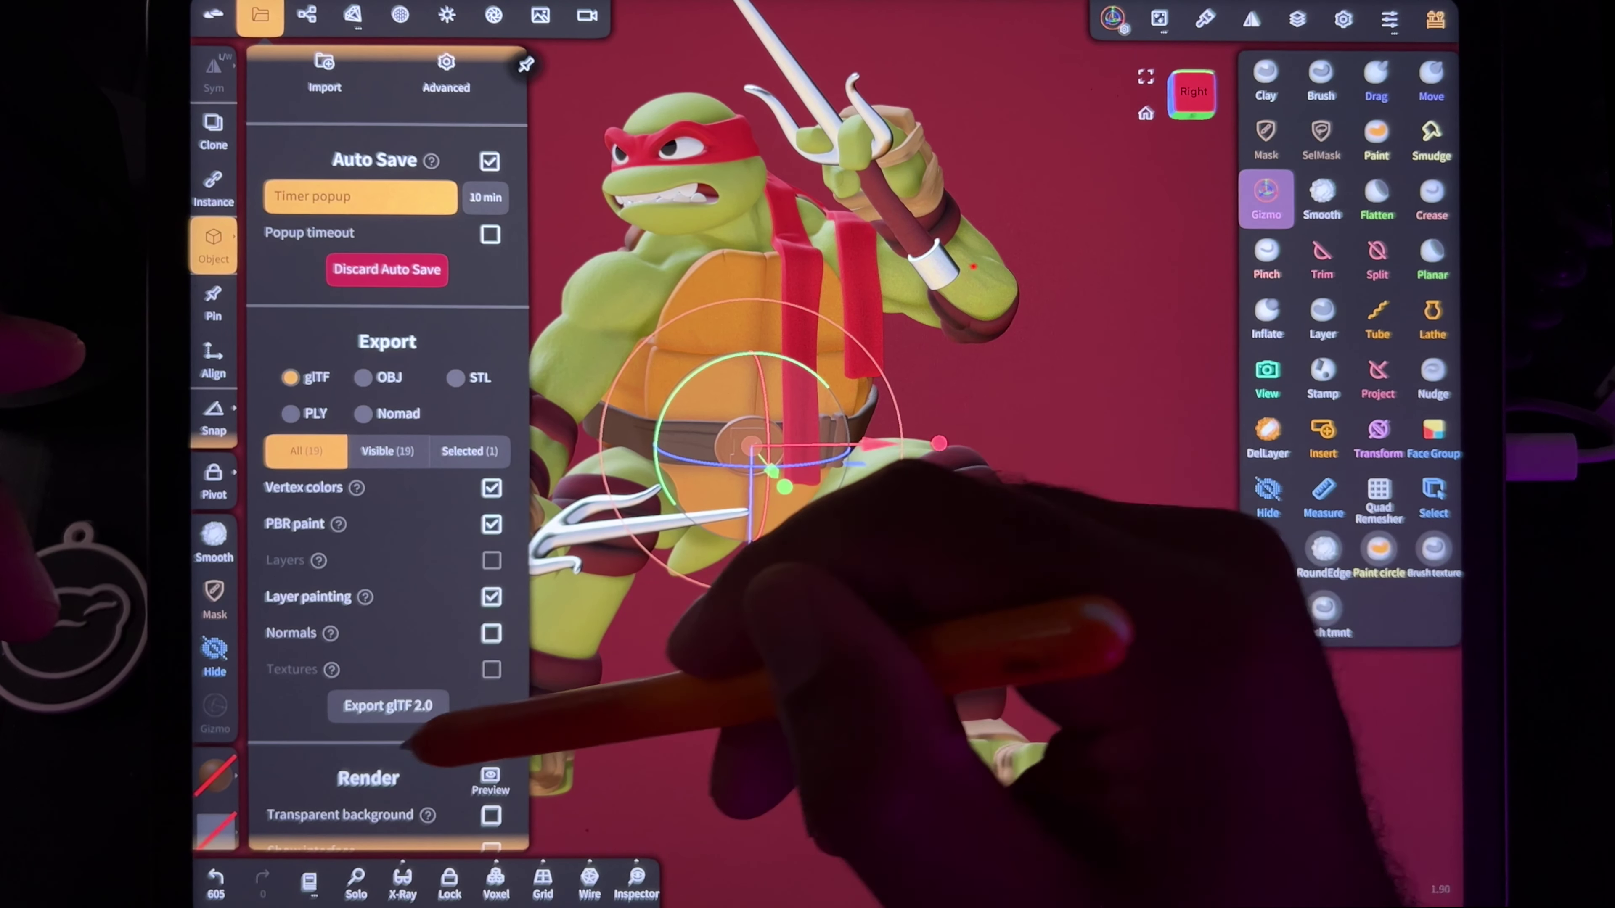
left_click(381, 708)
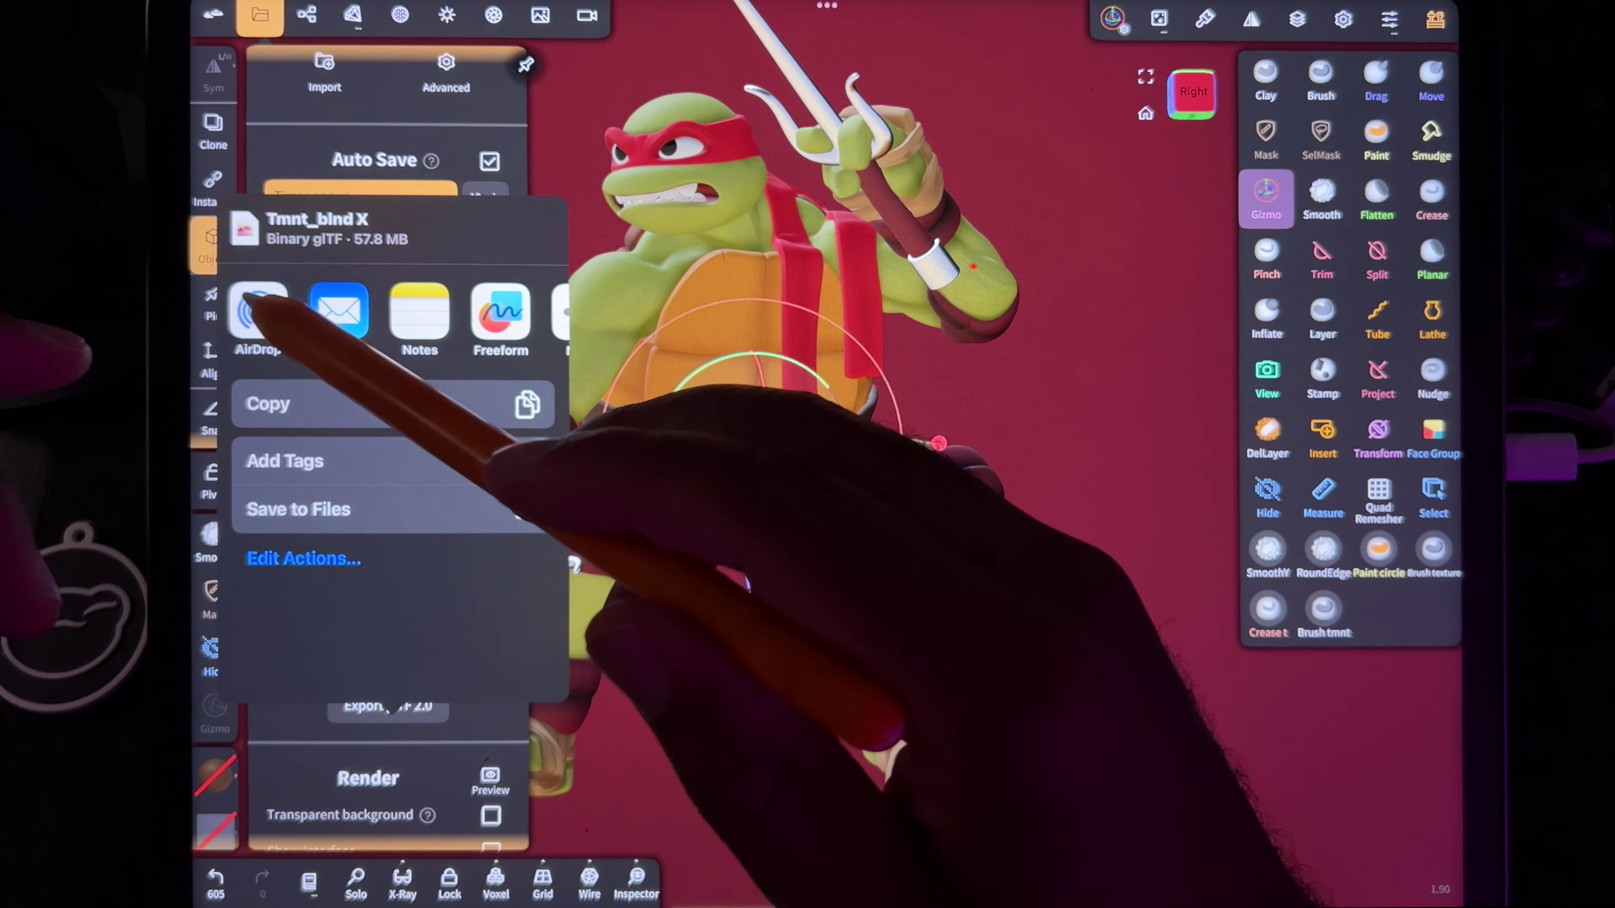
left_click(257, 310)
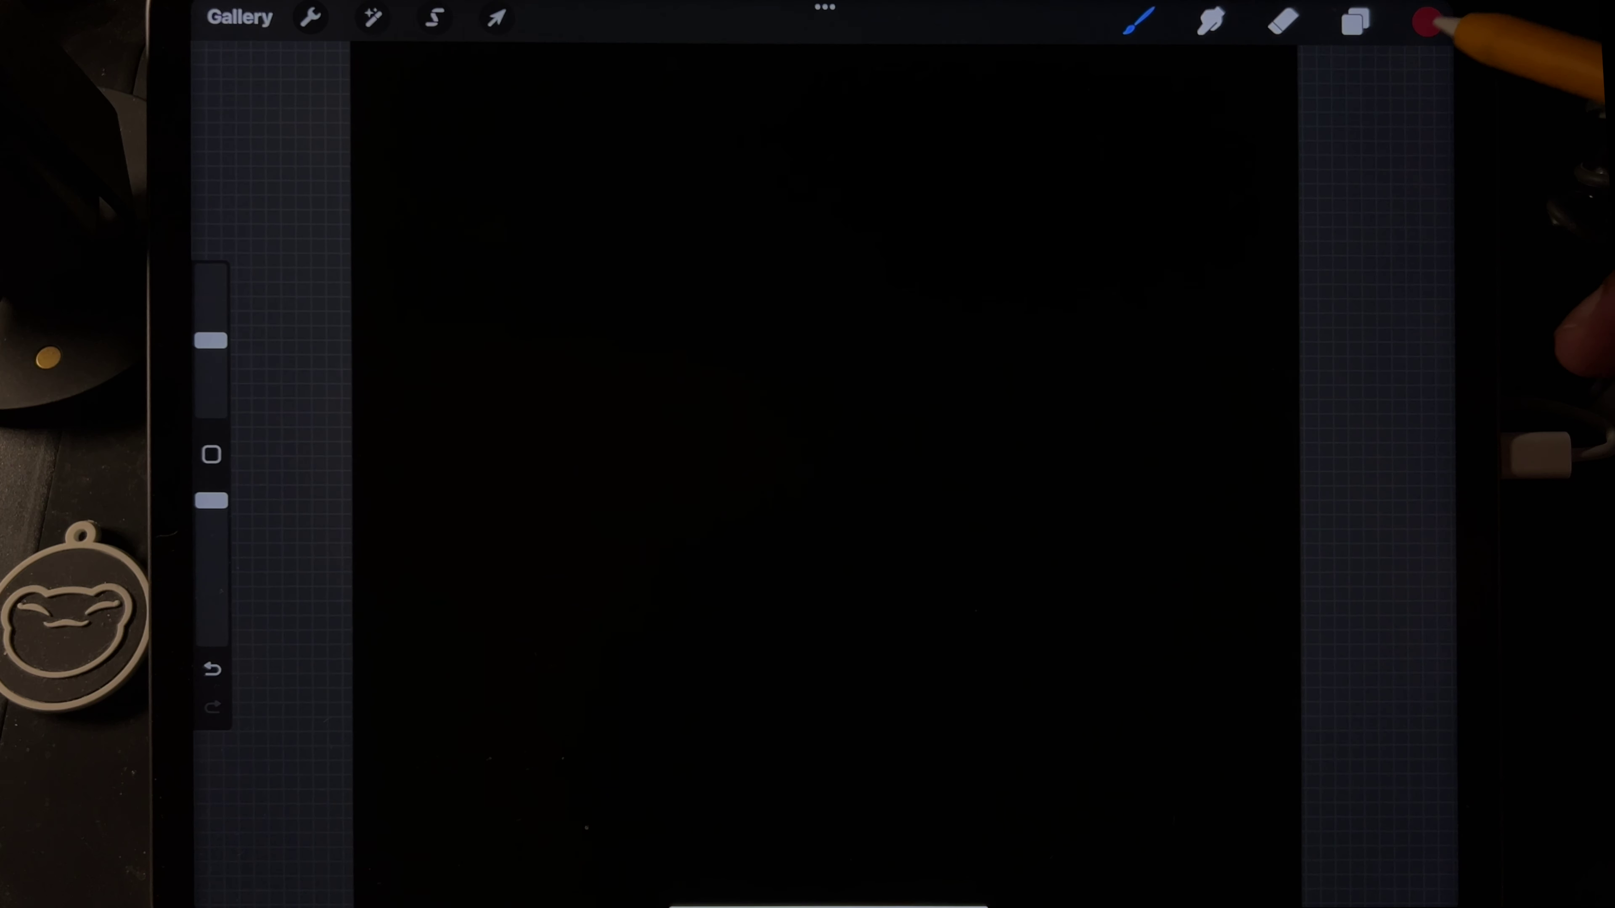
Step: Choose white and paint small spots on the black canvas, undoing one oversized oval
left_click(1427, 21)
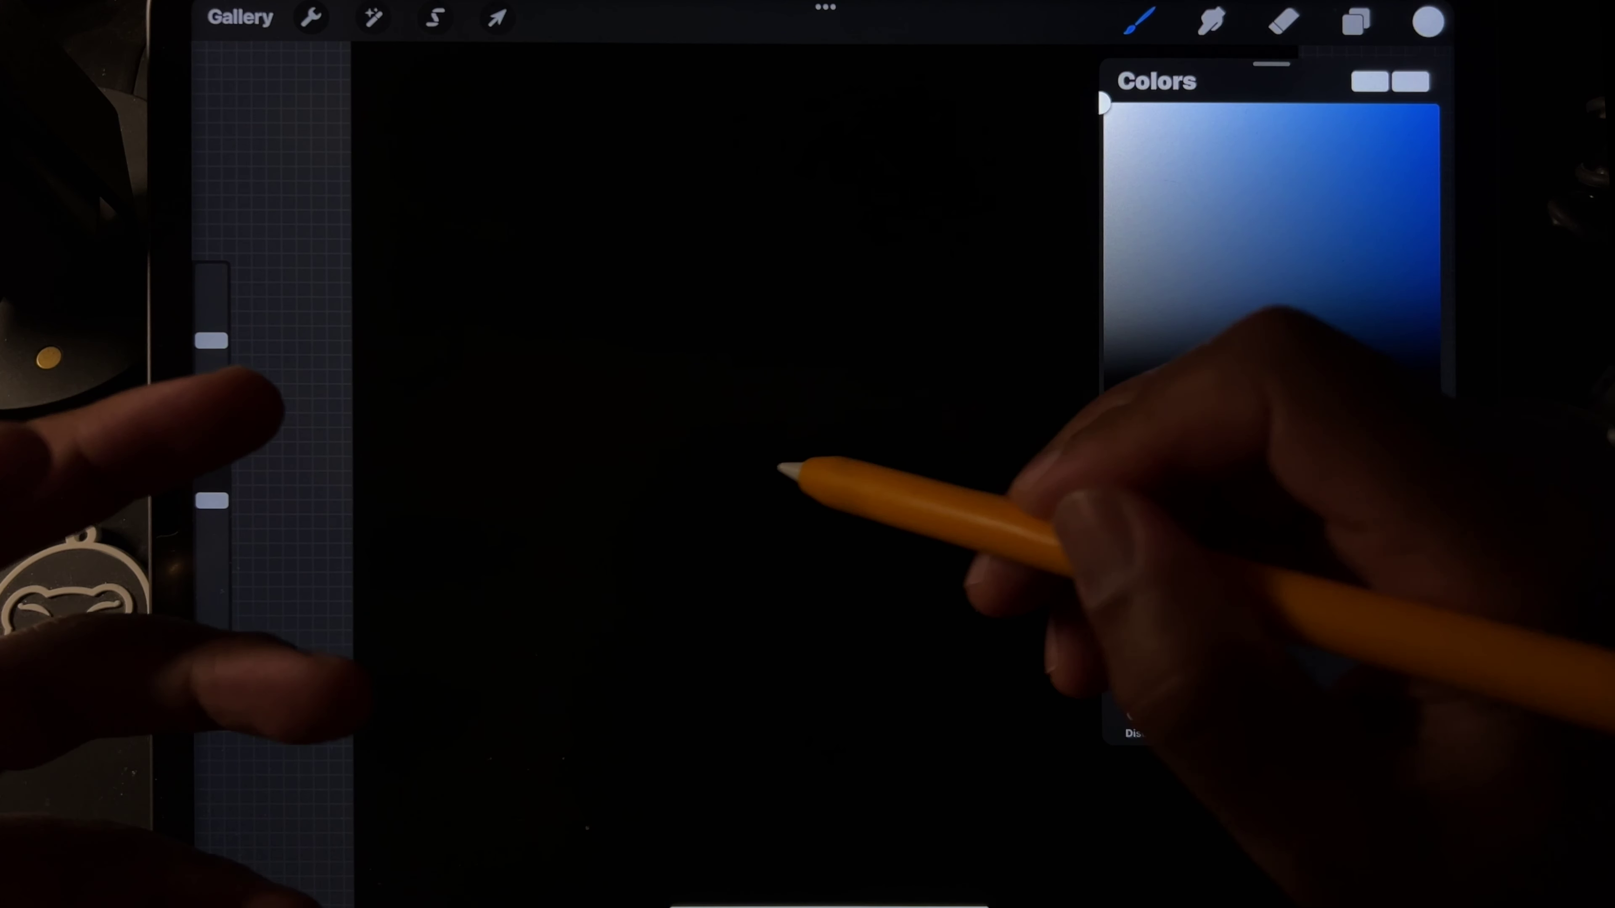
mouse_move(782, 470)
left_mouse_down()
mouse_move(822, 405)
mouse_move(786, 548)
left_mouse_up()
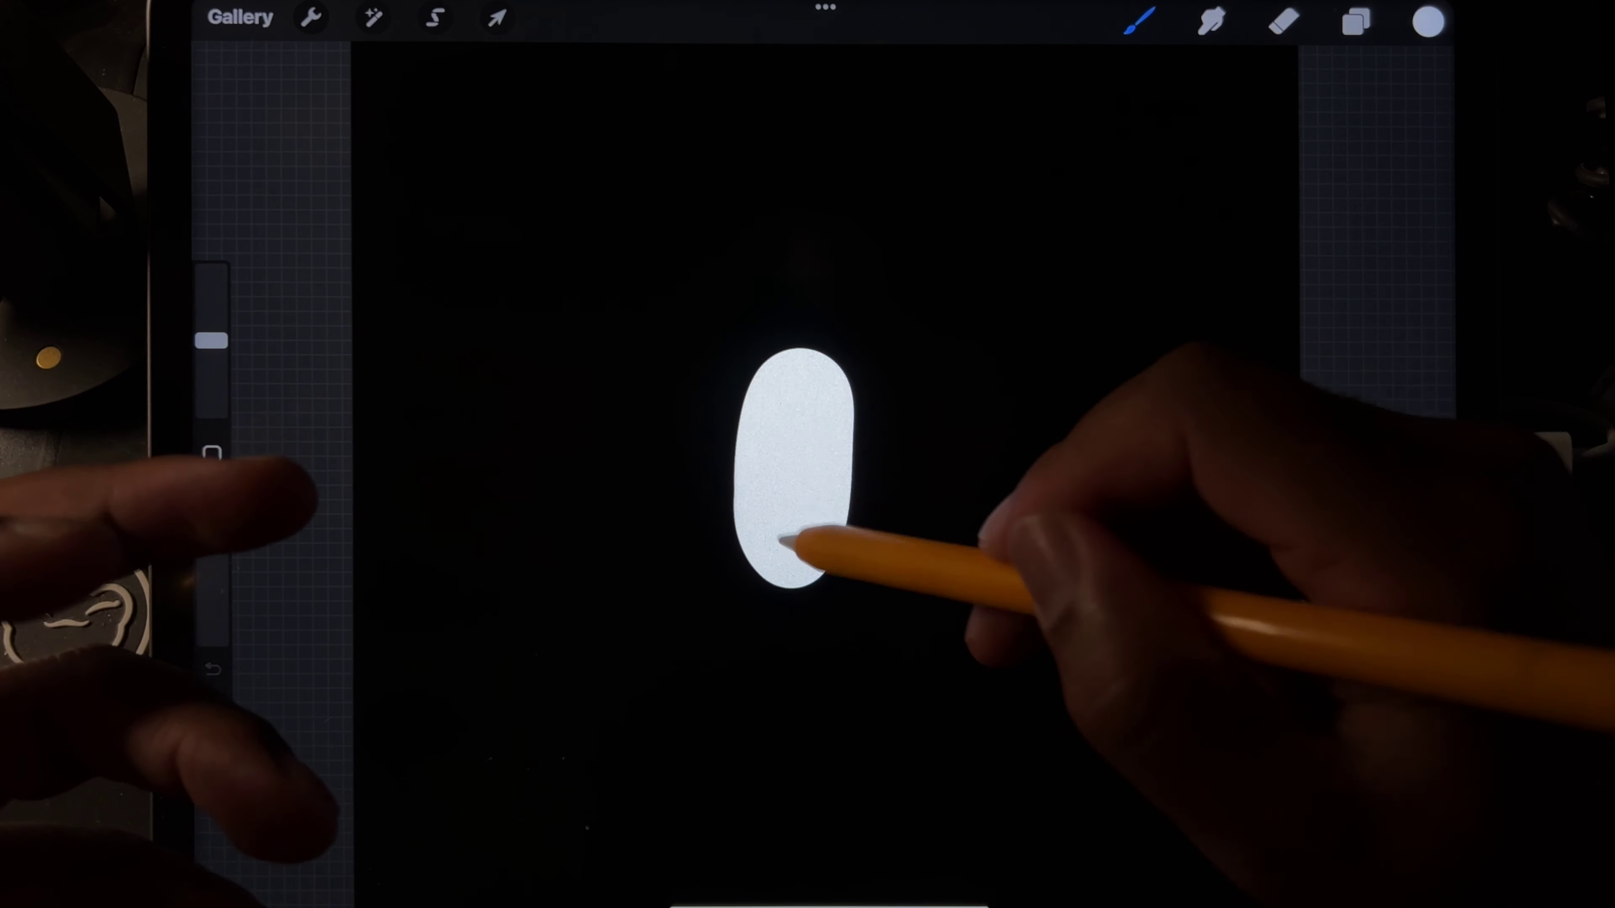
scroll(804, 470, "down", 3)
key("ctrl+z")
left_click_drag(705, 362, 709, 384)
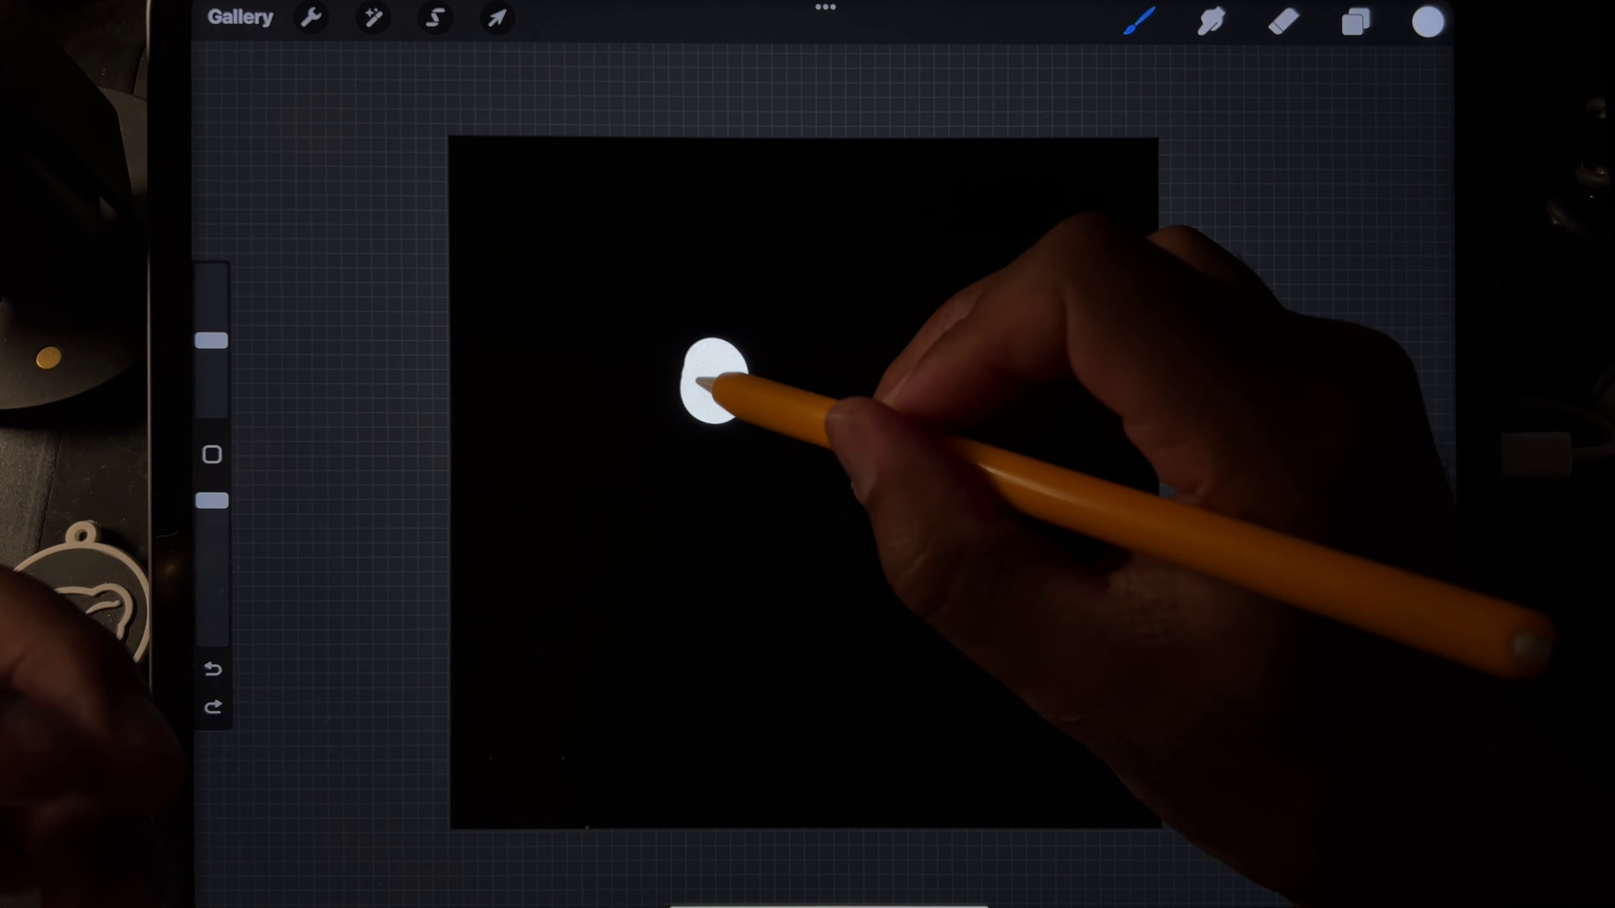
left_click_drag(212, 340, 211, 356)
Step: Scatter more white ovals of varied sizes and export the image as a JPEG
left_click_drag(773, 445, 807, 439)
left_click_drag(903, 388, 904, 455)
left_click_drag(826, 518, 842, 586)
left_click_drag(931, 540, 954, 566)
mouse_move(1011, 665)
left_mouse_down()
mouse_move(620, 361)
mouse_move(901, 253)
left_mouse_up()
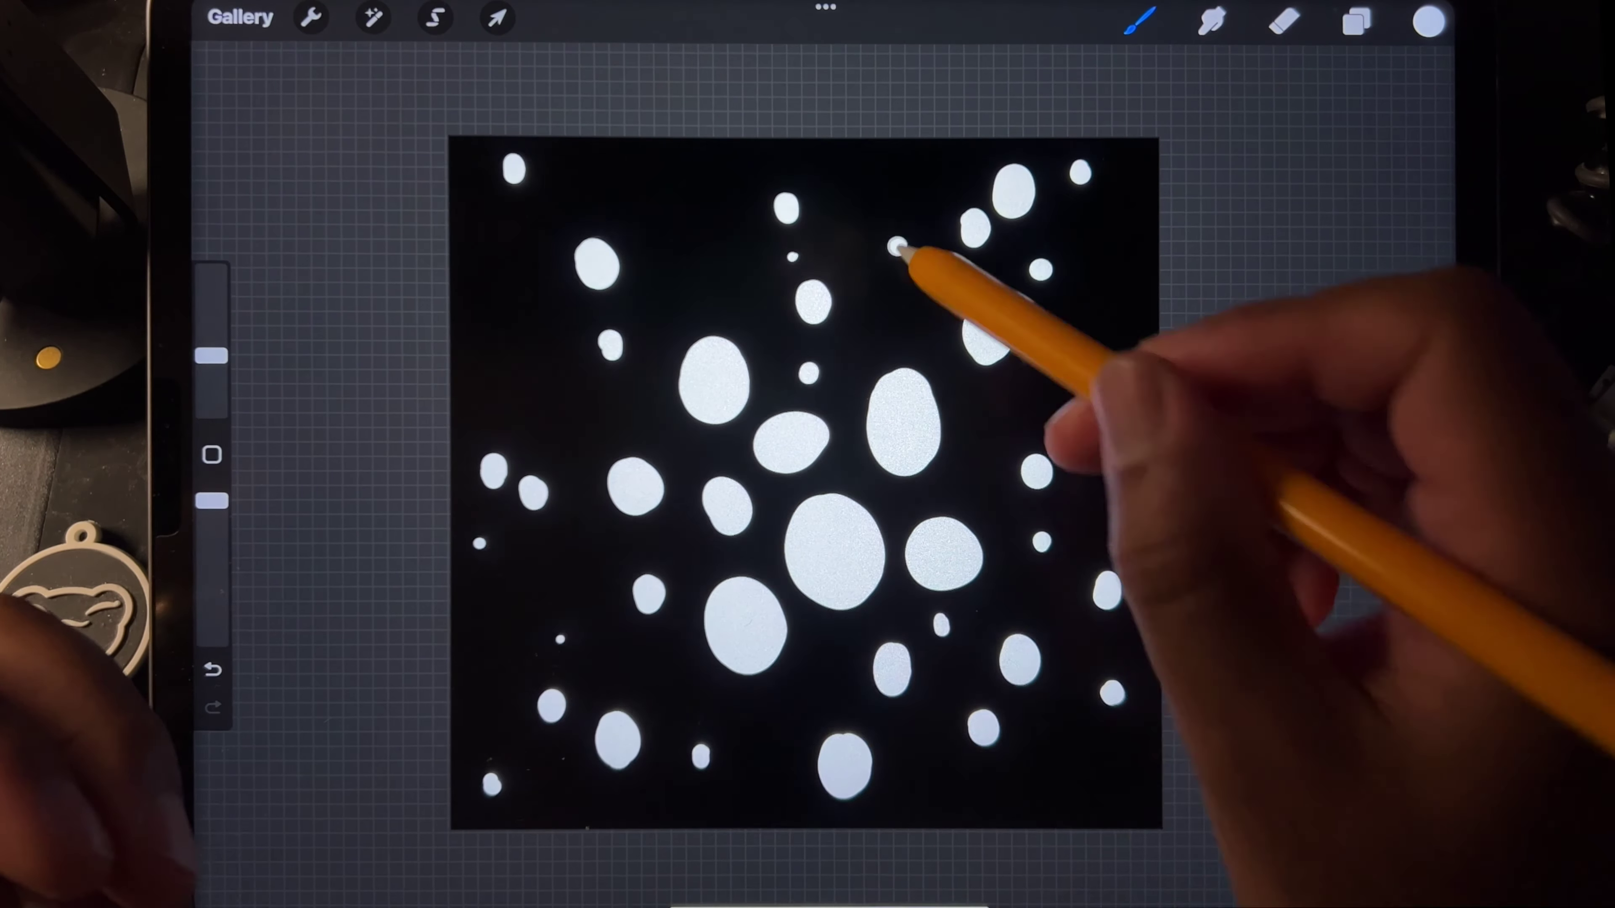
left_click(311, 18)
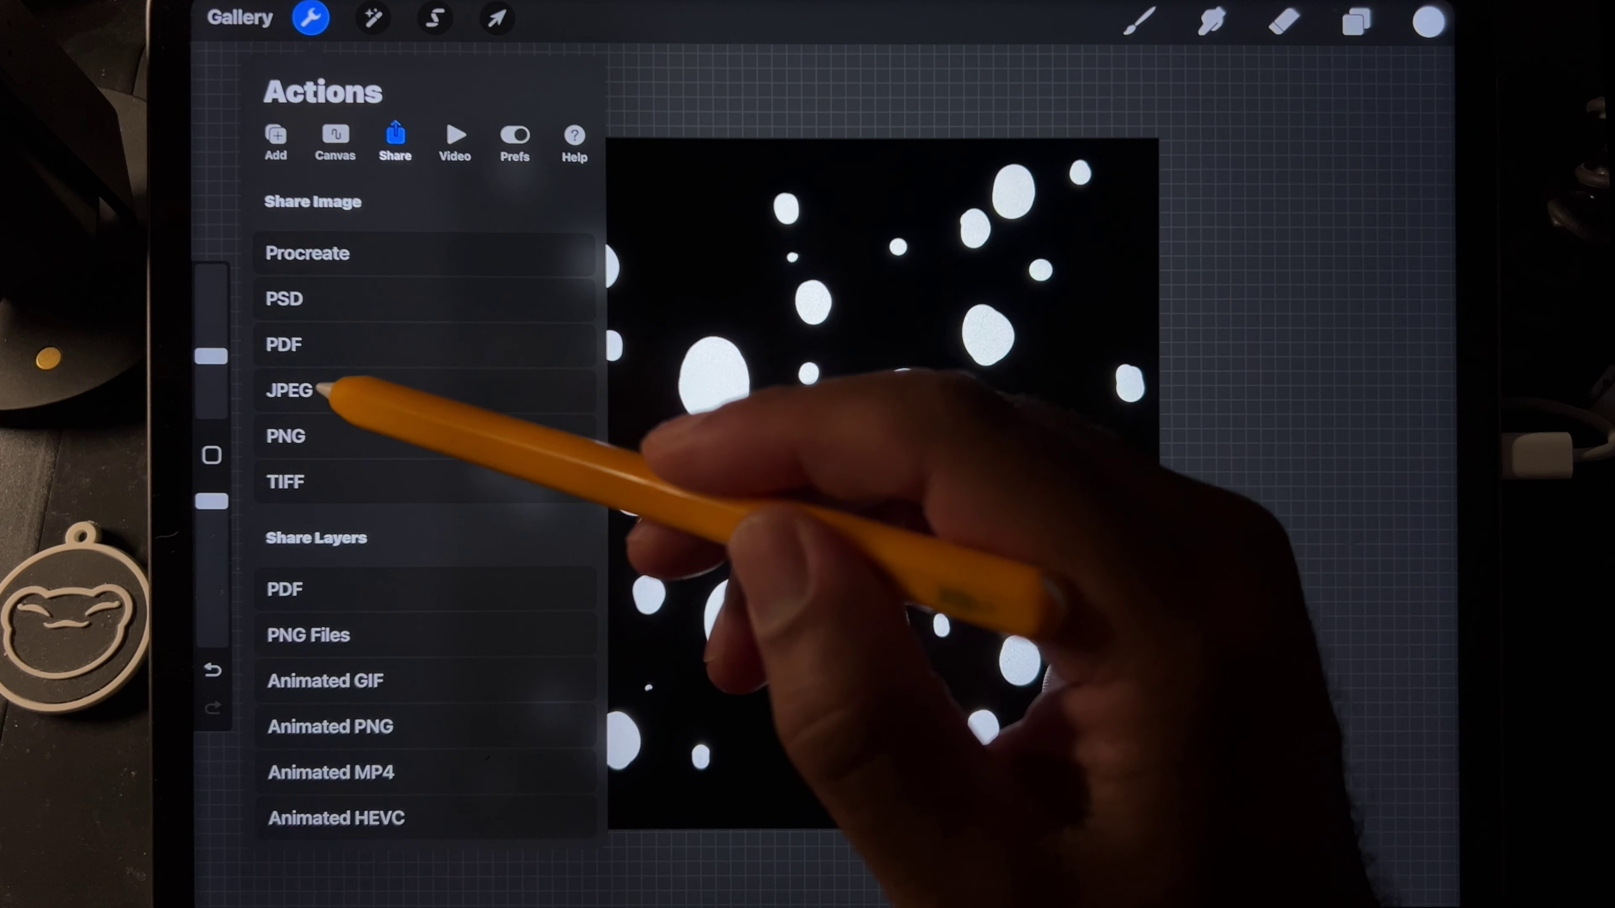
left_click(324, 390)
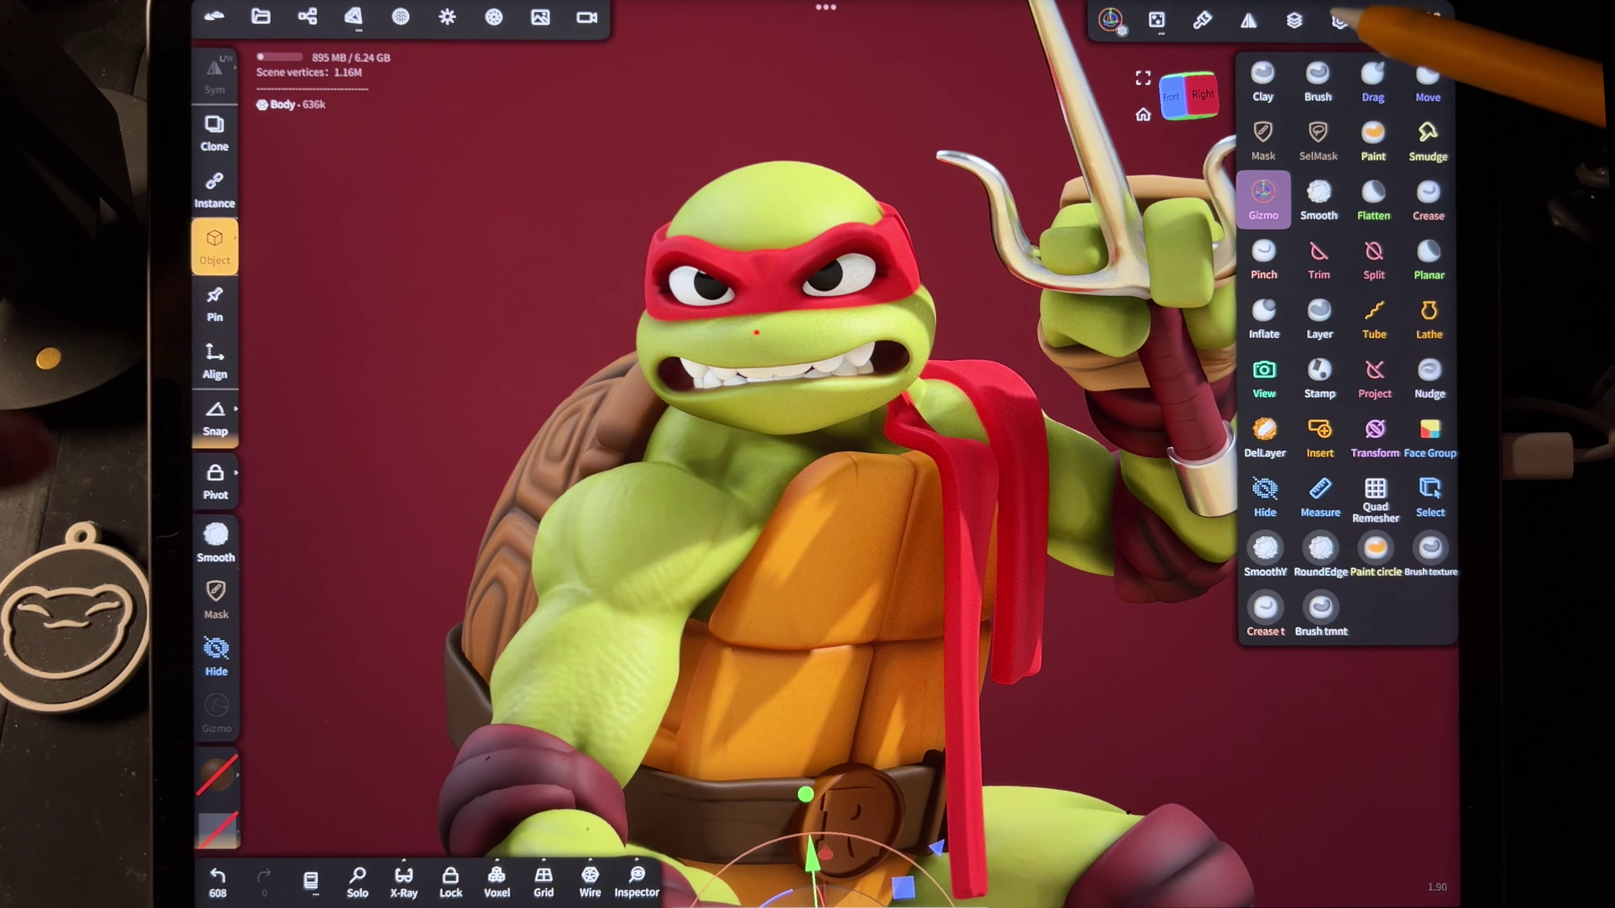
Step: Add a new paint layer named 'Freckles' to the Body object
left_click(1294, 20)
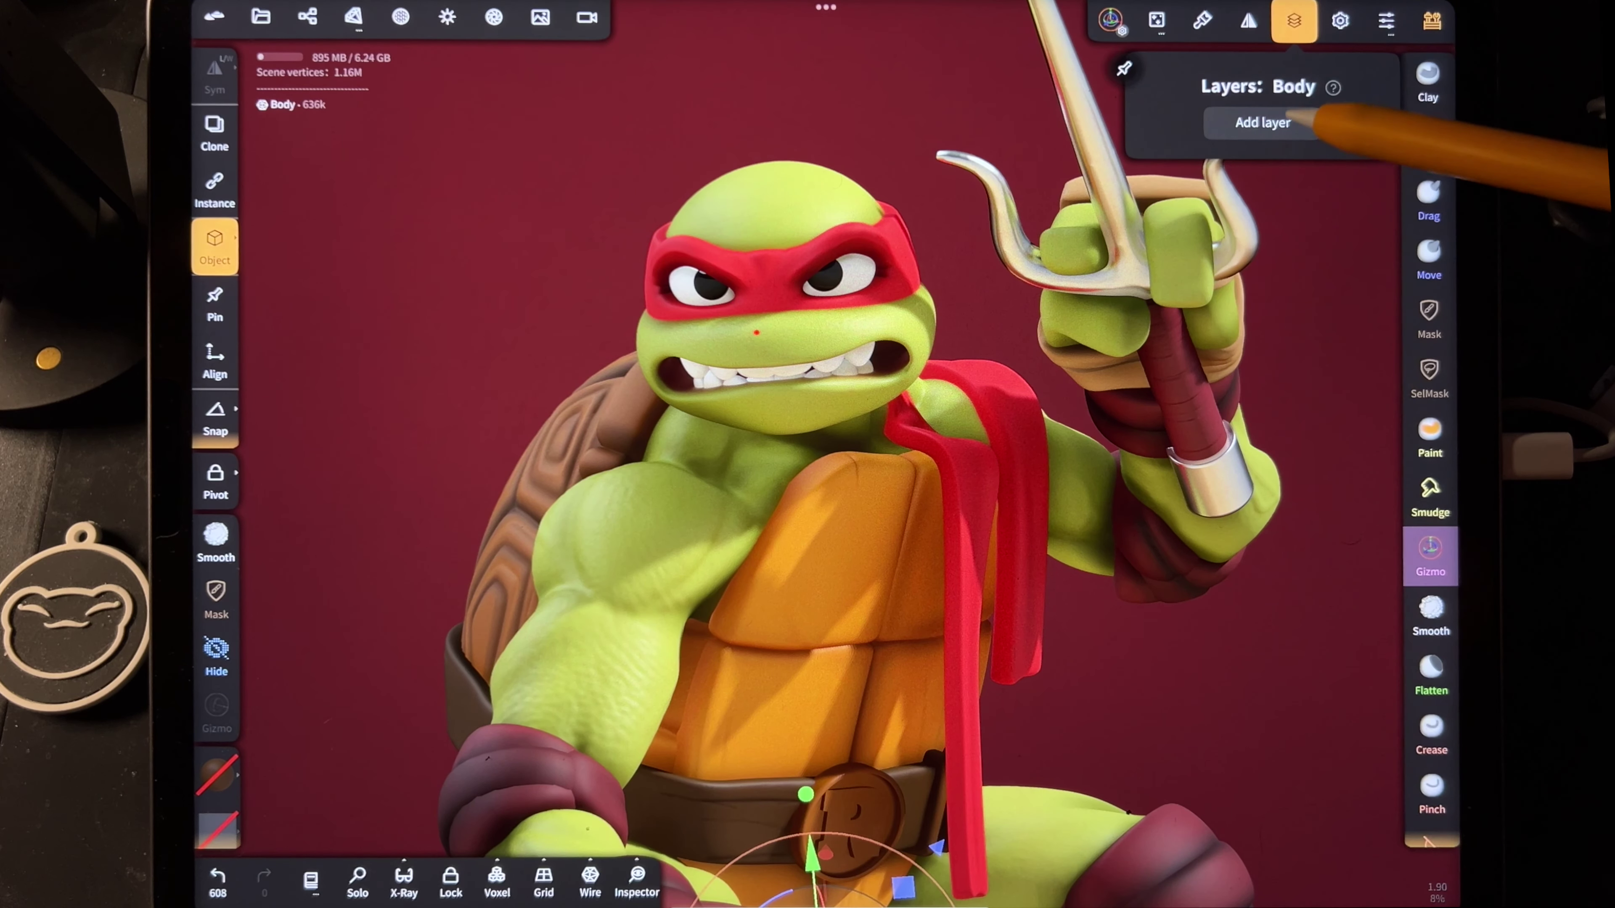
left_click(1291, 122)
left_click(1193, 250)
type("Freckles")
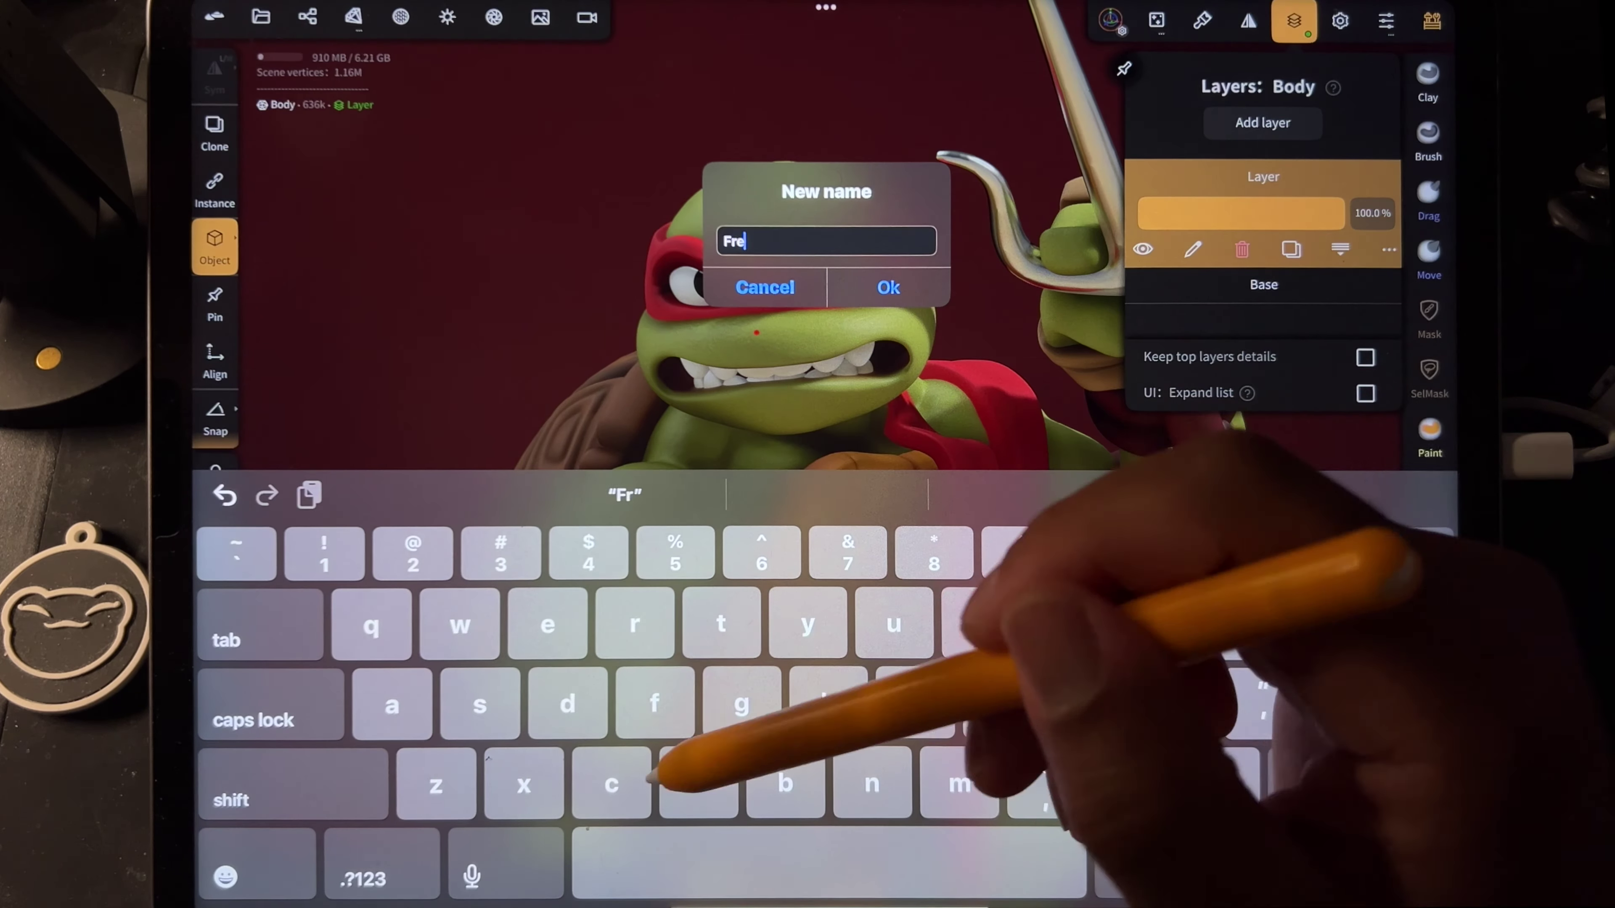
key("Return")
left_click(1294, 21)
Step: Duplicate the Paint tool as 'Paint frecks' and bring up its Alpha settings
left_click(1373, 136)
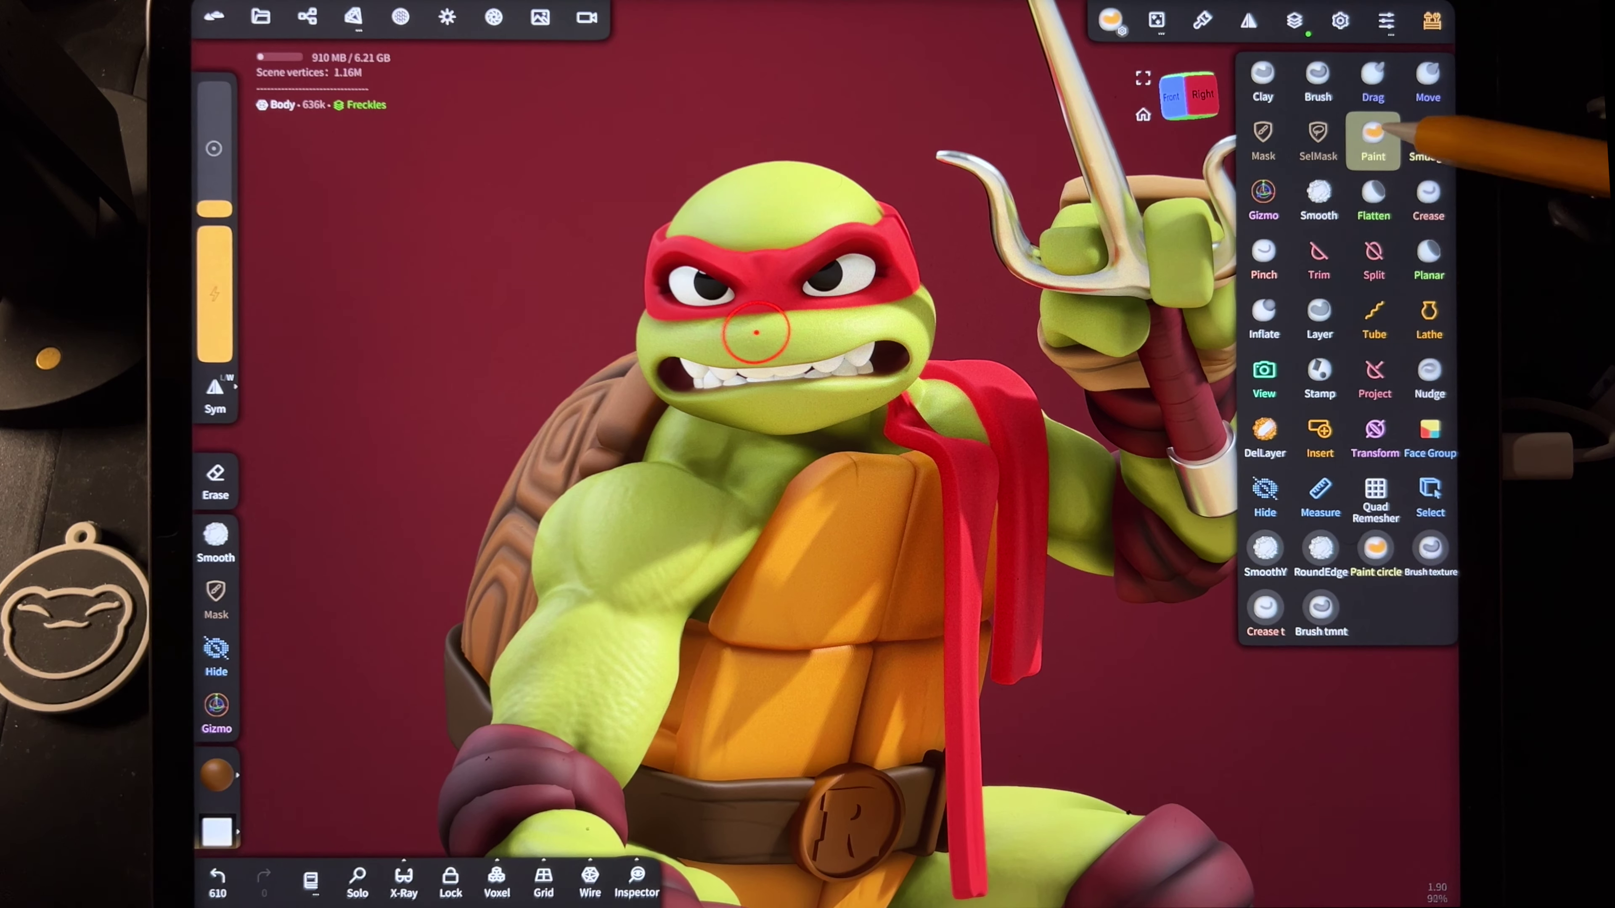
left_click(1374, 134)
left_click(1373, 191)
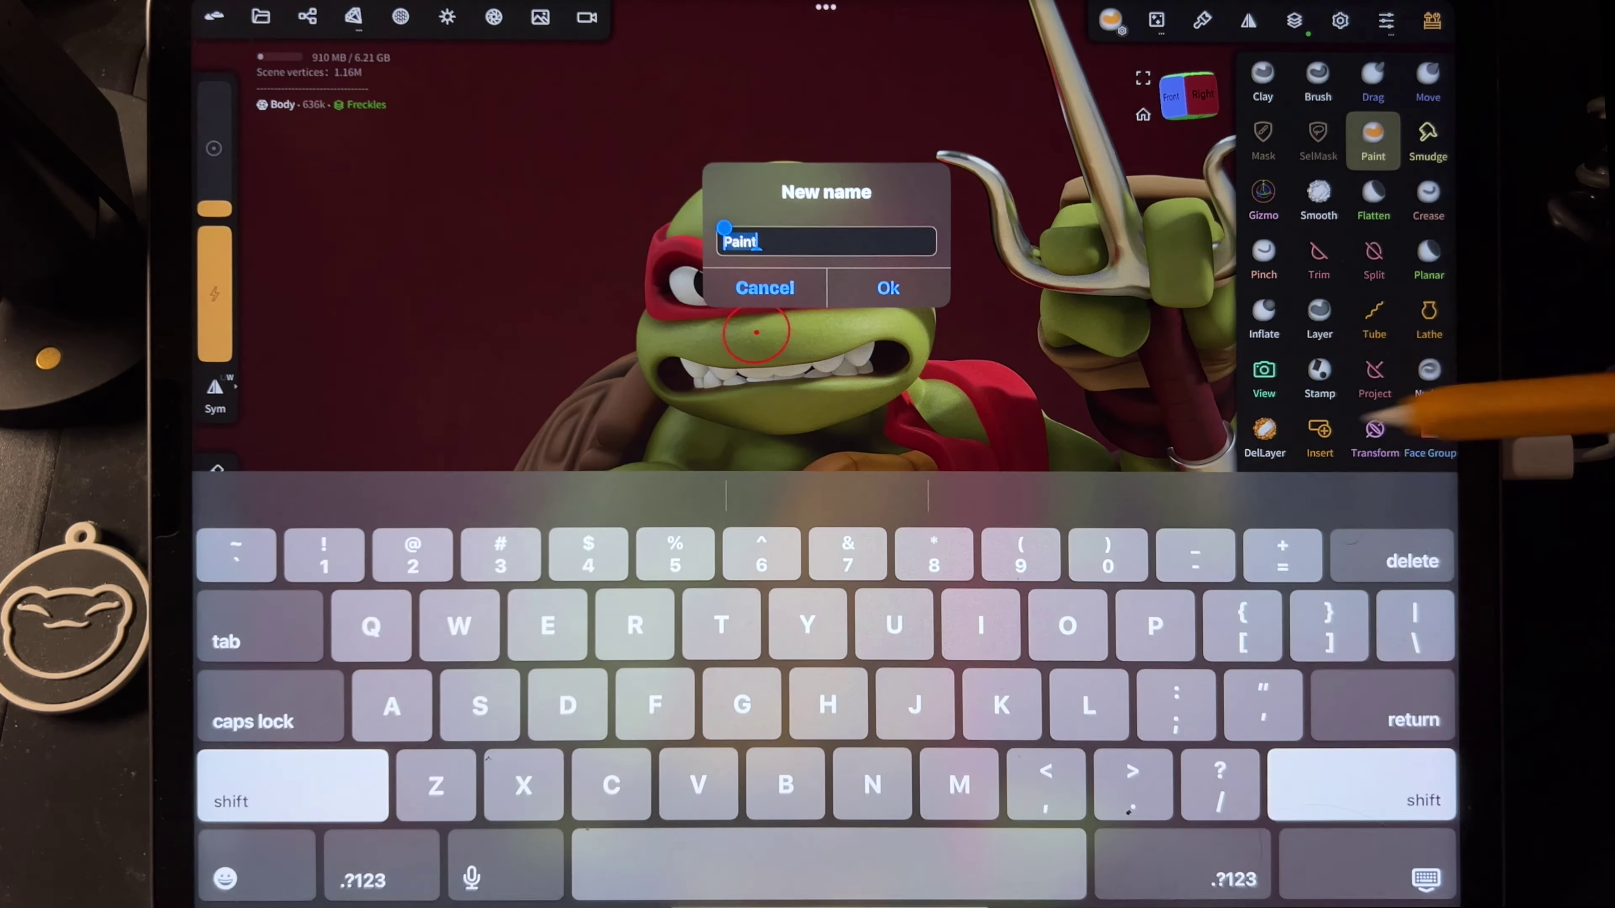
left_click(788, 241)
type("frecks")
left_click(888, 288)
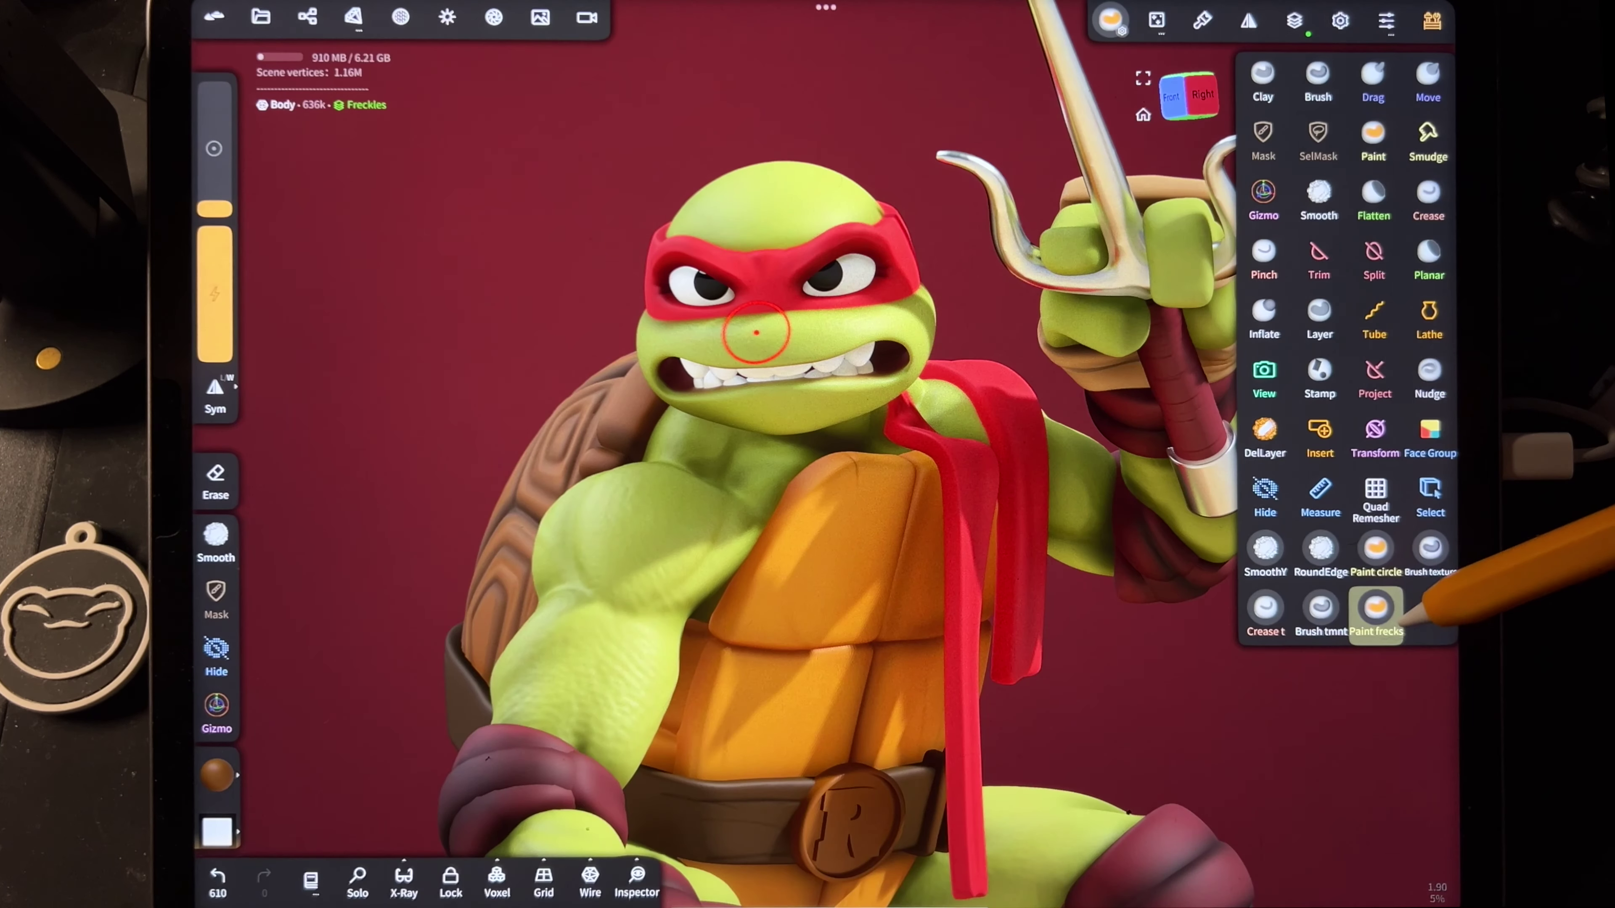
left_click(1157, 19)
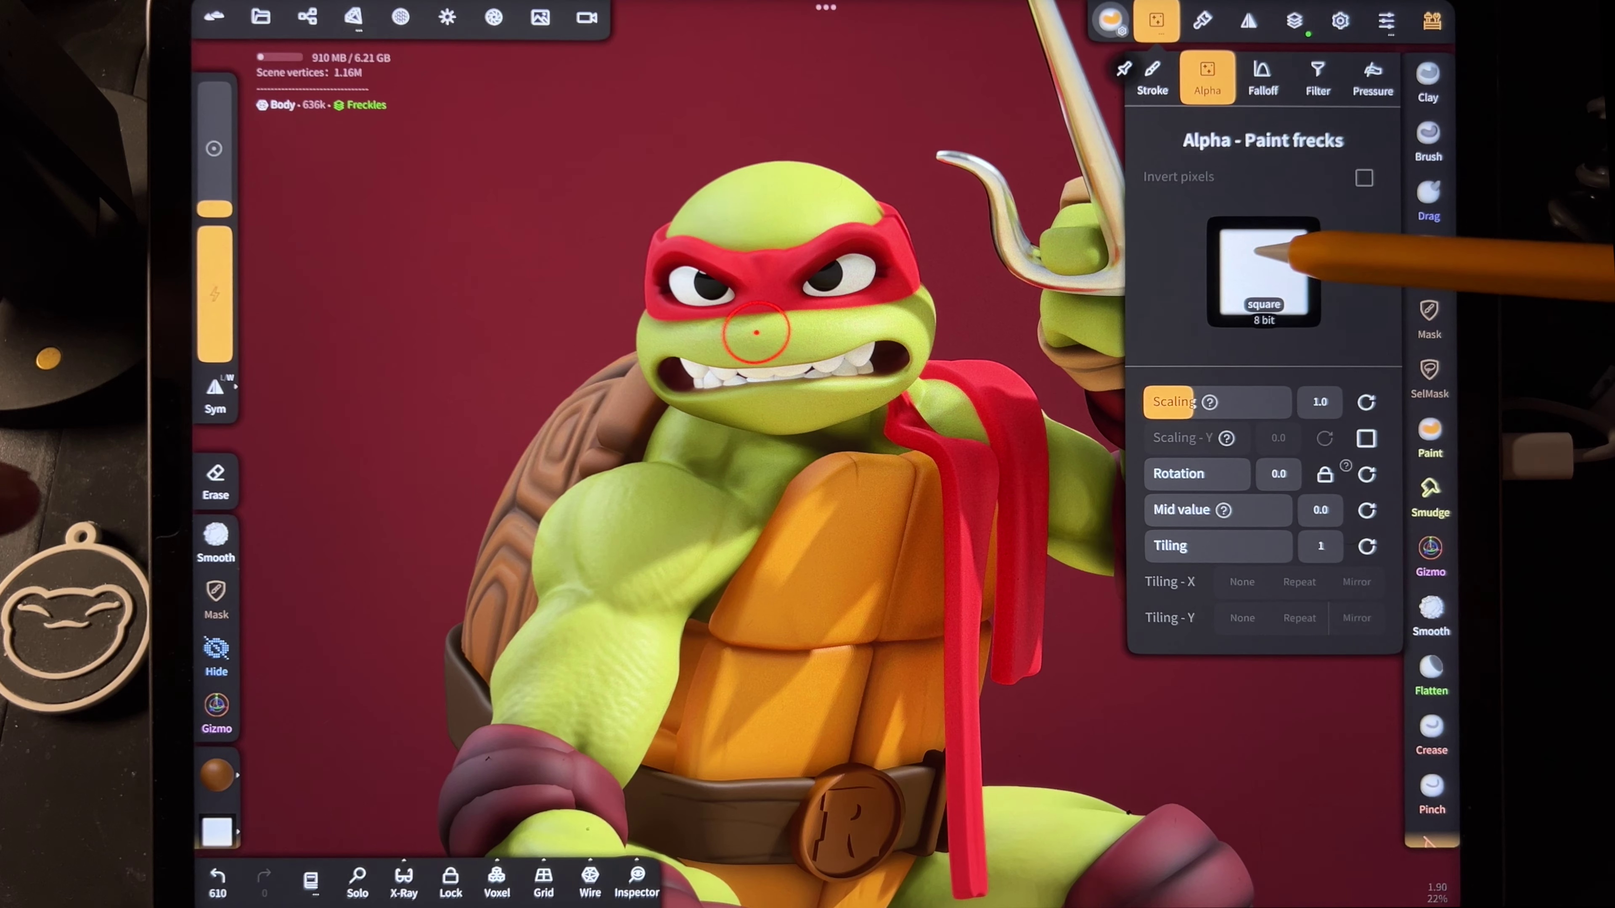
Step: Import the dotted IMG_0144.jpeg photo as the Paint frecks alpha and close the picker
left_click(1234, 298)
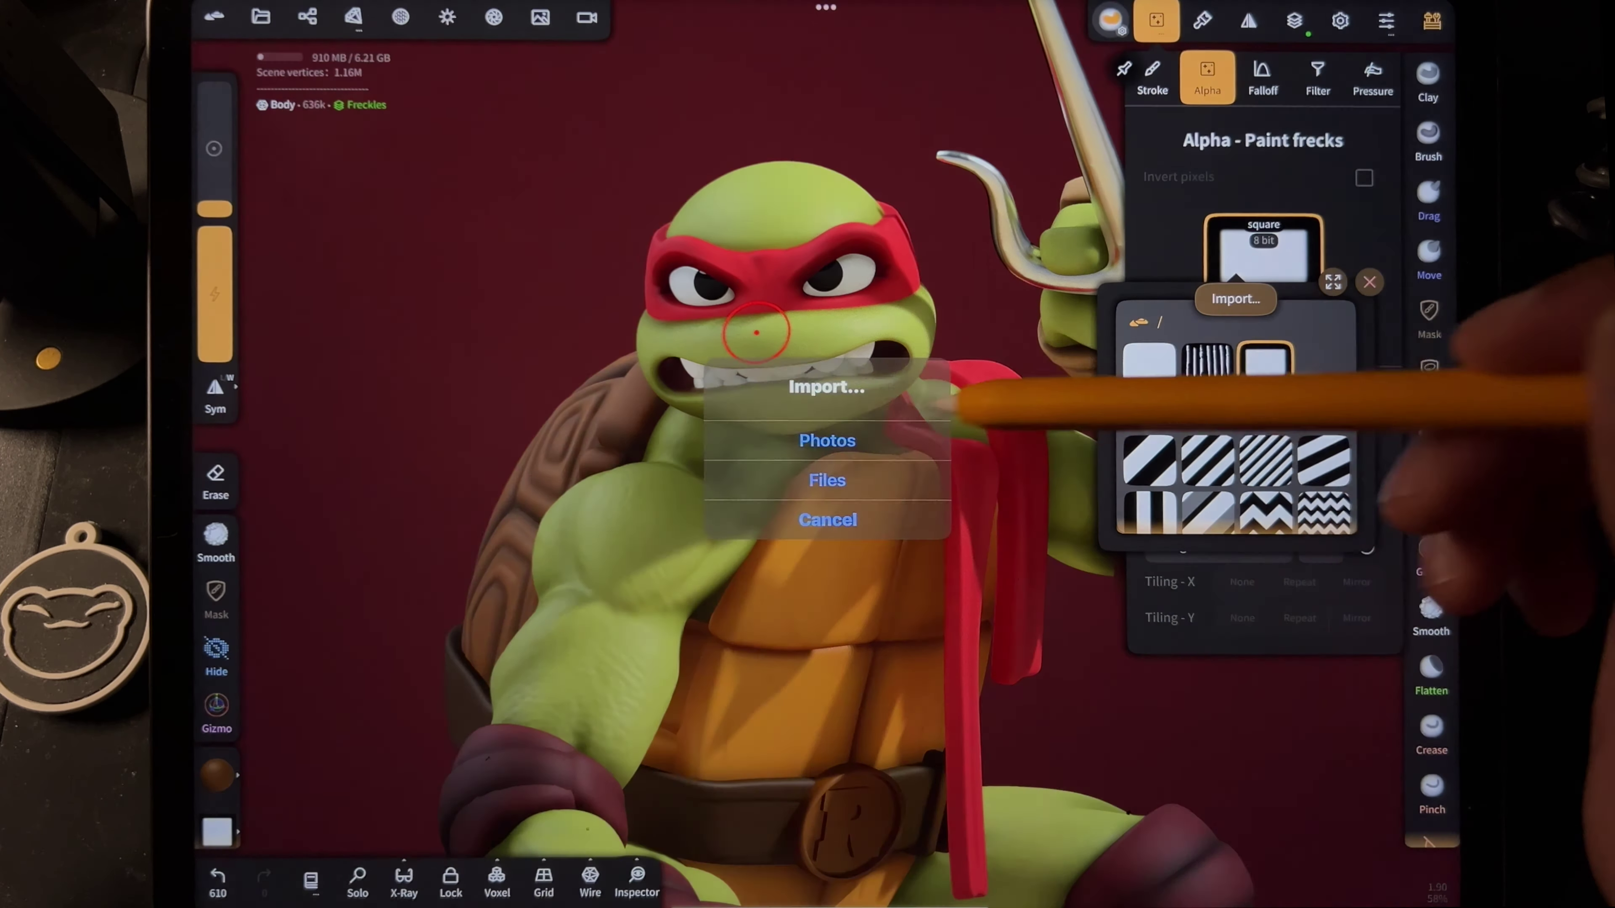
left_click(827, 440)
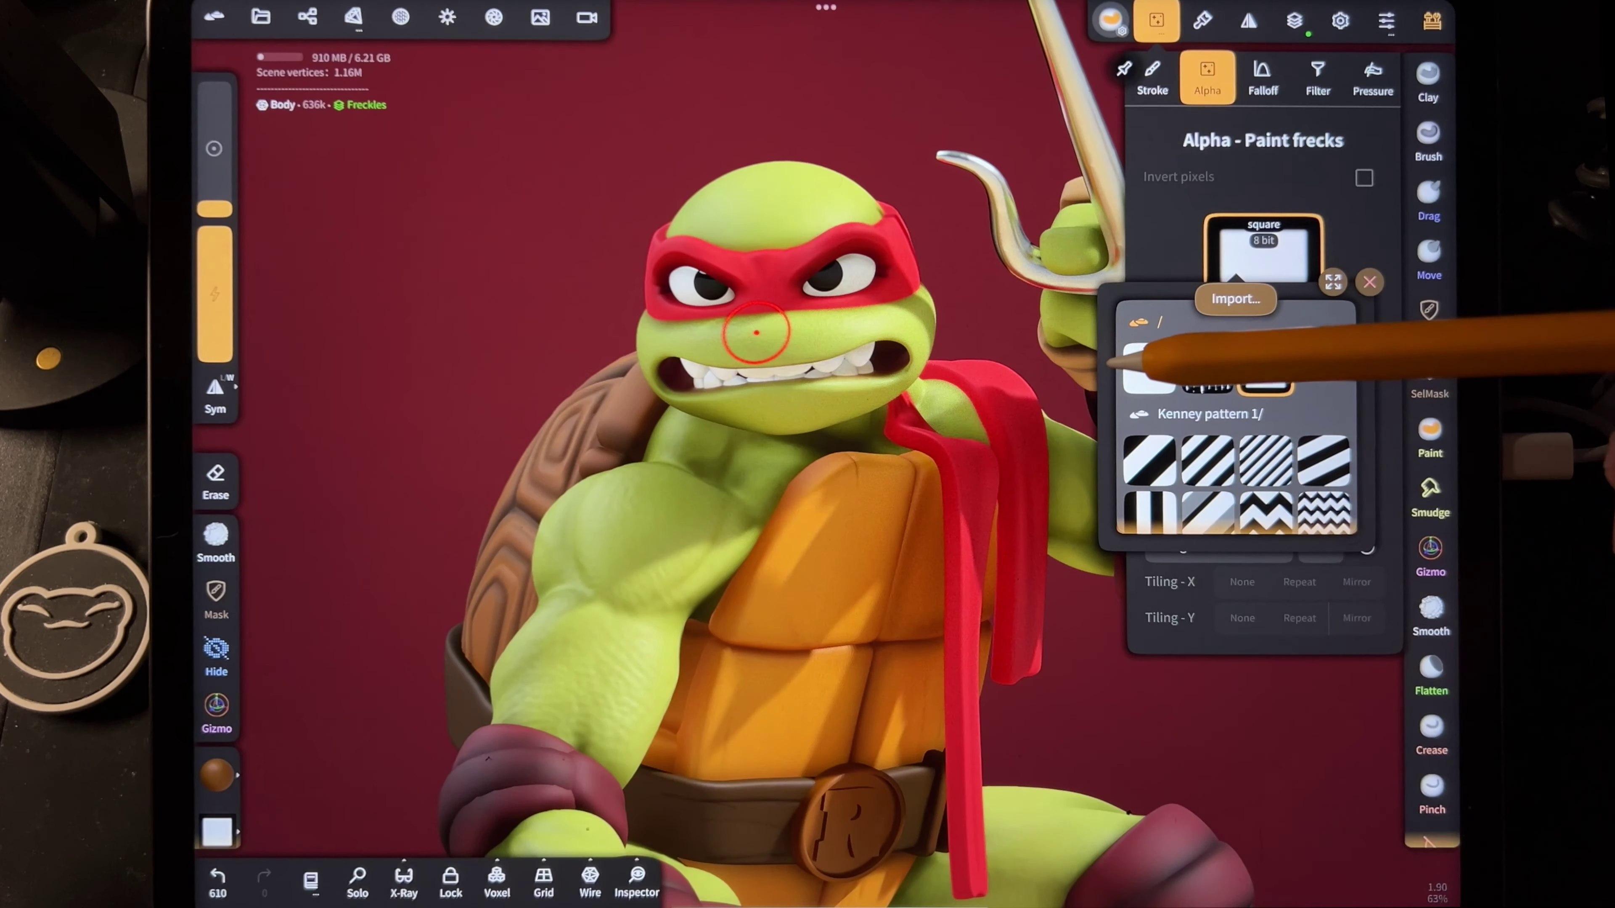
left_click(725, 459)
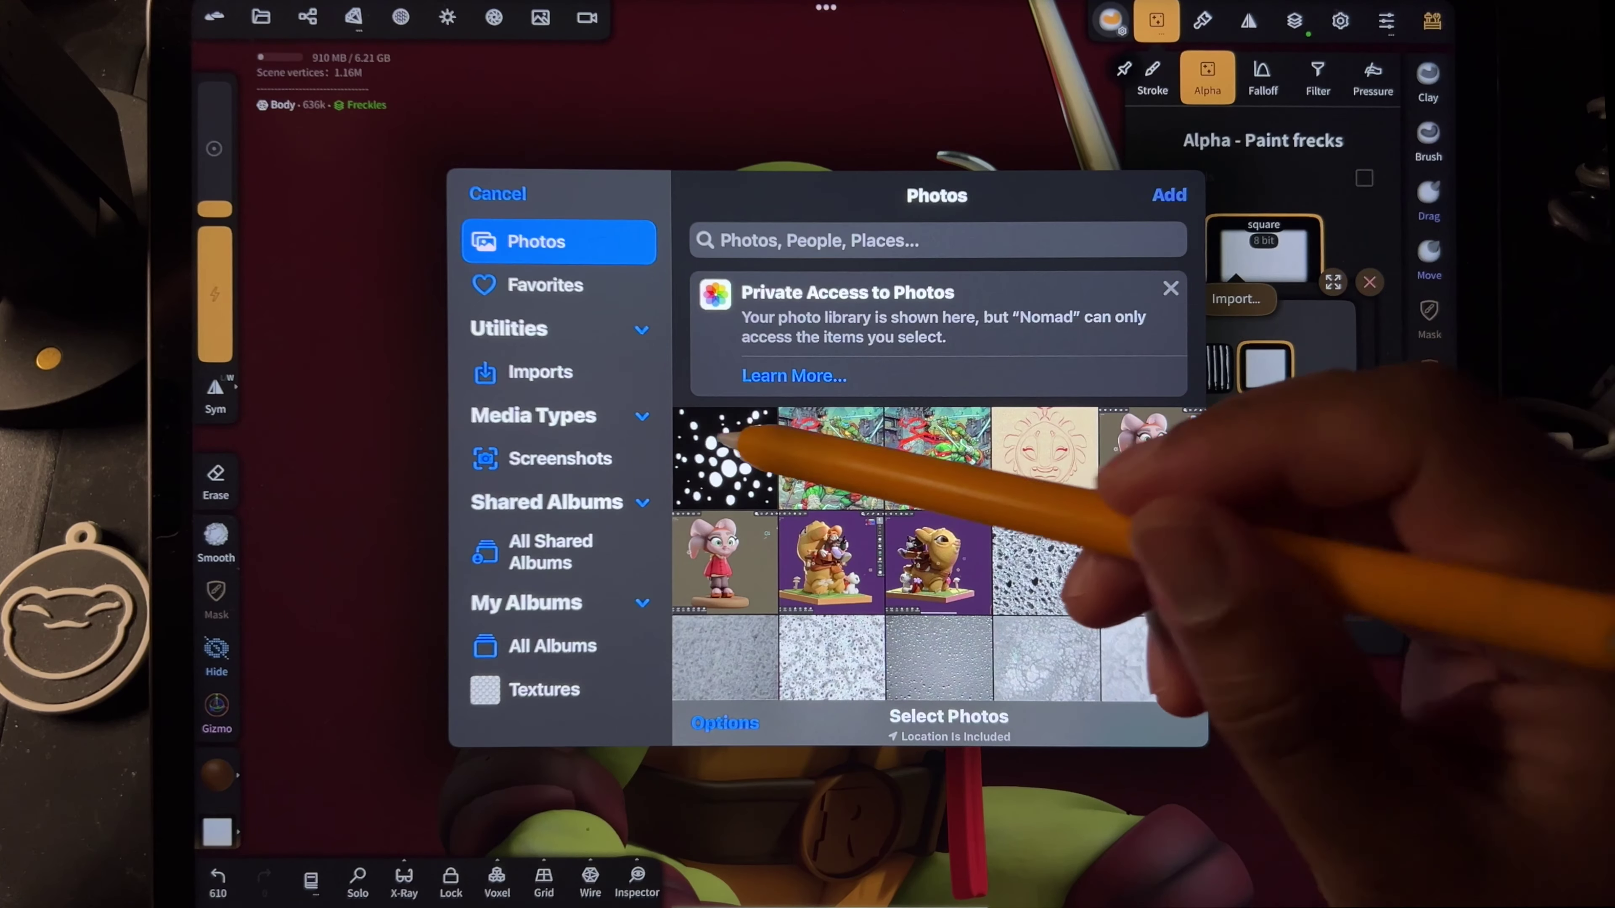
left_click(1168, 194)
scroll(1236, 420, "down", 15)
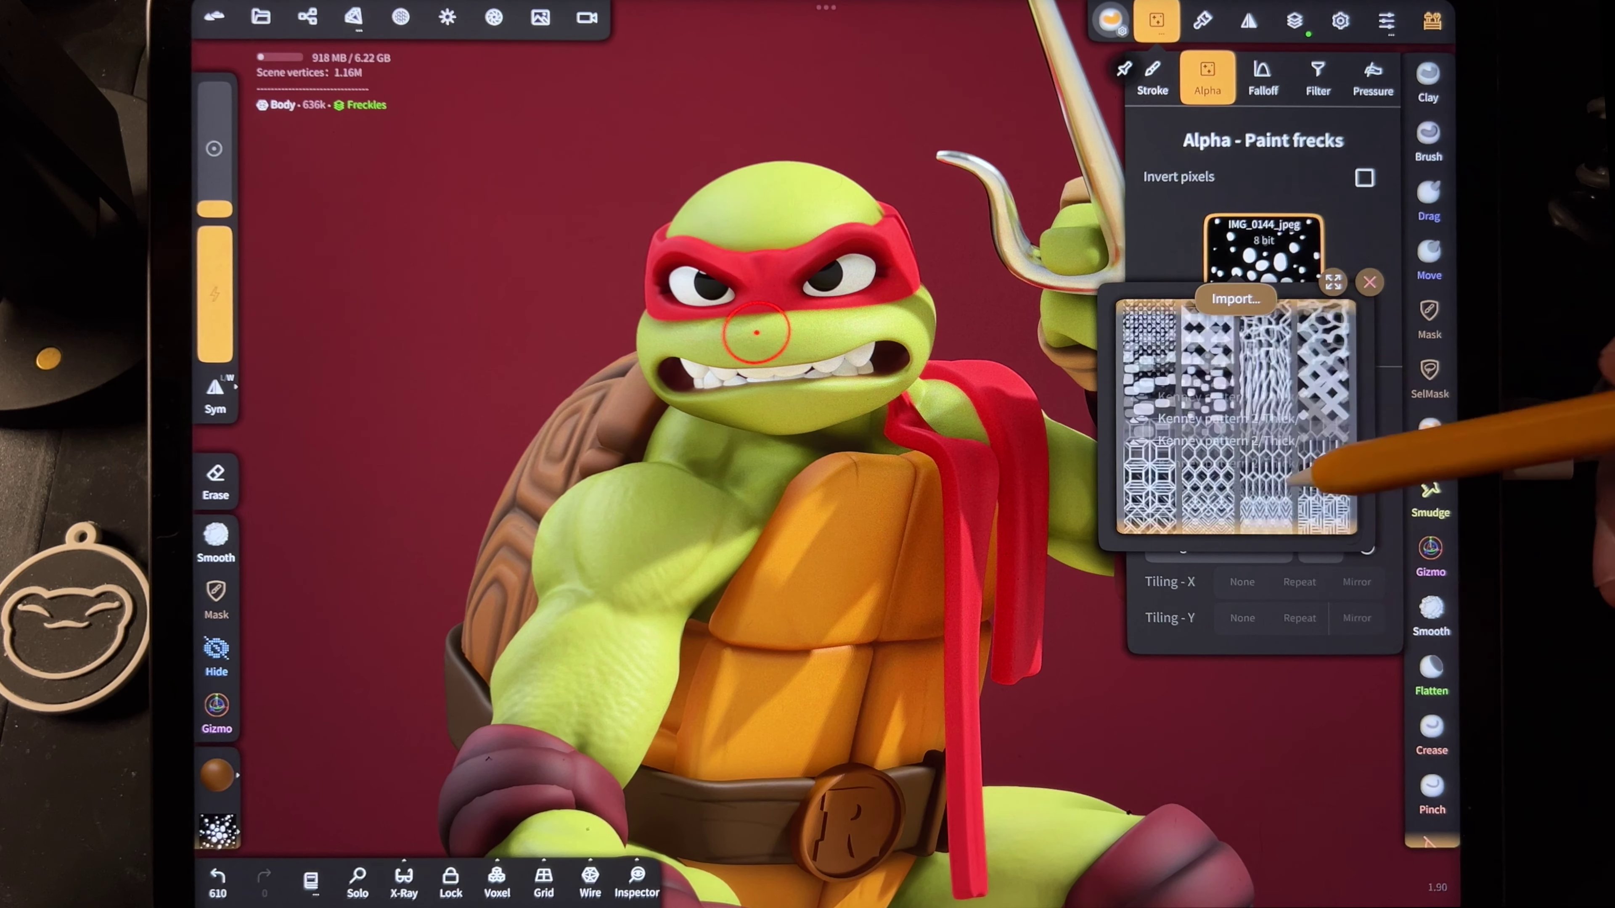
scroll(1207, 394, "up", 10)
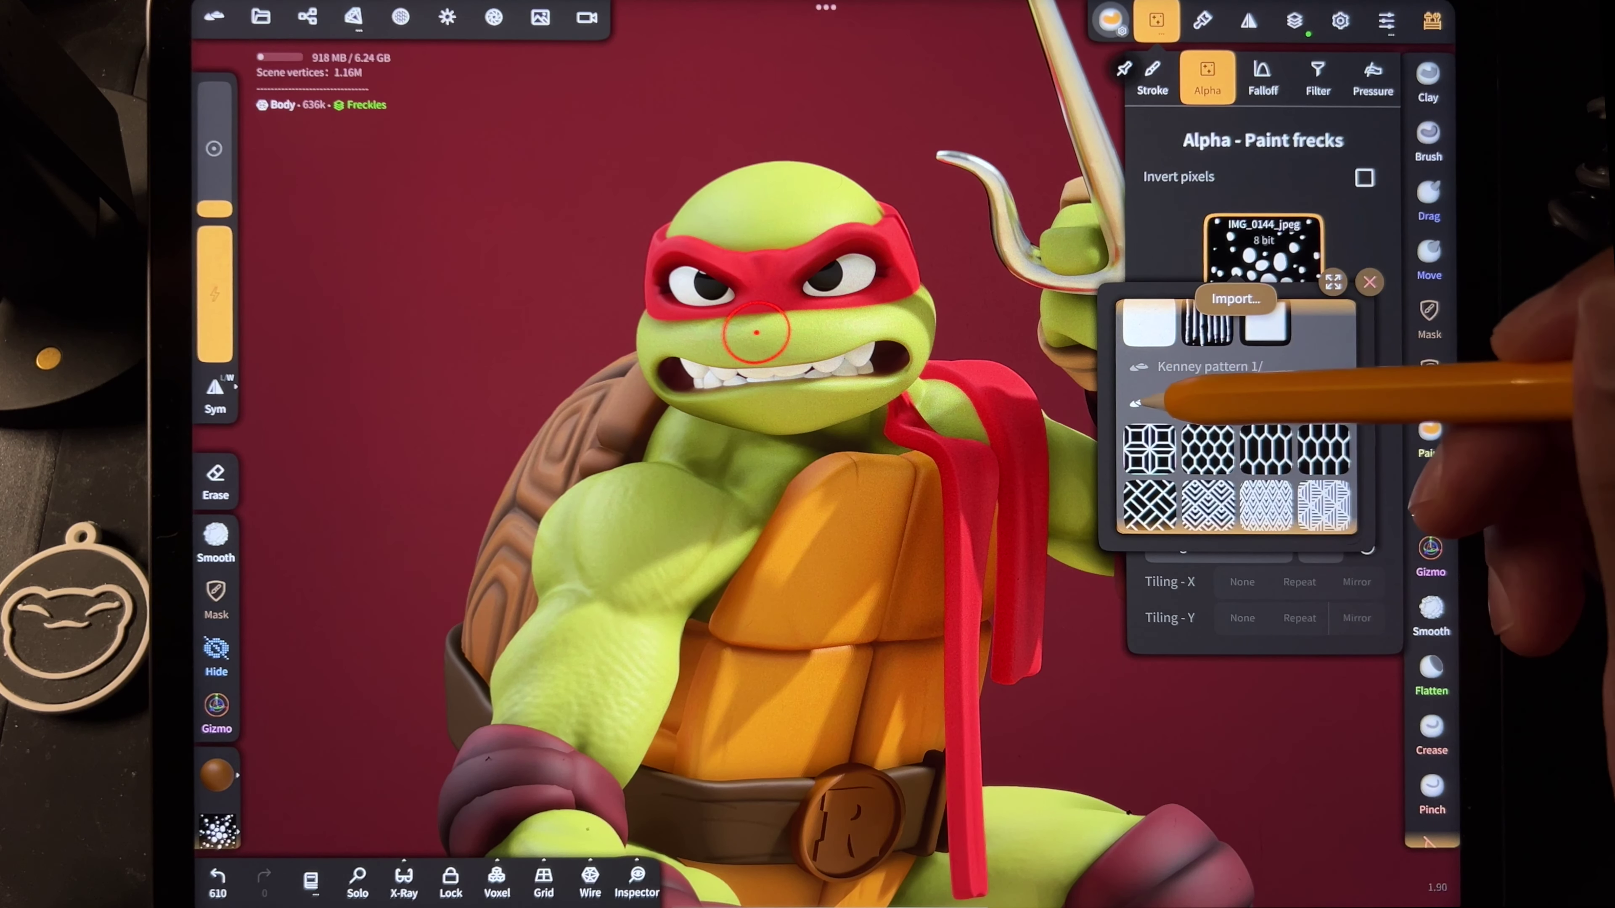
left_click(1155, 402)
left_click(1176, 437)
scroll(1195, 411, "down", 1)
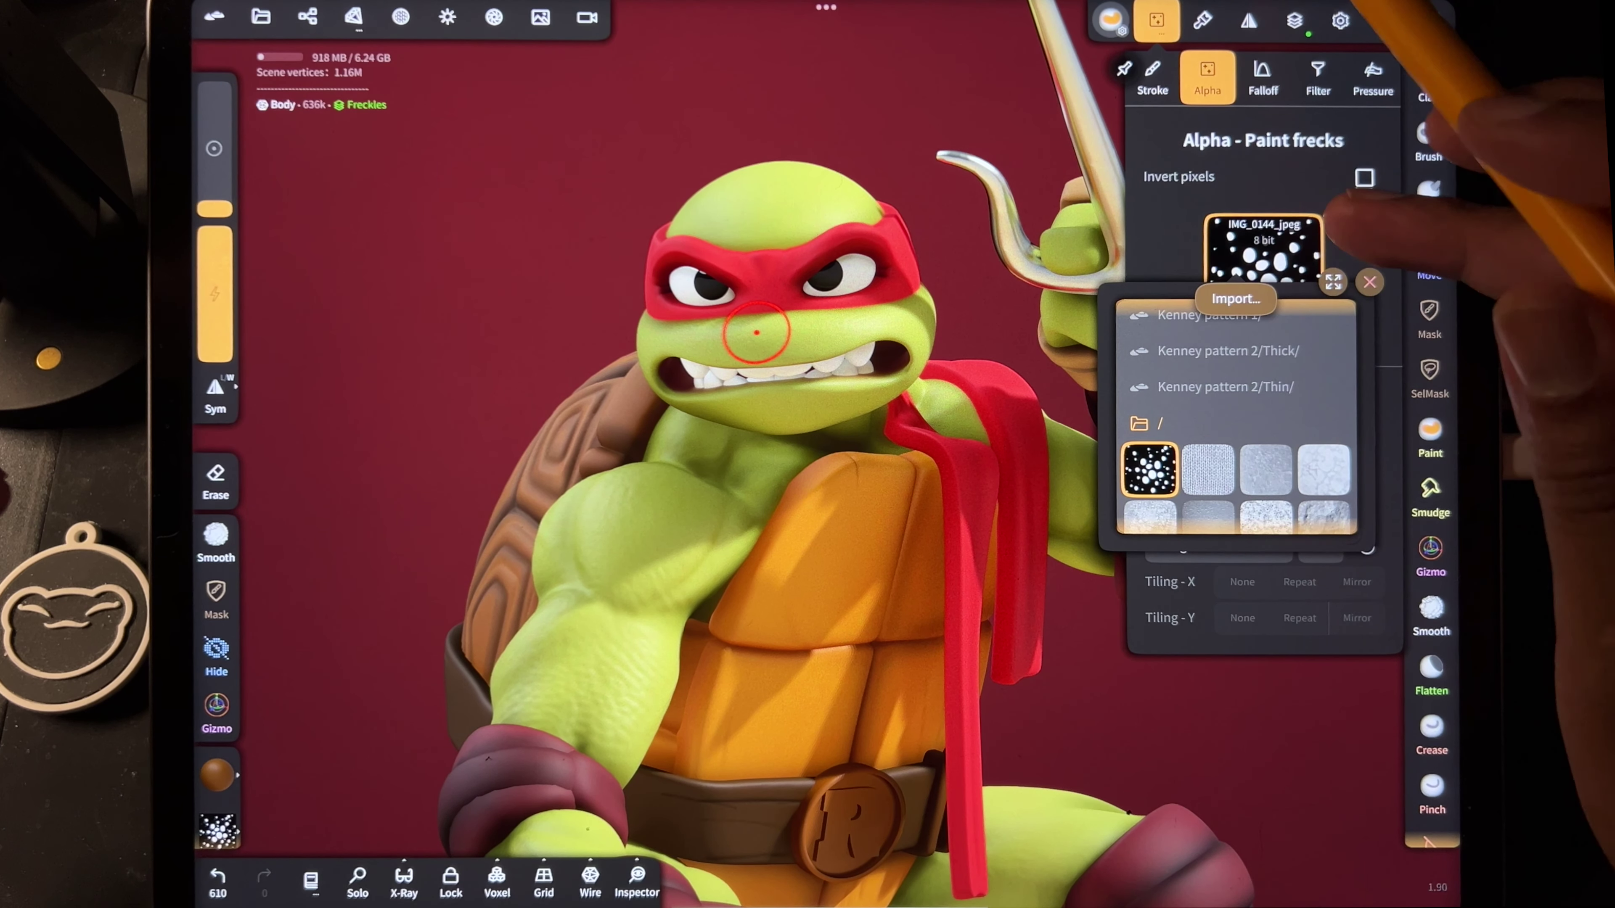
left_click(1369, 282)
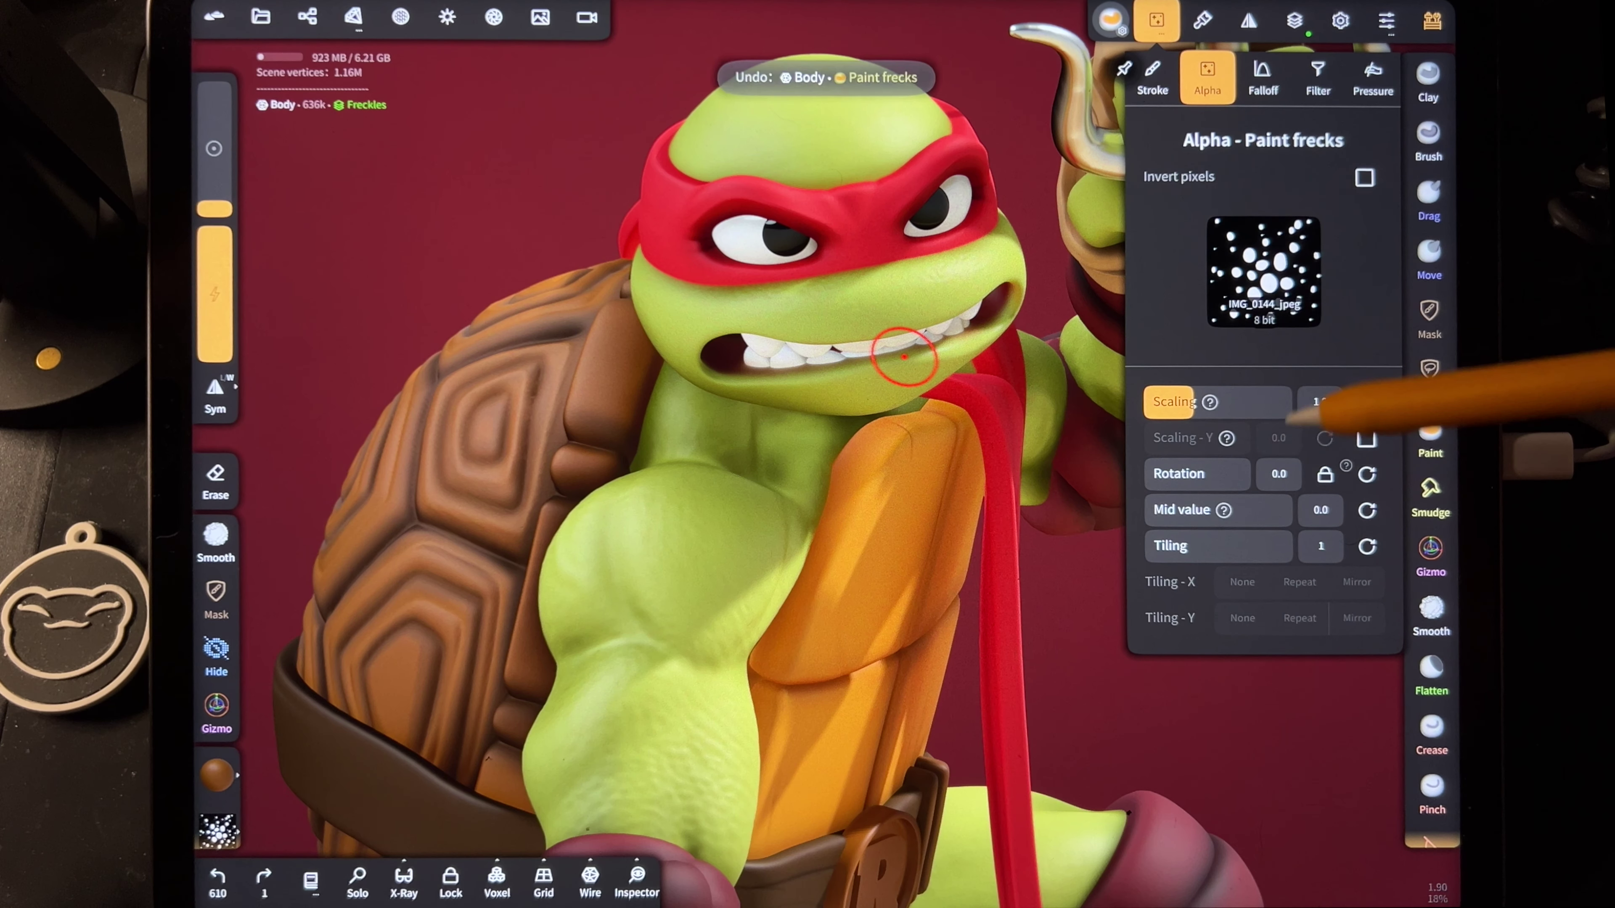
Step: Set the freckle brush stroke to Lock + radius and test-stamp the shoulder
left_click(1152, 80)
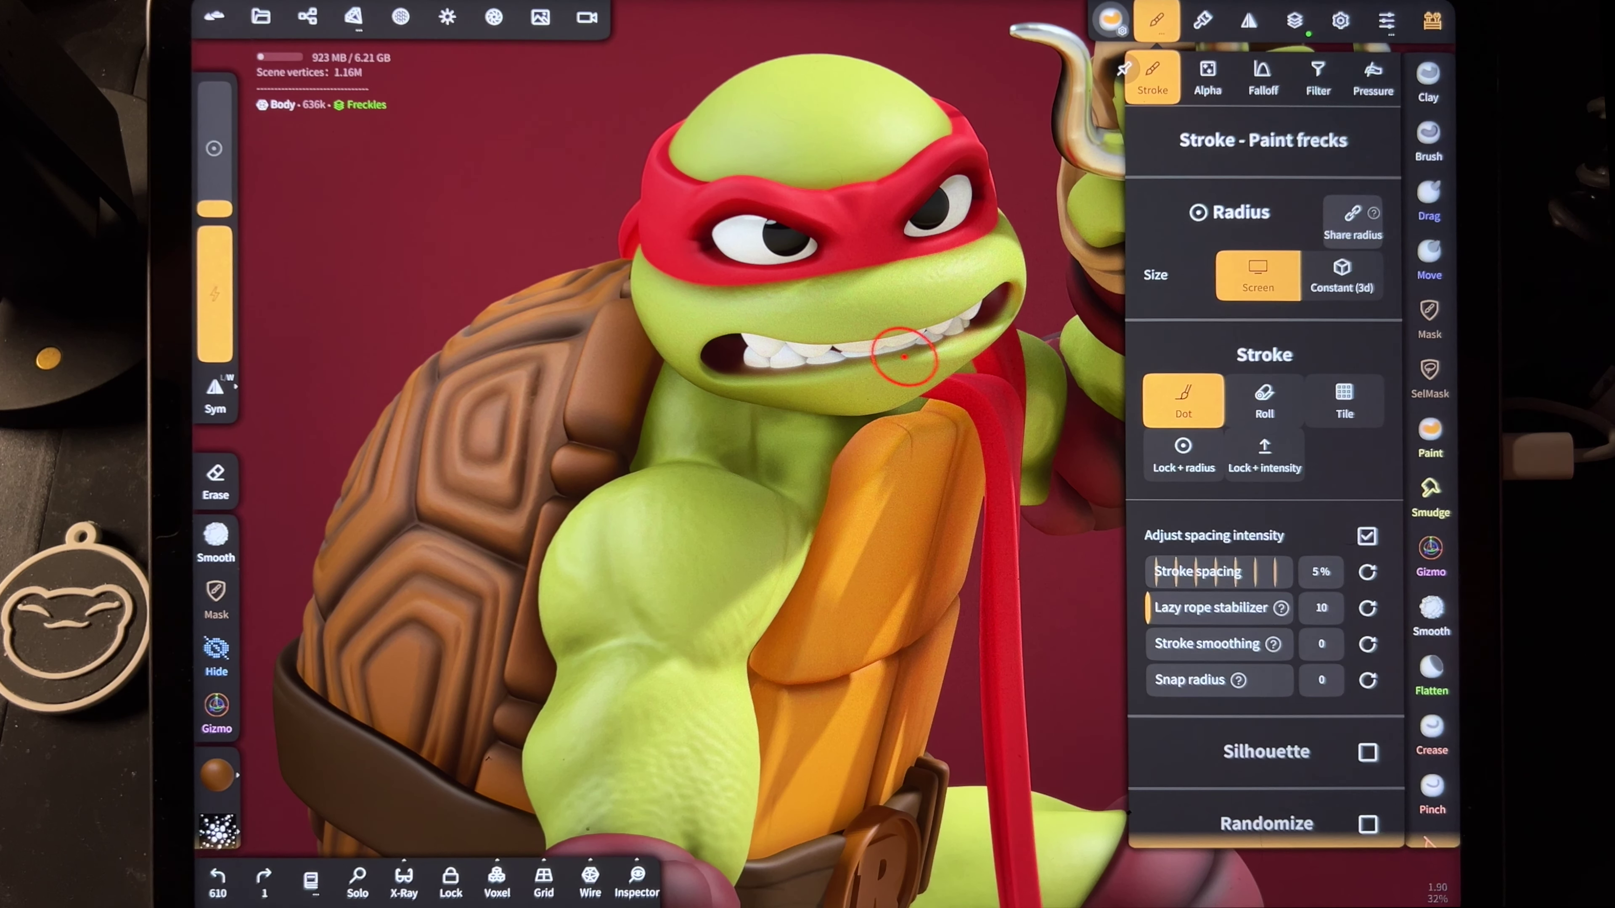
left_click(1182, 455)
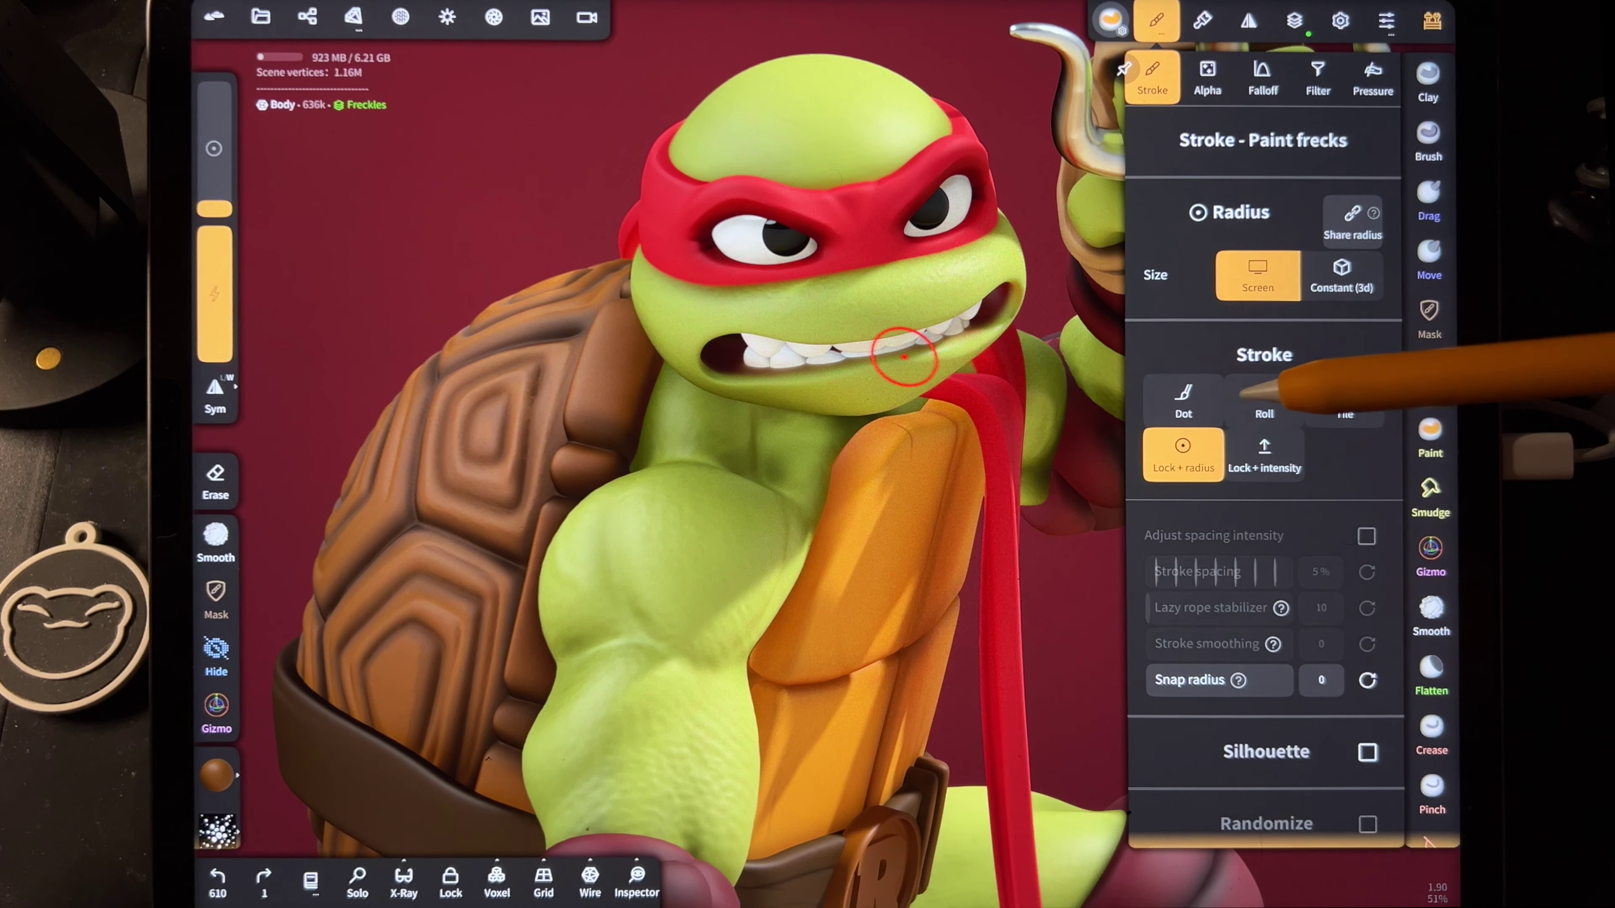
left_click_drag(676, 555, 791, 804)
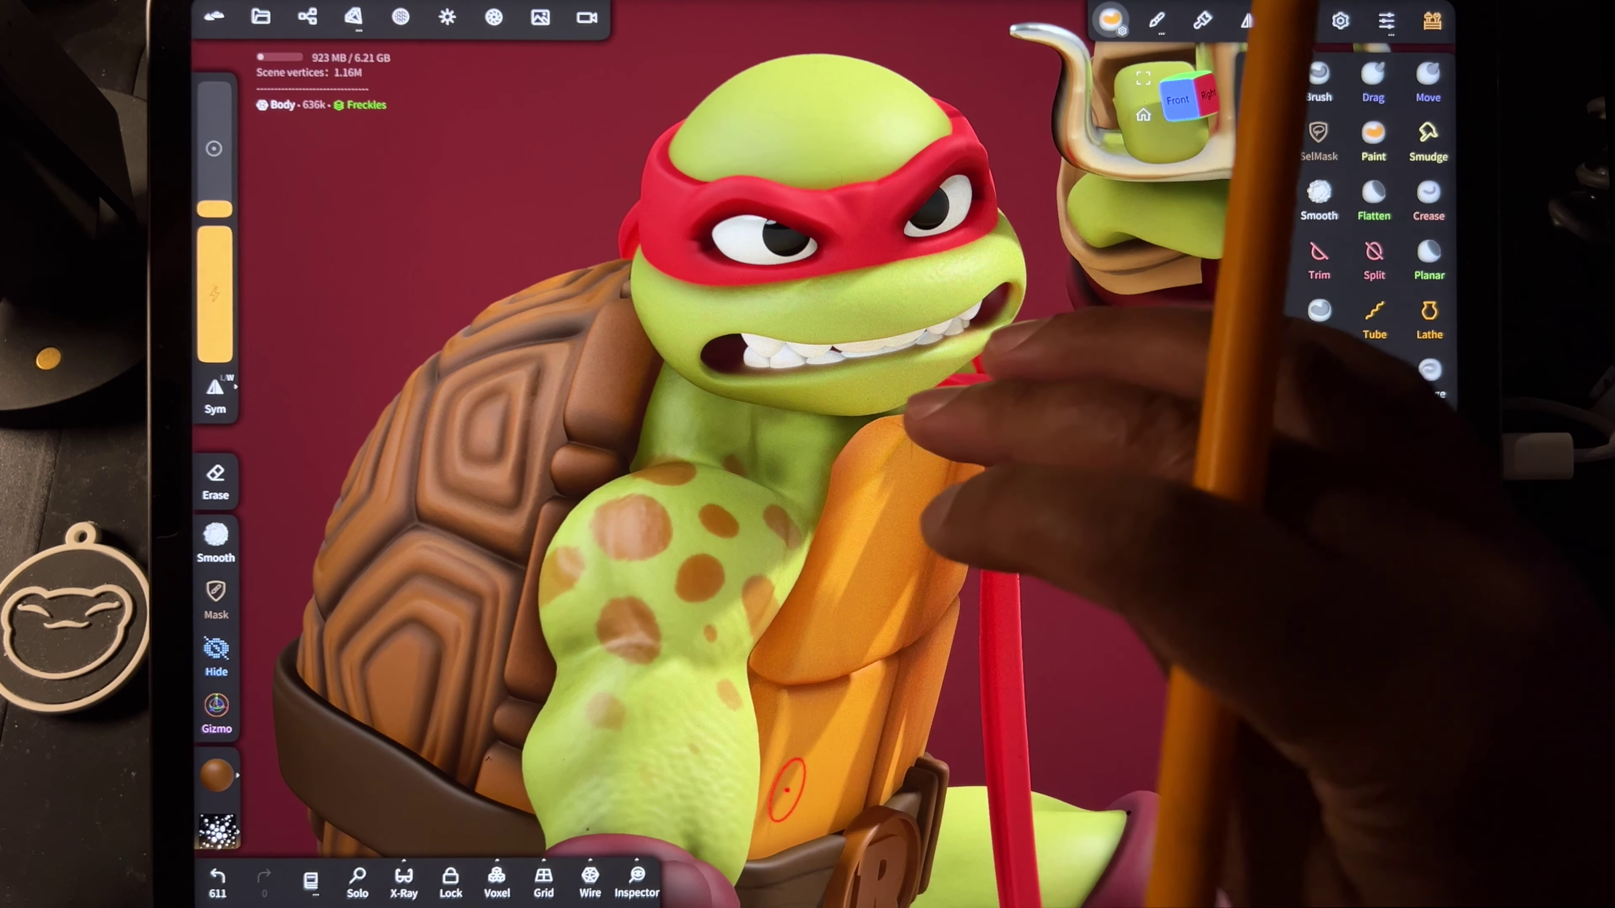
left_click(988, 364)
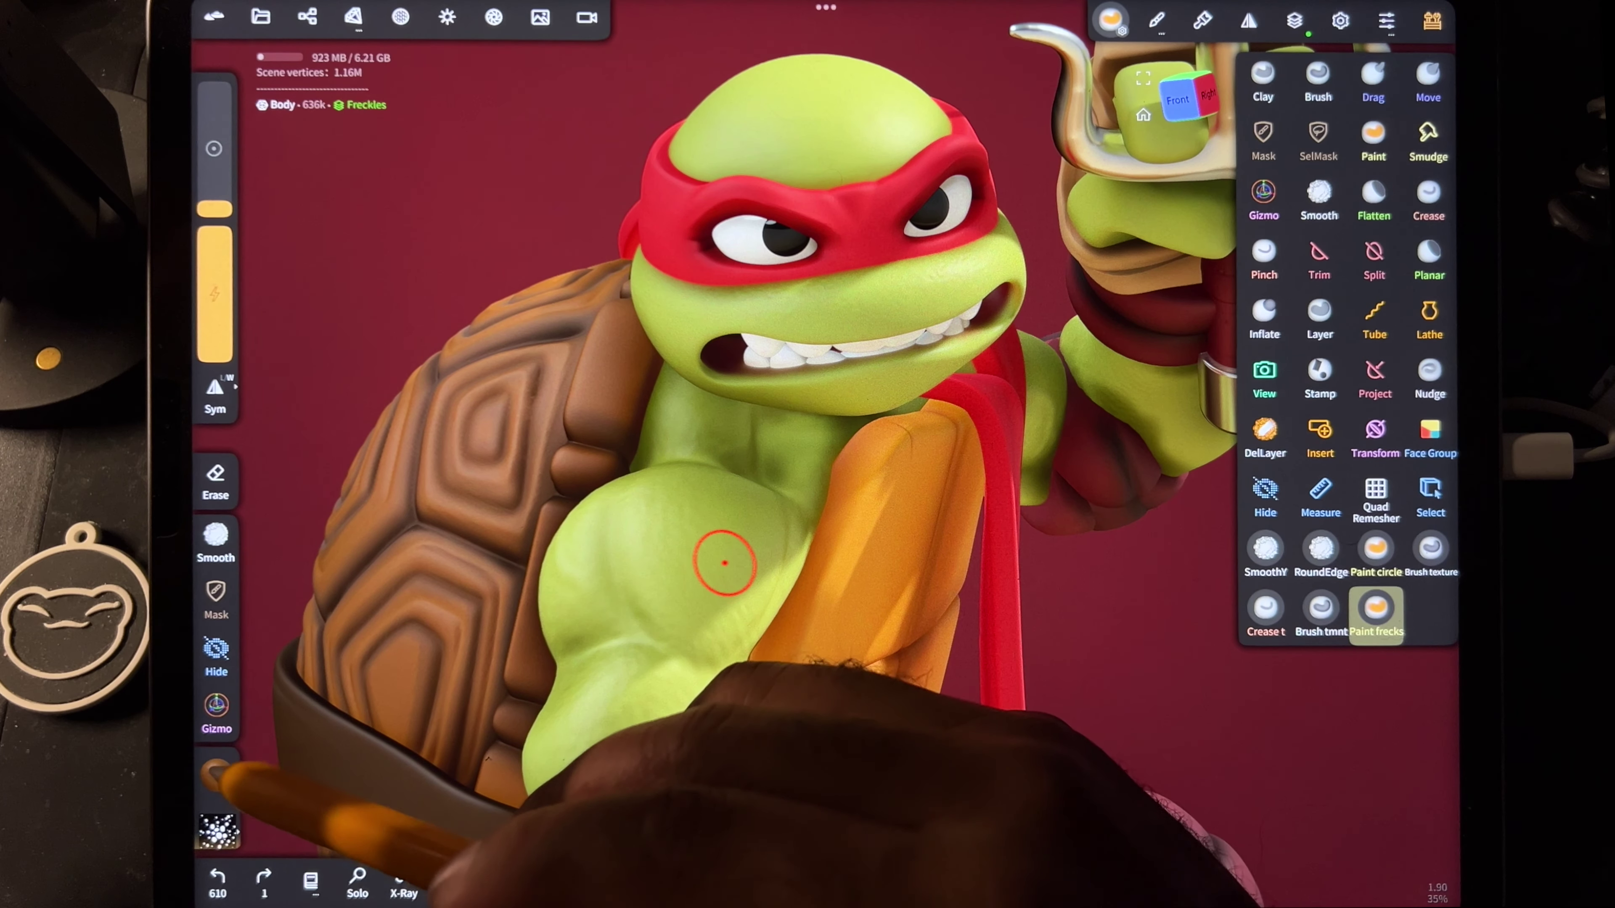
Step: Sample olive green #616522 from the shoulder skin as the freckle colour
left_click(217, 775)
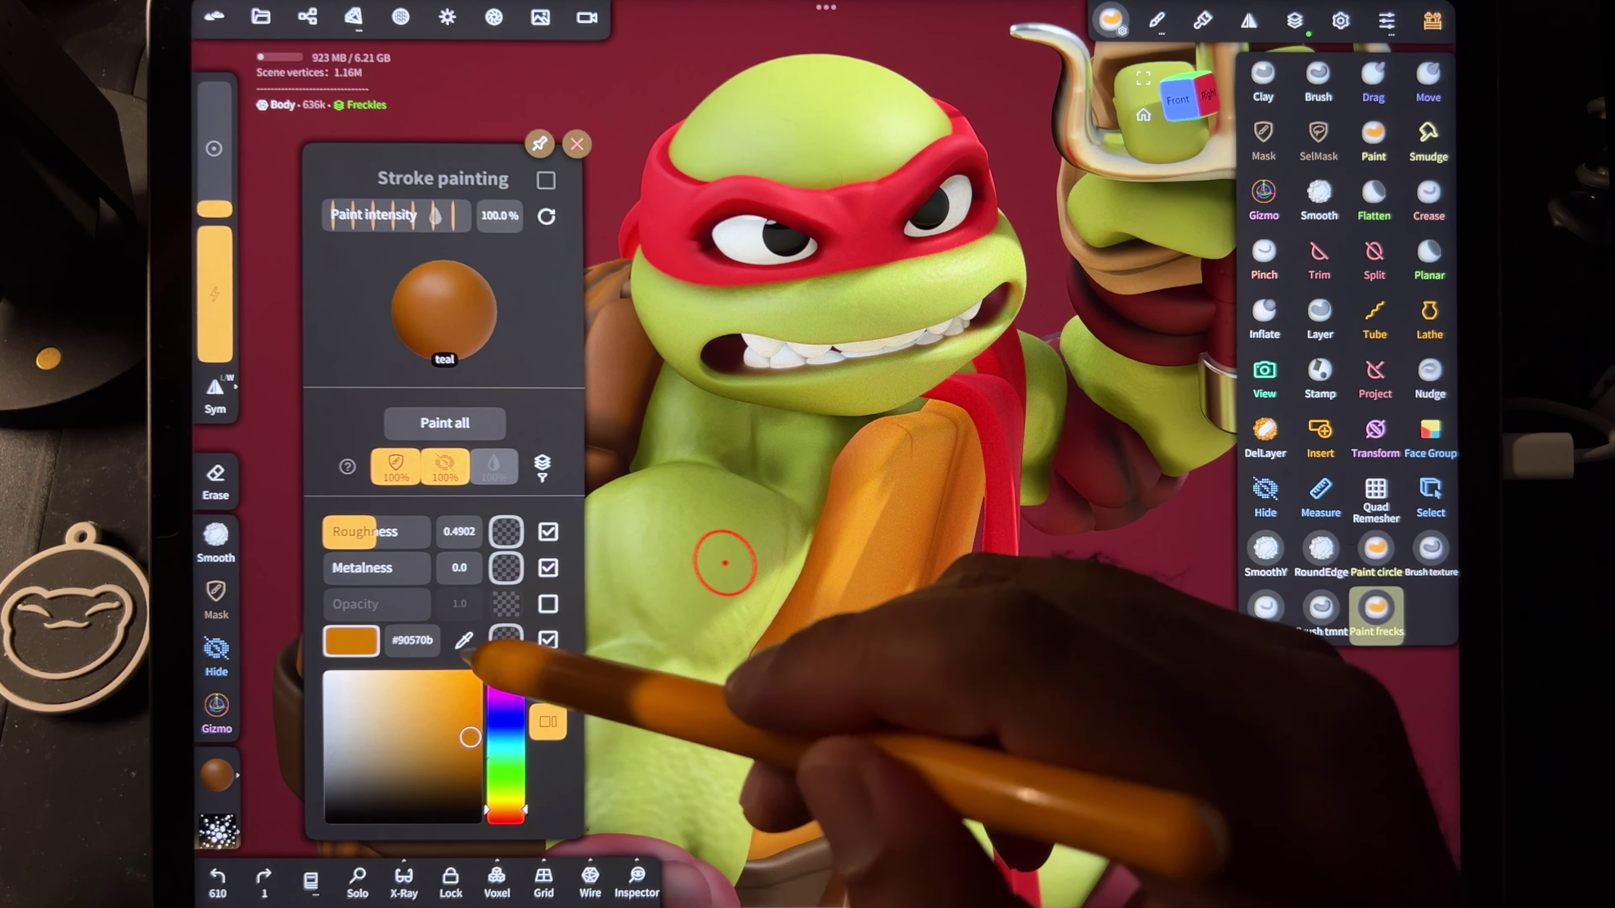
left_click(463, 640)
left_click(662, 563)
left_click(216, 775)
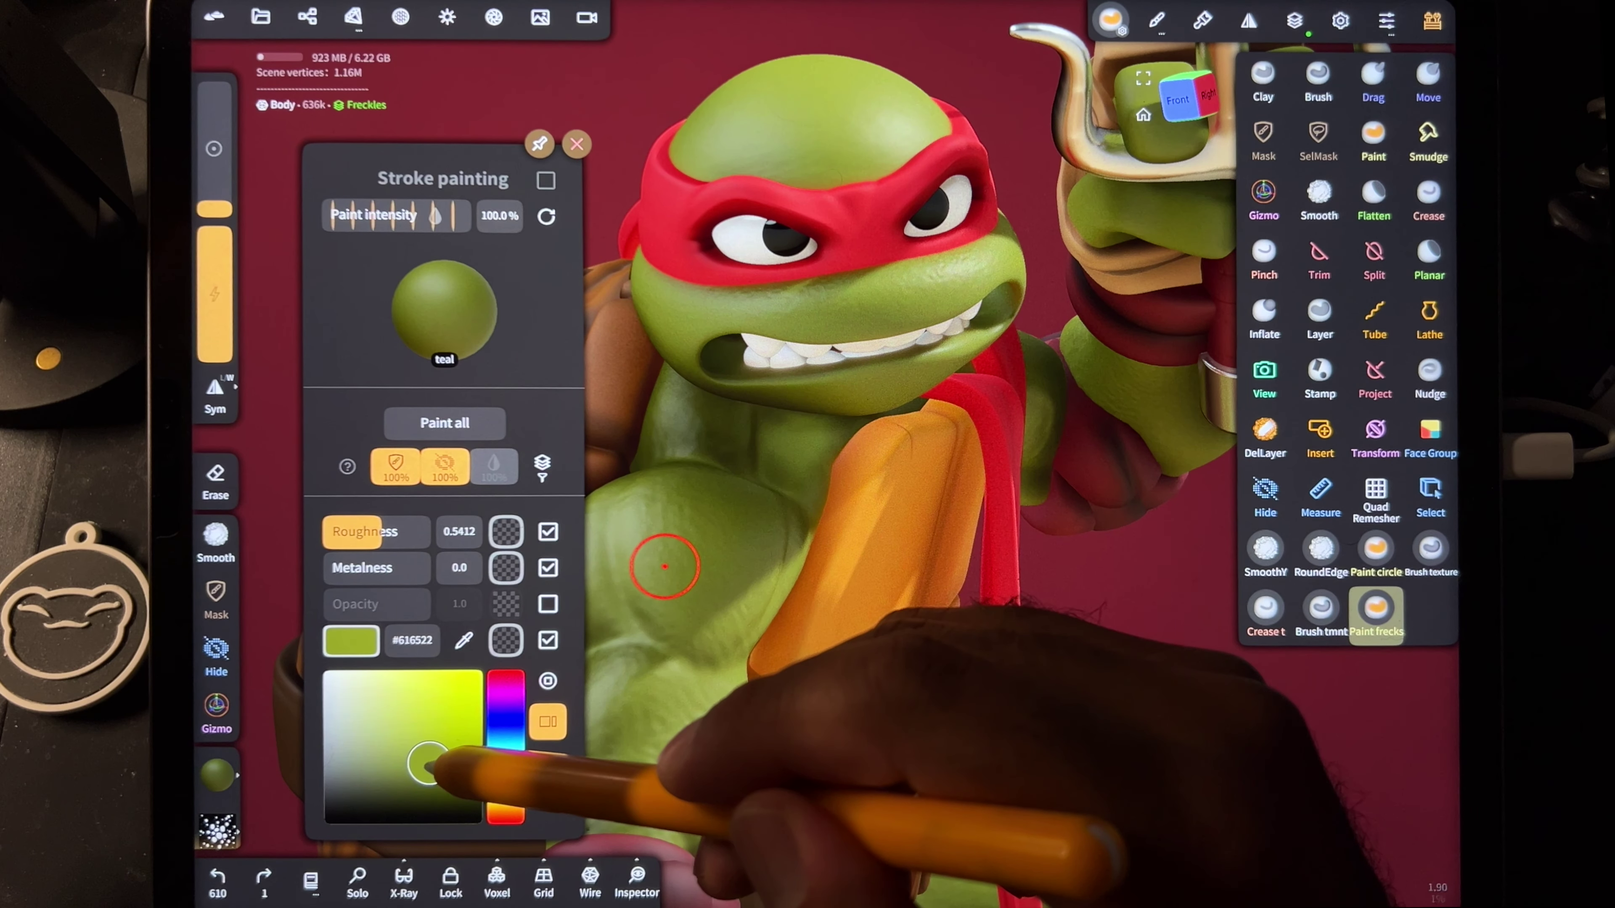
left_click(1155, 19)
left_click(1262, 75)
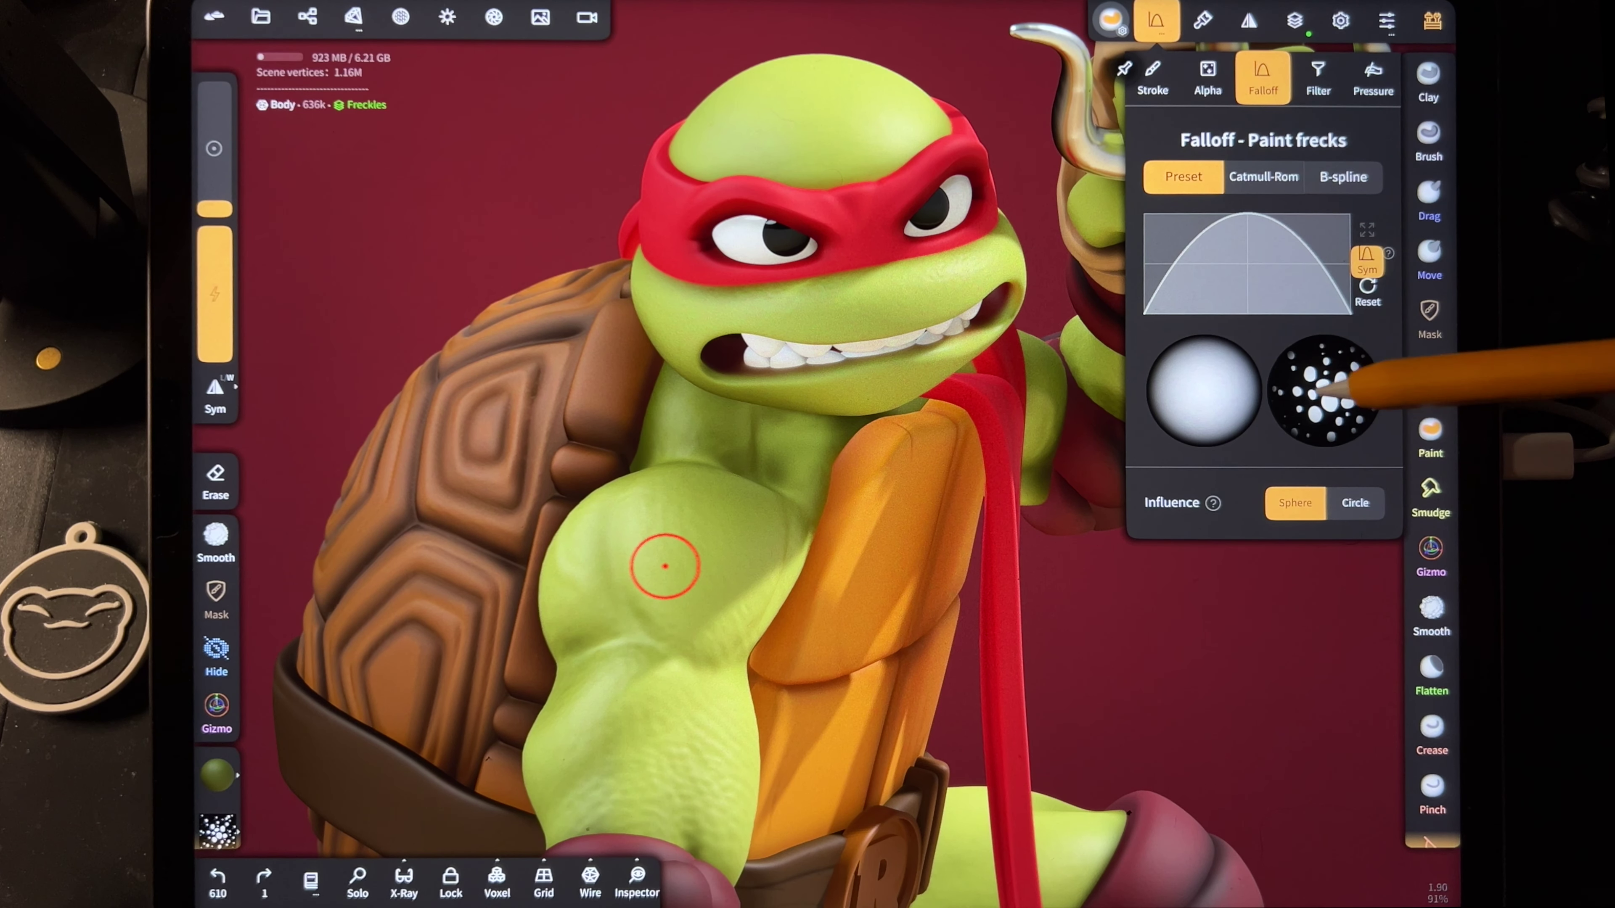
Step: Set the brush falloff to the flat 'one' preset and shrink alpha scaling to 0.797
left_click(1365, 258)
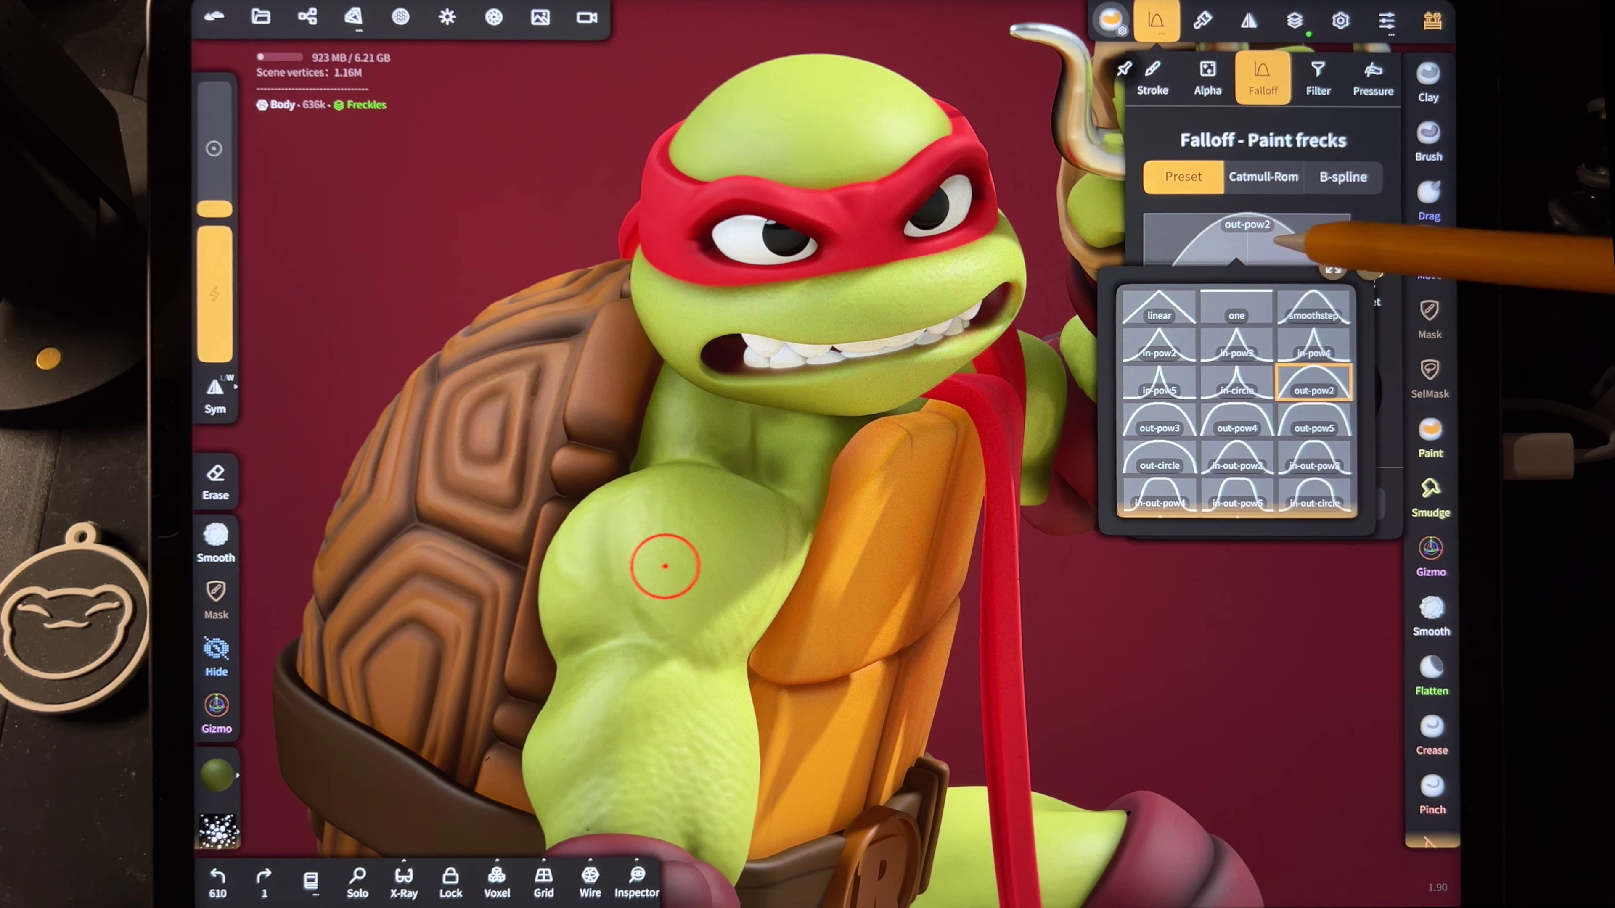
left_click(1236, 306)
left_click(1107, 581)
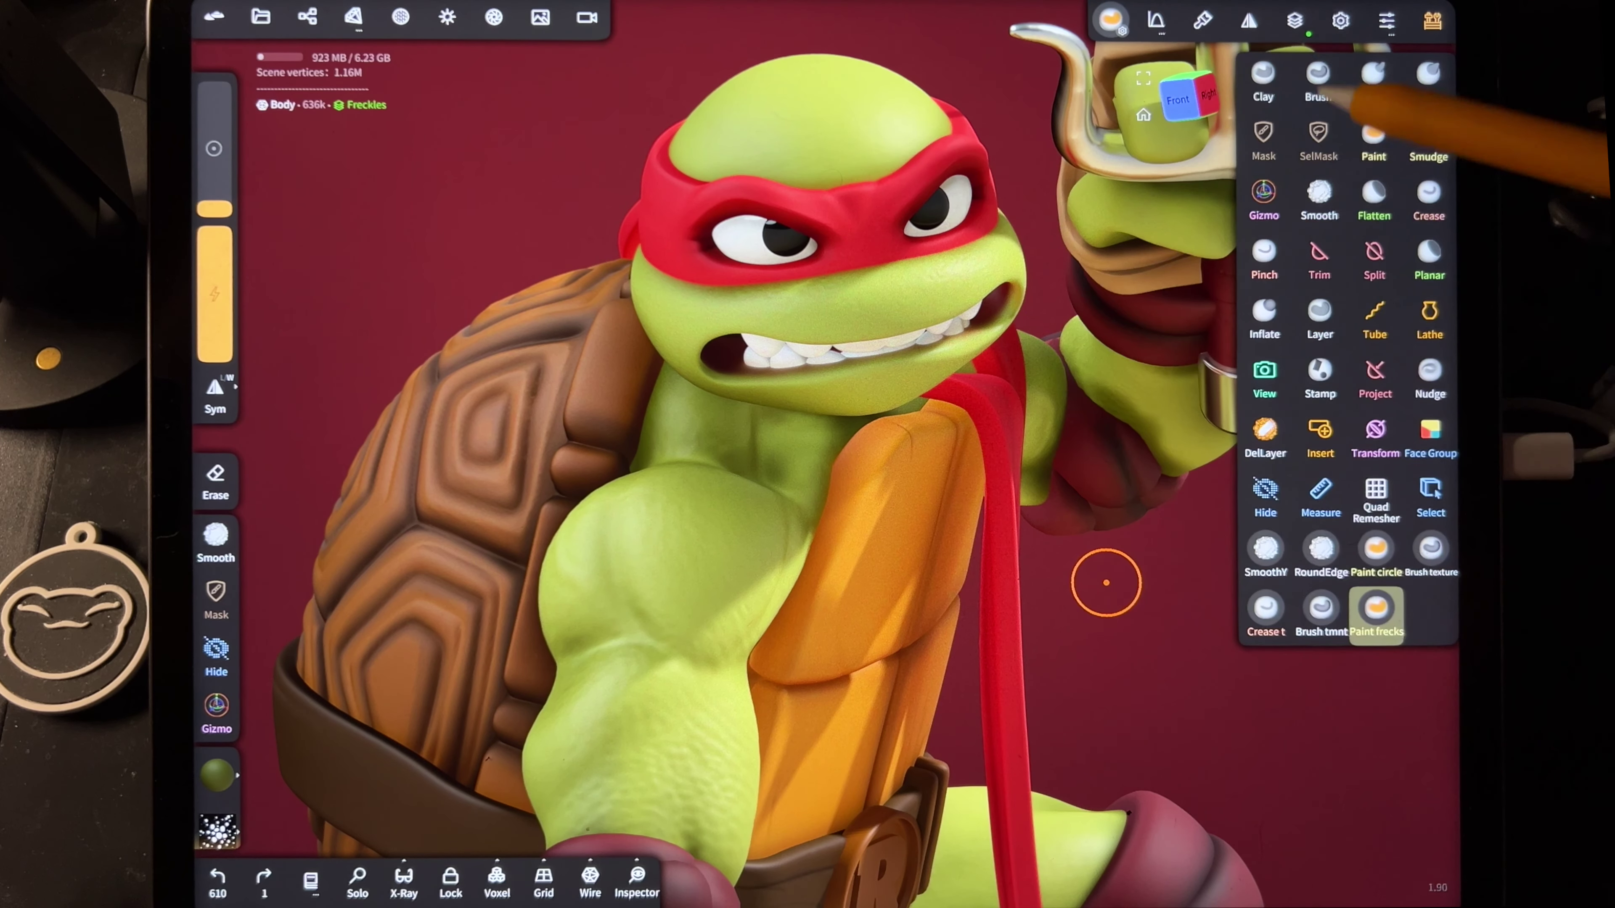
left_click(1248, 19)
left_click(1201, 19)
left_click(1155, 19)
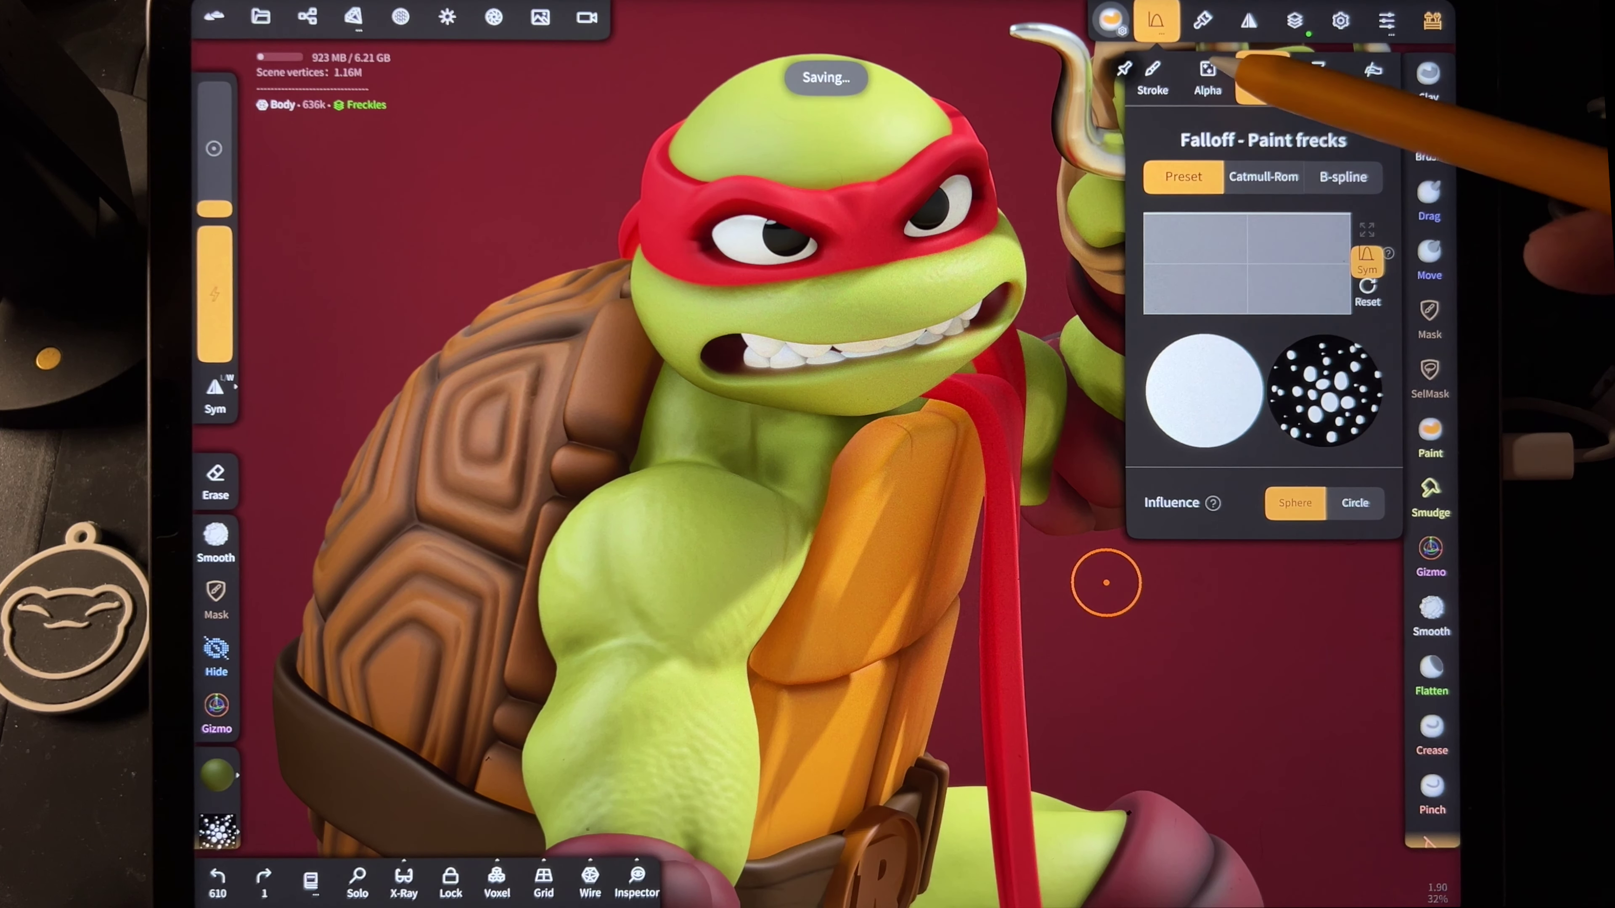
left_click(1207, 75)
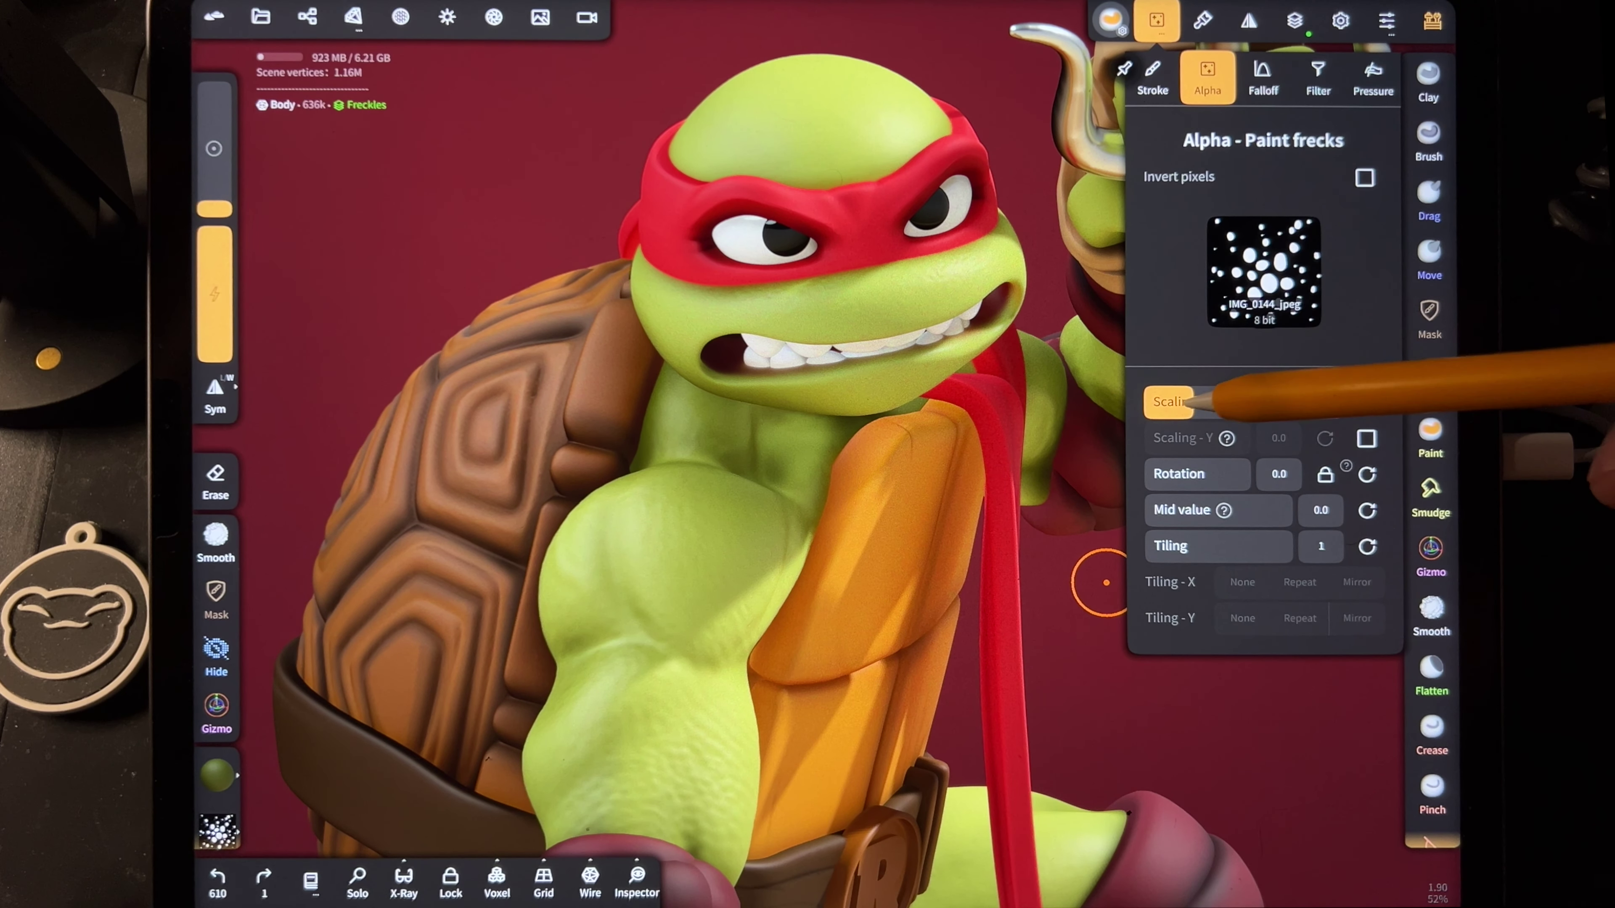
mouse_move(1223, 405)
left_mouse_down()
mouse_move(1154, 412)
mouse_move(1179, 400)
left_mouse_up()
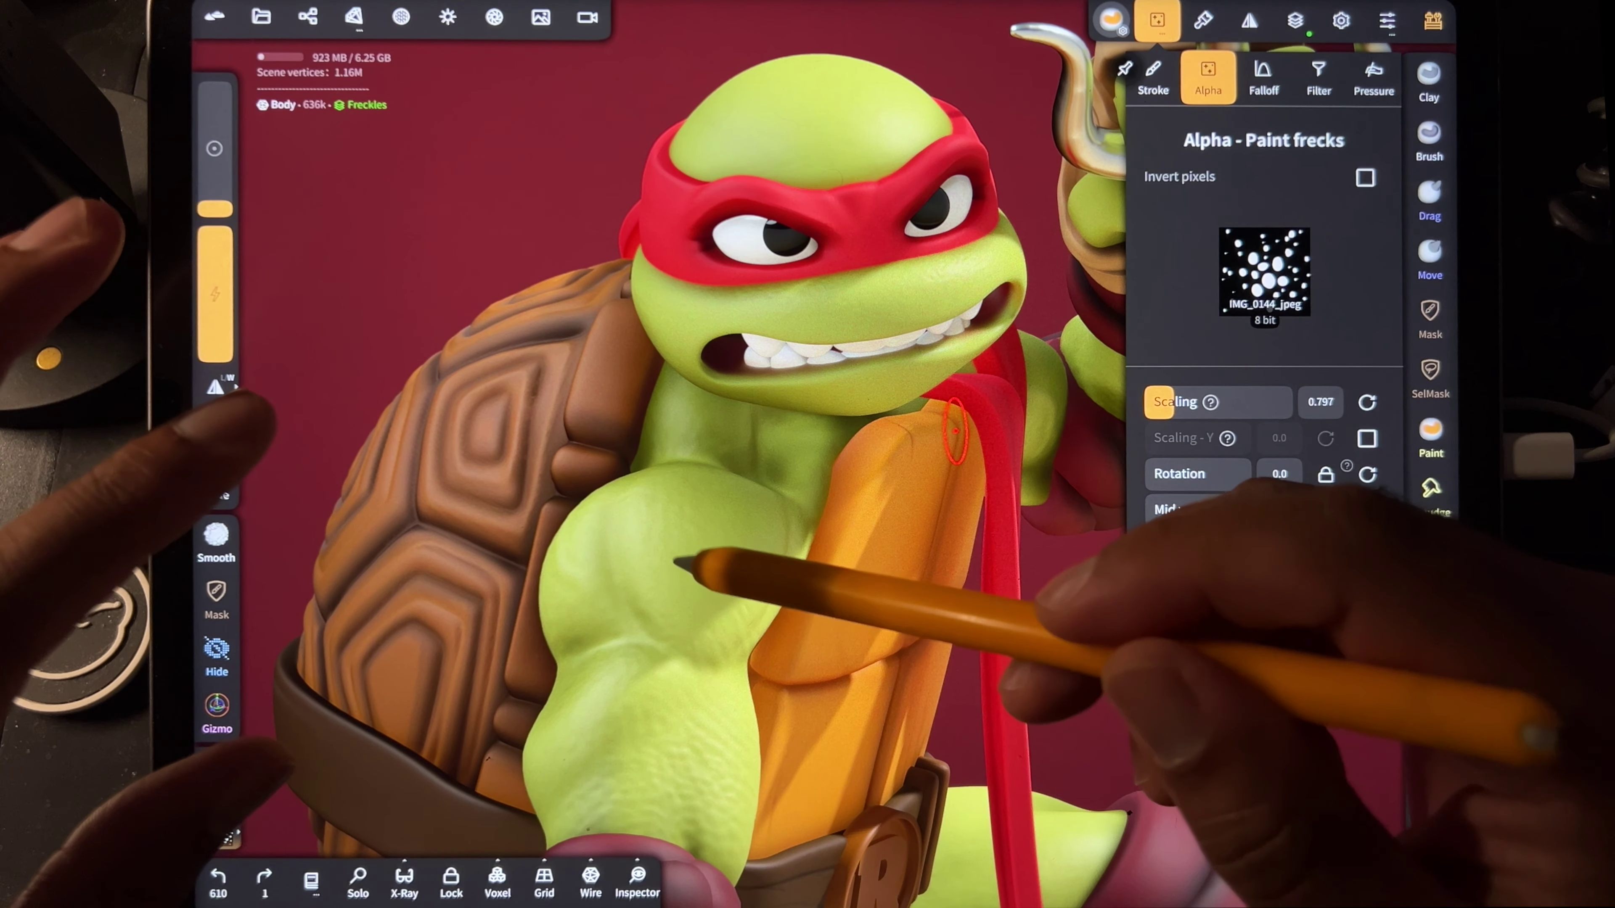
Step: Paint freckles across the turtle's shoulder, tuning intensity and undoing bad strokes
left_click(672, 552)
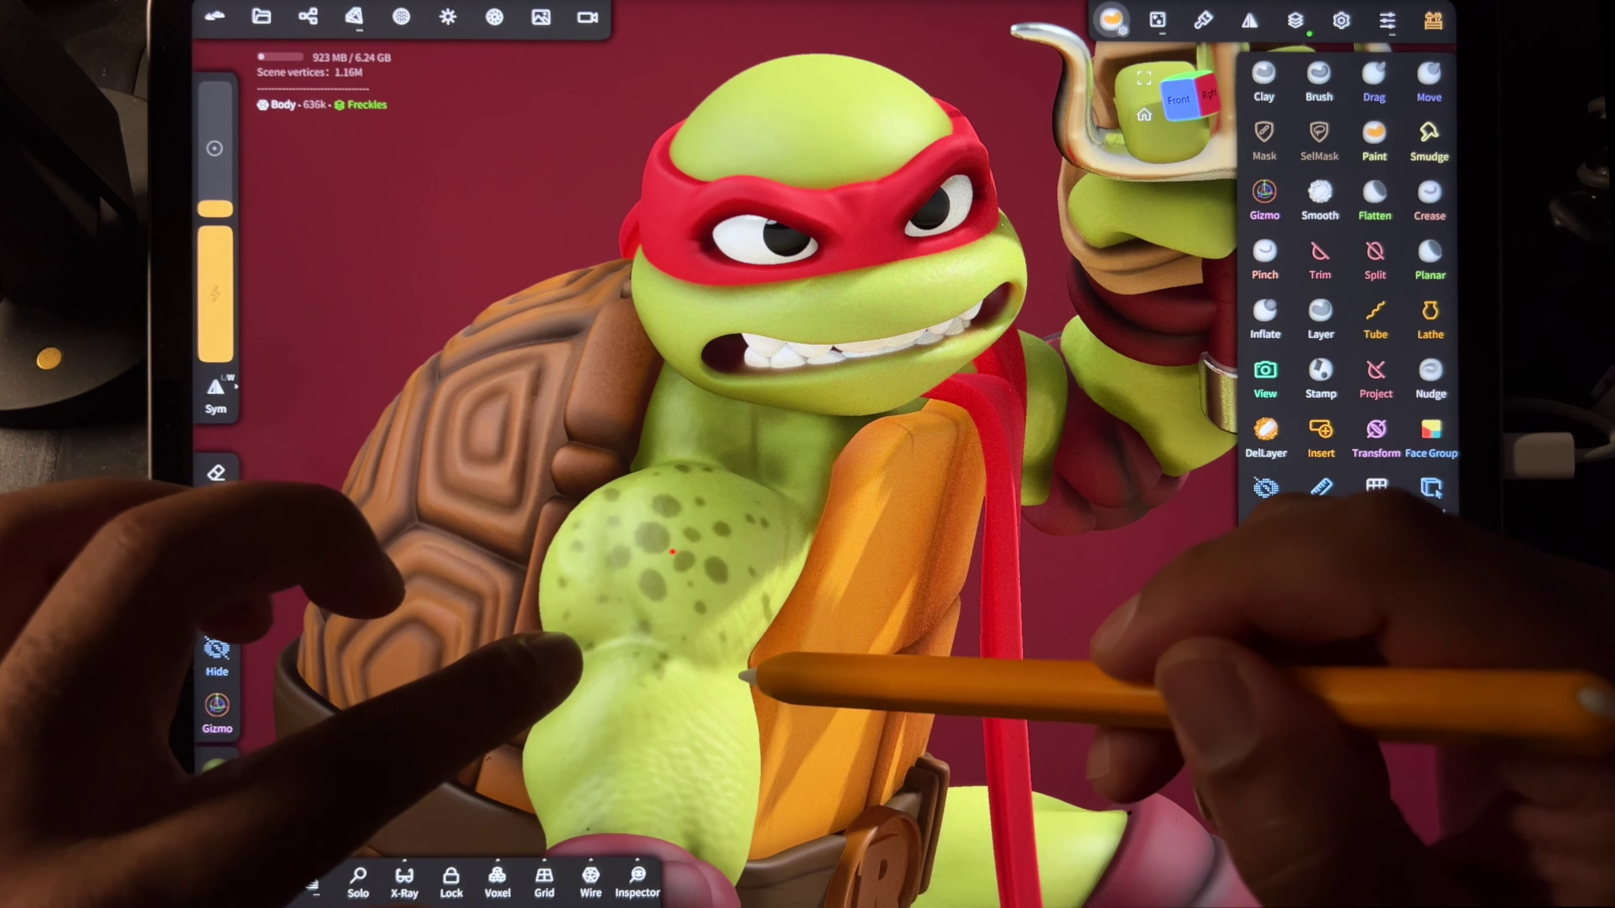
mouse_move(741, 676)
left_mouse_down()
mouse_move(766, 668)
mouse_move(753, 692)
left_mouse_up()
key("ctrl+z")
left_click_drag(223, 260, 228, 359)
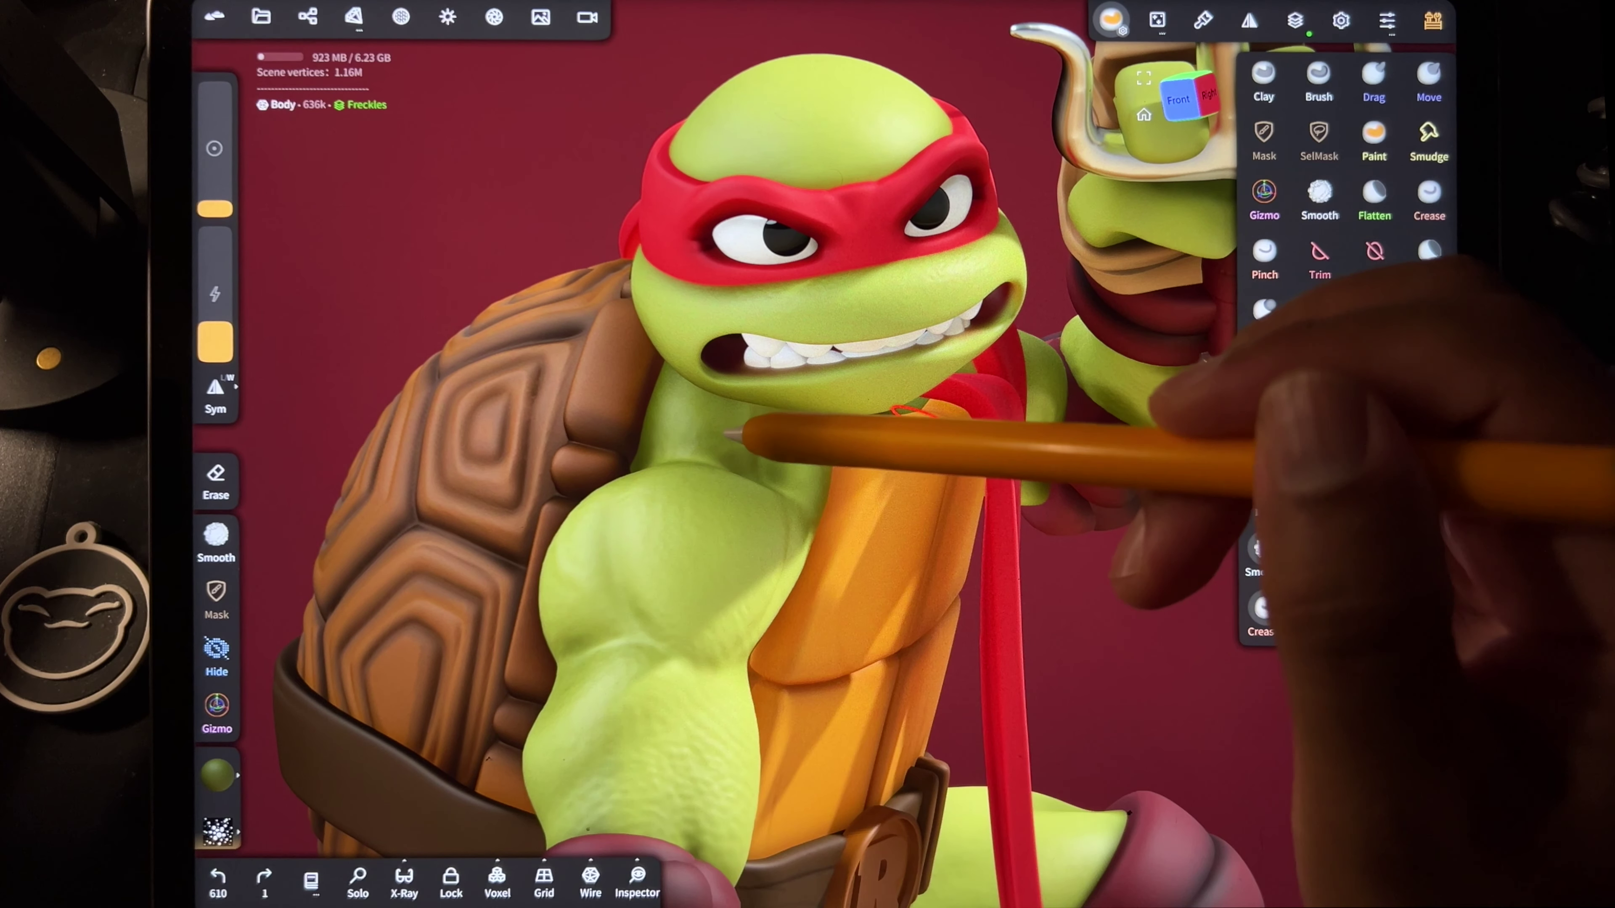
mouse_move(689, 475)
left_mouse_down()
mouse_move(775, 587)
mouse_move(788, 641)
left_mouse_up()
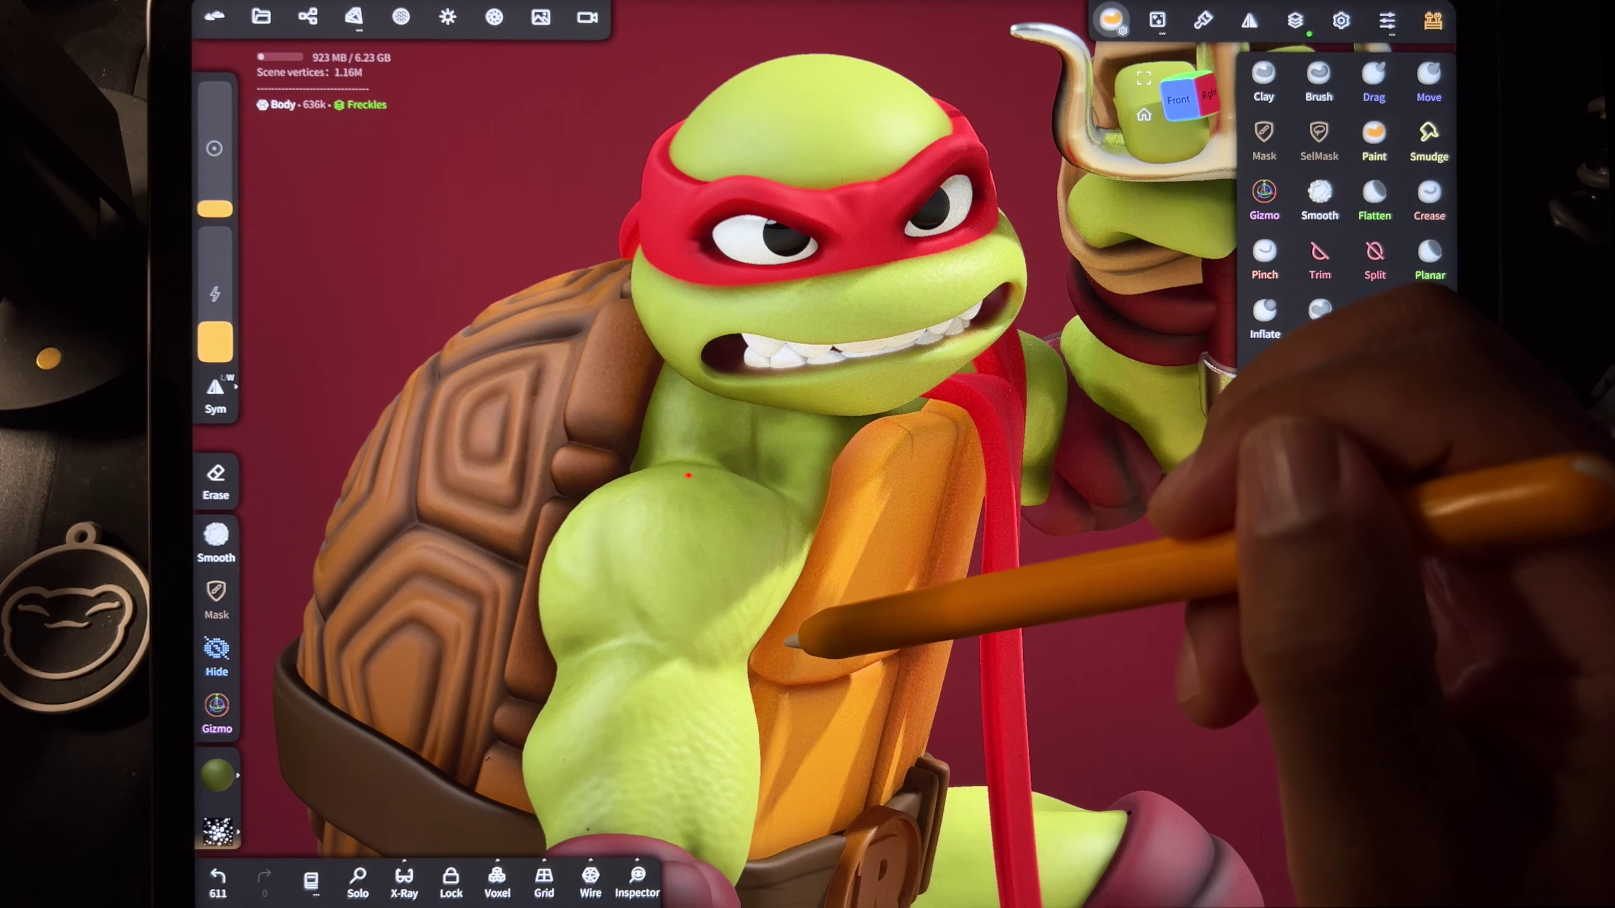
key("ctrl+z")
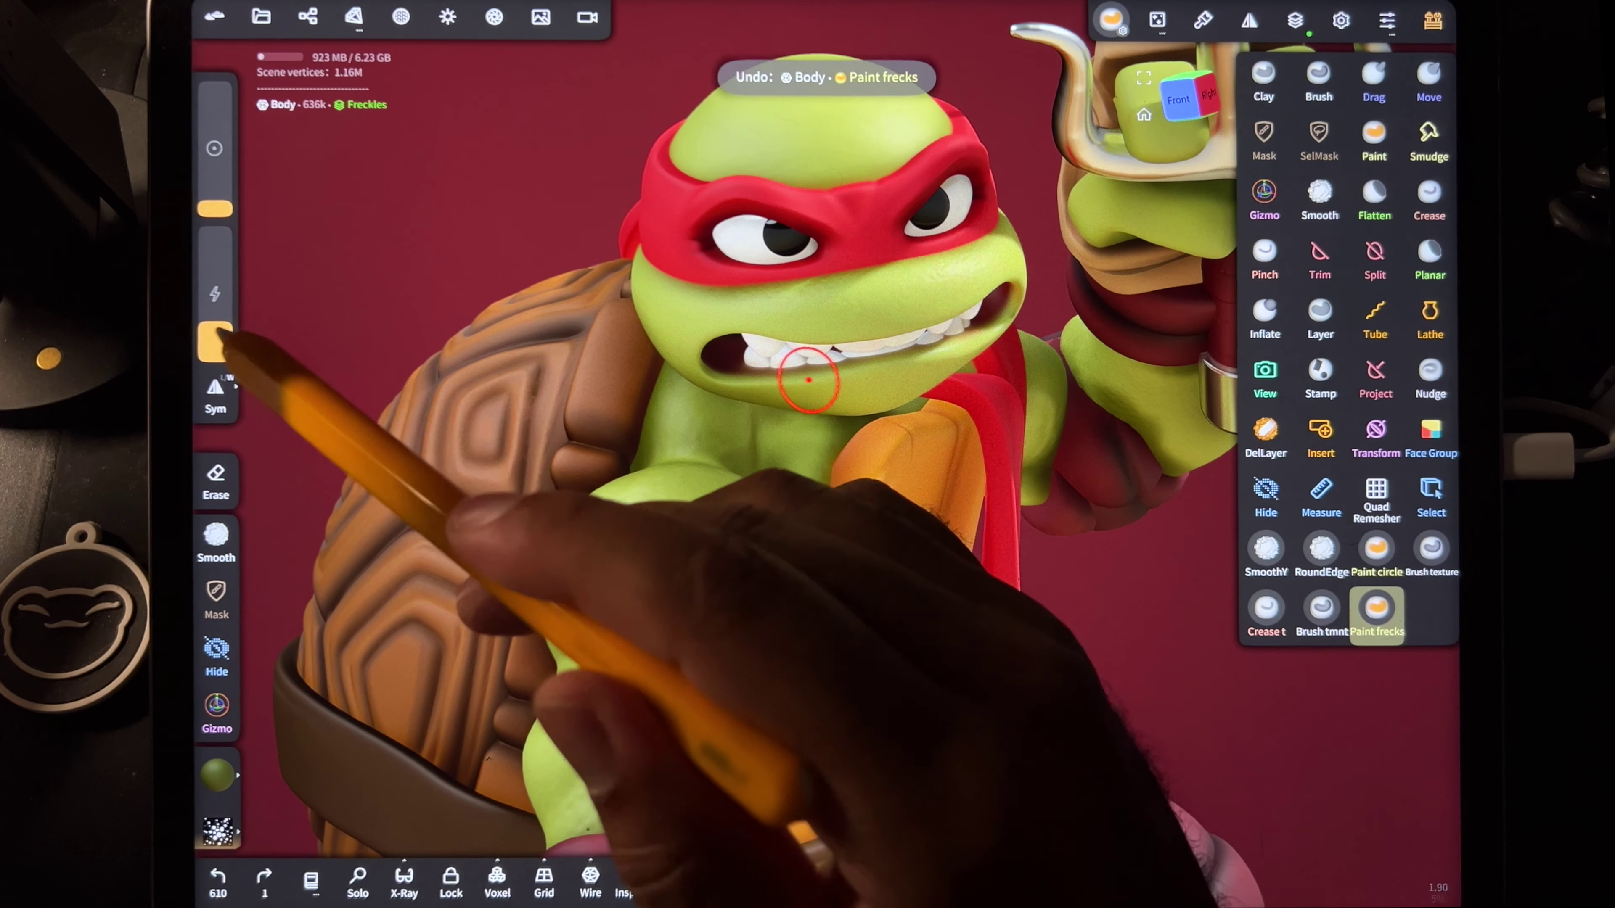
left_click_drag(220, 332, 224, 299)
left_click_drag(704, 489, 770, 621)
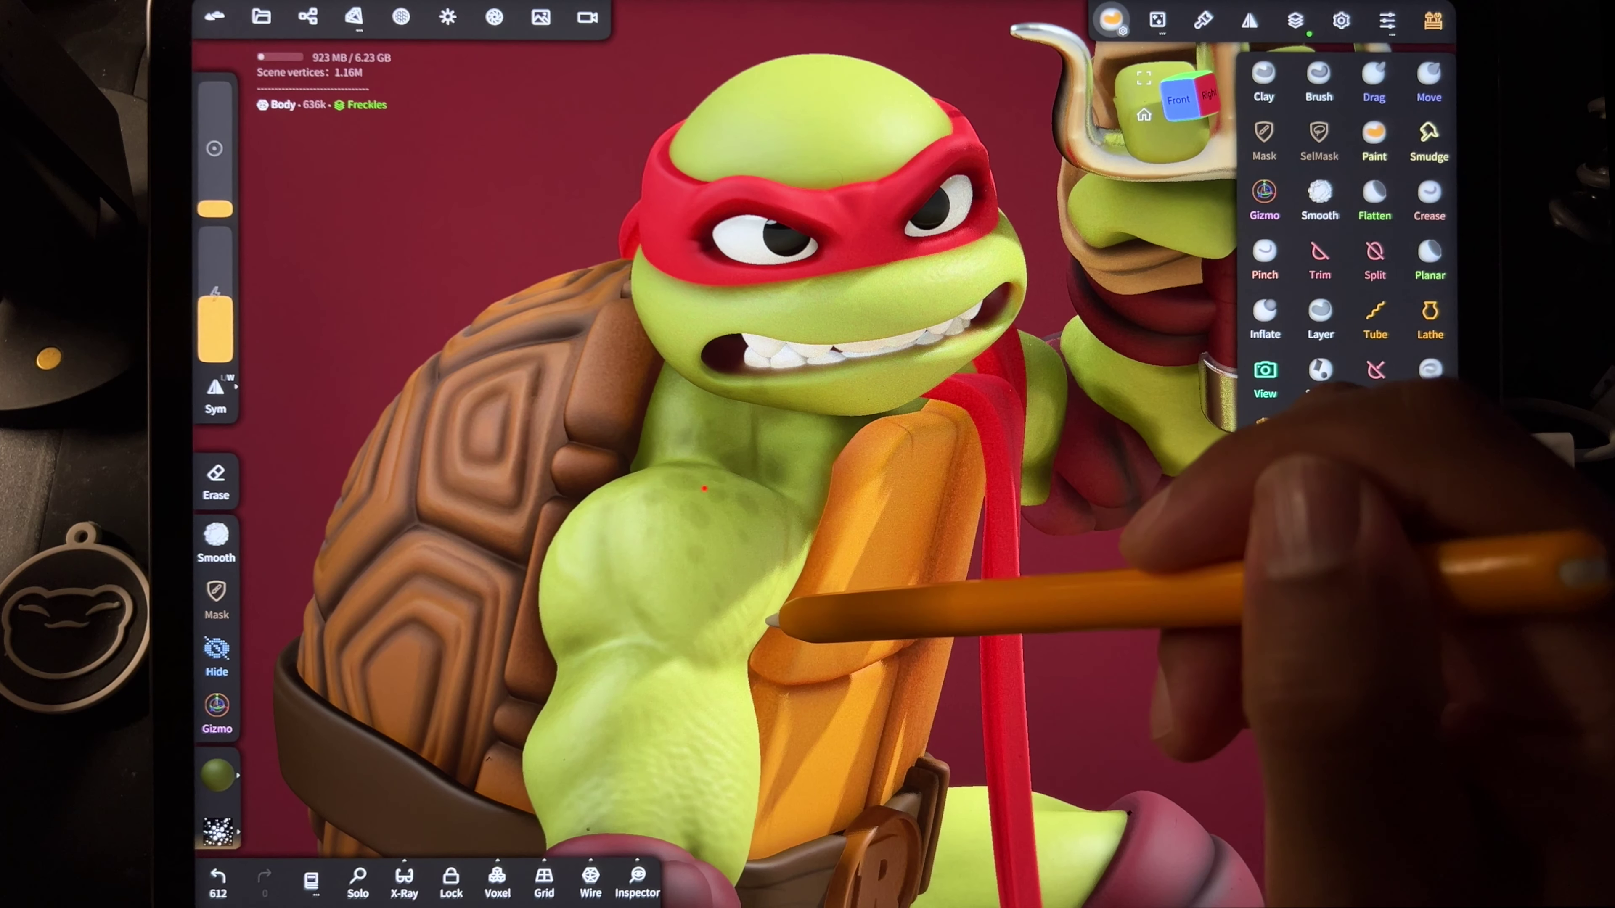
Step: Paint freckles on the turtle's upper lip, then zoom in from a low front-right angle
mouse_move(909, 343)
middle_mouse_down()
mouse_move(611, 375)
mouse_move(674, 324)
mouse_move(664, 372)
middle_mouse_up()
mouse_move(706, 327)
left_mouse_down()
mouse_move(760, 353)
mouse_move(753, 338)
left_mouse_up()
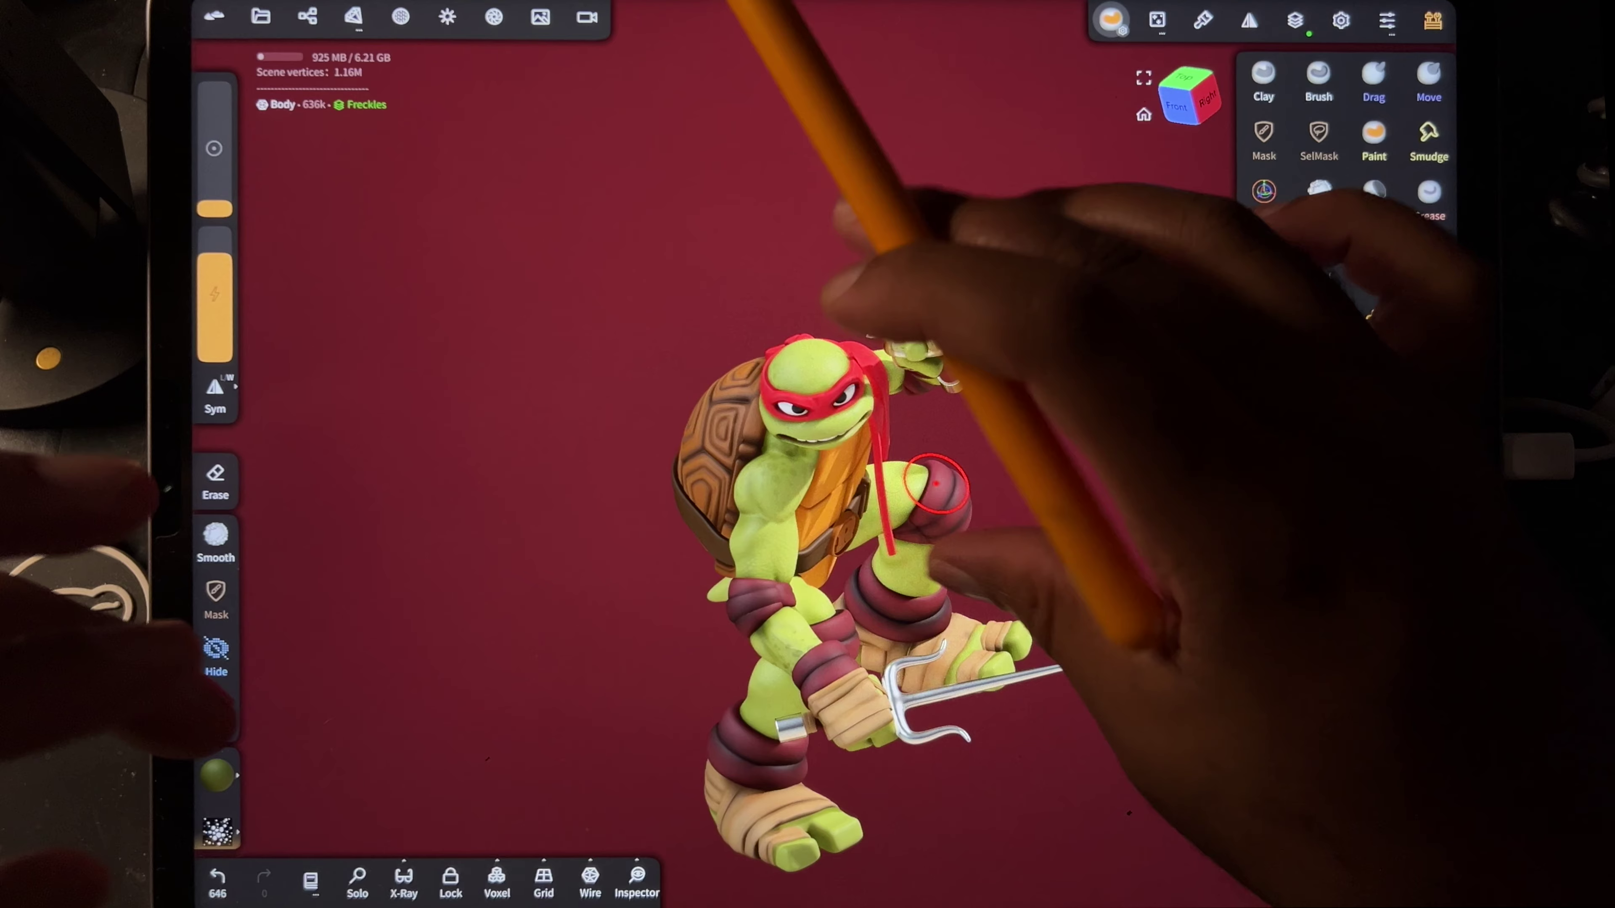
middle_click_drag(839, 299, 800, 289)
scroll(852, 419, "up", 5)
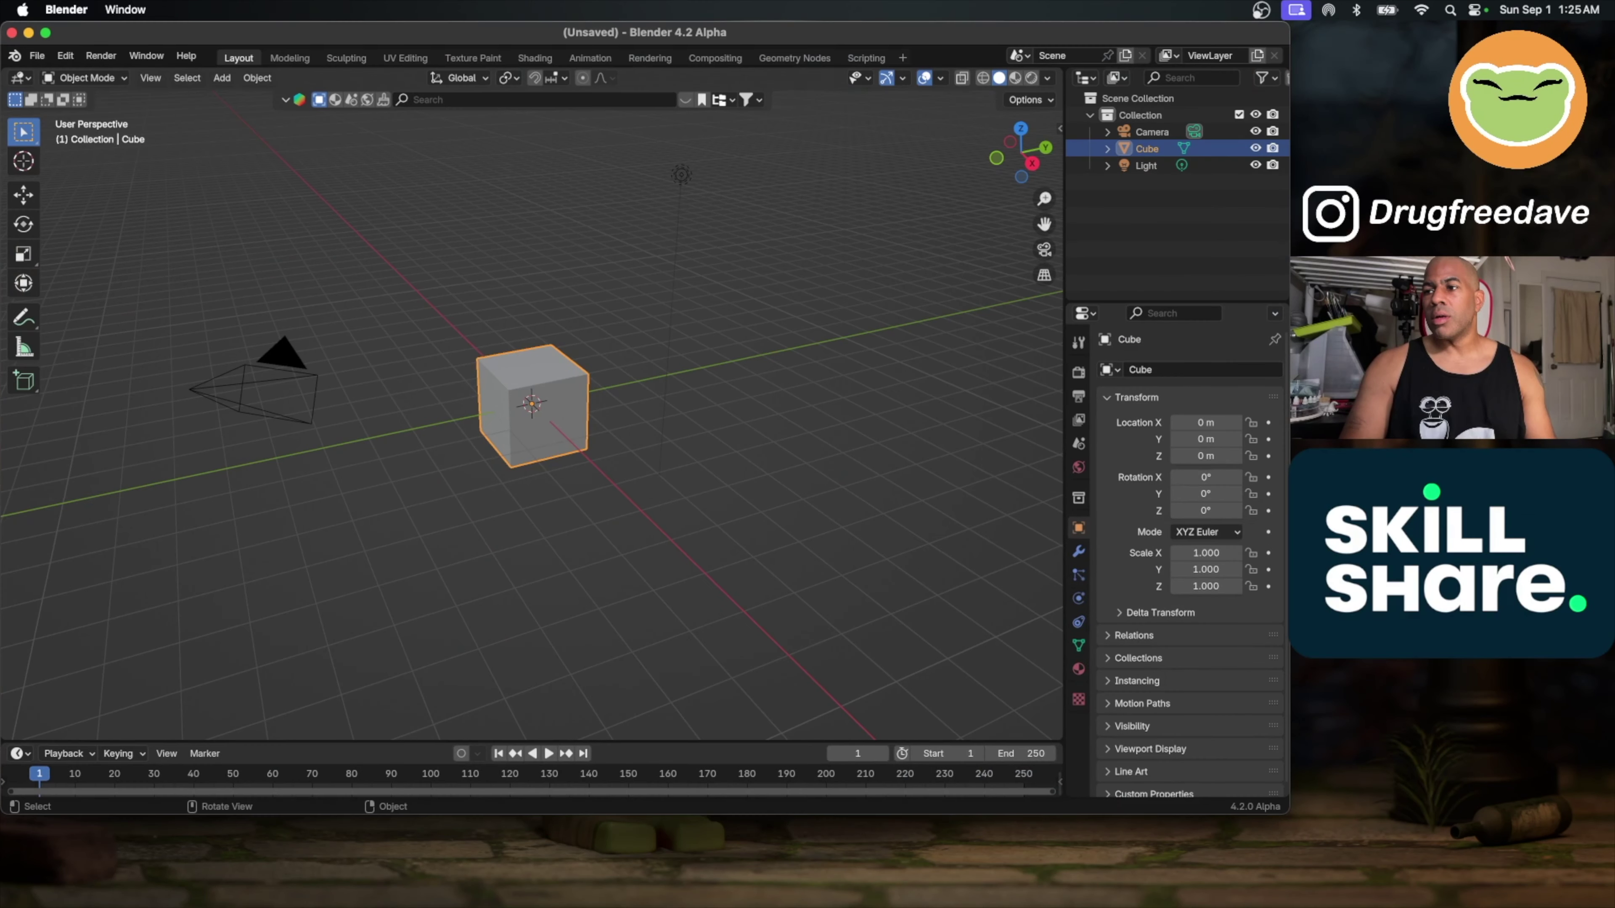
Step: Open the LightBright.blend studio scene
left_click(37, 55)
mouse_move(157, 110)
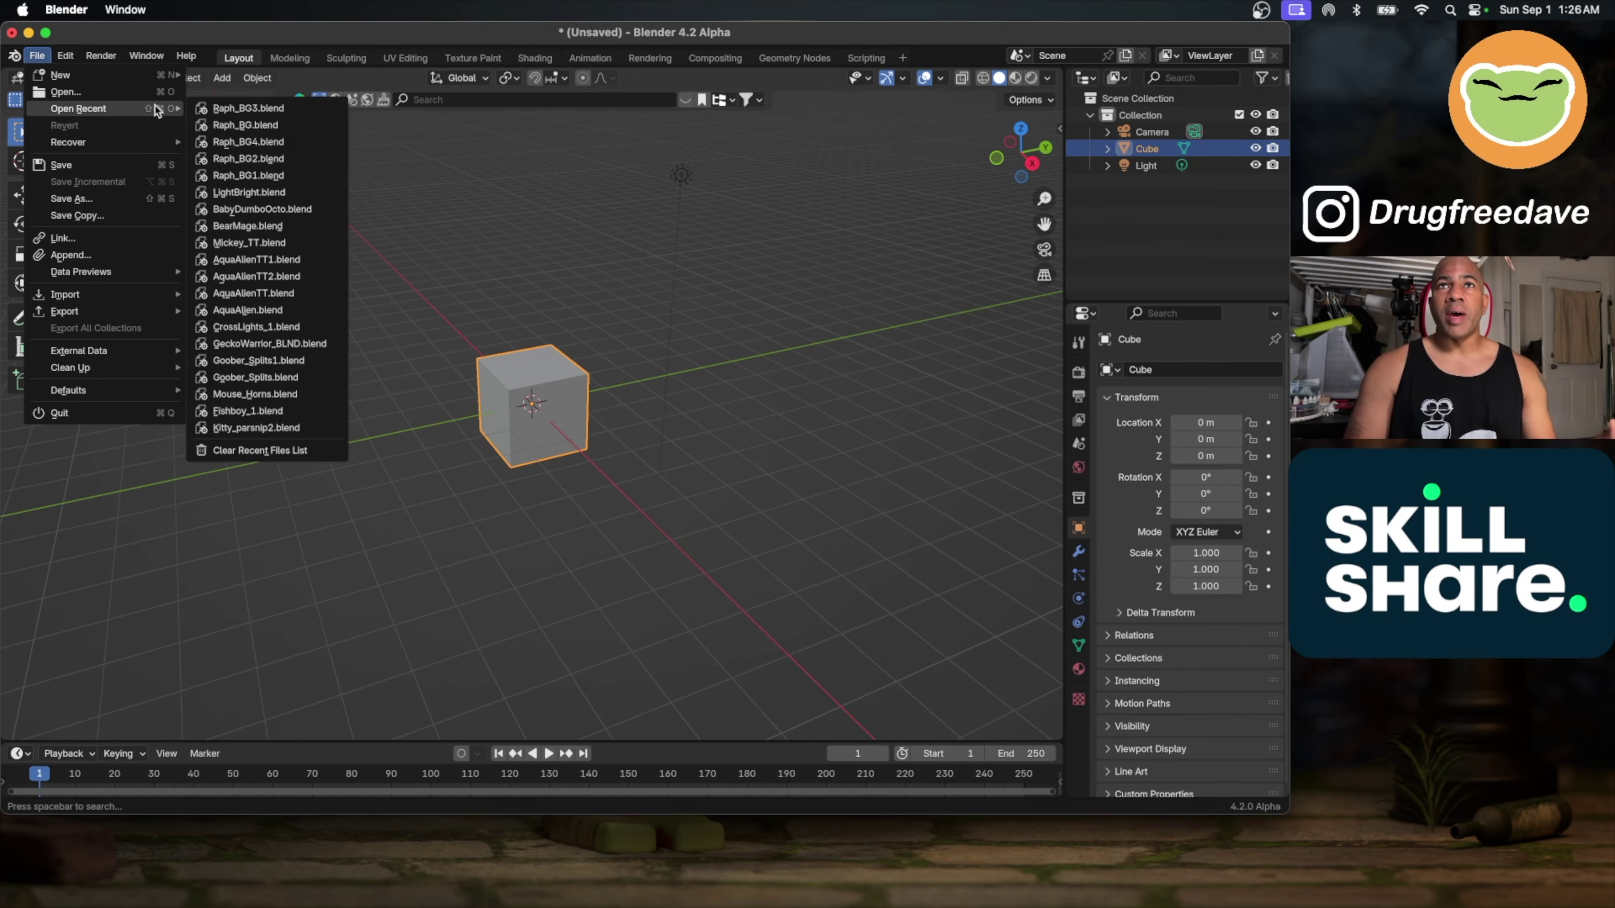
left_click(255, 193)
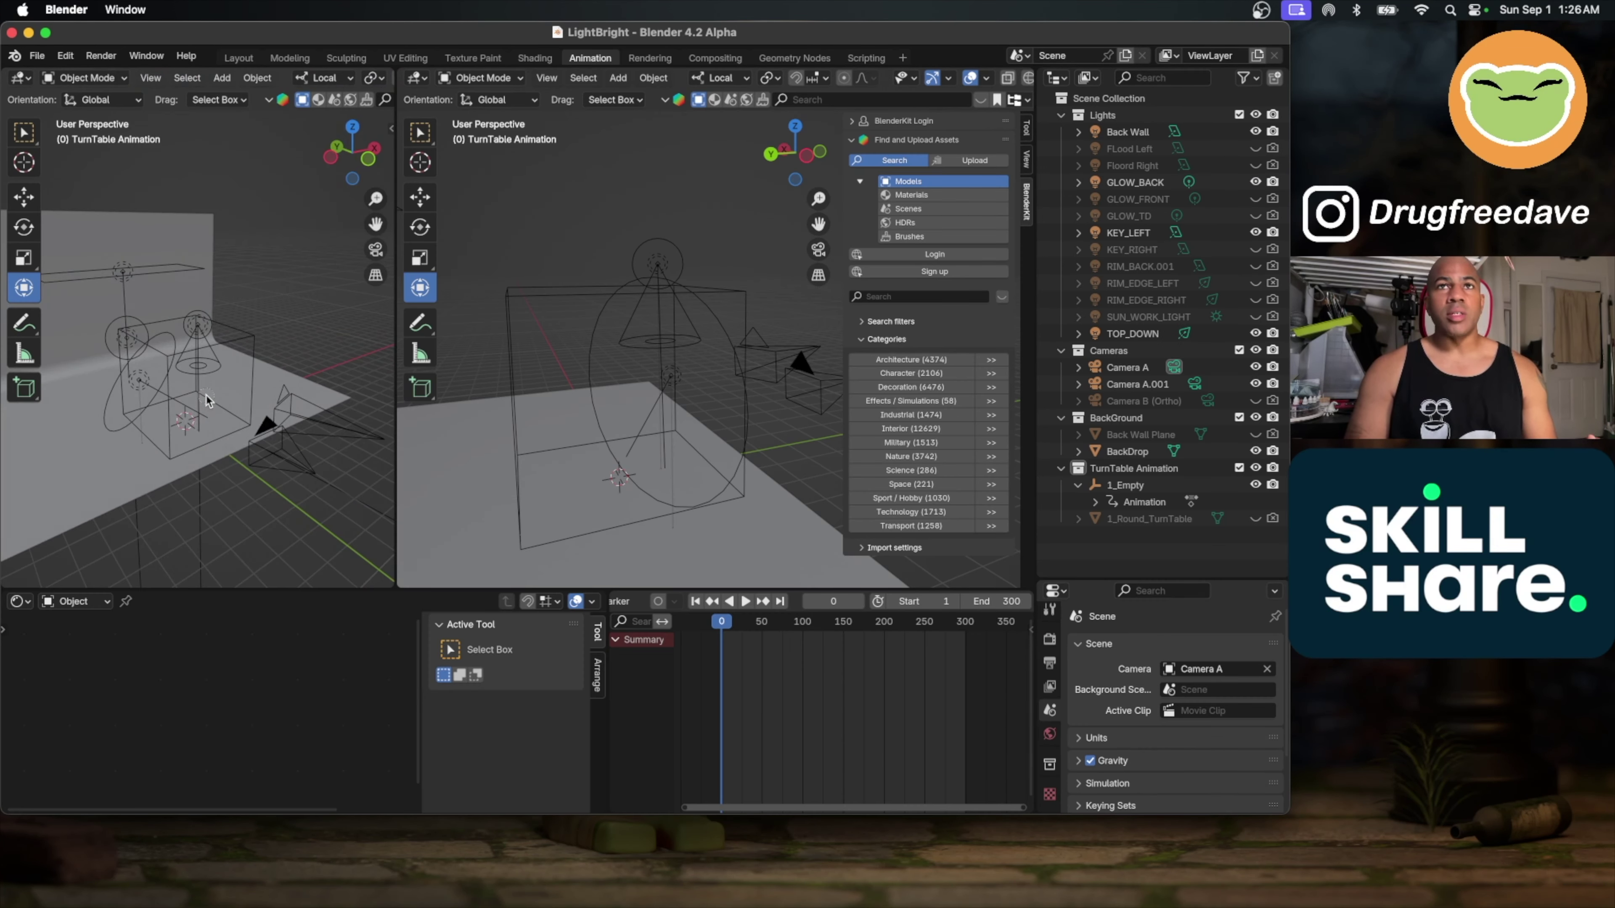
Step: Orbit and zoom the left viewport around the backdrop, Camera A and the other cameras
middle_click_drag(205, 395, 256, 314)
left_click(188, 318)
middle_click_drag(180, 359, 298, 349)
left_click(196, 386)
left_click(251, 361)
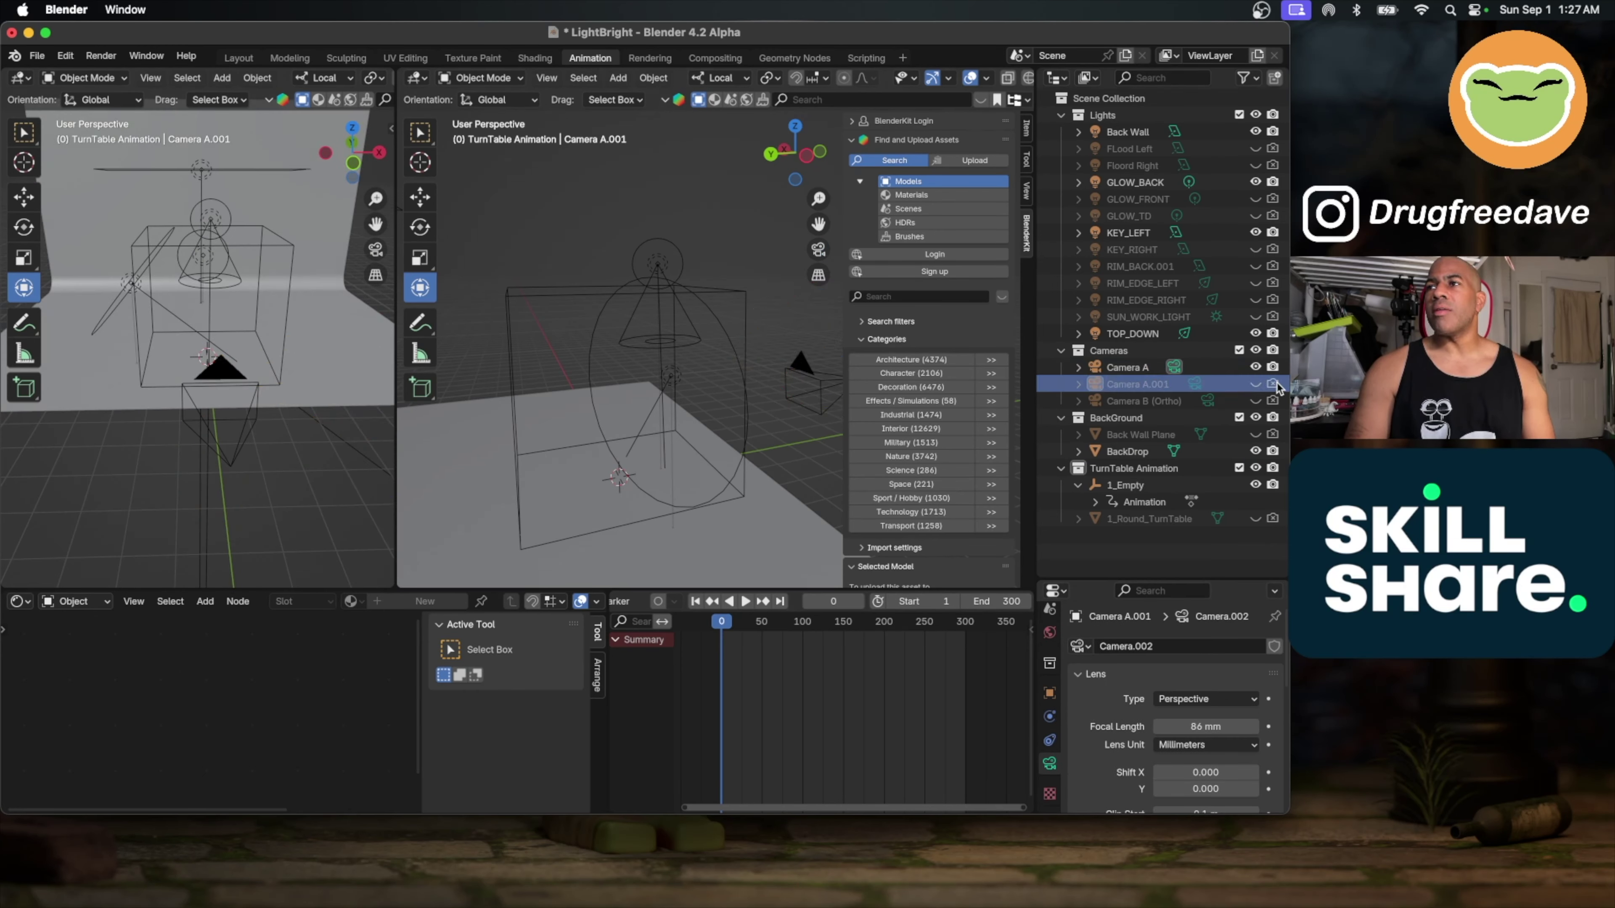
middle_click_drag(236, 379, 334, 427)
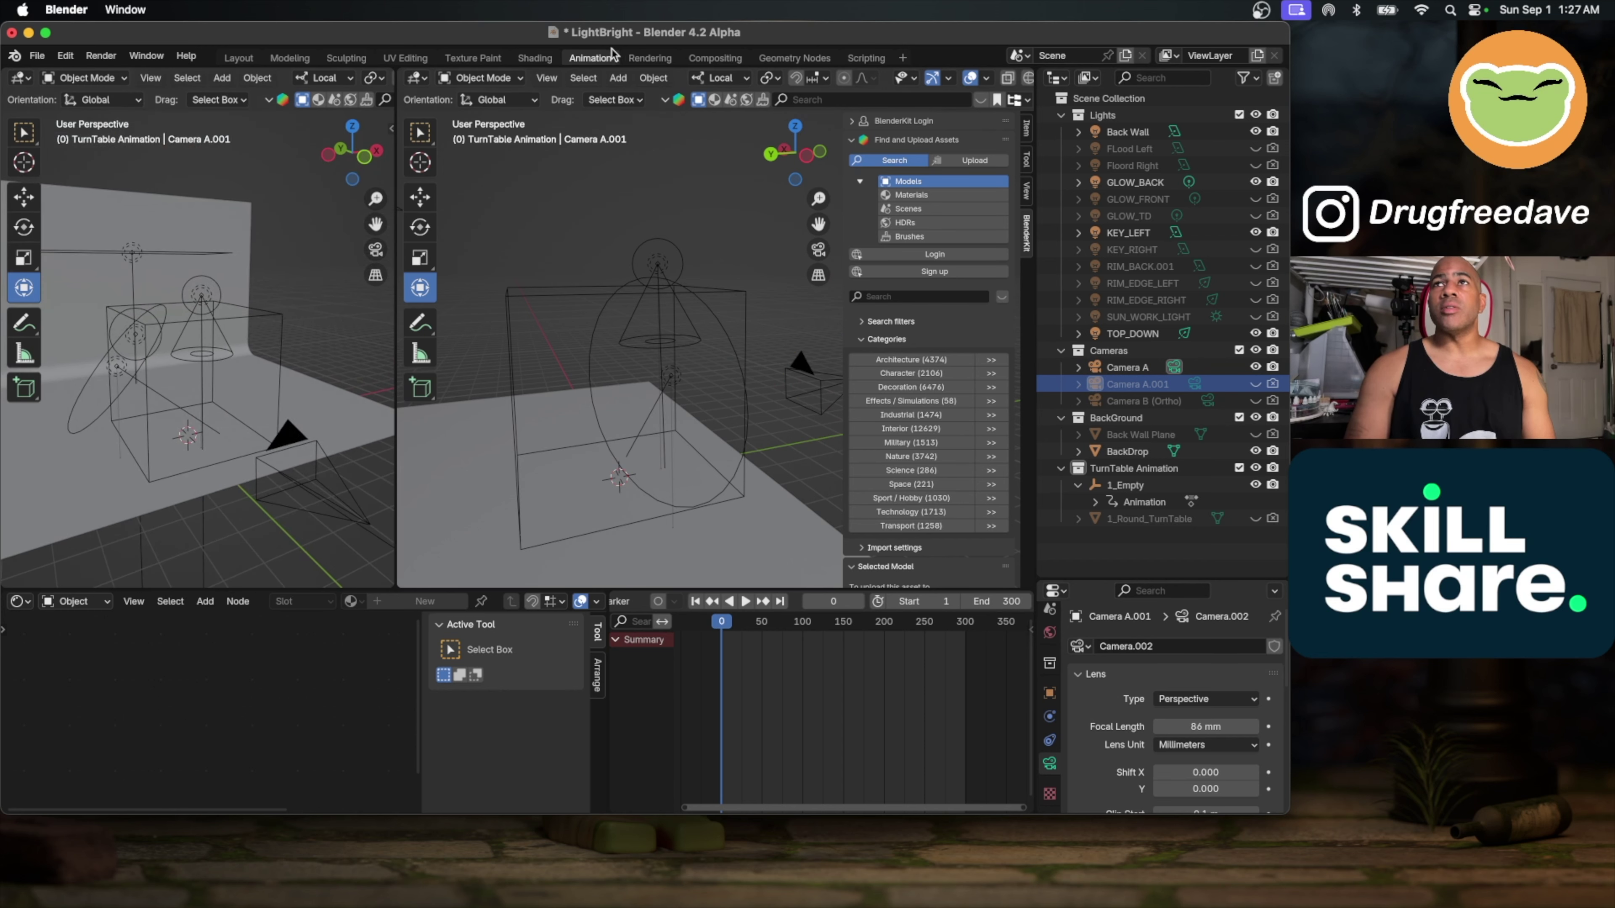
middle_click_drag(264, 342, 242, 350)
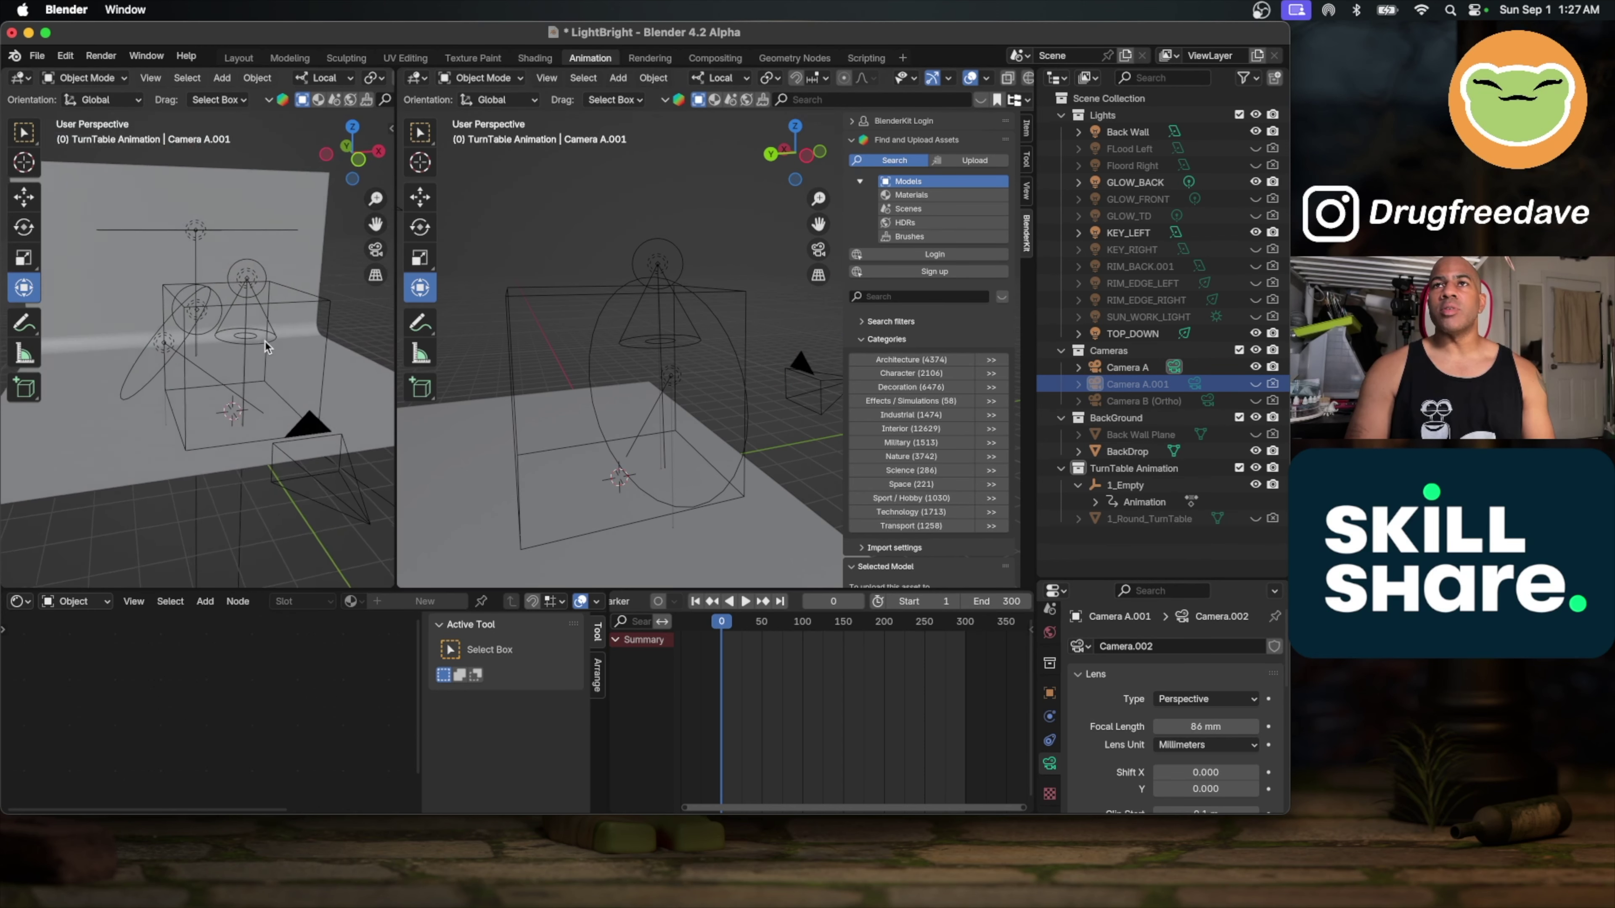
scroll(267, 347, "up", 5)
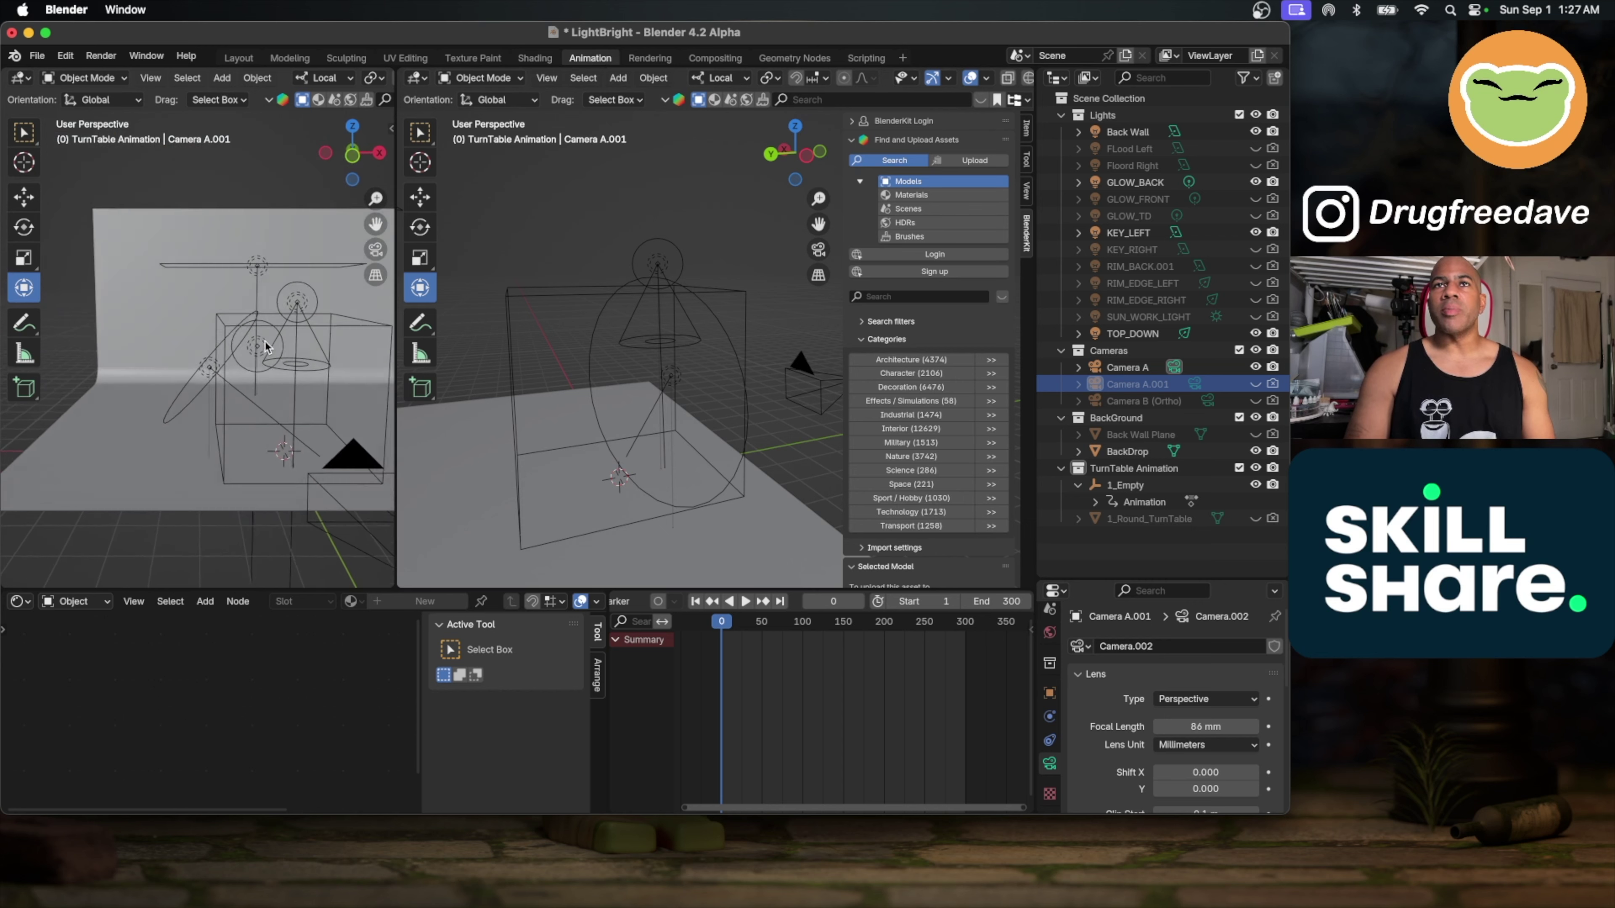
scroll(265, 347, "left", 5)
Step: Switch the left viewport to Rendered shading from the Z pie, then open the File menu
key("z")
left_click(276, 259)
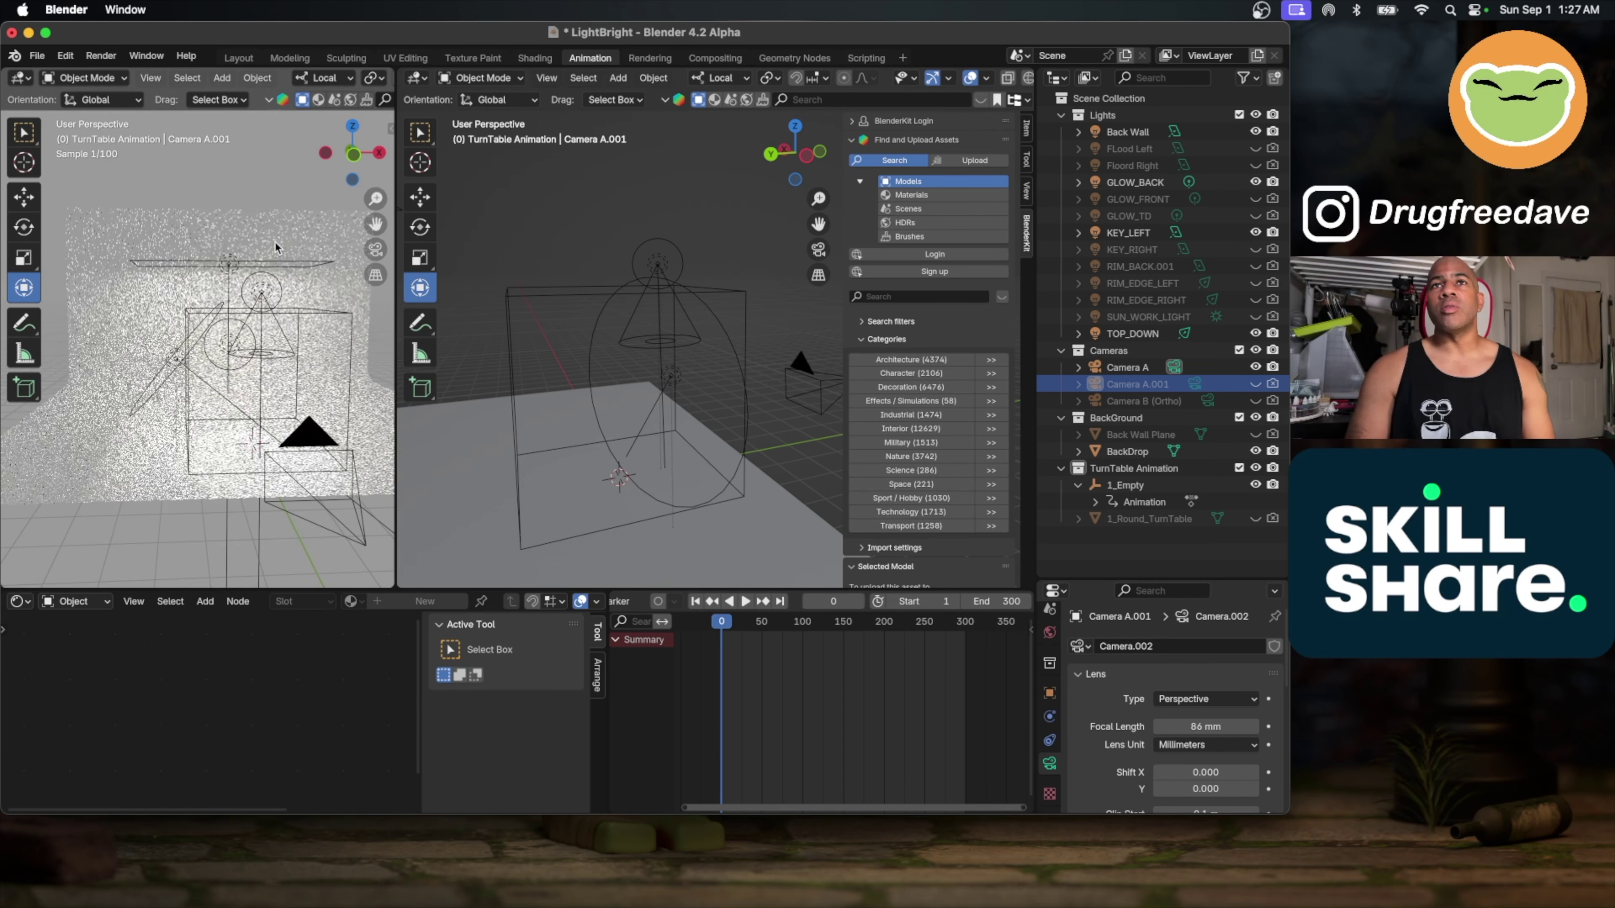
scroll(280, 377, "left", 8)
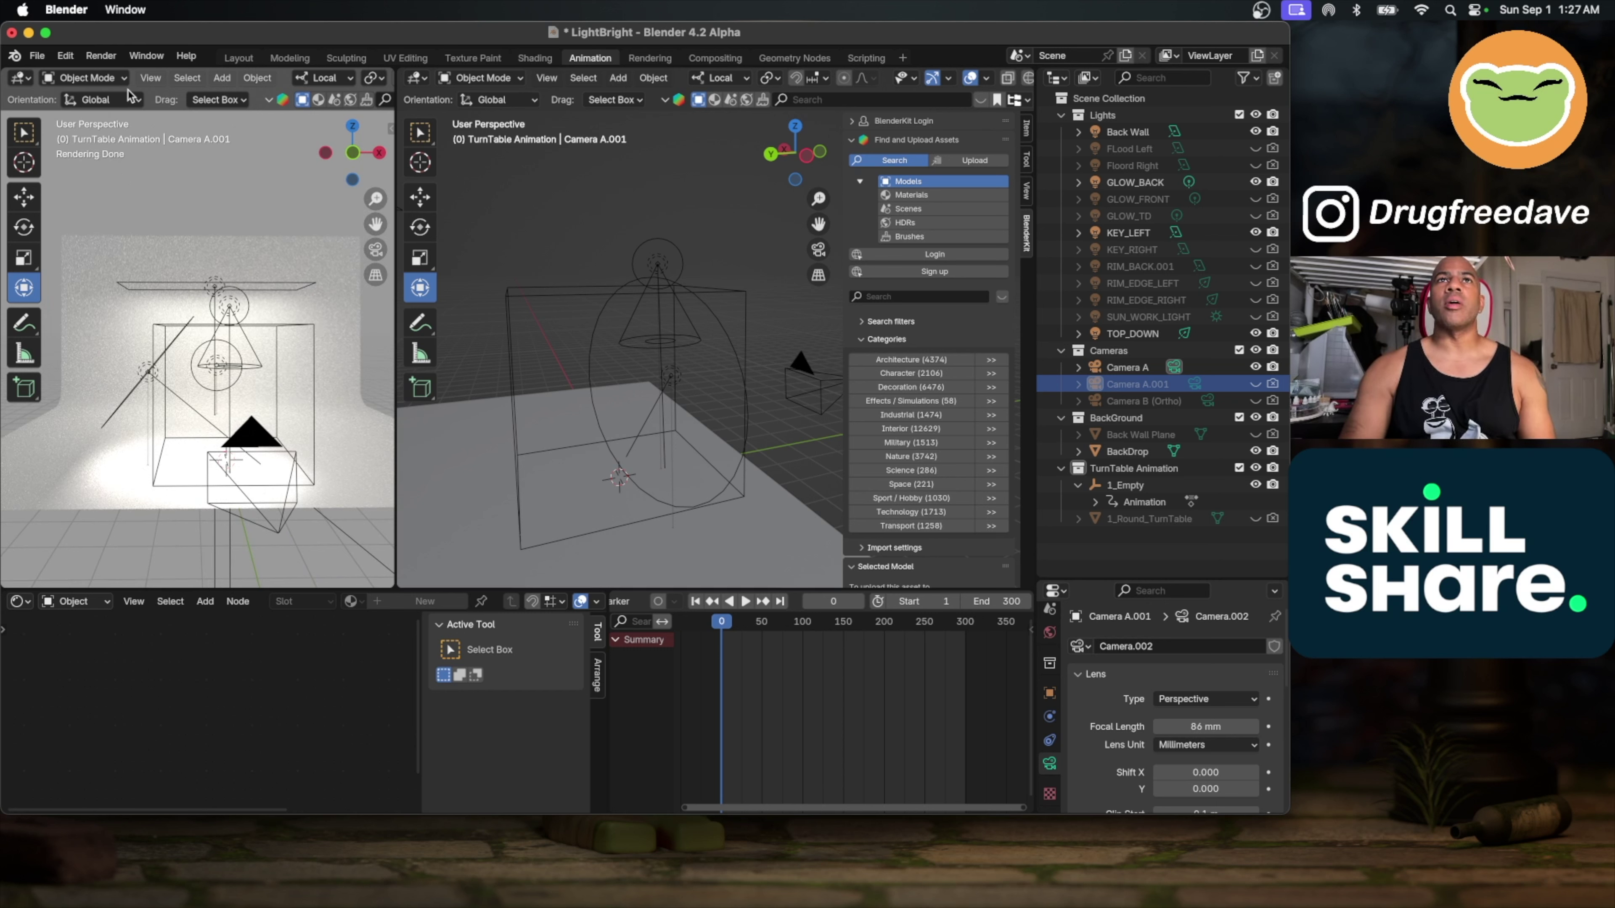
left_click(40, 56)
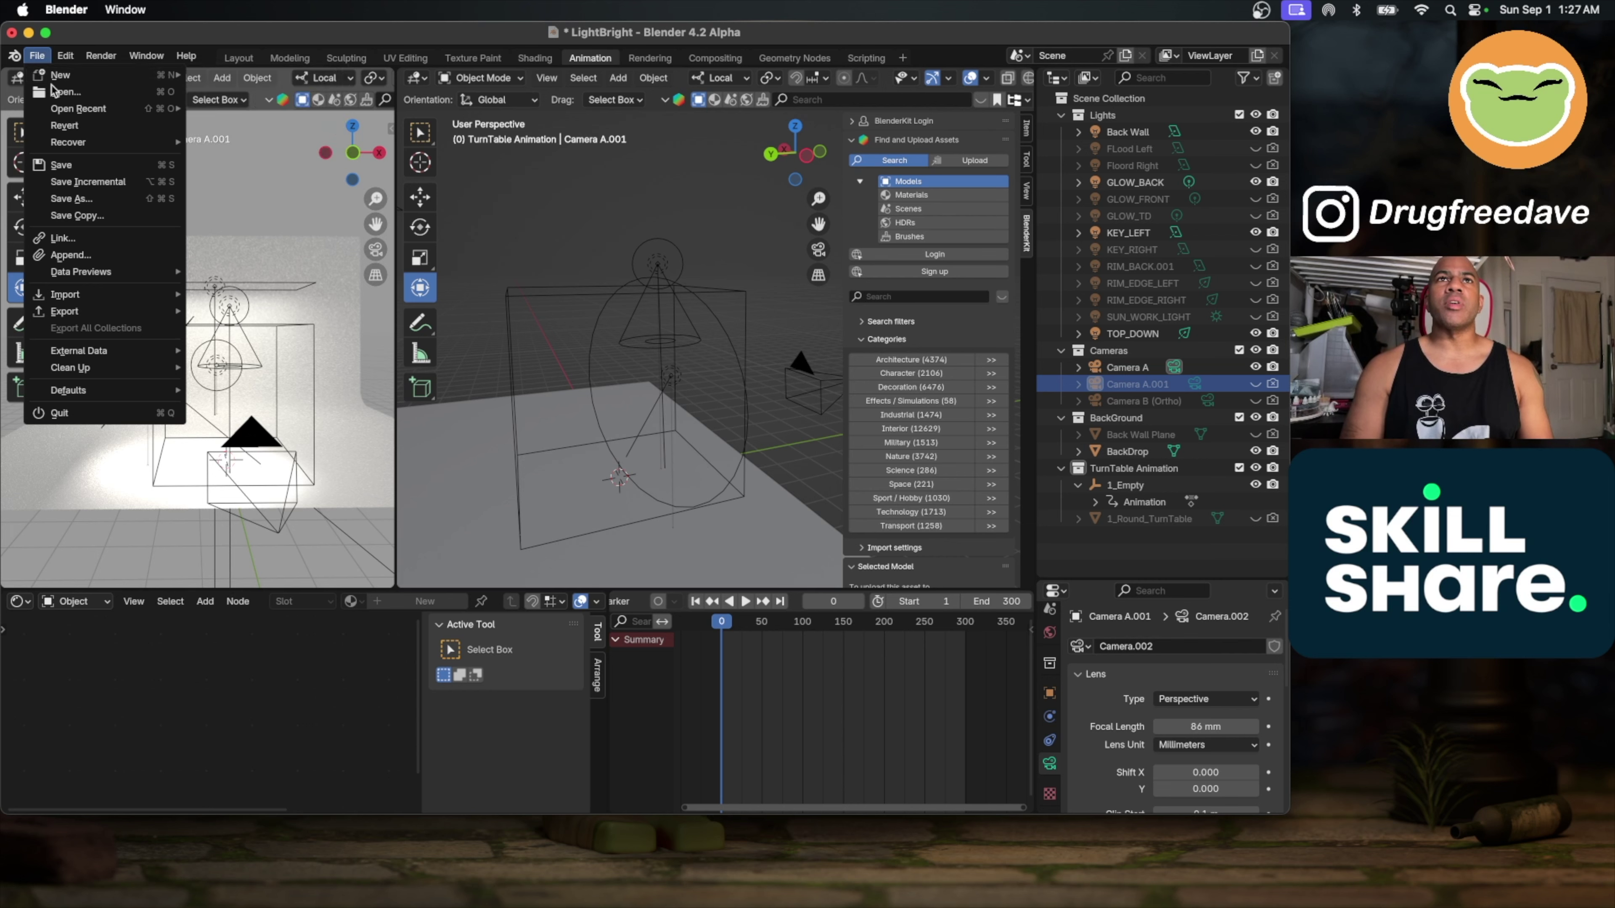
Step: Import Tmnt_blnd X.glb from the Downloads folder as a glTF 2.0 model
mouse_move(61, 113)
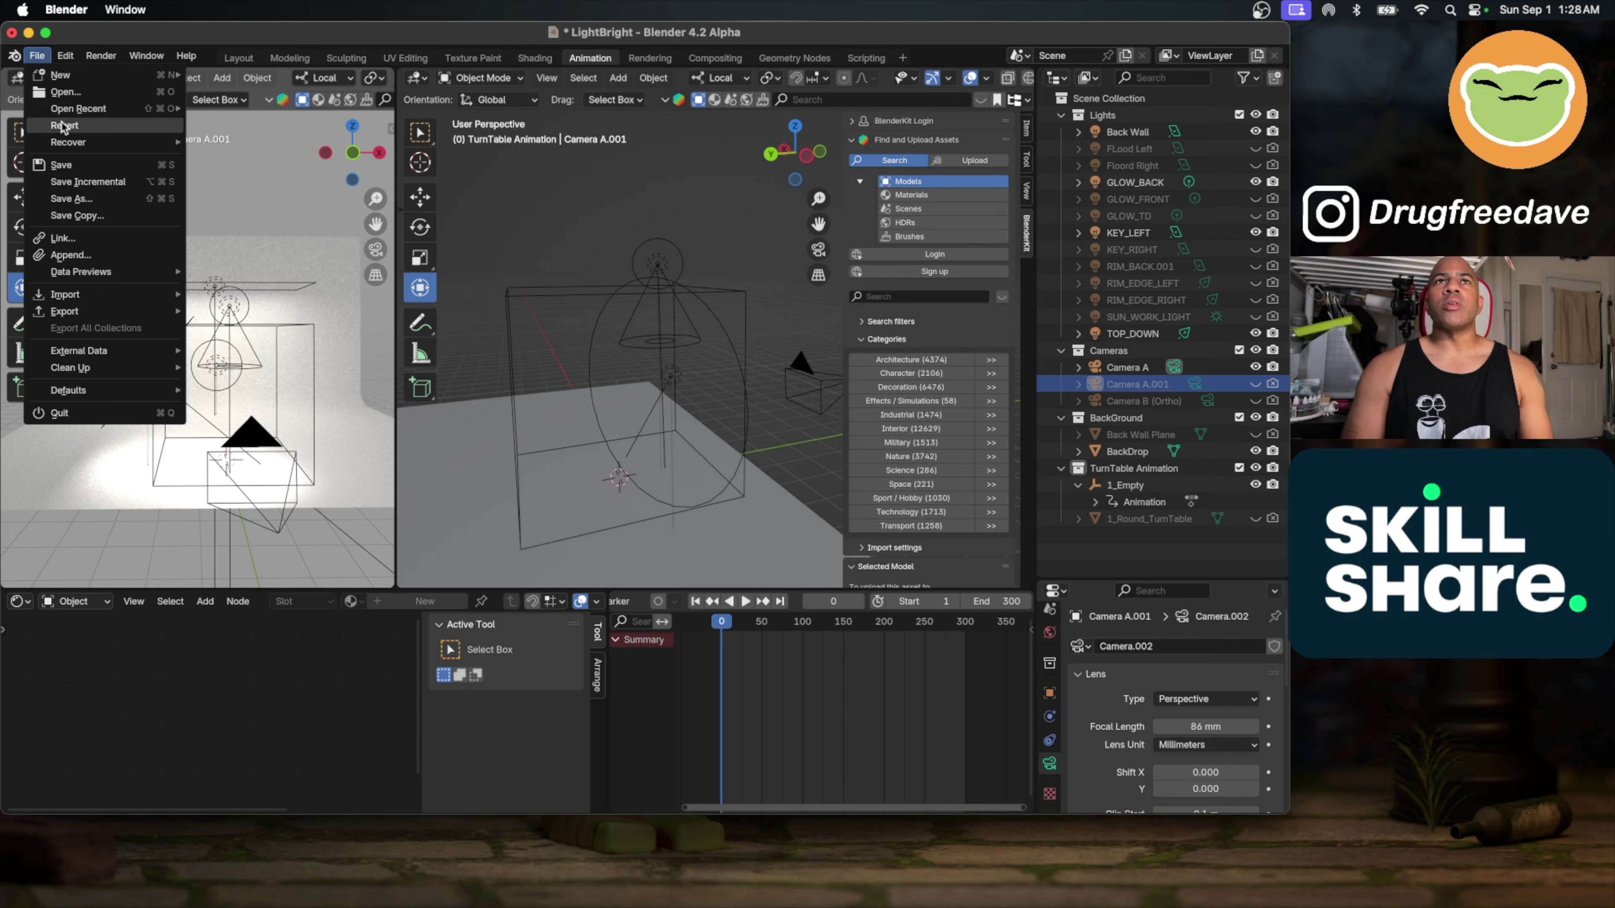
mouse_move(107, 295)
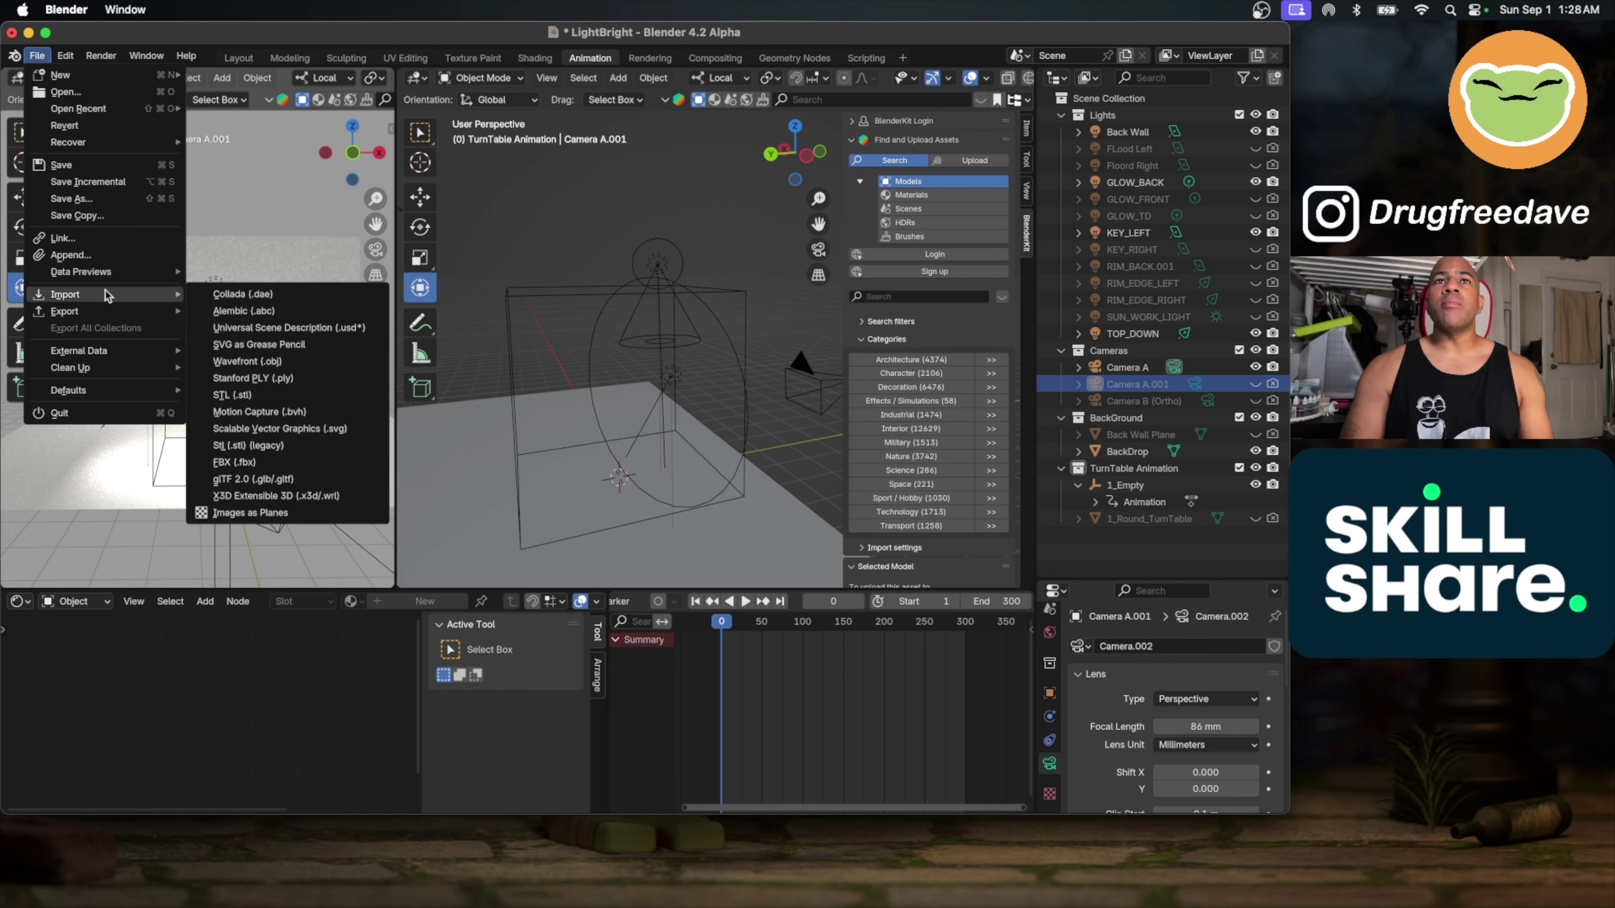
left_click(254, 479)
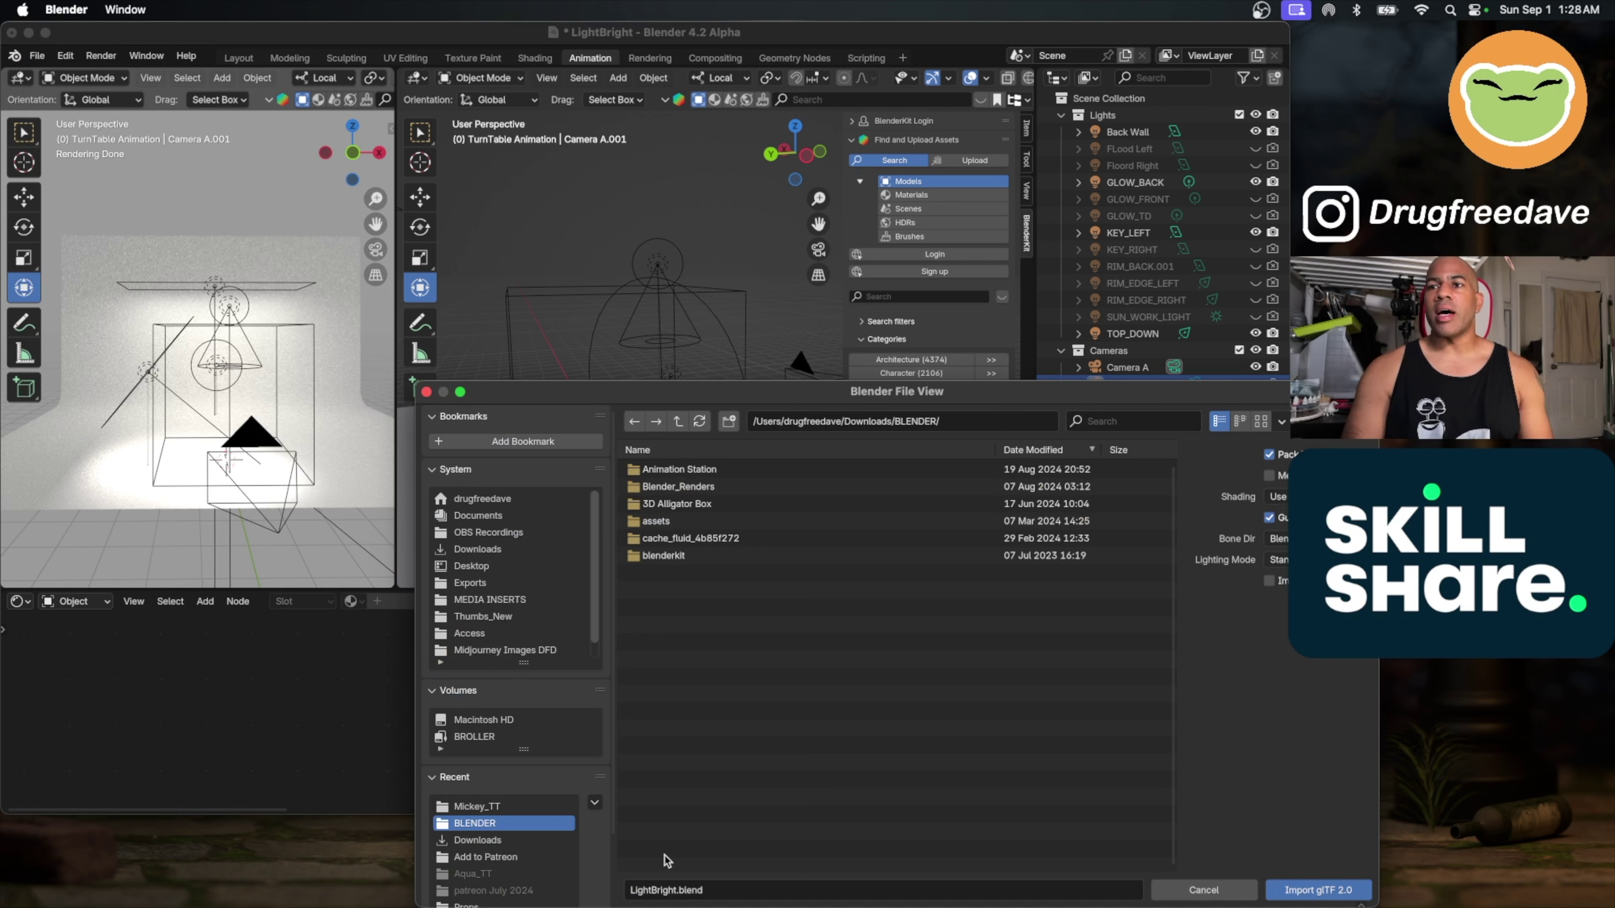
left_click(504, 549)
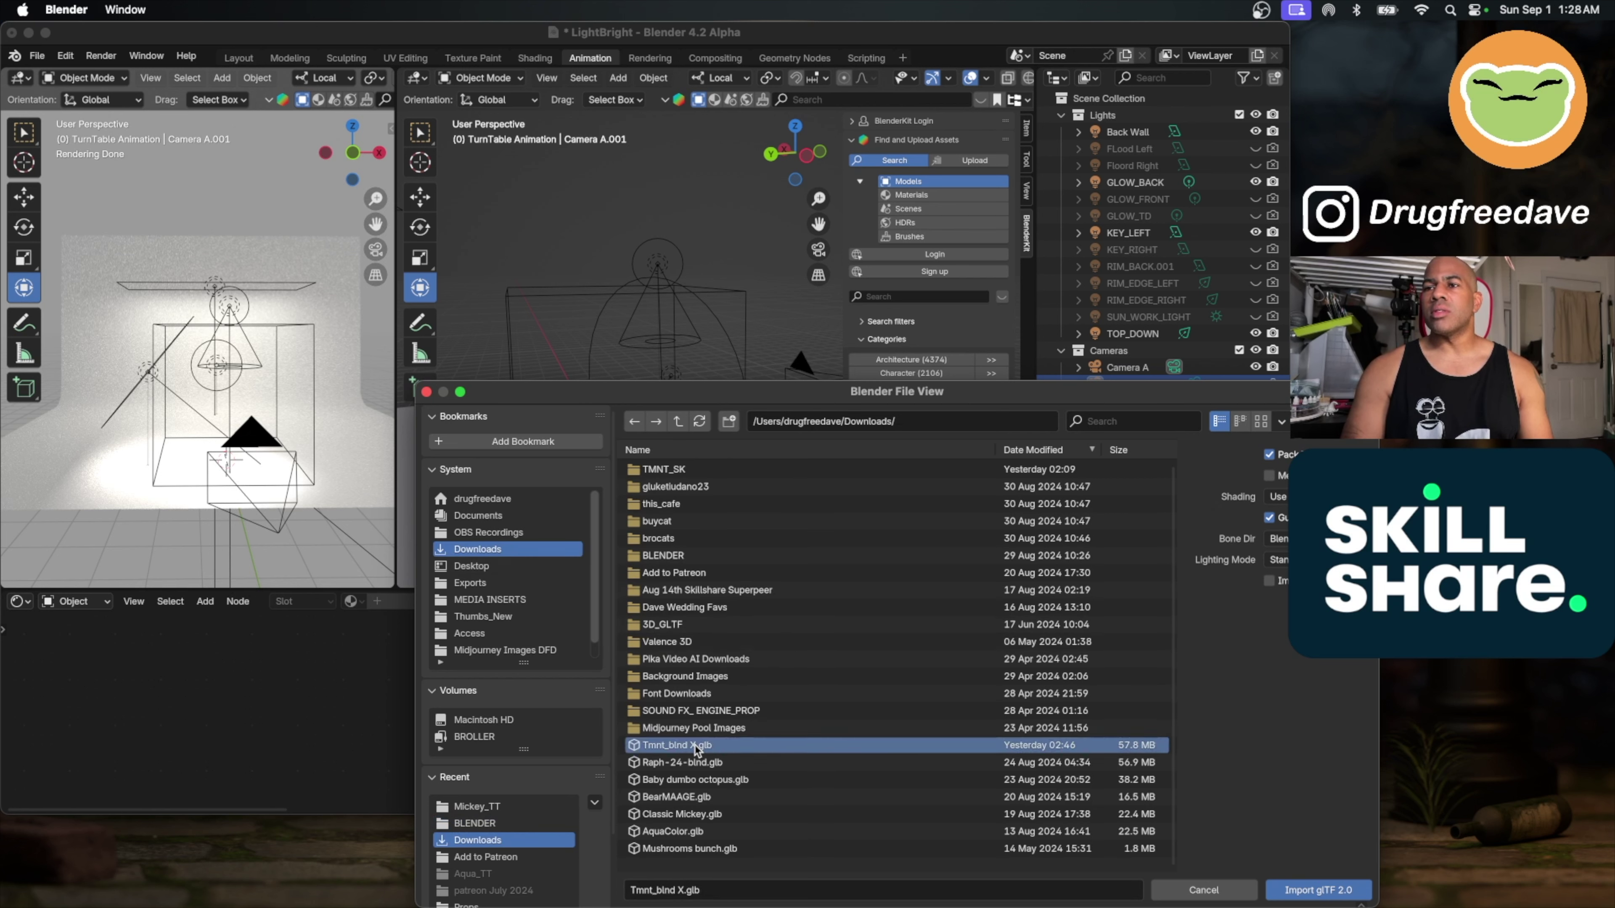
left_click(1307, 891)
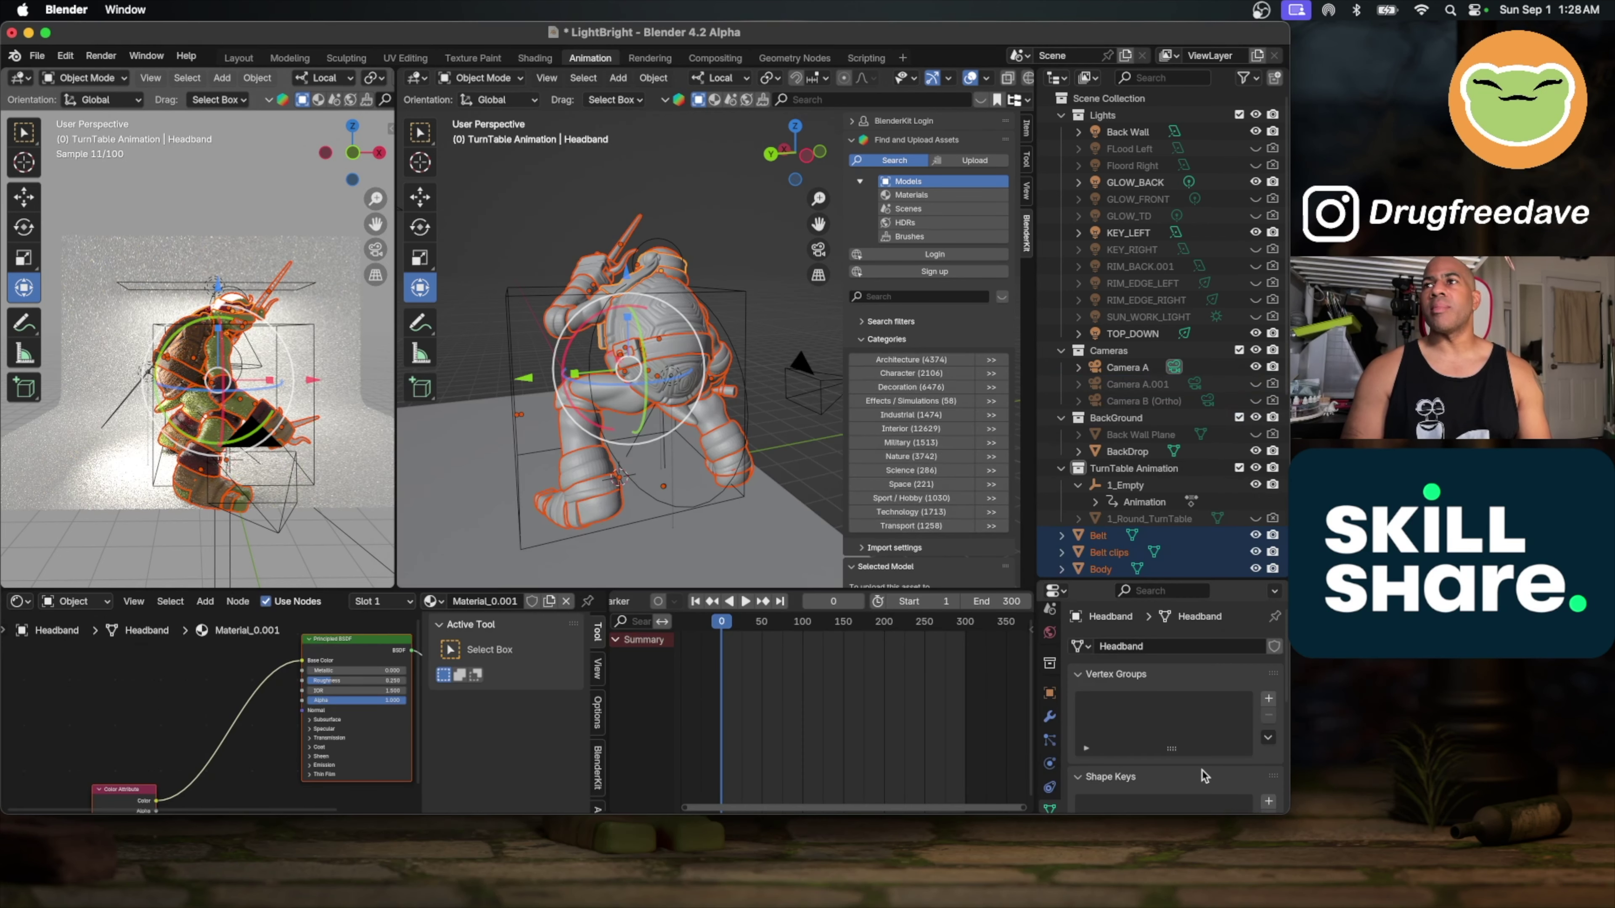
Step: Select the Belt in the Outliner, then select all of the turtle's imported parts
scroll(1193, 490, "down", 10)
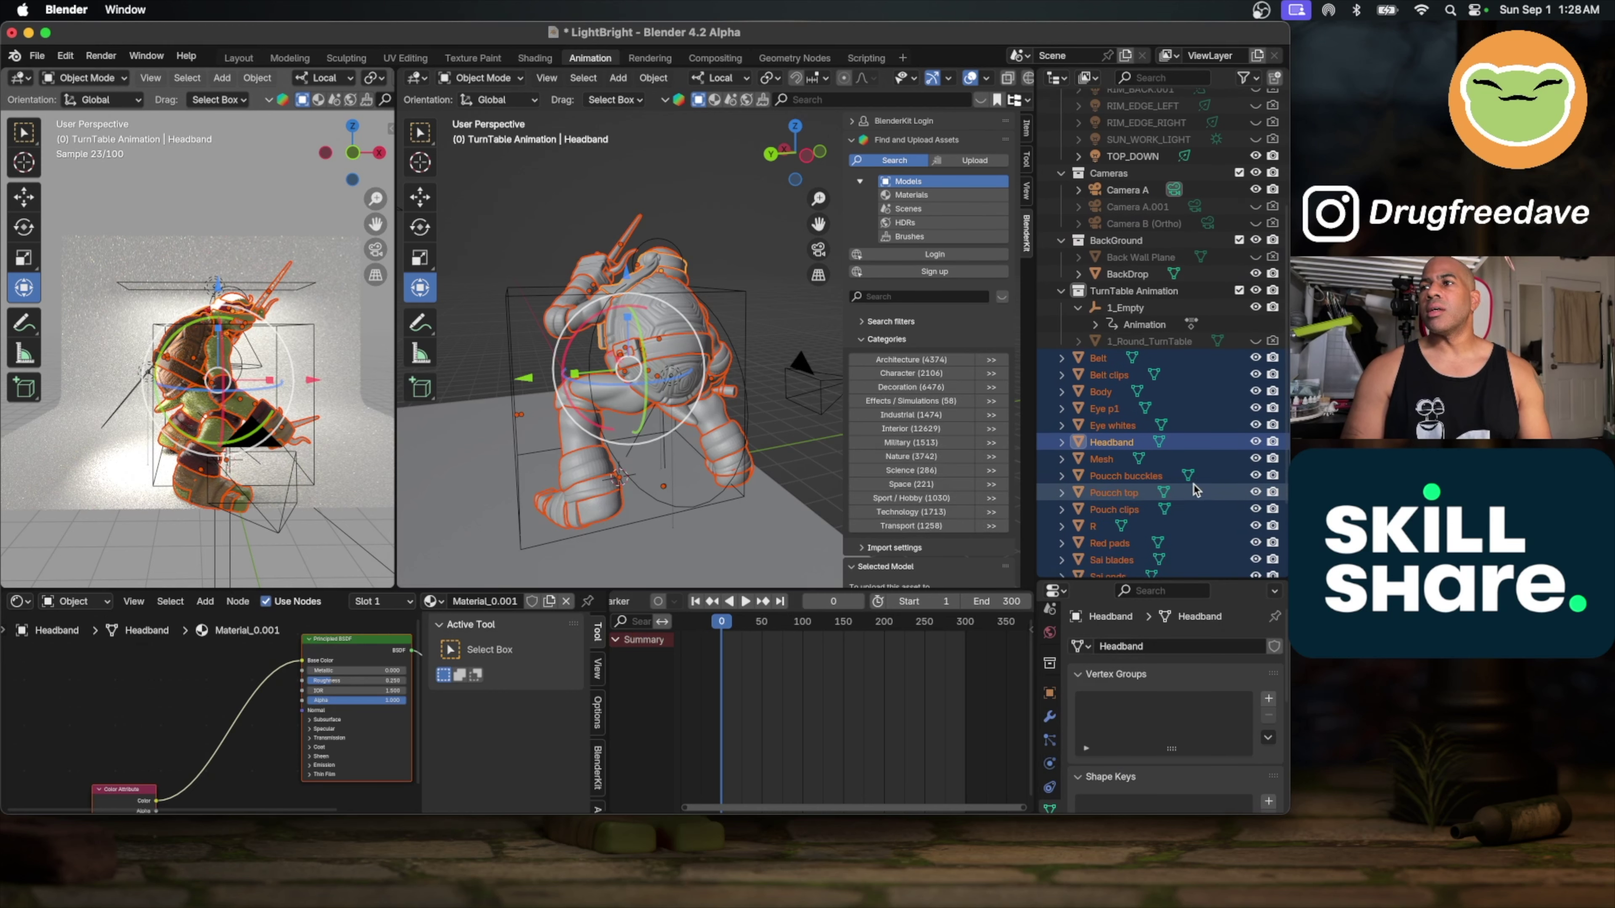
scroll(1195, 489, "up", 3)
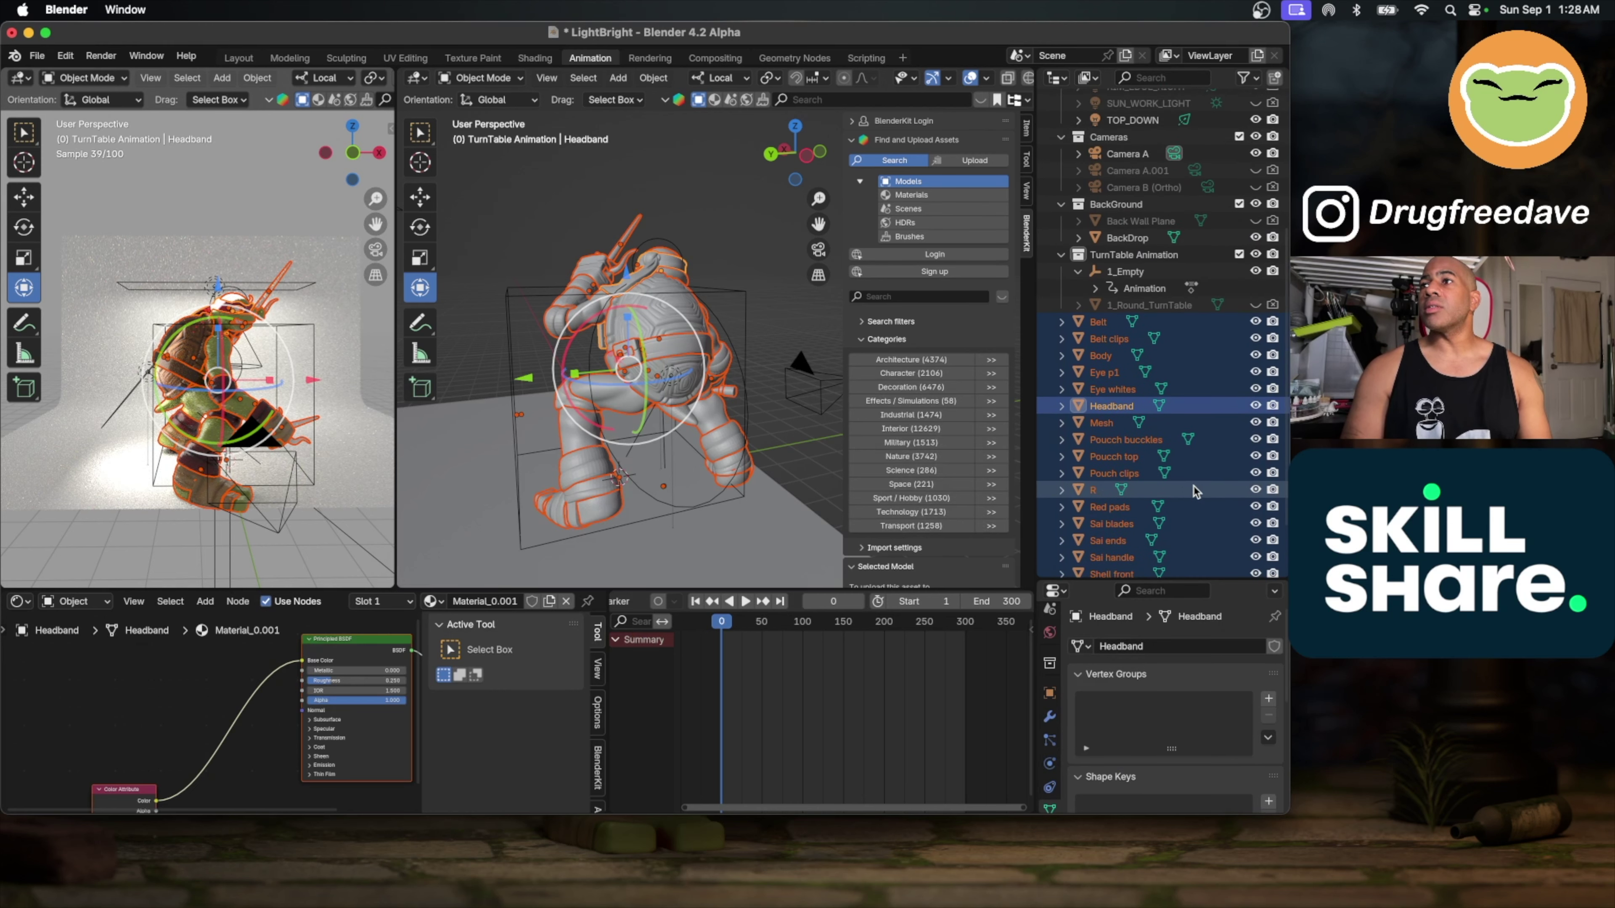
left_click(1098, 321)
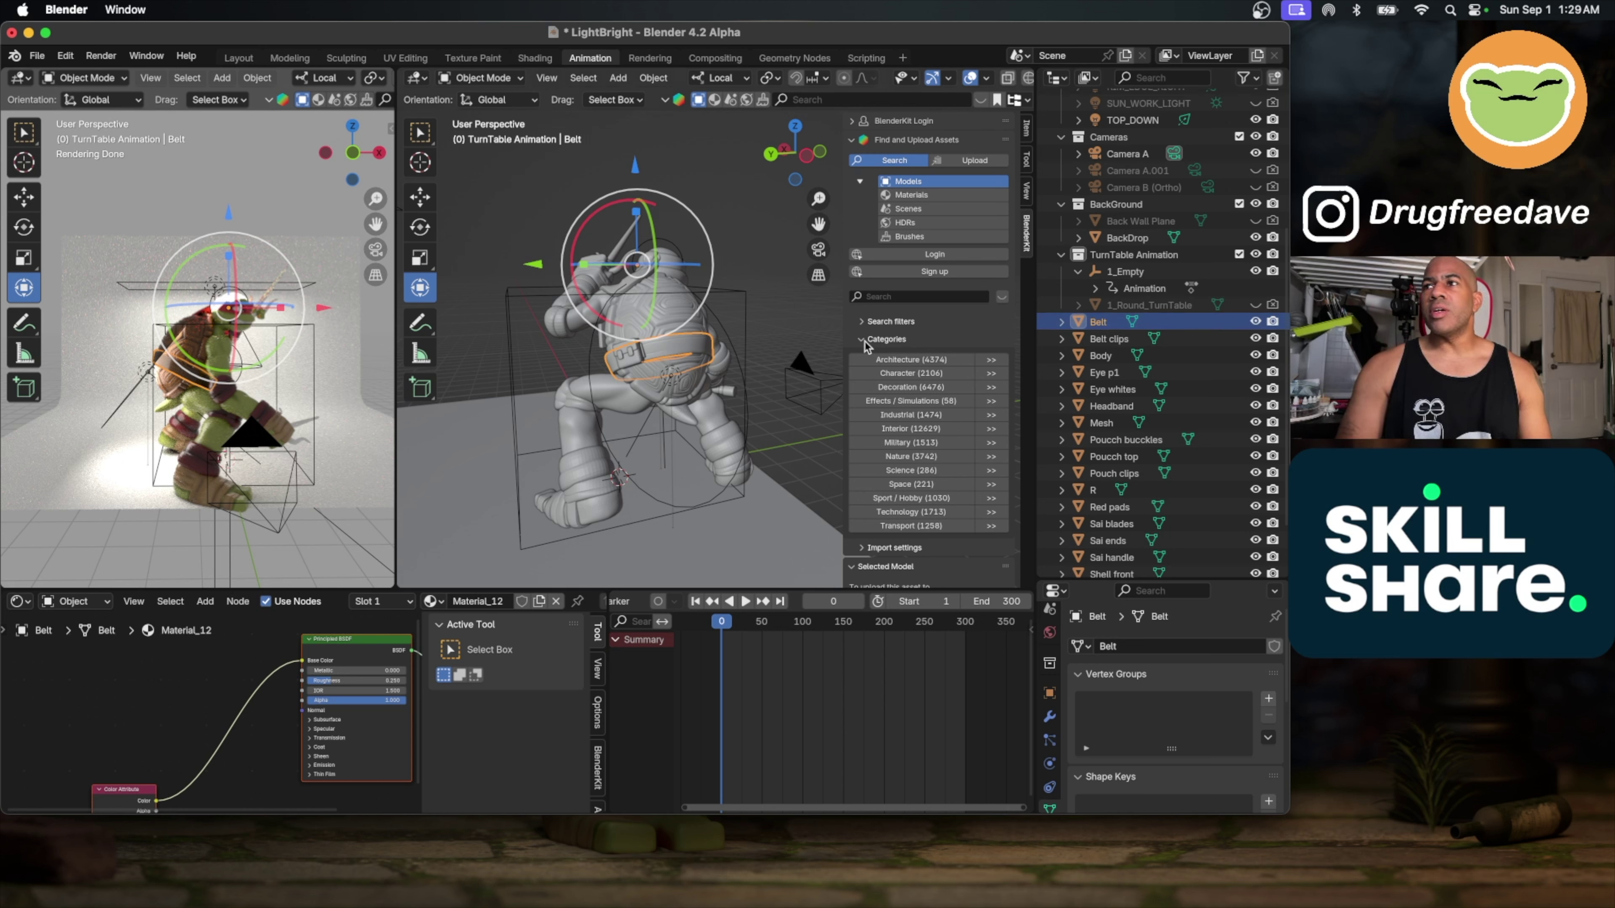
scroll(1136, 483, "down", 4)
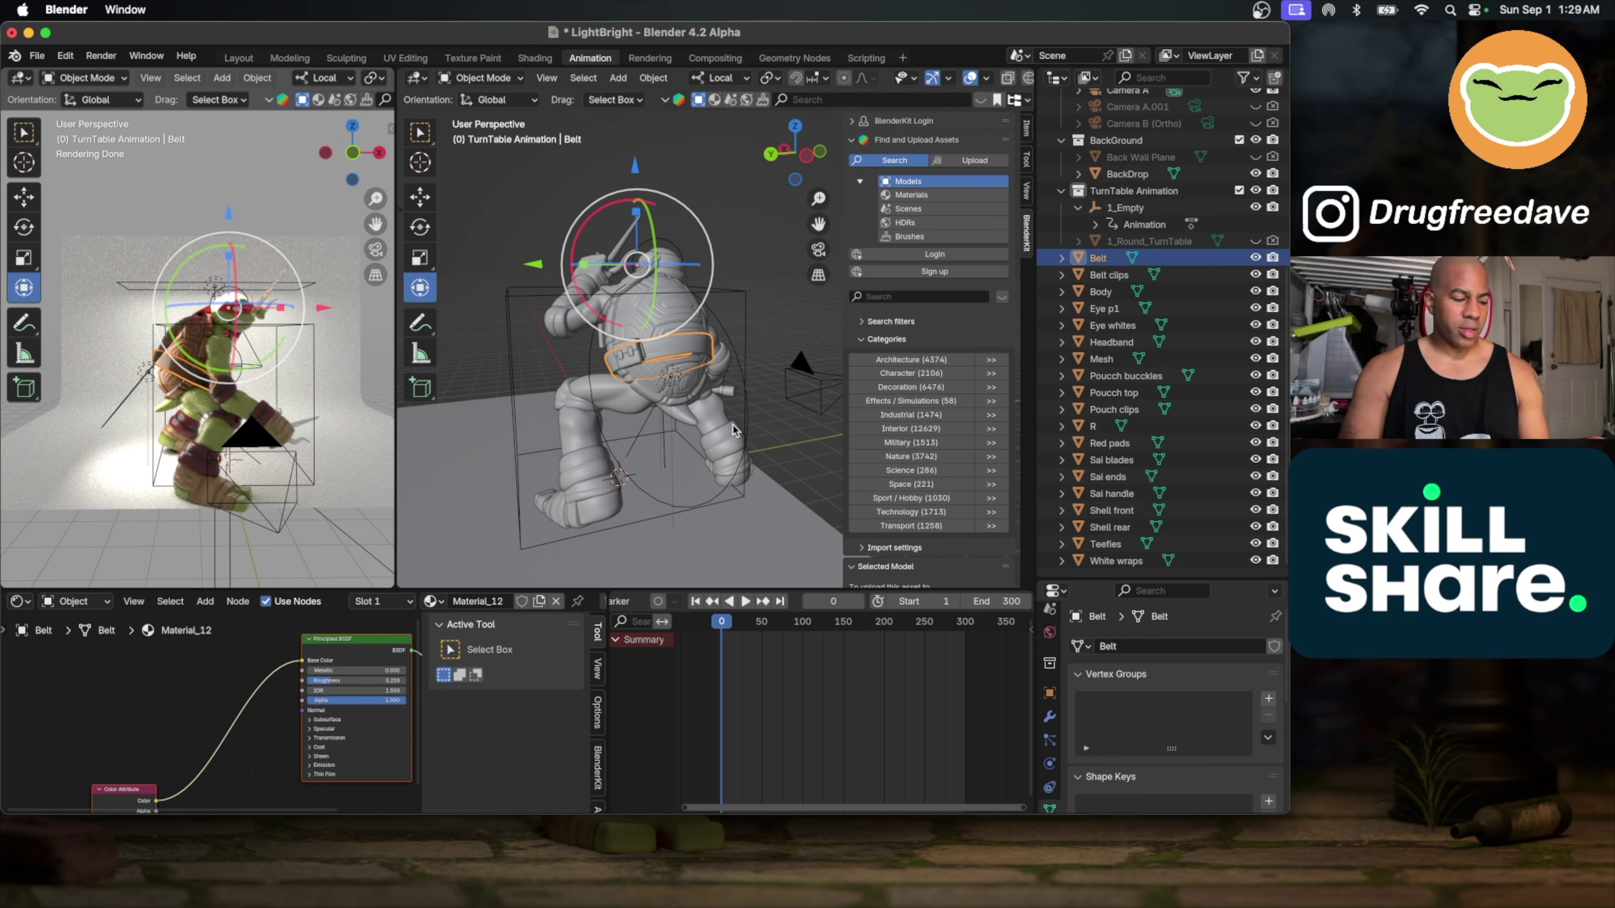
key("super+z")
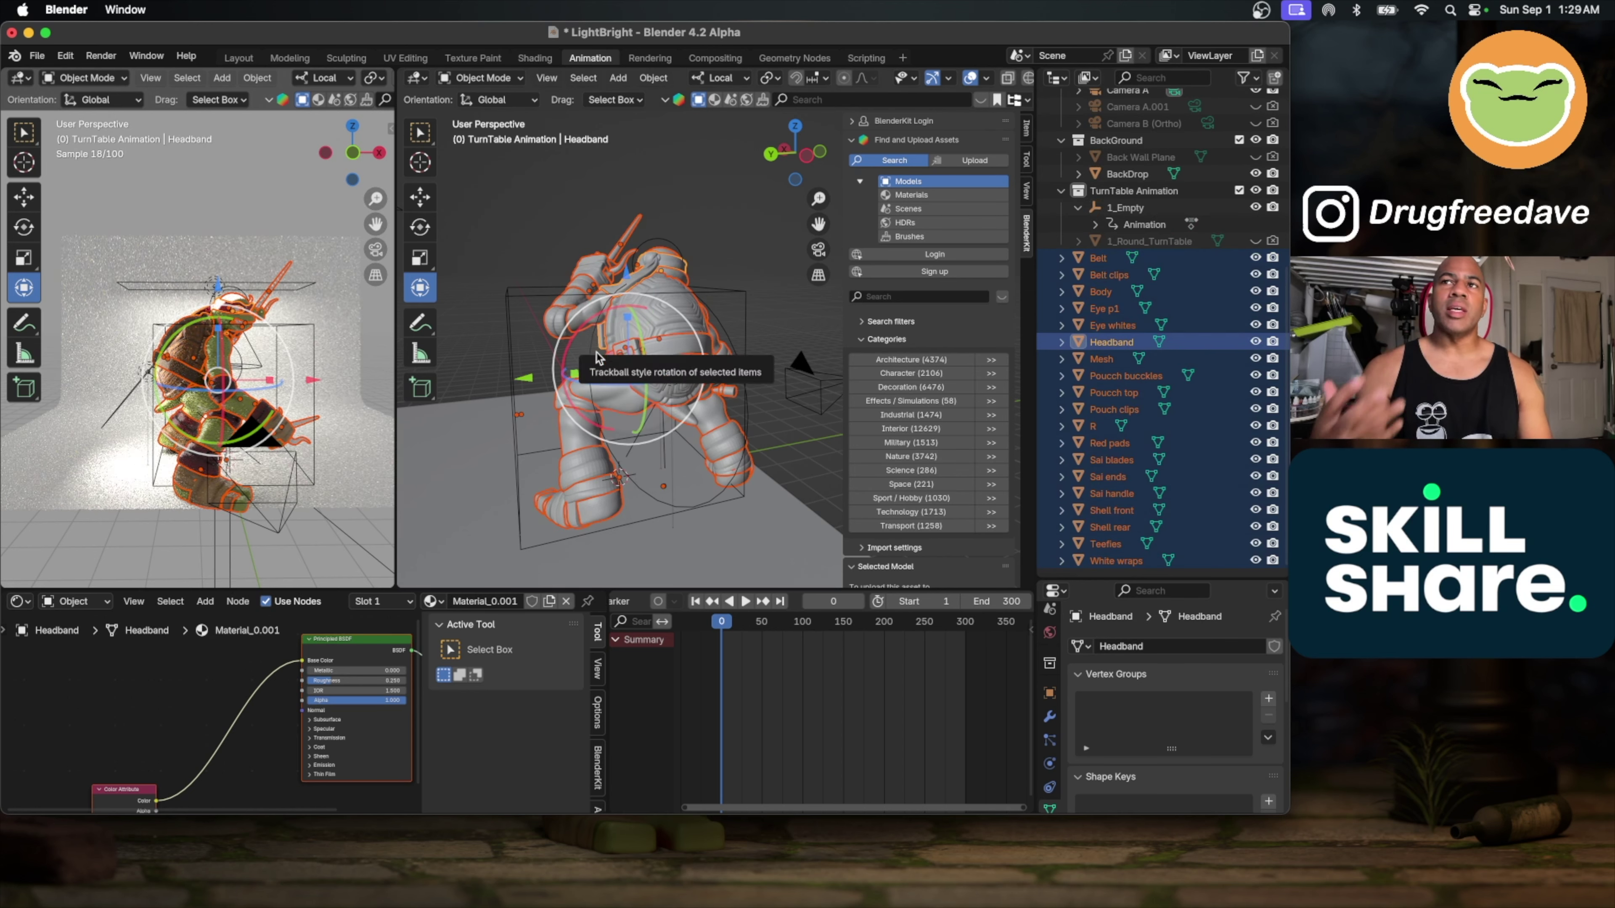
Step: Apply Shade Smooth to all turtle parts, then view through the camera with Numpad 0
right_click(665, 322)
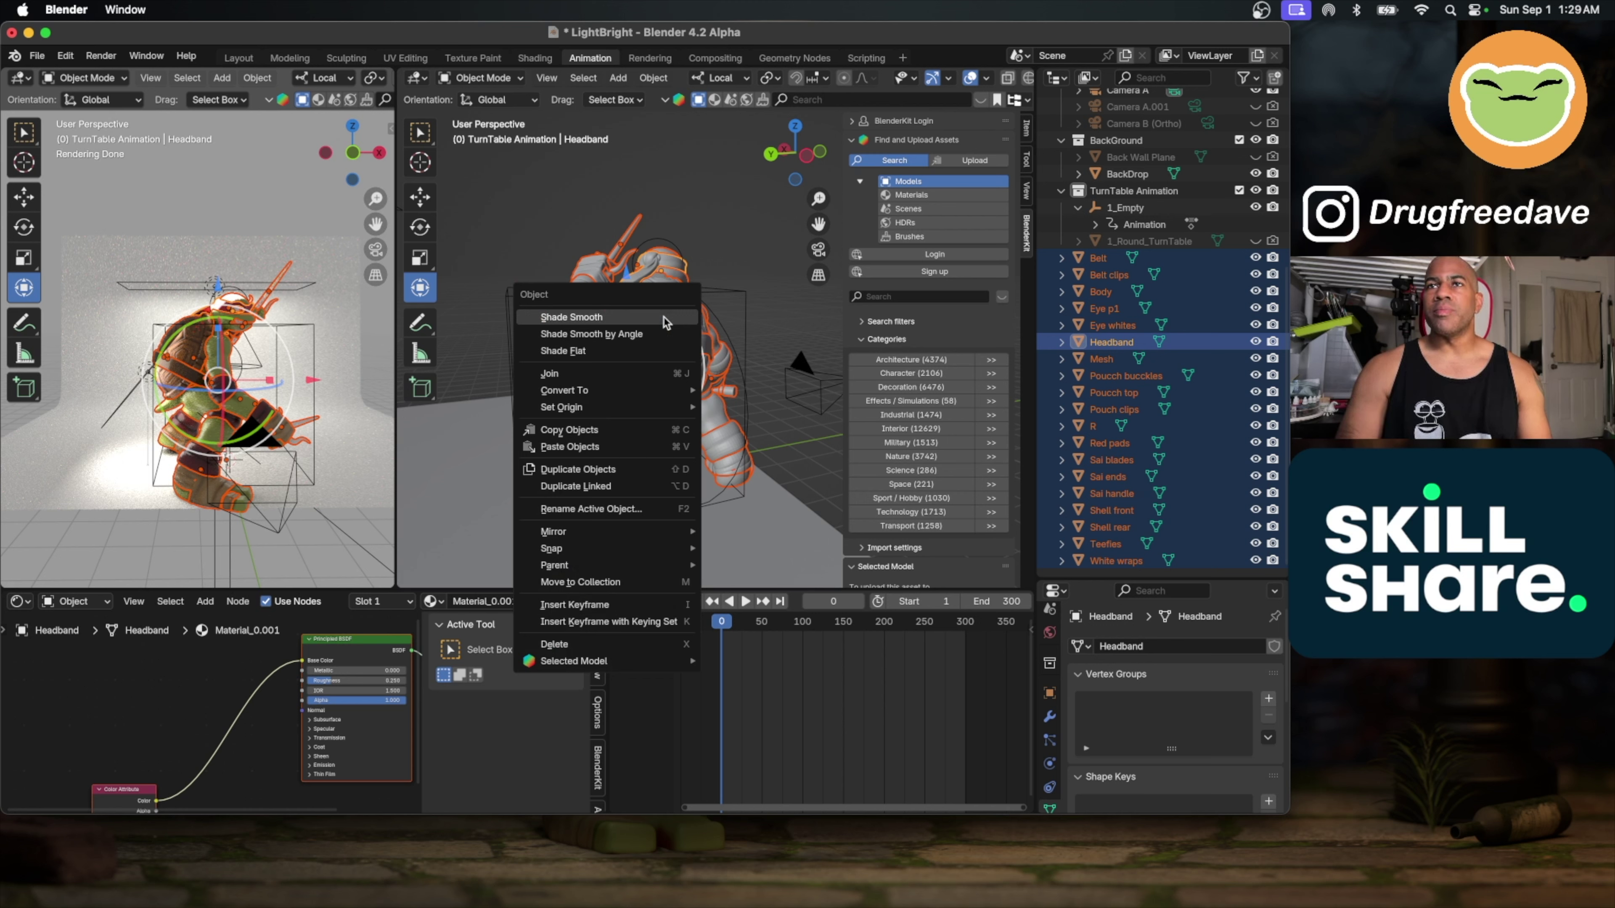
left_click(664, 323)
mouse_move(212, 382)
middle_mouse_down()
mouse_move(318, 396)
mouse_move(215, 396)
middle_mouse_up()
scroll(216, 396, "left", 5)
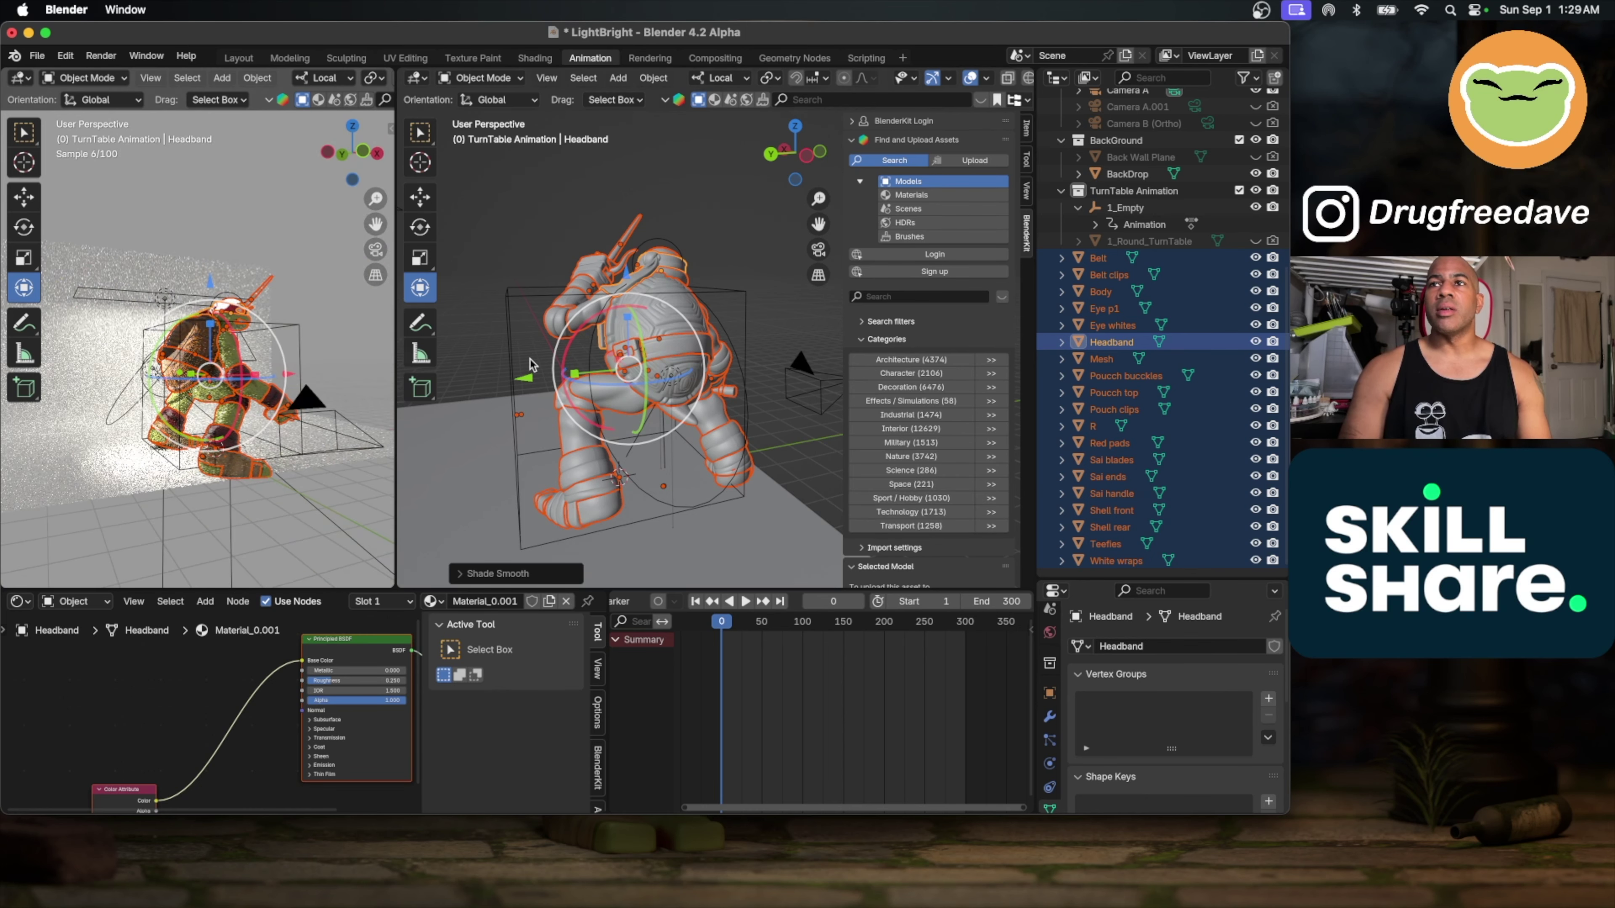
scroll(590, 375, "left", 5)
scroll(591, 375, "left", 10)
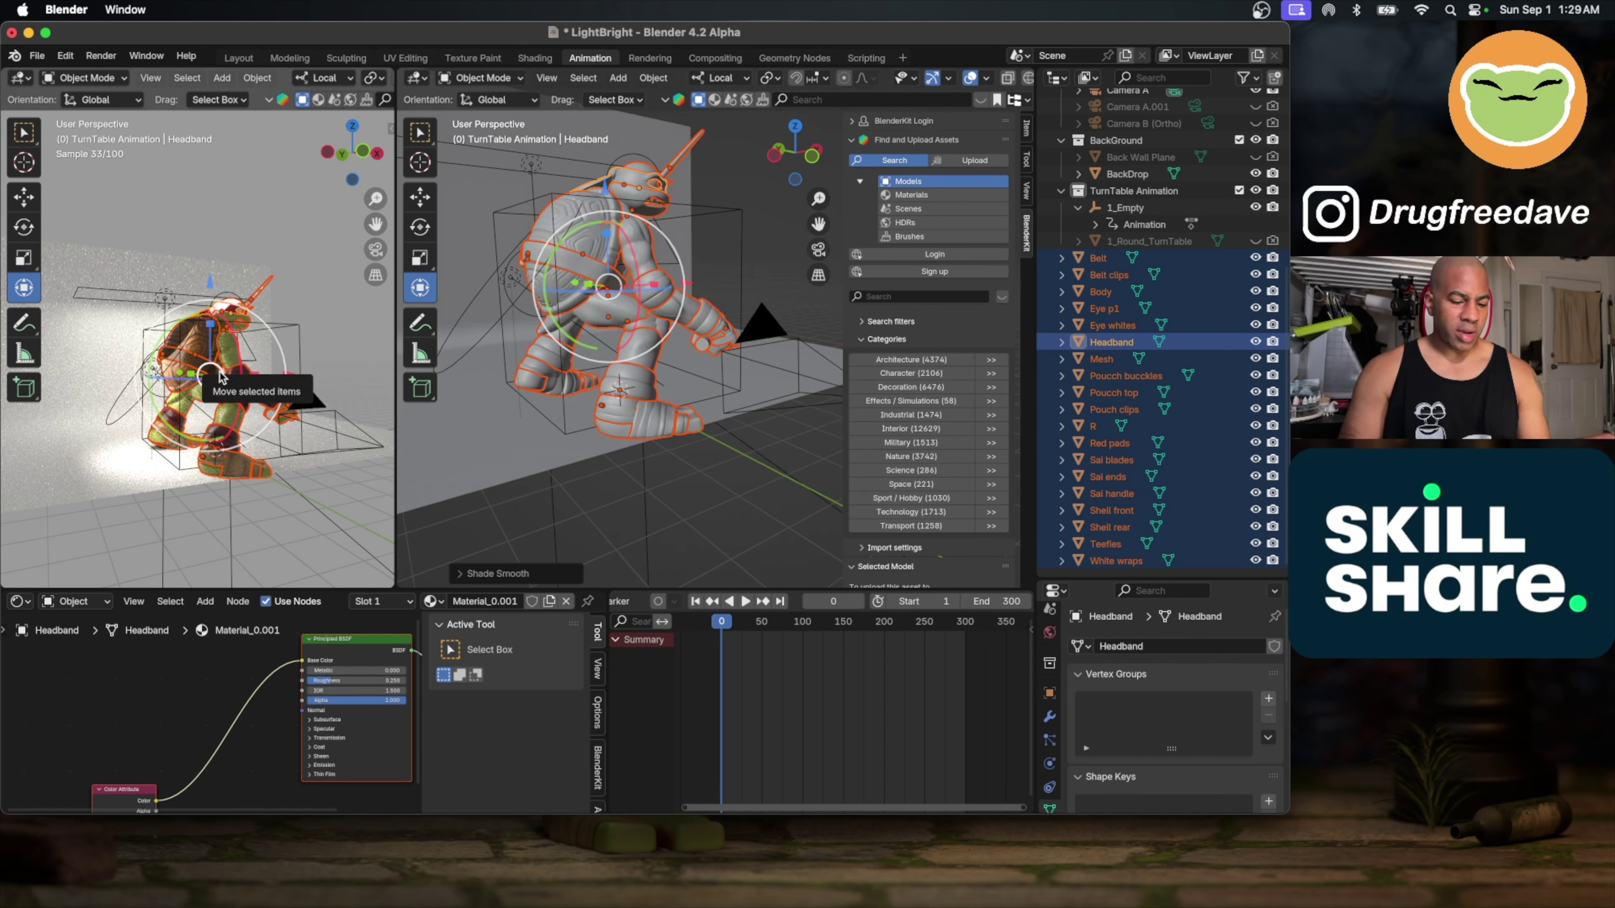
key("KP_0")
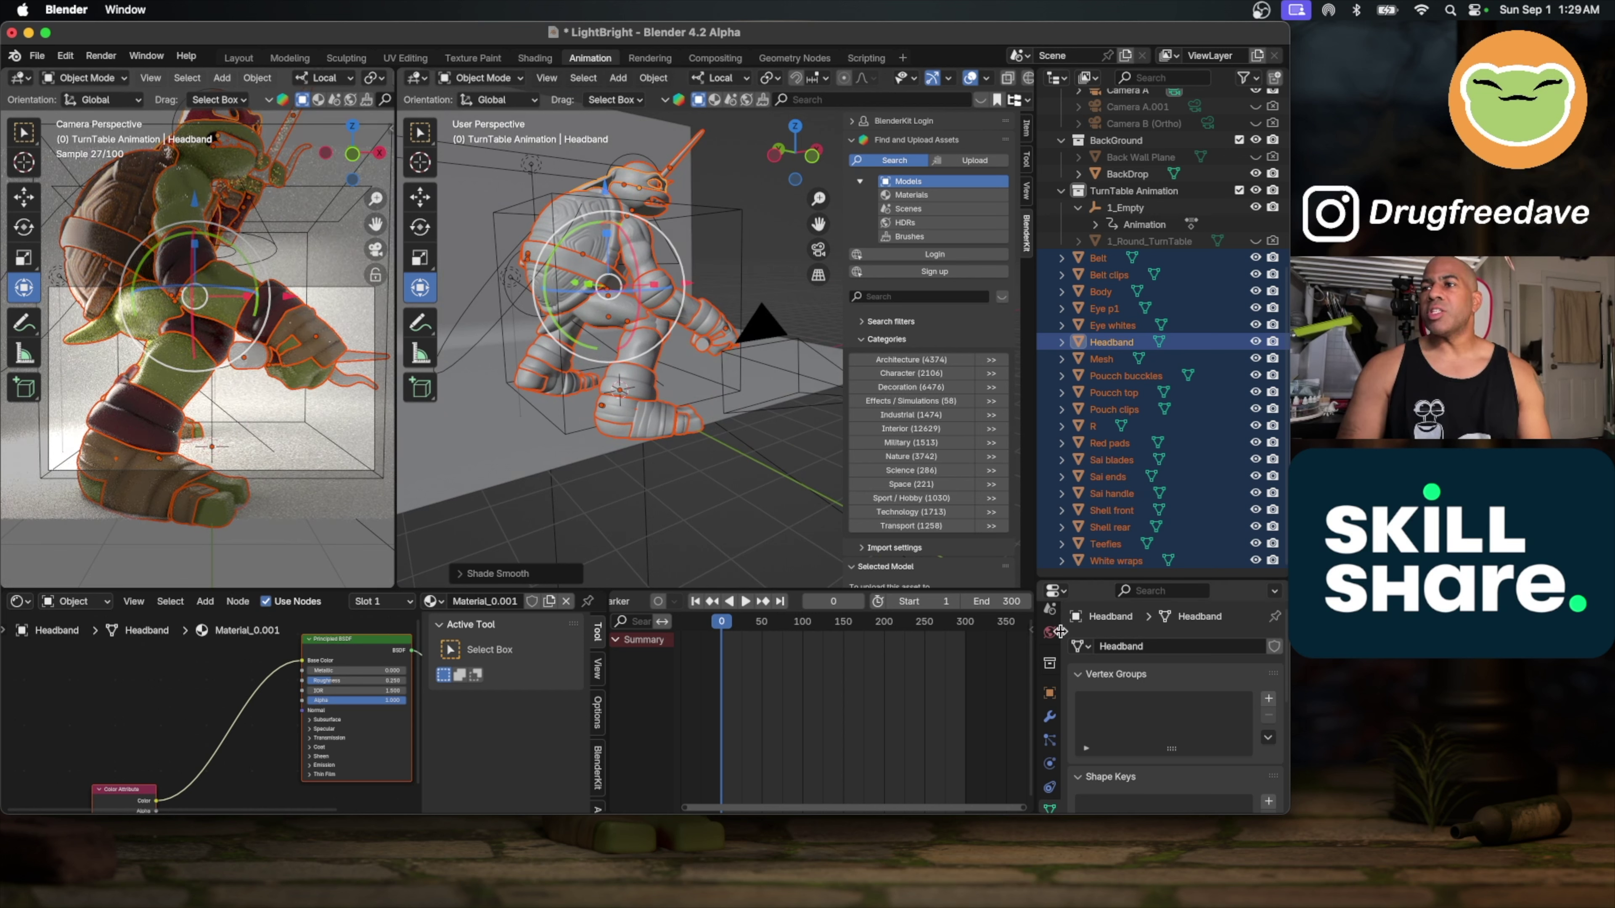
Step: Apply the Vert XL 2480×3000 resolution preset and return the left view to camera
scroll(1050, 663, "up", 5)
left_click(1050, 674)
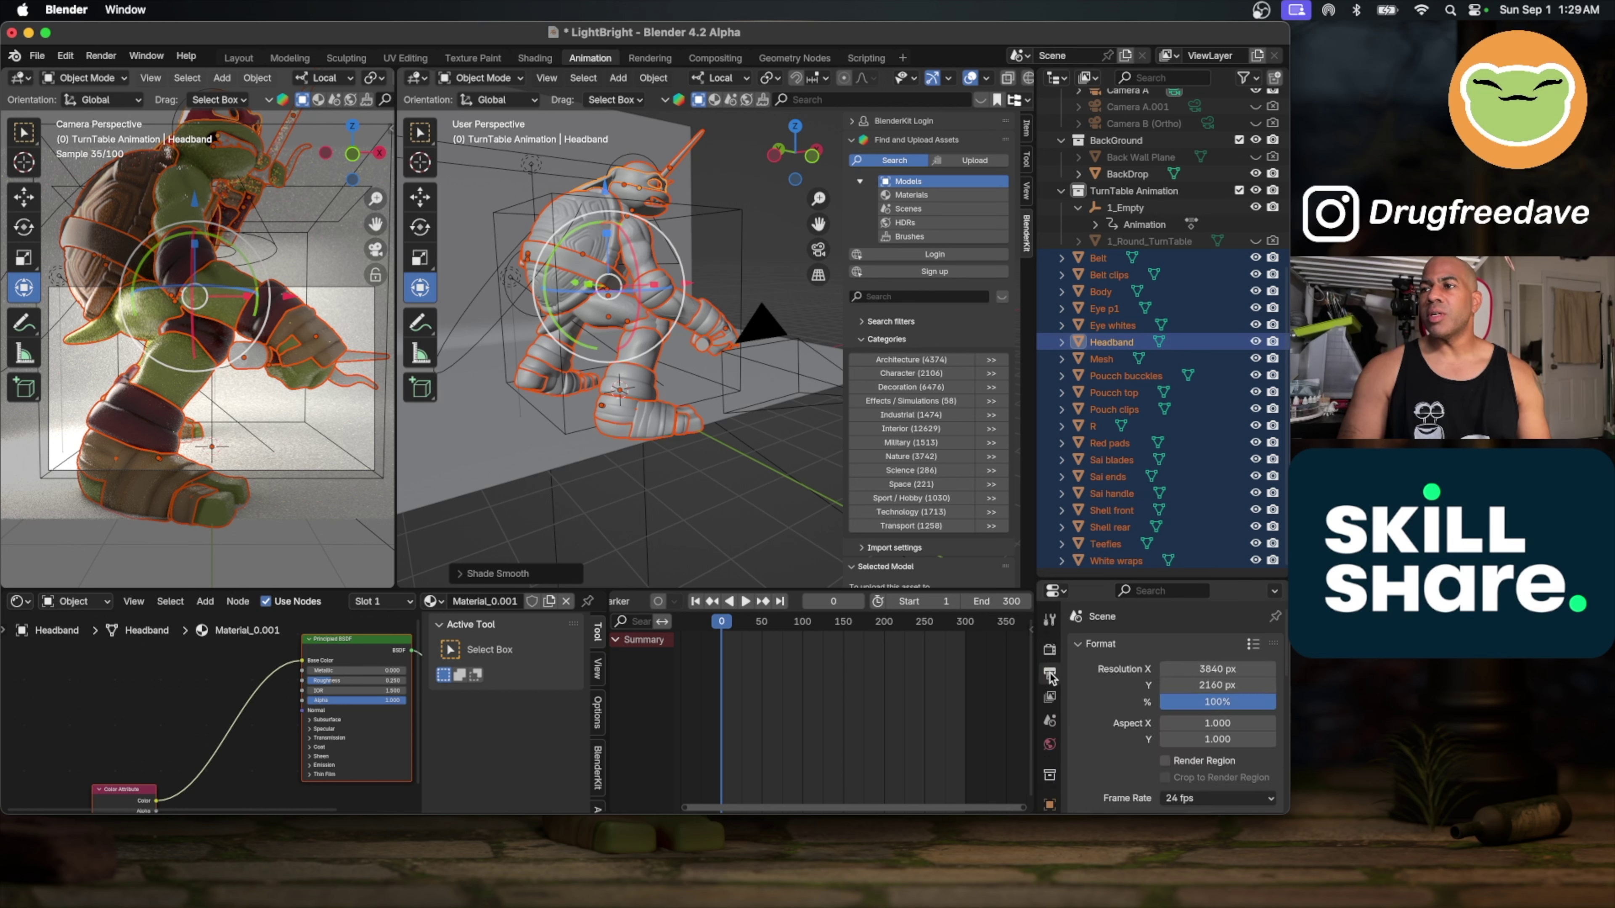
left_click(1253, 646)
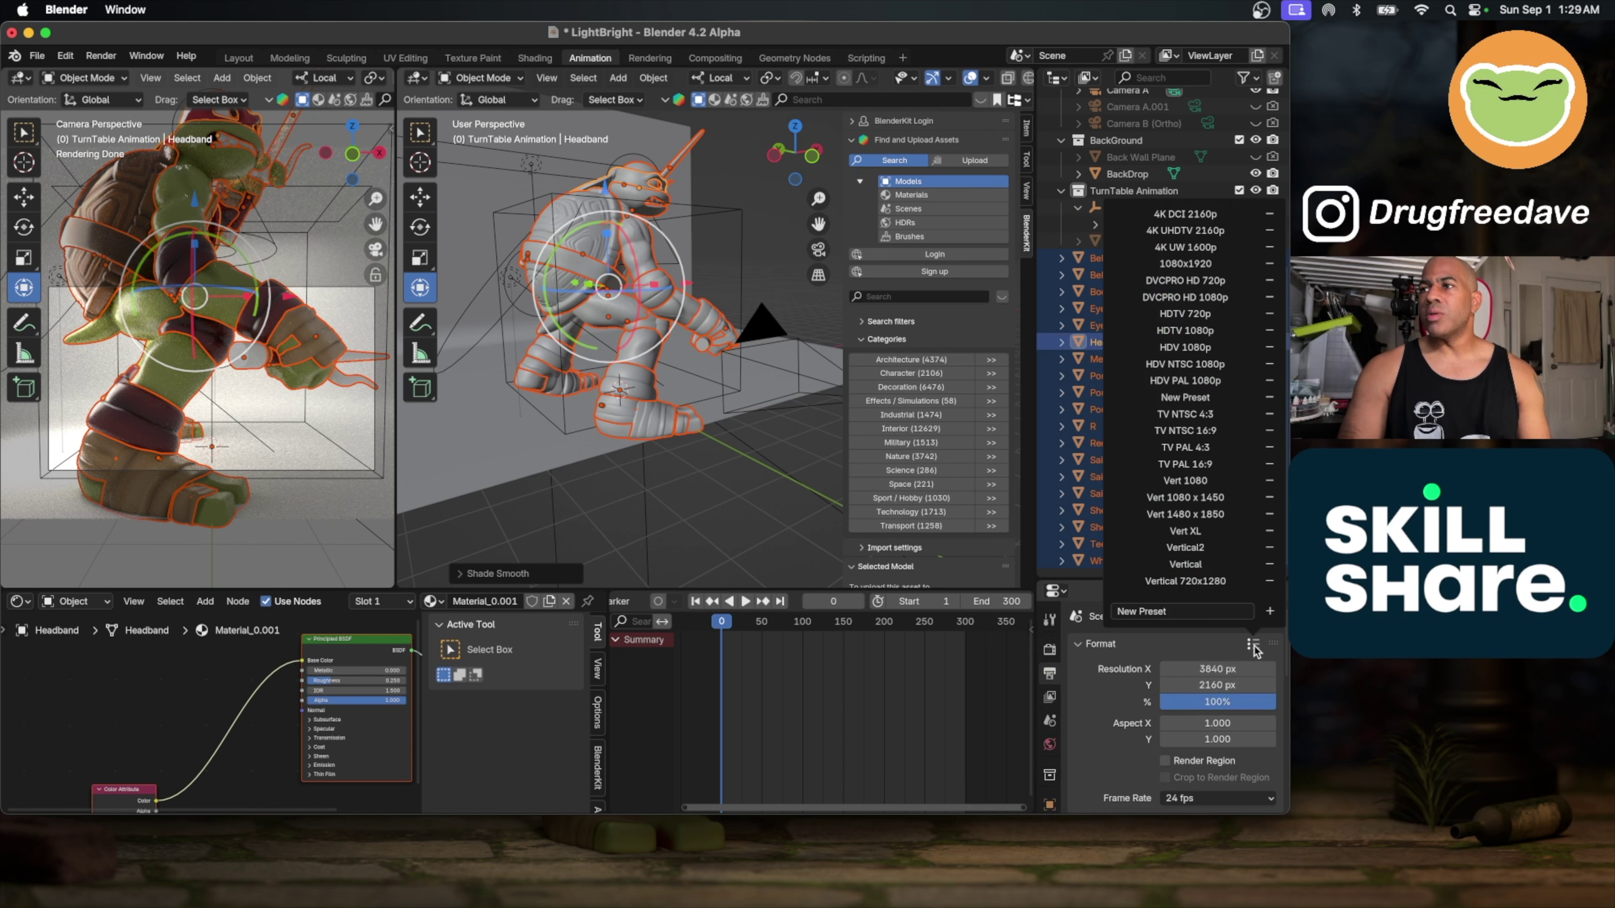
left_click(1216, 536)
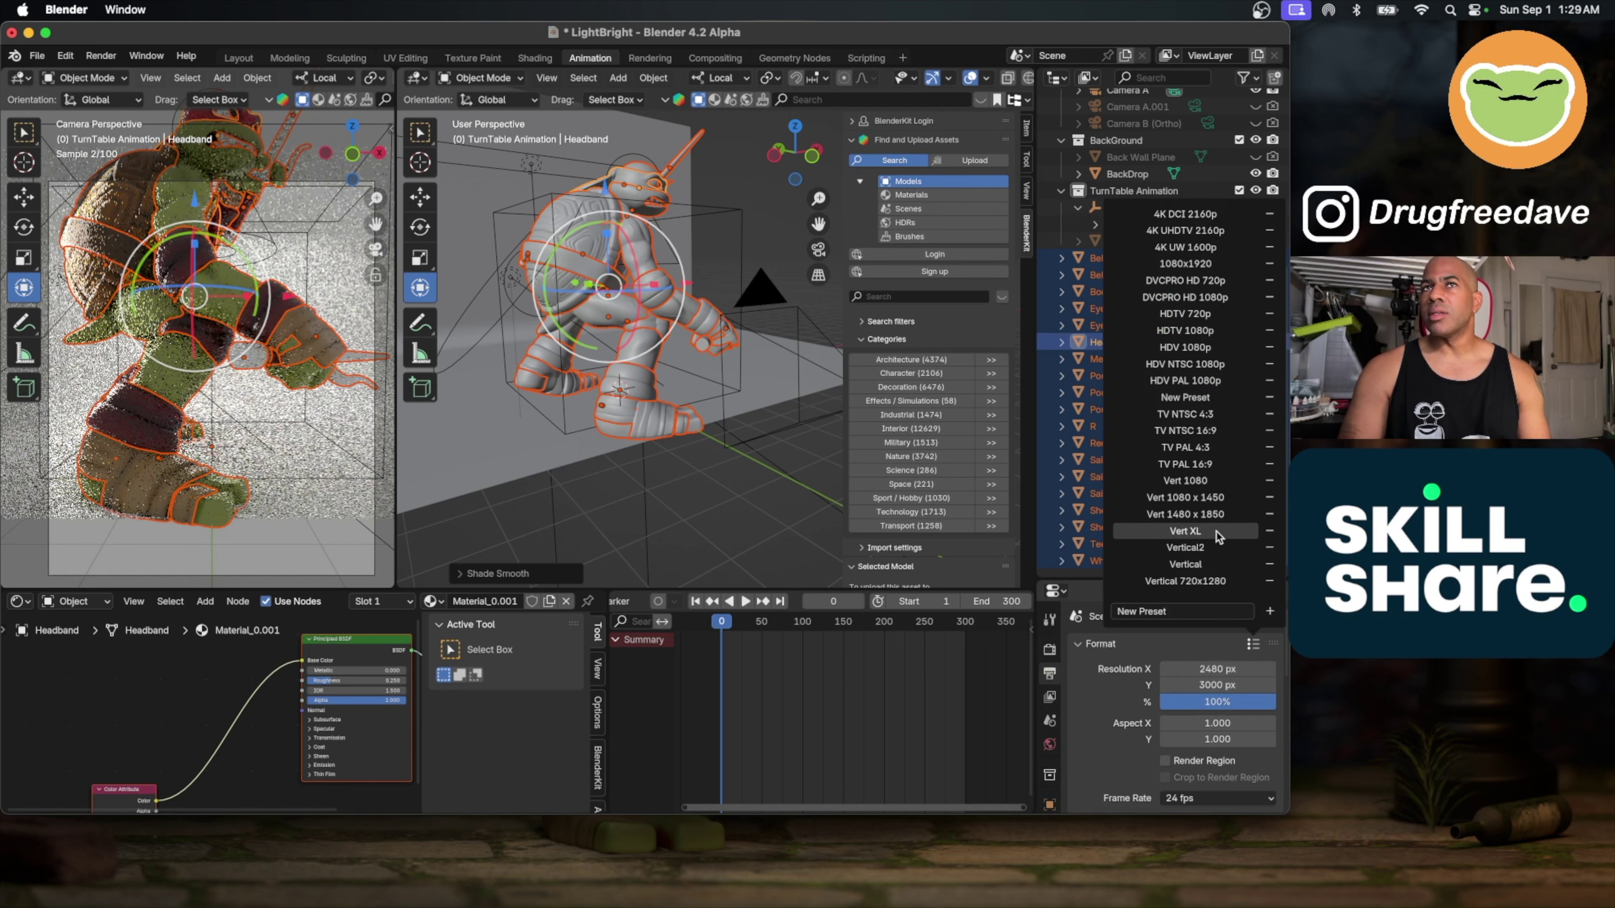
scroll(211, 385, "down", 2)
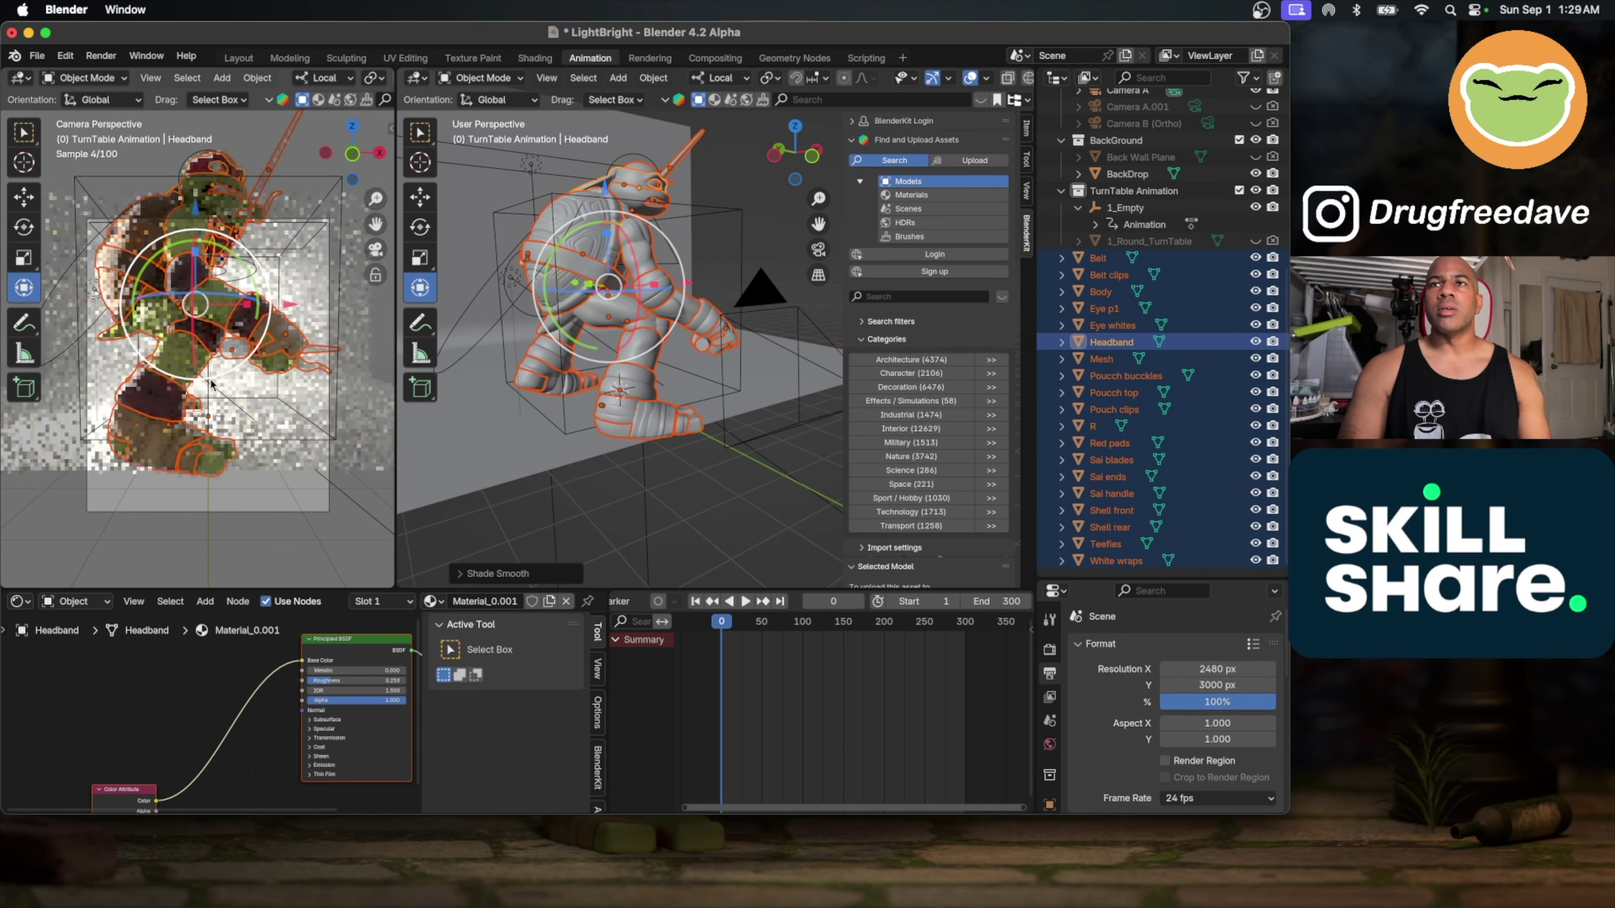
scroll(211, 385, "up", 3)
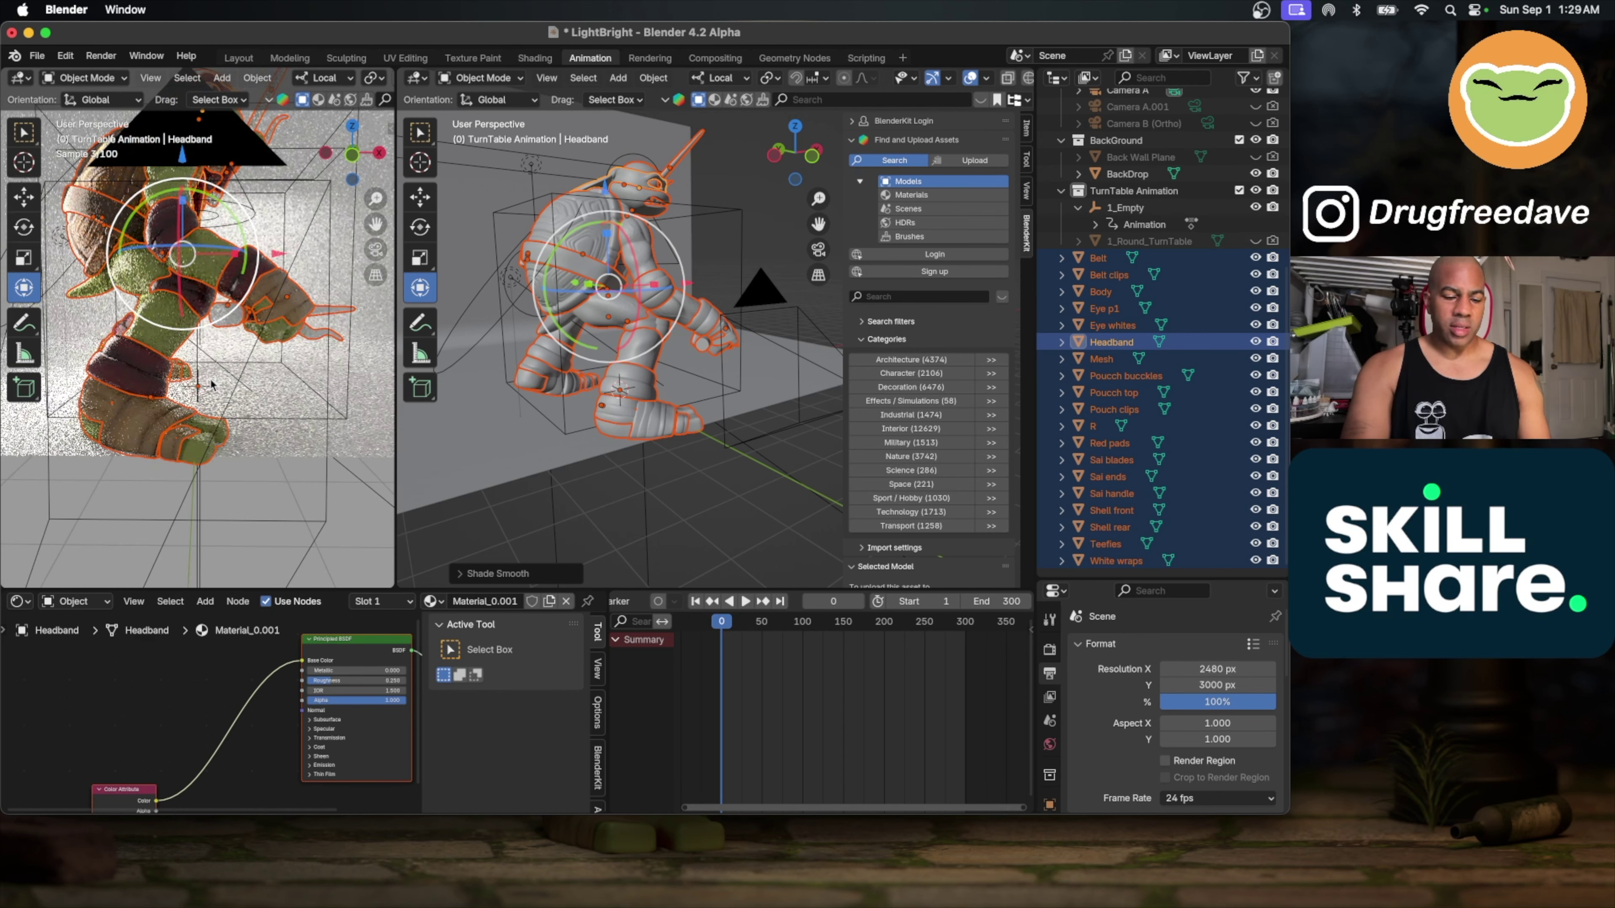
key("KP_0")
Step: Set the scene frame rate to 60 fps in the Output tab's Format panel
scroll(224, 367, "up", 2)
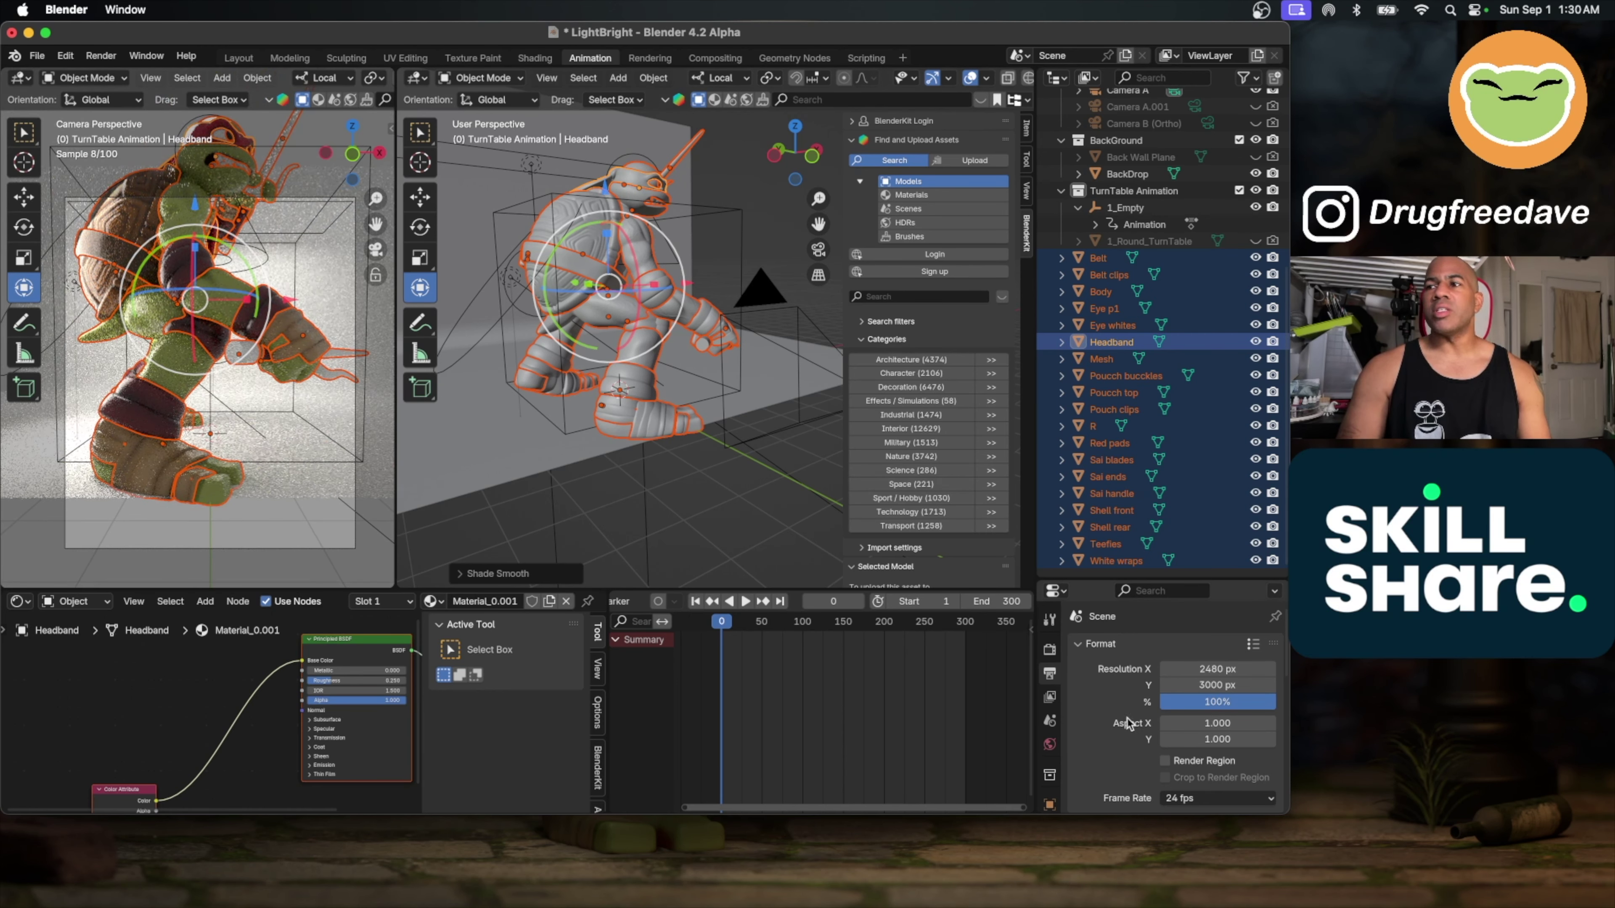
left_click(1050, 650)
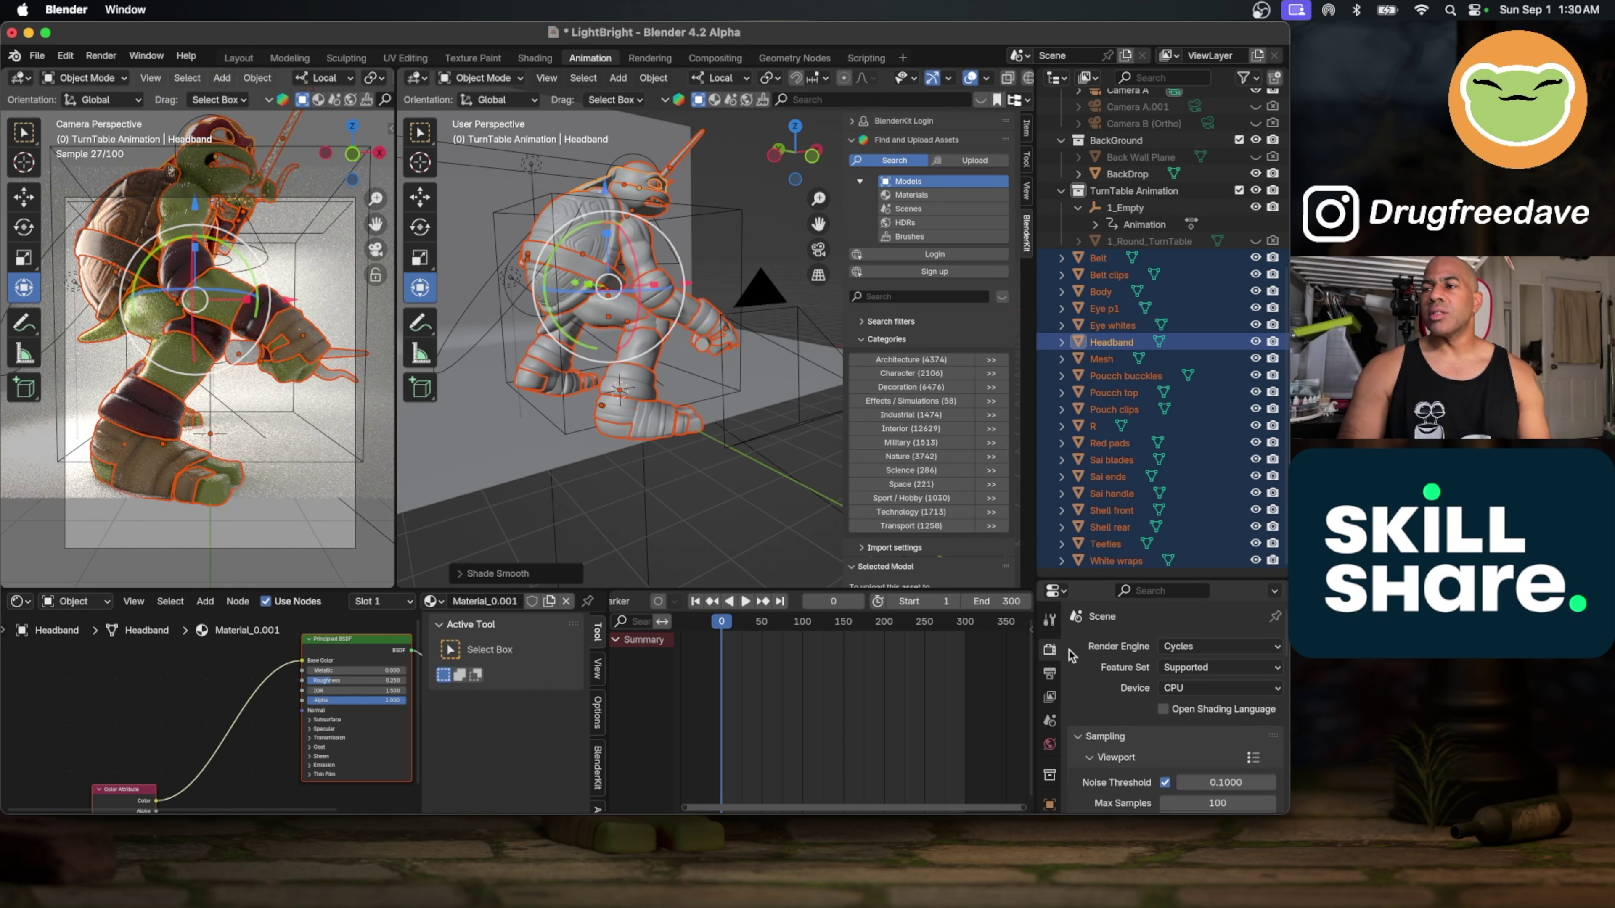
left_click(1051, 673)
scroll(1113, 652, "down", 1)
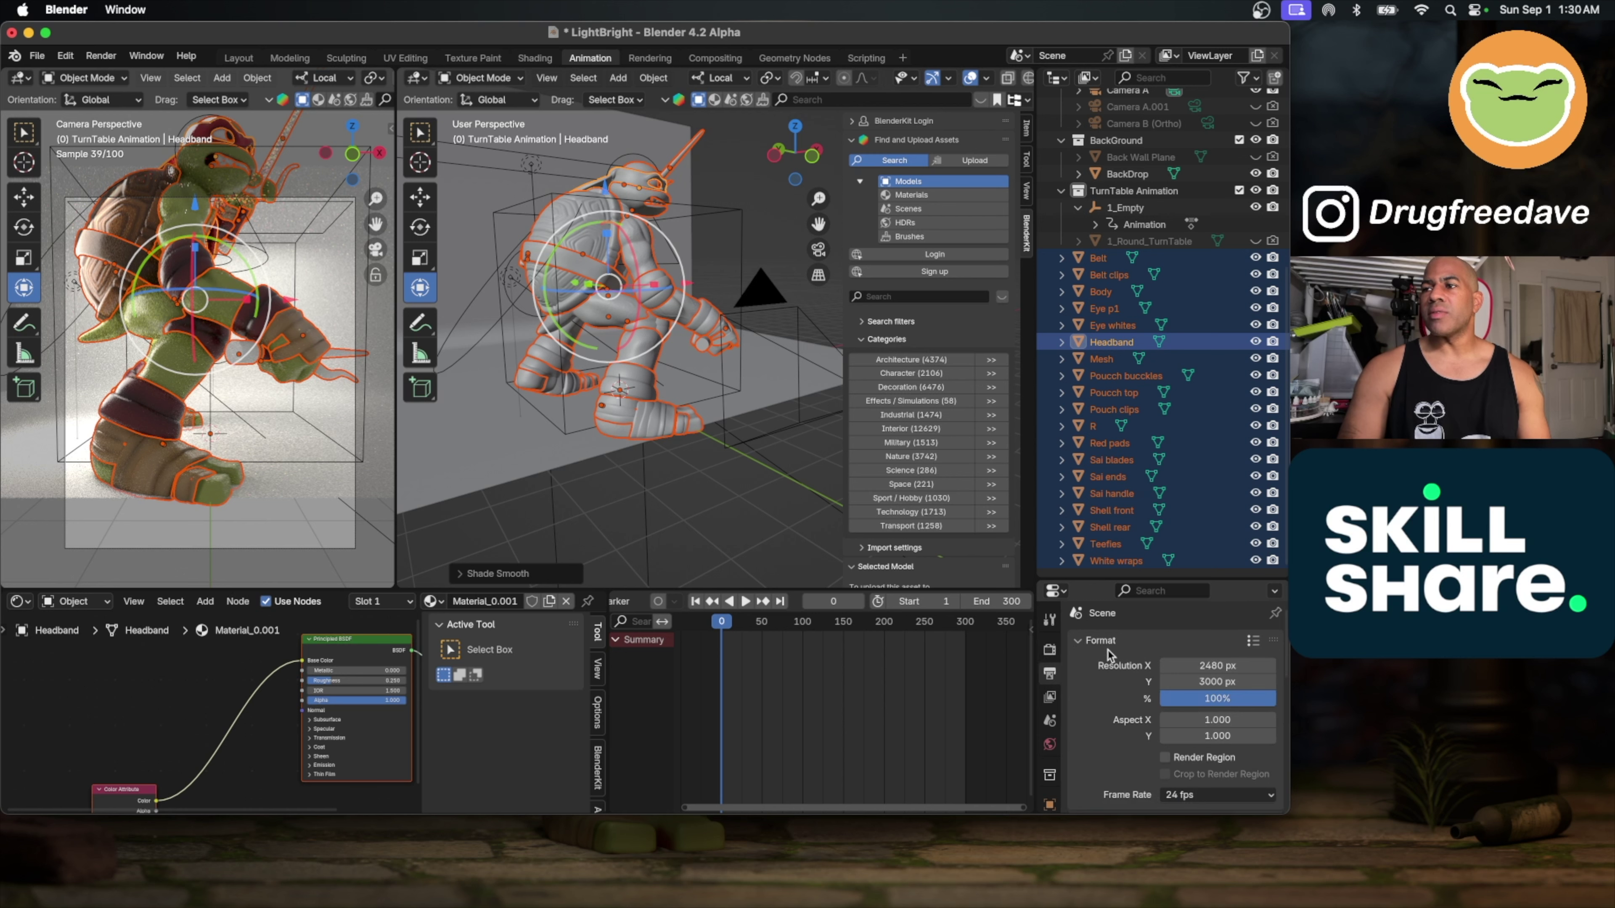
scroll(1107, 655, "down", 3)
scroll(1107, 655, "up", 4)
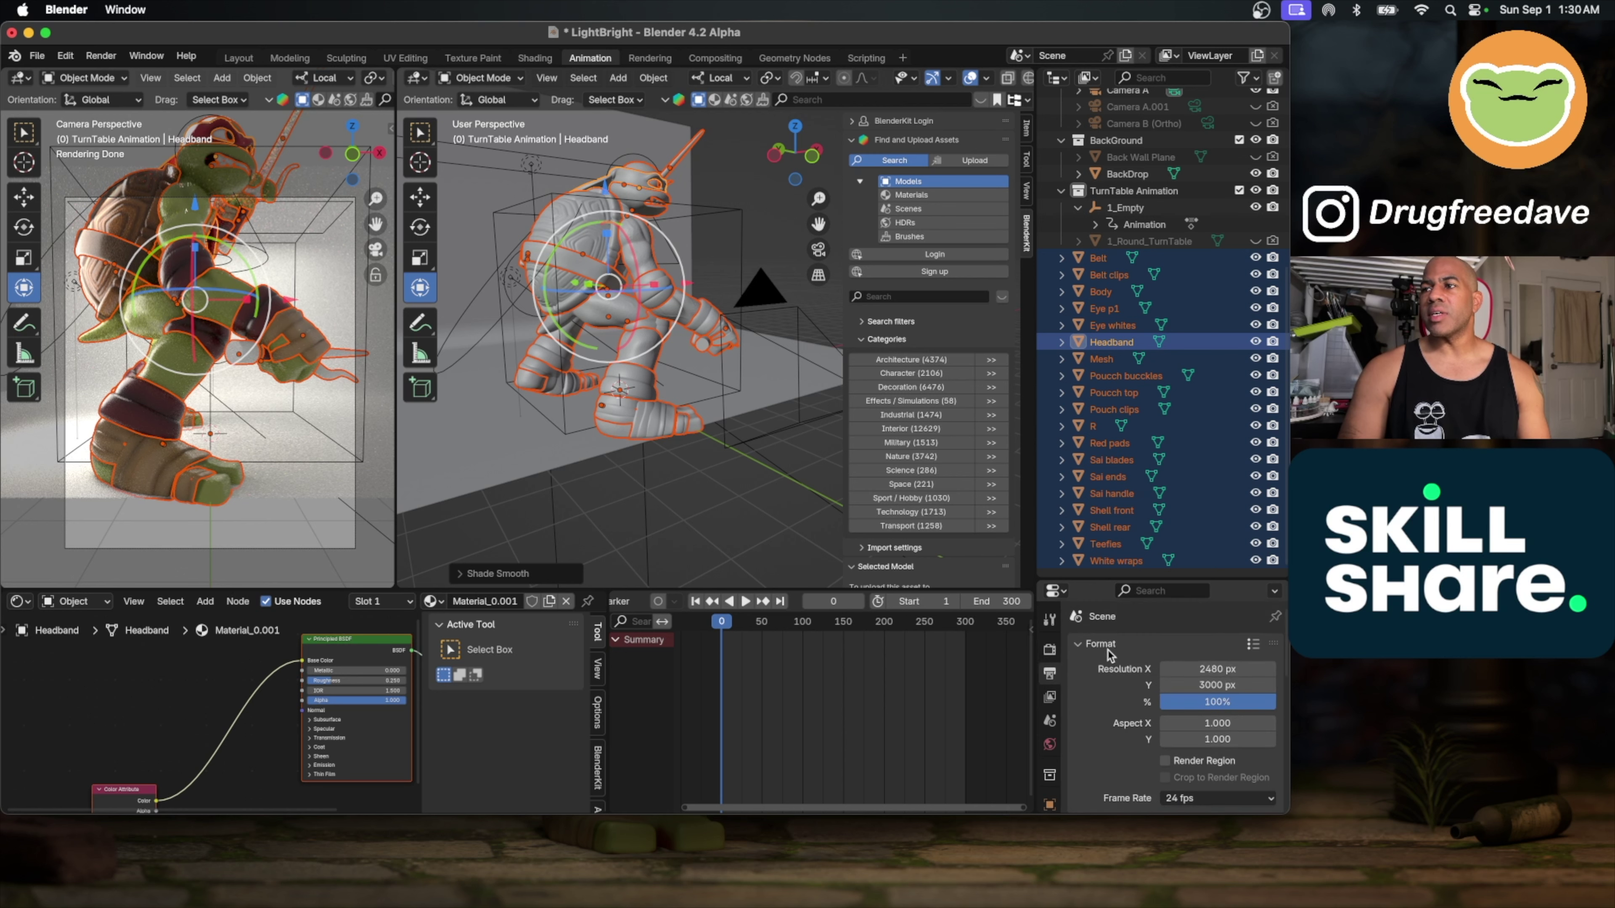
left_click(1051, 649)
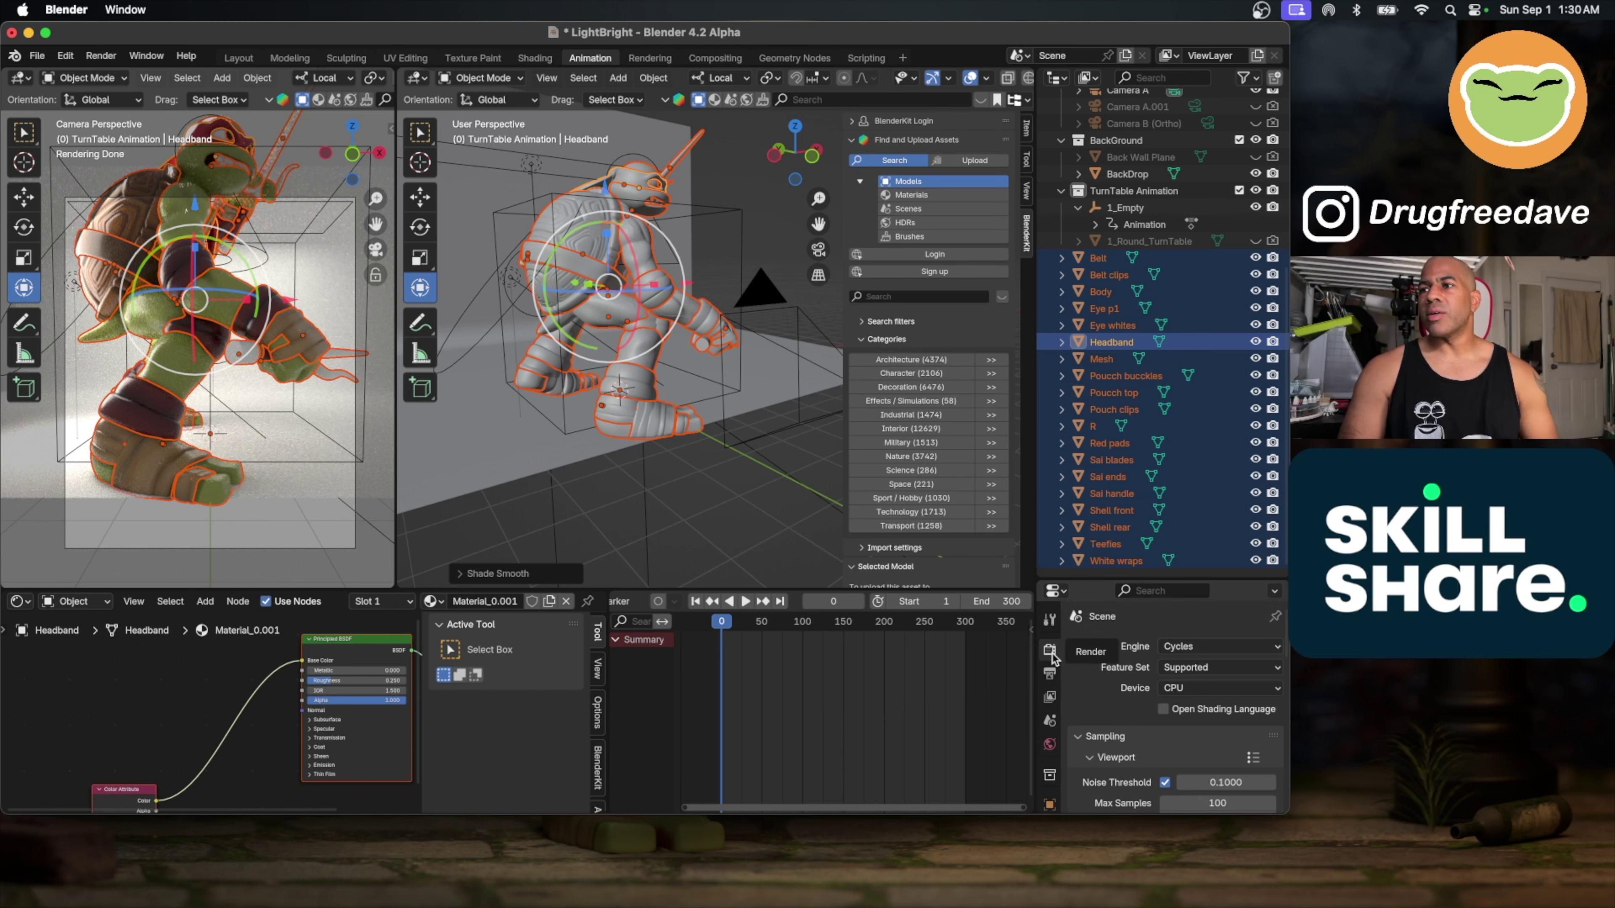
left_click(1049, 673)
scroll(1207, 706, "down", 3)
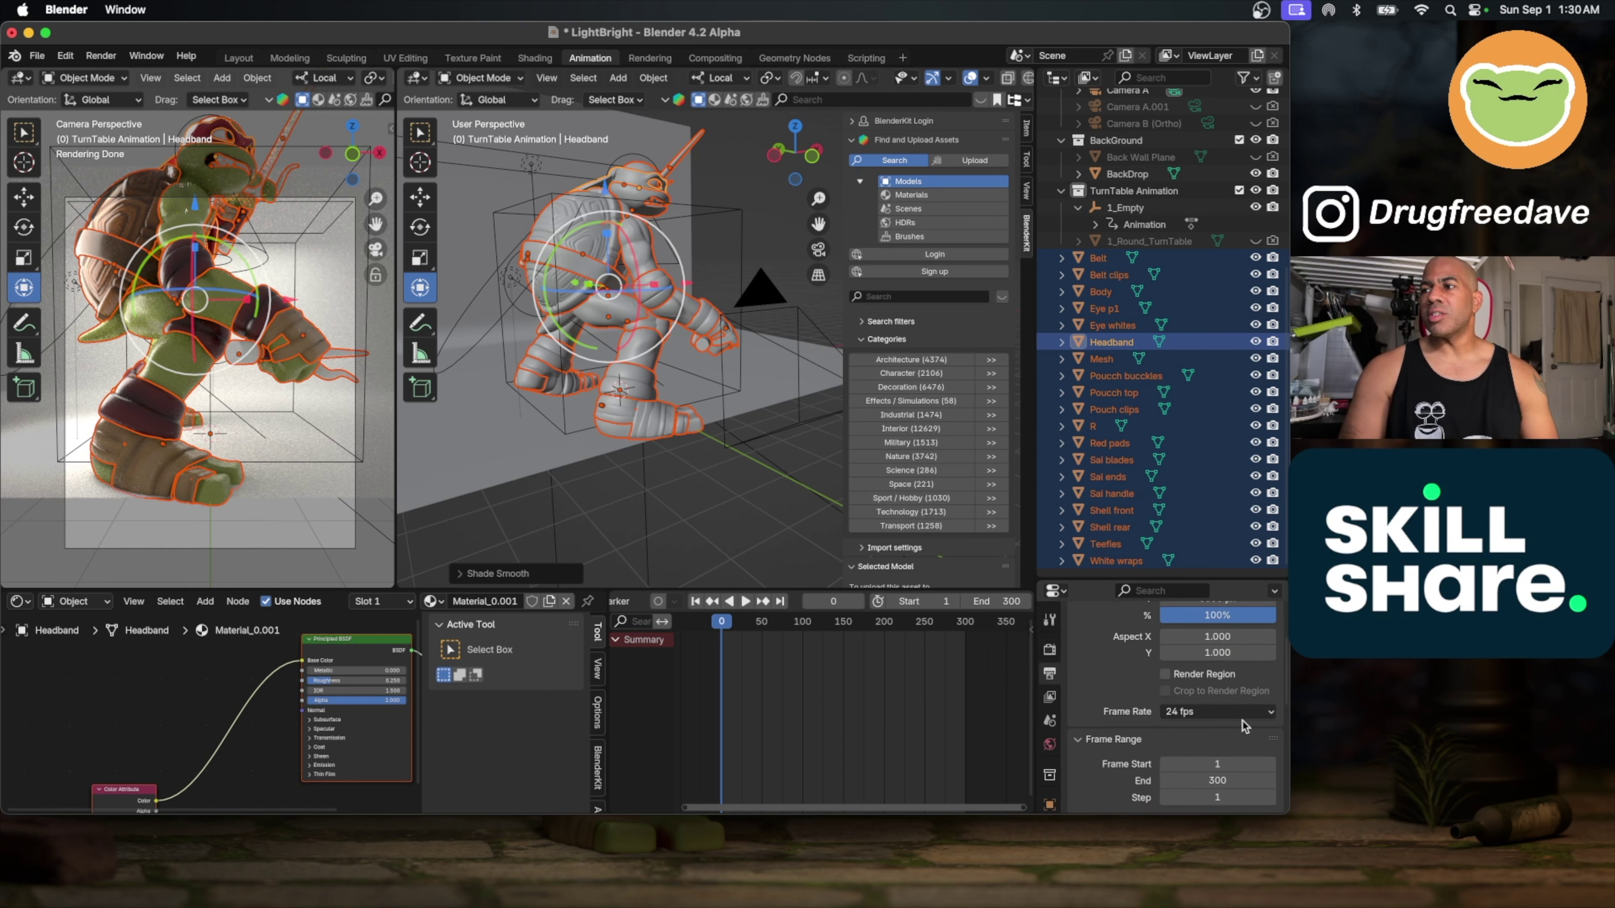
left_click(1265, 713)
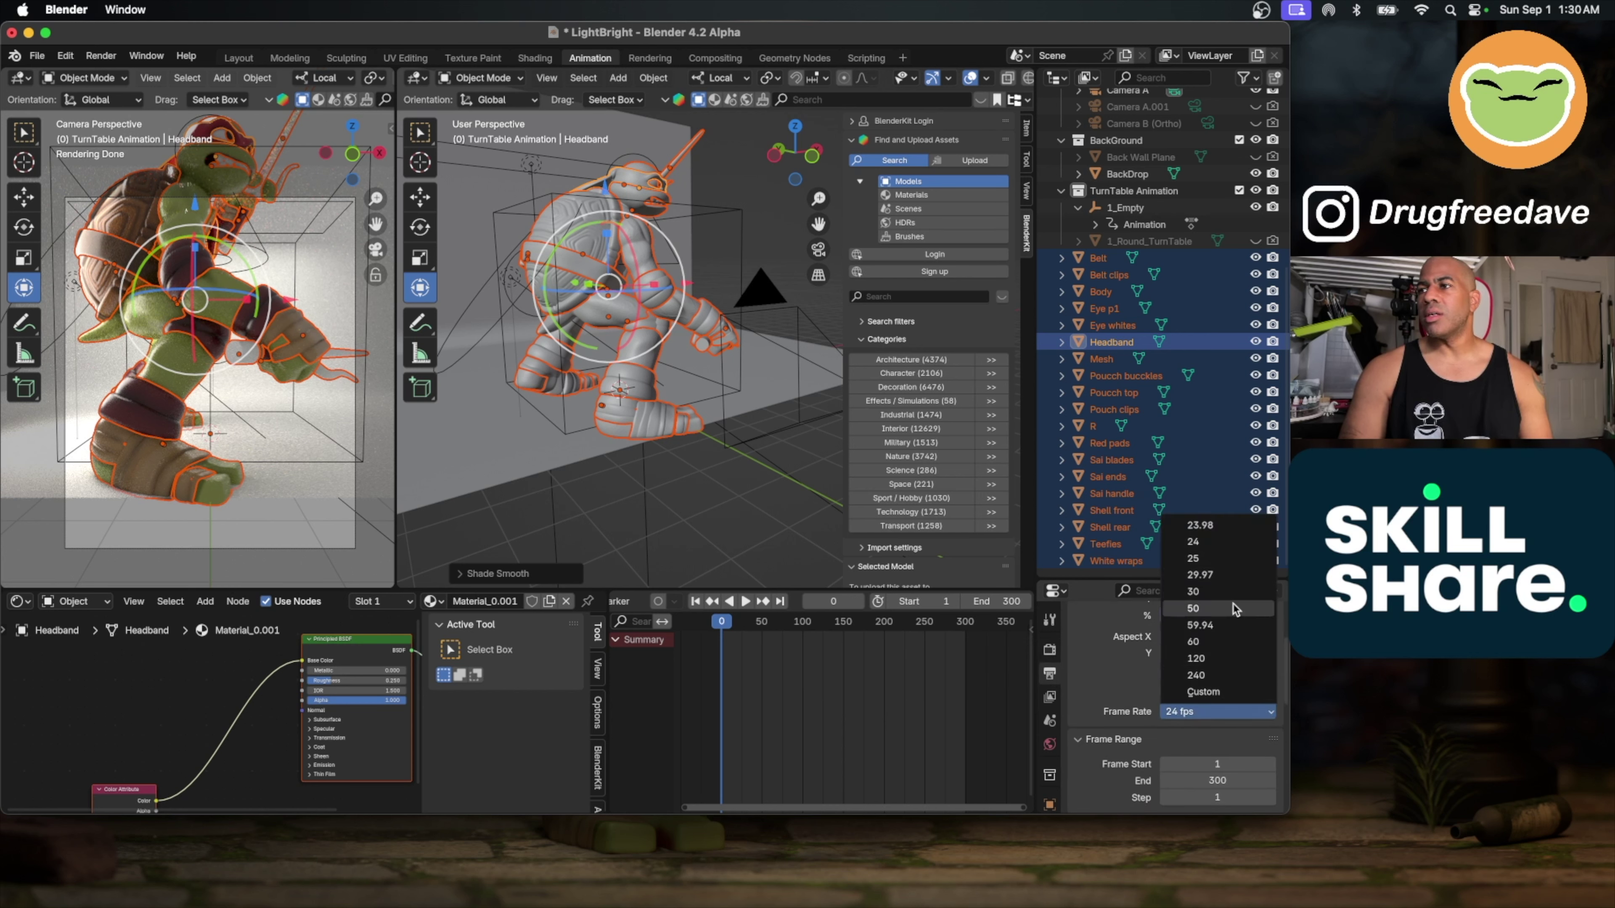
left_click(1224, 641)
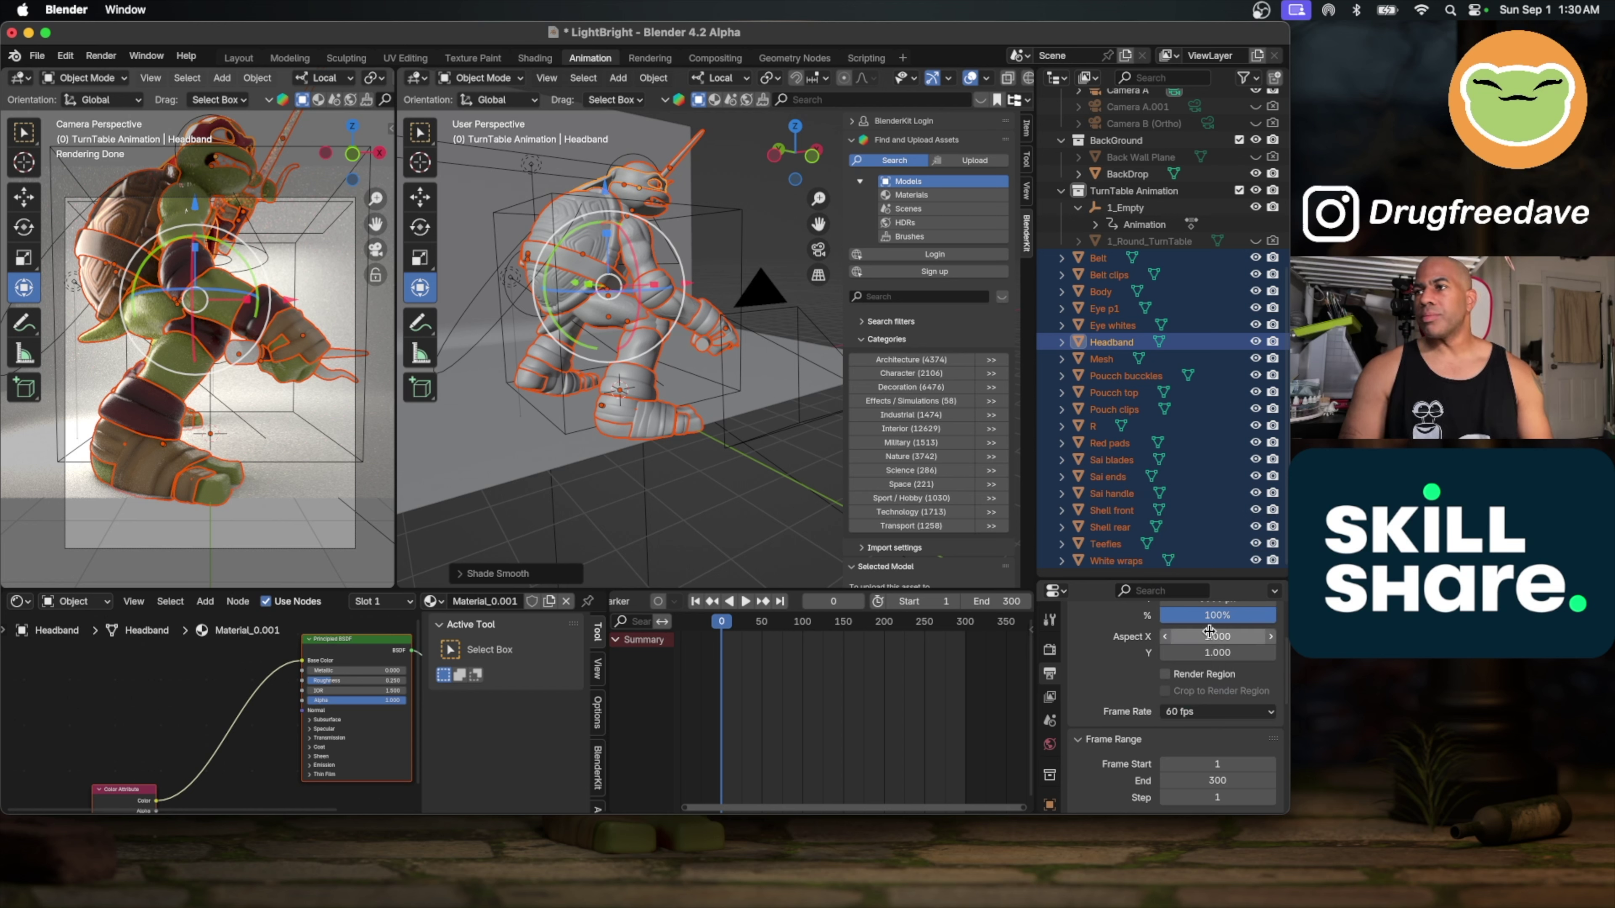
scroll(1117, 649, "up", 3)
scroll(1117, 649, "down", 5)
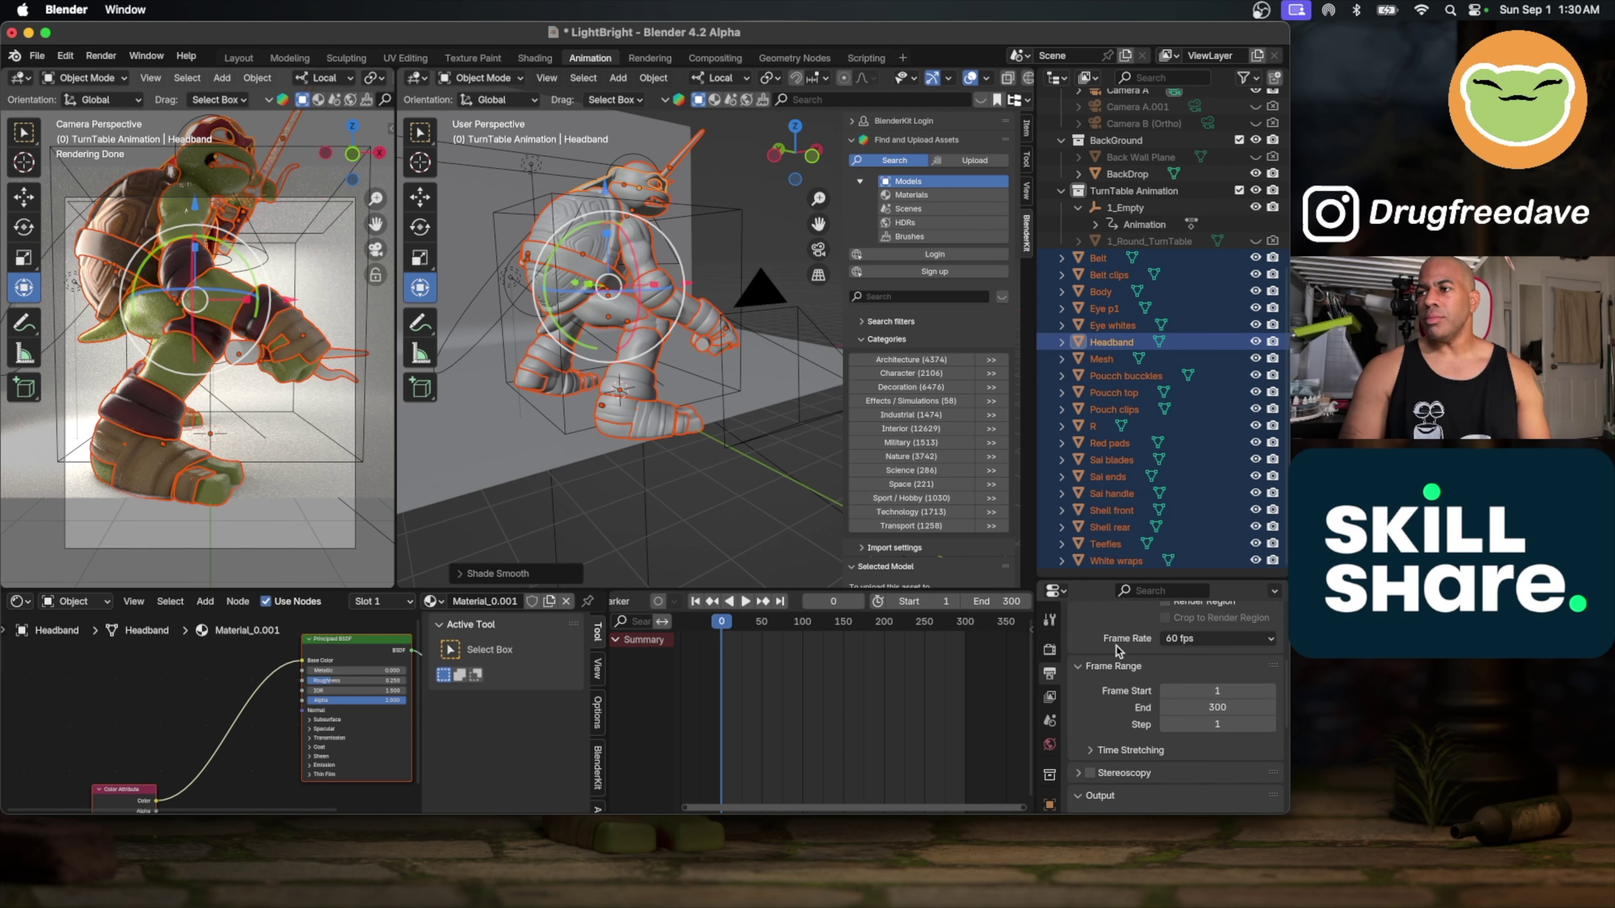
scroll(1117, 652, "down", 2)
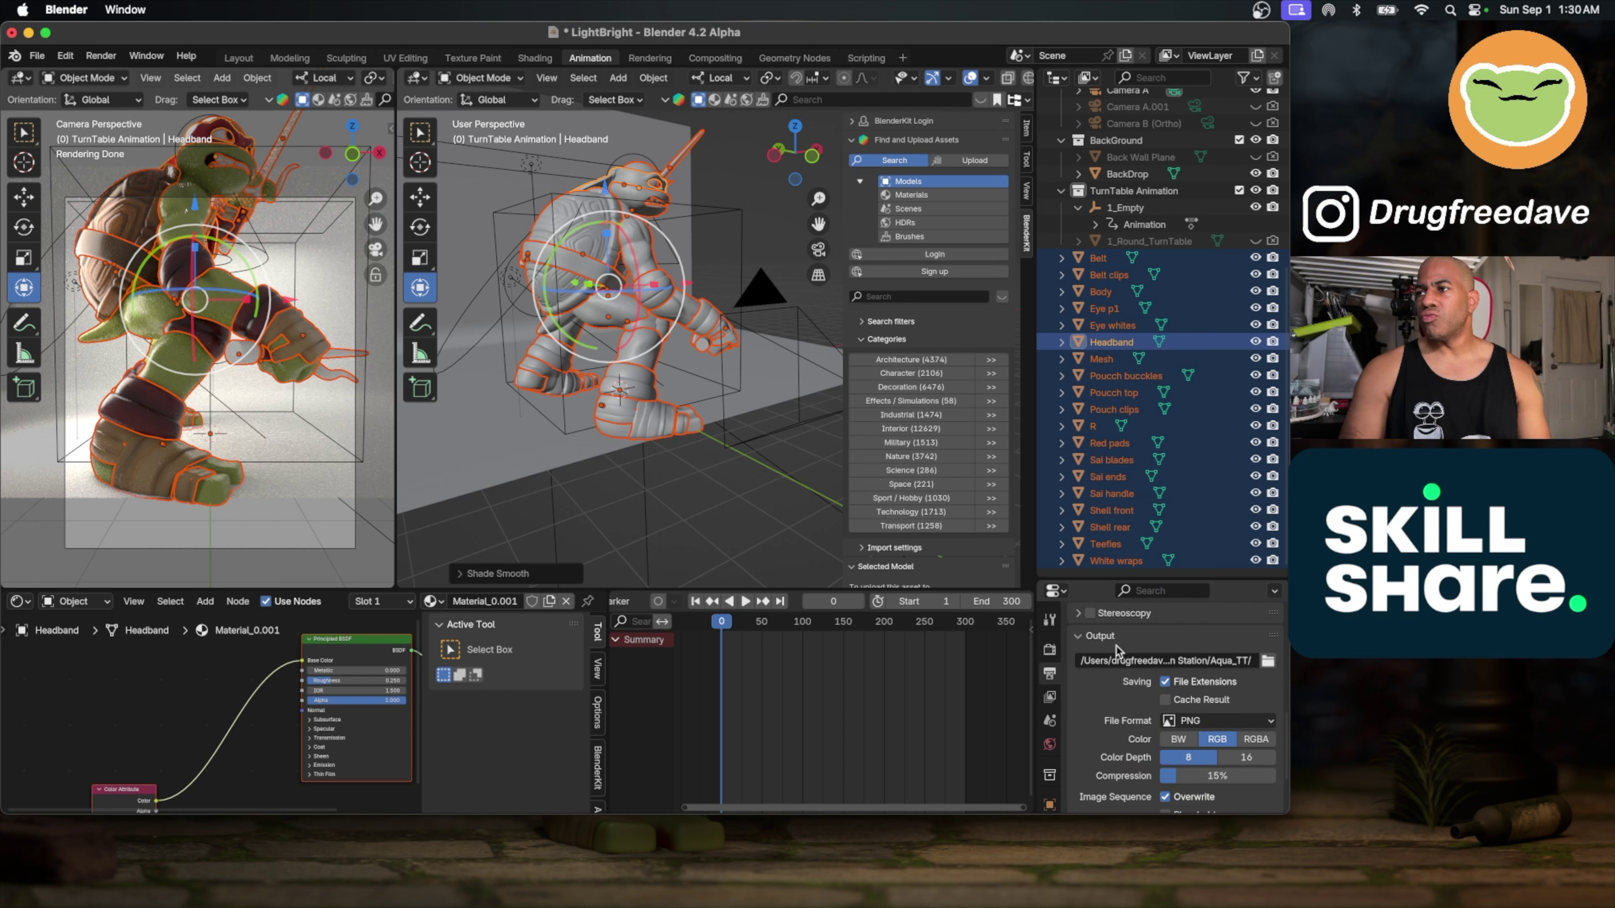
Step: Create a Raph_X folder in Animation Station and set it as the render output path
left_click(1268, 657)
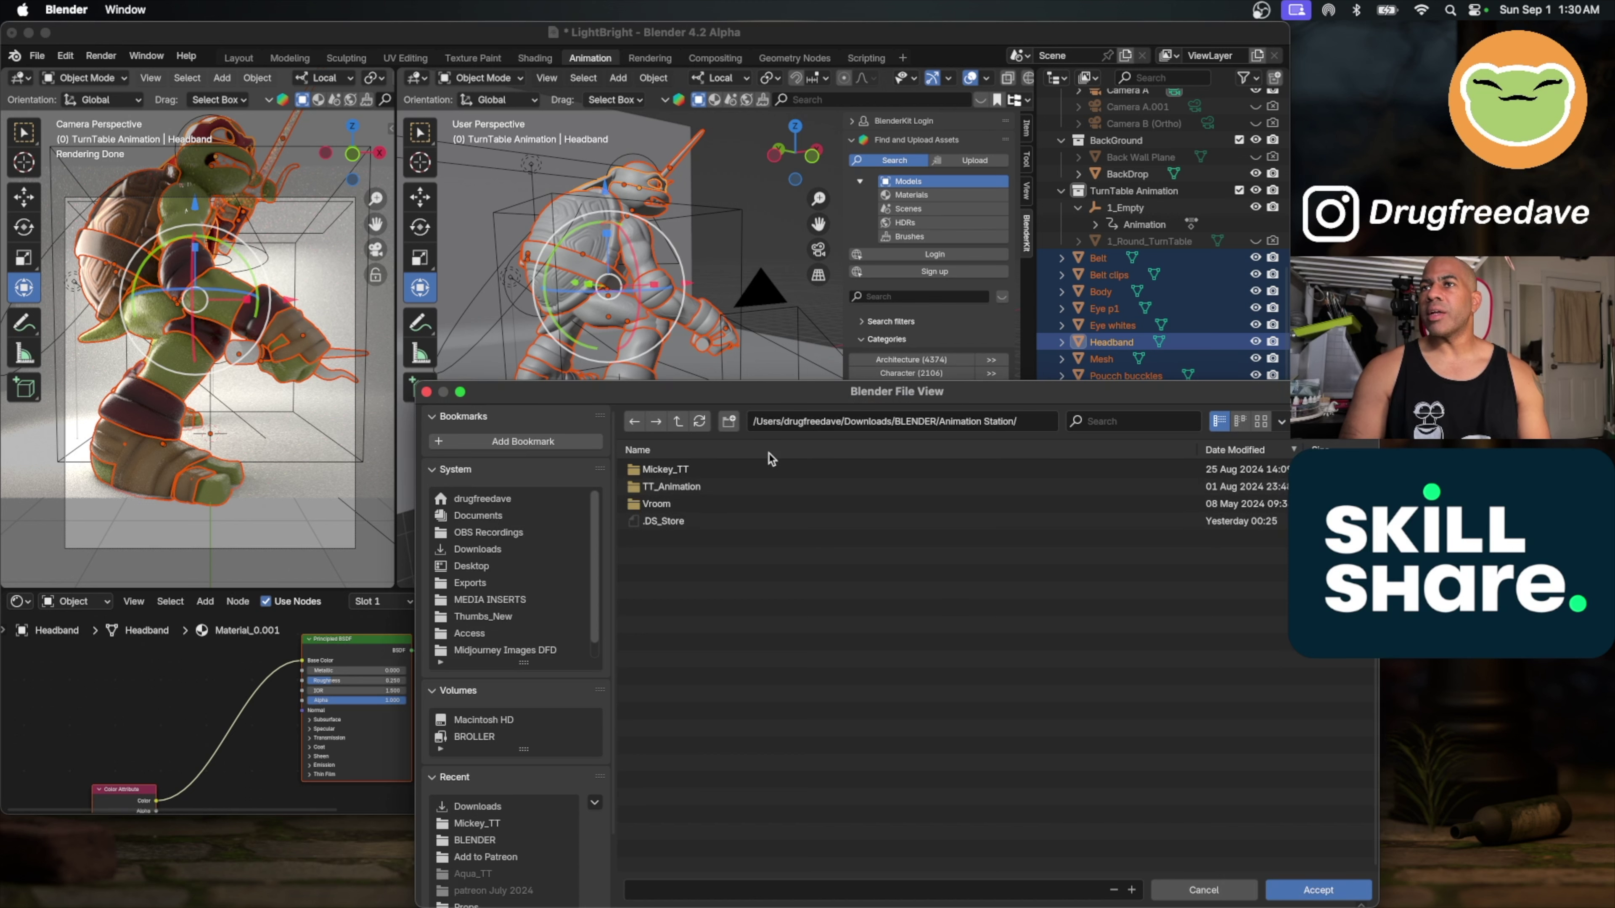
left_click(728, 421)
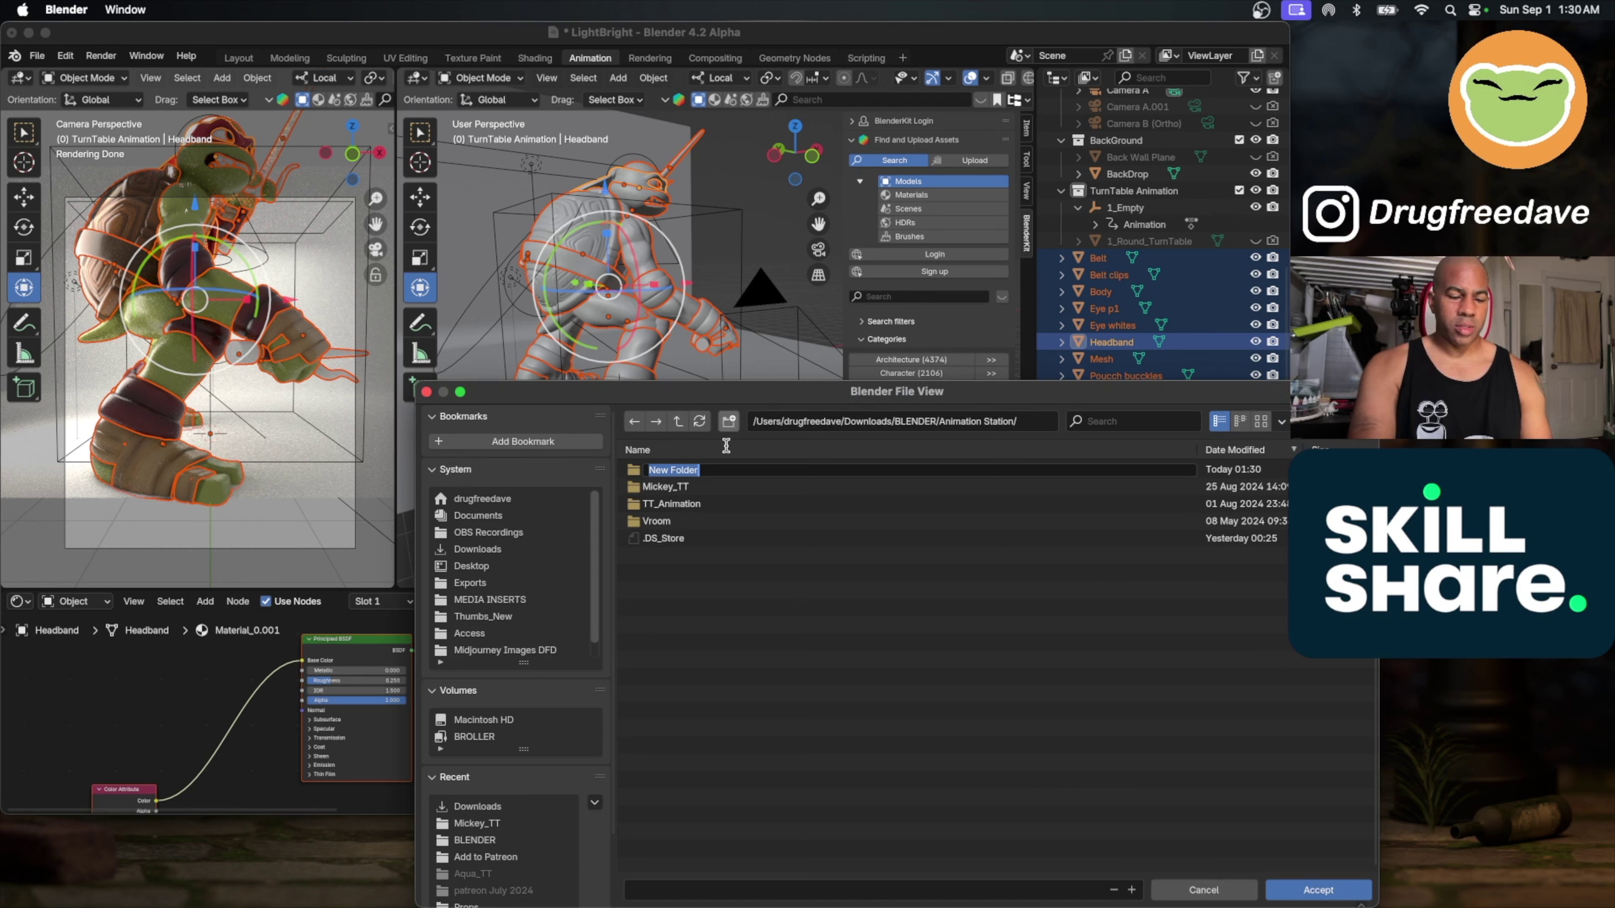
type("Raph_X")
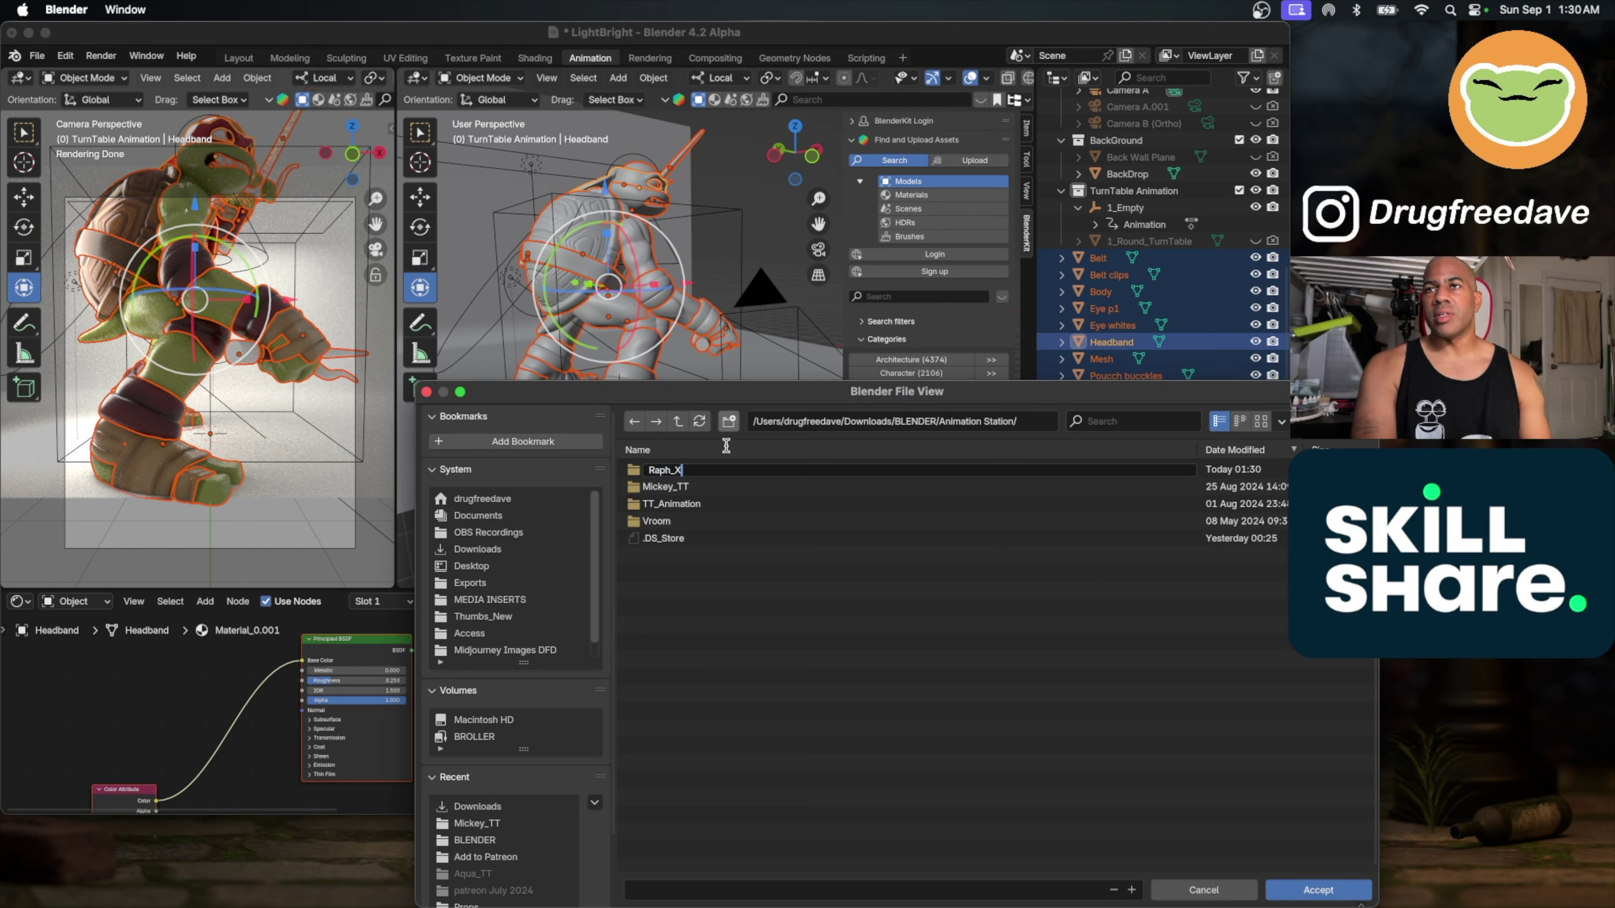
key("Return")
double_click(731, 471)
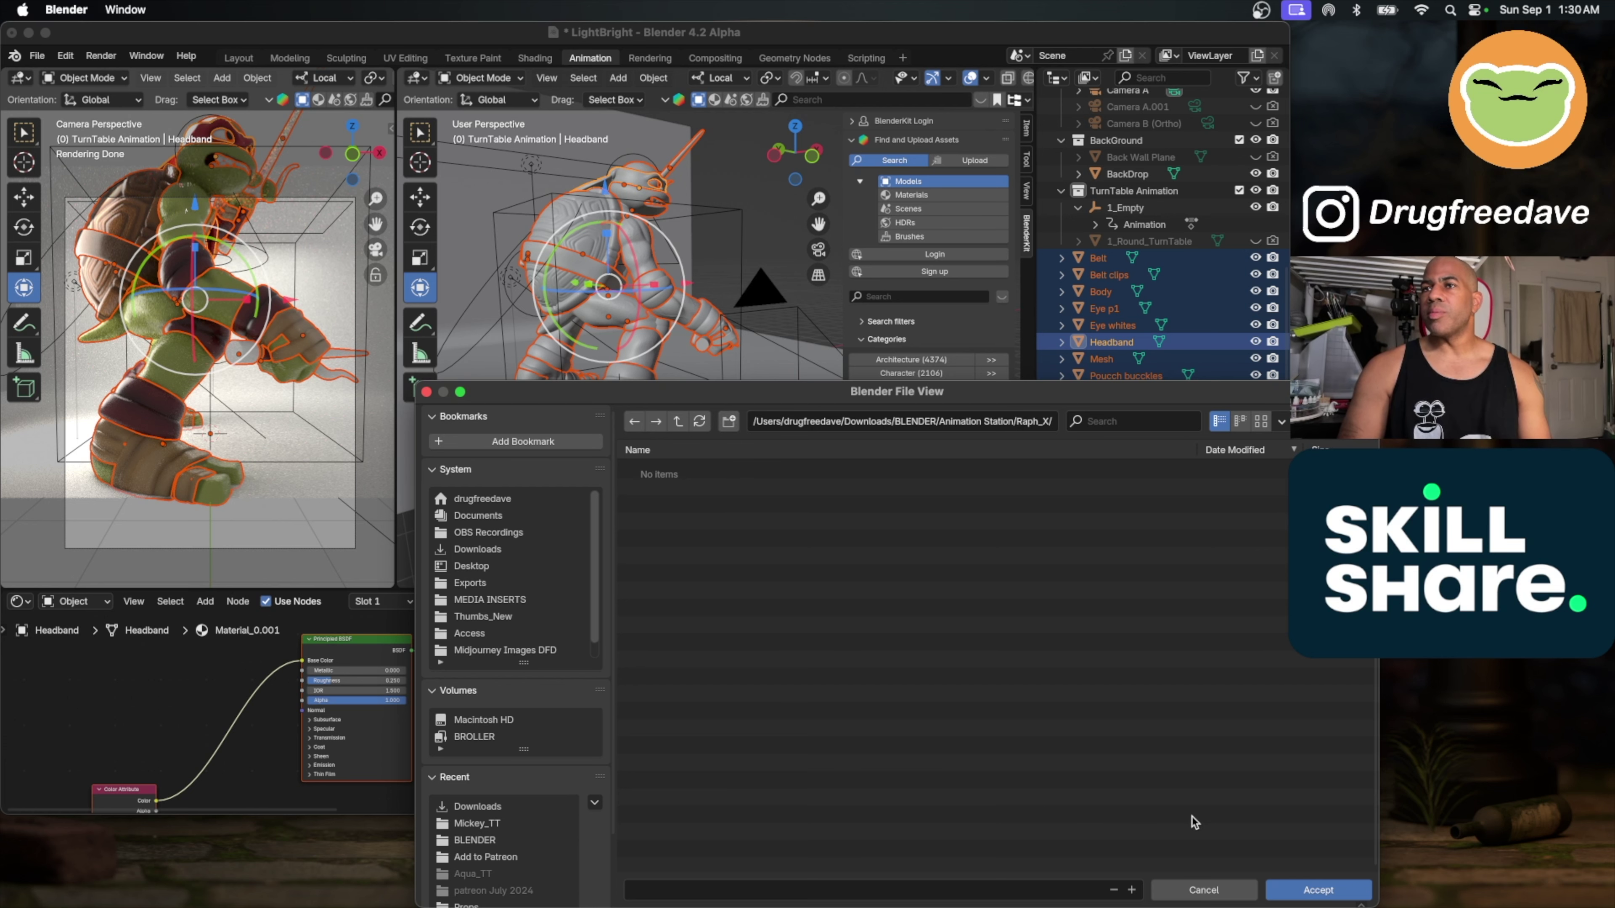
left_click(1304, 891)
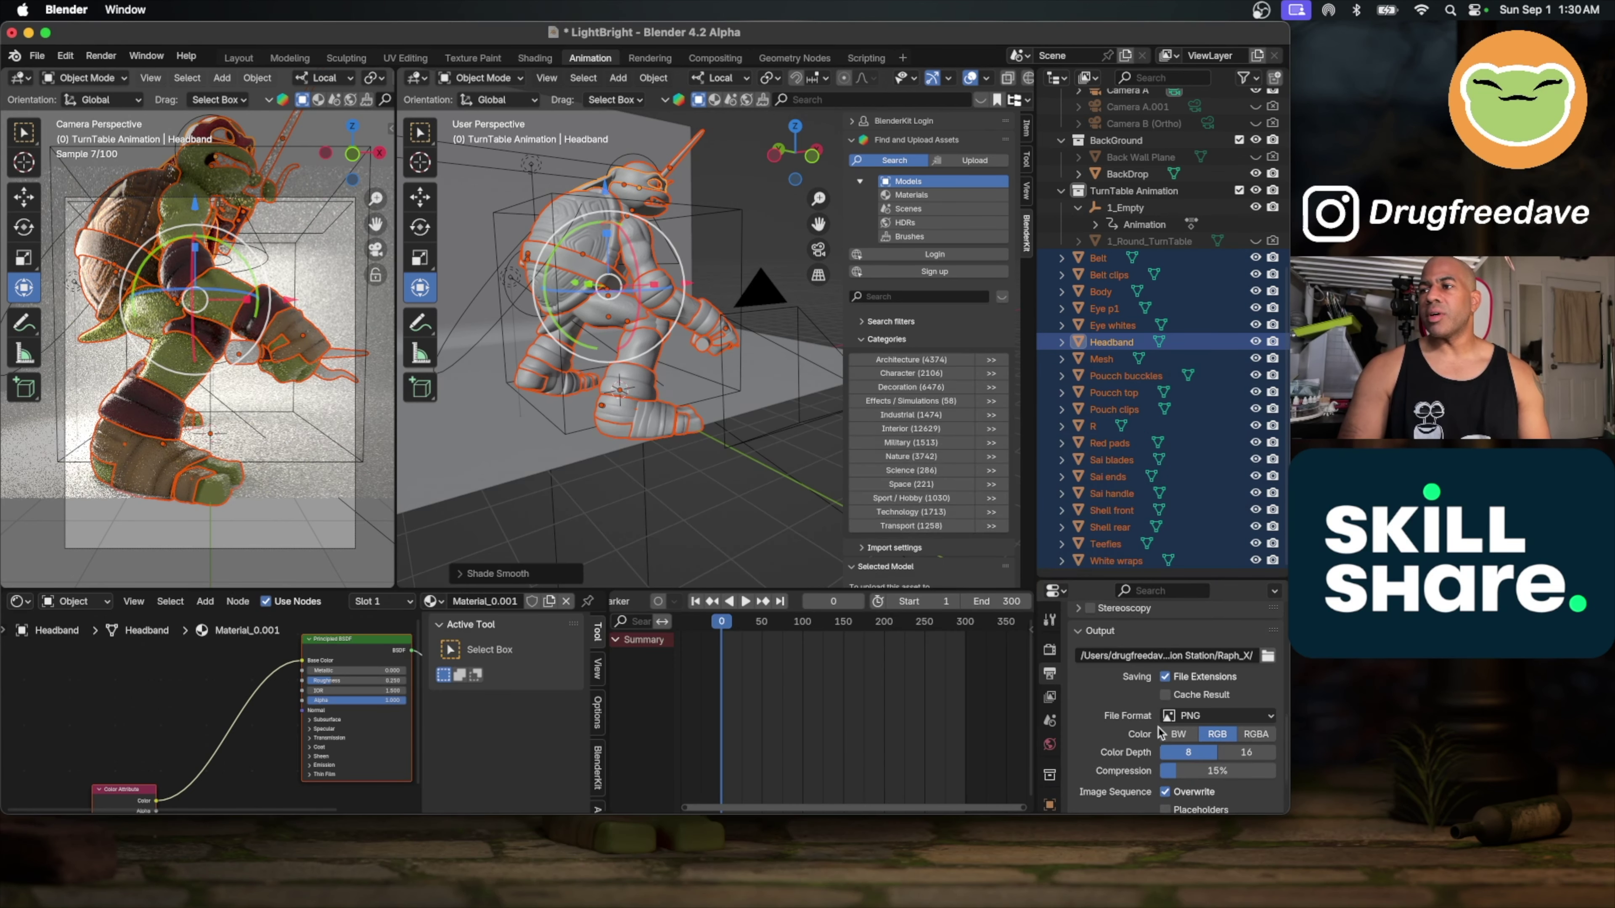
scroll(1158, 733, "up", 10)
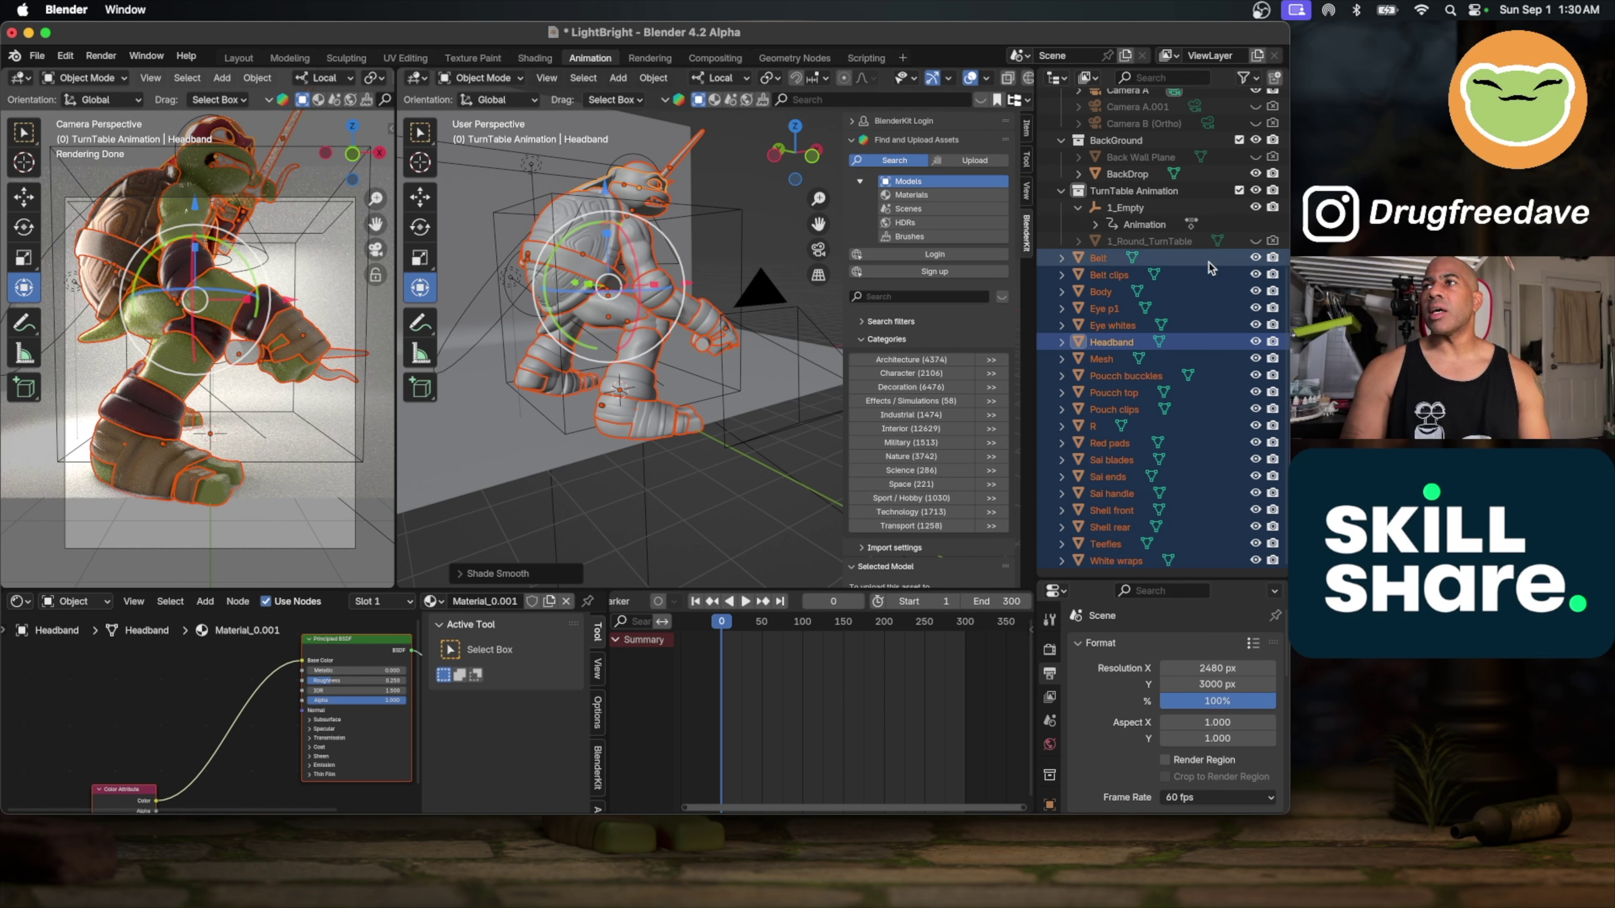
Step: Apply the Vert 1480 x 1850 format preset, which resets the frame rate to 24 fps
left_click(1252, 644)
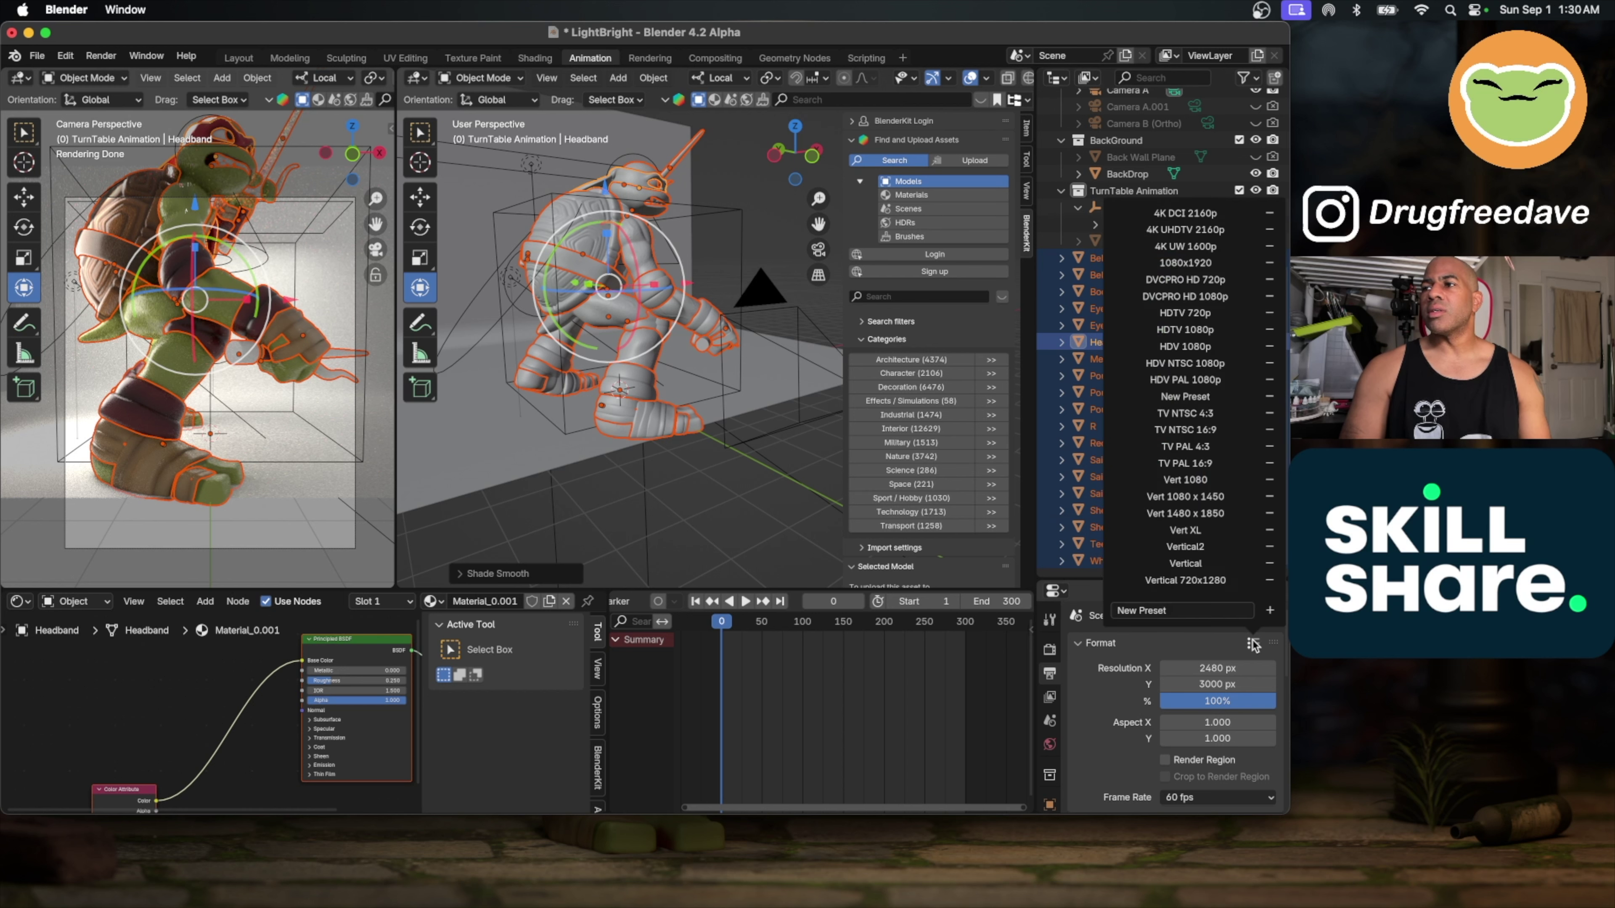
left_click(1223, 513)
scroll(289, 354, "down", 3)
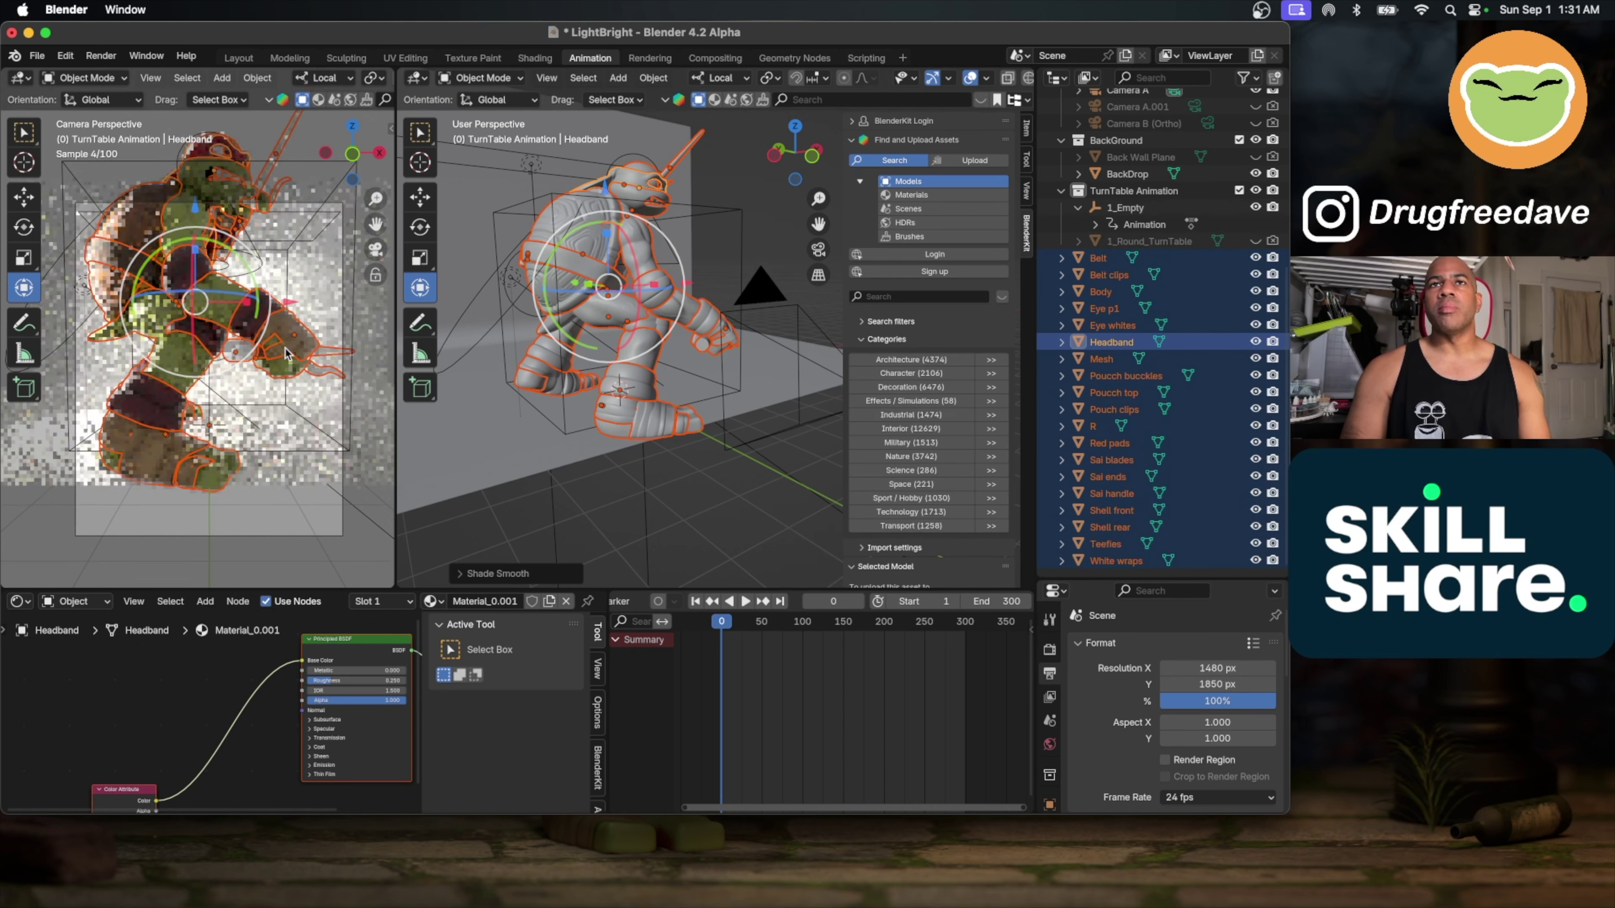
scroll(286, 354, "down", 2)
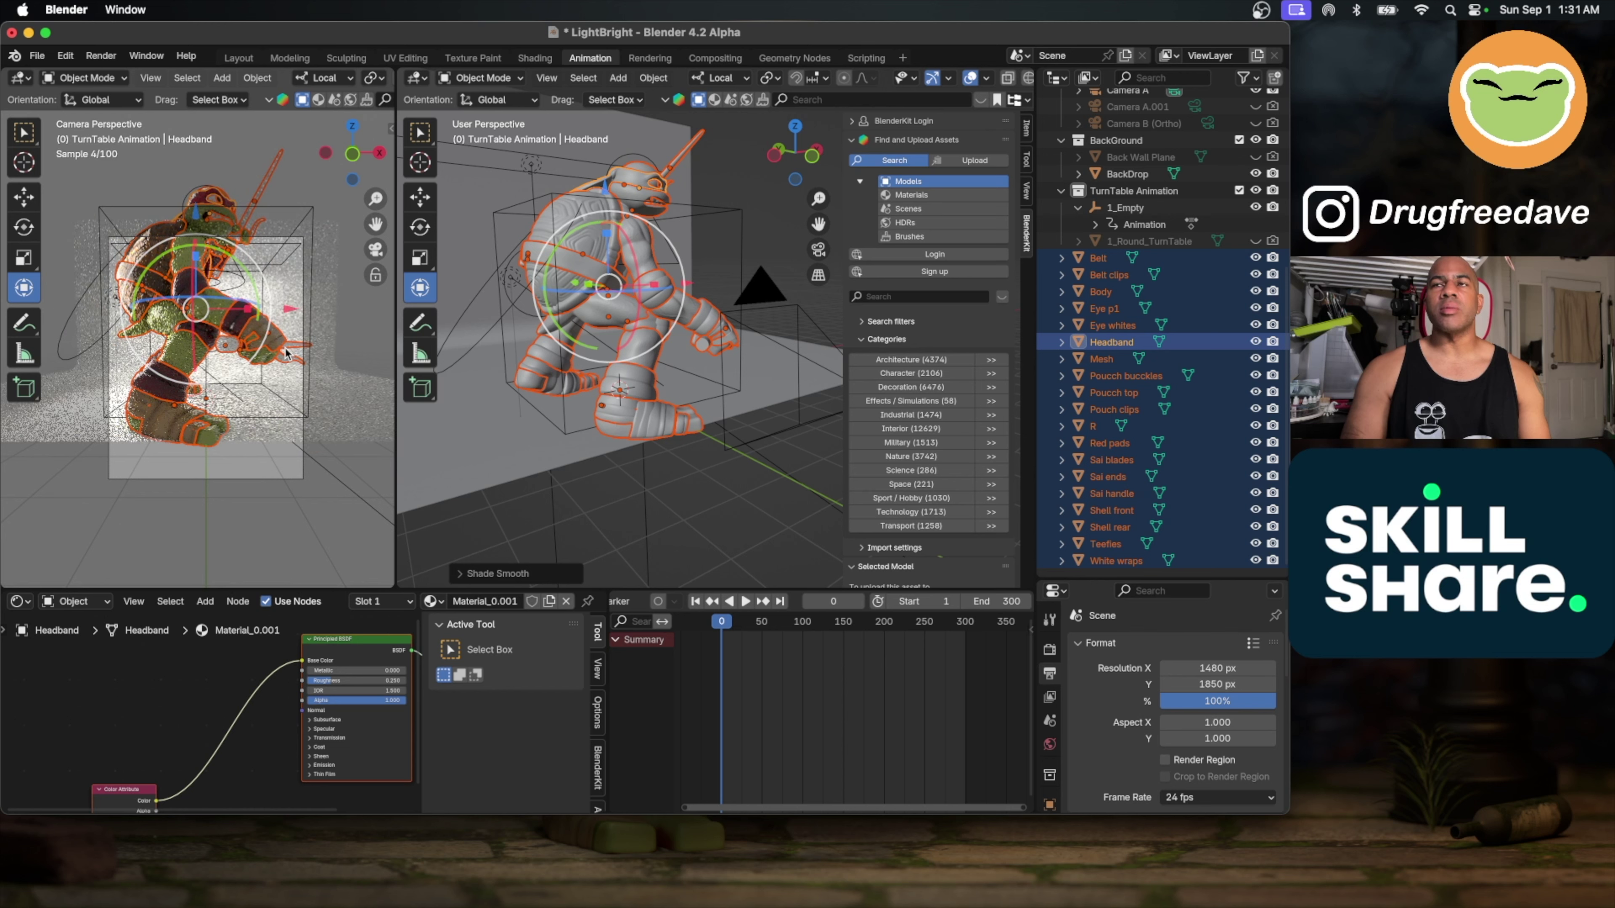
scroll(611, 317, "left", 5)
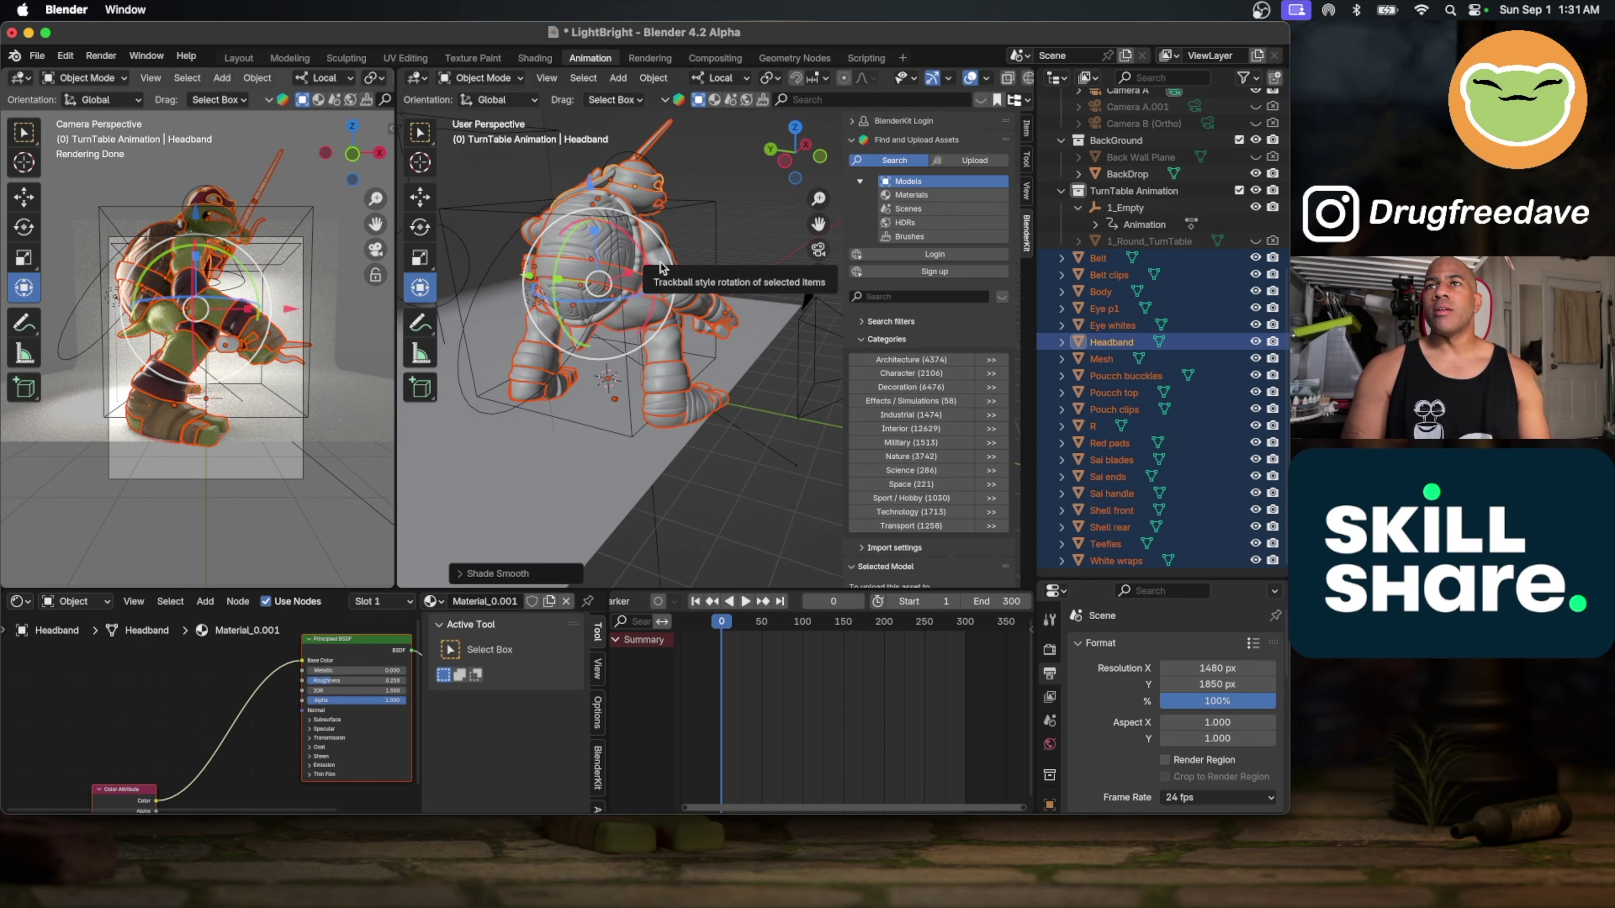
Step: Scale the turtle to 0.7335 and lower it along Z in front orthographic view
scroll(661, 267, "right", 15)
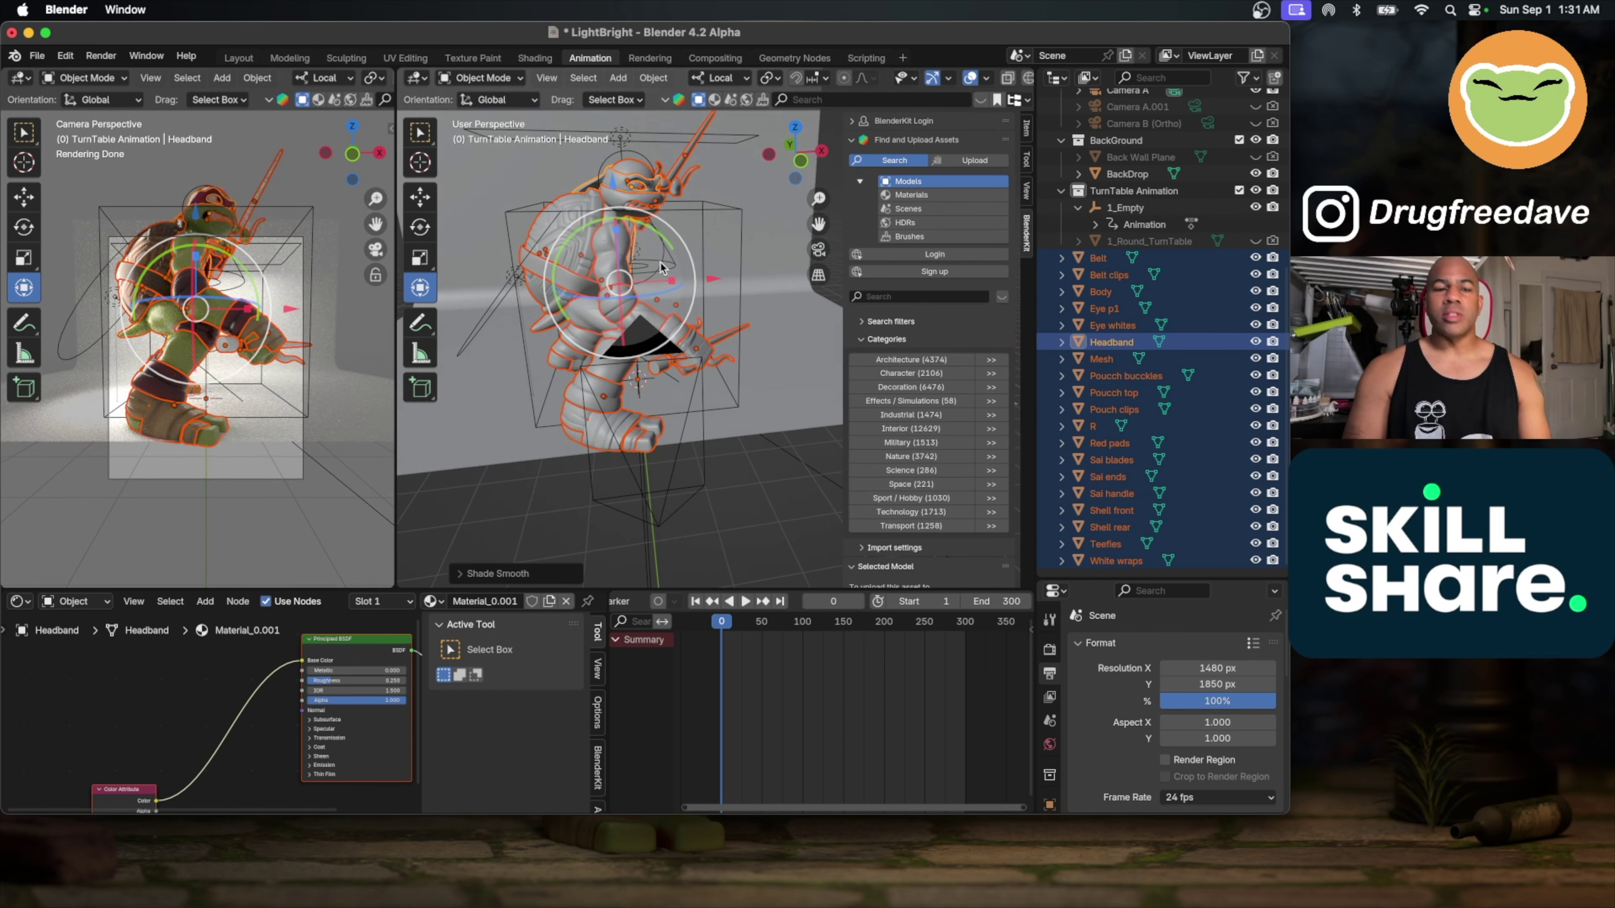
key("s")
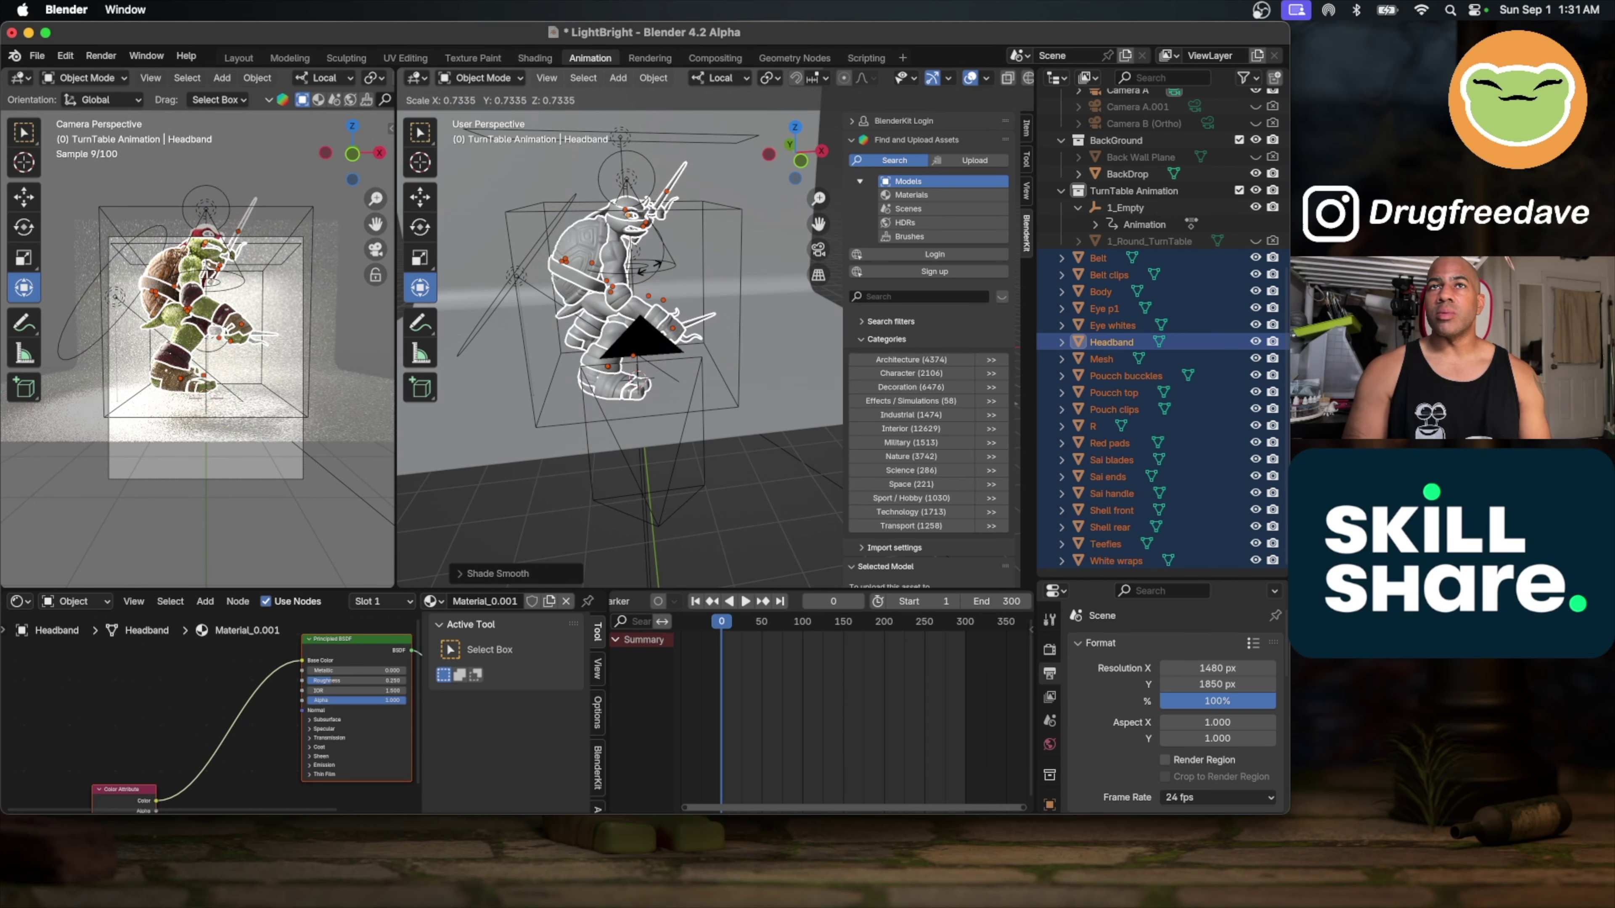
left_click(650, 272)
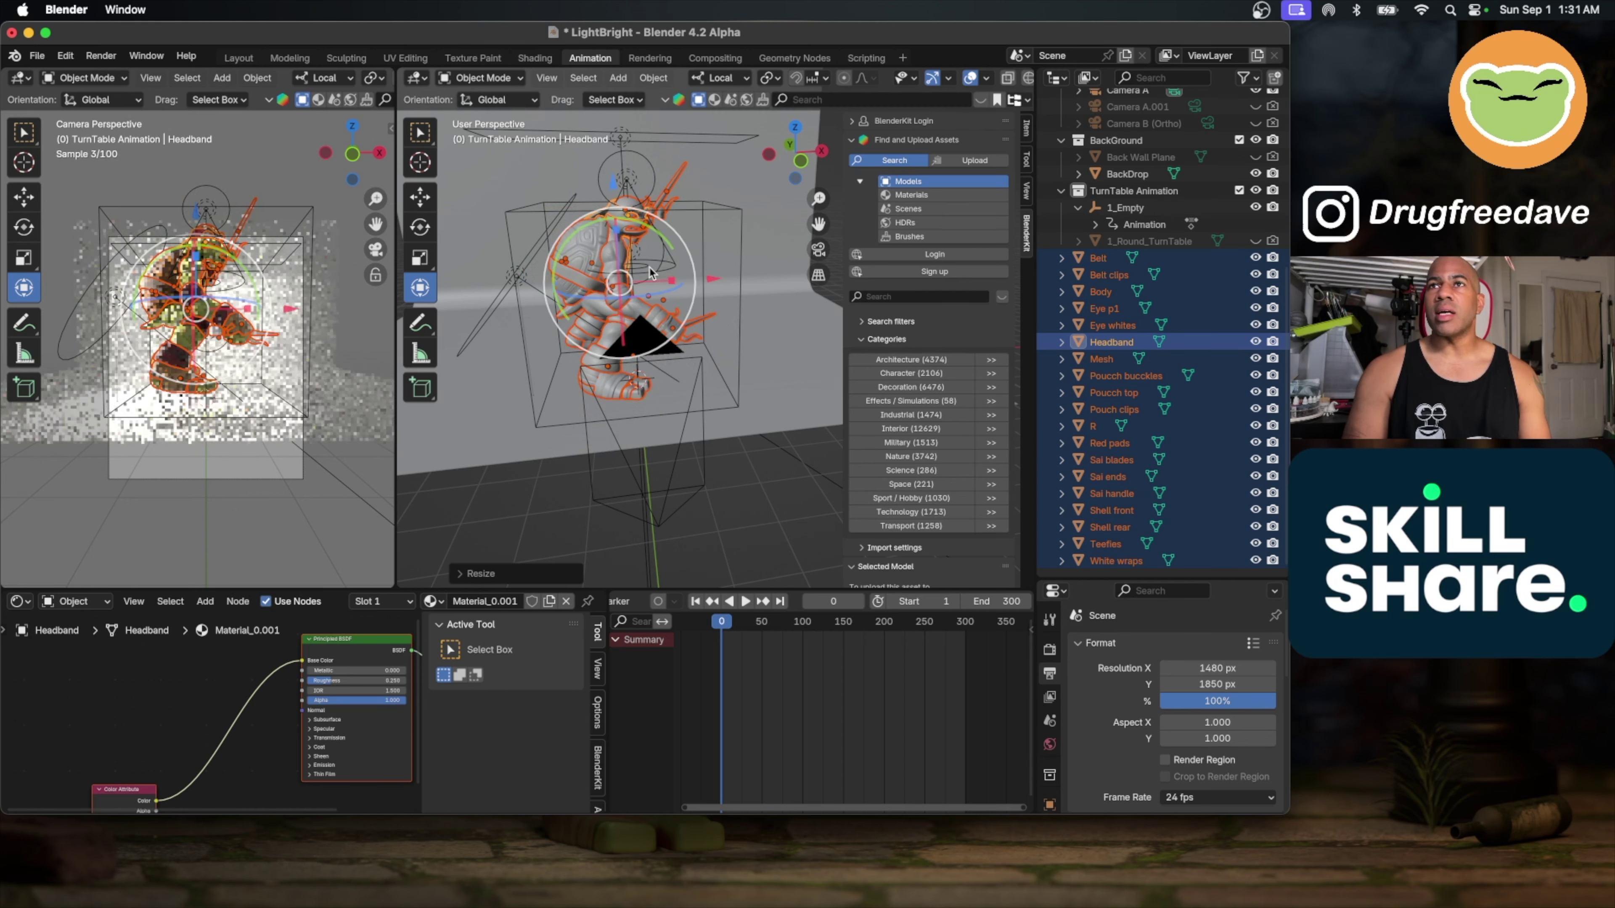
middle_click_drag(649, 272, 609, 175)
key("KP_1")
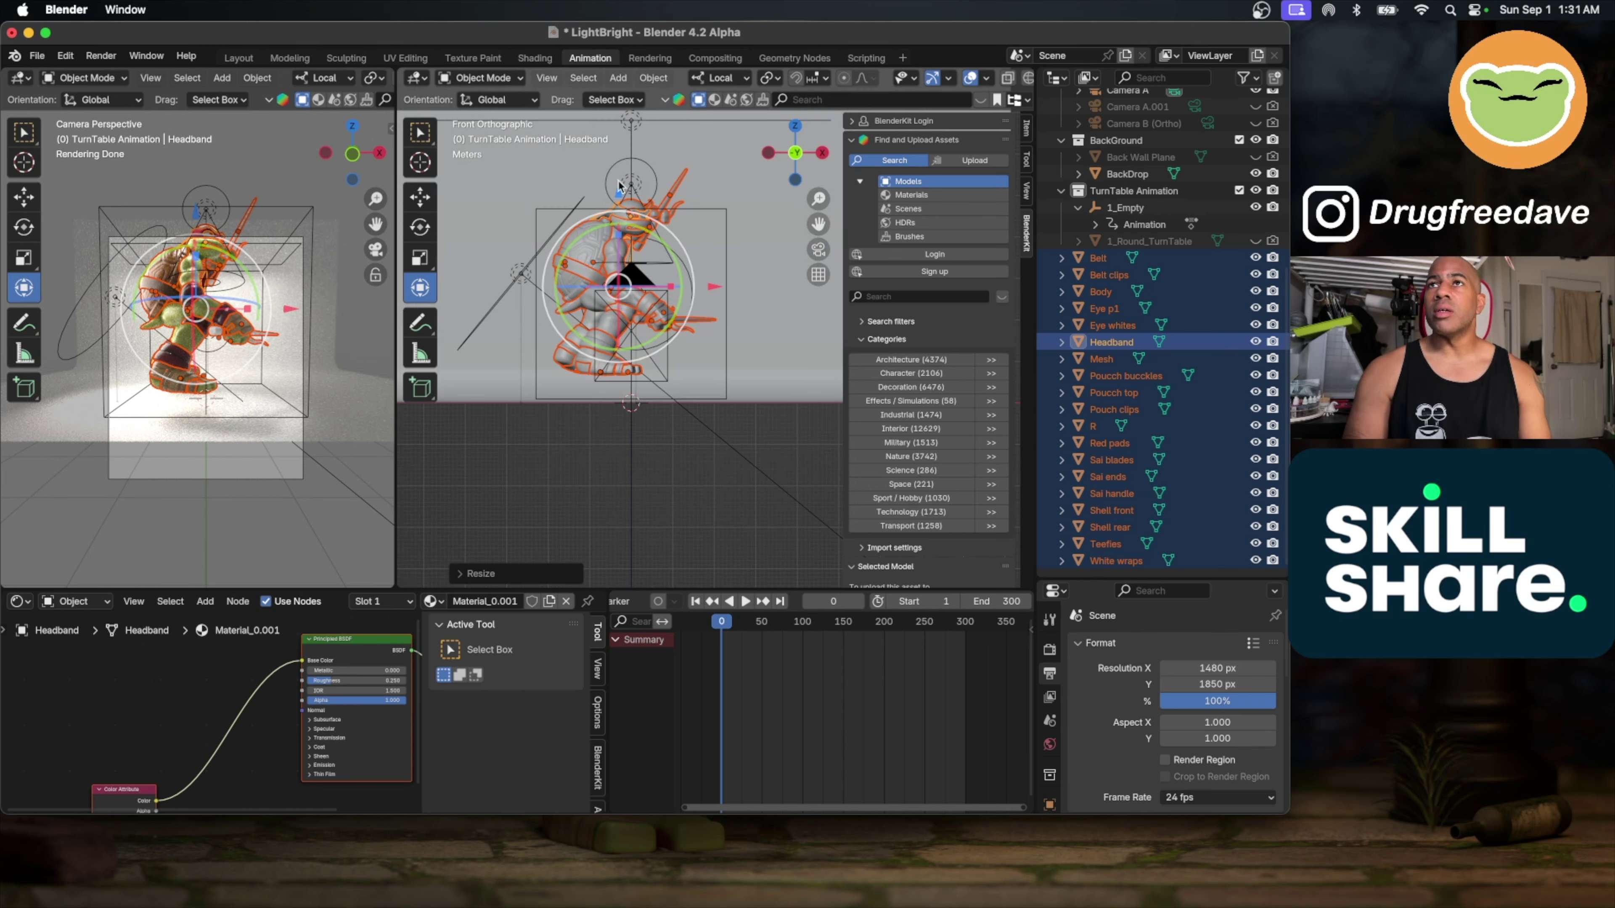
left_click_drag(617, 193, 617, 220)
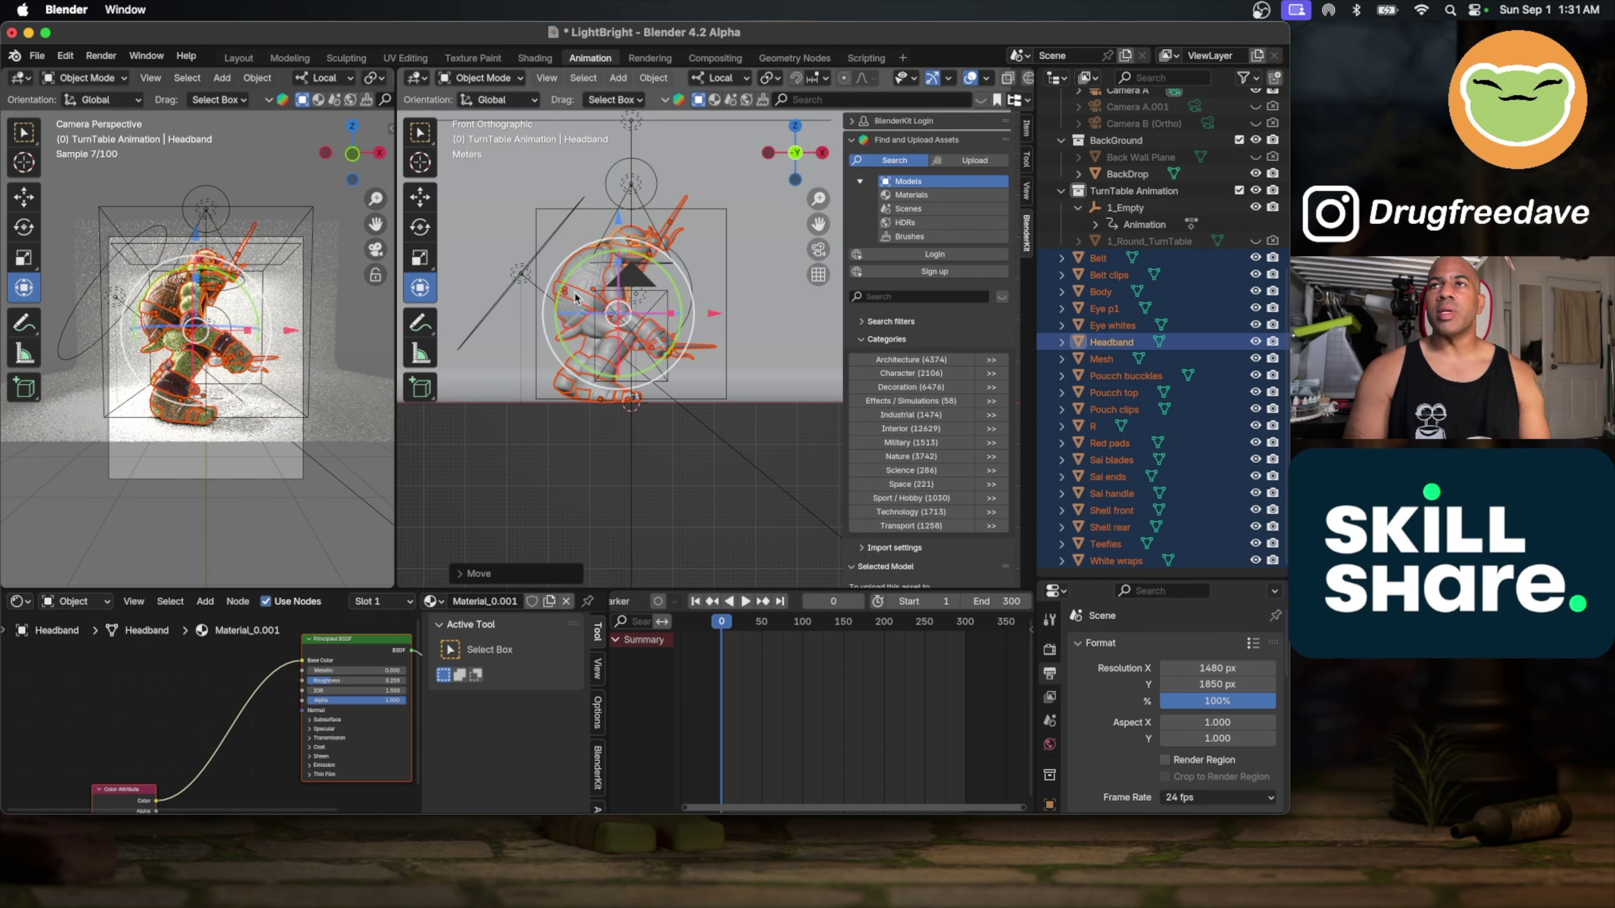
Step: Rotate the turtle about 20° around the vertical axis and nudge it into place
middle_click_drag(636, 377, 633, 380)
scroll(633, 380, "up", 2)
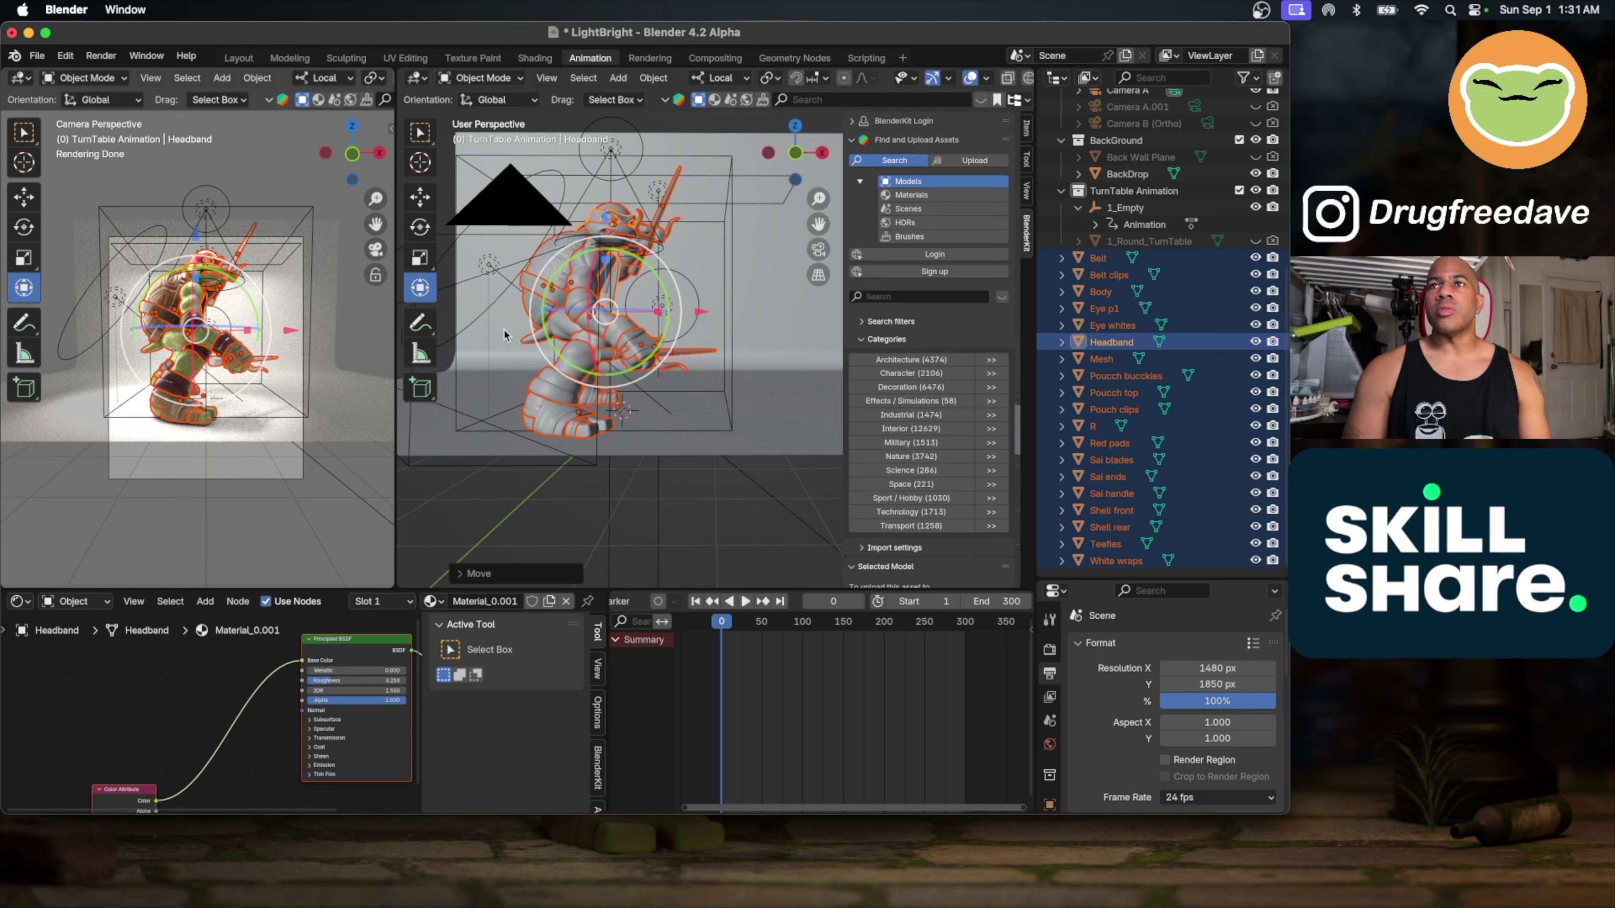
left_click_drag(574, 314, 547, 352)
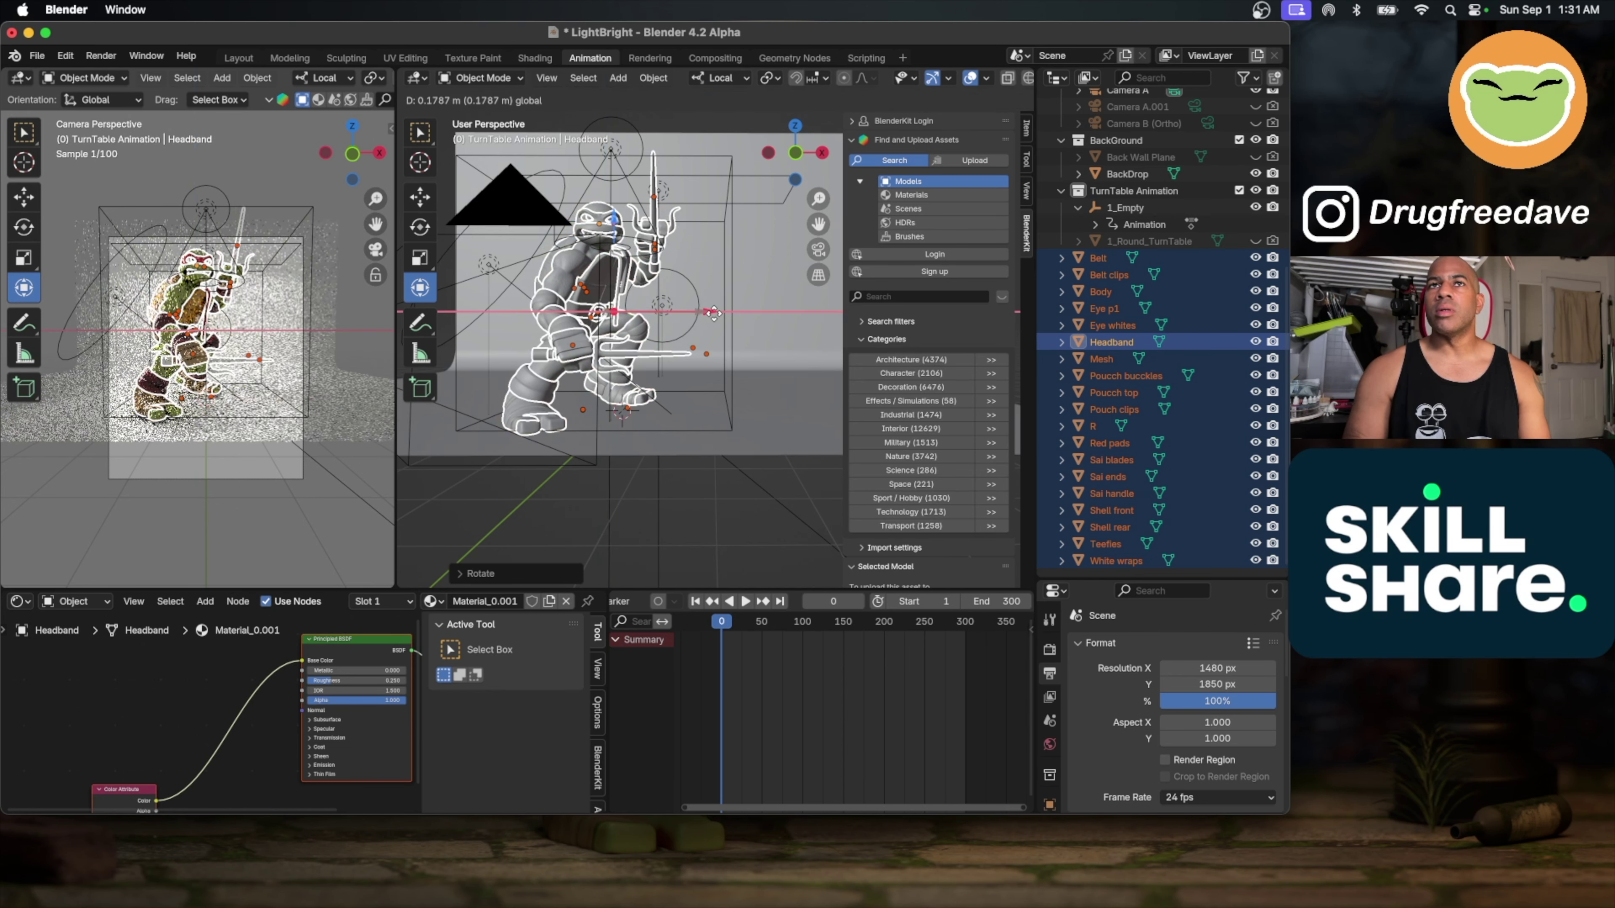
left_click(737, 350)
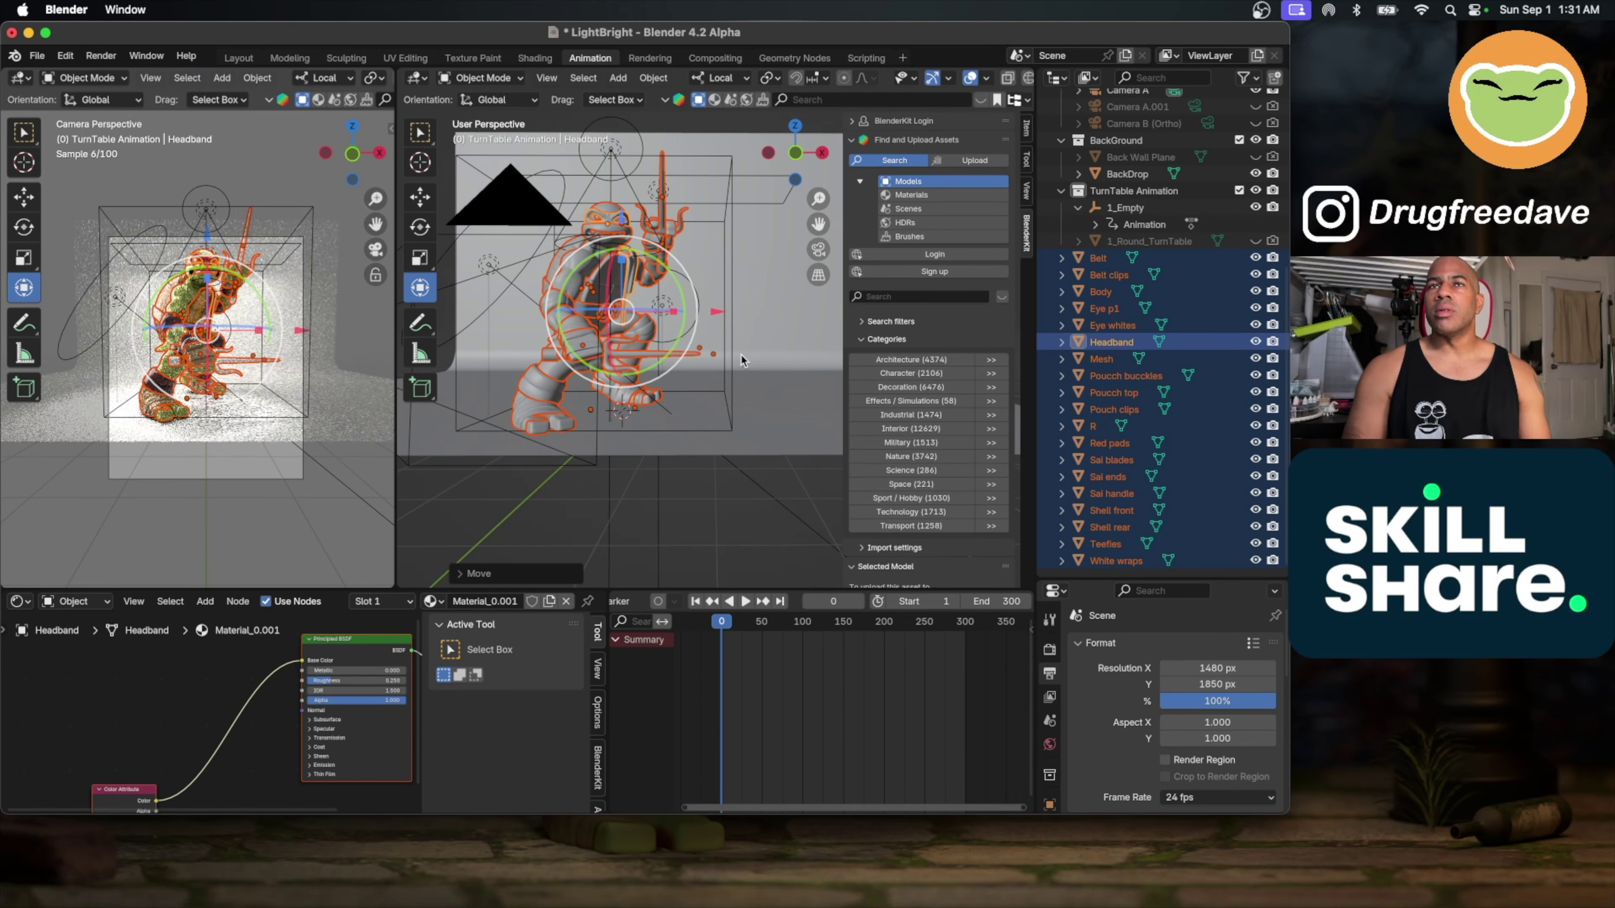
scroll(145, 324, "up", 4)
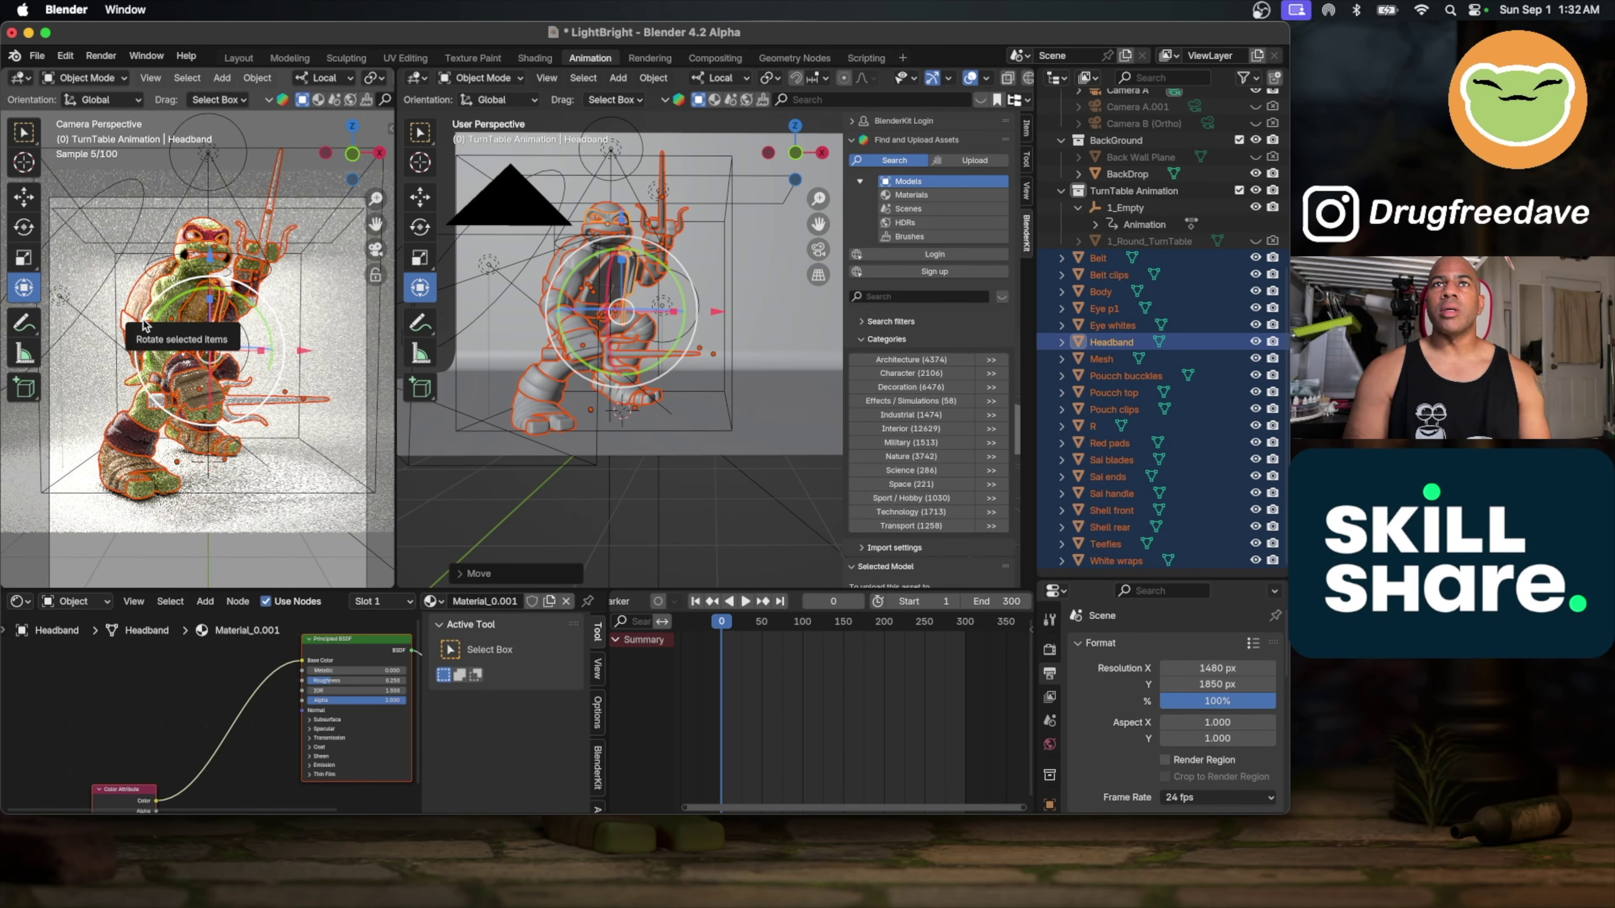
Step: Raise the viewport Max Samples under Render Properties > Sampling from 100 to 200
left_click(1050, 650)
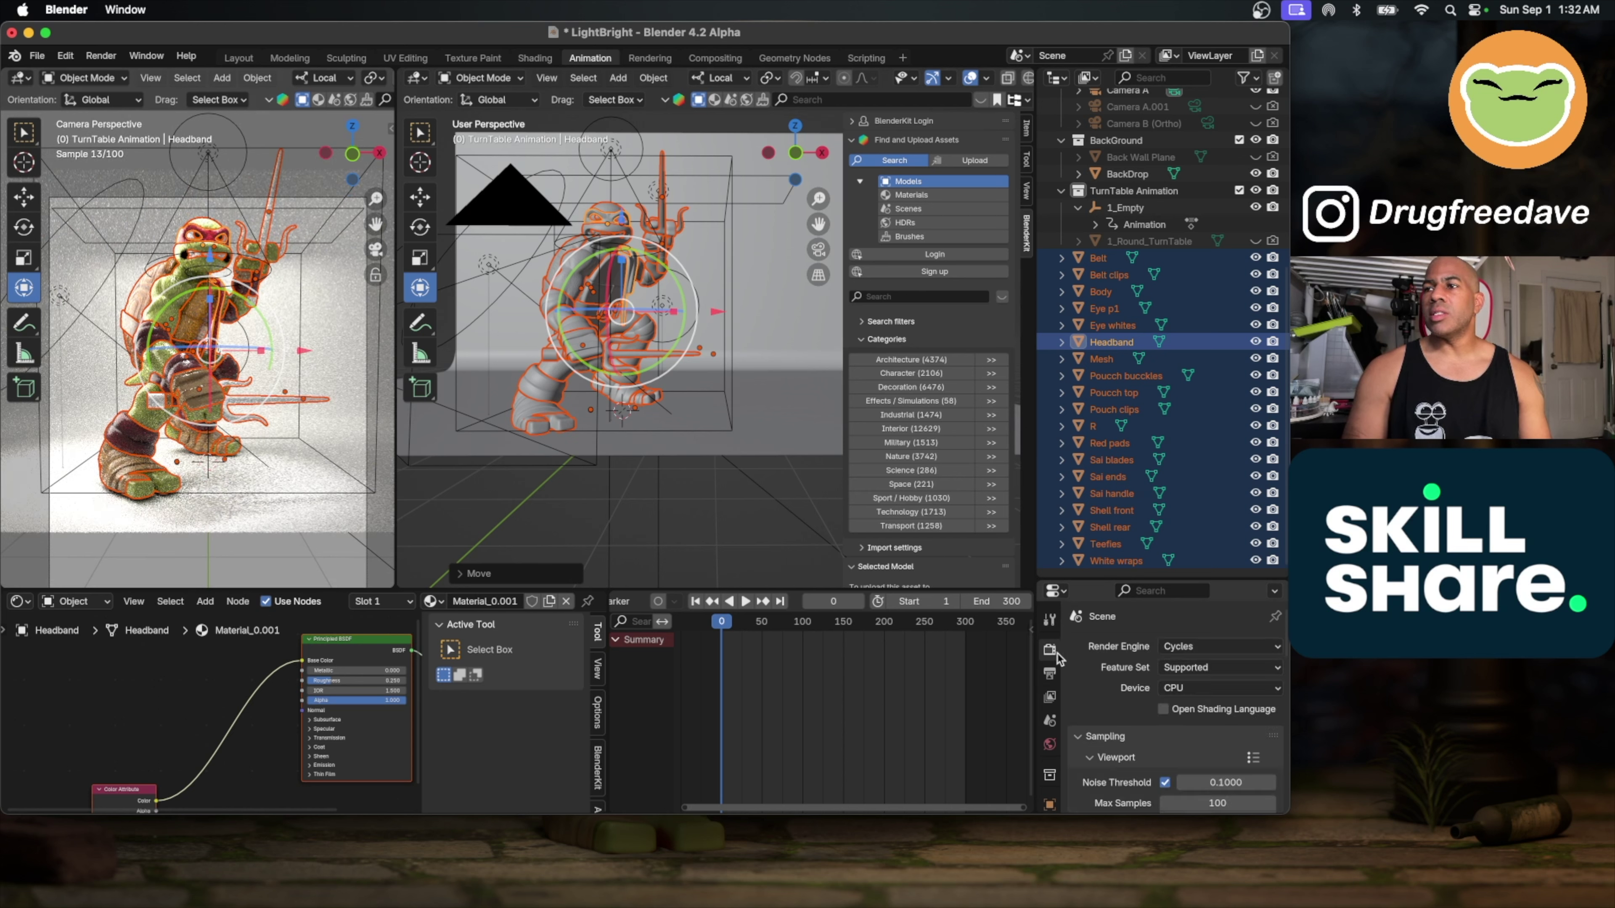
left_click(1049, 672)
scroll(1127, 712, "down", 5)
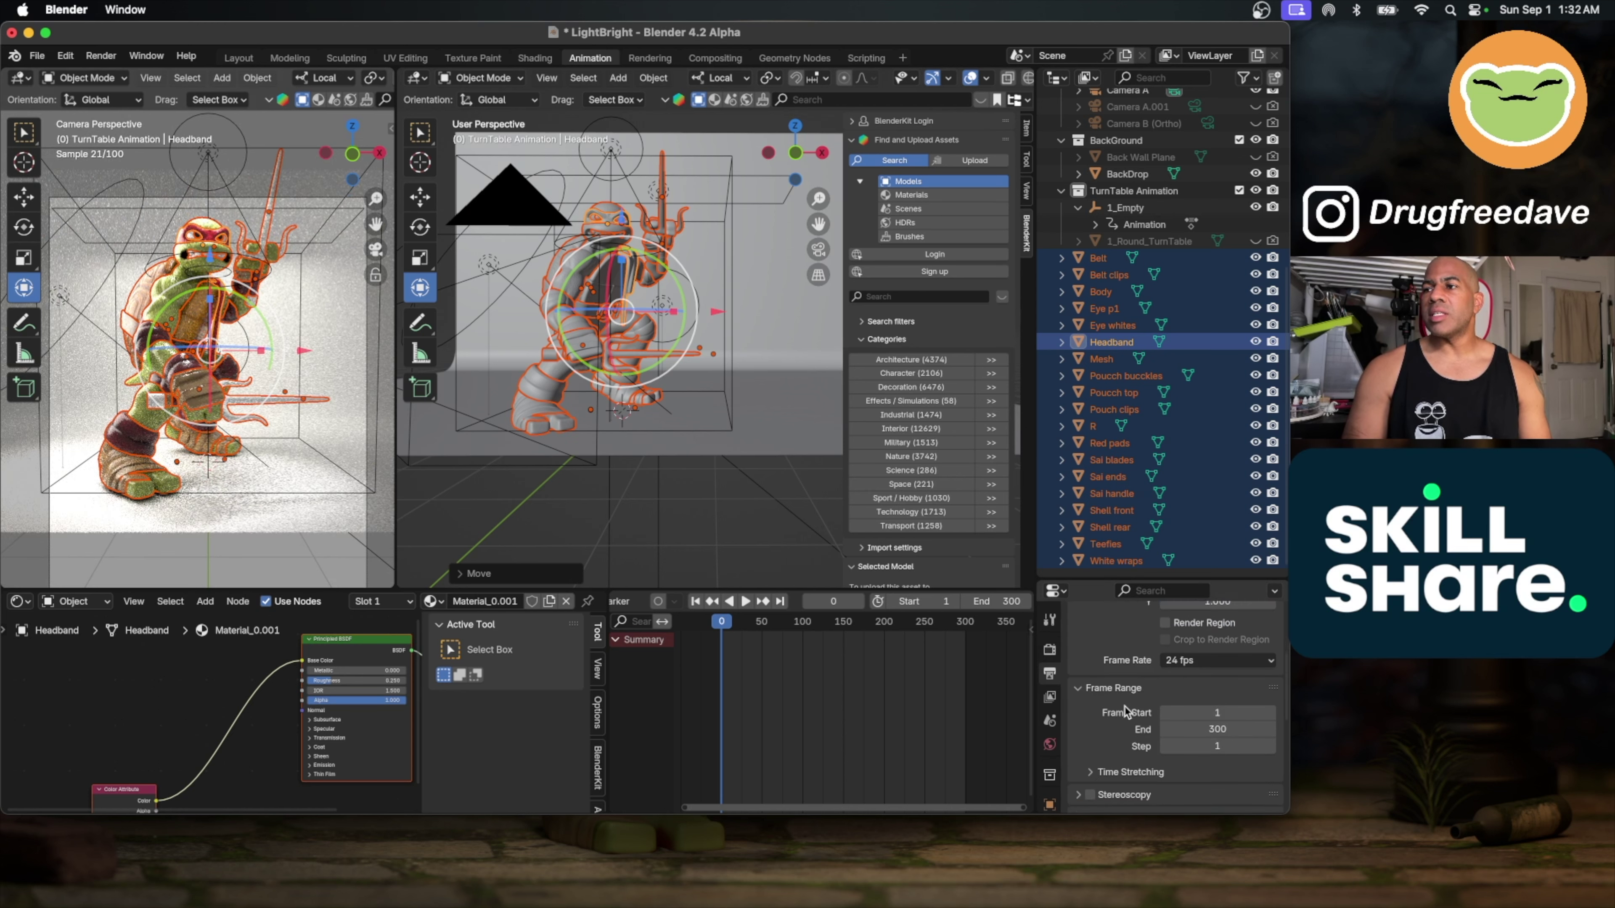
scroll(1127, 713, "up", 5)
left_click(1050, 650)
scroll(1103, 692, "down", 4)
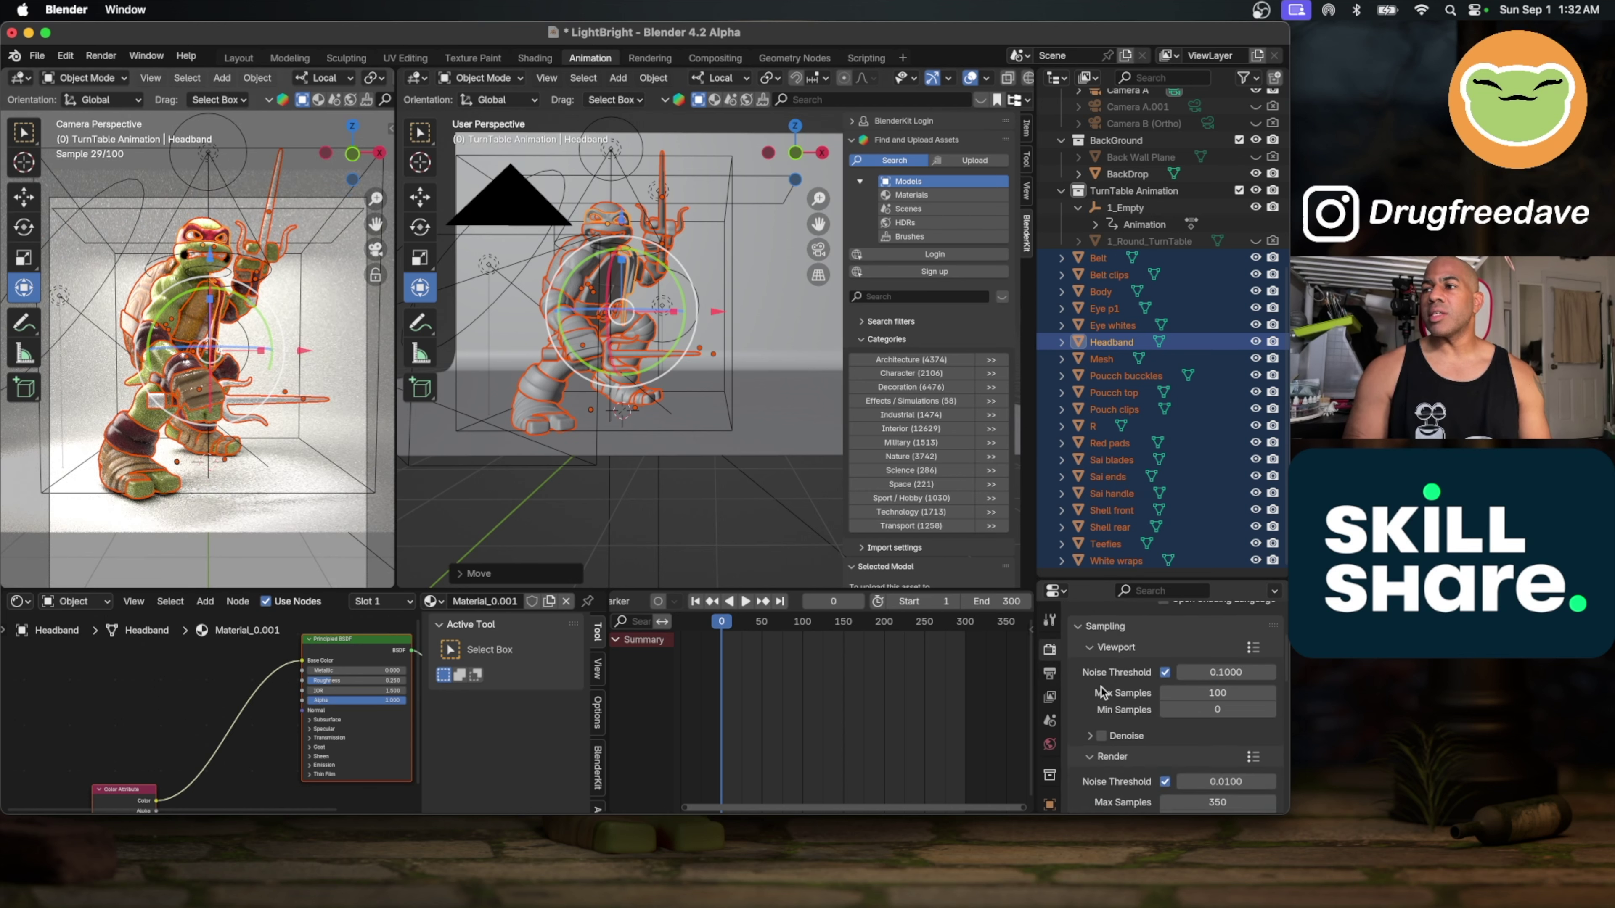
left_click(1218, 695)
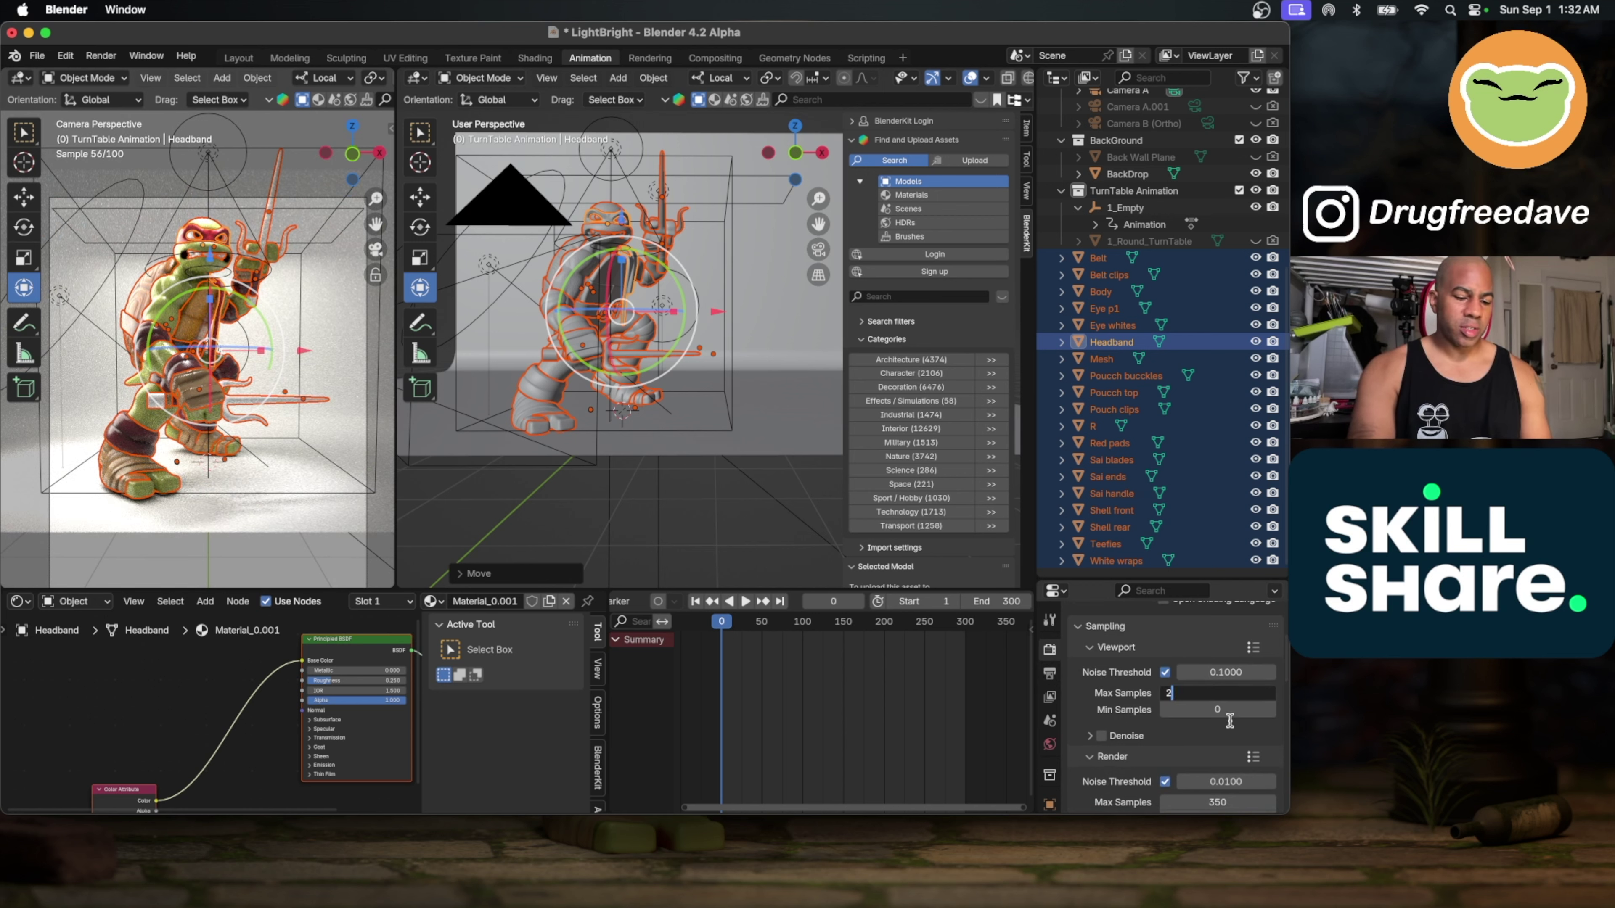
key("Return")
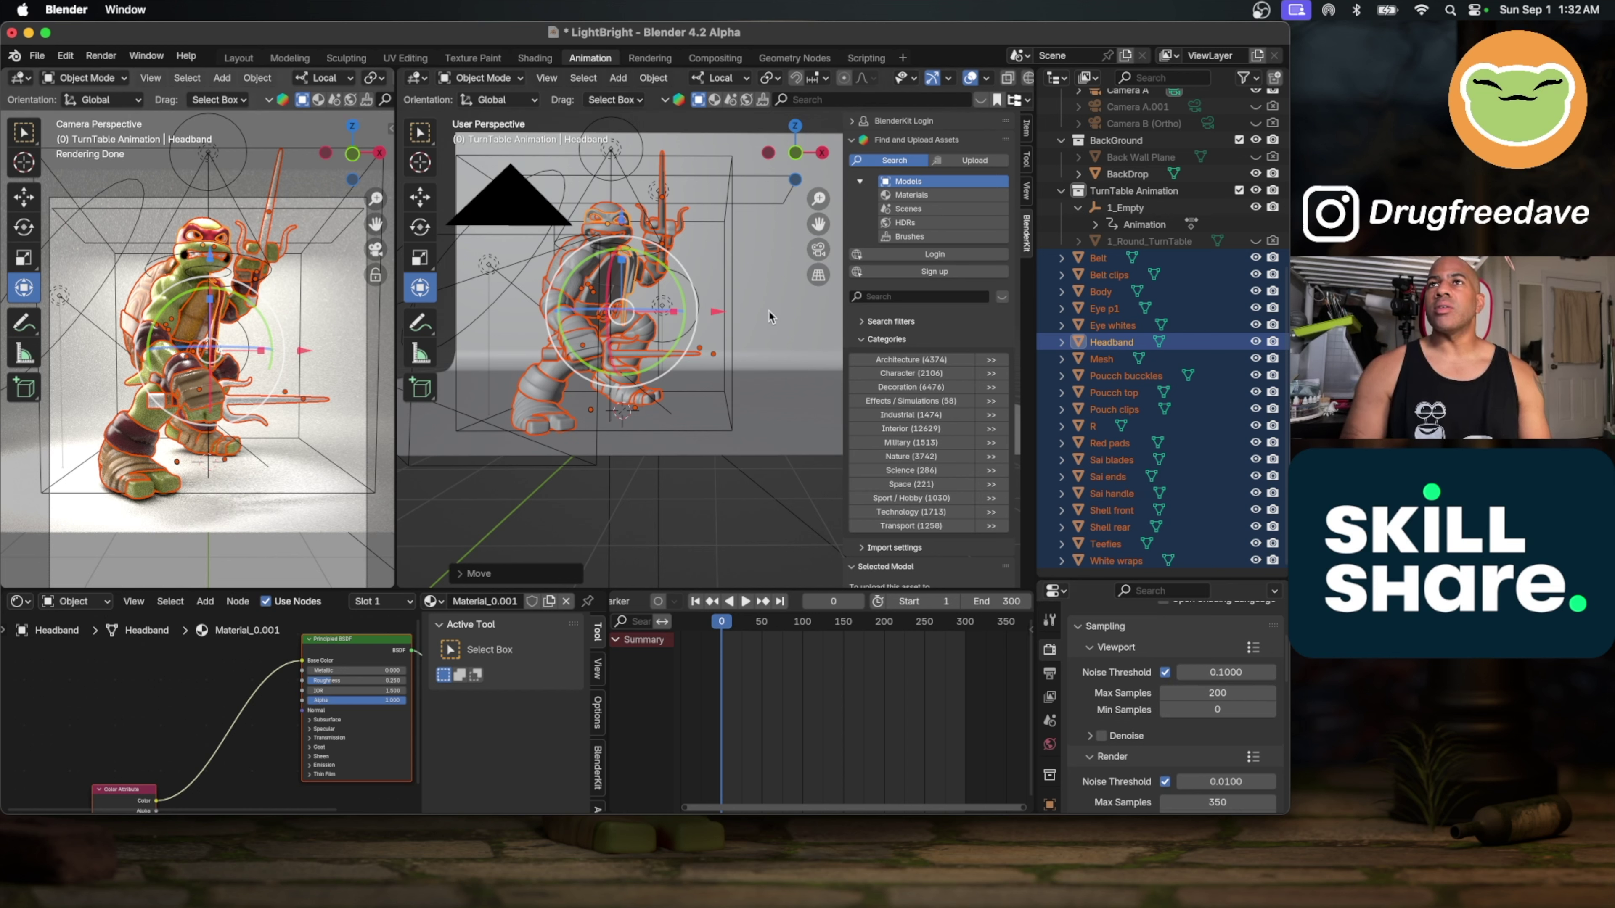
scroll(768, 311, "up", 5, "shift")
scroll(1239, 154, "up", 10)
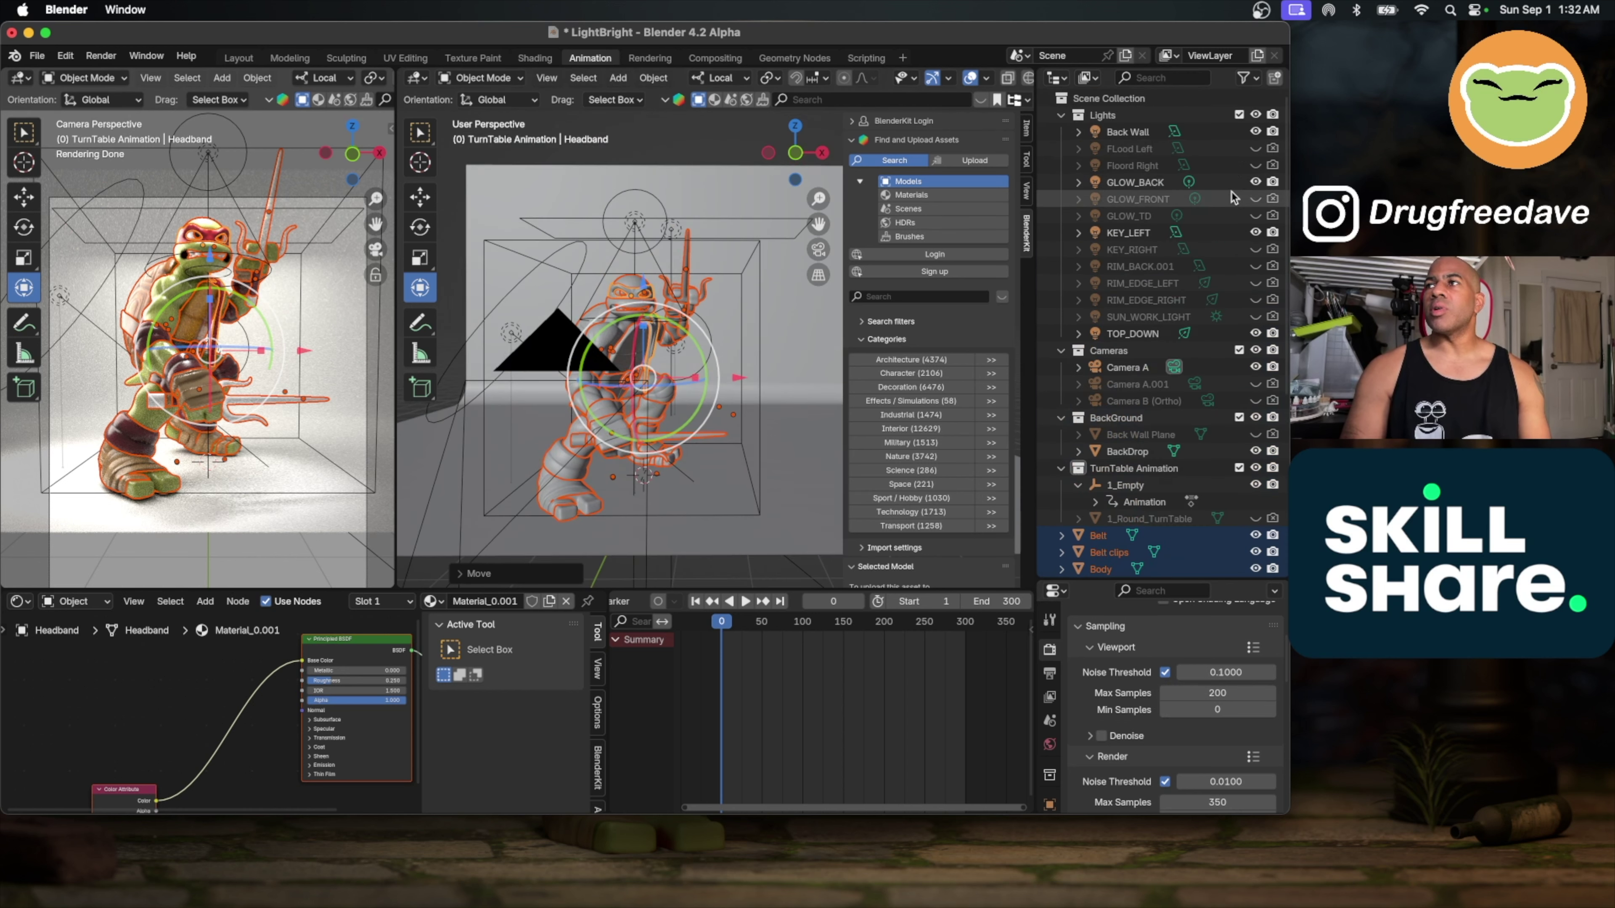
Step: Hide the TOP_DOWN, GLOW_BACK and Back Wall lights in the Outliner
left_click(1256, 334)
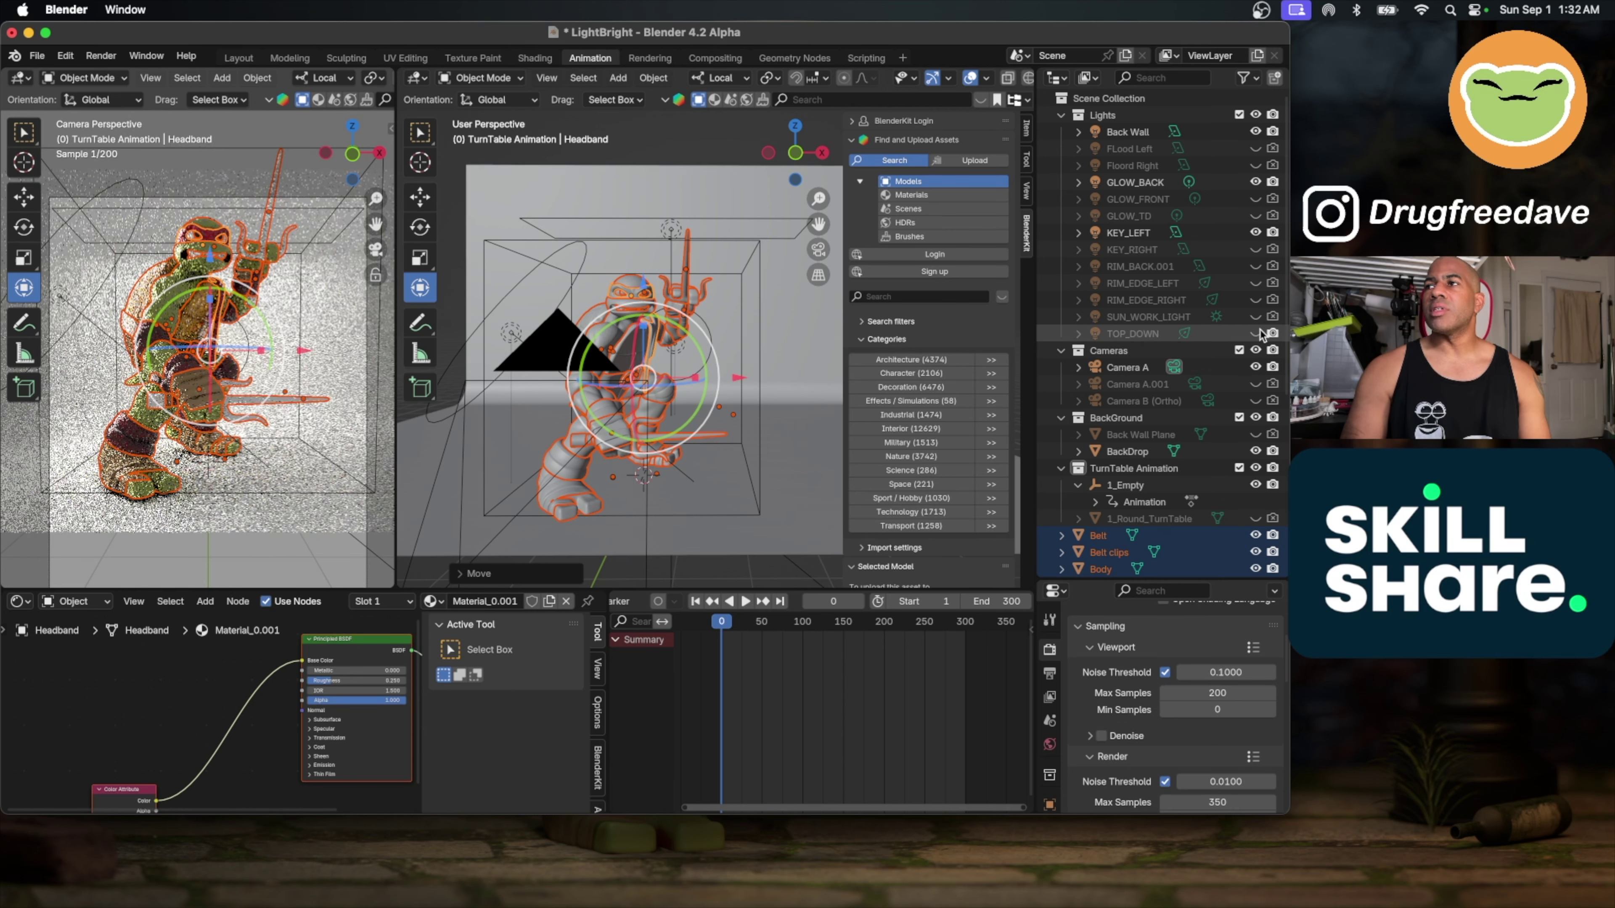
left_click(1255, 182)
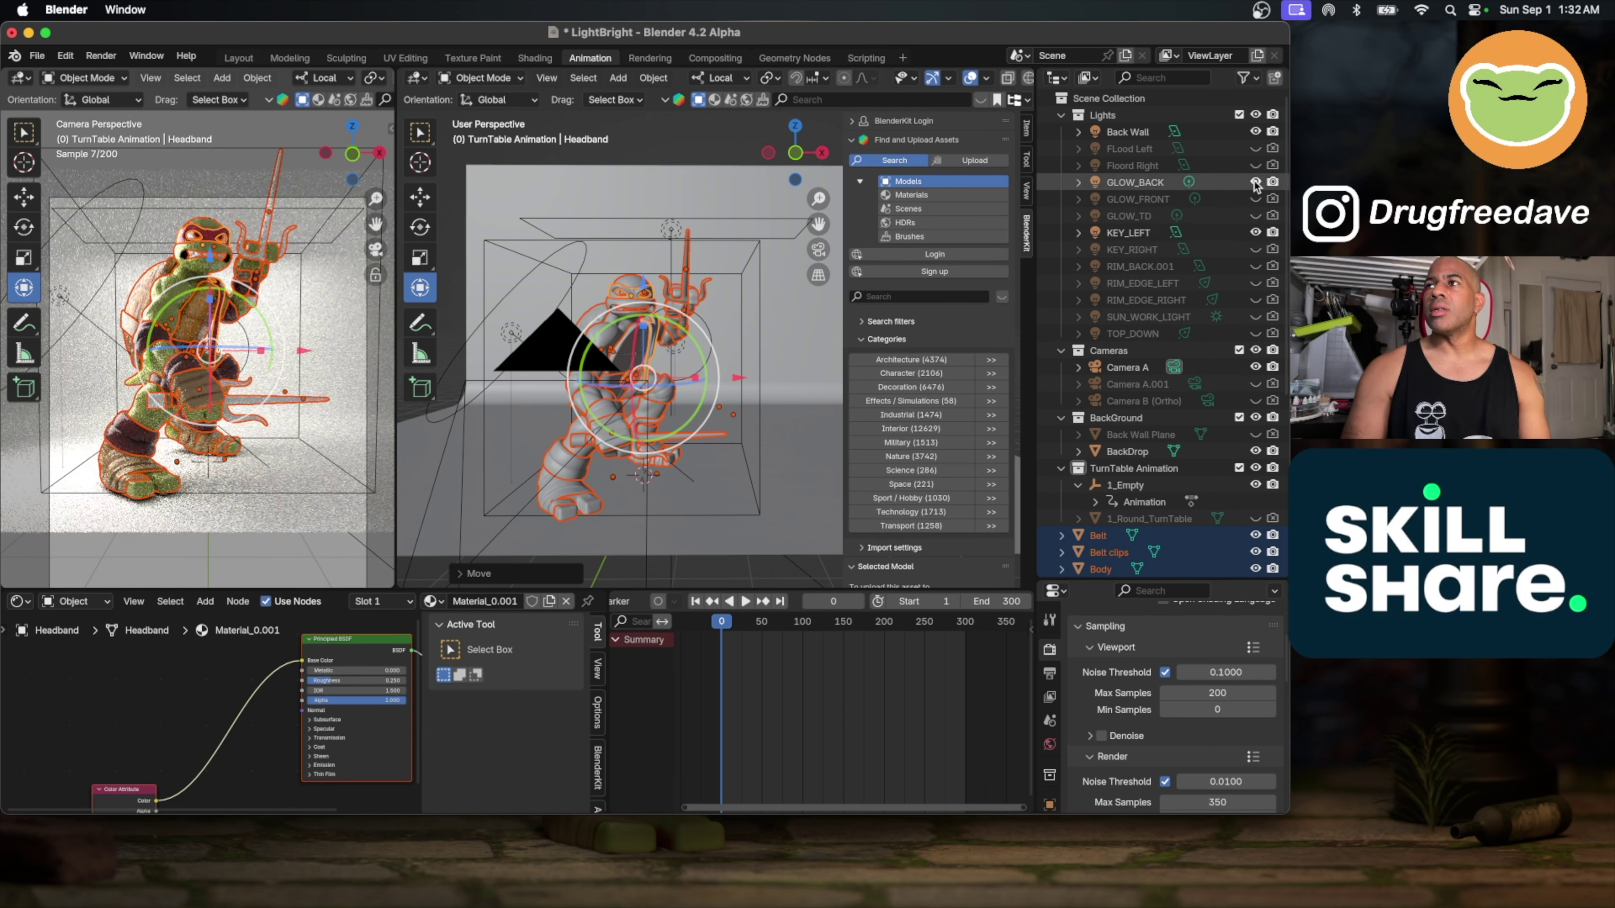
left_click(1255, 132)
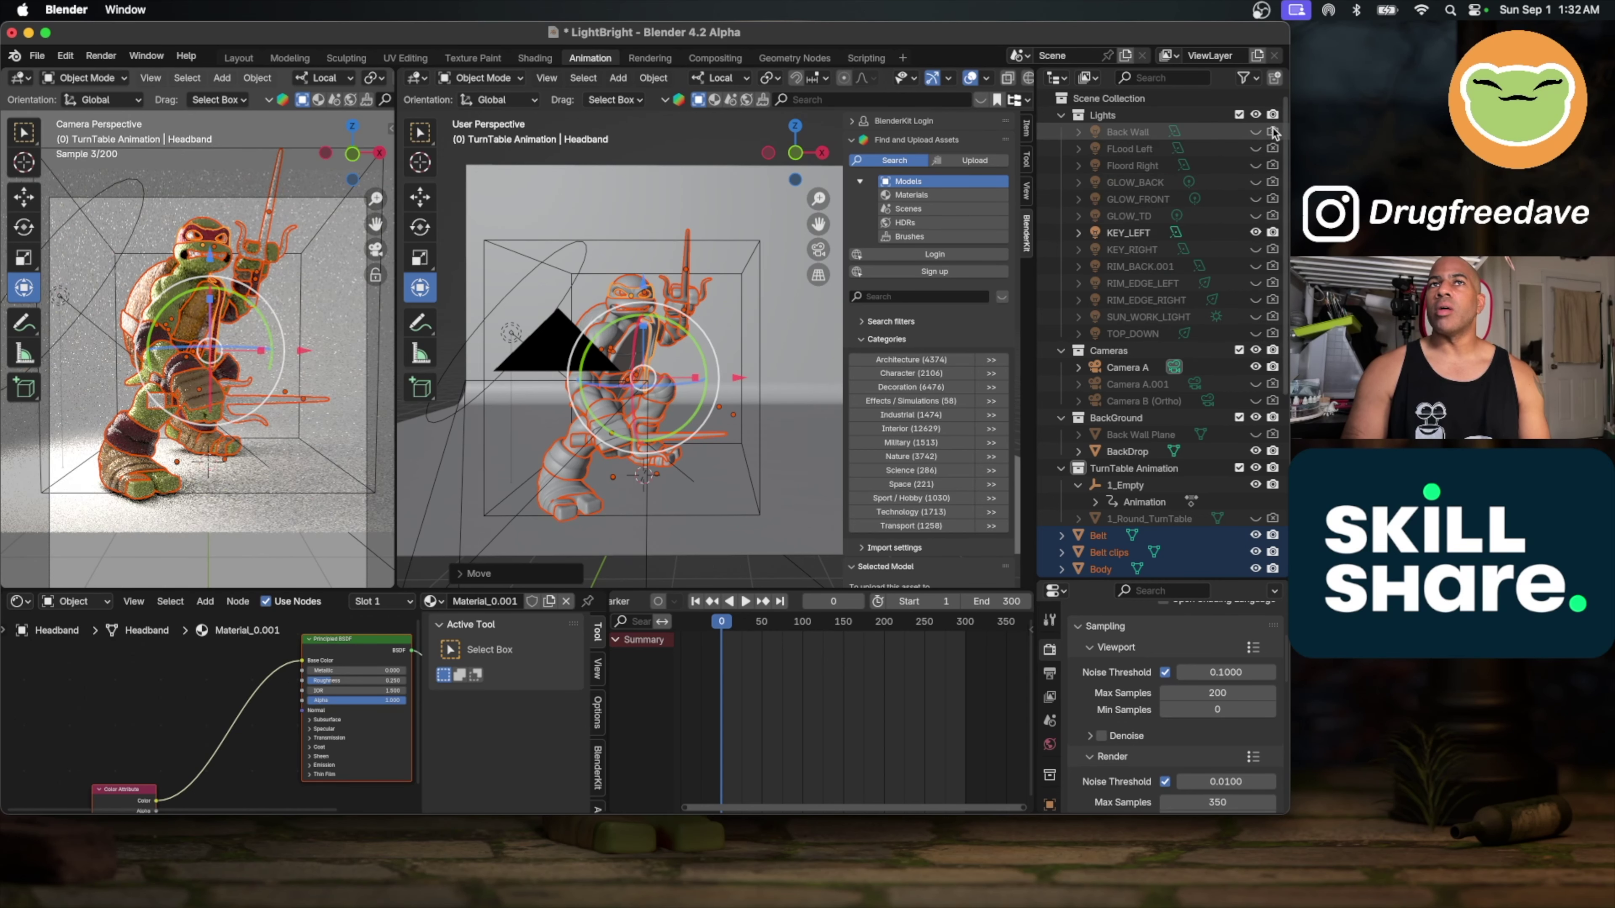
Step: Select the KEY_LEFT light and display its Light data settings (400 W, ellipse area)
left_click(1229, 235)
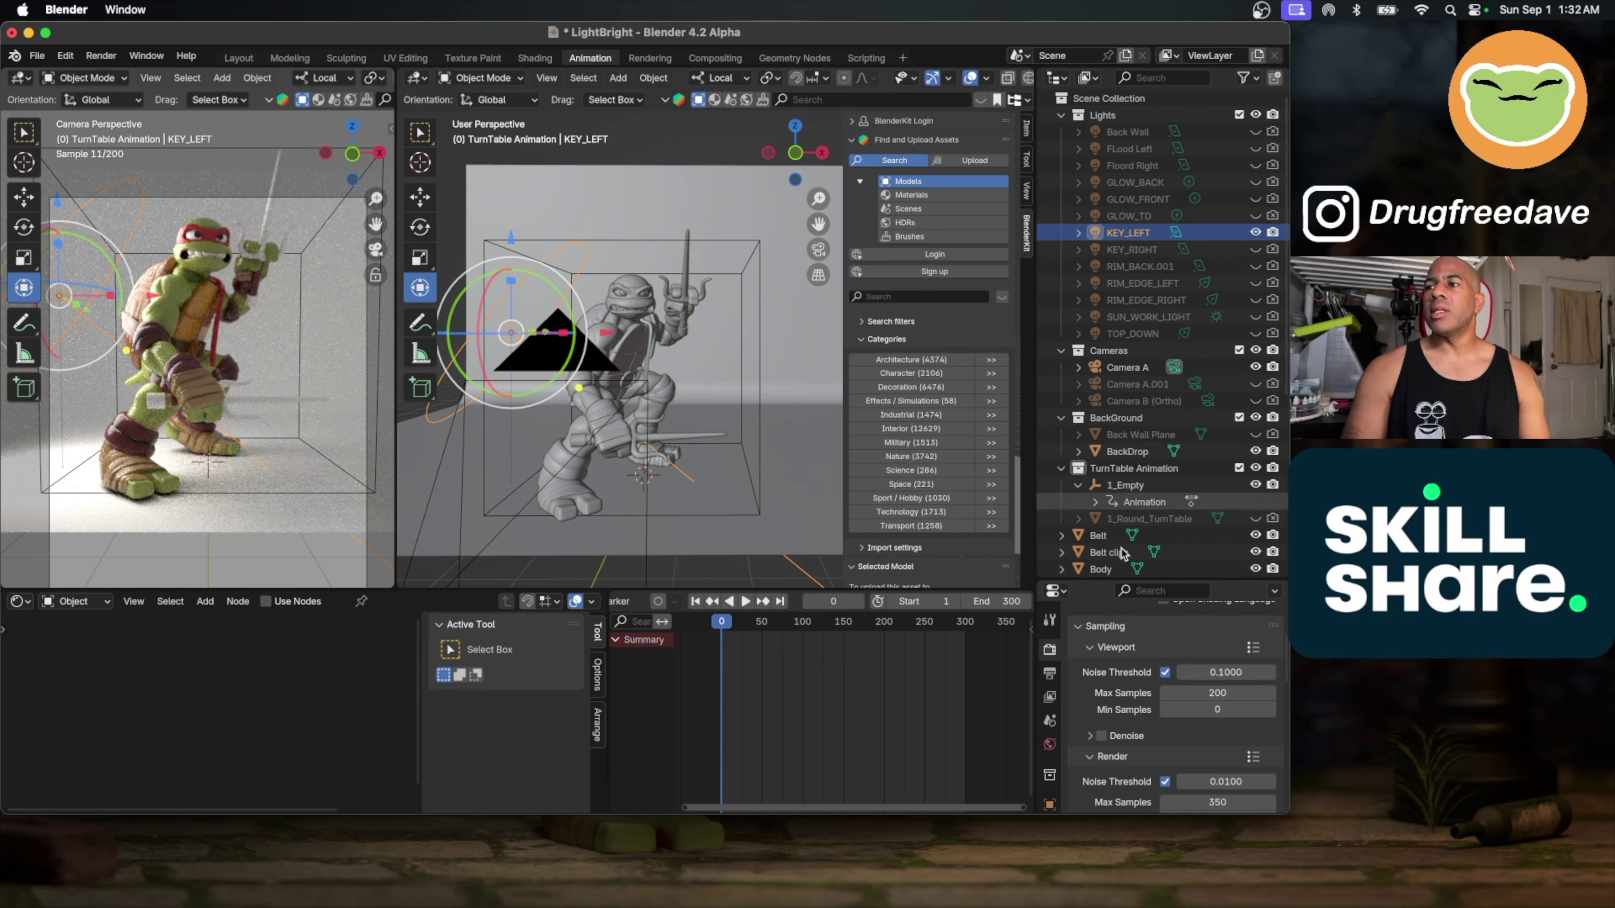
scroll(1053, 716, "down", 3)
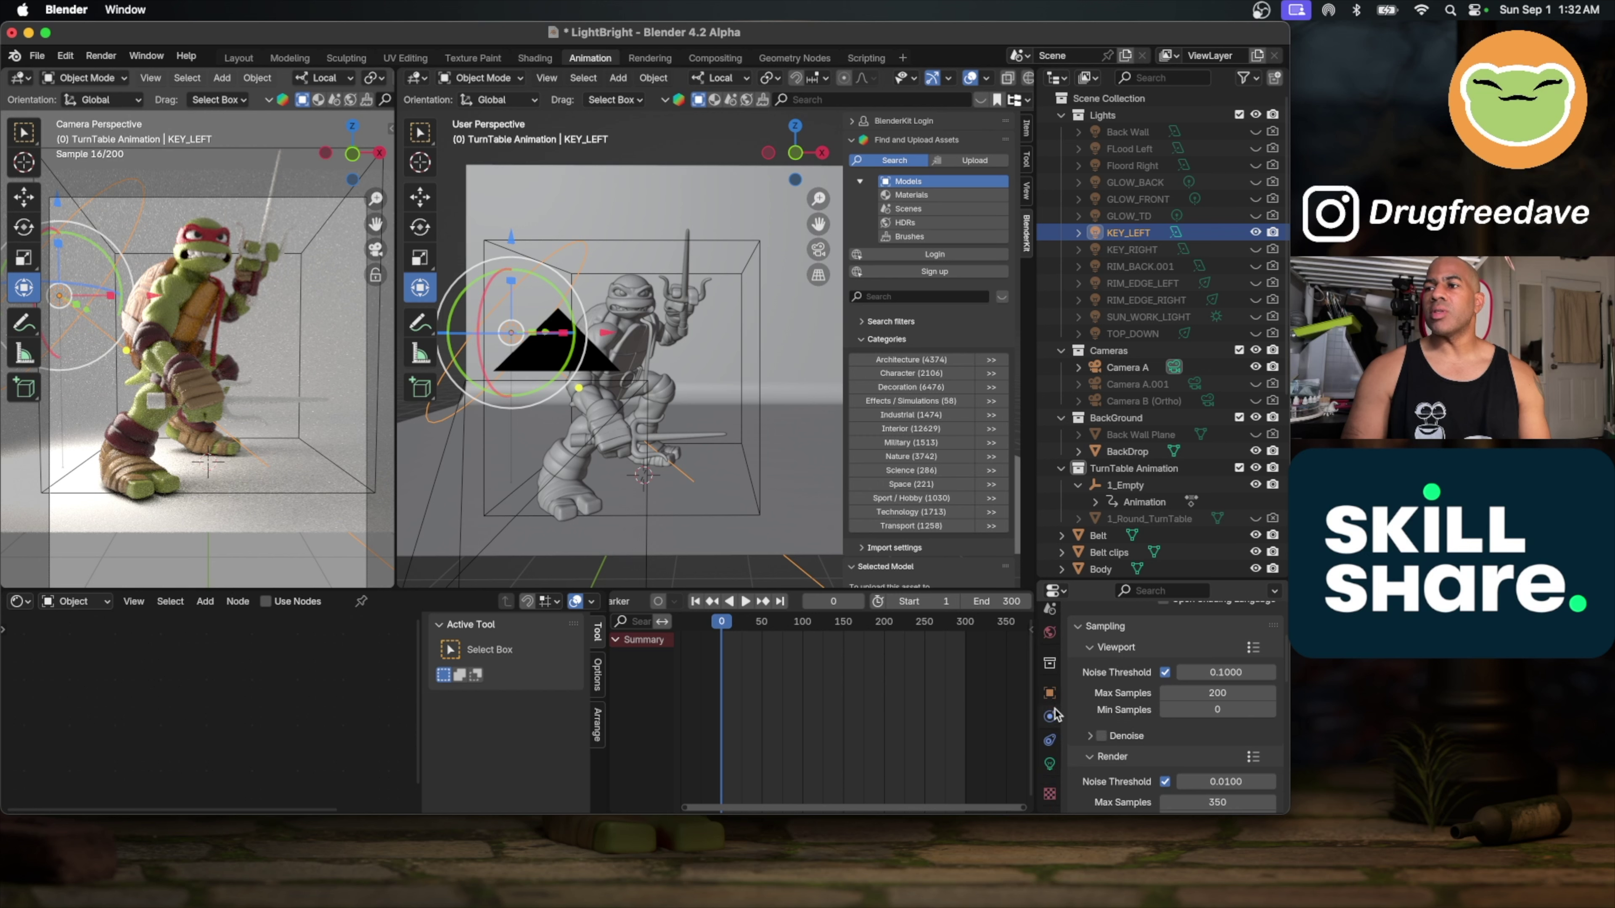
left_click(1050, 764)
scroll(1161, 706, "up", 3)
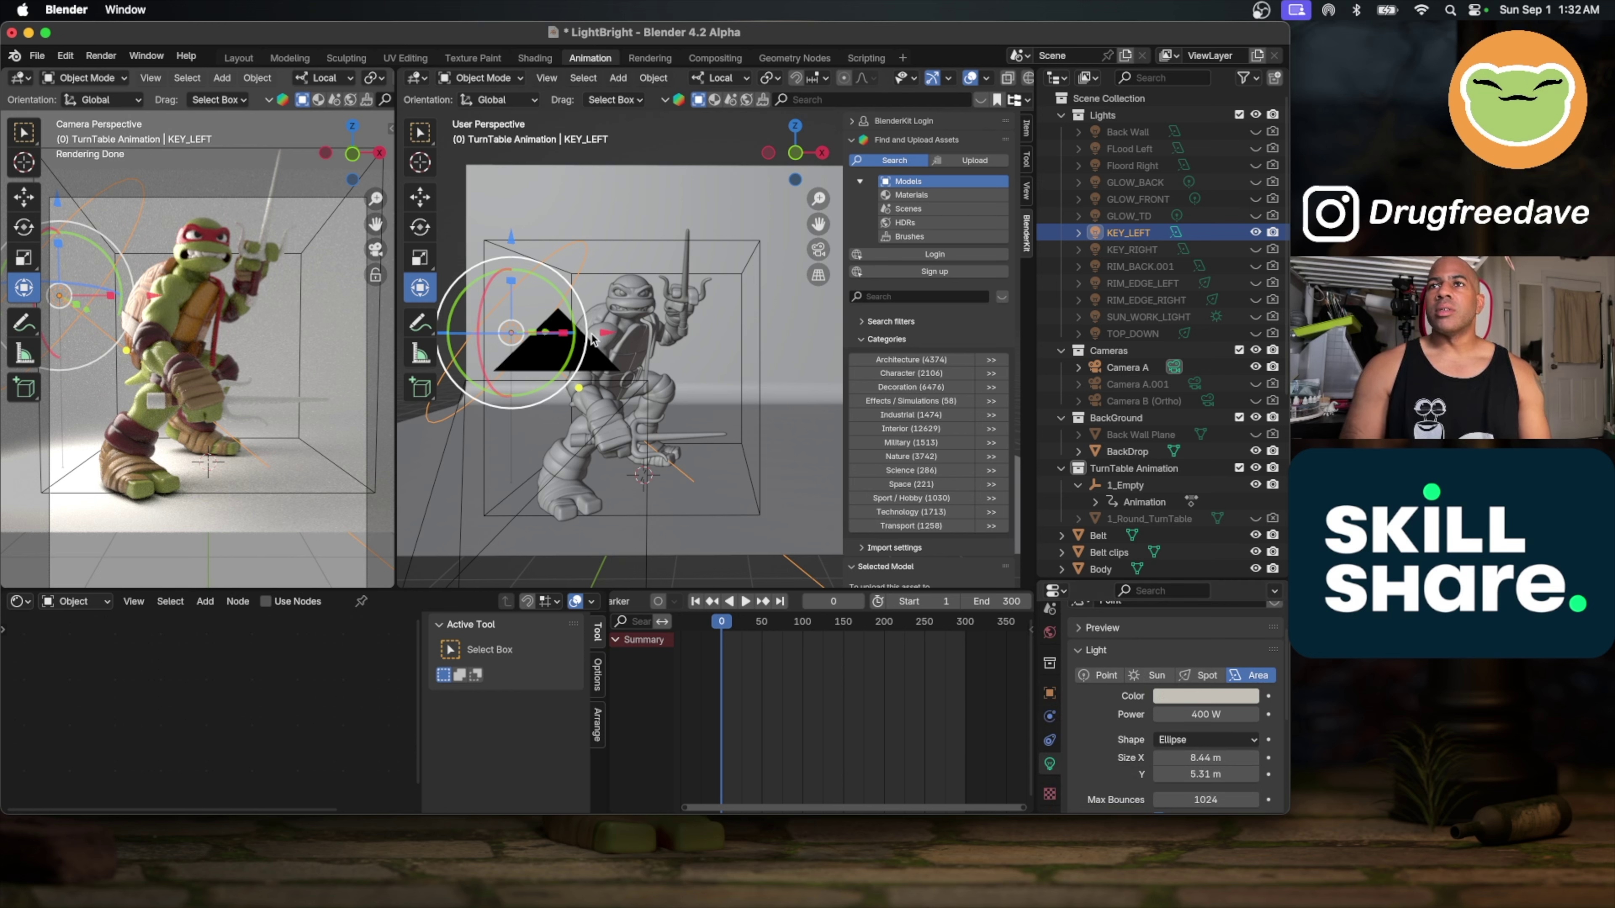
scroll(1259, 436, "down", 8)
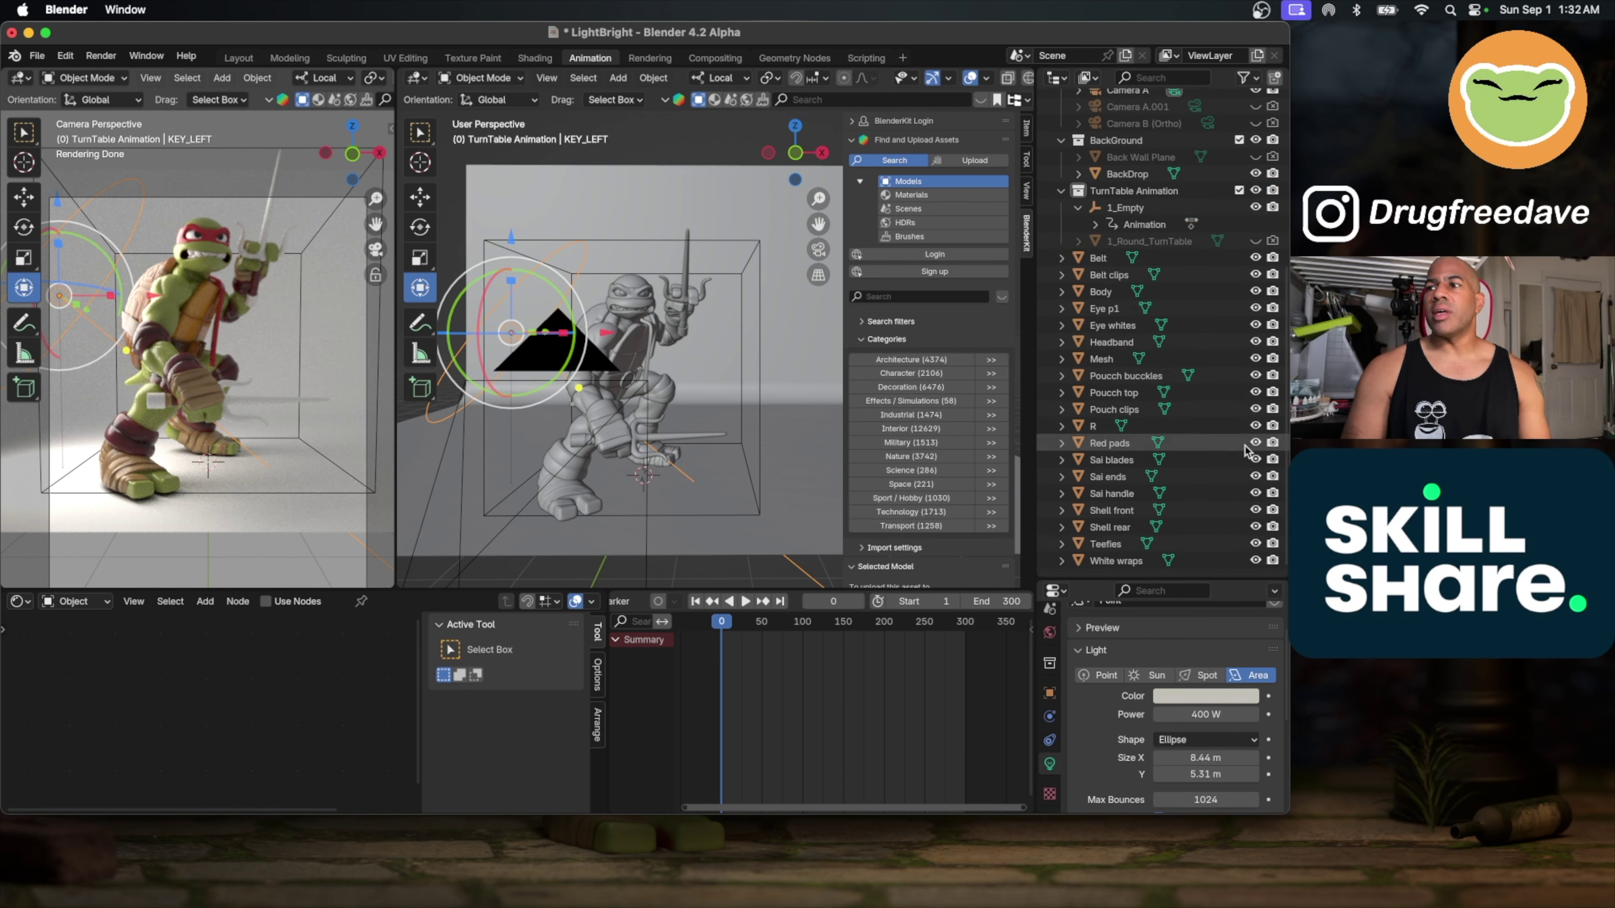
scroll(1046, 725, "up", 4)
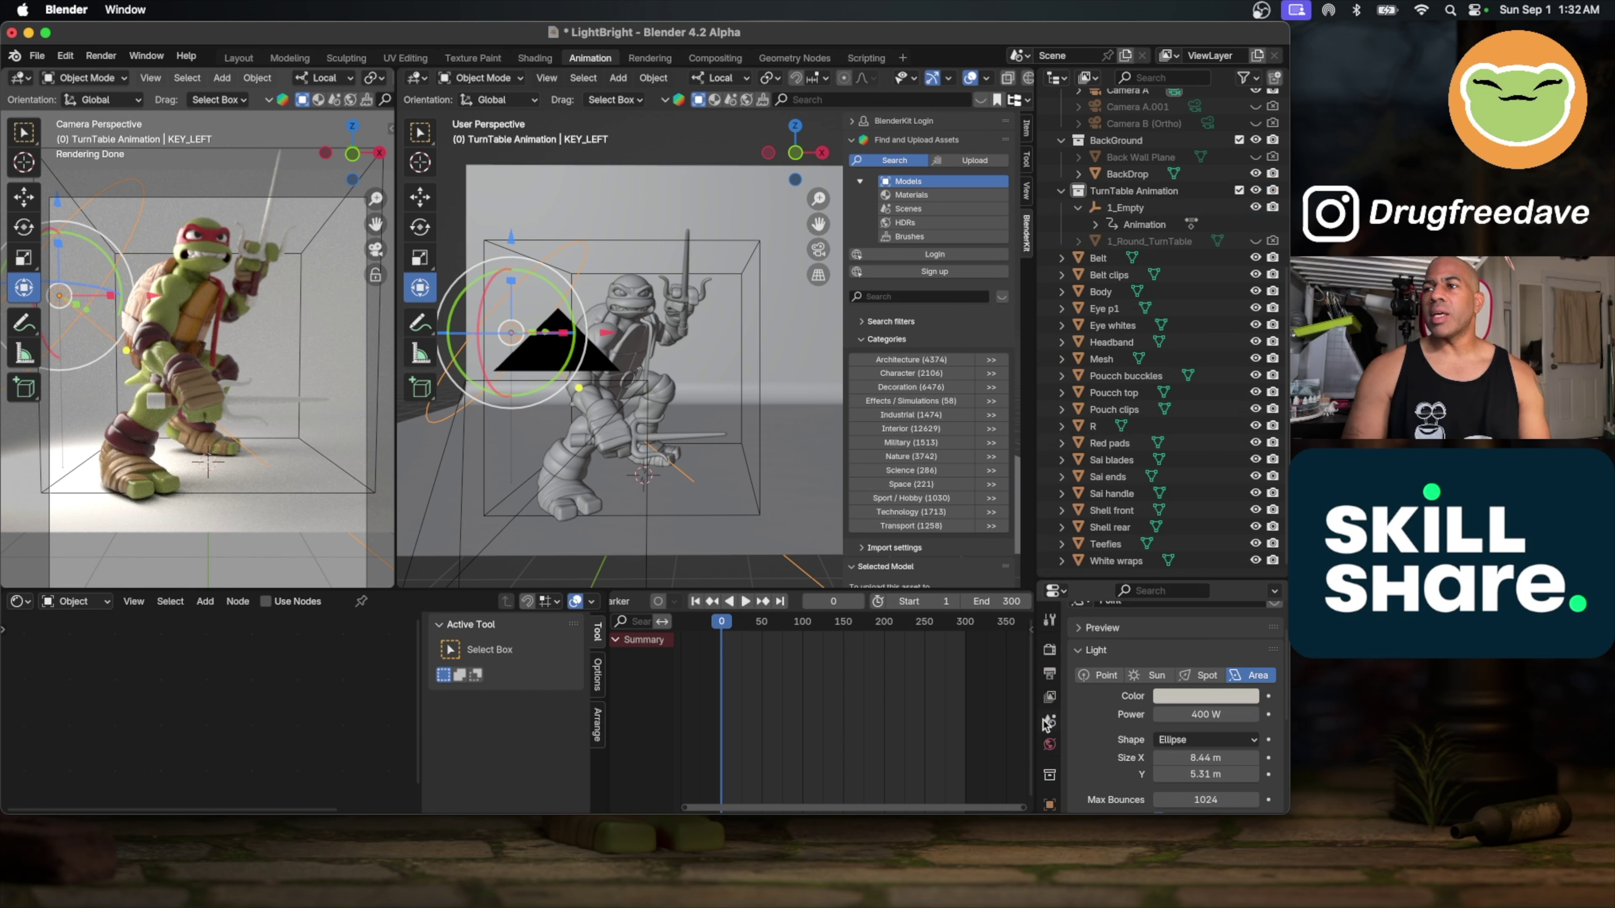
Step: Switch Camera A's lens type from Perspective to Orthographic, giving a 7.114 orthographic scale
left_click(551, 355)
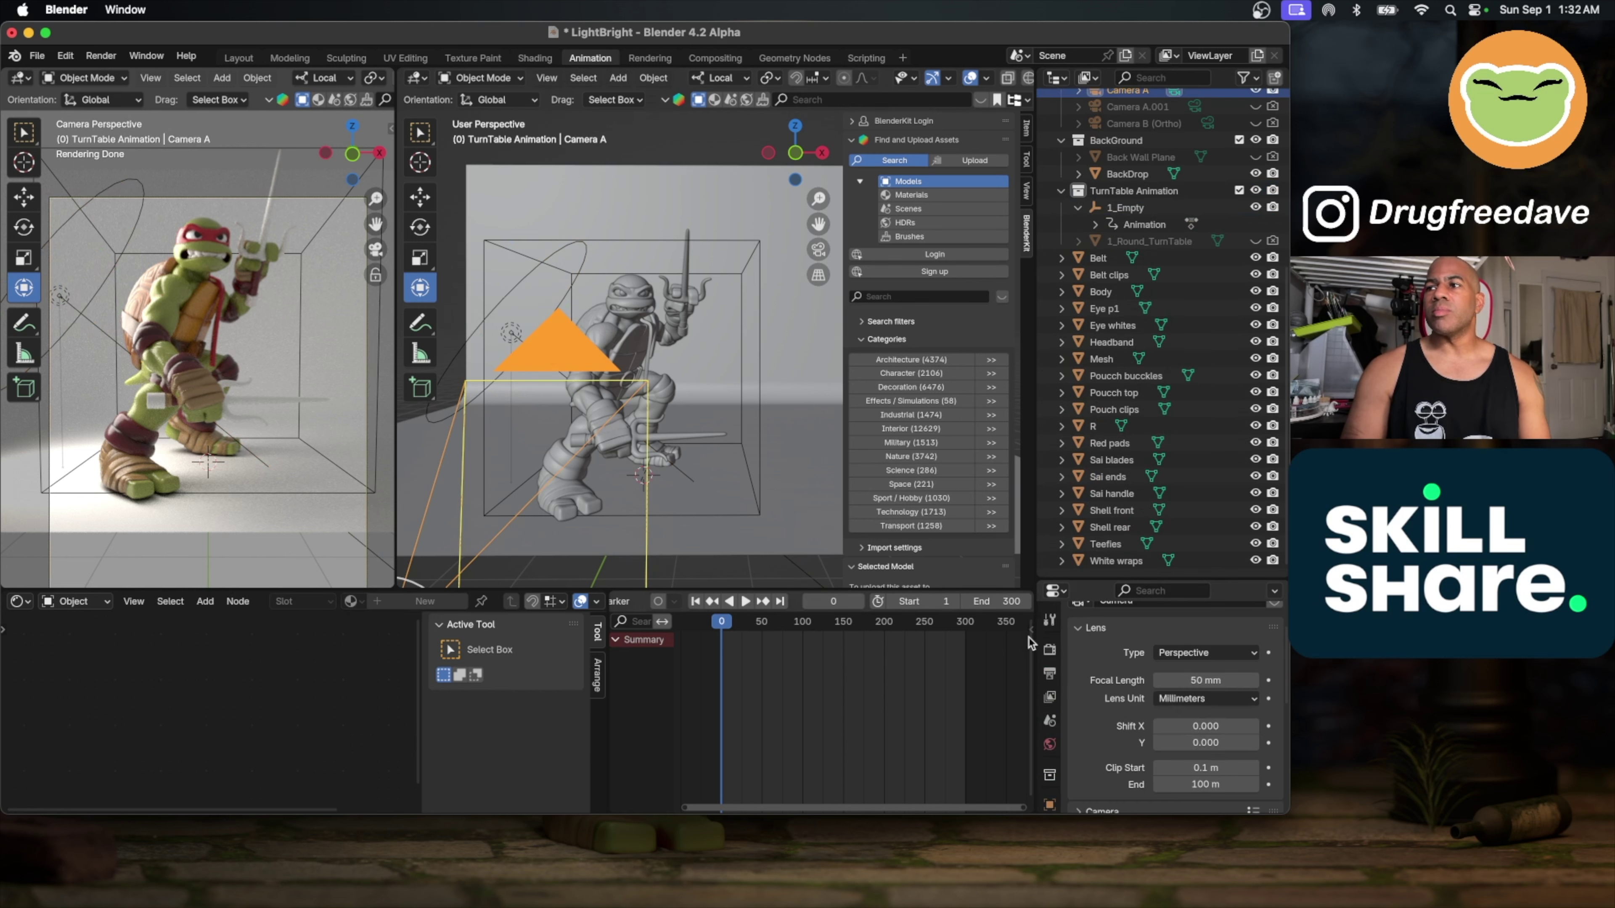
scroll(1049, 731, "down", 4)
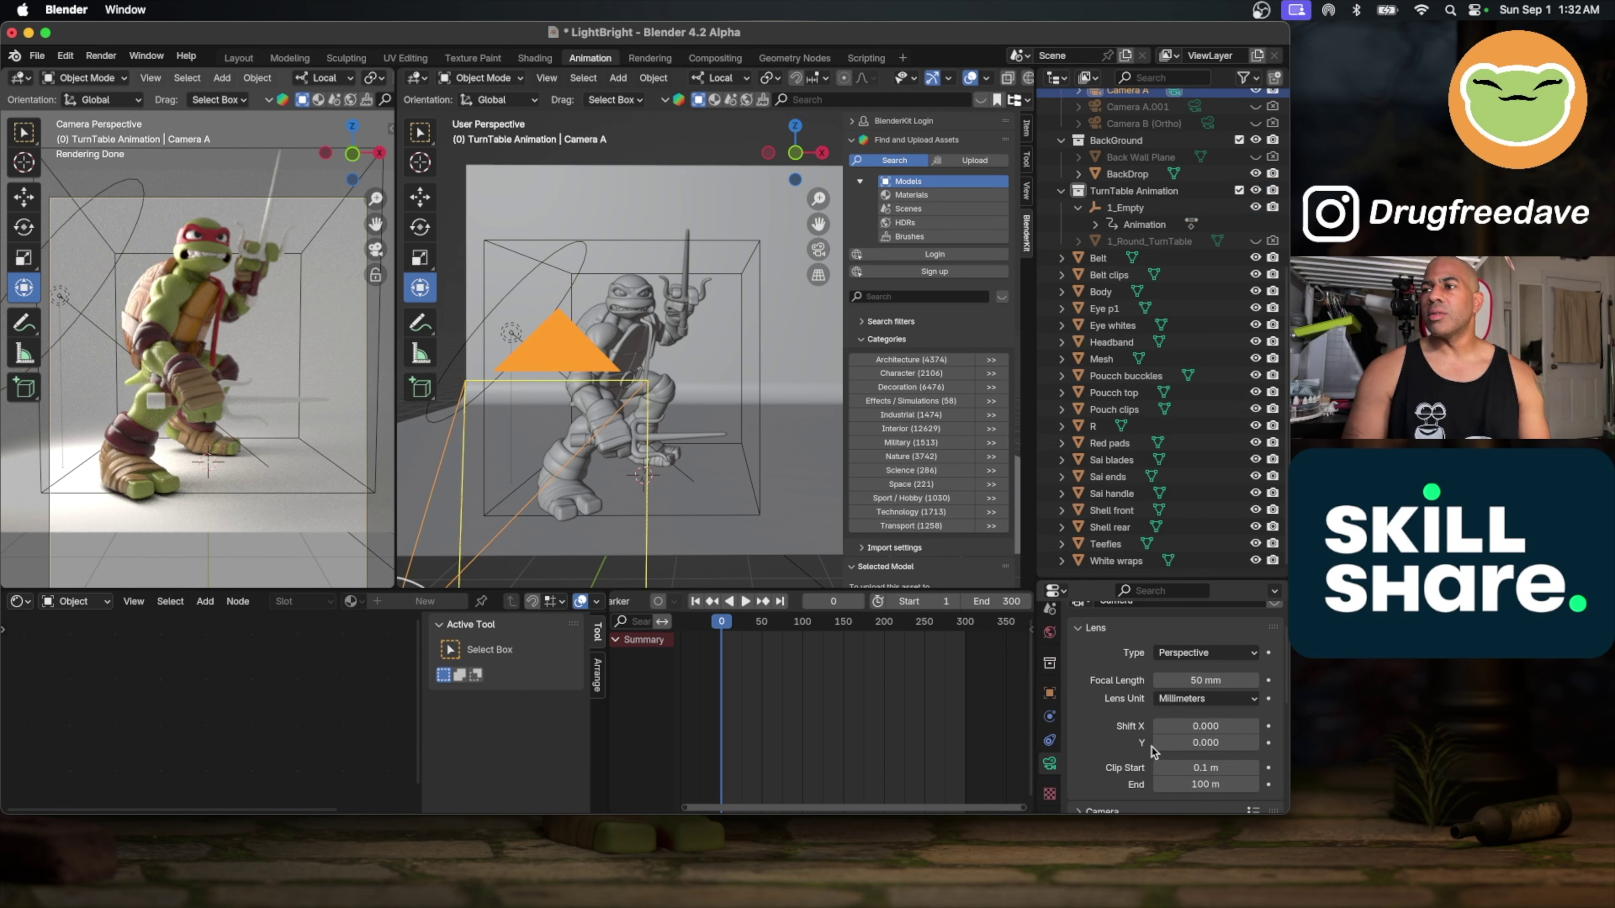
scroll(1176, 712, "up", 1)
left_click(1228, 661)
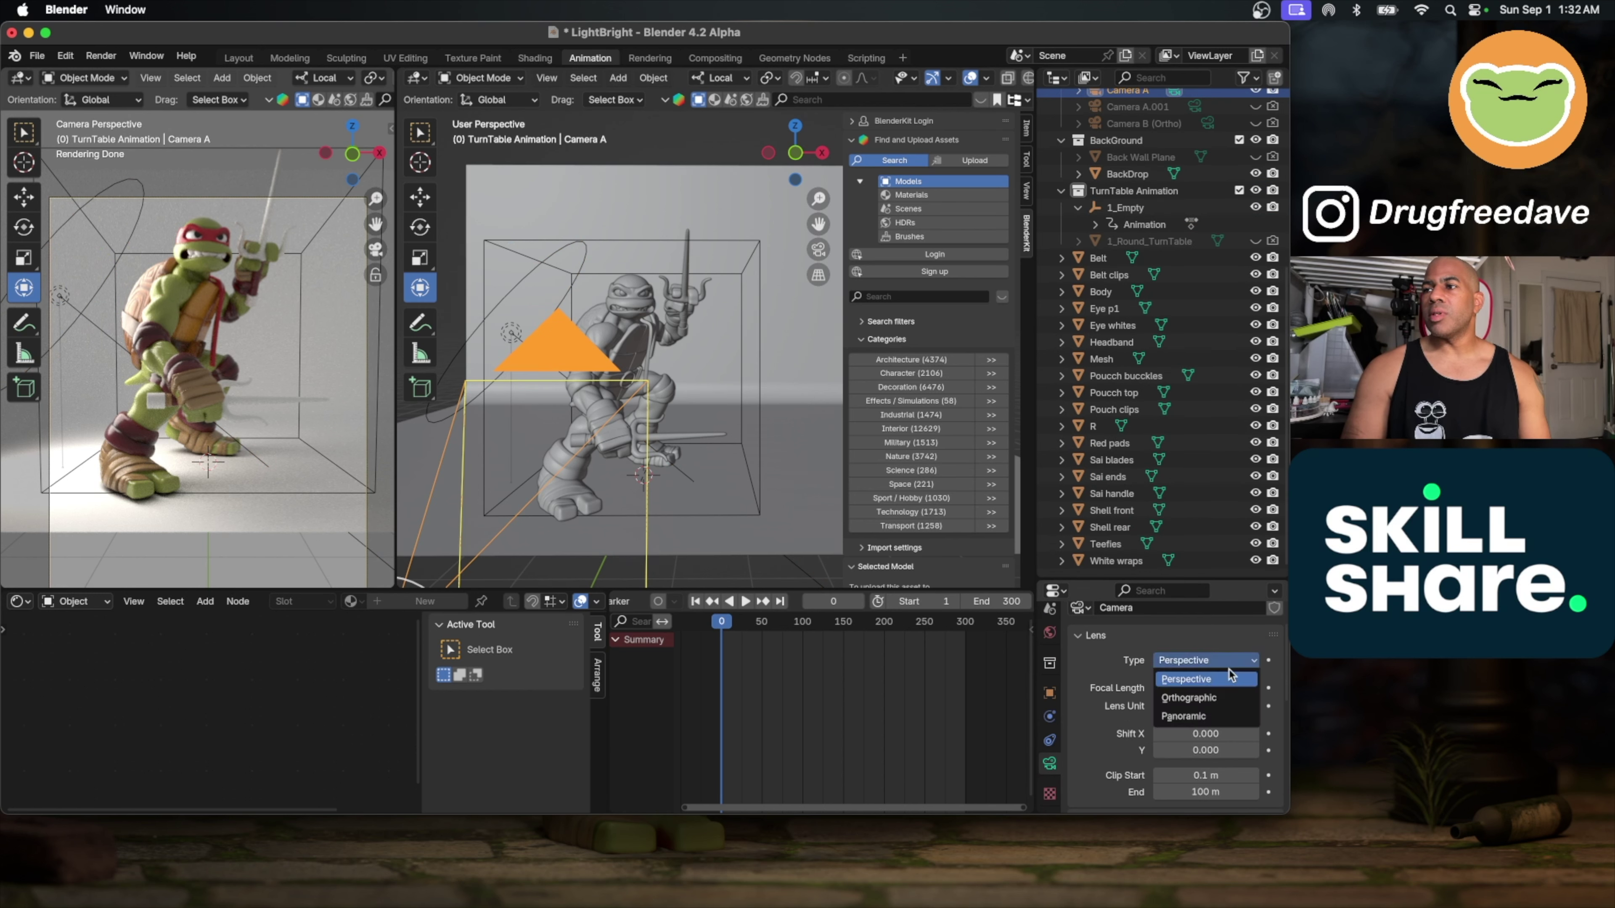
left_click(1189, 697)
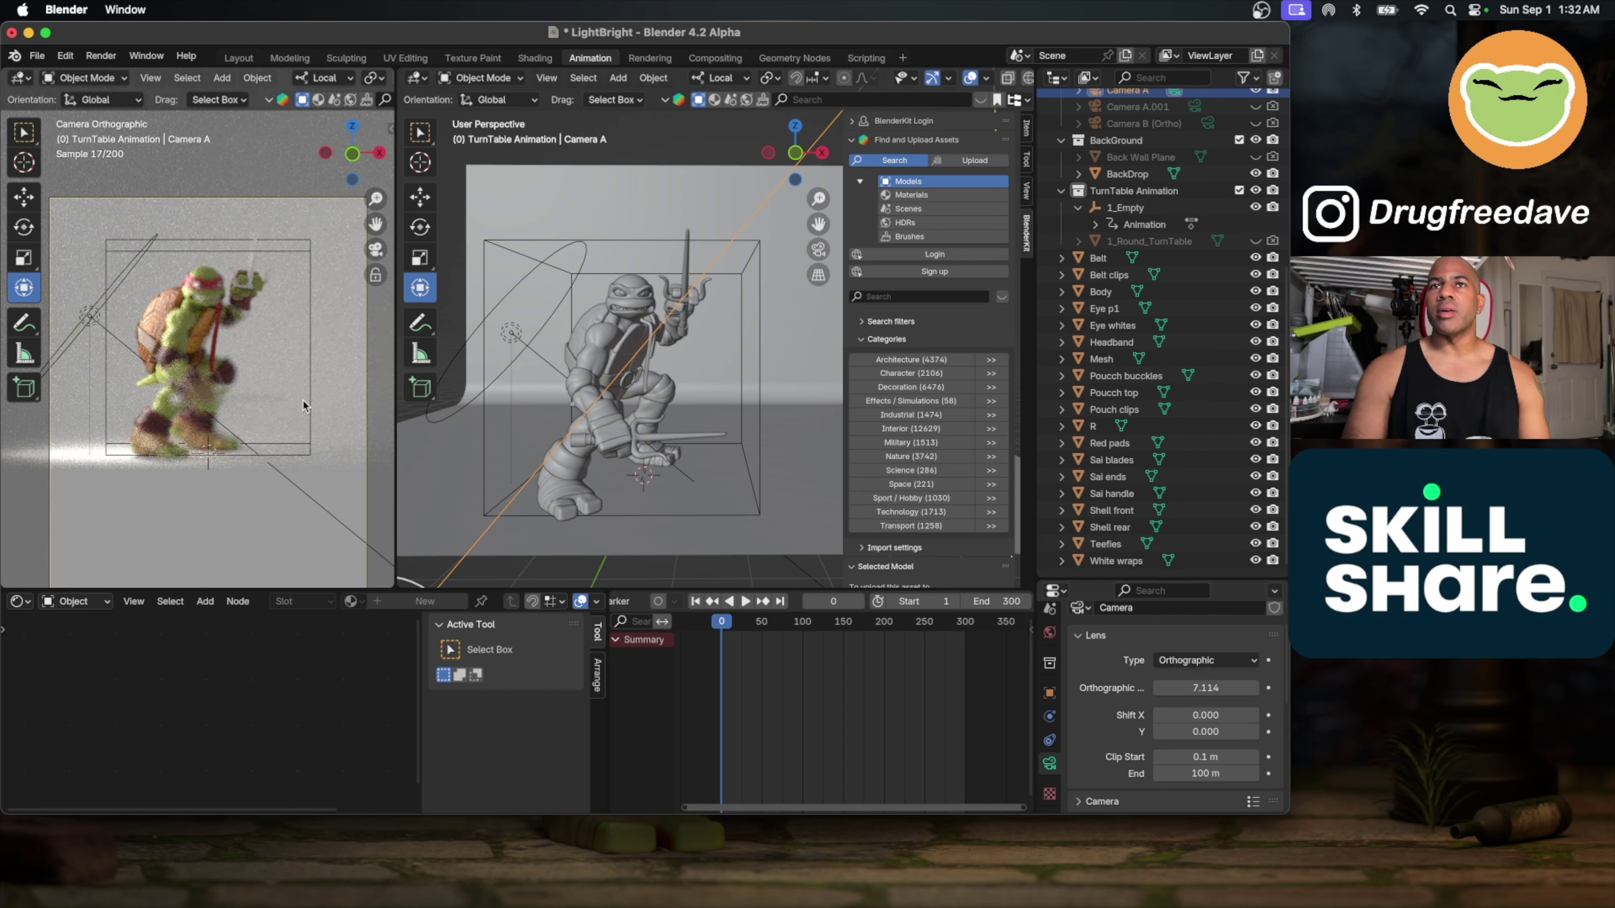
scroll(303, 402, "down", 4)
scroll(661, 409, "left", 3)
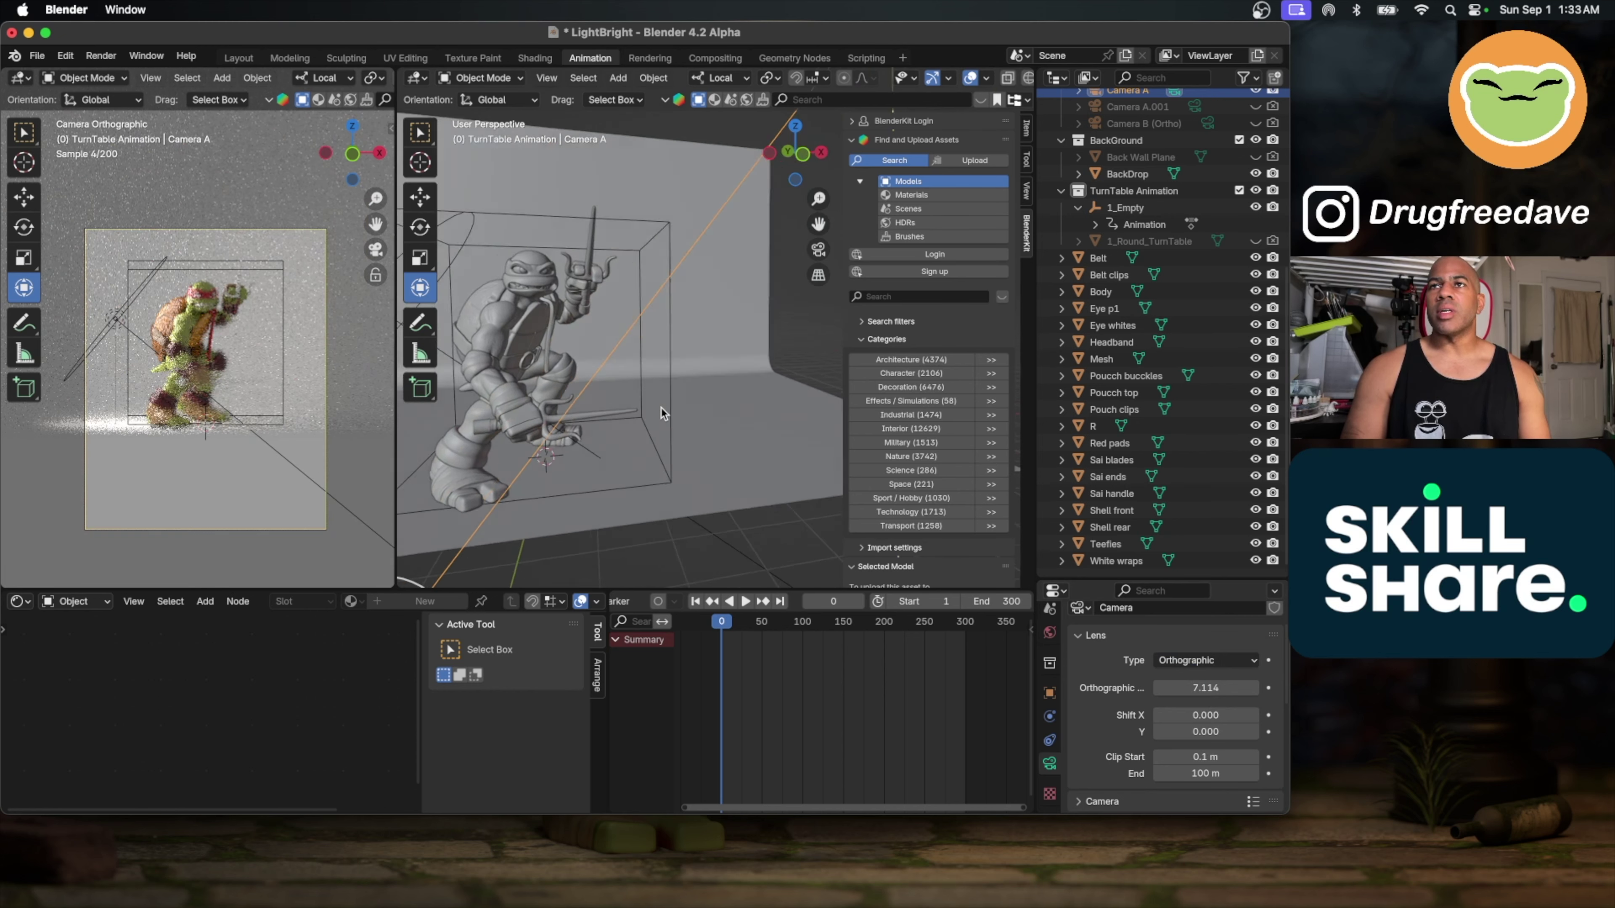
scroll(661, 413, "left", 5)
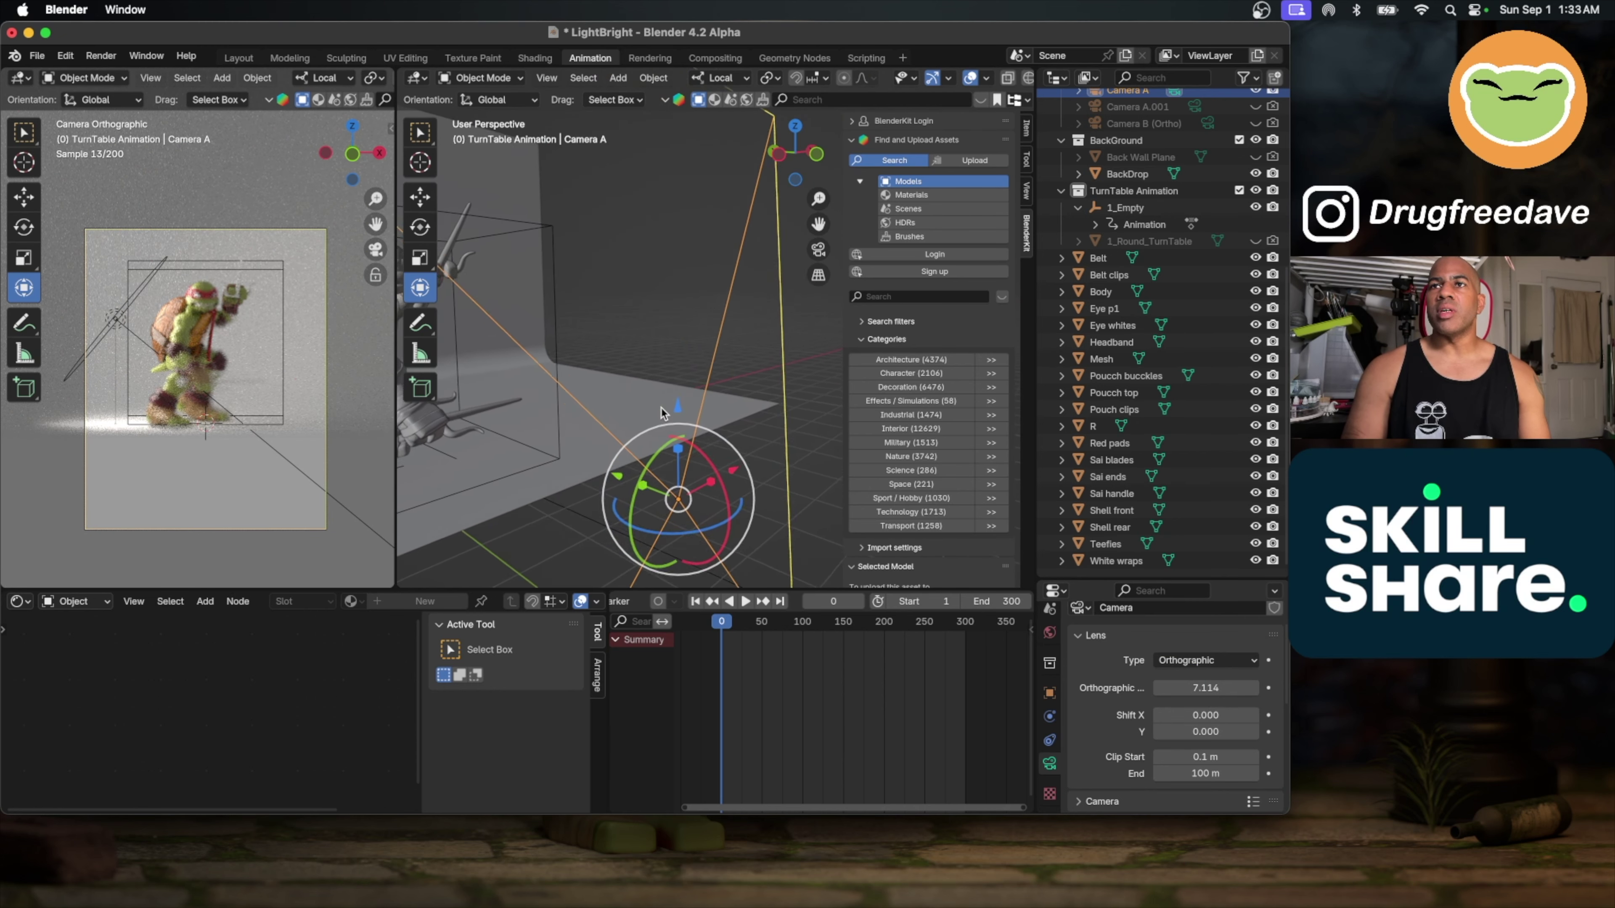
scroll(661, 413, "right", 5)
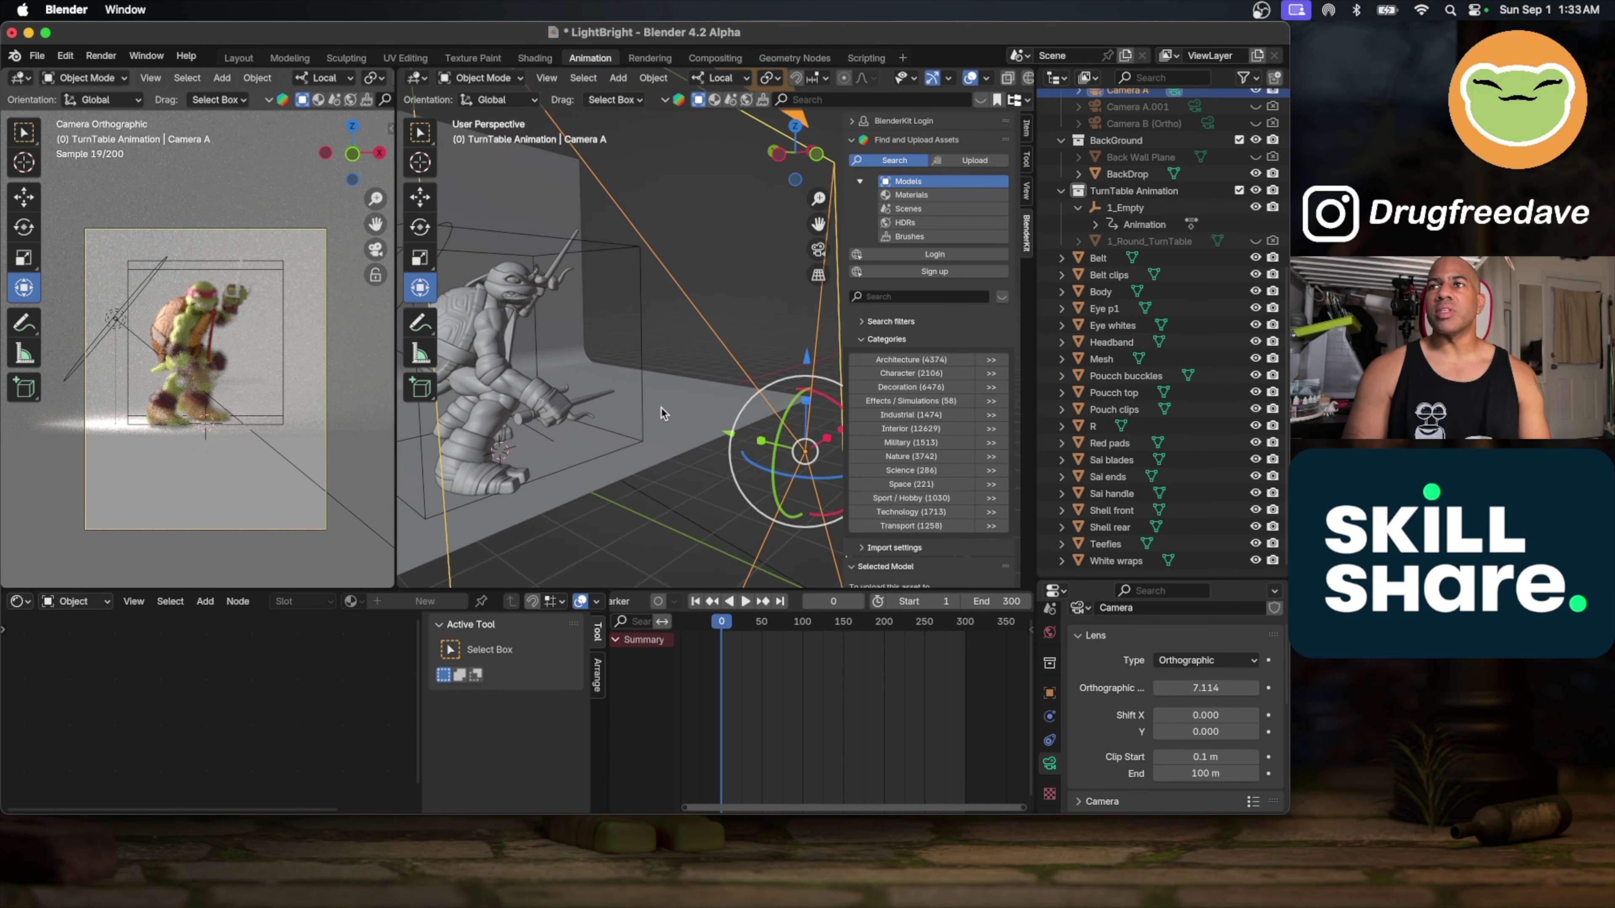
scroll(661, 413, "right", 2)
scroll(1066, 621, "up", 2)
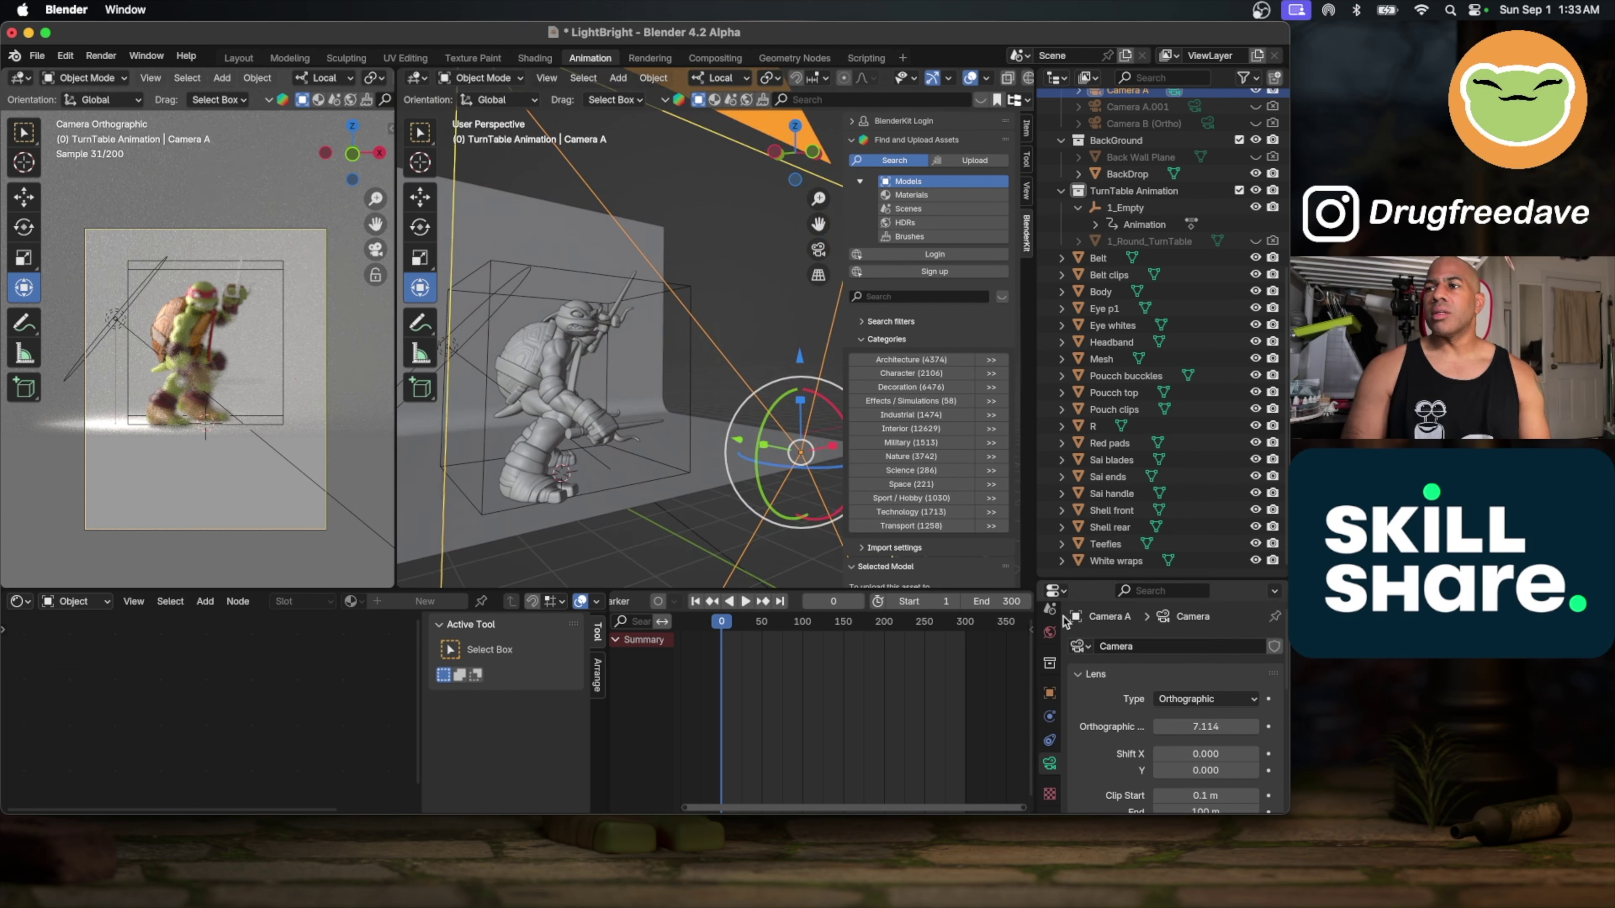
Step: Change the Render Engine in Render Properties from Cycles to EEVEE
left_click(1048, 632)
scroll(1048, 639, "up", 4)
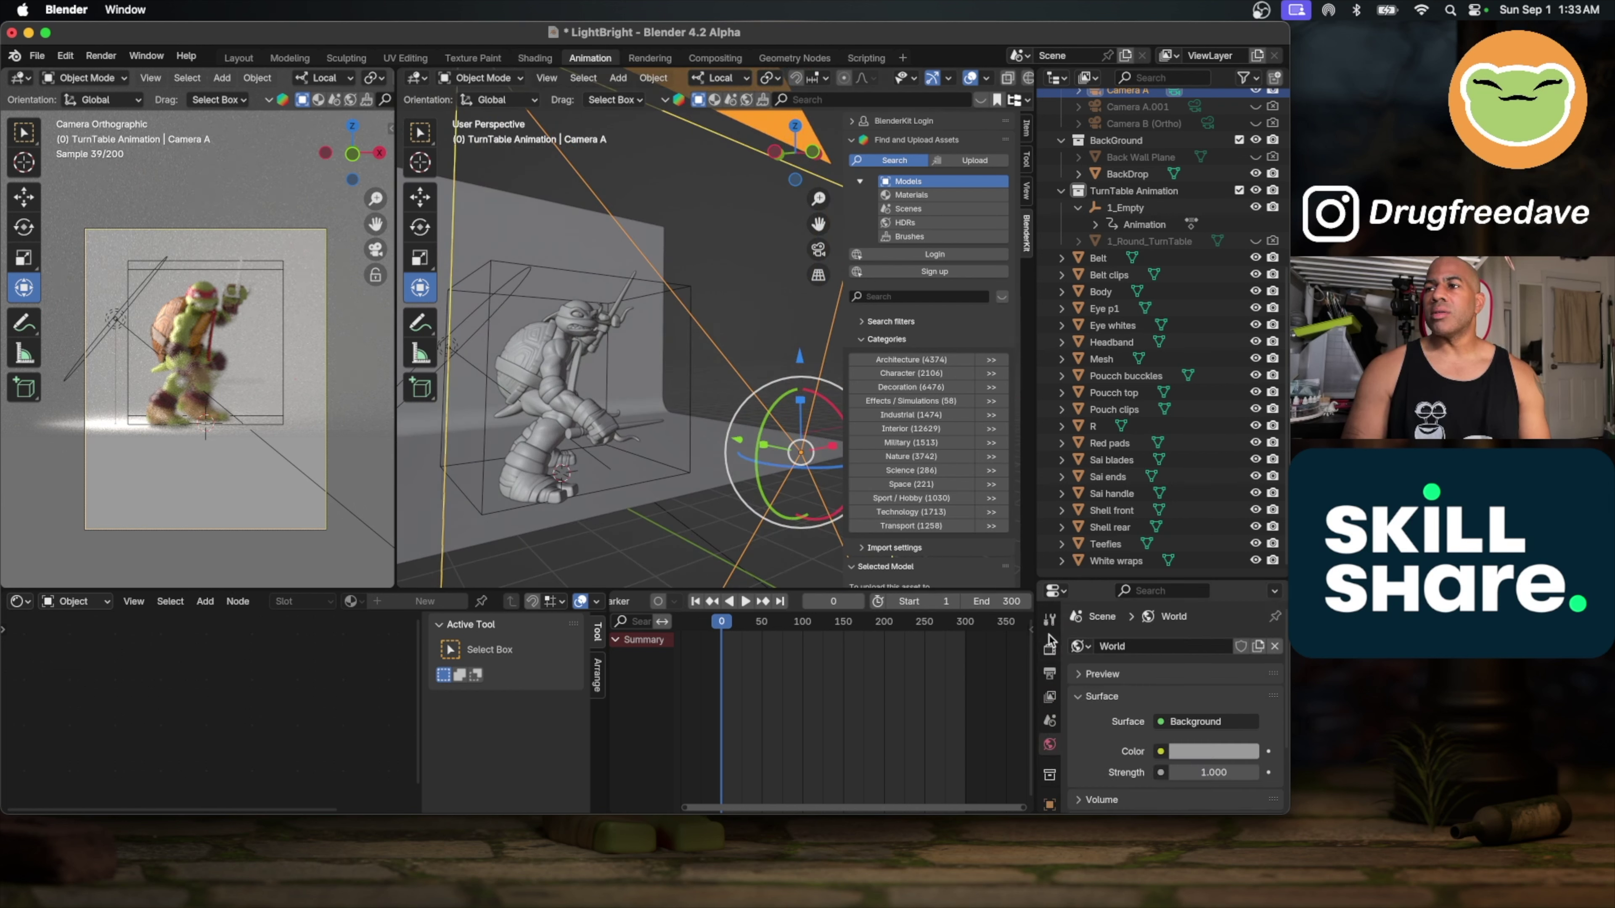
left_click(1048, 650)
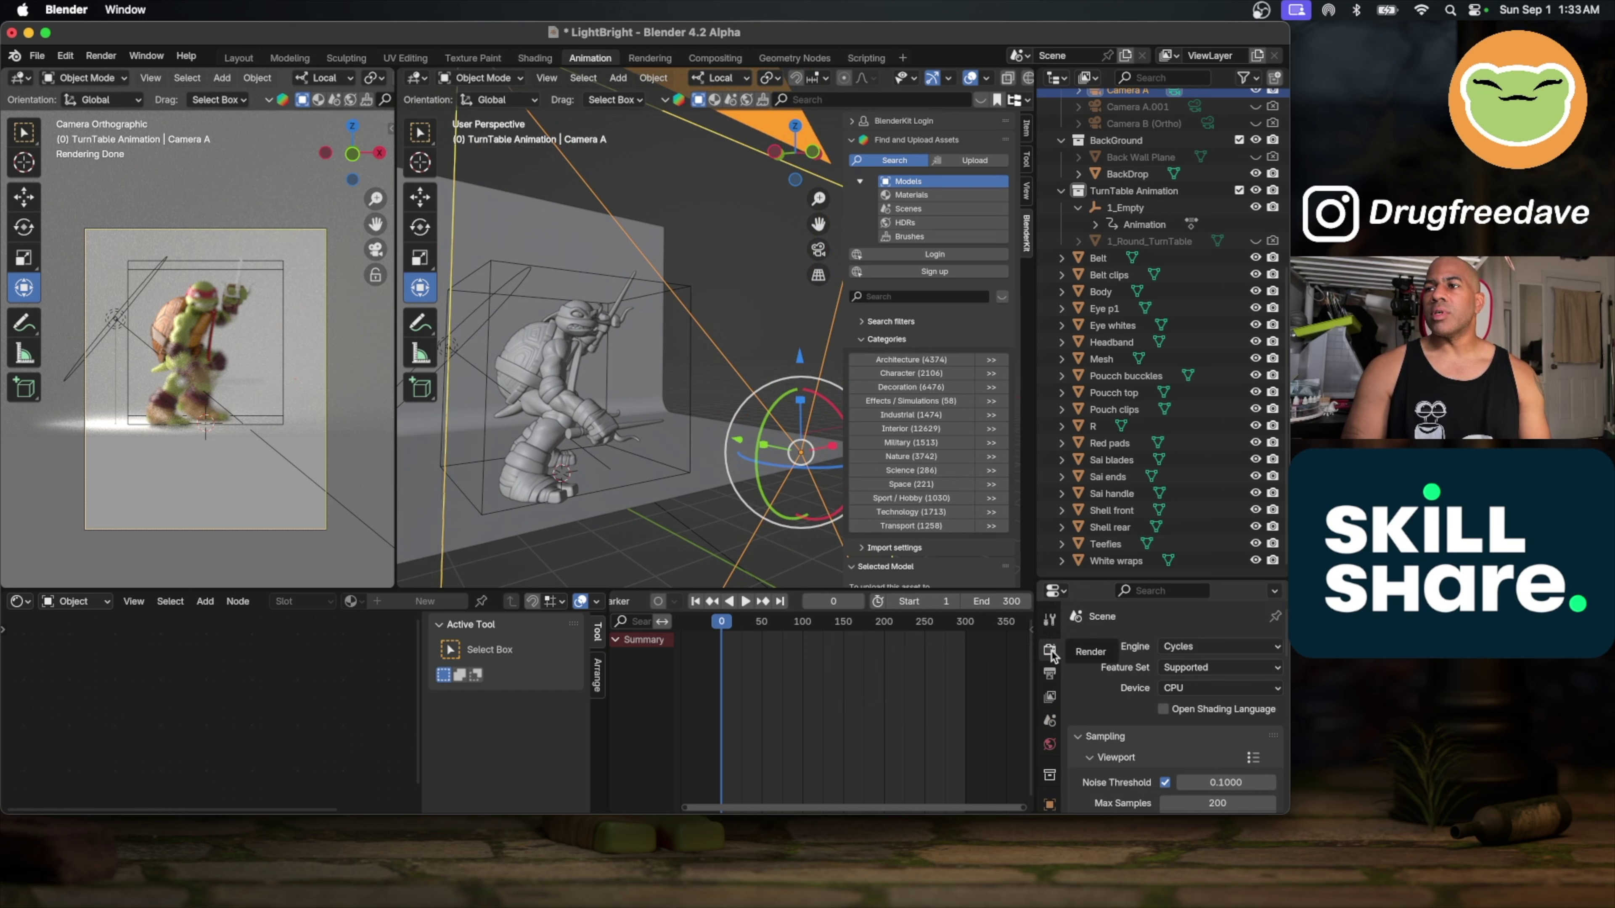
left_click(1241, 649)
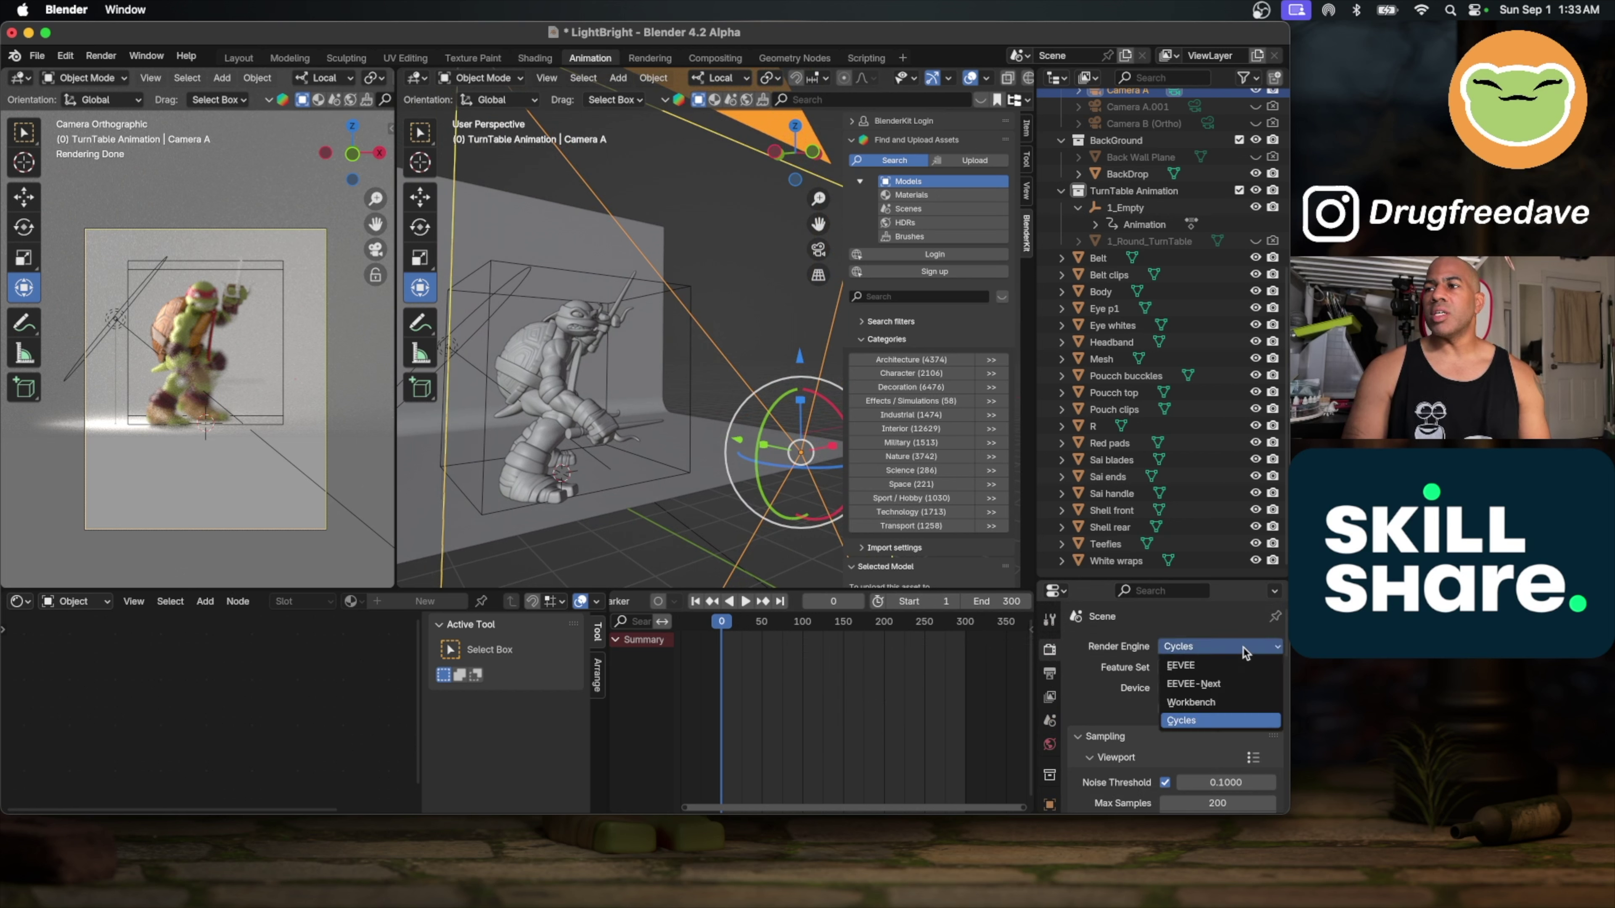
left_click(1235, 665)
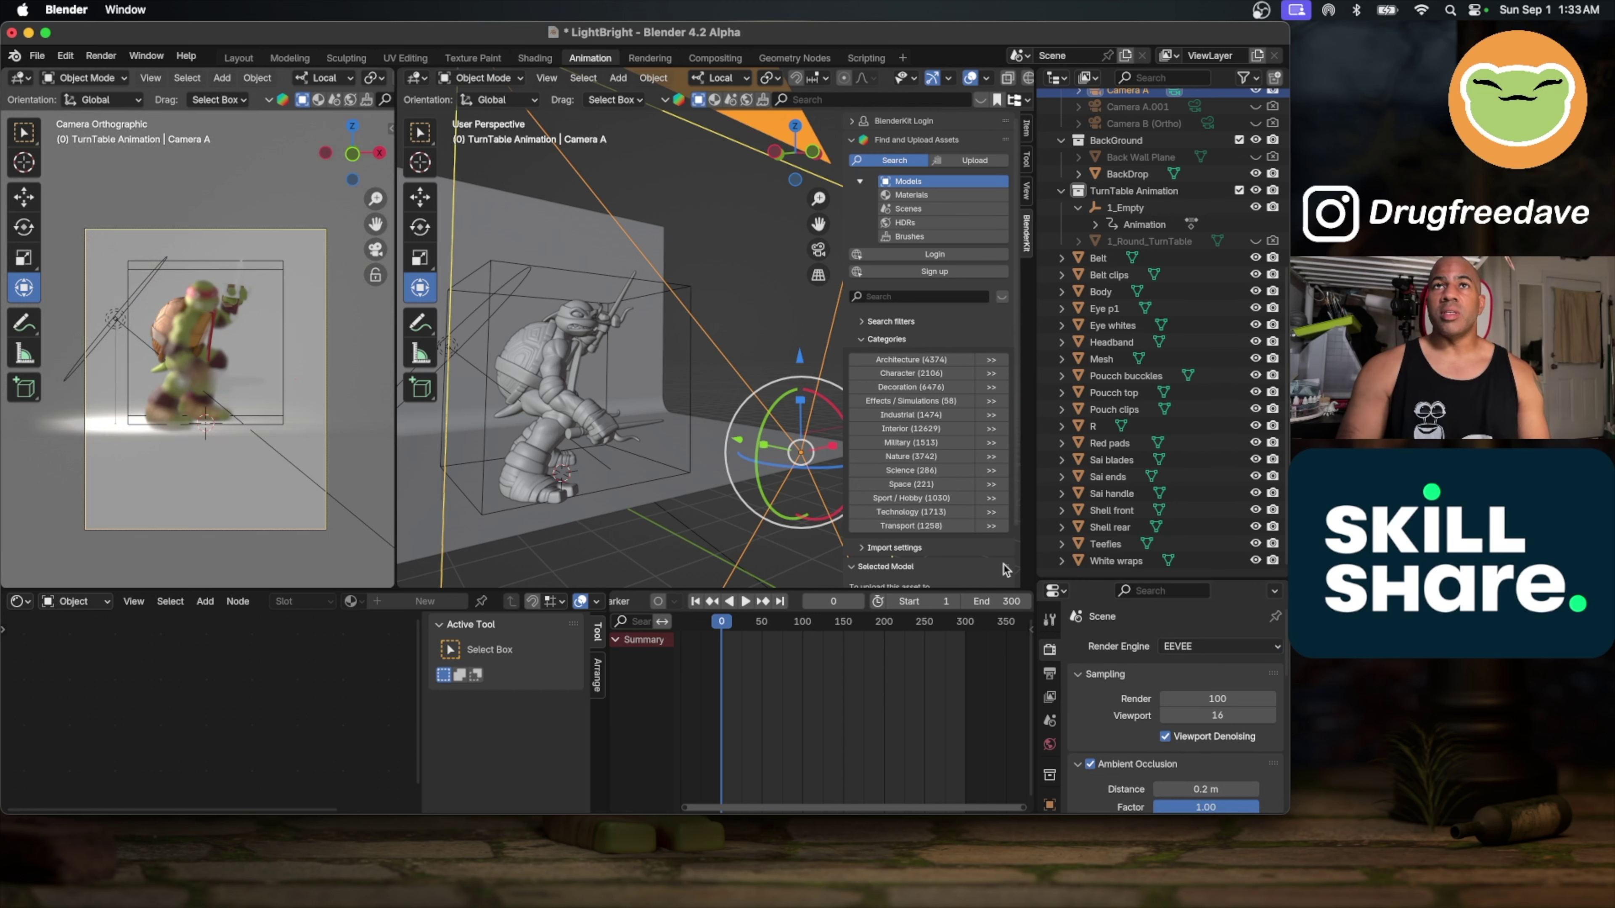
scroll(173, 312, "up", 3)
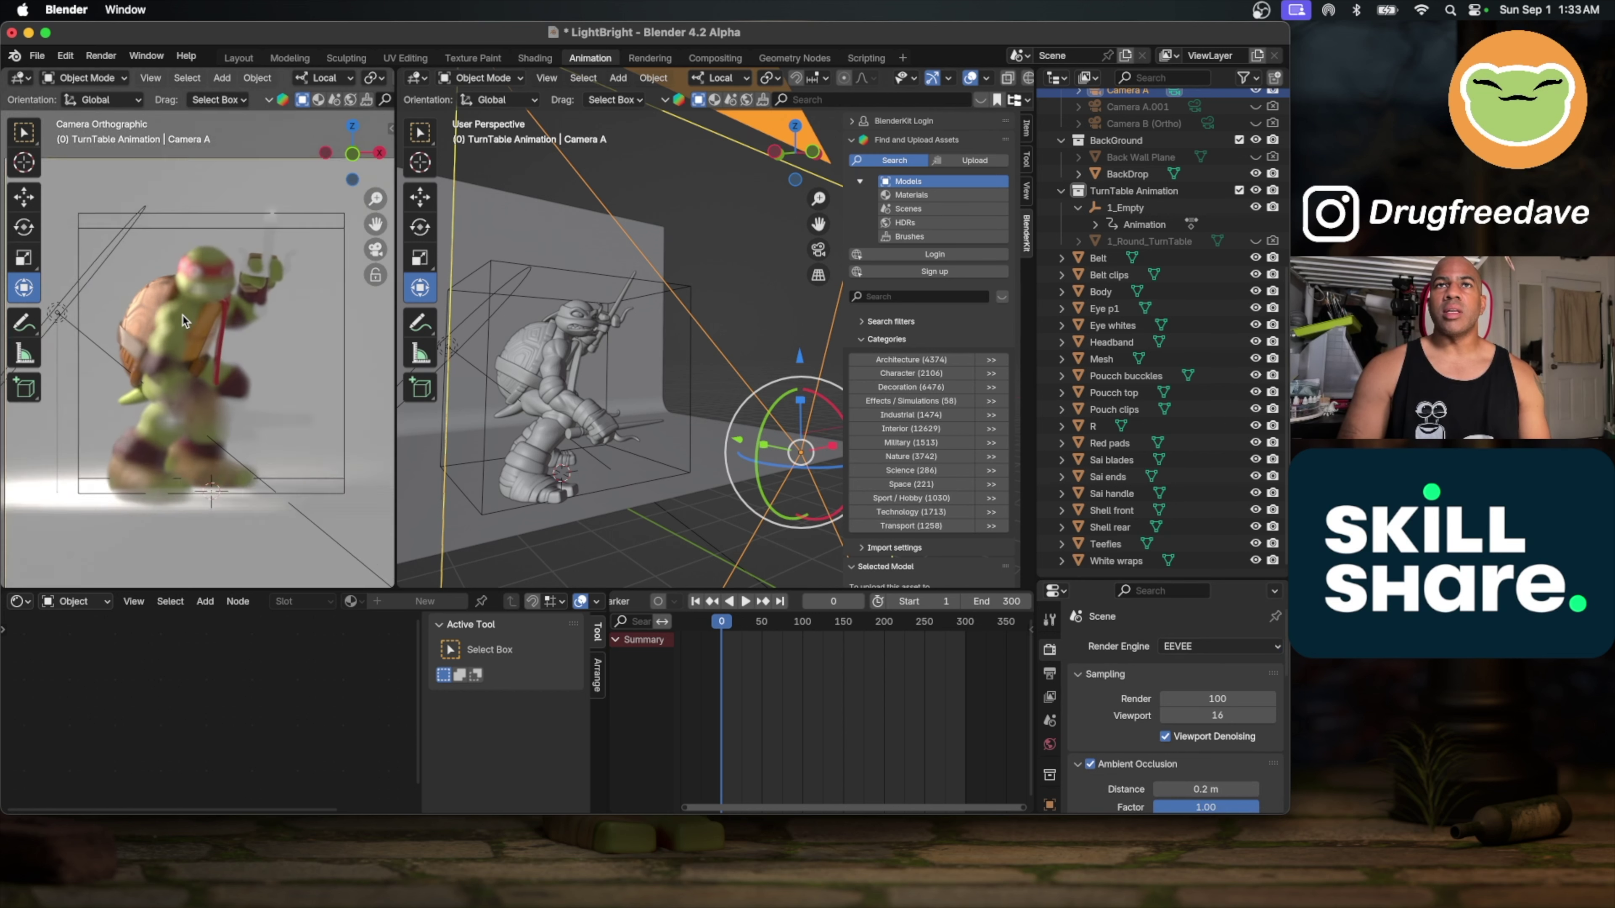
scroll(195, 315, "down", 2)
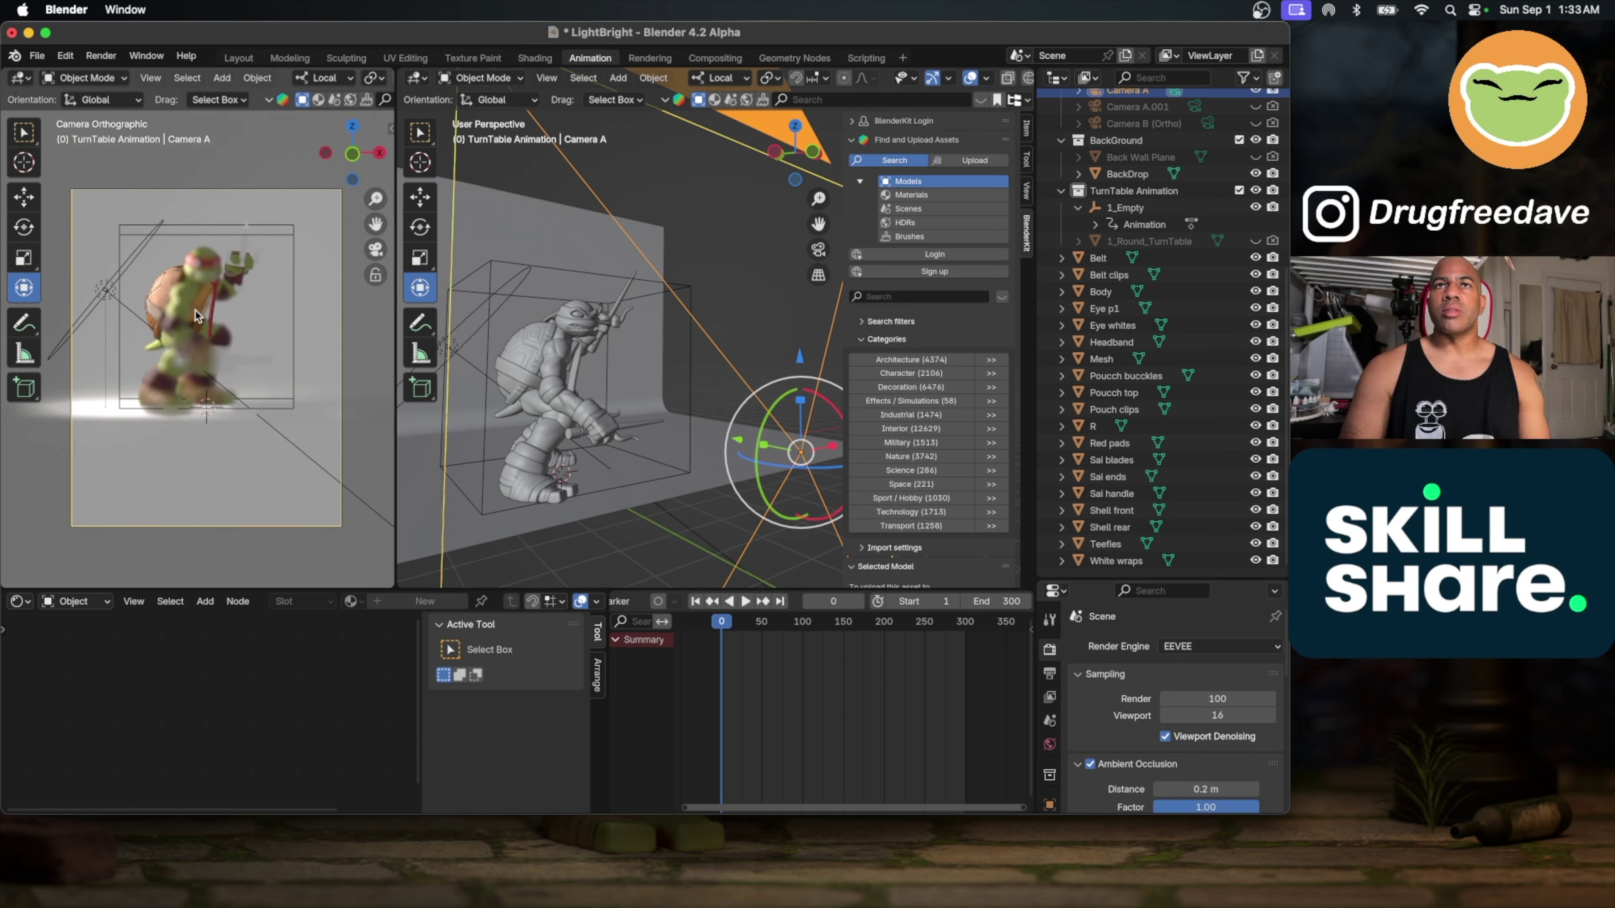
scroll(732, 409, "left", 8)
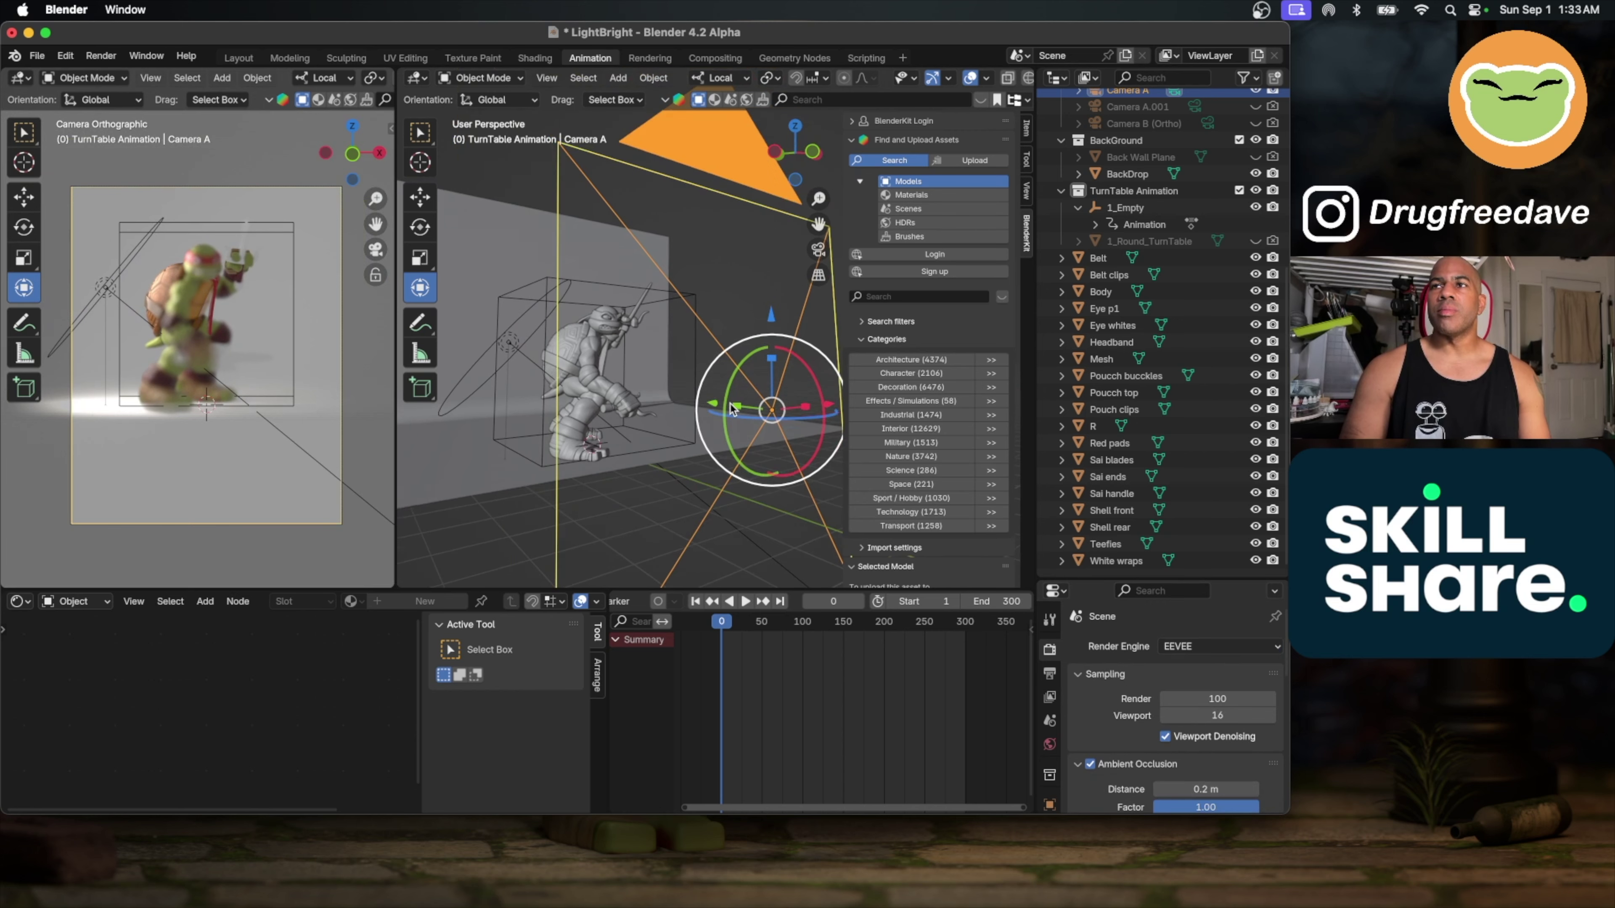
scroll(731, 408, "left", 10)
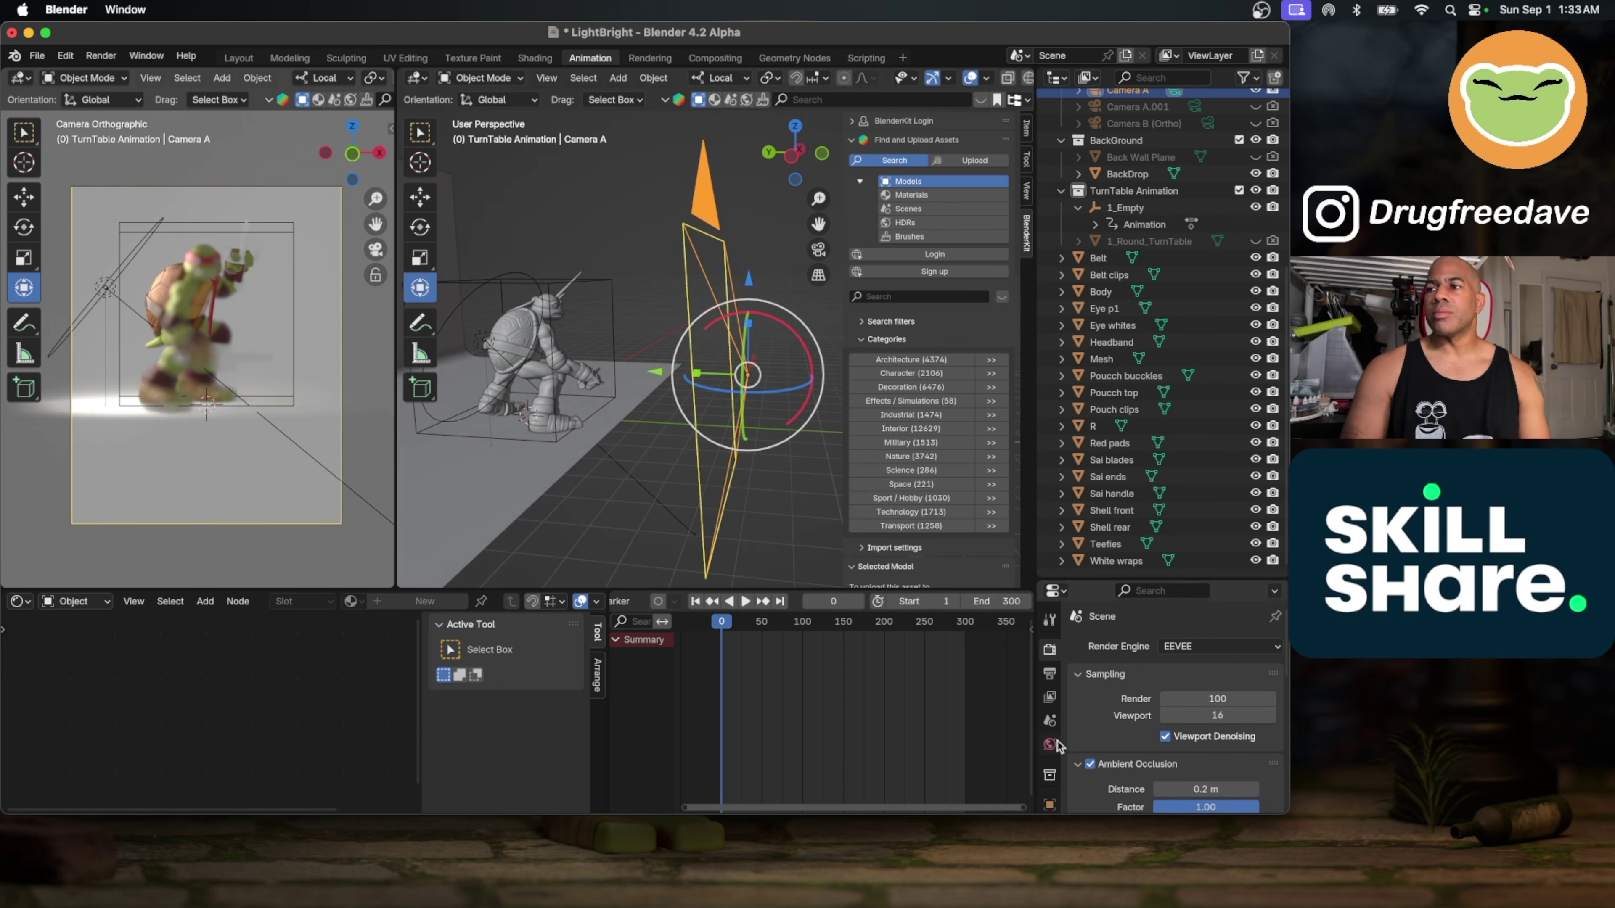
scroll(1049, 750, "down", 4)
left_click(1050, 765)
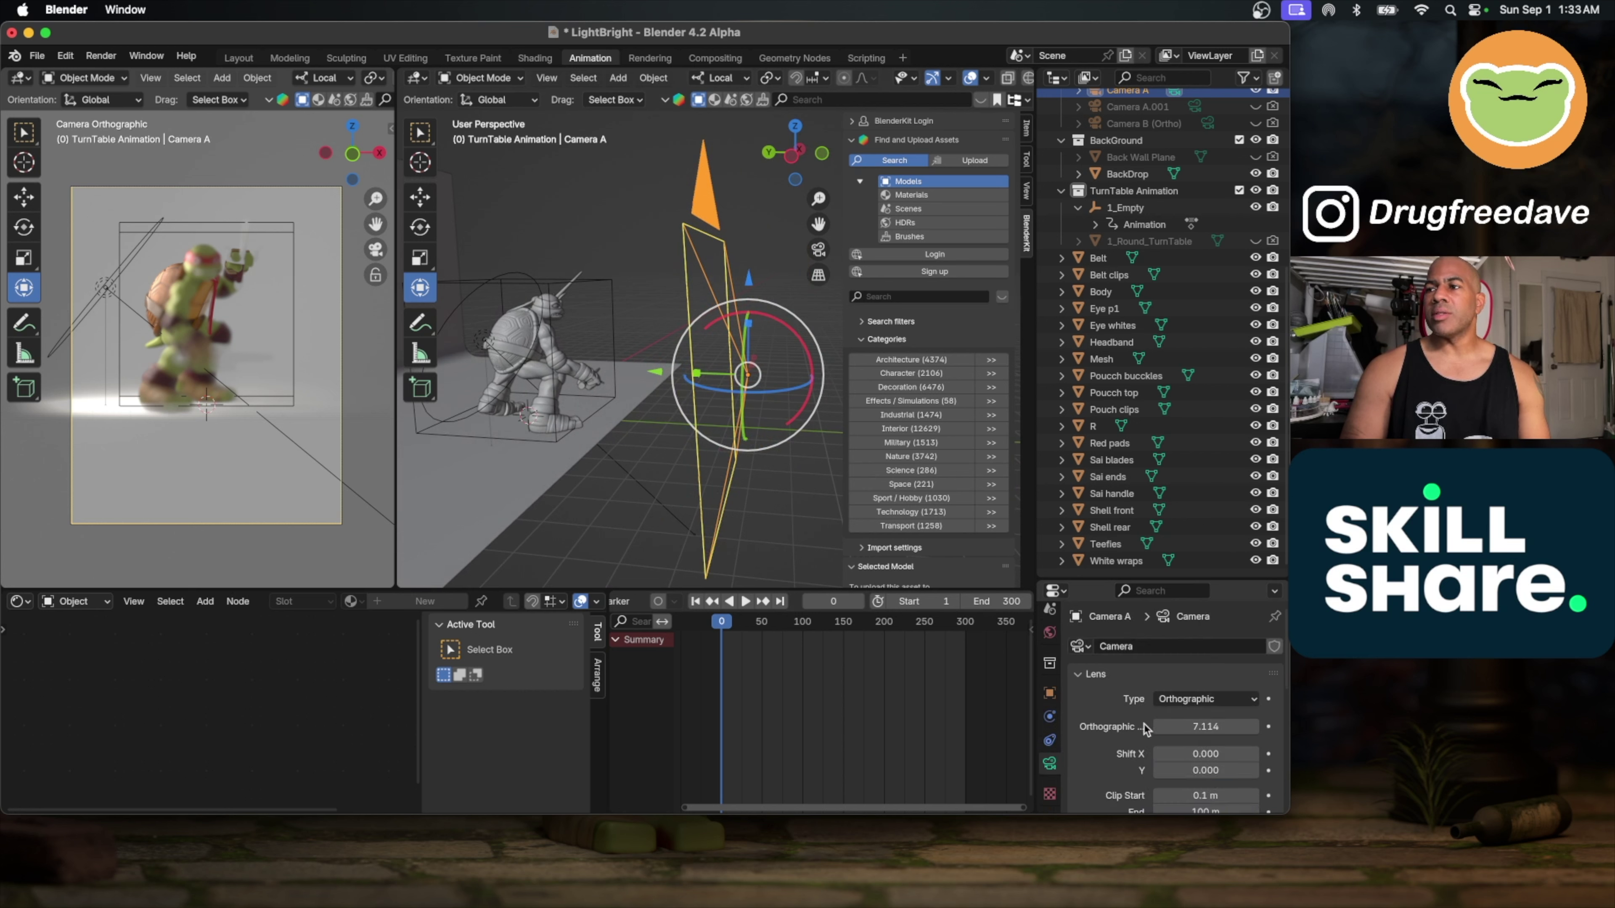
Step: Lower Camera A's orthographic scale to 5.114 and move the camera up about 0.79 m
left_click_drag(1201, 729, 1137, 728)
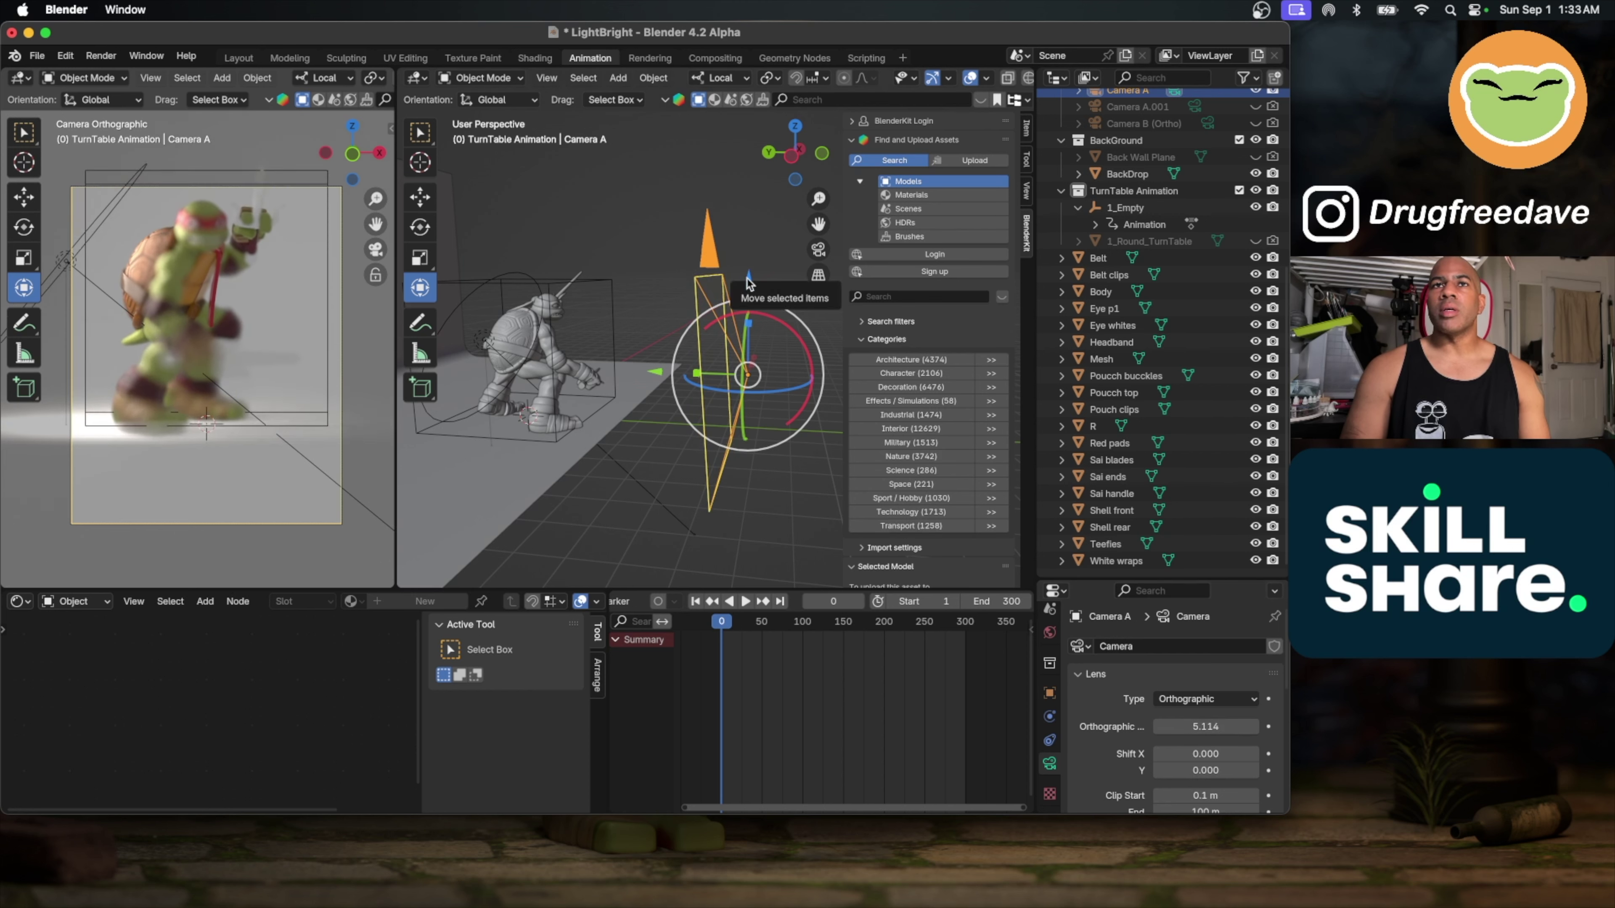
mouse_move(749, 282)
left_mouse_down()
mouse_move(747, 237)
mouse_move(744, 252)
left_mouse_up()
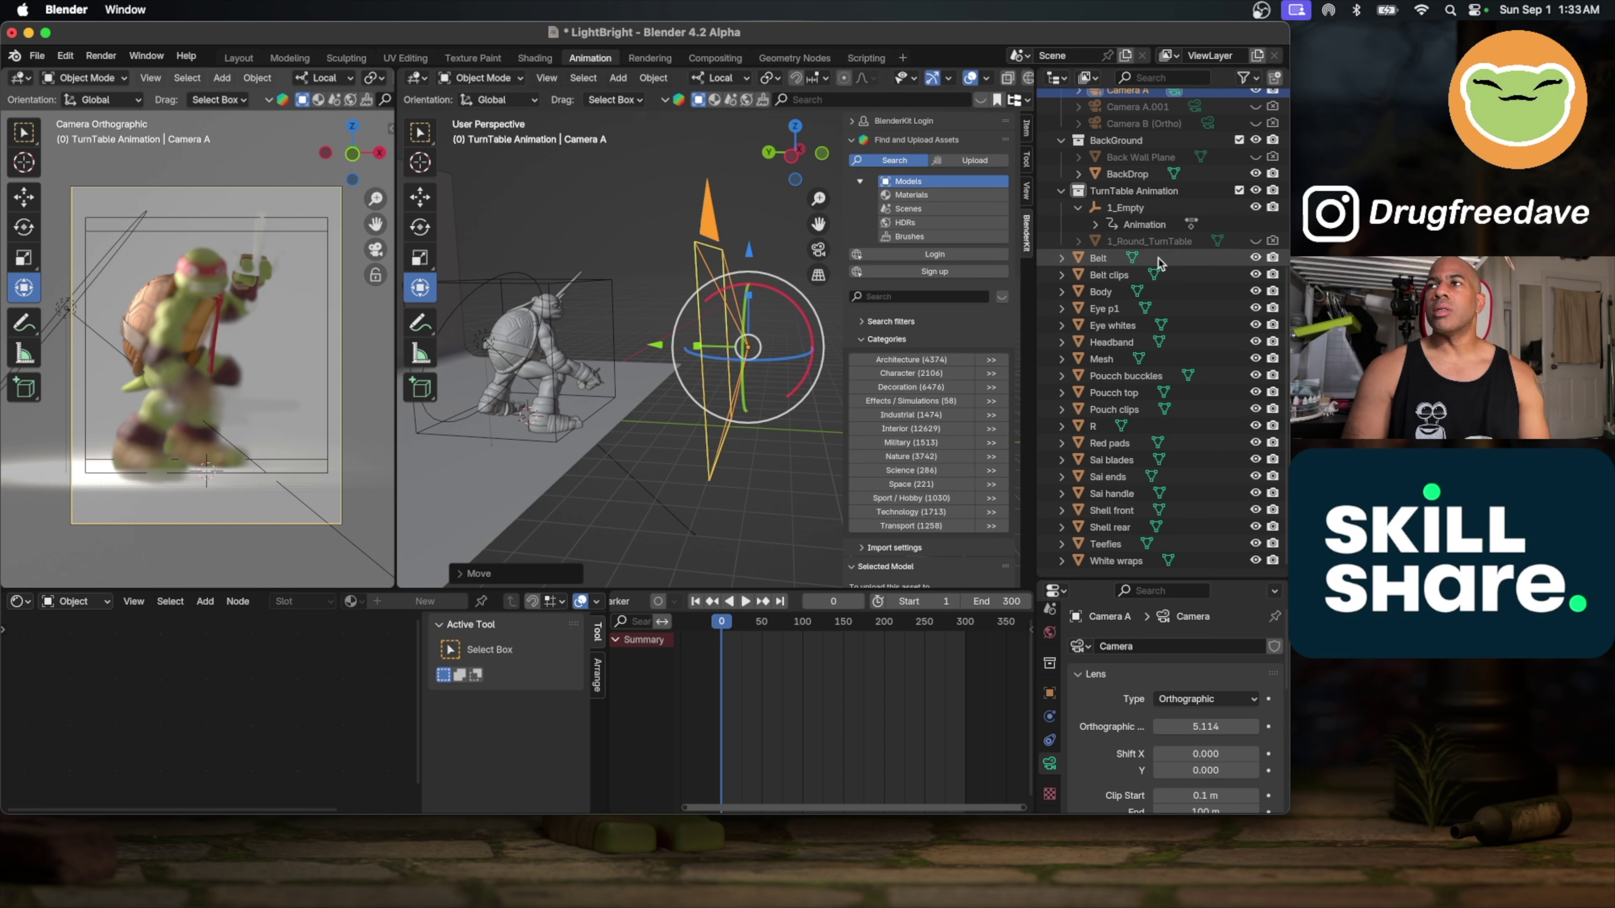
Step: Reduce Camera A's depth-of-field Focus Distance from 7 m to 6 m
scroll(1091, 702, "down", 2)
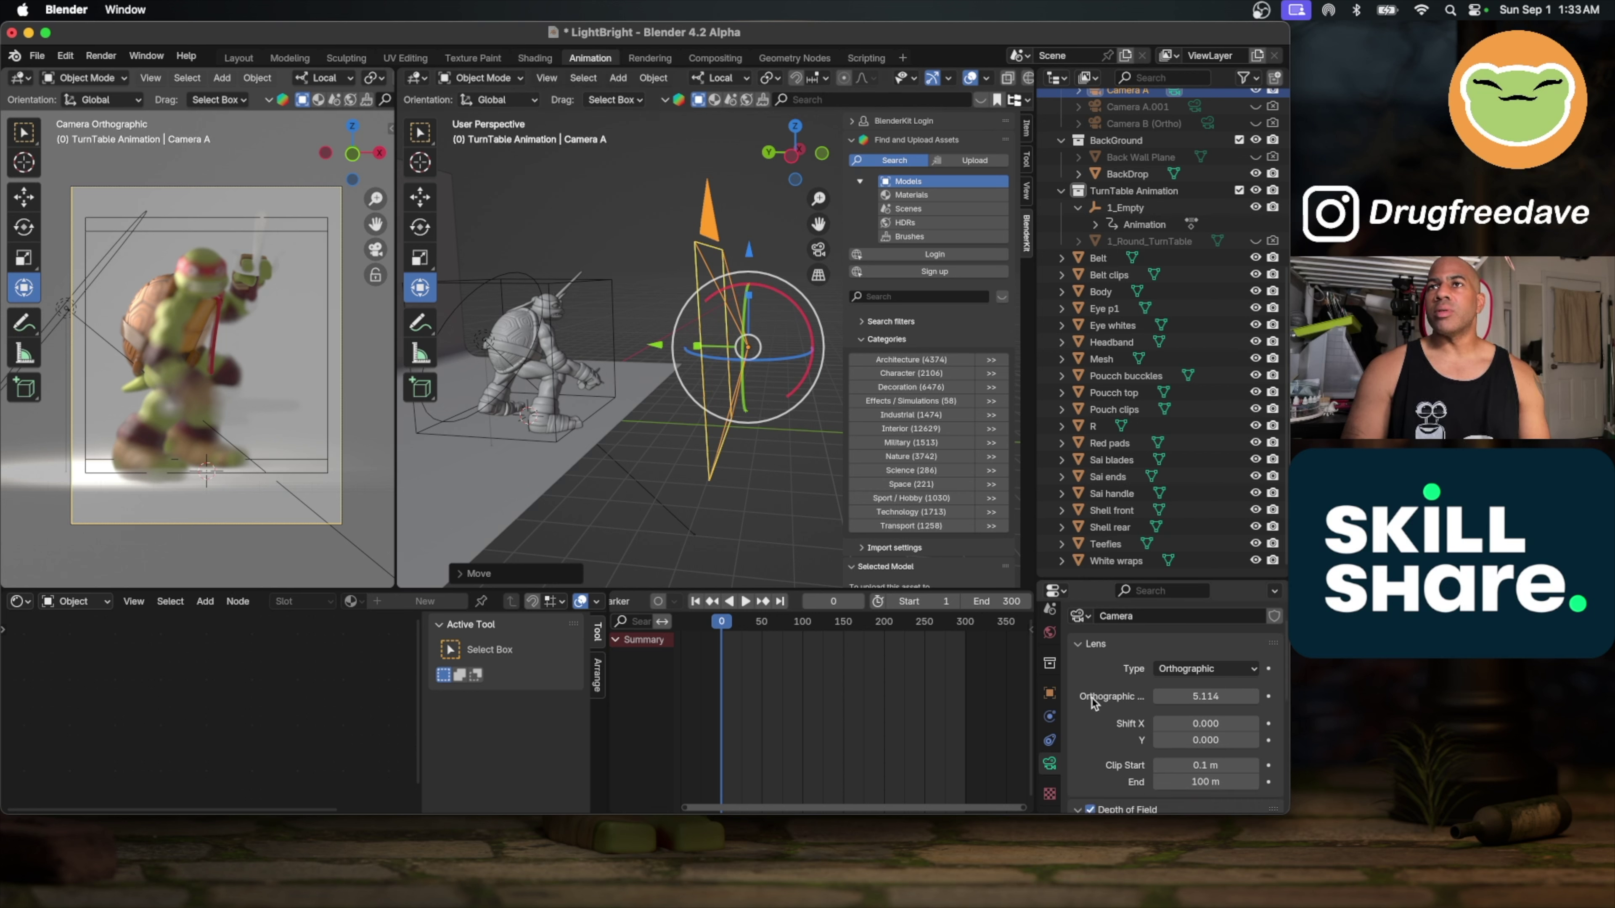
scroll(241, 301, "up", 8)
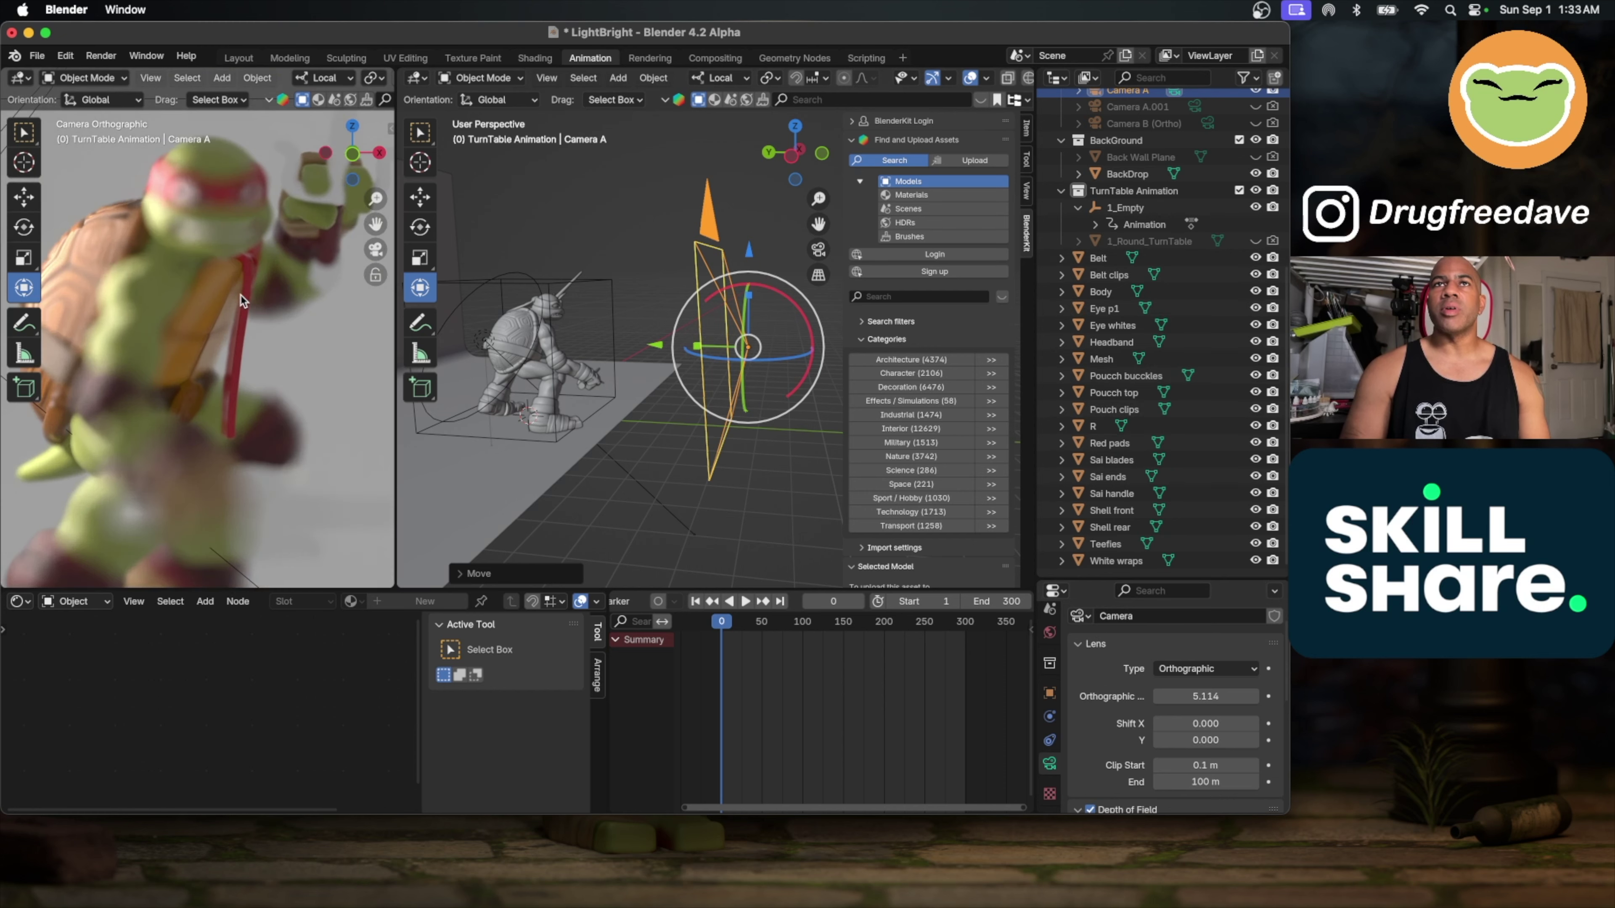
scroll(242, 300, "up", 6)
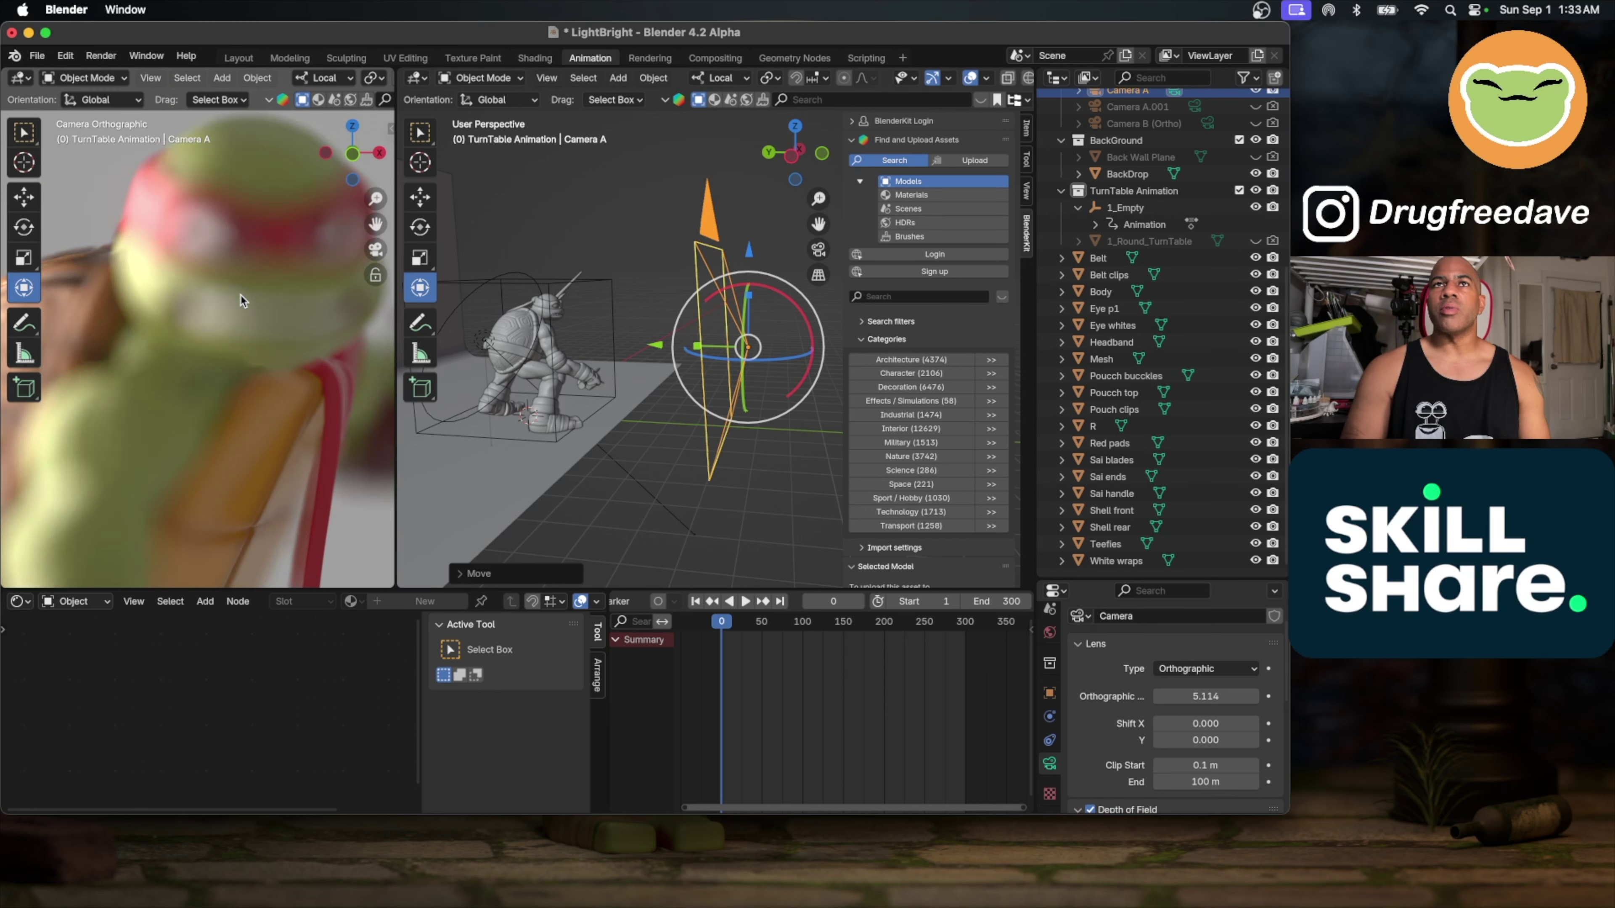
scroll(1138, 737, "down", 5)
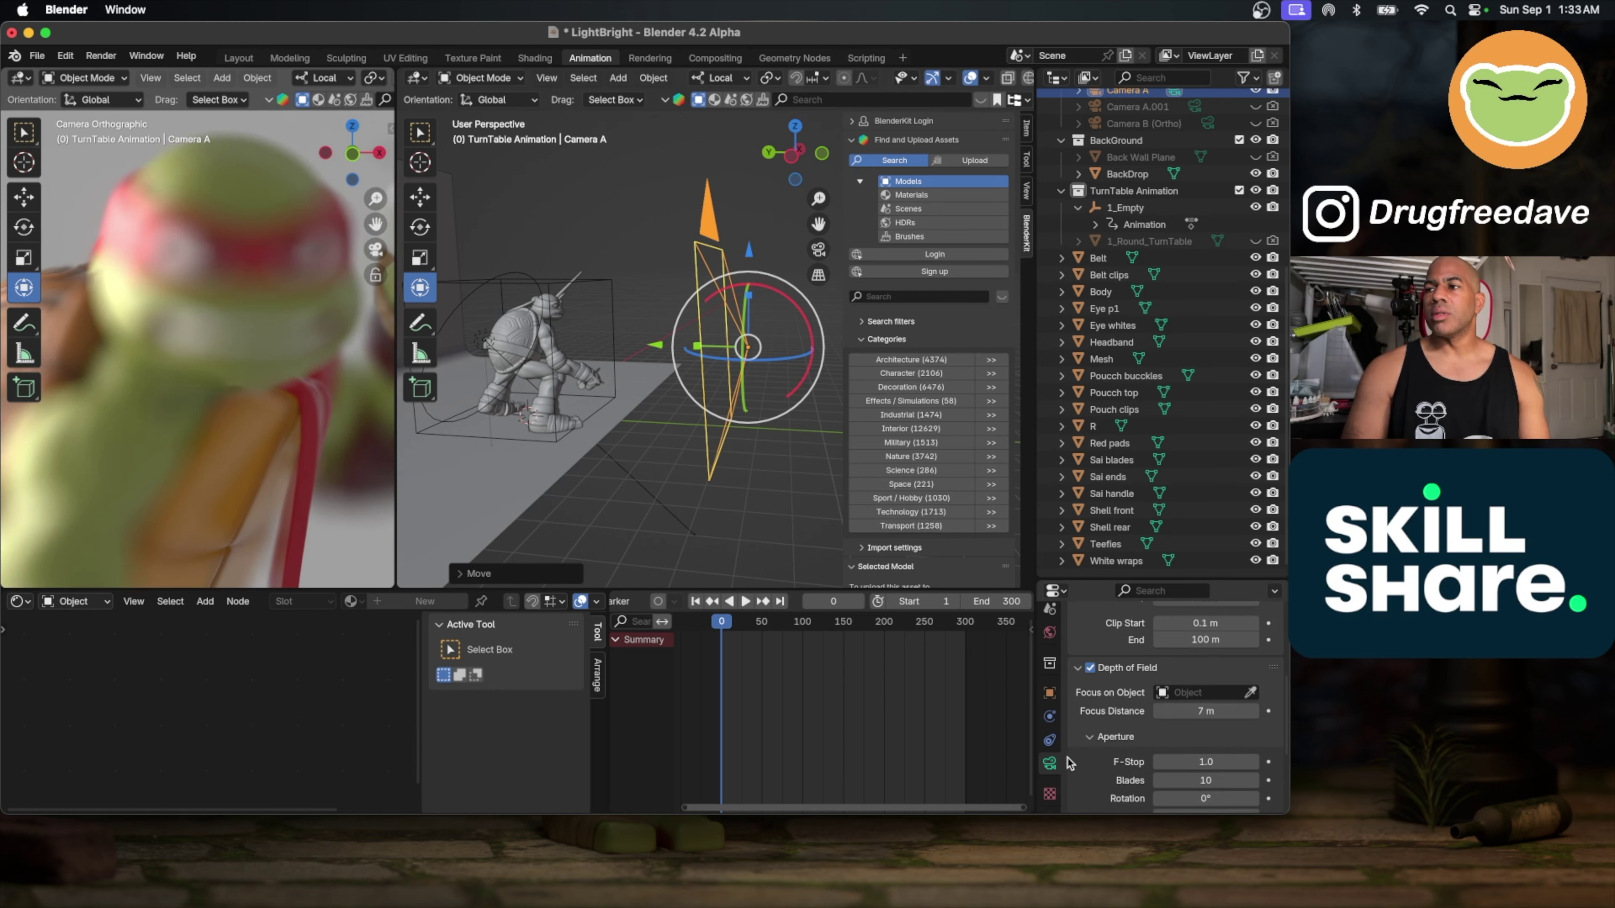
scroll(1070, 763, "down", 3)
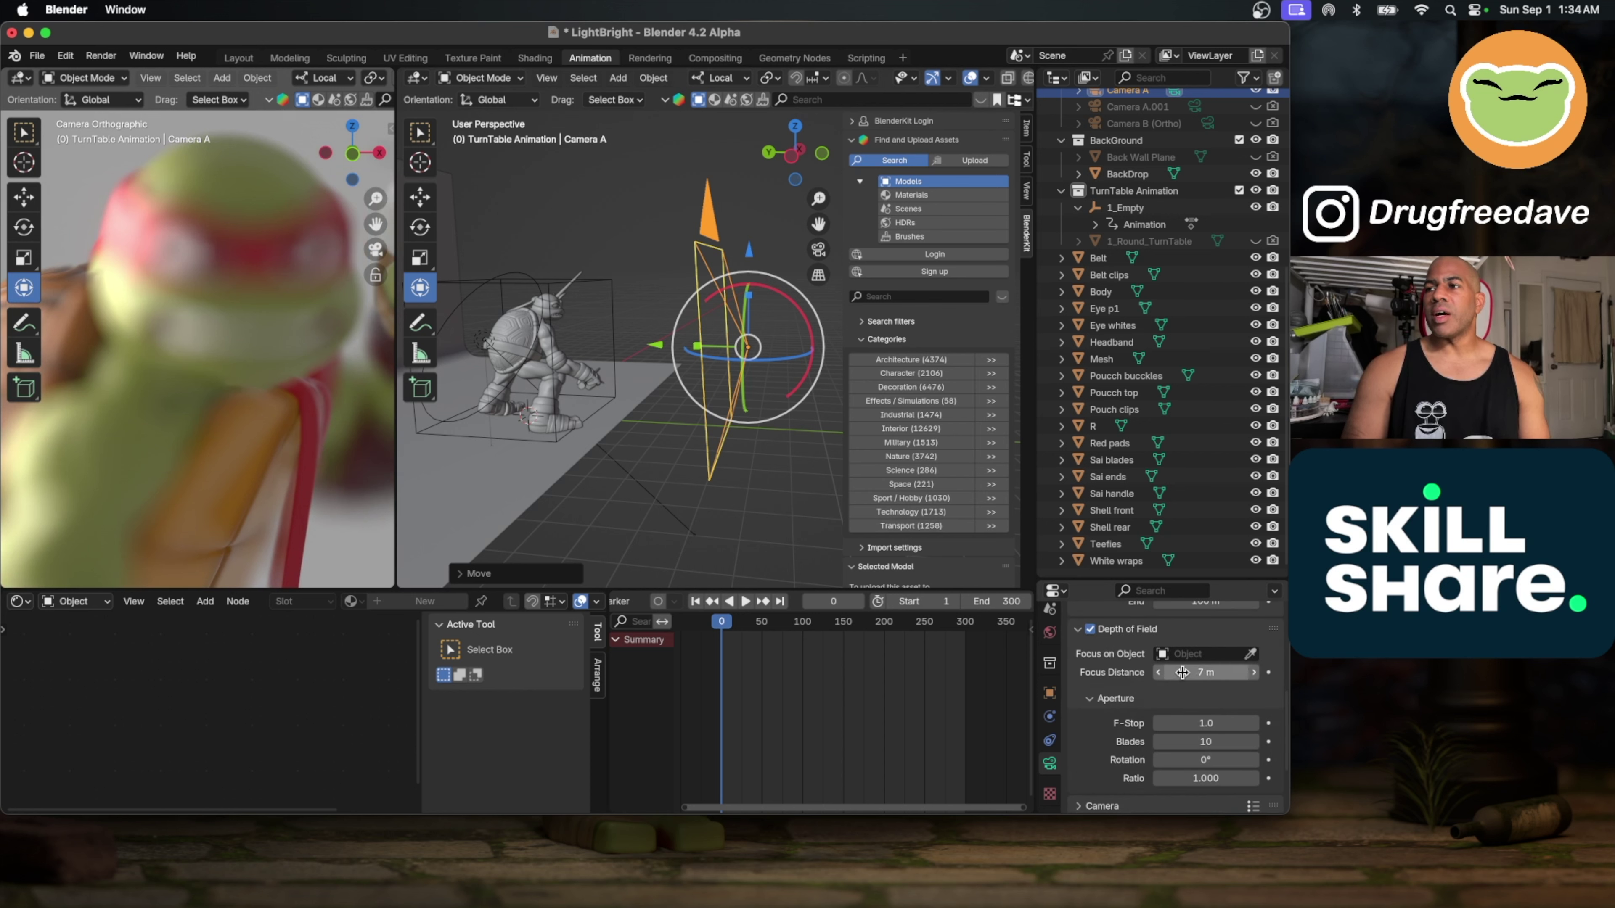
left_click_drag(1199, 674, 1183, 672)
scroll(113, 390, "down", 5)
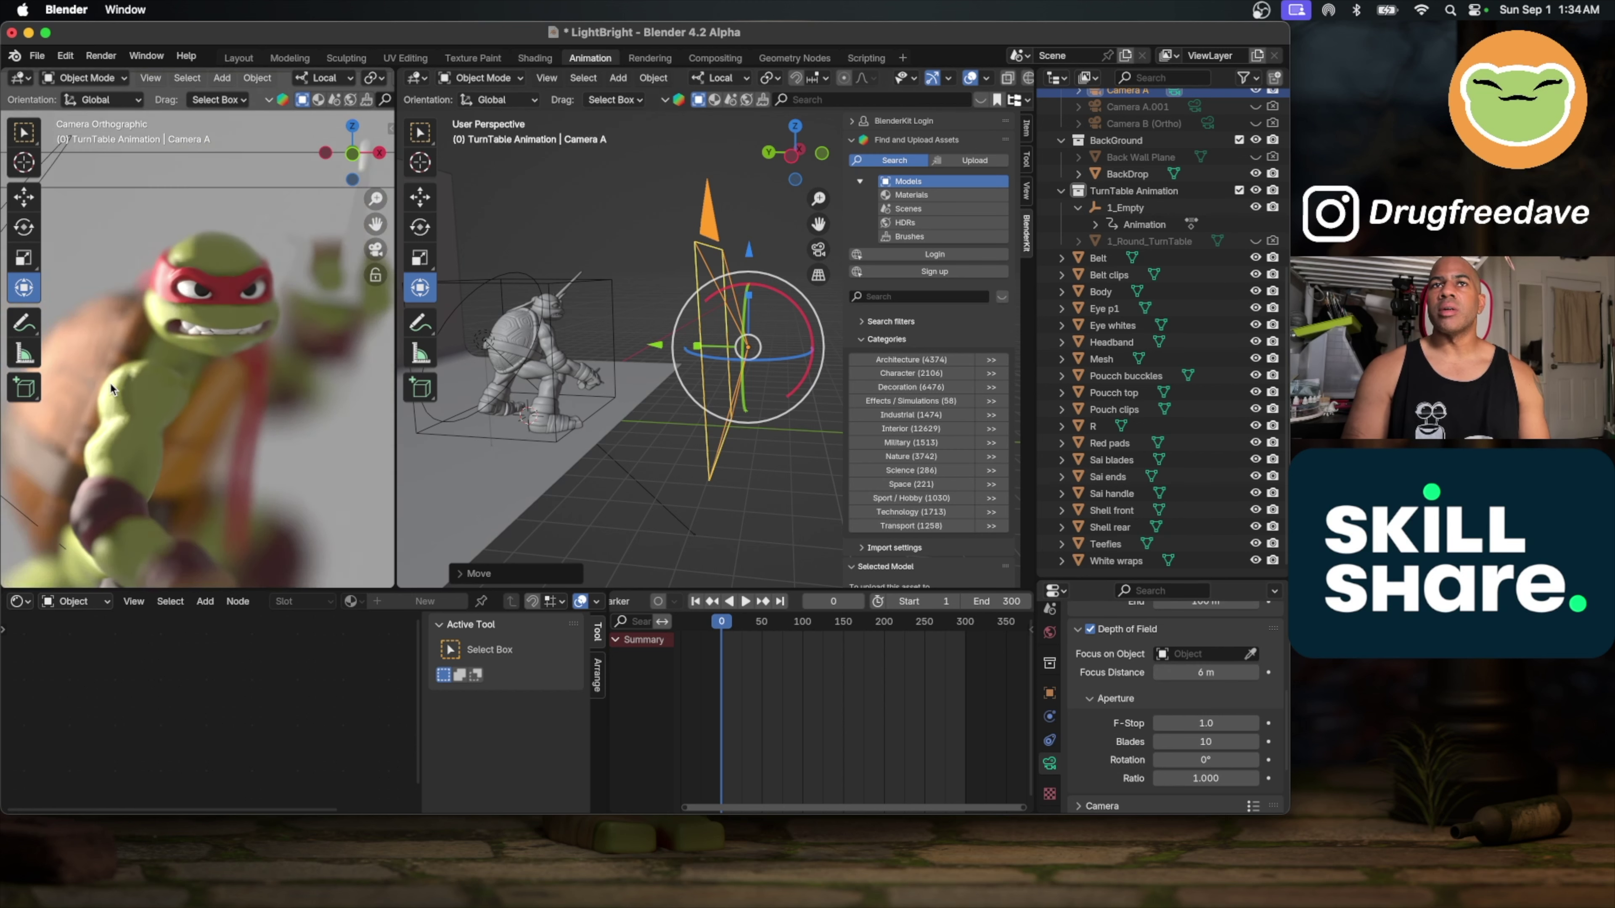
scroll(110, 380, "down", 4)
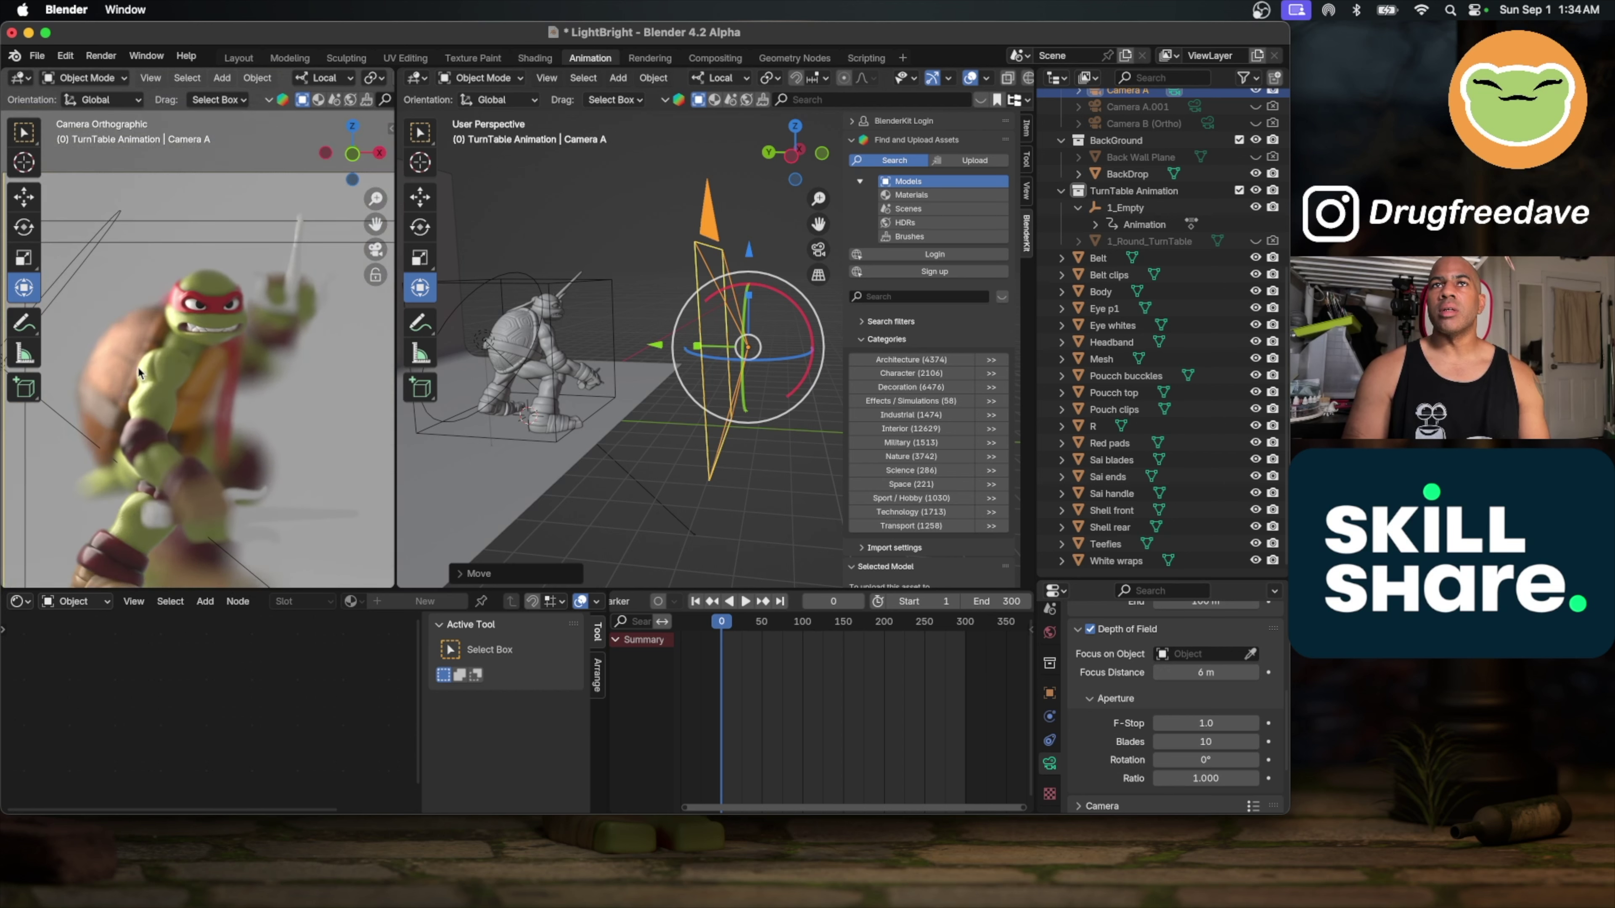
Step: Select Eye p1, nudge it slightly along X, and undo the accidental BackDrop selection
left_click(201, 311)
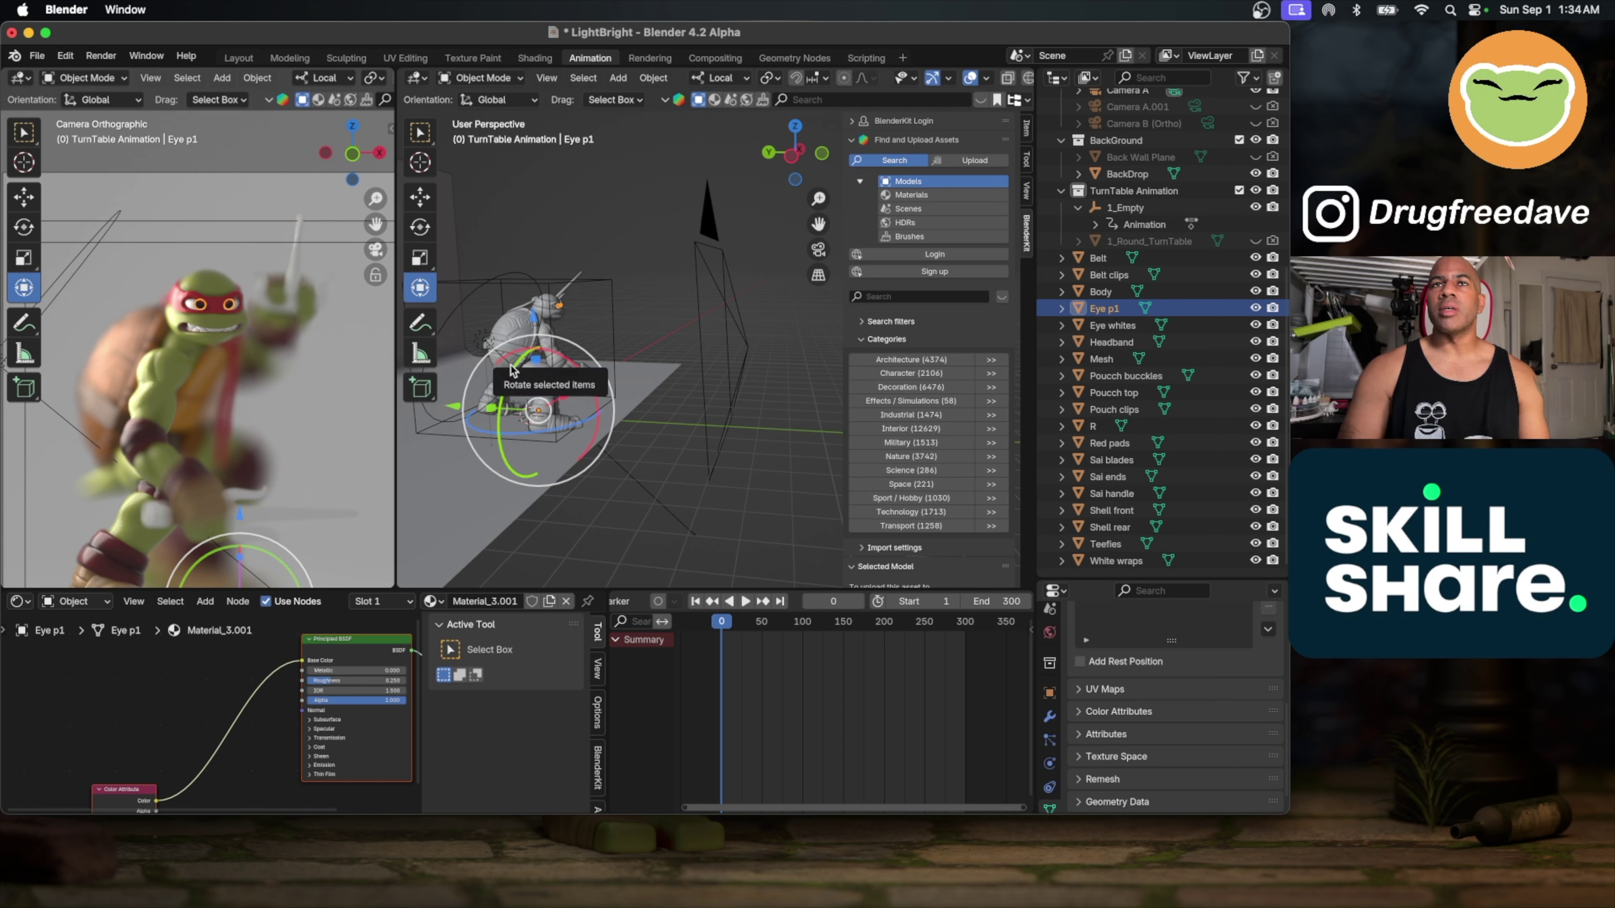
scroll(507, 355, "right", 10)
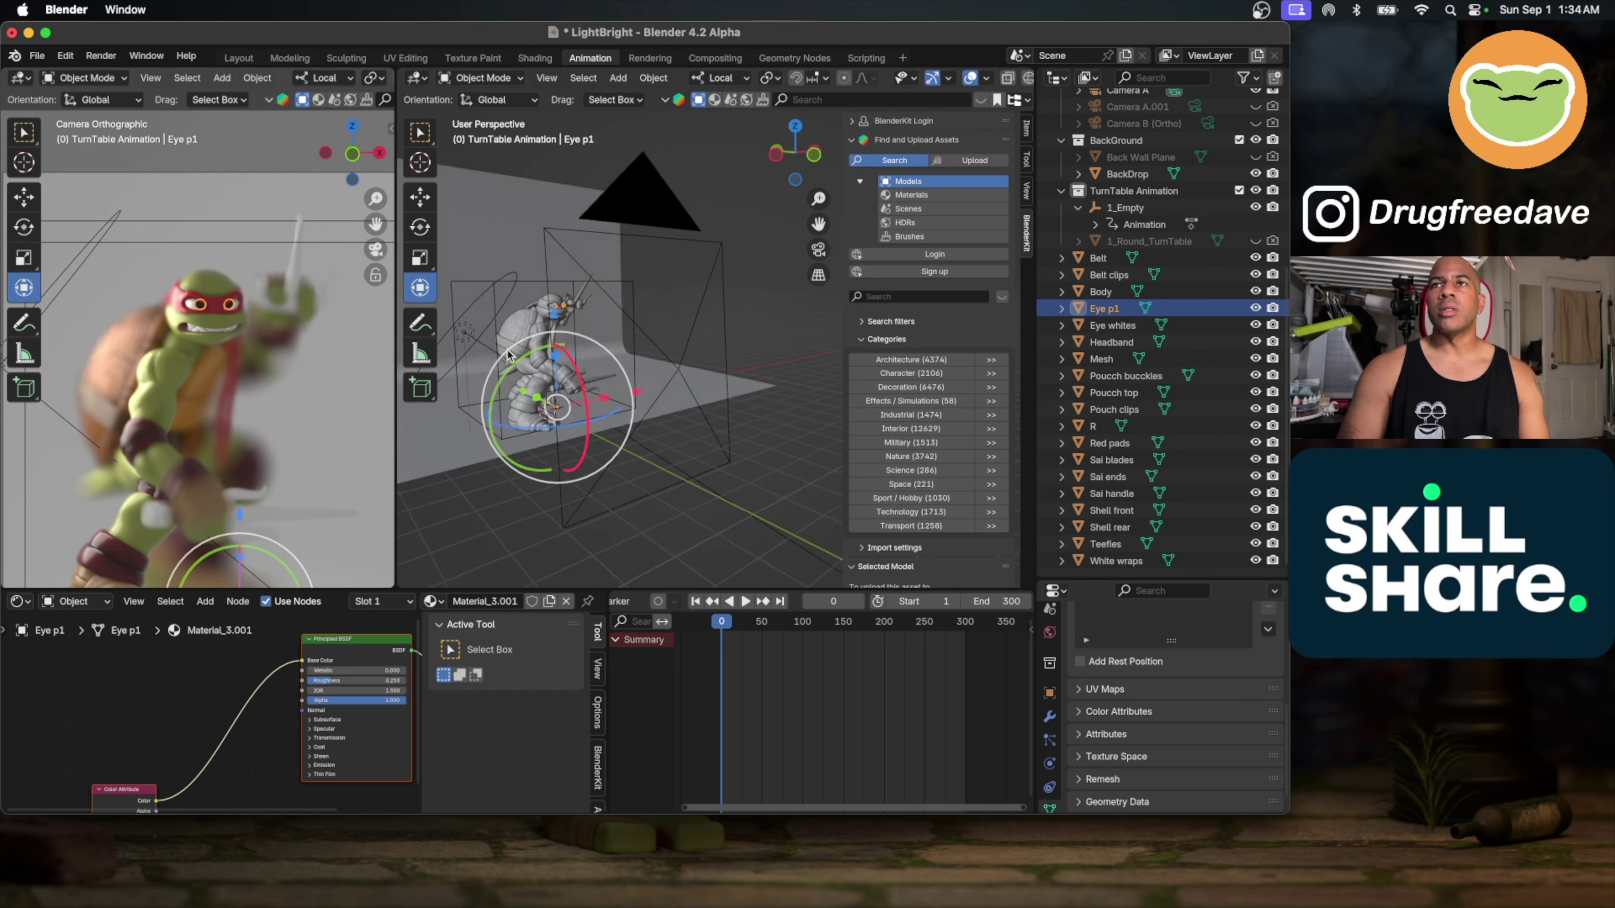
scroll(507, 355, "up", 4)
scroll(507, 355, "left", 4, "shift")
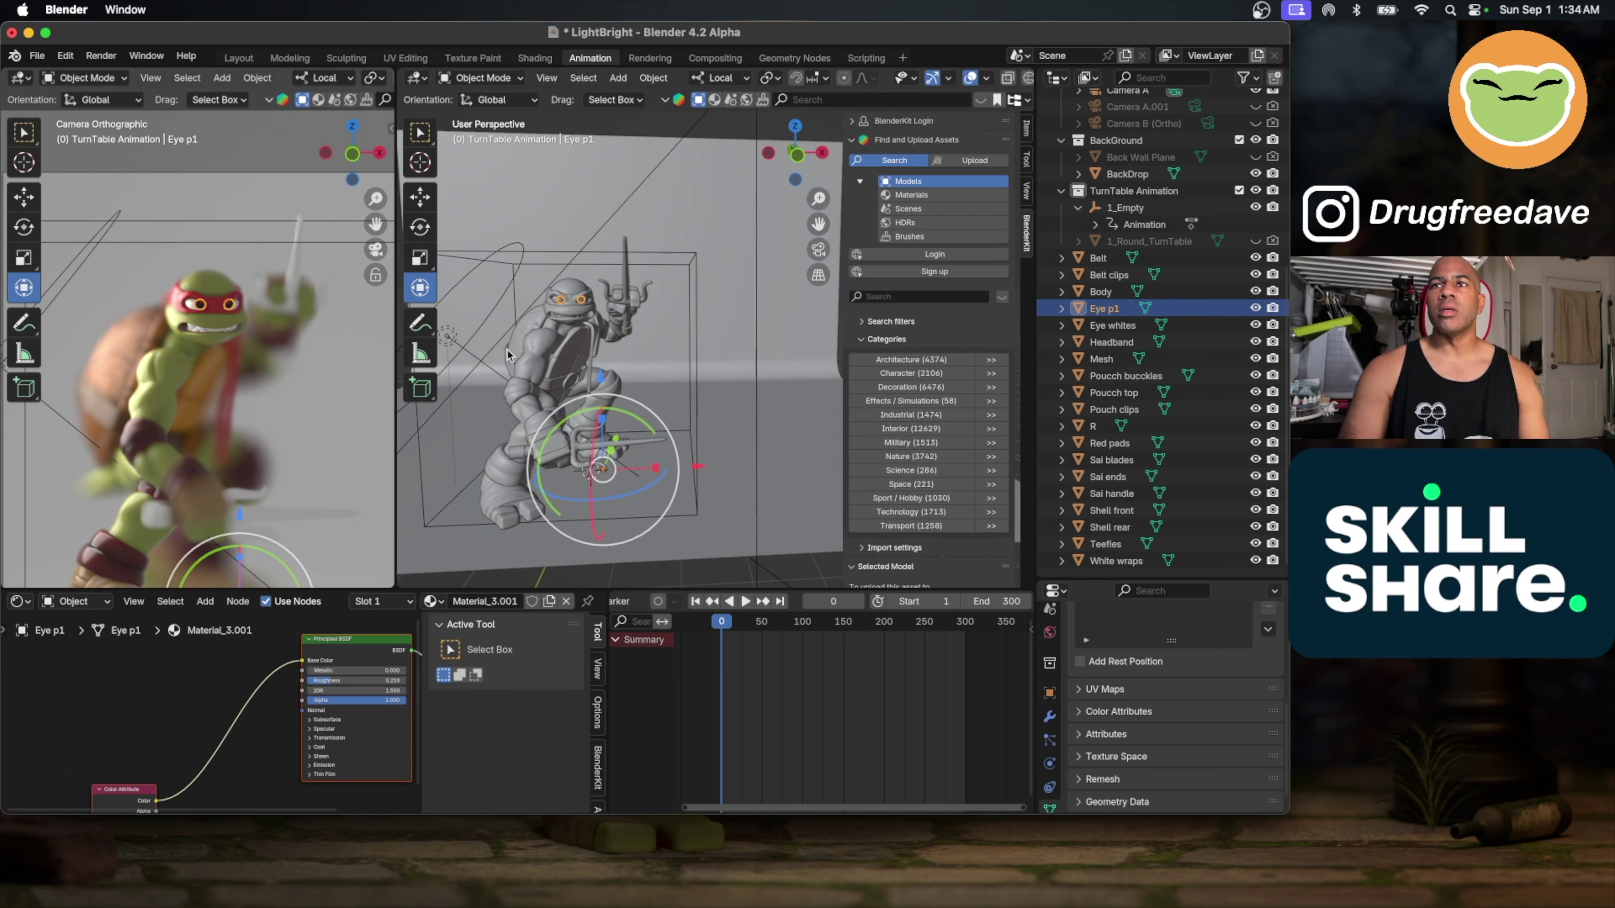
scroll(507, 355, "up", 4)
scroll(509, 354, "down", 3, "shift")
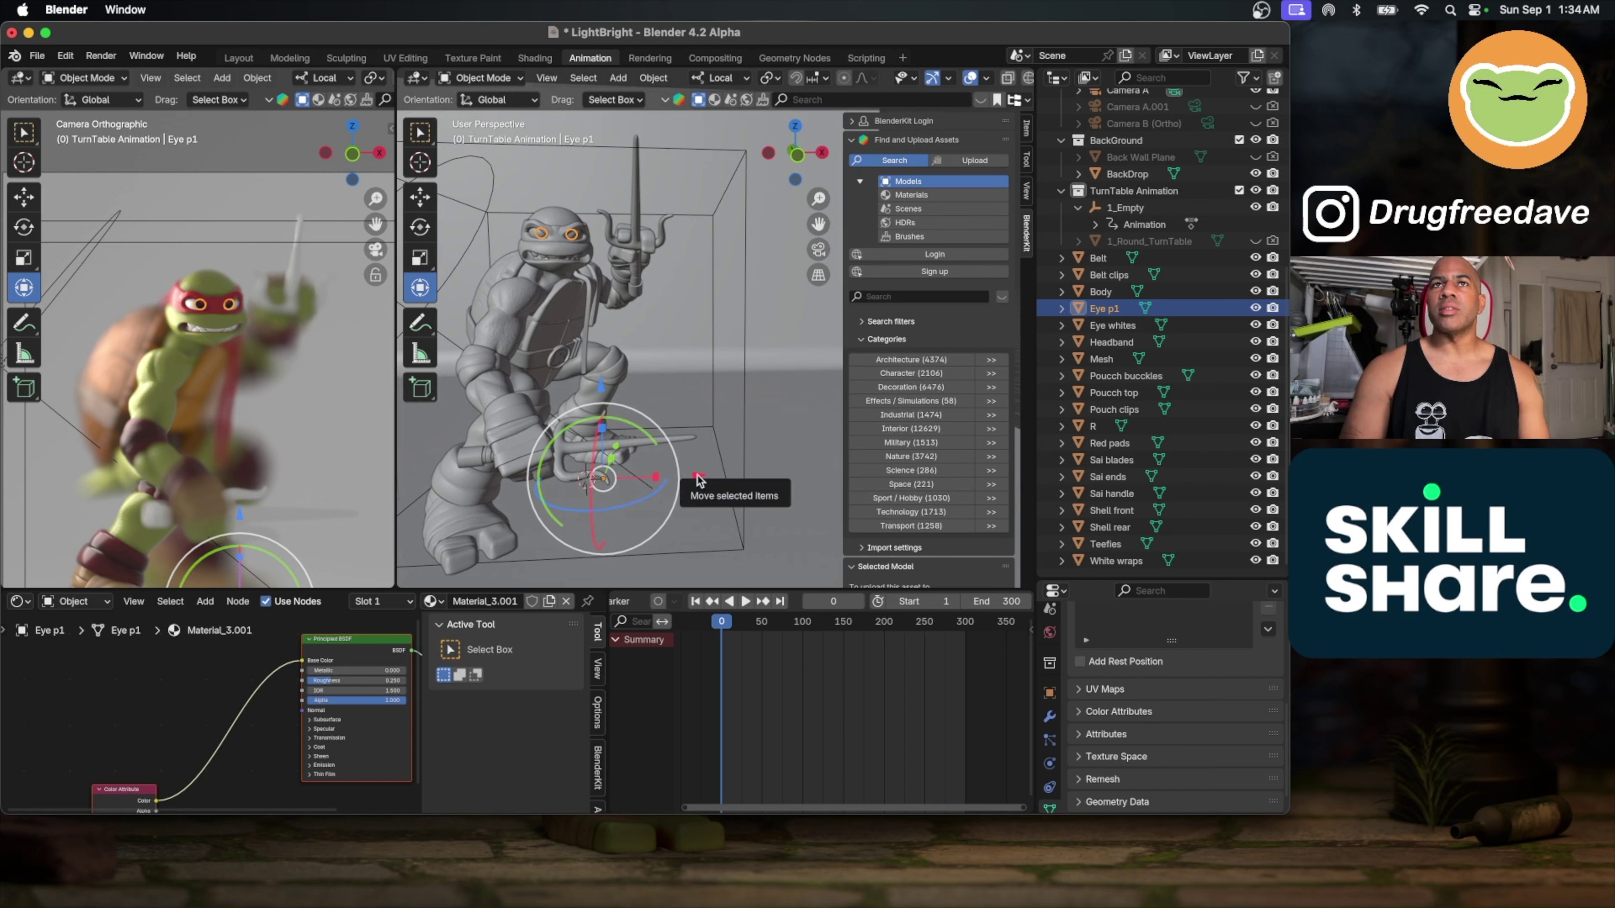
left_click_drag(694, 475, 693, 474)
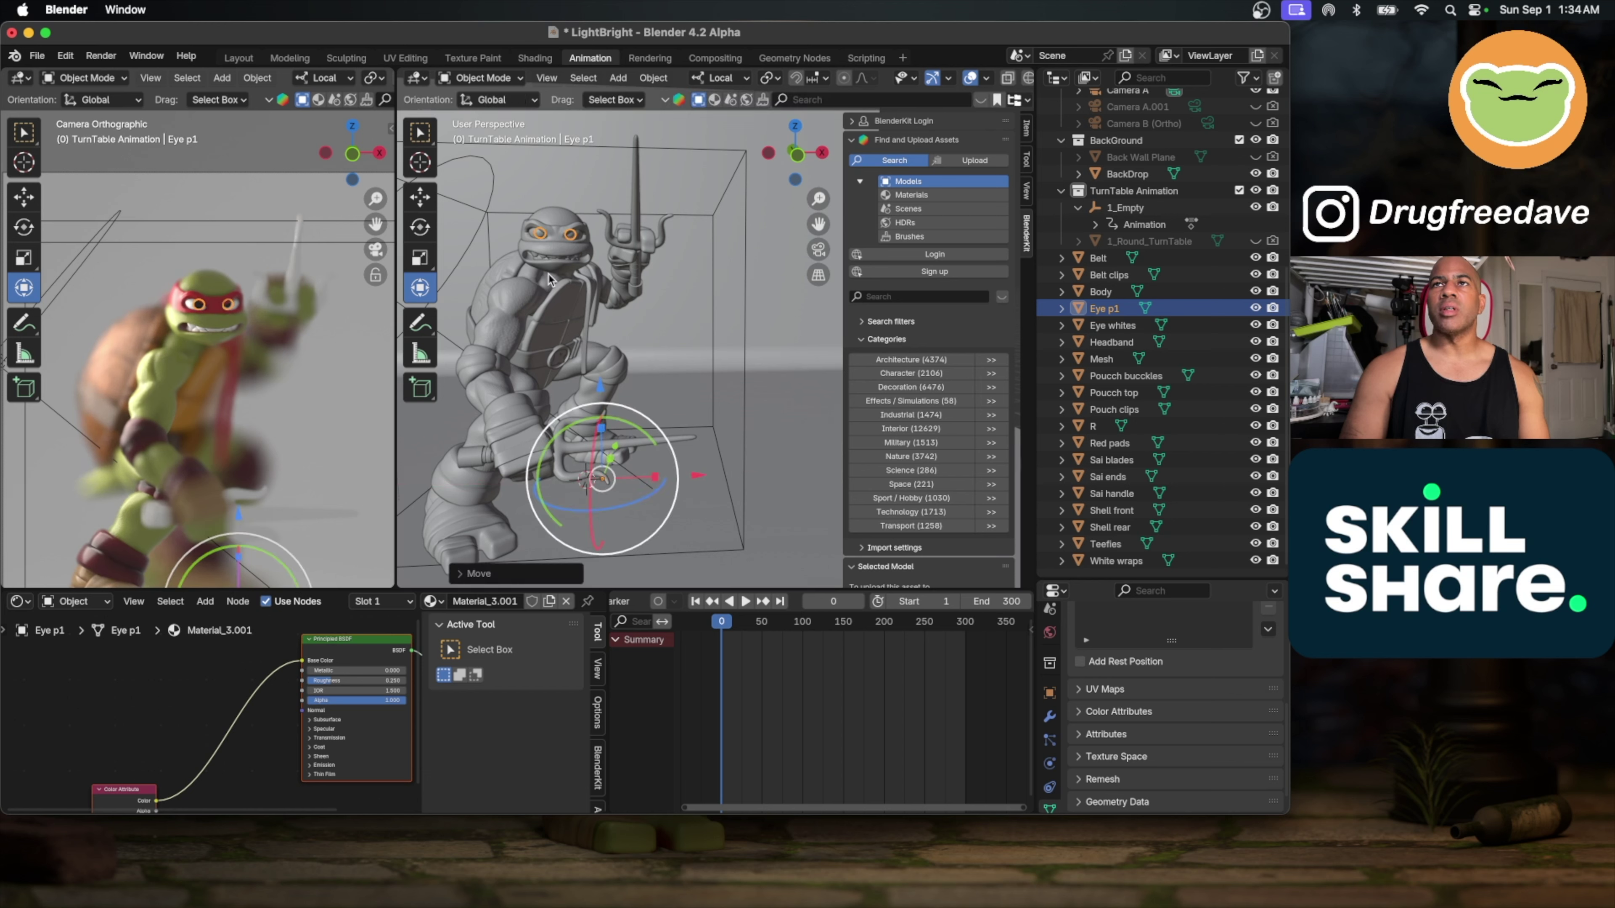
left_click(280, 166)
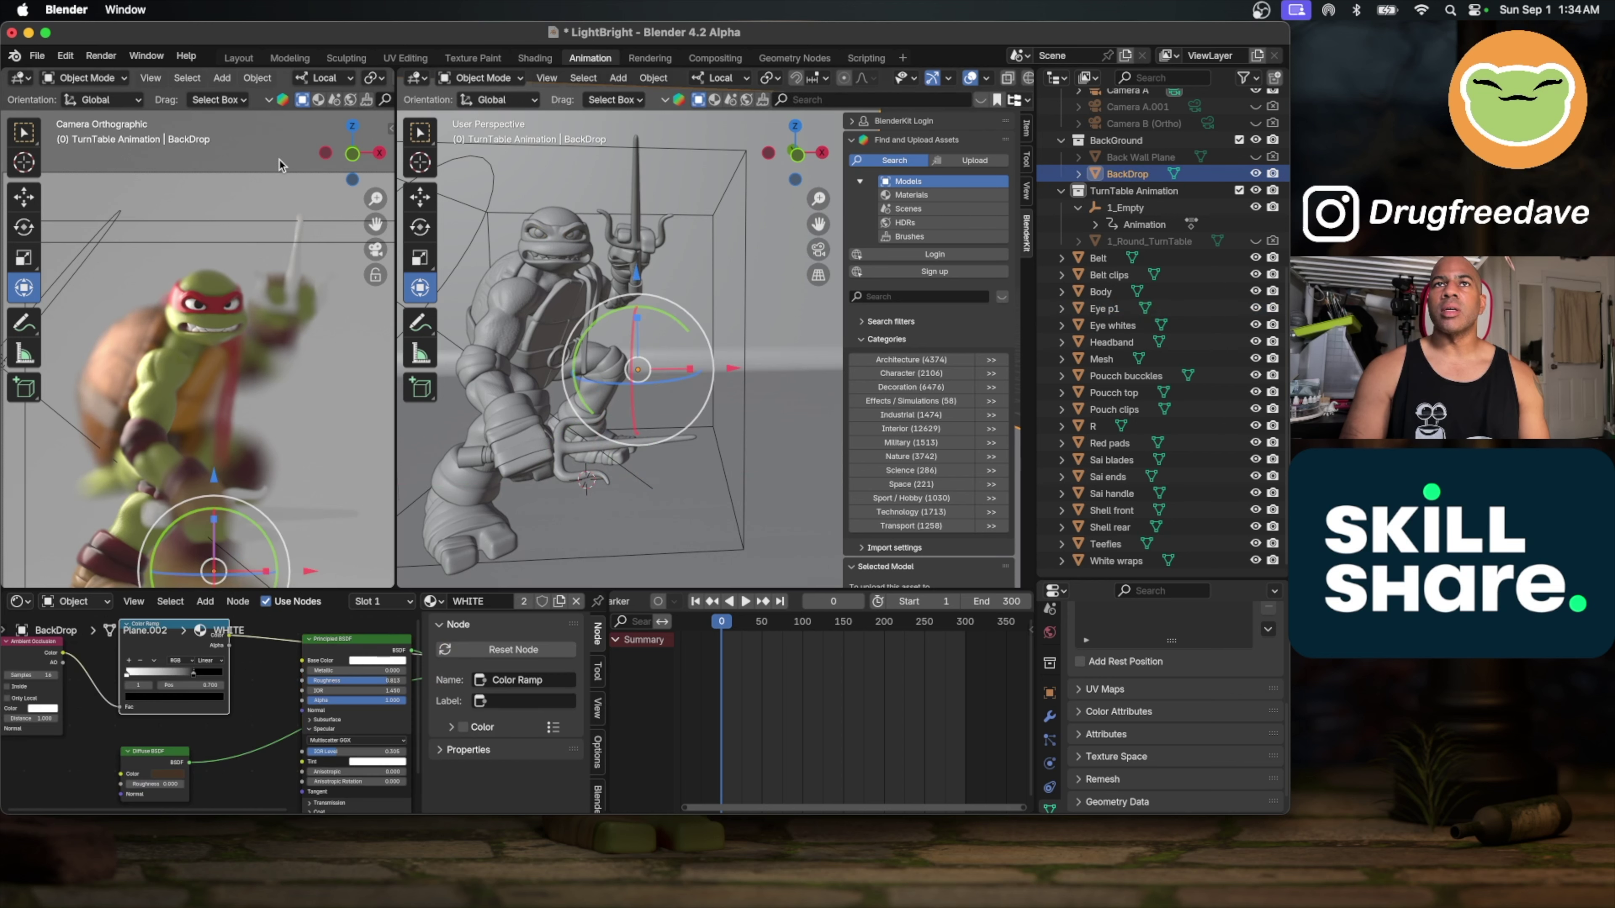
scroll(188, 328, "up", 6)
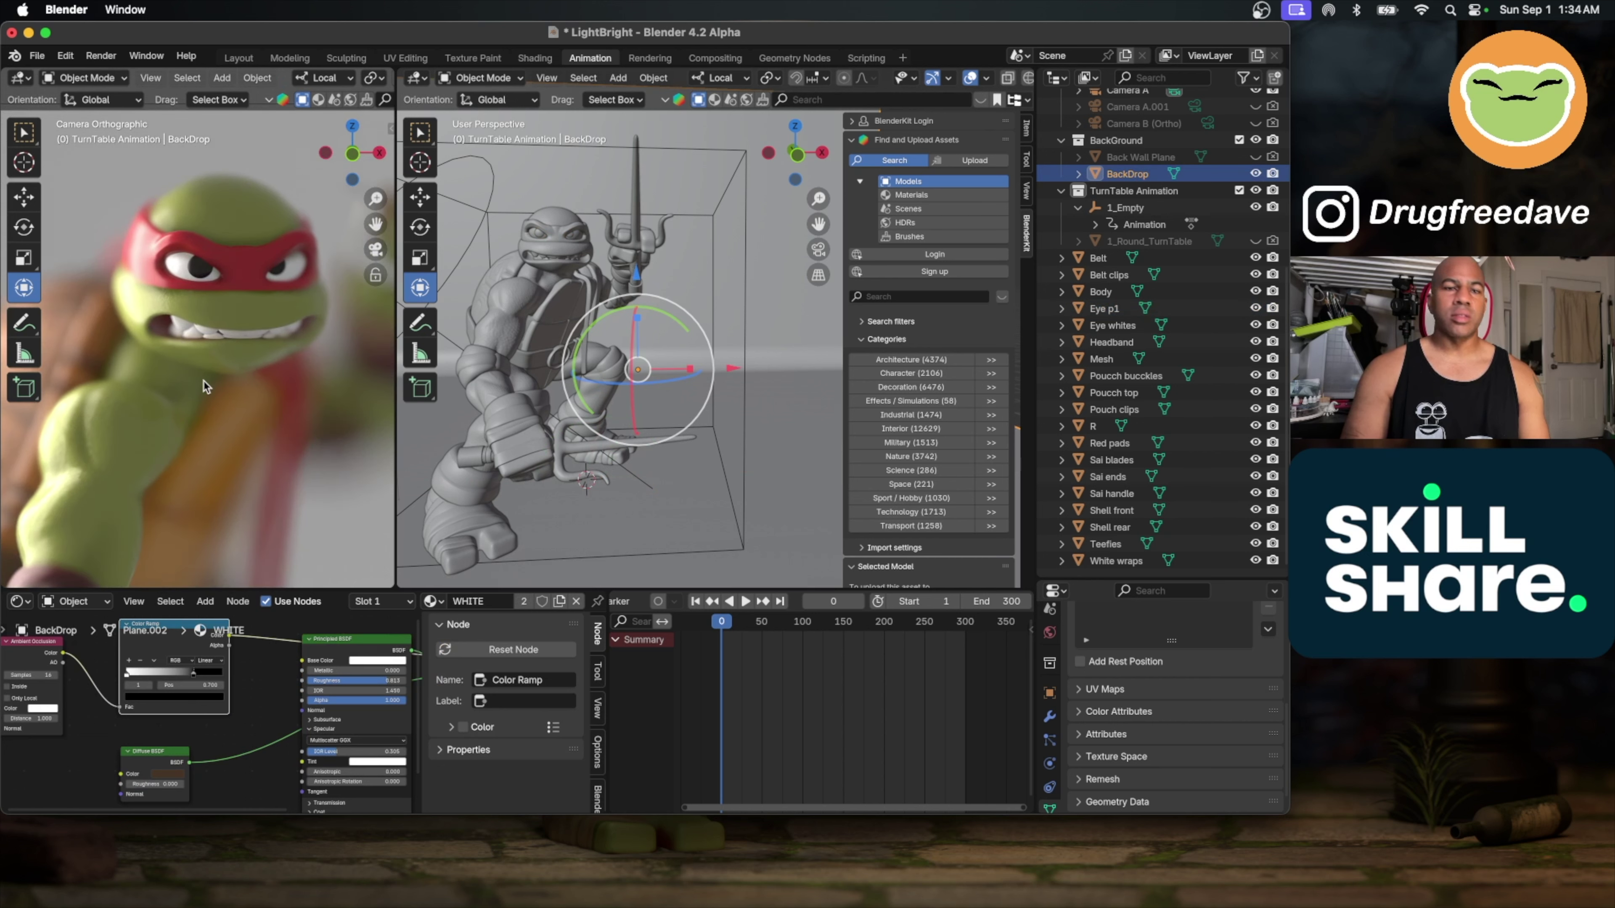
key("super+z")
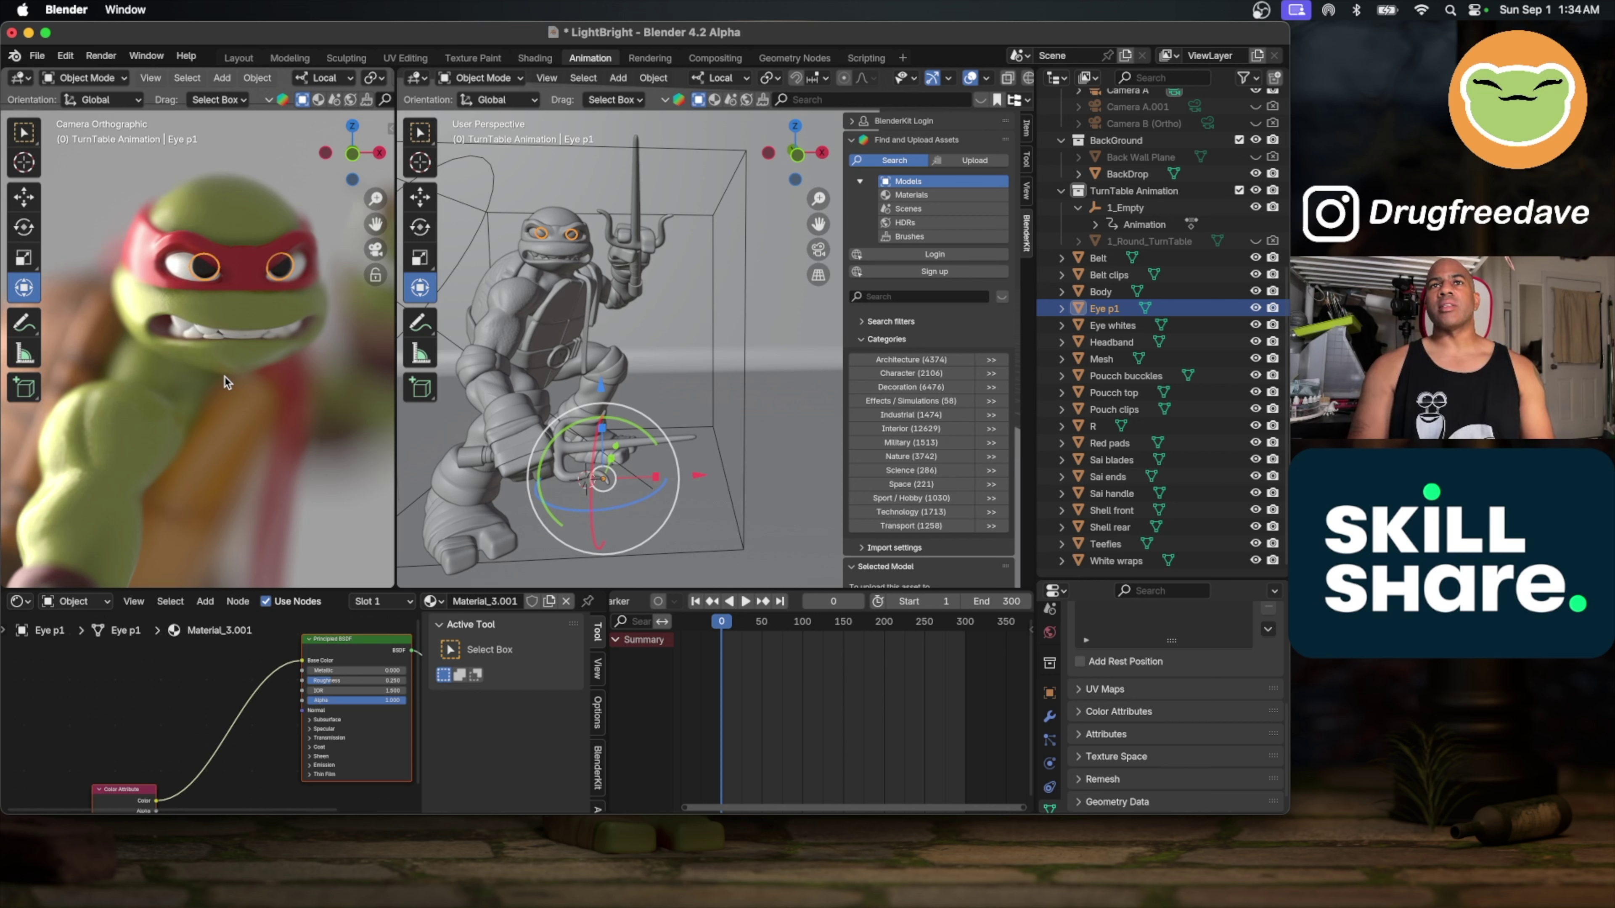
Step: Set Eye p1's origin to its Center of Mass (Volume), between the turtle's eyes
right_click(200, 274)
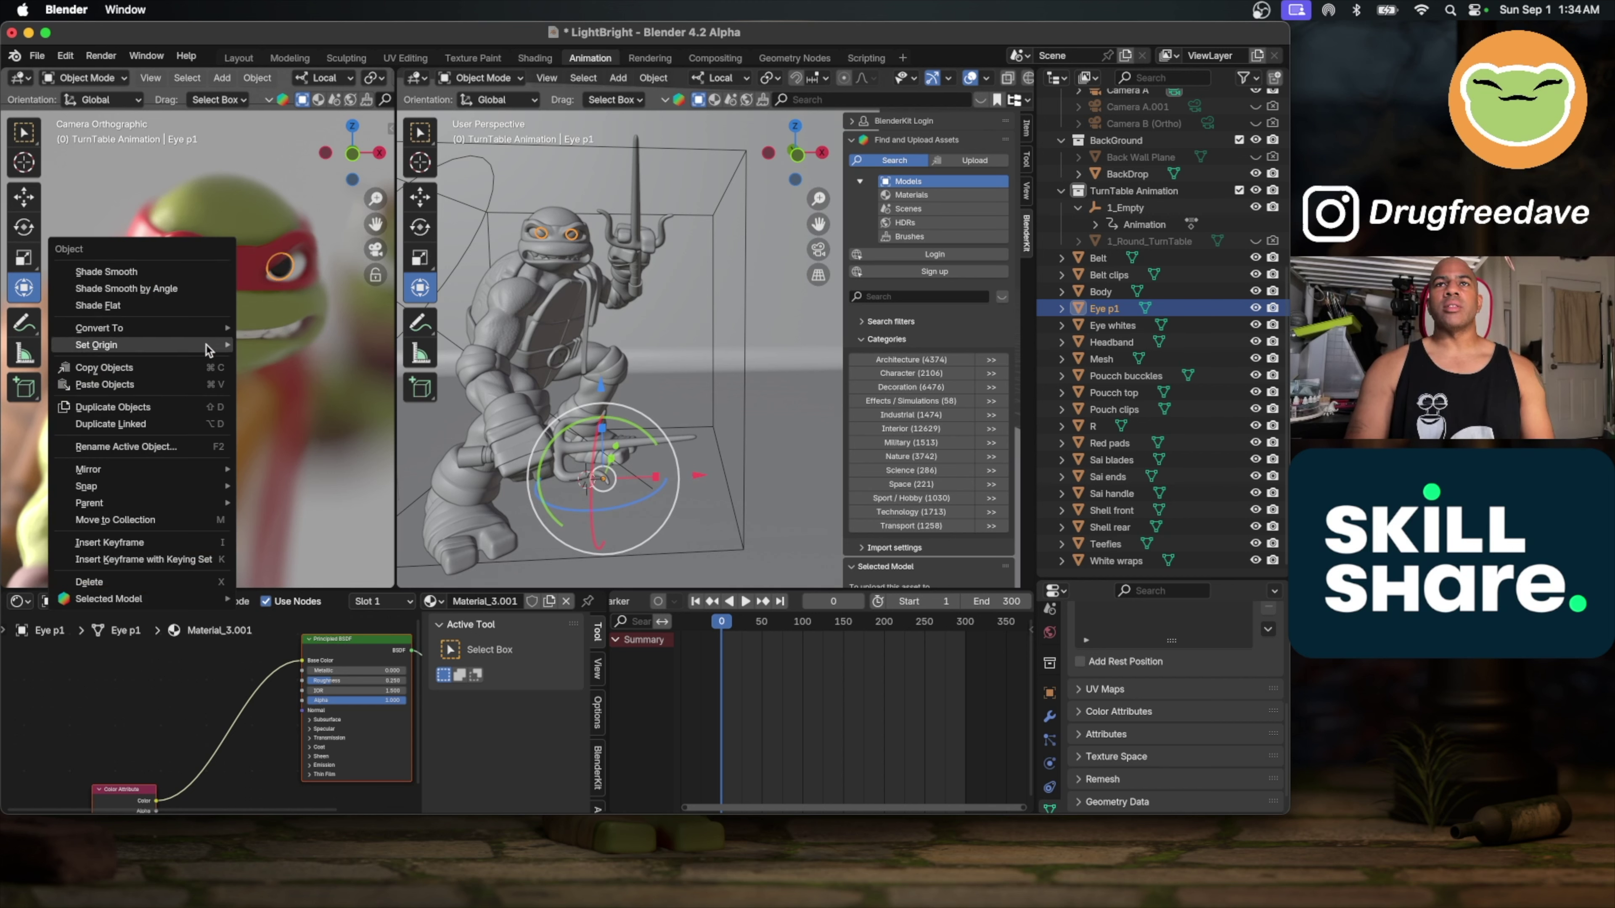
mouse_move(211, 345)
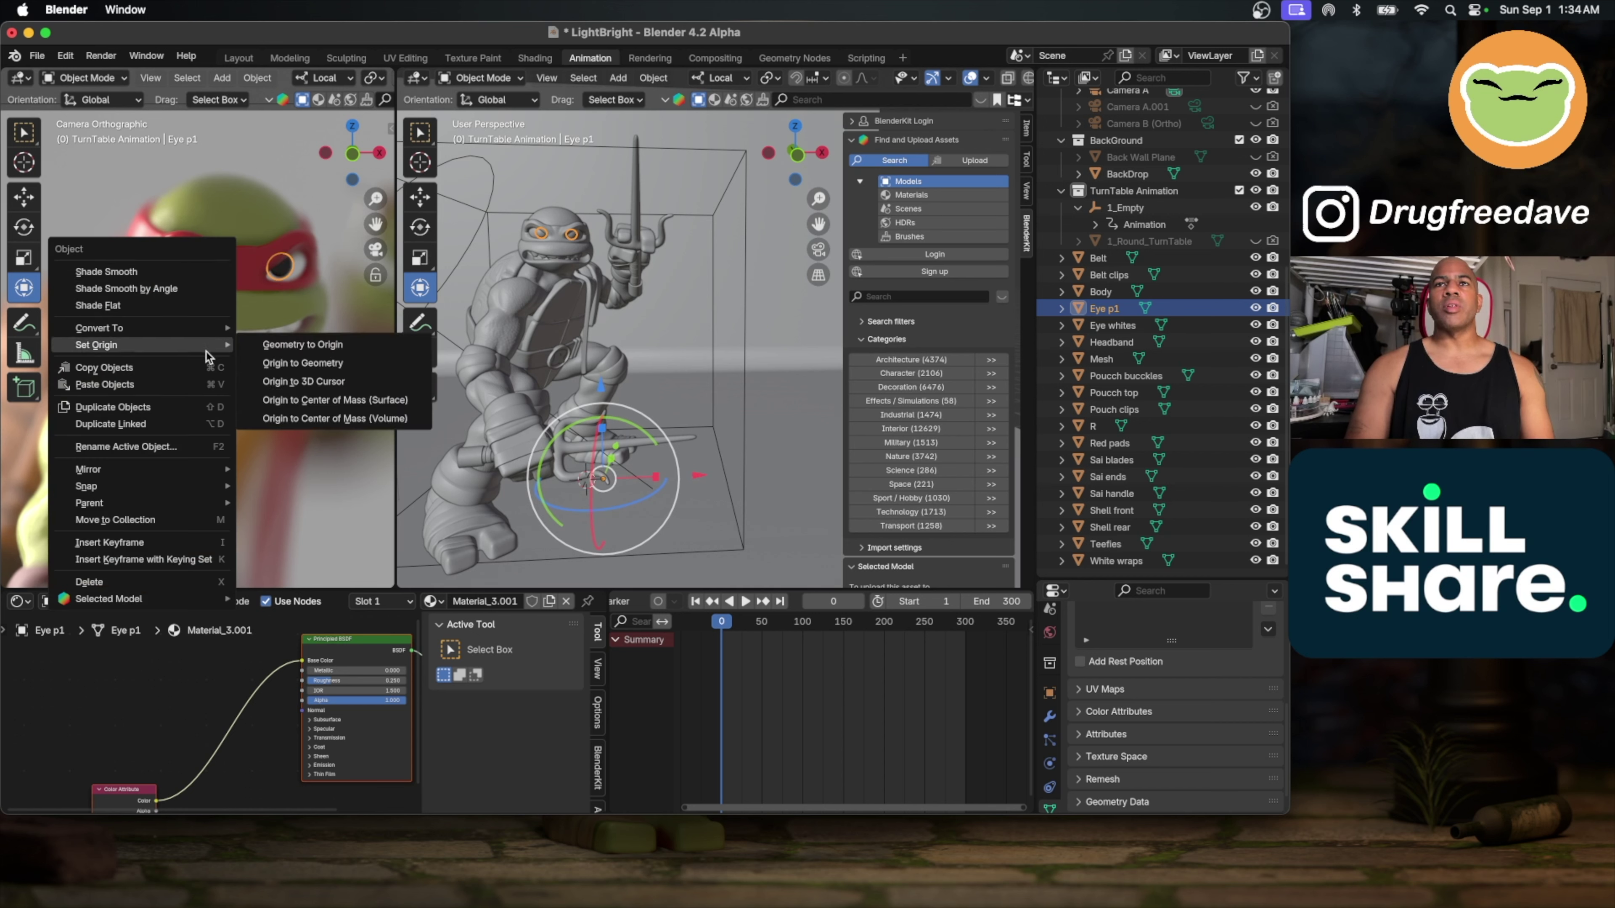
left_click(313, 419)
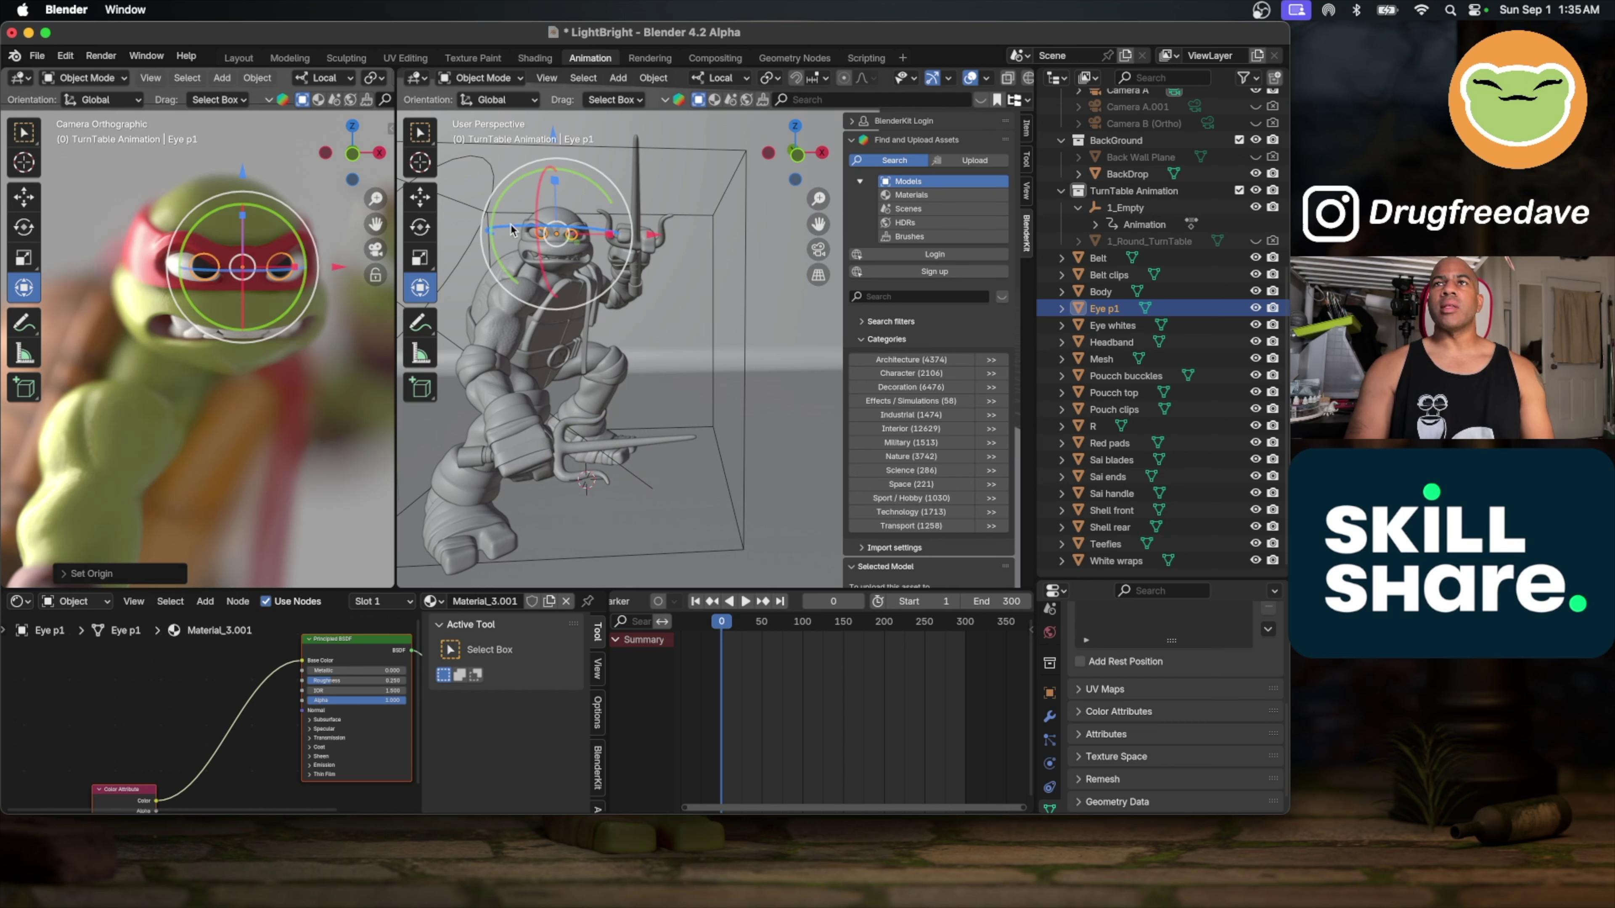
Step: Zoom into the head, shift Eye p1 about 0.006 m along X, and orbit to a frontal view
scroll(552, 248, "up", 5)
scroll(551, 248, "up", 5, "shift")
scroll(552, 248, "up", 4)
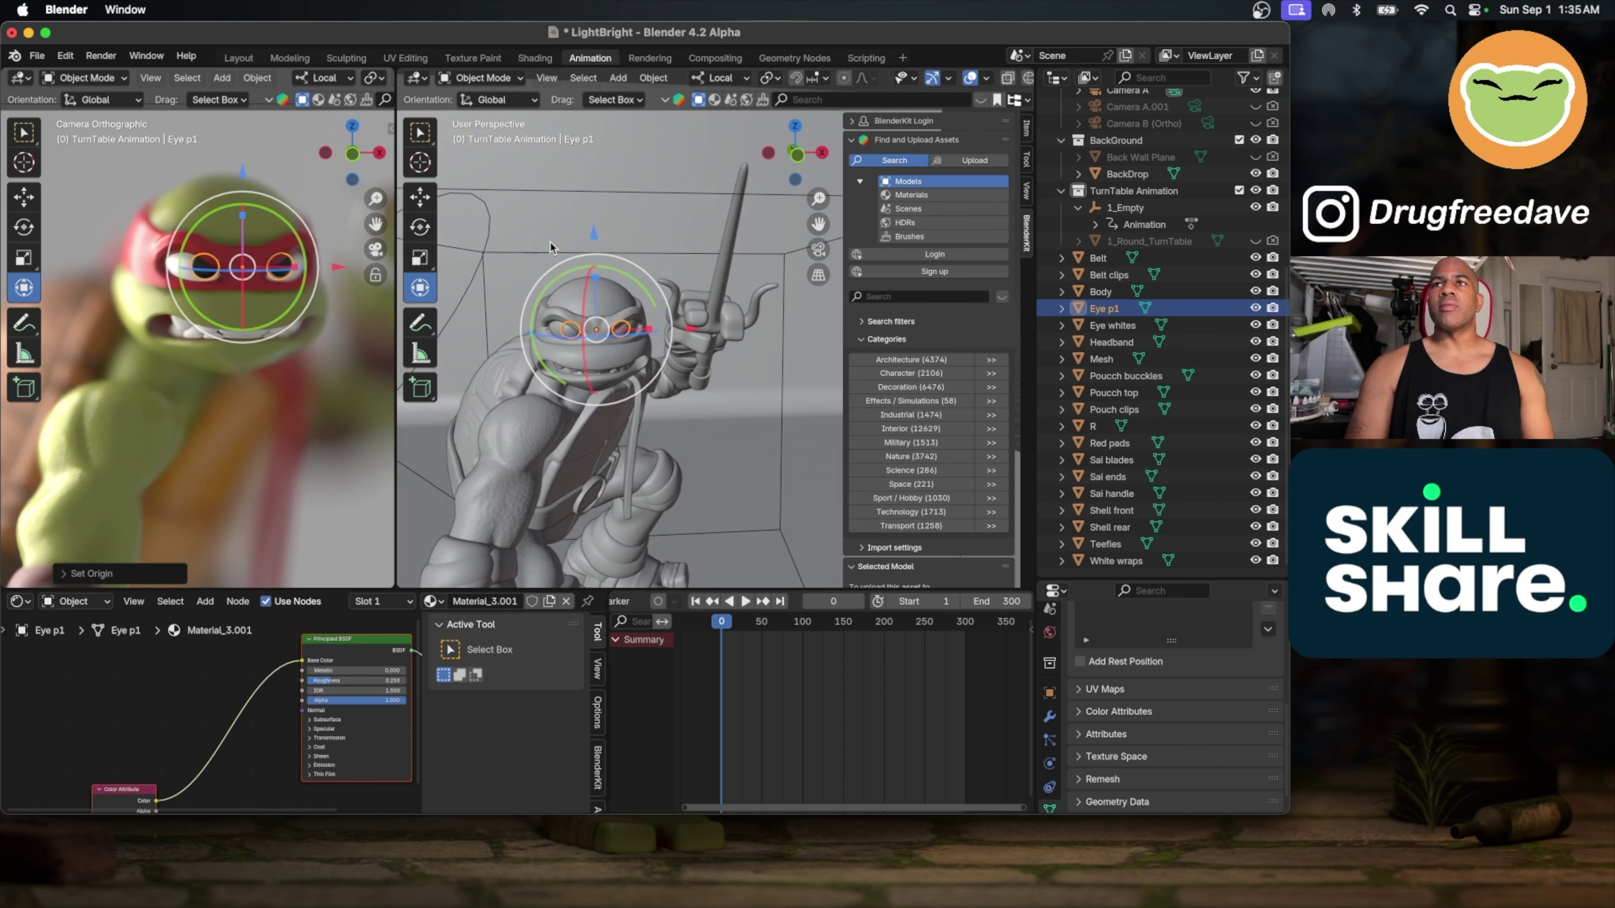
scroll(550, 247, "up", 4)
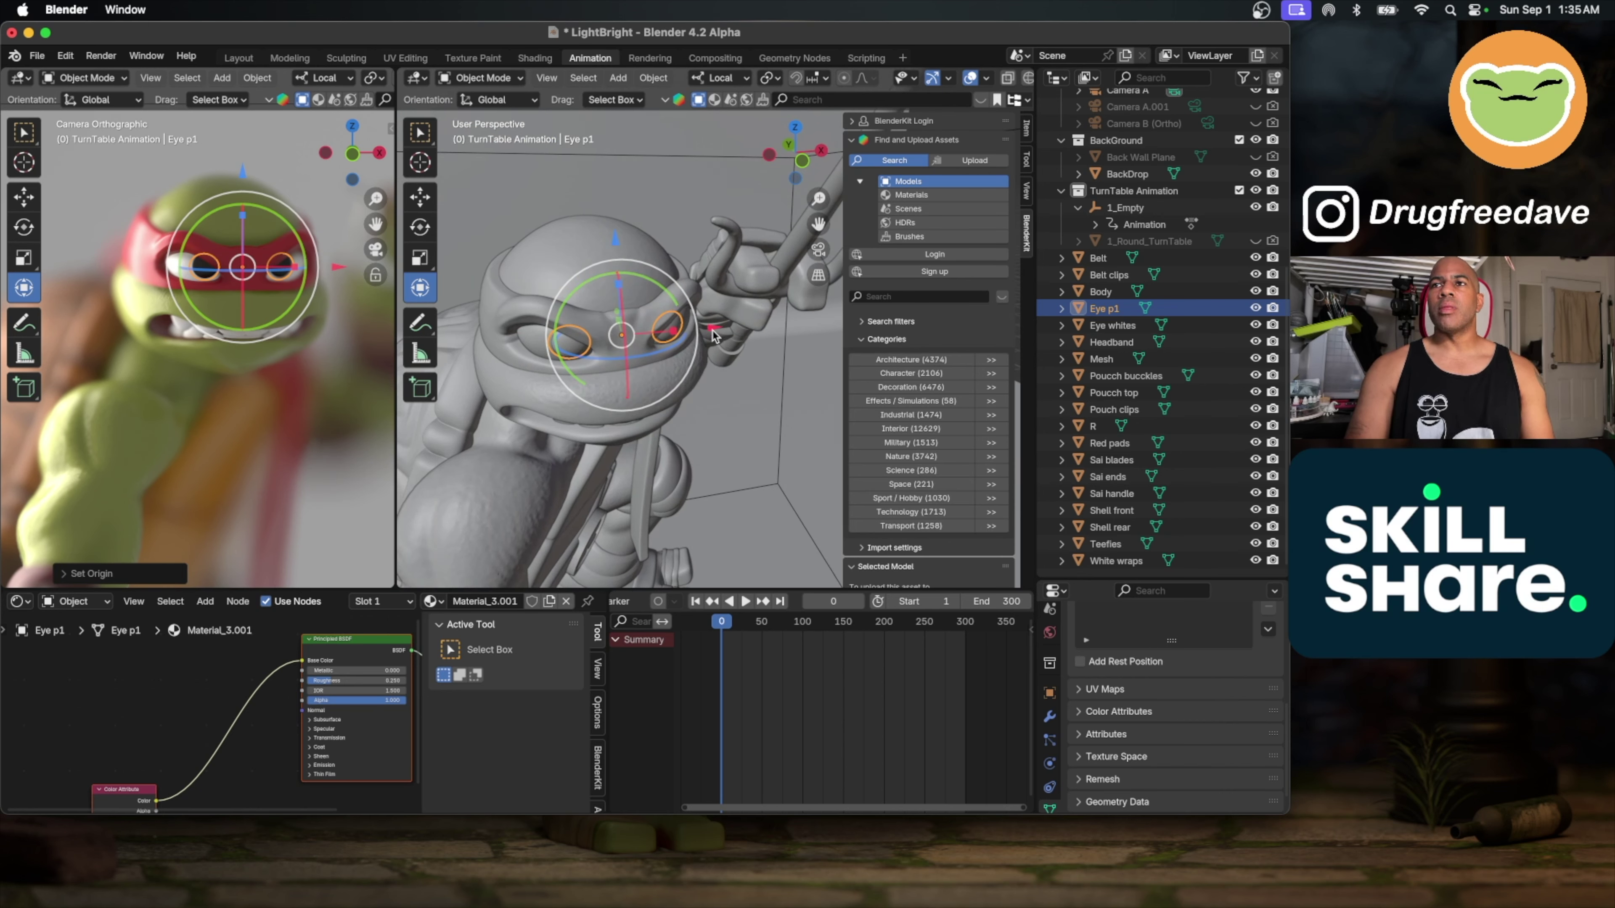
left_click_drag(713, 333, 709, 334)
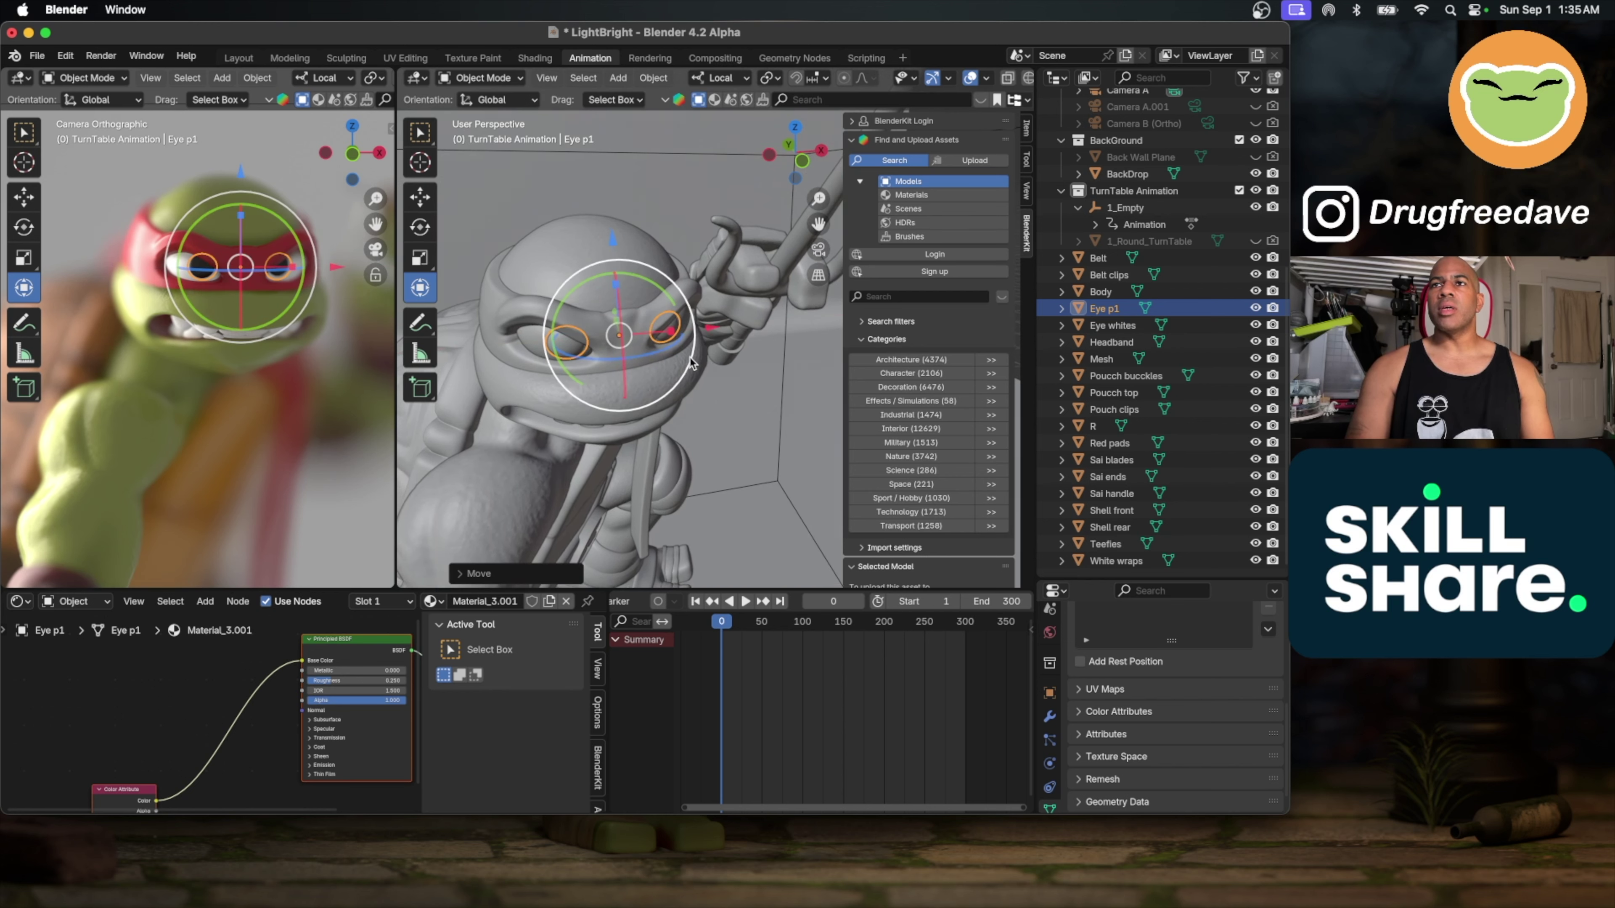
scroll(688, 354, "up", 4)
middle_click_drag(677, 354, 615, 344)
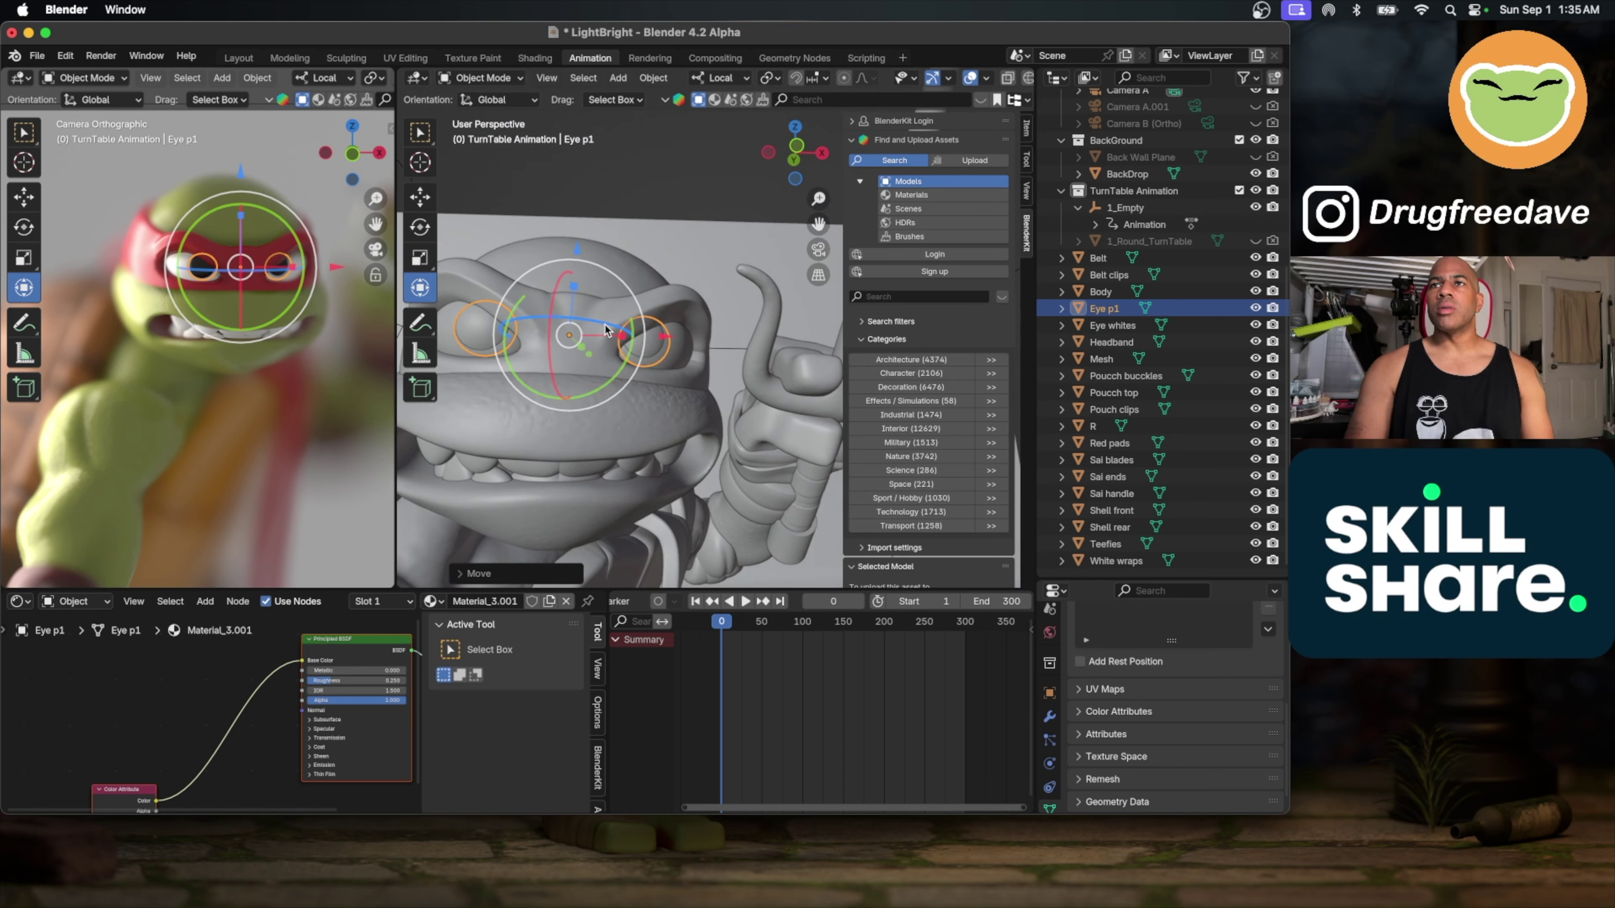
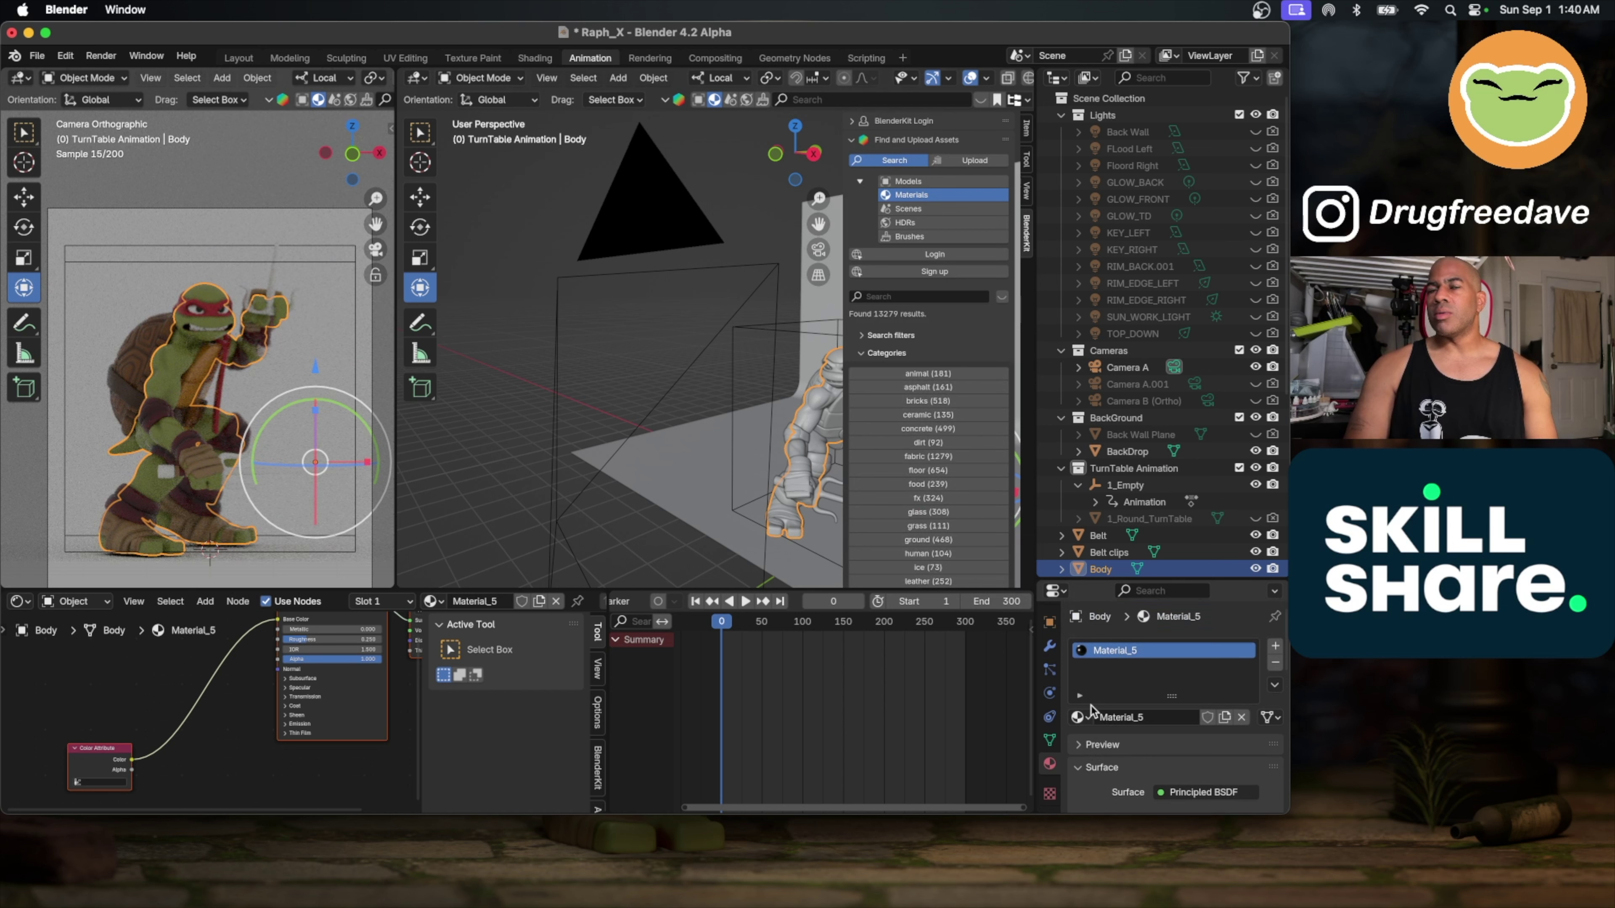
Step: Drag the World Color's HSV Value to 0 for a pure black background, then deselect Body
scroll(1089, 708, "down", 5)
scroll(1049, 700, "up", 6)
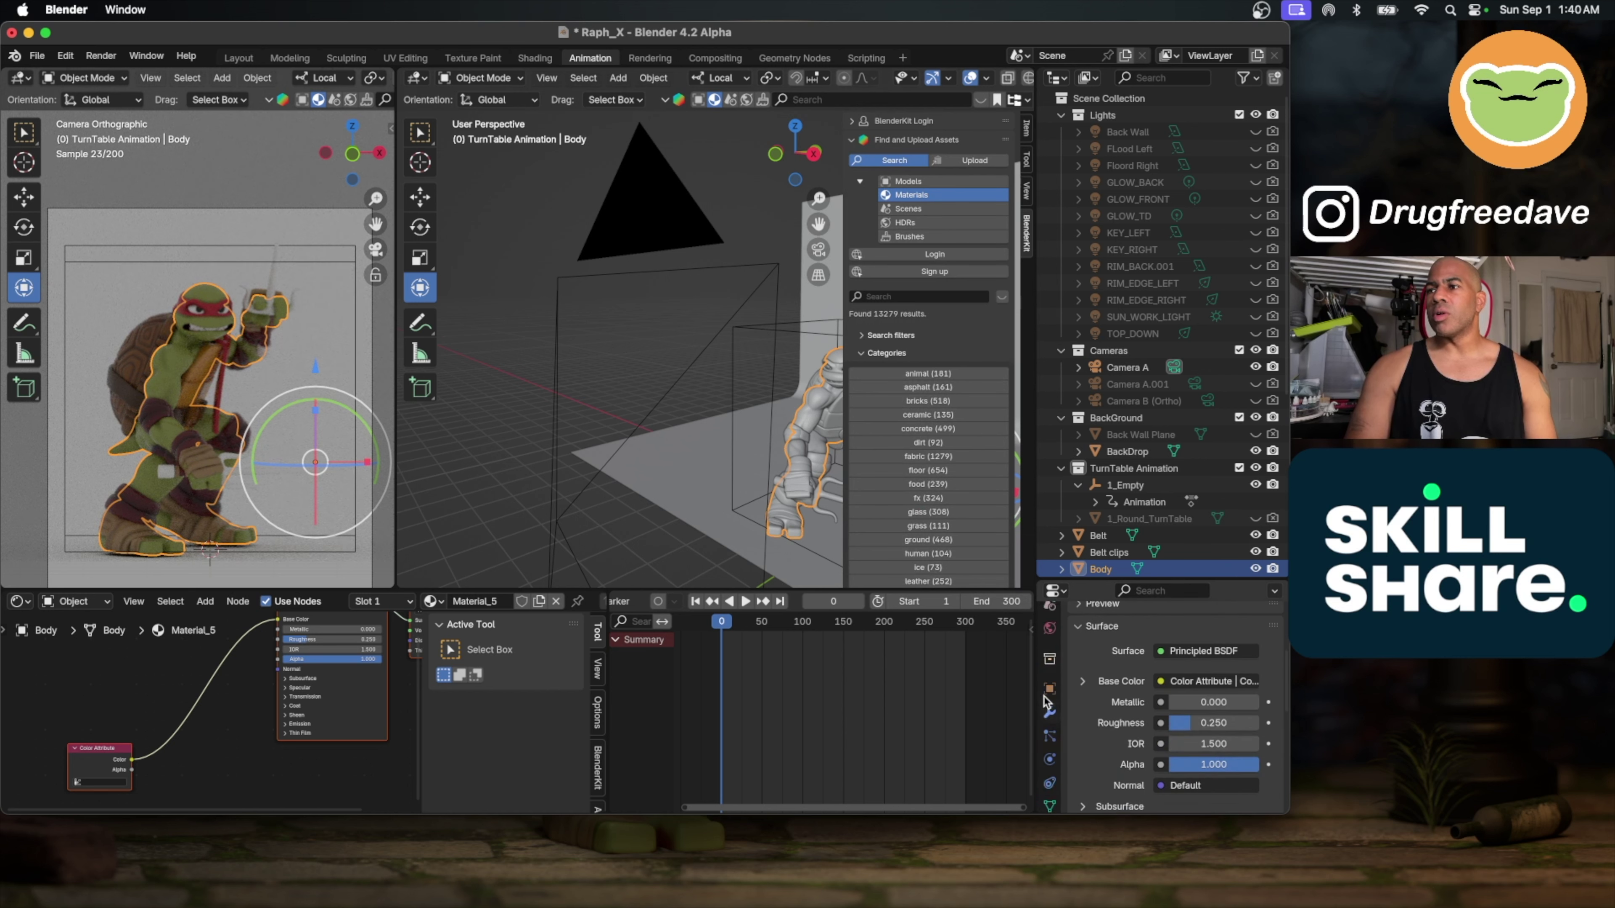
left_click(1049, 746)
scroll(1170, 678, "up", 2)
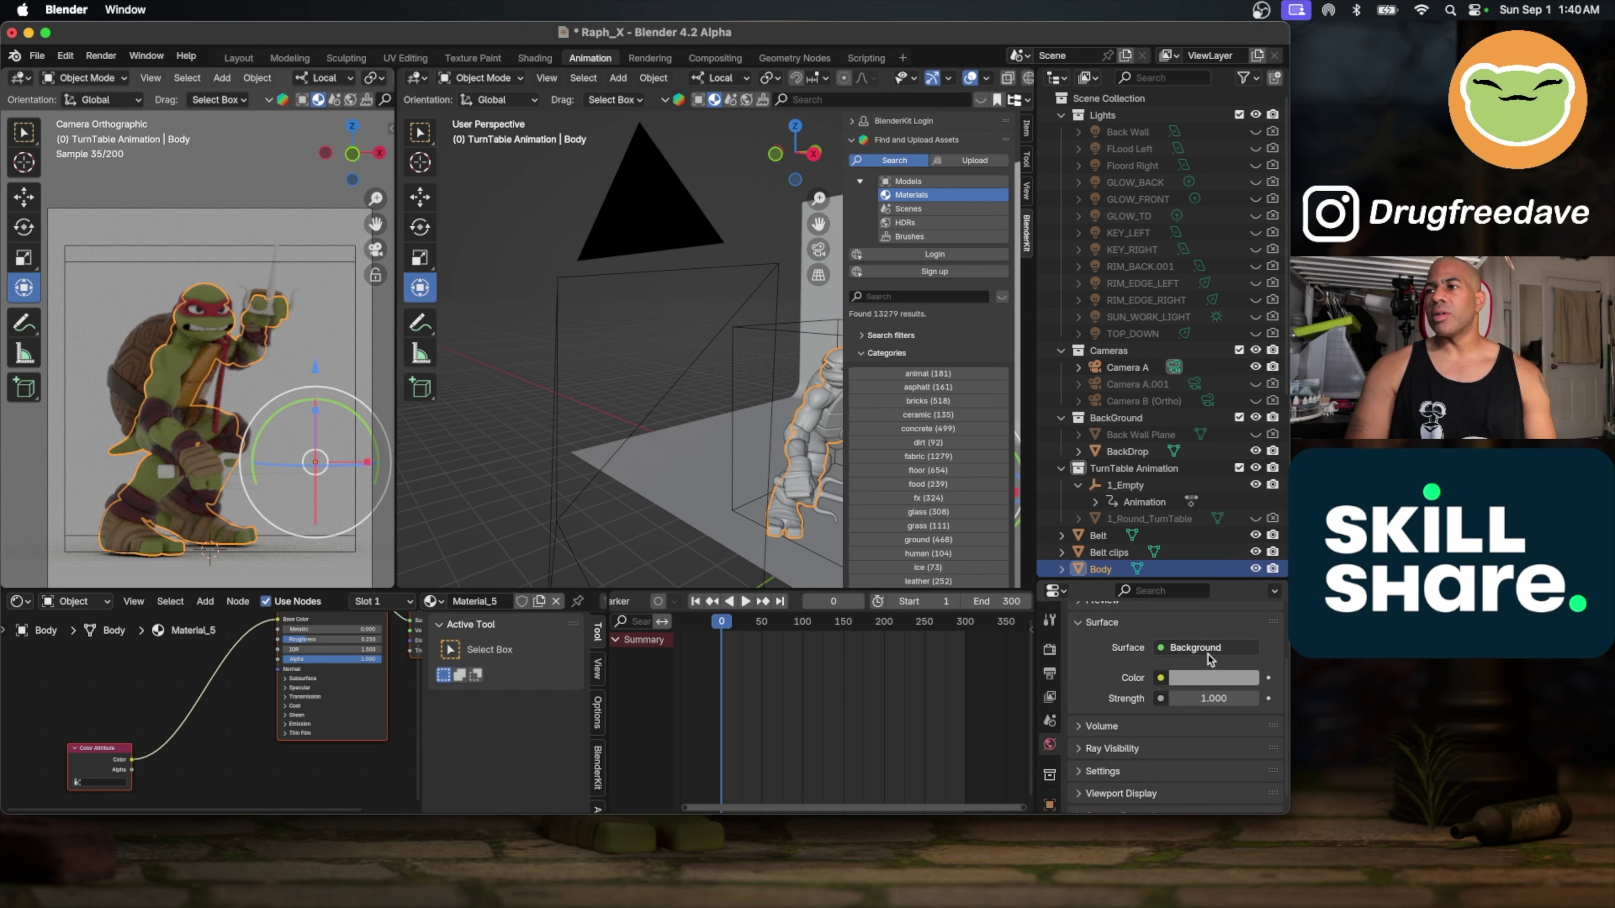
left_click(1214, 678)
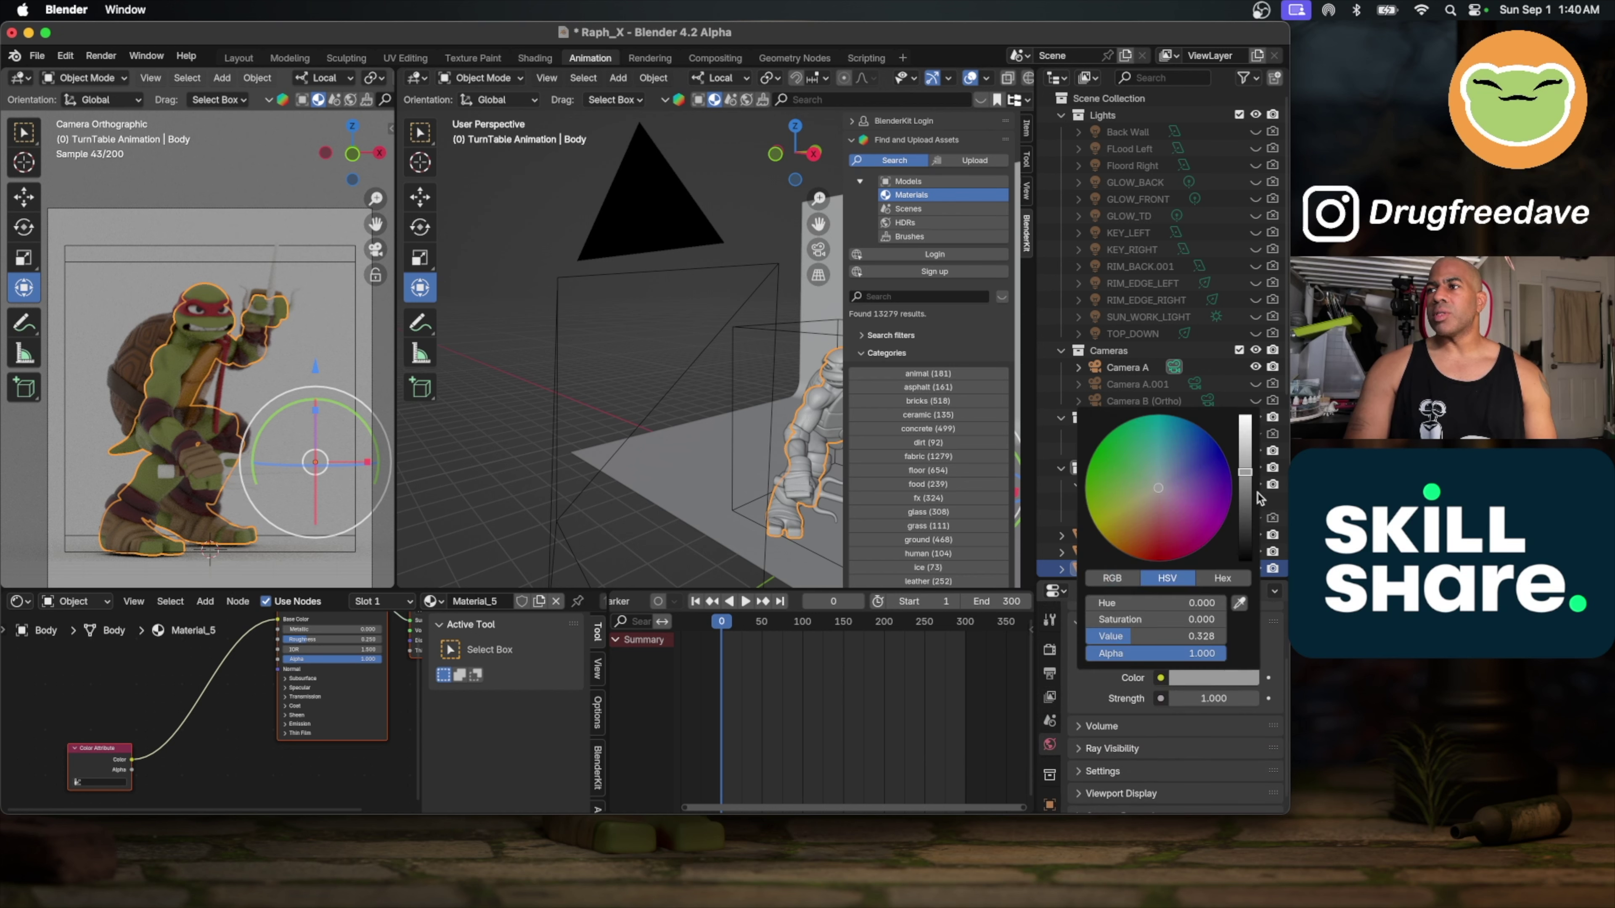
left_click_drag(1245, 474, 1245, 559)
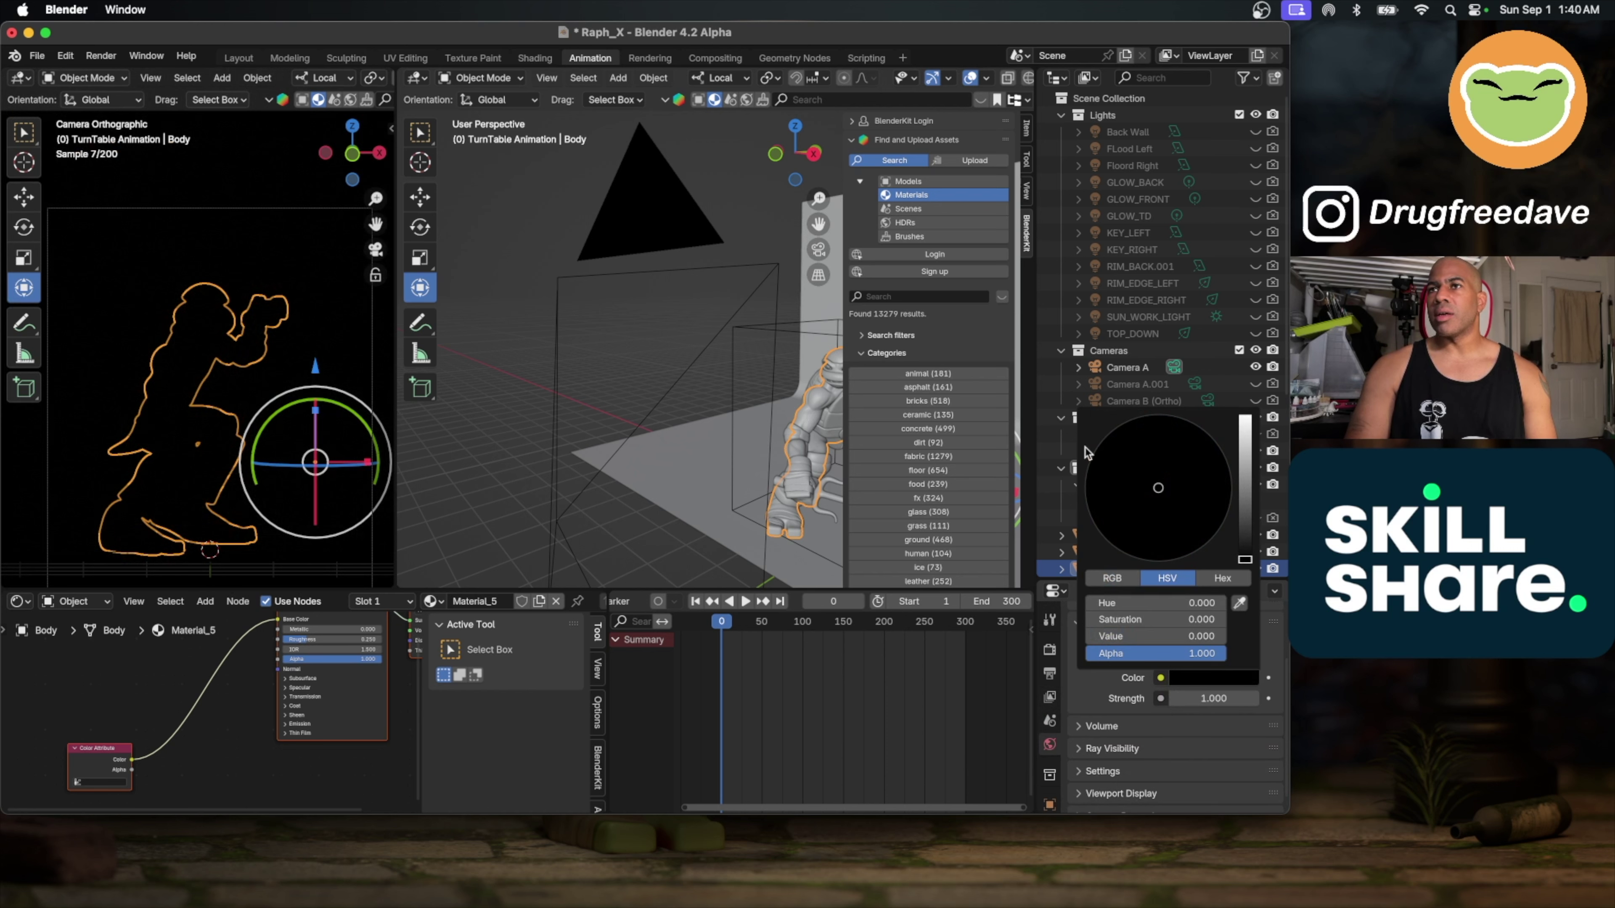
left_click(739, 318)
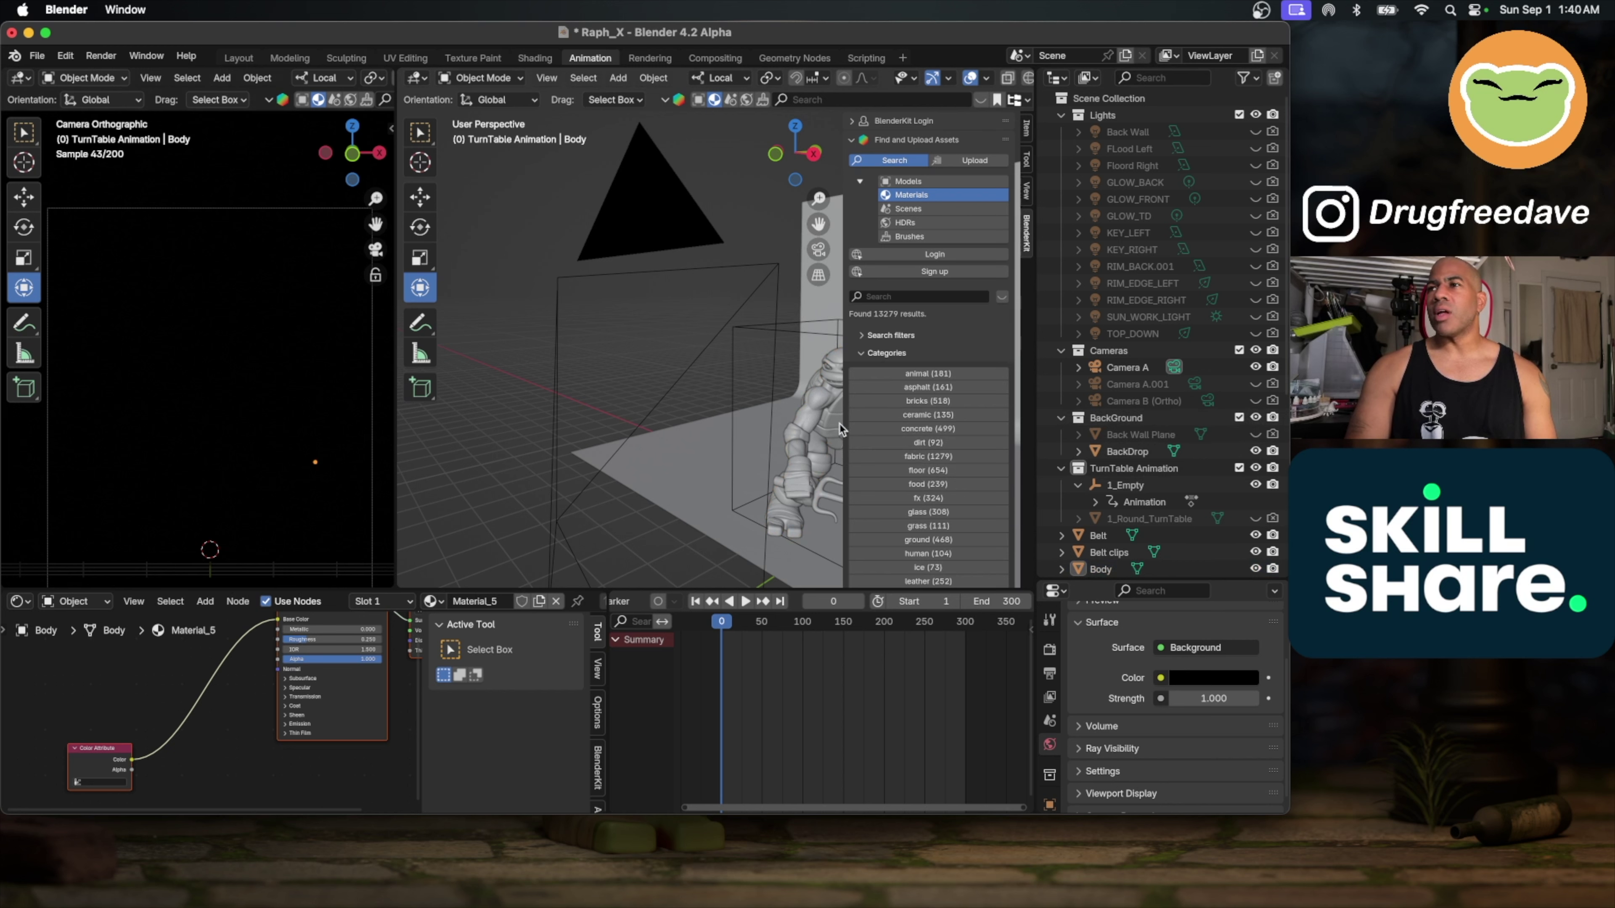
Step: Enable the TOP_DOWN light for both viewport display and rendering
left_click(1161, 335)
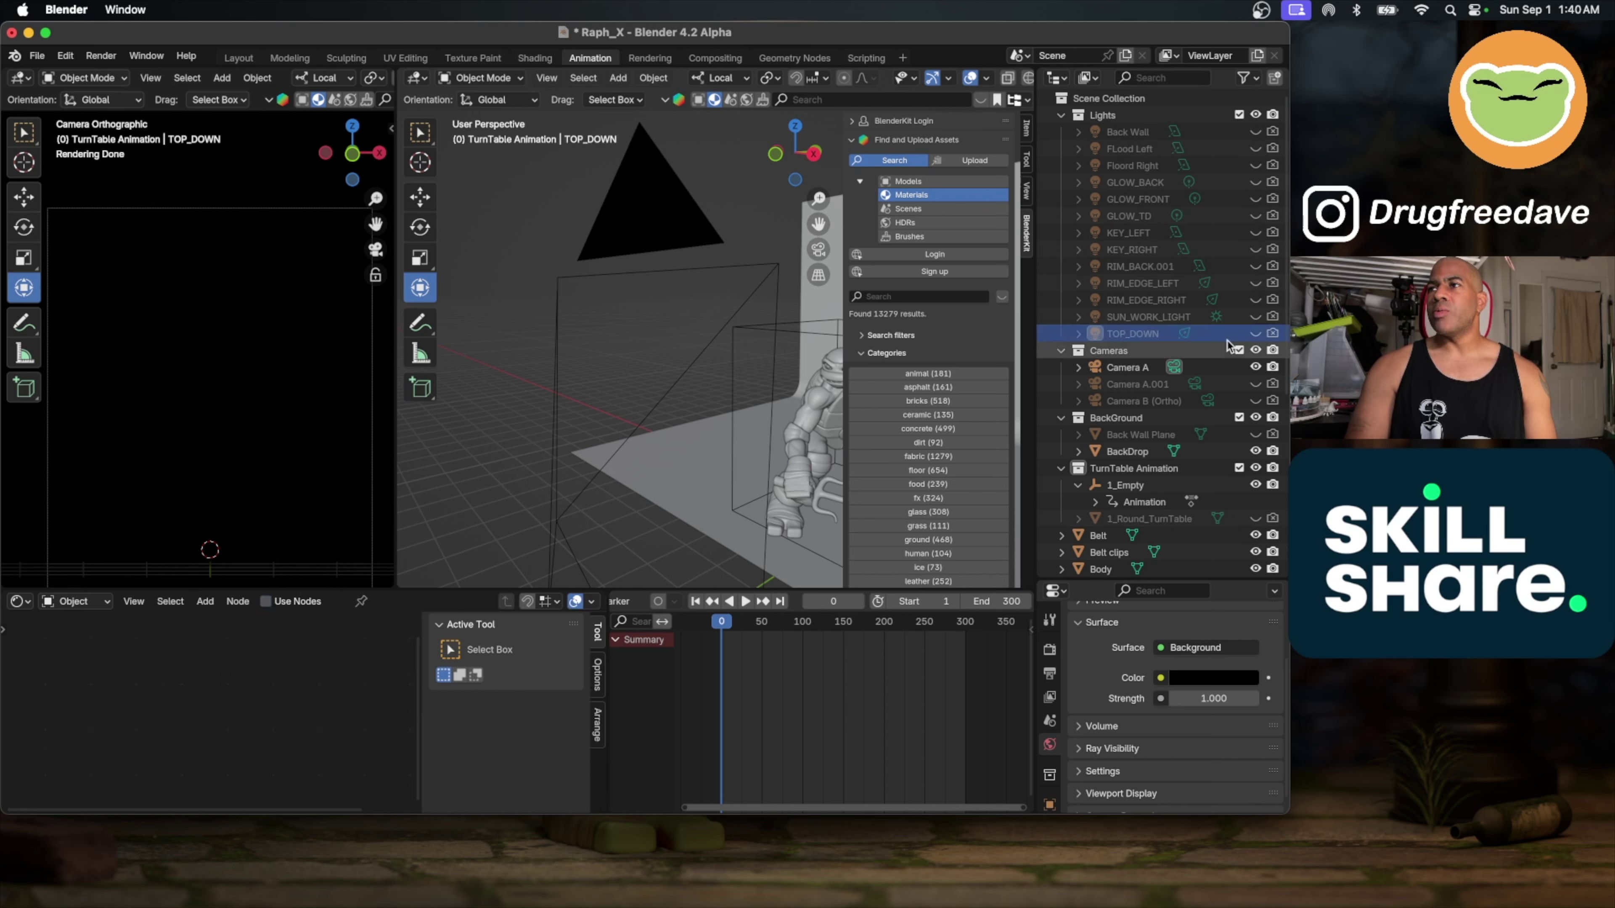
left_click(1256, 335)
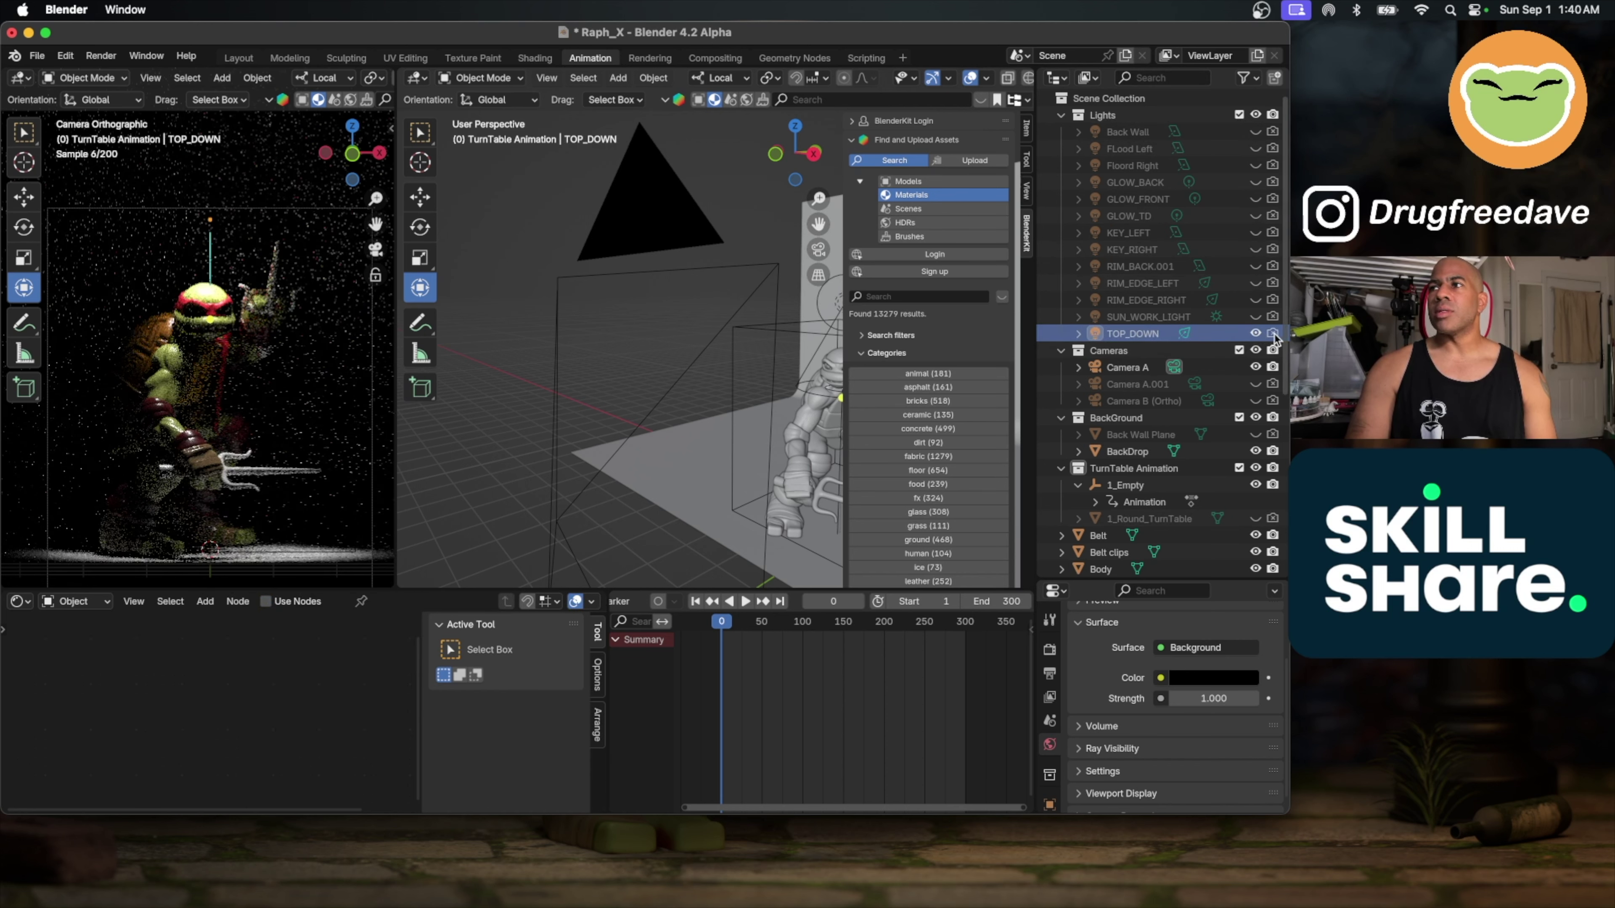
left_click(1274, 334)
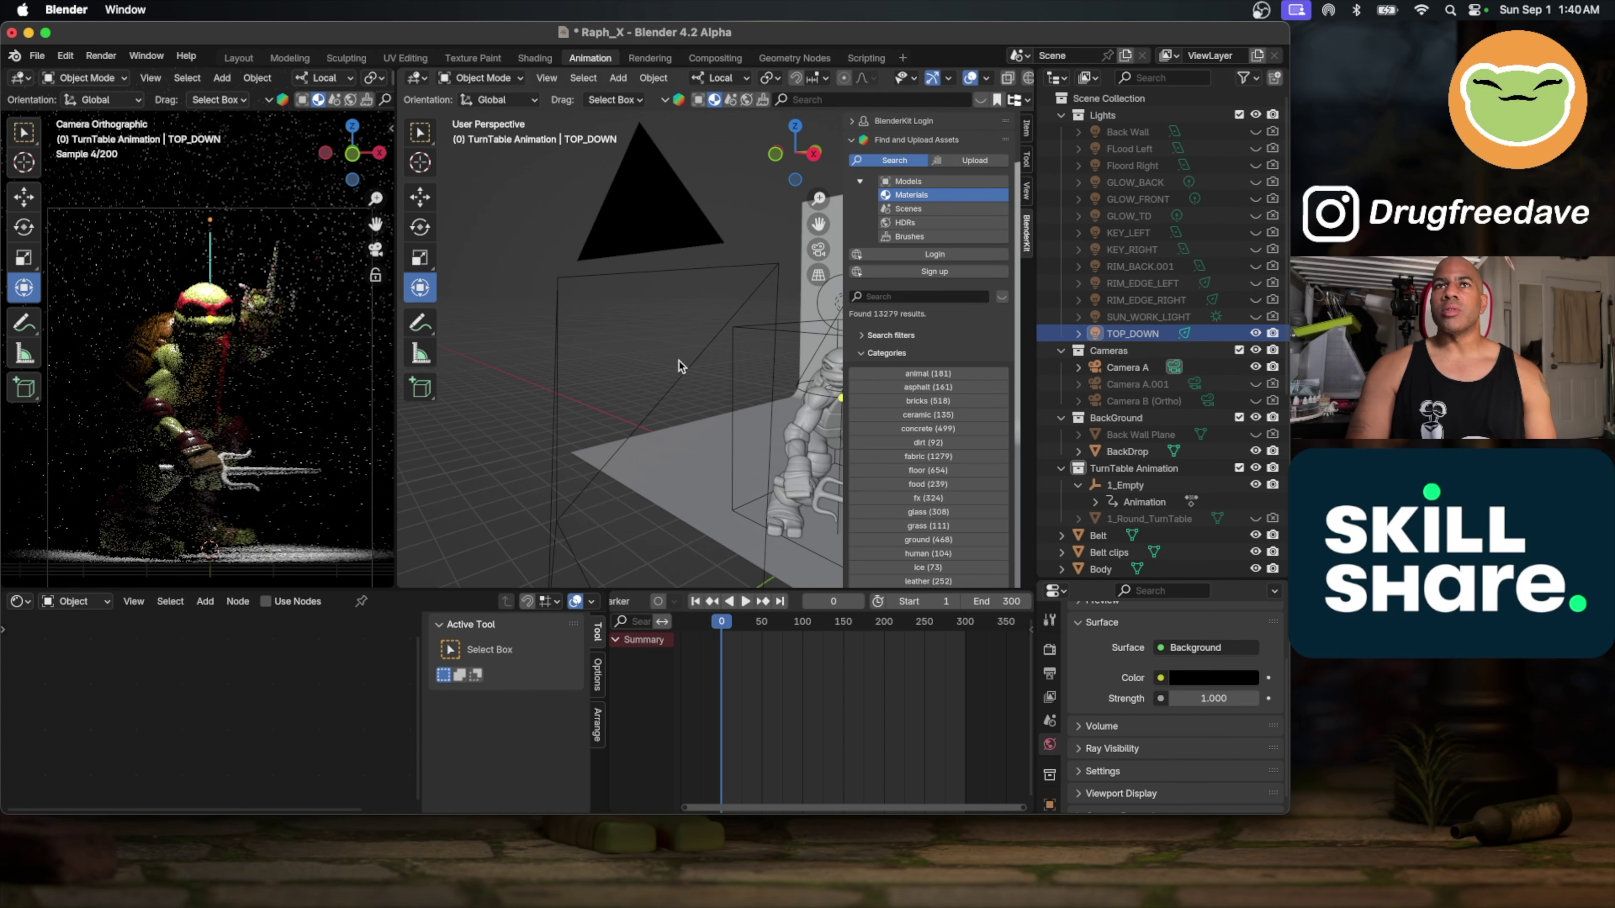
Step: Orbit and zoom the viewport to inspect the lit turtle against the black world
scroll(679, 365, "left", 5)
scroll(679, 365, "left", 5)
scroll(679, 366, "right", 5, "shift")
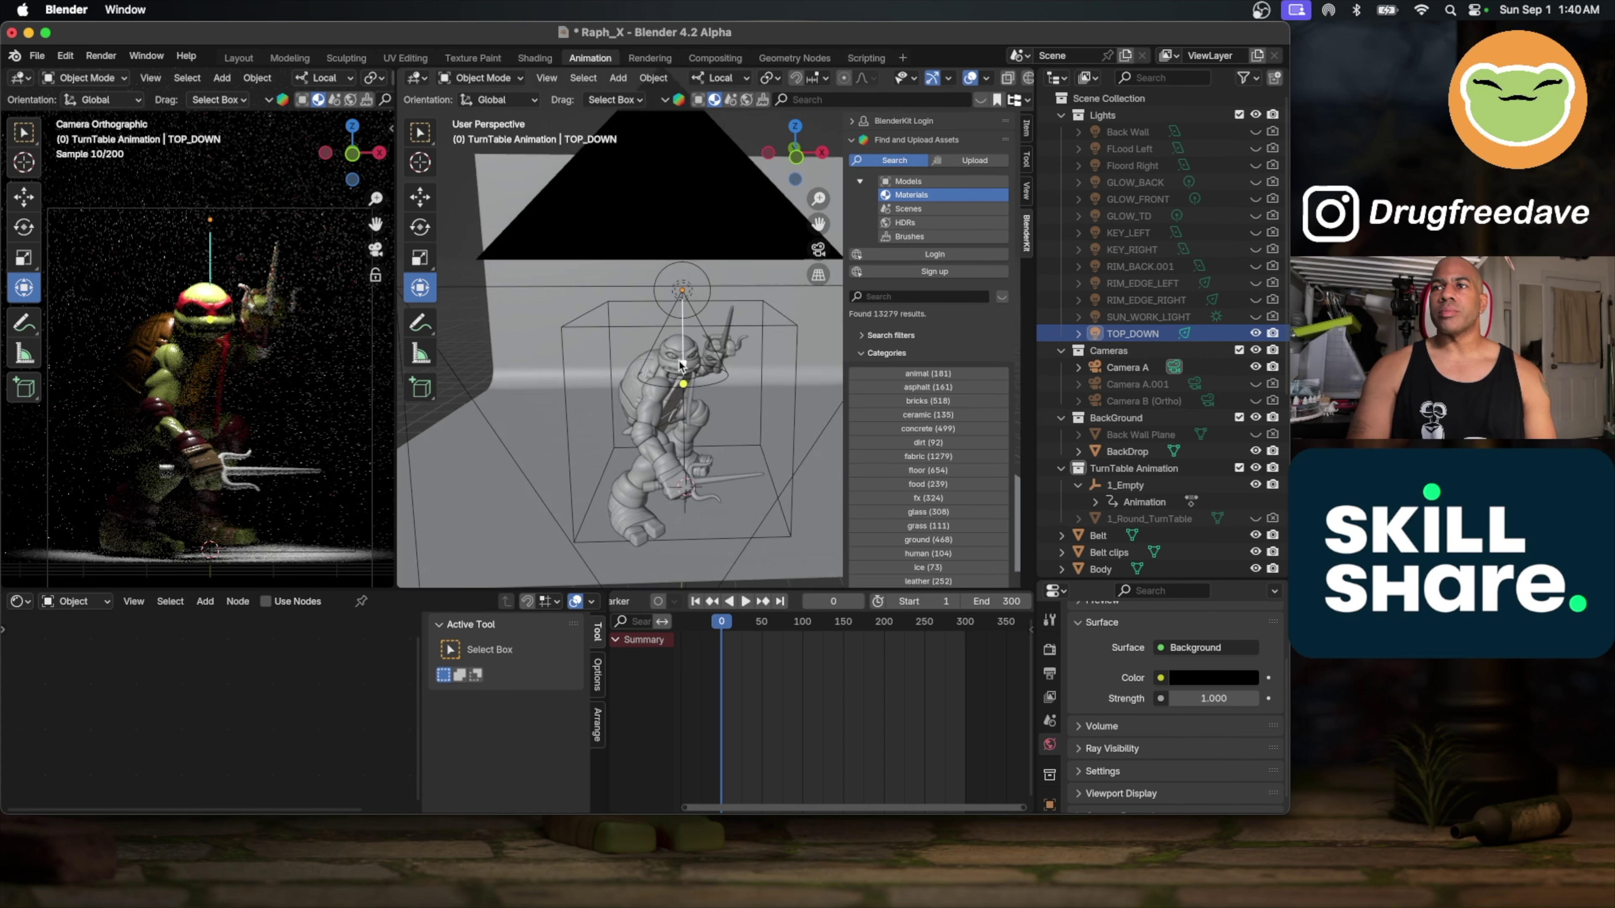
scroll(679, 366, "right", 10)
scroll(679, 366, "up", 5)
scroll(679, 366, "right", 10)
scroll(679, 366, "up", 5)
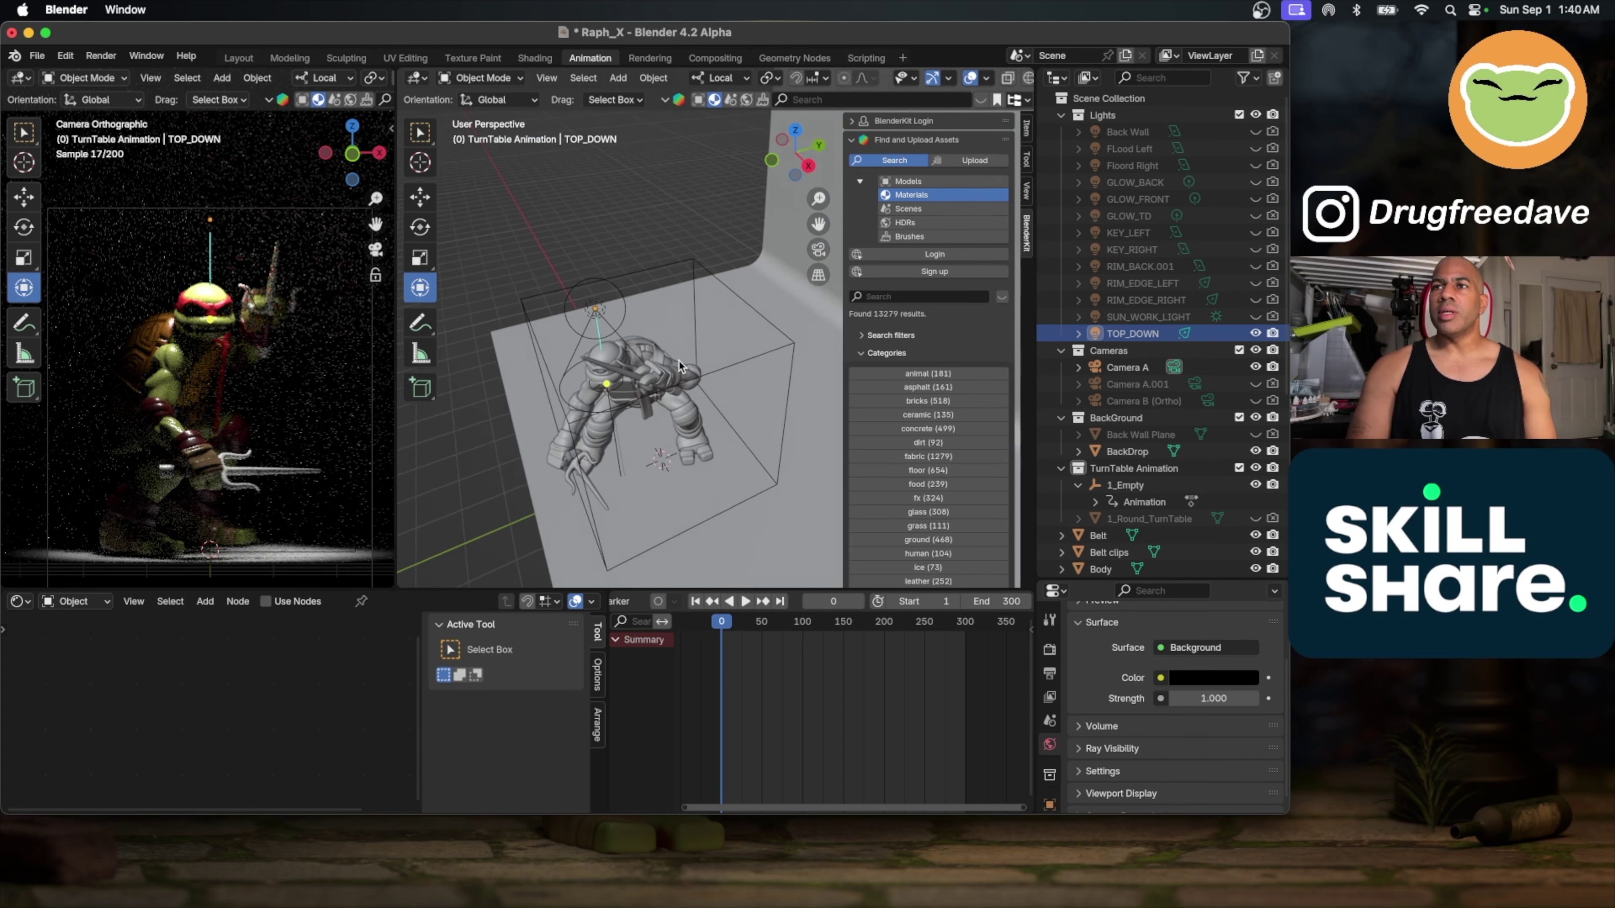
scroll(679, 366, "left", 10)
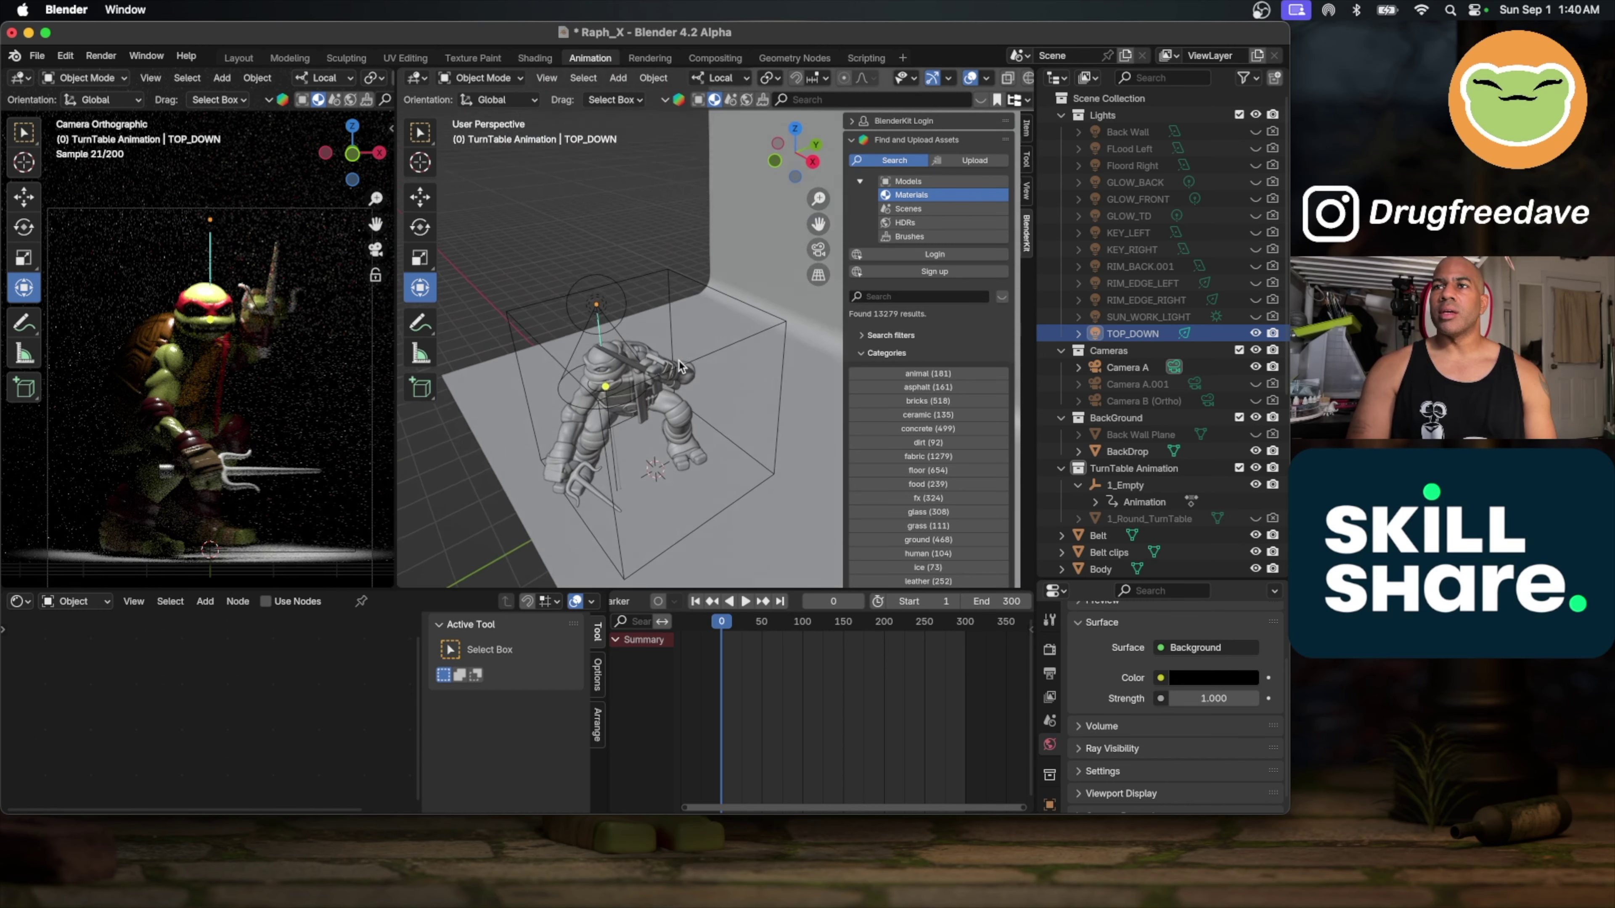
scroll(679, 366, "right", 10)
scroll(679, 366, "down", 10)
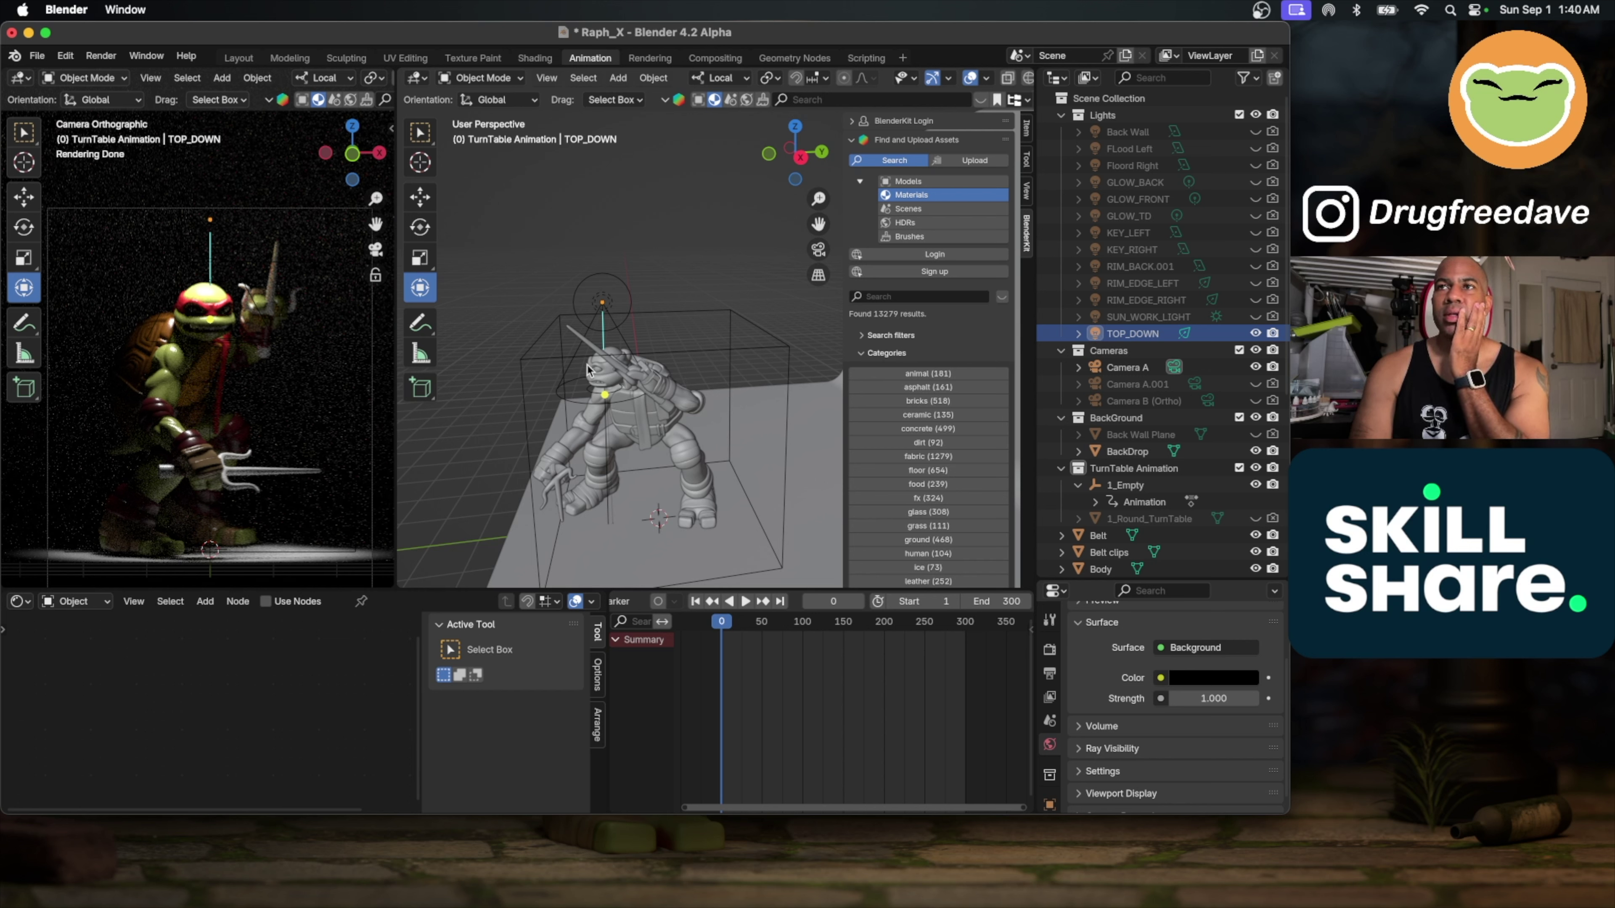
scroll(595, 371, "up", 10)
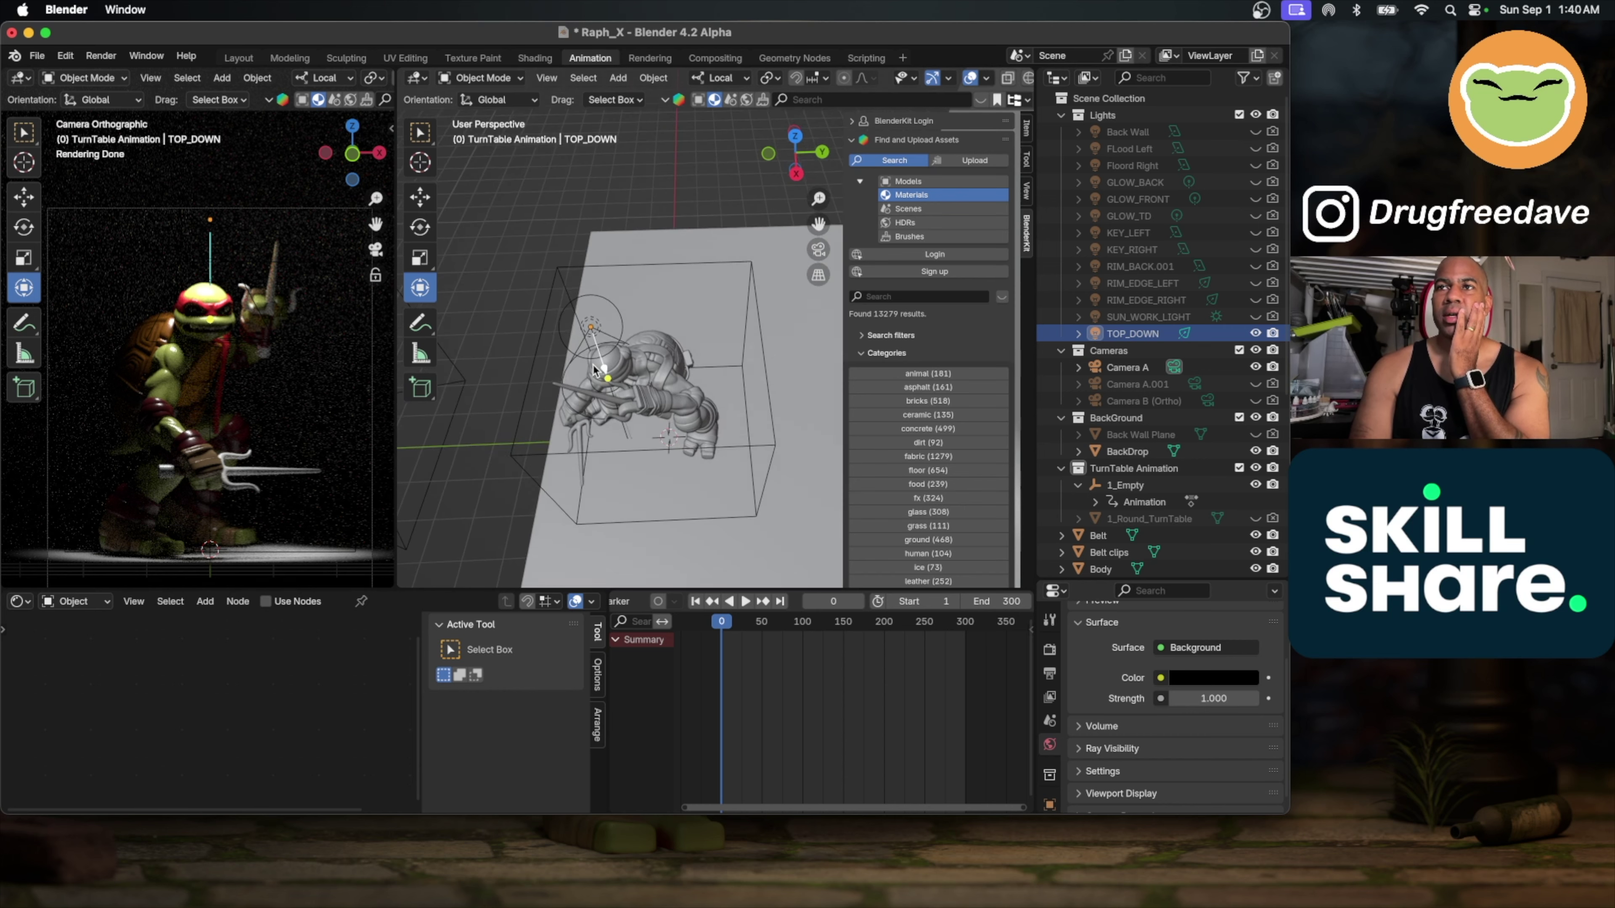
scroll(595, 371, "up", 5)
scroll(593, 369, "up", 10)
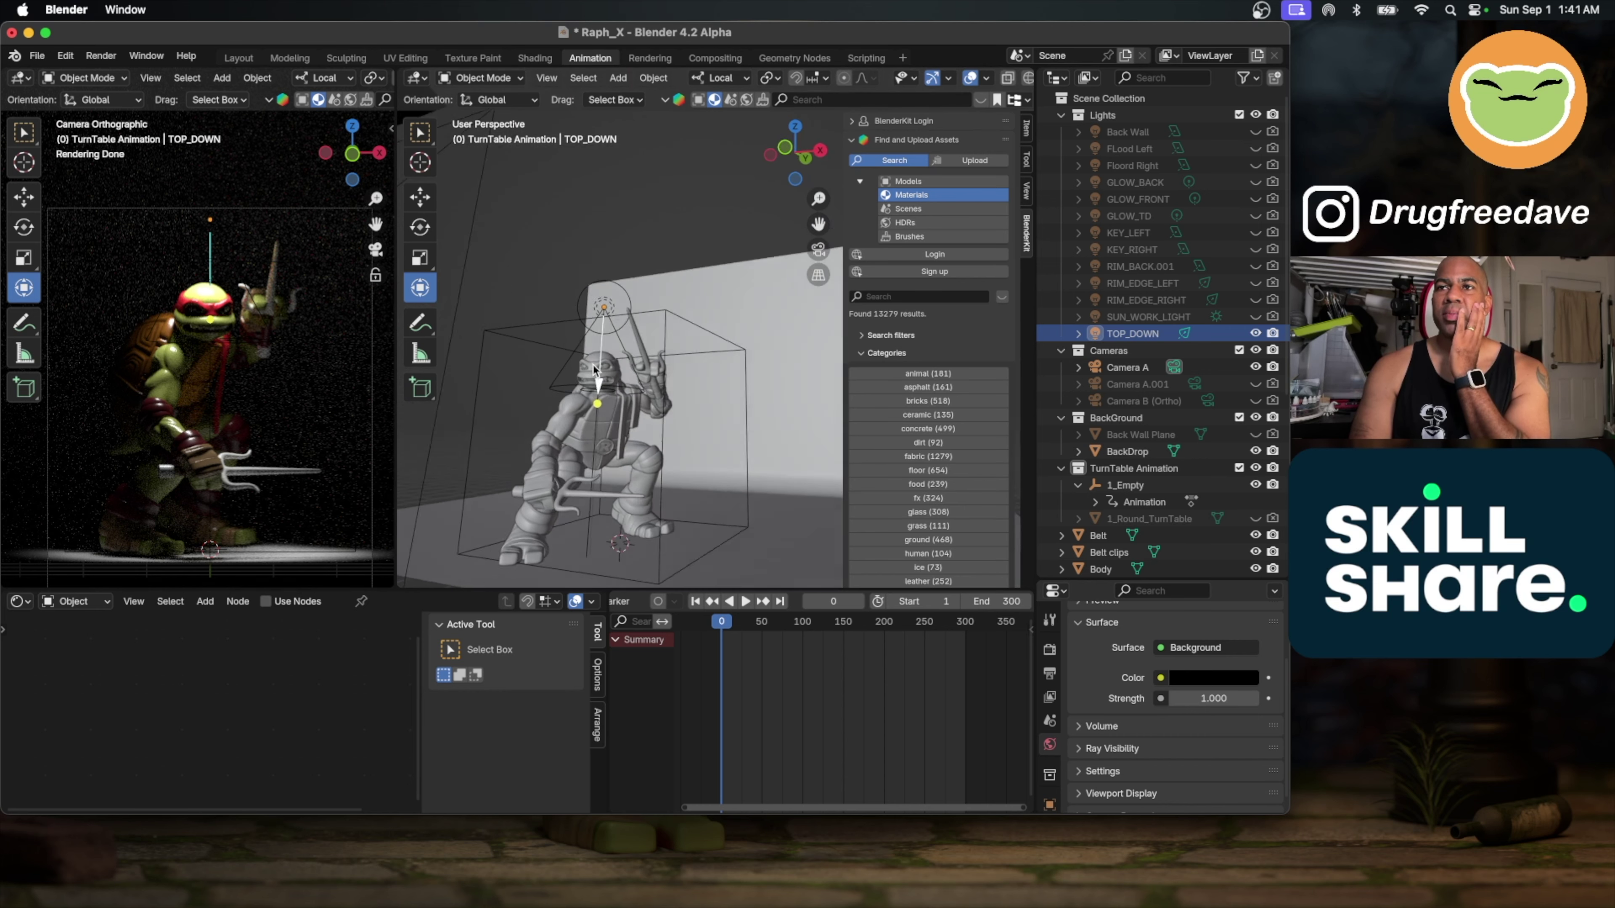
scroll(593, 371, "right", 8)
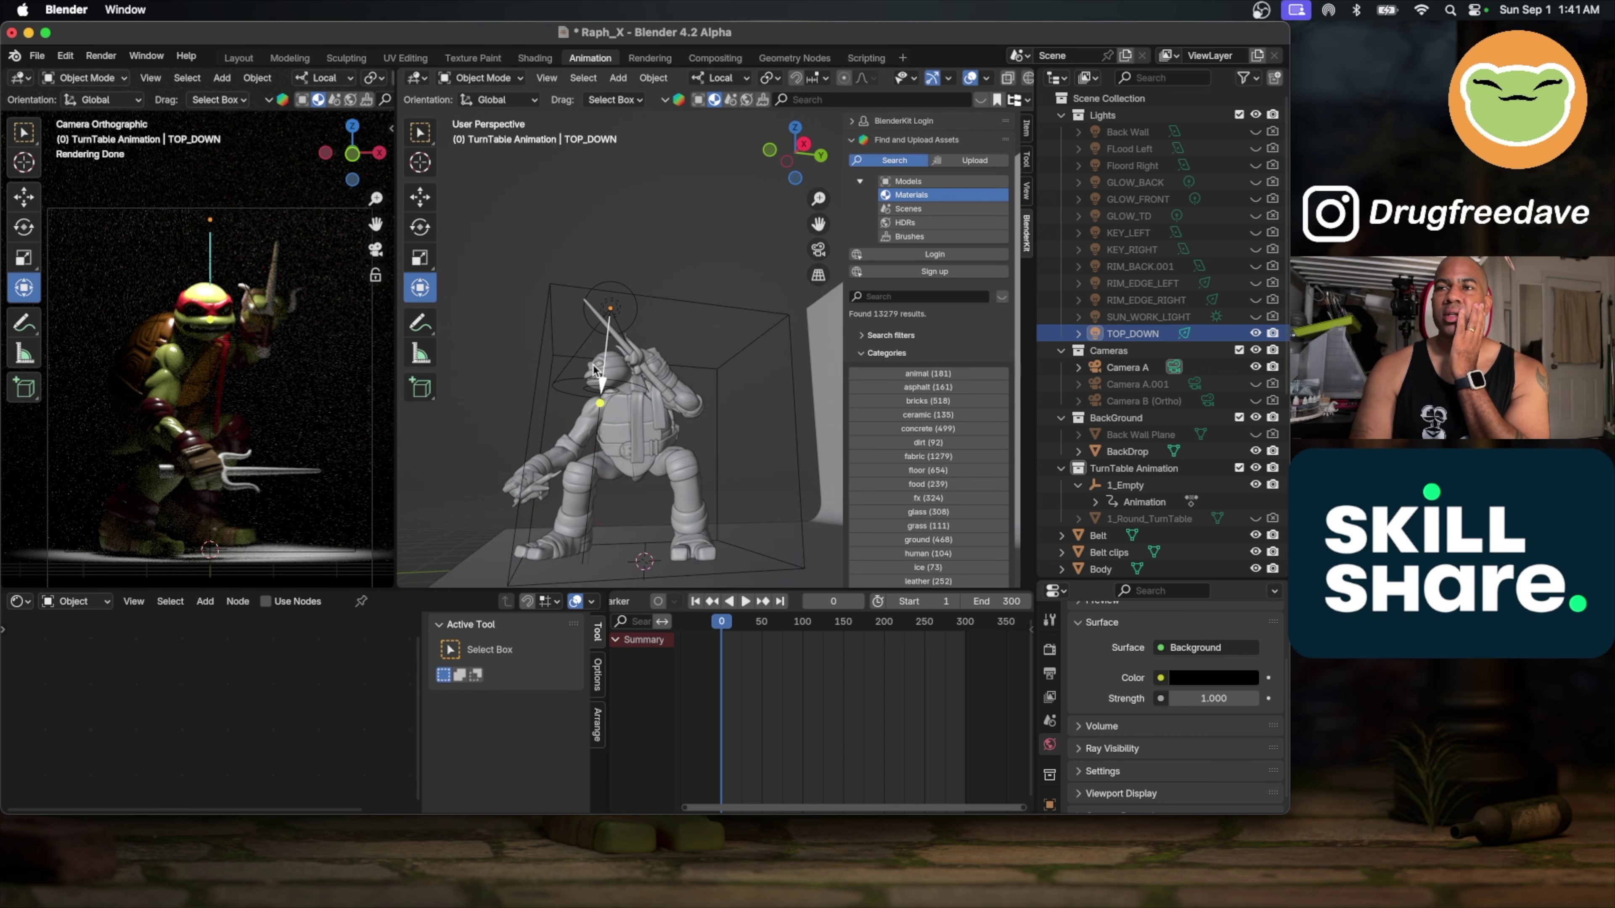
scroll(594, 371, "up", 5)
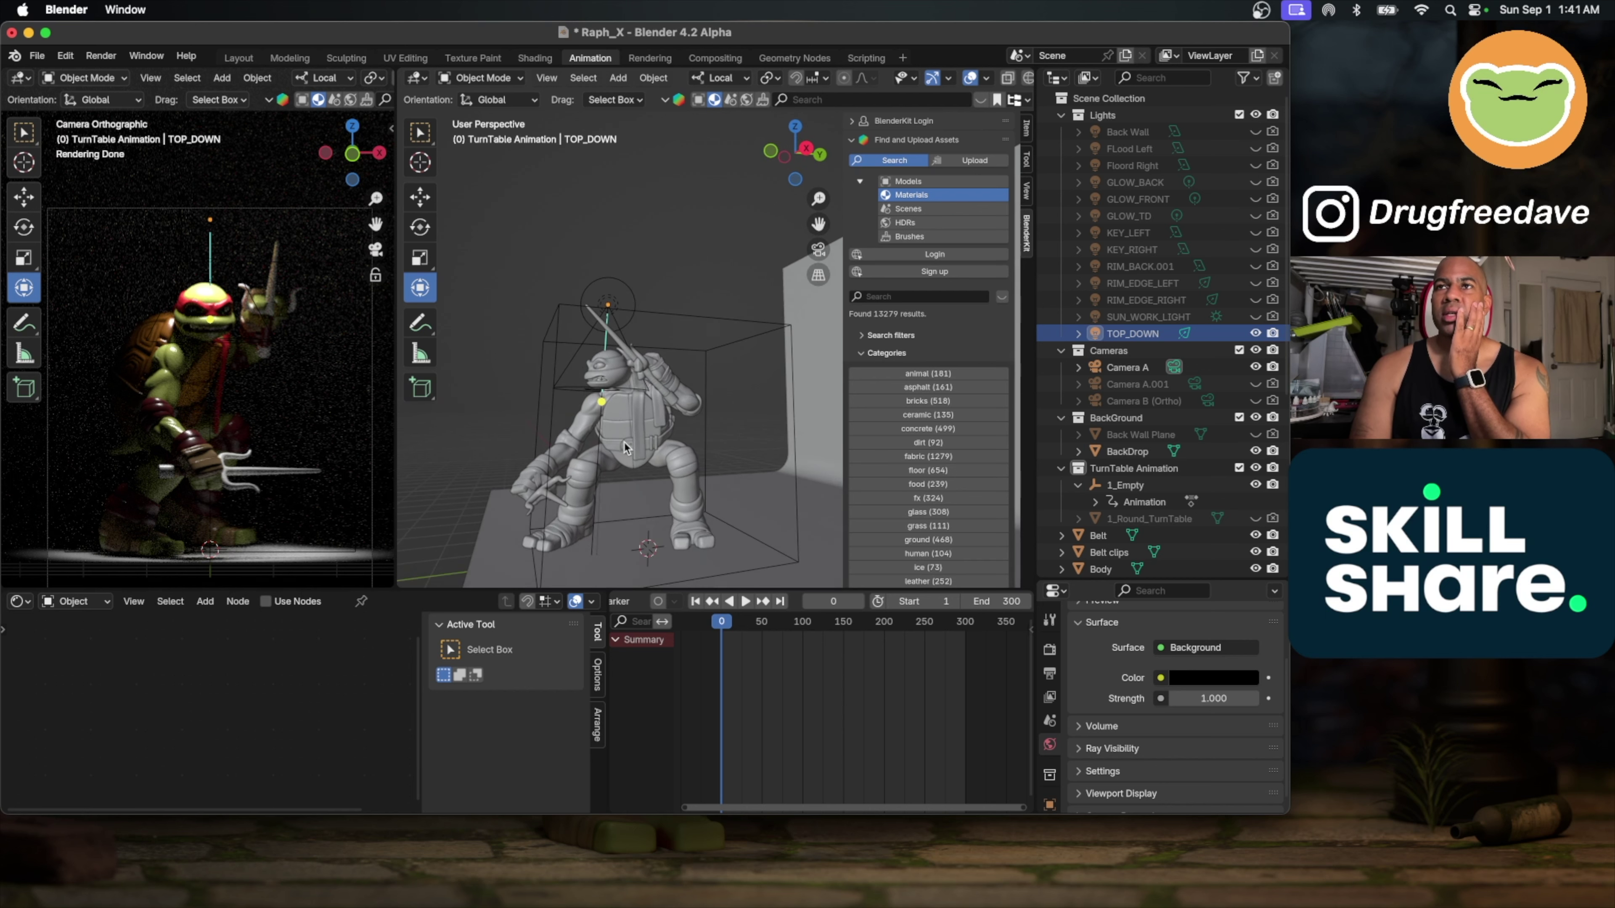
scroll(1171, 458, "down", 8)
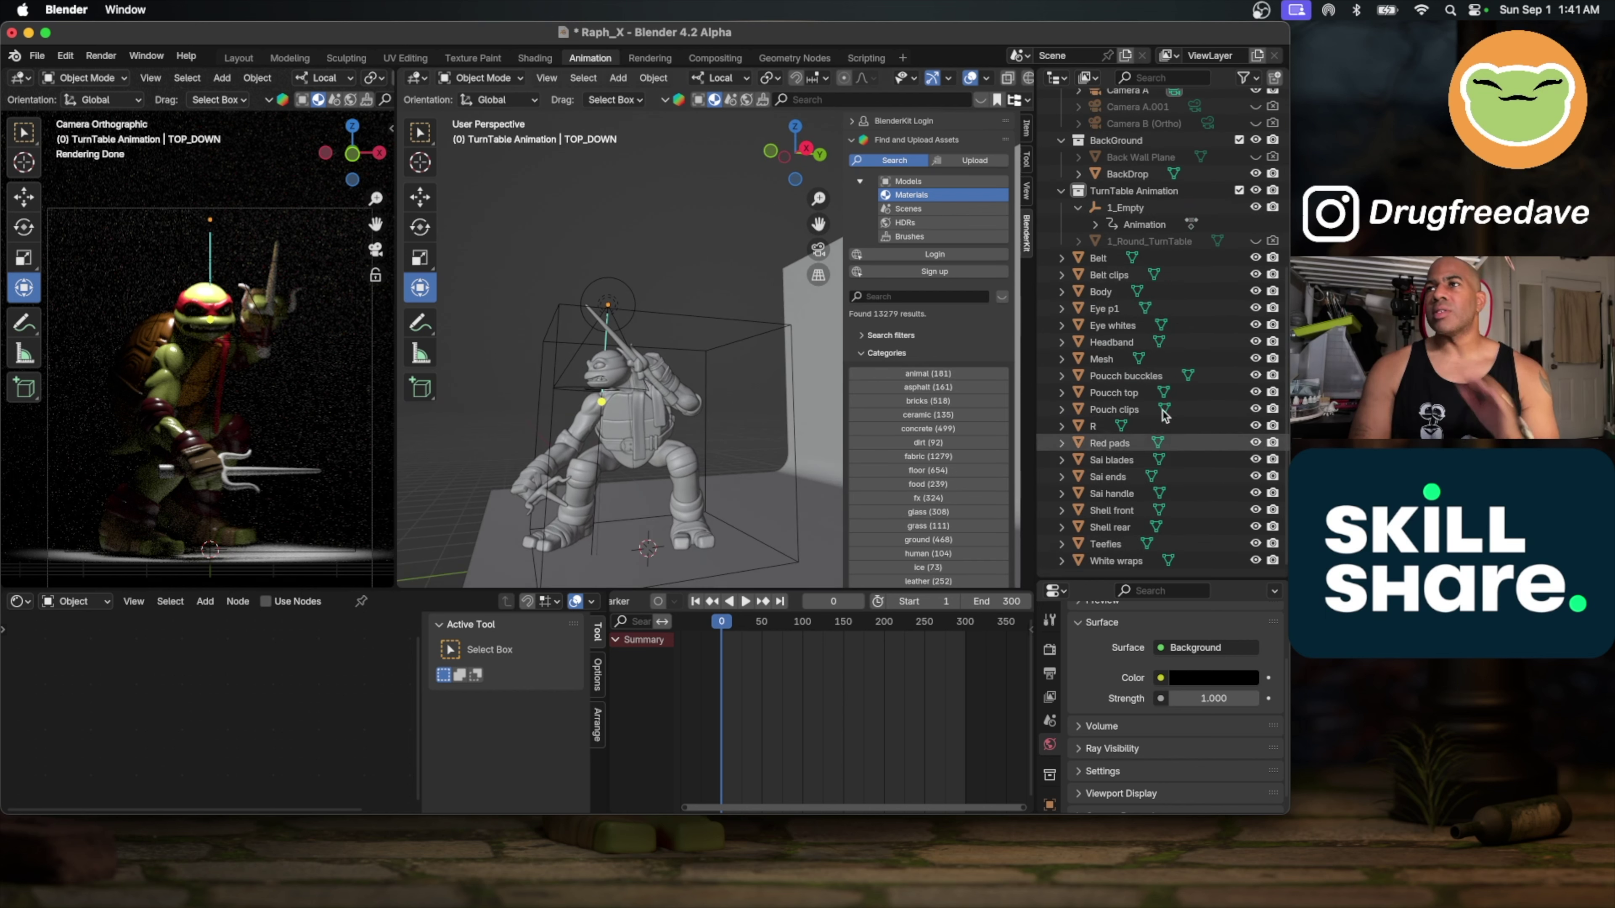
Step: Select Belt through White wraps, snap them to the 3D cursor, then undo the snap
left_click(1109, 259)
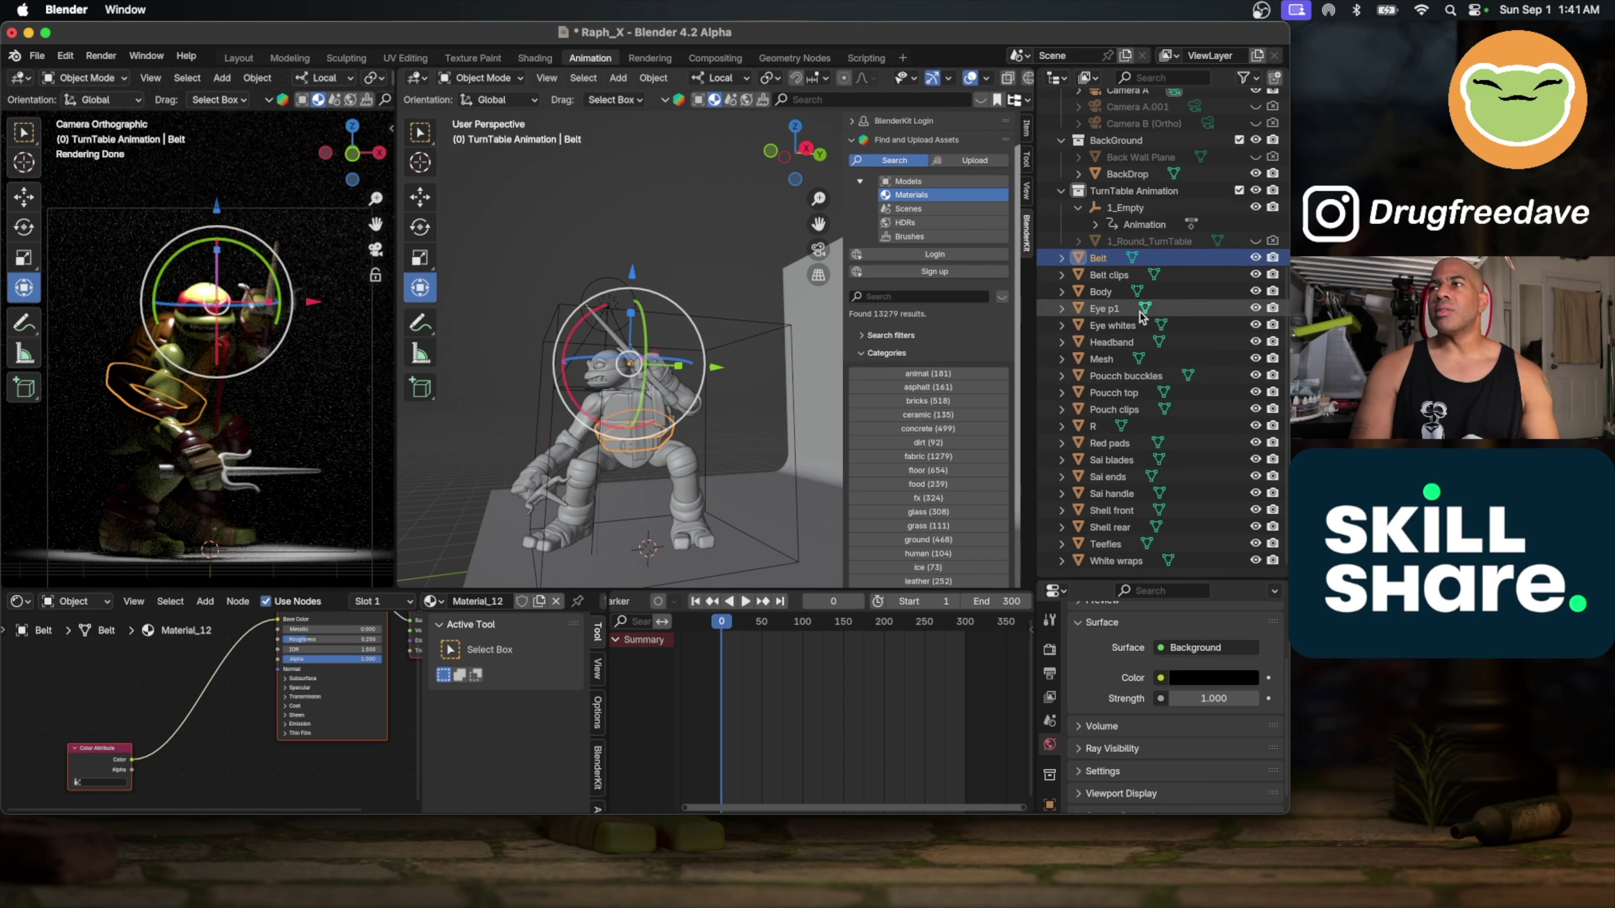
left_click(1122, 560, "shift")
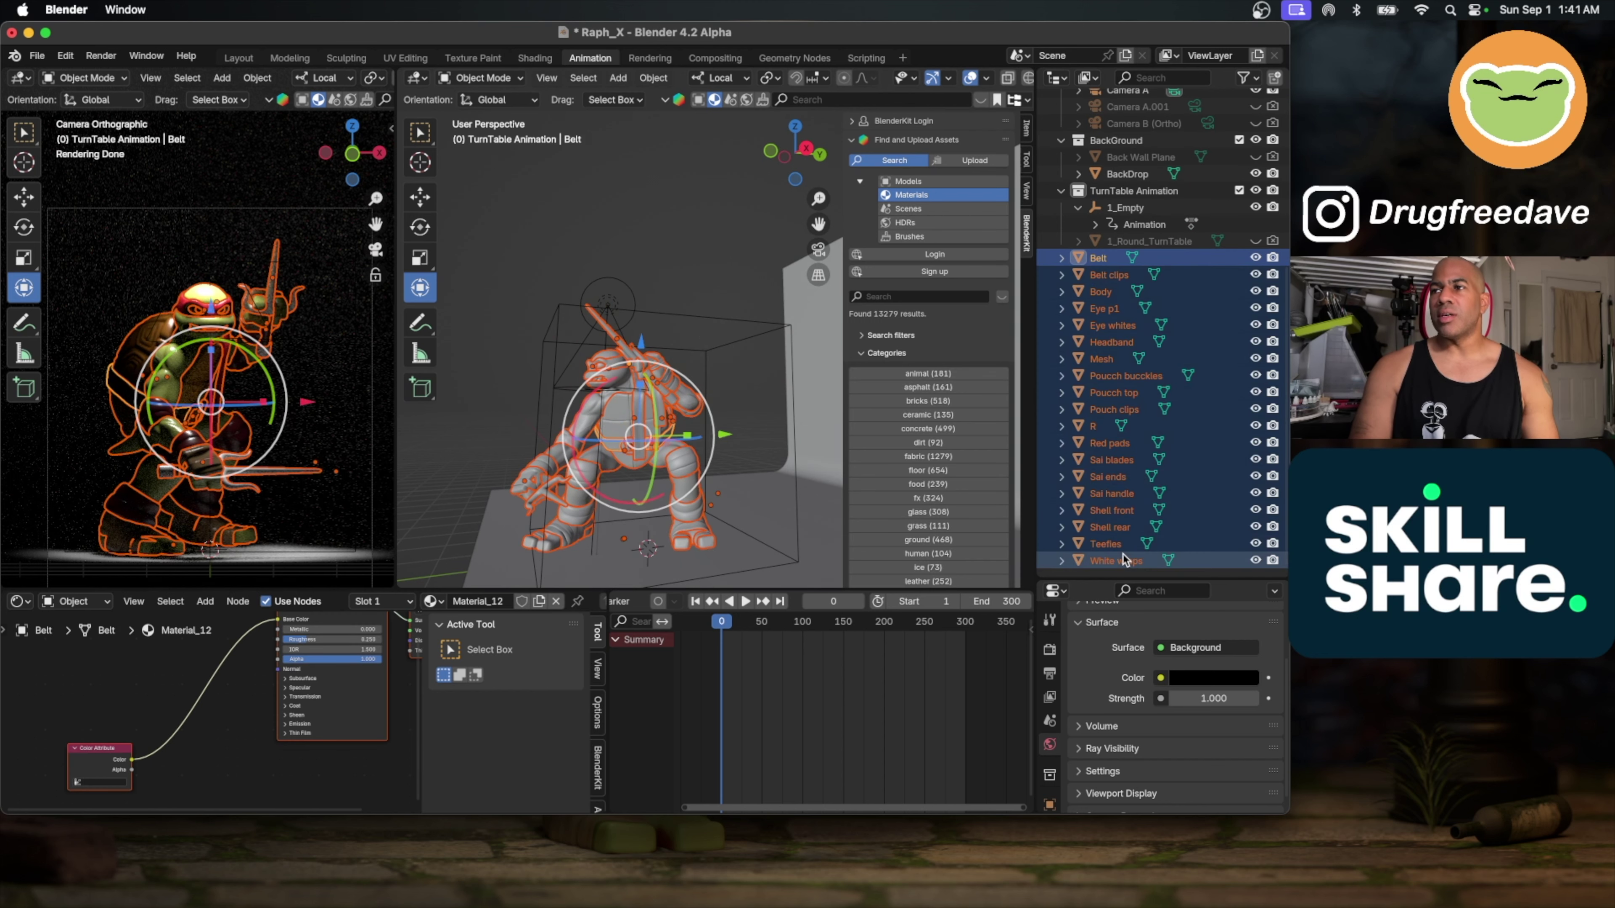
right_click(611, 413)
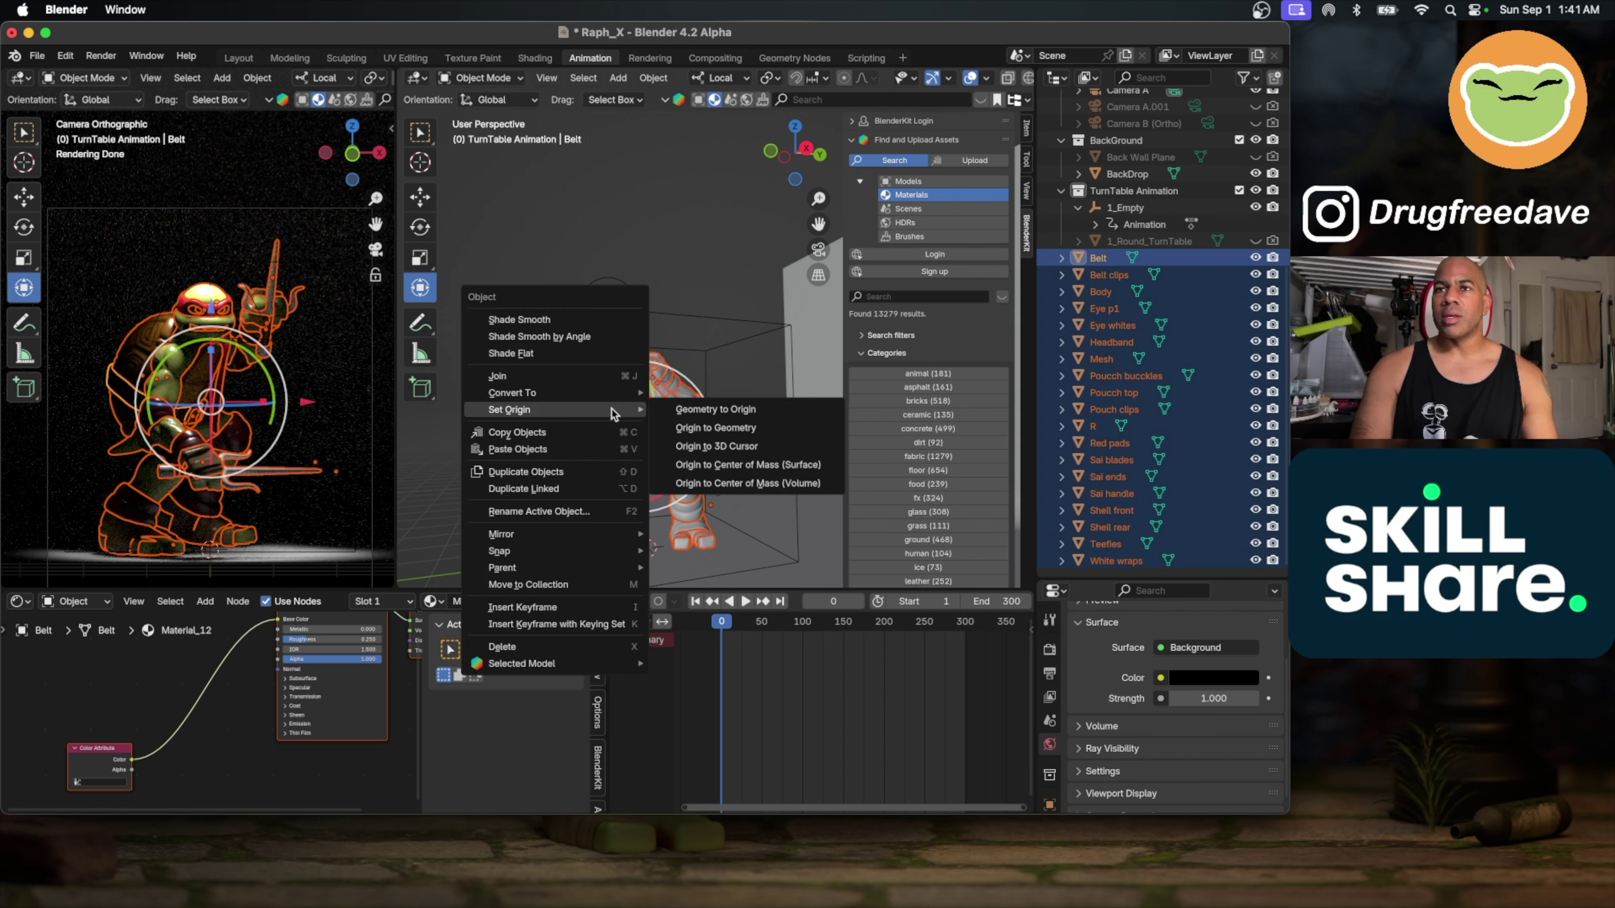
mouse_move(609, 550)
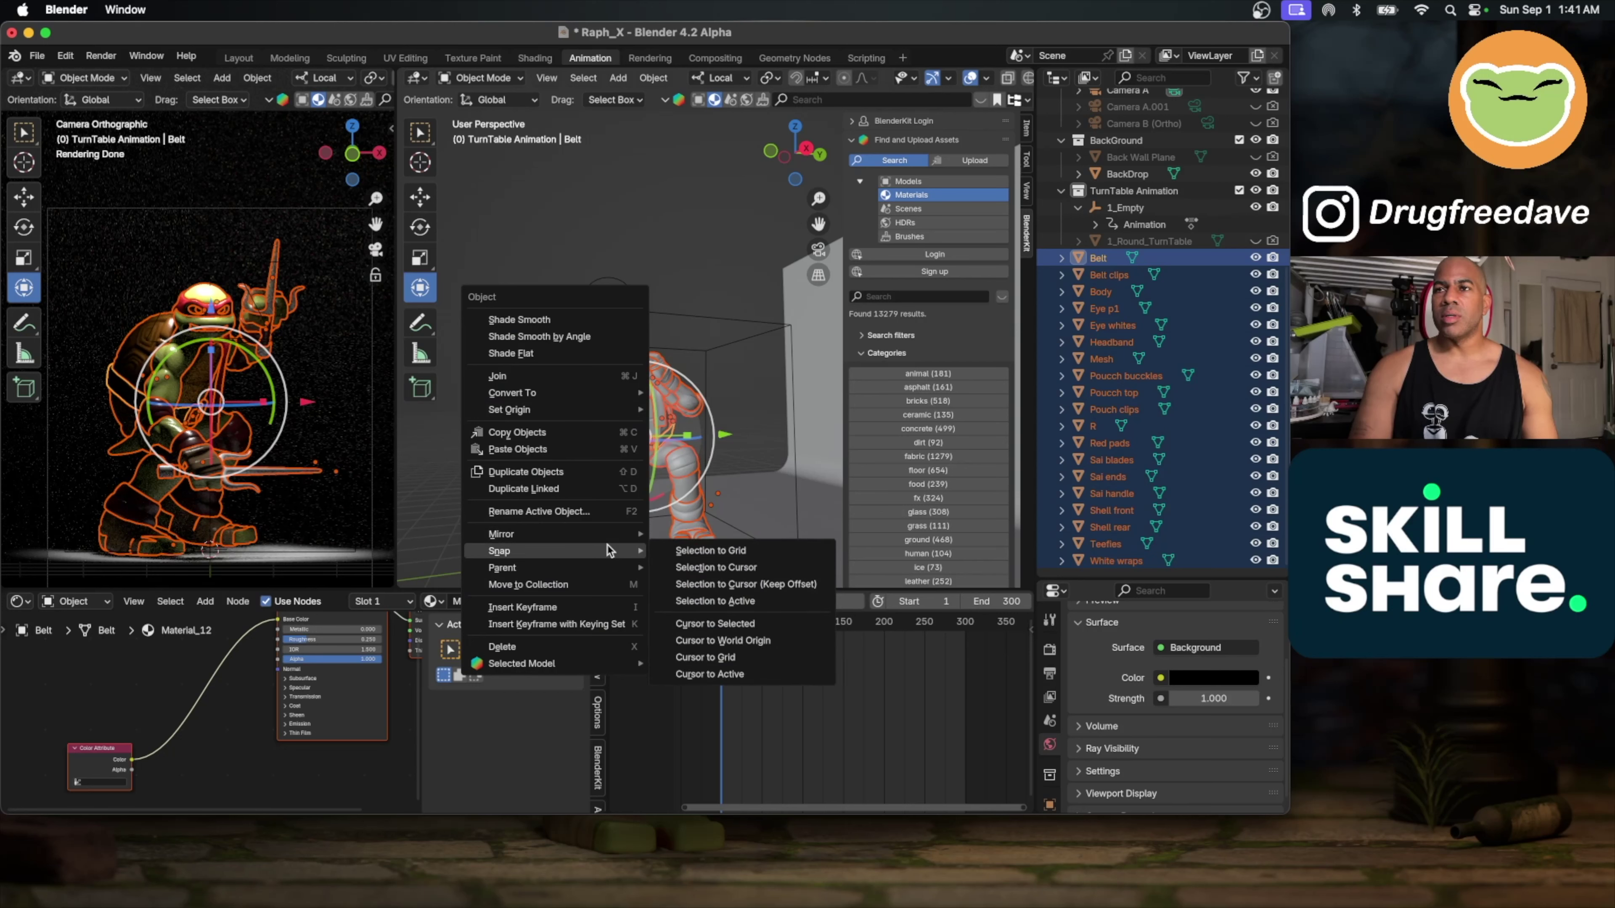
left_click(709, 567)
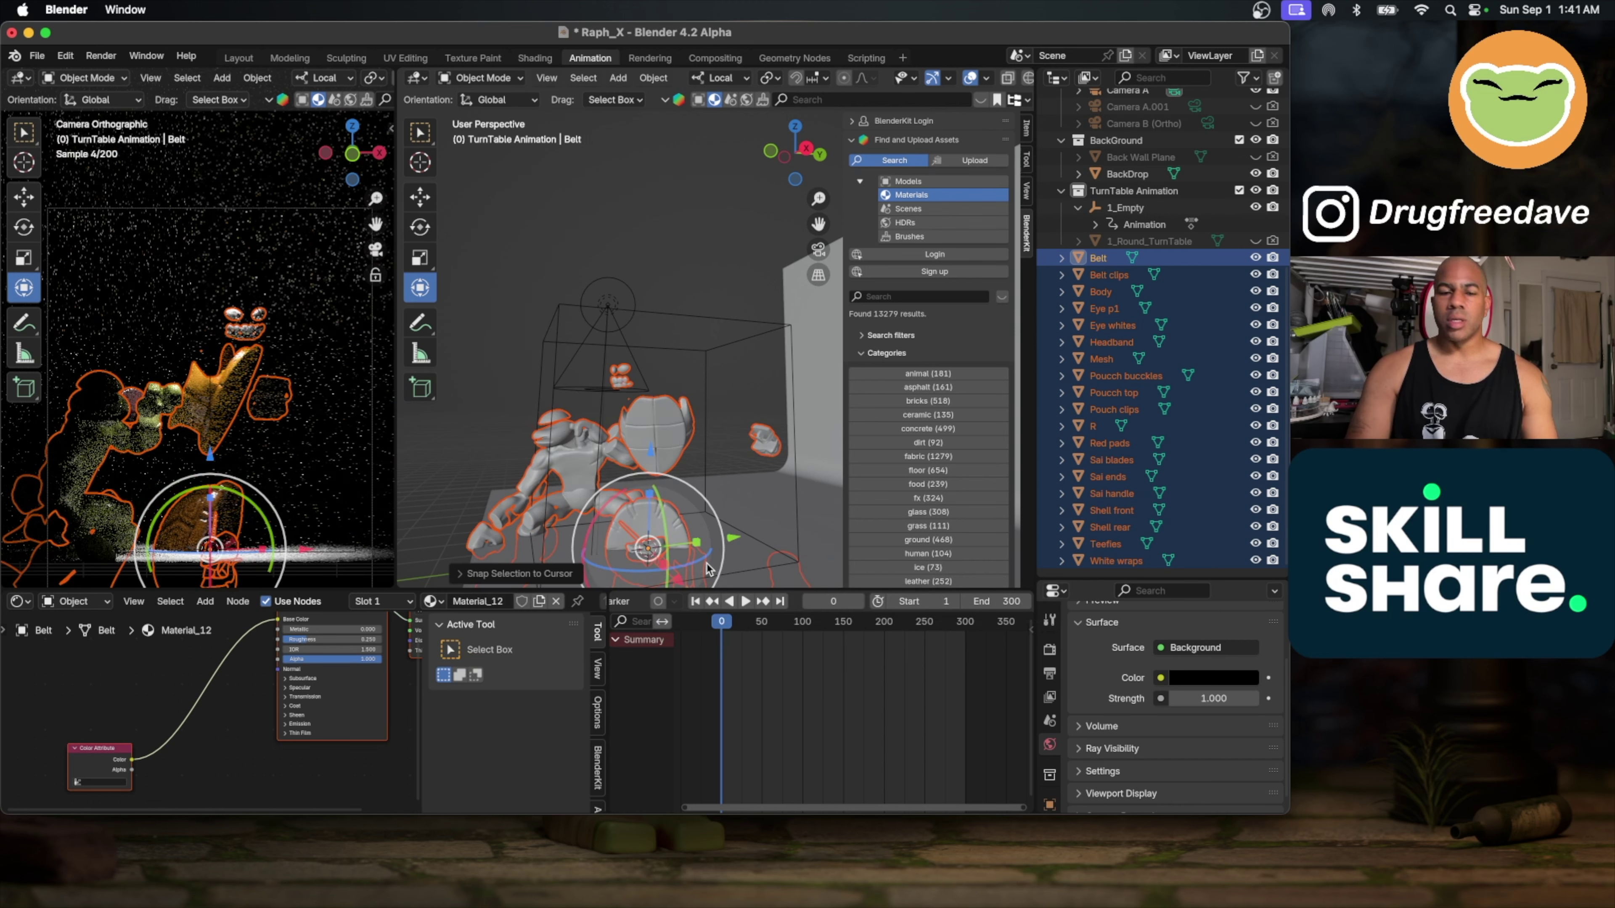
key("ctrl+z")
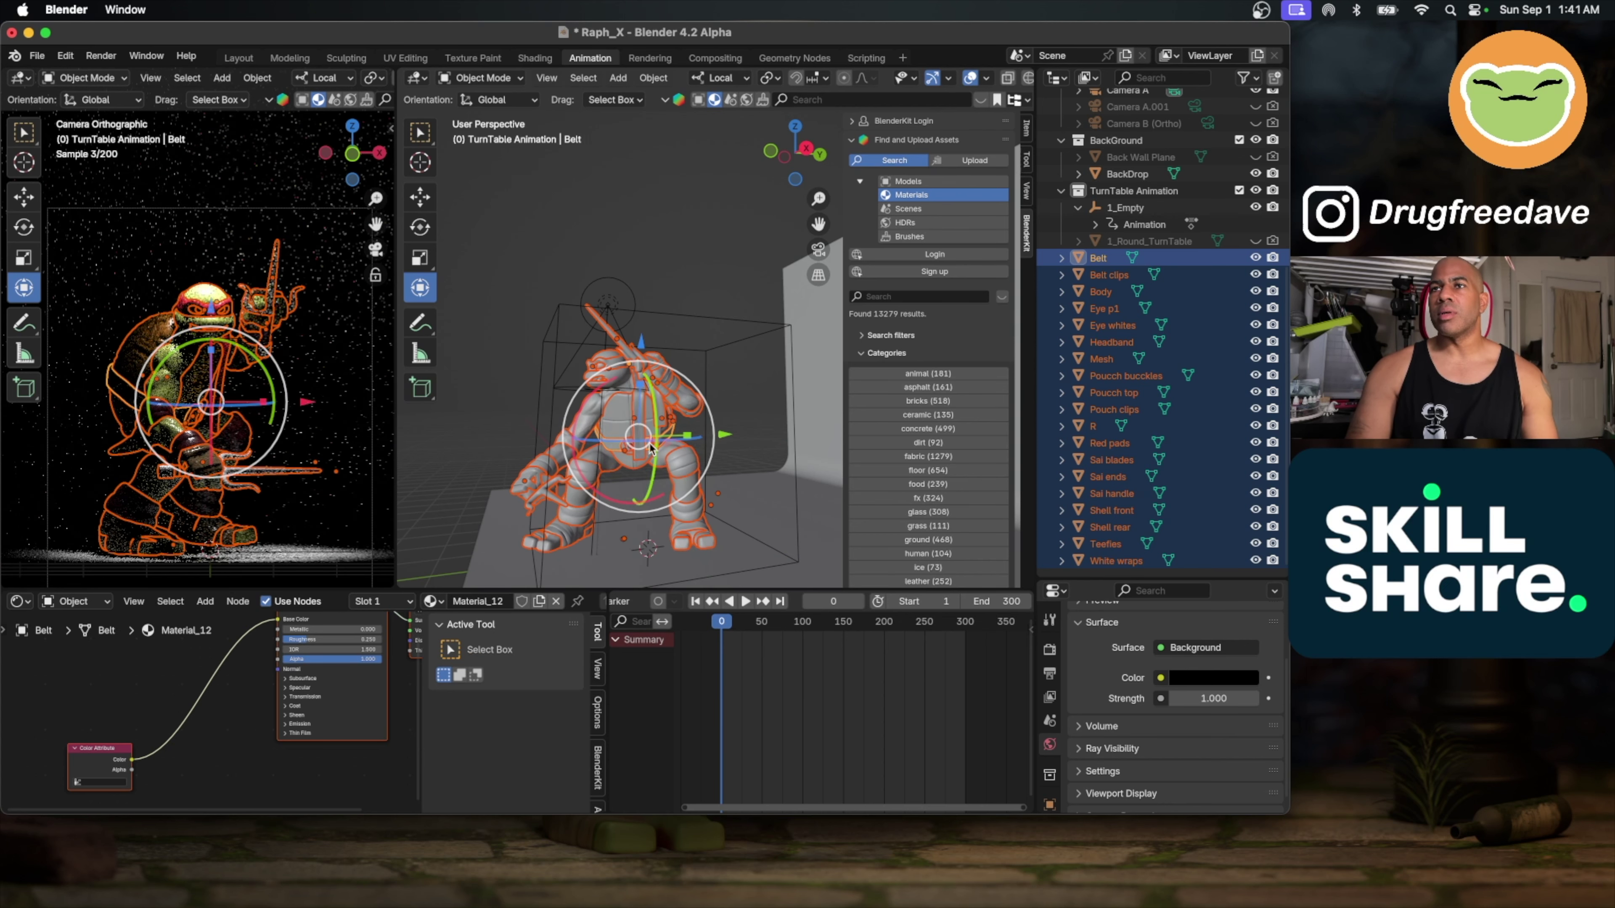
Step: Reopen the object context menu on the selection and orbit around the turtle
right_click(620, 417)
mouse_move(620, 418)
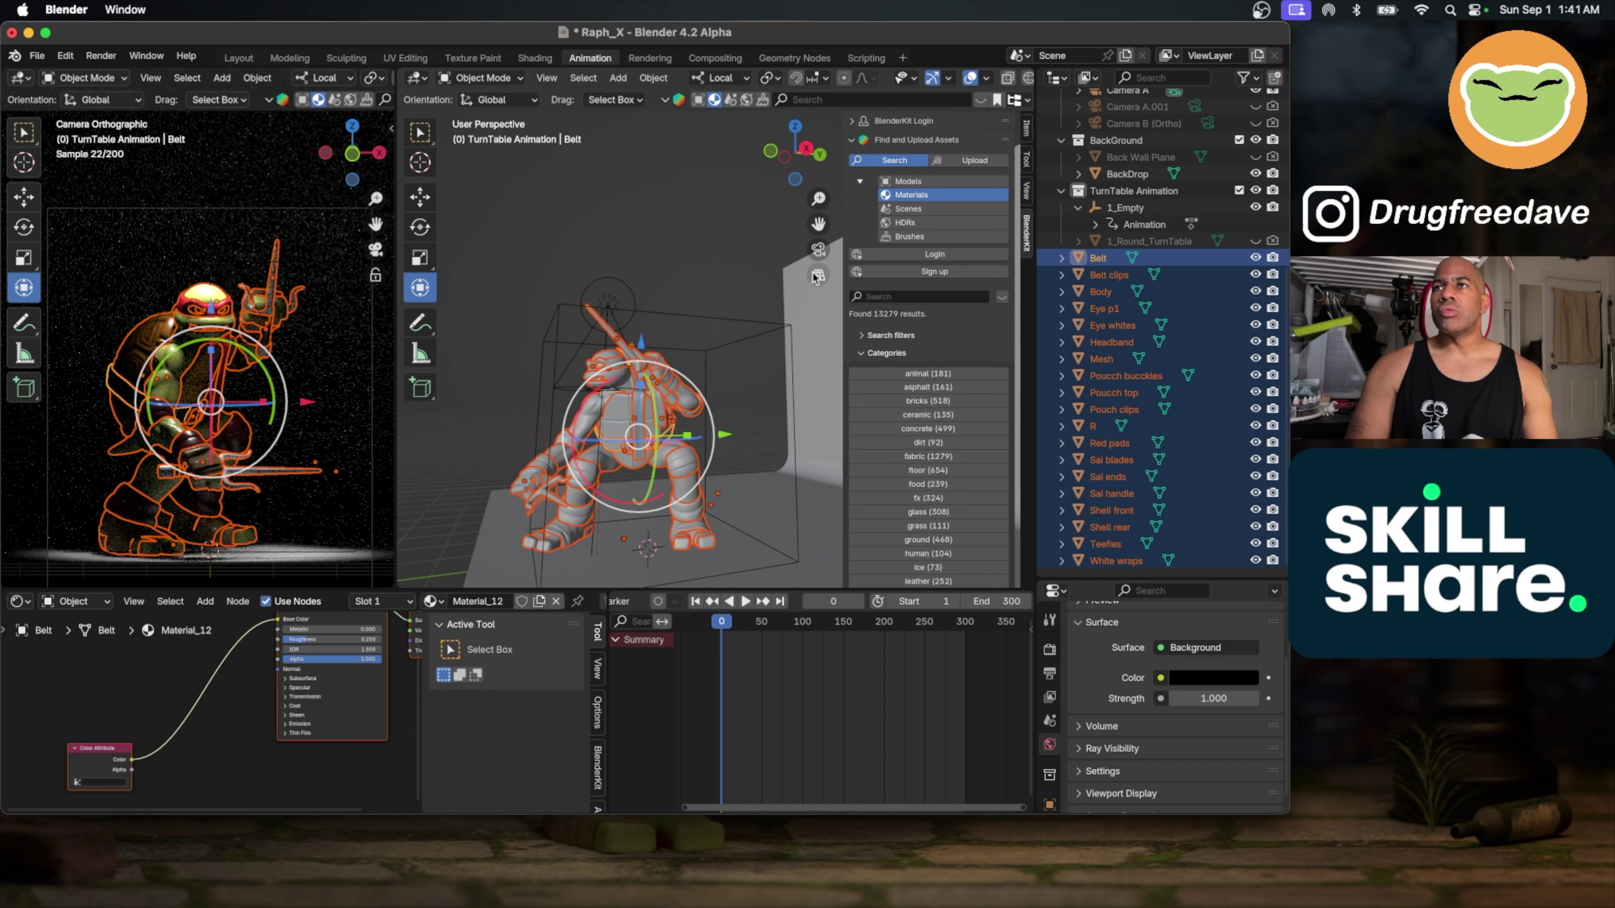
scroll(775, 320, "up", 10)
scroll(776, 320, "down", 8)
middle_click_drag(774, 320, 775, 320)
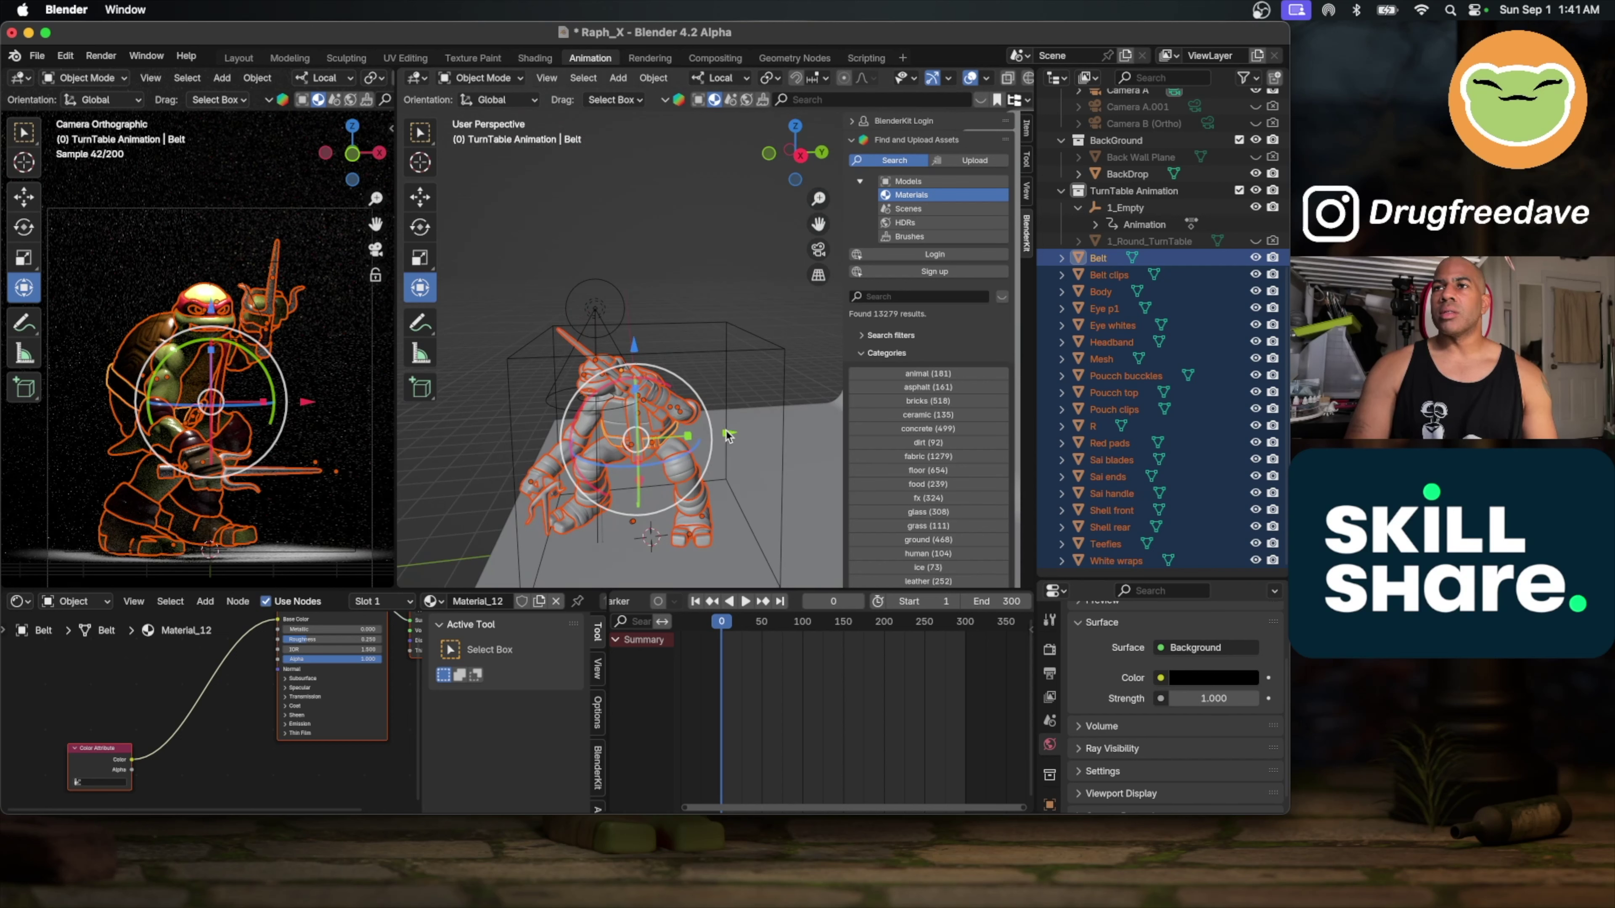
scroll(1249, 154, "up", 5)
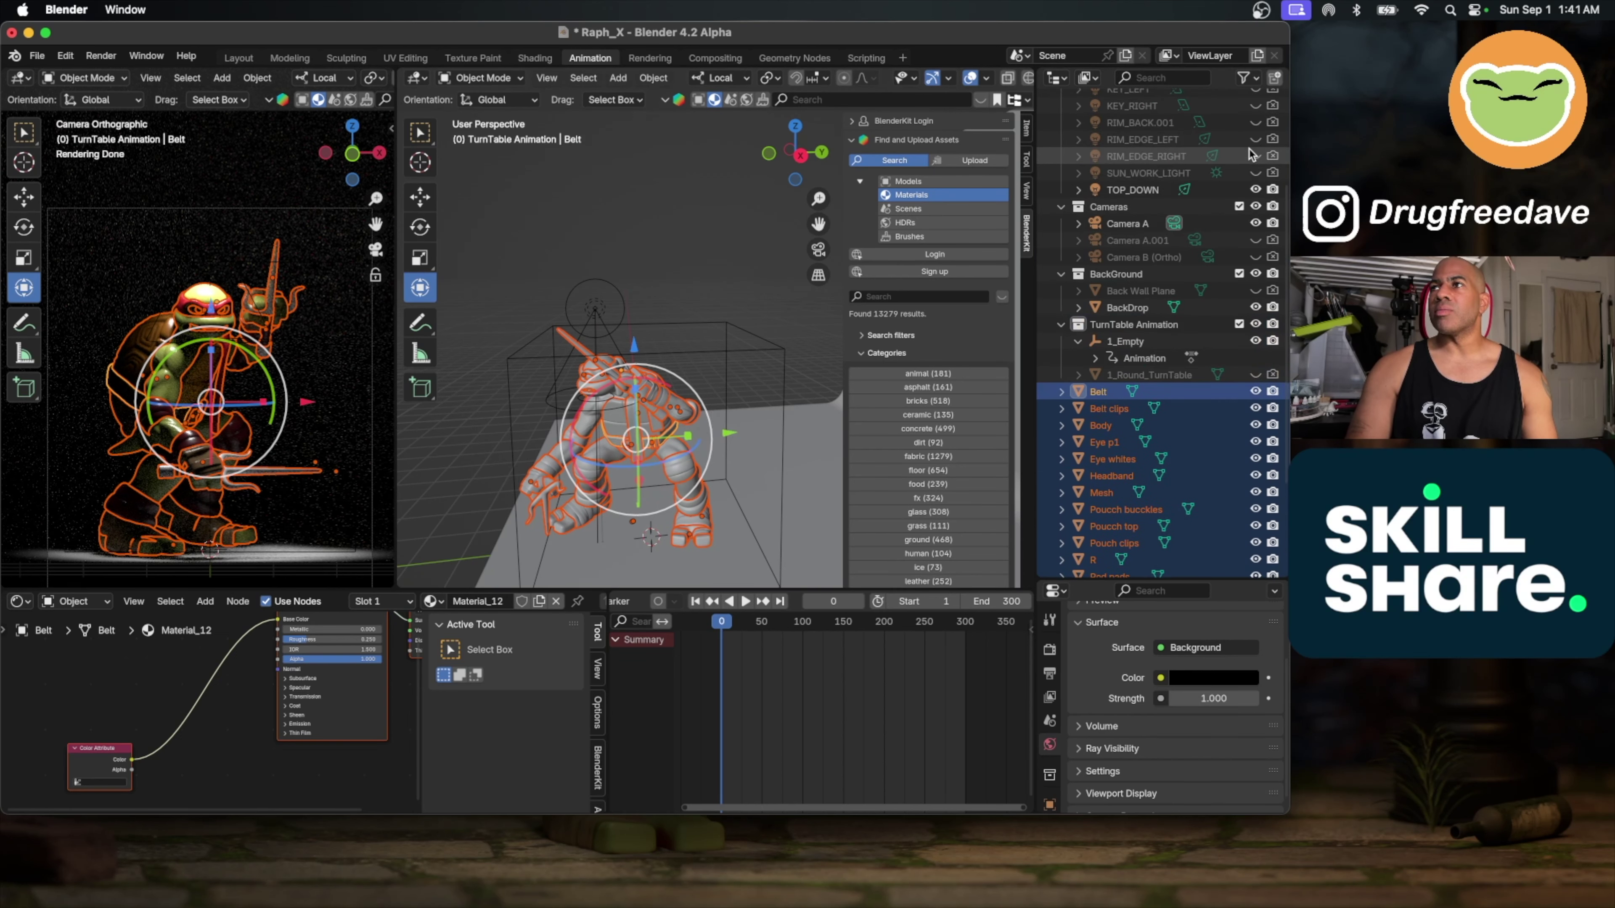
scroll(1250, 155, "up", 1)
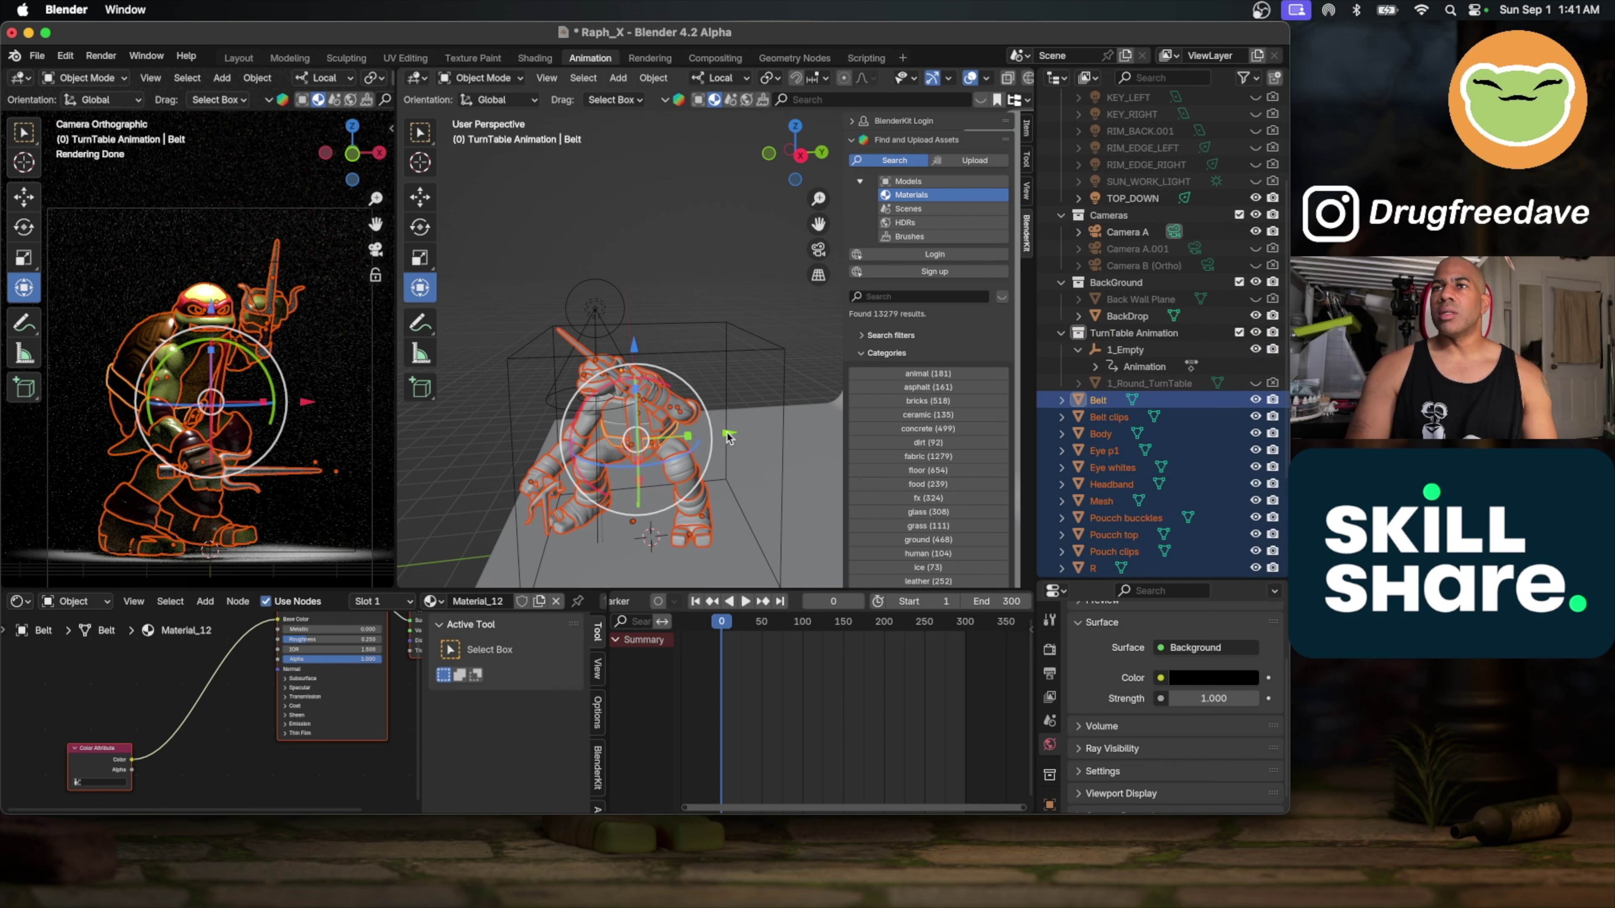
left_click_drag(729, 433, 749, 434)
scroll(748, 434, "left", 10)
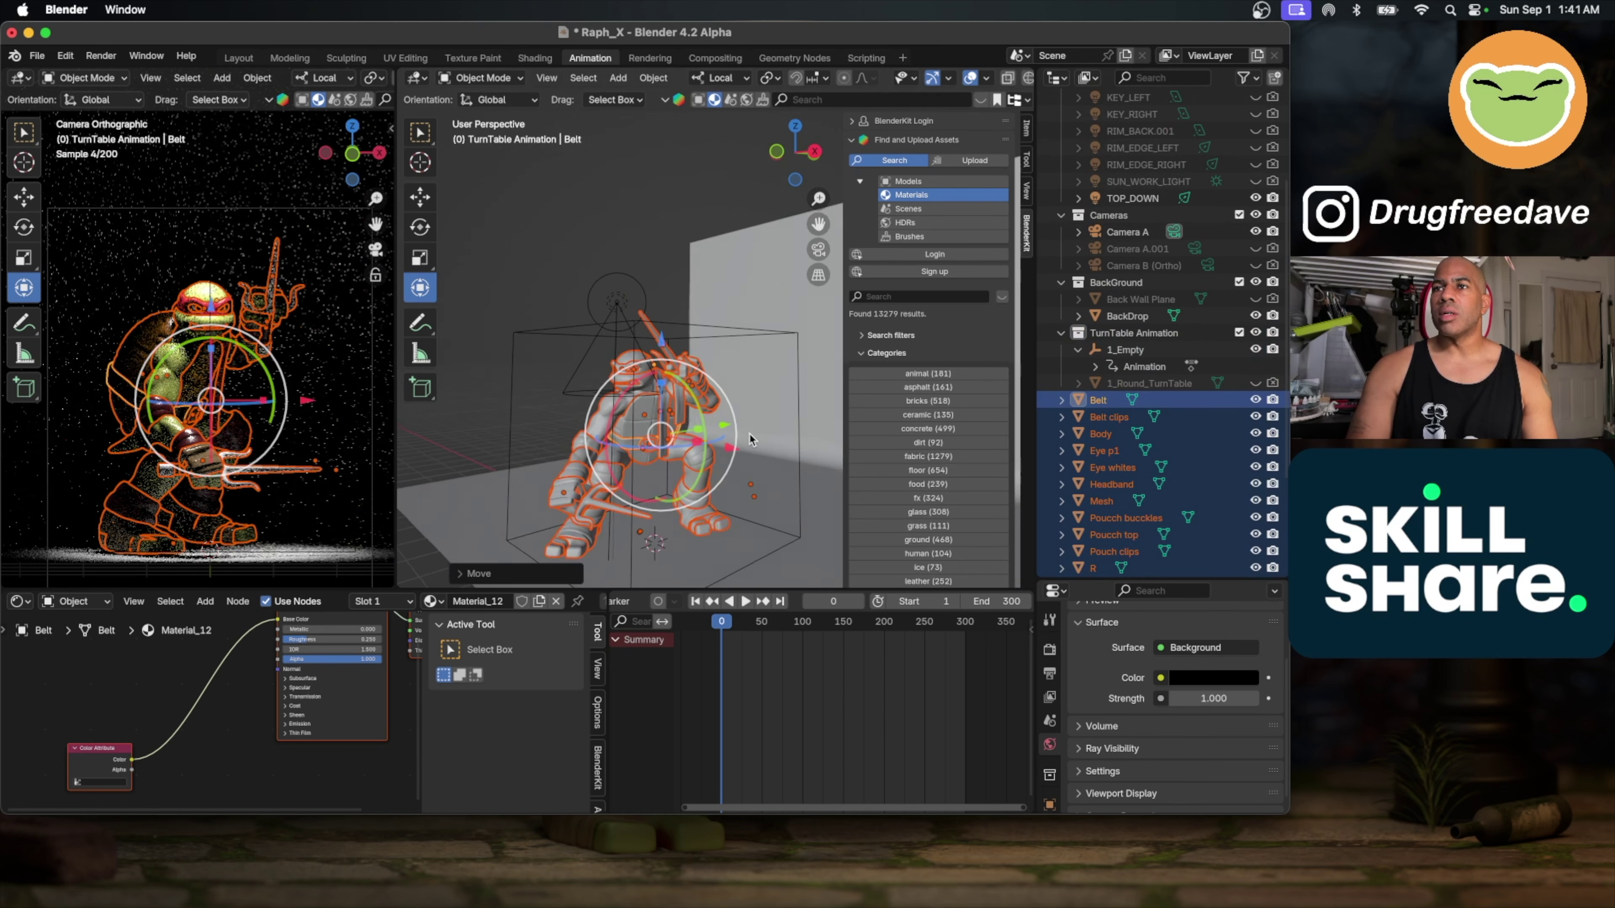
middle_click_drag(751, 439, 768, 462)
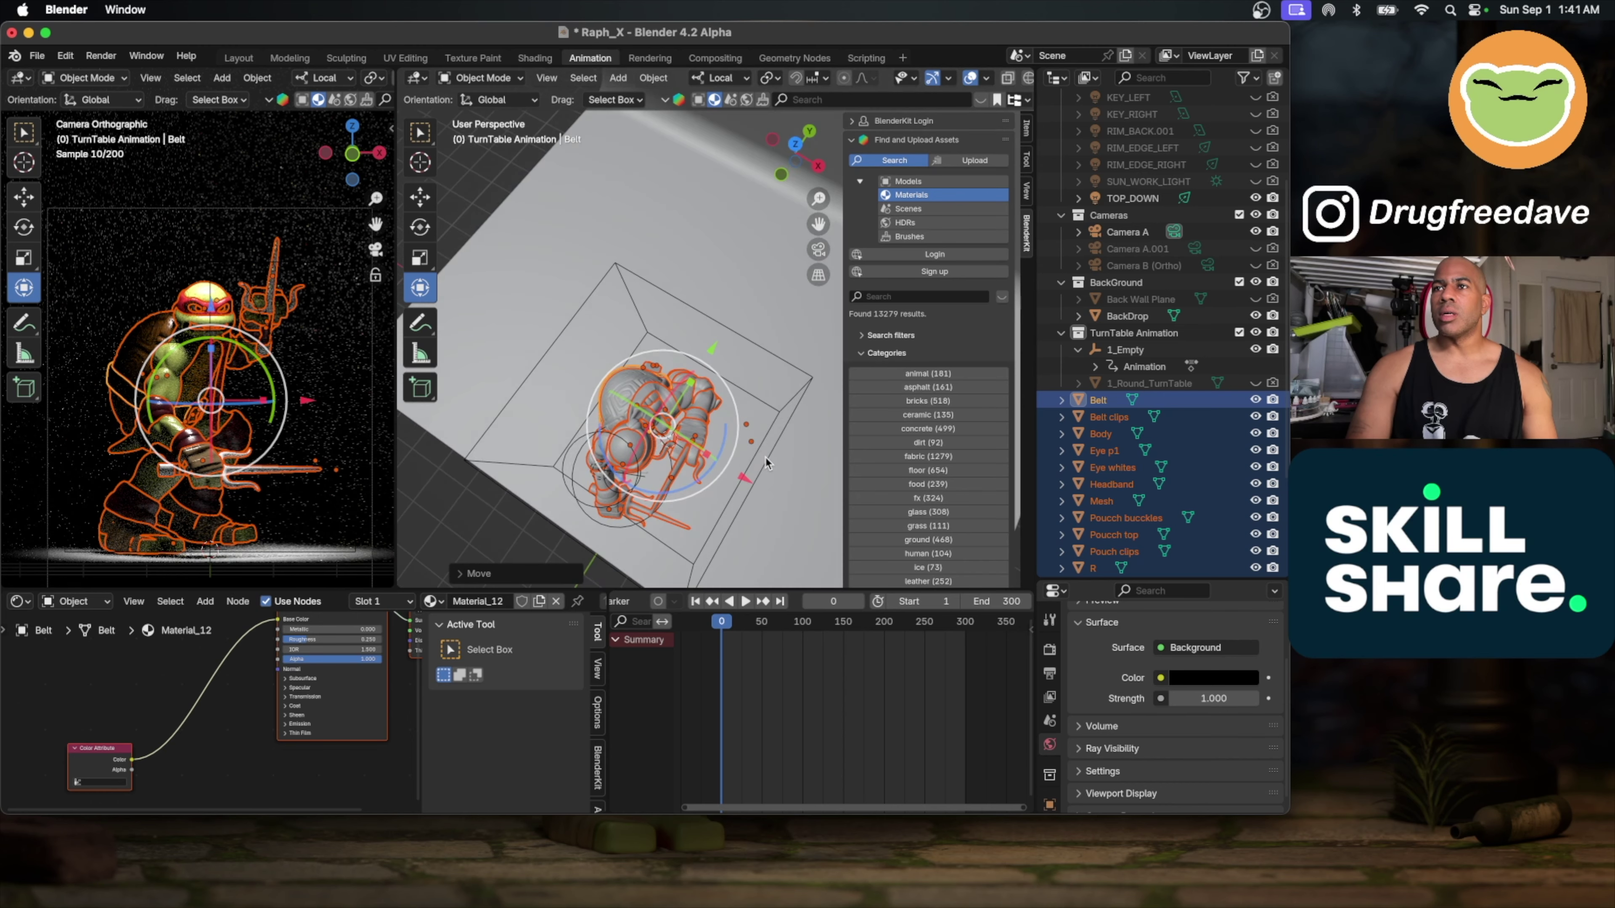
left_click_drag(743, 481, 758, 489)
scroll(757, 490, "left", 10)
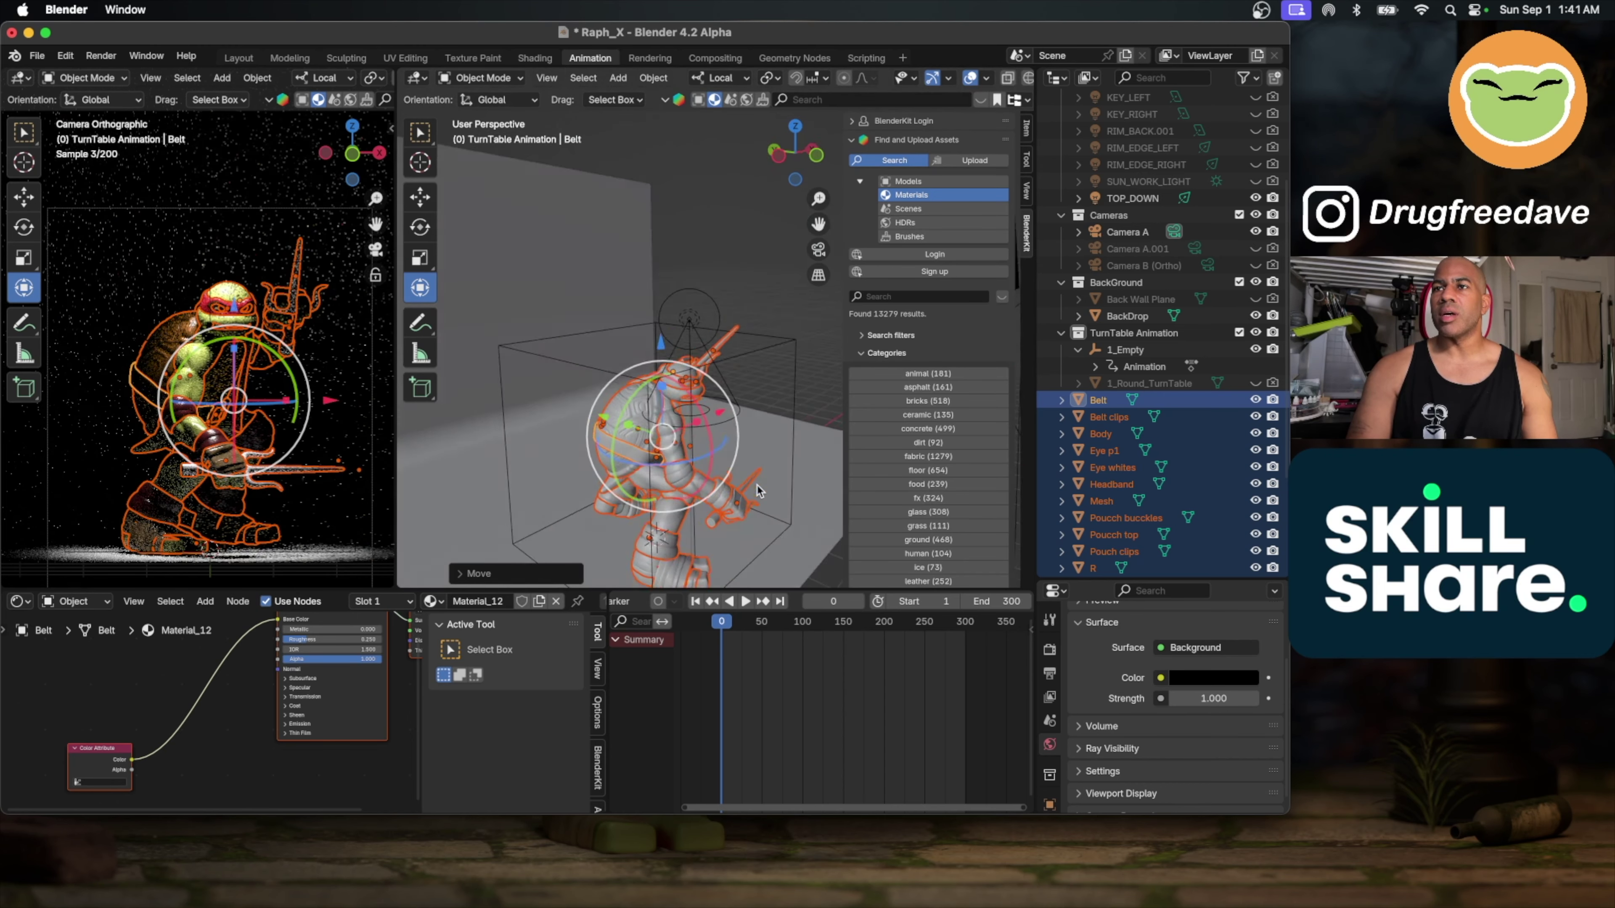
scroll(757, 490, "left", 5)
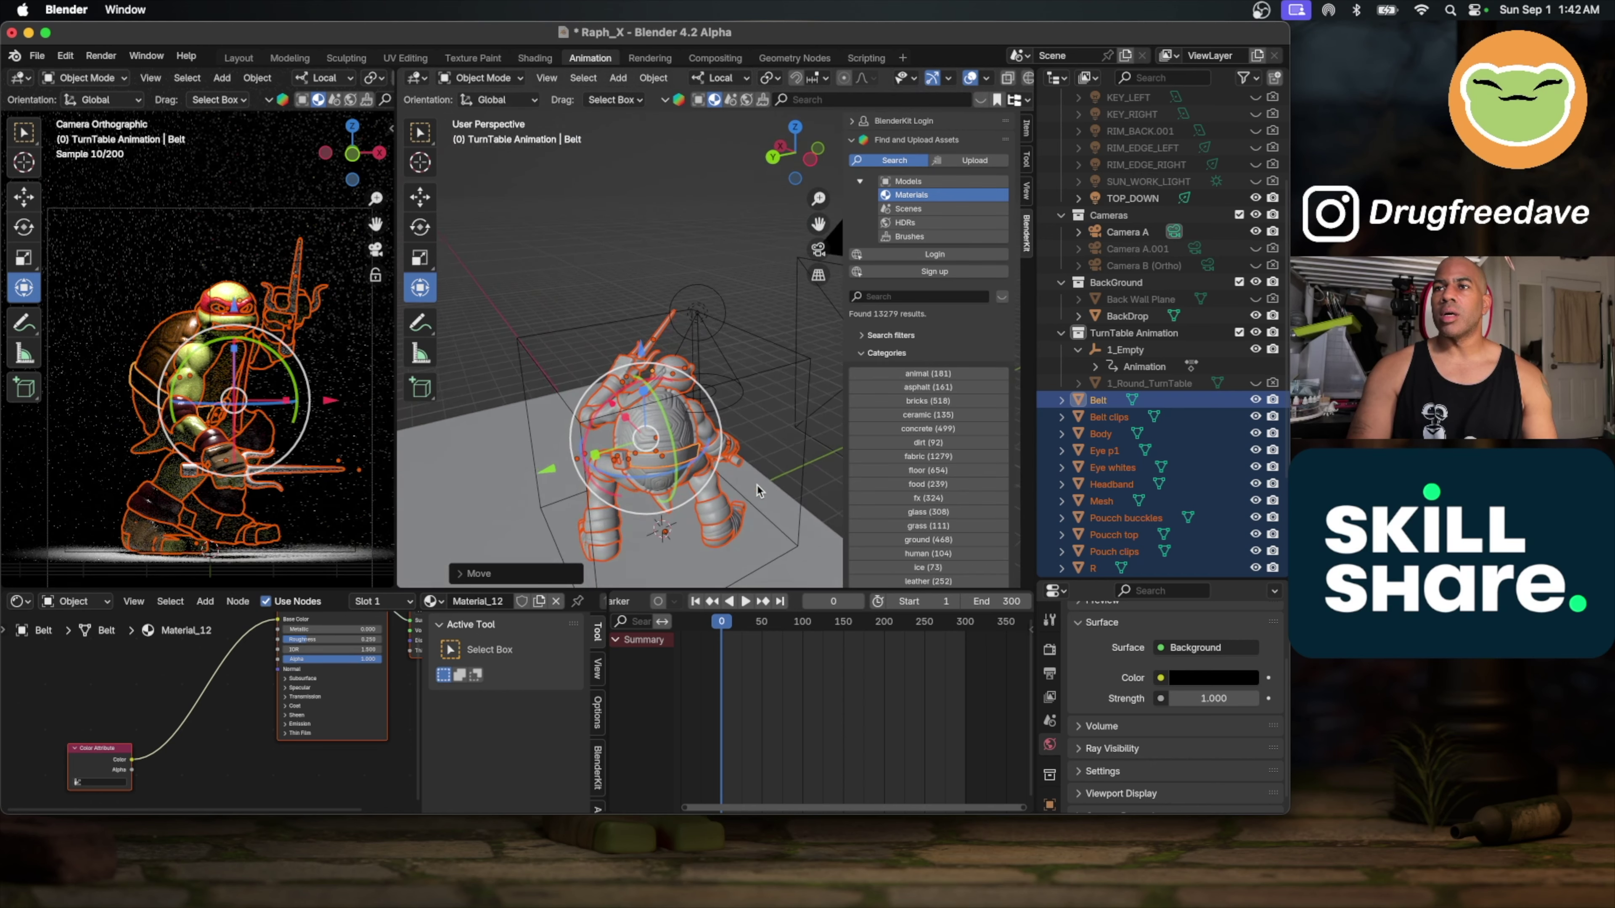
scroll(758, 490, "down", 10)
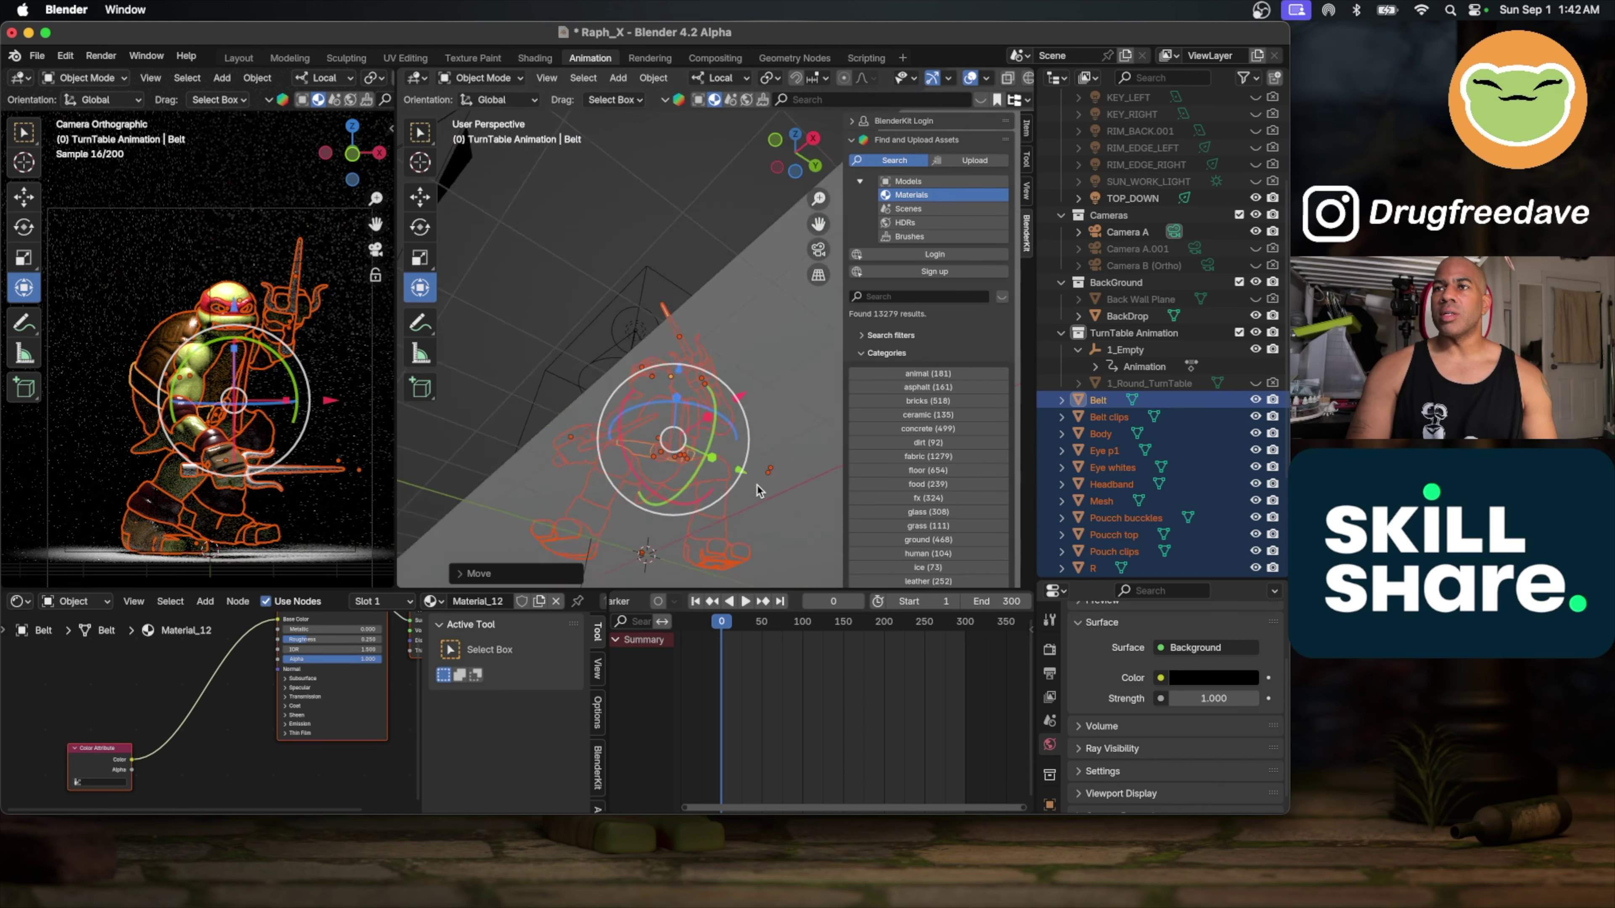
scroll(757, 490, "up", 10)
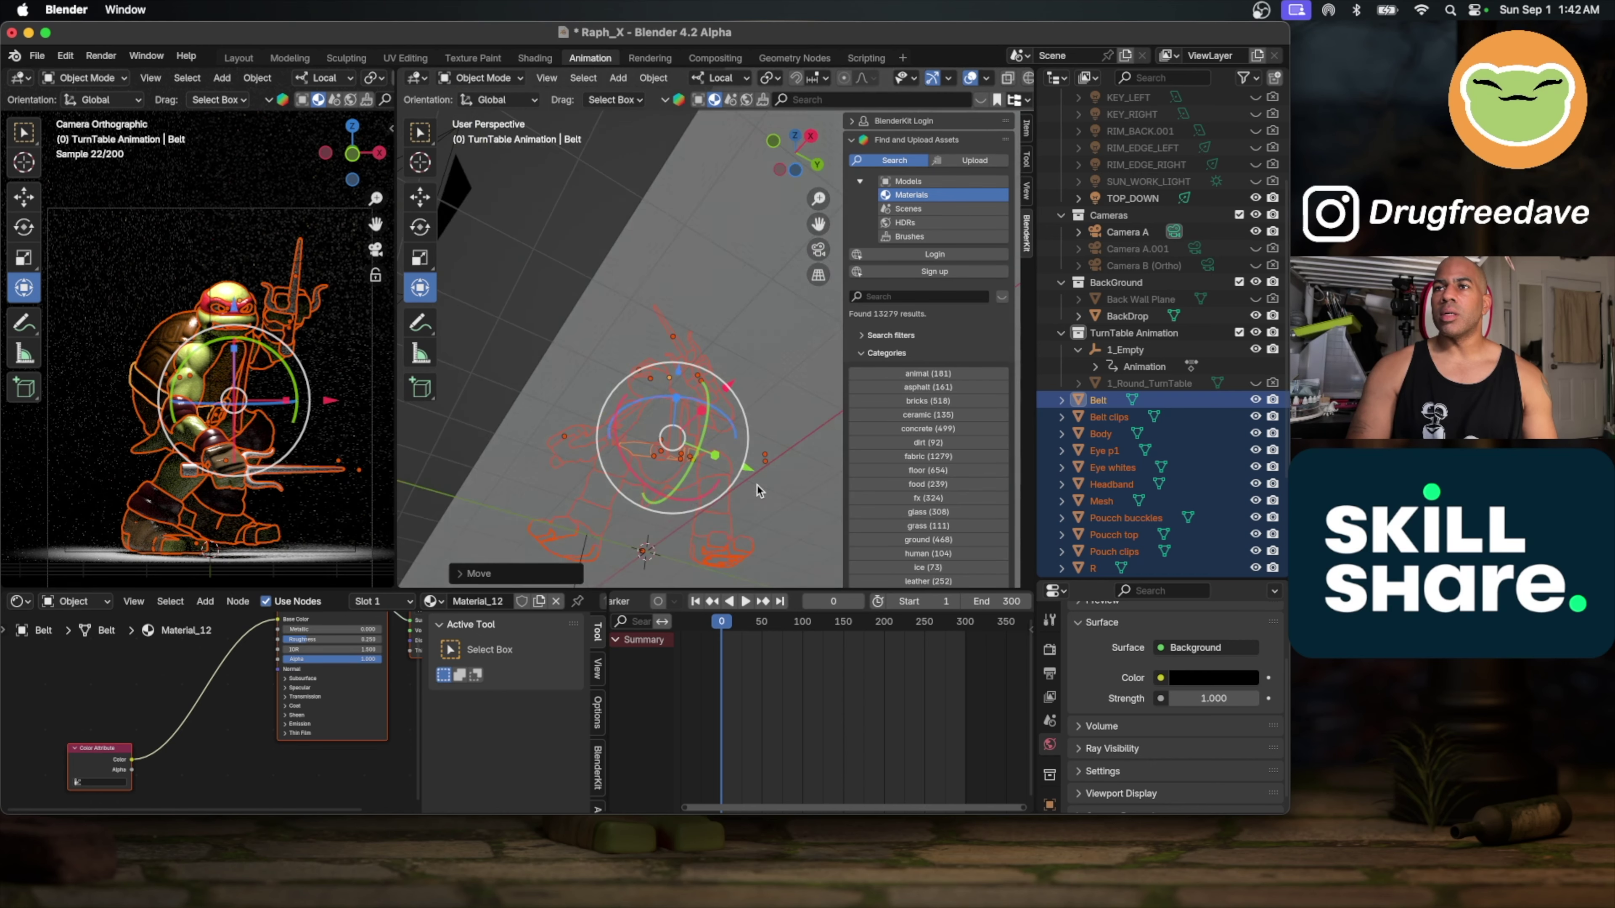
scroll(759, 490, "down", 5)
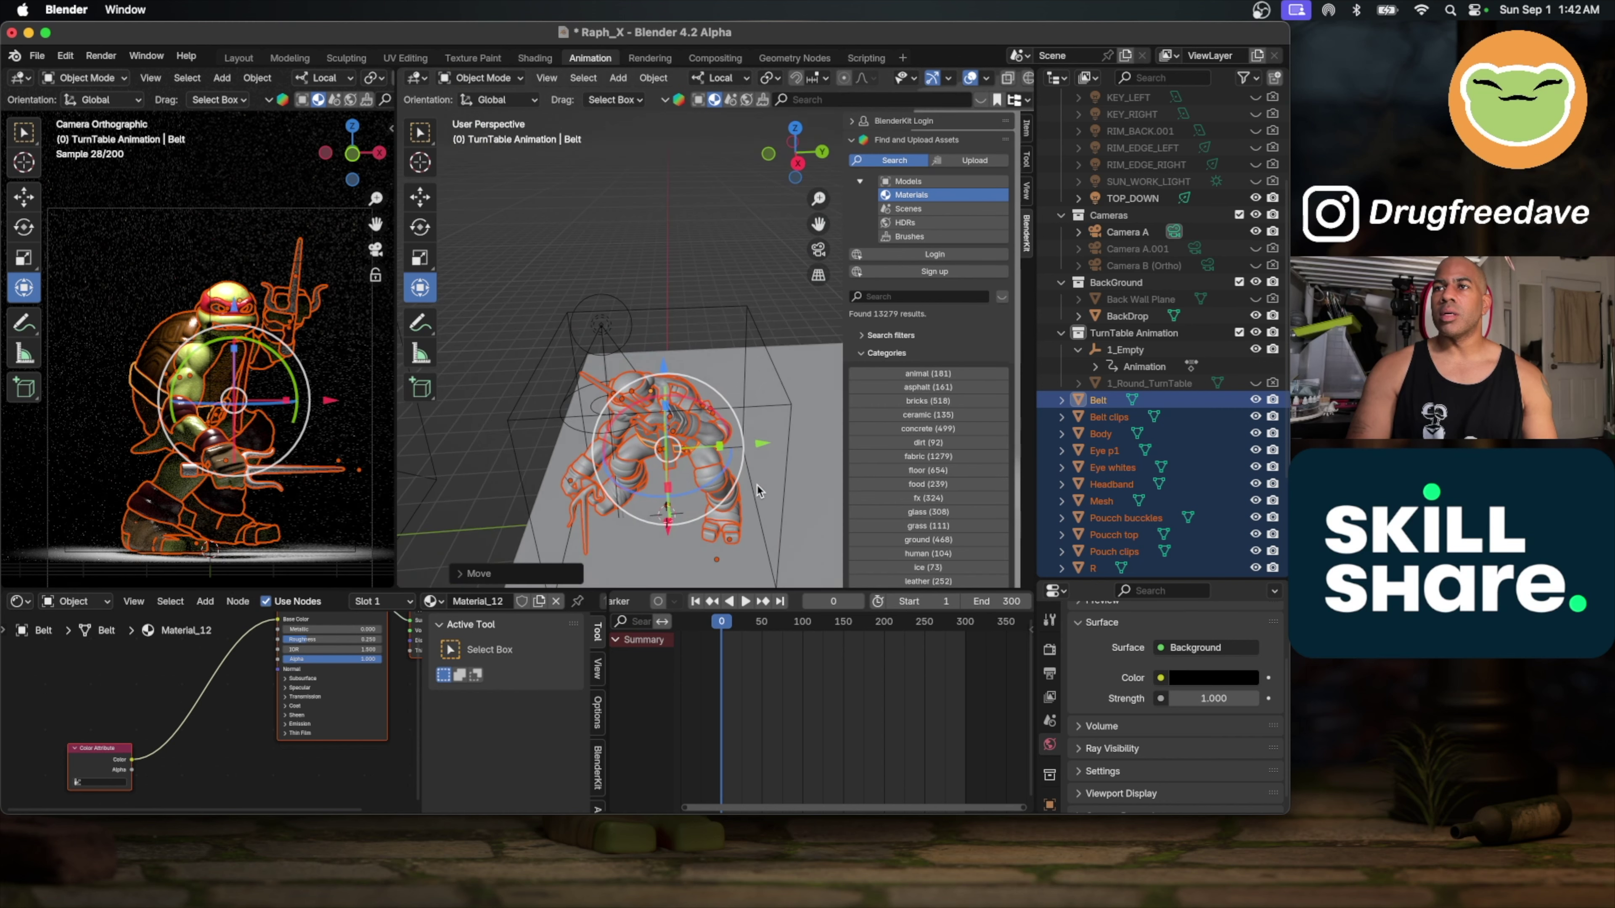
scroll(823, 466, "up", 5)
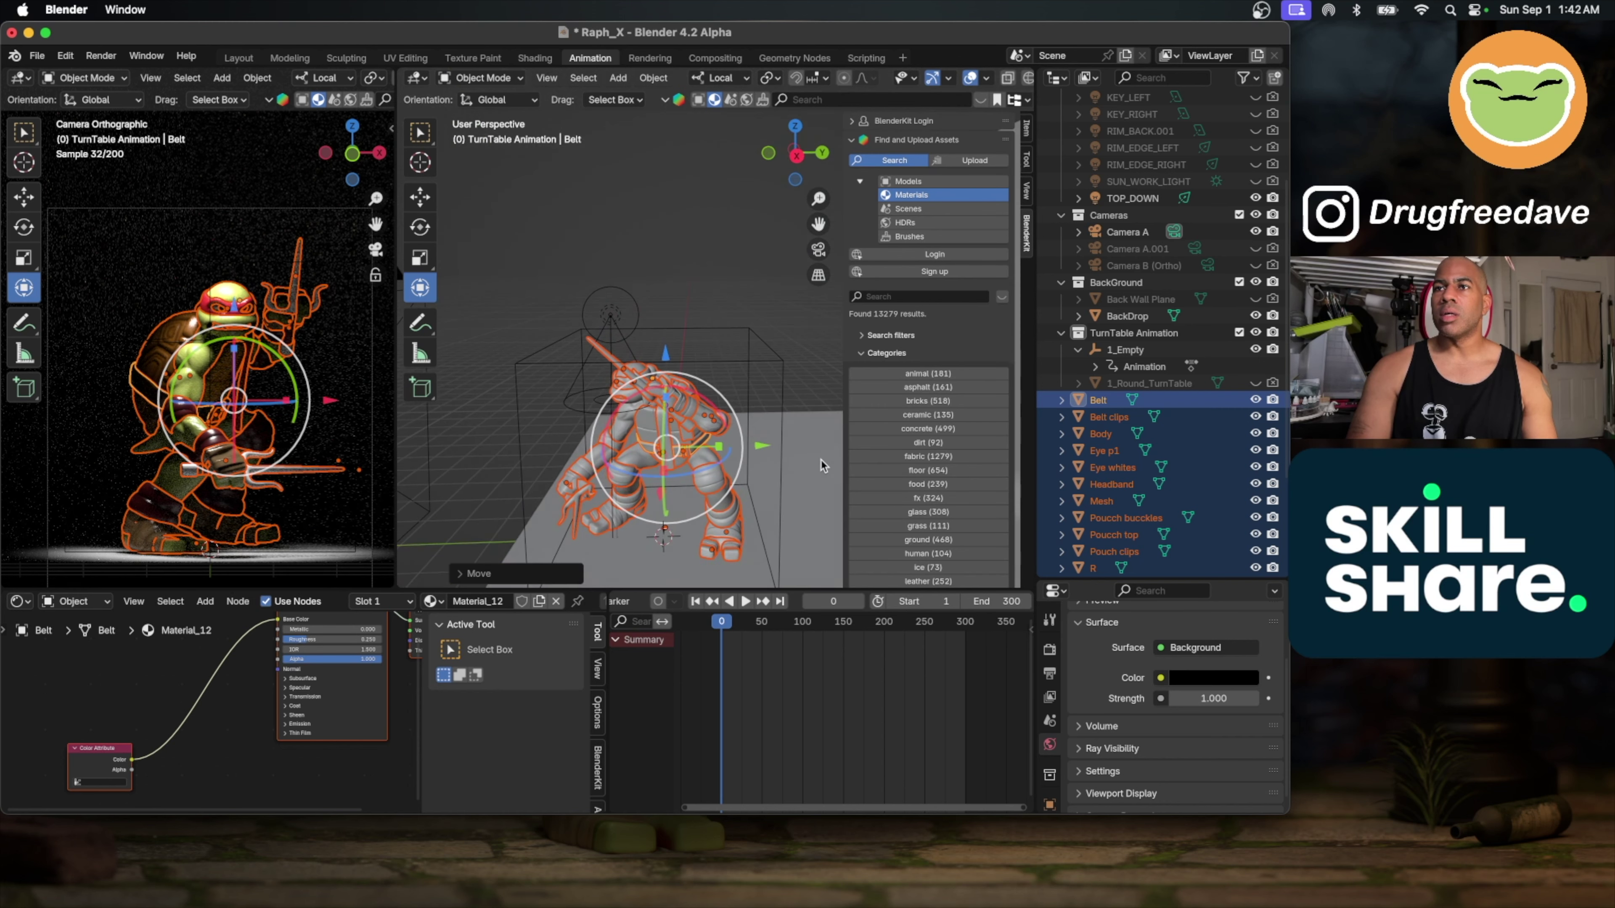
scroll(820, 466, "up", 6)
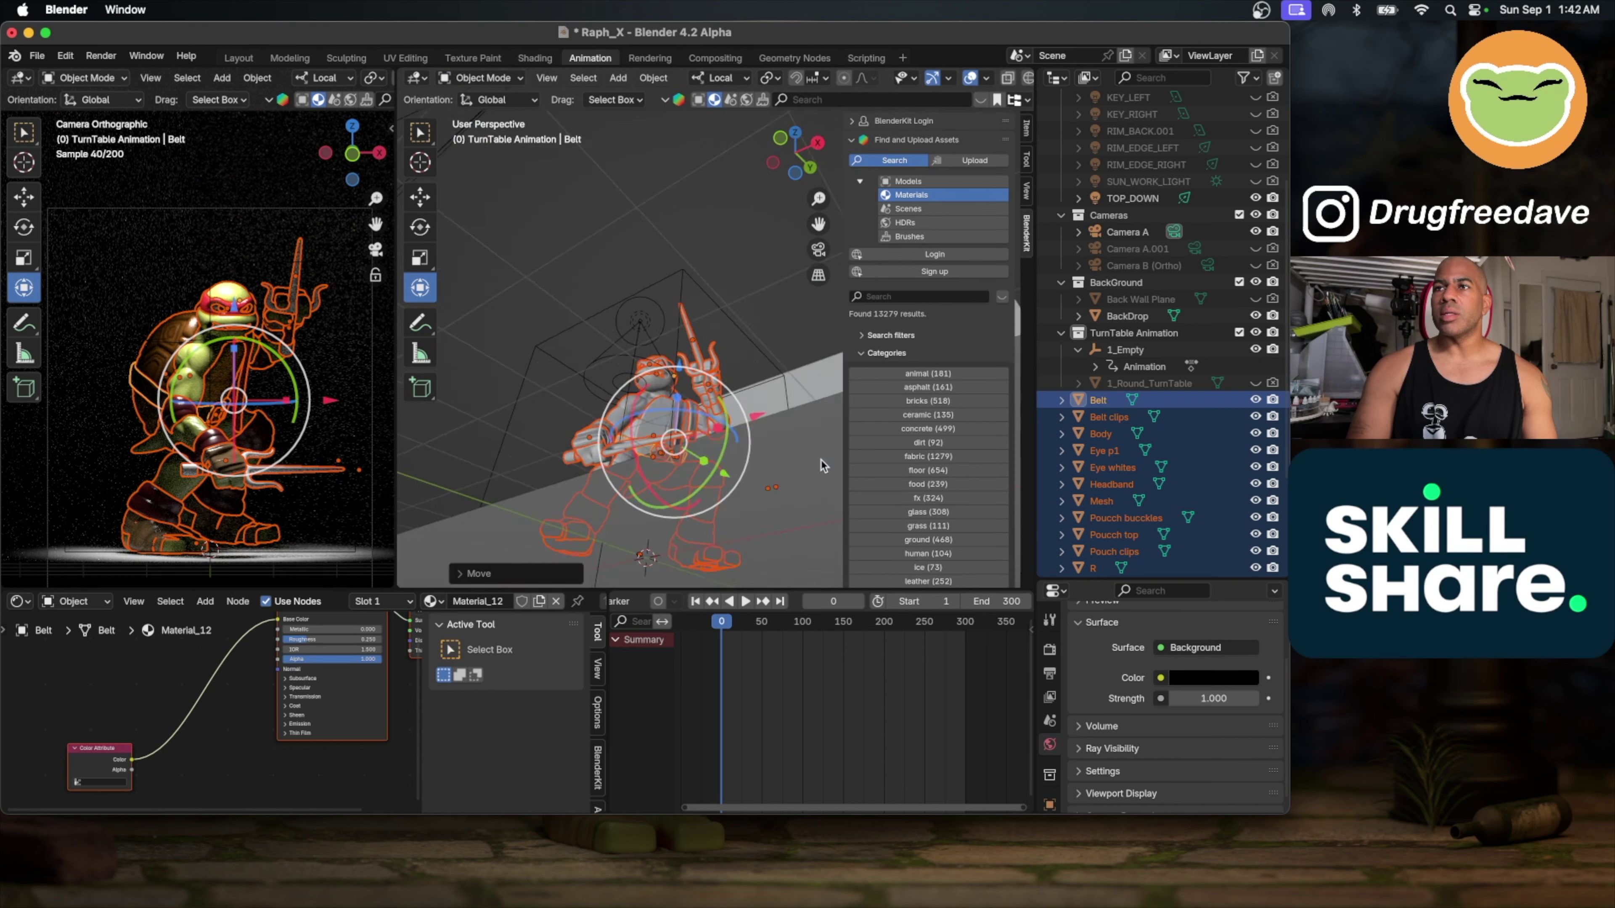
scroll(824, 466, "left", 8)
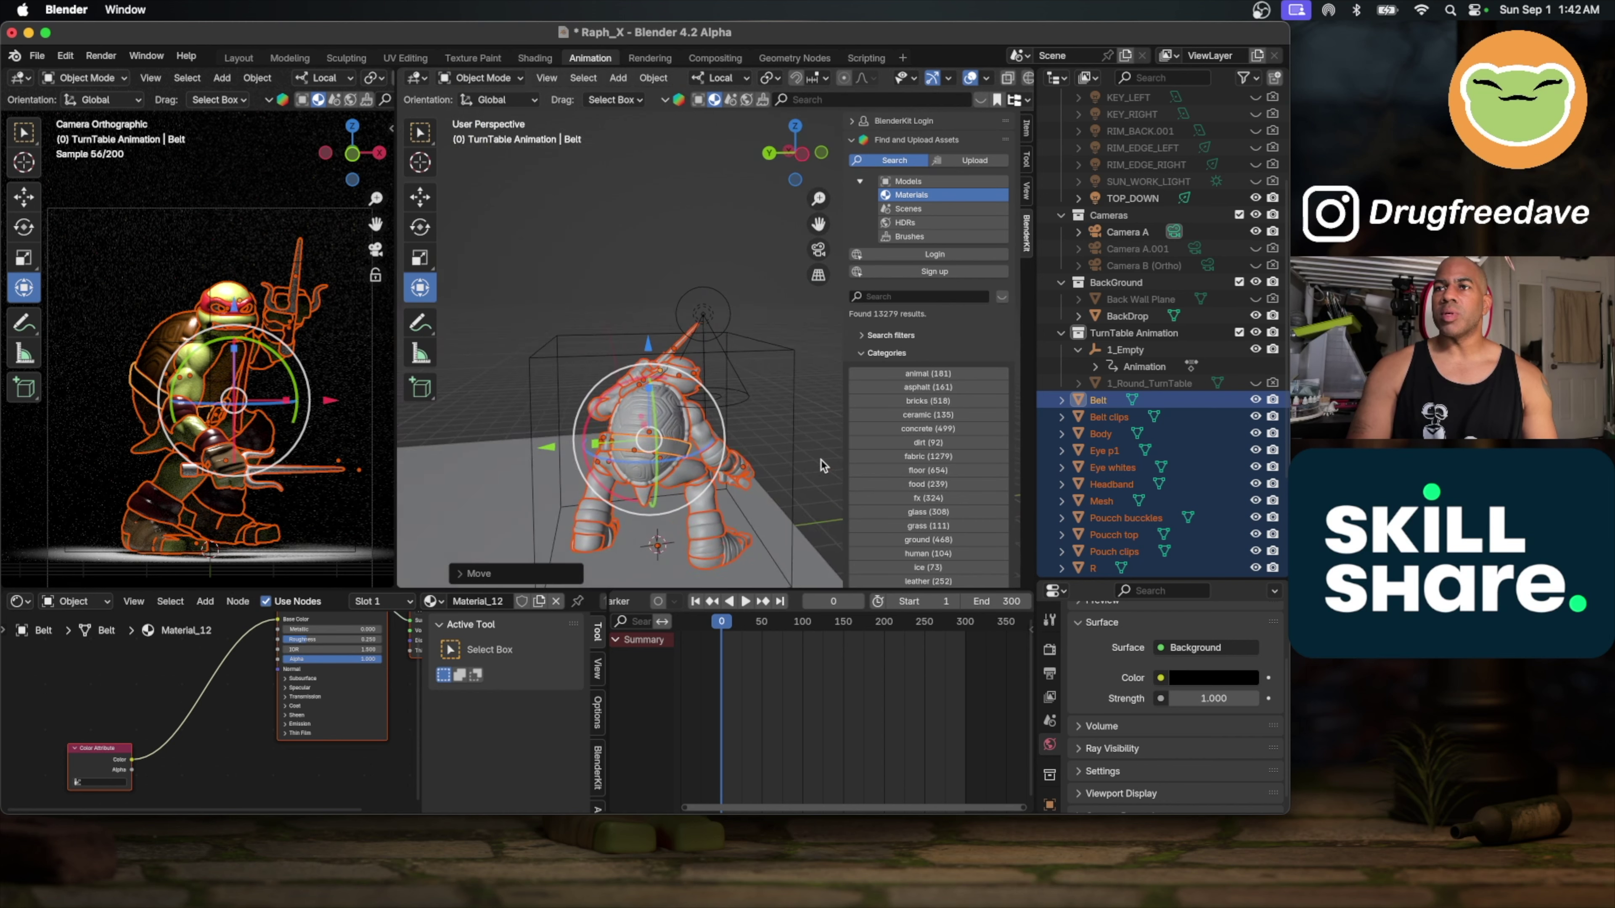
scroll(820, 467, "left", 8)
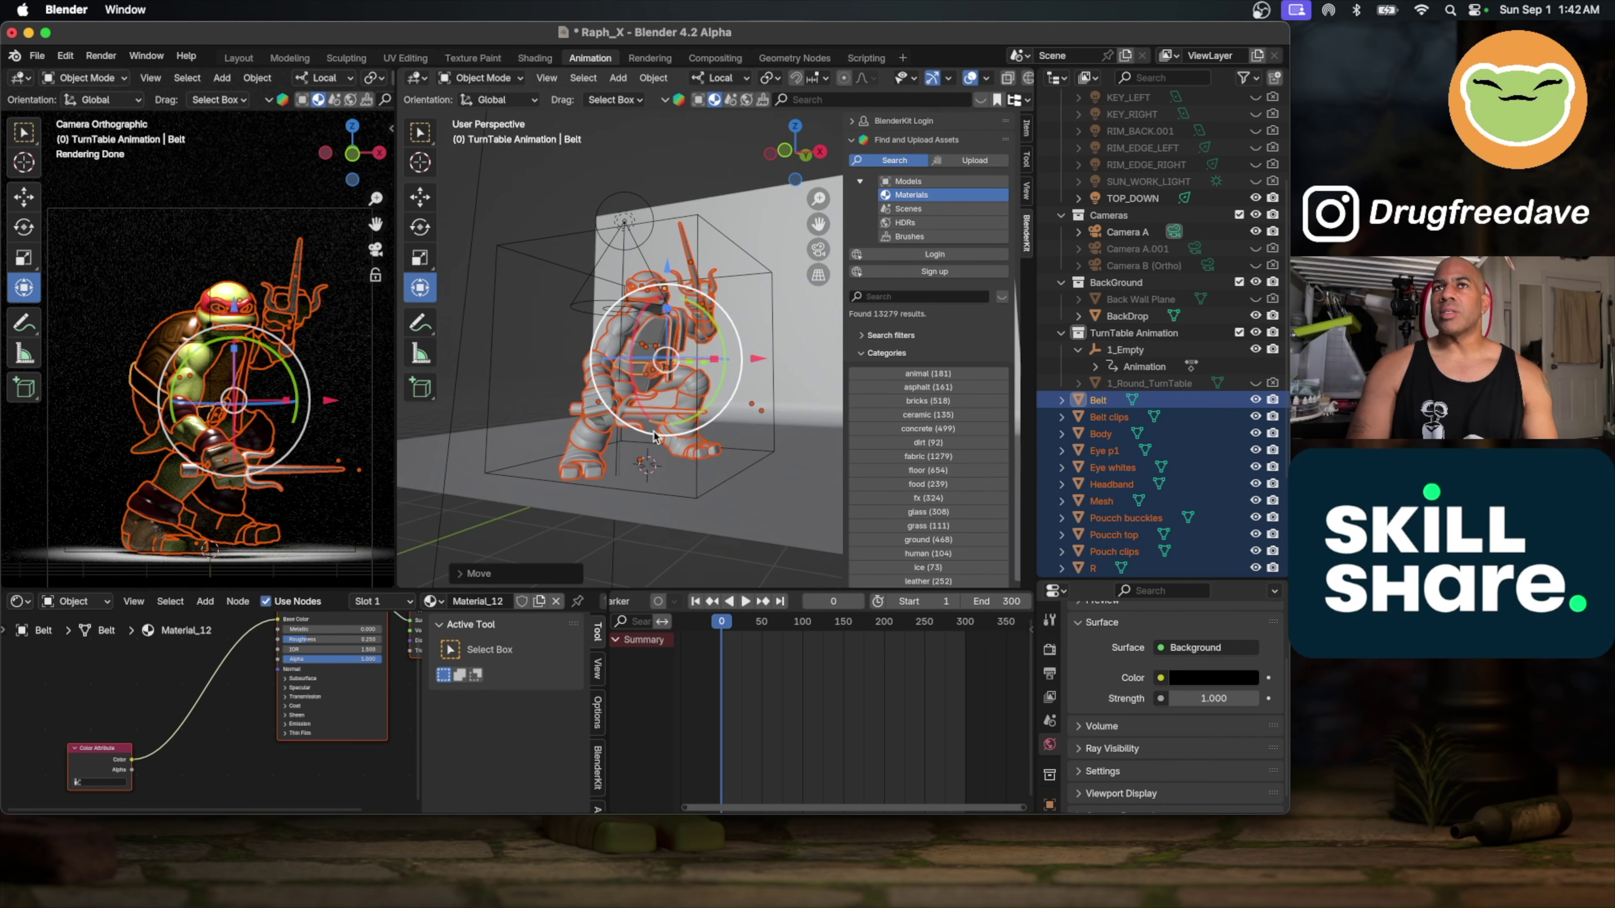
Step: Turn on the KEY_LEFT and Back Wall lights, leaving SUN_WORK_LIGHT and KEY_RIGHT hidden
scroll(1131, 285, "up", 4)
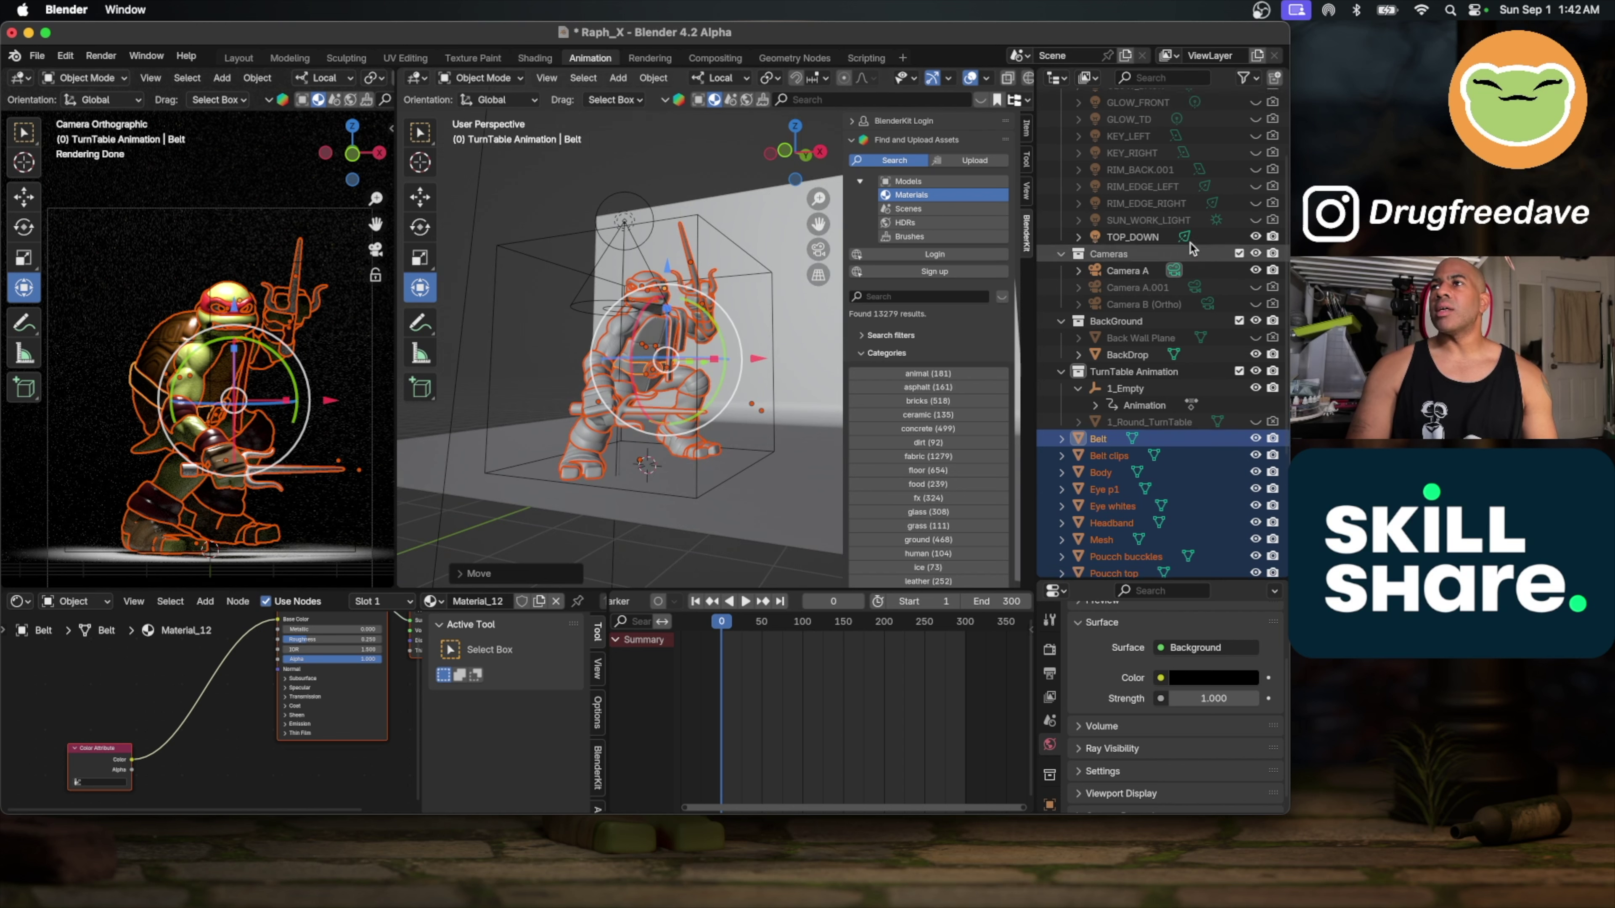
left_click(1255, 282)
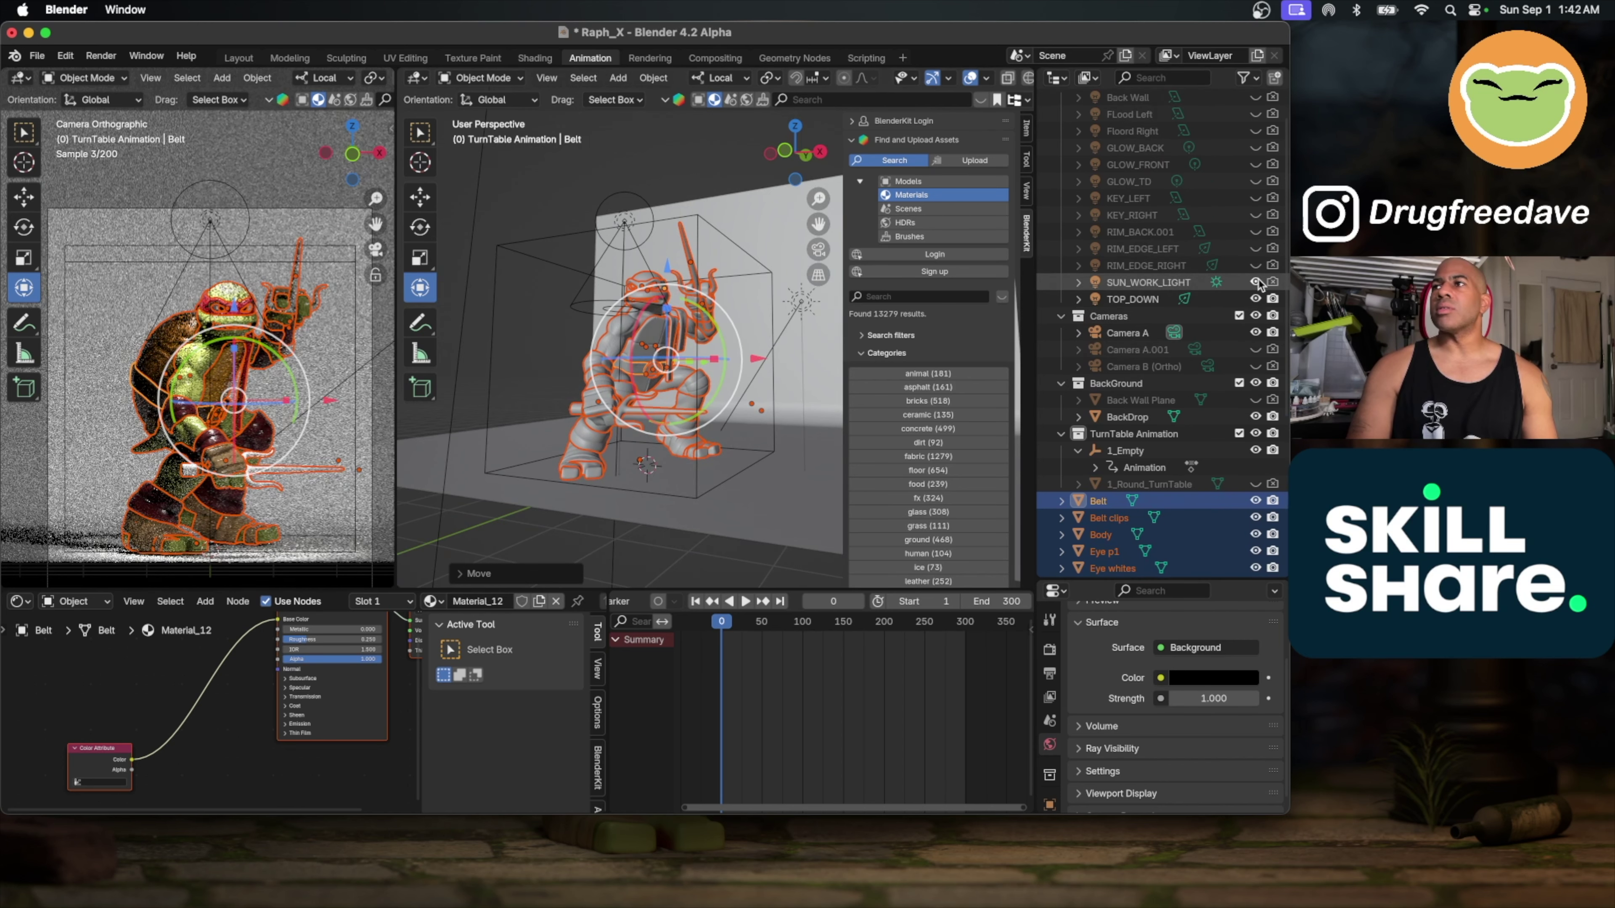
left_click(1256, 281)
left_click(1254, 199)
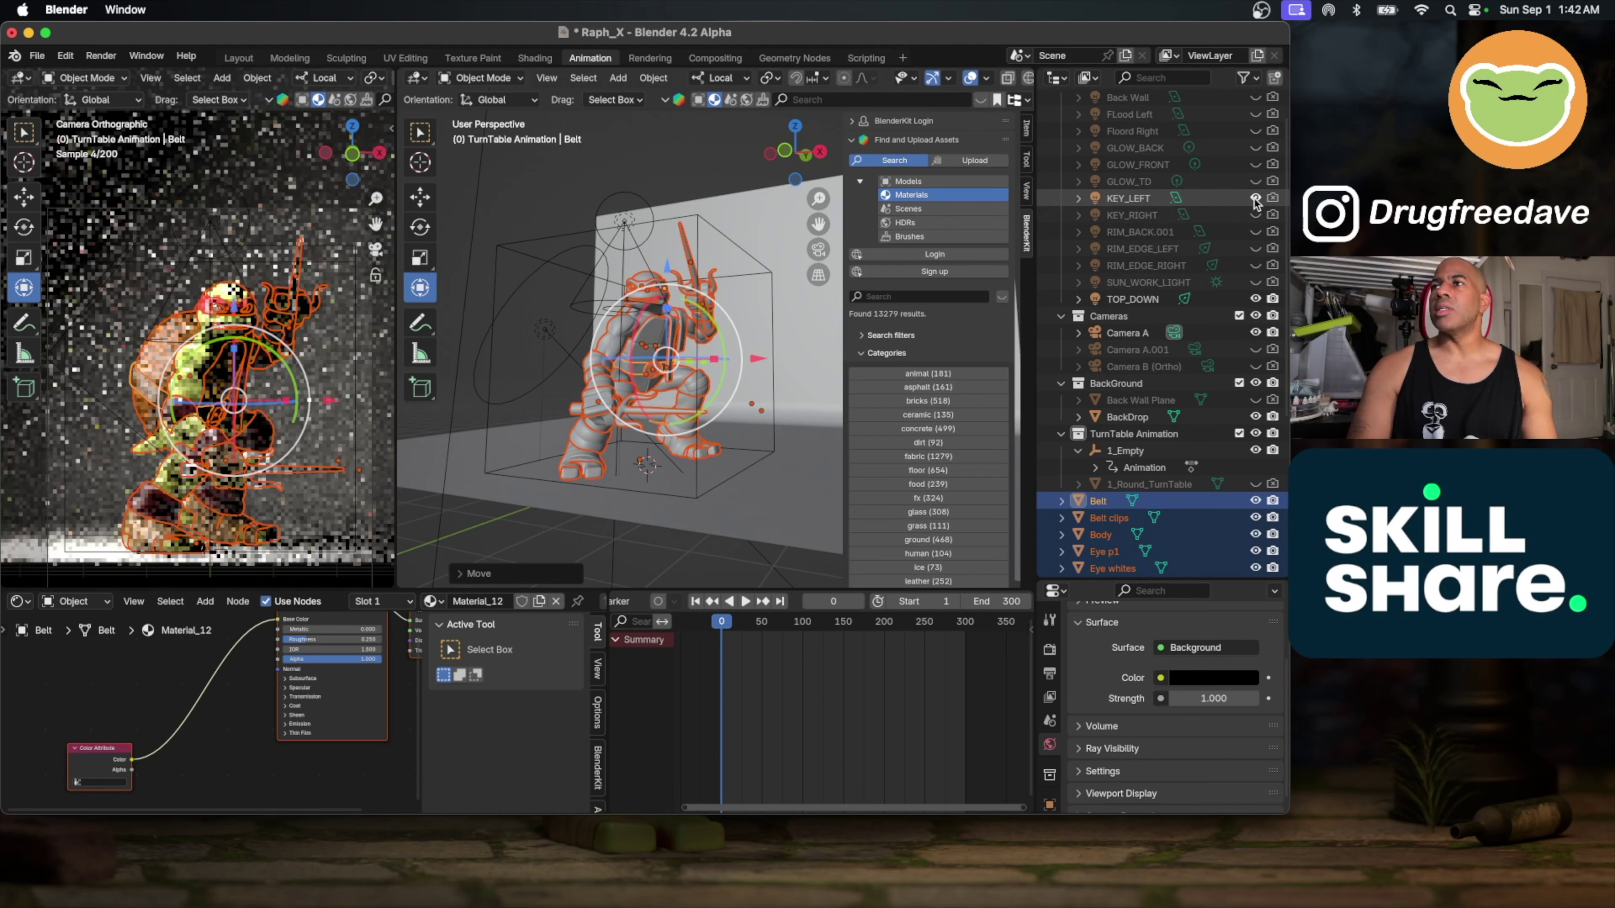
scroll(1258, 201, "up", 2)
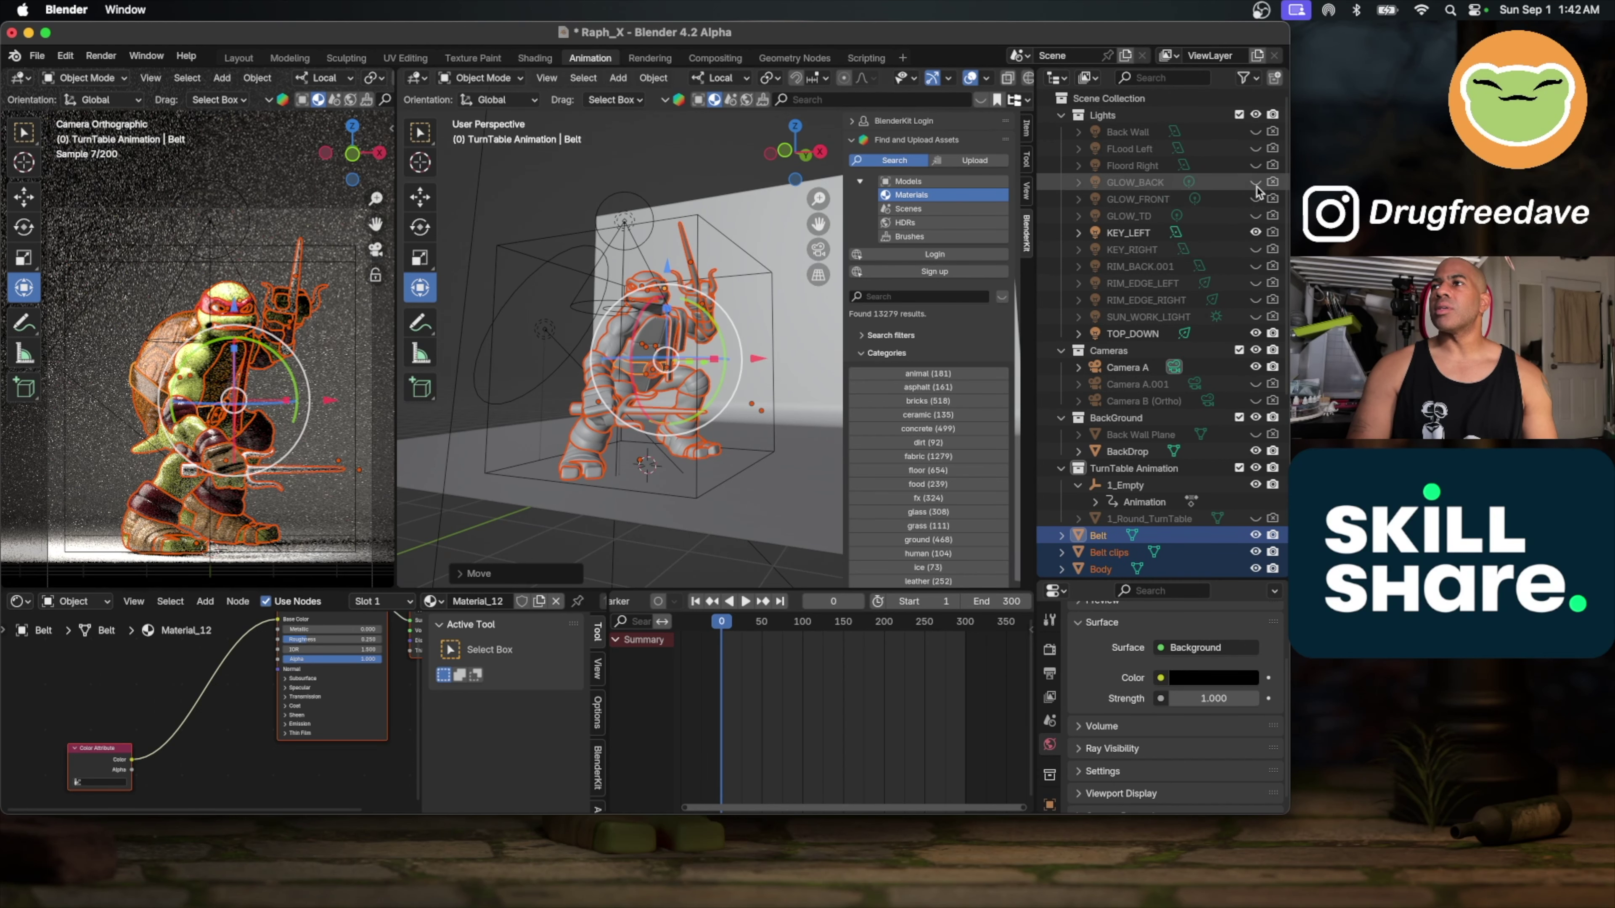
left_click(1255, 181)
left_click(1256, 132)
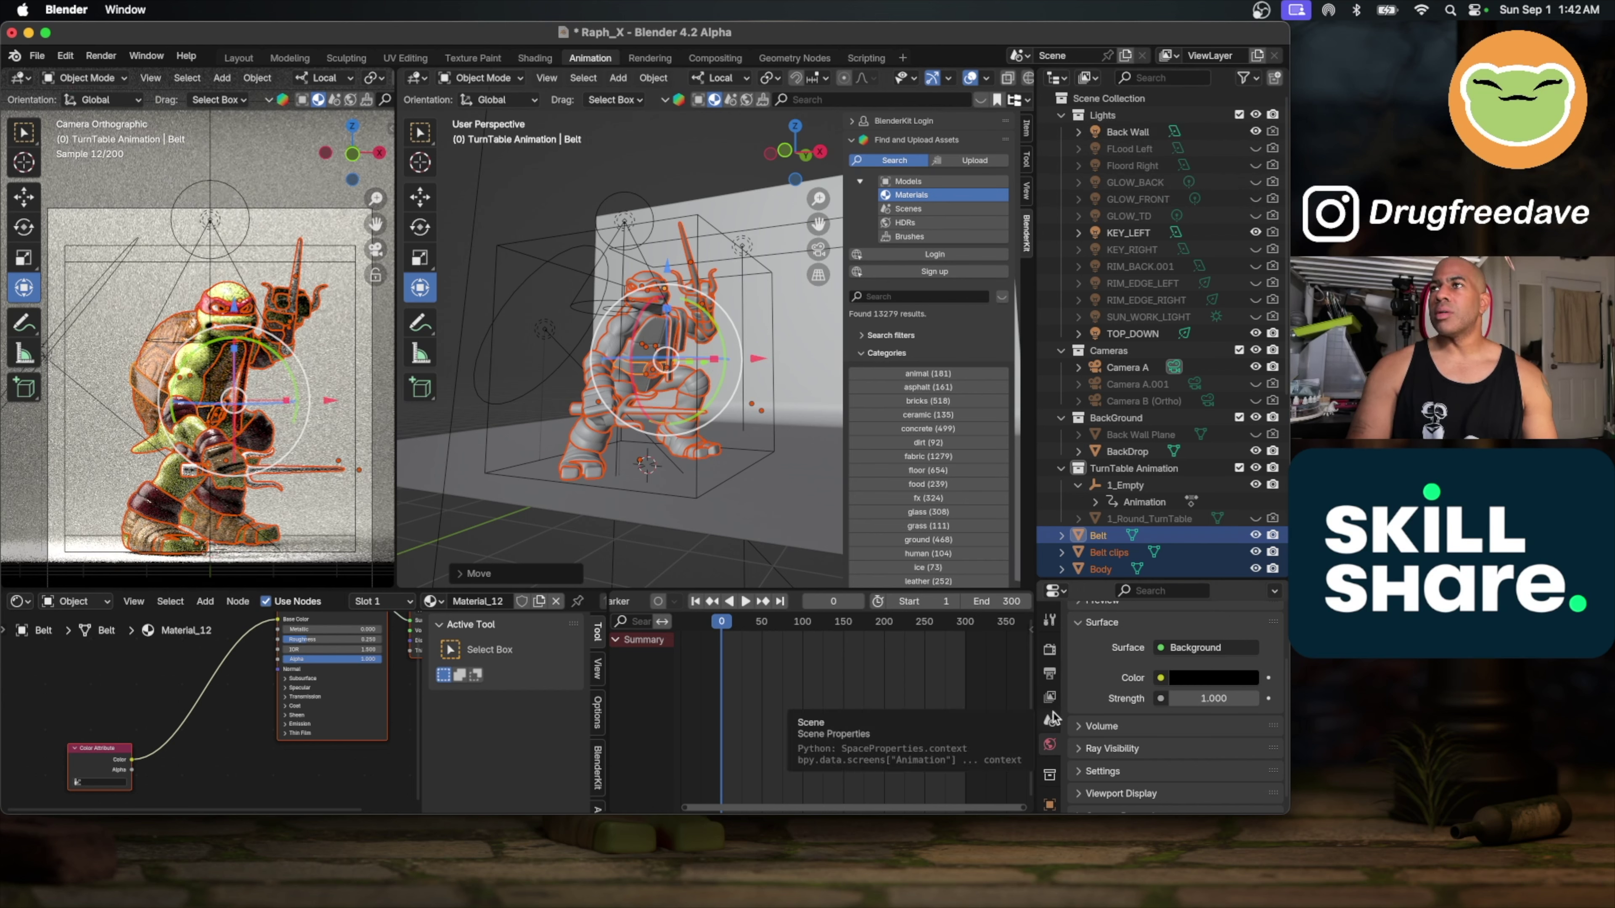
left_click(1255, 250)
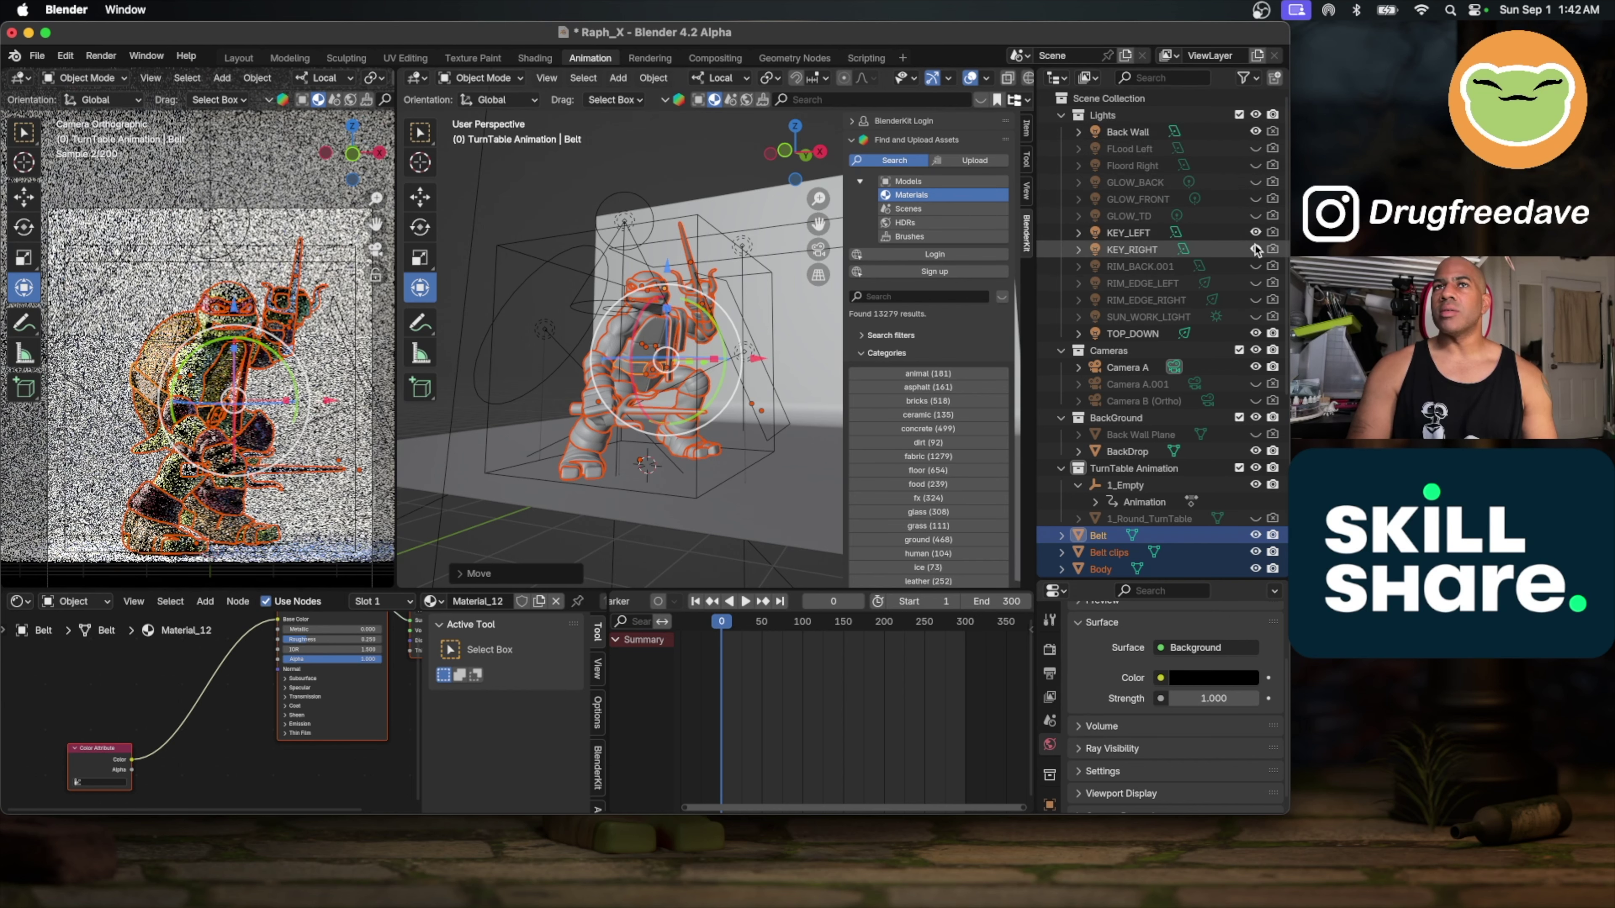
left_click(1256, 249)
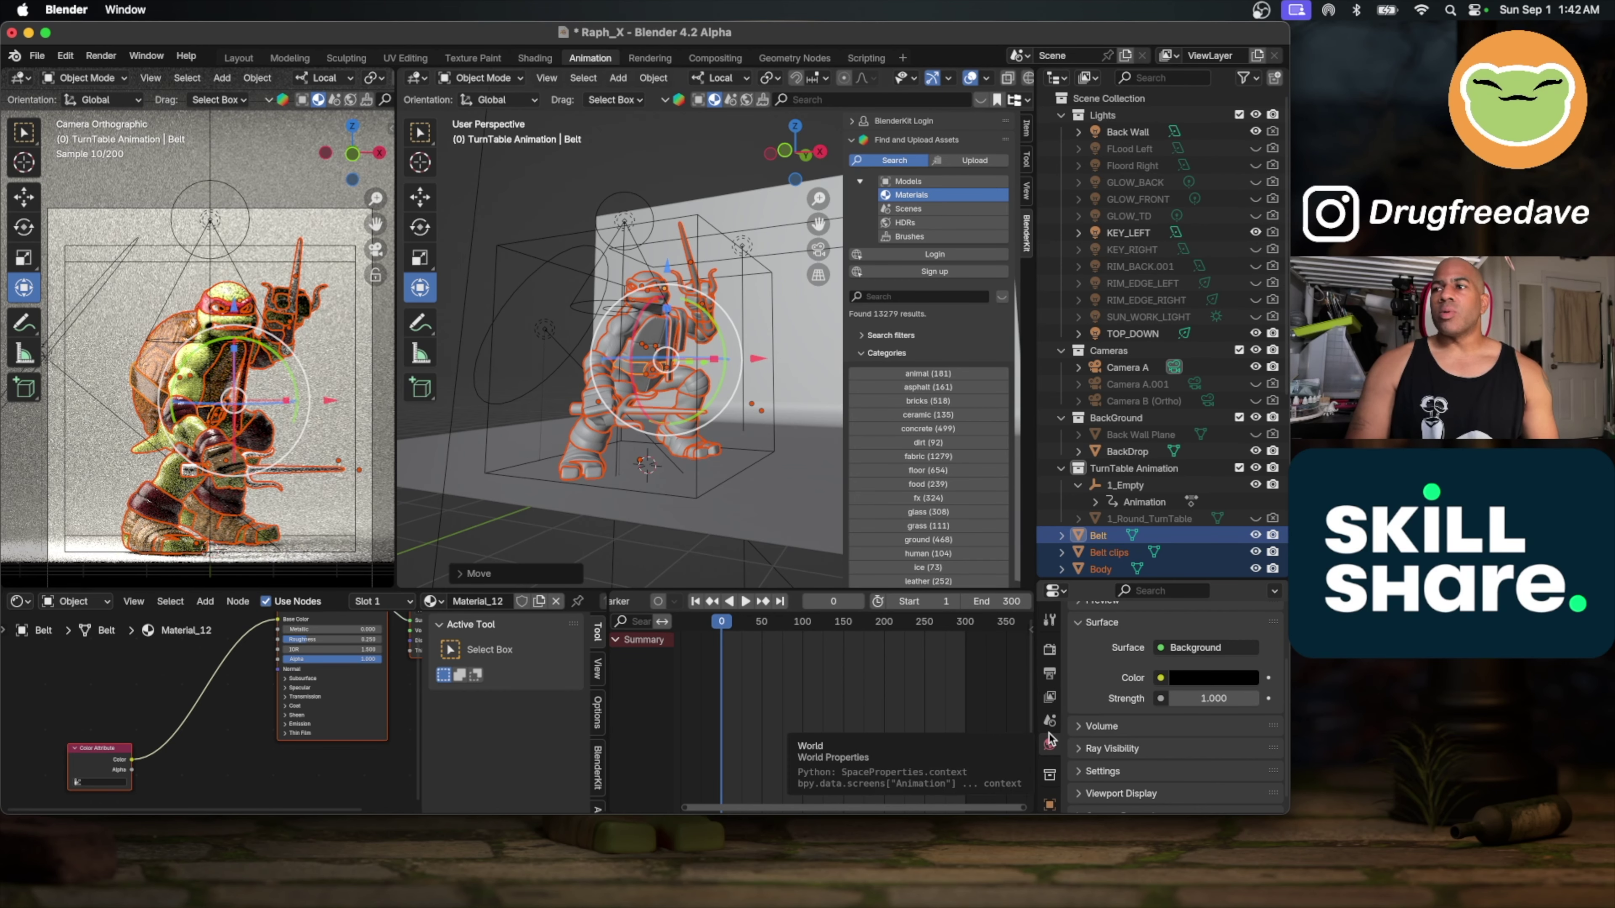
Step: Select Camera A and display its orthographic lens settings (scale 5.114)
scroll(1052, 742, "down", 6)
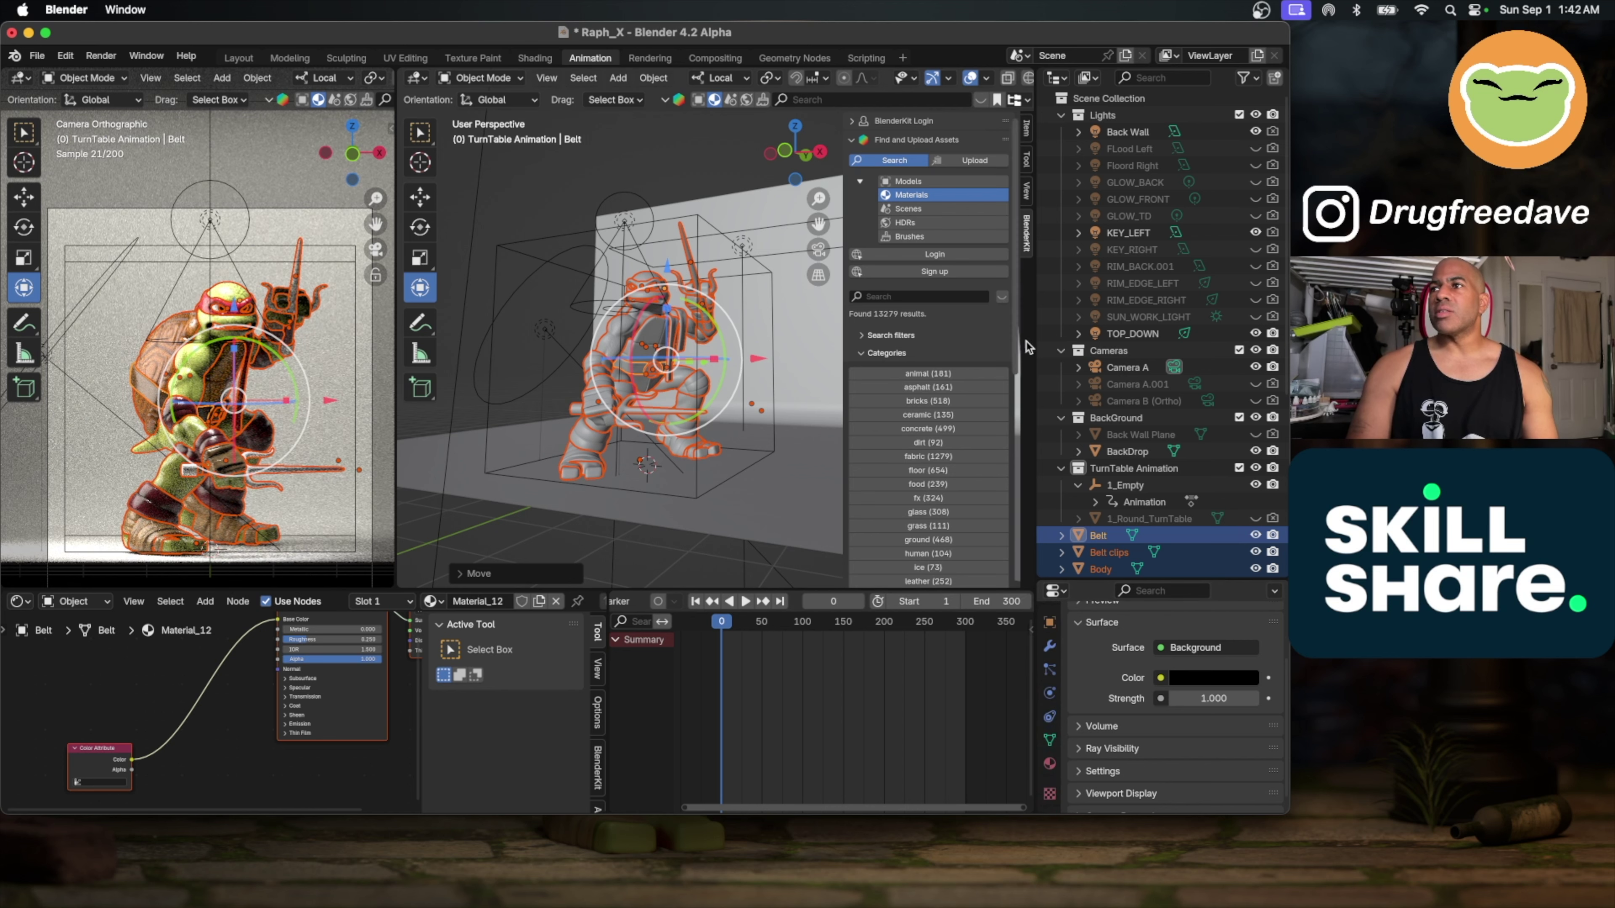
left_click(1138, 371)
left_click(1049, 763)
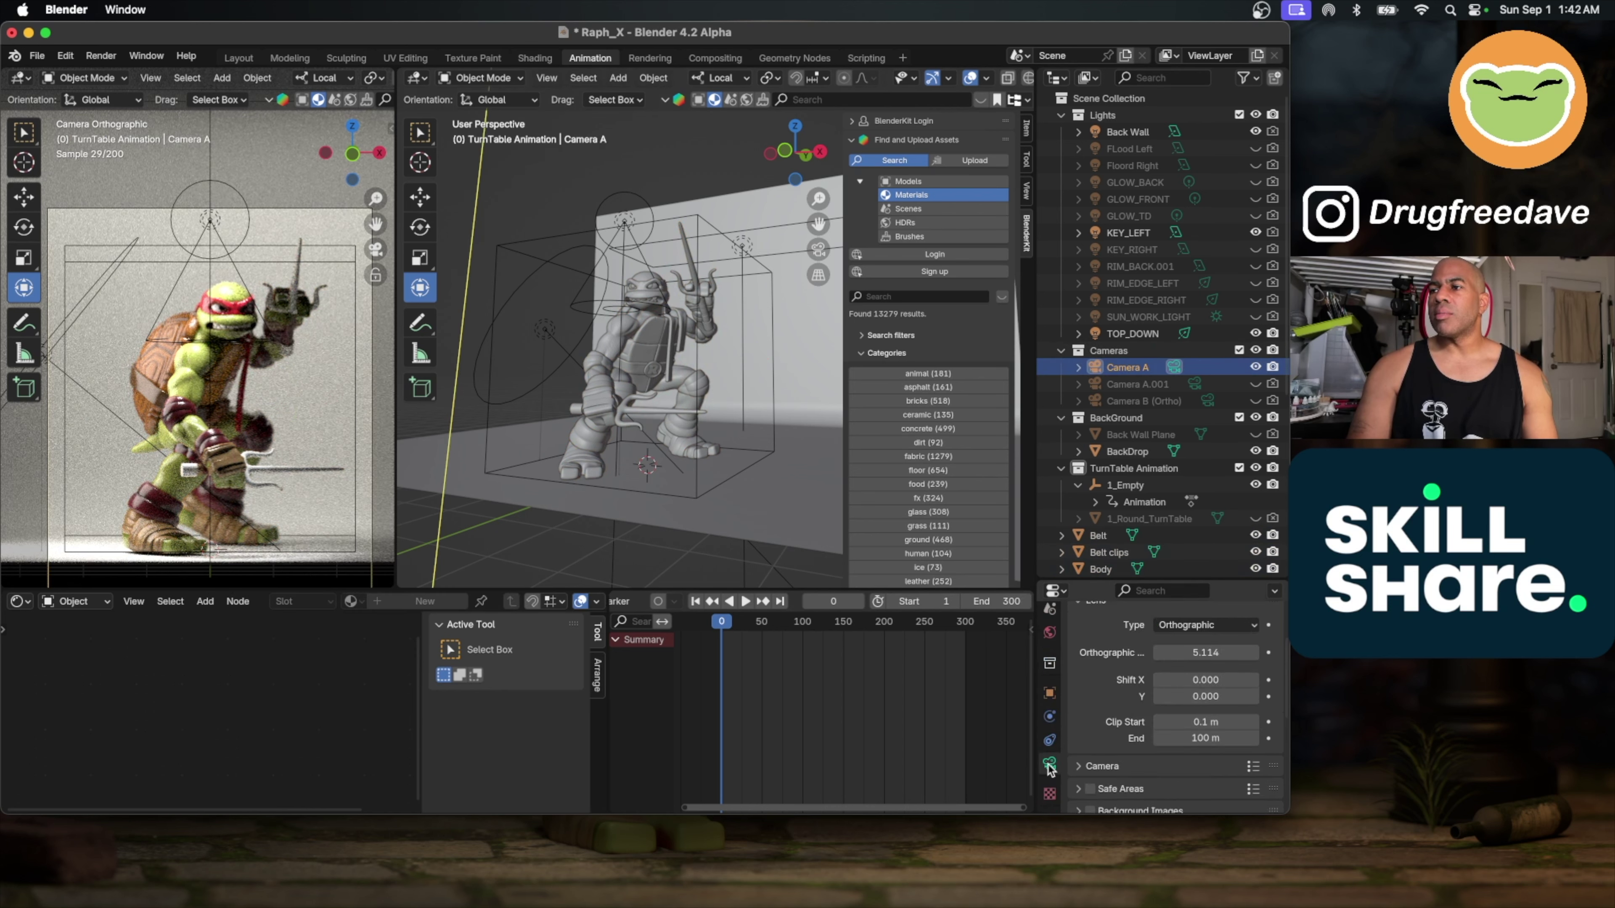
Step: Switch the render engine to EEVEE and return to Camera A's lens settings
scroll(1055, 647, "up", 5)
left_click(1049, 652)
left_click(1202, 647)
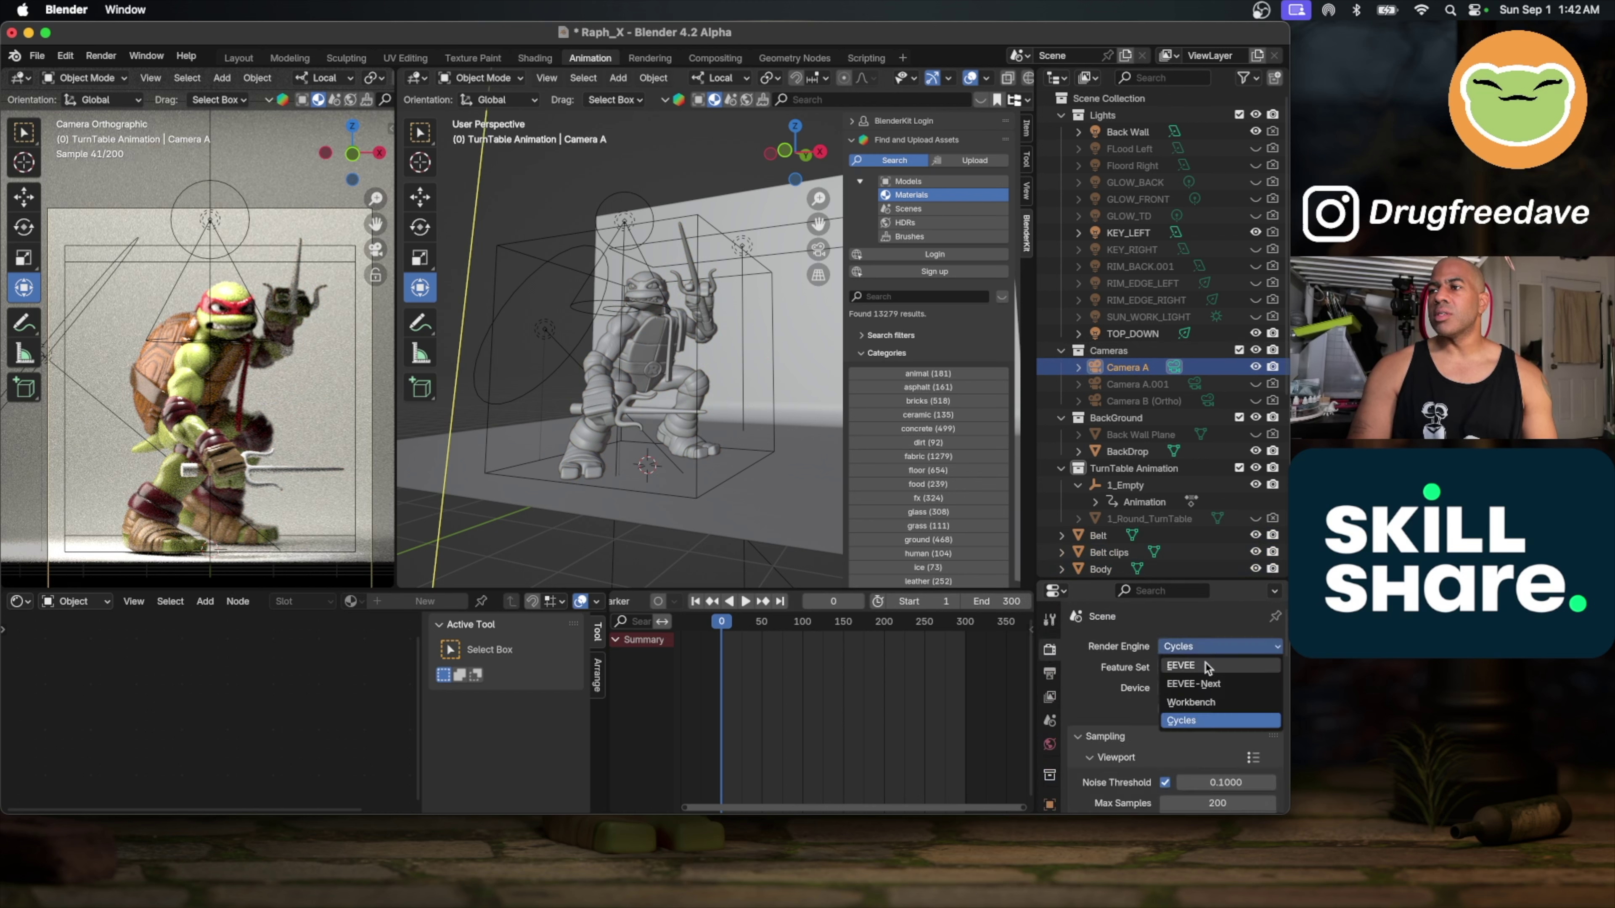
left_click(1203, 668)
scroll(1041, 728, "down", 5)
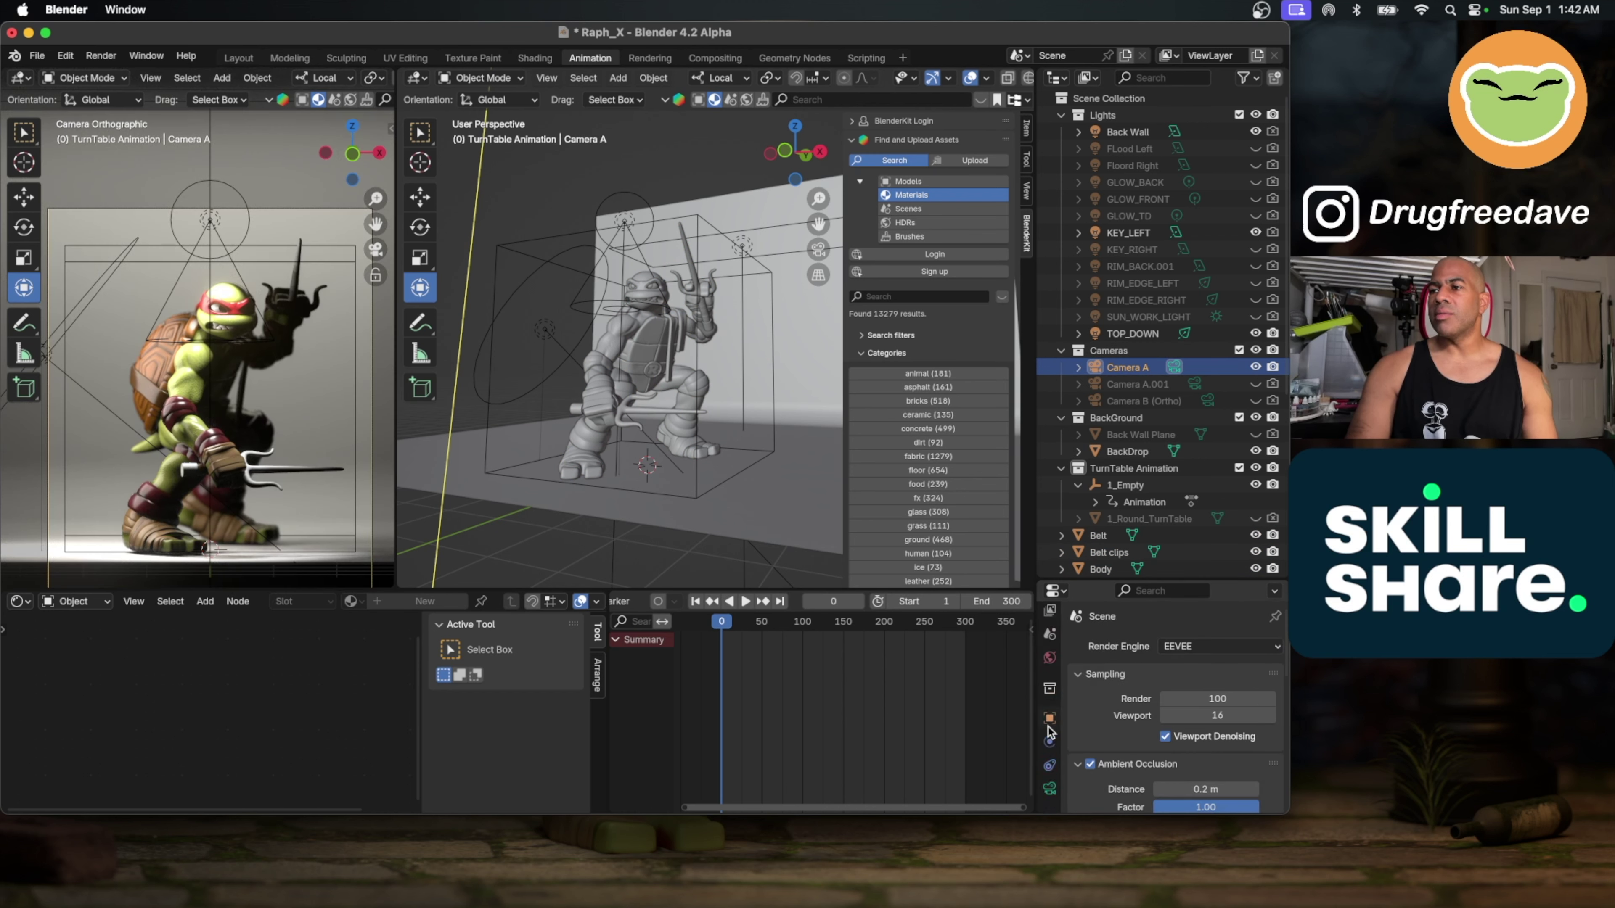
left_click(1049, 763)
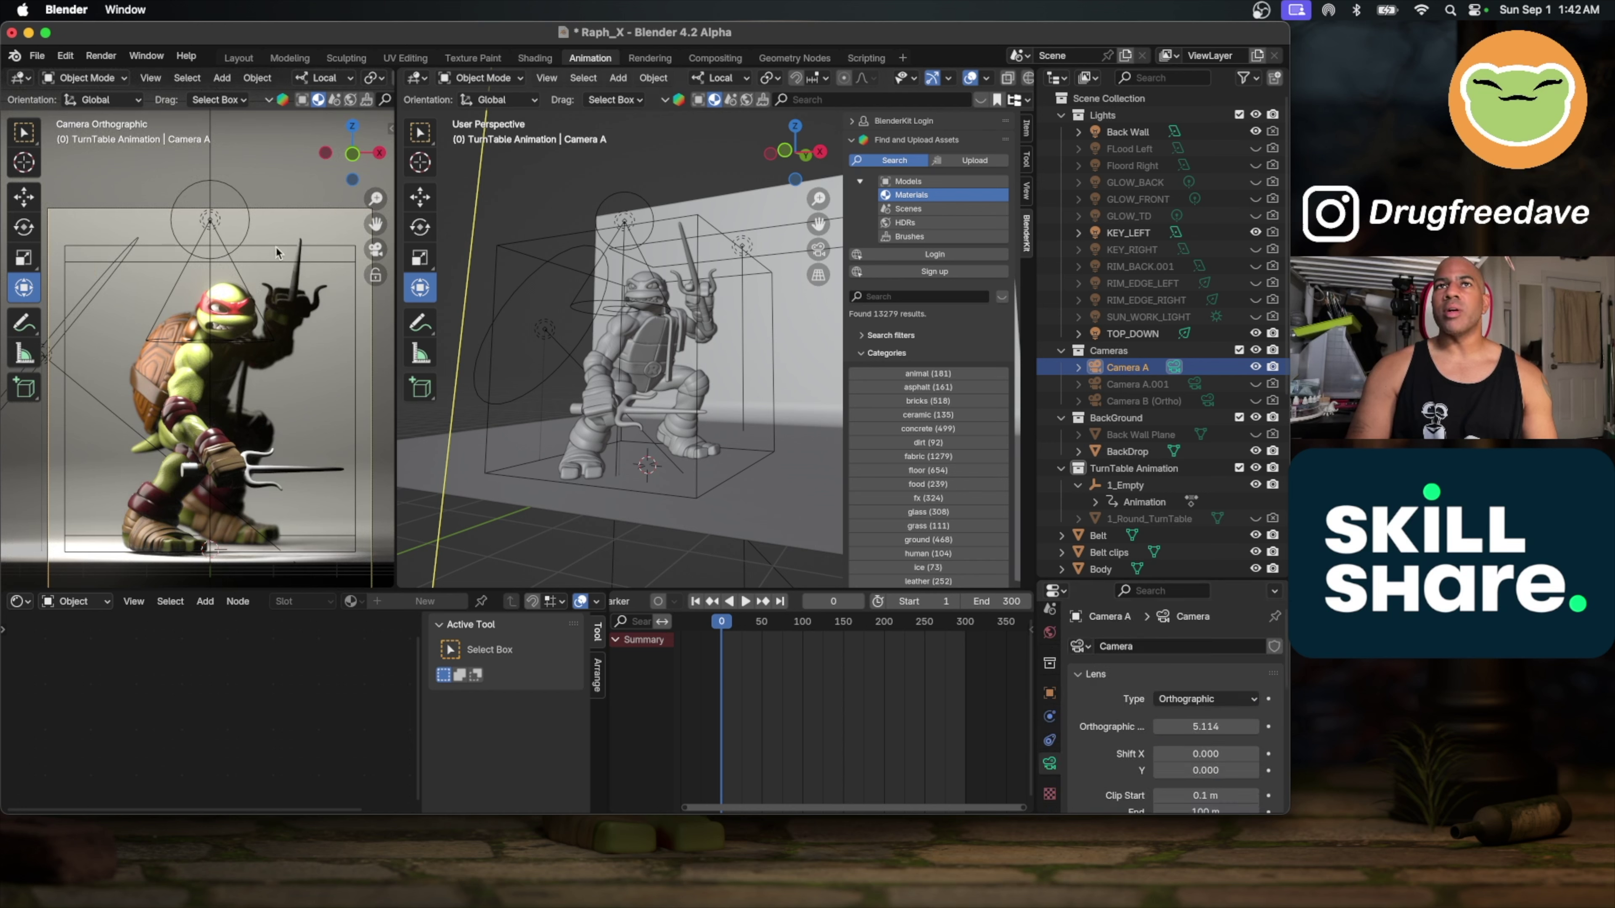
Step: Centre Raphael's face in the camera view and tweak F-Stop and focus distance
scroll(191, 284, "up", 10)
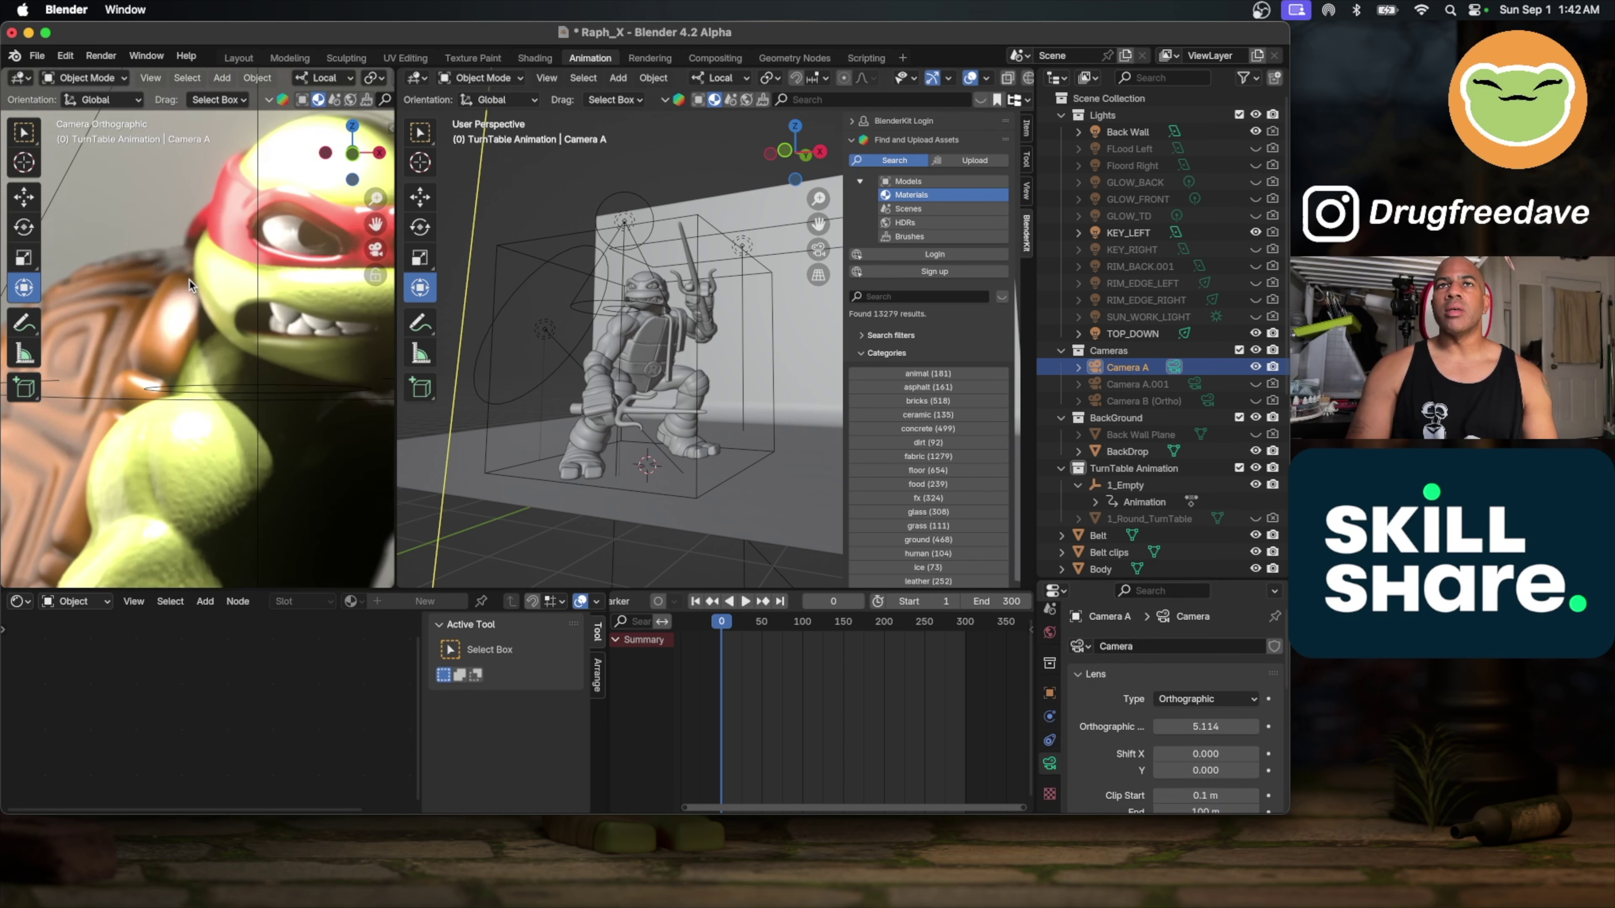
middle_click_drag(190, 286, 69, 315, "shift")
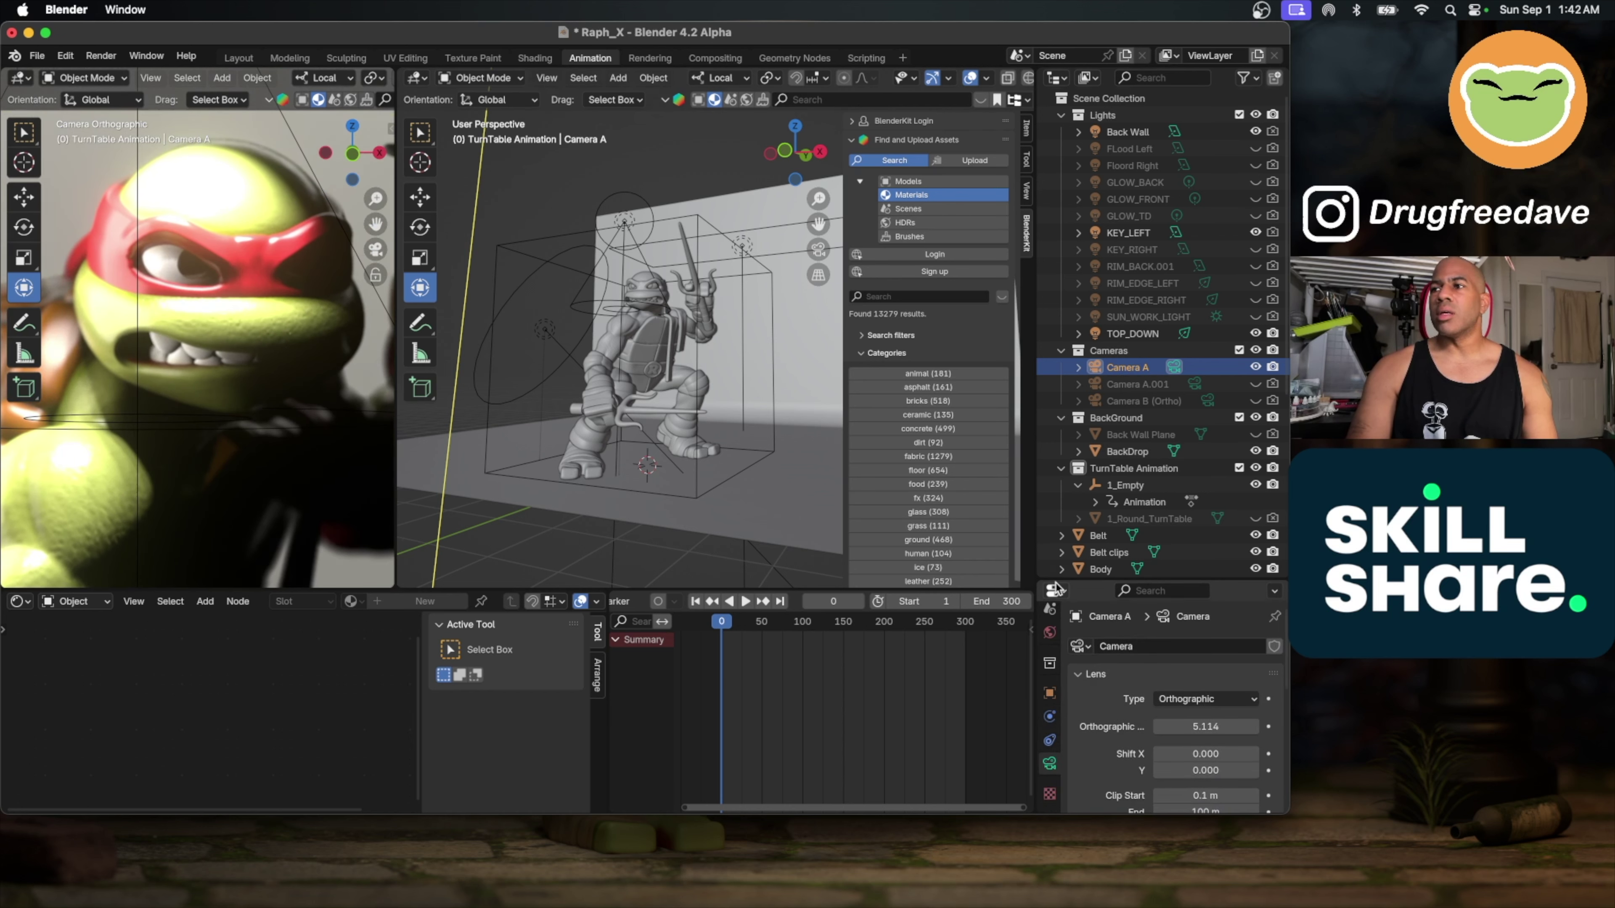
scroll(1128, 806, "down", 5)
scroll(1093, 757, "down", 4)
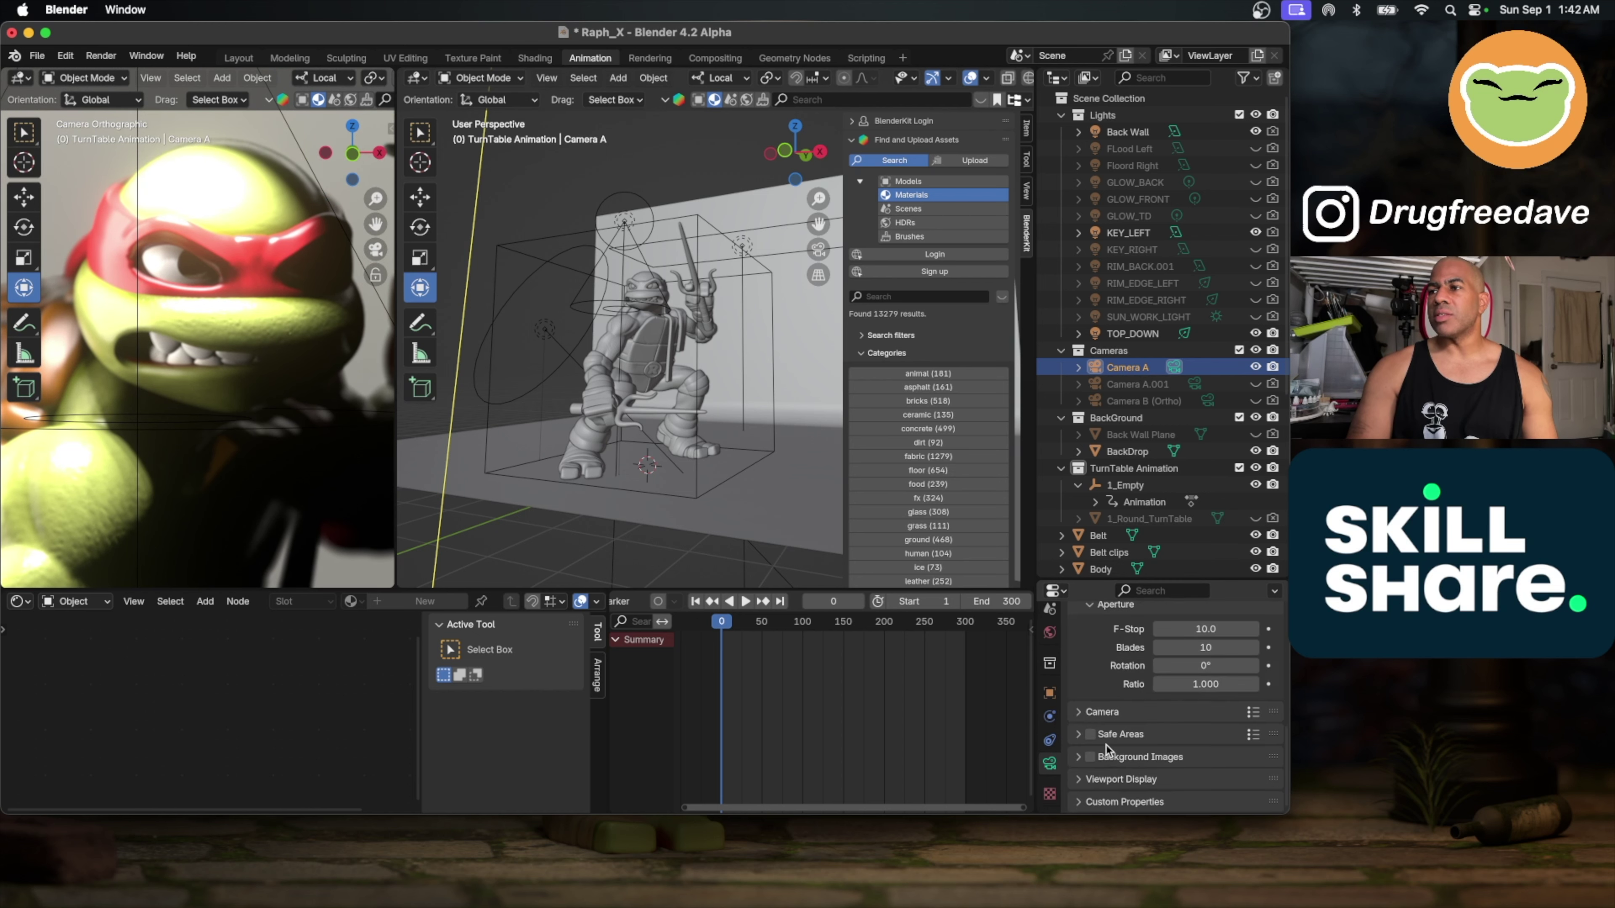
left_click_drag(1205, 702, 1150, 703)
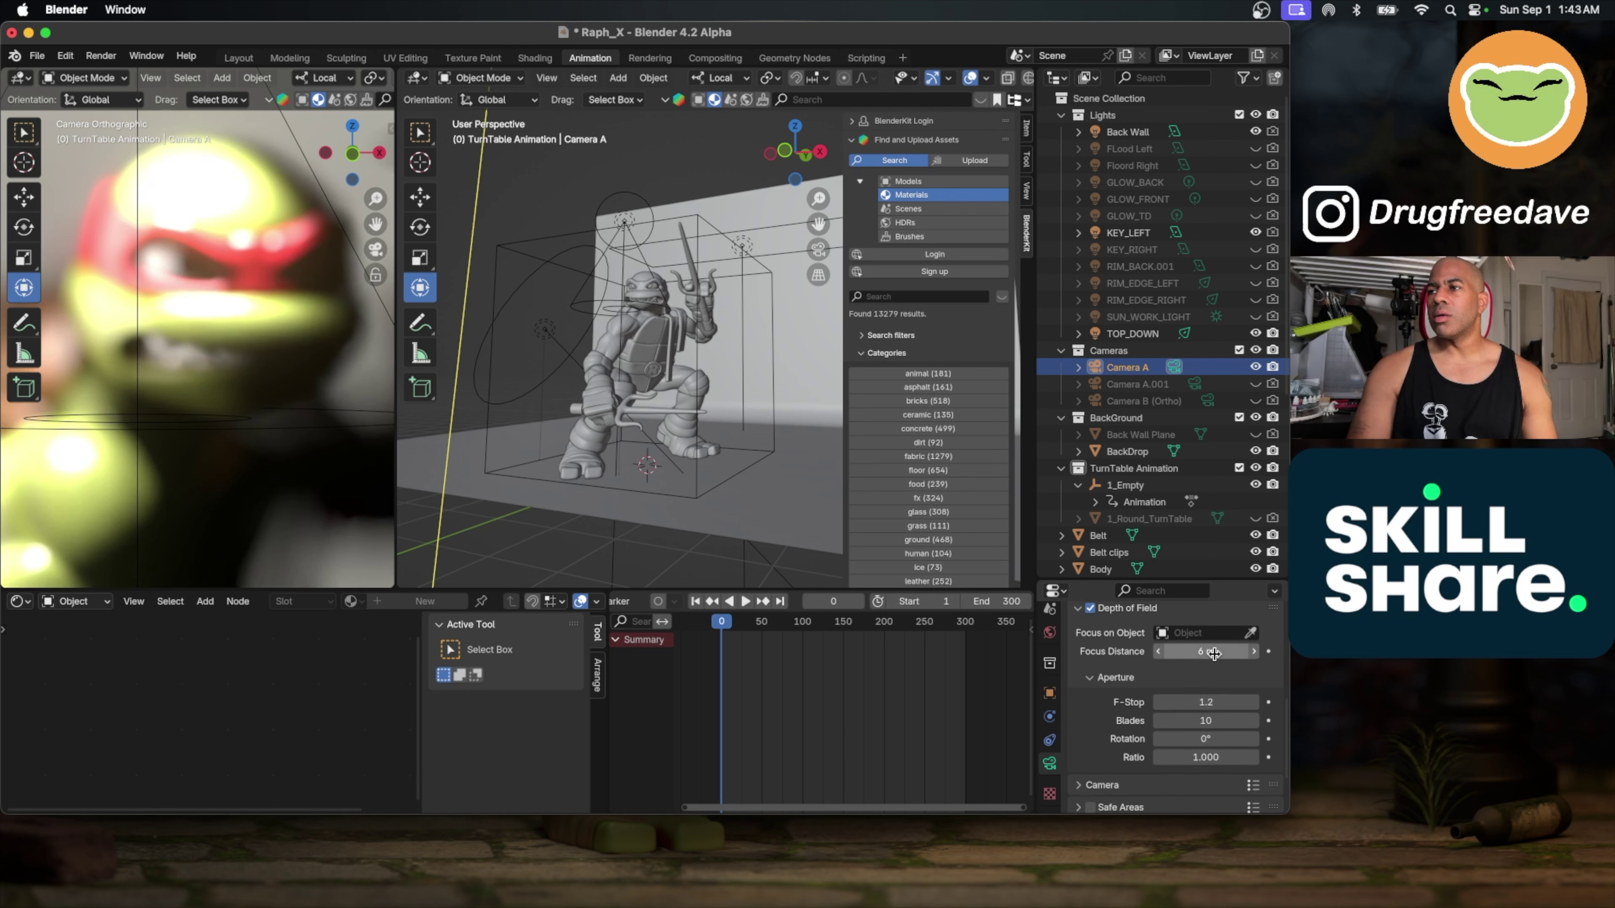
mouse_move(1226, 651)
left_mouse_down()
mouse_move(1211, 651)
mouse_move(1247, 652)
mouse_move(1226, 651)
left_mouse_up()
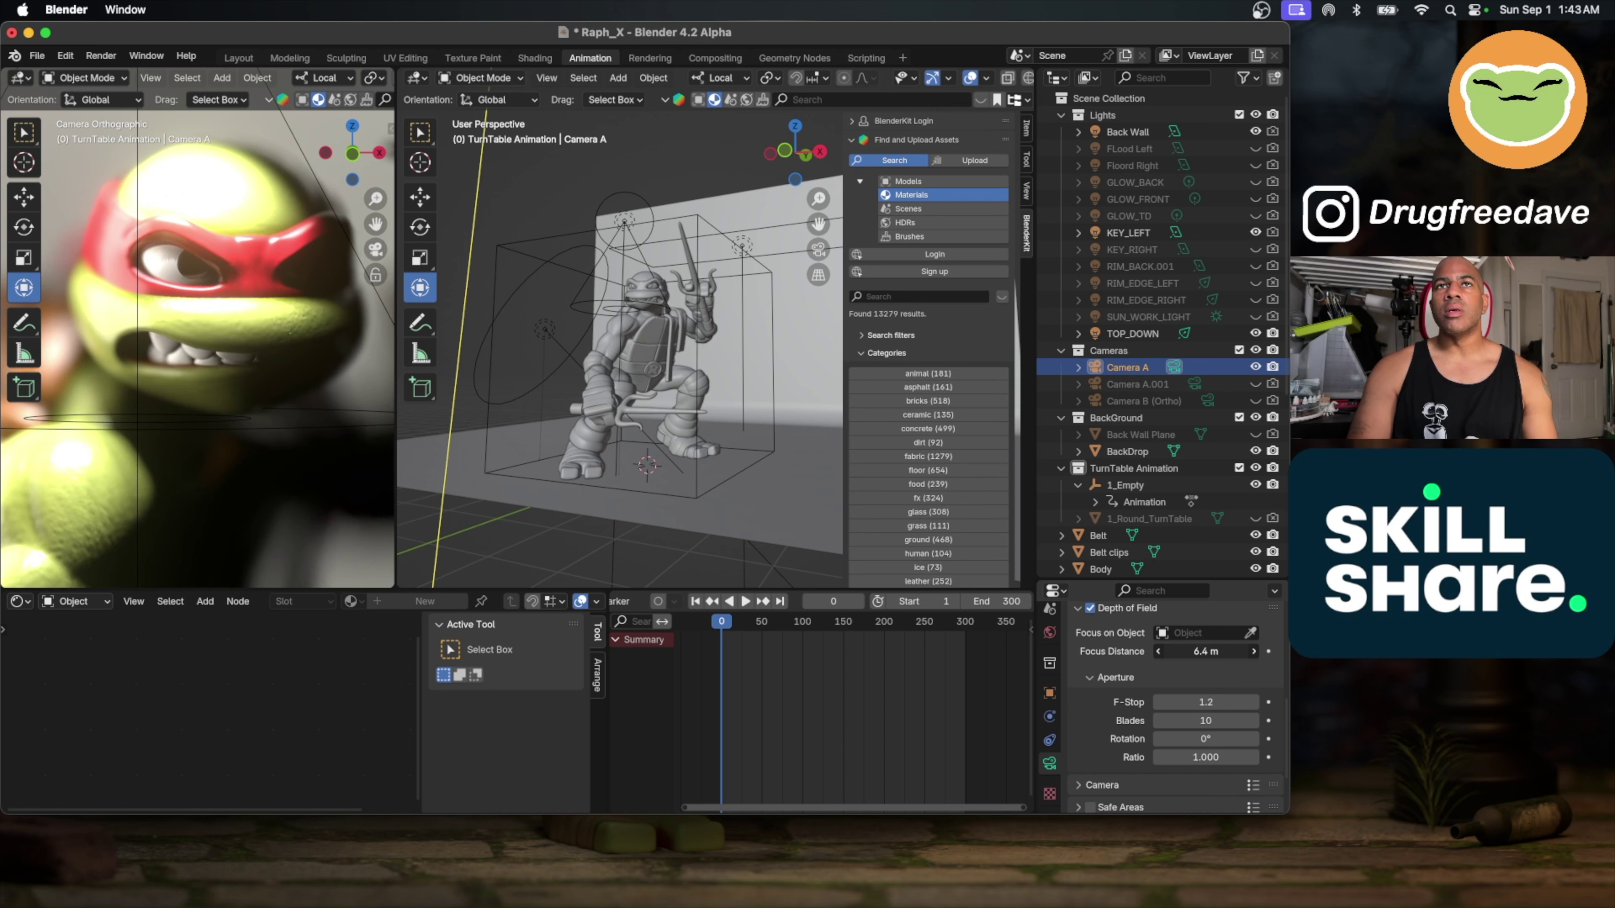
left_click_drag(1225, 651, 1221, 651)
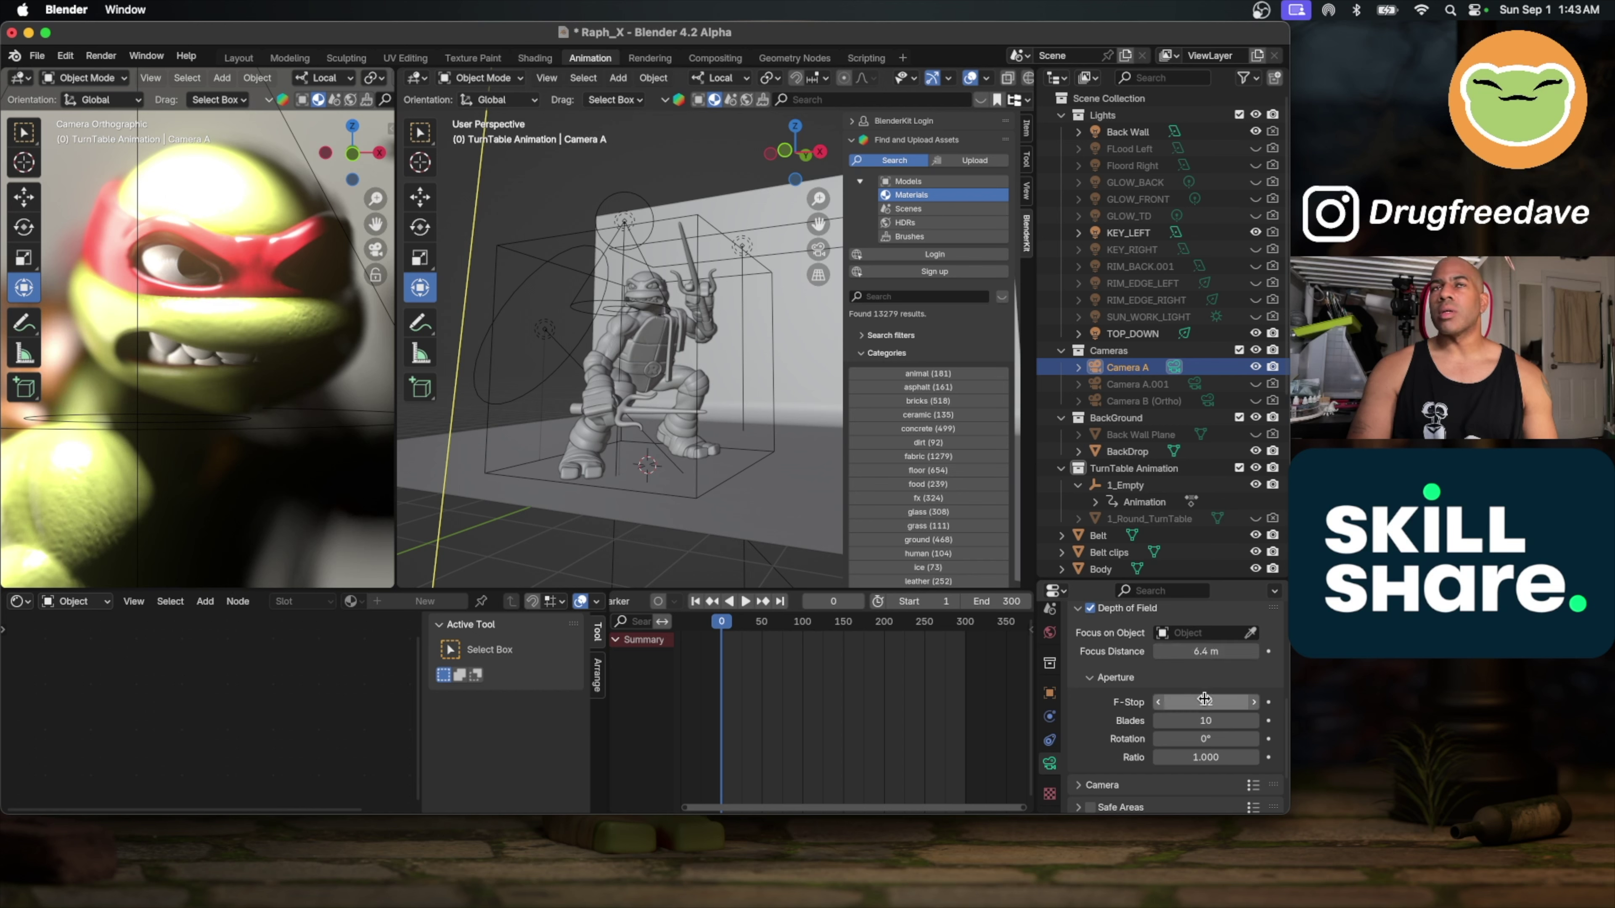
Step: Lower the depth-of-field F-Stop to 1.0 for stronger blur
scroll(169, 251, "up", 1)
scroll(167, 245, "up", 8)
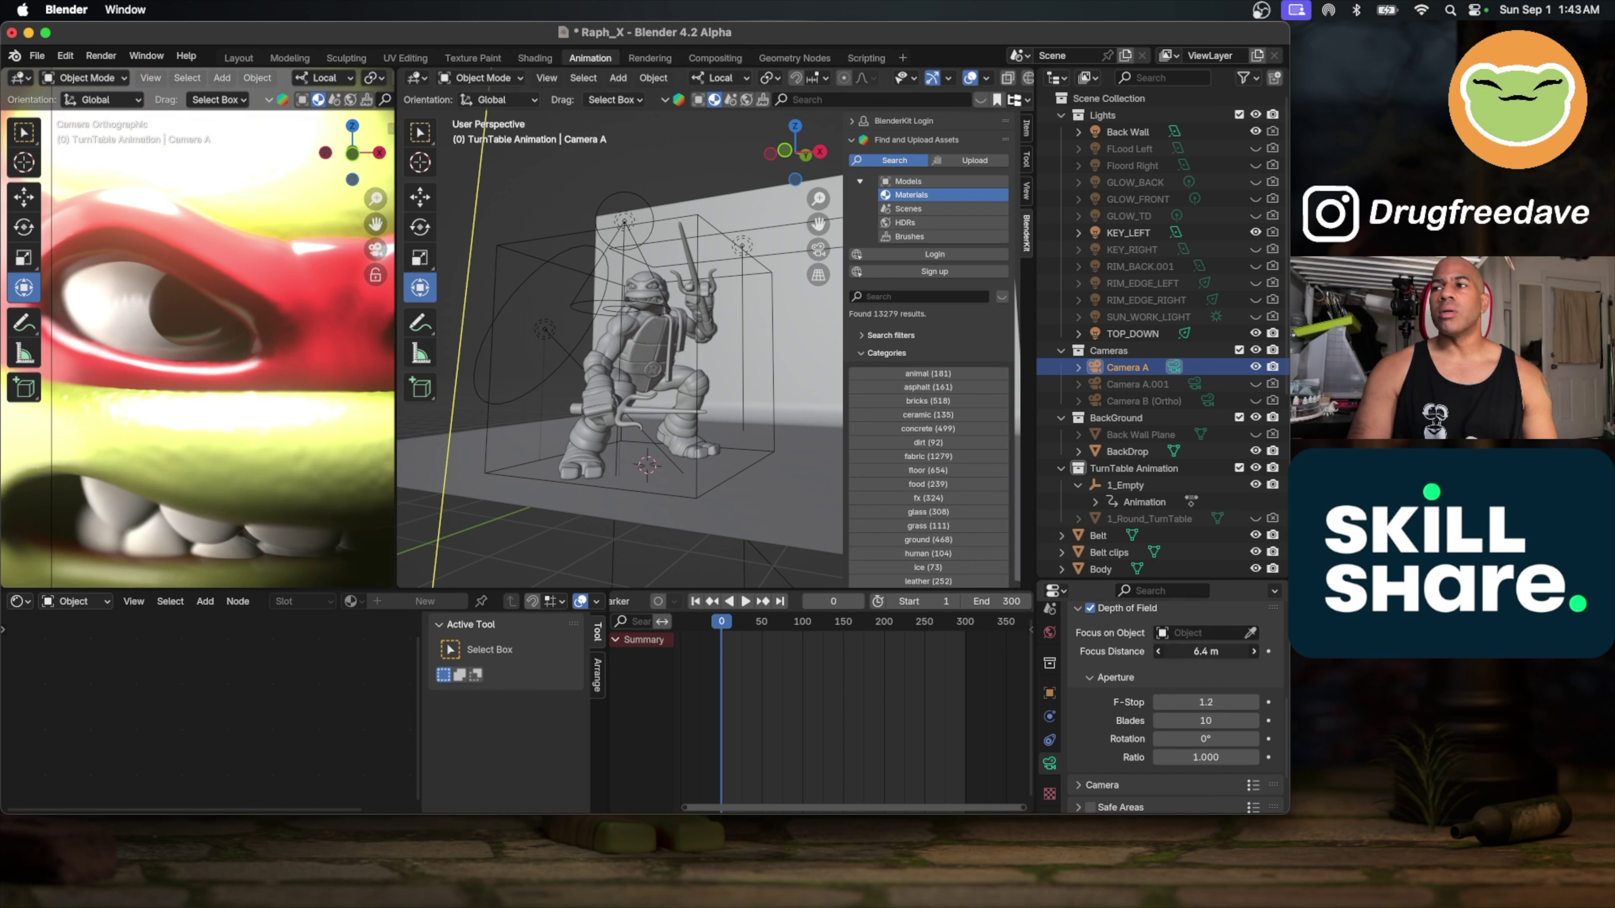
right_click(1159, 702)
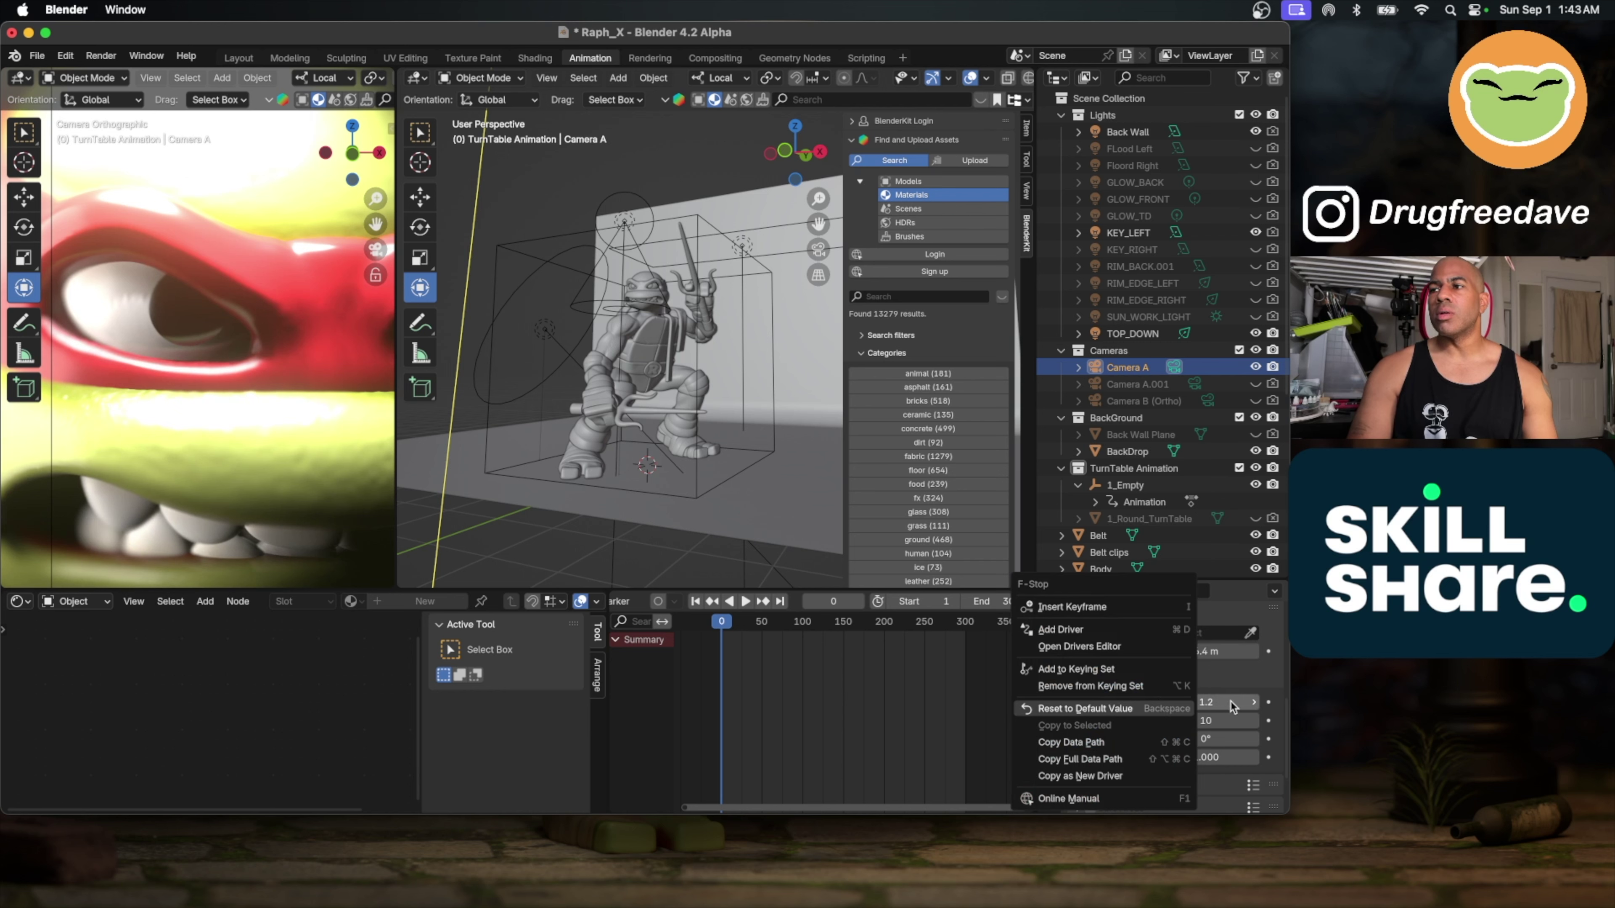
left_click(1158, 702)
left_click(1159, 702)
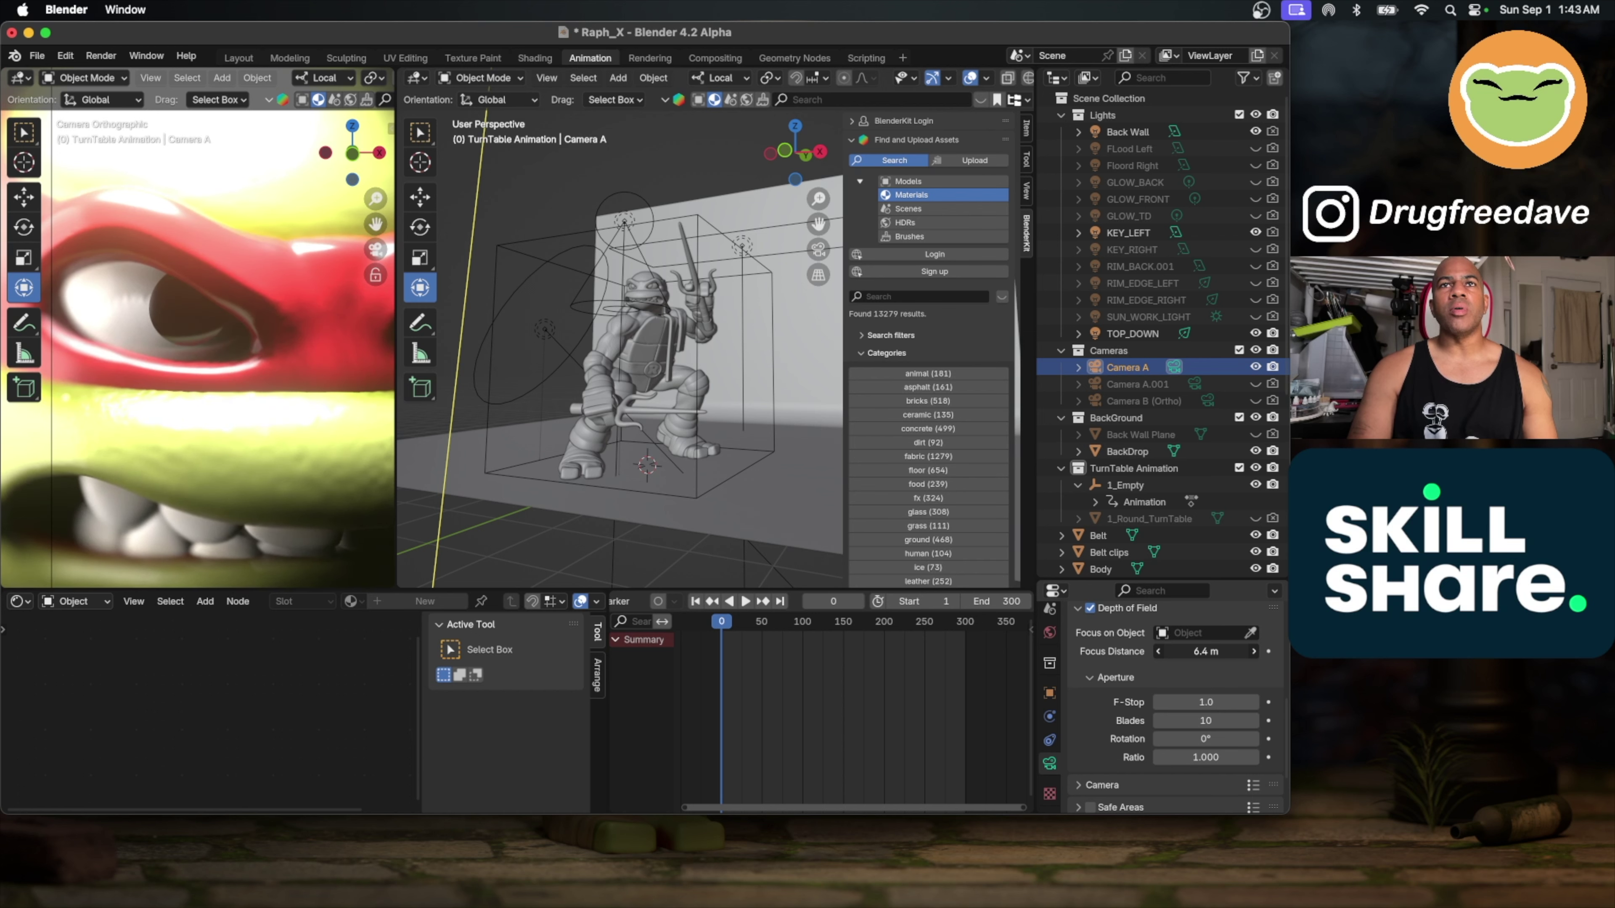
Step: Raise the depth-of-field F-Stop to 4.6 to sharpen the turtle
scroll(259, 426, "down", 5)
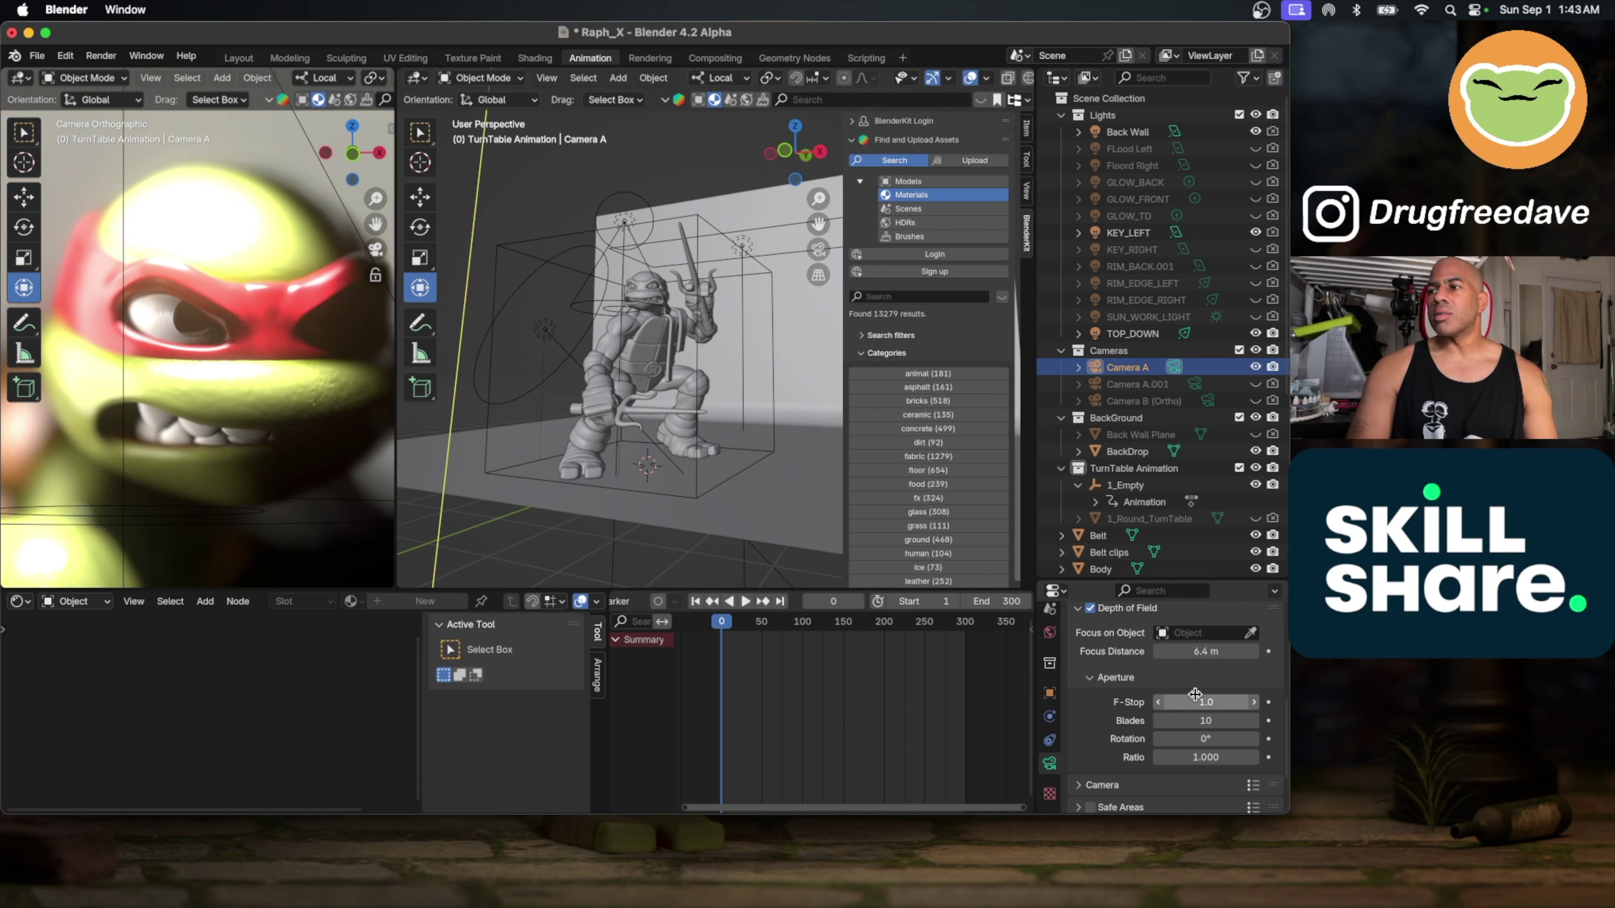
left_click_drag(1206, 703, 1252, 702)
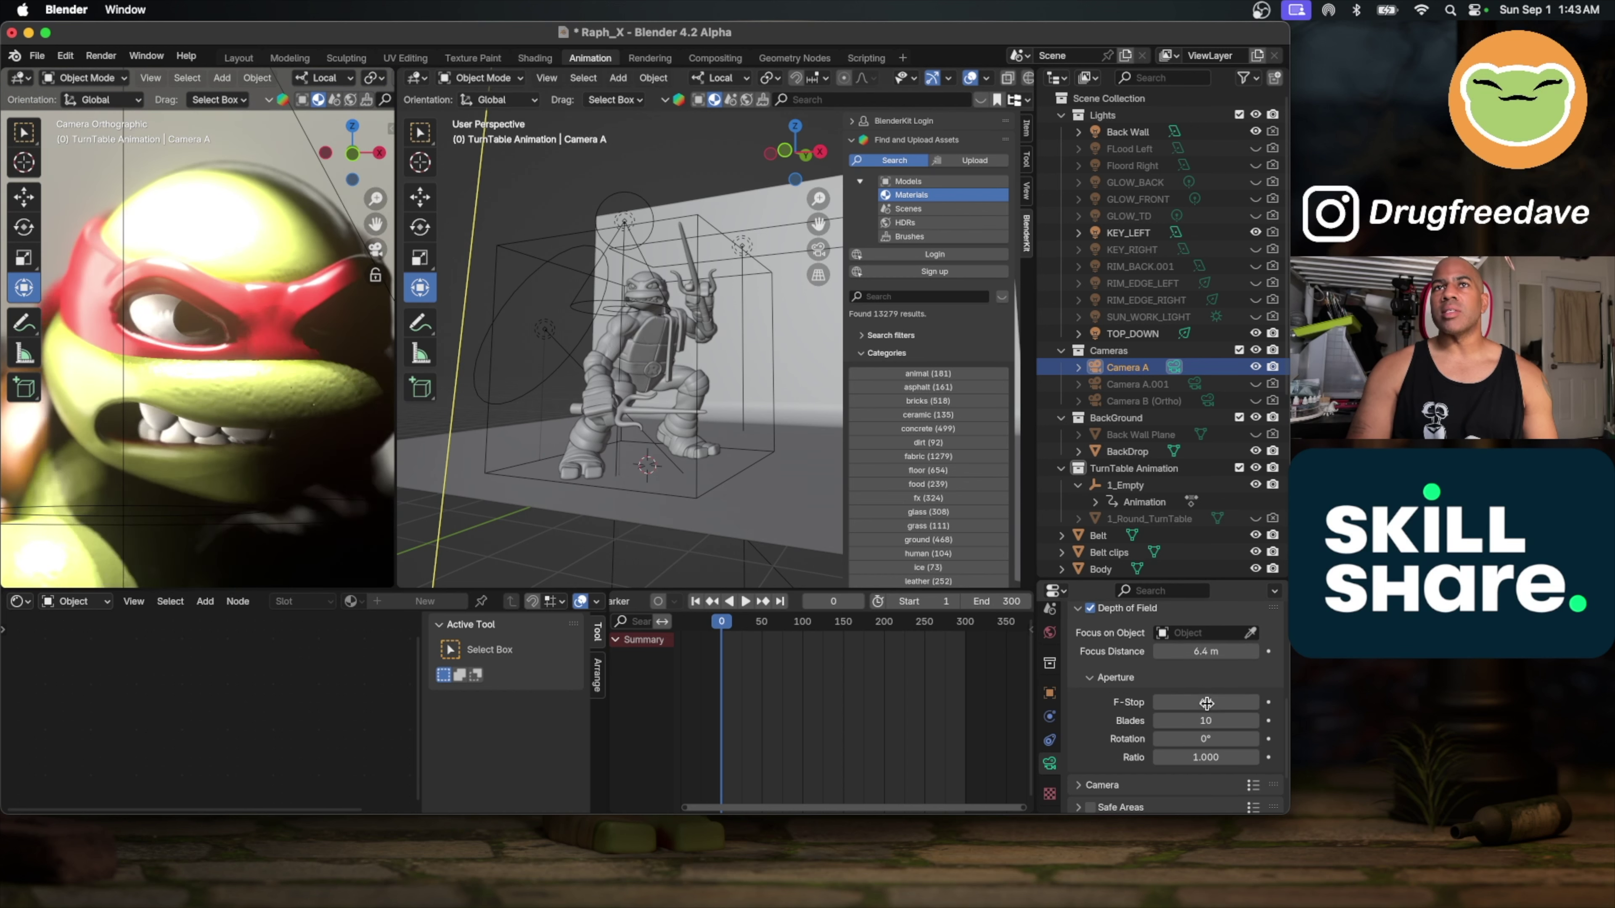
scroll(260, 390, "down", 6)
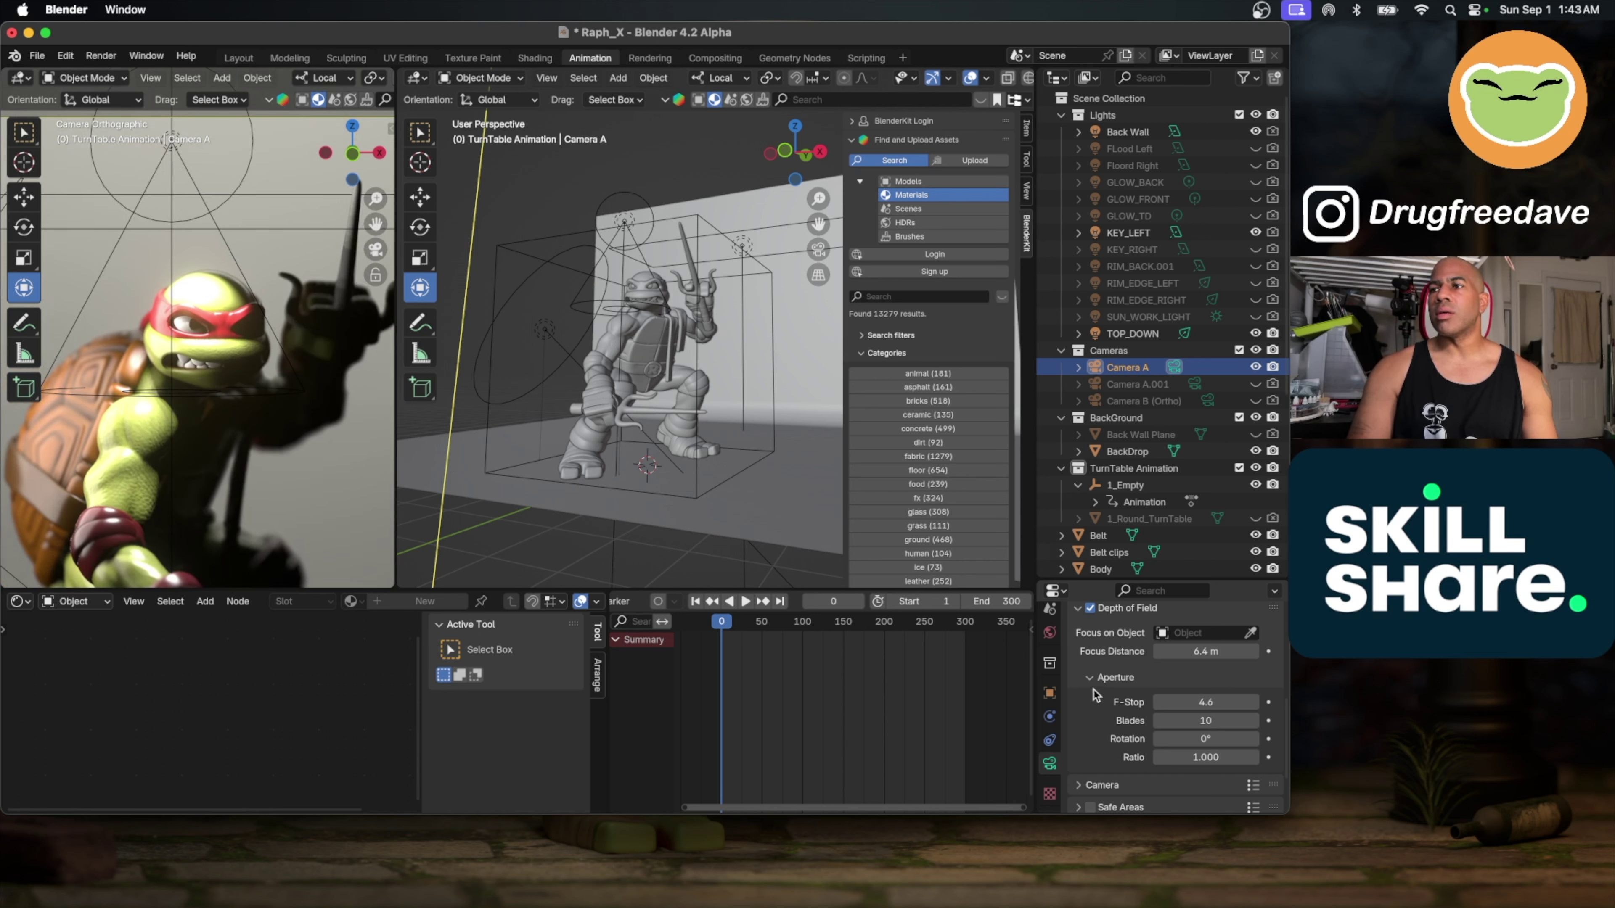
scroll(1052, 674, "up", 4)
left_click(1054, 647)
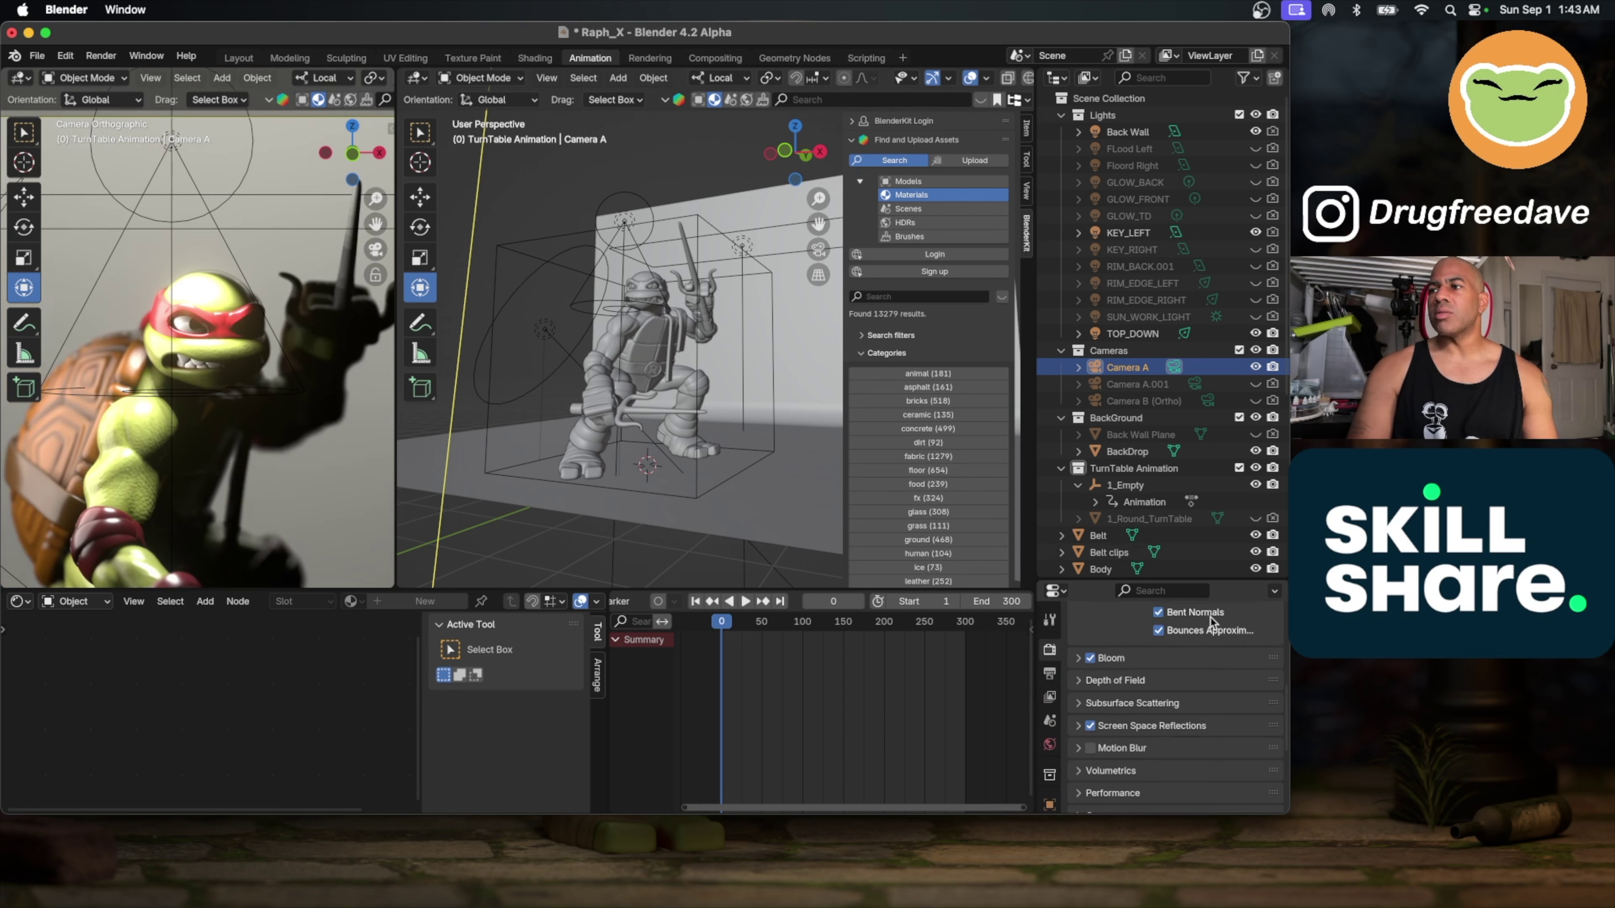
Step: Switch the render engine to Cycles
scroll(1211, 622, "up", 8)
left_click(1186, 646)
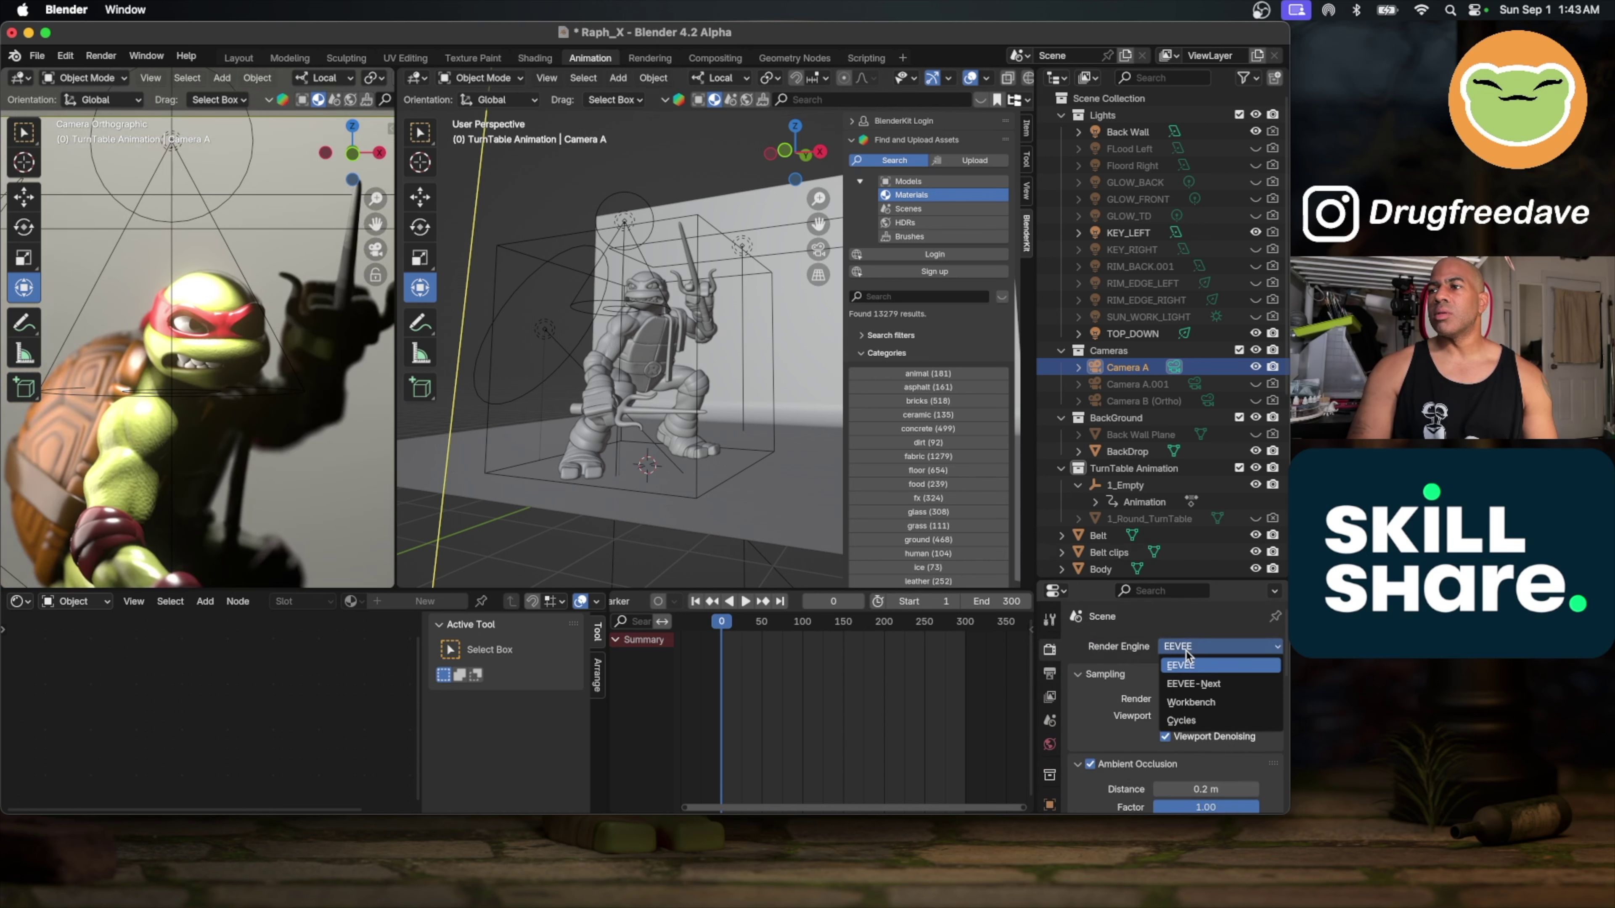
left_click(1188, 719)
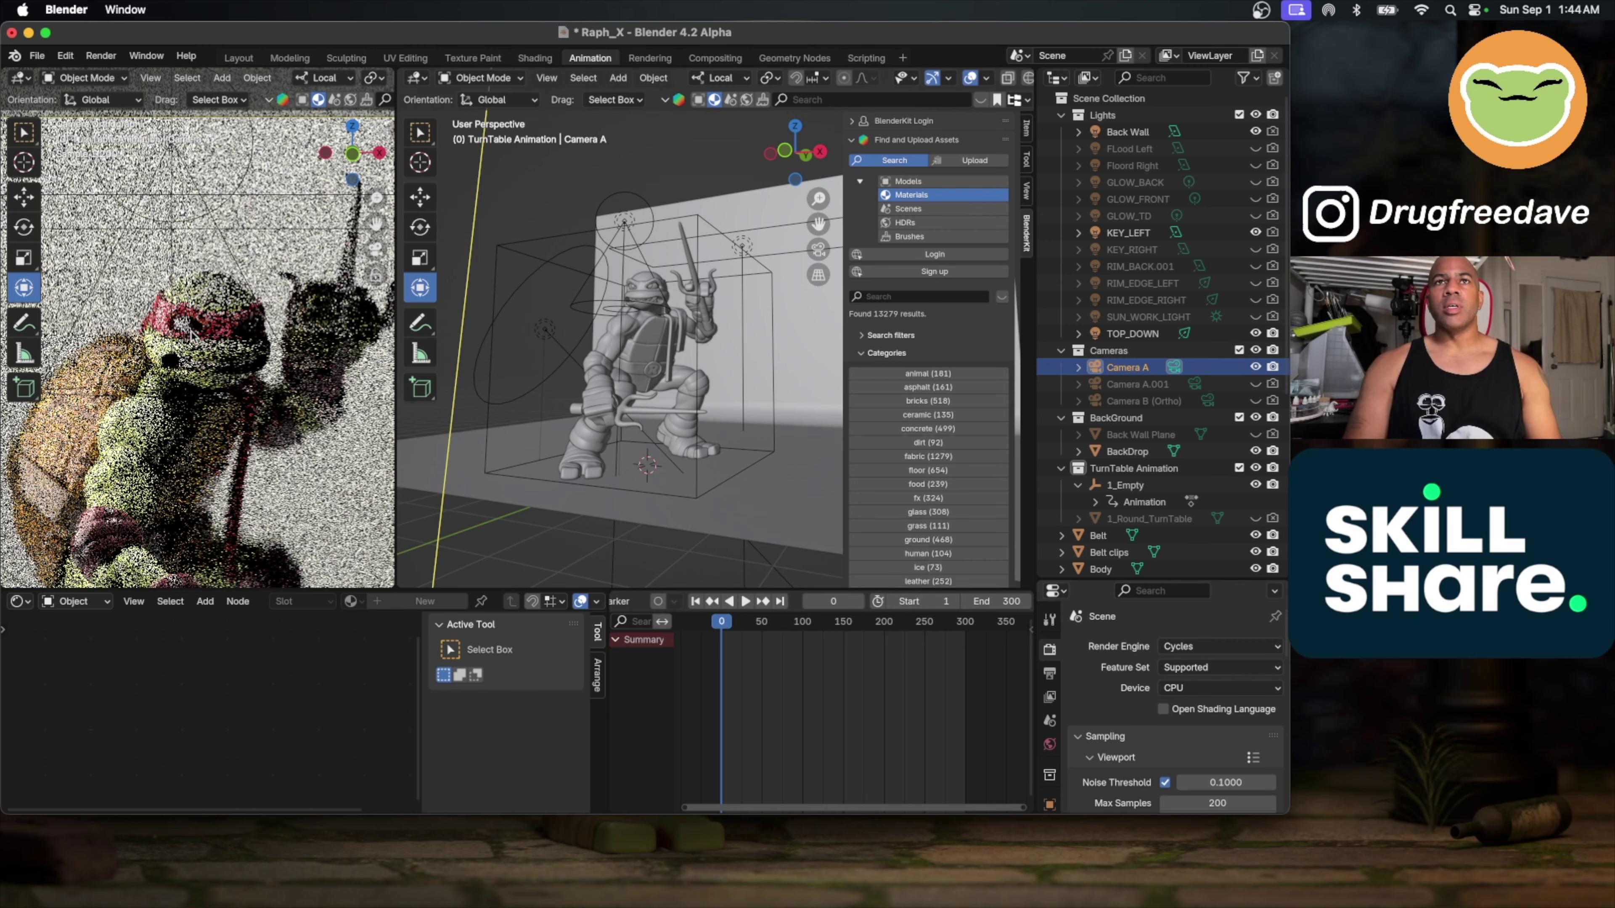
scroll(193, 331, "up", 6)
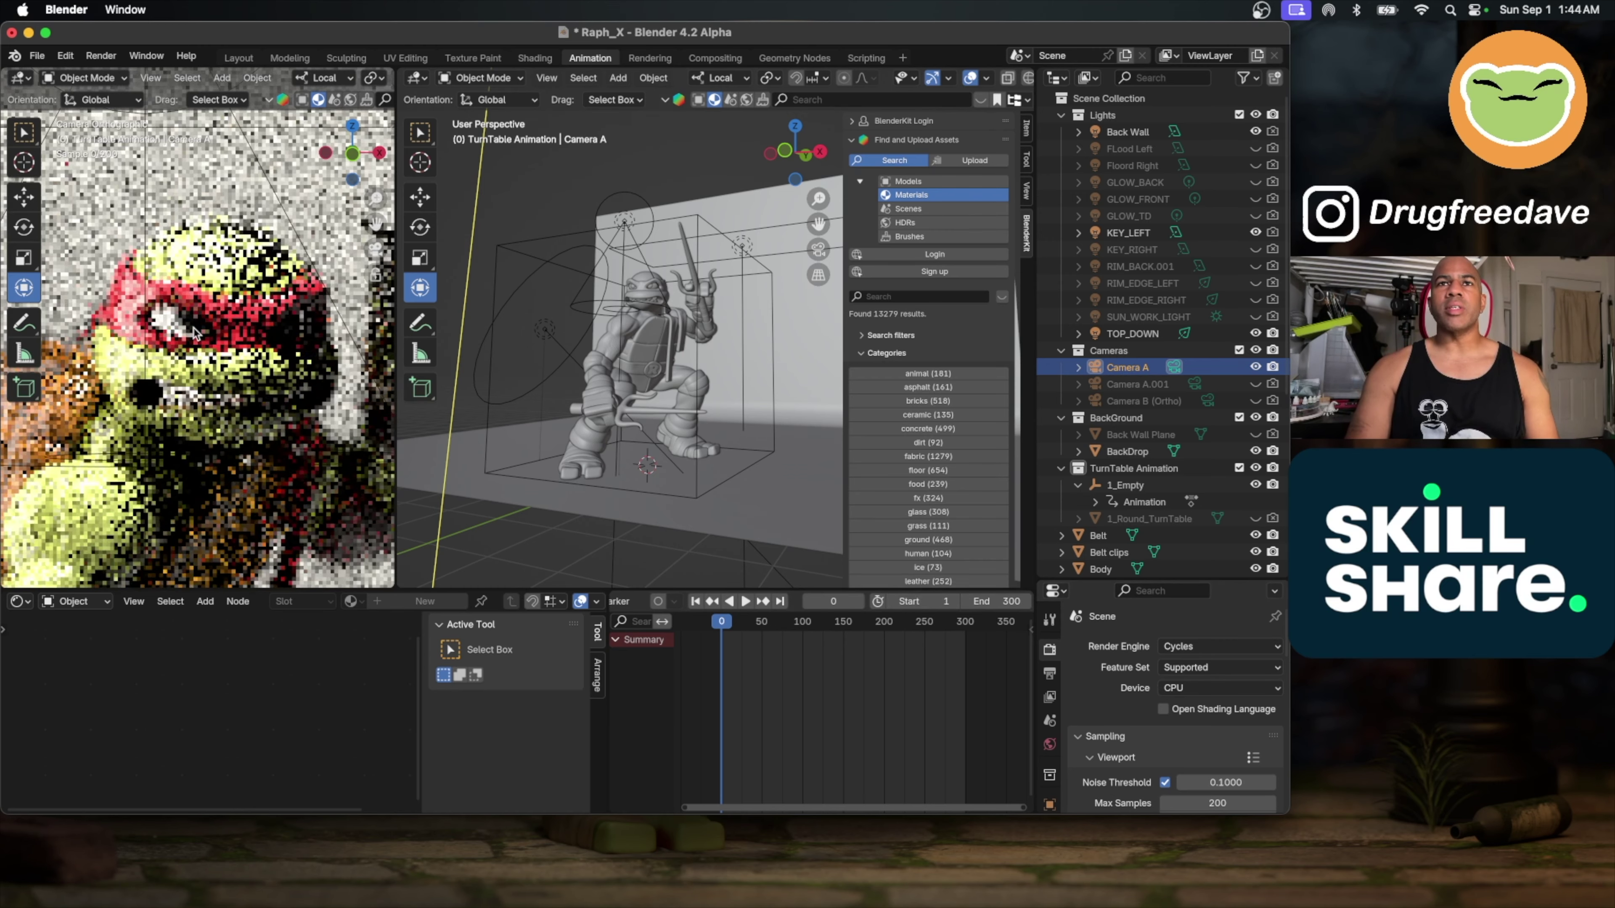
scroll(192, 331, "up", 3)
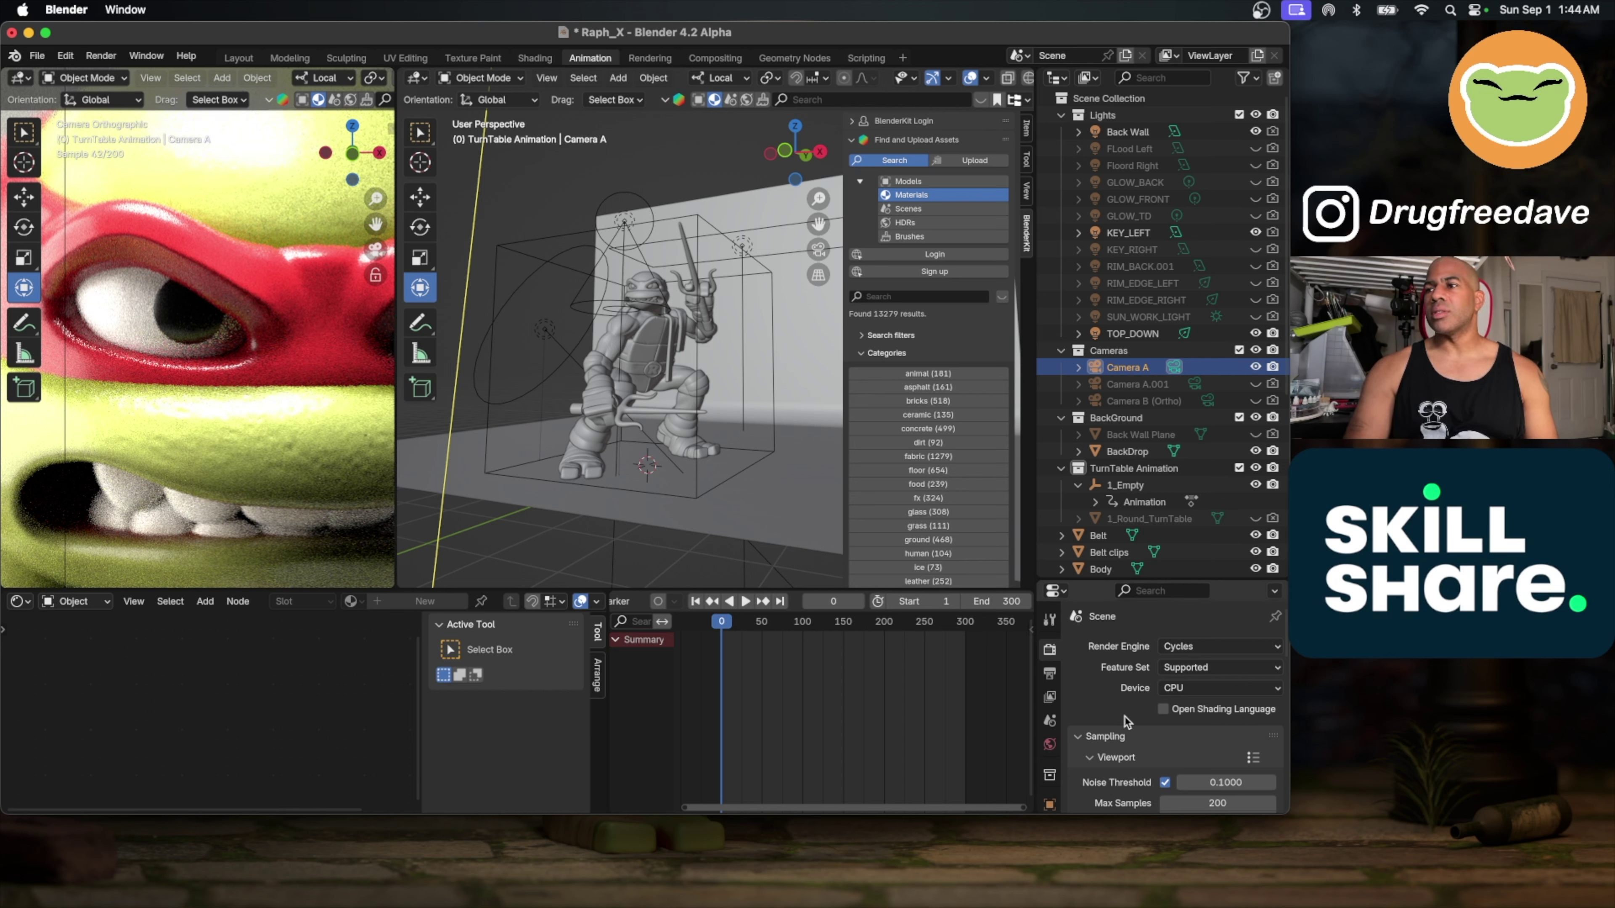
scroll(1050, 739, "down", 4)
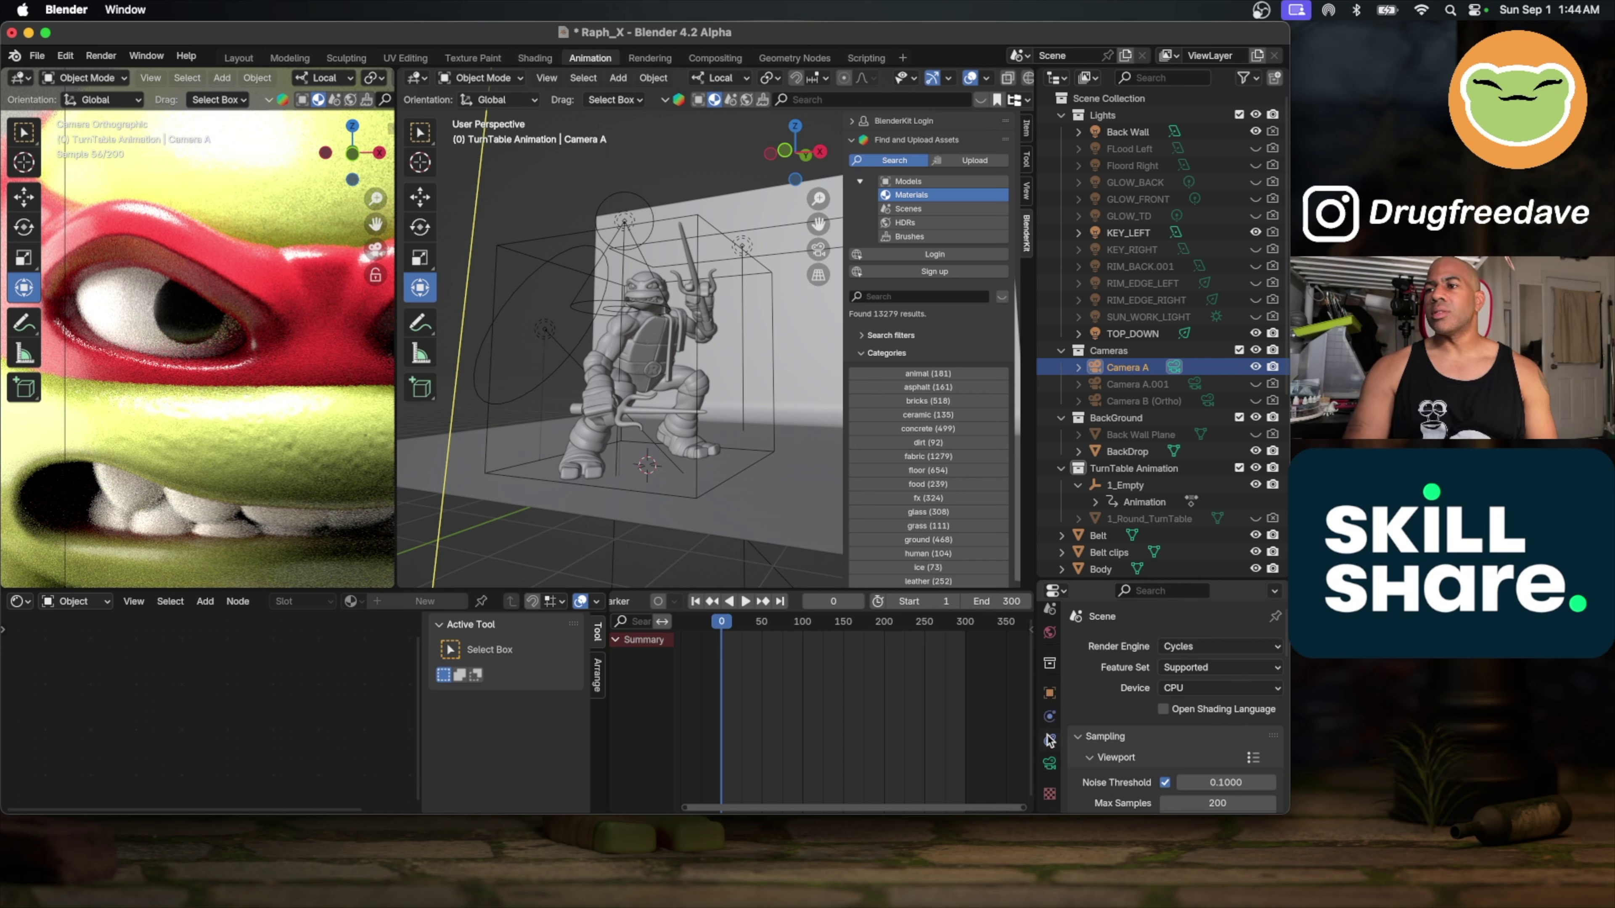
Step: Set Camera A's depth-of-field focus distance to 6.5 m
left_click(1050, 763)
scroll(1144, 739, "down", 5)
scroll(1144, 738, "down", 8)
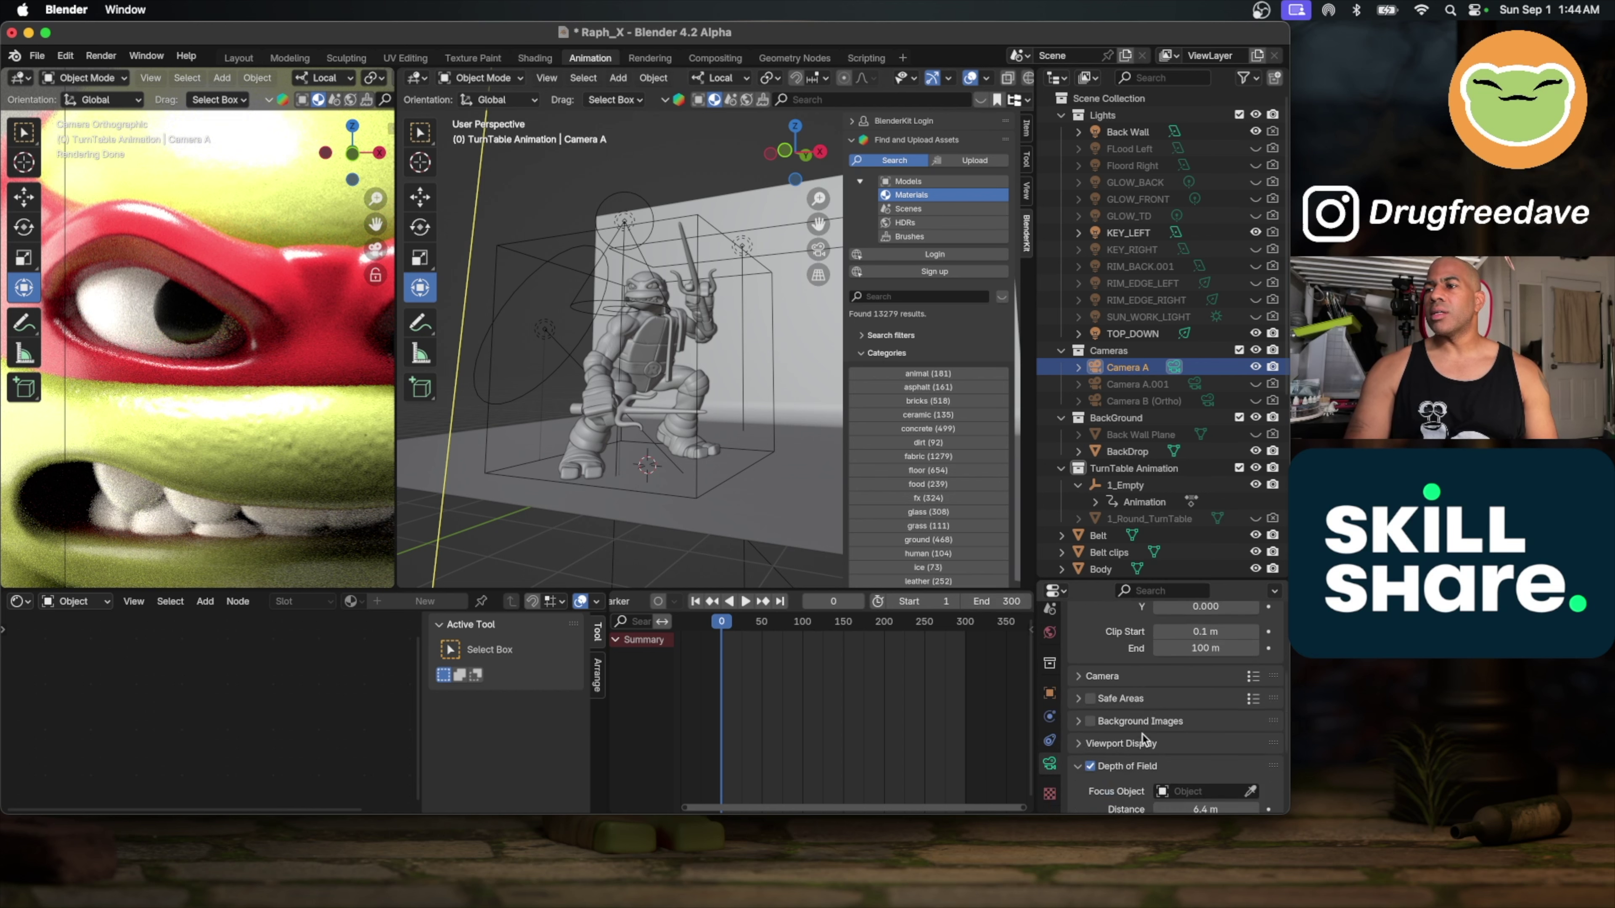
scroll(1144, 739, "up", 5)
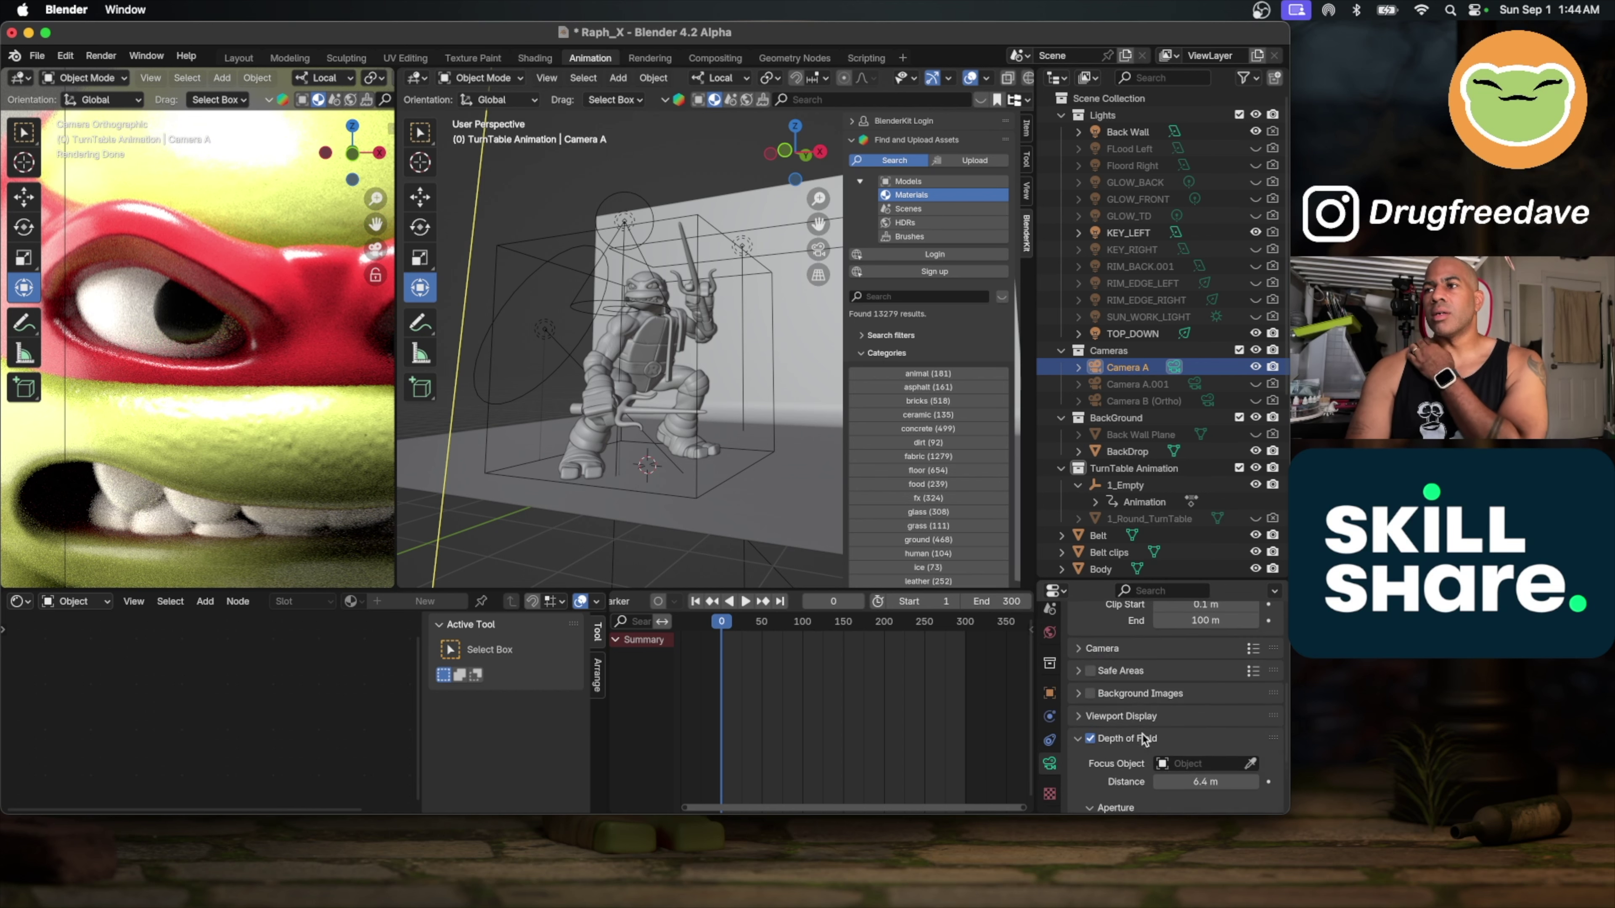
scroll(1144, 740, "down", 5)
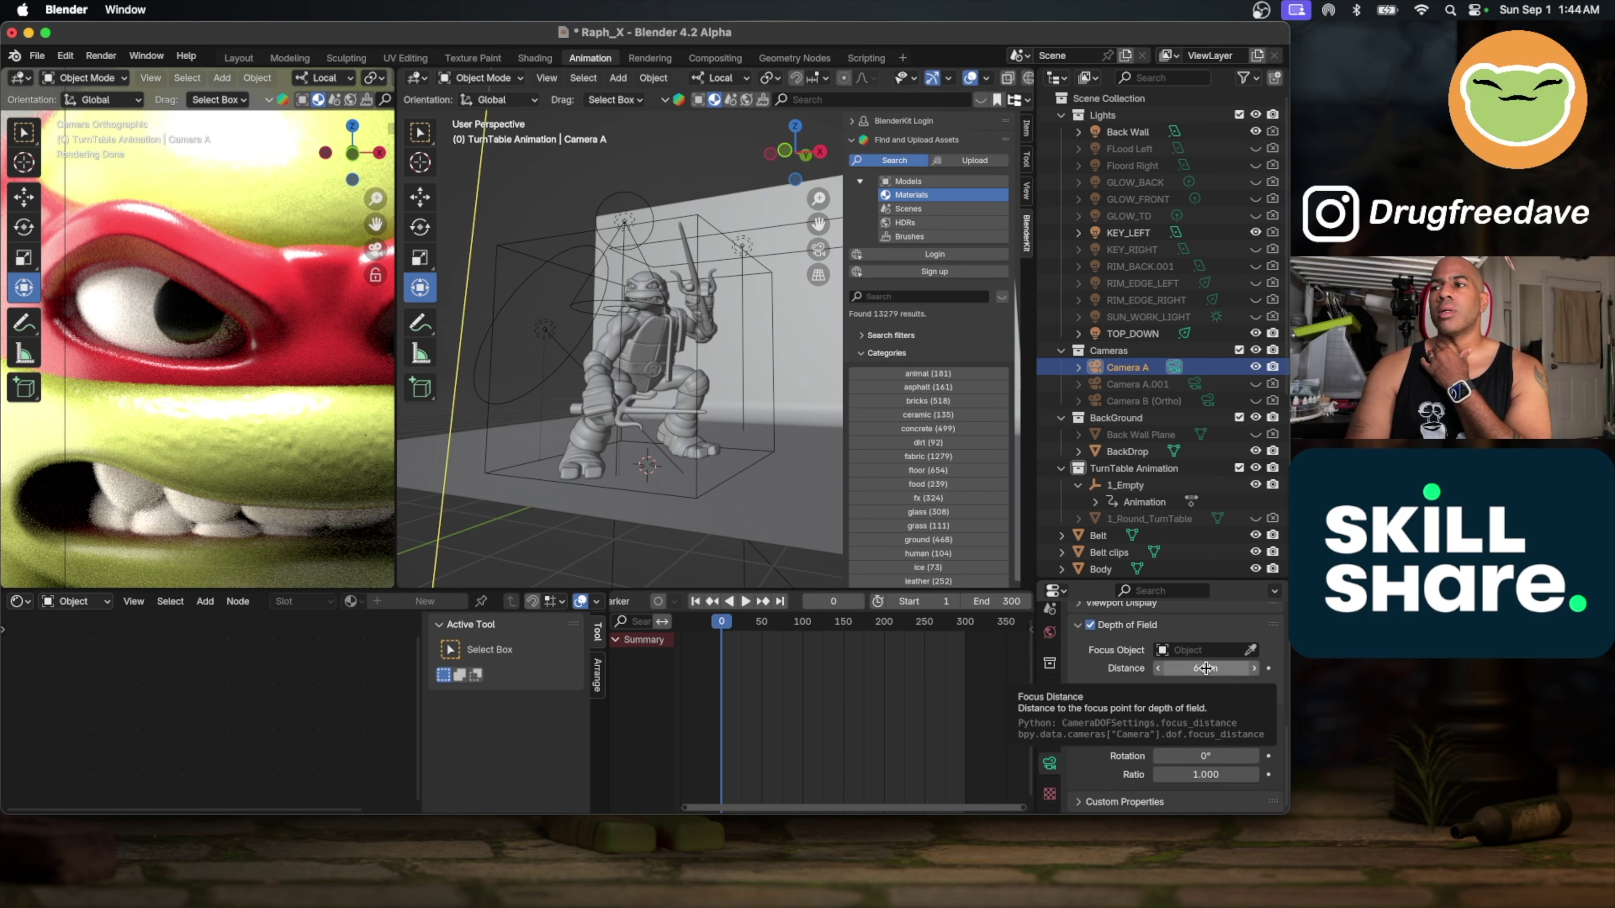
left_click_drag(1206, 668, 1220, 668)
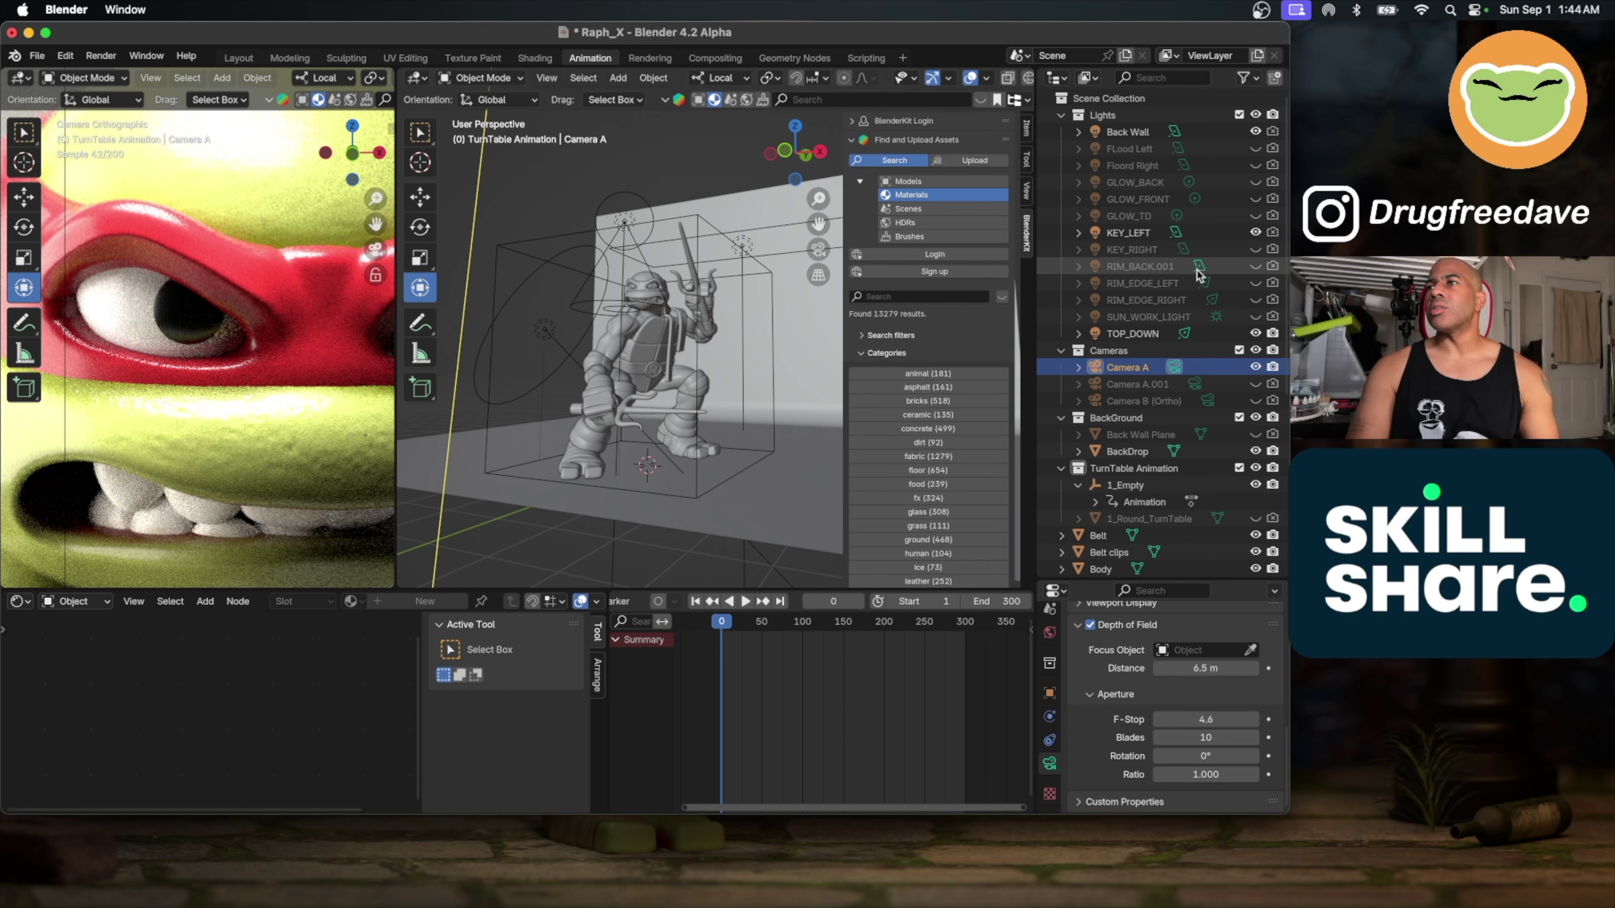
Step: Make the GLOW_TD light visible in the viewport
left_click(1256, 216)
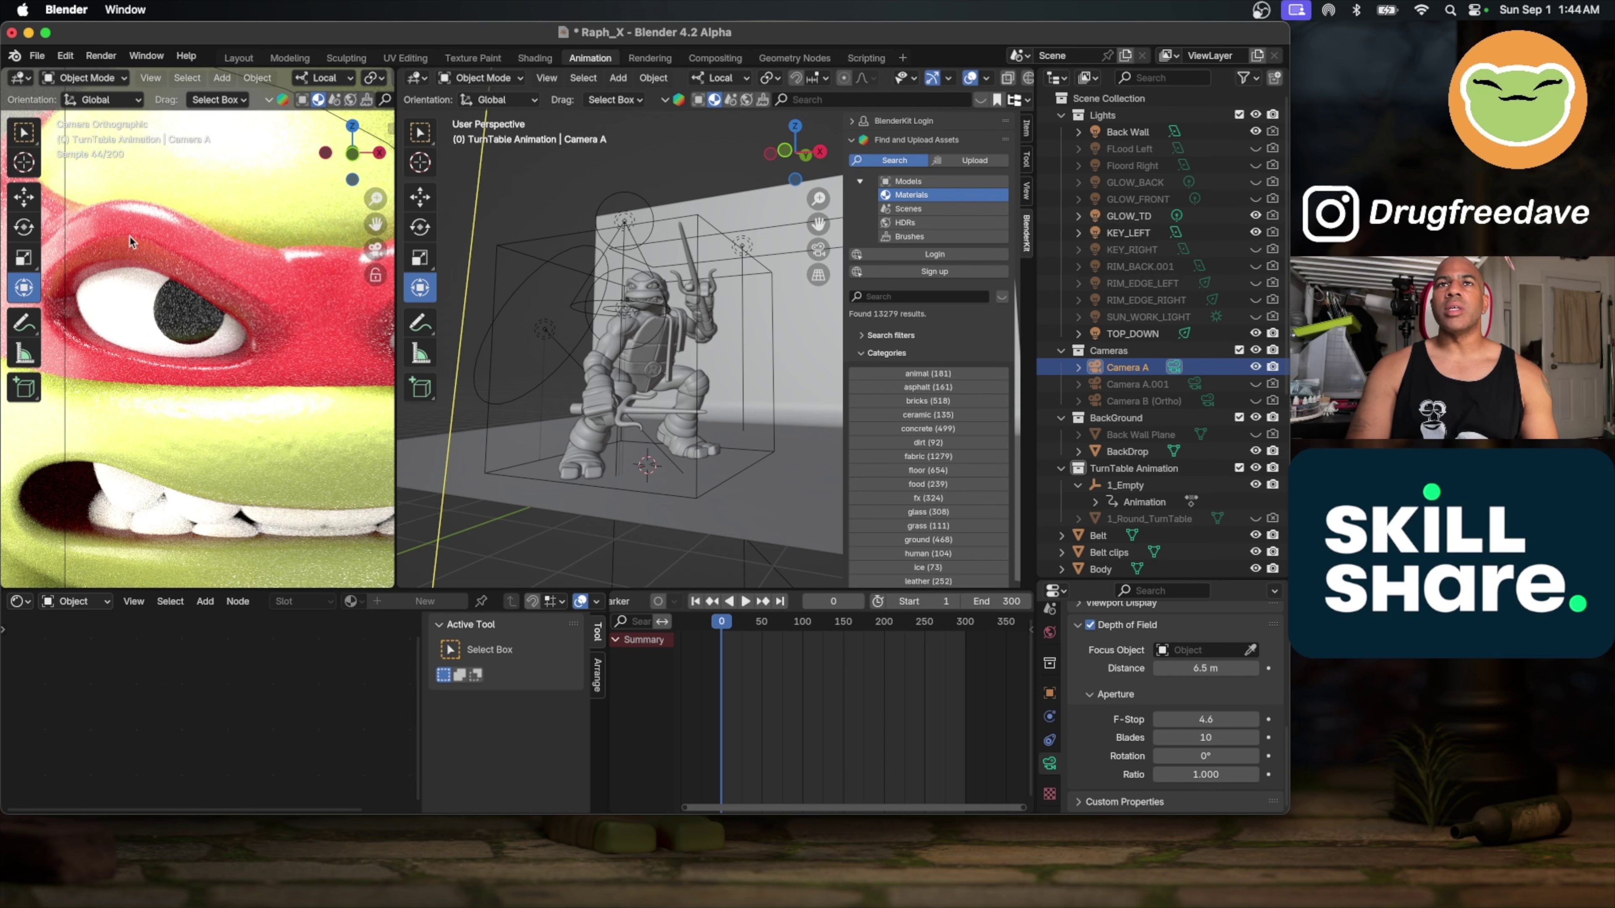
scroll(141, 331, "up", 5)
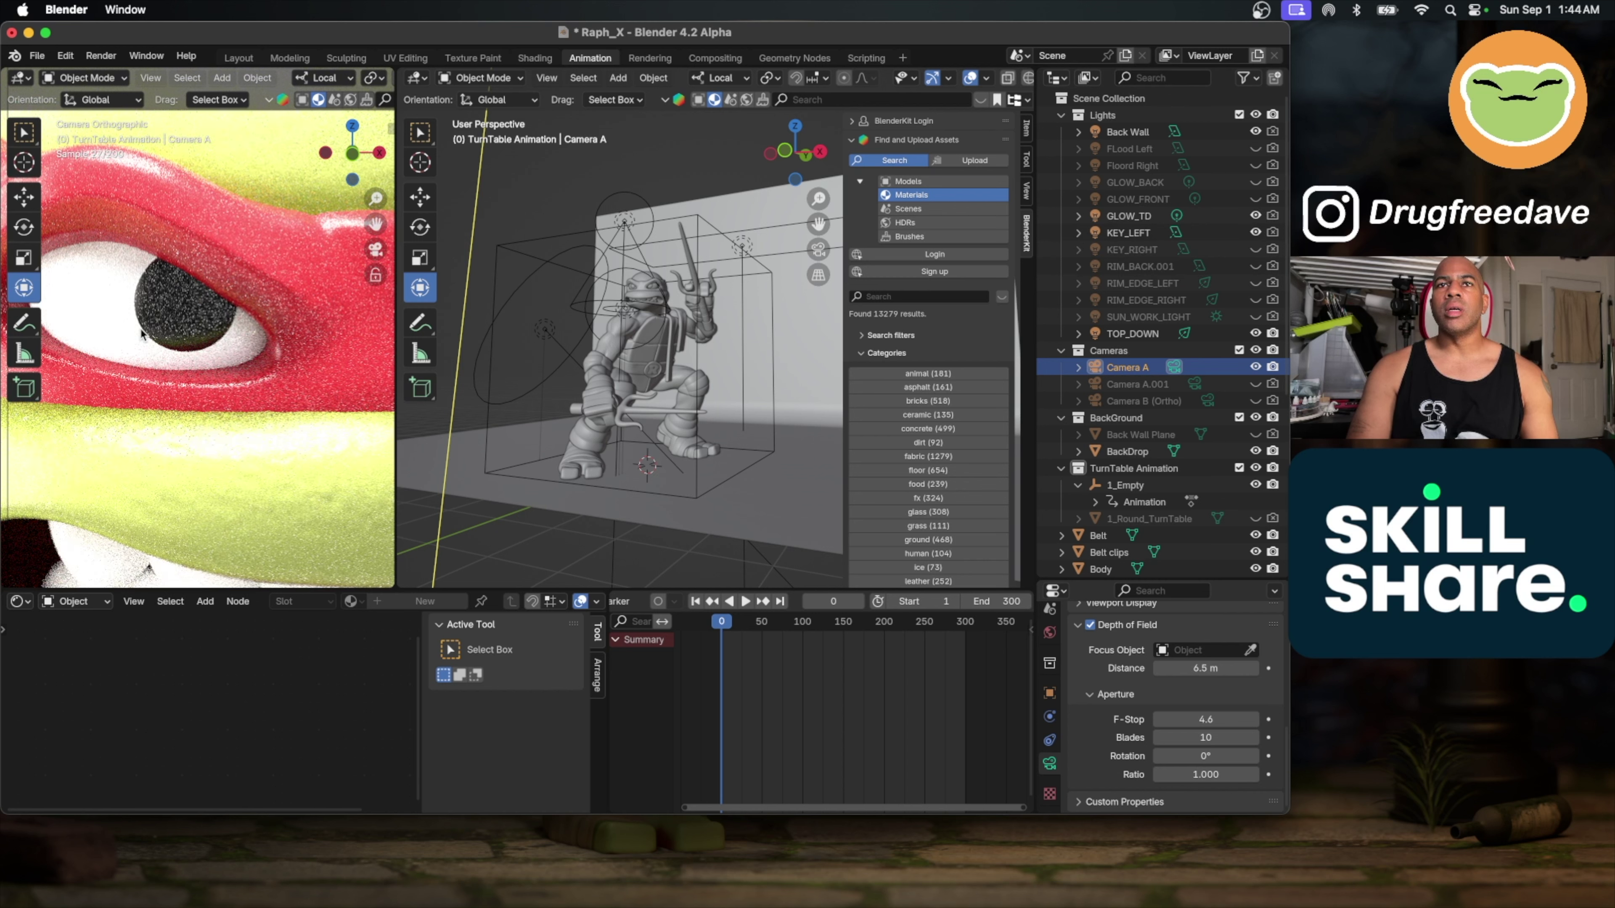
left_click(623, 220)
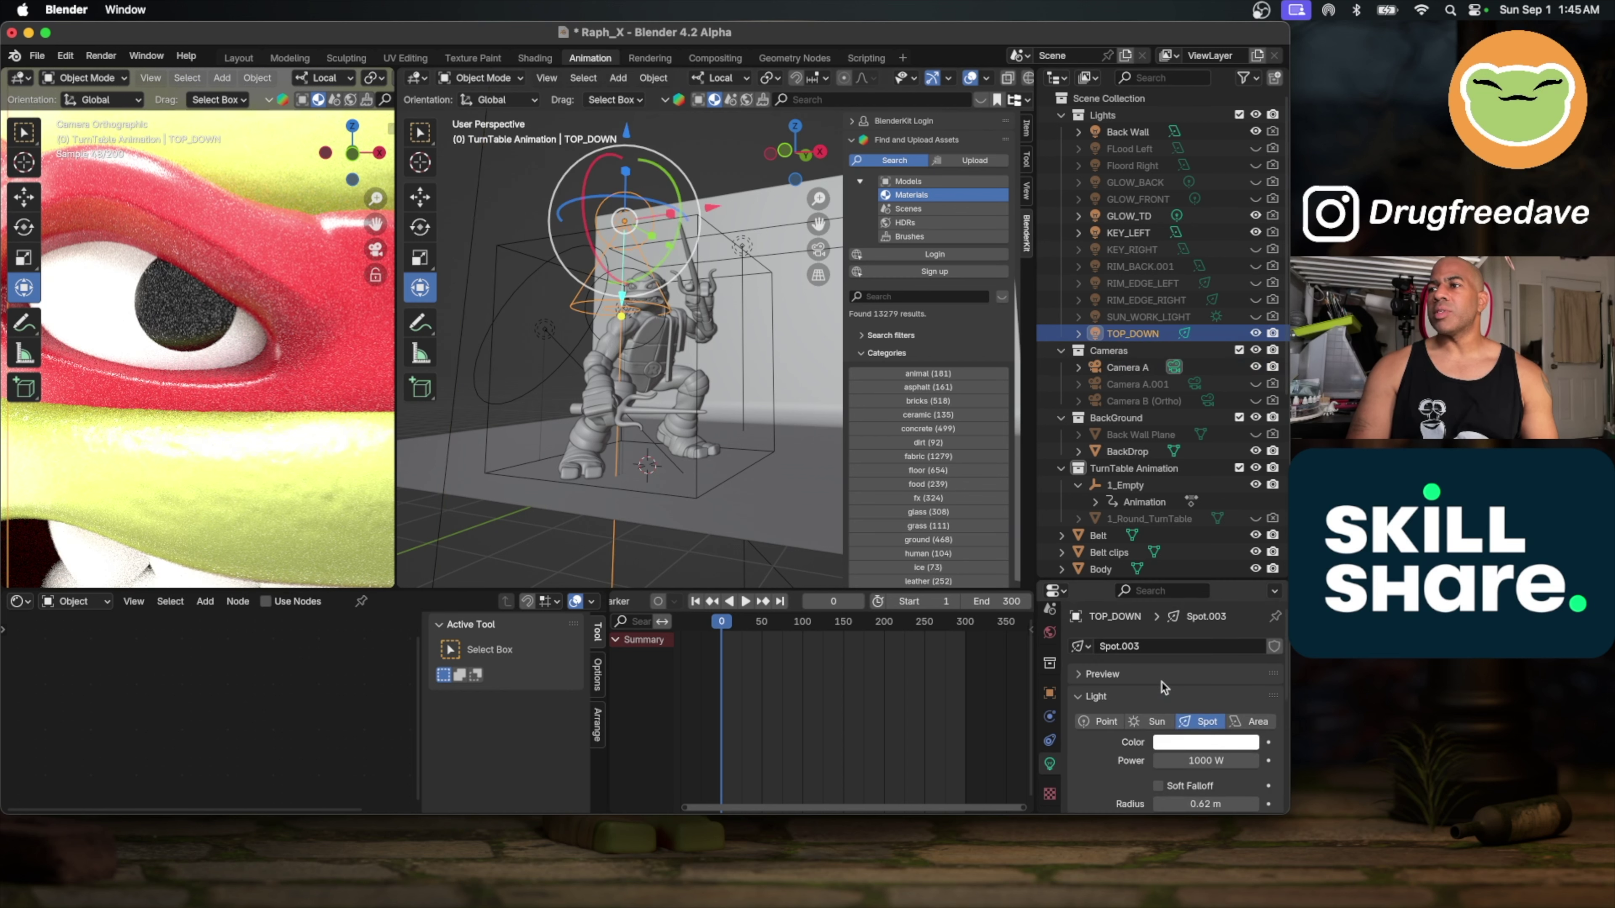
Step: Change the TOP_DOWN spot light's Power from 1000 W to 500 W and review the Cycles render
left_click(1205, 761)
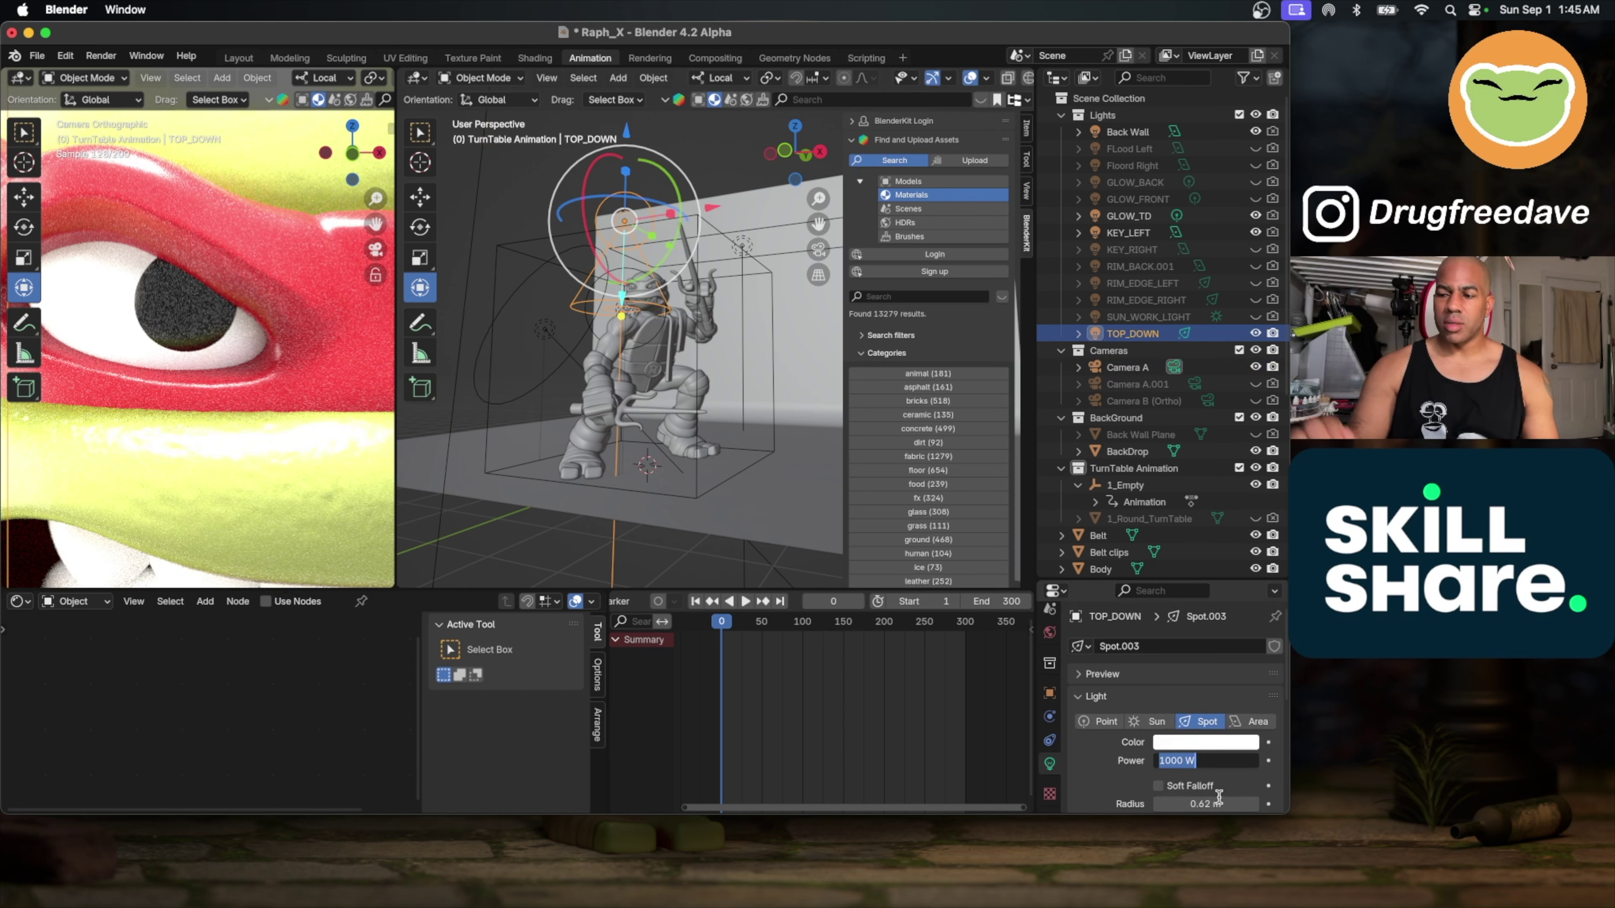
type("500")
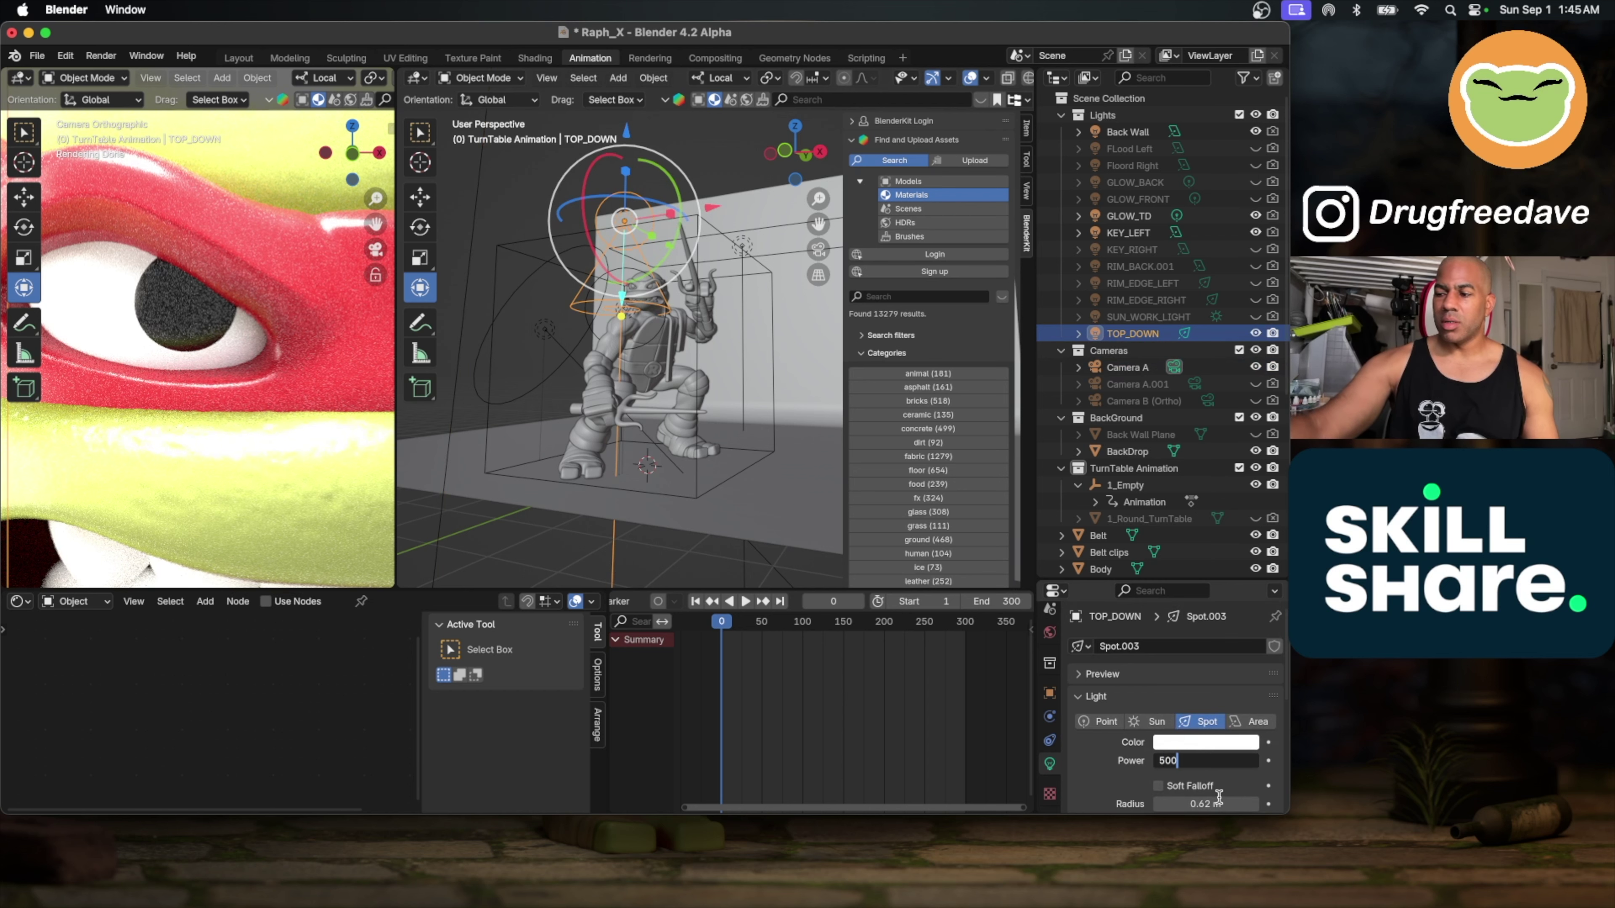
key("Return")
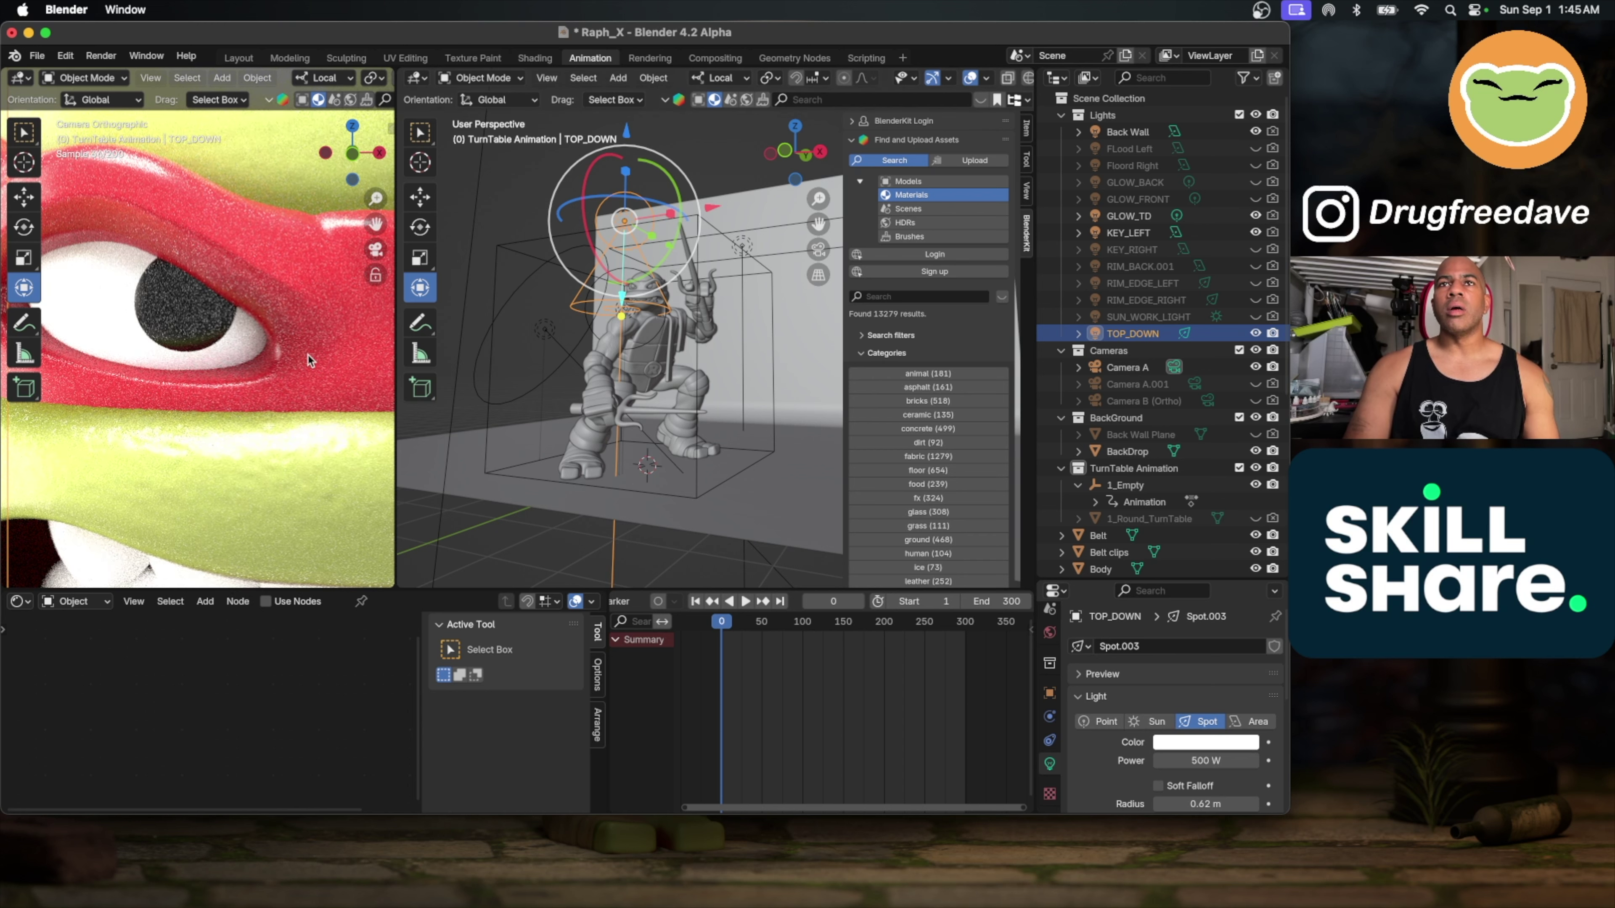
scroll(308, 359, "down", 8)
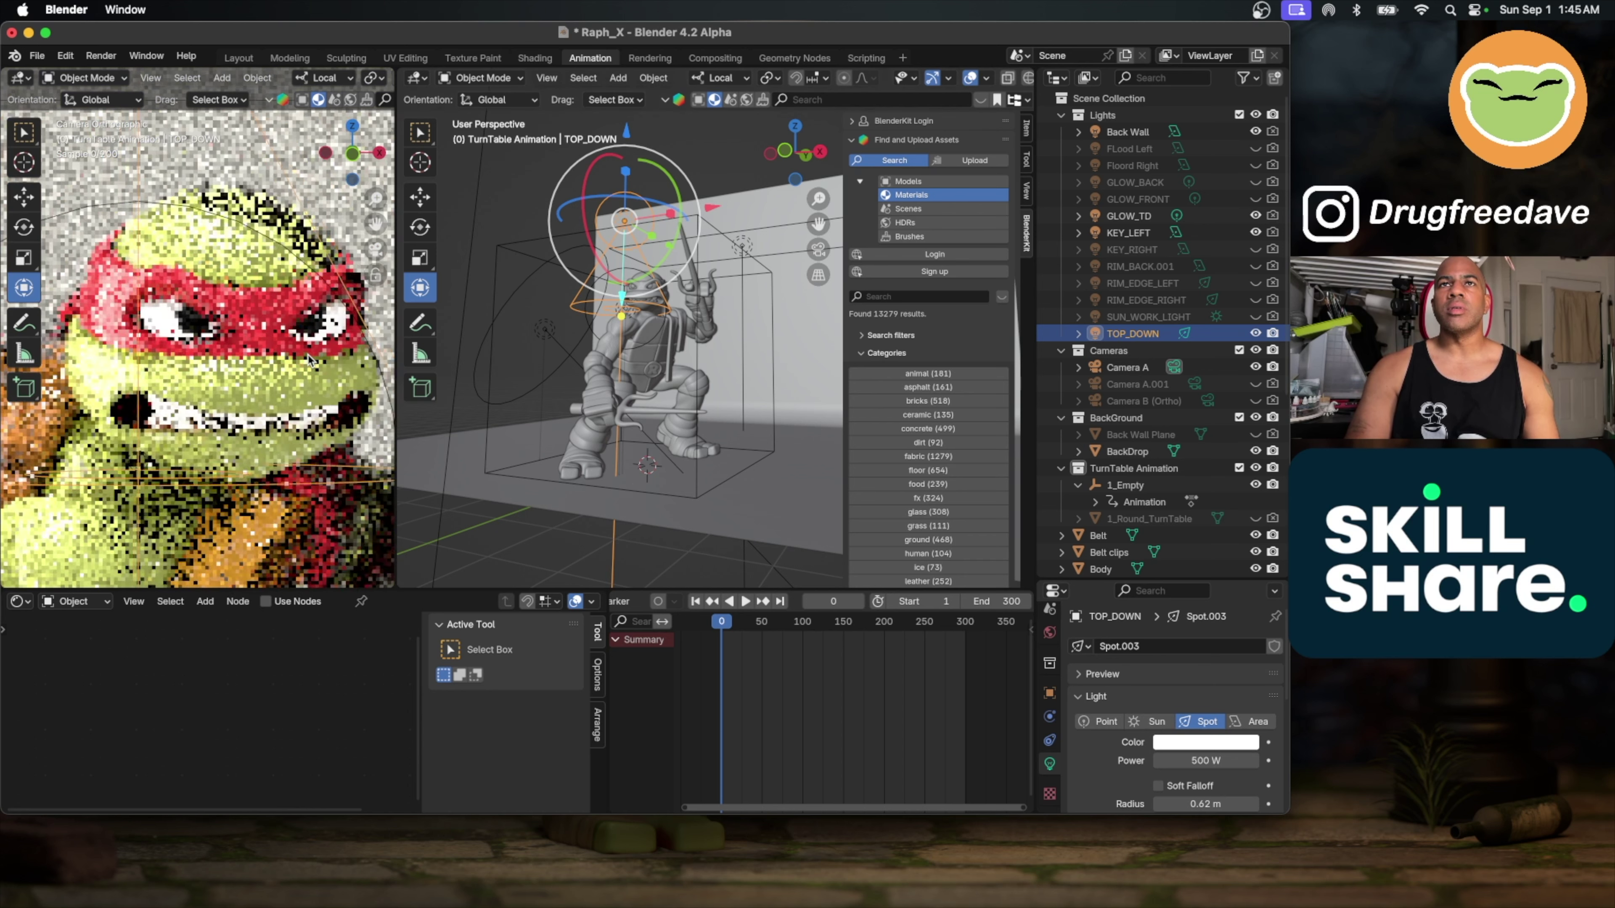
scroll(308, 360, "down", 8)
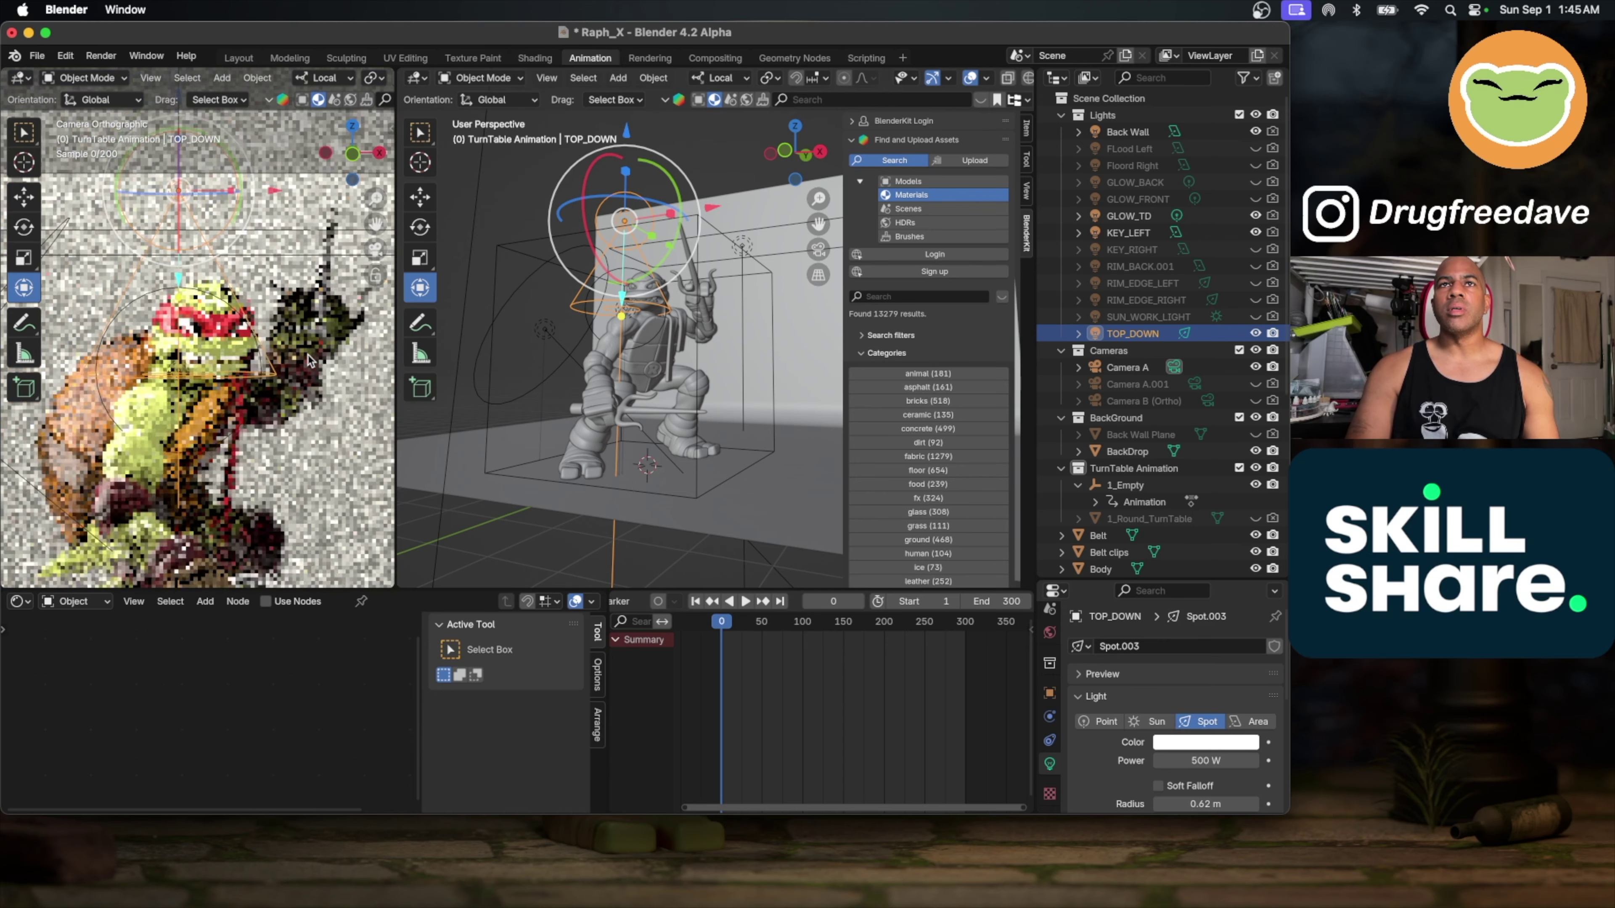
scroll(308, 360, "down", 8)
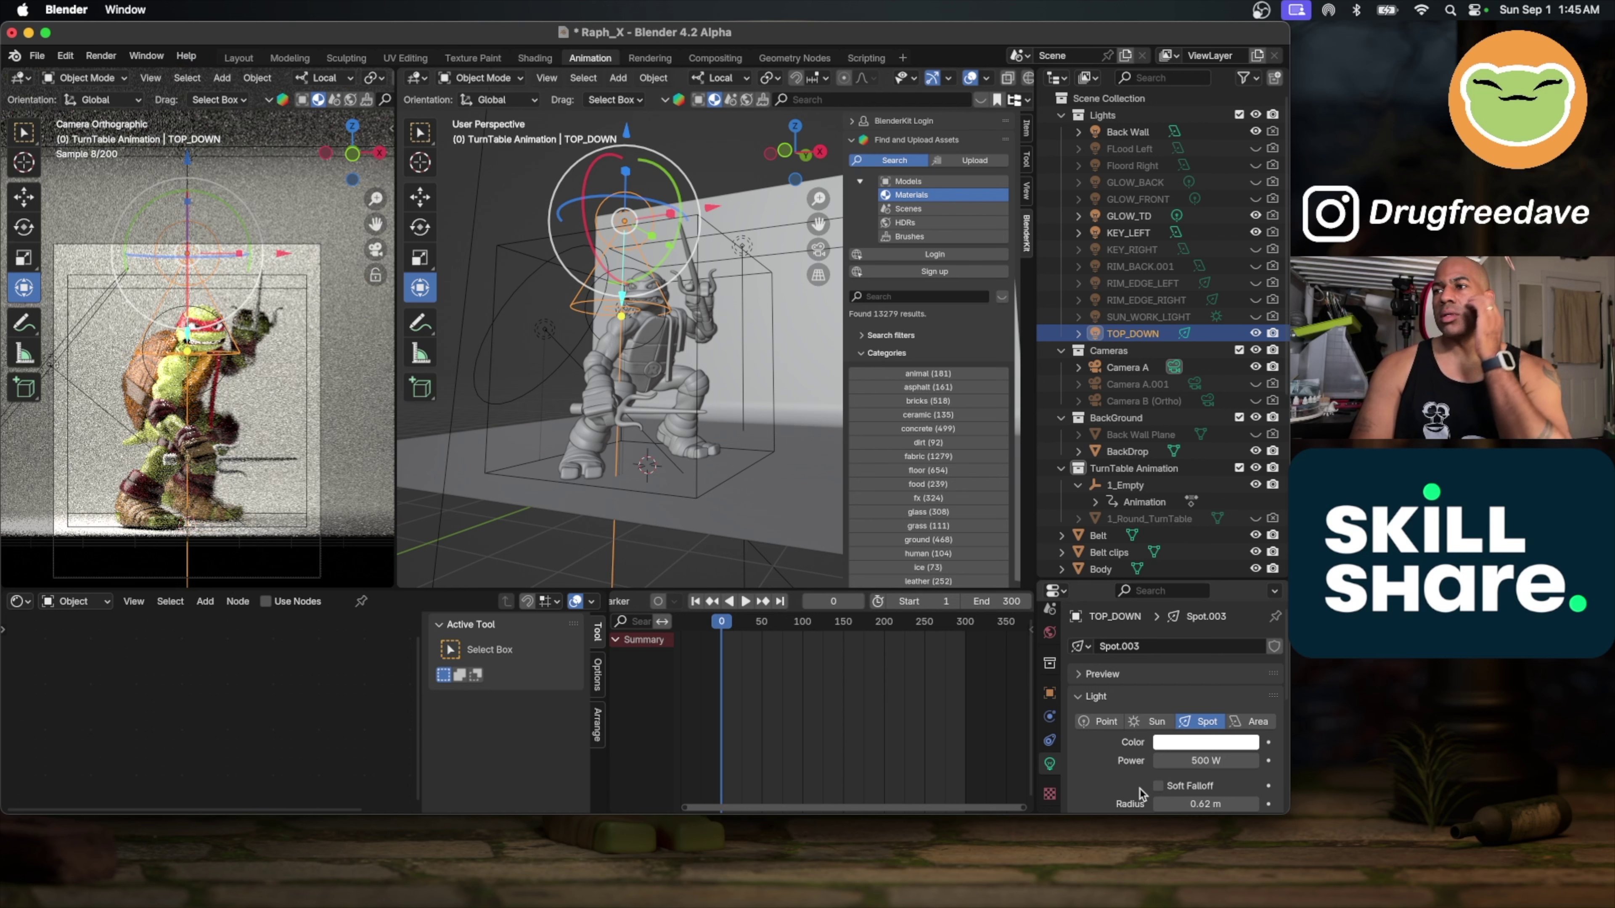
scroll(1119, 690, "down", 4)
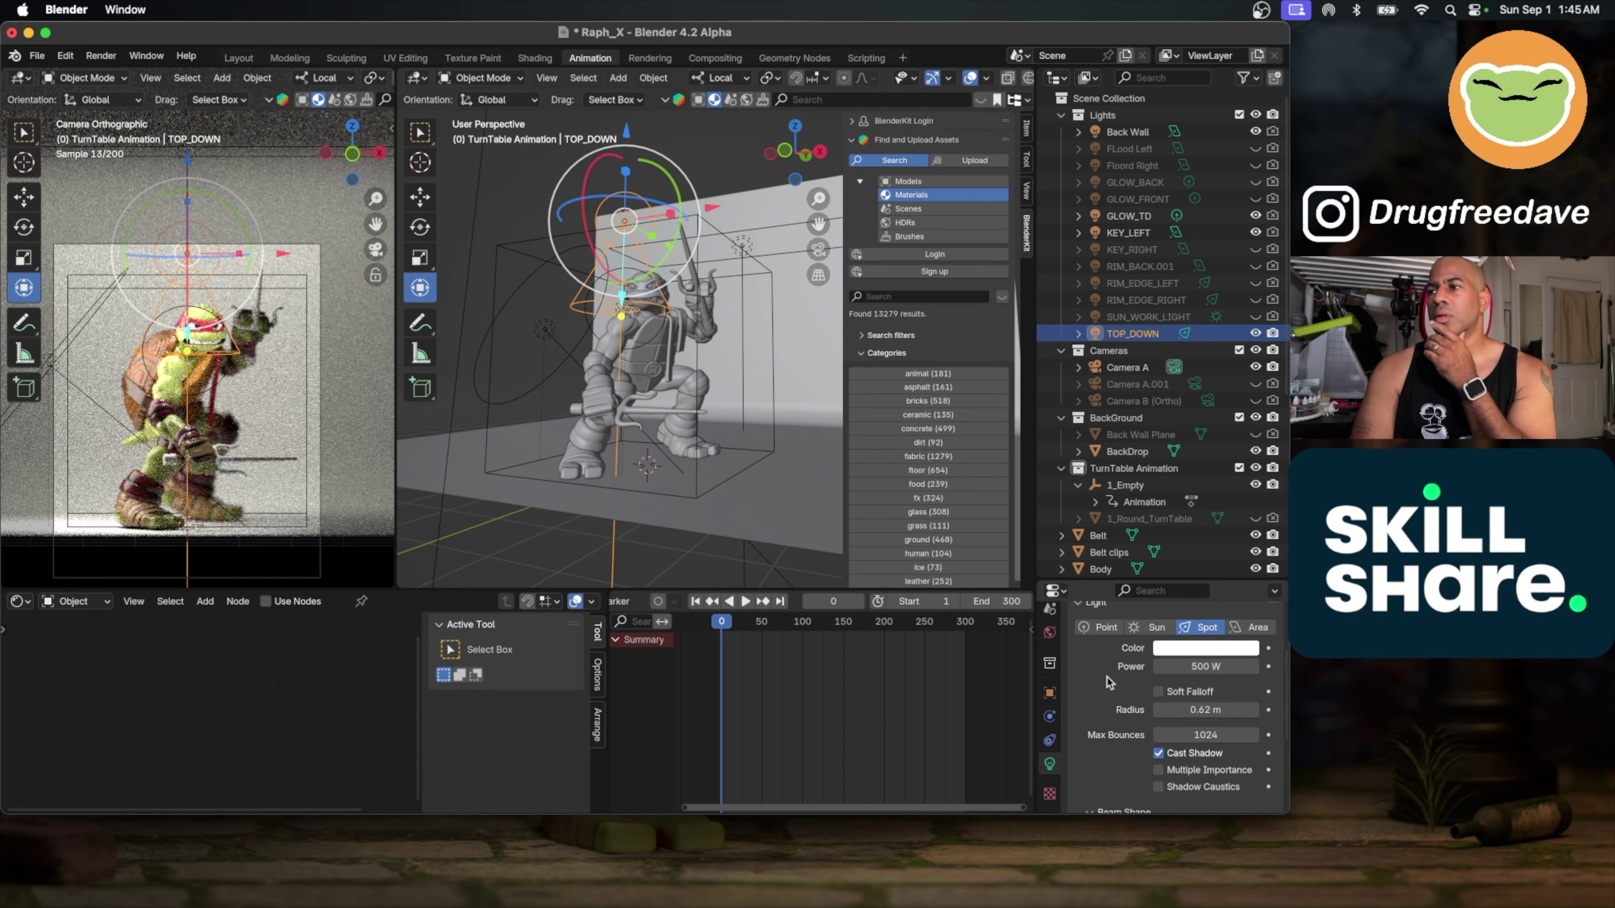
scroll(1107, 682, "up", 4)
scroll(1109, 682, "down", 8)
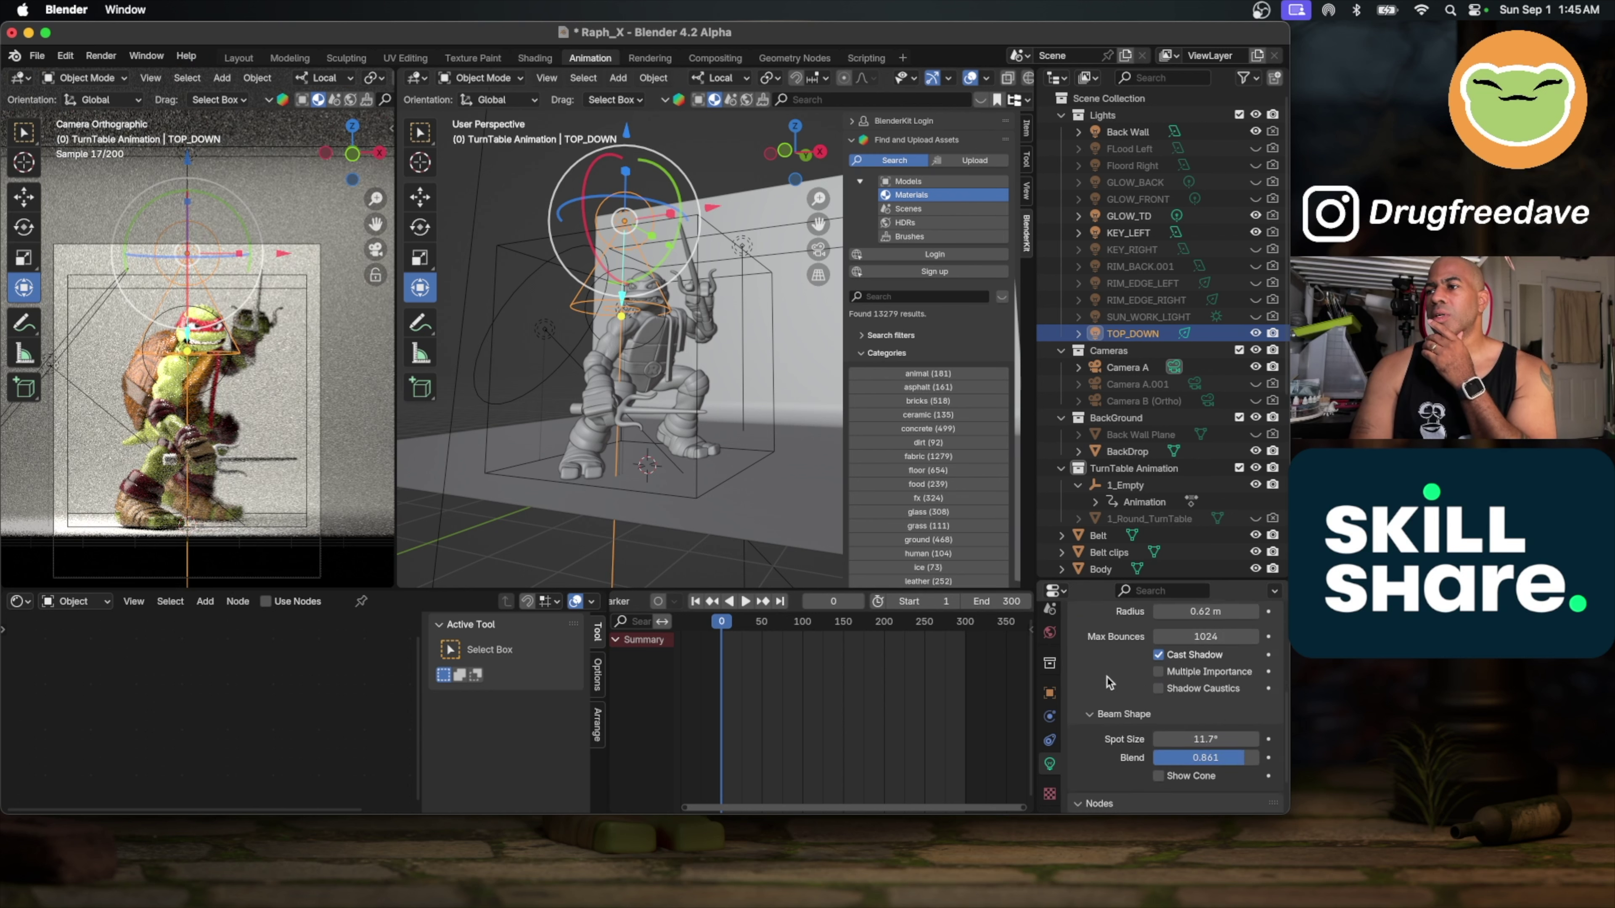
scroll(1109, 682, "up", 8)
scroll(1054, 644, "up", 4)
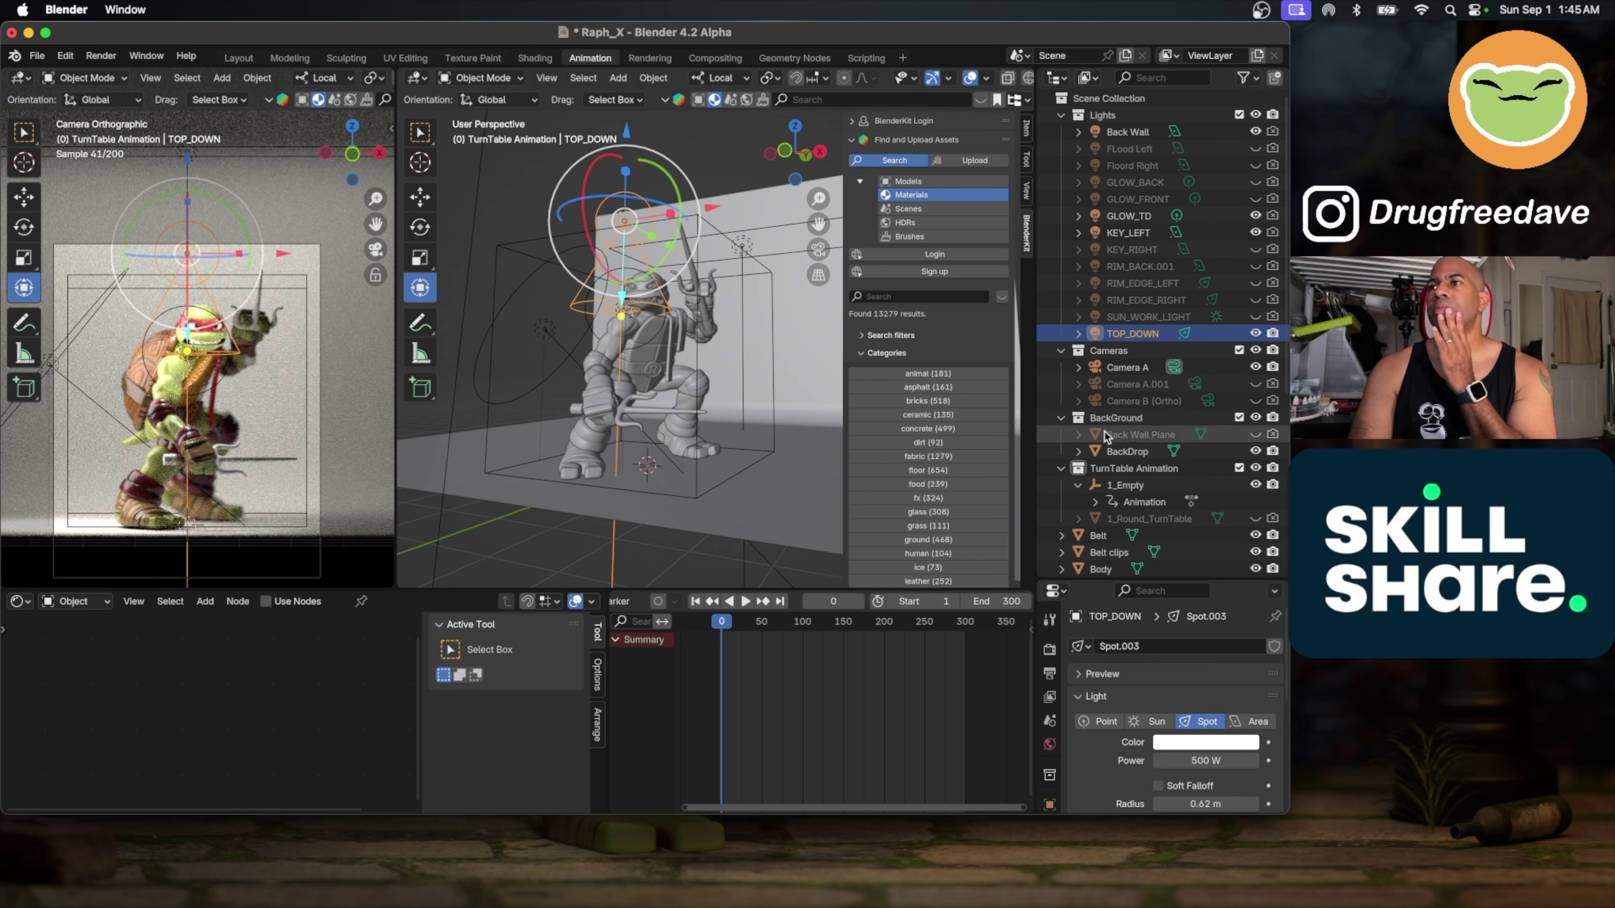
scroll(1131, 453, "down", 5)
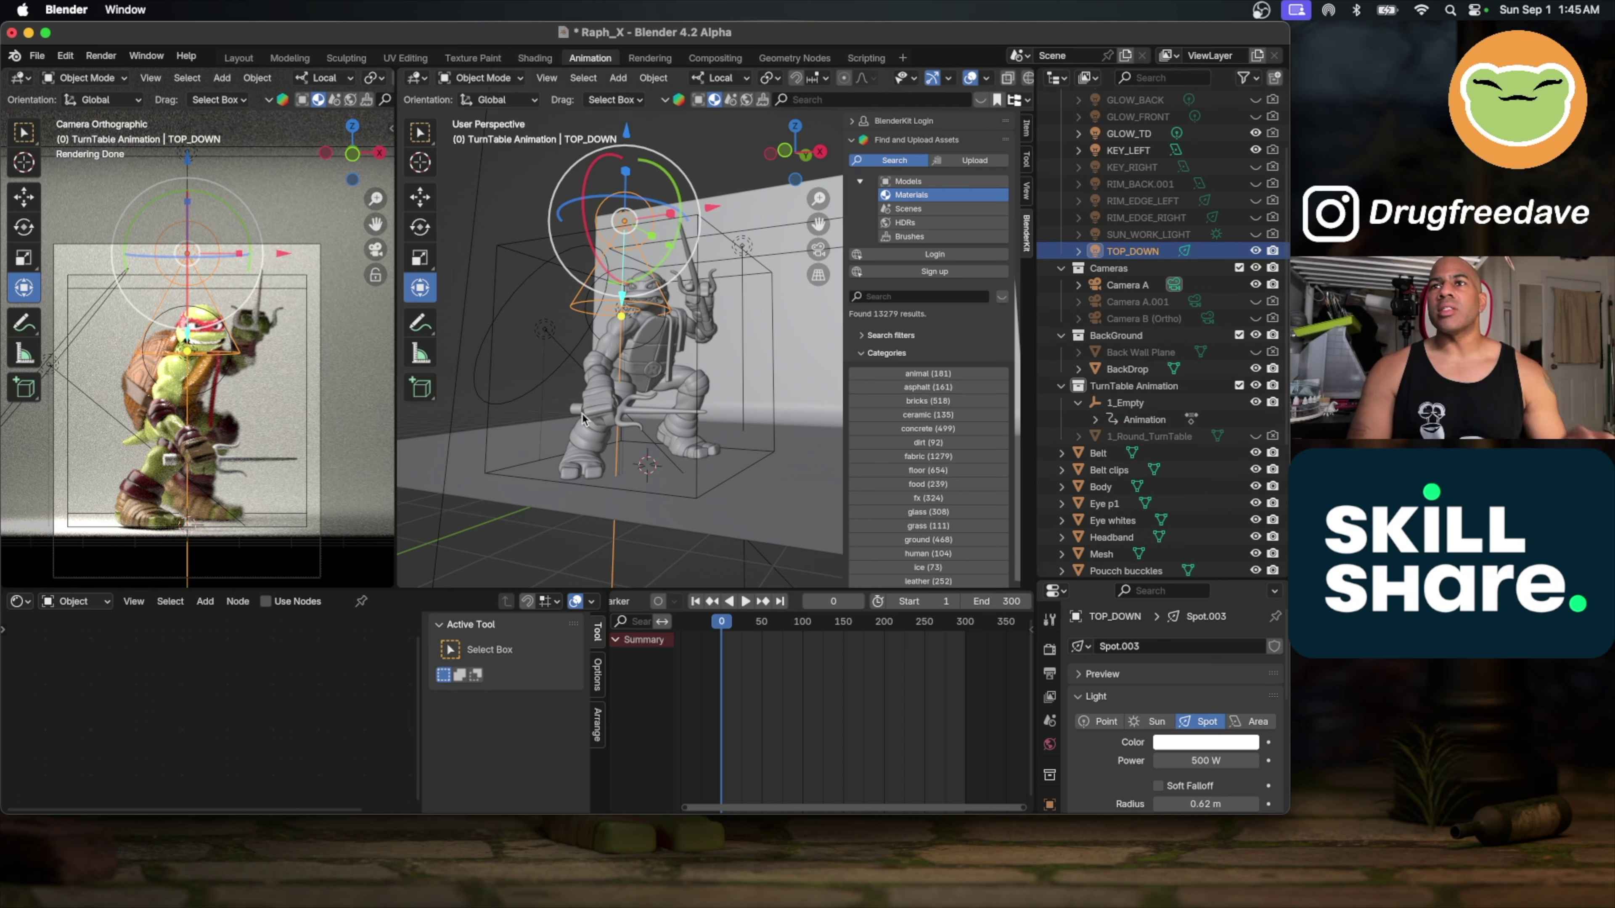
Step: Select Camera A and raise it slightly along Z
middle_click_drag(596, 431, 682, 431)
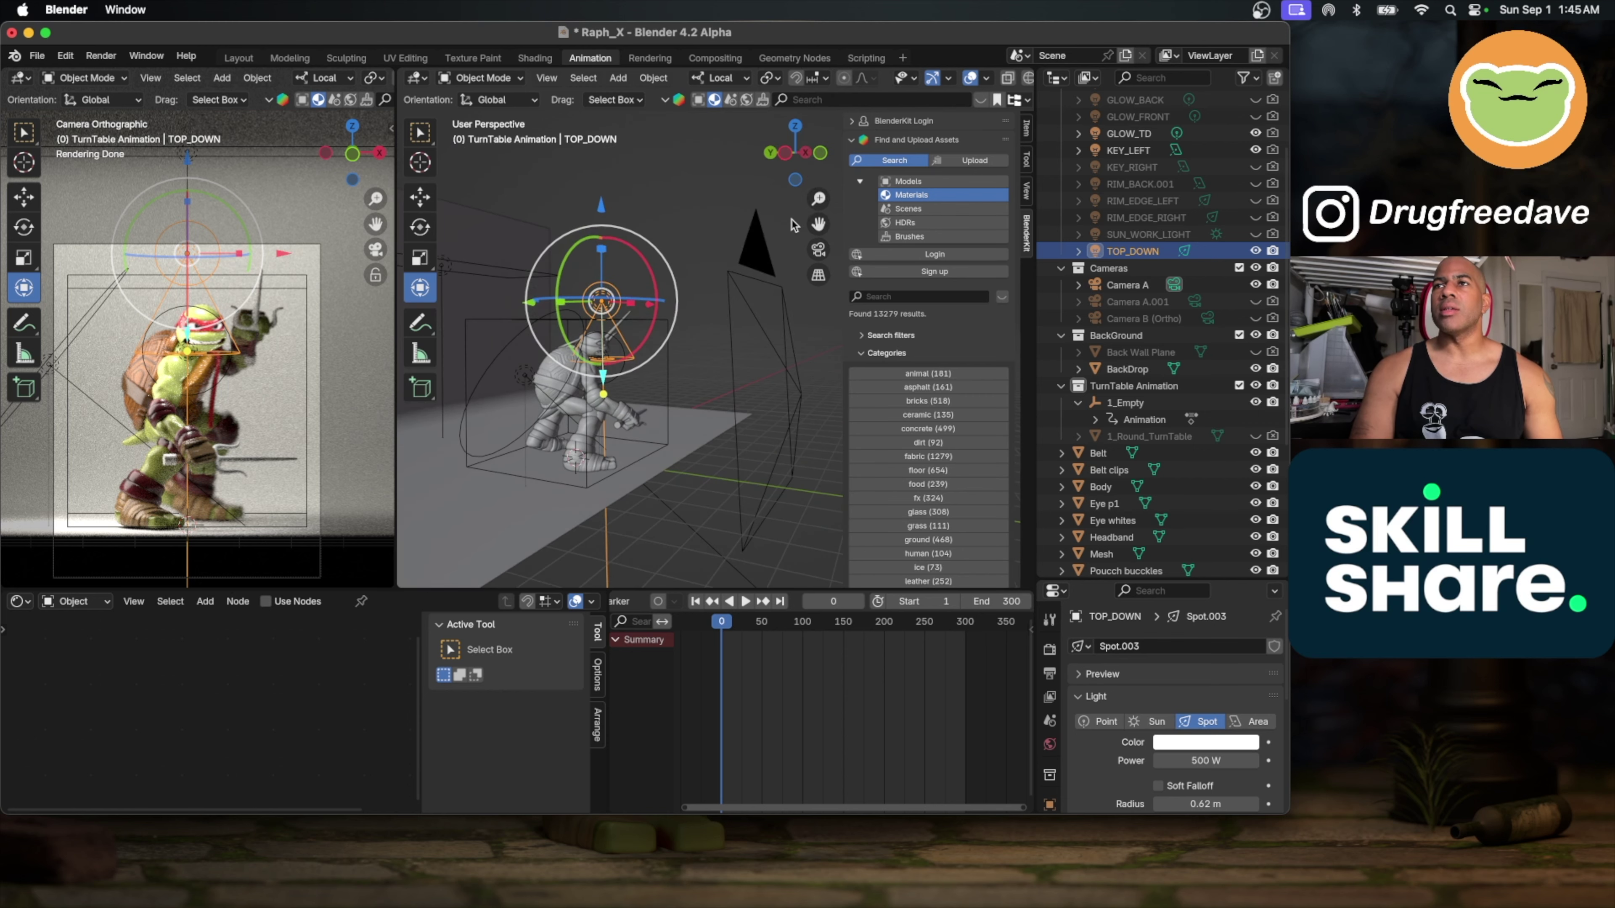
left_click(761, 242)
middle_click_drag(751, 312, 666, 383)
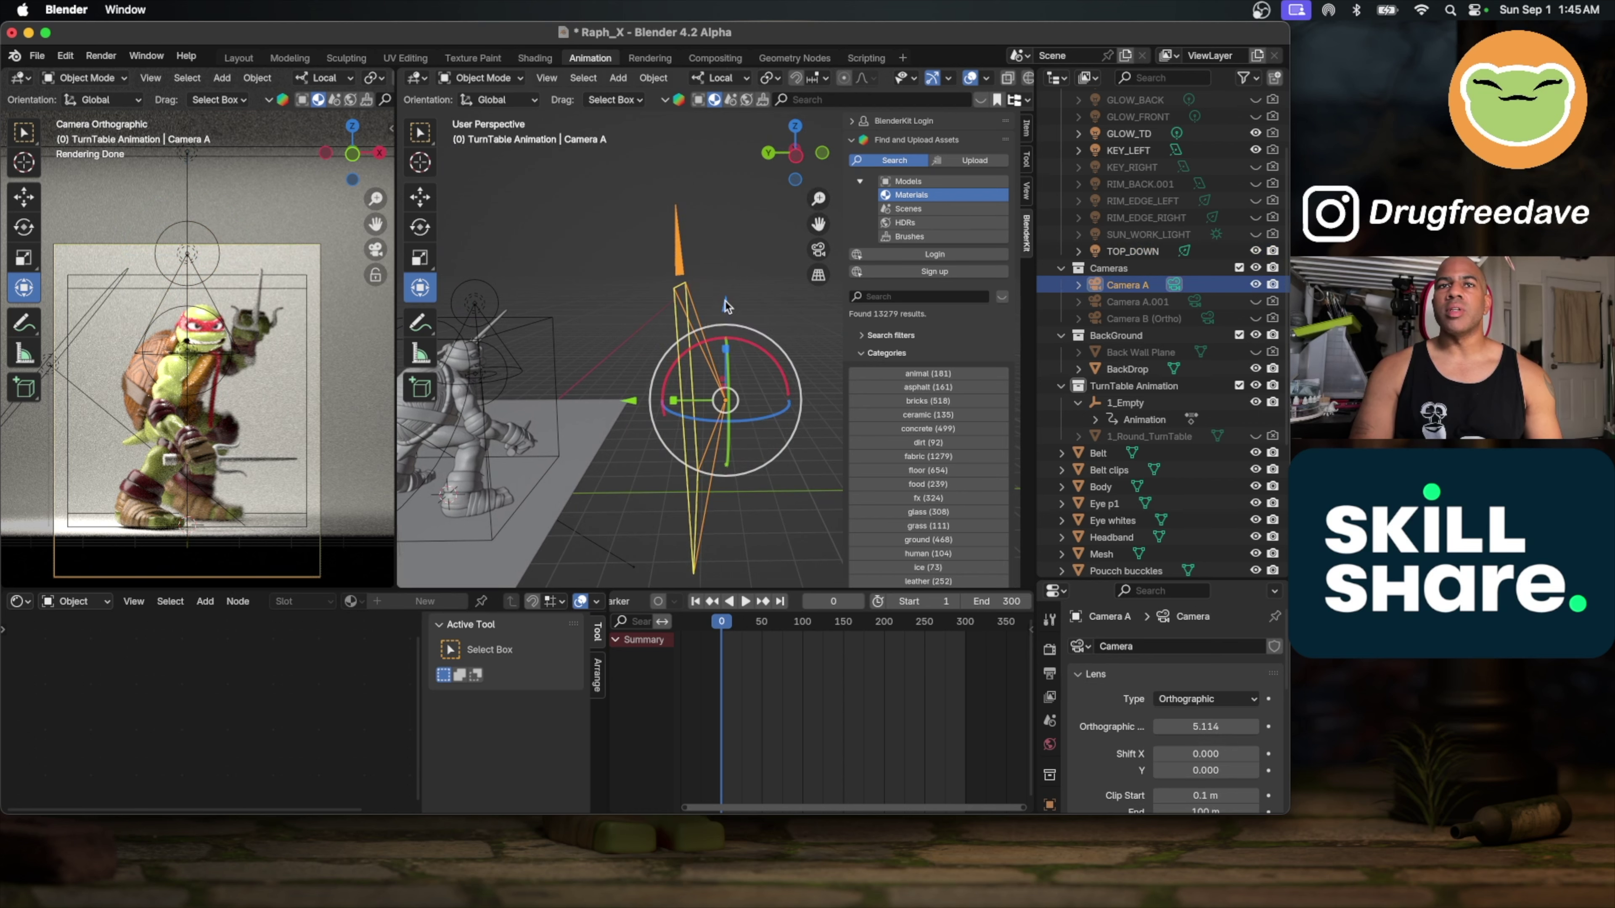
left_click_drag(727, 304, 723, 270)
Step: Select the BackDrop plane to show its WHITE material with the Color Ramp node
scroll(563, 371, "left", 4, "shift")
scroll(563, 377, "left", 8, "shift")
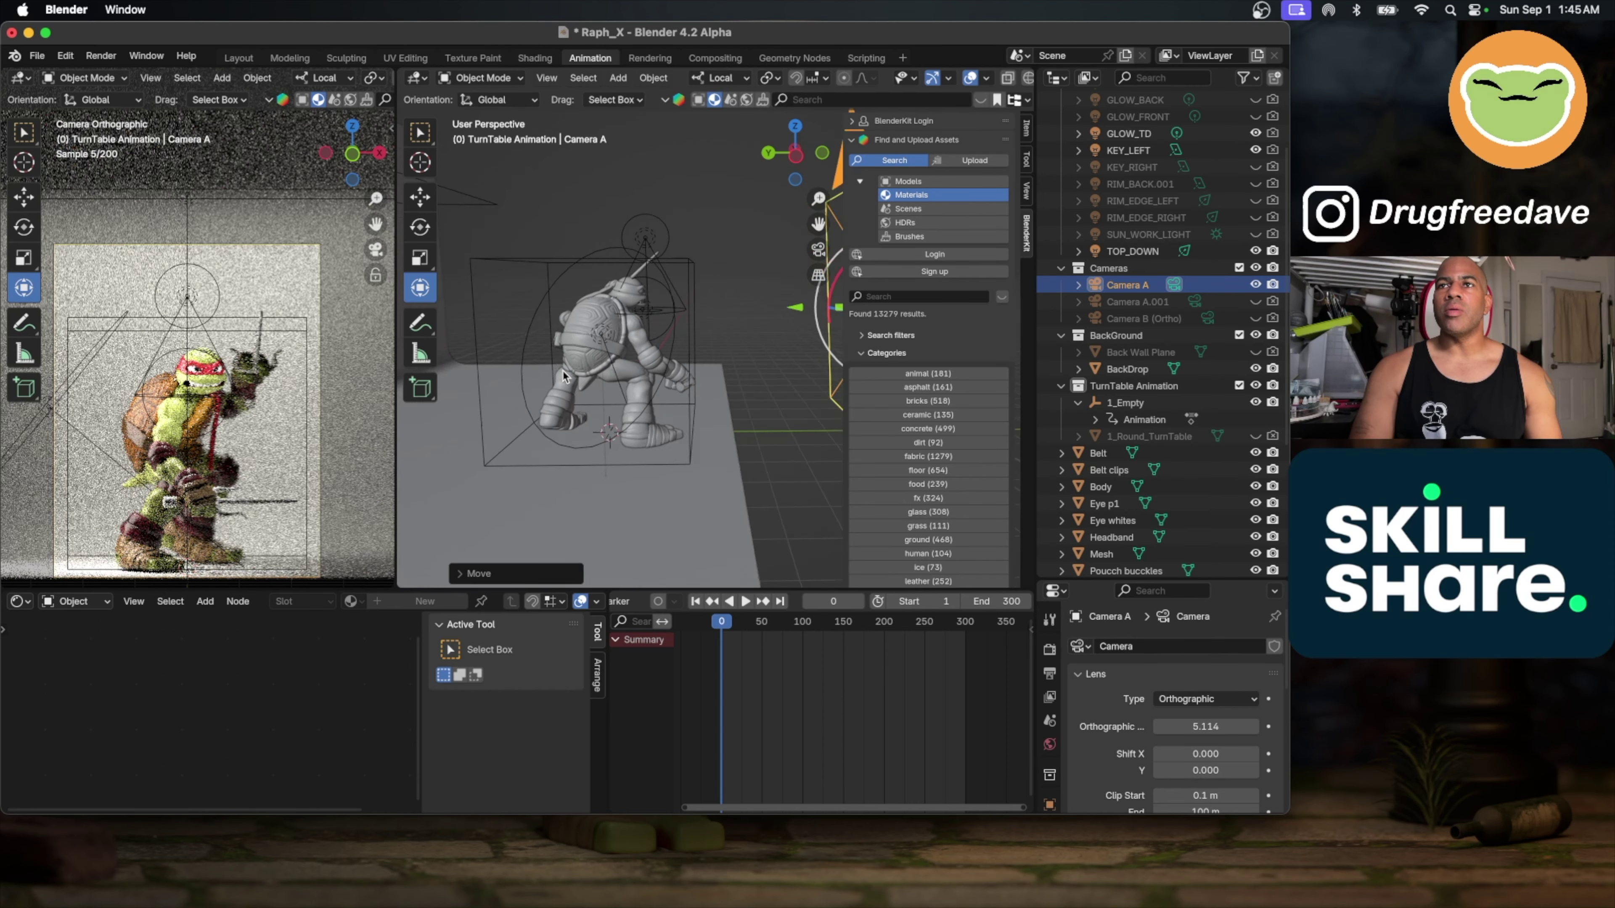
scroll(563, 377, "right", 4, "shift")
scroll(564, 375, "left", 5)
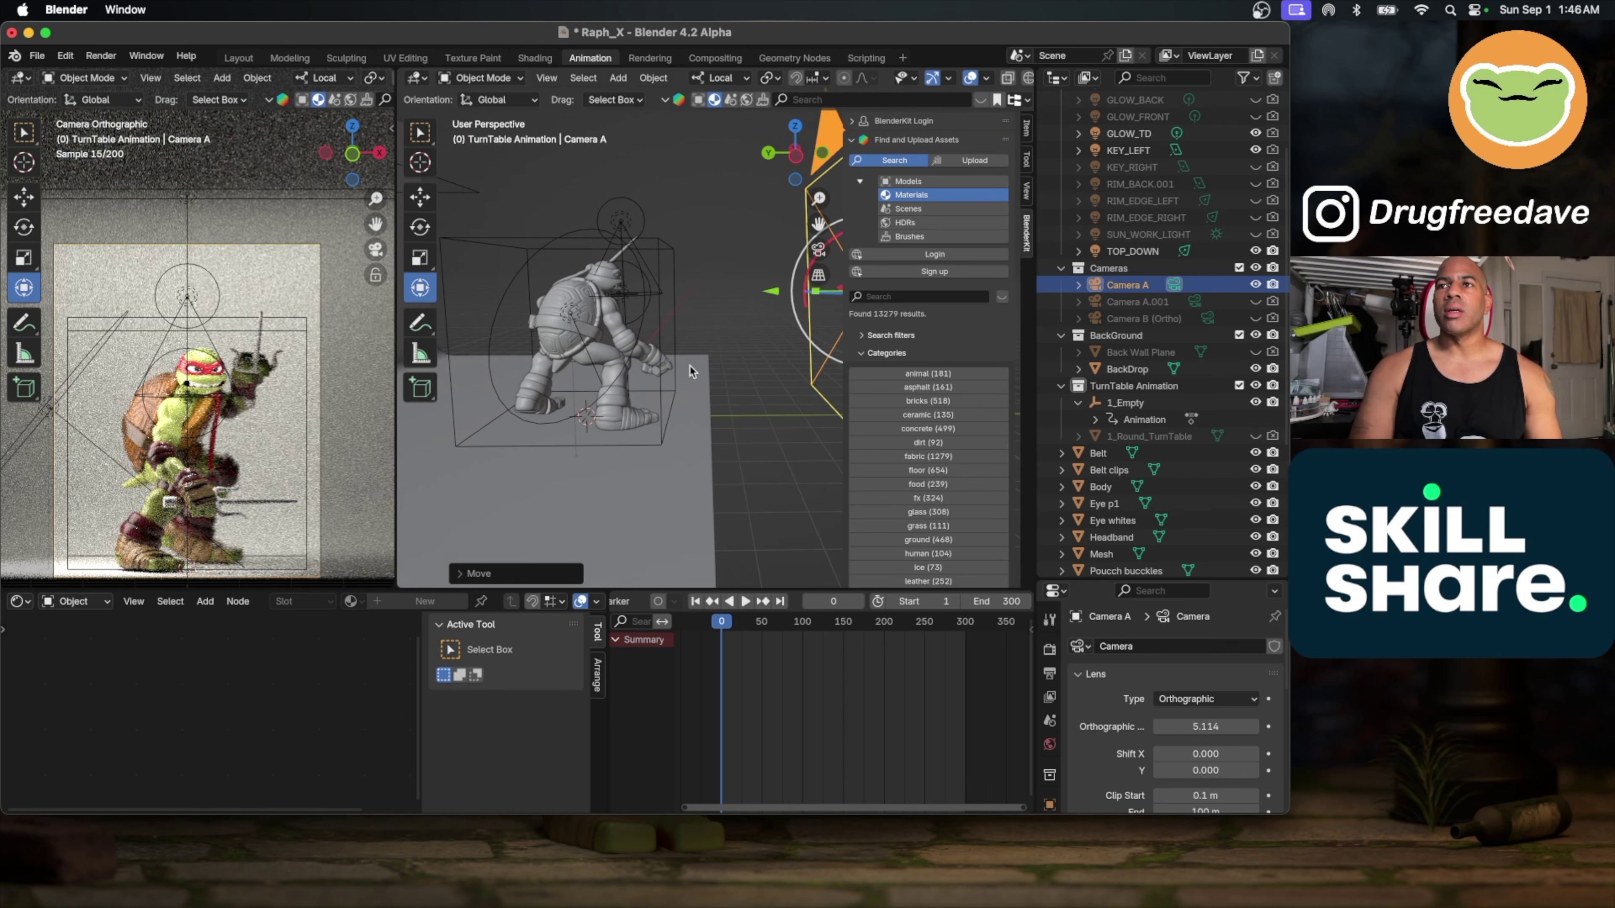
left_click(697, 461)
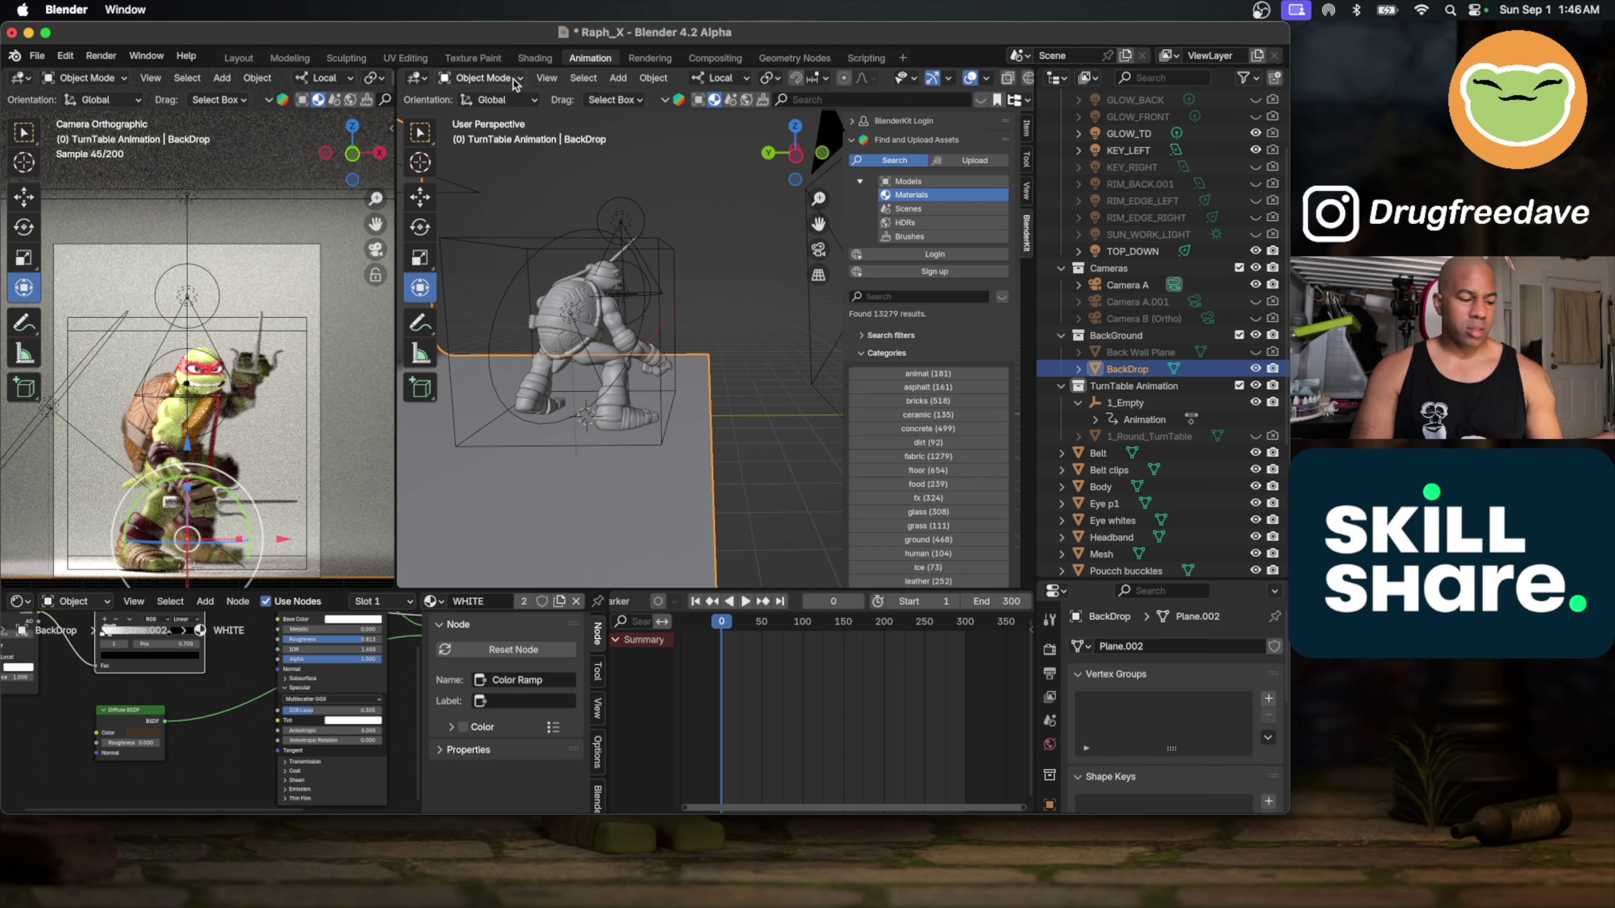
key("Tab")
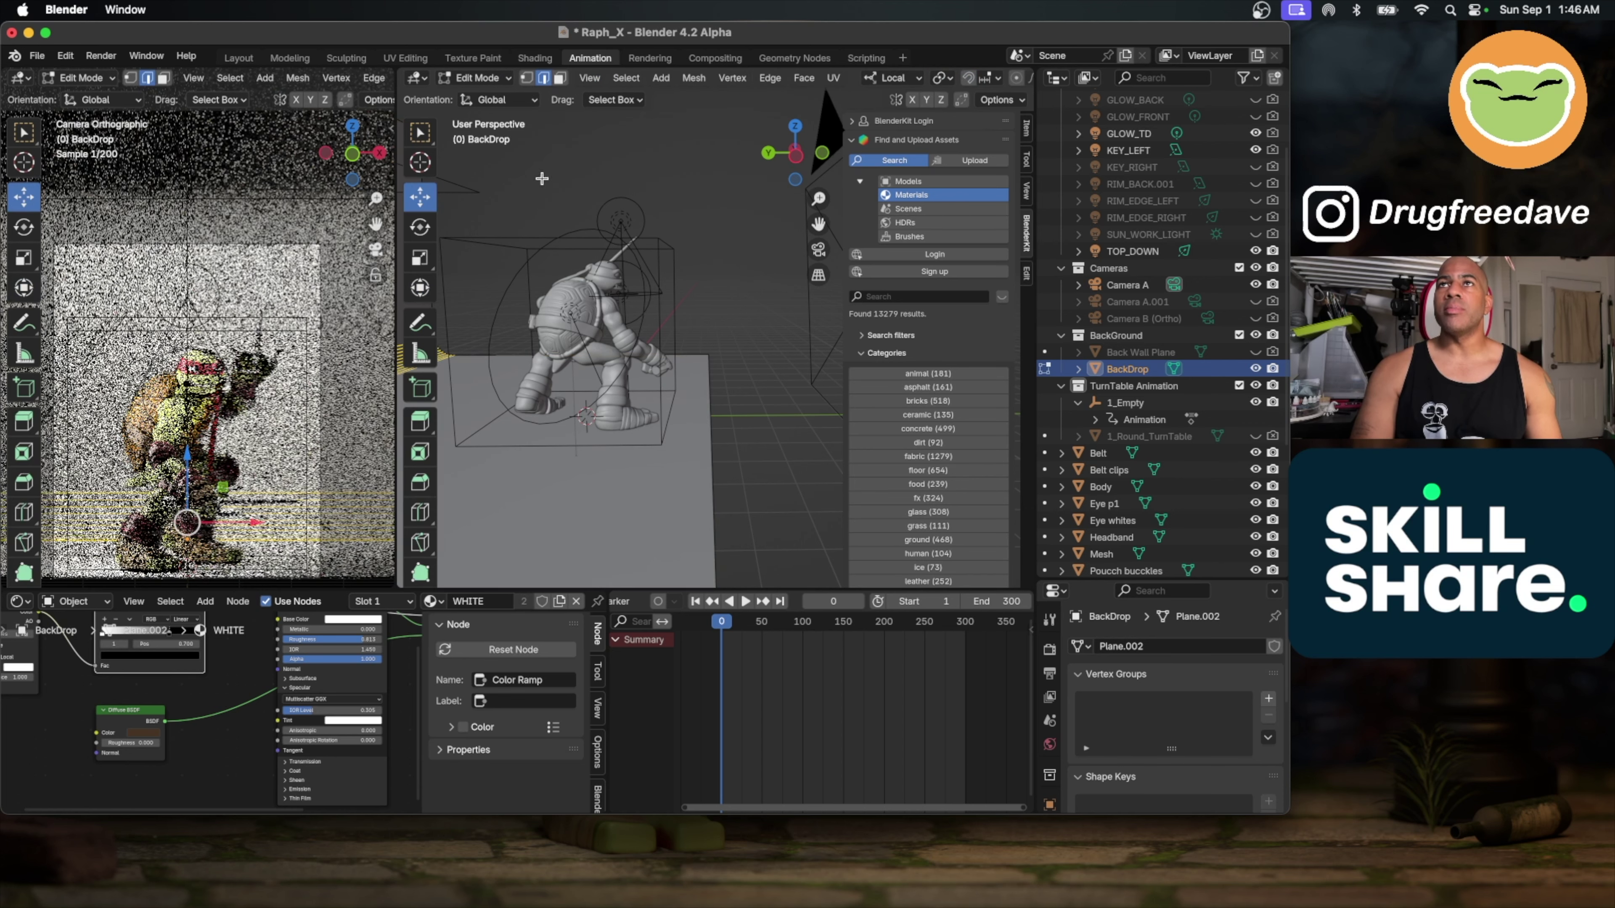
left_click(712, 471)
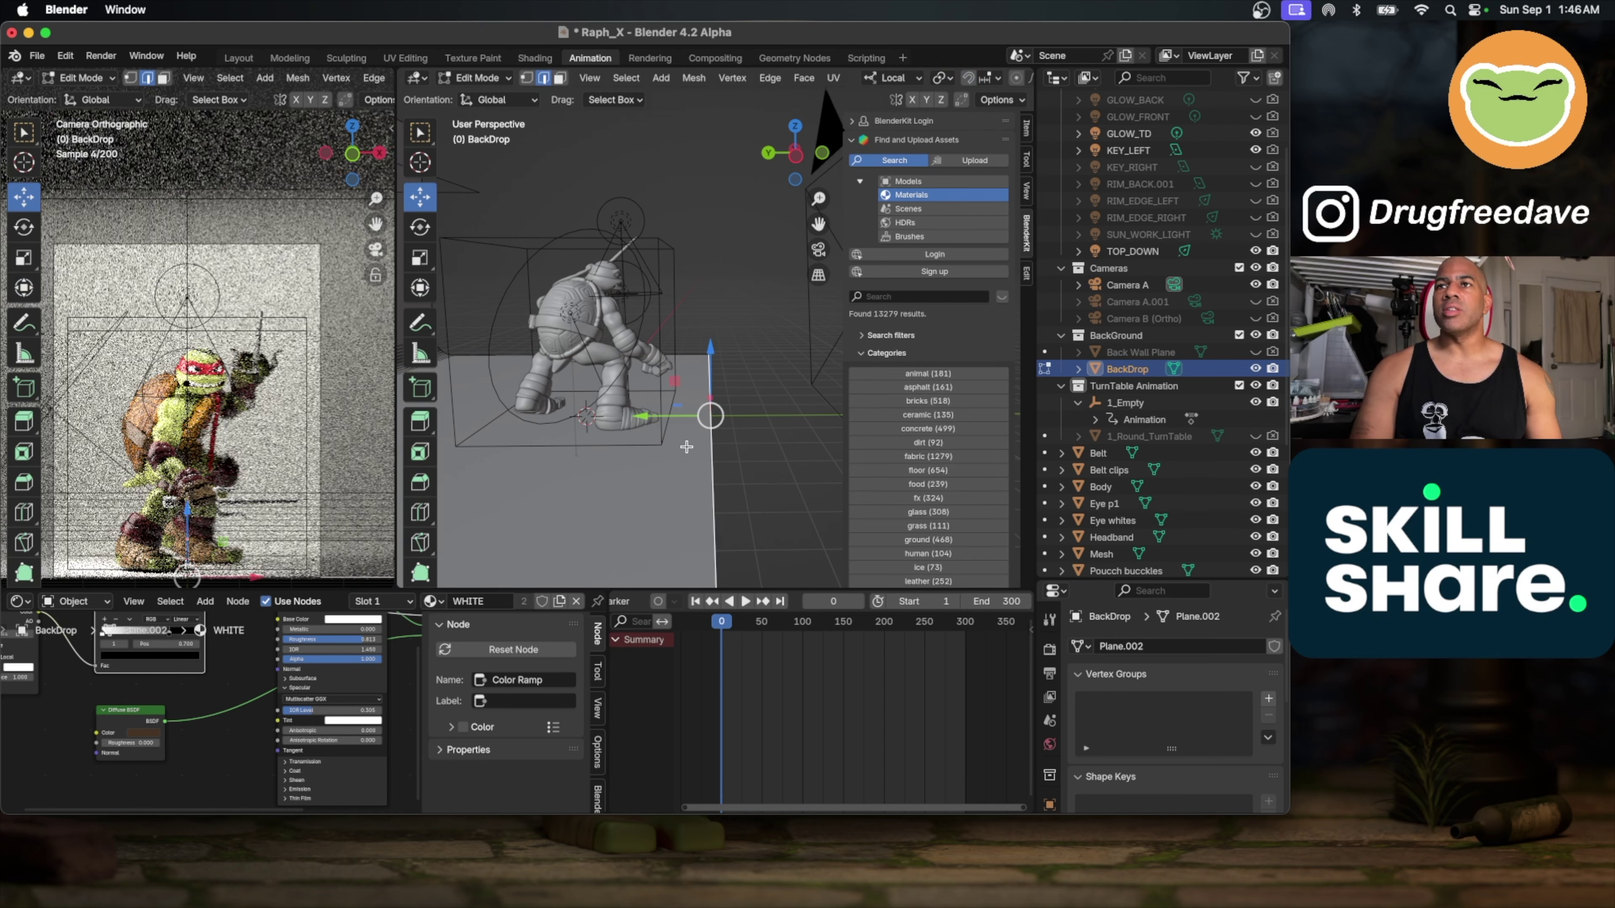
left_click(424, 425)
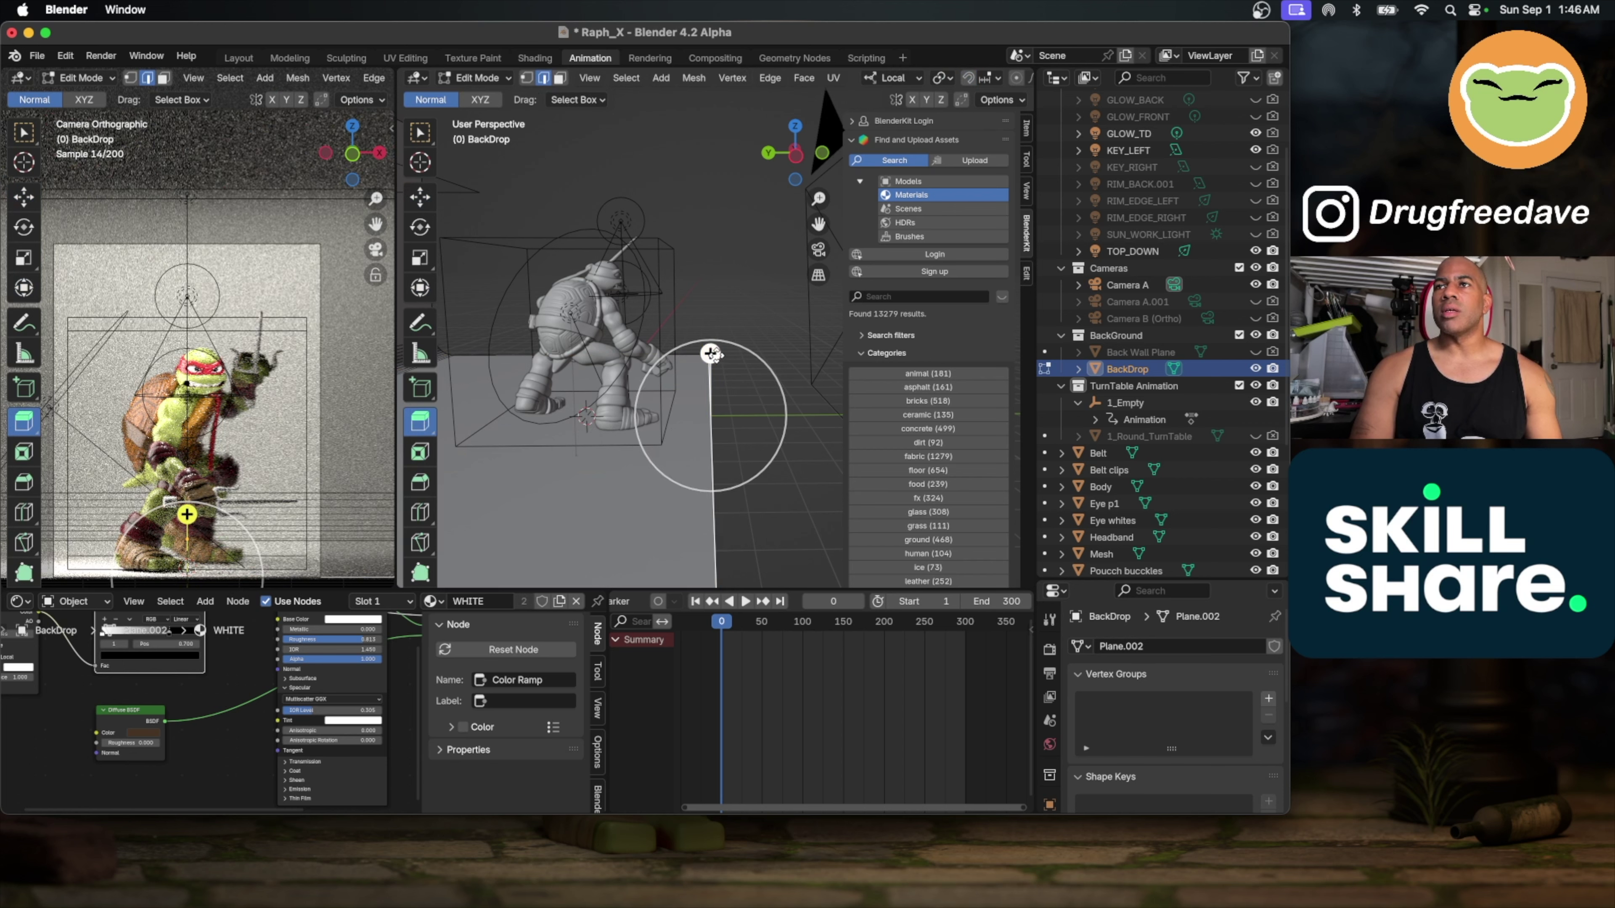
left_click_drag(710, 354, 850, 364)
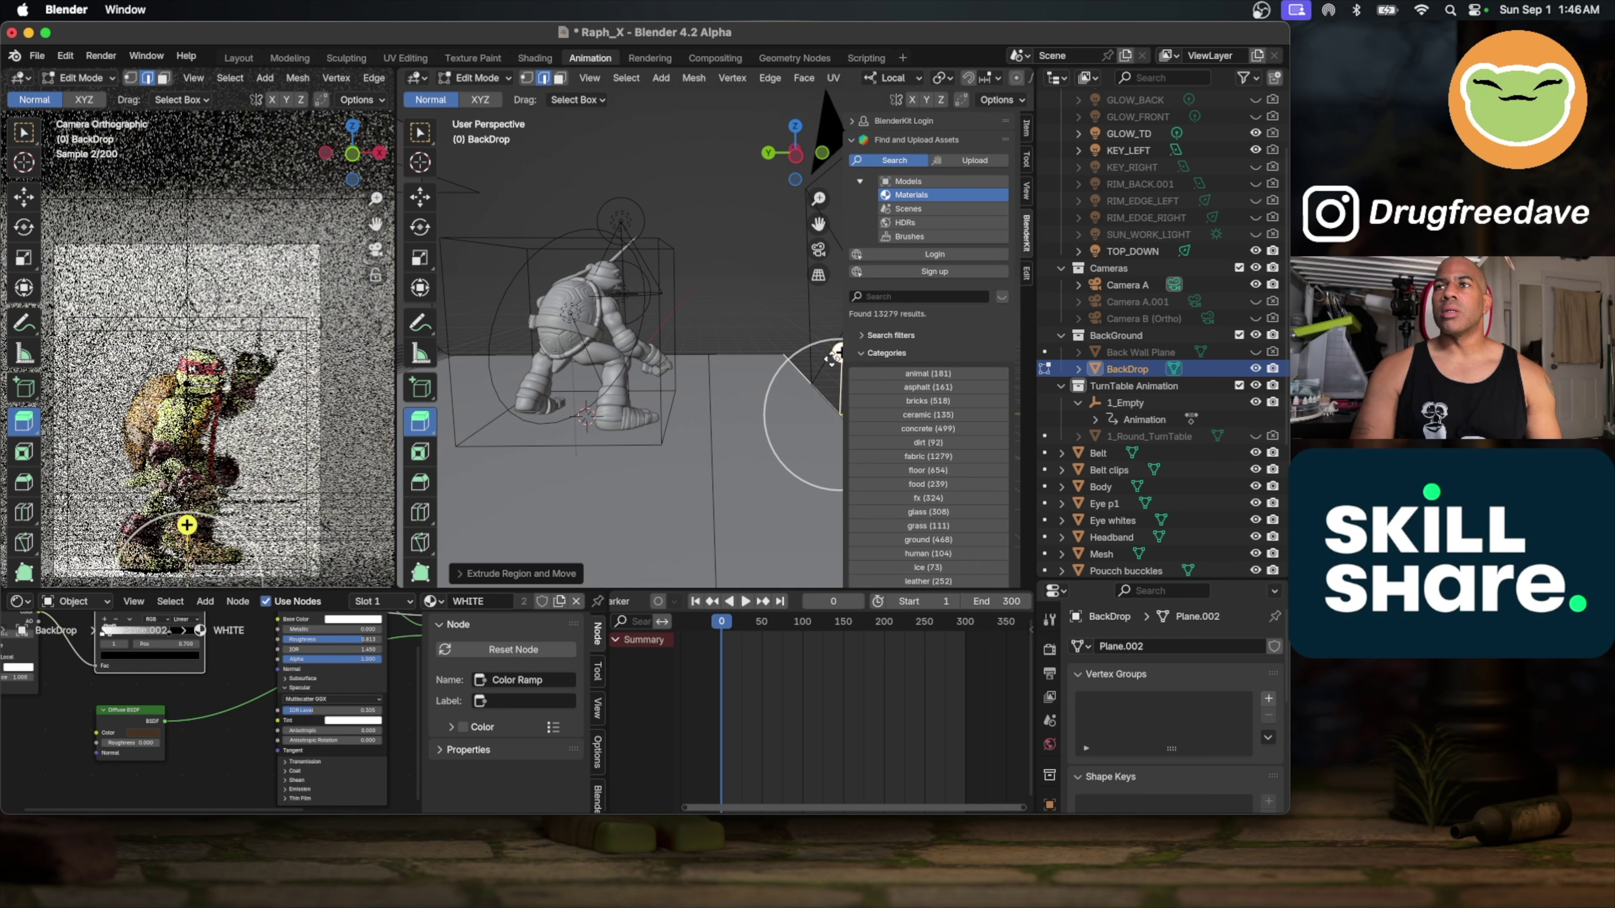
key("super+z")
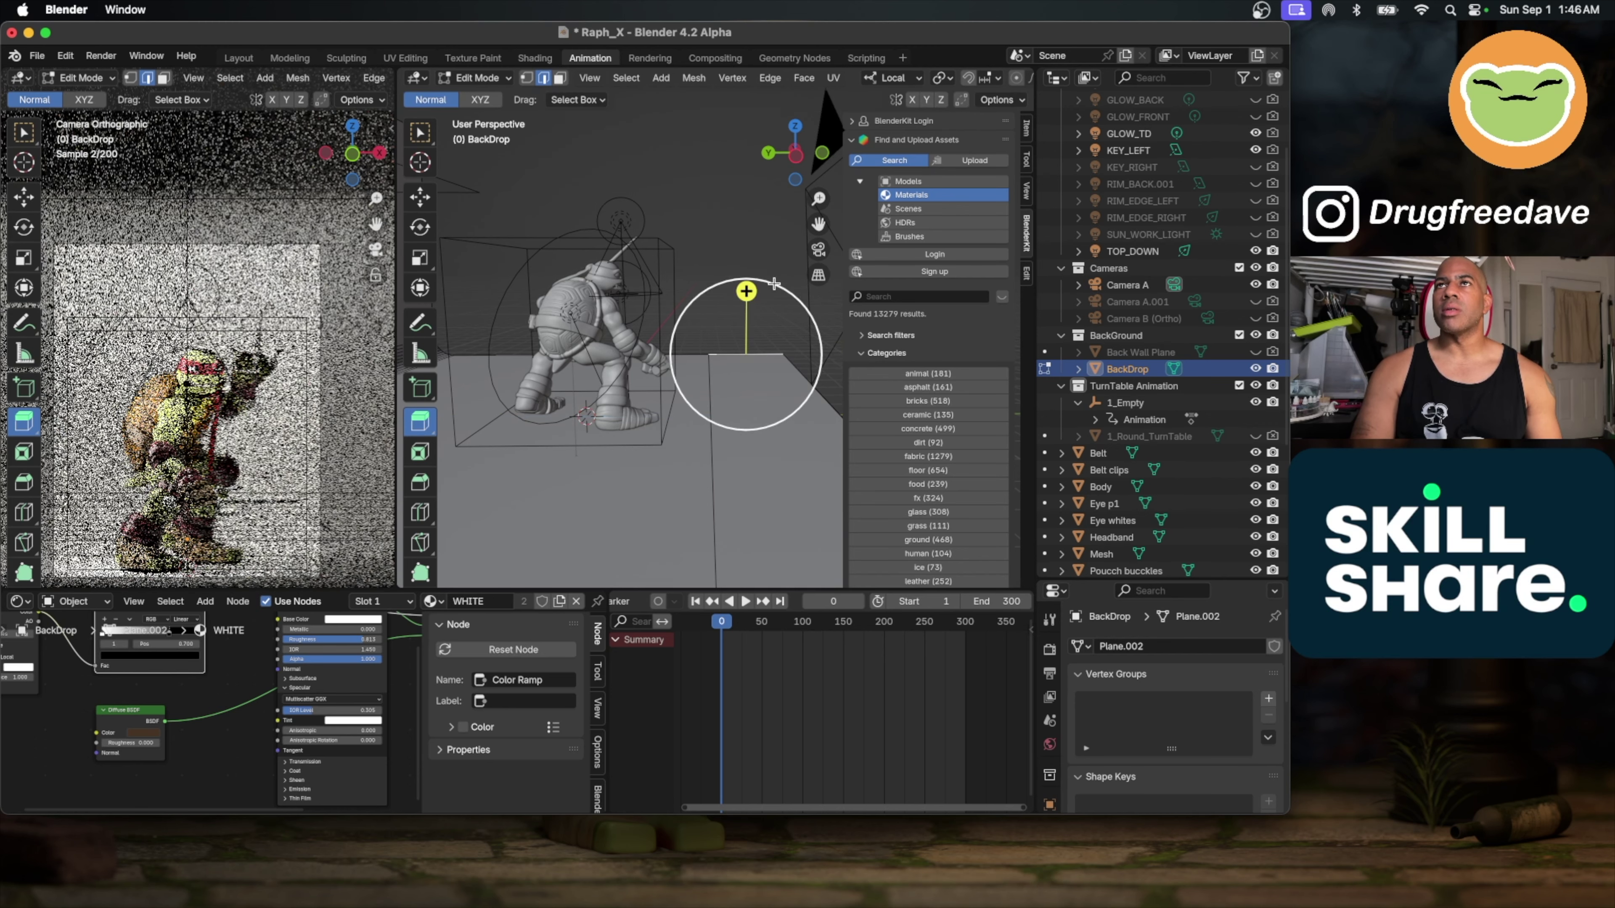
key("Tab")
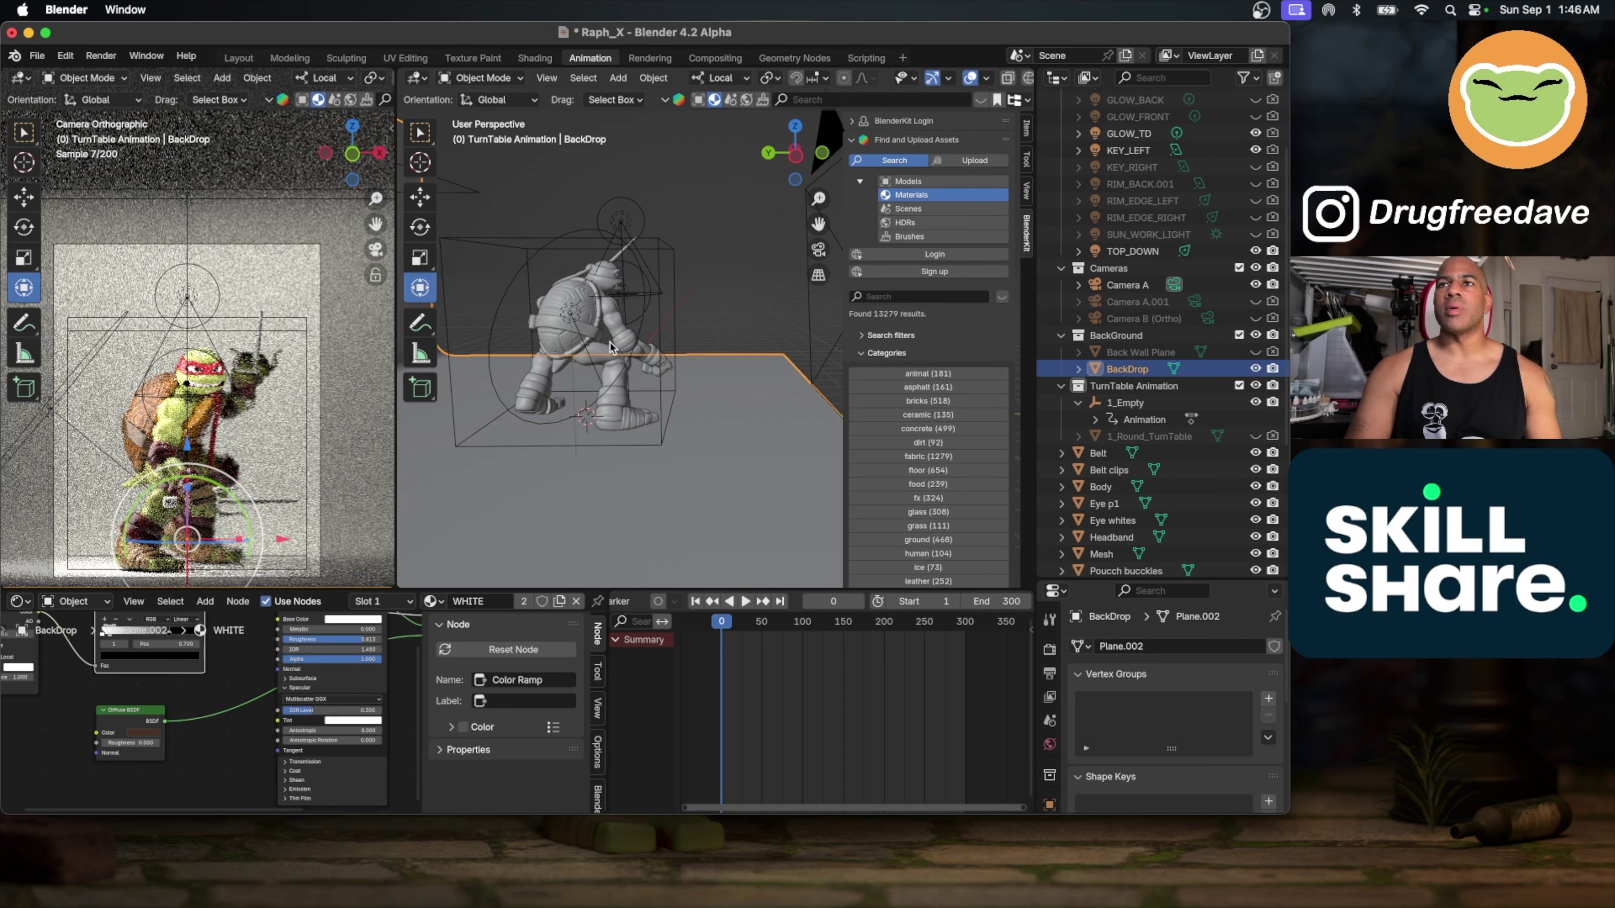
scroll(681, 374, "right", 10, "shift")
scroll(685, 339, "right", 10)
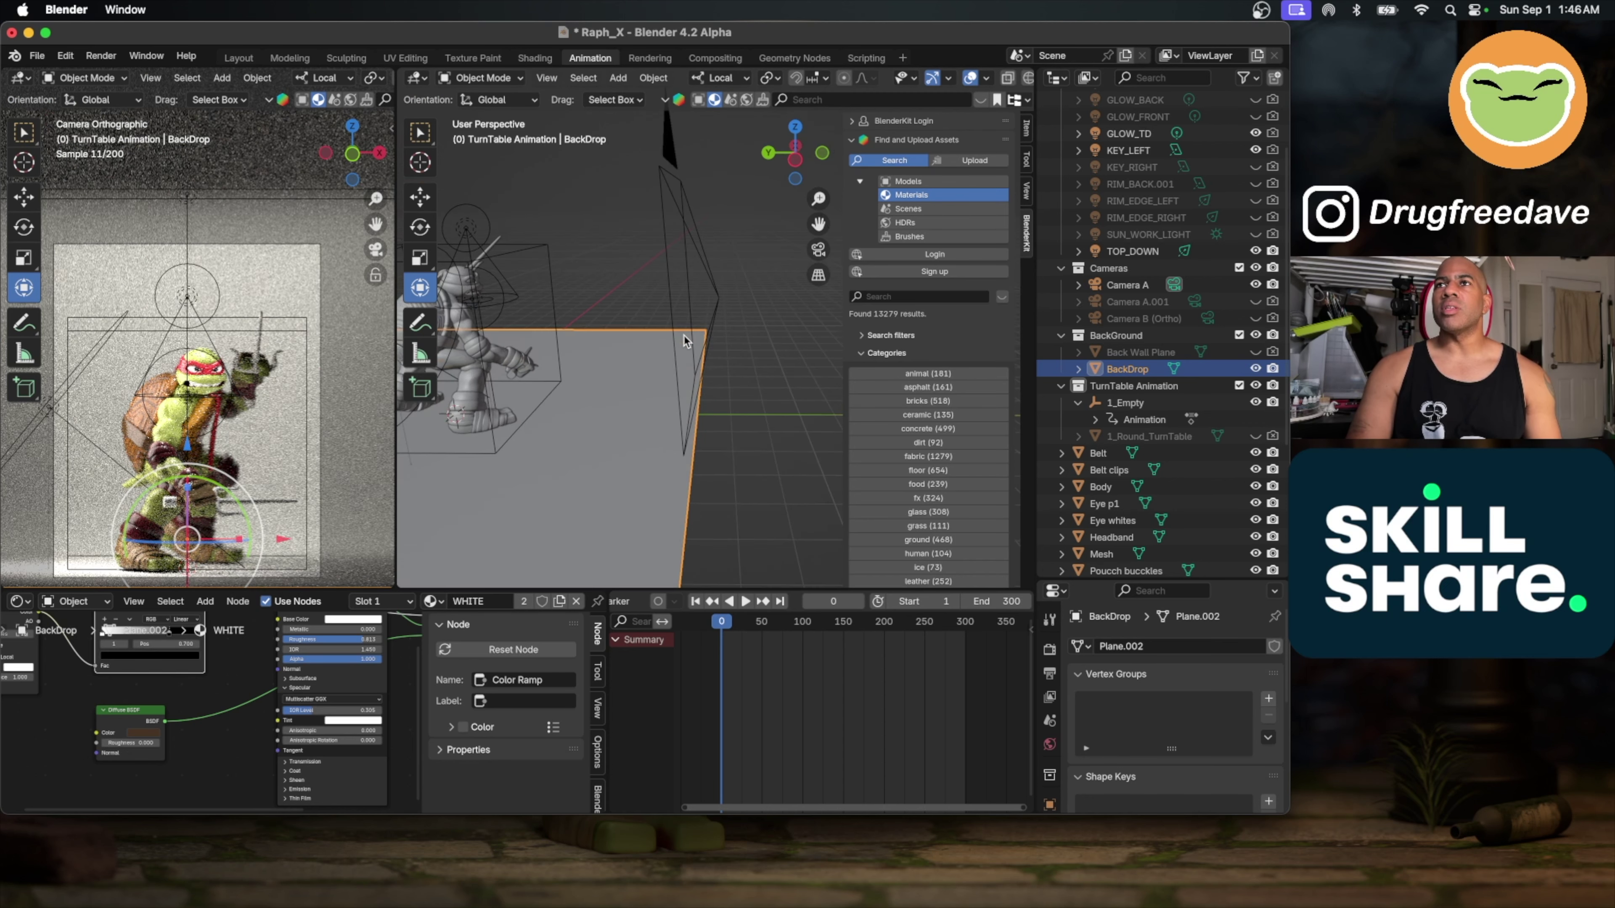
Step: Lower Camera A slightly on Z, tilt it to reframe the shot, and save Raph_X.blend
left_click(647, 140)
scroll(703, 229, "right", 5)
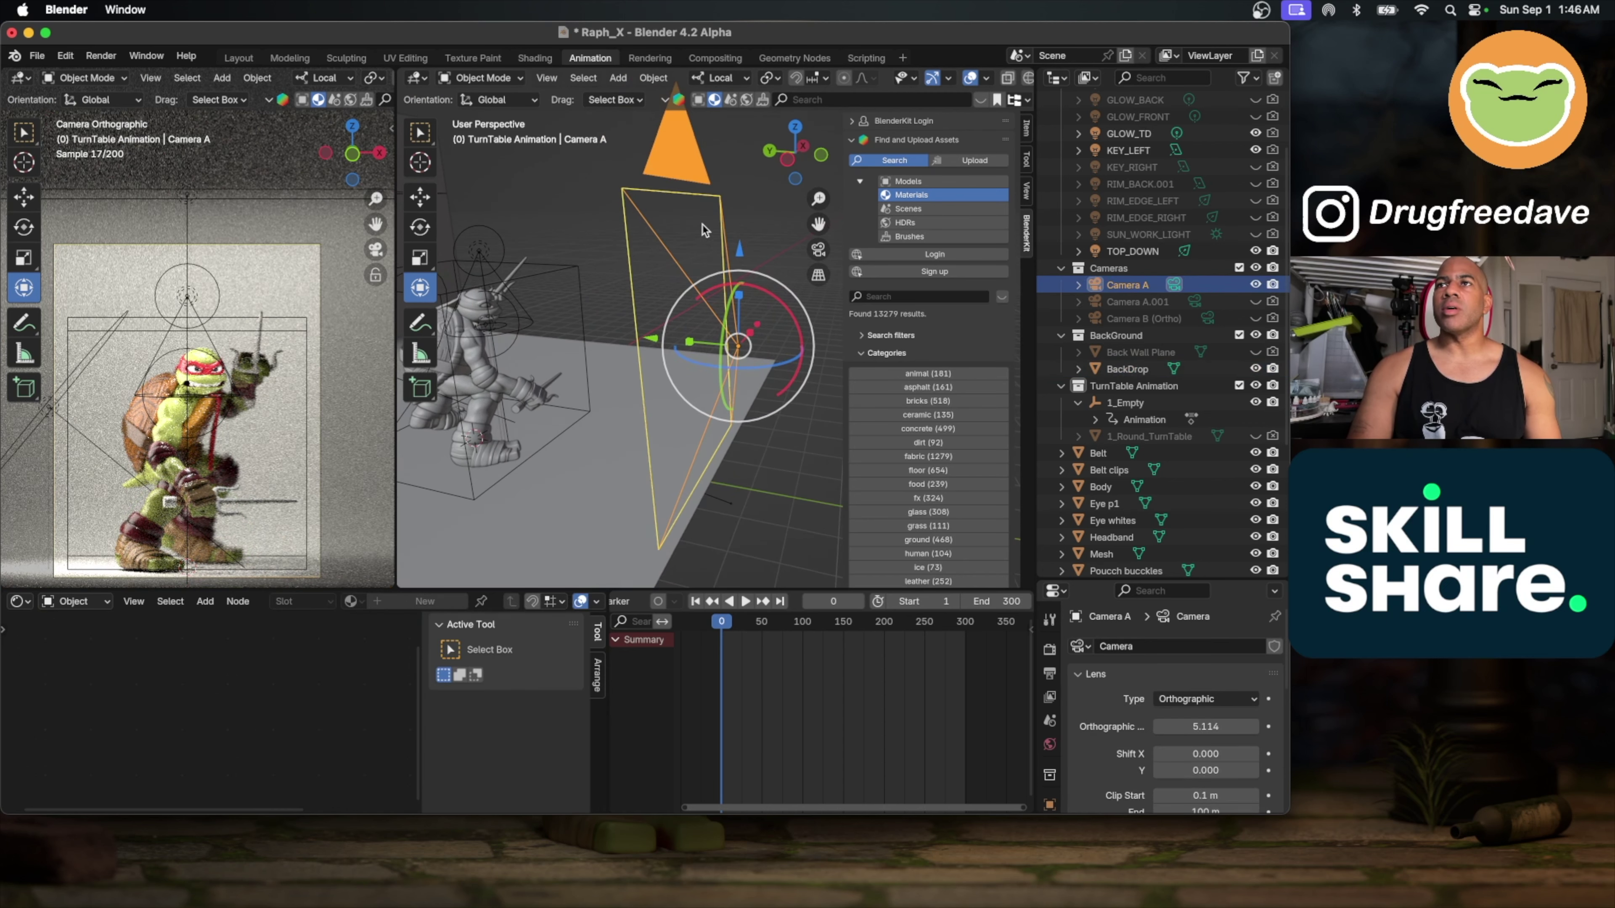
left_click_drag(740, 249, 740, 259)
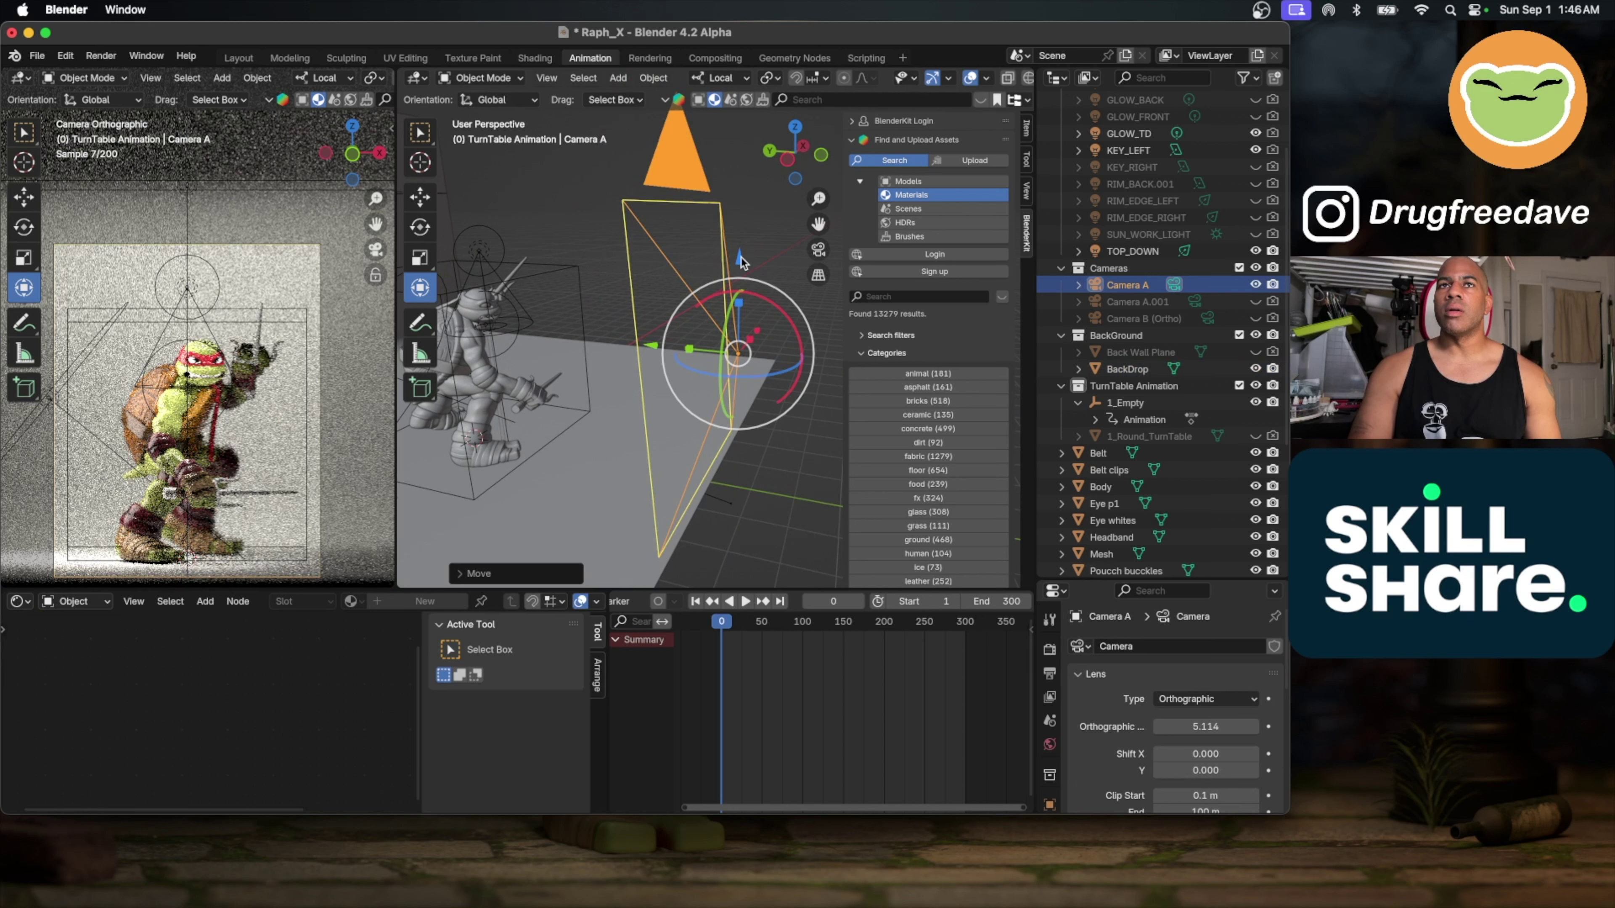
scroll(740, 262, "left", 3)
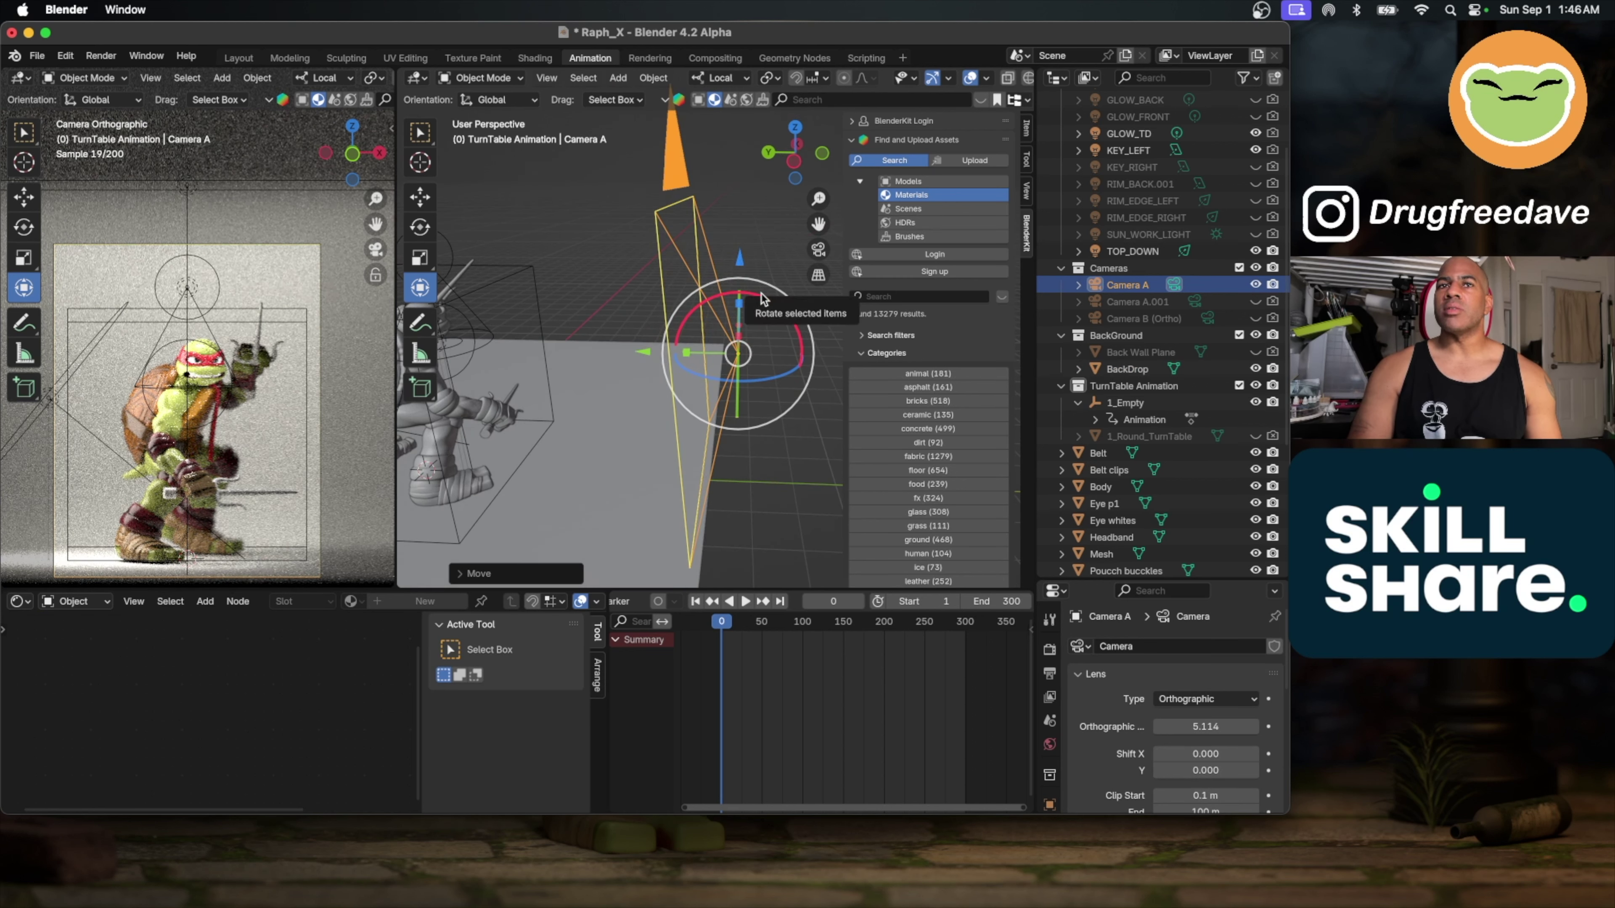
left_click_drag(762, 299, 738, 251)
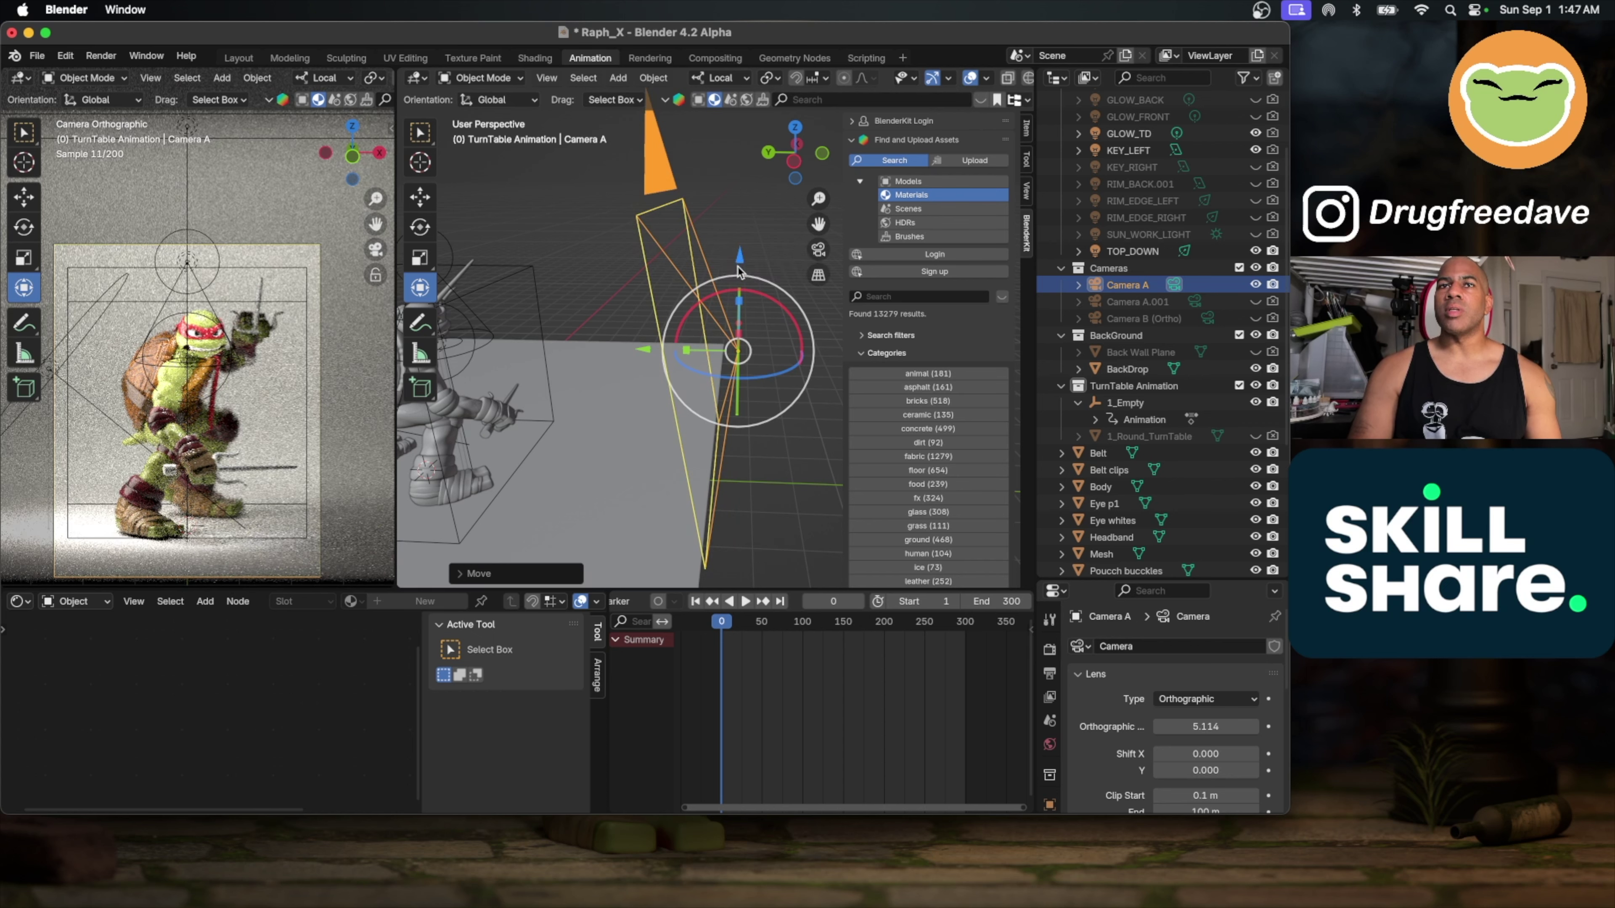
scroll(755, 319, "right", 10)
scroll(755, 319, "up", 8)
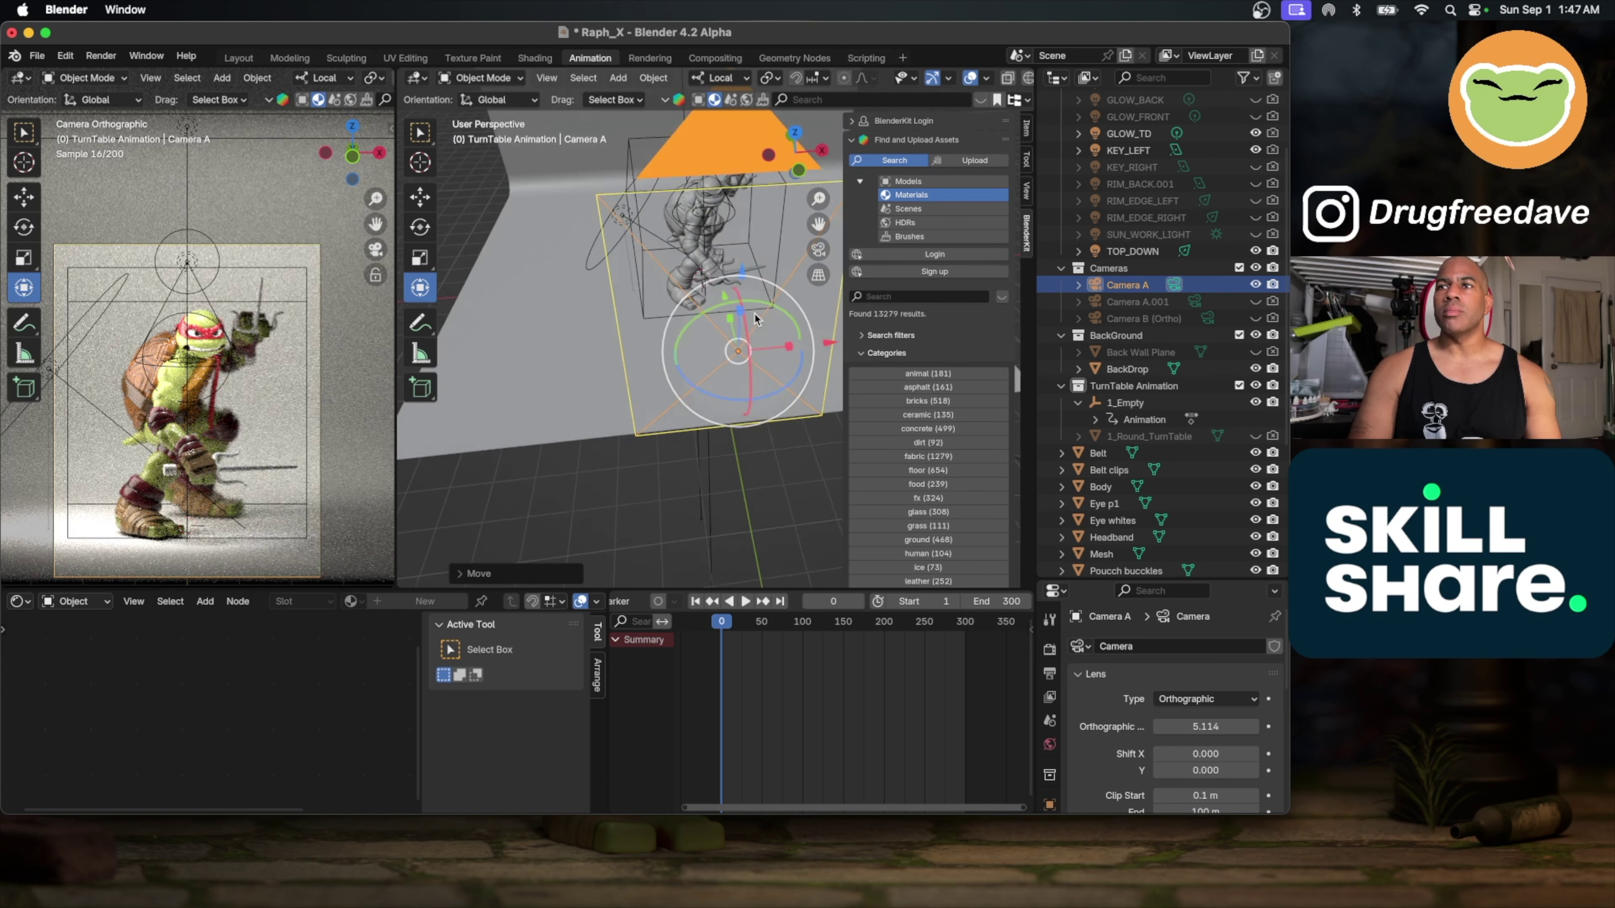
scroll(755, 319, "down", 8)
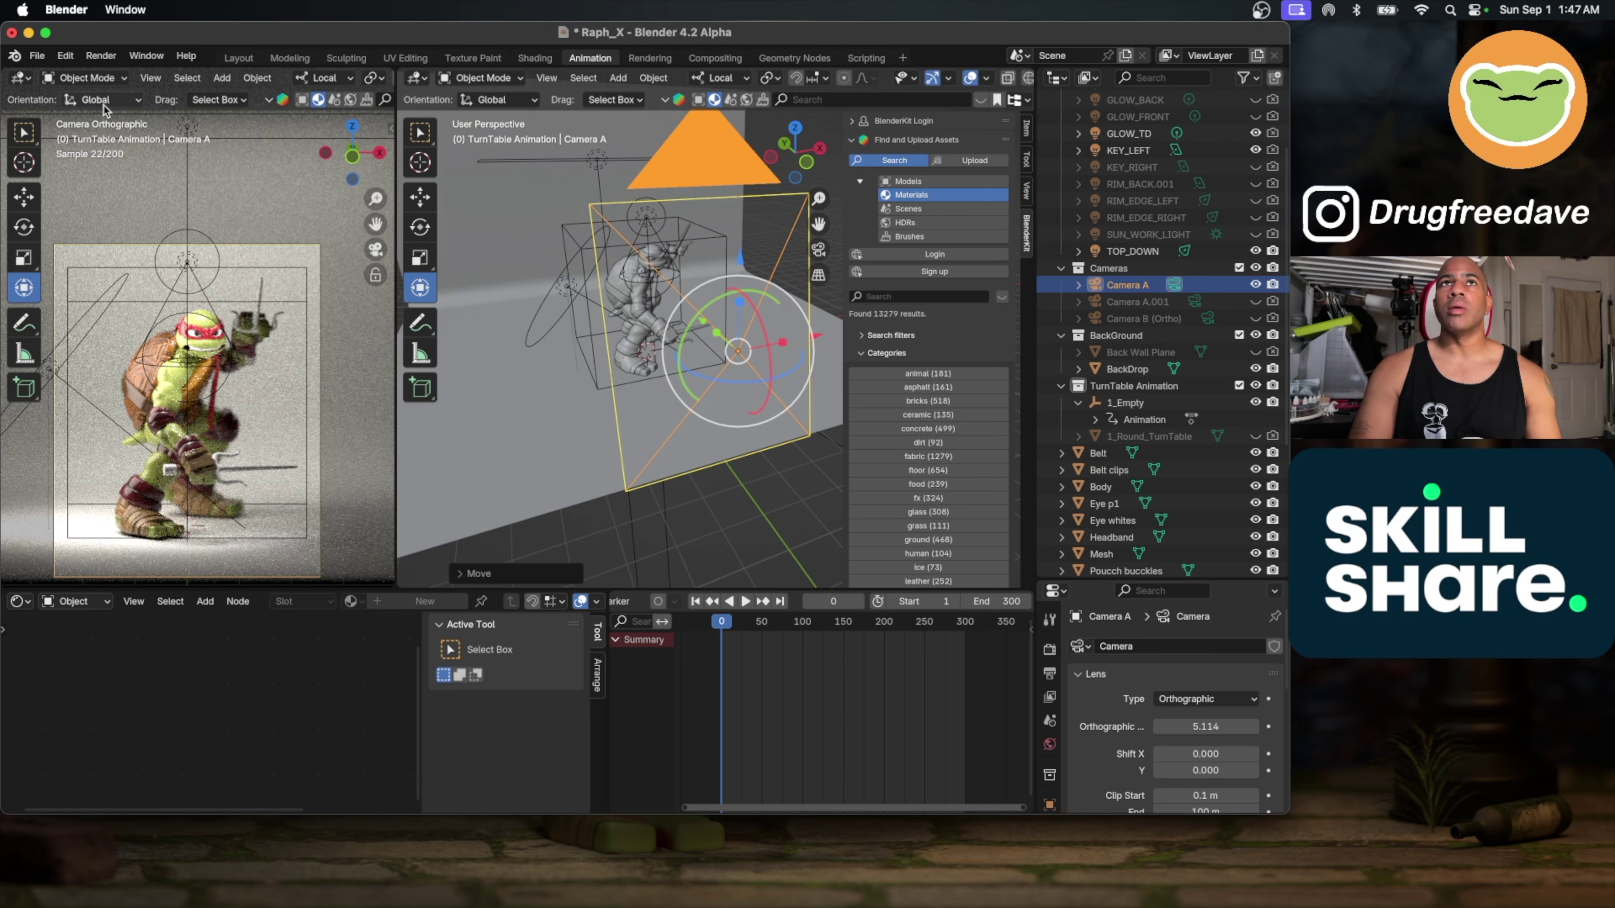
left_click(37, 55)
left_click(62, 166)
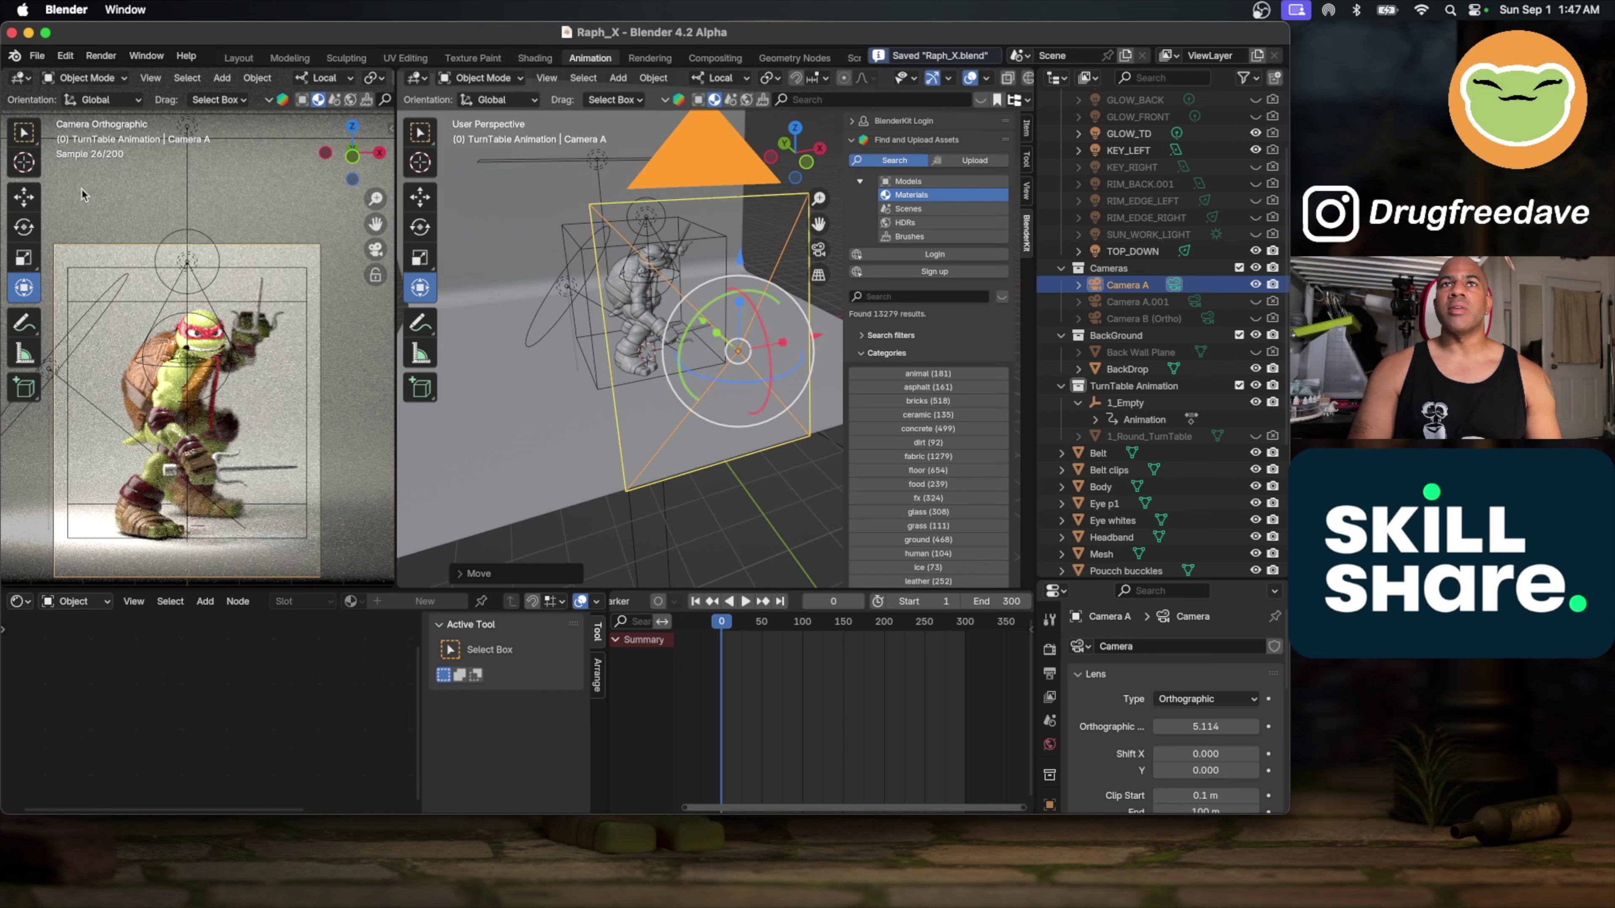
Step: Disable the TOP_DOWN light for both viewport and render
scroll(204, 323, "up", 1)
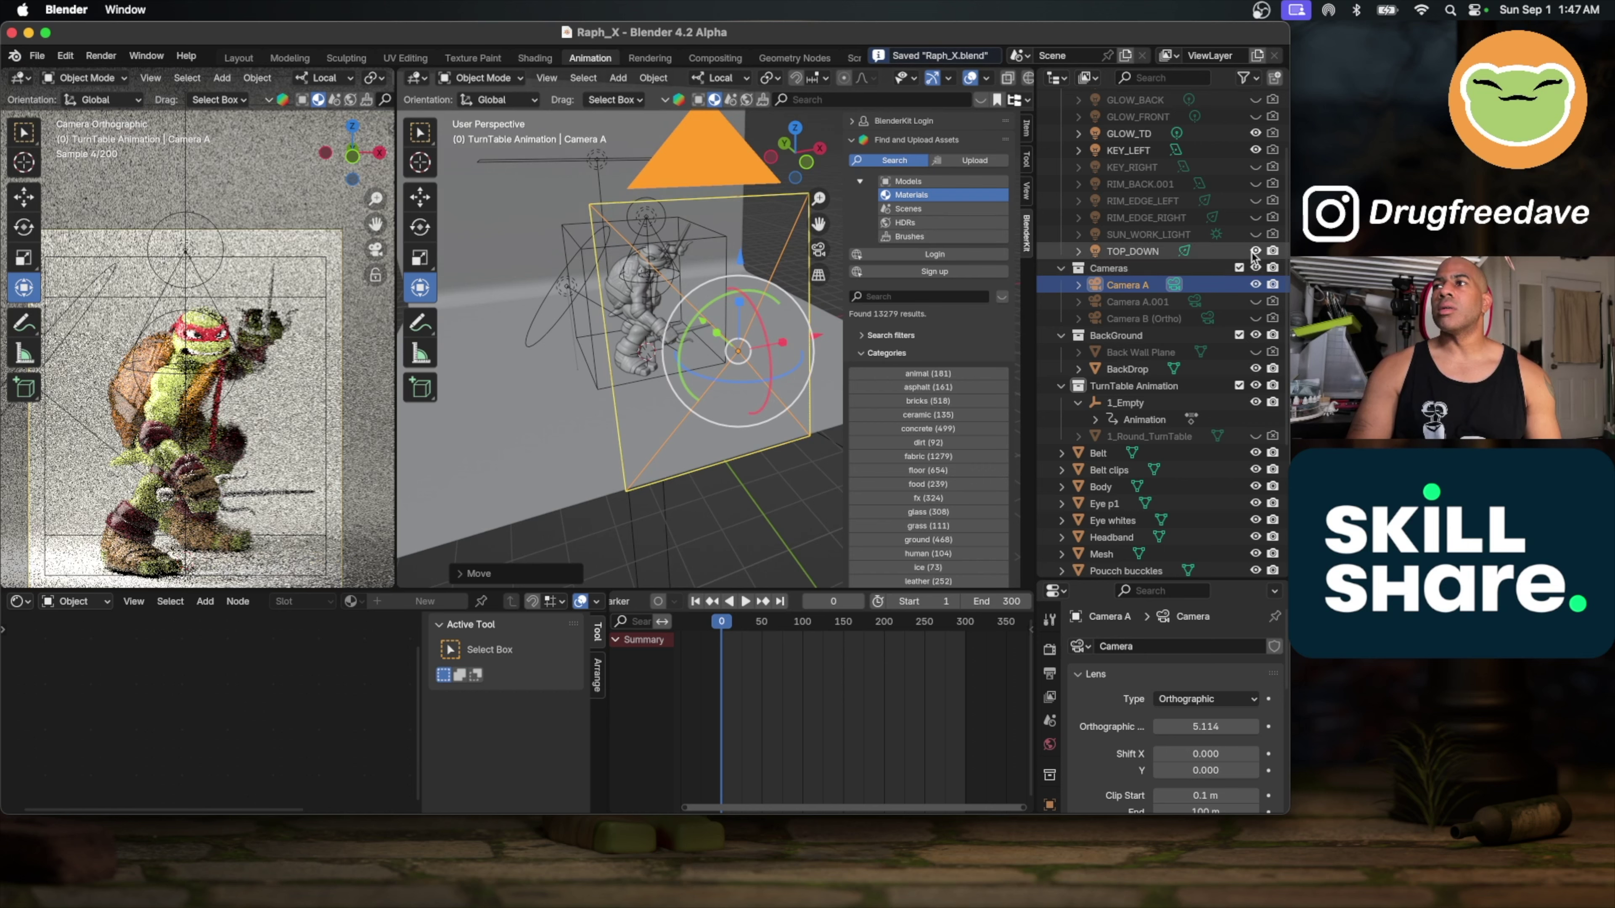
left_click(1253, 253)
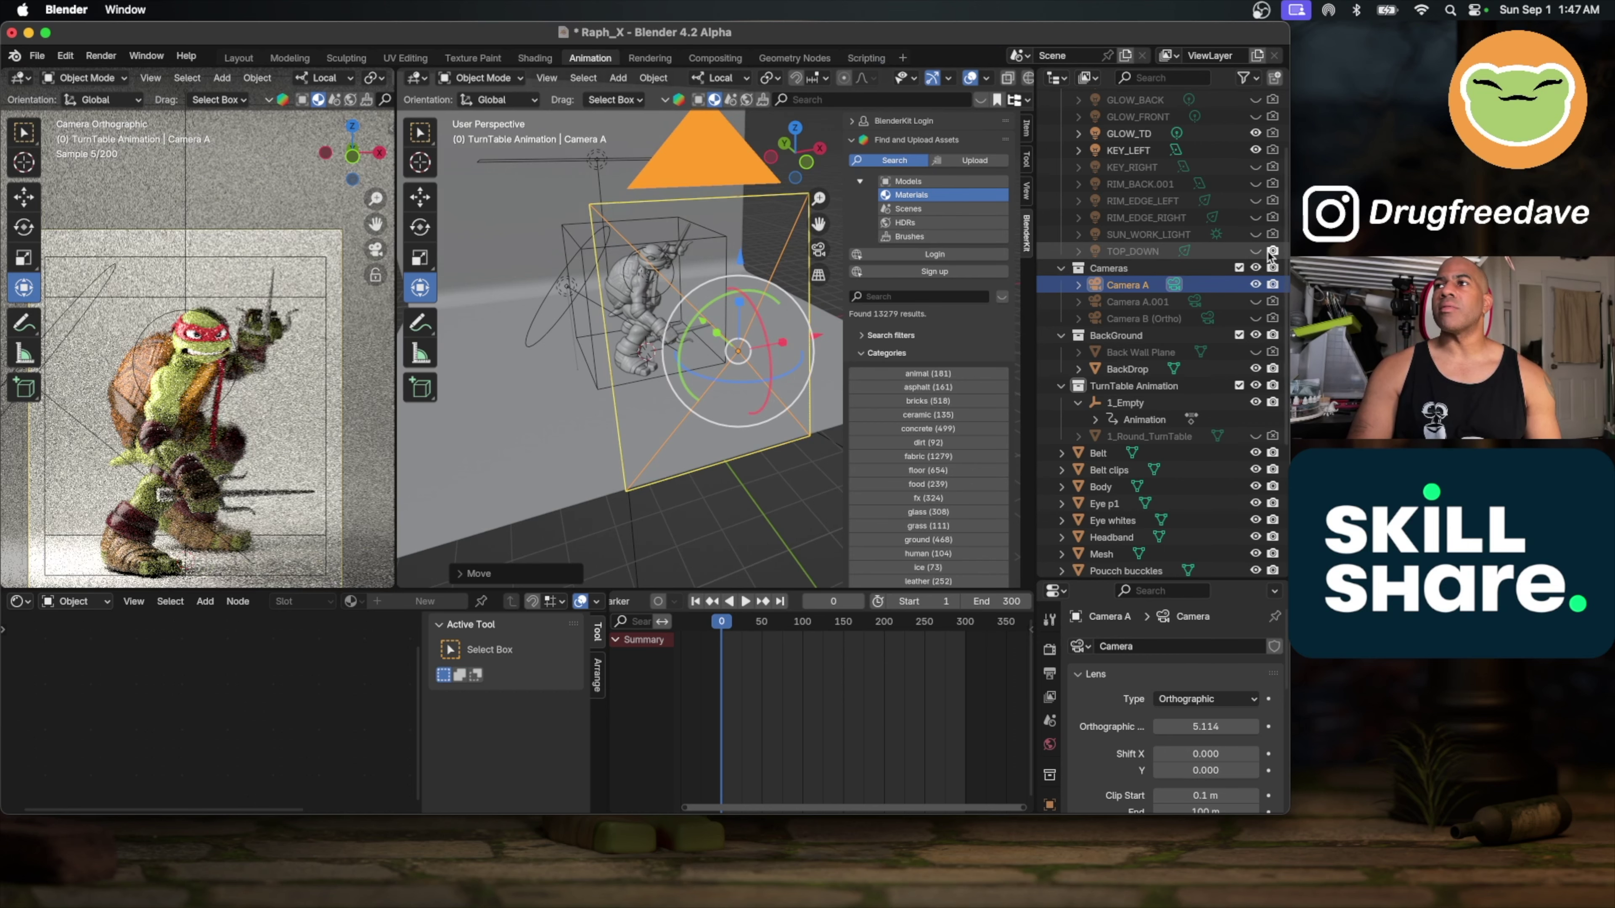
left_click(1272, 253)
middle_click_drag(680, 350, 528, 325)
Step: Reposition the GLOW_TD light, sliding it along Y and then to the right along X
left_click(533, 326)
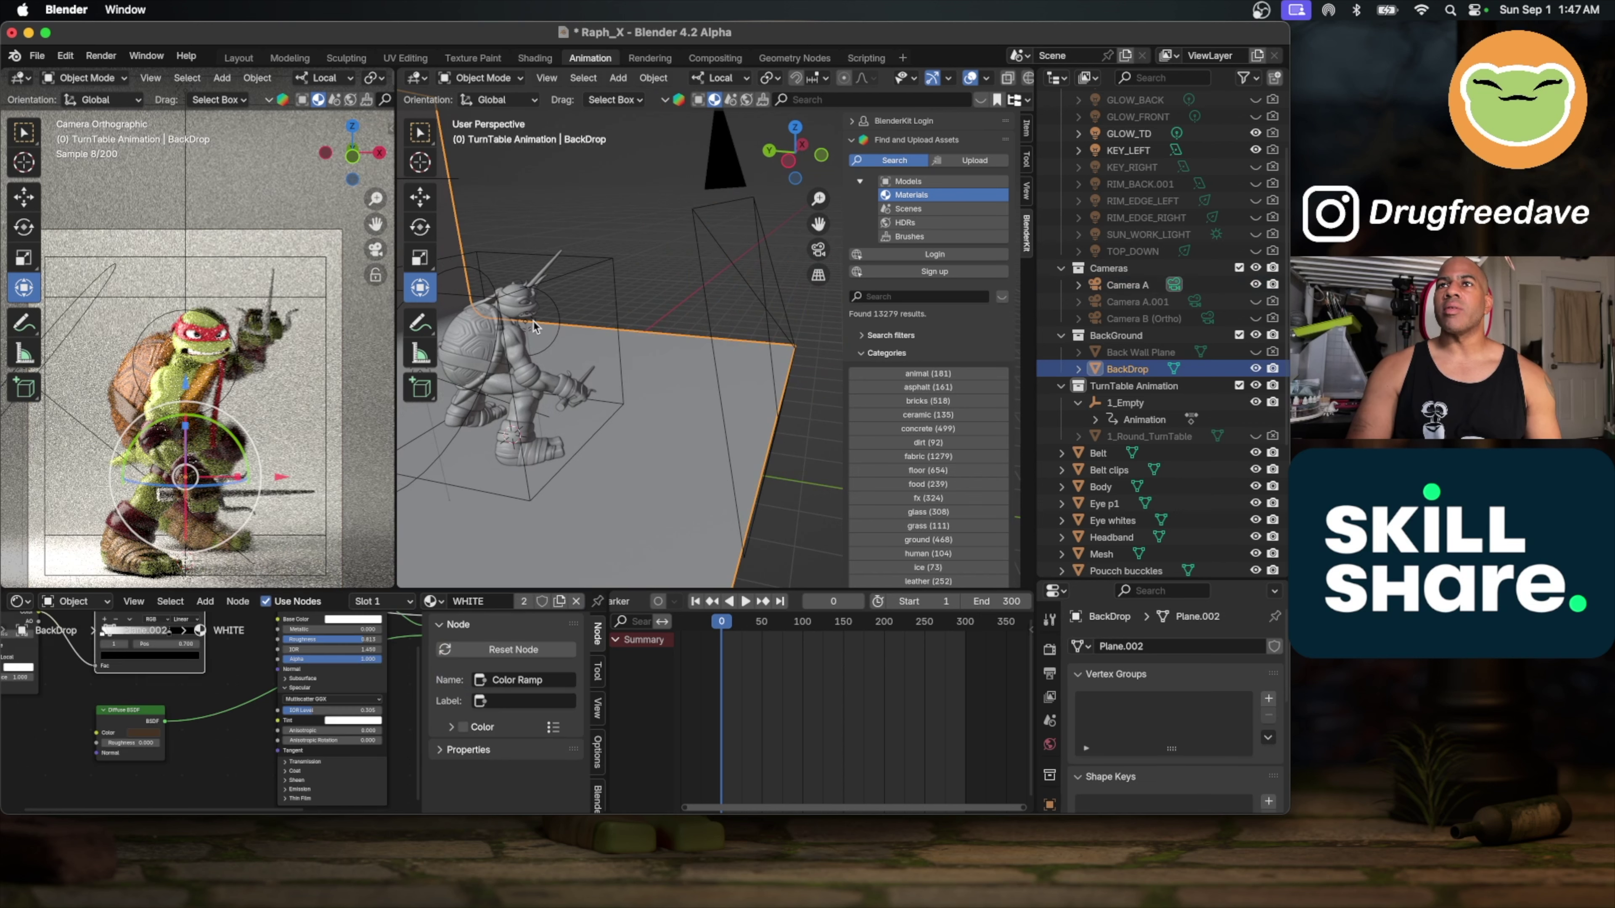
left_click(534, 327)
middle_click_drag(534, 327, 520, 332)
left_click_drag(495, 329, 591, 323)
middle_click_drag(591, 323, 609, 332)
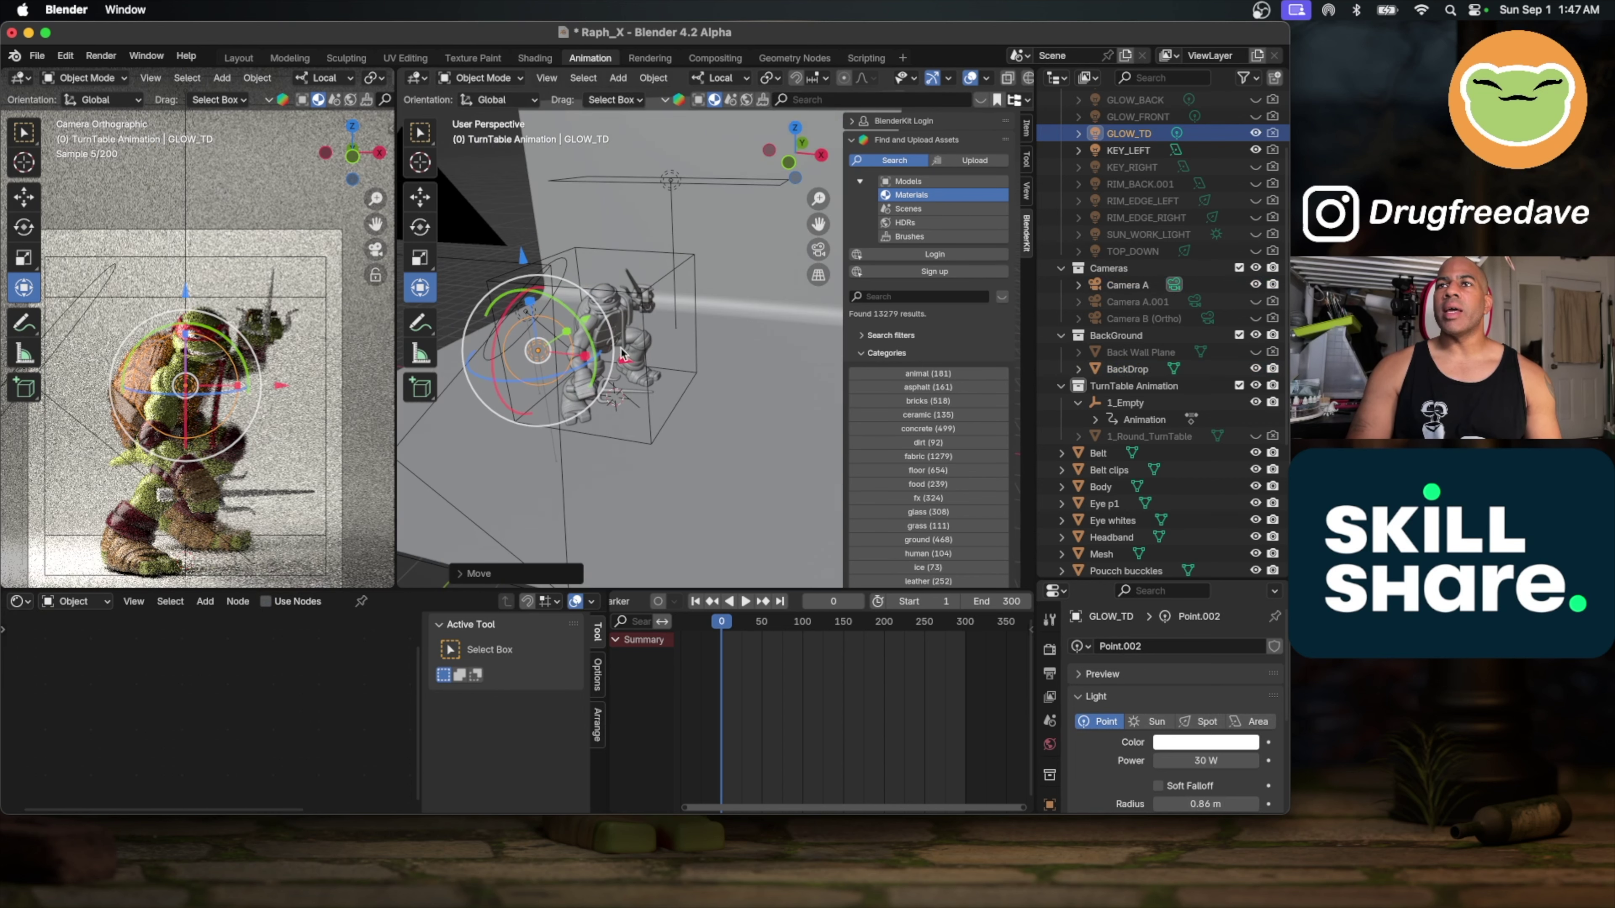
mouse_move(624, 358)
left_mouse_down()
mouse_move(662, 362)
mouse_move(621, 358)
left_mouse_up()
middle_click_drag(621, 358, 626, 353)
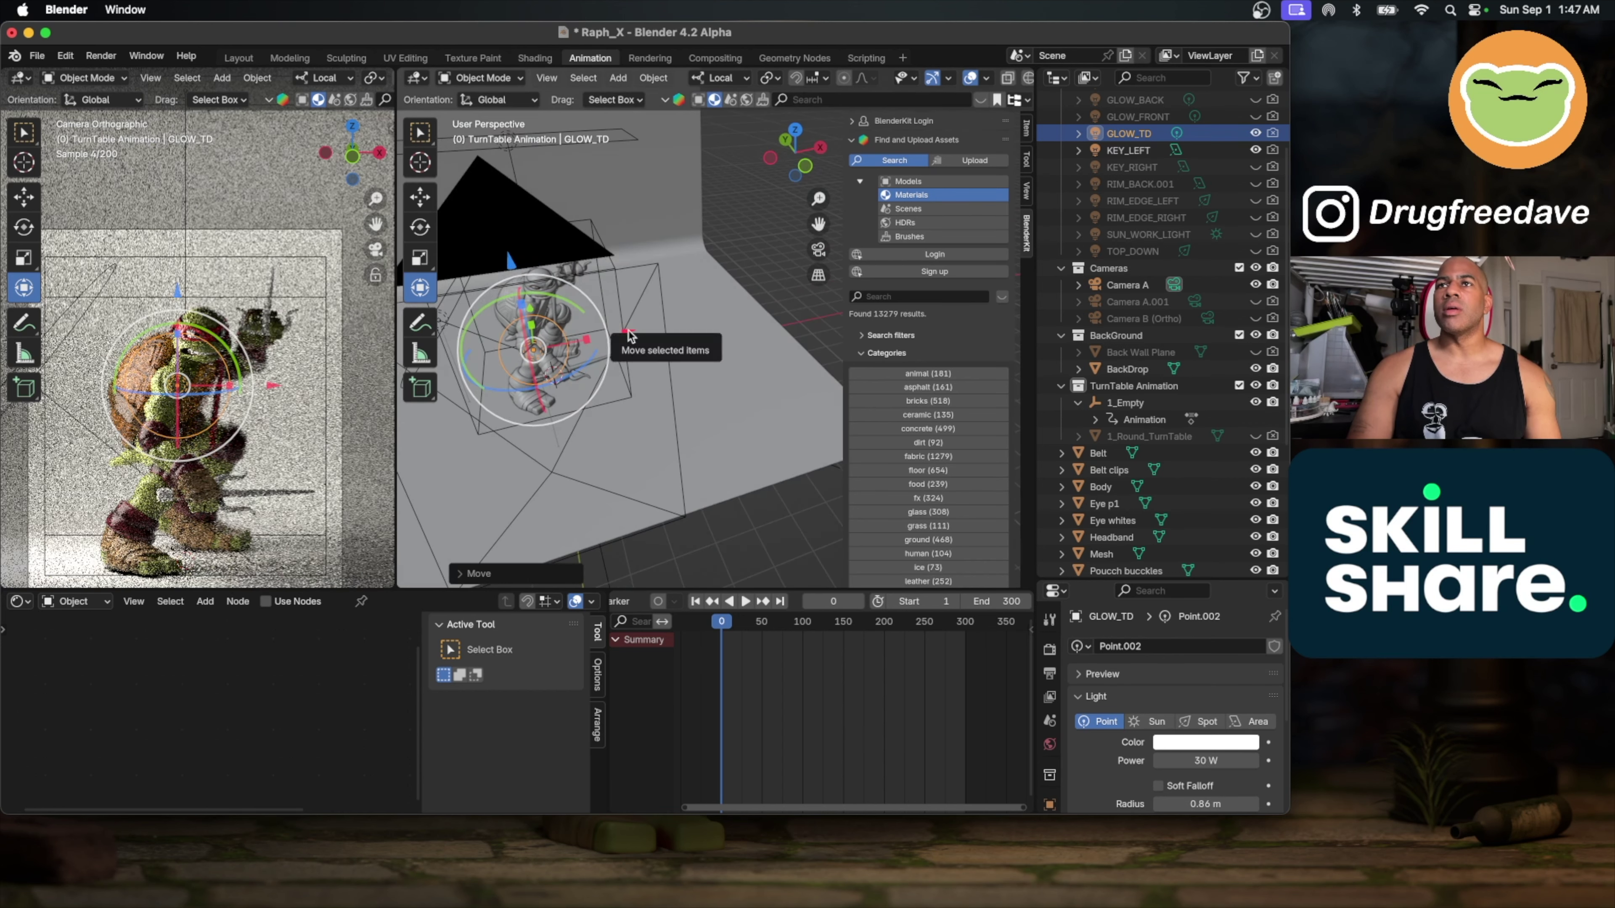
left_click_drag(629, 332, 651, 330)
middle_click_drag(632, 358, 631, 356)
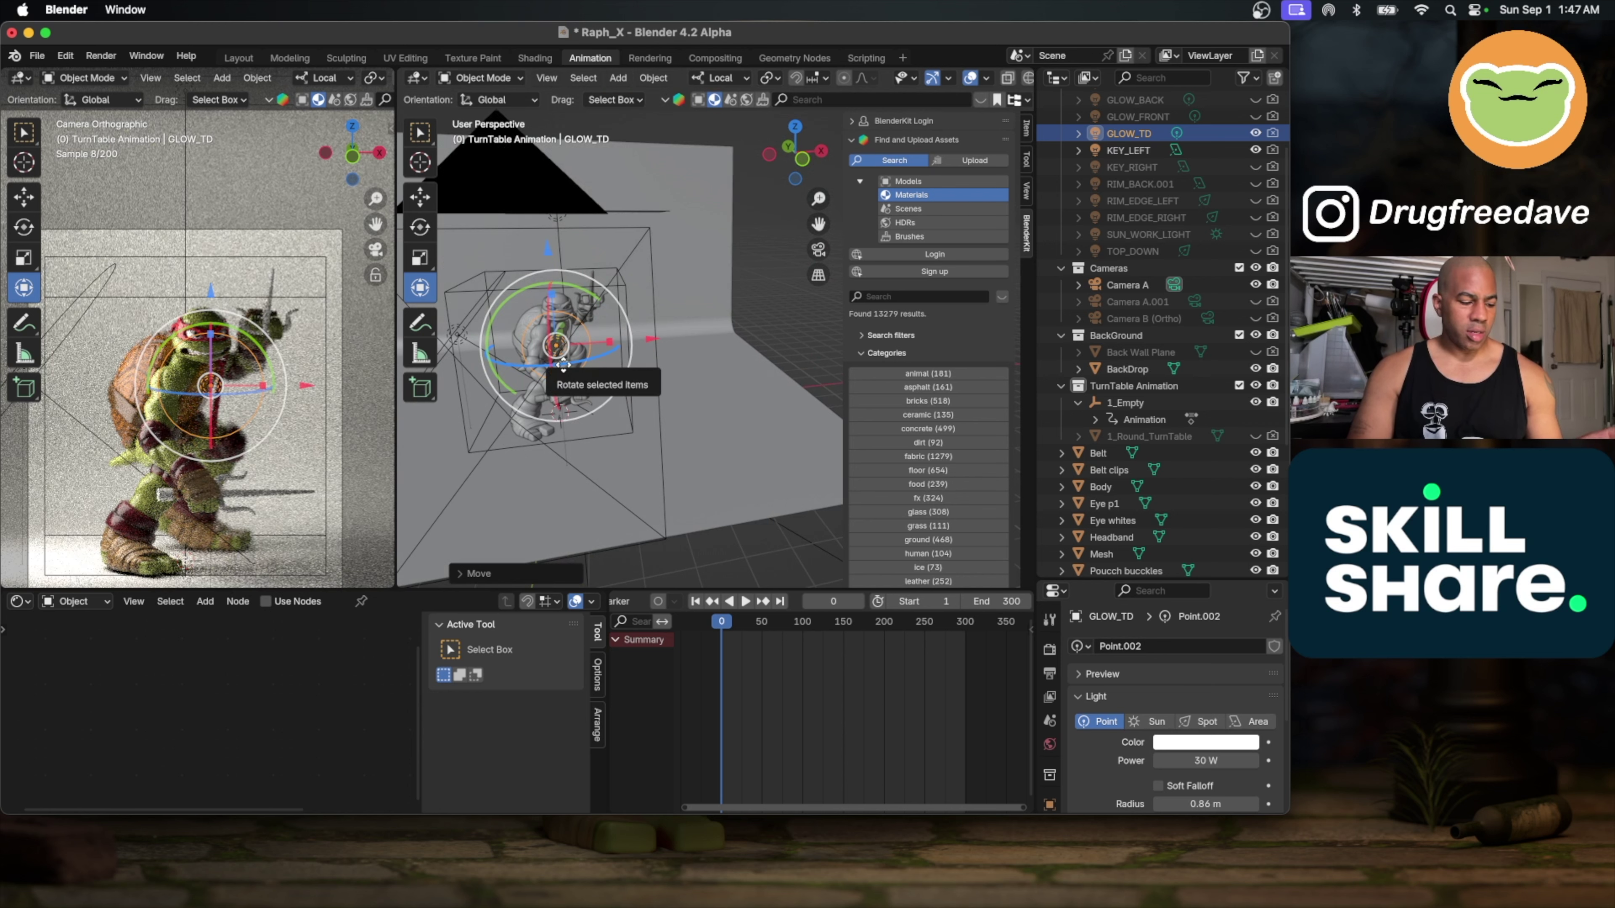
Step: Duplicate GLOW_TD as GLOW_TD.001 and move it along local X and Y, then lower it
key("shift+d")
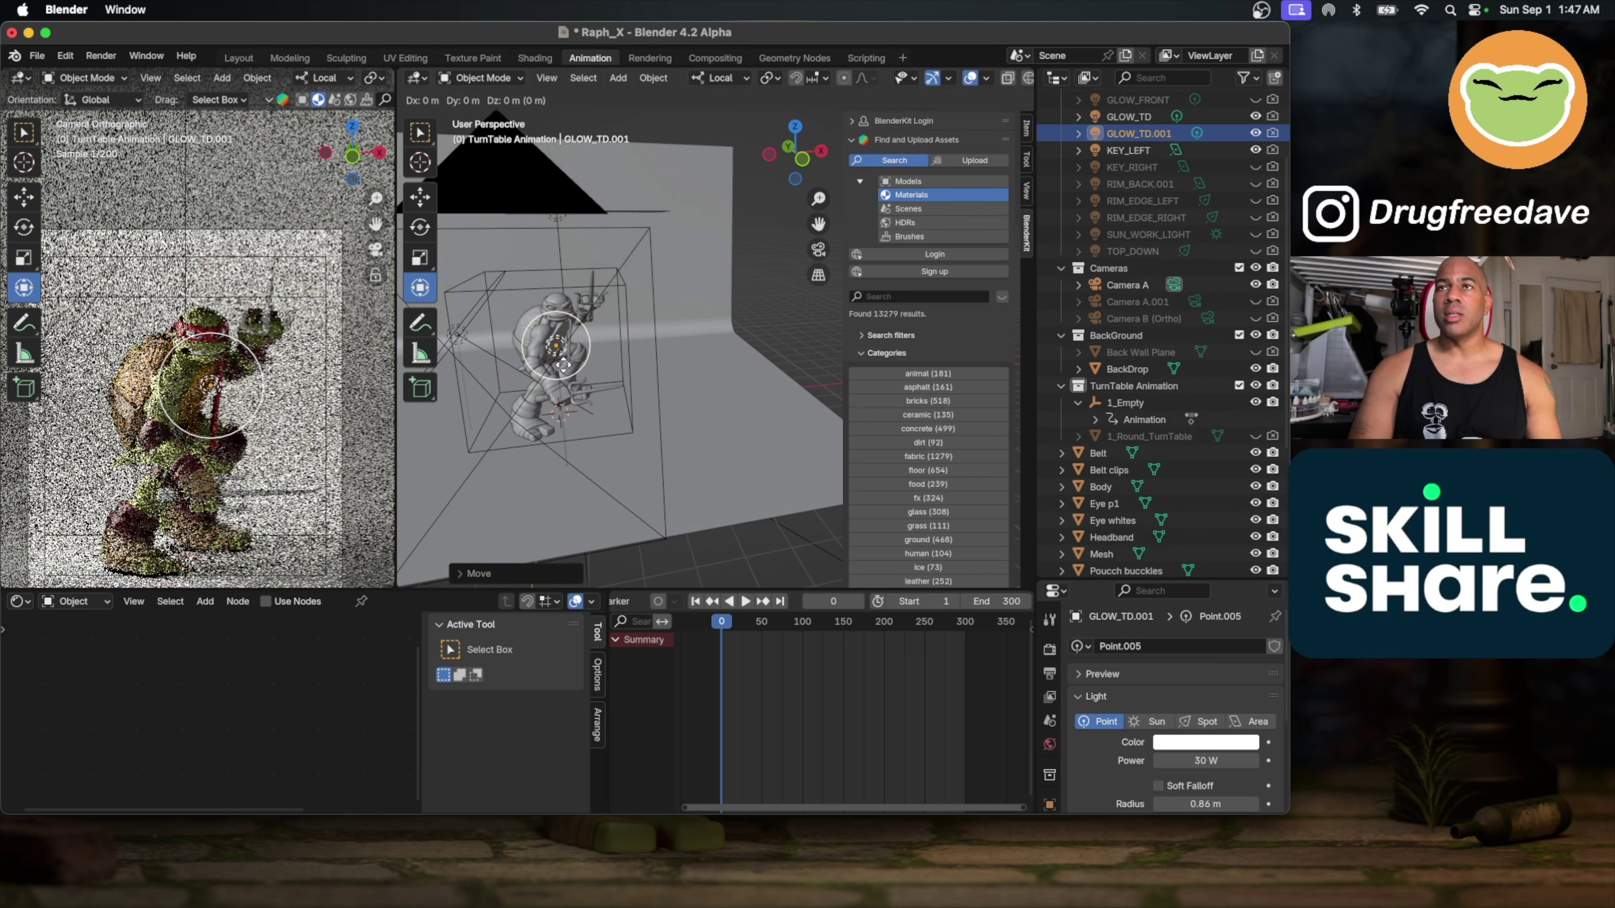
key("x")
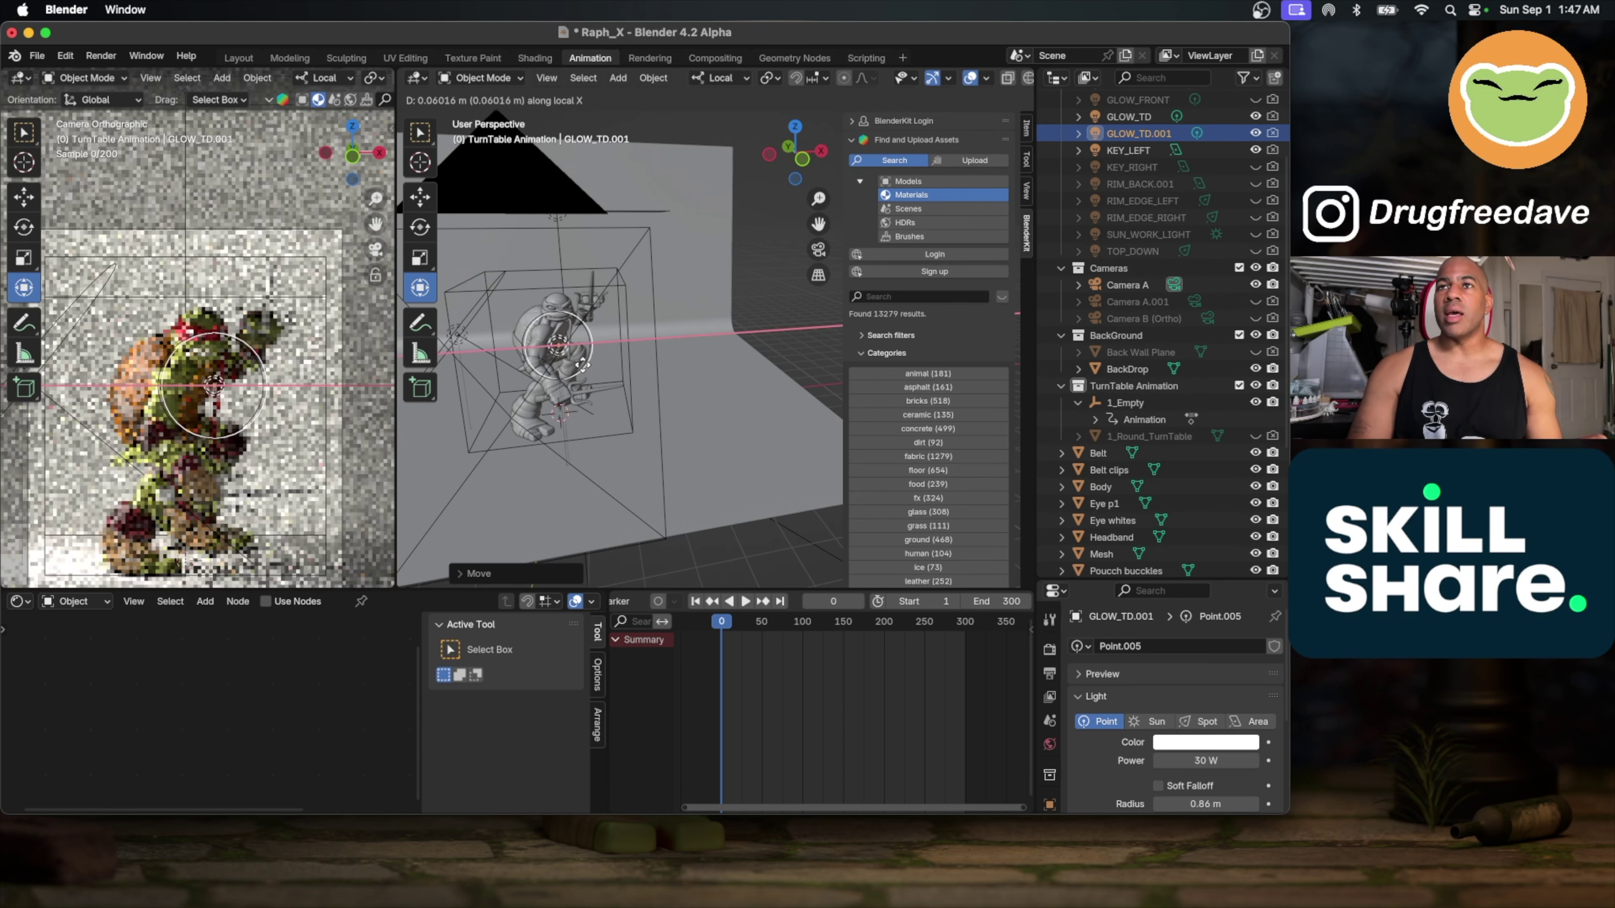
left_click(668, 340)
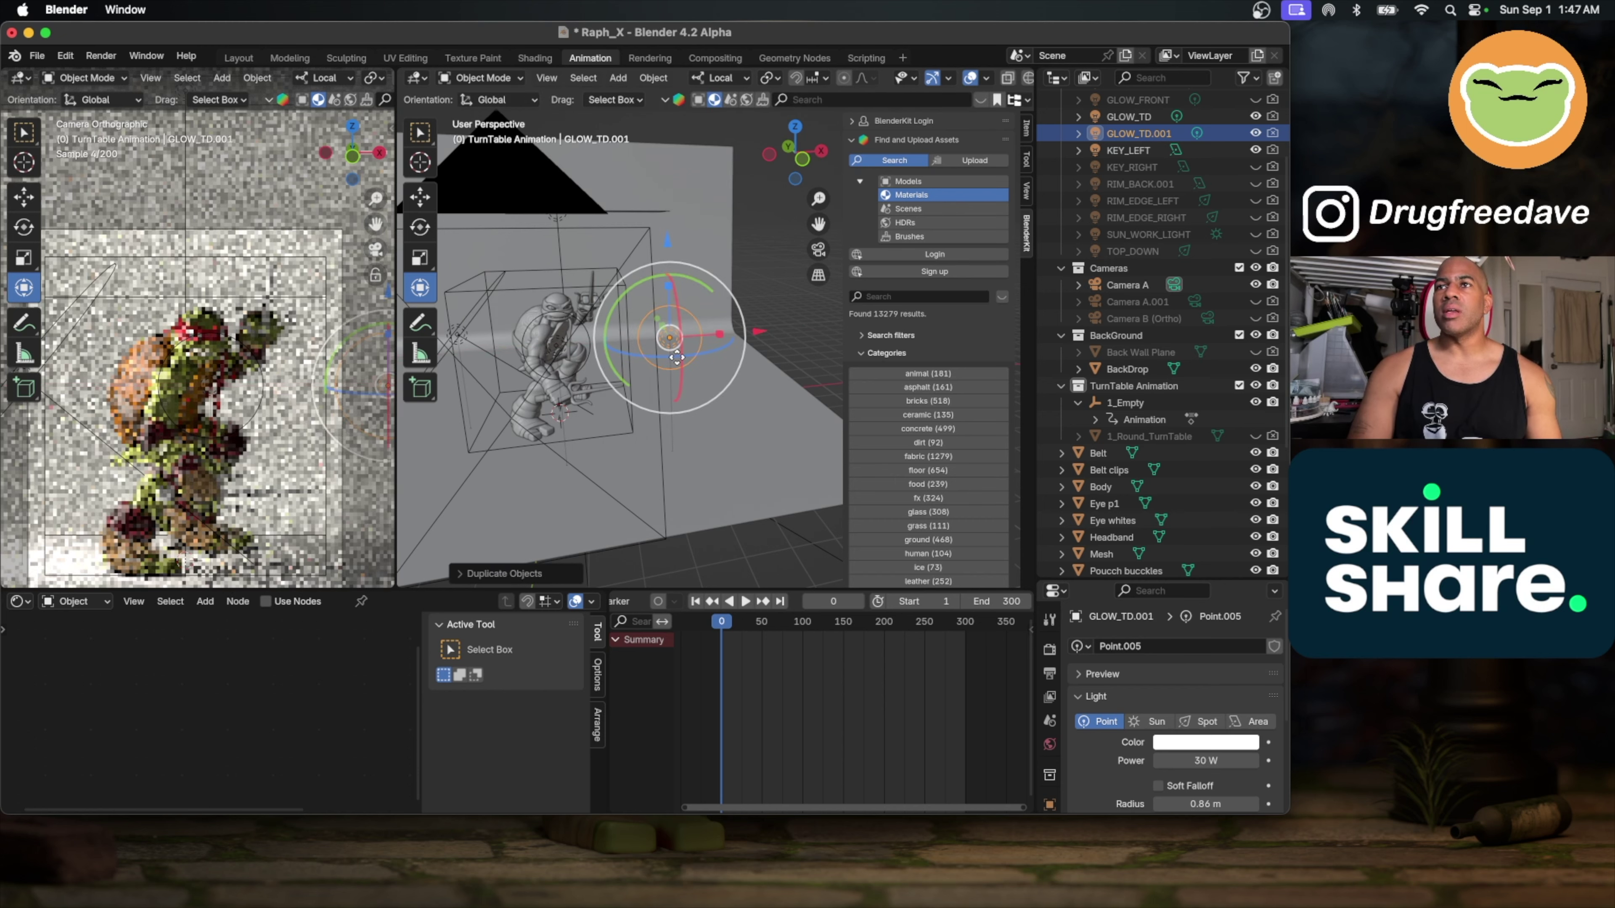
middle_click_drag(668, 340, 765, 342)
key("g")
key("y")
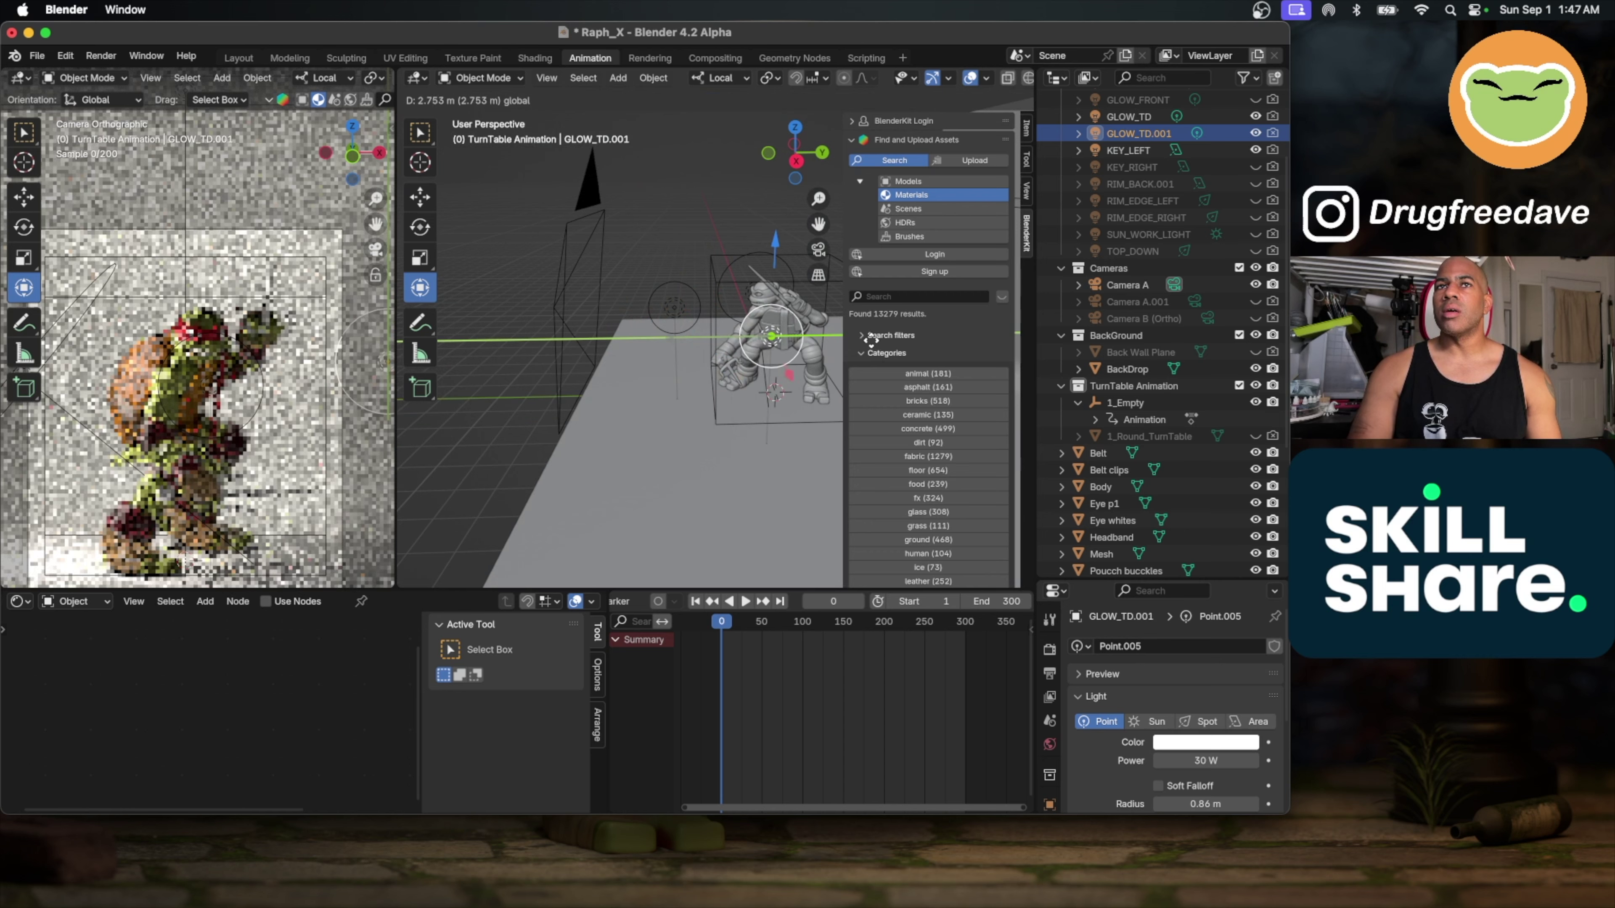
left_click(874, 339)
middle_click_drag(655, 321, 775, 311)
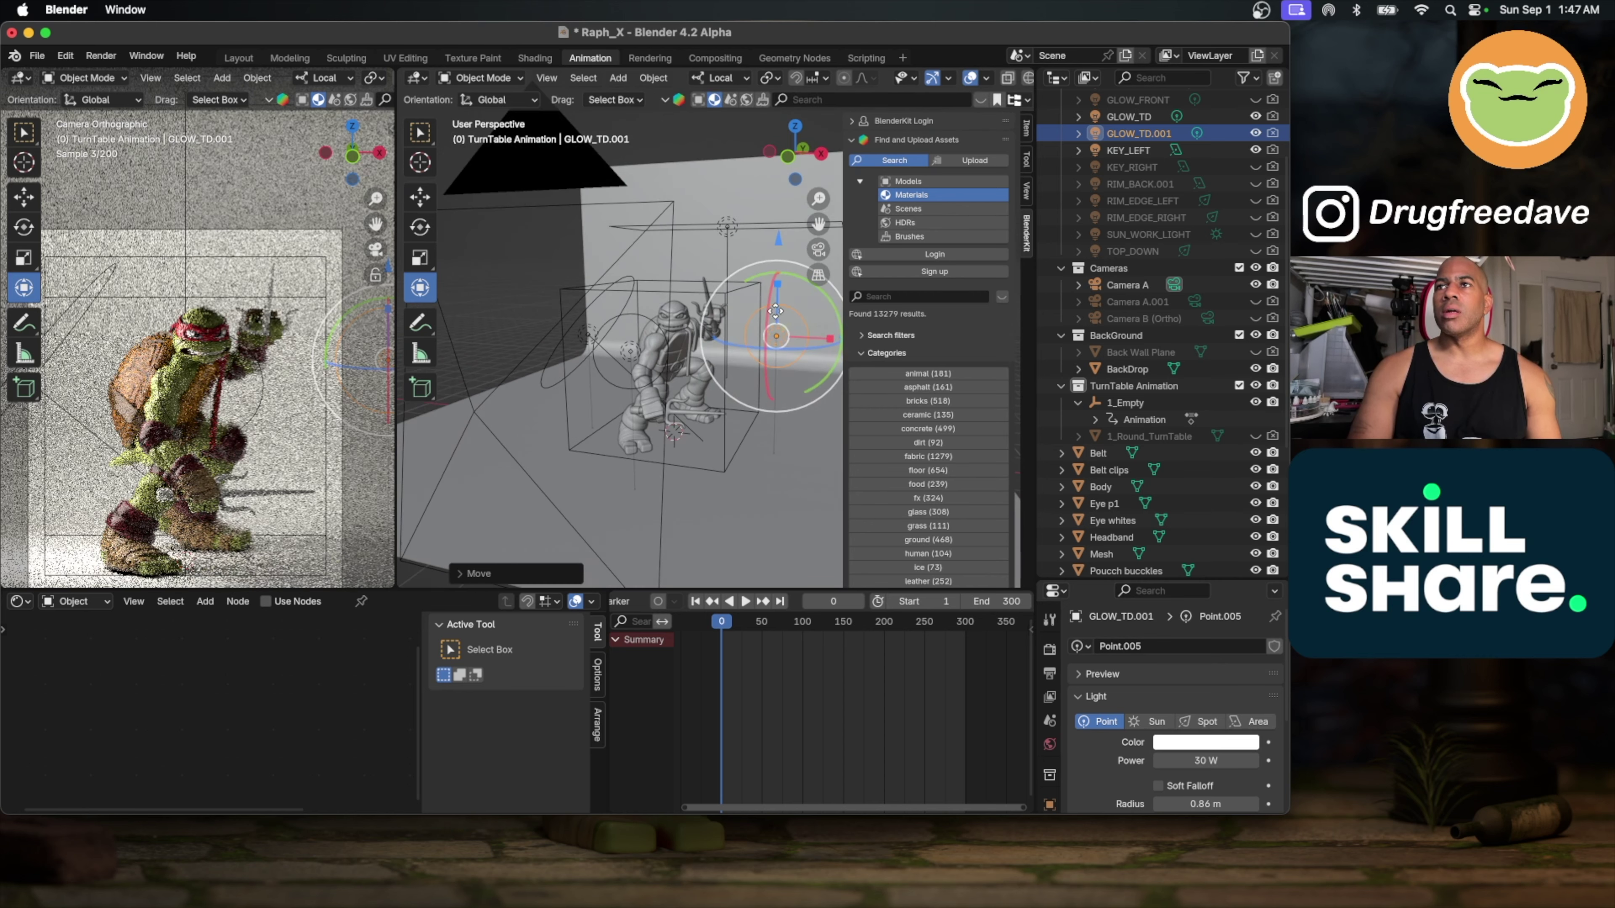
left_click_drag(773, 239, 775, 293)
scroll(775, 295, "left", 10)
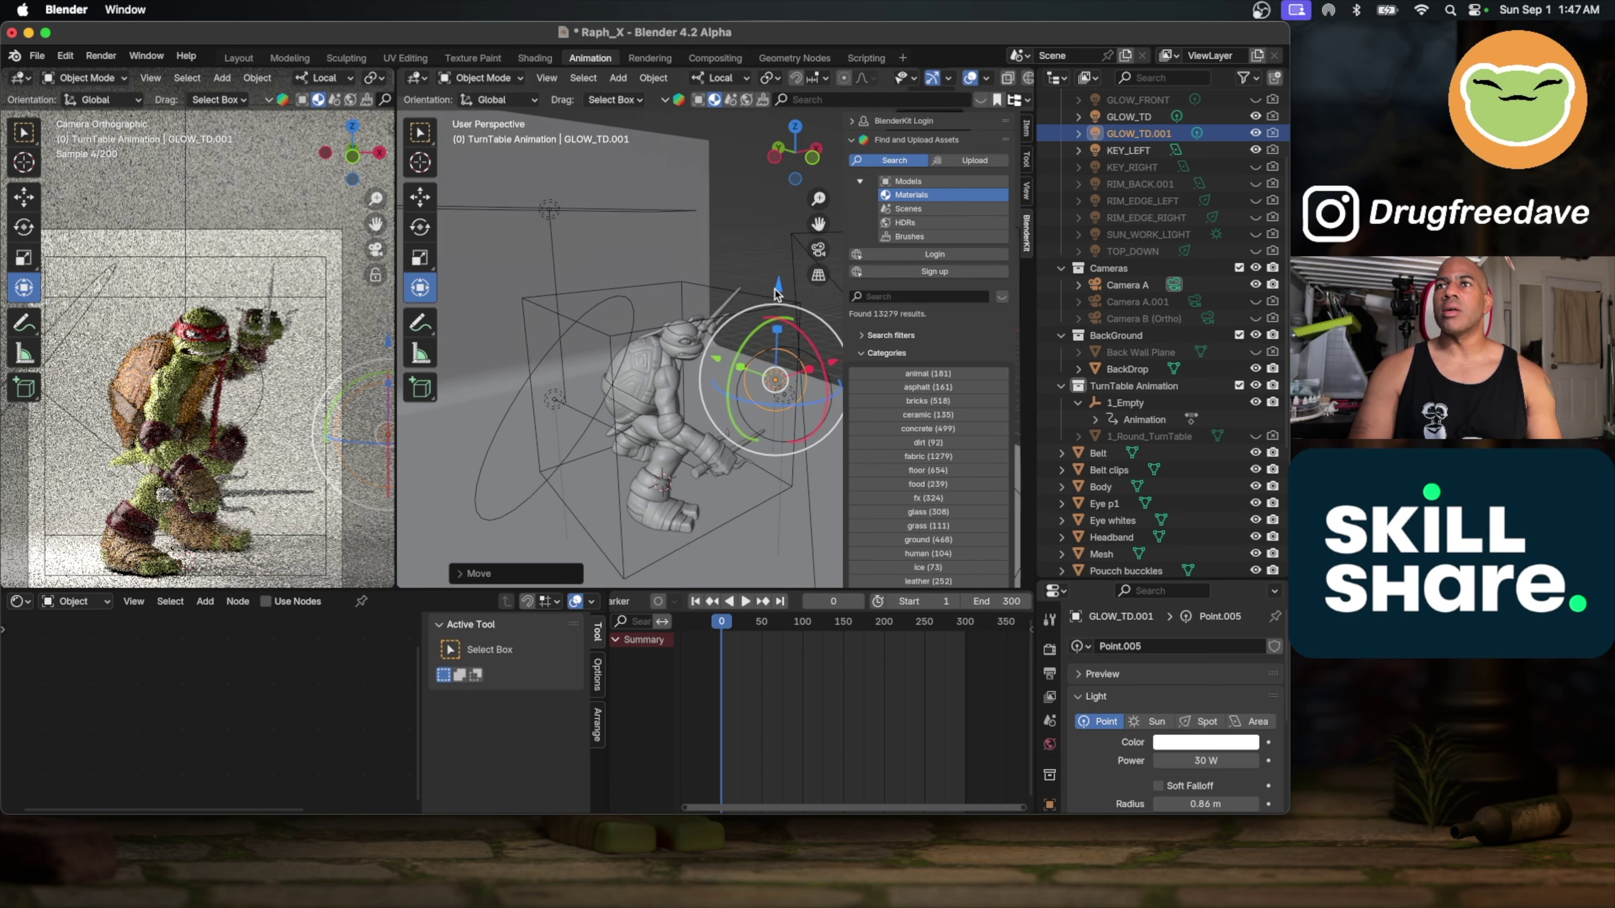
middle_click_drag(776, 294, 668, 328)
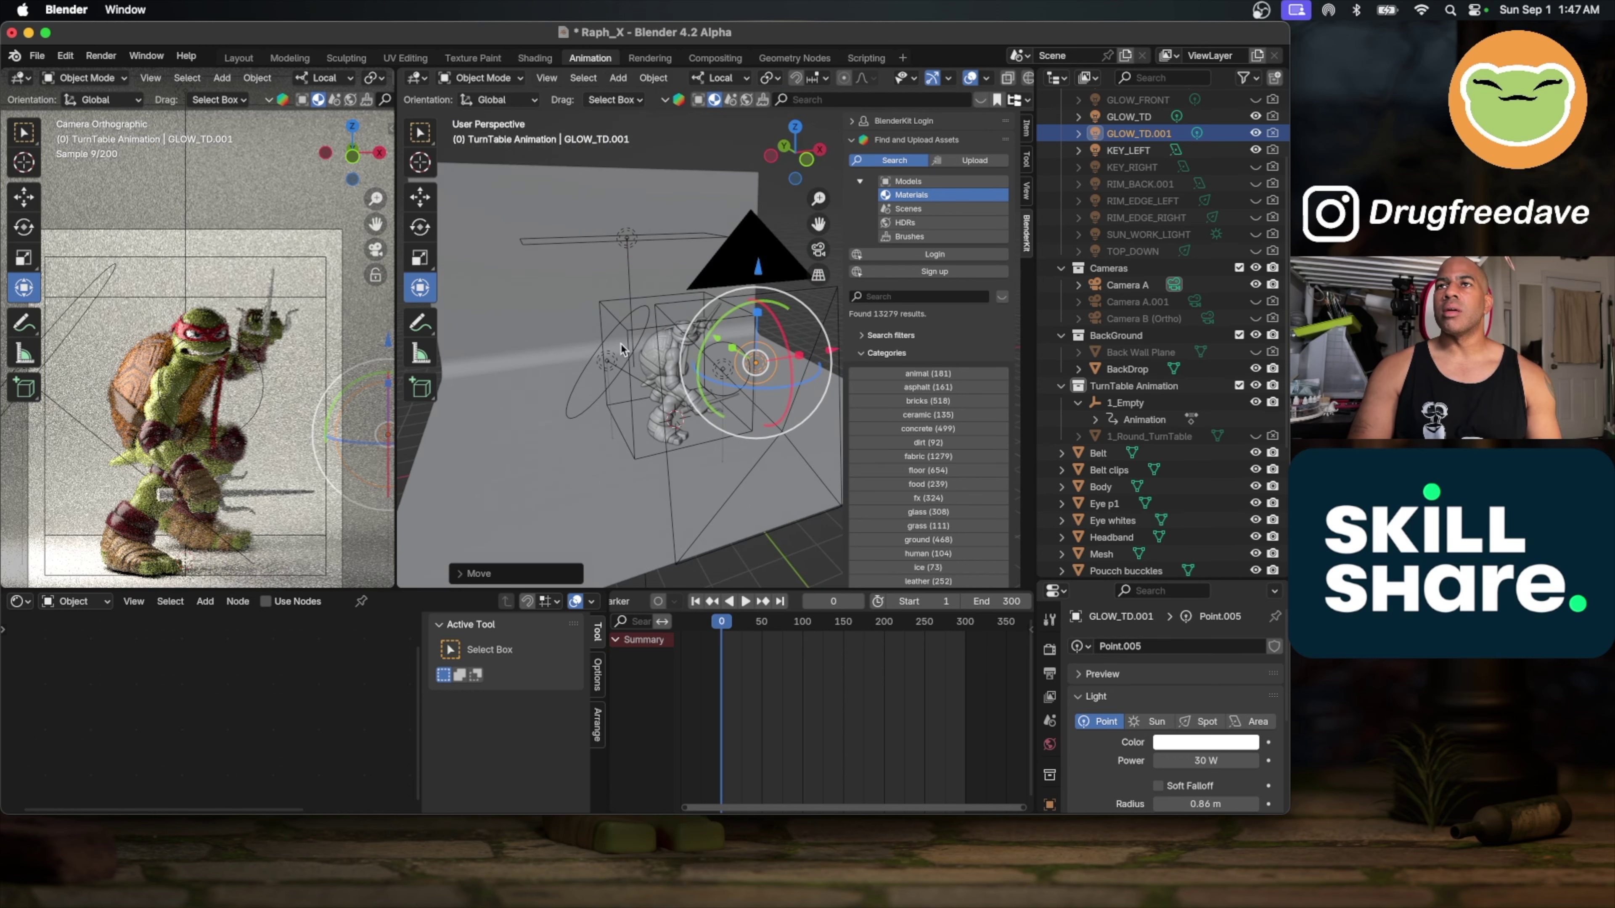
Step: Hide KEY_LEFT, show the TOP_DOWN spot light, and raise it about 1.55 m above the turtle
left_click(612, 361)
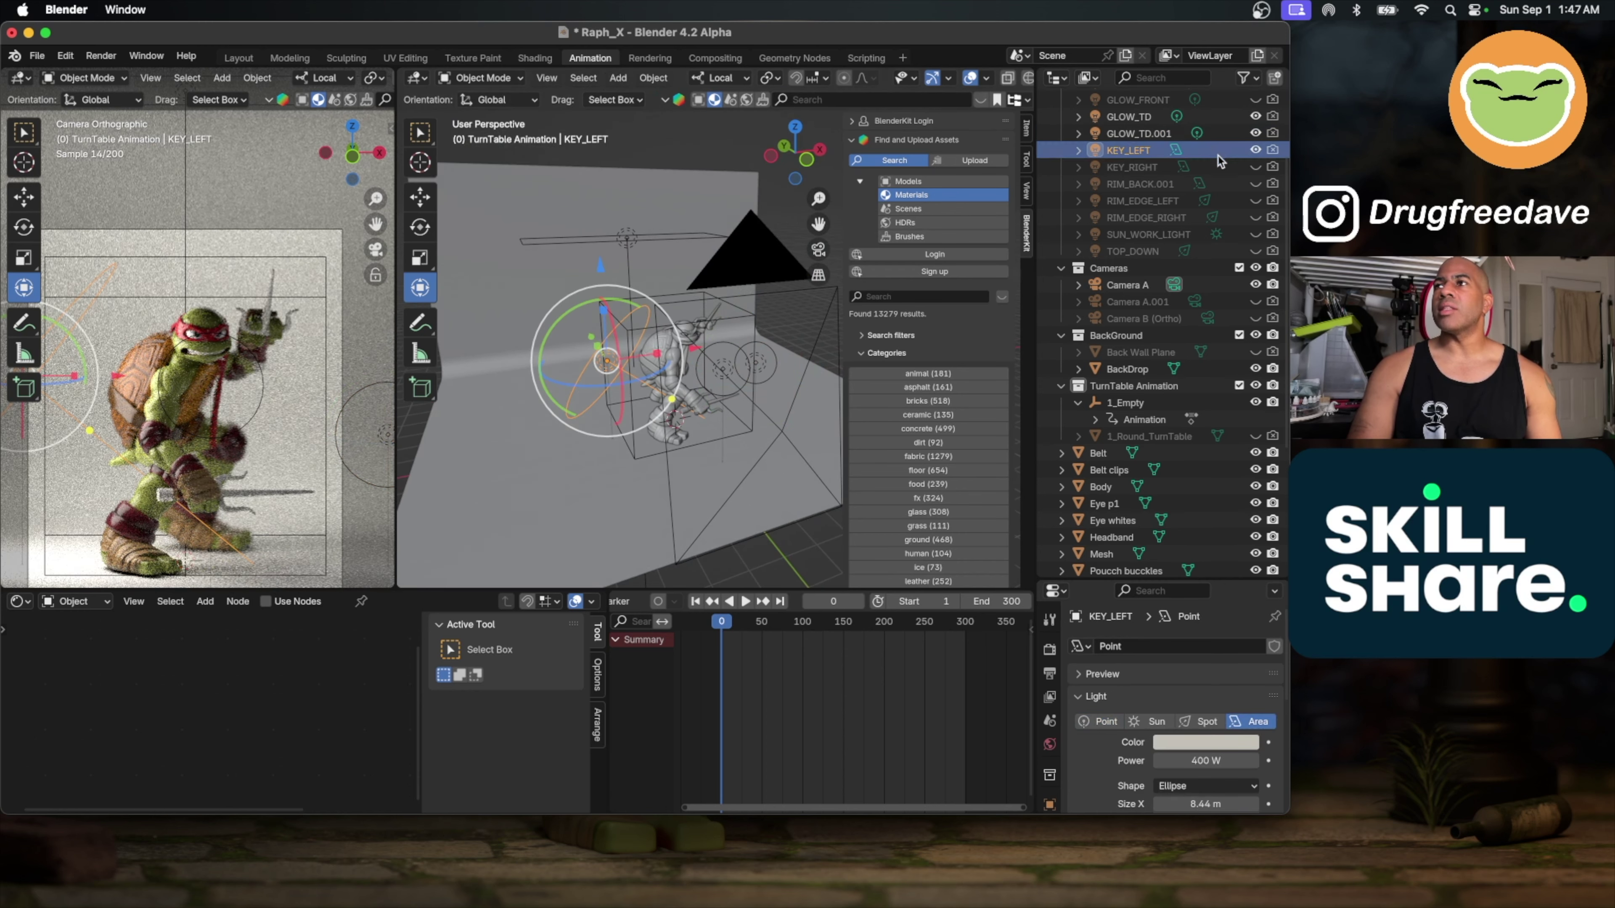
left_click(1256, 151)
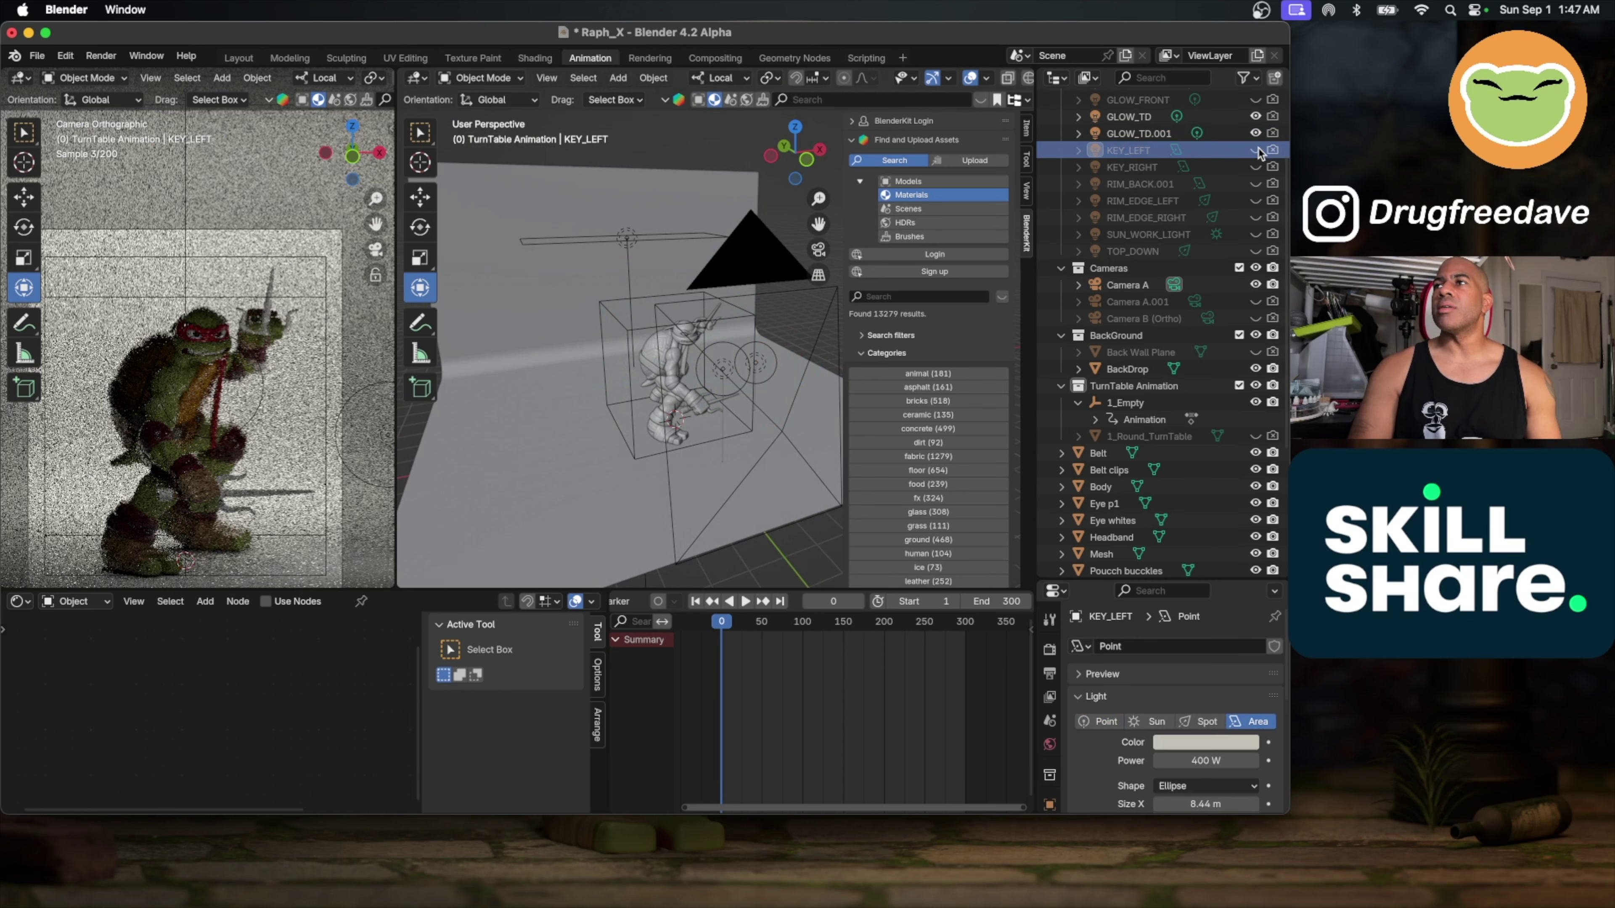
left_click(1255, 250)
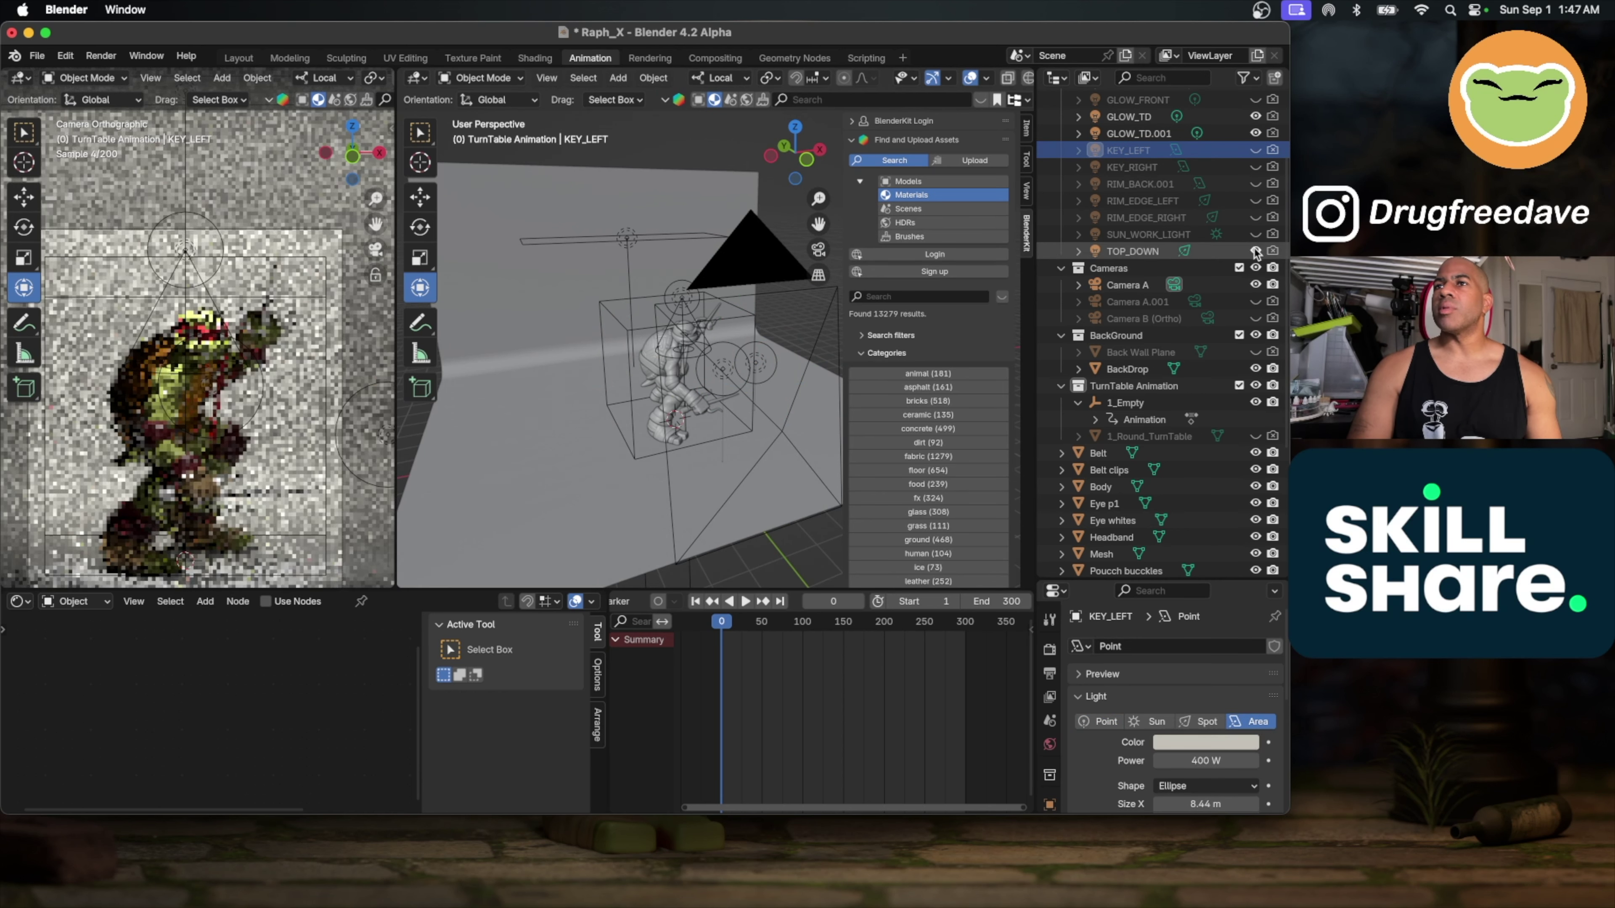
middle_click_drag(744, 343, 696, 363)
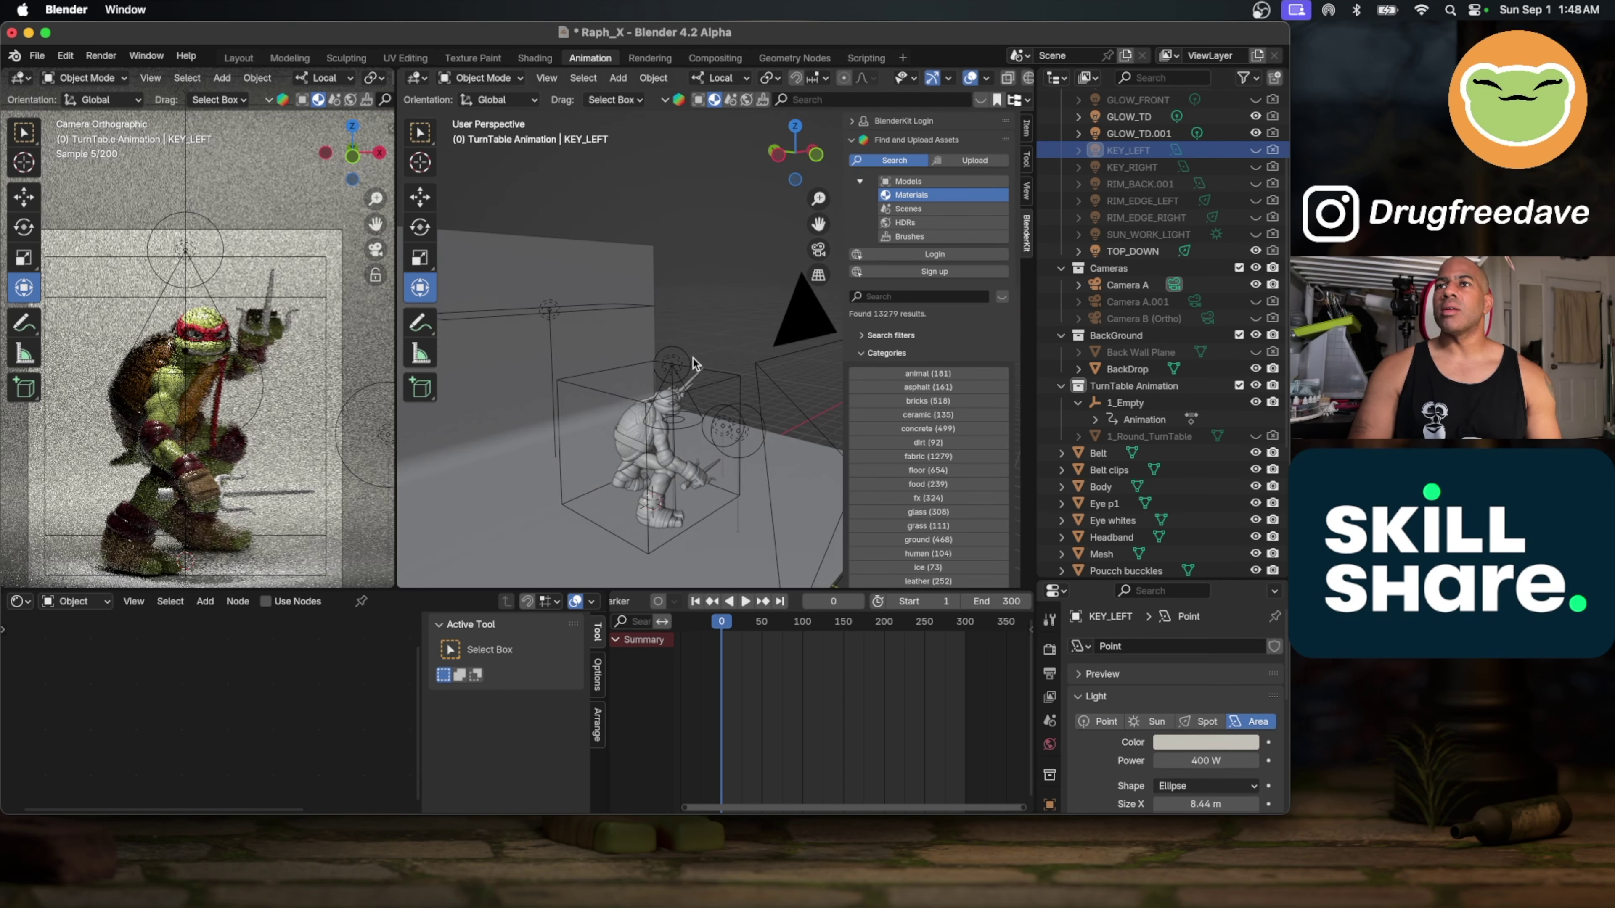
left_click(672, 363)
left_click_drag(670, 274, 666, 213)
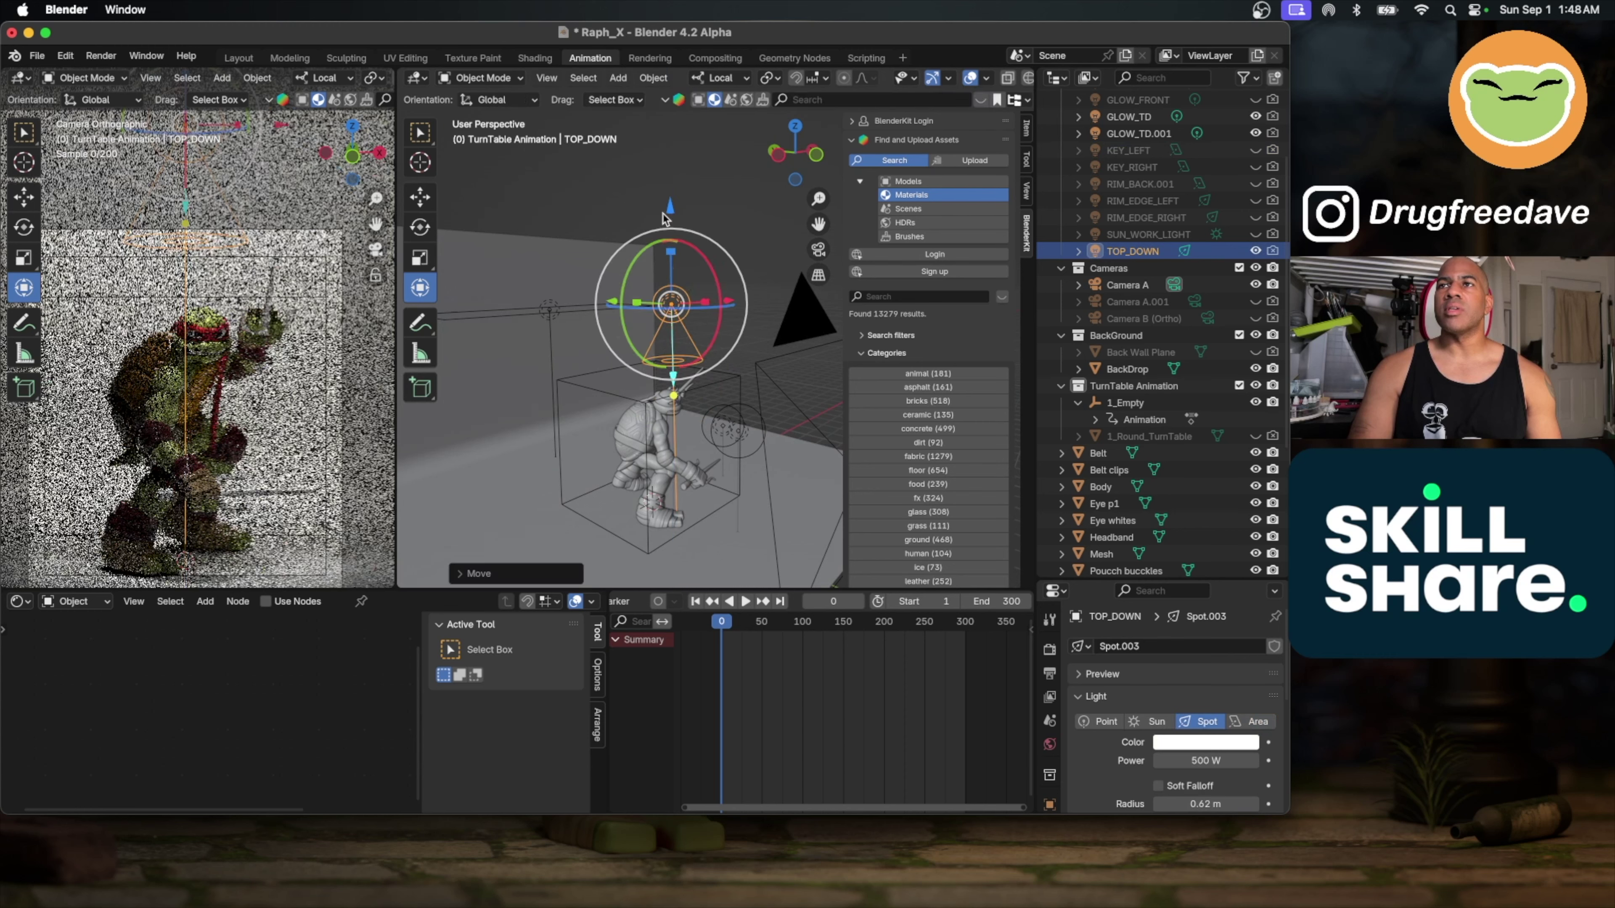
Step: Widen the 500 W TOP_DOWN spot light's cone and nudge it along Y, letting the render finish
scroll(651, 275, "left", 5)
scroll(651, 274, "left", 4)
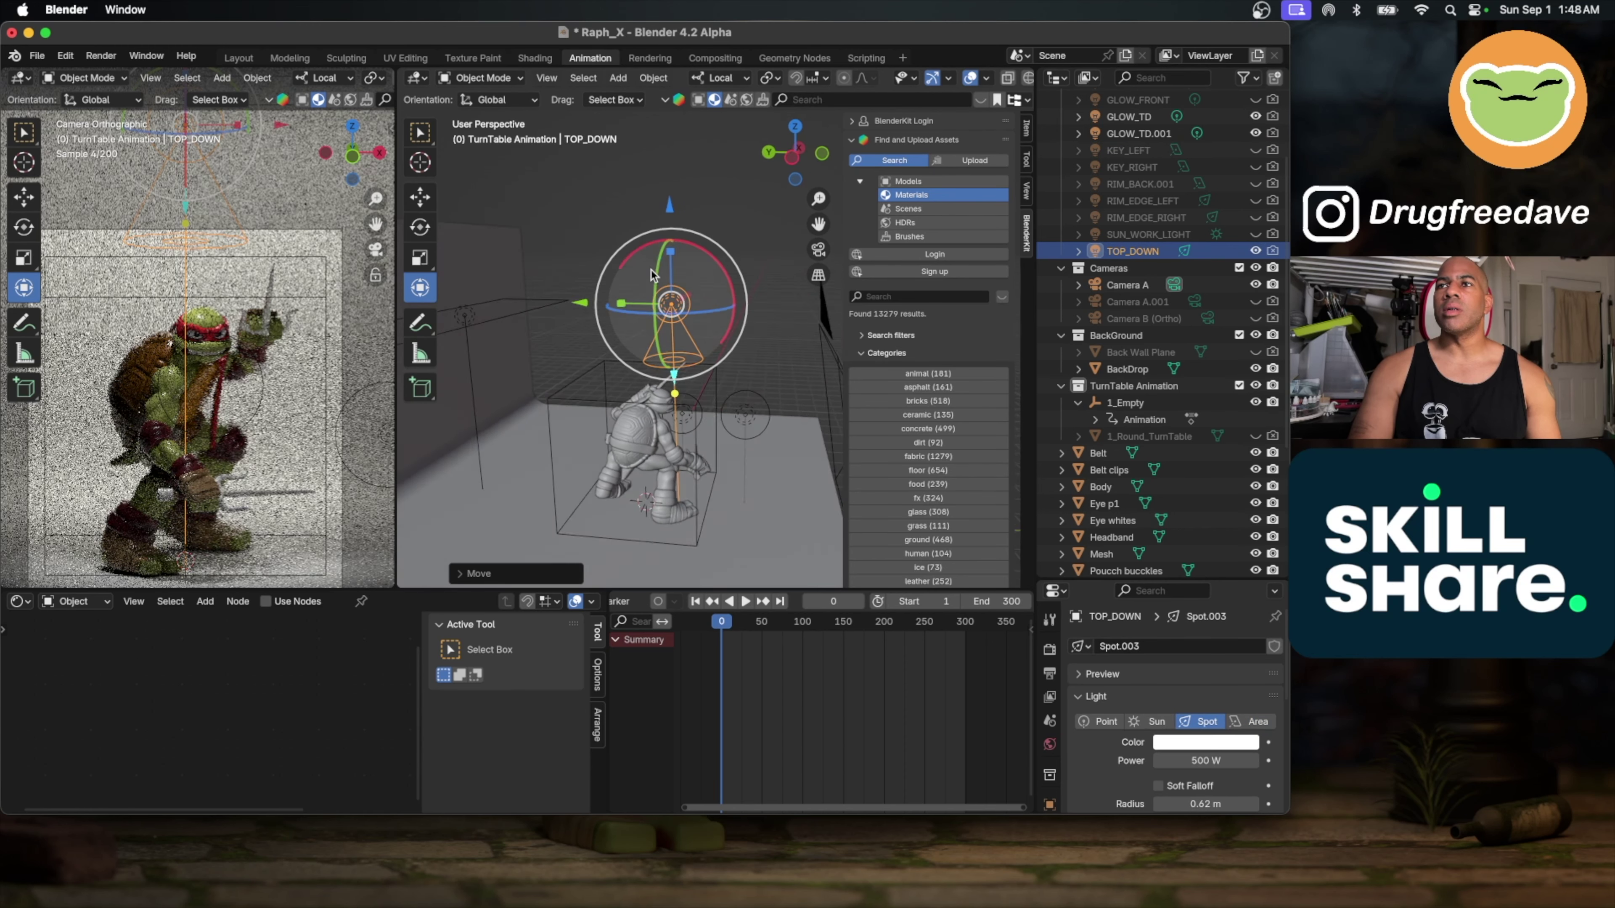
scroll(651, 275, "up", 4)
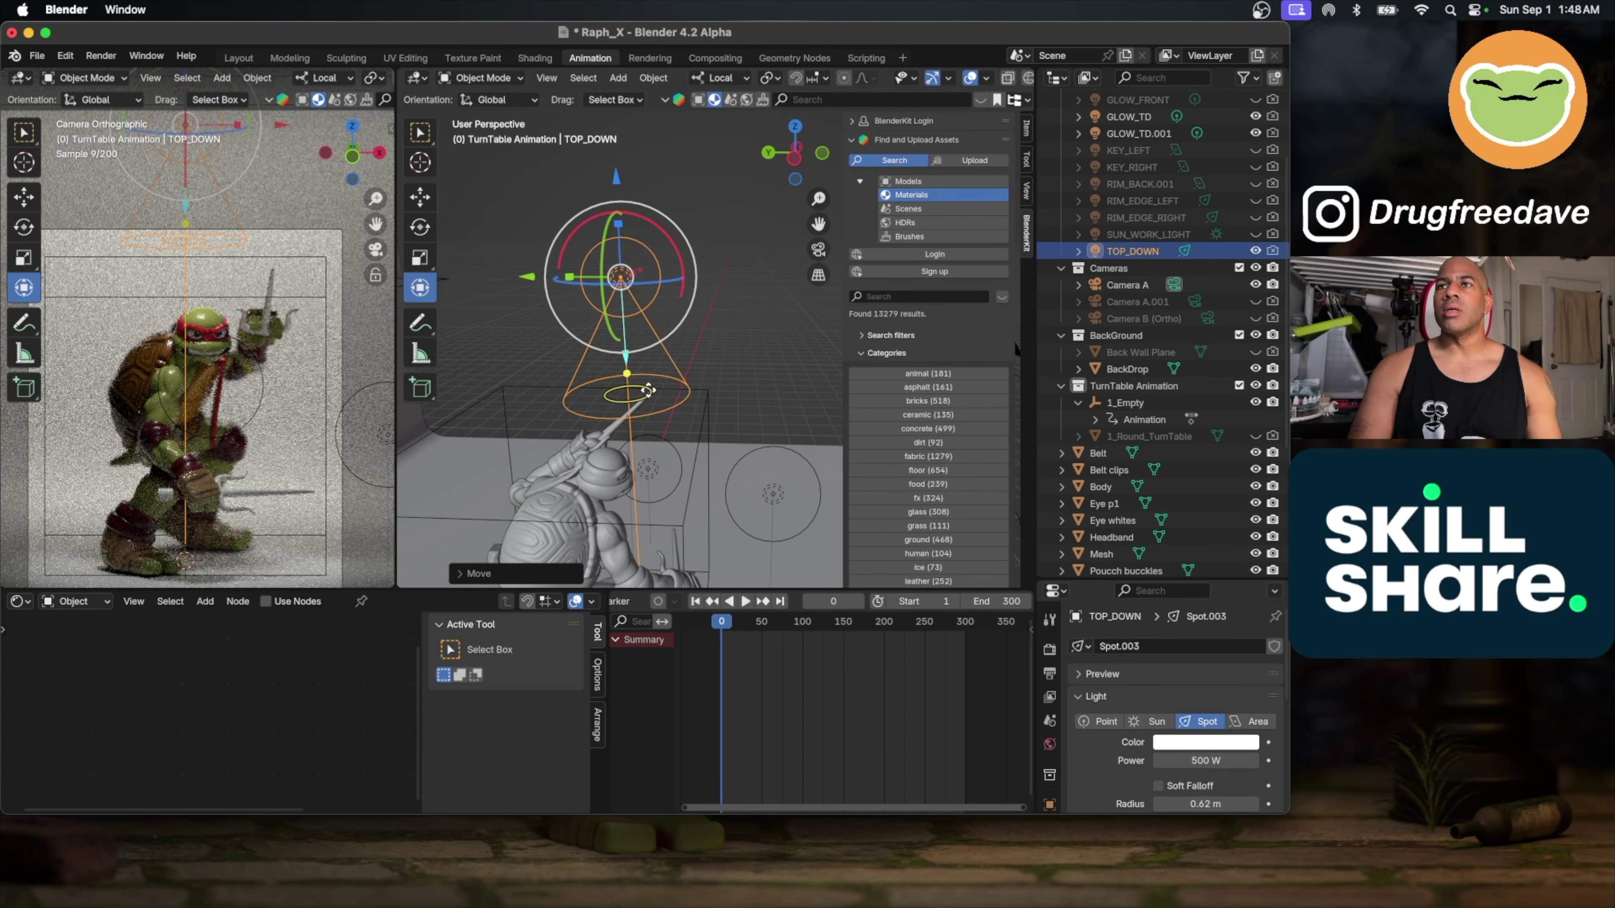
left_click_drag(649, 391, 669, 386)
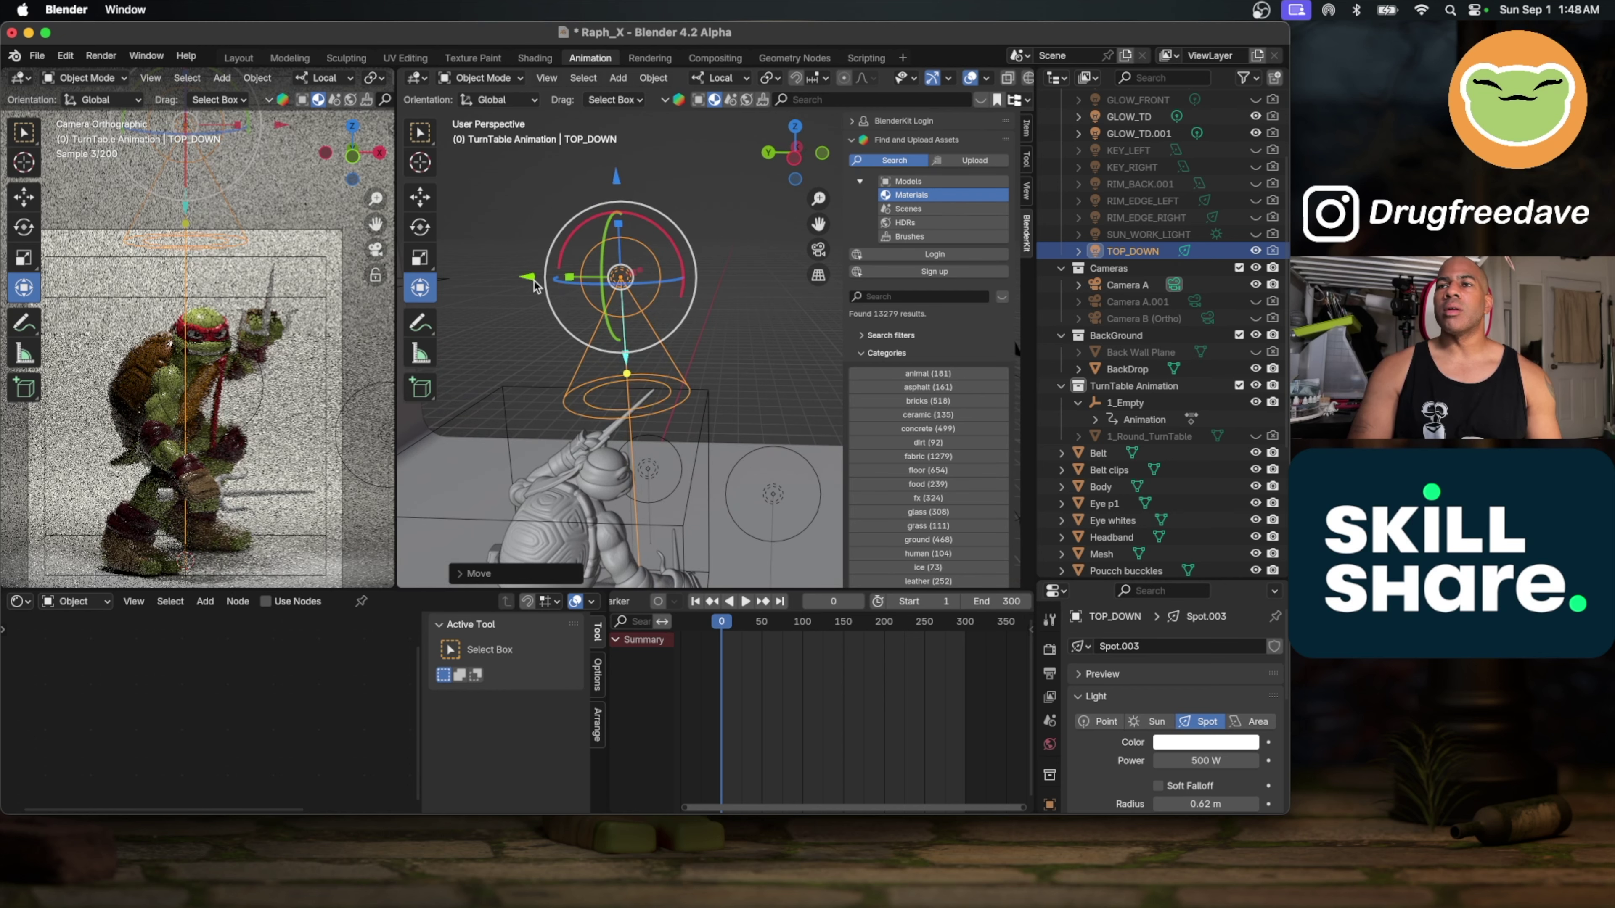
scroll(535, 286, "right", 5)
mouse_move(534, 286)
middle_mouse_down()
mouse_move(508, 271)
mouse_move(545, 278)
middle_mouse_up()
mouse_move(525, 281)
left_mouse_down()
mouse_move(564, 275)
mouse_move(544, 275)
left_mouse_up()
middle_click_drag(544, 276, 544, 278)
scroll(547, 278, "right", 5)
scroll(547, 278, "right", 5)
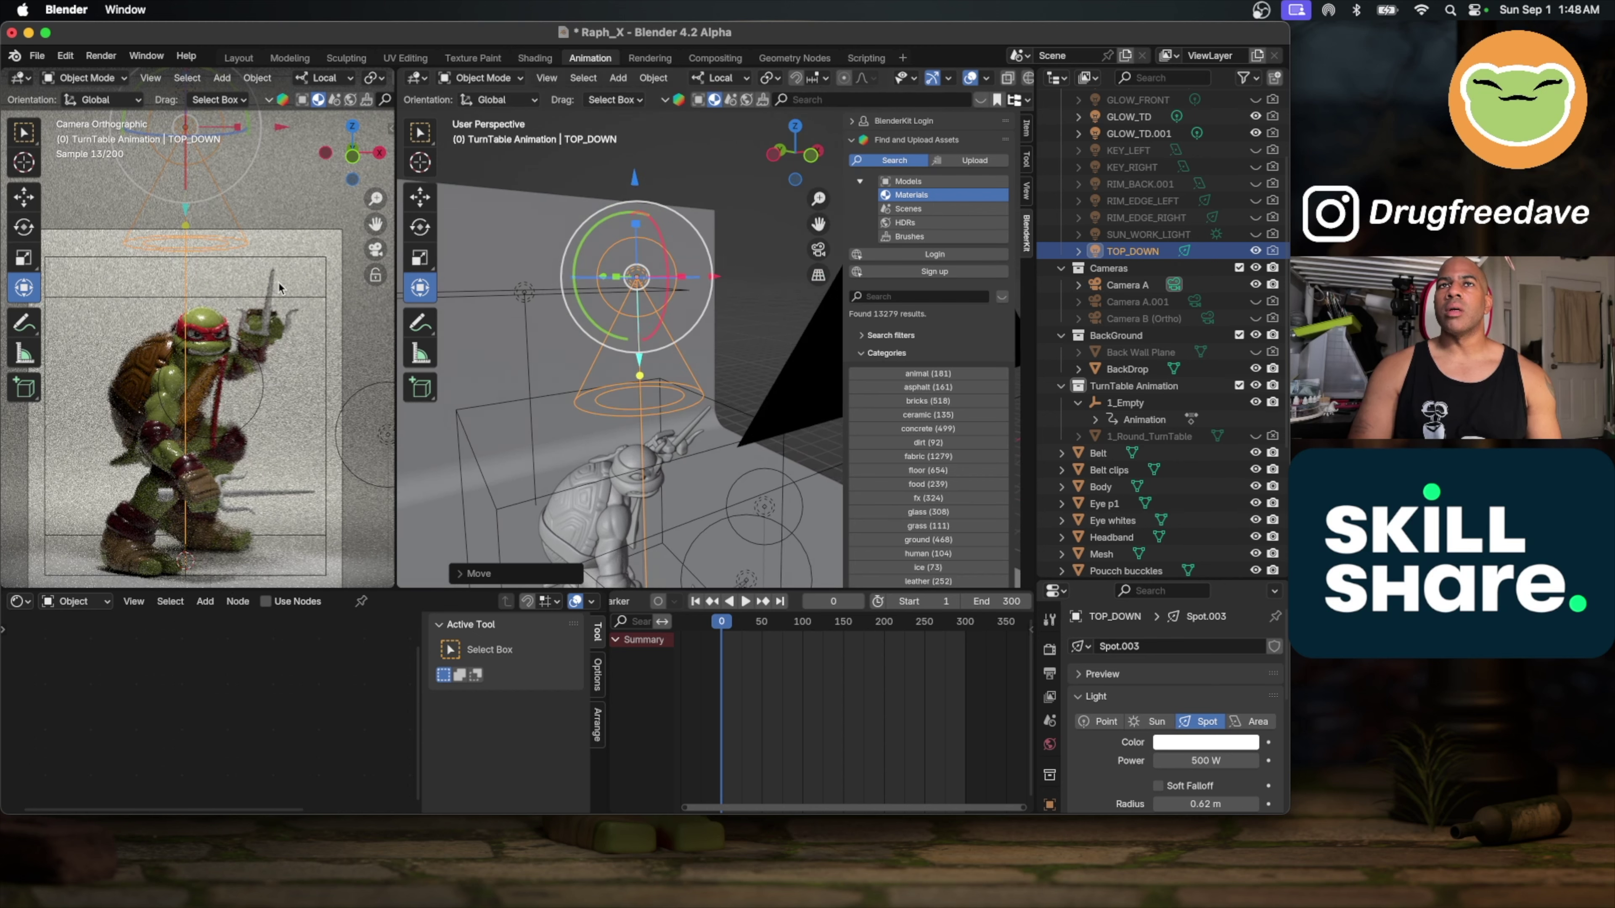
scroll(212, 302, "down", 3, "shift")
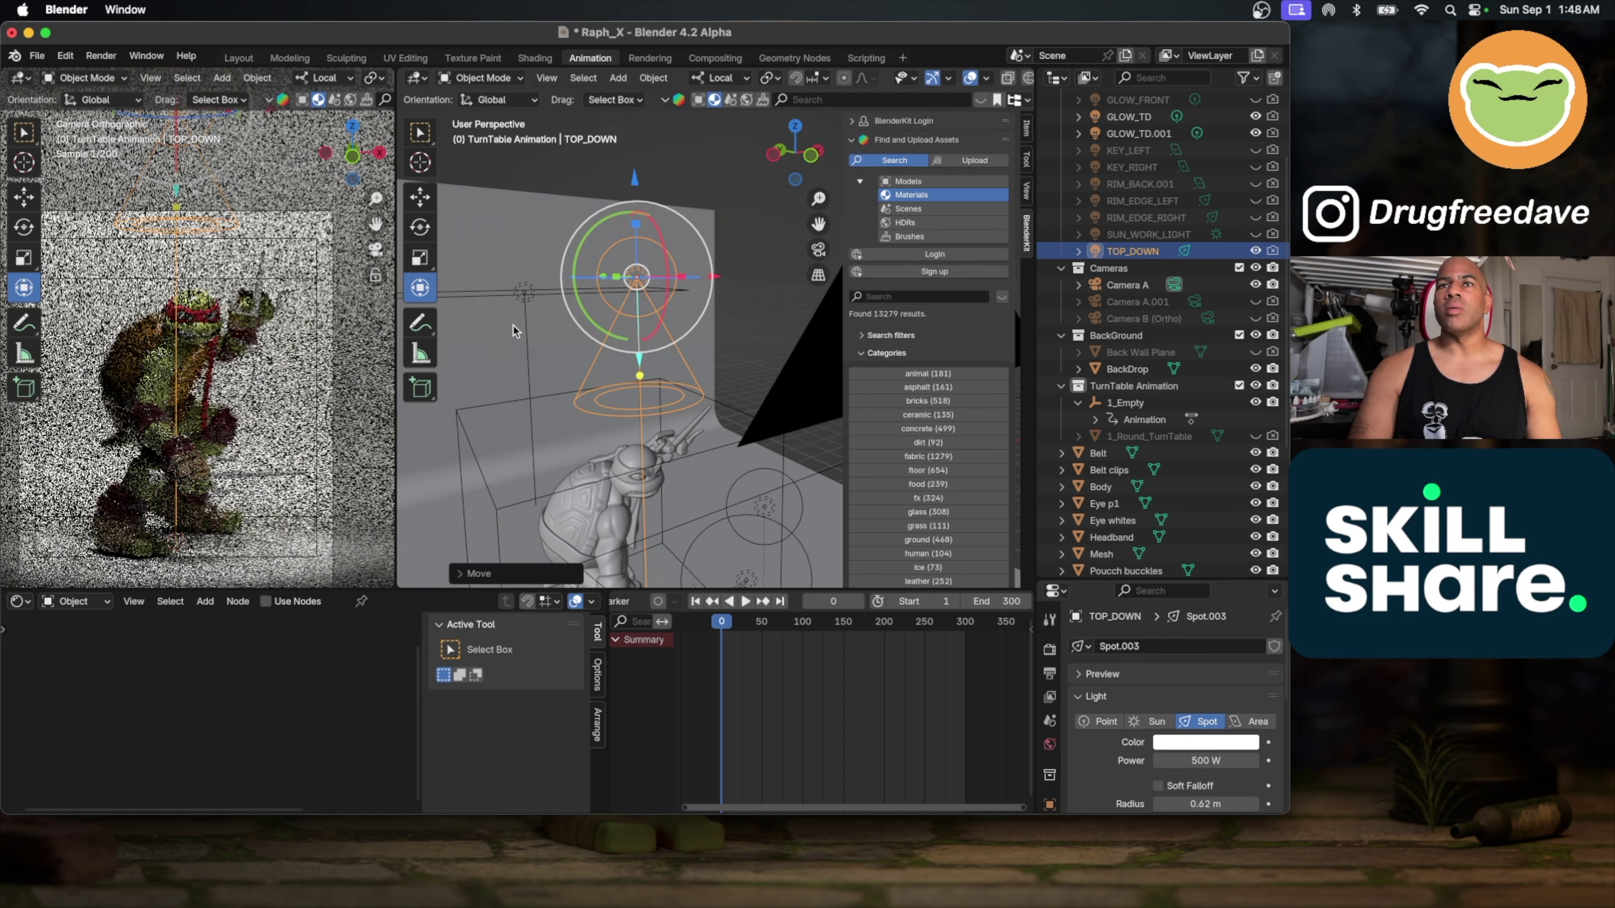
scroll(260, 358, "up", 5)
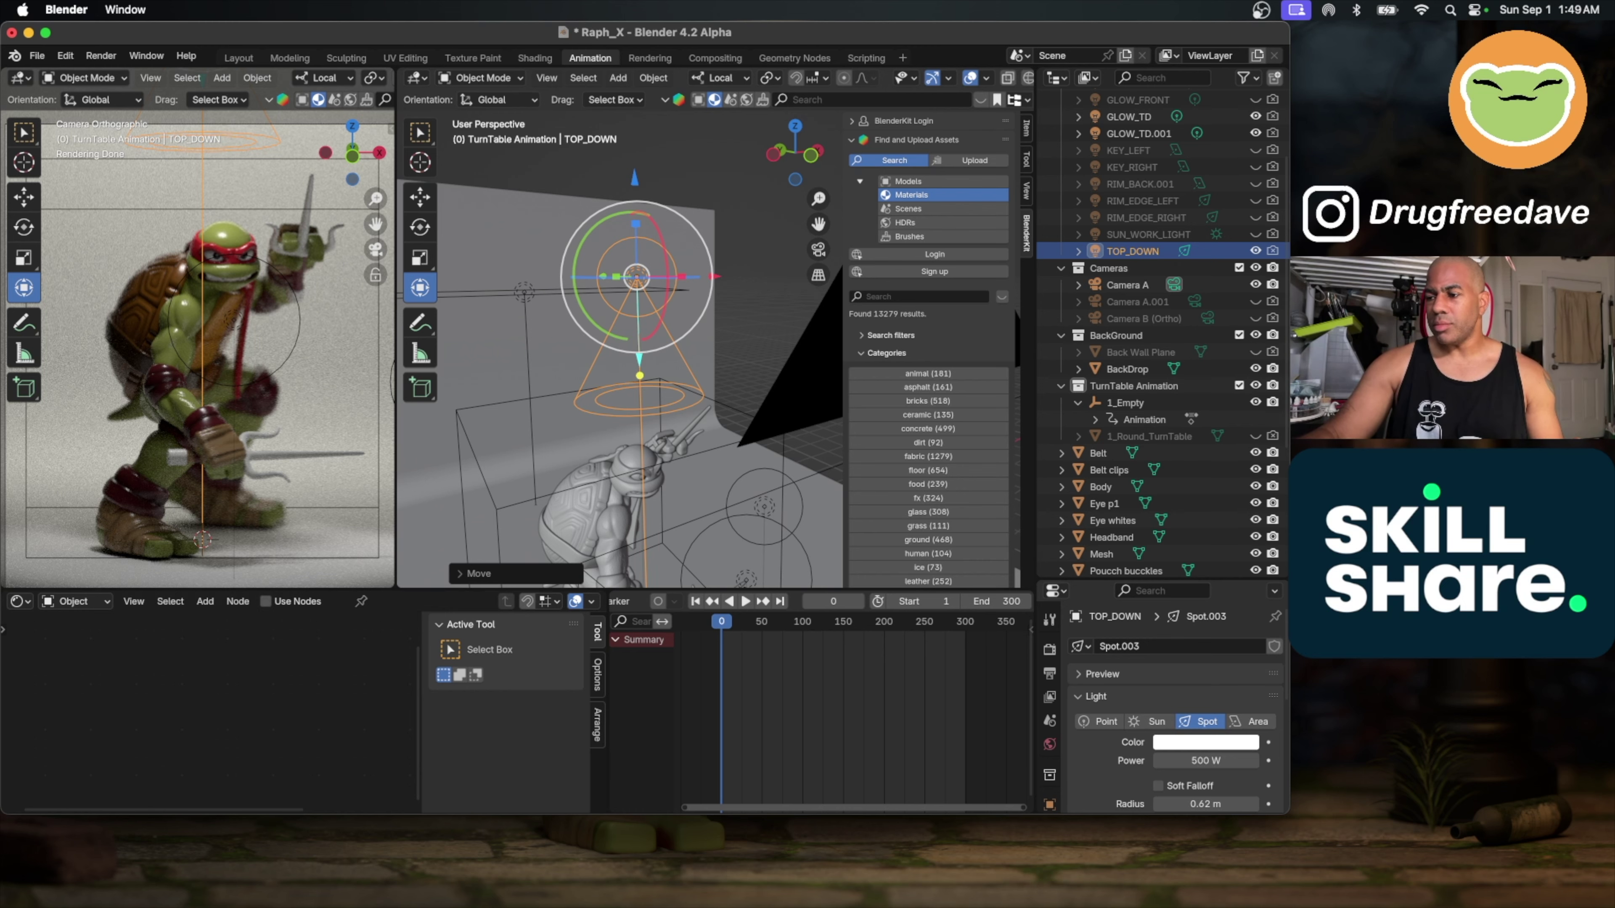
Step: Switch to Final Cut Pro and quit it from its application menu
key("super+Tab")
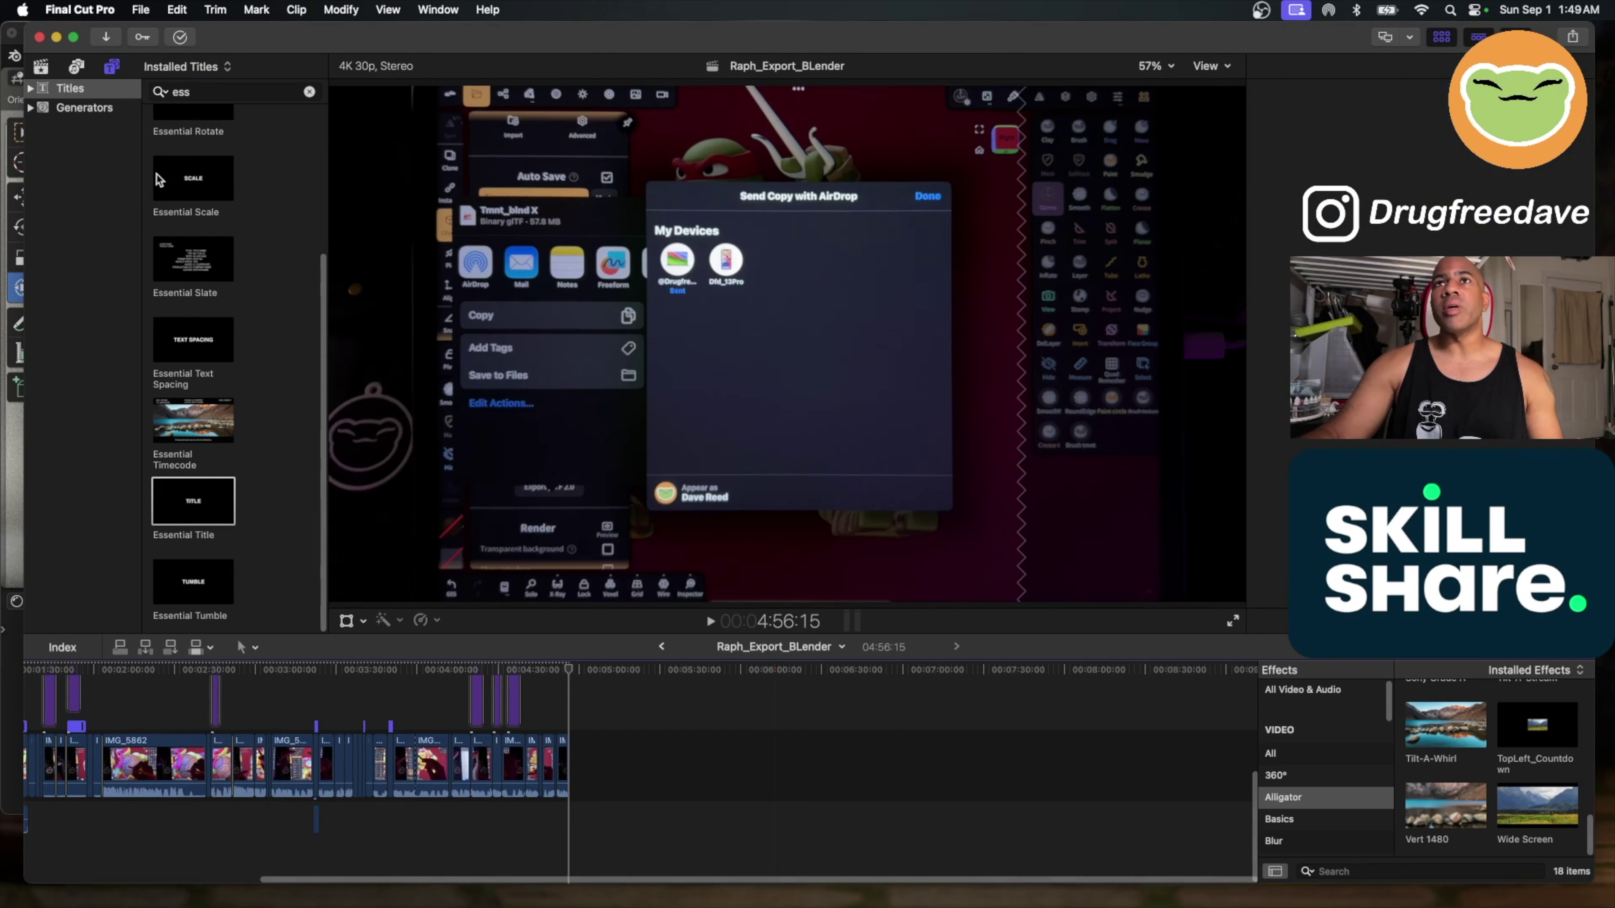
left_click(142, 10)
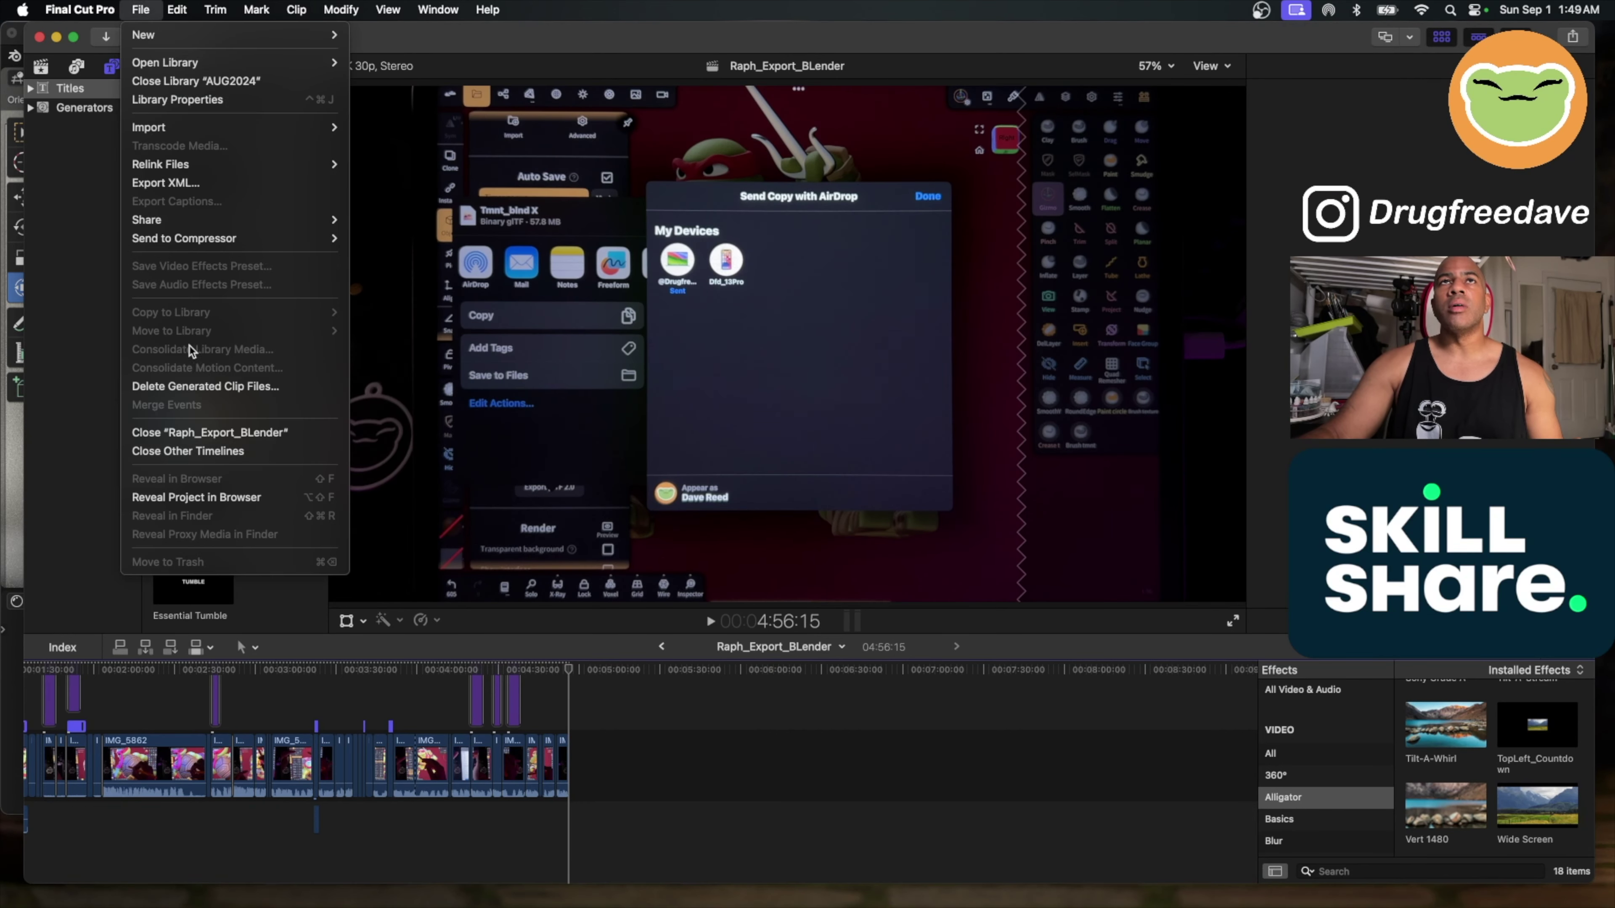
mouse_move(90, 5)
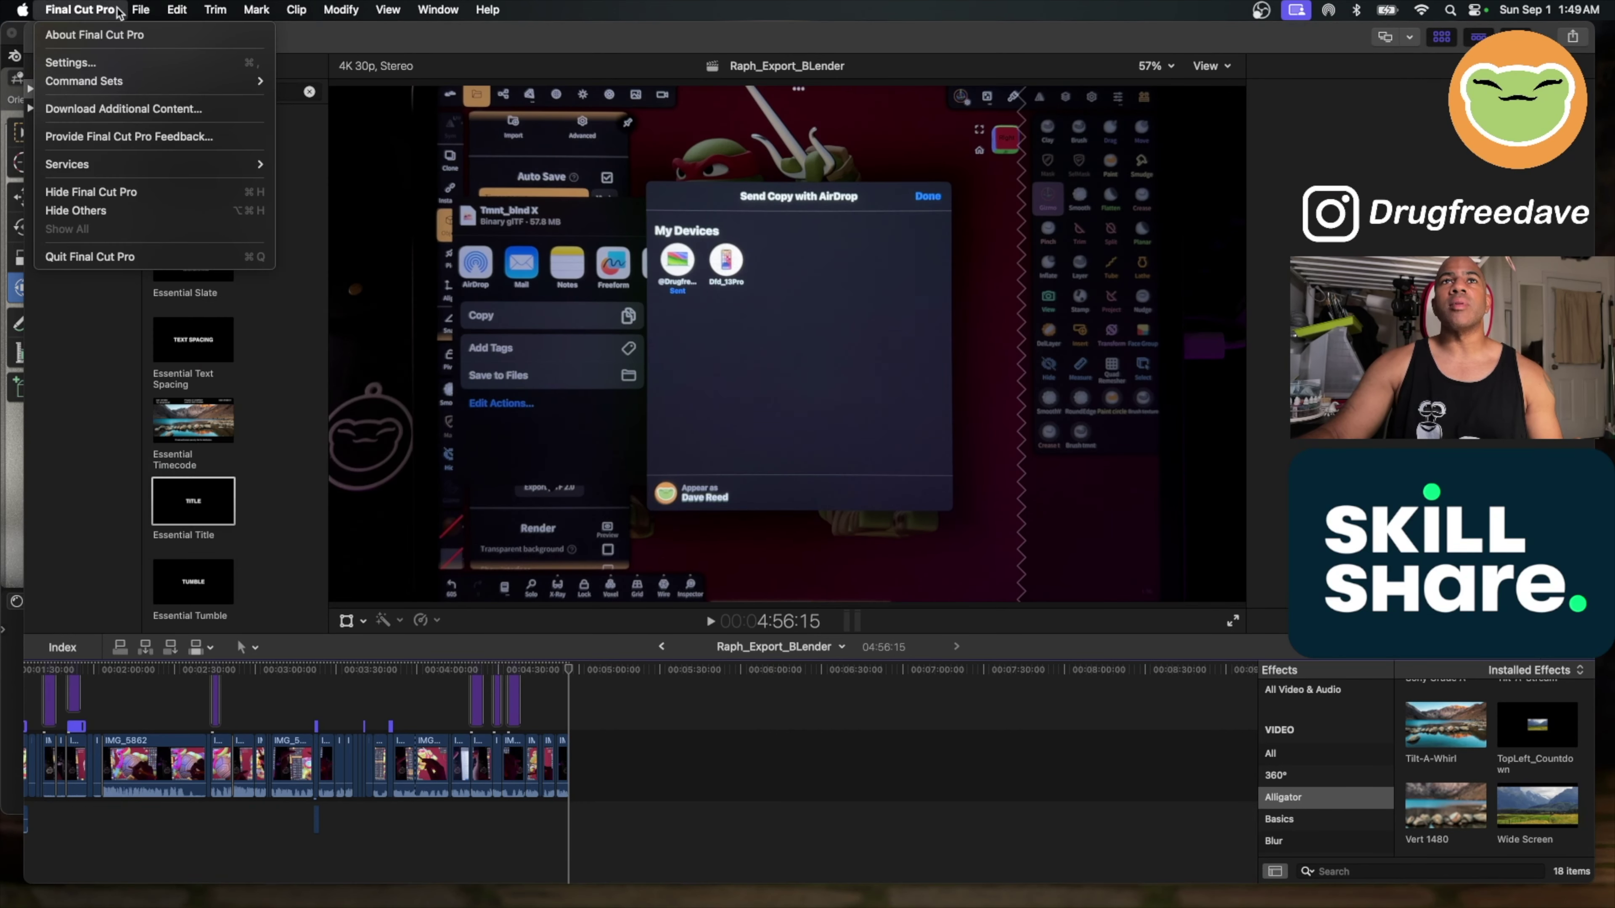
left_click(146, 259)
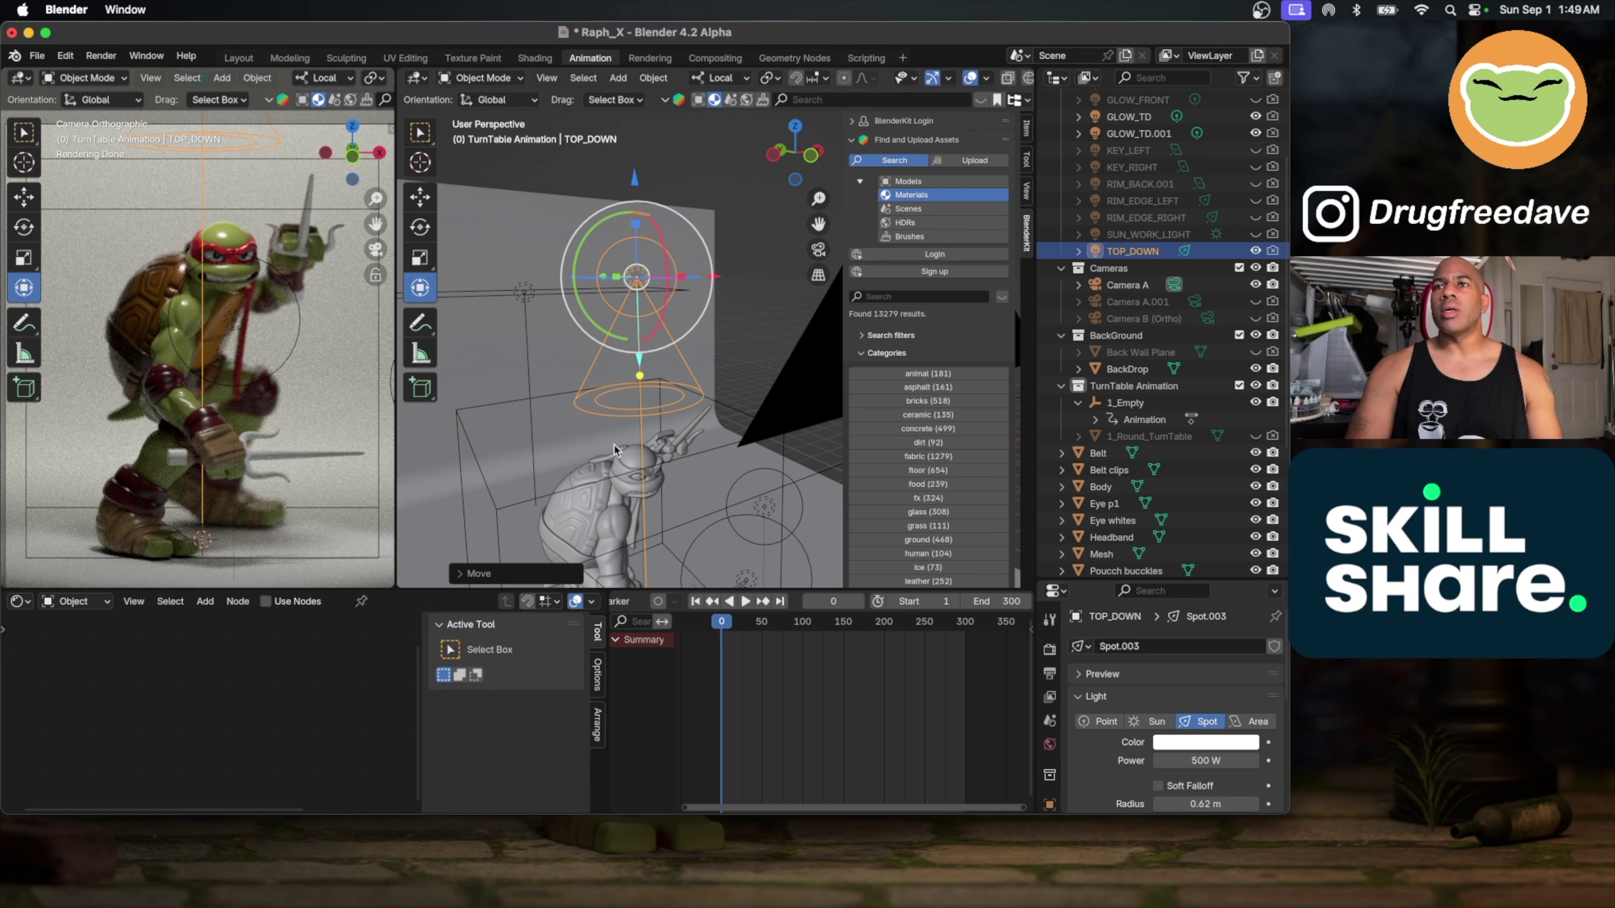
Step: Select the BackDrop to inspect its AO and Color Ramp nodes, then select the turtle's Body to show Material_5
scroll(614, 450, "right", 10)
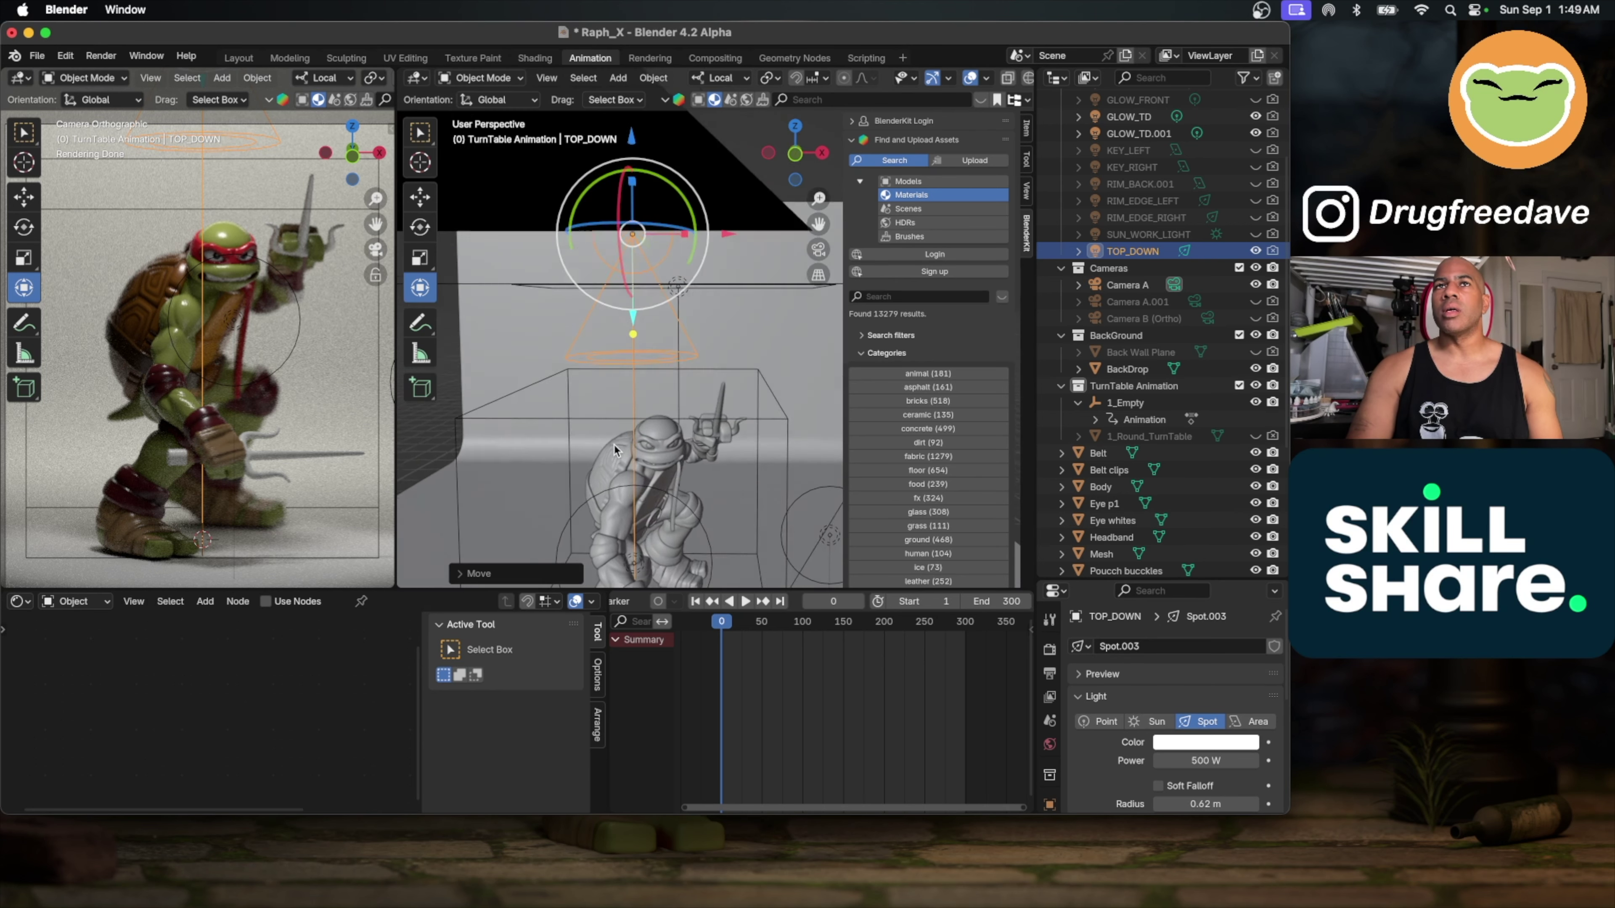
scroll(613, 451, "right", 5)
scroll(614, 450, "down", 5, "shift")
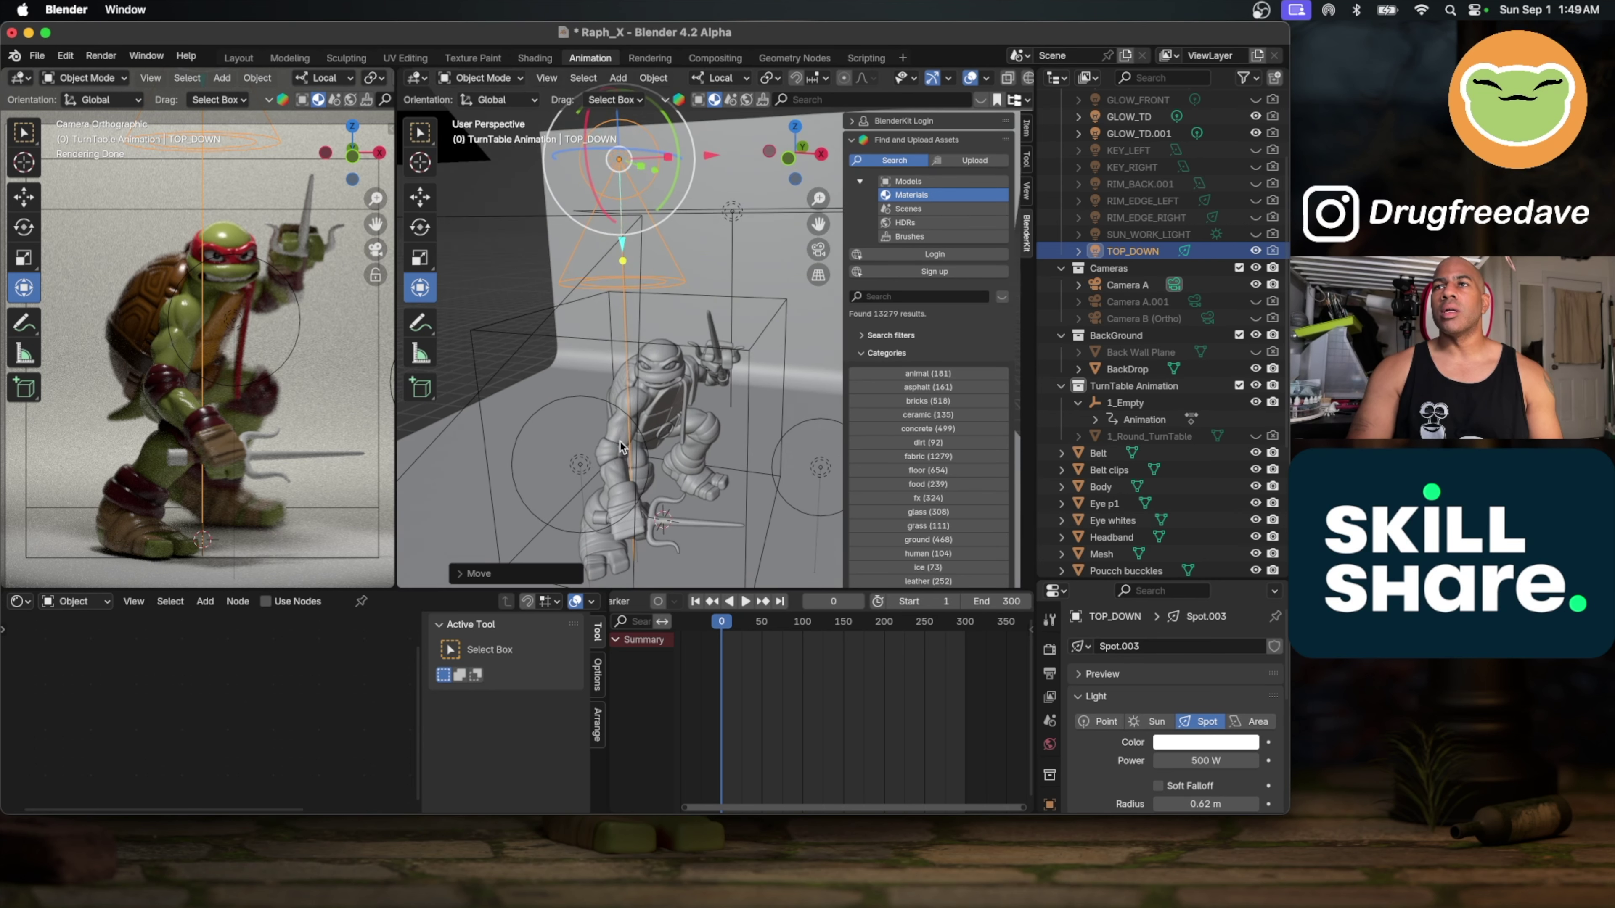
left_click(775, 260)
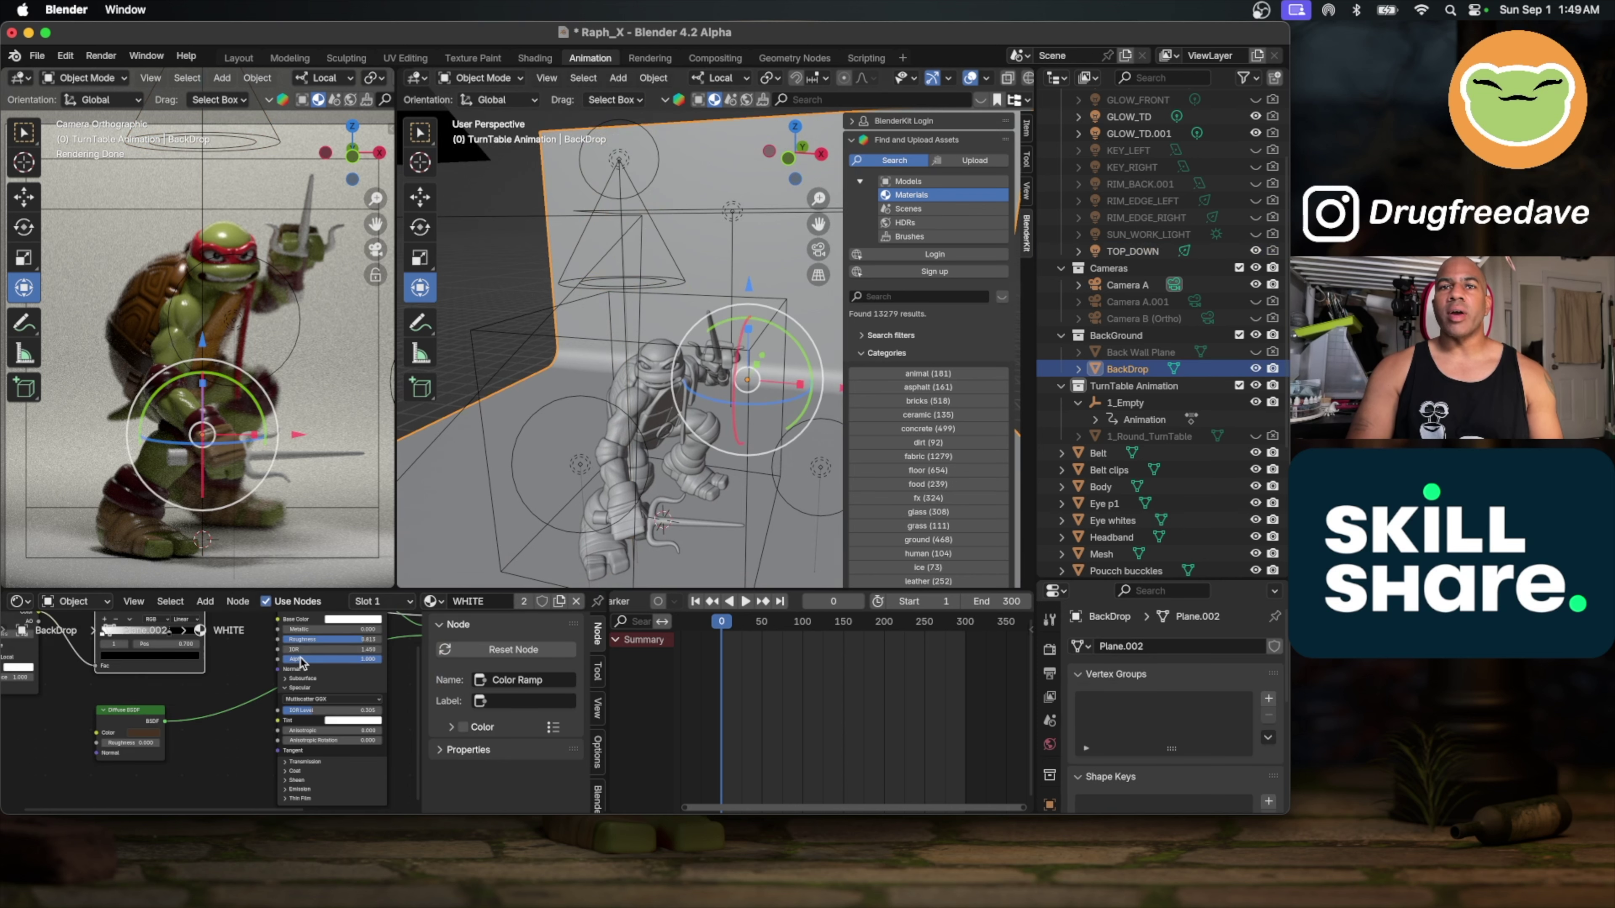
scroll(301, 661, "left", 8)
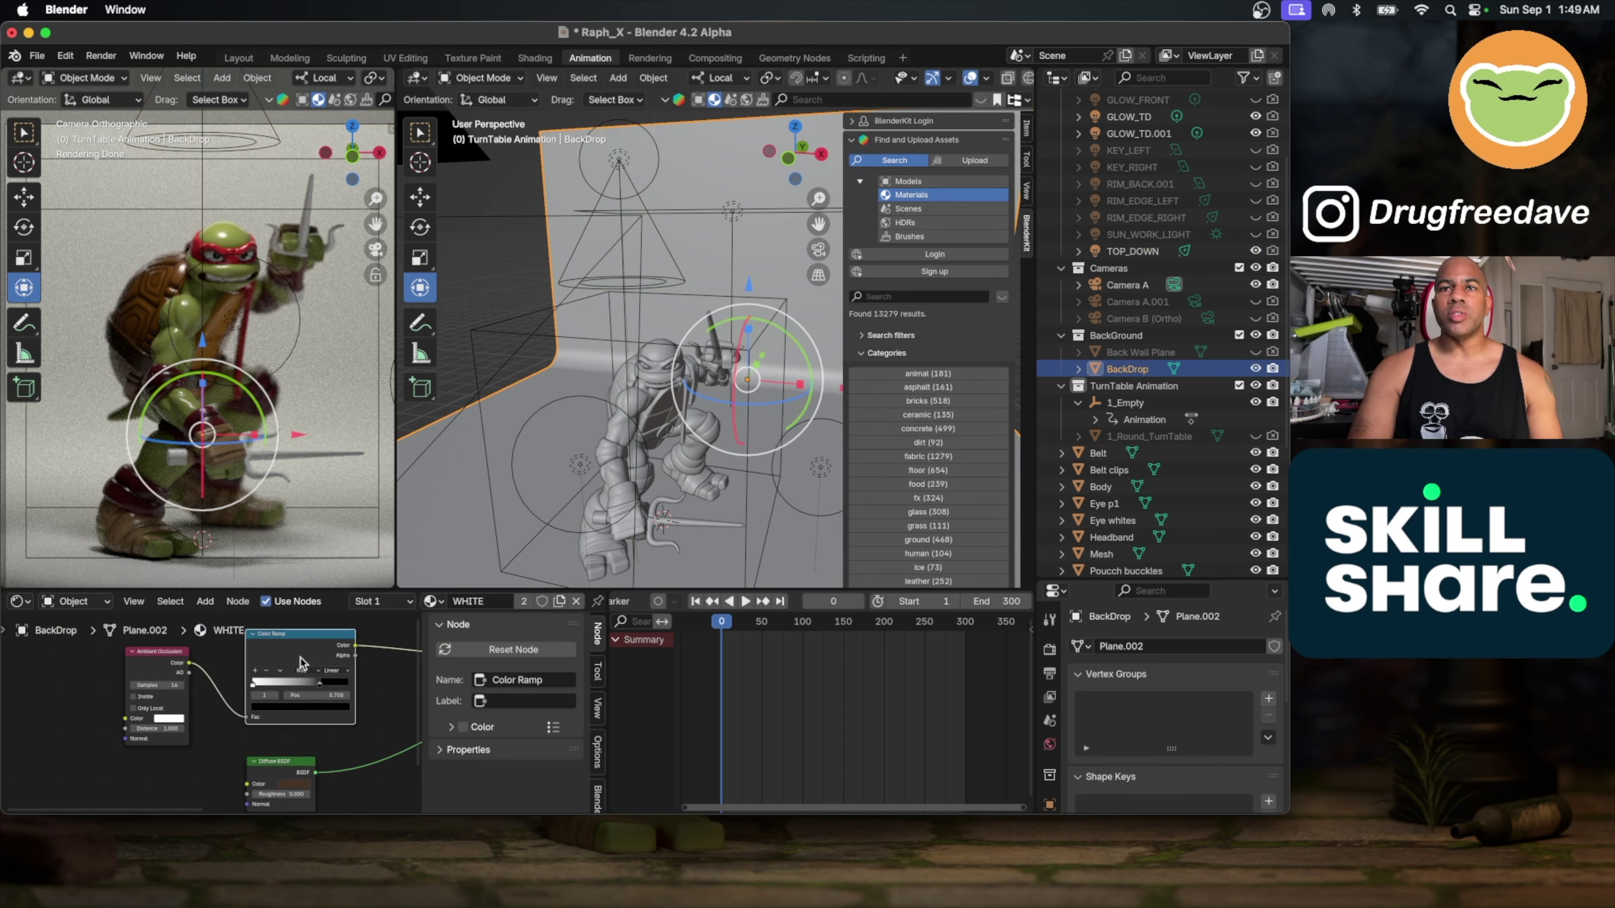
scroll(301, 662, "right", 5)
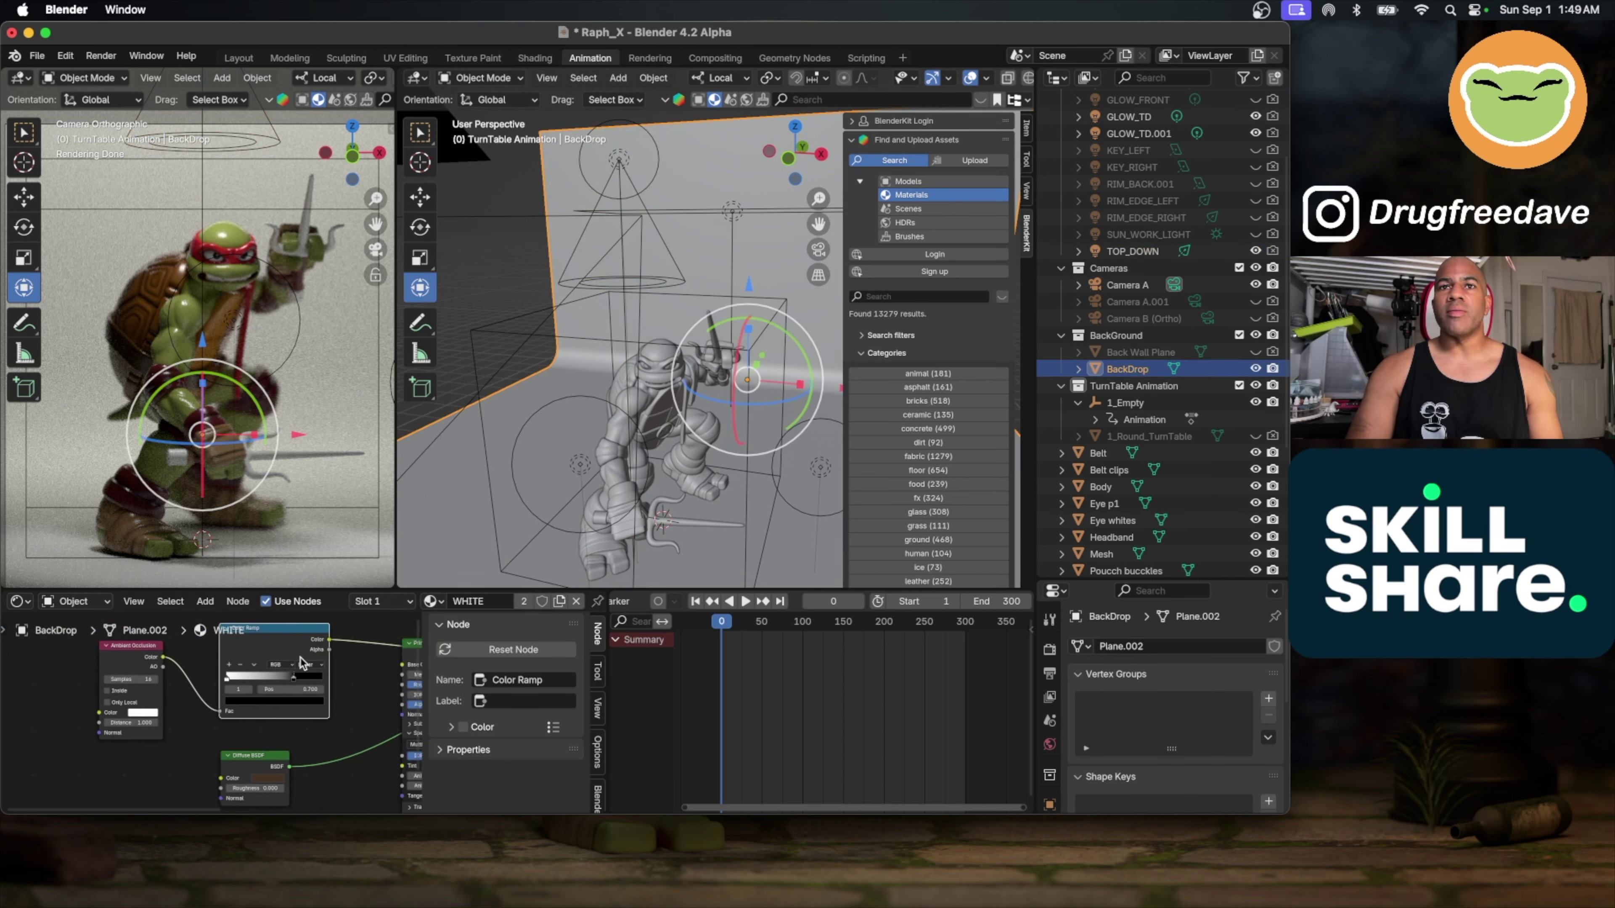
left_click(197, 319)
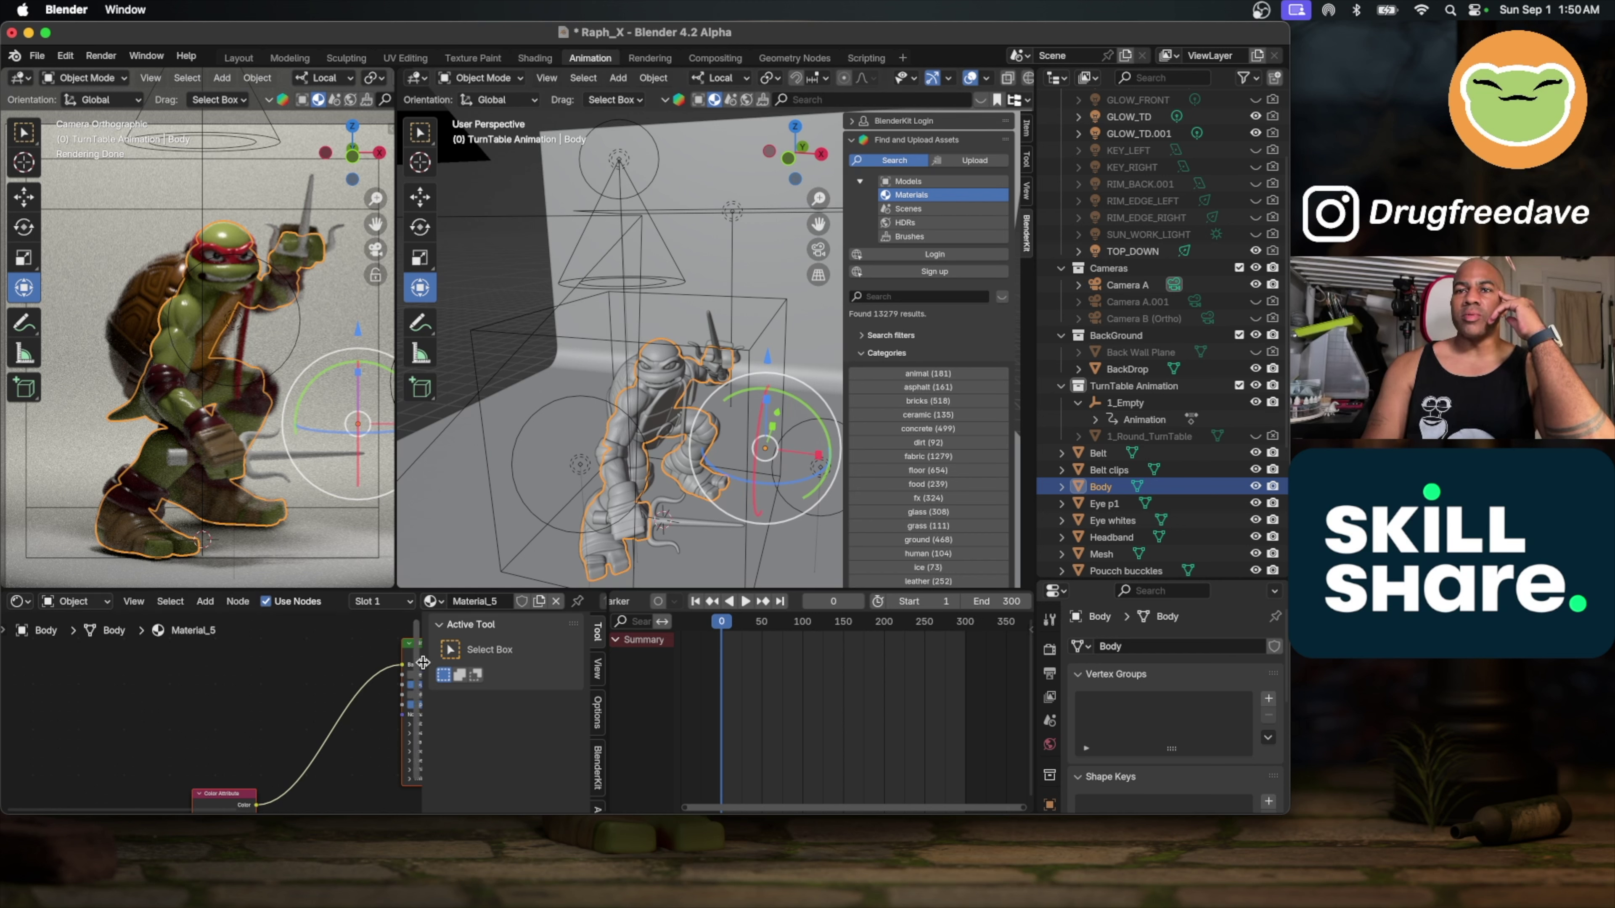
Step: Close the Shader Editor sidebar to widen the node area, leaving both editor types unchanged
left_click_drag(423, 663, 521, 670)
left_click_drag(554, 673, 585, 673)
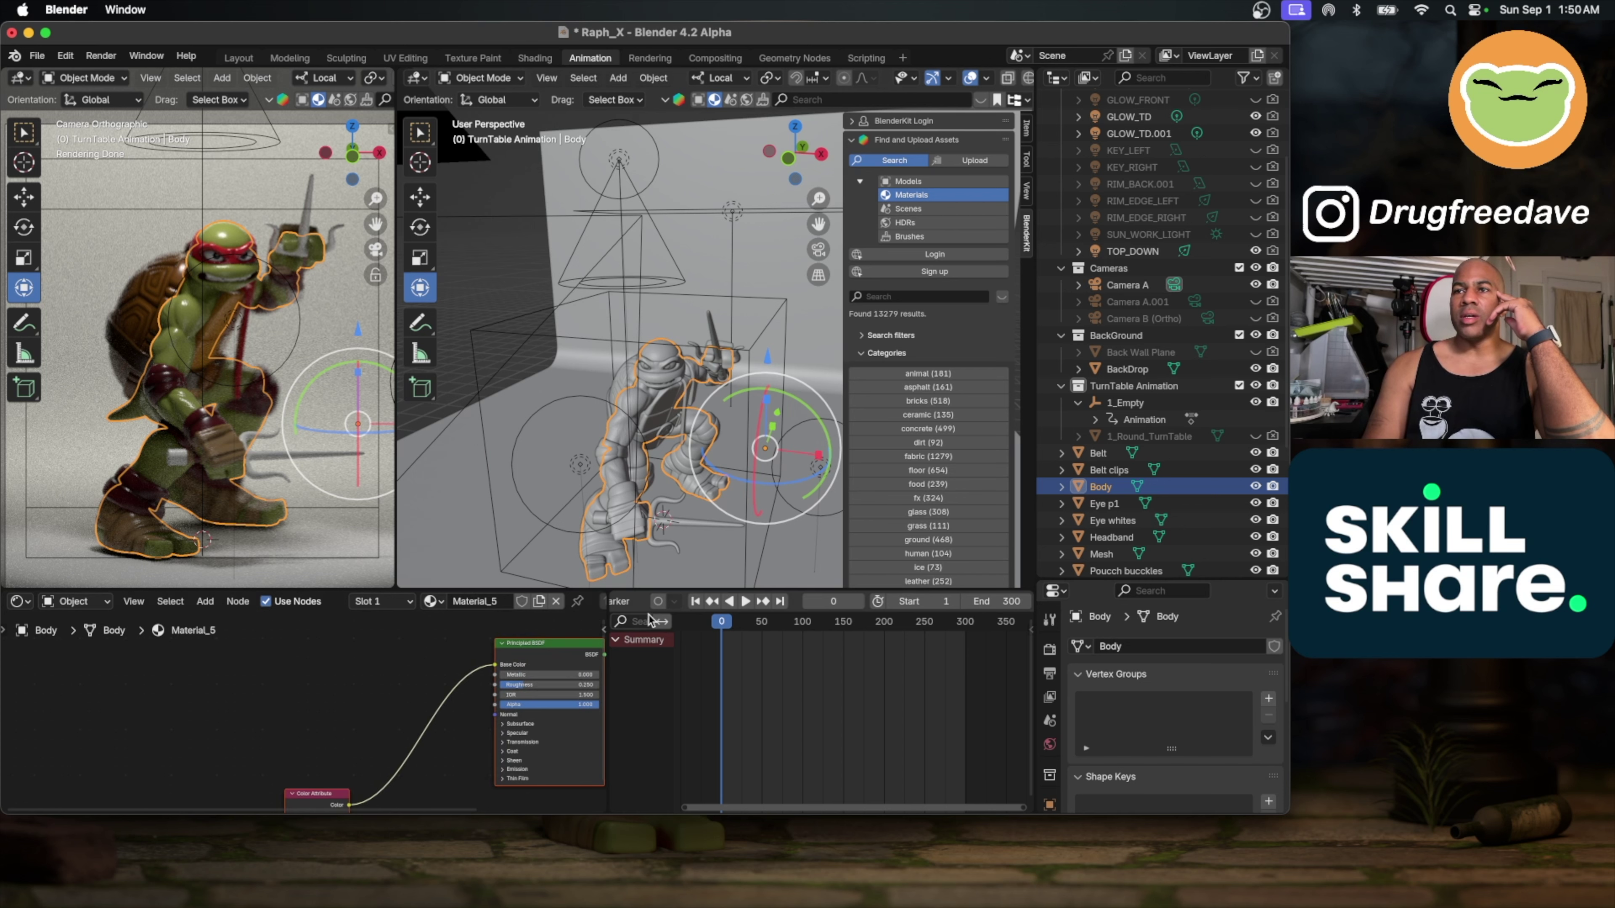
scroll(648, 601, "up", 5)
left_click(627, 602)
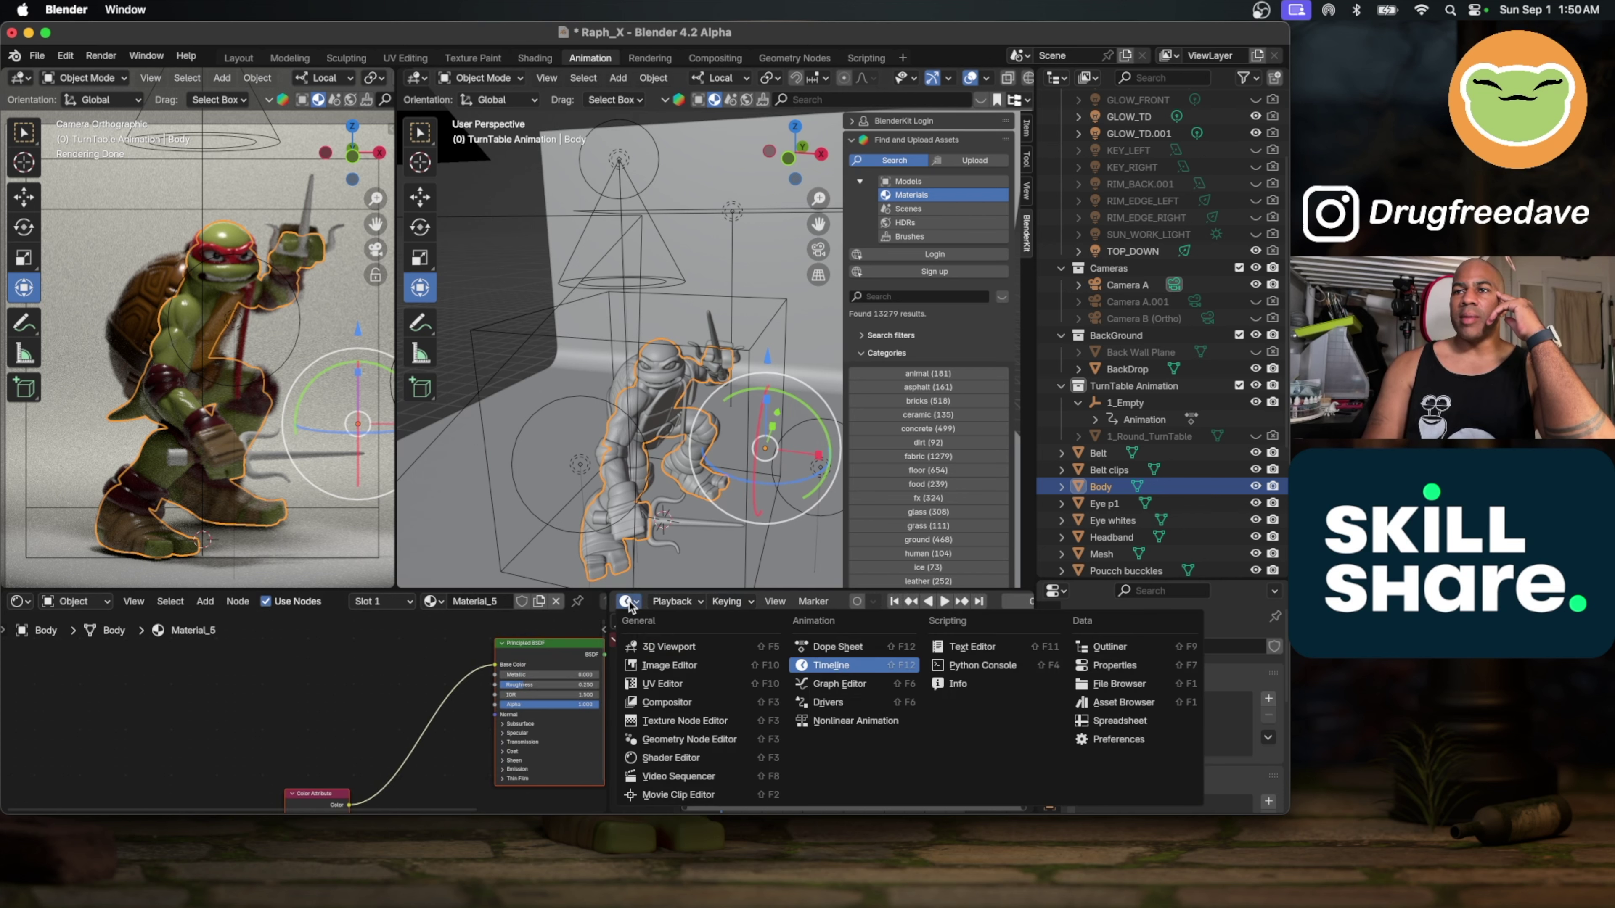
left_click(628, 605)
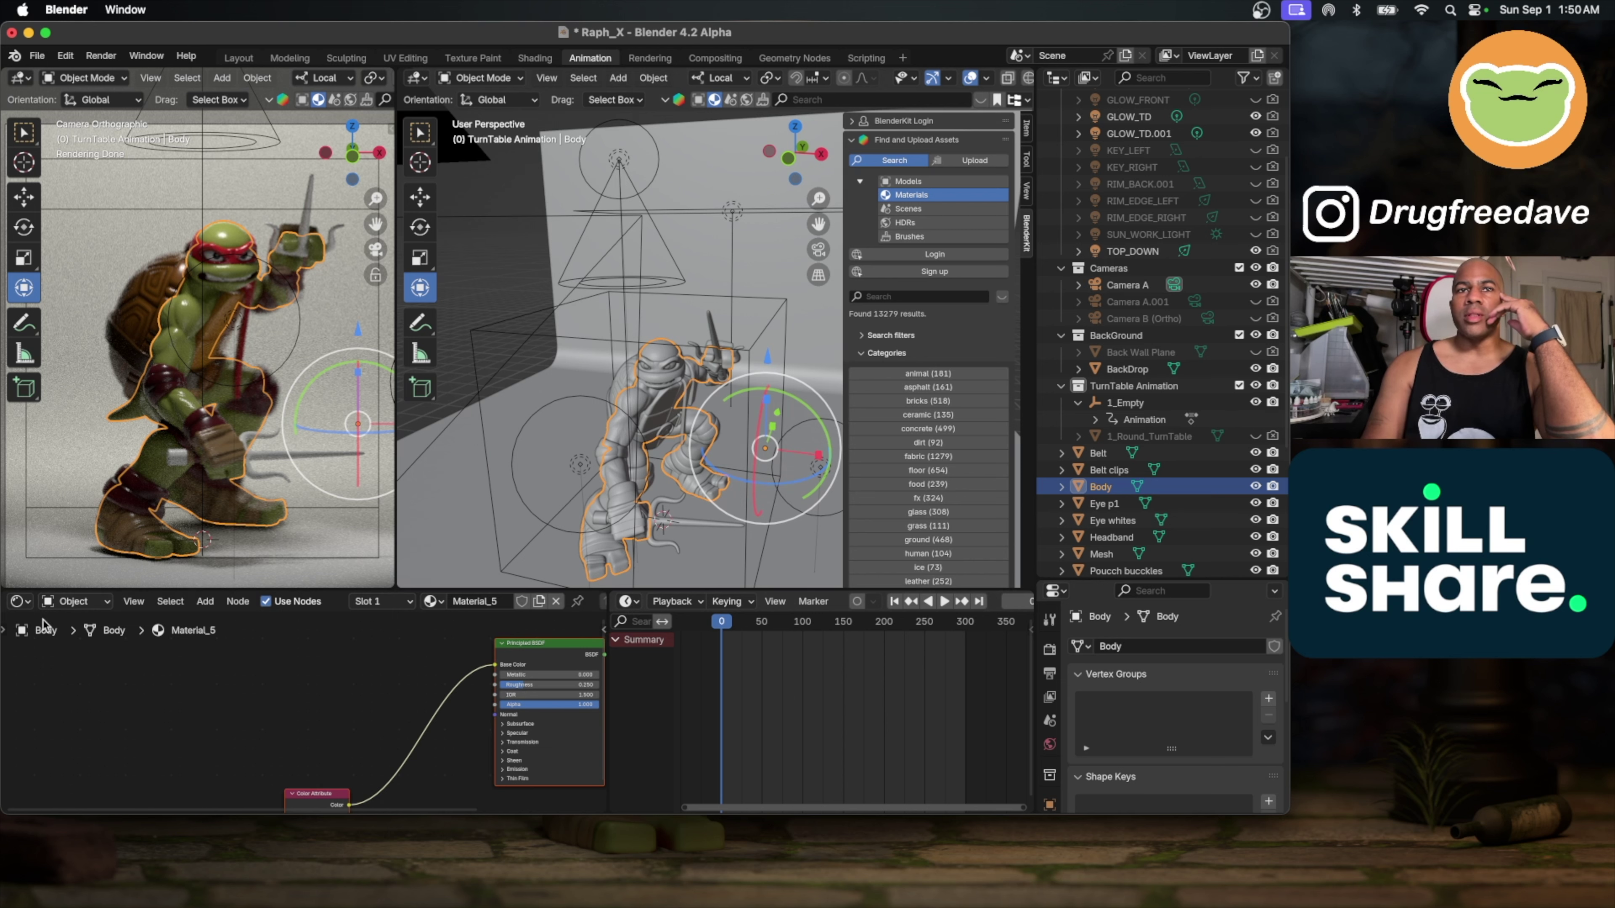
left_click(18, 601)
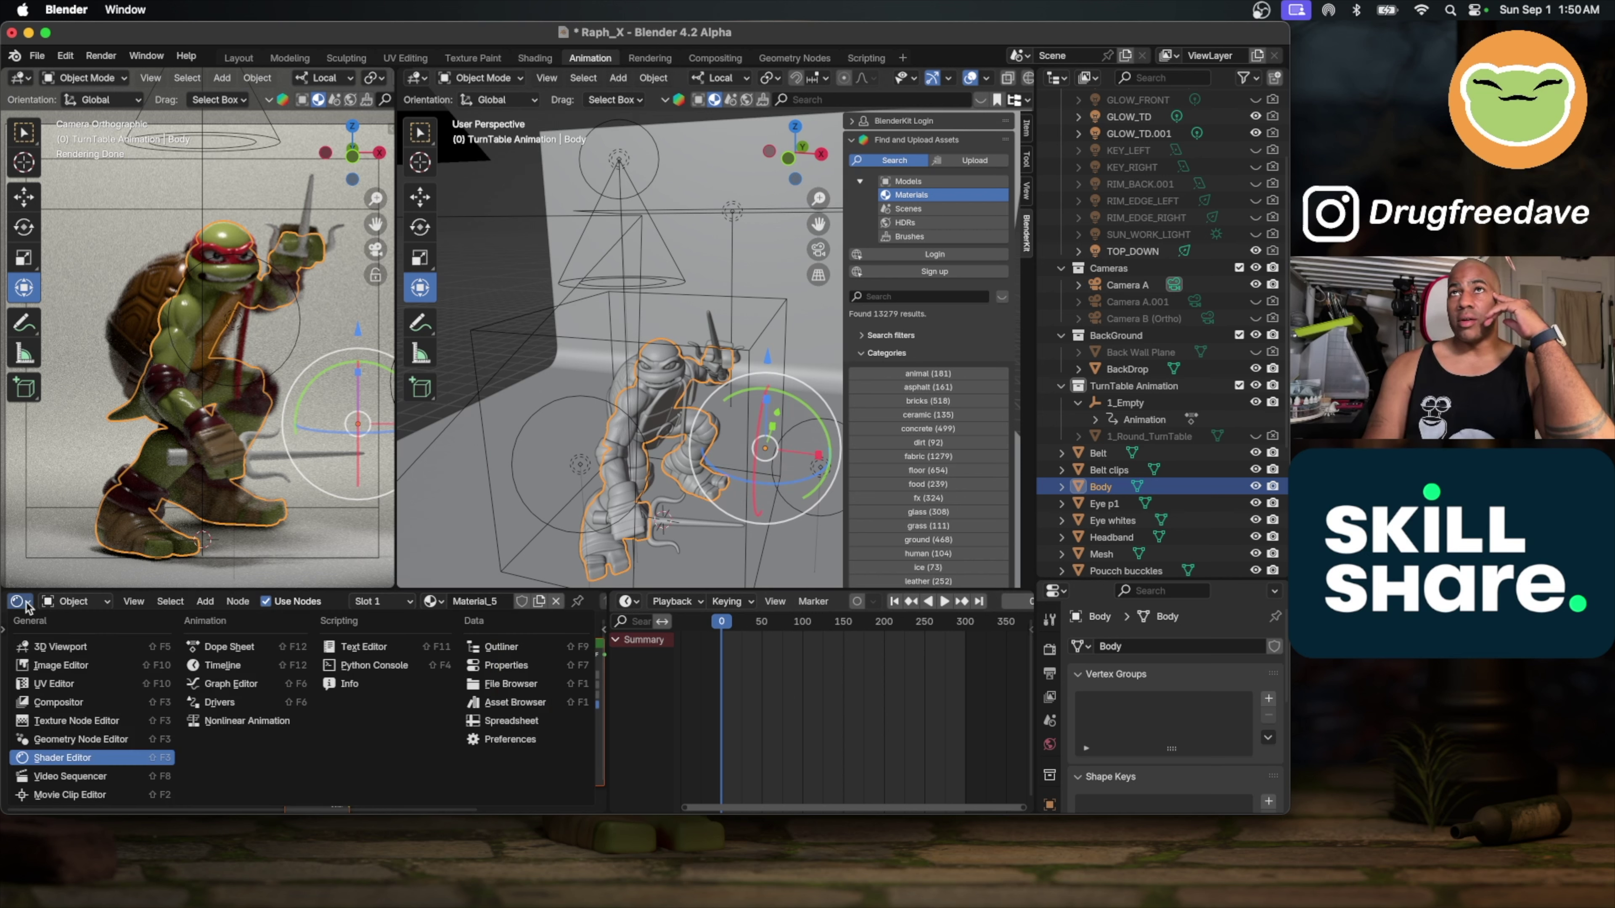
left_click(27, 603)
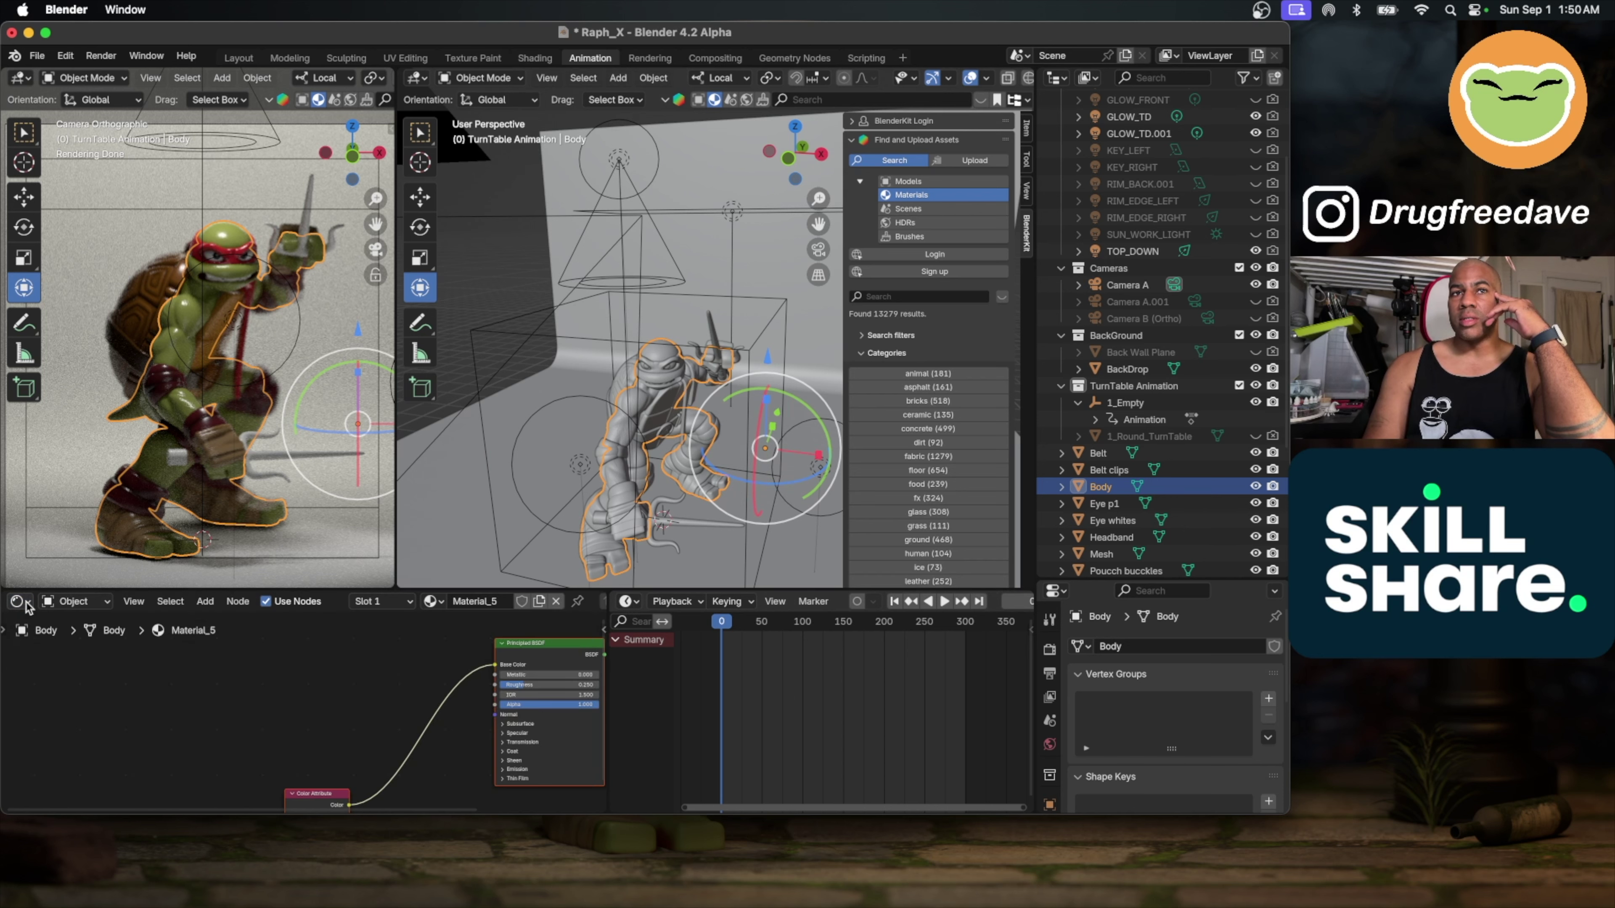
Step: Pan the node view onto the Color Attribute, Principled BSDF and Material Output nodes
scroll(114, 703, "down", 3)
scroll(114, 709, "right", 2)
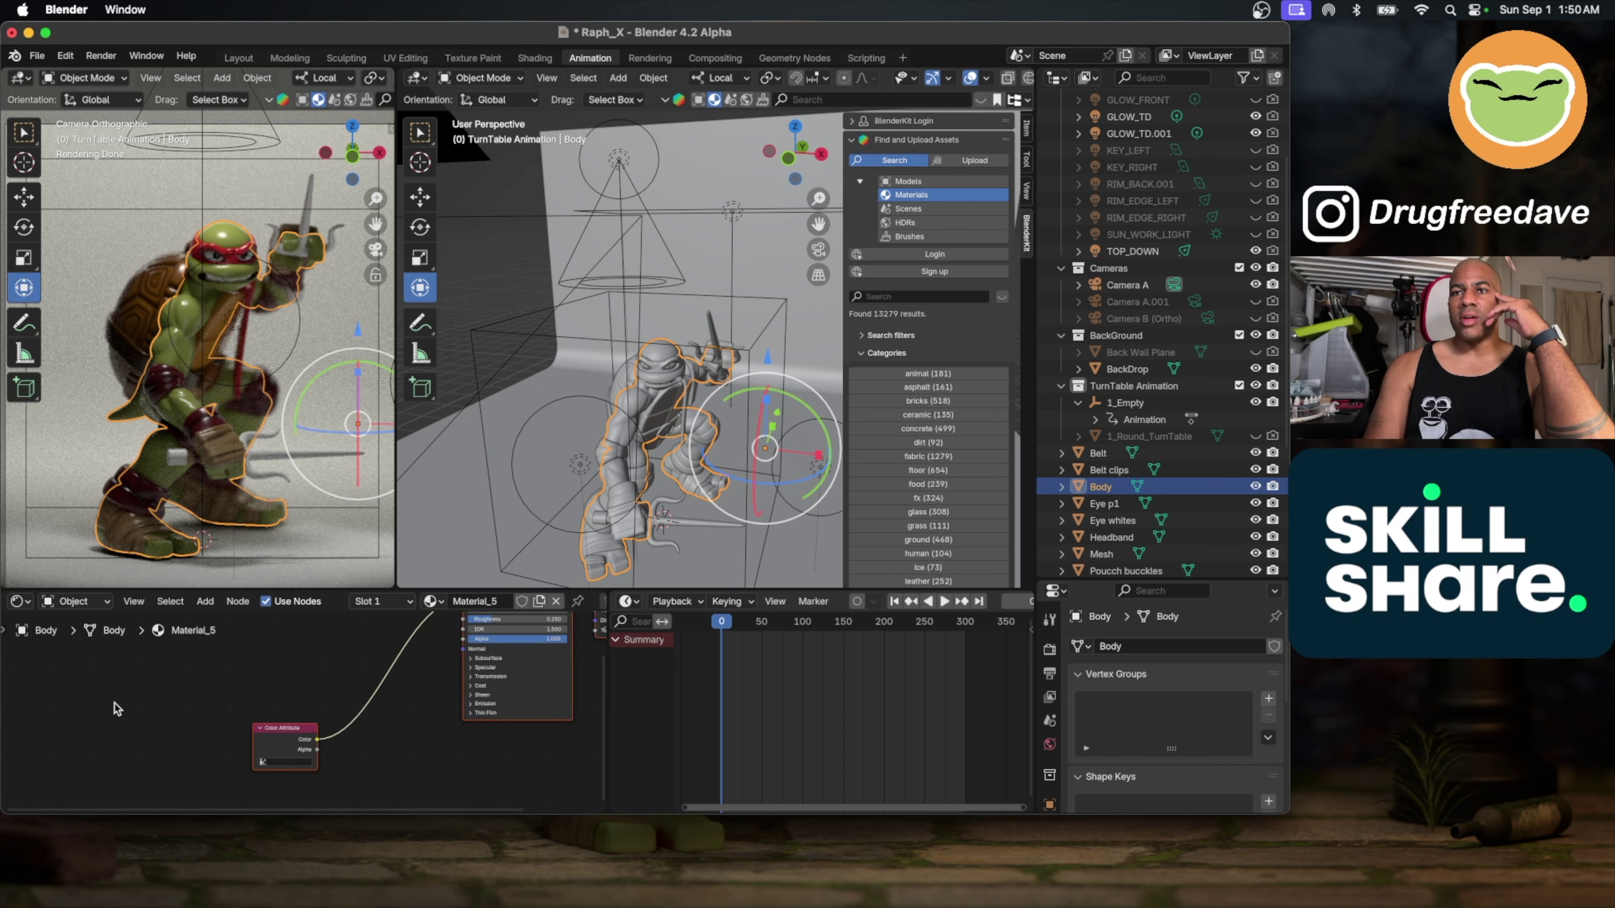
scroll(421, 711, "right", 3)
scroll(424, 709, "down", 3)
scroll(424, 709, "left", 3)
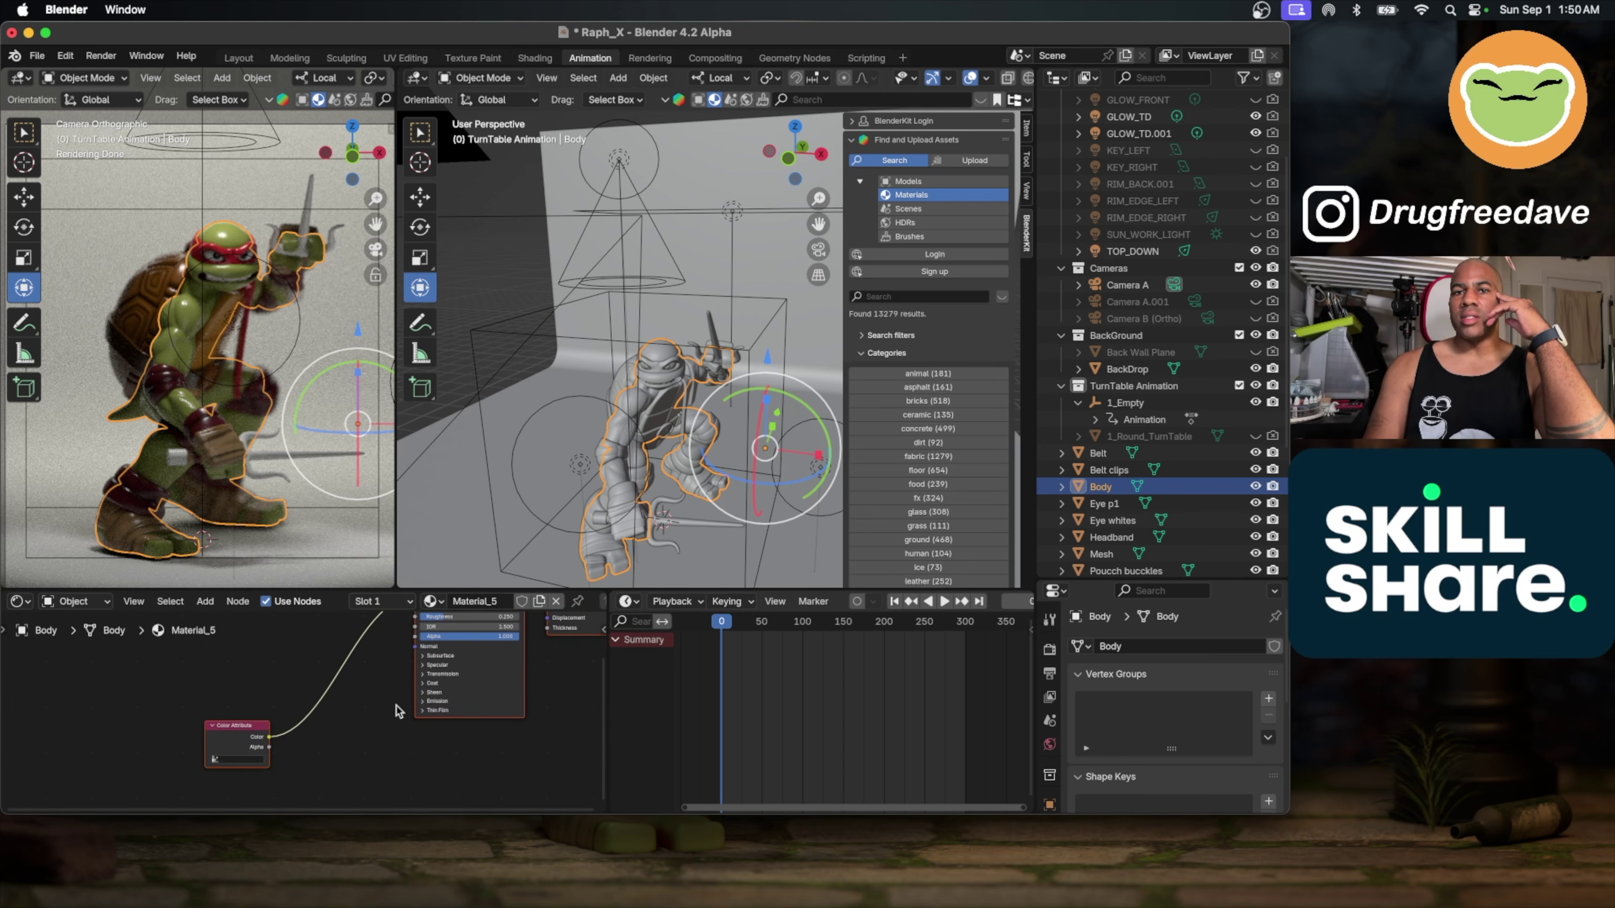
scroll(262, 760, "up", 3)
scroll(262, 761, "right", 4)
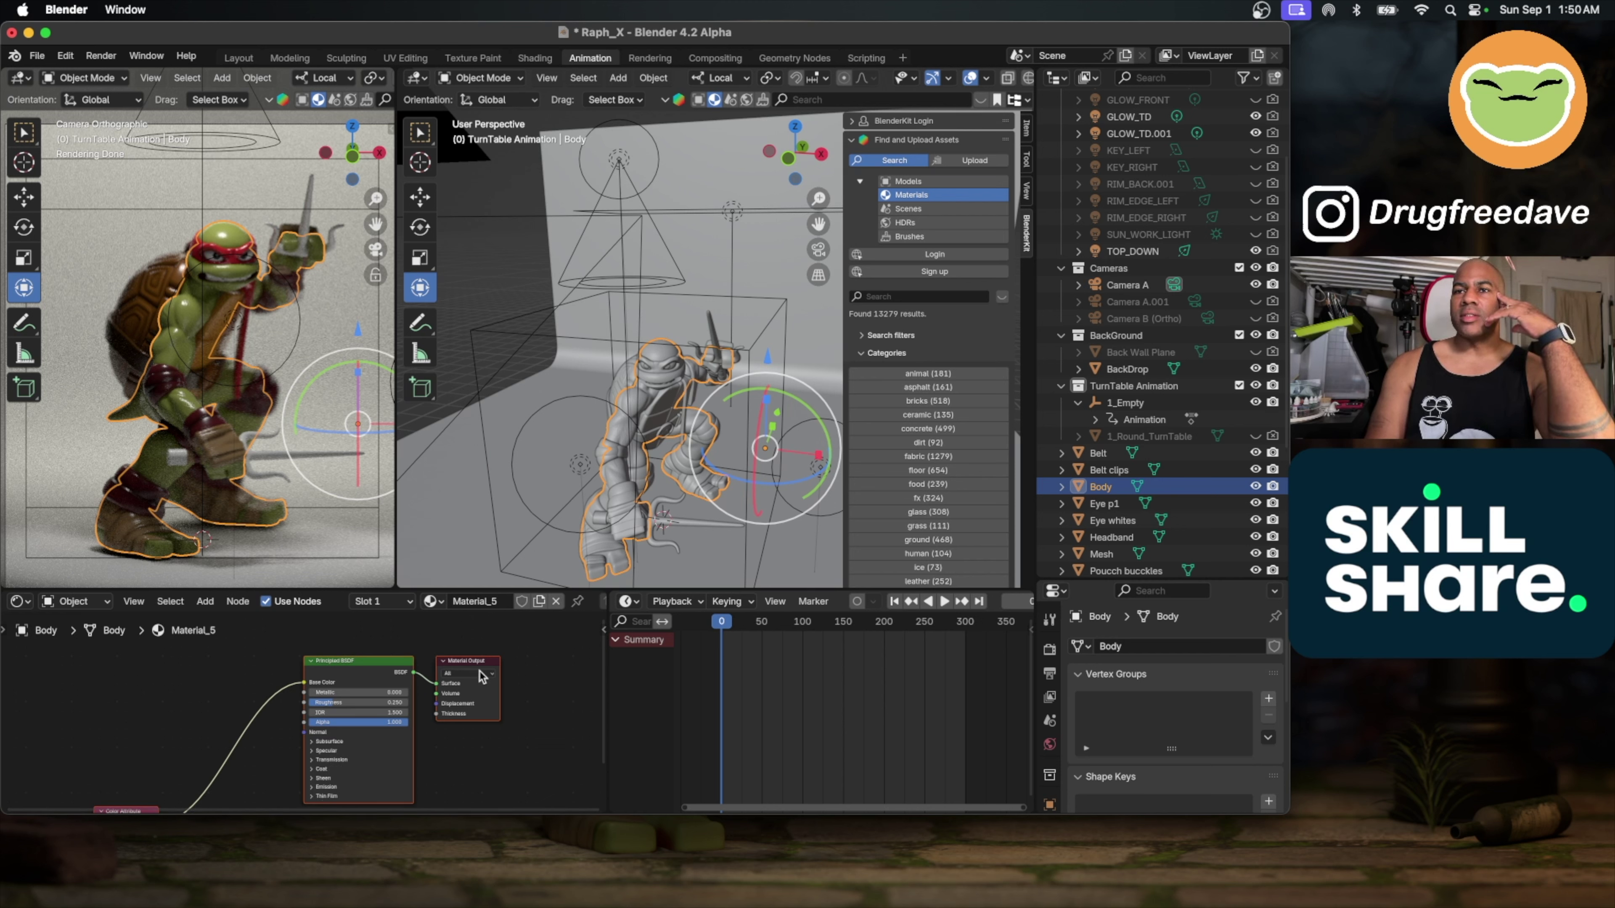
Step: Fine-tune Material_5's Principled BSDF roughness and save Raph_X.blend
scroll(416, 683, "down", 2)
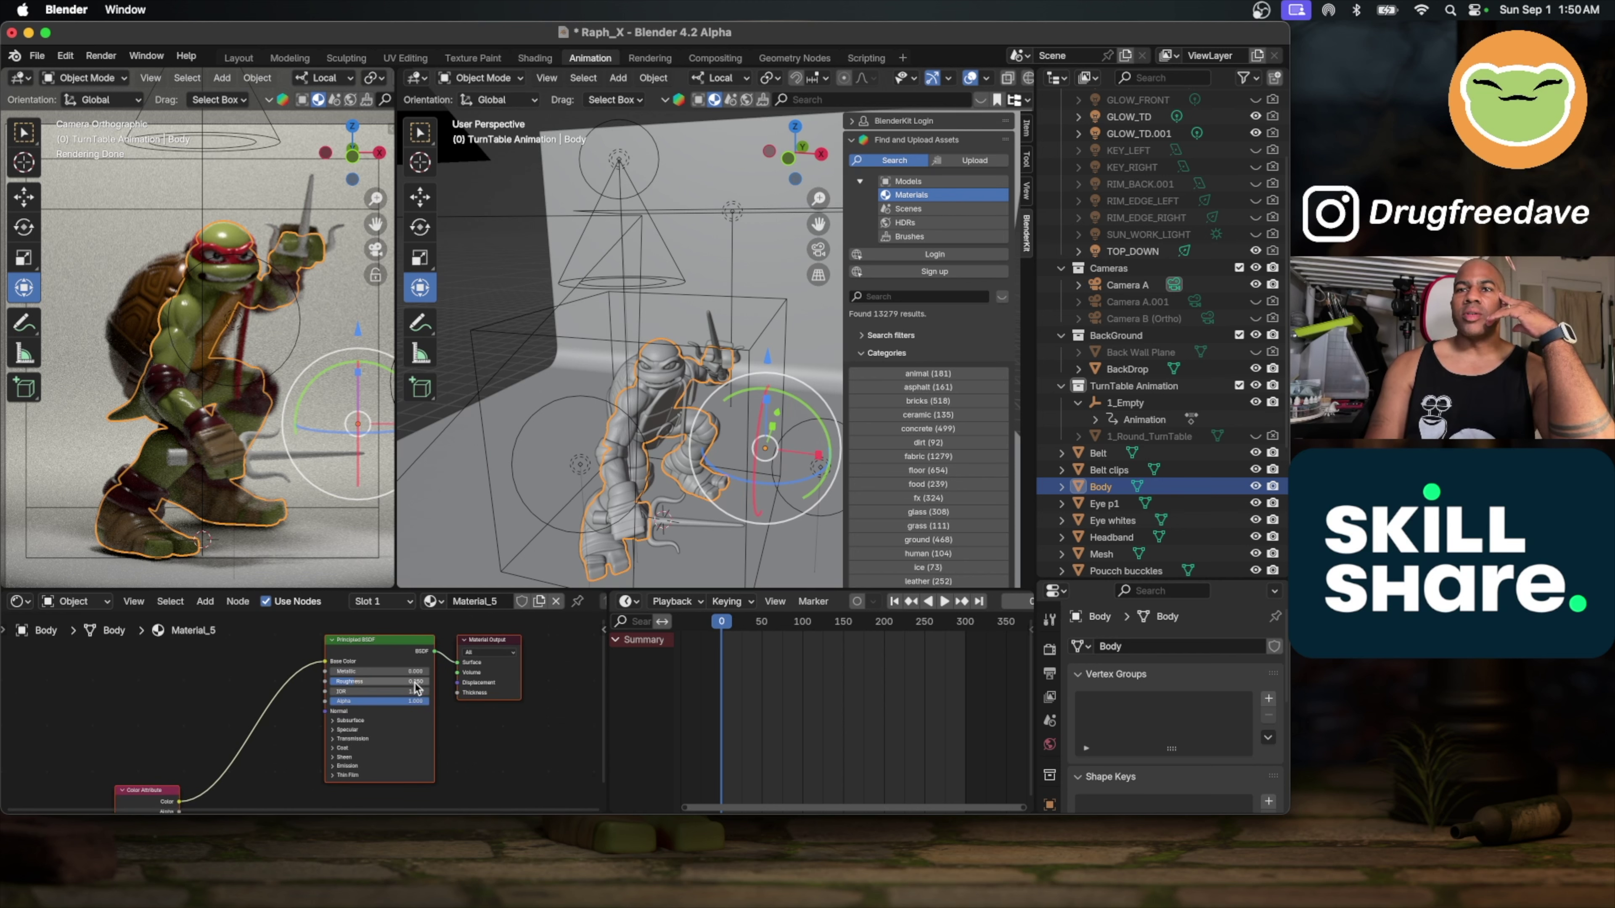
scroll(417, 689, "up", 2)
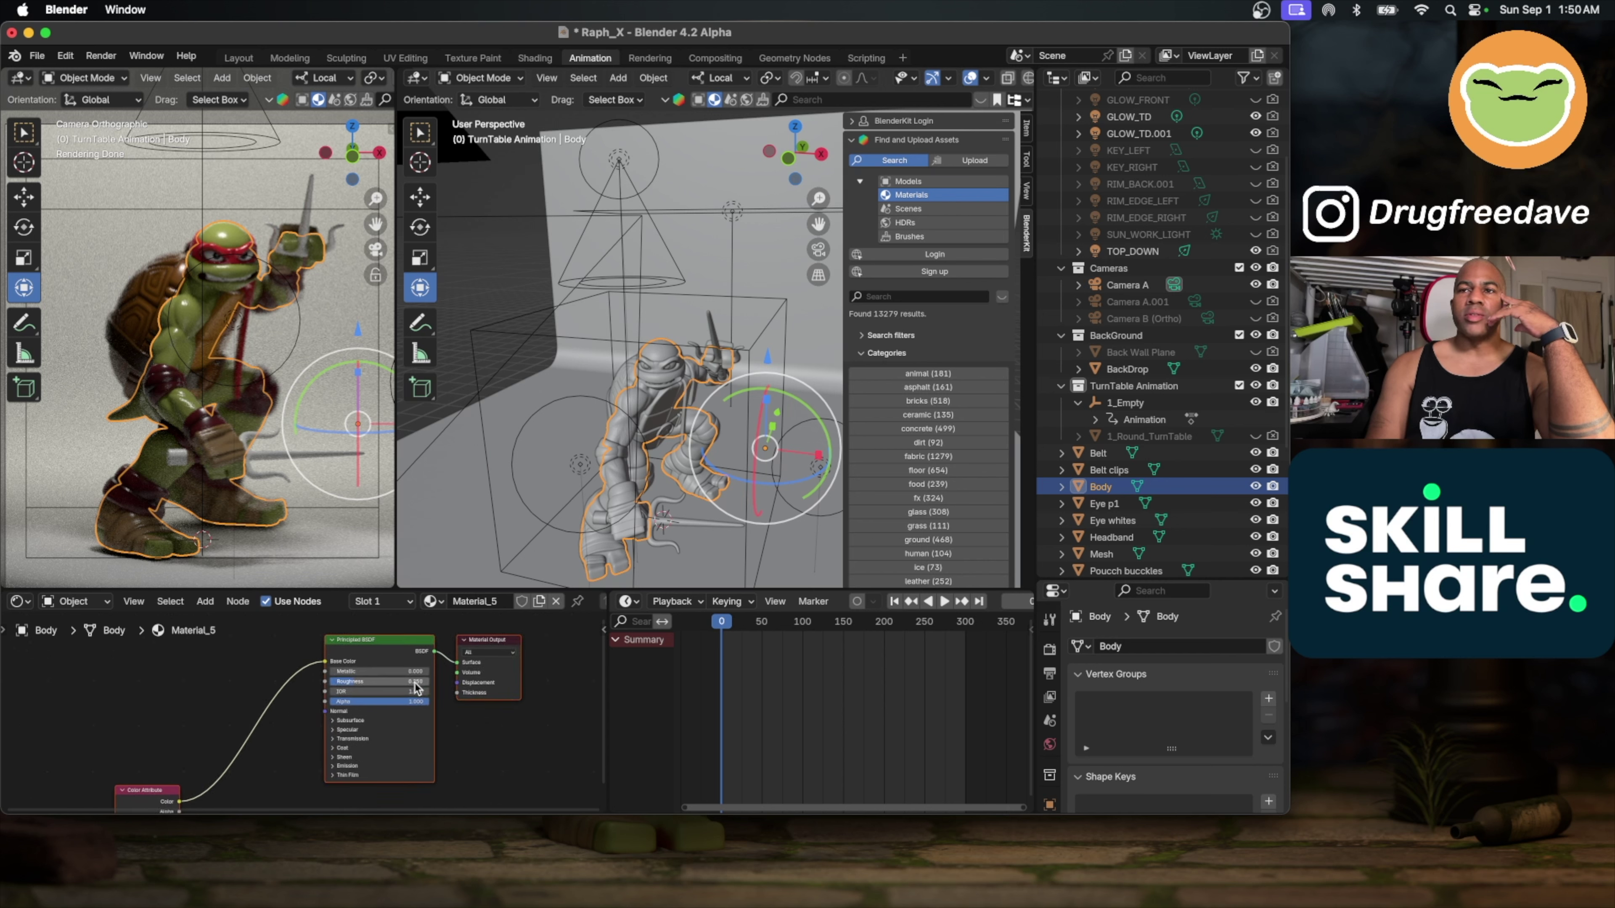
scroll(417, 689, "left", 3)
scroll(417, 688, "down", 1)
scroll(416, 687, "down", 1)
scroll(416, 687, "left", 2)
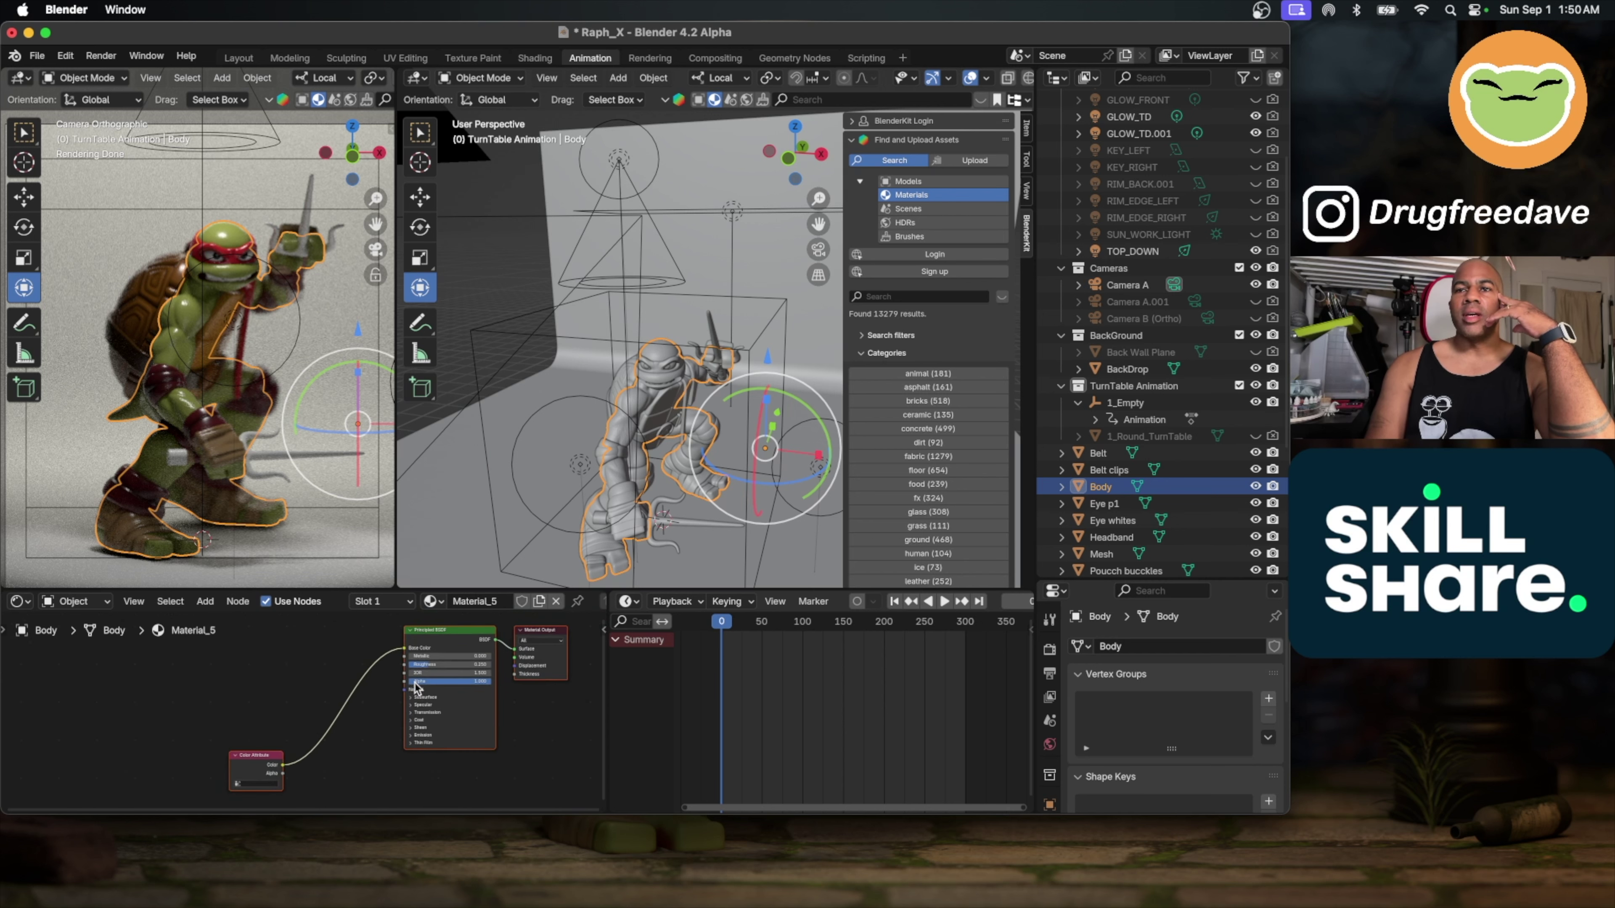
scroll(416, 687, "left", 1)
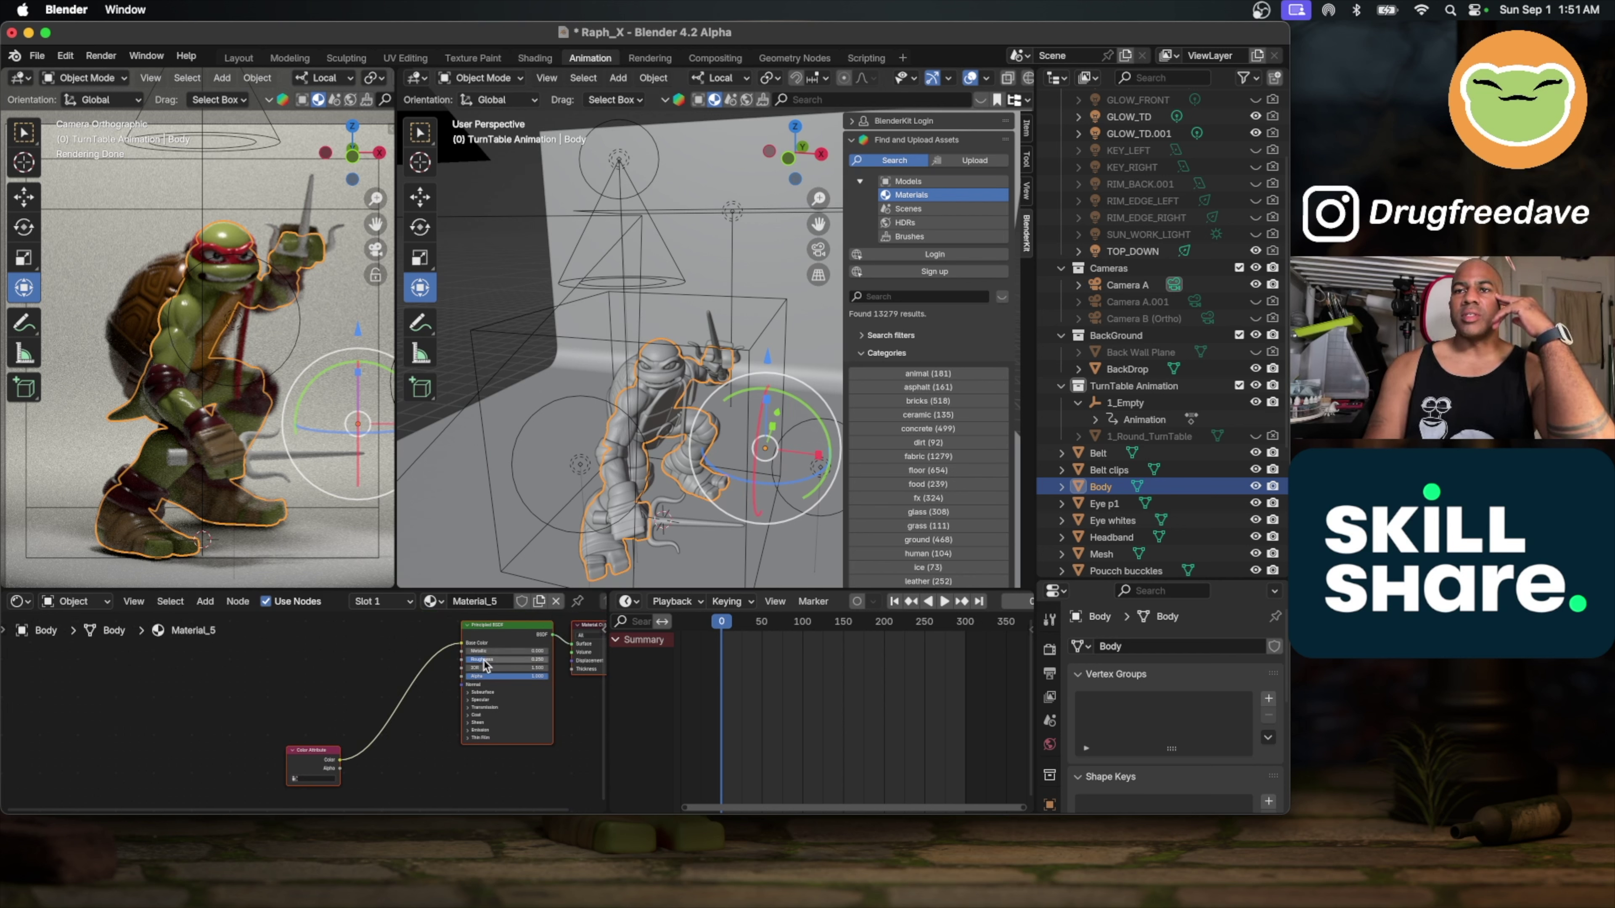
left_click_drag(485, 660, 493, 660)
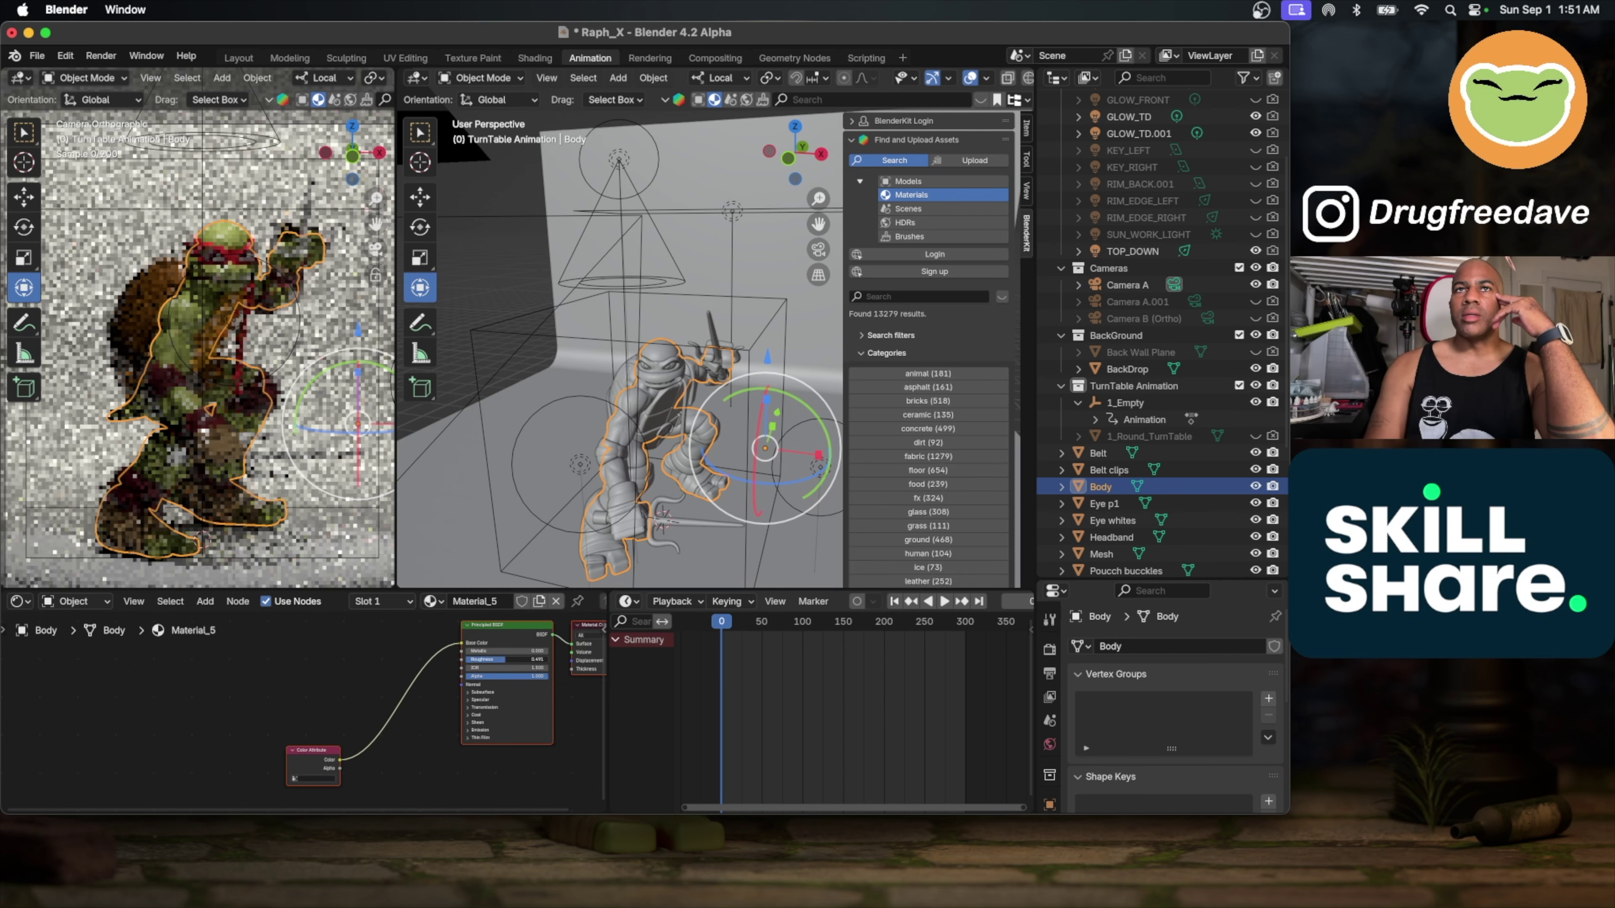
left_click_drag(508, 660, 504, 660)
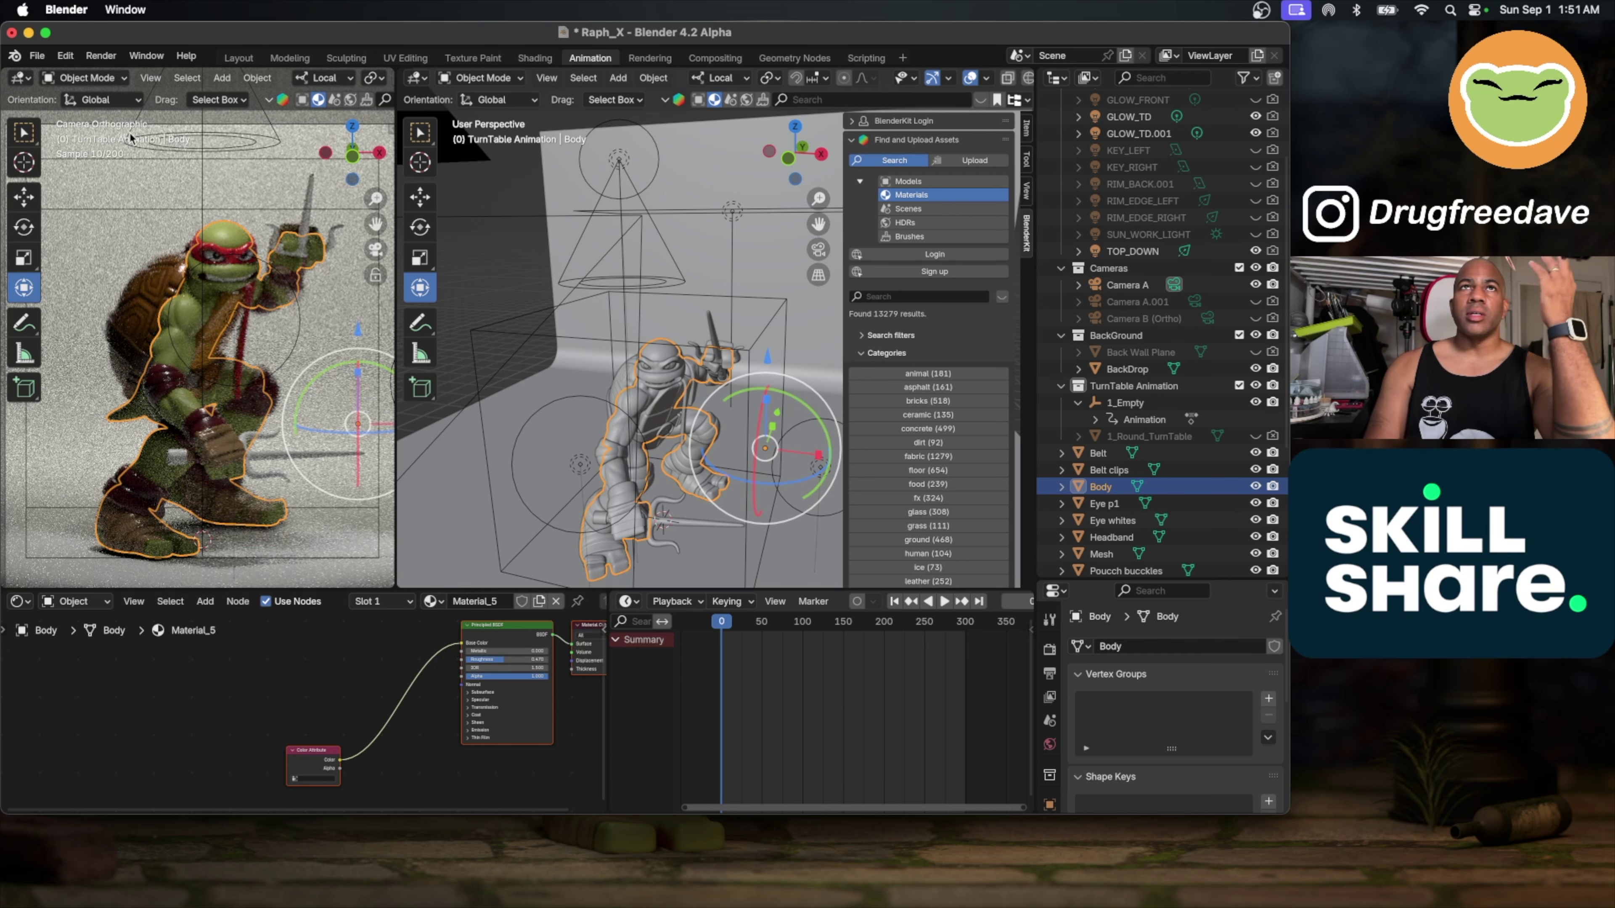
left_click(37, 56)
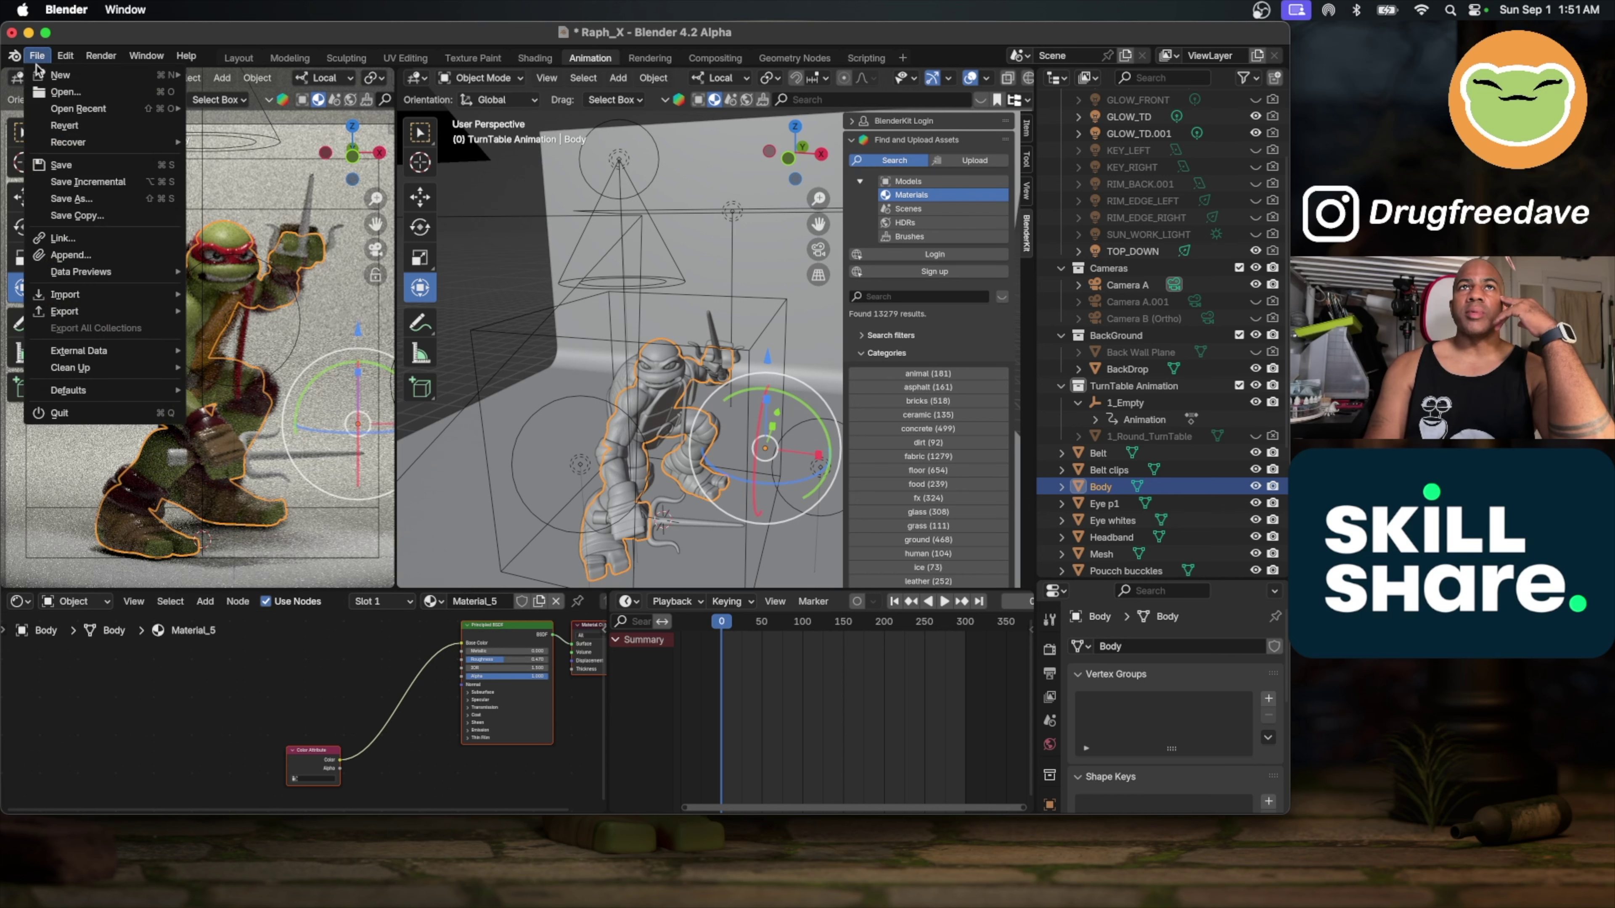
left_click(58, 165)
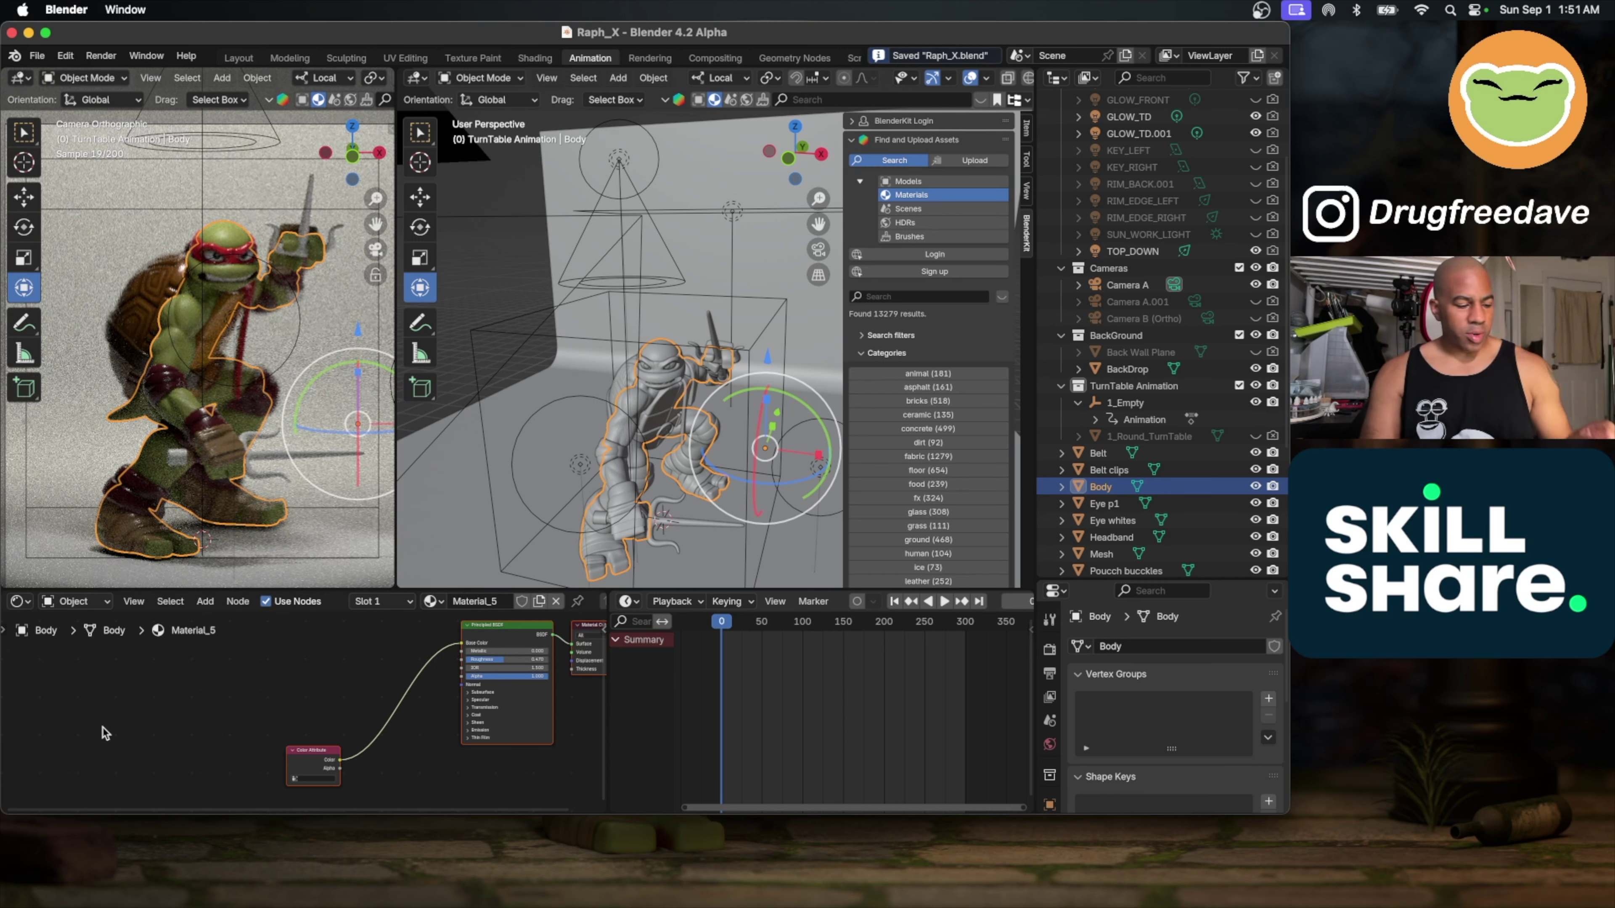
Step: Add an Ambient Occlusion node and place a Color Ramp node beside it
key("shift+a")
mouse_move(105, 733)
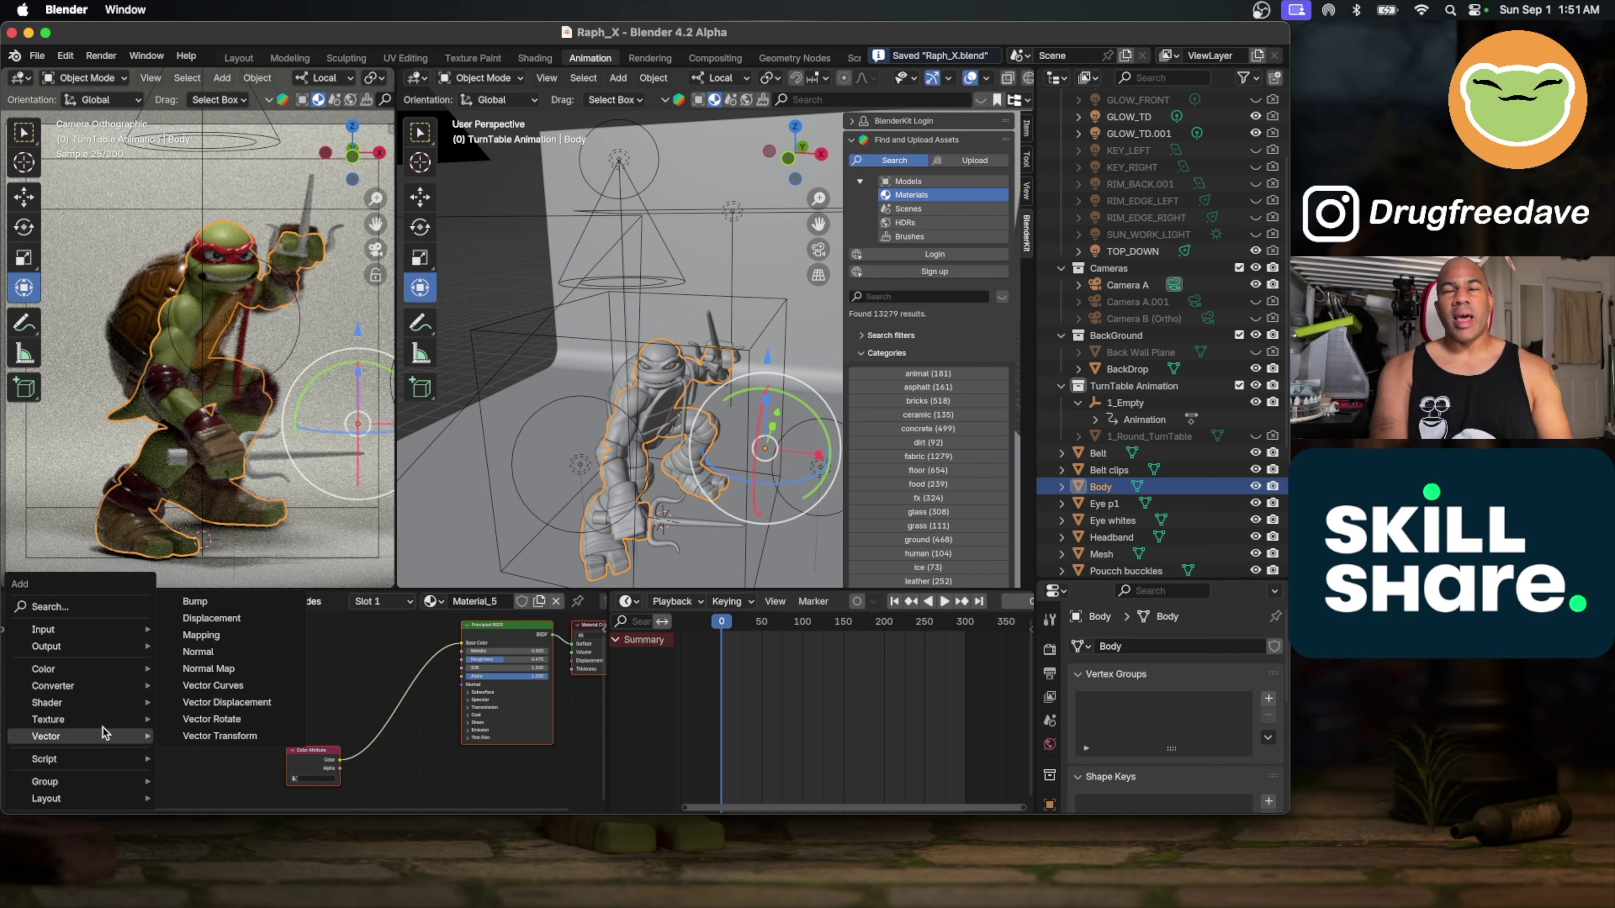
type("ambie")
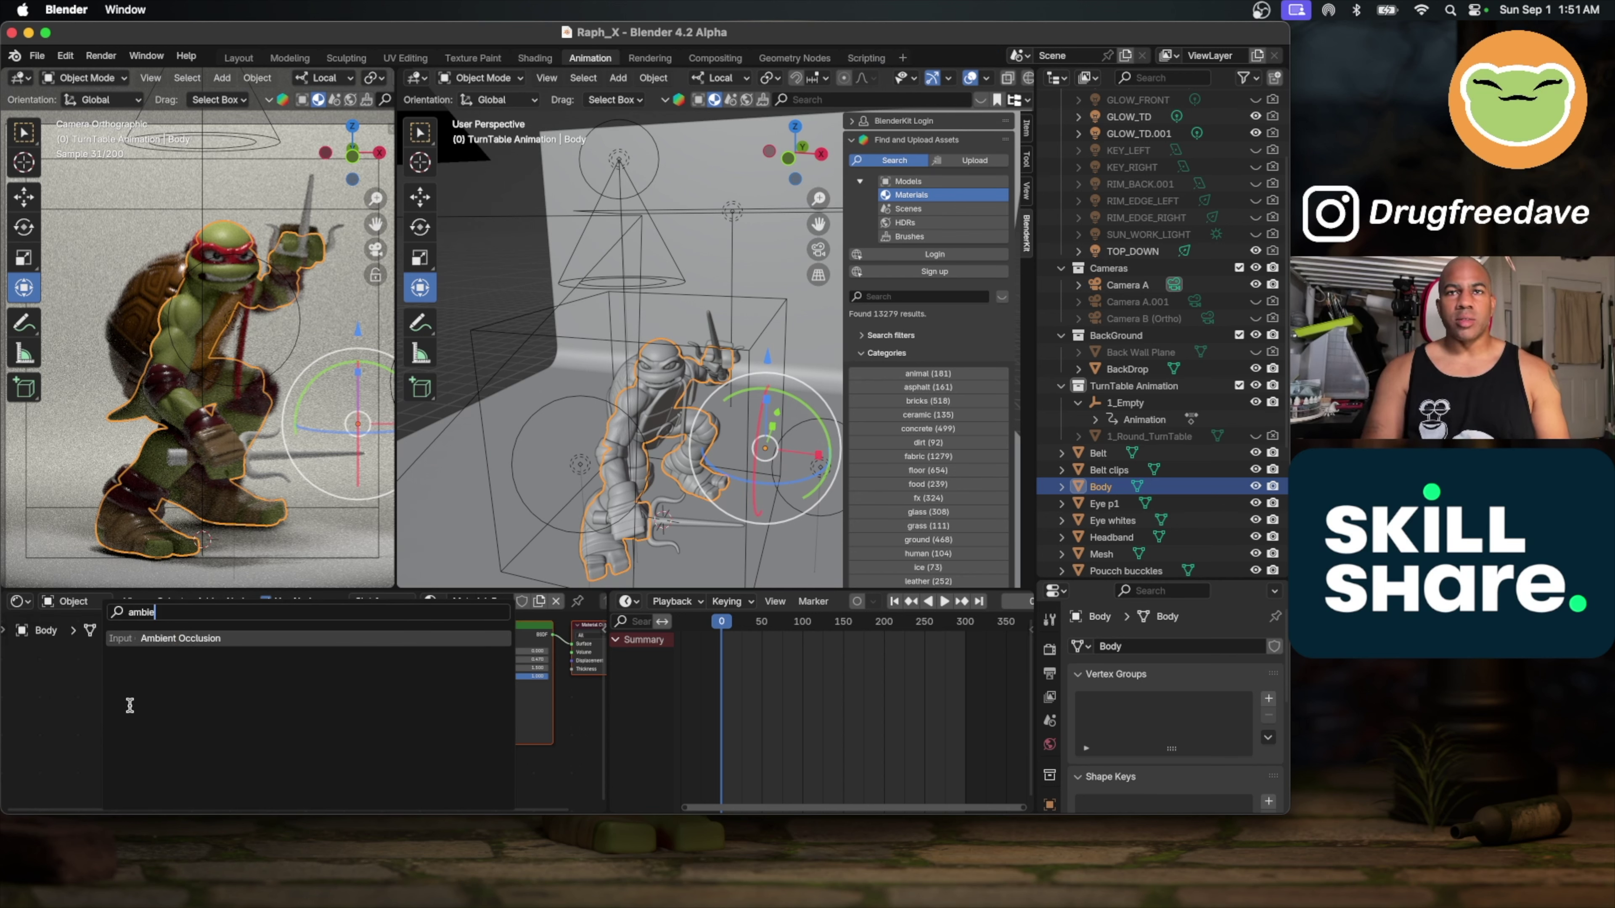
left_click(183, 640)
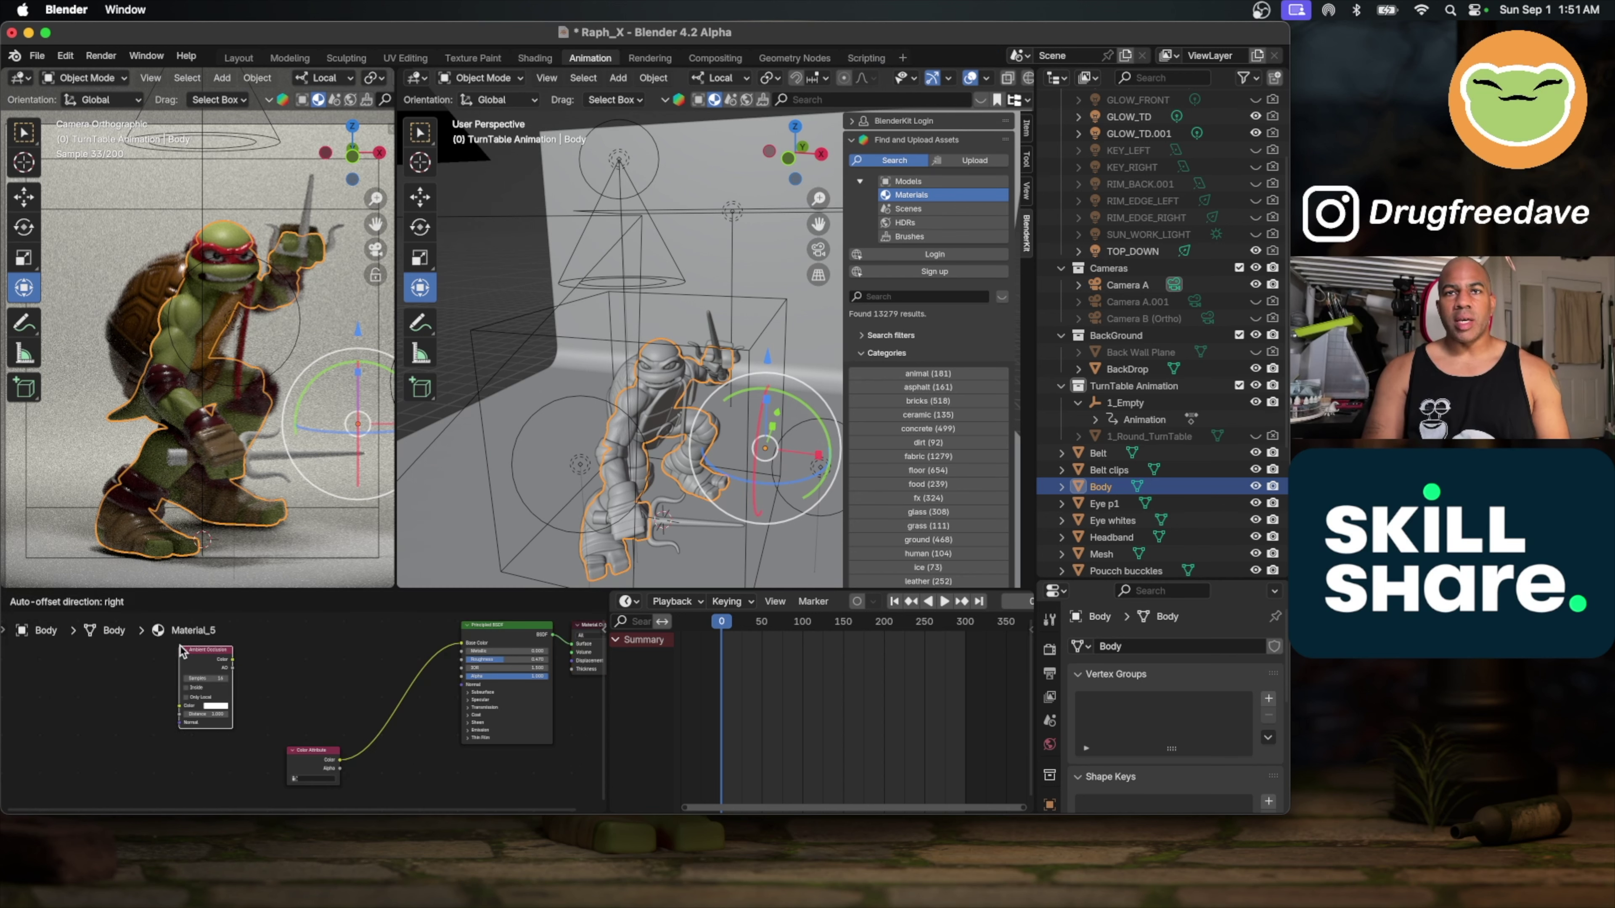
left_click(210, 676)
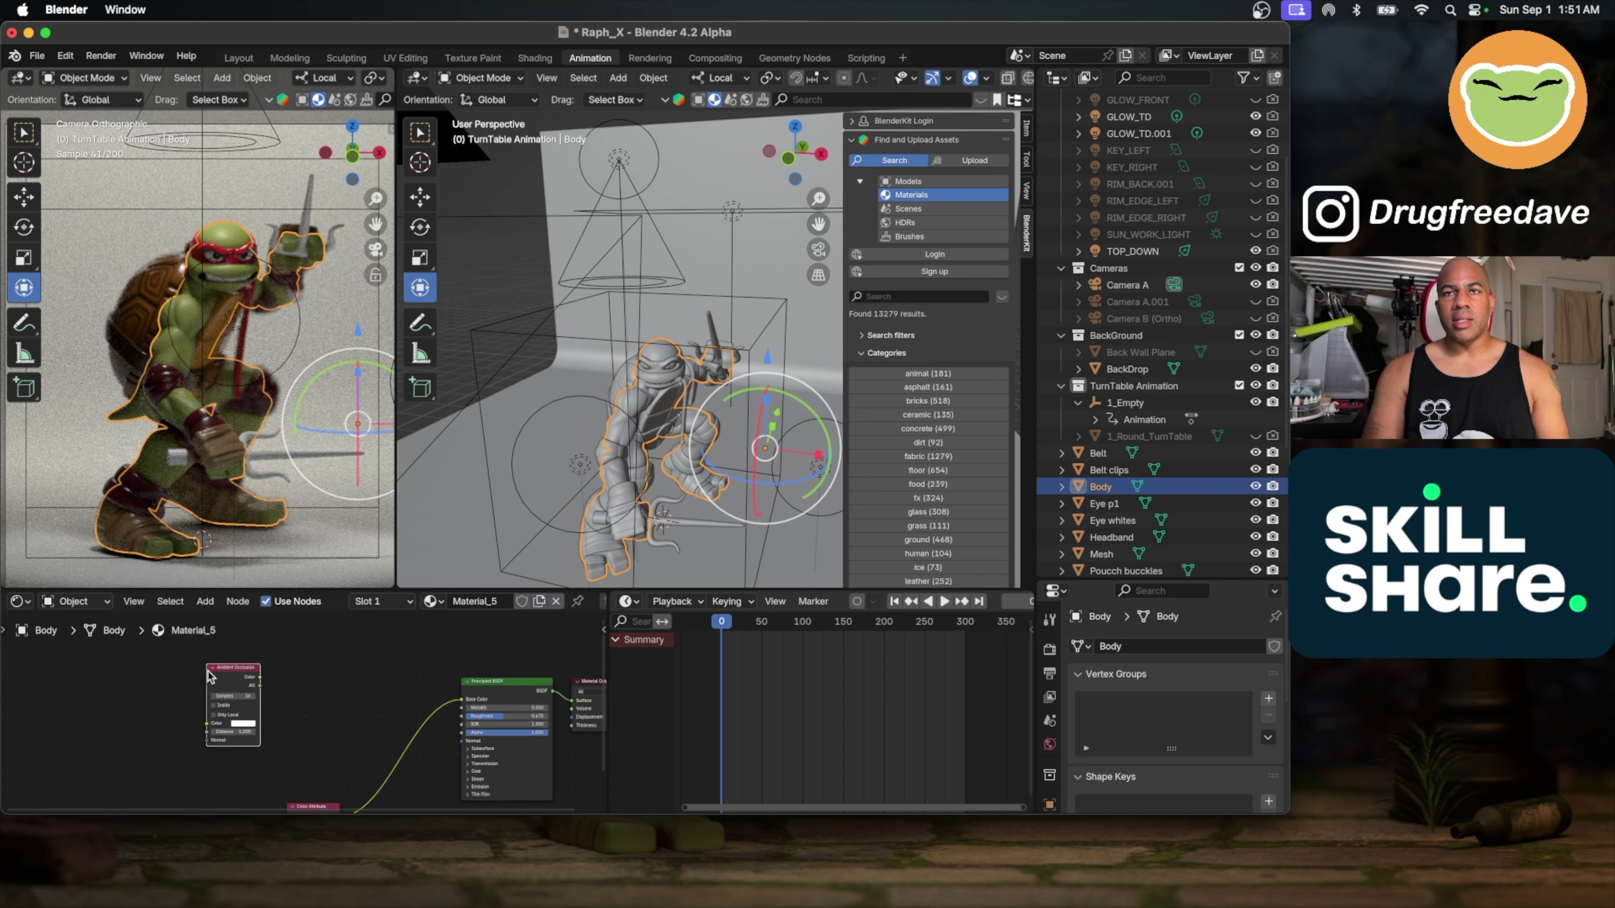
key("shift+a")
mouse_move(306, 653)
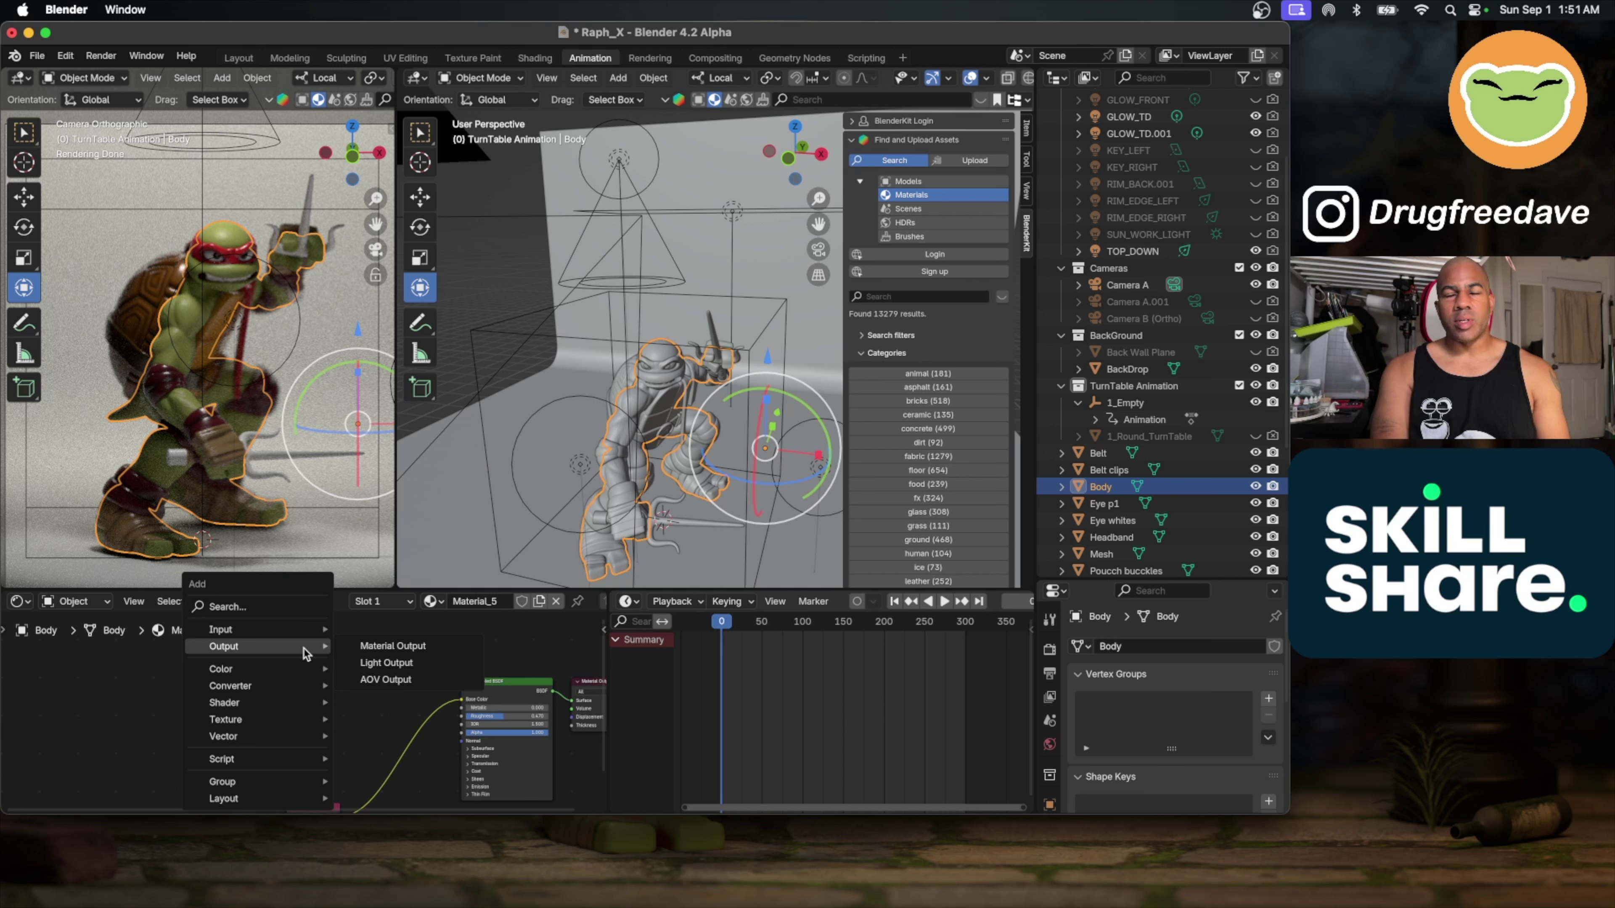
type("color ramp")
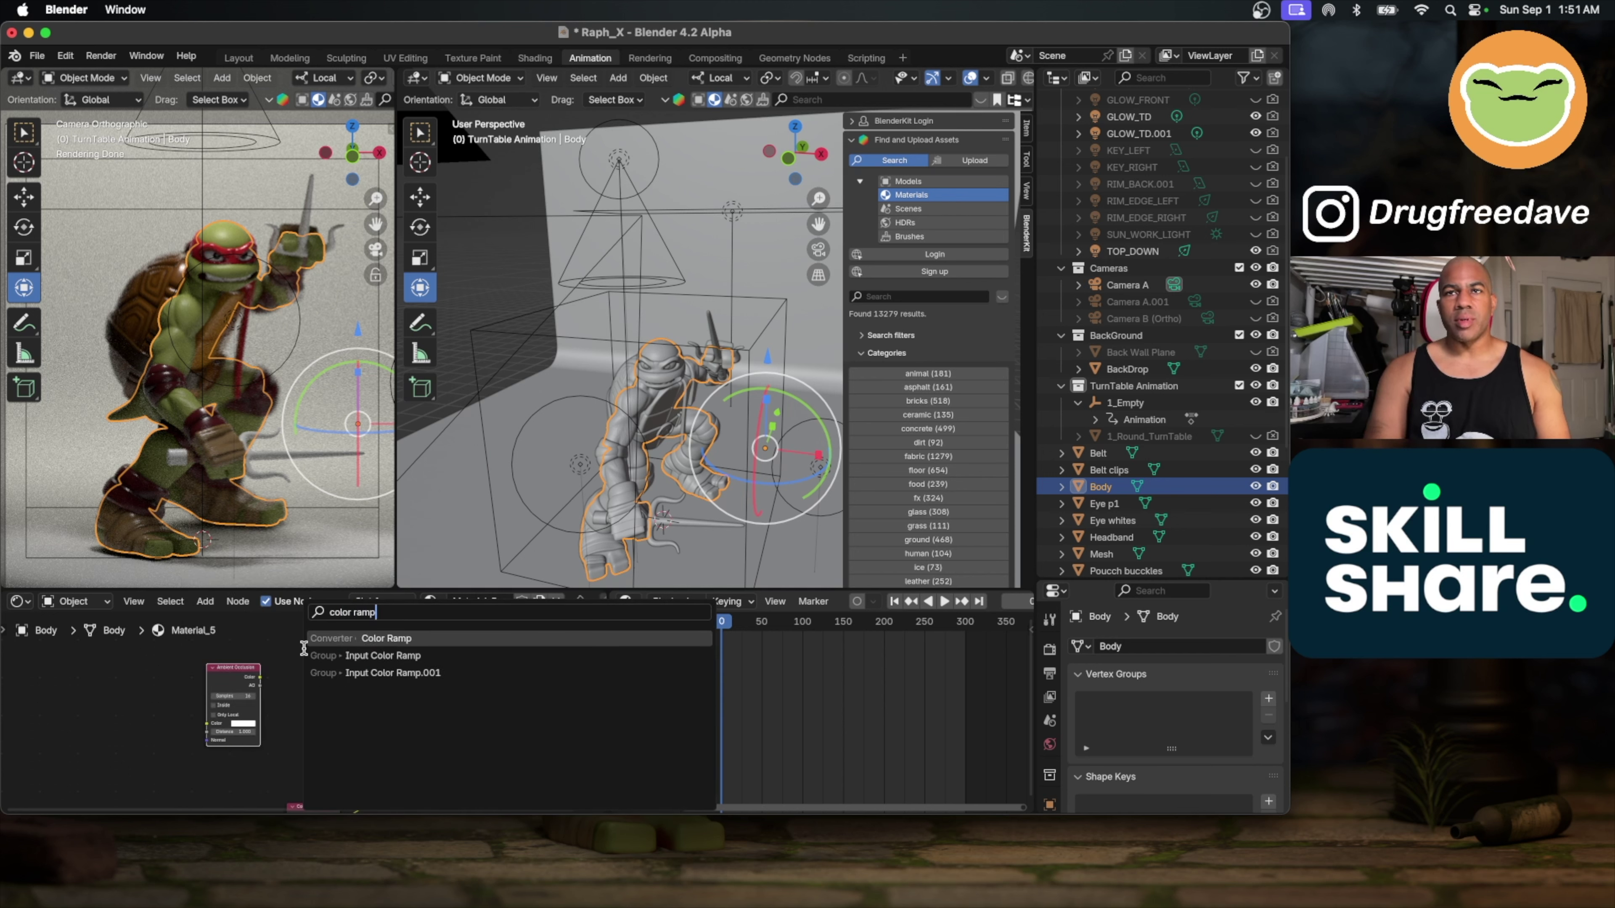
key("Return")
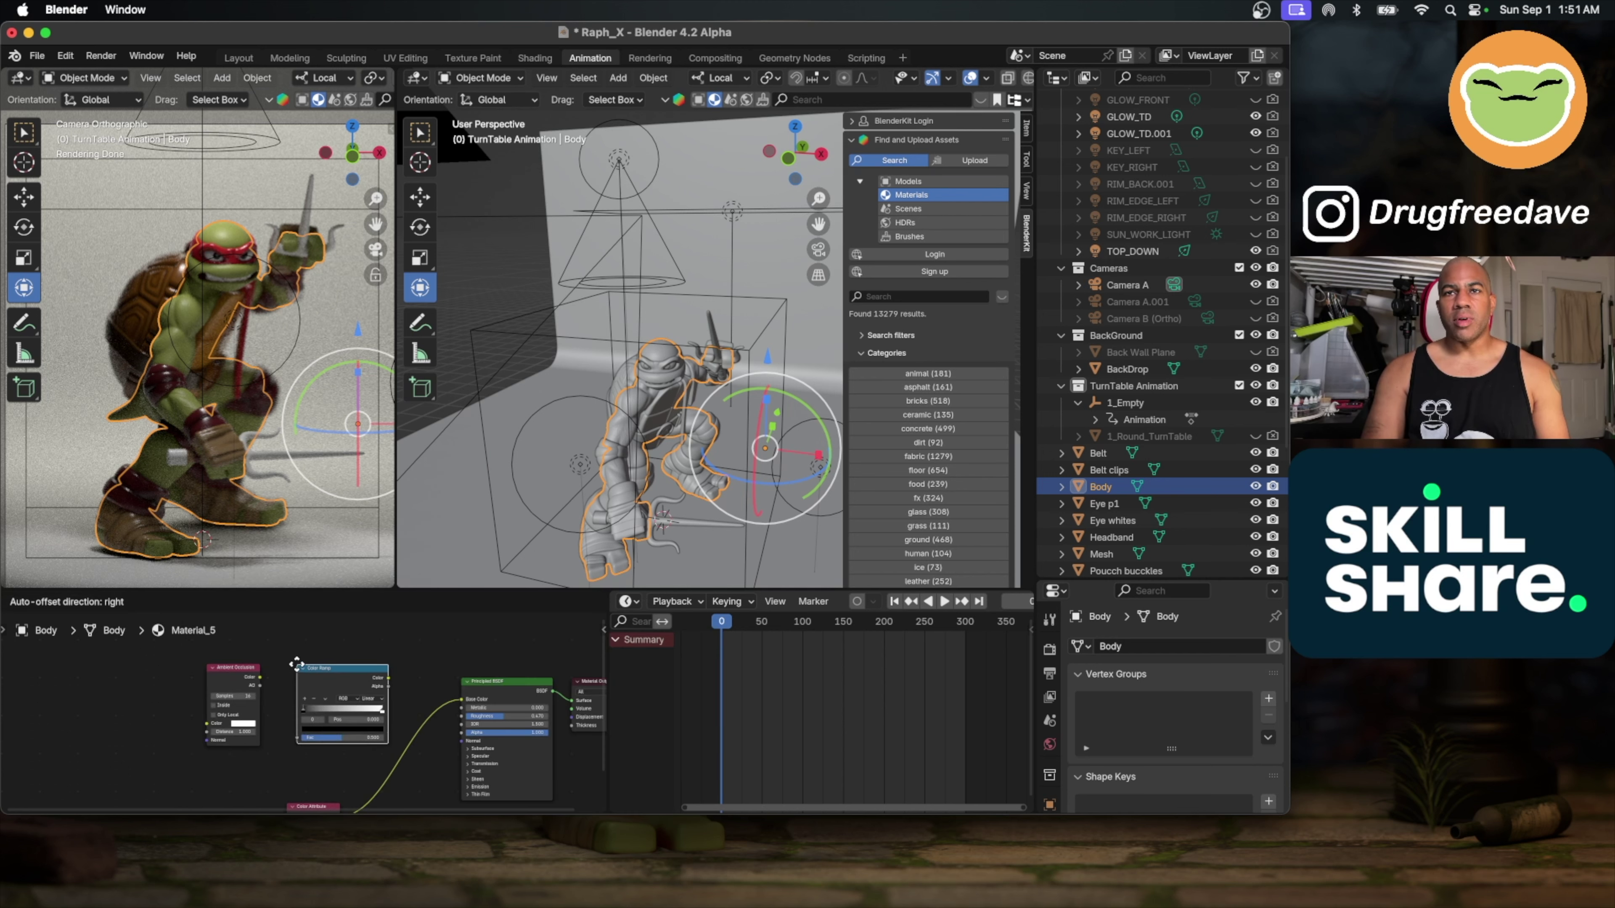
left_click(281, 665)
scroll(273, 667, "down", 2)
scroll(273, 668, "left", 2)
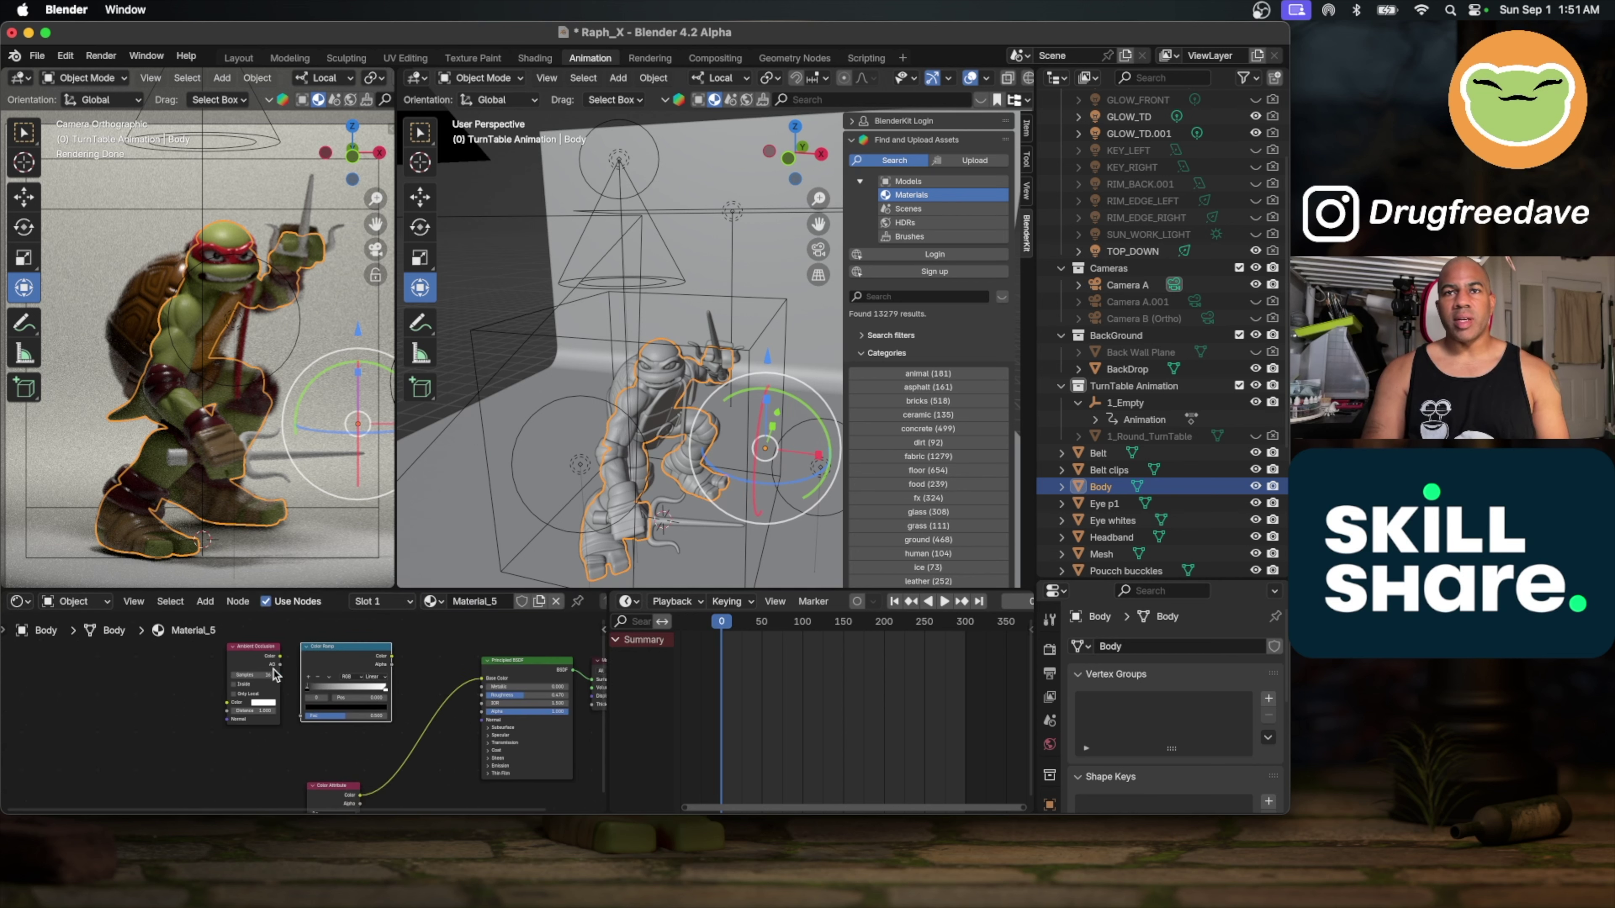
scroll(275, 674, "down", 2)
Step: Add a Diffuse BSDF node below the Ambient Occlusion node
key("shift+a")
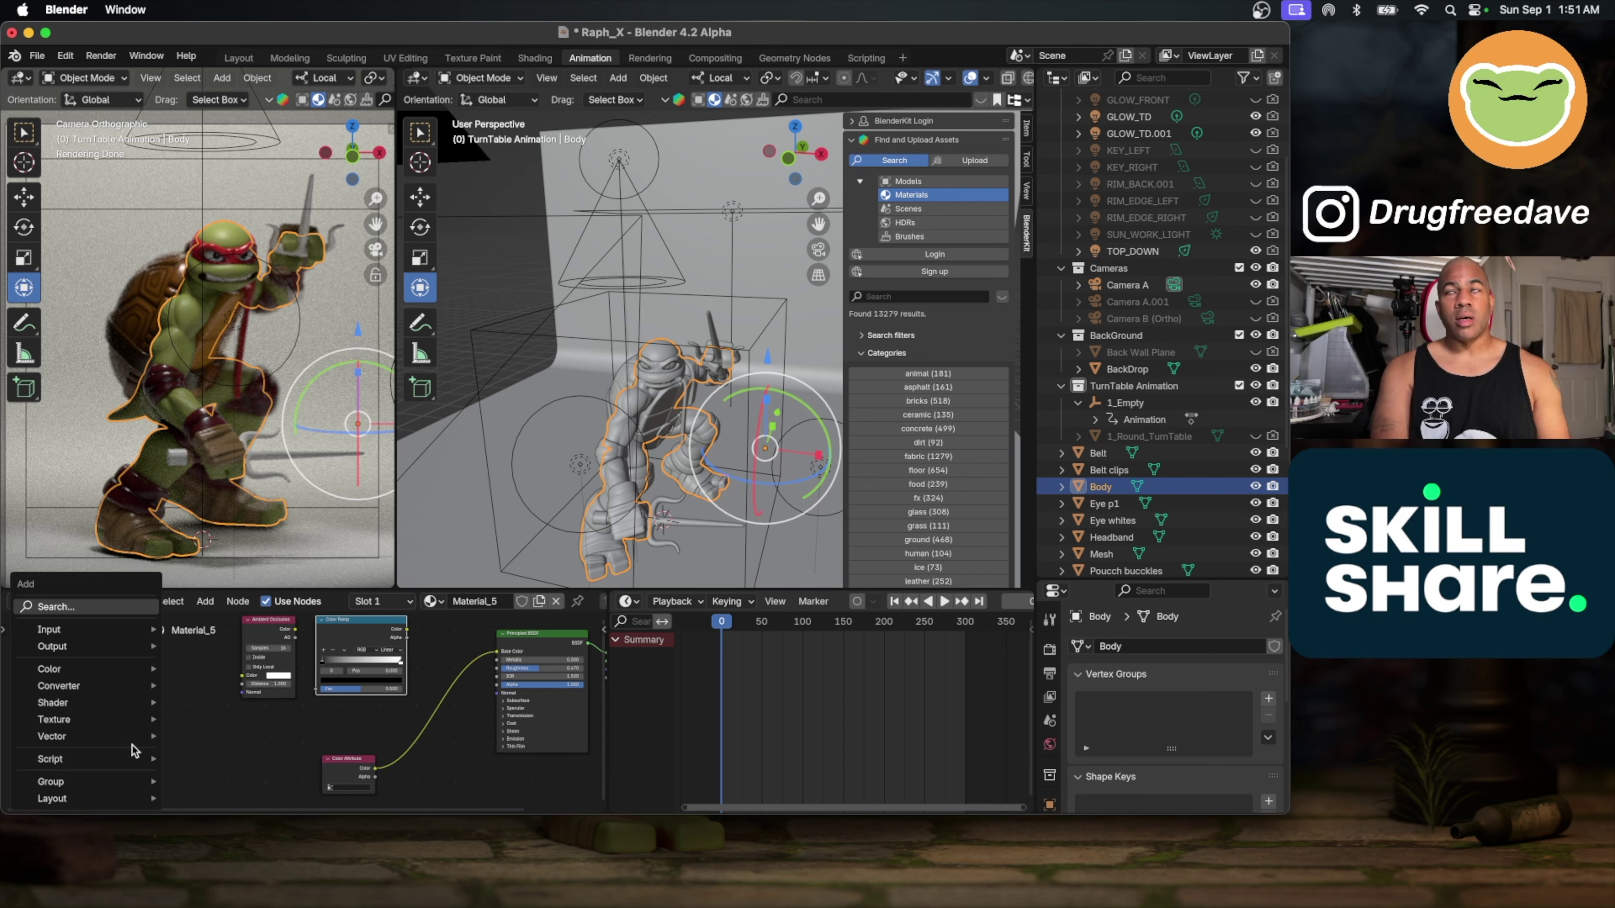
type("diffuse")
key("Return")
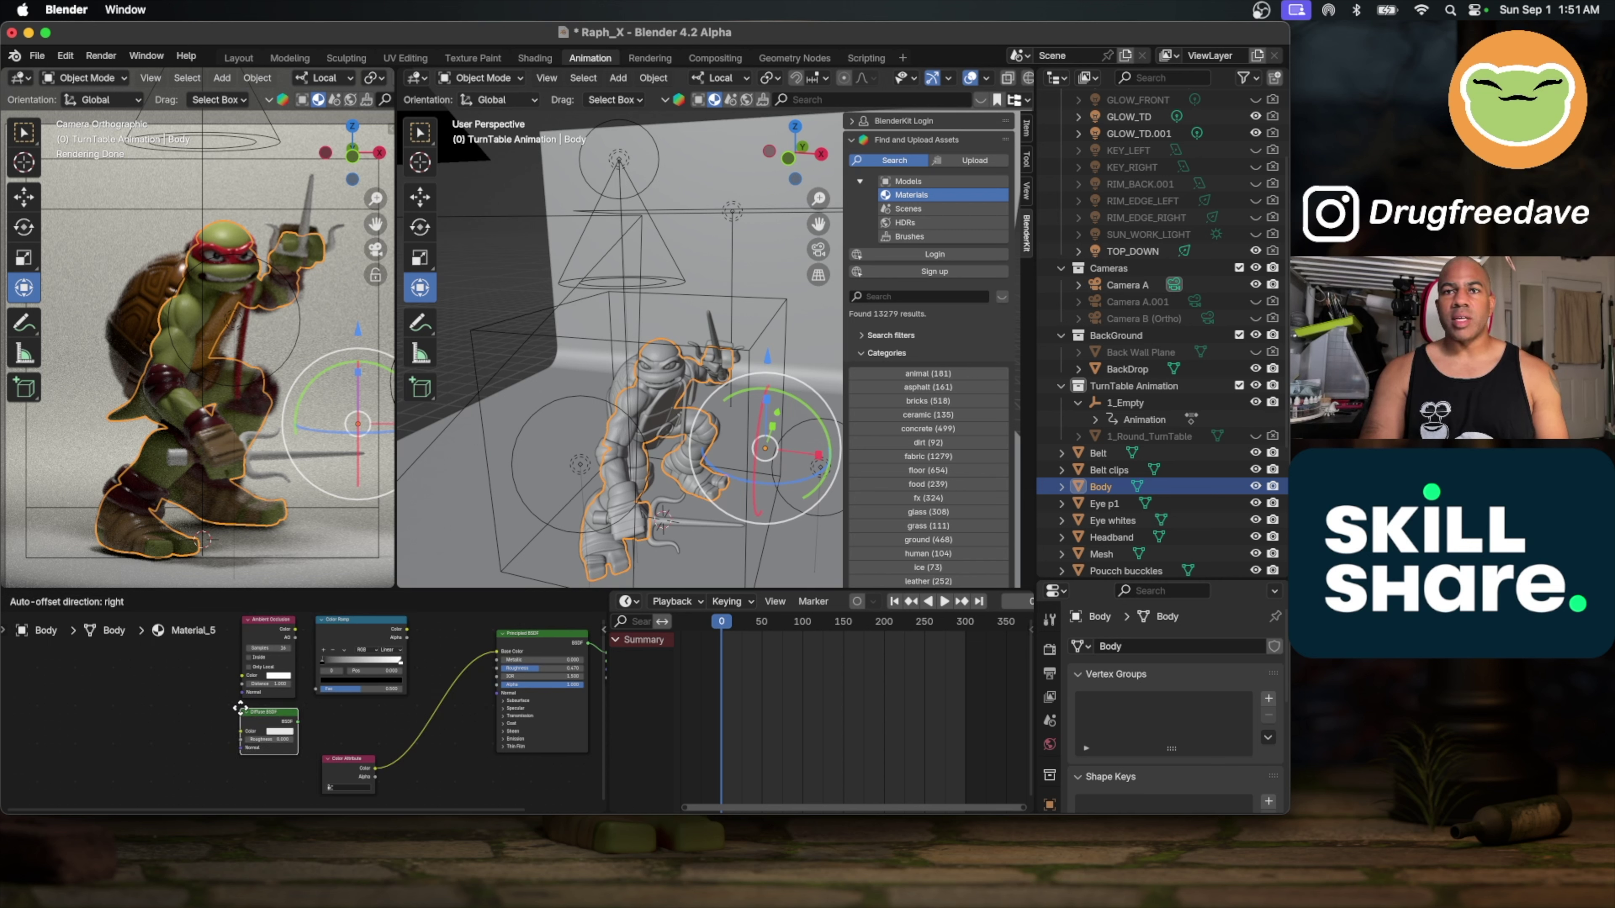
left_click(240, 708)
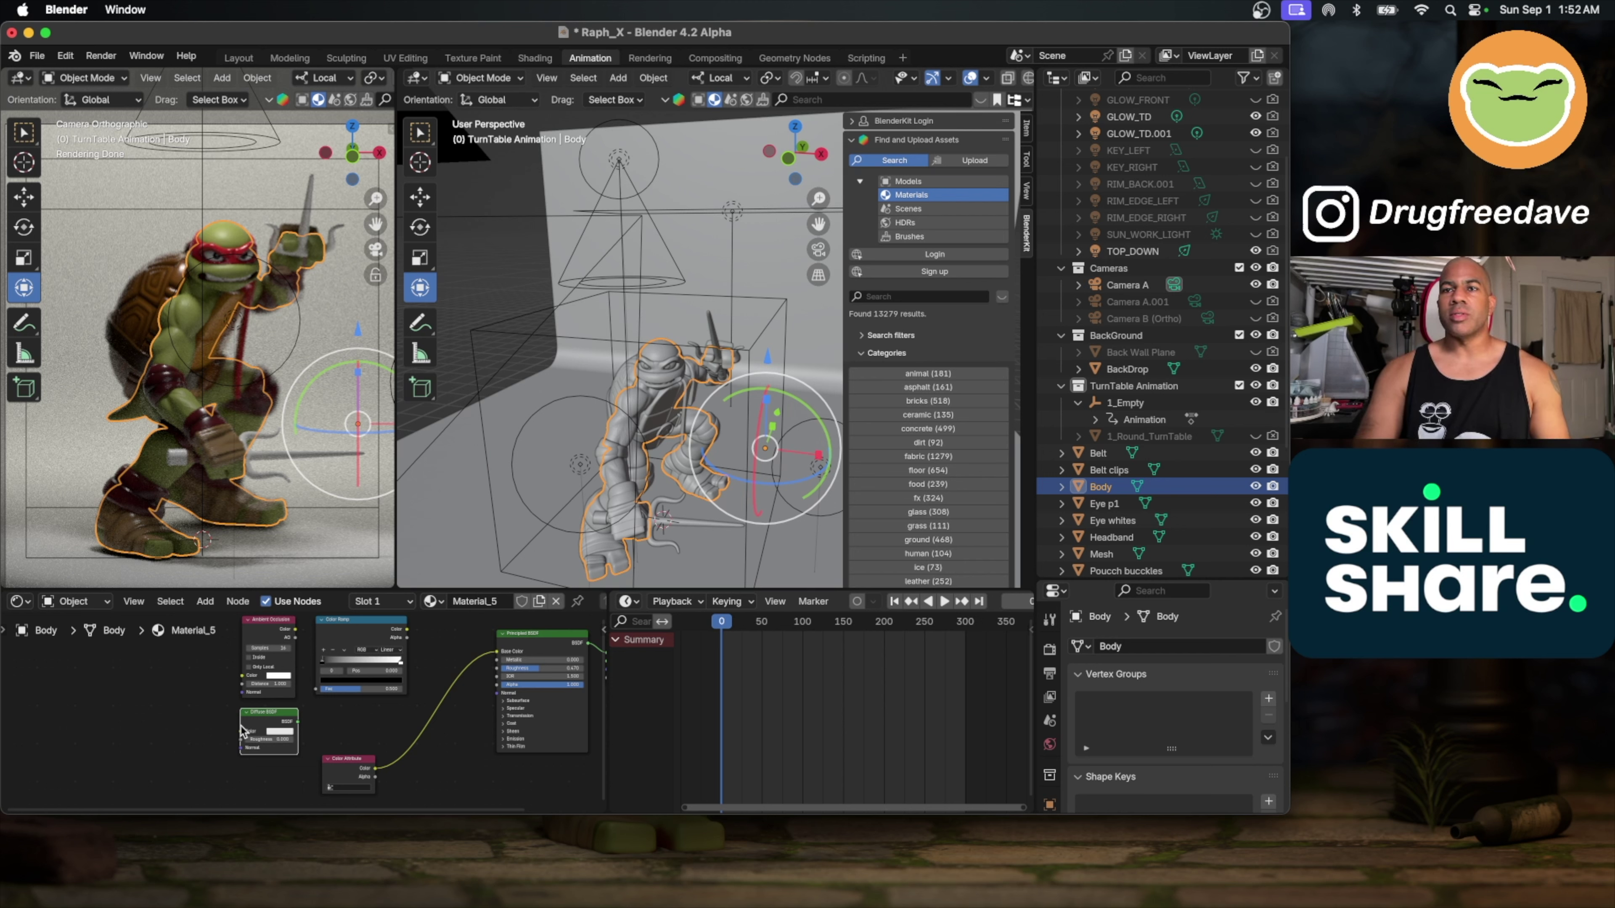
key("shift+a")
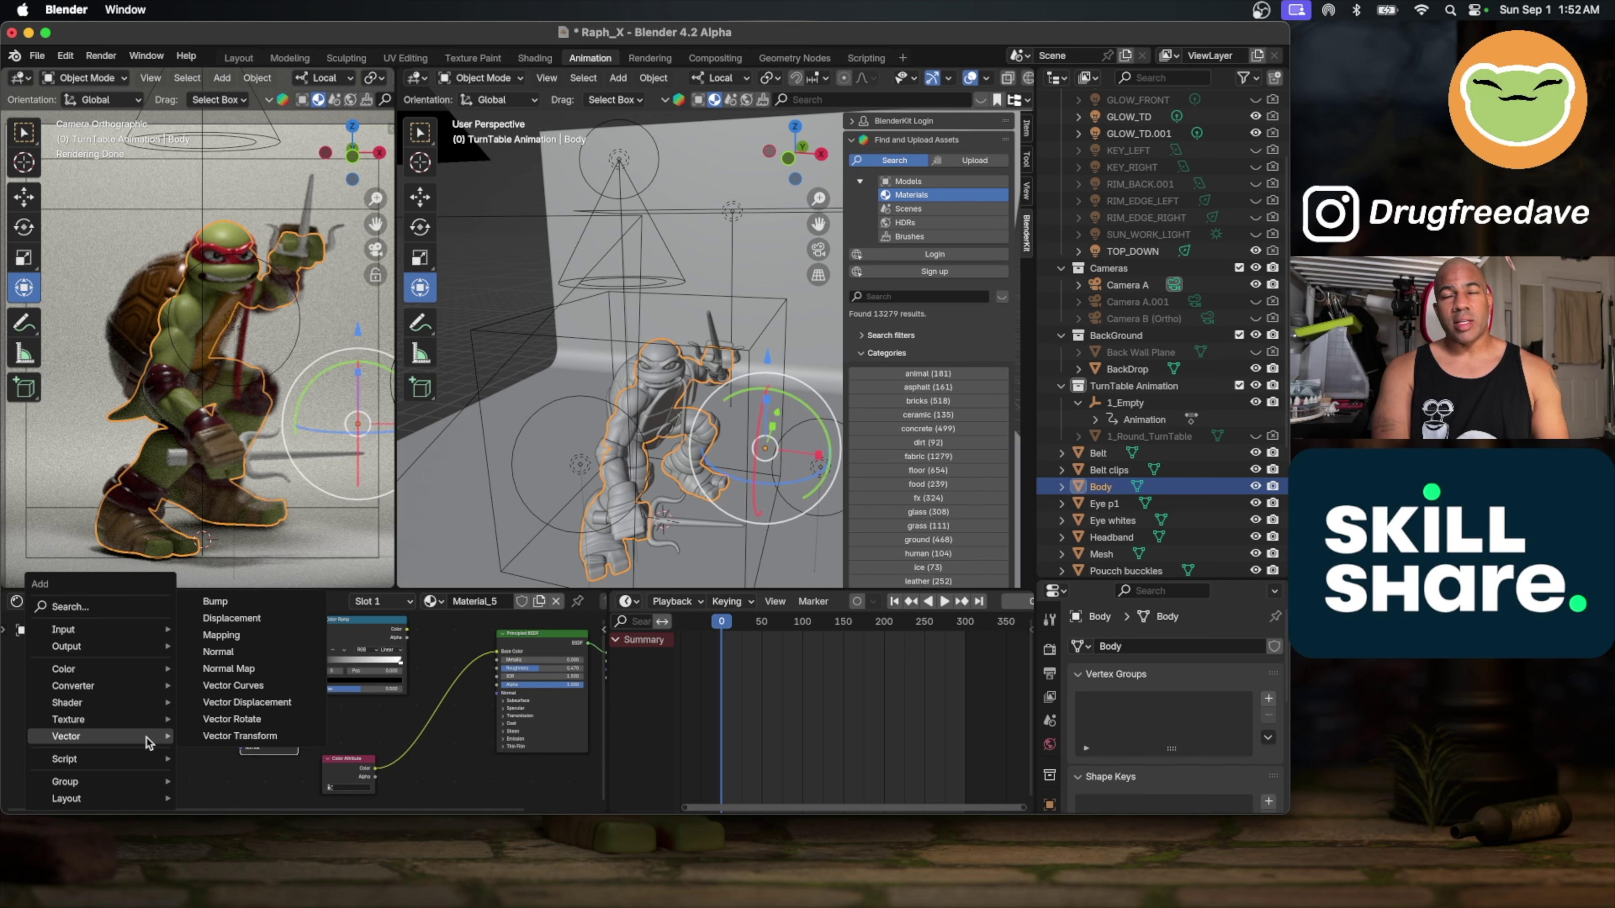
type("mix sahd")
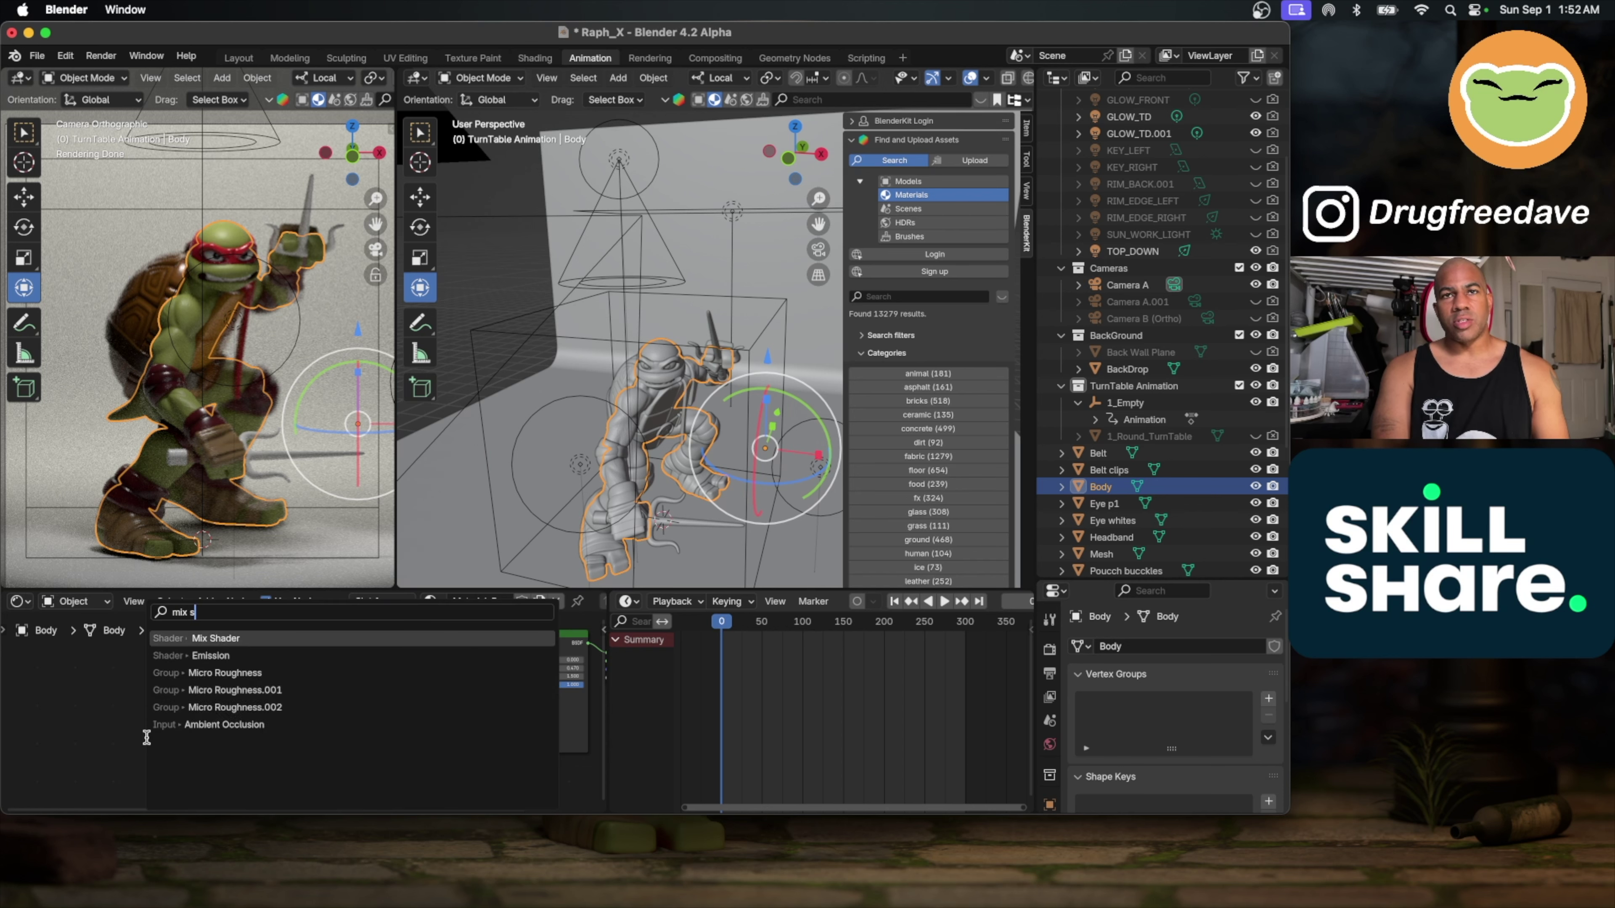
type("er")
Step: Place the Mix Shader node below the Color Ramp
left_click(205, 638)
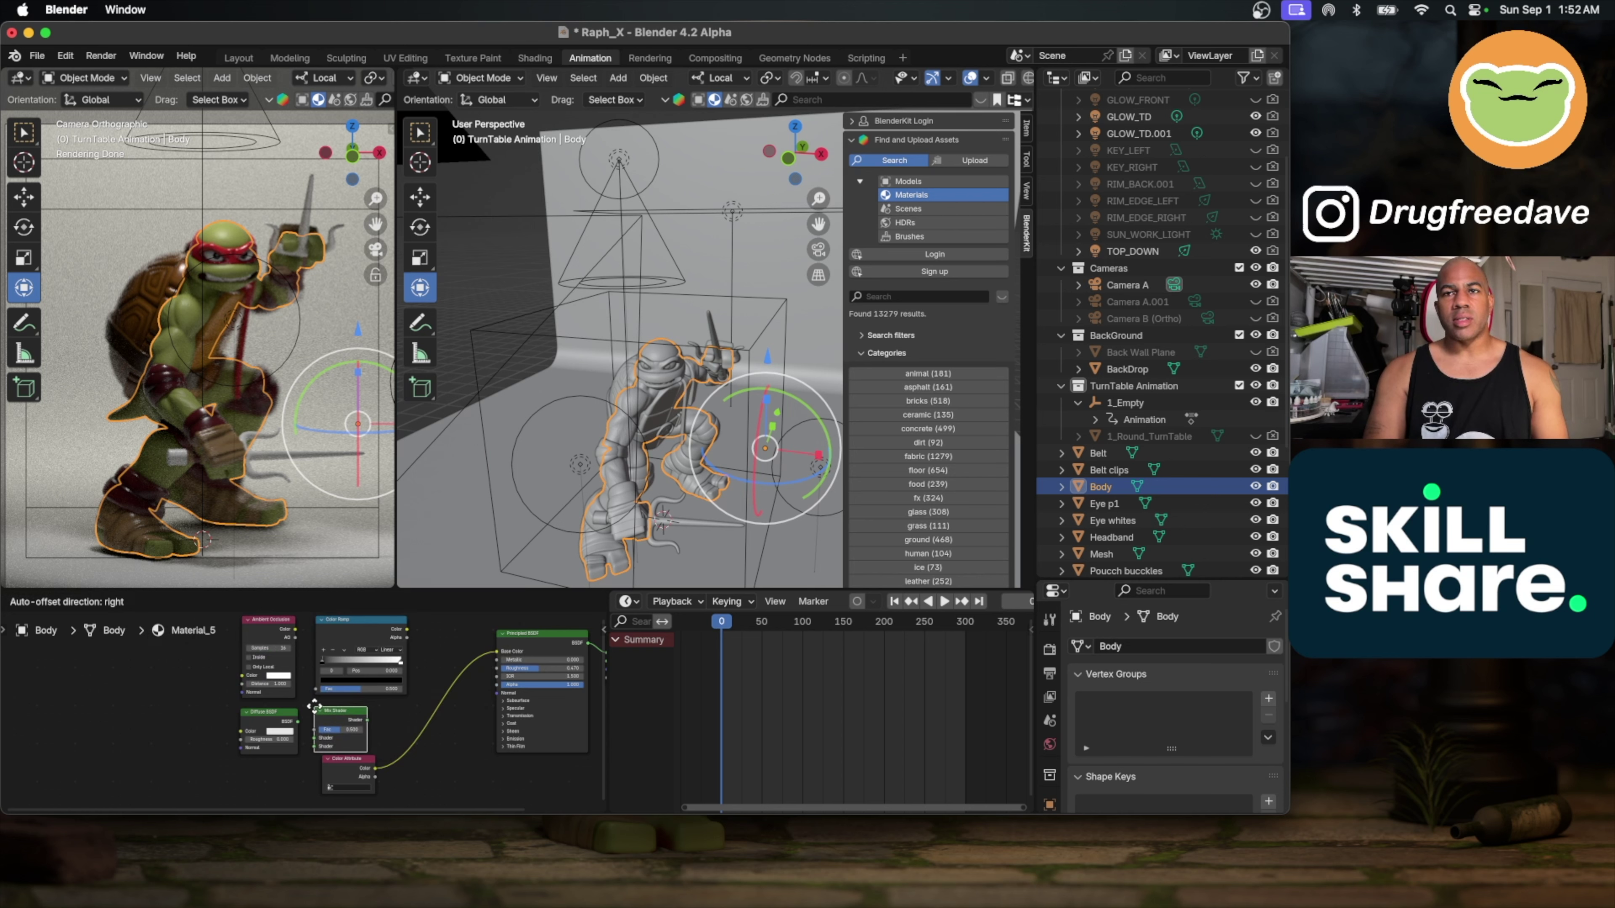
left_click(316, 706)
scroll(235, 699, "up", 3)
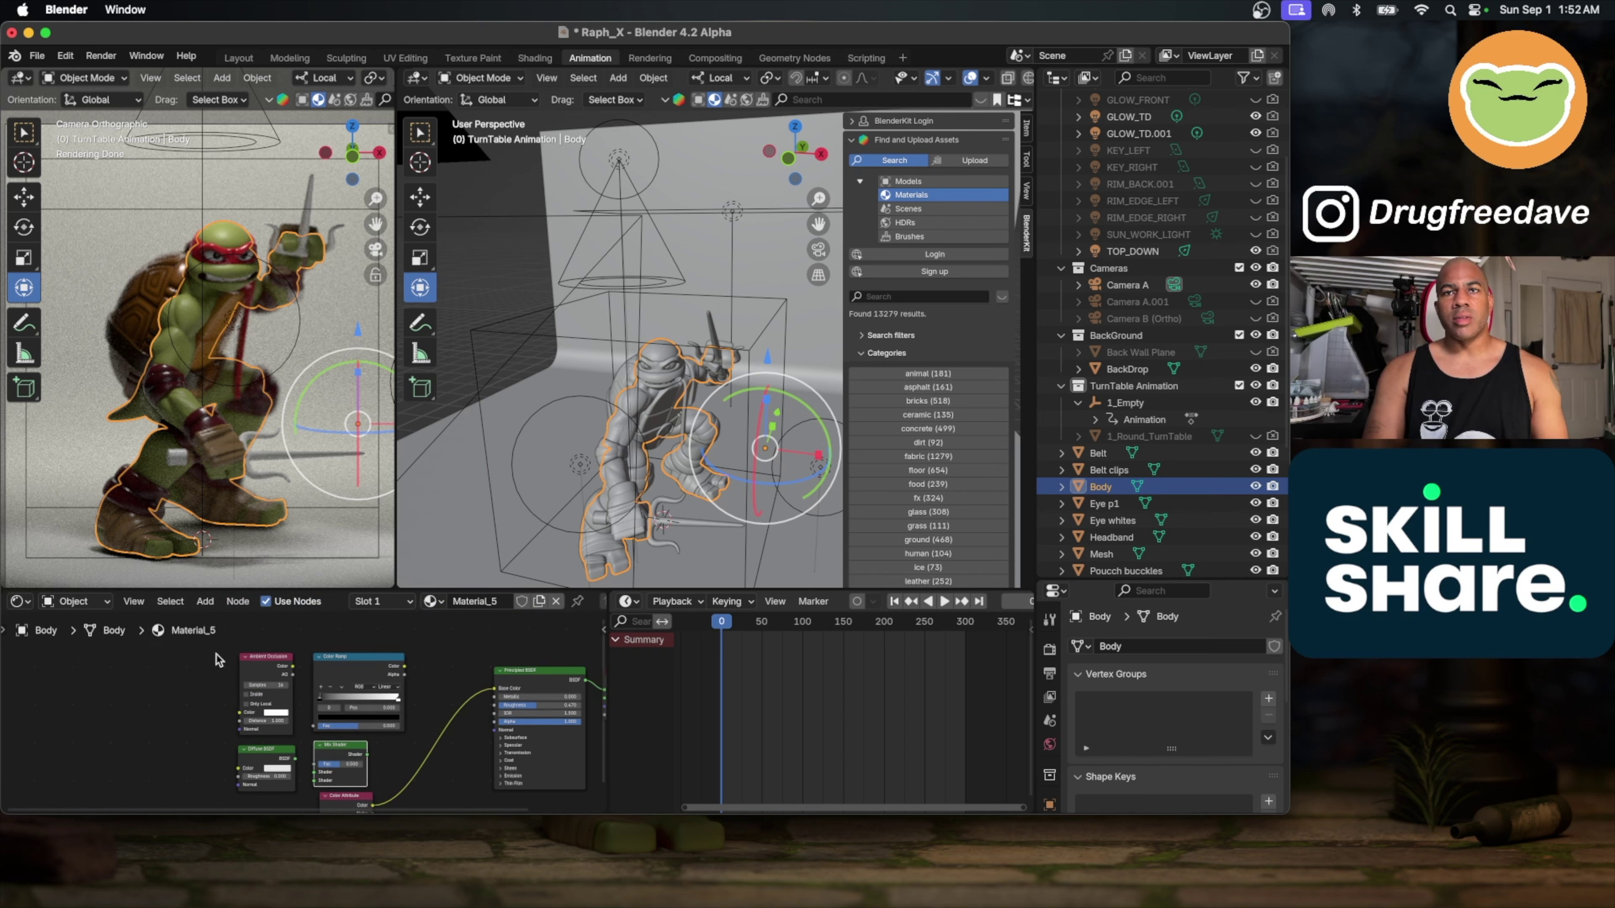
left_click_drag(216, 659, 366, 761)
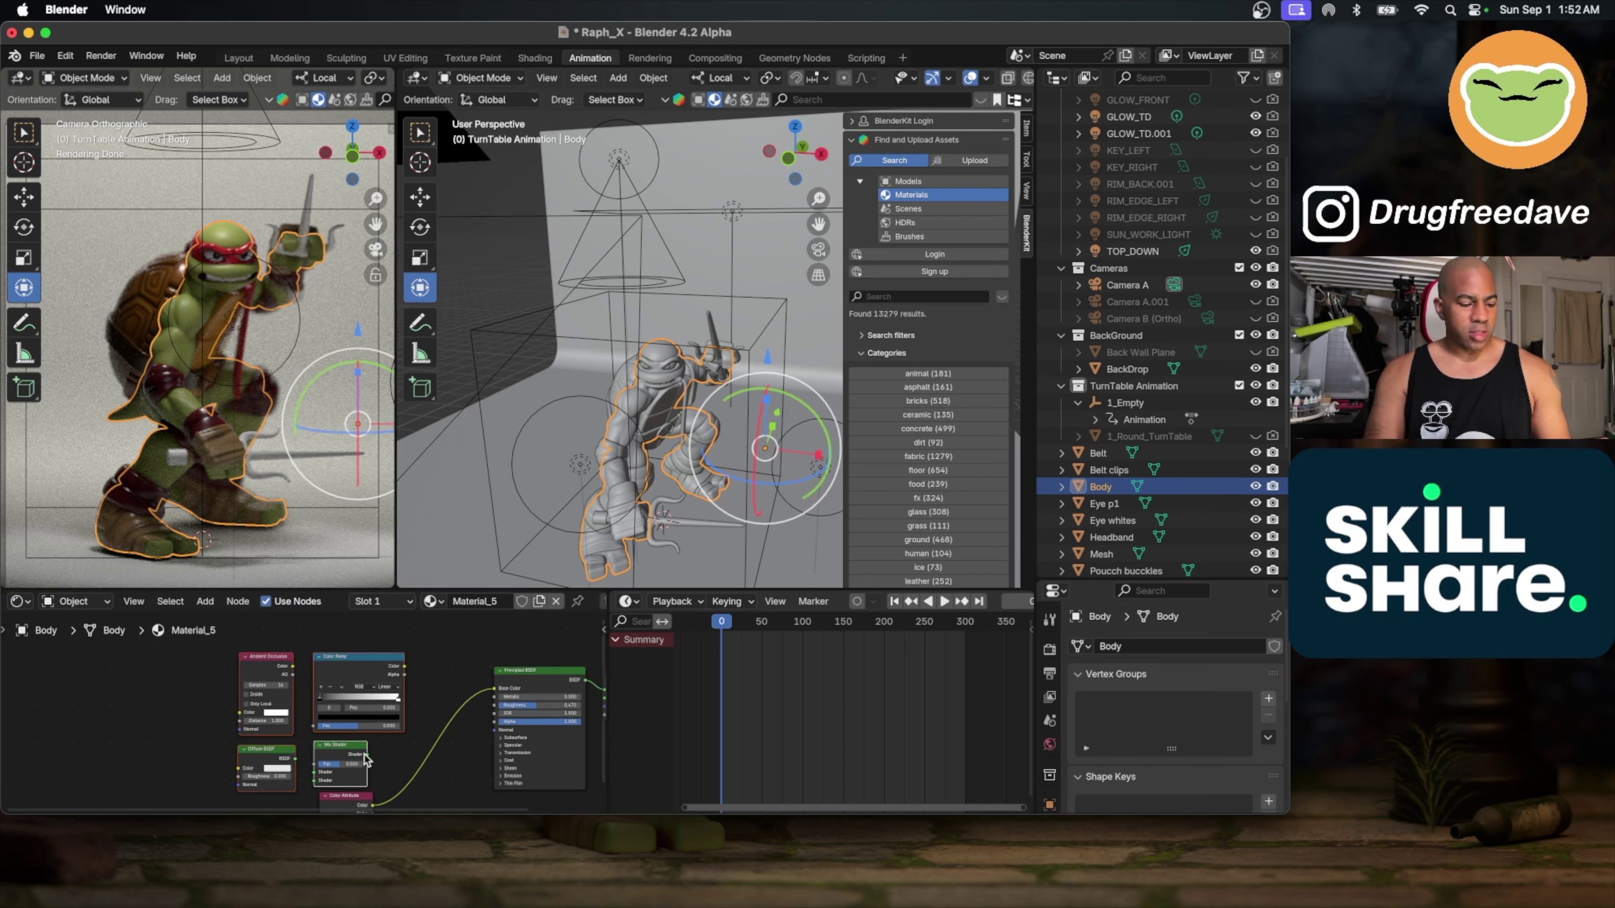
scroll(350, 707, "right", 5)
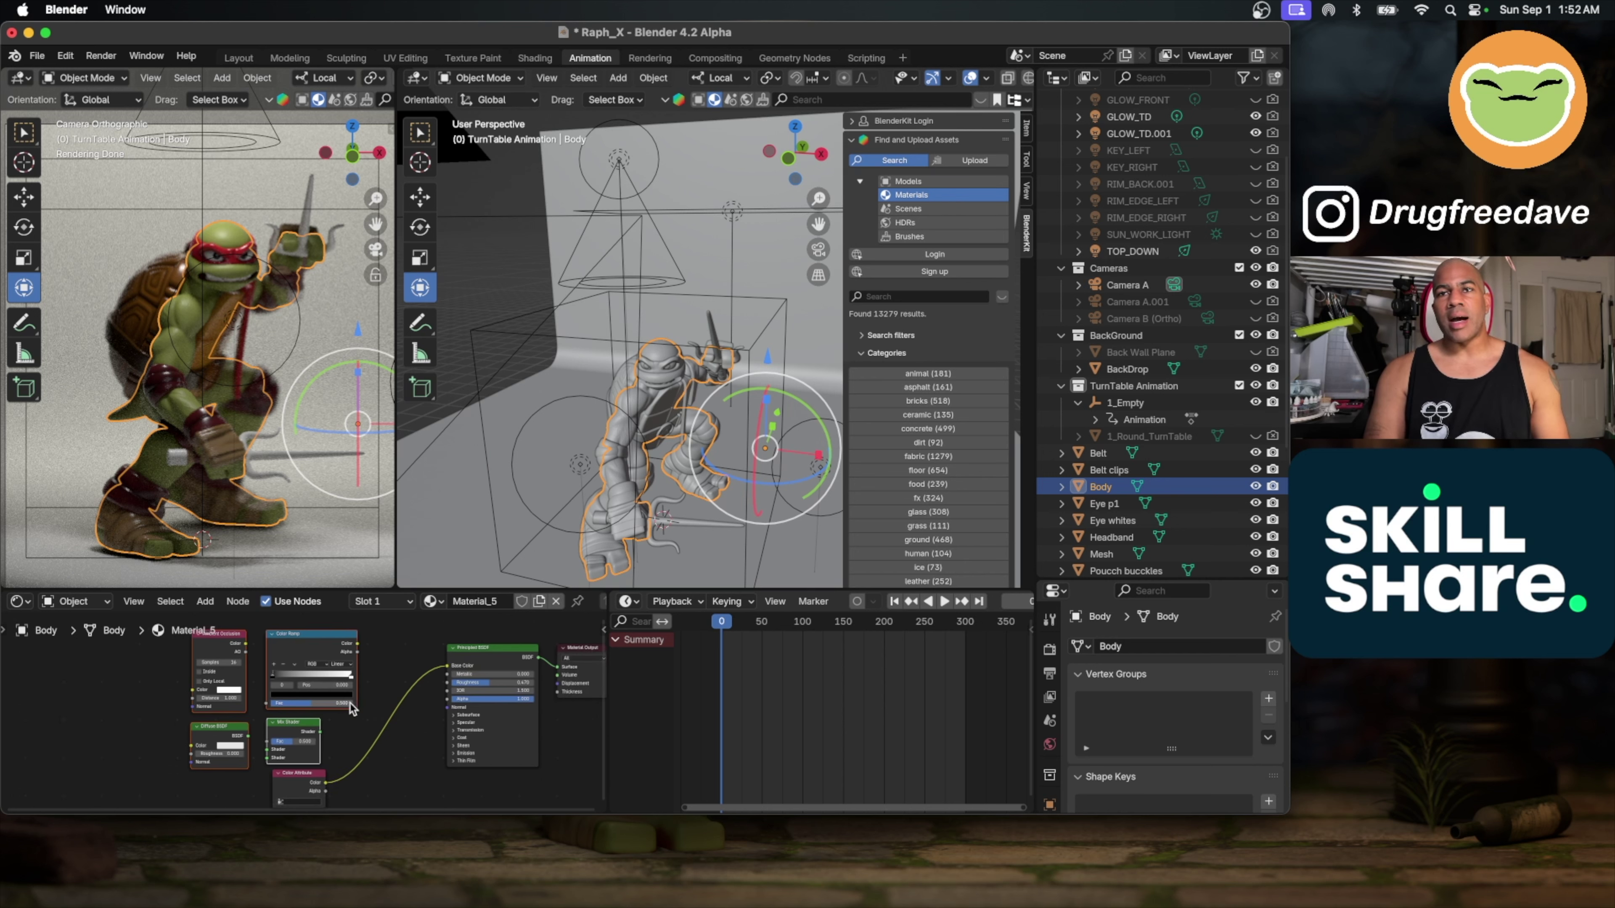
left_click(349, 735)
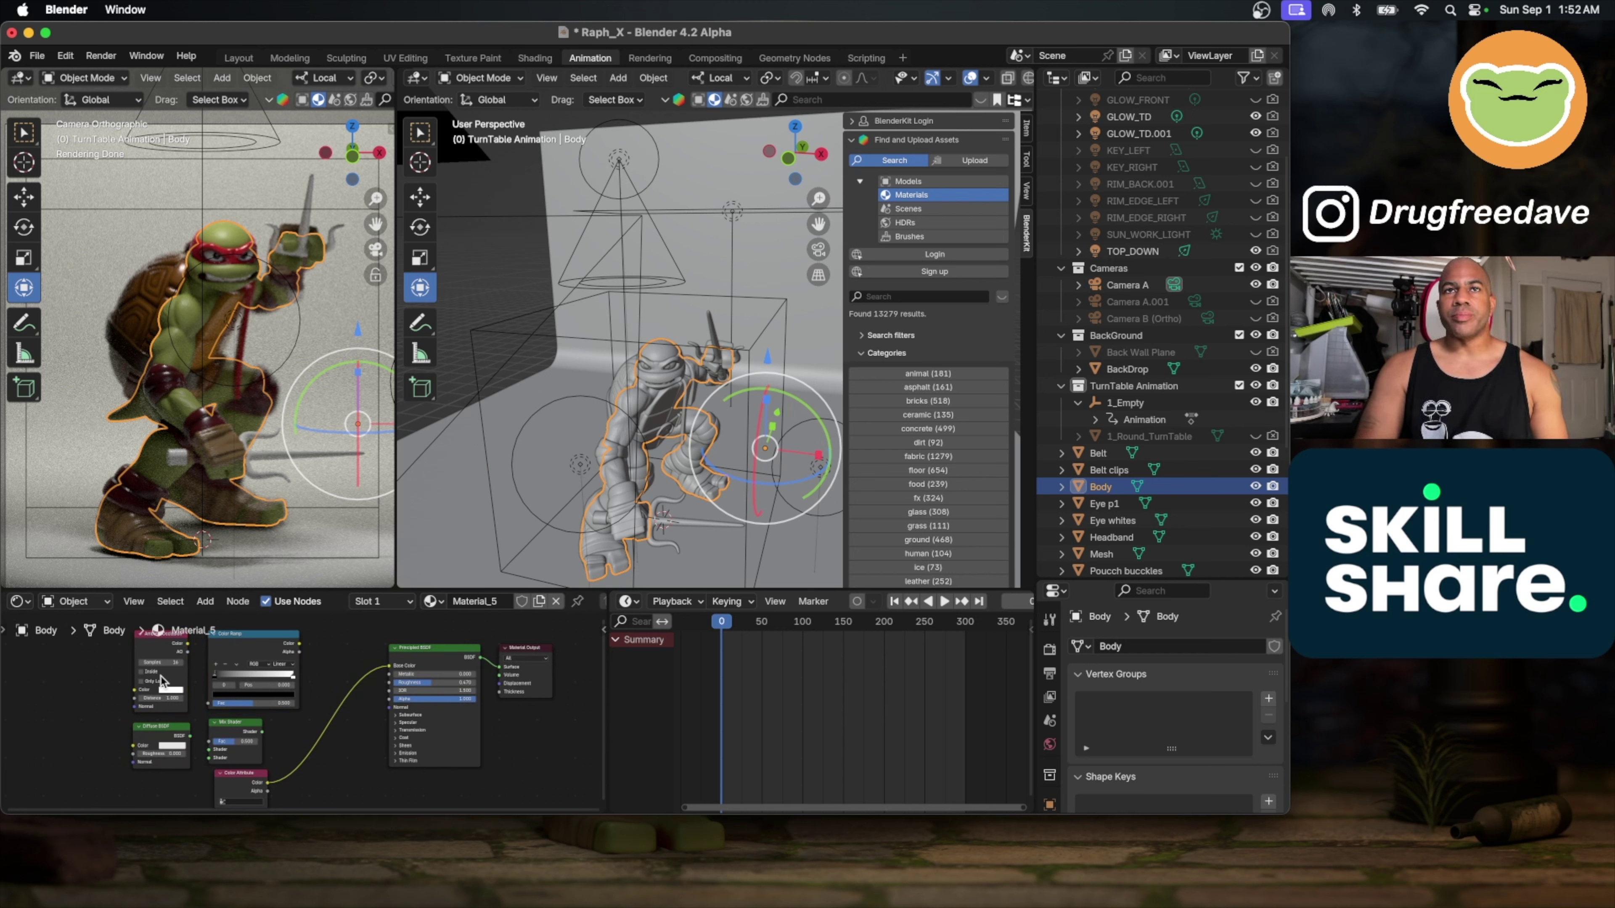
scroll(162, 681, "up", 2)
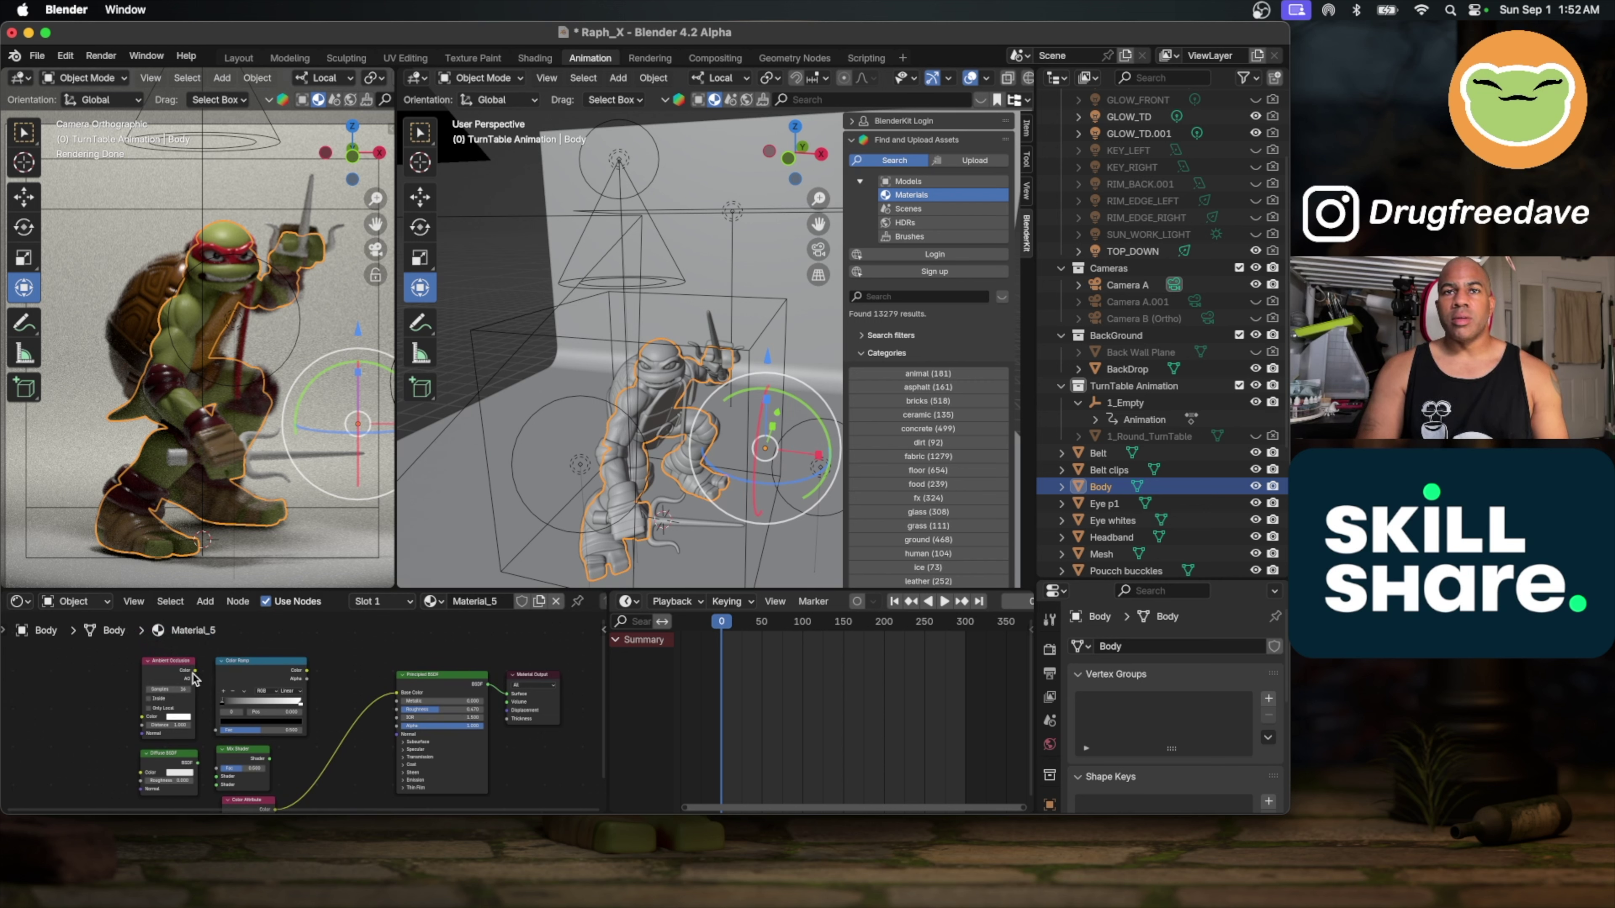
Step: Link AO Color to Color Ramp Fac, insert the Mix Shader before the output, and drive its Fac with the ramp
left_click_drag(196, 670, 217, 729)
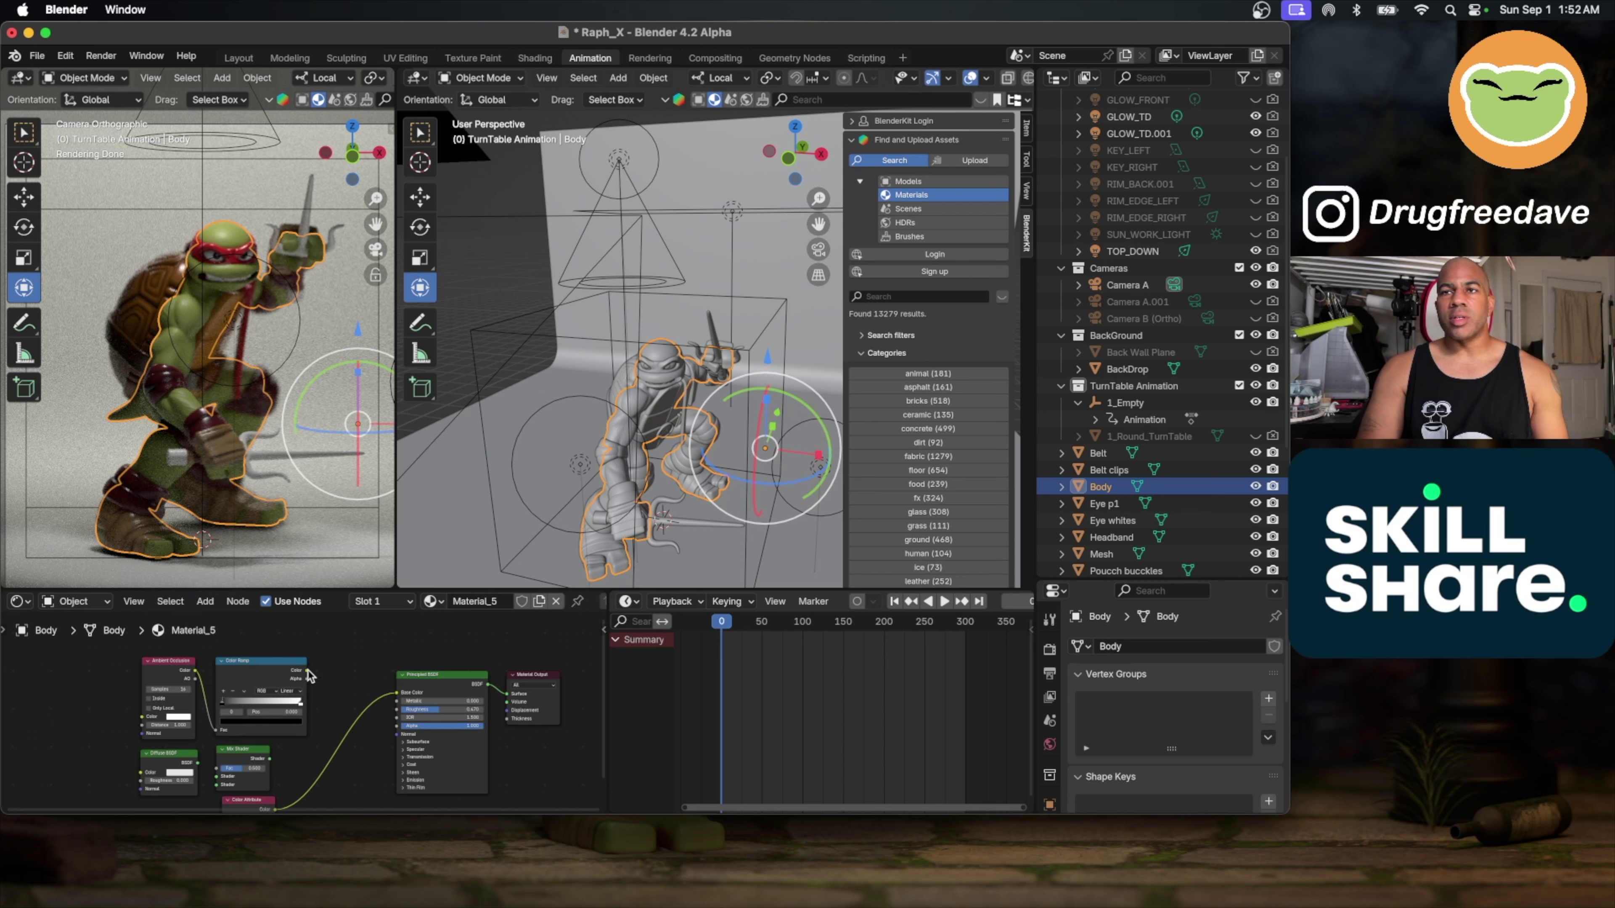
left_click_drag(308, 671, 335, 686)
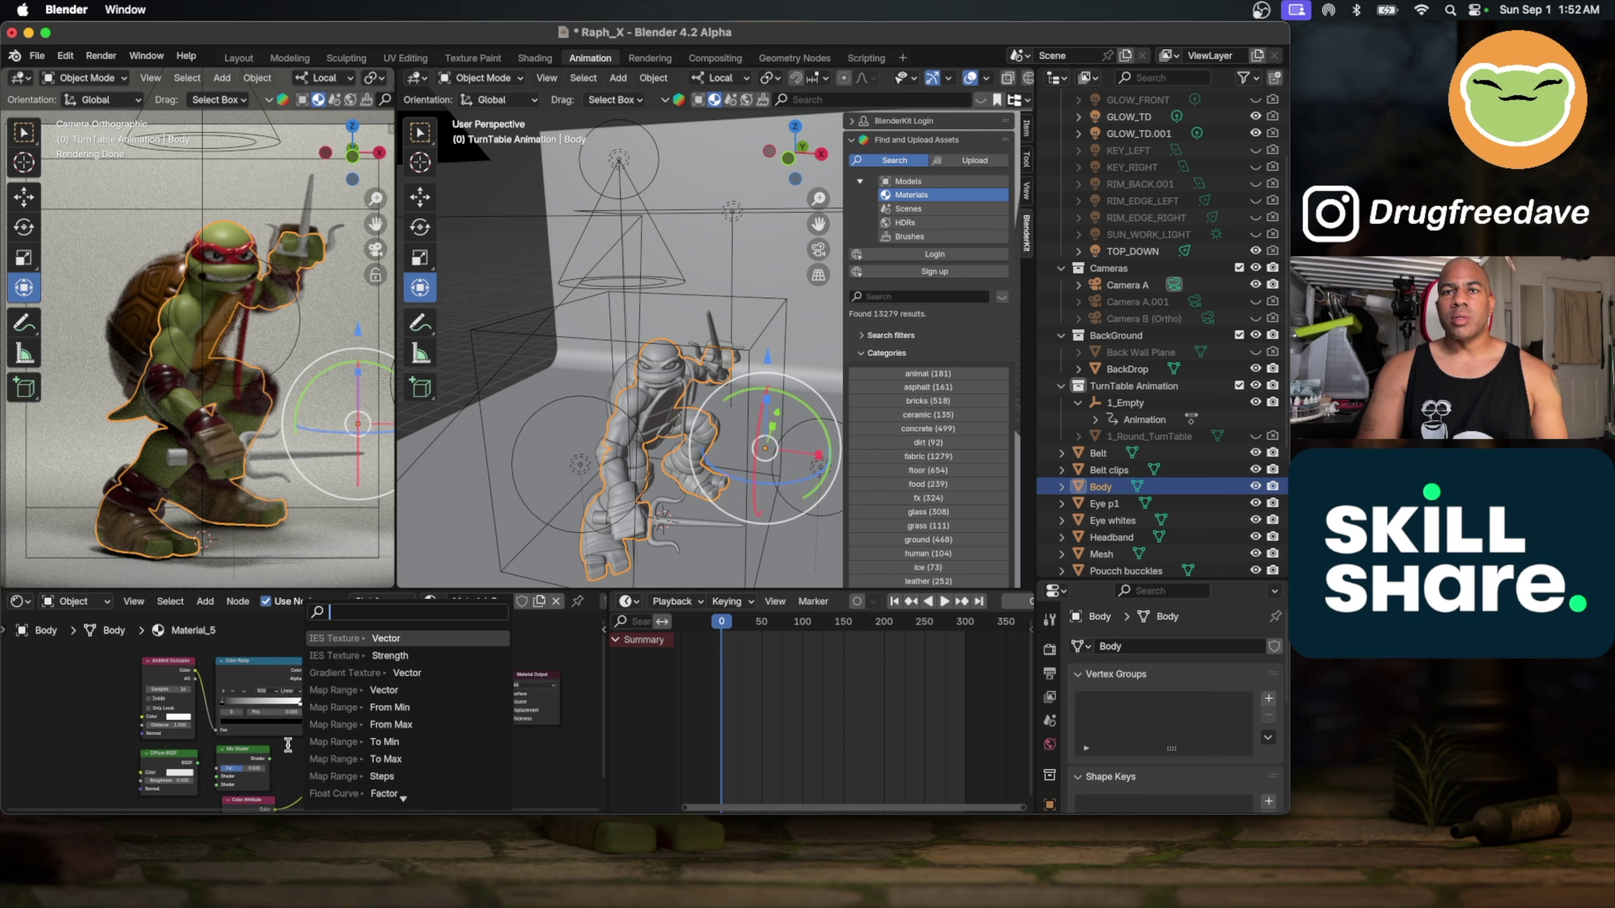
left_click(288, 746)
left_click(239, 751)
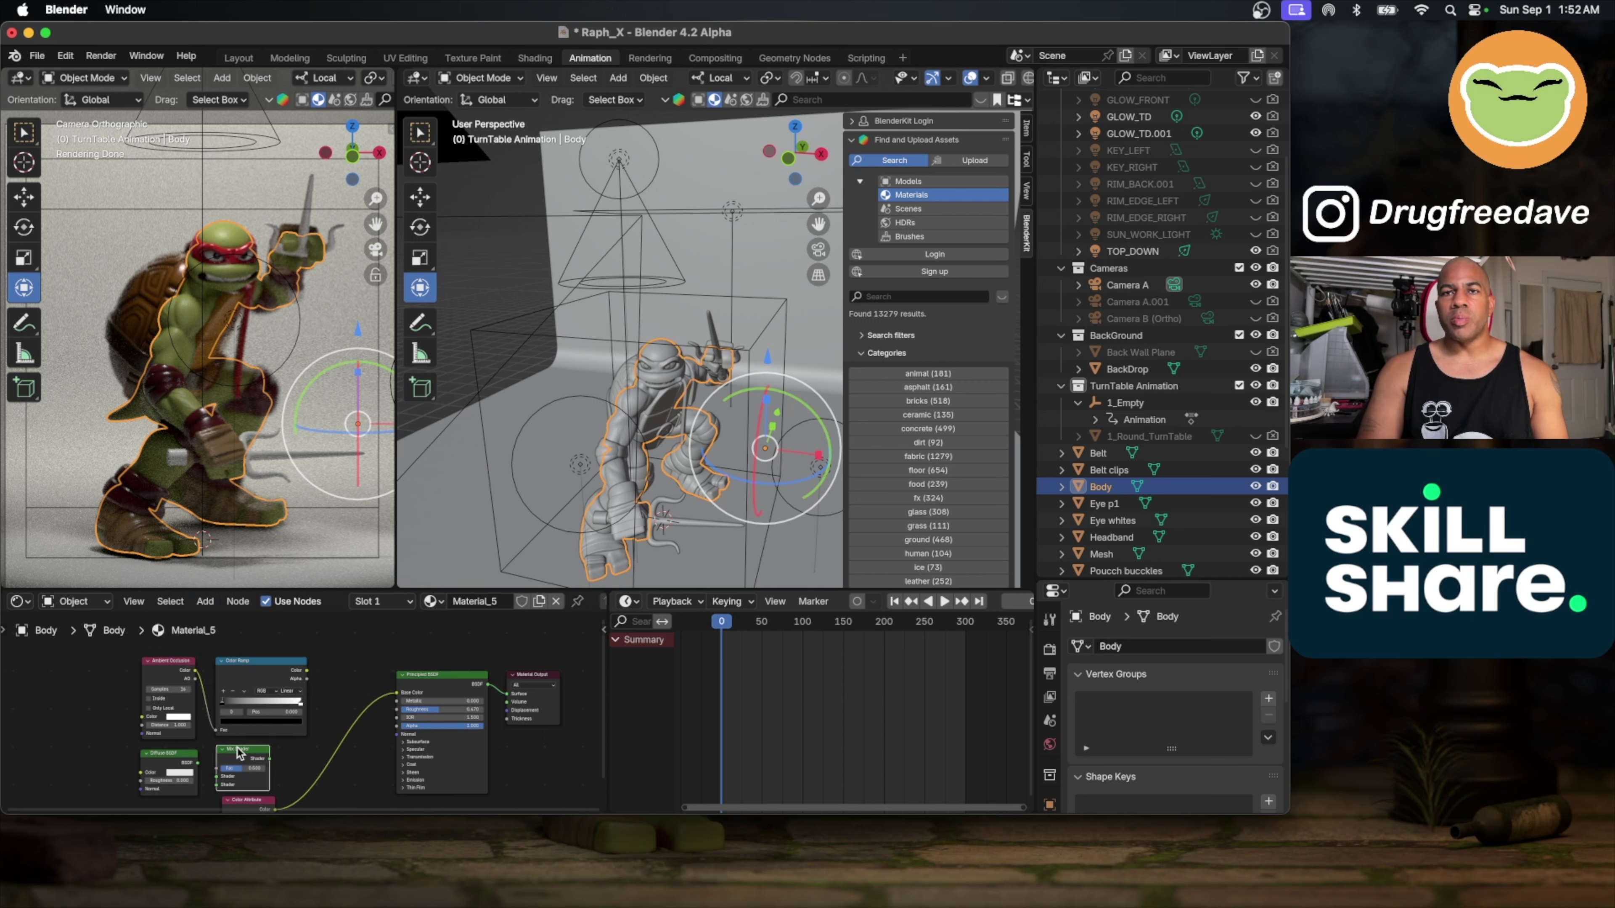
left_click_drag(239, 750, 493, 679)
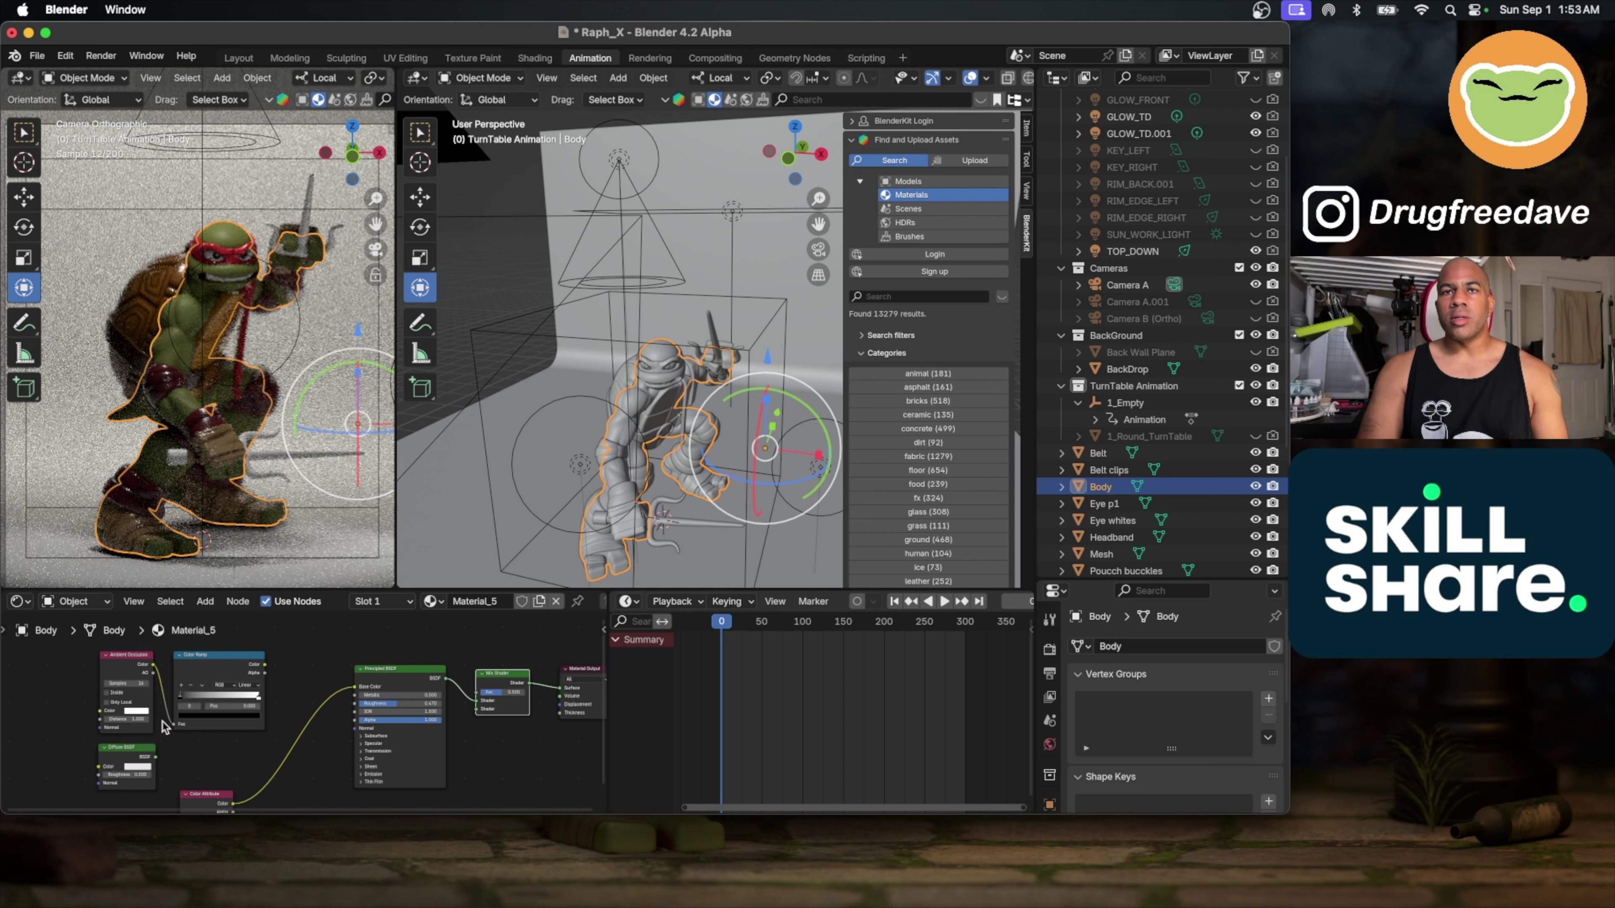
left_click_drag(265, 665, 478, 694)
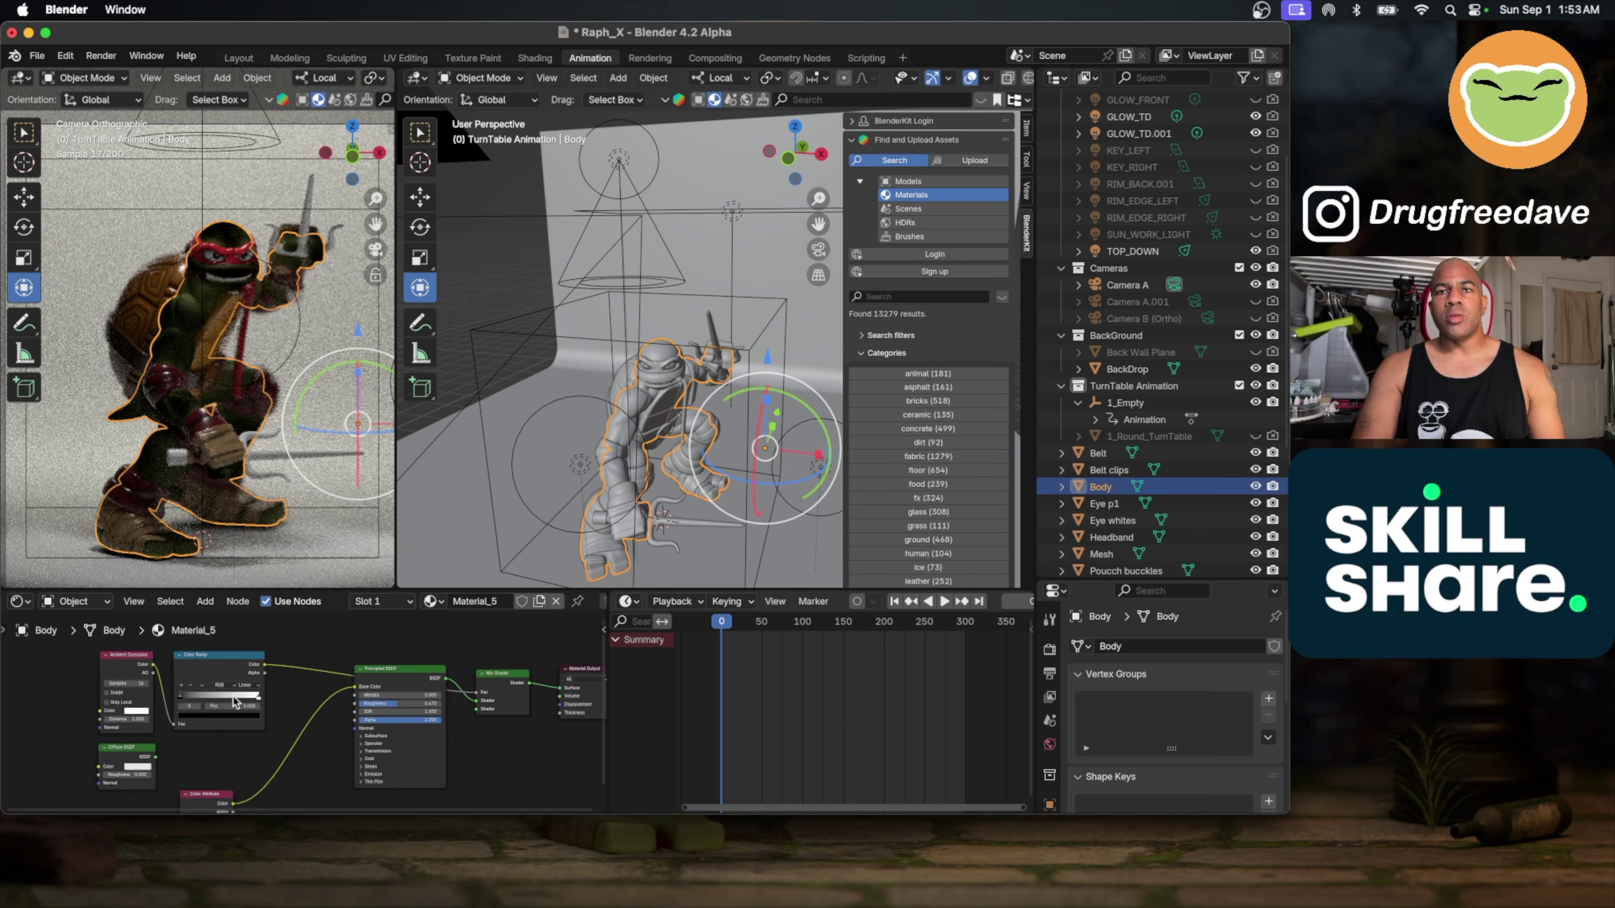
scroll(226, 700, "up", 5)
Step: Rearrange the Color Ramp stops, inverting the ramp so the cavities shade darker
scroll(224, 698, "up", 4)
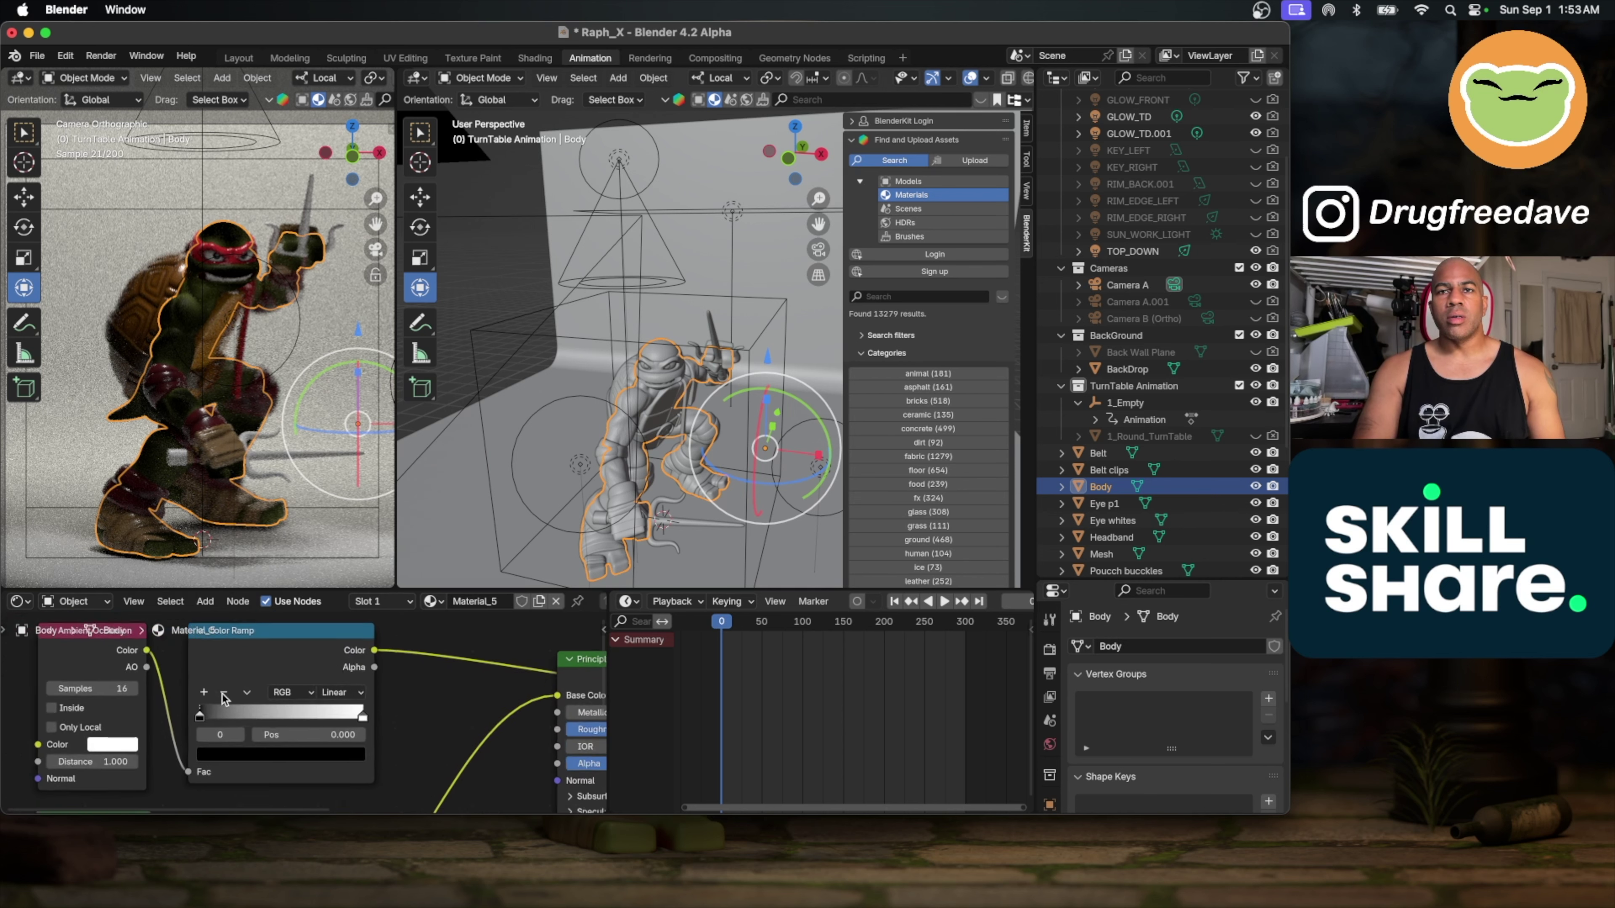
left_click_drag(210, 708, 280, 708)
left_click_drag(413, 707, 374, 706)
left_click_drag(303, 684, 375, 700)
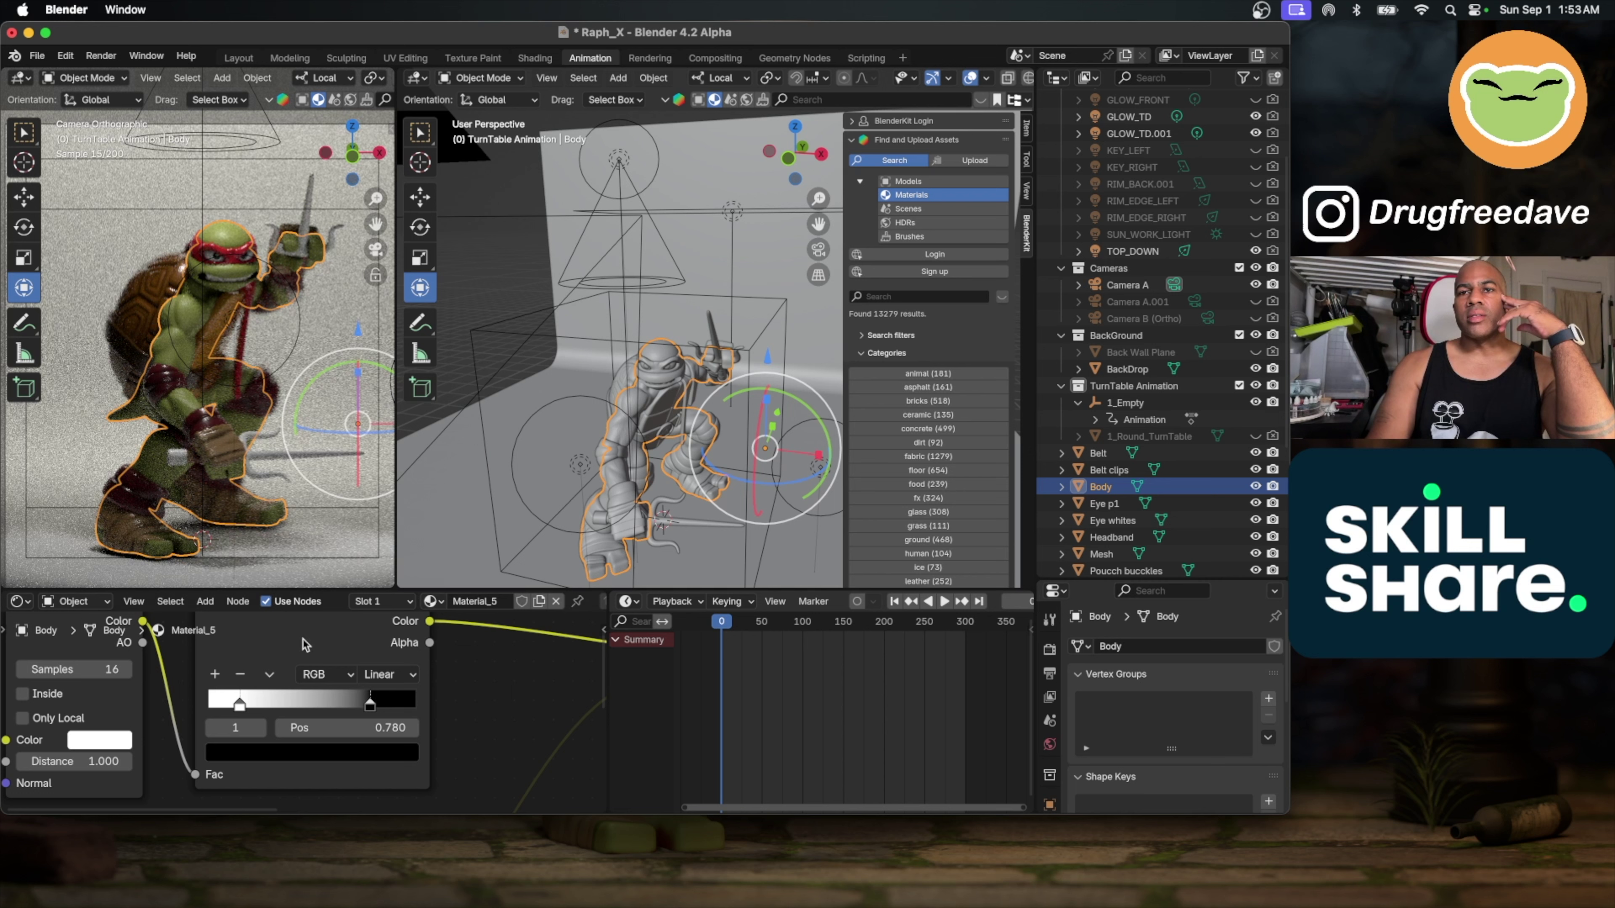
left_click_drag(371, 711, 306, 707)
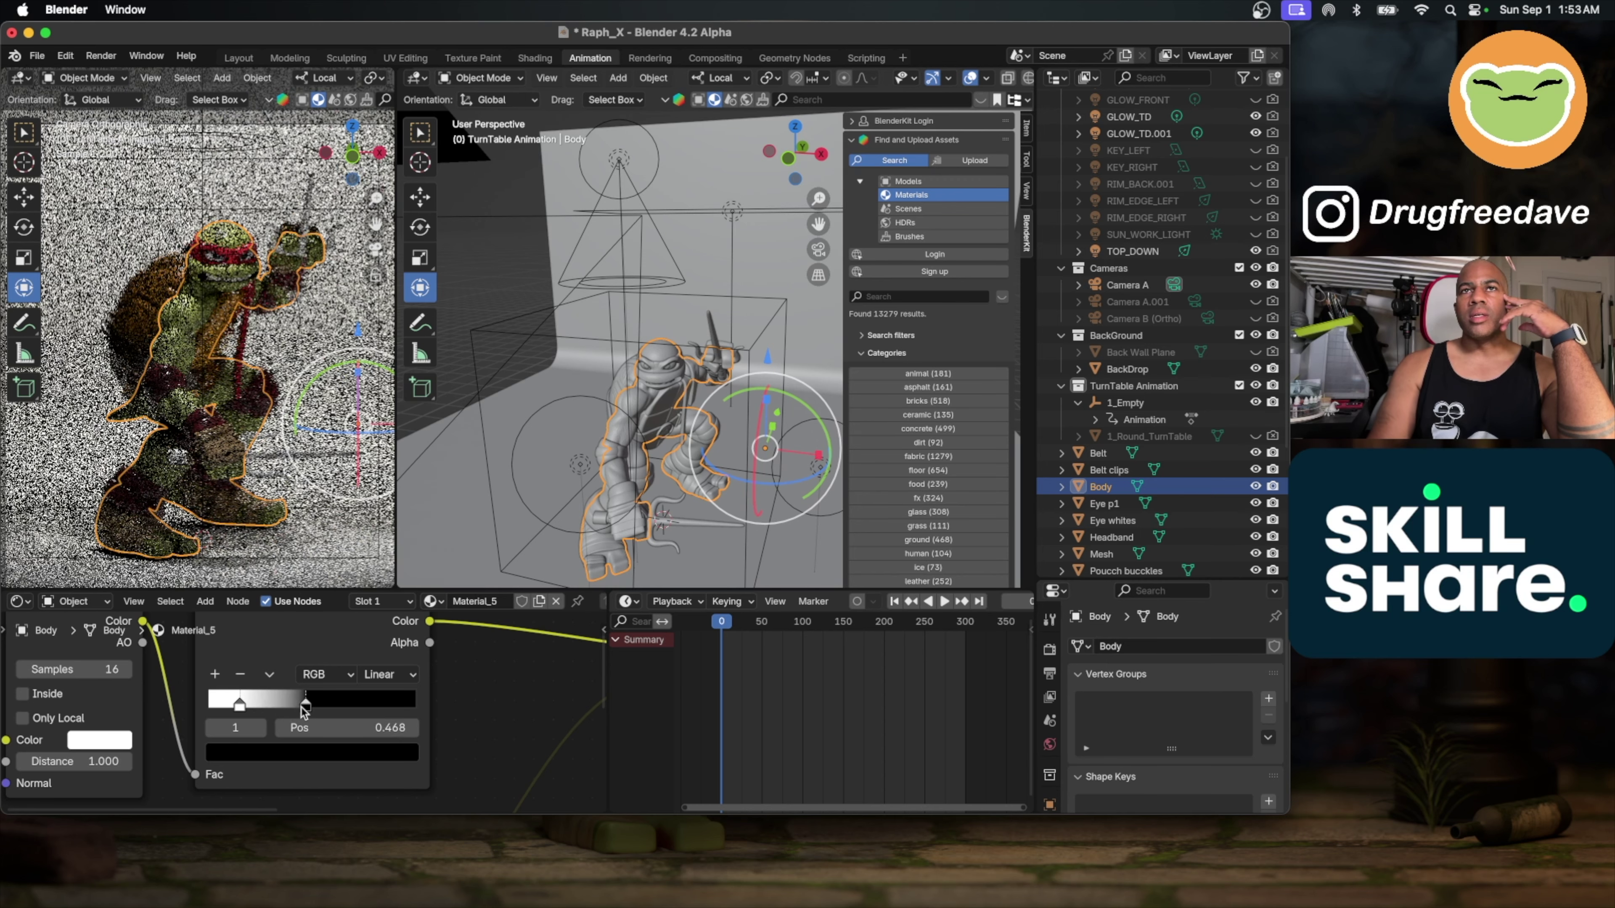
Step: Connect the Diffuse BSDF into the Mix Shader
scroll(304, 709, "down", 5)
scroll(303, 711, "down", 5)
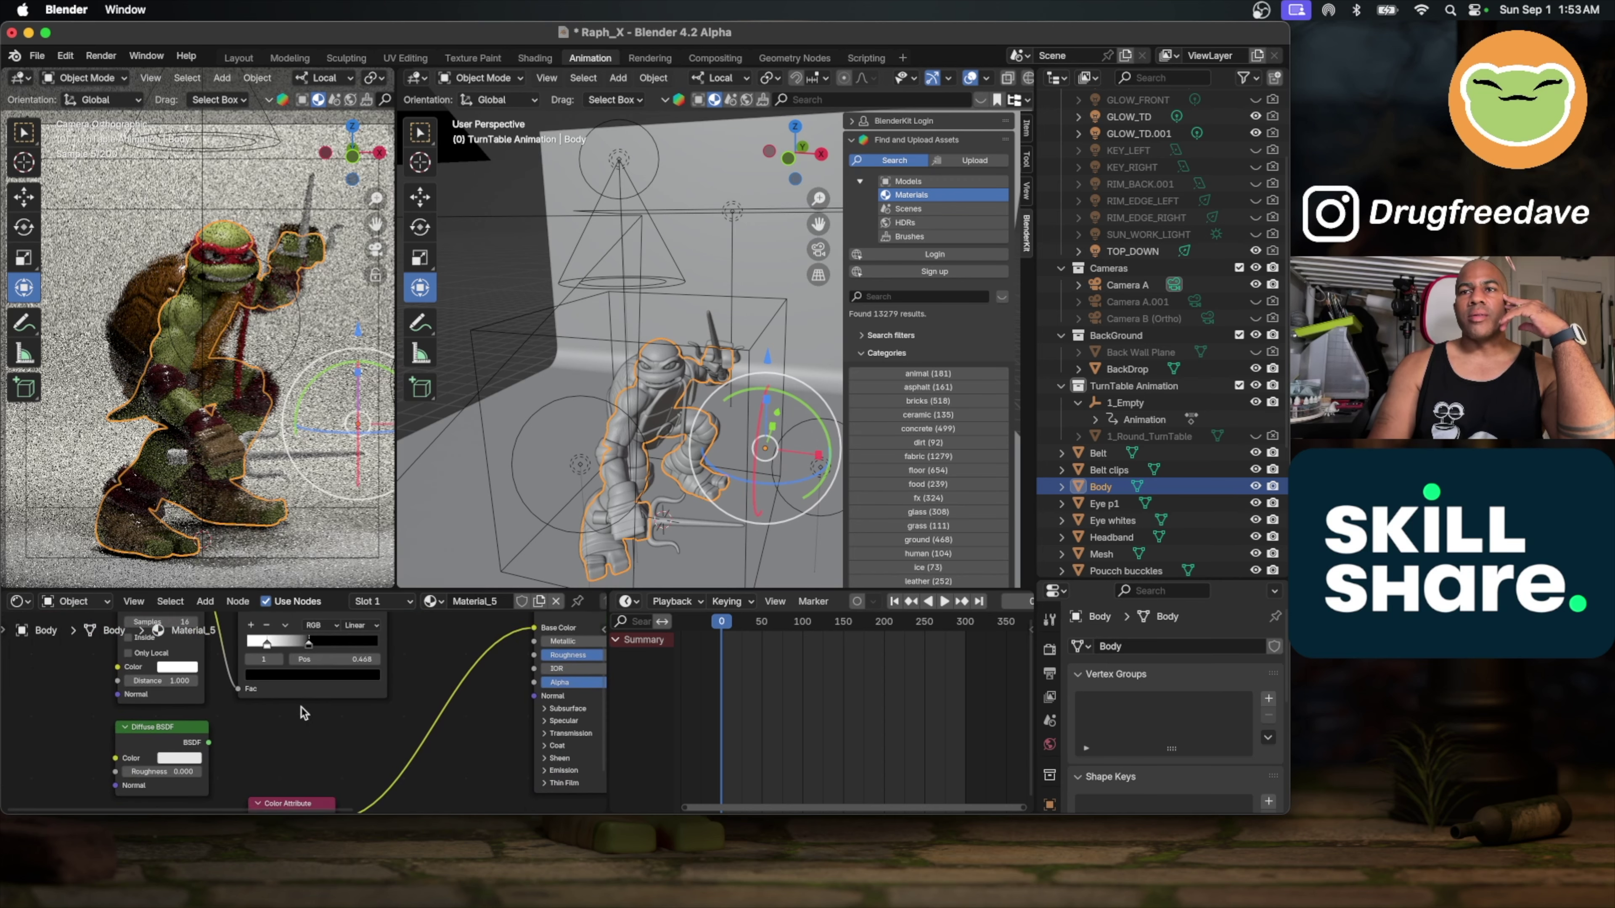
scroll(303, 711, "down", 2)
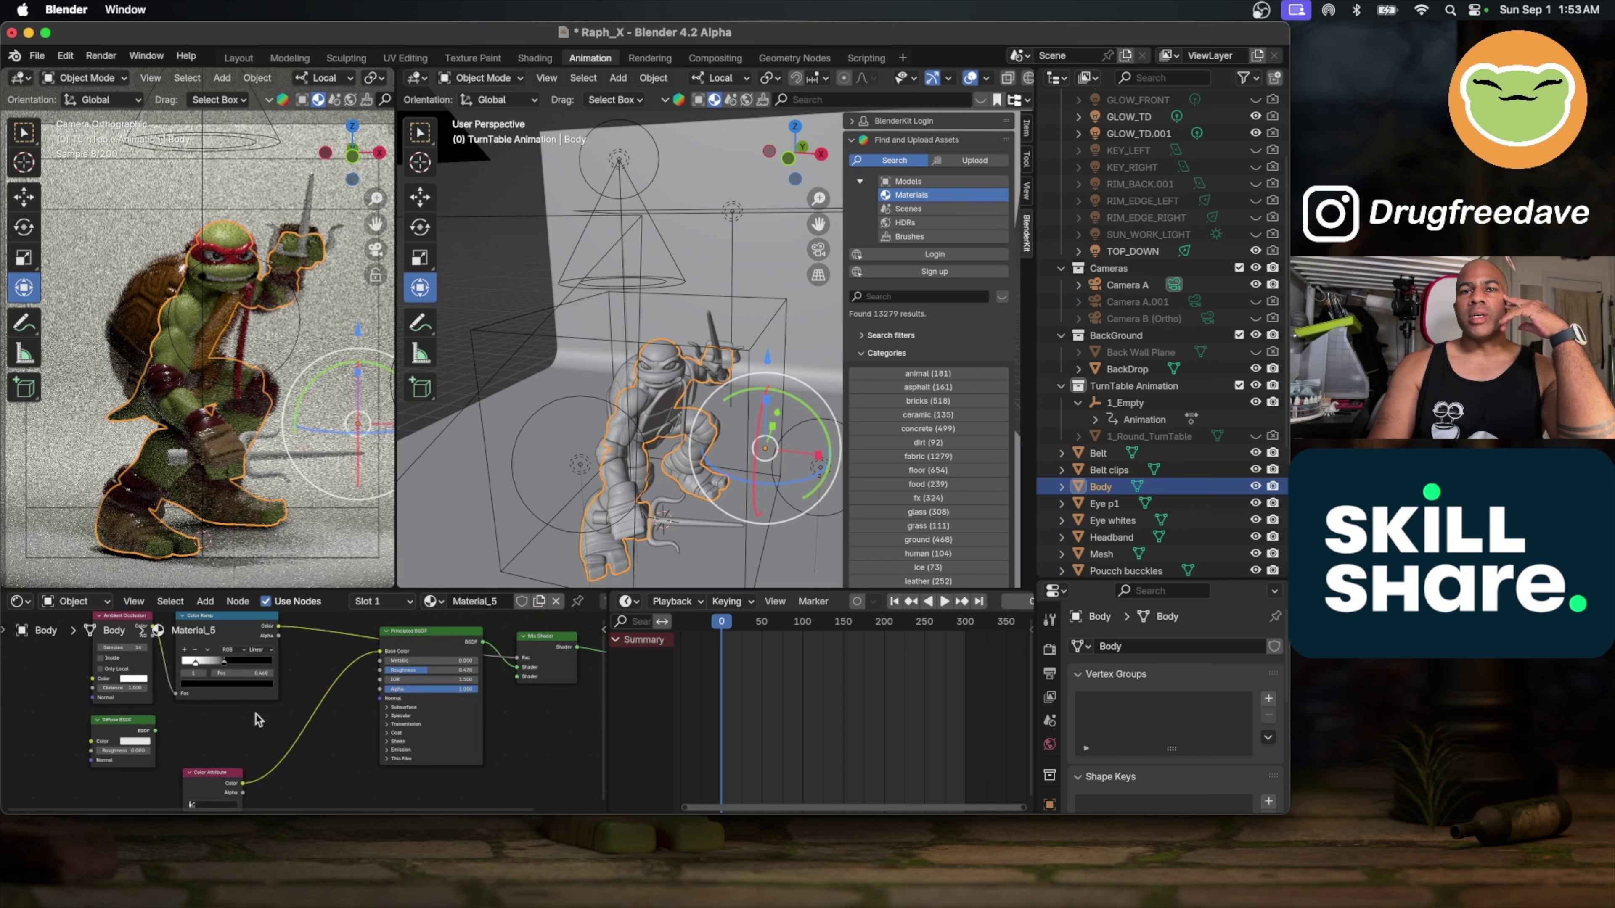
left_click_drag(155, 730, 441, 699)
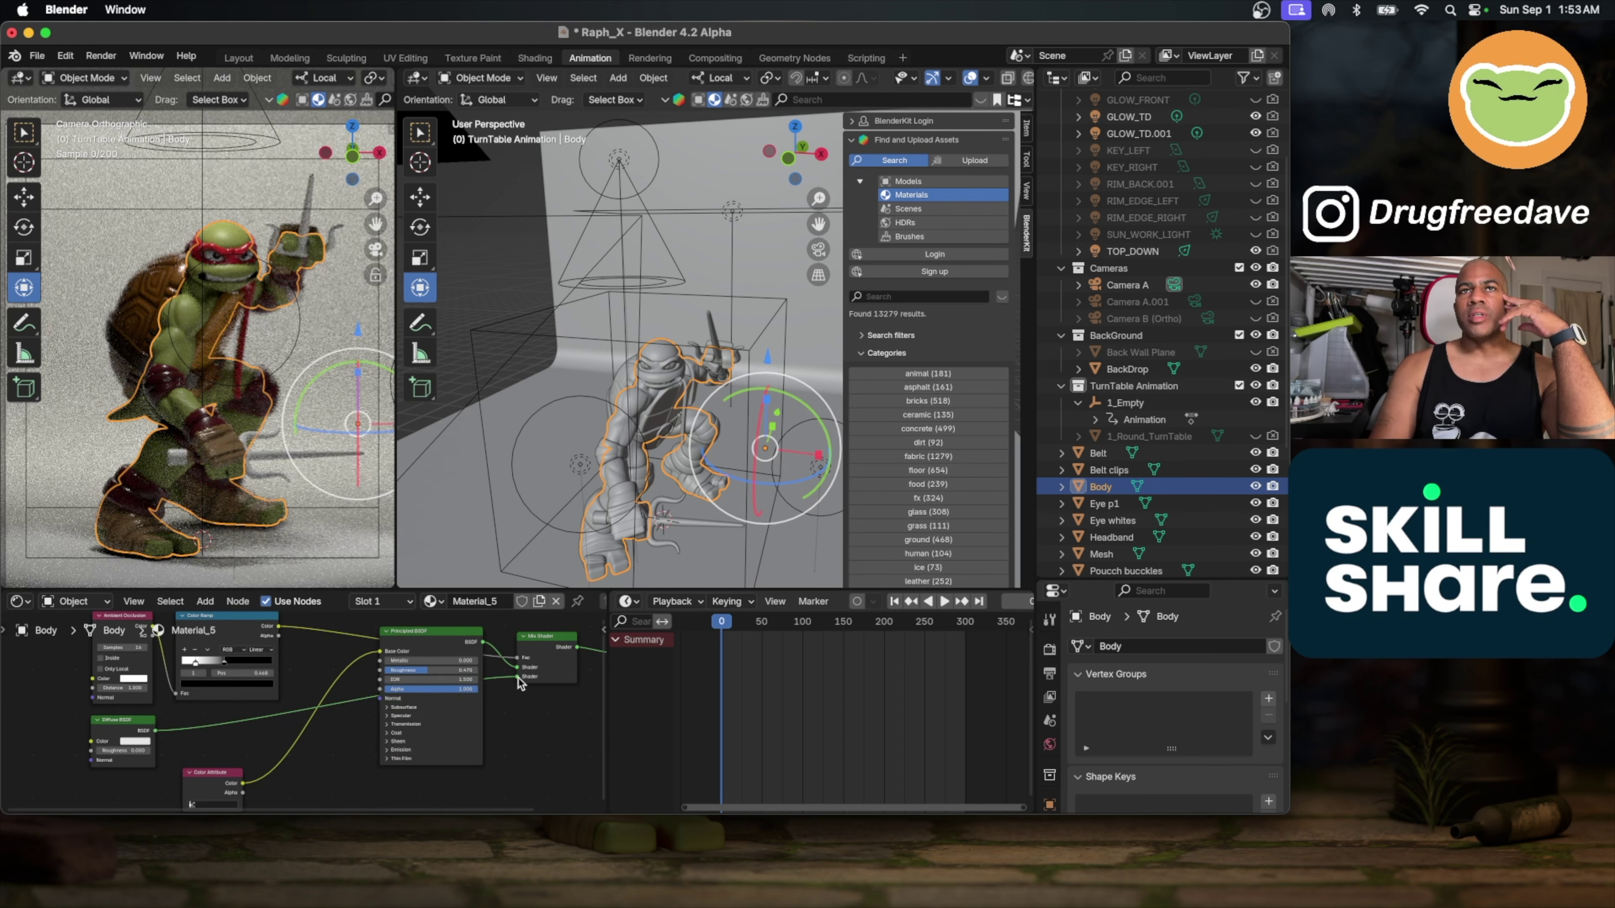
scroll(209, 287, "up", 6)
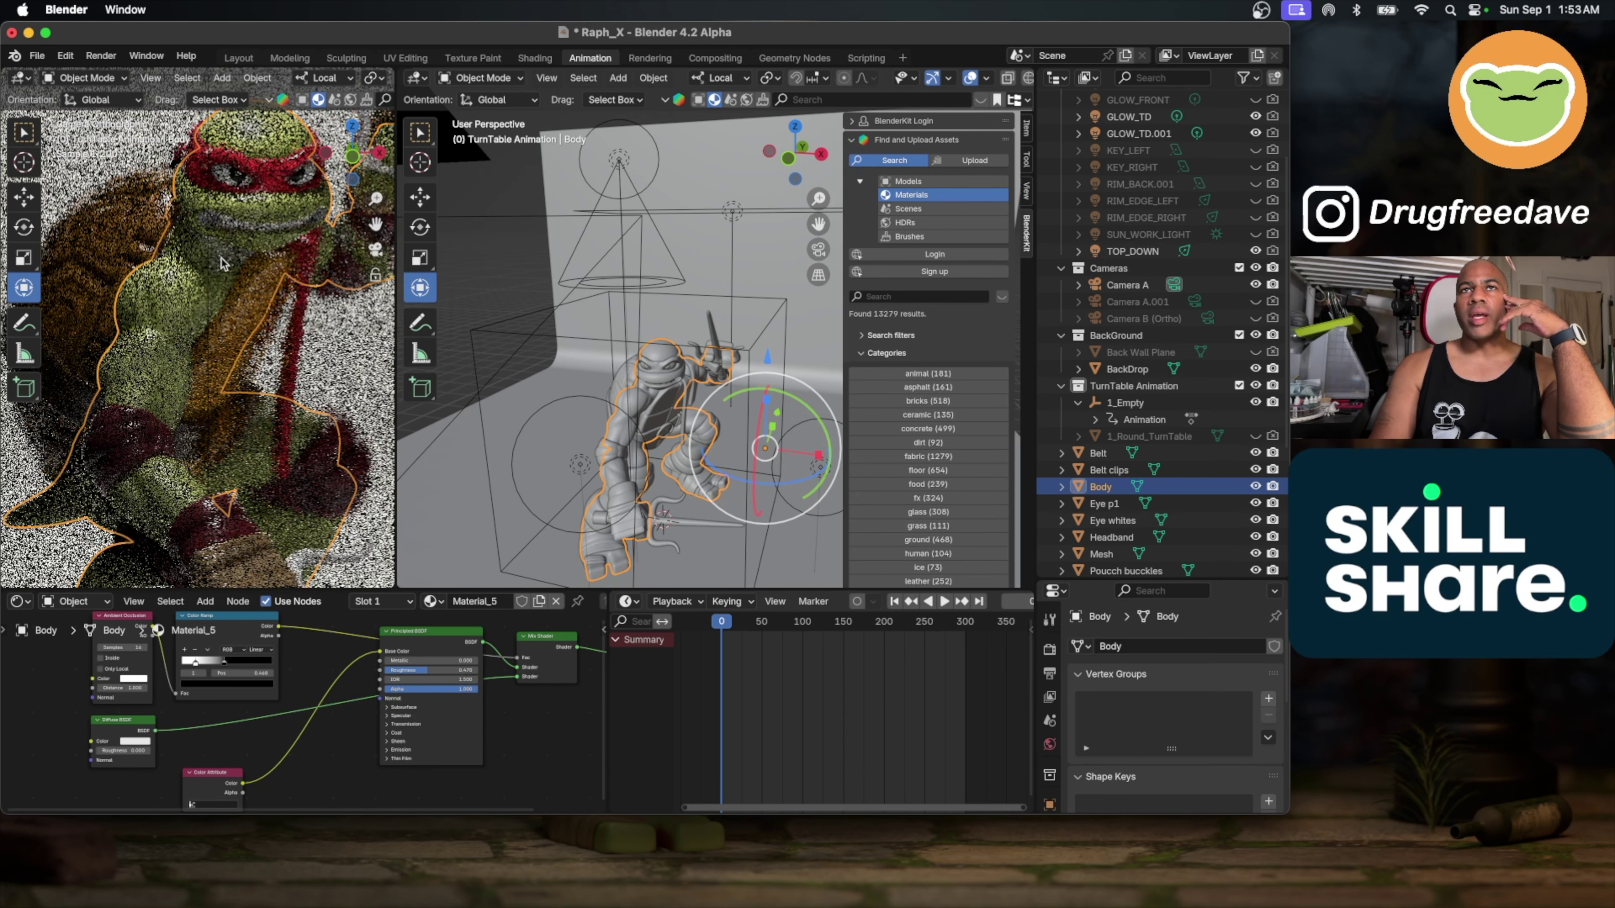
Step: Give the Diffuse BSDF a yellow-green skin colour sampled from the turtle render
left_click(132, 748)
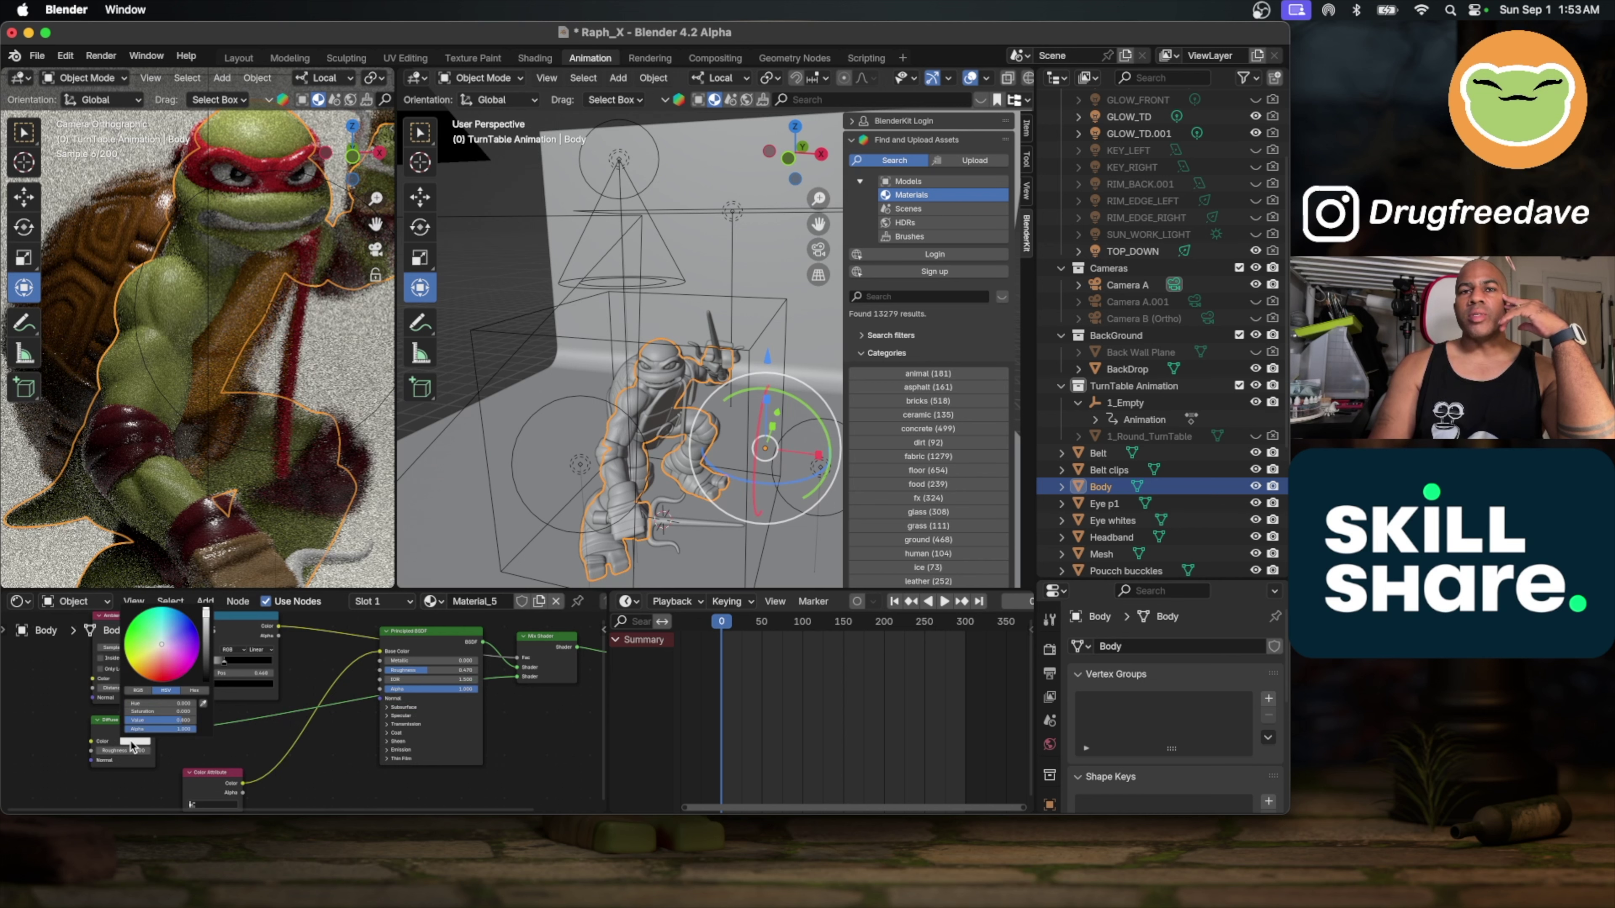
left_click(203, 703)
left_click(154, 360)
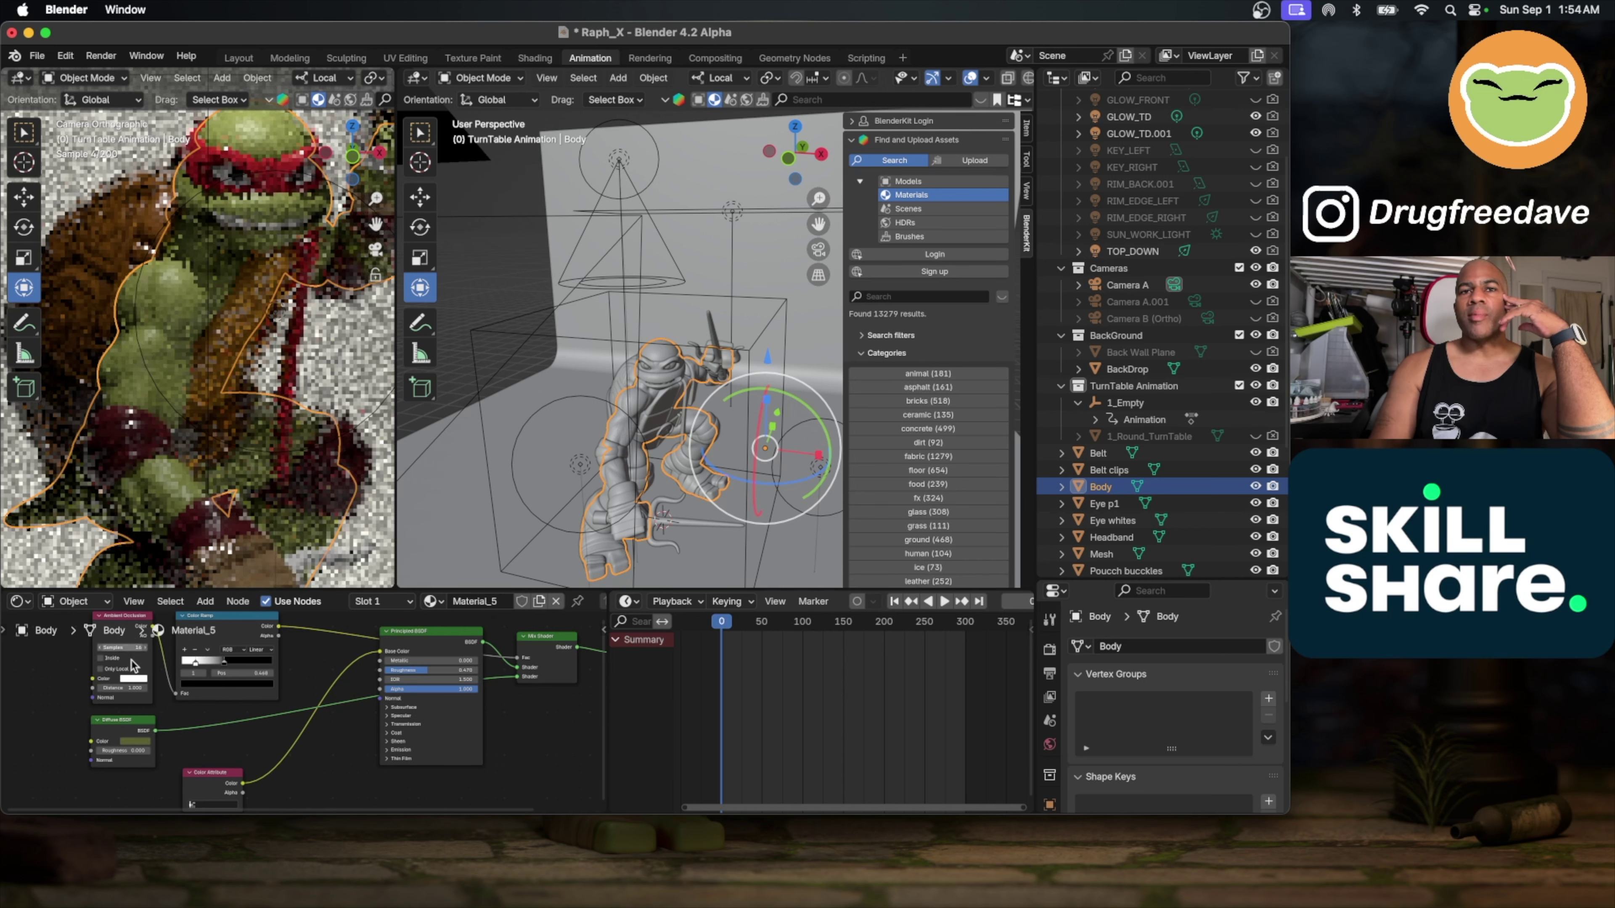
left_click(141, 744)
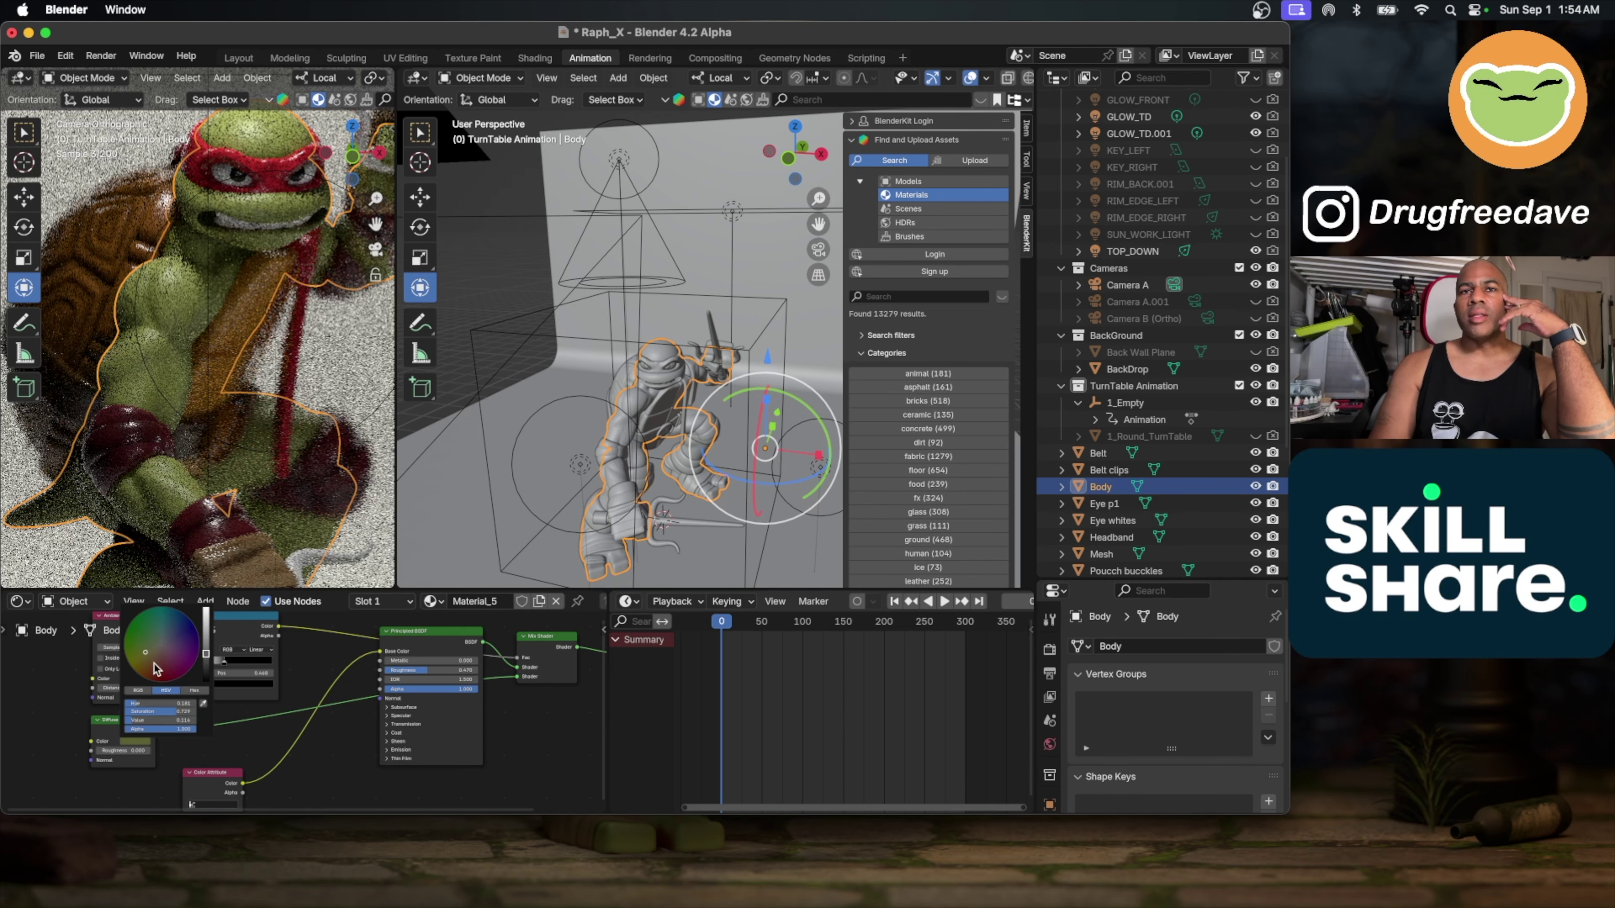
left_click_drag(148, 658, 150, 661)
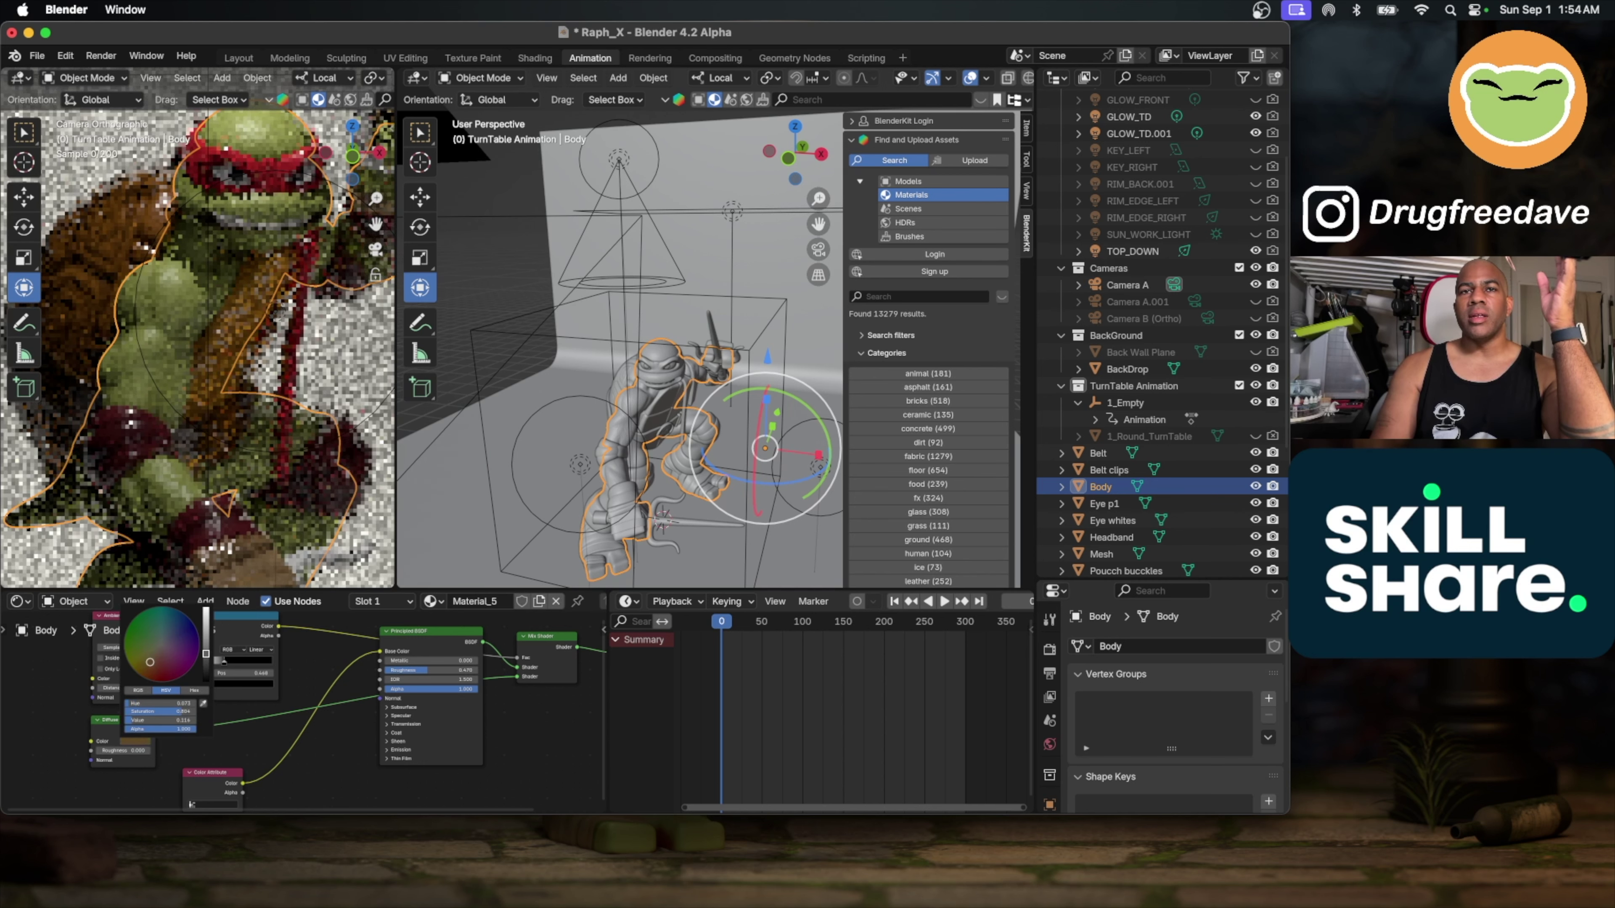
left_click_drag(149, 665, 149, 663)
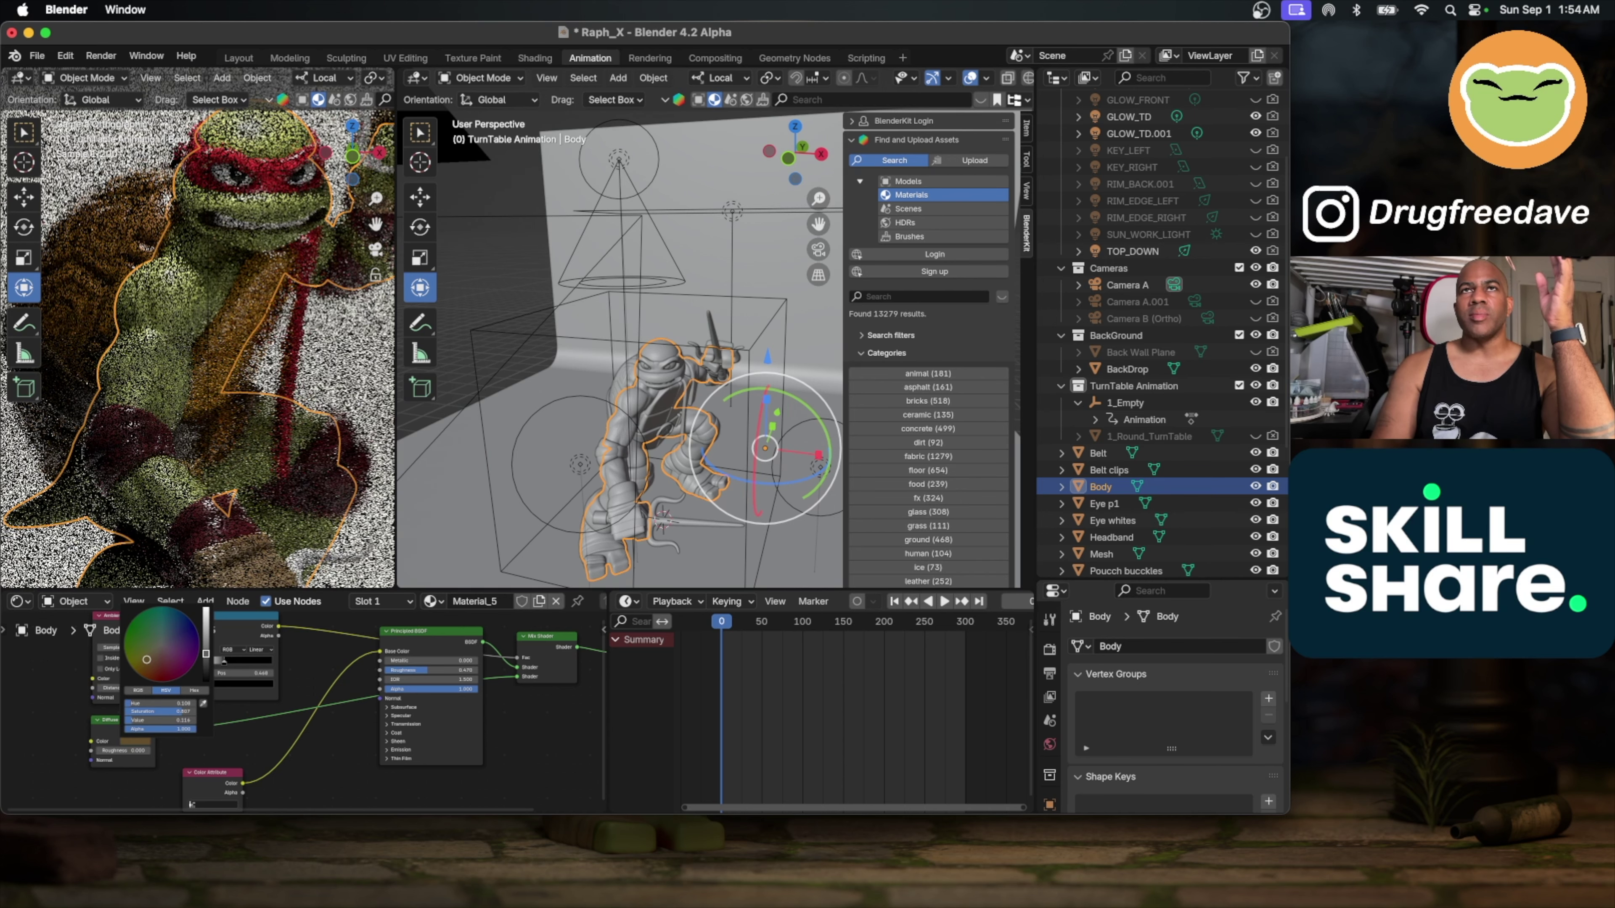
left_click_drag(147, 660, 141, 652)
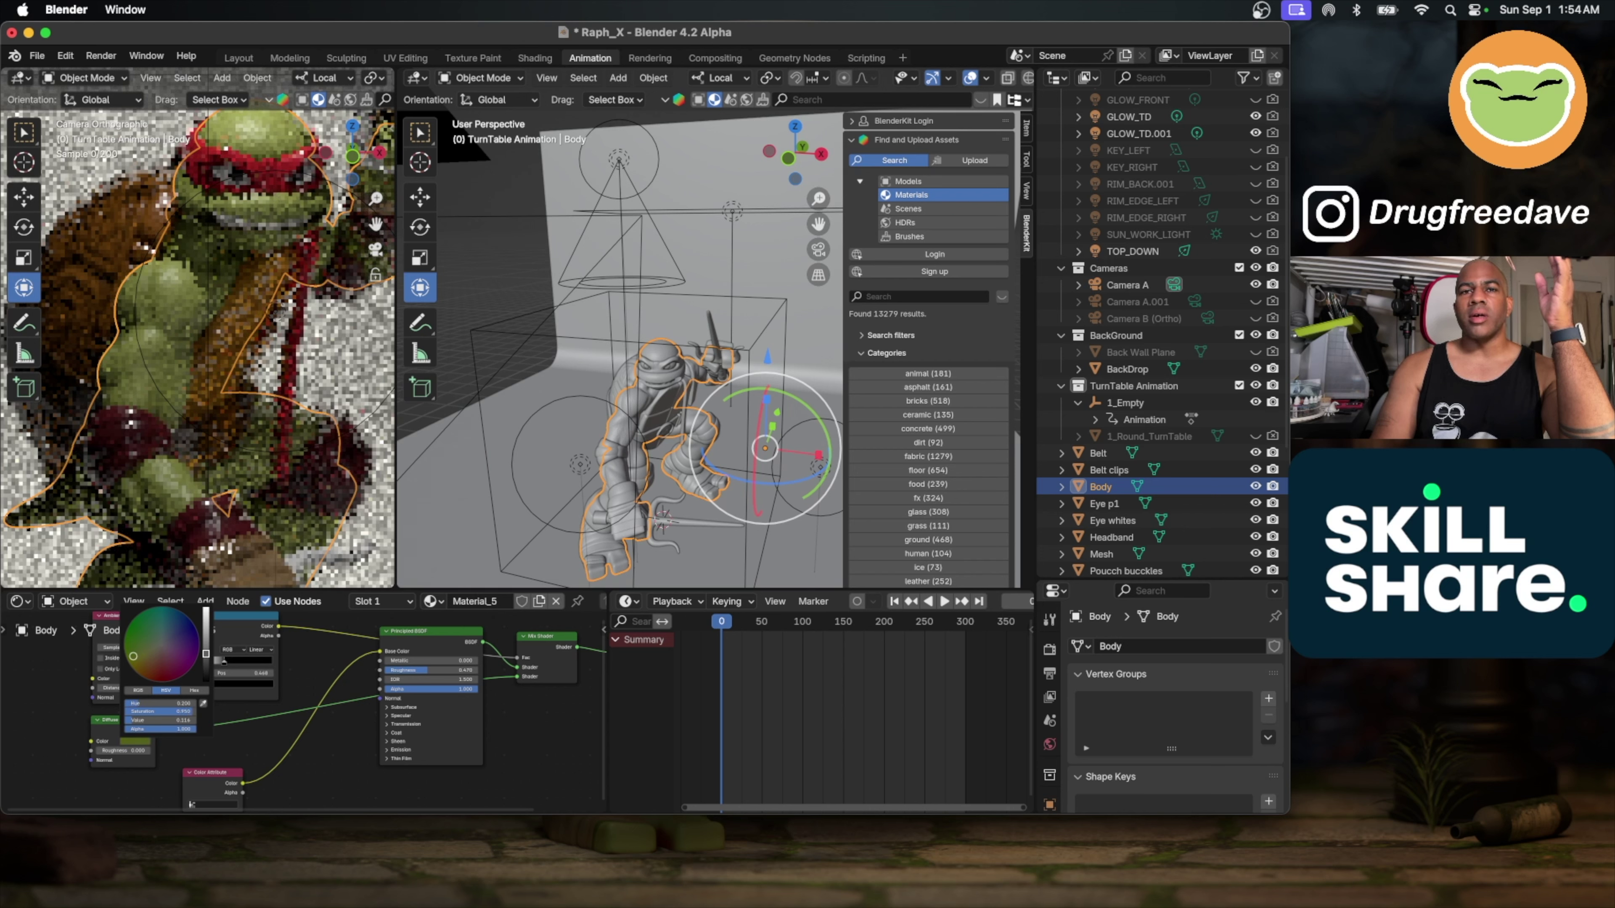
left_click(202, 703)
left_click(168, 363)
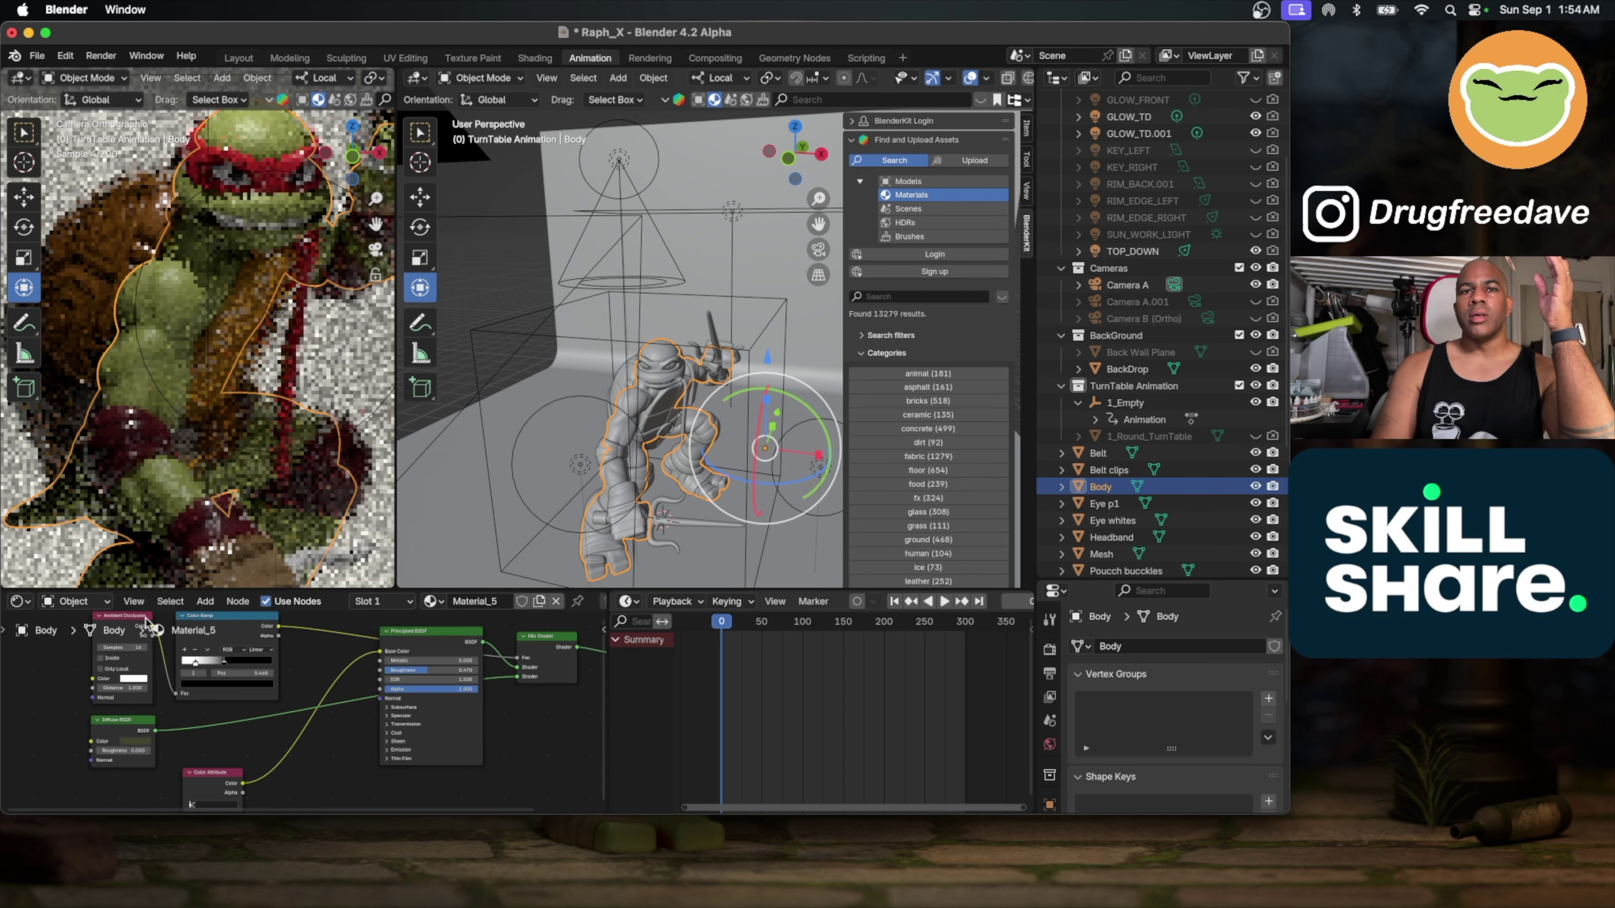
left_click(136, 741)
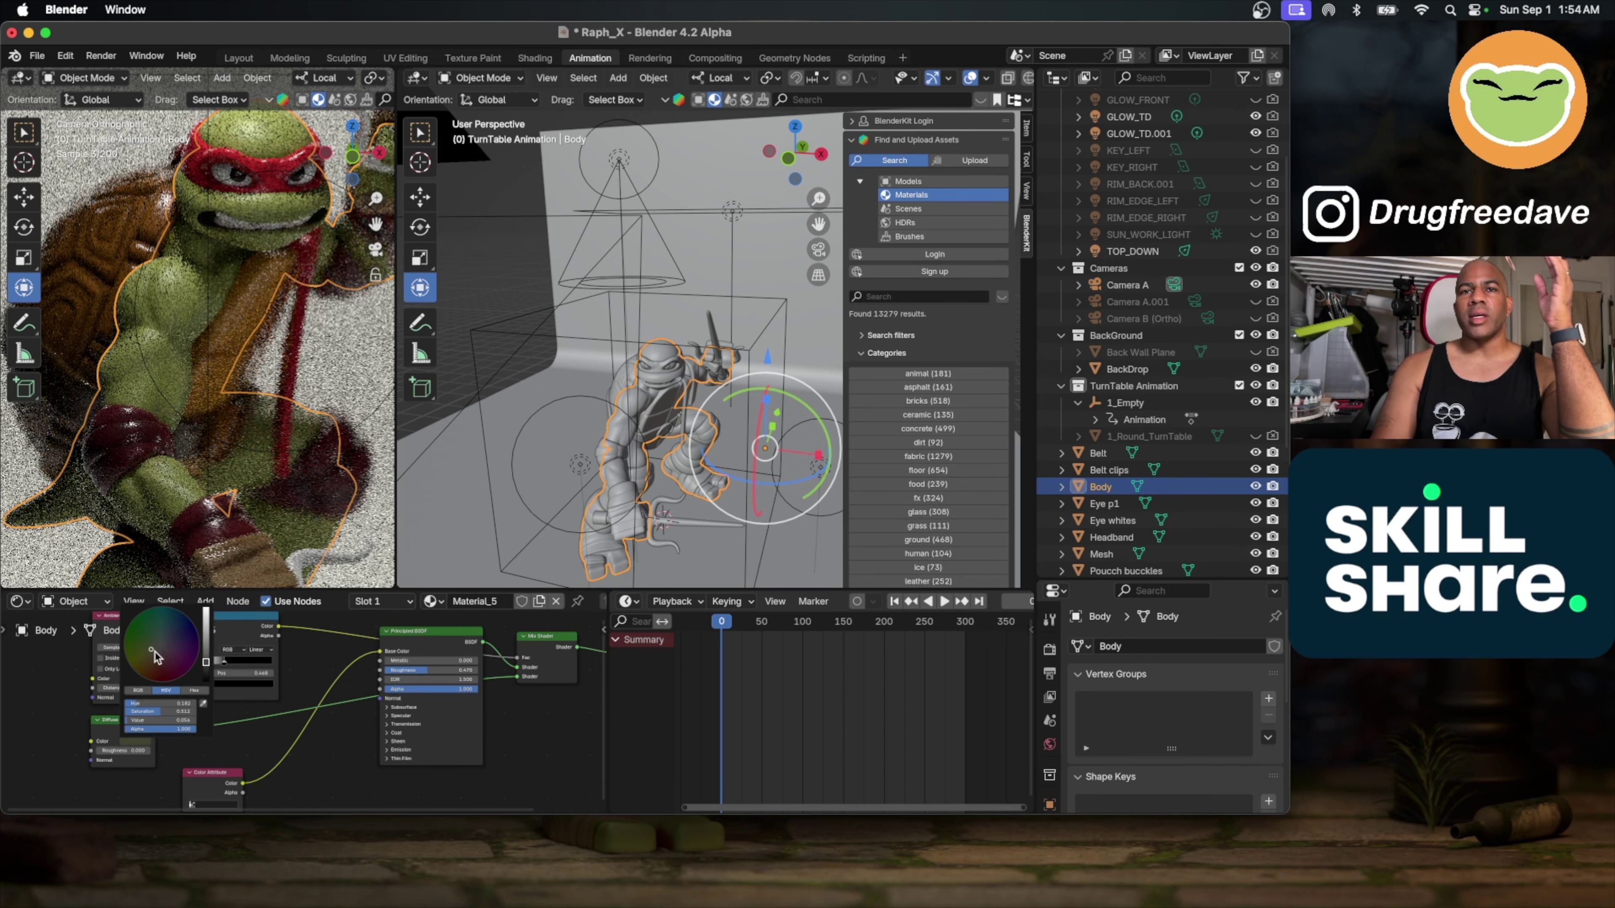
left_click_drag(153, 657, 206, 663)
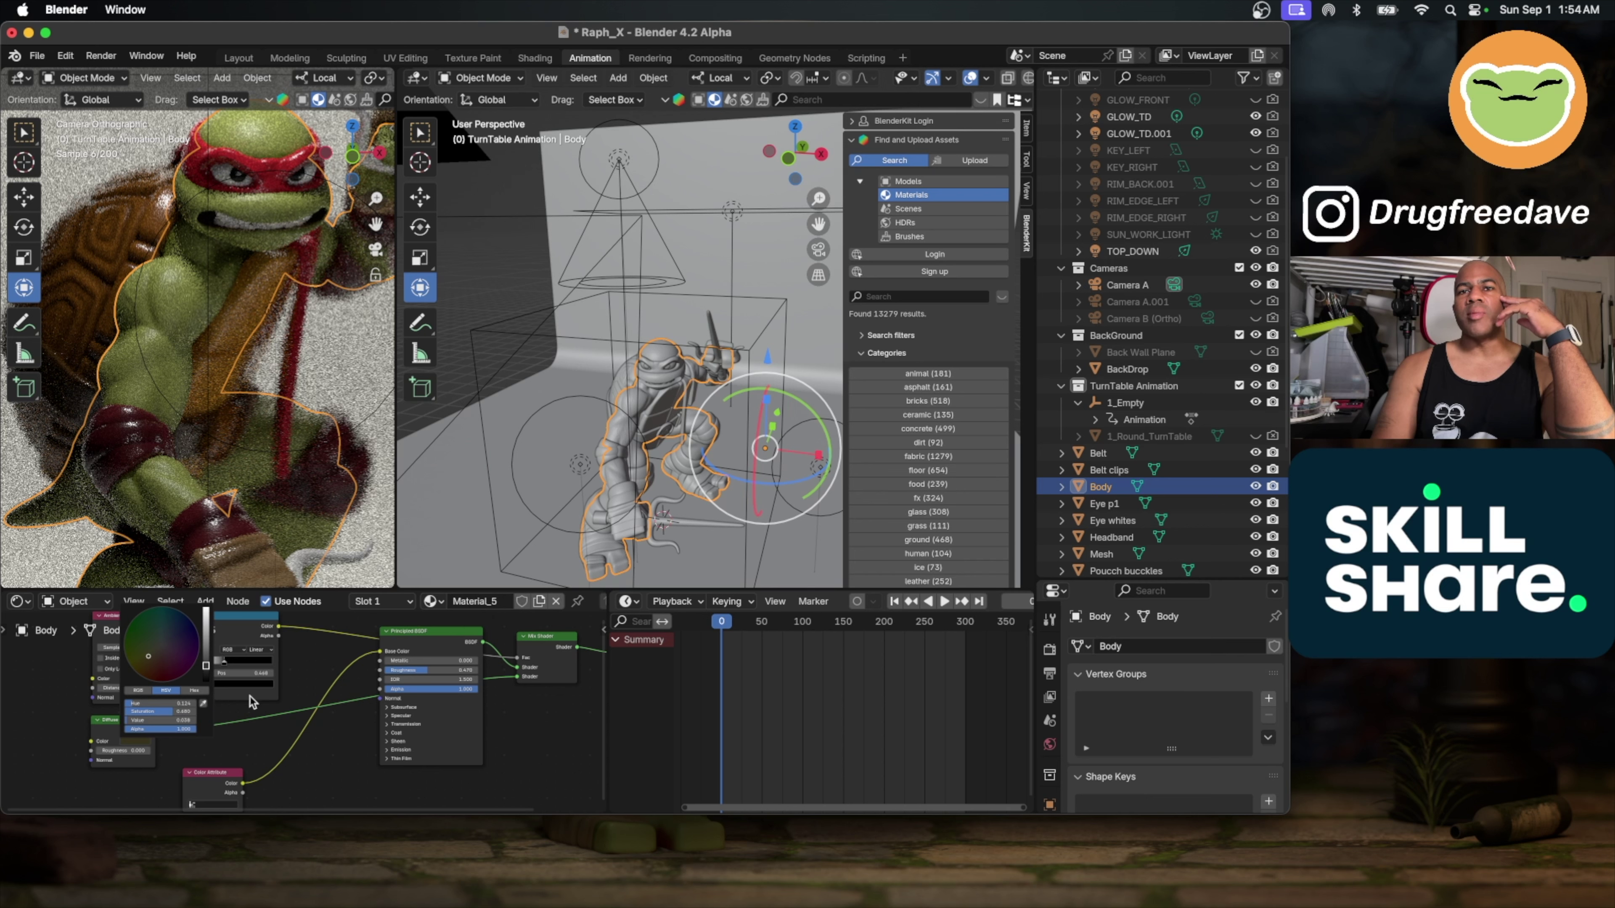
scroll(314, 686, "down", 2)
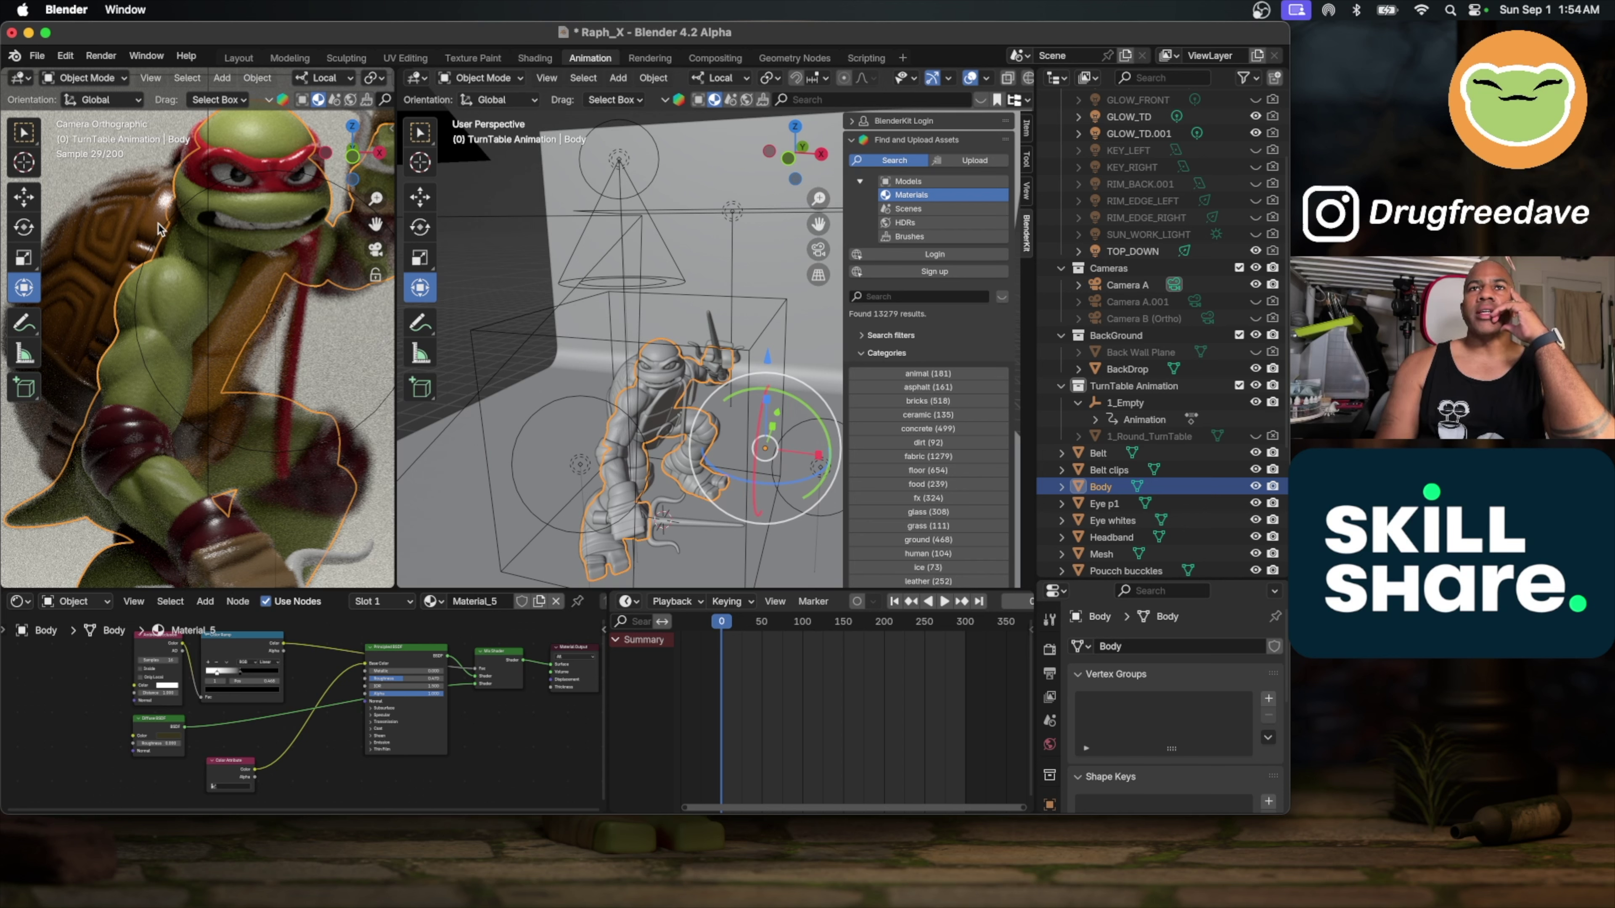
Step: Expand Random Walk Subsurface on the Body's Principled BSDF, add a small weight, and set 0.85 m scale
scroll(308, 702, "up", 4)
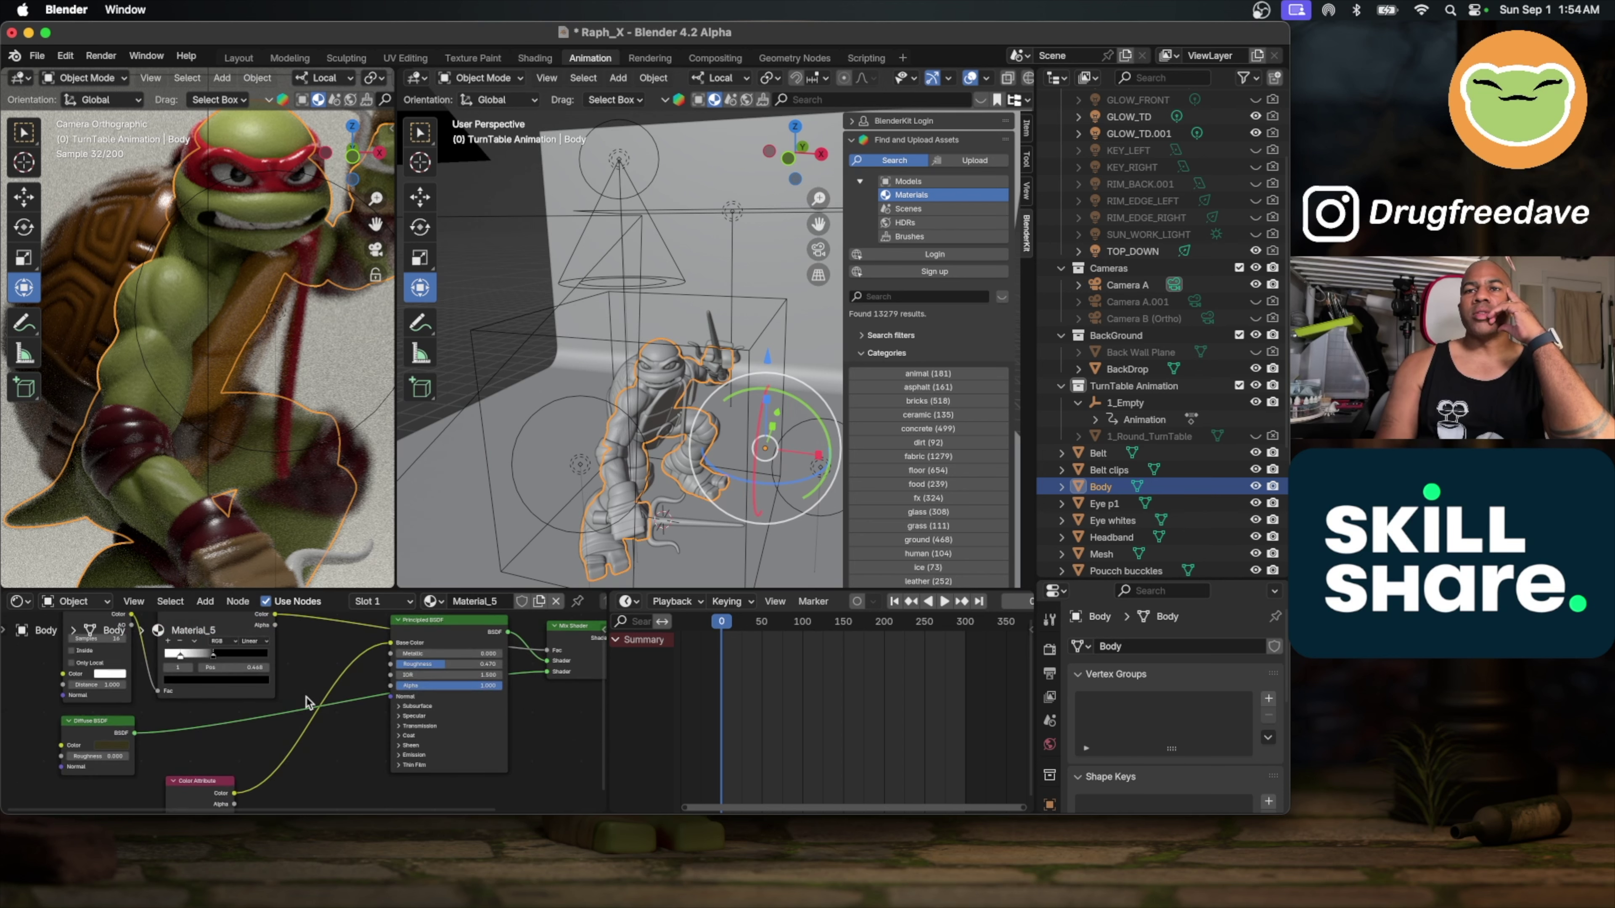
scroll(308, 702, "up", 4)
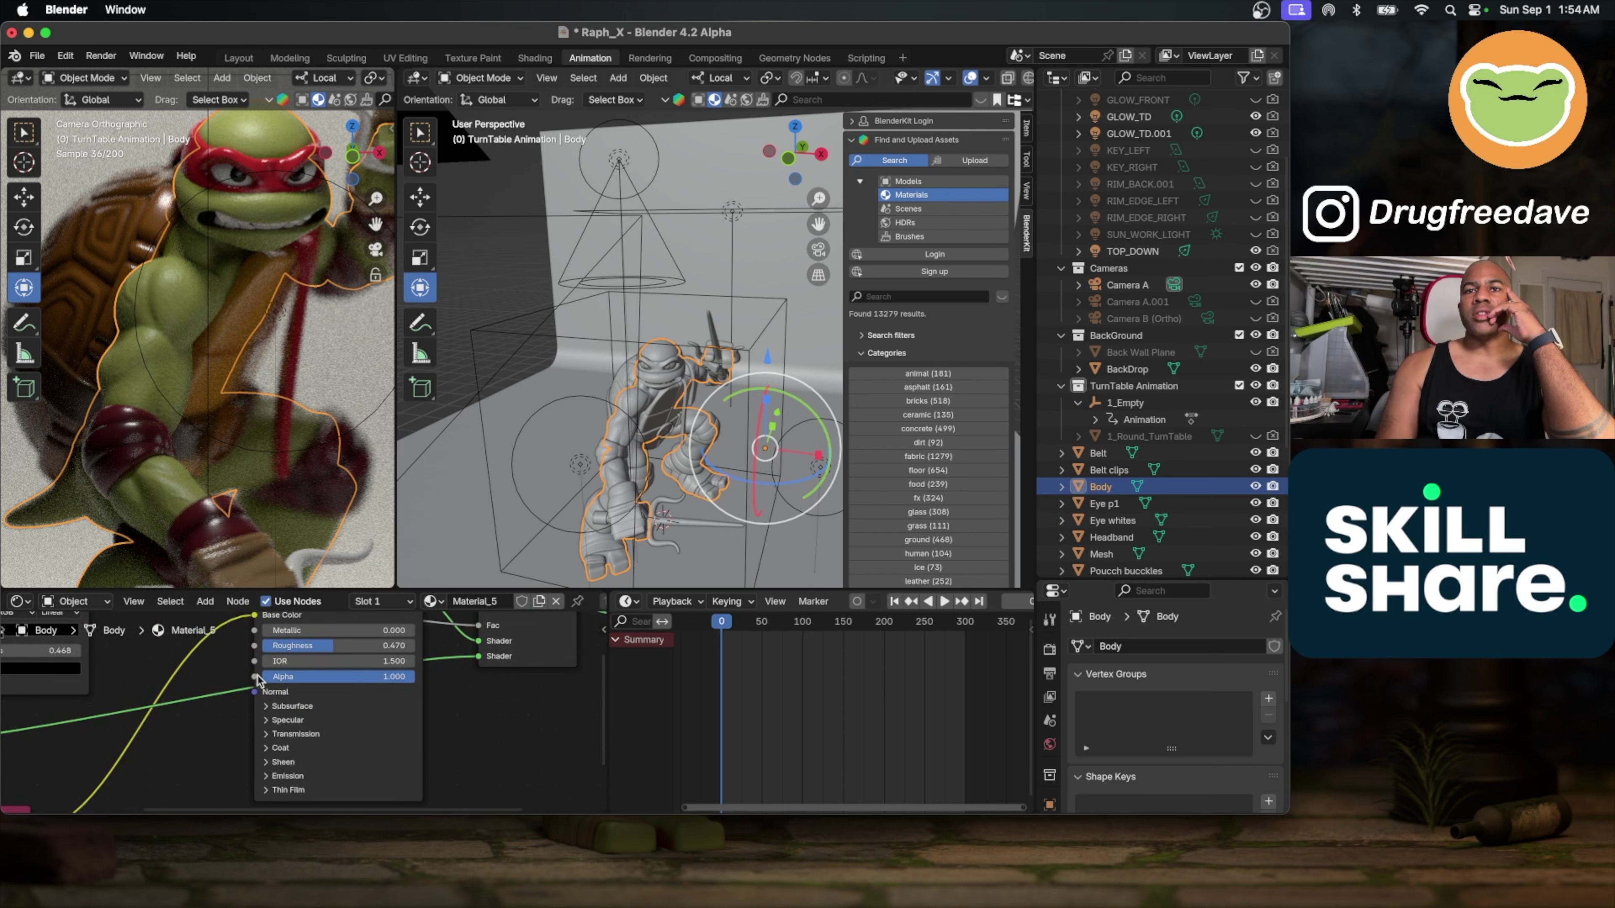
left_click(266, 707)
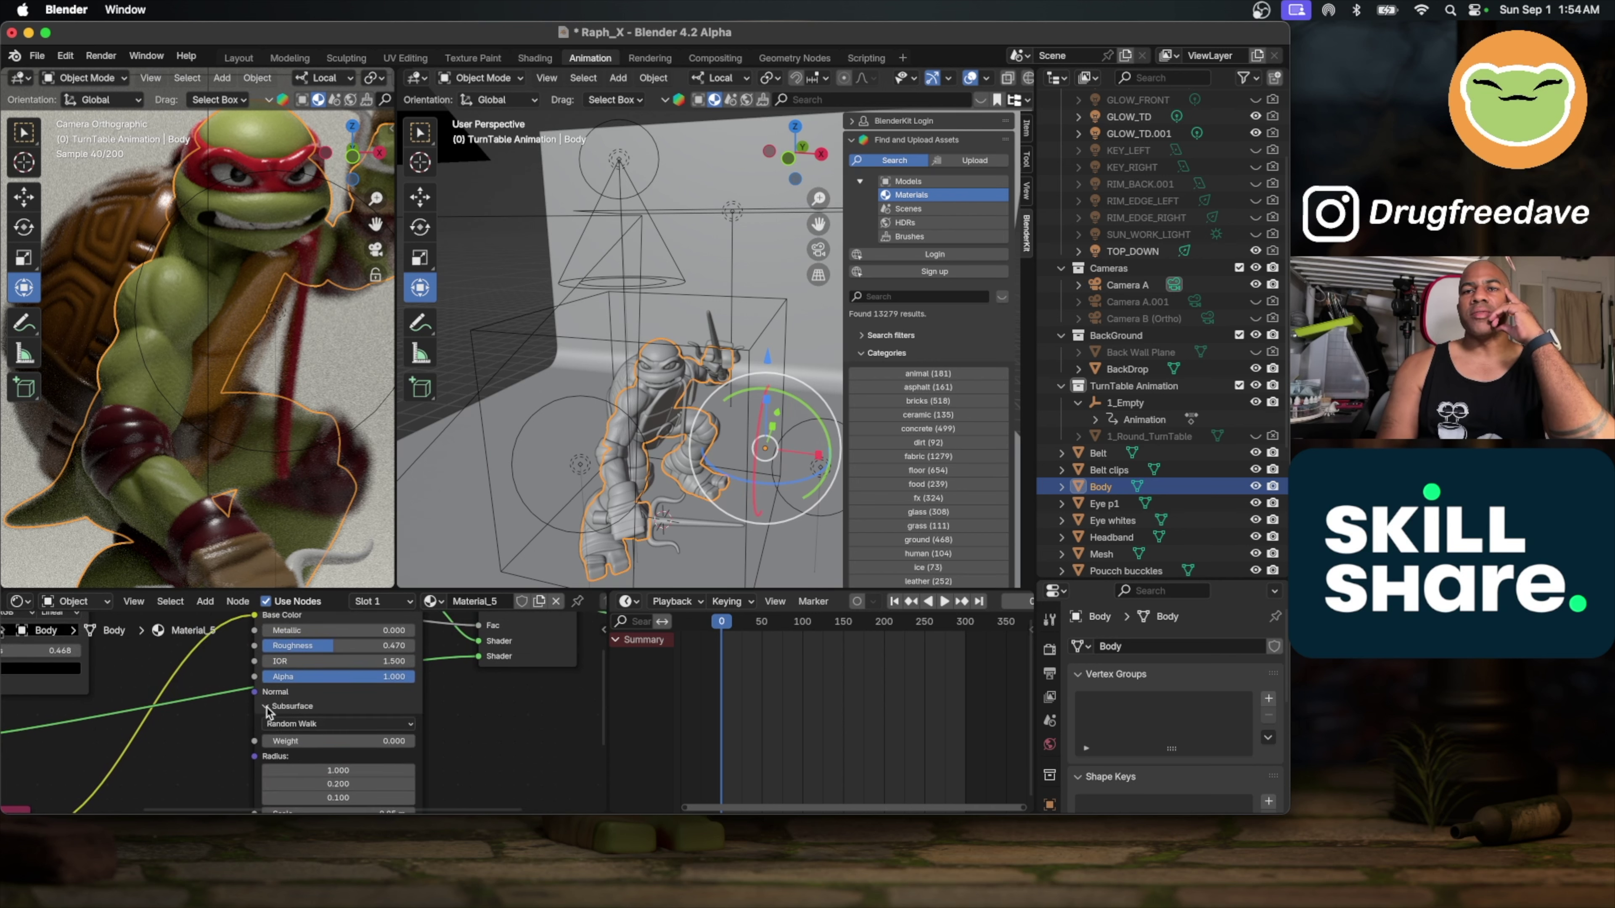
scroll(266, 708, "down", 2)
left_click_drag(266, 718, 286, 713)
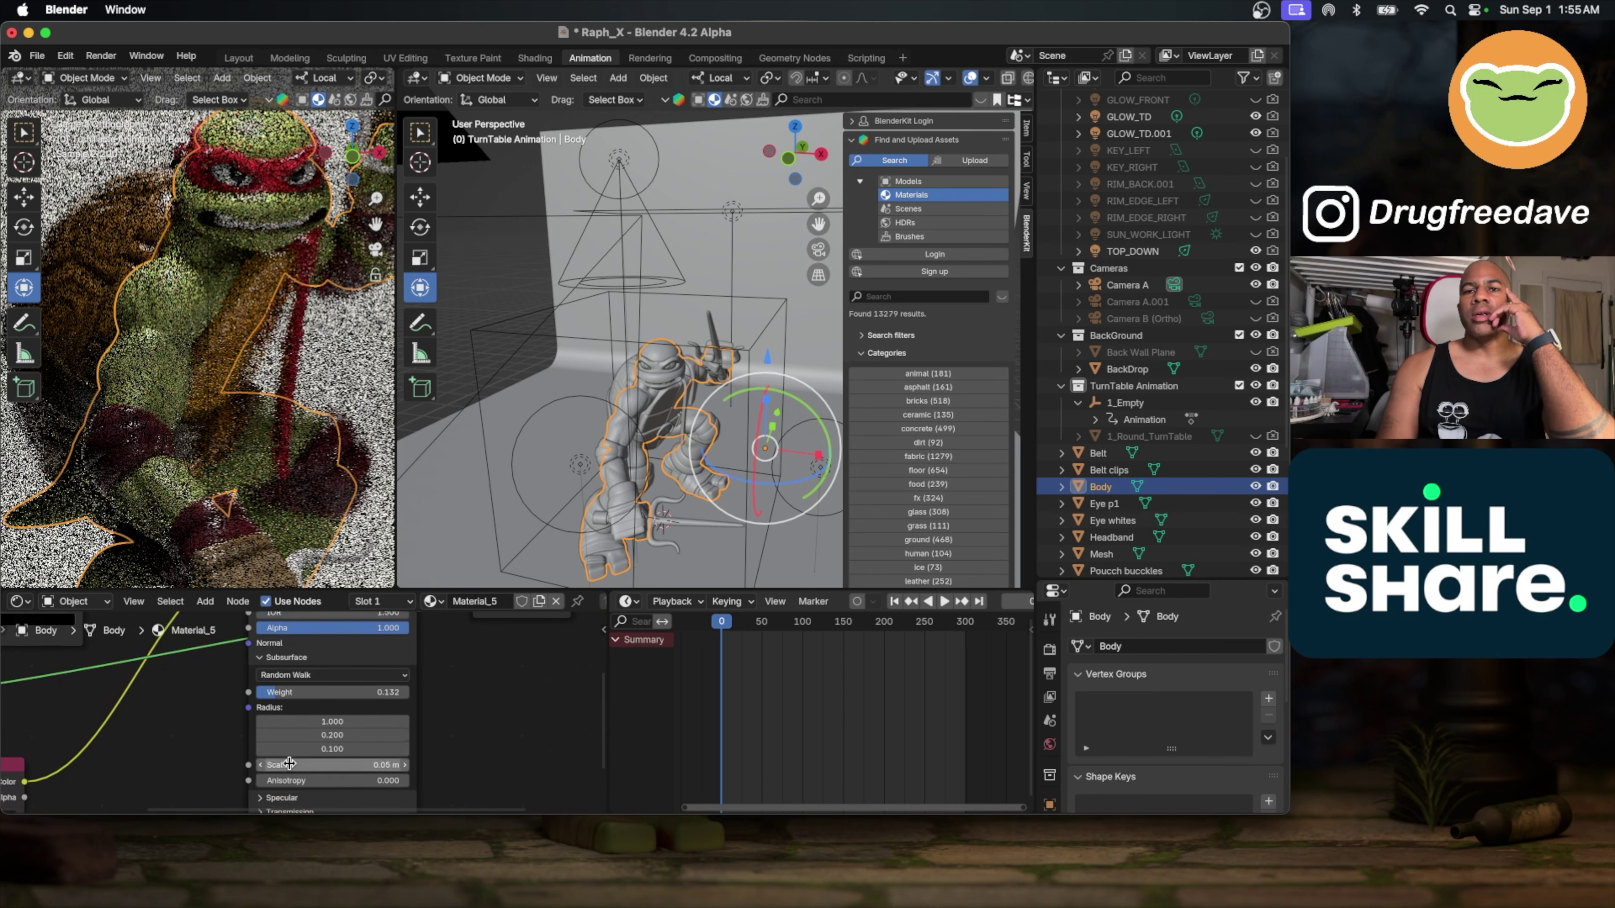
scroll(283, 763, "down", 3)
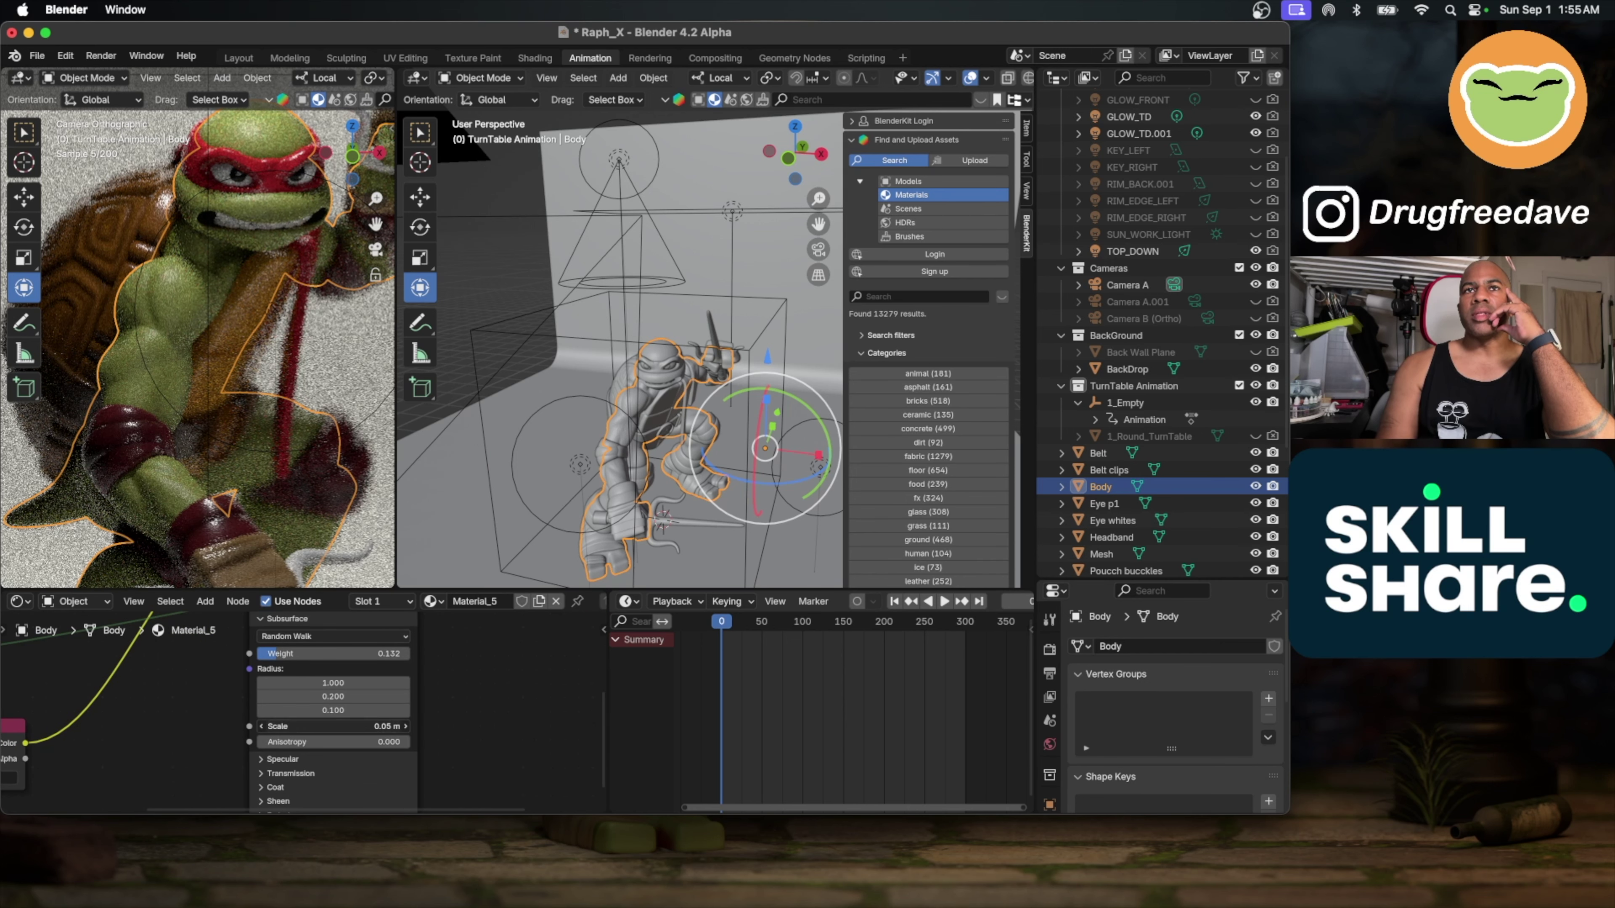
left_click_drag(285, 726, 291, 726)
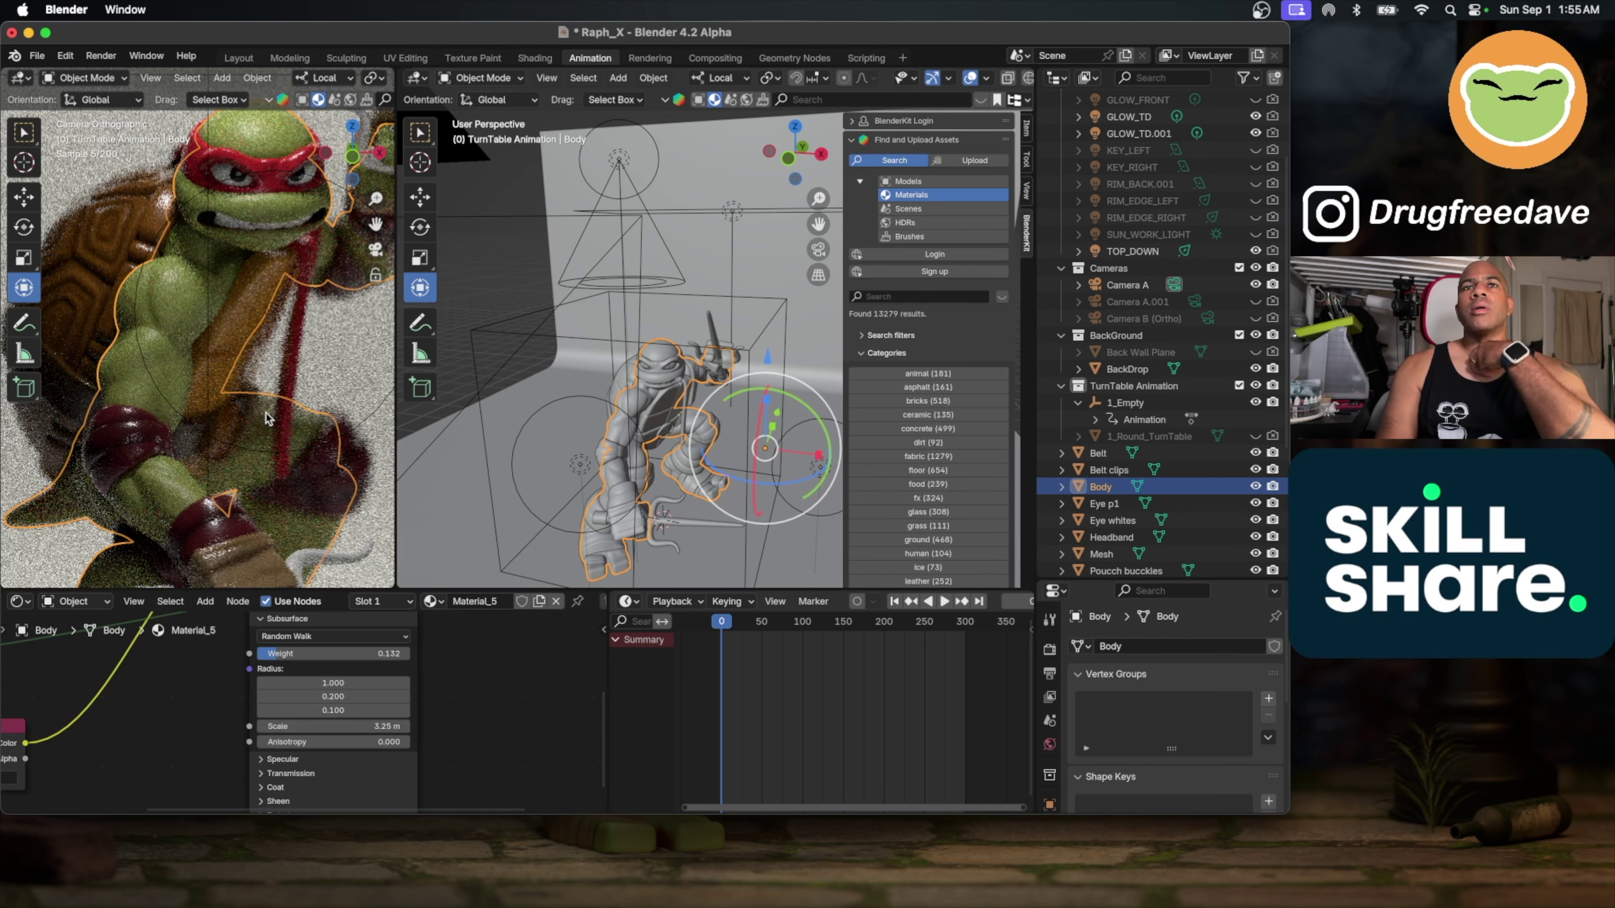
Step: Readjust the subsurface scale and settle the subsurface weight at 0.086
scroll(197, 352, "up", 8)
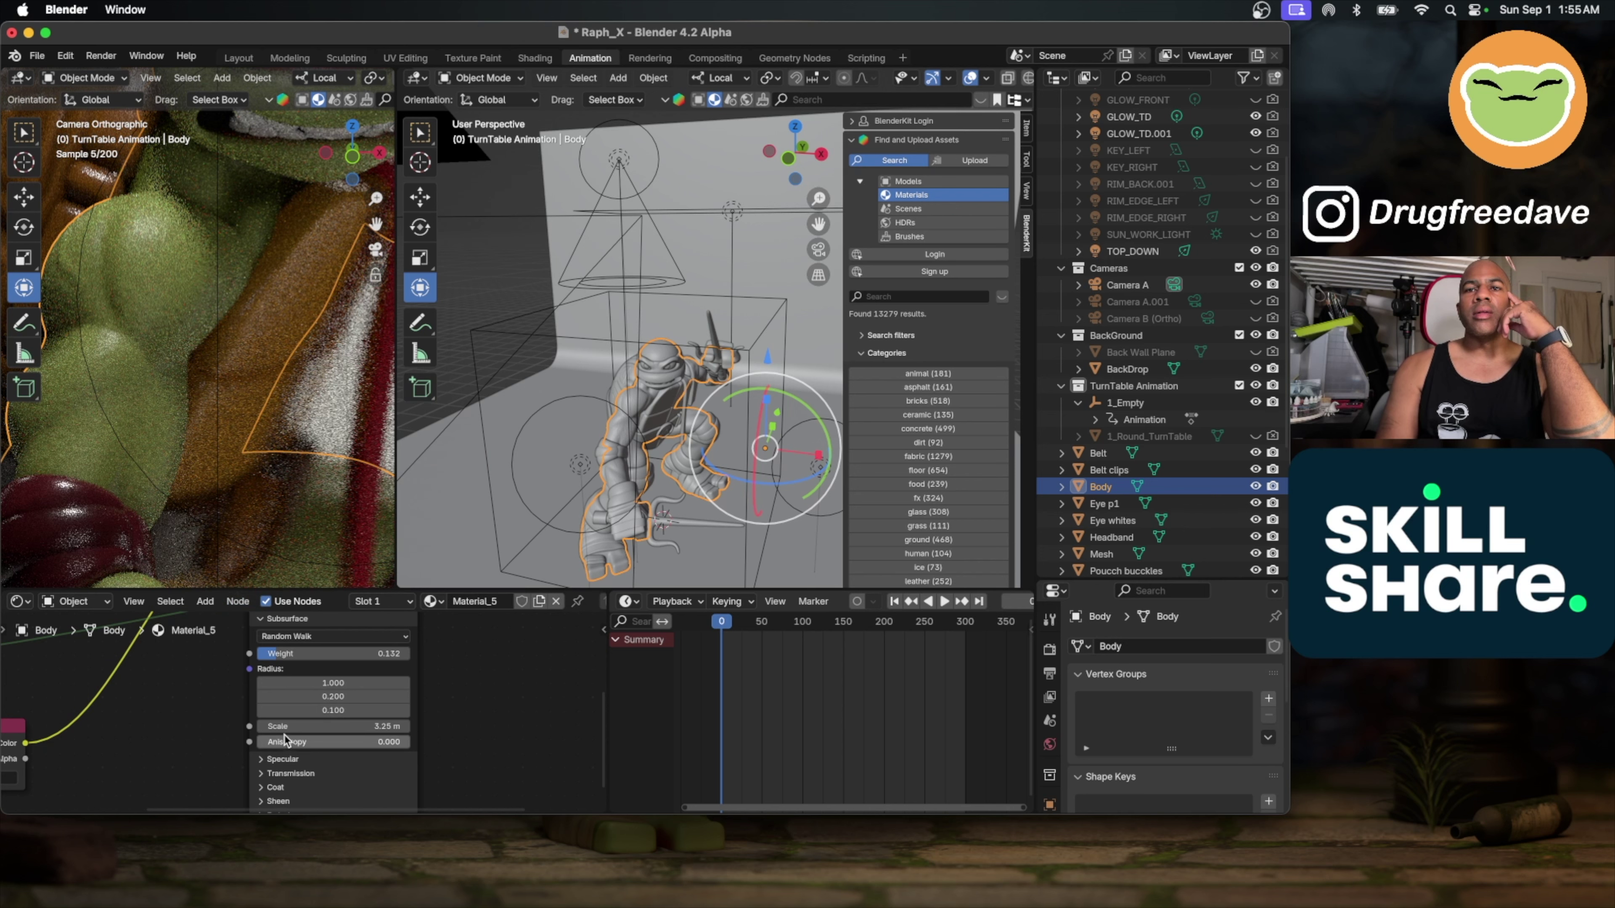
left_click_drag(333, 726, 280, 726)
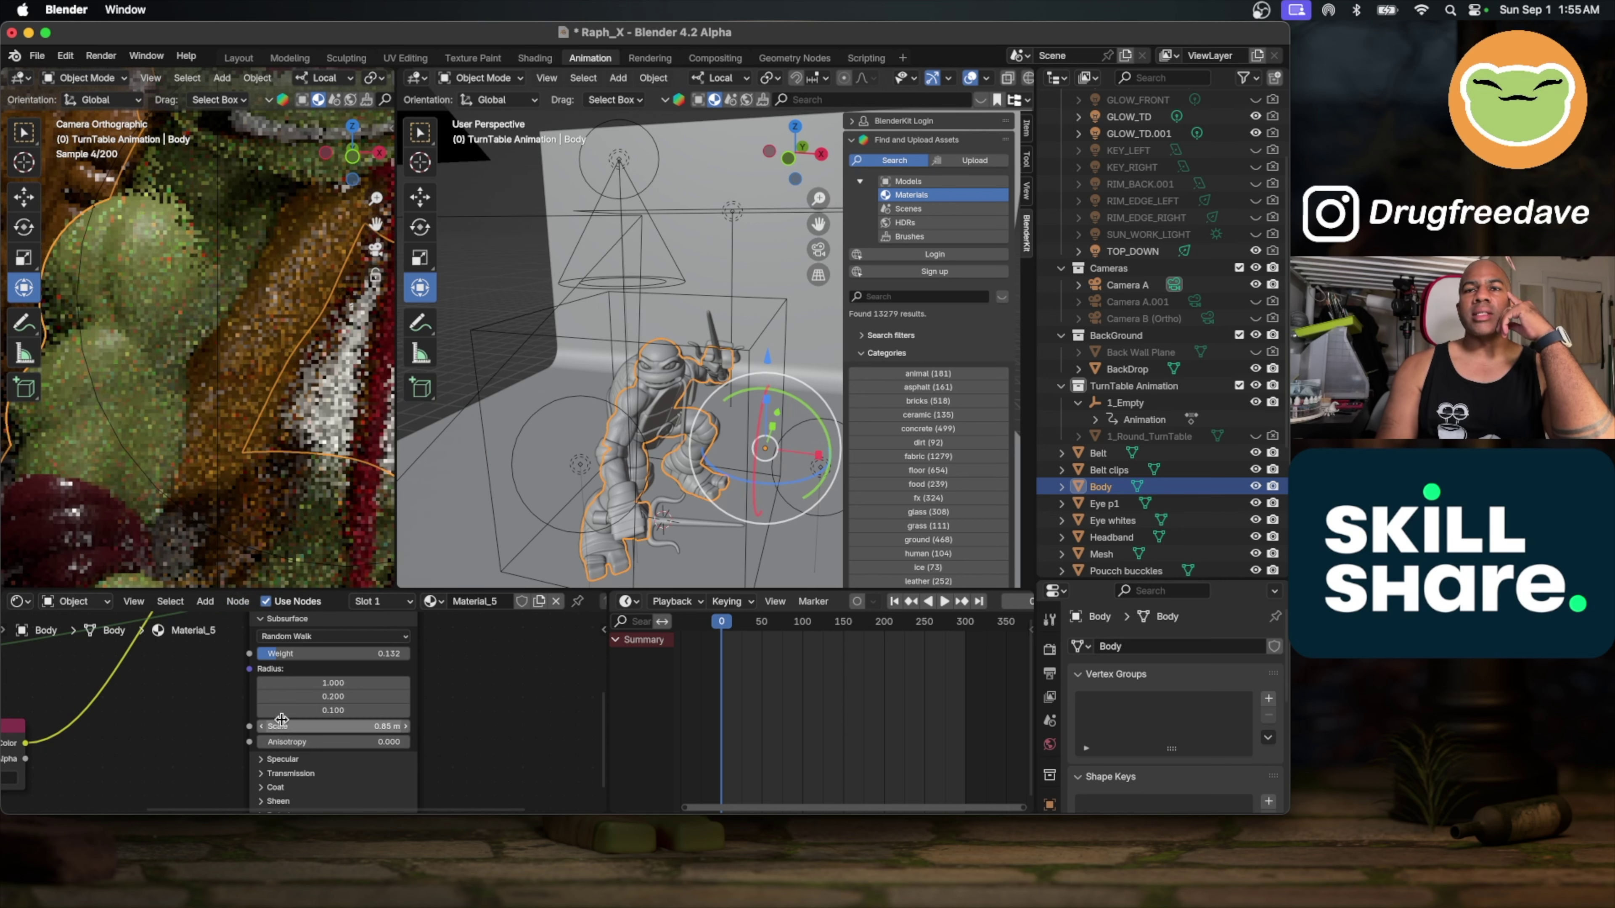
left_click_drag(277, 655, 324, 653)
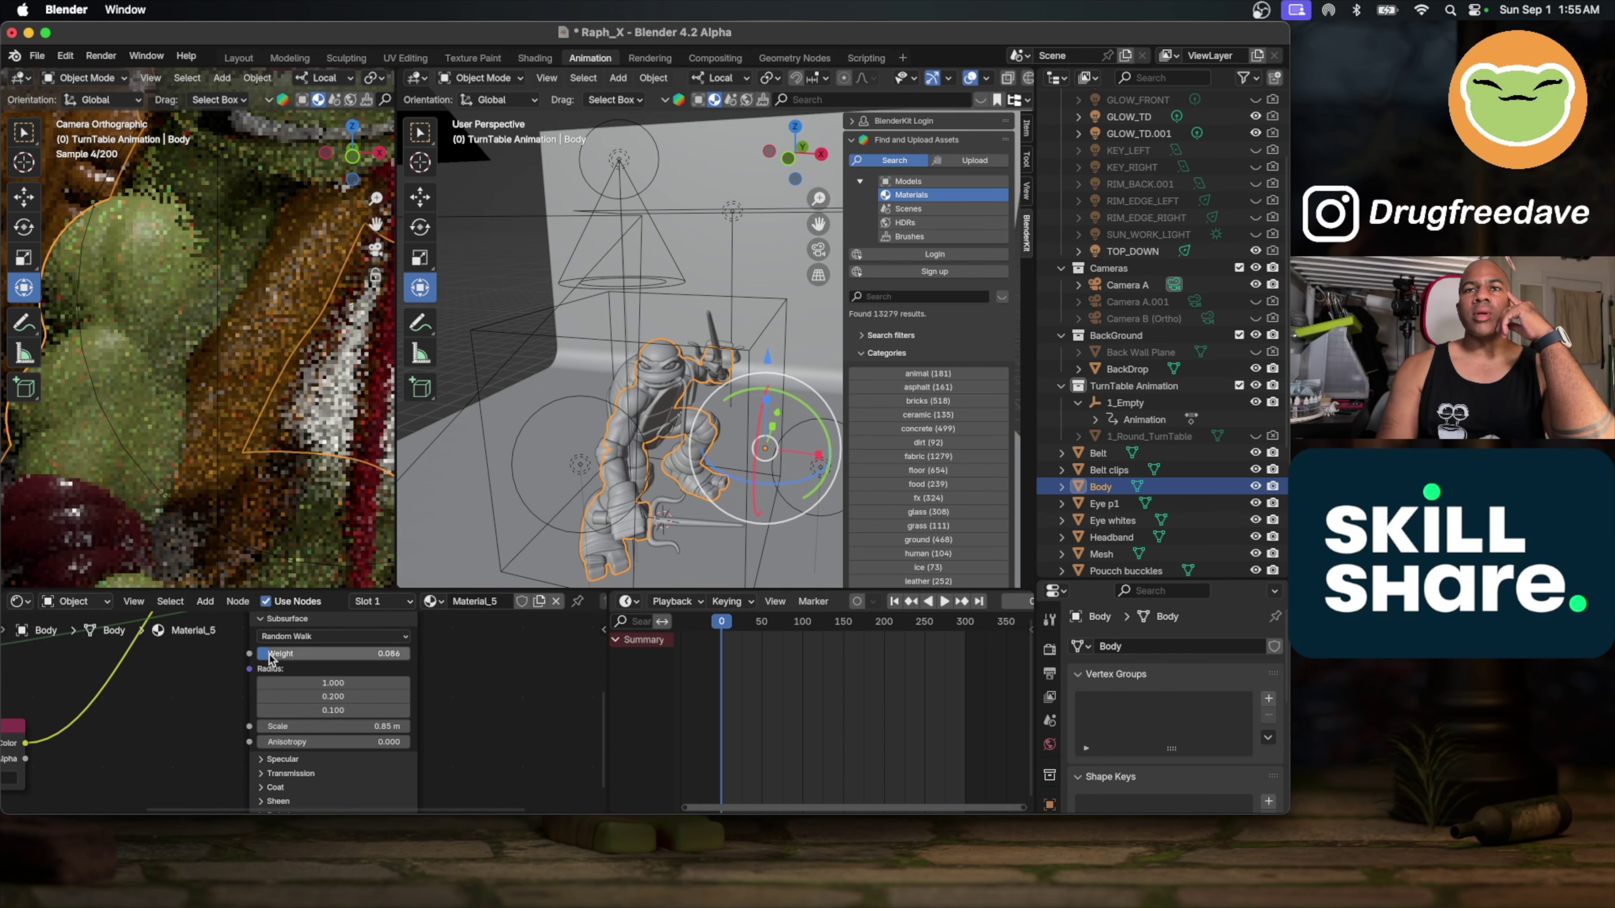
scroll(254, 456, "down", 3)
scroll(255, 456, "down", 4)
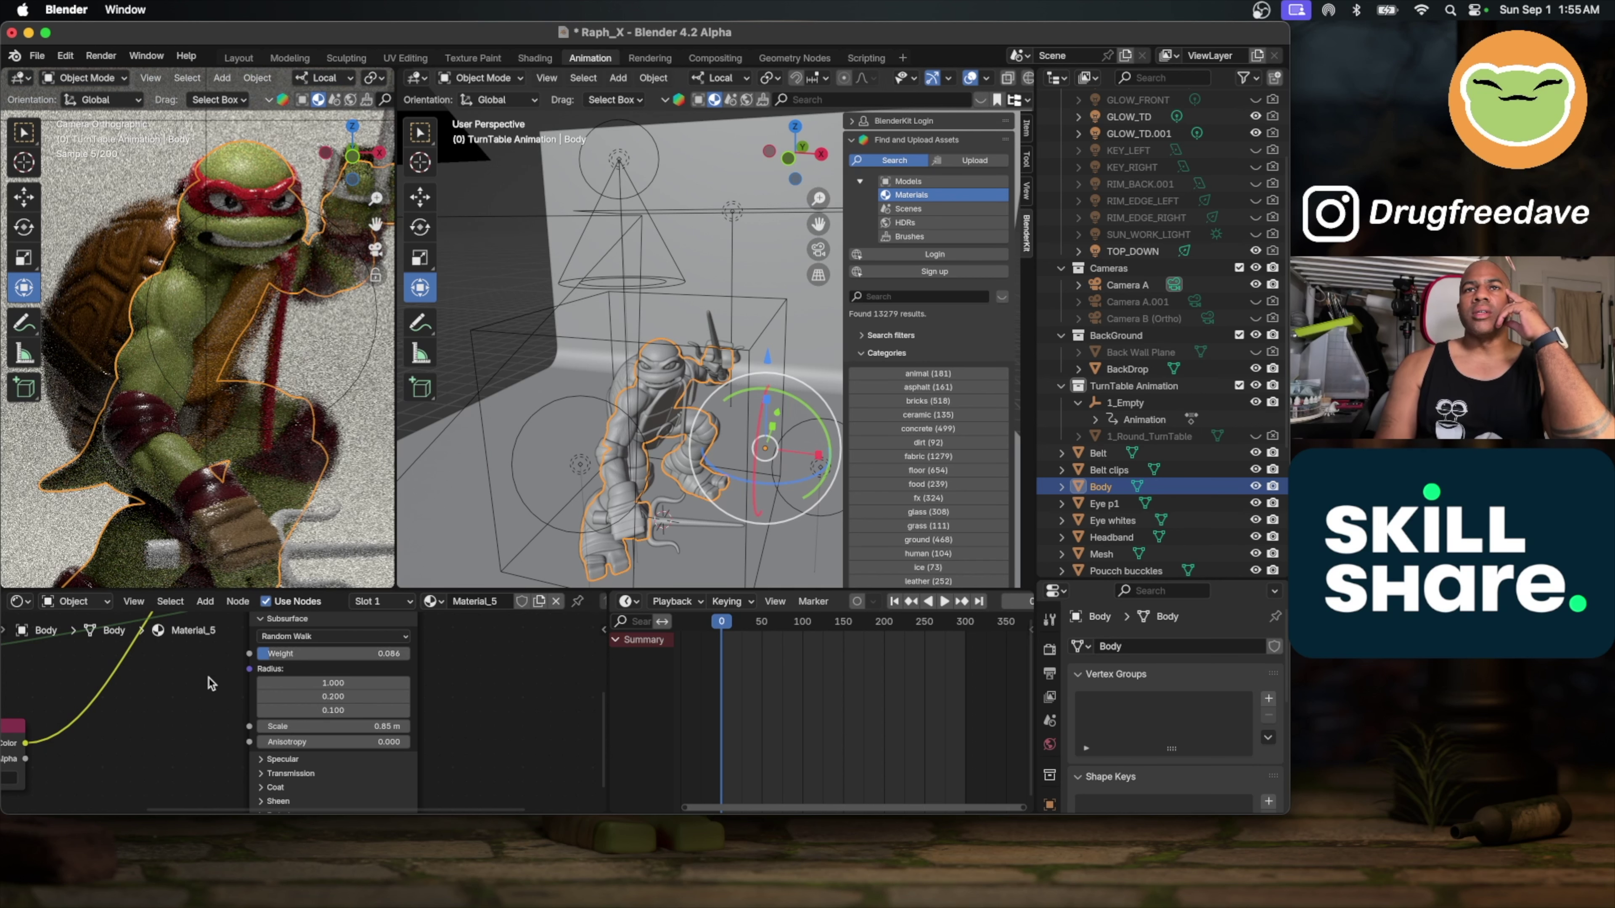
scroll(219, 693, "down", 3)
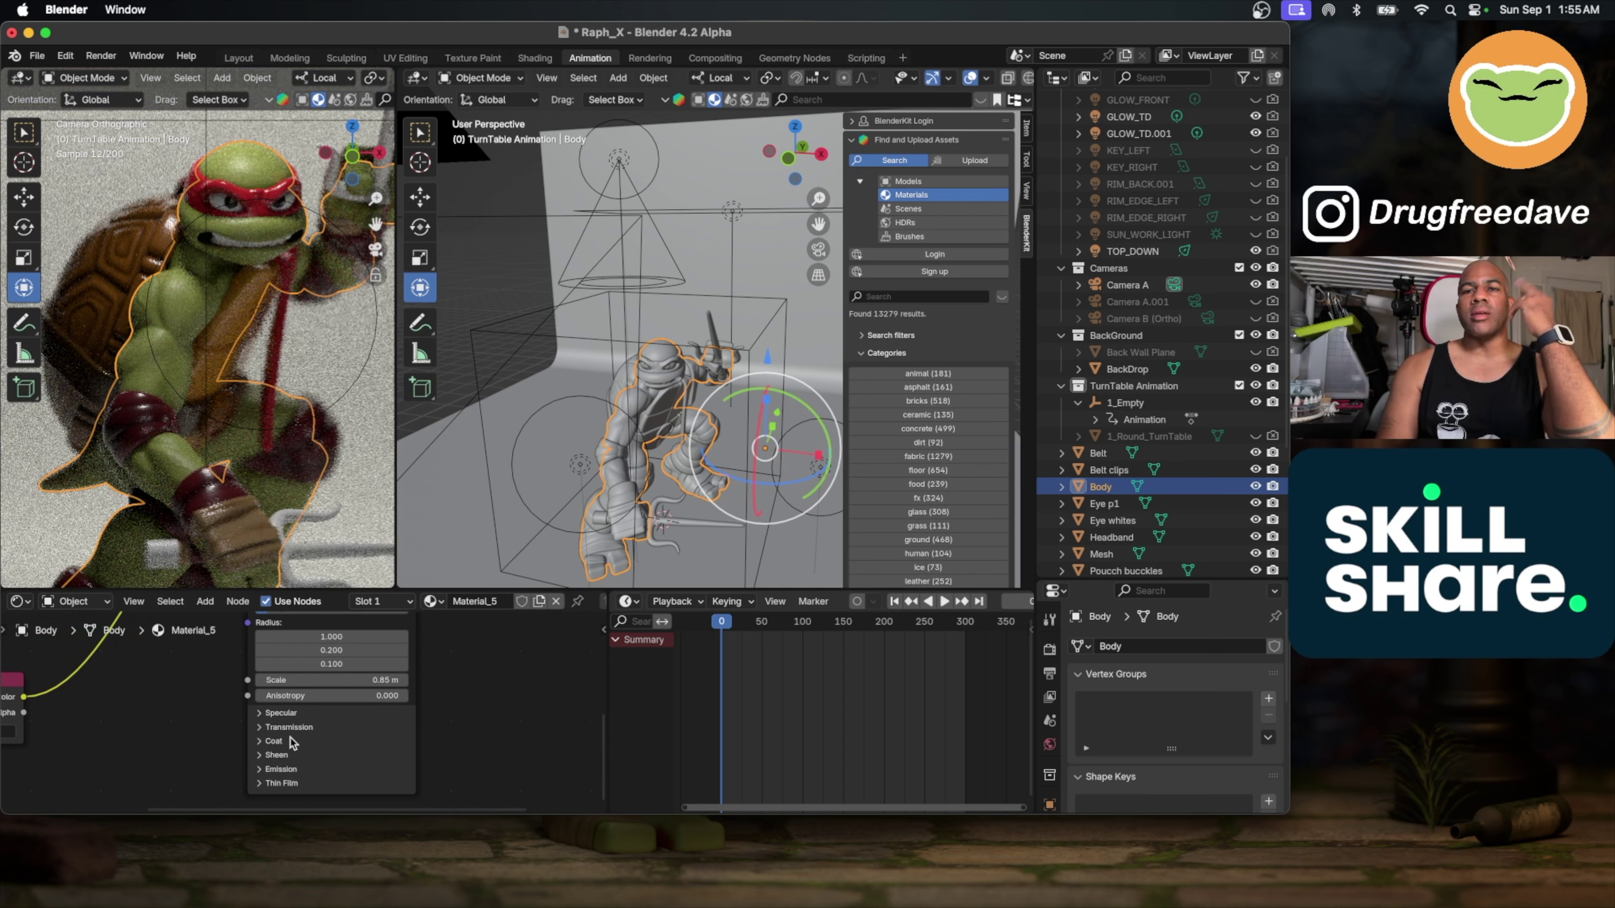
scroll(292, 740, "up", 5)
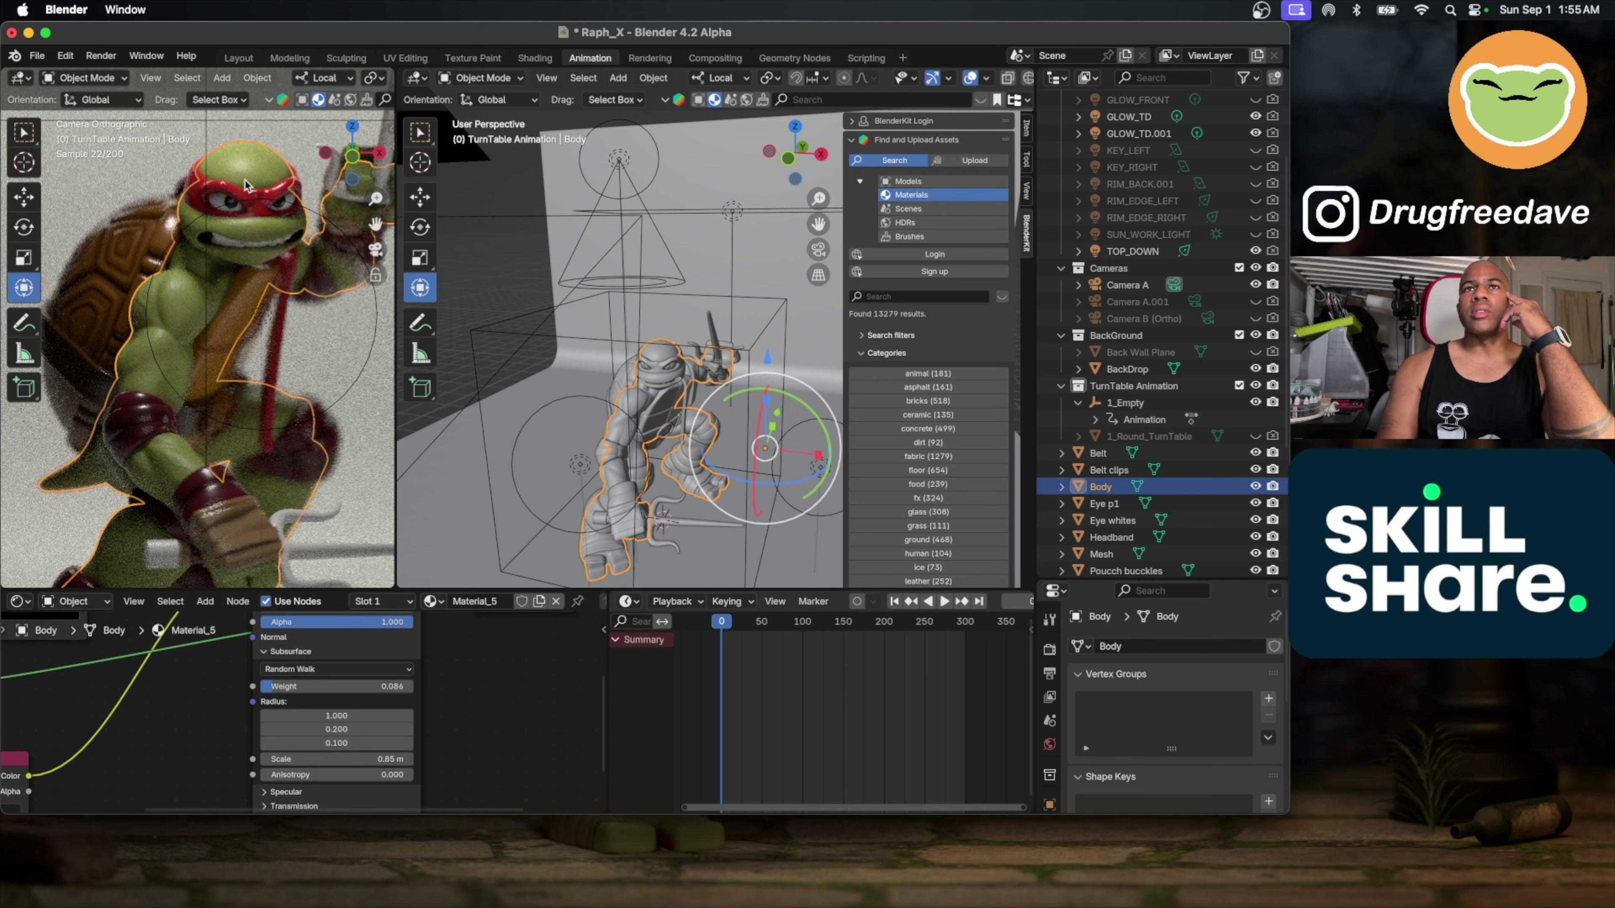
scroll(245, 184, "up", 6)
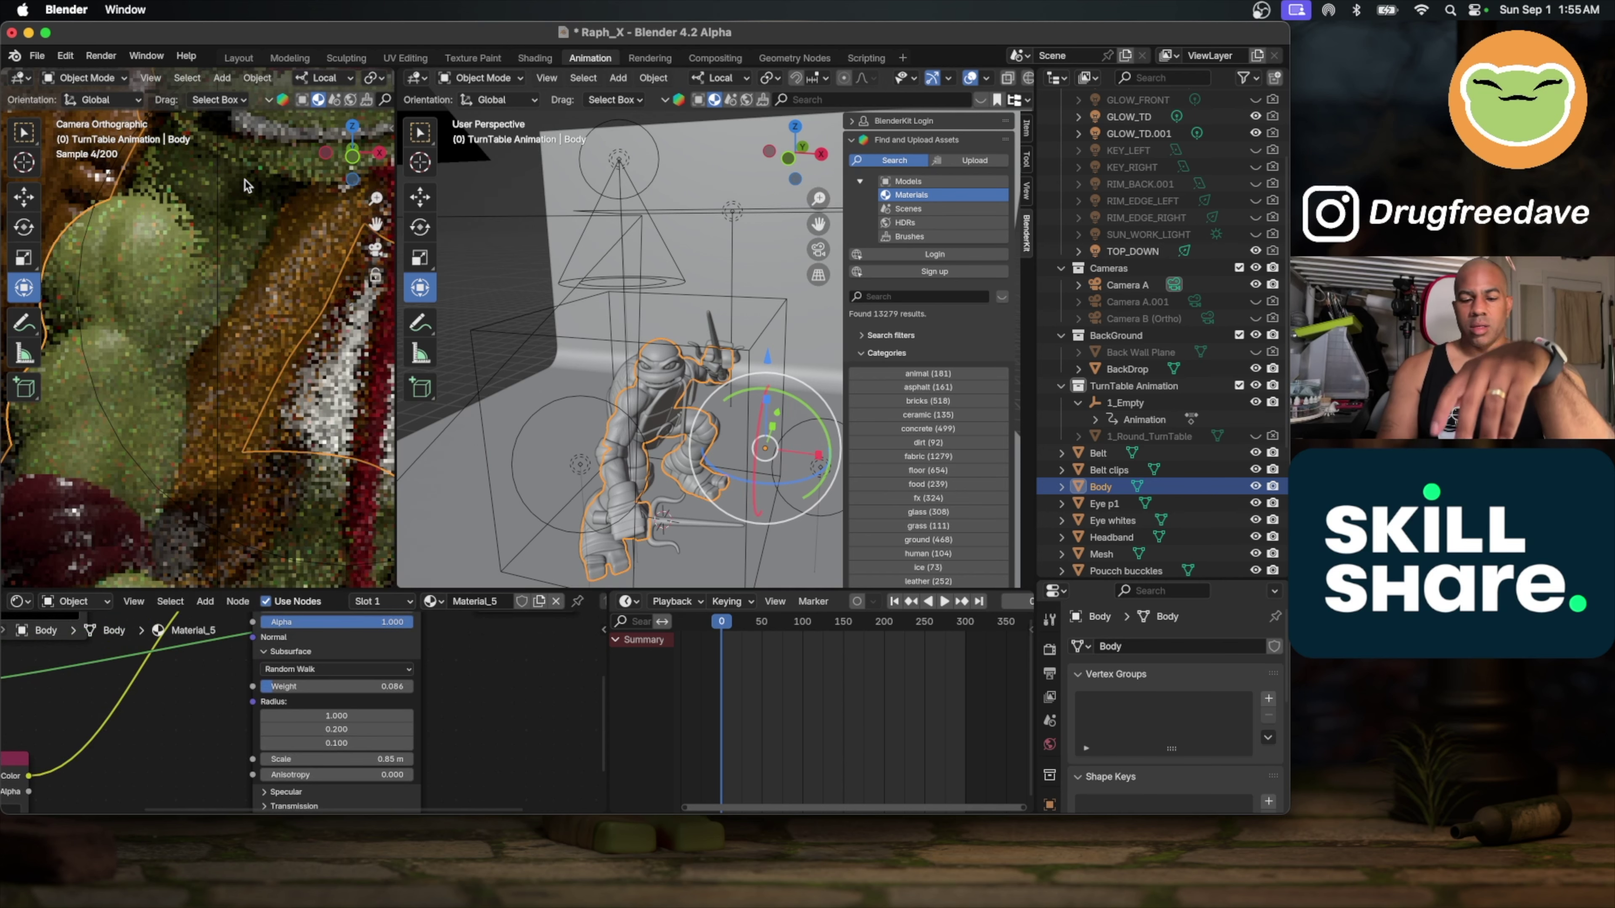
scroll(245, 185, "down", 5)
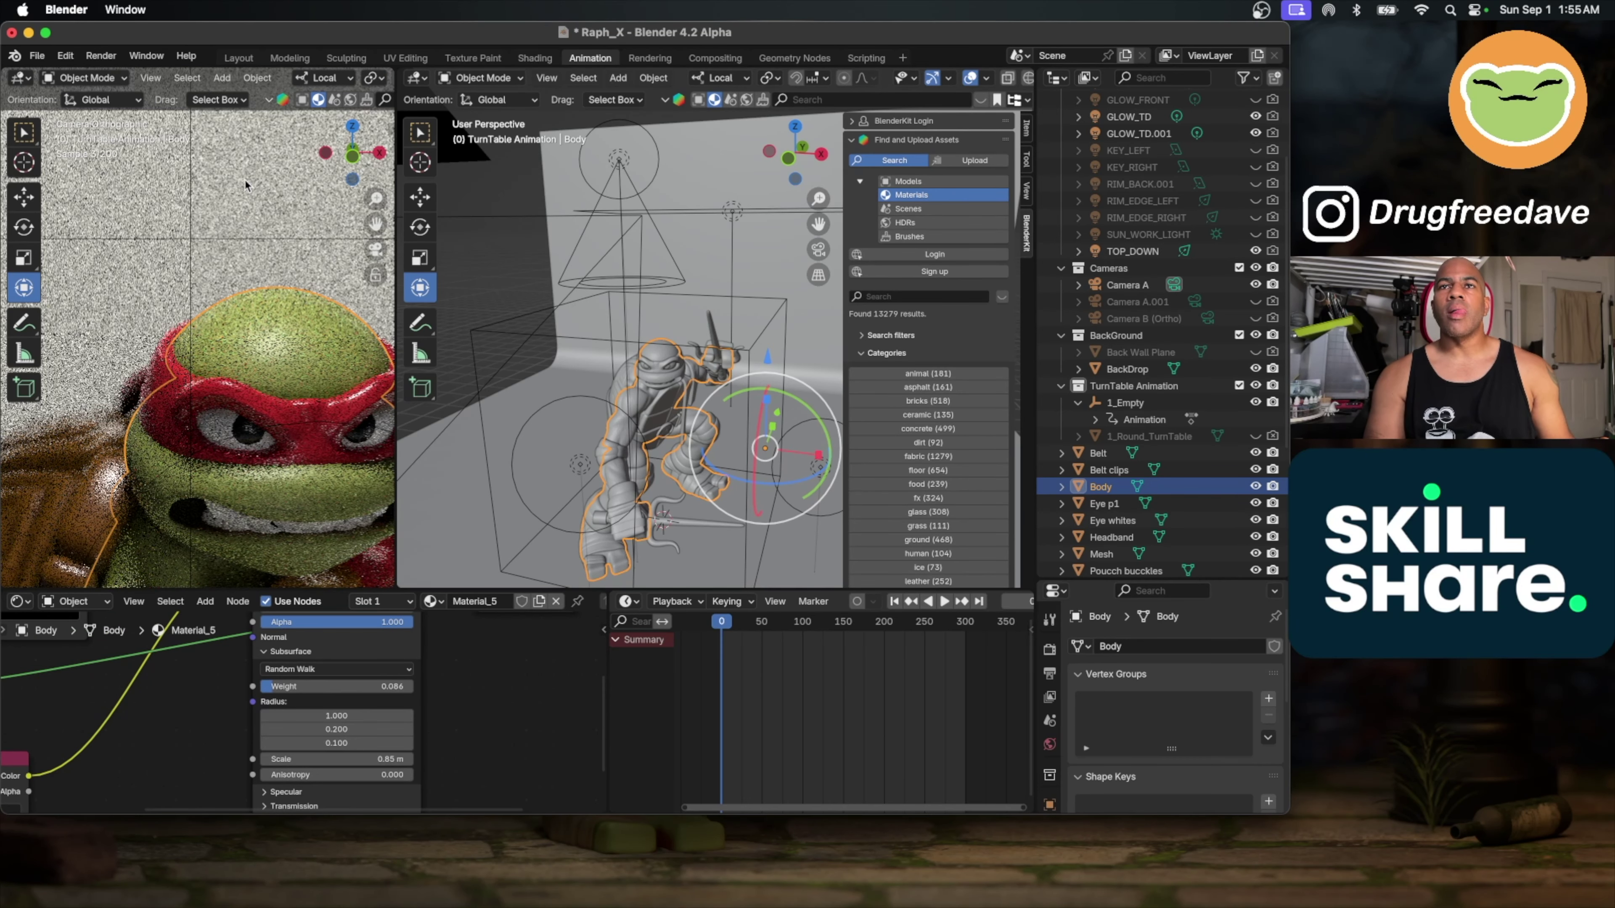
scroll(245, 185, "up", 4)
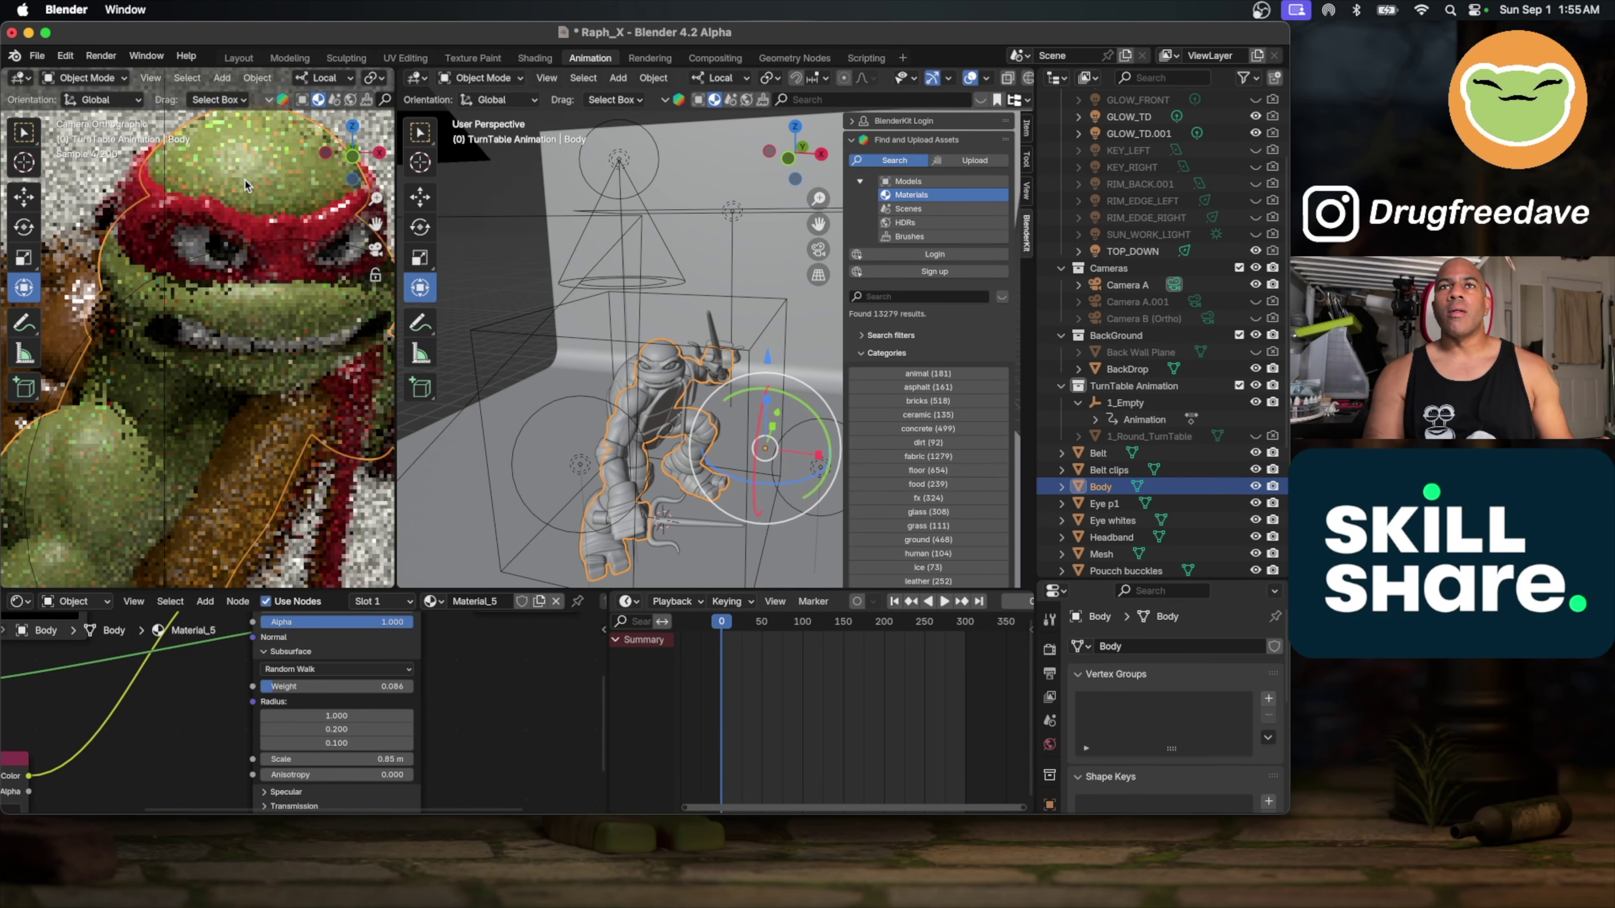
Step: Join the teeth object into the eye whites object with Ctrl+J
left_click(195, 339)
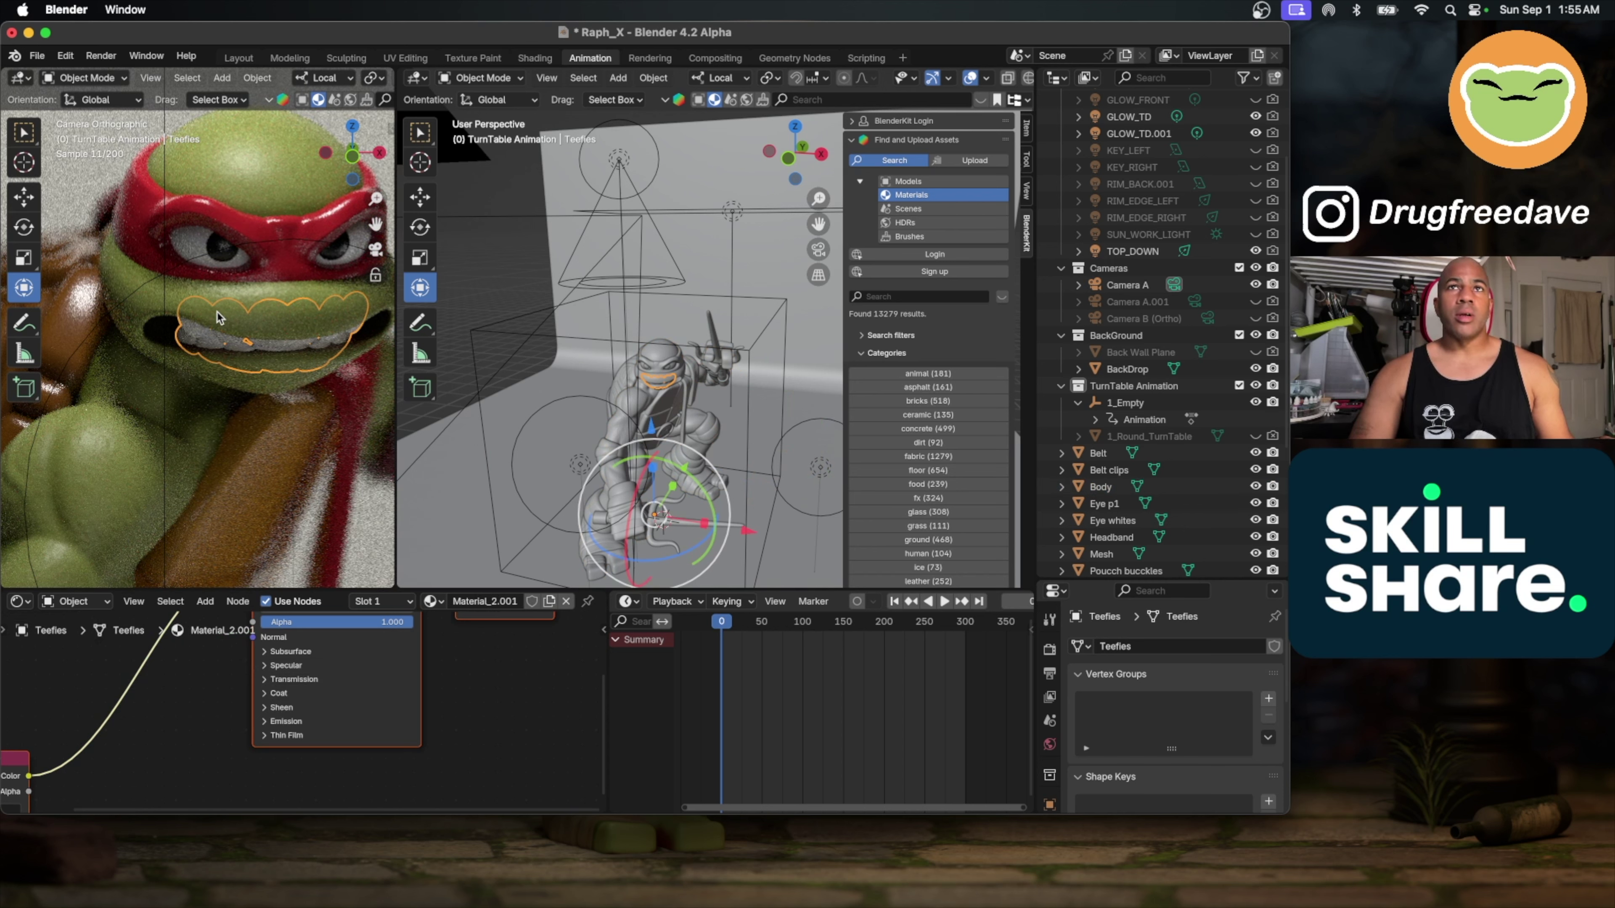
left_click(196, 251)
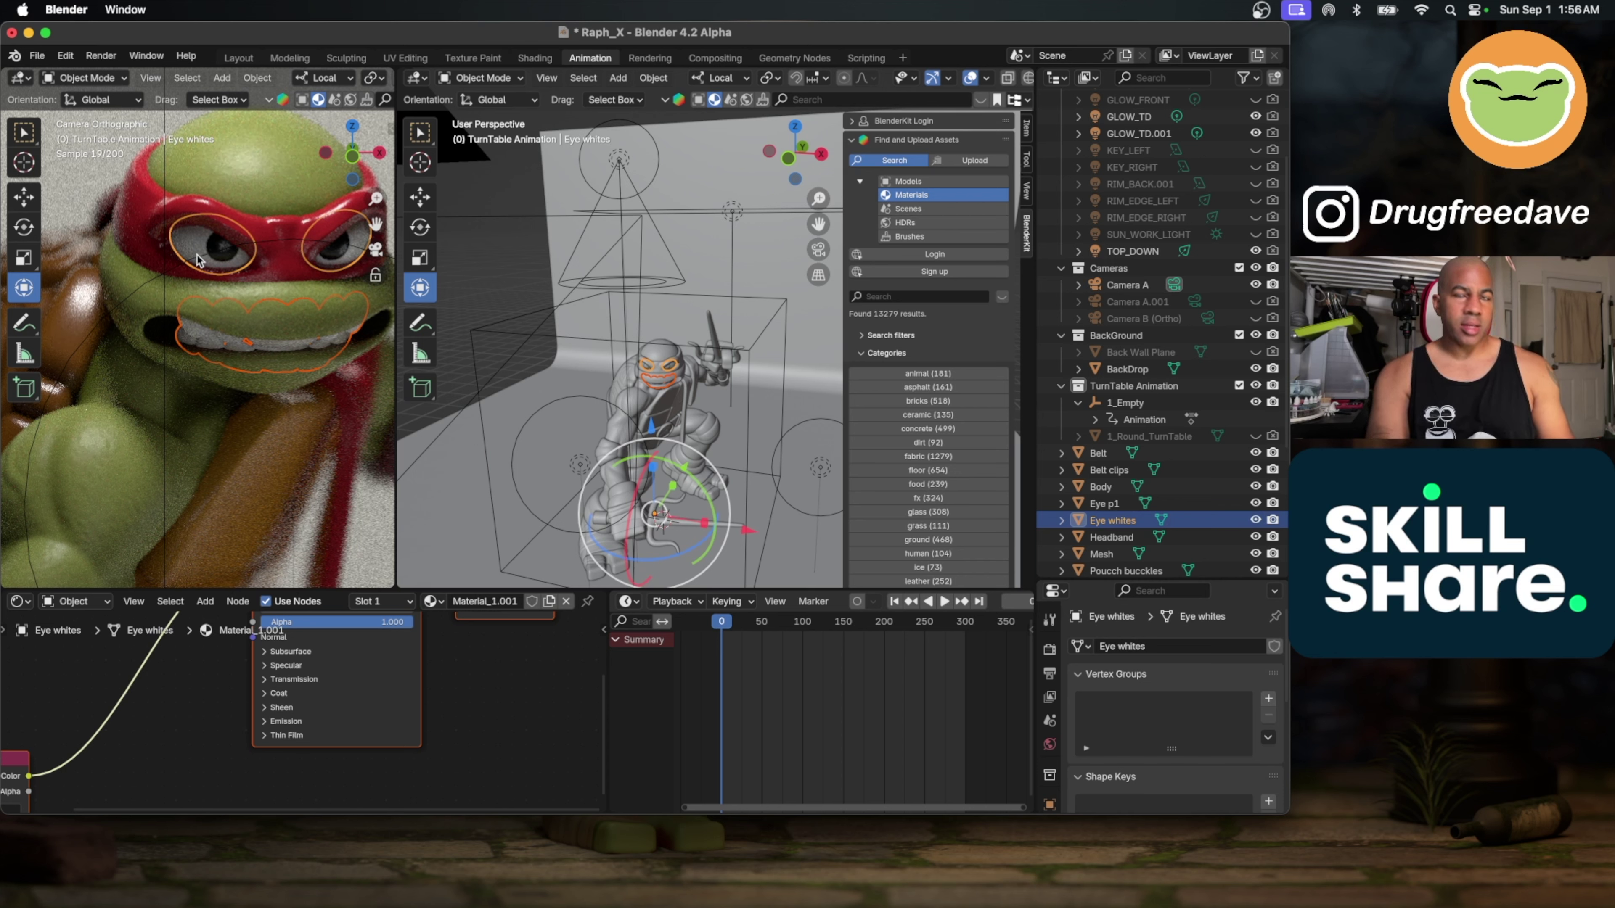
key("ctrl+j")
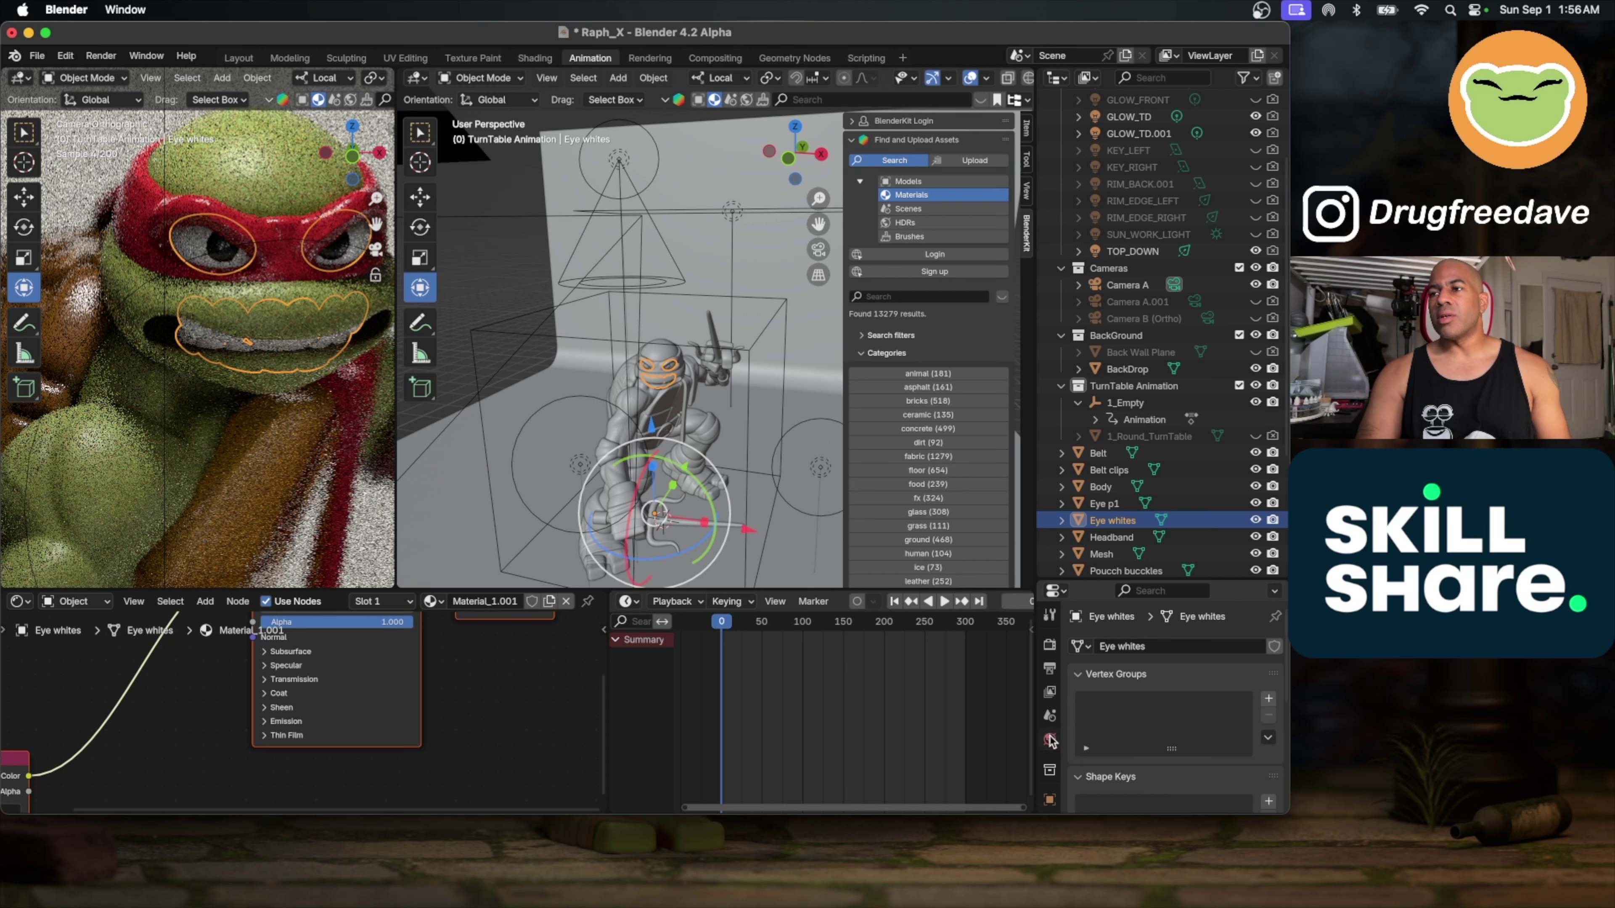
Step: Remove the Material_2.001 slot from the eye whites, then undo back to before the join
scroll(1049, 740, "down", 5)
left_click(1049, 765)
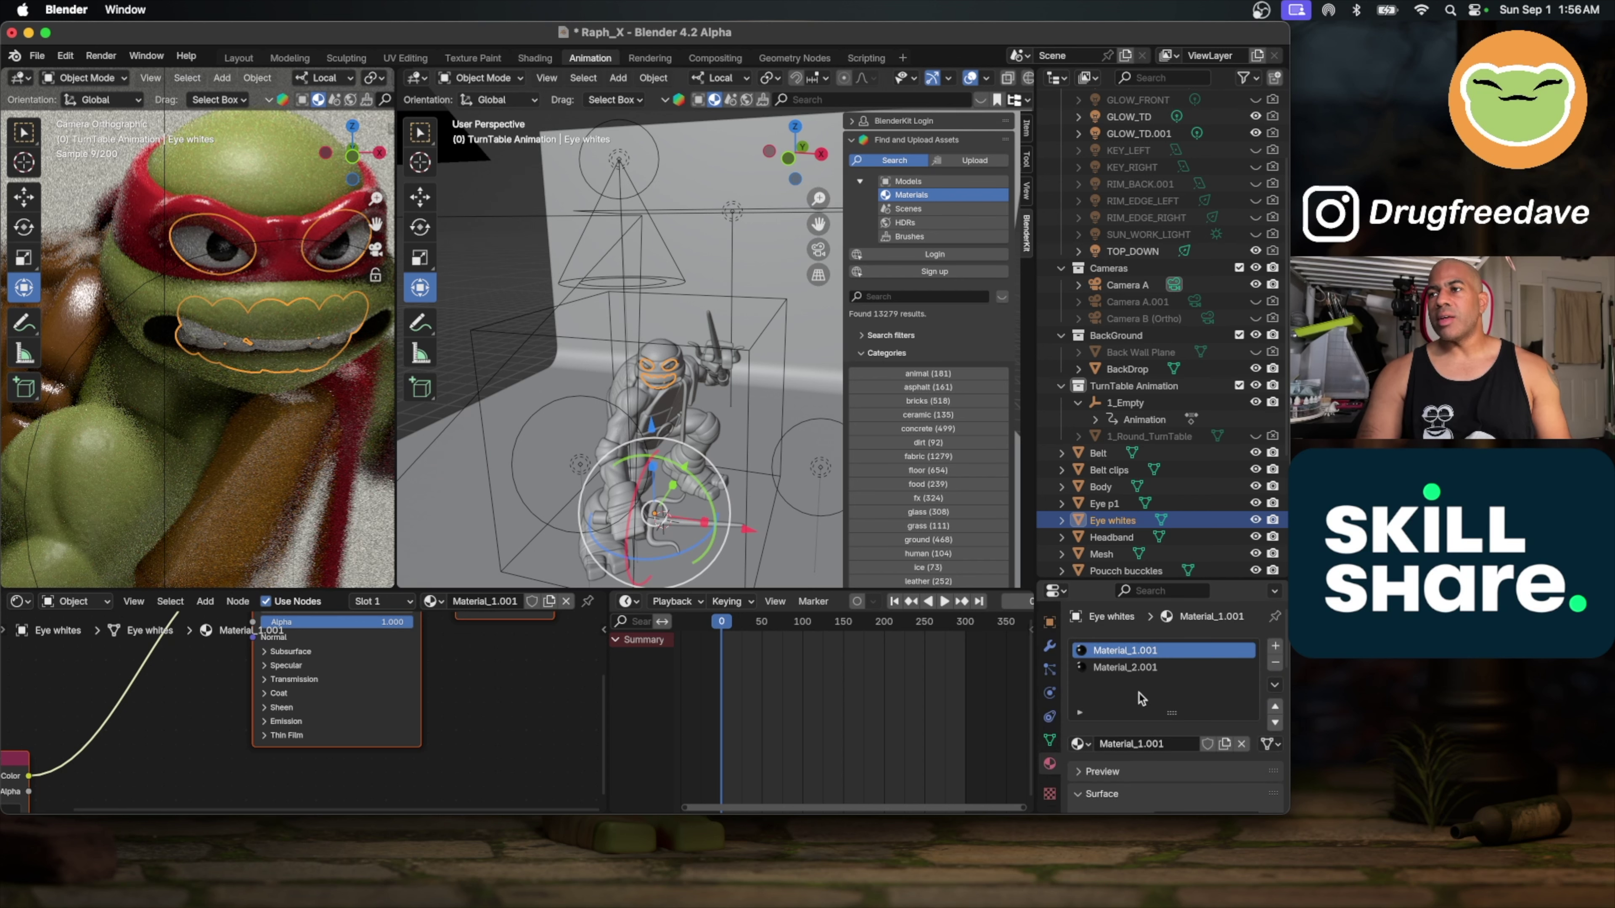
left_click(1143, 673)
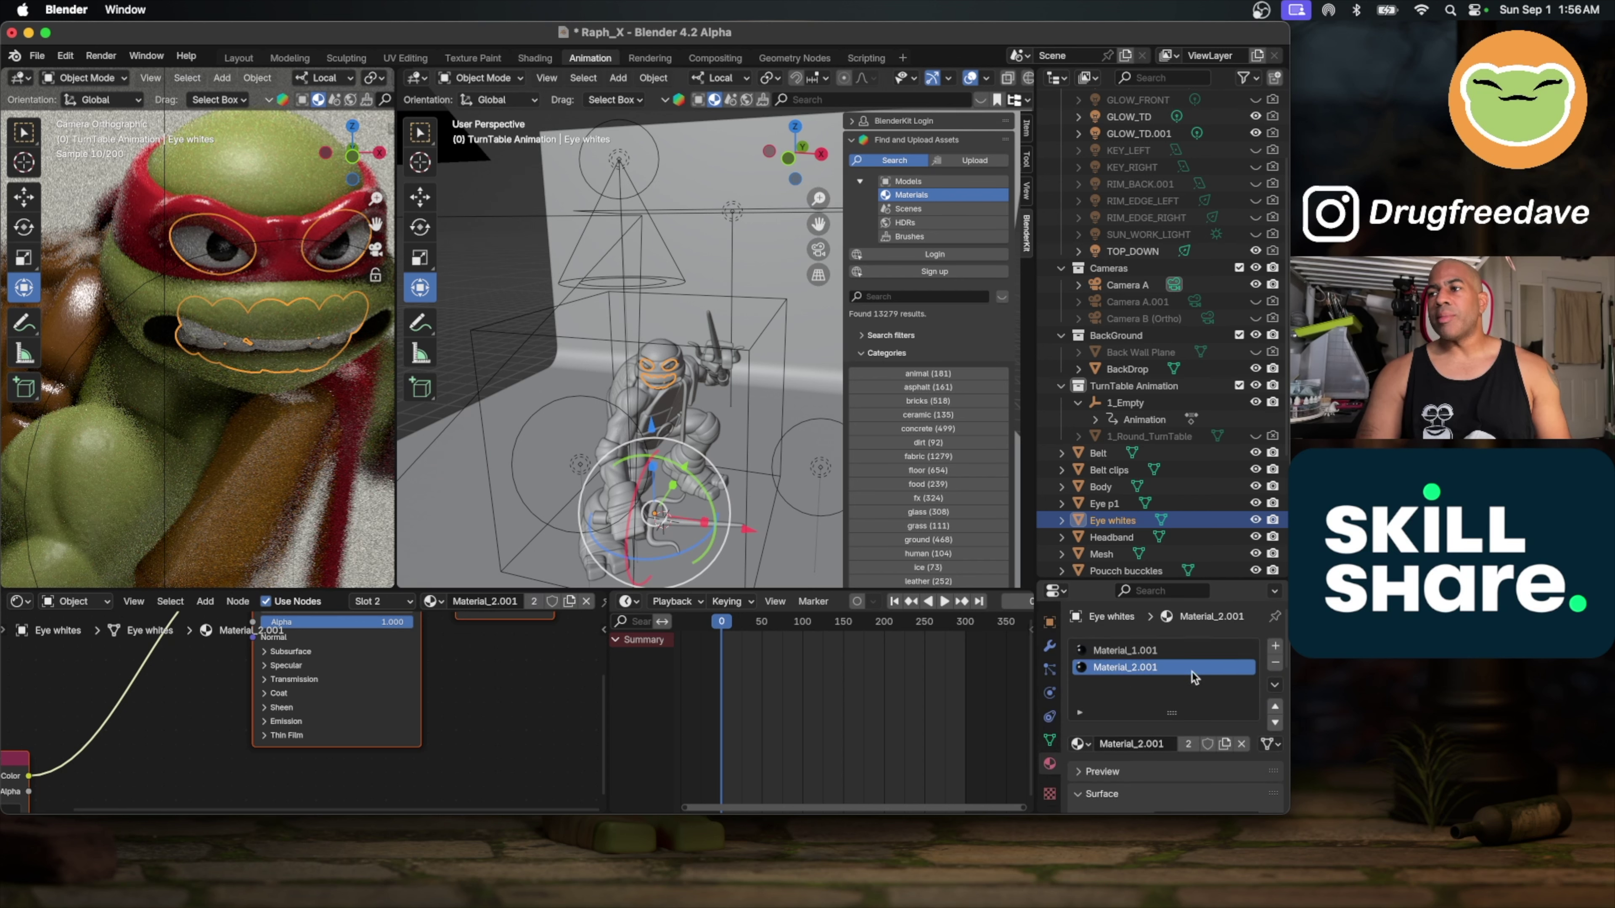
left_click(1275, 663)
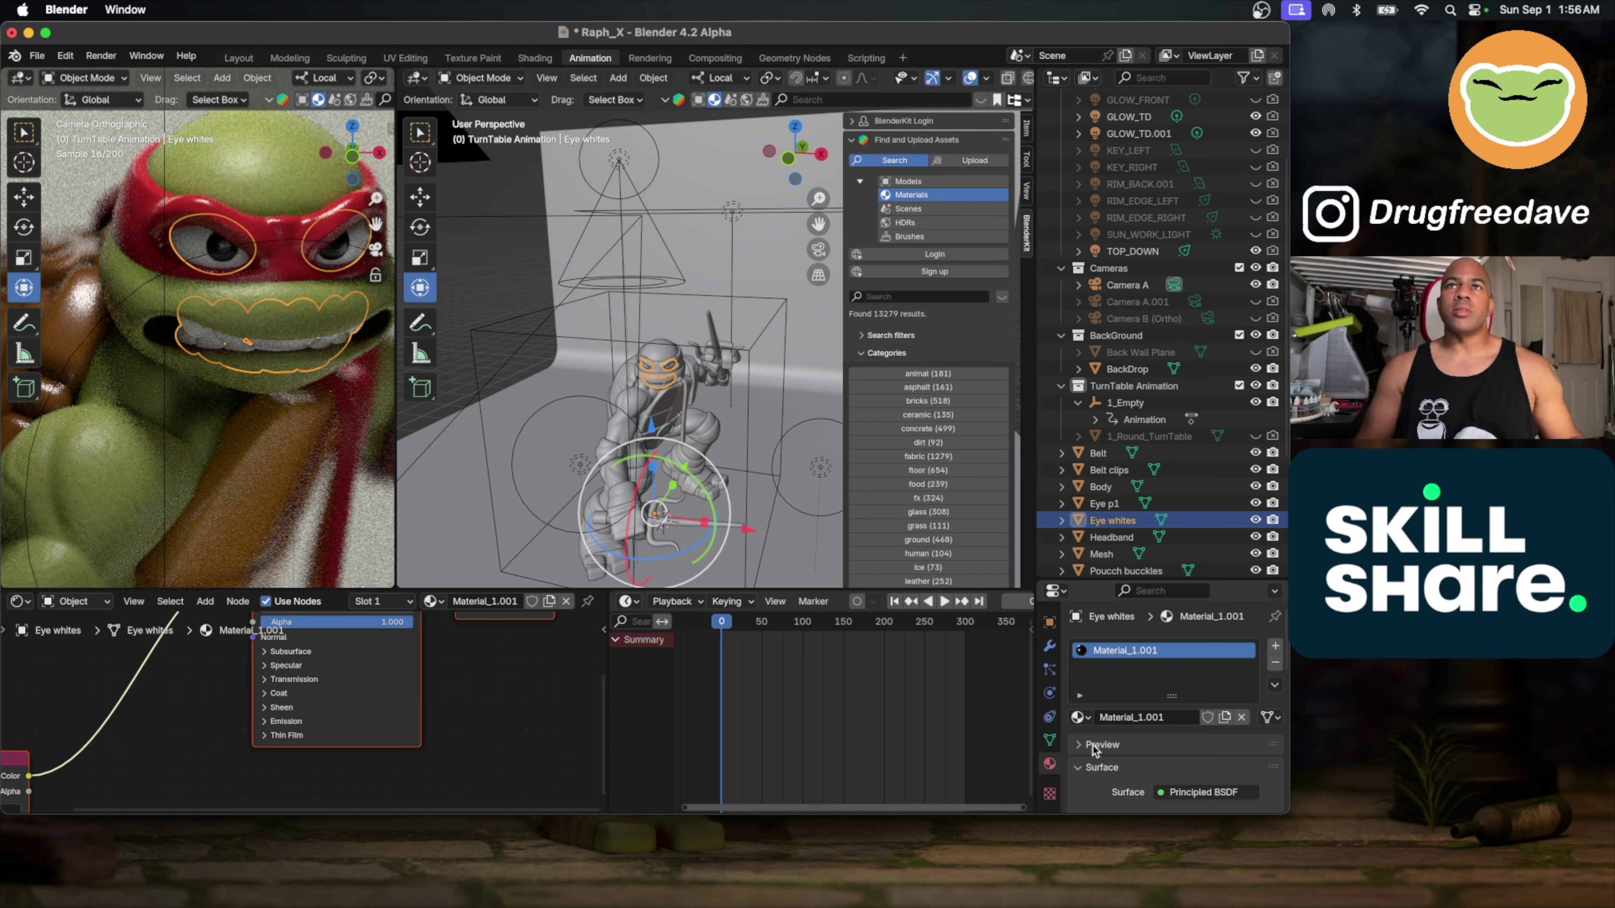
key("super+z")
key("super+z")
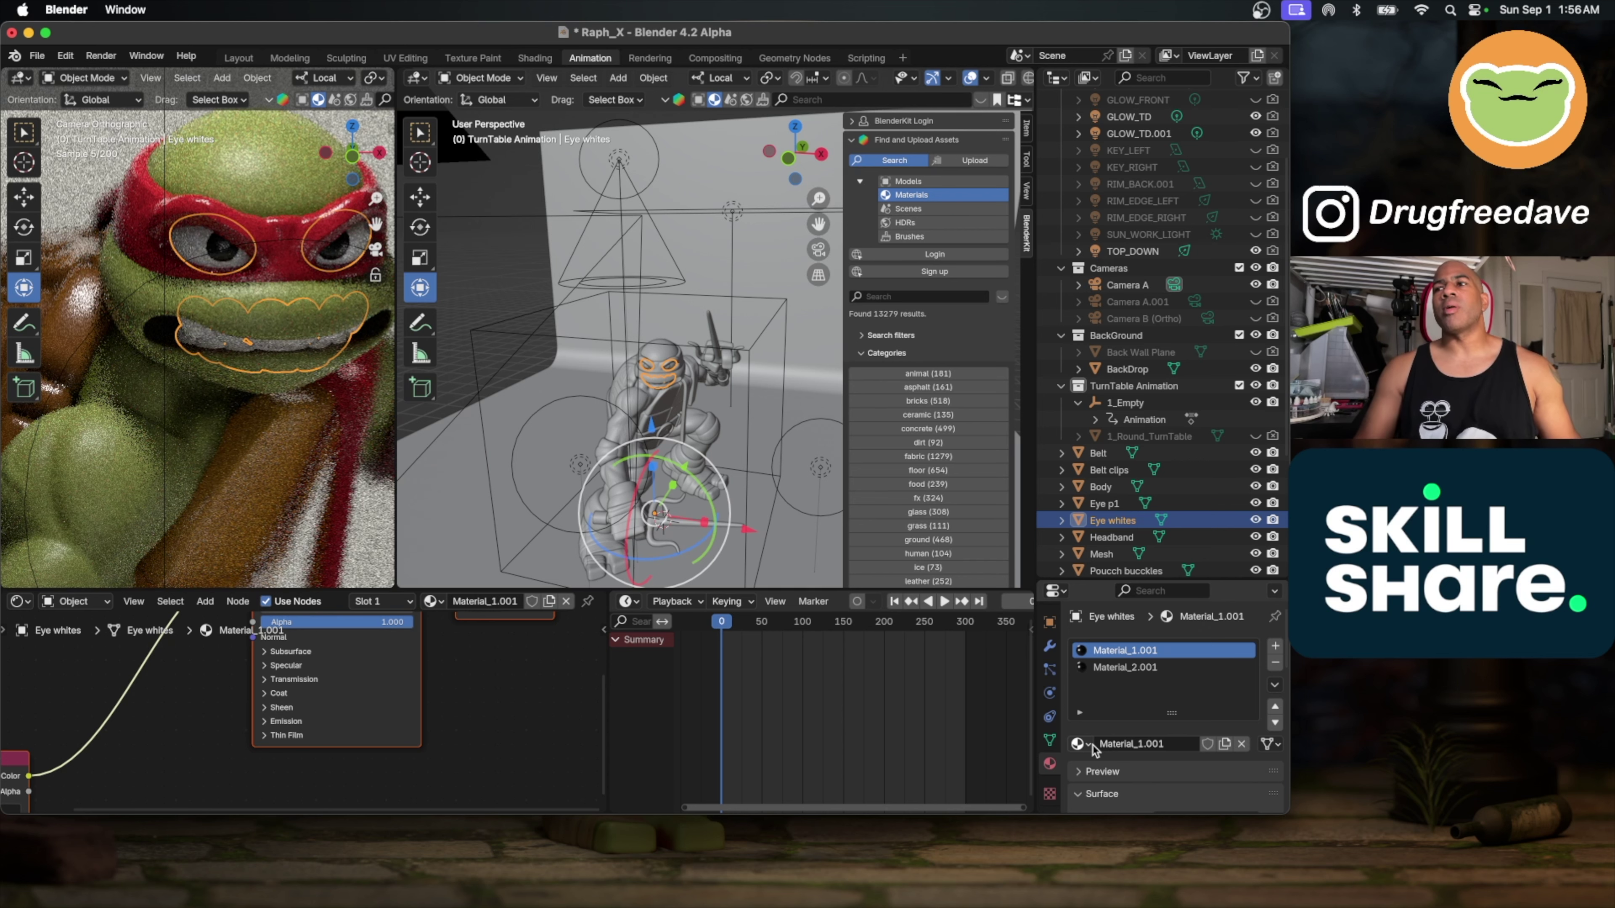
left_click(1175, 666)
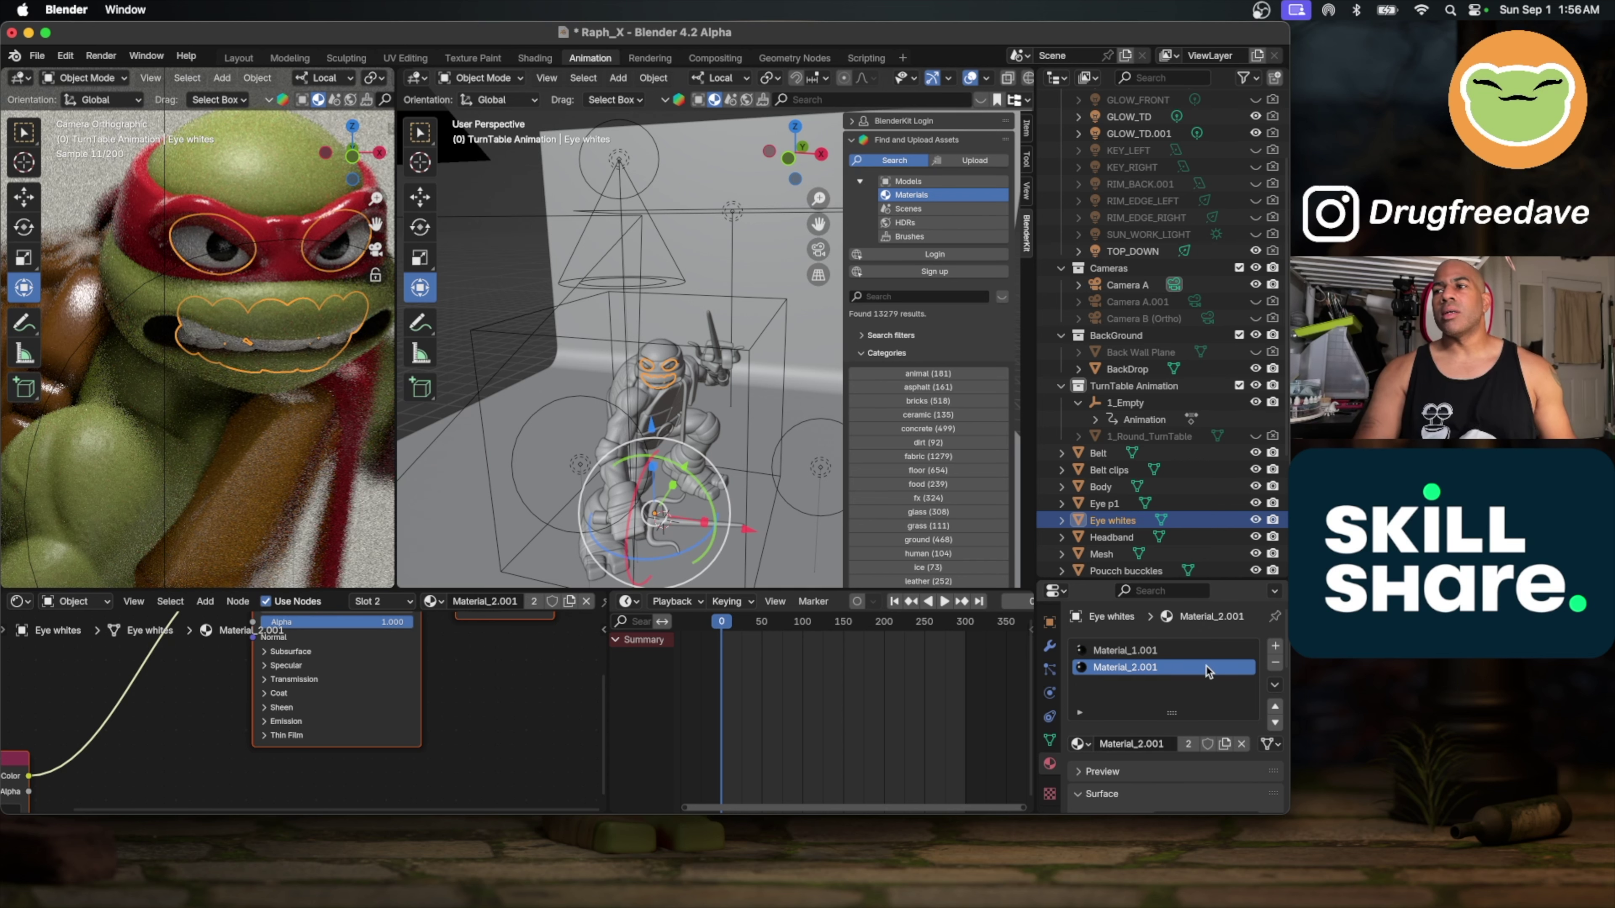
key("super+z")
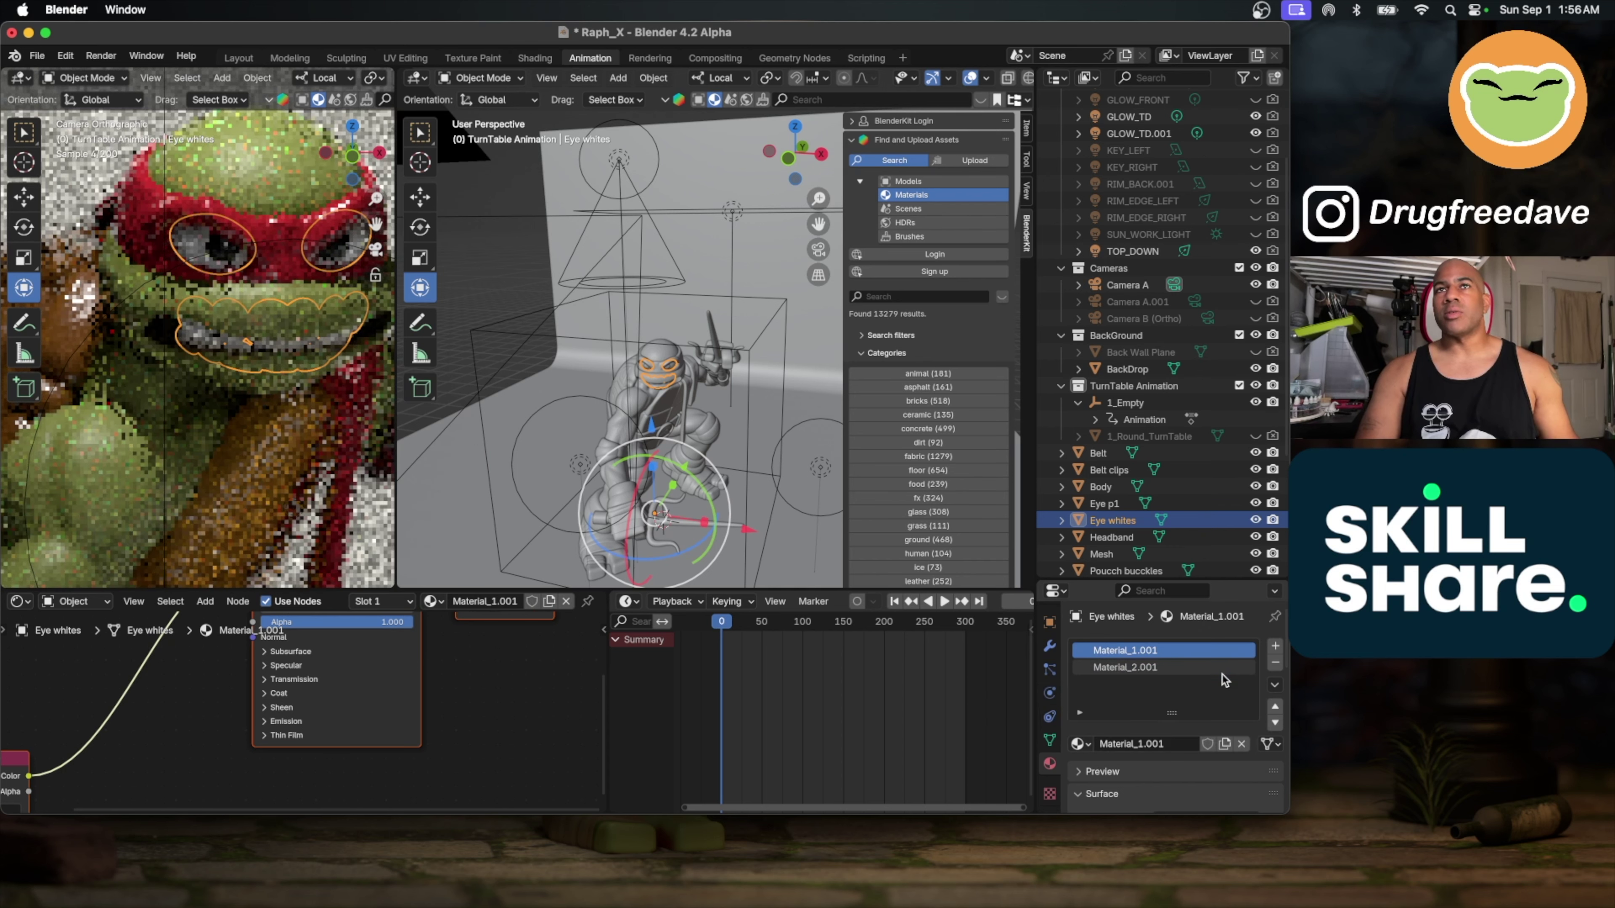
key("super+z")
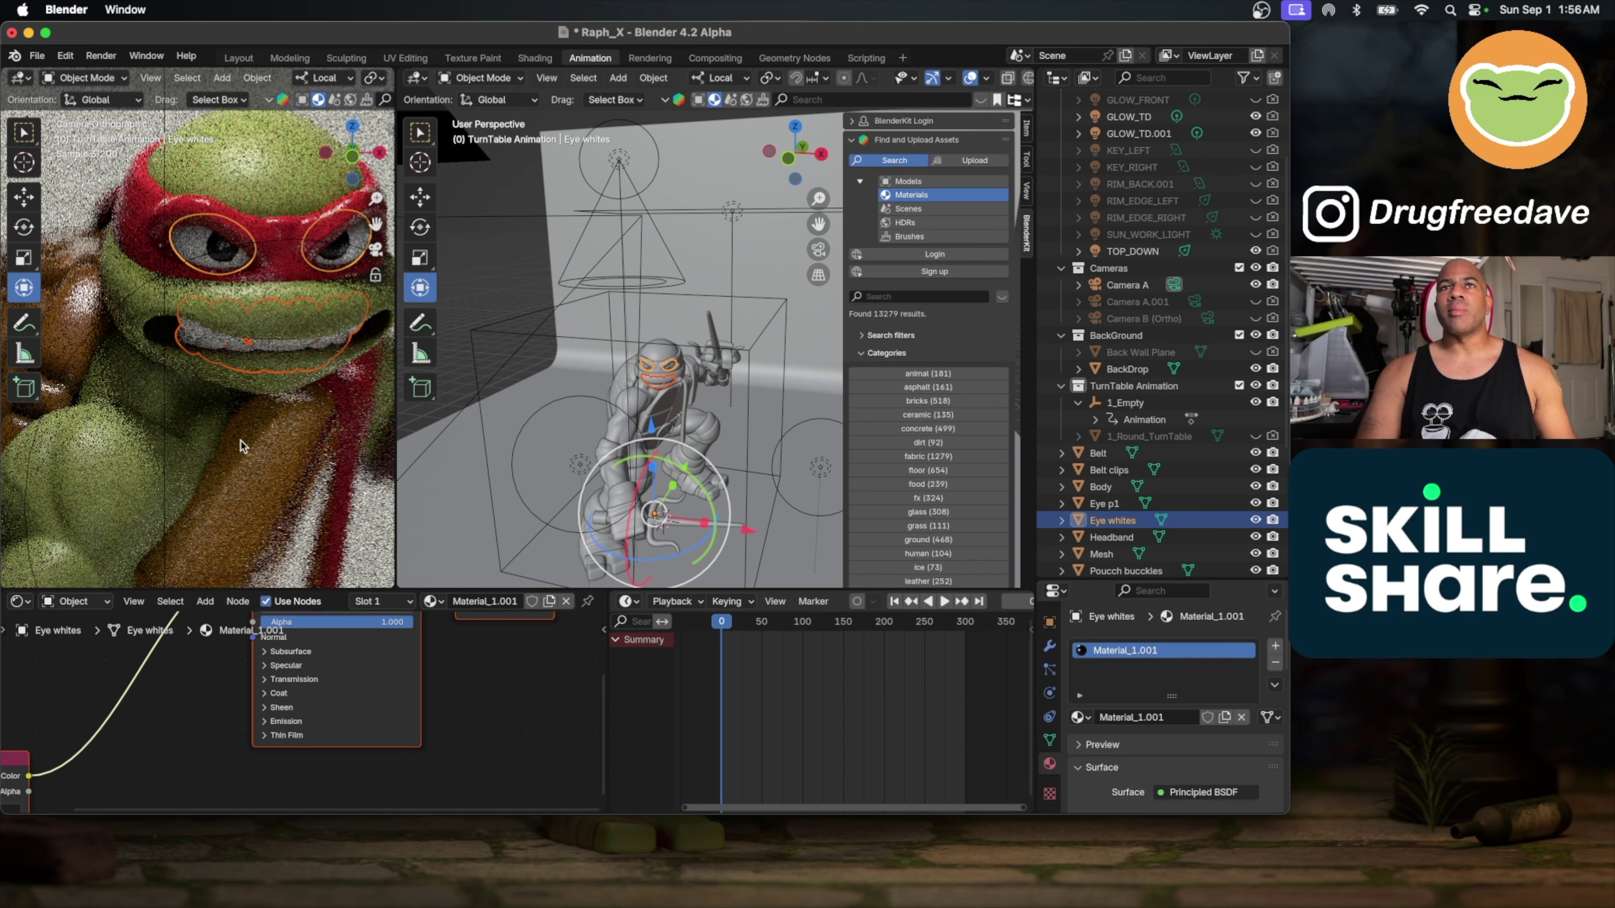
Step: Paste the copied ambient occlusion node setup into the teeth's Teefies material
left_click(199, 333)
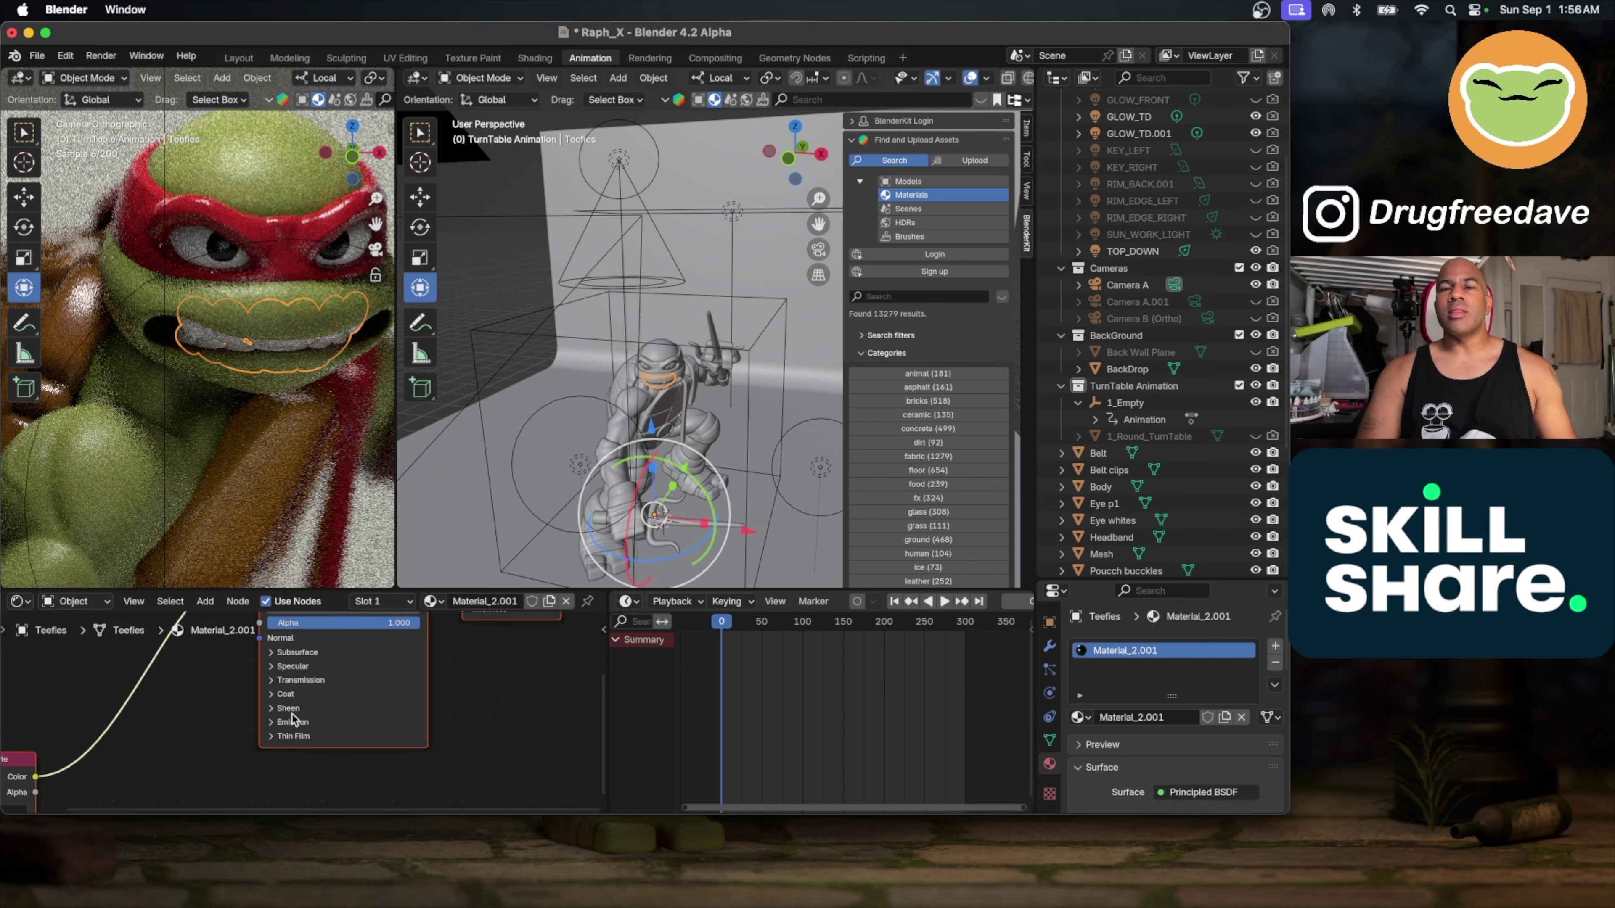
scroll(295, 719, "down", 3)
scroll(295, 720, "up", 2)
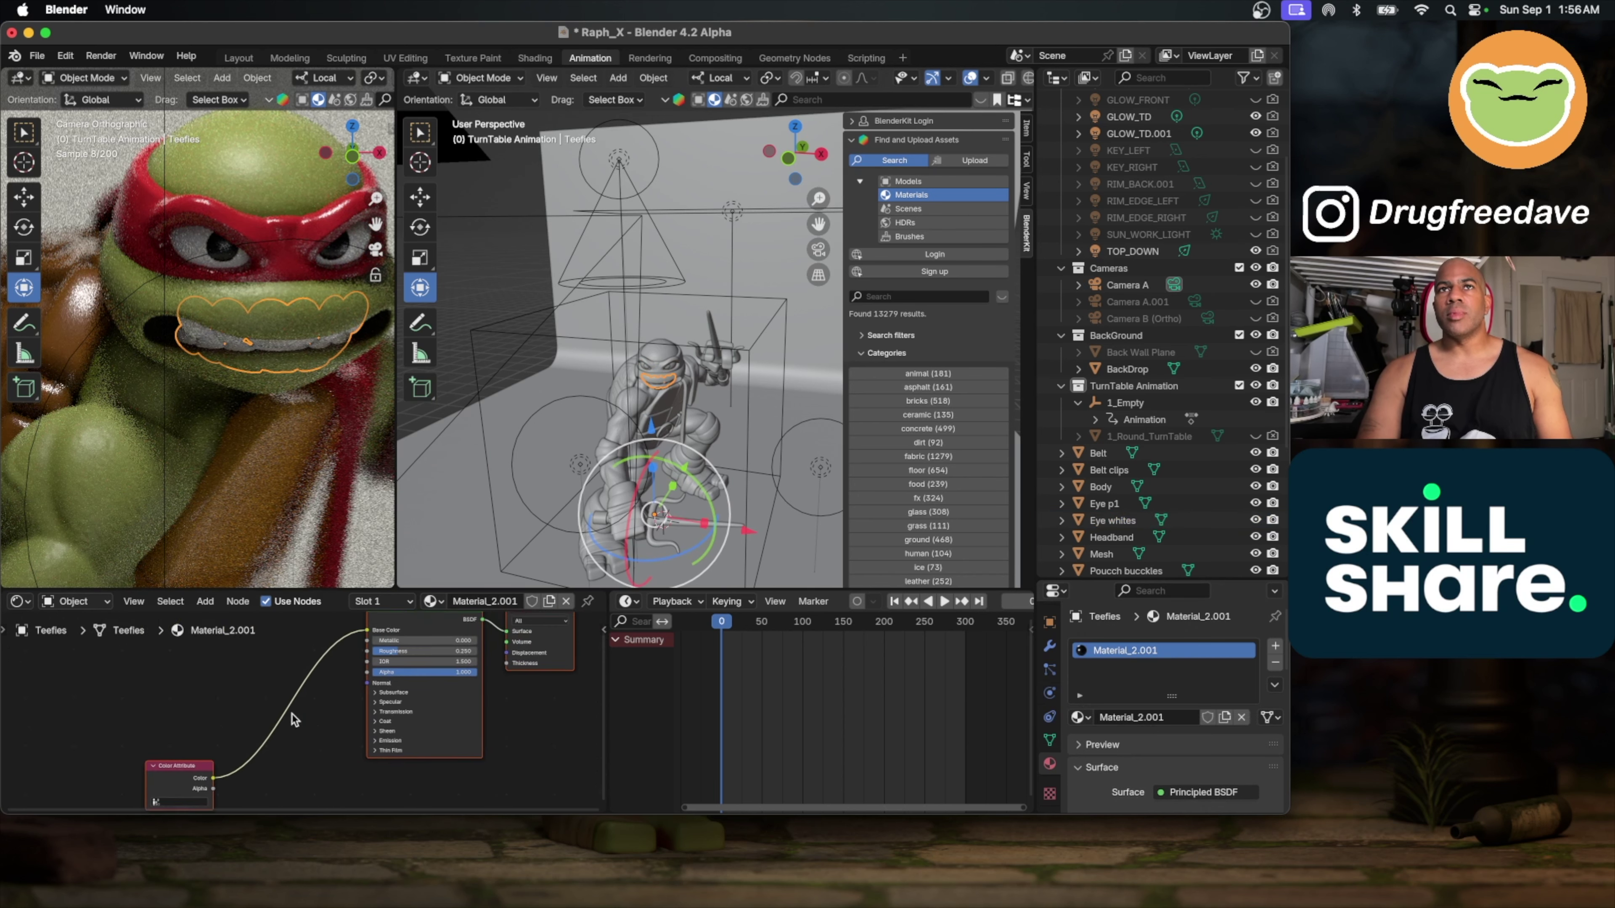
scroll(294, 719, "left", 2)
scroll(294, 719, "left", 2)
scroll(295, 720, "left", 2)
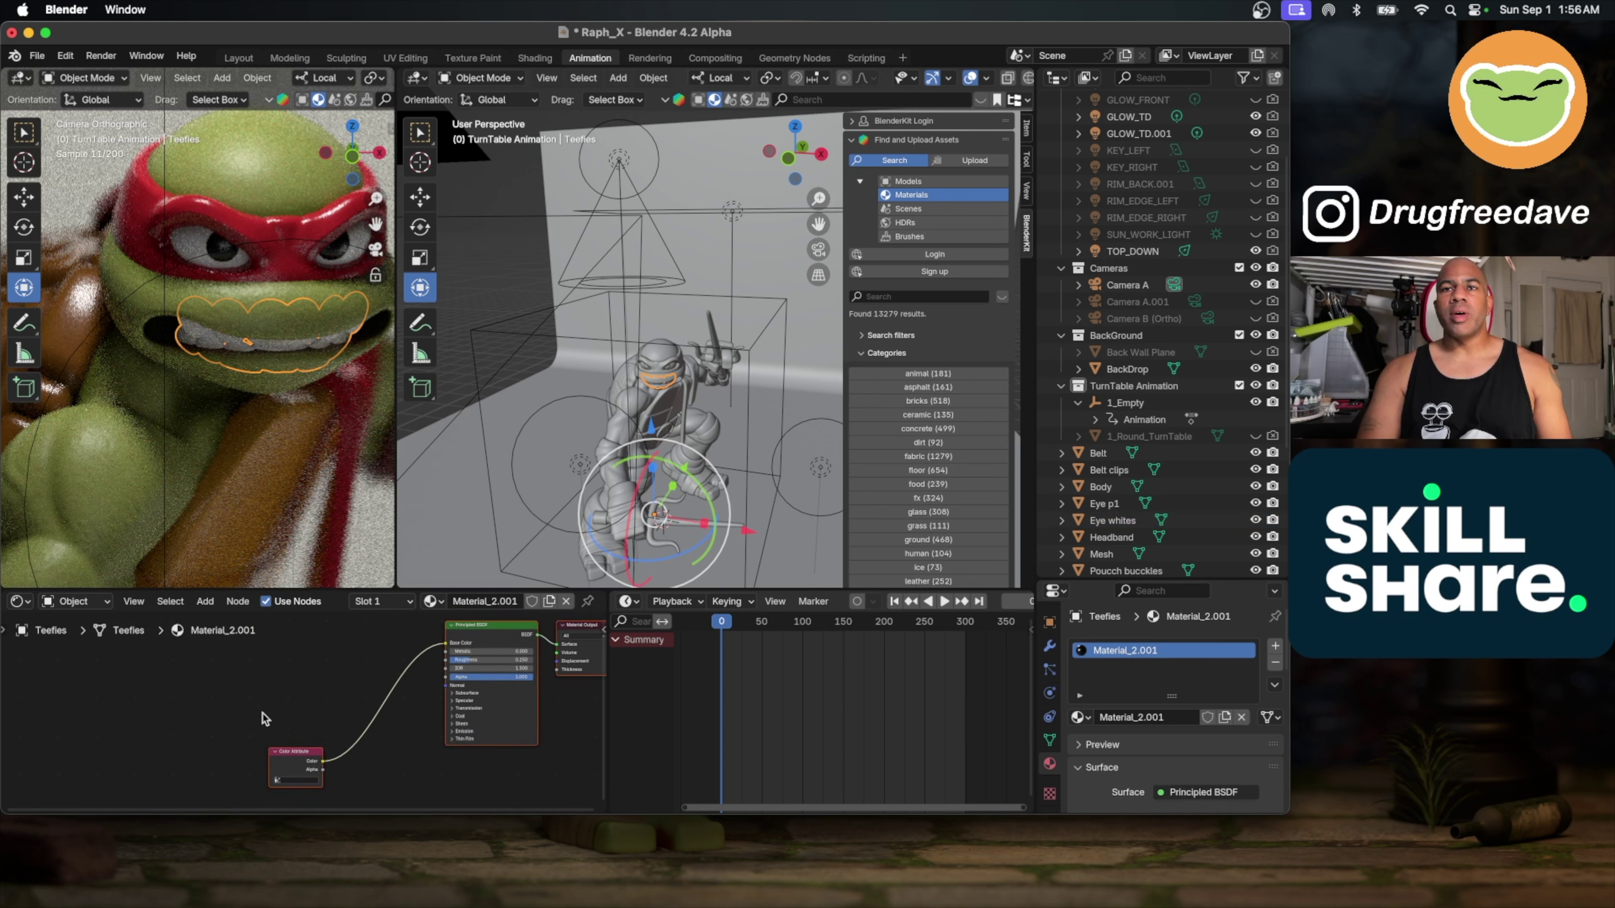
left_click(158, 696)
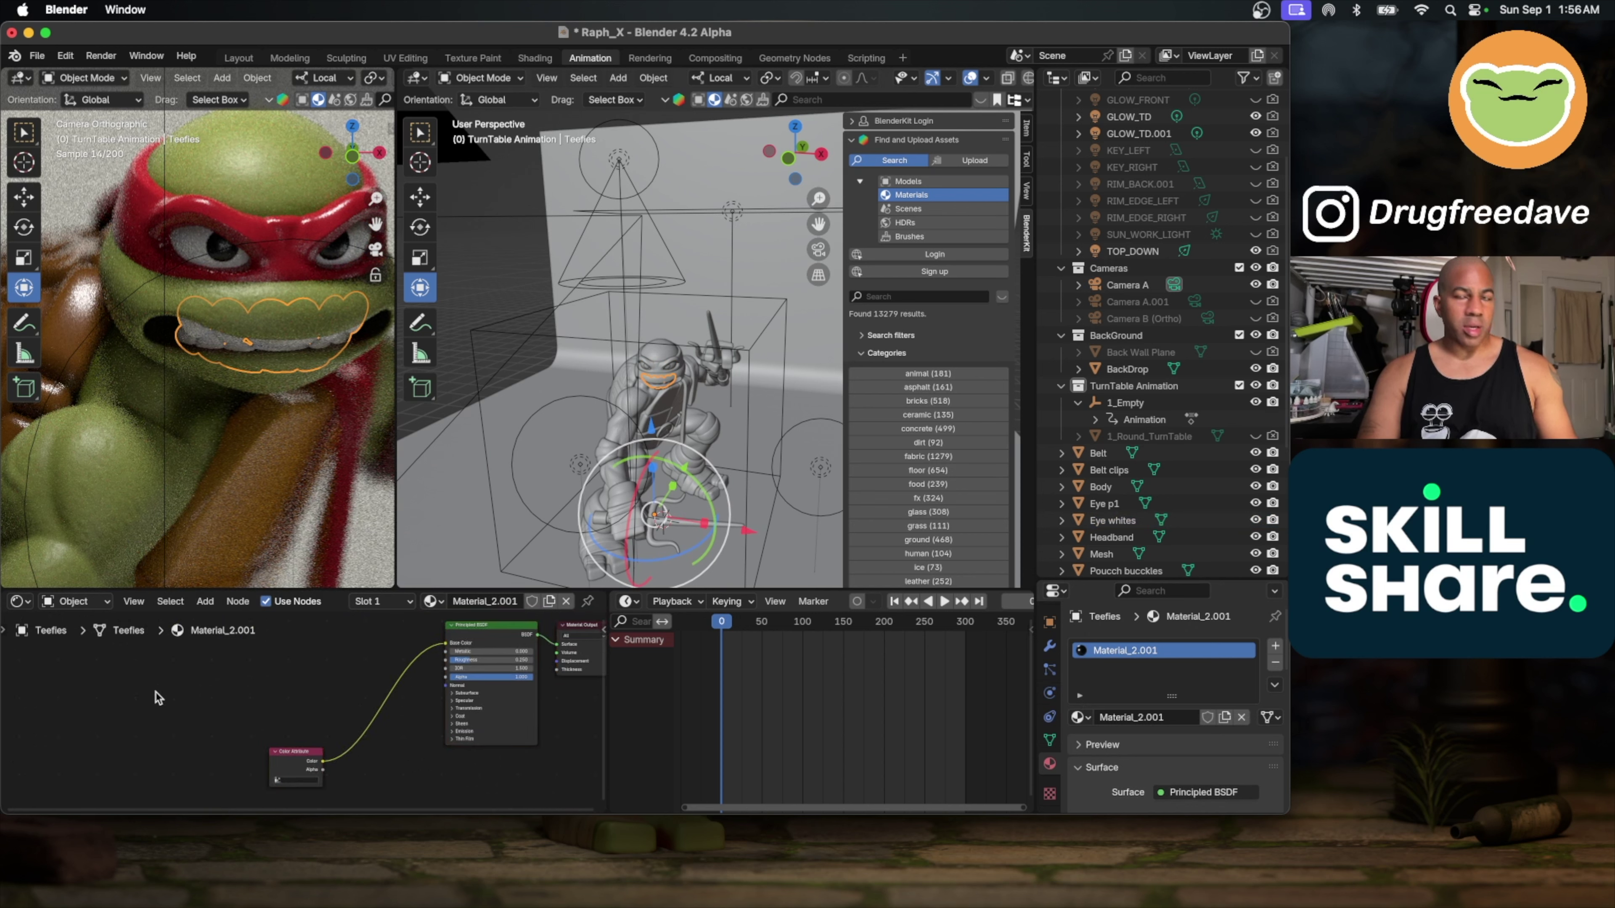
key("super+v")
scroll(158, 696, "up", 1)
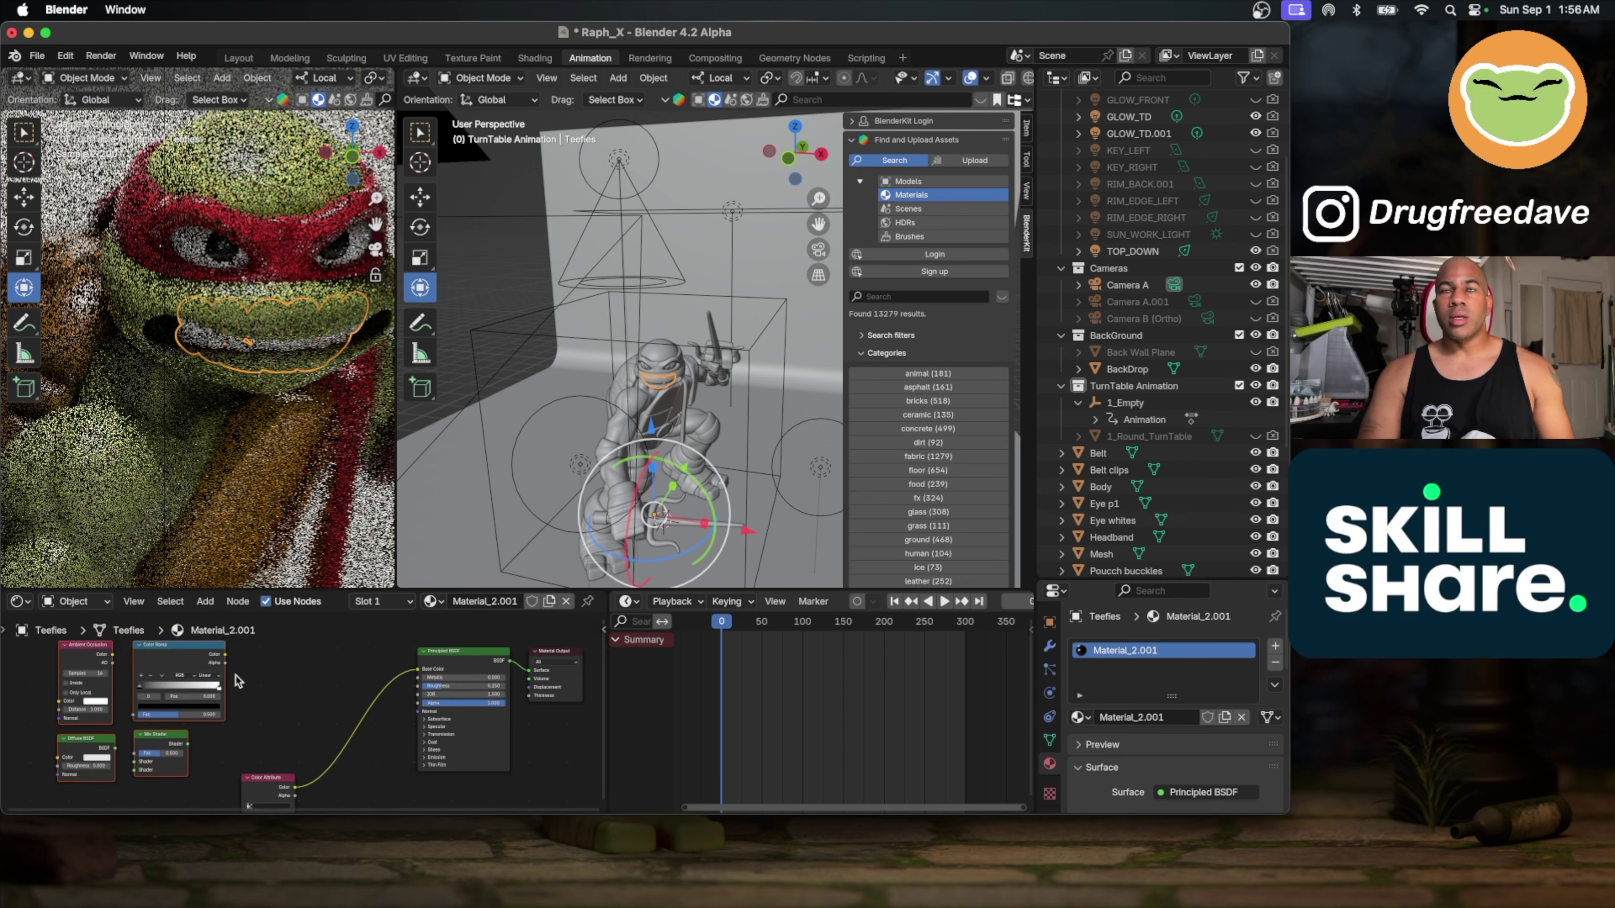
left_click(260, 685)
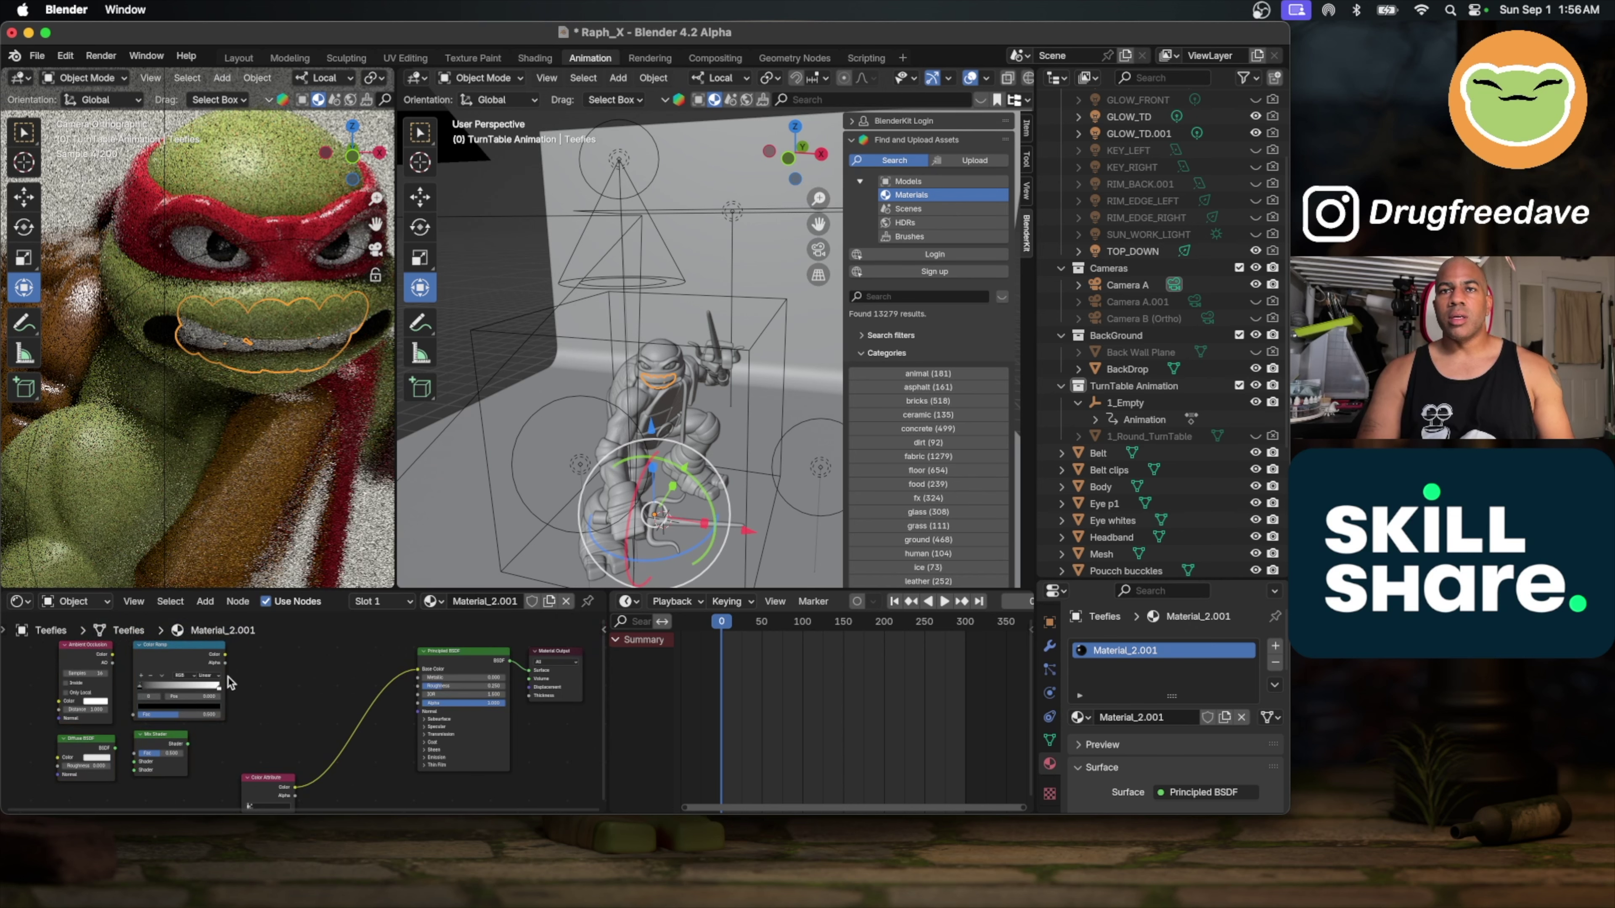
Step: Move the Color Ramp black stop to 0.034 and insert the Mix Shader before the Material Output
scroll(156, 688, "up", 3)
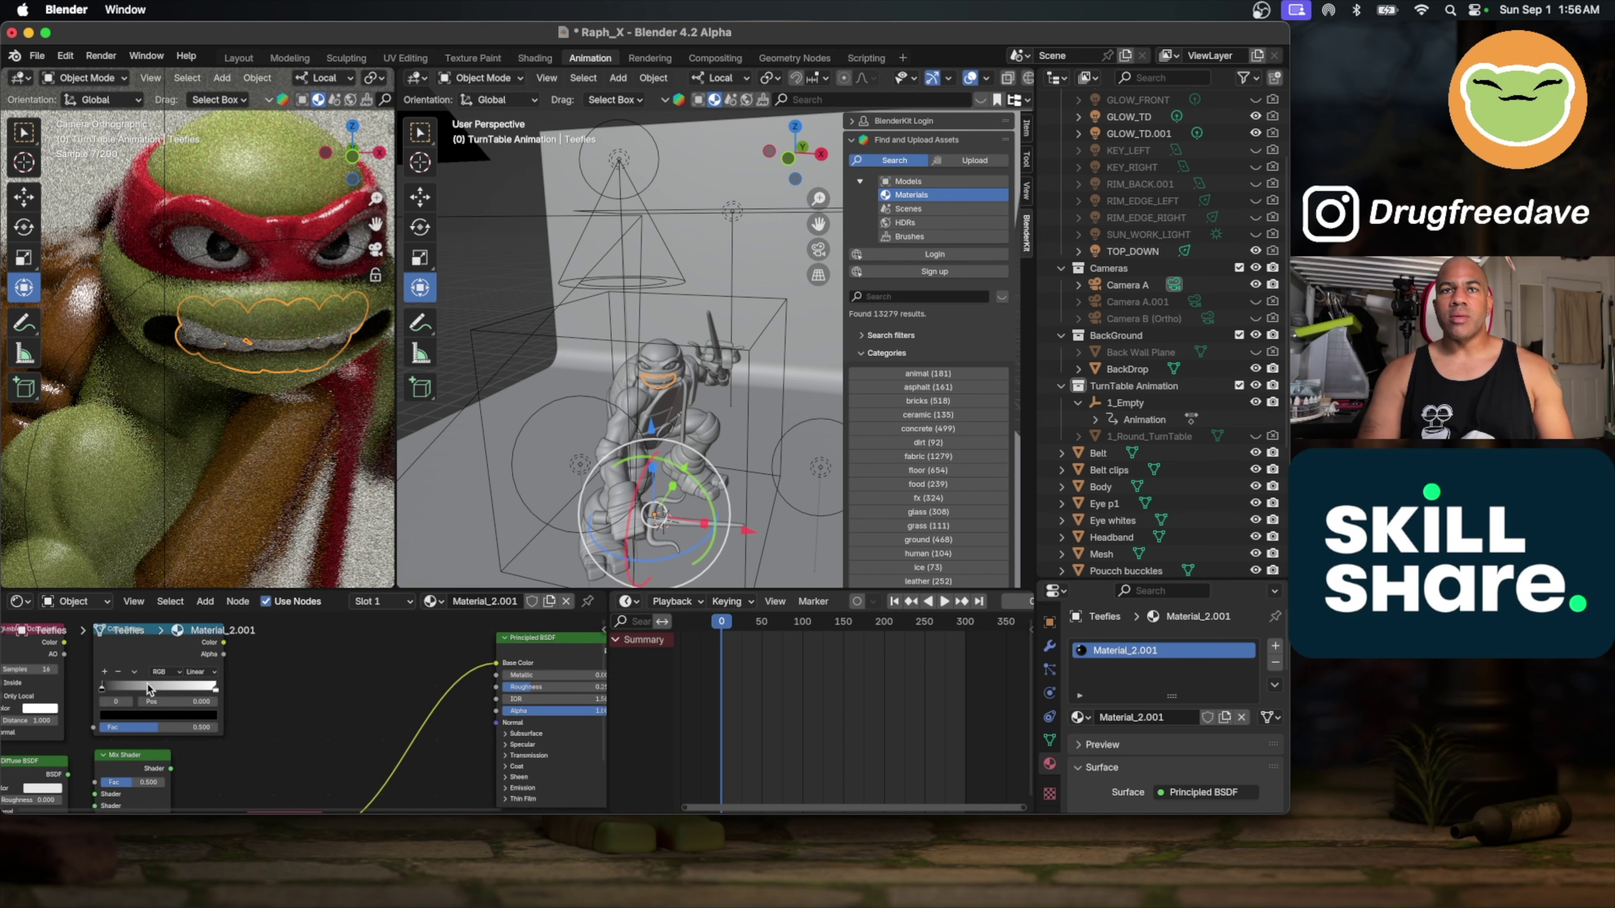
mouse_move(121, 697)
left_mouse_down()
mouse_move(184, 695)
mouse_move(136, 693)
left_mouse_up()
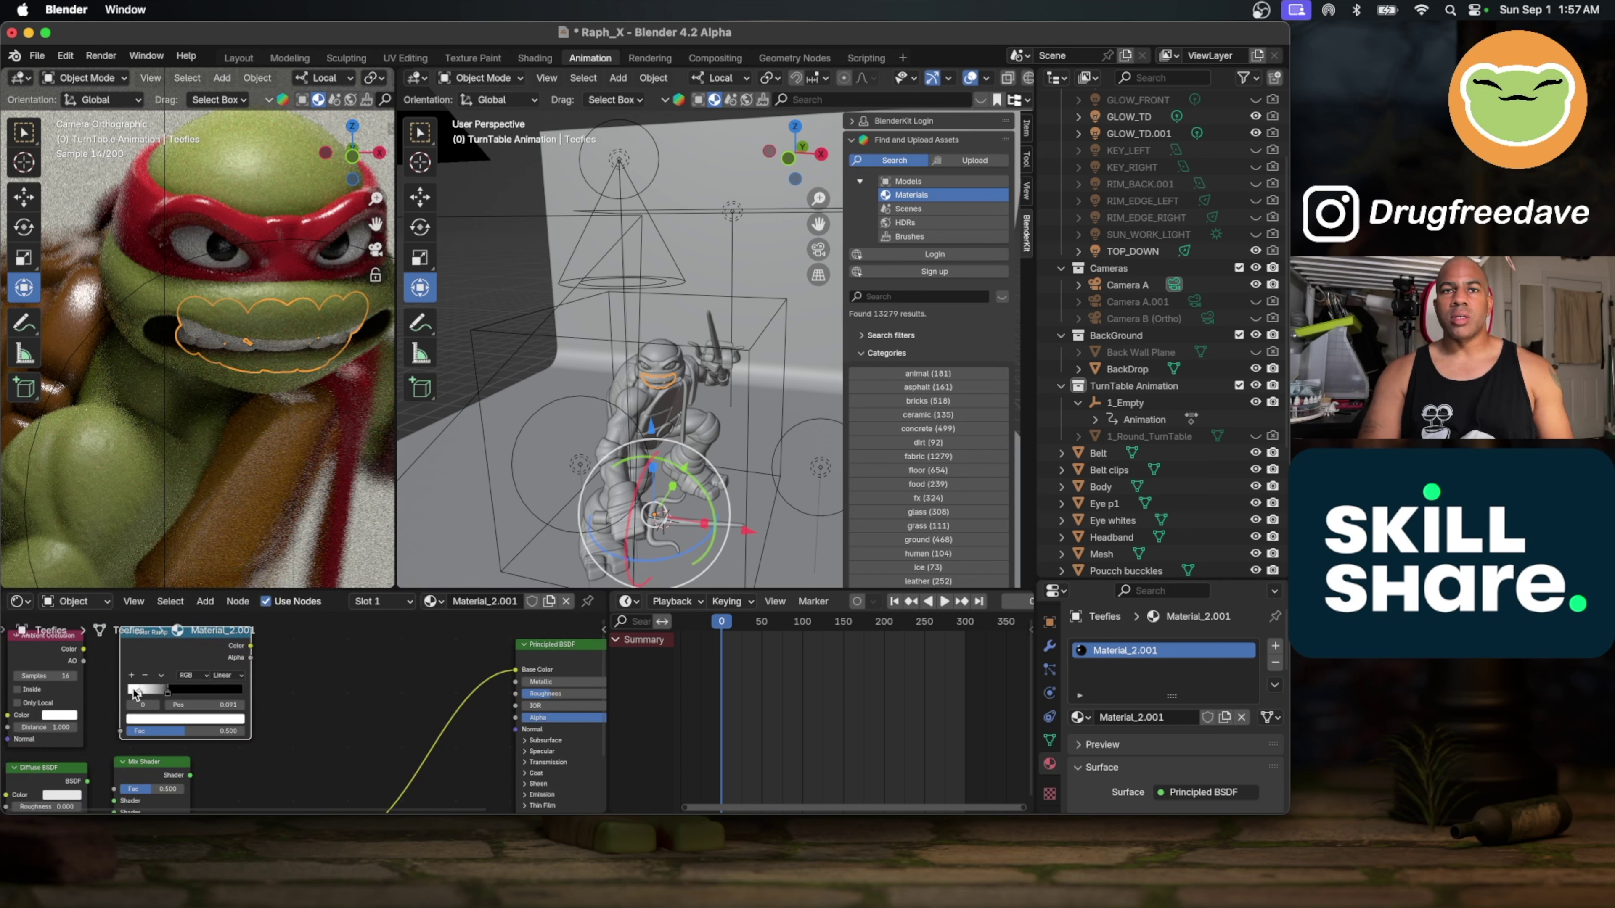
scroll(213, 688, "down", 3)
middle_click_drag(221, 751, 188, 711)
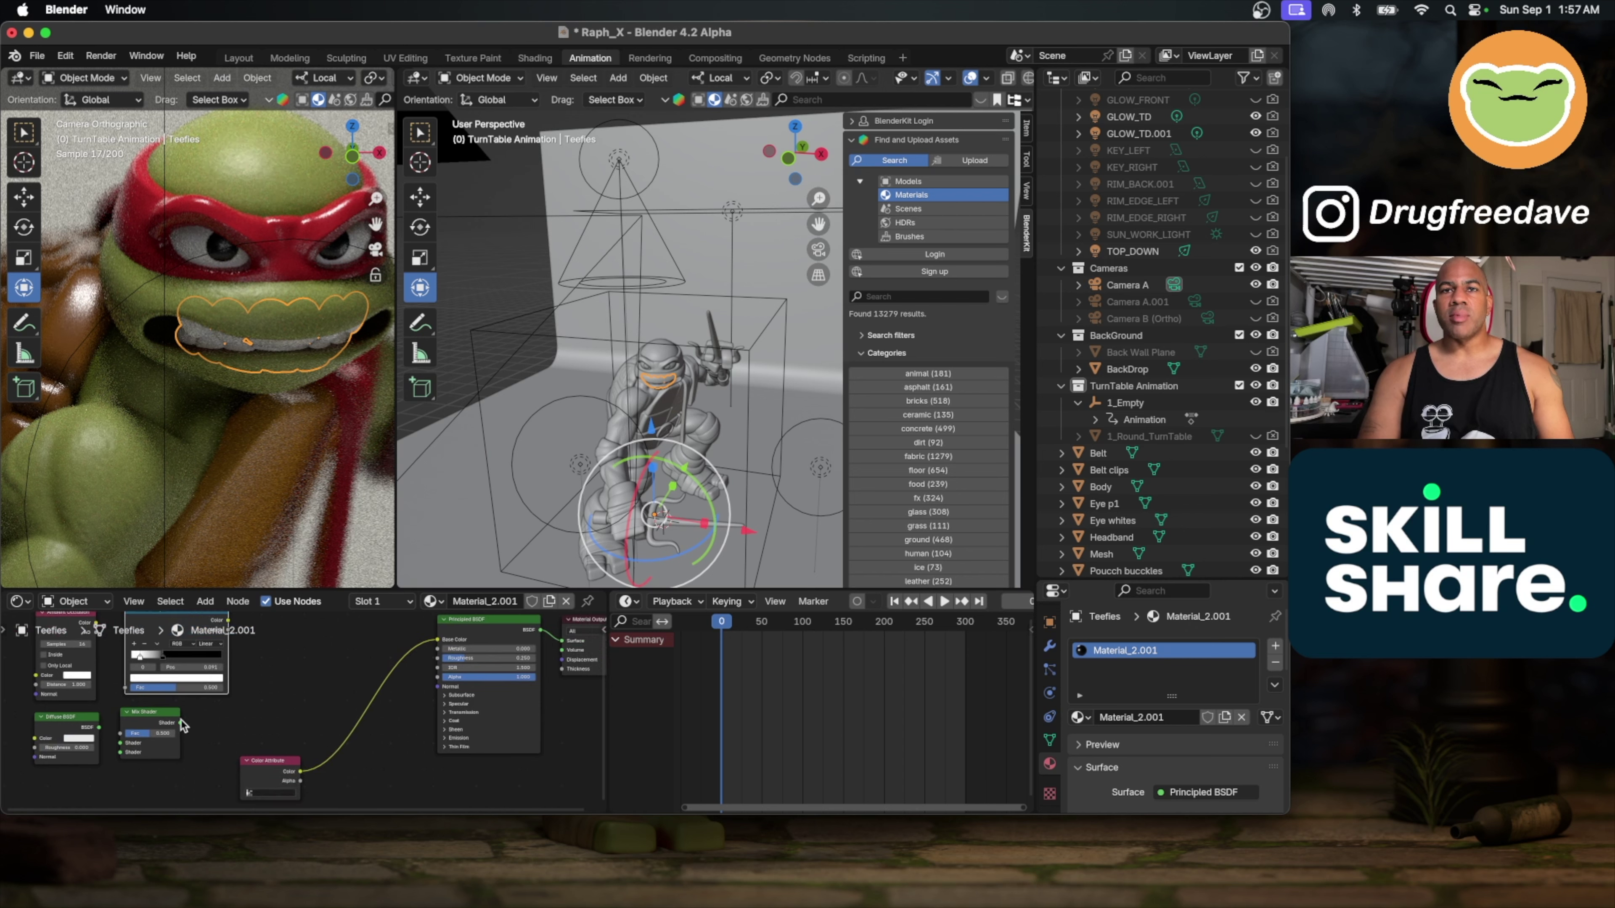
left_click(170, 714)
left_click_drag(170, 714, 546, 713)
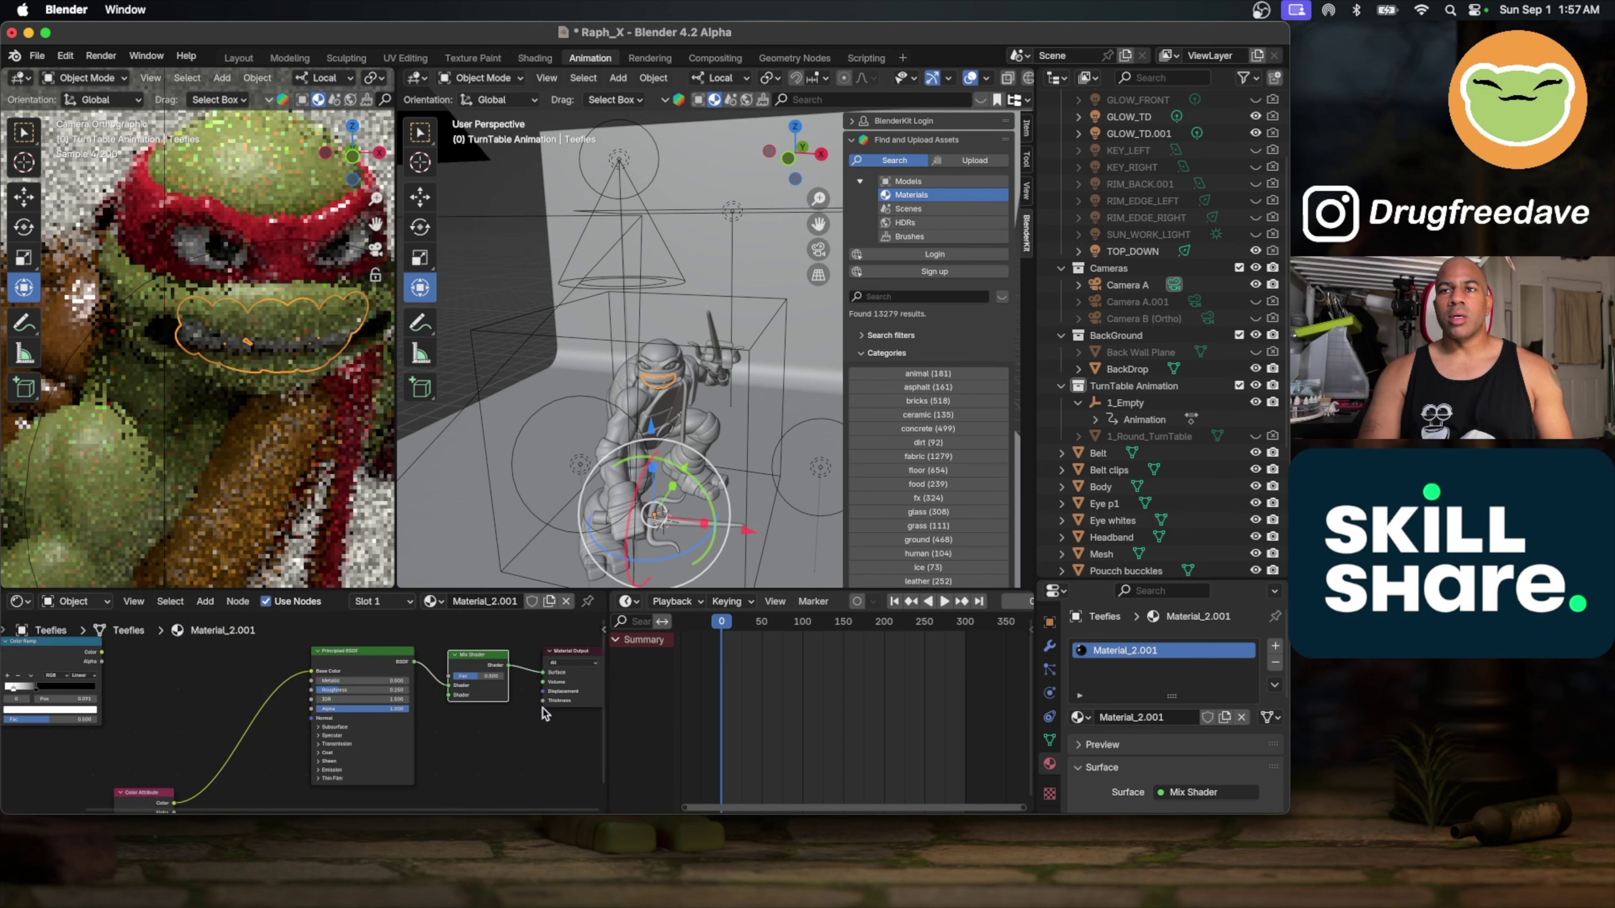
Step: Link Ambient Occlusion to the Color Ramp Fac and the Color Ramp to the Mix Shader Fac
scroll(545, 712, "down", 2)
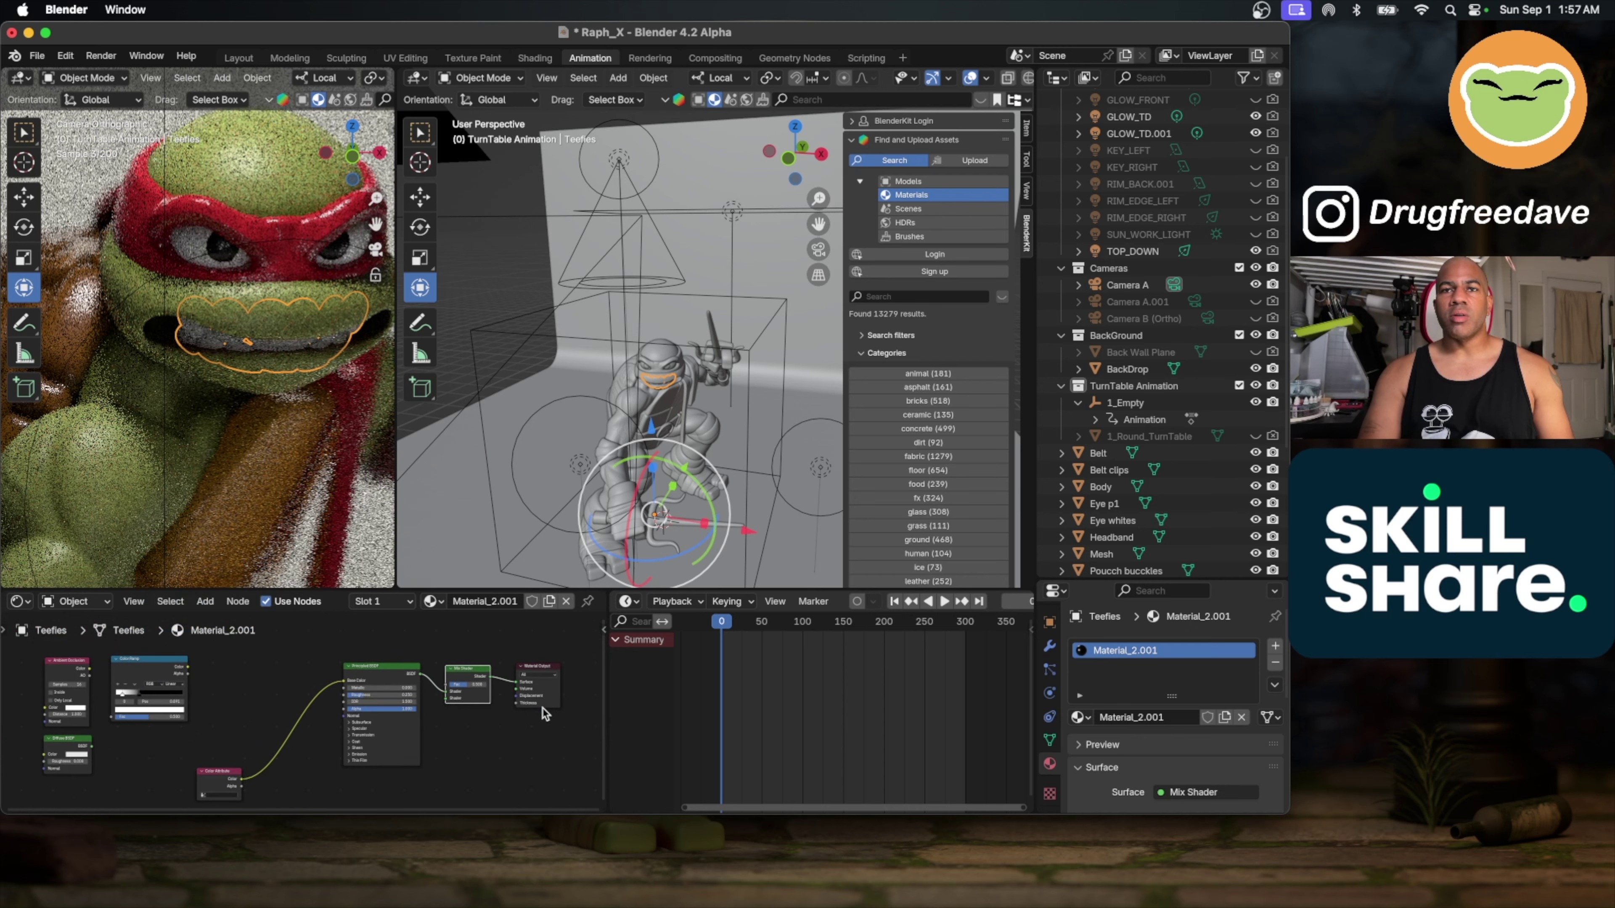
left_click_drag(89, 669, 116, 716)
left_click_drag(188, 667, 448, 690)
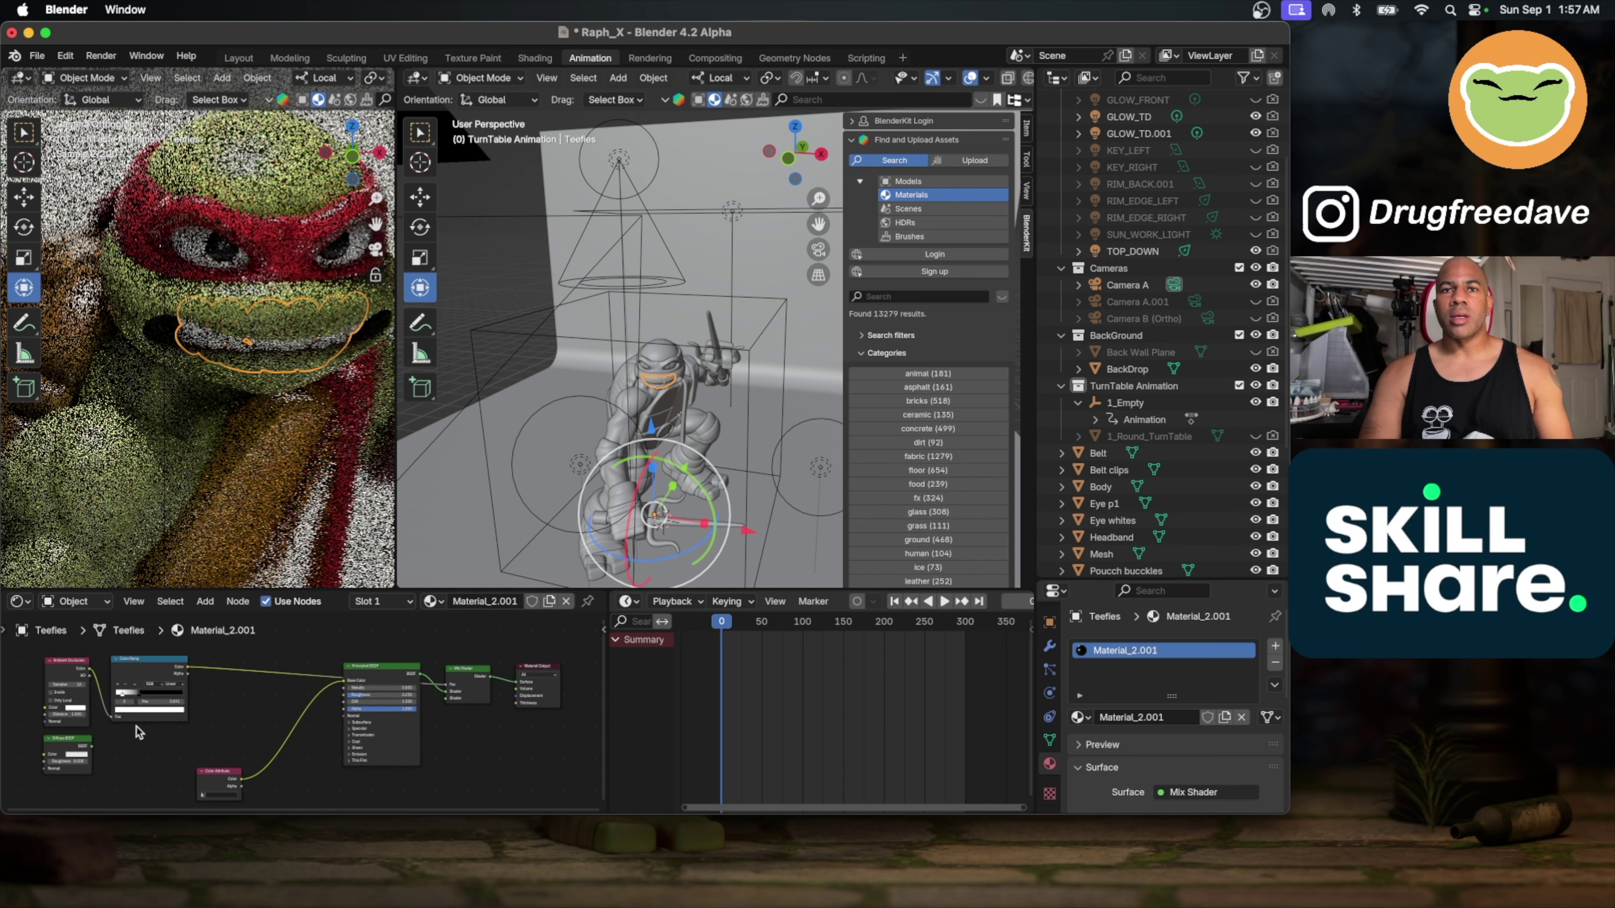
scroll(247, 364, "up", 4)
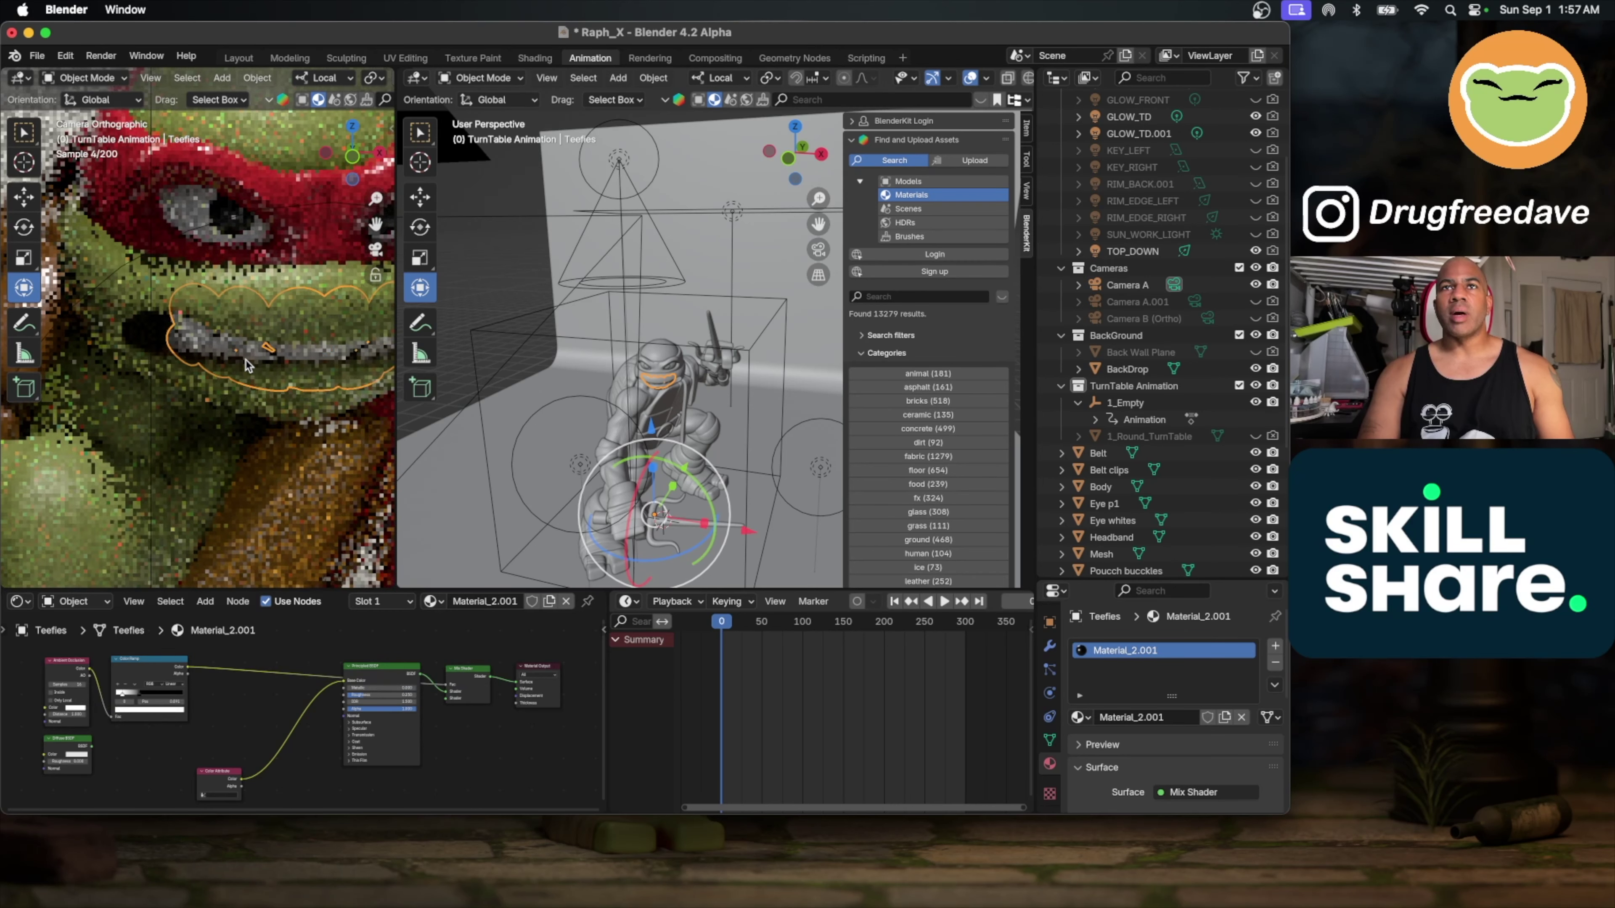
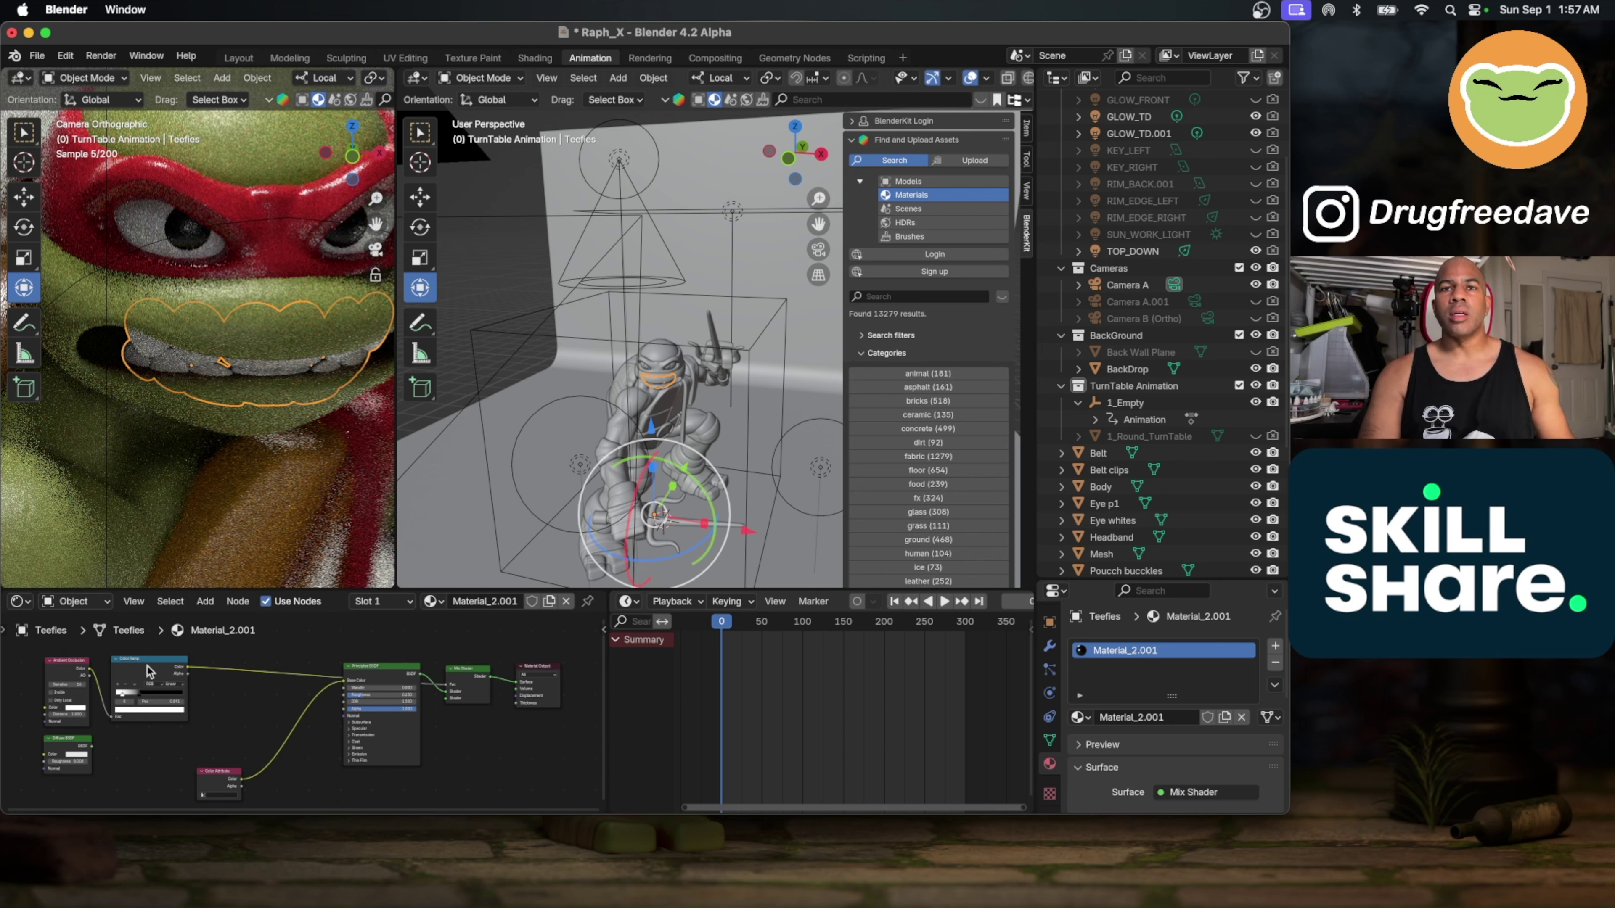
Step: Drag the Teefies Color Ramp black stop right to widen the white part of the gradient
left_click(139, 694)
mouse_move(153, 699)
left_mouse_down()
mouse_move(189, 697)
mouse_move(149, 700)
left_mouse_up()
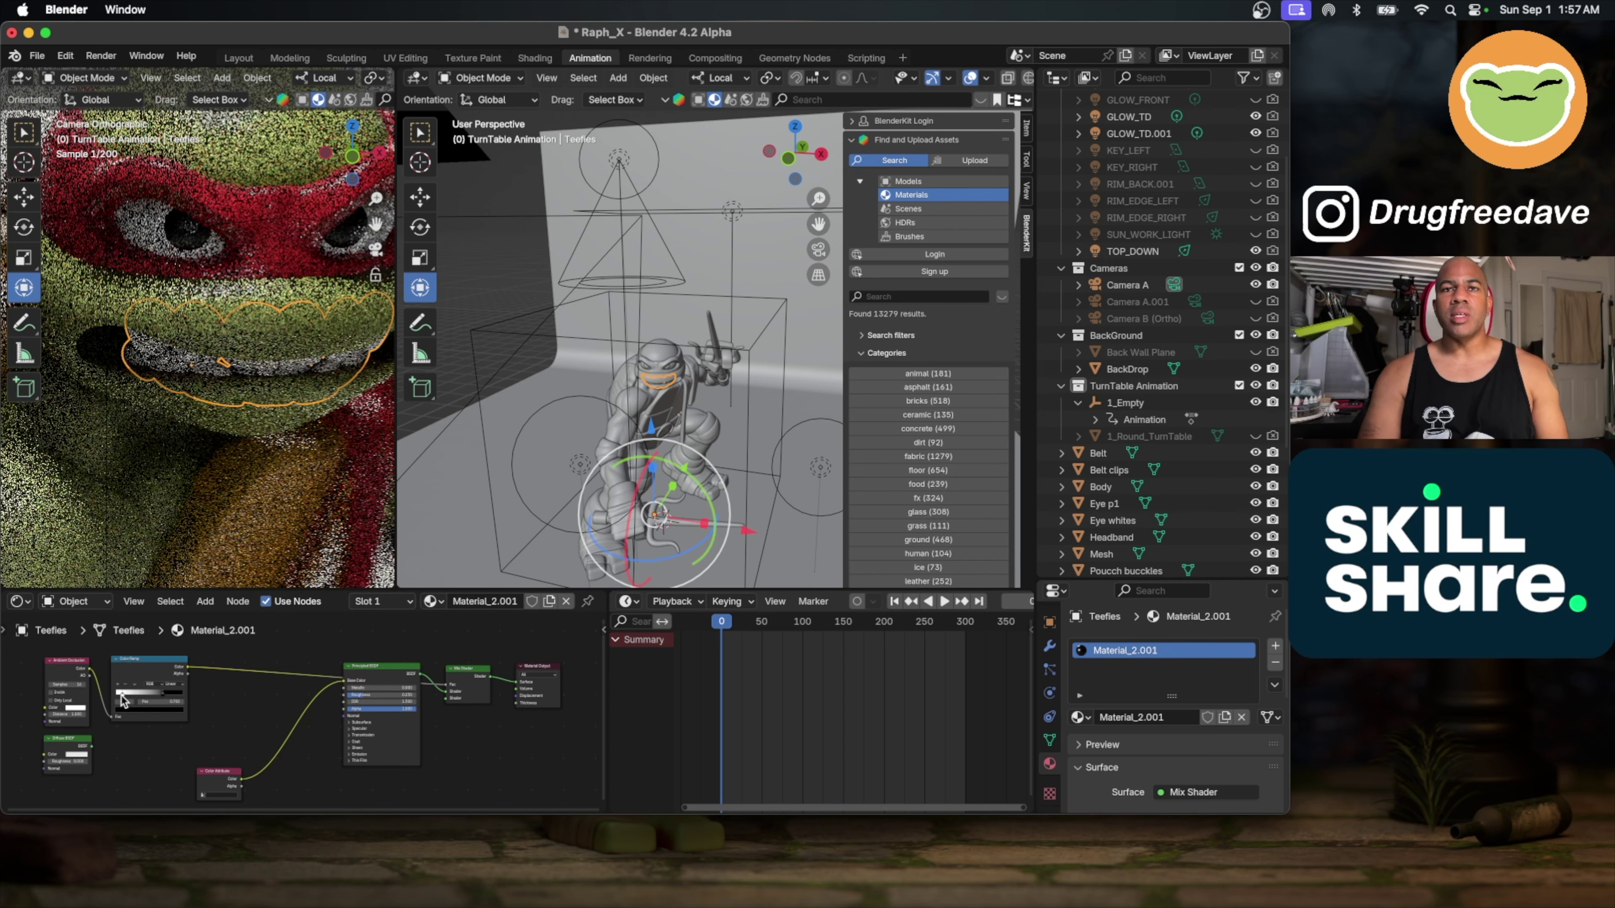
left_click_drag(124, 696, 134, 701)
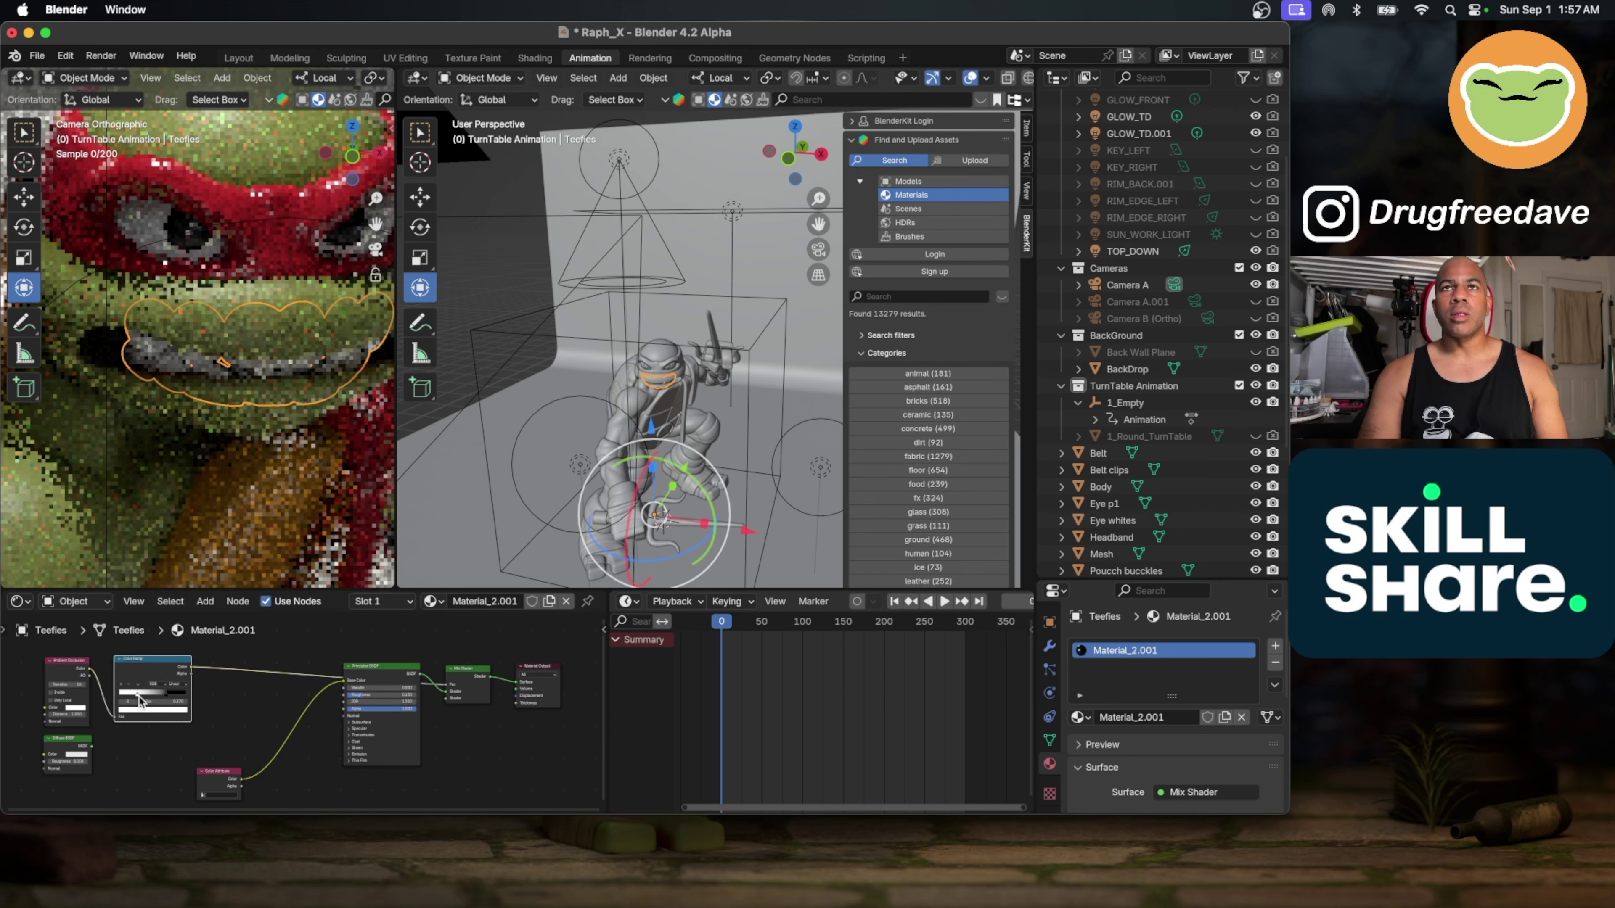
Step: Link the Diffuse BSDF into the Mix Shader and select the Color Attribute node
middle_click_drag(158, 699, 189, 675)
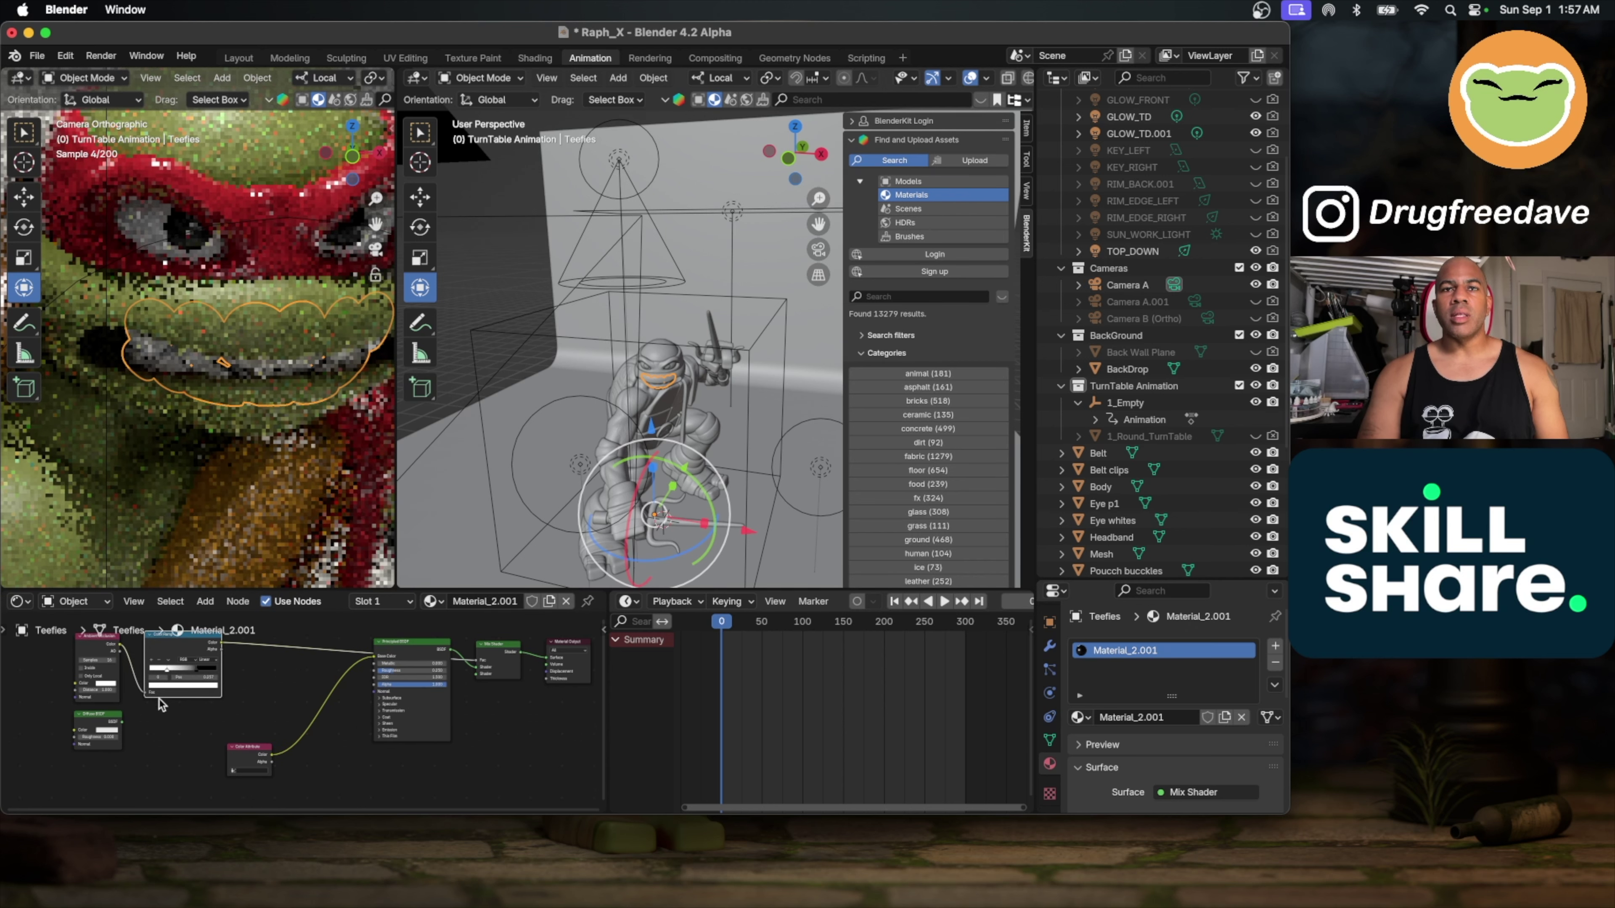
left_click_drag(122, 721, 479, 674)
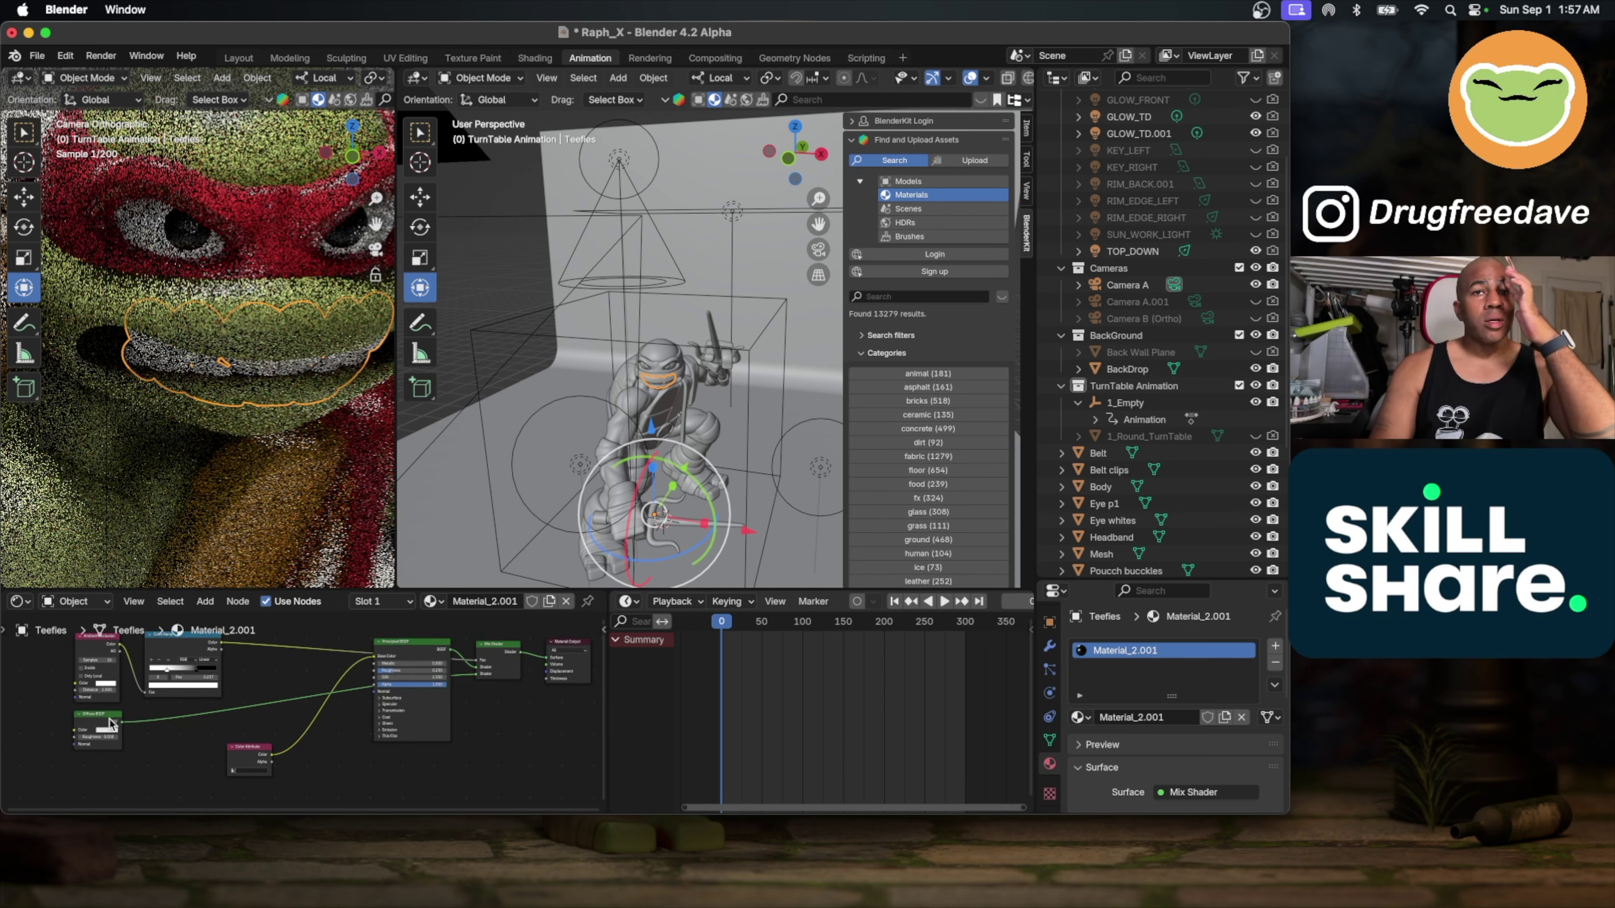
left_click(246, 763)
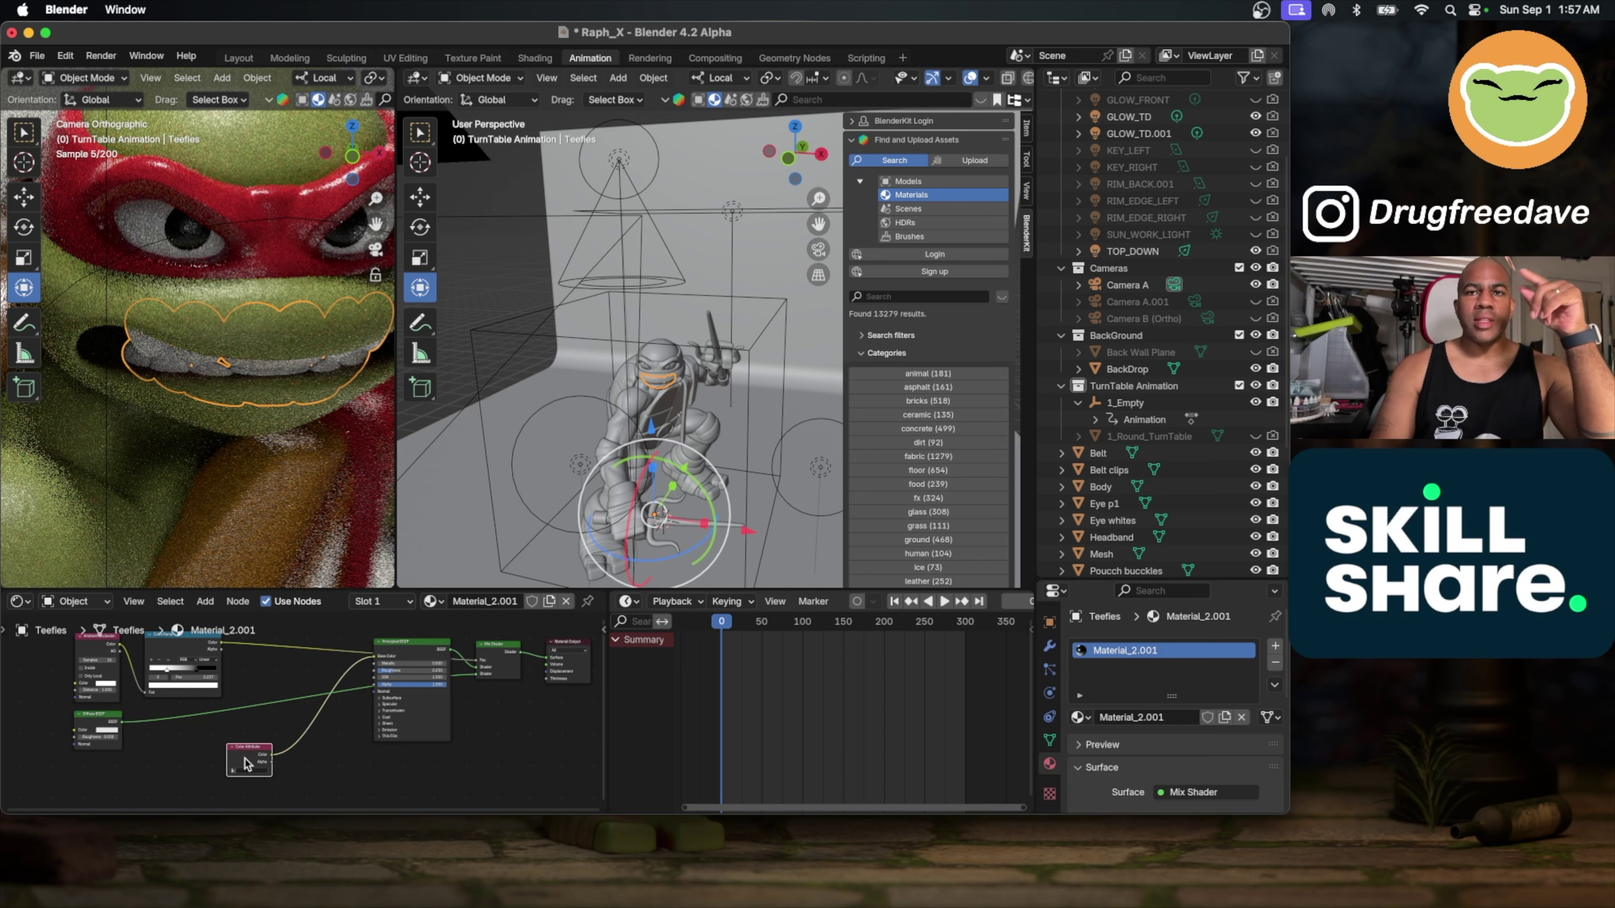
Step: Delete the Color Attribute node and nudge the Principled BSDF base colour slightly warmer
key("x")
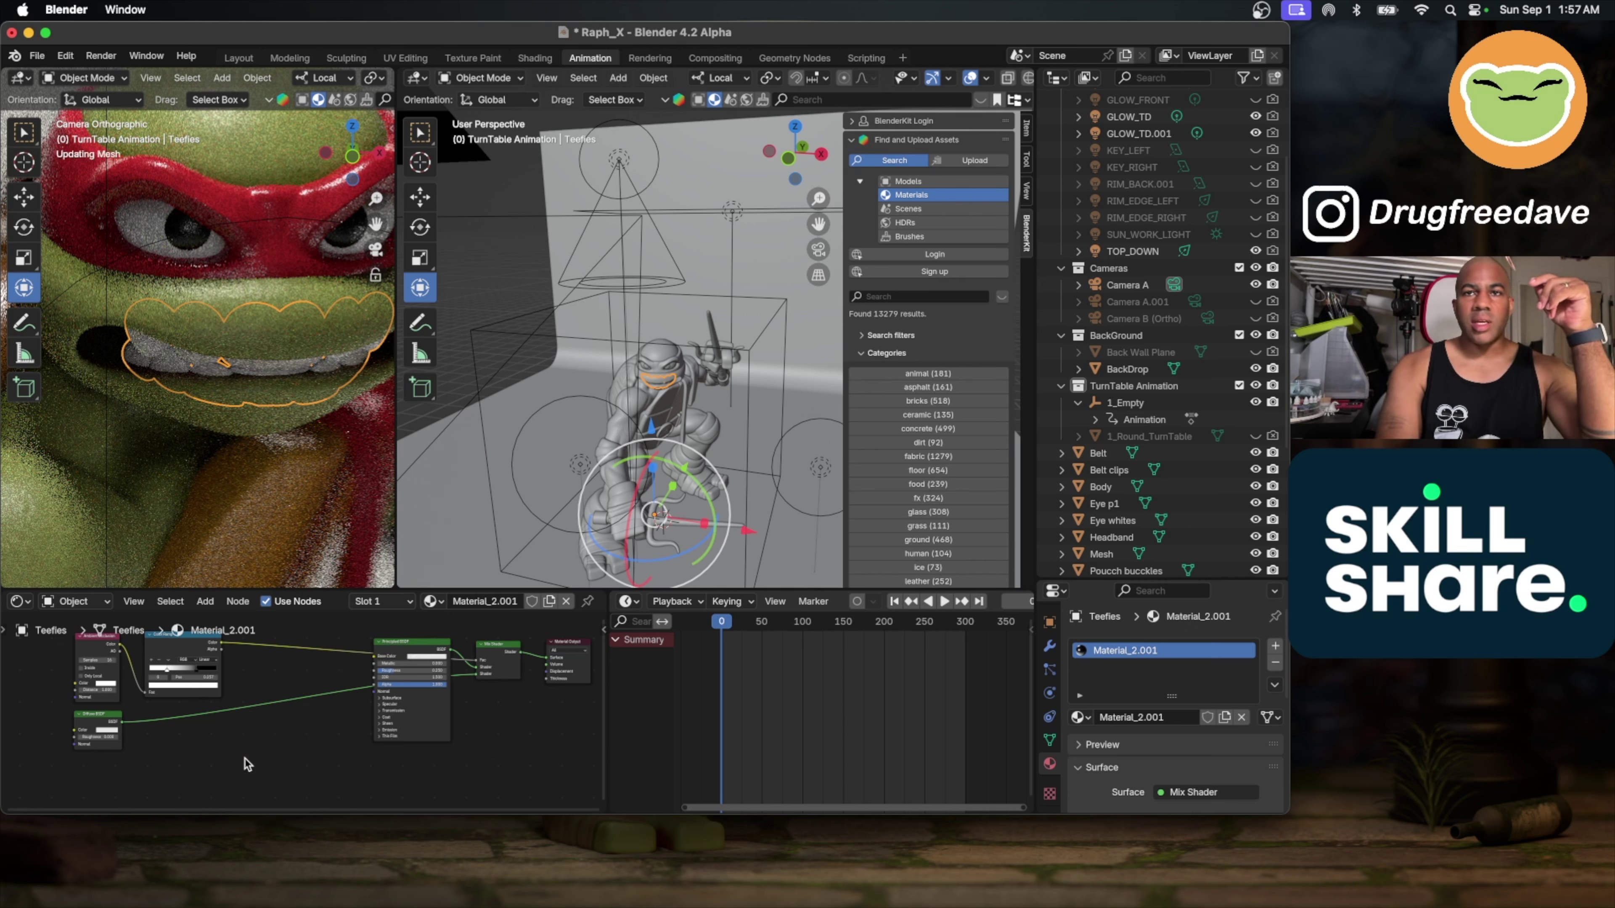
left_click(423, 657)
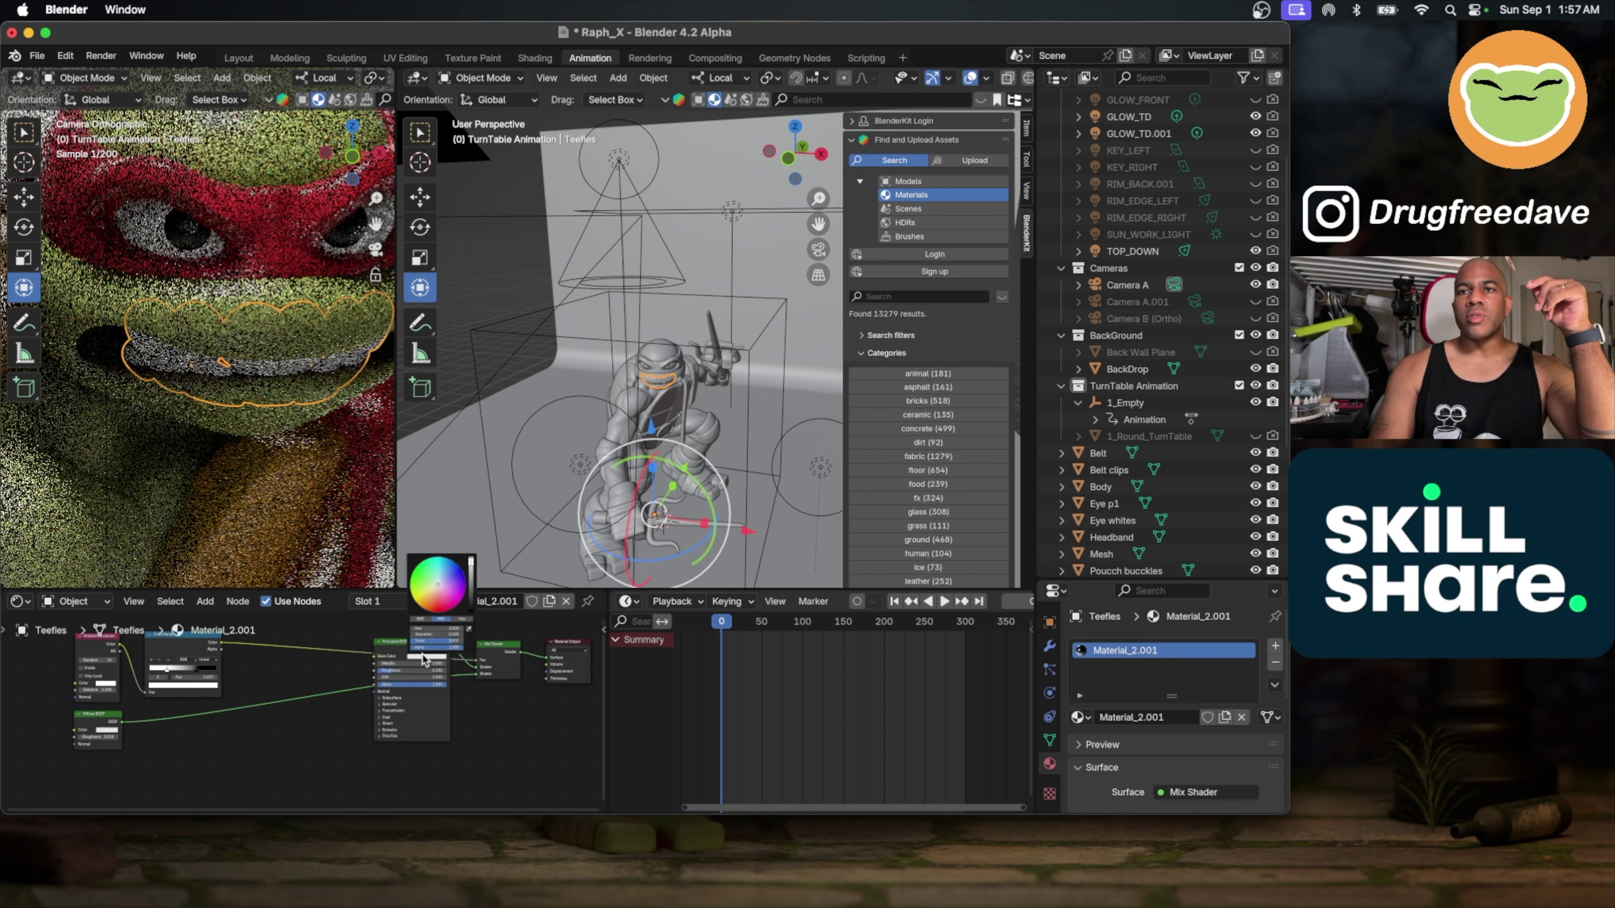
left_click(436, 587)
left_click_drag(435, 586, 435, 590)
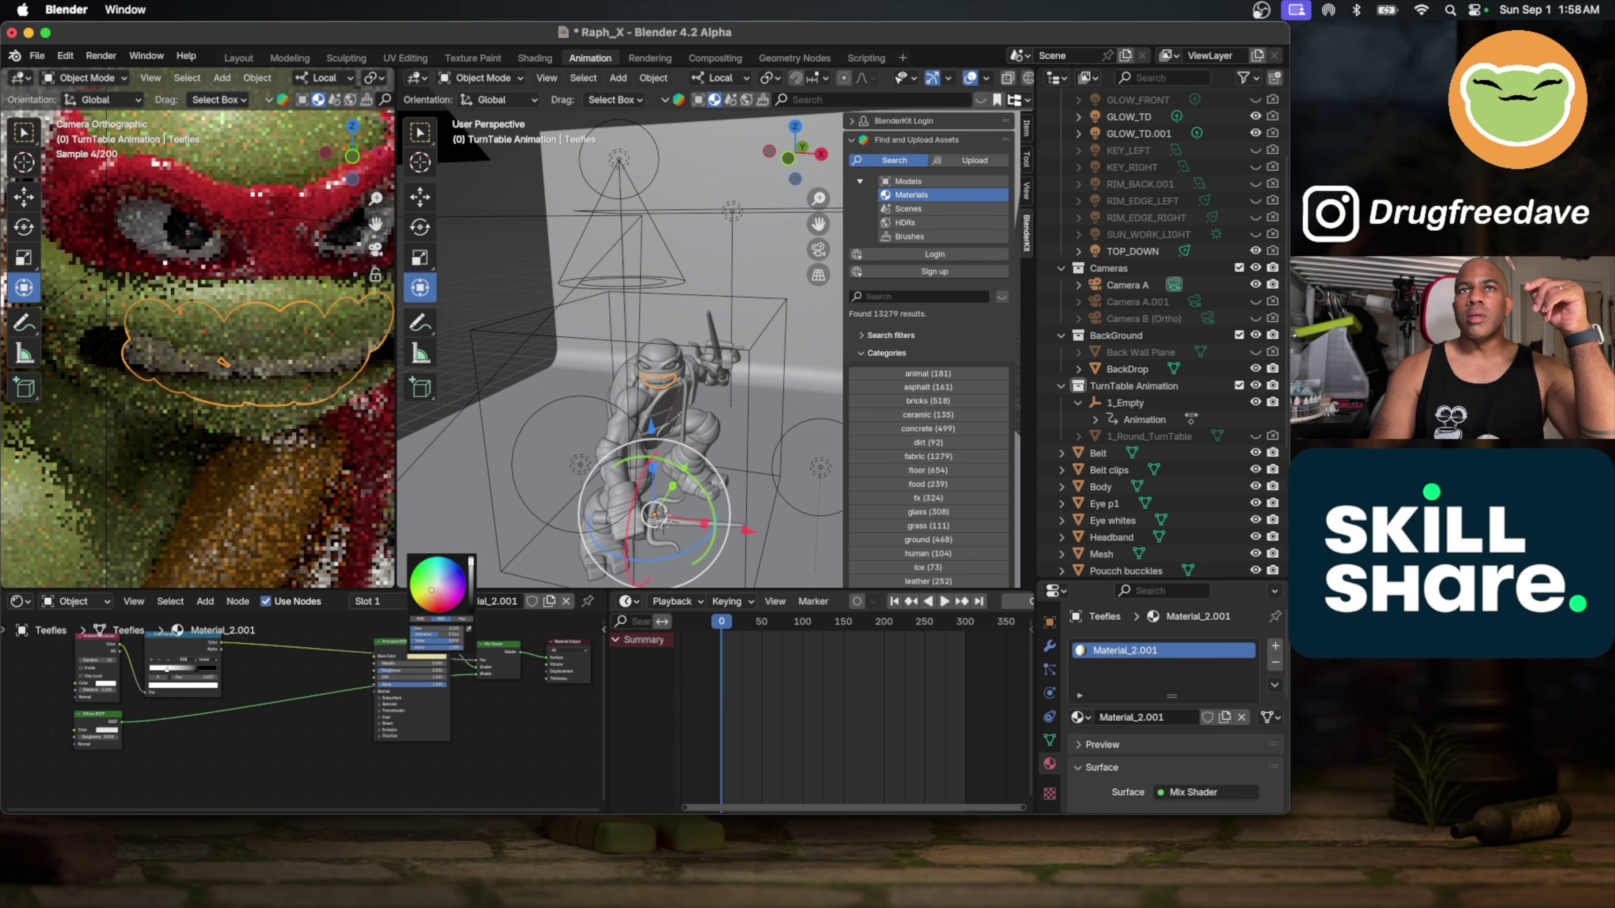
left_click(433, 589)
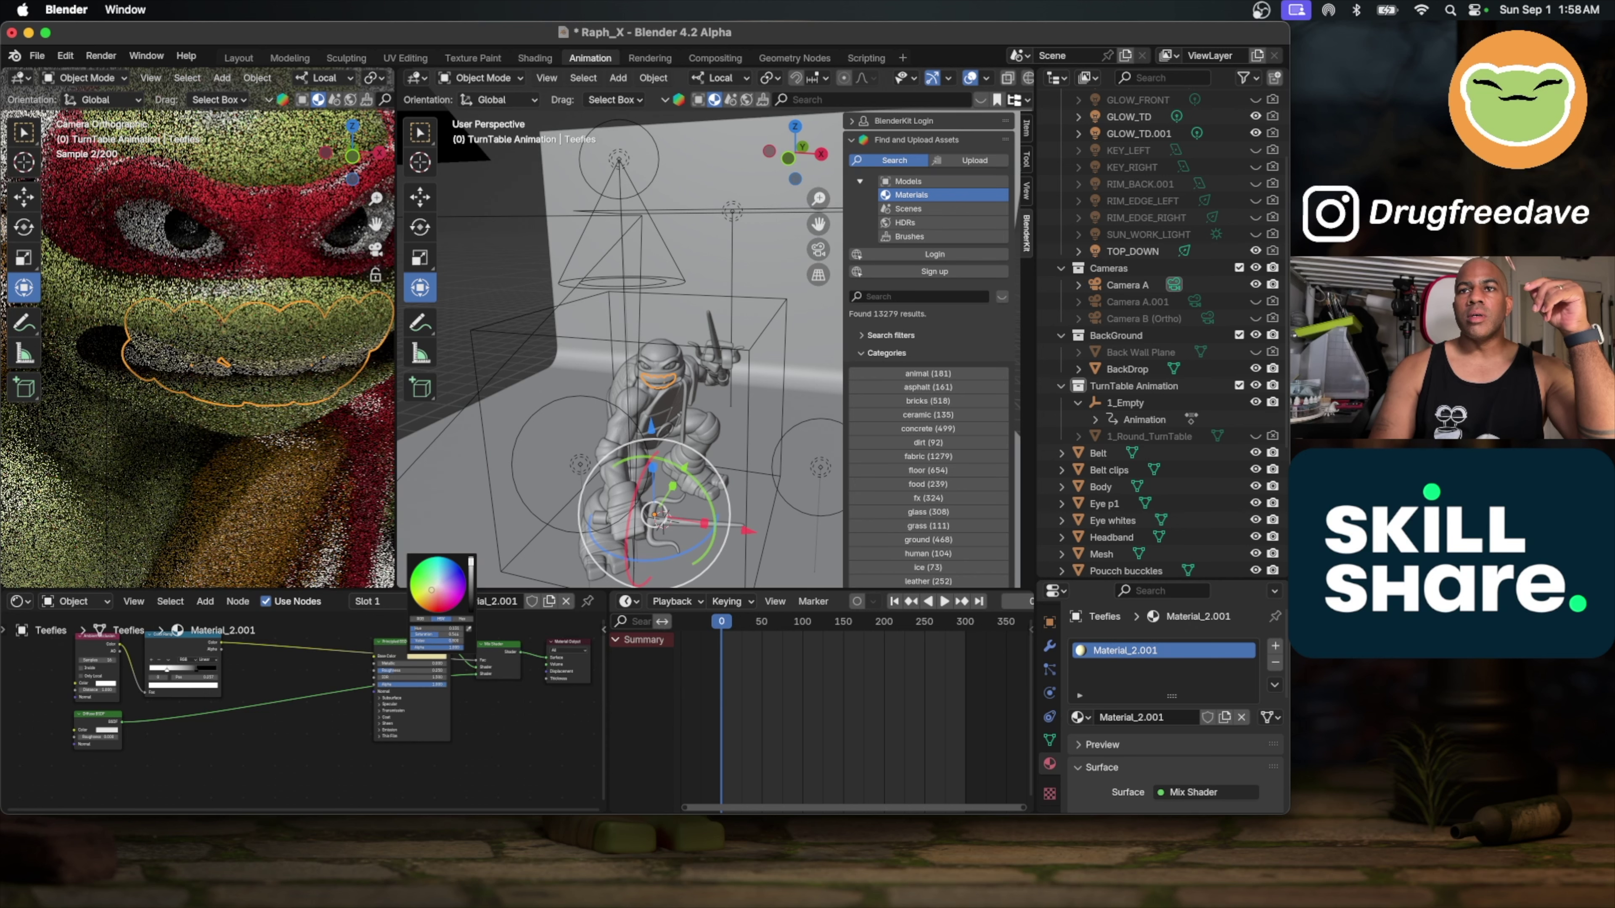
left_click(432, 589)
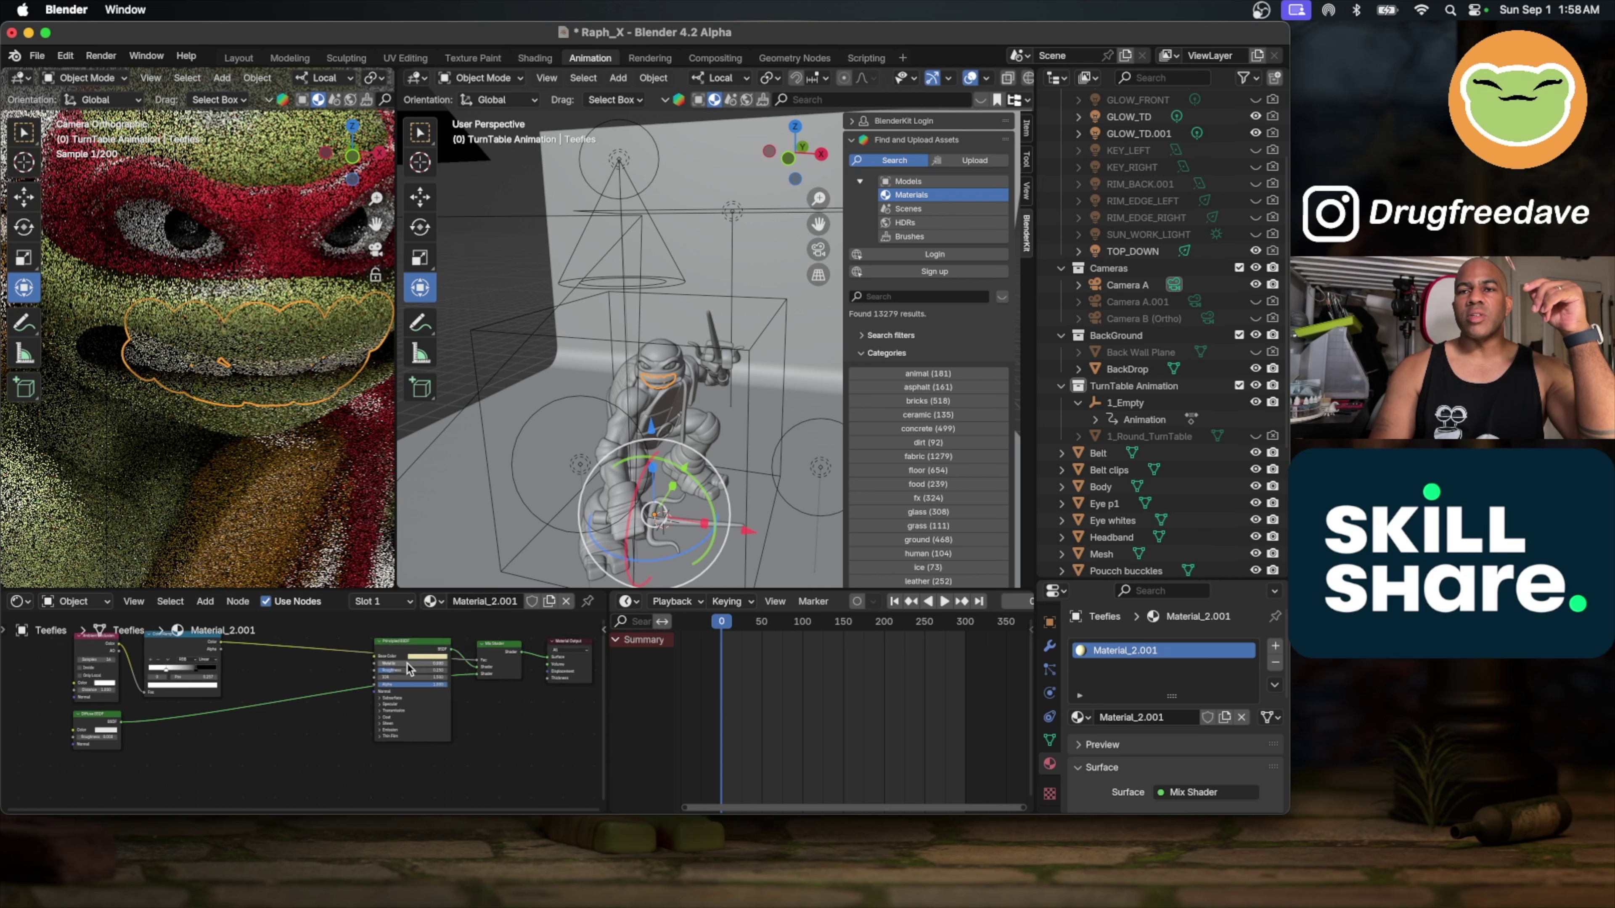
scroll(410, 661, "up", 6)
scroll(408, 669, "up", 3)
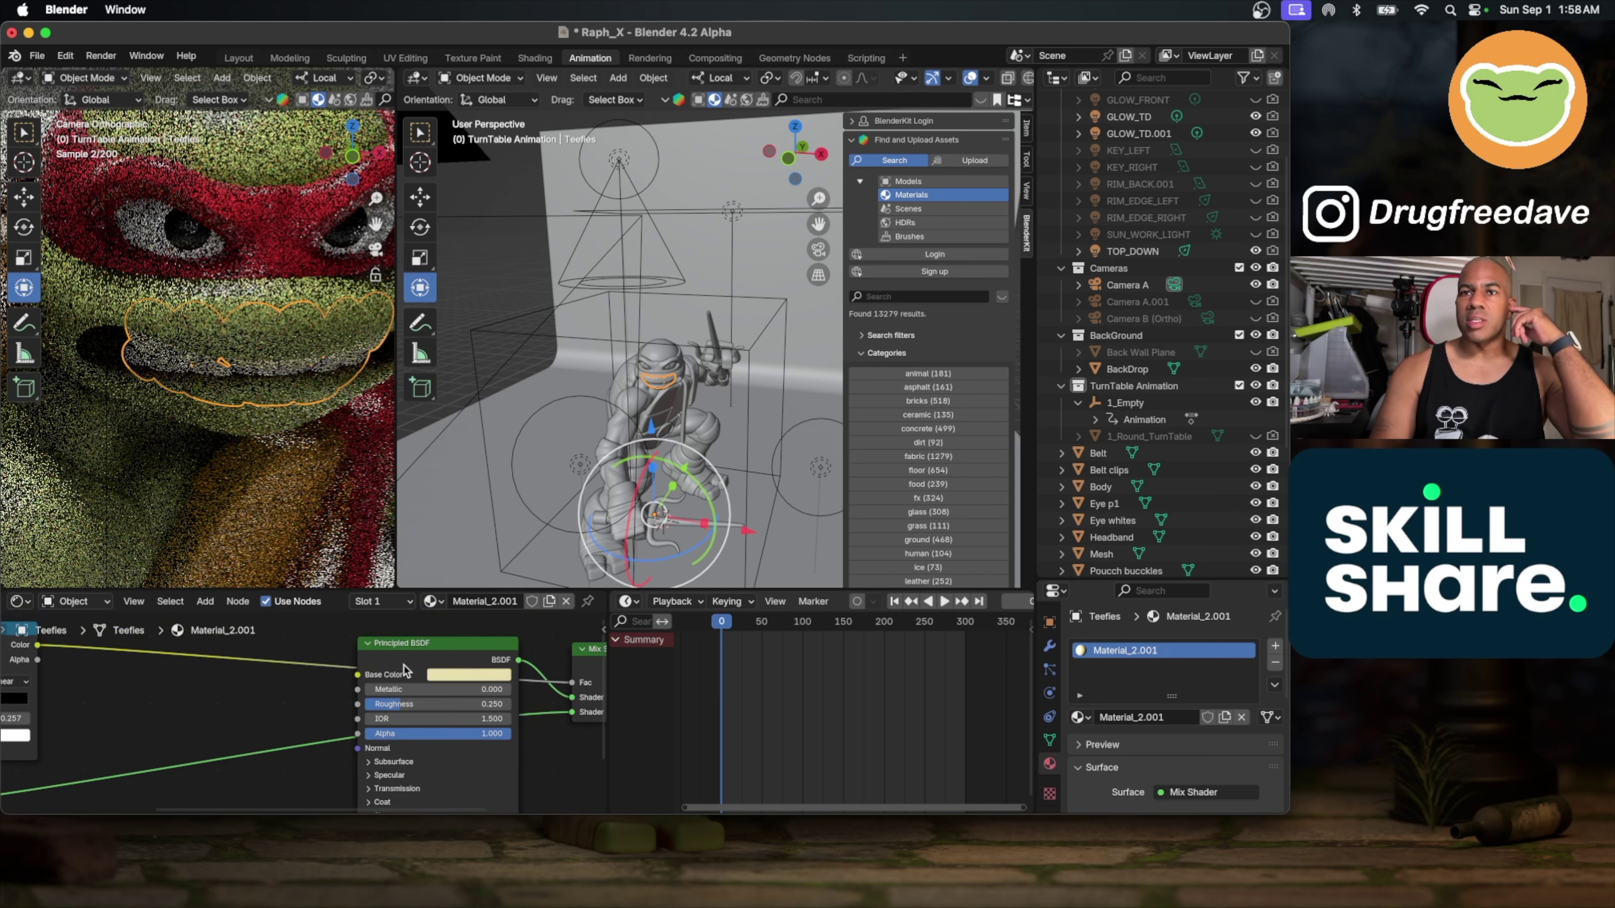
Step: Make the base colour a pale cream with value 1.000 and saturation 0.390
left_click(463, 675)
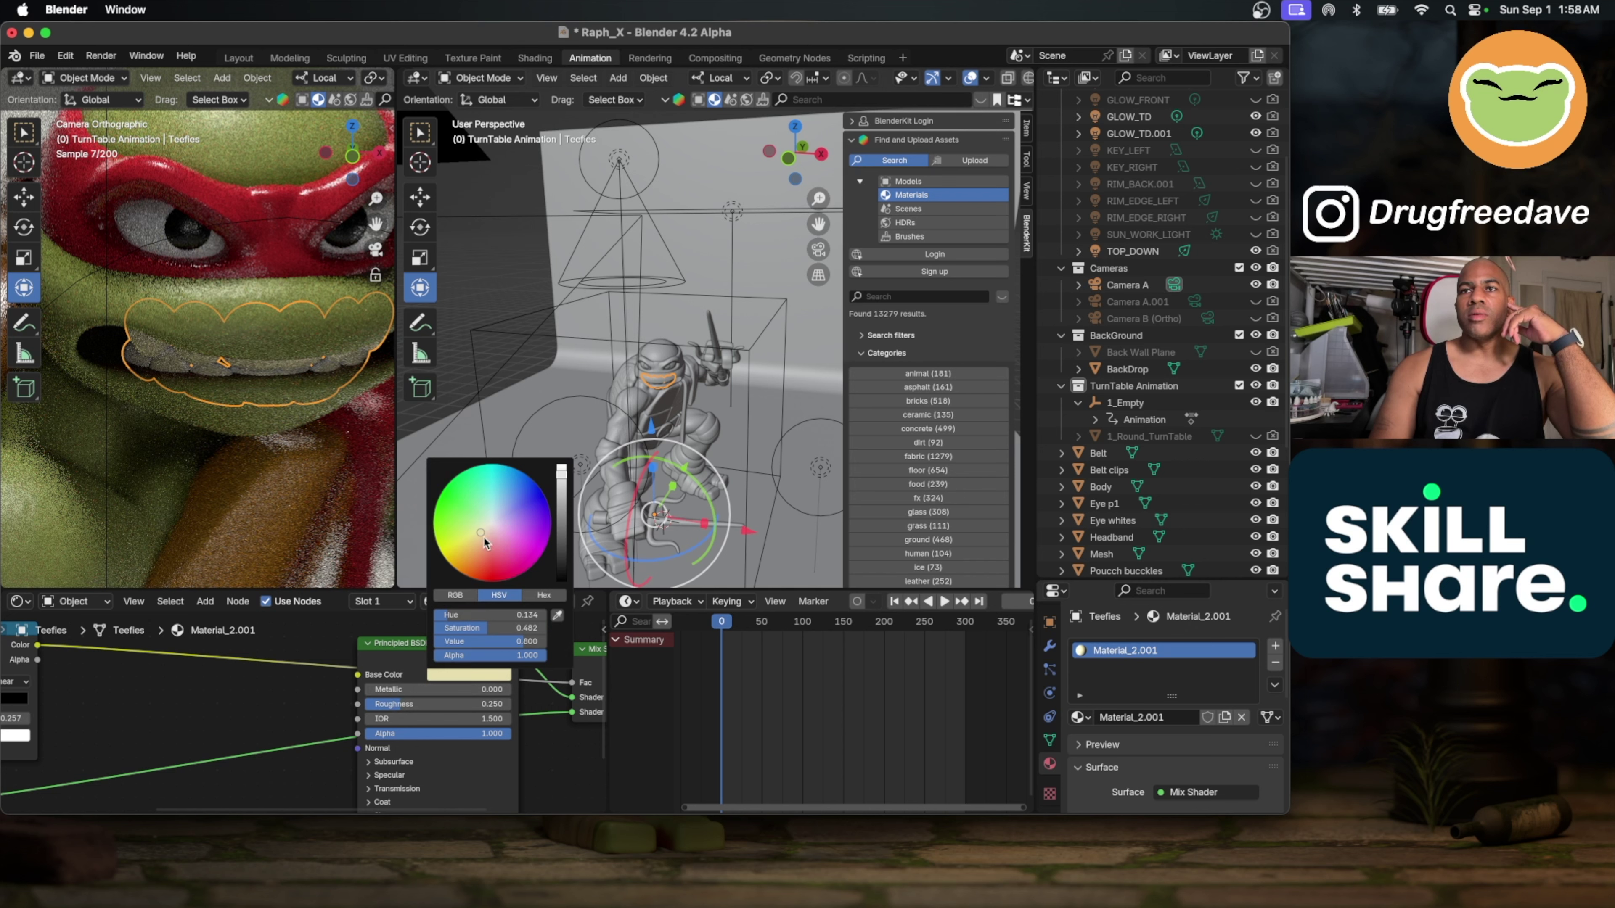
left_click_drag(480, 532, 482, 535)
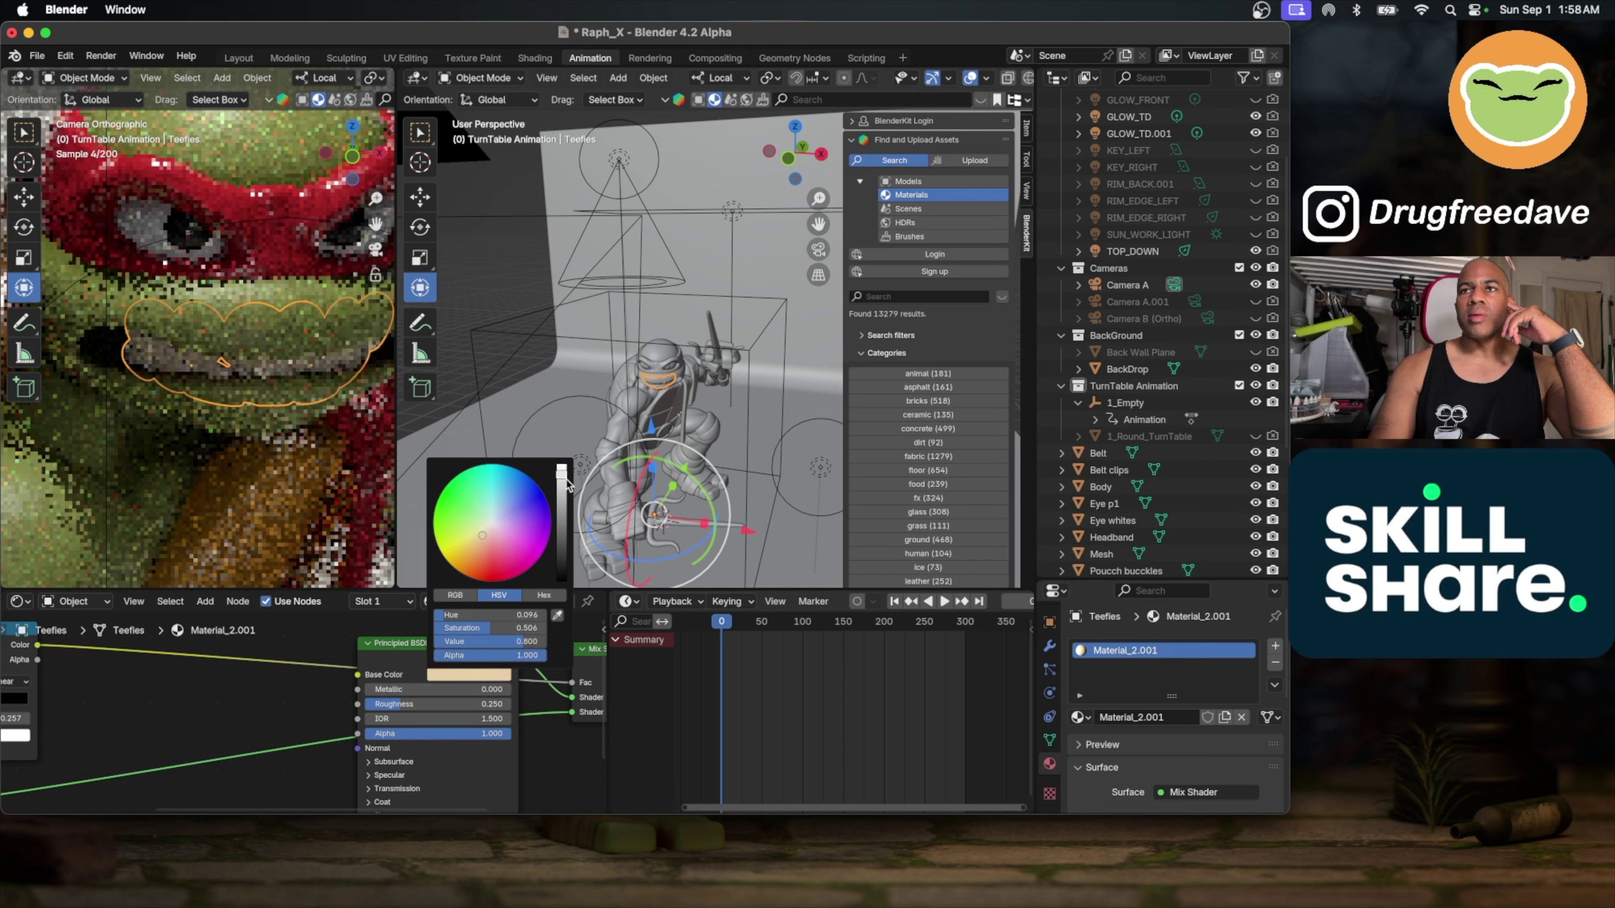
left_click_drag(564, 477, 563, 463)
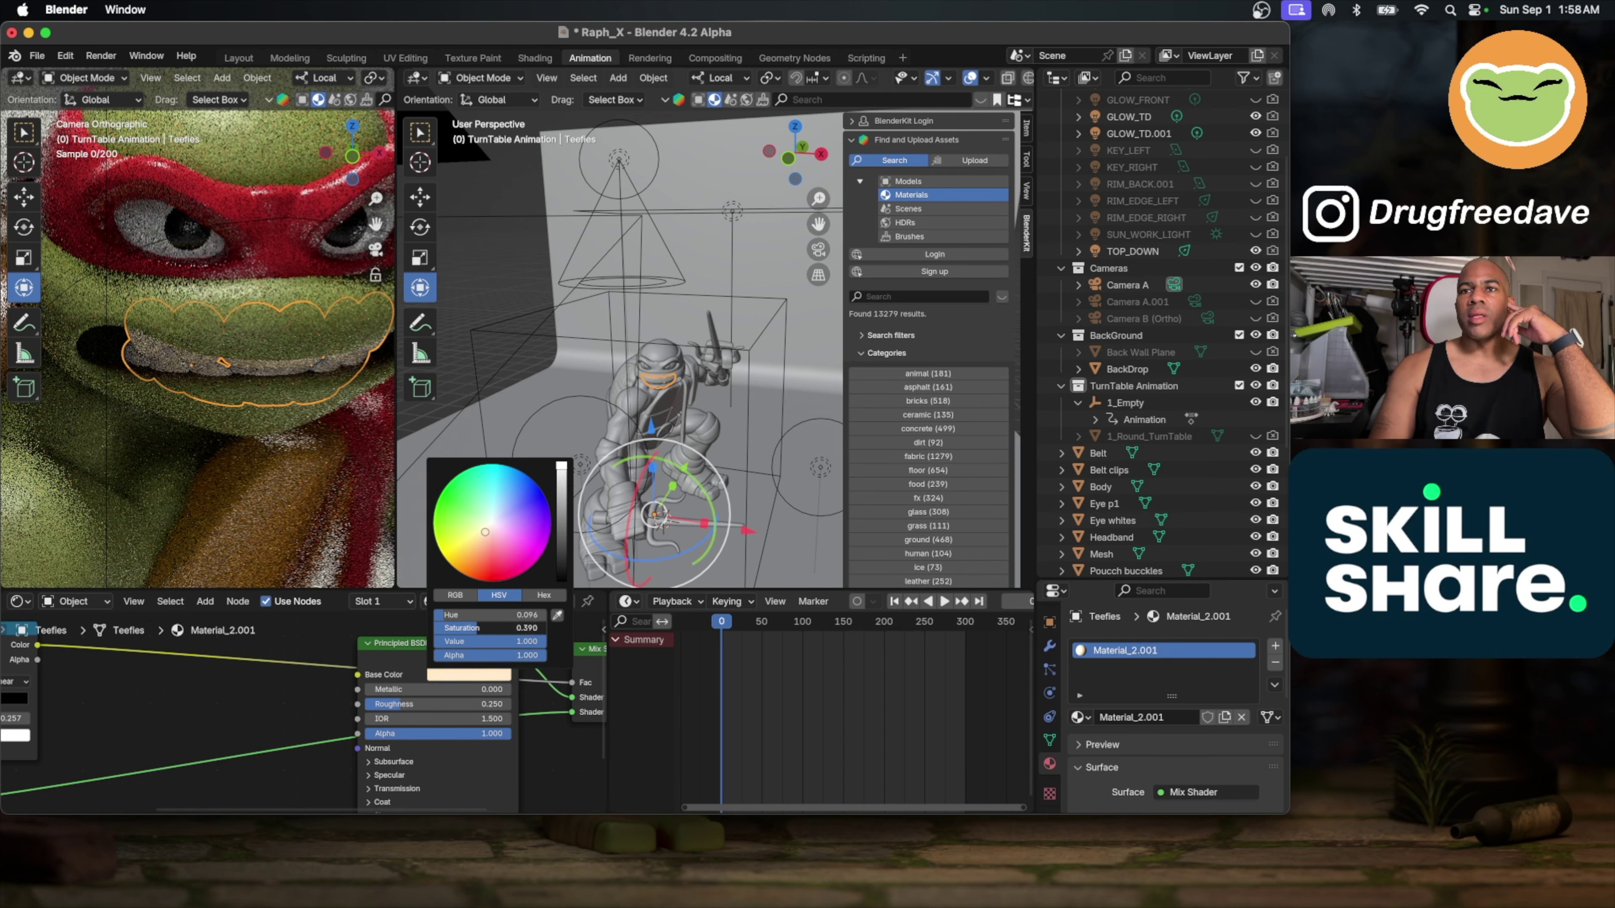
left_click_drag(490, 628, 484, 628)
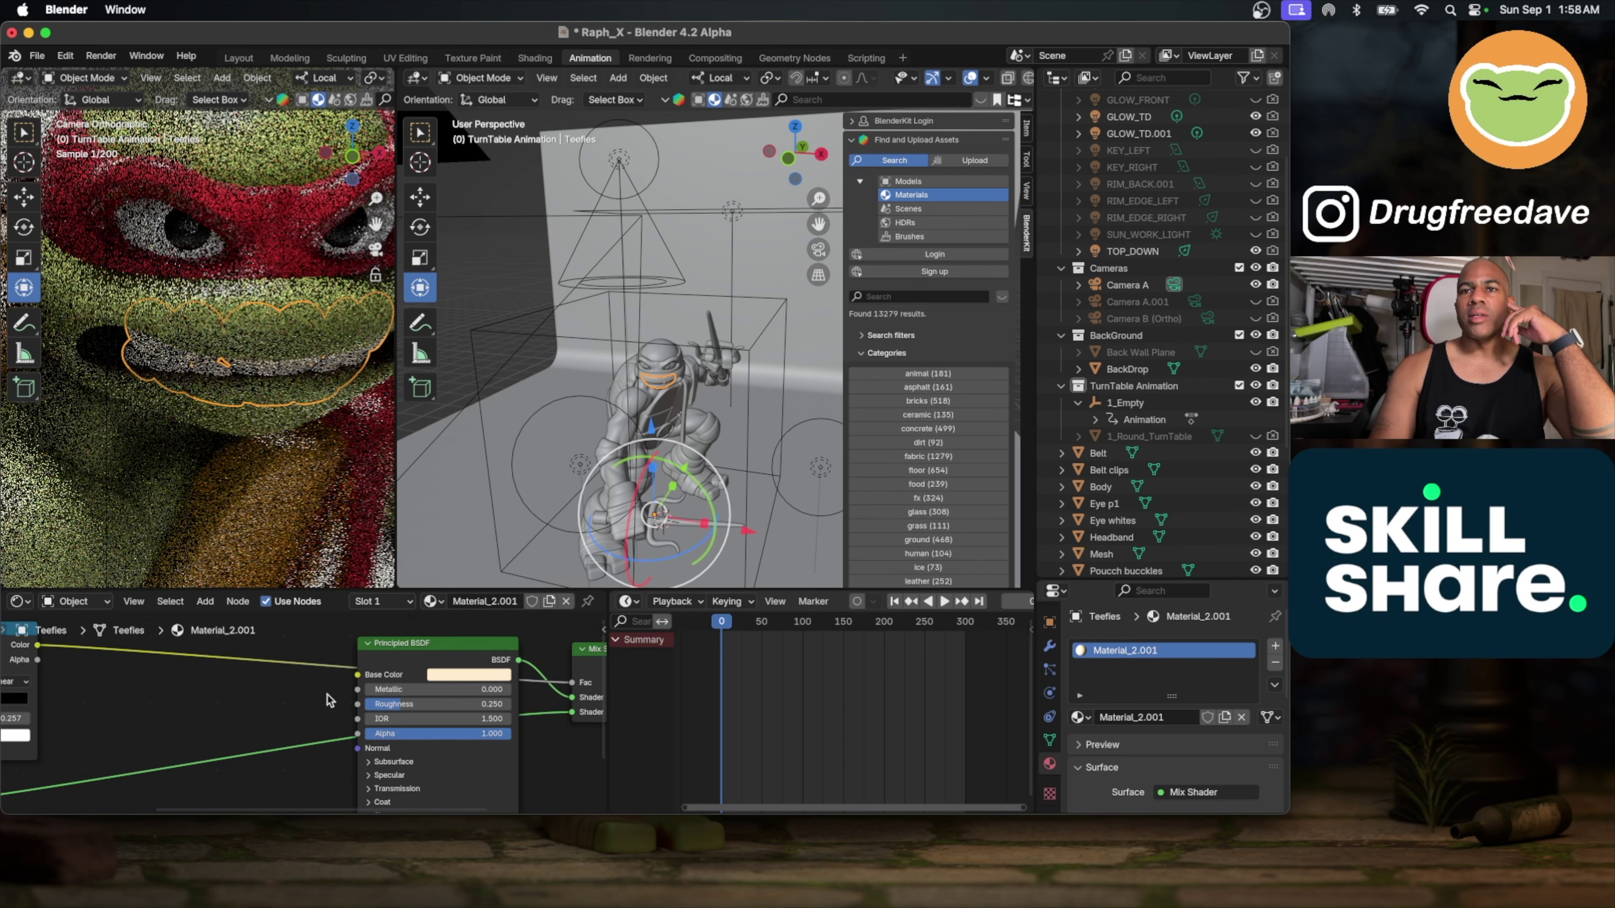
scroll(328, 700, "down", 2)
scroll(328, 700, "left", 4)
scroll(329, 700, "left", 3)
Step: Set the Teefies Diffuse BSDF colour to dark brown (hue 0.070, saturation 0.809, value 0.260)
scroll(236, 695, "left", 6)
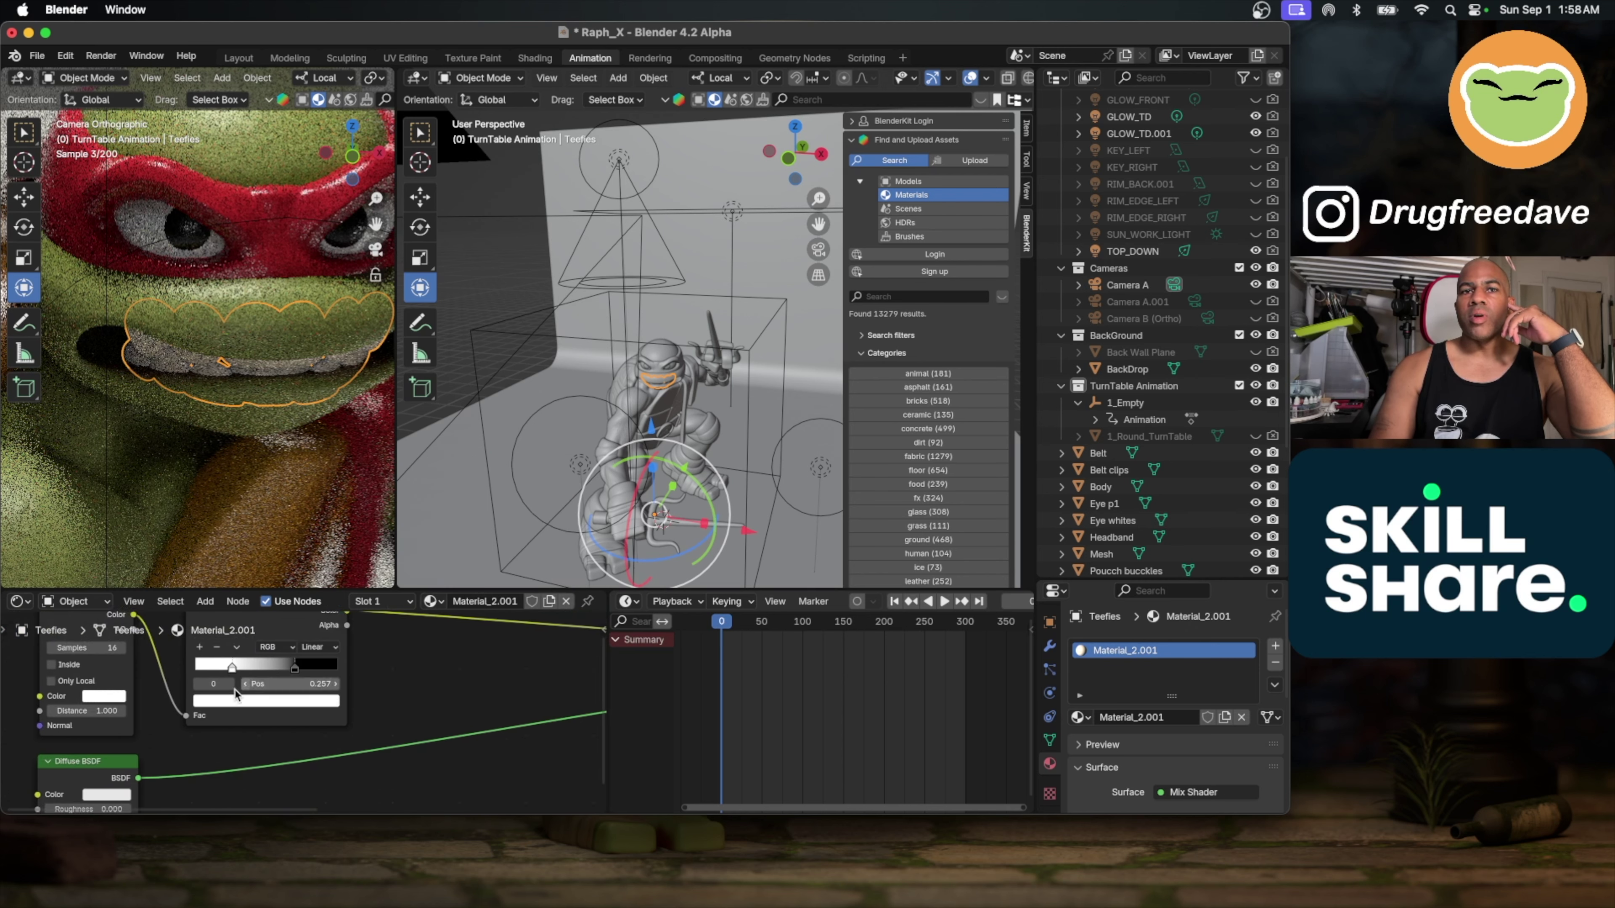
scroll(236, 694, "down", 3)
left_click(200, 688)
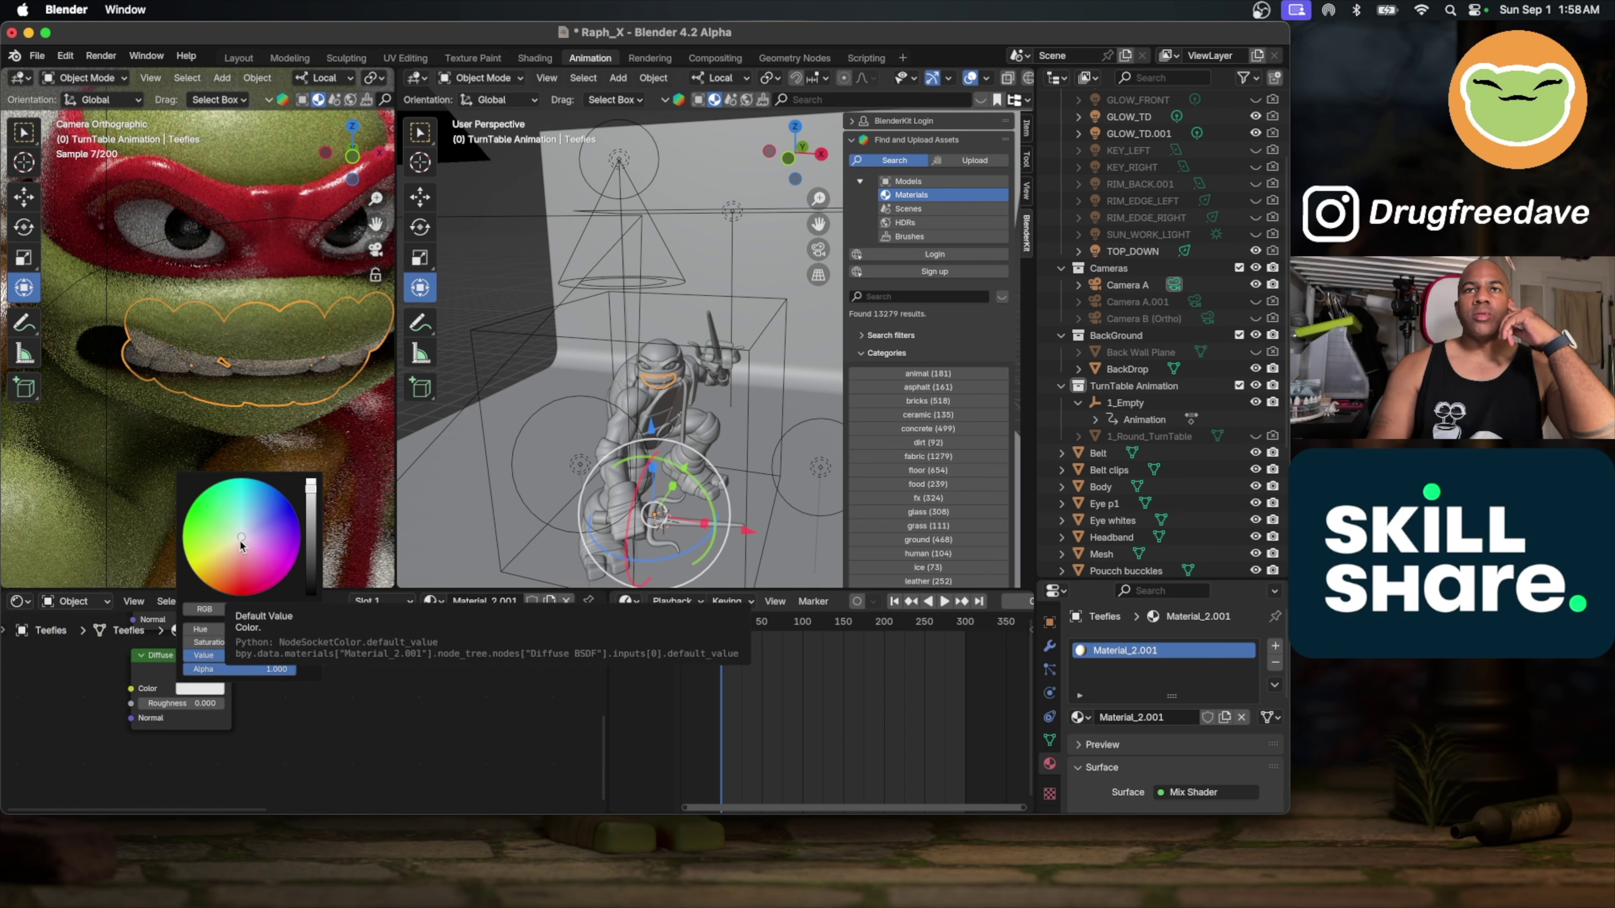
left_click_drag(240, 538, 229, 562)
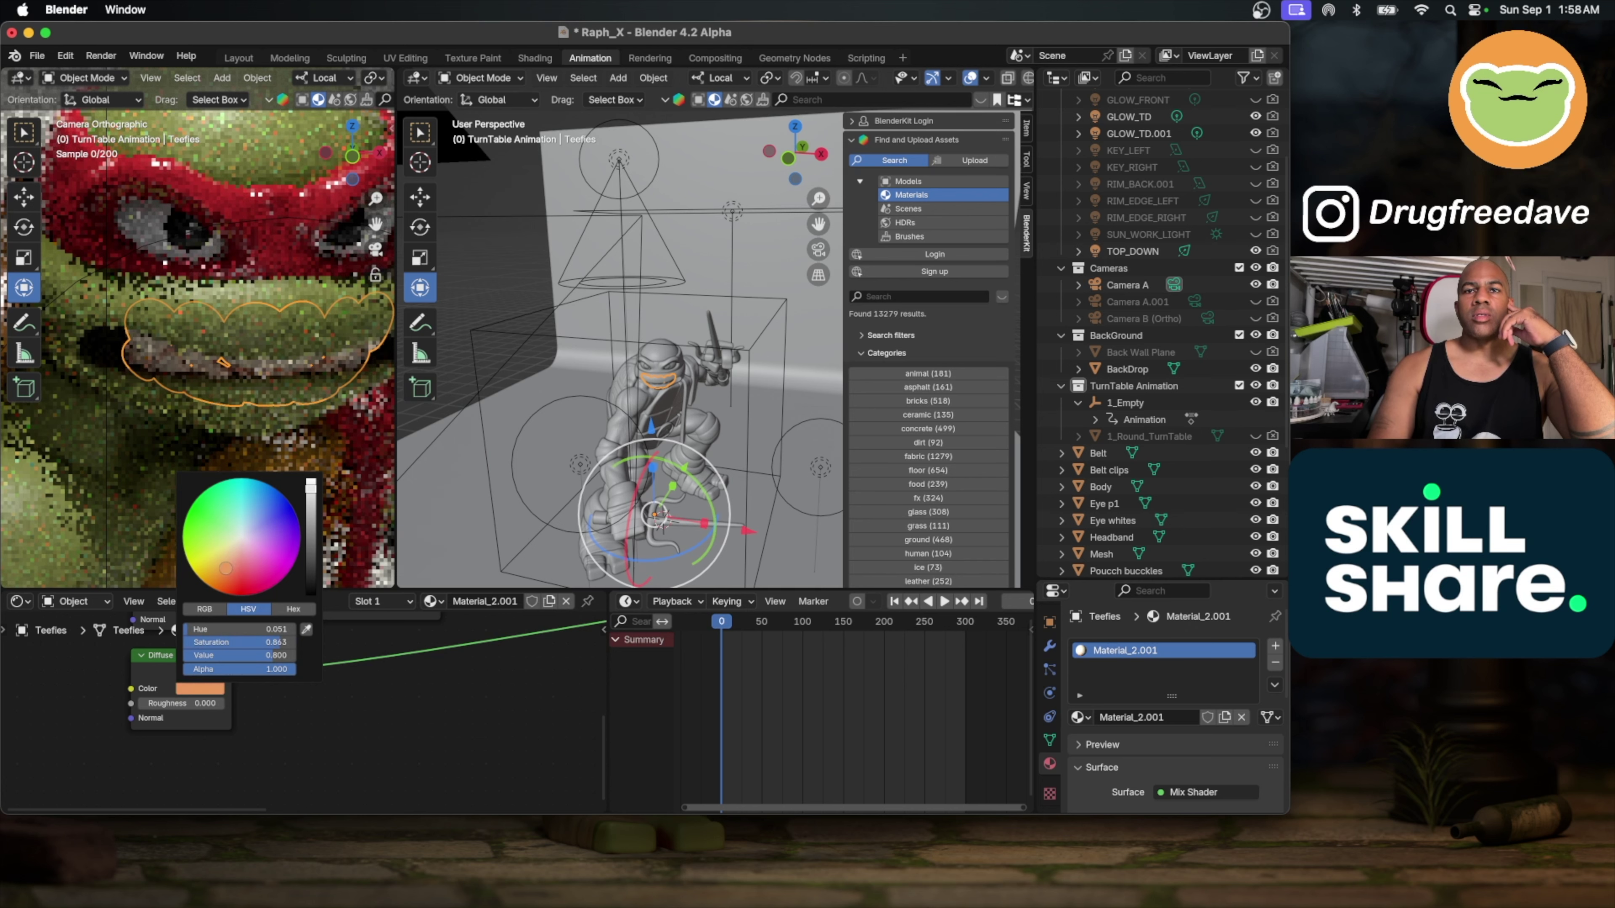
left_click_drag(307, 515, 309, 528)
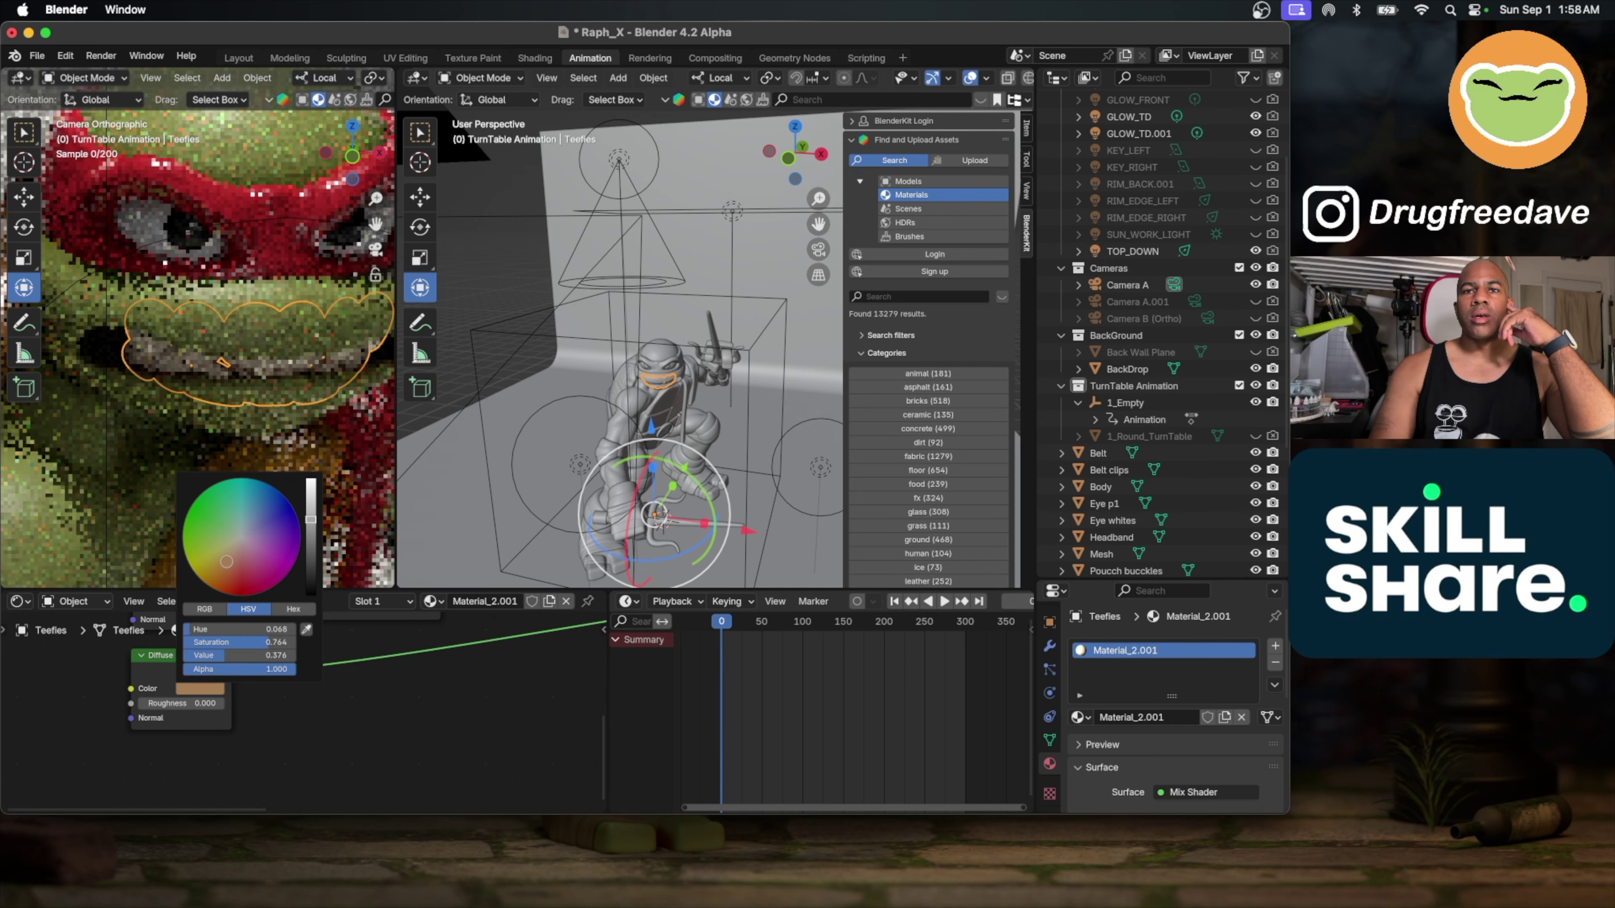
left_click_drag(225, 558, 223, 561)
left_click_drag(311, 529, 311, 534)
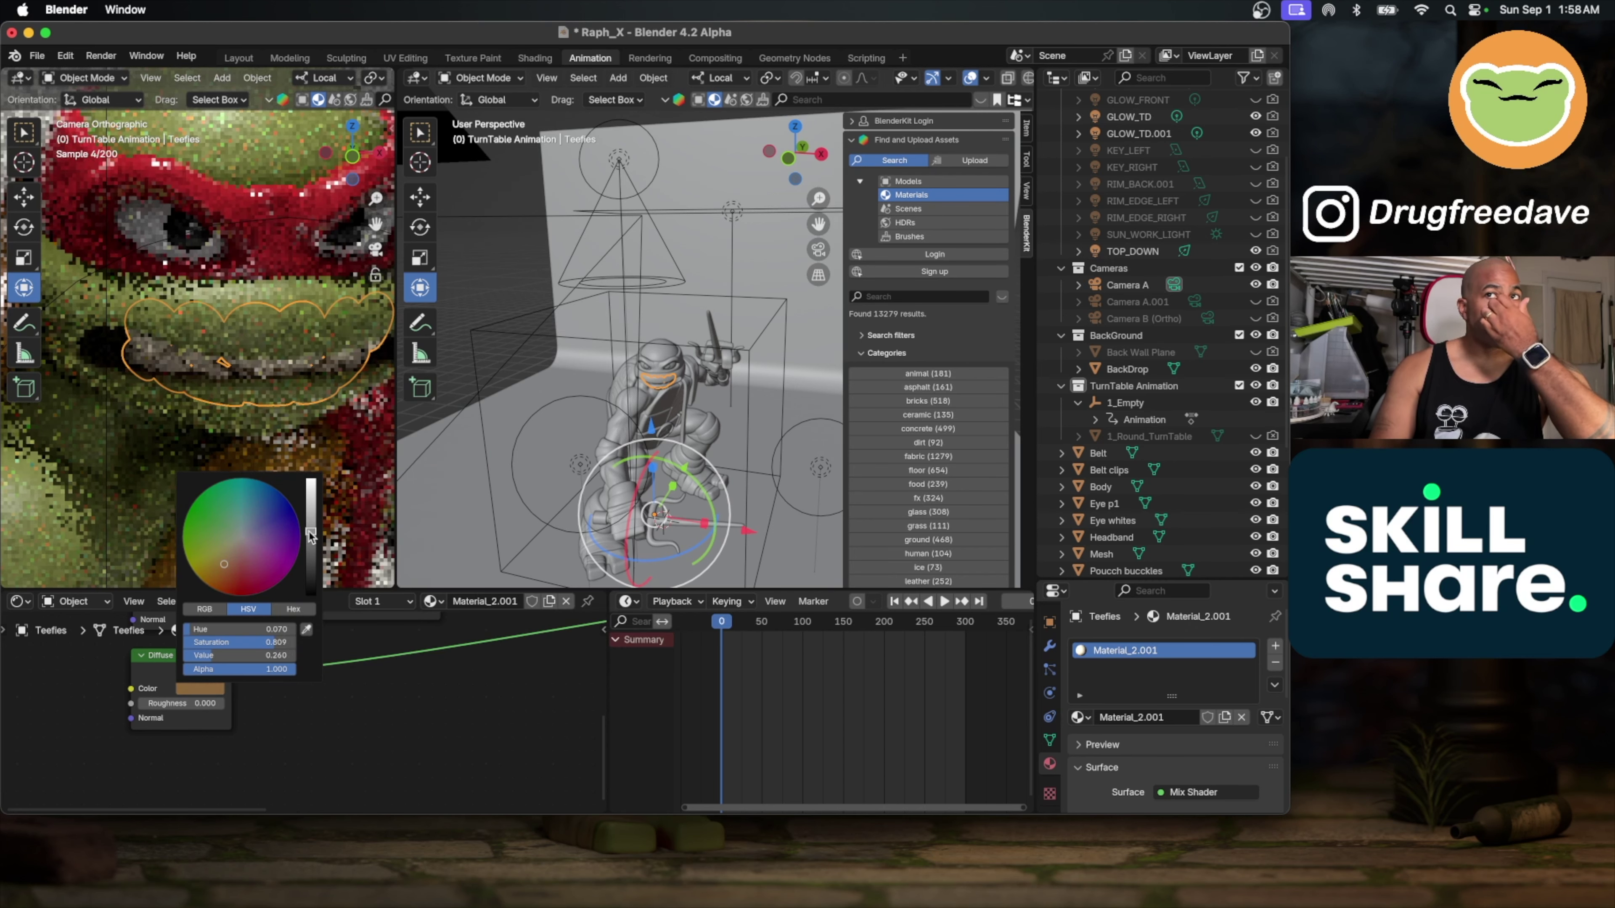
left_click(536, 271)
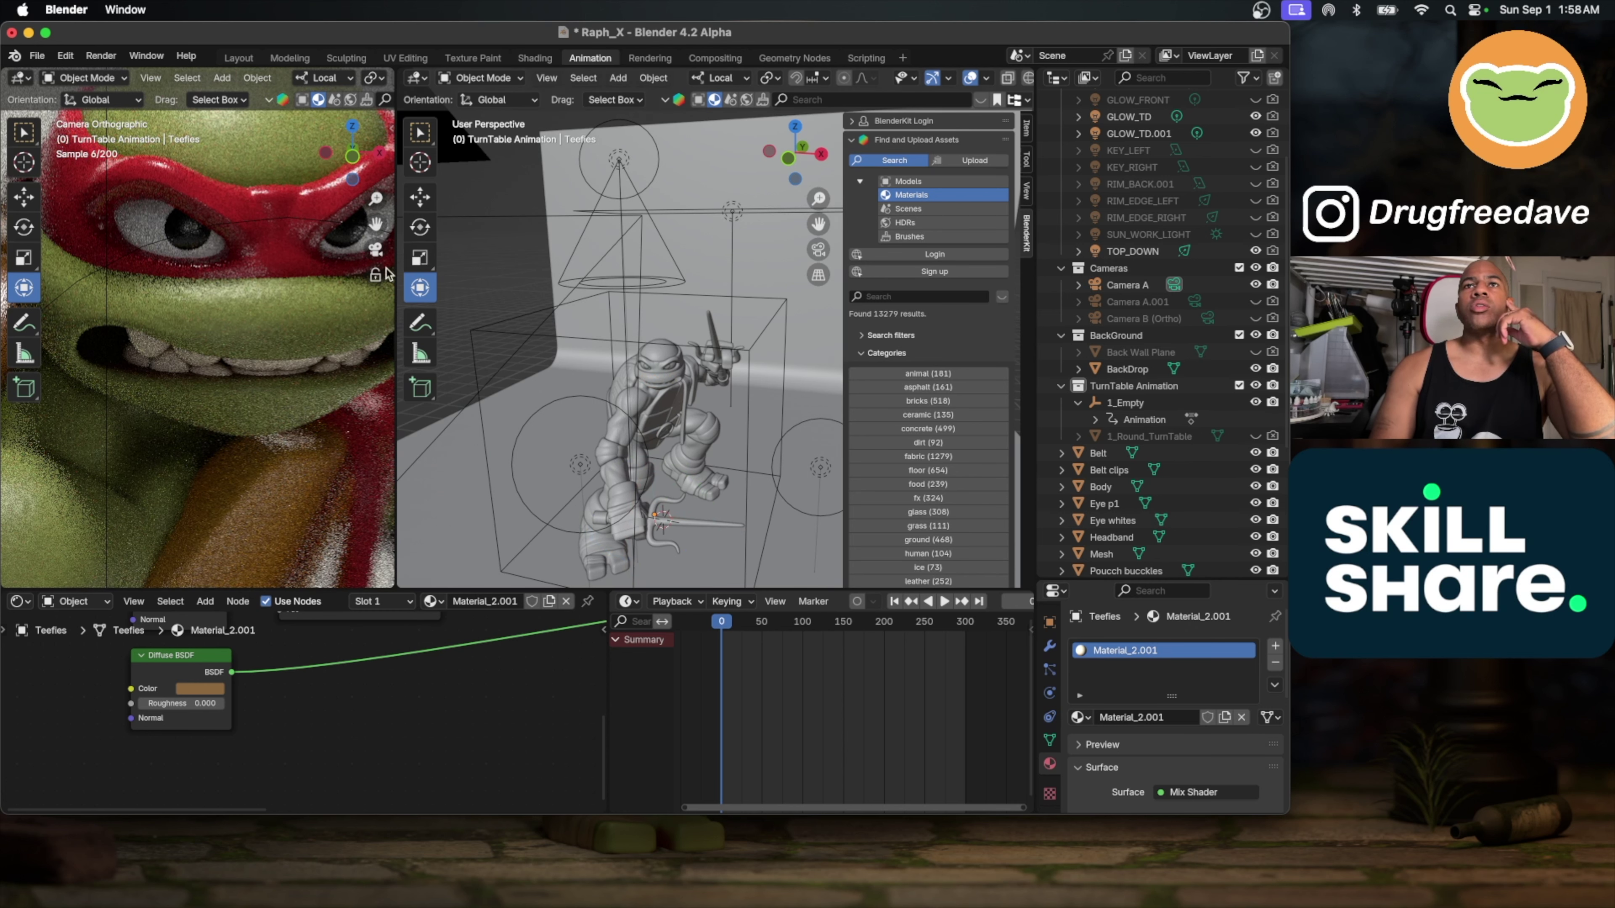
left_click(287, 229)
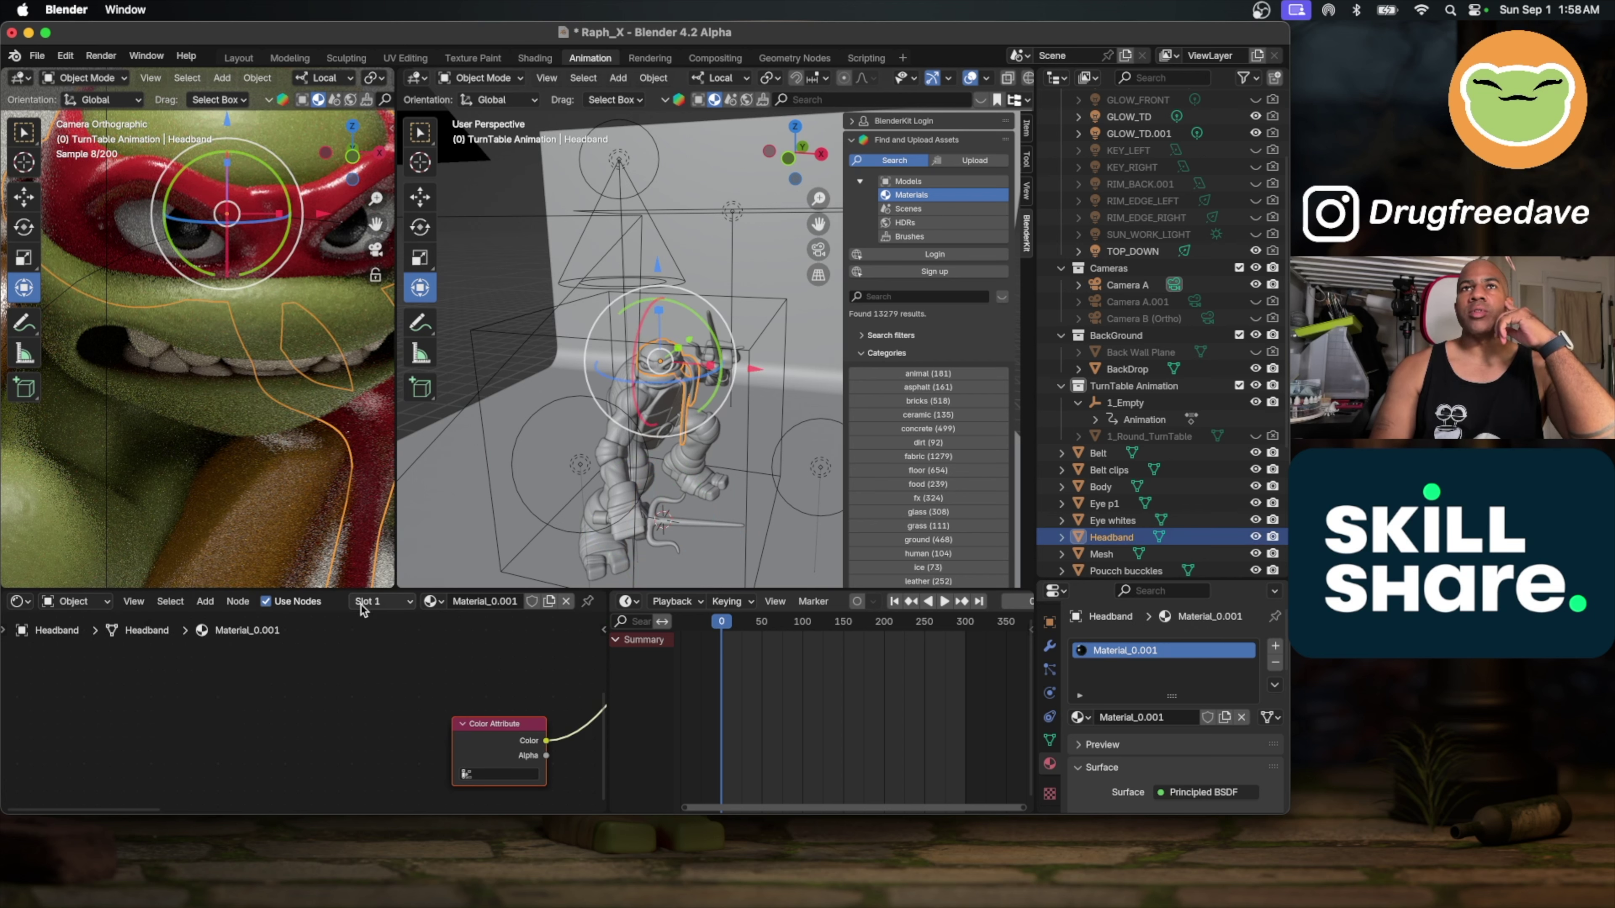
scroll(324, 694, "down", 5)
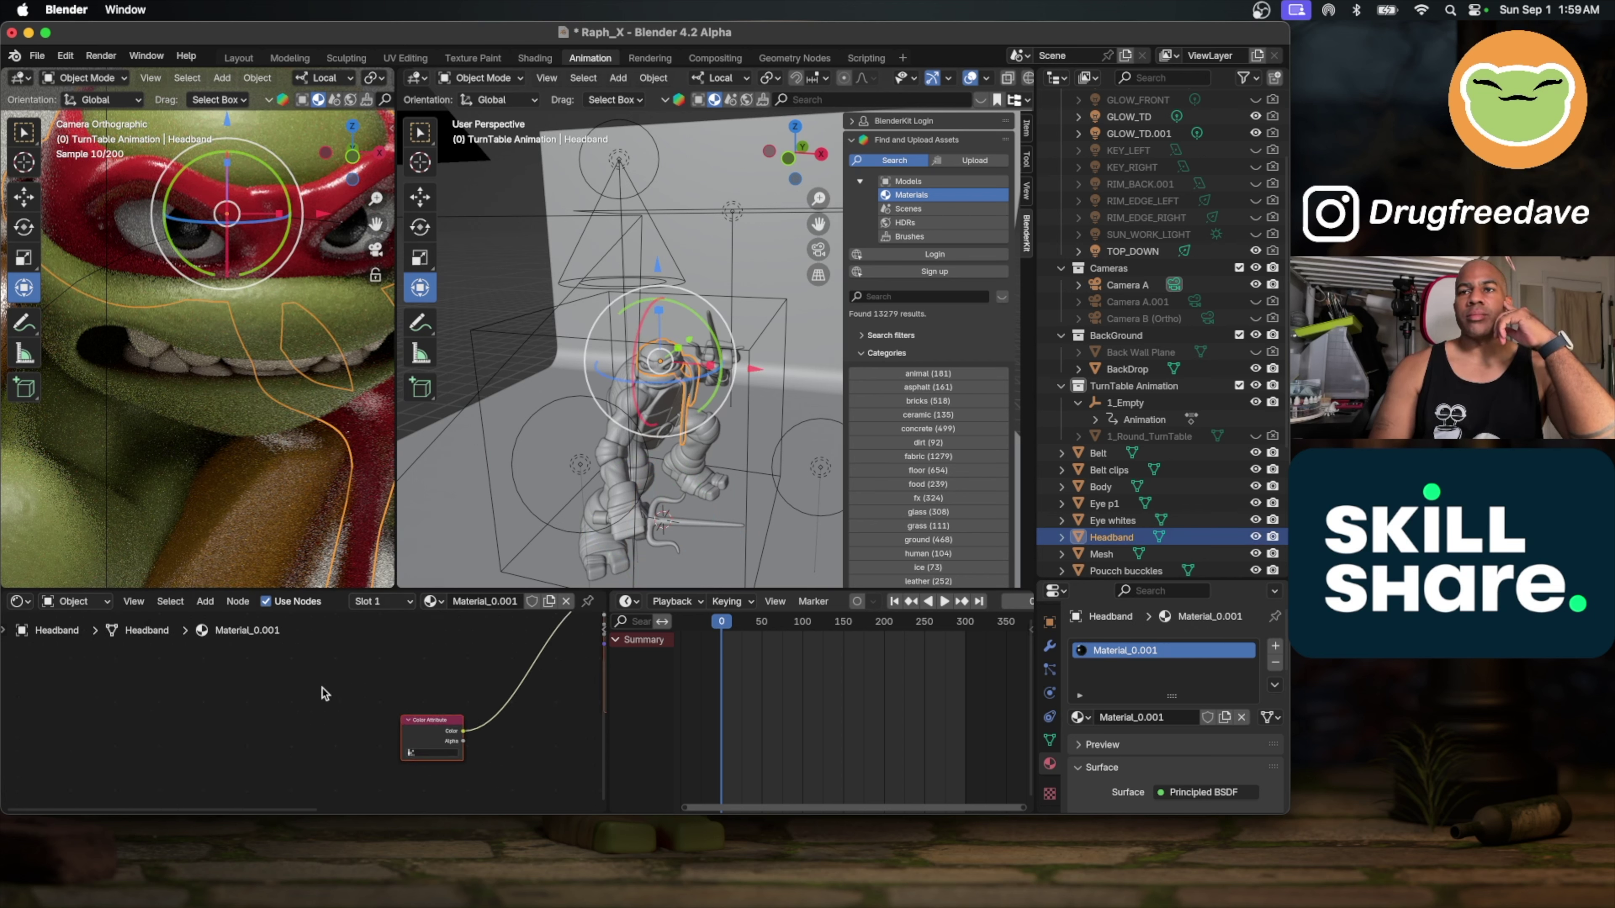
scroll(324, 693, "right", 5)
scroll(325, 694, "up", 1)
left_click_drag(396, 663, 440, 661)
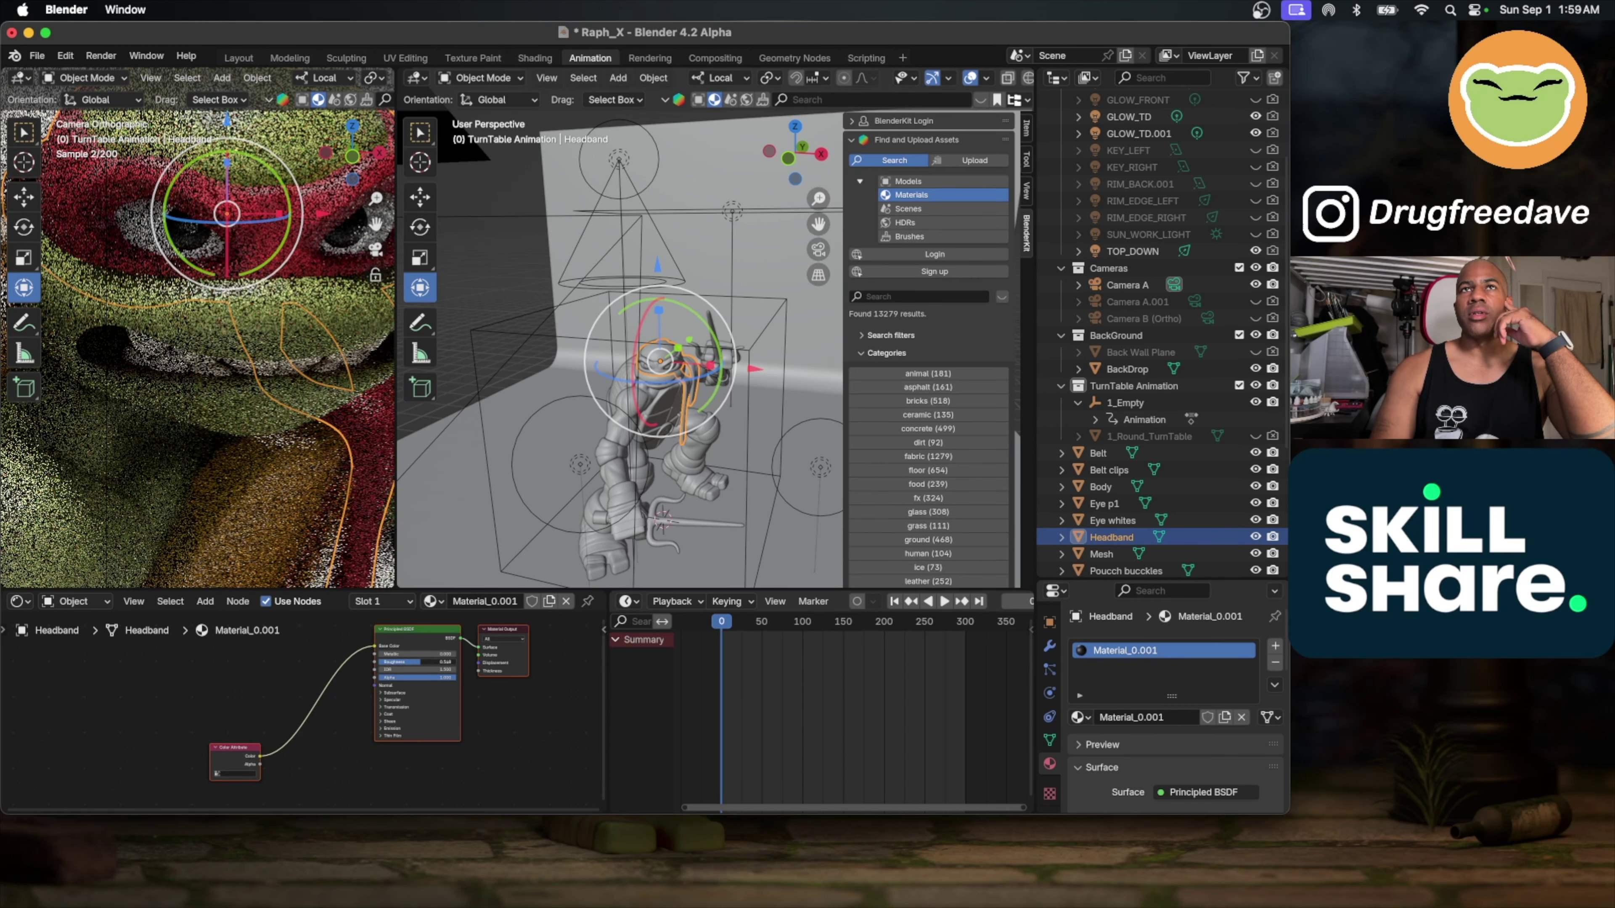
left_click_drag(420, 662, 425, 662)
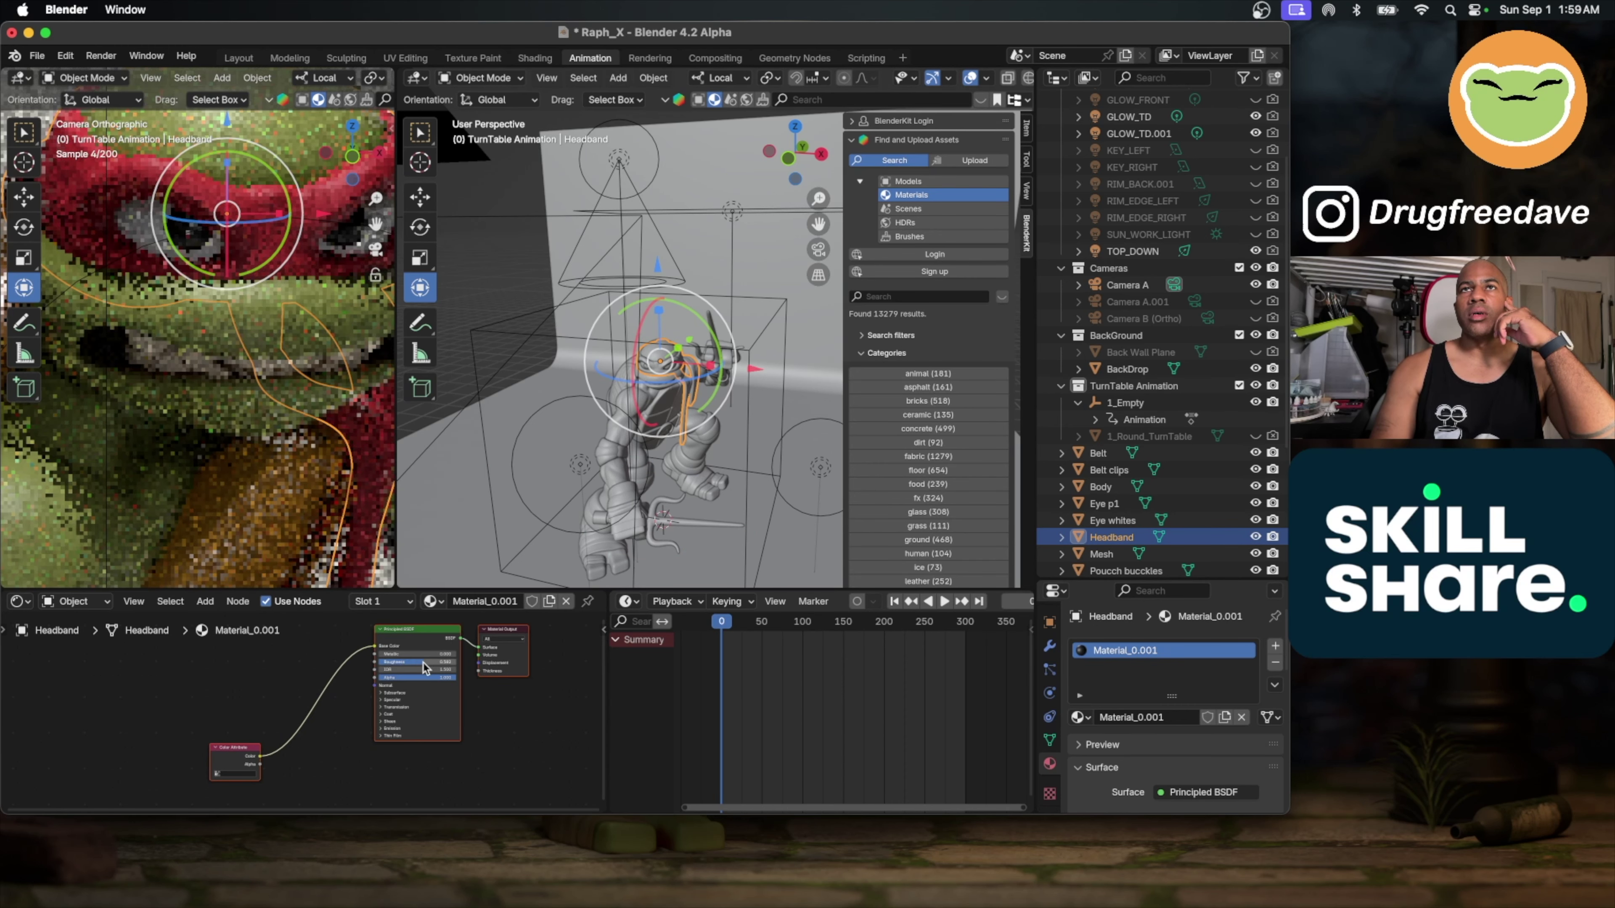
scroll(414, 711, "up", 3)
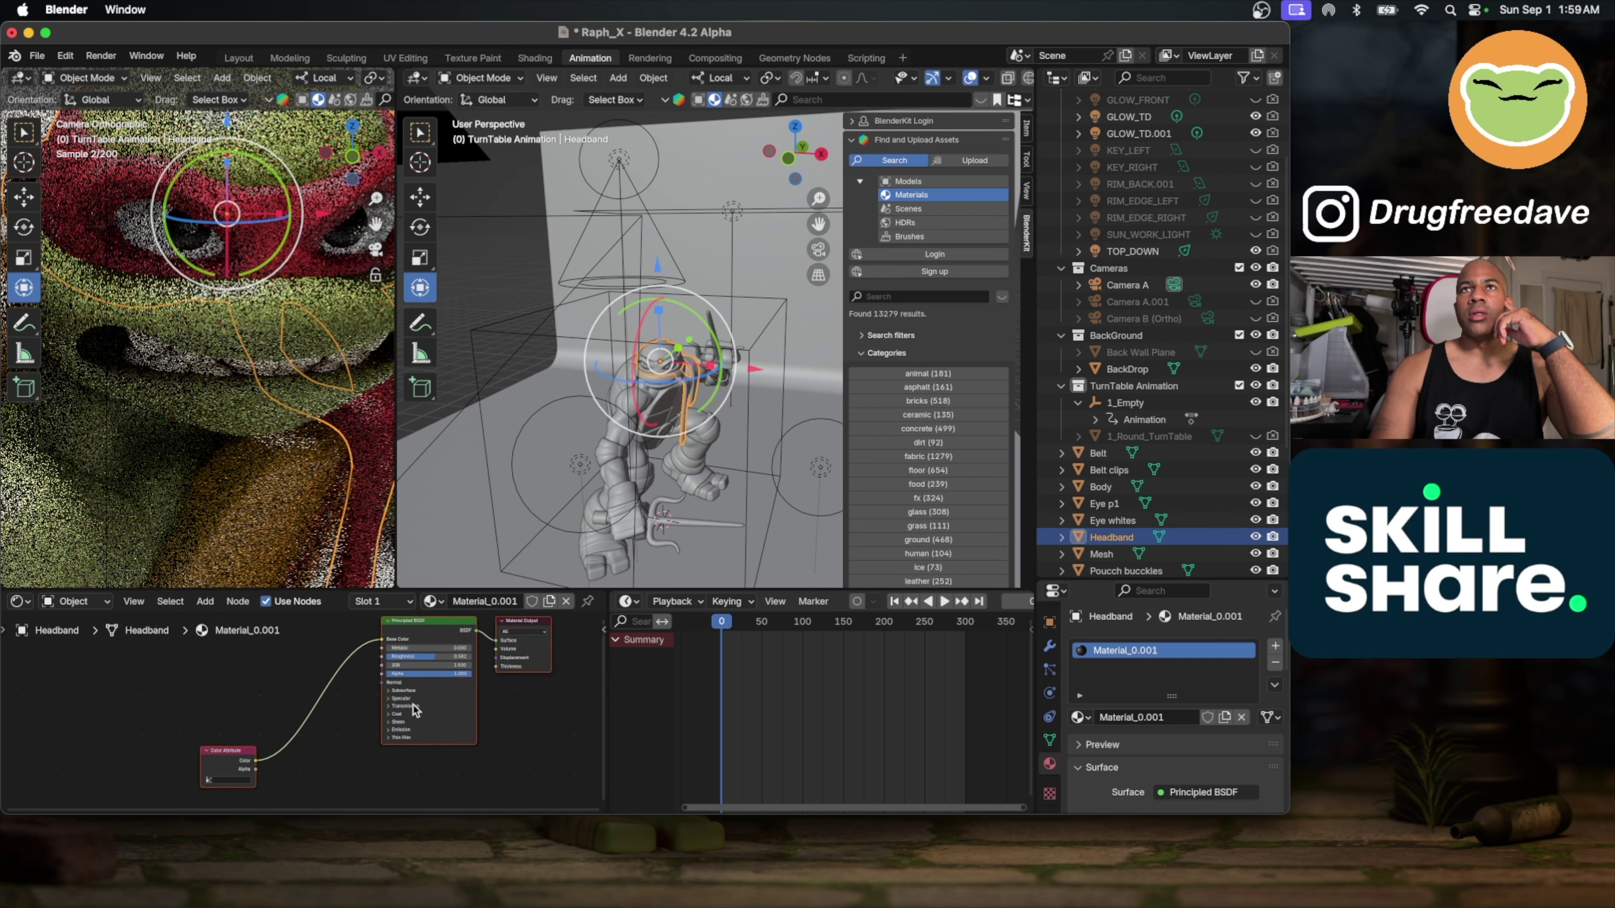
scroll(413, 711, "up", 1)
scroll(413, 711, "right", 1)
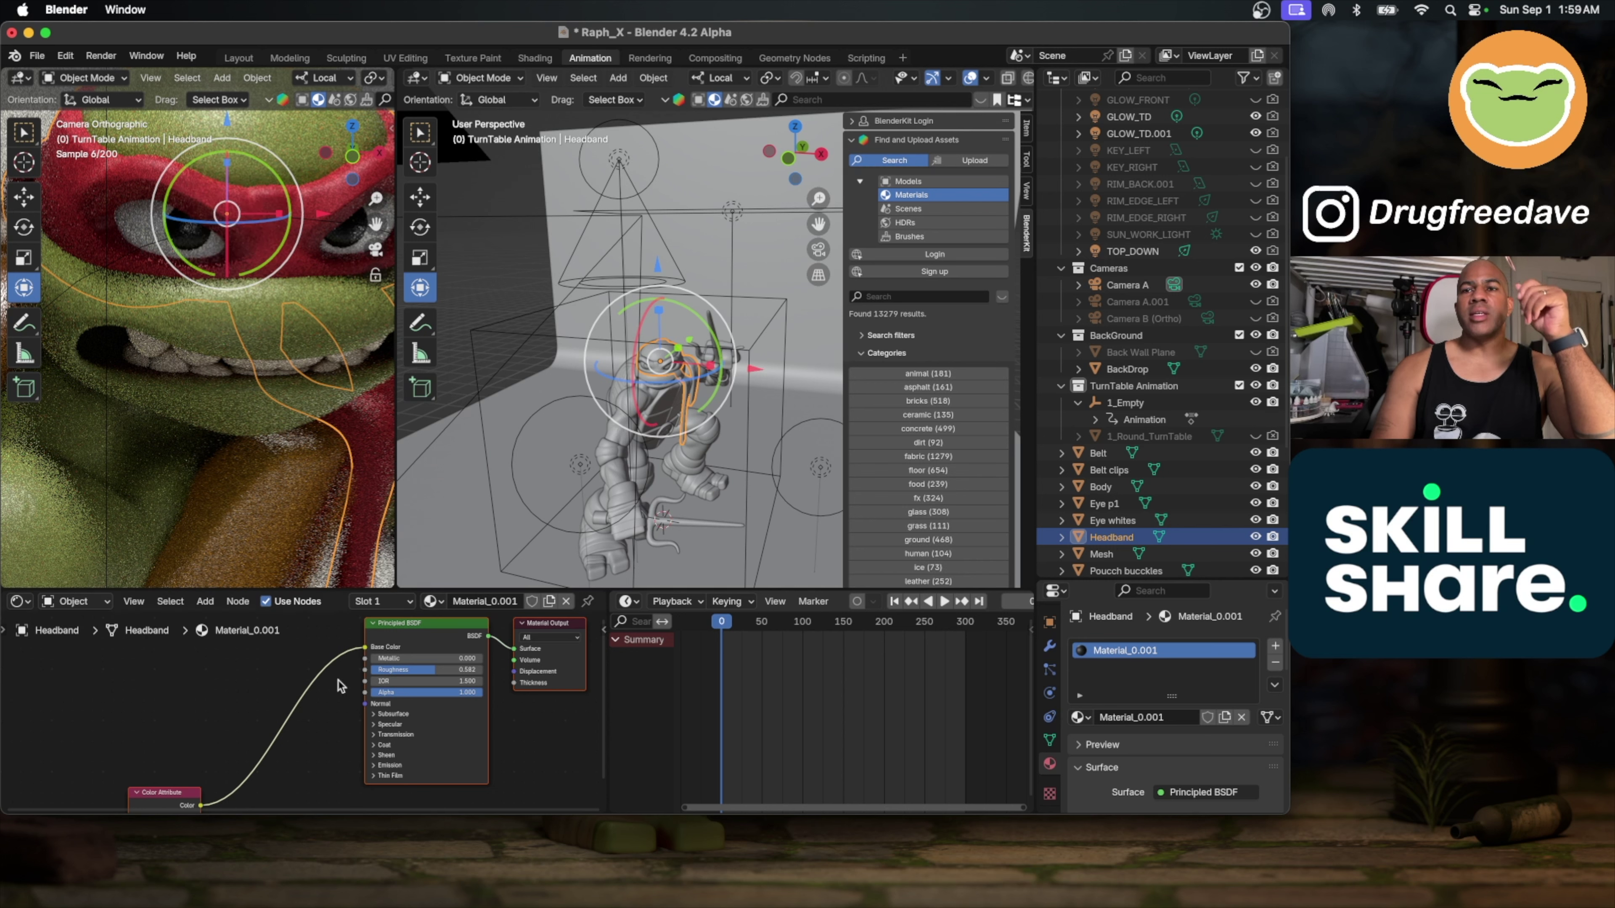
left_click(373, 725)
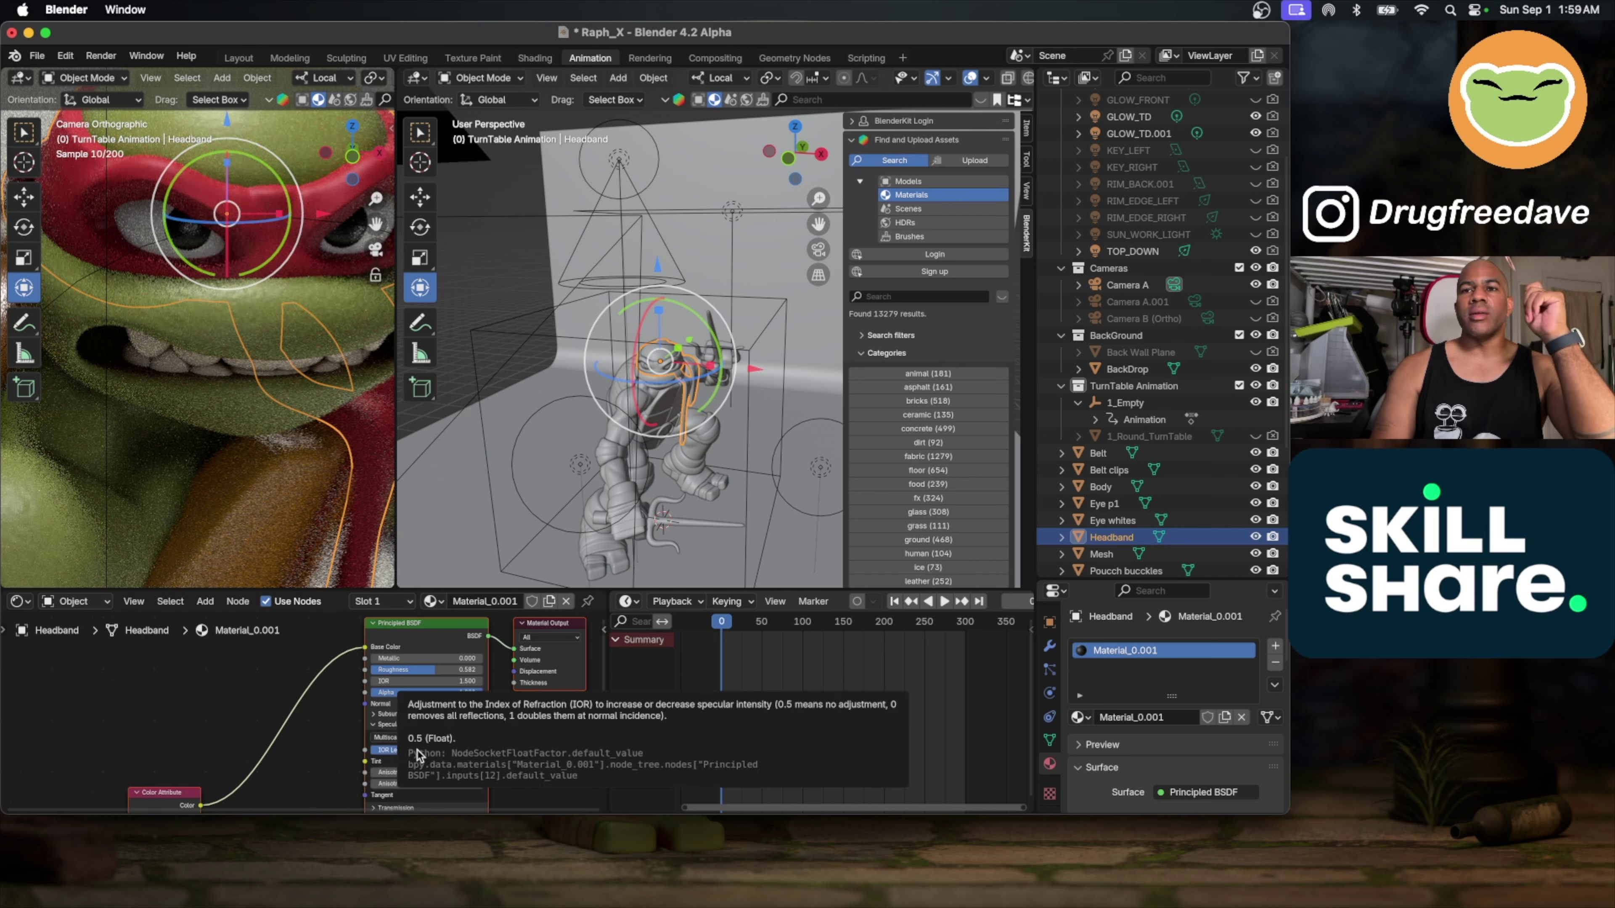
left_click_drag(417, 752, 419, 752)
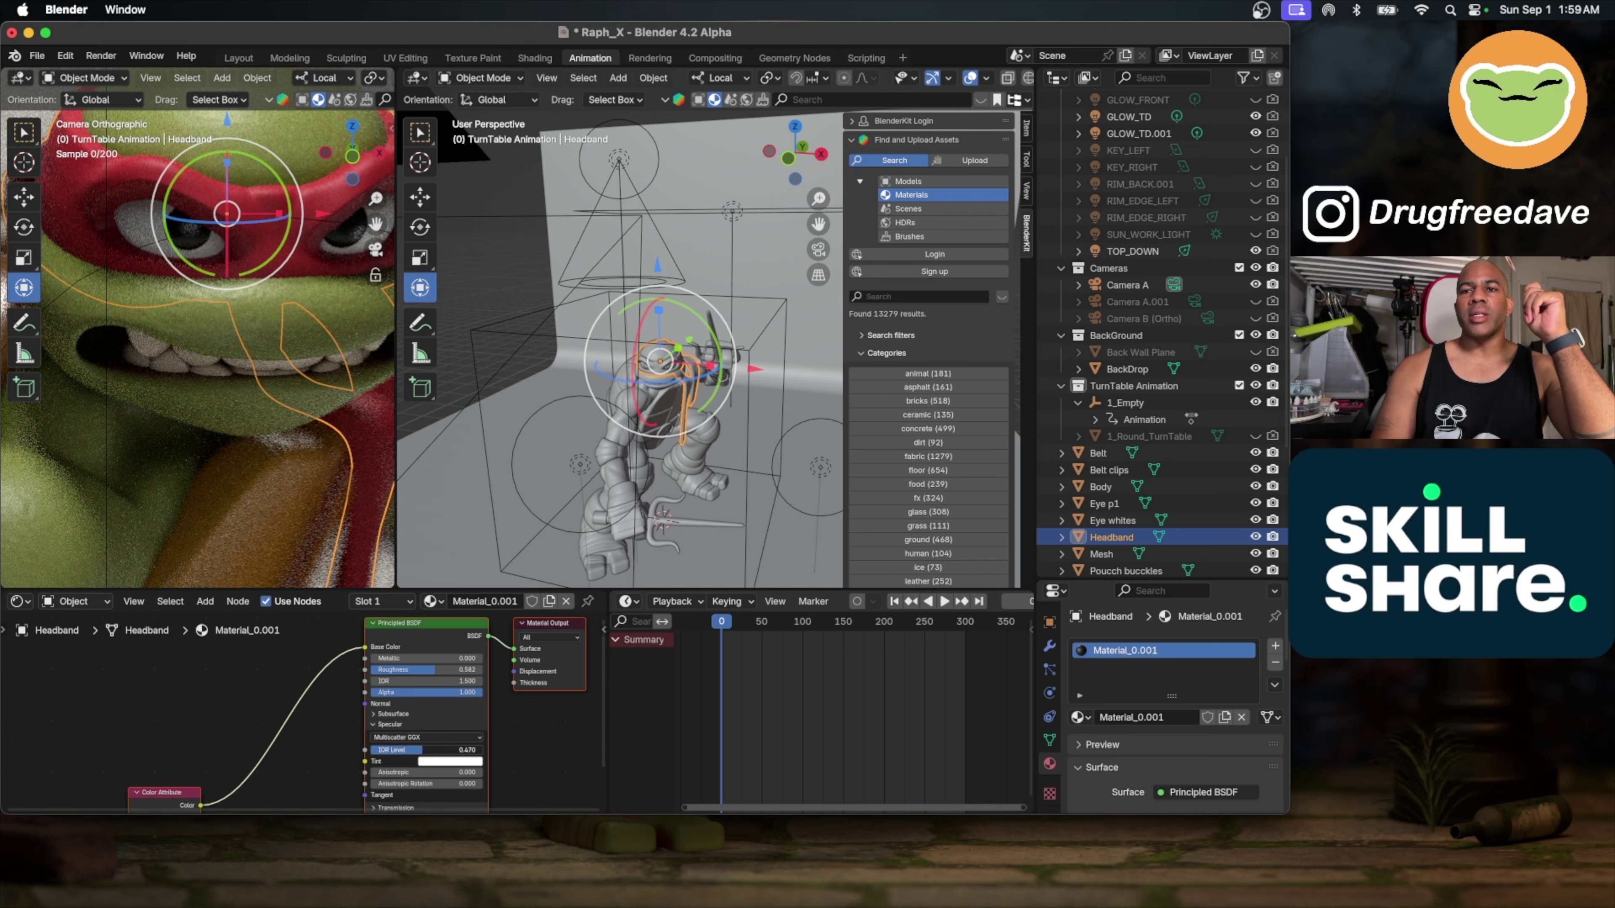
scroll(294, 702, "down", 2)
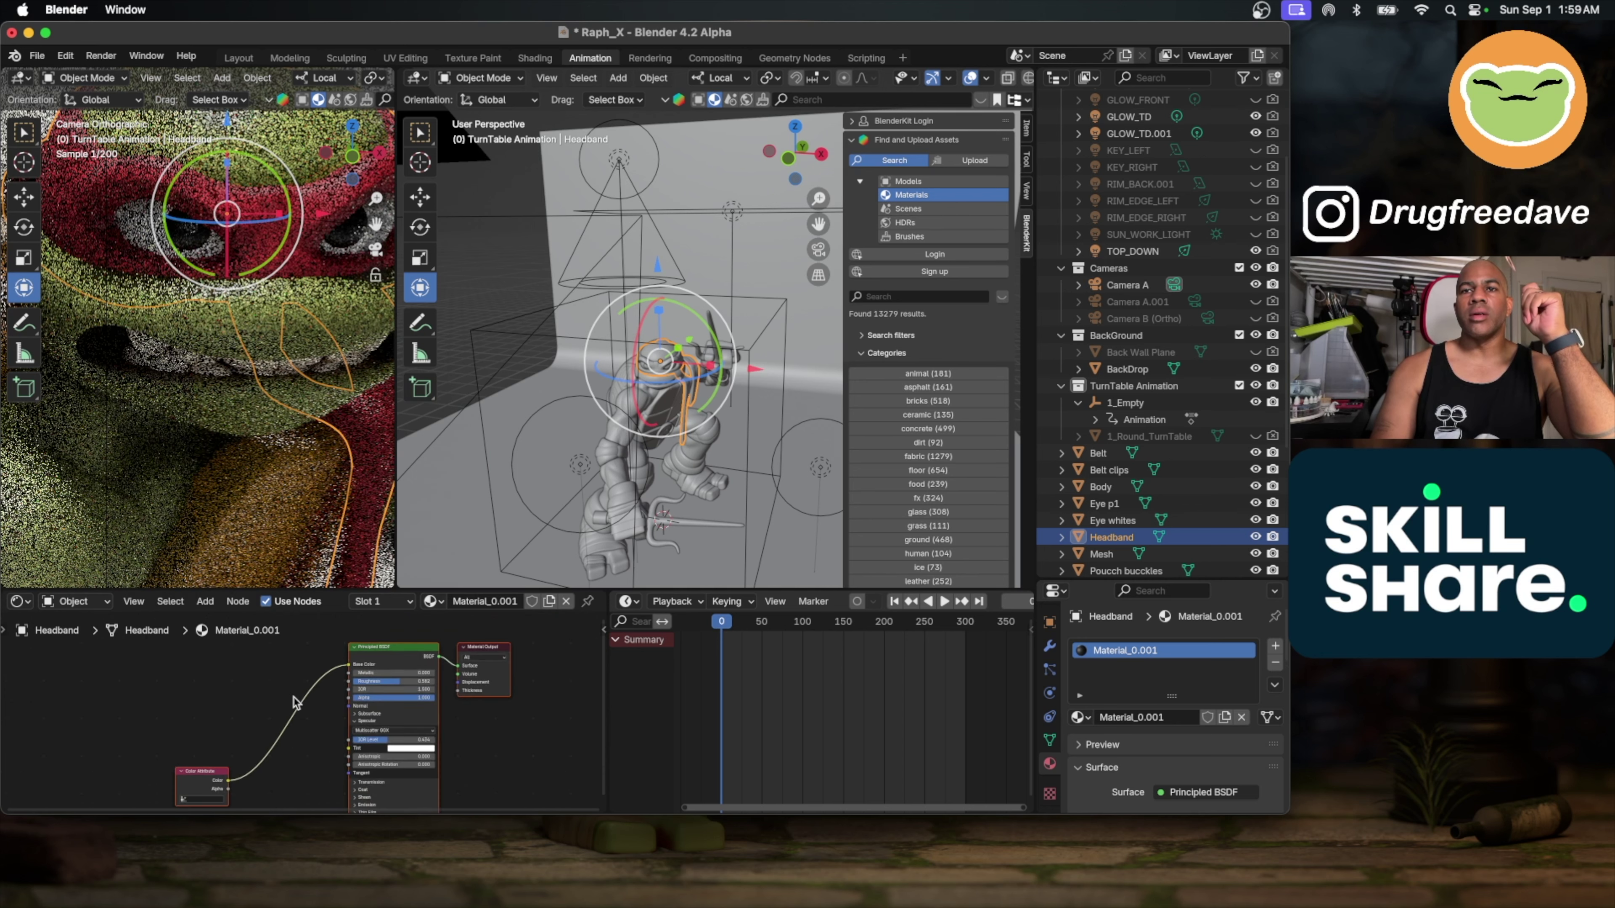
scroll(295, 703, "down", 3)
scroll(294, 703, "left", 3)
scroll(295, 702, "up", 1)
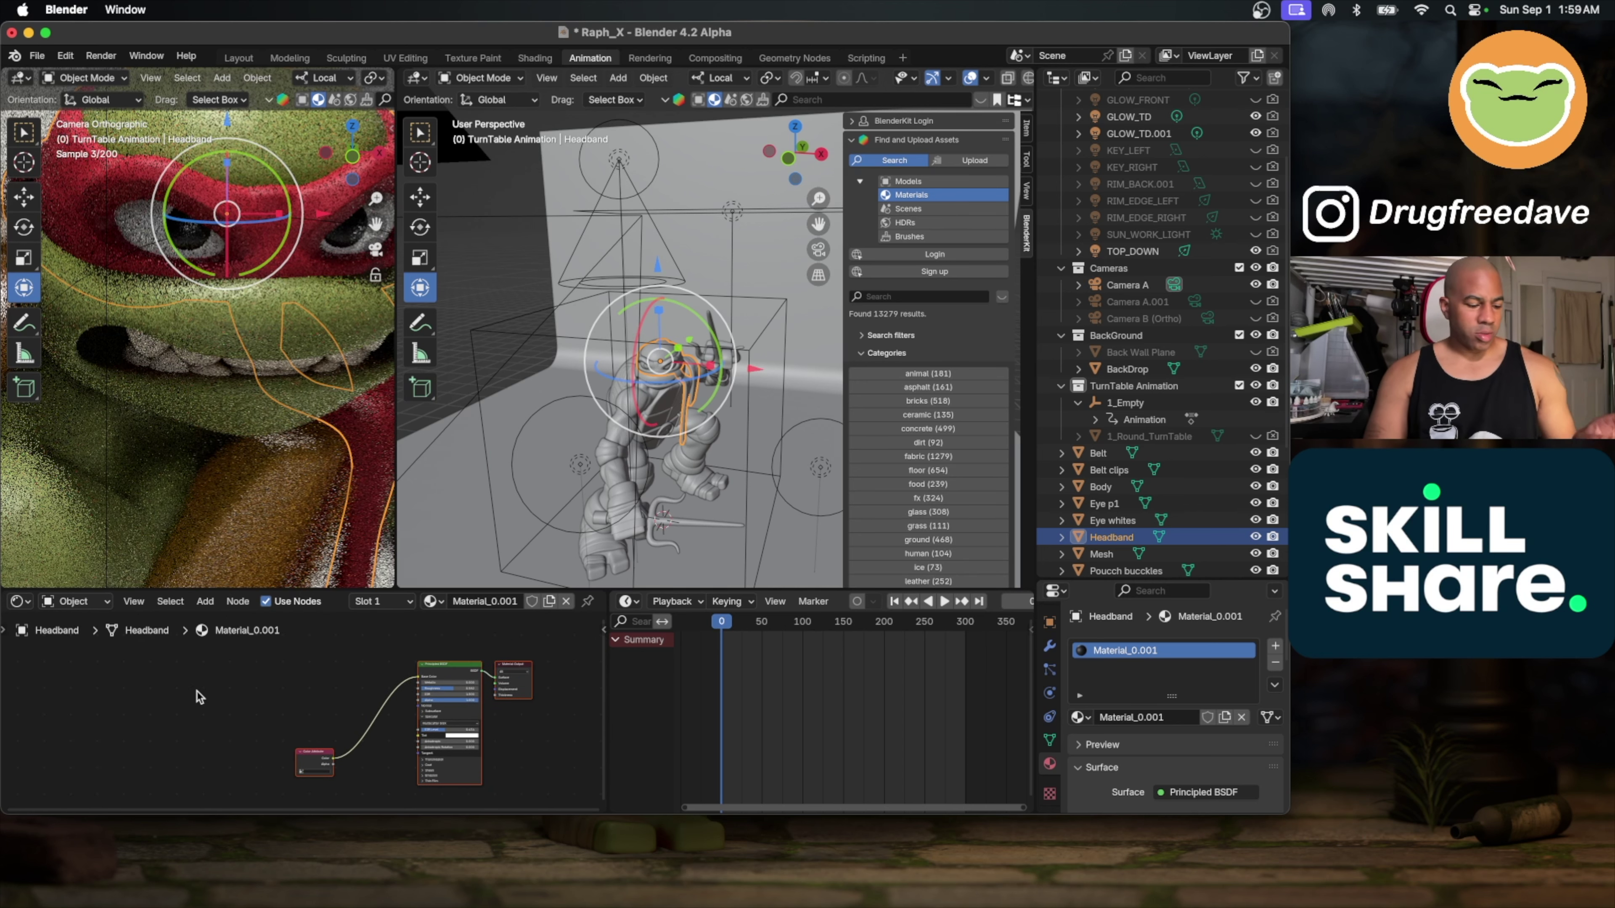
Step: Paste the copied ambient occlusion nodes into the Headband material and position them
key("ctrl+v")
scroll(199, 702, "up", 2)
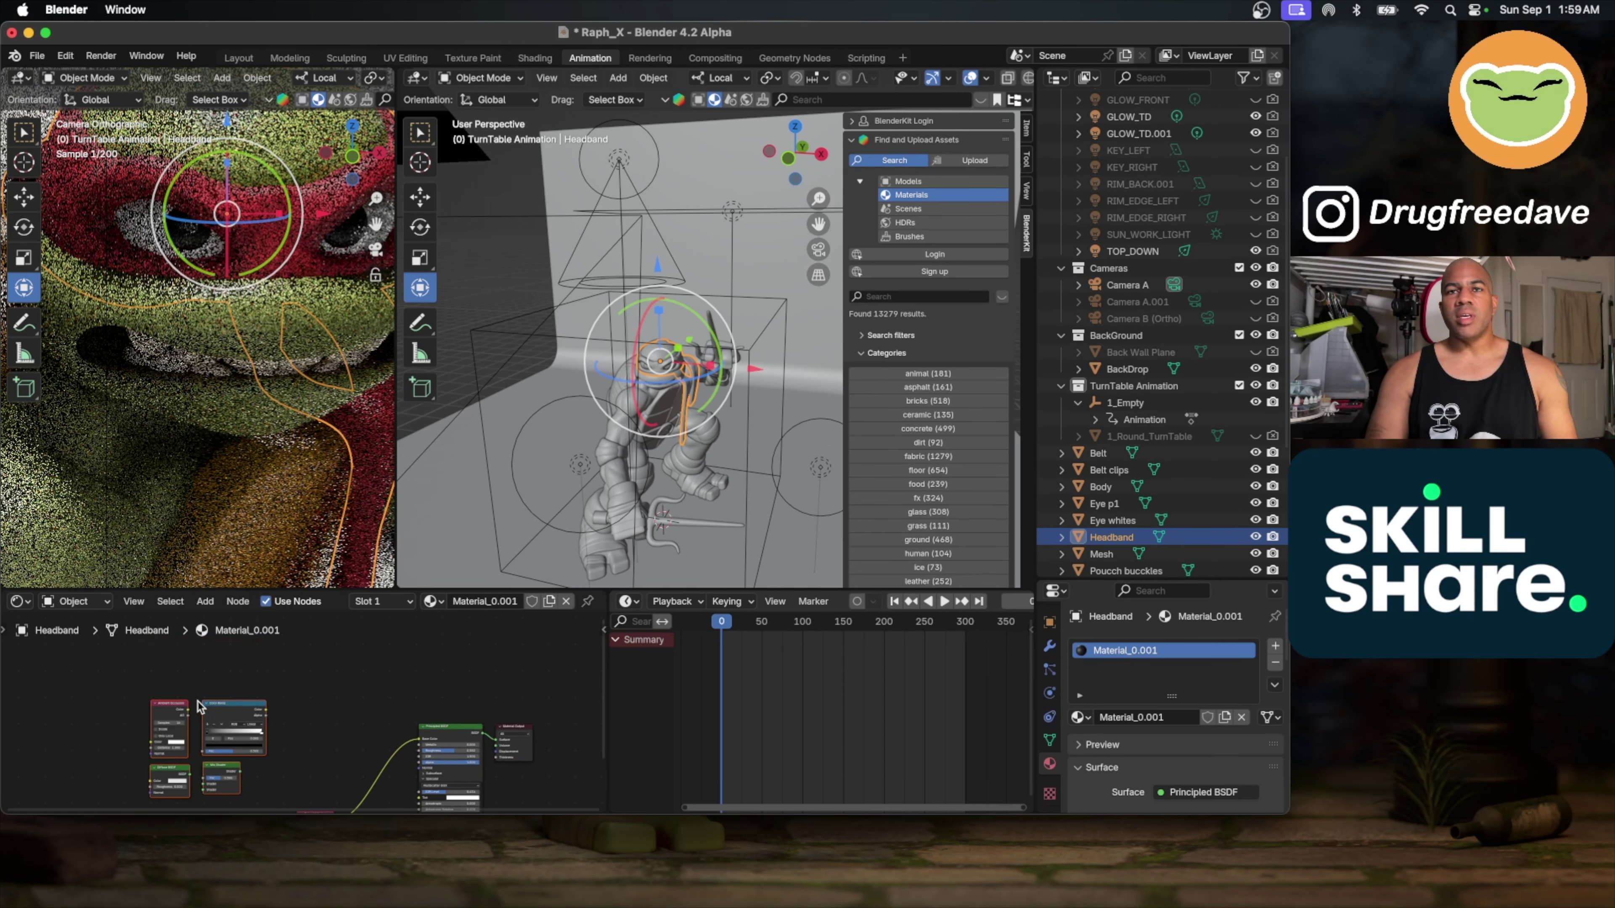
left_click_drag(224, 710, 331, 690)
scroll(332, 689, "up", 1)
scroll(331, 689, "right", 2)
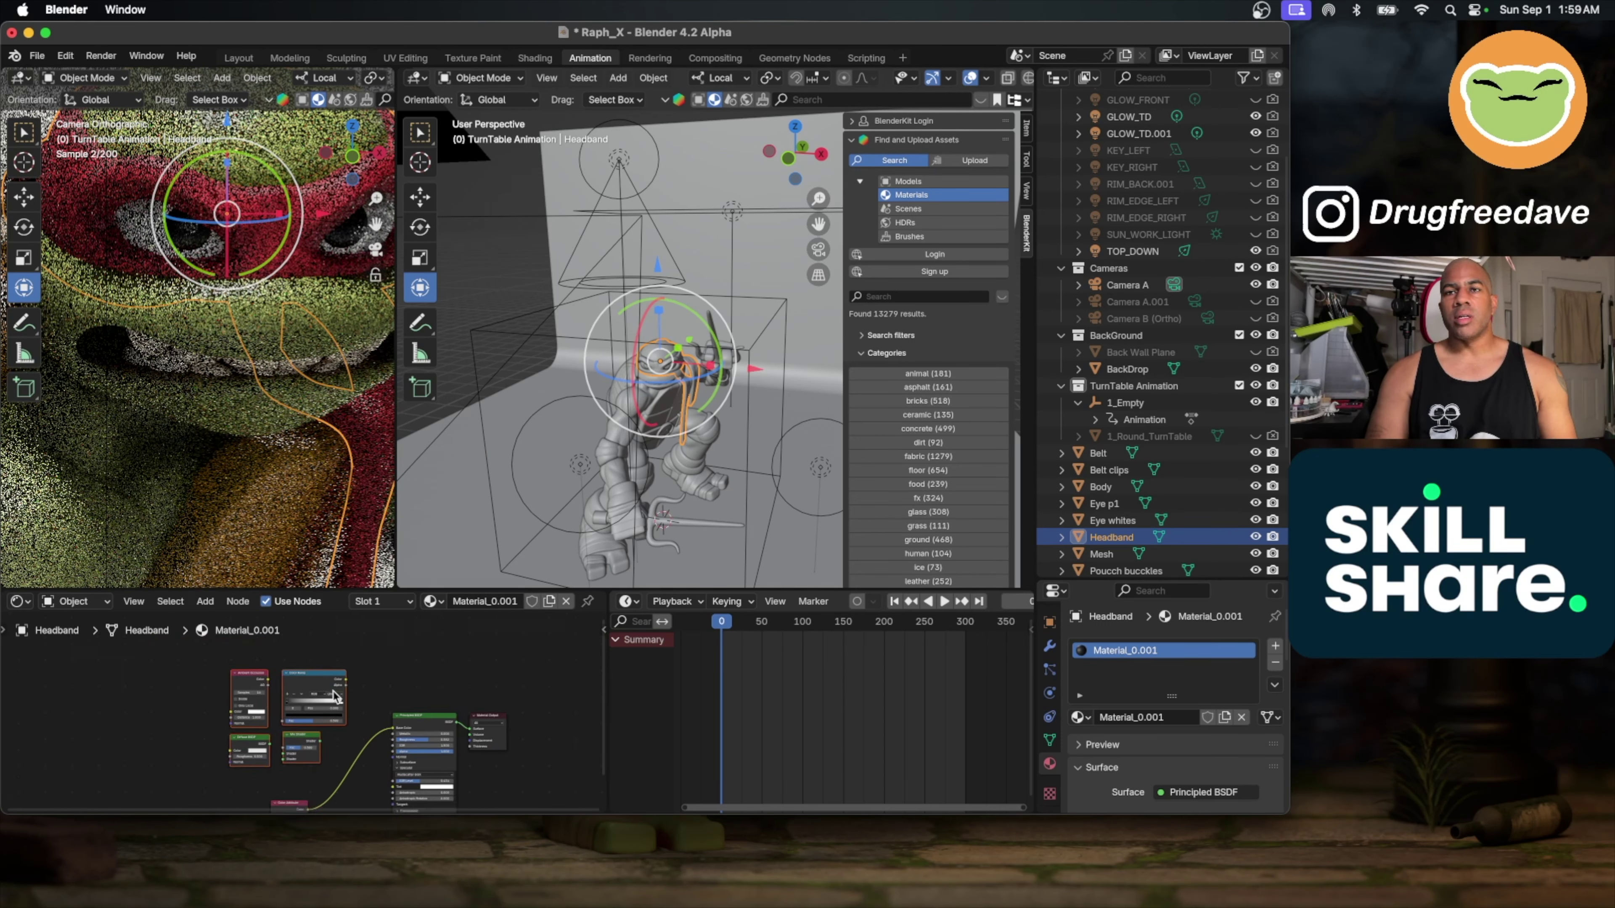
left_click(383, 674)
scroll(385, 681, "up", 2)
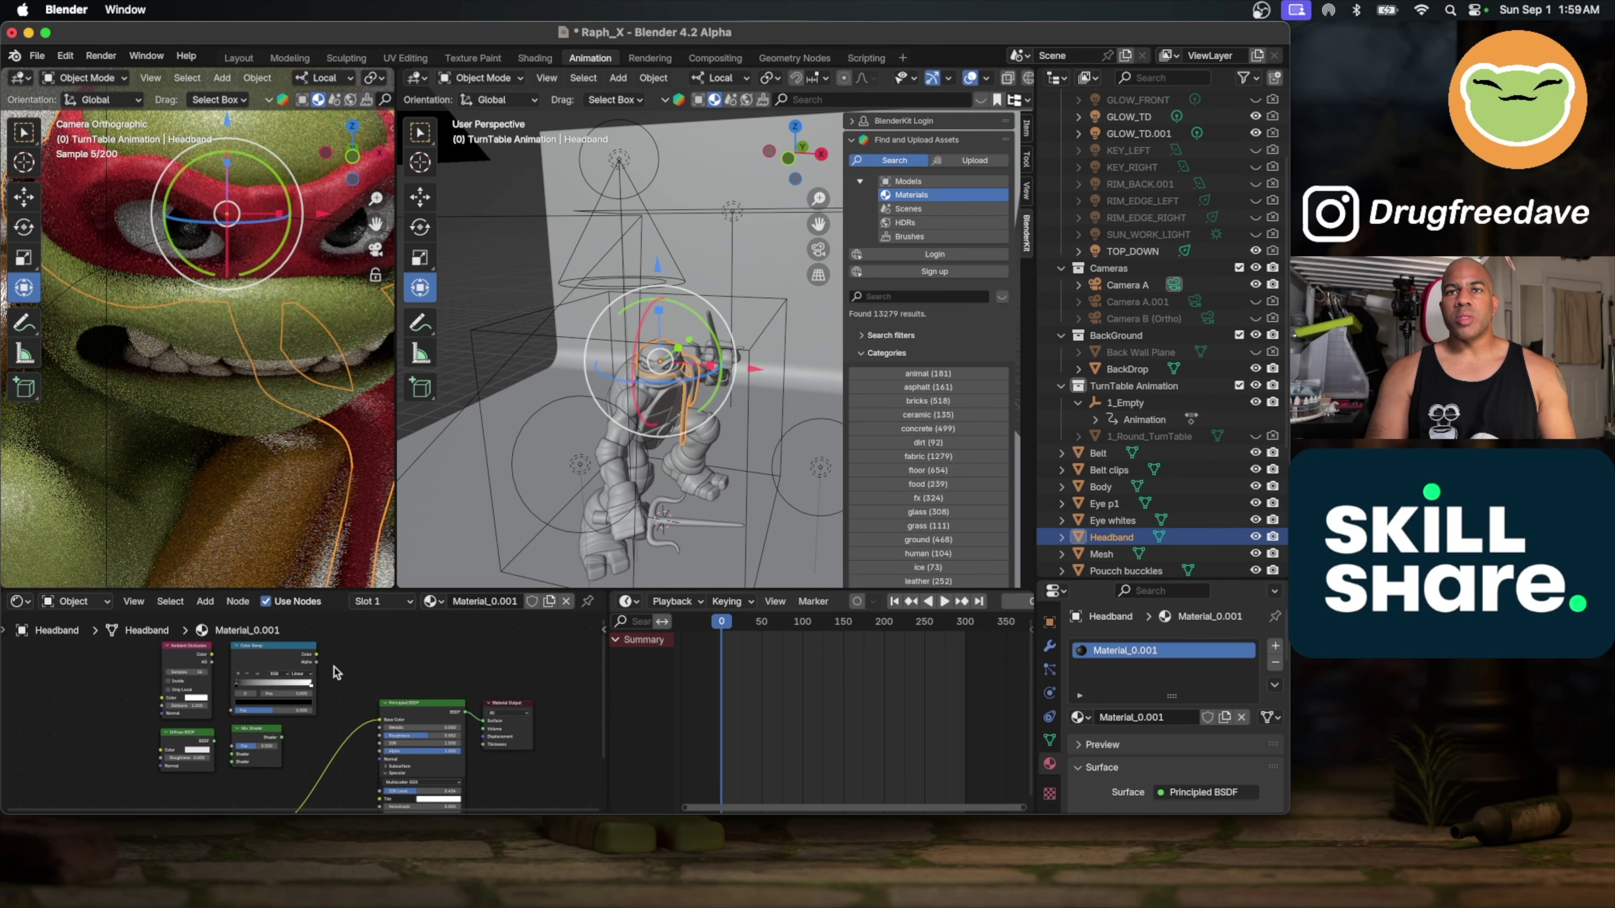
Step: Link Ambient Occlusion to the Color Ramp Fac and shift the stops to widen the white part
left_click_drag(213, 656, 523, 710)
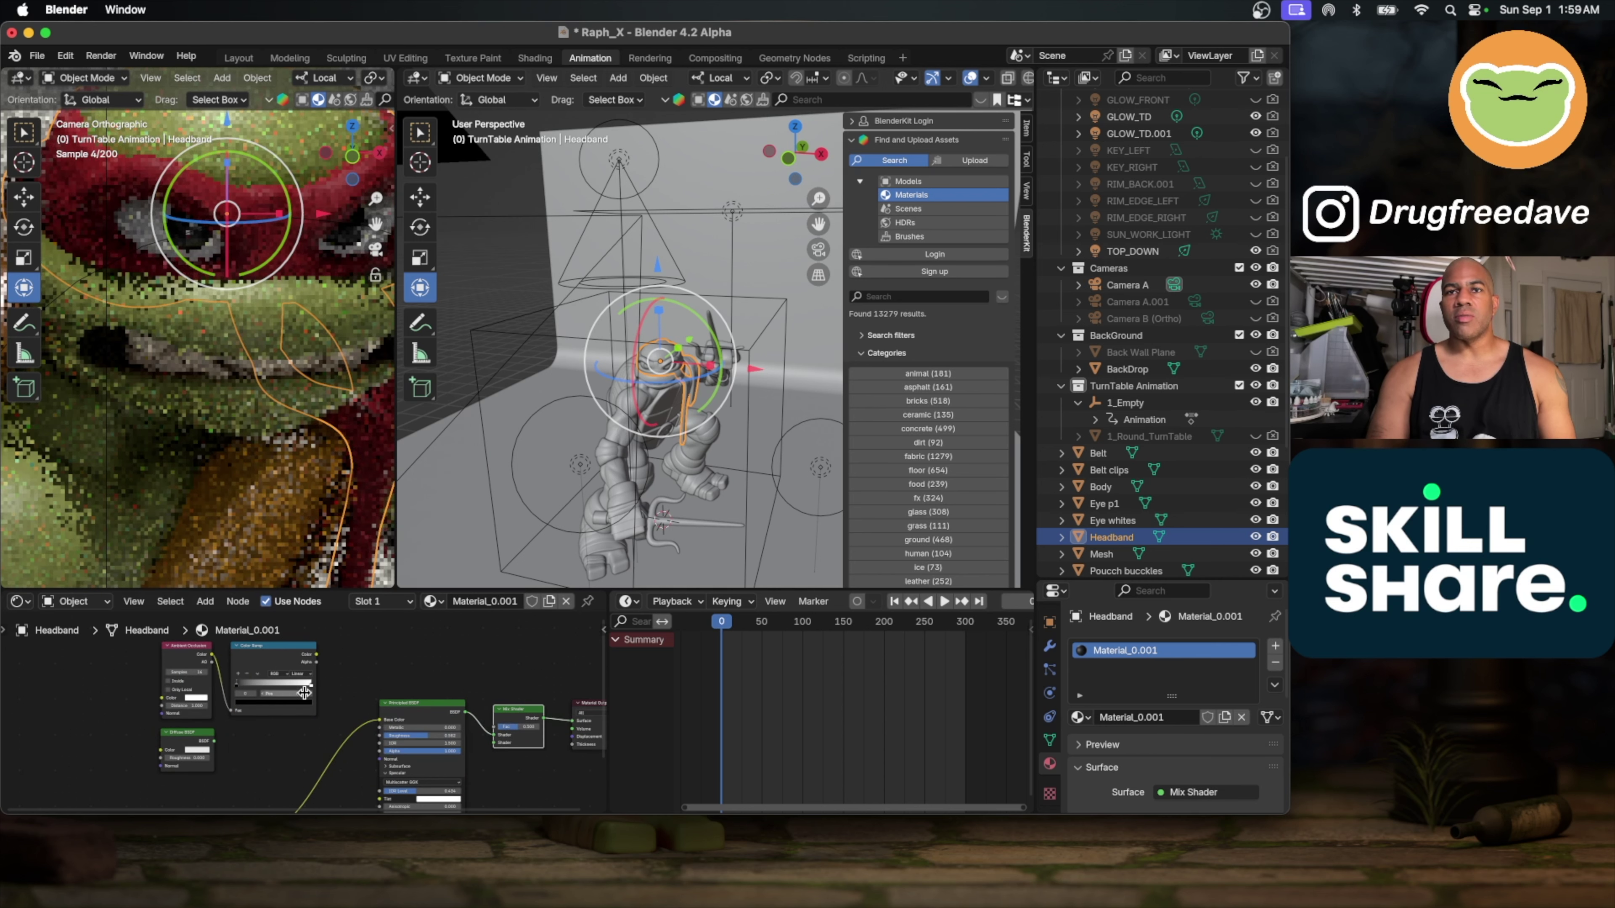
left_click_drag(305, 693, 494, 728)
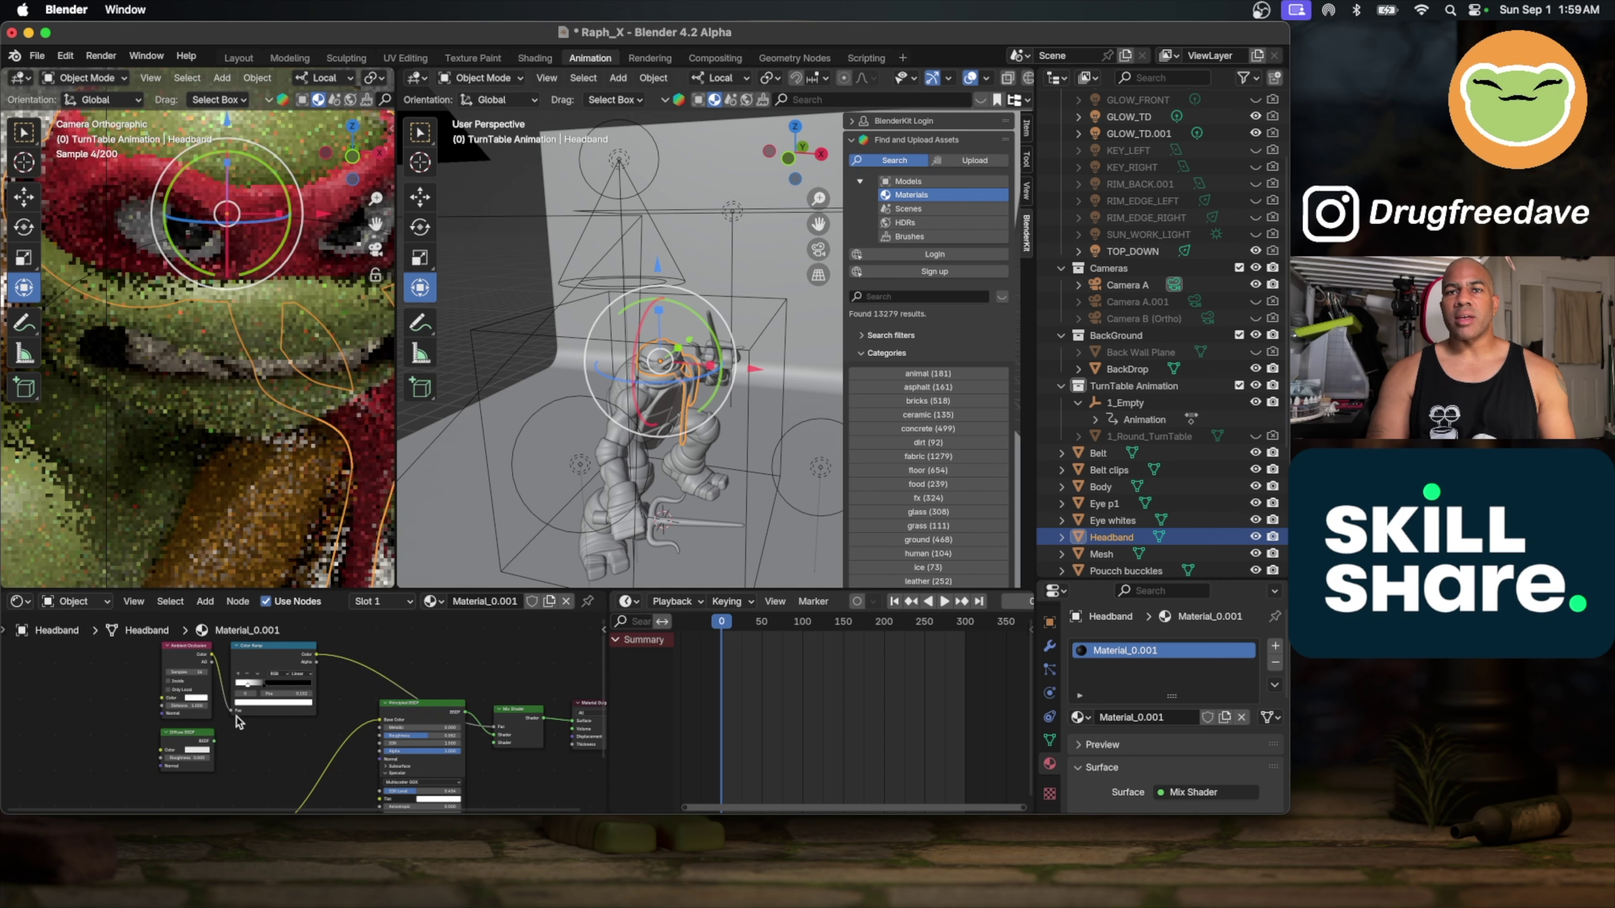
scroll(262, 695, "up", 1)
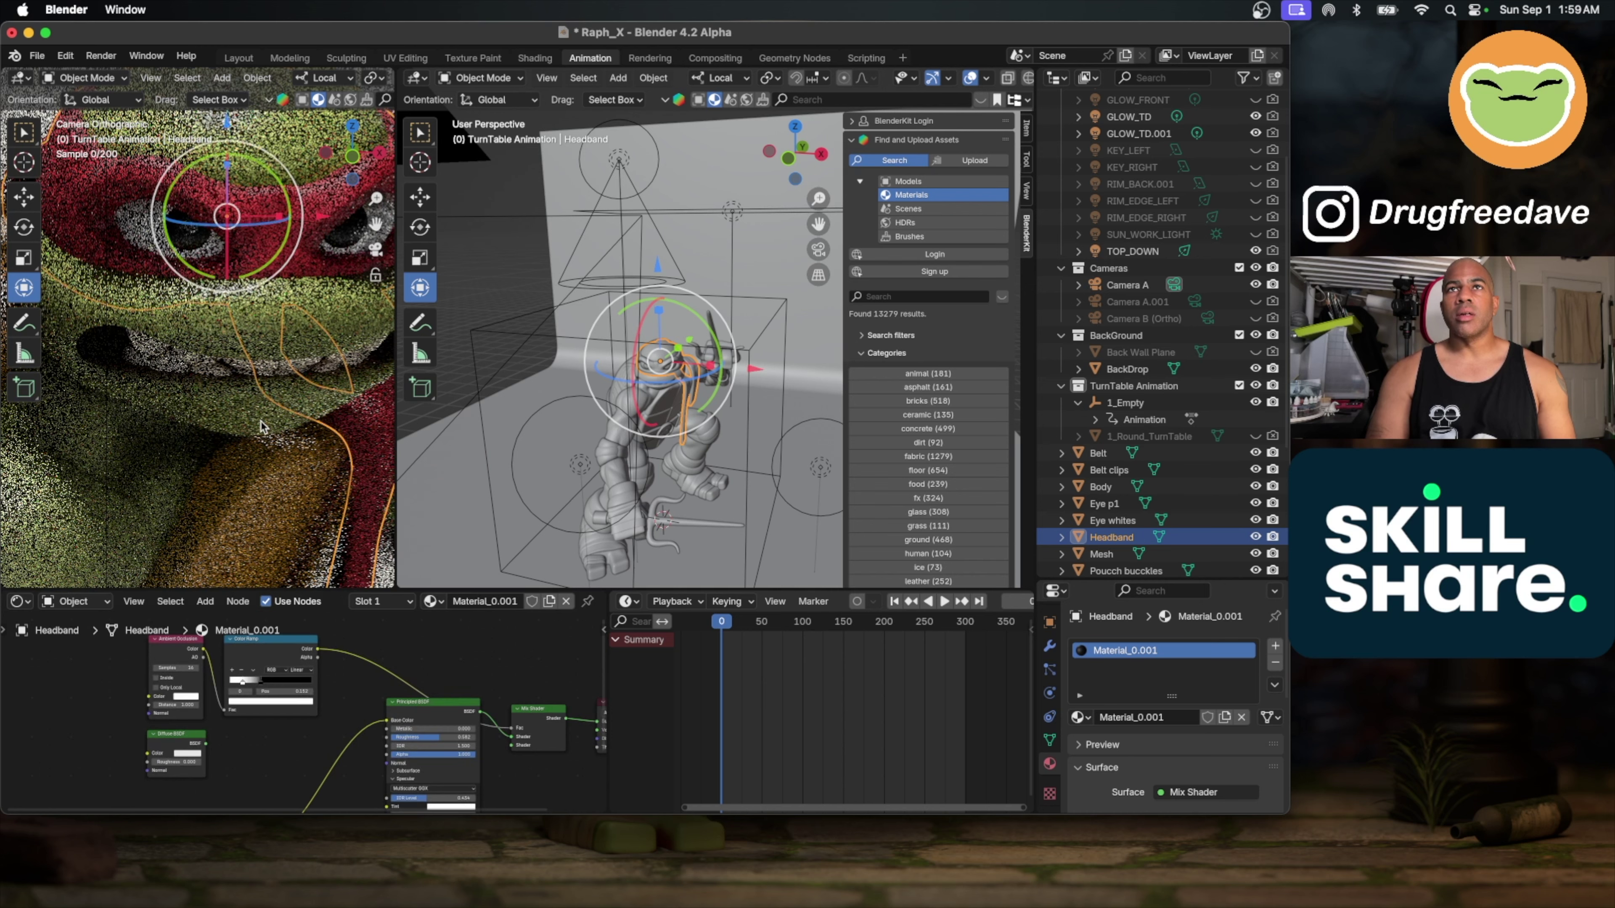
scroll(263, 426, "up", 4)
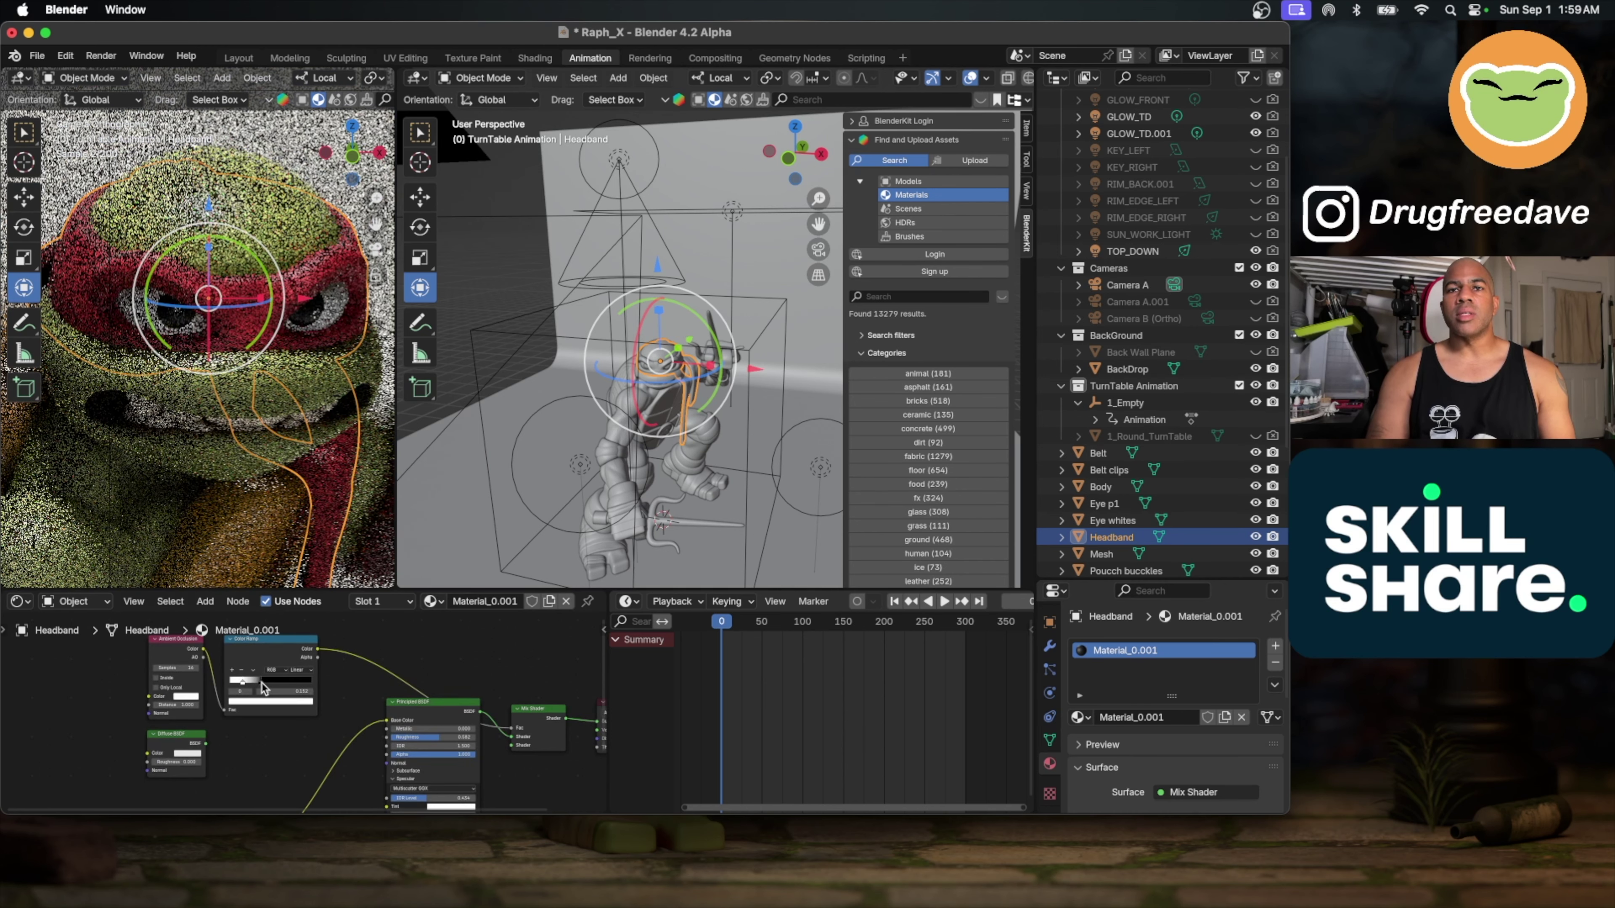
left_click_drag(264, 687, 310, 686)
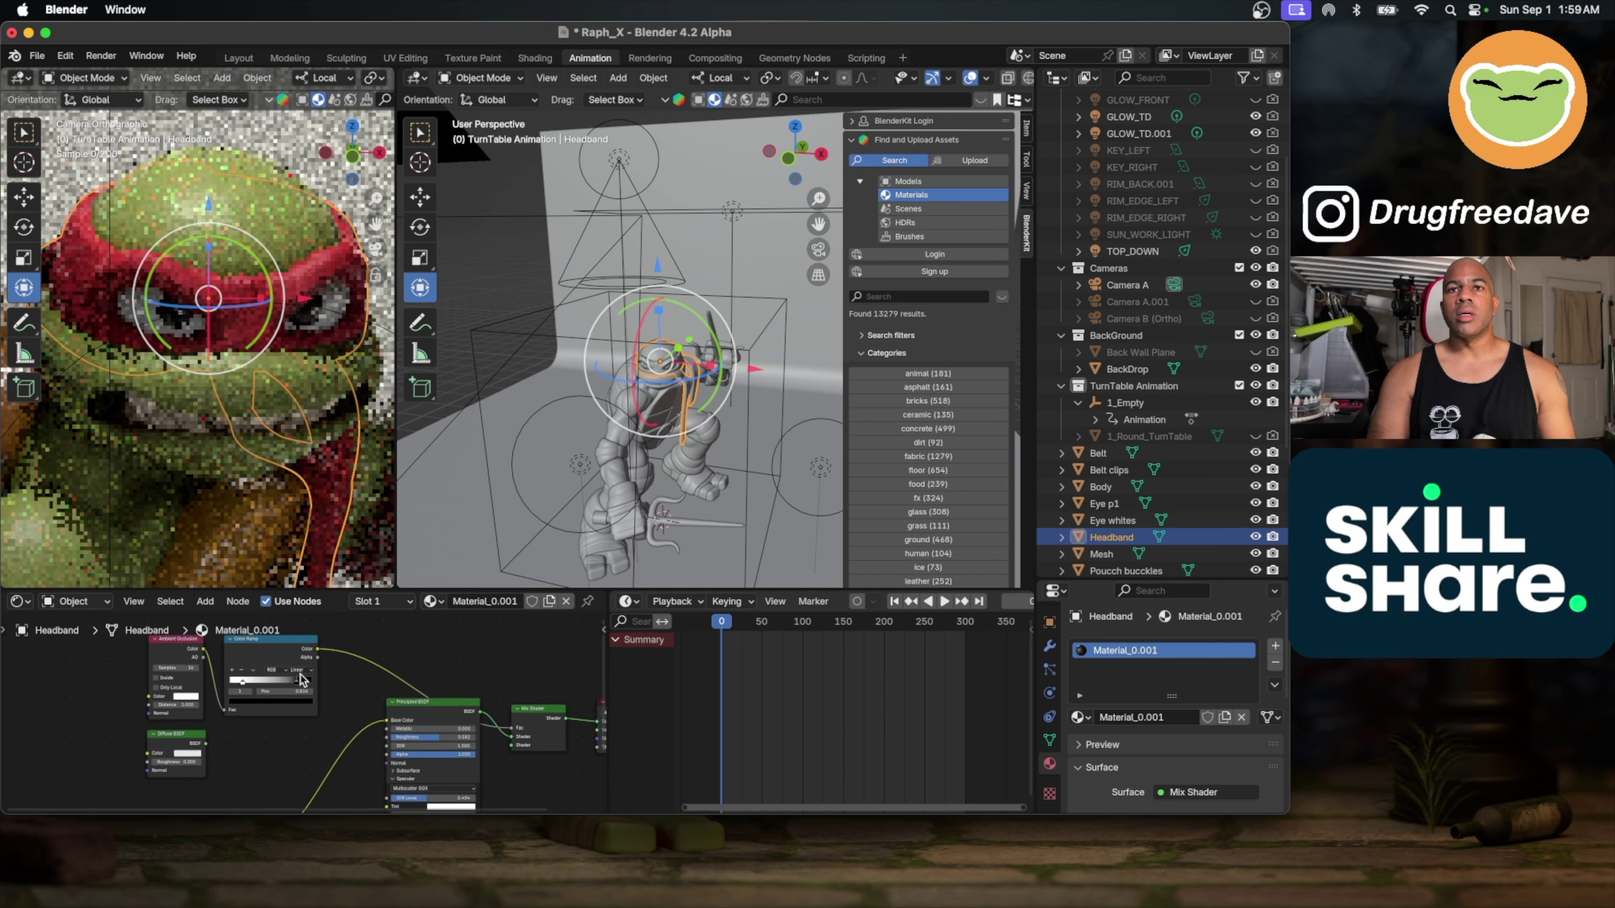
Step: Readjust the Color Ramp stops and plug the Diffuse BSDF into the Mix Shader
mouse_move(259, 674)
left_mouse_down()
mouse_move(249, 689)
mouse_move(277, 687)
left_mouse_up()
left_click_drag(251, 683, 223, 678)
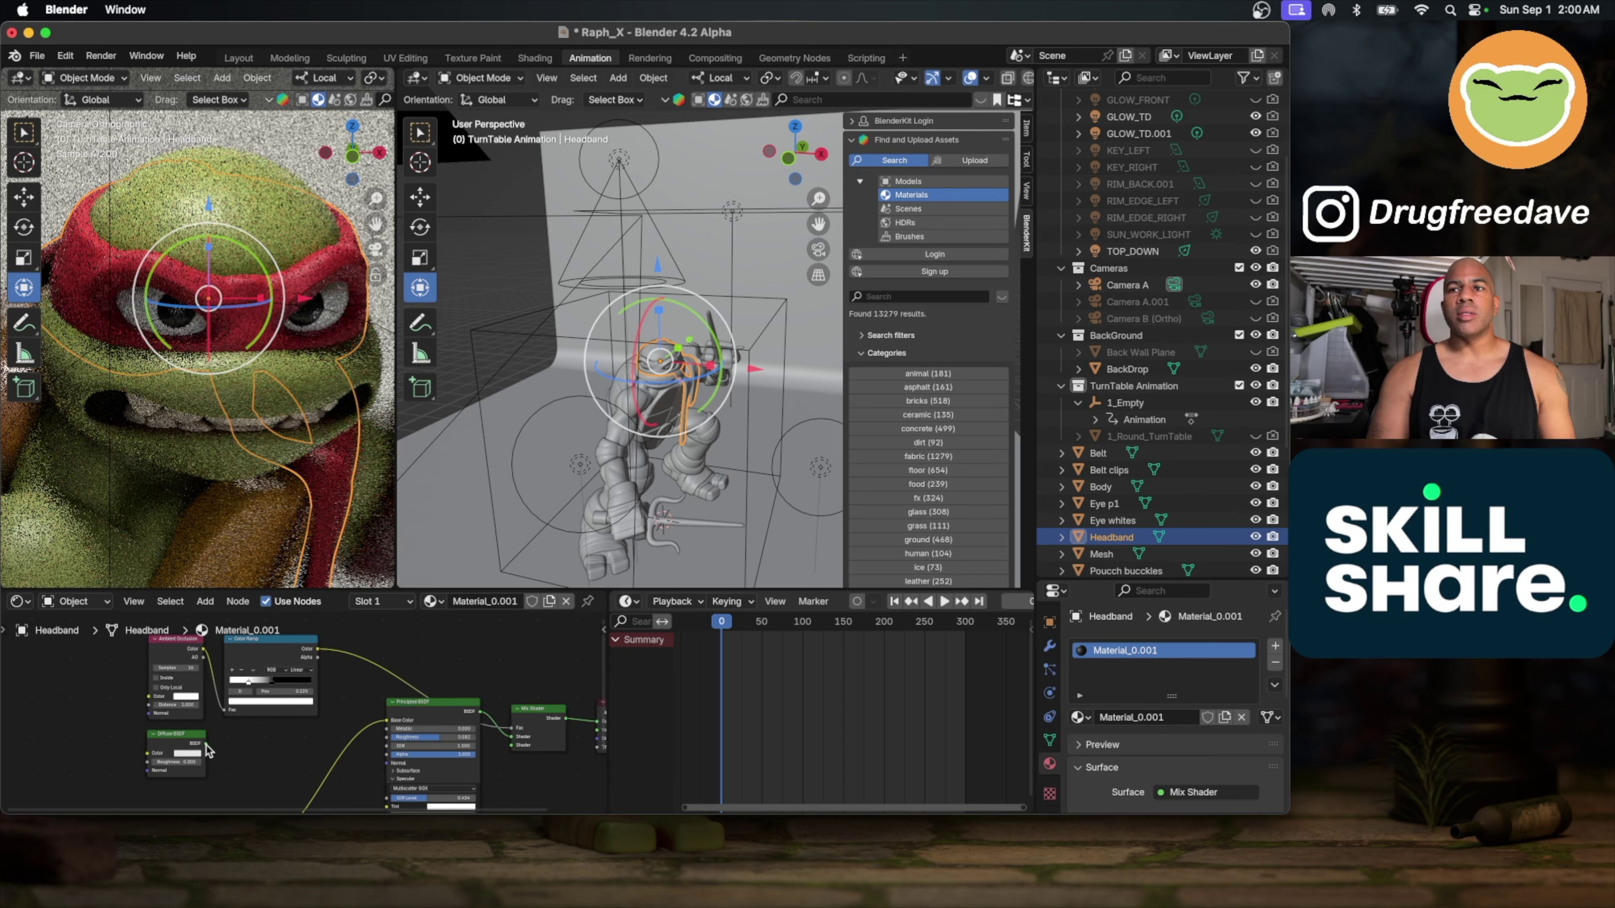
scroll(206, 744, "down", 3)
scroll(206, 744, "right", 3)
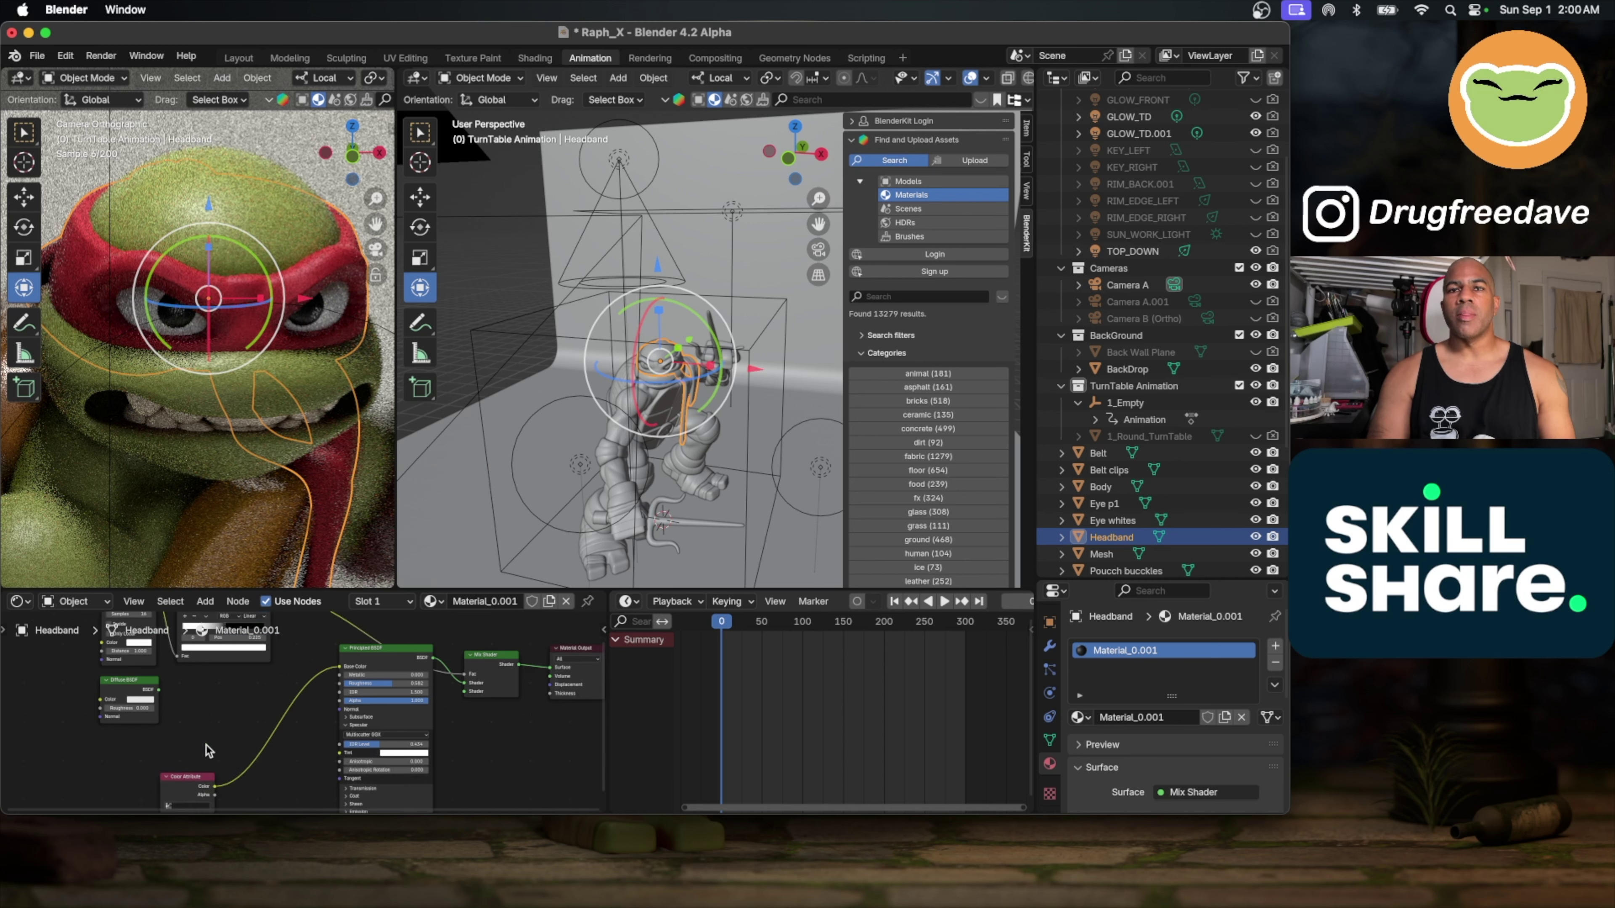
left_click_drag(148, 699, 456, 700)
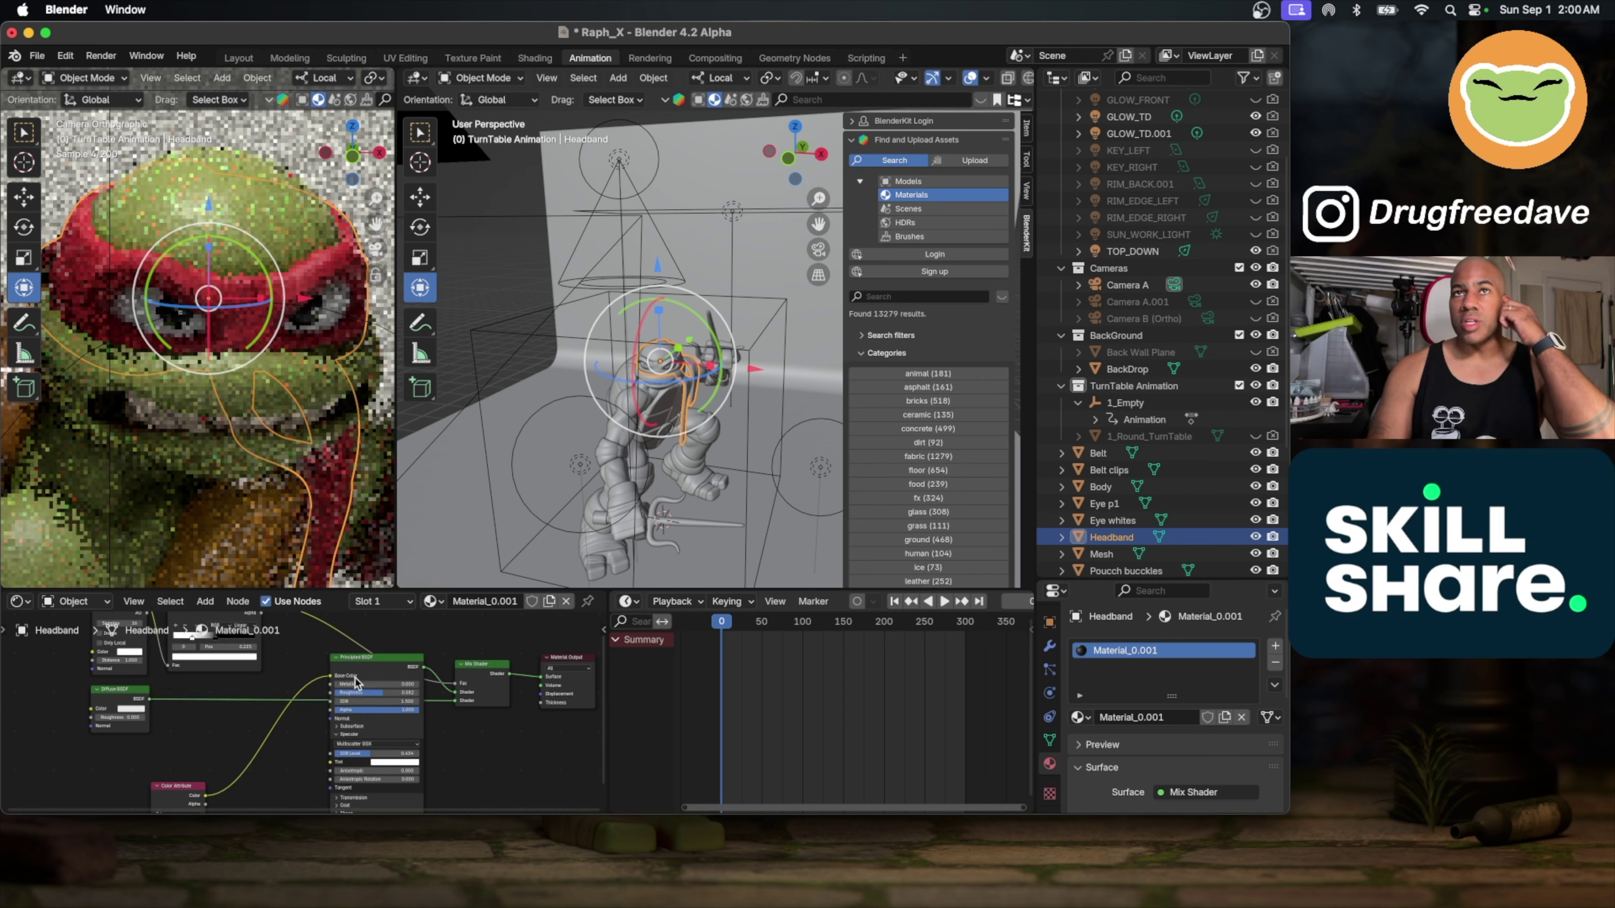
Step: Sample the headband's red from the render as the Diffuse BSDF colour
left_click(131, 709)
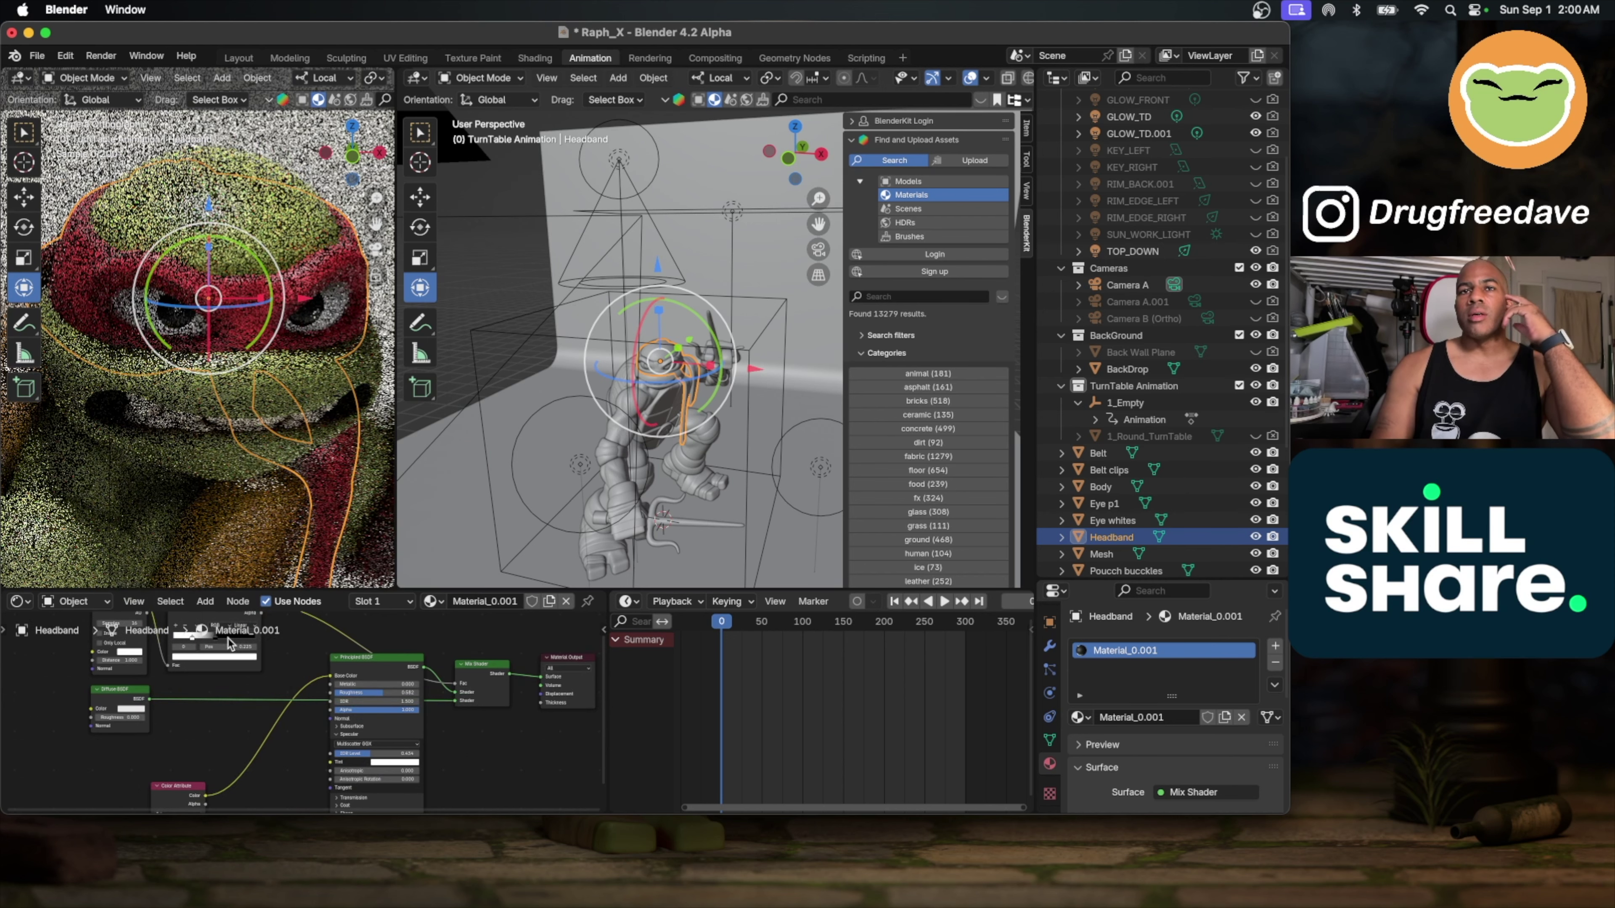
left_click(135, 710)
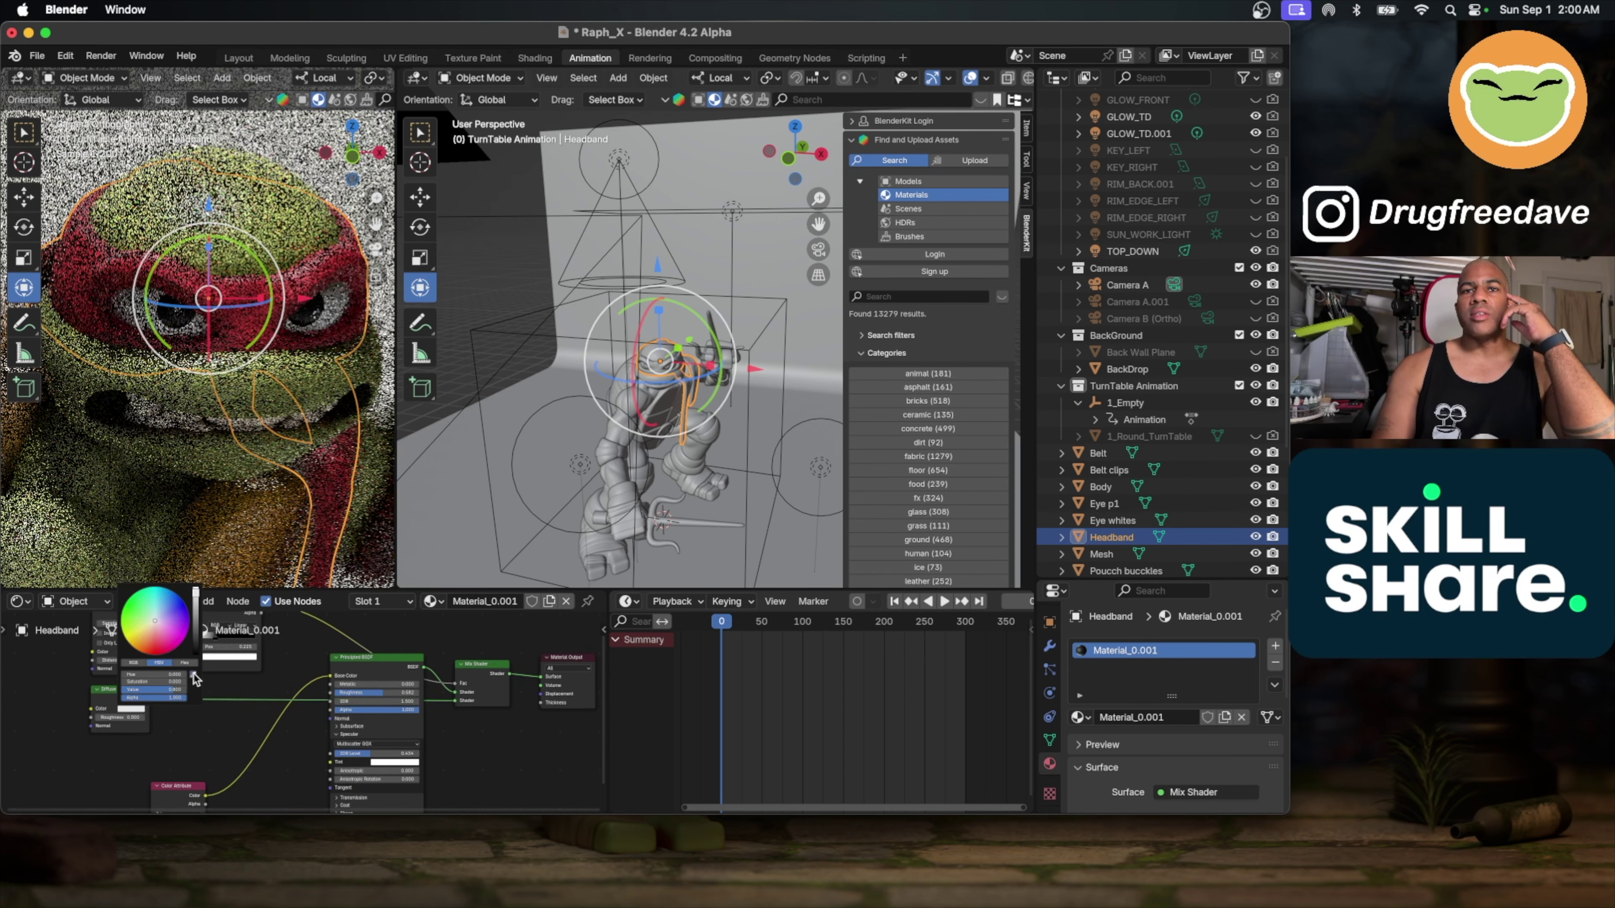
left_click(112, 280)
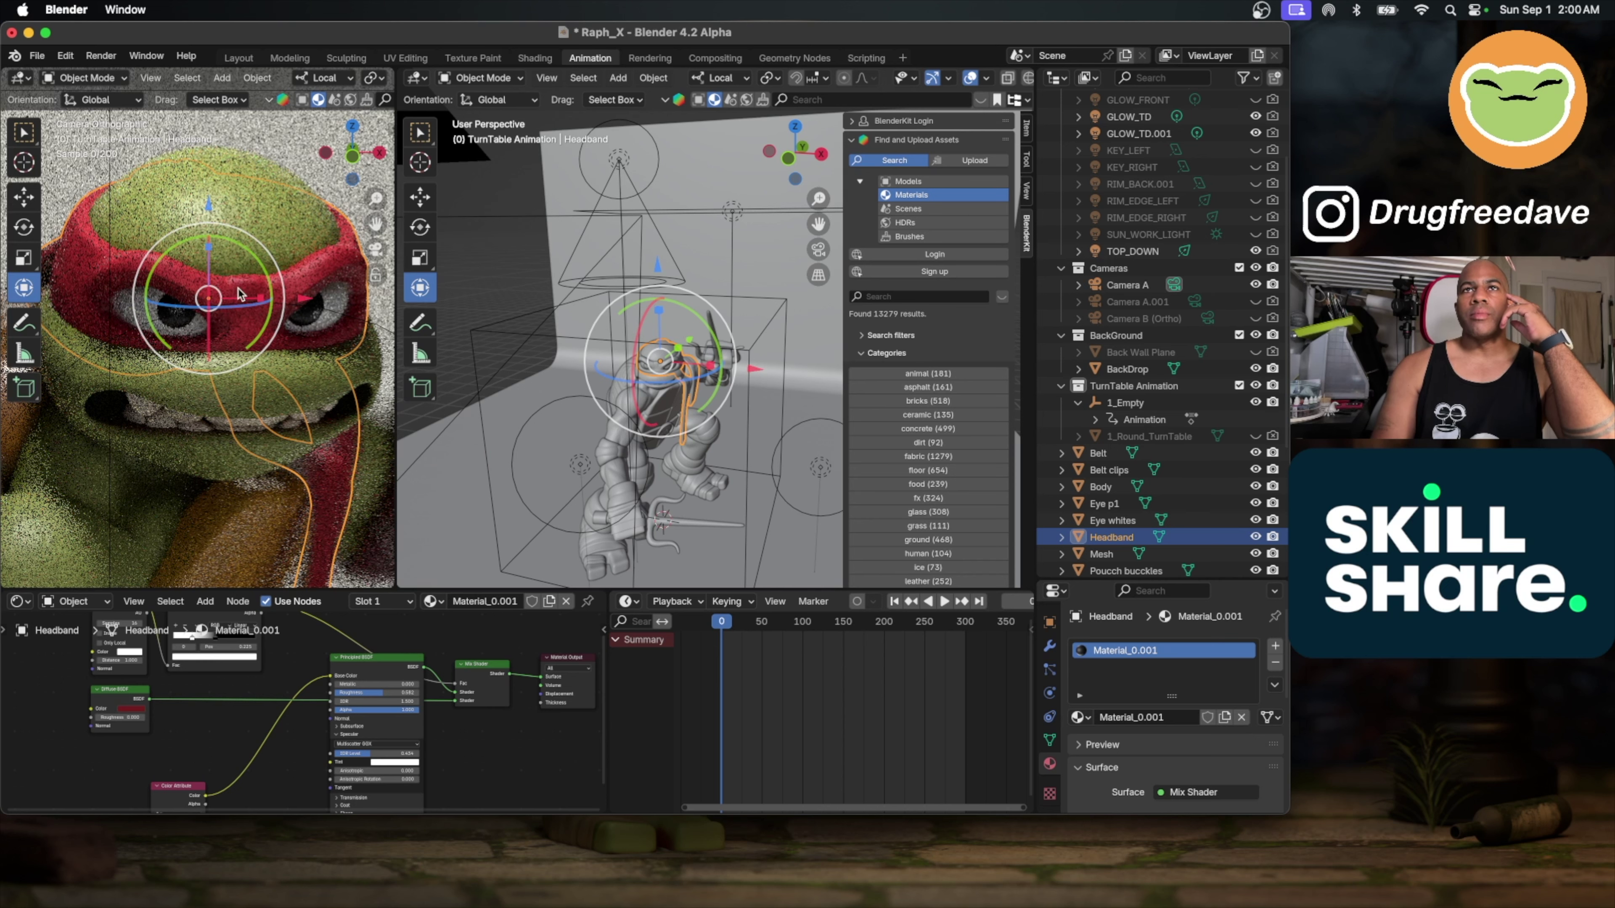
right_click(135, 712)
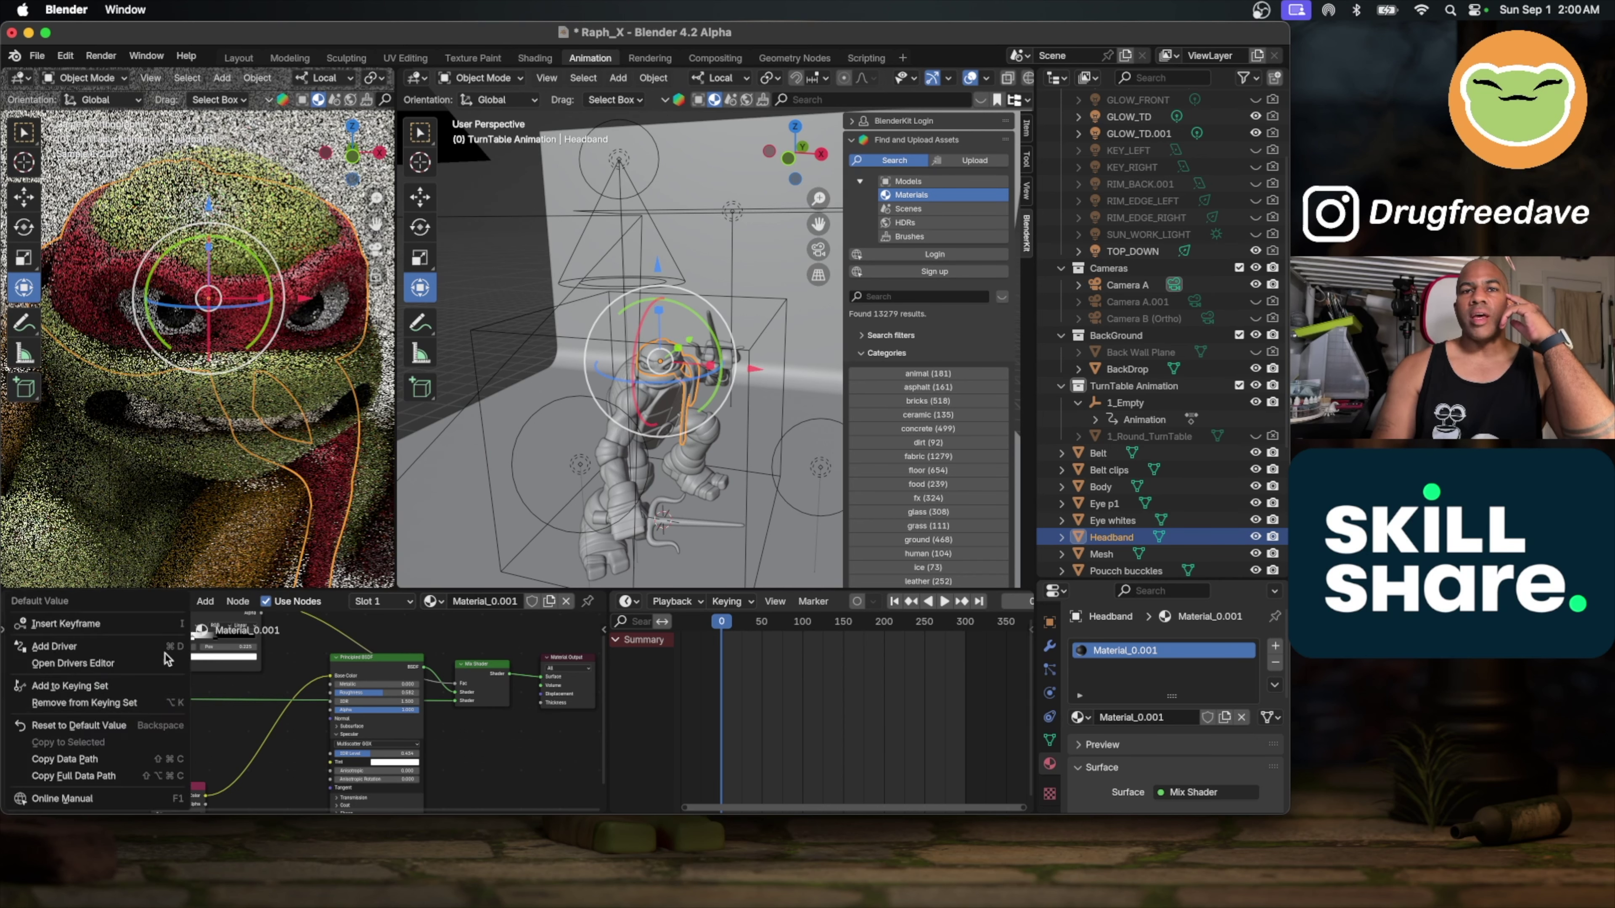
left_click(219, 724)
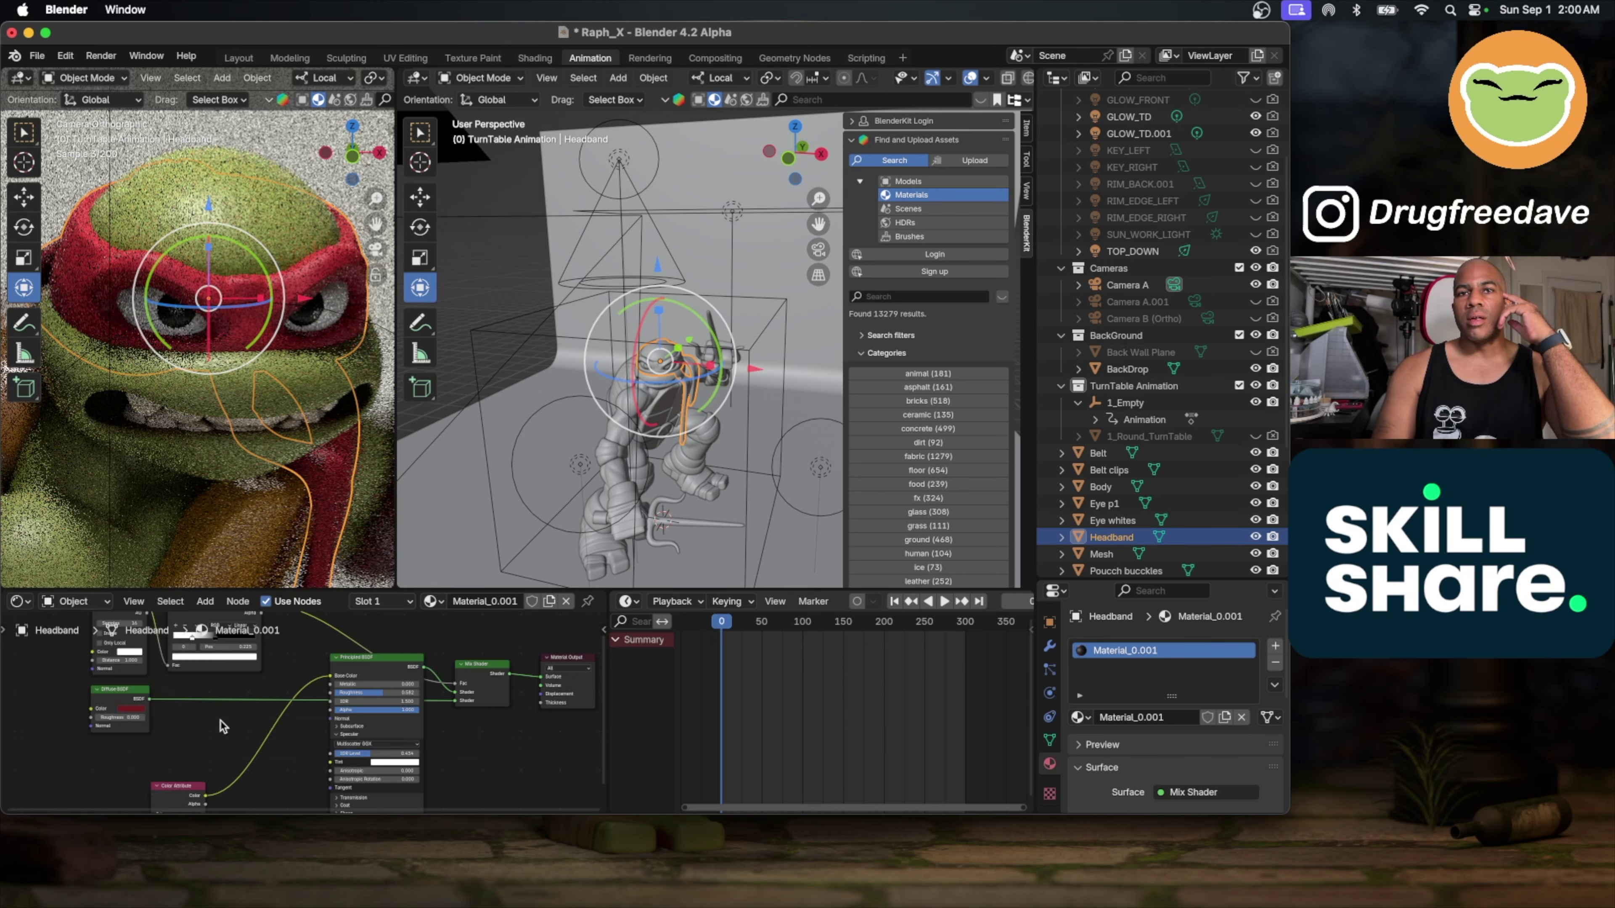
scroll(220, 724, "up", 3)
scroll(219, 724, "left", 3)
Step: Shift the diffuse red's hue slightly and darken it
left_click(169, 702)
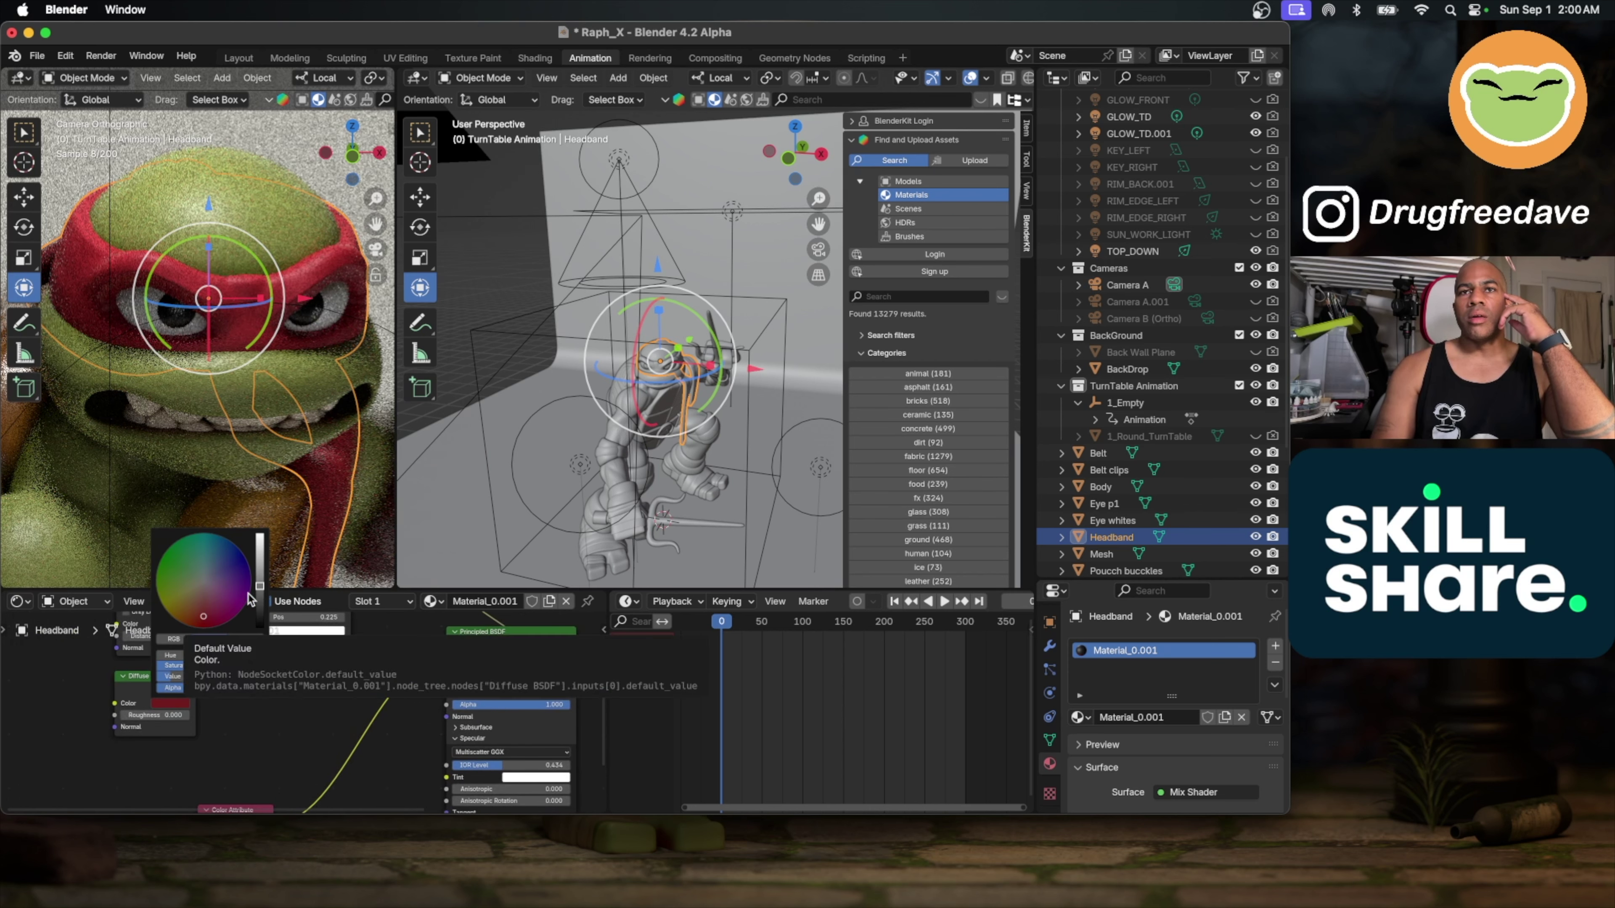
left_click_drag(210, 616, 199, 620)
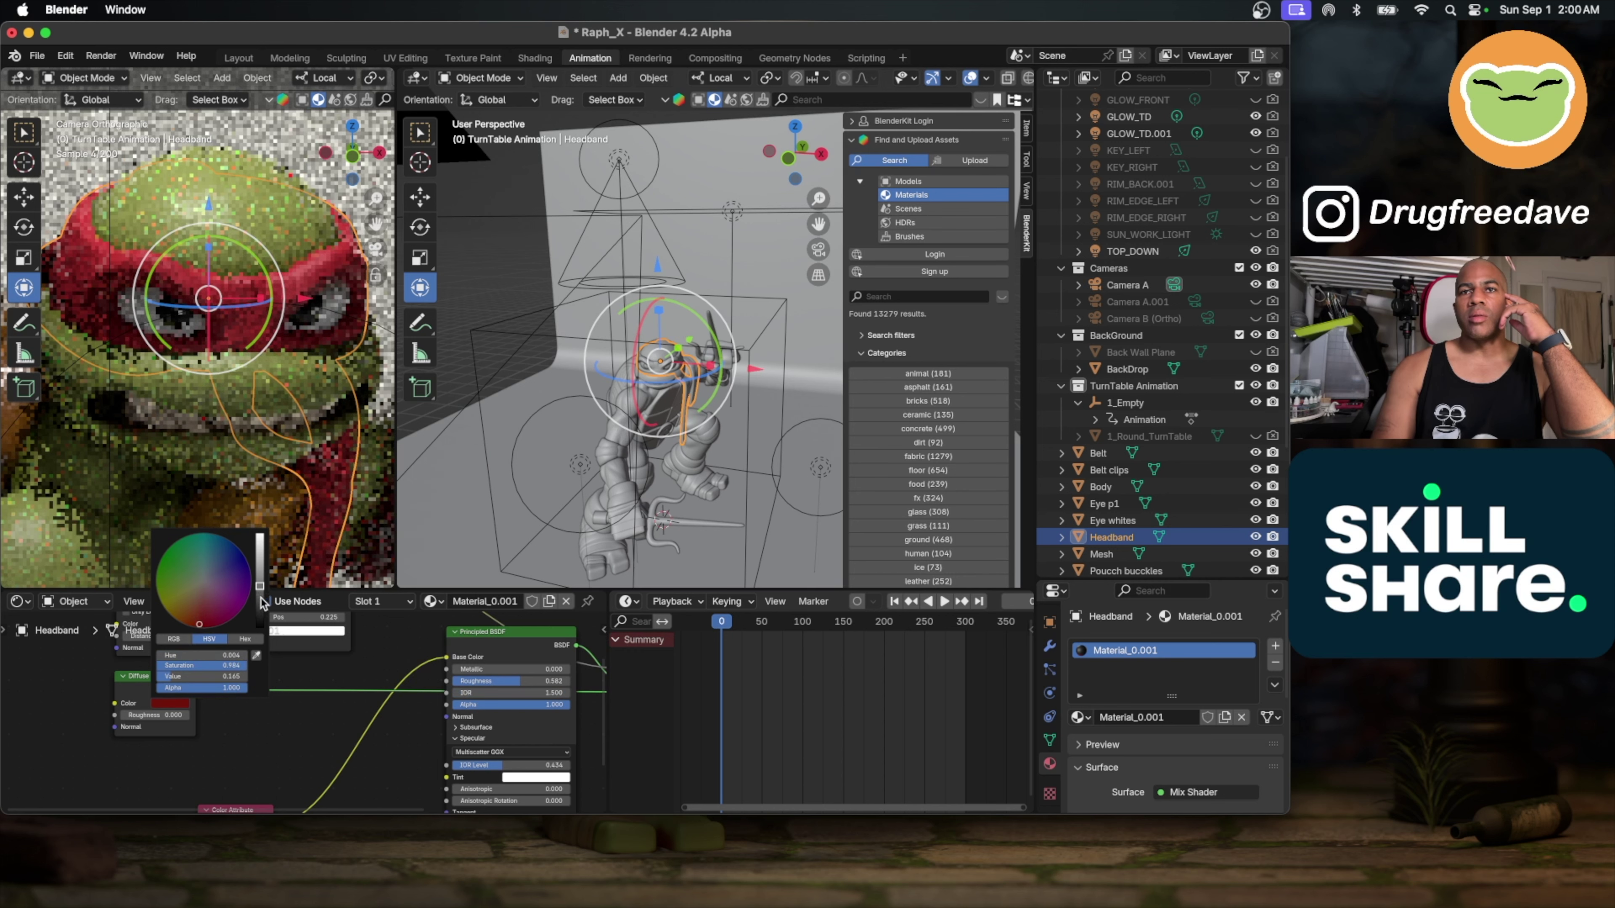
left_click(261, 602)
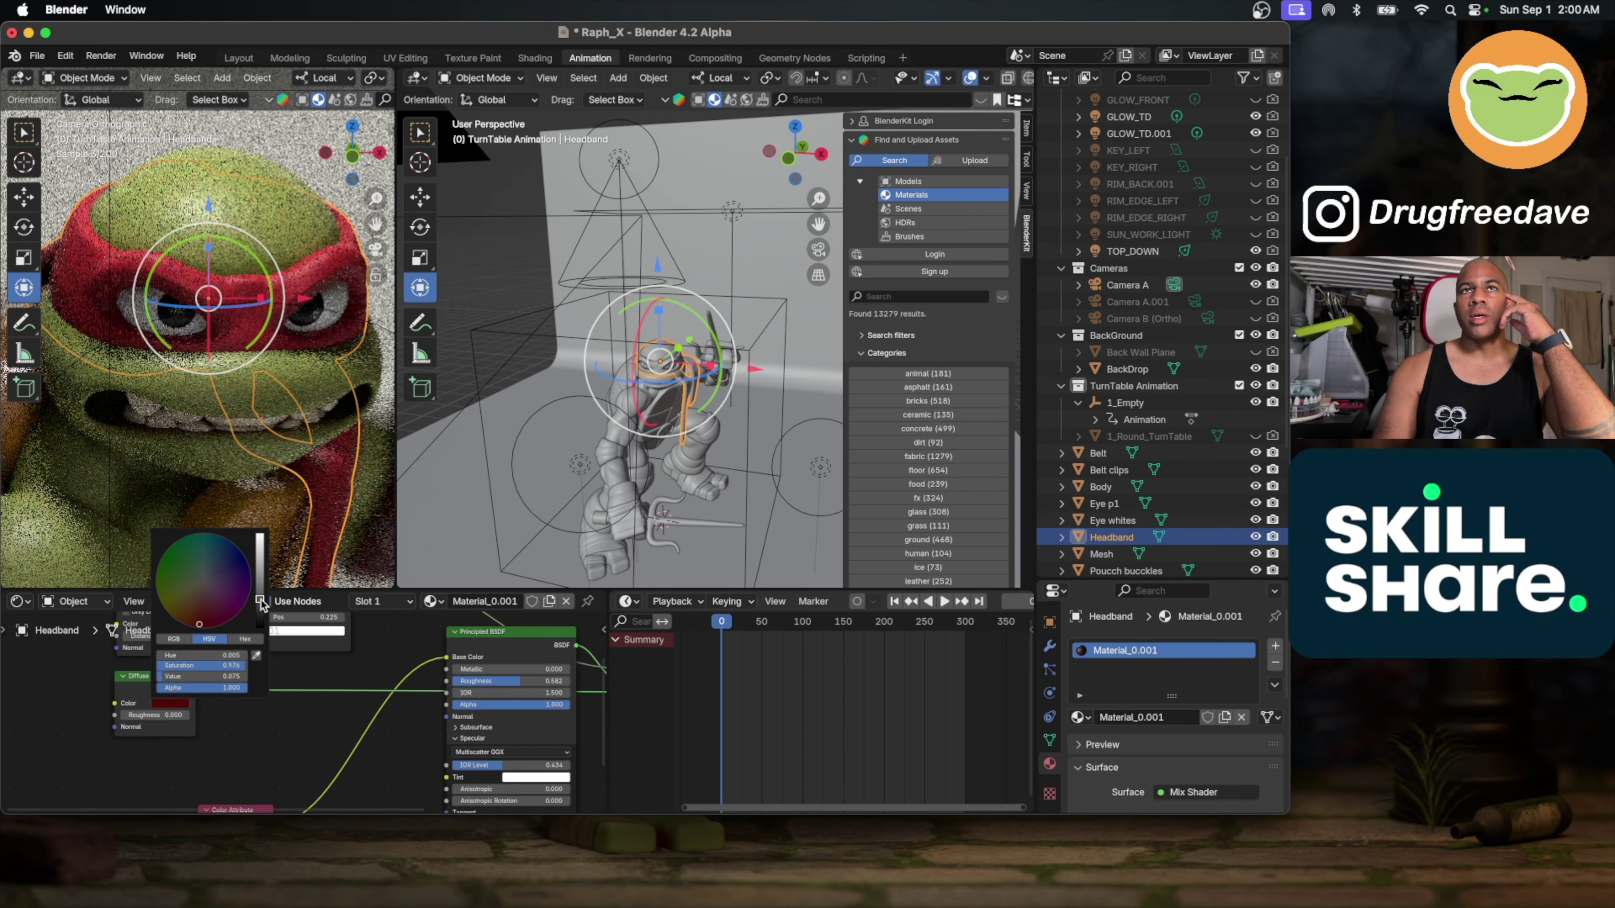
left_click(261, 602)
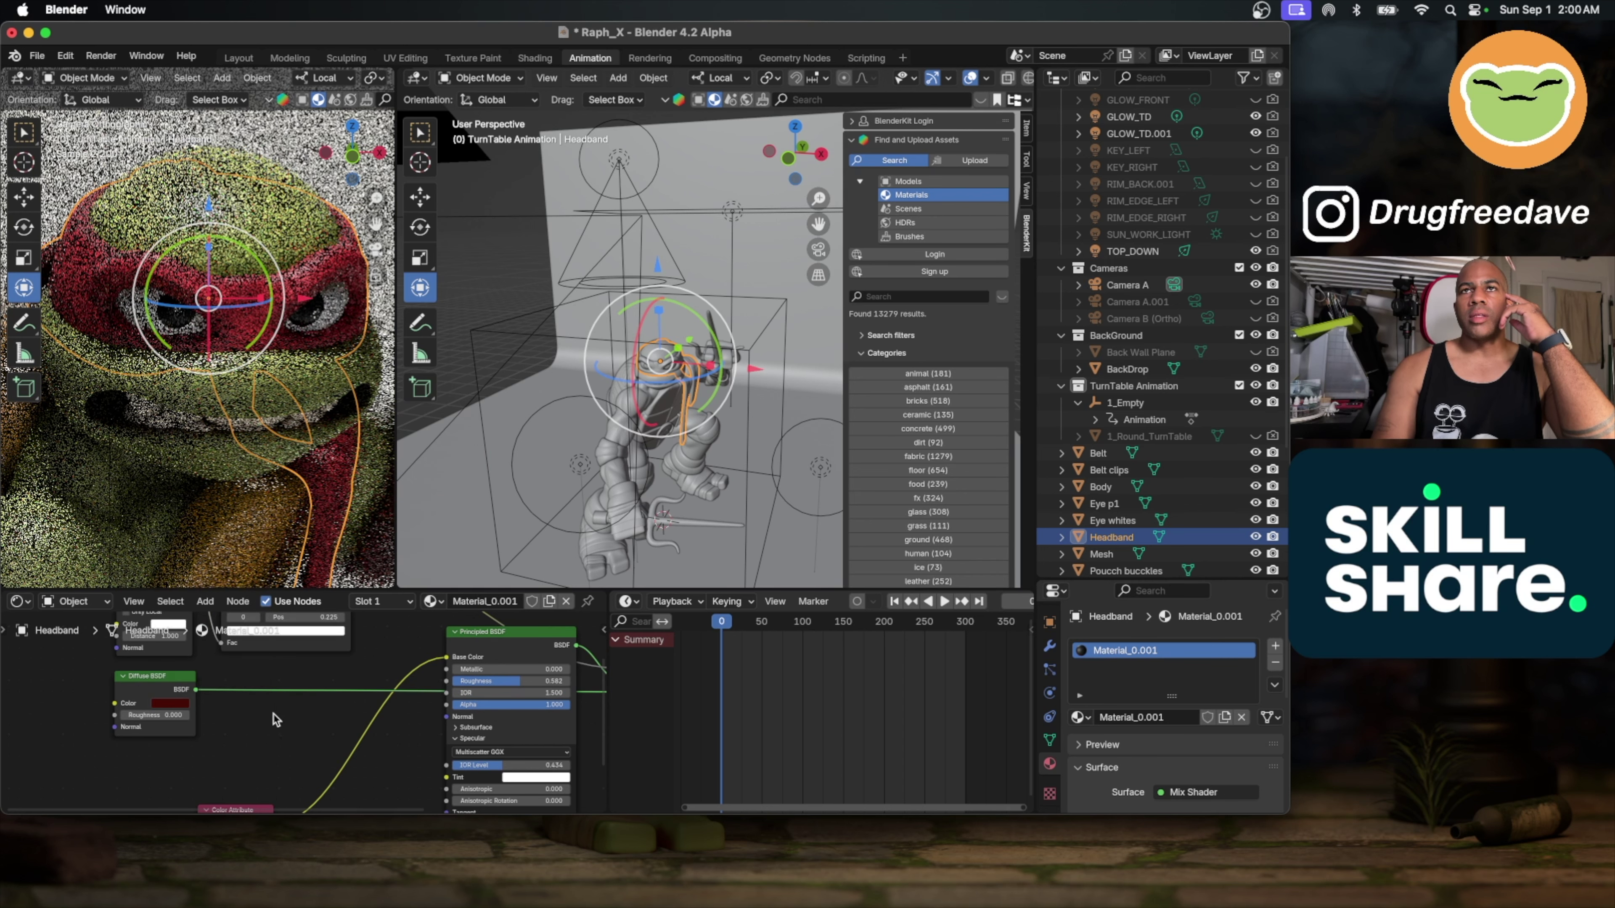
Step: Move the second Color Ramp stop to 0.582
scroll(276, 719, "up", 3)
left_click_drag(284, 665, 316, 670)
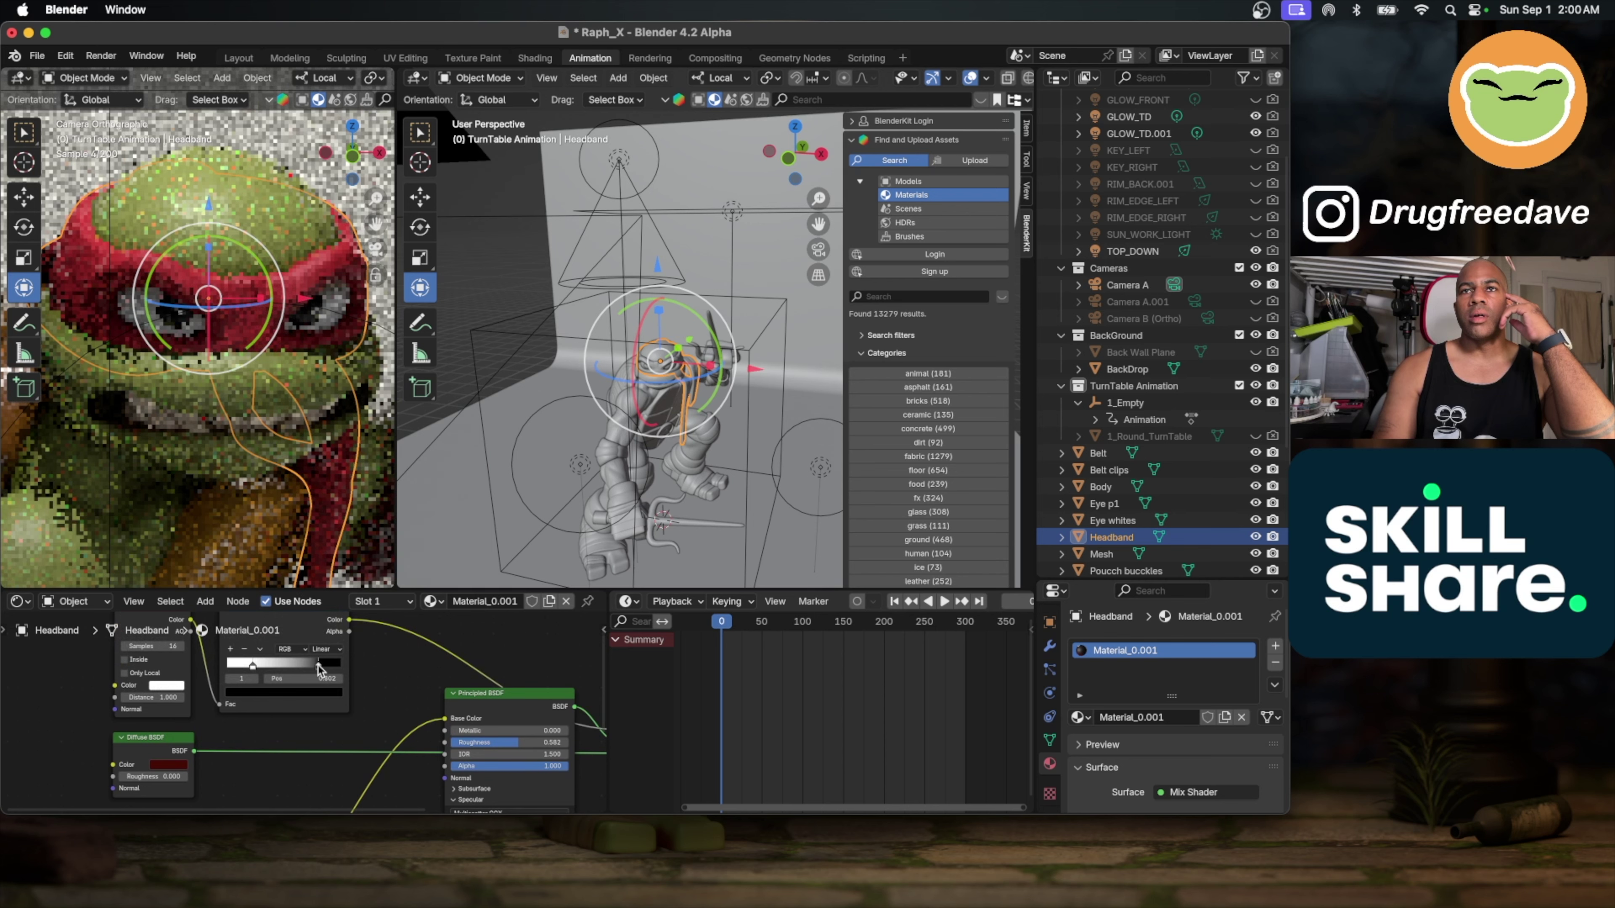
scroll(324, 481, "down", 4)
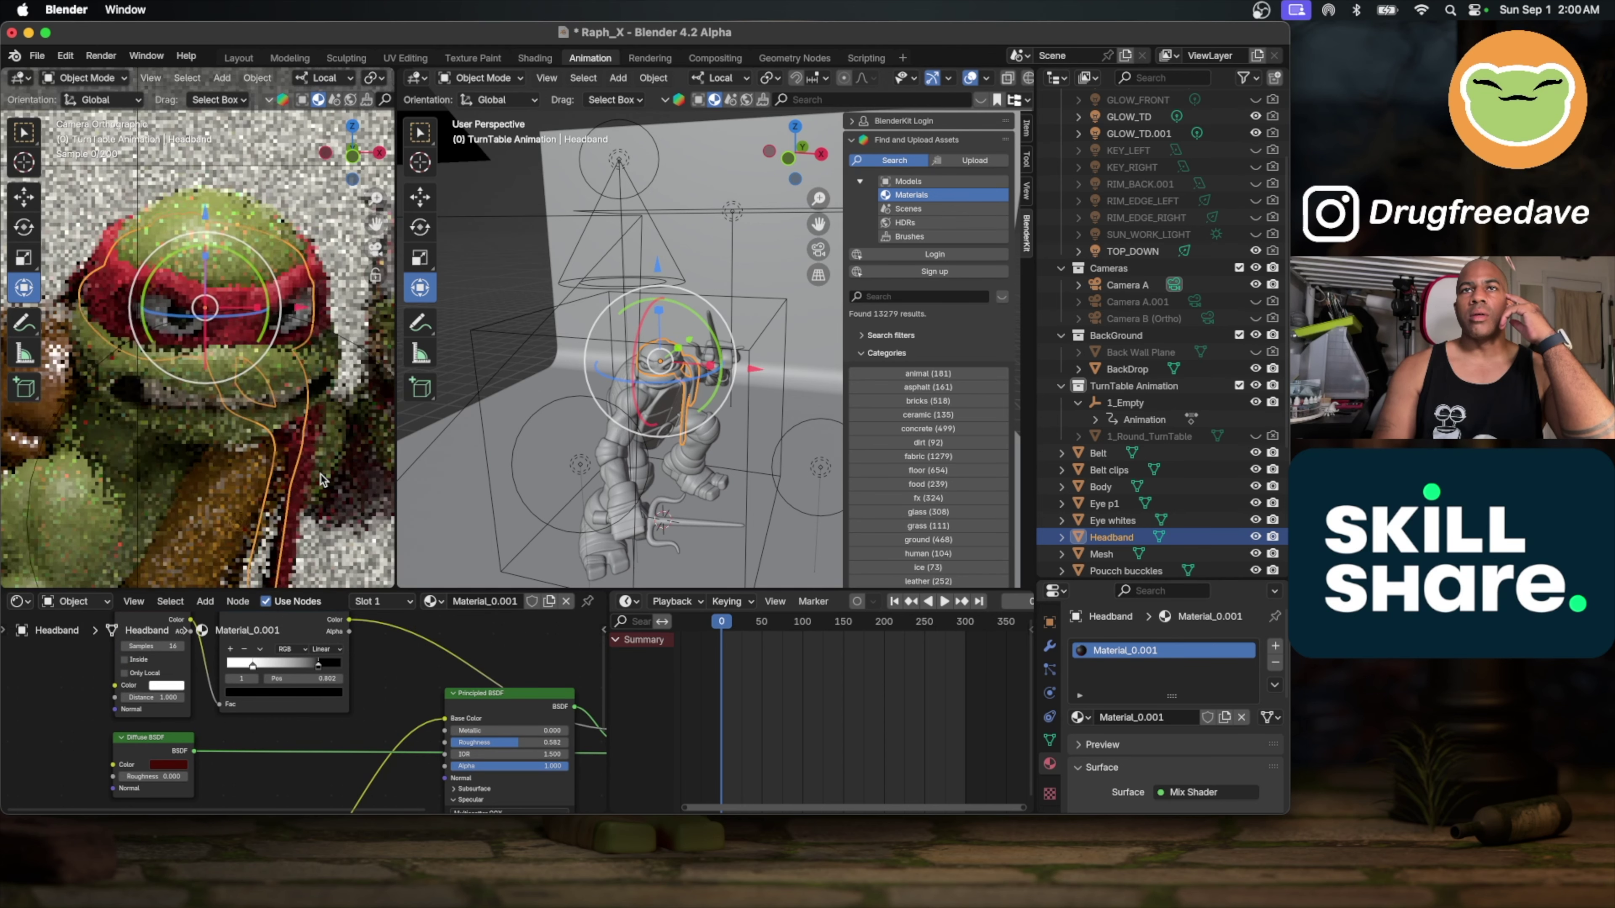
scroll(321, 478, "down", 1)
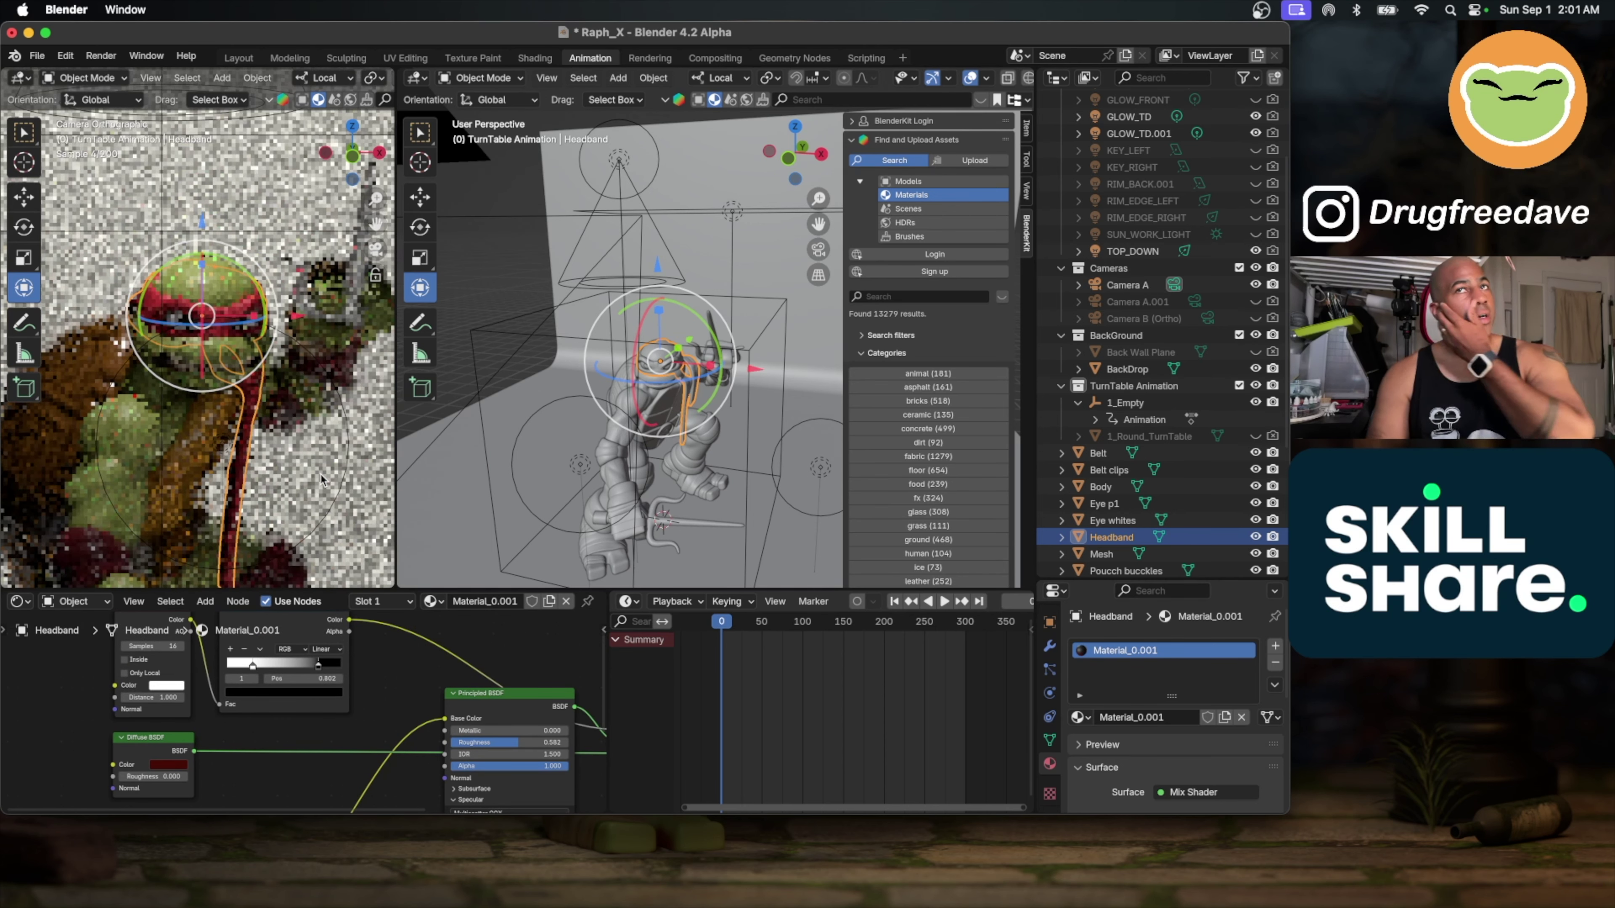
Step: Save the project file
left_click(37, 55)
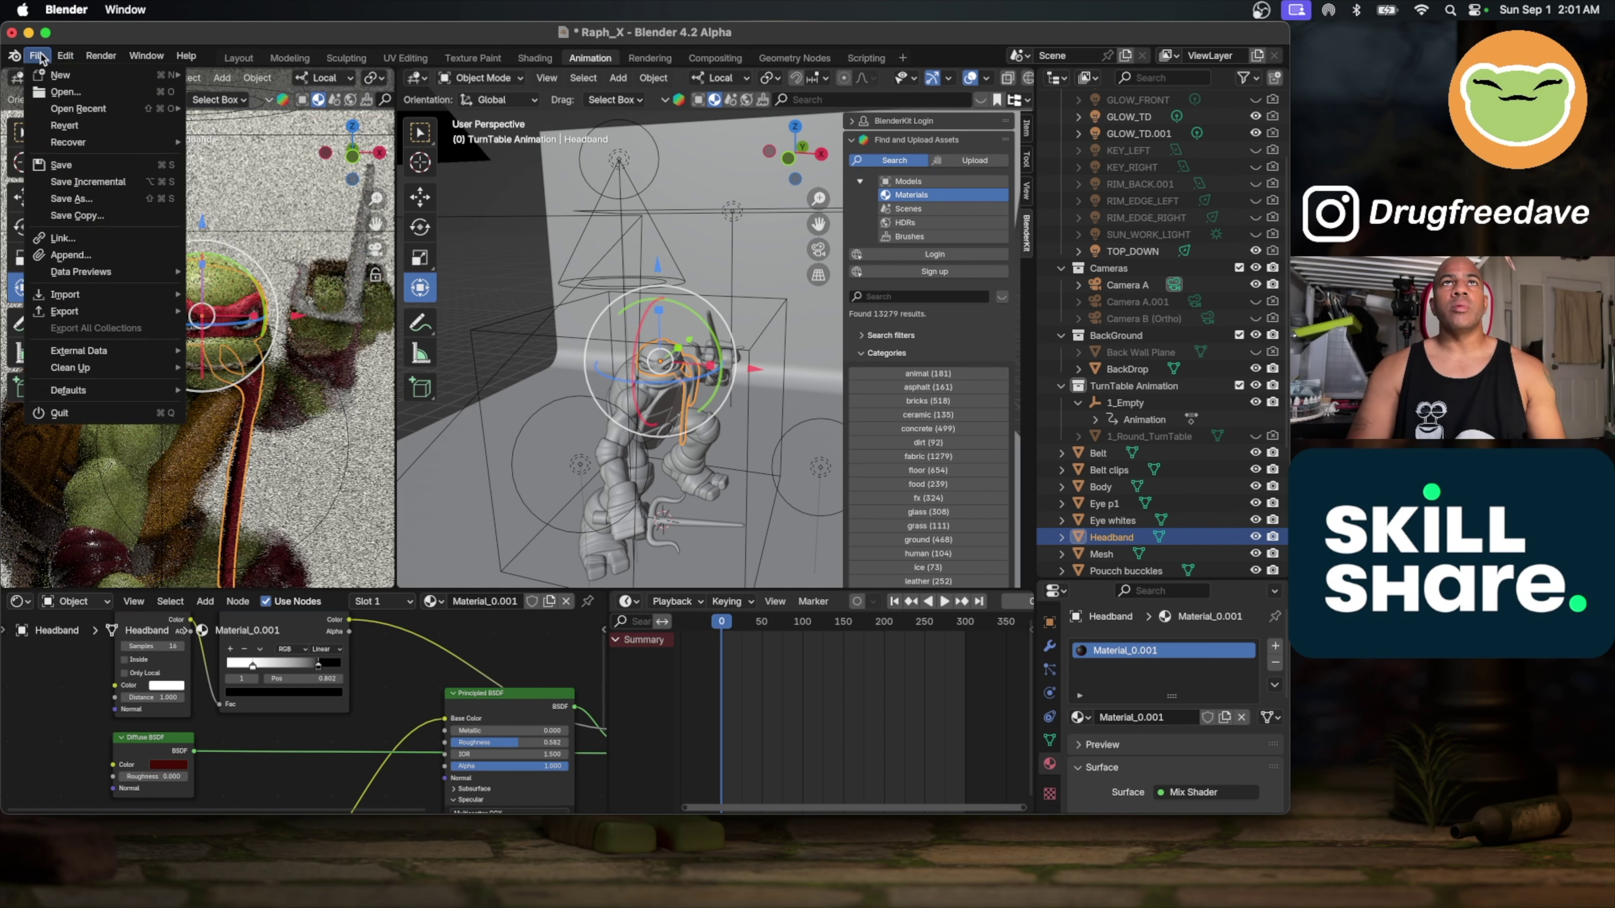
left_click(59, 164)
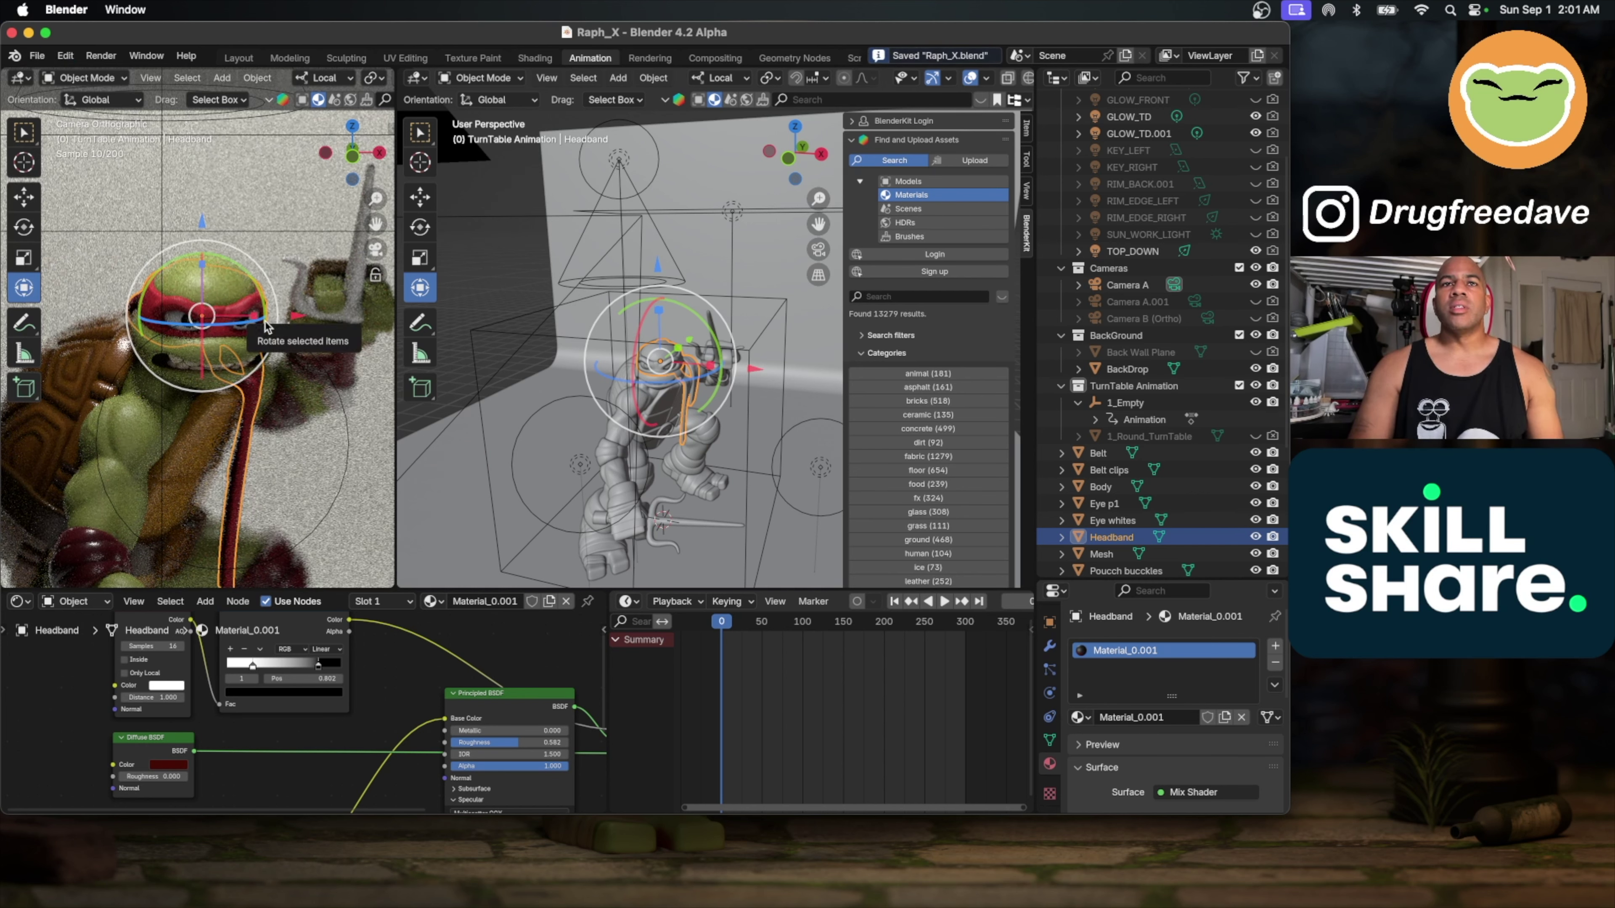
scroll(275, 309, "right", 3, "shift")
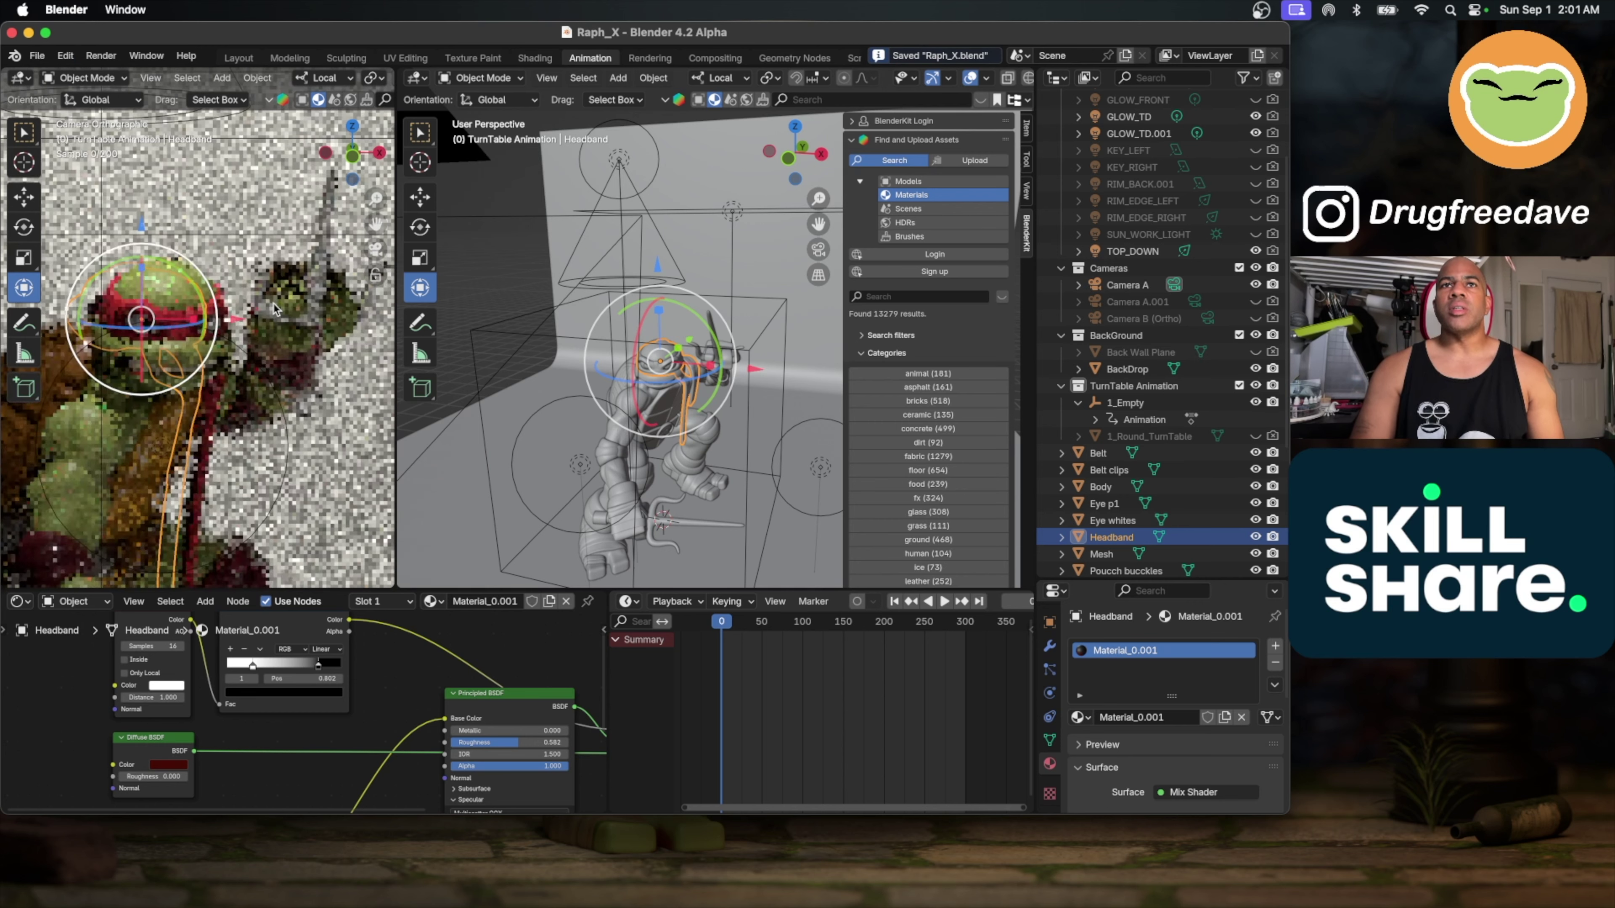
scroll(279, 331, "left", 5)
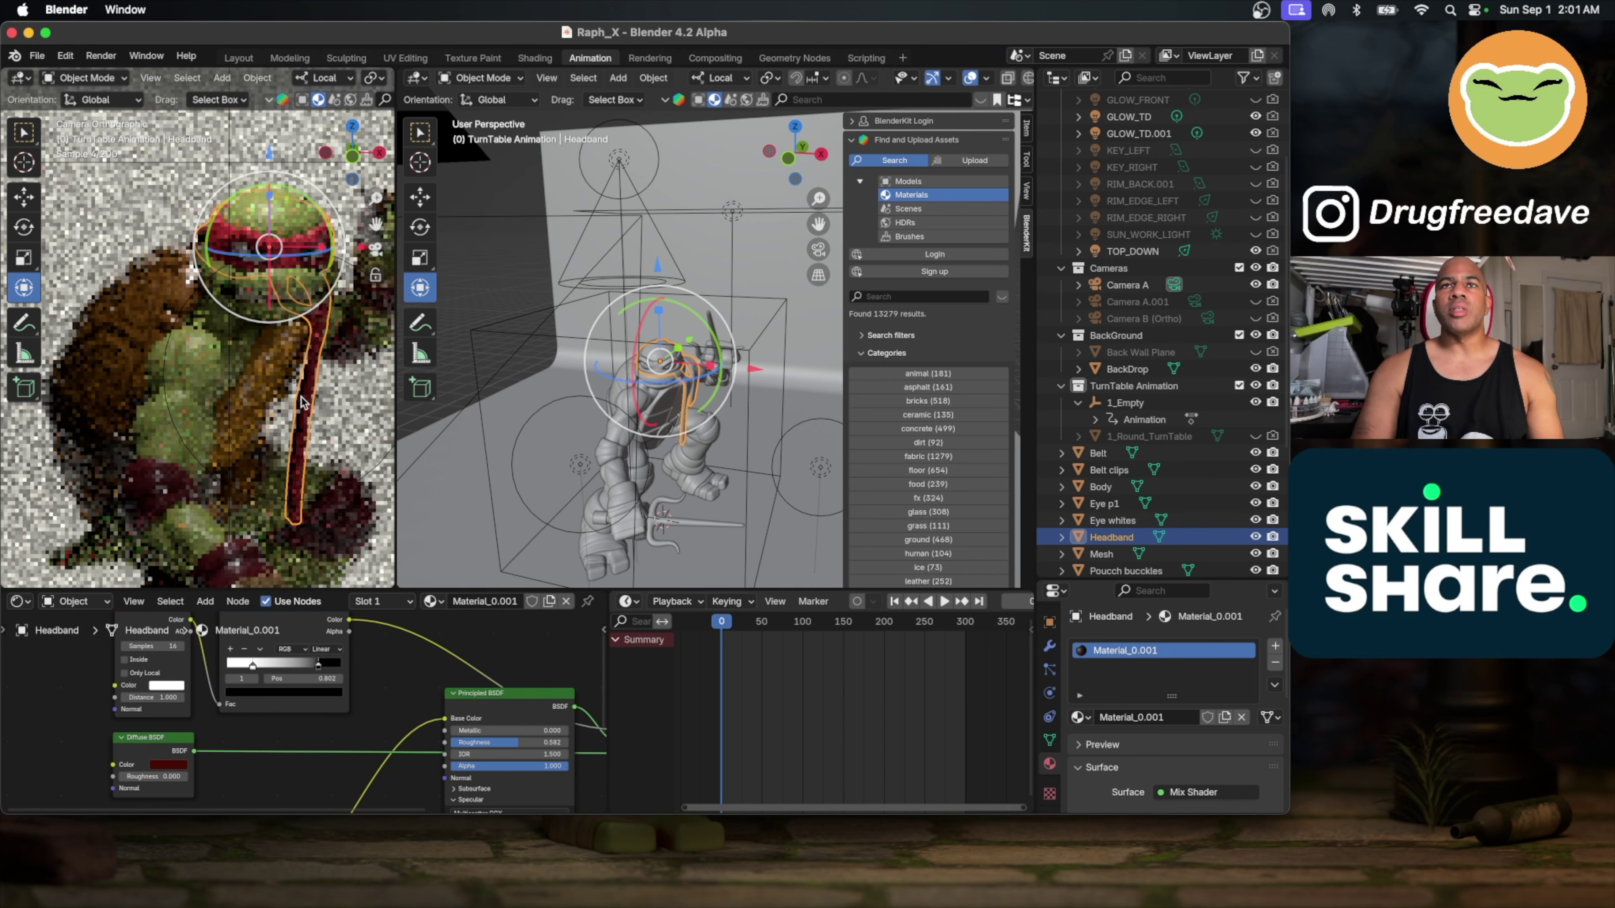
scroll(178, 318, "up", 3)
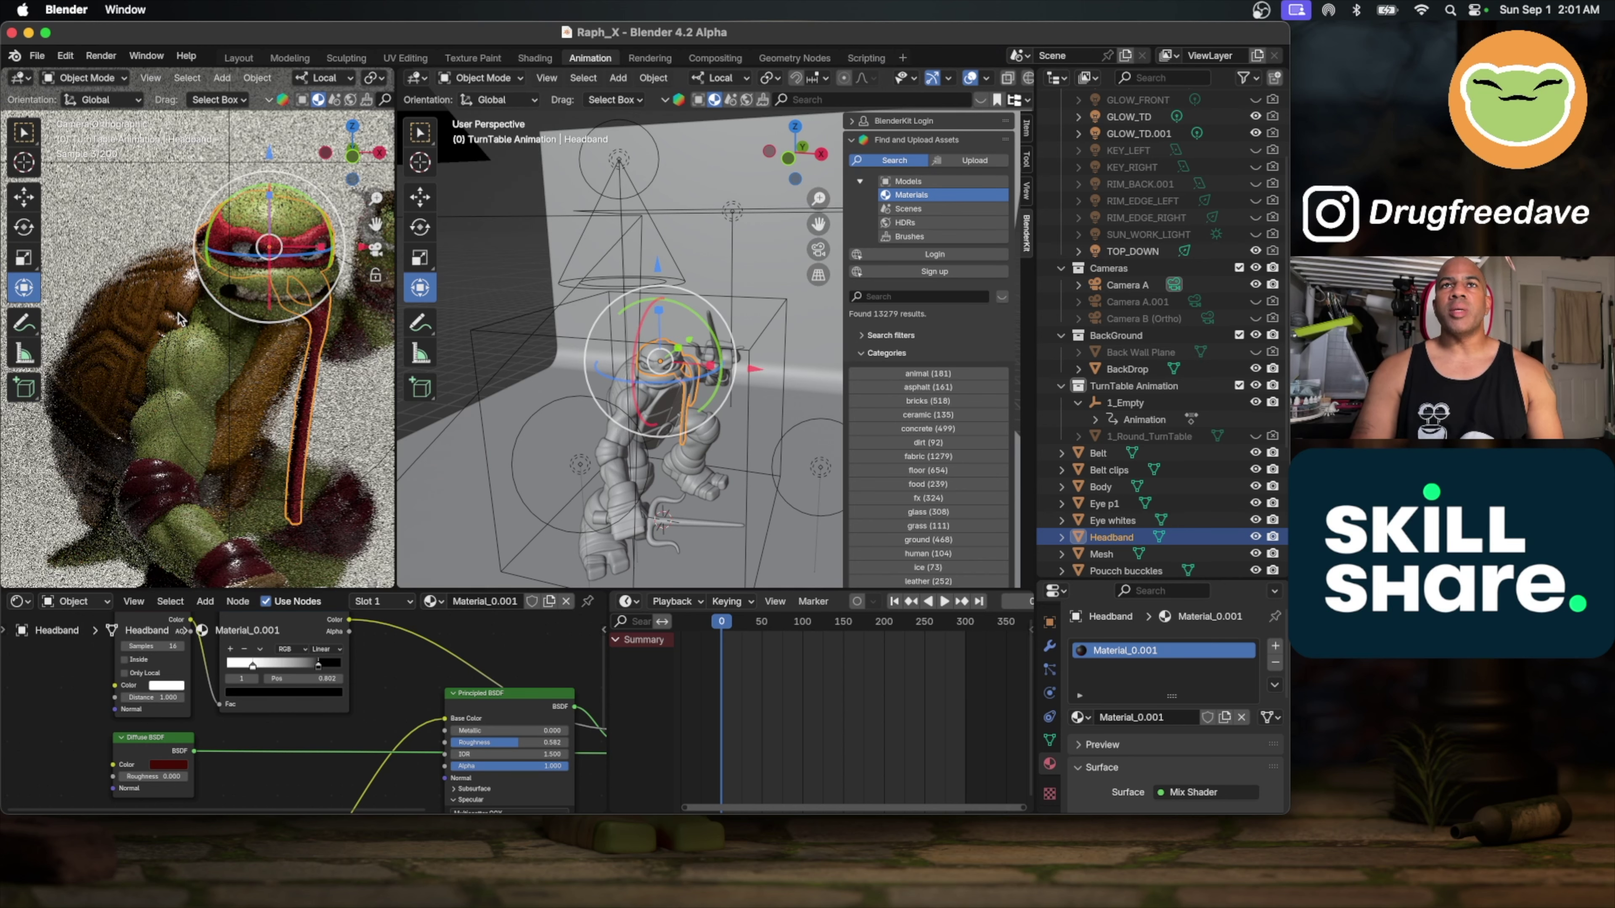
scroll(181, 319, "right", 4)
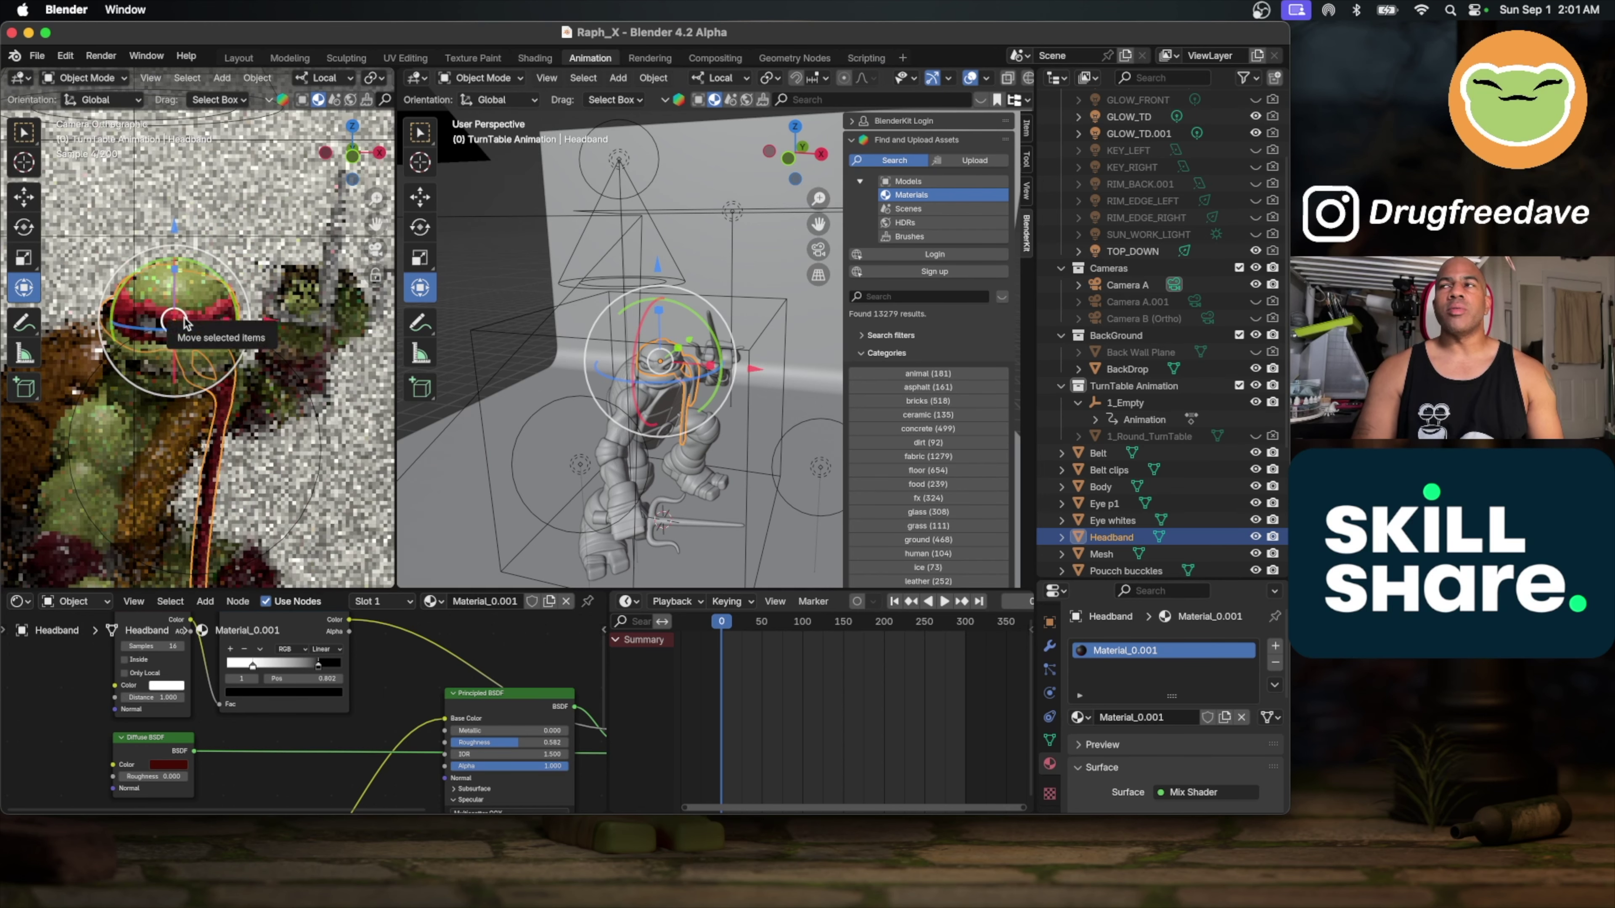
scroll(184, 323, "right", 1)
Step: Select Sai blades, enlarge the camera view framed on the lower sai, and select Camera A
left_click(318, 254)
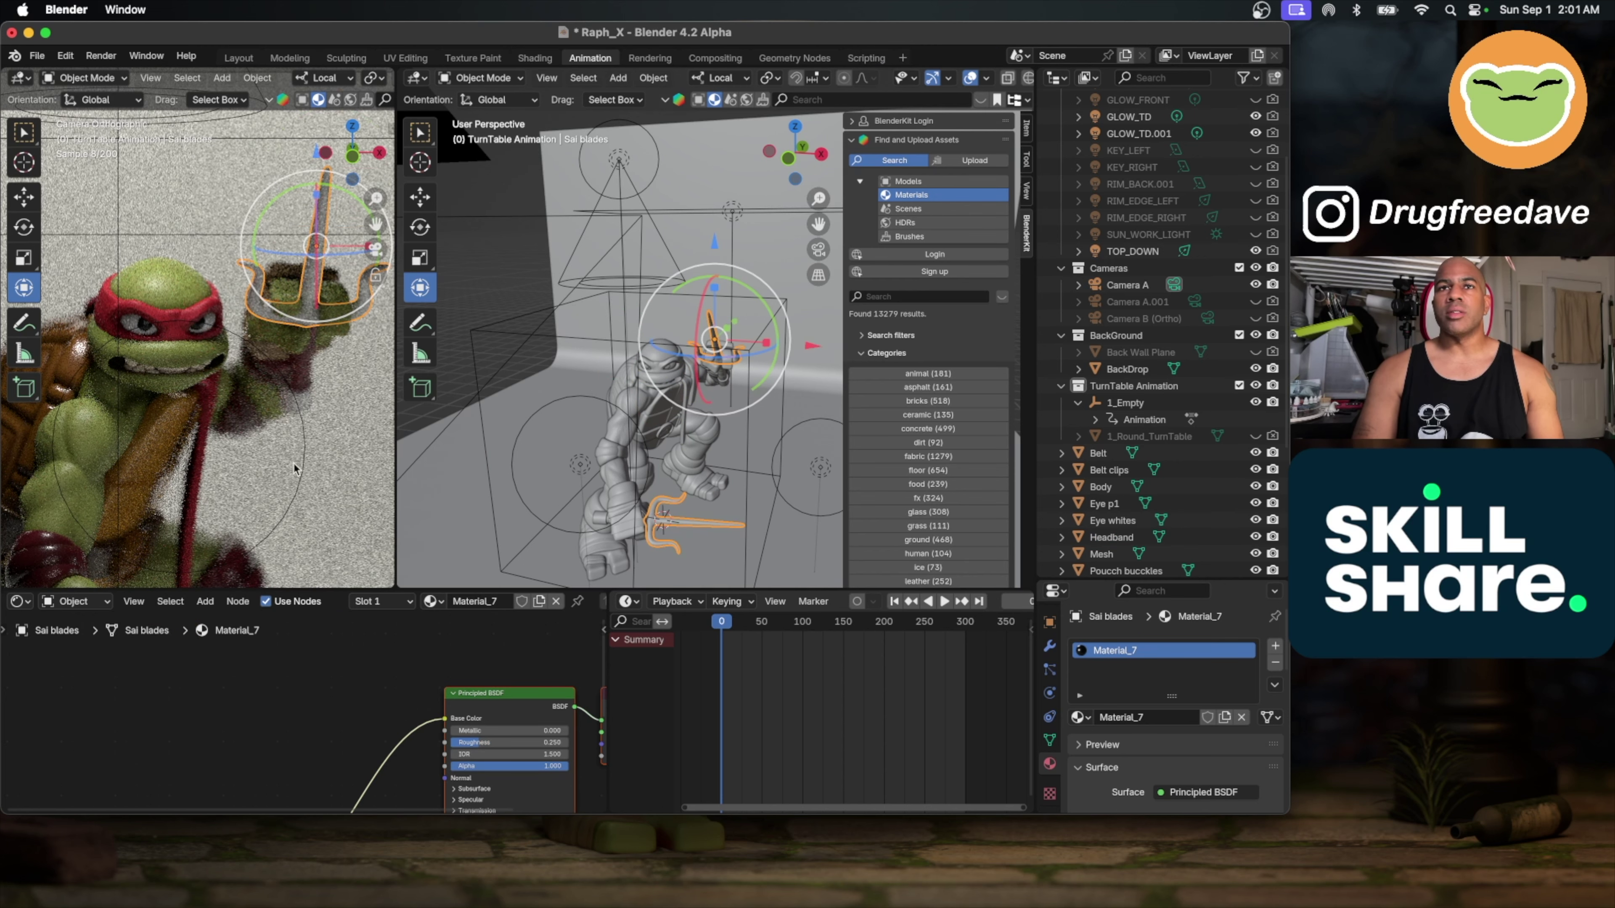
scroll(295, 469, "up", 3)
scroll(294, 469, "down", 5, "shift")
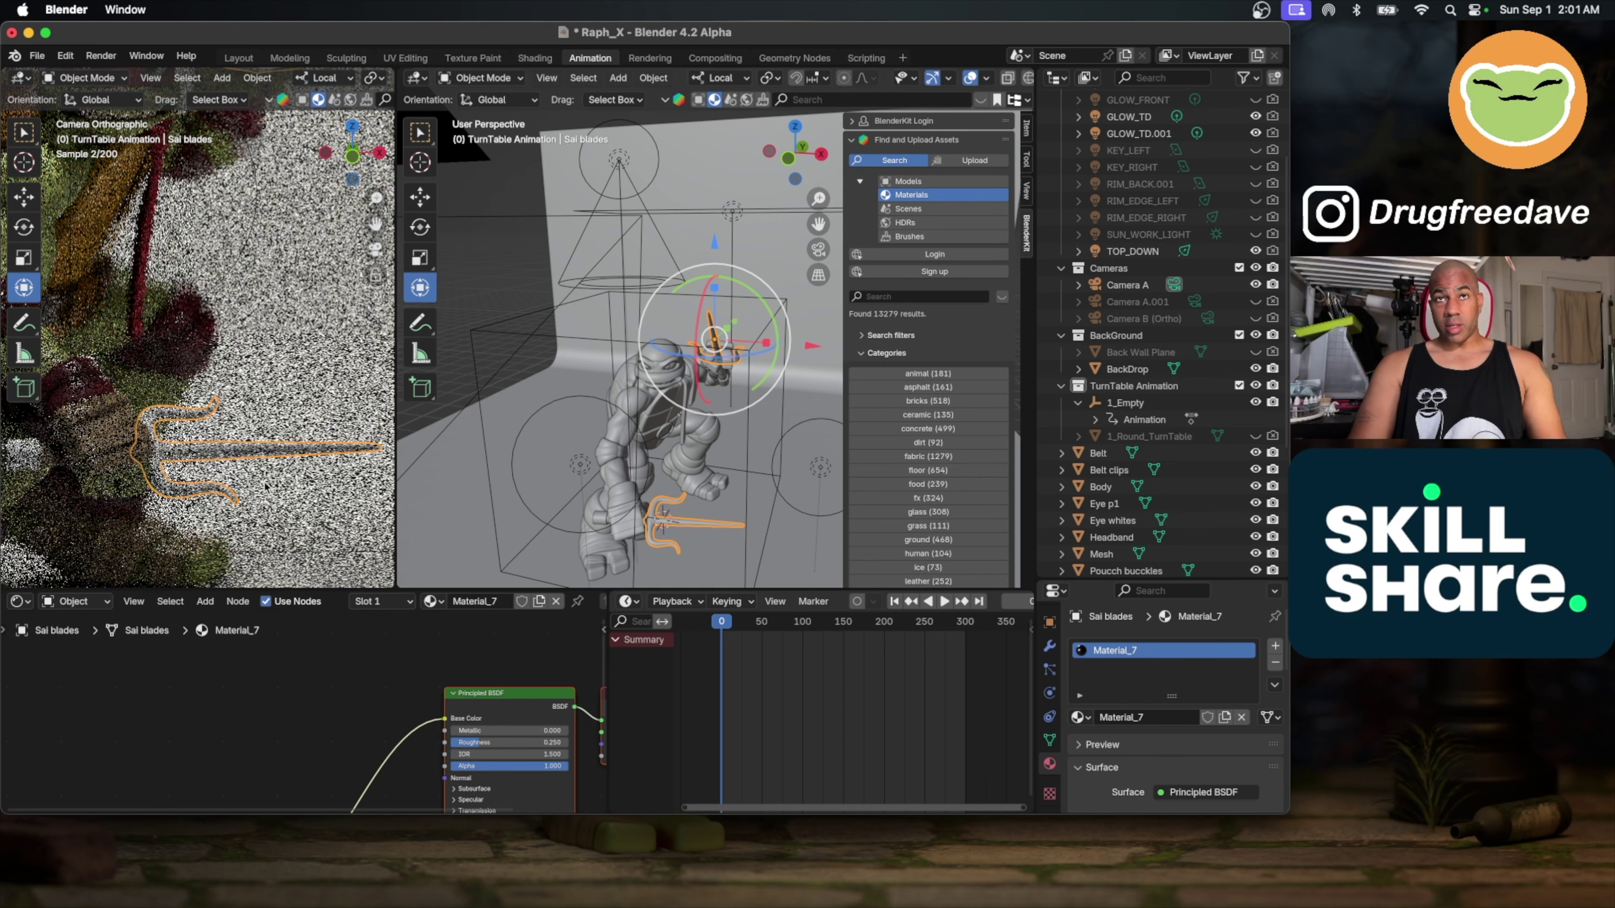
left_click_drag(394, 474, 529, 470)
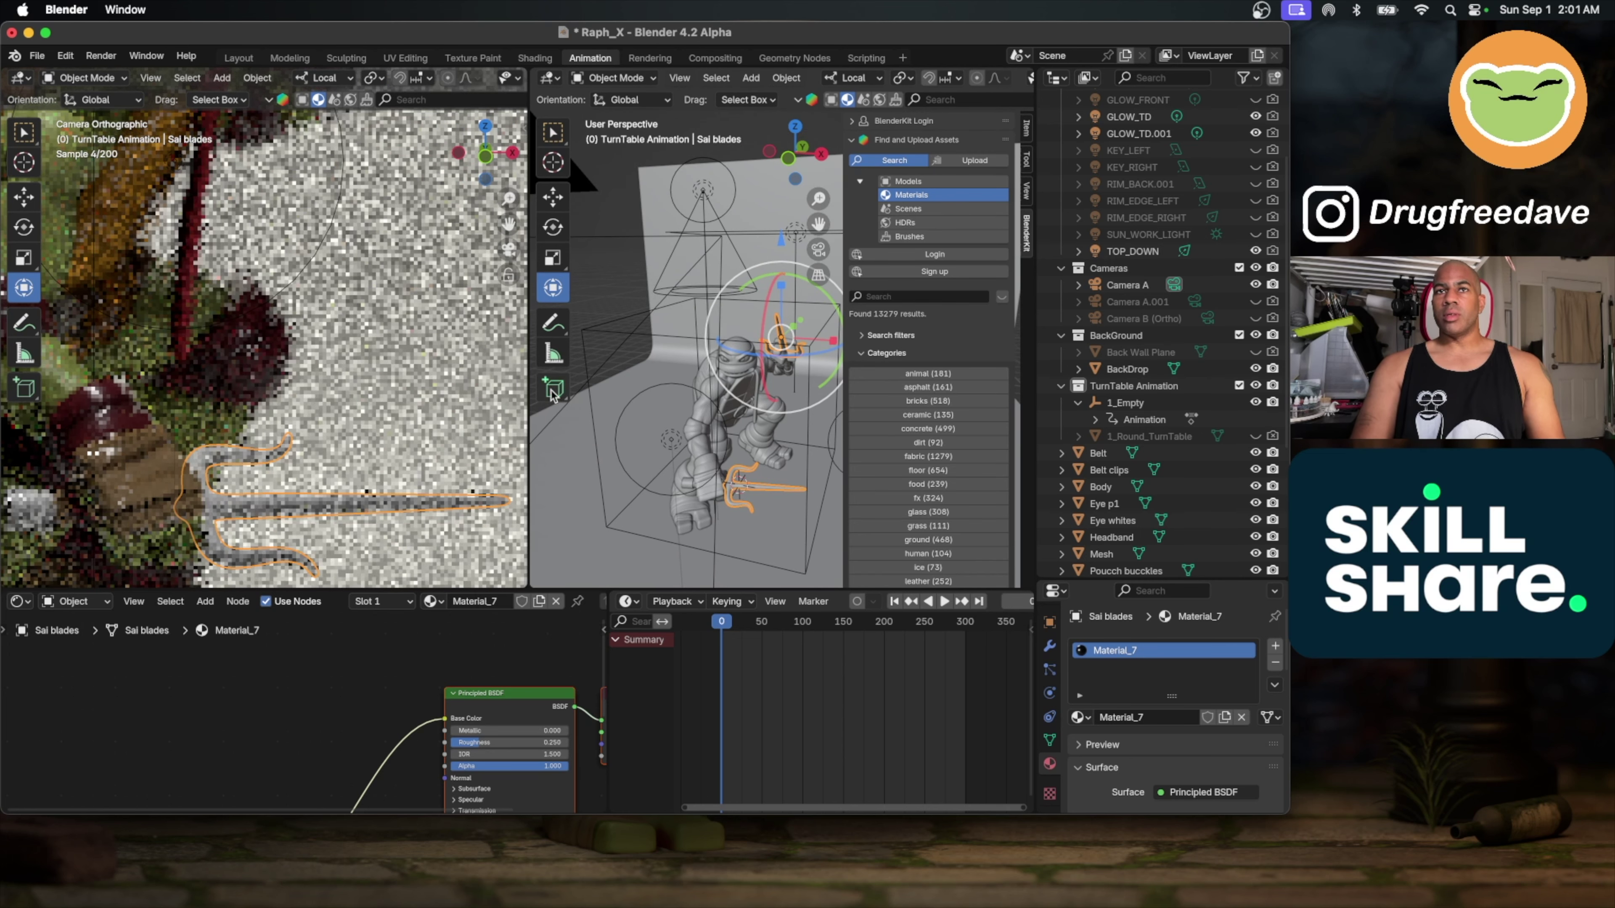
middle_click_drag(435, 502, 440, 460, "shift")
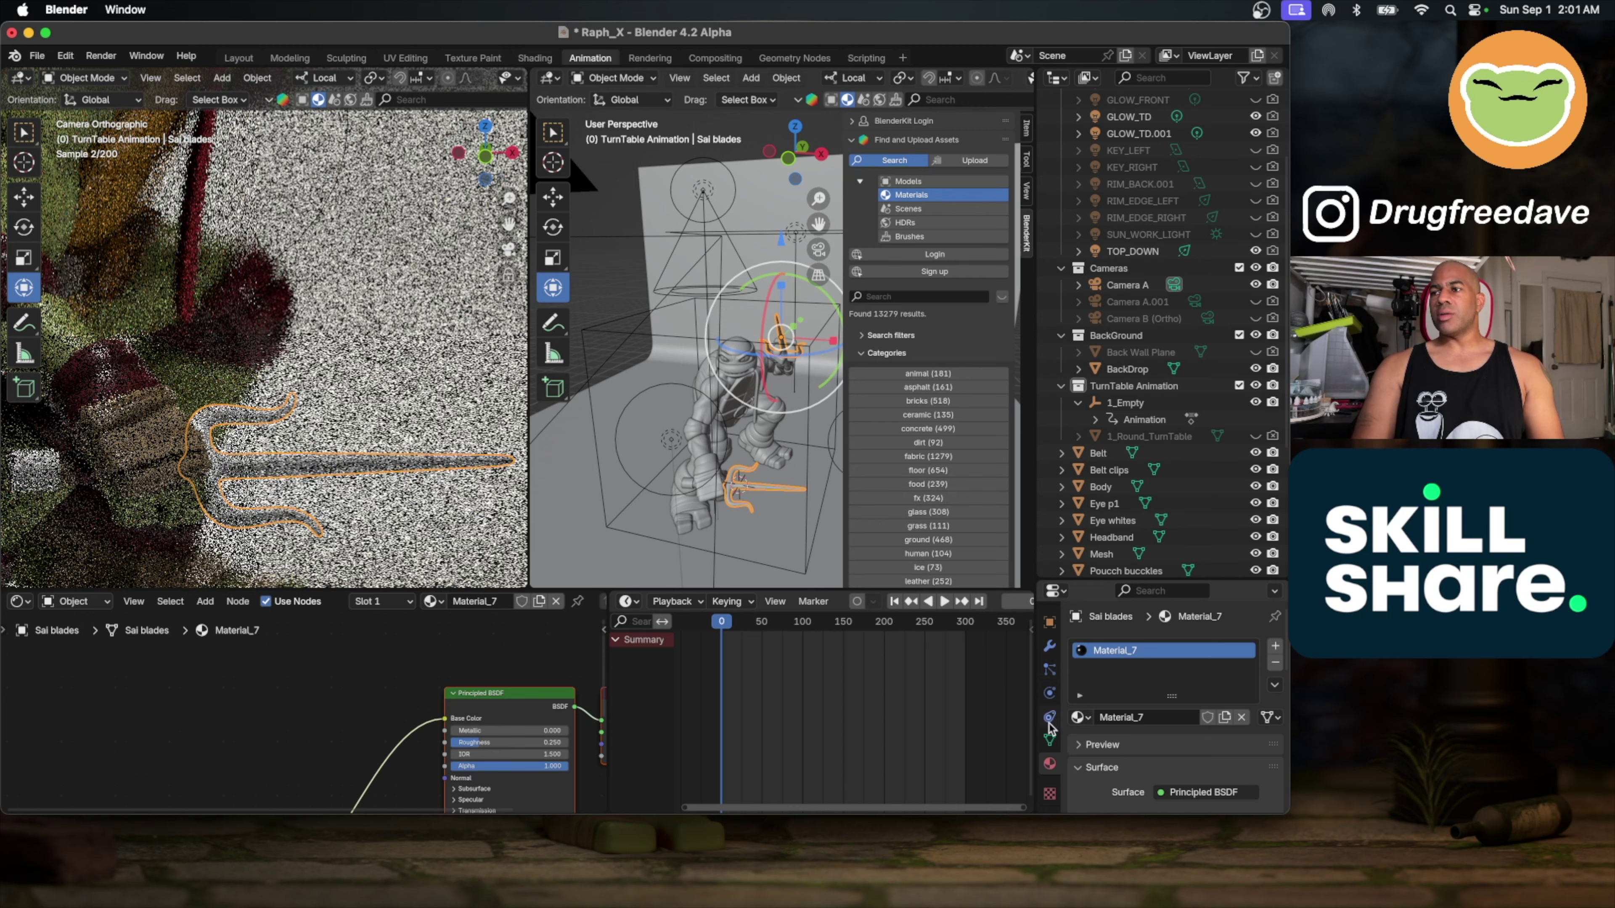
scroll(1048, 728, "up", 3)
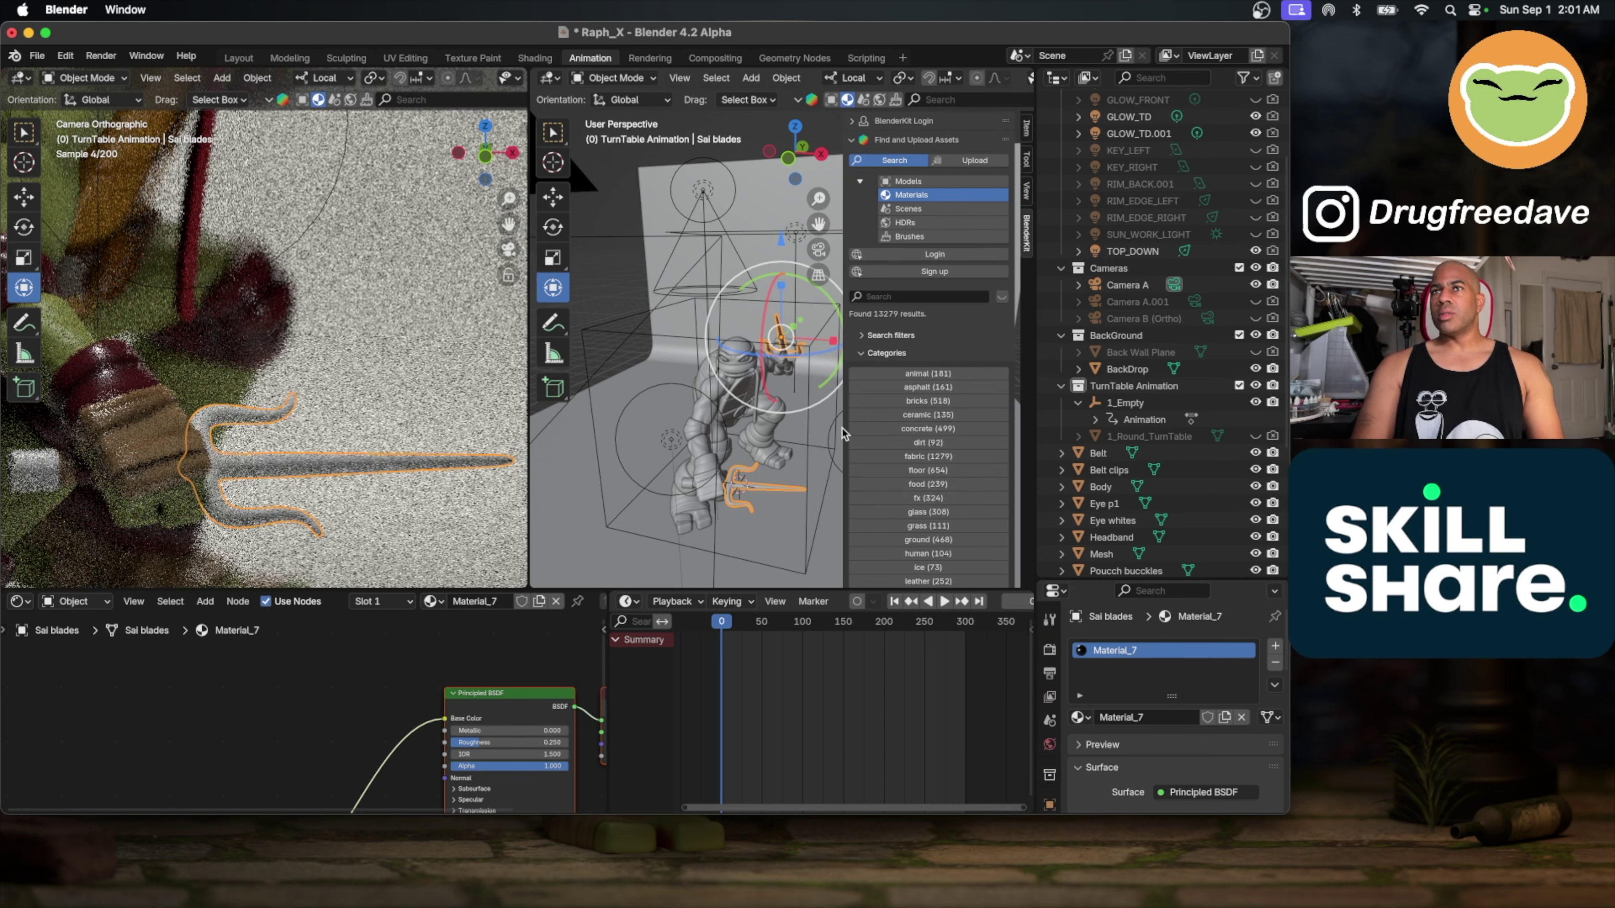
left_click(1124, 285)
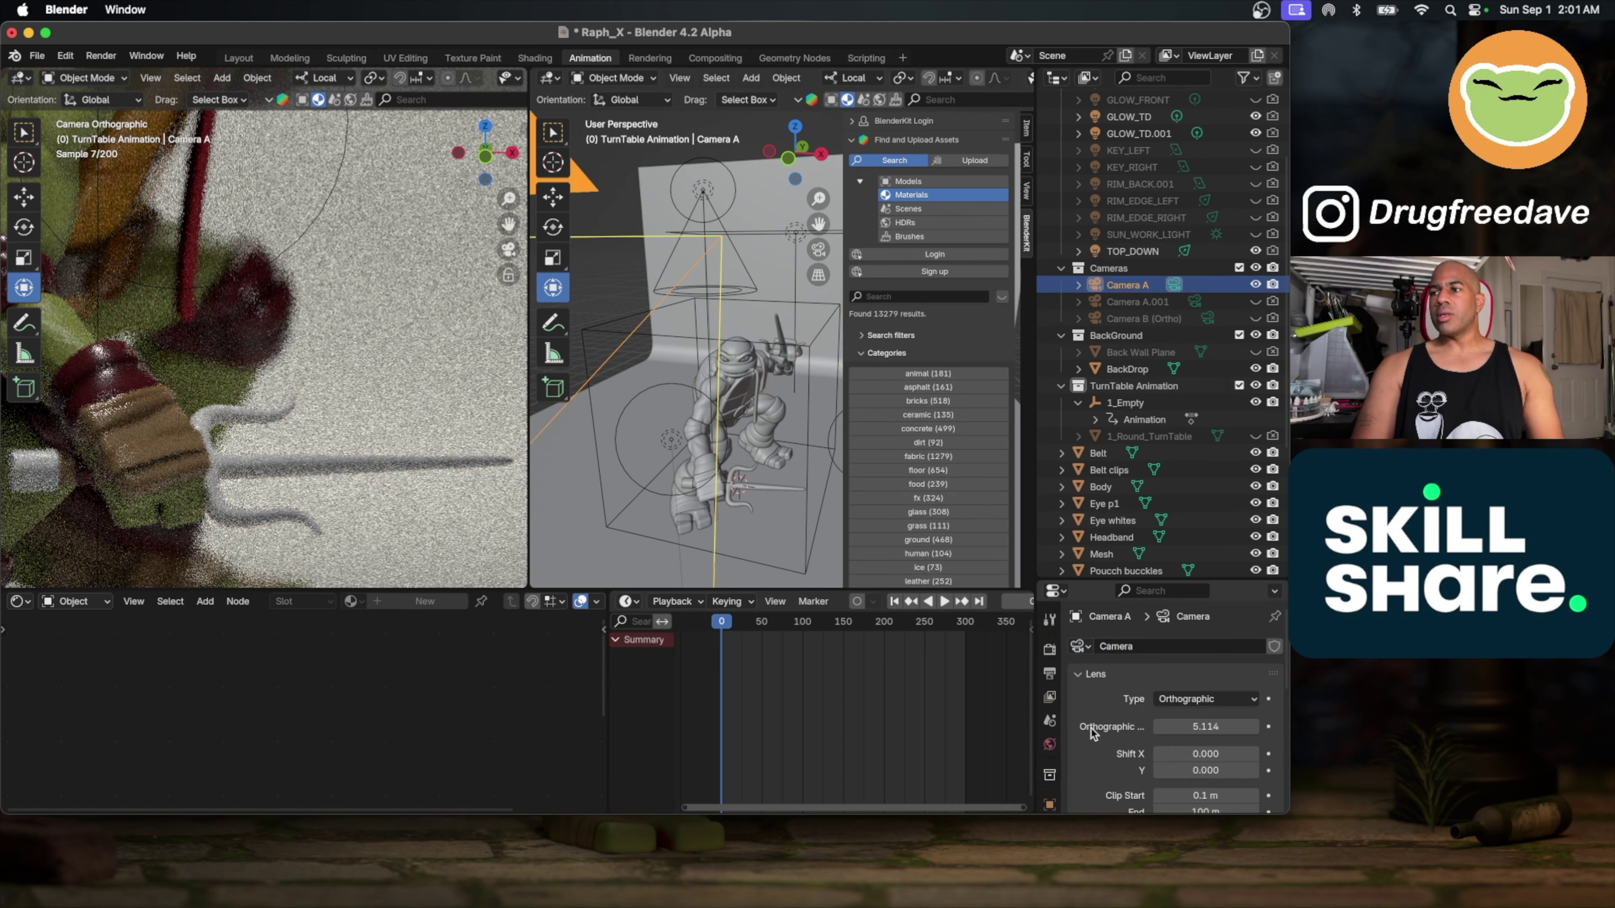
Step: Turn off Camera A's depth of field and join Sai blades into the Sai ends object
scroll(1091, 731, "down", 10)
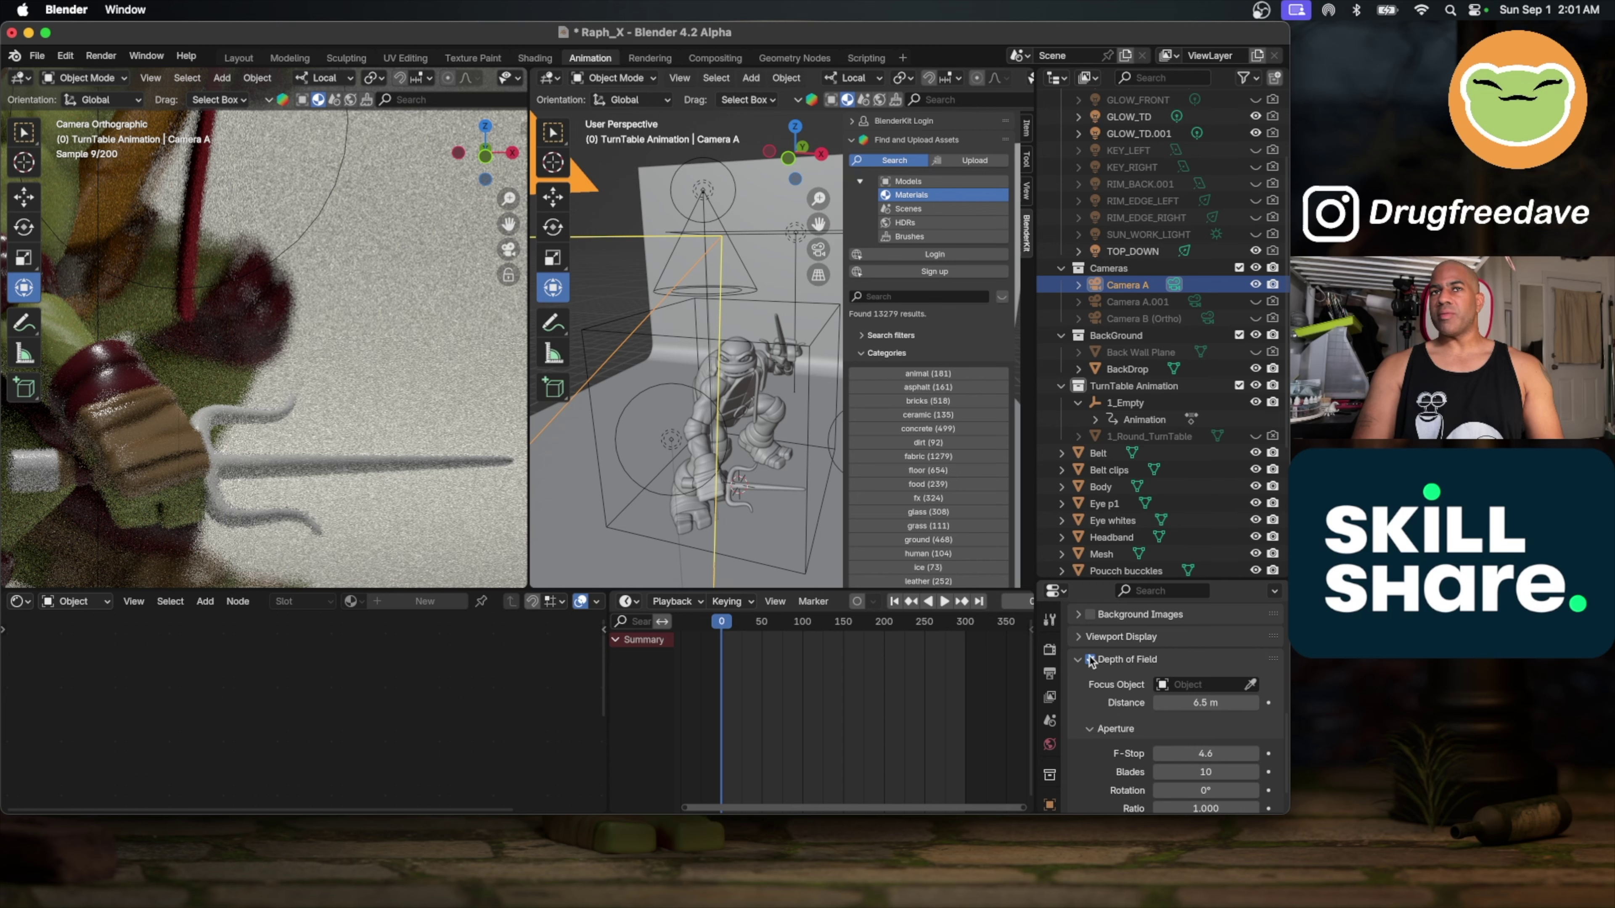
left_click(1091, 660)
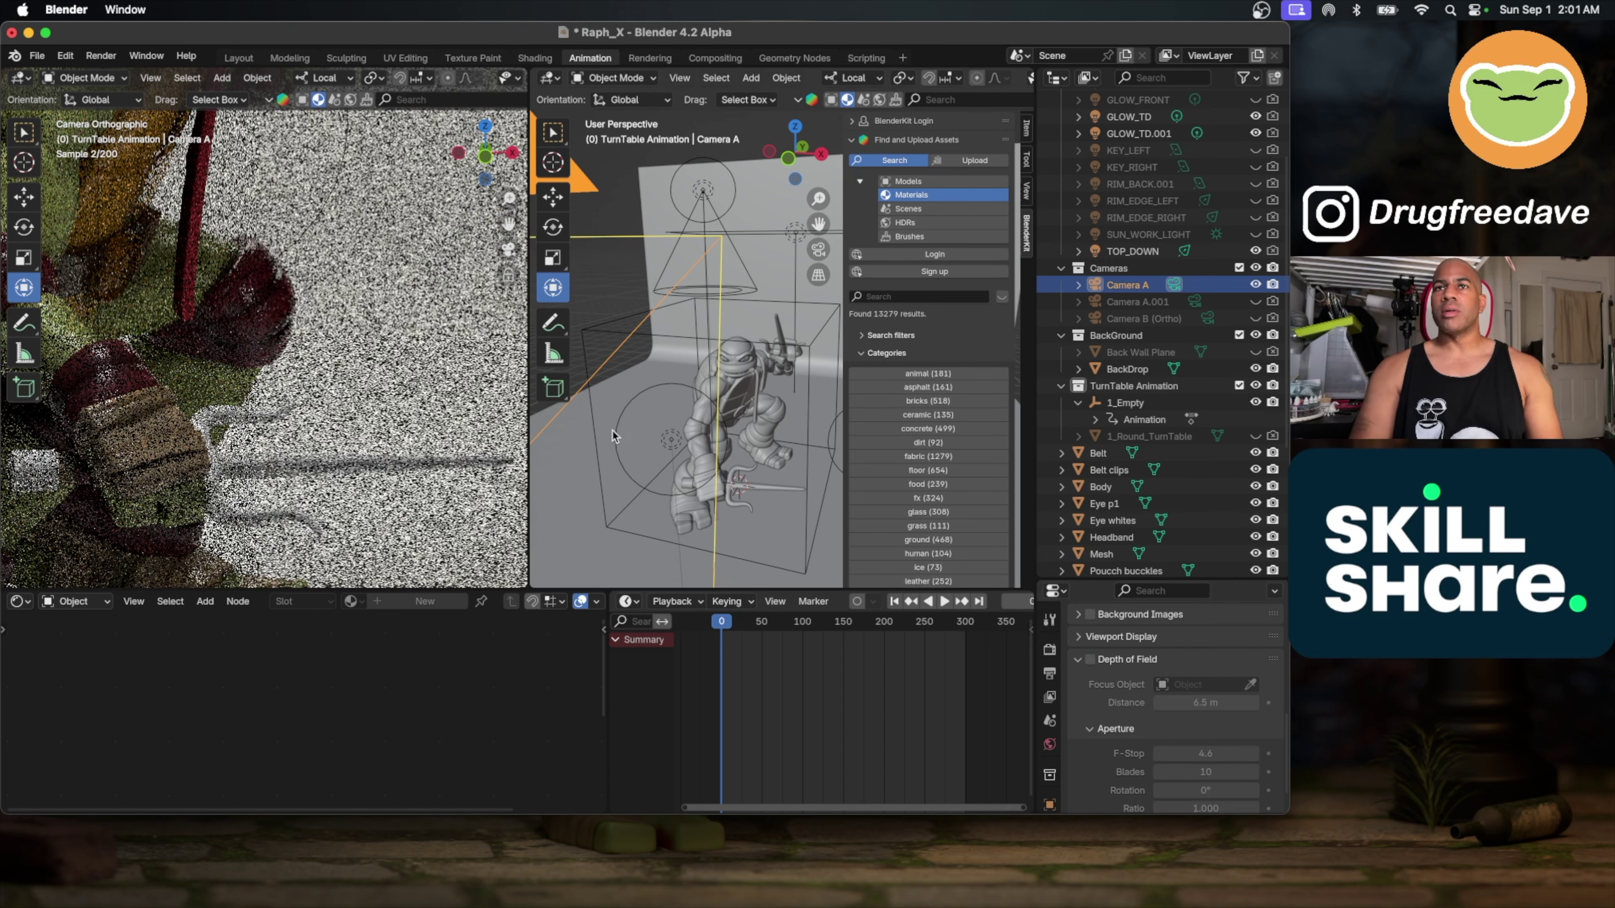
left_click(344, 464)
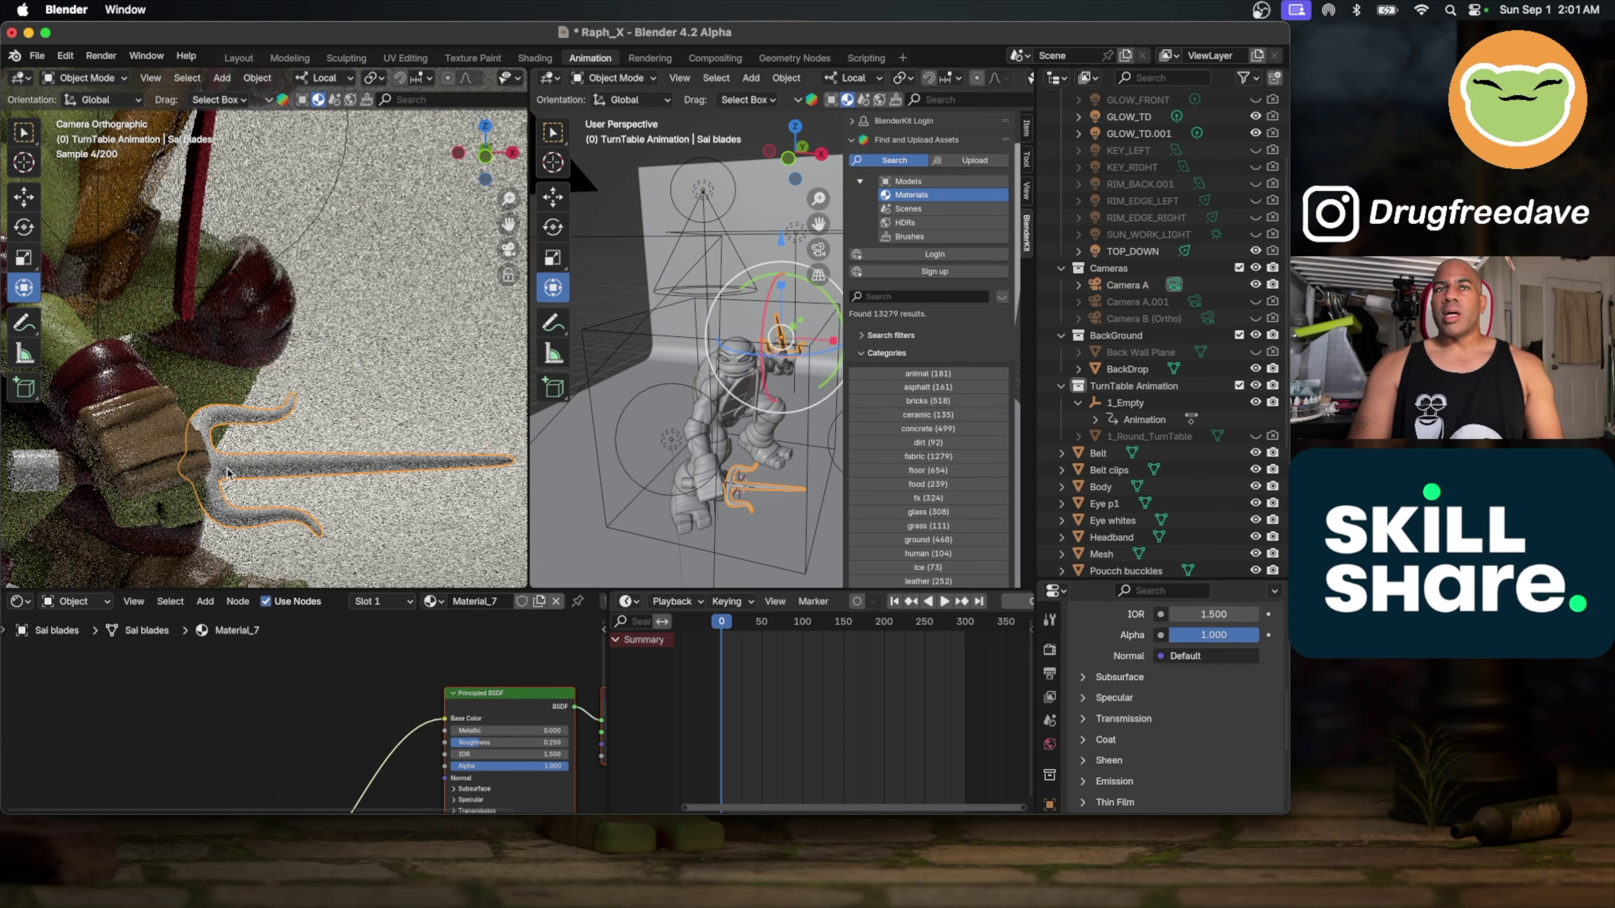
left_click(35, 476, "shift")
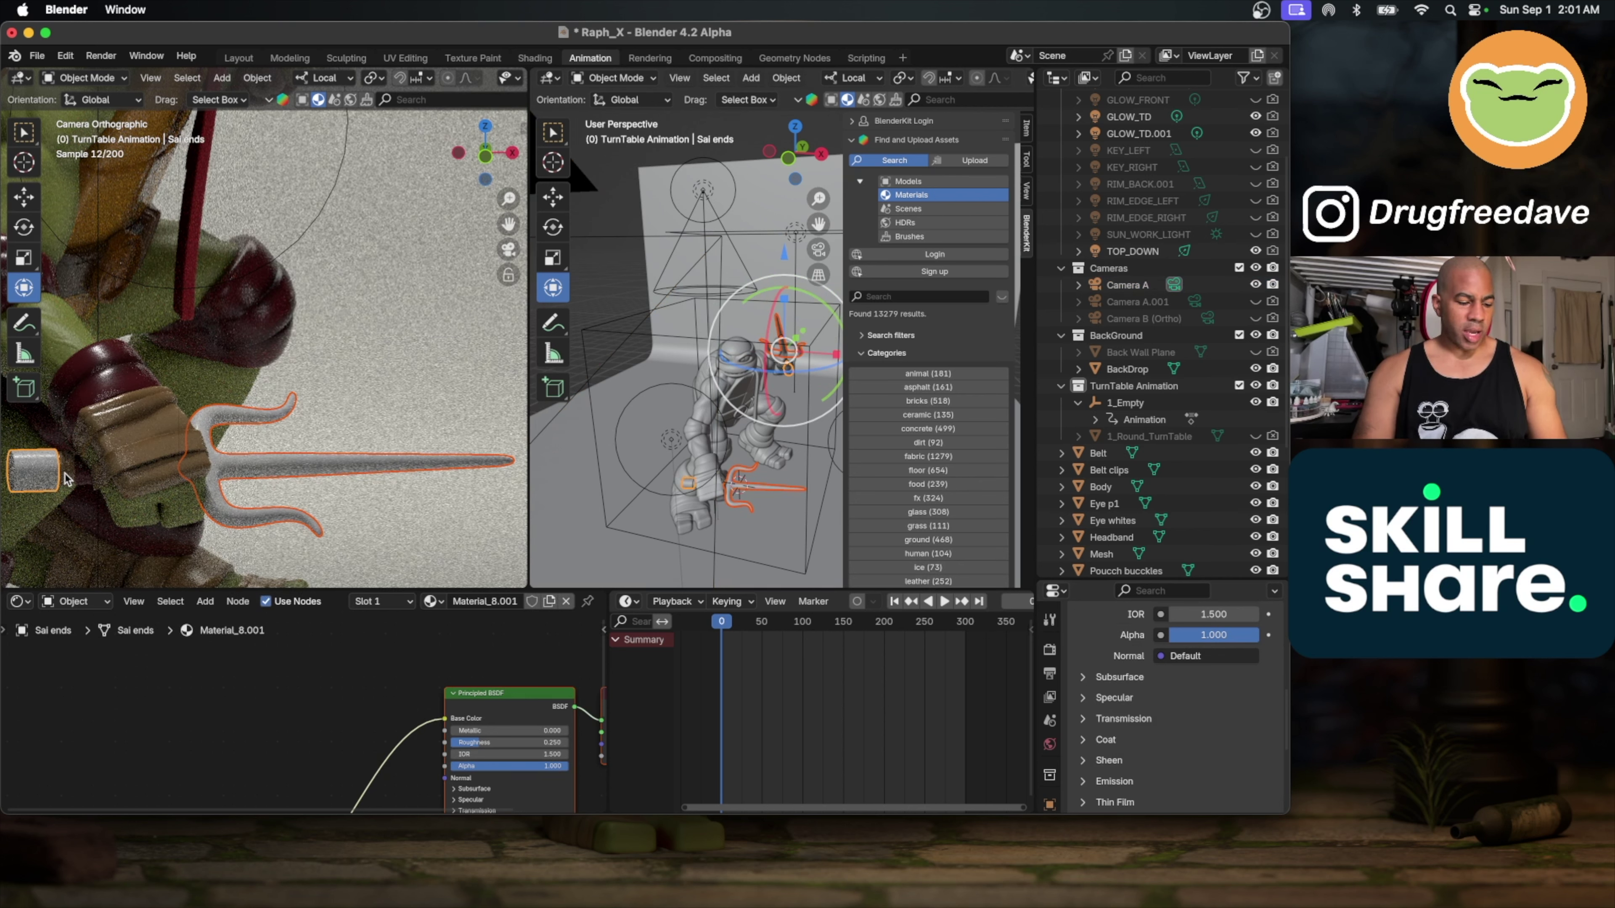
key("ctrl+j")
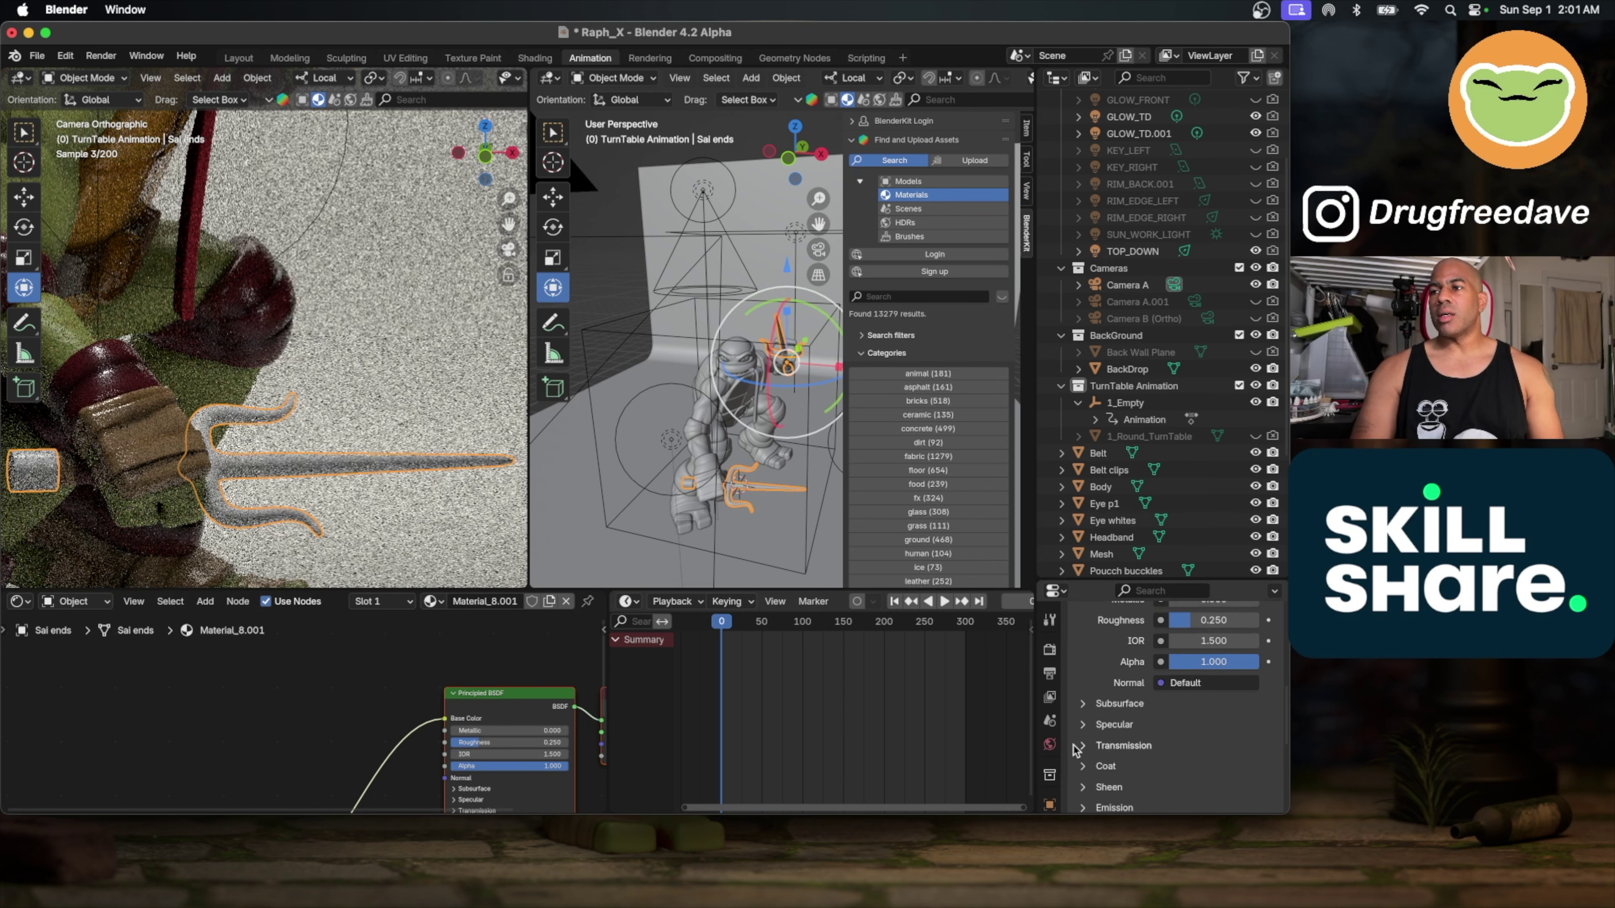
Step: Remove the Material_7 slot so only Material_8.001 remains
scroll(1048, 757, "down", 5)
scroll(1137, 713, "up", 10)
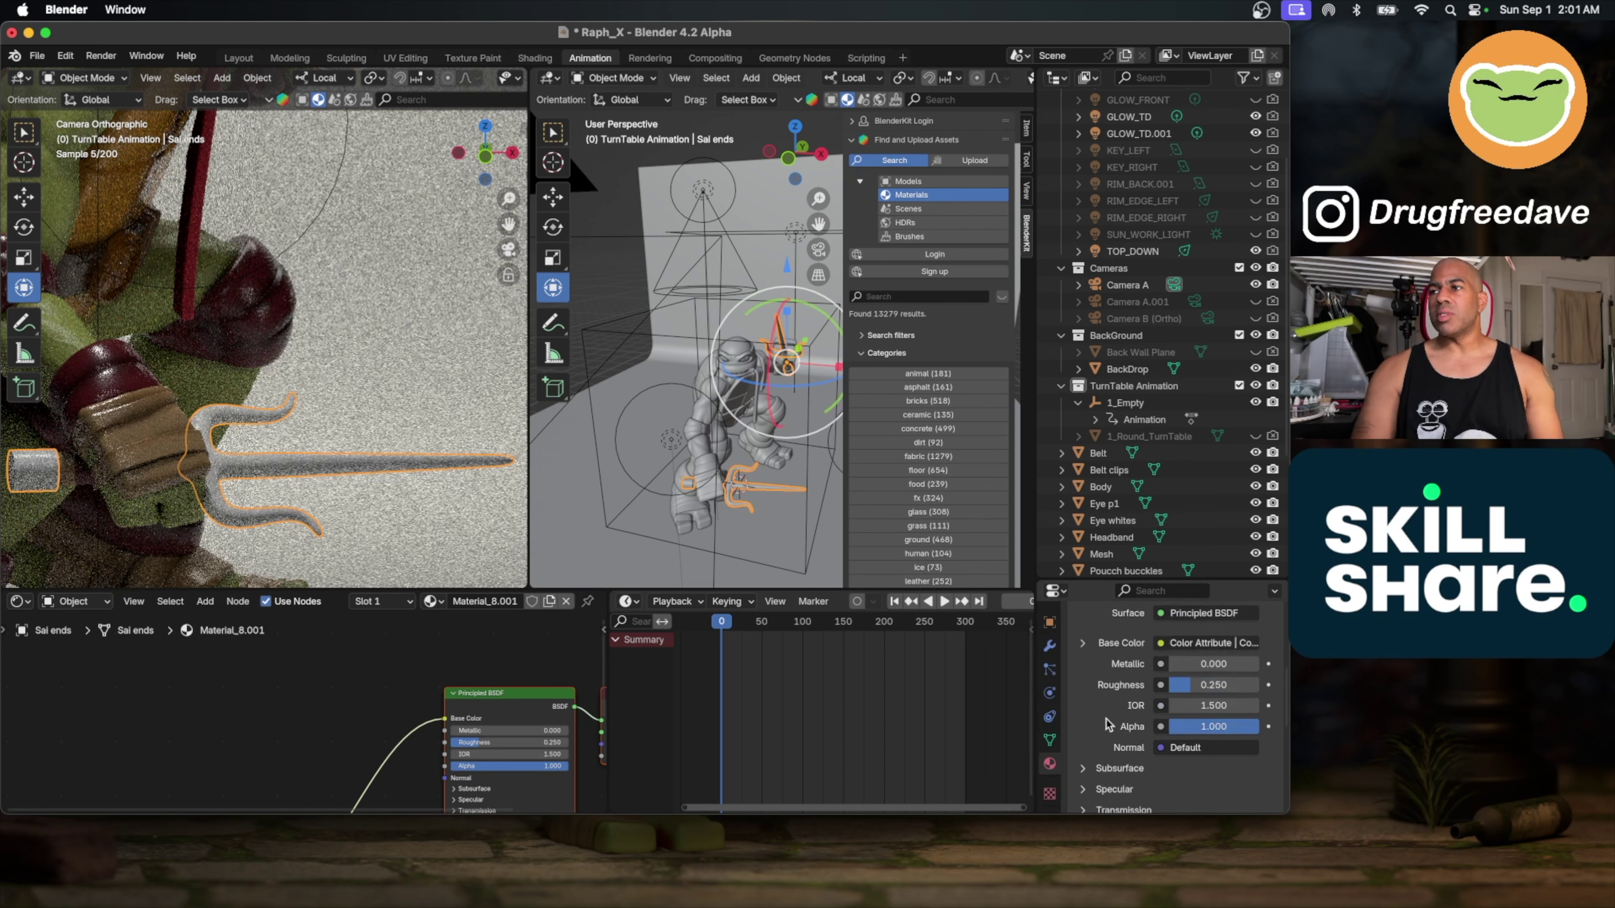
left_click(1135, 668)
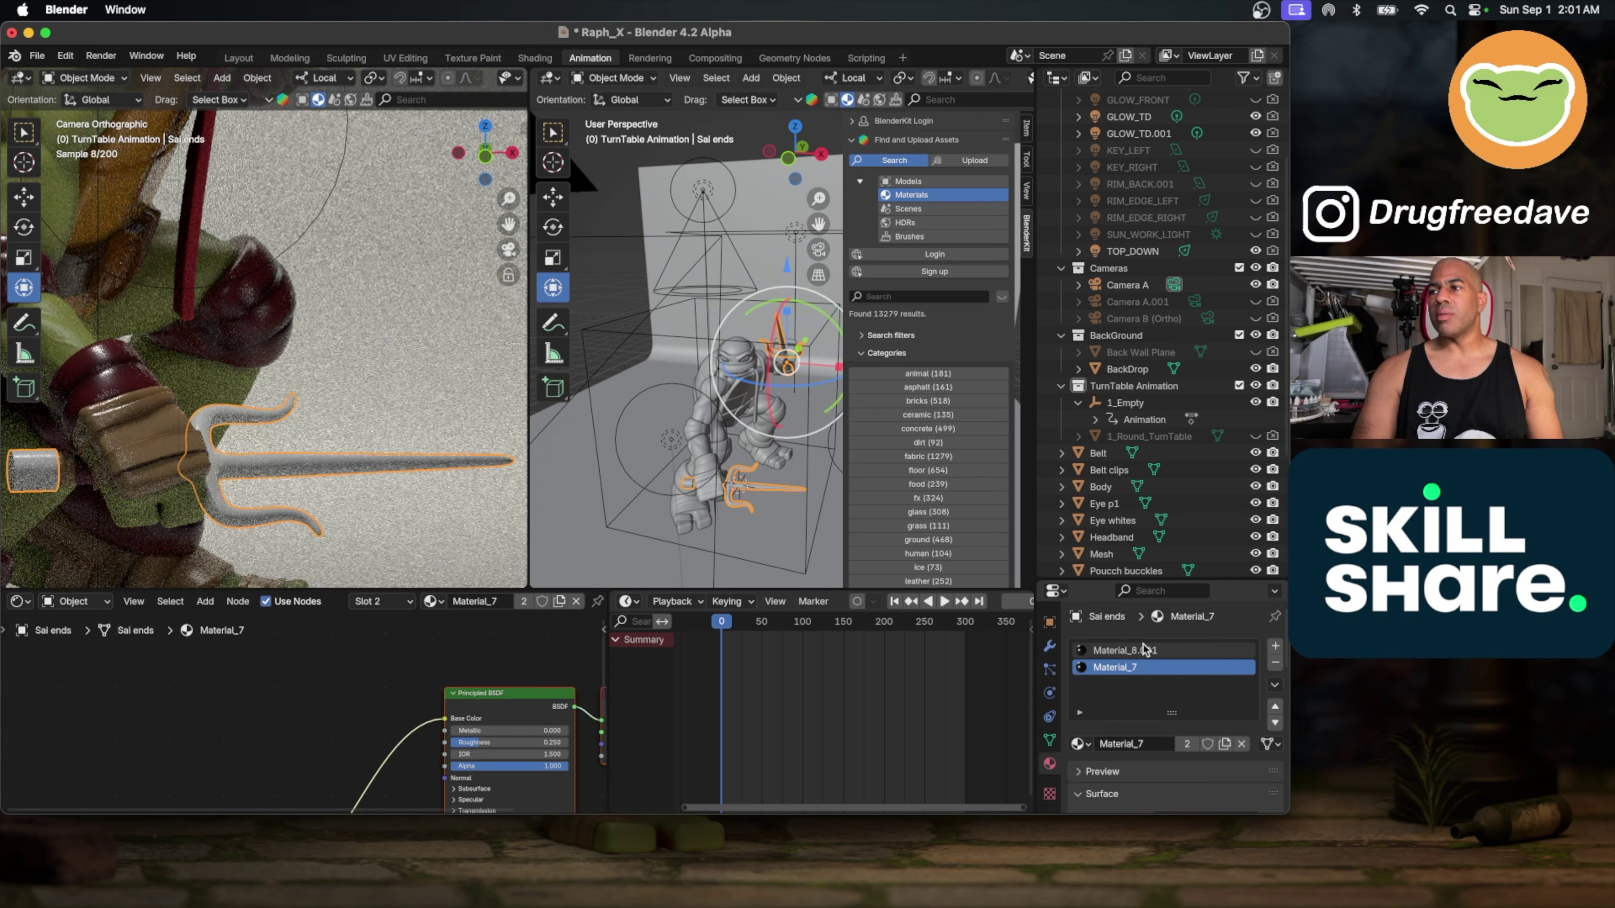
left_click(1277, 665)
right_click(1146, 650)
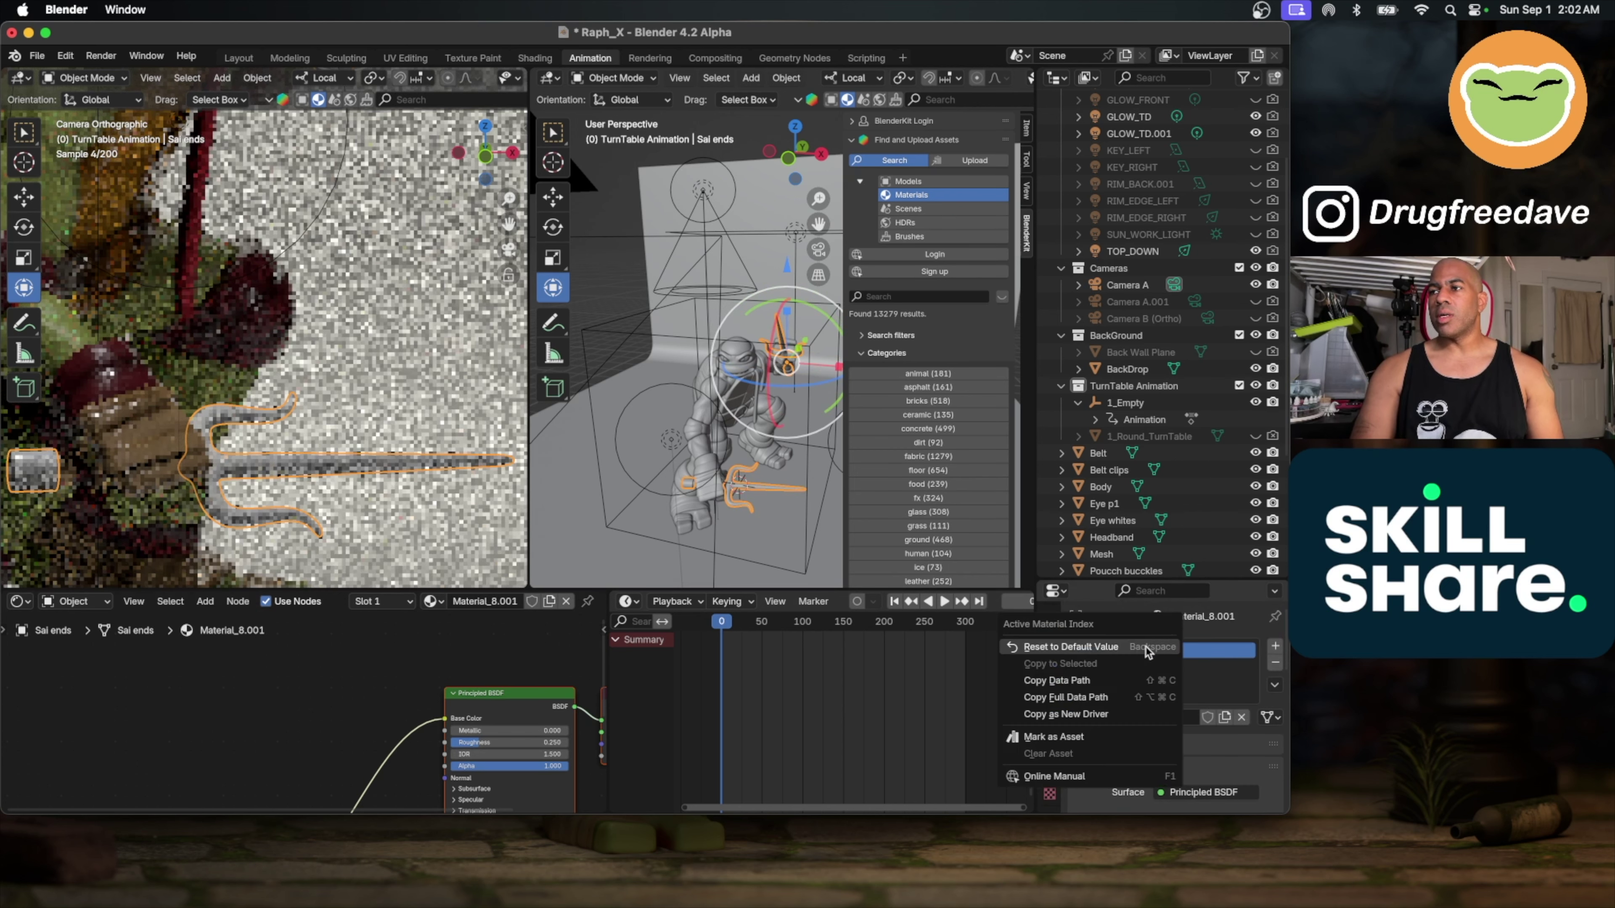
left_click(1146, 649)
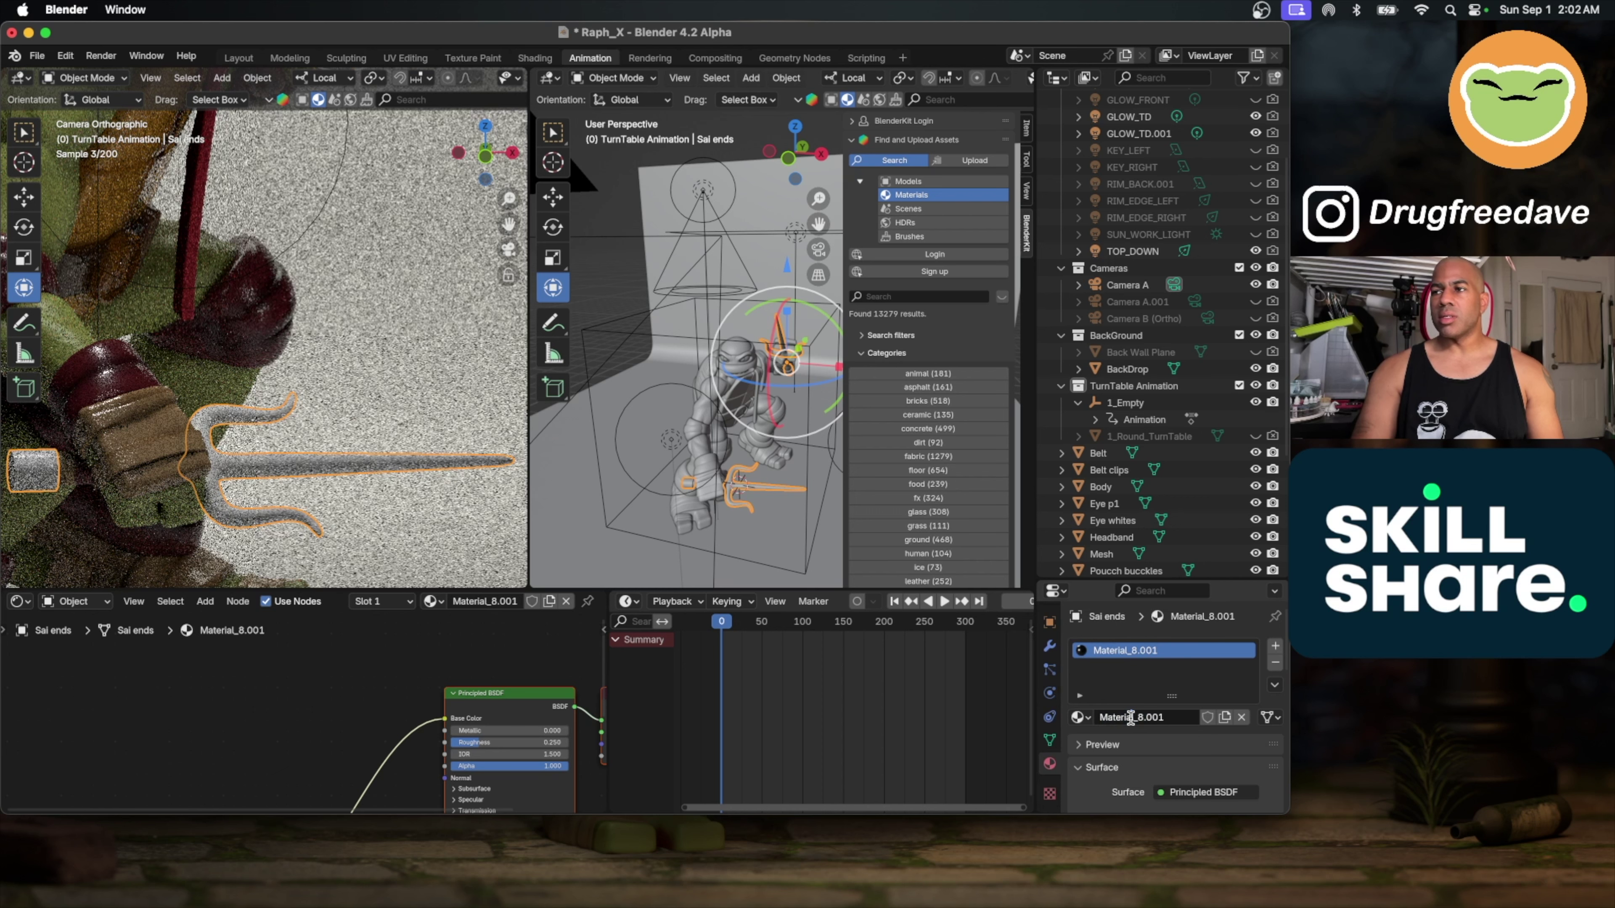
double_click(1135, 717)
left_click(1156, 719)
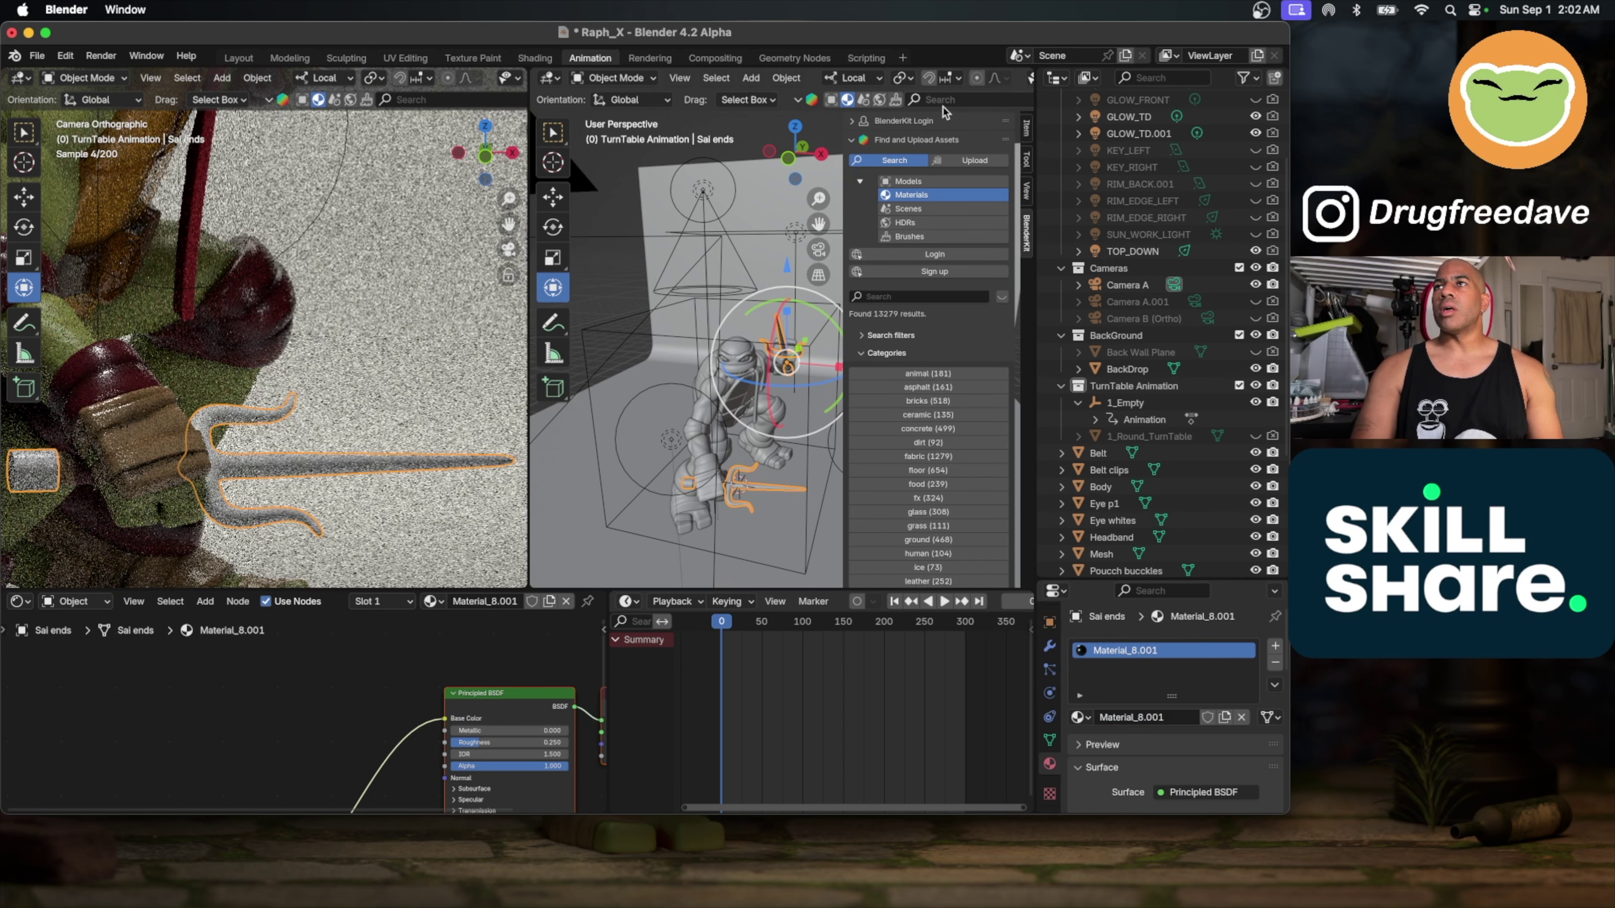
scroll(947, 102, "right", 3)
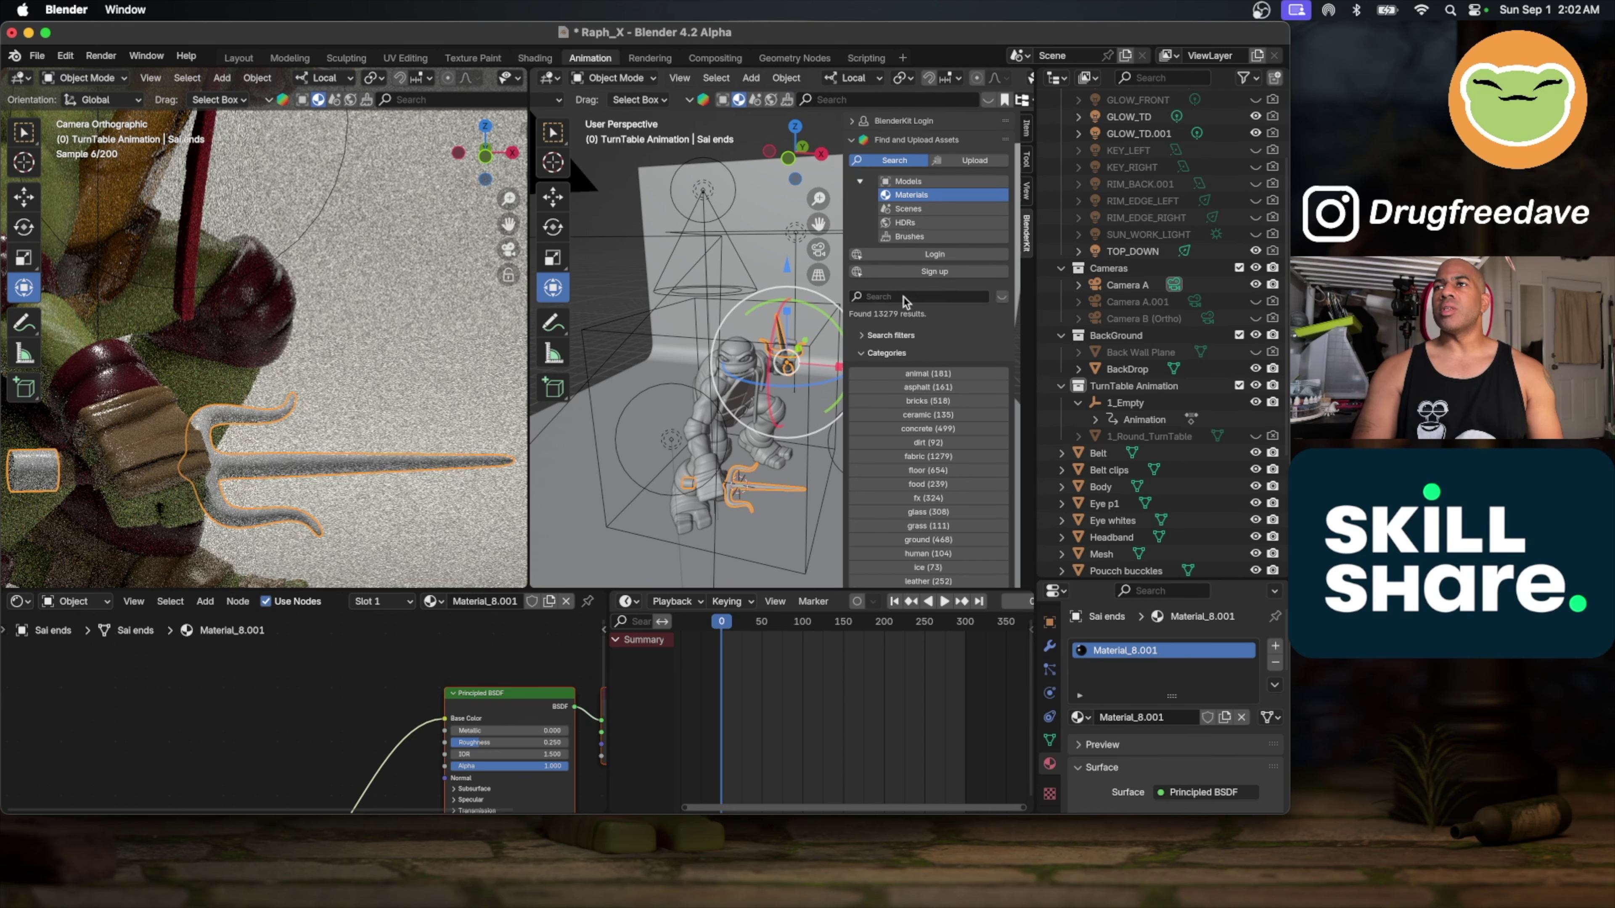
Step: Search BlenderKit for 'metal' and apply the second Metal material to the sais
left_click(932, 99)
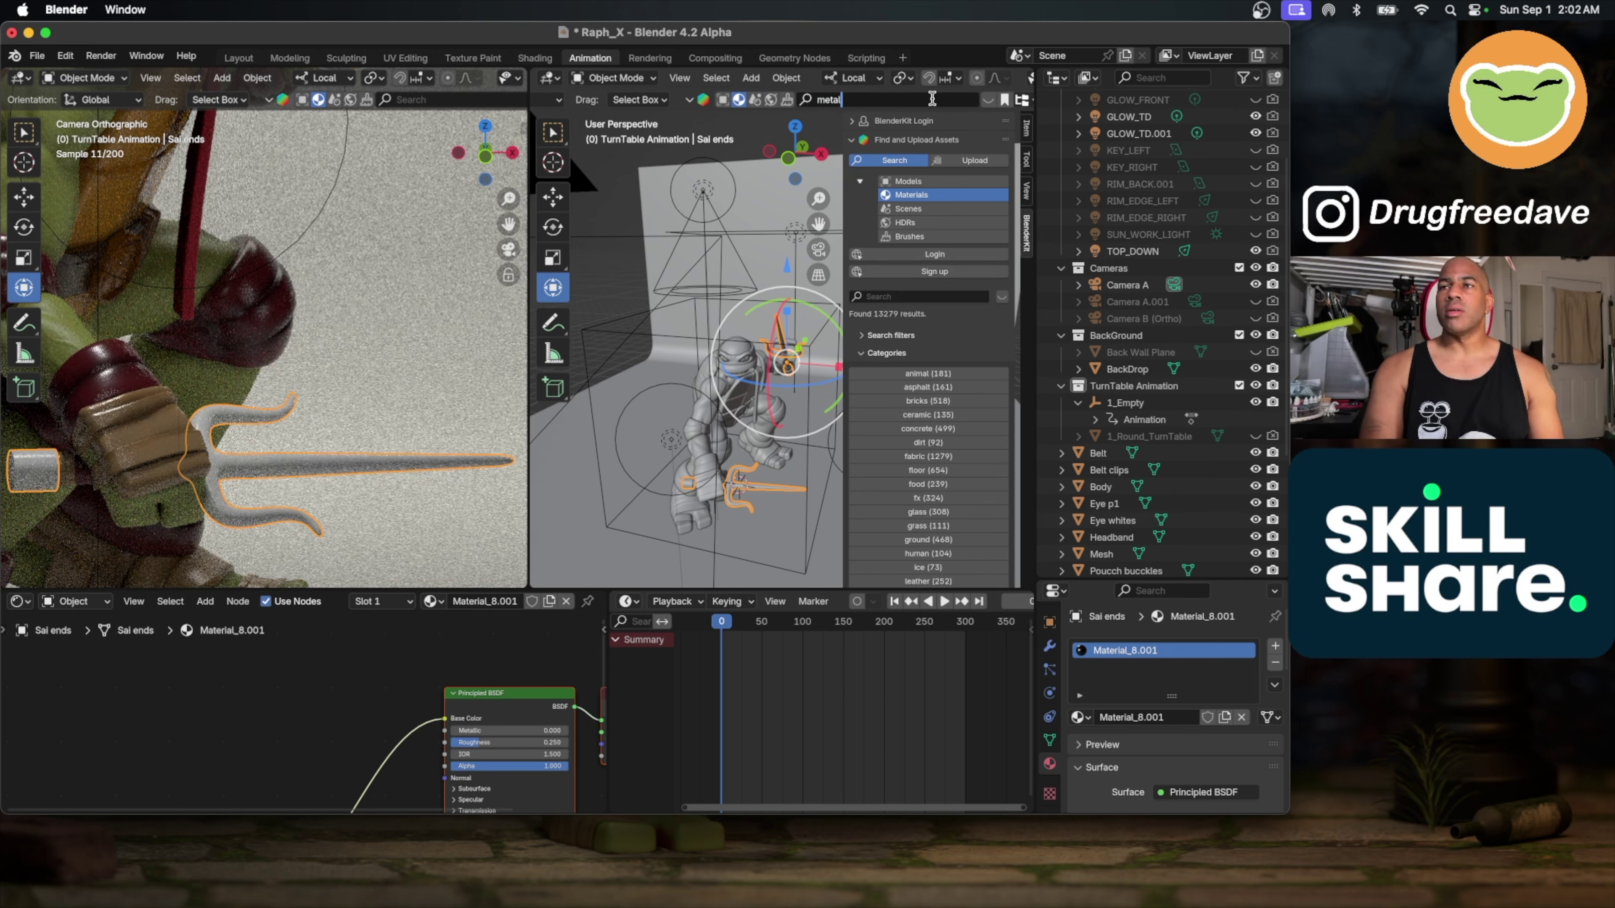
type("metal")
key("Return")
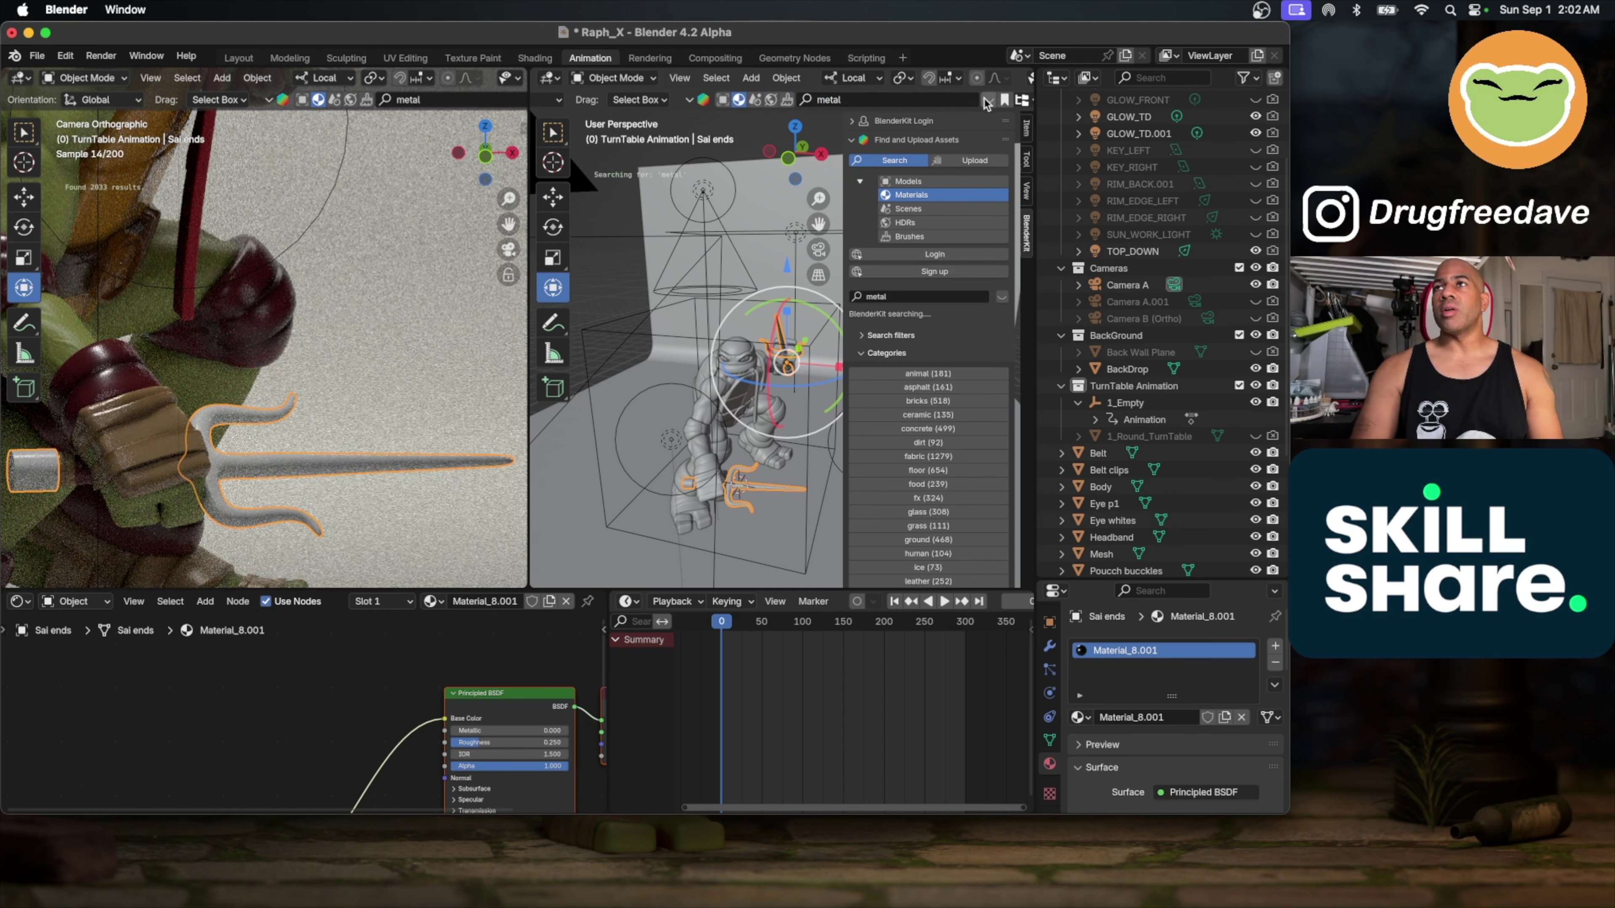
mouse_move(613, 137)
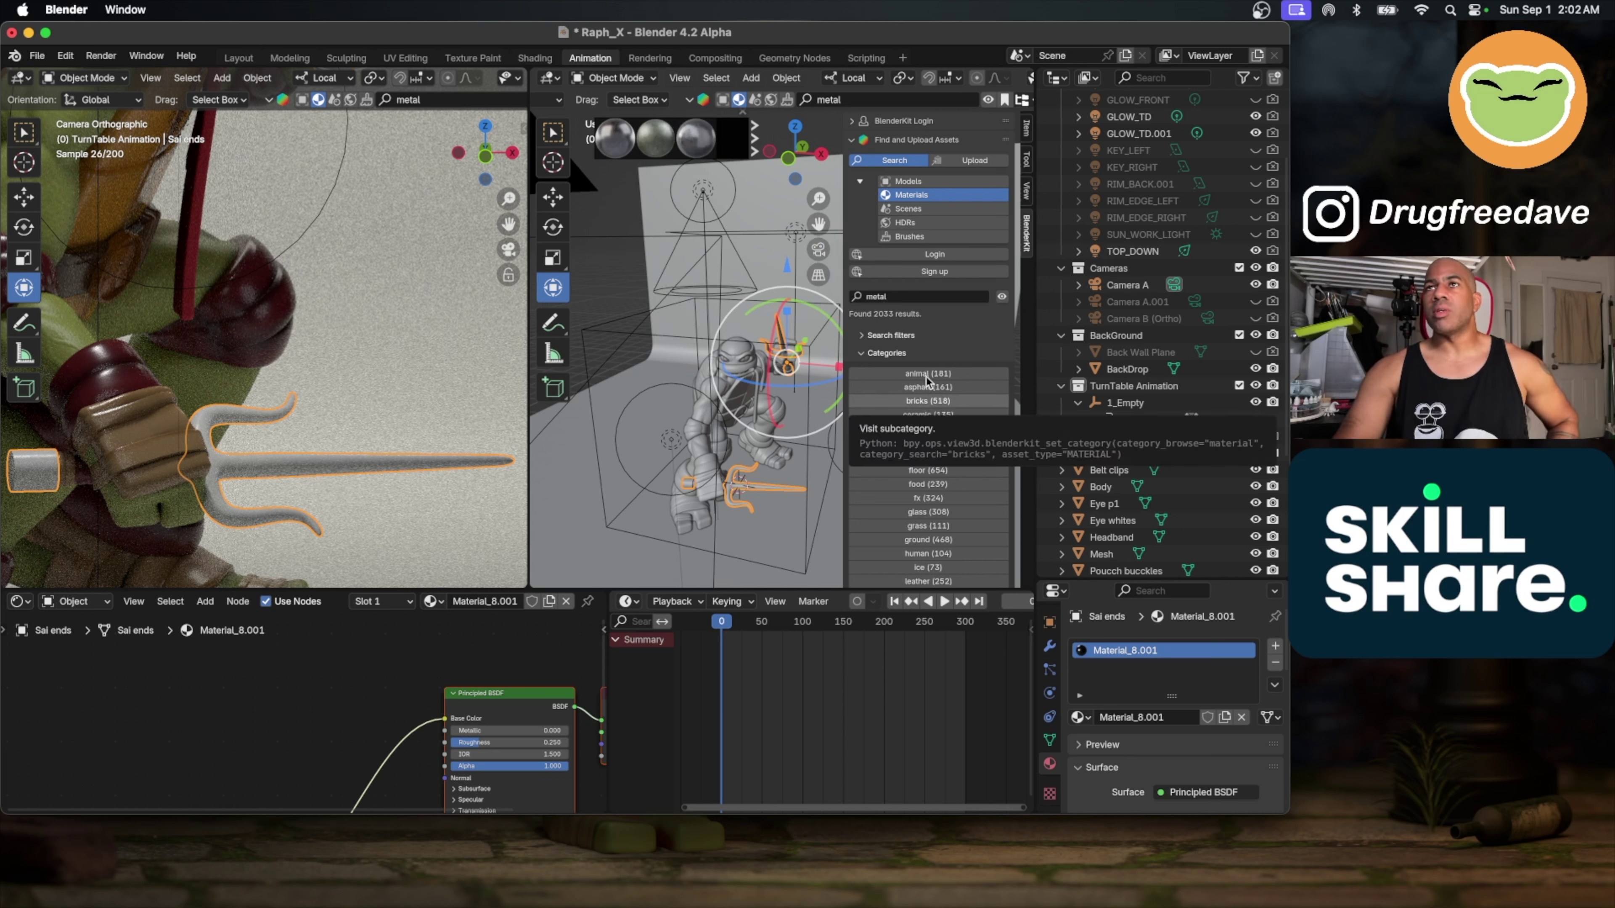
left_click(755, 145)
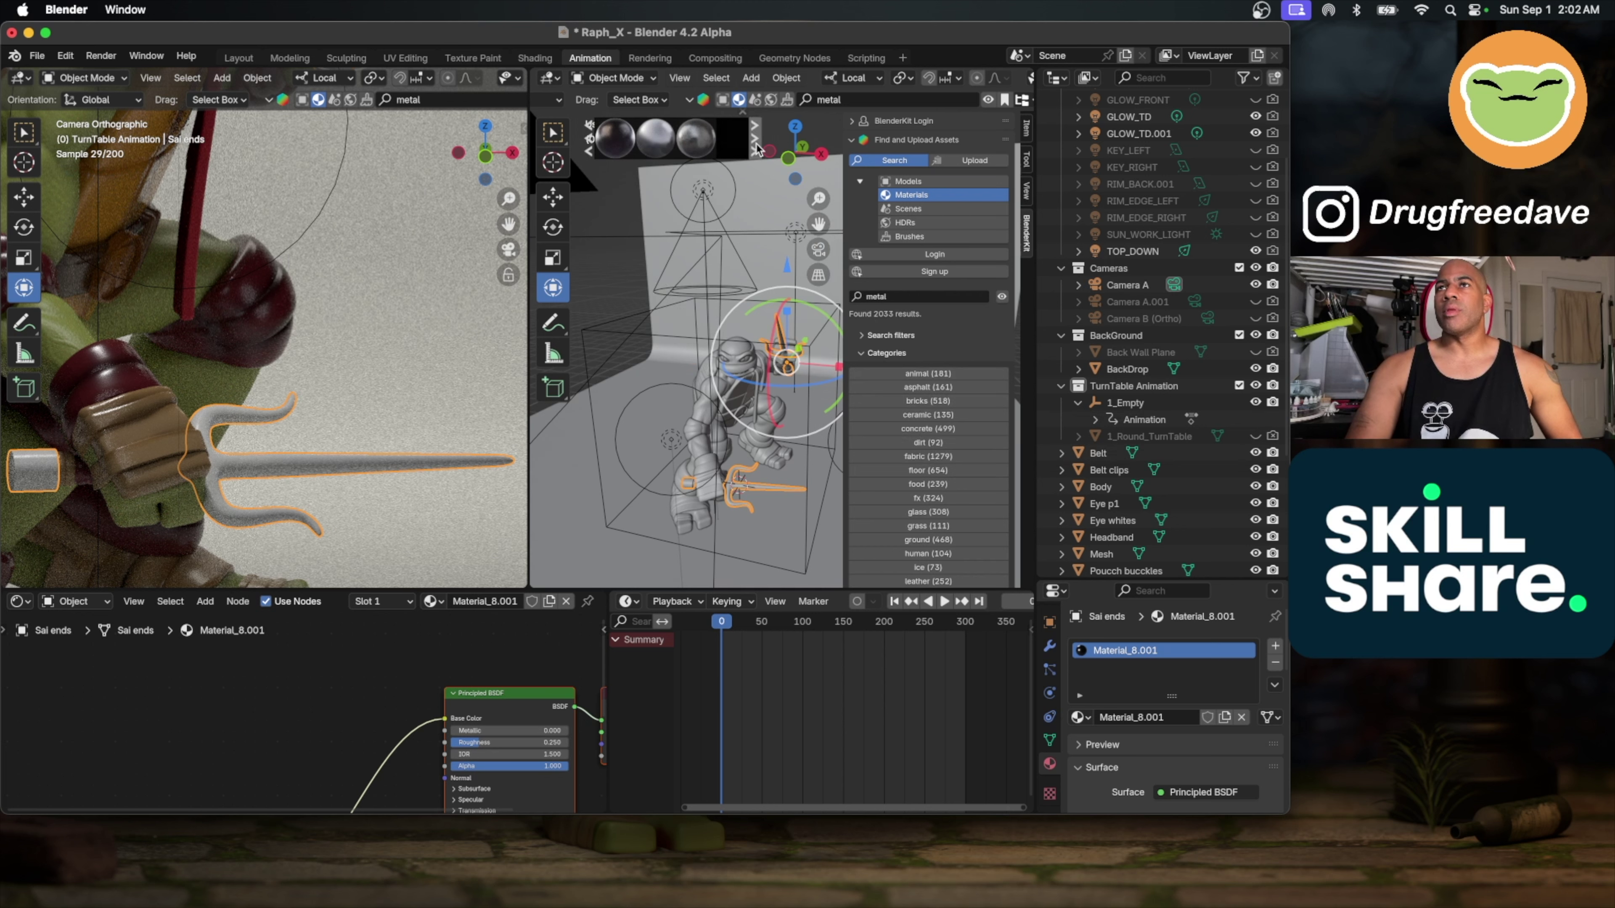
left_click(589, 147)
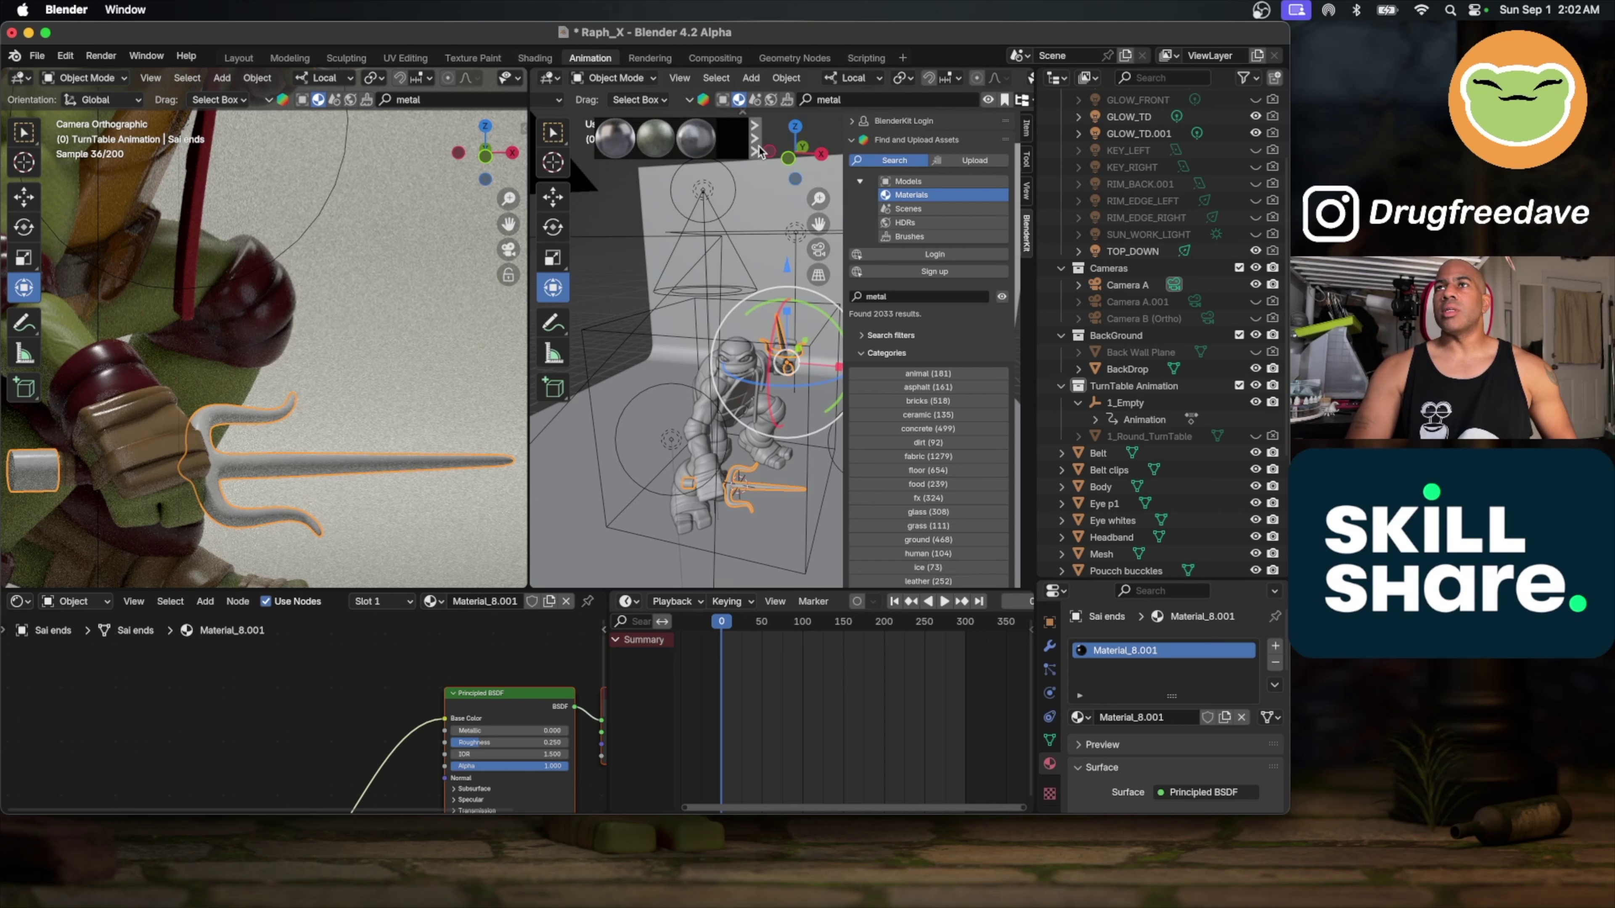
mouse_move(651, 144)
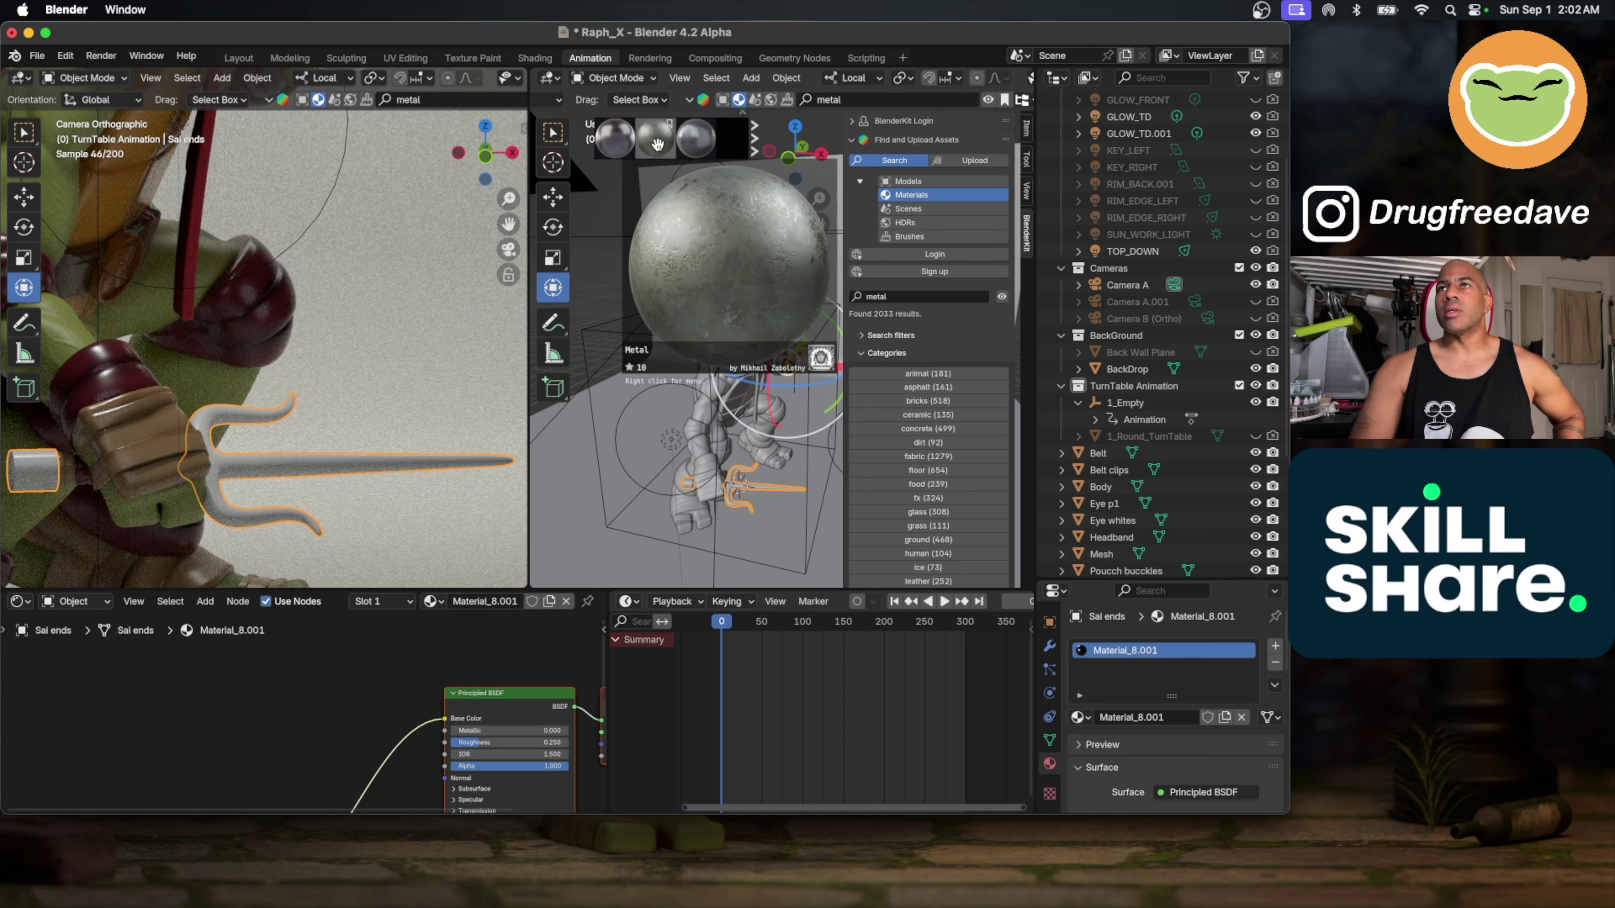
left_click(755, 140)
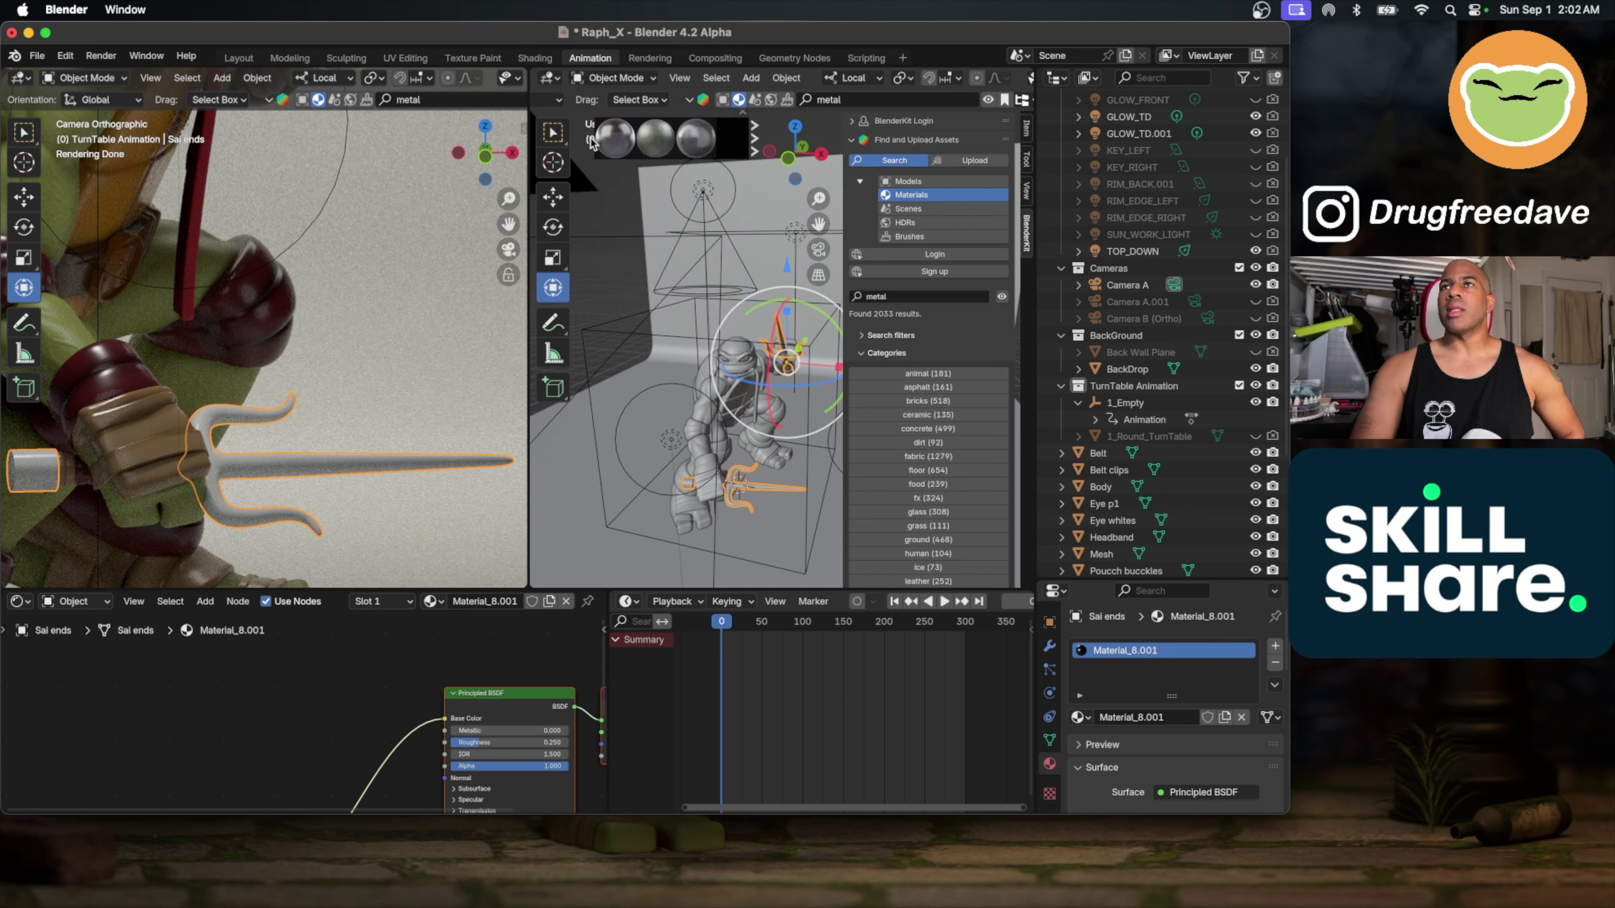
left_click(657, 138)
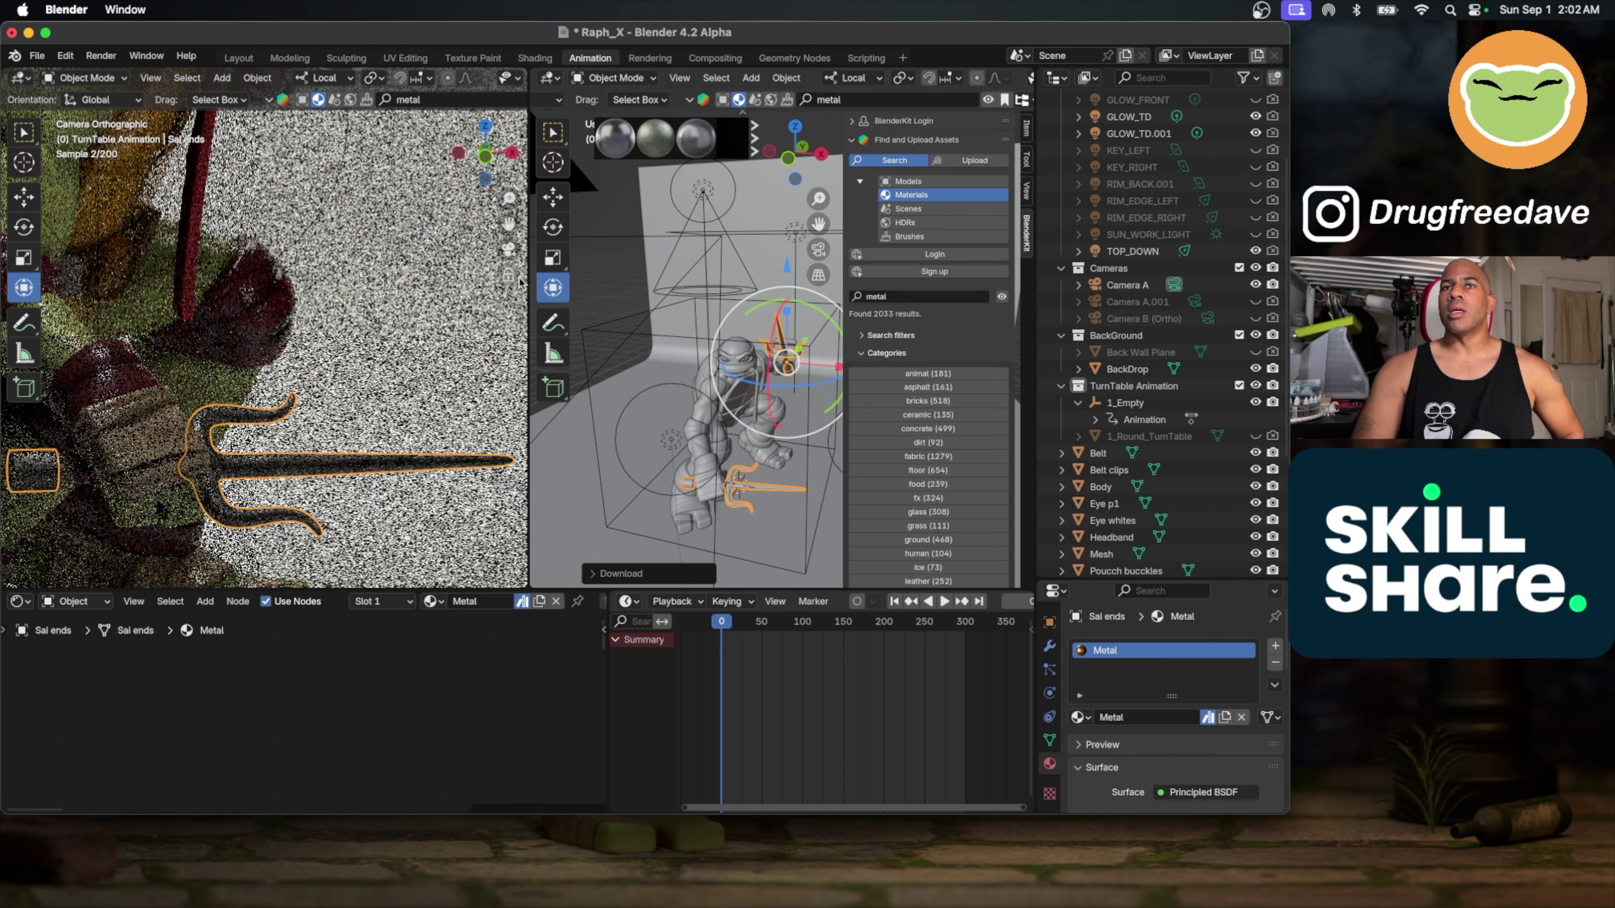
left_click(606, 222)
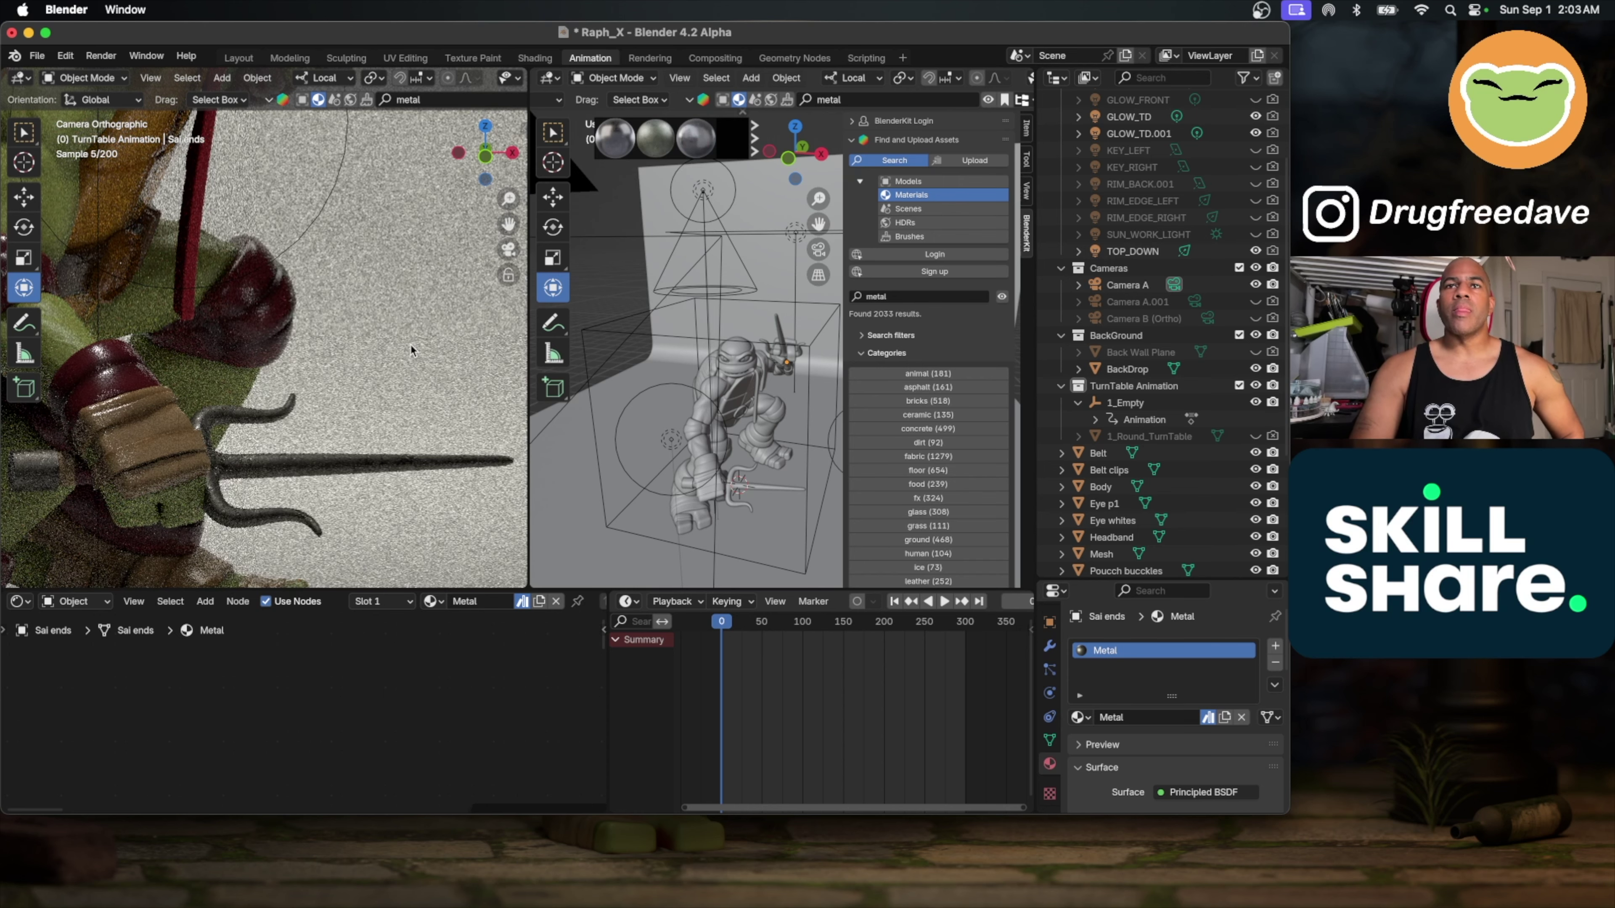
scroll(411, 351, "down", 8)
middle_click_drag(411, 350, 411, 351)
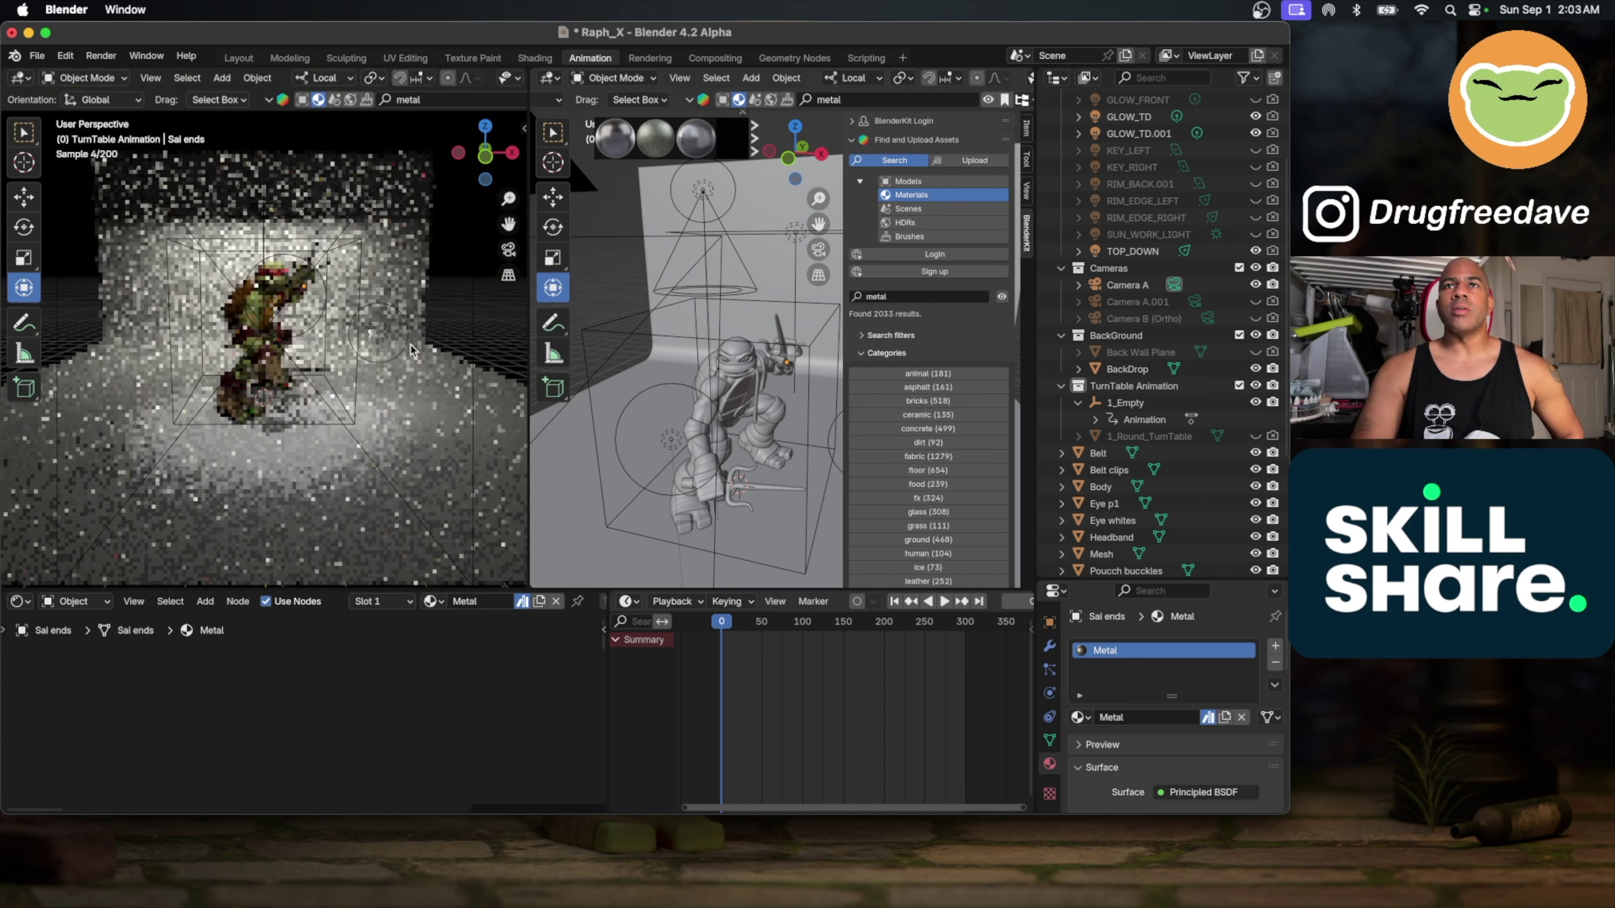
key("KP_0")
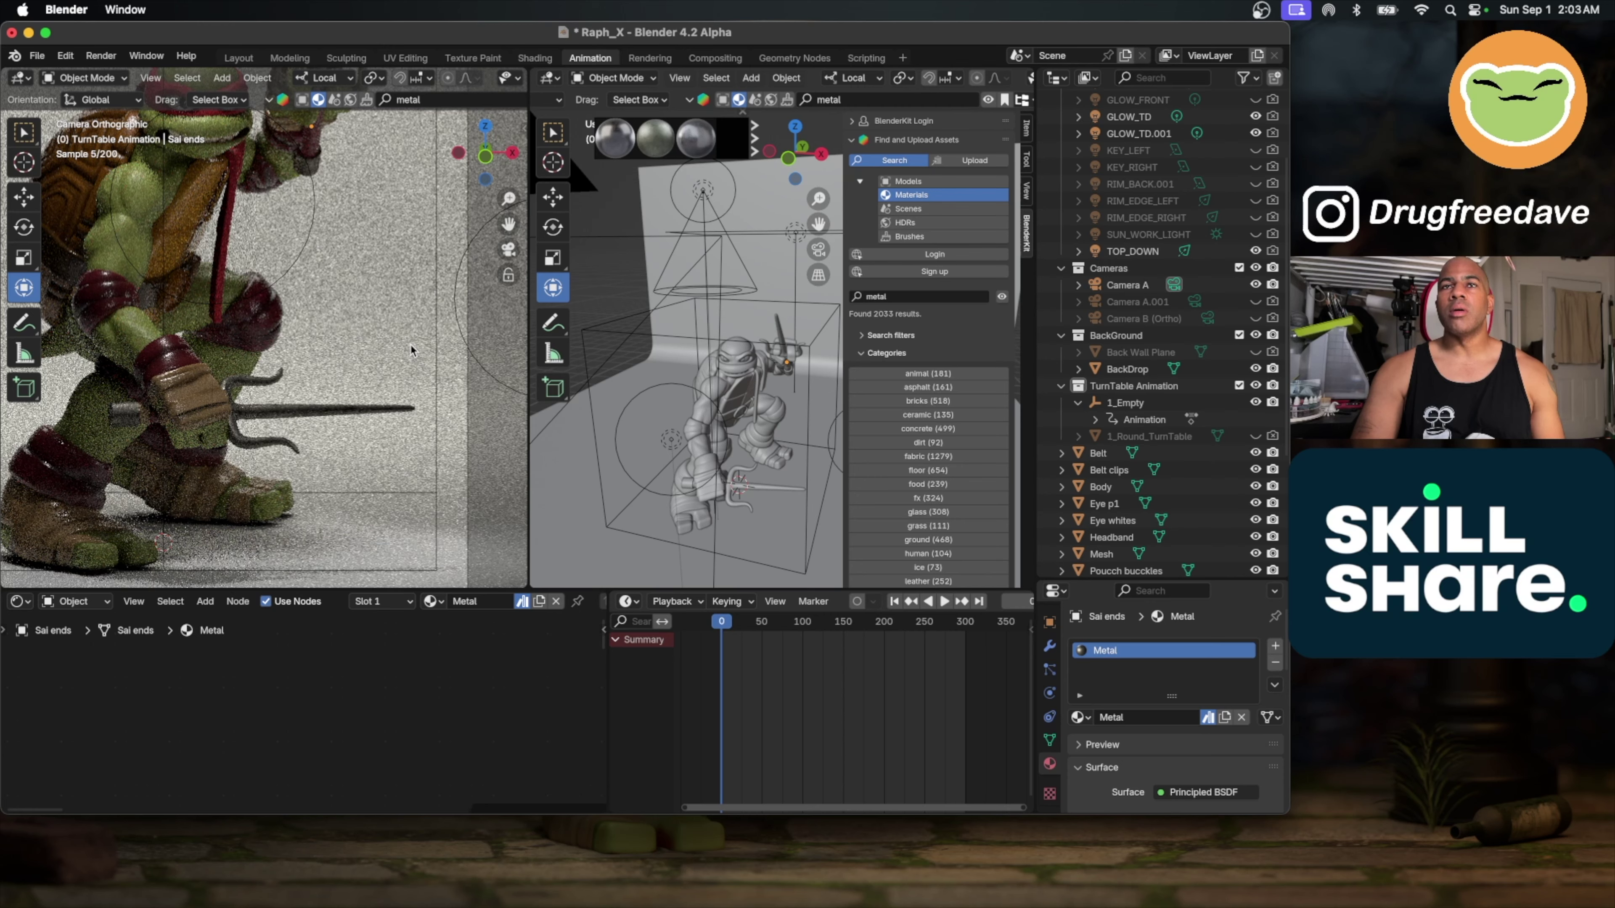
scroll(411, 349, "down", 5)
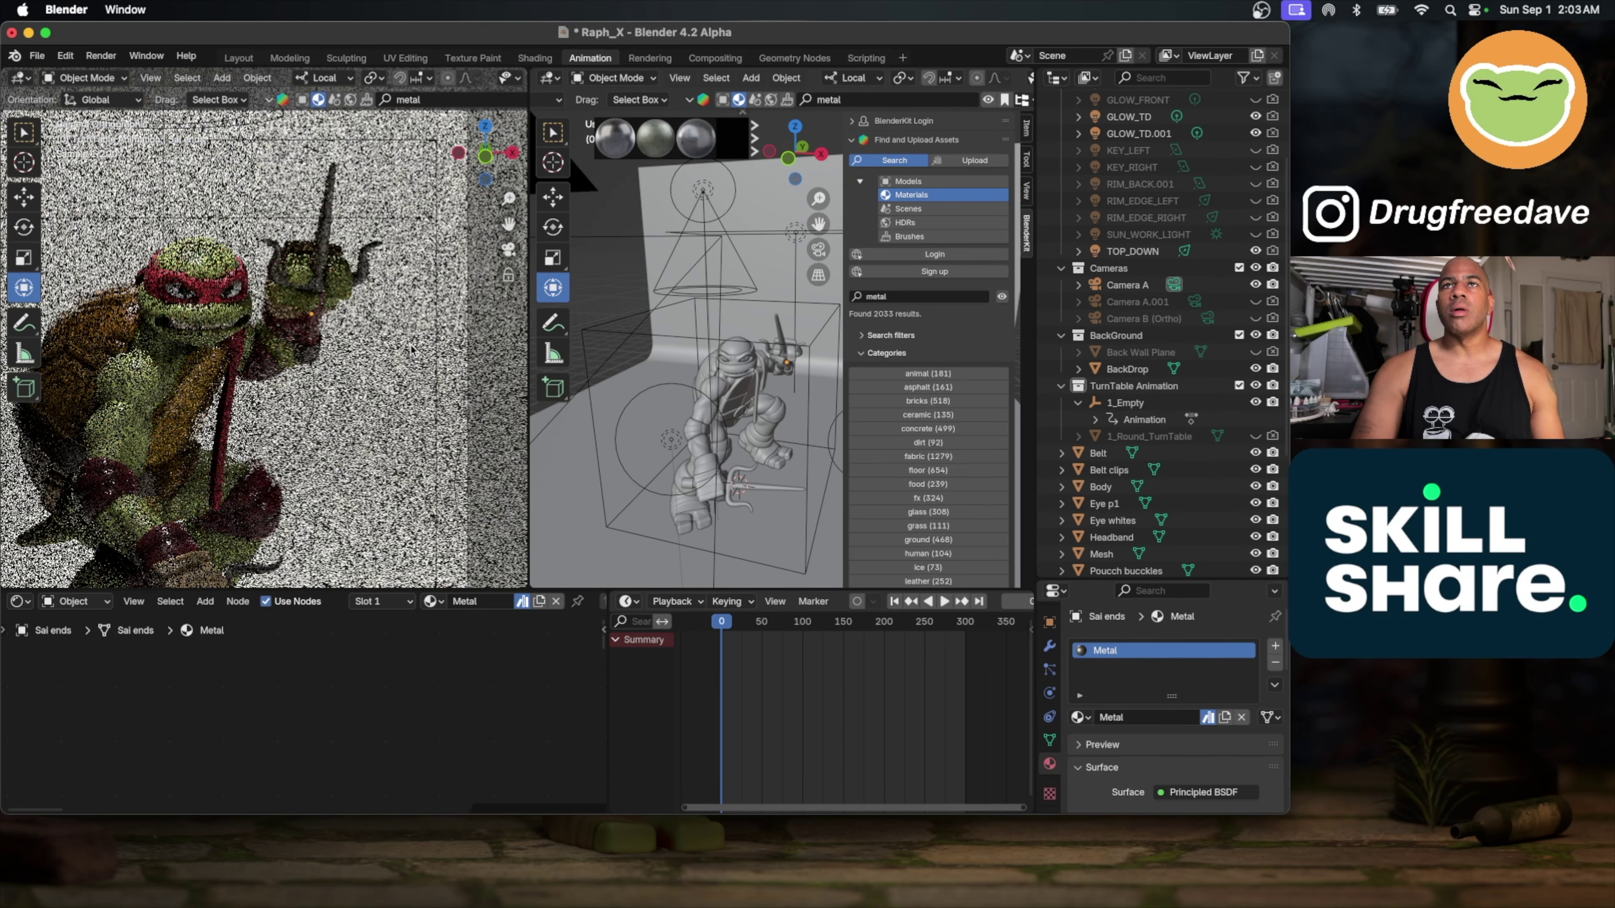
scroll(412, 349, "up", 5)
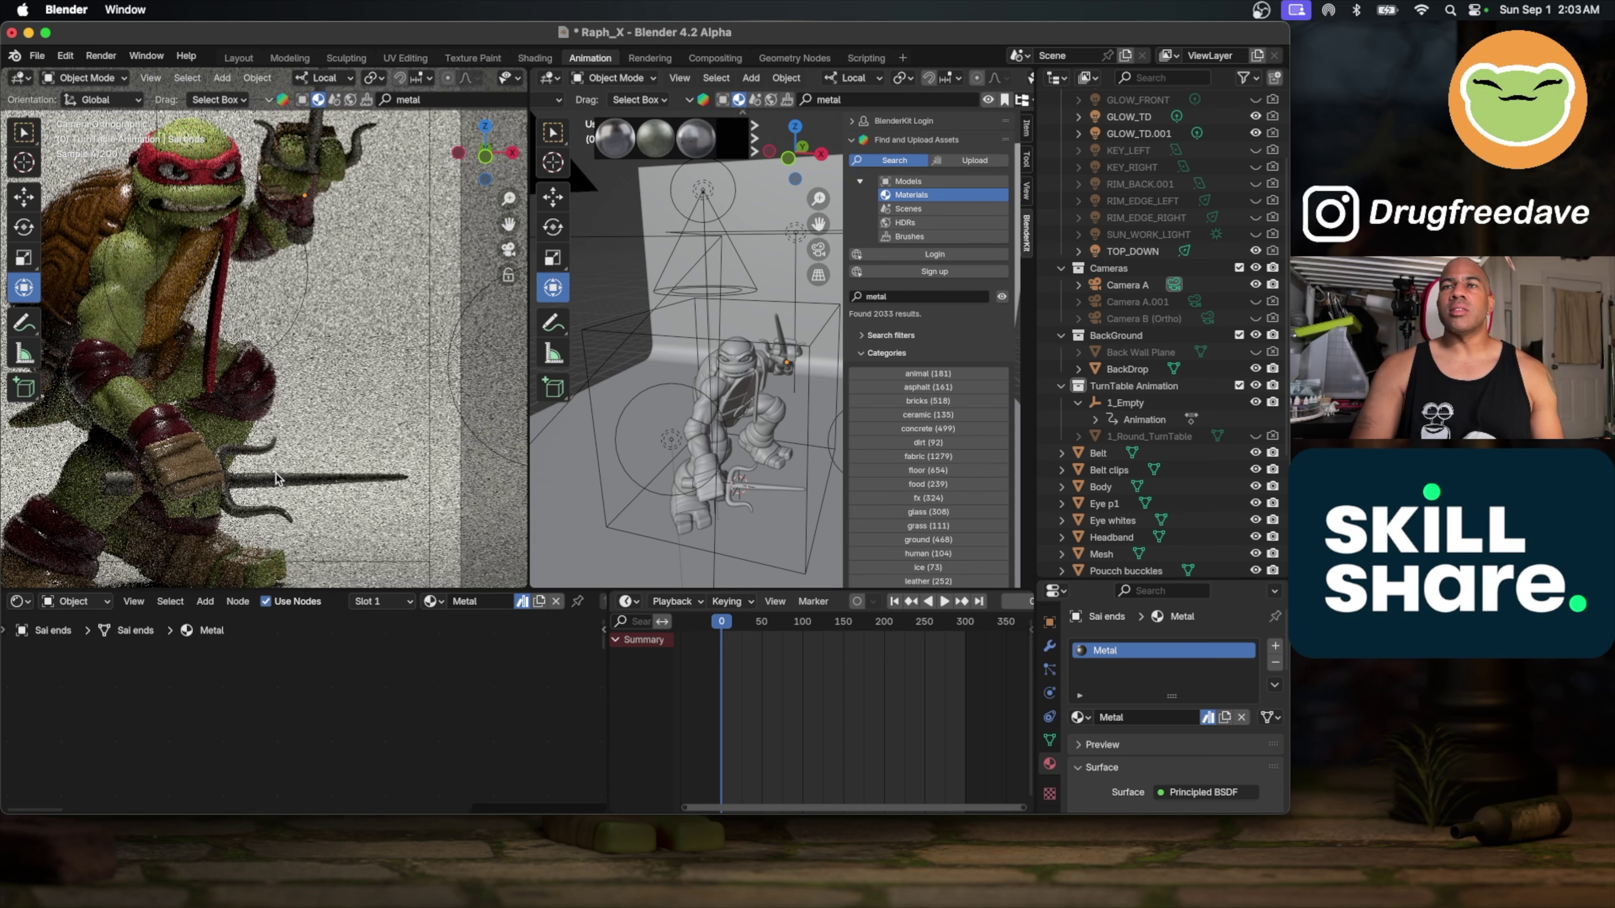
mouse_move(631, 139)
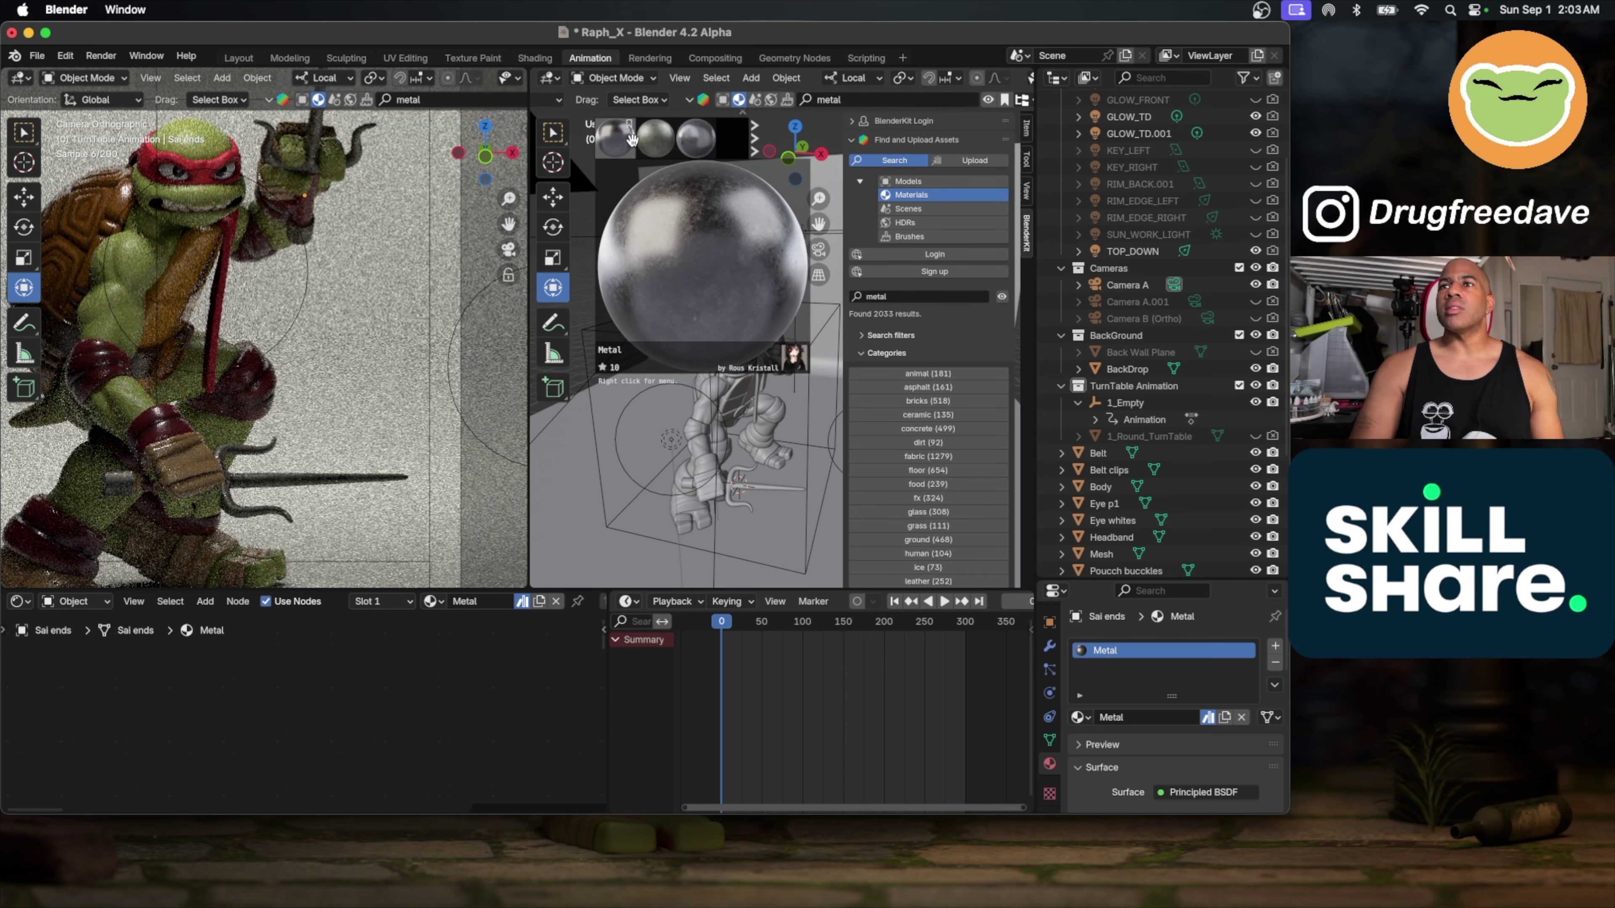
left_click(754, 139)
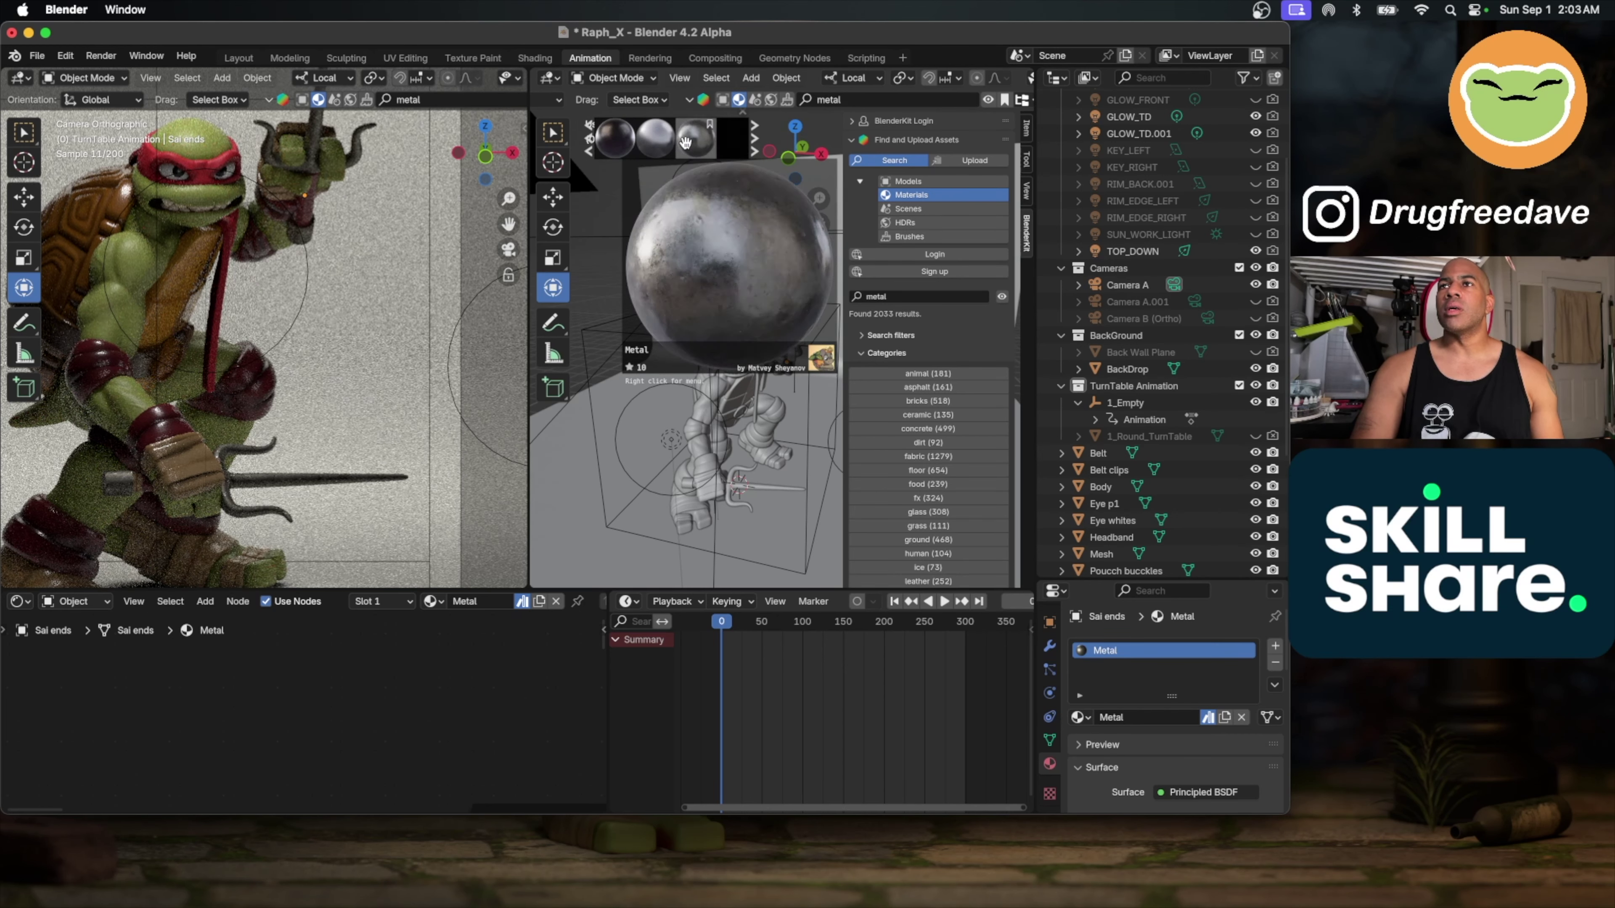
mouse_move(626, 139)
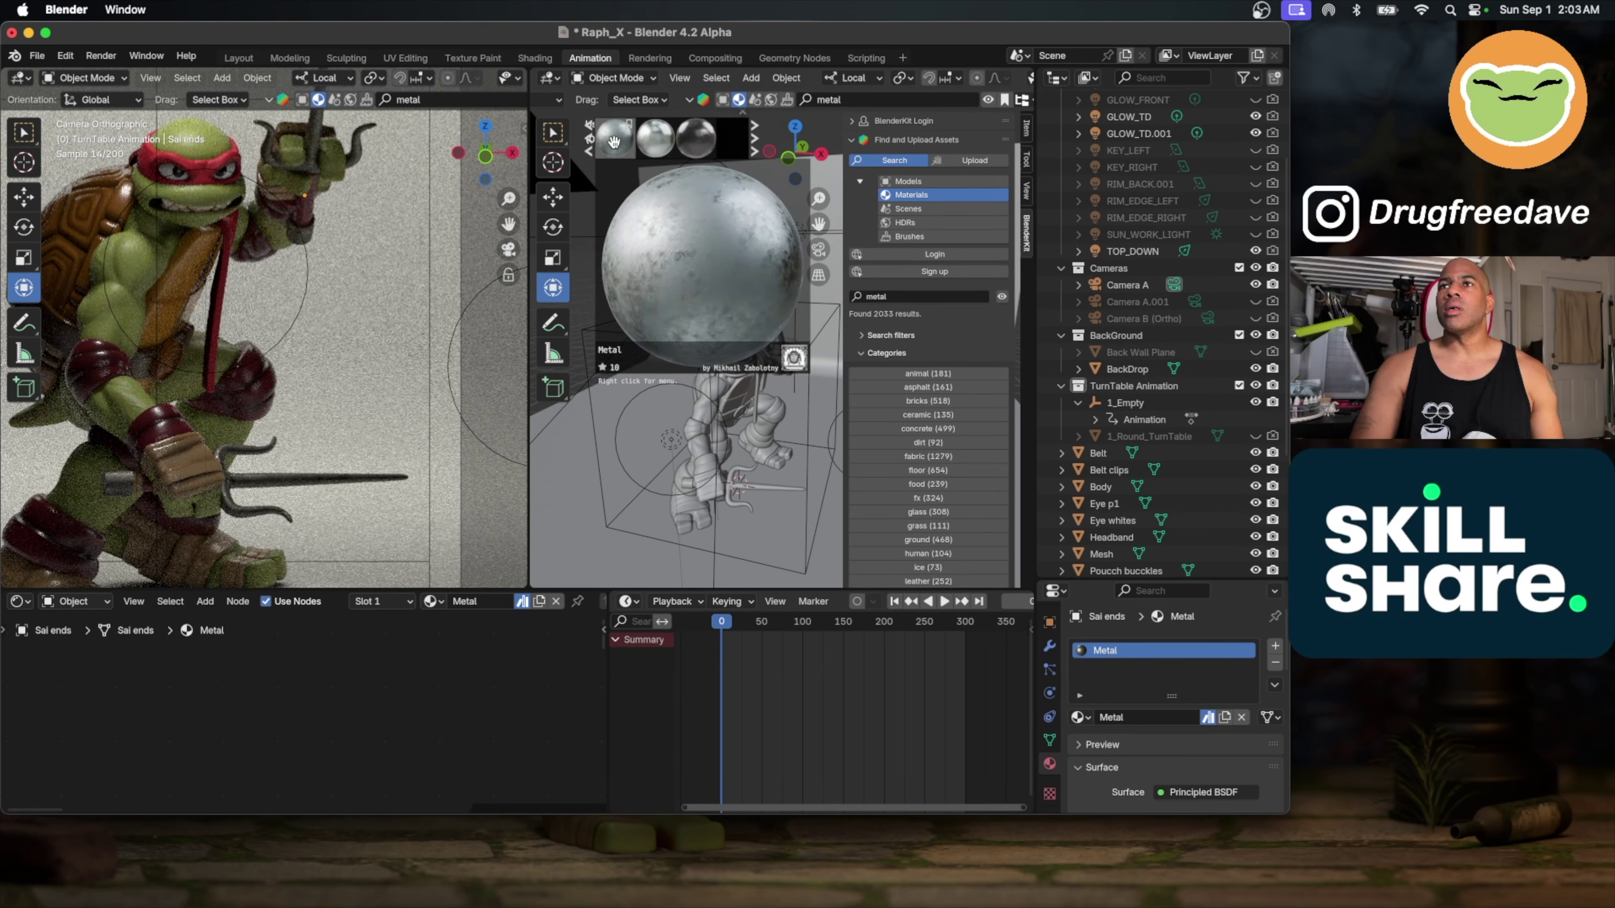
mouse_move(690, 141)
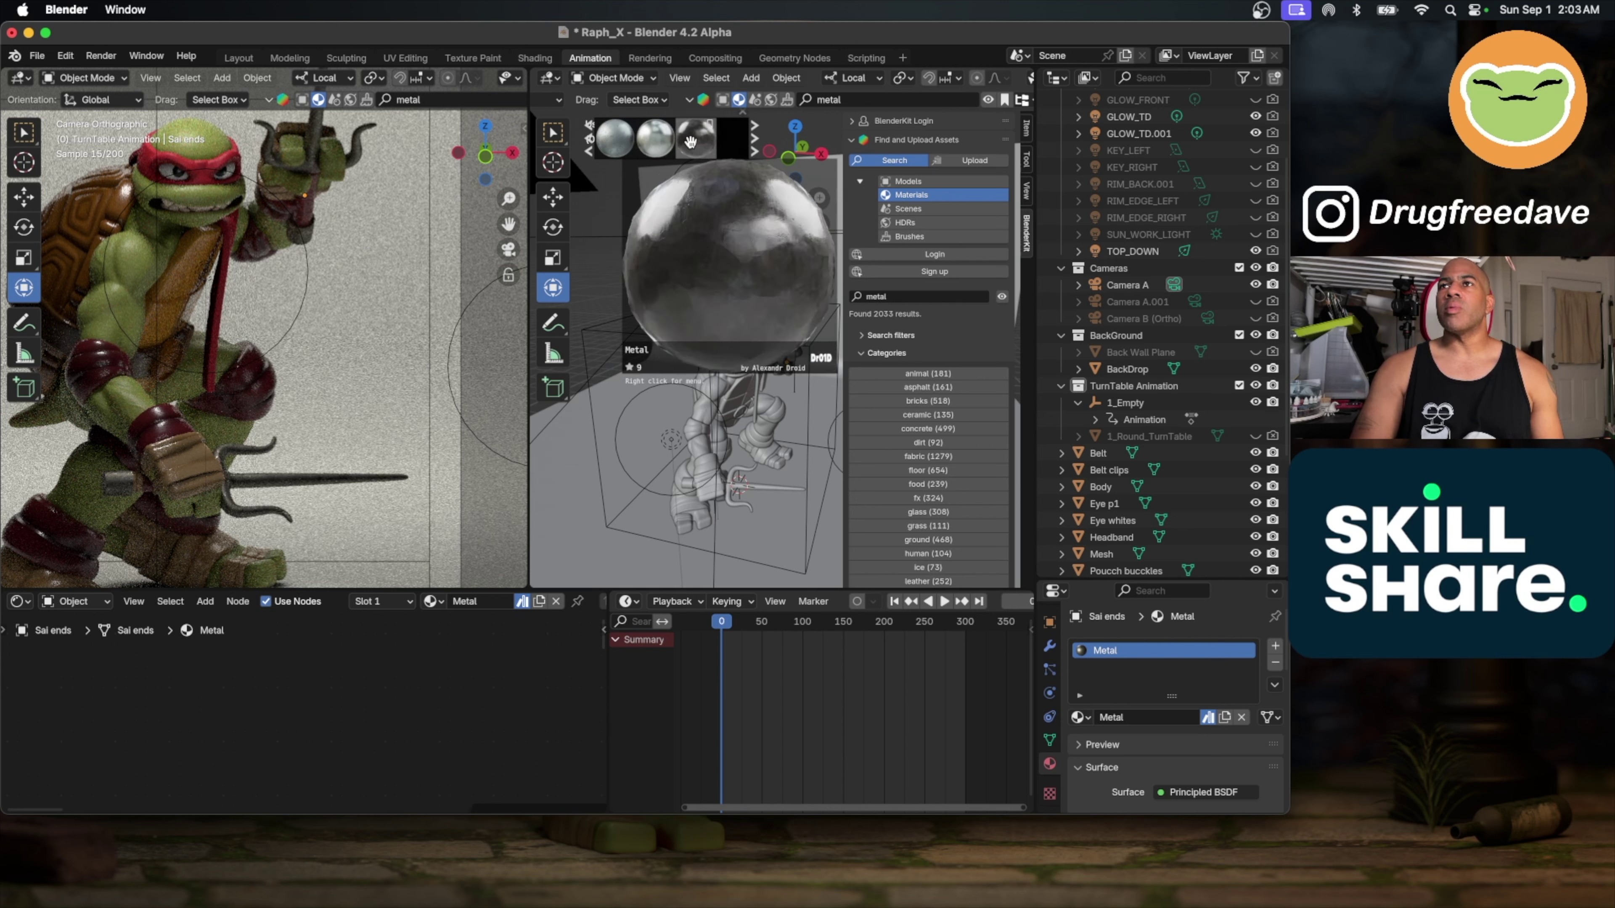
left_click(753, 140)
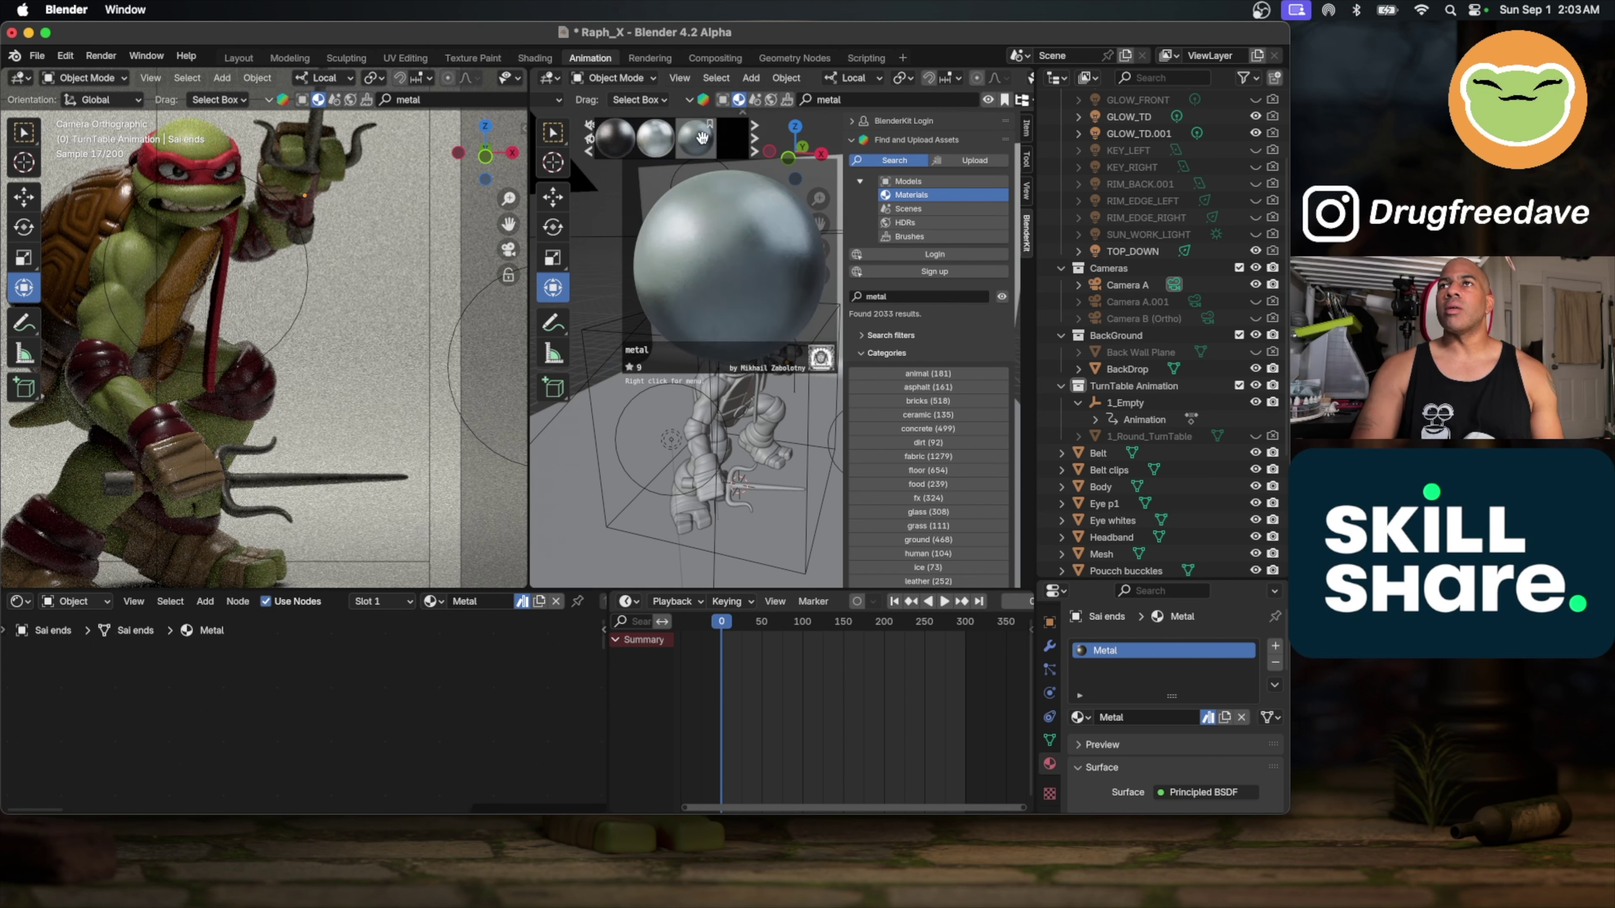
left_click(750, 143)
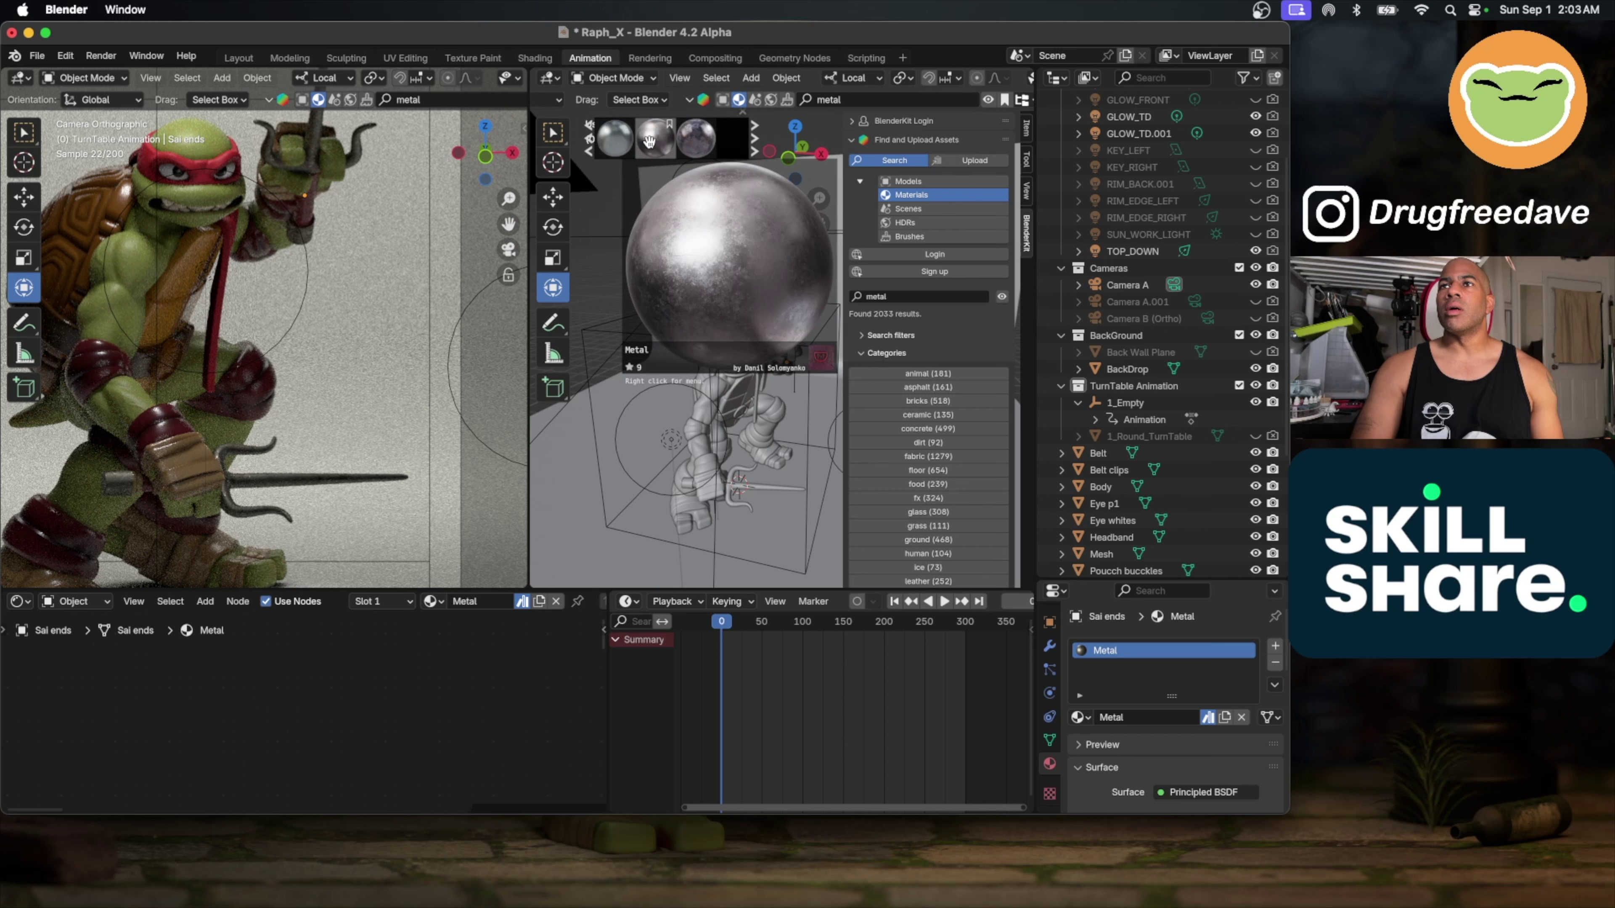
left_click(753, 146)
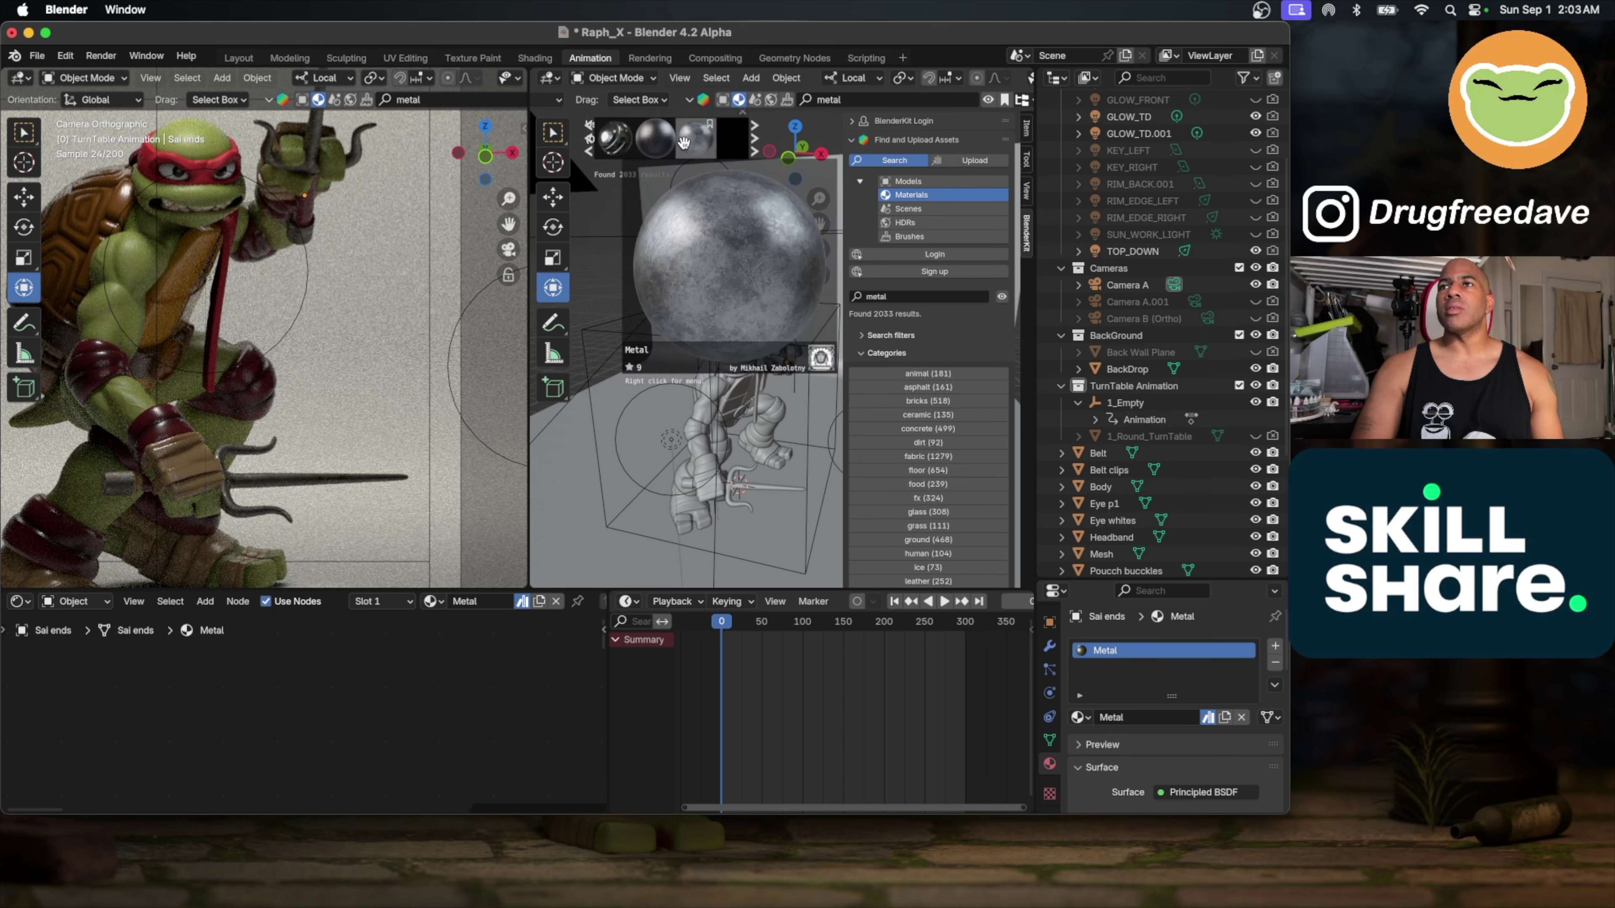
mouse_move(690, 141)
left_click(694, 141)
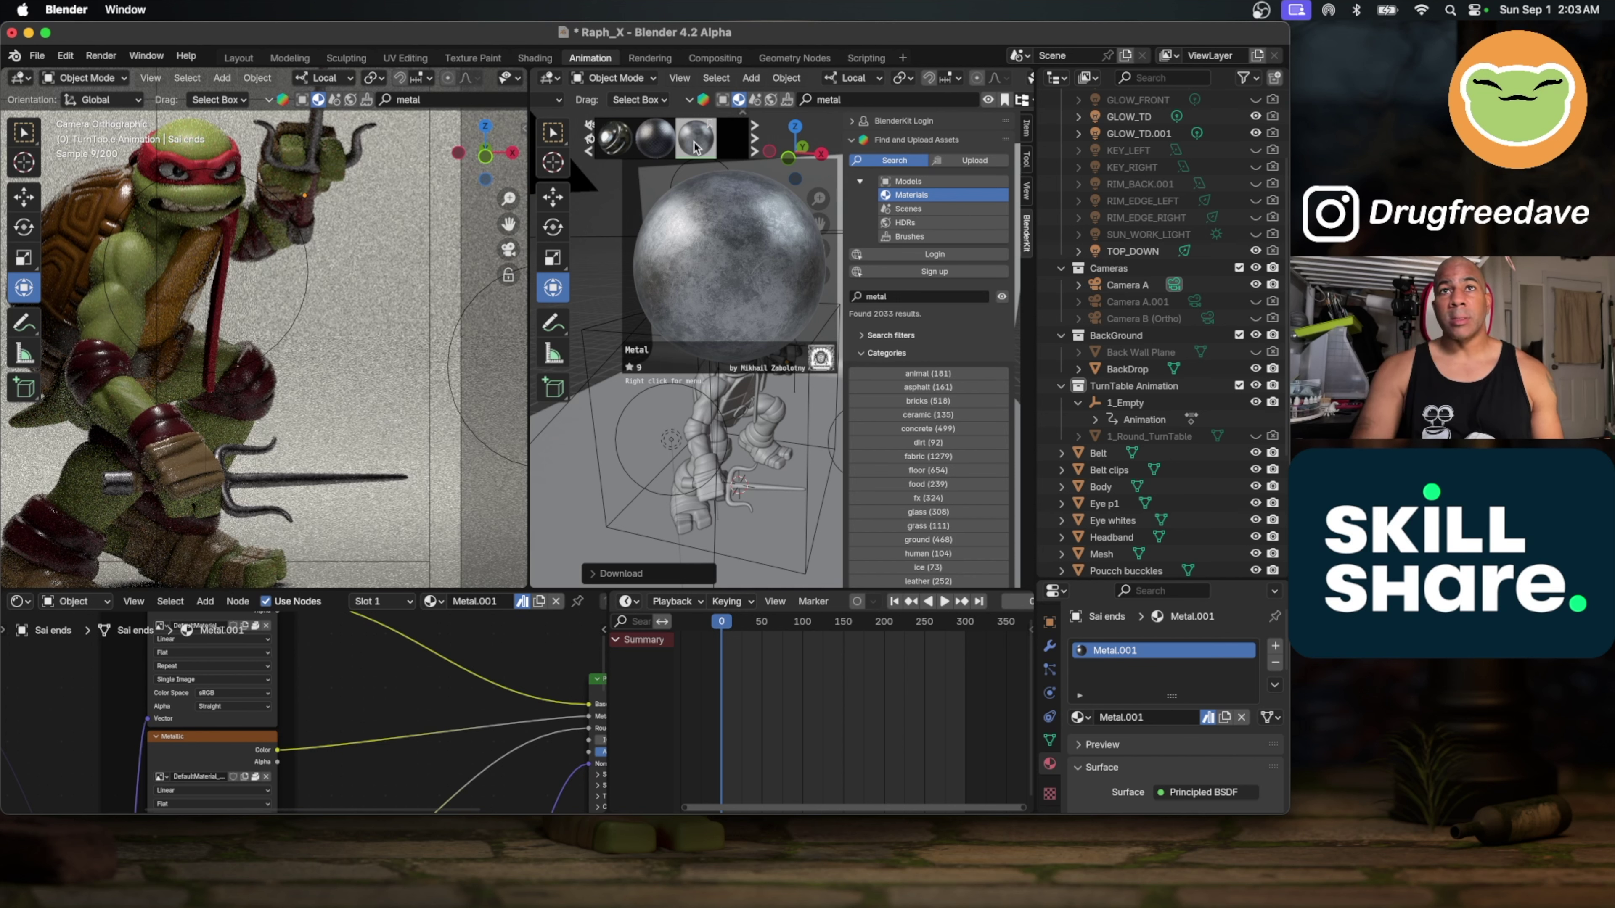
left_click_drag(694, 146, 254, 202)
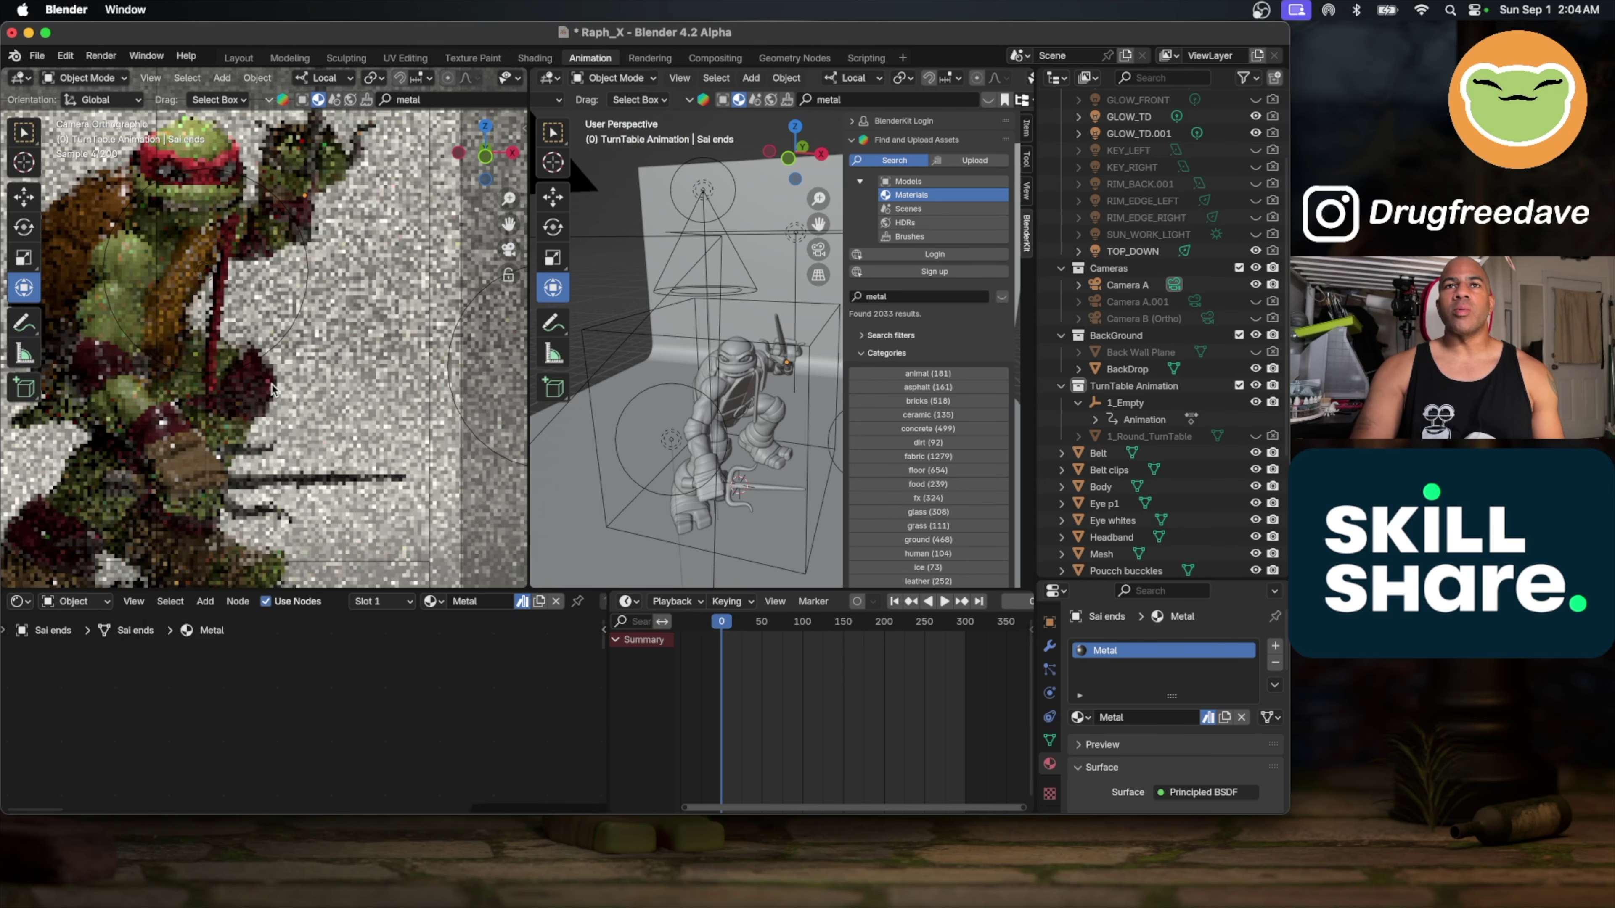
scroll(257, 420, "left", 3, "shift")
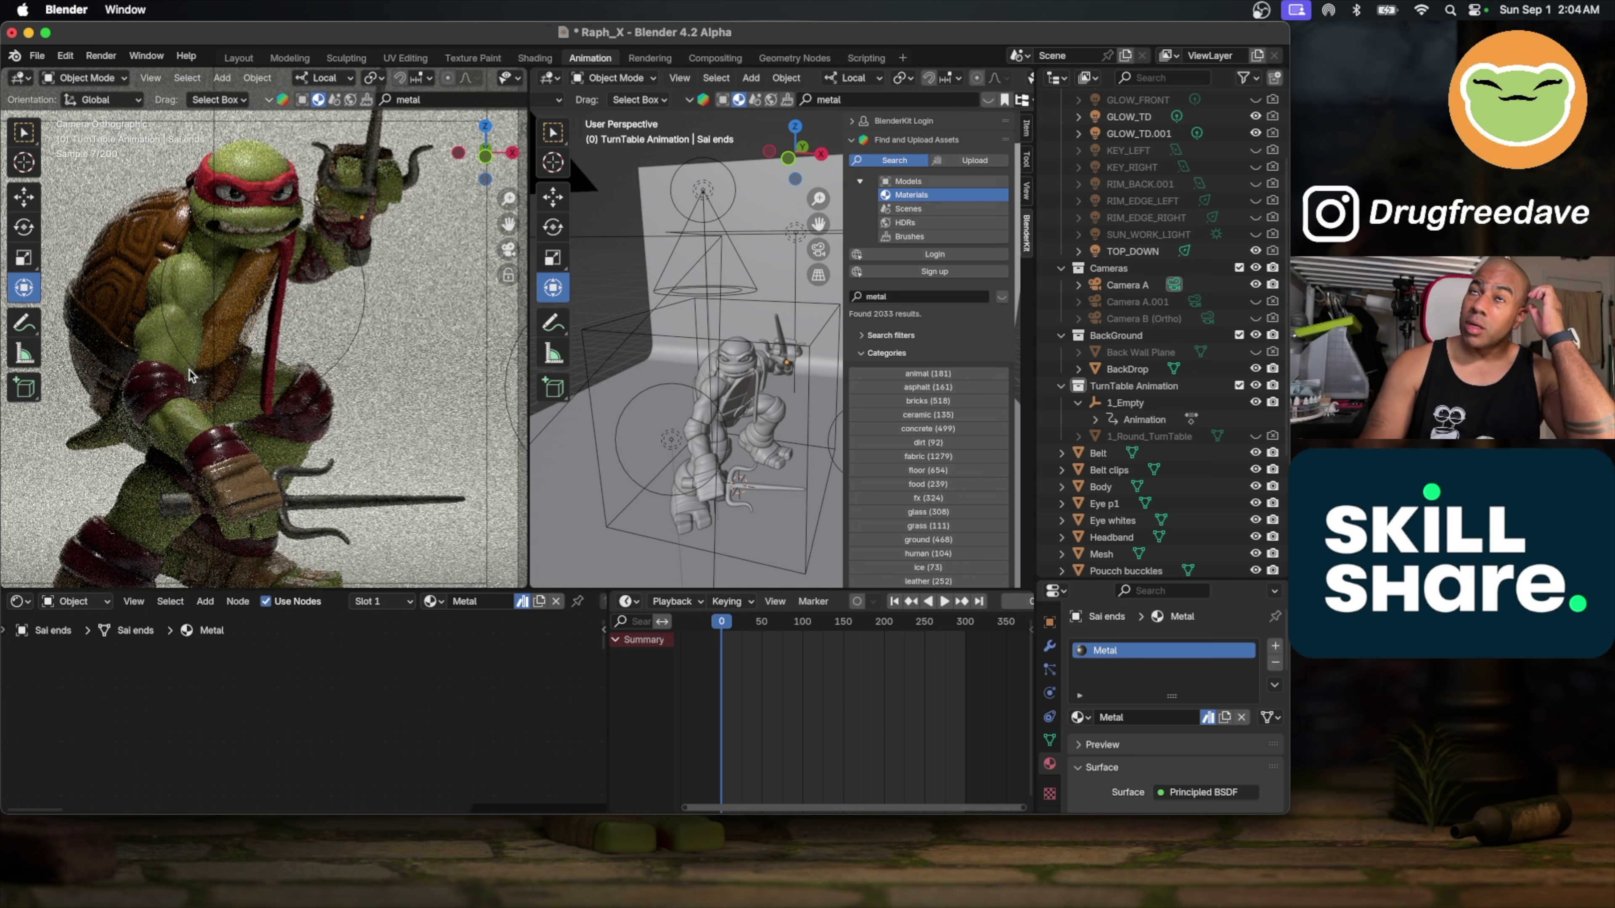
Step: Select the Eye whites object and paste the copied AO nodes into its material
left_click(226, 198)
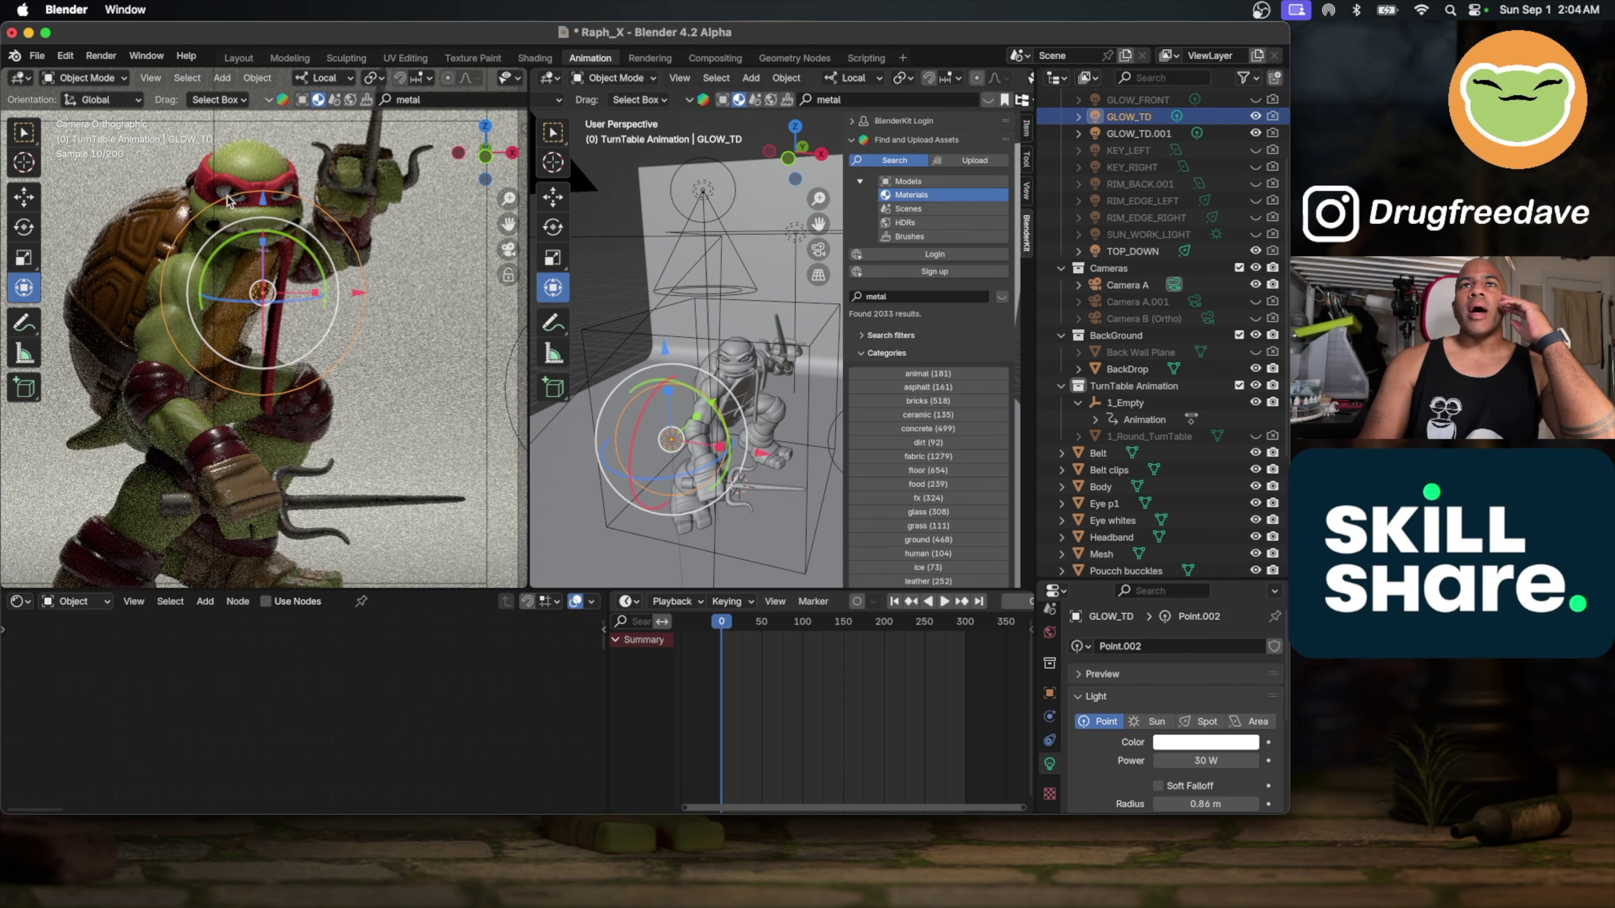
left_click(224, 191)
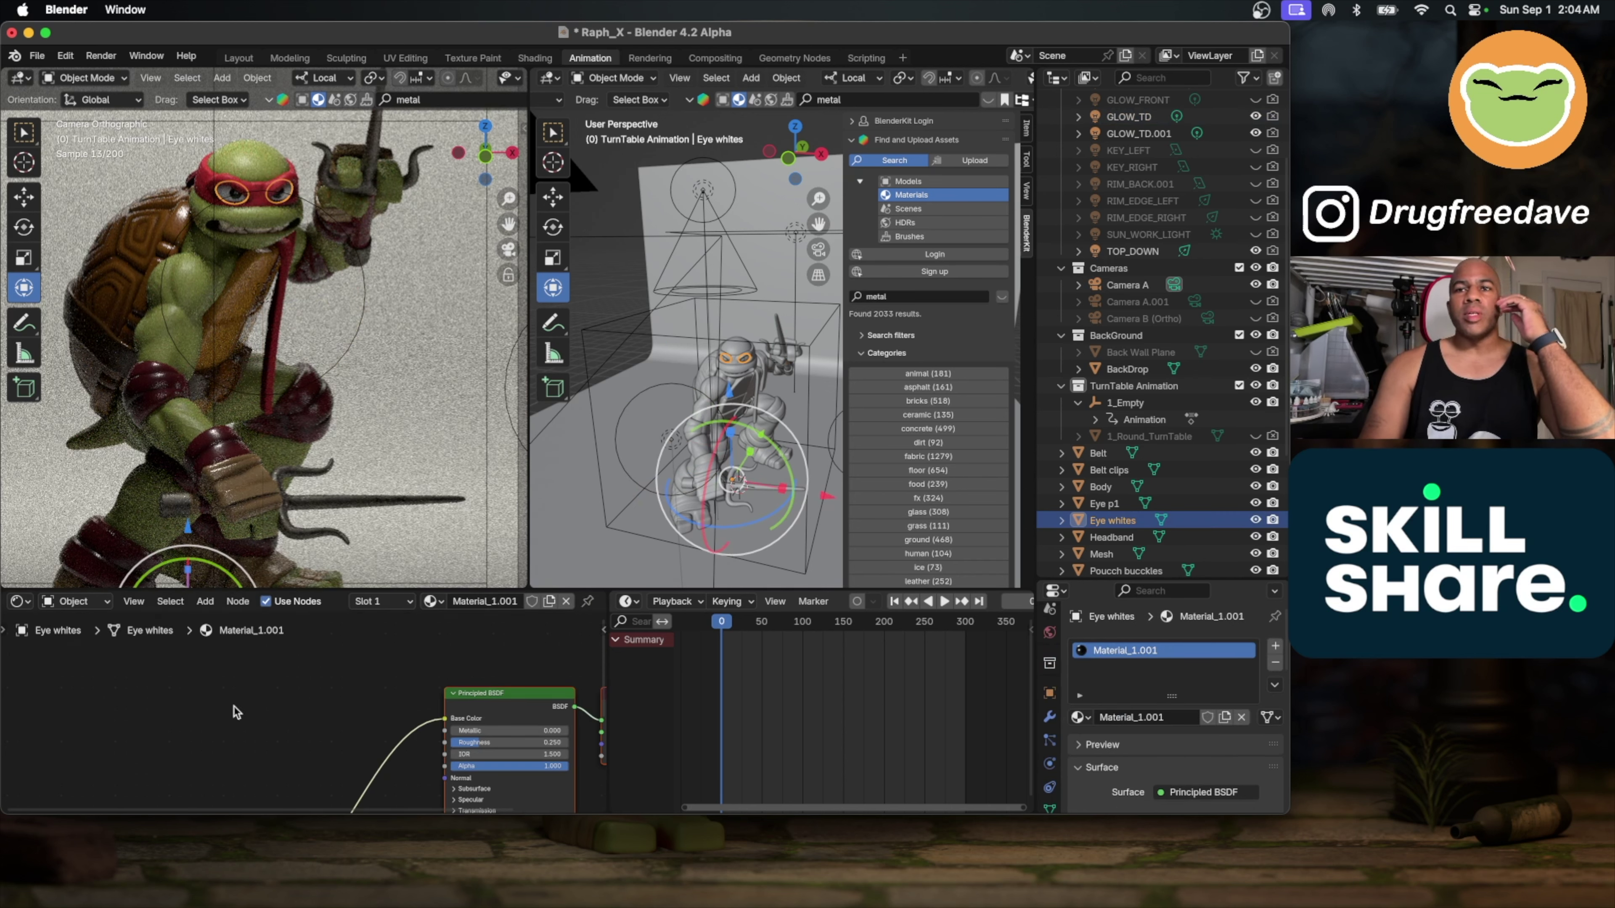
scroll(243, 723, "down", 3)
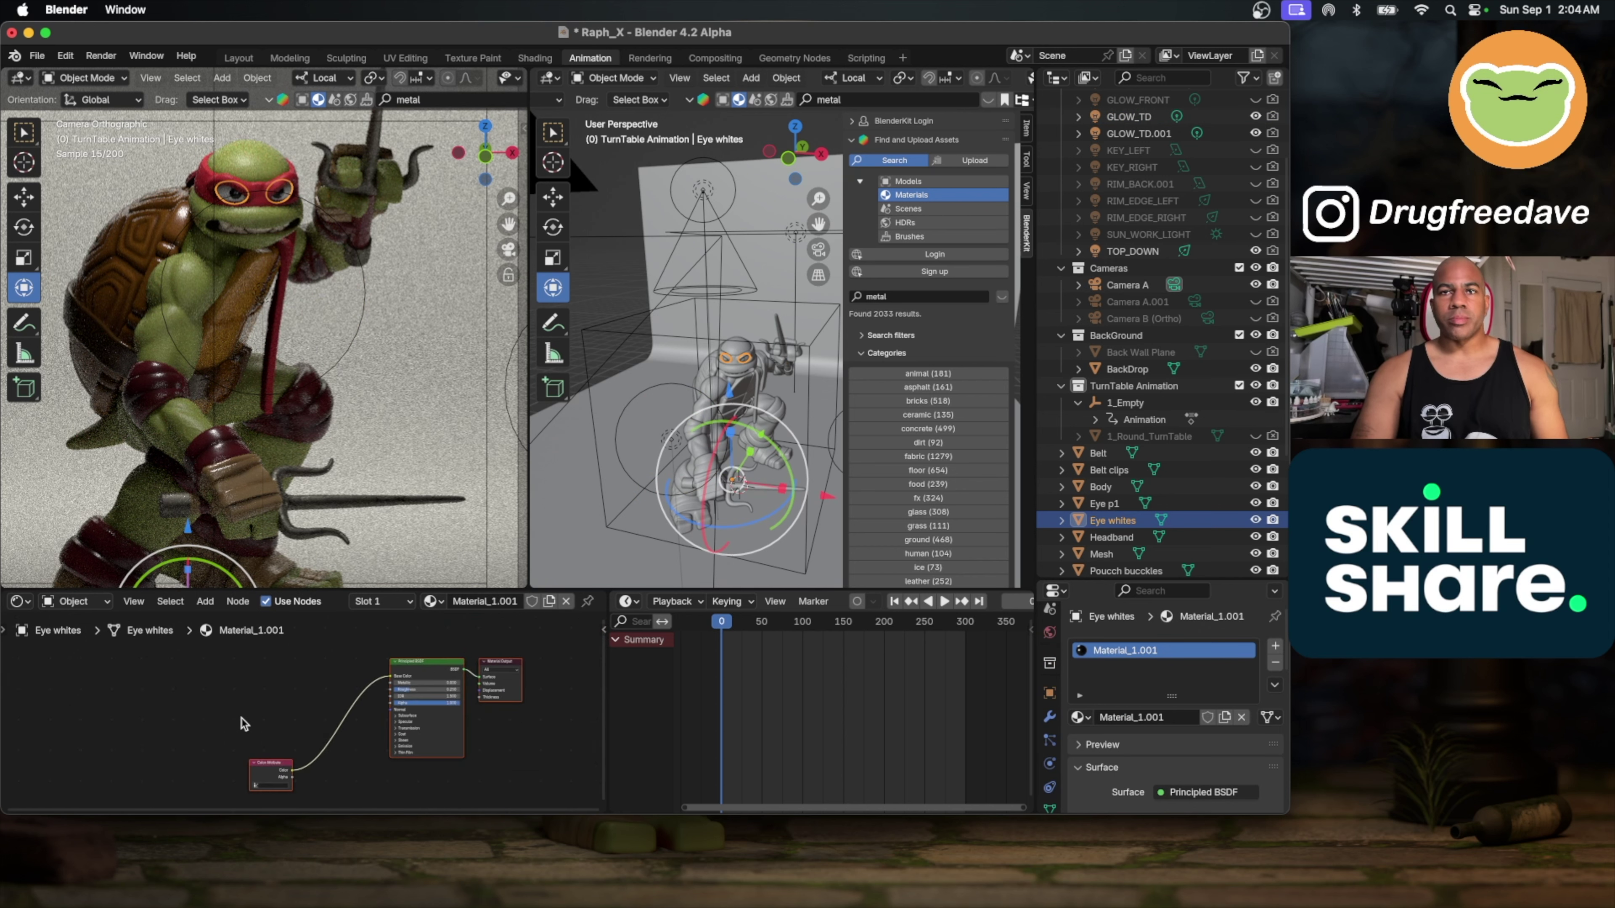
scroll(200, 717, "left", 1)
scroll(200, 717, "down", 1)
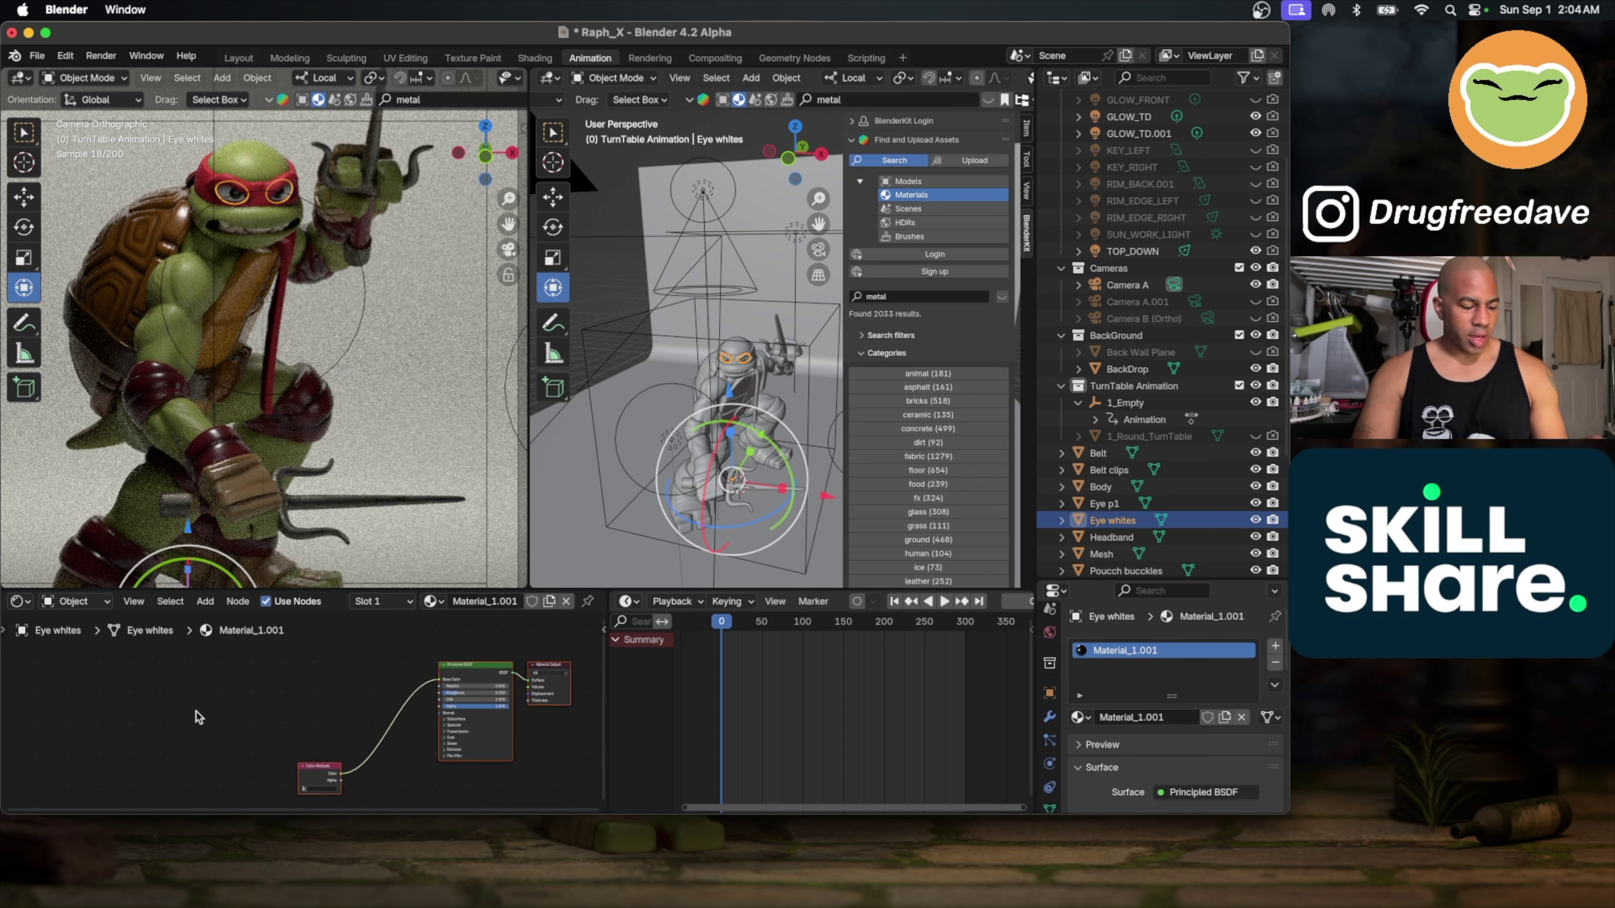
key("ctrl+v")
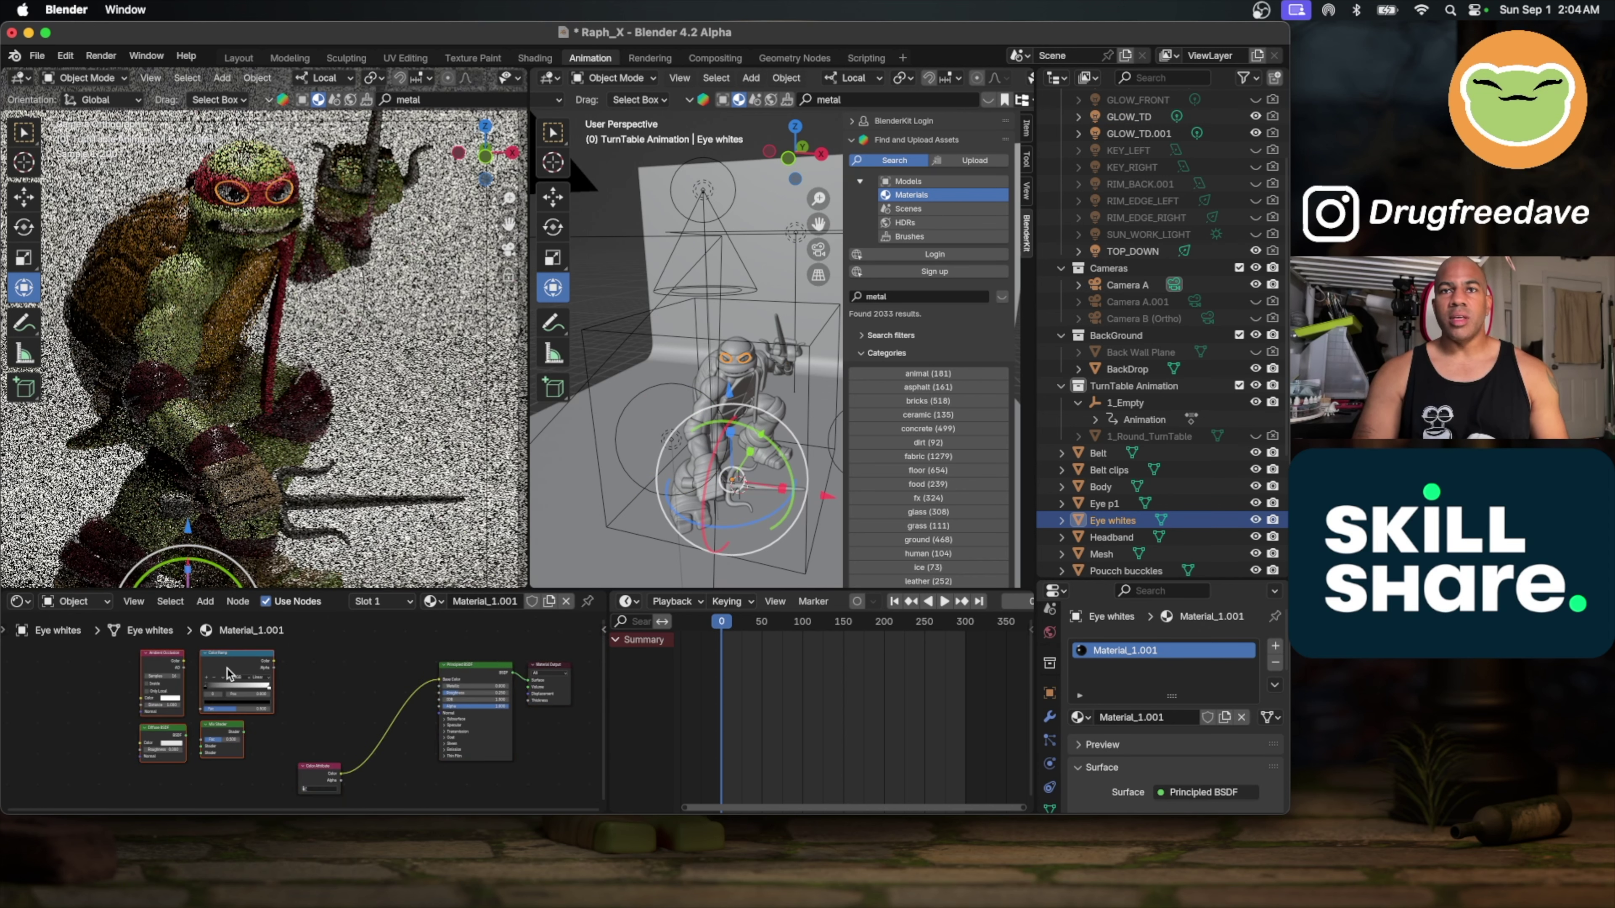
key("g")
left_click(324, 655)
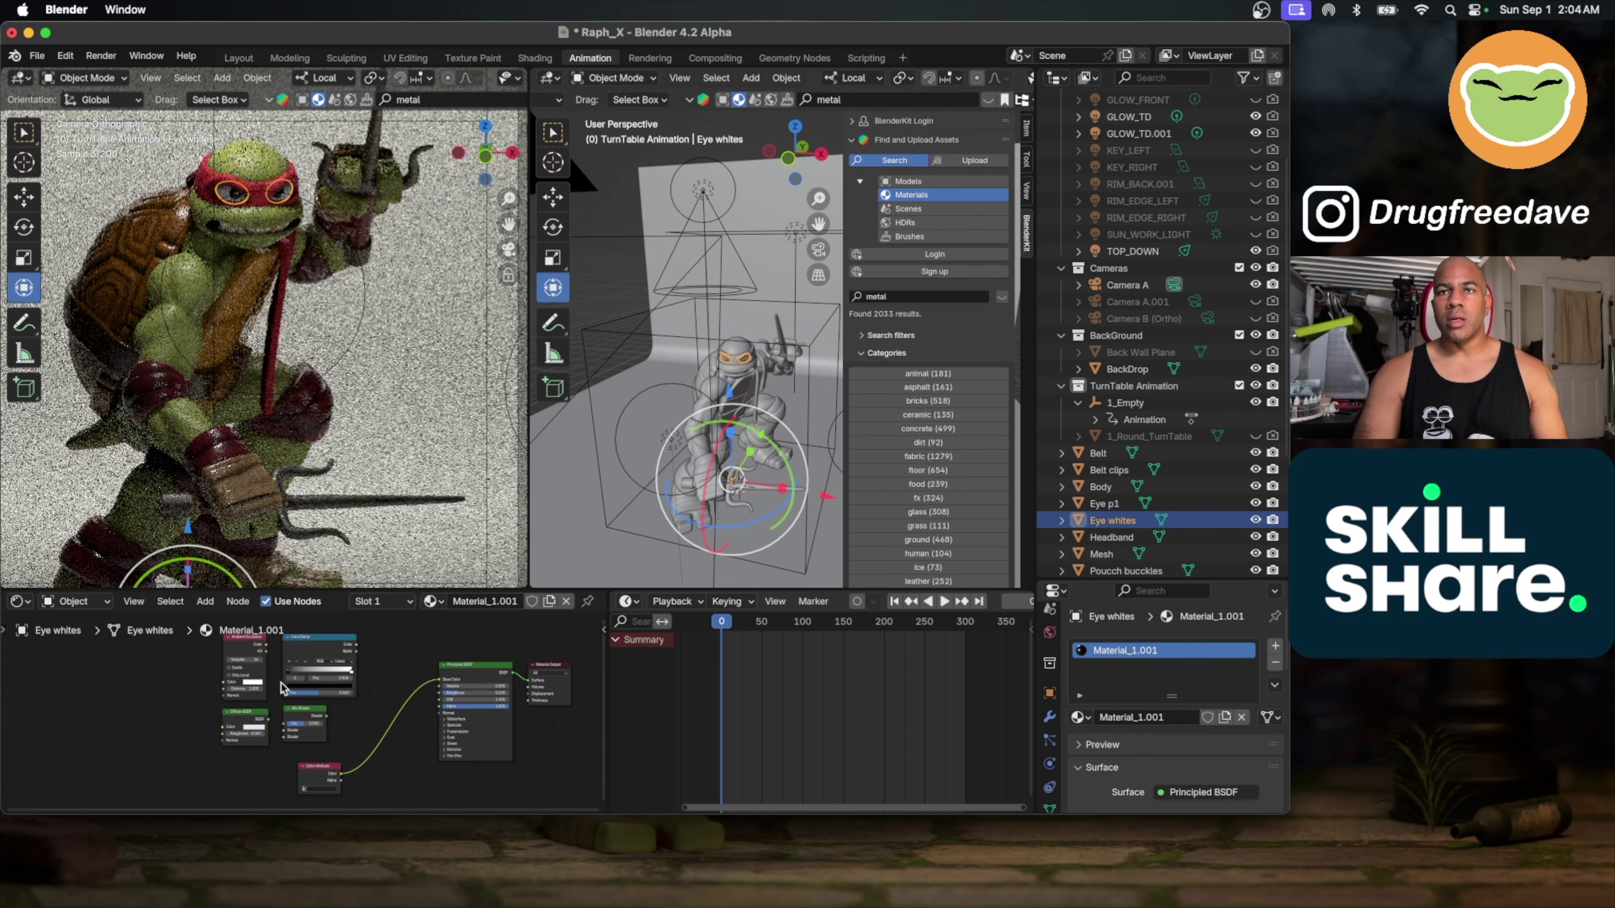
Step: Set the Color Ramp black stop to 0.480 and insert the Mix Shader before the output
scroll(289, 679, "up", 1)
scroll(289, 679, "up", 2)
mouse_move(282, 652)
left_mouse_down()
mouse_move(371, 657)
mouse_move(301, 660)
left_mouse_up()
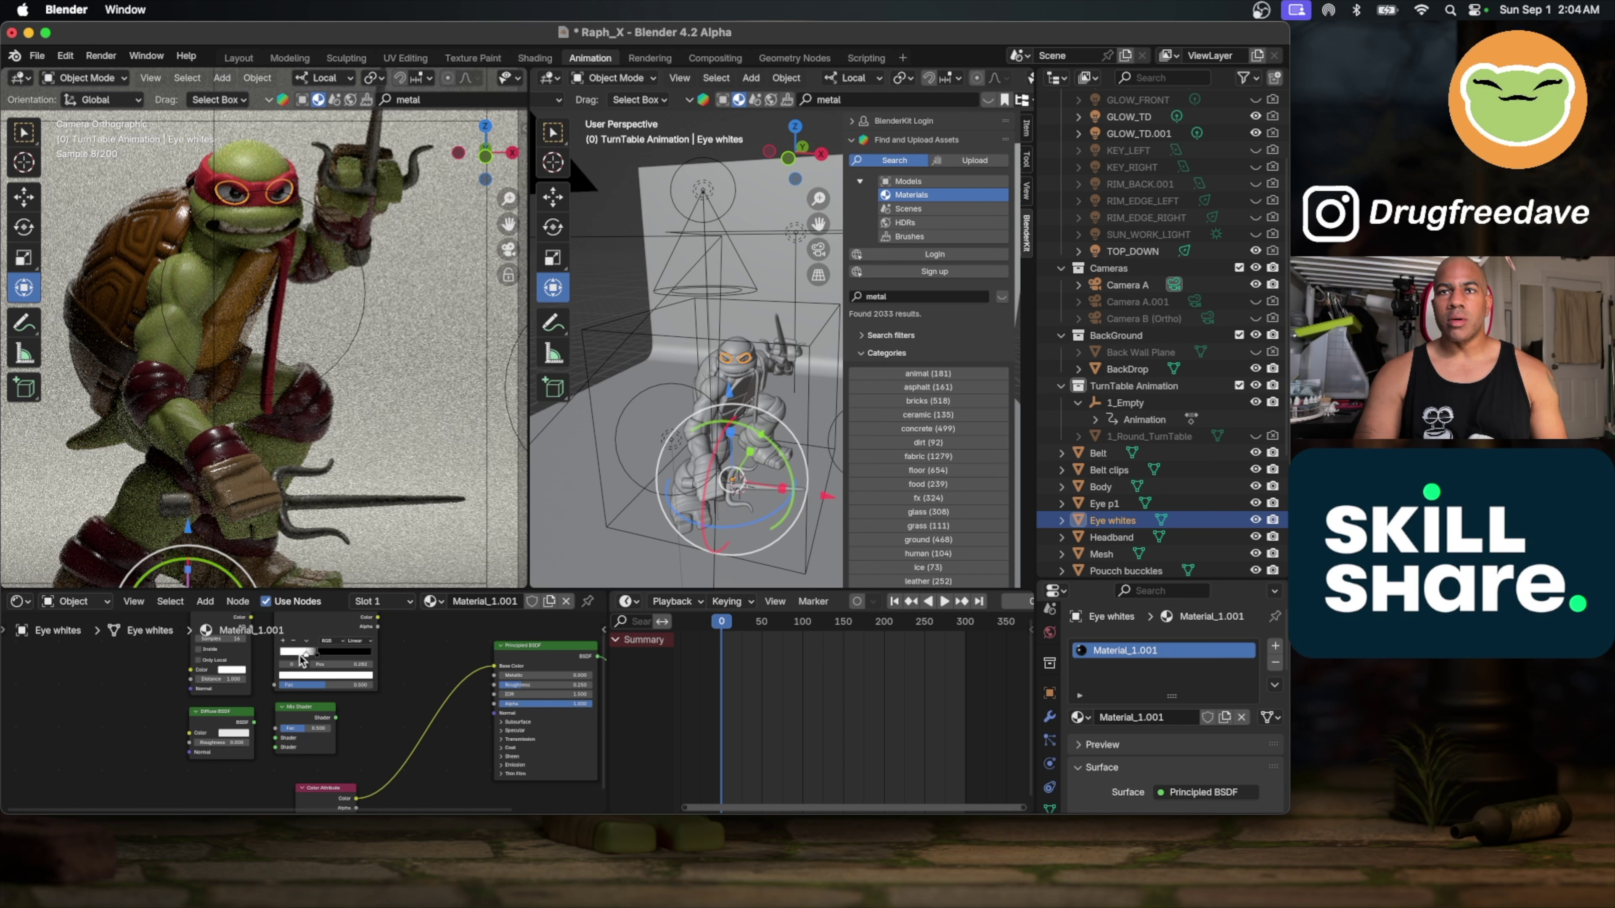
left_click(318, 656)
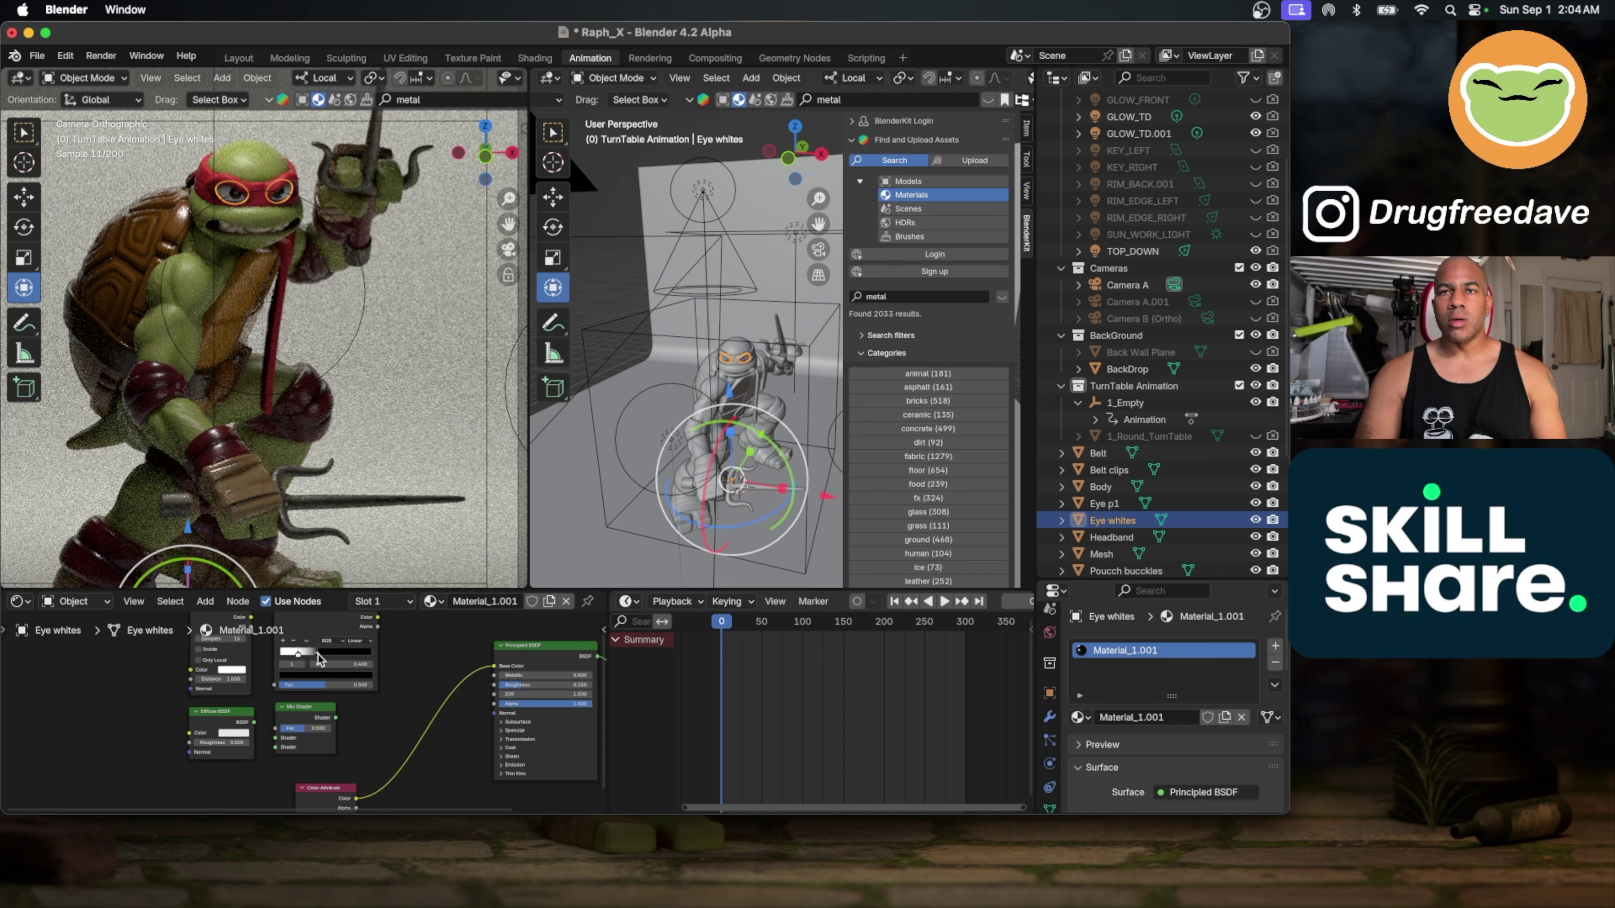
left_click_drag(325, 660, 329, 674)
left_click_drag(372, 767, 196, 647)
left_click(158, 662)
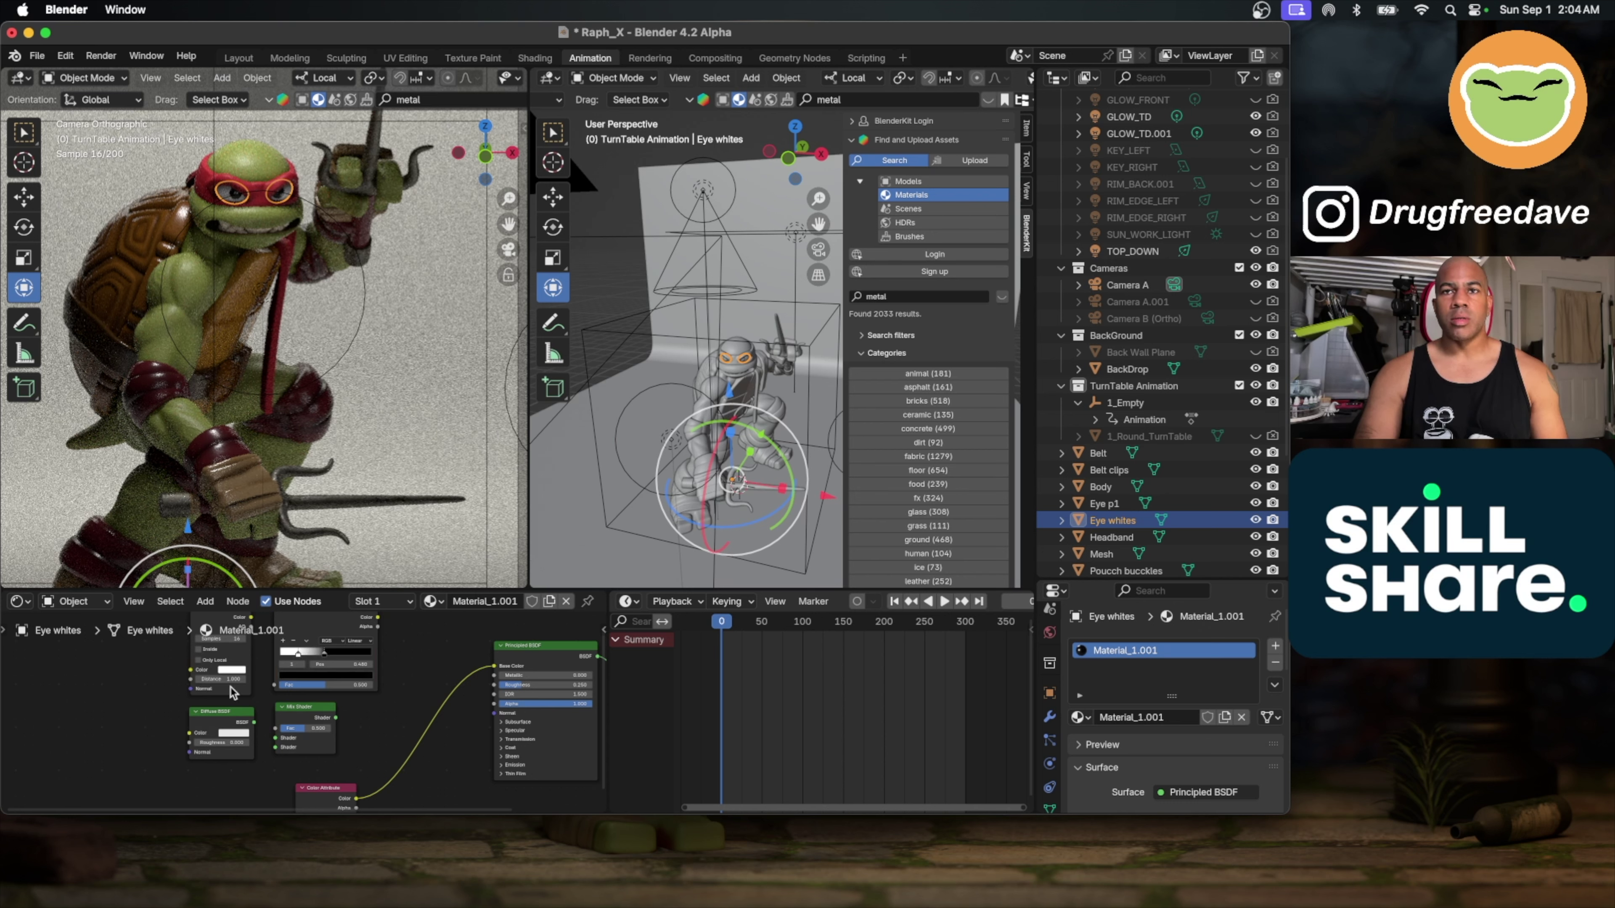
left_click_drag(319, 711, 408, 645)
Step: Wire Ambient Occlusion through the Color Ramp into the Mix Shader factor, stop at 0.600
scroll(192, 672, "left", 5)
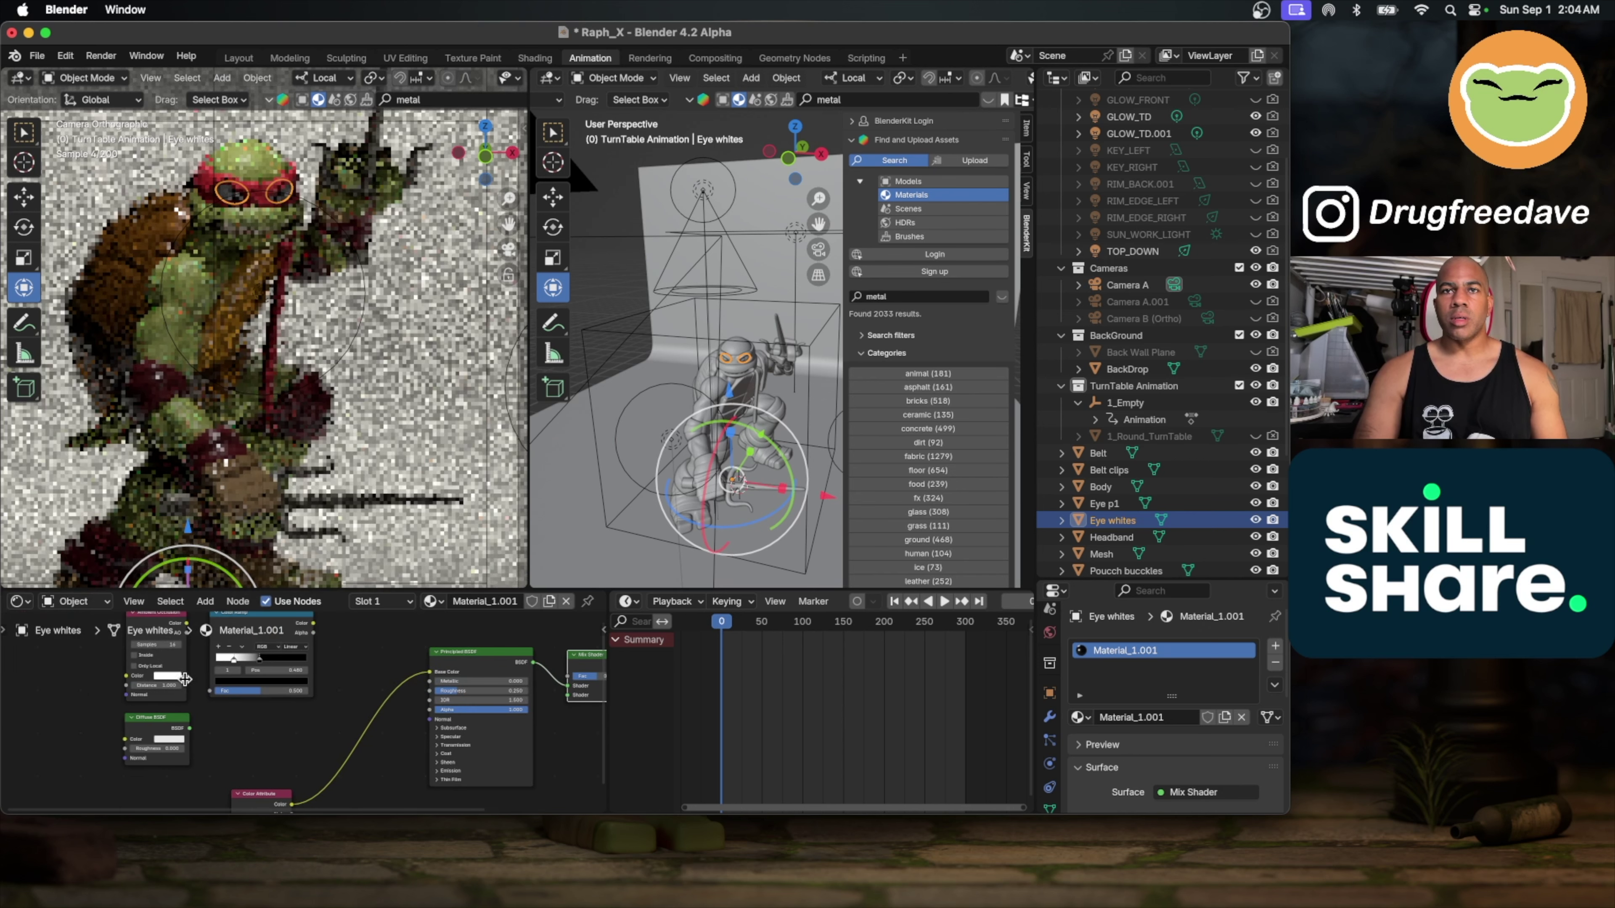
scroll(195, 669, "up", 3)
left_click_drag(189, 681, 213, 749)
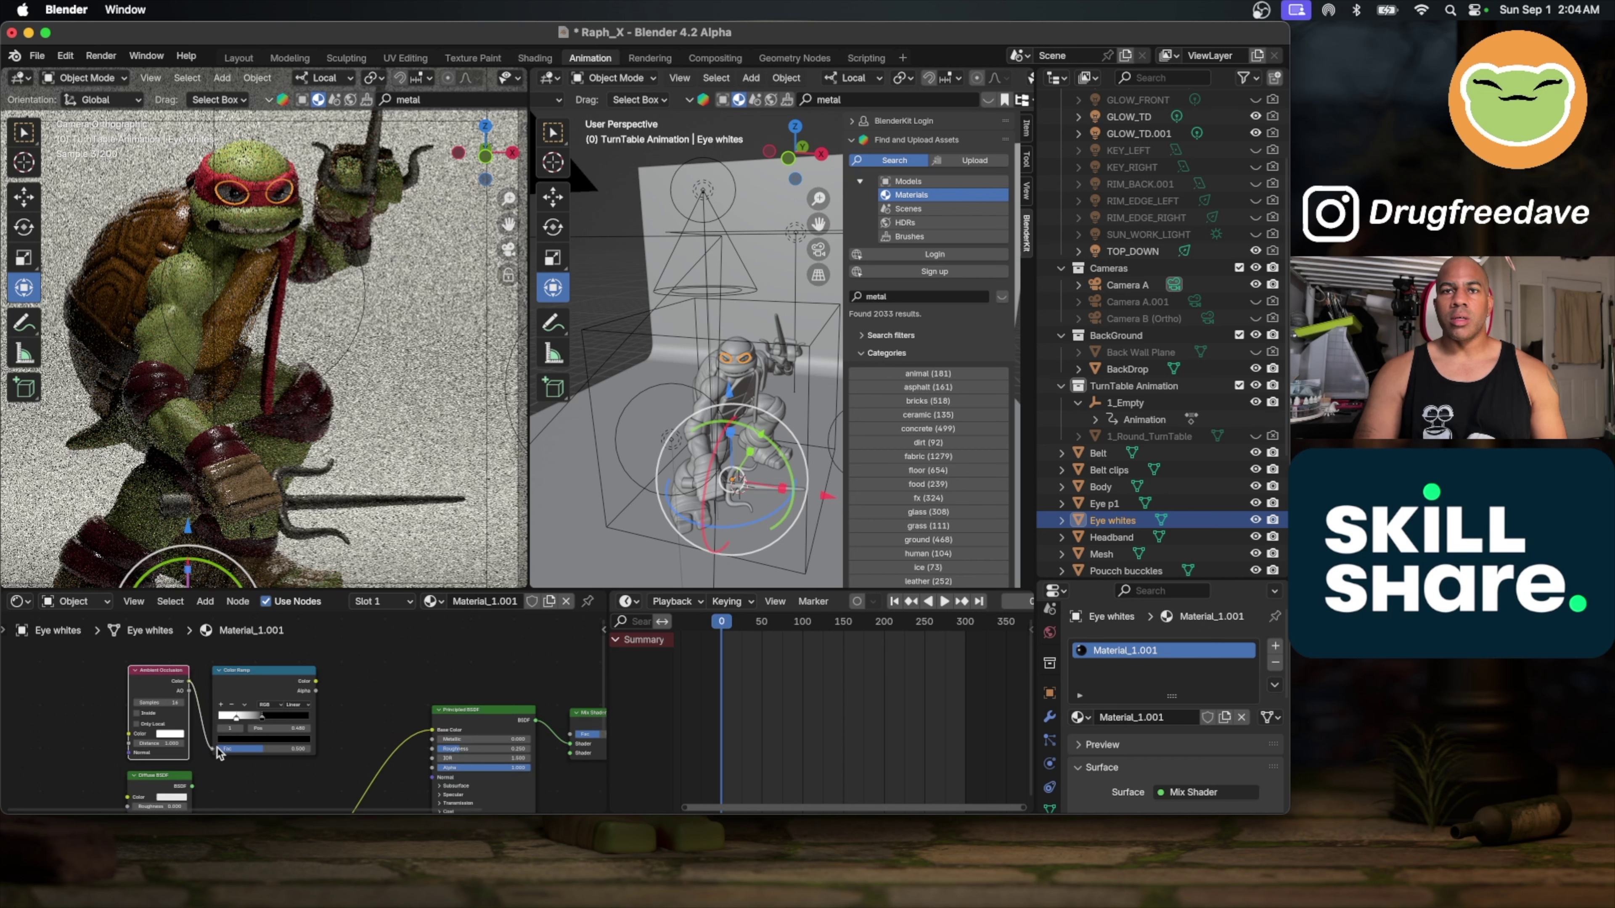
left_click_drag(316, 681, 569, 734)
middle_click_drag(309, 750, 310, 710)
scroll(266, 410, "up", 10)
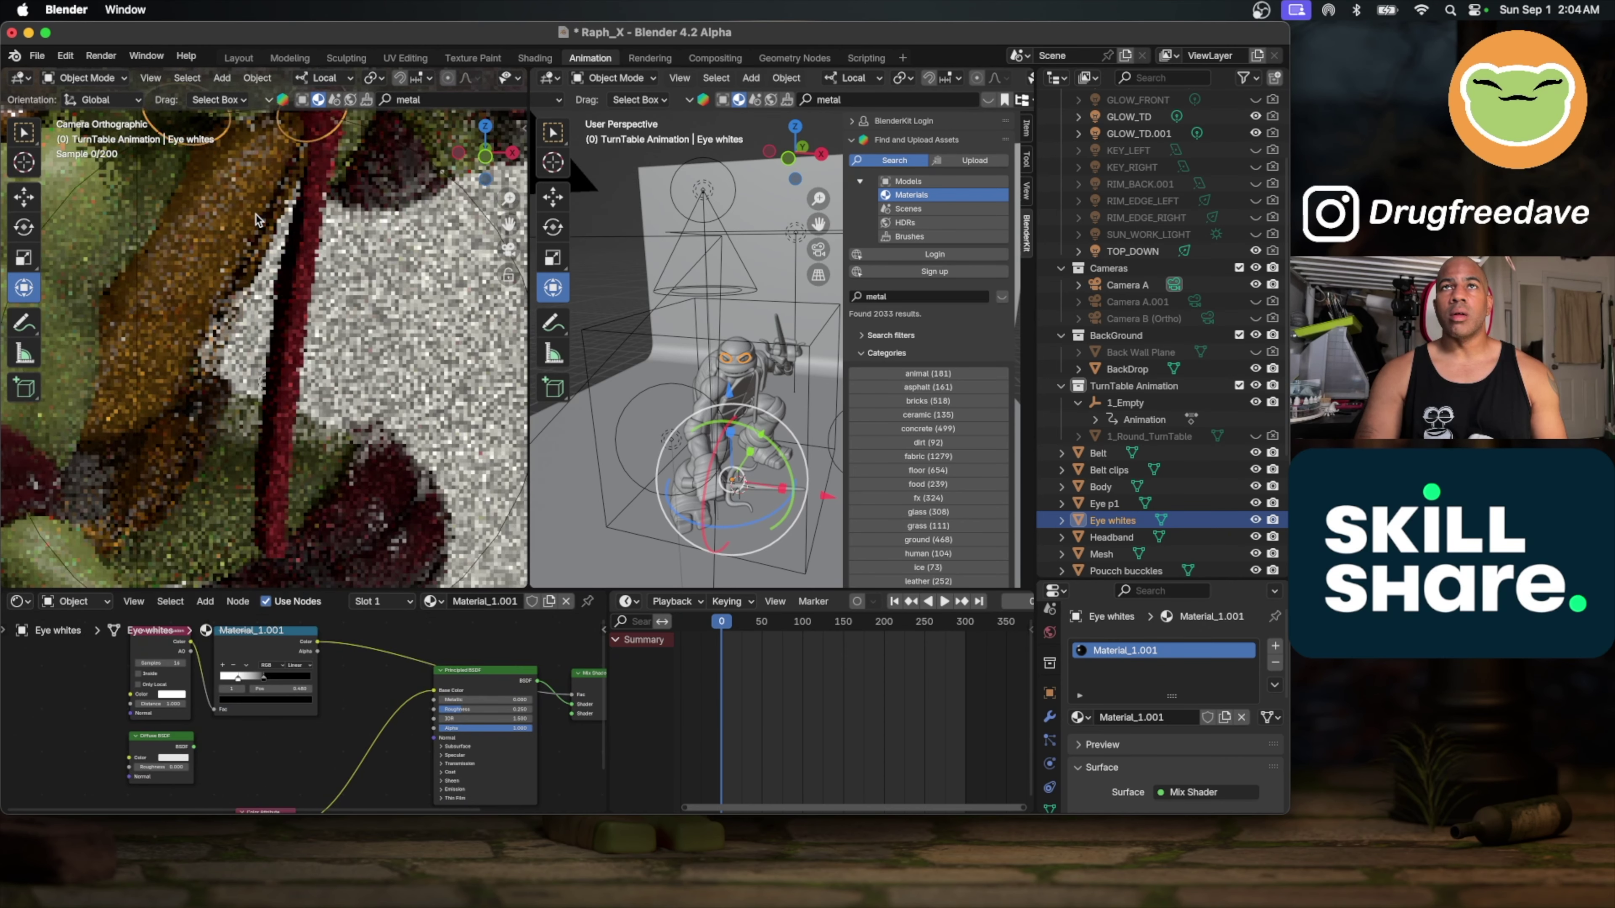
scroll(256, 218, "down", 10)
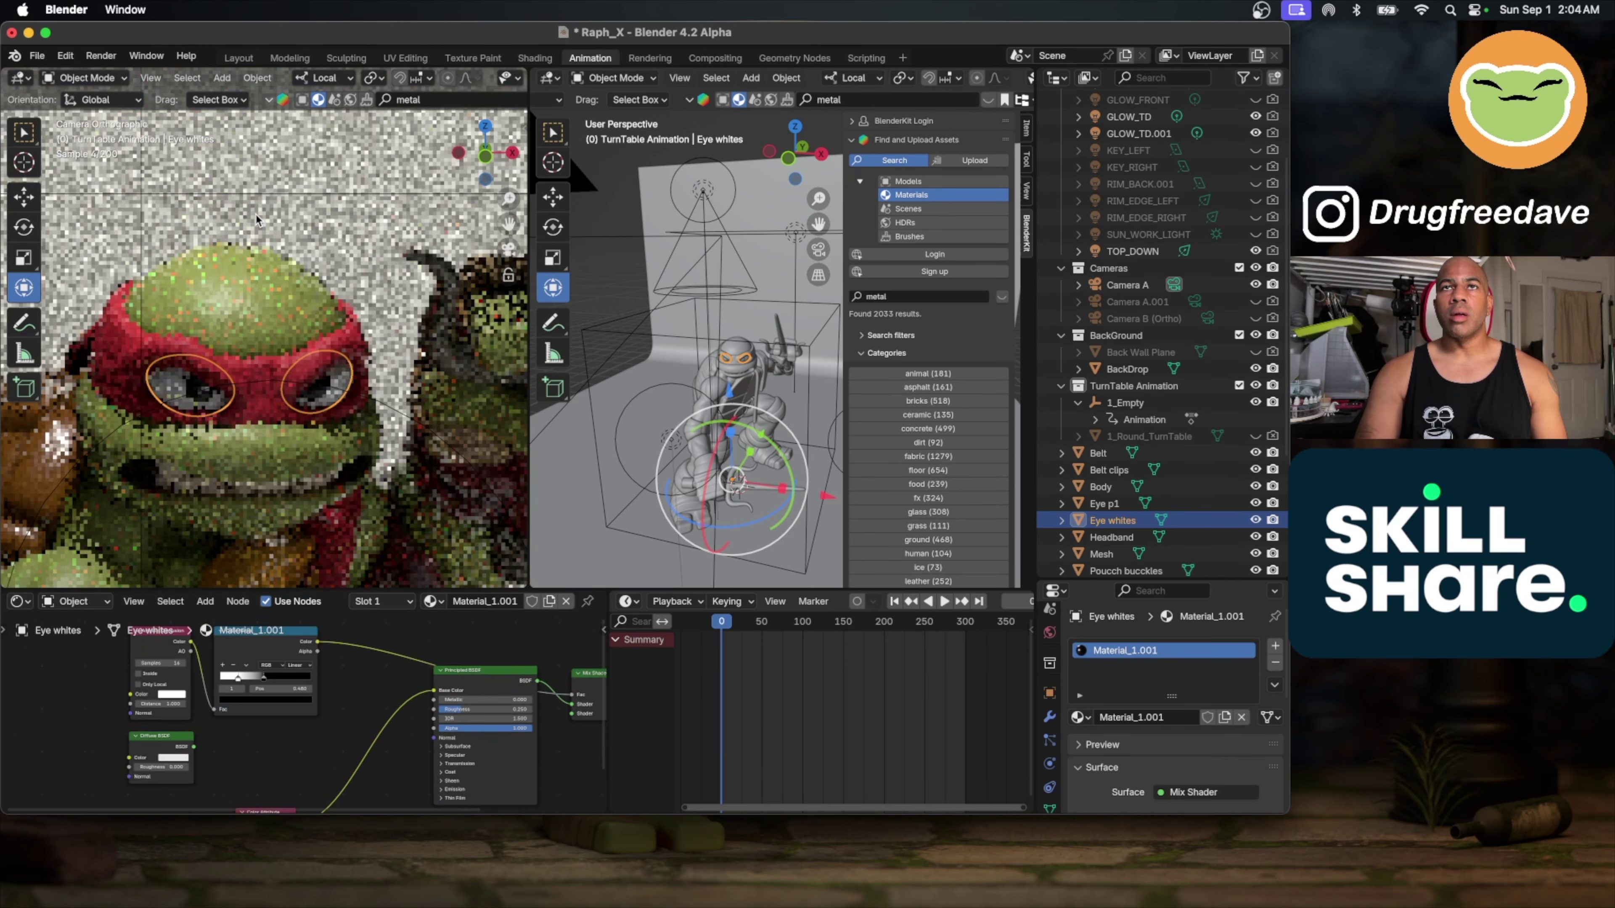
scroll(256, 218, "up", 3)
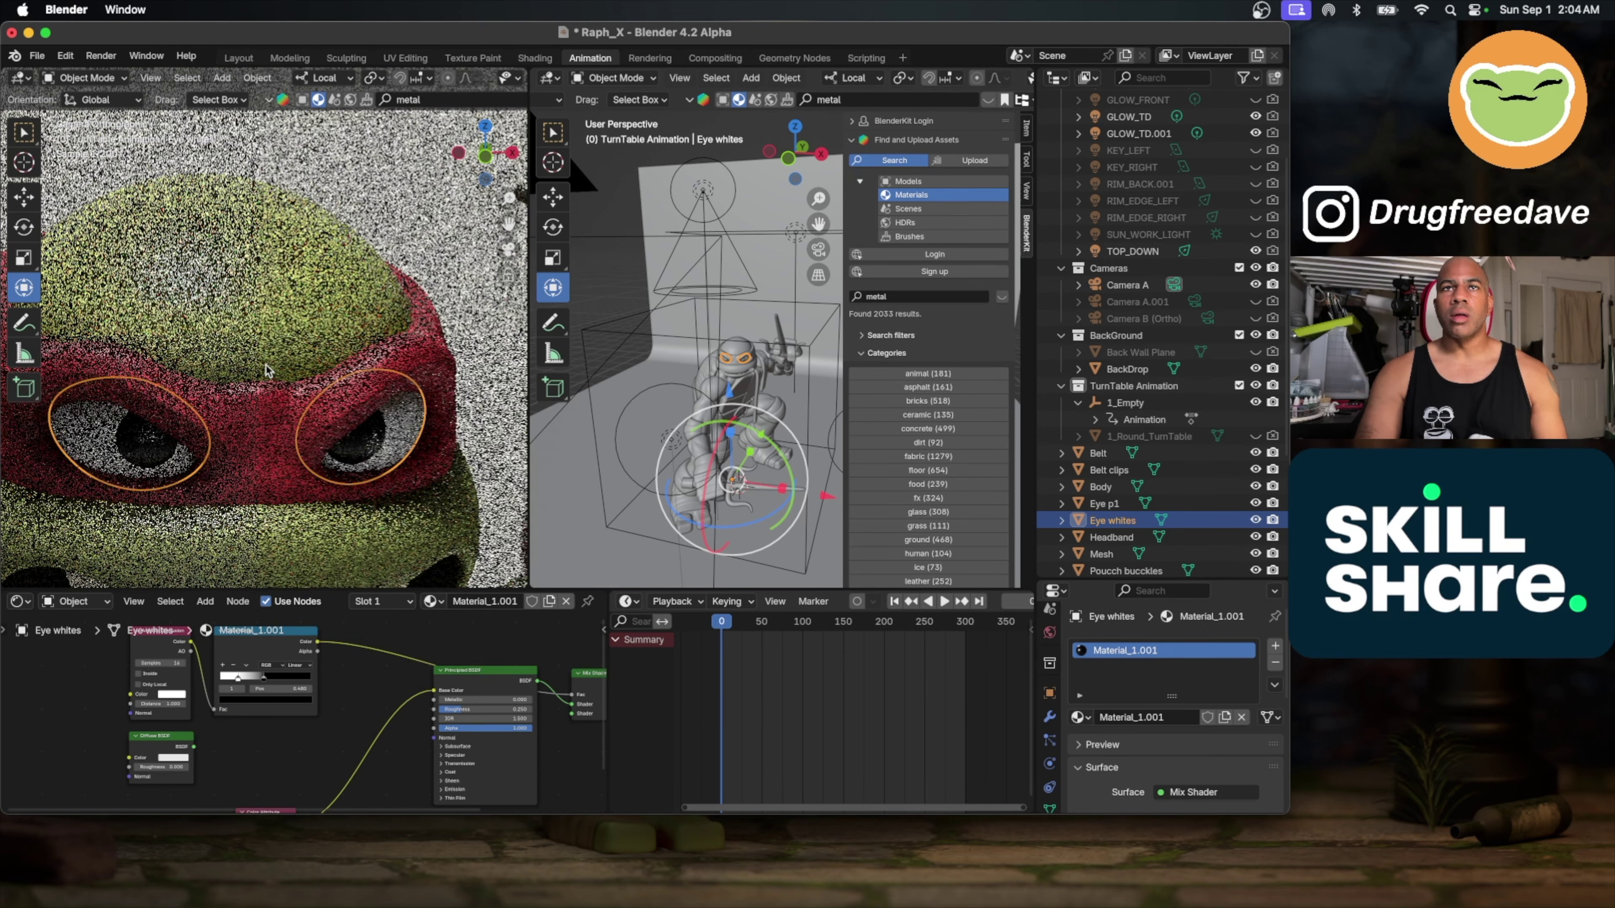
mouse_move(264, 682)
left_mouse_down()
mouse_move(306, 682)
mouse_move(271, 682)
mouse_move(291, 685)
left_mouse_up()
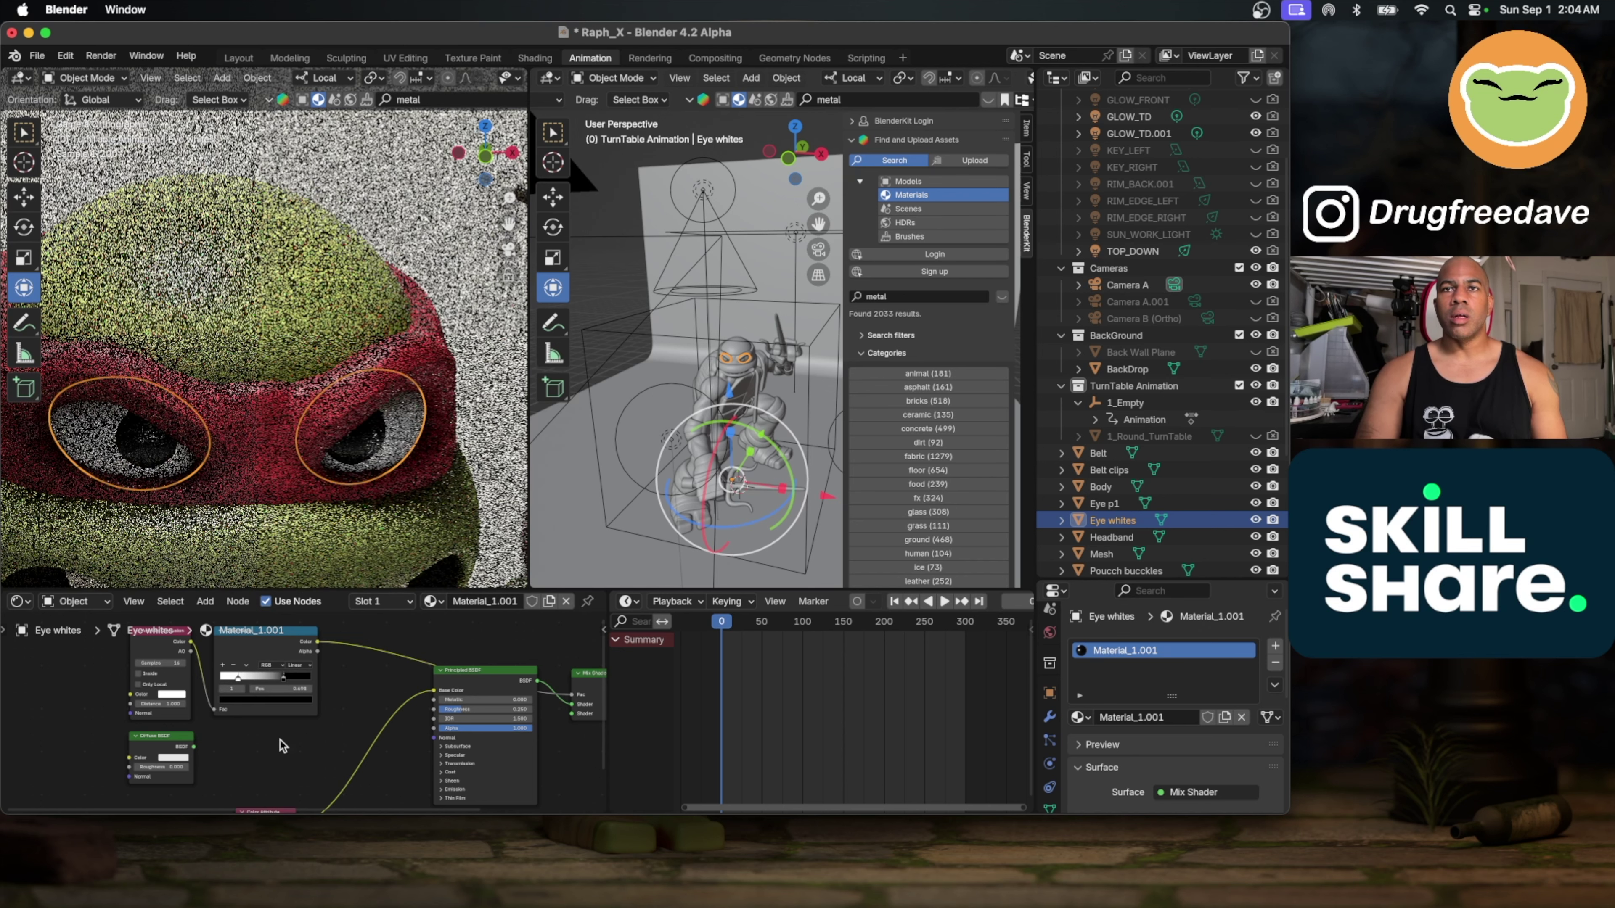
Step: Link the Diffuse BSDF into the Mix Shader and tint it a dark warm colour, value 0.134
left_click_drag(194, 746, 571, 713)
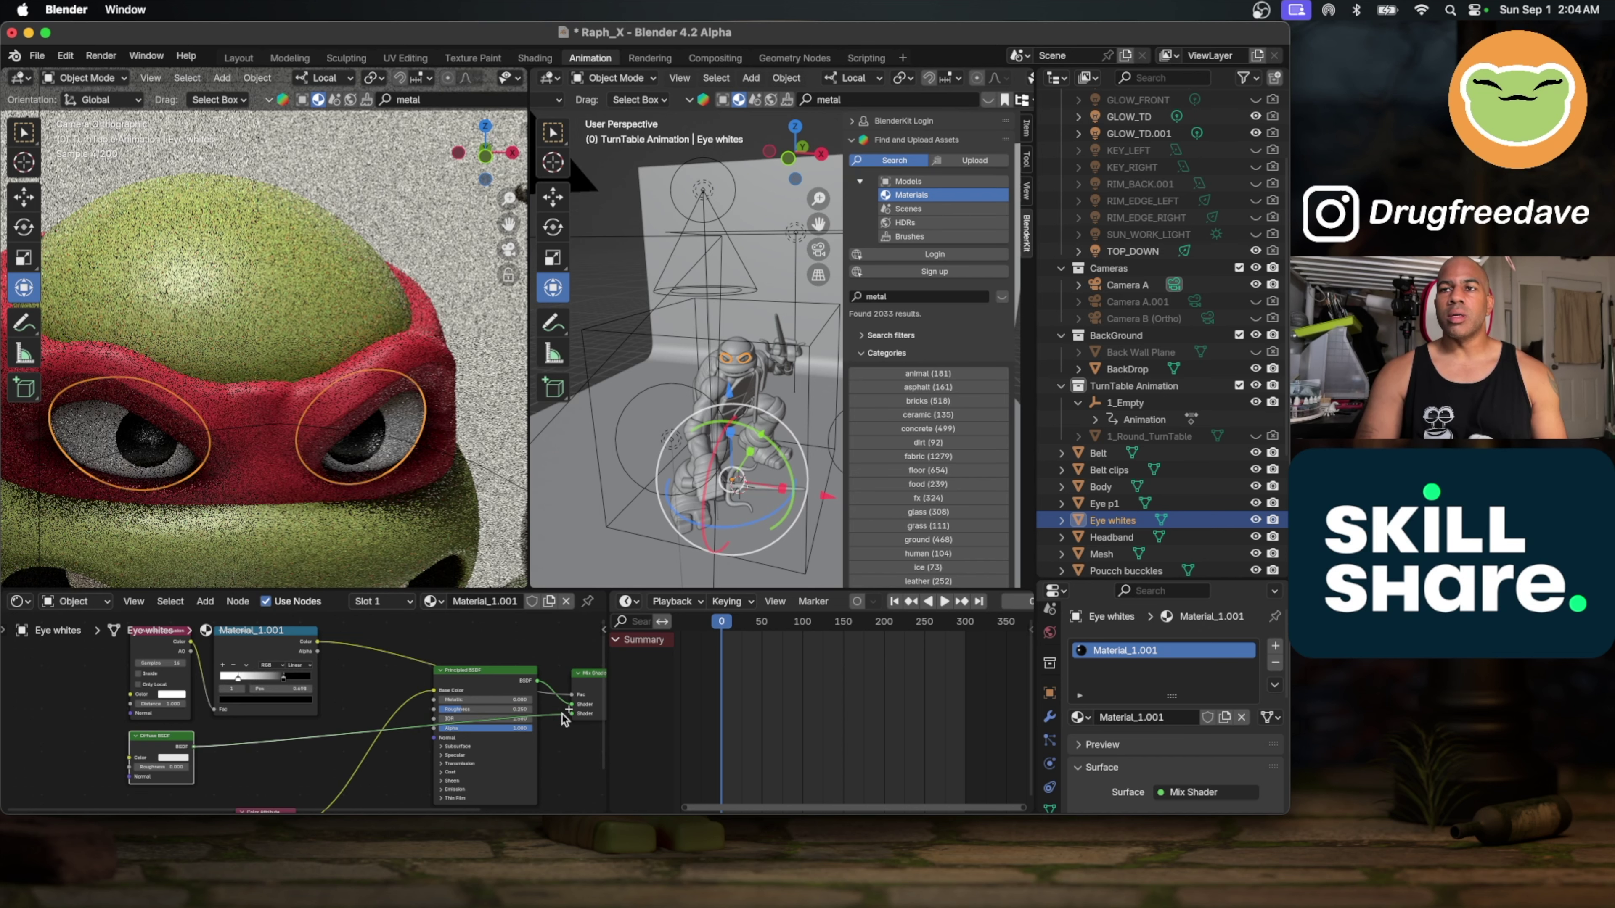
left_click(166, 761)
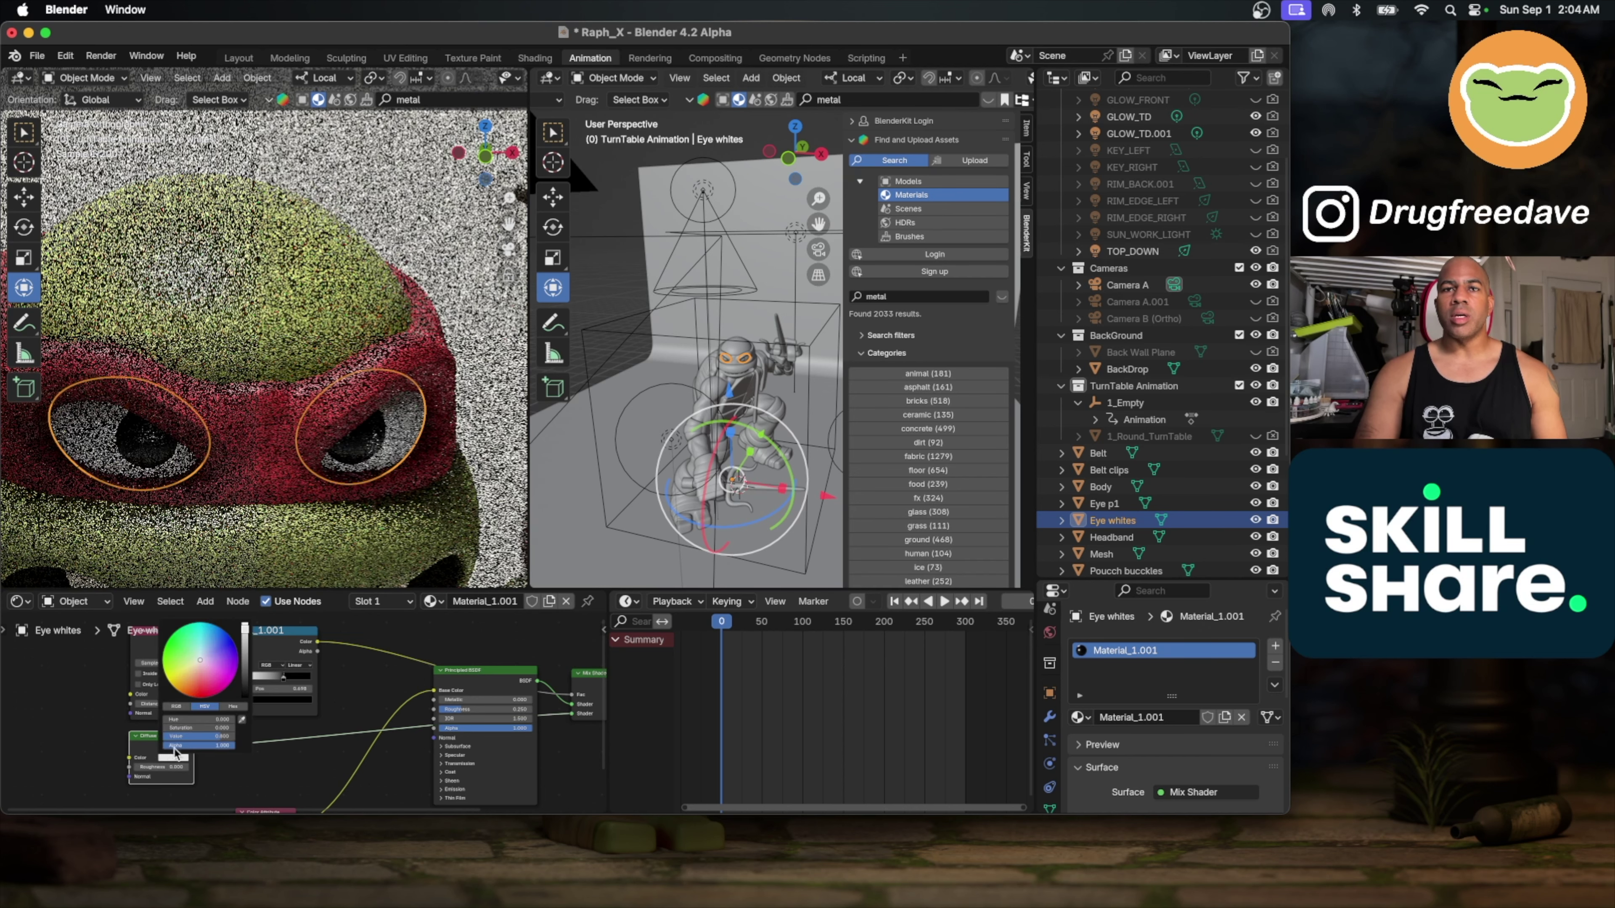
left_click(194, 666)
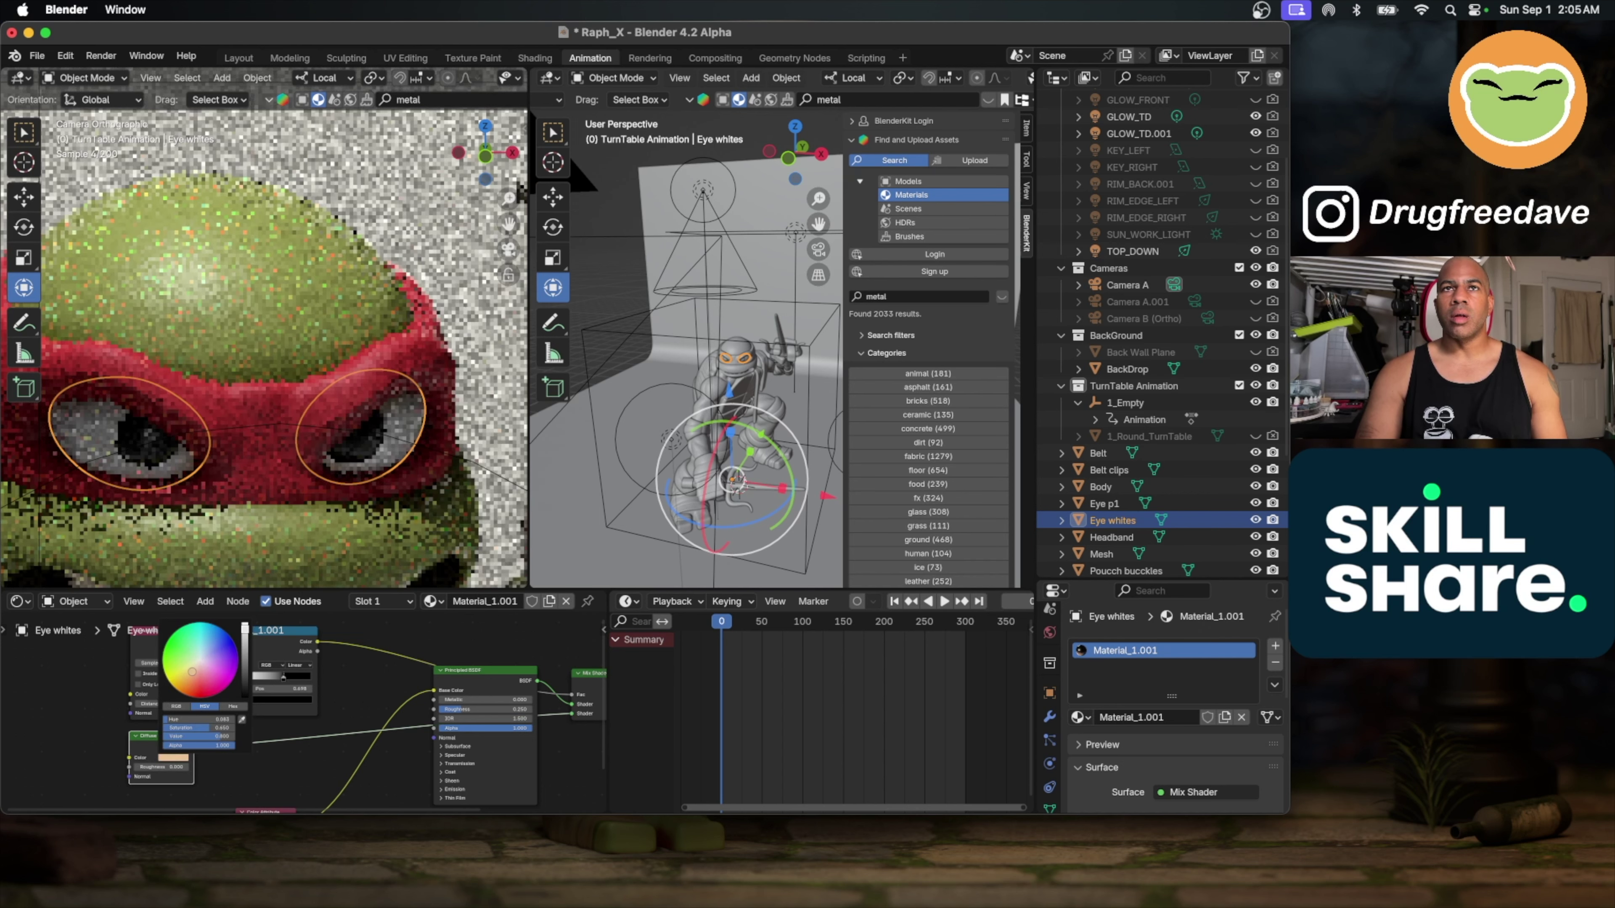
left_click_drag(245, 632, 244, 658)
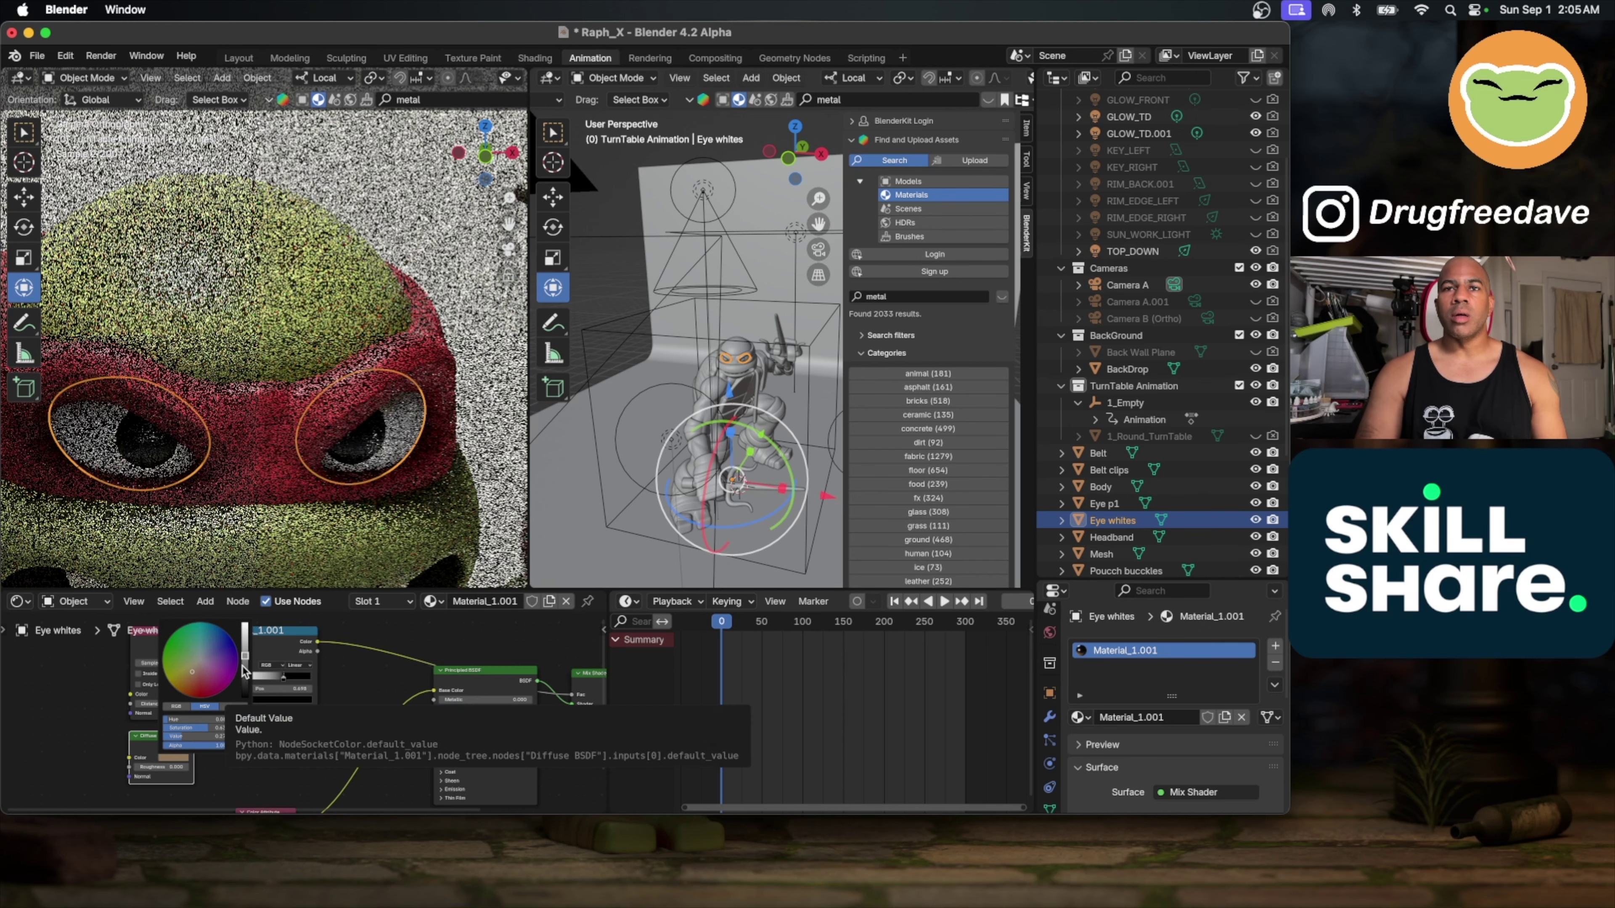
left_click_drag(244, 671, 246, 674)
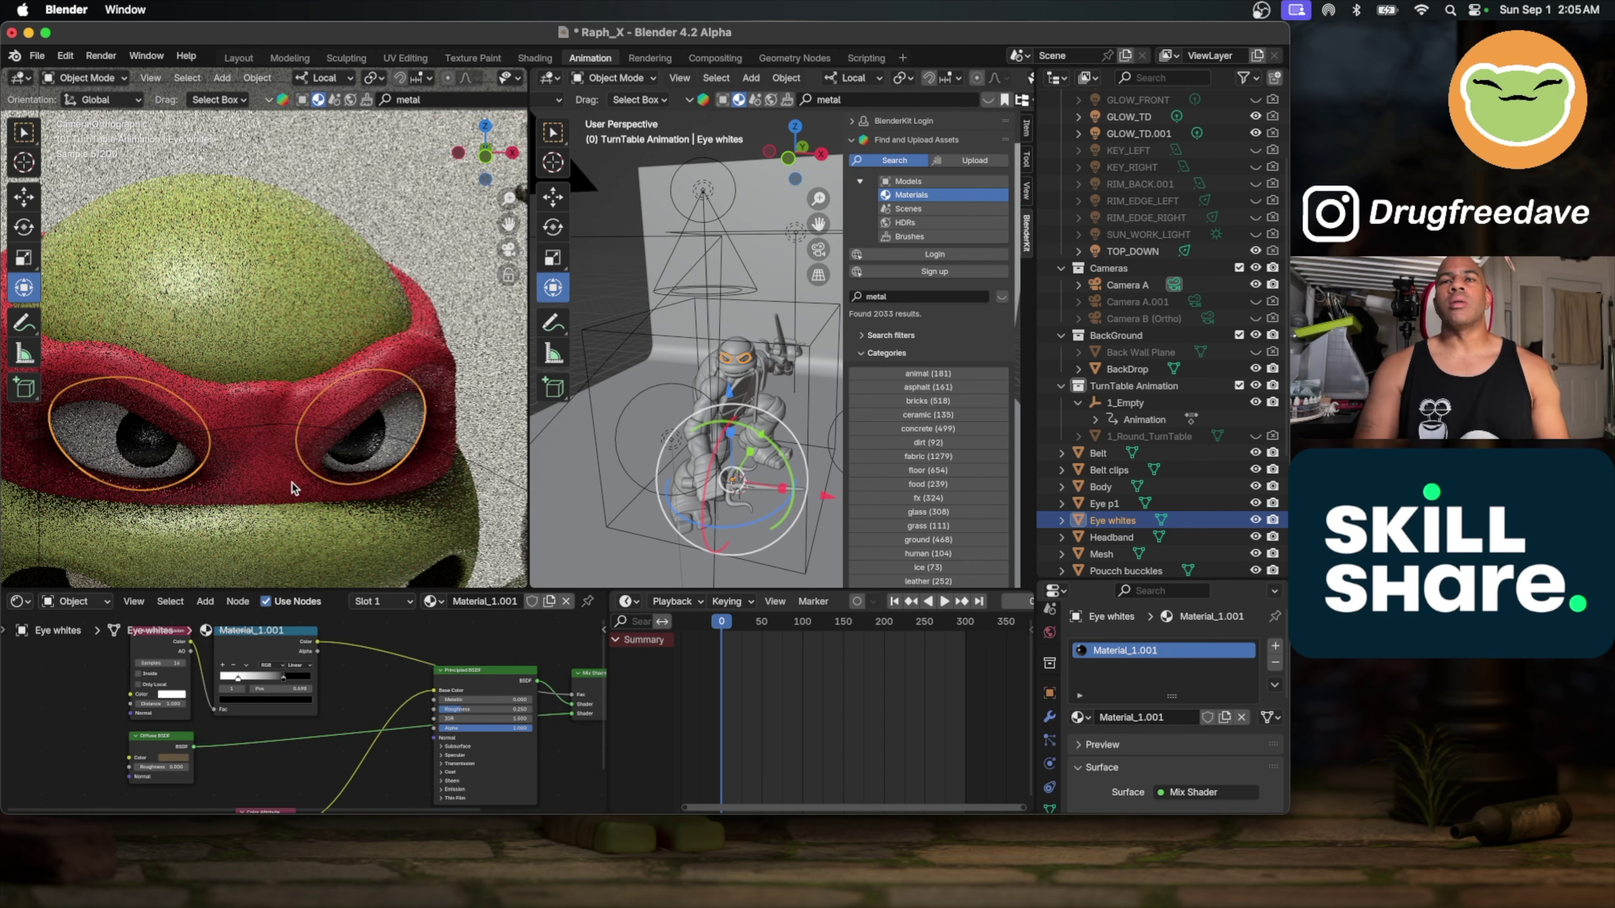
Step: Select Shell front and raise its Roughness
scroll(293, 485, "down", 5)
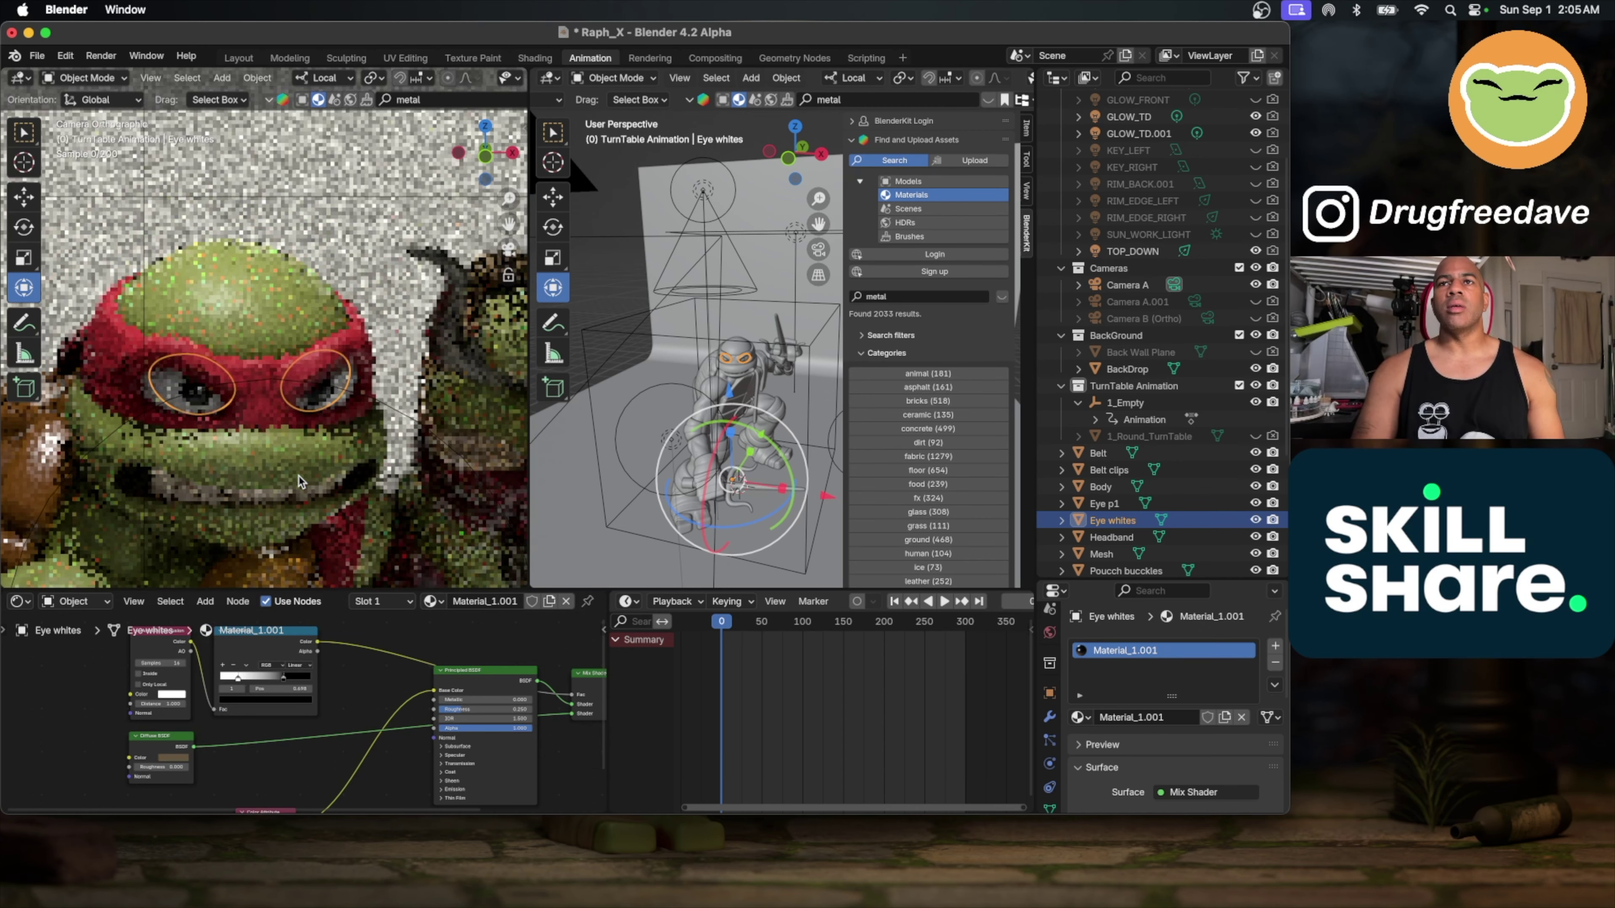
scroll(300, 481, "down", 3, "shift")
scroll(300, 481, "down", 3)
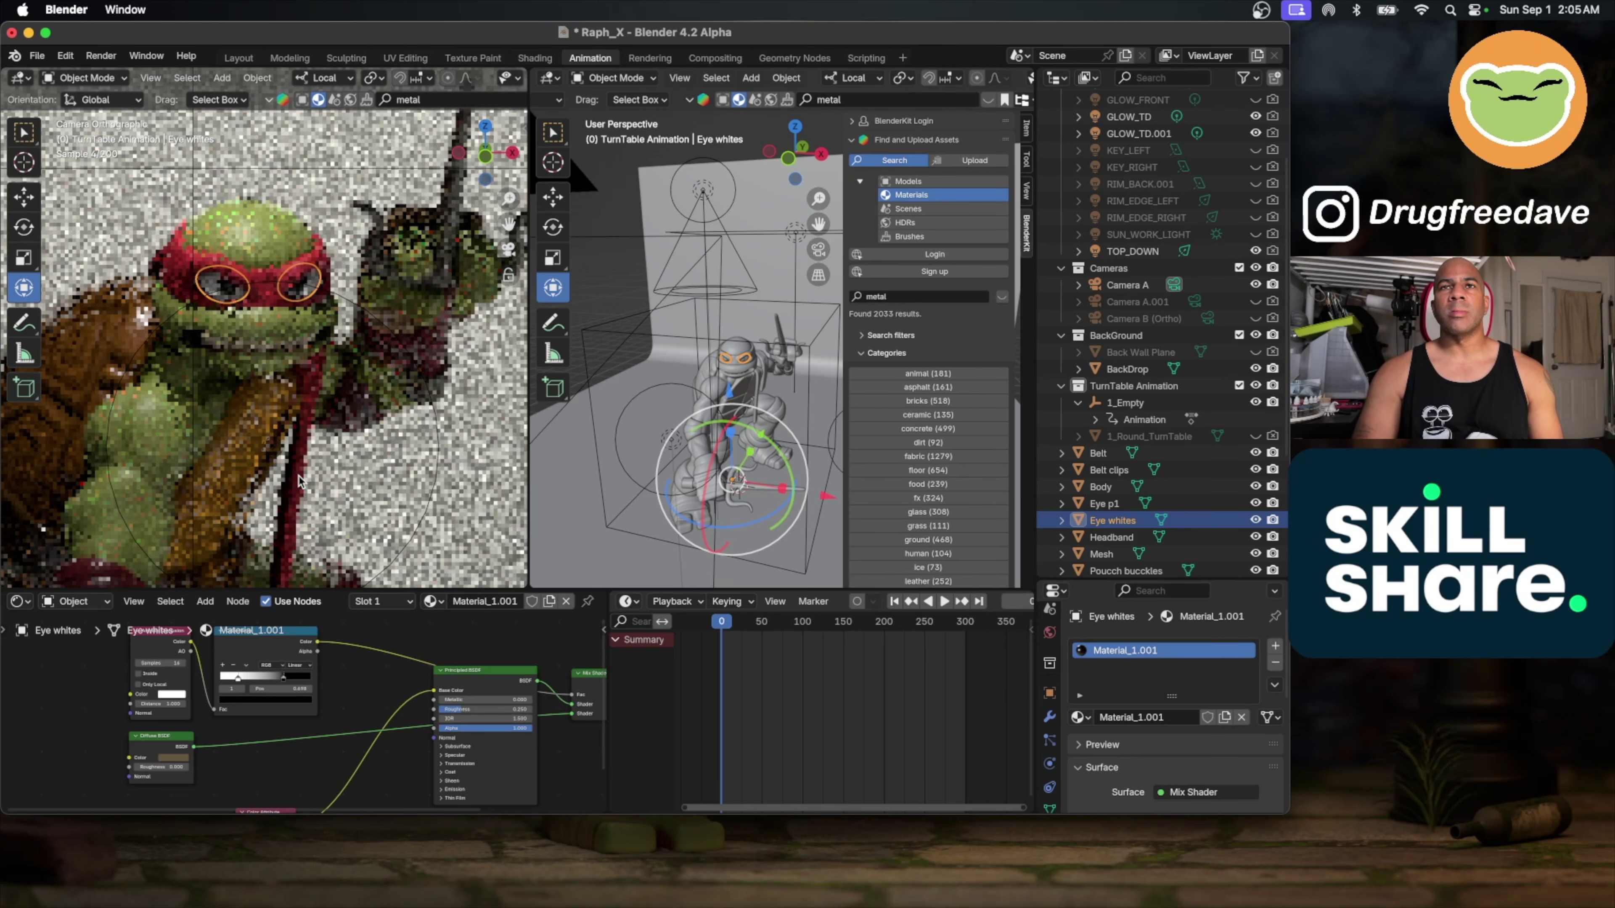
scroll(301, 482, "up", 5)
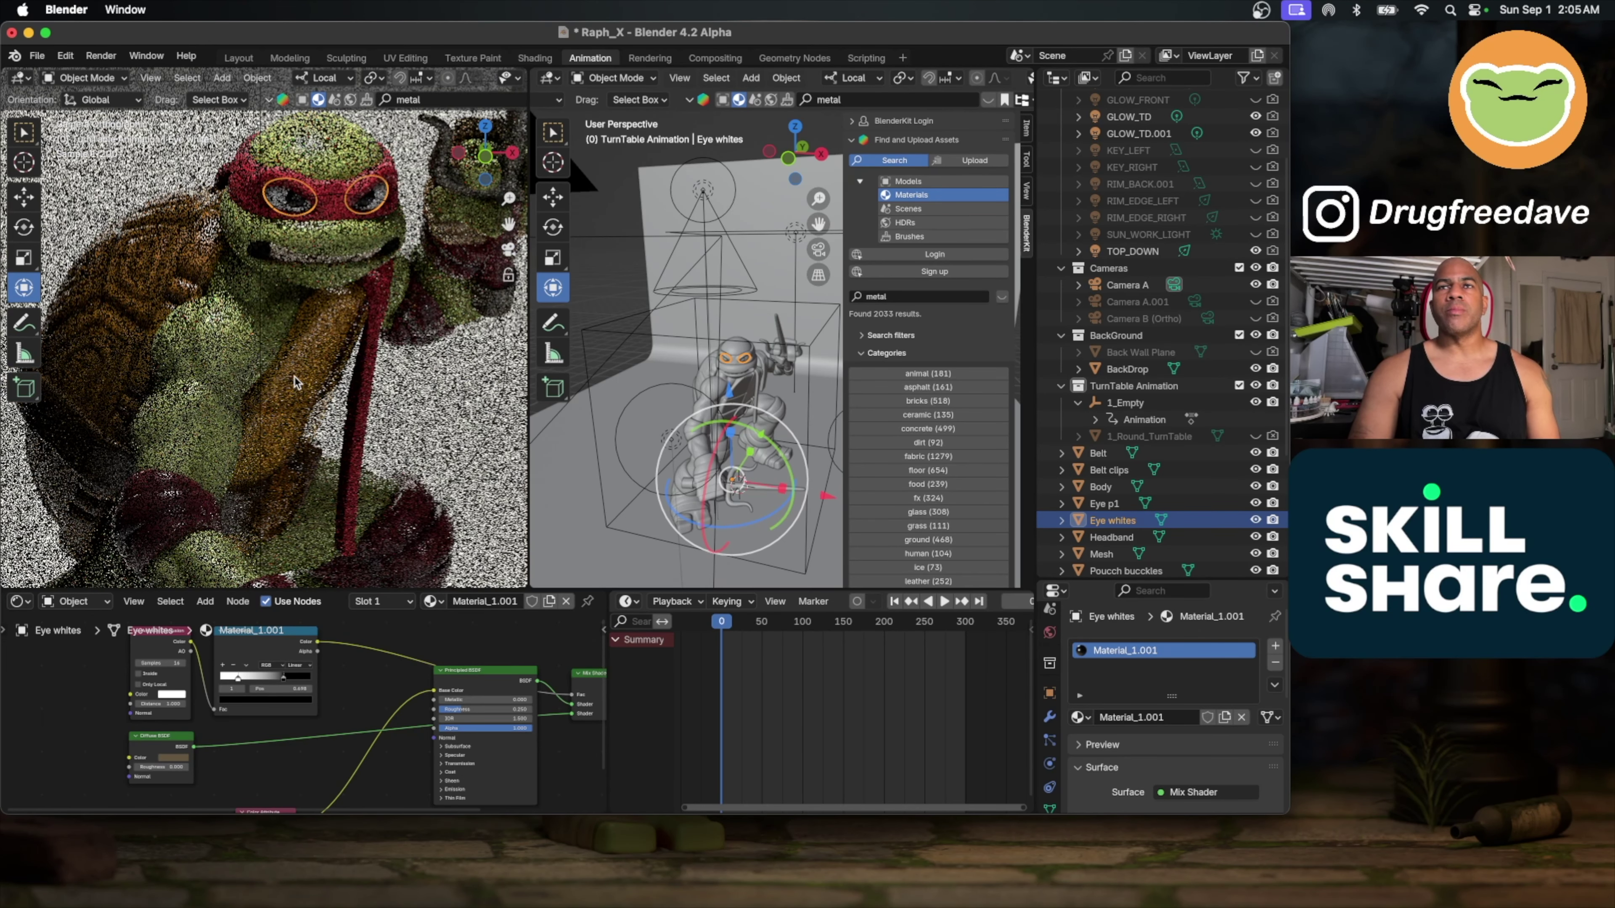
left_click(296, 381)
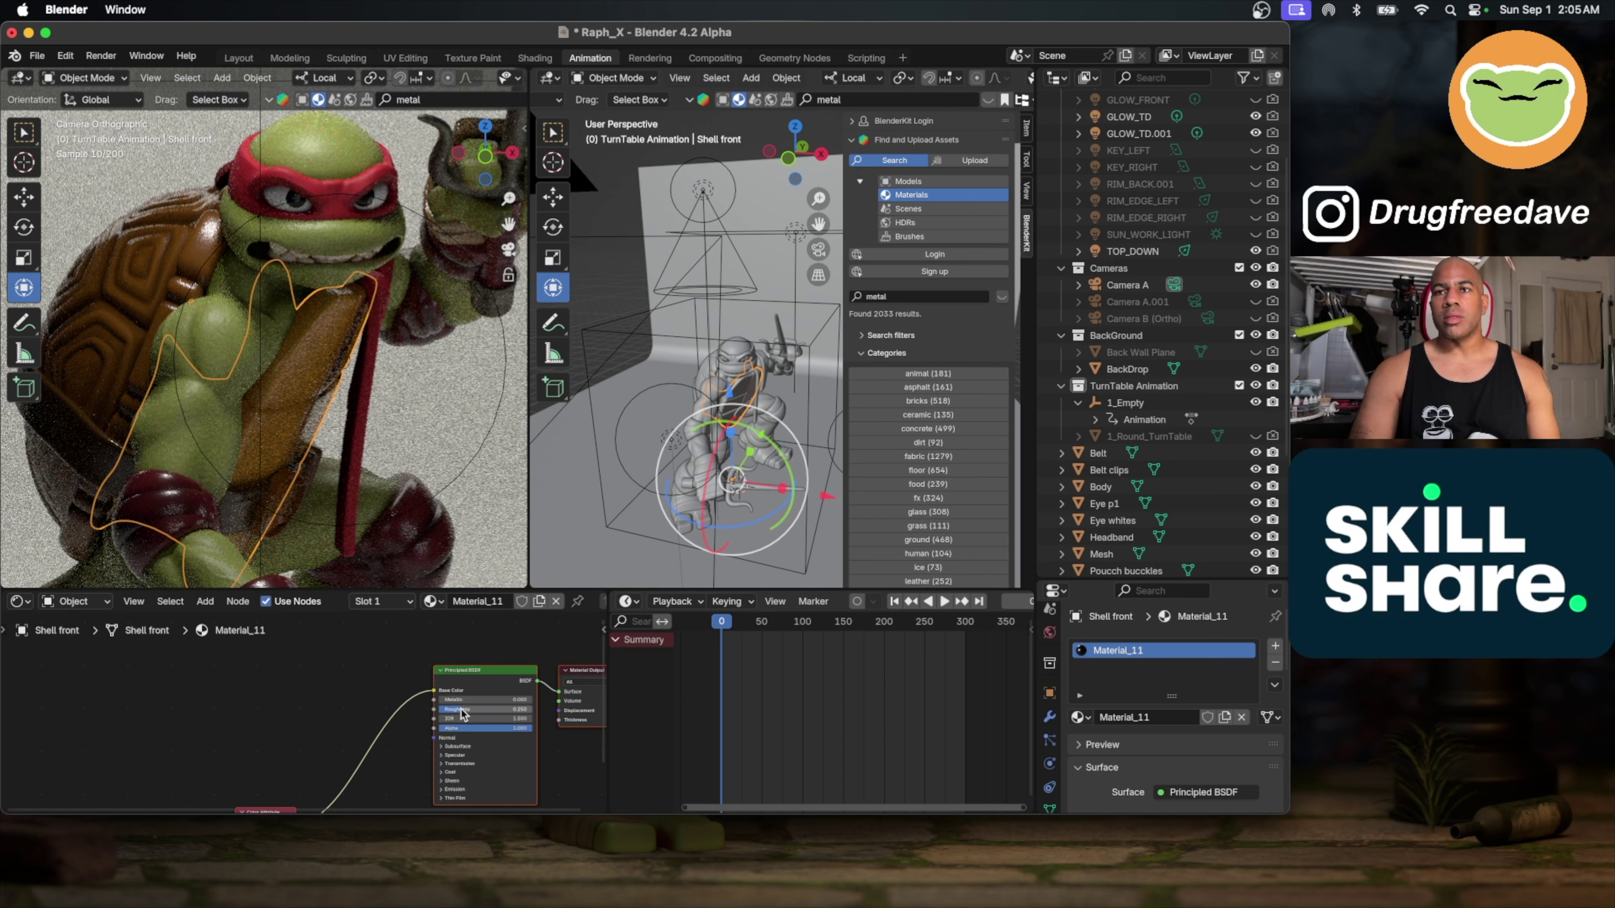
left_click_drag(458, 717, 481, 710)
Step: Set Roughness to 0 on both Eye whites and Eye p1
left_click(275, 199)
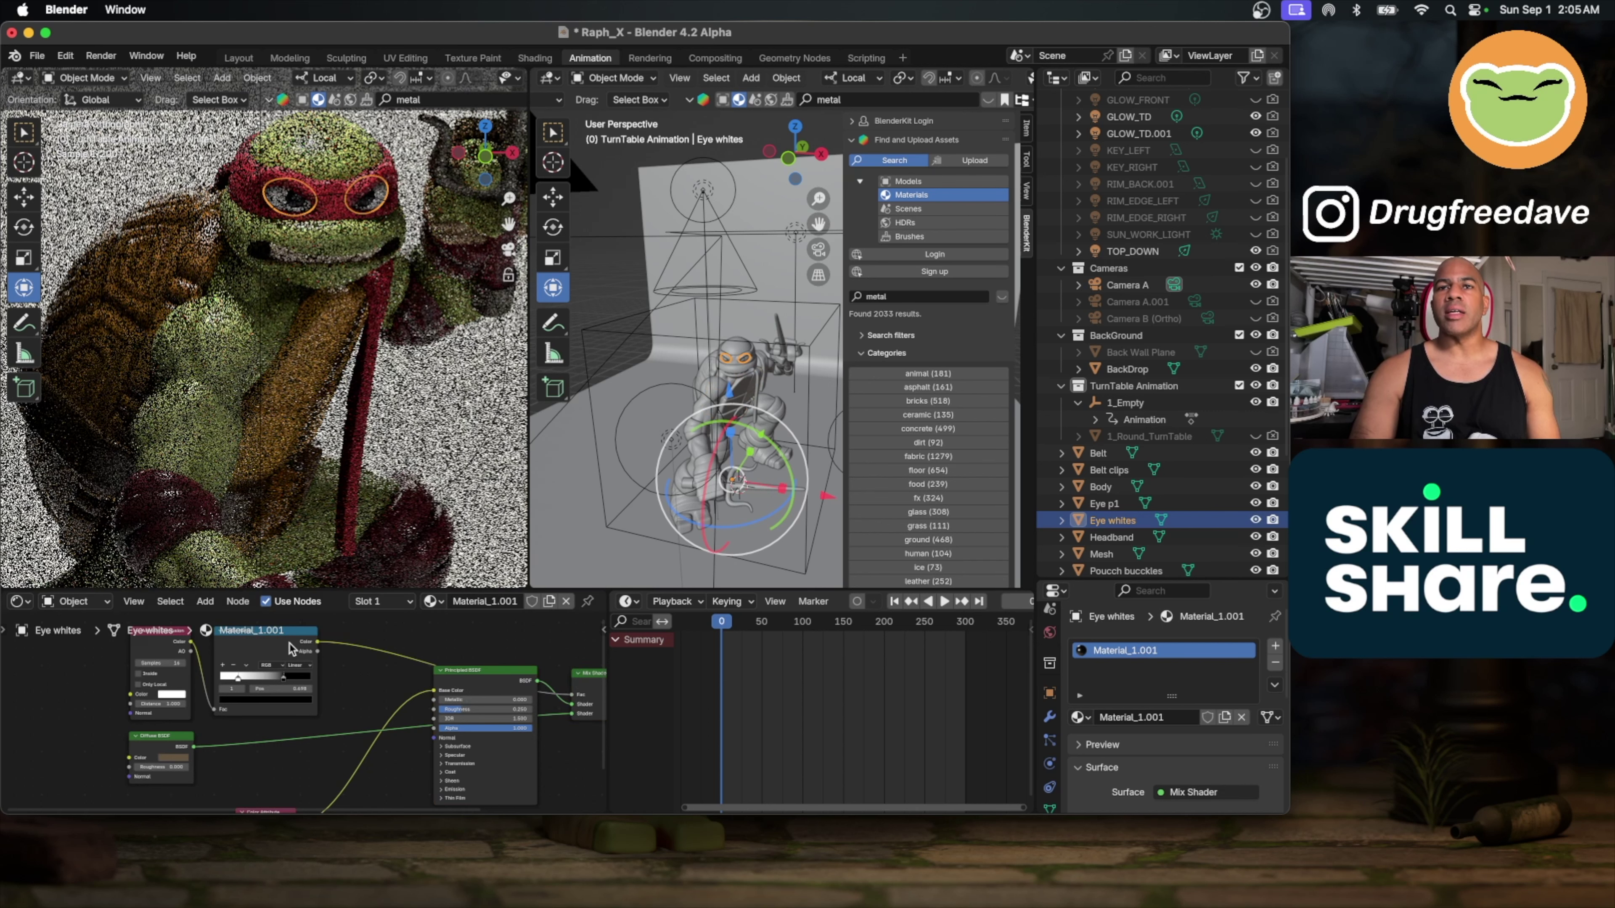
left_click_drag(461, 708, 435, 708)
left_click(293, 197)
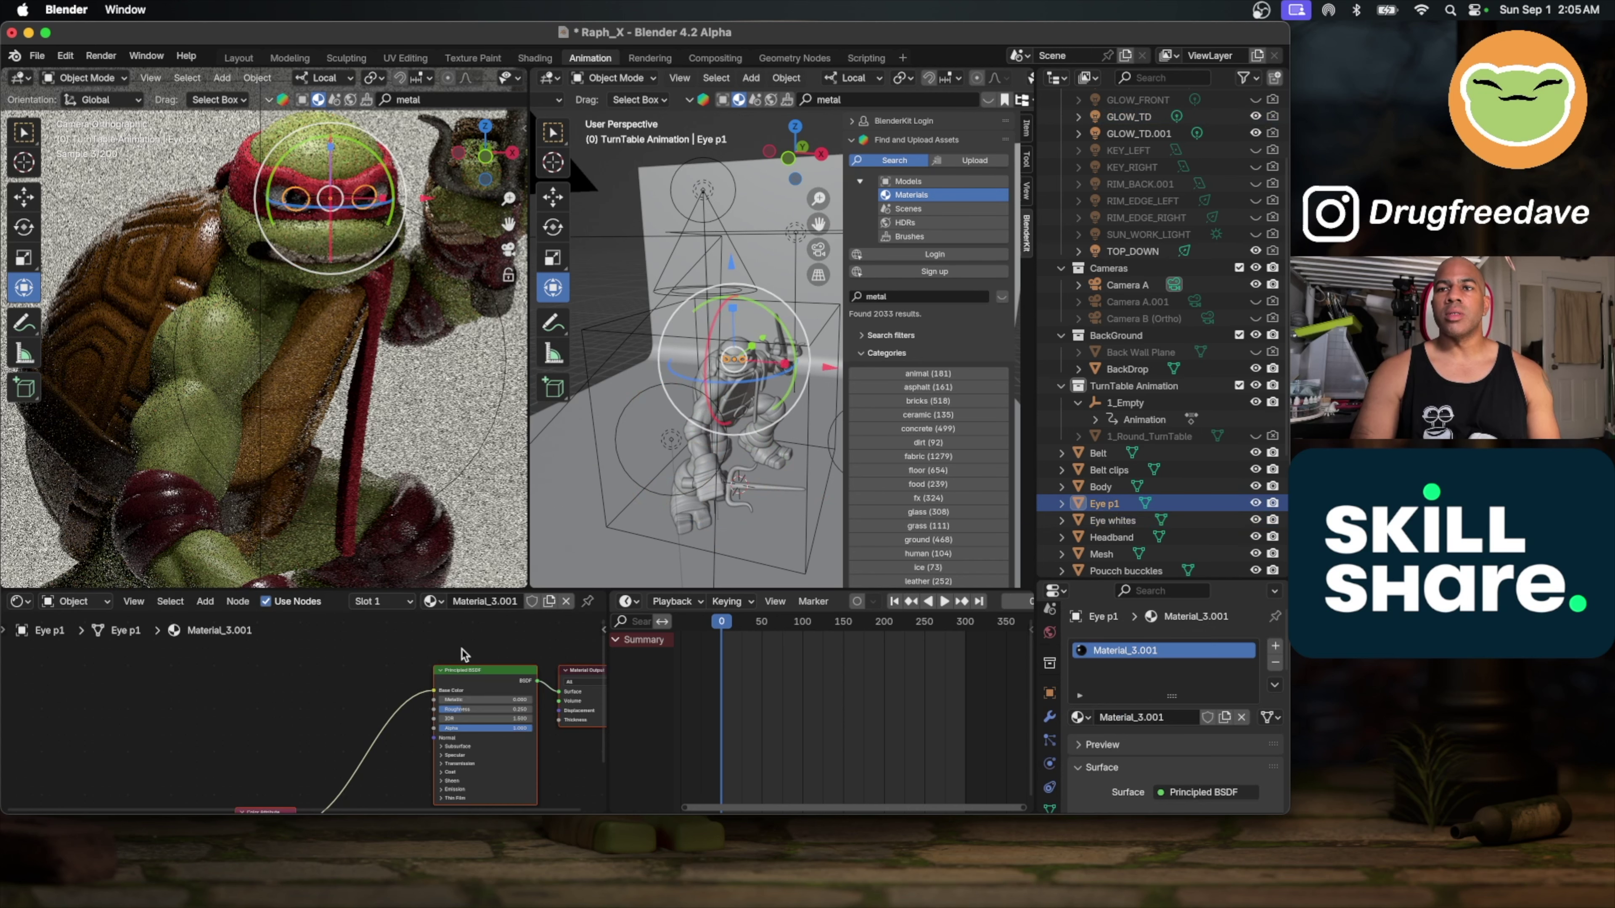
left_click_drag(458, 709, 440, 709)
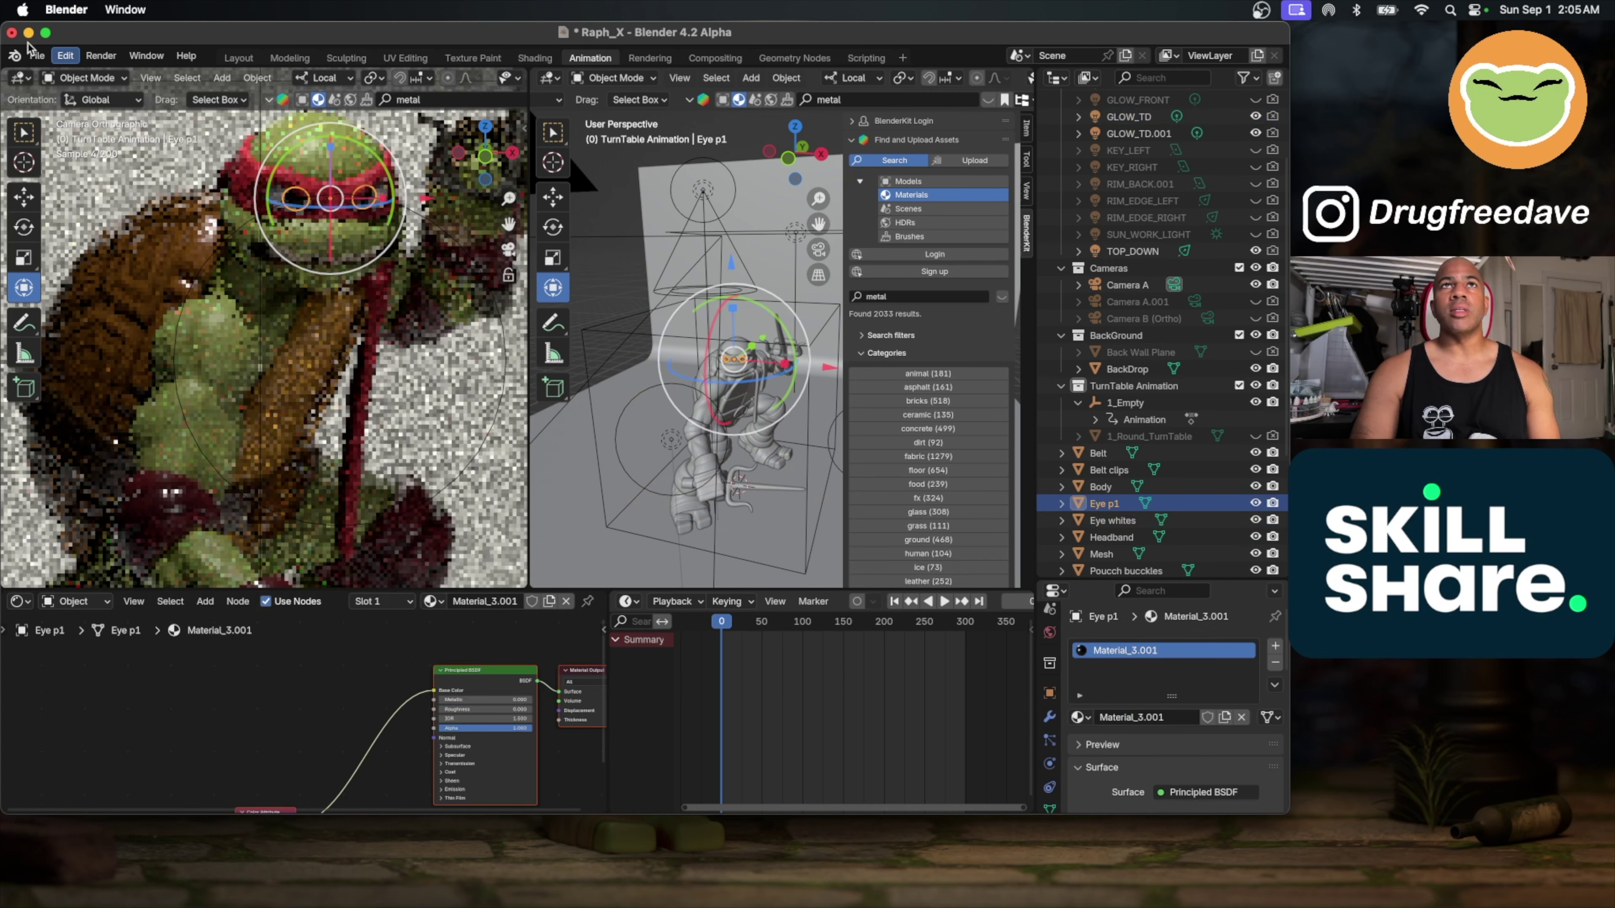
Step: Save the project as Raph_X.blend, then reselect the front shell
left_click(37, 56)
left_click(62, 166)
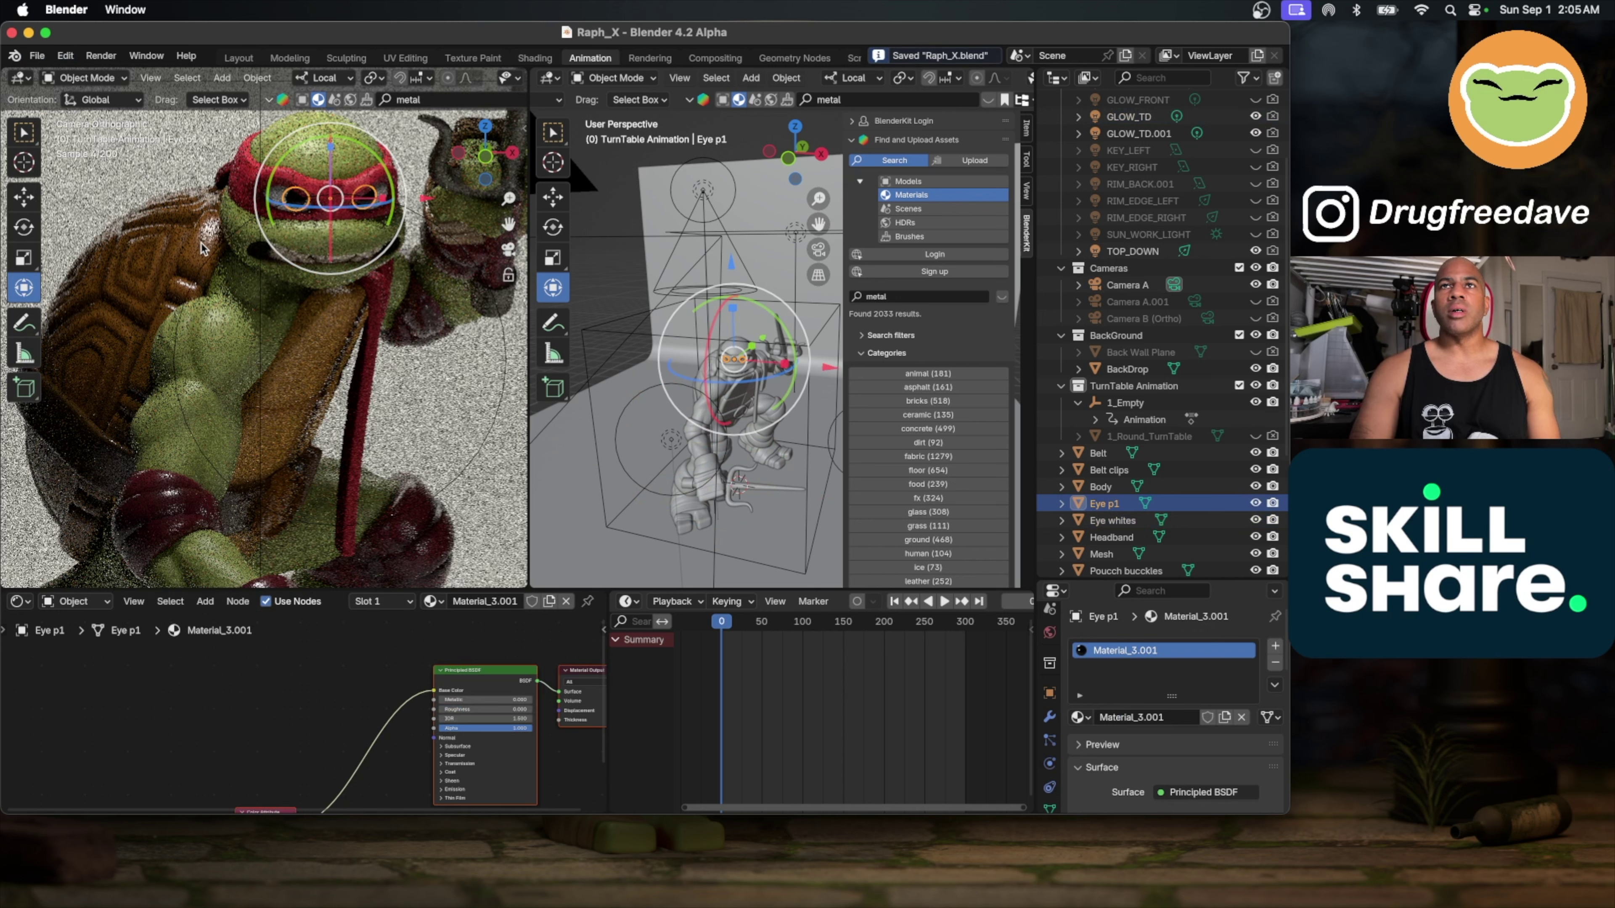
left_click(318, 372)
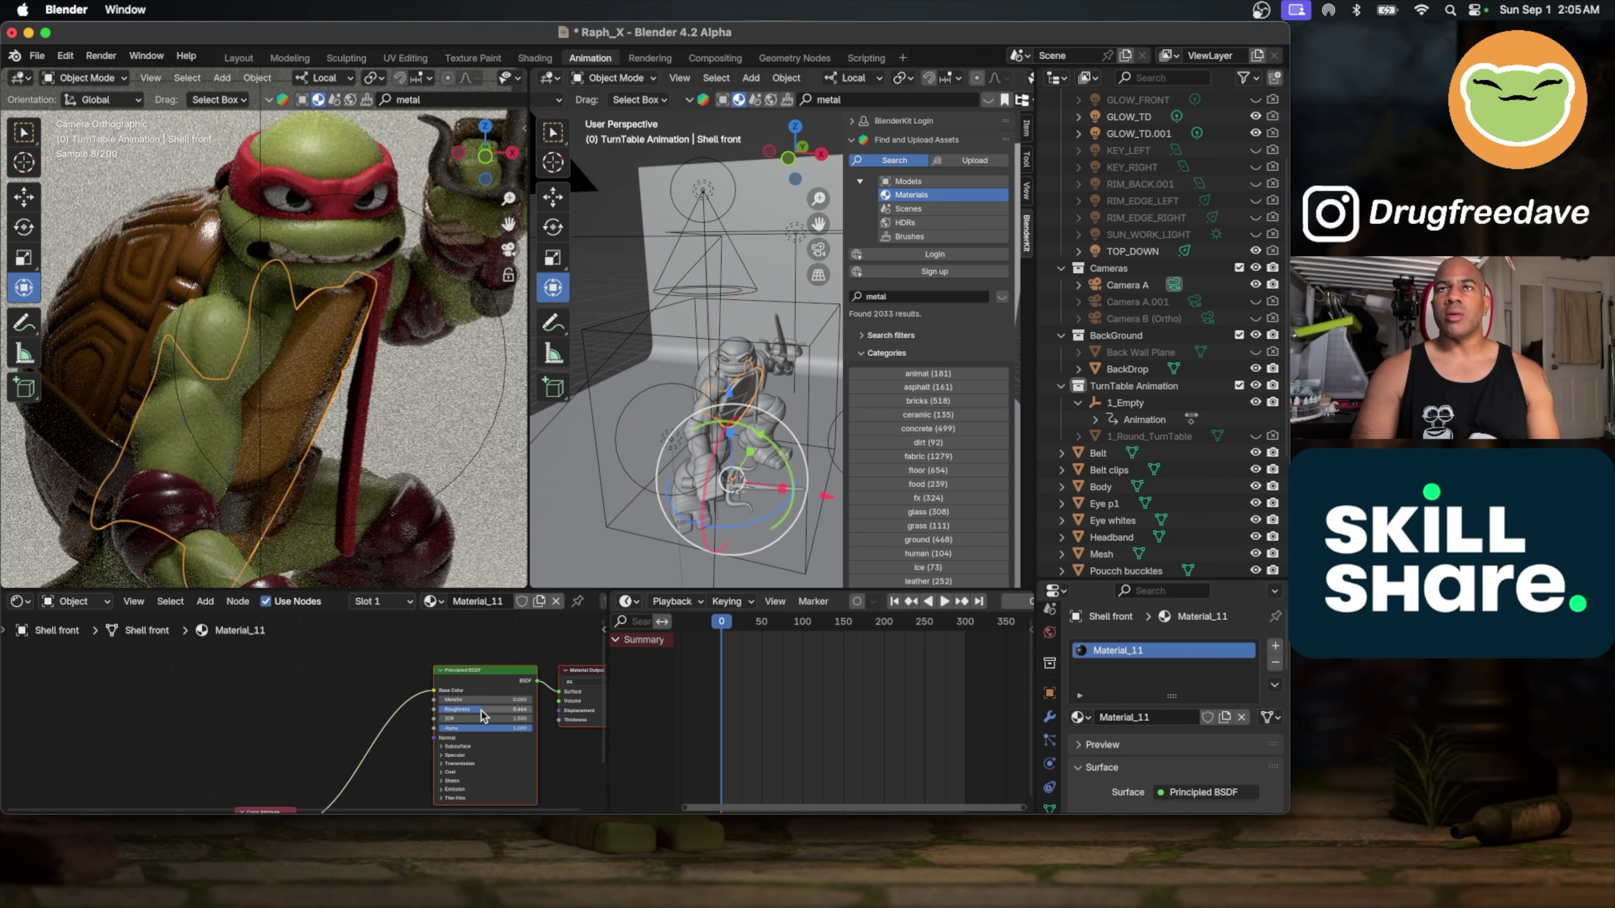
Step: Nudge Shell front roughness up, paste the AO nodes, and insert the Mix Shader before the output
left_click_drag(483, 716, 490, 716)
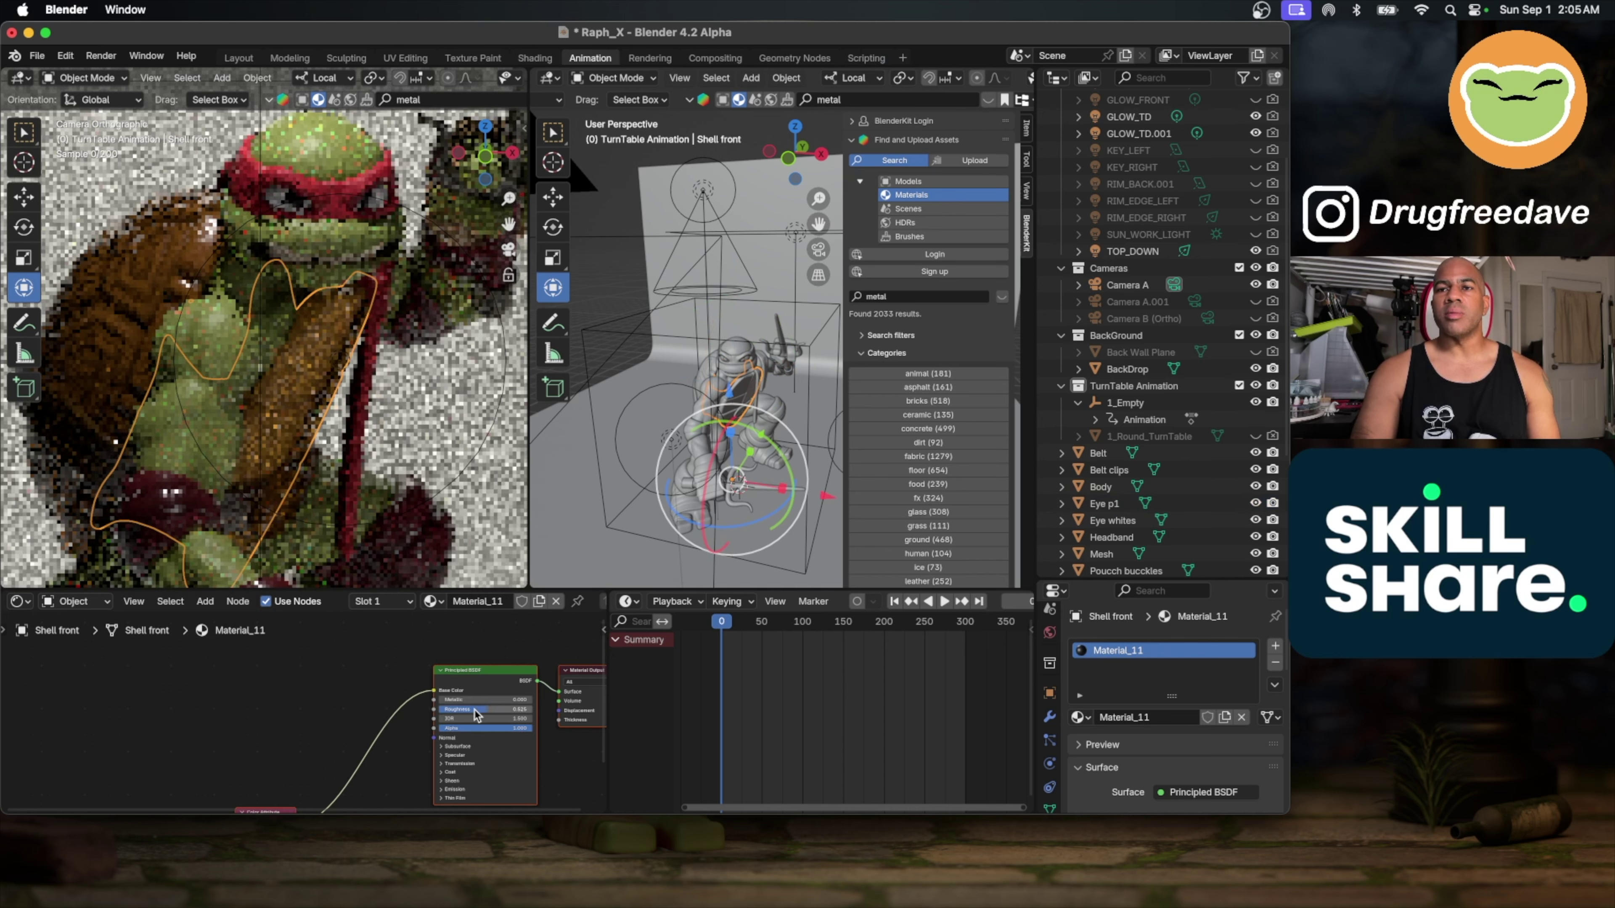
scroll(350, 725, "down", 2)
scroll(350, 724, "left", 2)
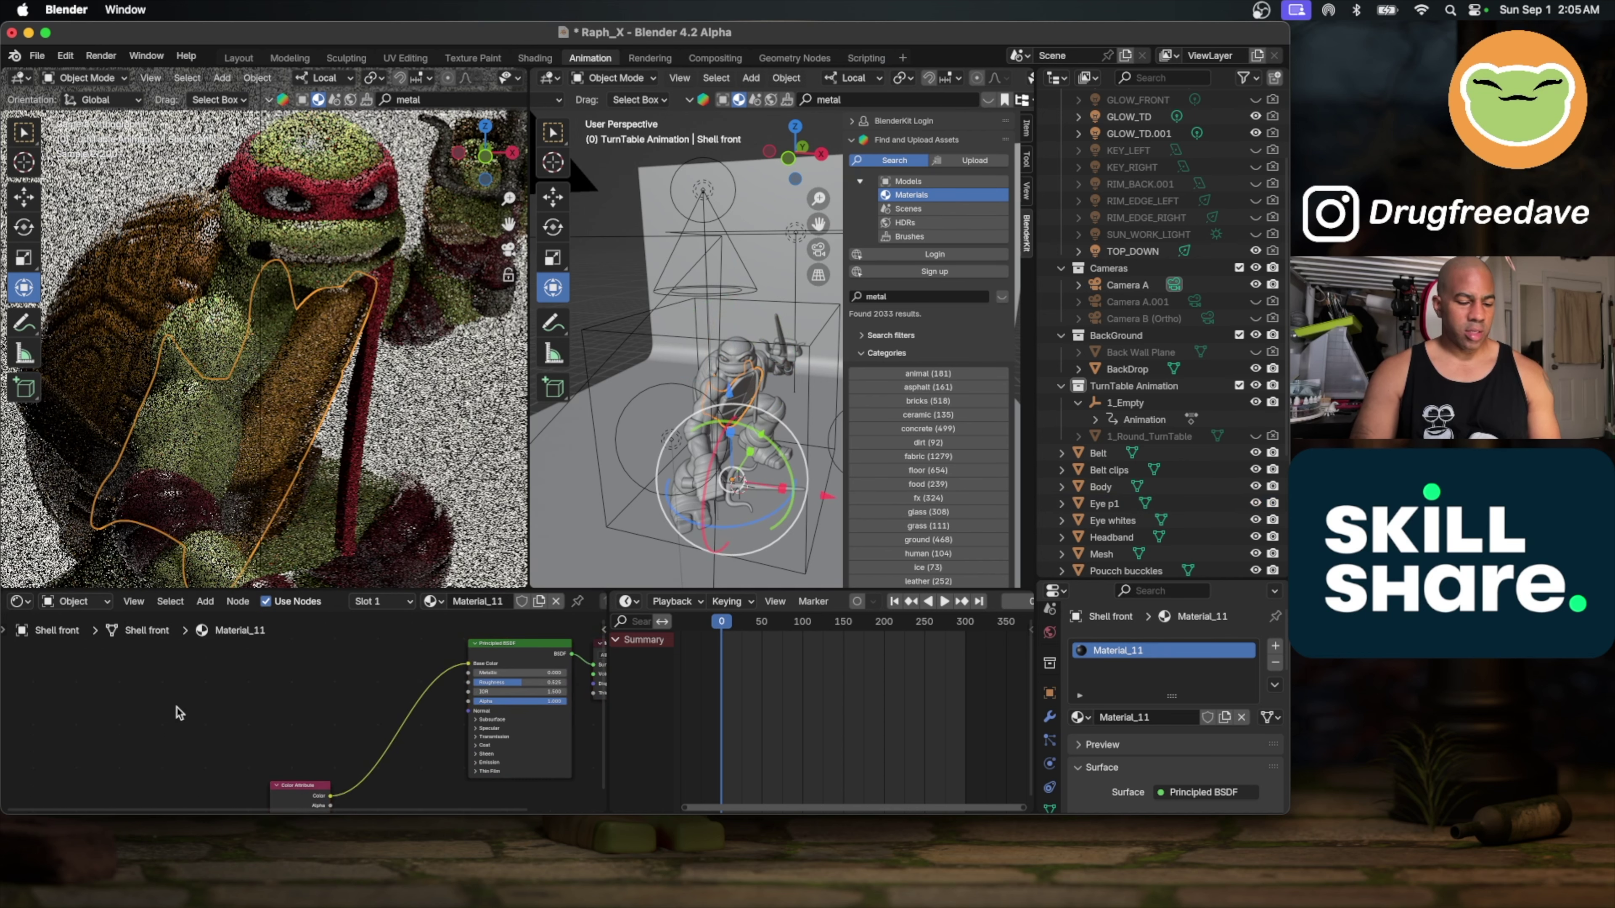
key("super+v")
scroll(178, 709, "left", 3)
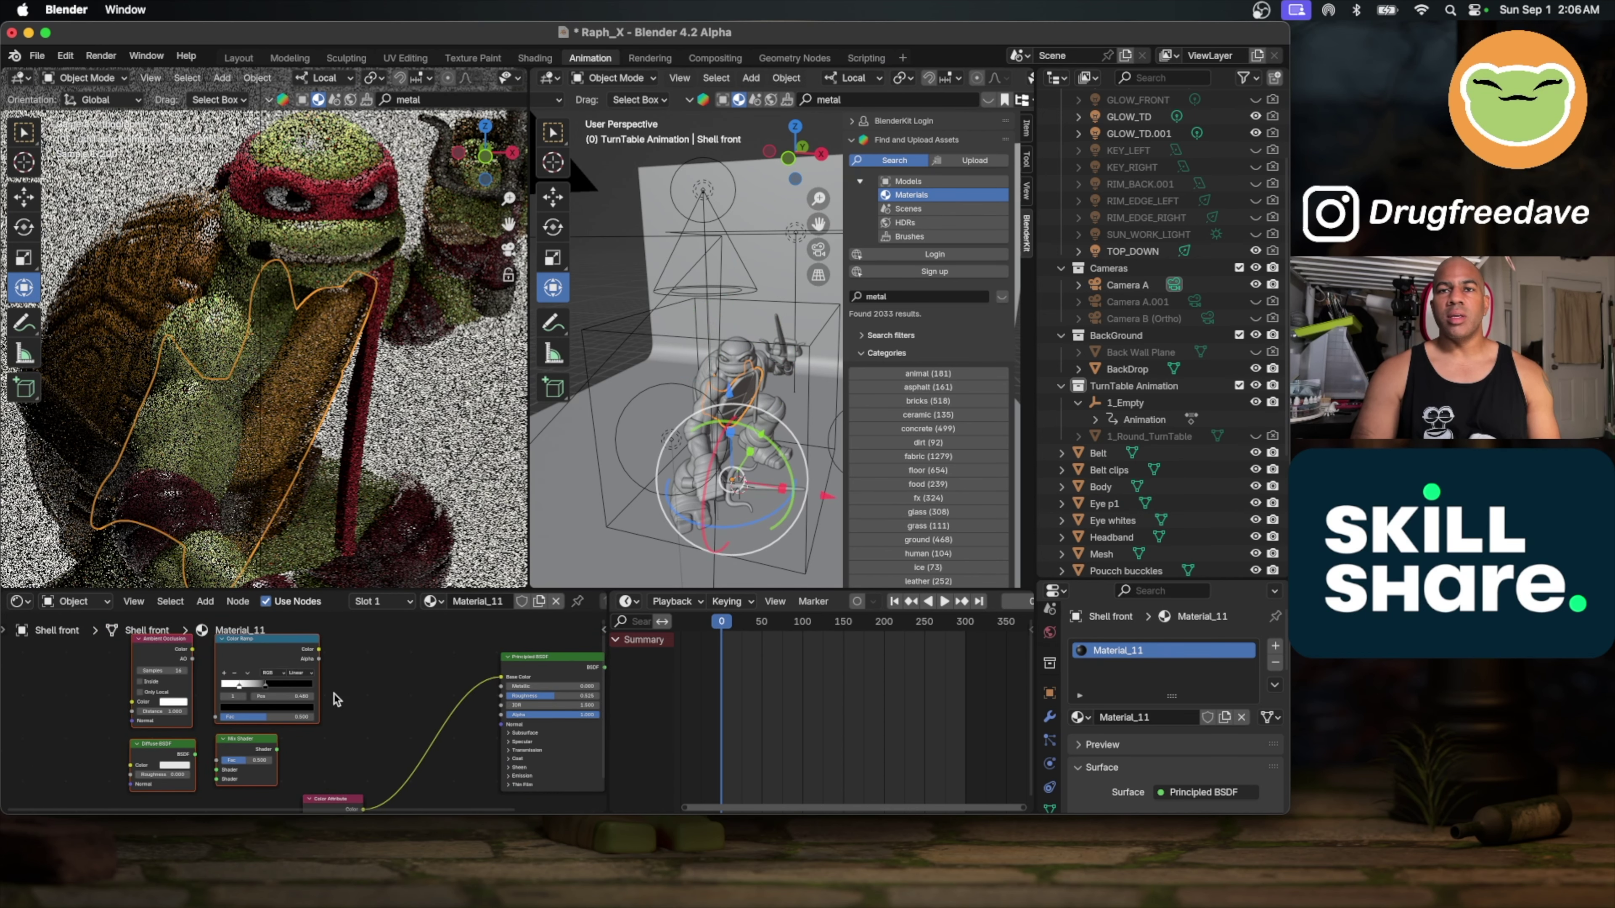
scroll(255, 722, "down", 2)
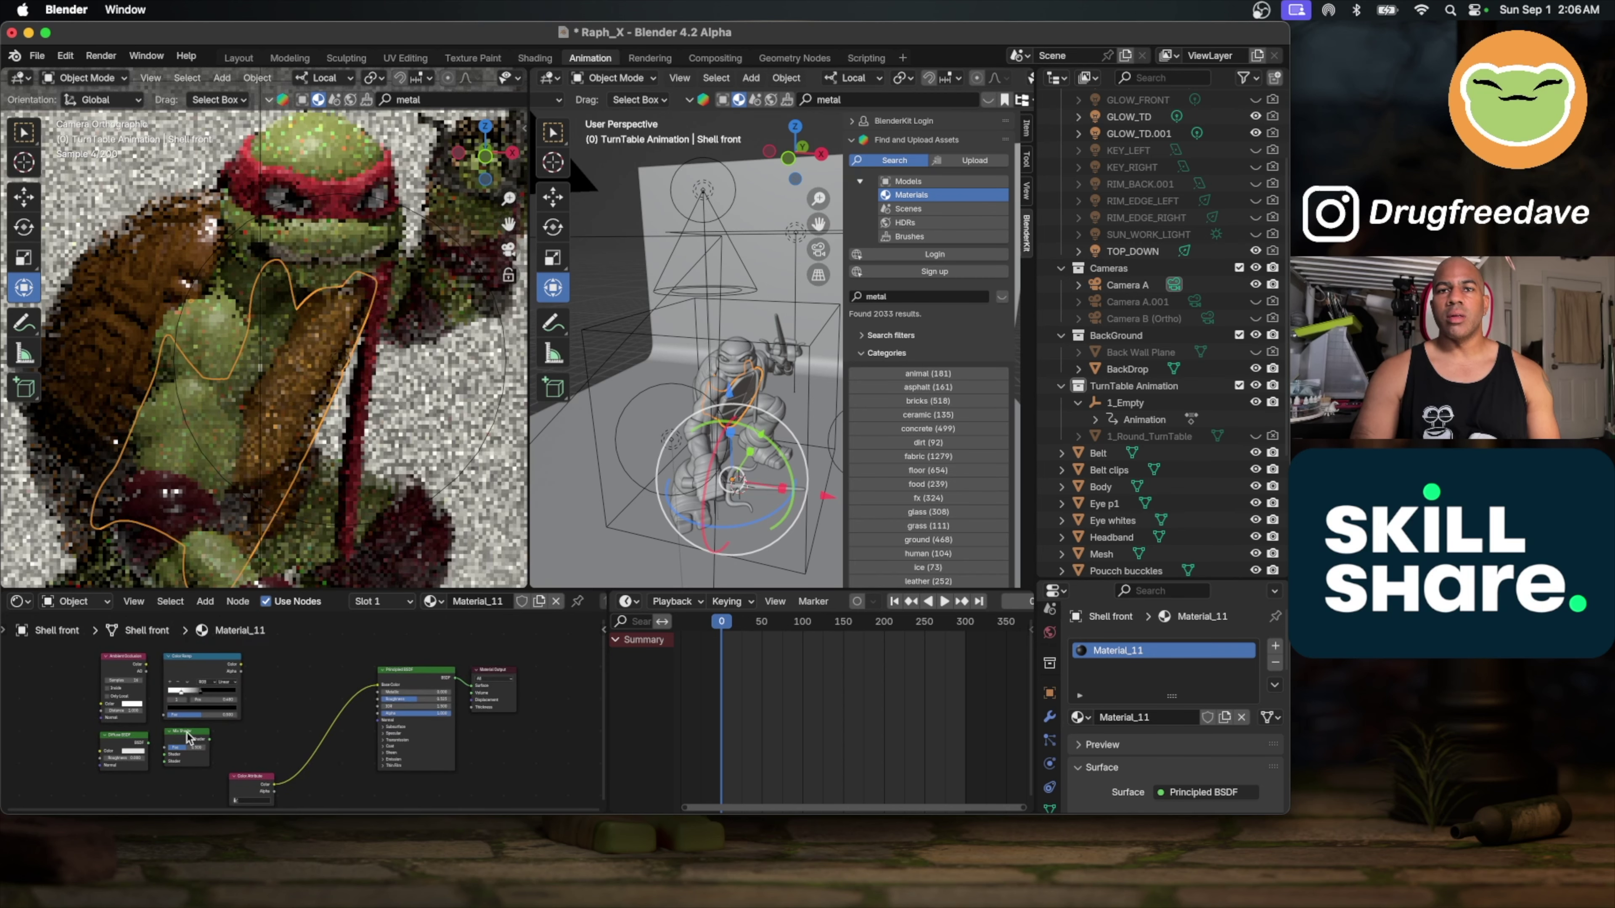
left_click_drag(186, 733, 497, 680)
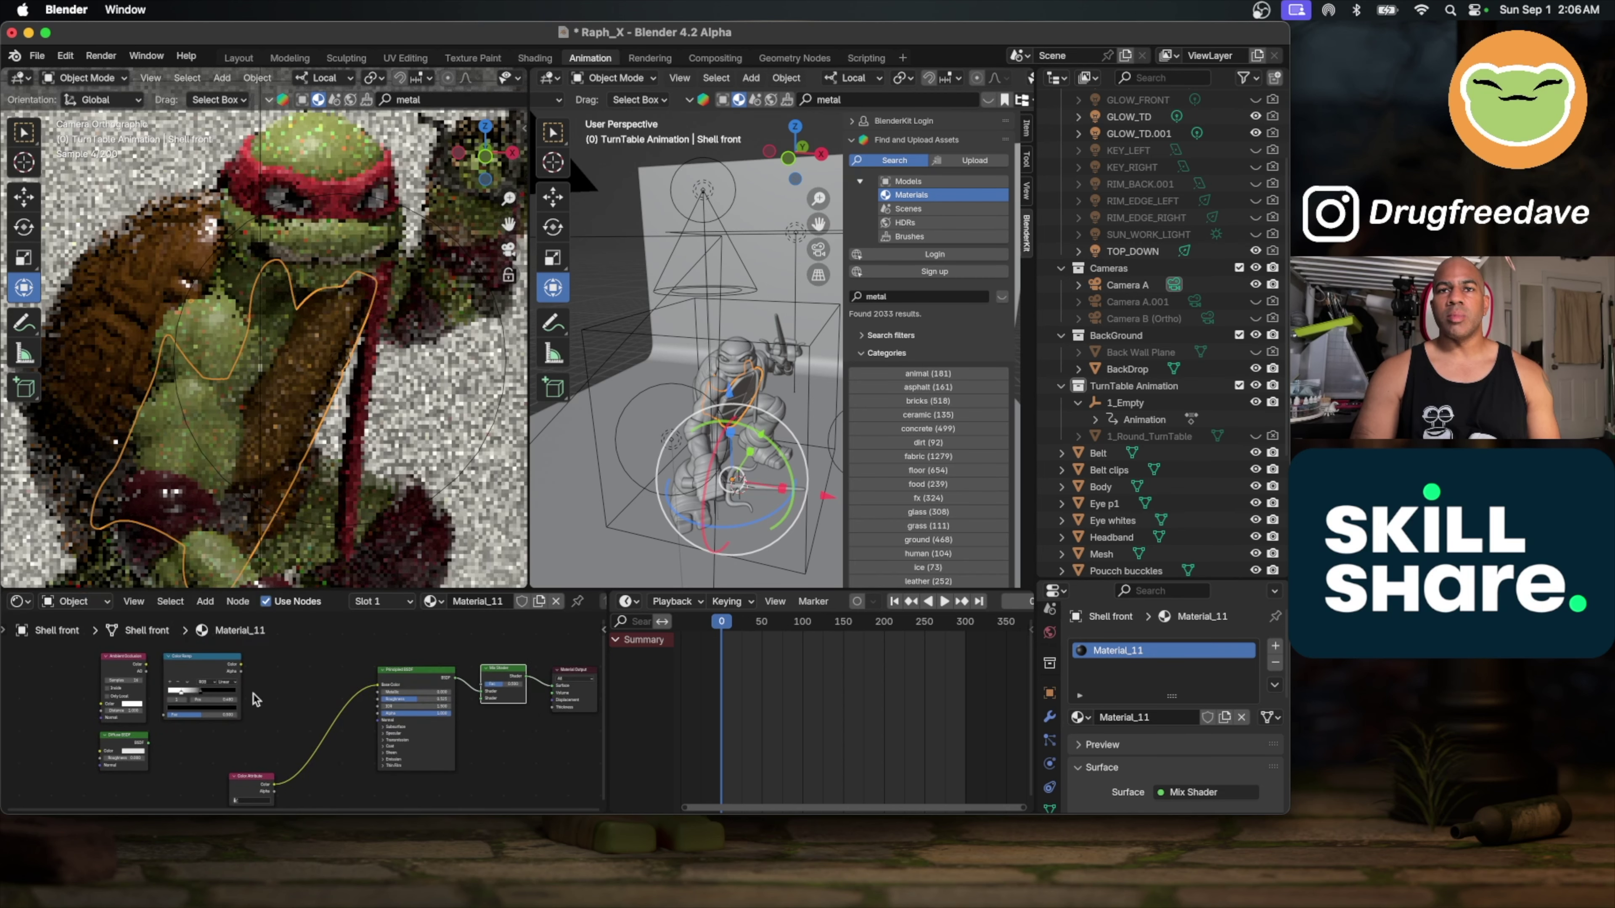
left_click(145, 668)
Step: Wire AO into the Color Ramp and the ramp into the Mix Shader, lowering its transition
left_click_drag(145, 668, 166, 714)
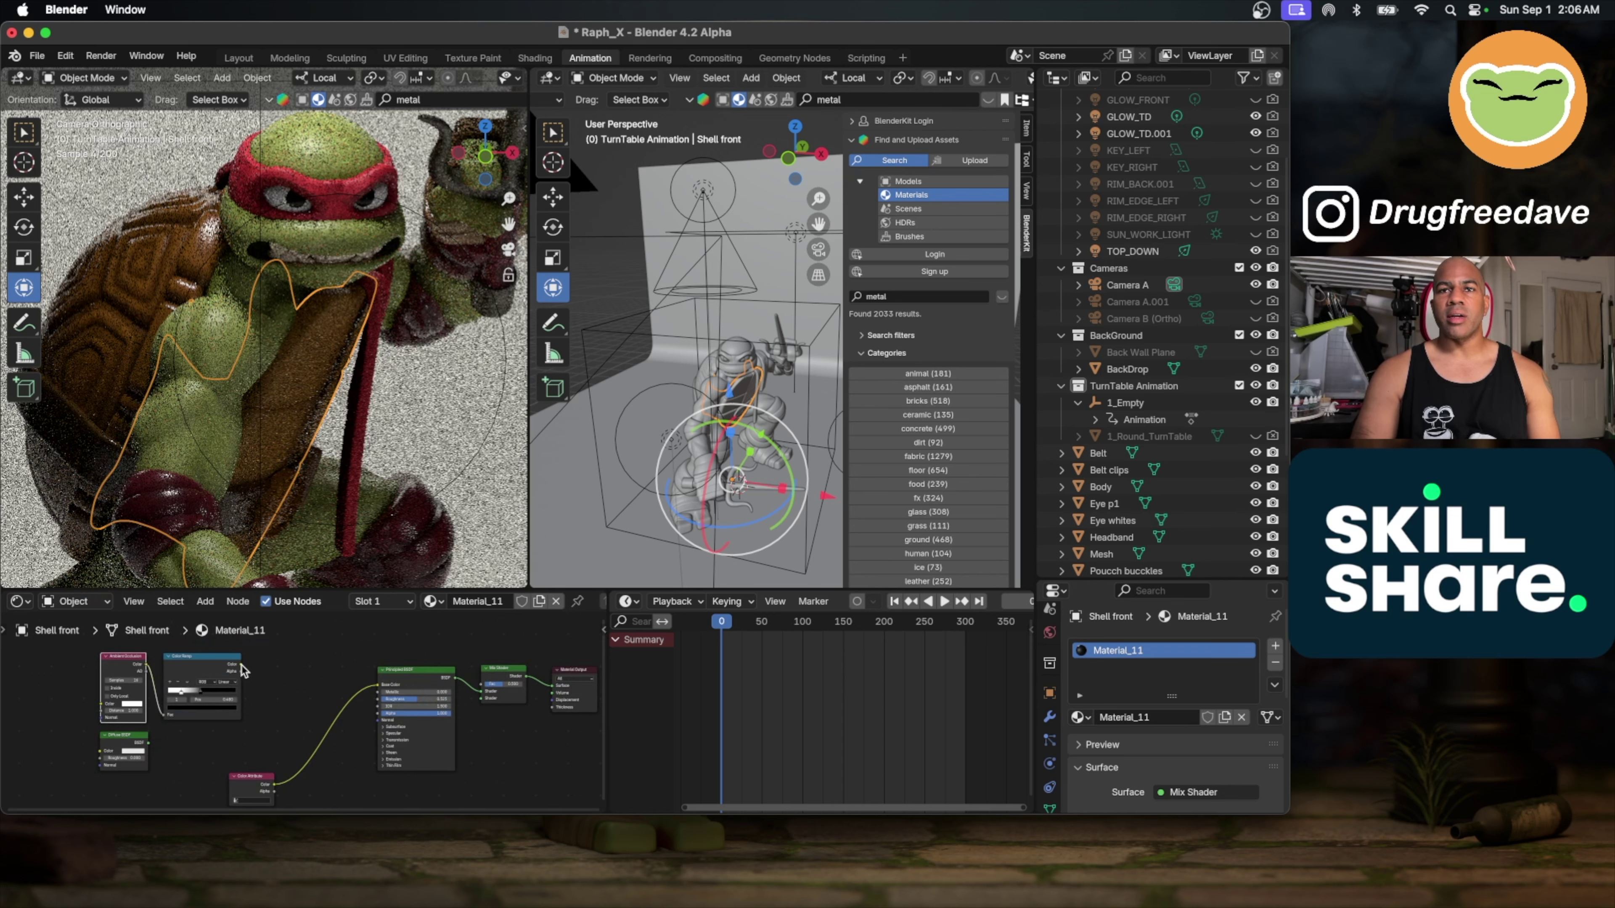
left_click_drag(242, 665, 479, 685)
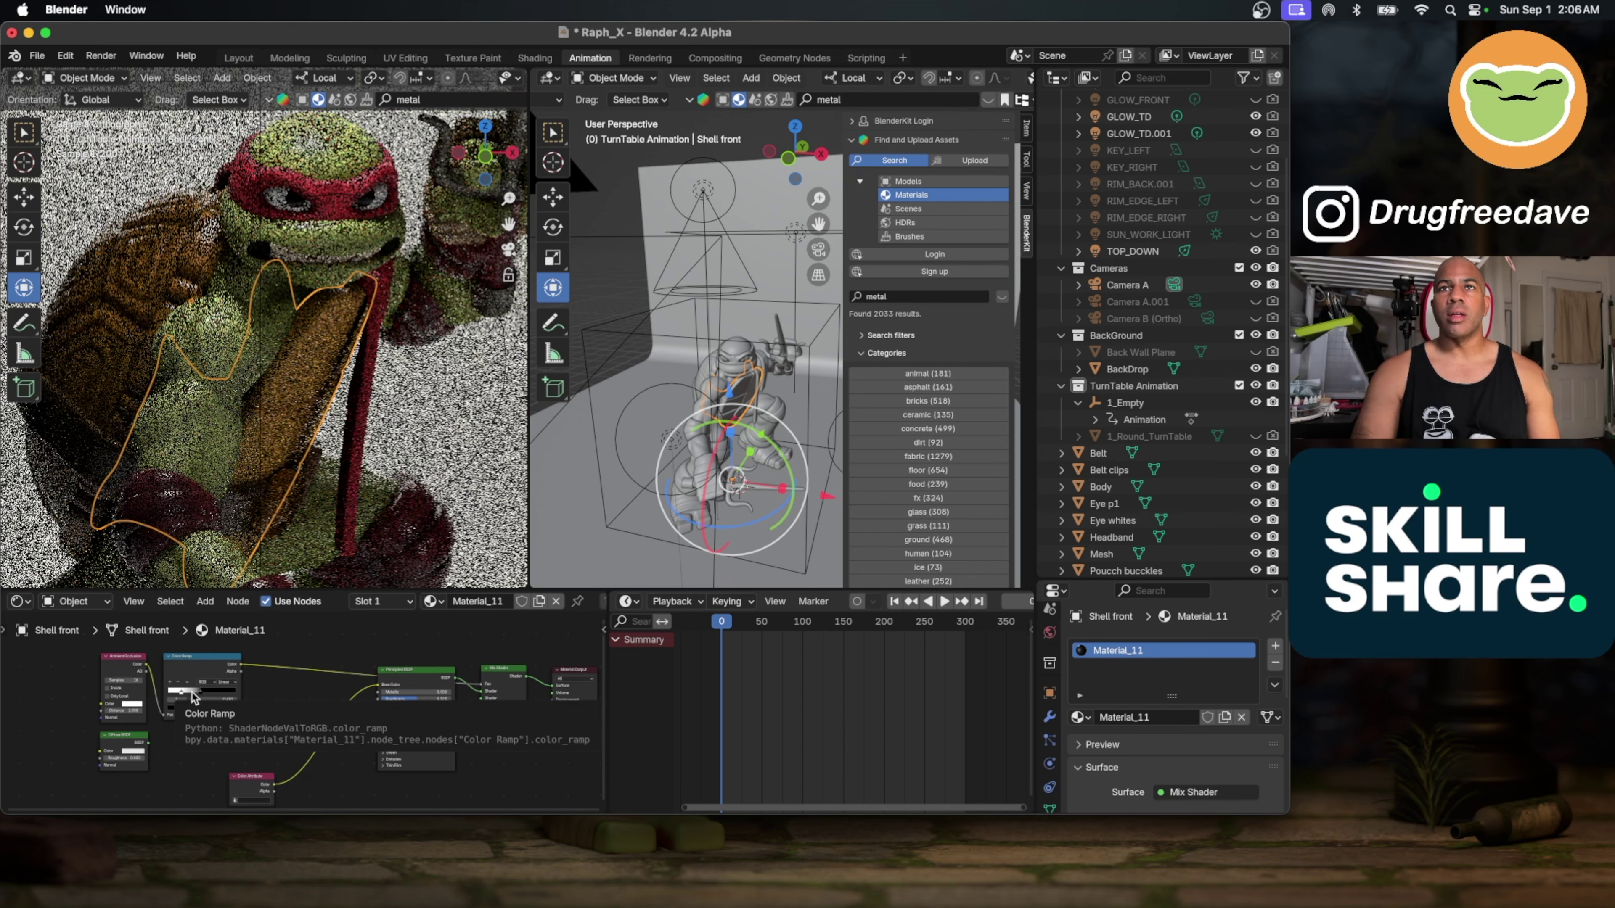
left_click_drag(204, 697, 193, 693)
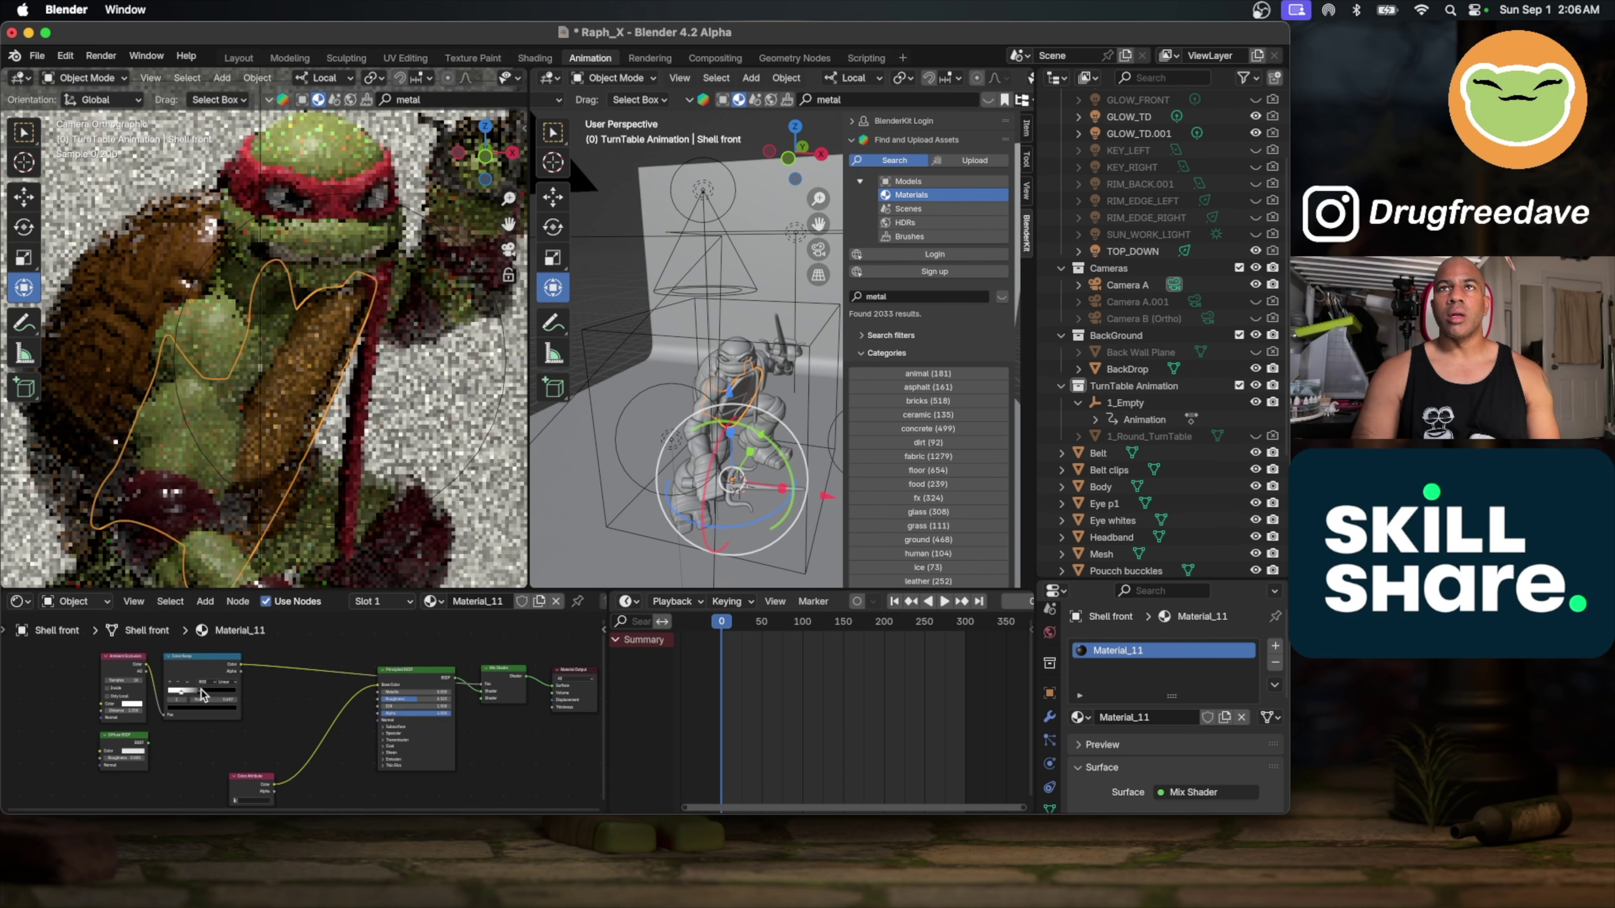
left_click_drag(203, 693, 200, 695)
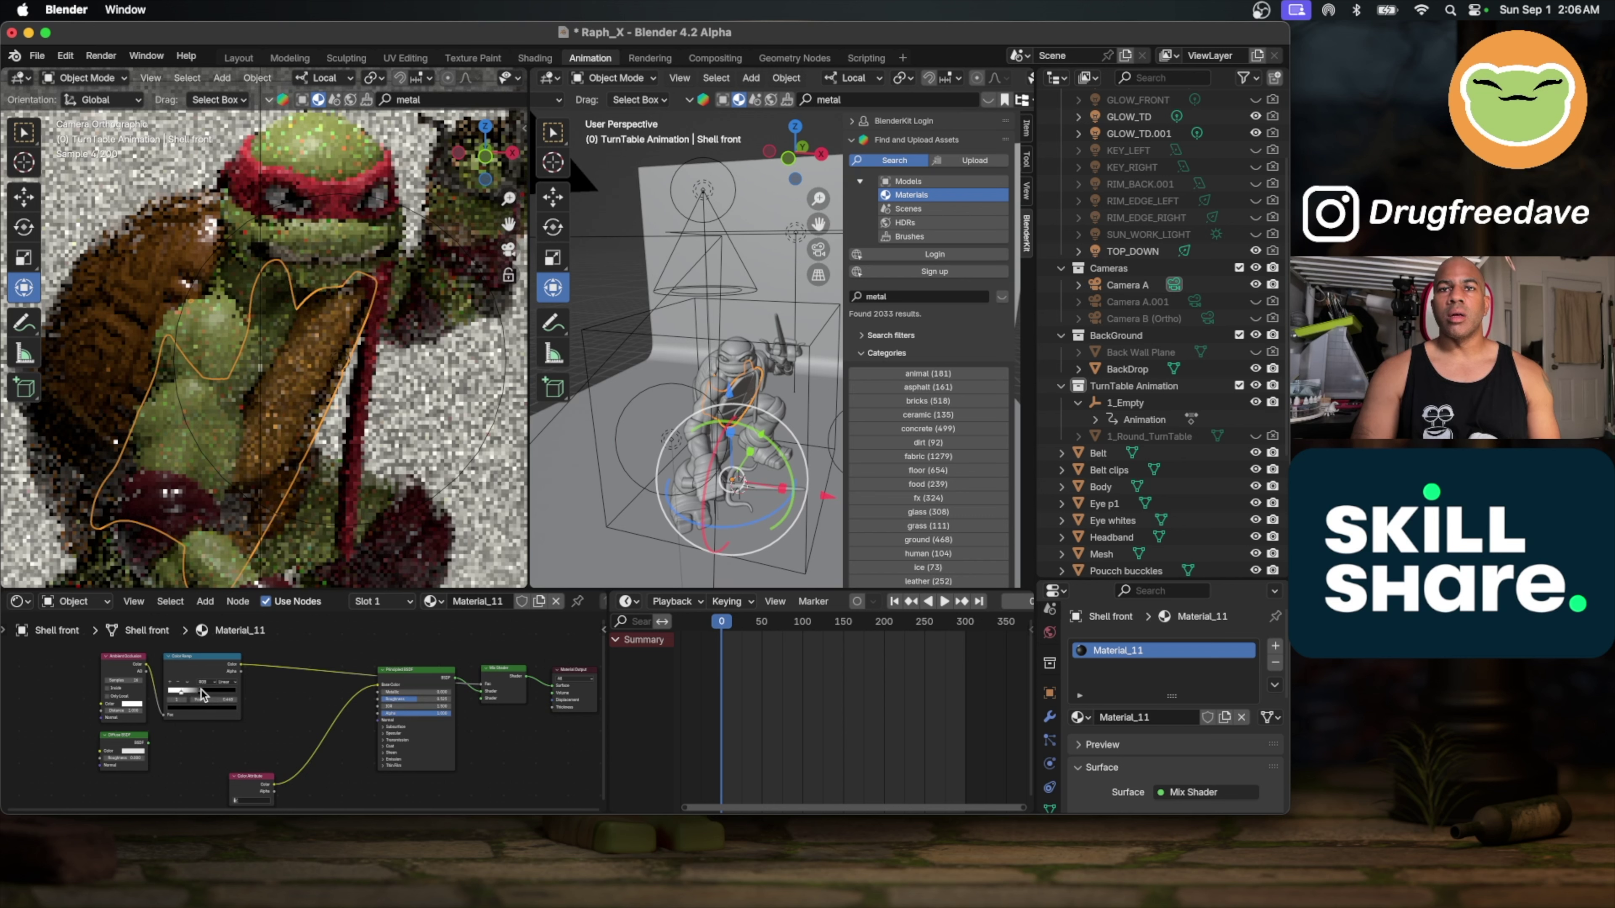
Step: Connect the Diffuse BSDF into the mix and make it dark reddish-brown
left_click_drag(147, 742, 379, 713)
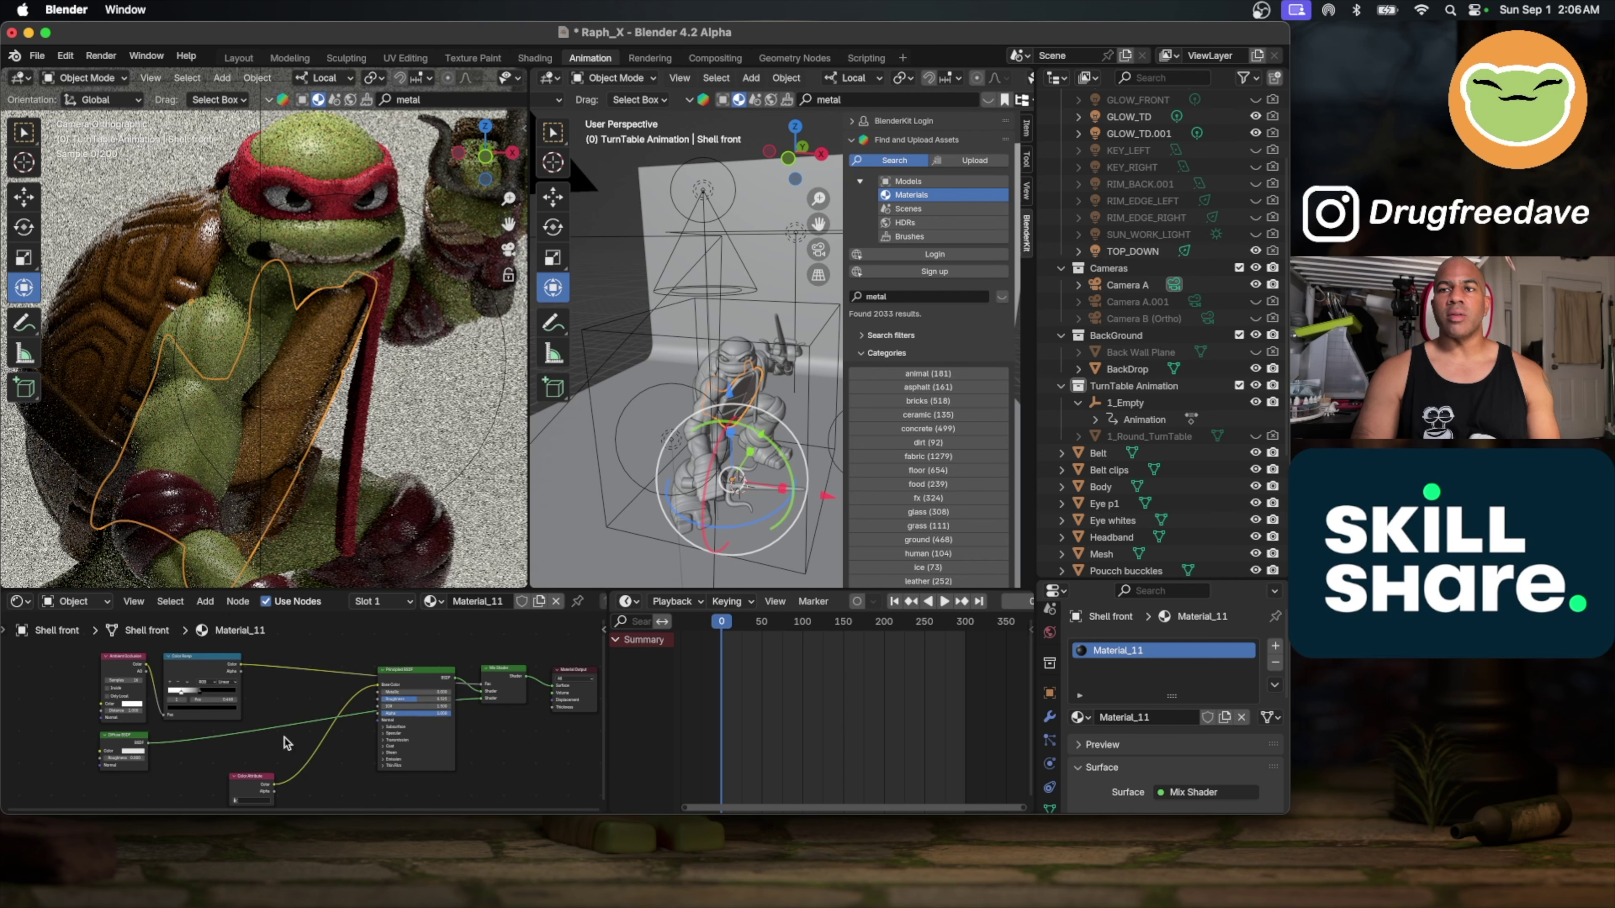
left_click(132, 751)
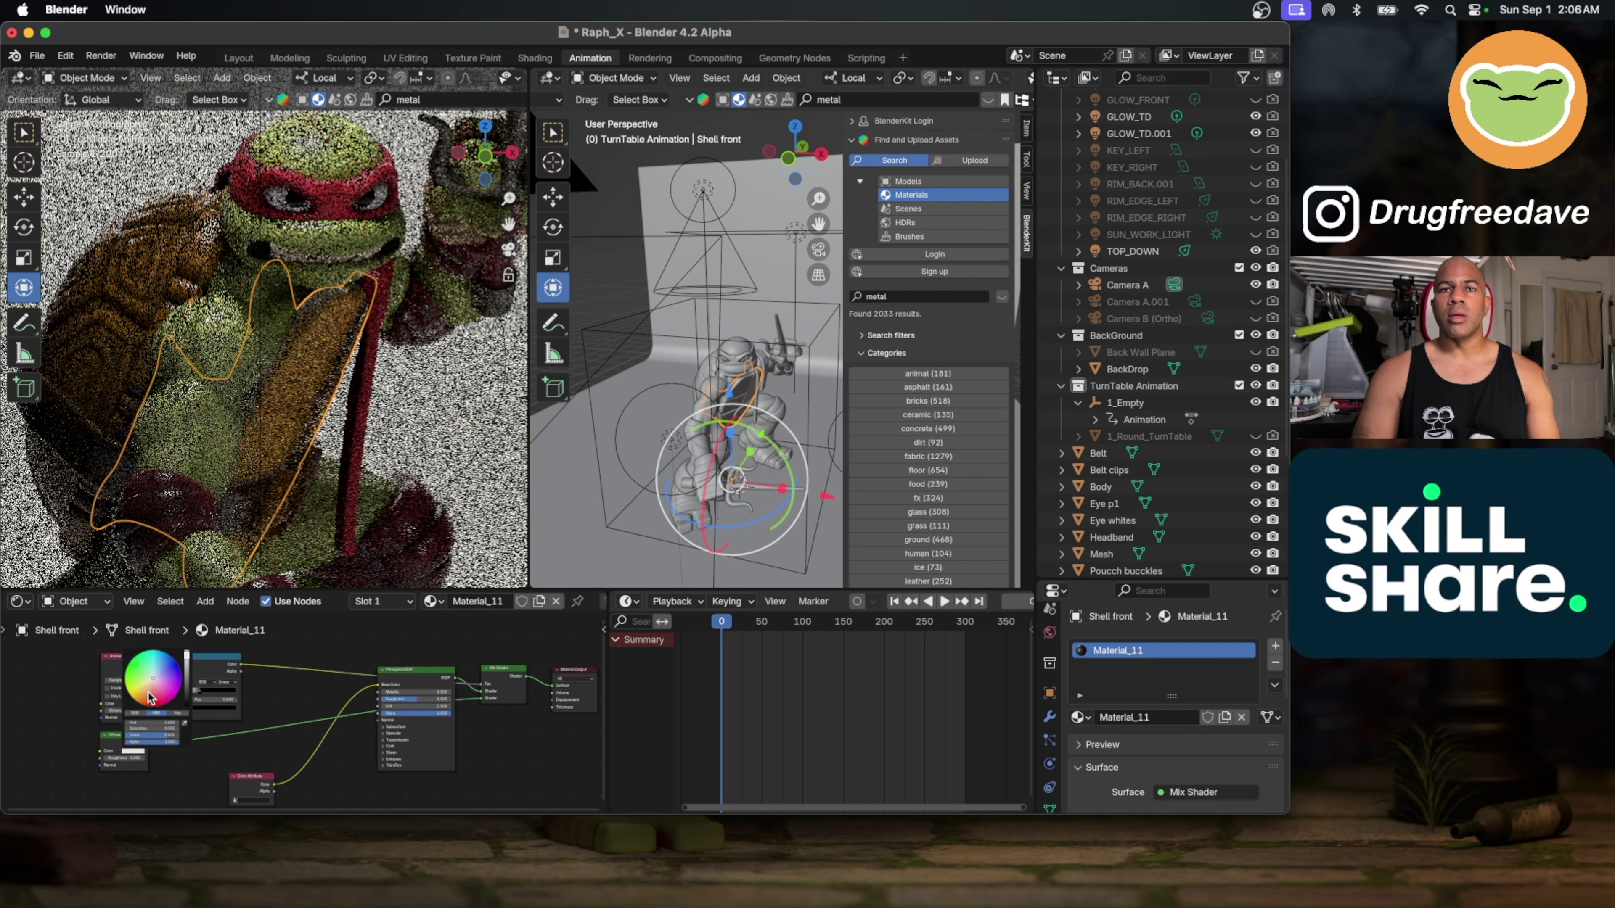
left_click(150, 697)
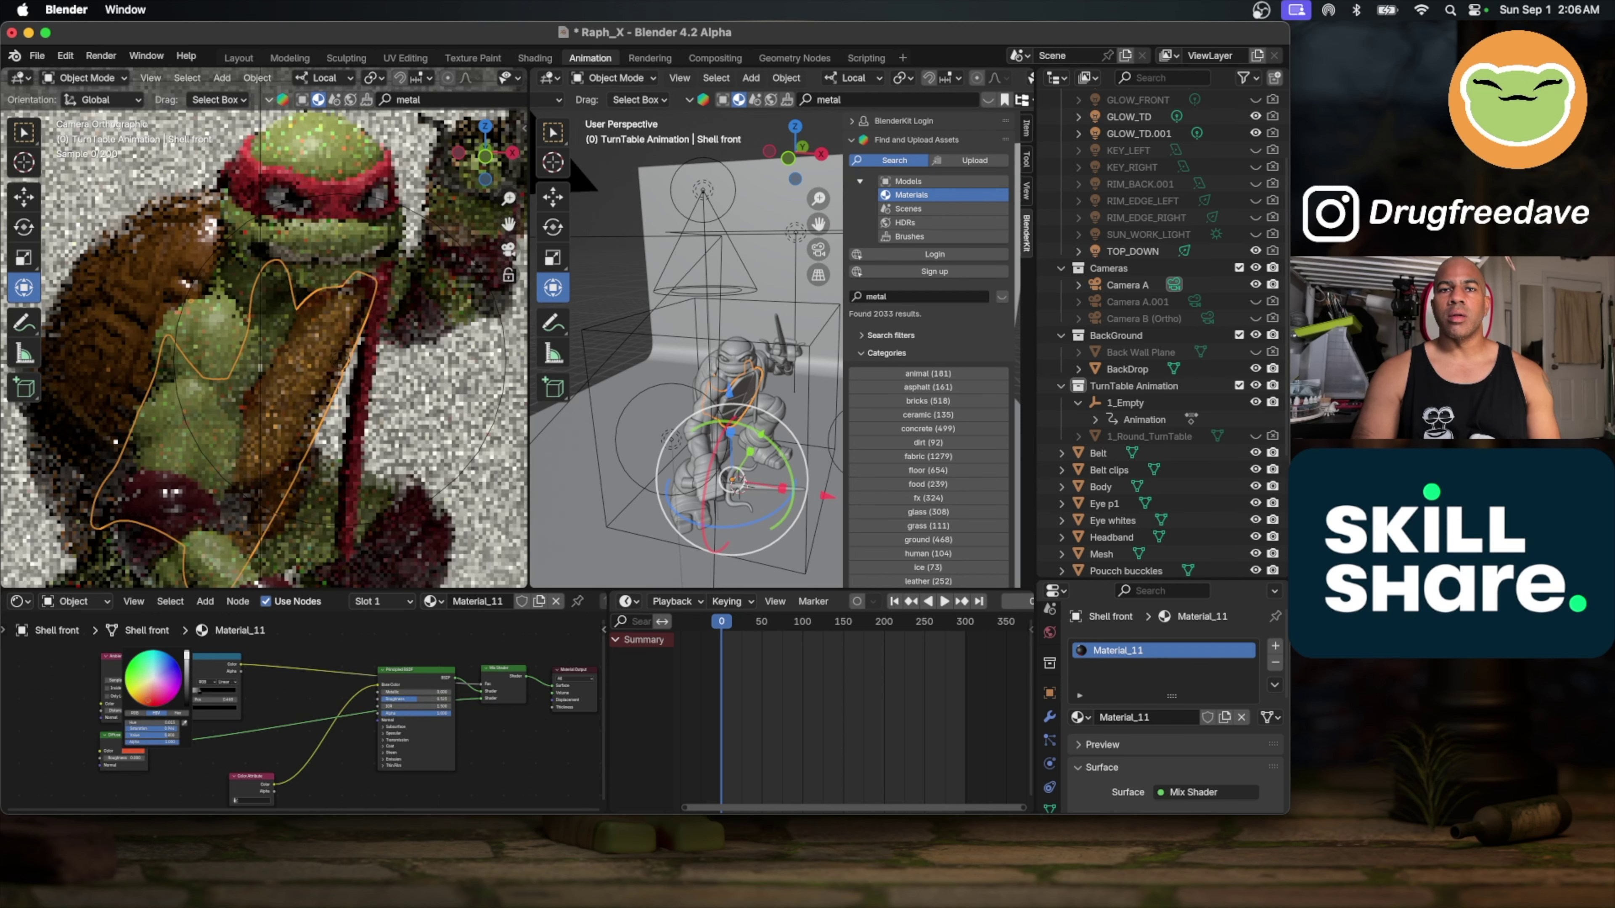
left_click_drag(186, 676, 186, 682)
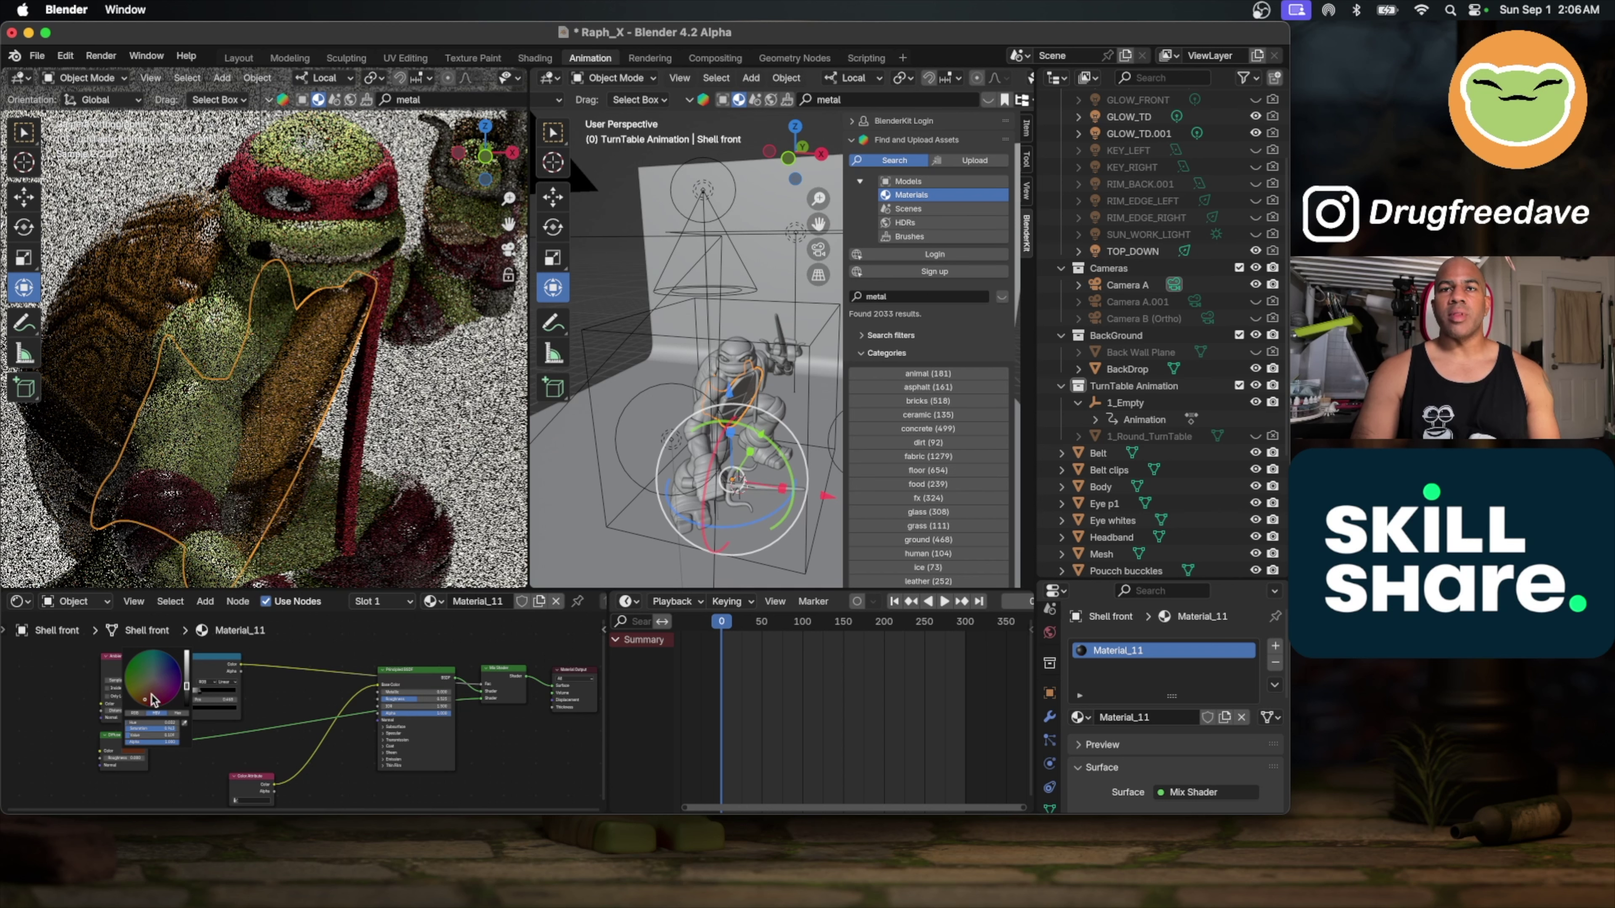
left_click_drag(153, 699, 186, 679)
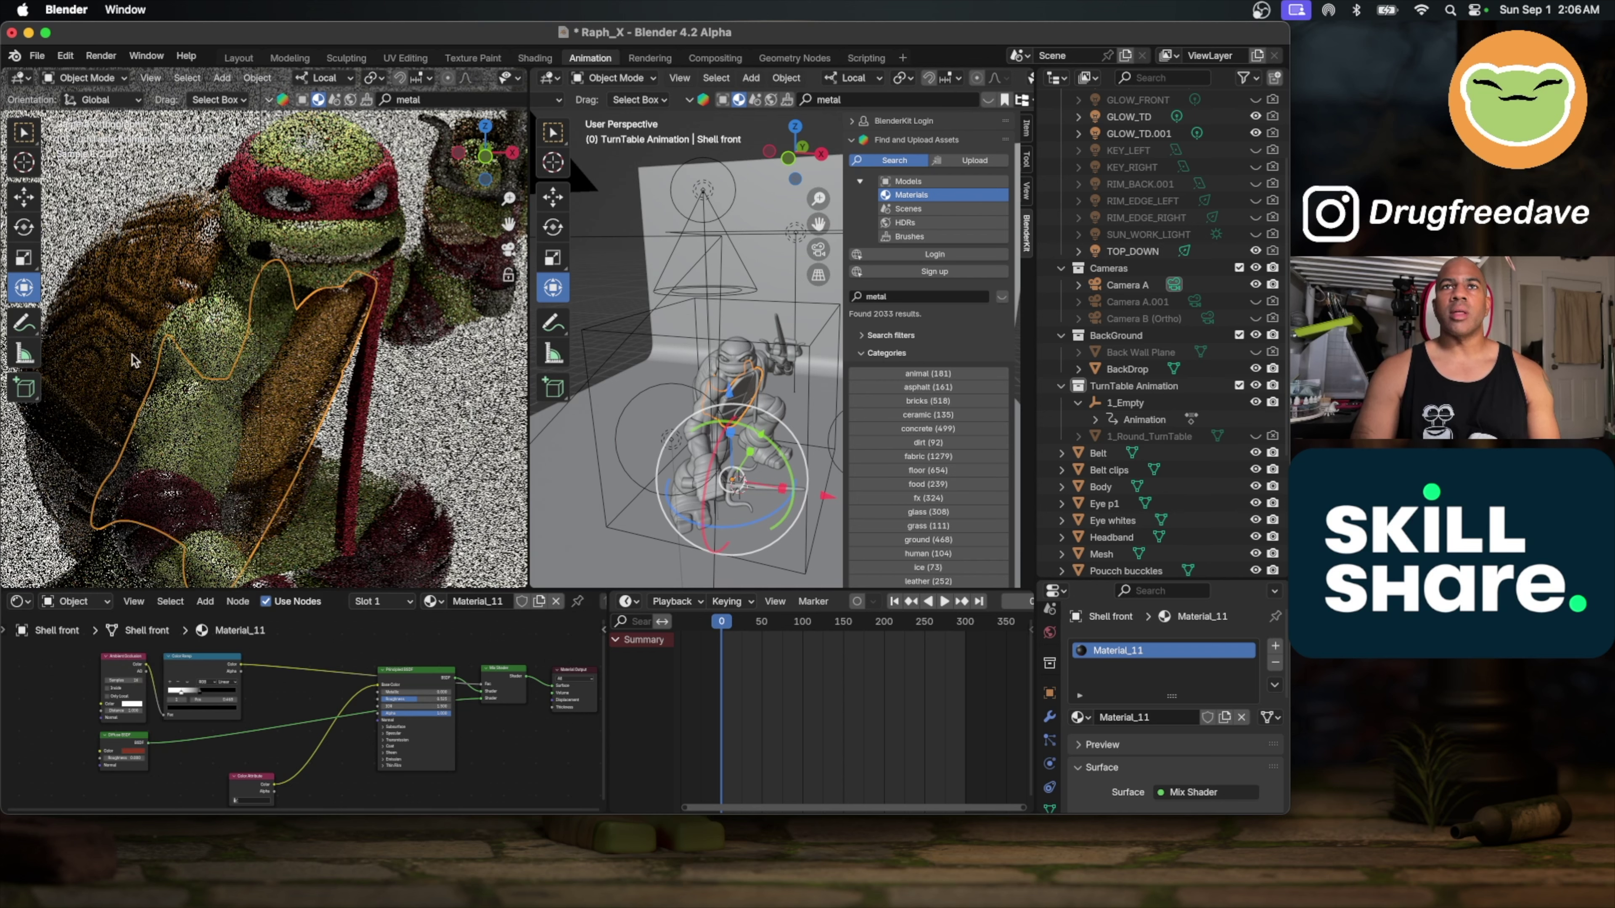
Step: Raise the rear shell's roughness slightly and paste the copied AO shading nodes
left_click(258, 537)
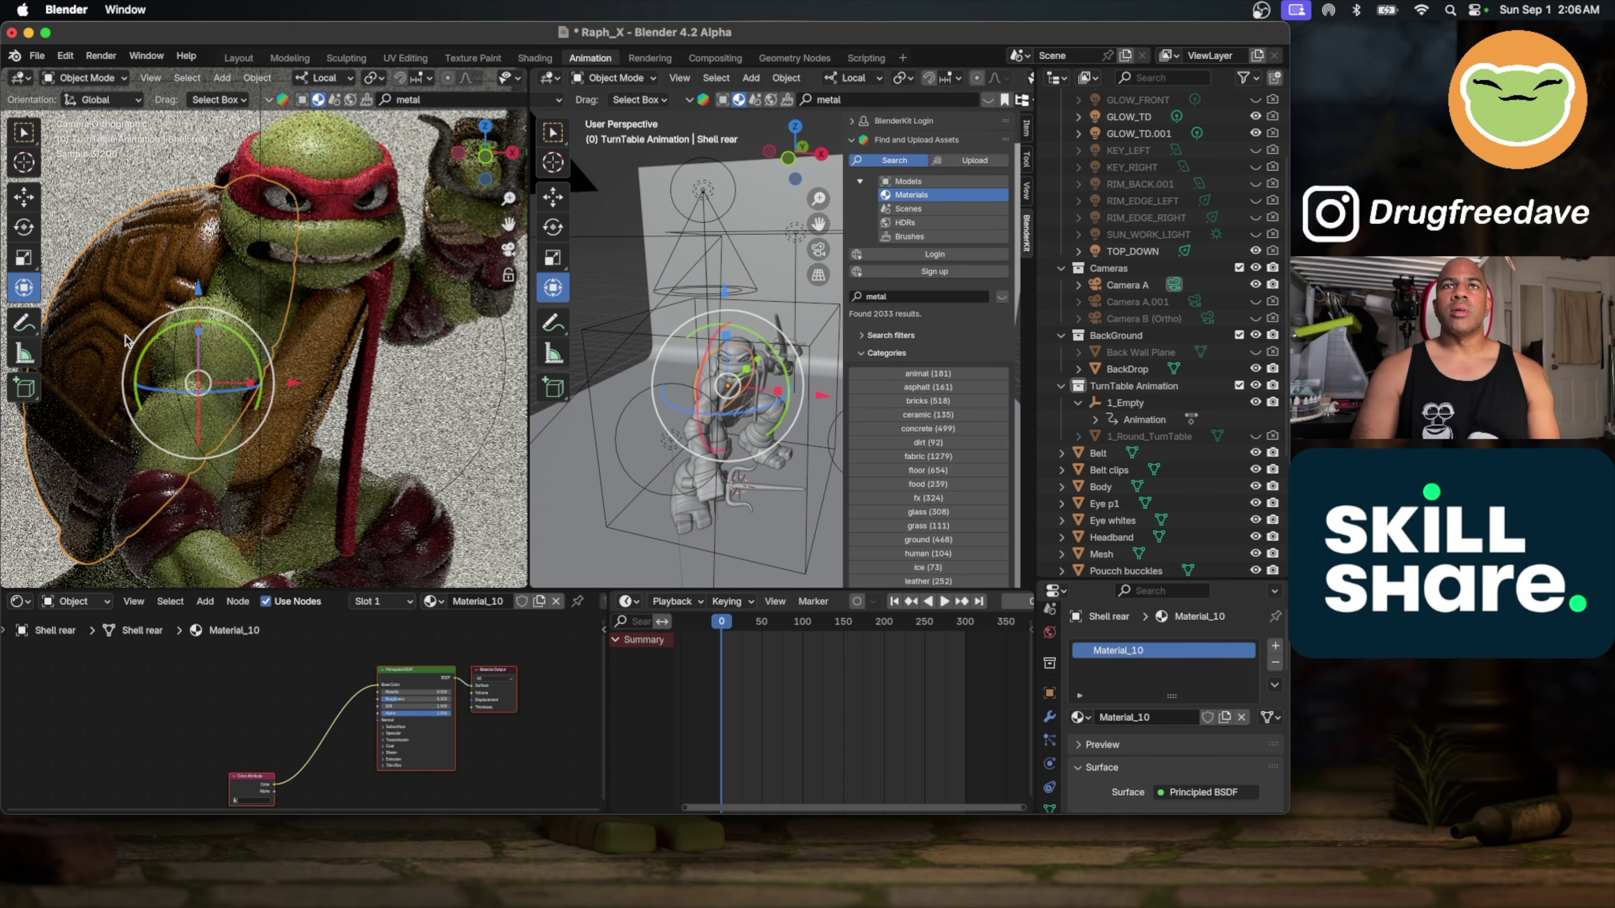
left_click_drag(398, 700, 411, 700)
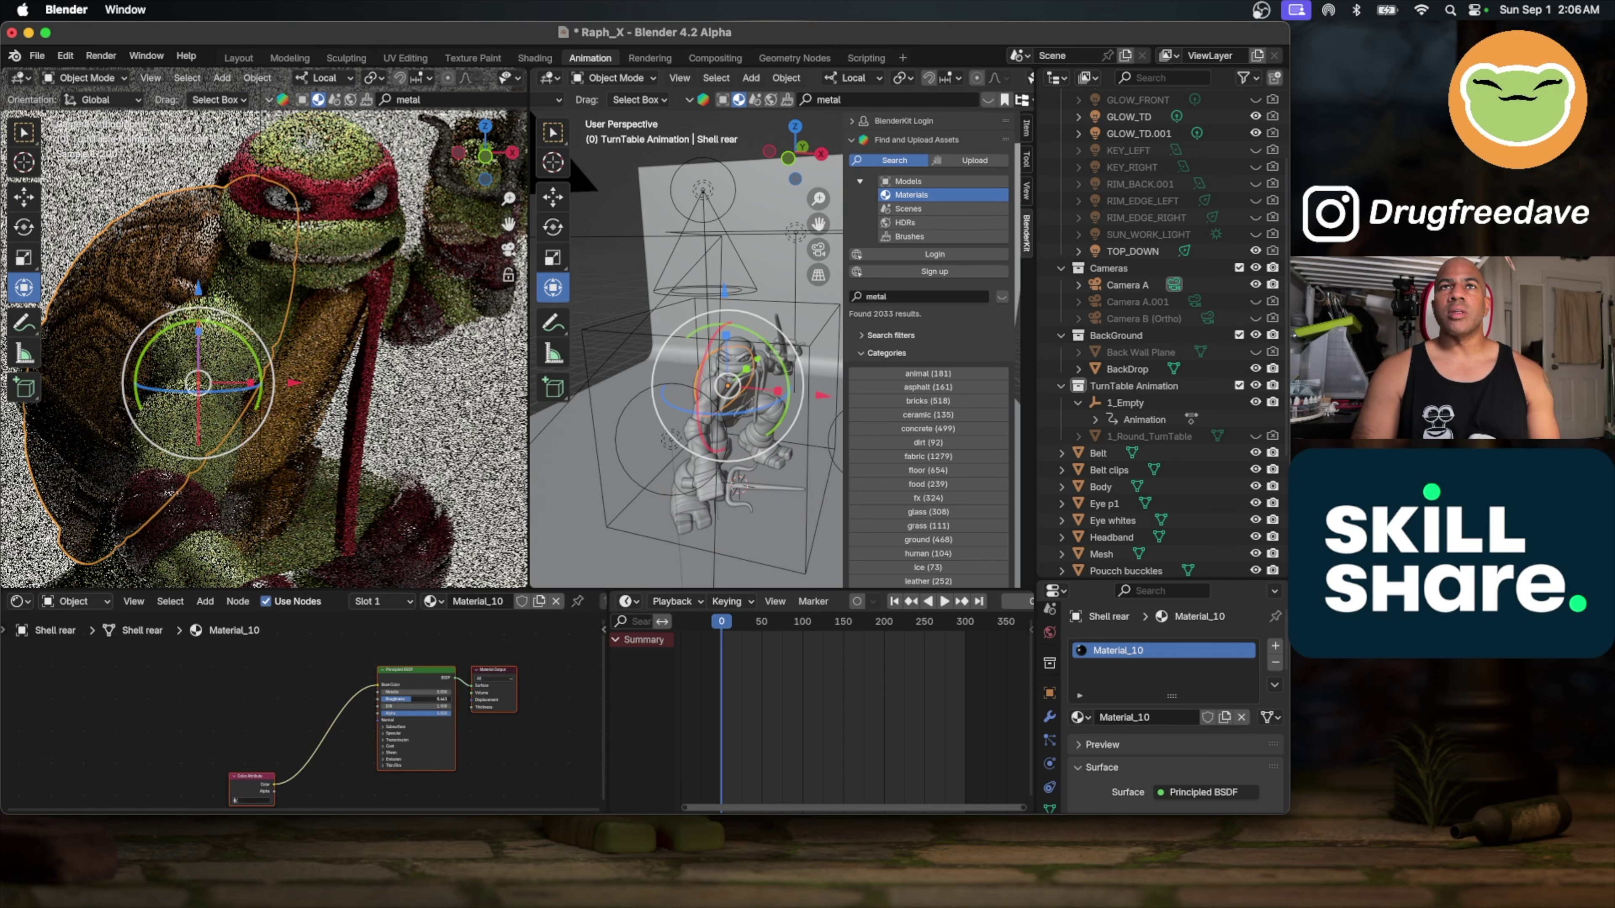
left_click_drag(411, 698, 413, 699)
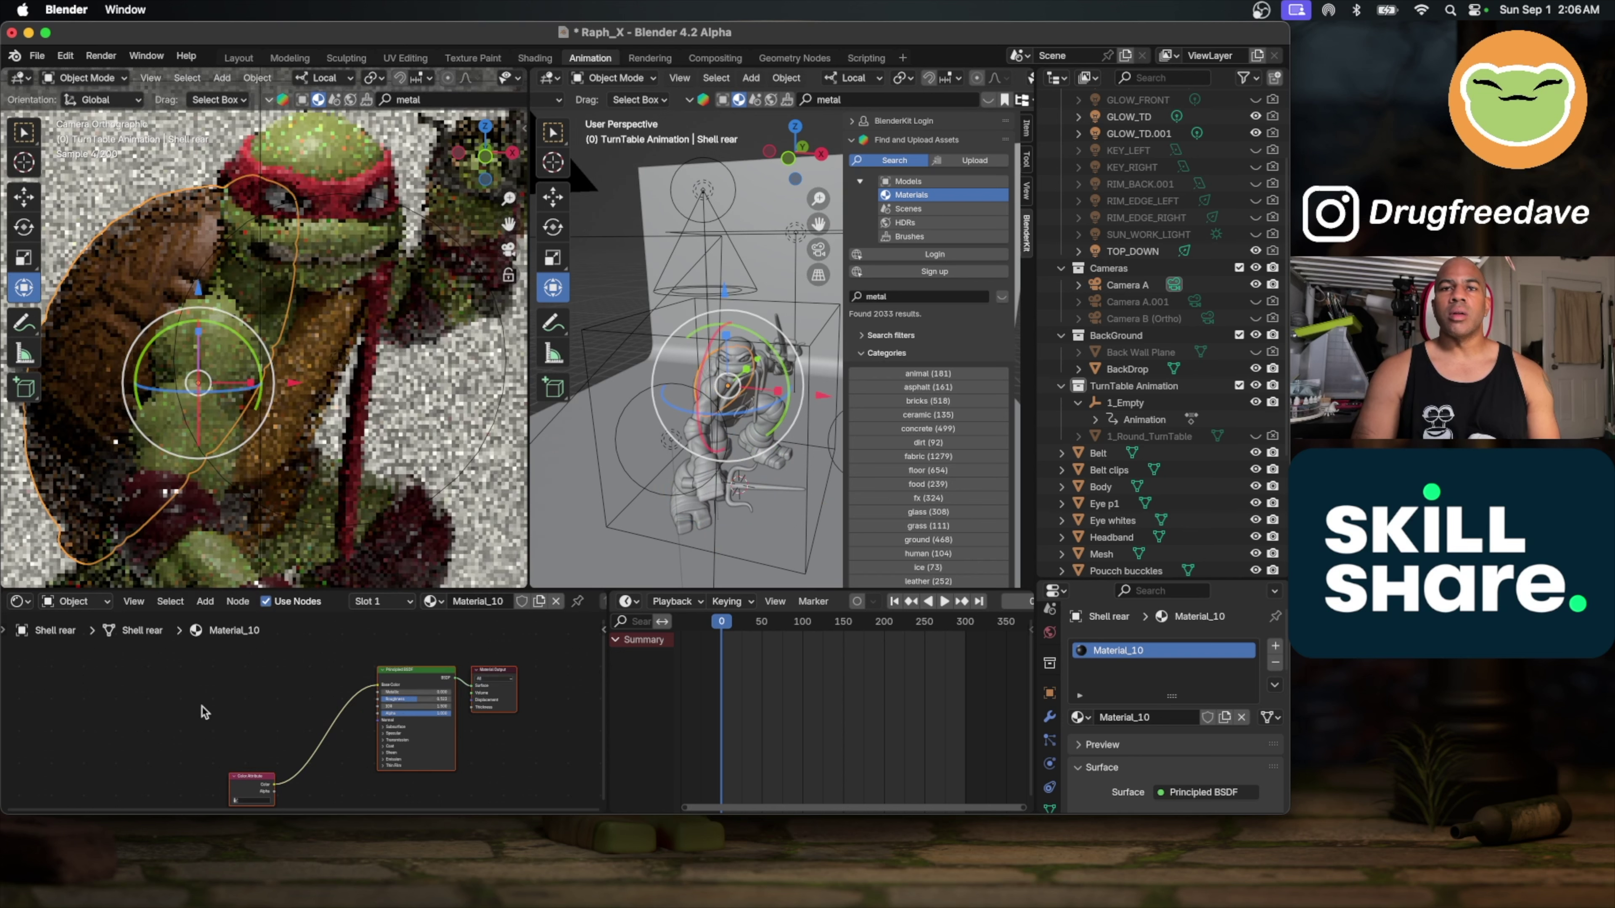
key("ctrl+v")
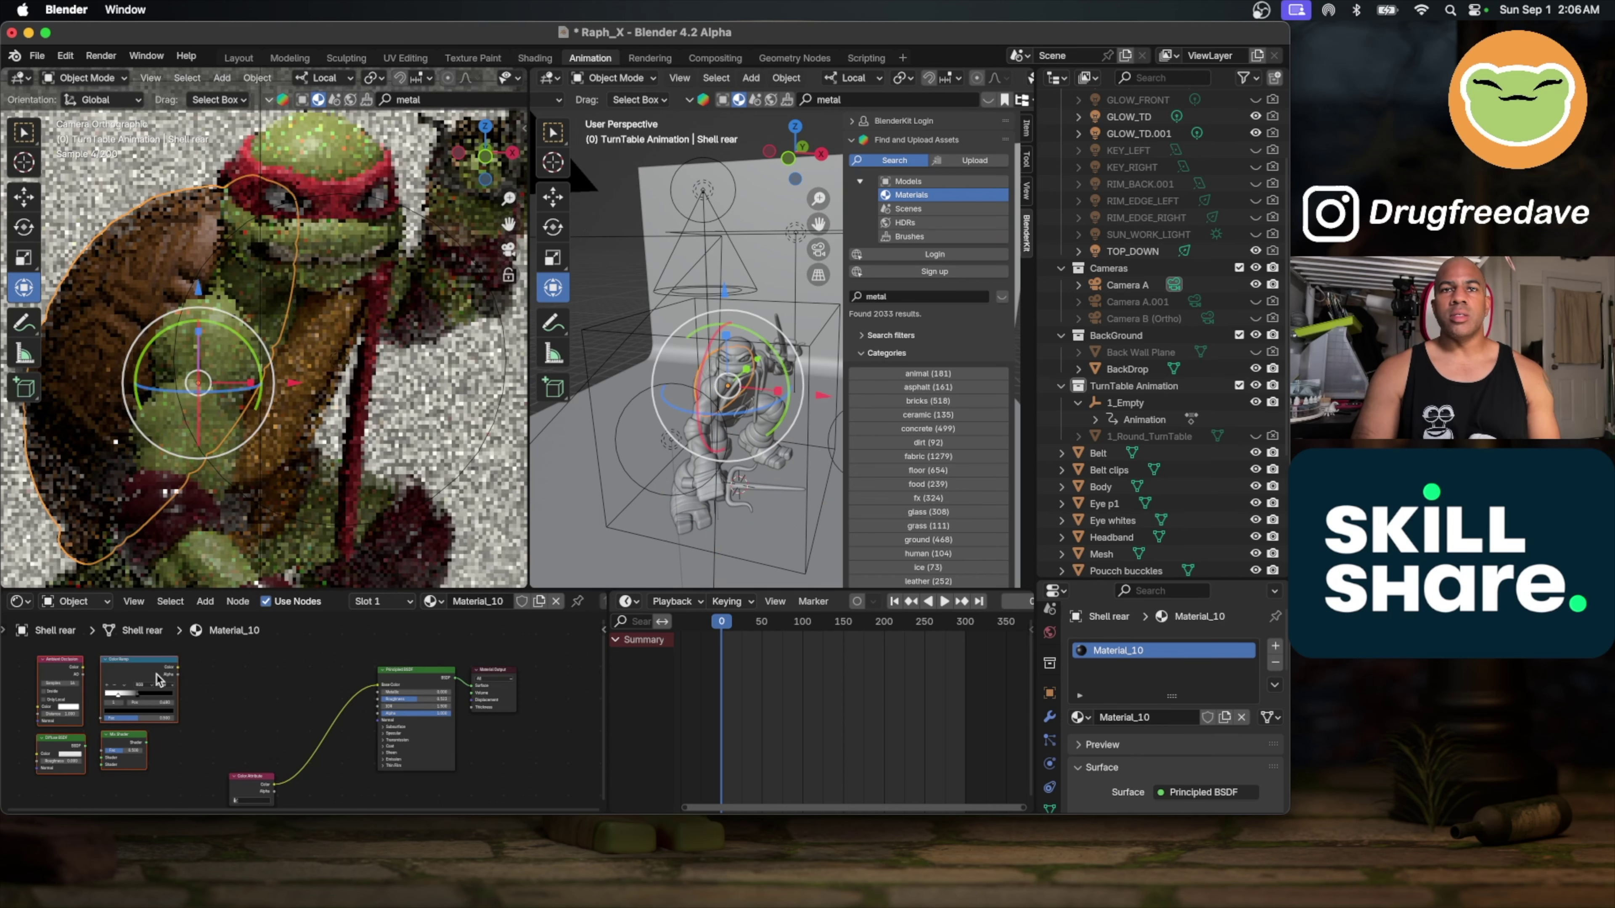
left_click_drag(157, 674, 249, 672)
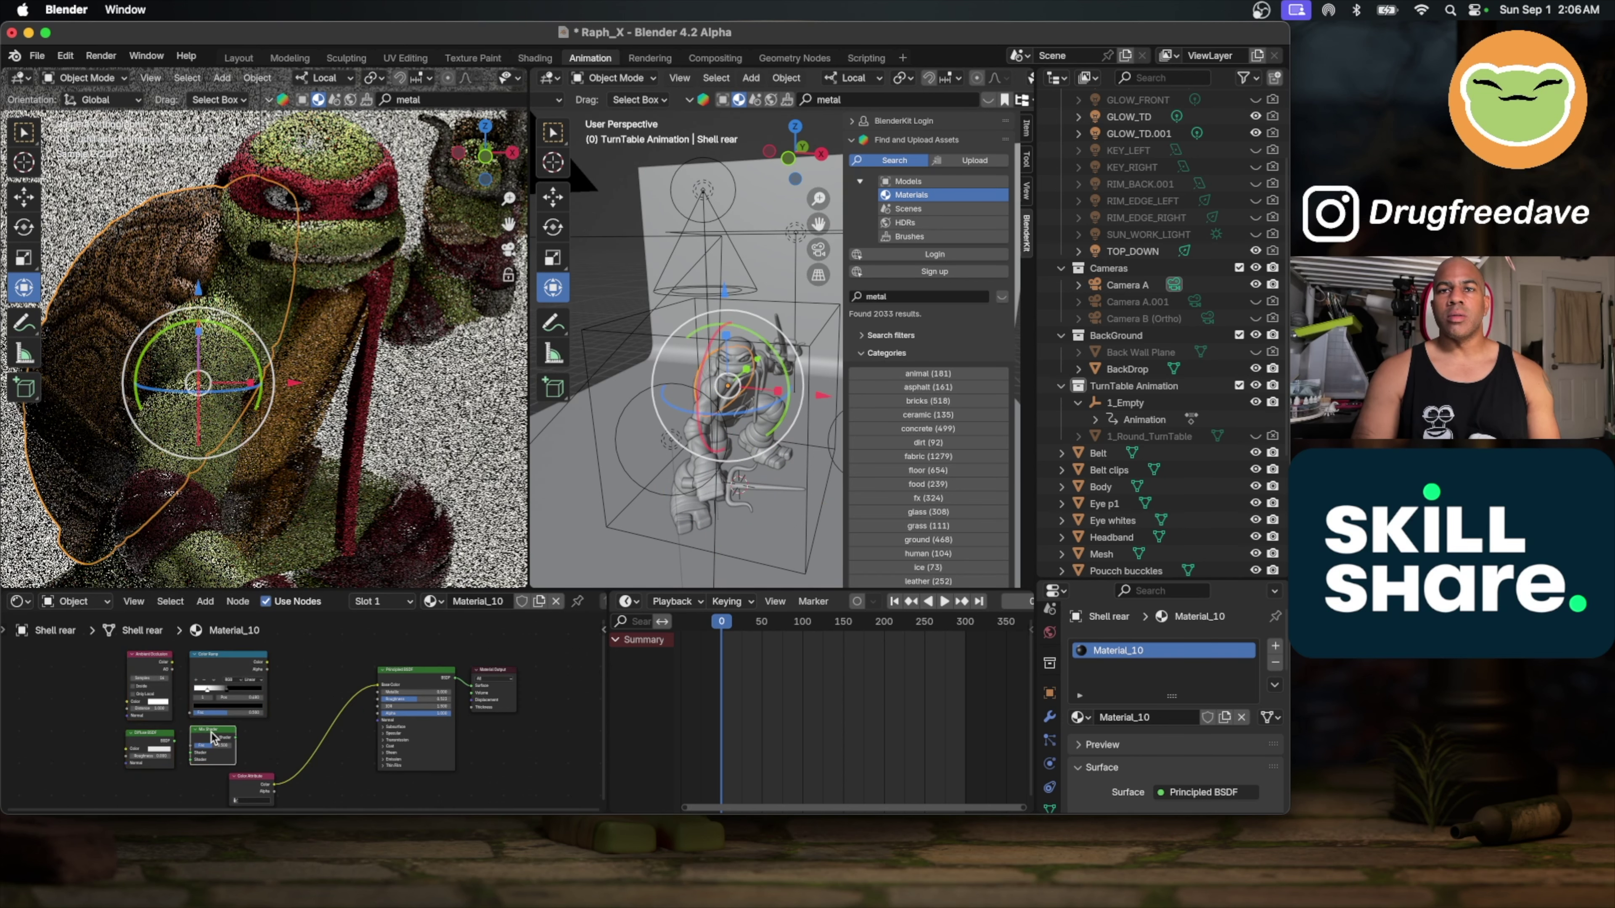
Step: Insert the Mix Shader before the output, wire AO through the Color Ramp, and lighten the ramp
left_click_drag(232, 729, 527, 671)
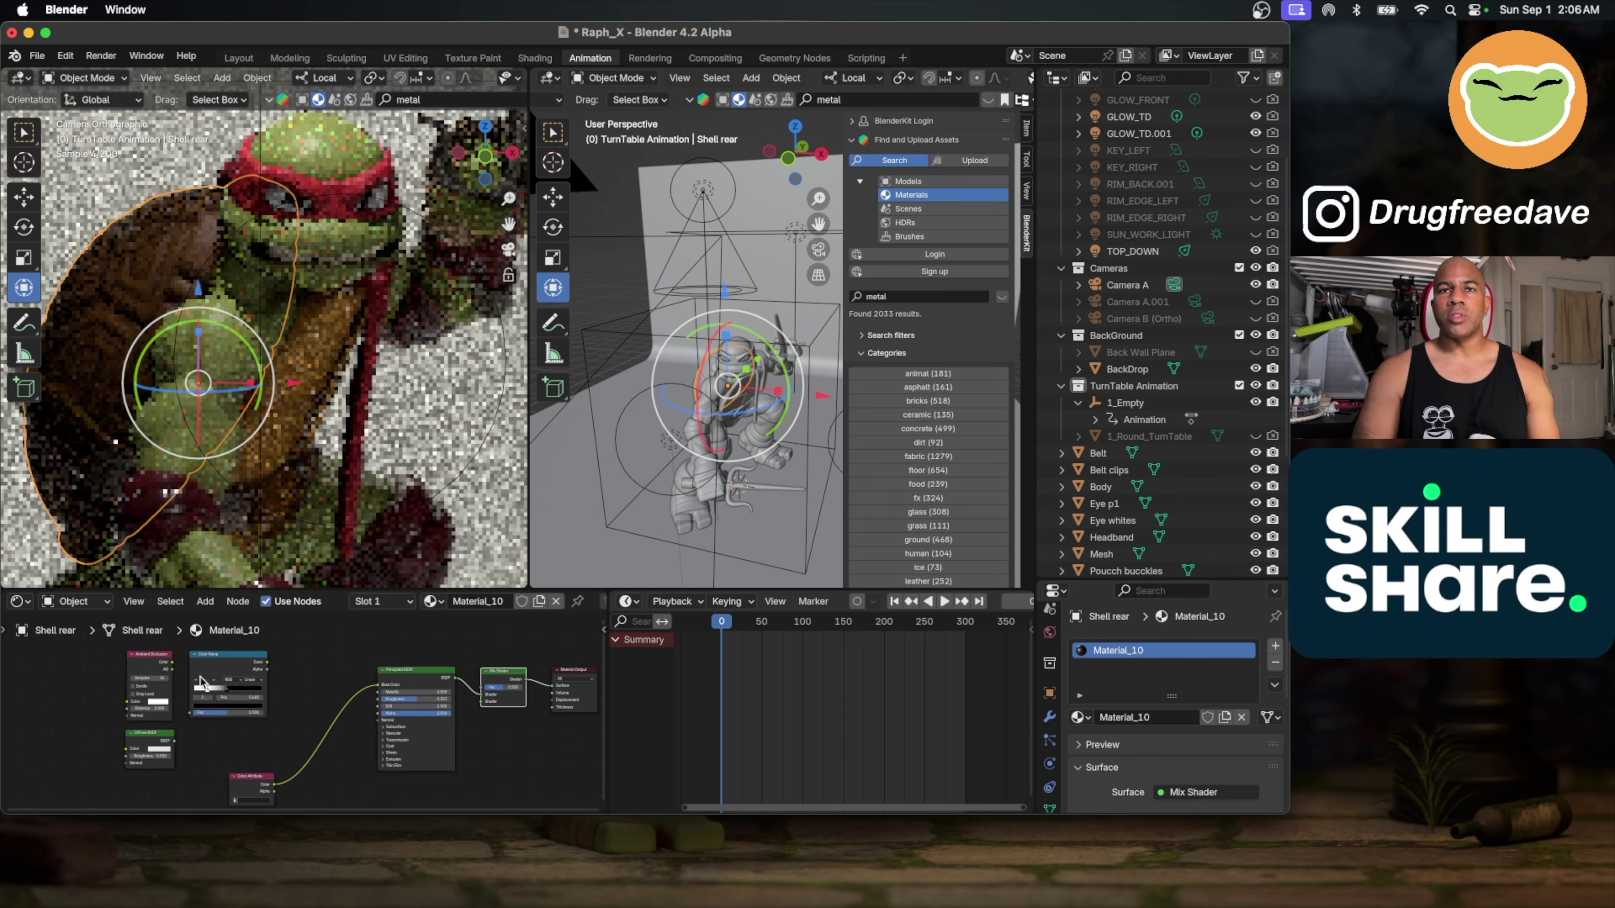
left_click_drag(175, 668, 194, 713)
left_click_drag(266, 664, 484, 691)
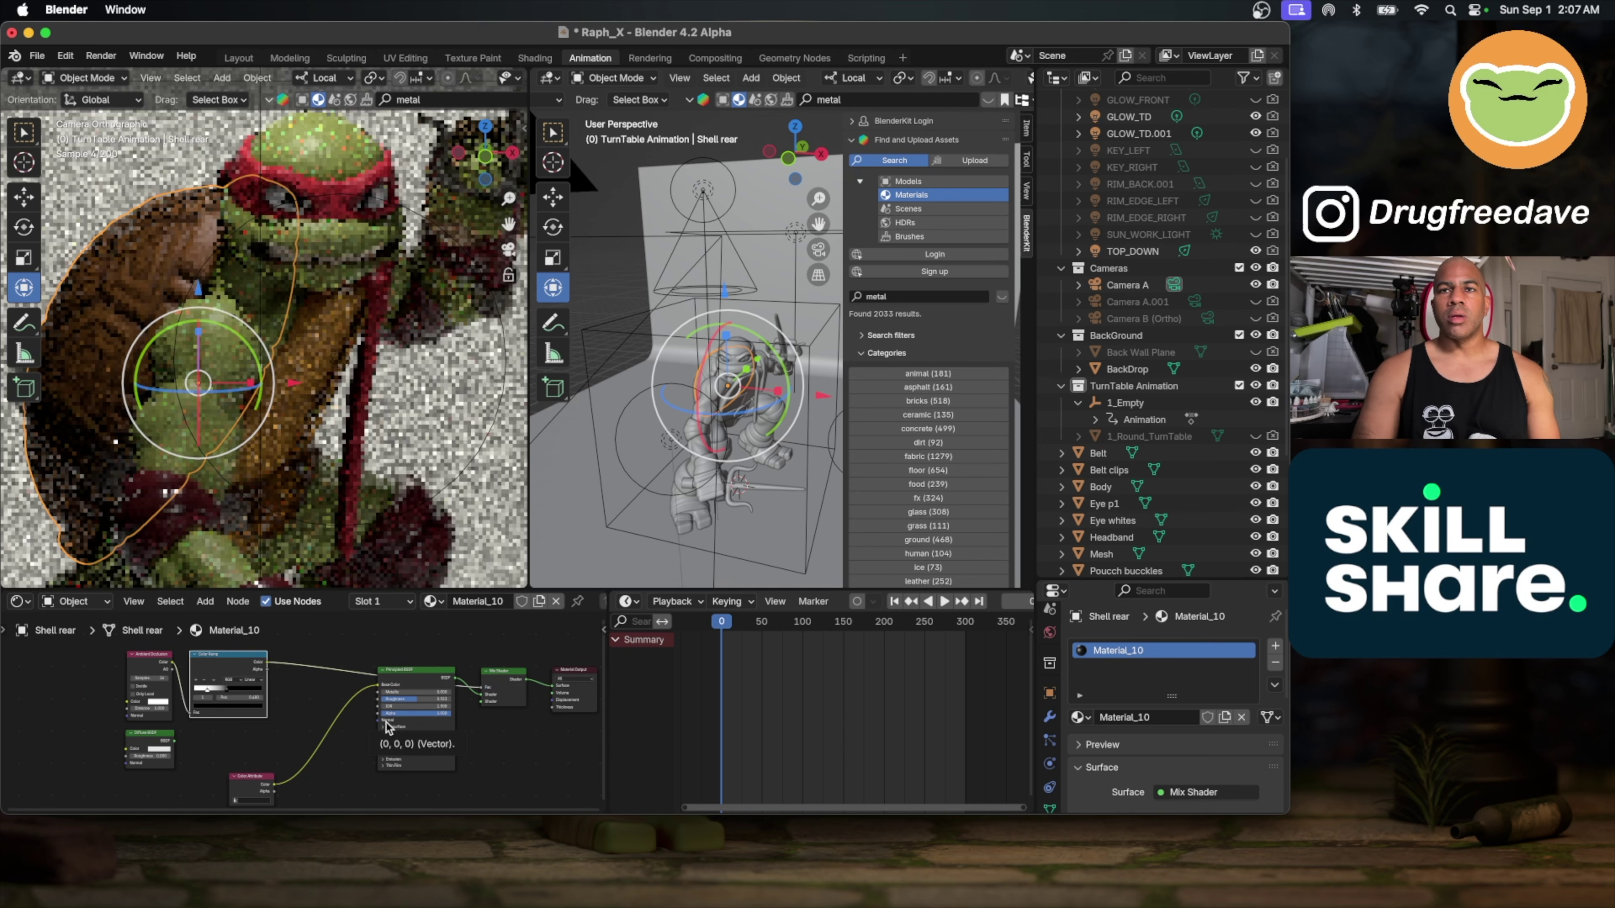
left_click_drag(207, 689, 481, 702)
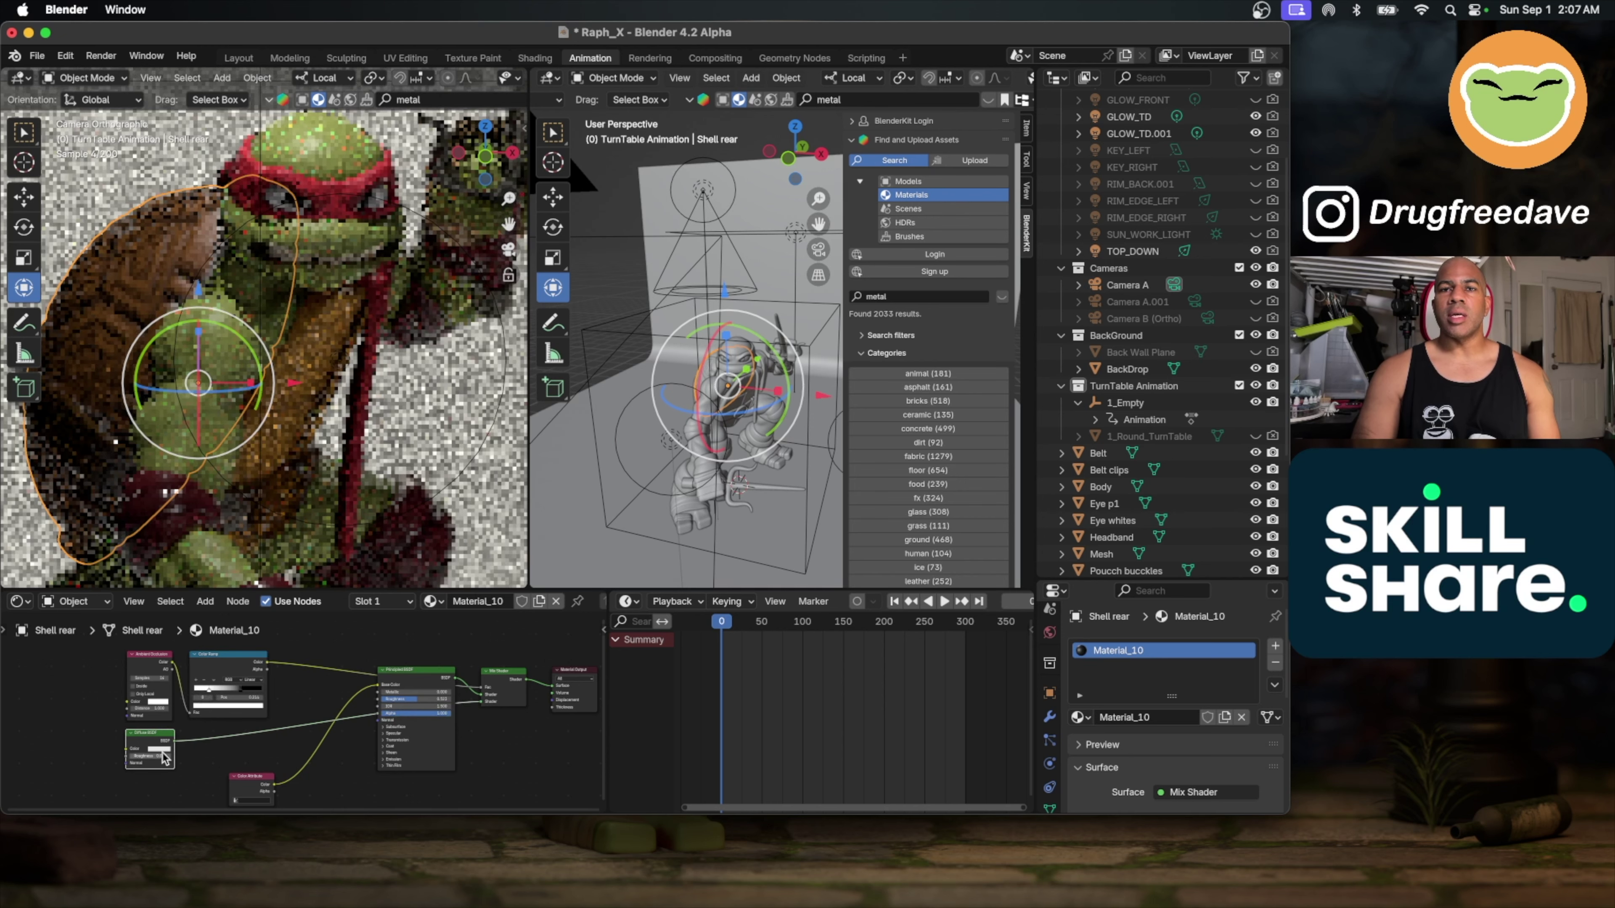
Step: Eyedrop the Diffuse BSDF colour from the shell, darken it, then select the red pads
left_click(163, 755)
left_click(210, 721)
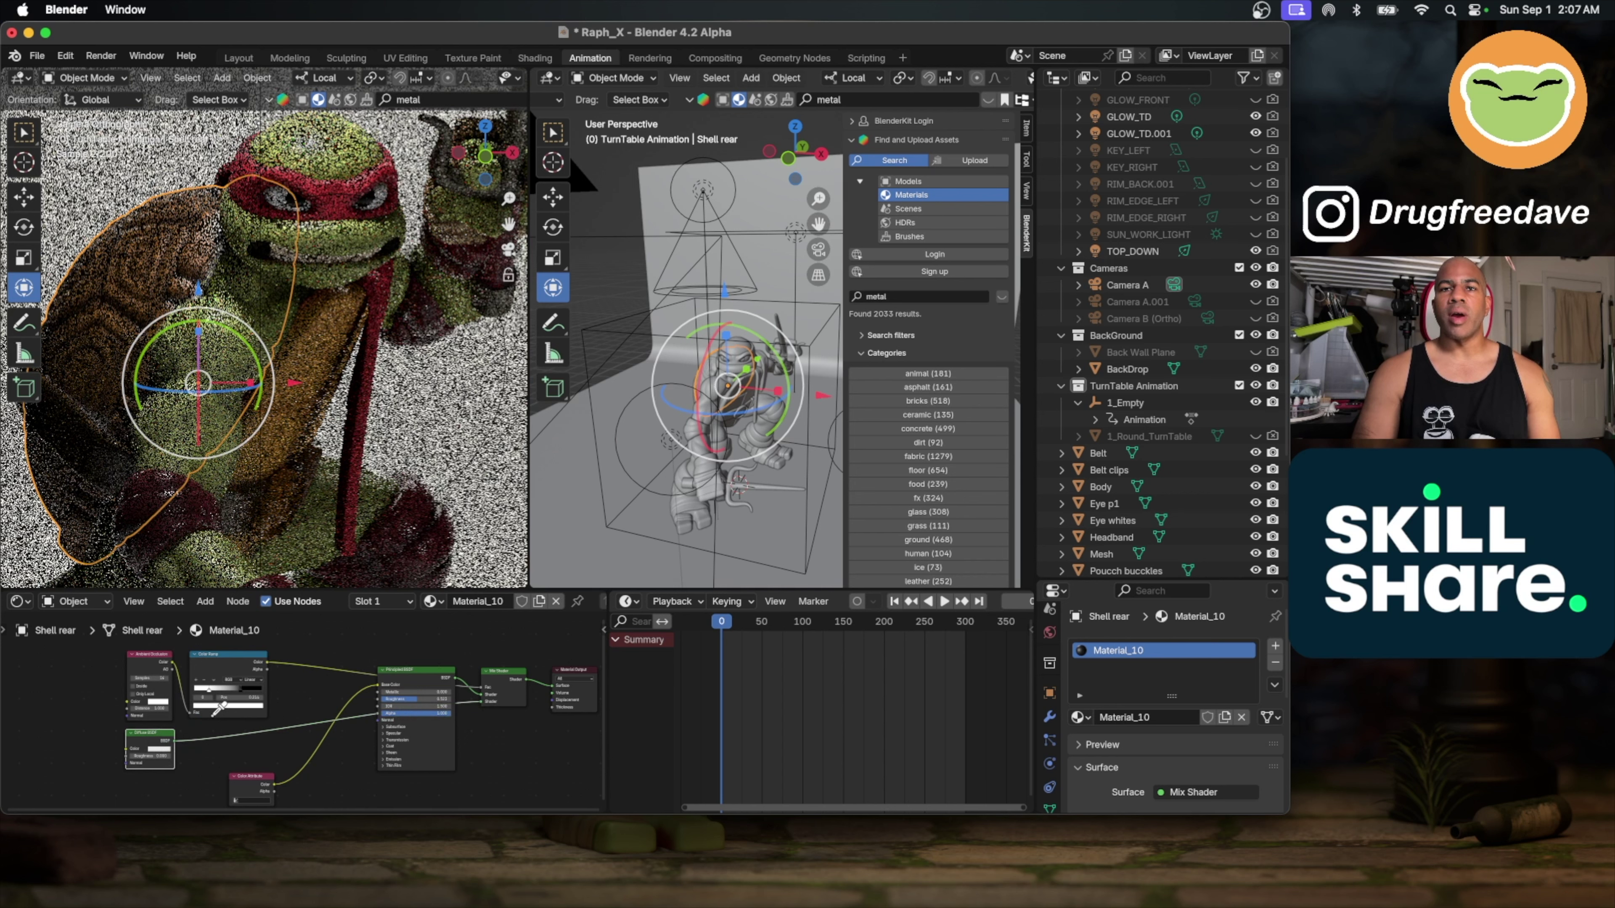
left_click(121, 286)
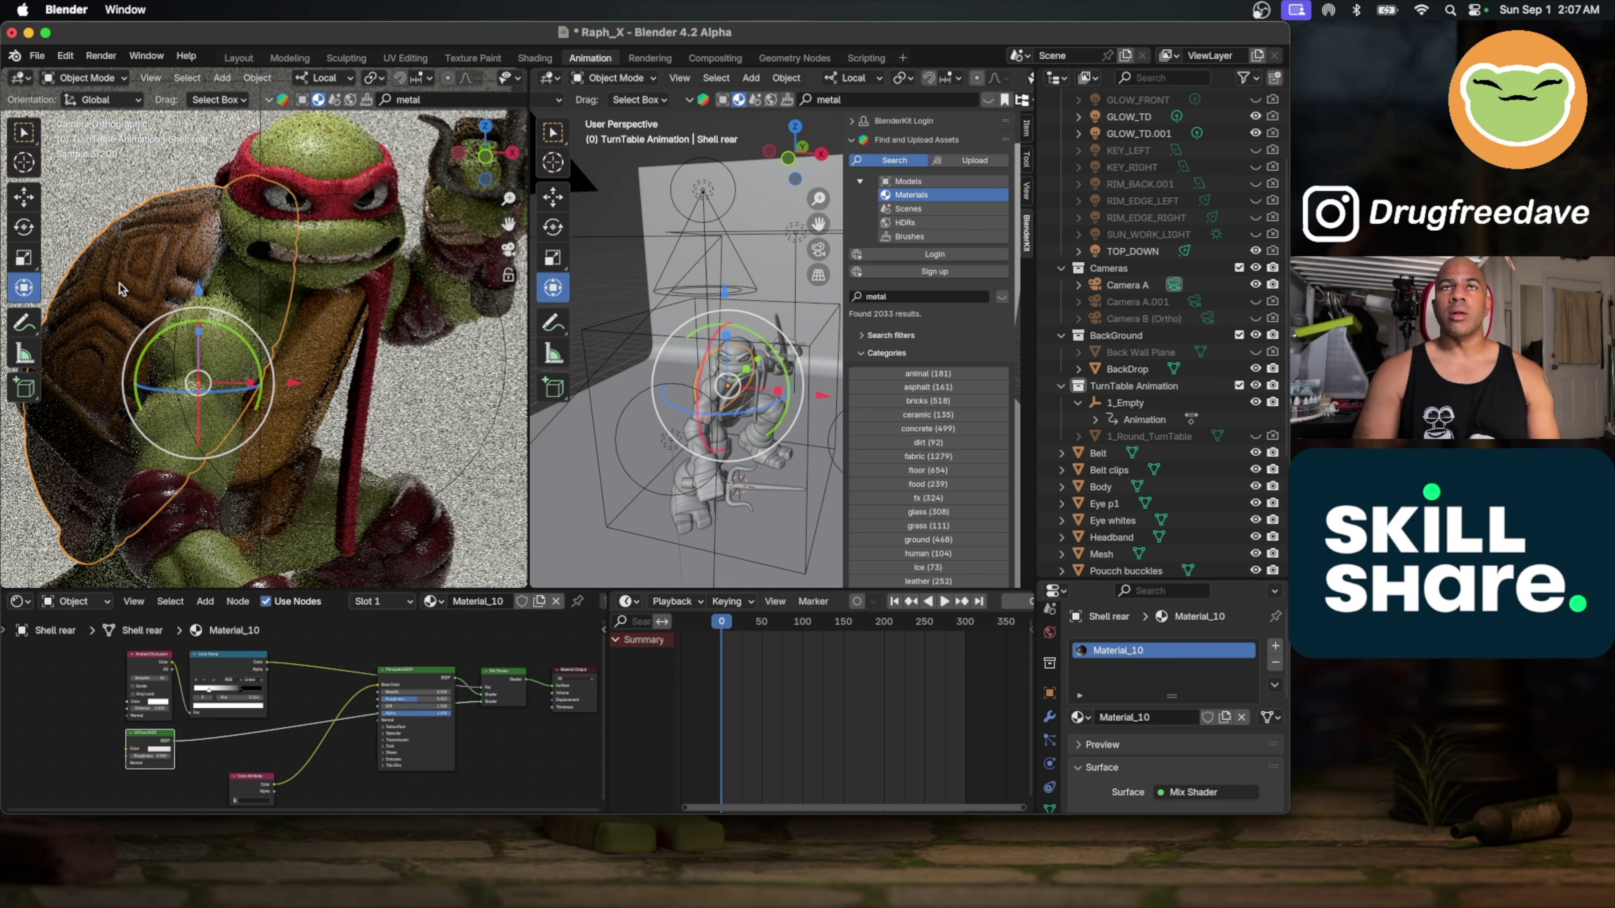
left_click(157, 750)
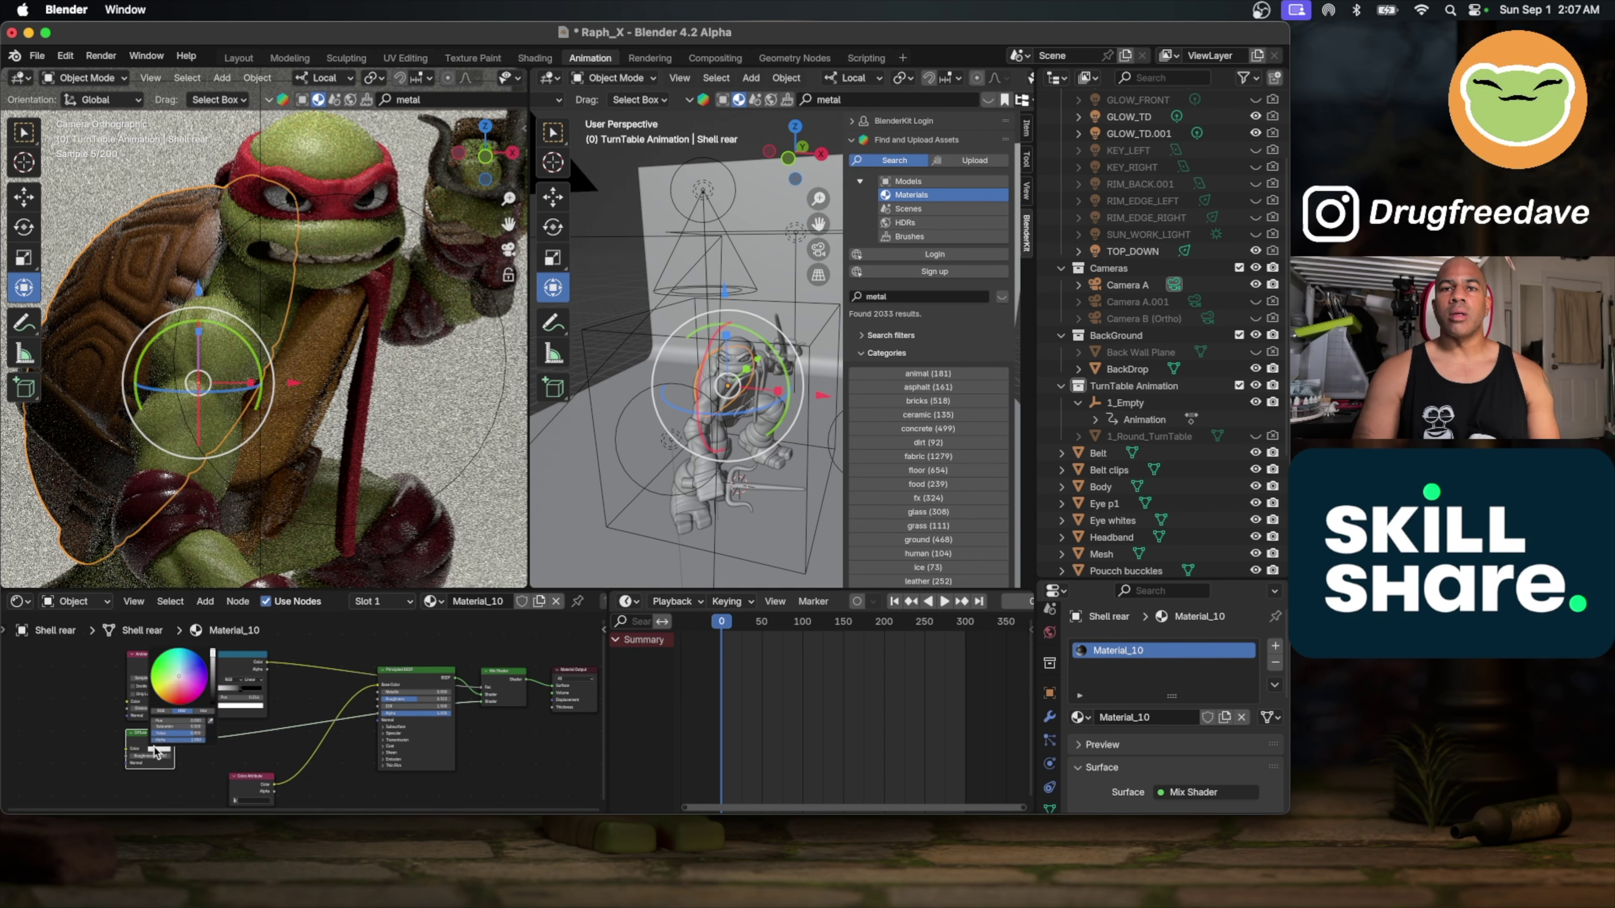
left_click(210, 722)
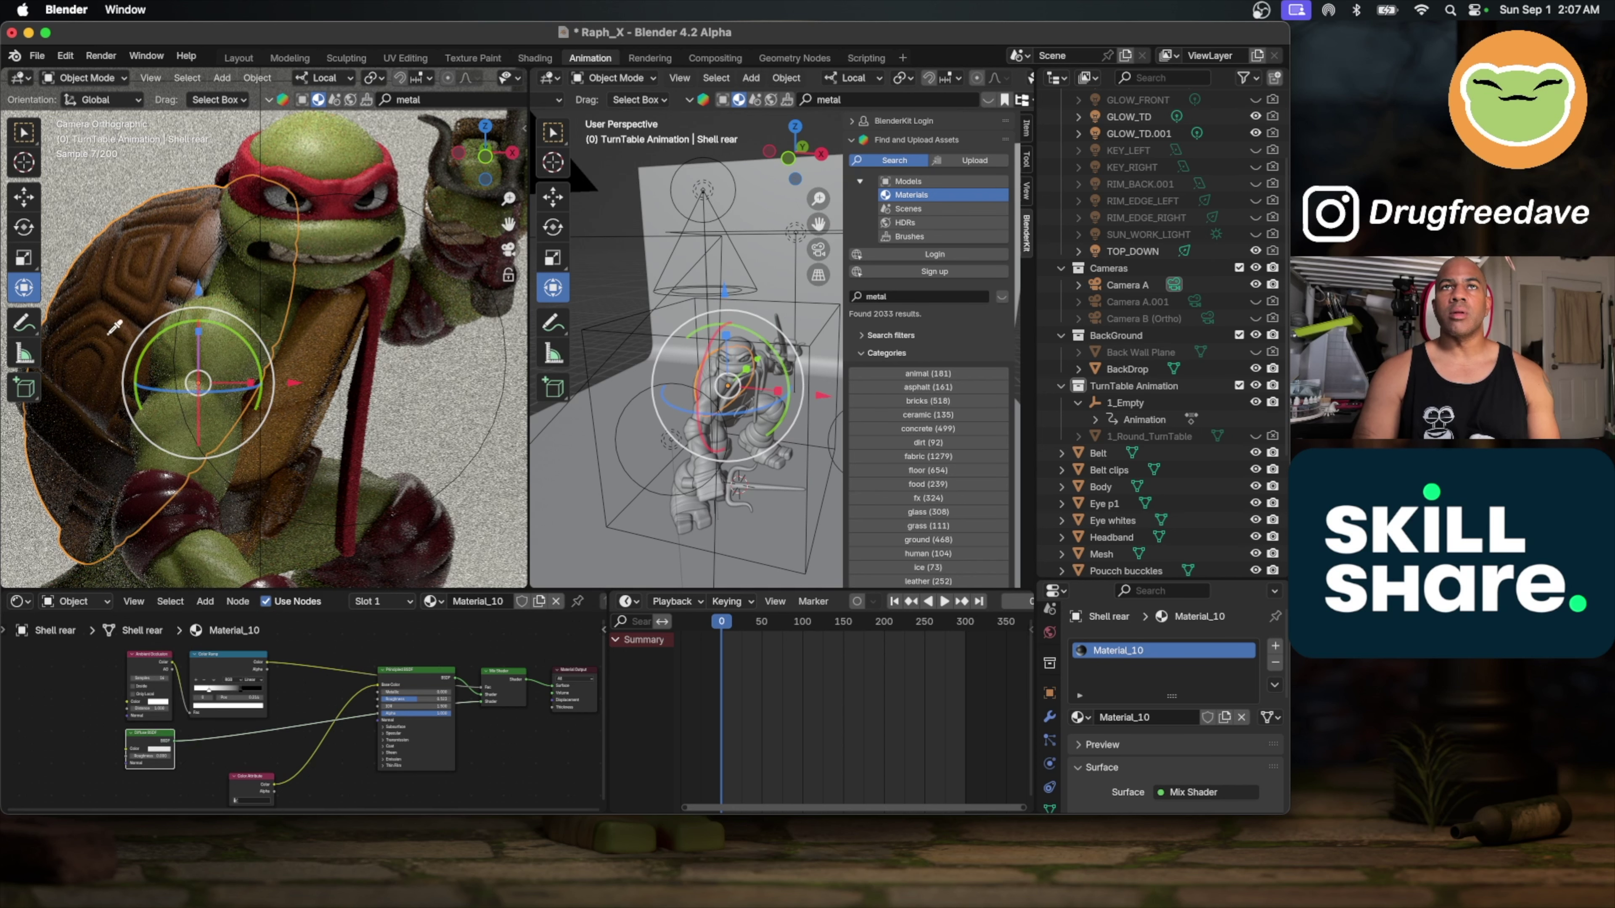
left_click(113, 306)
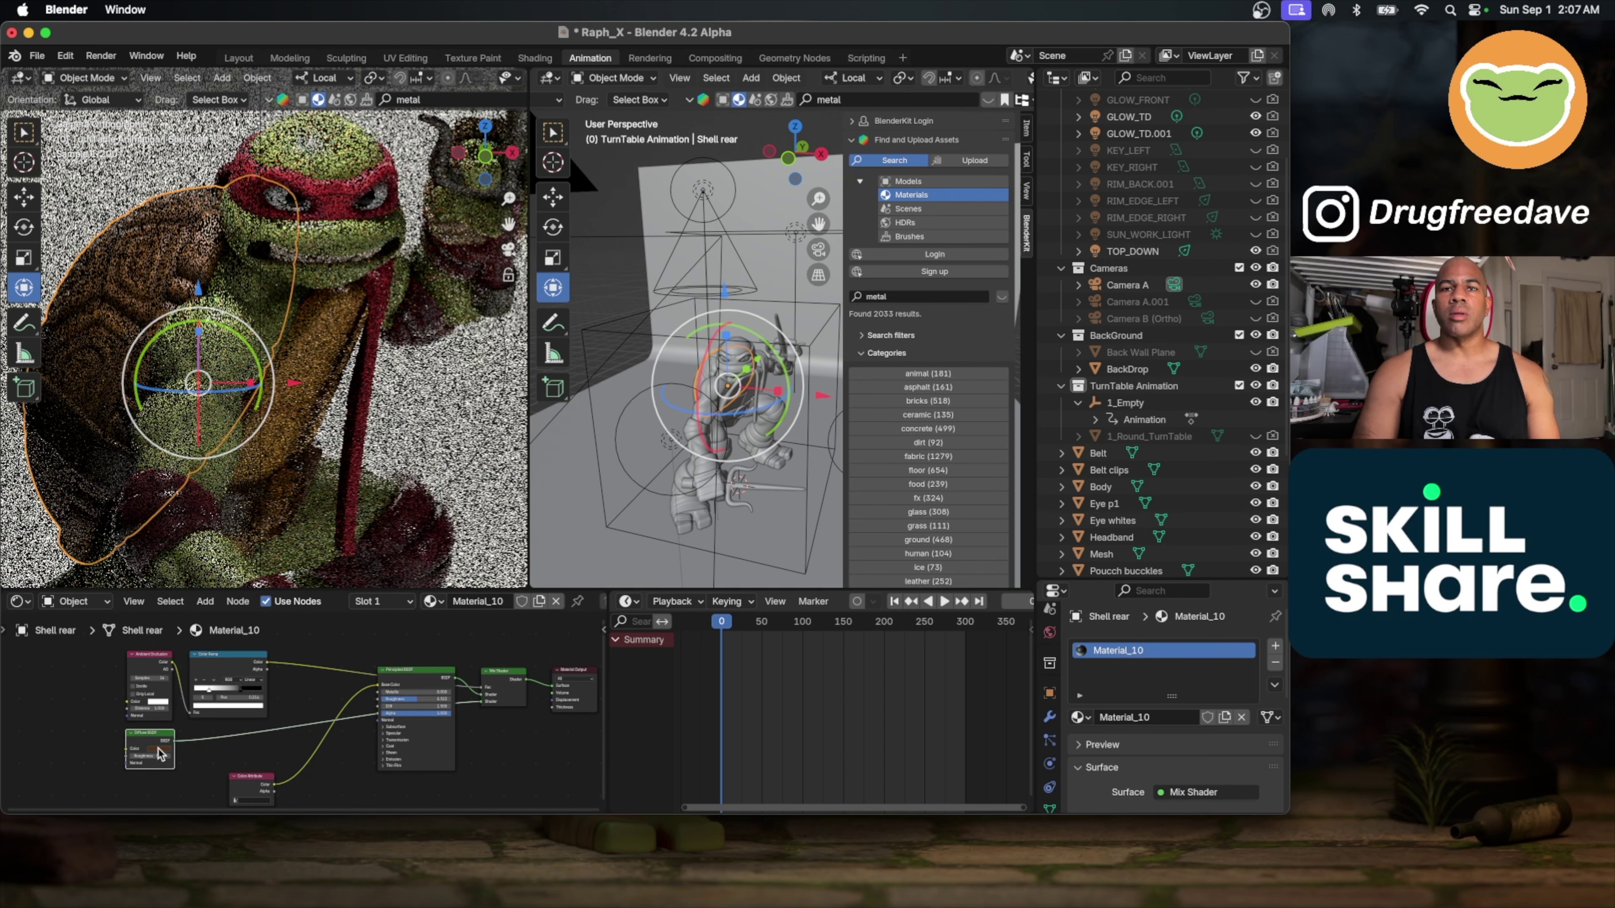
left_click(159, 752)
left_click_drag(213, 688, 212, 694)
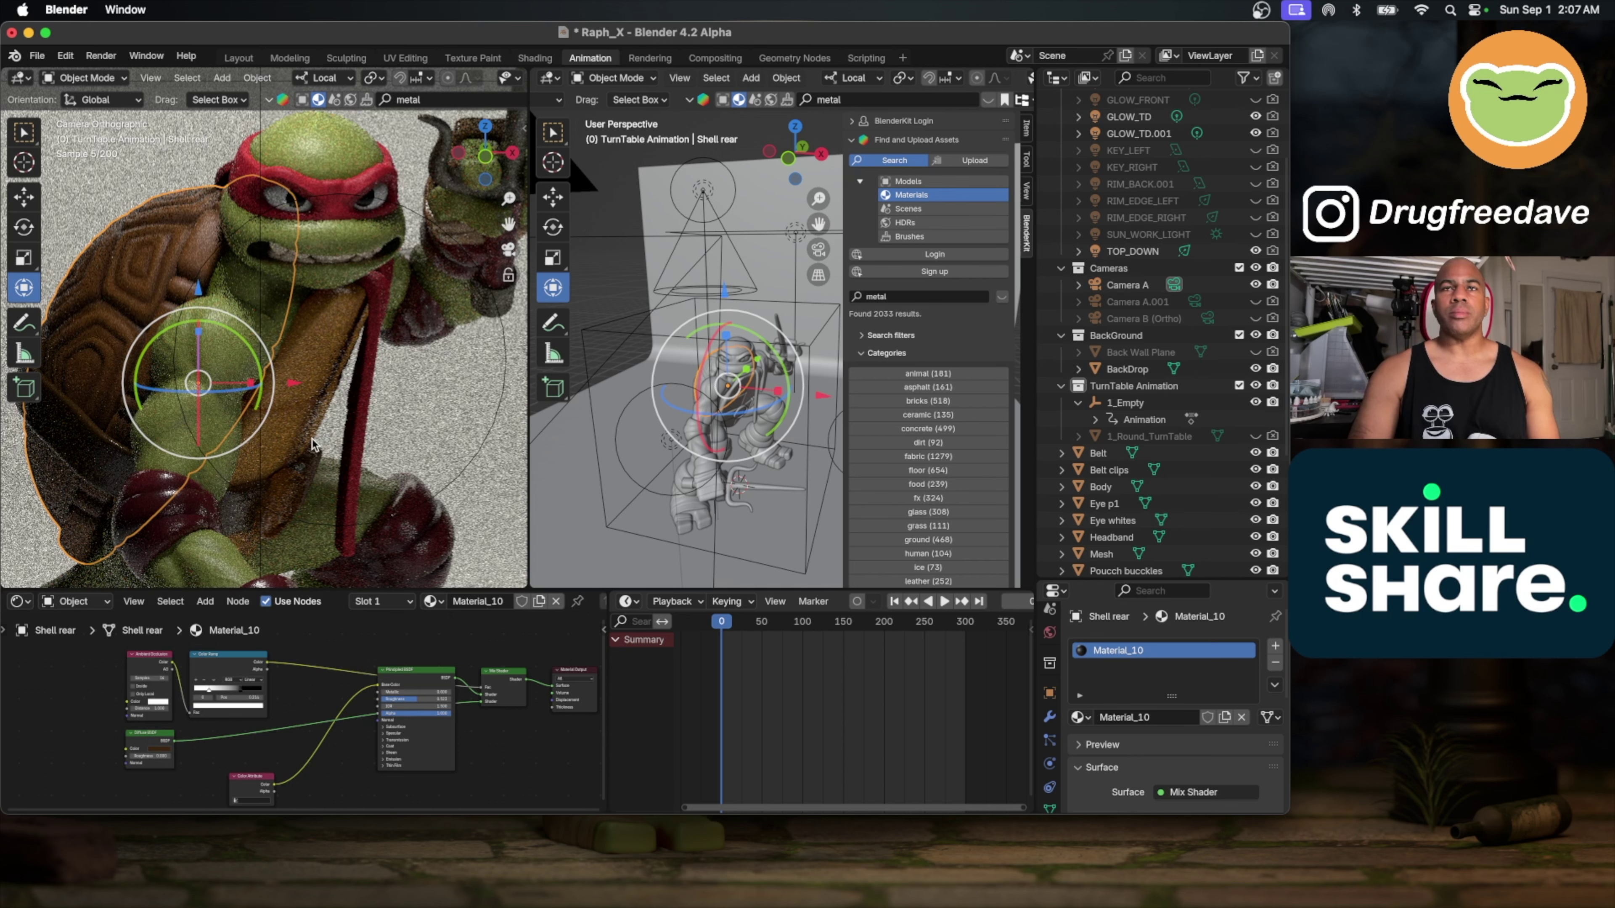
left_click(196, 507)
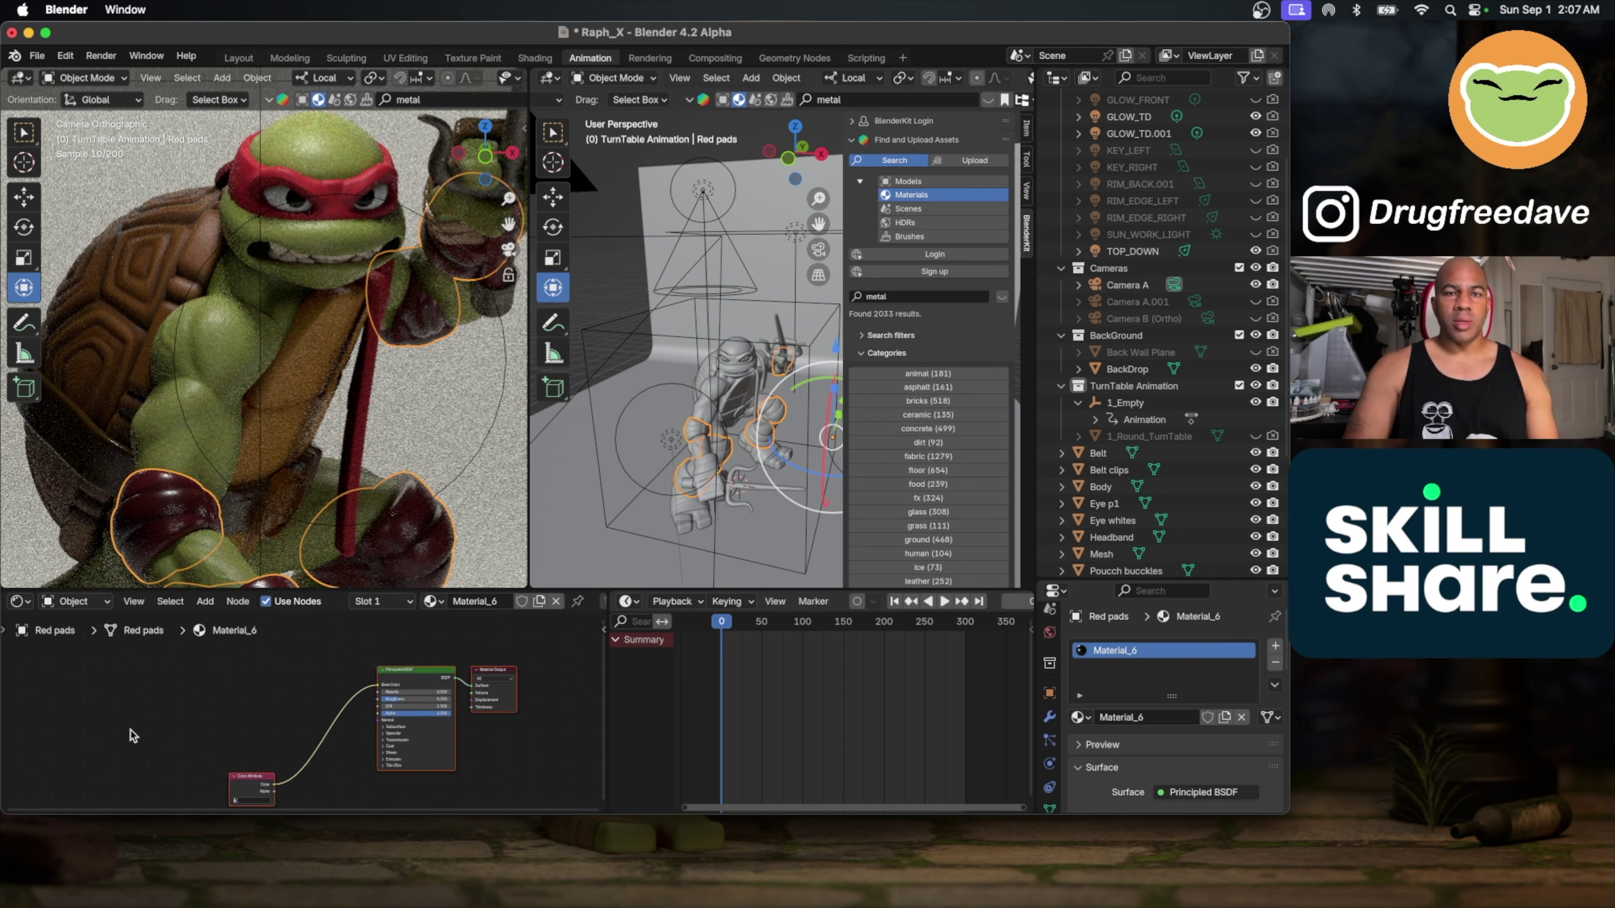
Step: Paste the AO, Color Ramp, Diffuse and Mix Shader nodes and insert the Mix Shader before the output
key("ctrl+v")
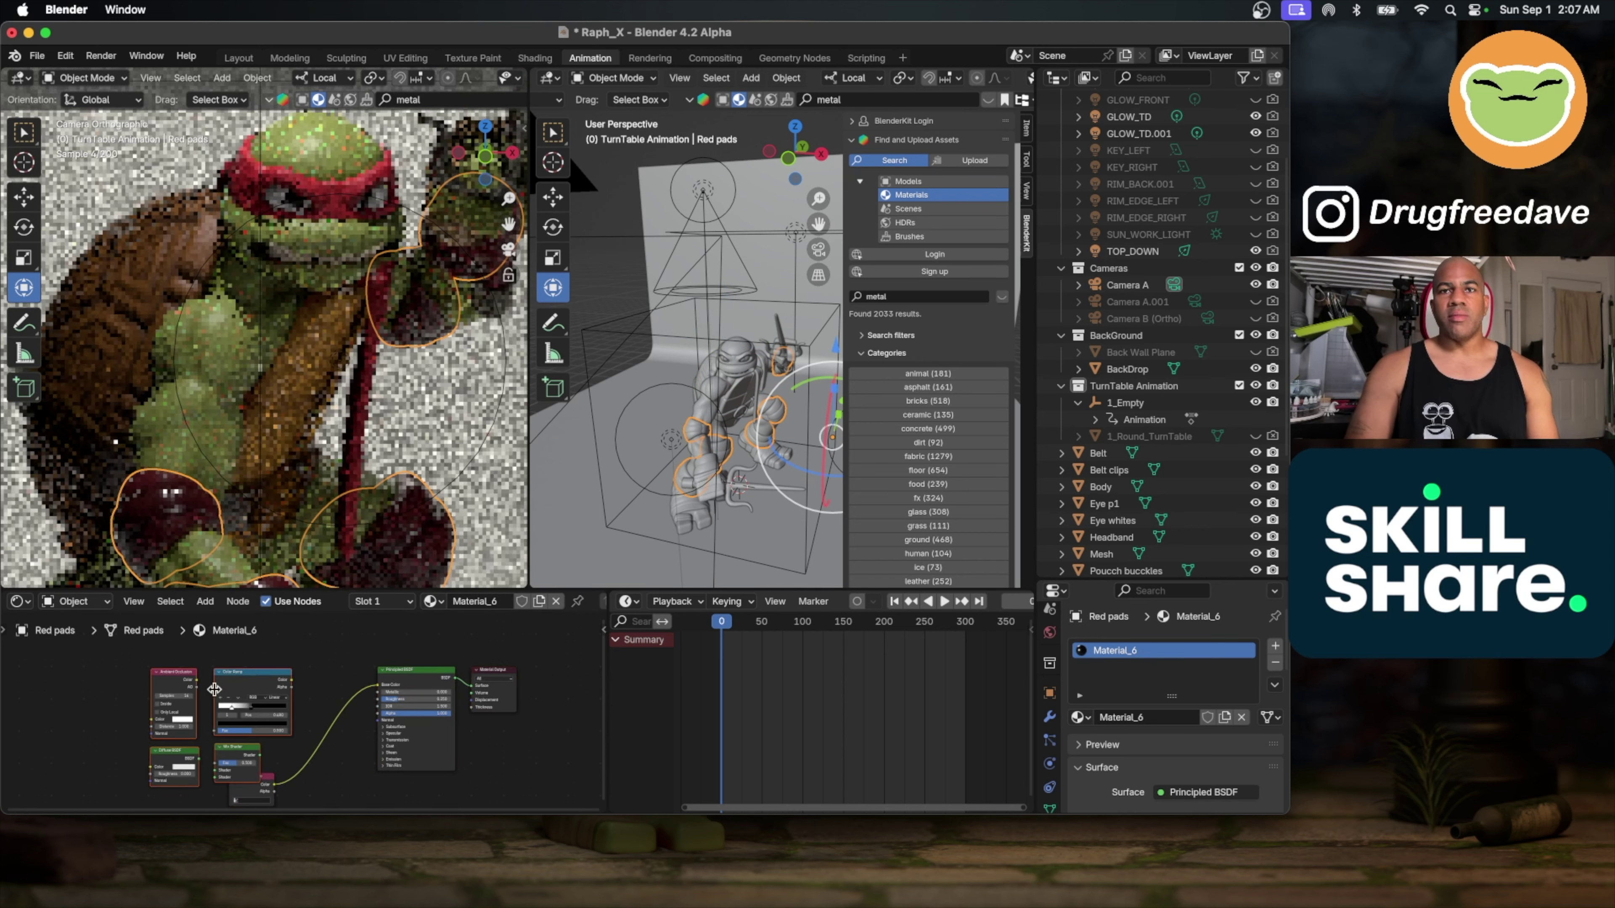
mouse_move(229, 684)
left_mouse_down()
mouse_move(227, 665)
mouse_move(213, 710)
left_mouse_up()
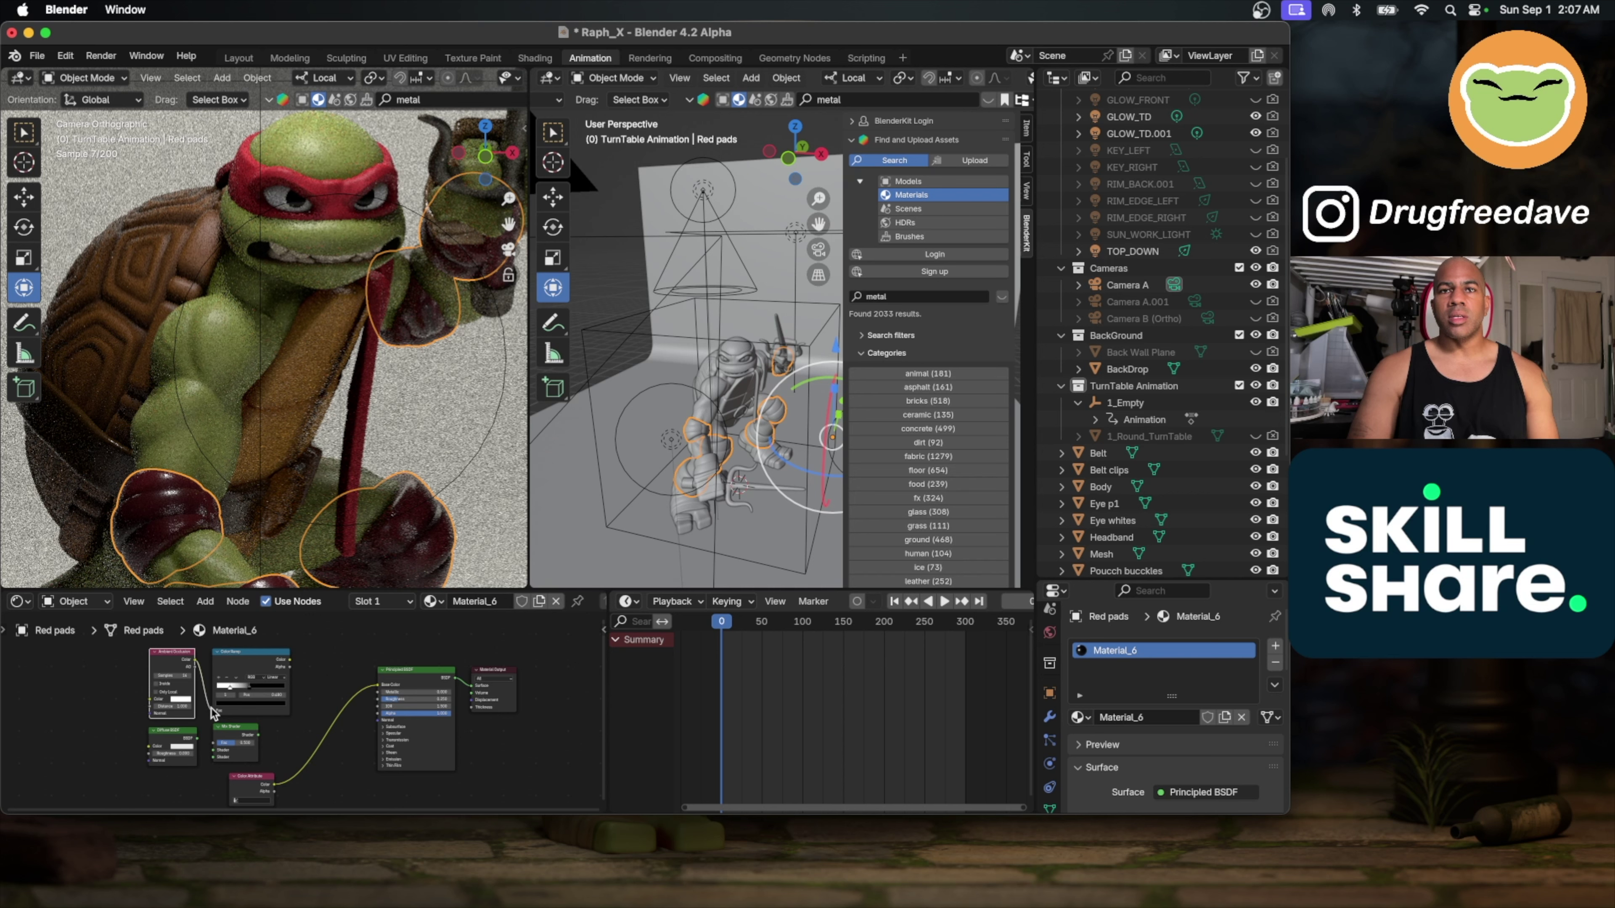
left_click_drag(126, 648, 260, 741)
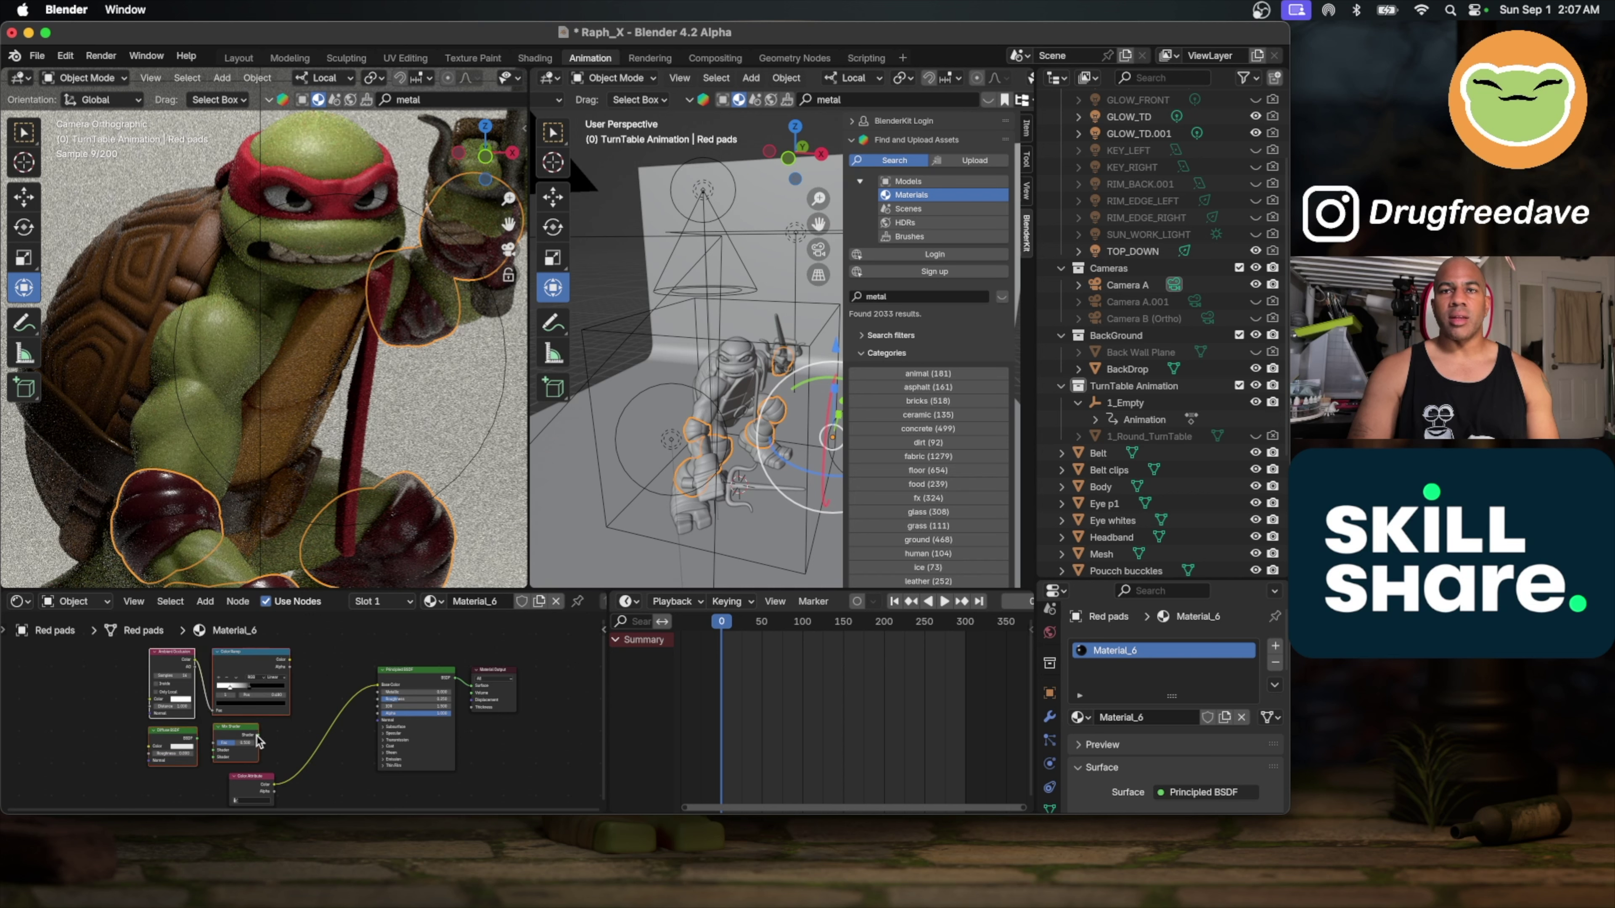
left_click(312, 708)
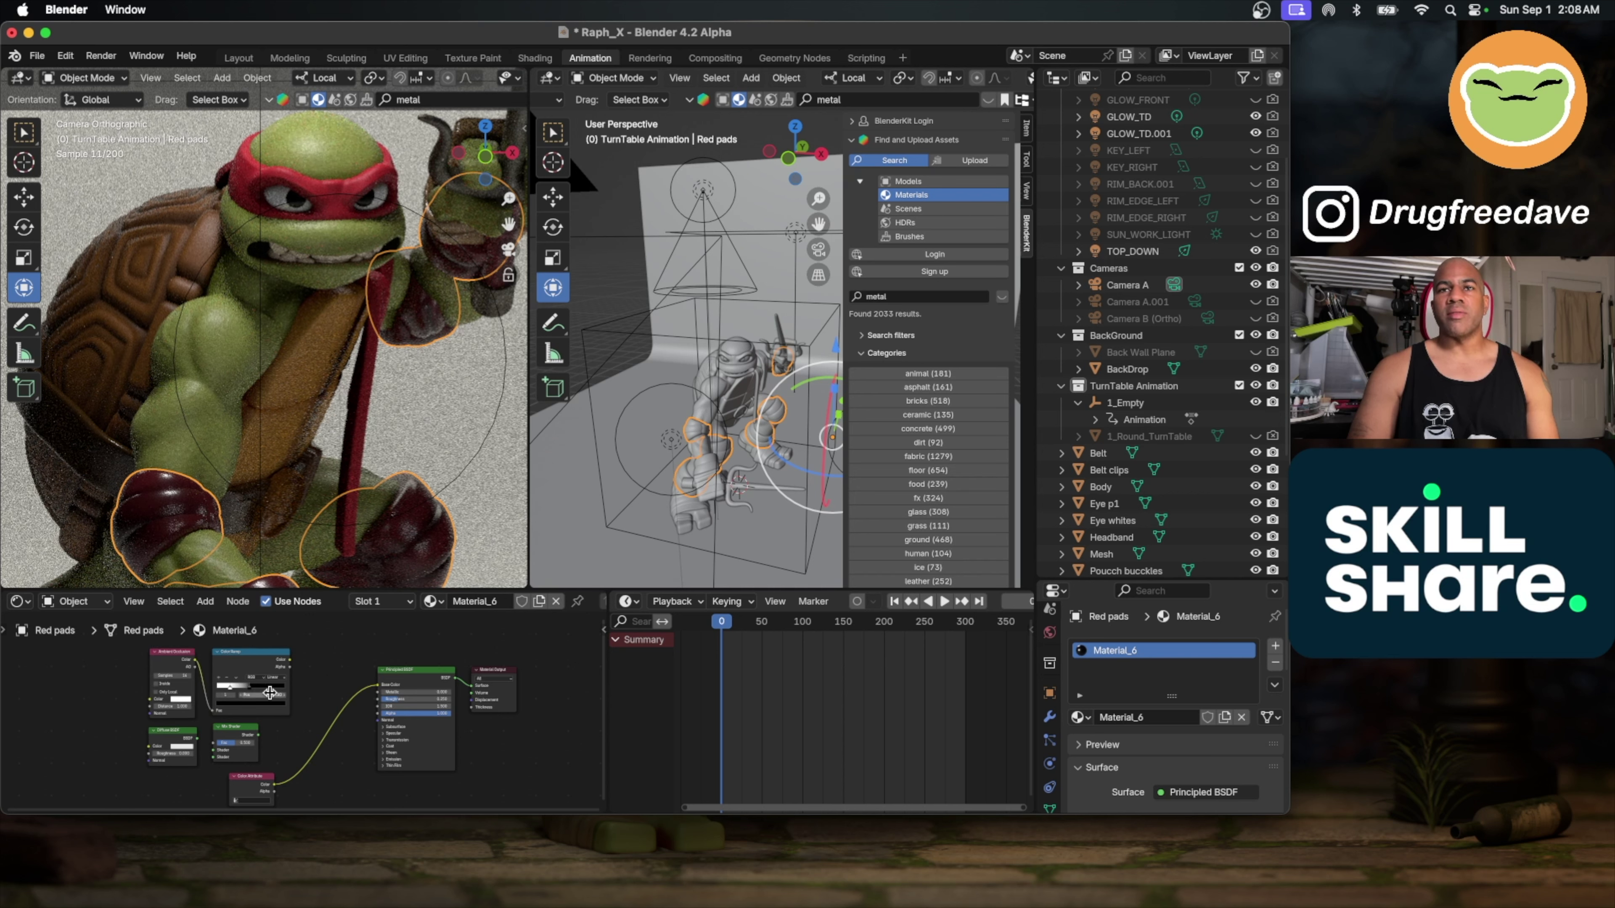
left_click_drag(247, 735, 514, 682)
scroll(312, 663, "right", 2)
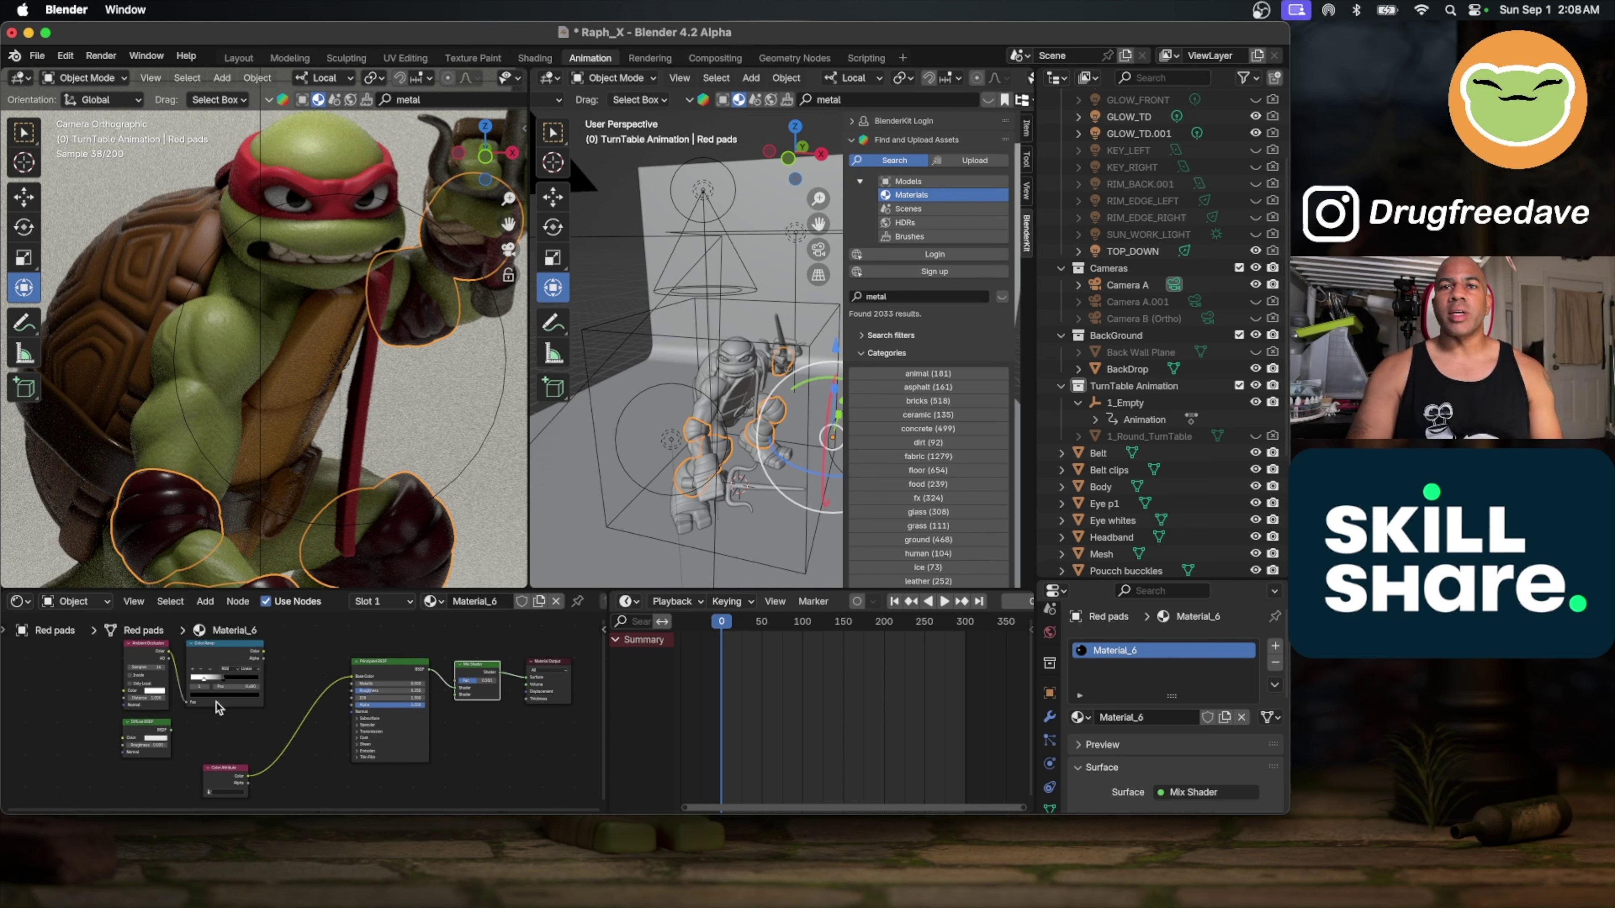
Step: Raise Principled roughness to 0.543 and drive the mix factor with the adjusted Color Ramp
left_click_drag(370, 693, 393, 694)
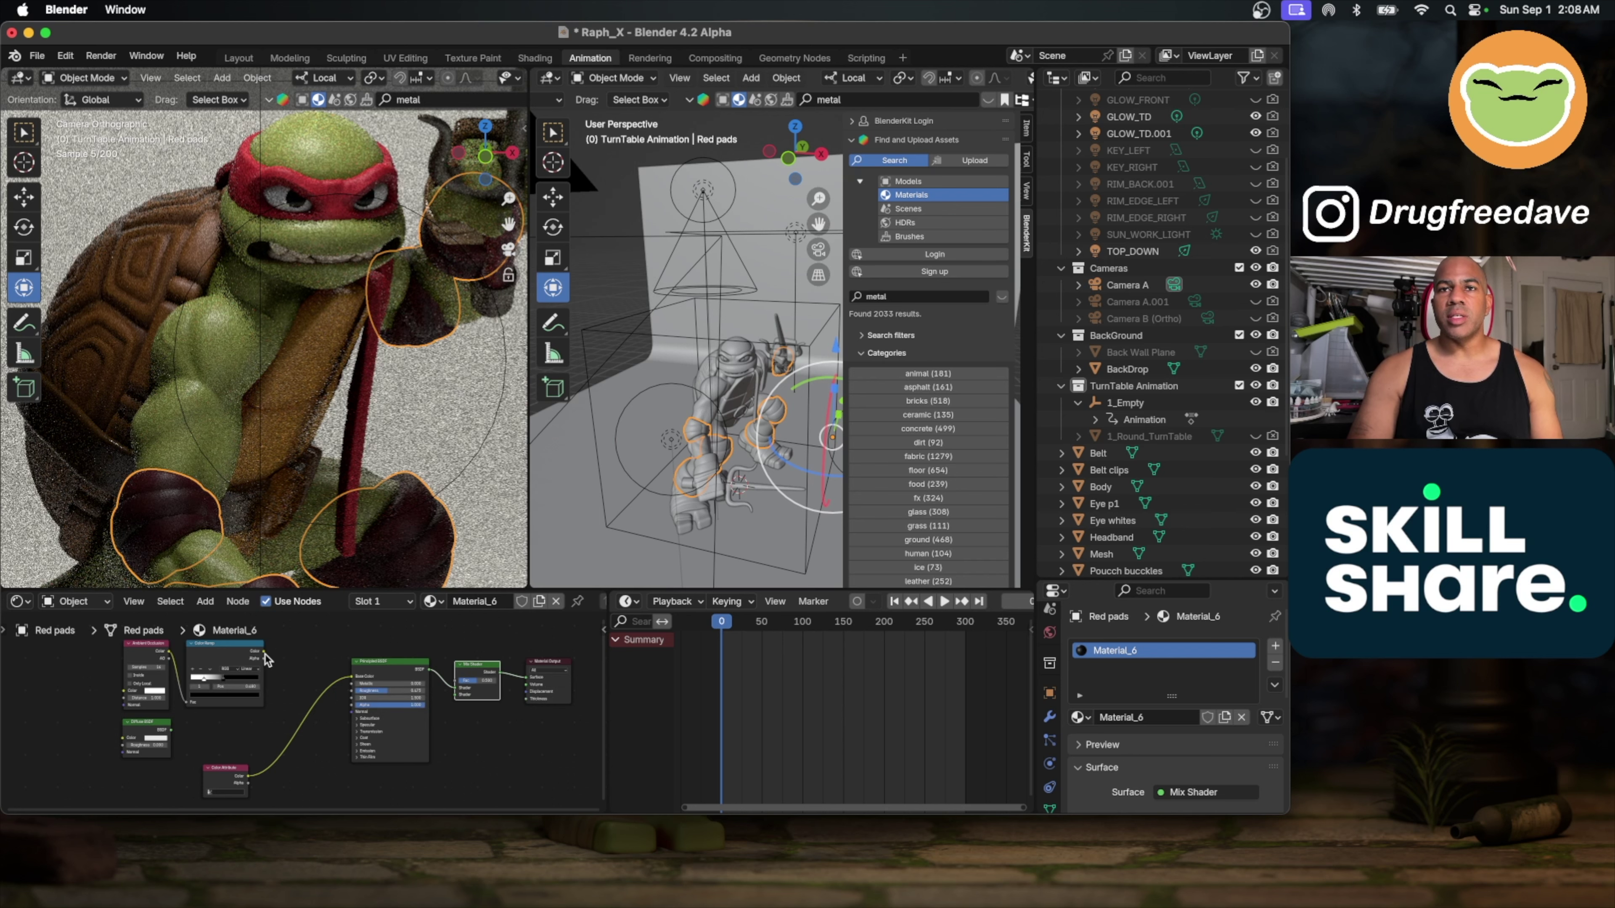
left_click_drag(264, 653, 454, 685)
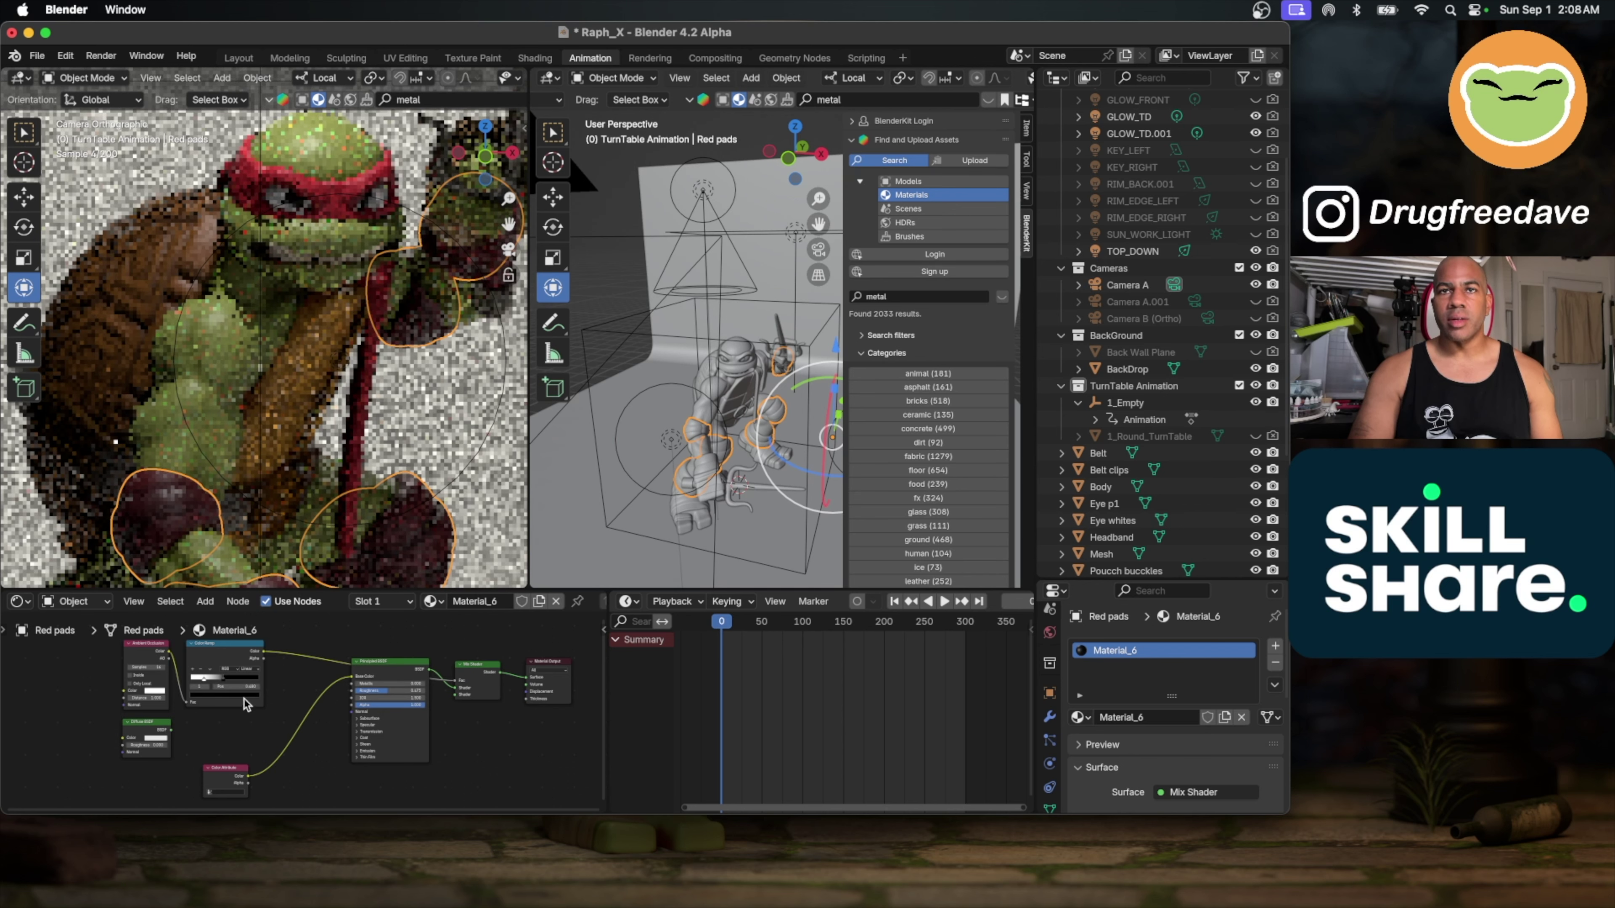
mouse_move(223, 682)
left_mouse_down()
mouse_move(253, 683)
mouse_move(221, 682)
left_mouse_up()
Step: Feed the Diffuse BSDF into the Mix Shader and set its colour to red
left_click_drag(171, 735, 458, 694)
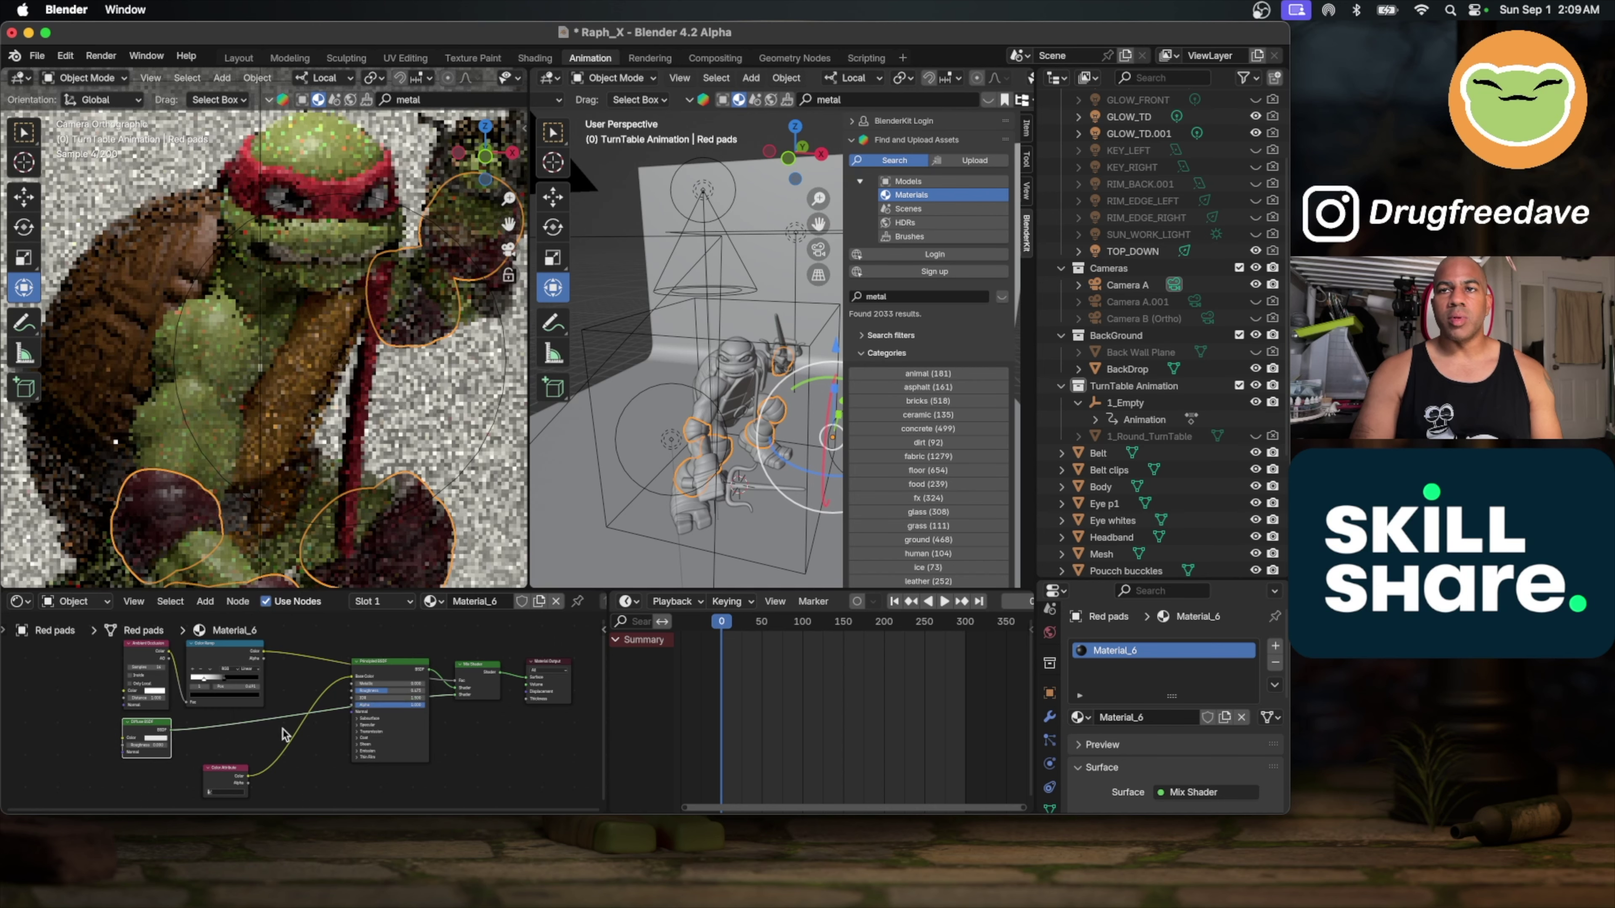
left_click(159, 739)
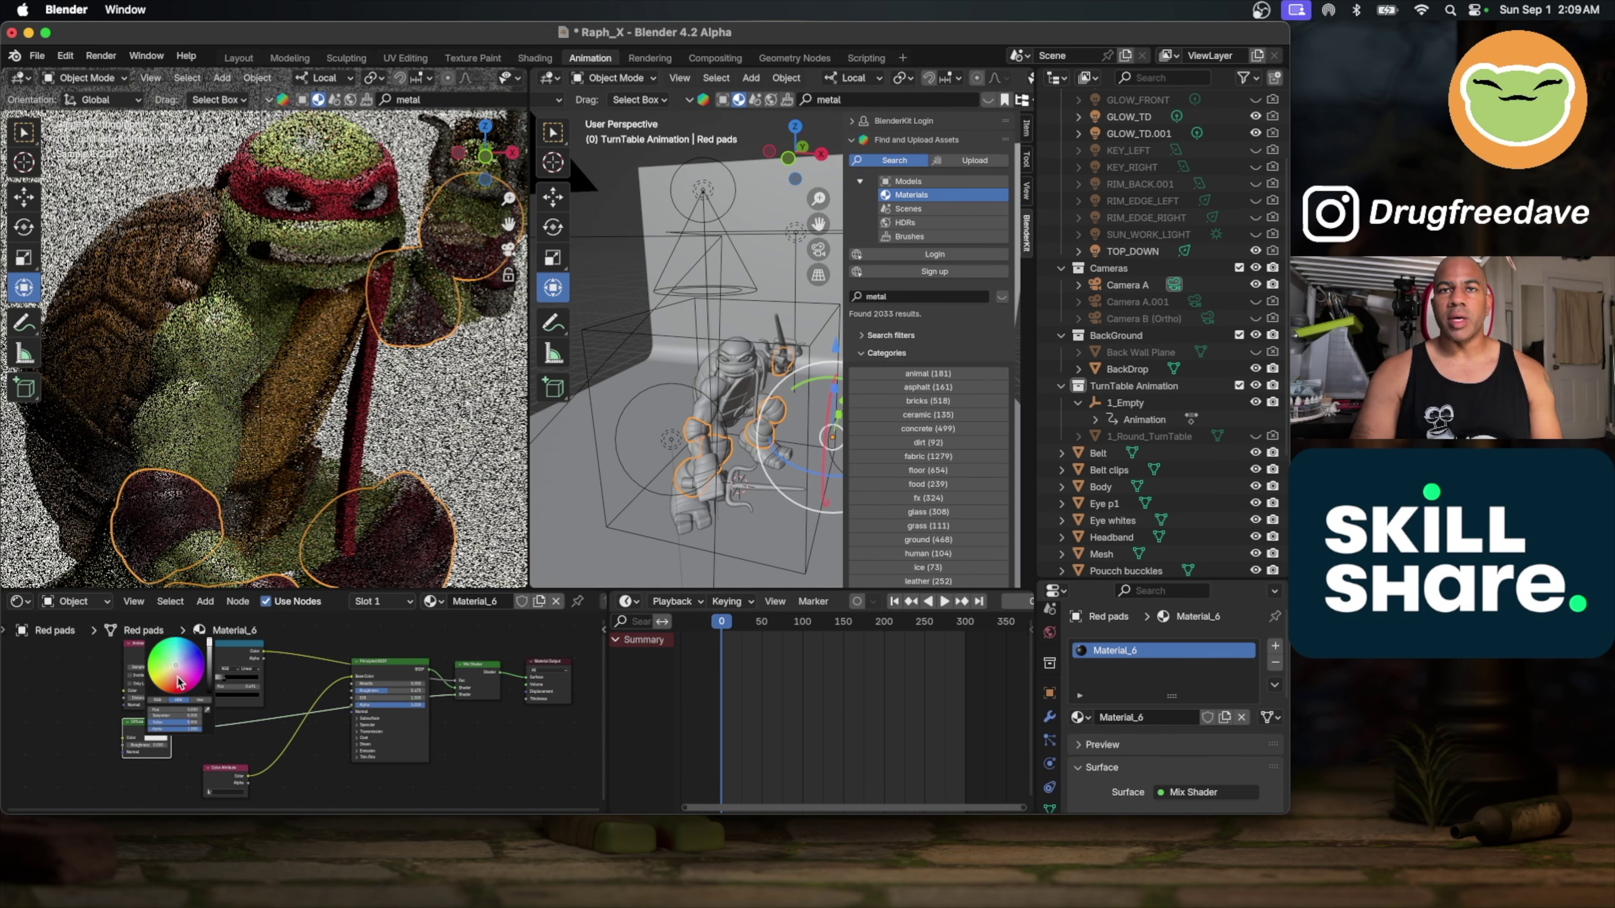
mouse_move(173, 674)
left_mouse_down()
mouse_move(171, 690)
mouse_move(210, 664)
mouse_move(208, 679)
left_mouse_up()
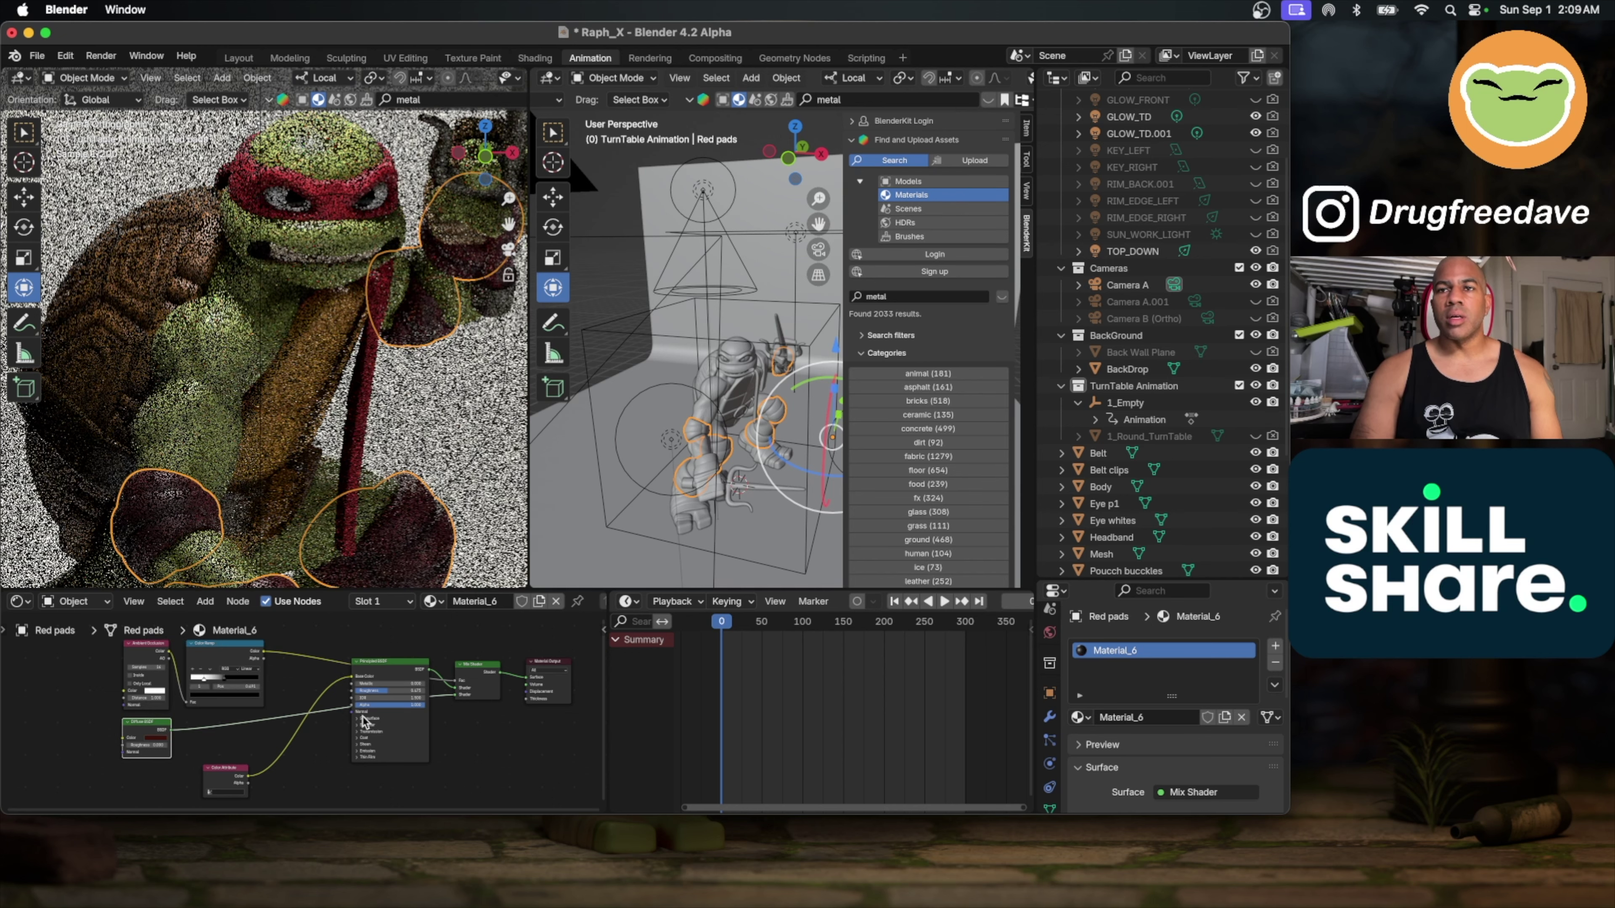
Step: Give the red pads subsurface scattering with weight 0.166 and a larger scale
scroll(364, 727, "up", 4)
scroll(364, 726, "down", 3)
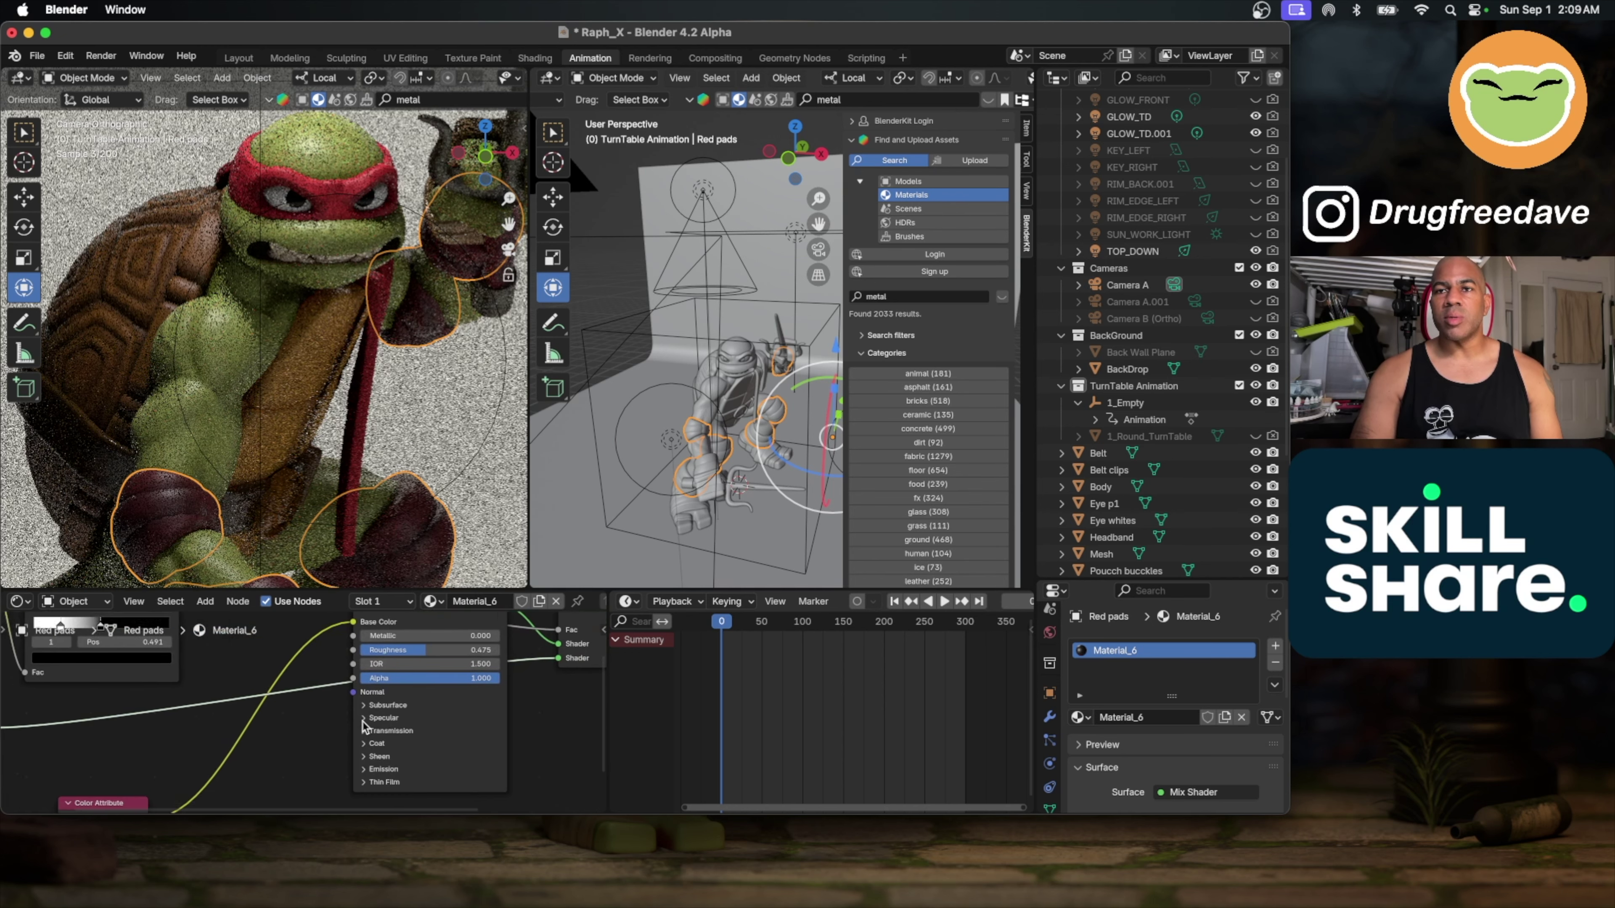
left_click(357, 703)
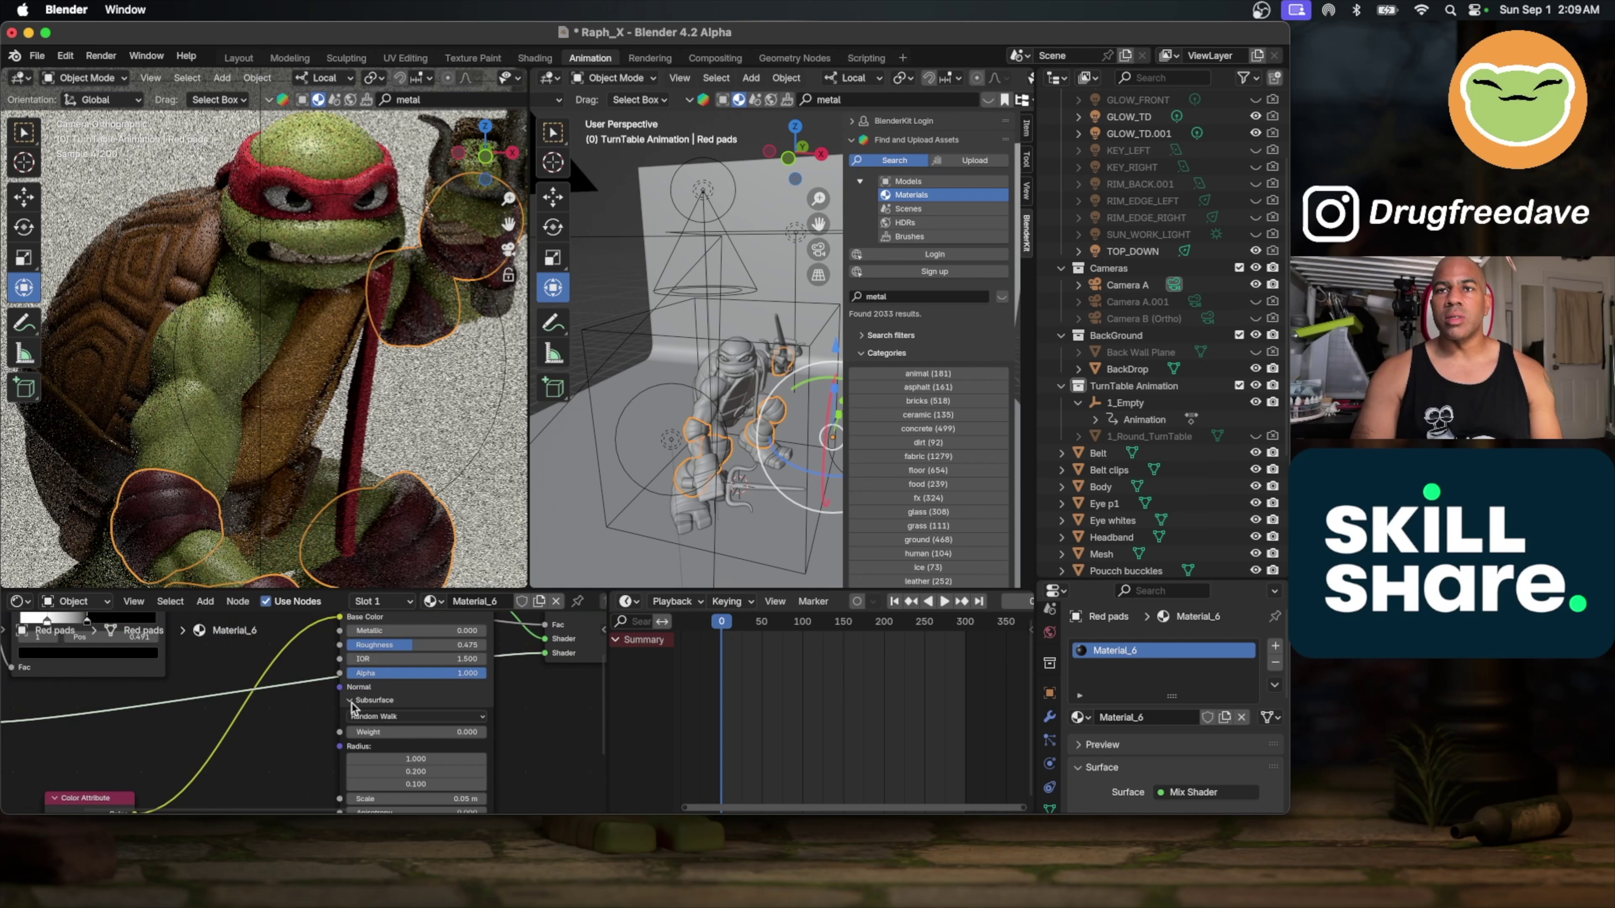
left_click_drag(414, 732, 358, 732)
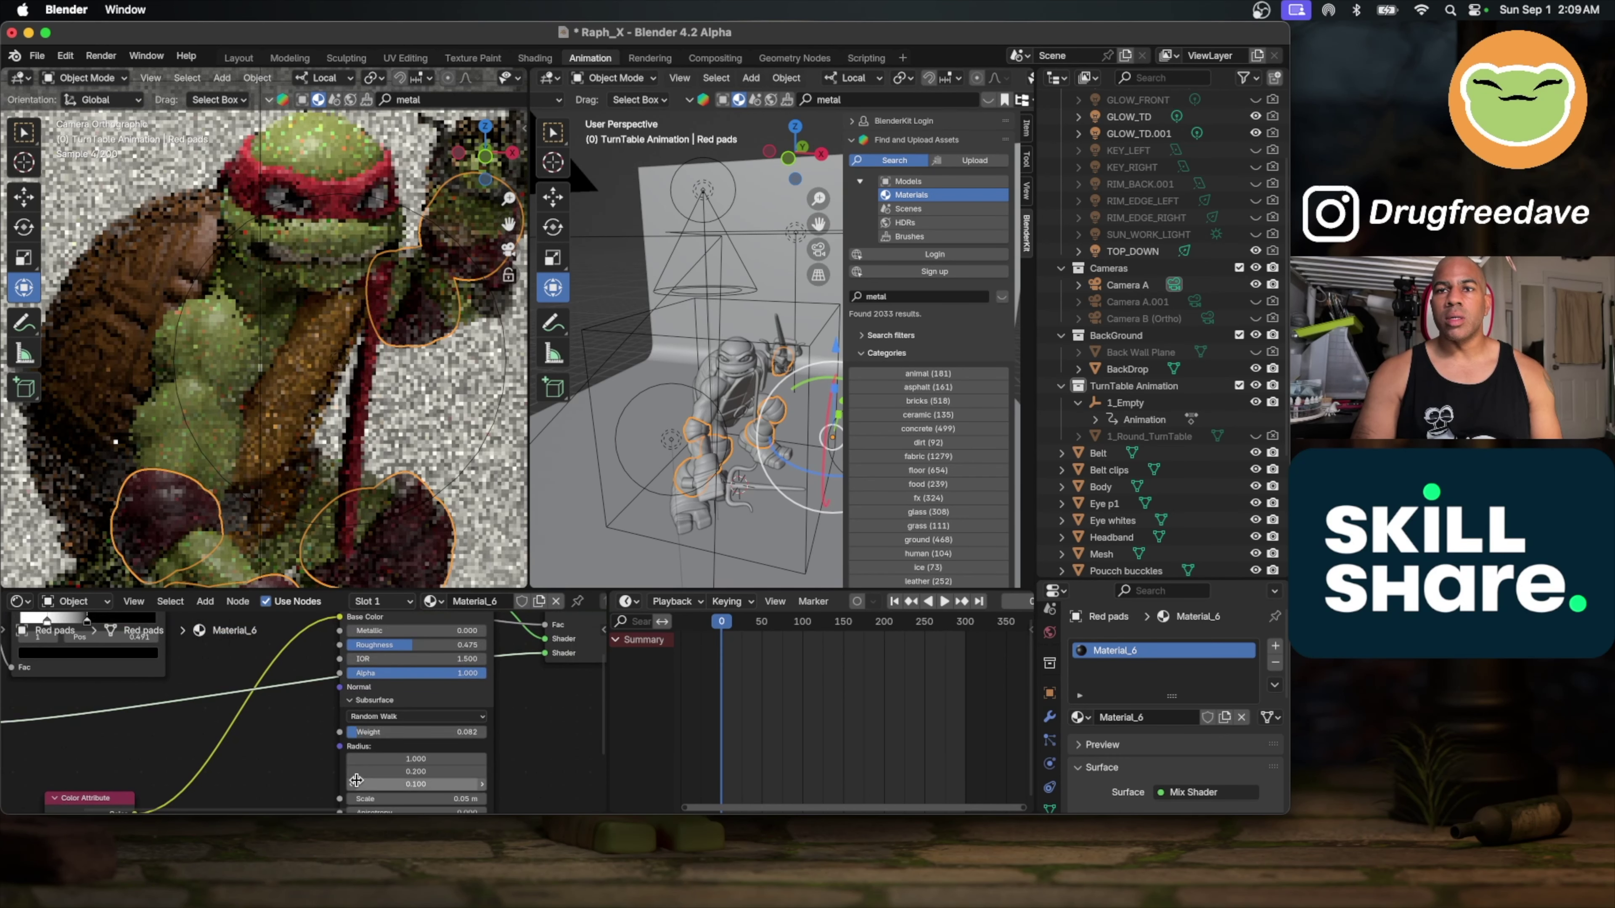
scroll(364, 770, "down", 2)
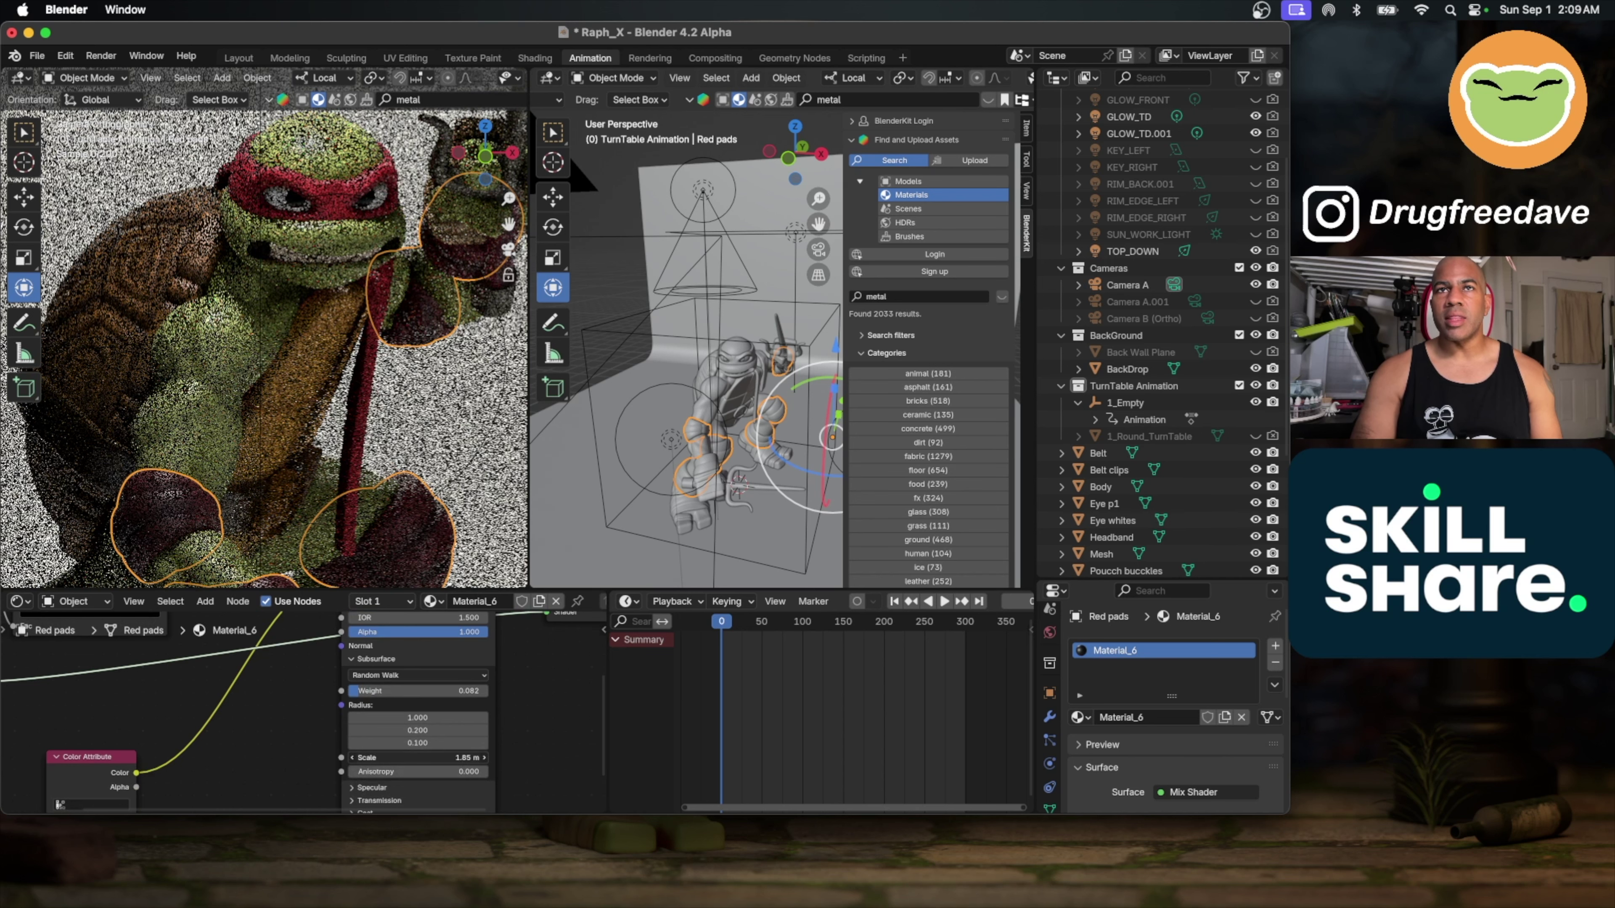
left_click_drag(417, 758, 444, 757)
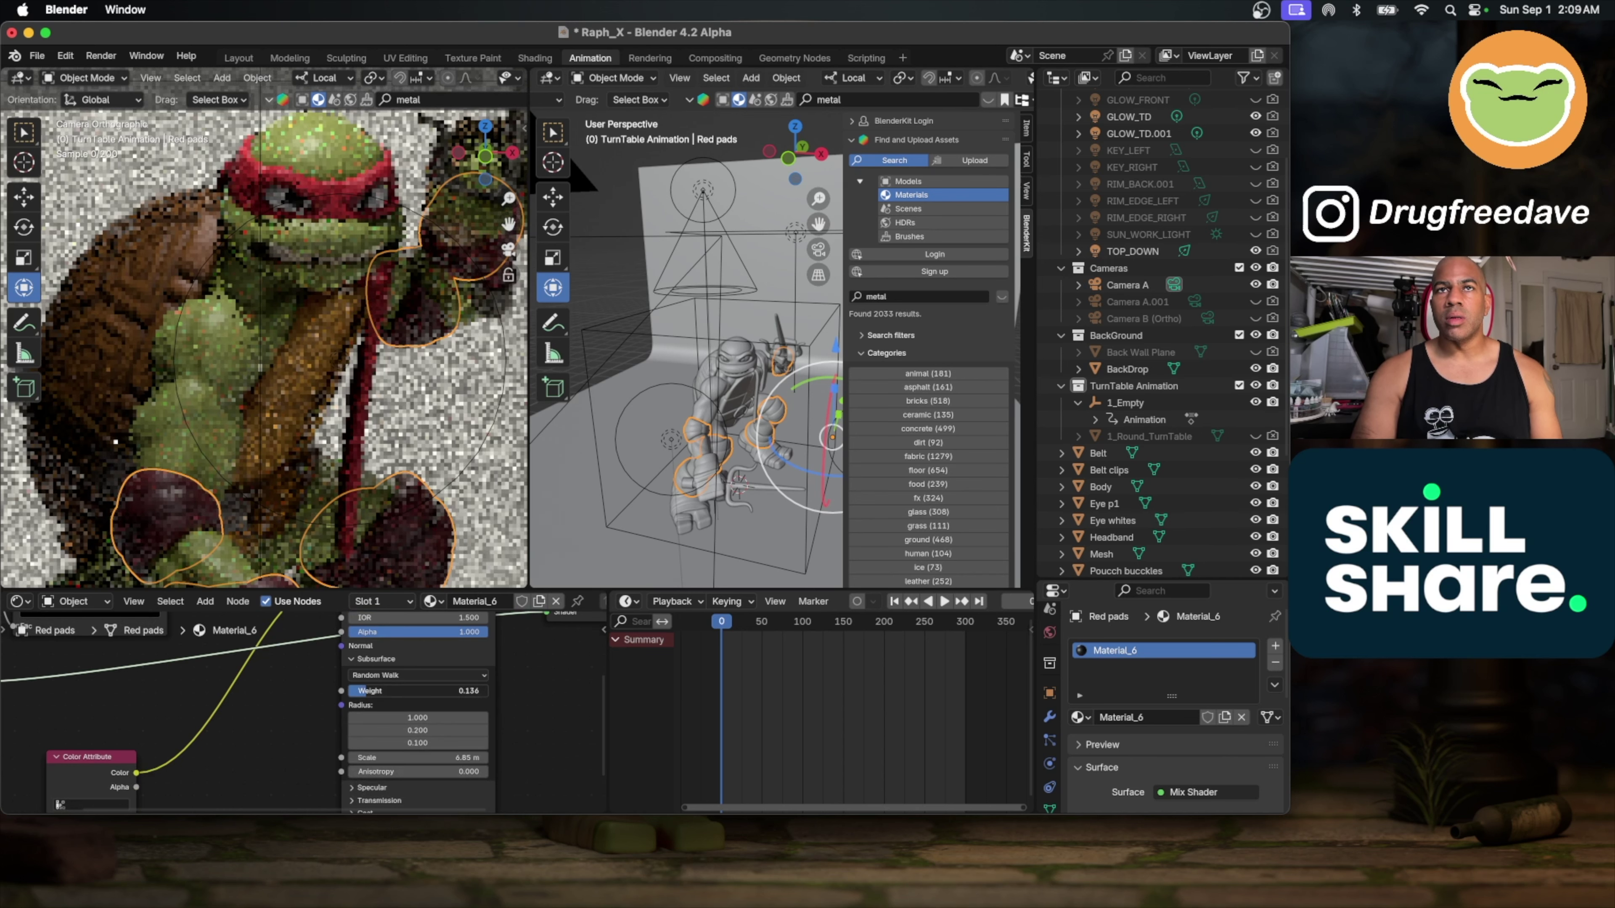
left_click_drag(416, 691, 425, 690)
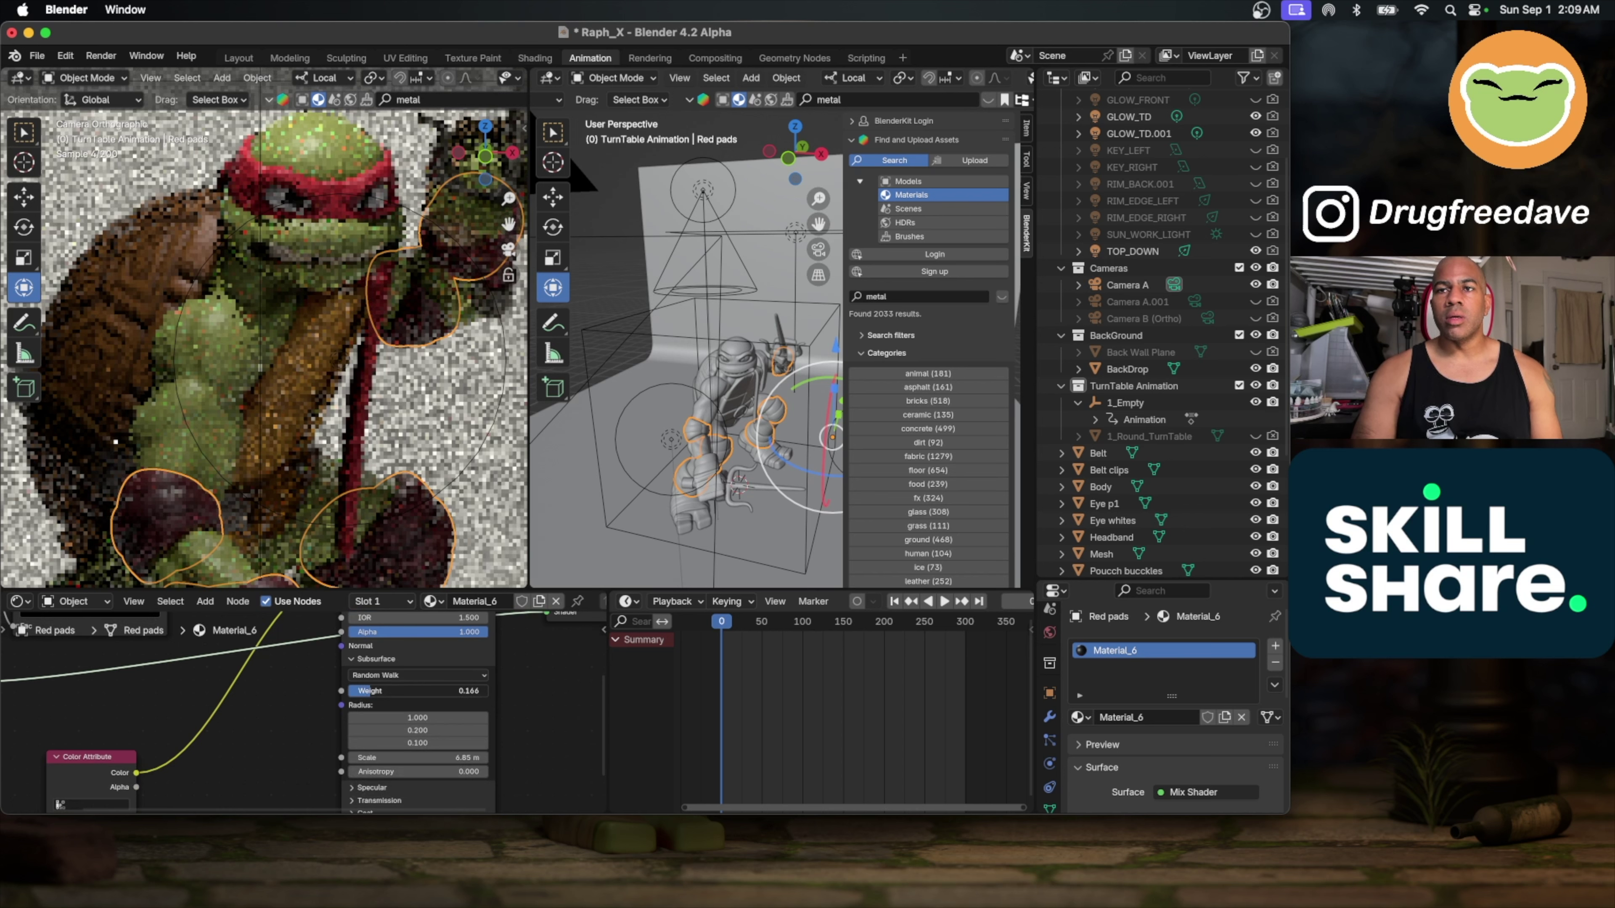
scroll(308, 702, "down", 1)
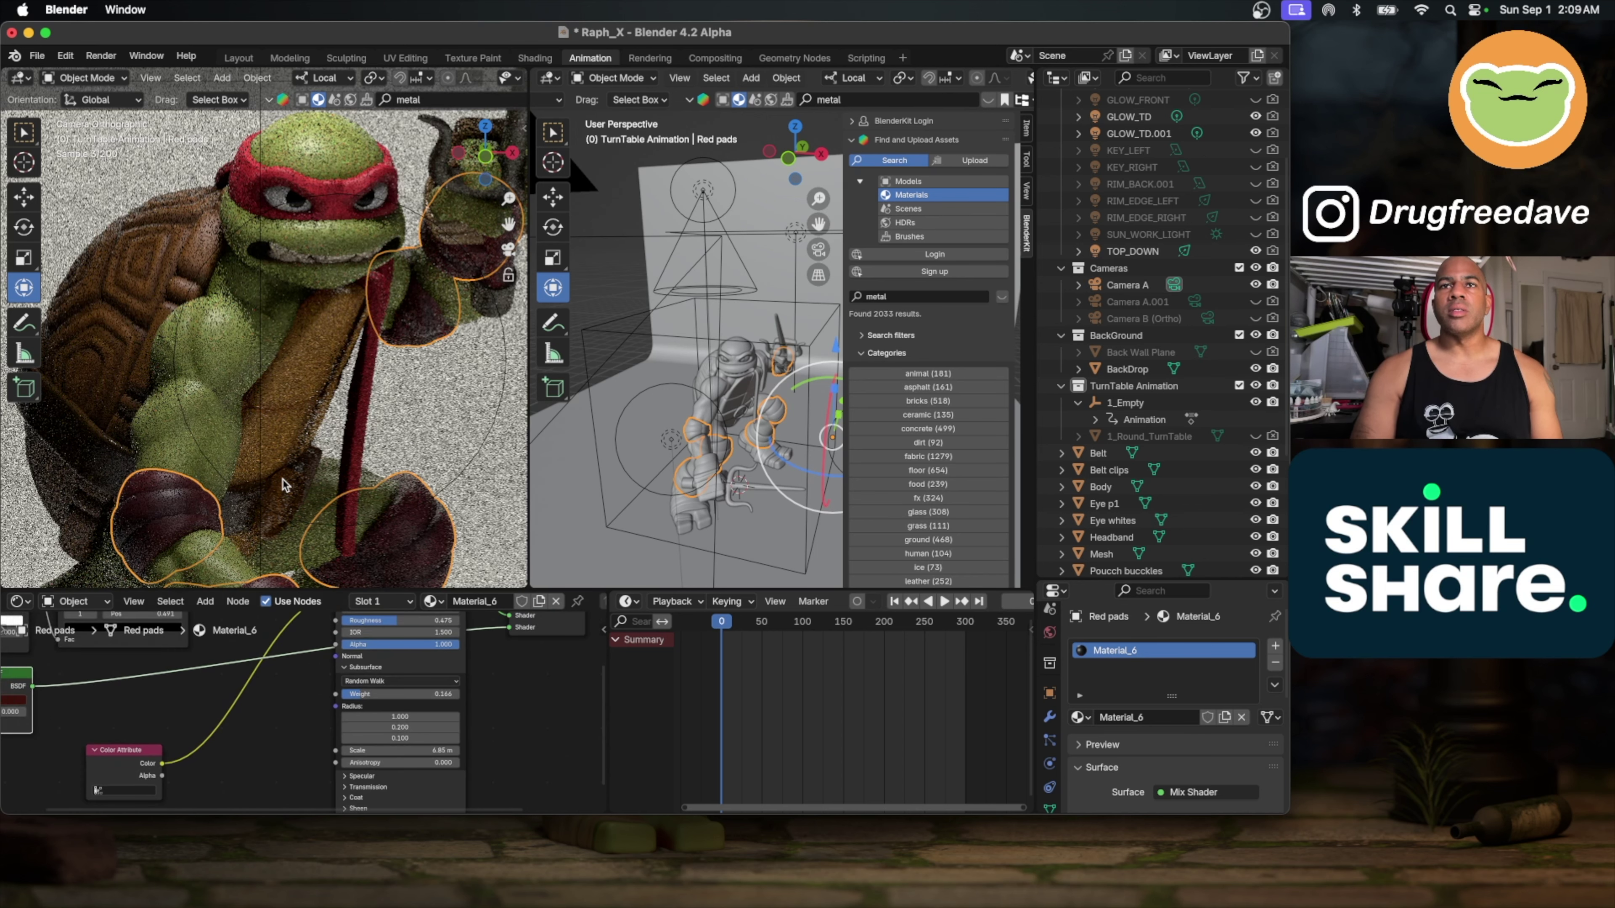
Step: Return to the camera view of the turtle and select the belt
mouse_move(283, 481)
middle_mouse_down()
mouse_move(295, 495)
mouse_move(283, 480)
middle_mouse_up()
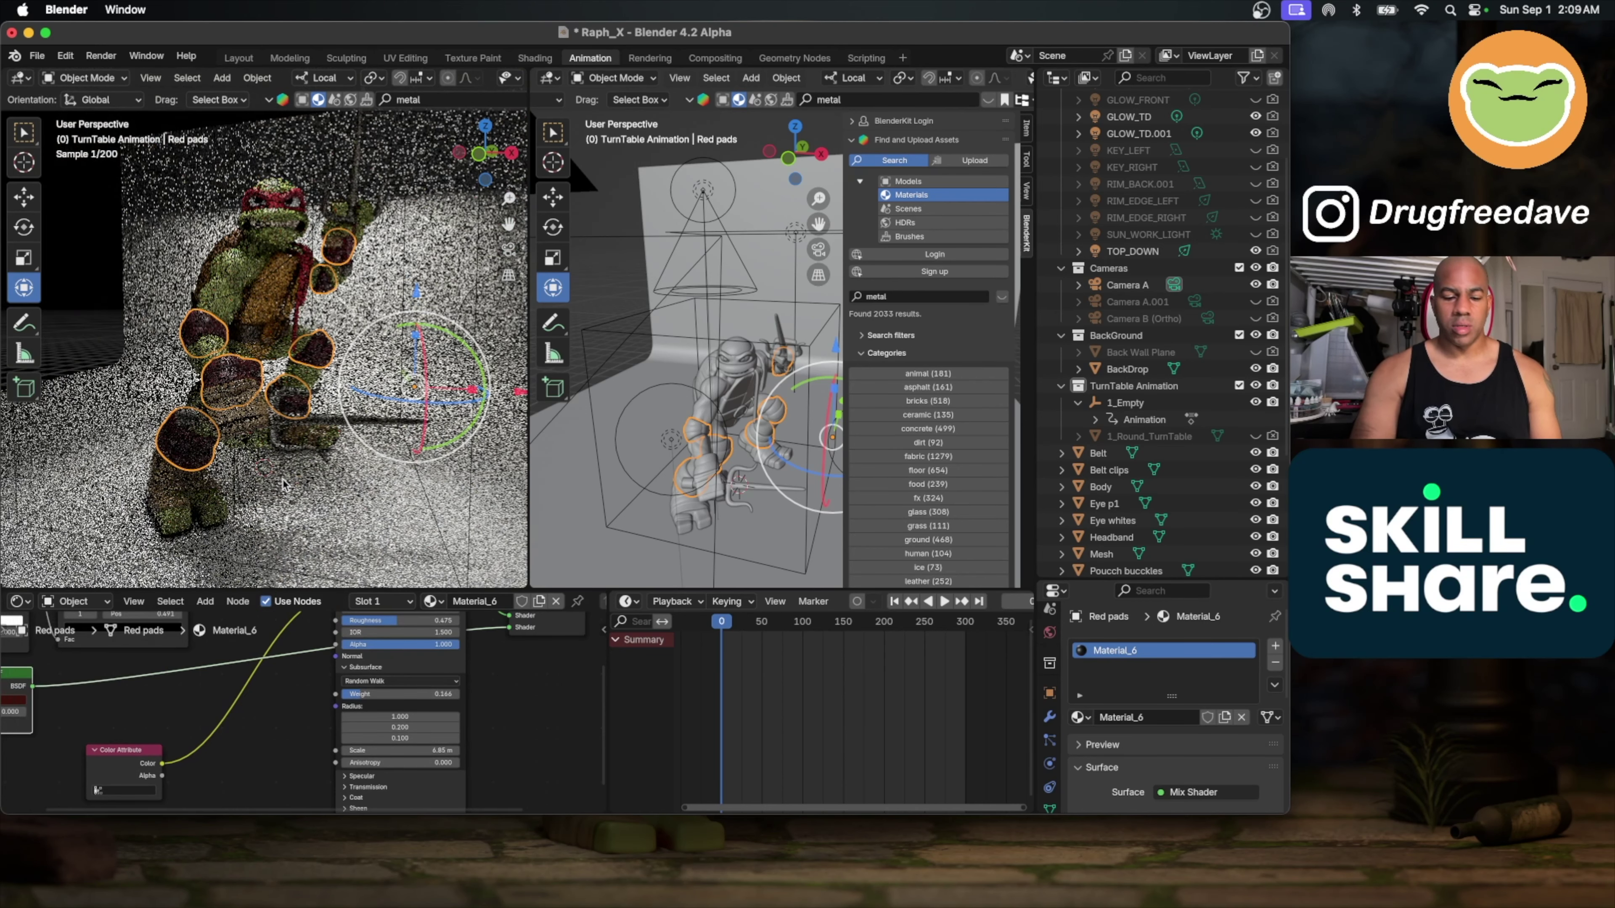
key("KP_0")
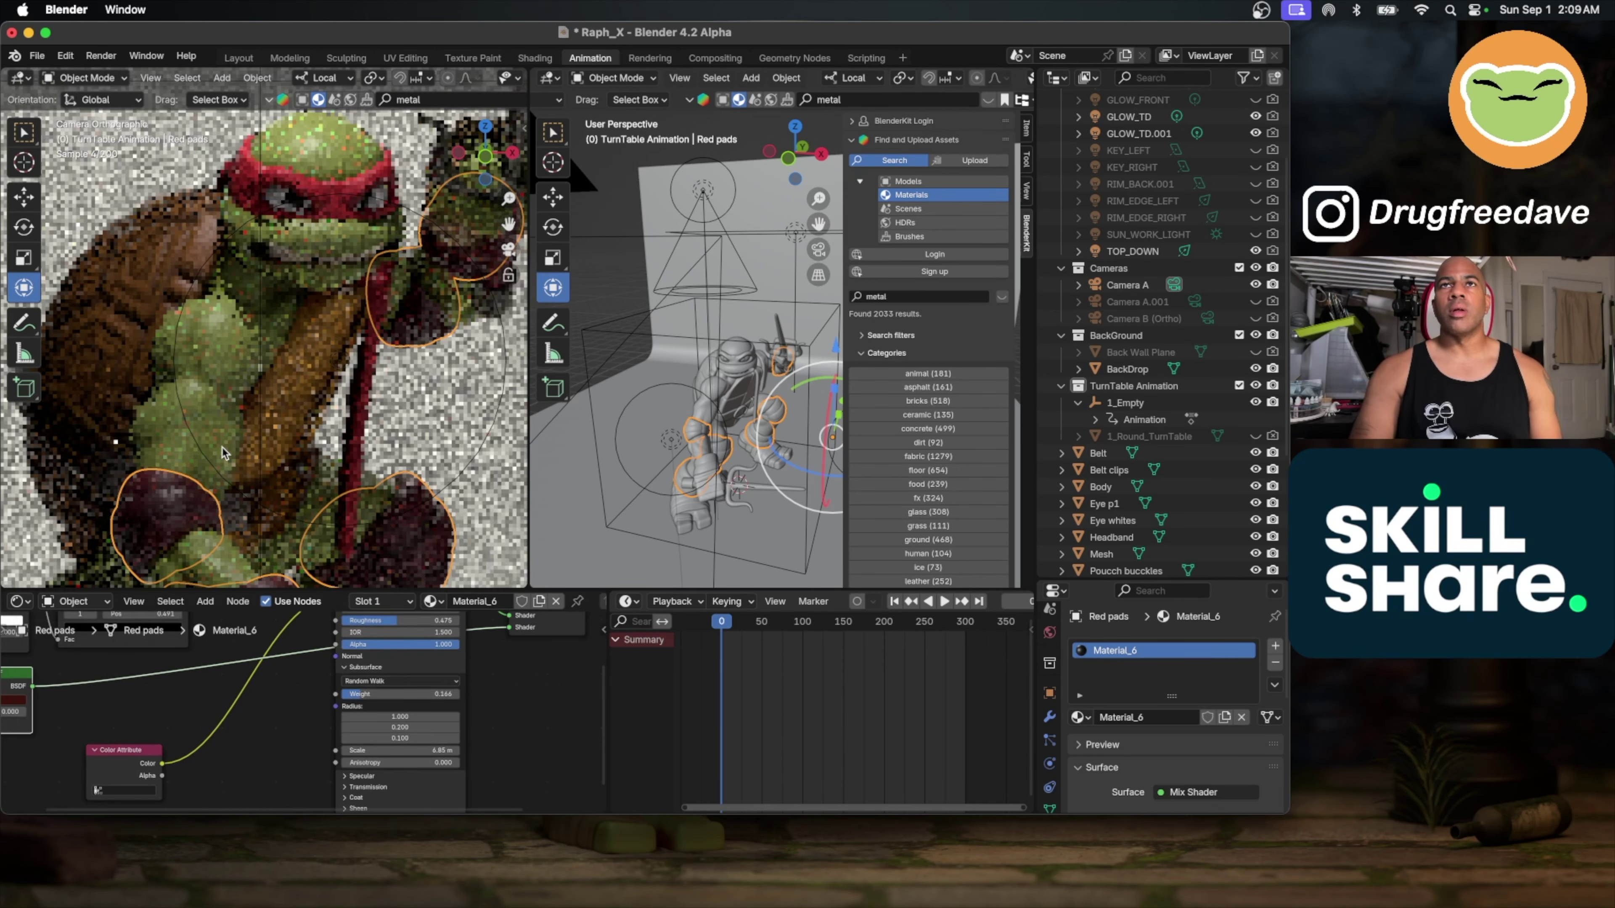
left_click(249, 506)
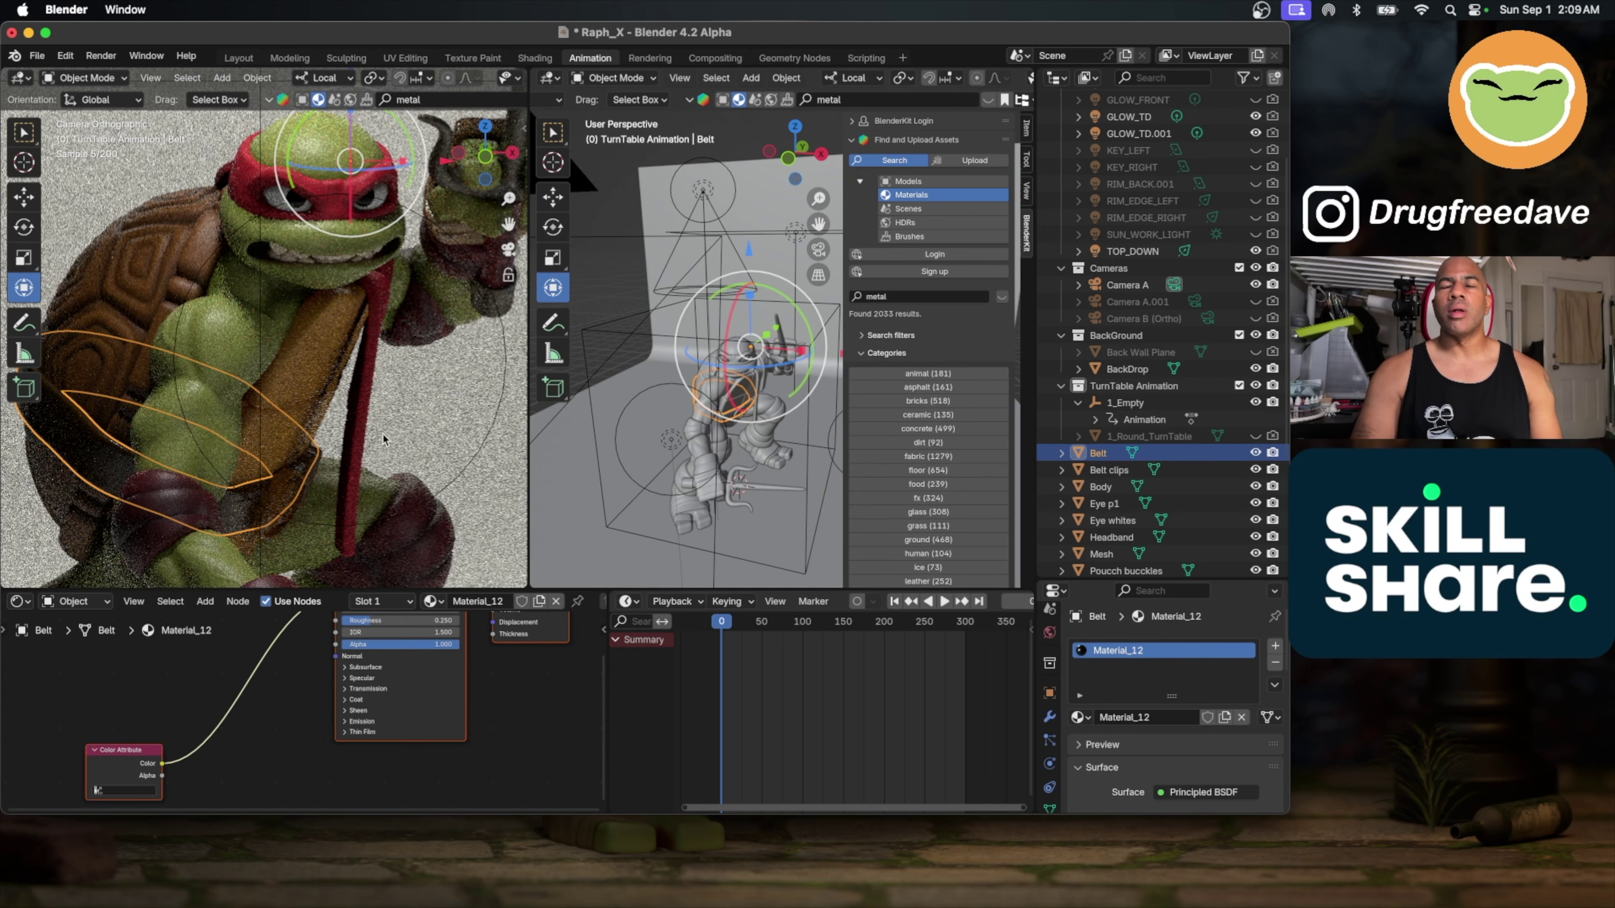
Step: Turn the KEY_LEFT light back on in the Outliner
middle_click_drag(305, 442, 352, 457)
scroll(351, 458, "up", 4)
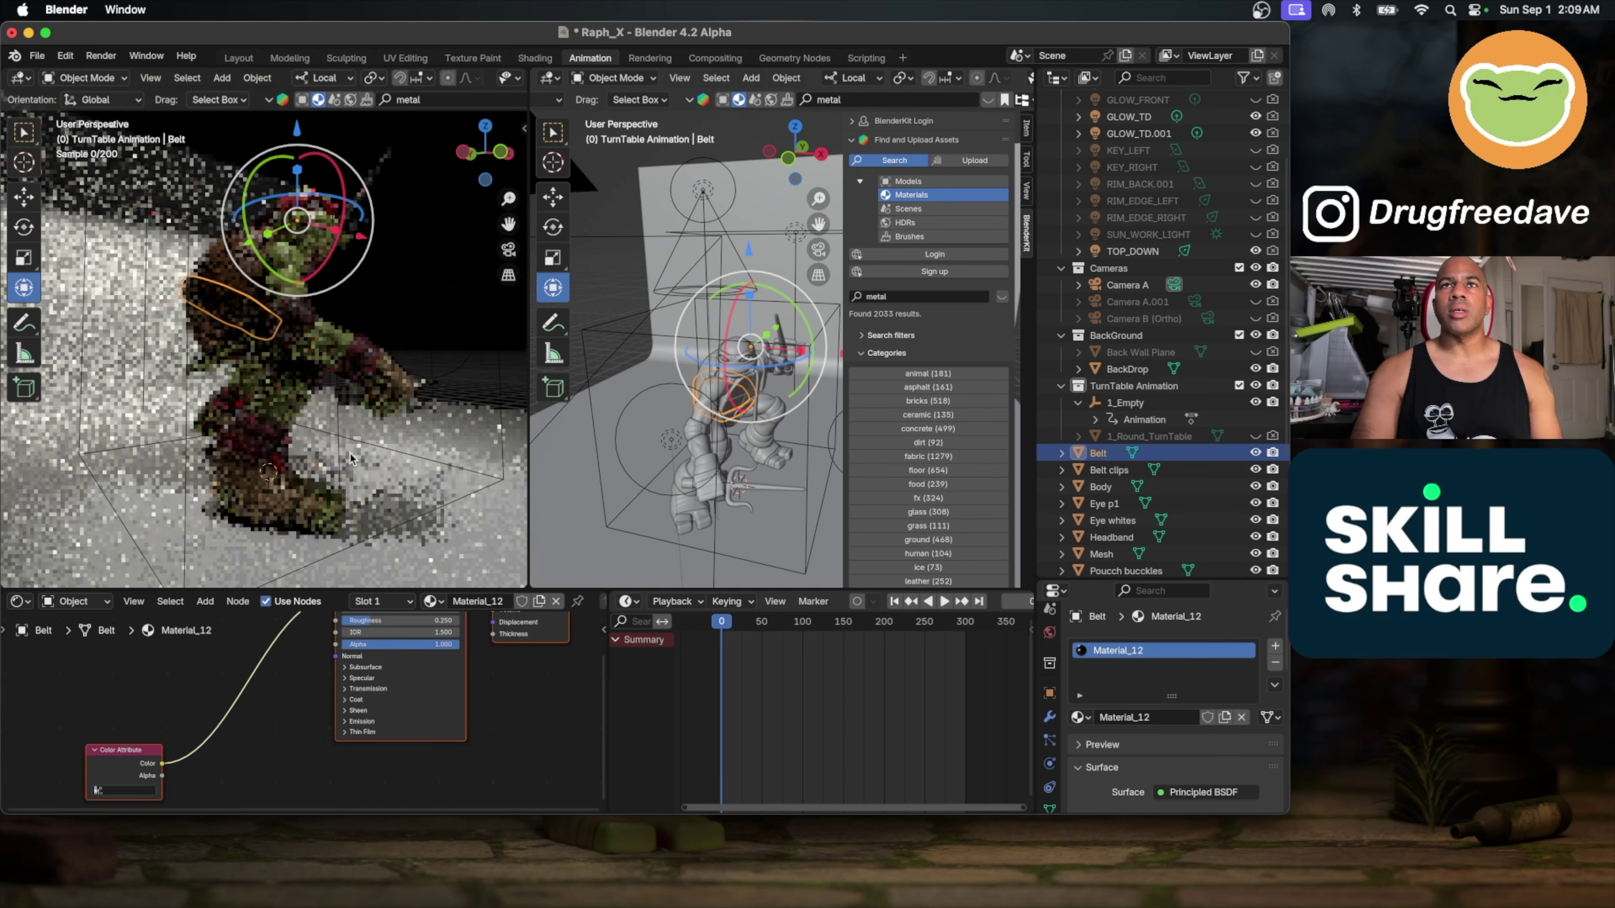
scroll(1207, 223, "up", 3)
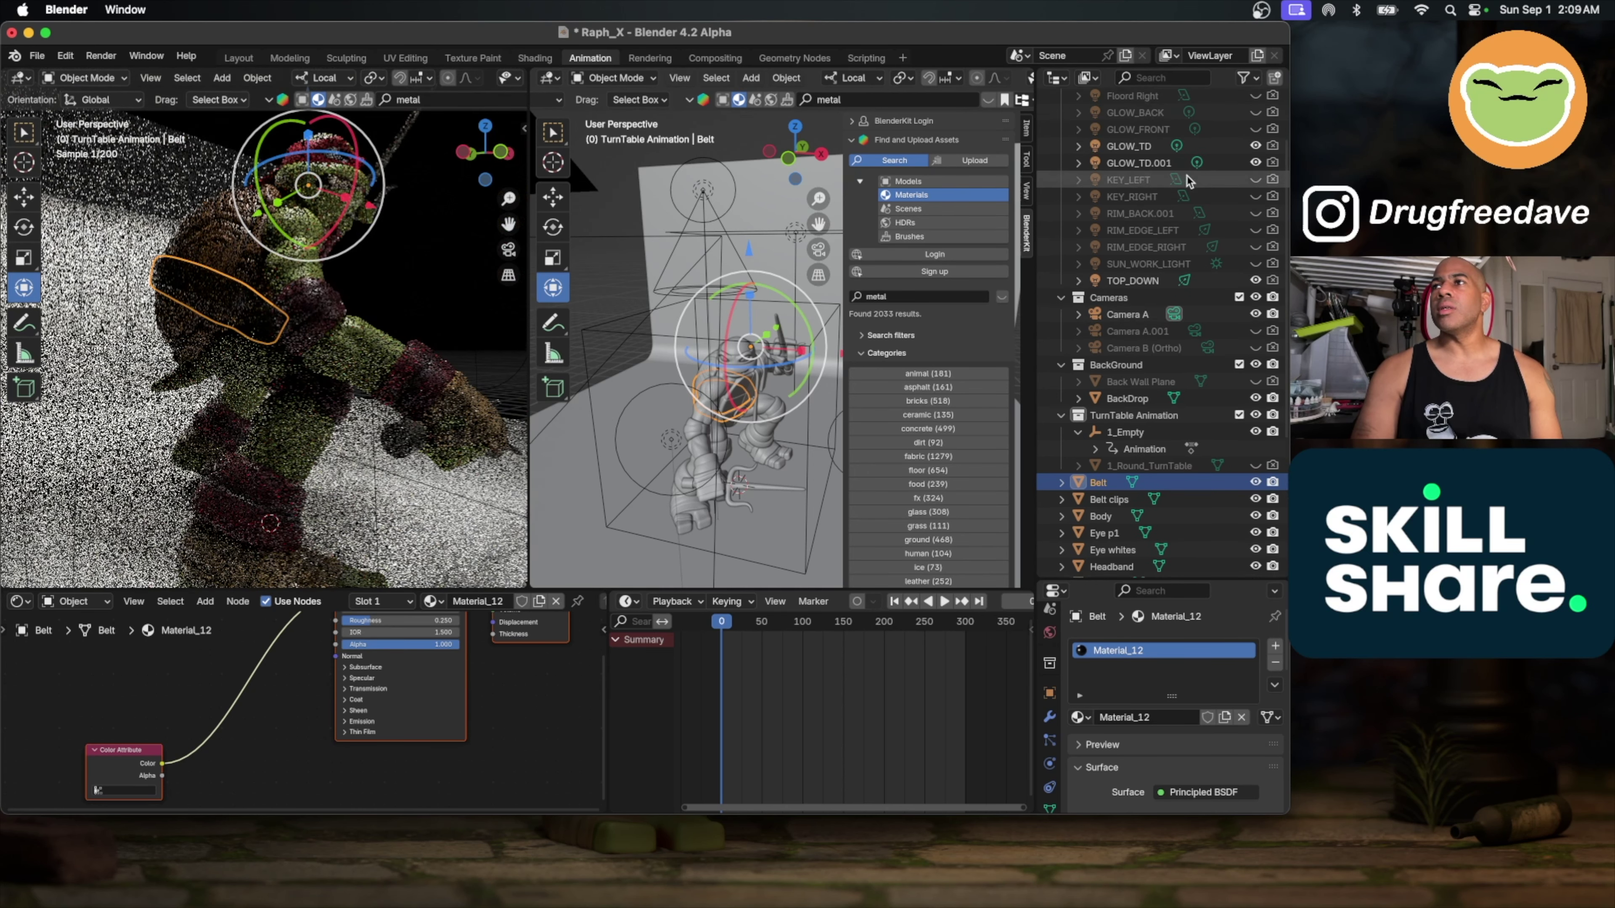
left_click(1256, 207)
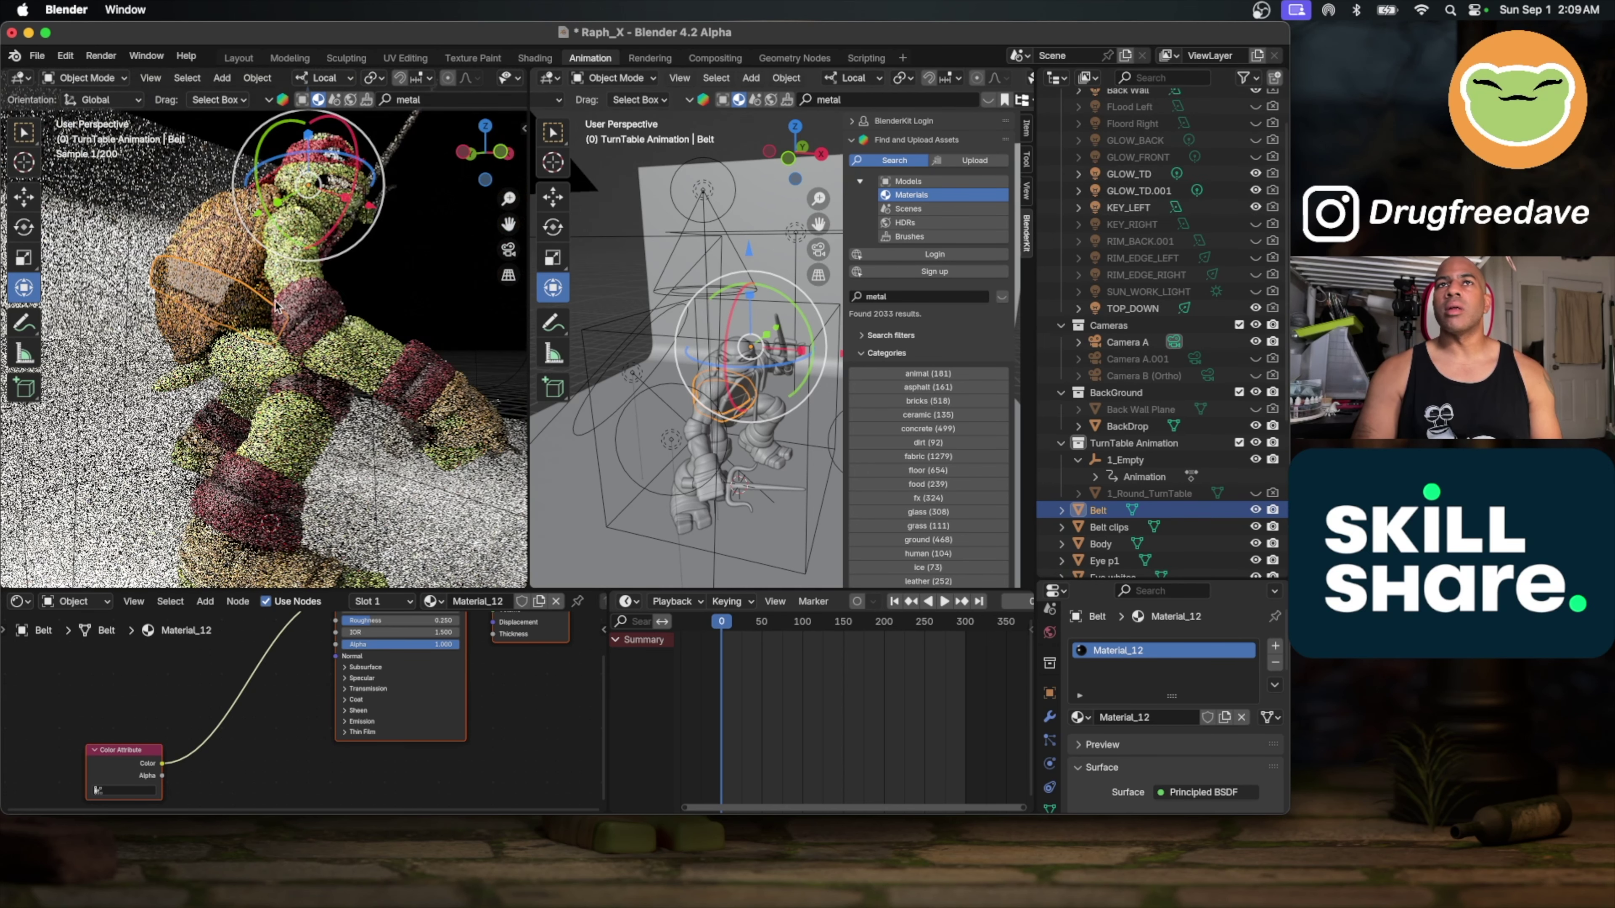
Step: Show the BlenderKit material asset bar and focus its search field
scroll(189, 316, "up", 4)
scroll(189, 317, "up", 2)
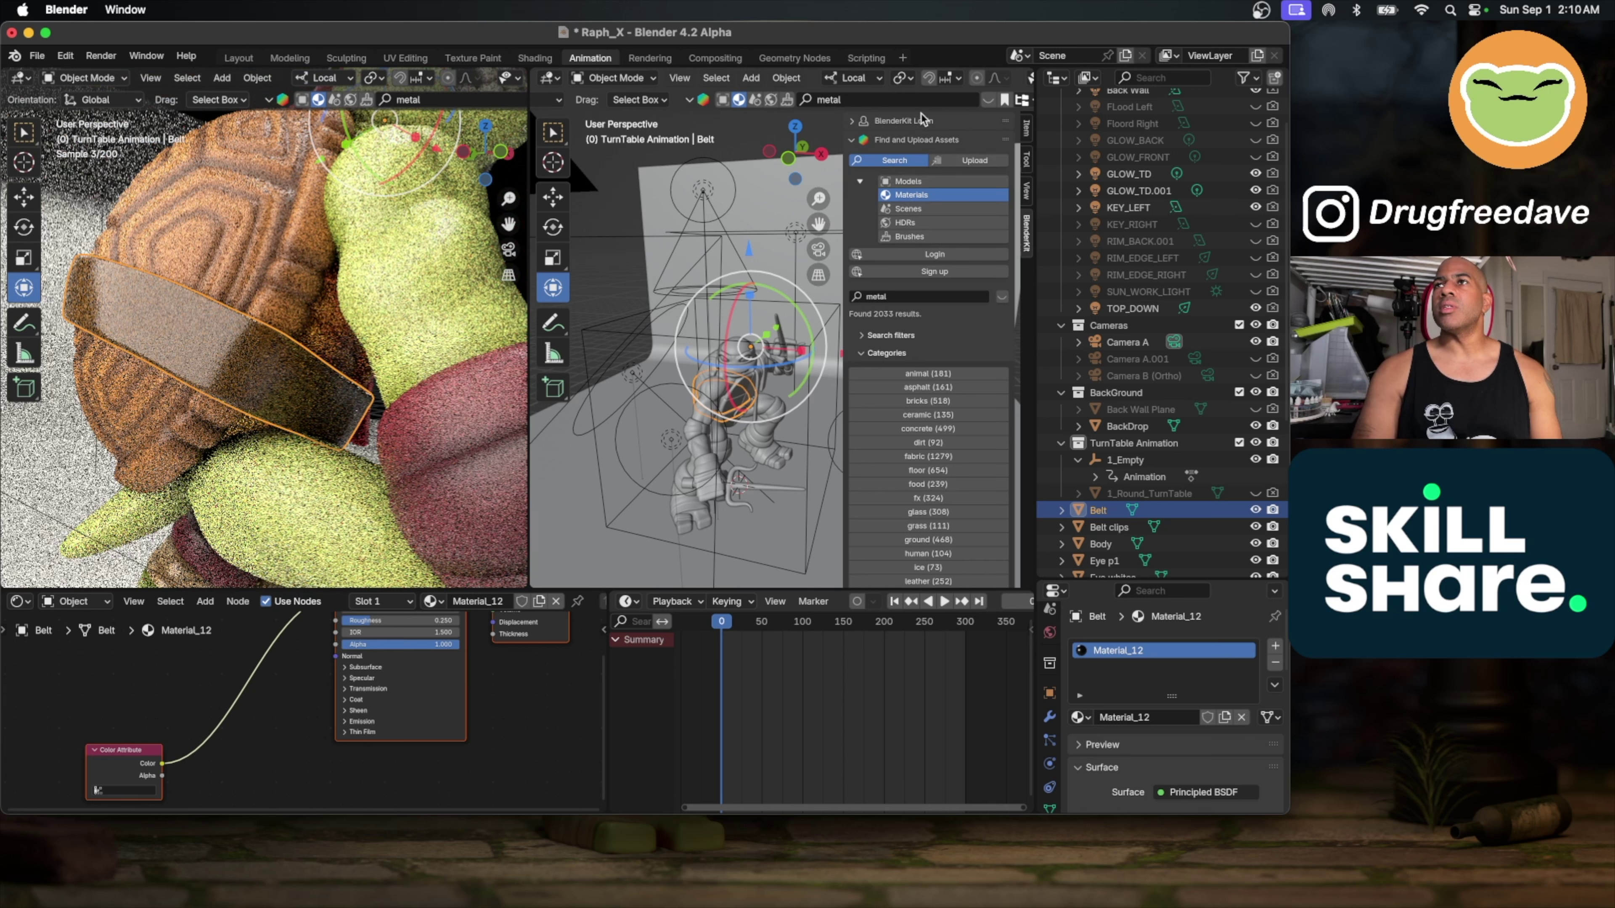
right_click(921, 102)
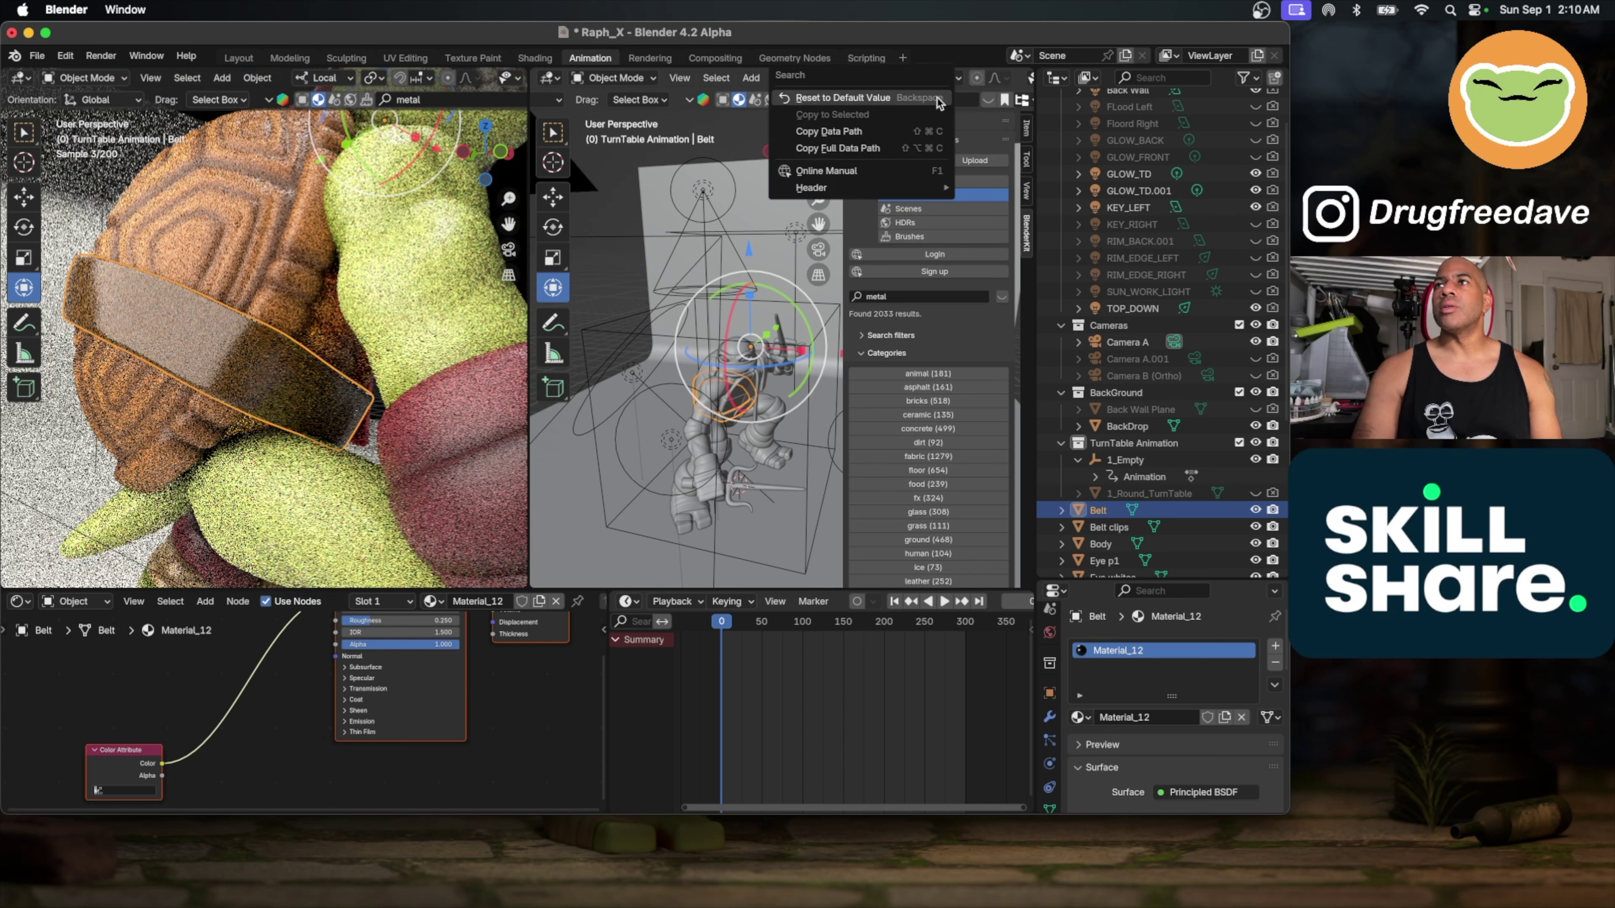
left_click(986, 101)
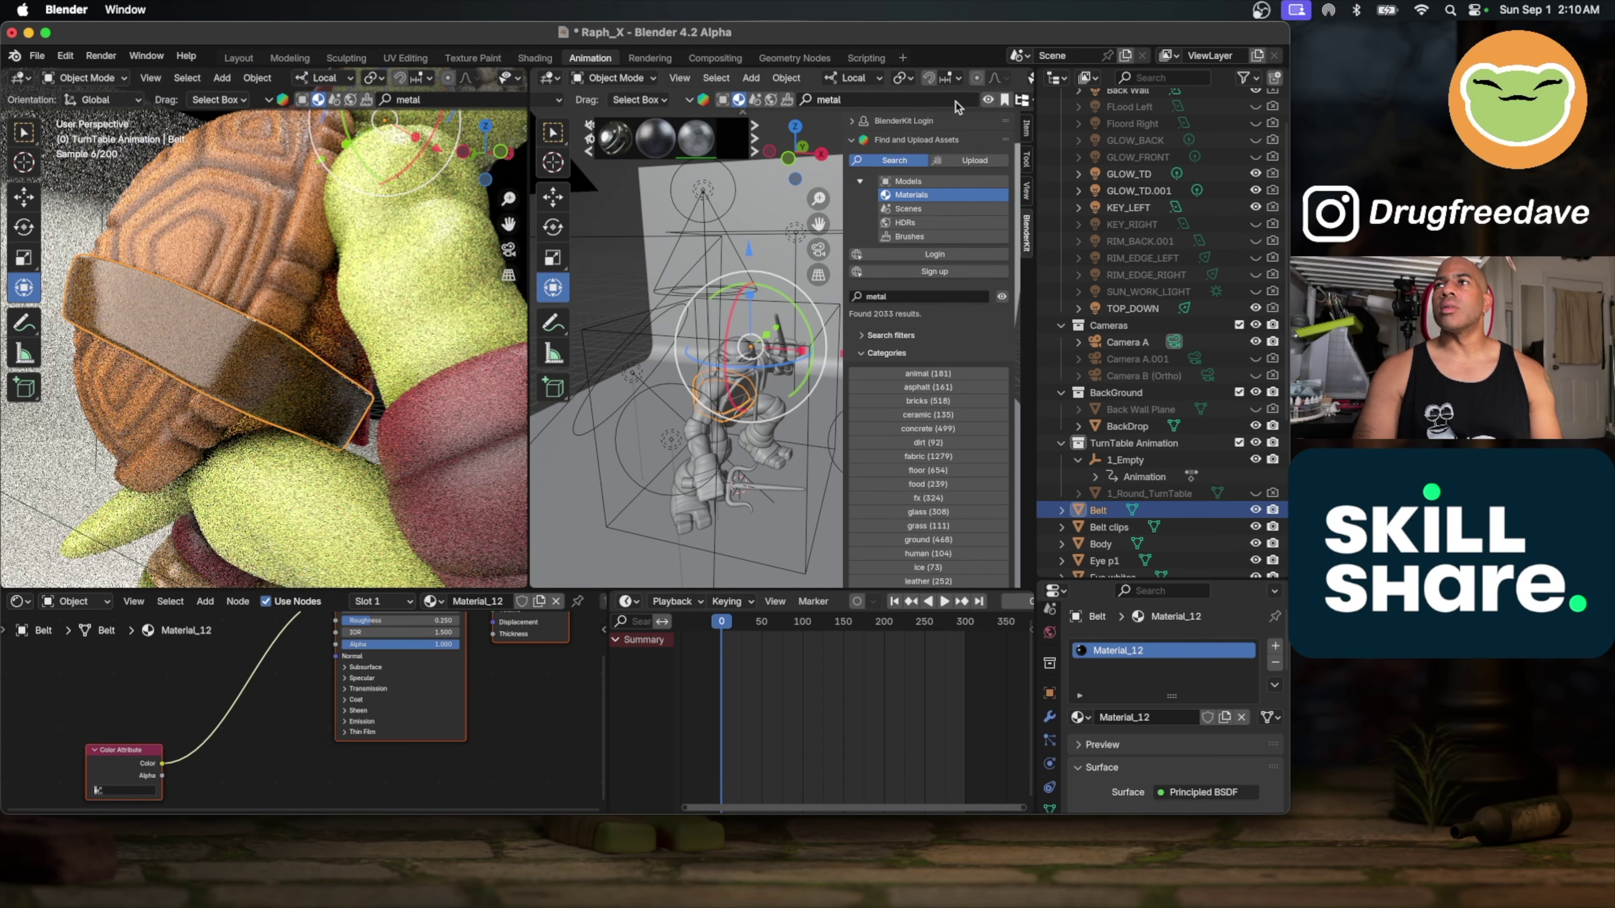
left_click(955, 101)
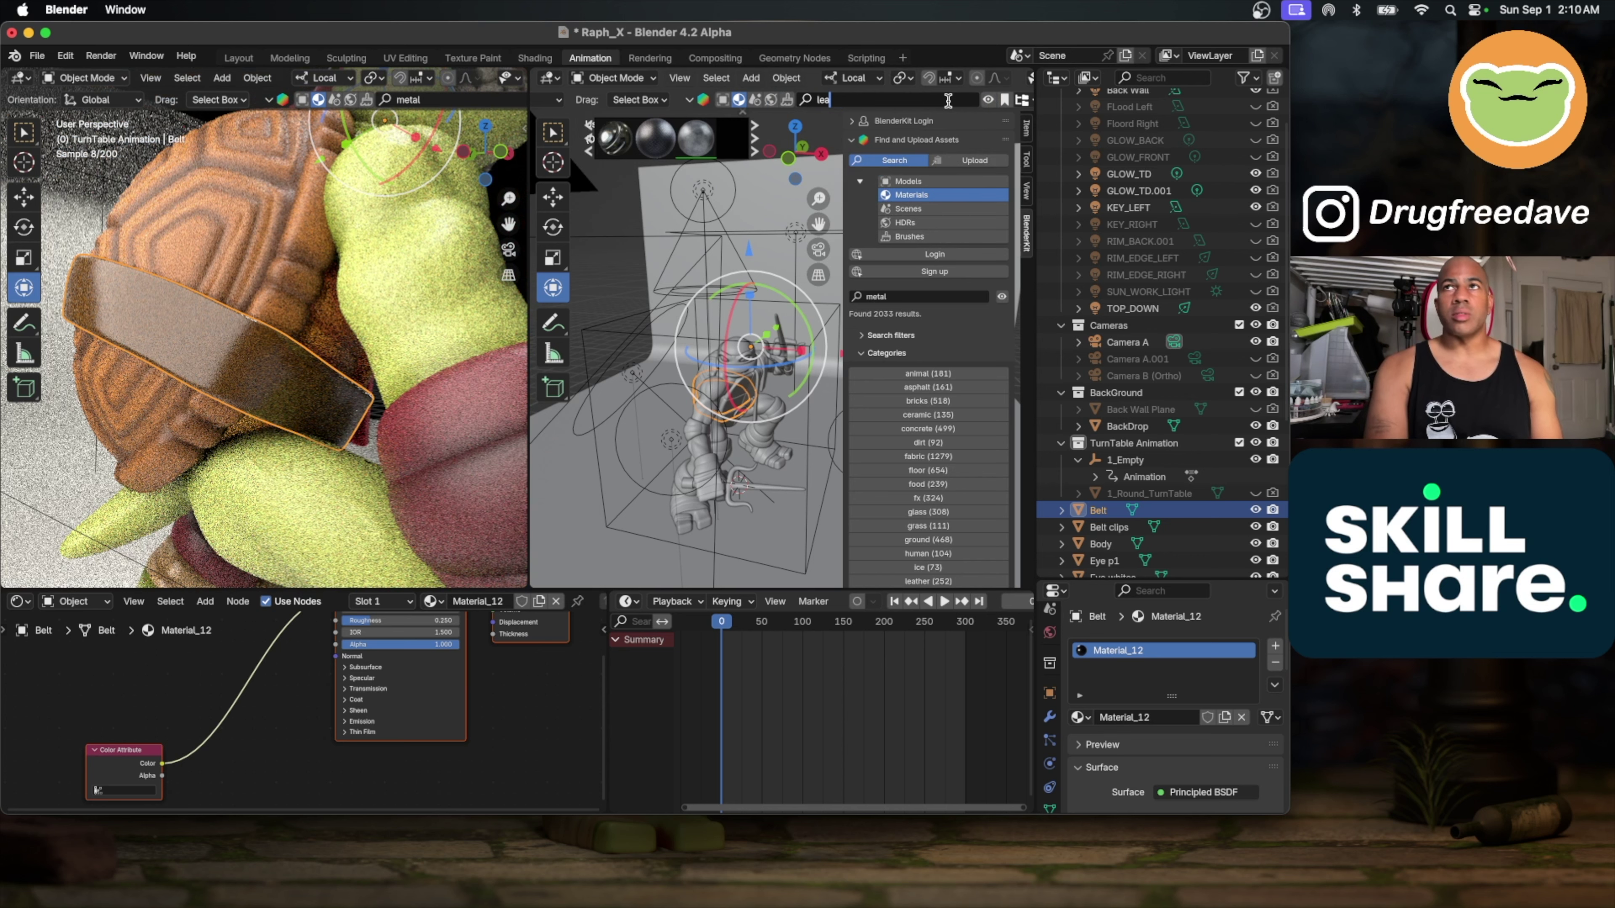
Step: Search BlenderKit for 'leather' and try the Leather material on the belt
type("leather")
key("Return")
mouse_move(647, 150)
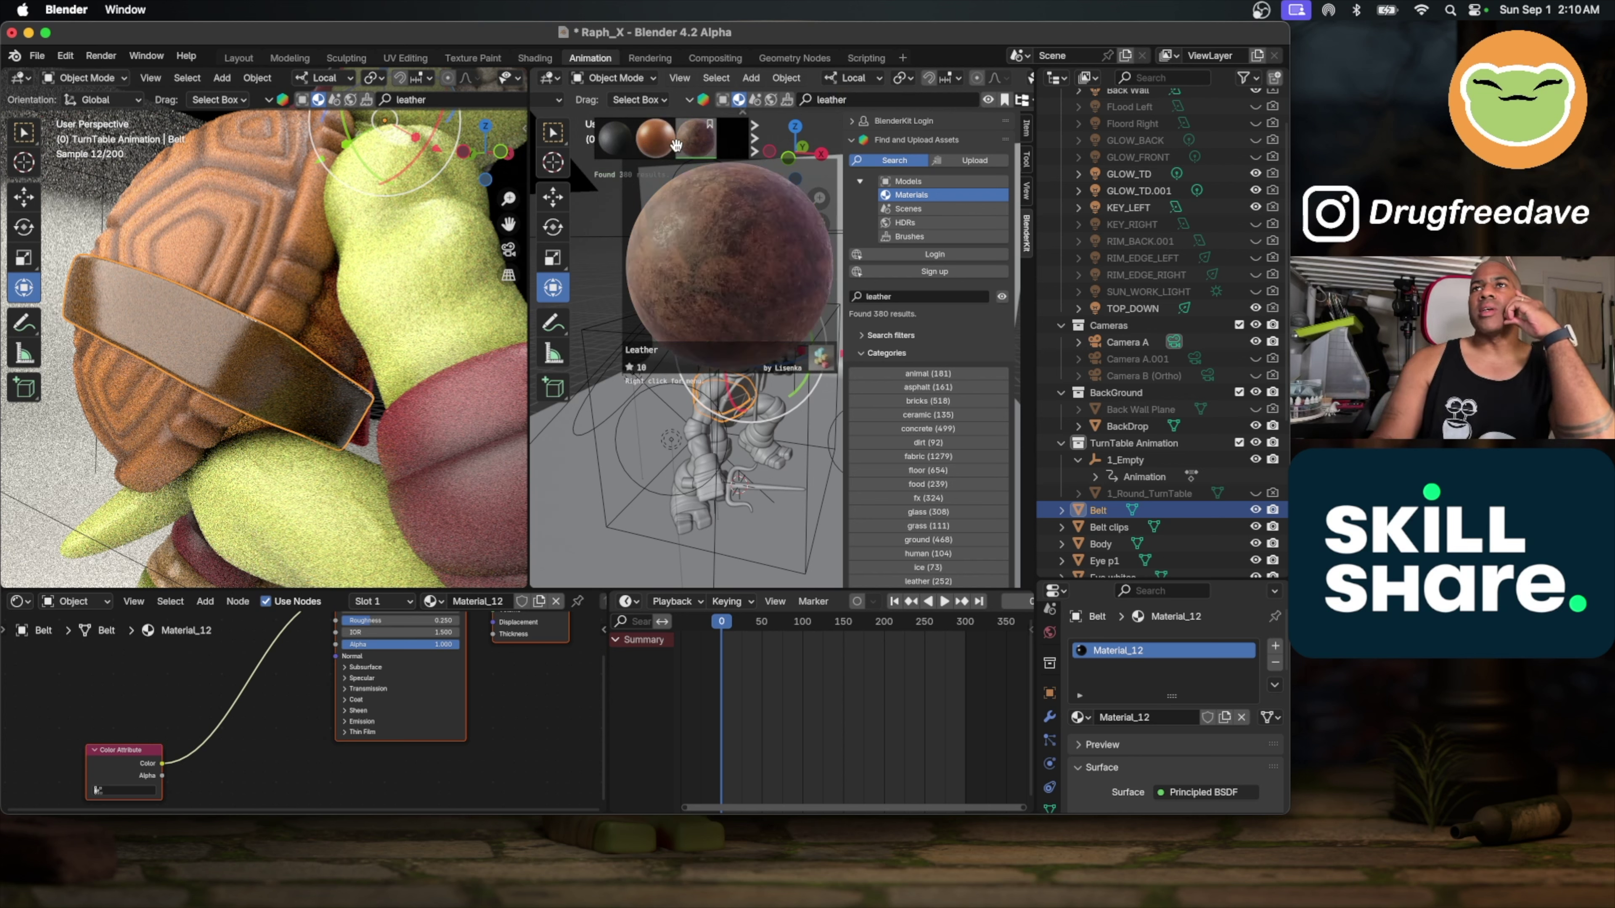
left_click(657, 142)
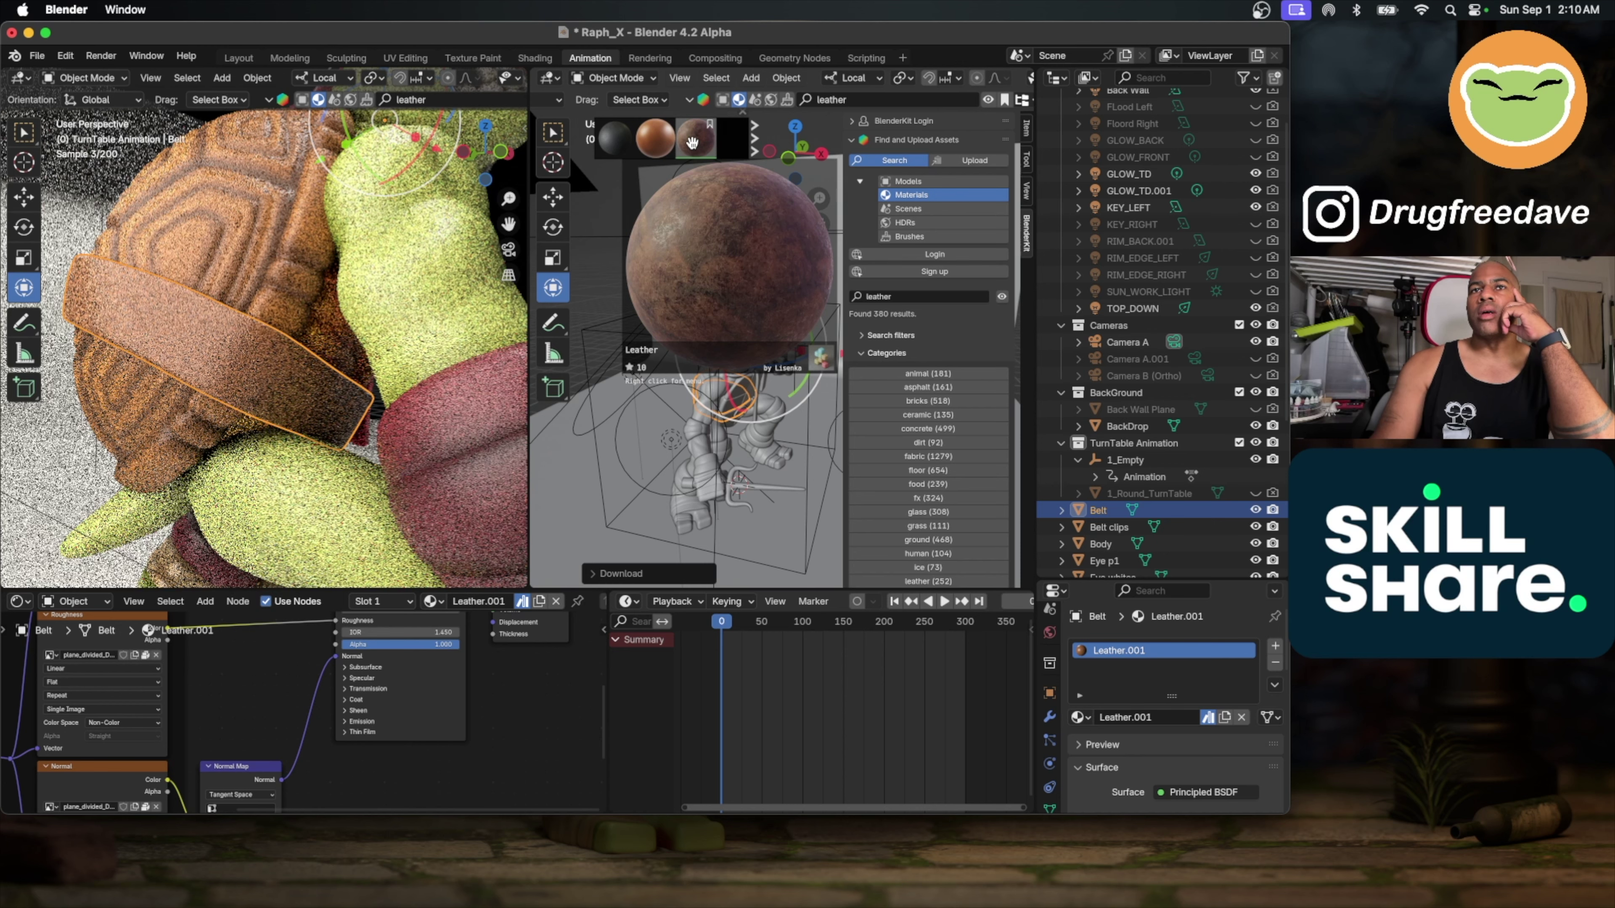
left_click(693, 143)
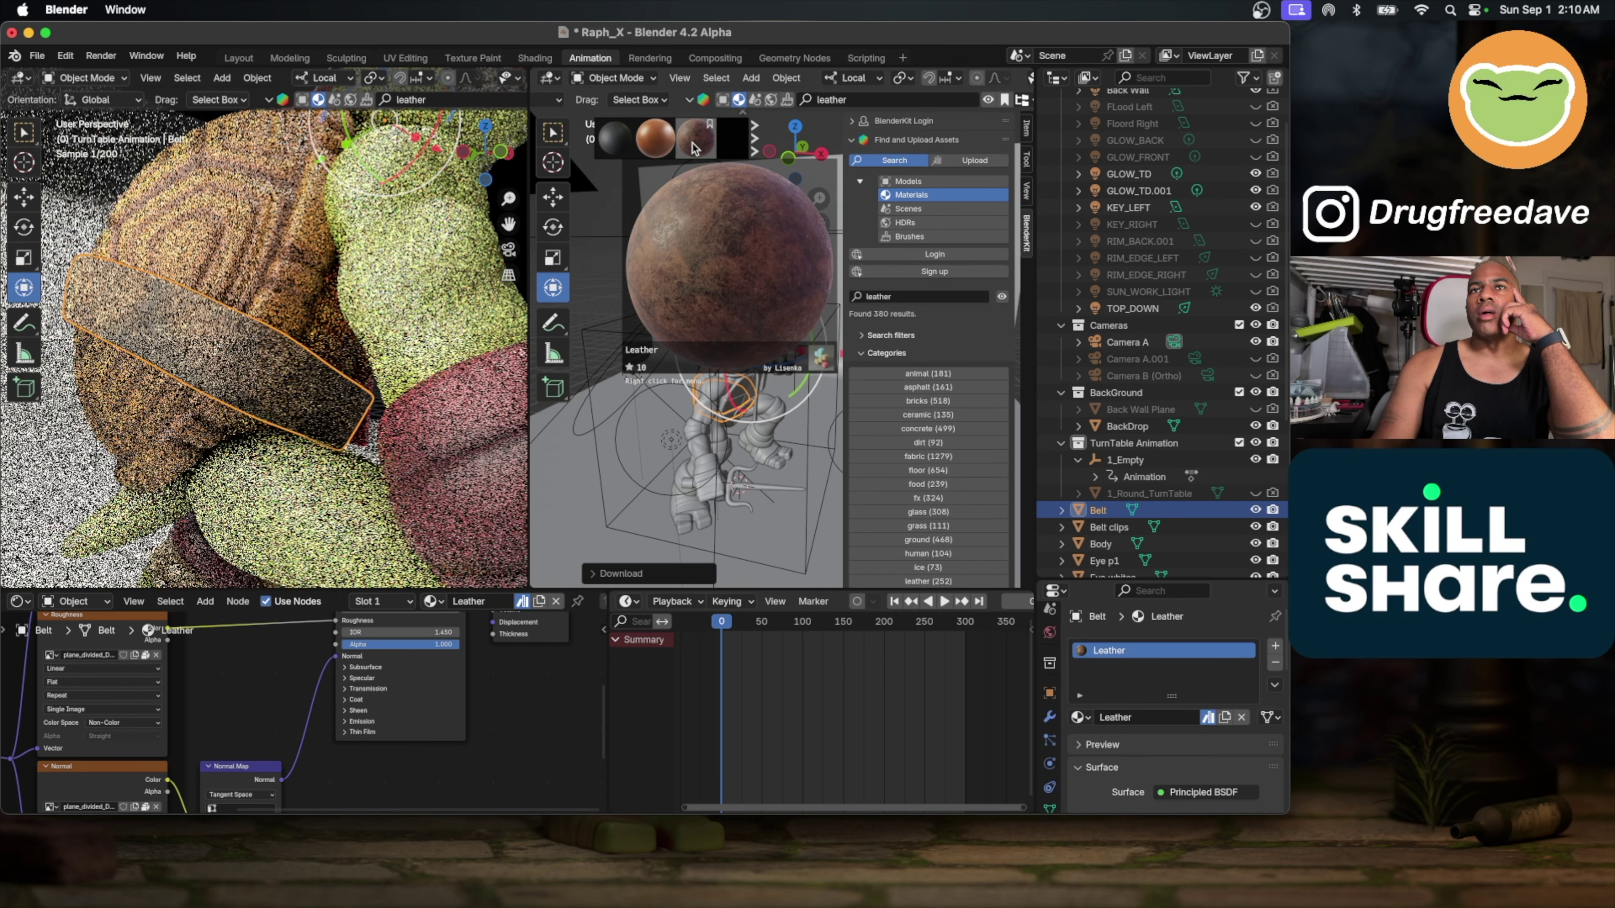
Step: Page through the leather results and try Burlington Leather on the belt
left_click(750, 143)
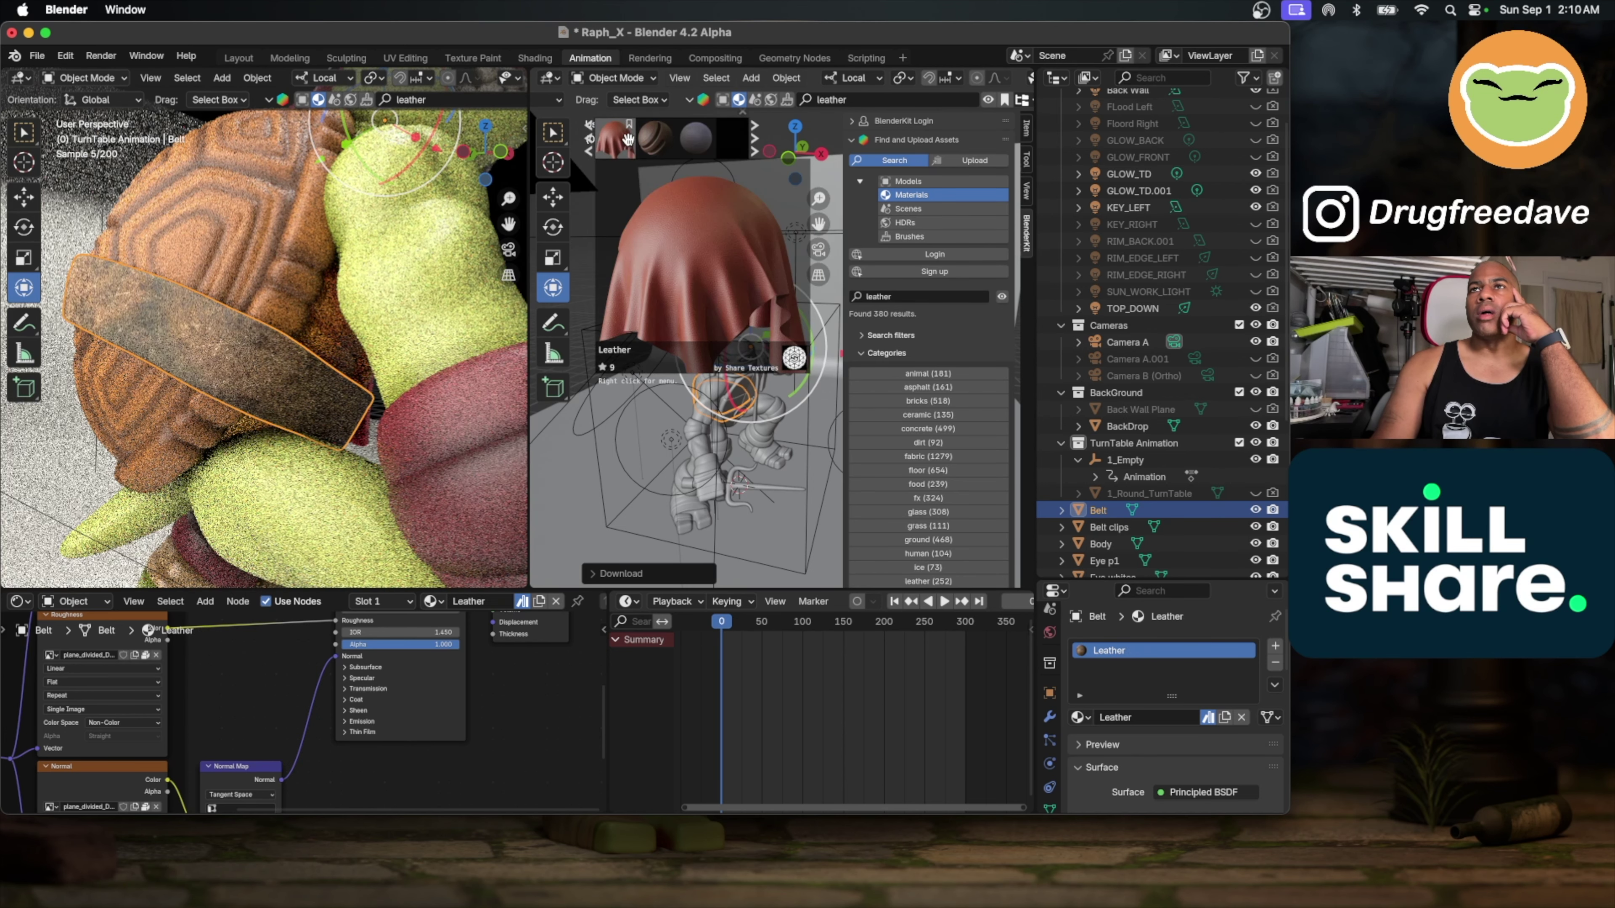
left_click(754, 143)
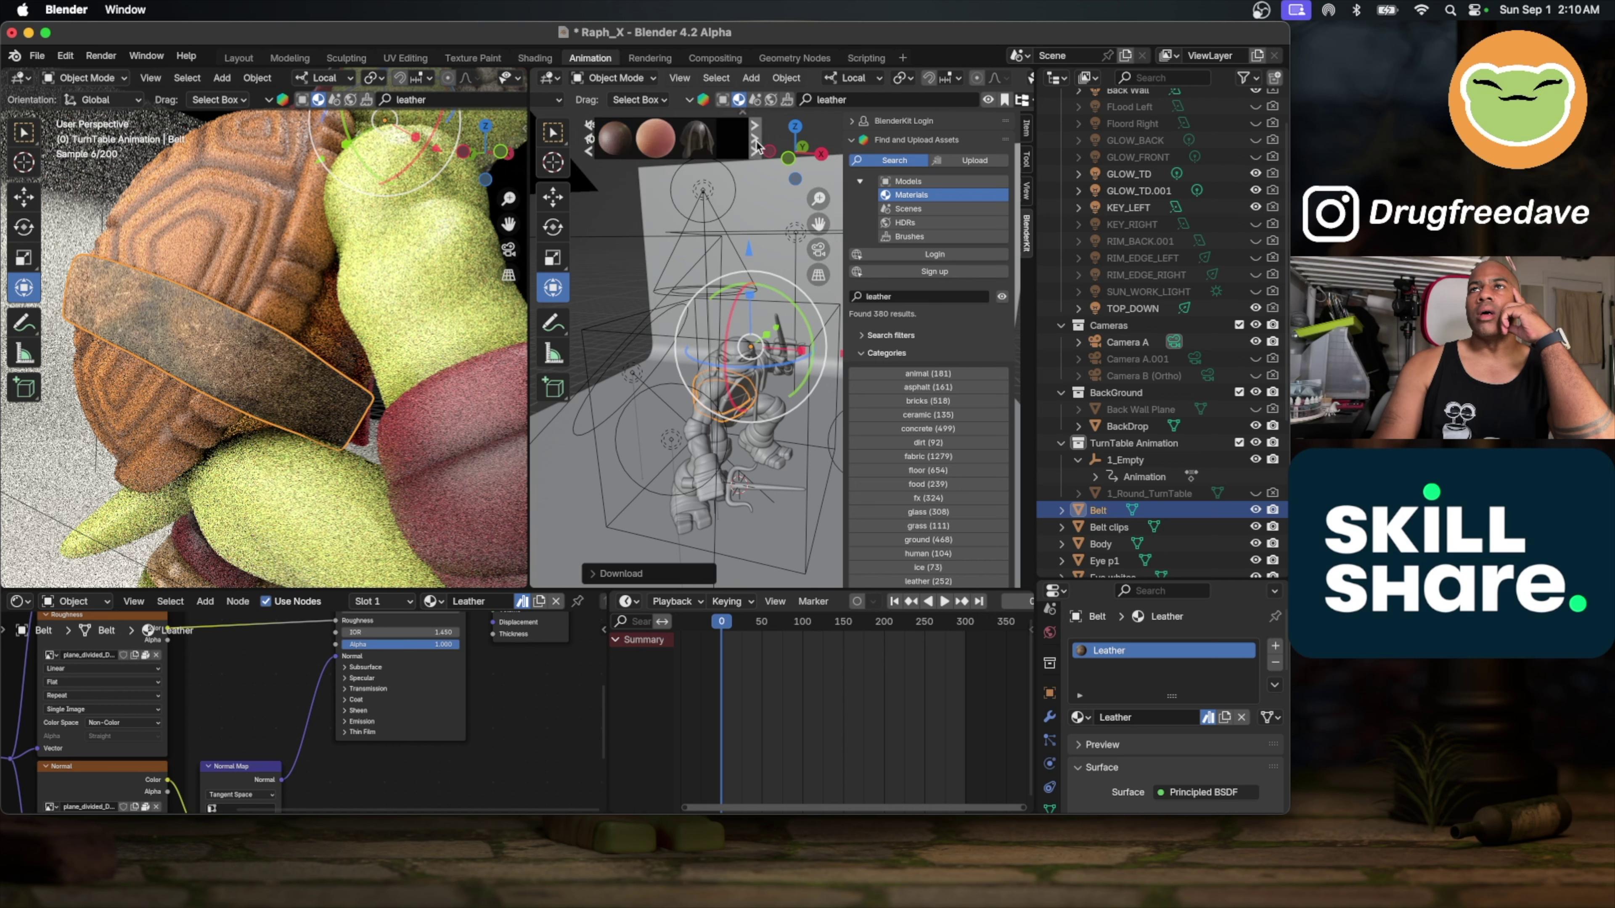
mouse_move(621, 140)
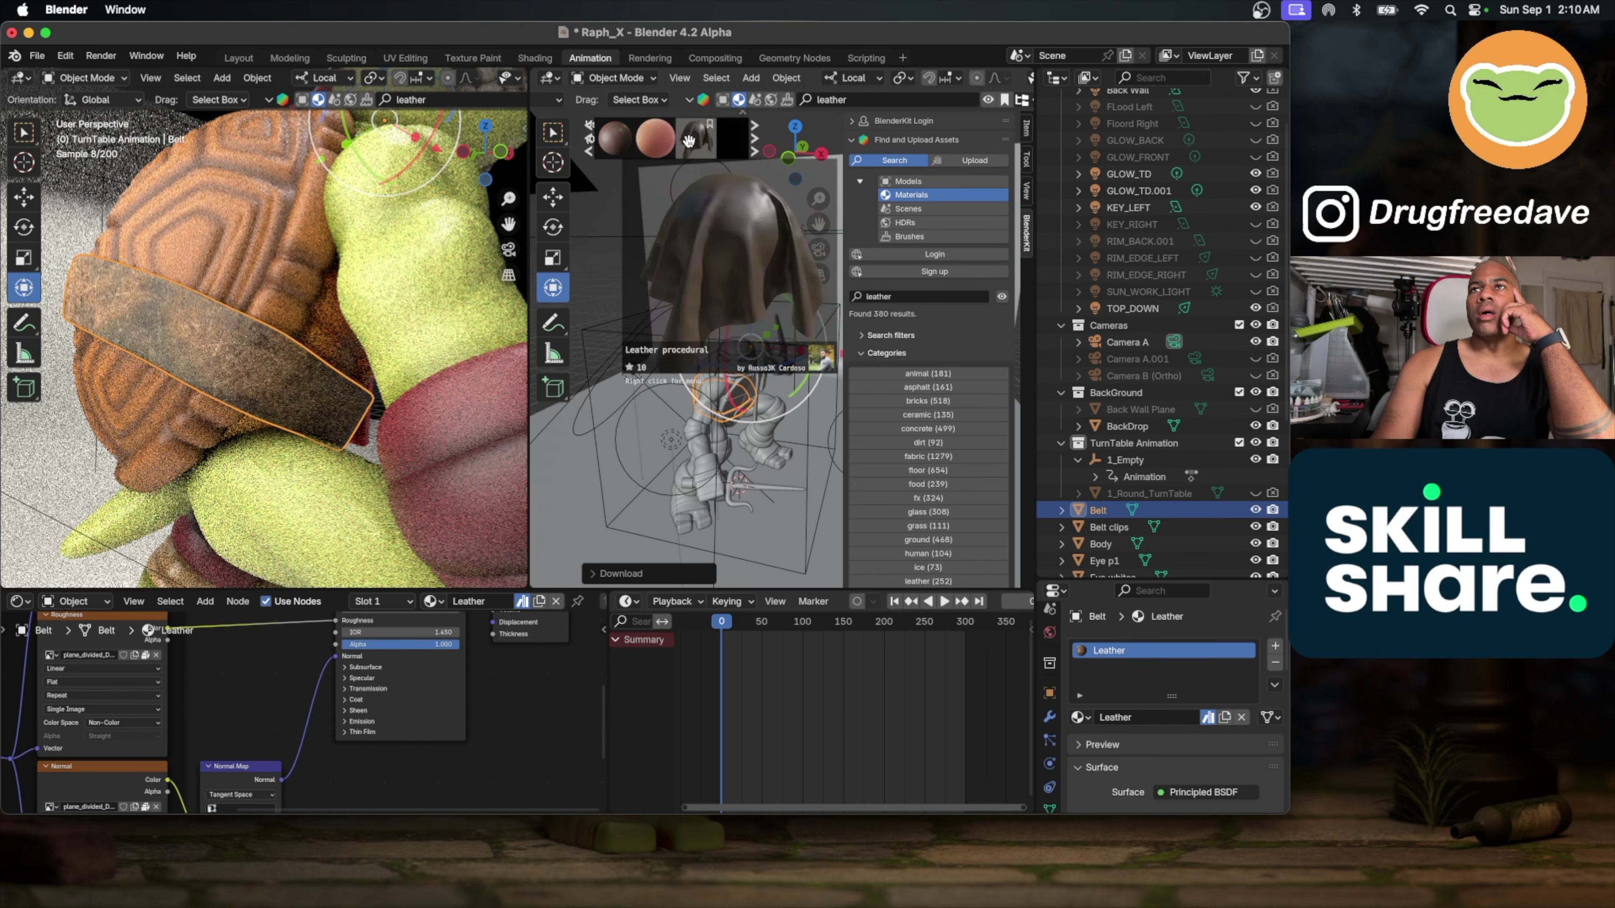
left_click(755, 145)
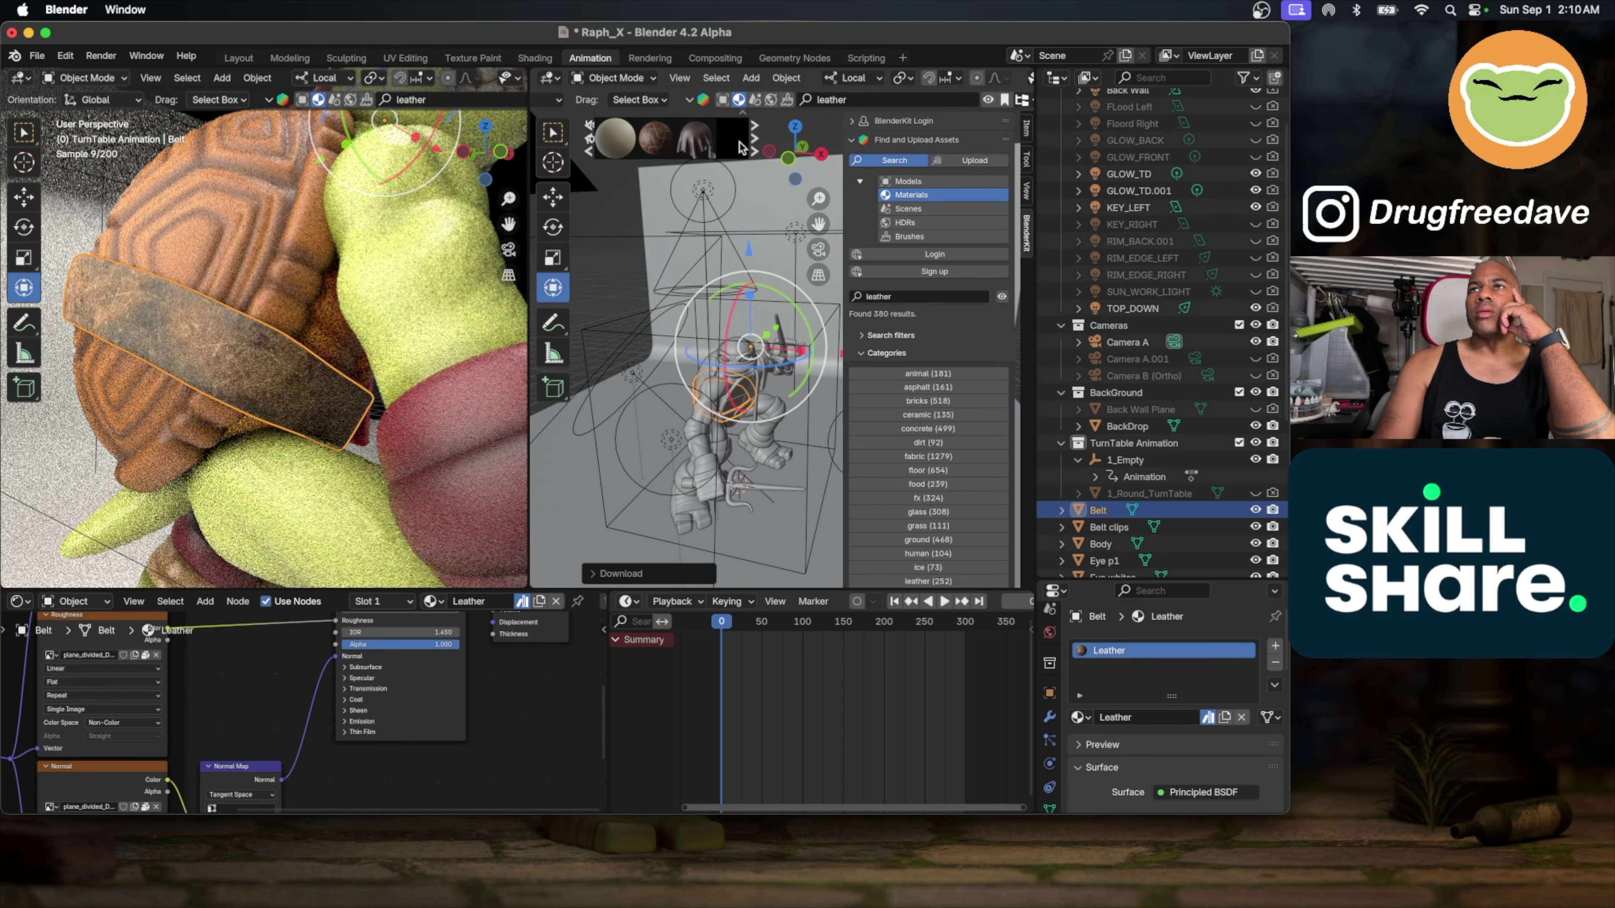
mouse_move(704, 148)
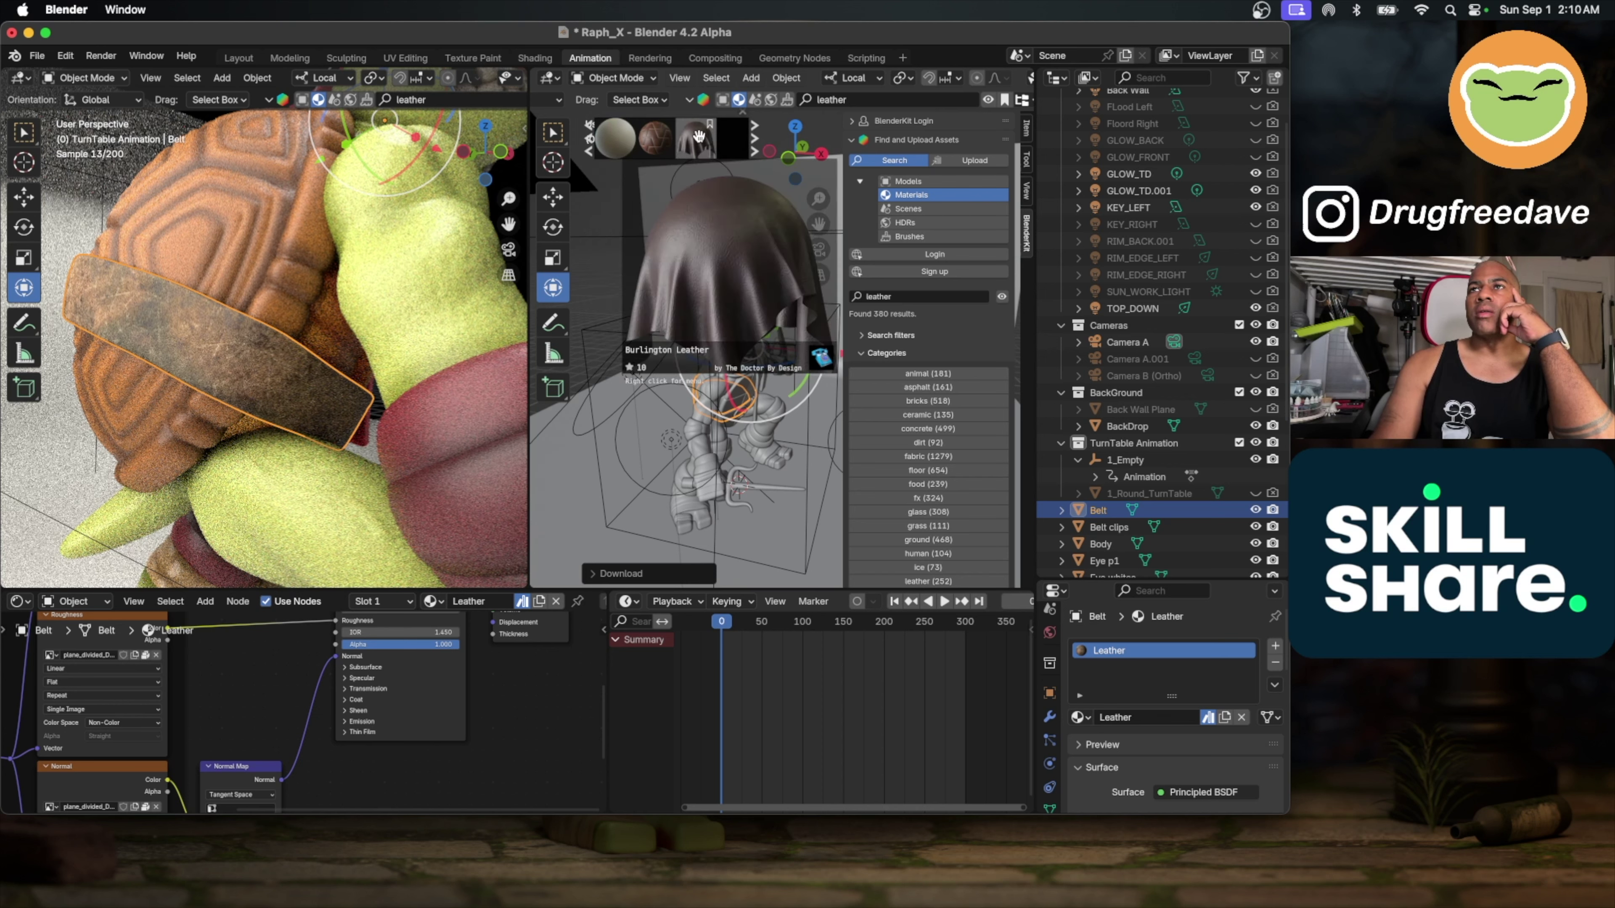
left_click(699, 142)
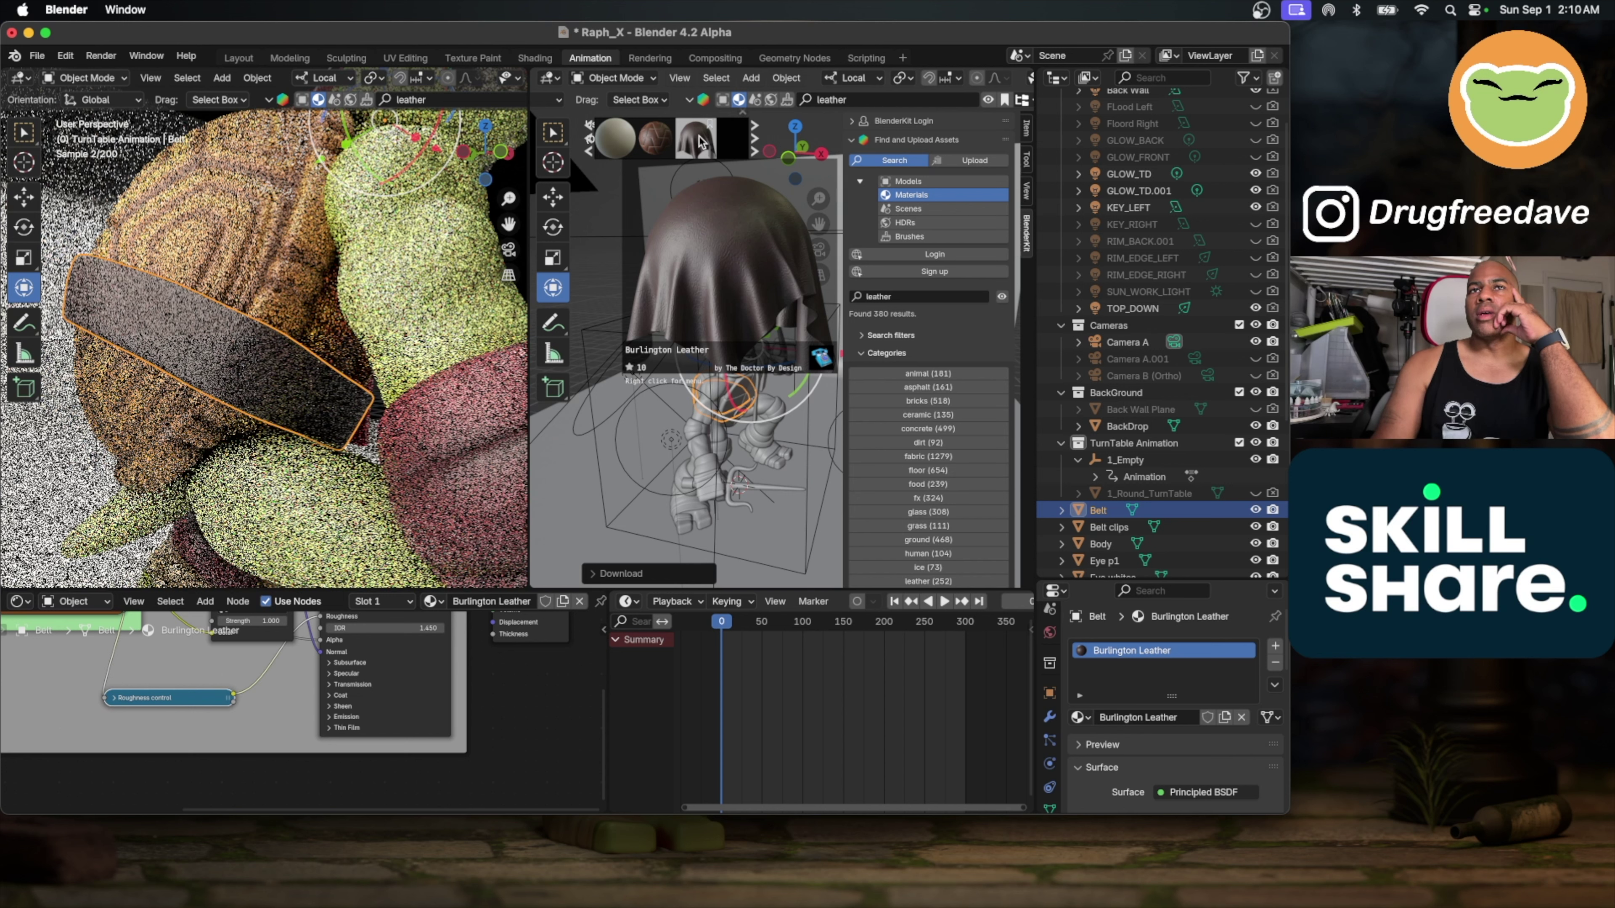
Step: Browse further, apply Leather J1 to the belt, and deselect it to judge the render
left_click(754, 141)
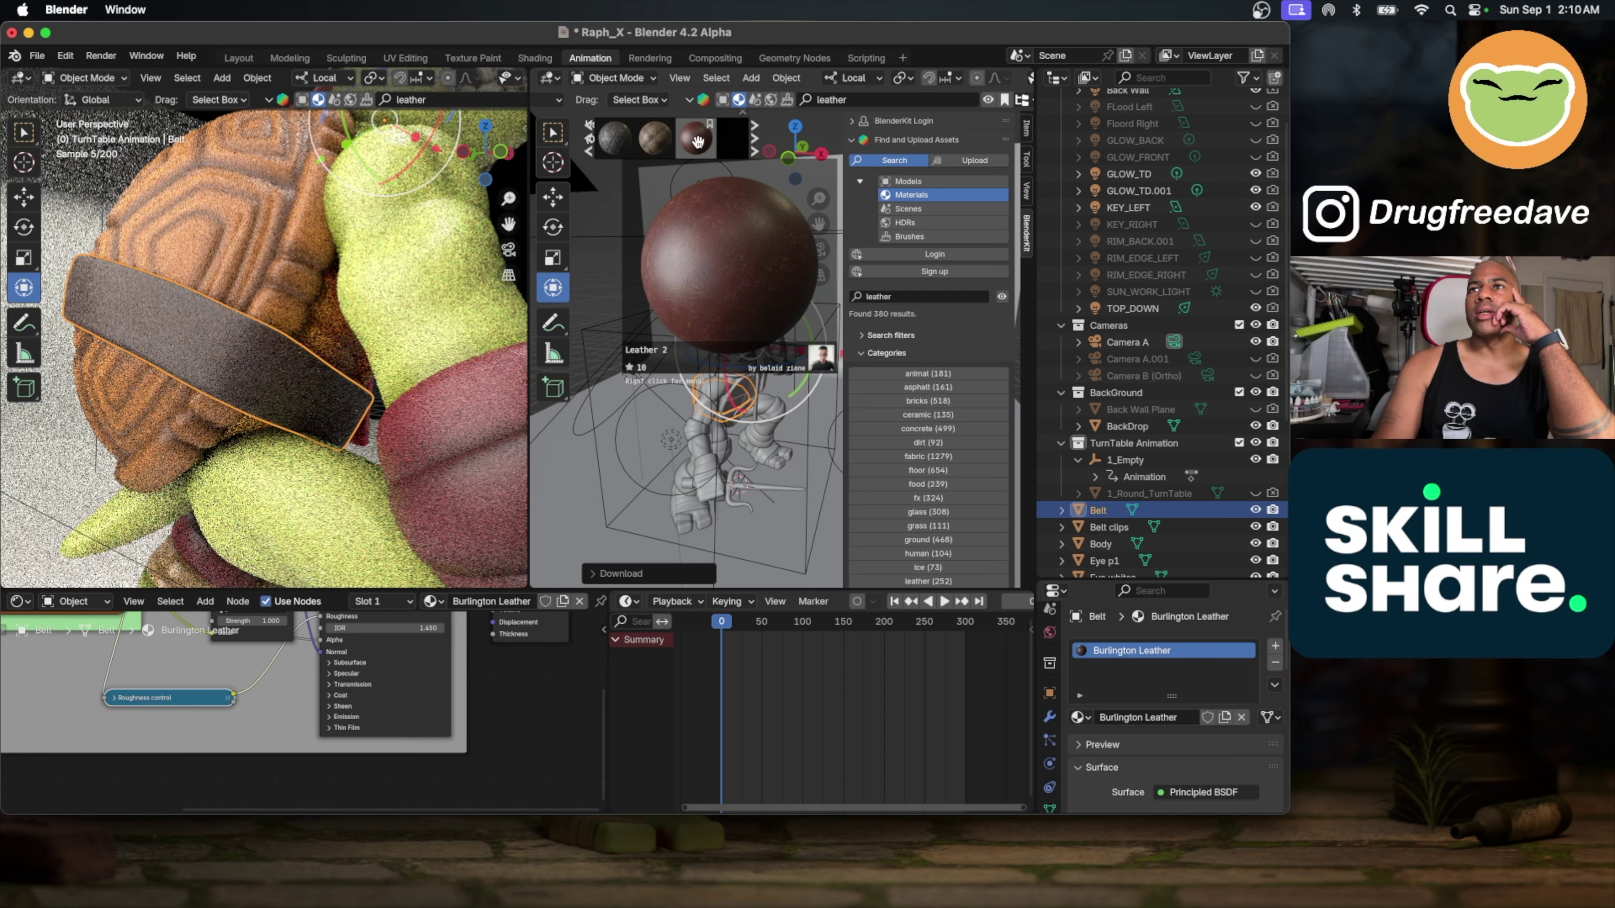
left_click(759, 142)
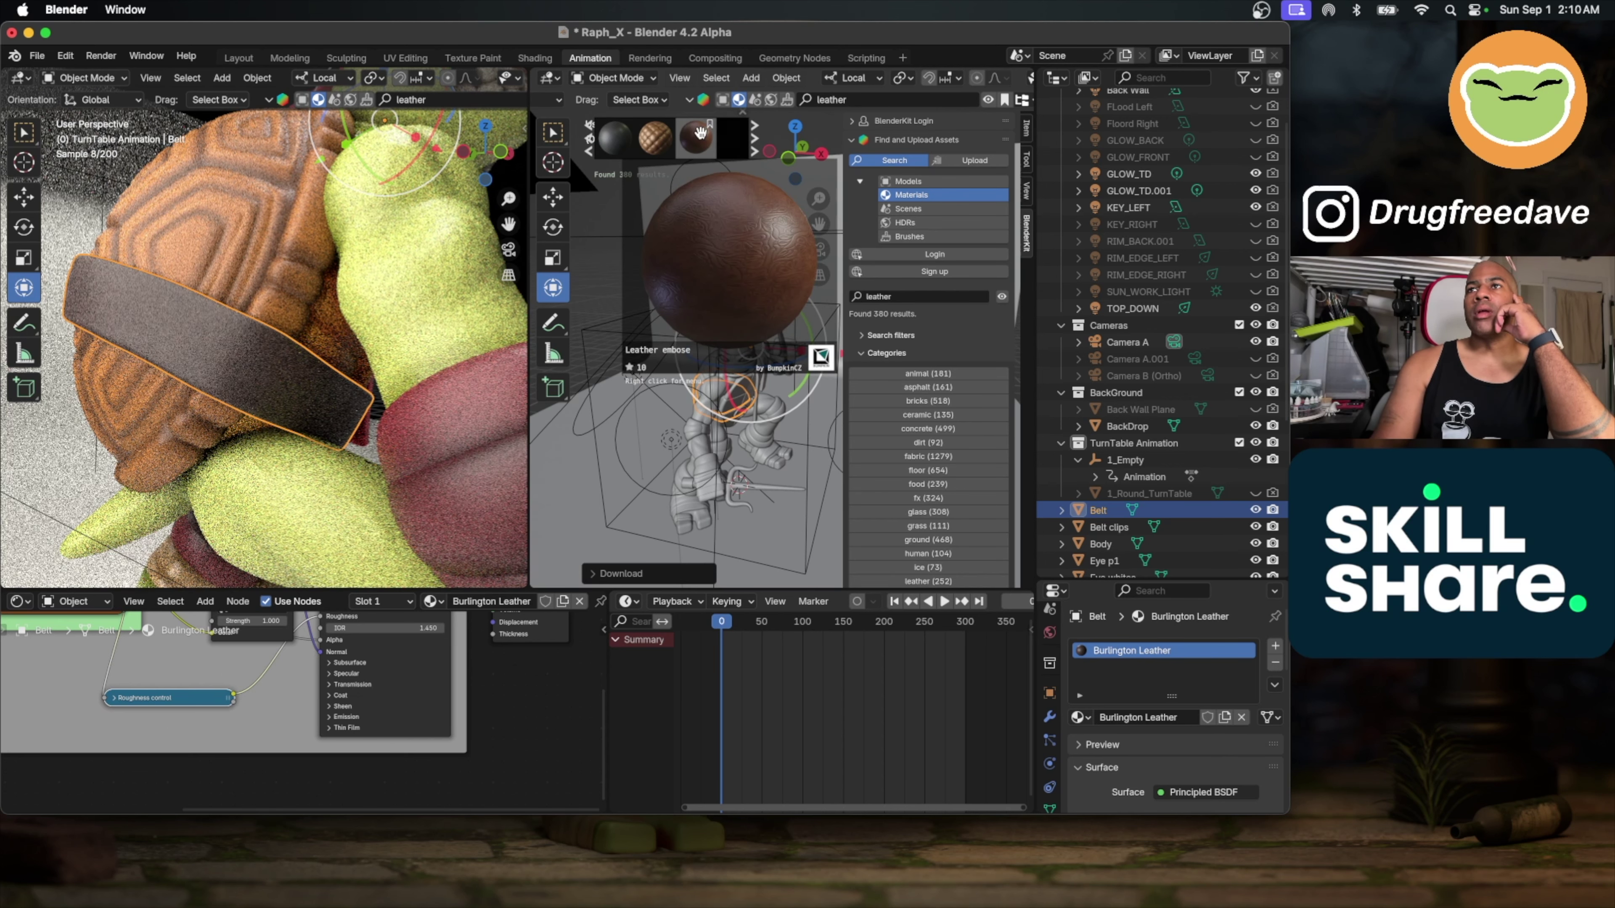
left_click(755, 146)
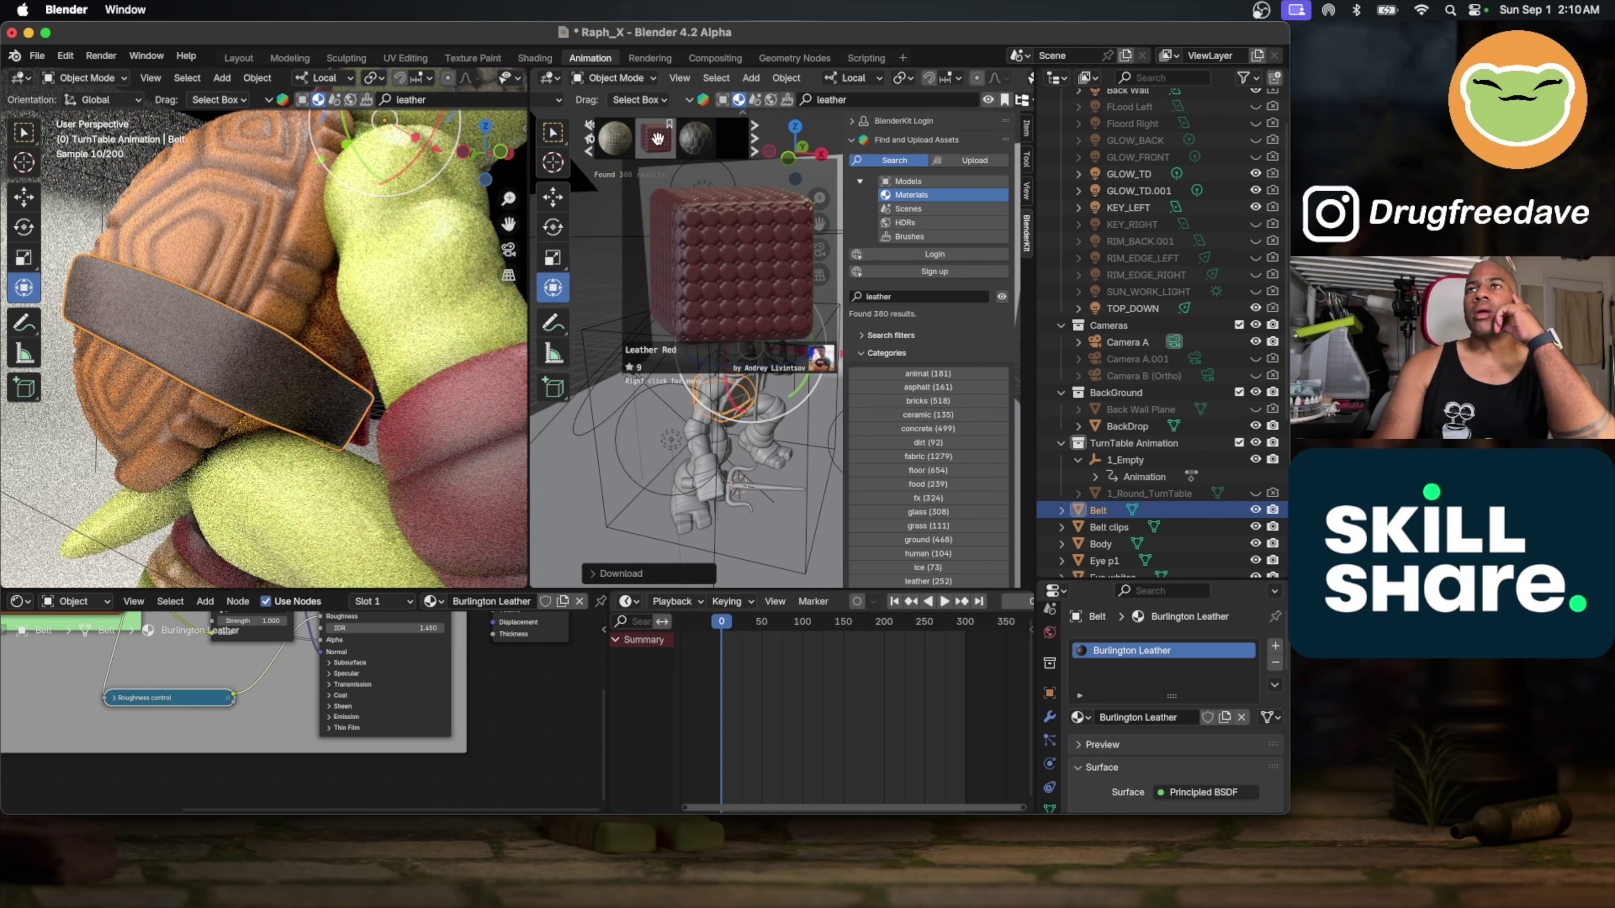
left_click(755, 146)
left_click(755, 148)
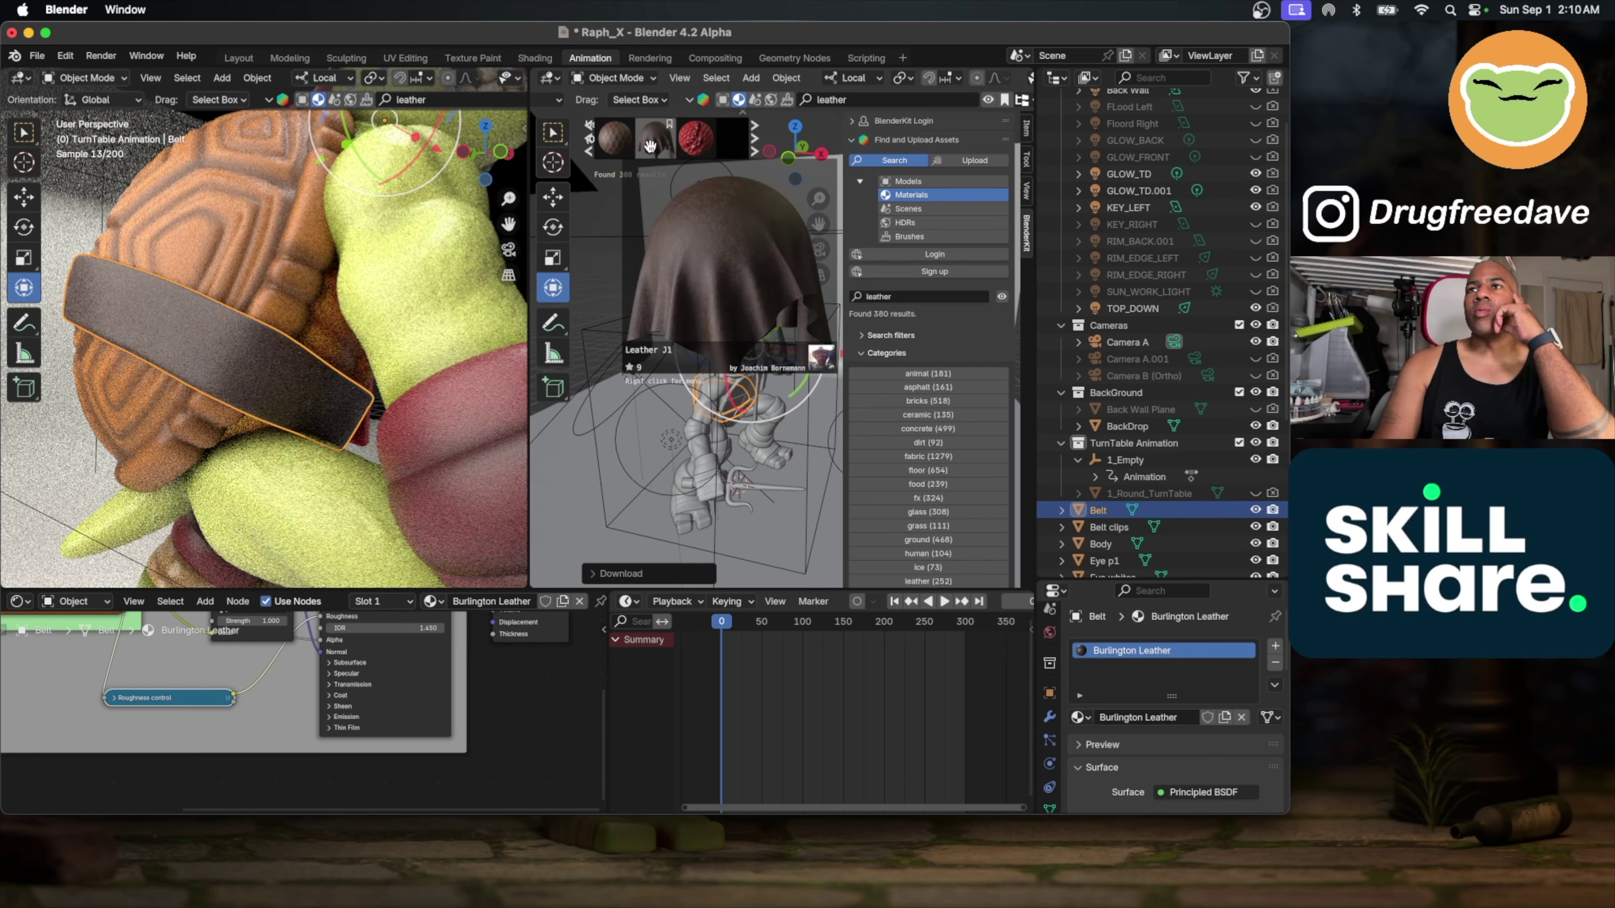
left_click(649, 145)
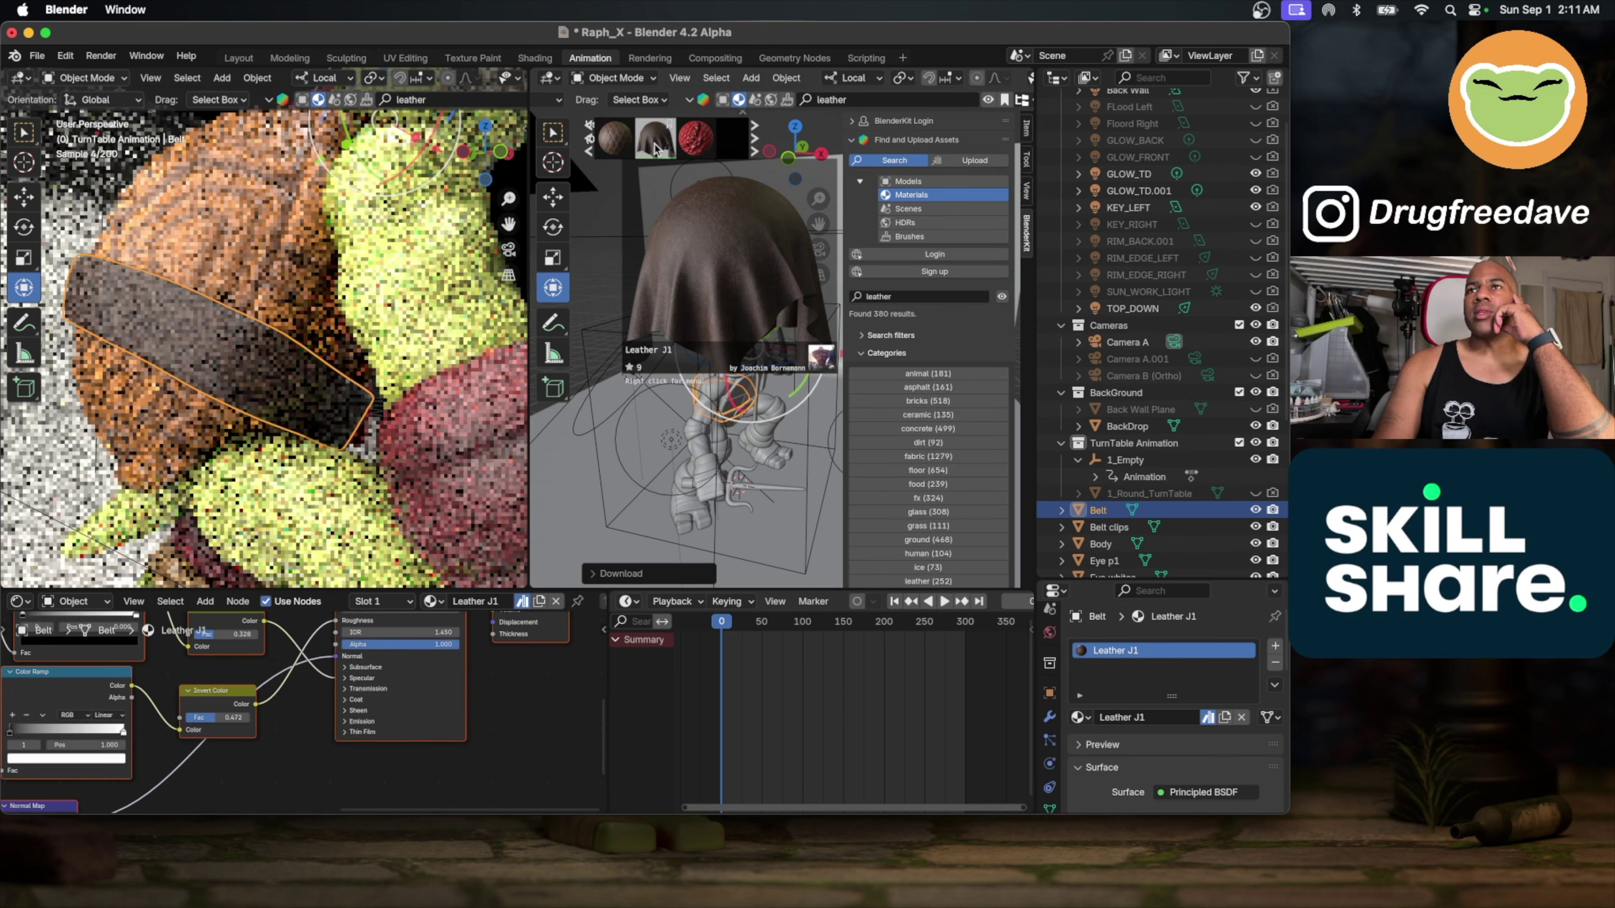
left_click(597, 221)
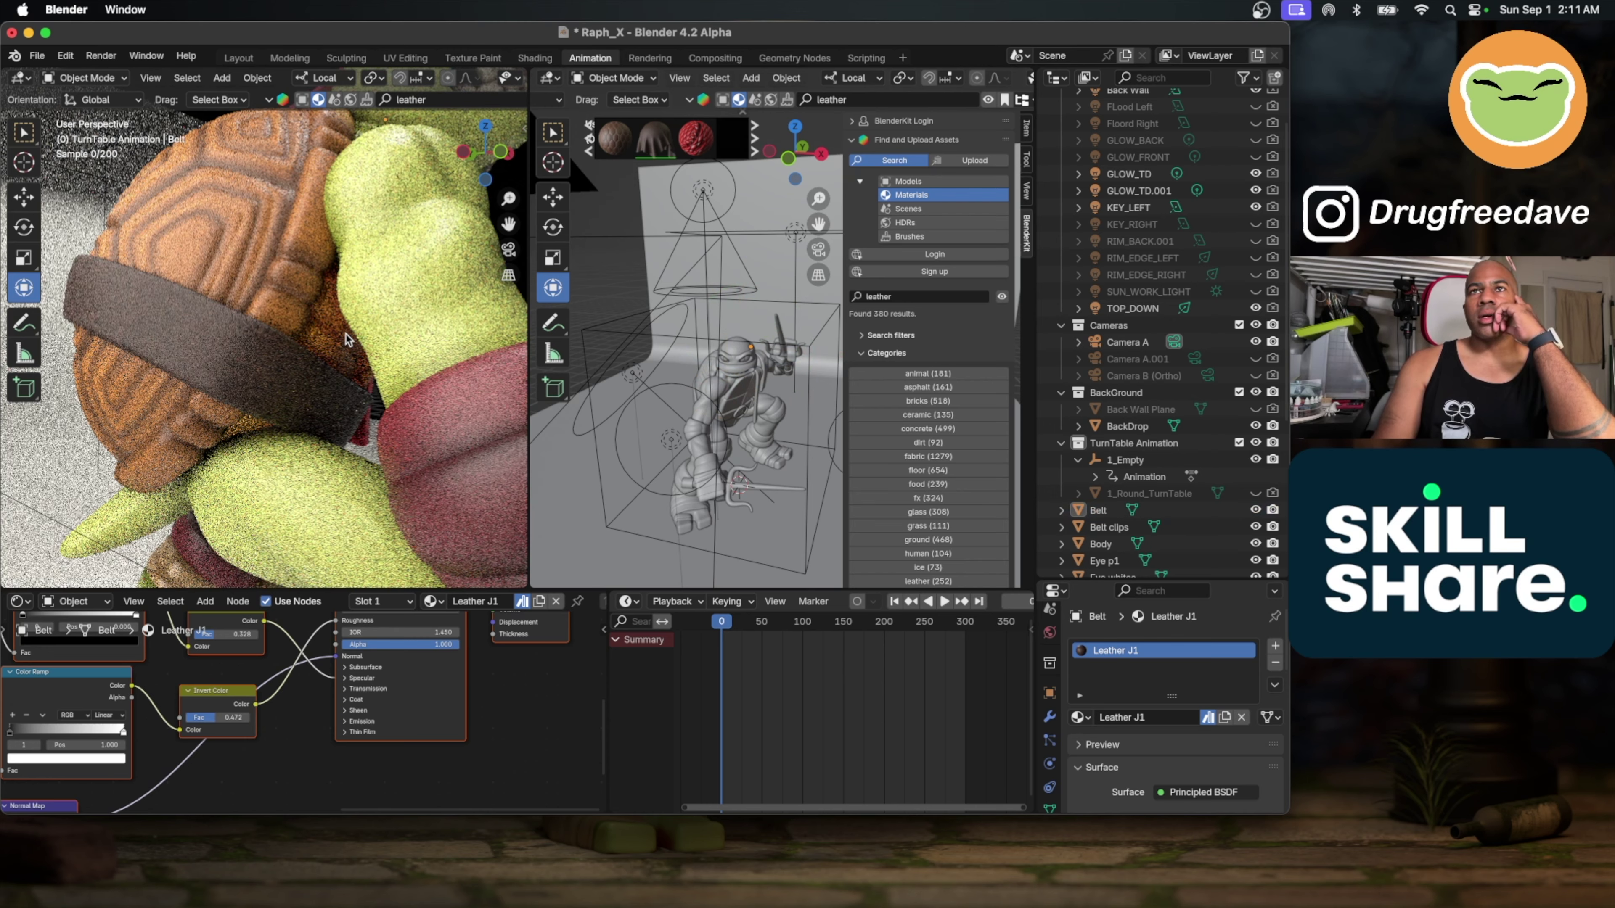
scroll(347, 339, "up", 6)
Step: Set the GLOW_TD point light's power to 200 W, then to 800 W
scroll(346, 339, "up", 4)
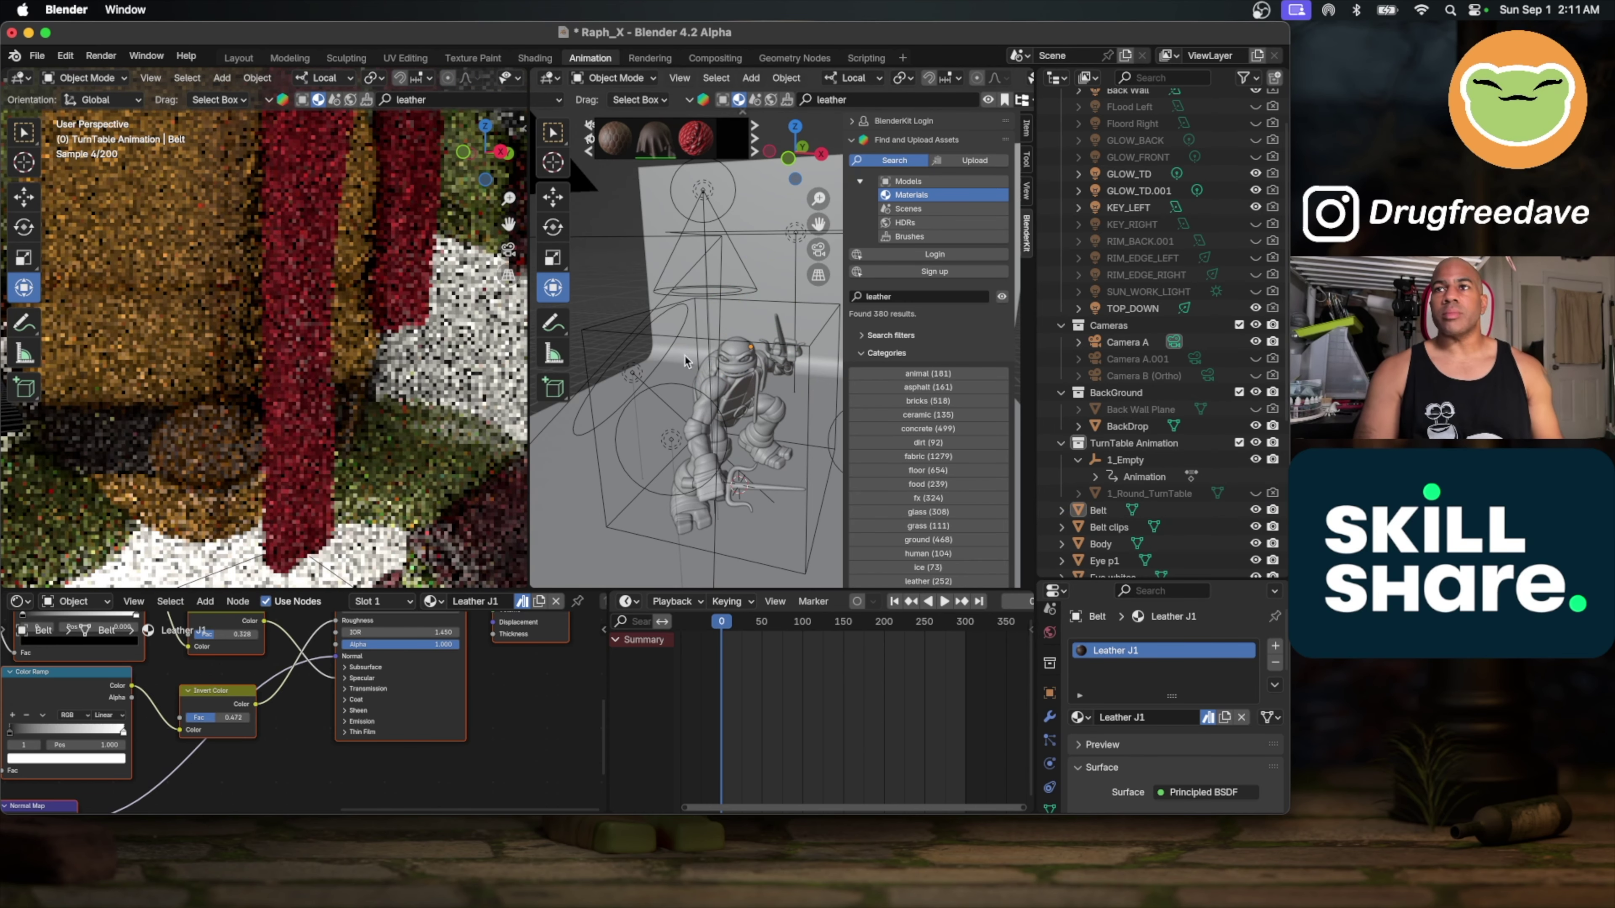
left_click(678, 439)
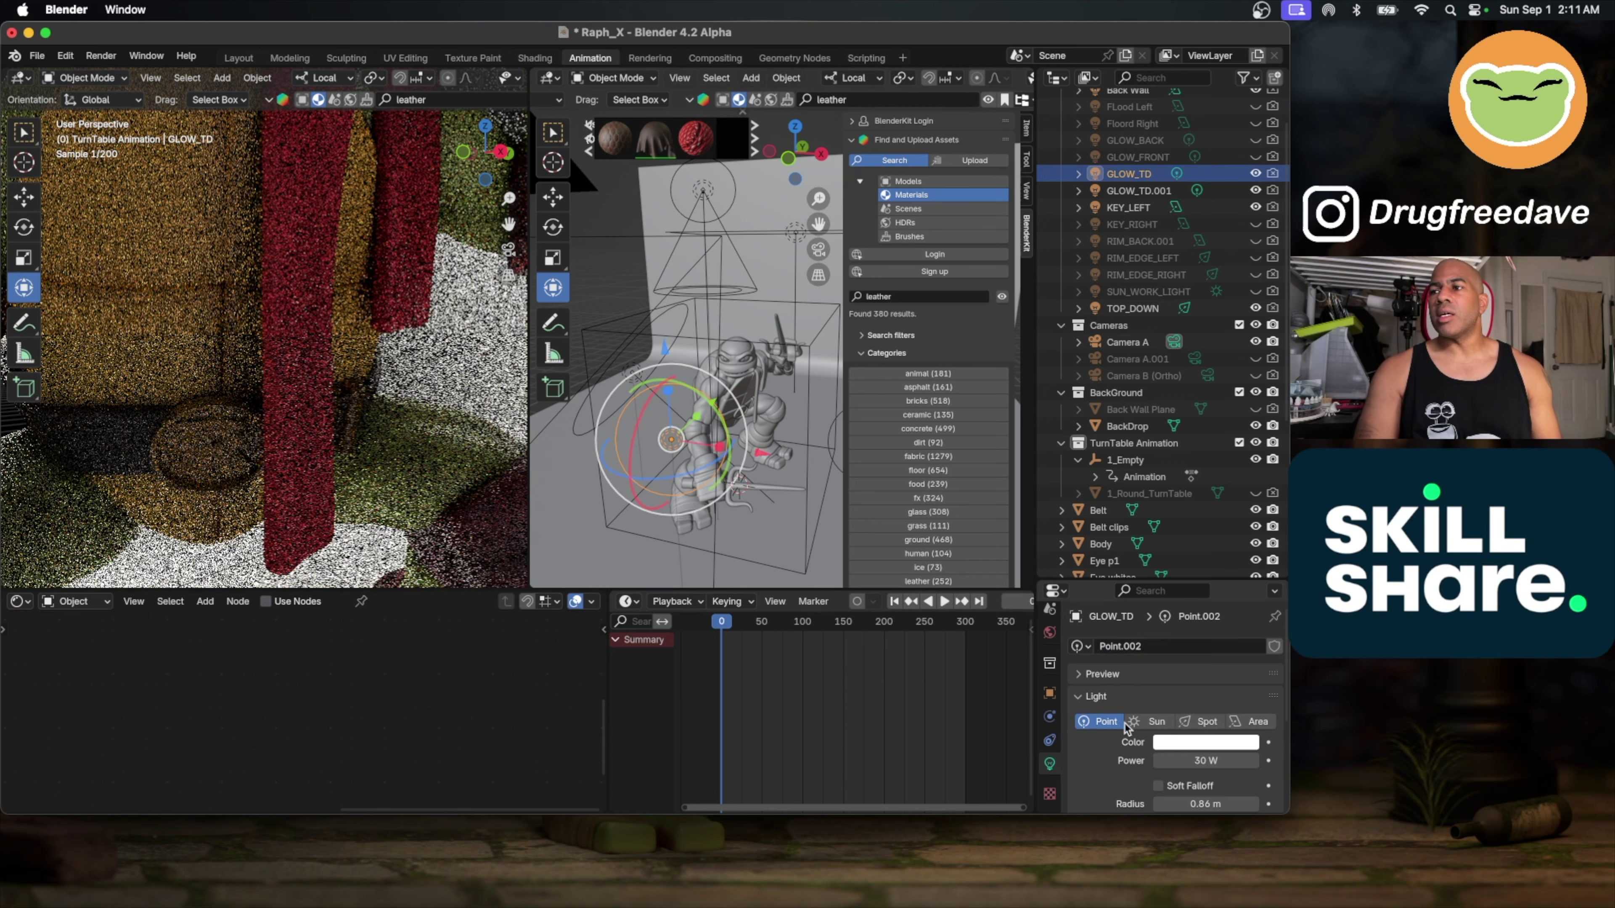
scroll(1131, 718, "down", 3)
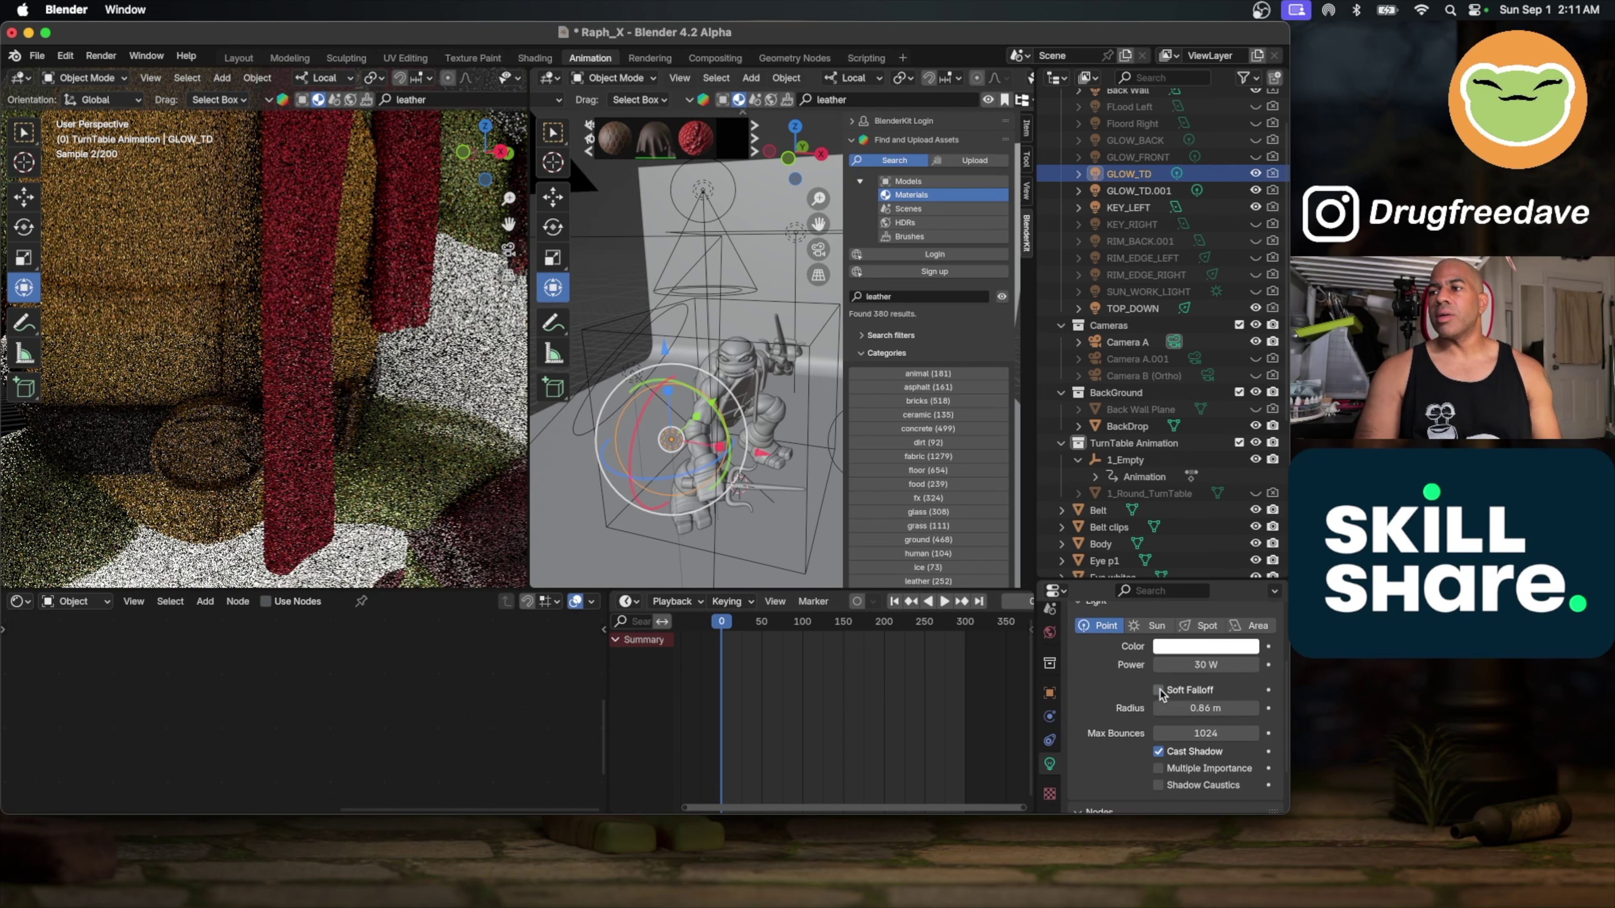
double_click(1195, 664)
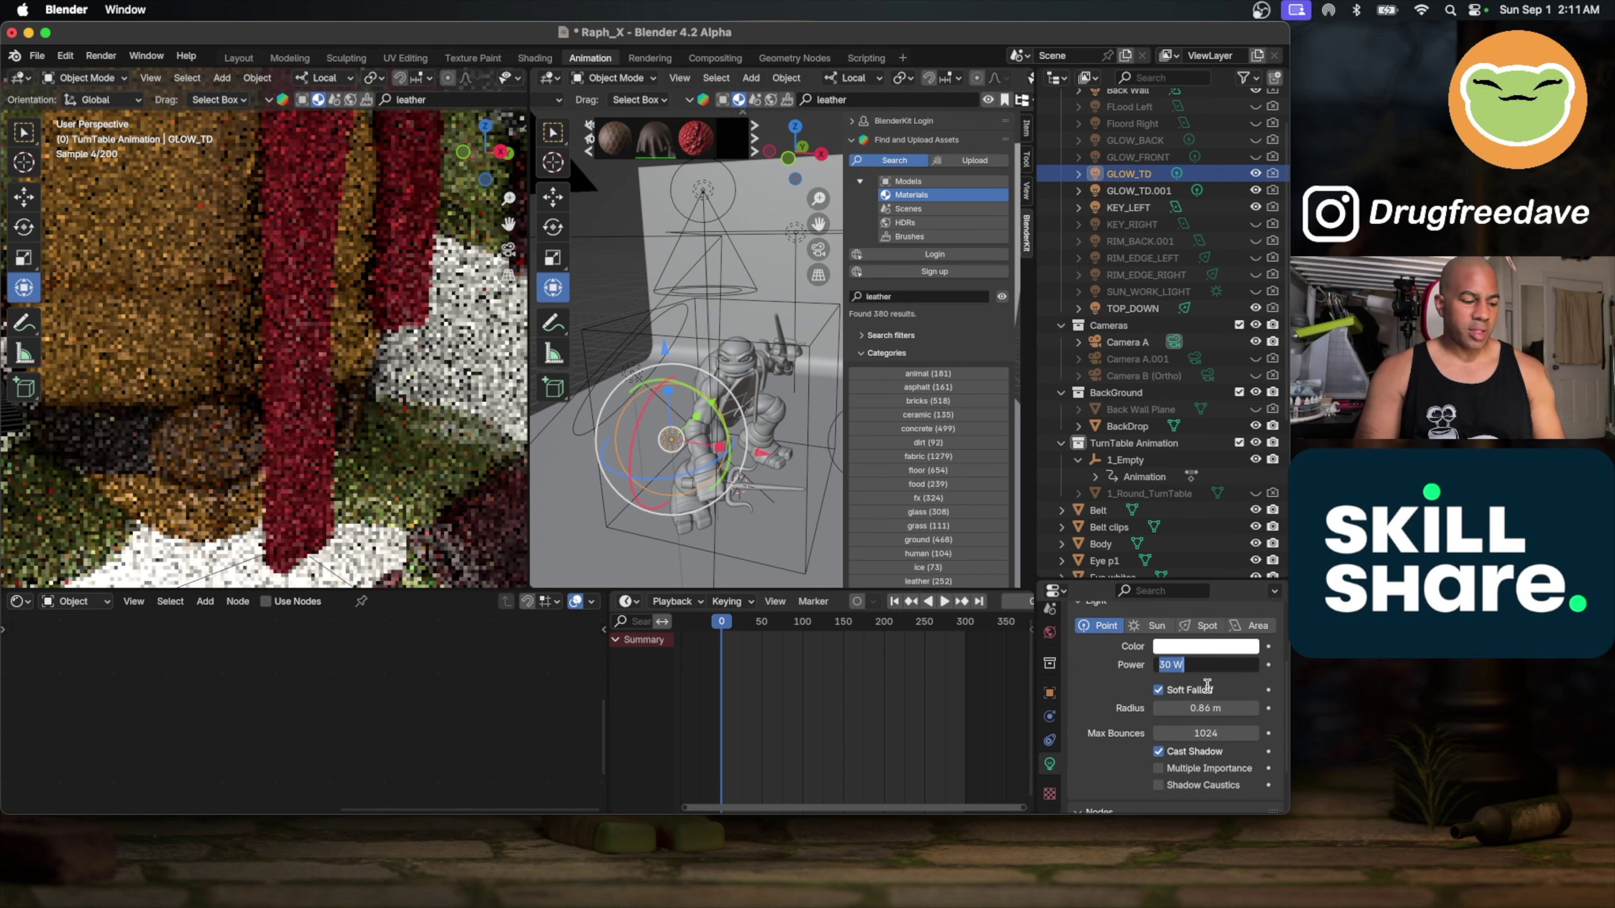
type("200")
key("Return")
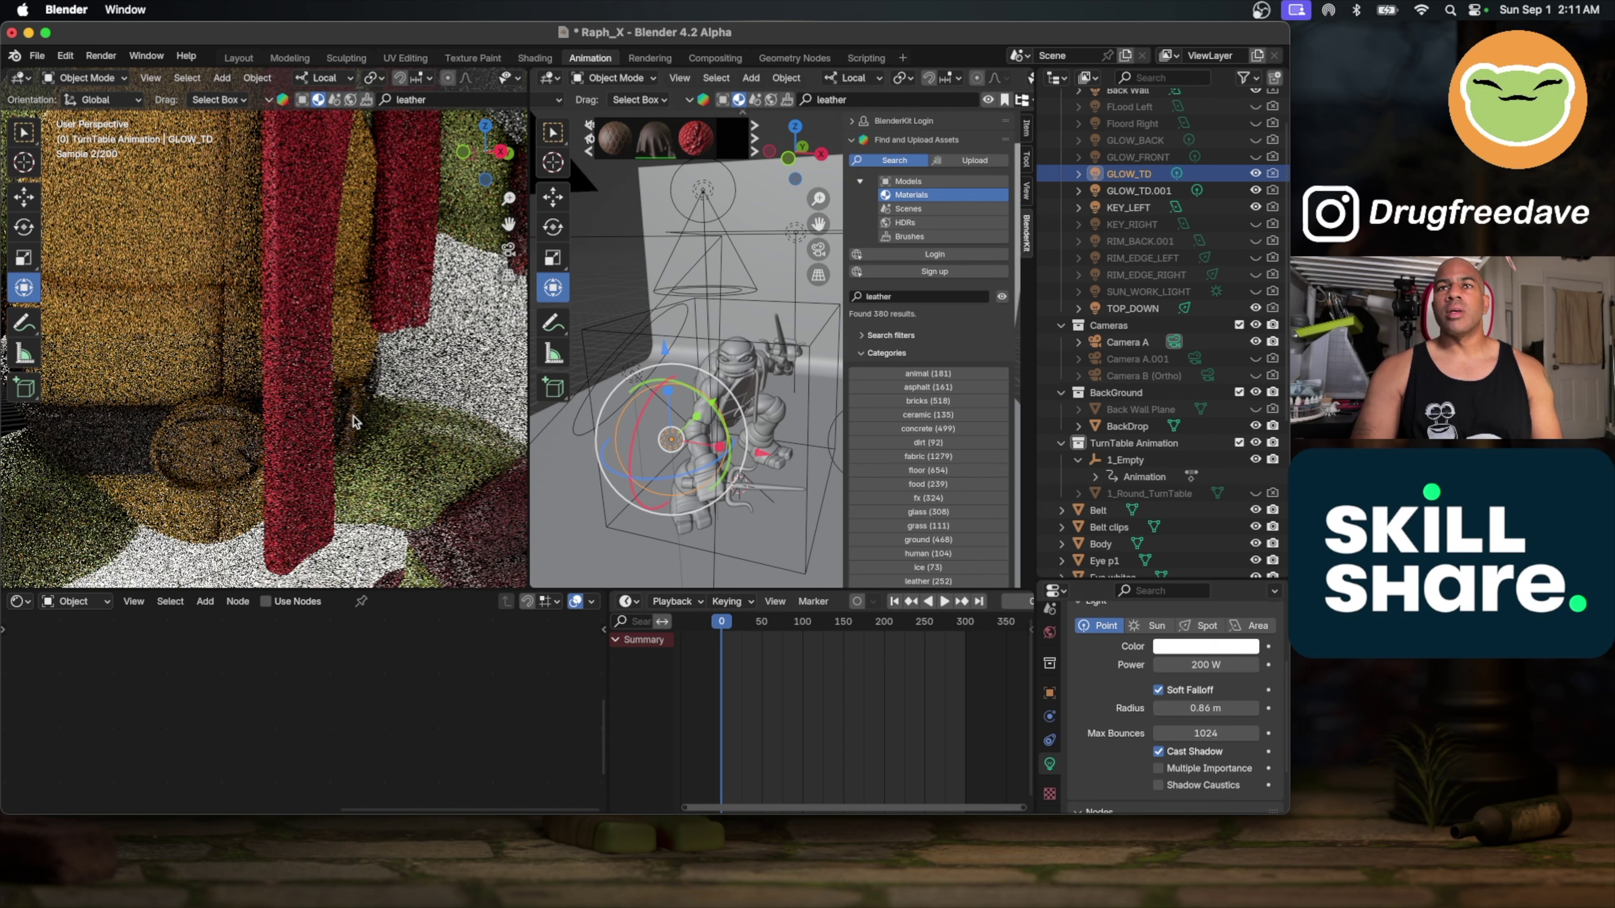
scroll(354, 427, "up", 3)
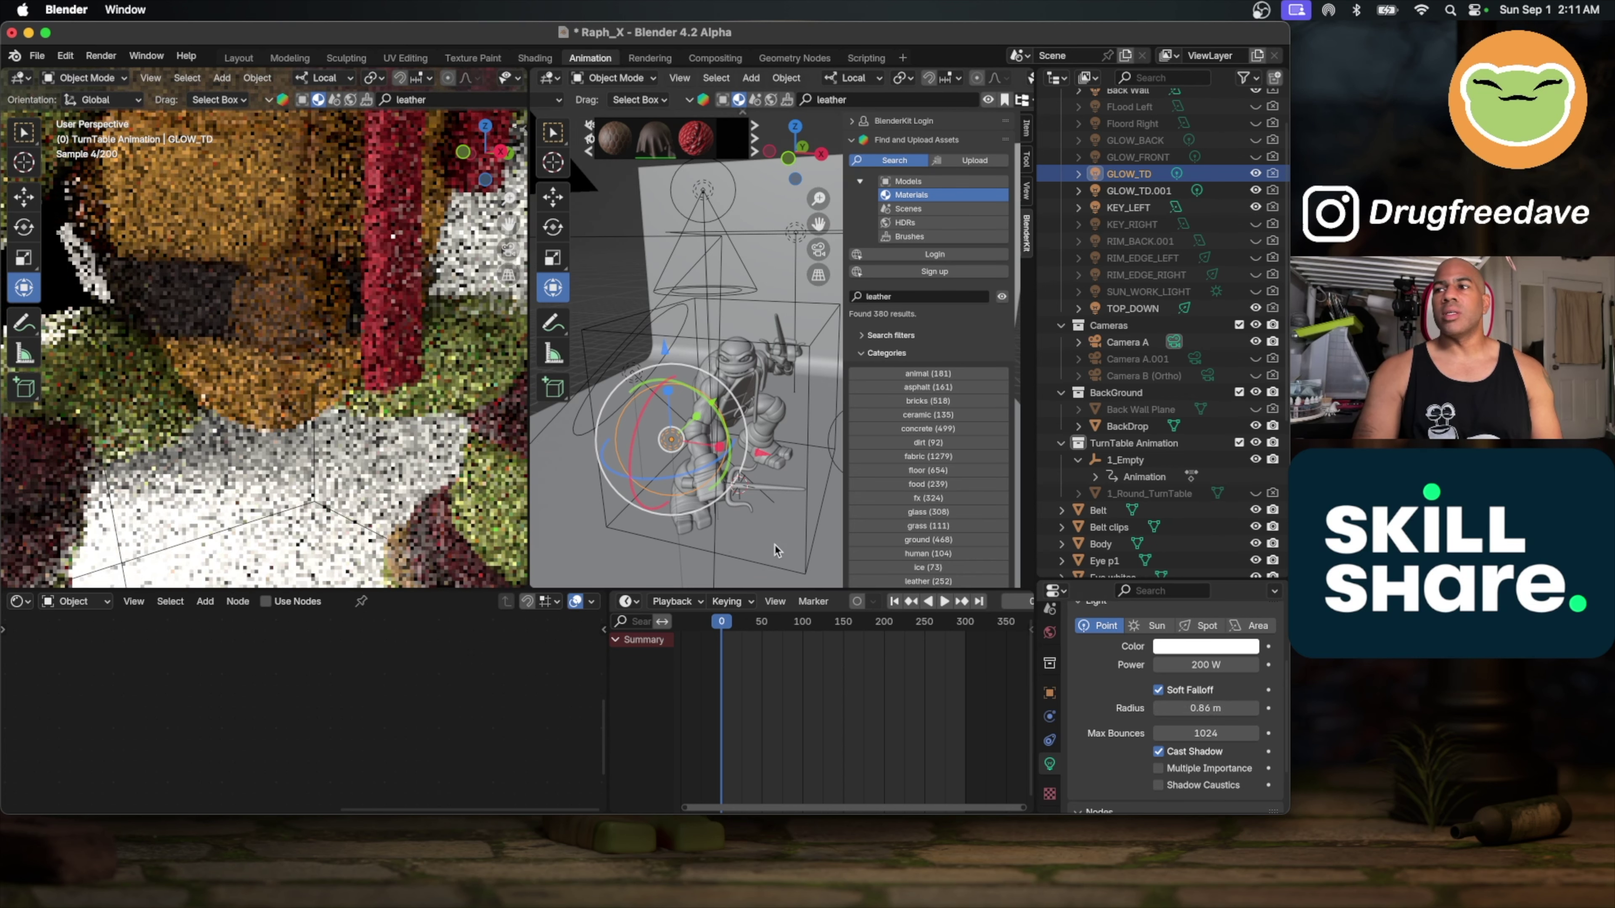
left_click(1206, 664)
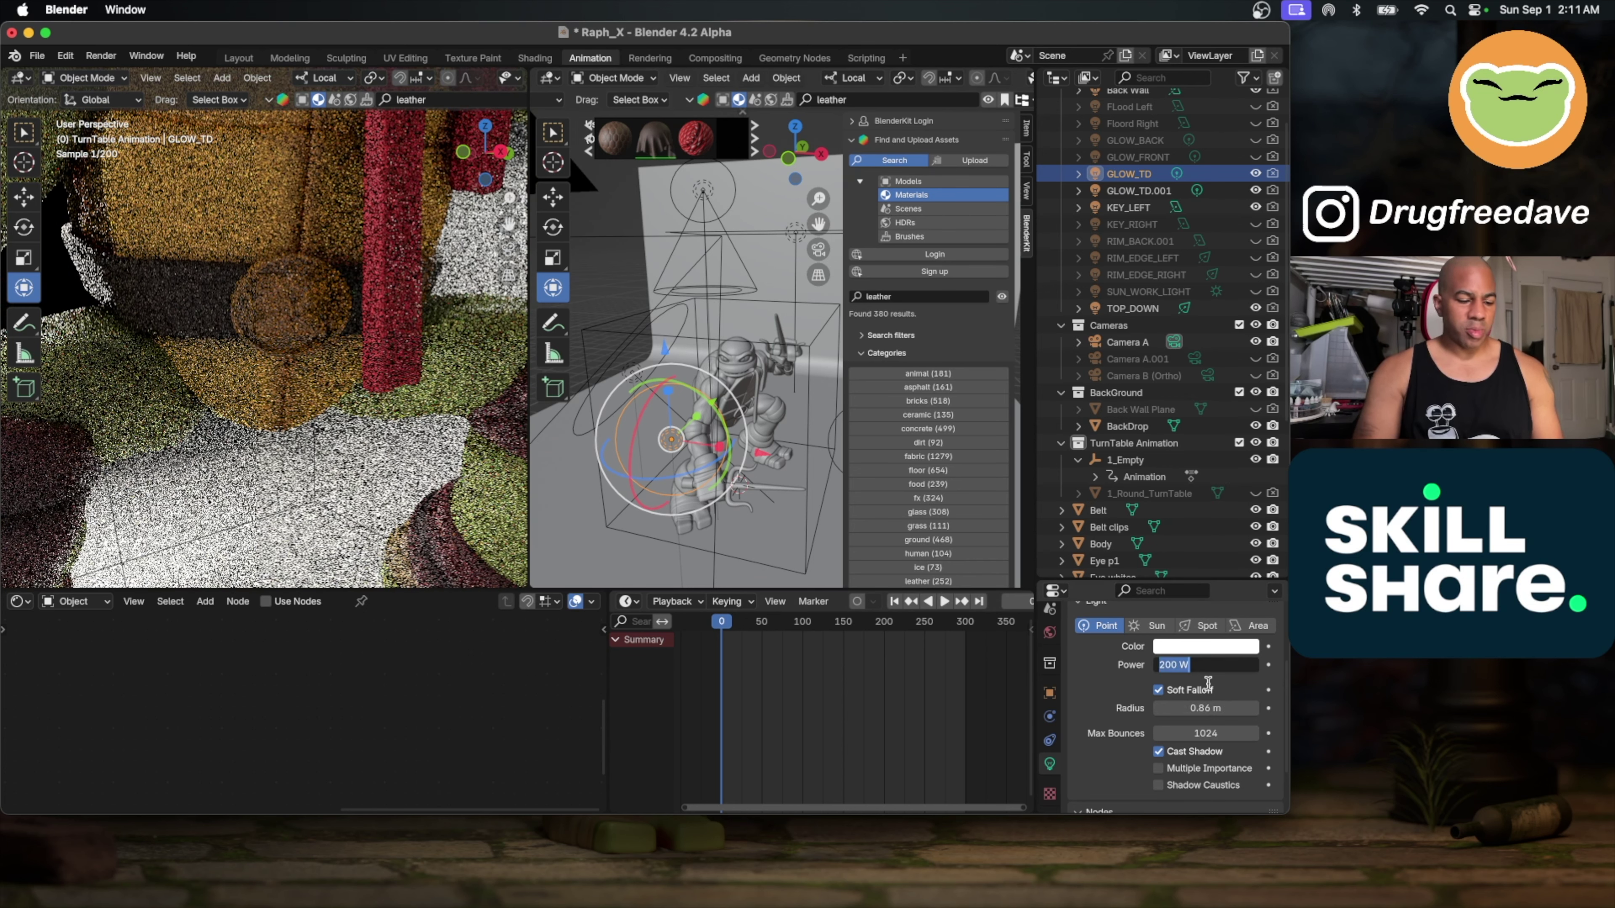
key("Return")
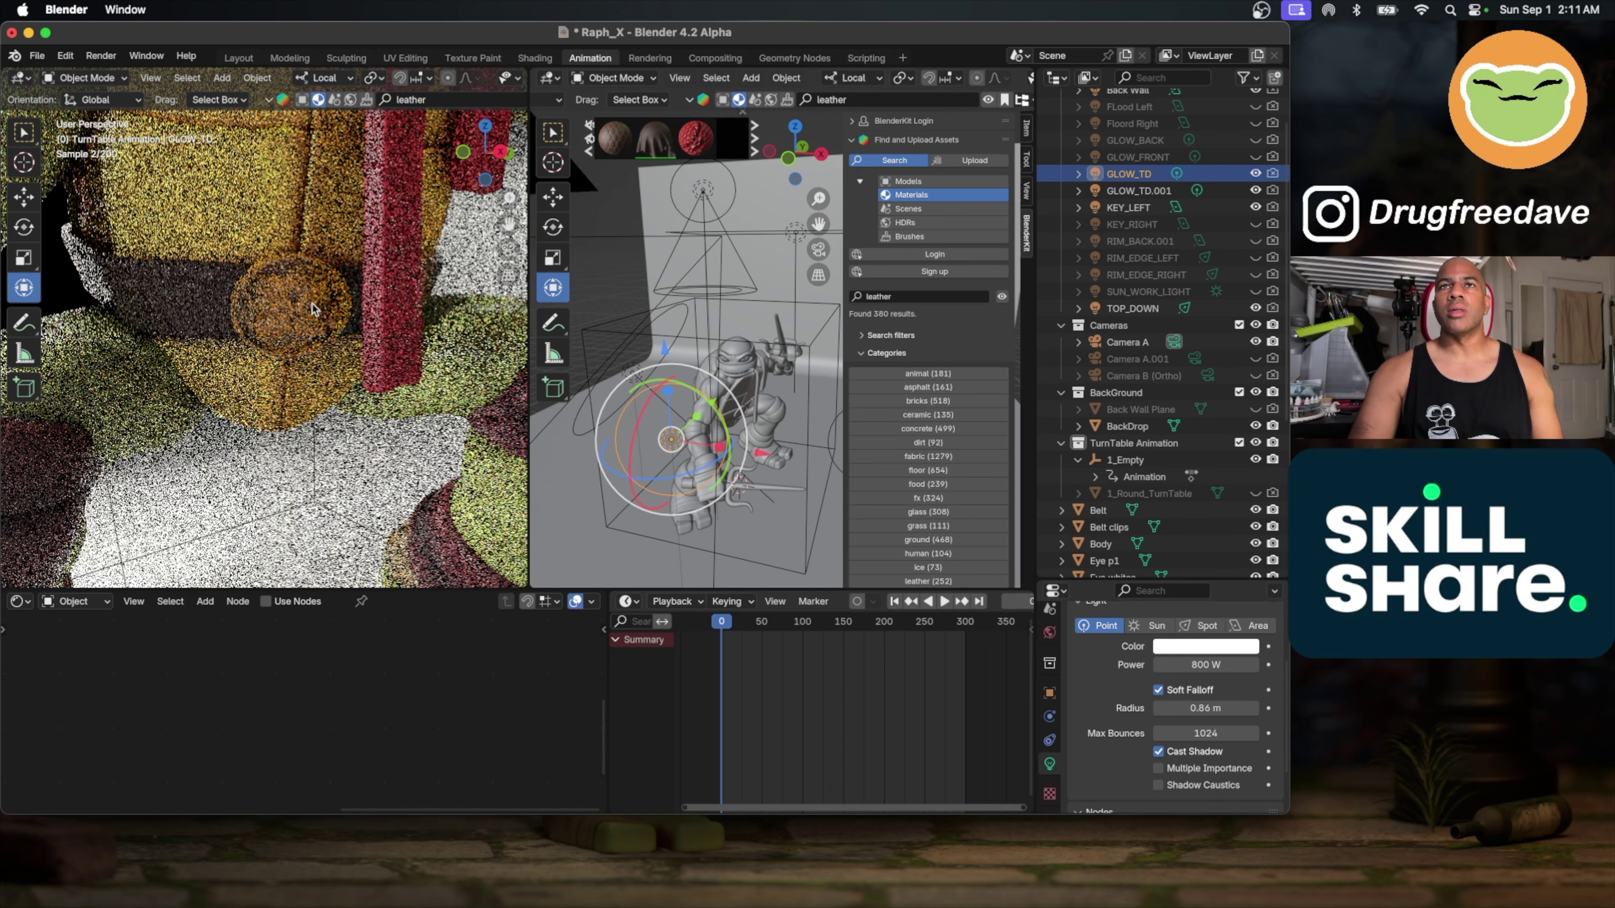
Step: Pan the render view across the round emblem and bring up the render output settings
scroll(312, 309, "up", 8)
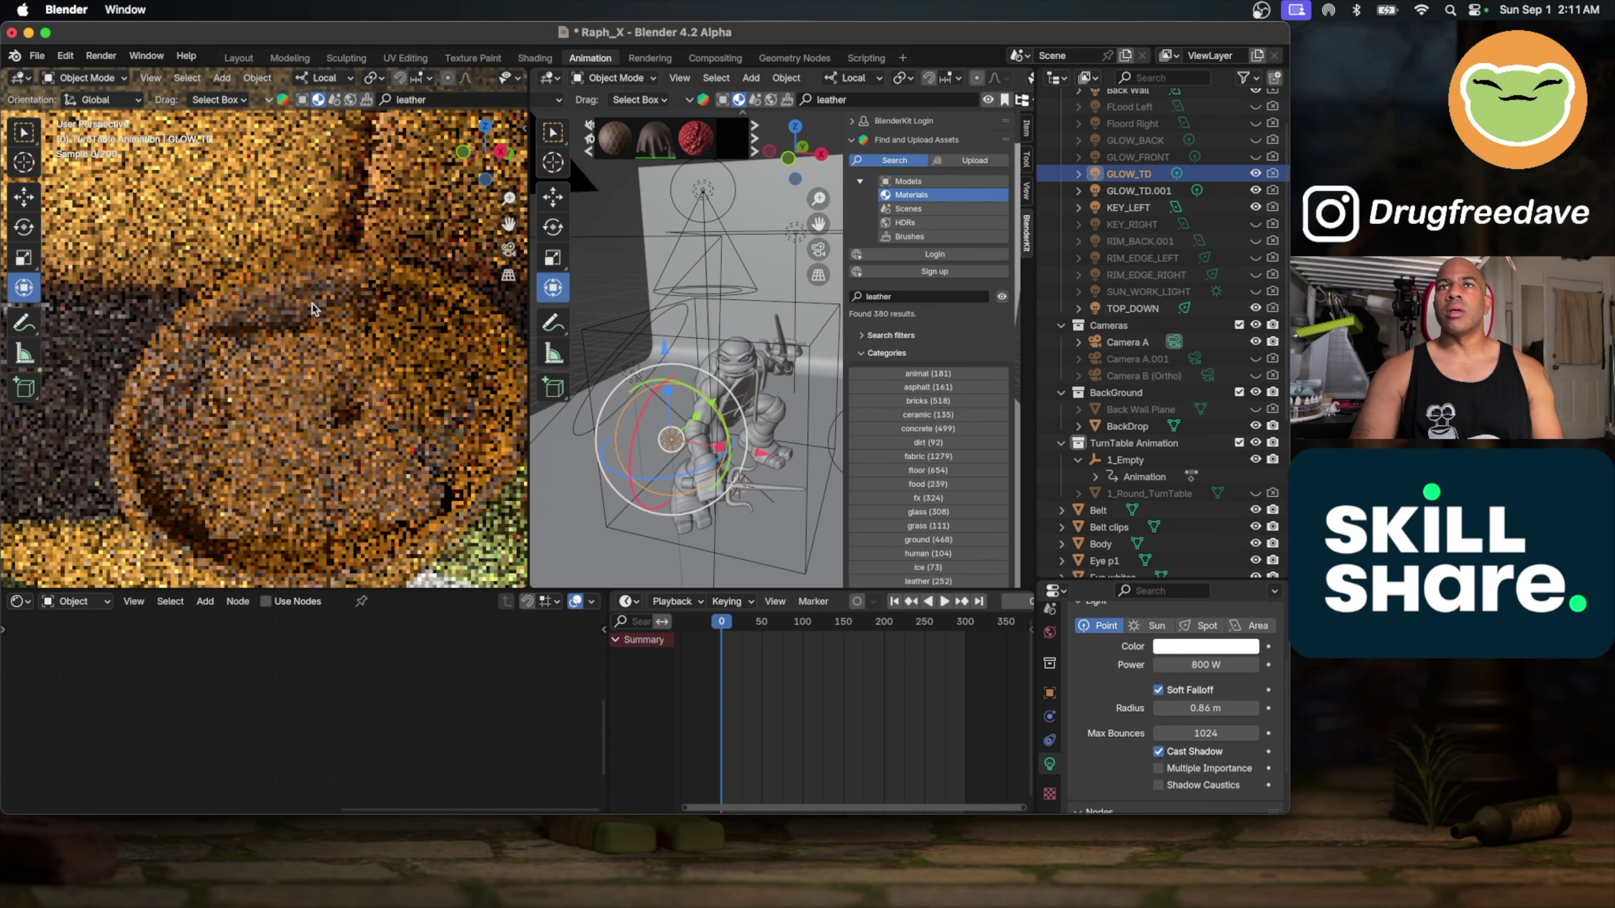
middle_click_drag(312, 309, 207, 298, "shift")
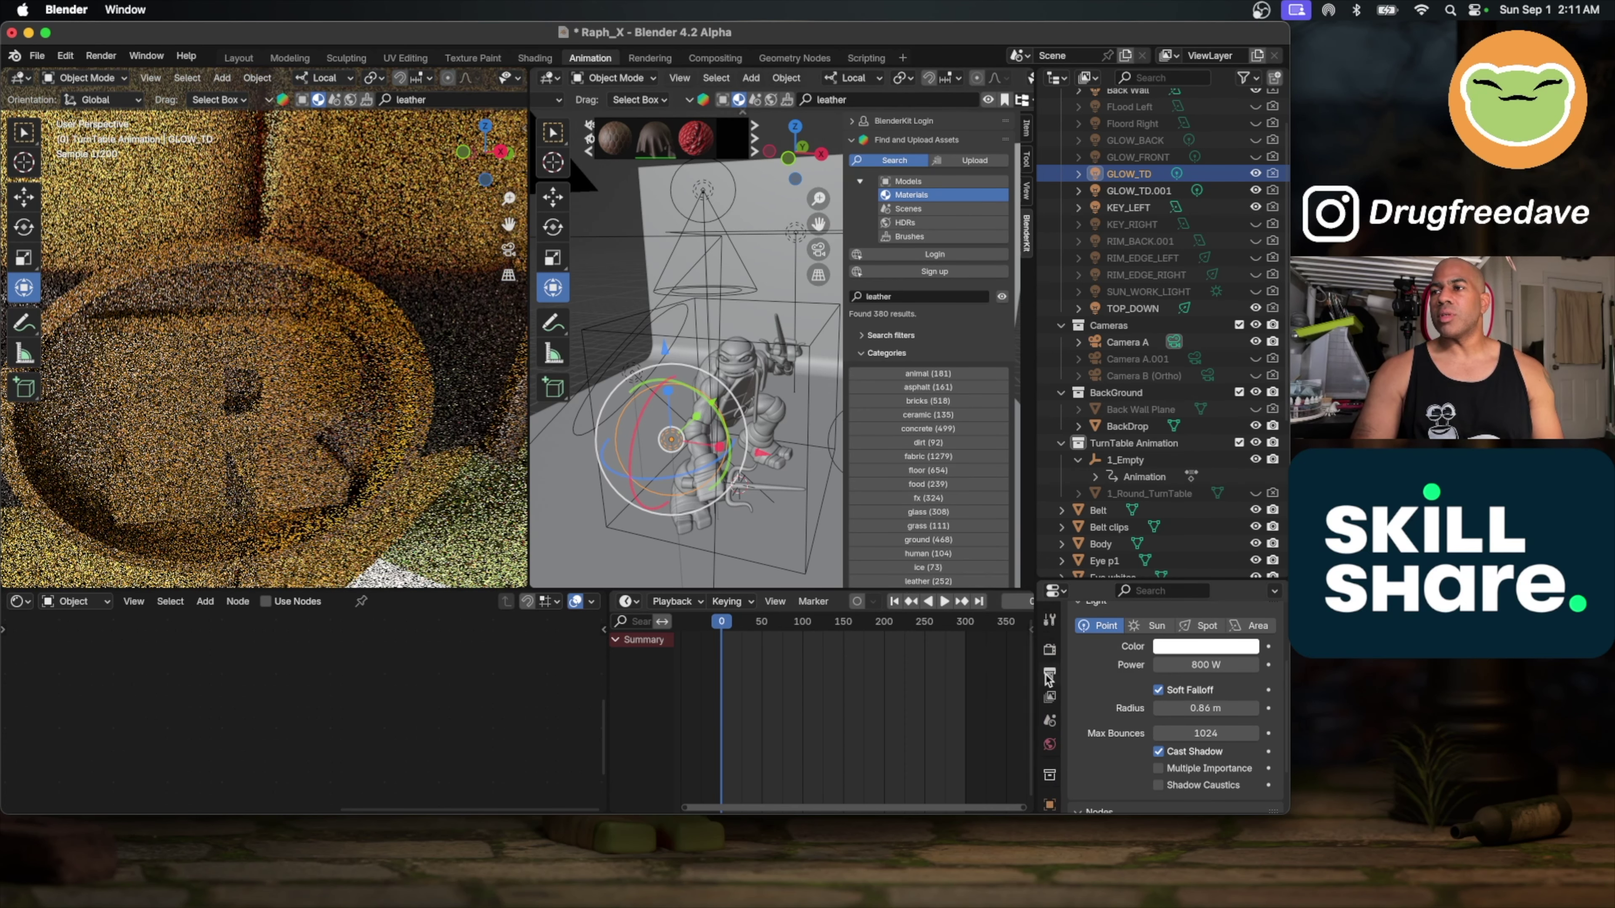
left_click(1049, 667)
Step: Show the Render tab's sampling settings in the Properties editor
scroll(1128, 682, "up", 3)
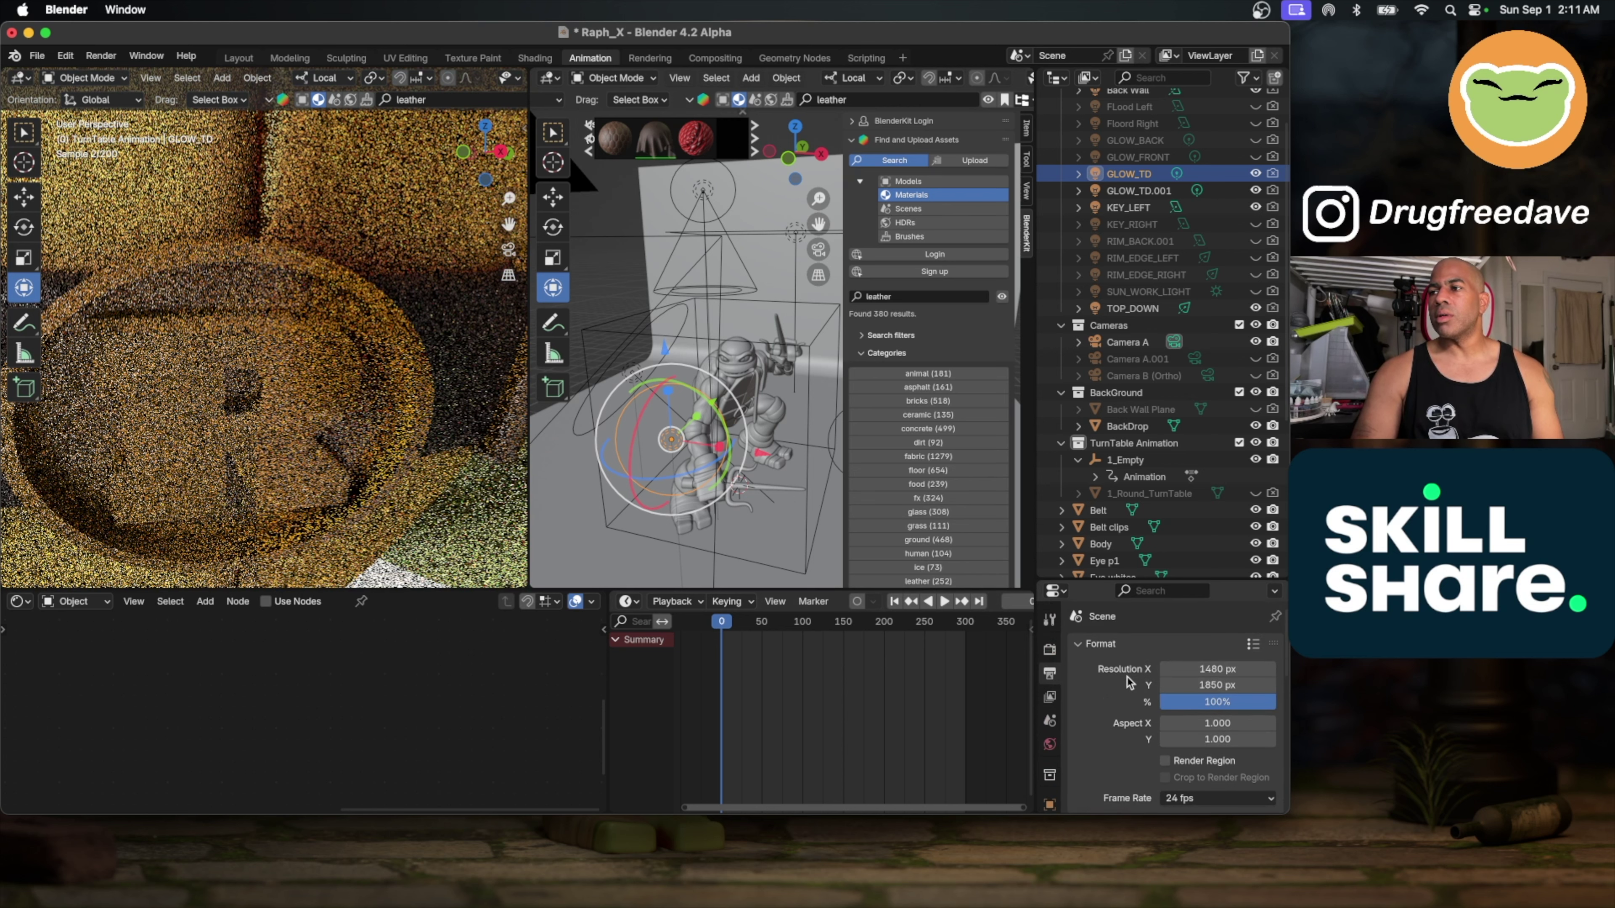
scroll(1128, 682, "down", 3)
left_click(1049, 650)
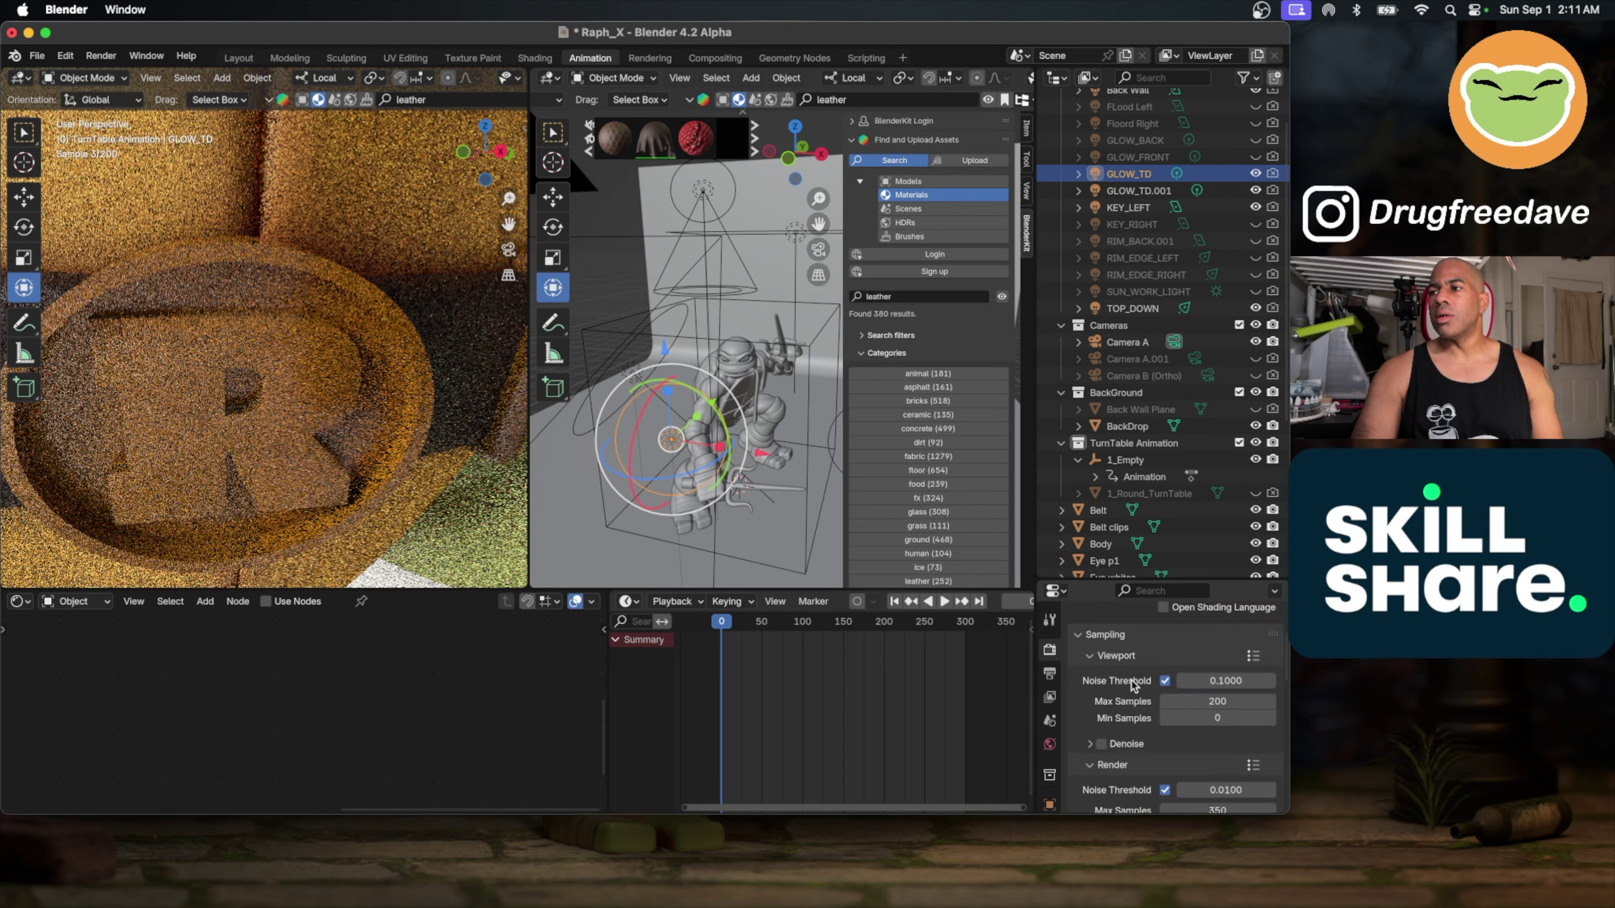
Step: Zoom the rendered viewport onto the belt and select the belt buckle
scroll(1130, 683, "down", 3)
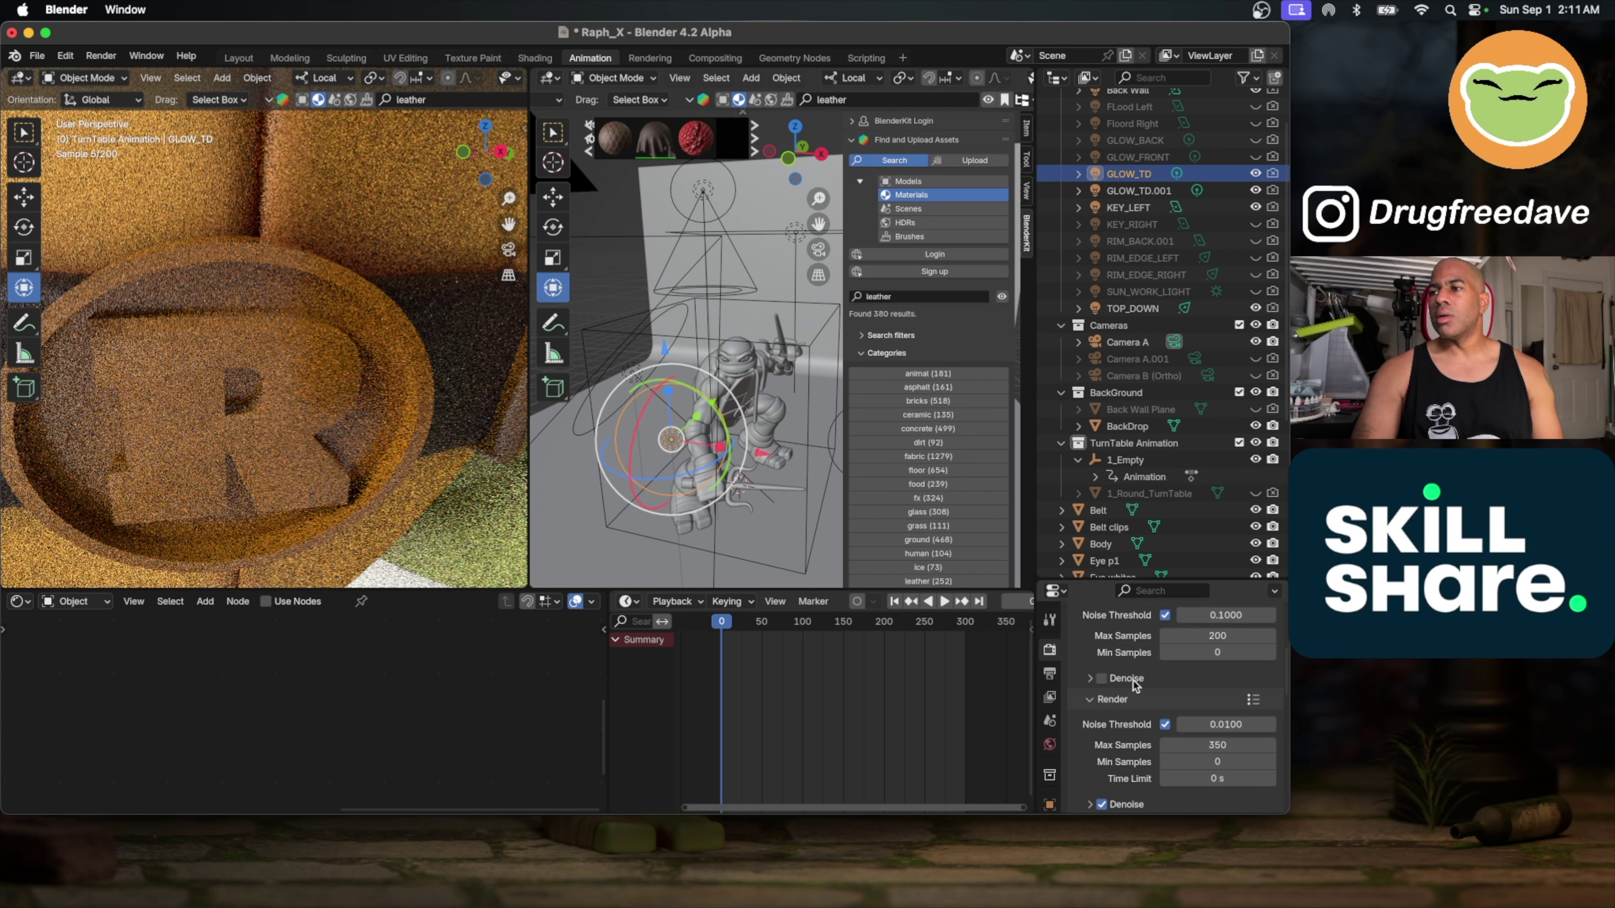
scroll(1132, 684, "up", 2)
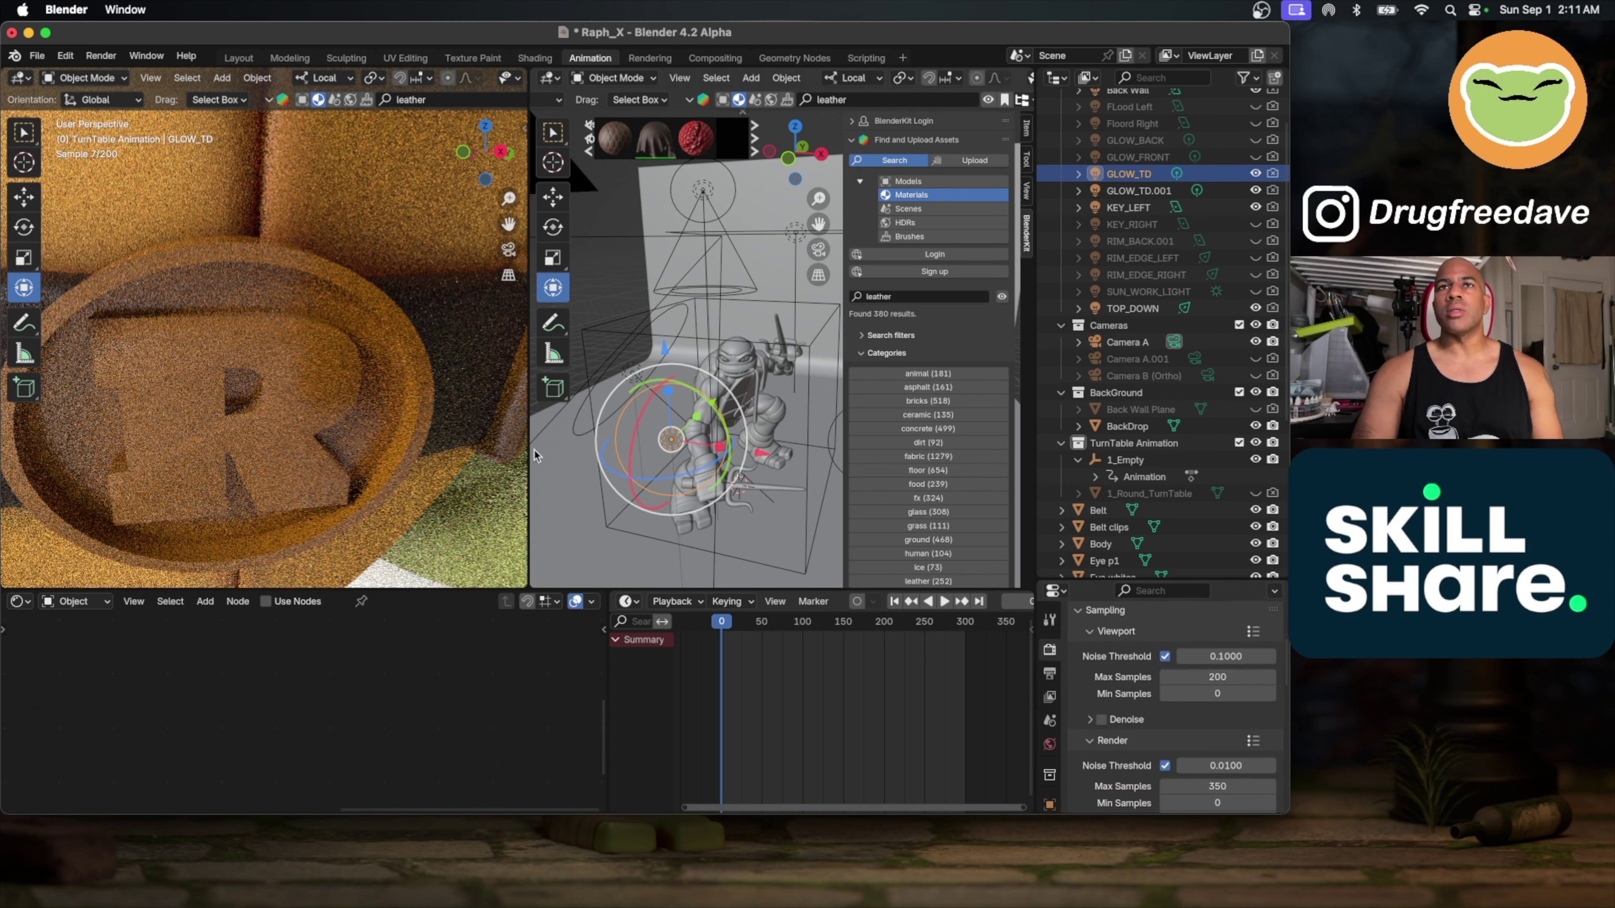
scroll(330, 437, "up", 8)
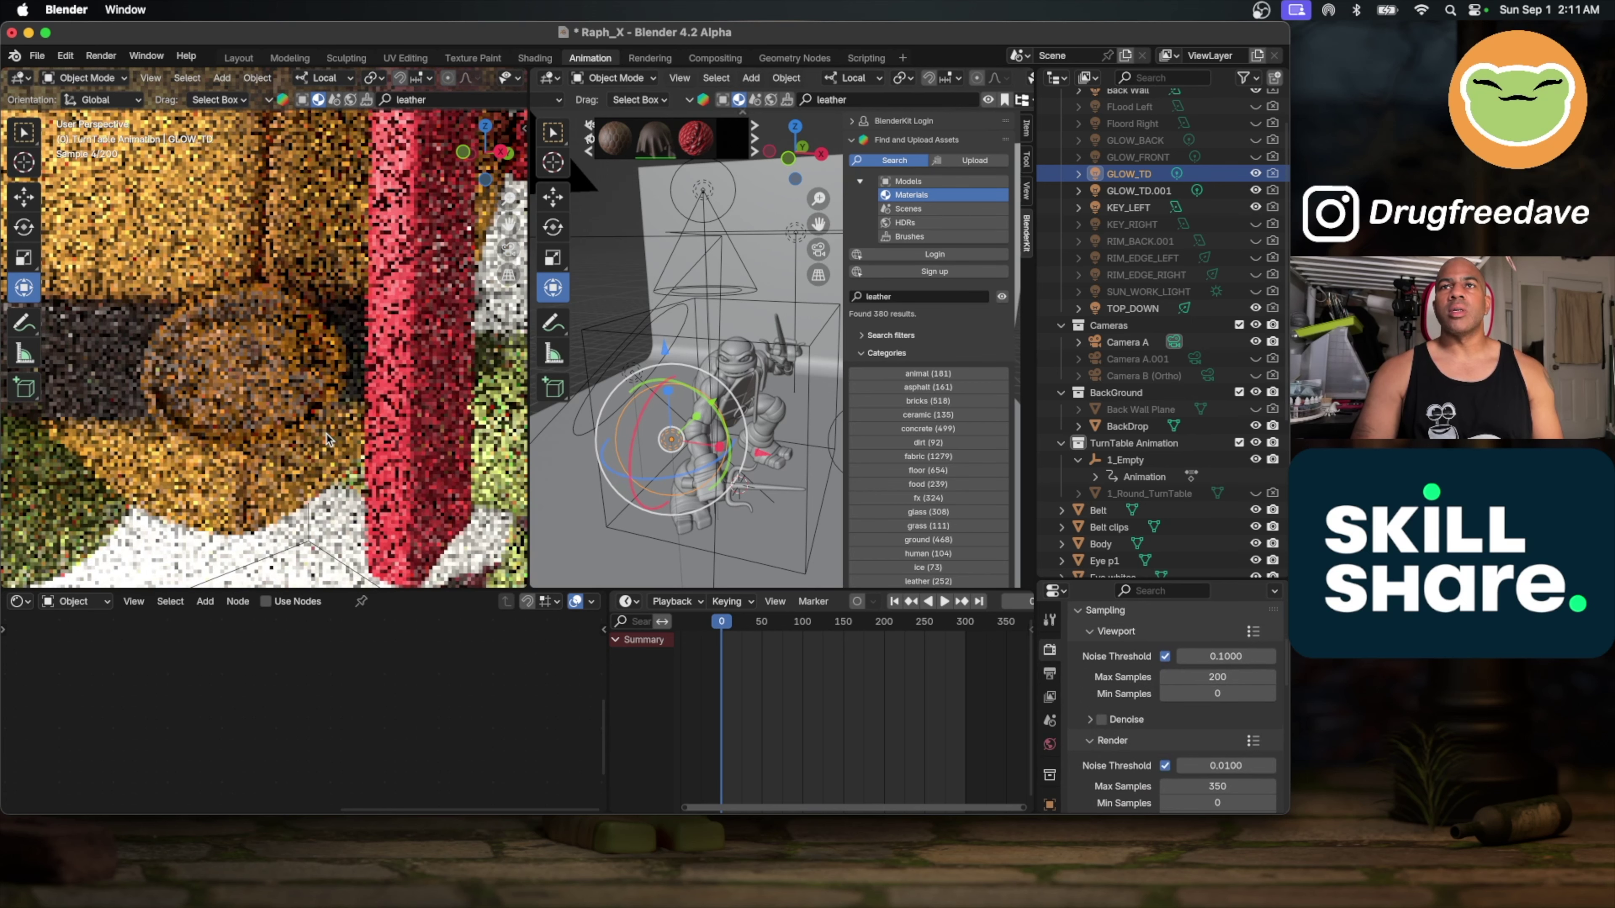
scroll(329, 439, "down", 8)
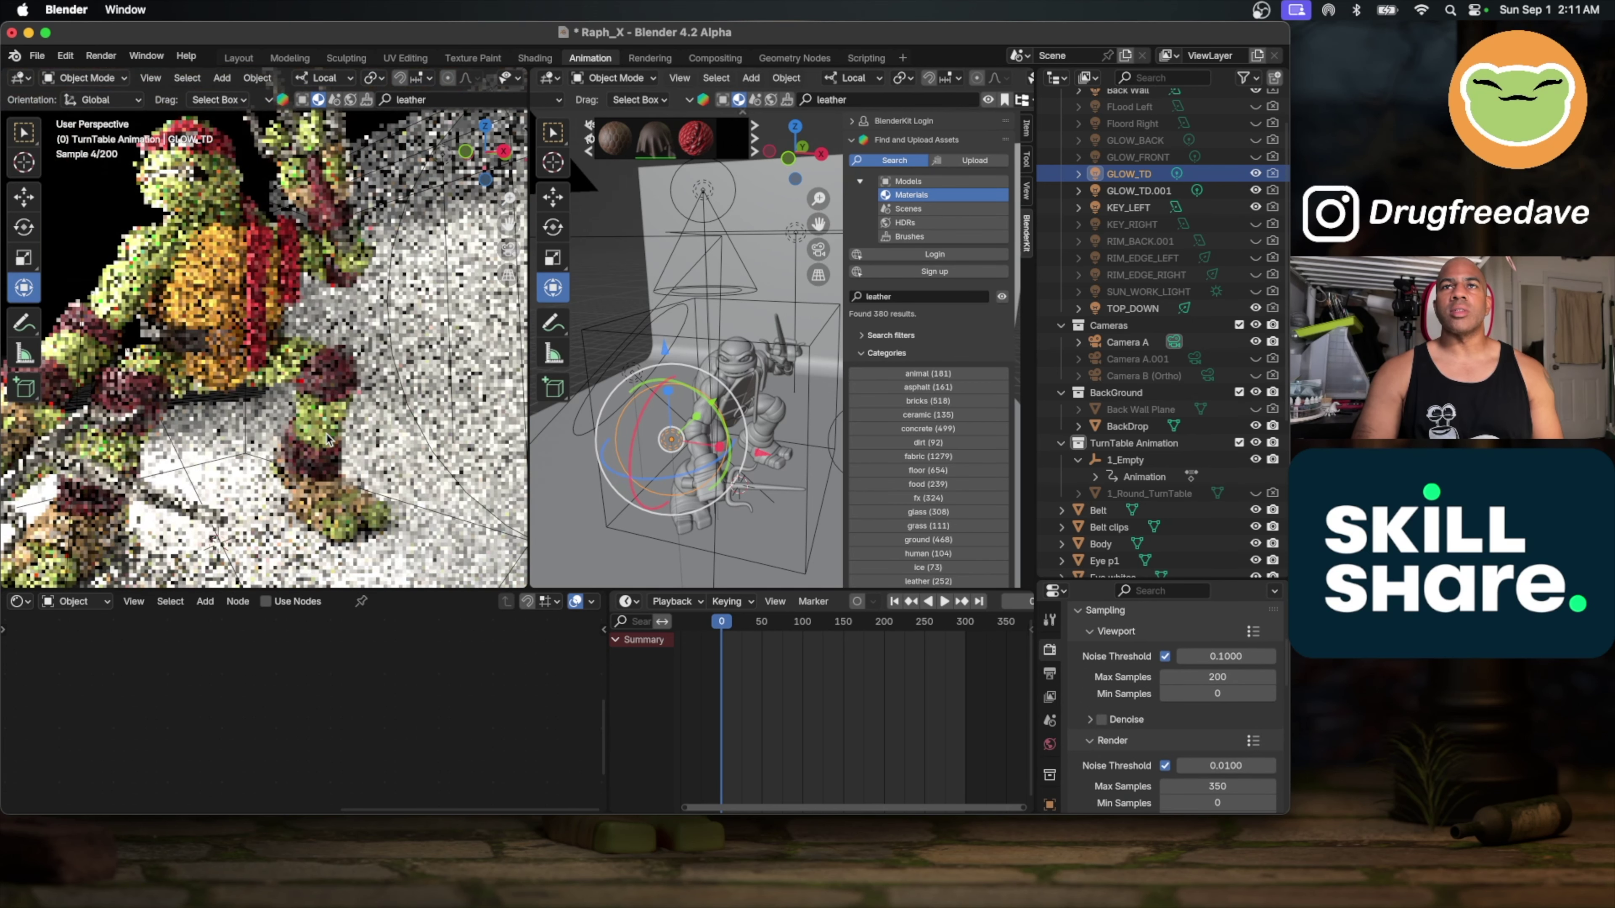
scroll(189, 335, "up", 5)
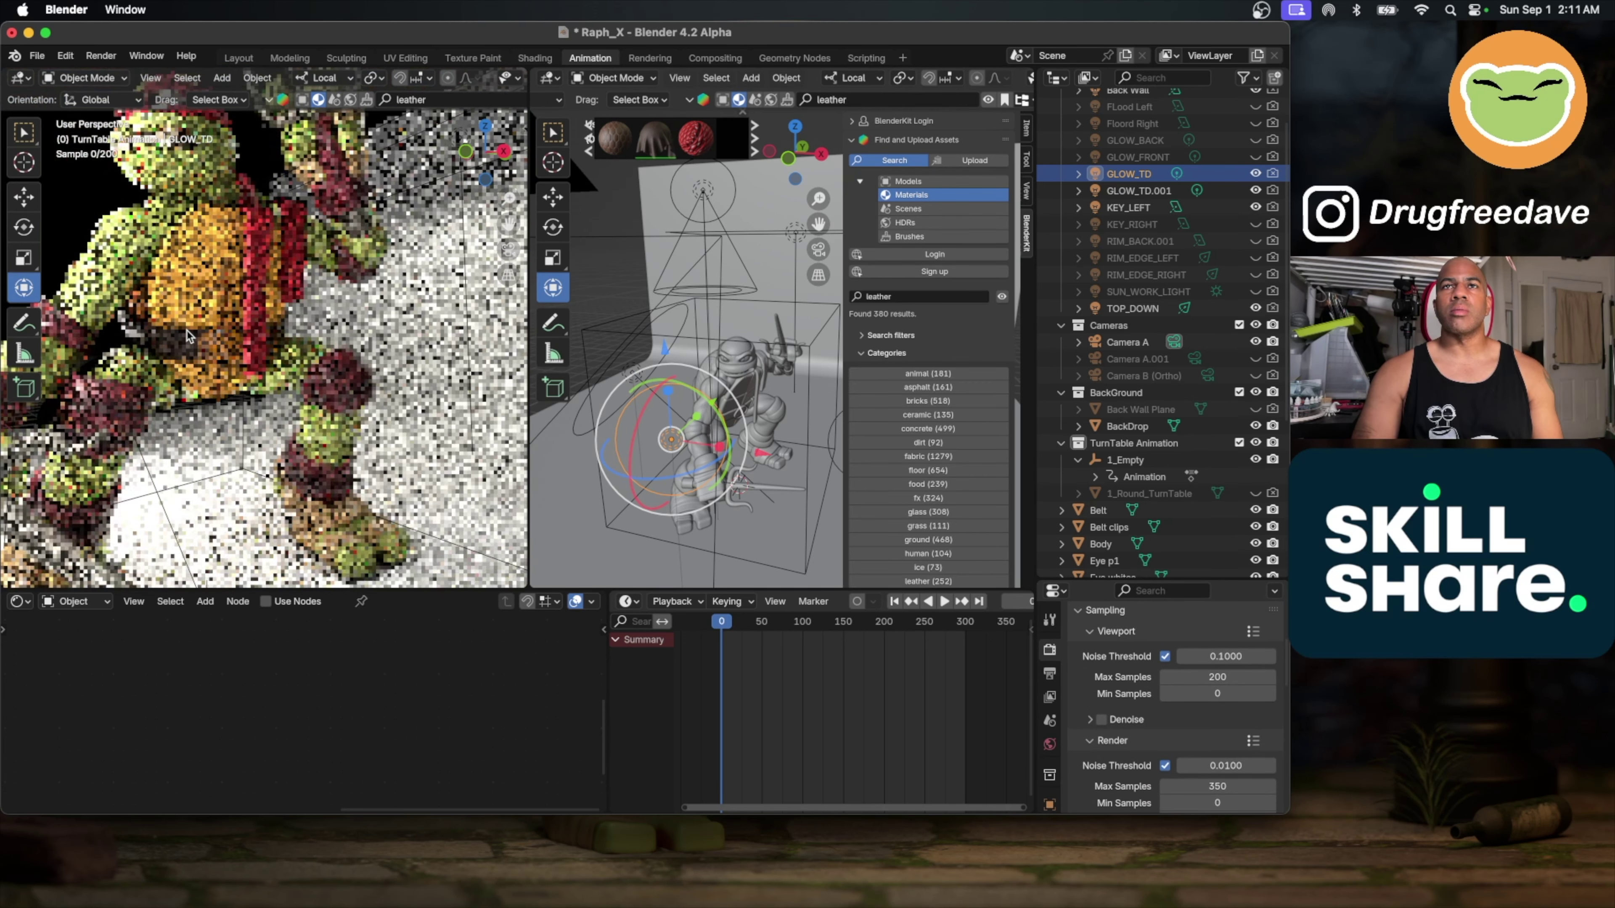
scroll(189, 336, "up", 2)
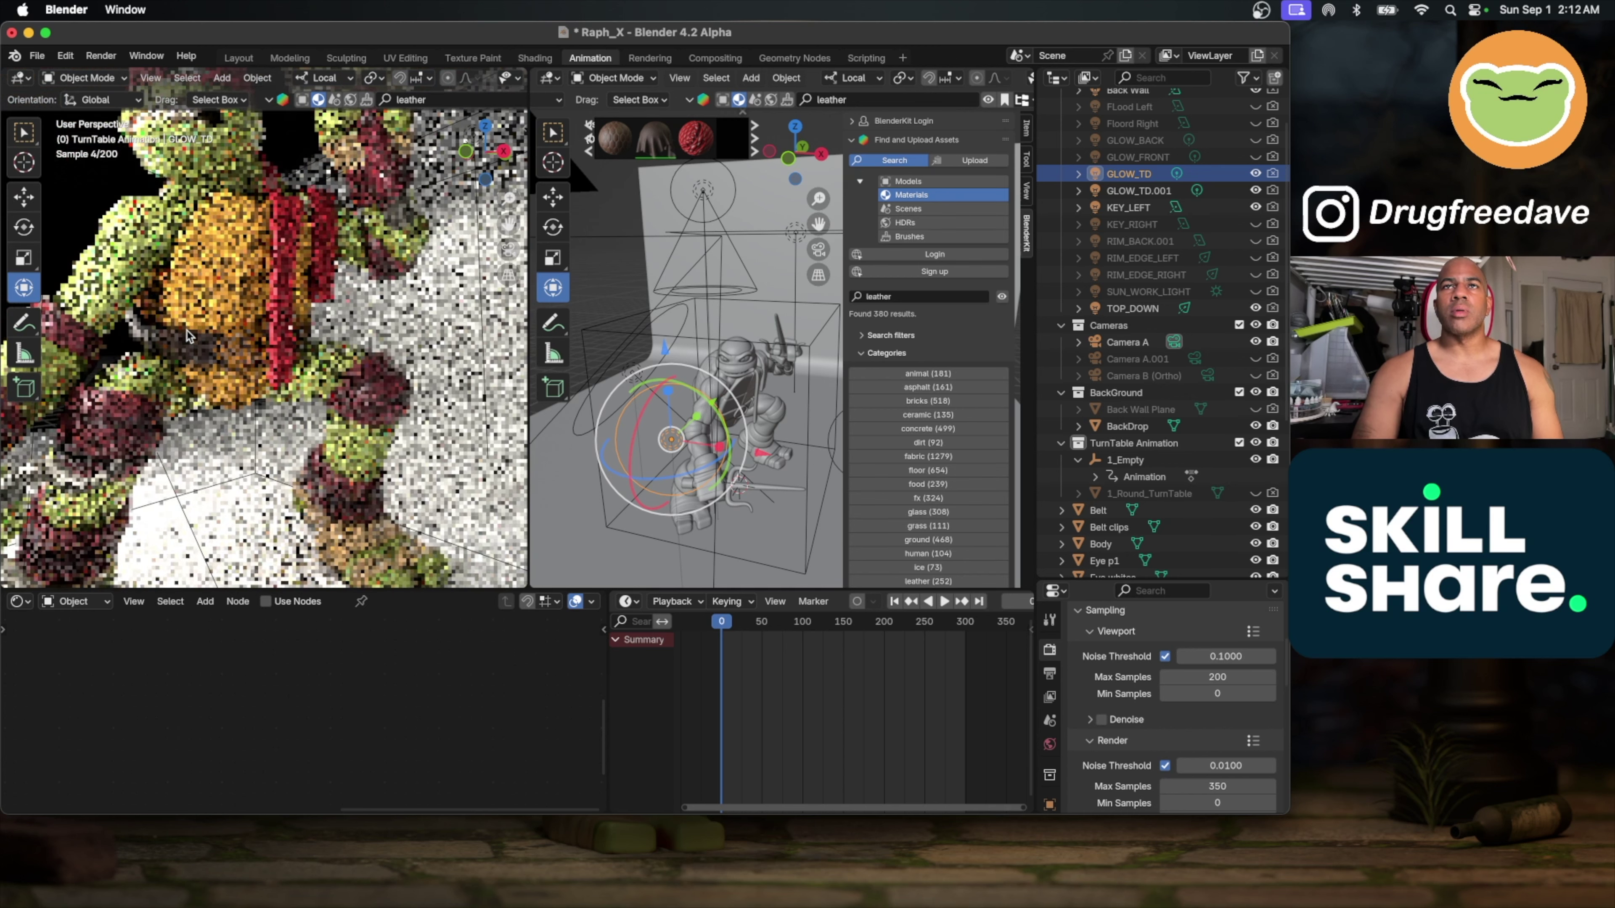
scroll(189, 335, "up", 3)
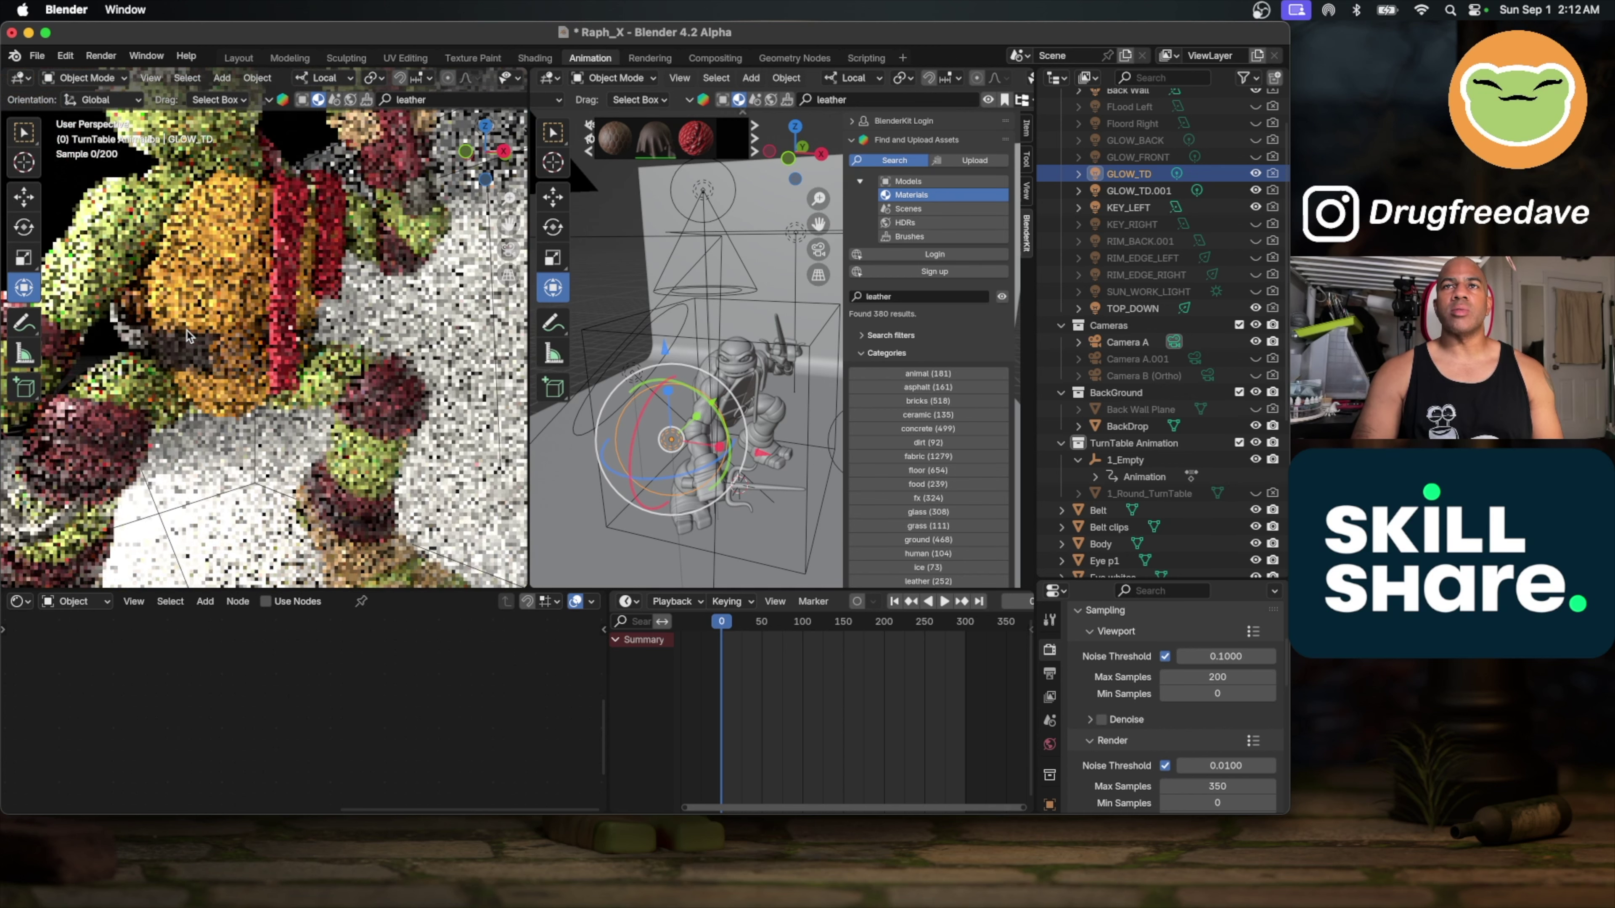
scroll(188, 336, "up", 5)
scroll(188, 335, "down", 5)
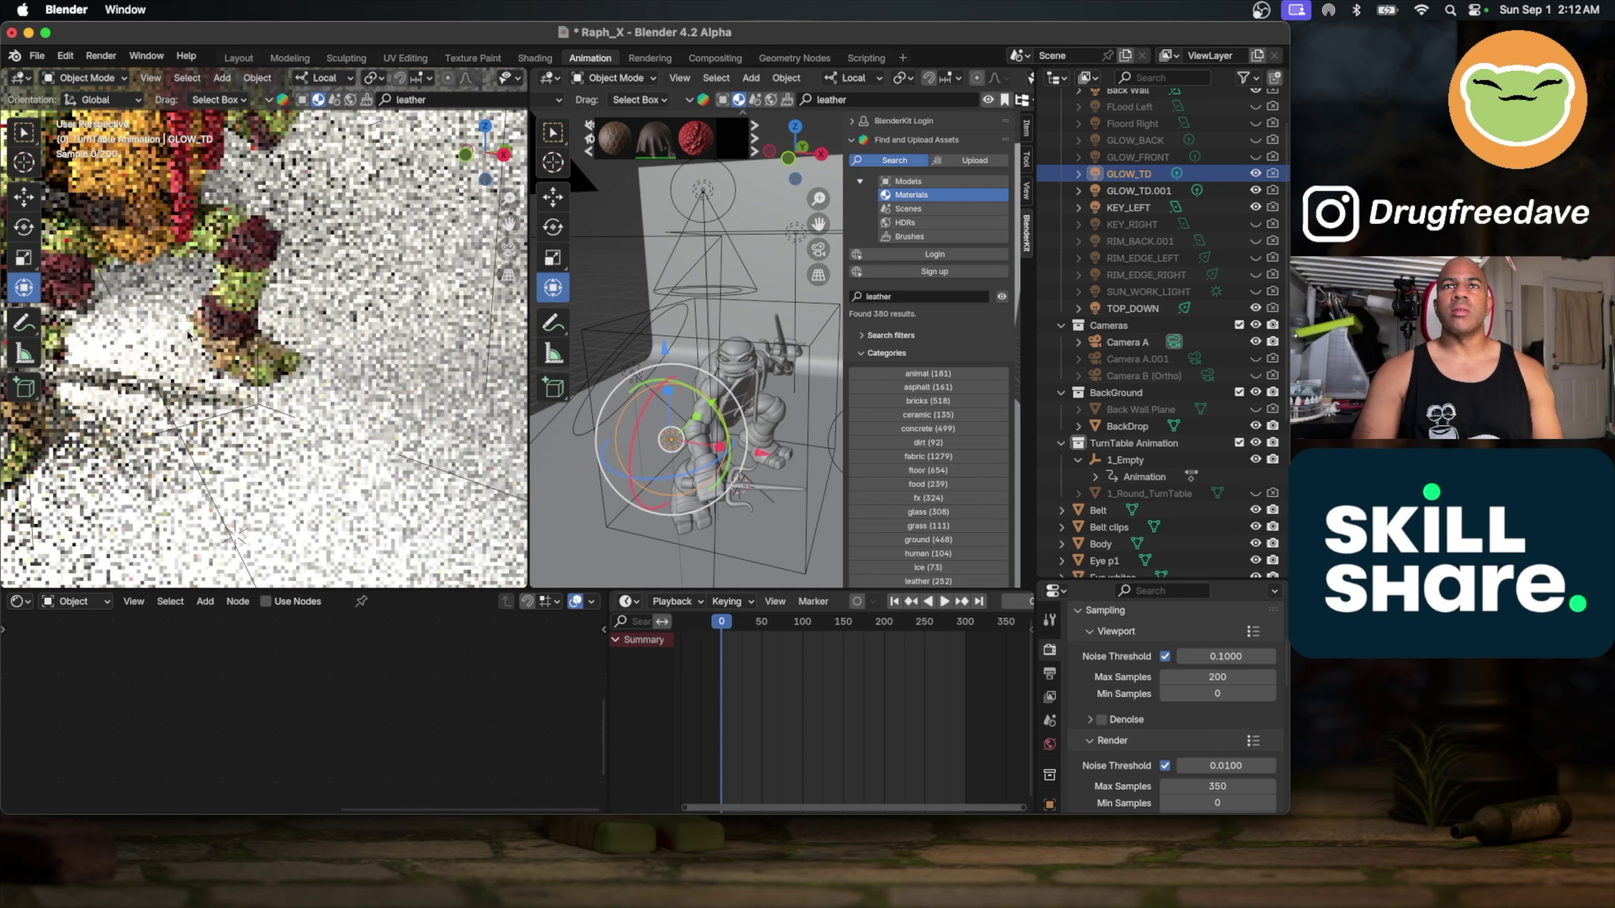
scroll(189, 335, "up", 4)
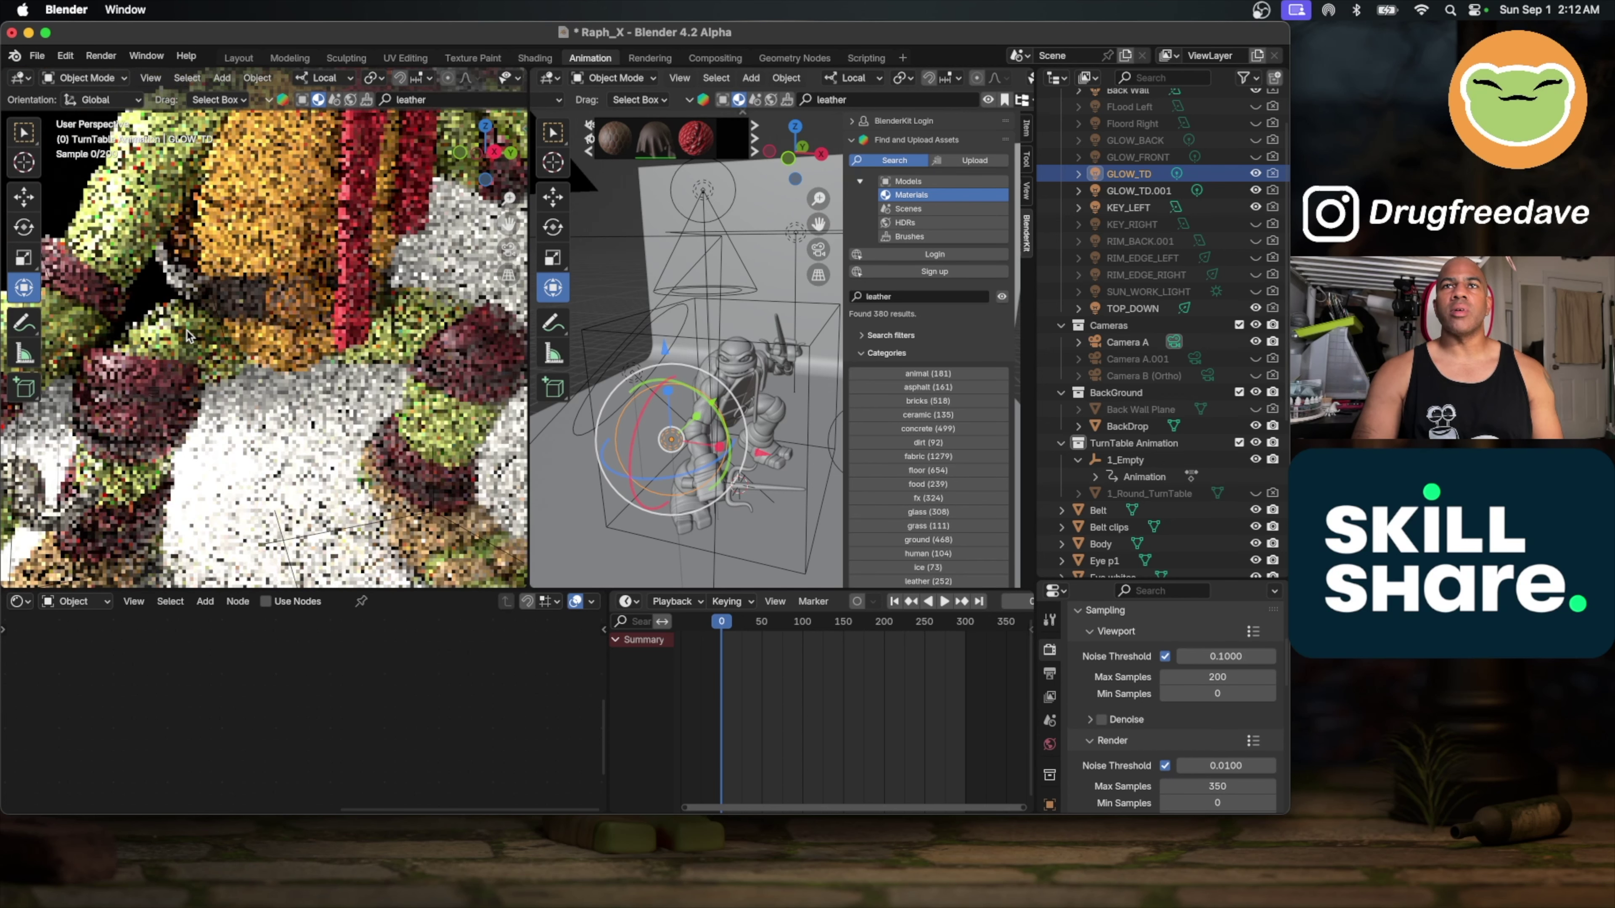
scroll(189, 335, "up", 3)
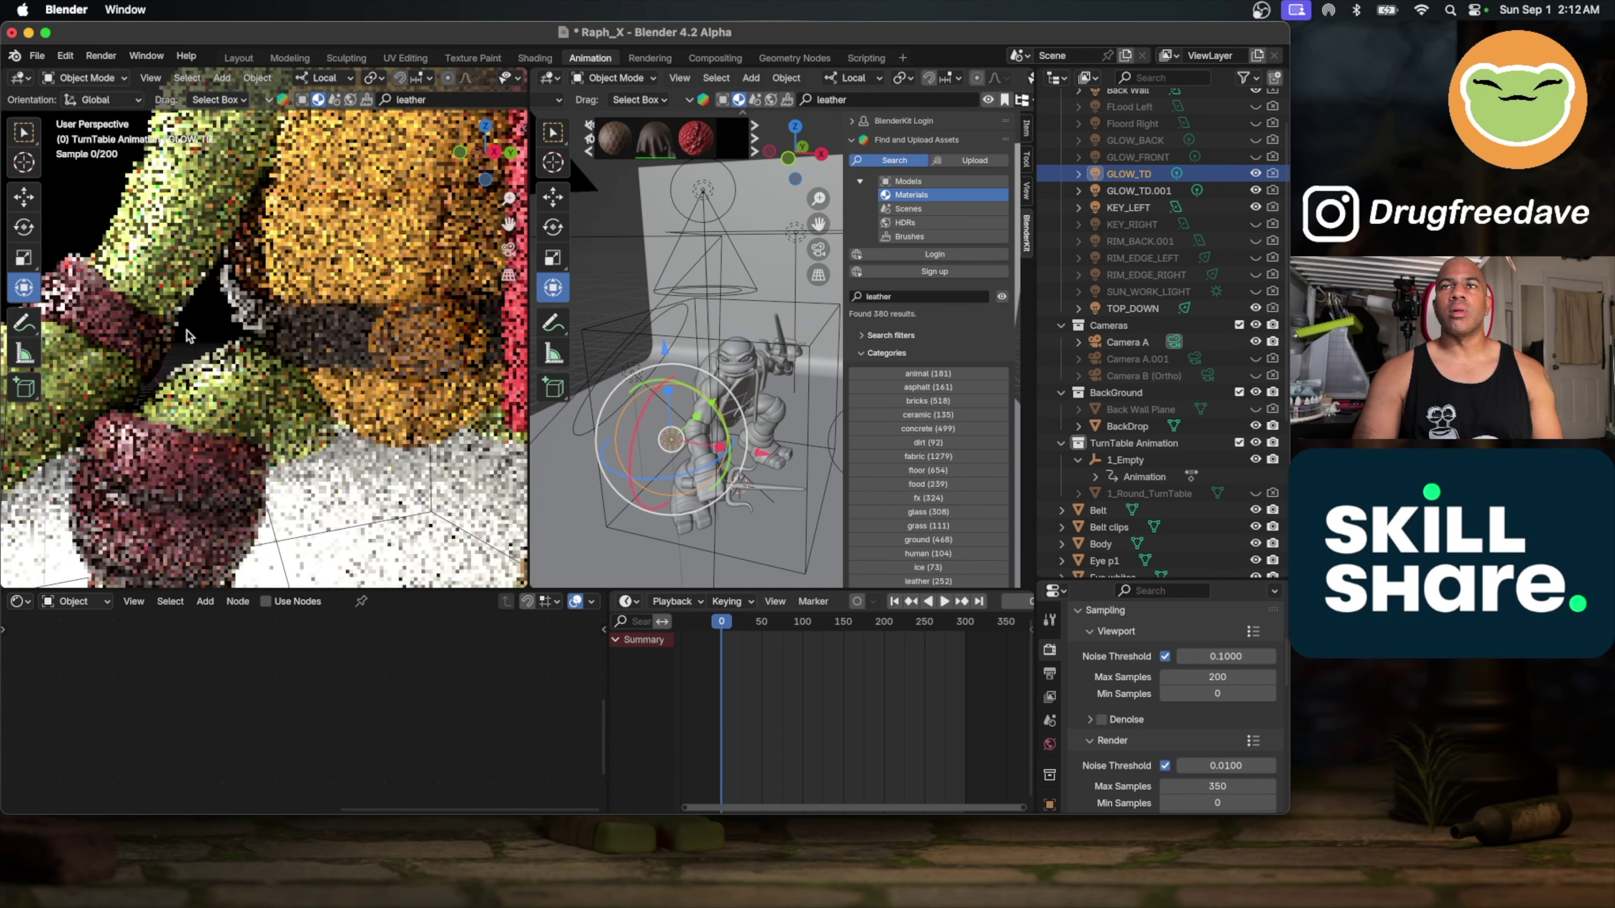
scroll(189, 335, "up", 3)
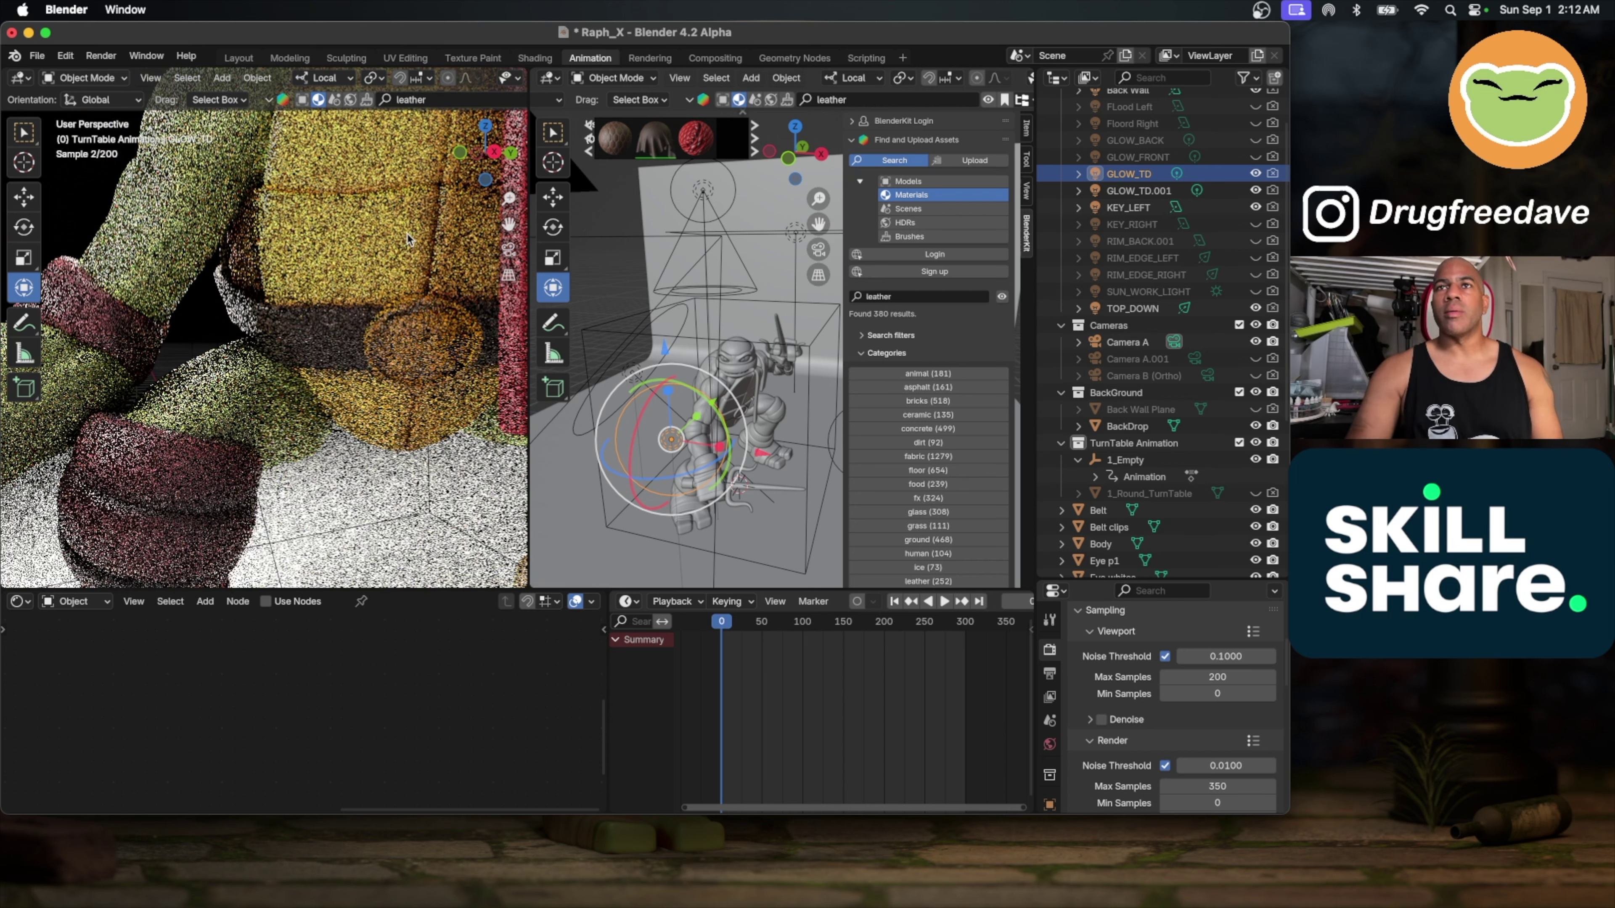
left_click(417, 306)
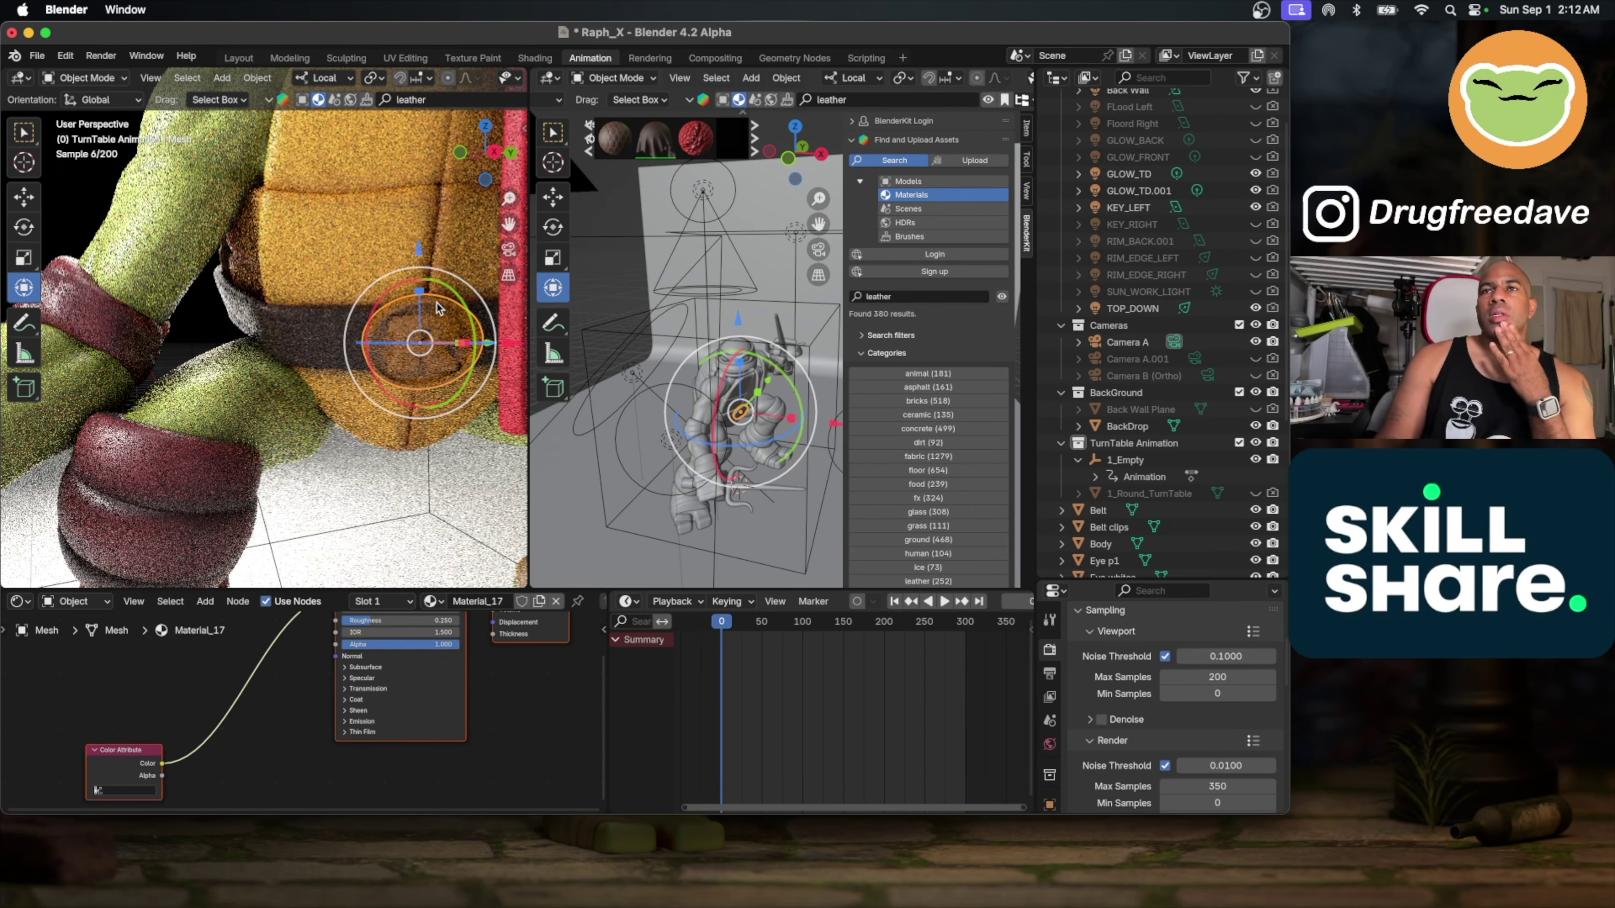
Step: Rerun the BlenderKit material search and browse the metal category
left_click(860, 99)
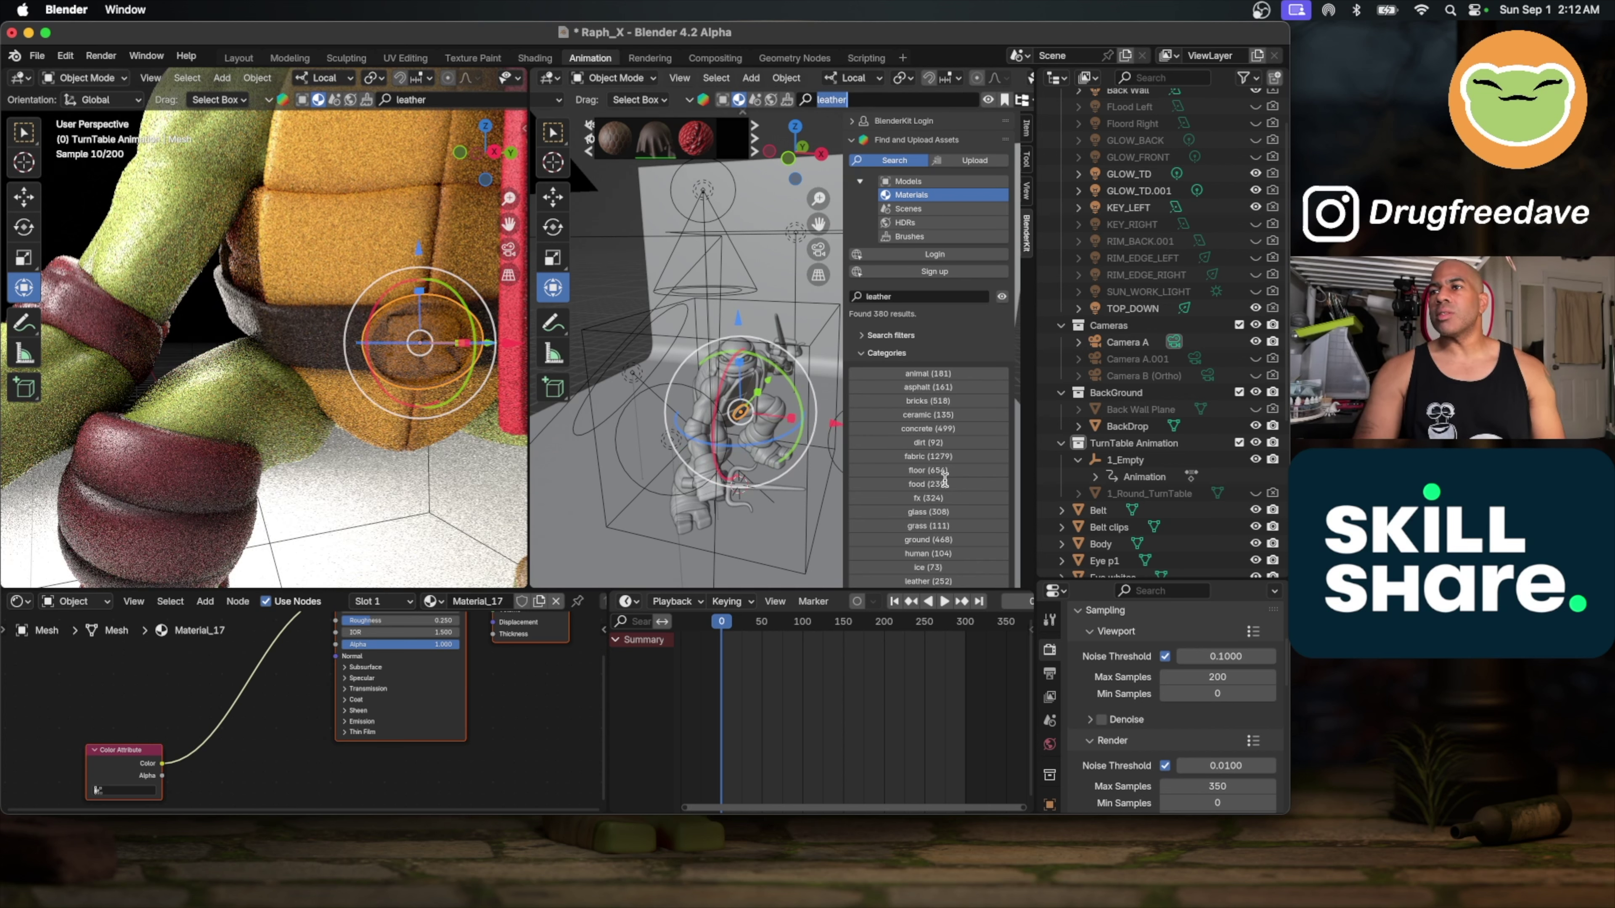
key("Return")
scroll(946, 482, "down", 6)
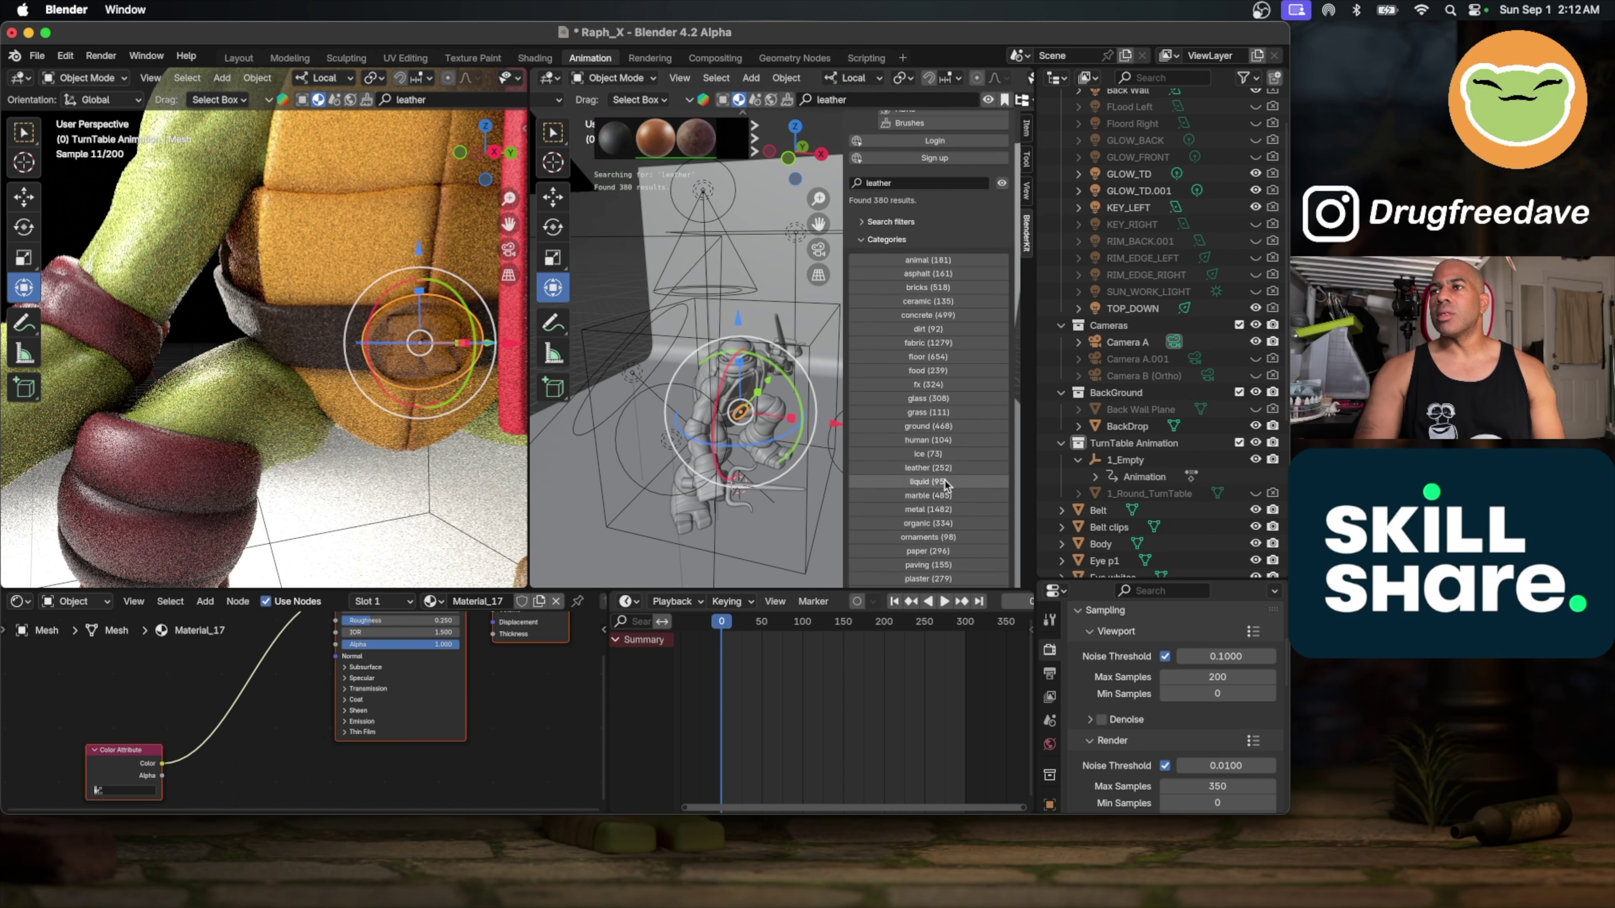
scroll(946, 484, "down", 2)
left_click(943, 429)
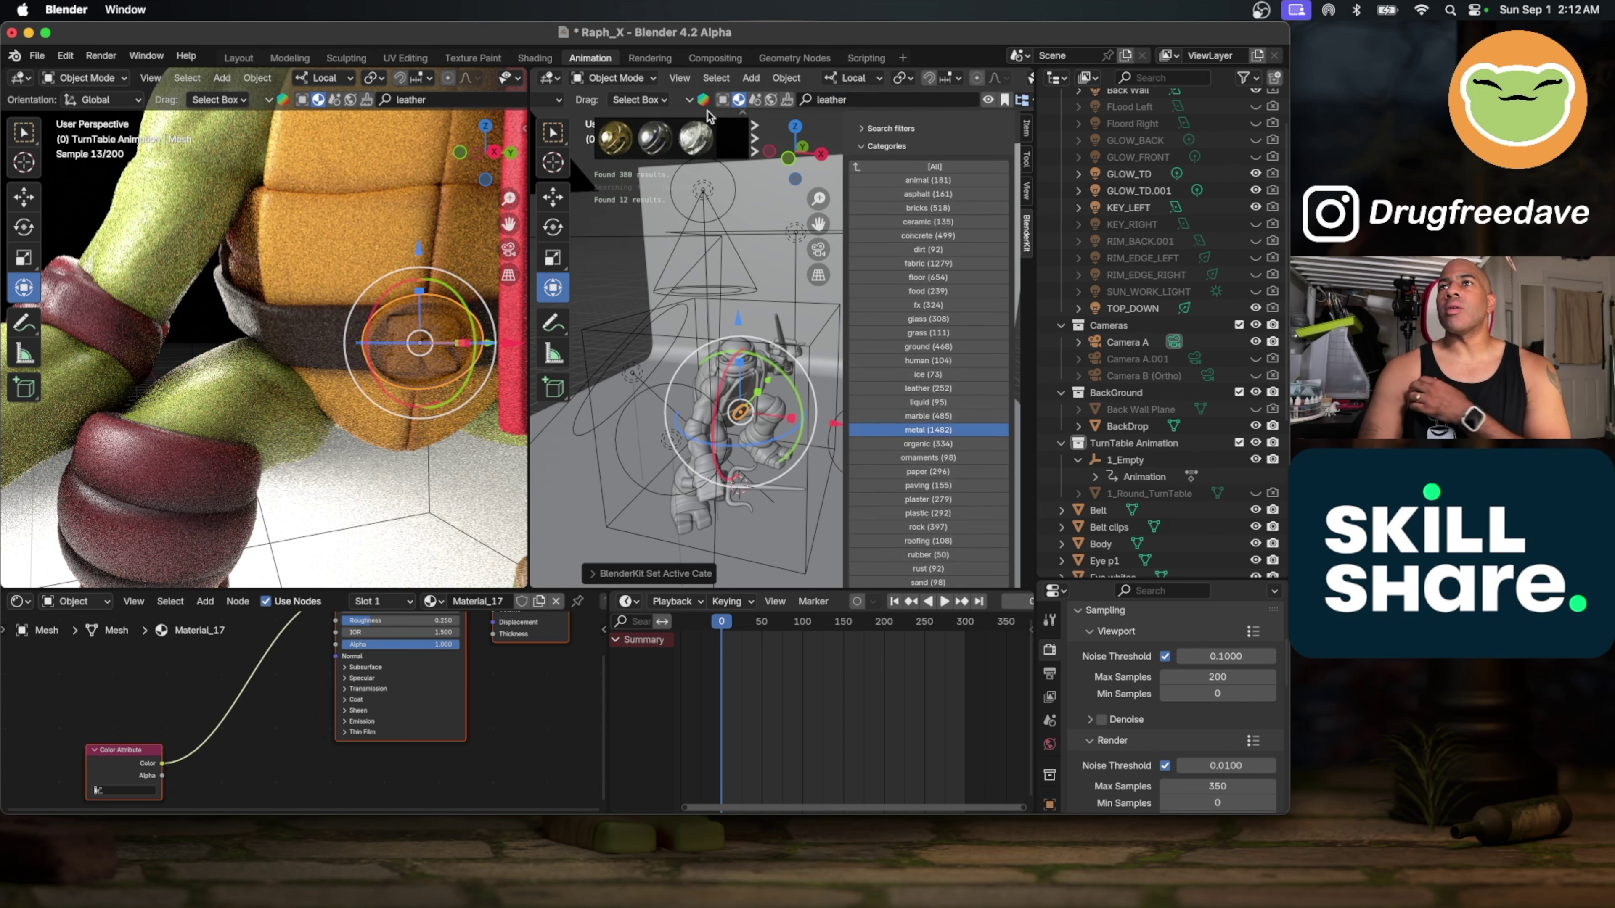
mouse_move(842, 138)
left_mouse_down()
mouse_move(960, 146)
mouse_move(866, 148)
left_mouse_up()
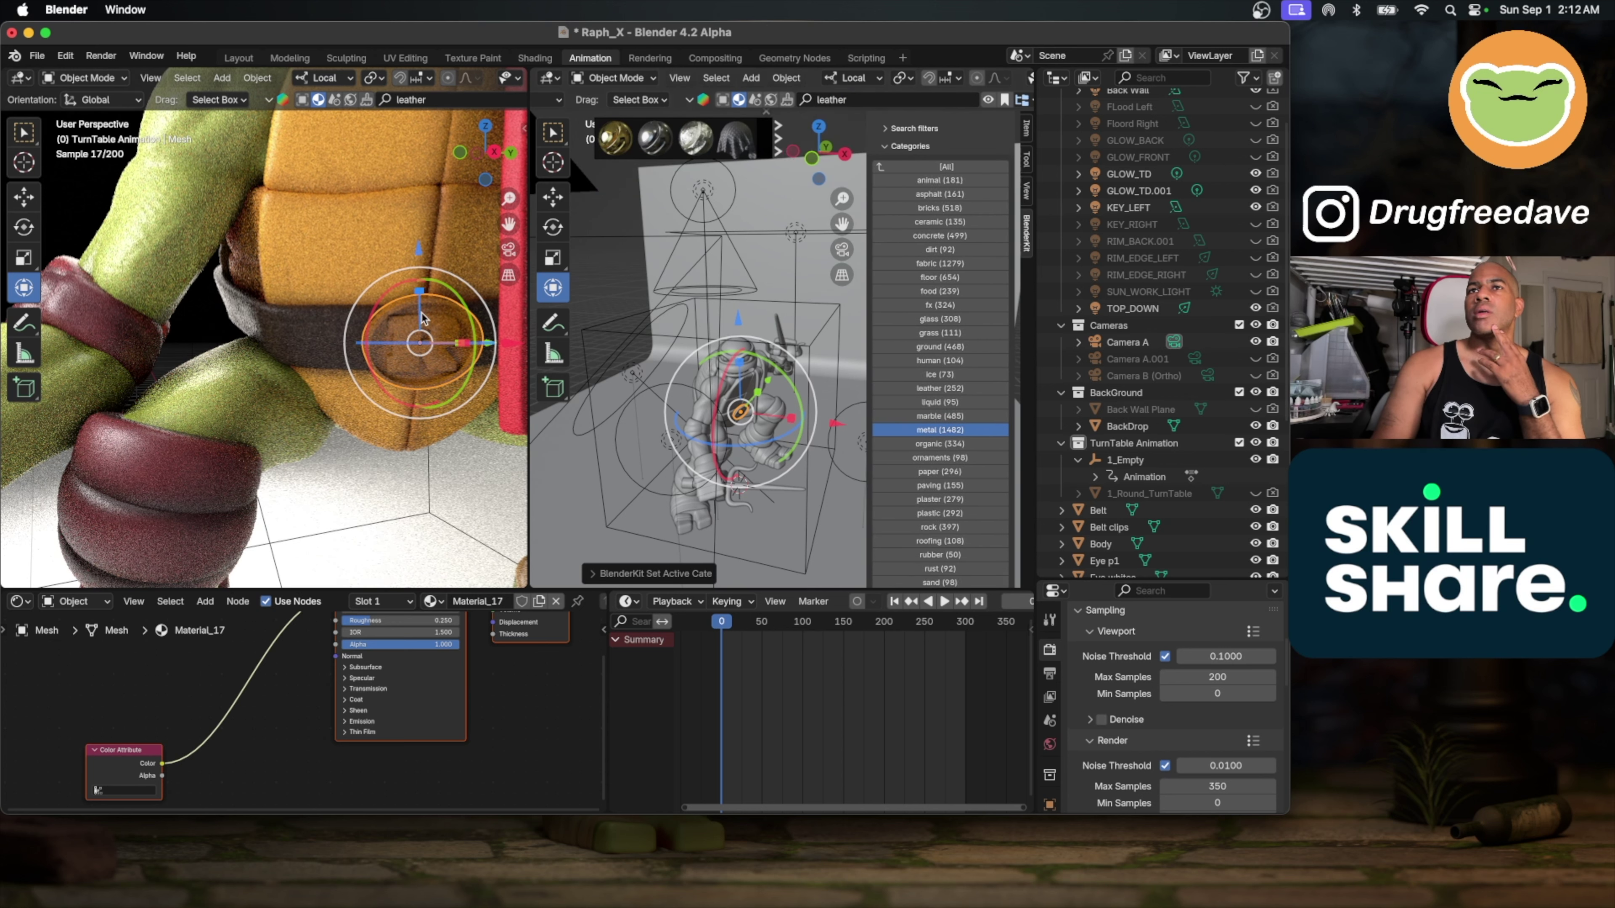
Step: Apply the red Rustic Aged Tarnished Decay Erosion material to the buckle, then deselect
middle_click_drag(407, 350, 403, 350, "shift")
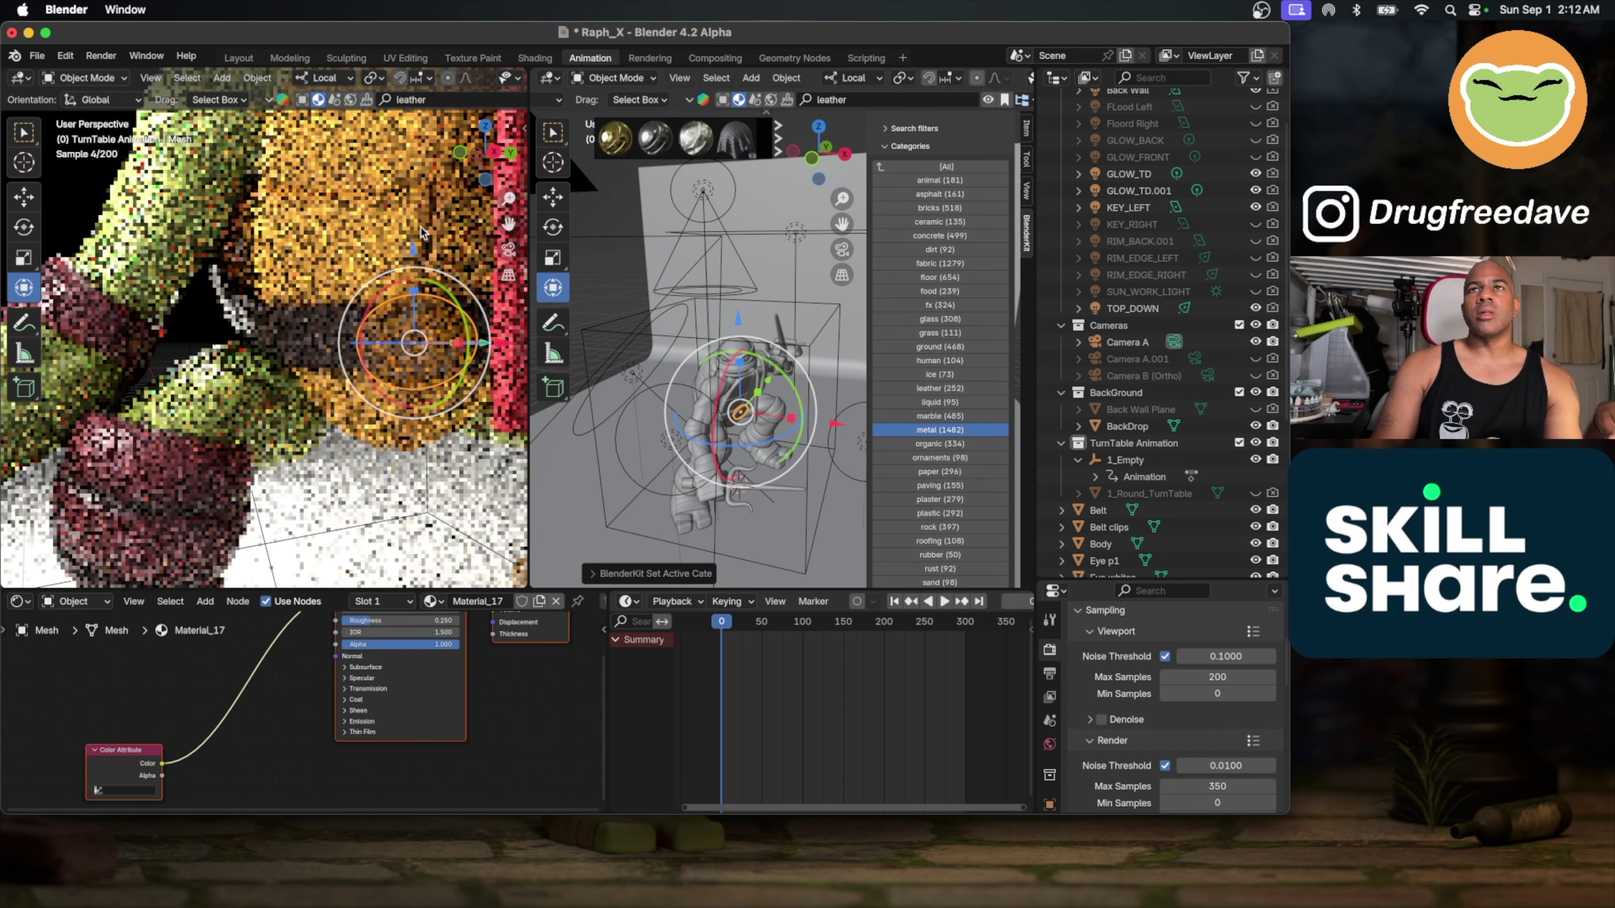
scroll(421, 227, "right", 3, "shift")
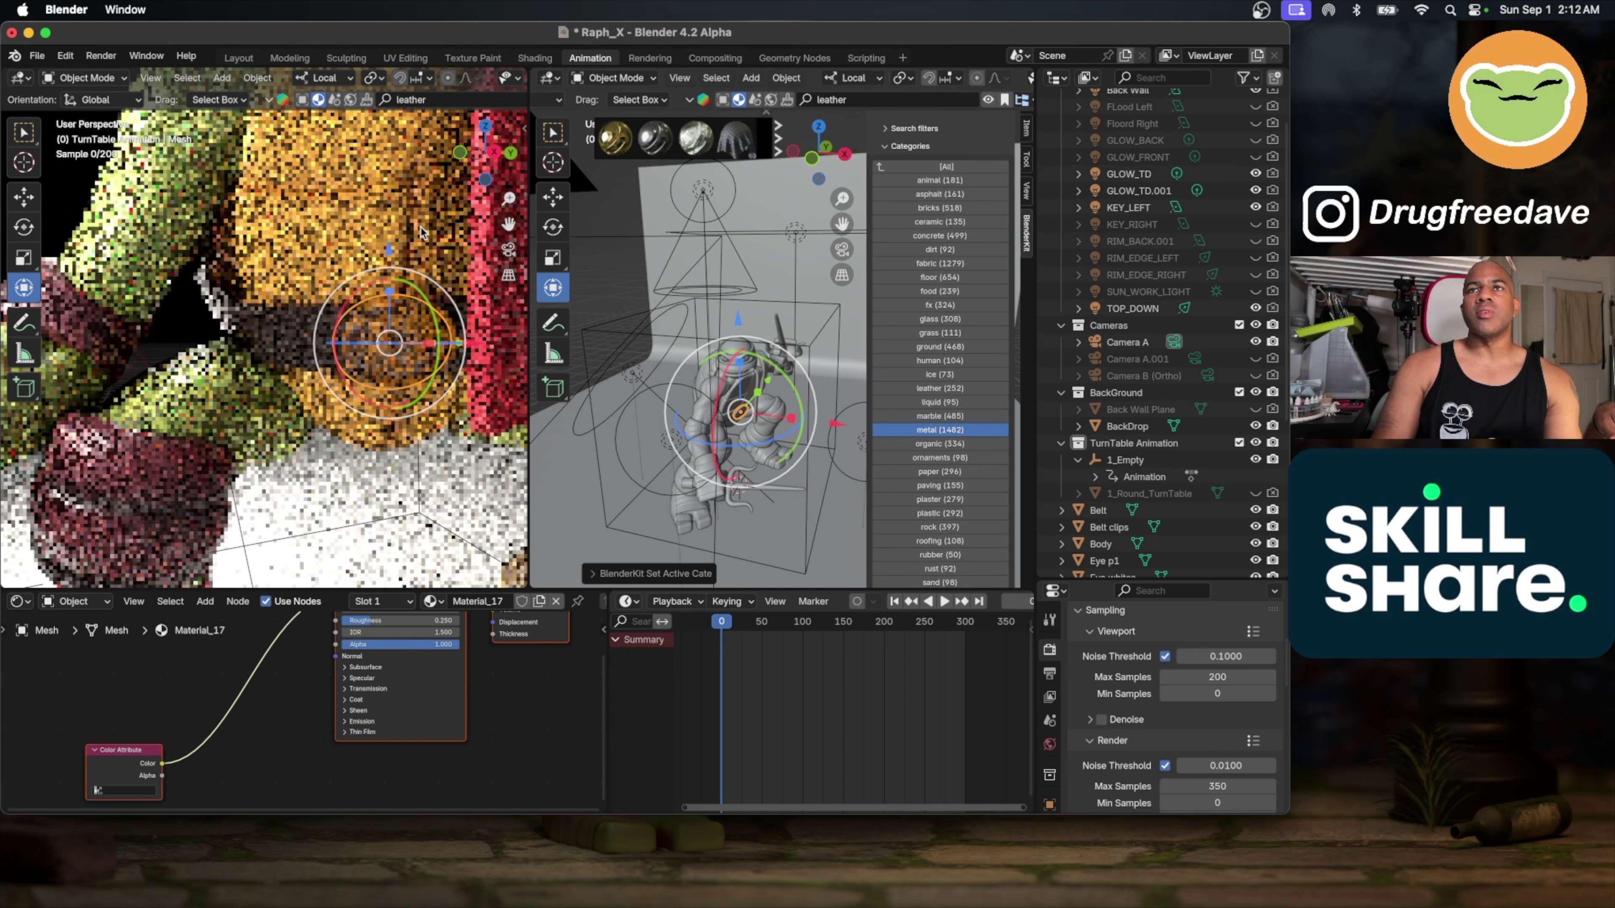
scroll(421, 227, "right", 3, "shift")
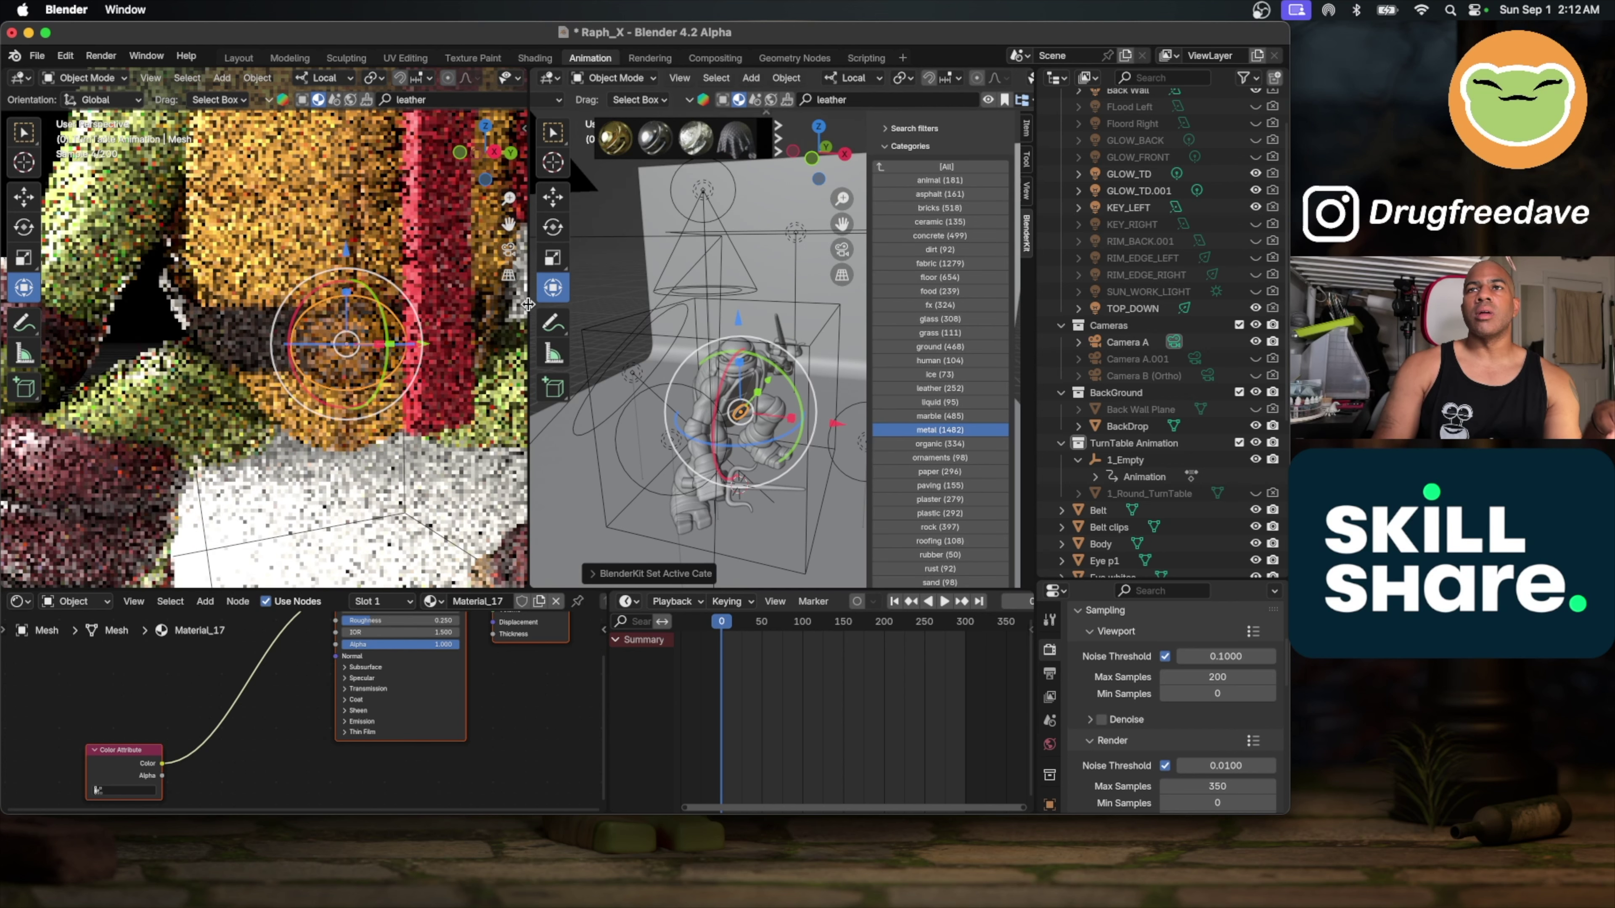
left_click_drag(528, 304, 454, 304)
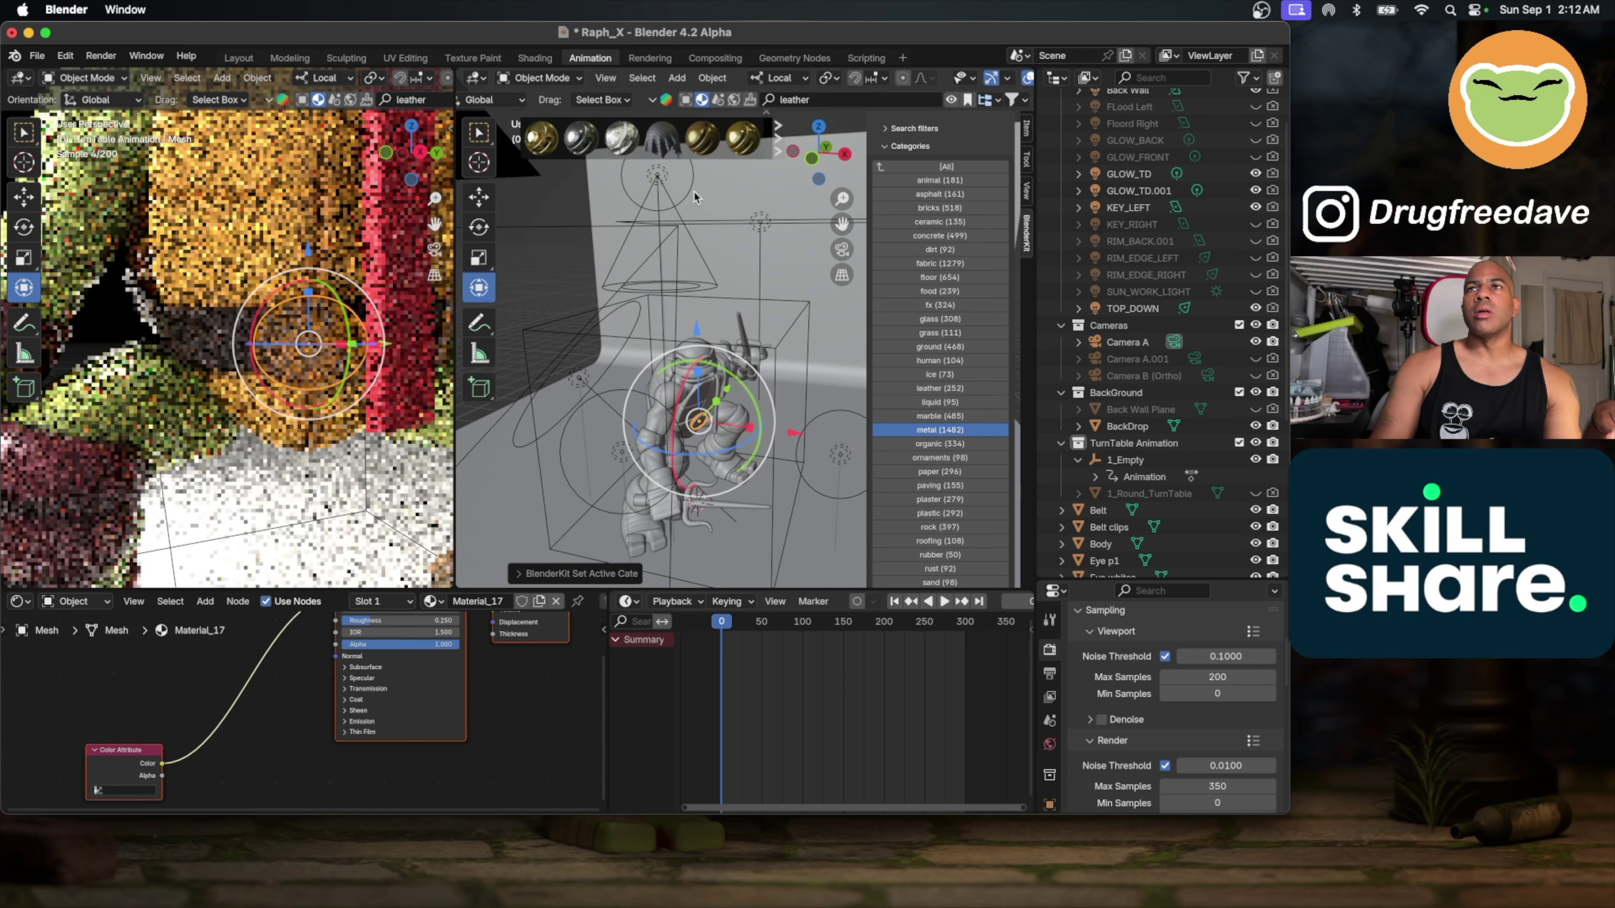
scroll(656, 136, "down", 5)
mouse_move(637, 130)
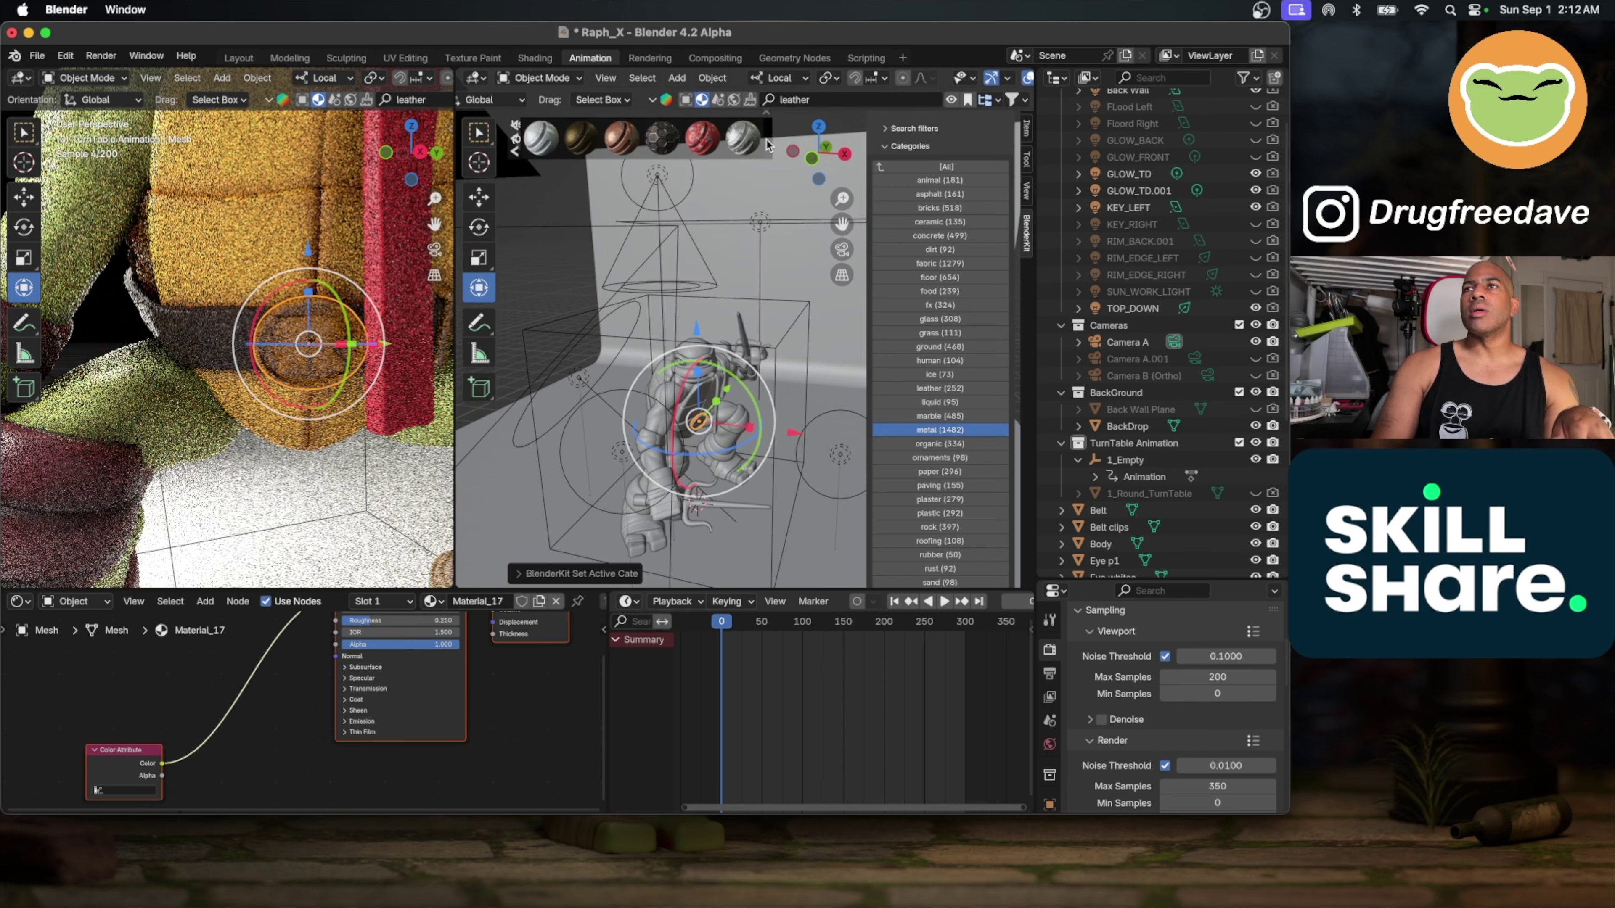
mouse_move(758, 138)
mouse_move(700, 143)
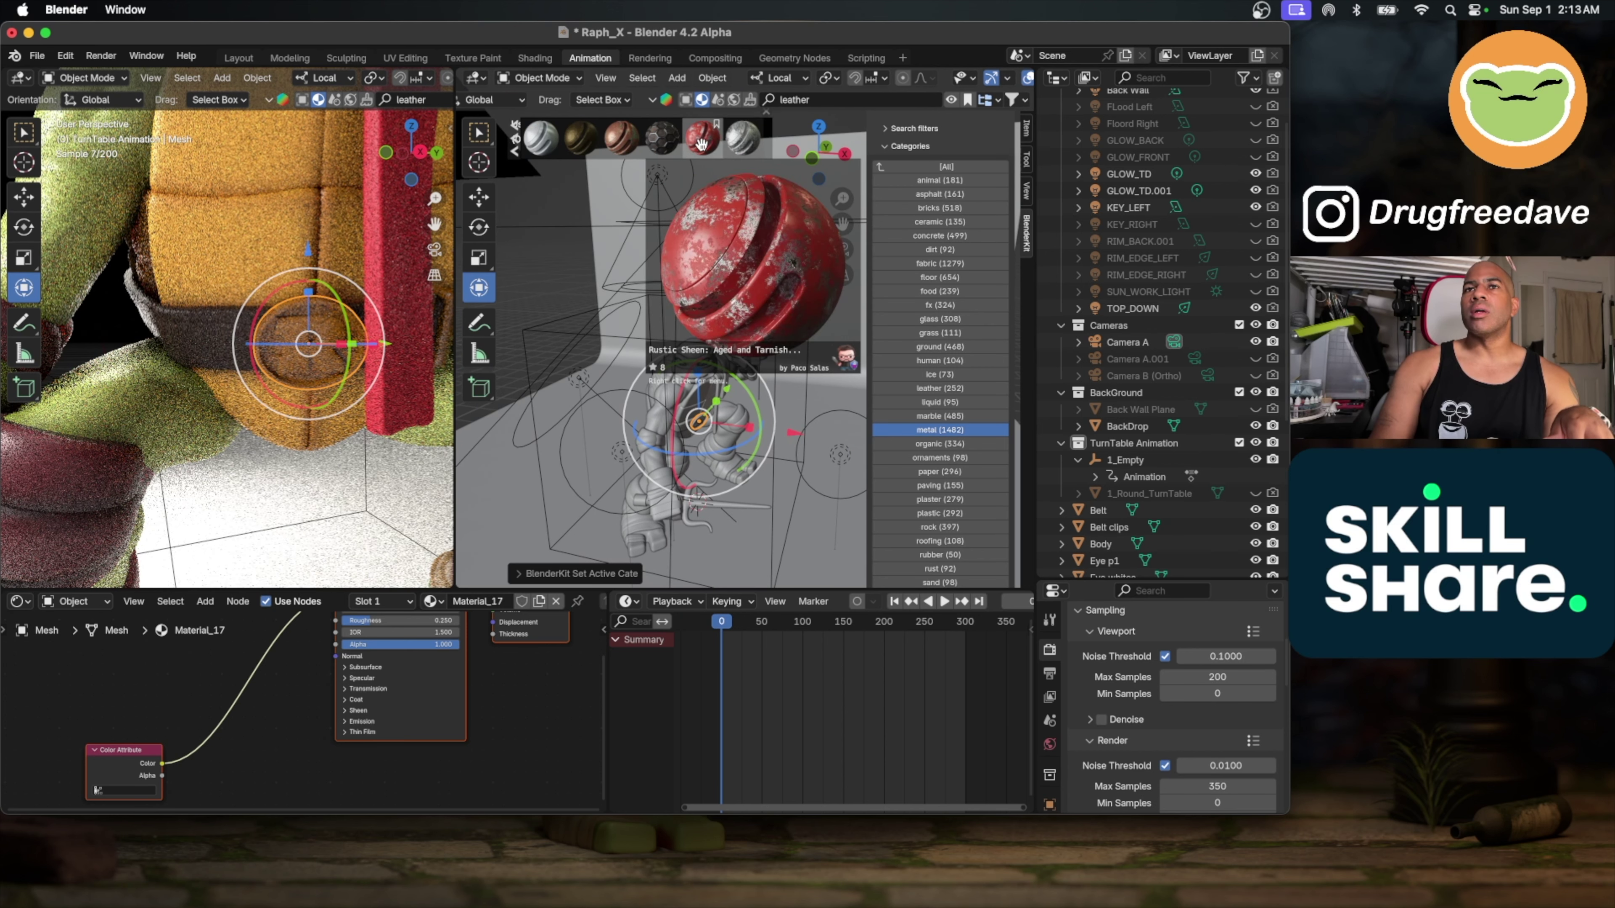
left_click(700, 143)
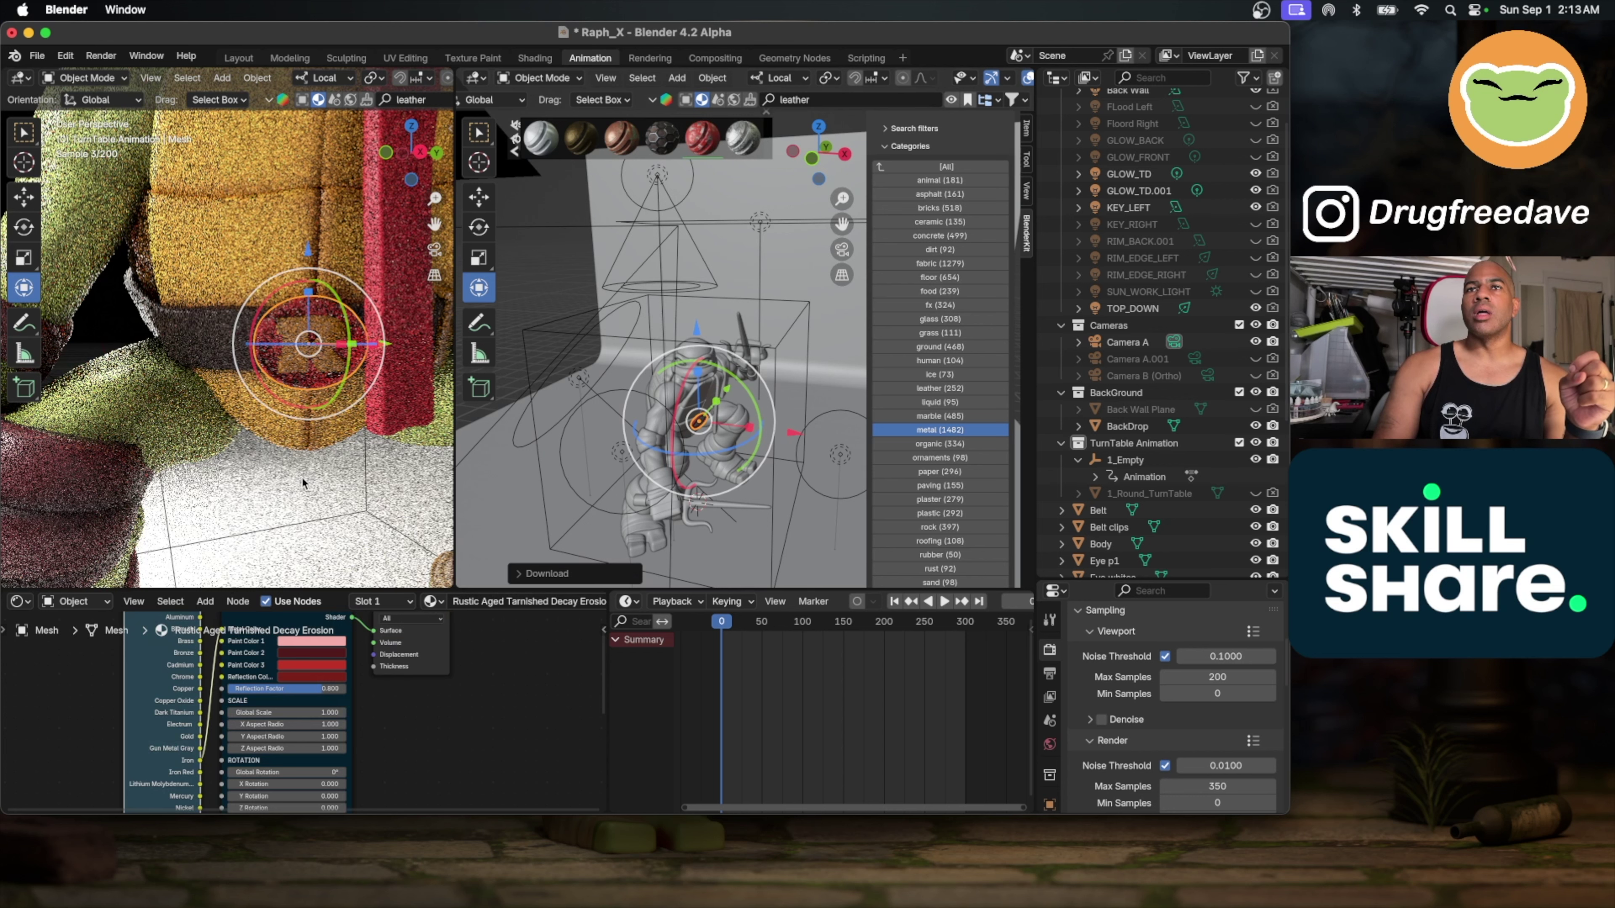
left_click(558, 269)
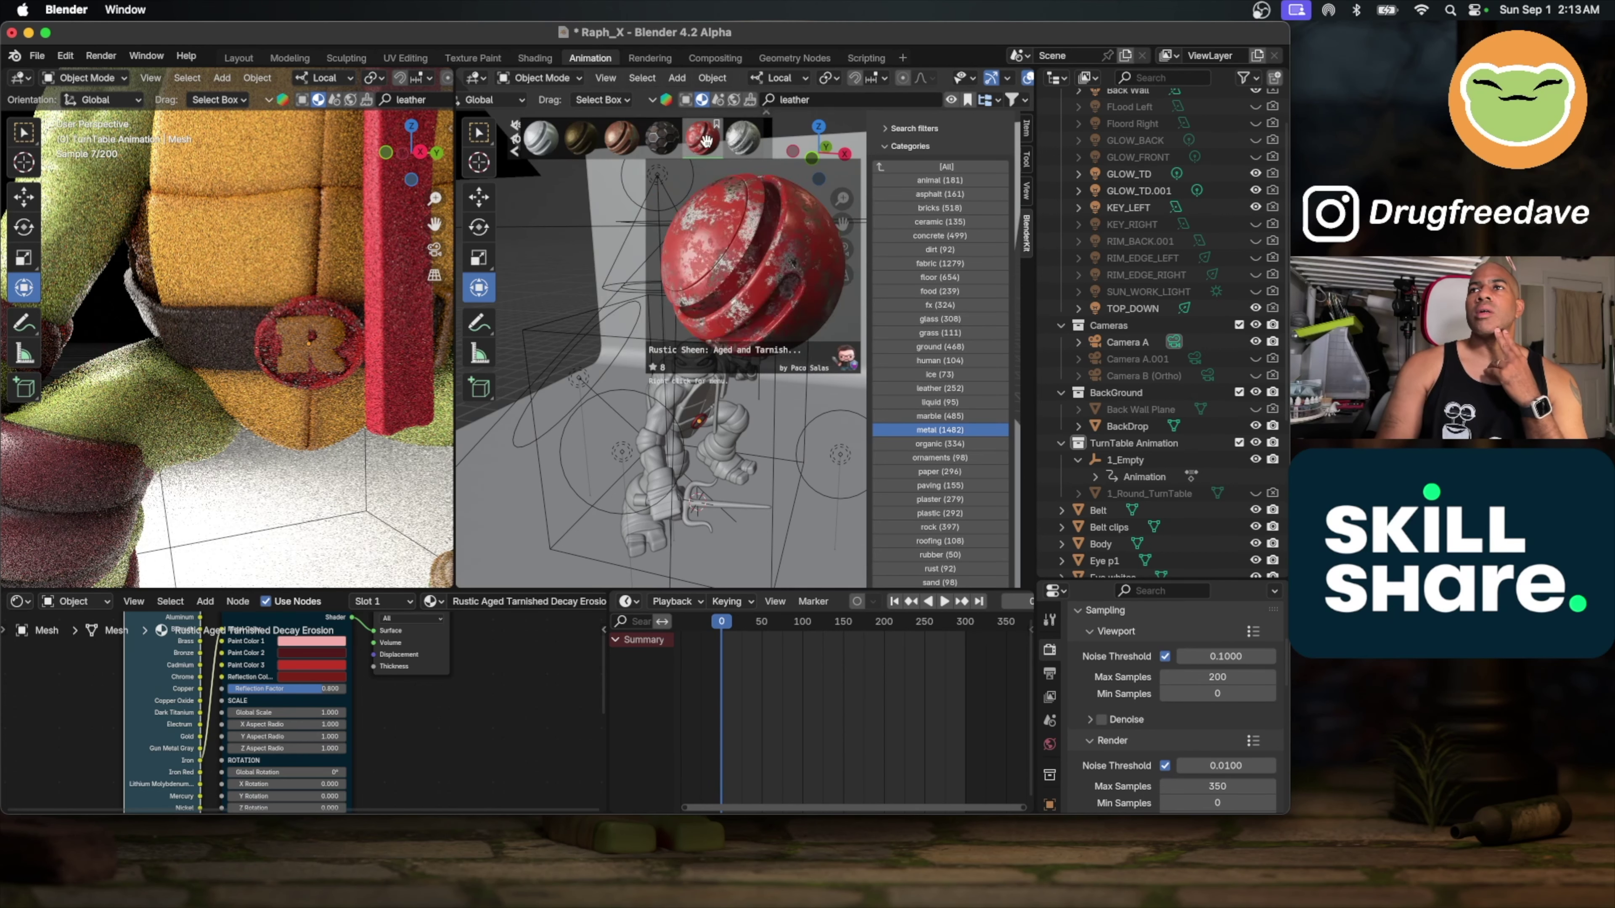
Step: Clear the BlenderKit search and filter the list to metal materials only
mouse_move(758, 140)
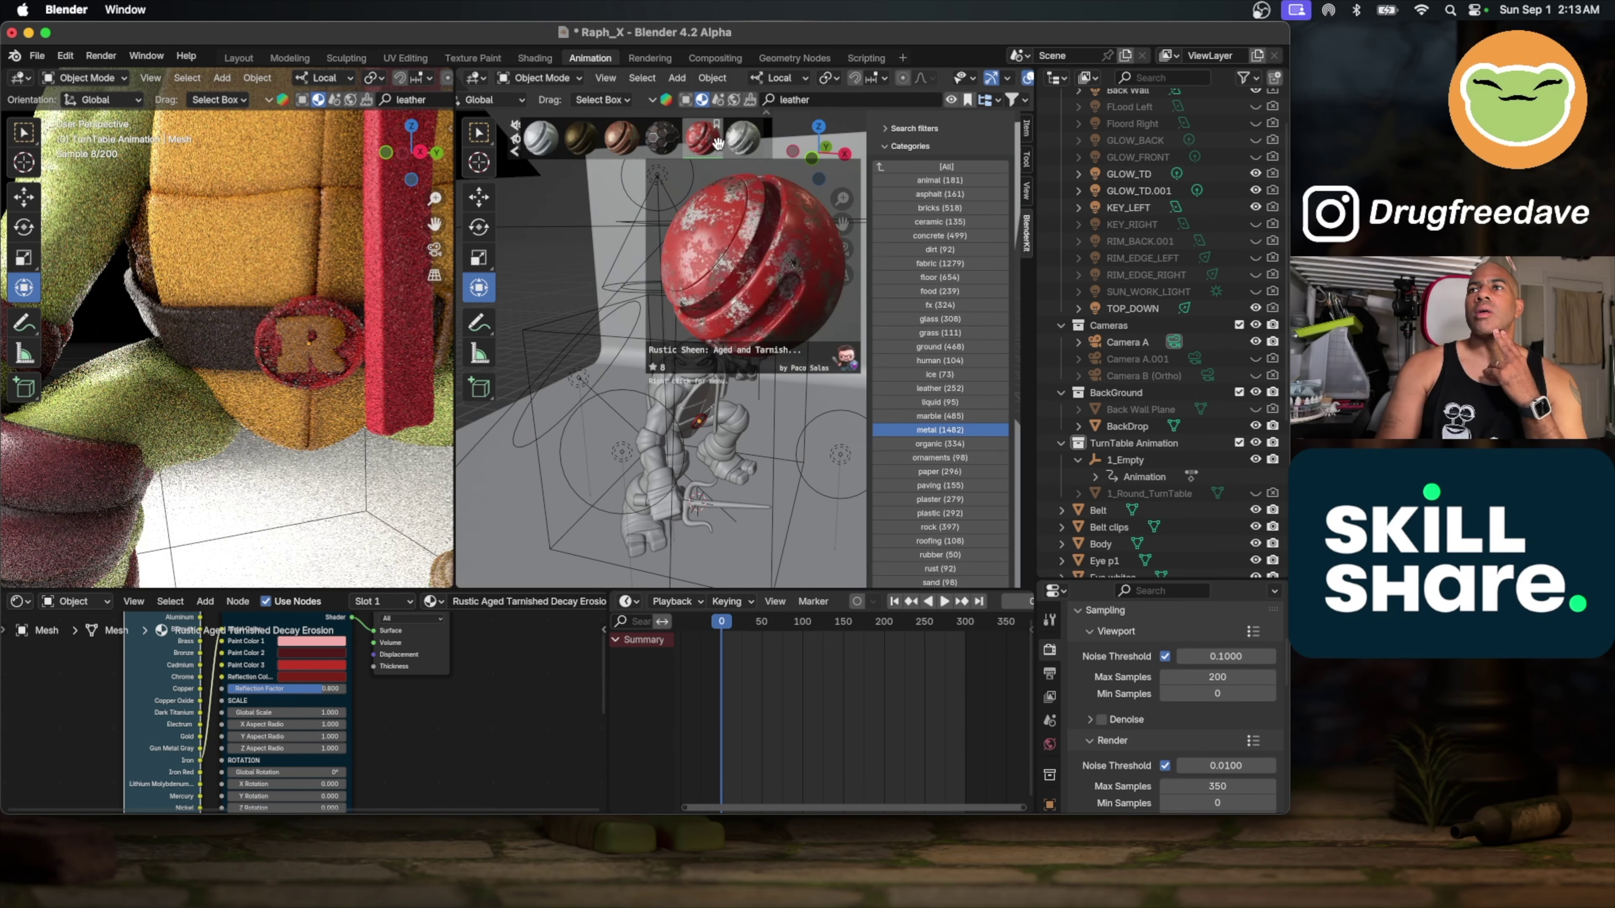
scroll(717, 142, "up", 5)
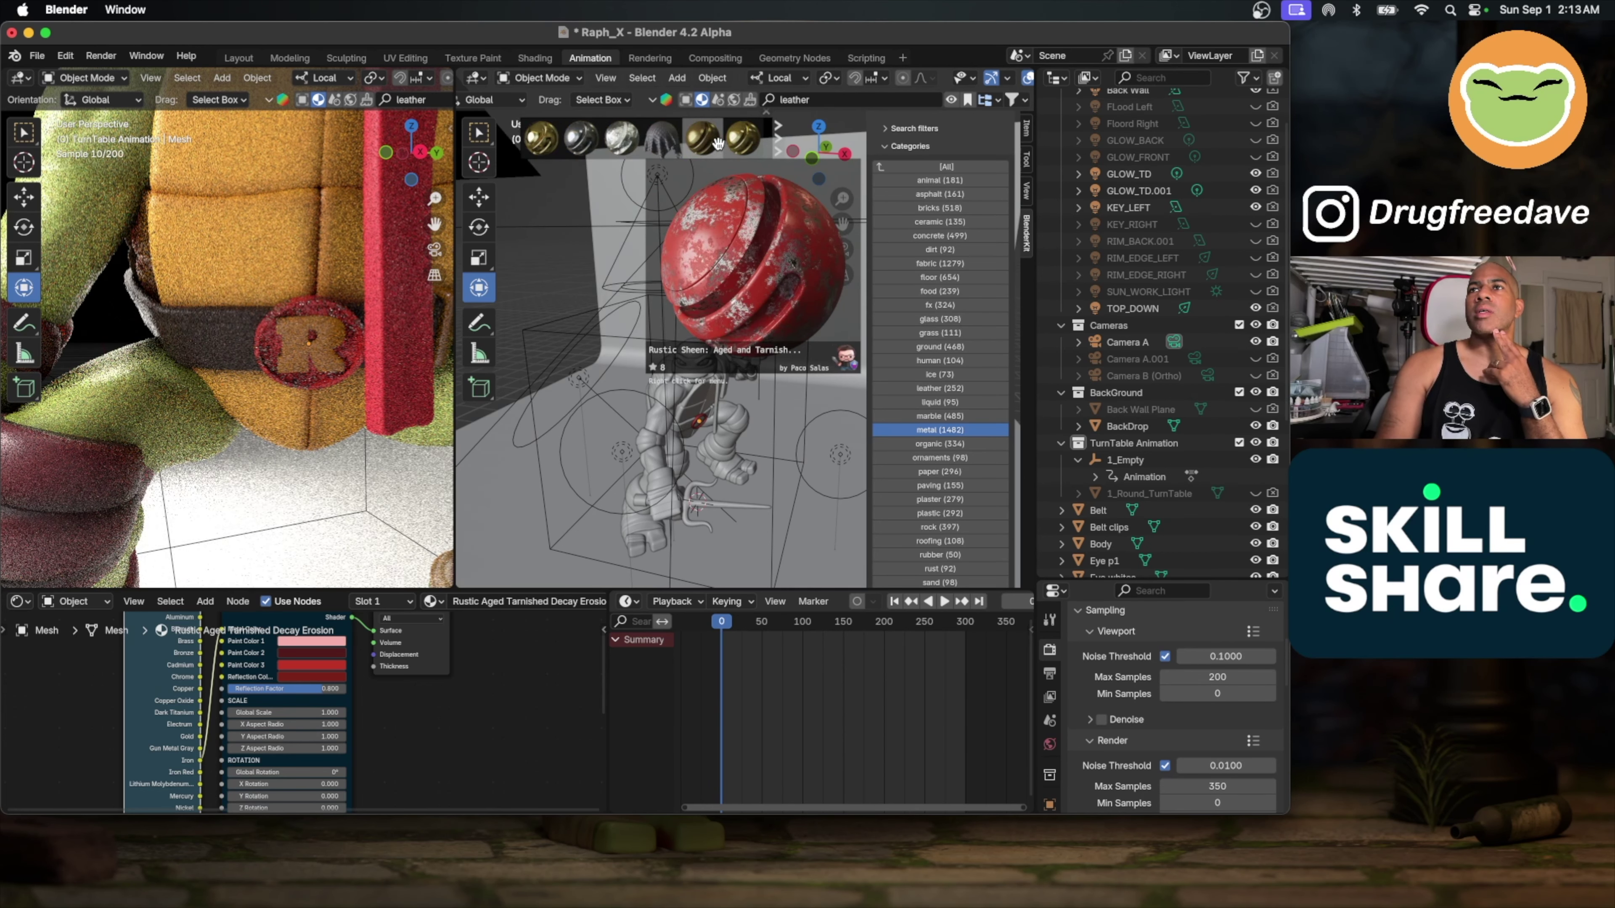
scroll(717, 142, "down", 3)
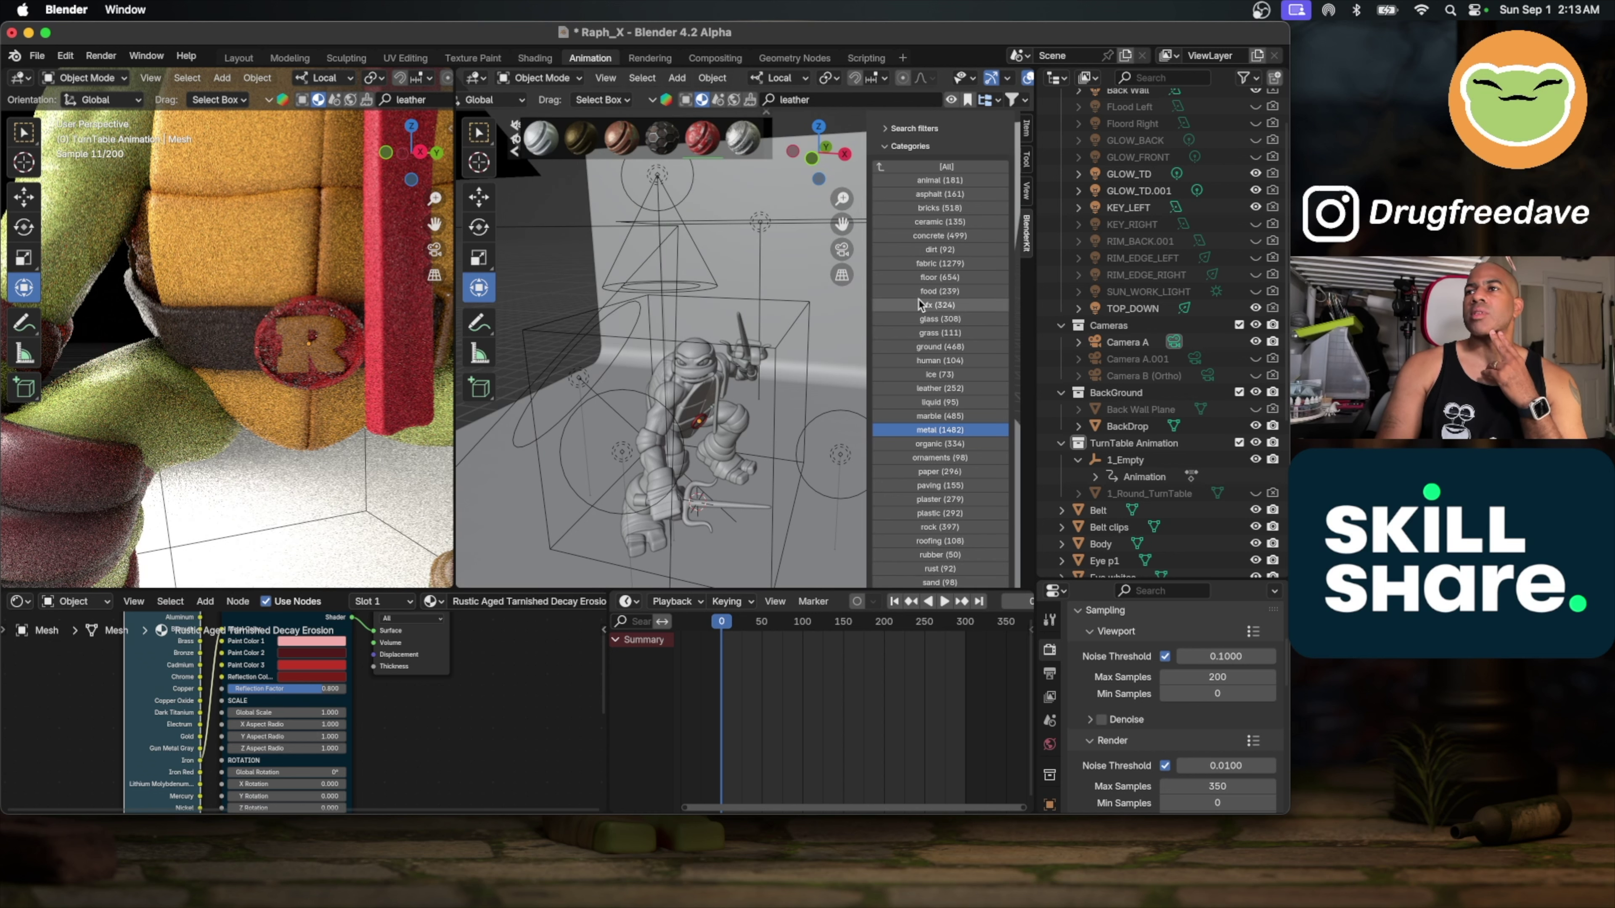
scroll(920, 304, "up", 6)
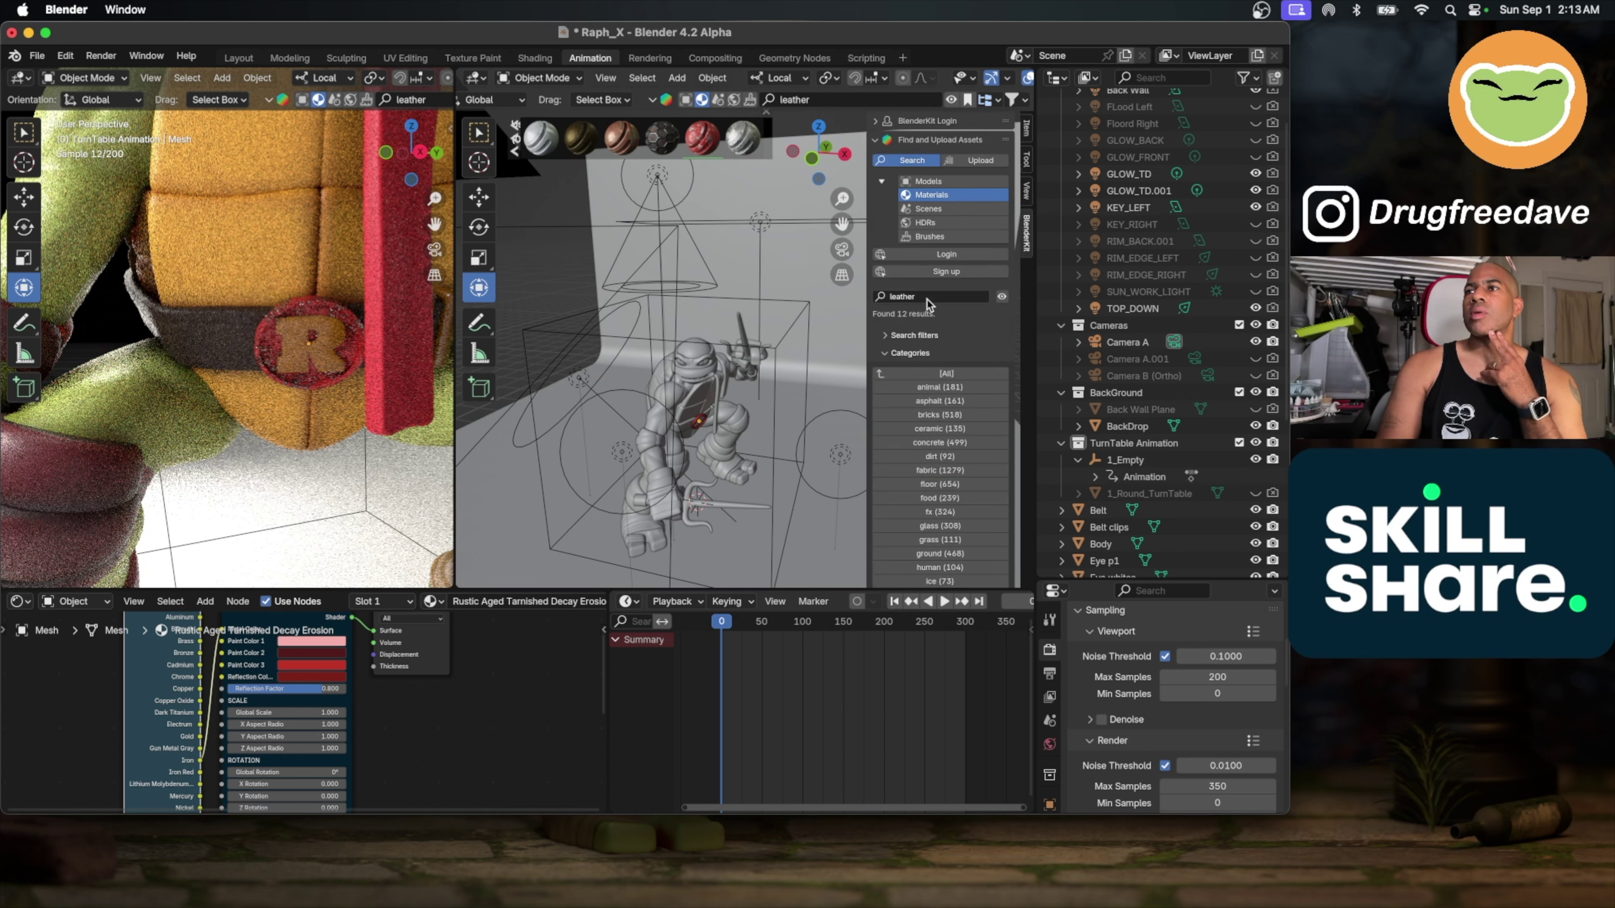
left_click(957, 294)
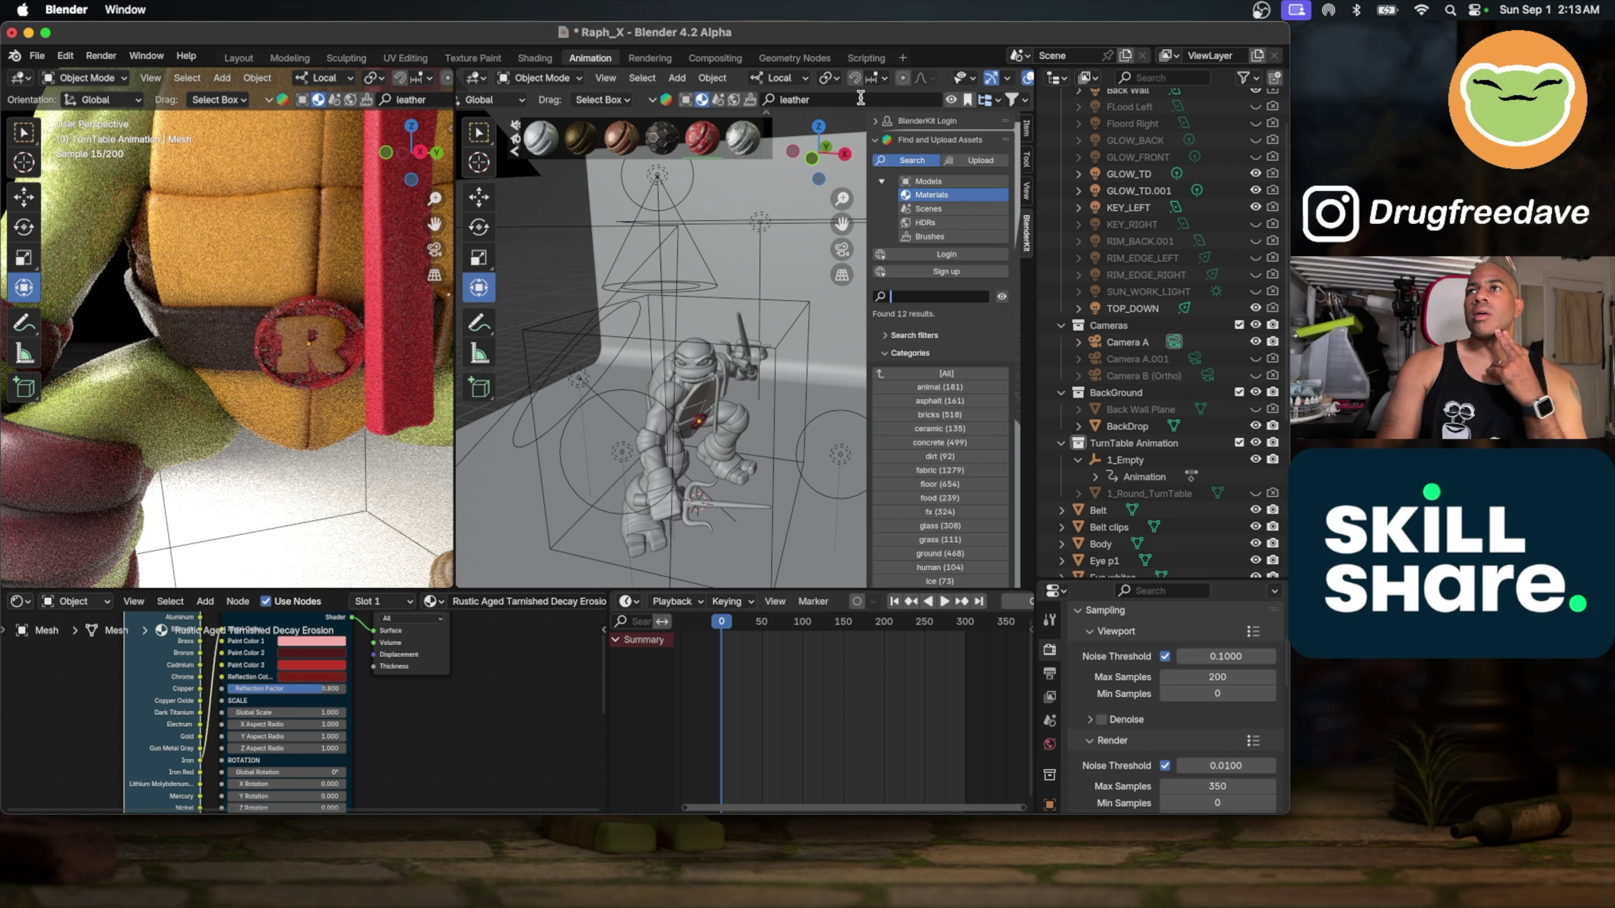
key("Return")
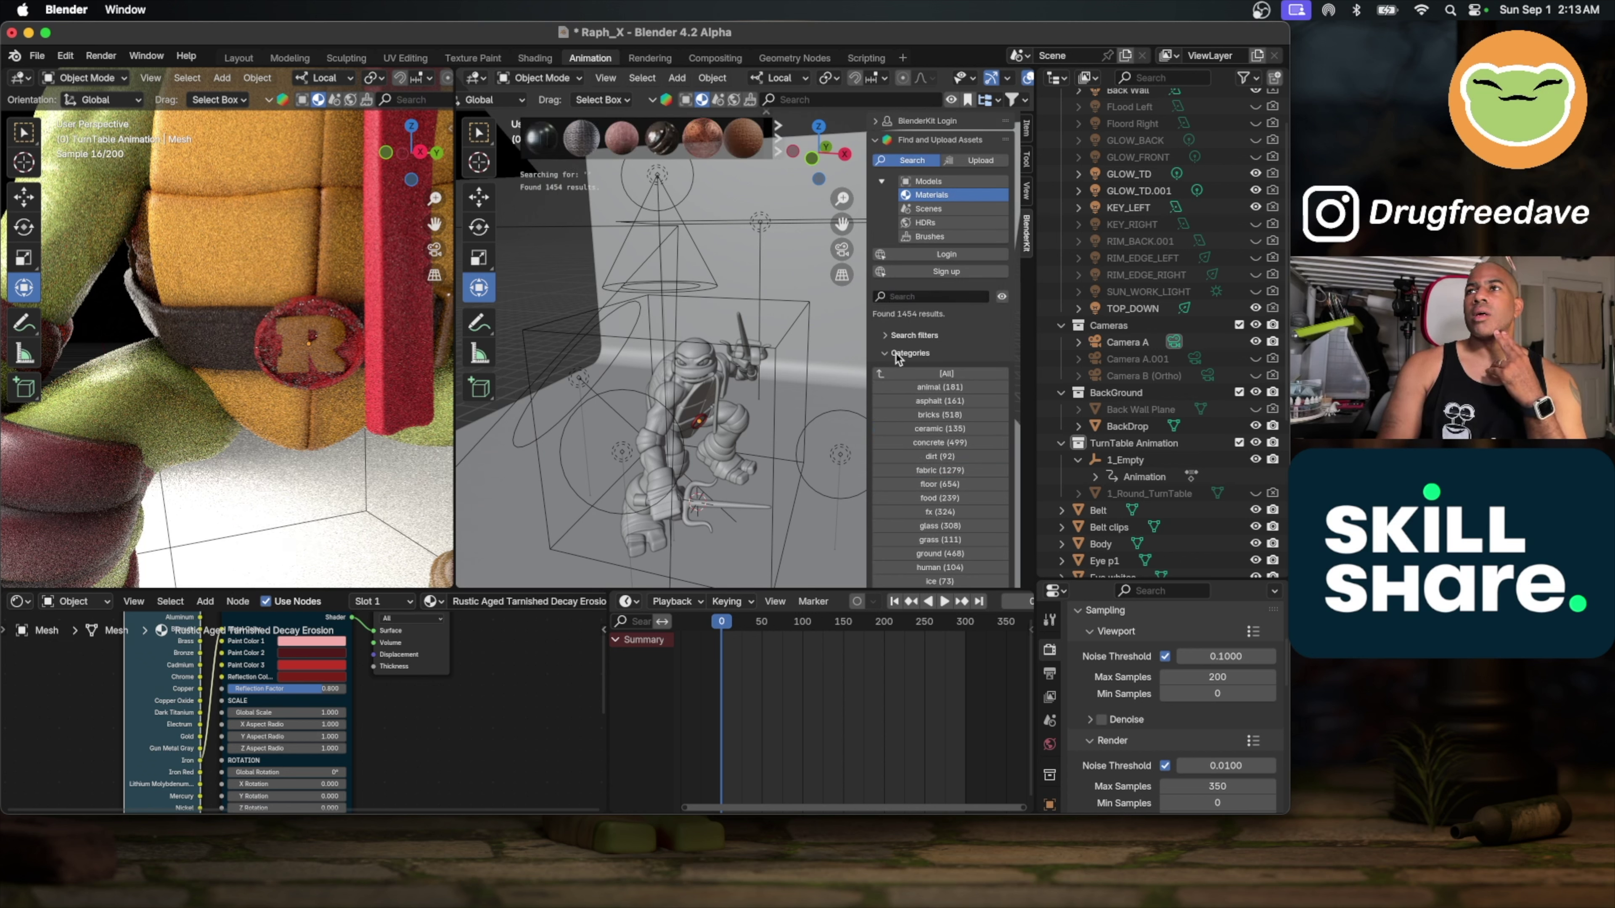
scroll(939, 483, "down", 5)
left_click(939, 443)
scroll(939, 443, "down", 1)
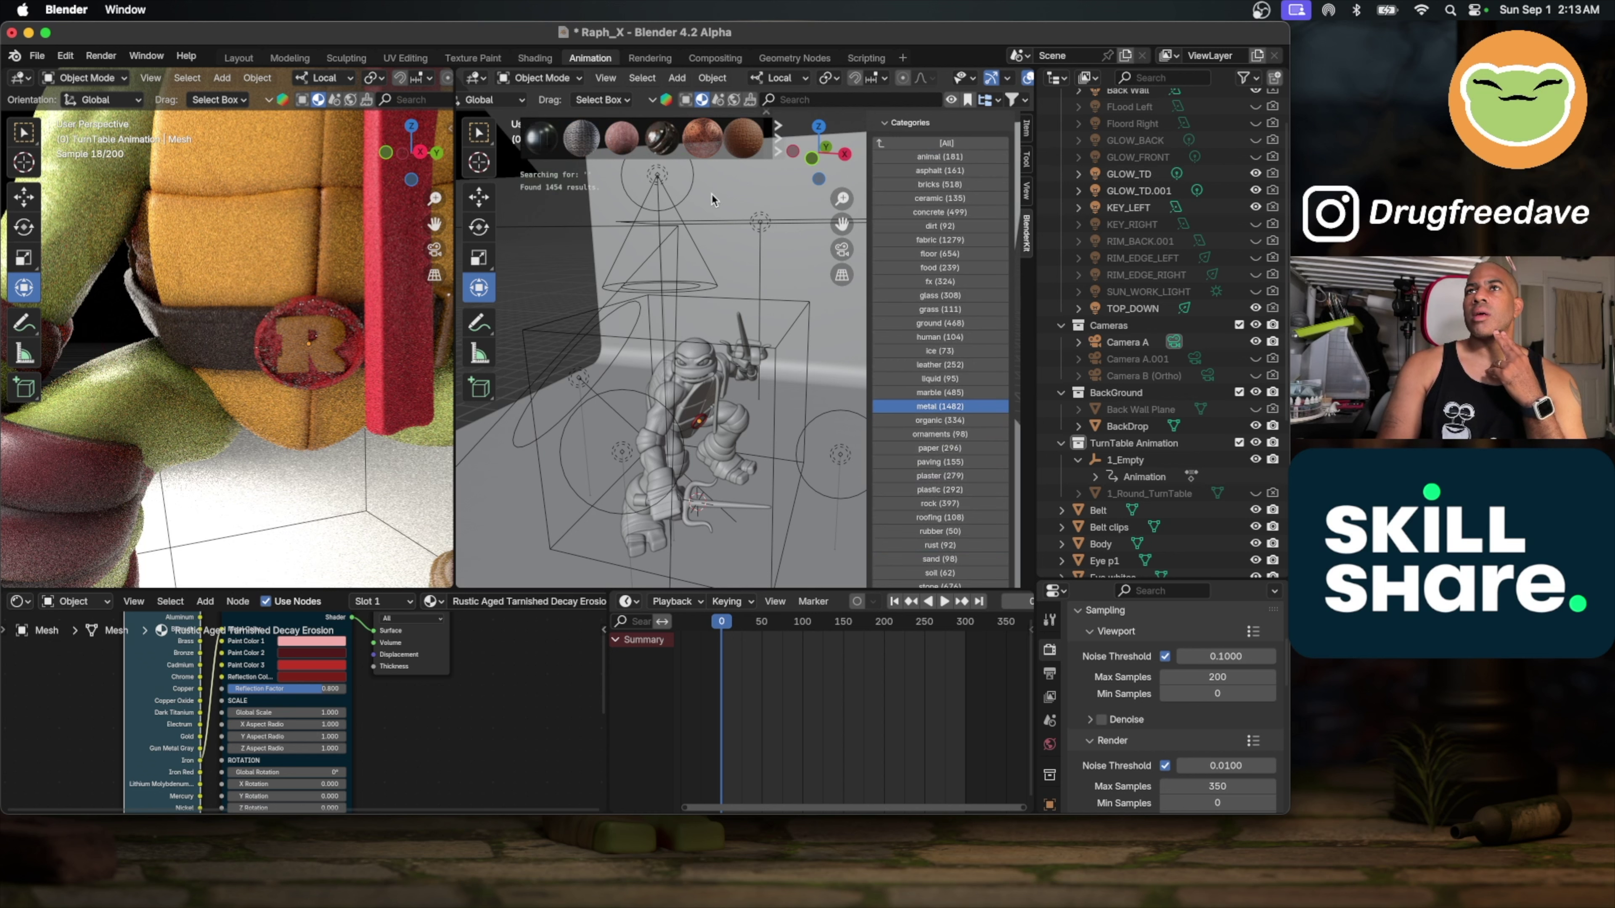
mouse_move(586, 139)
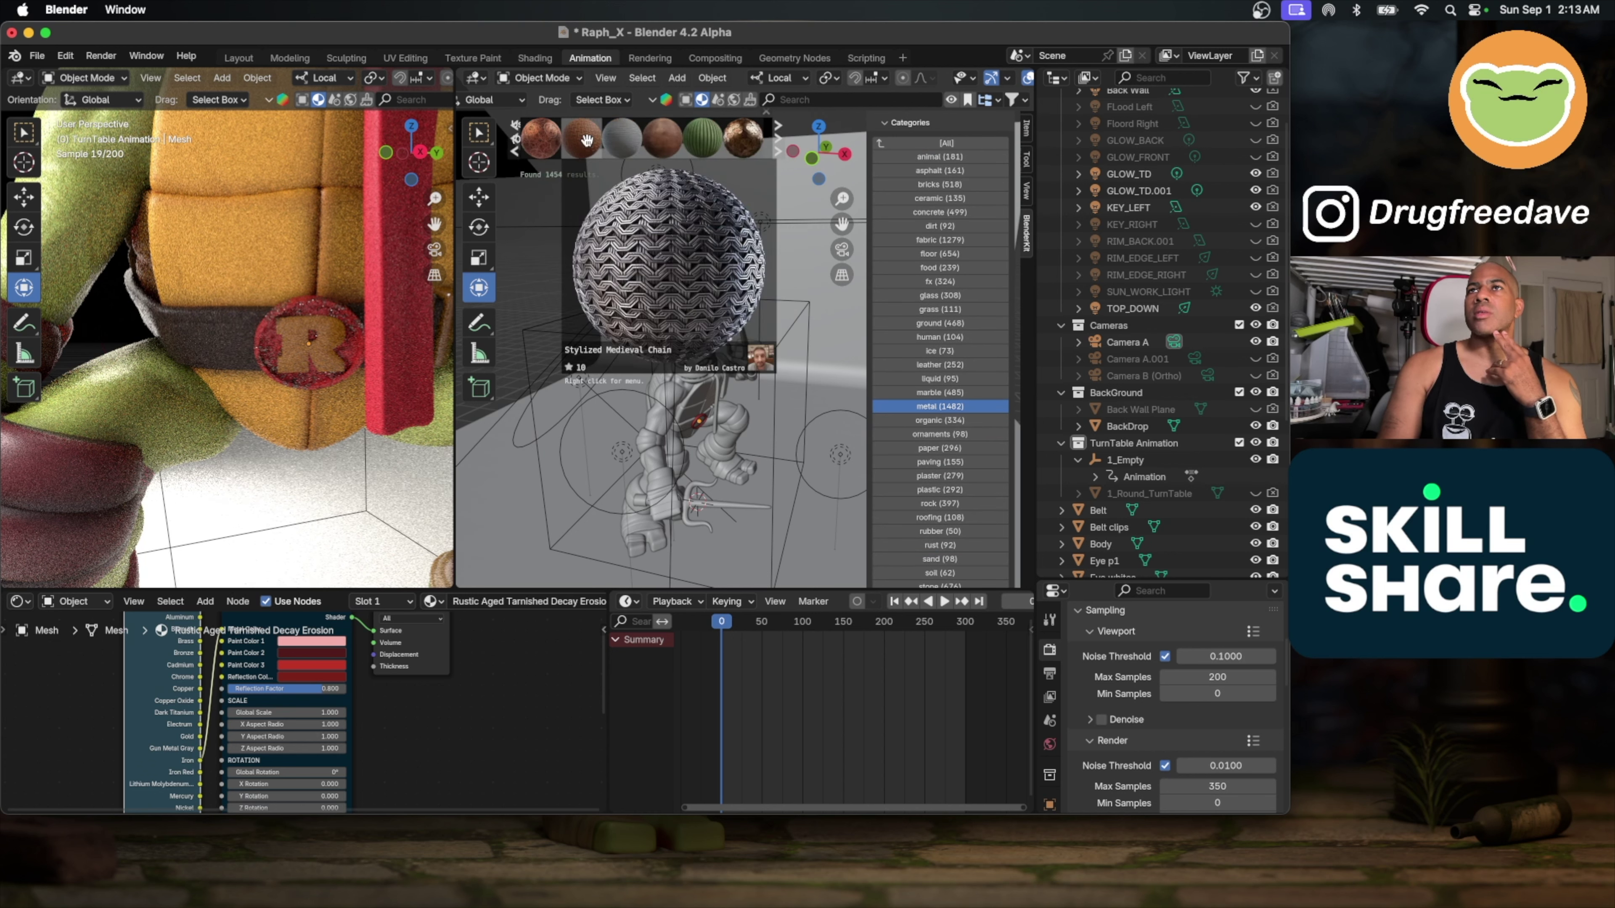
scroll(586, 140, "down", 3)
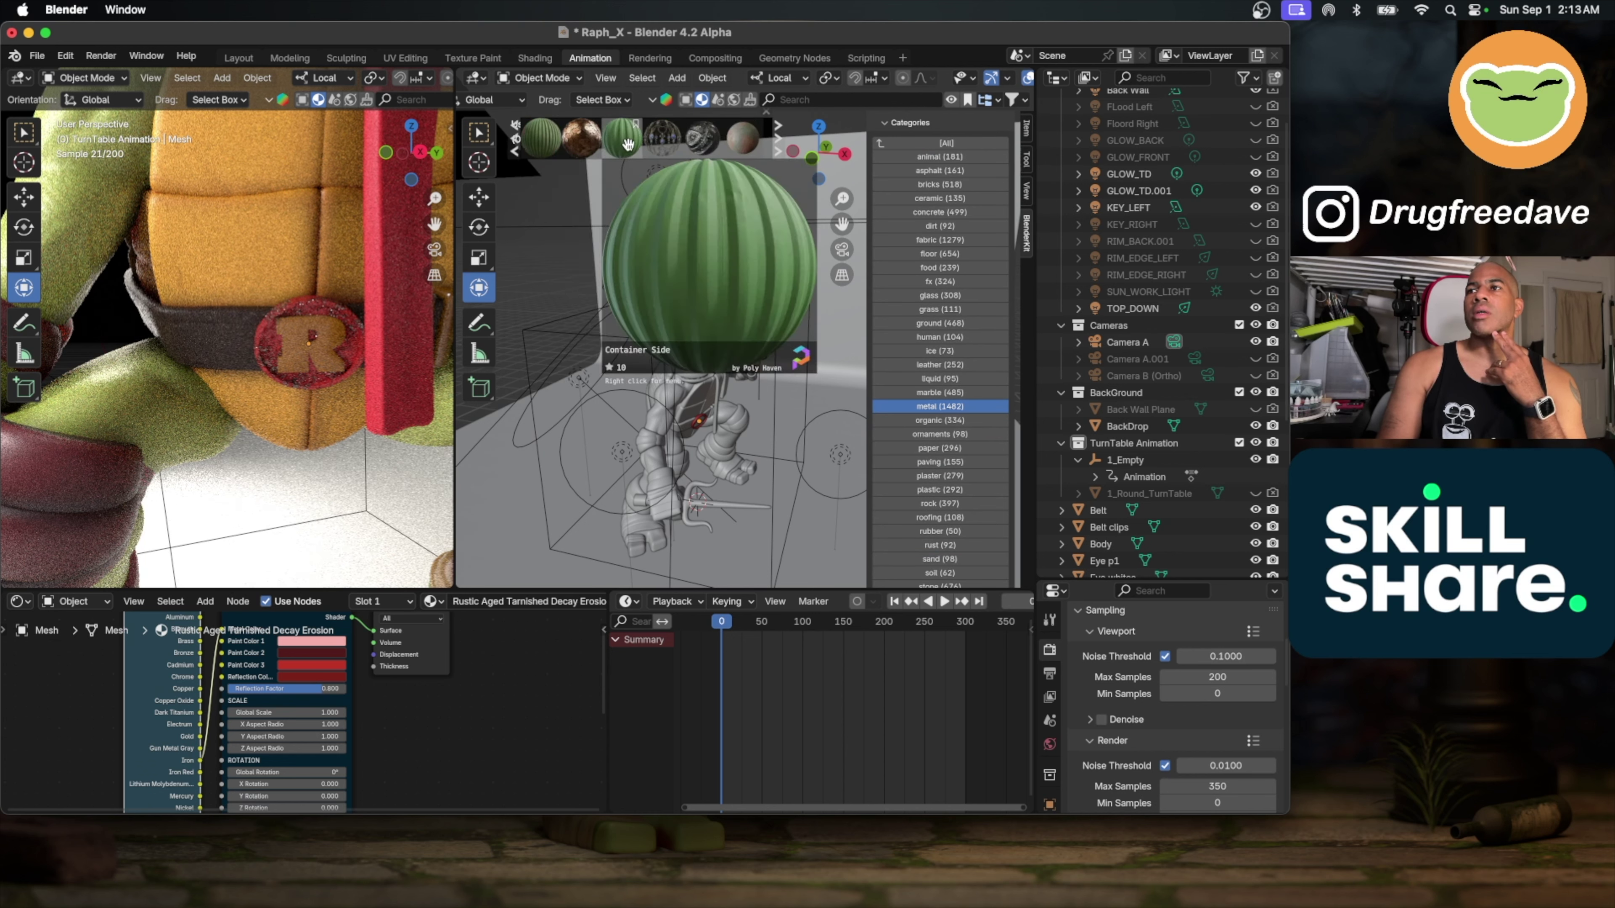
scroll(945, 360, "up", 5)
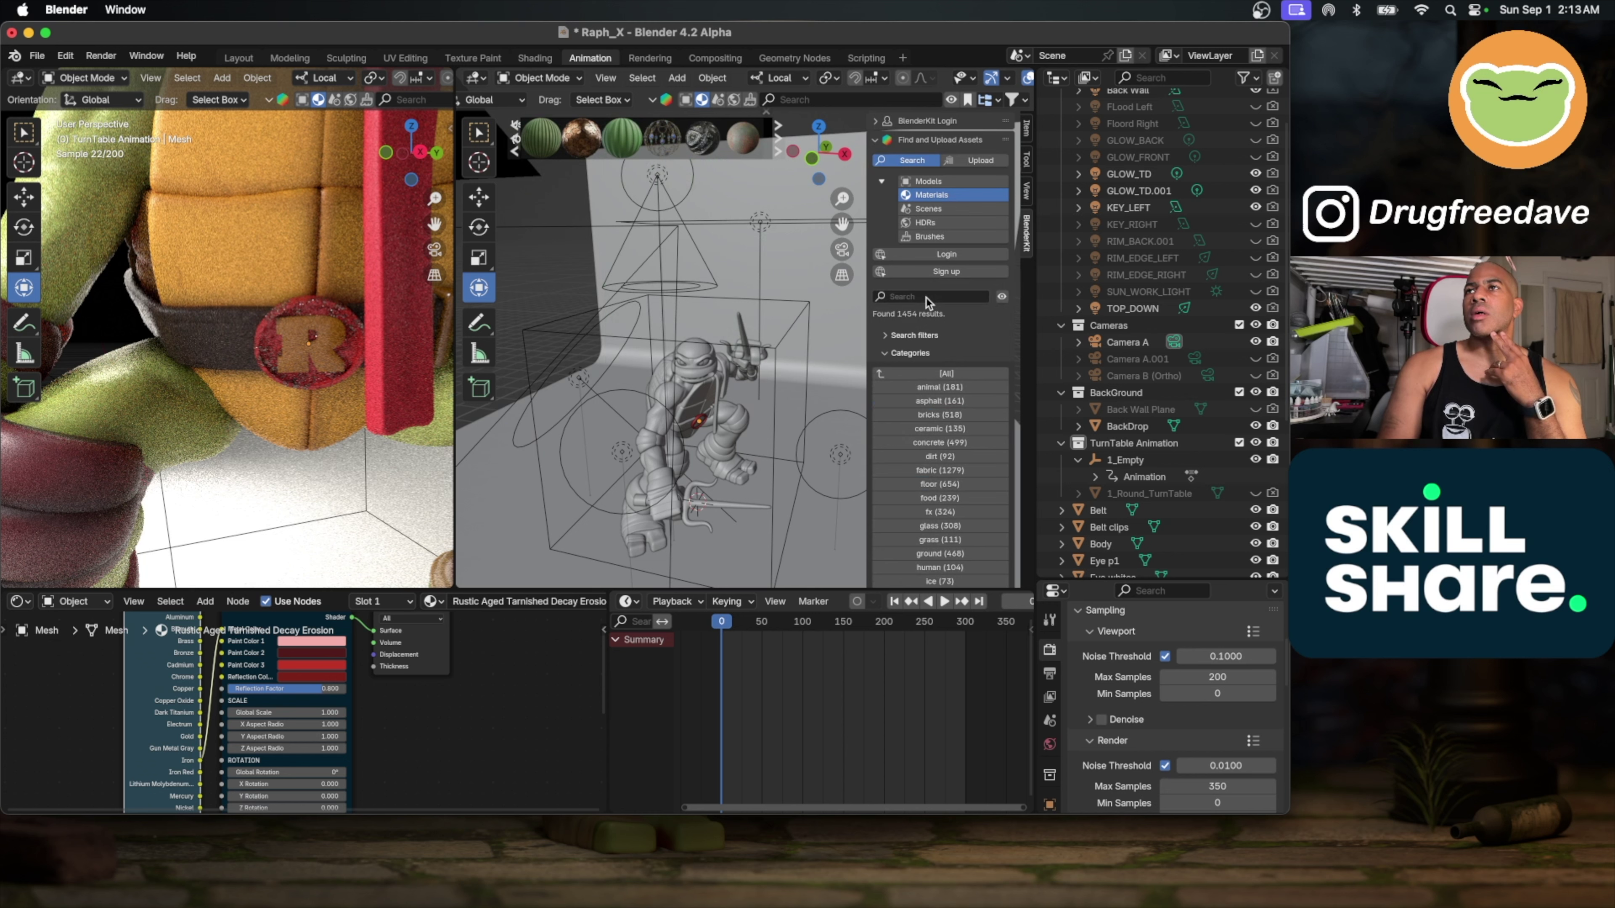
scroll(934, 445, "down", 4)
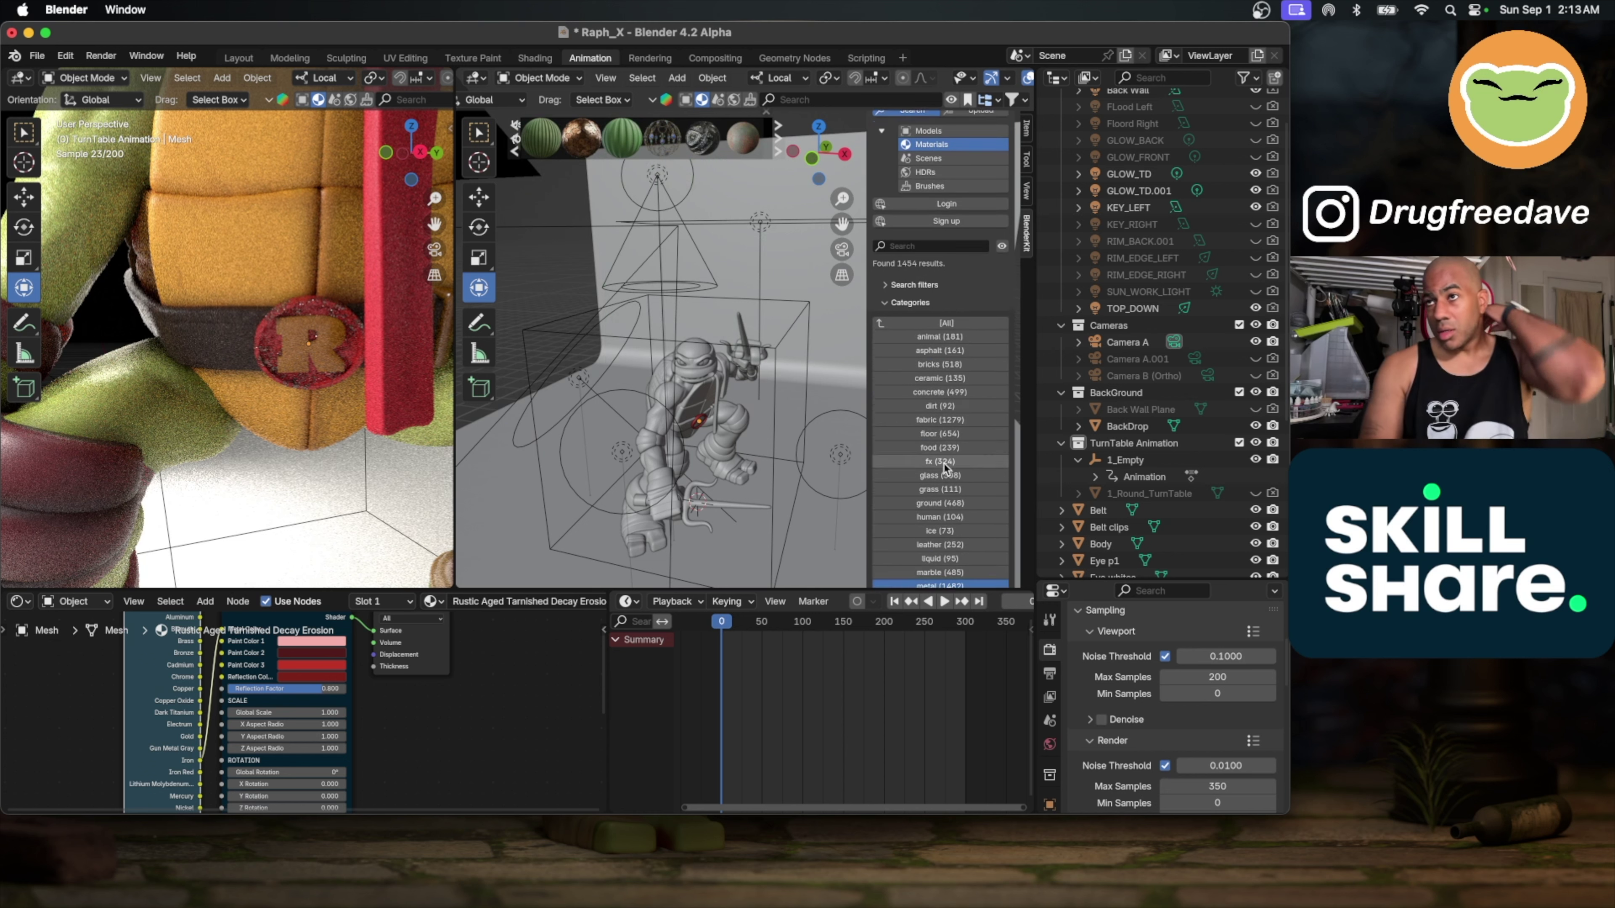
left_click(932, 557)
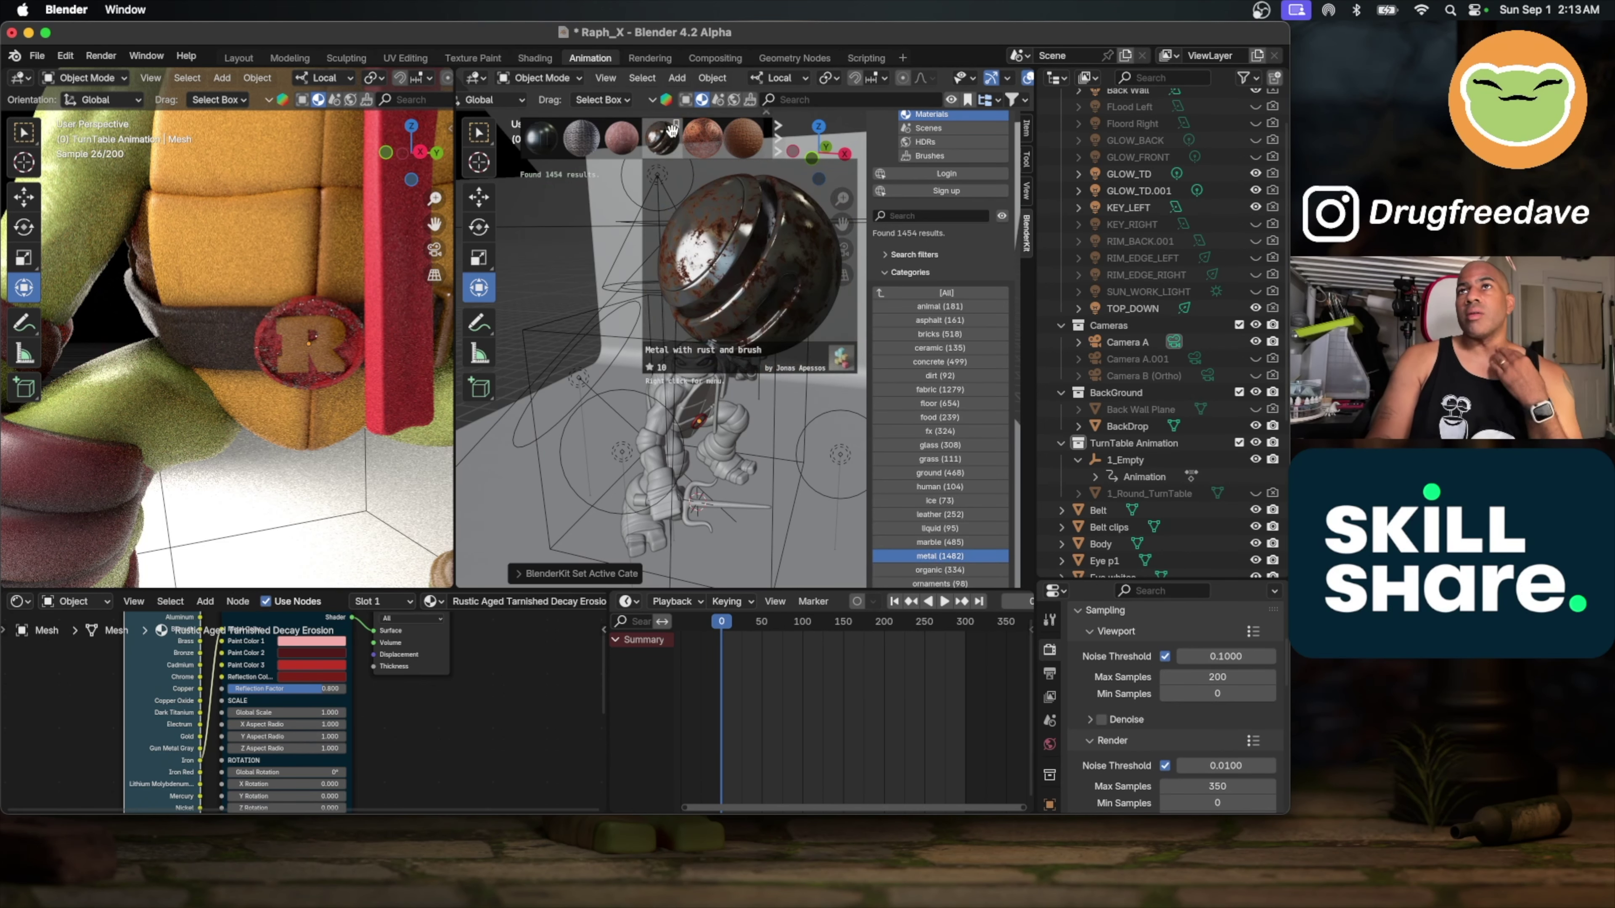
Step: Select the belt buckle and apply the Curvature metal material to it
scroll(658, 135, "down", 3)
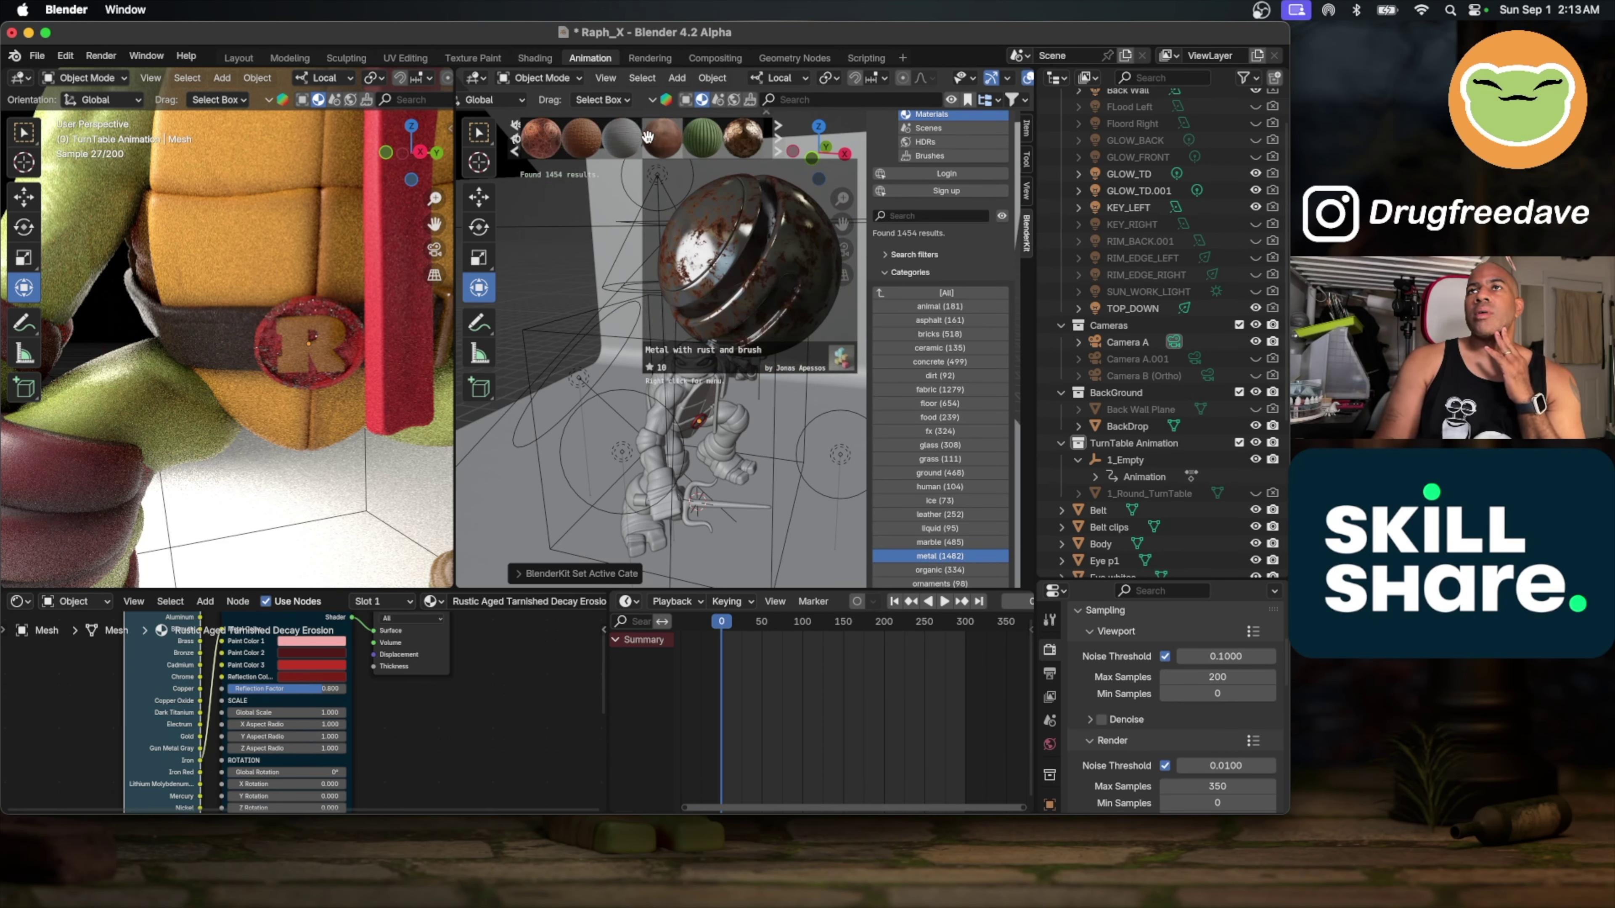
scroll(550, 135, "down", 3)
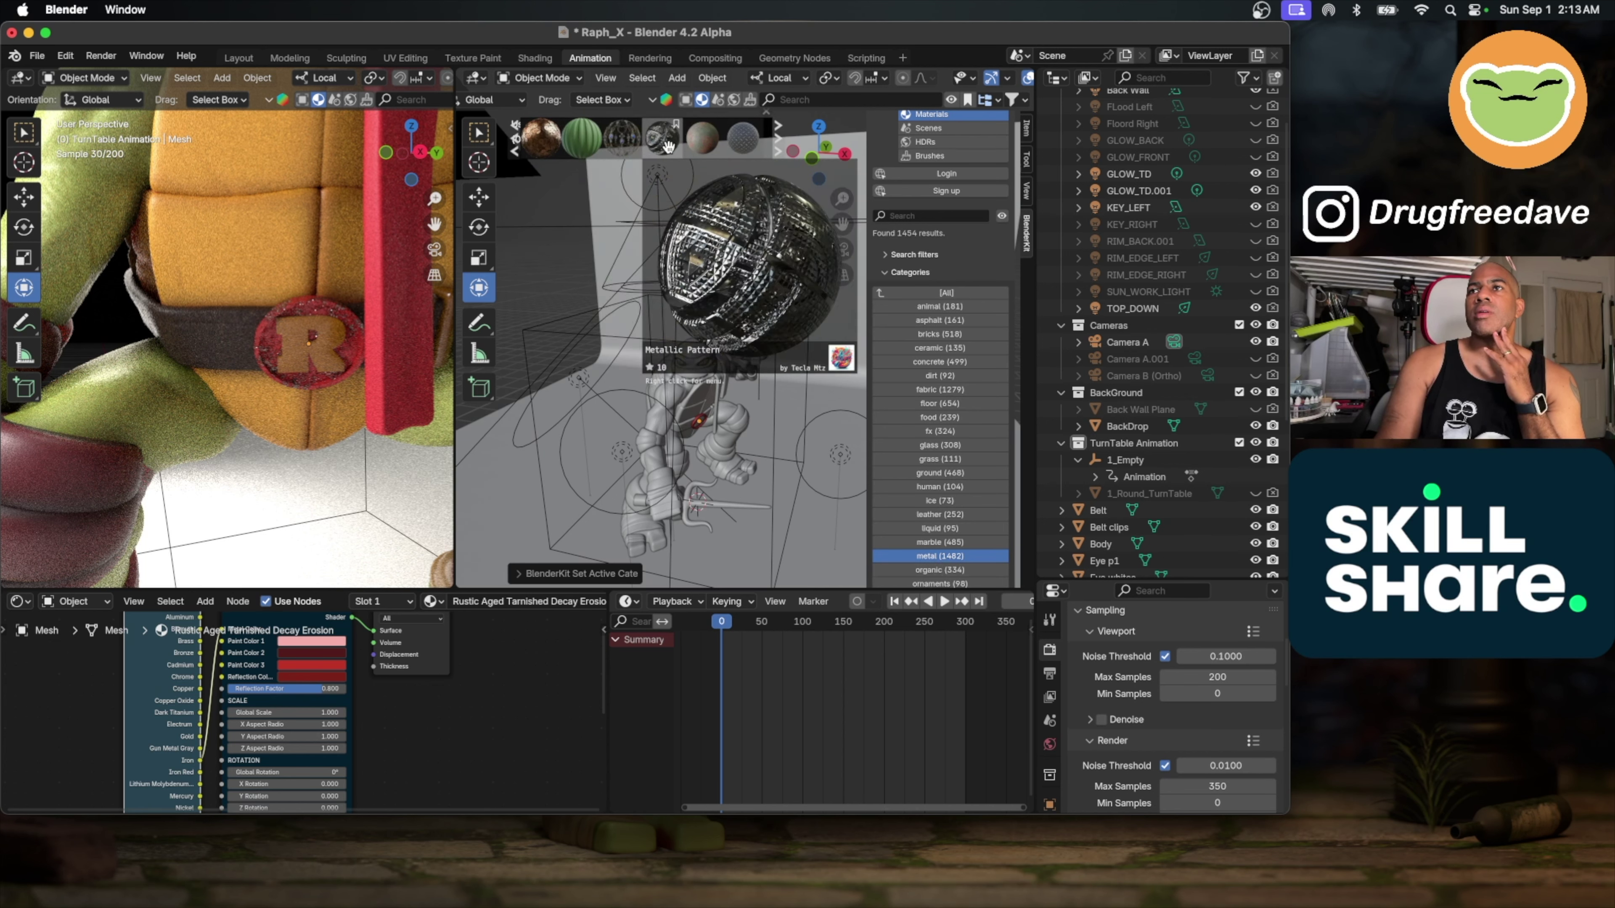
scroll(667, 146, "down", 3)
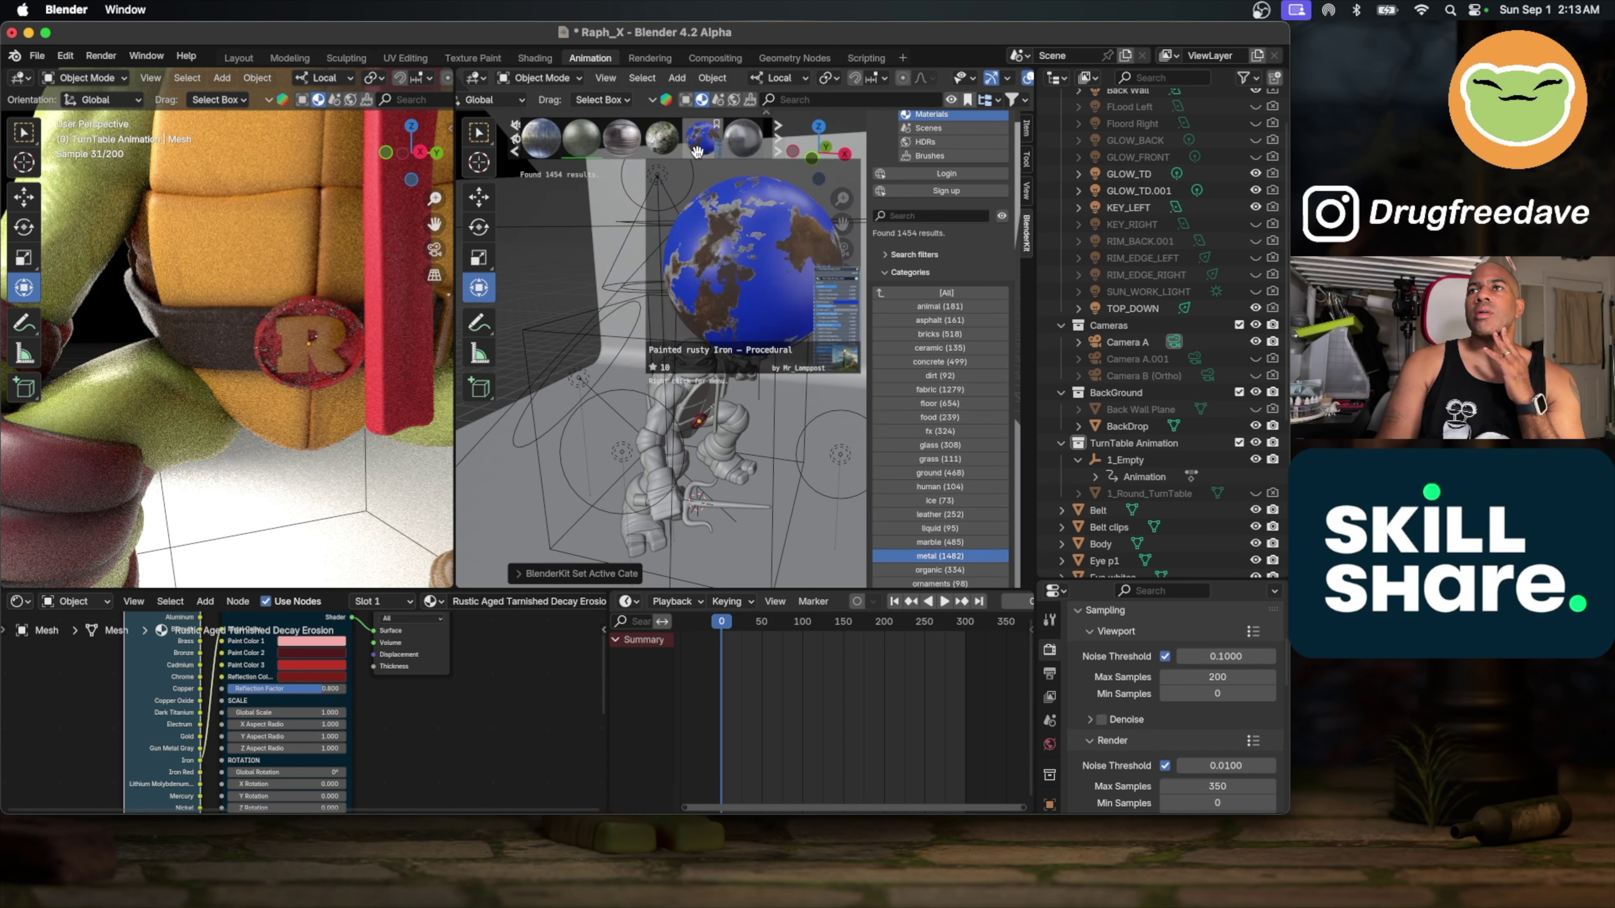
scroll(721, 149, "down", 3)
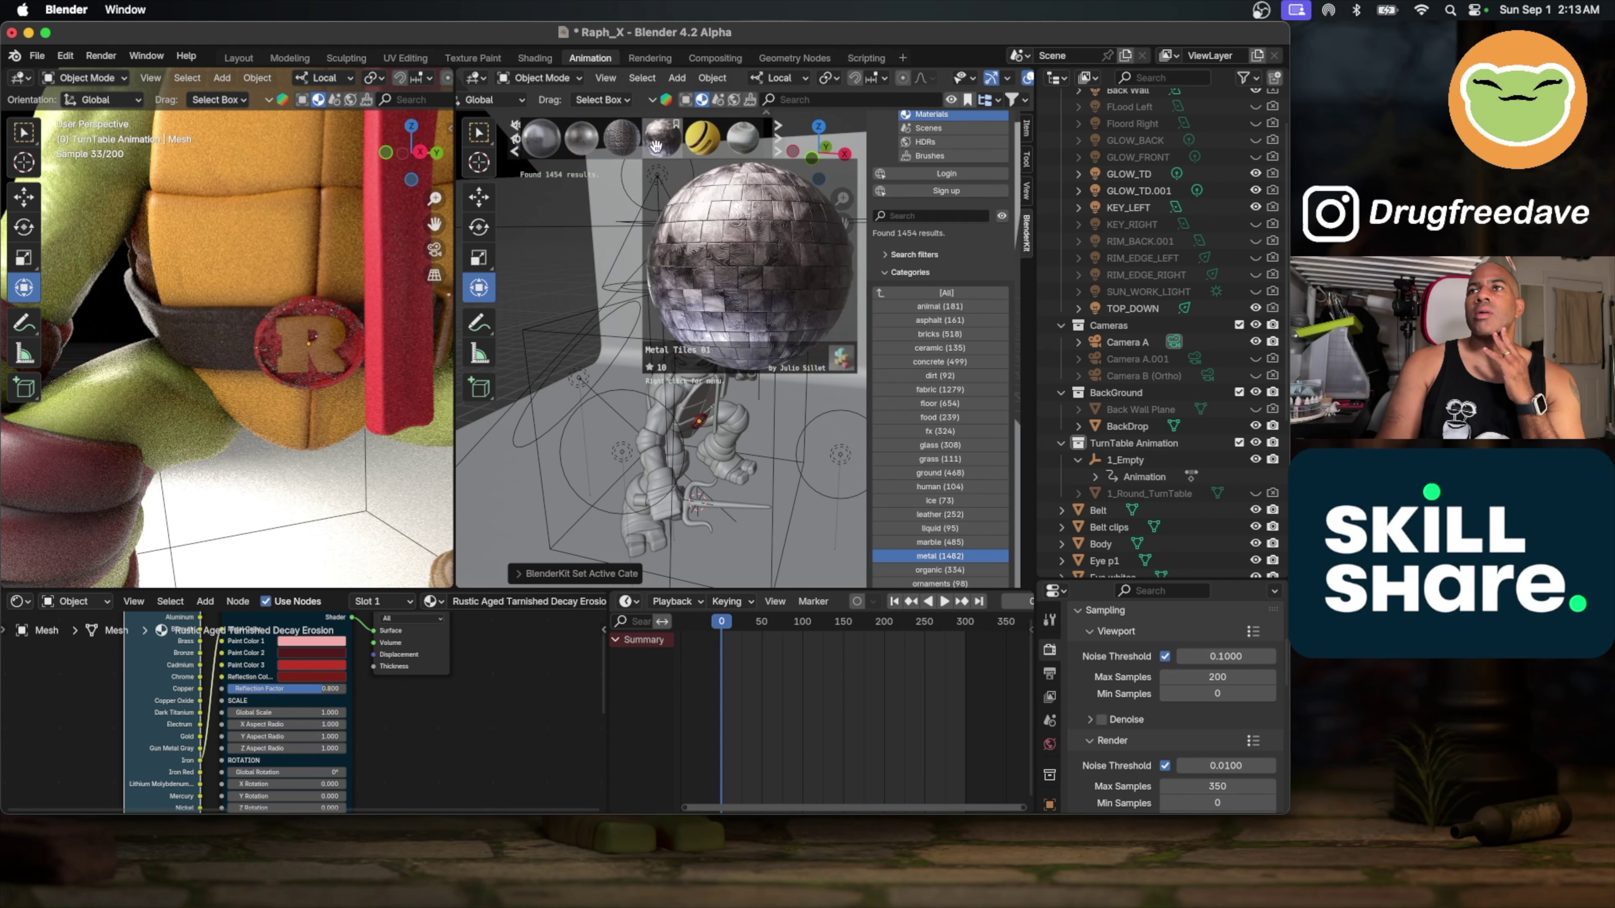
scroll(698, 146, "down", 4)
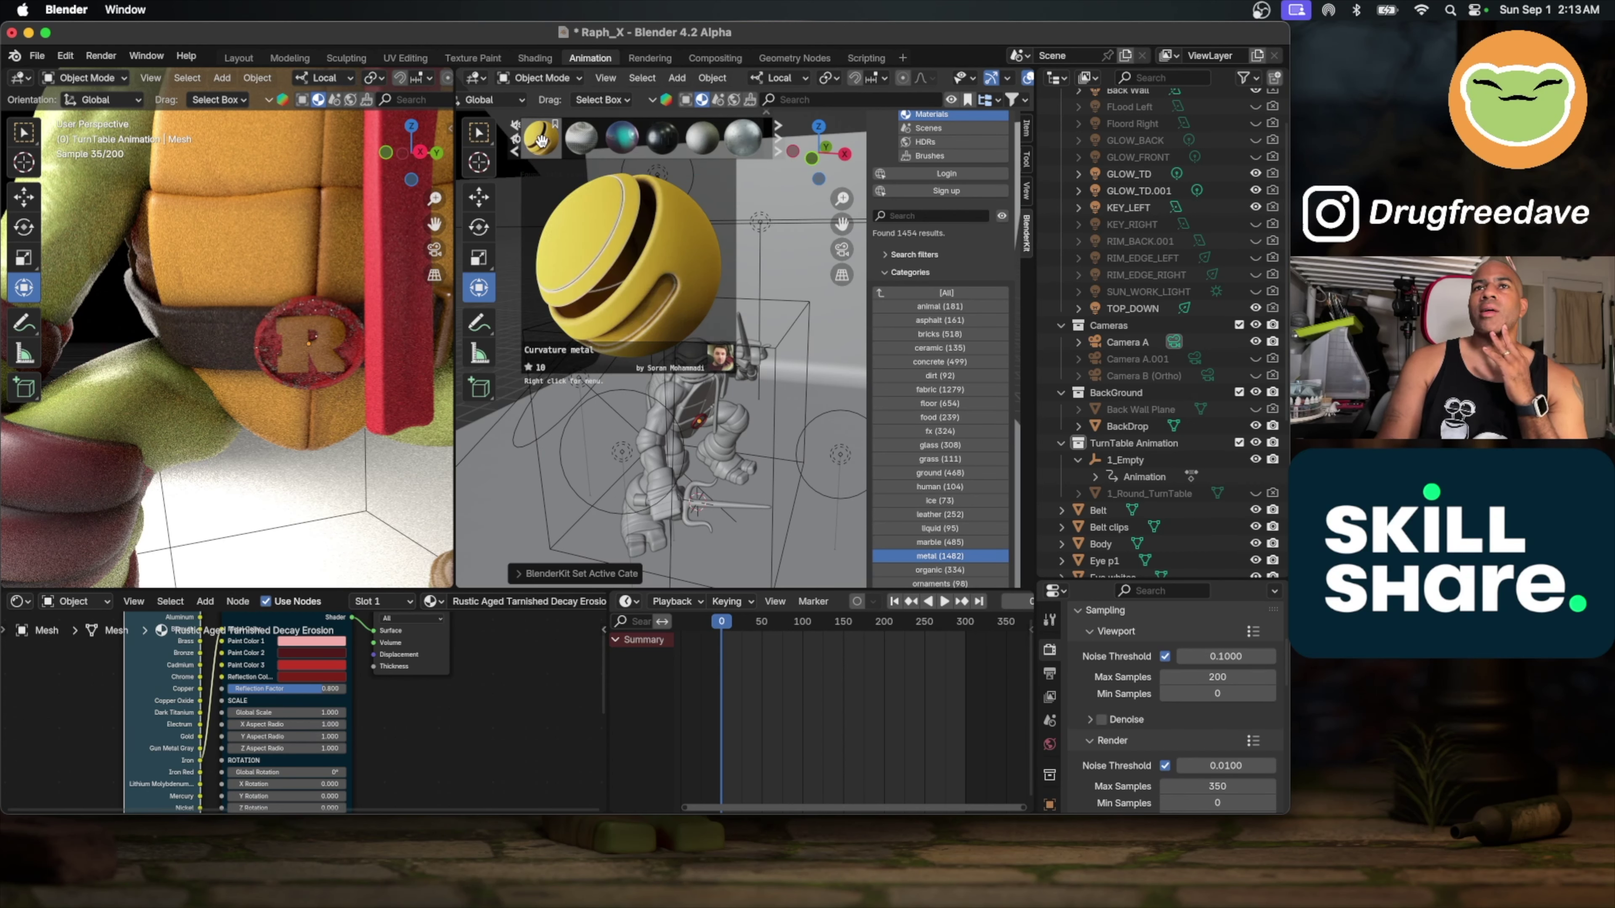
left_click(310, 311)
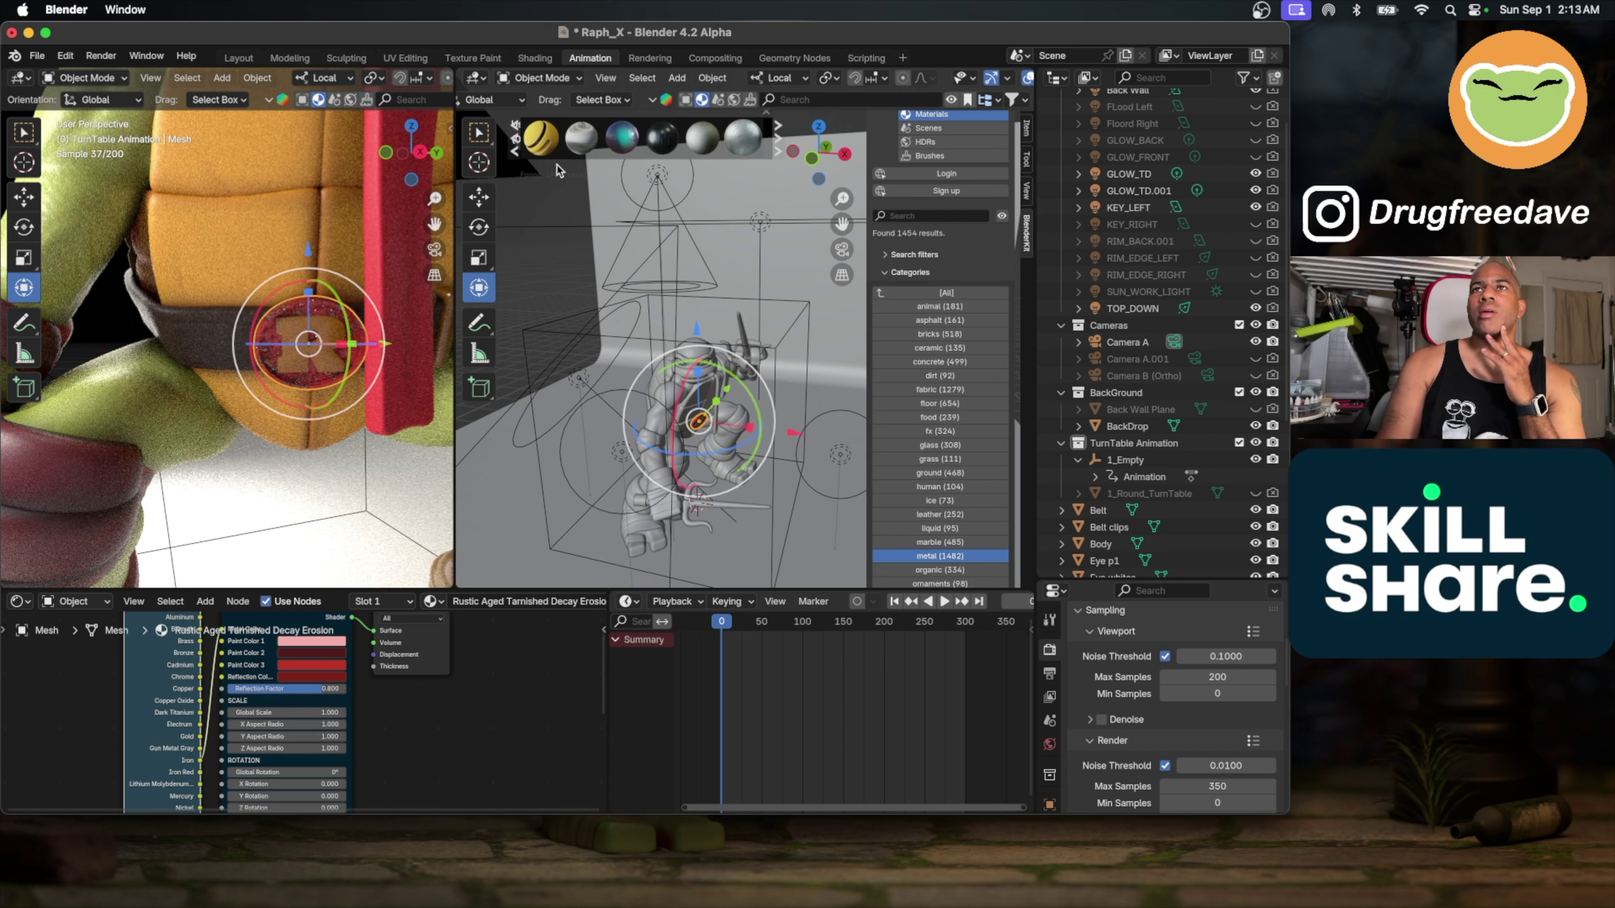
left_click(541, 141)
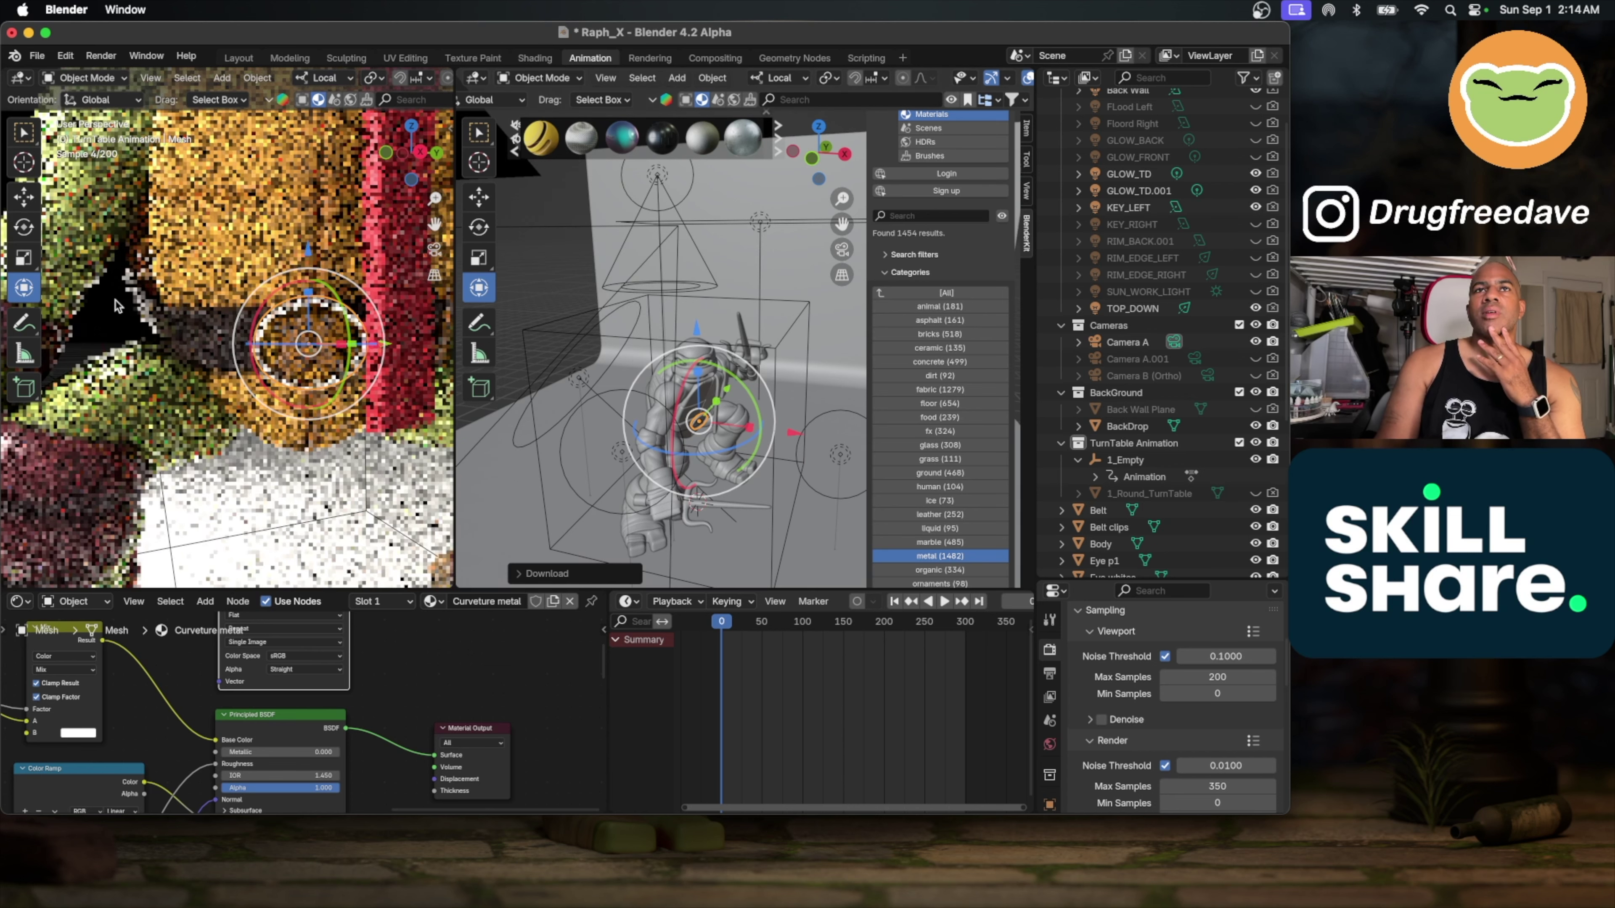
Step: Reselect the belt buckle and swap its material to Rusted Bronze
left_click(116, 310)
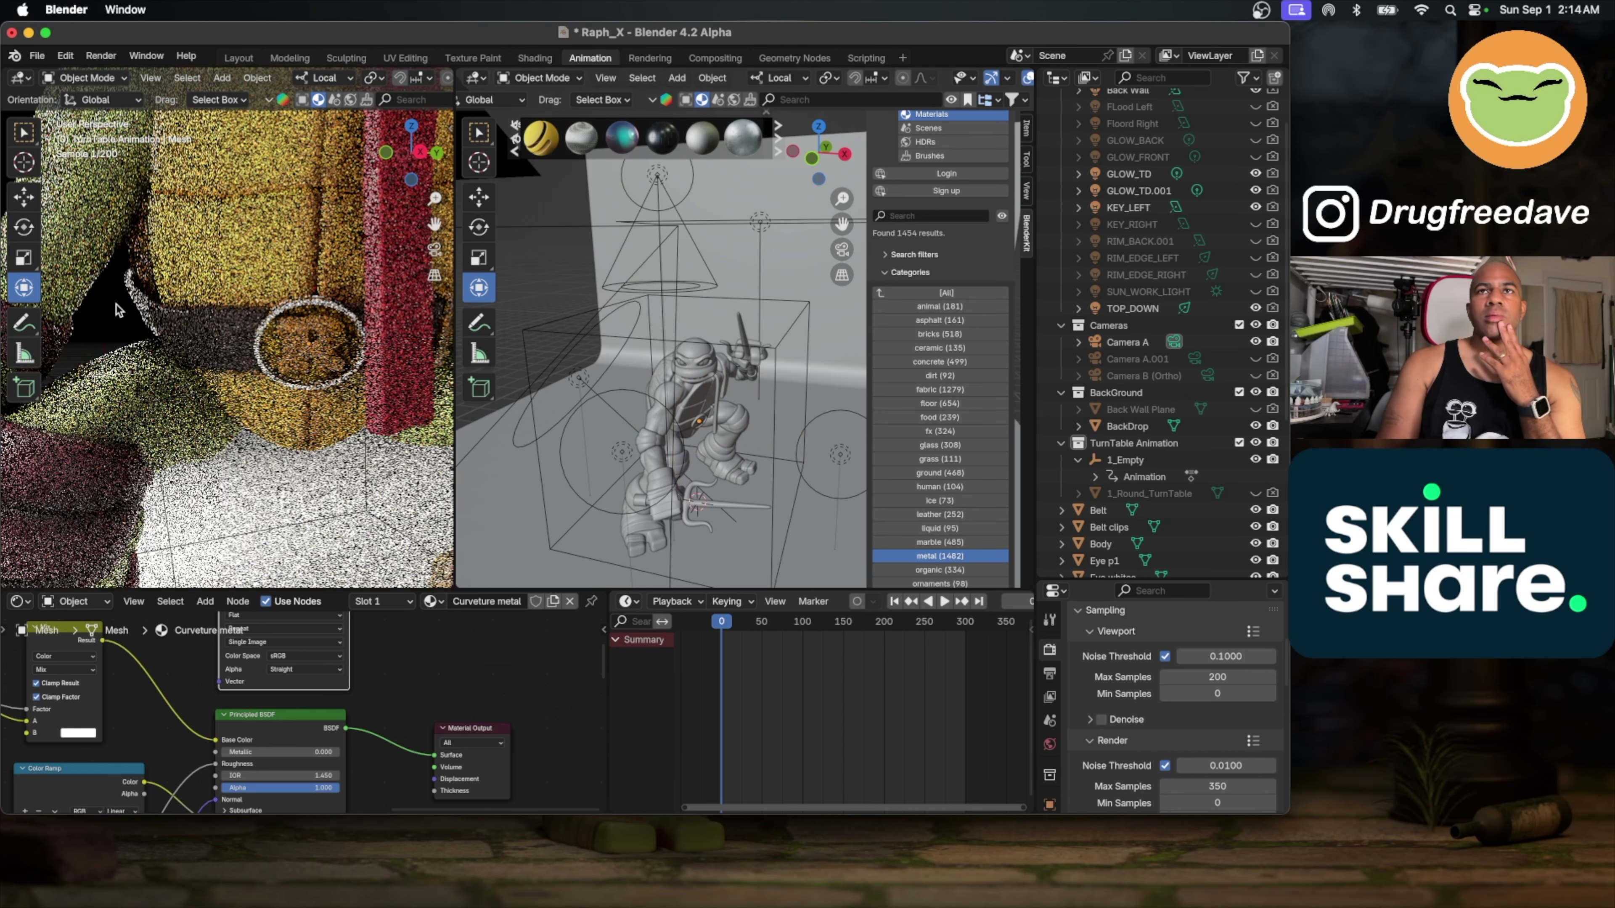
left_click(315, 304)
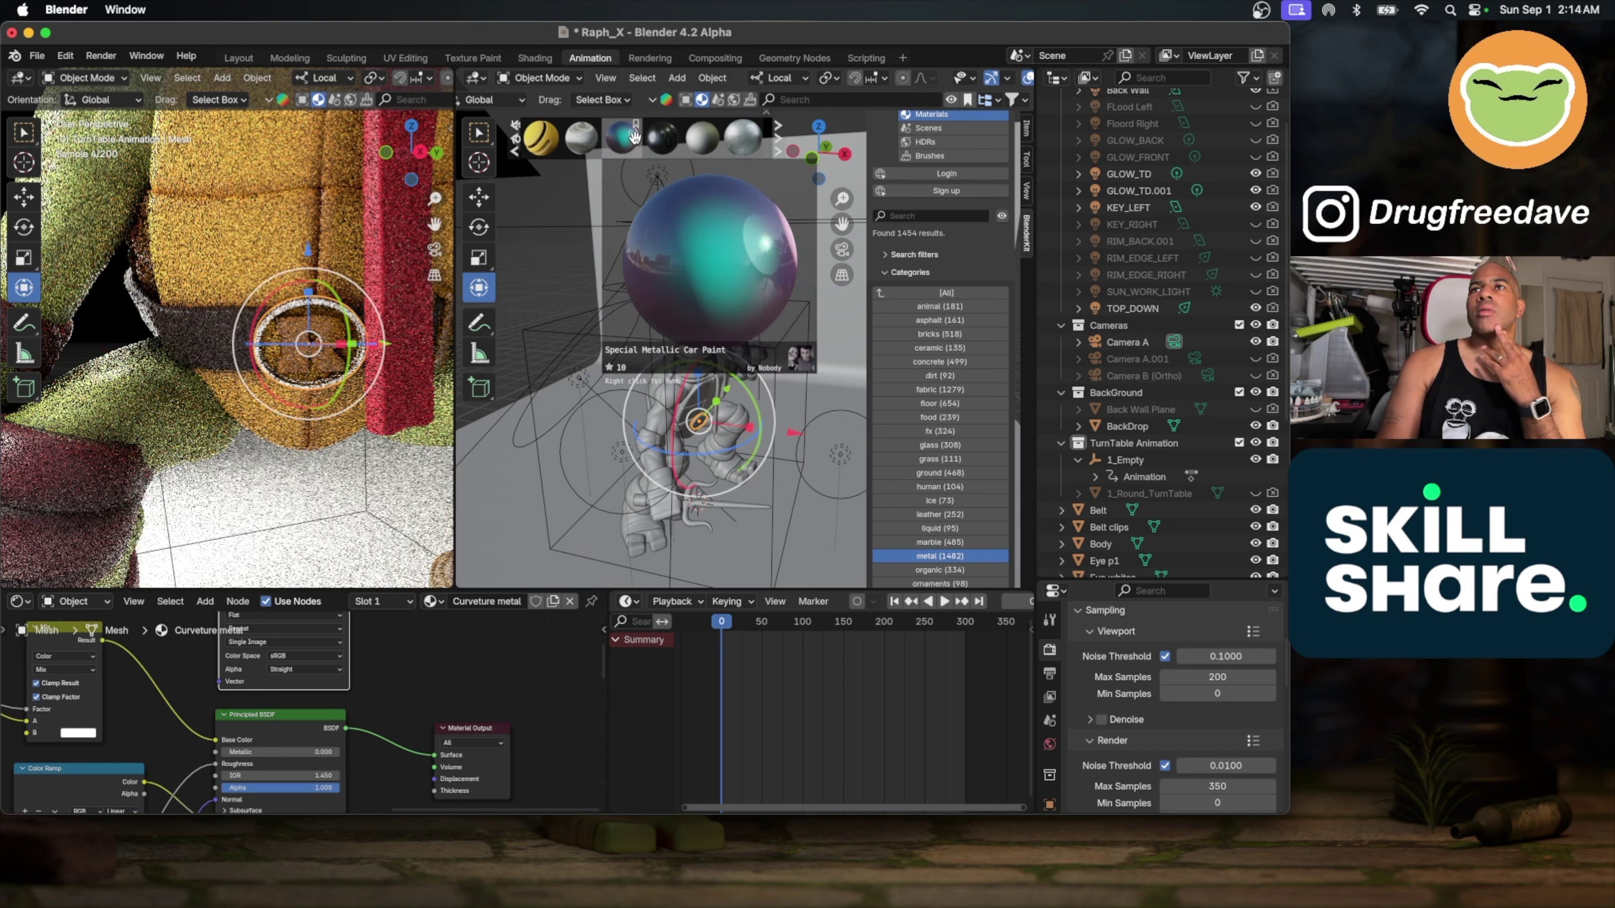
scroll(633, 136, "down", 5)
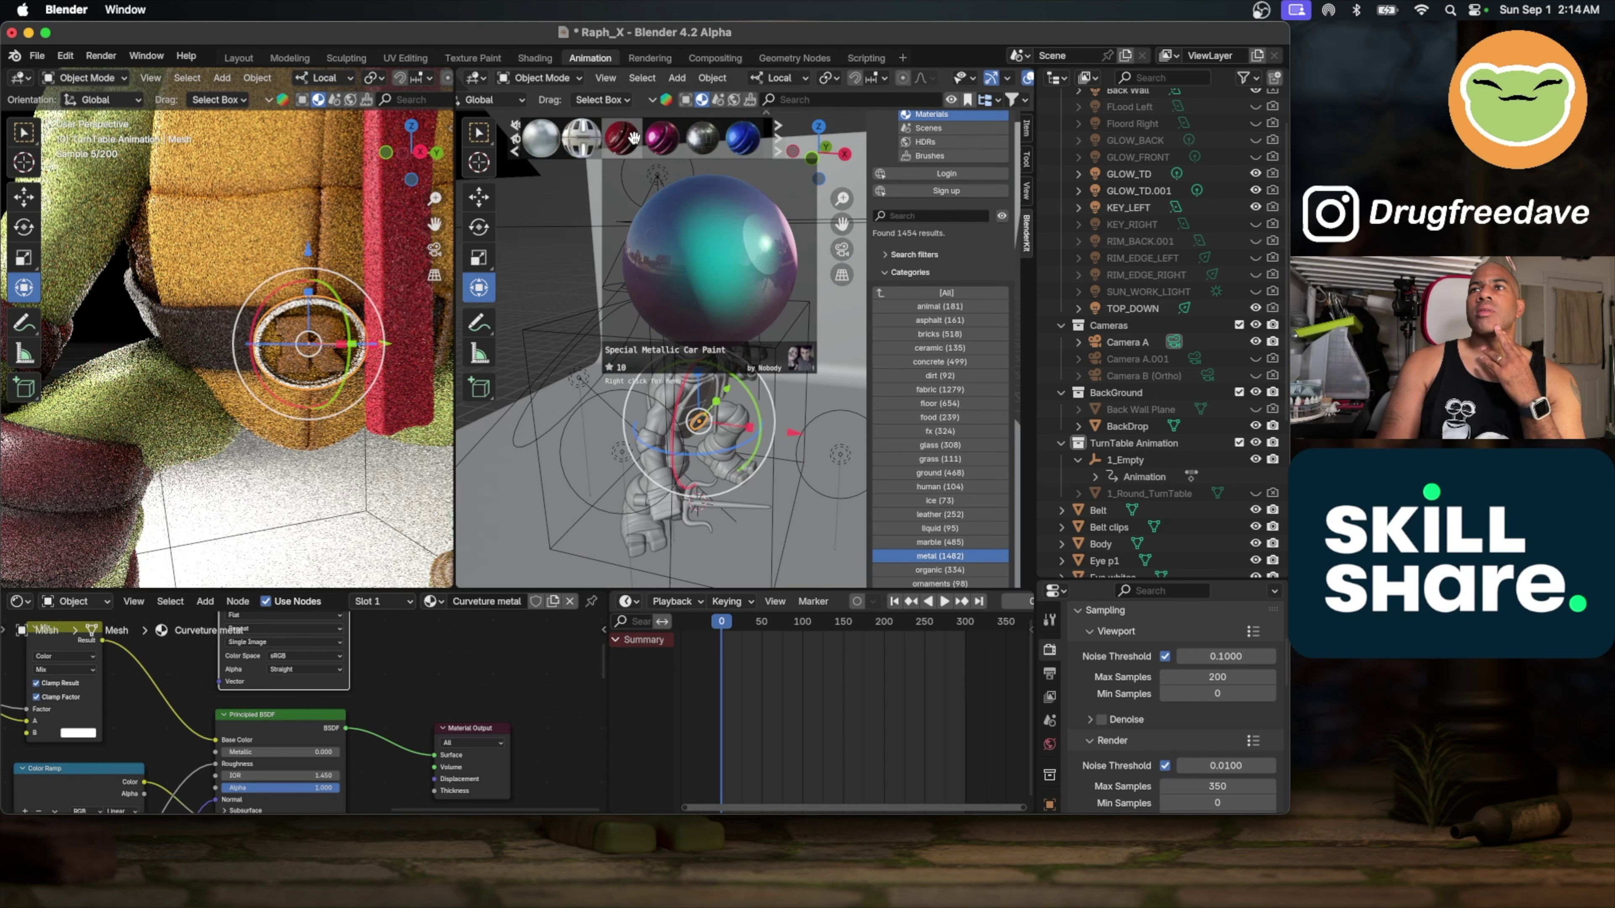
scroll(634, 137, "down", 4)
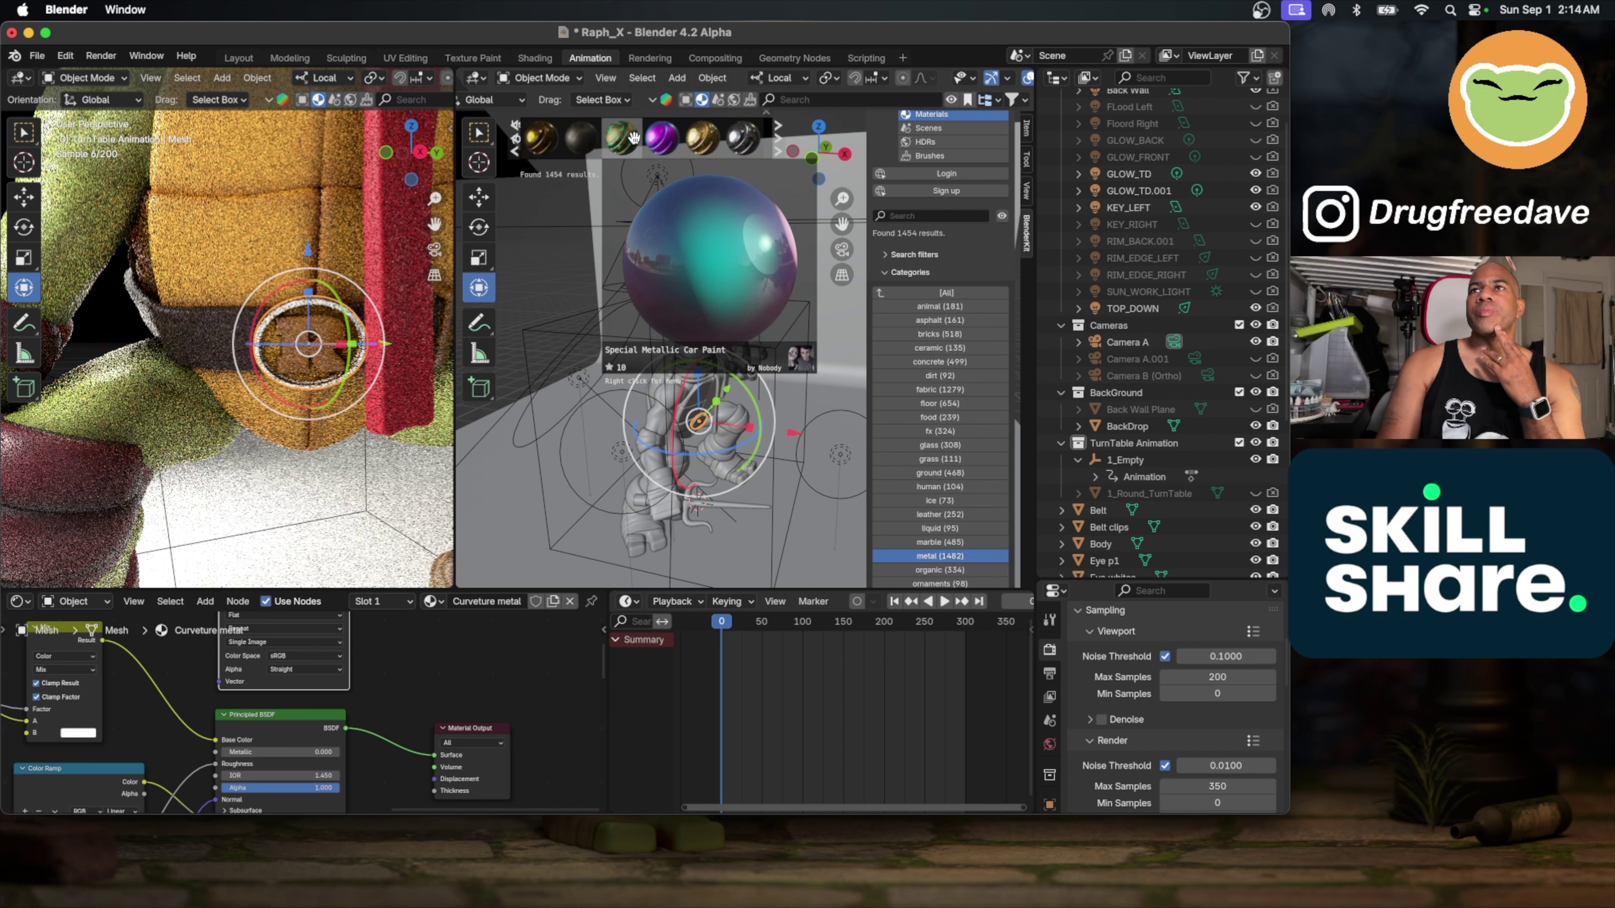
scroll(634, 137, "down", 1)
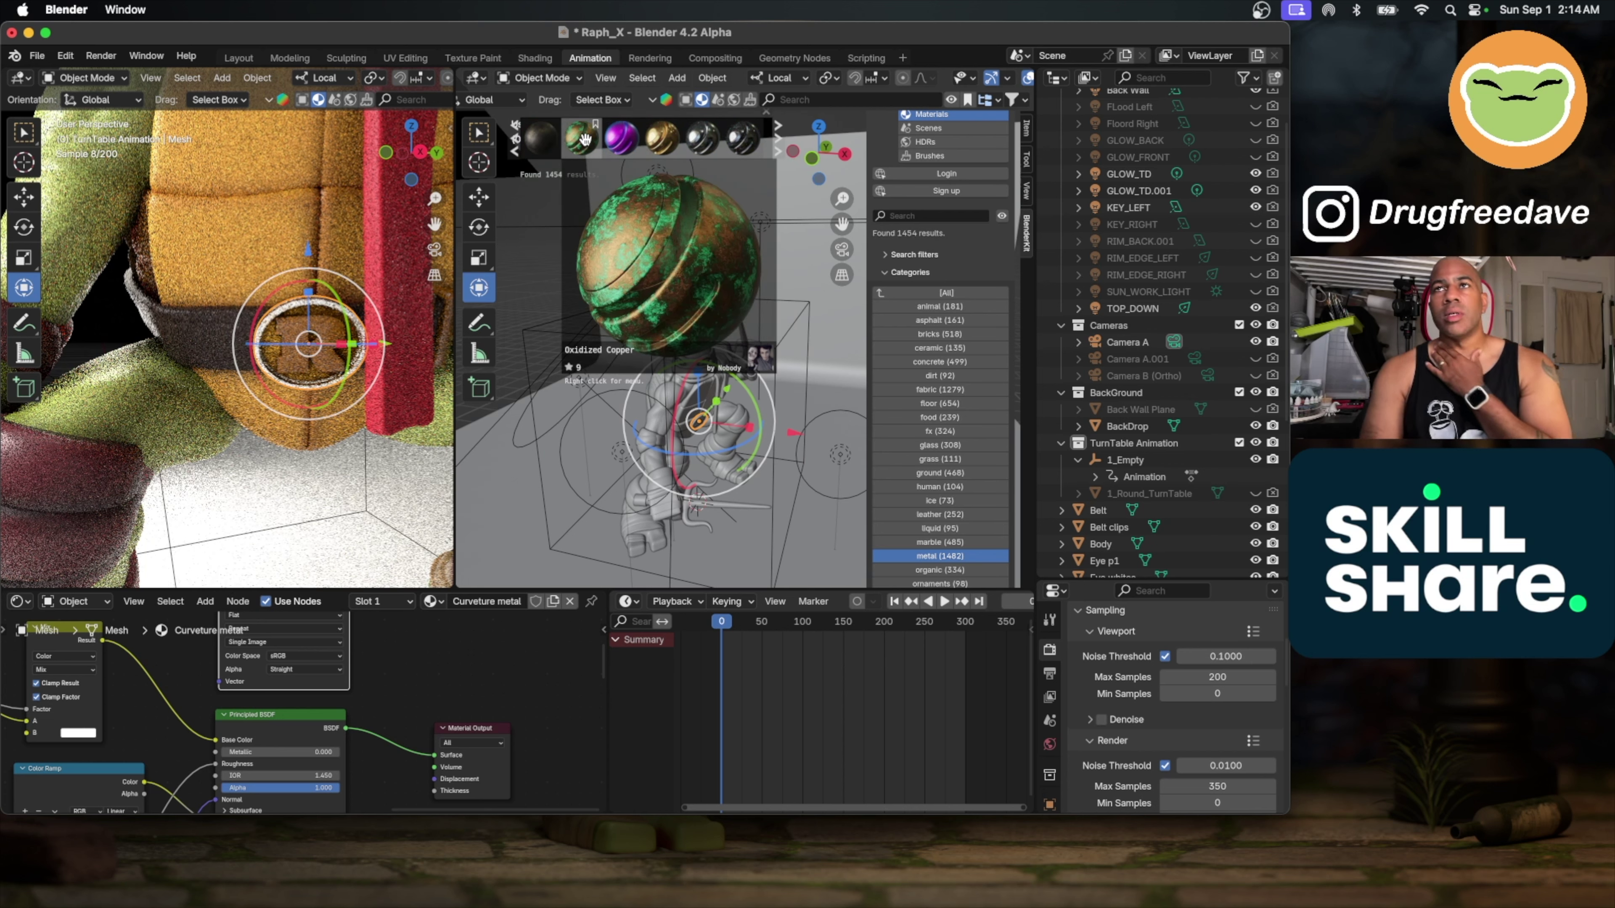
scroll(664, 147, "down", 3)
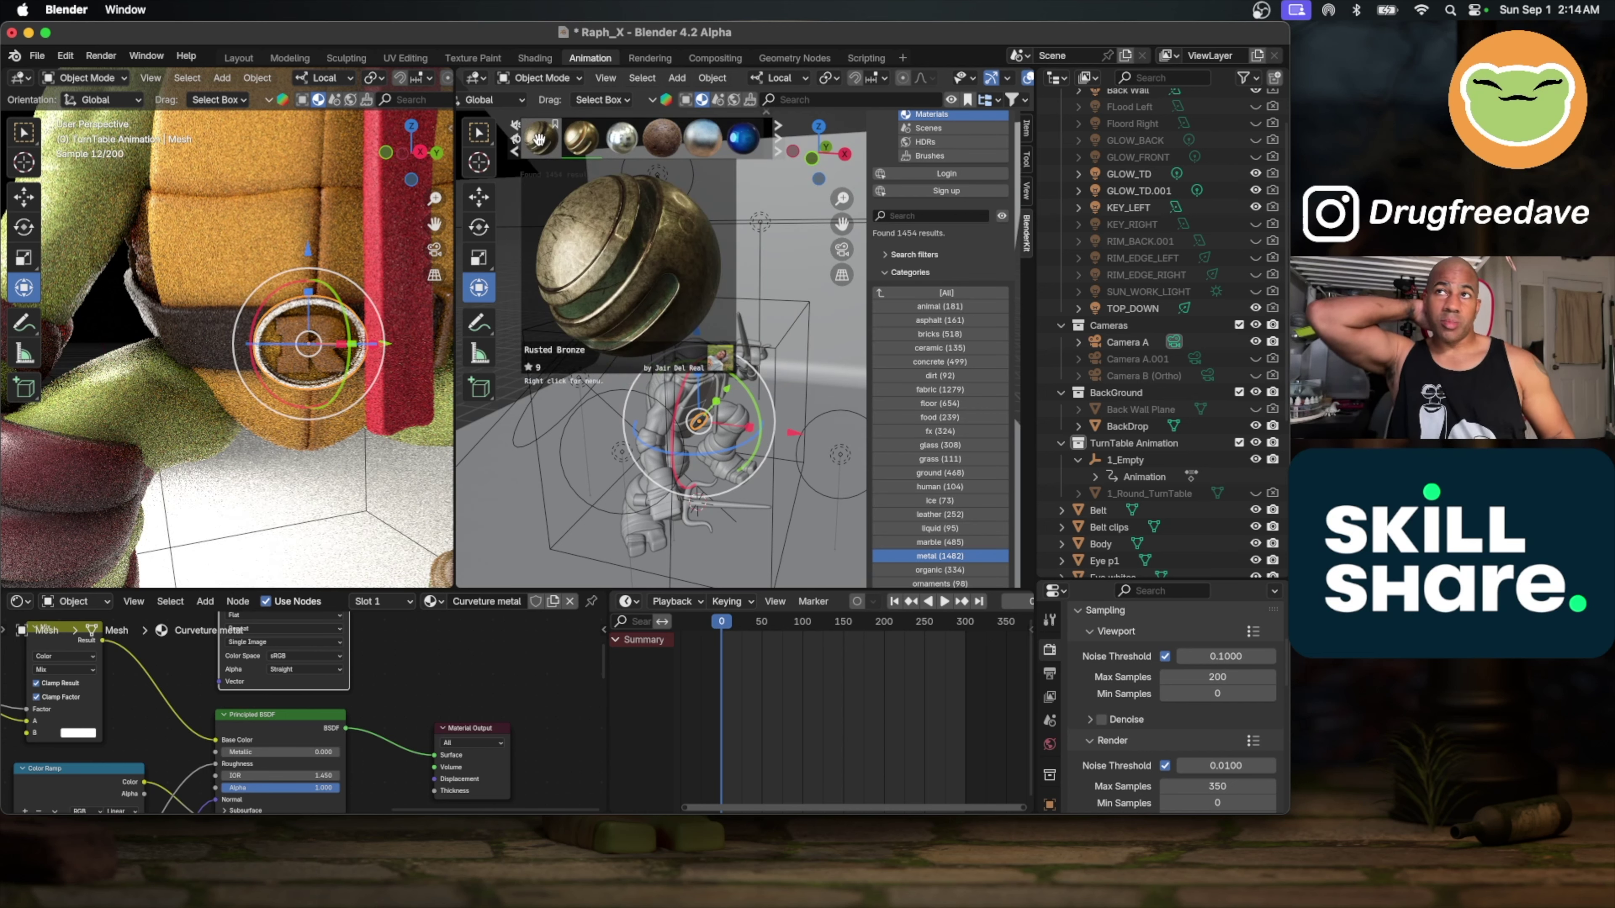
left_click(539, 140)
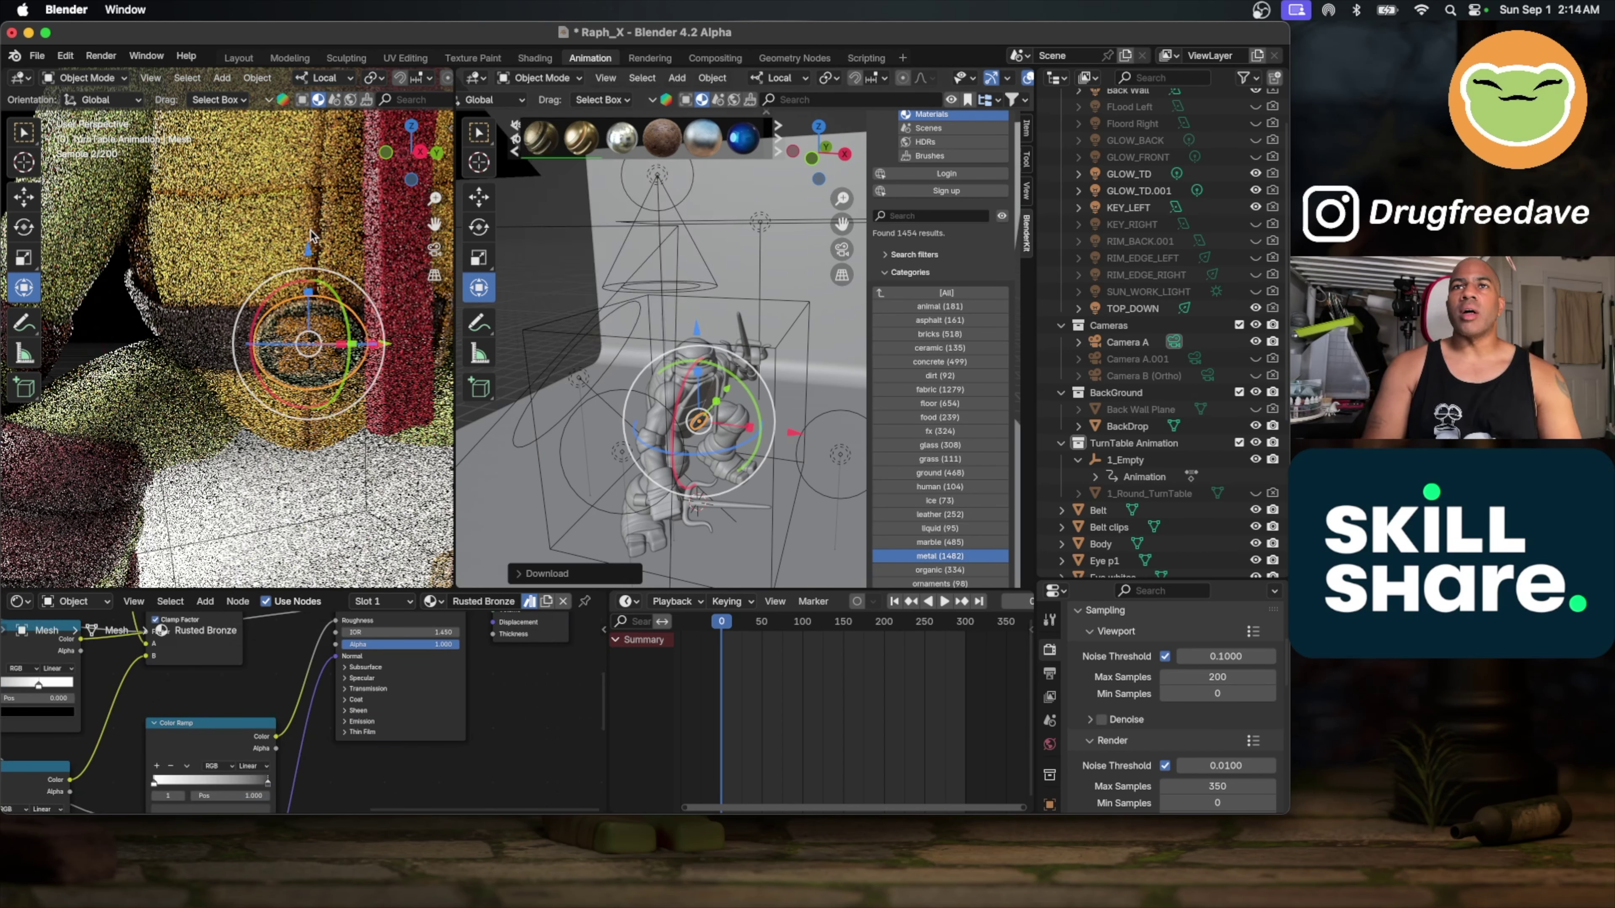
Step: Give the R emblem Rusted Bronze as well, then deselect everything
left_click(293, 323)
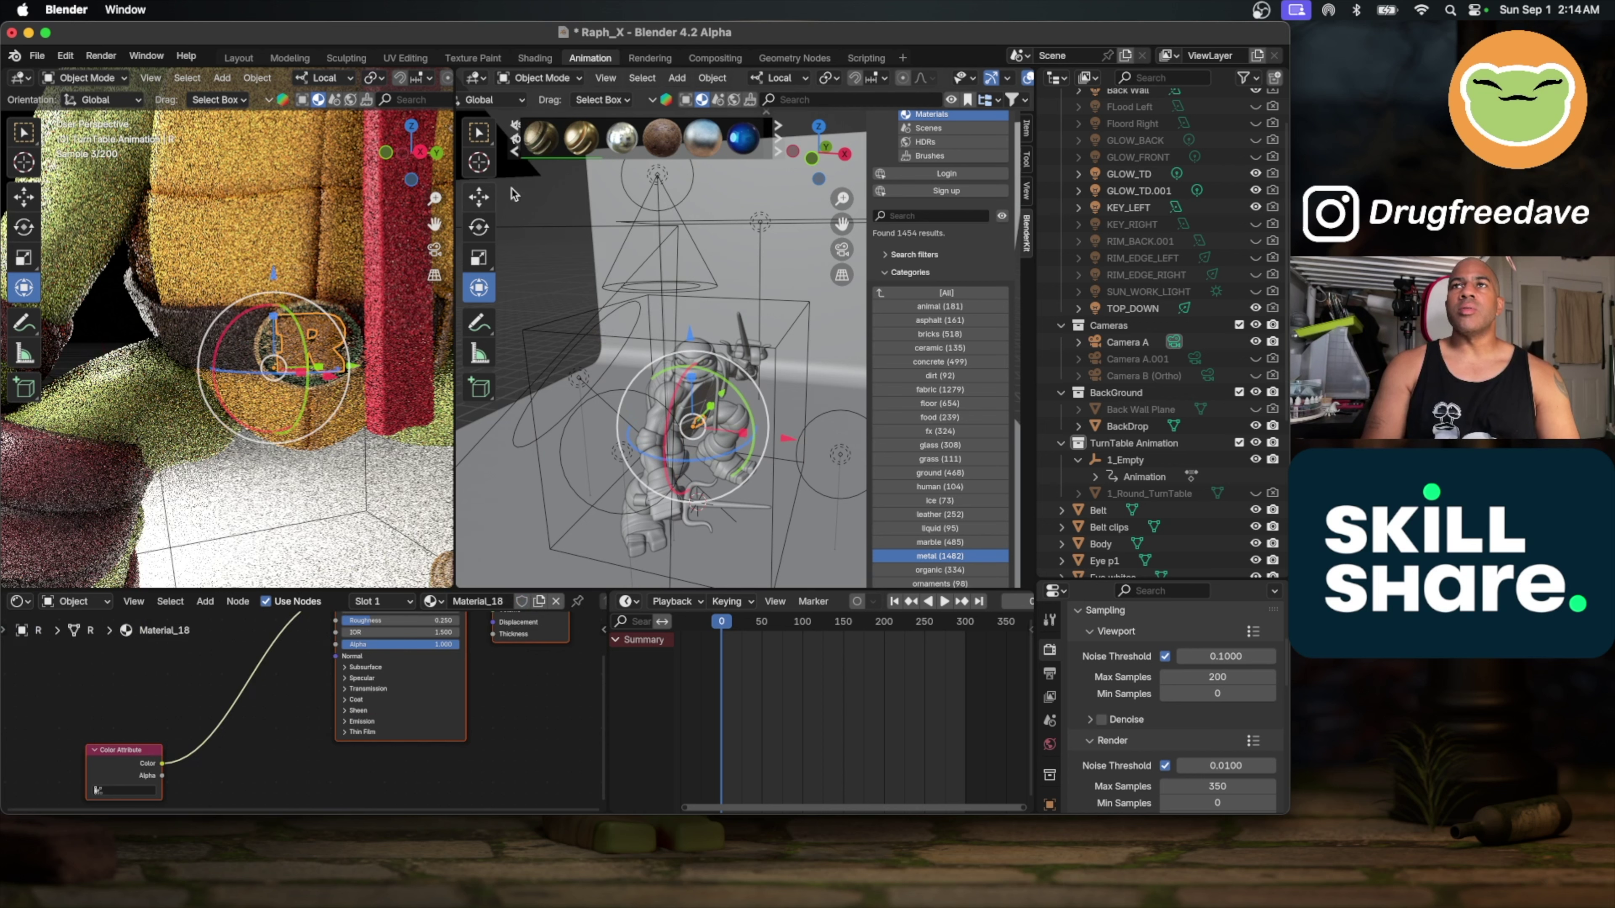
left_click(543, 140)
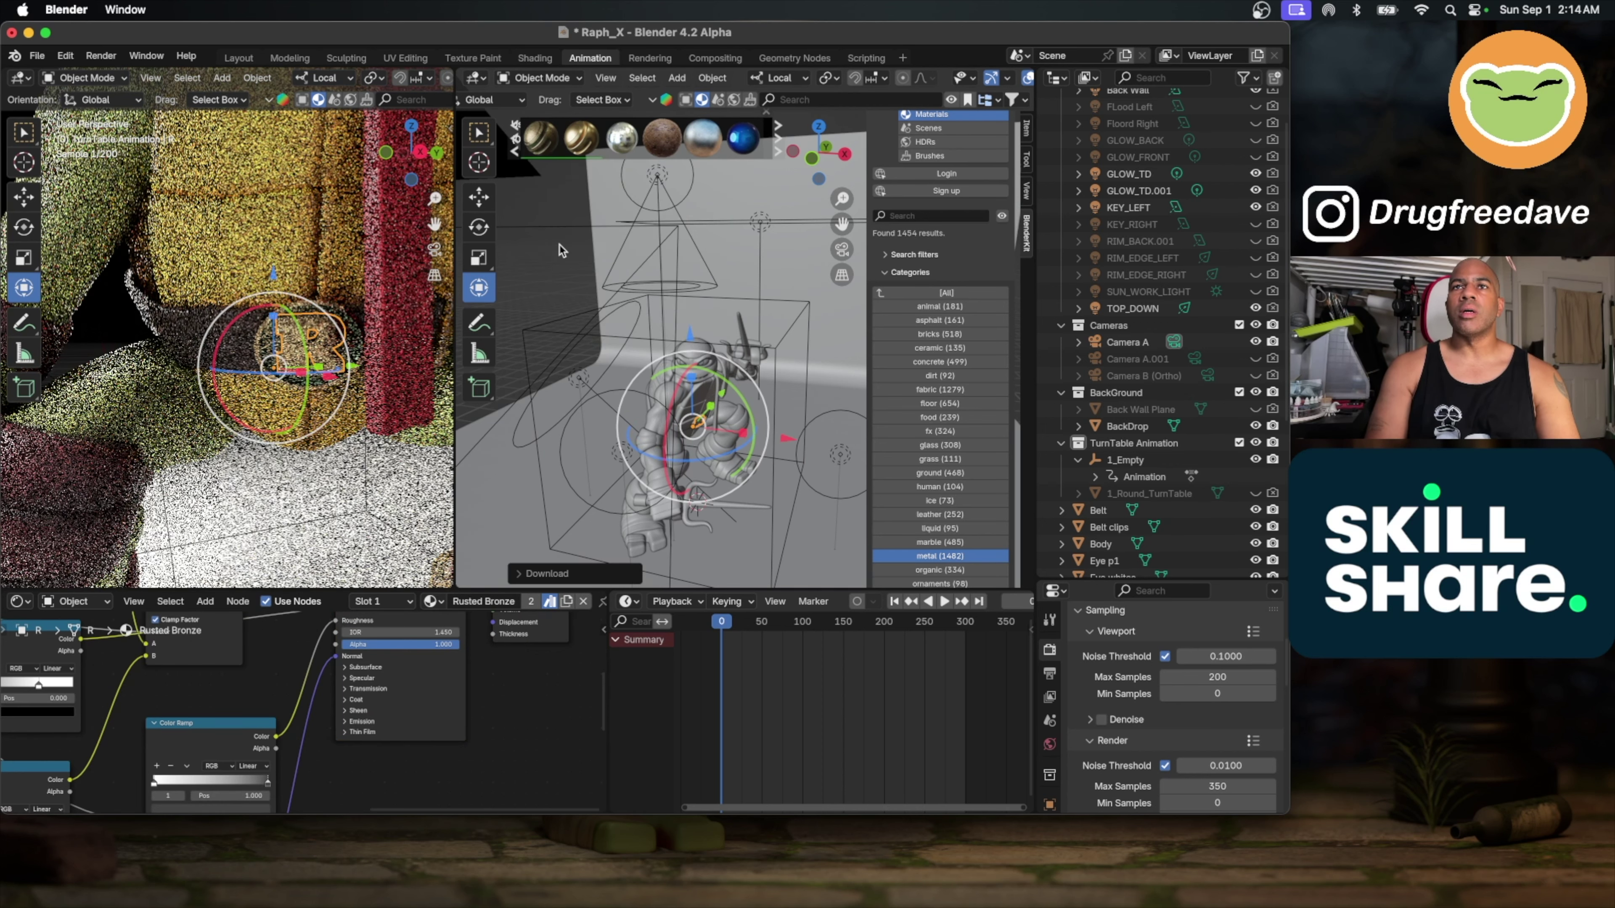
left_click(562, 250)
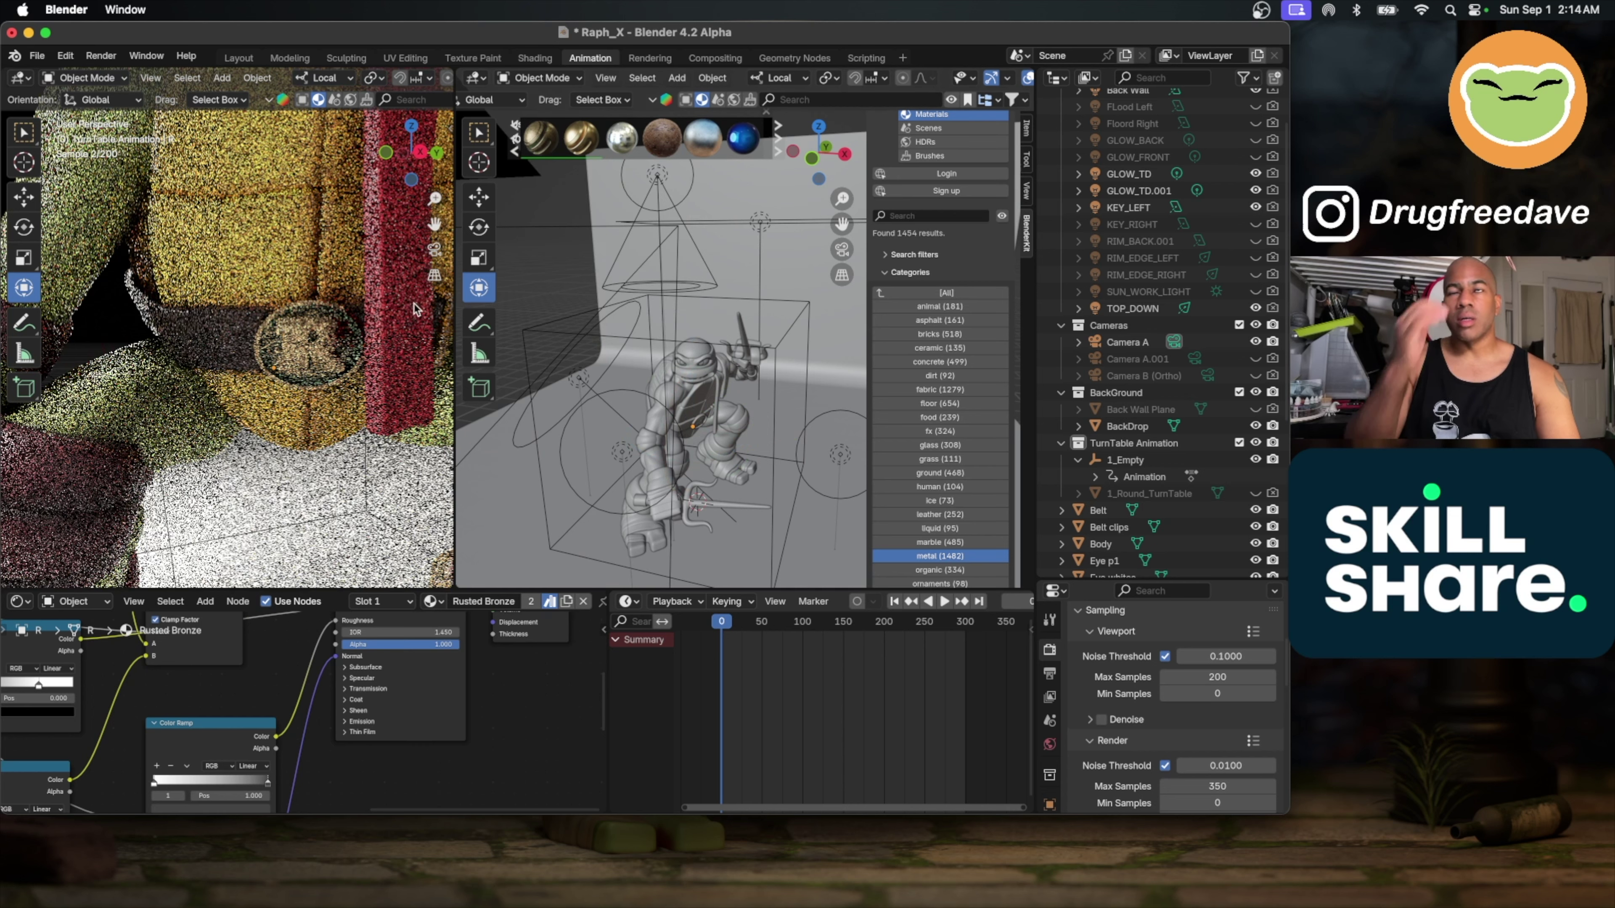
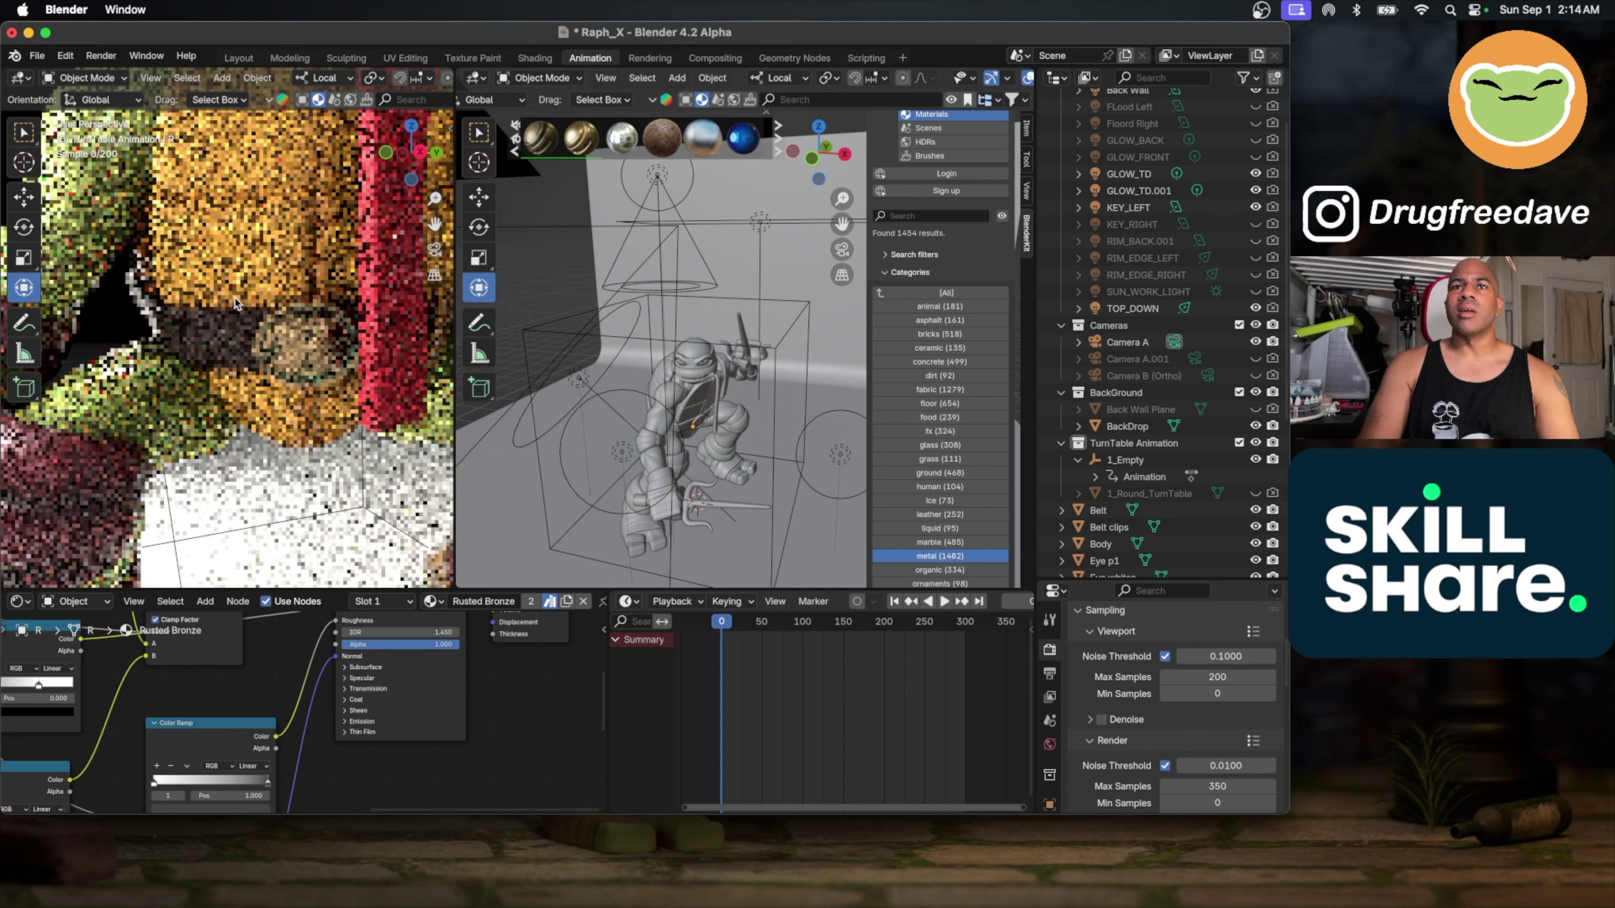
Step: Select the sai handle, try the Book Pattern fabric material on it, then undo it
scroll(235, 304, "down", 3)
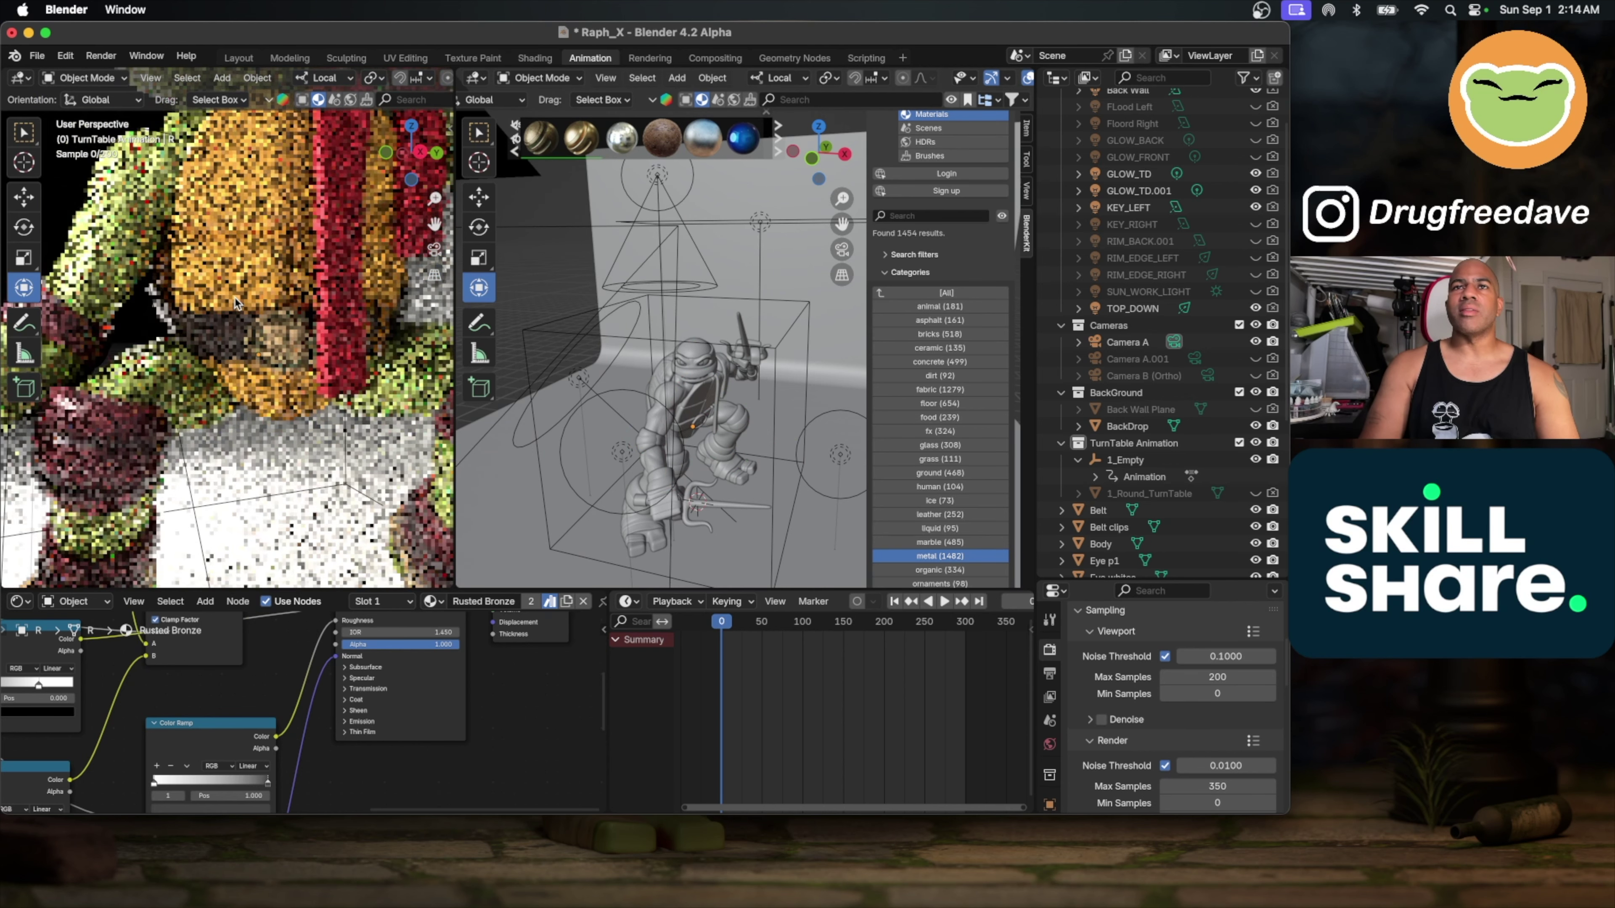
scroll(235, 303, "down", 5)
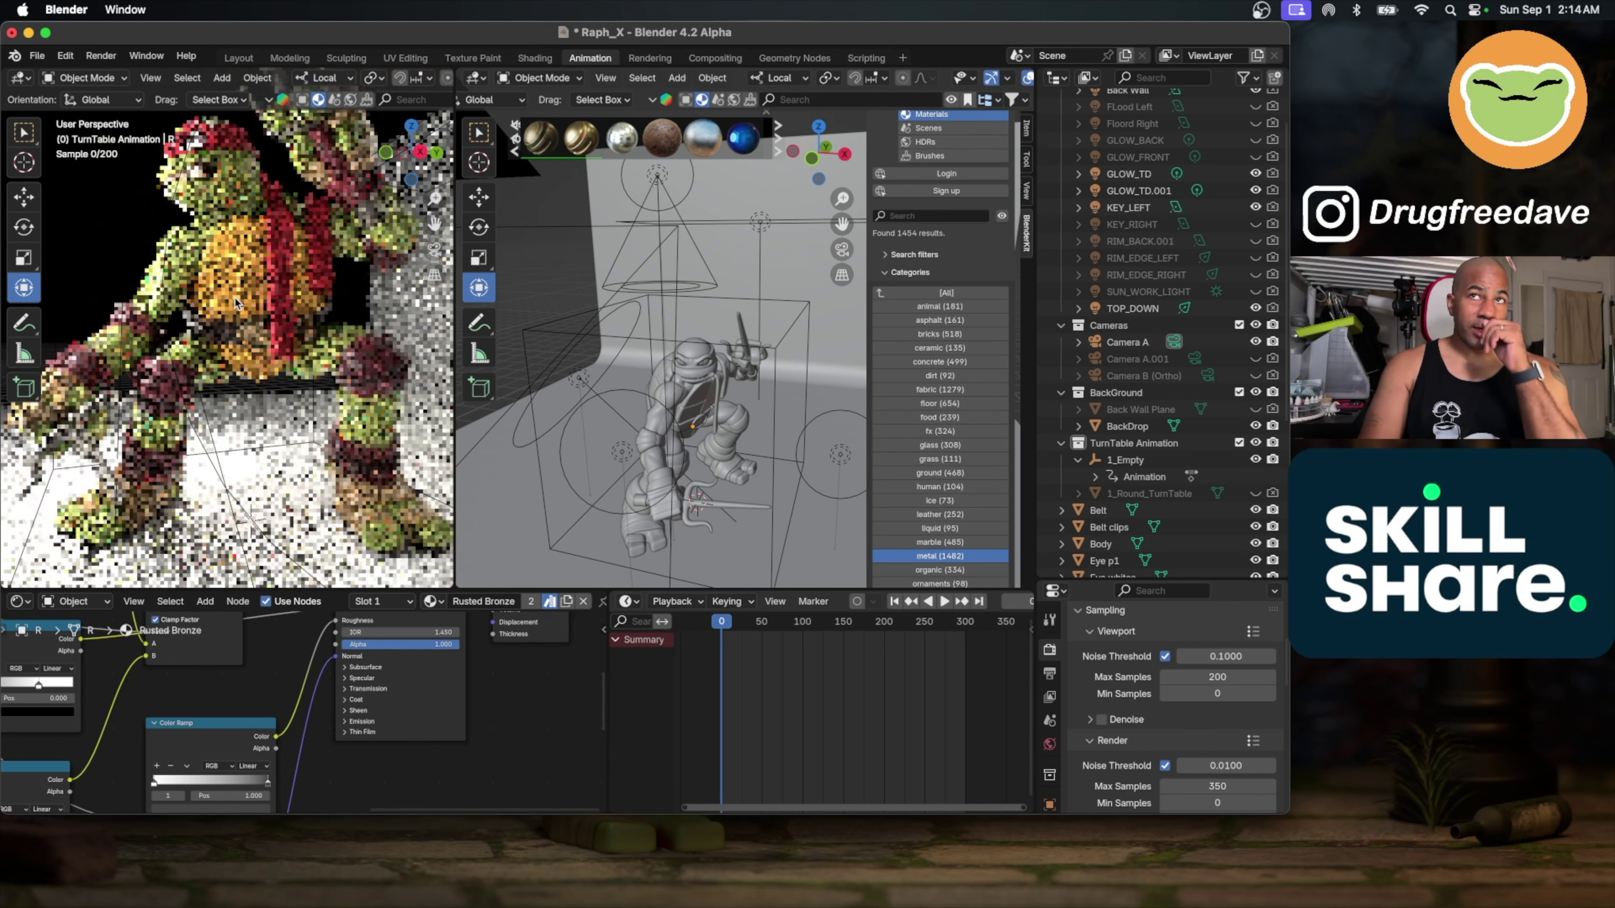
scroll(235, 303, "down", 3)
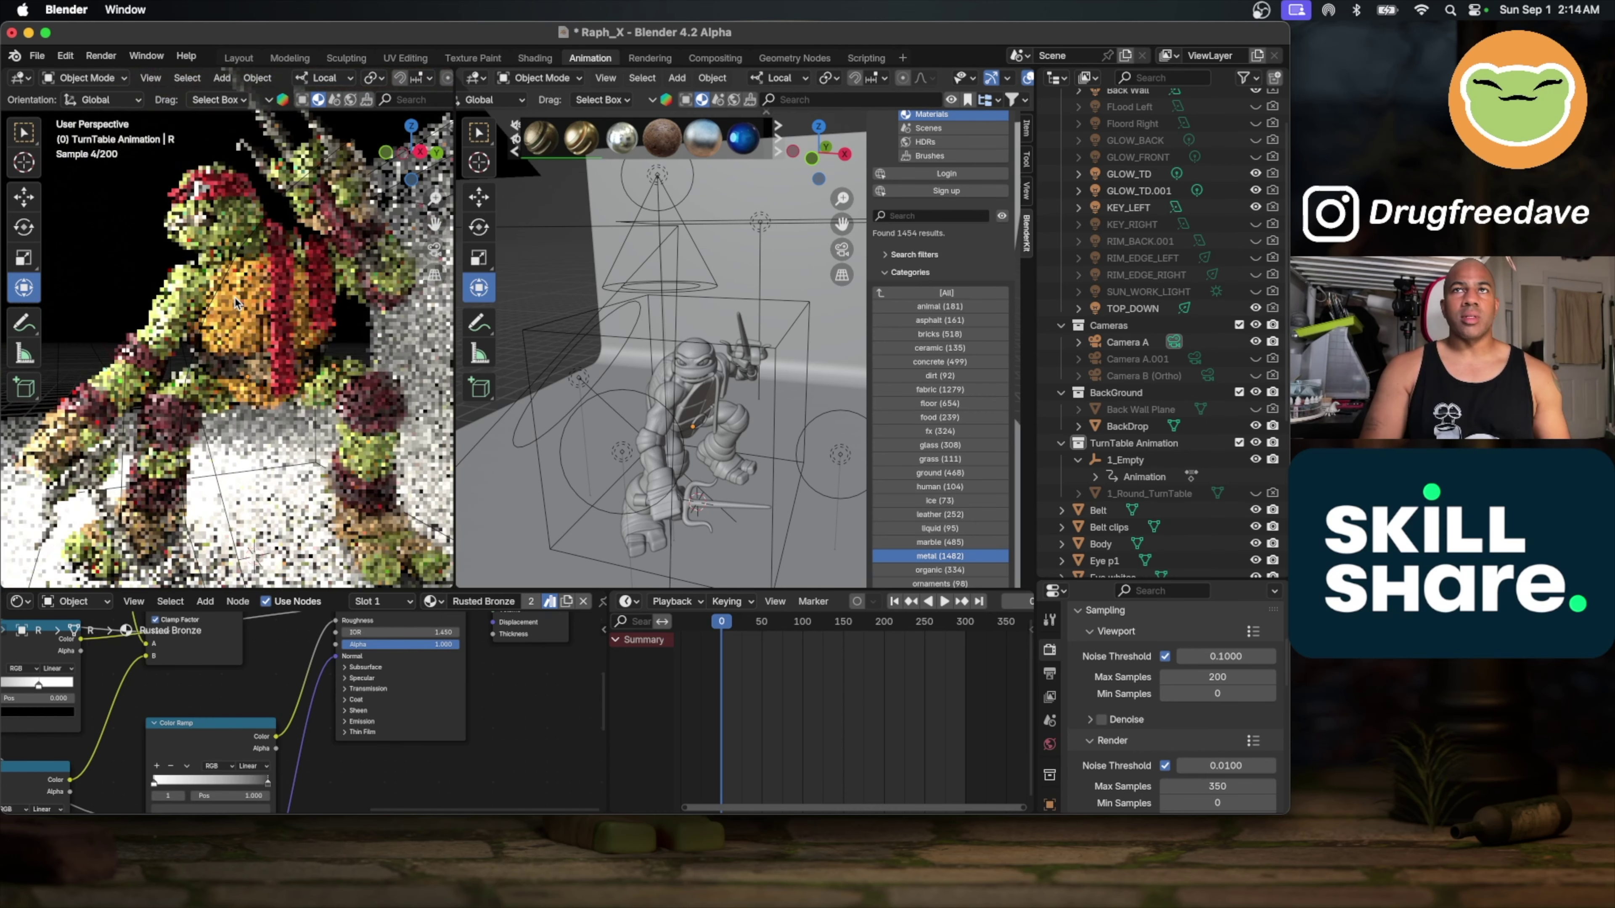
scroll(235, 304, "down", 3)
scroll(375, 315, "up", 4)
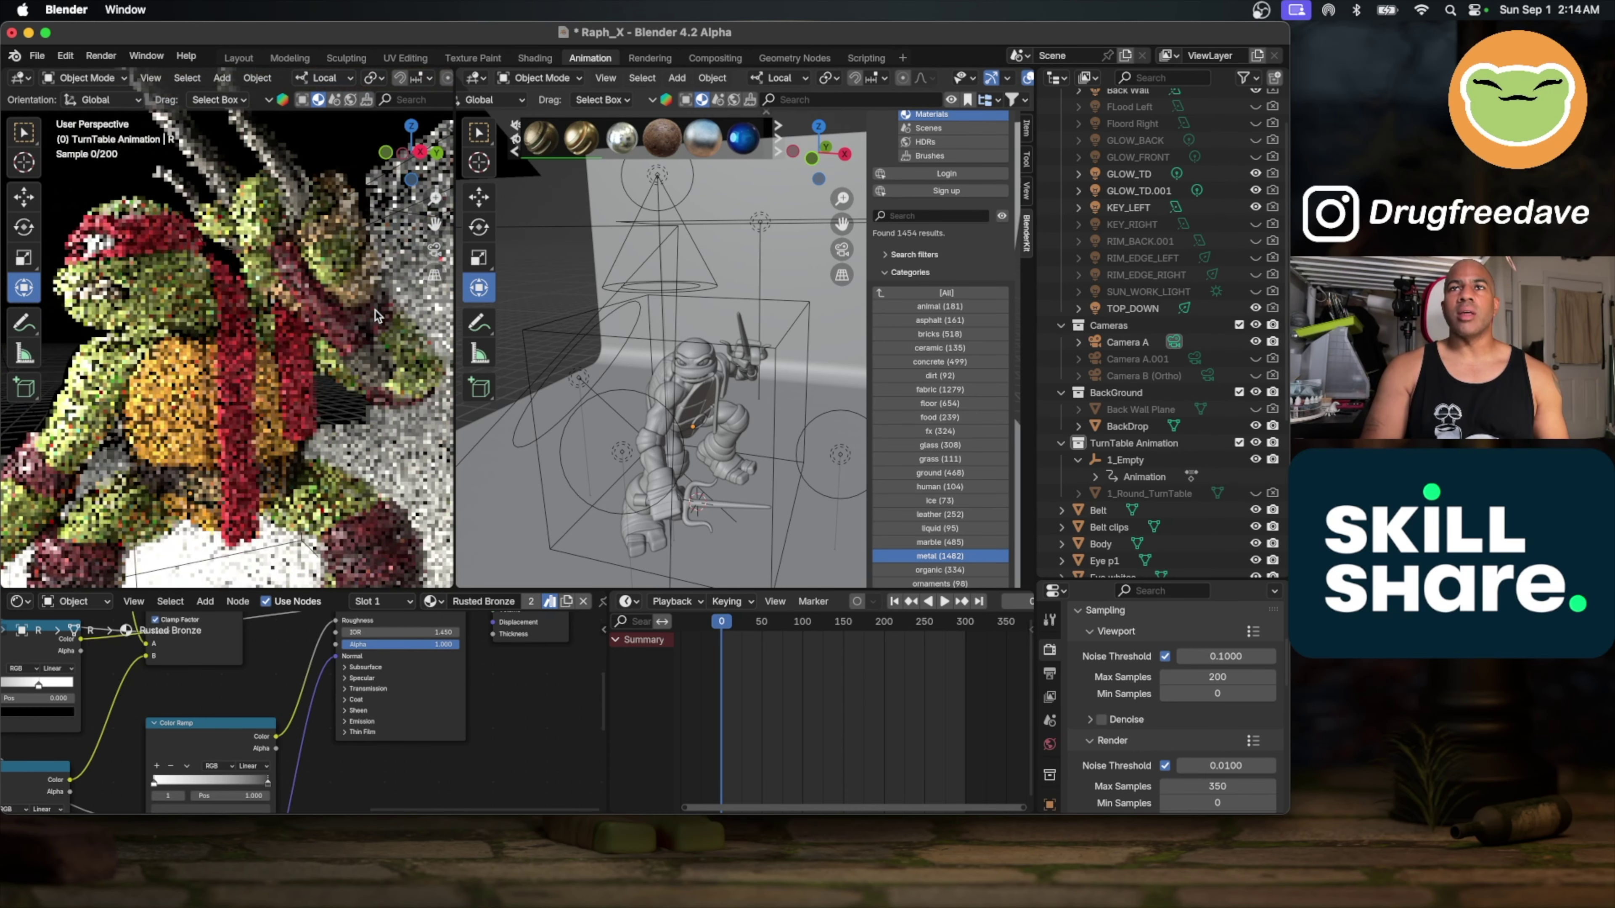
scroll(375, 315, "up", 3)
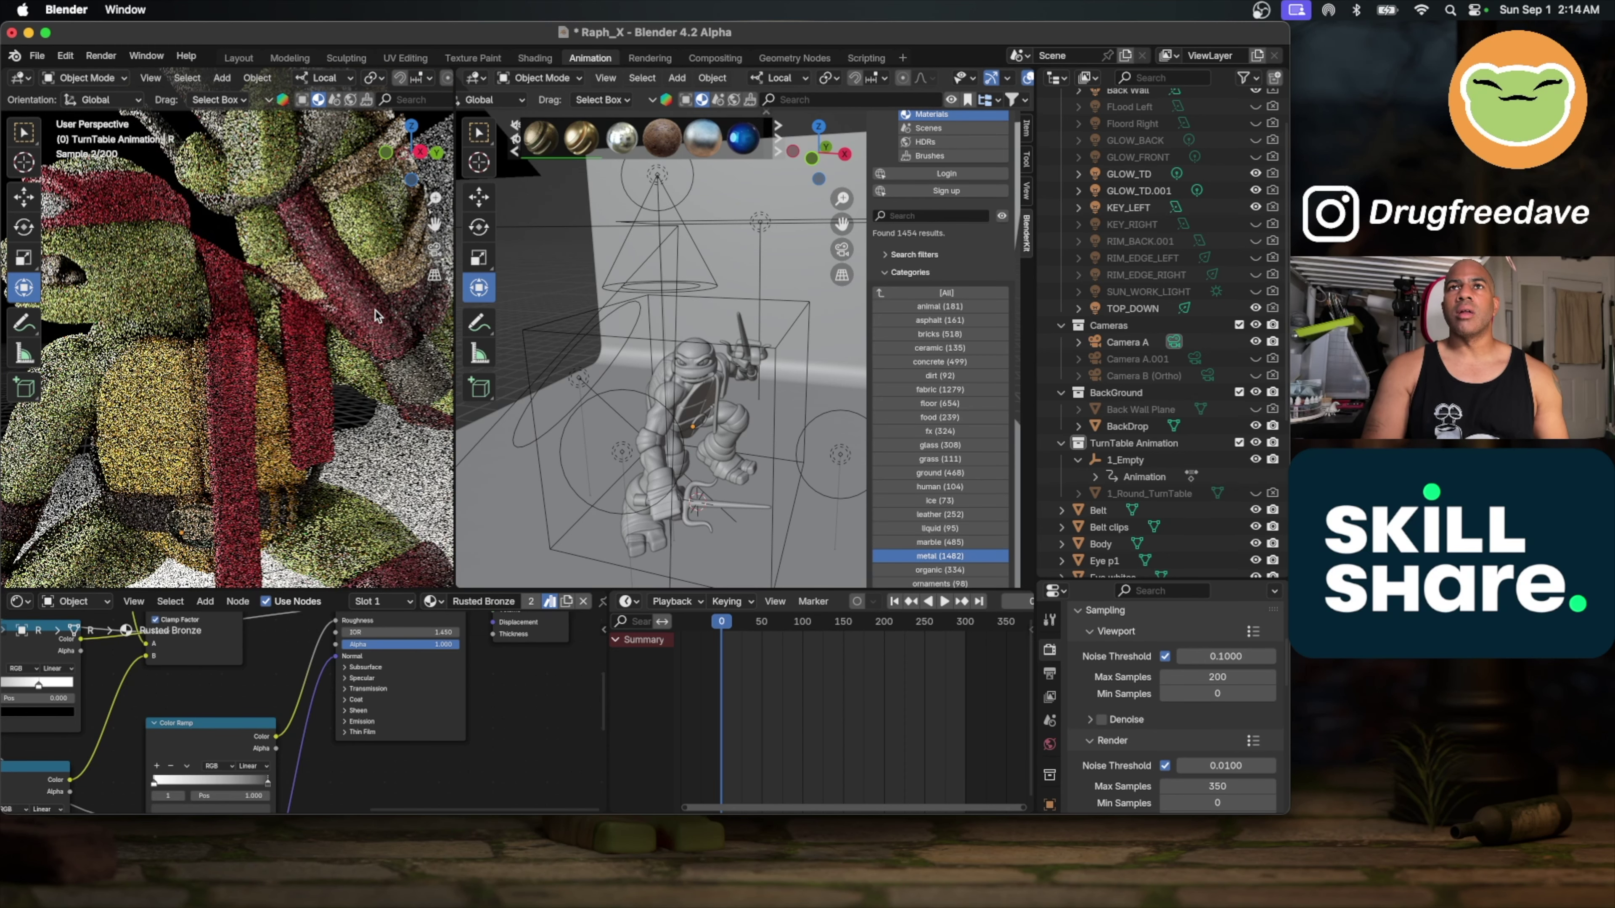
left_click(365, 313)
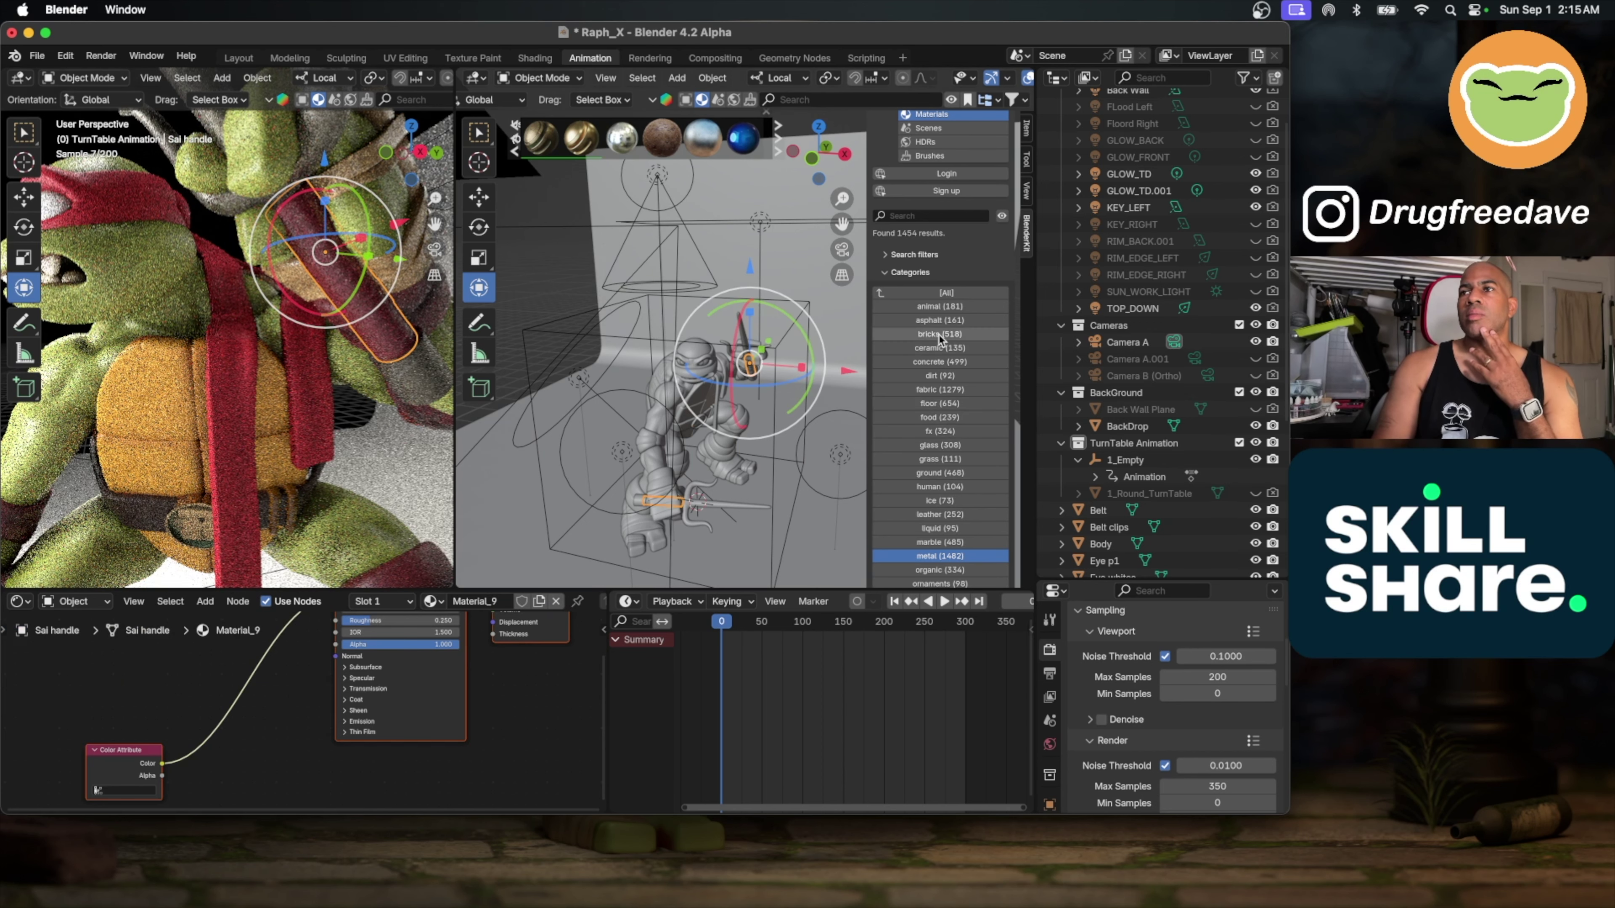
left_click(938, 390)
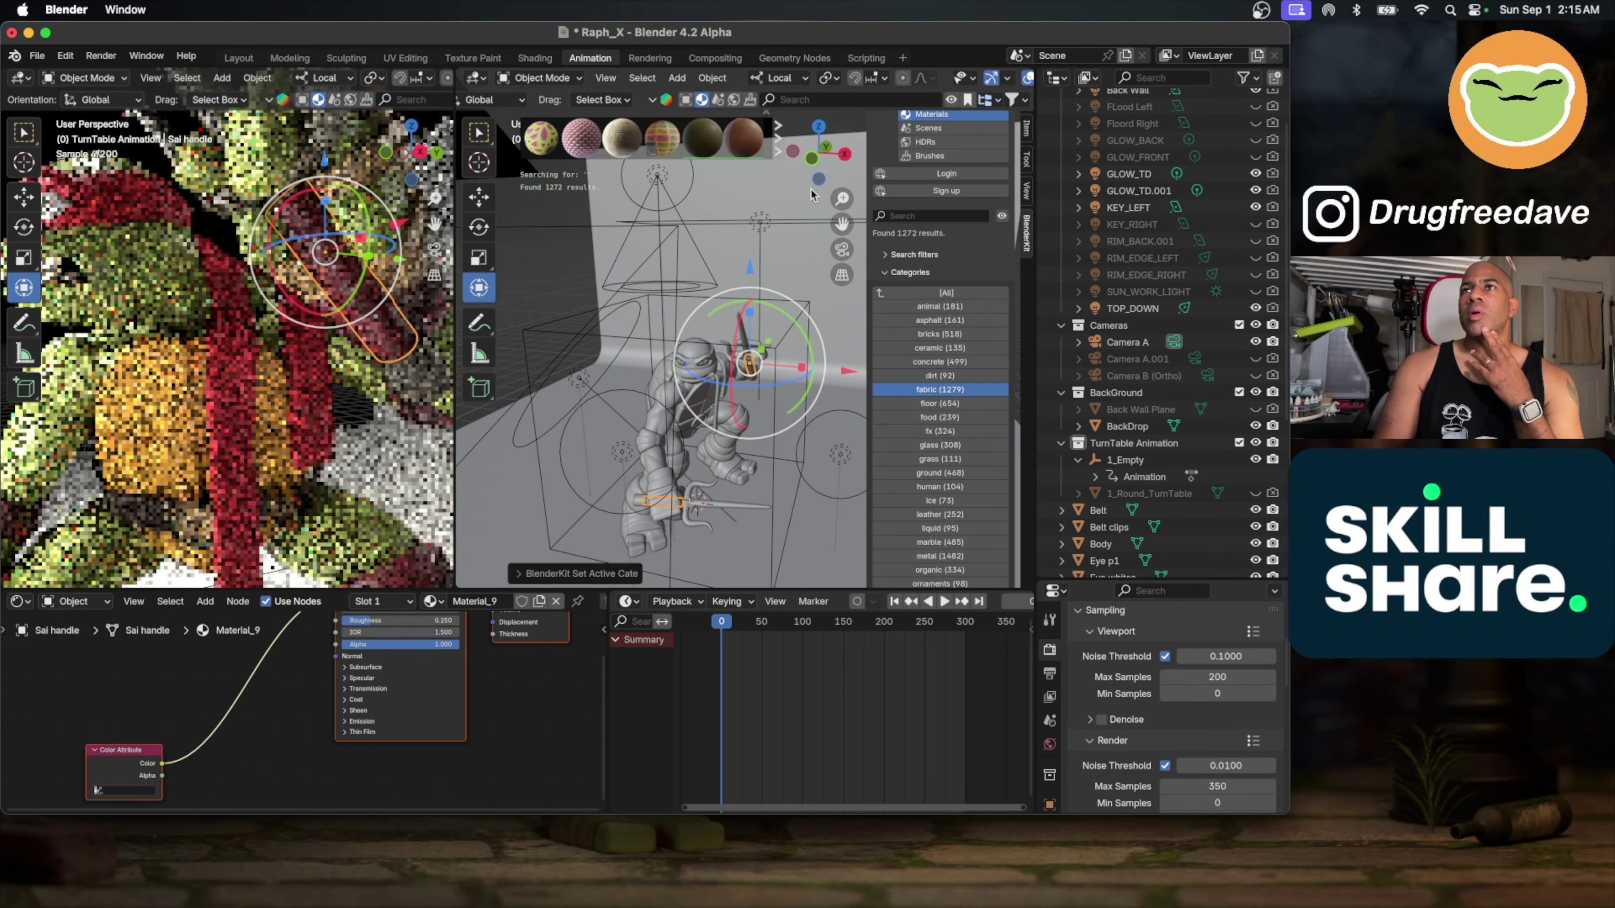
mouse_move(743, 135)
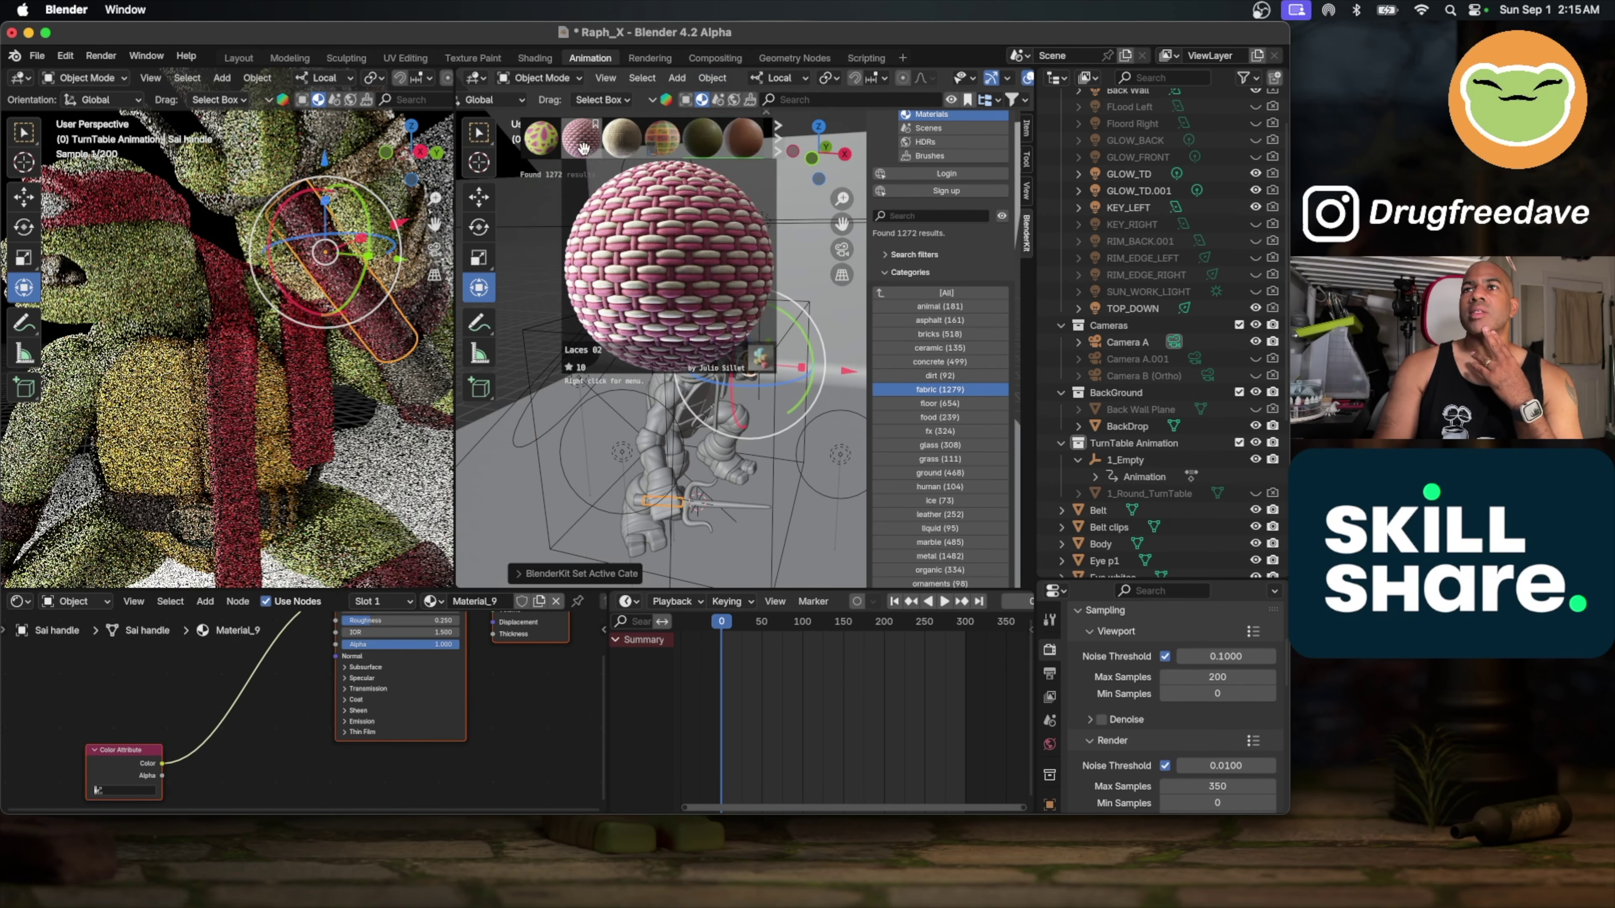
left_click(707, 143)
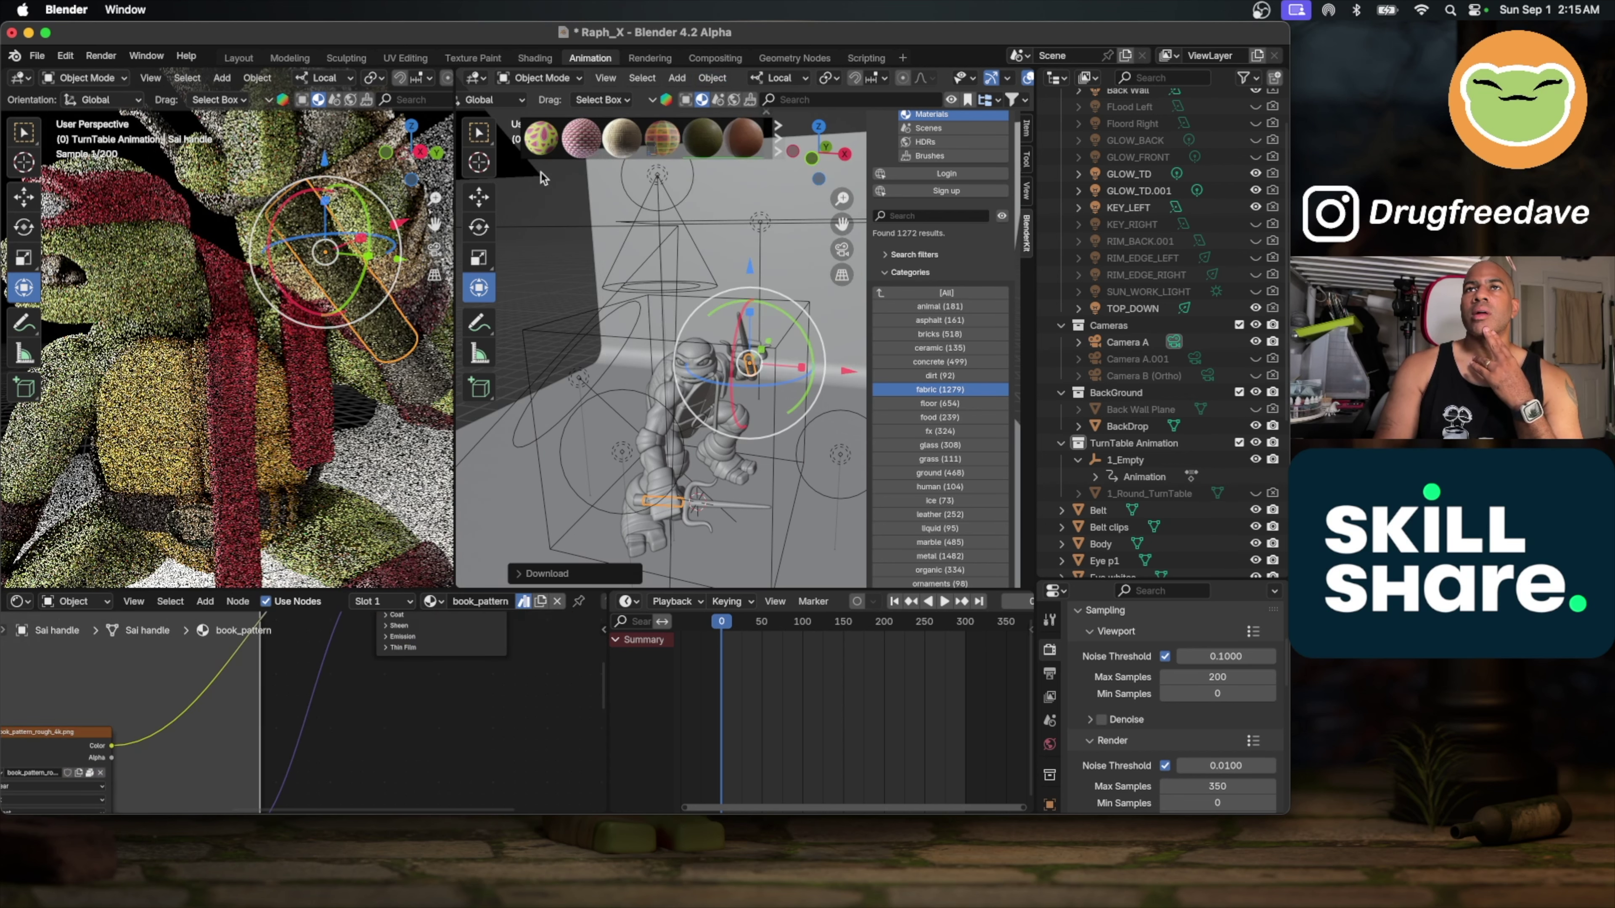
mouse_move(651, 154)
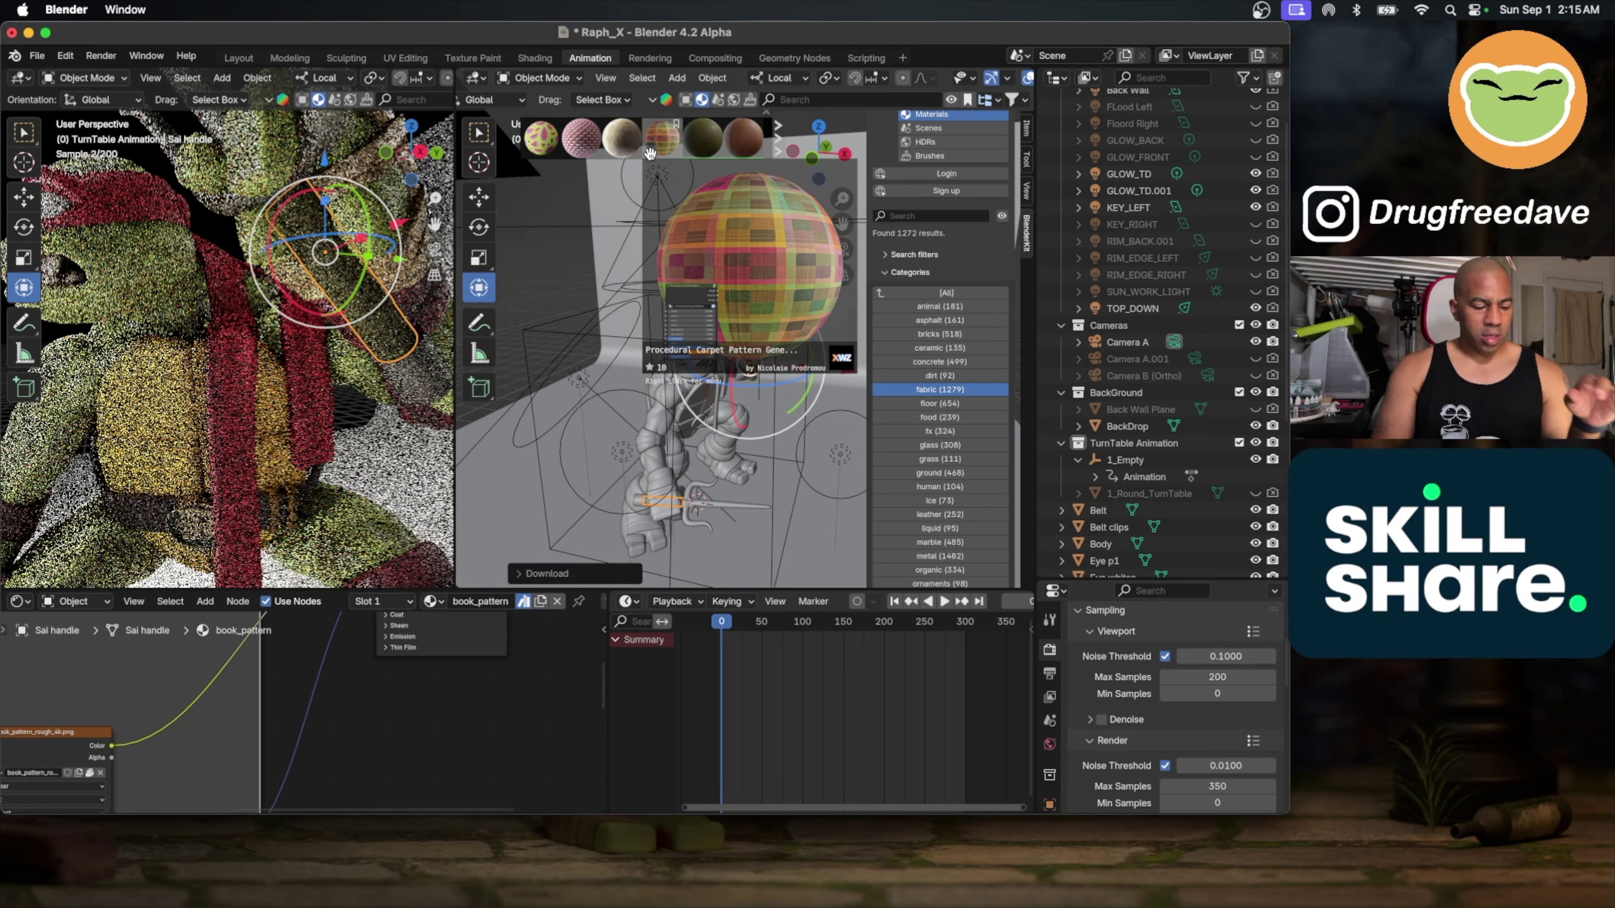
key("super+z")
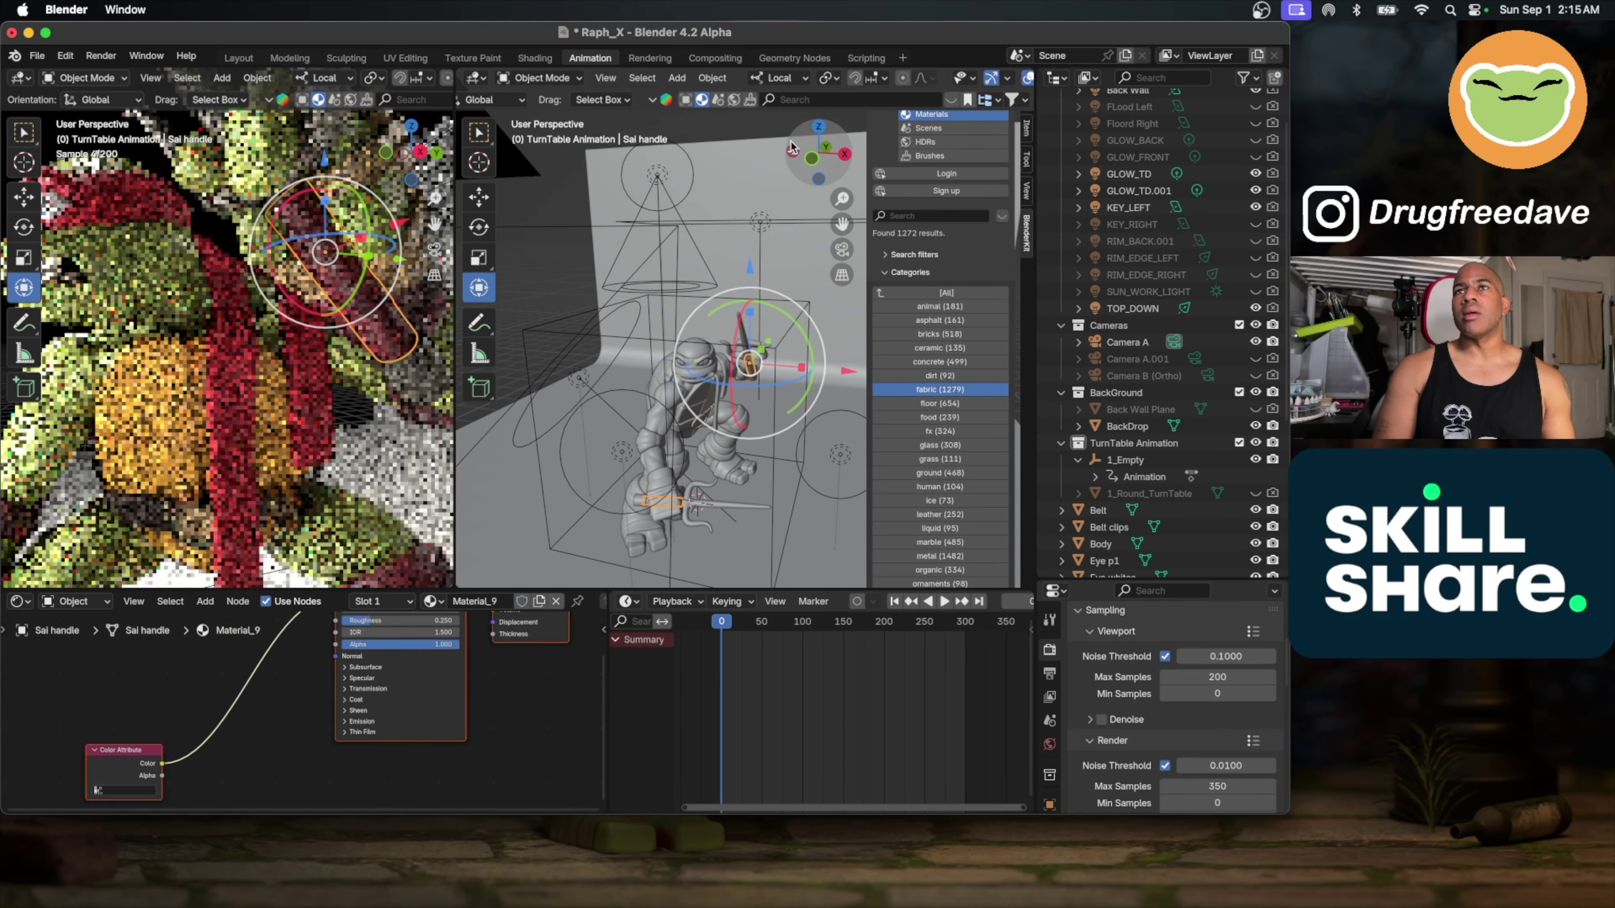
Step: Apply Leather Red 03 to the sai handle and look through the camera view
left_click(951, 102)
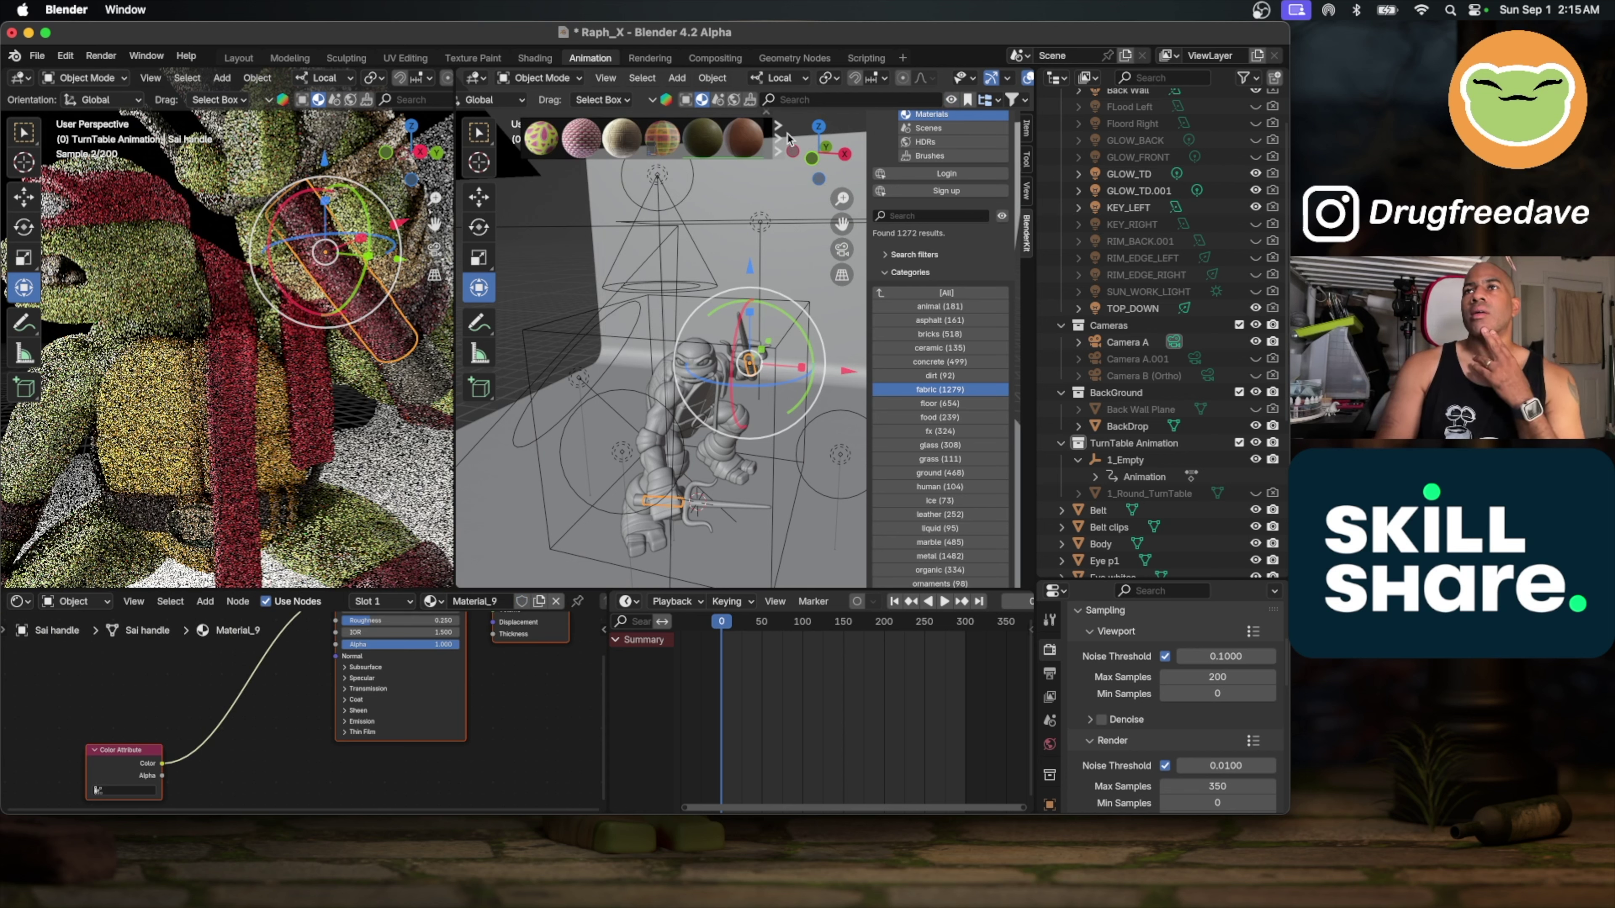
scroll(718, 135, "down", 3)
mouse_move(621, 136)
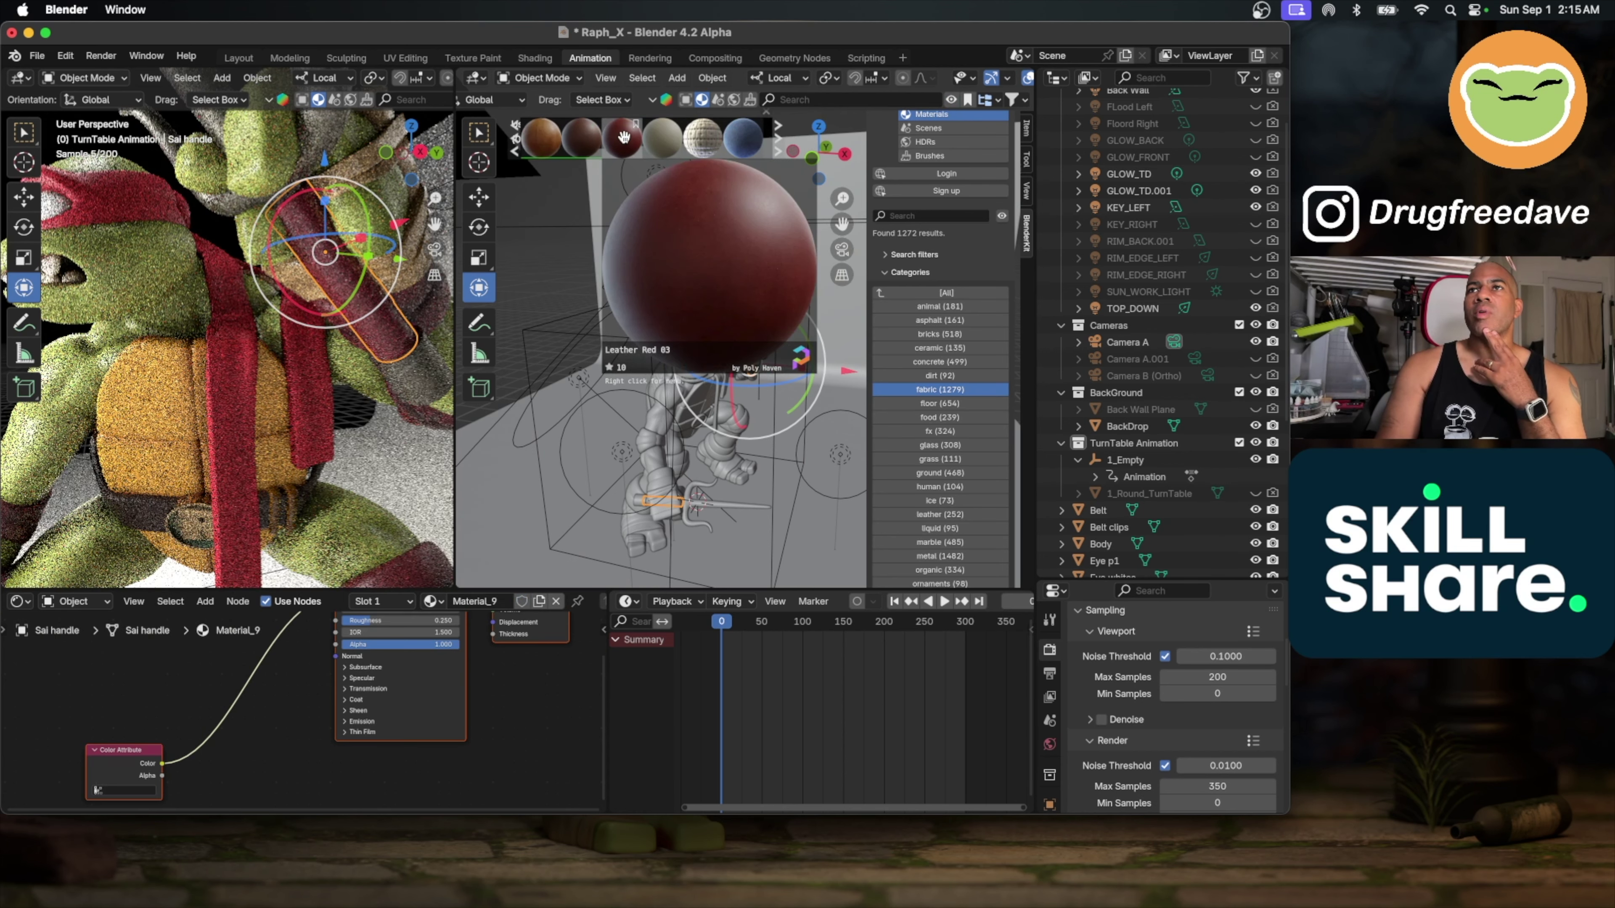
left_click(623, 137)
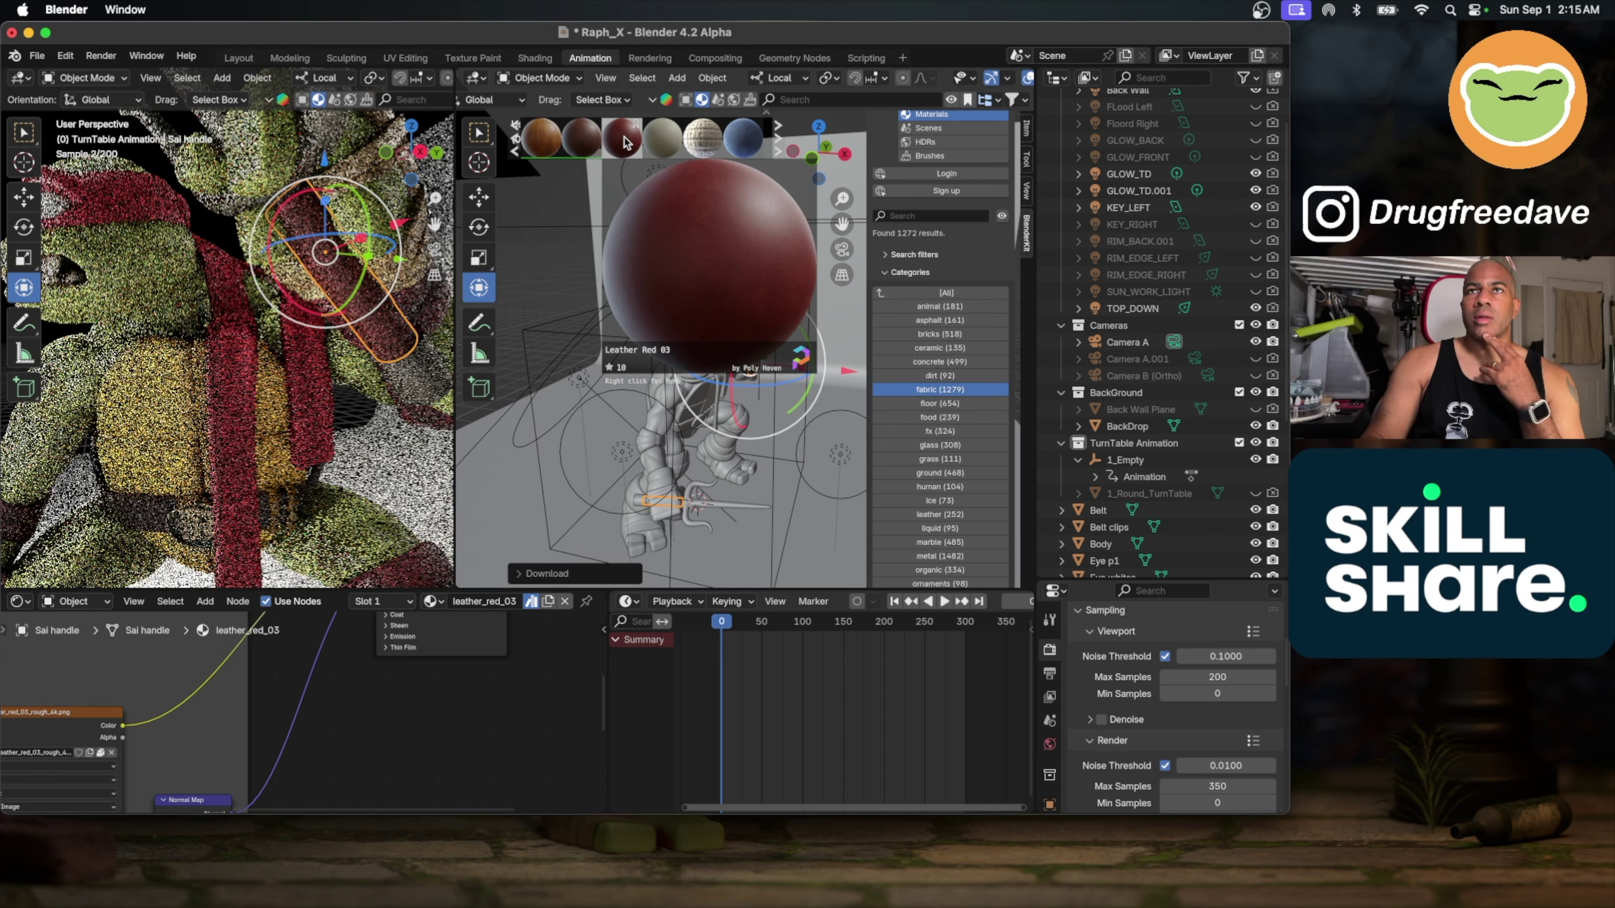
scroll(252, 305, "down", 1)
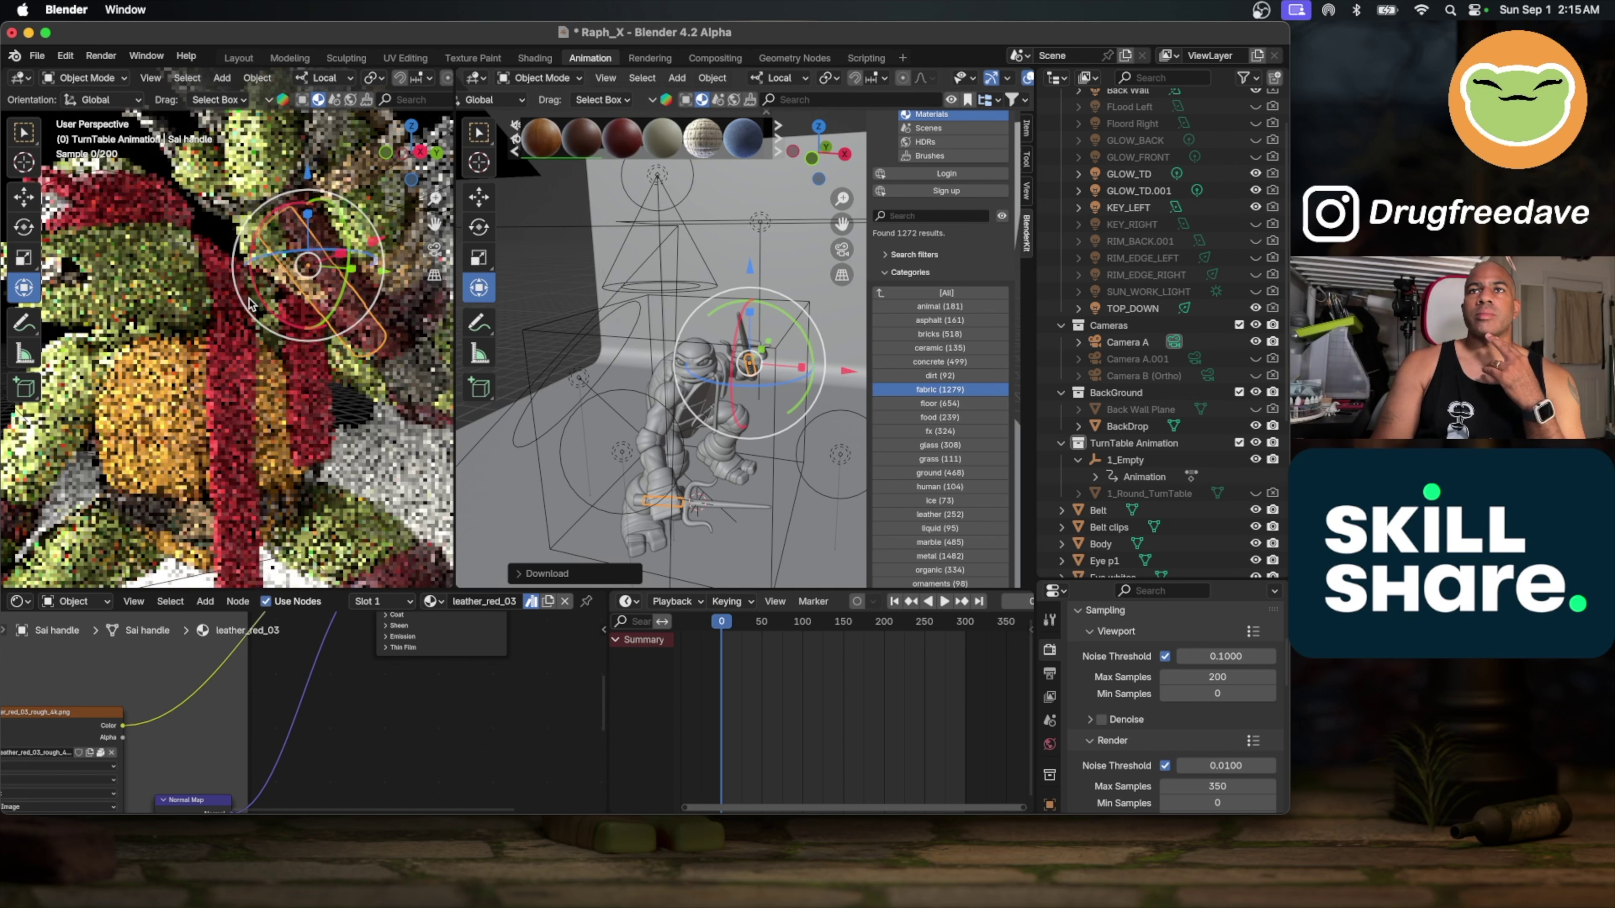
scroll(250, 304, "down", 3)
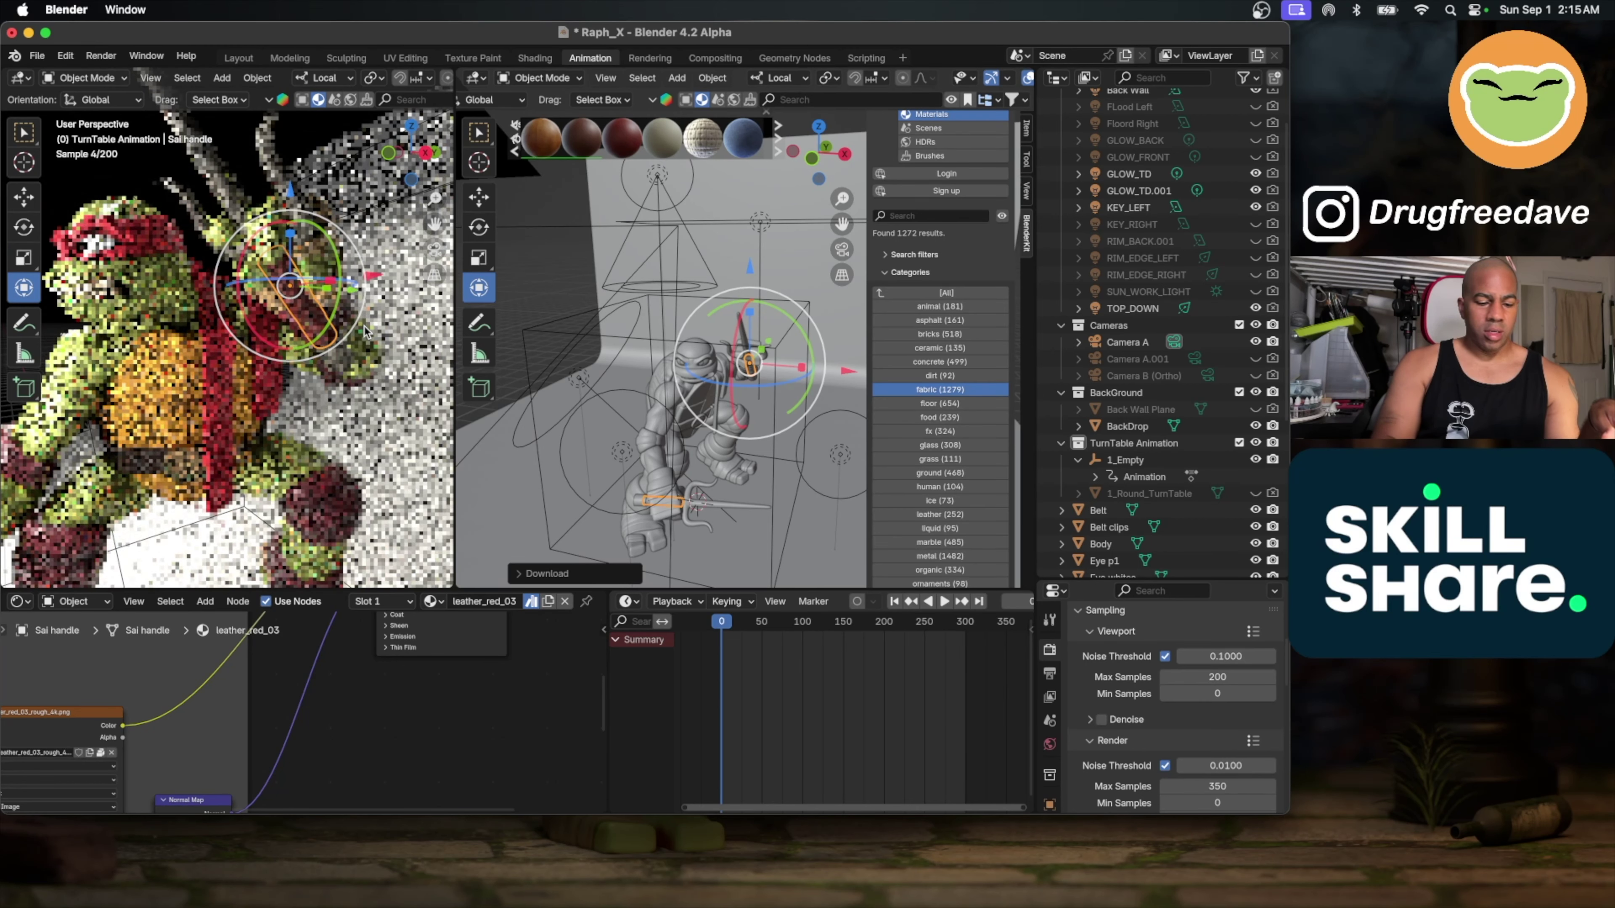
key("KP_0")
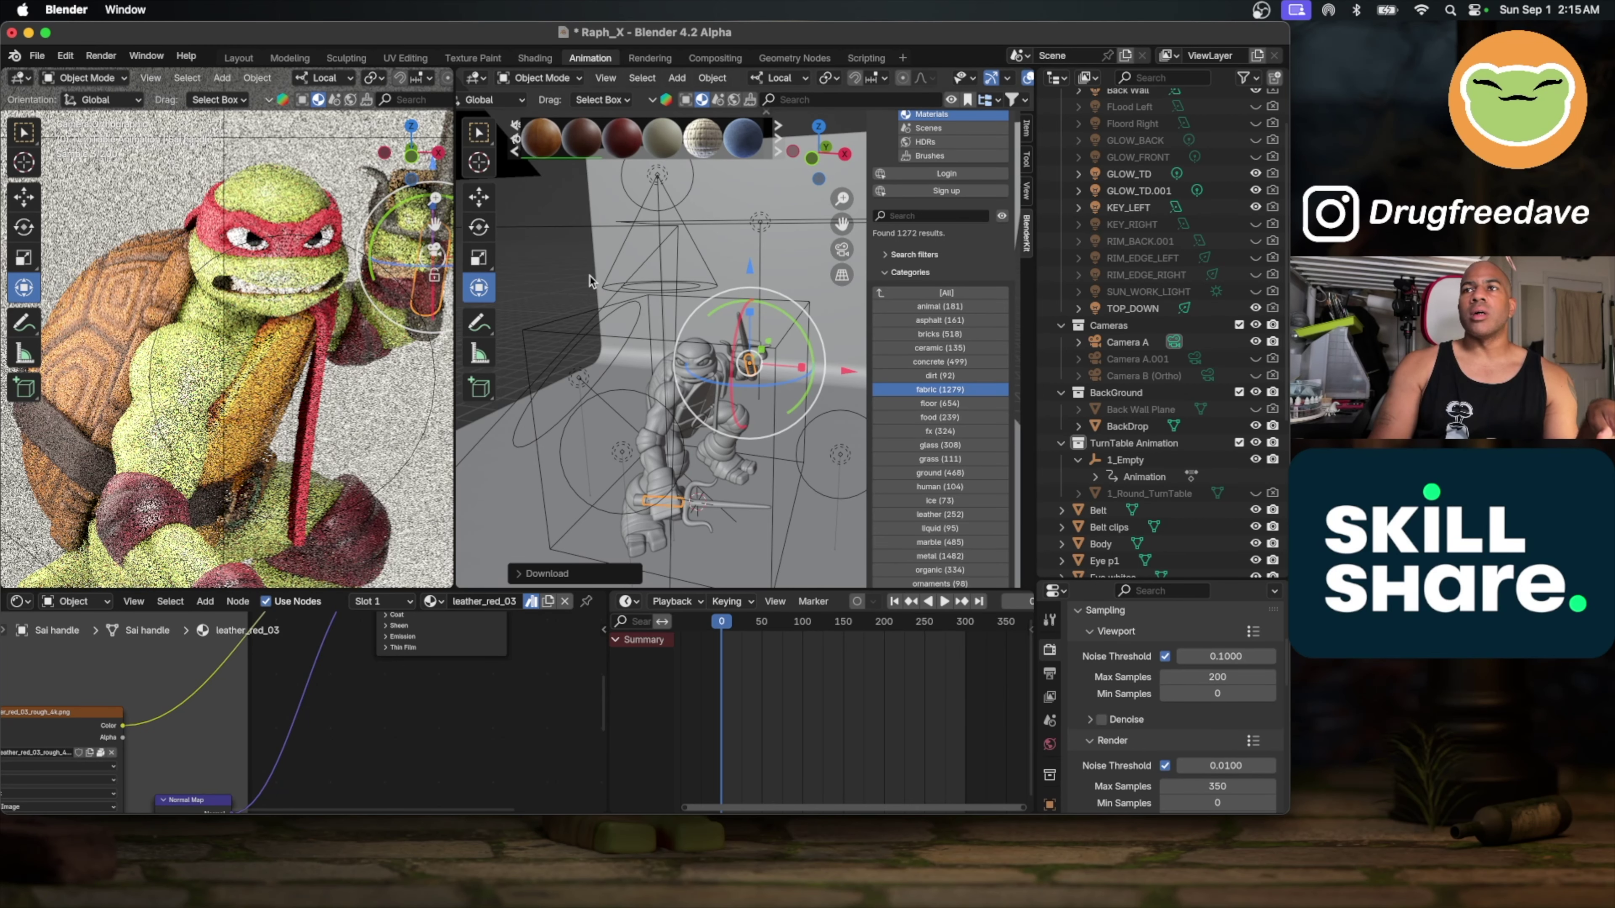
left_click(836, 453)
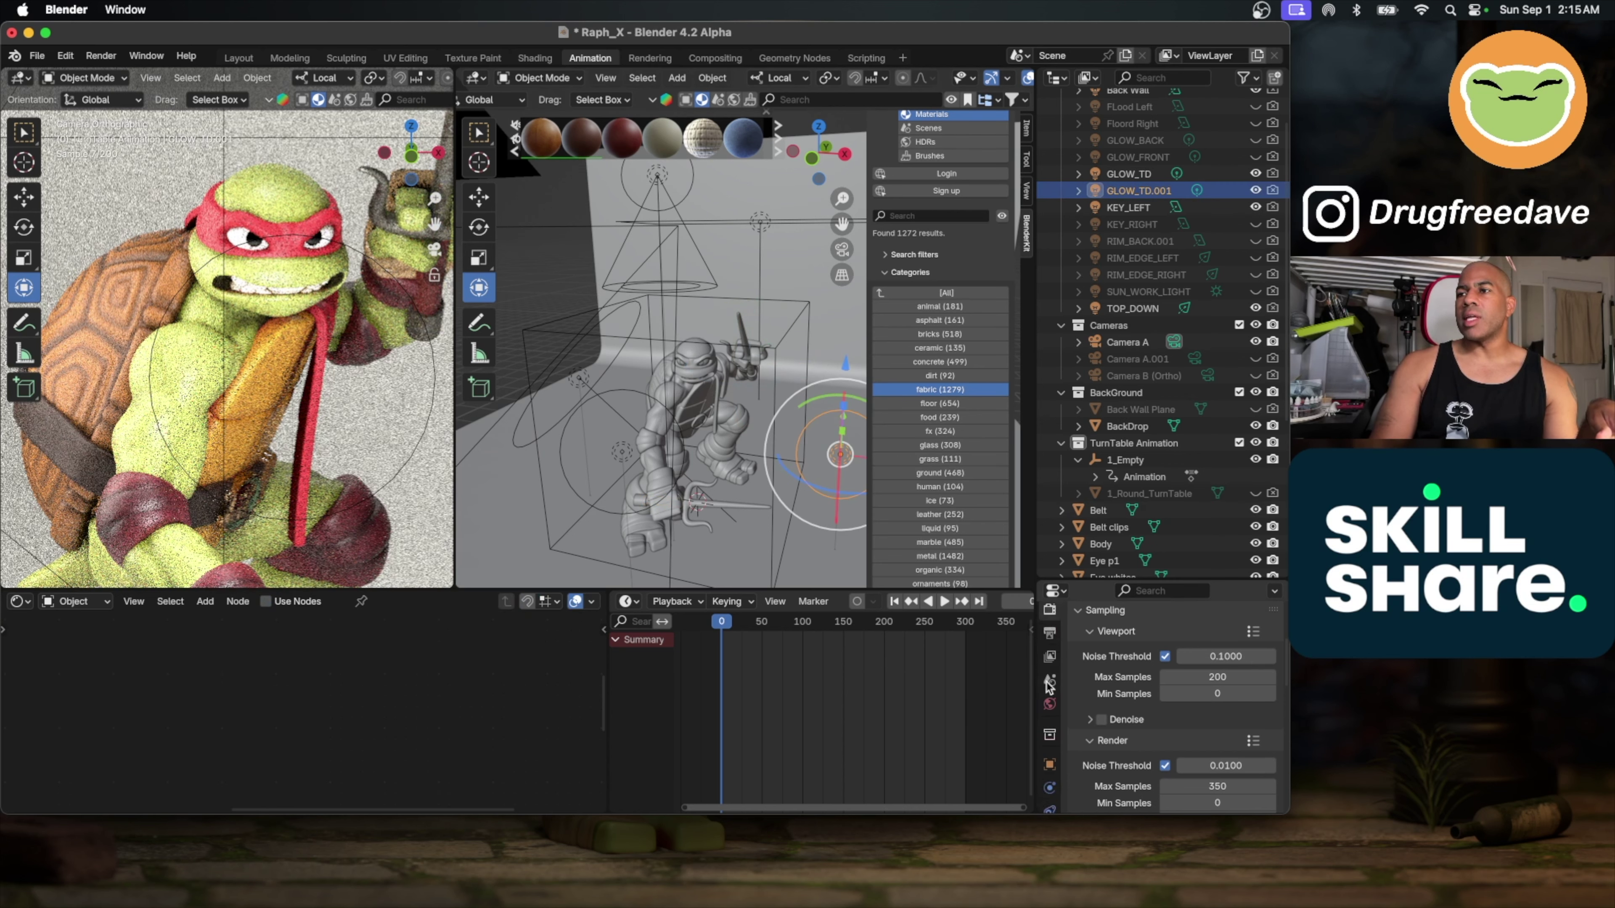
Step: Select the GLOW_TD light and lower its power from 800 W to 200 W
scroll(1046, 680, "down", 4)
left_click(1050, 765)
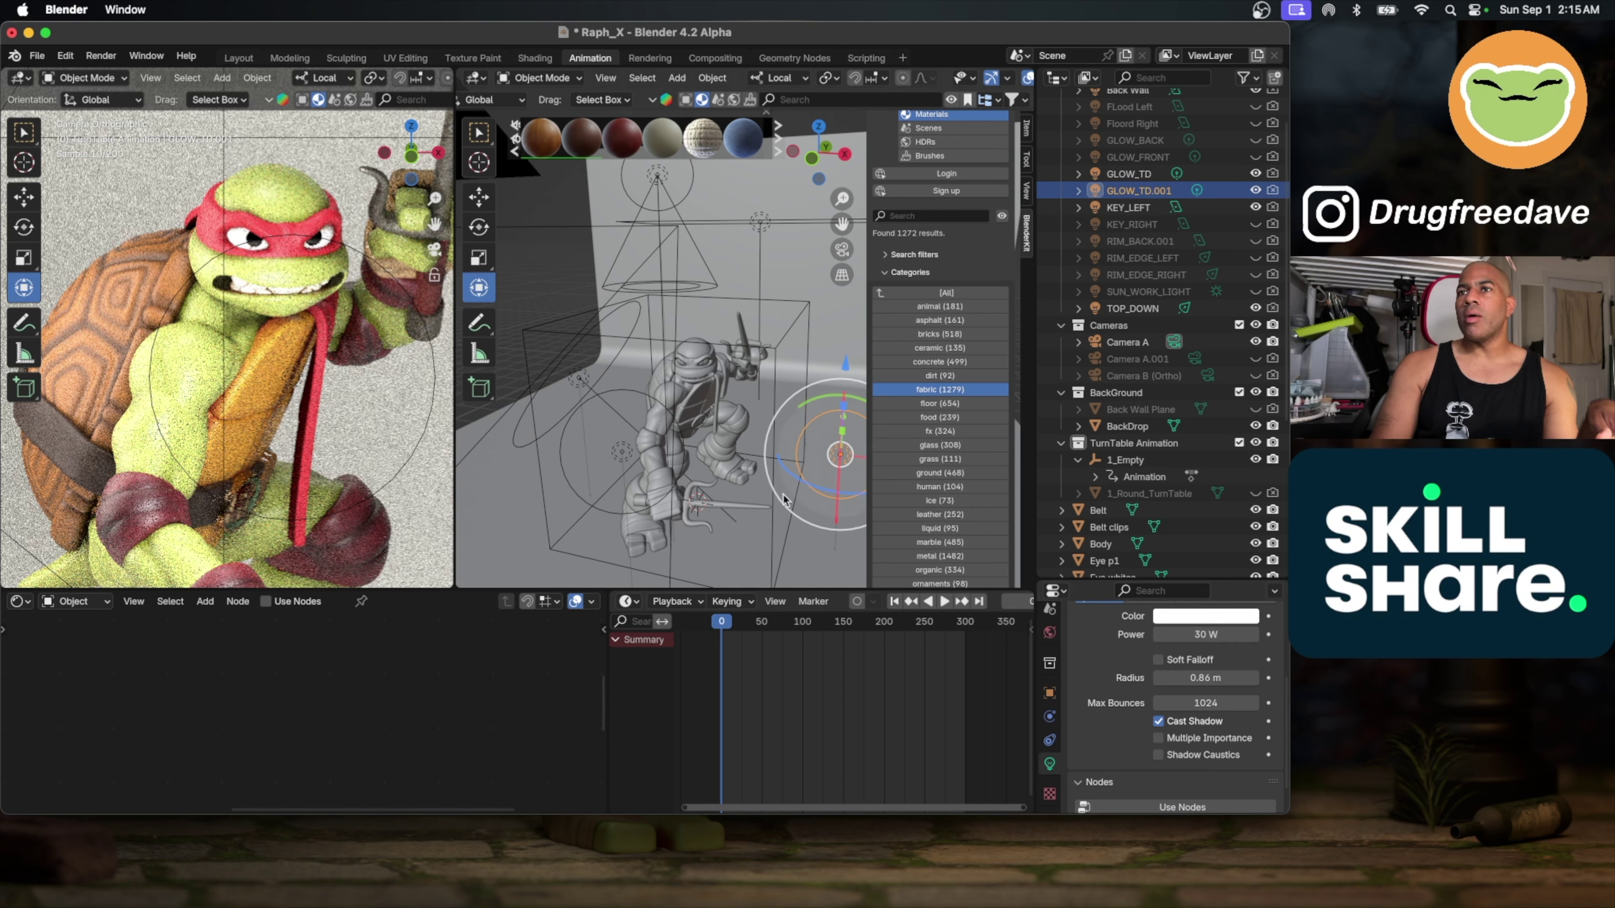
right_click(624, 449)
mouse_move(623, 449)
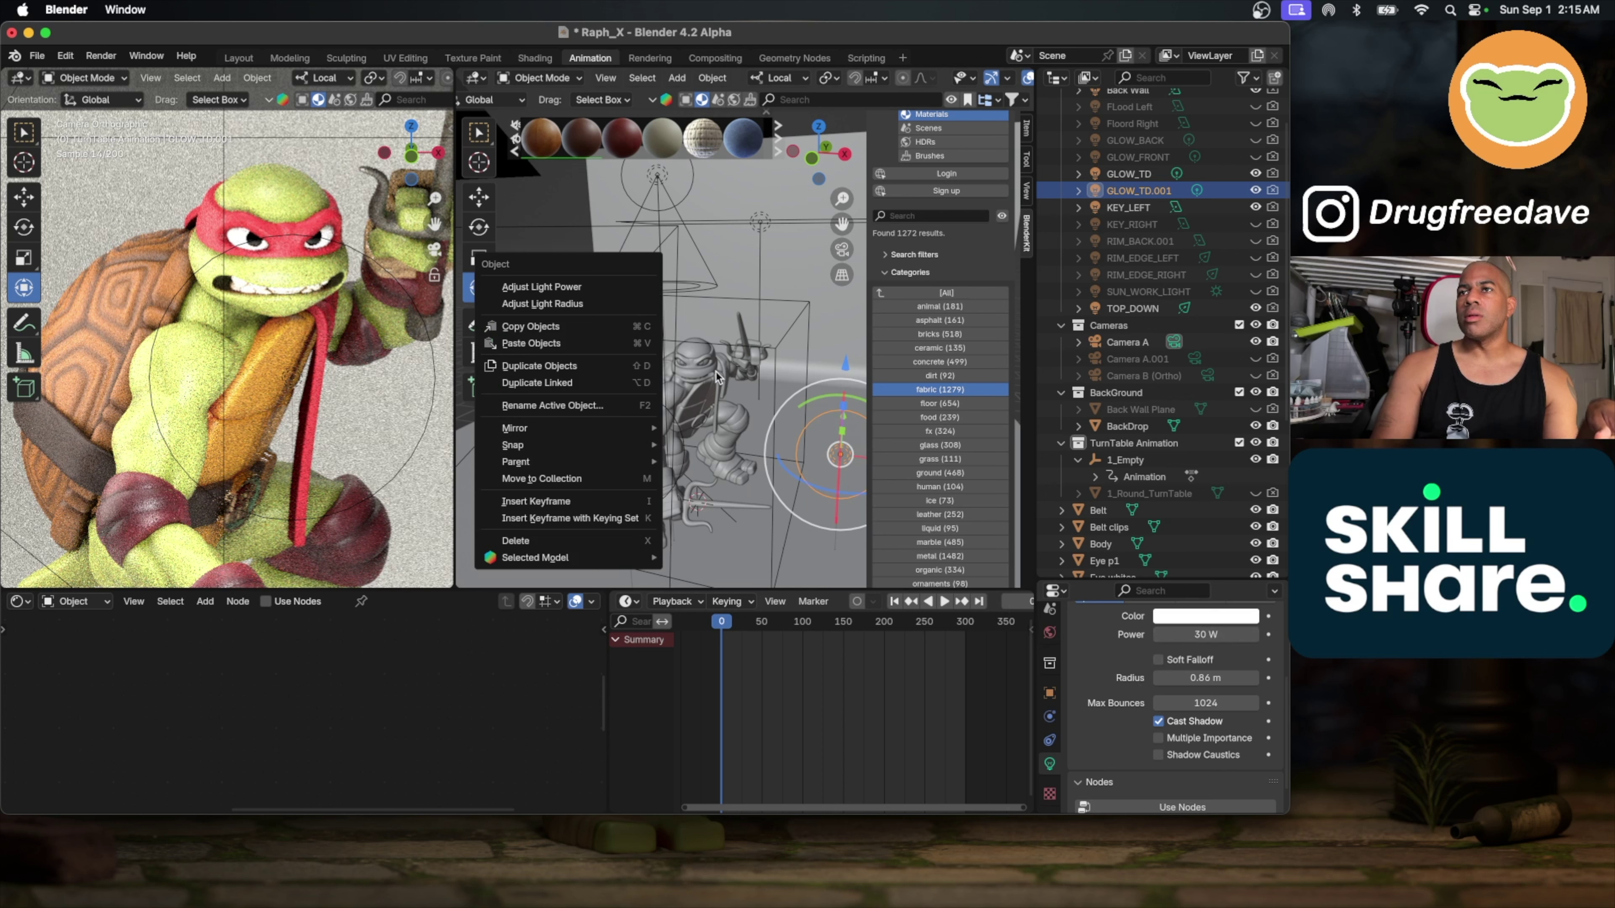
left_click(731, 397)
left_click(622, 449)
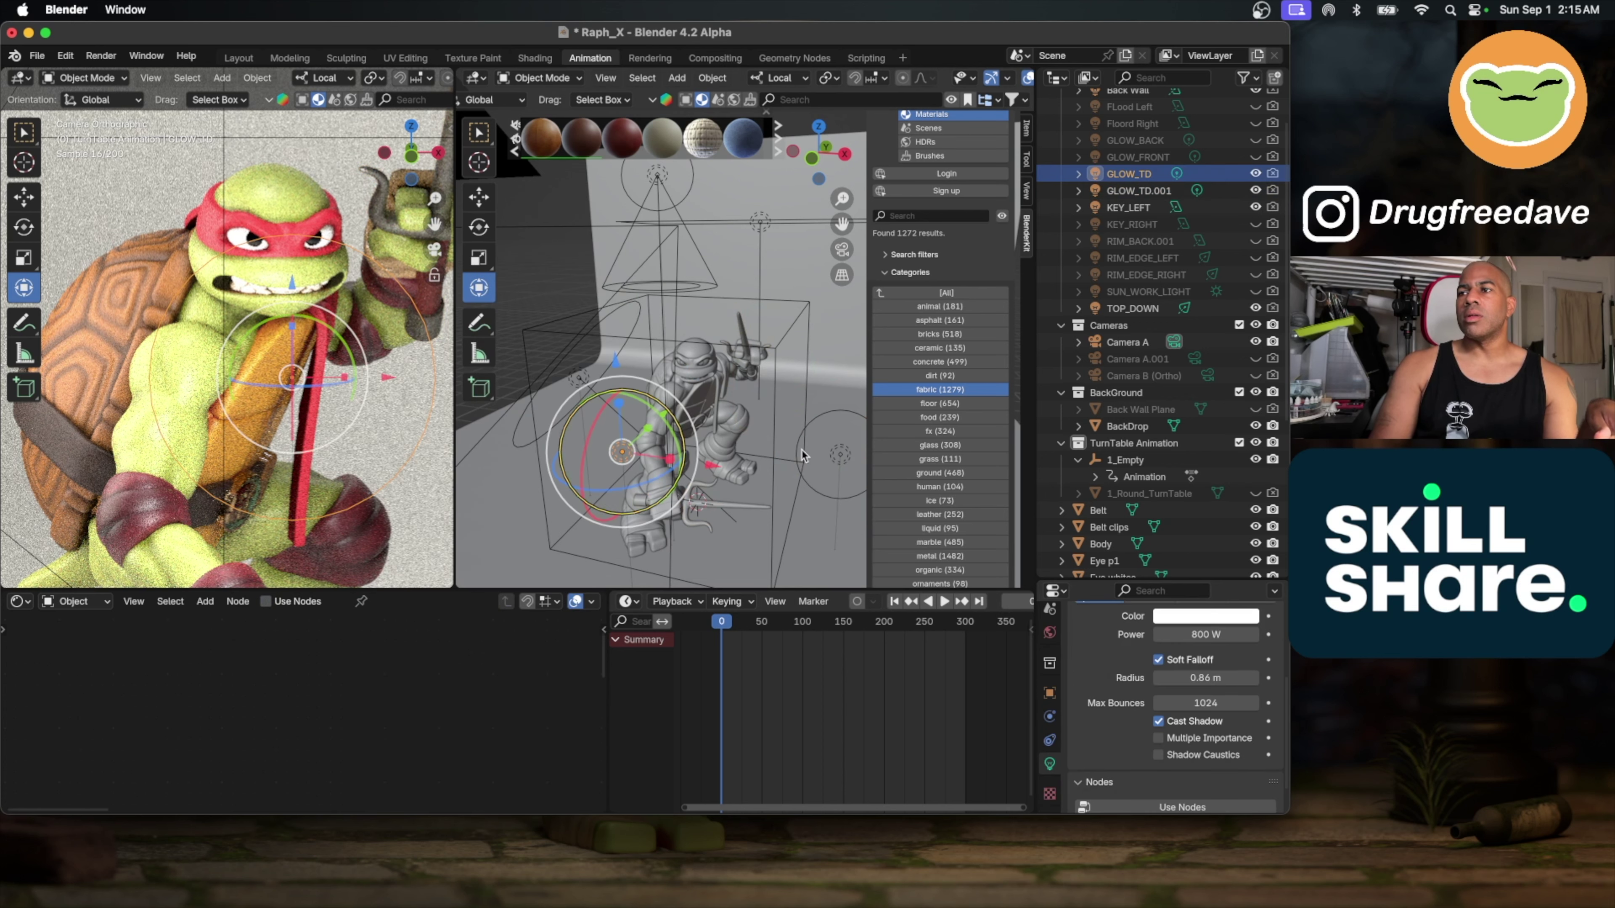
left_click(1198, 639)
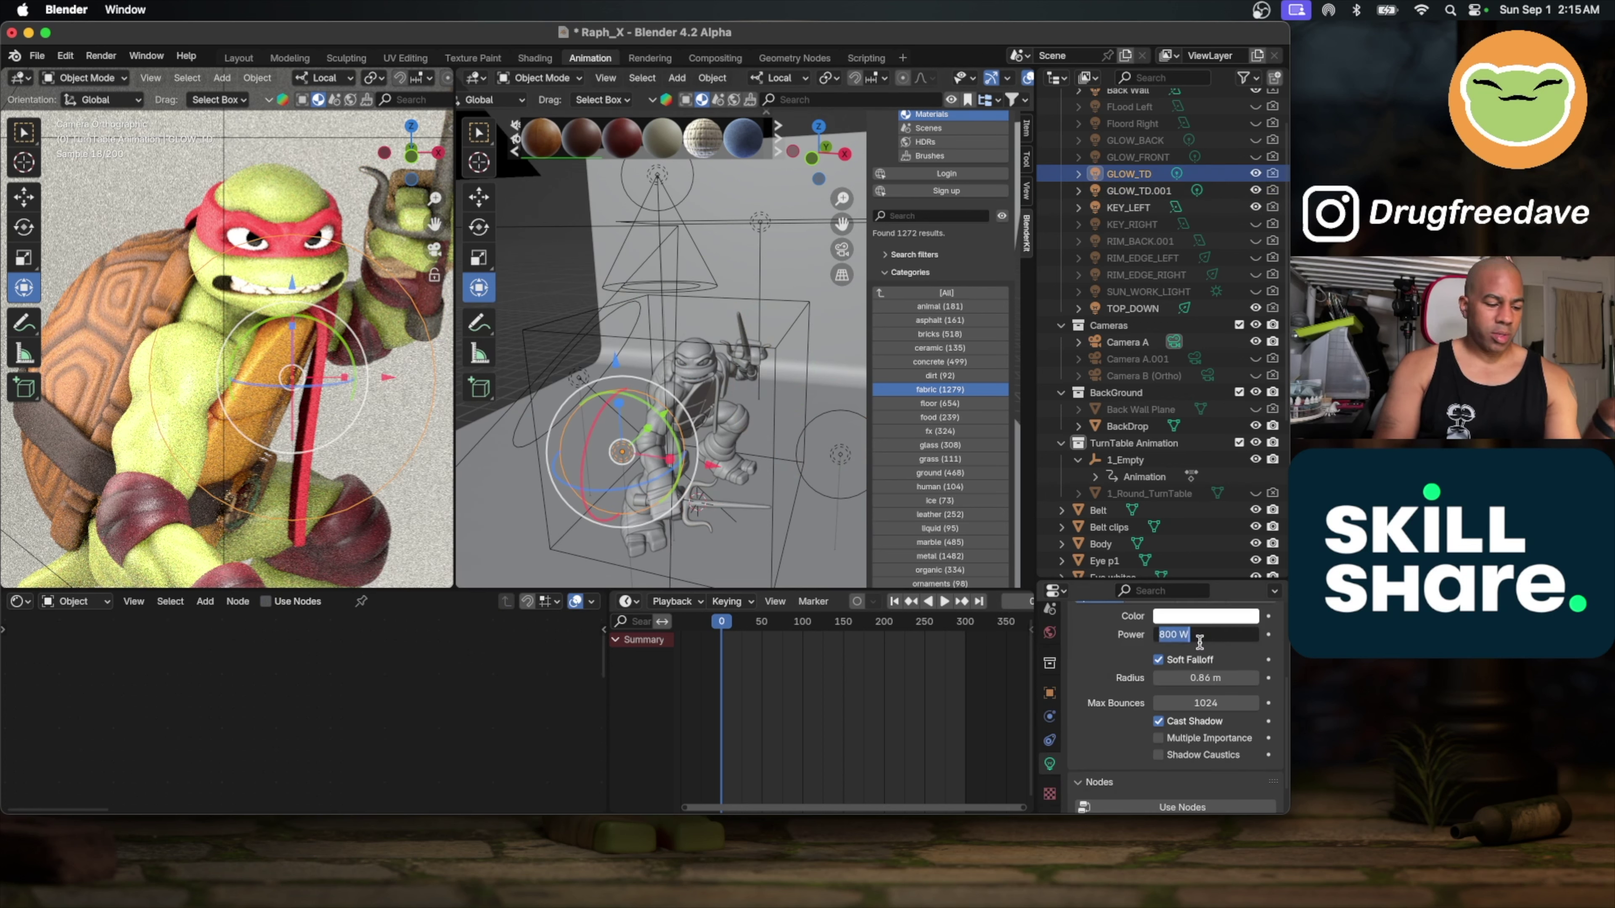
type("200")
key("Return")
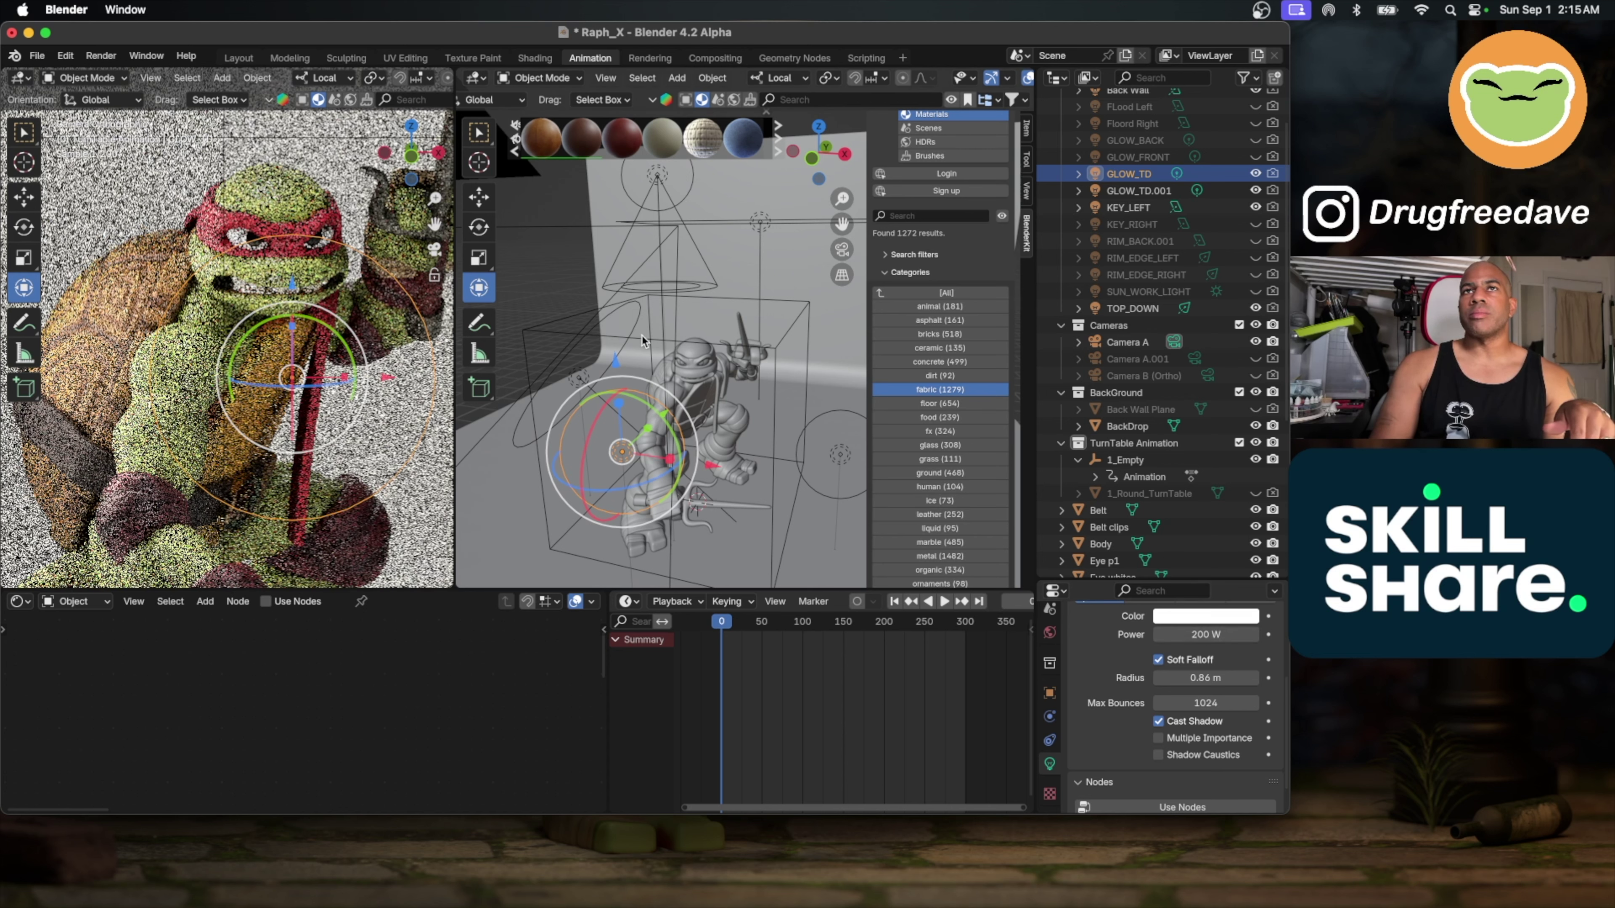
Step: Save Raph_X.blend
left_click(36, 56)
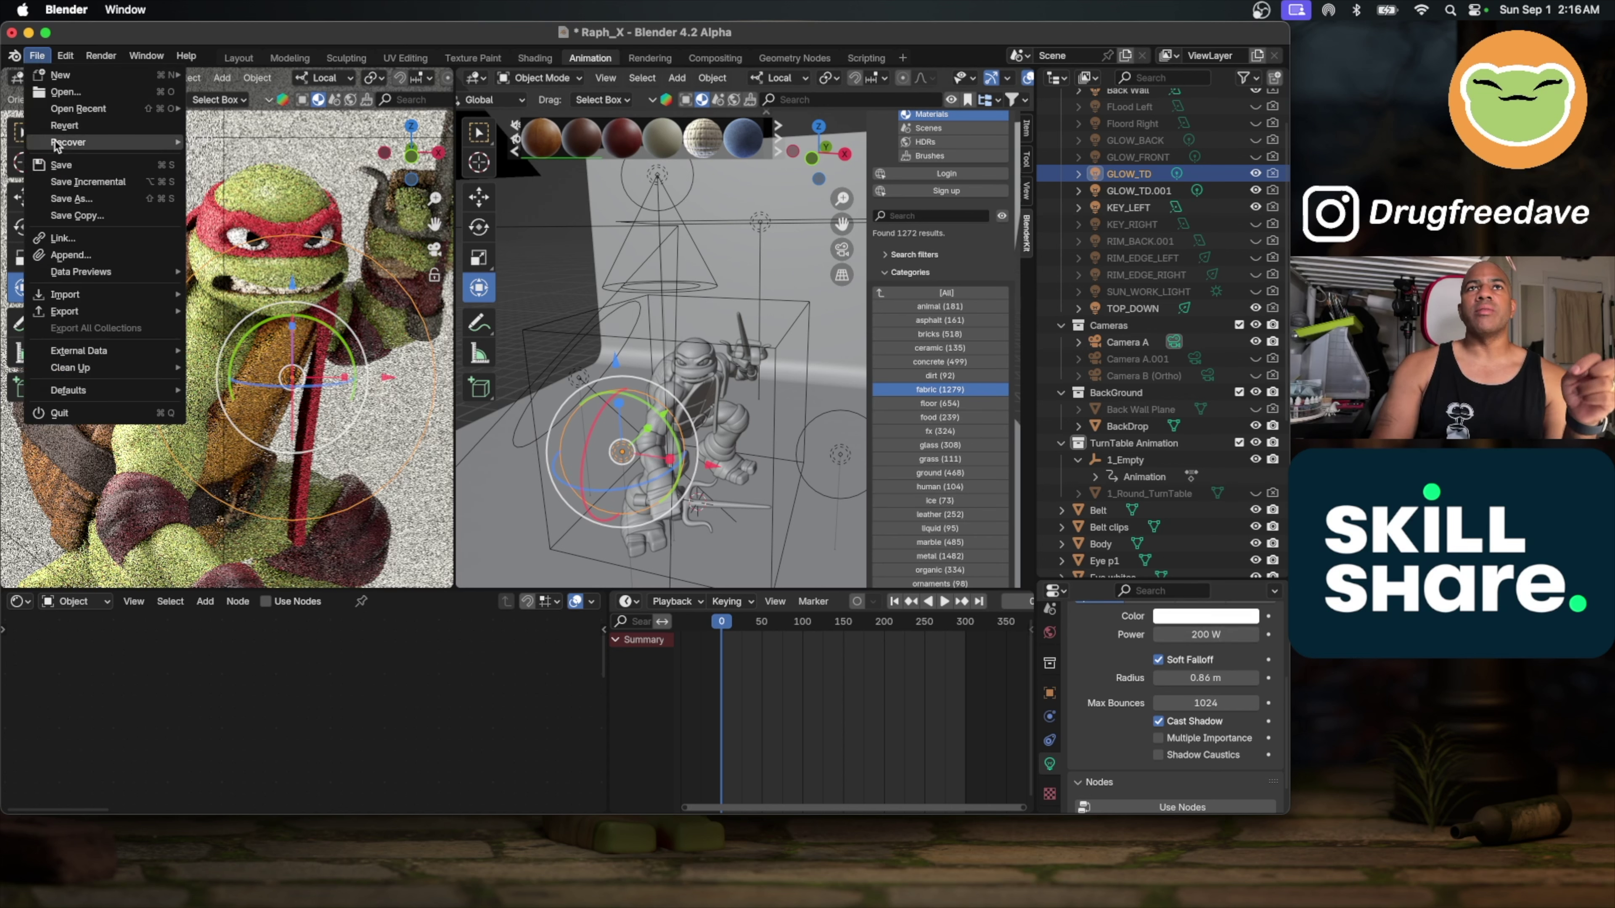
left_click(58, 163)
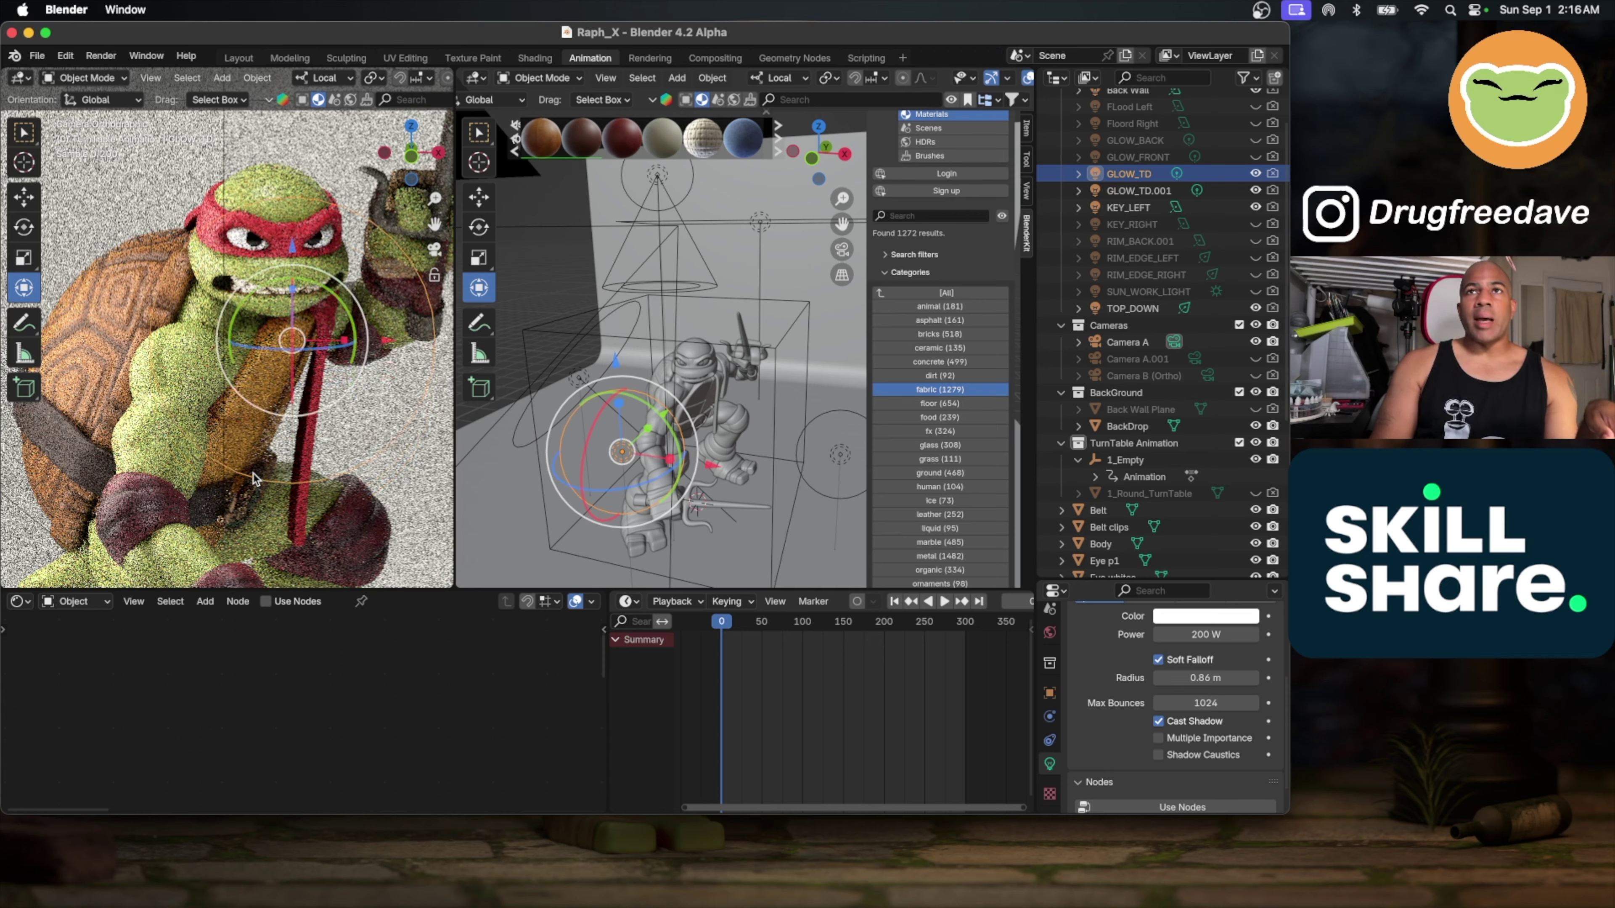
scroll(252, 476, "up", 3)
scroll(252, 477, "up", 3)
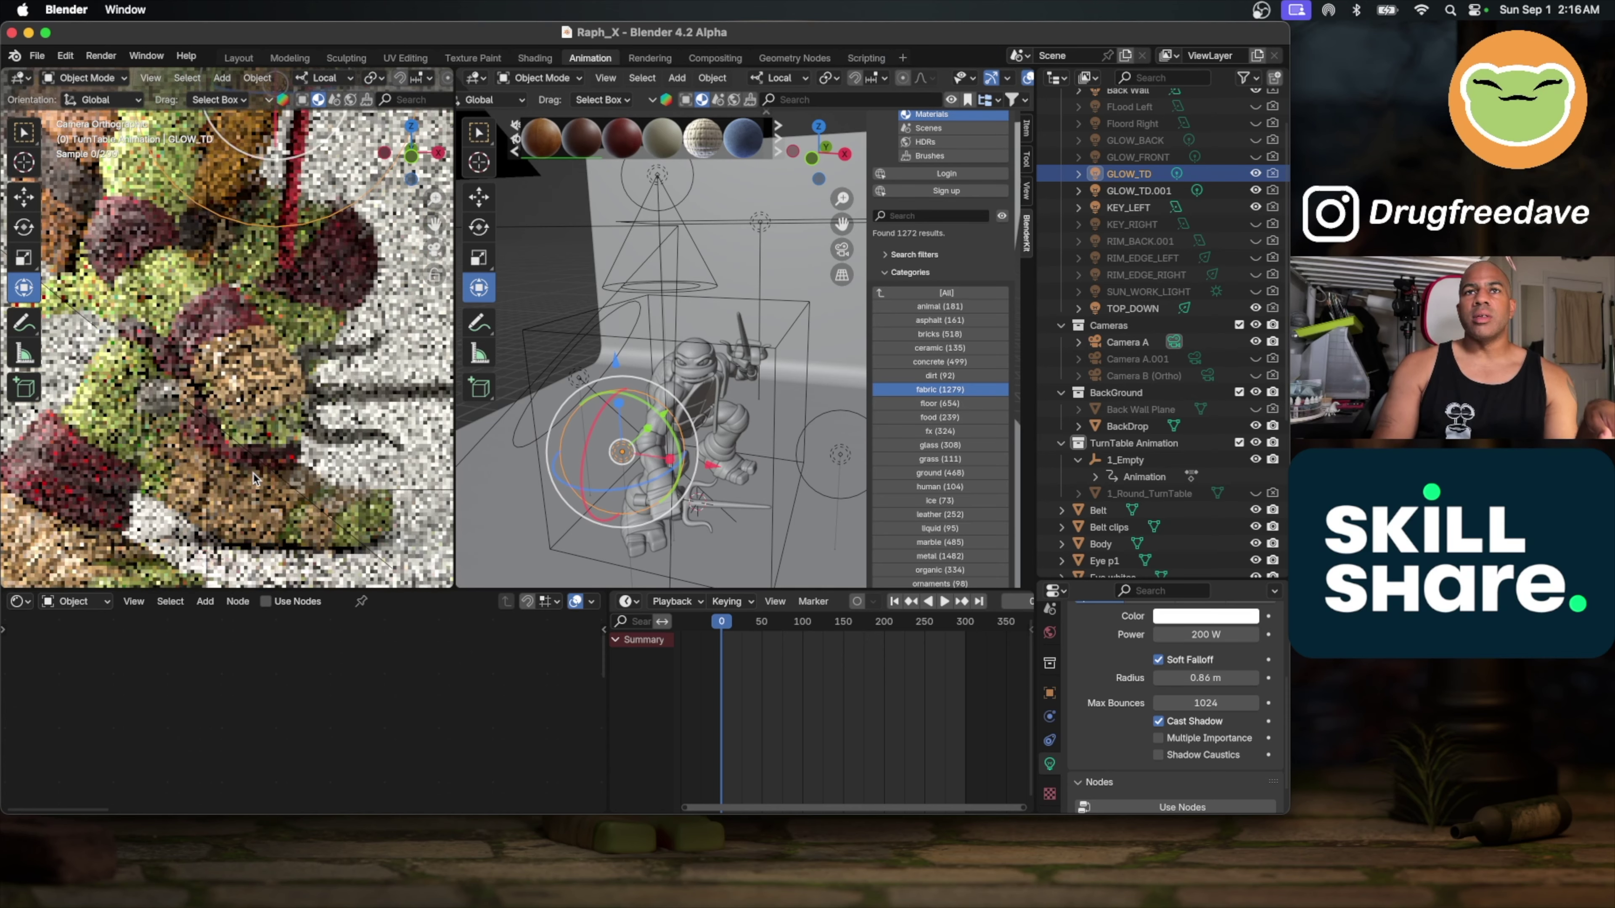
Step: Raise the White wraps material's roughness and drop its specular IOR Level from 0.500 to 0.350
left_click(251, 361)
scroll(264, 727, "left", 3)
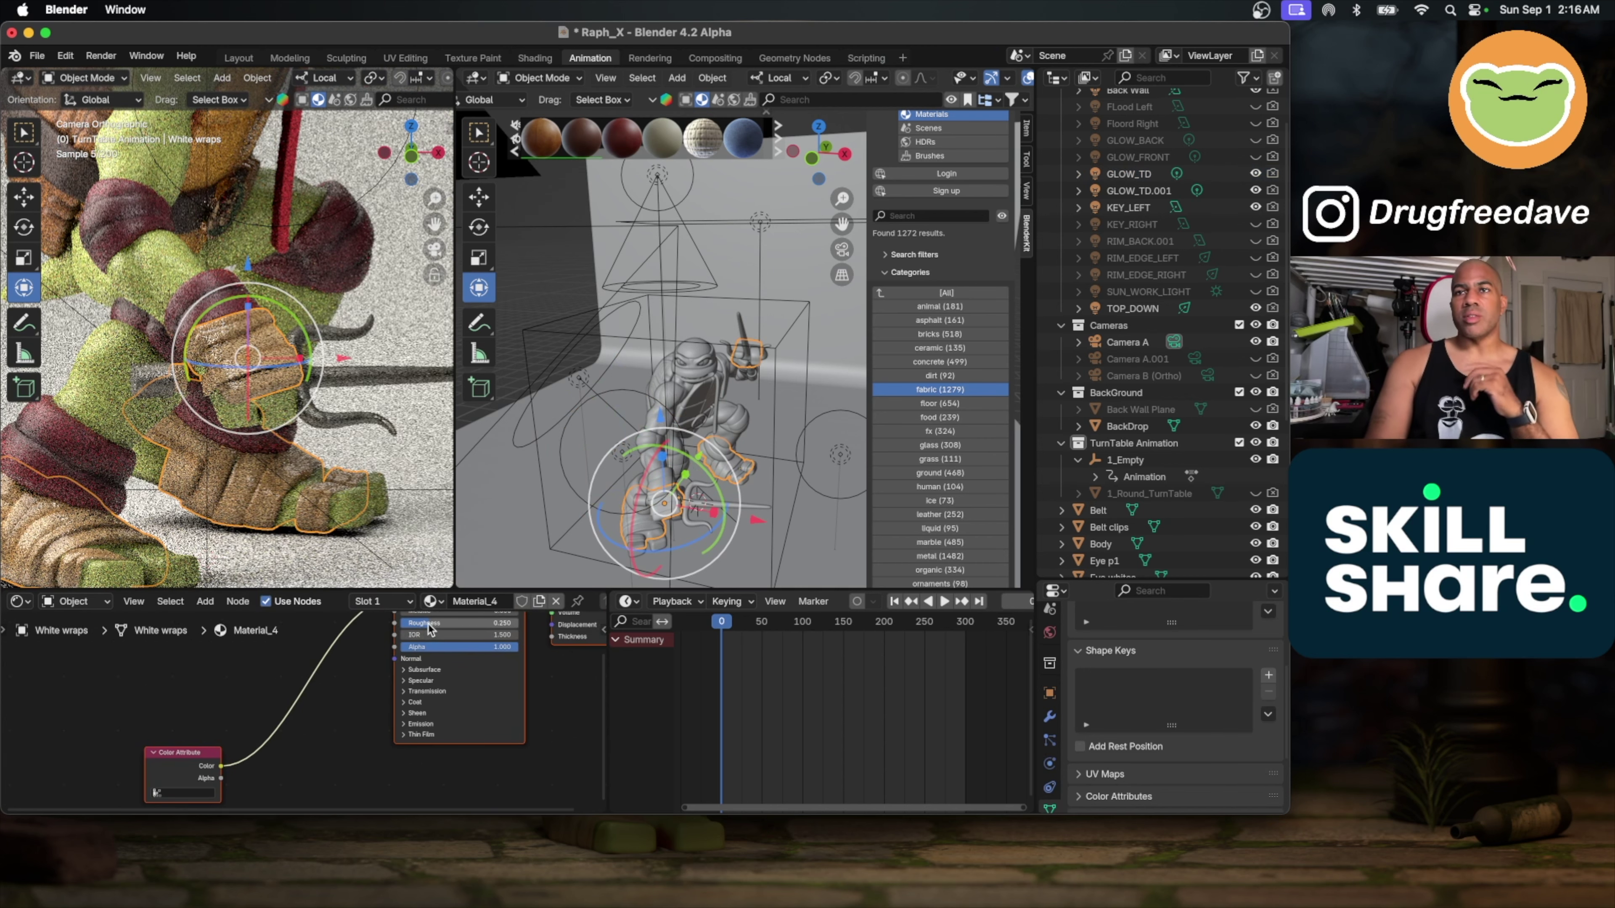
left_click_drag(439, 623, 450, 623)
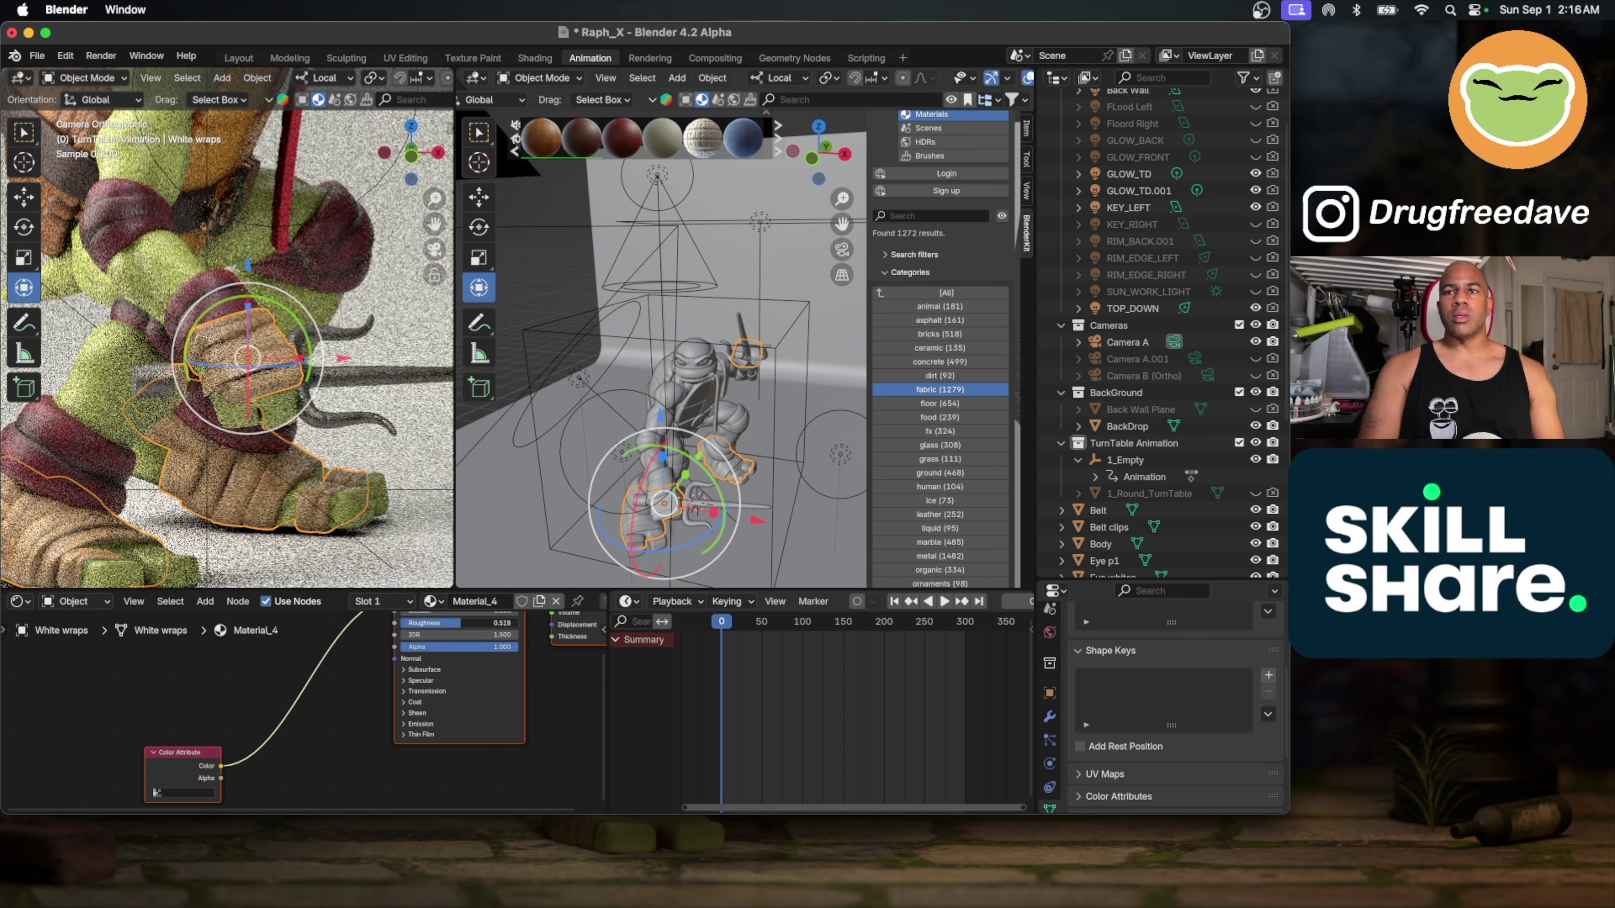
left_click_drag(461, 622, 469, 623)
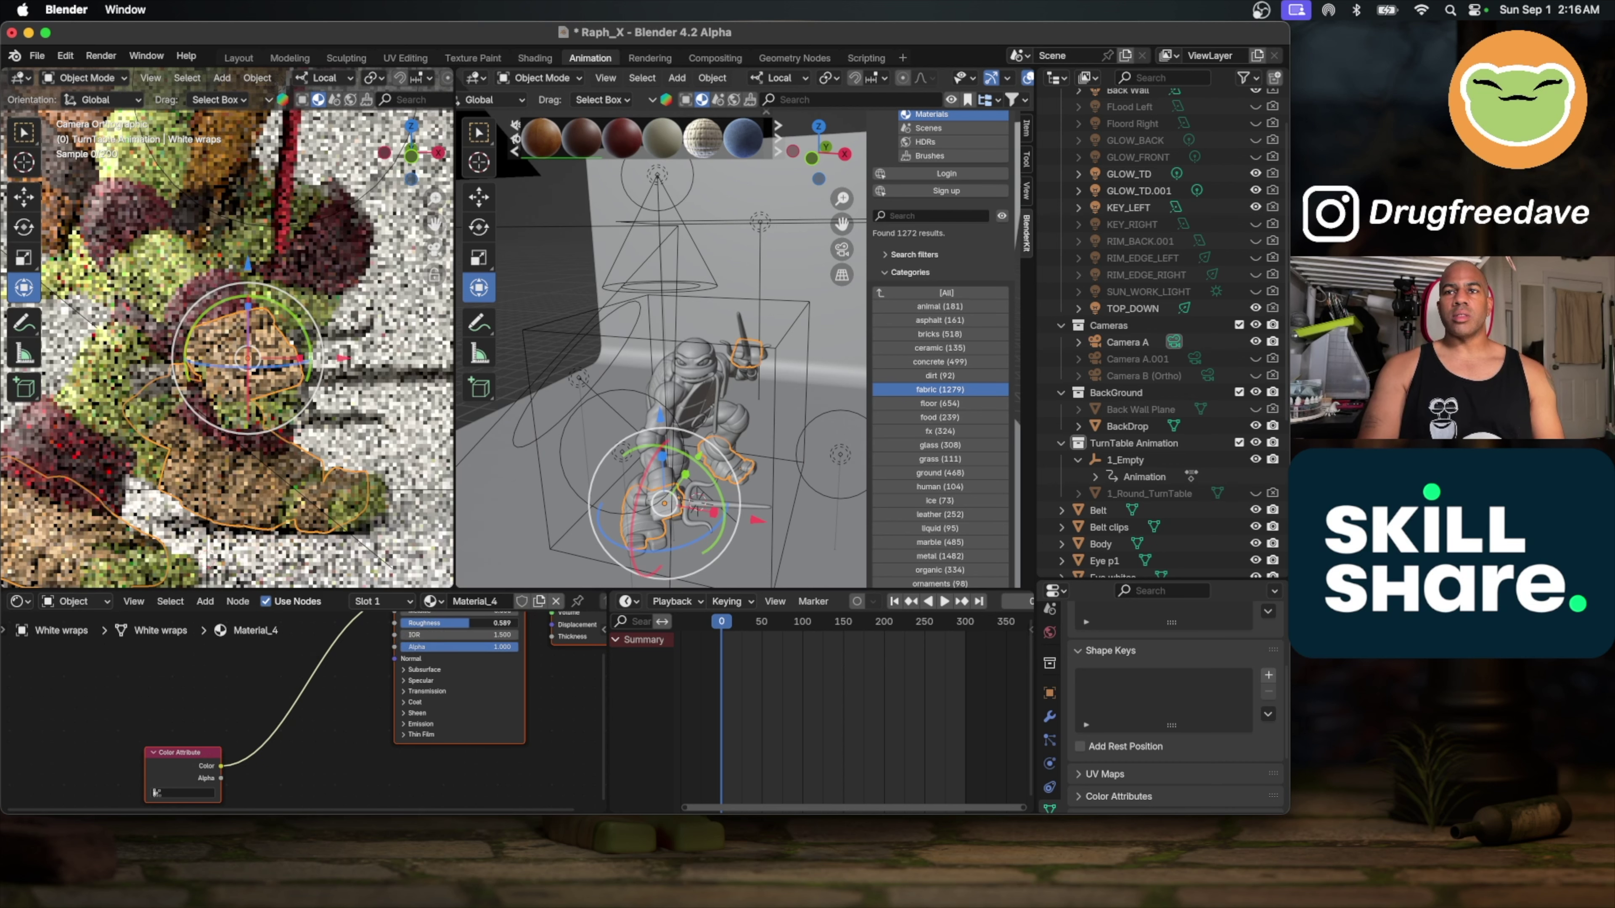
left_click(406, 681)
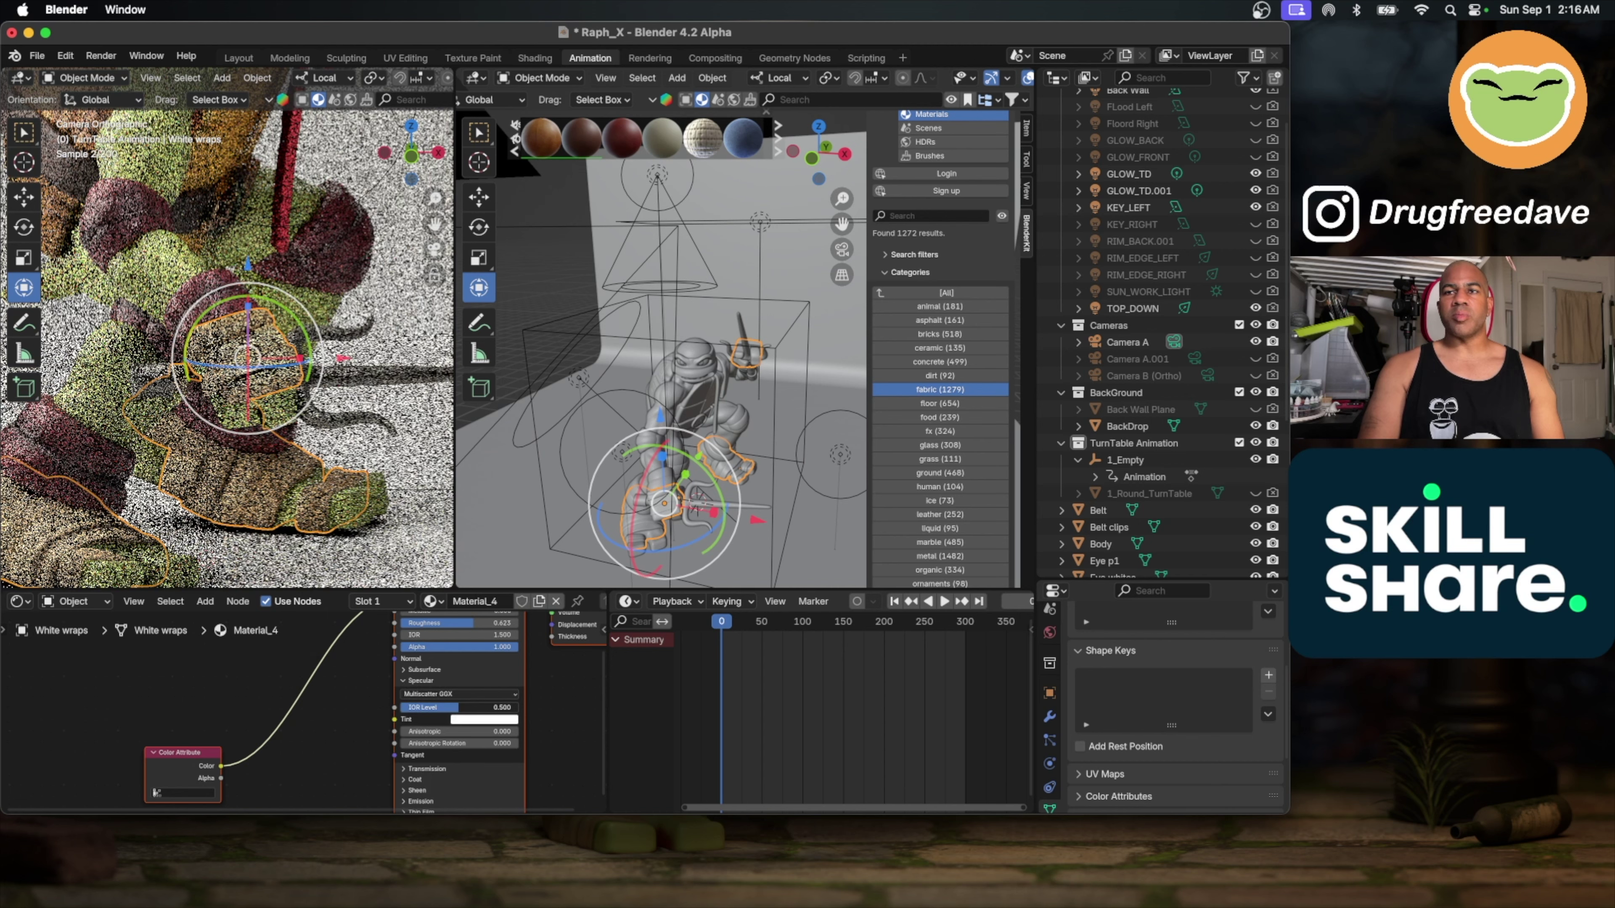
left_click_drag(451, 704, 432, 705)
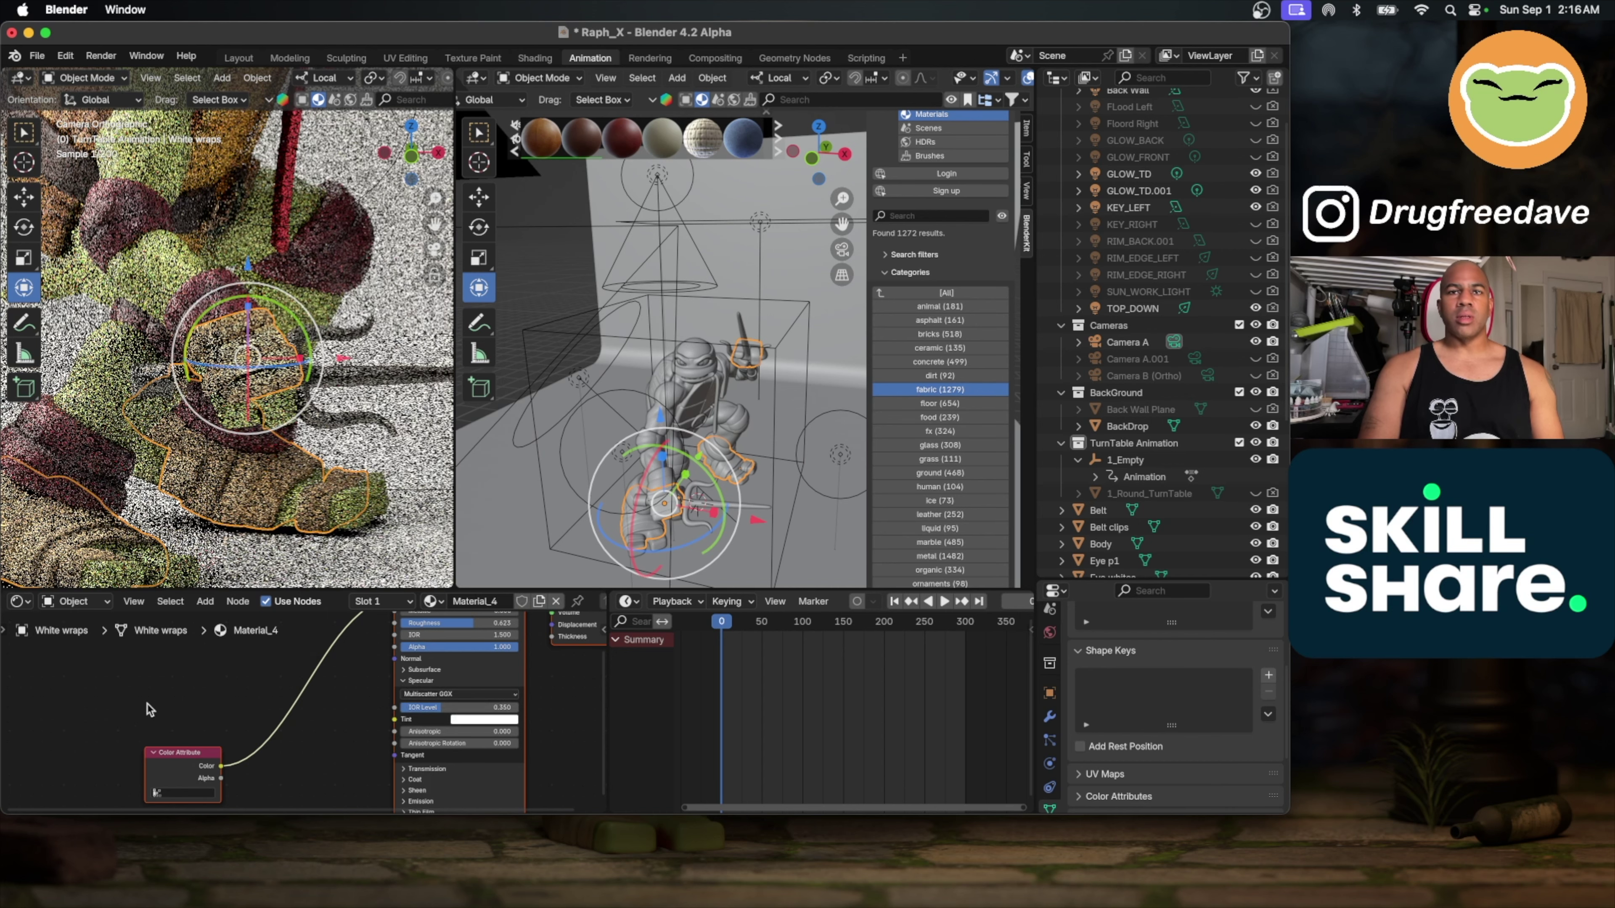
scroll(109, 693, "up", 2)
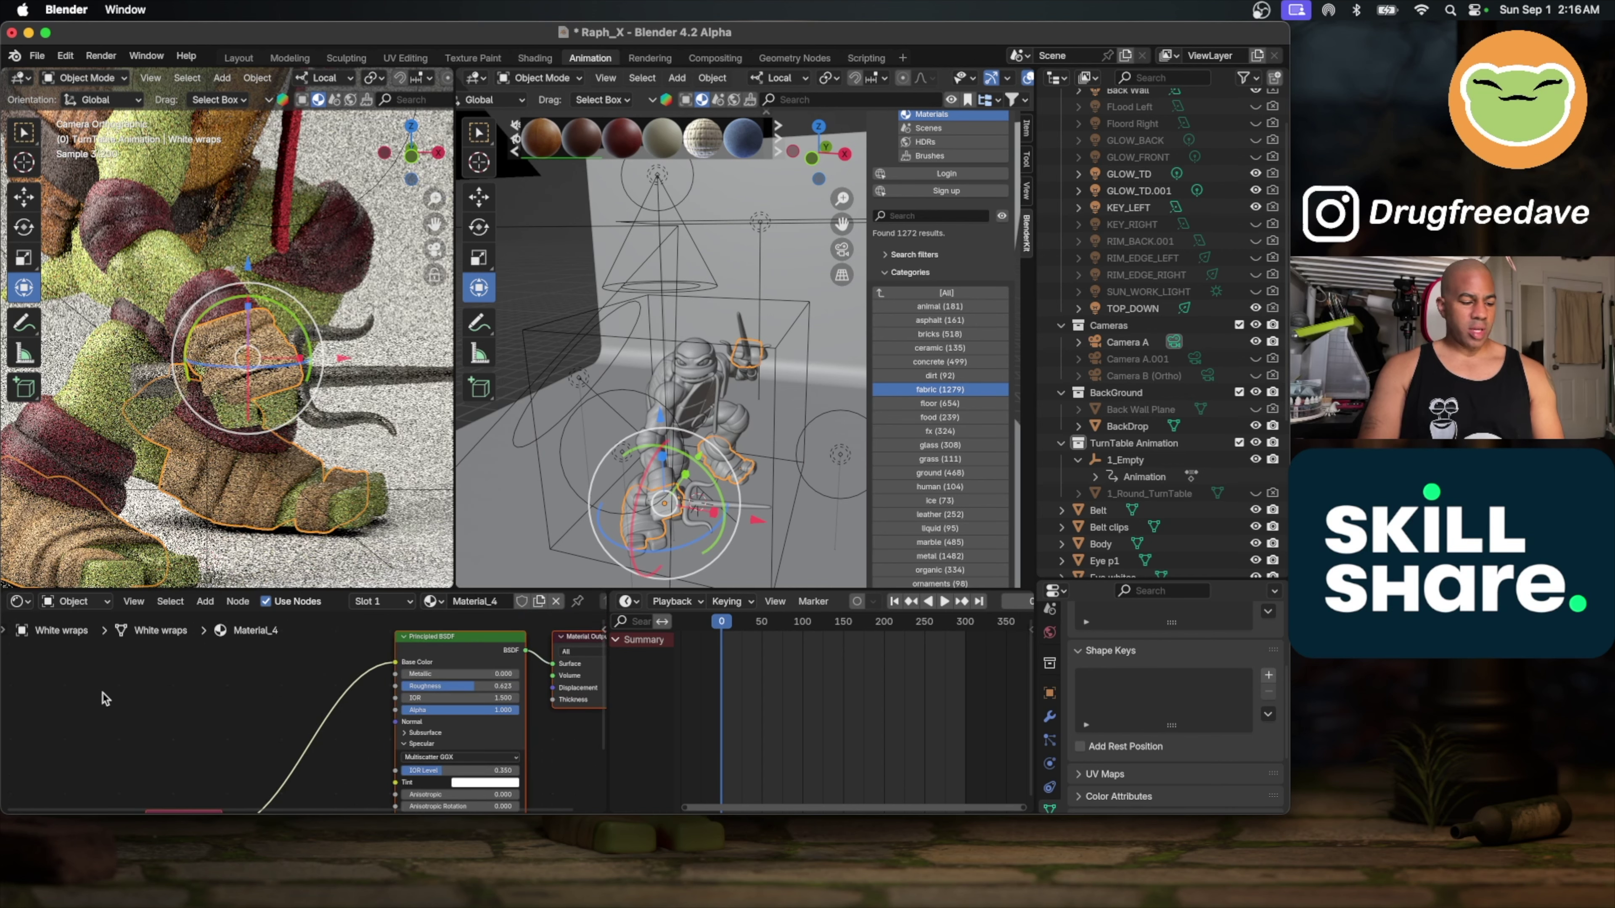
Step: Paste the Ambient Occlusion, Color Ramp, Diffuse and Mix Shader nodes, inserting the Mix Shader before Material Output
key("shift+a")
mouse_move(105, 687)
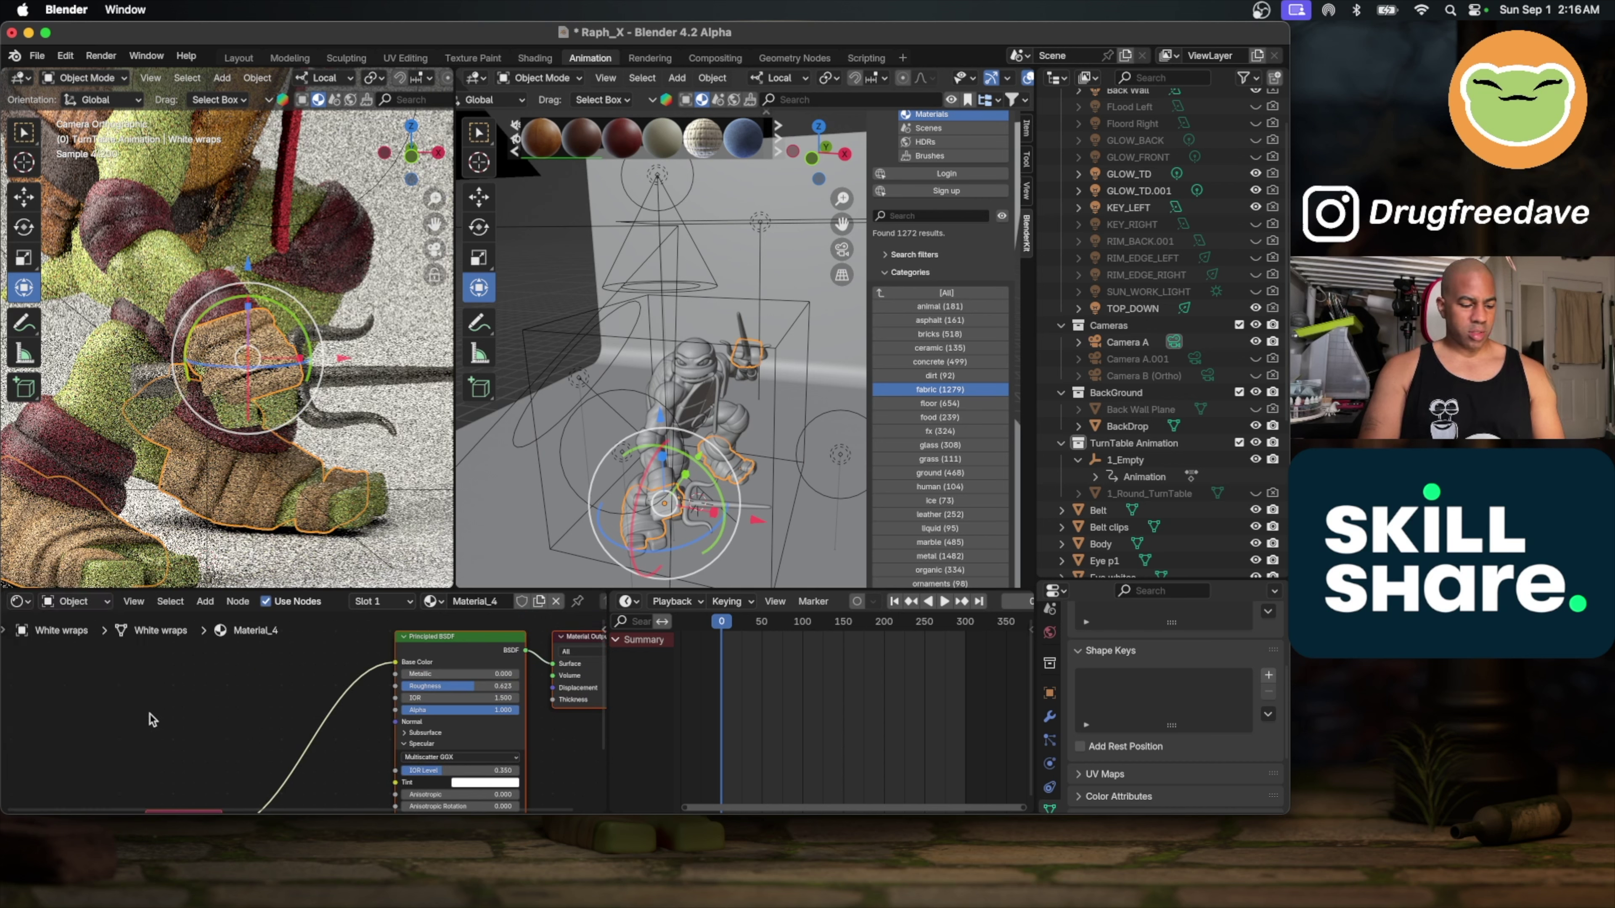
key("super+v")
scroll(162, 711, "right", 1)
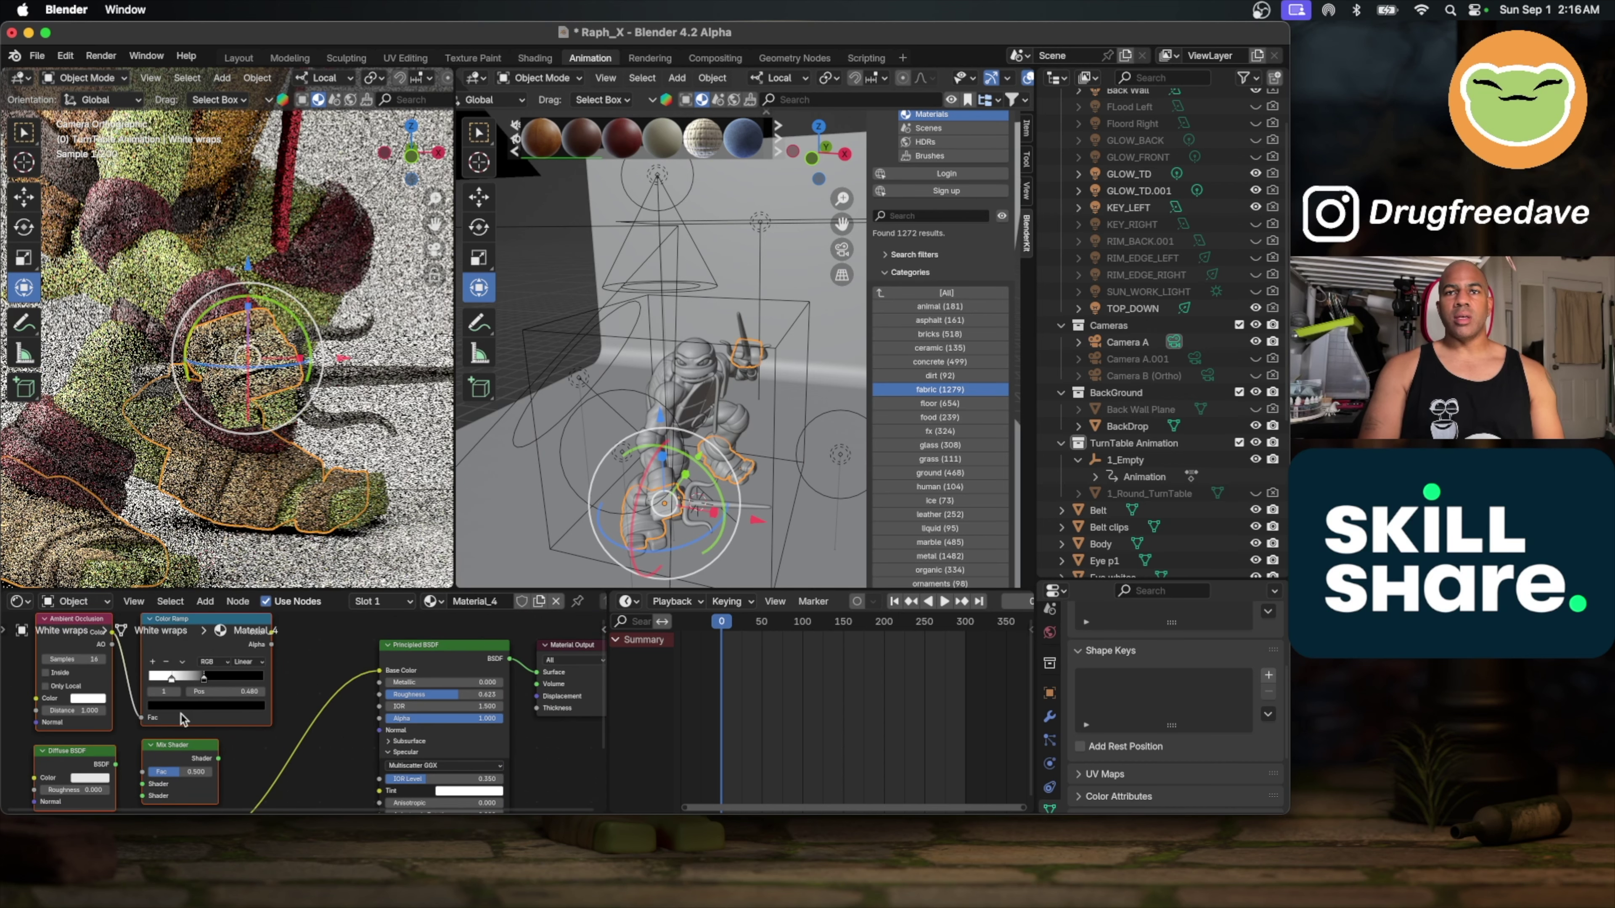
scroll(291, 702, "down", 1)
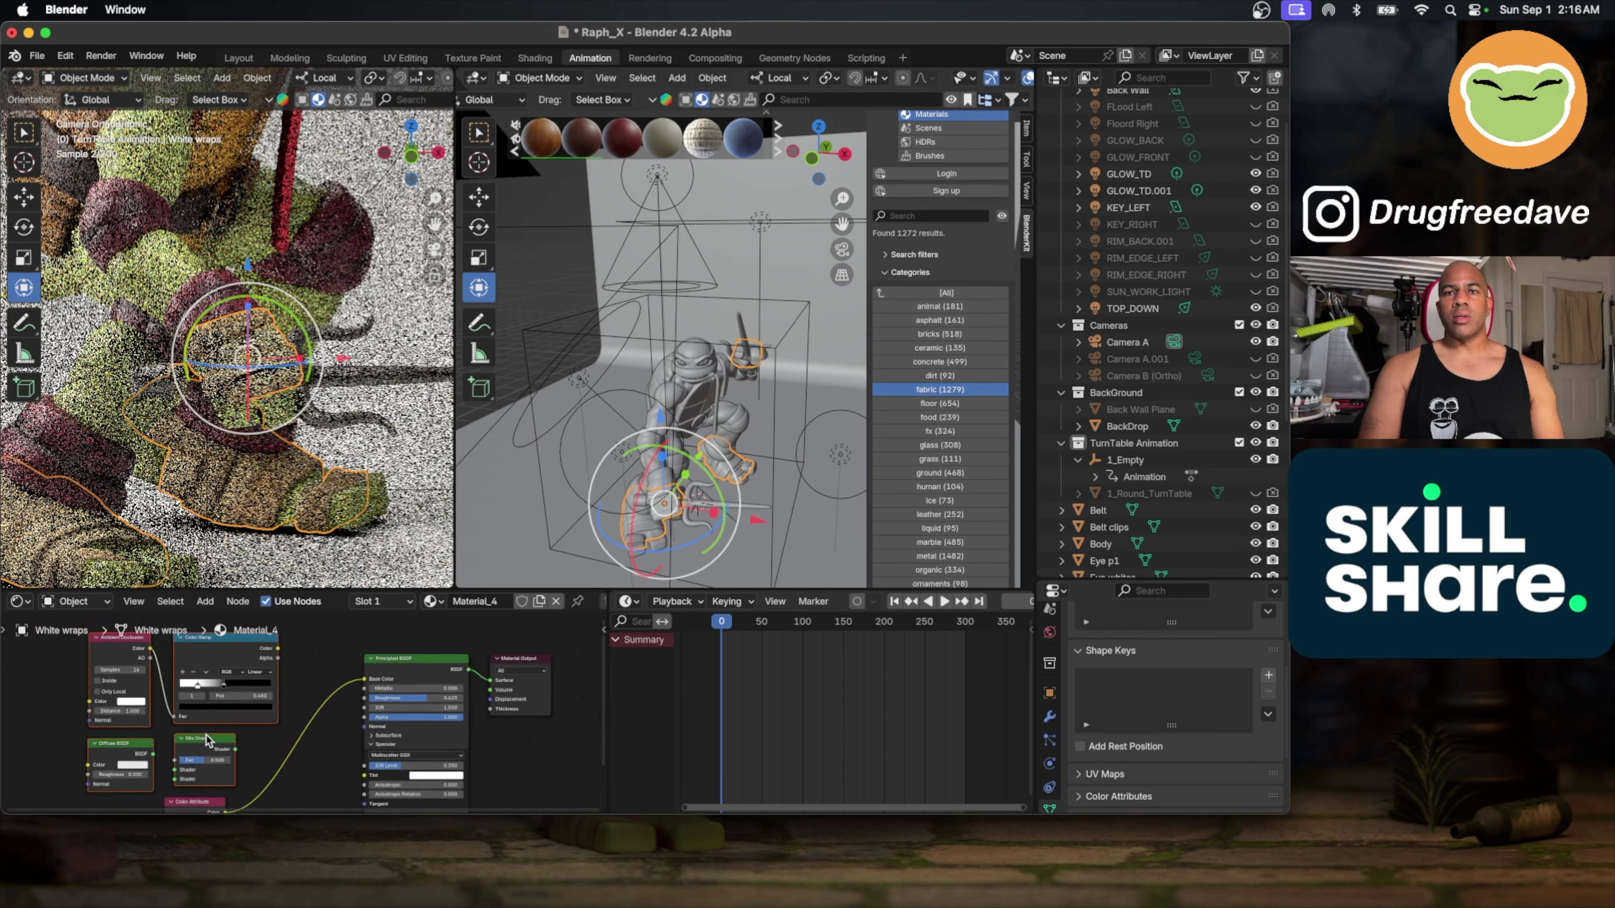
mouse_move(206, 740)
left_mouse_down()
mouse_move(360, 734)
mouse_move(196, 736)
left_mouse_up()
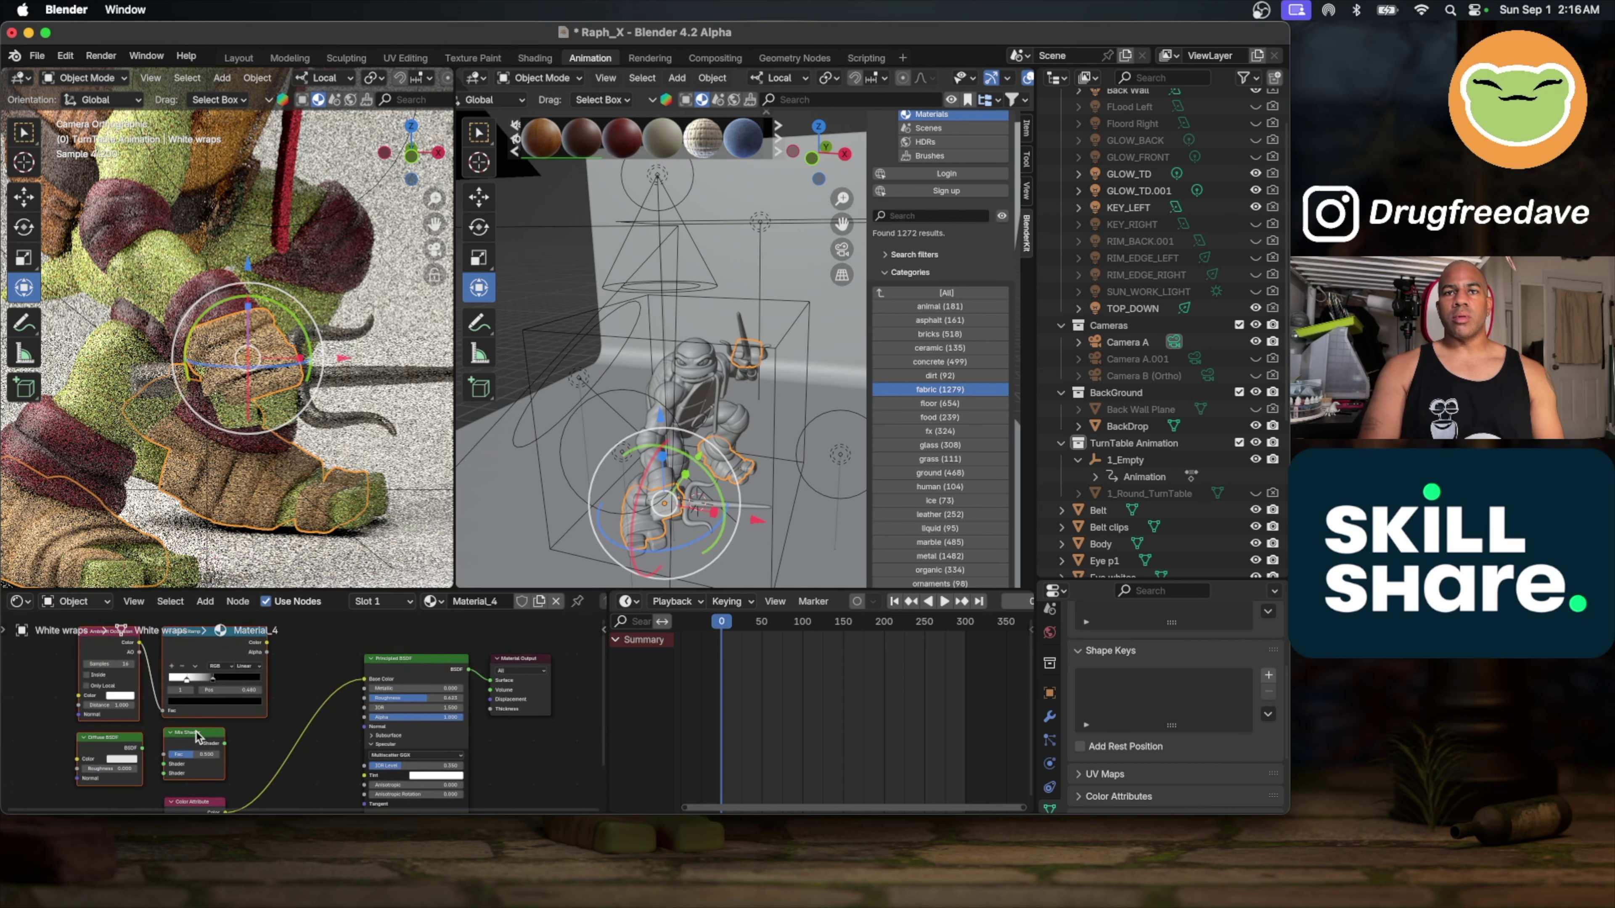
left_click(185, 745)
key("g")
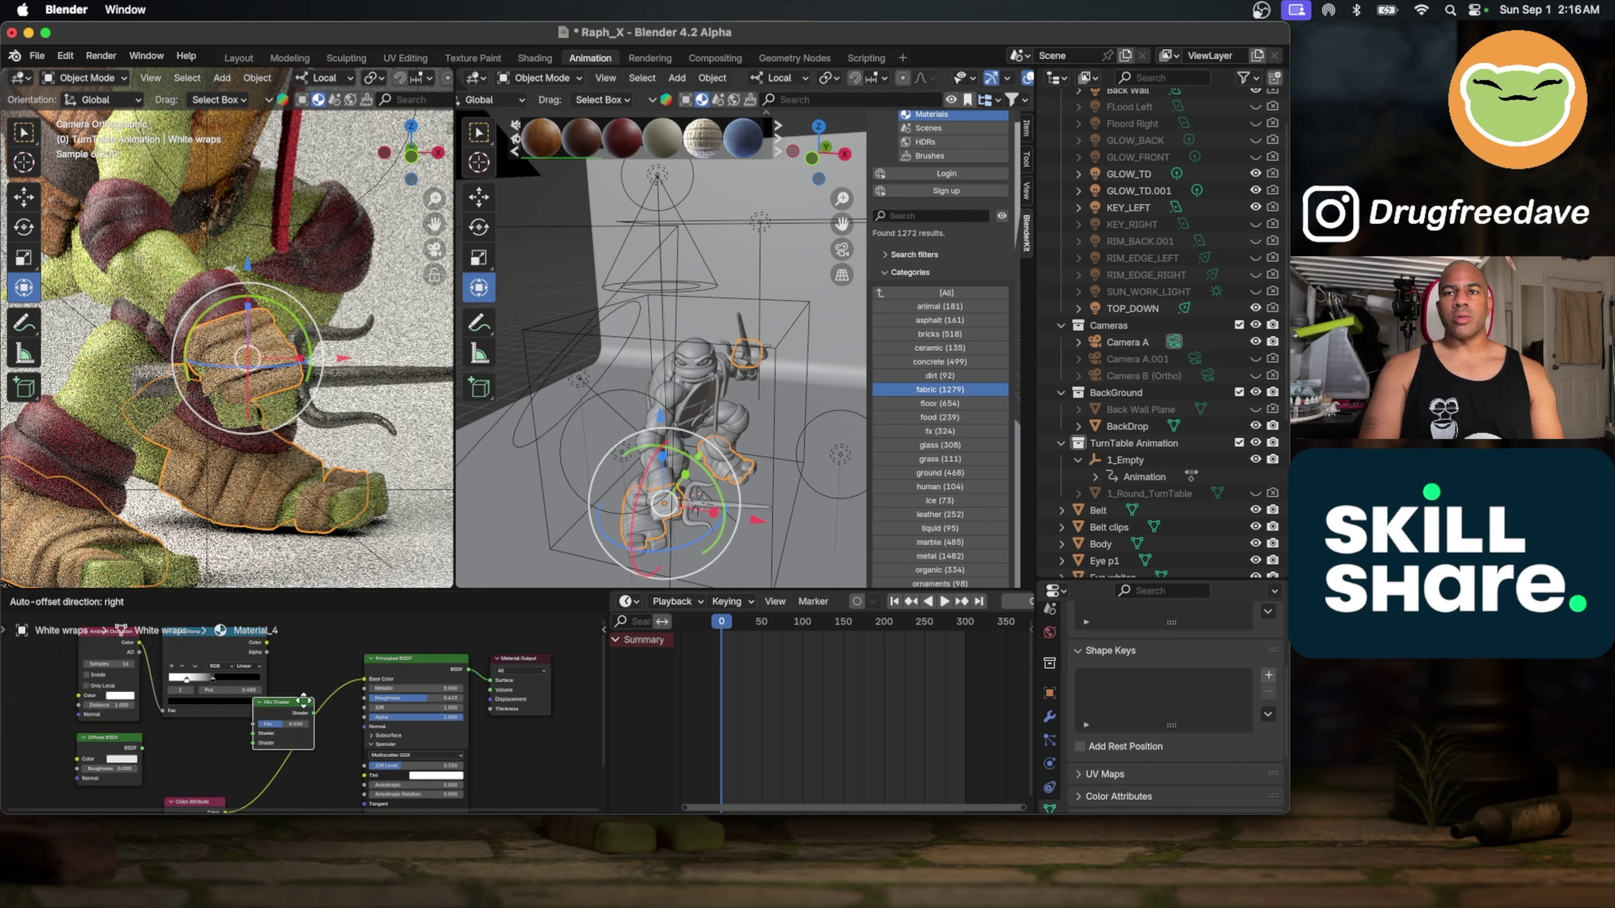
left_click(497, 662)
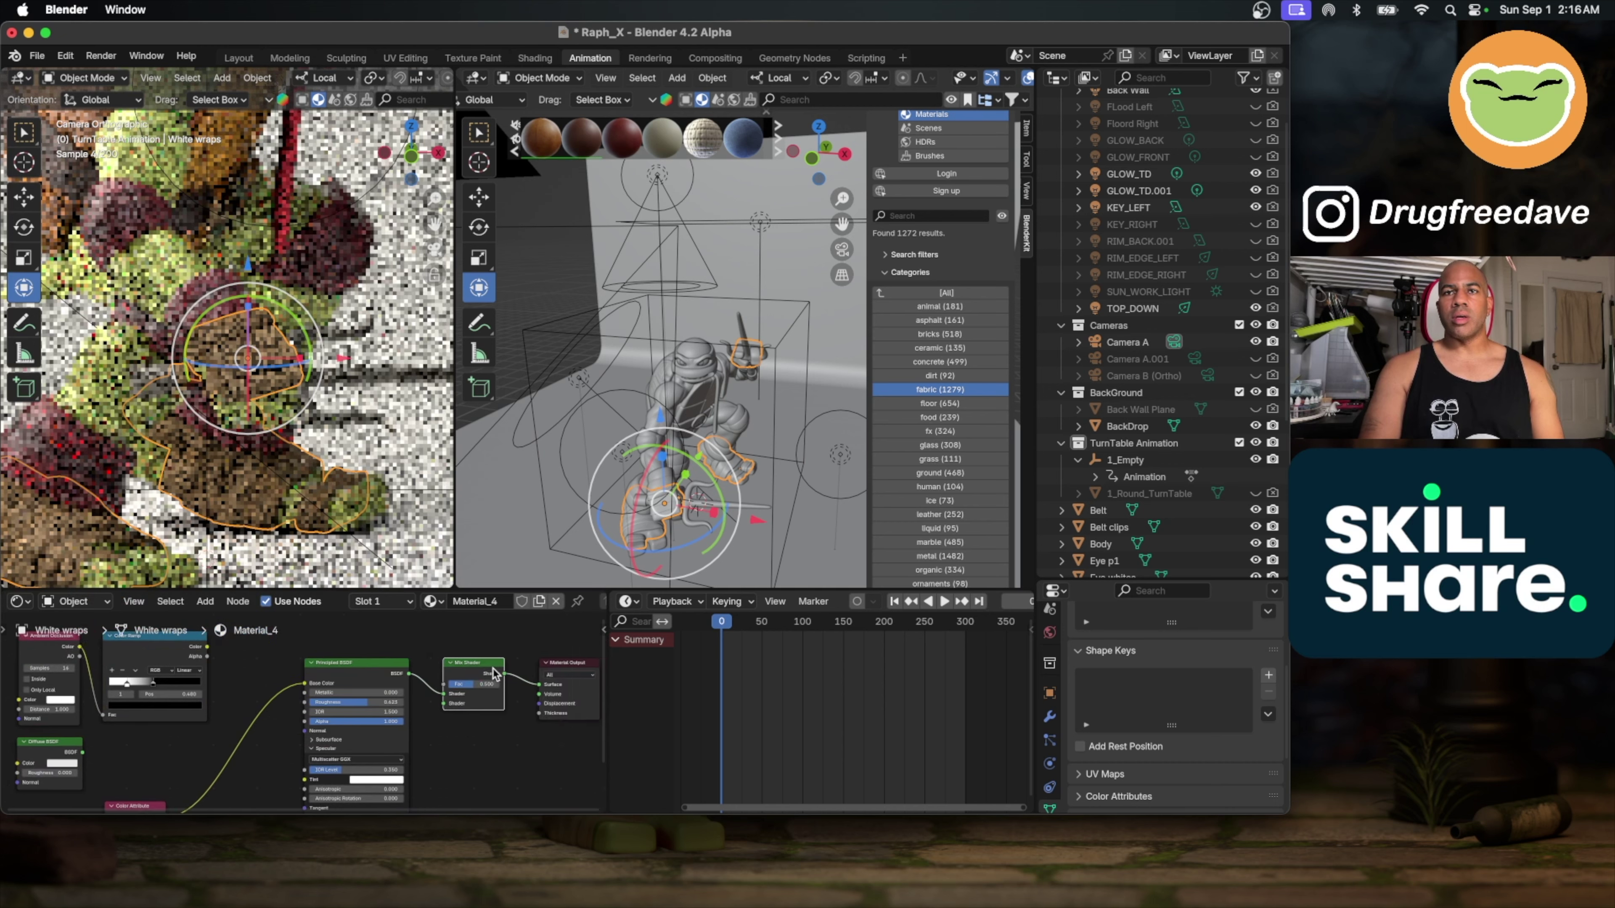
Step: Drive the Mix Shader factor with the Color Ramp, widen the ramp, and feed in the Diffuse BSDF
left_click_drag(304, 656, 441, 683)
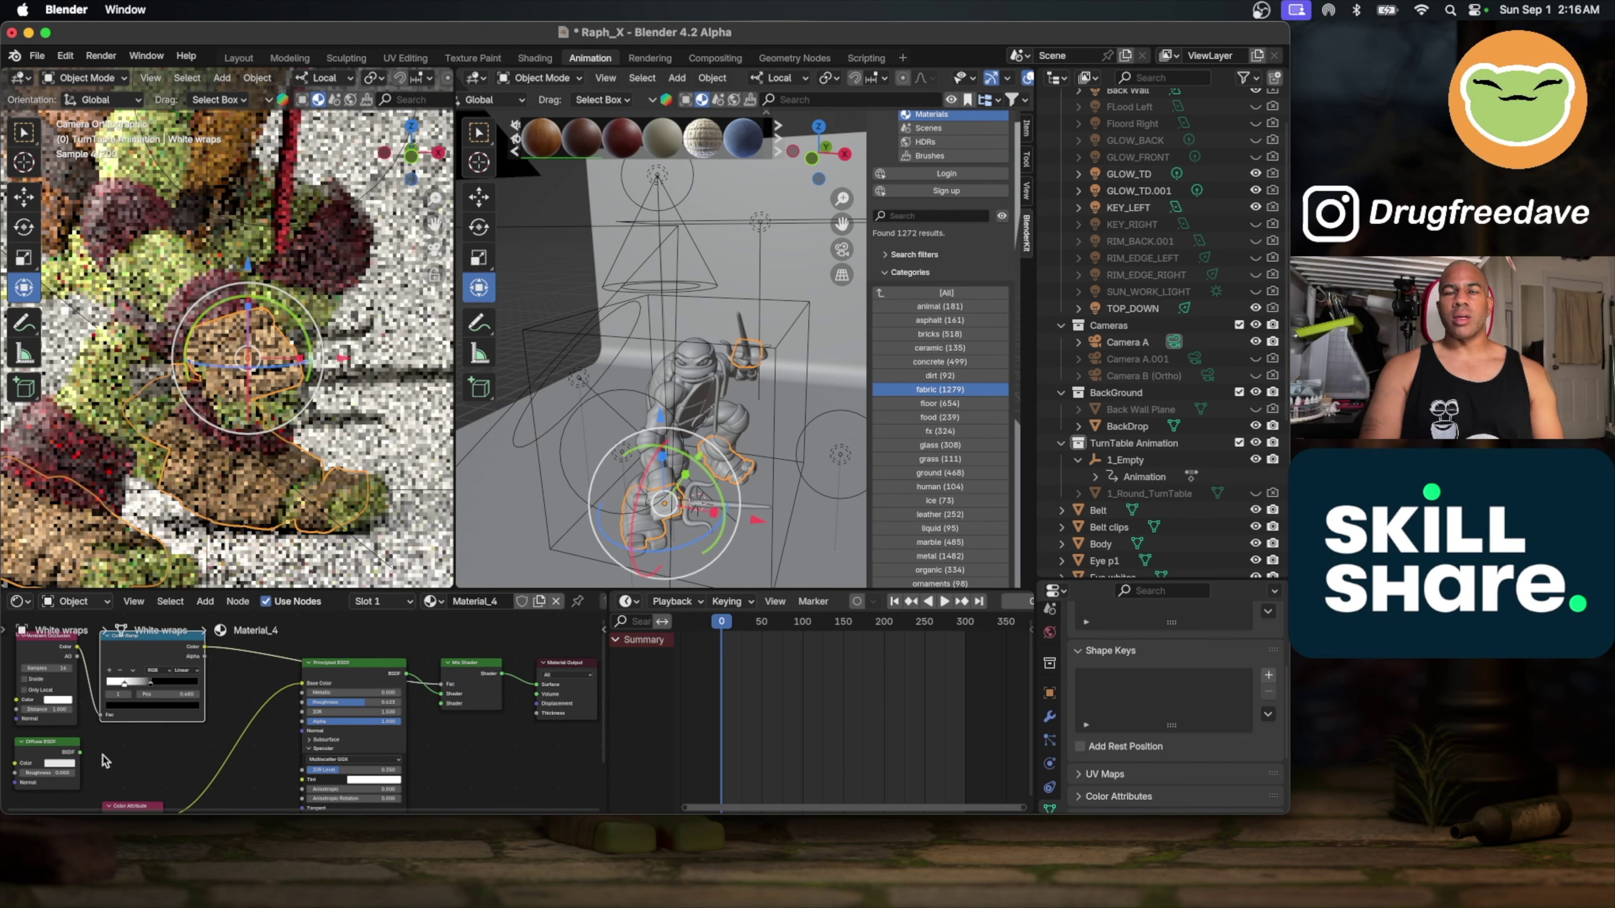
scroll(127, 757, "up", 3)
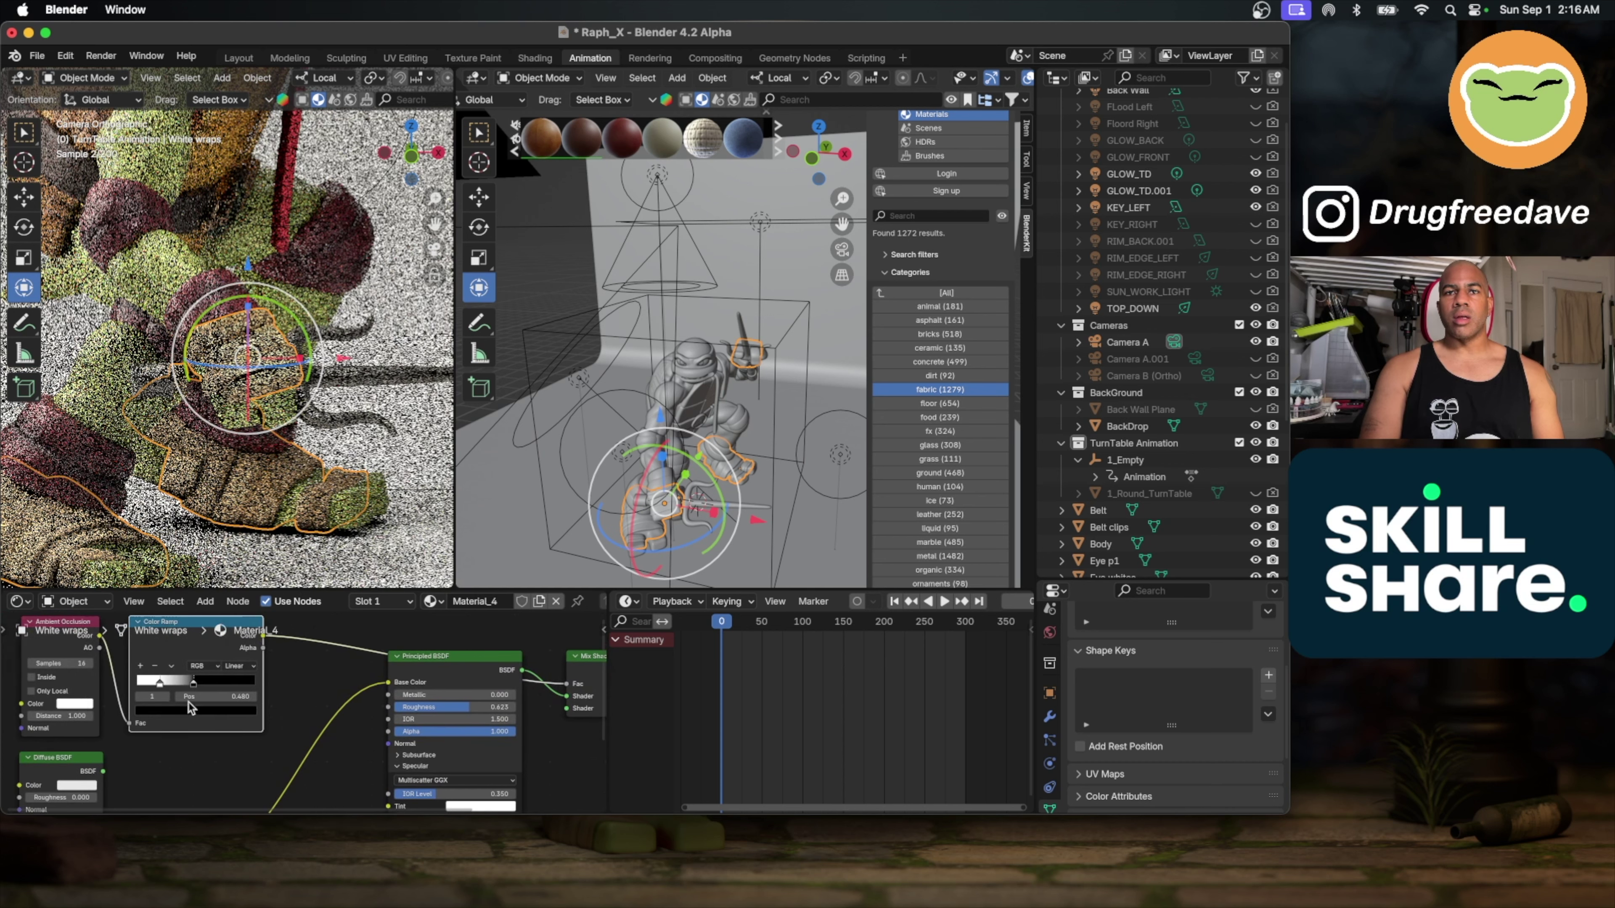
left_click_drag(194, 687, 227, 687)
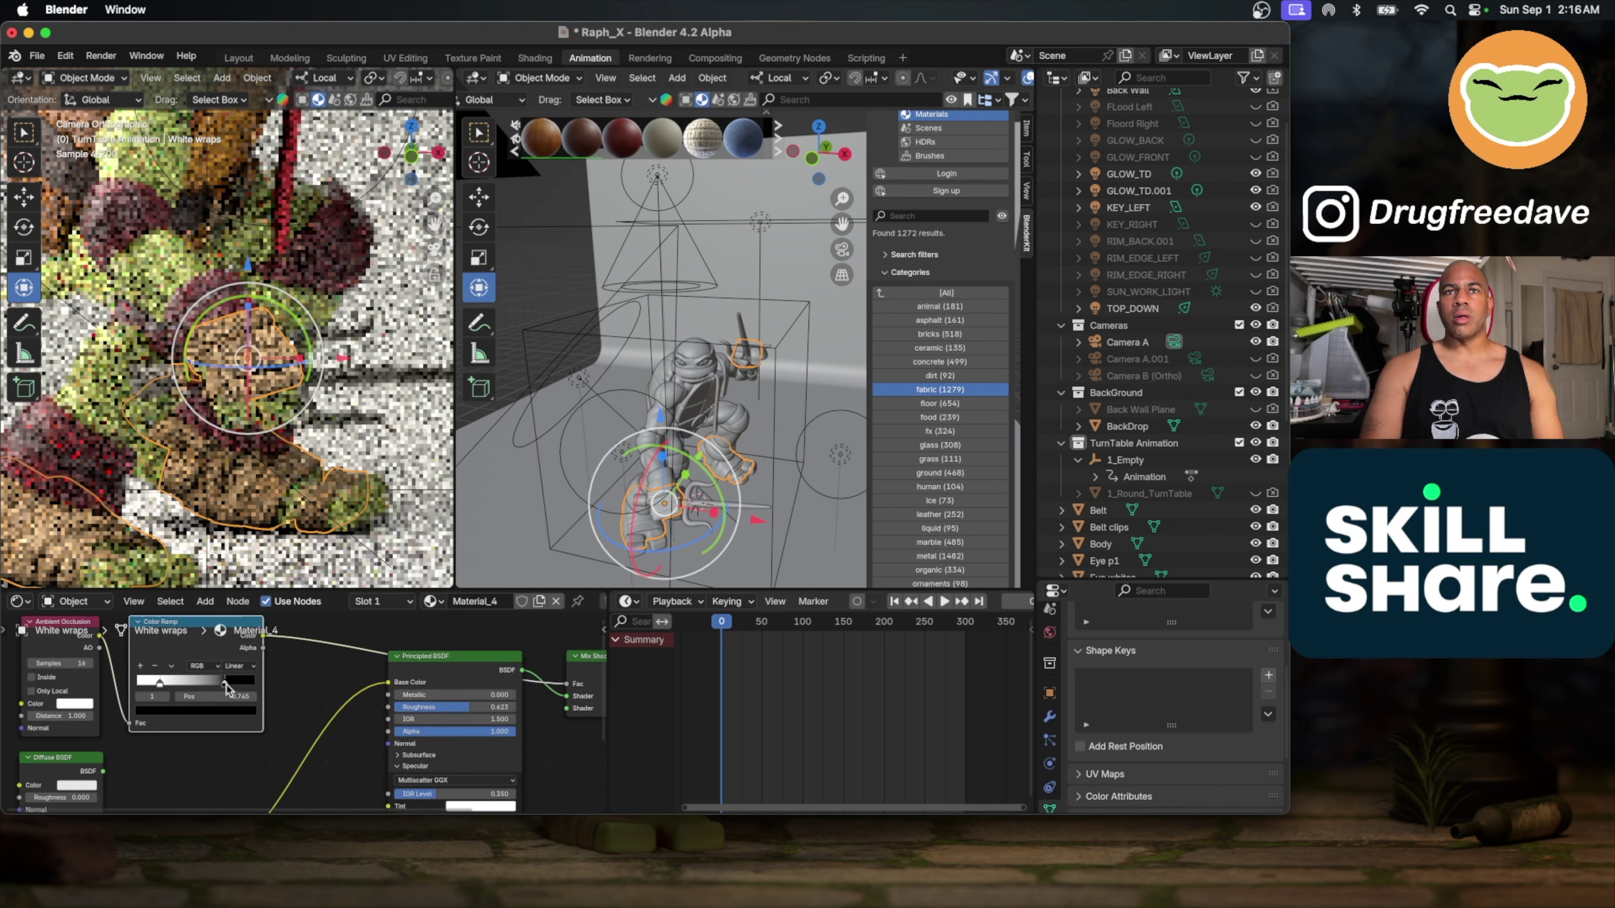
scroll(199, 746, "down", 1)
scroll(199, 746, "left", 1)
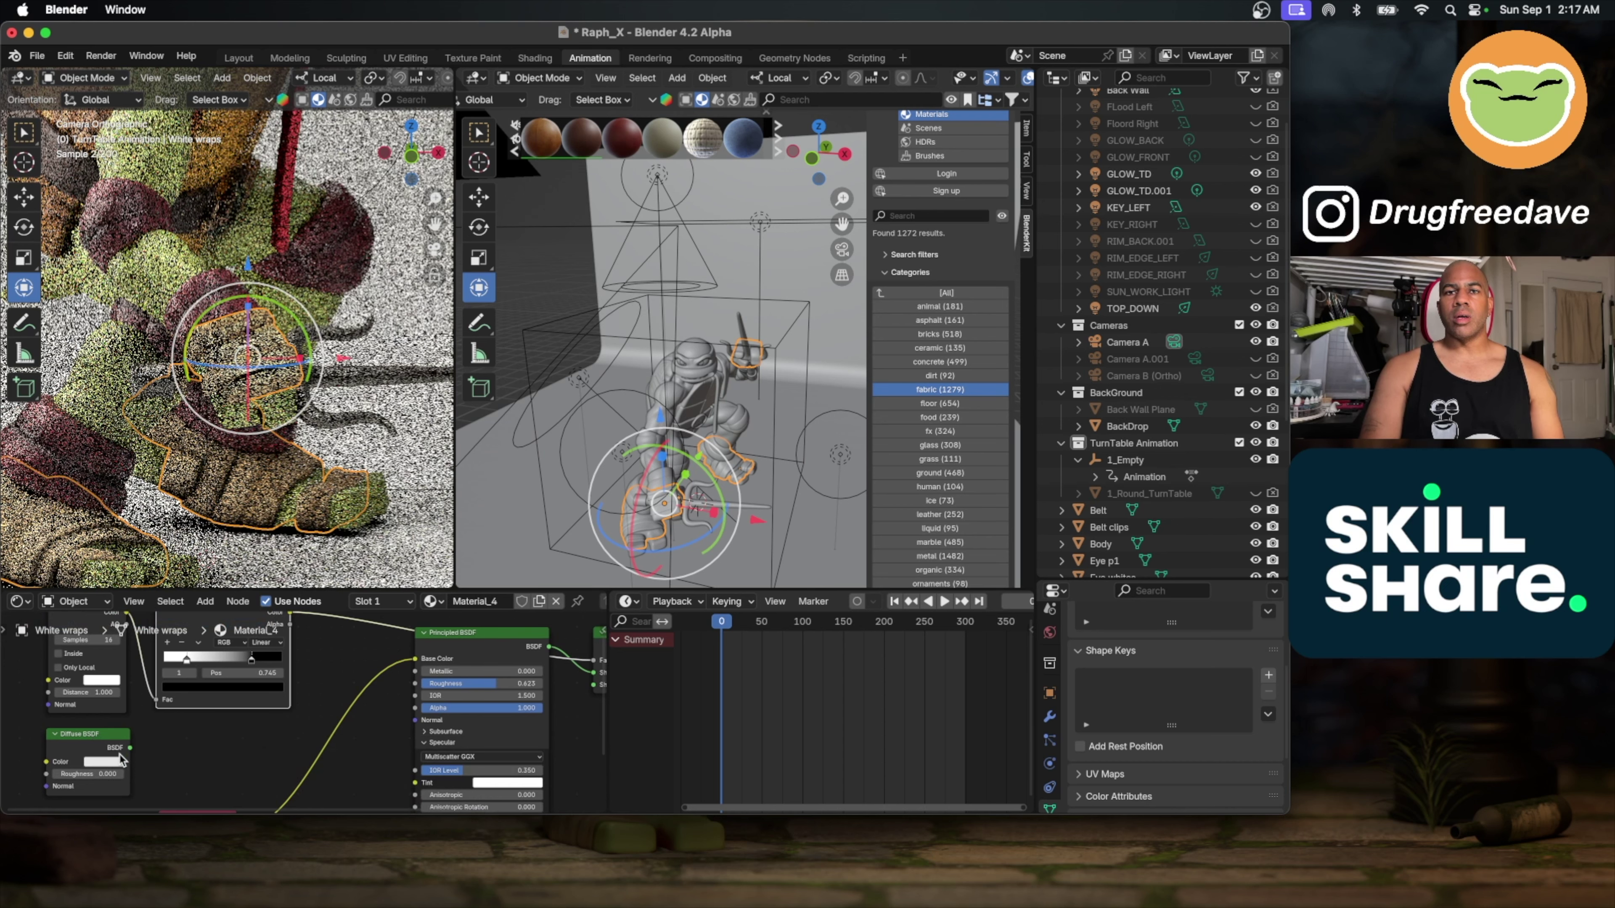
left_click_drag(131, 748, 590, 687)
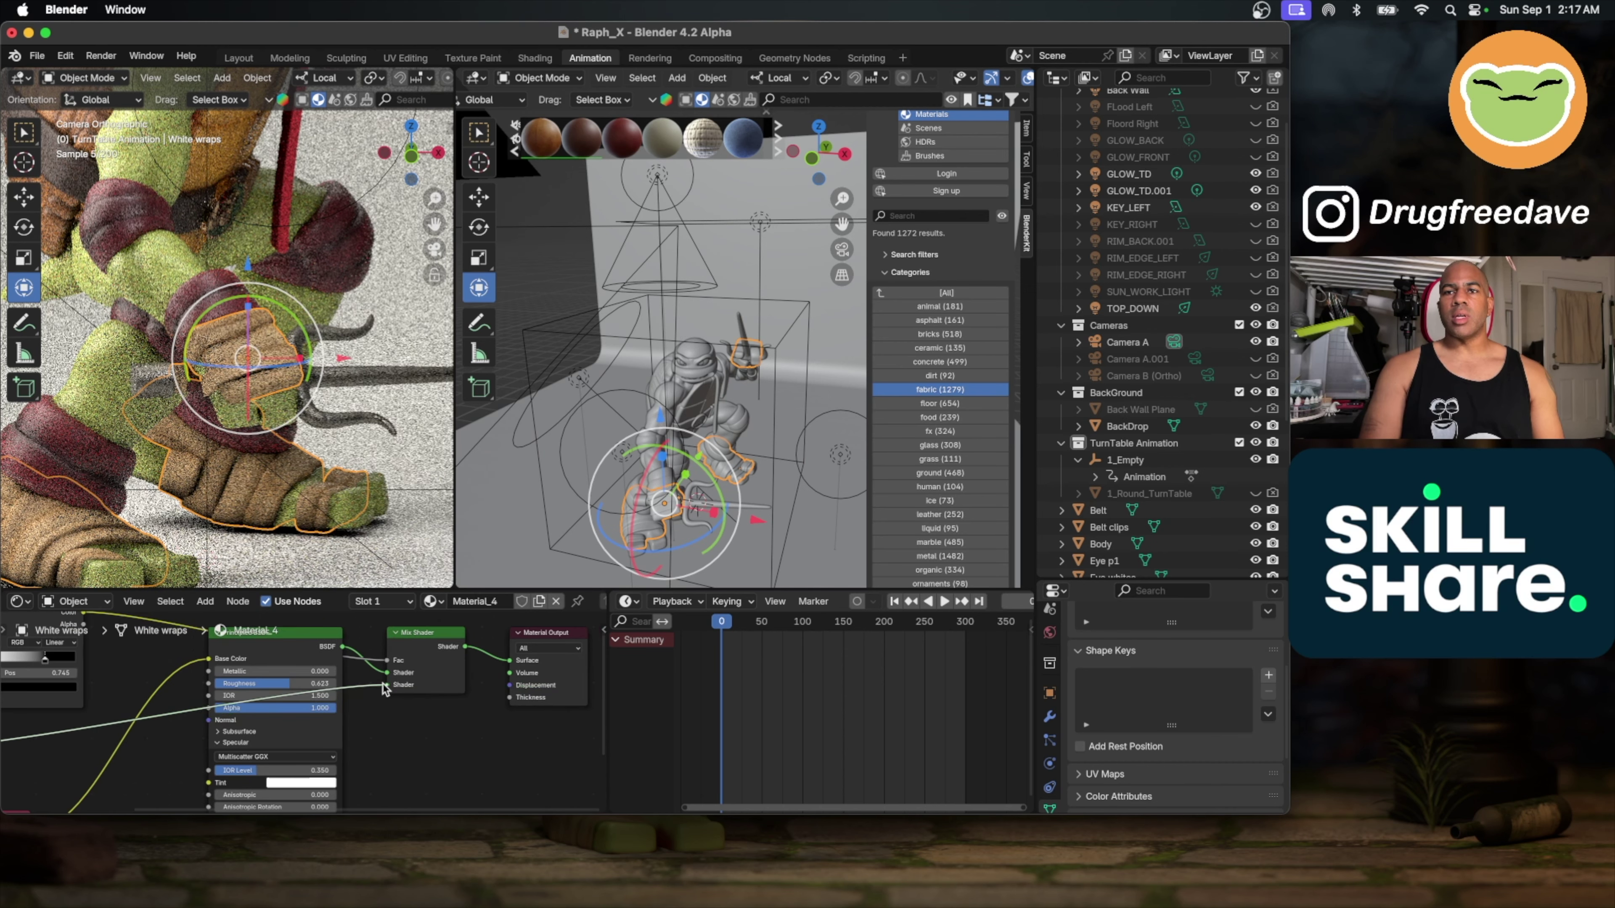
scroll(341, 709, "left", 5)
scroll(342, 709, "left", 2)
Step: Set the Diffuse BSDF colour to orange and darken its Value to about 0.09
left_click(227, 756)
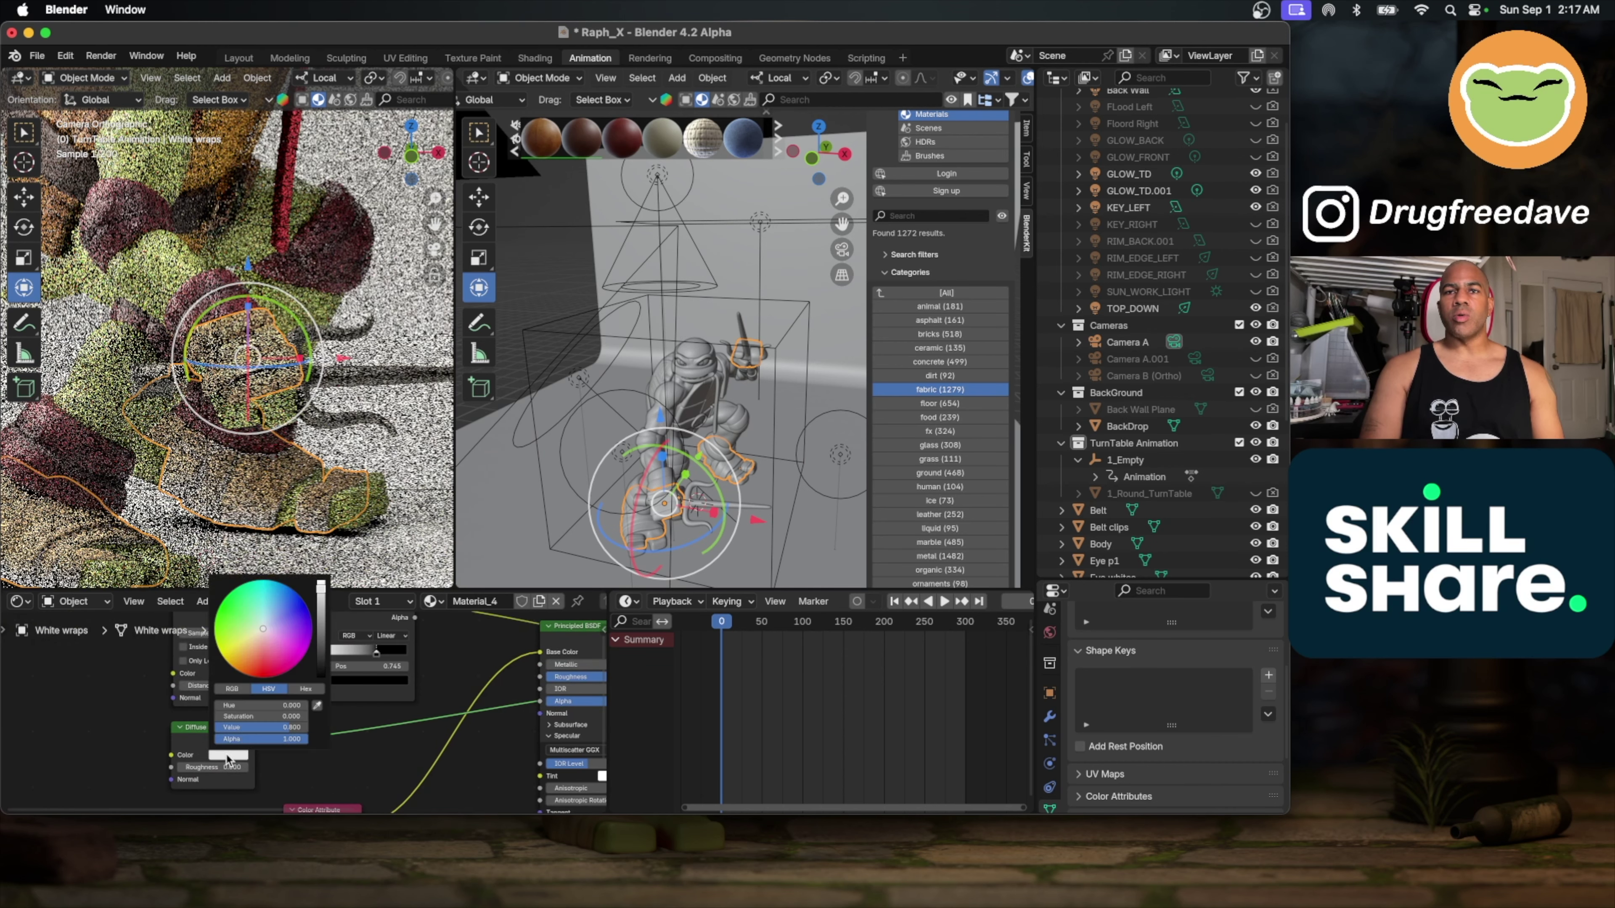
left_click_drag(266, 657, 251, 650)
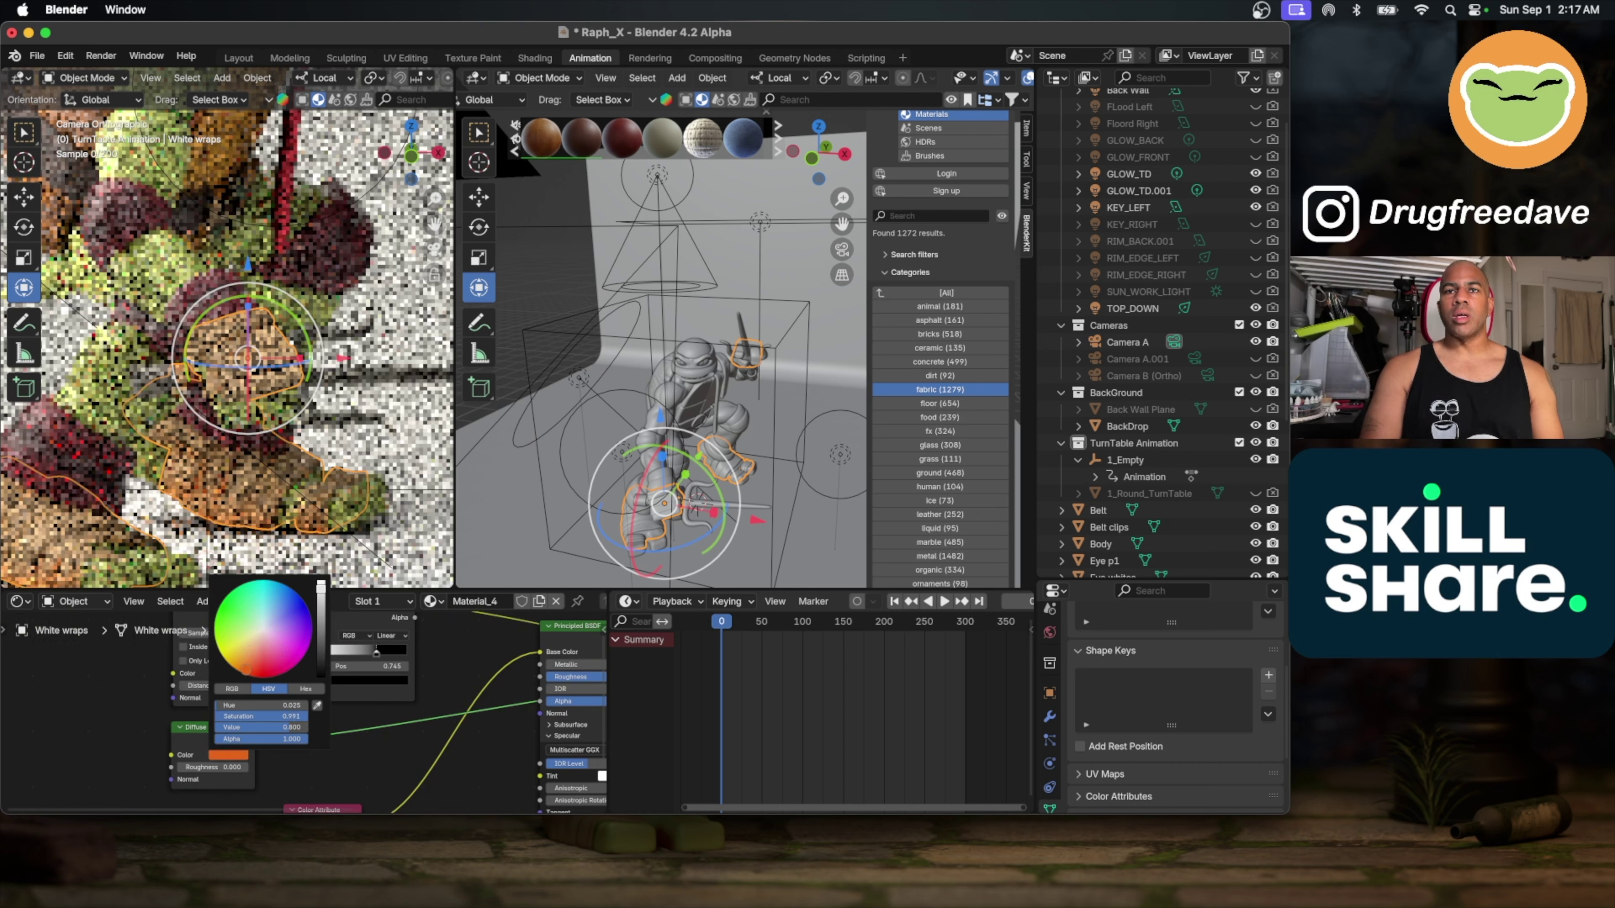
left_click_drag(246, 663, 245, 662)
left_click_drag(321, 616, 322, 636)
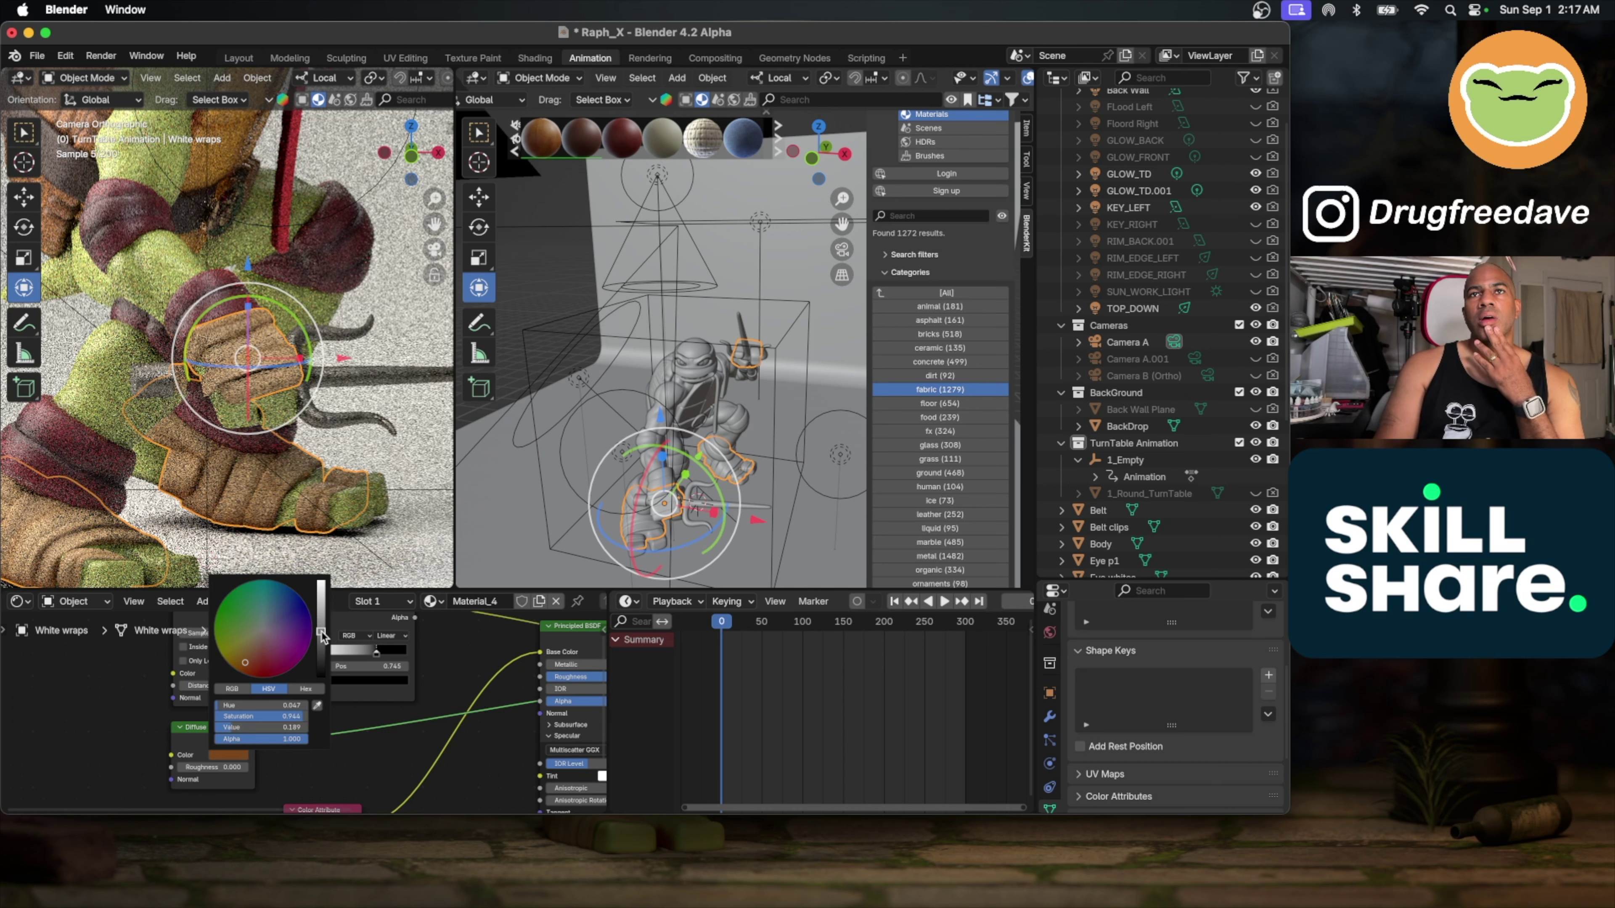
left_click(322, 649)
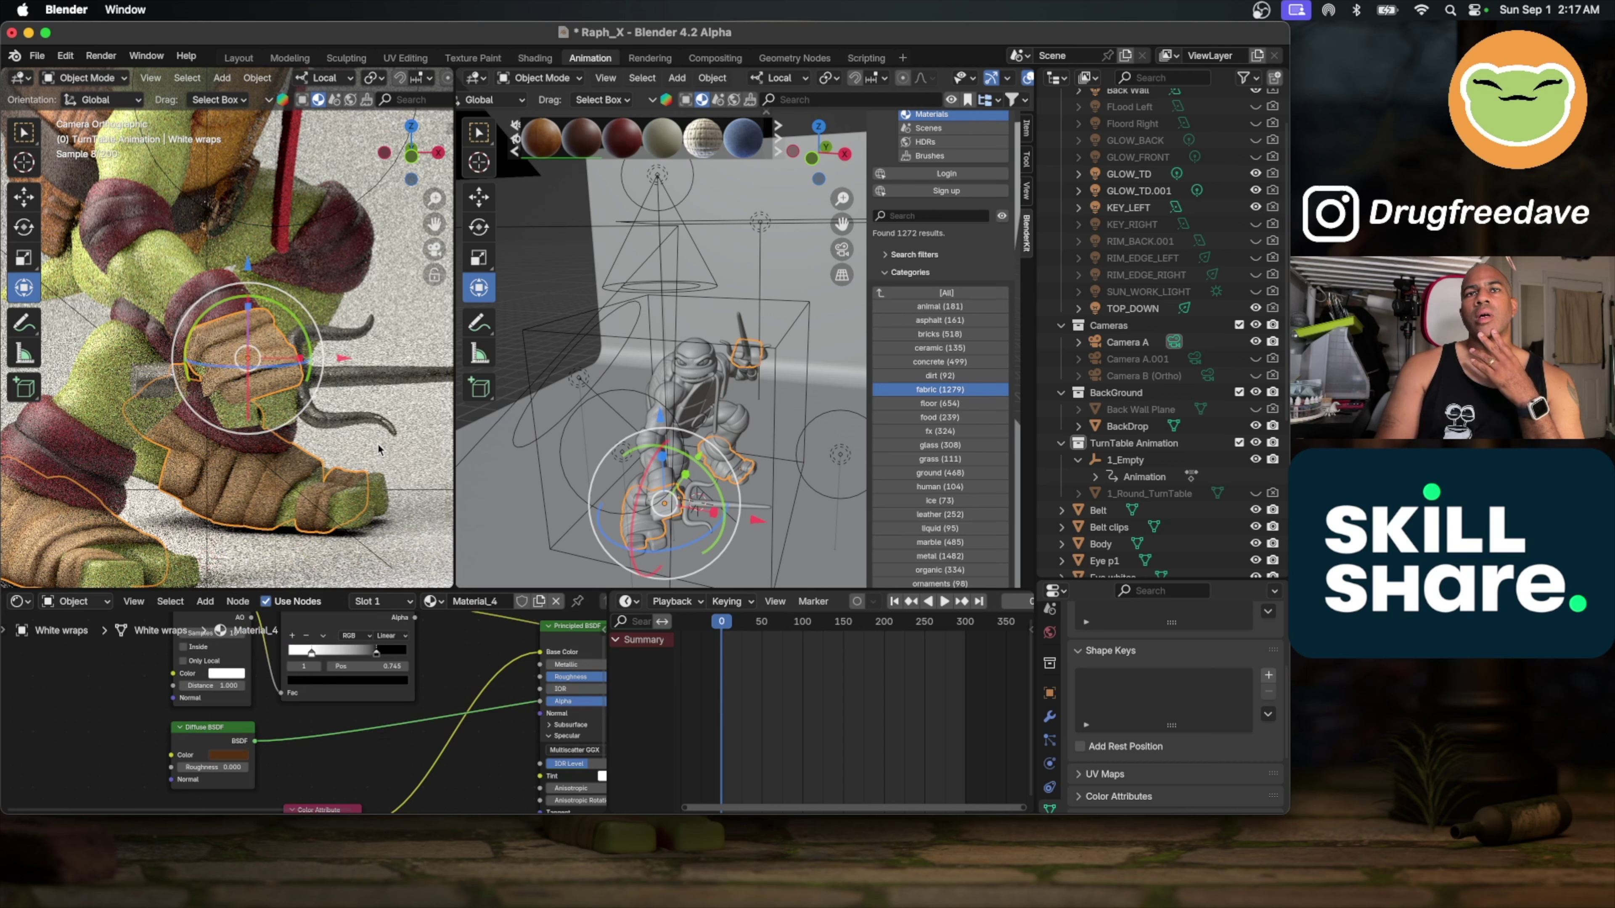
scroll(378, 449, "down", 2)
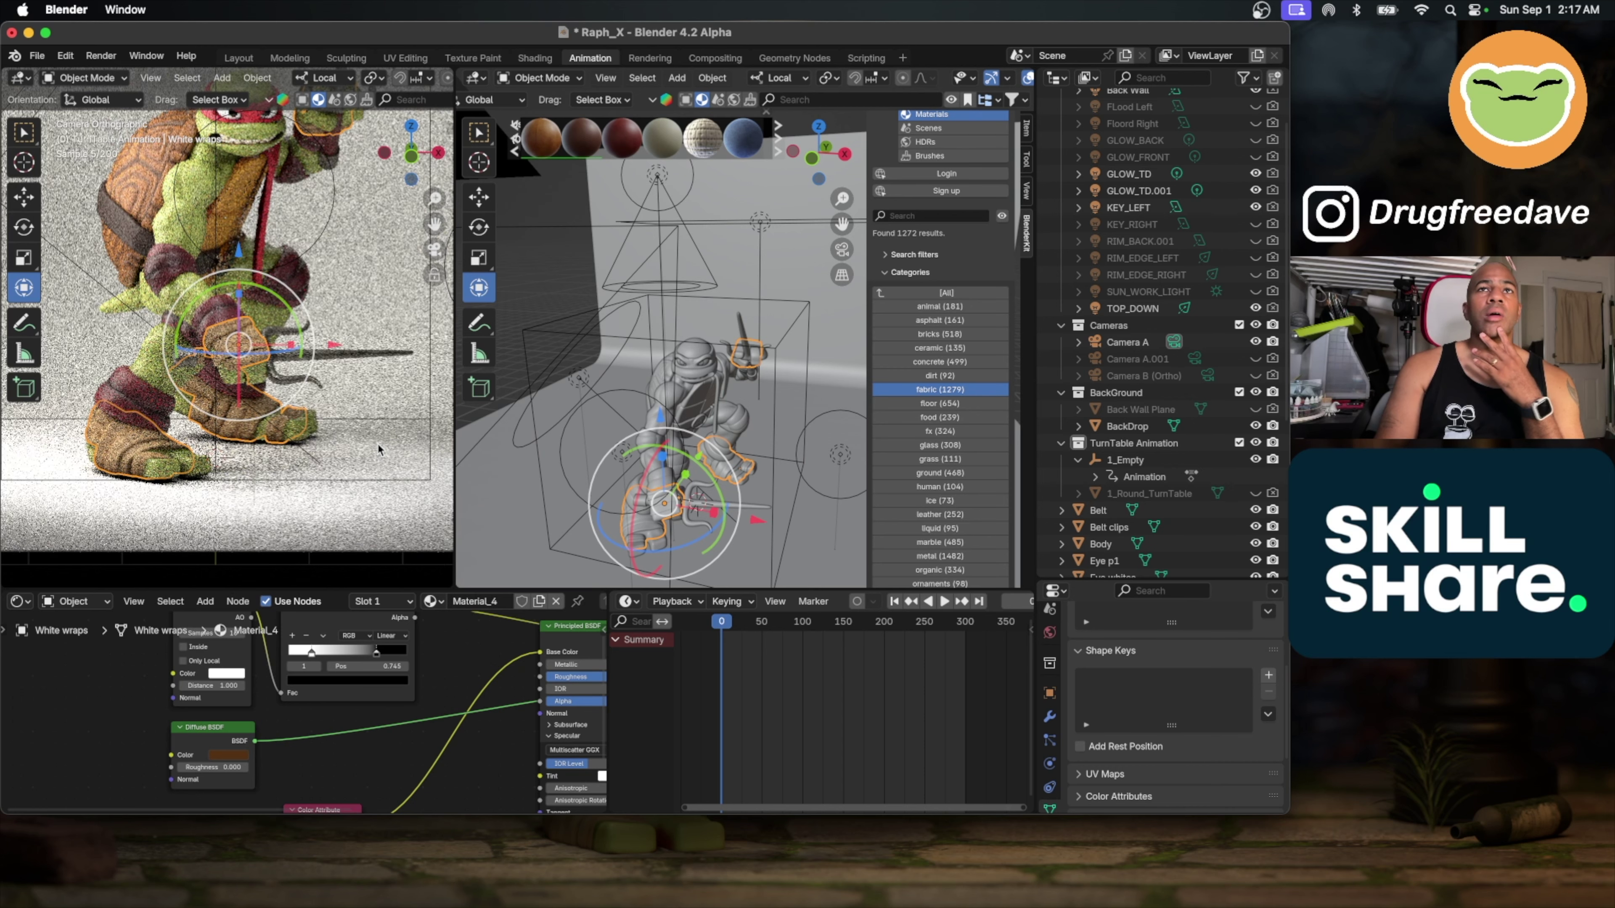
scroll(379, 444, "up", 5, "shift")
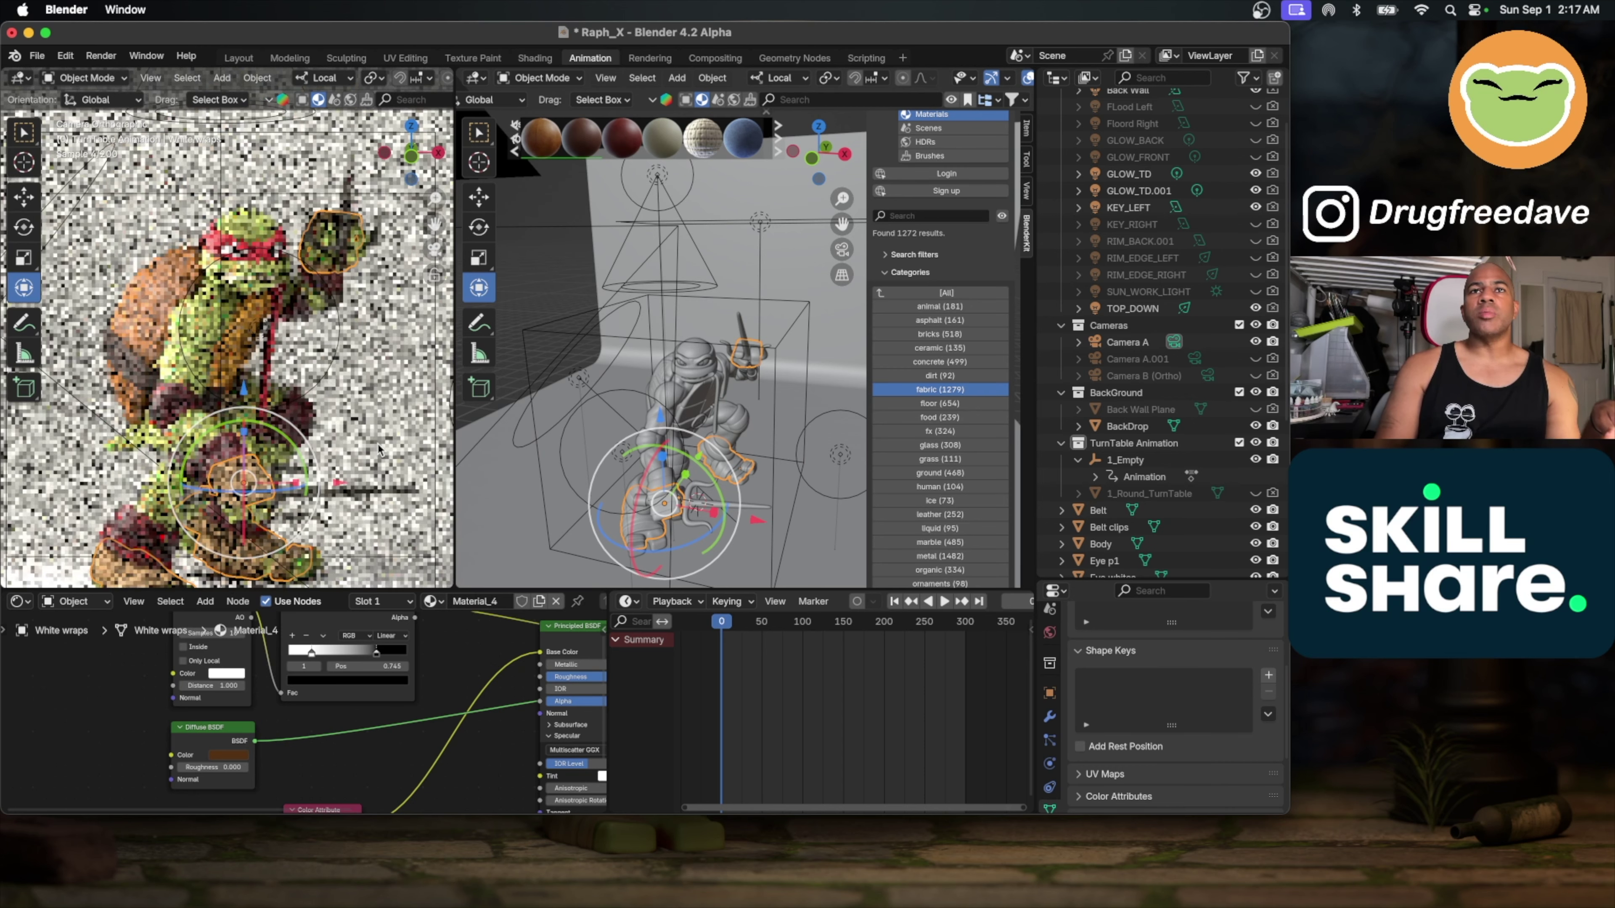
left_click(142, 530)
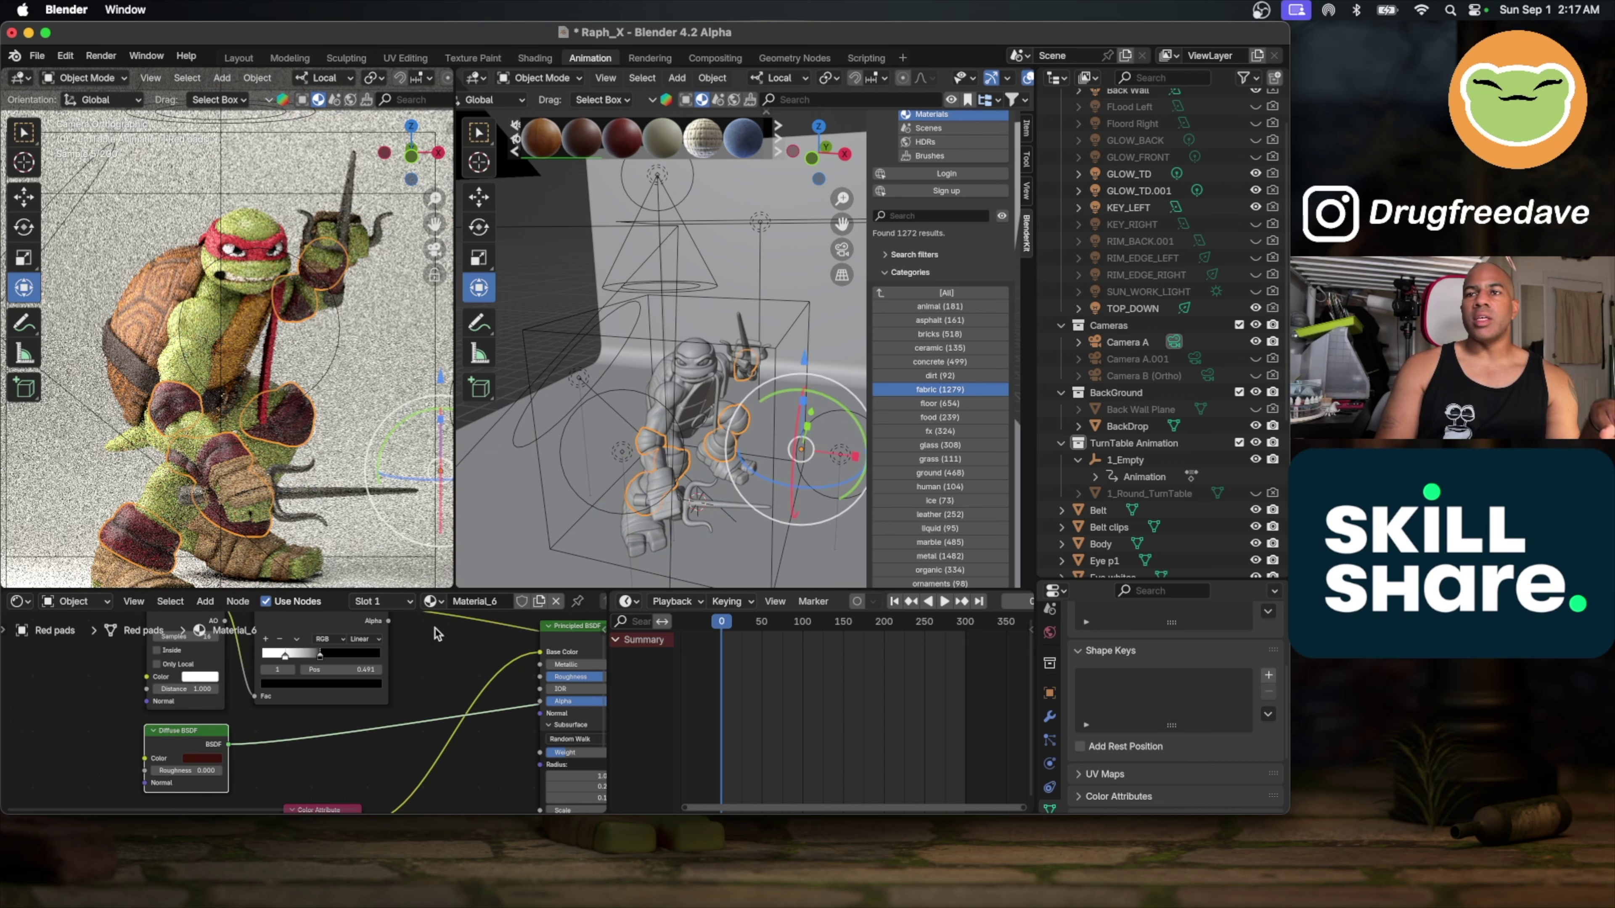
scroll(508, 665, "right", 5)
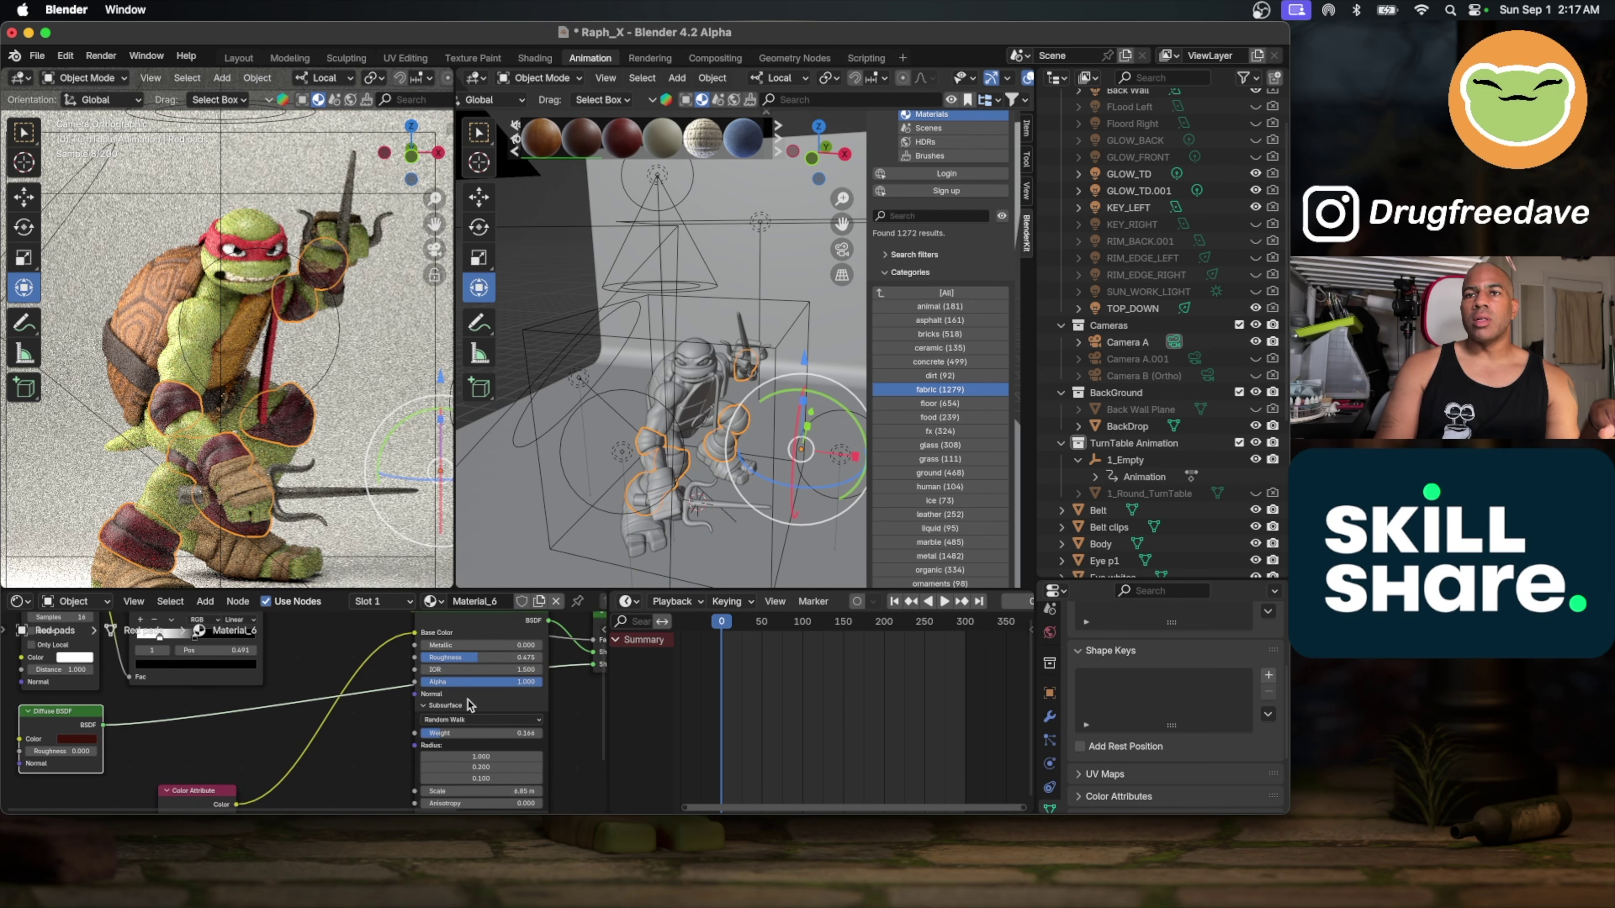
scroll(465, 705, "down", 1)
scroll(467, 711, "down", 5)
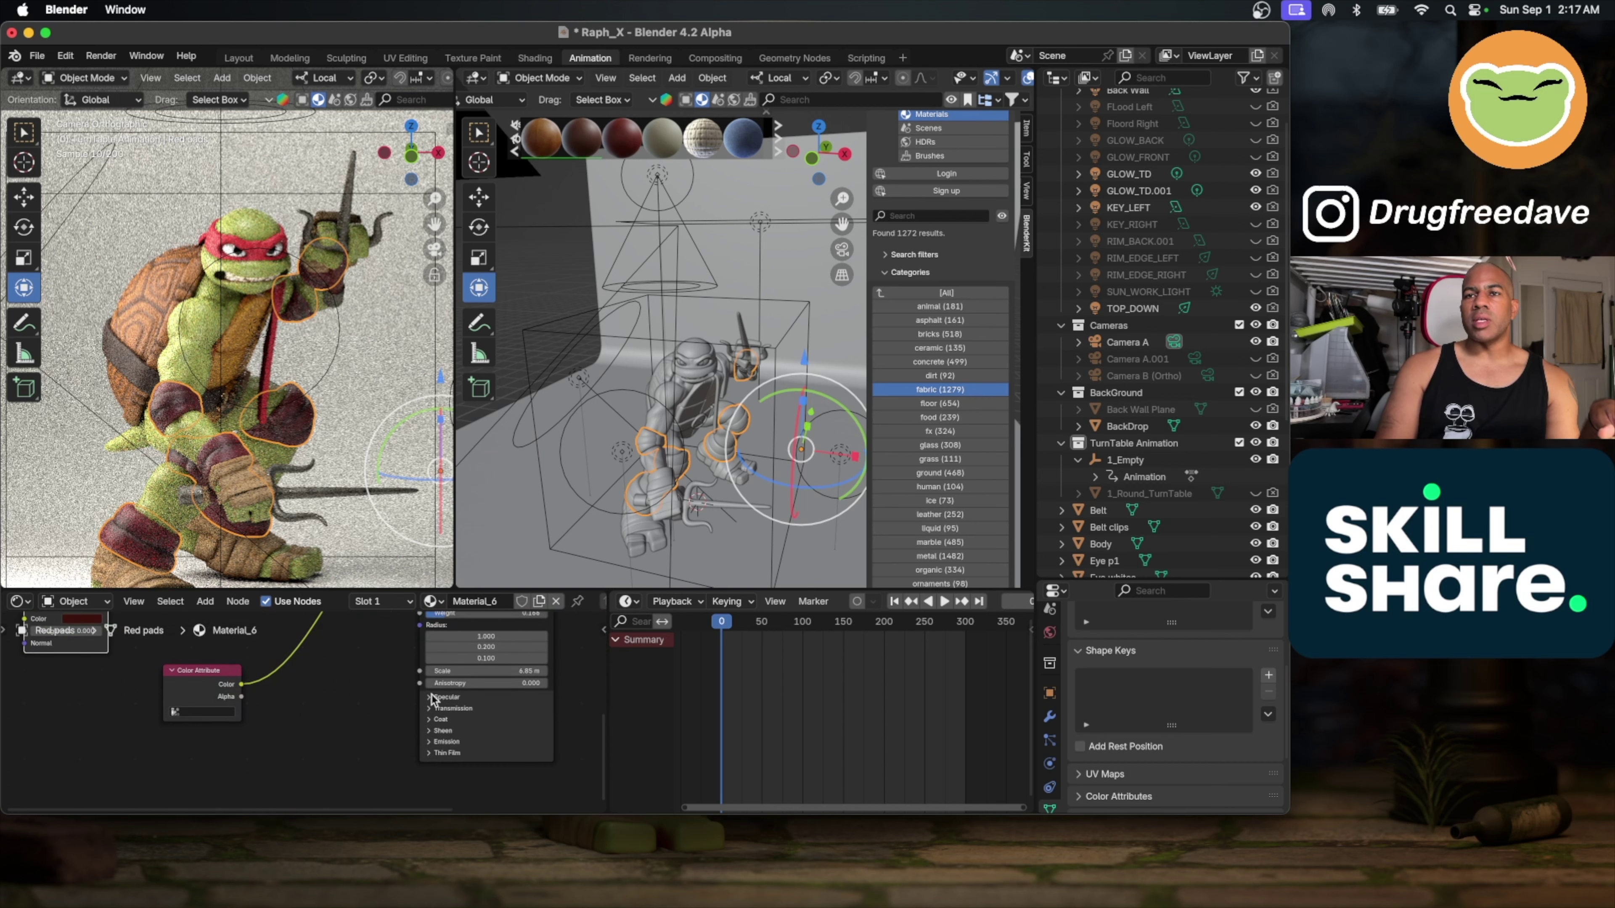
left_click(428, 698)
left_click_drag(480, 720, 472, 720)
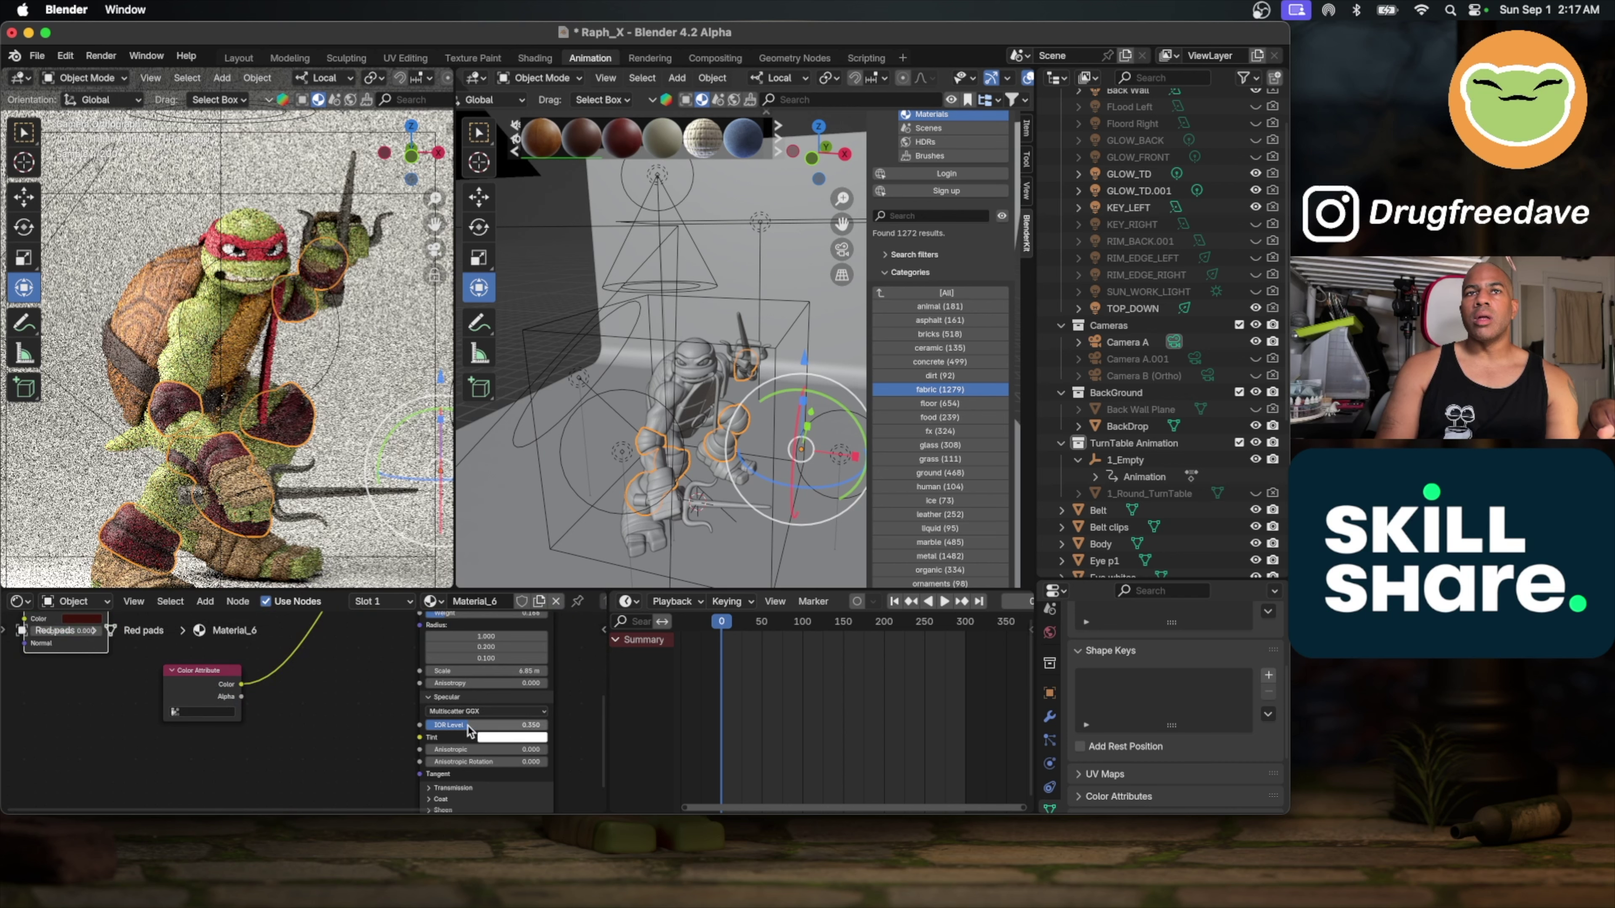
scroll(467, 726, "up", 2)
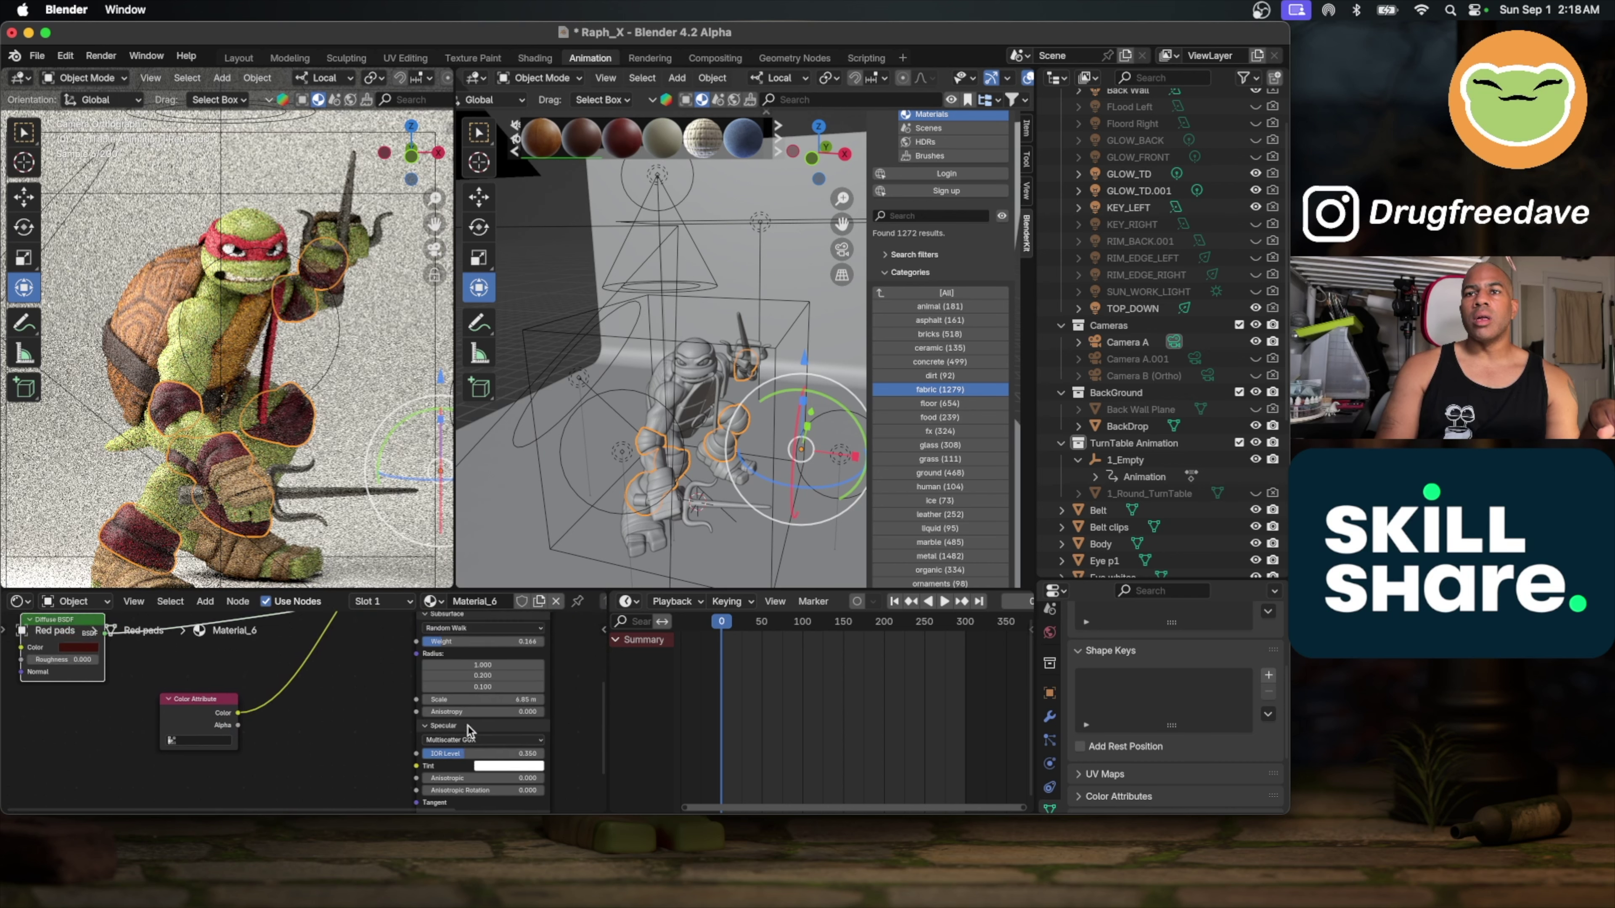
scroll(446, 652, "up", 5)
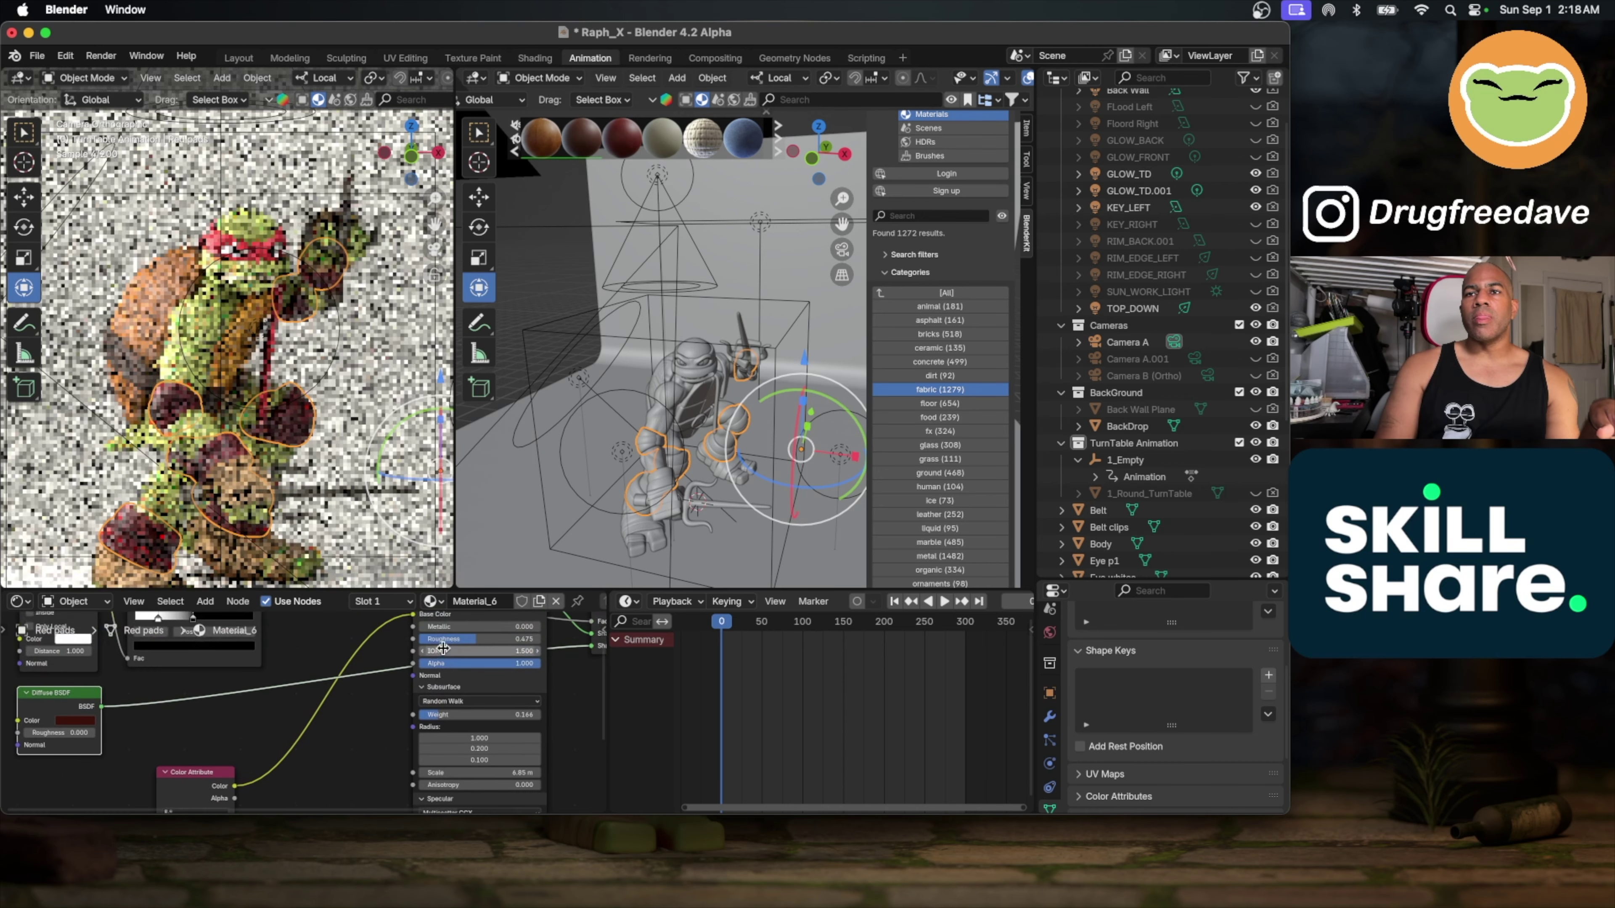
left_click_drag(477, 649, 492, 651)
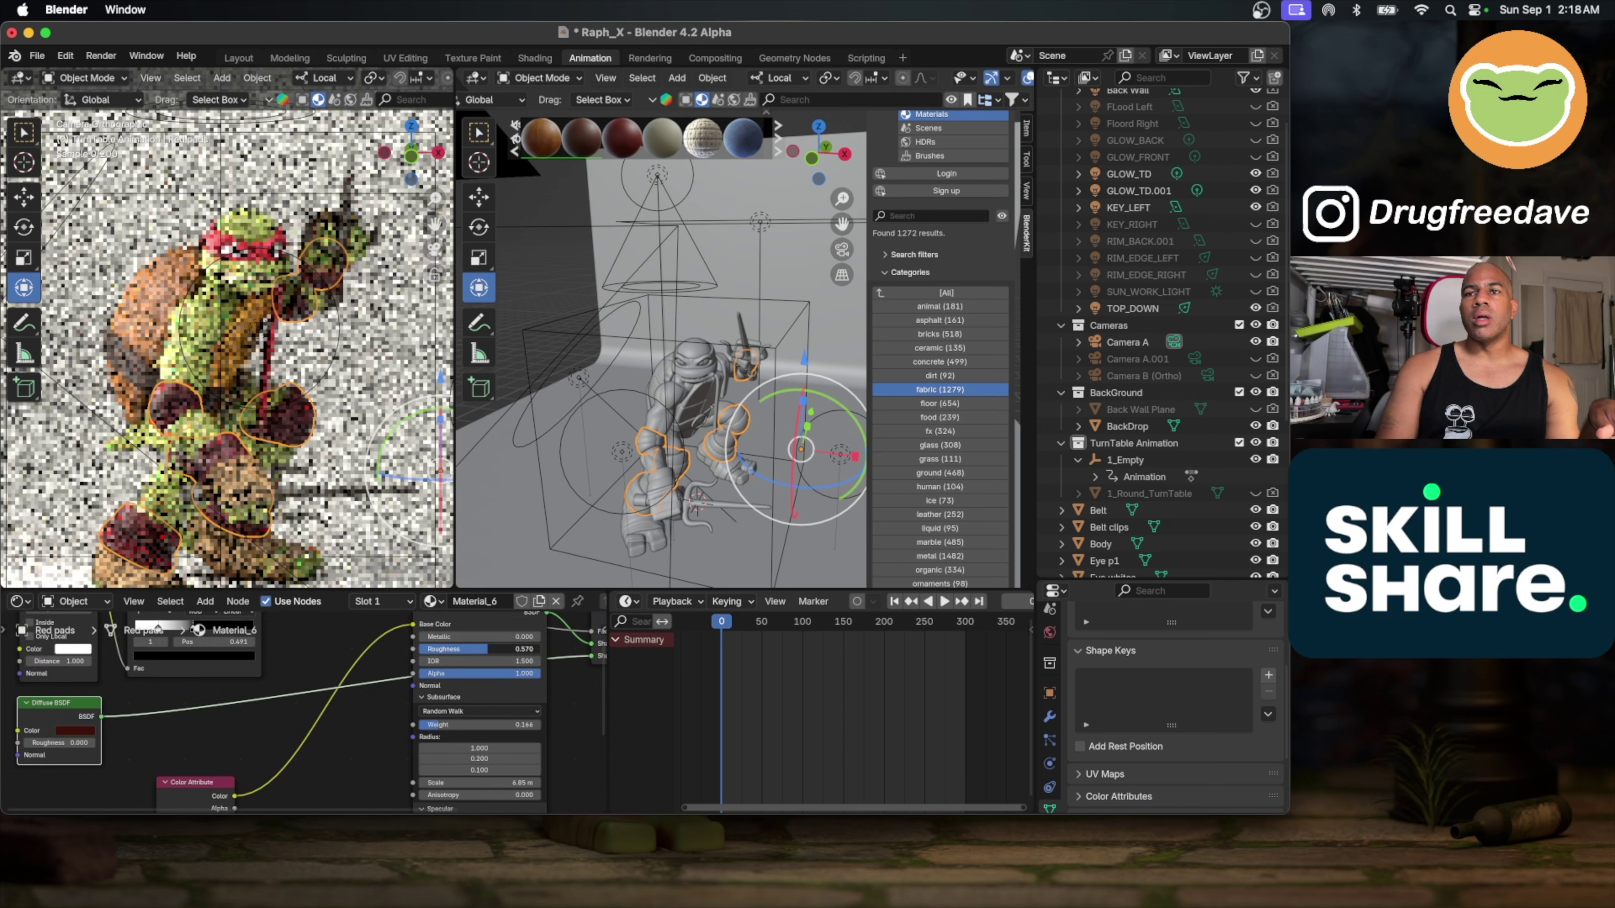
left_click(164, 295)
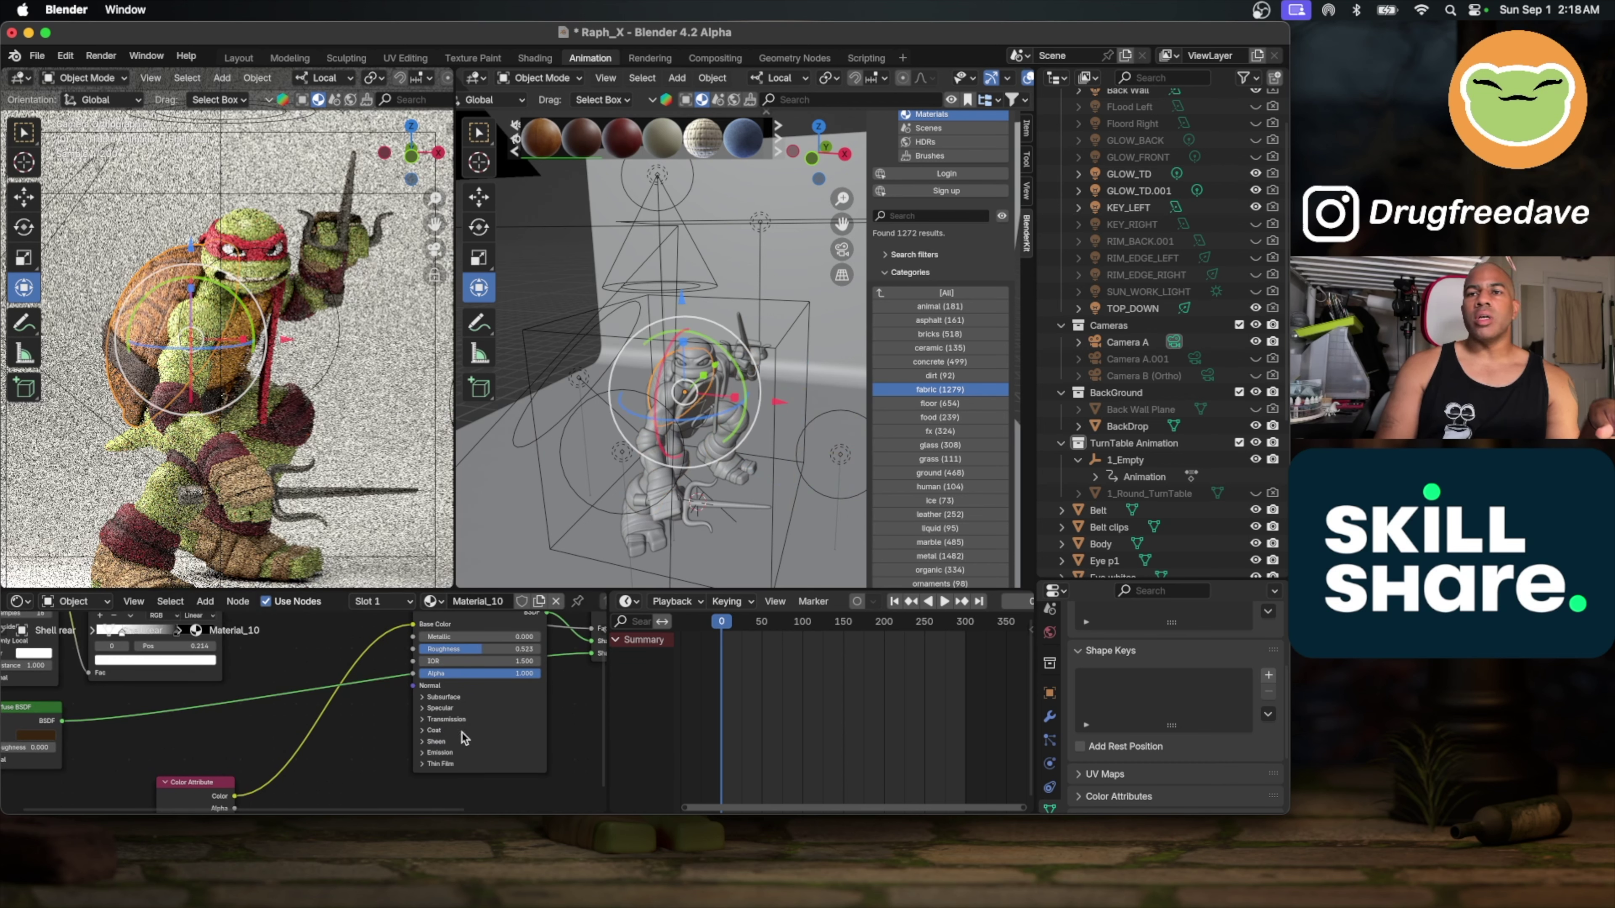
scroll(465, 738, "down", 1)
left_click_drag(479, 639, 487, 639)
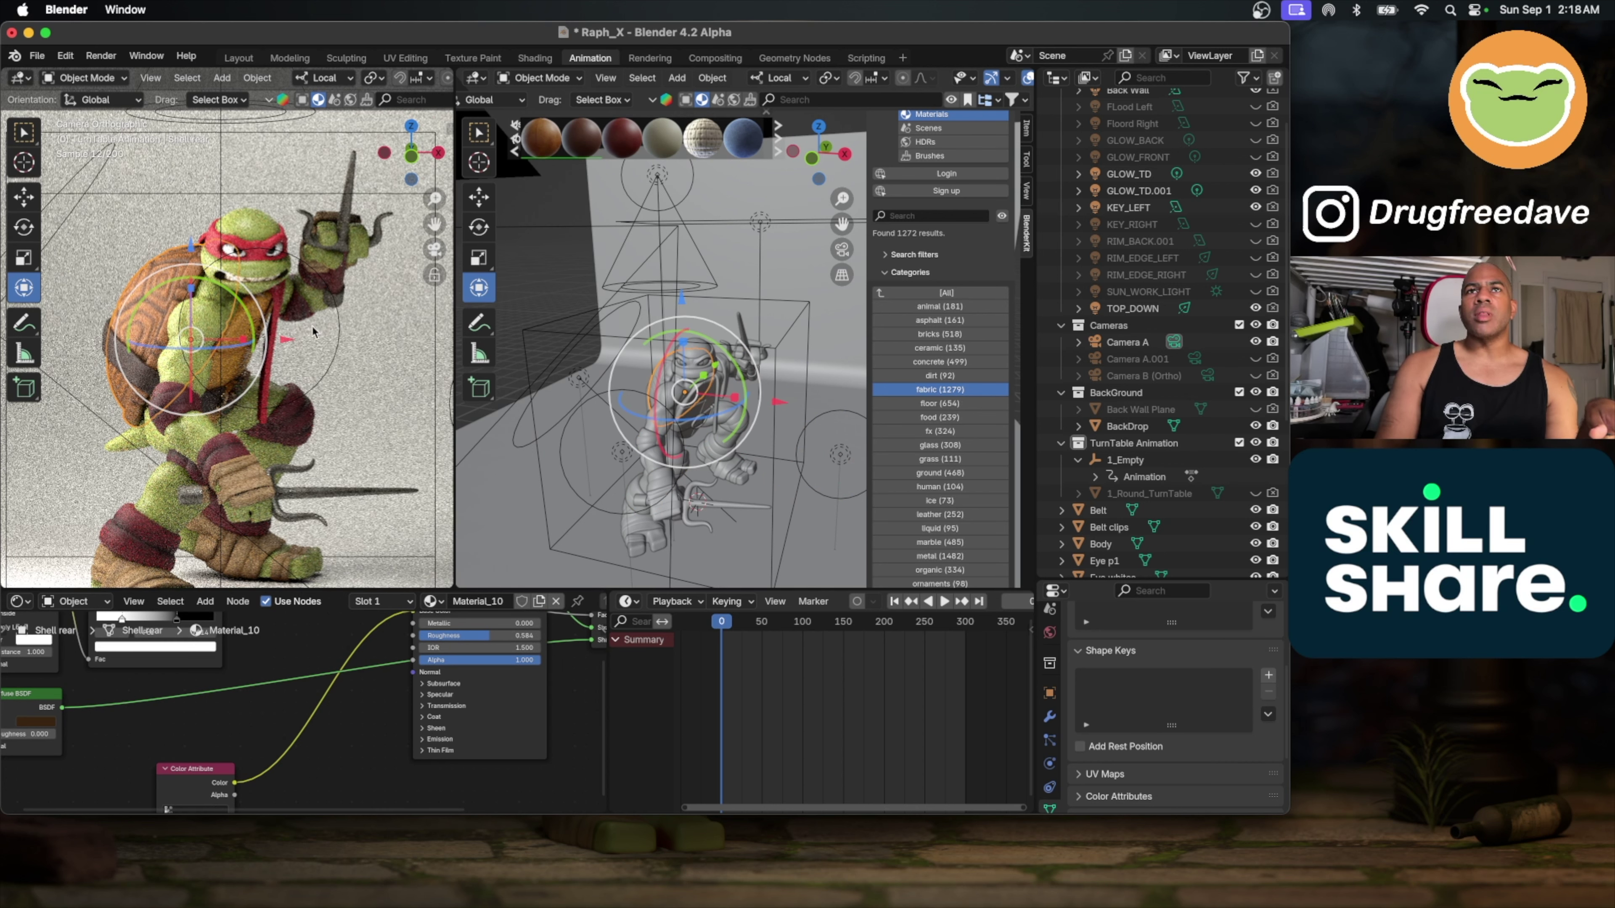
middle_click_drag(293, 352, 336, 352)
scroll(336, 352, "up", 5)
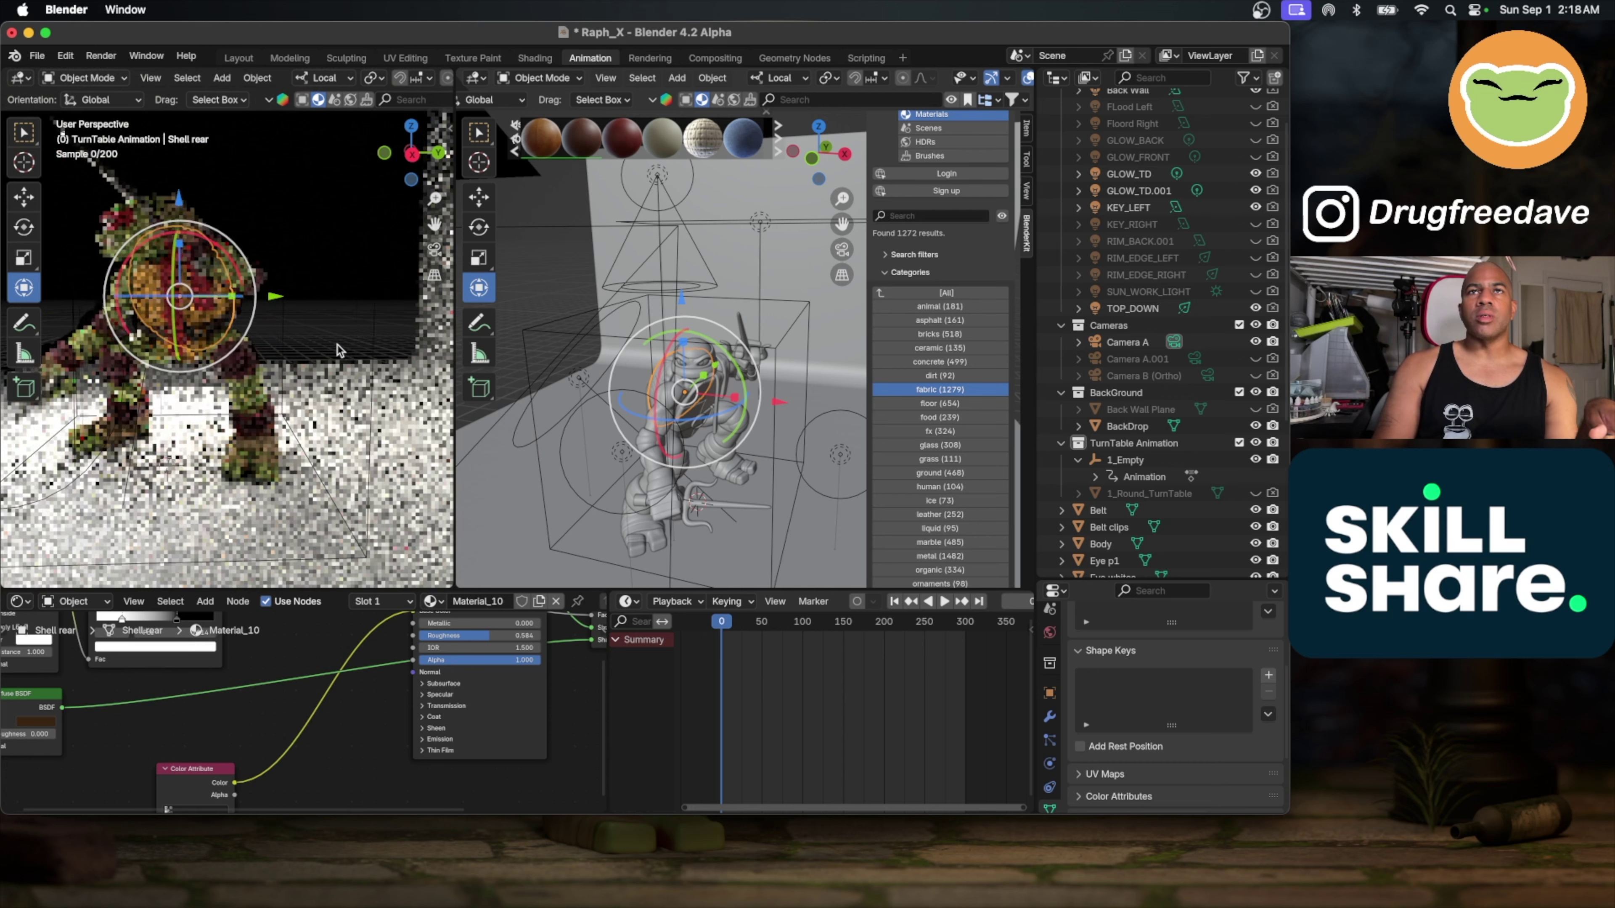
scroll(336, 352, "up", 4)
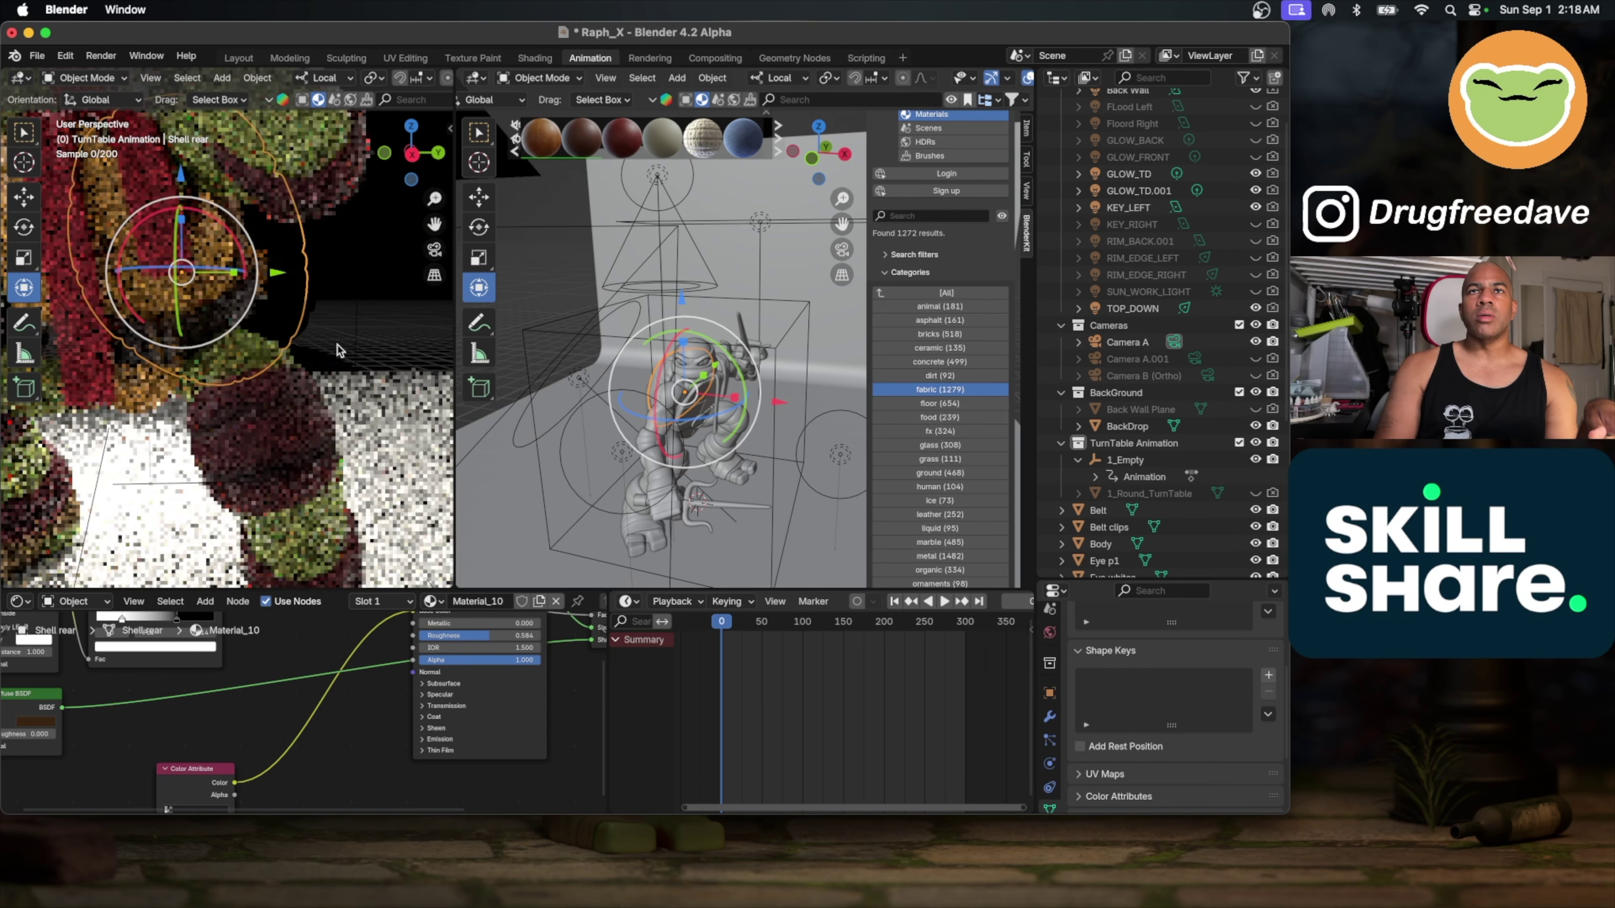
scroll(338, 350, "up", 2)
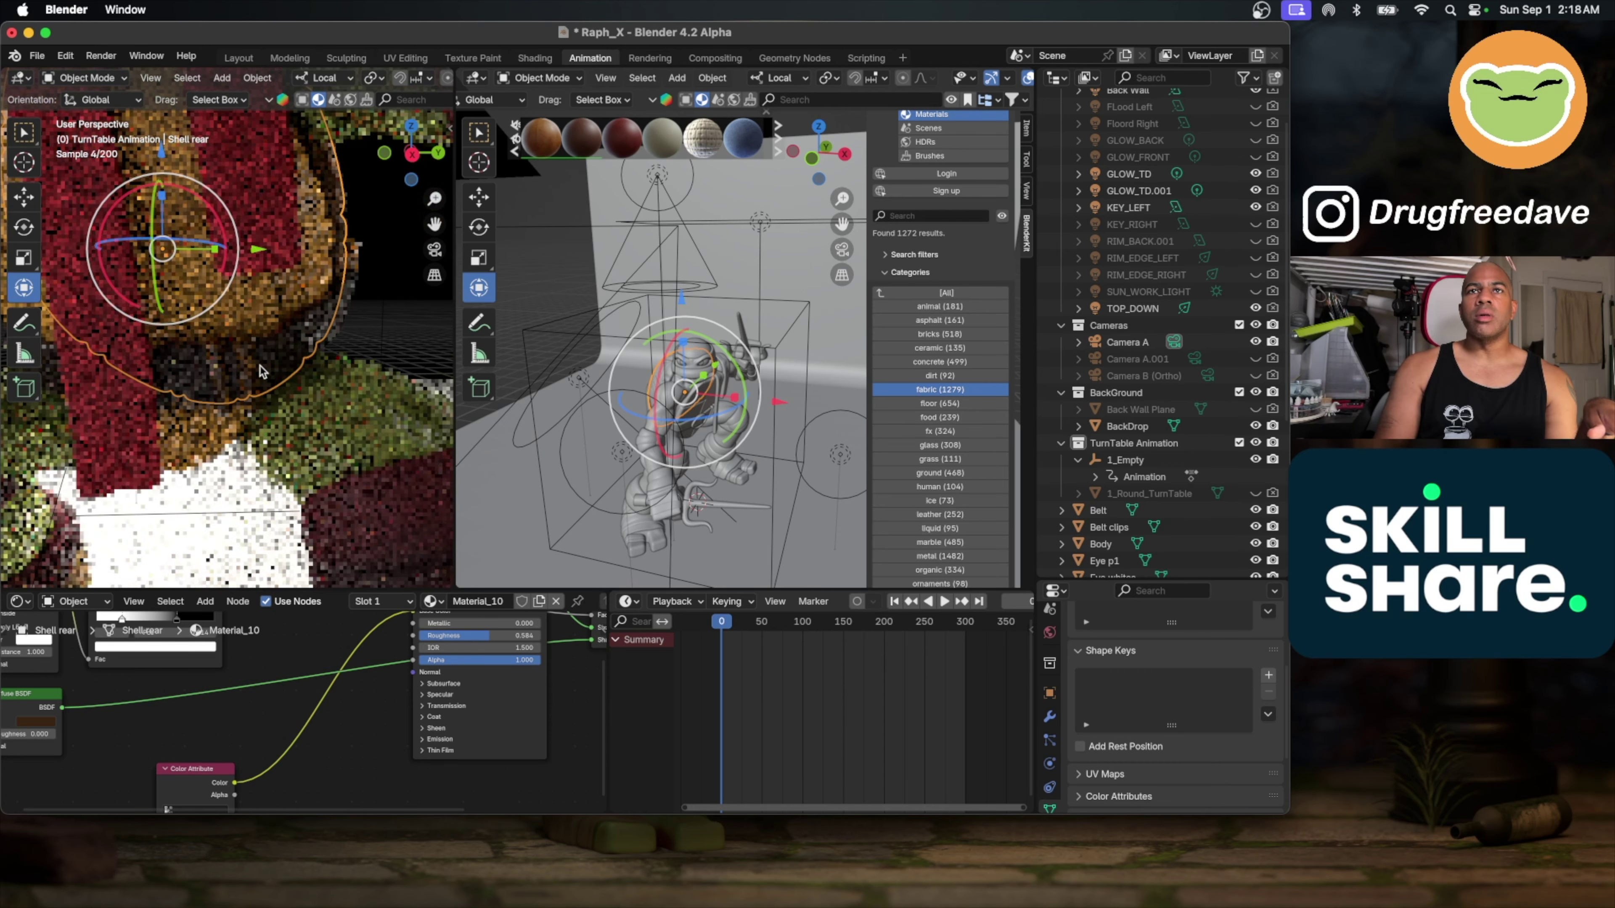
Step: Apply Fabric Leather 02 to the belt clips and the pouch top
left_click(247, 366)
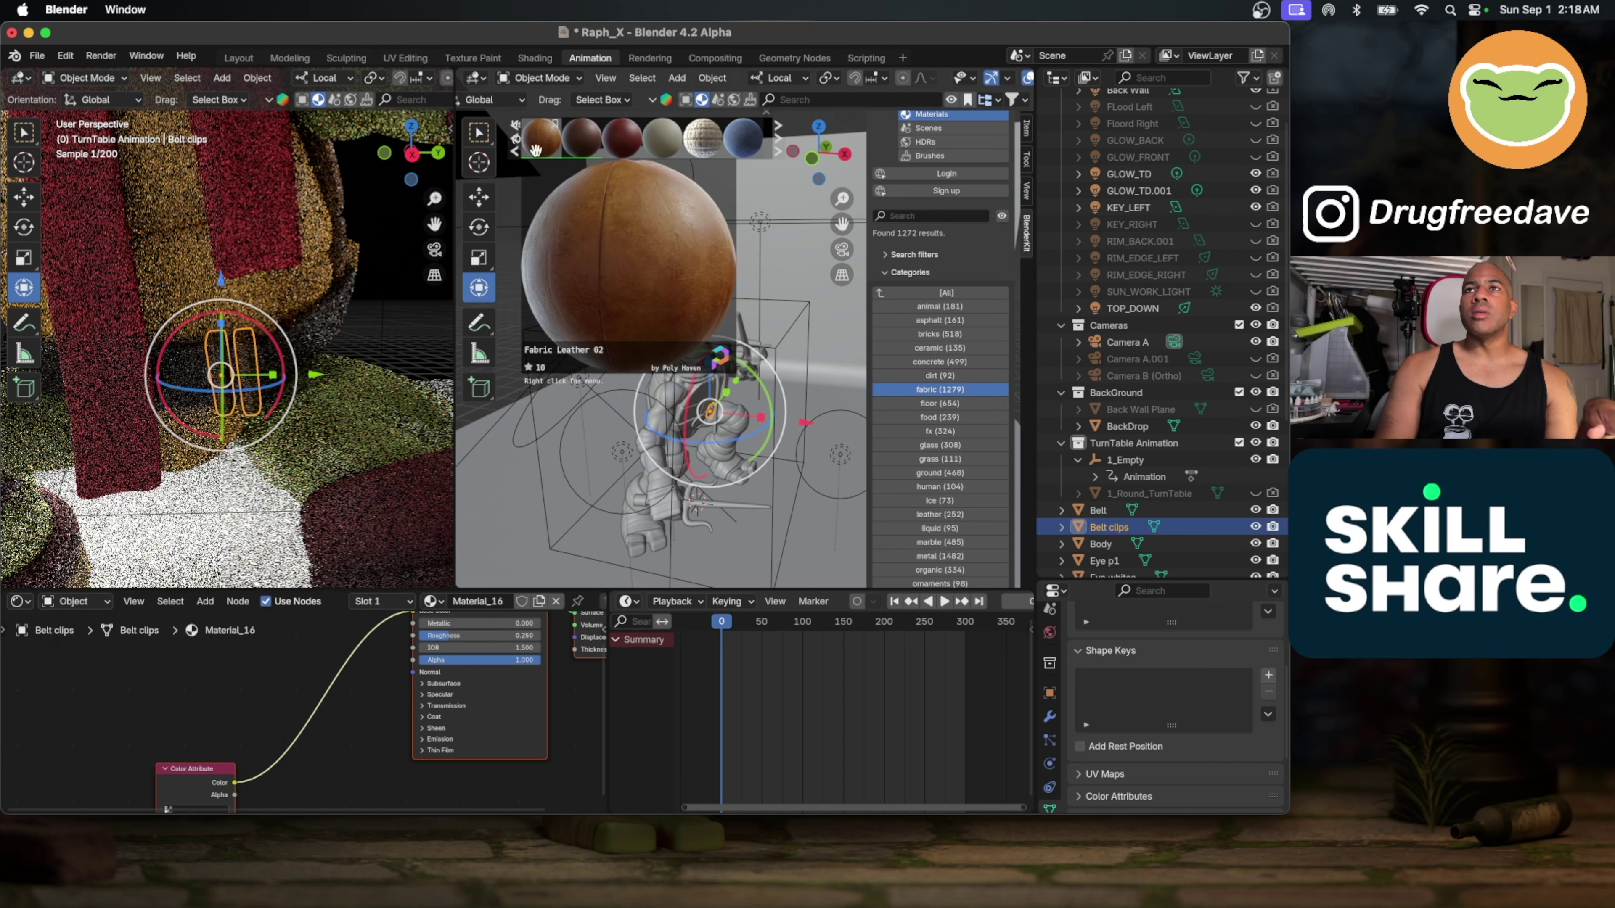
left_click(544, 135)
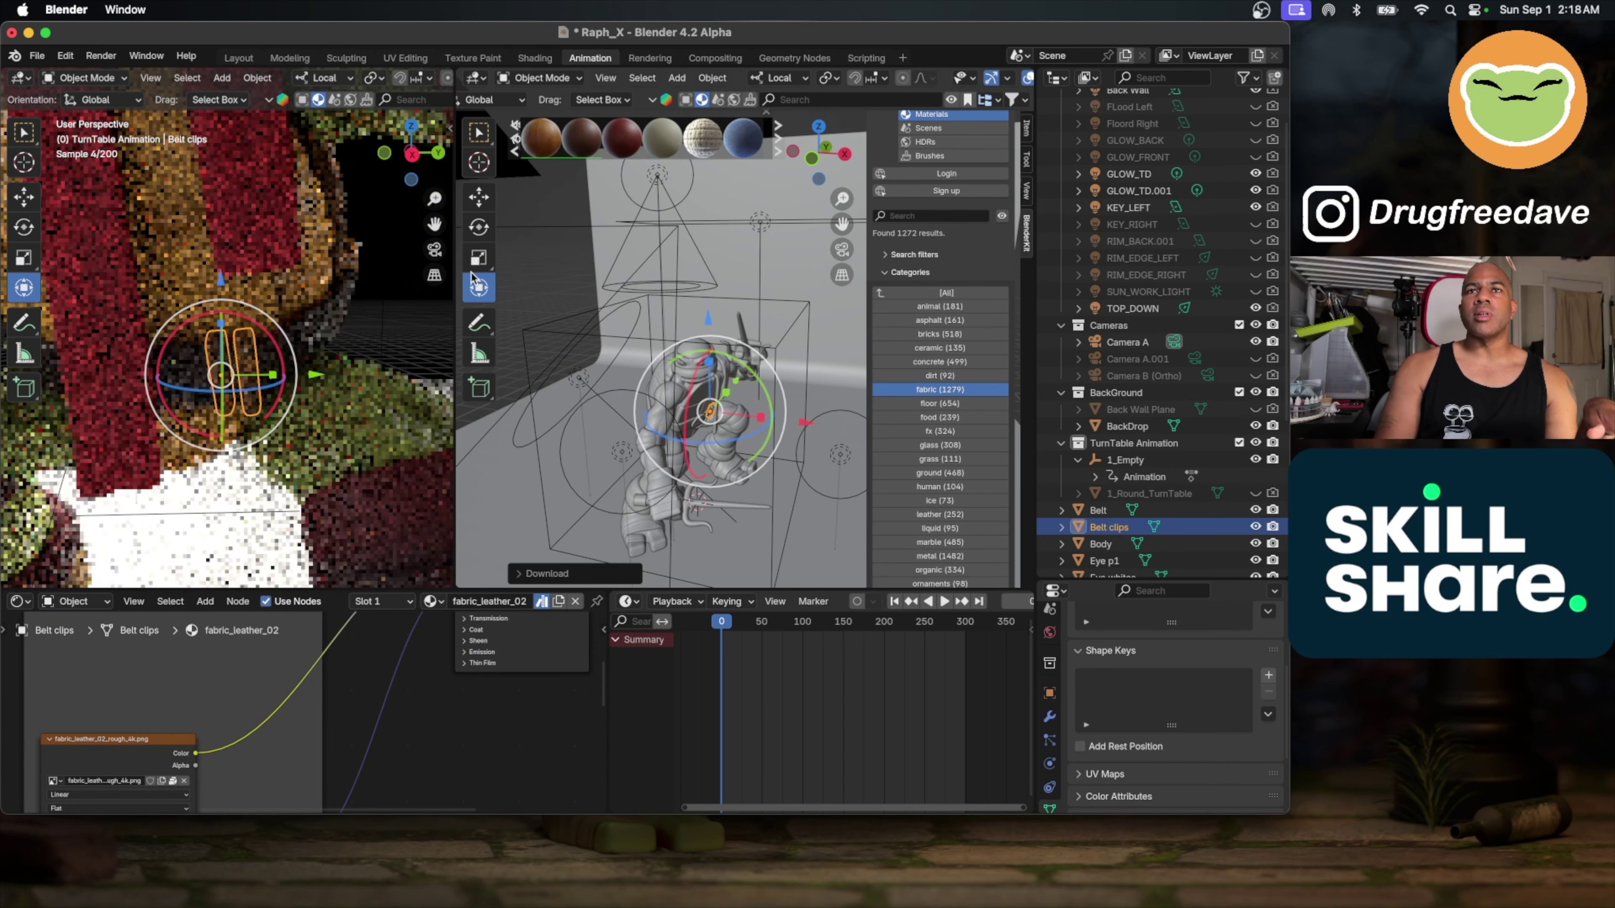
left_click(380, 302)
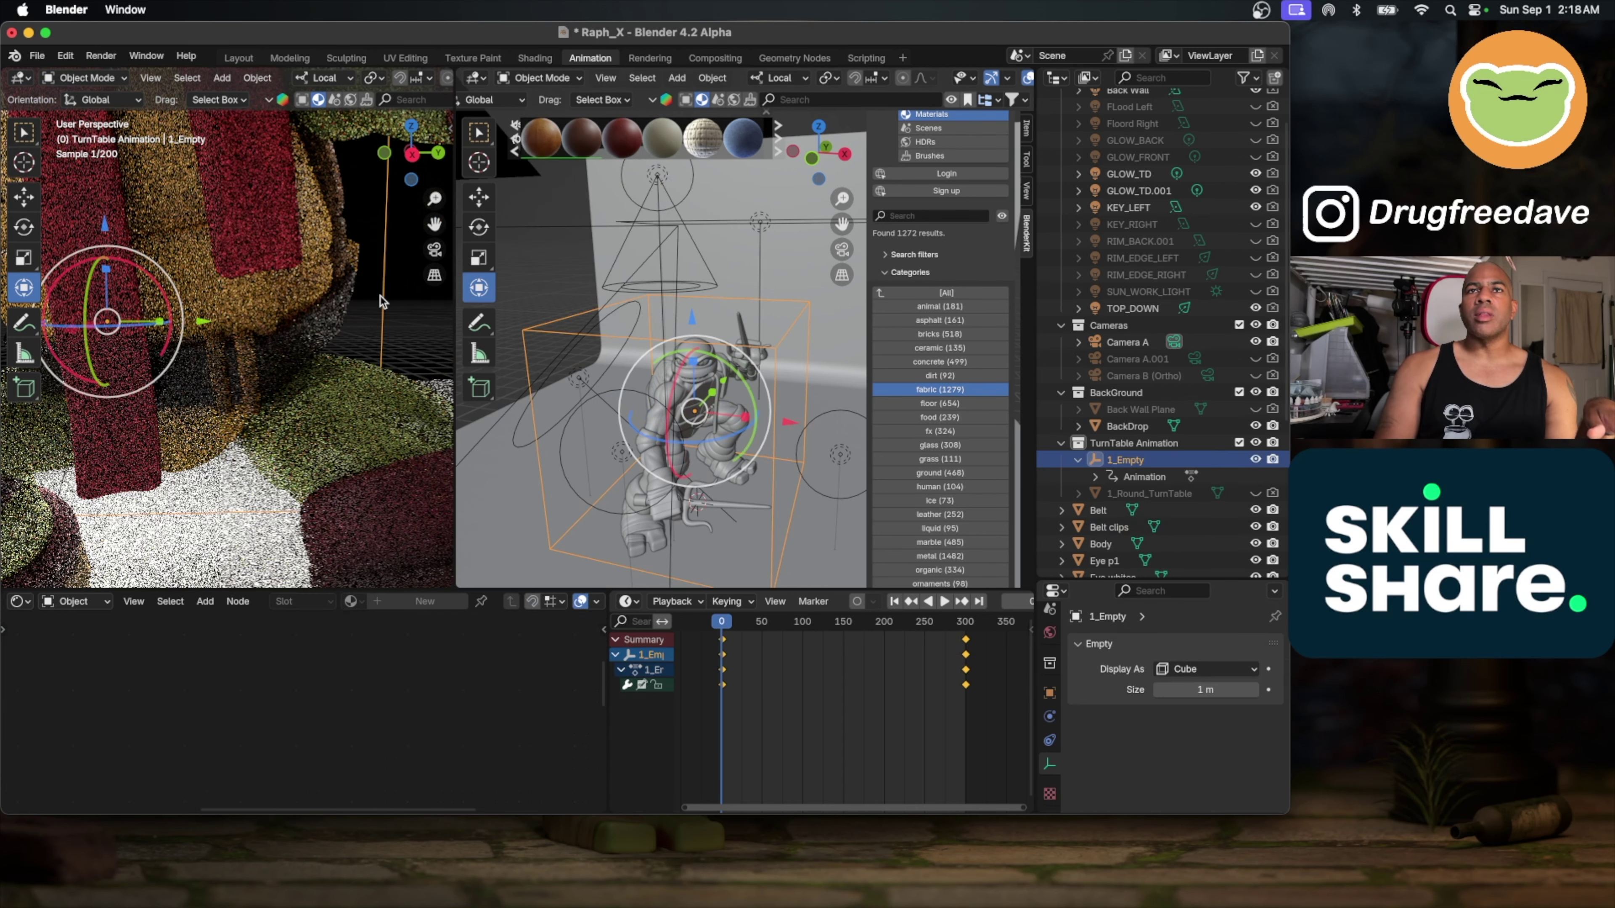
scroll(380, 301, "right", 10)
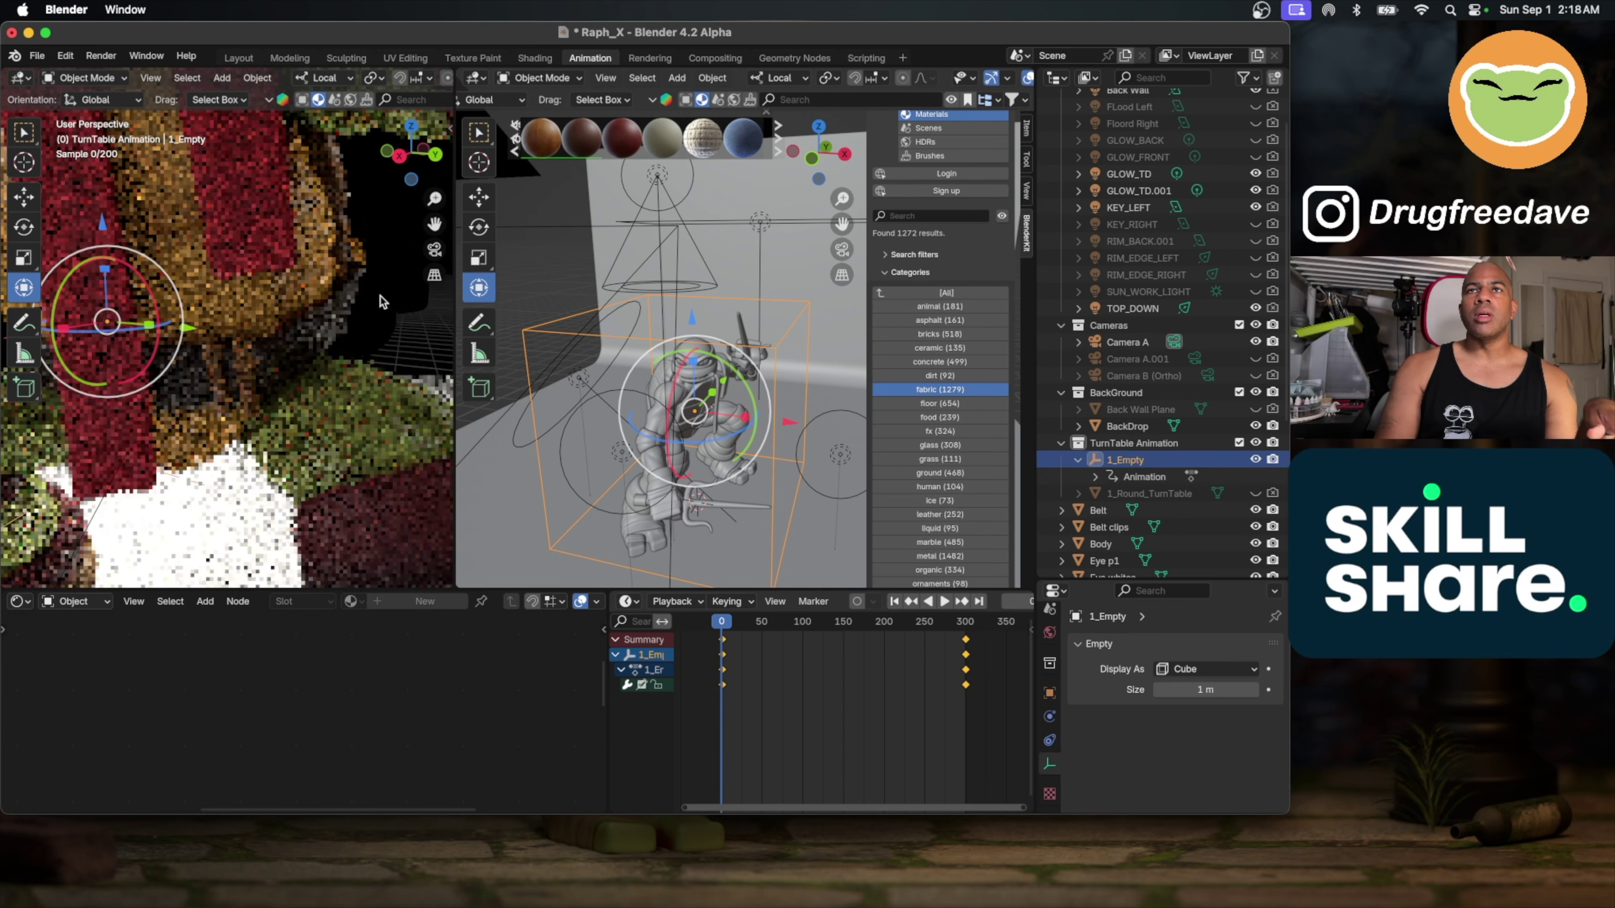
scroll(380, 302, "down", 5)
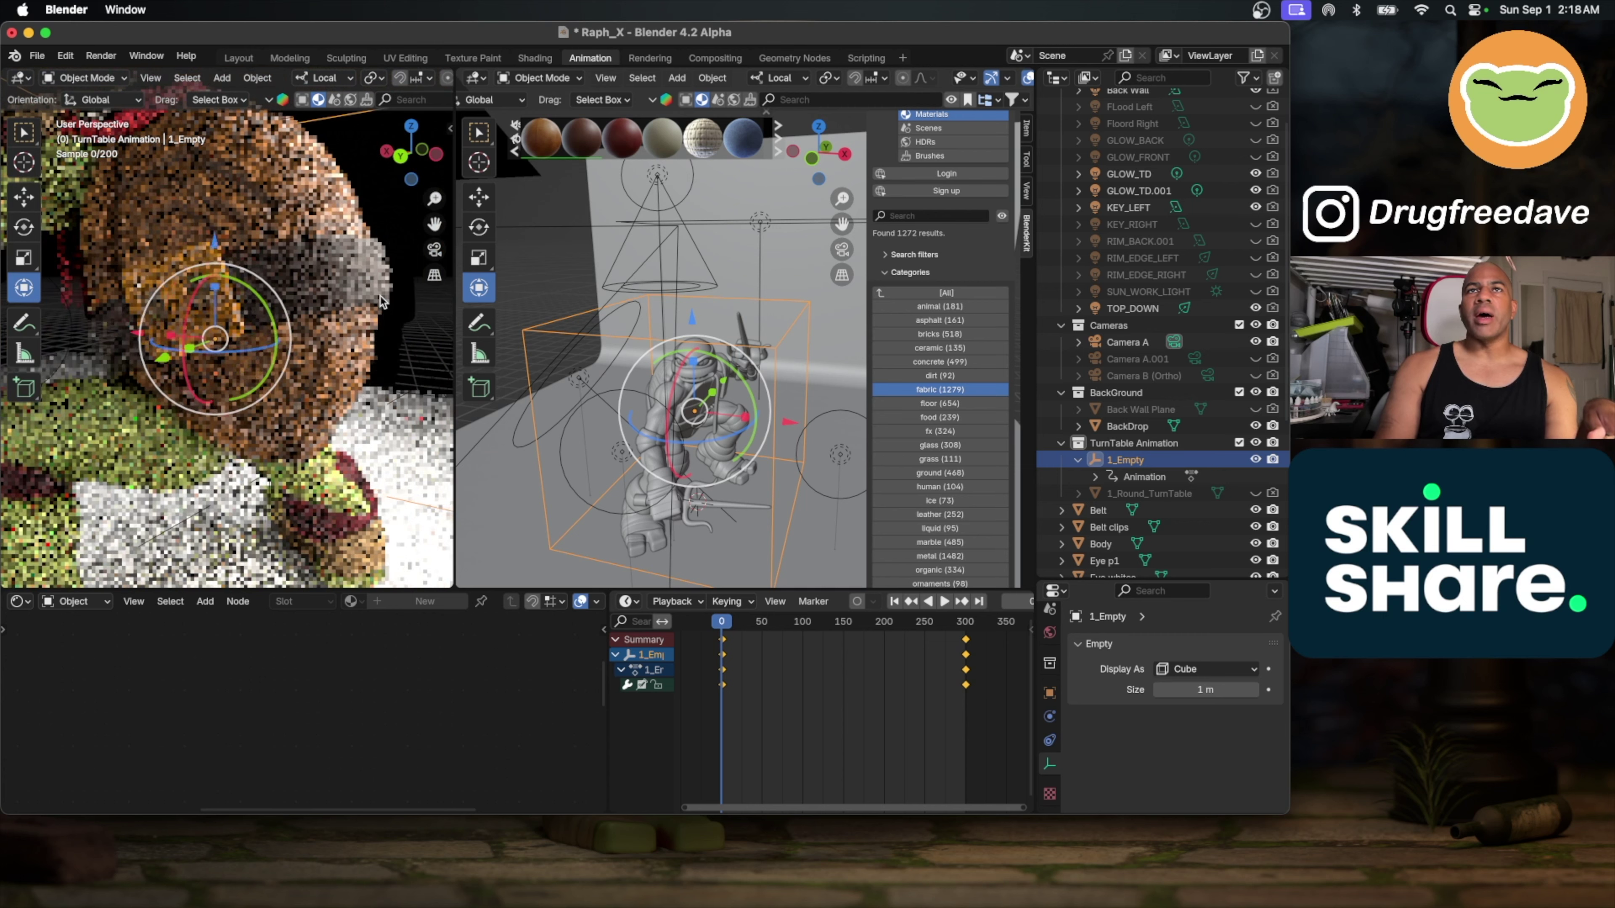
scroll(380, 302, "up", 3)
left_click(260, 255)
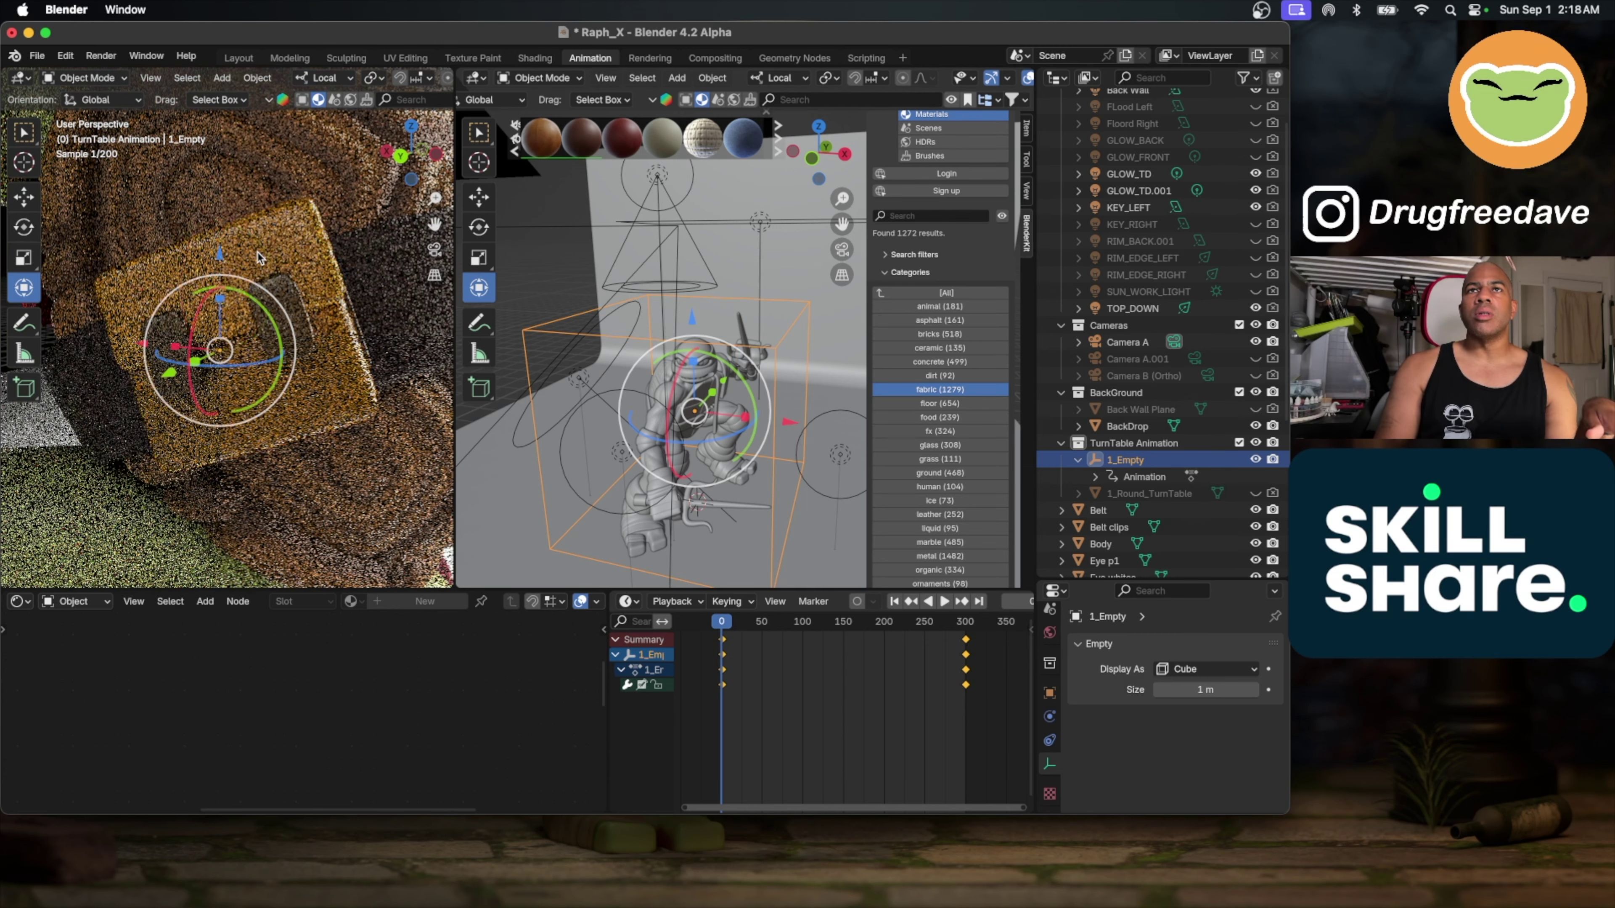
left_click(538, 136)
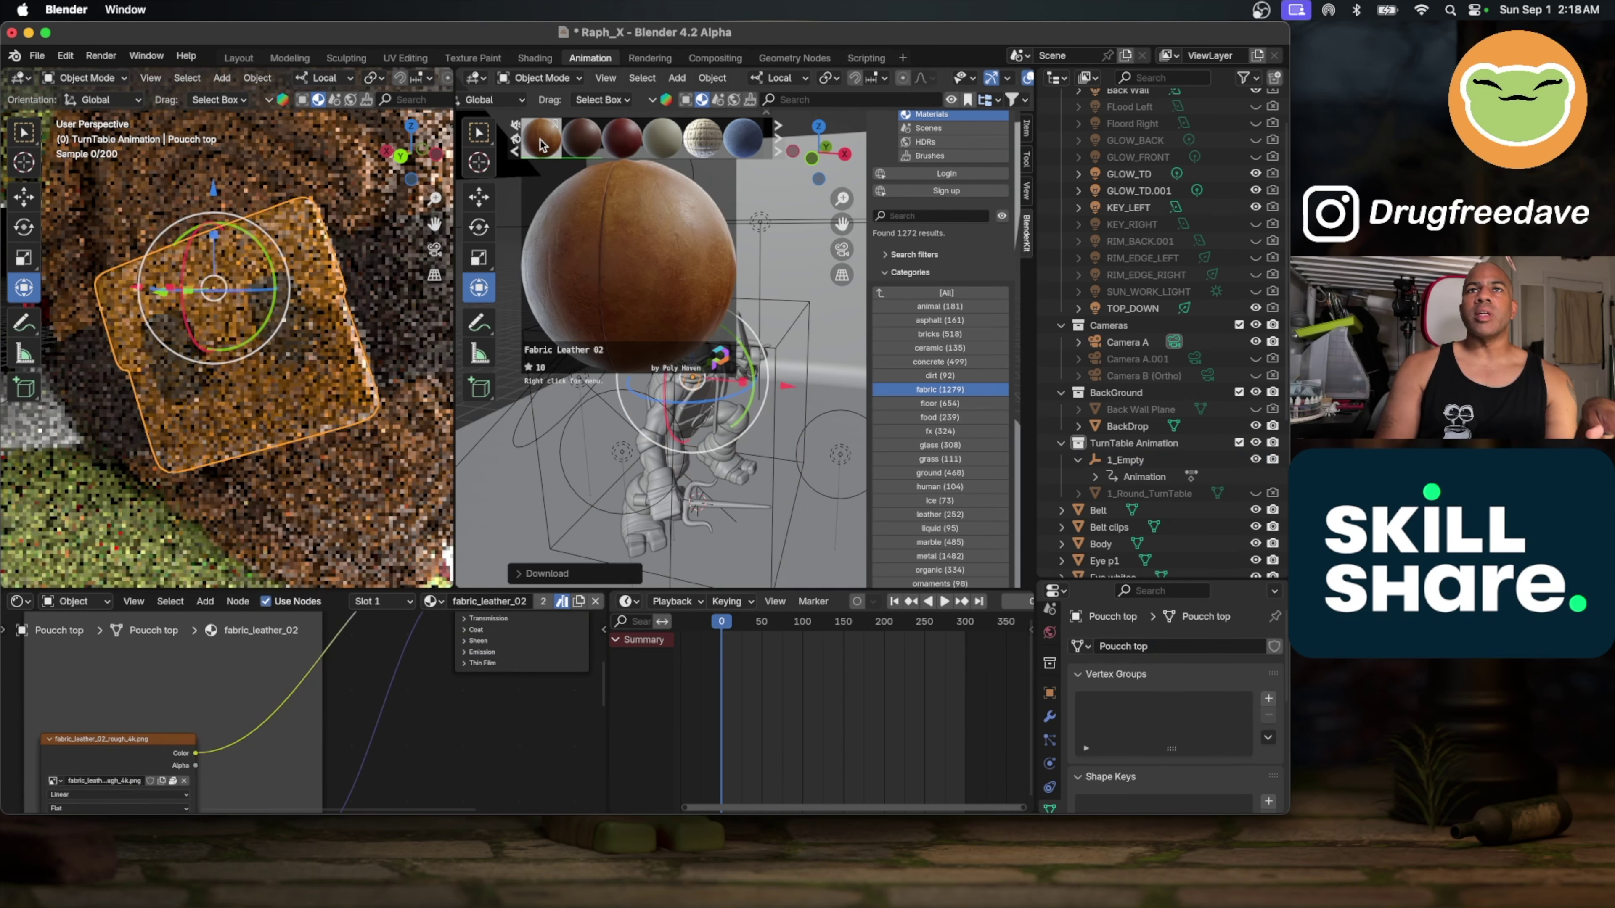
Step: Raise the pouch buckles' roughness to about 0.65 and set their metallic to 0.377
left_click(295, 332)
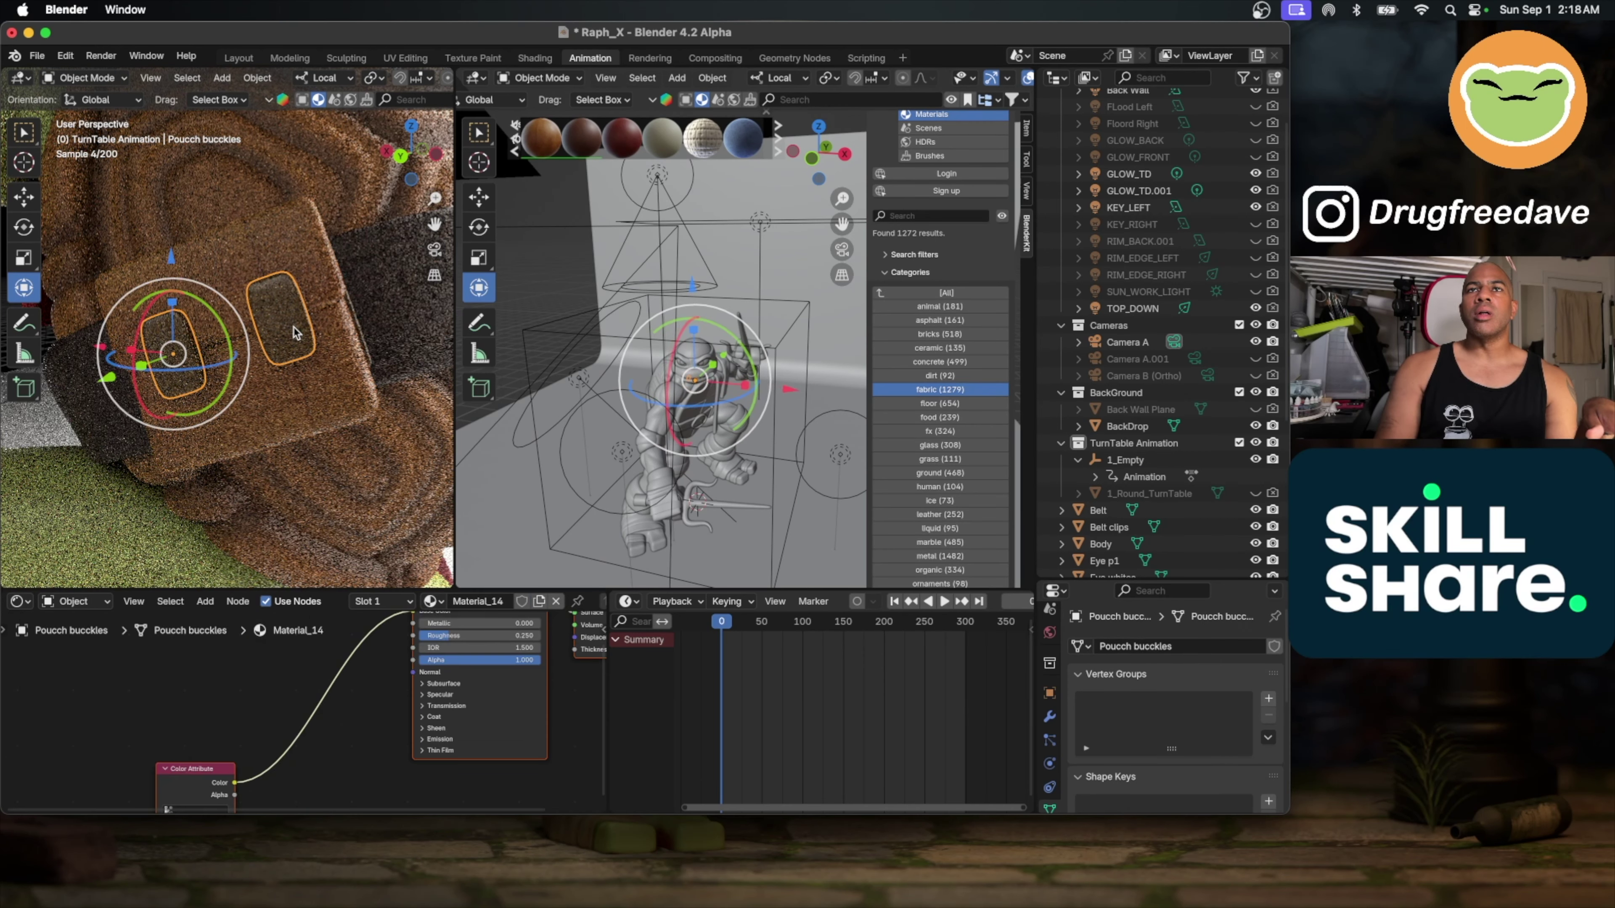
mouse_move(587, 133)
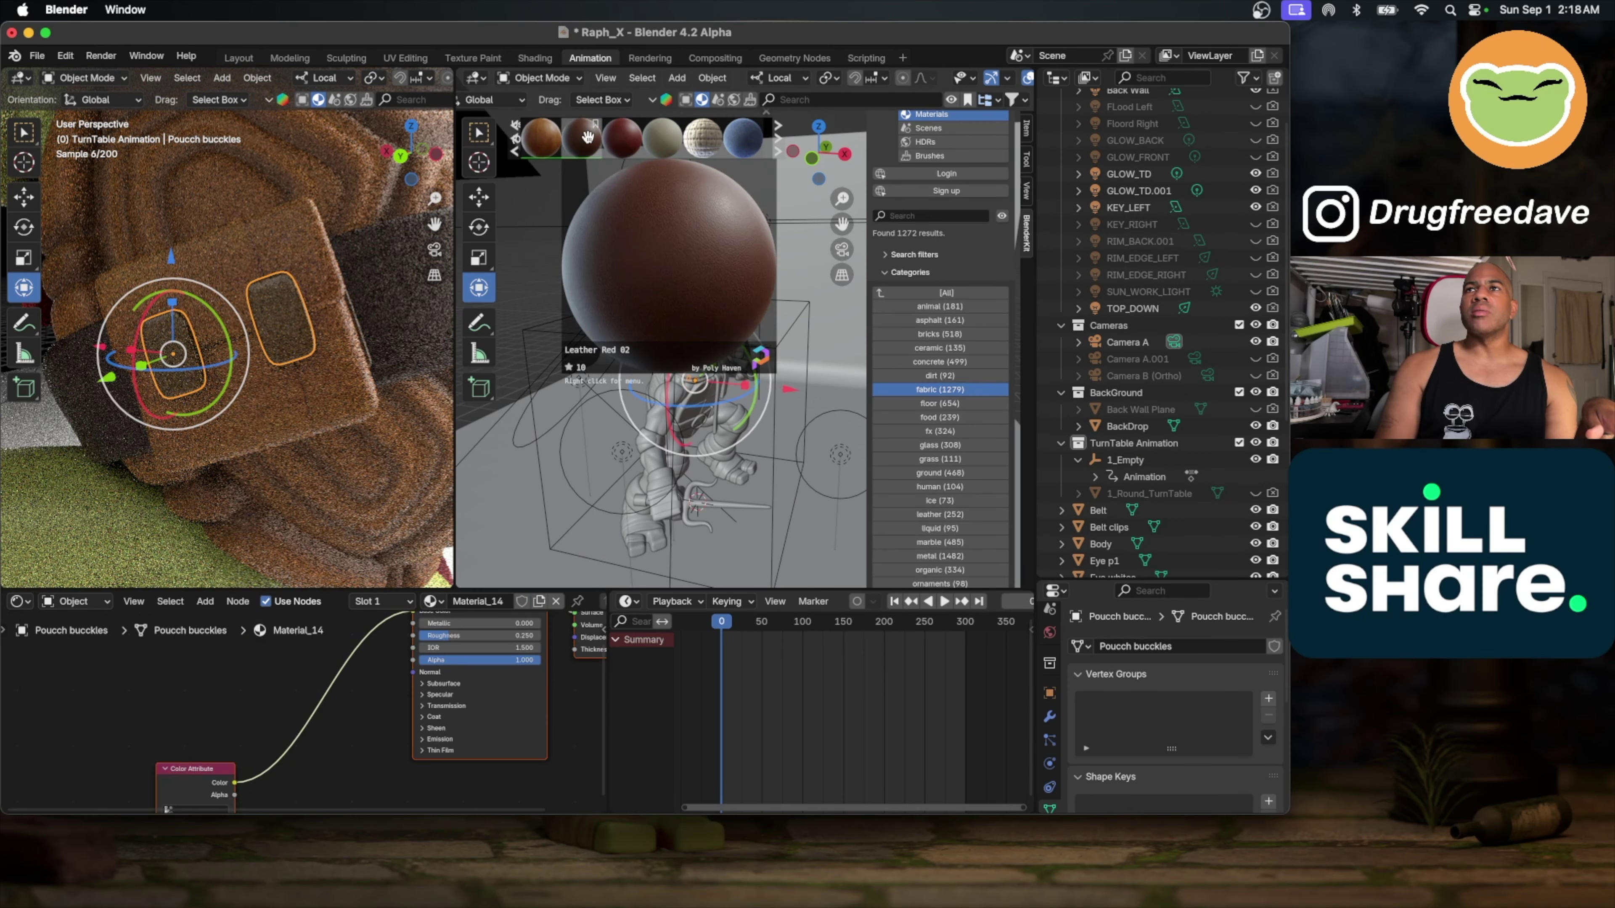
left_click_drag(458, 636, 498, 635)
middle_click_drag(497, 637, 496, 663)
left_click_drag(438, 651, 470, 650)
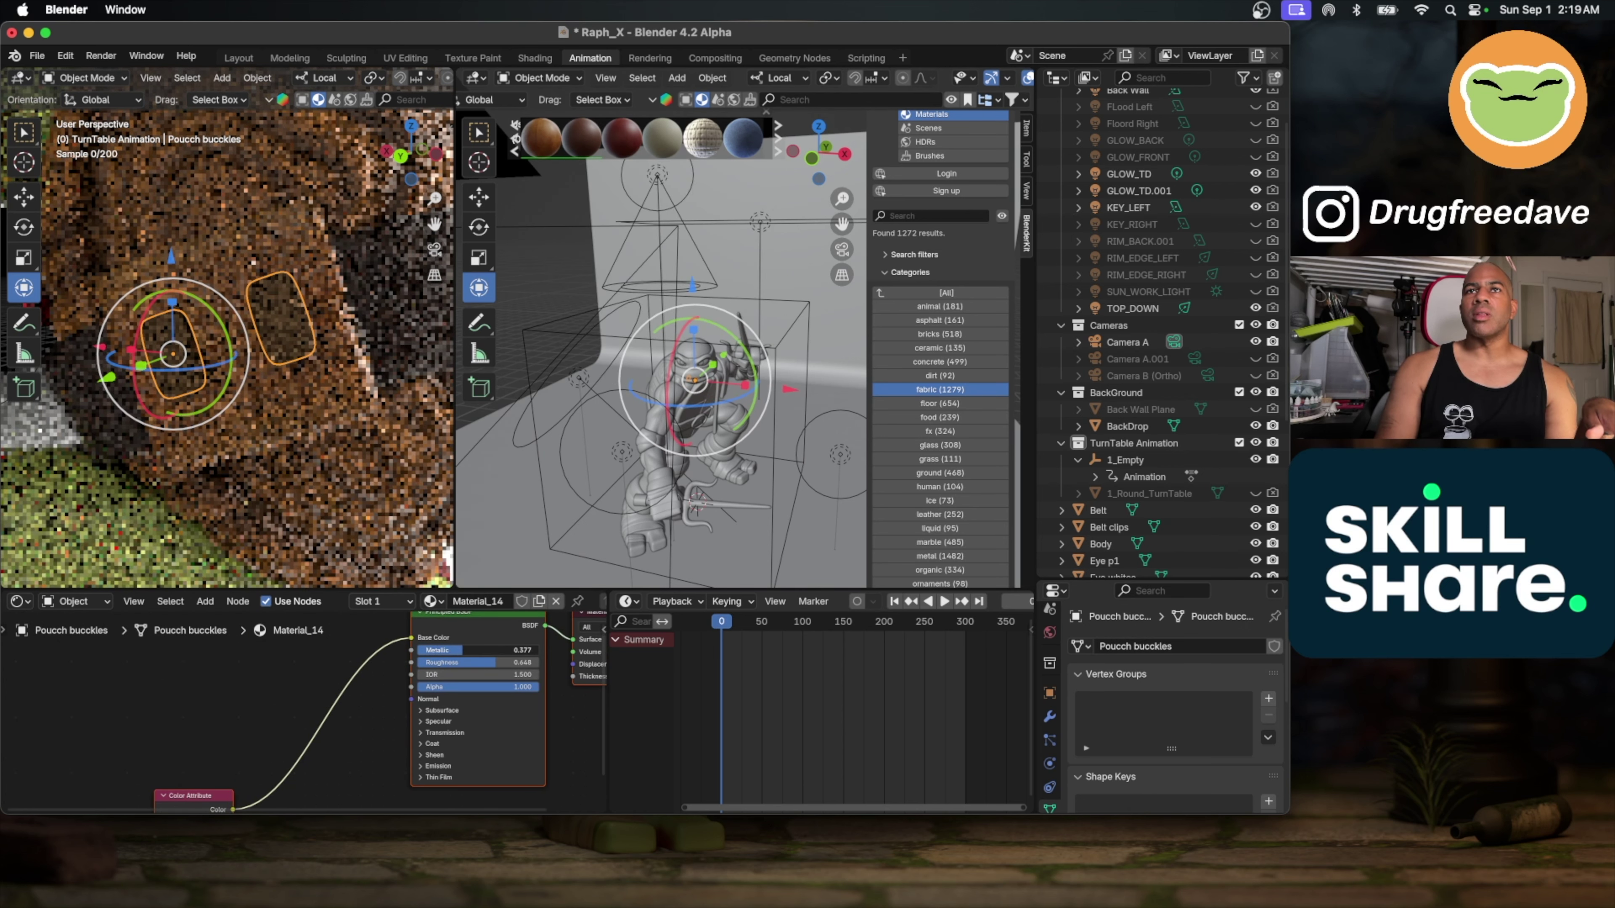
Step: Apply Leather Red 02 to the pouch clips and inspect the result next to the belt
left_click(359, 328)
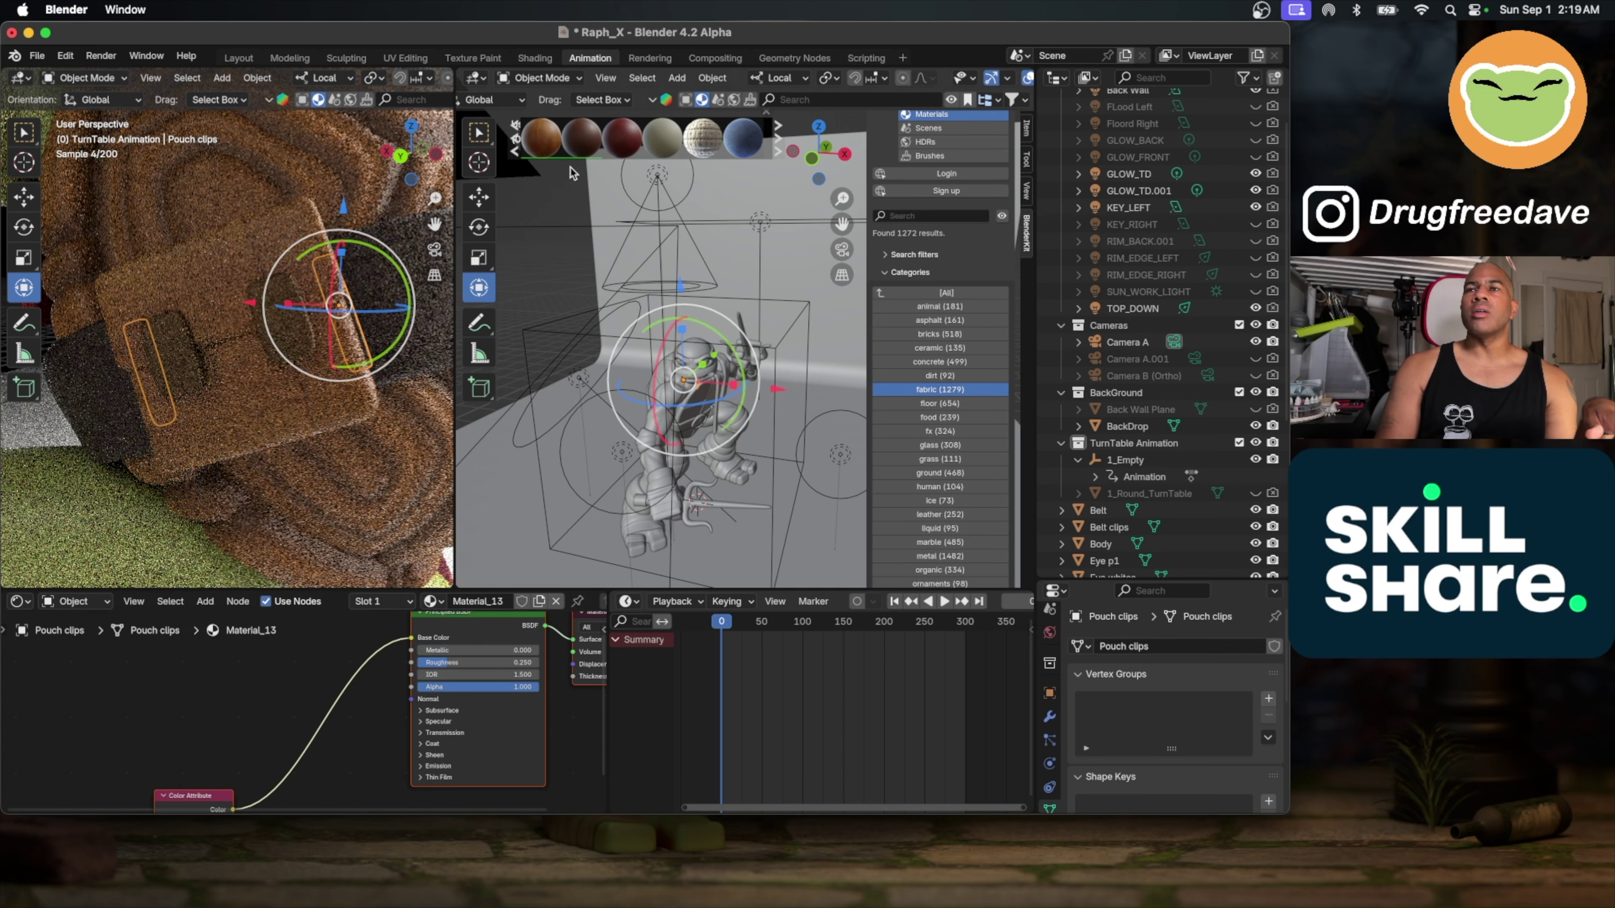
mouse_move(584, 140)
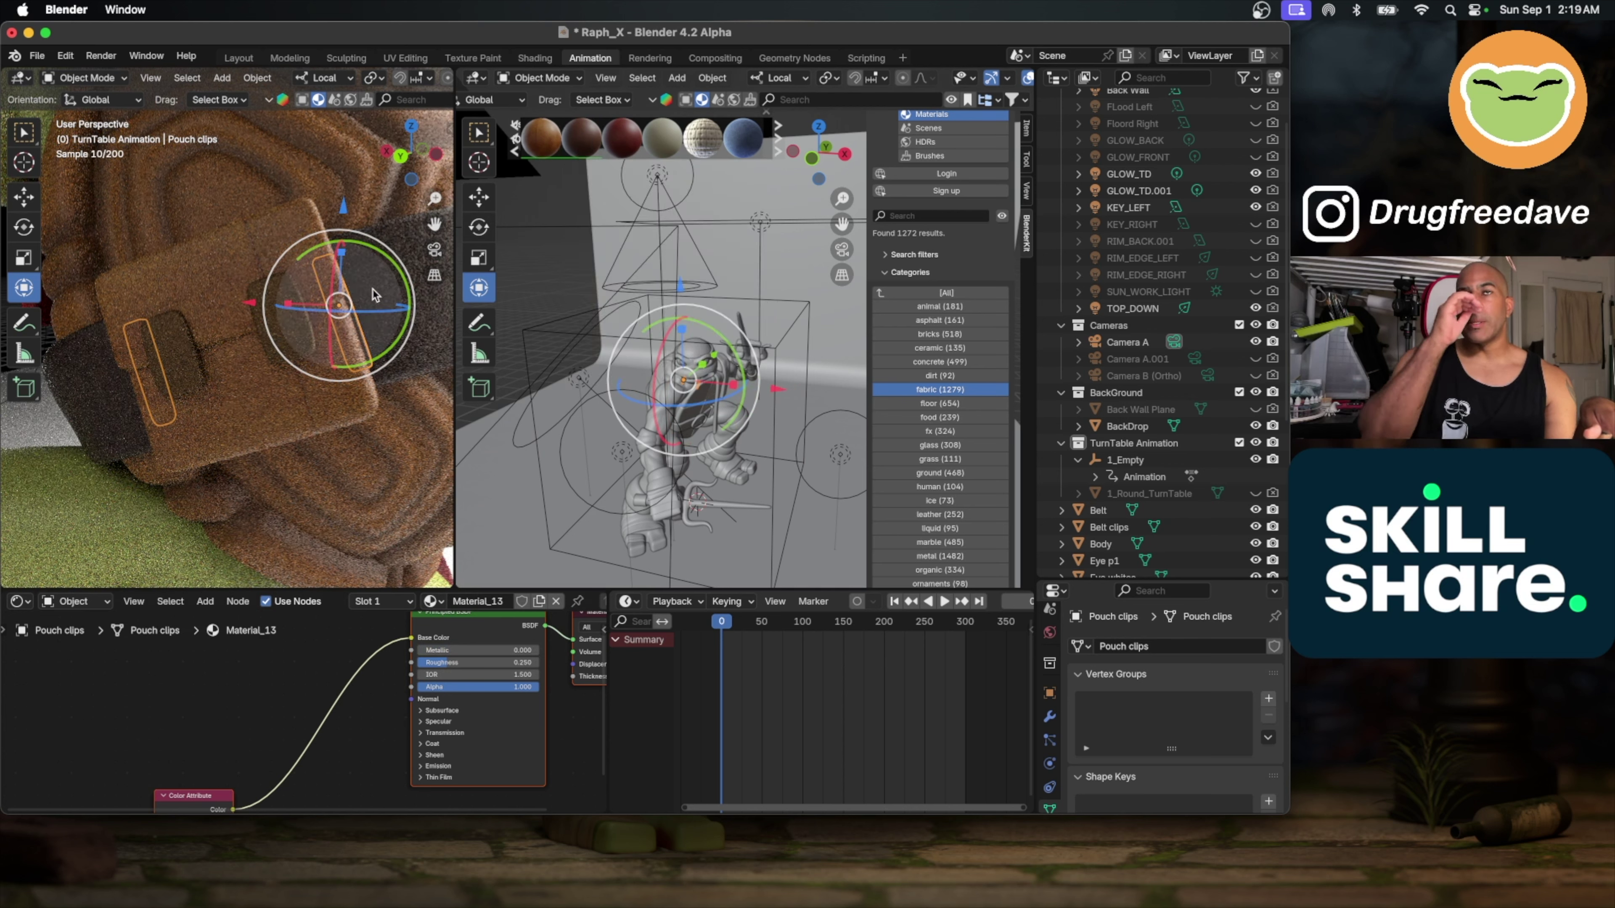
middle_click_drag(373, 289, 371, 289)
left_click_drag(375, 293, 375, 294)
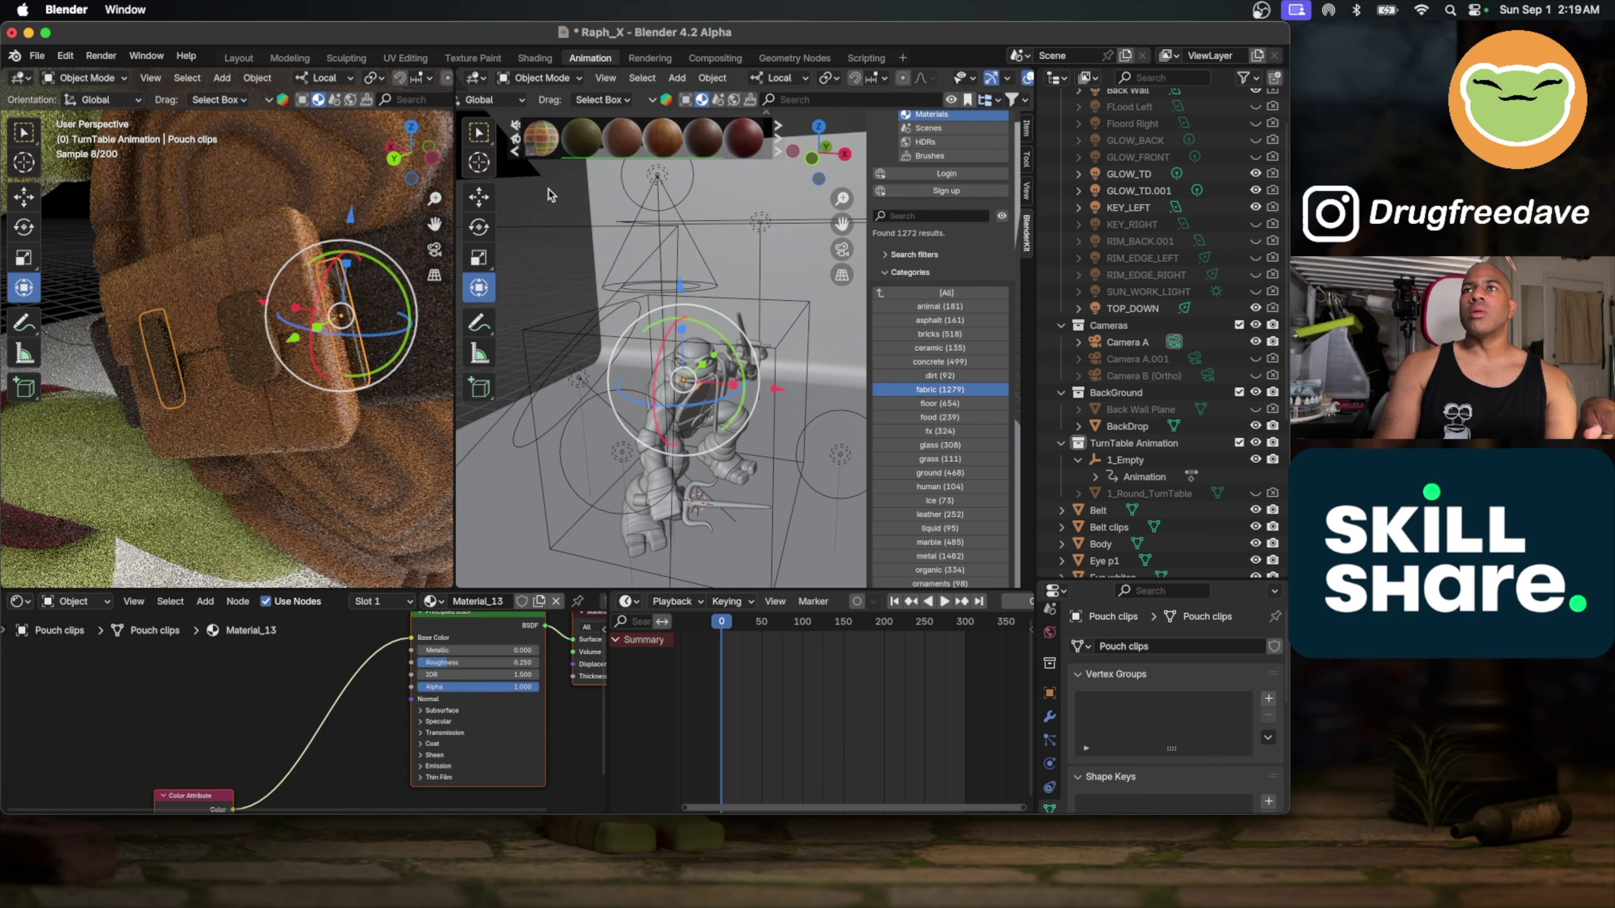
mouse_move(707, 148)
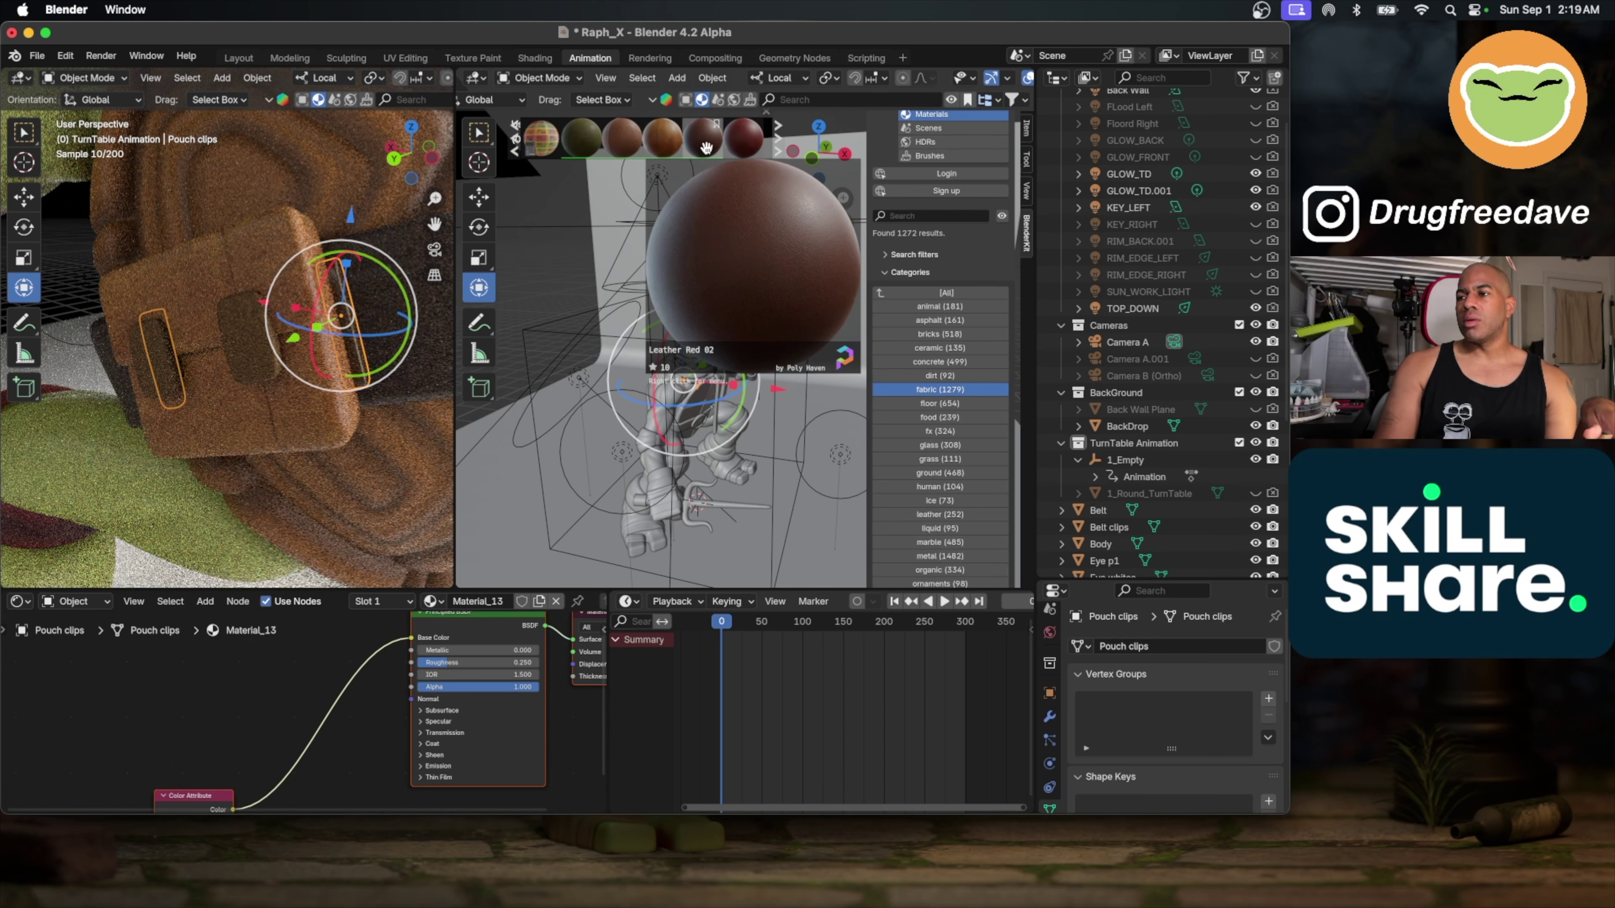
left_click(706, 147)
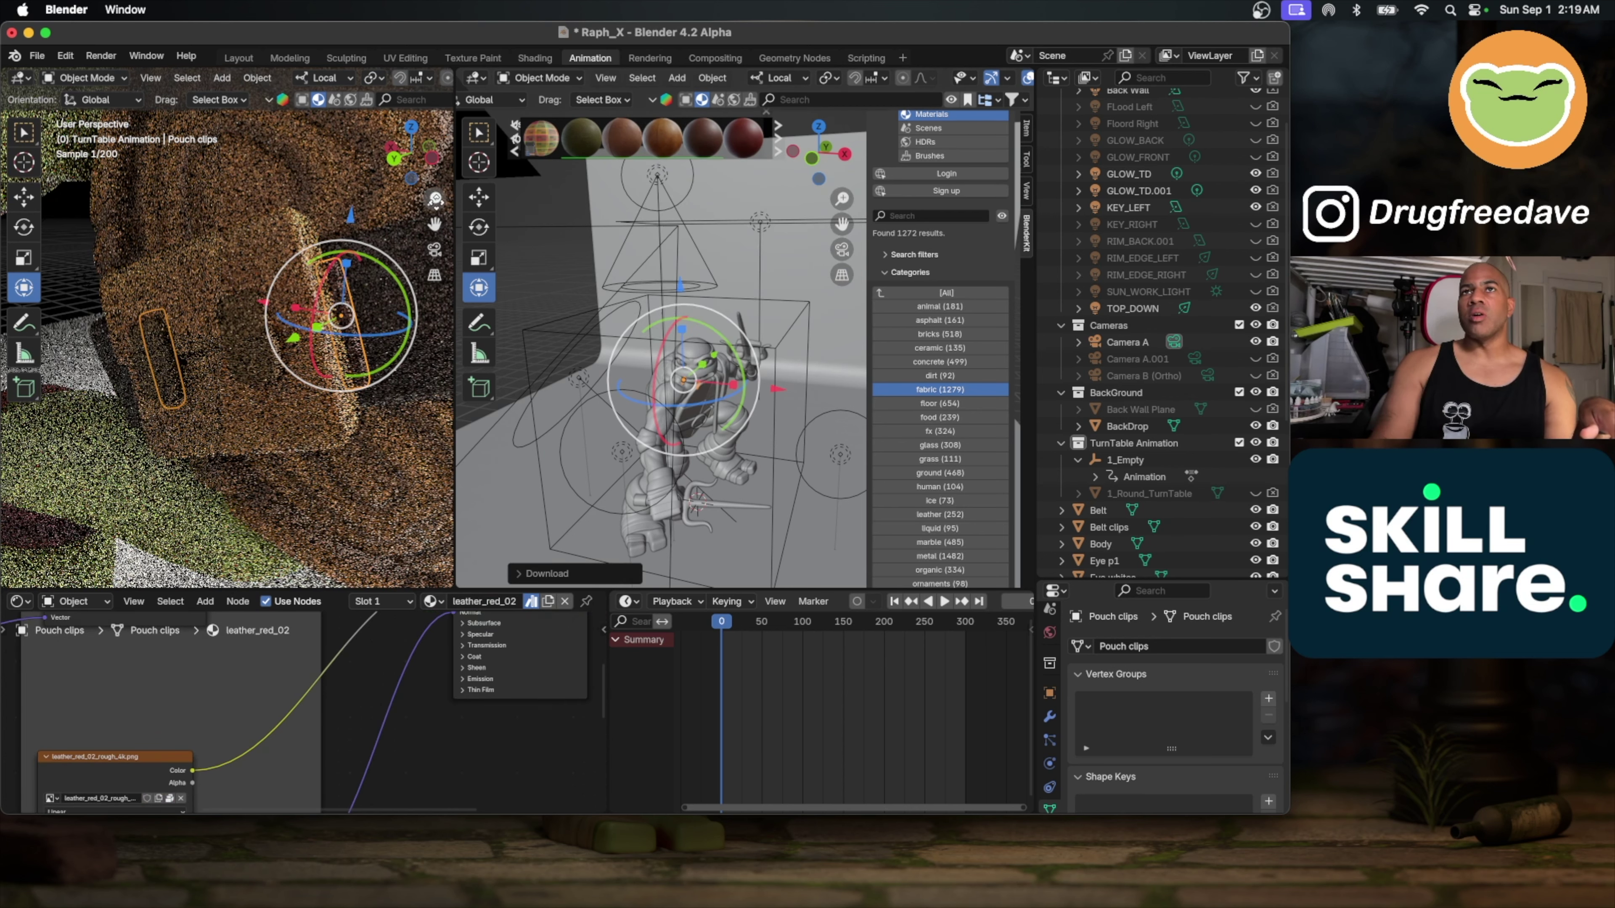
left_click(544, 230)
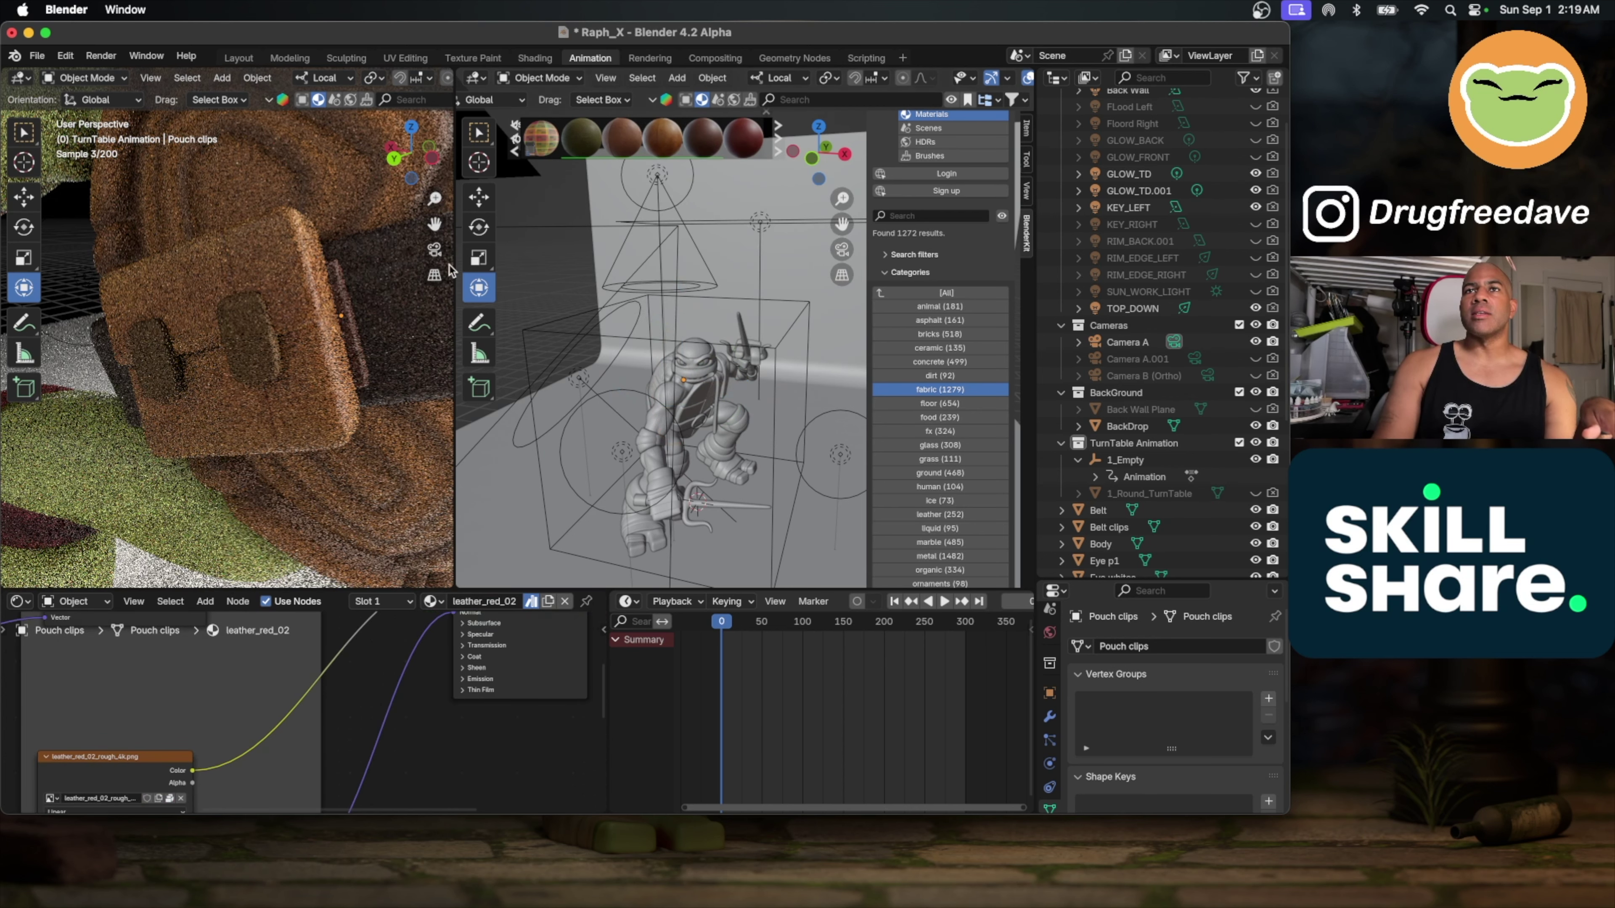
left_click(344, 320)
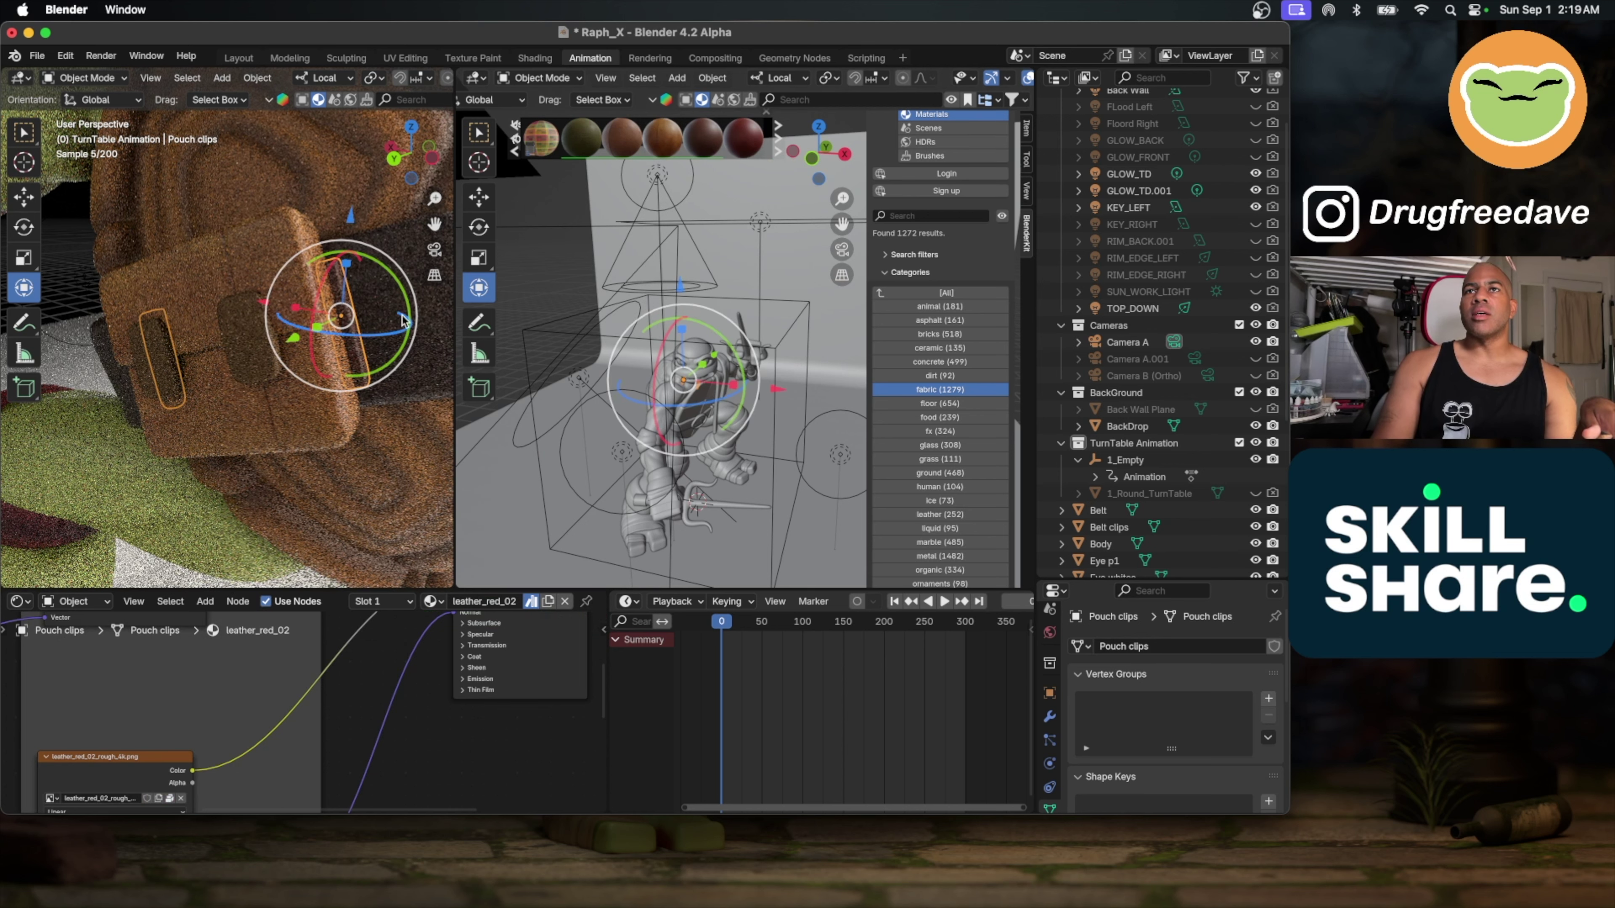
left_click(439, 301)
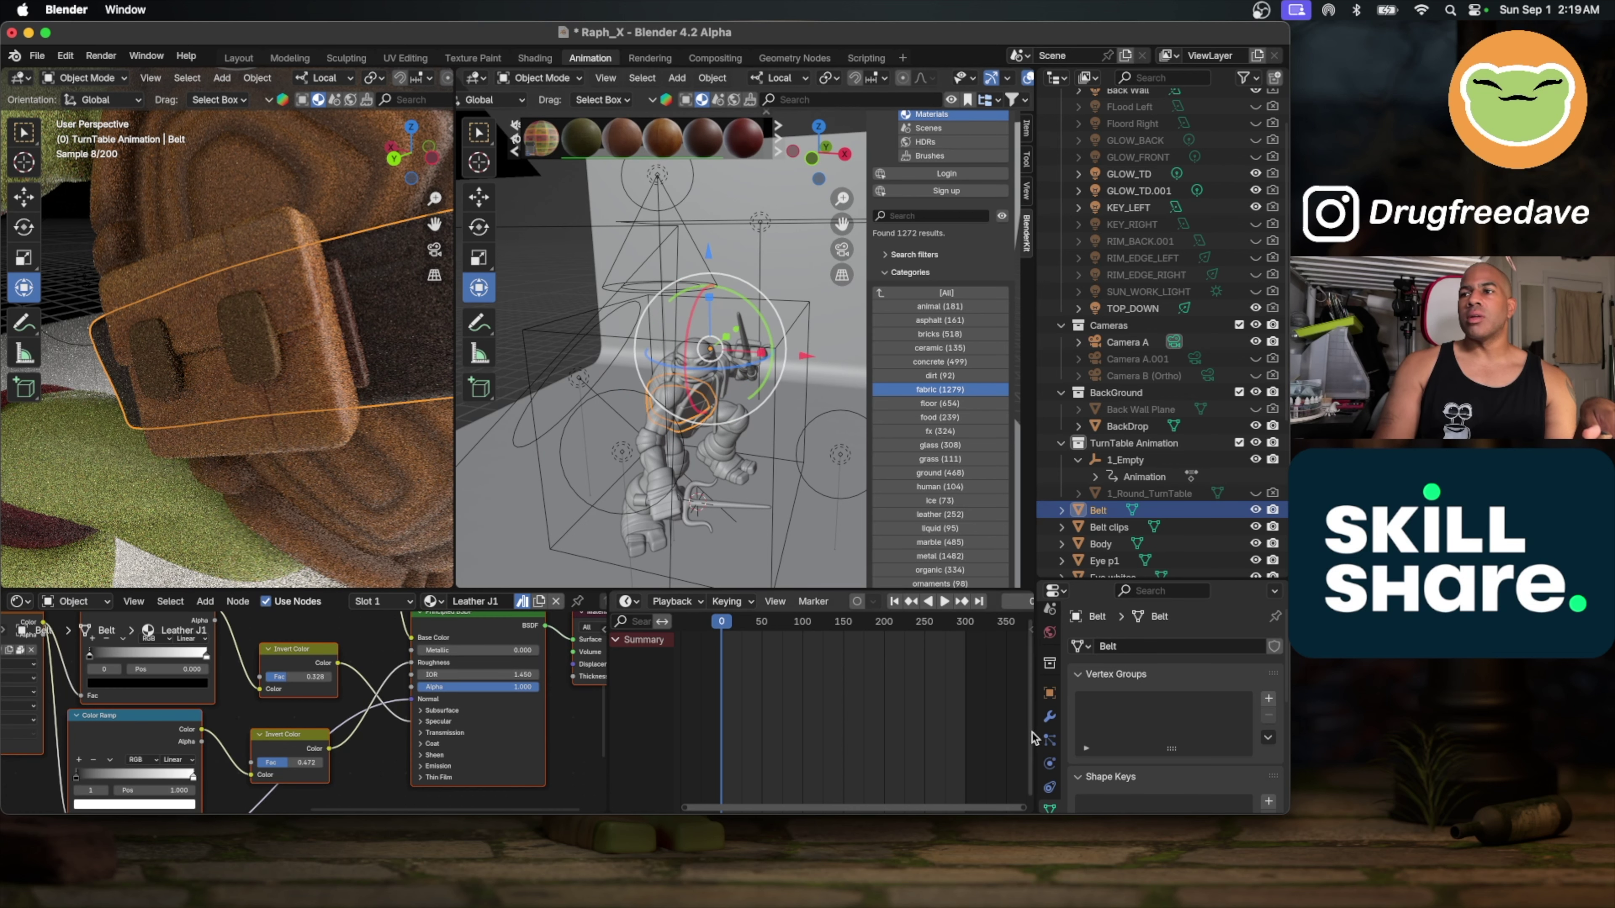
Step: Reassign the pouch clips from leather_red_02 to the belt's Leather J1 material
scroll(1119, 731, "down", 8)
scroll(1049, 782, "down", 3)
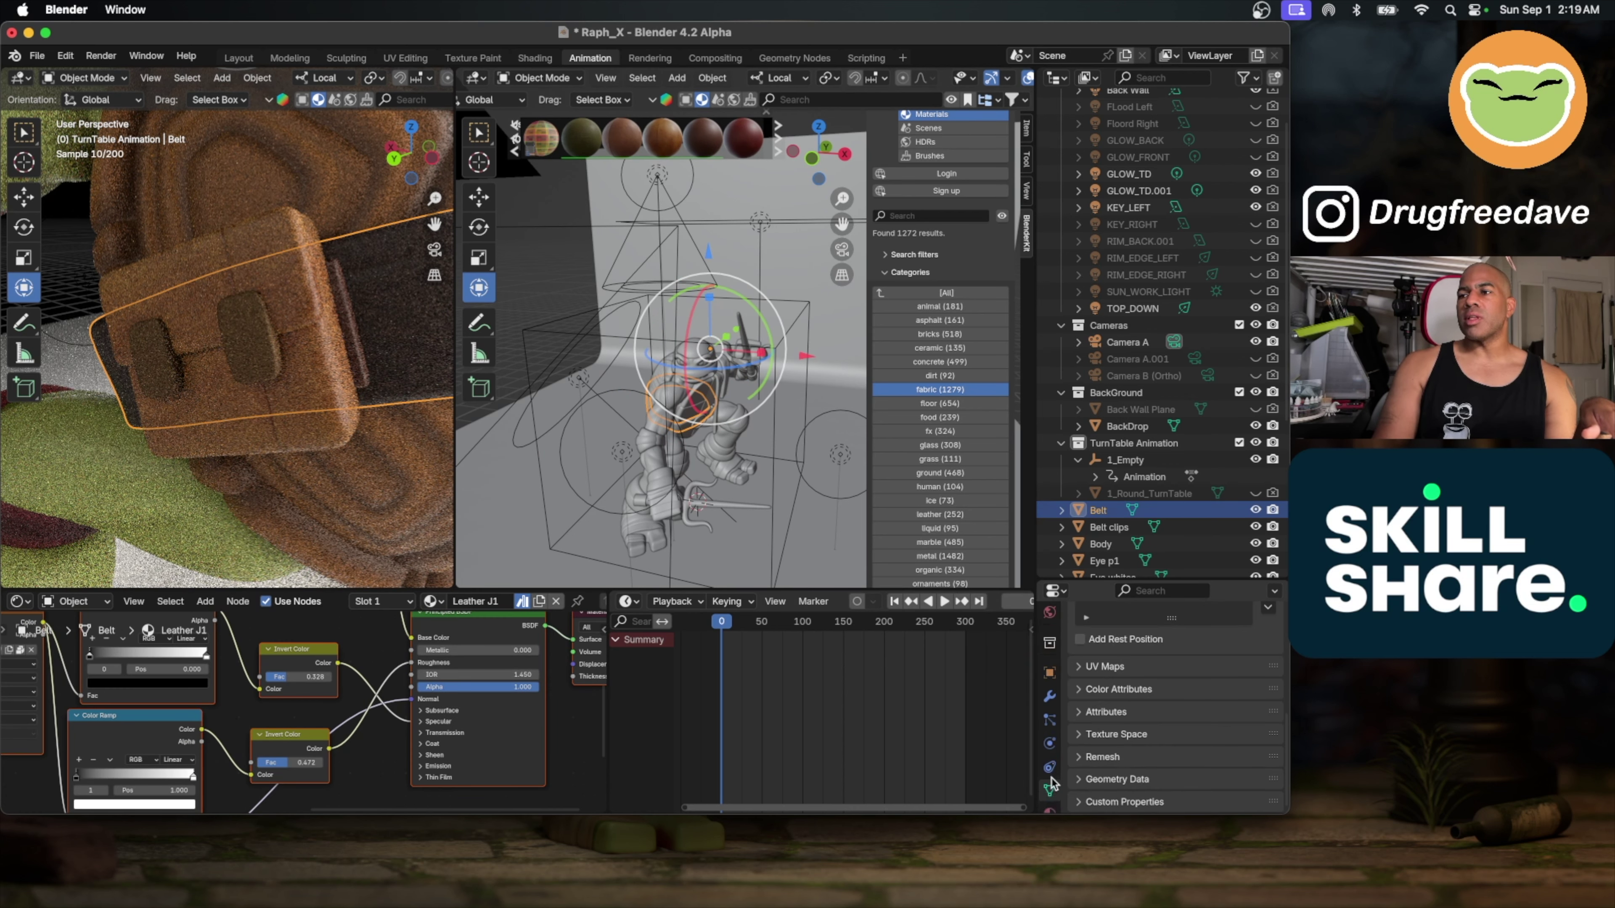
left_click(1049, 763)
scroll(1154, 686, "up", 8)
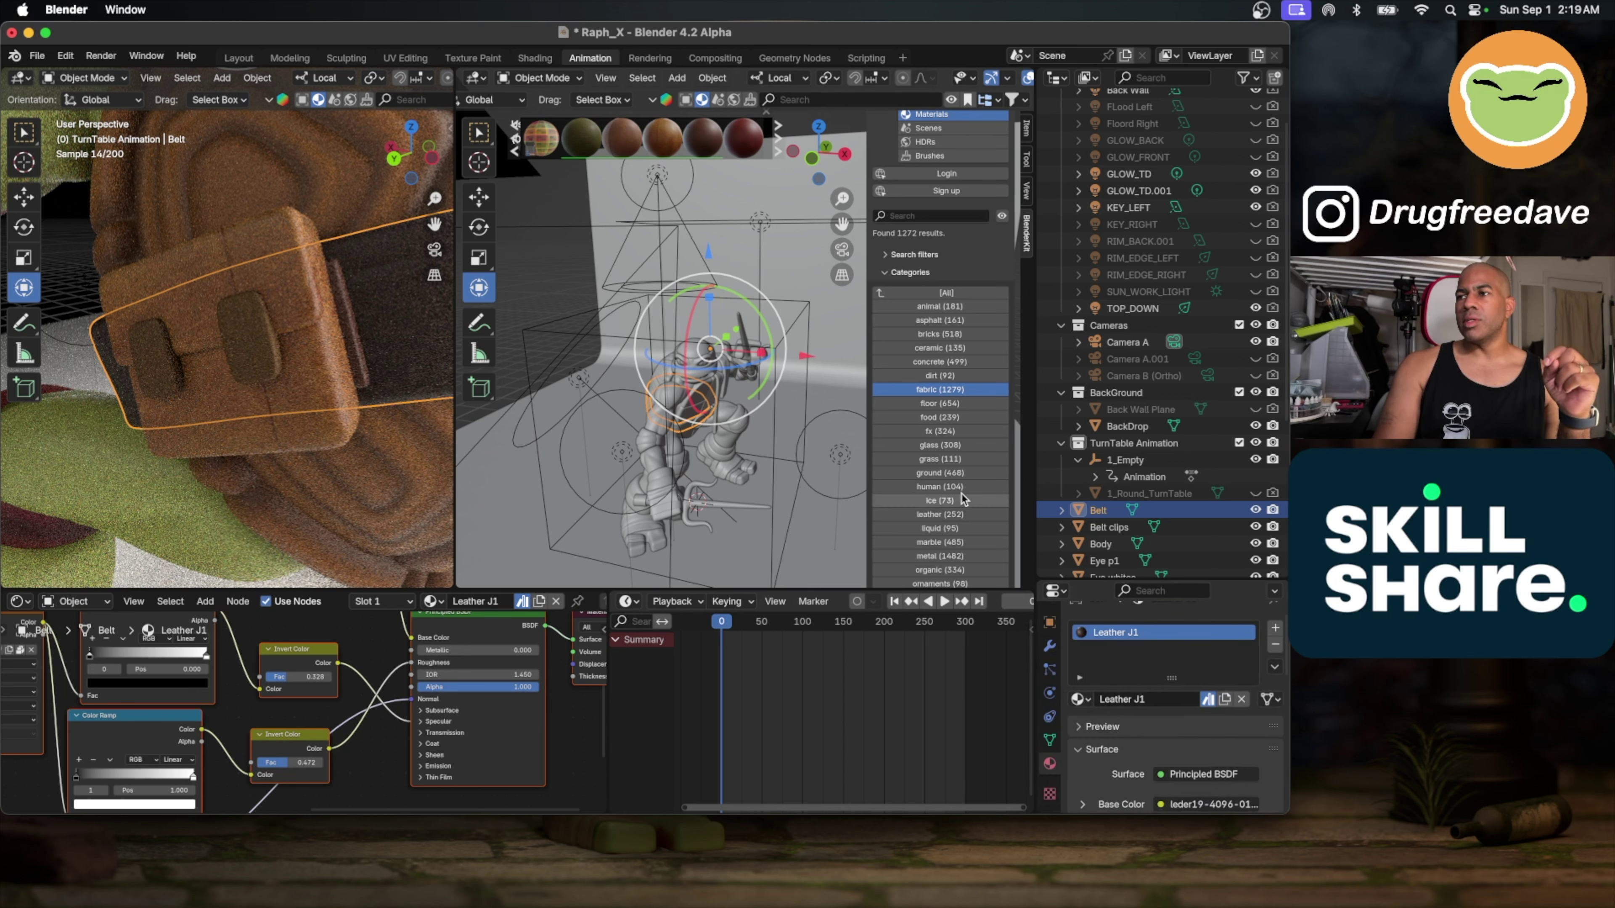
left_click(354, 320)
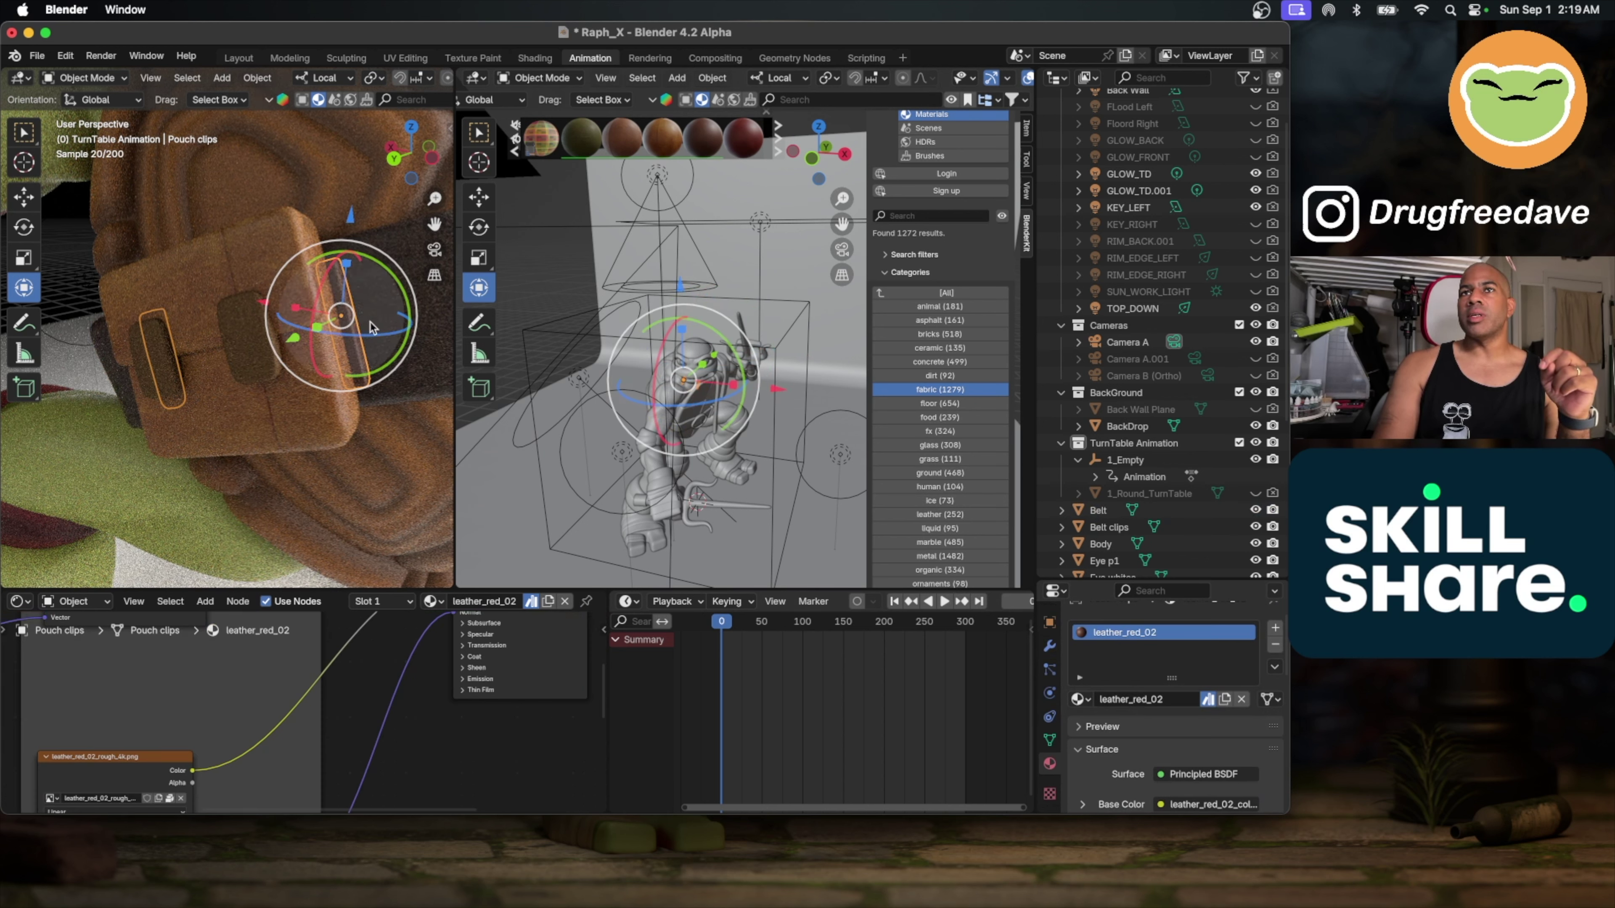
left_click(389, 318)
left_click(351, 330)
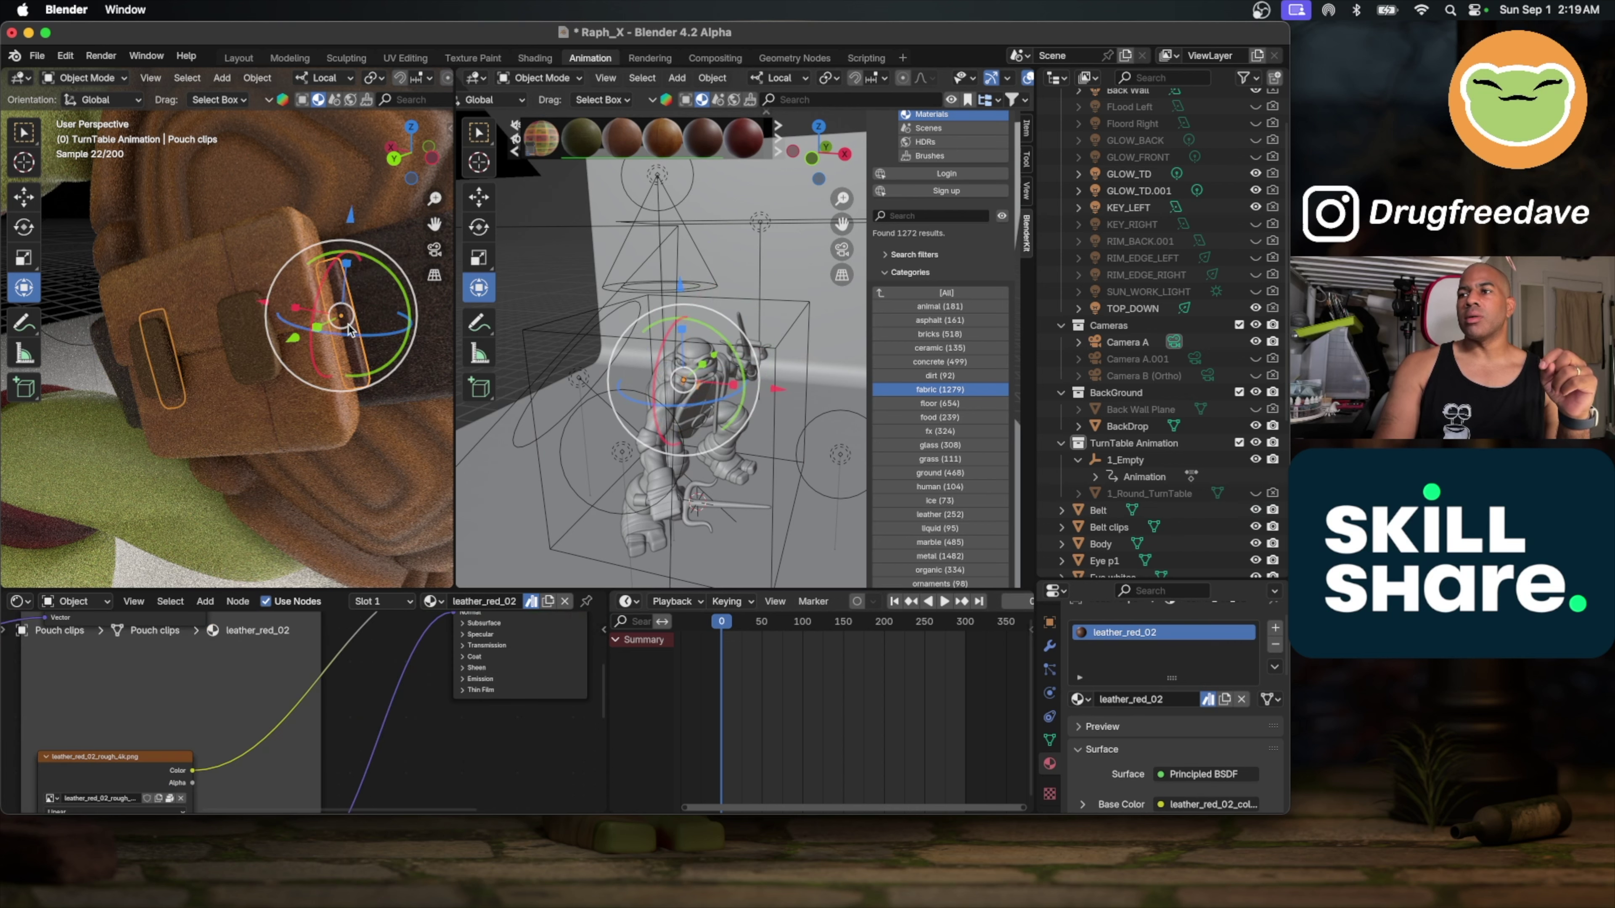
left_click(1077, 698)
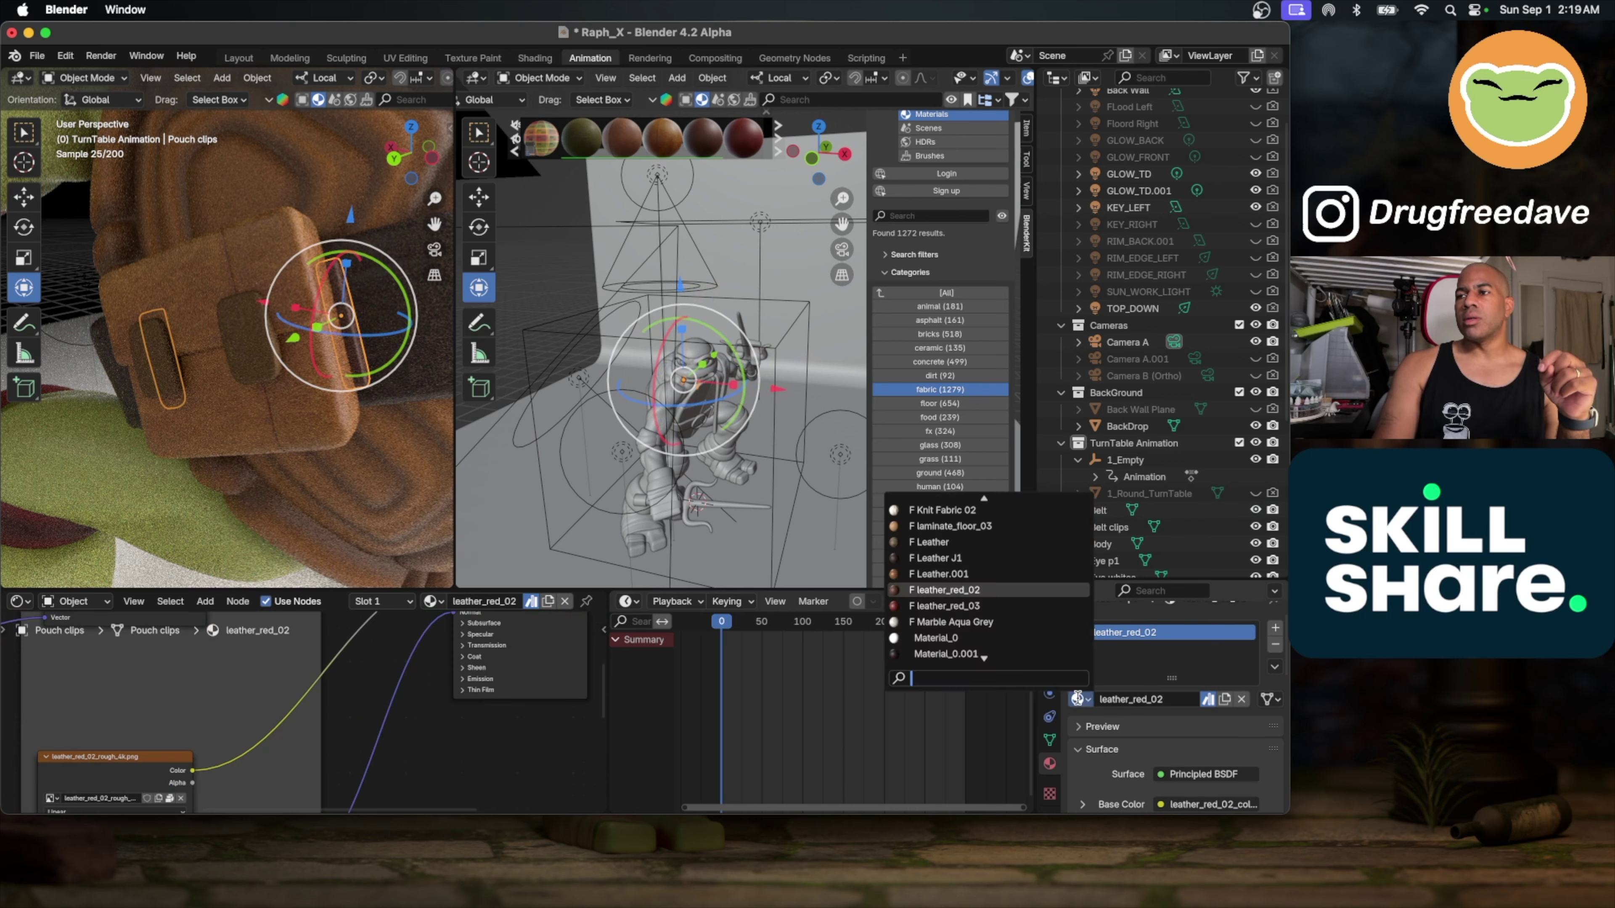
left_click(976, 558)
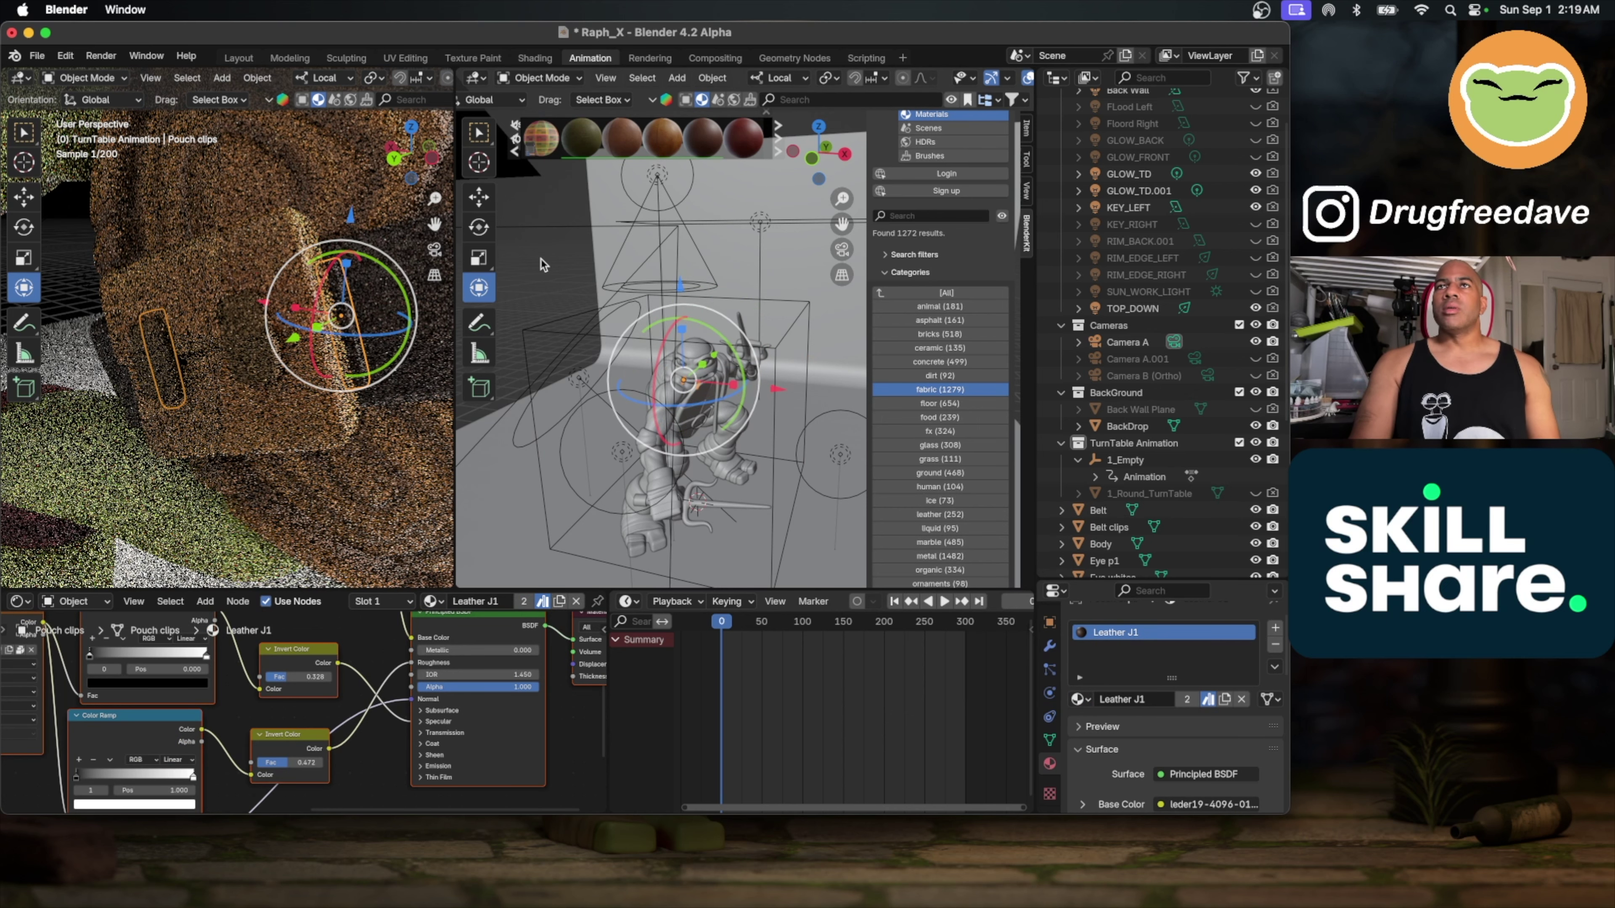
Step: Save the Raph_X.blend file
left_click(37, 56)
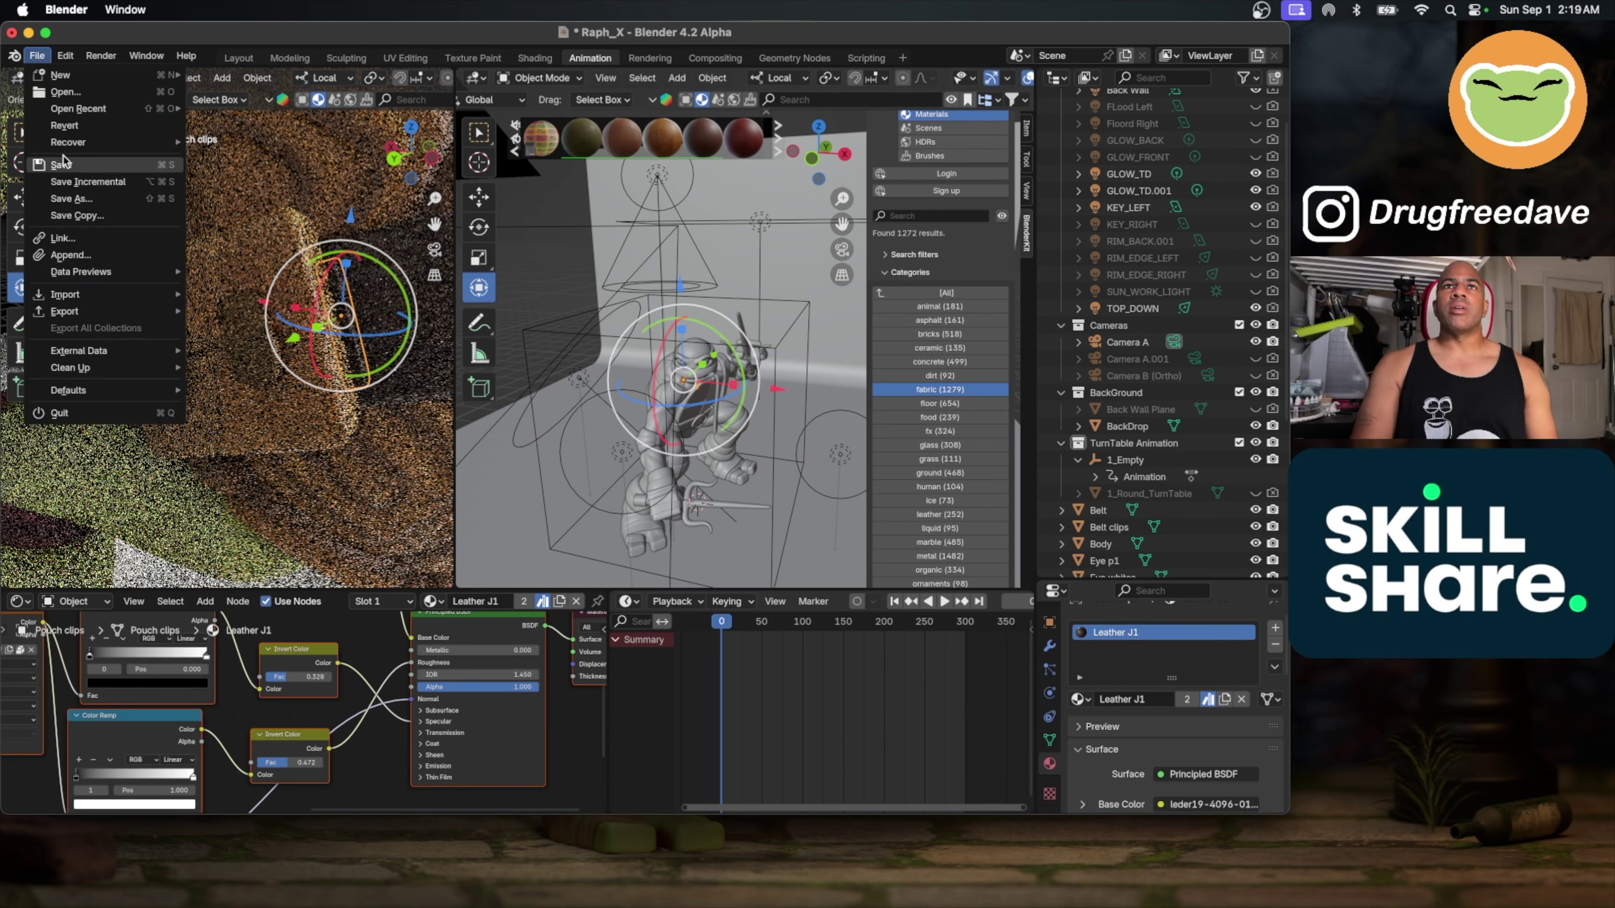
left_click(84, 165)
key("super+s")
scroll(313, 356, "down", 5)
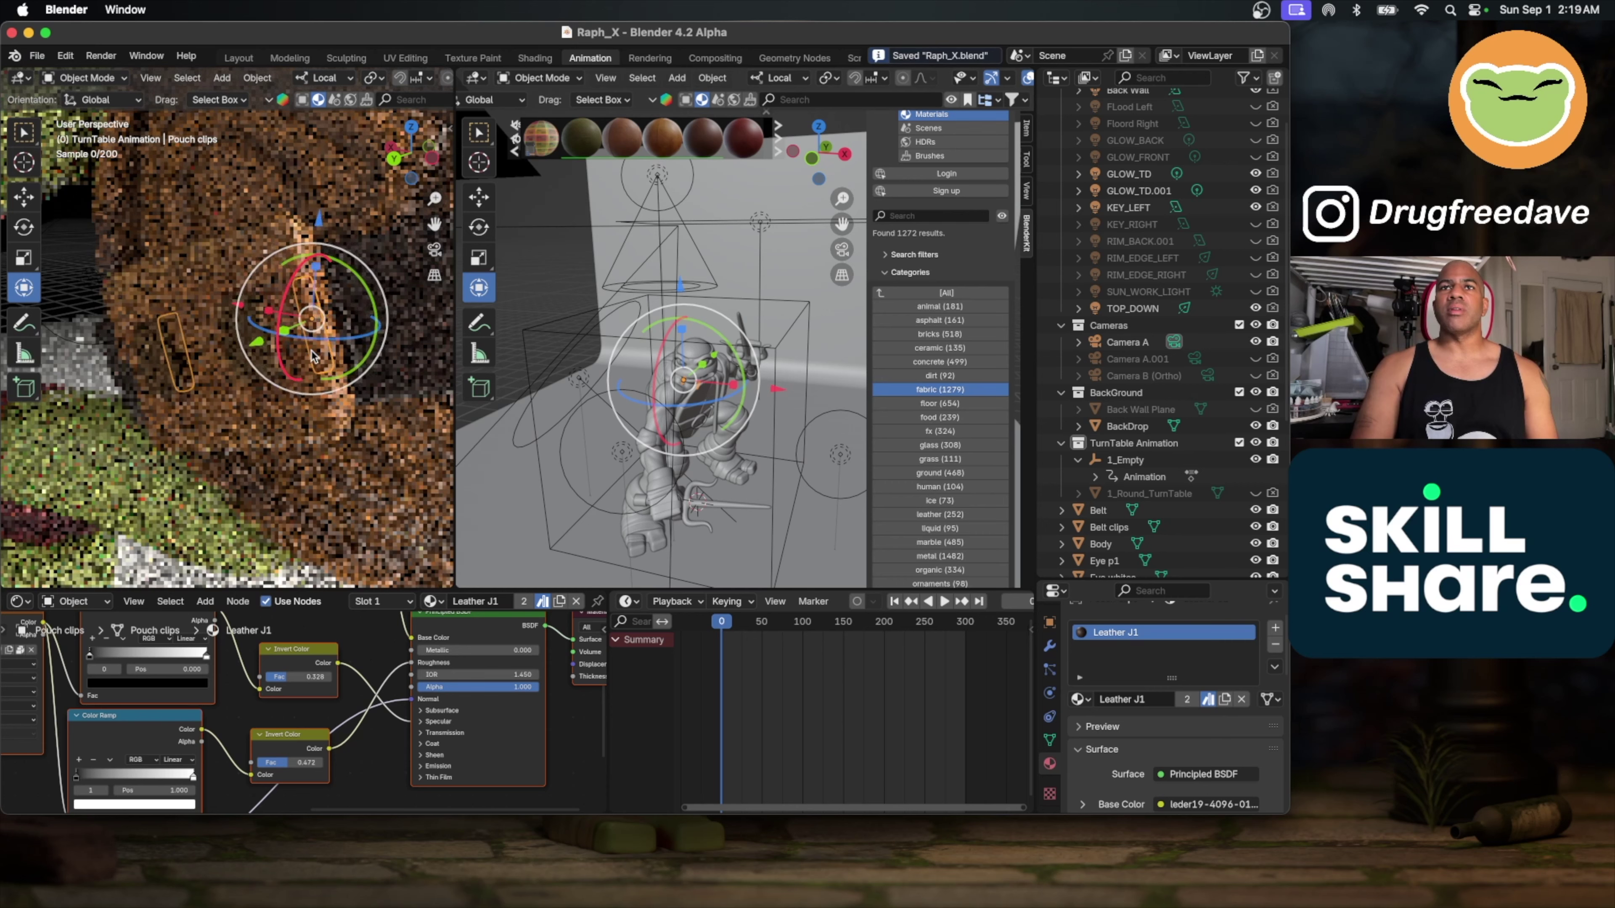
Step: Switch to camera view and select all turtle parts from Belt to White wraps in the Outliner
scroll(312, 356, "down", 4)
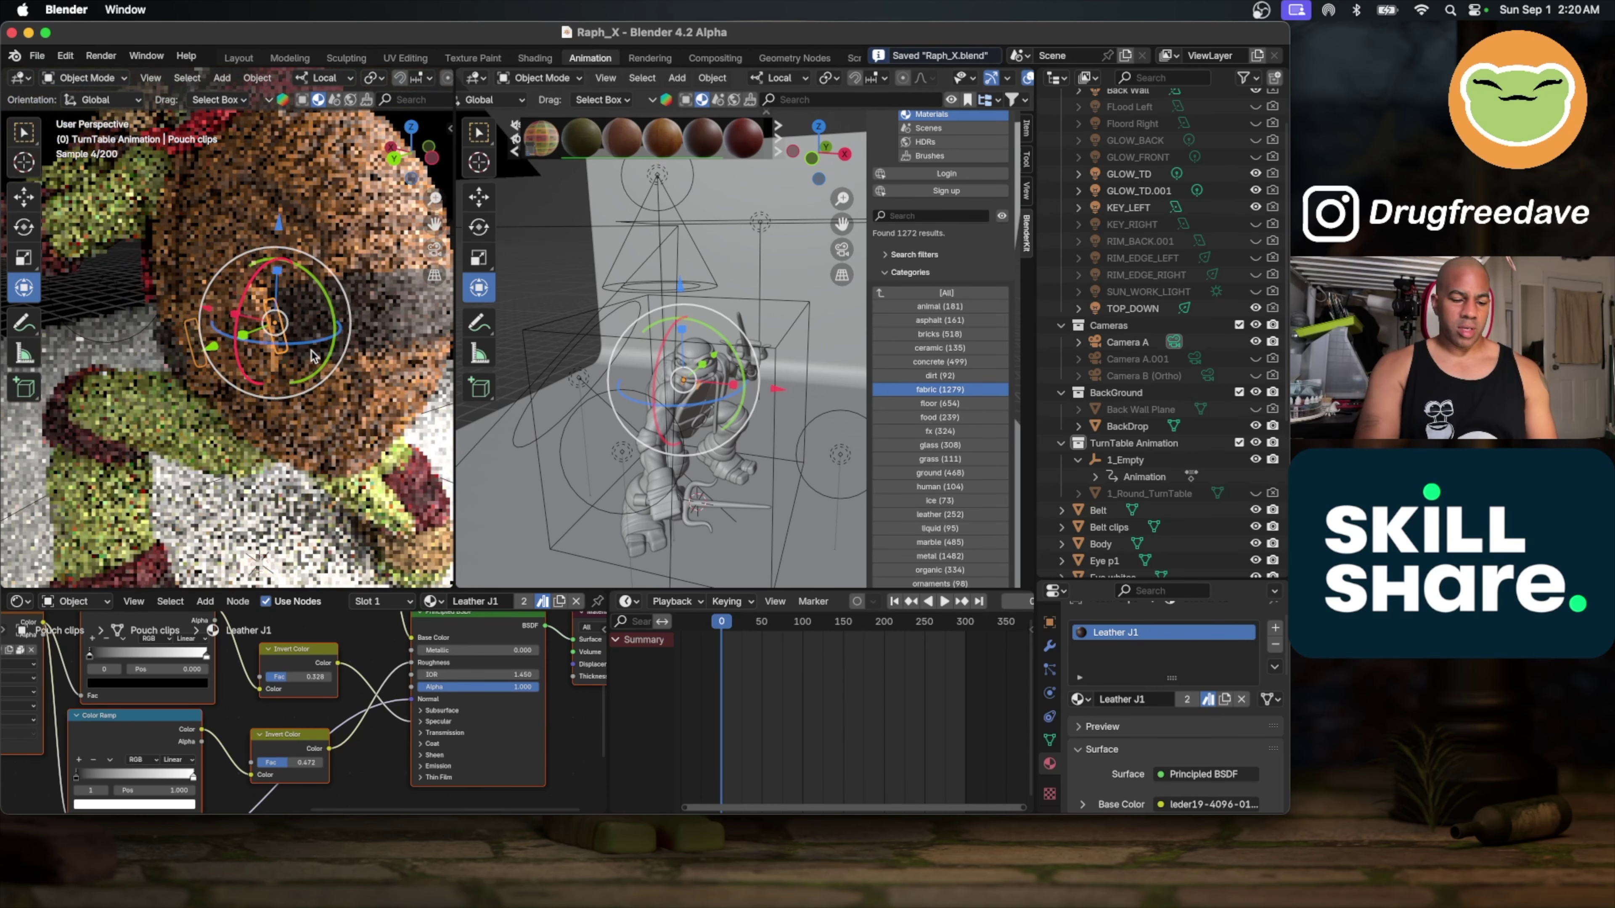
key("KP_0")
scroll(300, 392, "down", 3, "shift")
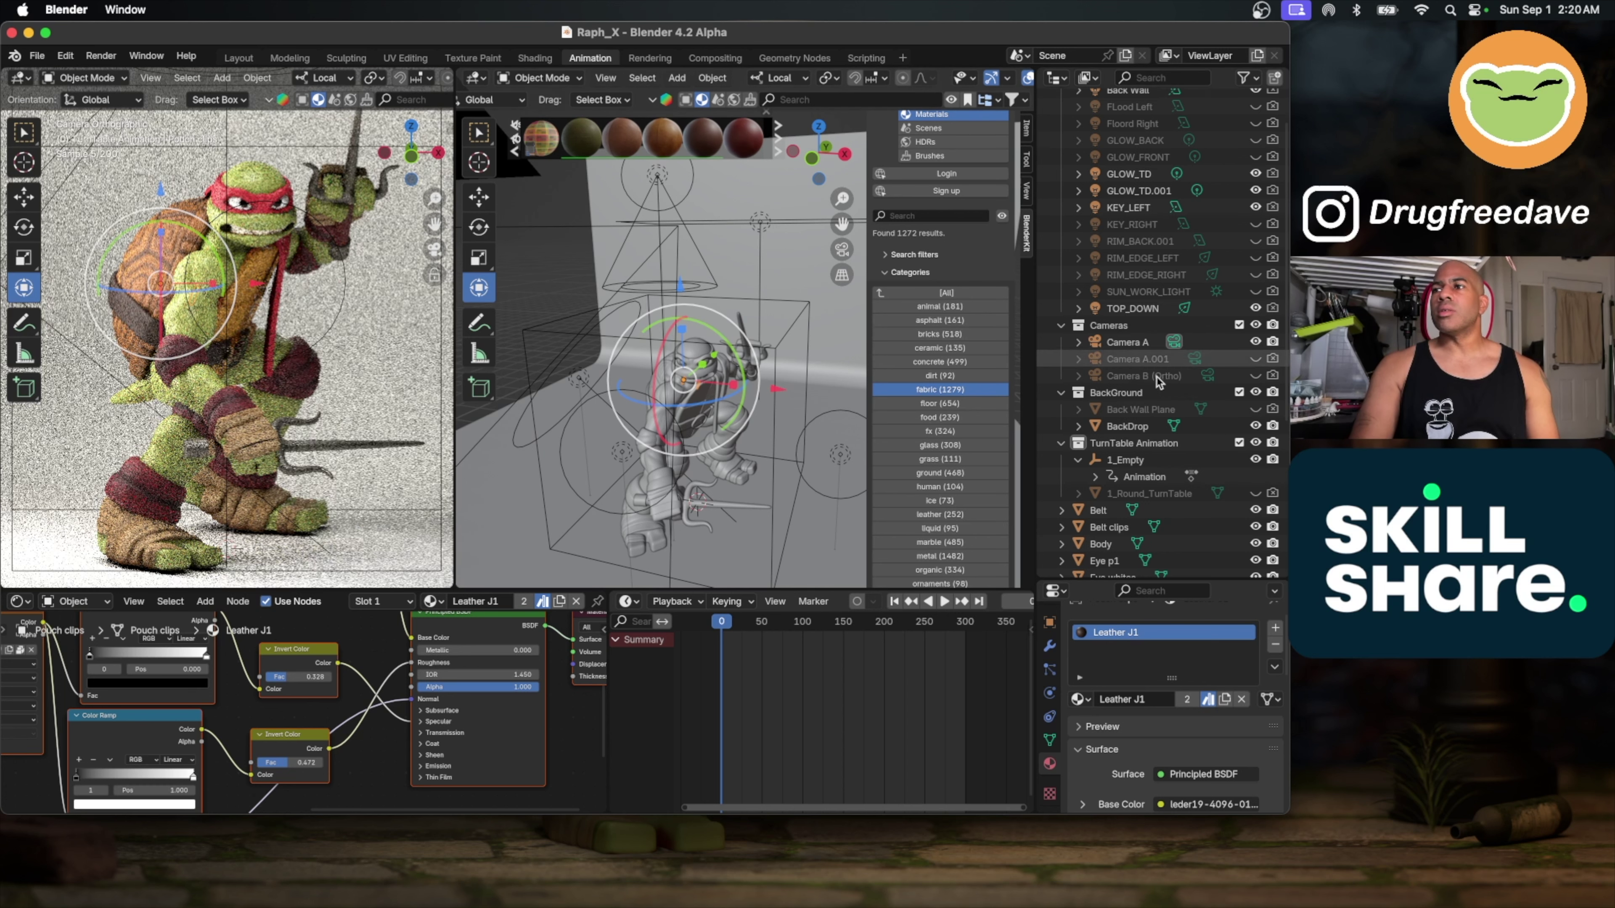
scroll(1106, 335, "down", 8)
left_click(1098, 306)
scroll(1104, 331, "down", 2)
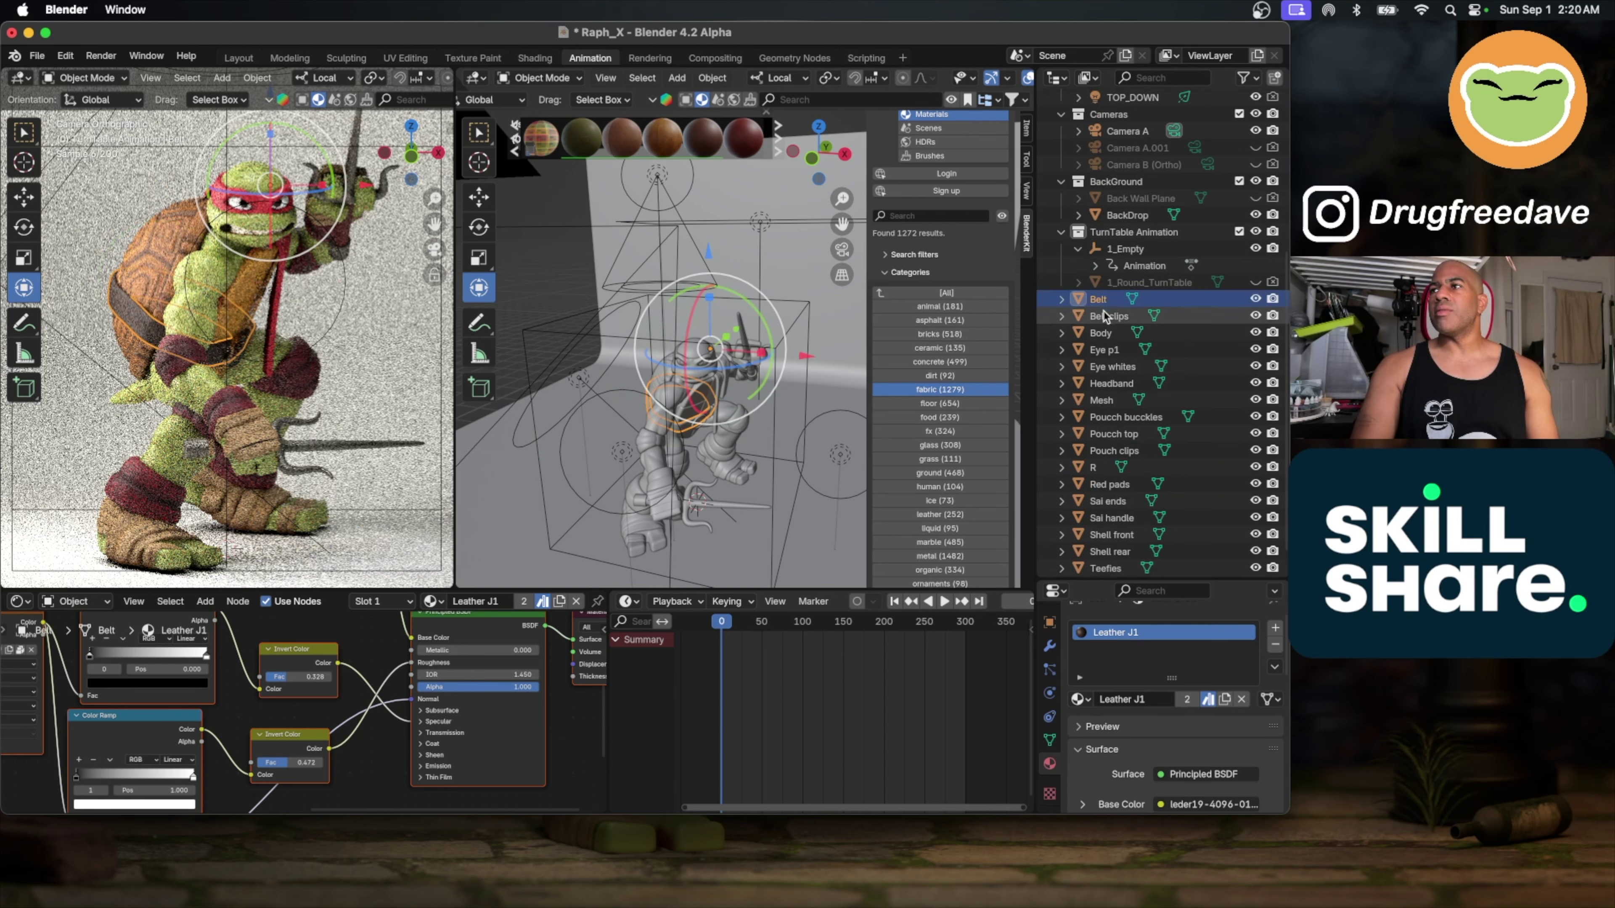
left_click(1109, 561, "shift")
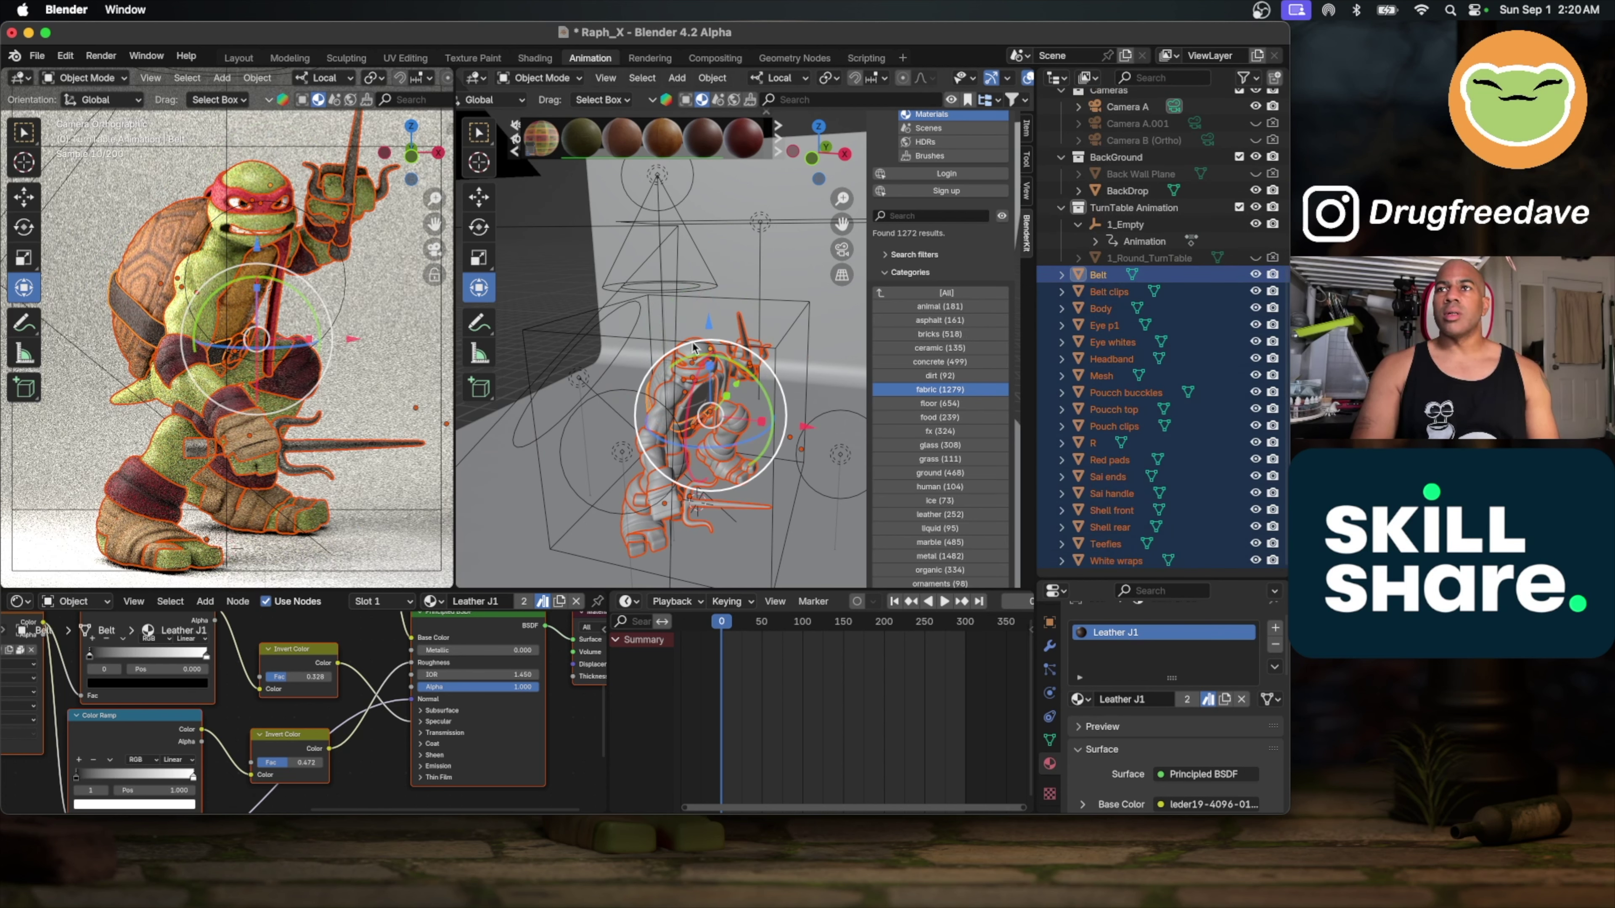
Step: Frame the selected turtle in front view and move it slightly down along Z
key("KP_1")
key("KP_Decimal")
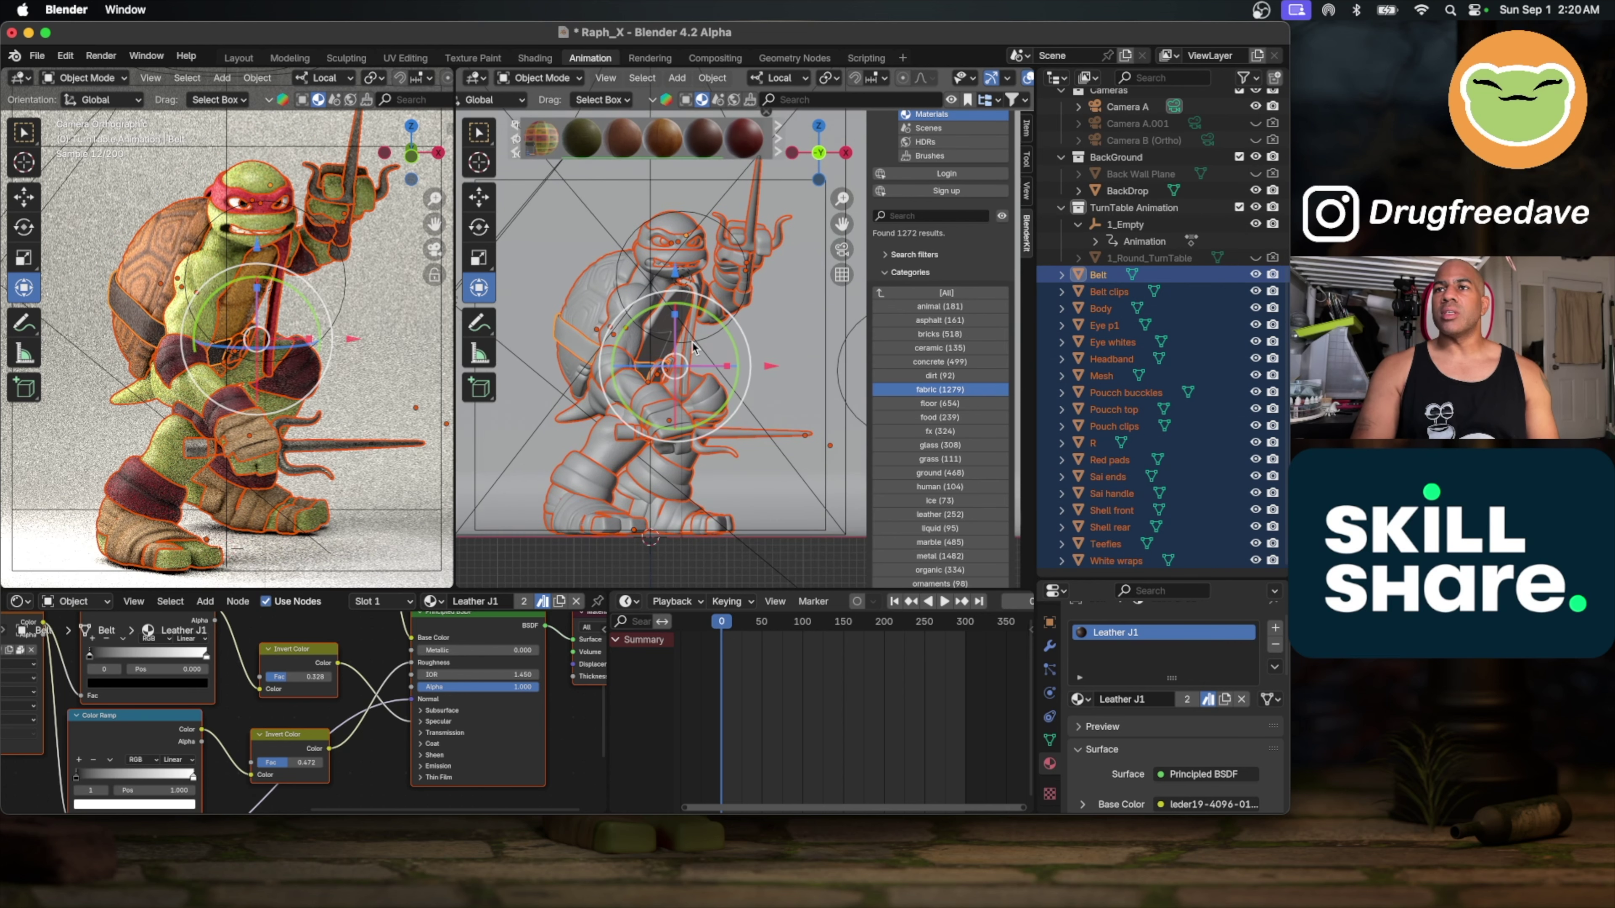
middle_click_drag(693, 347, 703, 243, "ctrl")
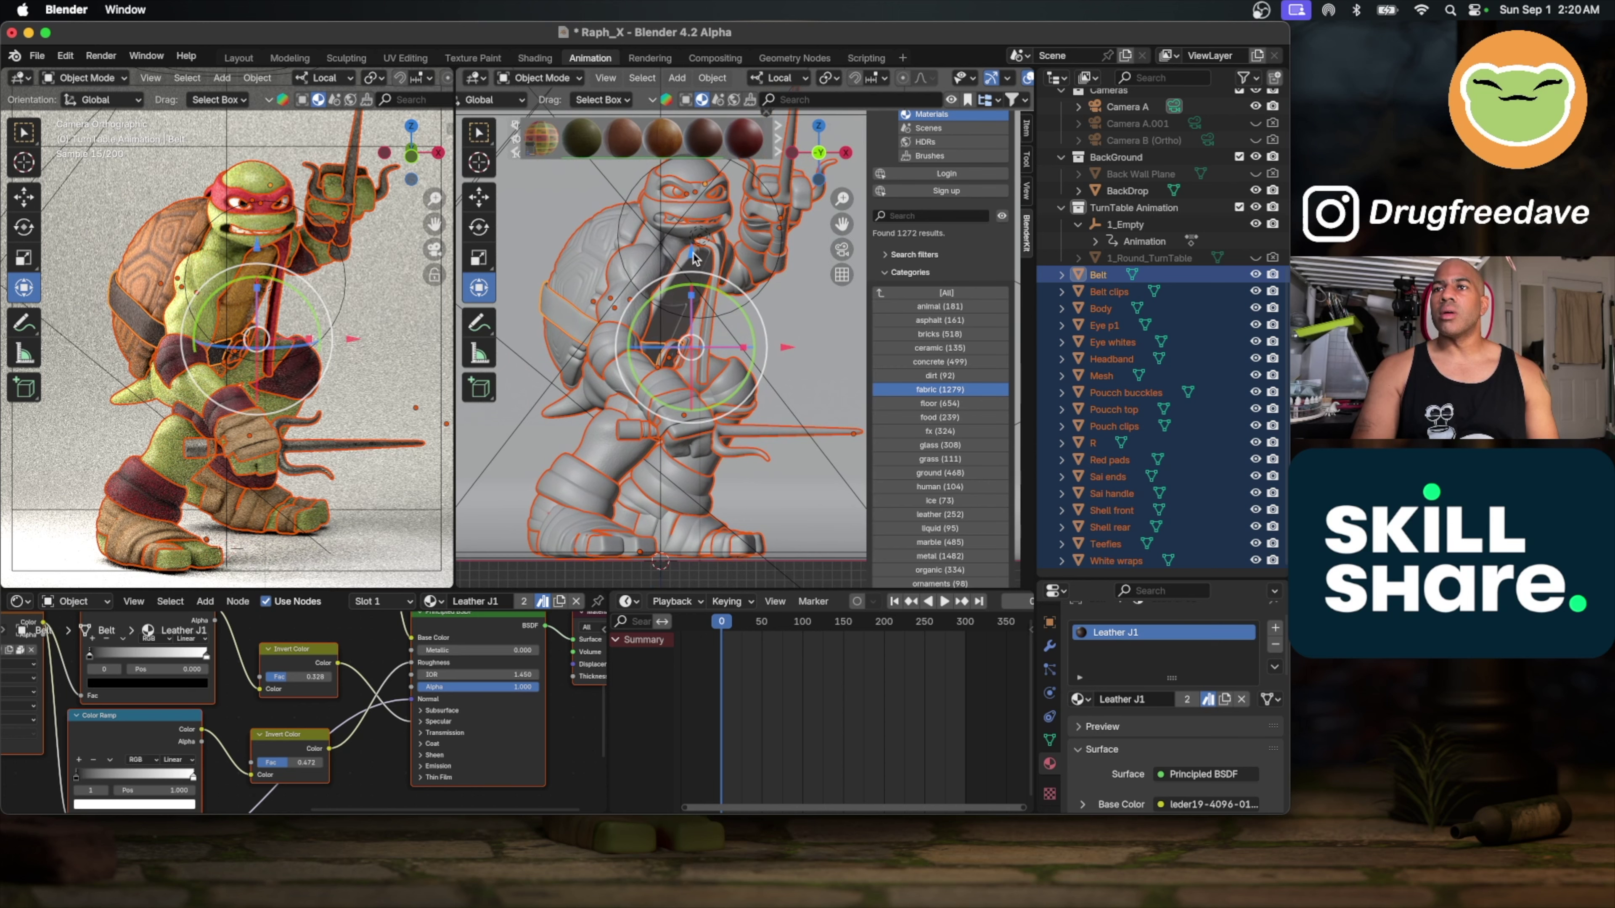
left_click_drag(693, 258, 692, 261)
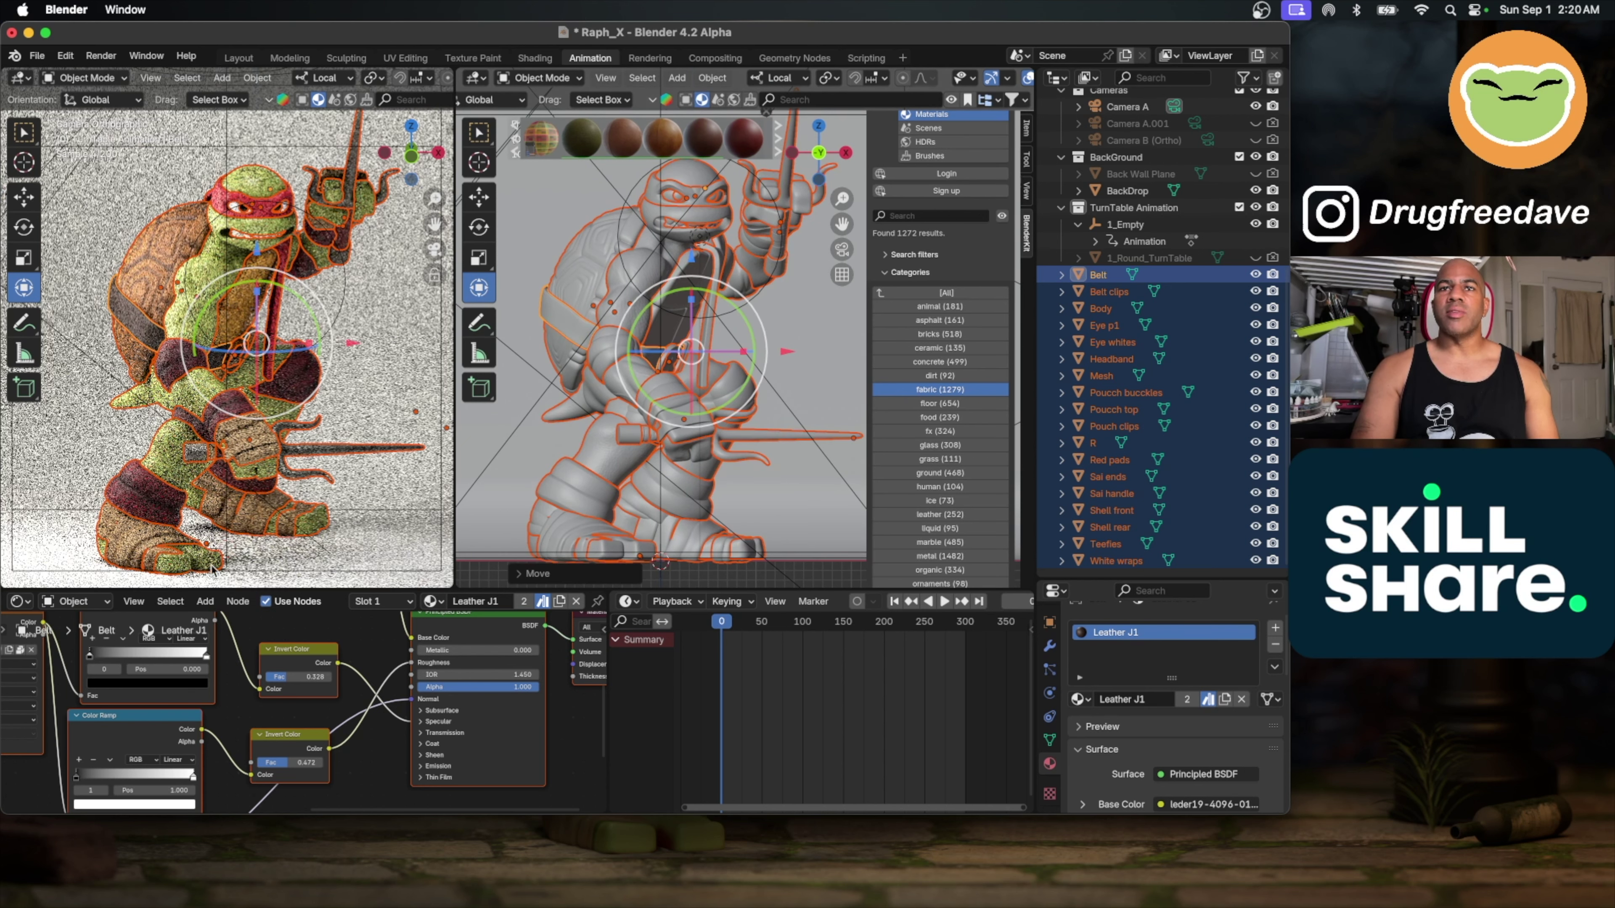
scroll(193, 679, "up", 2)
scroll(193, 679, "left", 2)
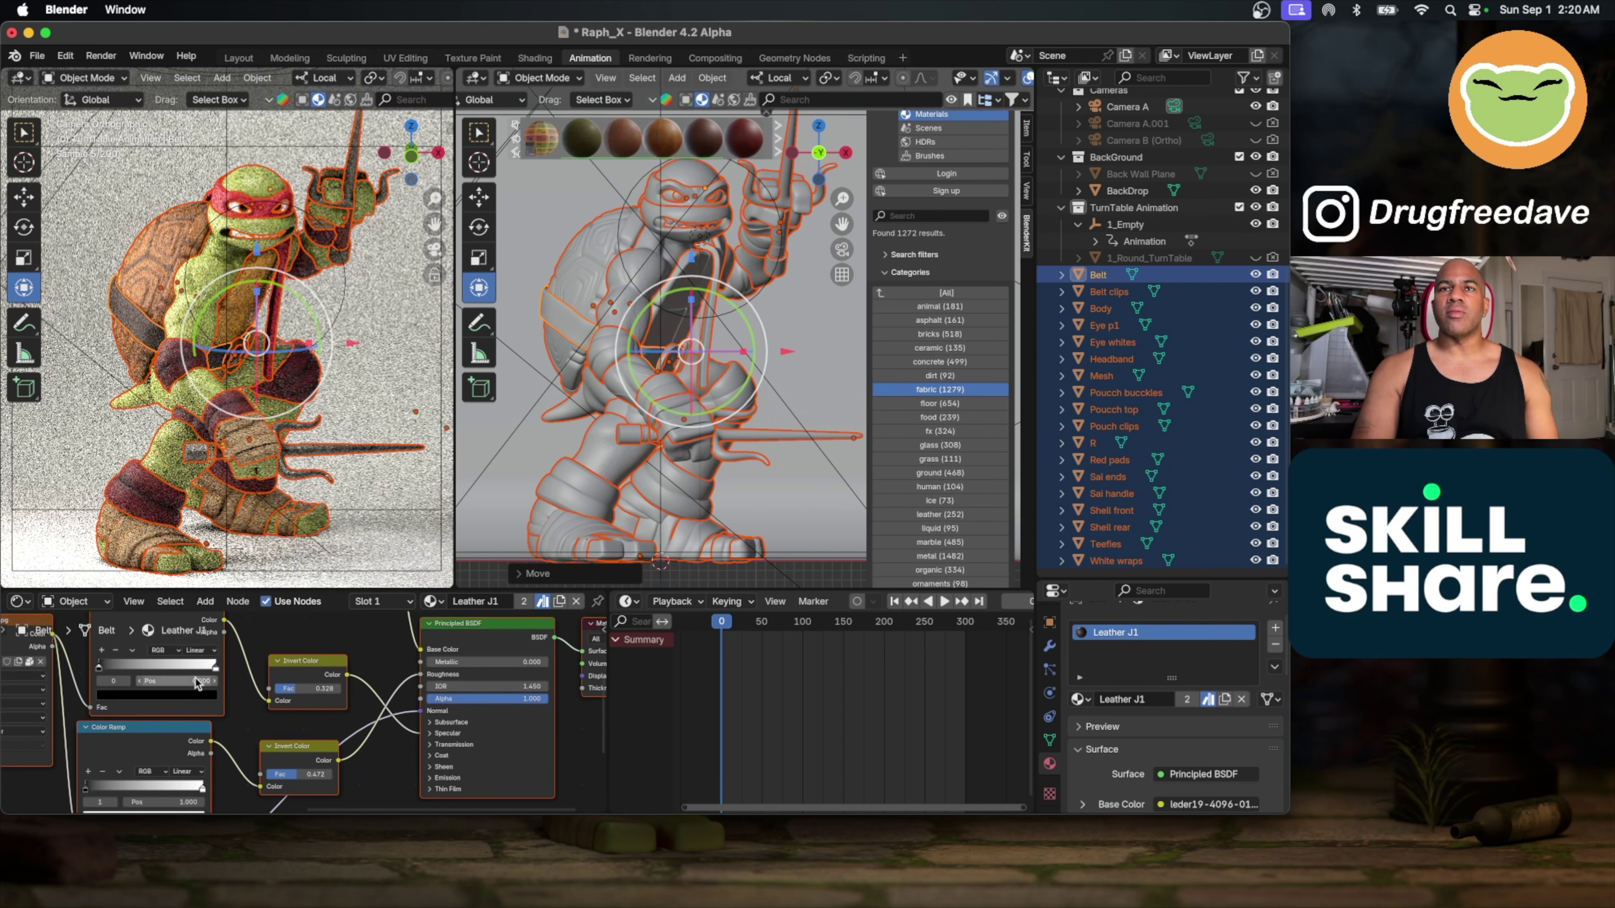
left_click(273, 563)
Step: Darken the backdrop WHITE material's base colour from white toward grey
scroll(284, 682, "right", 5)
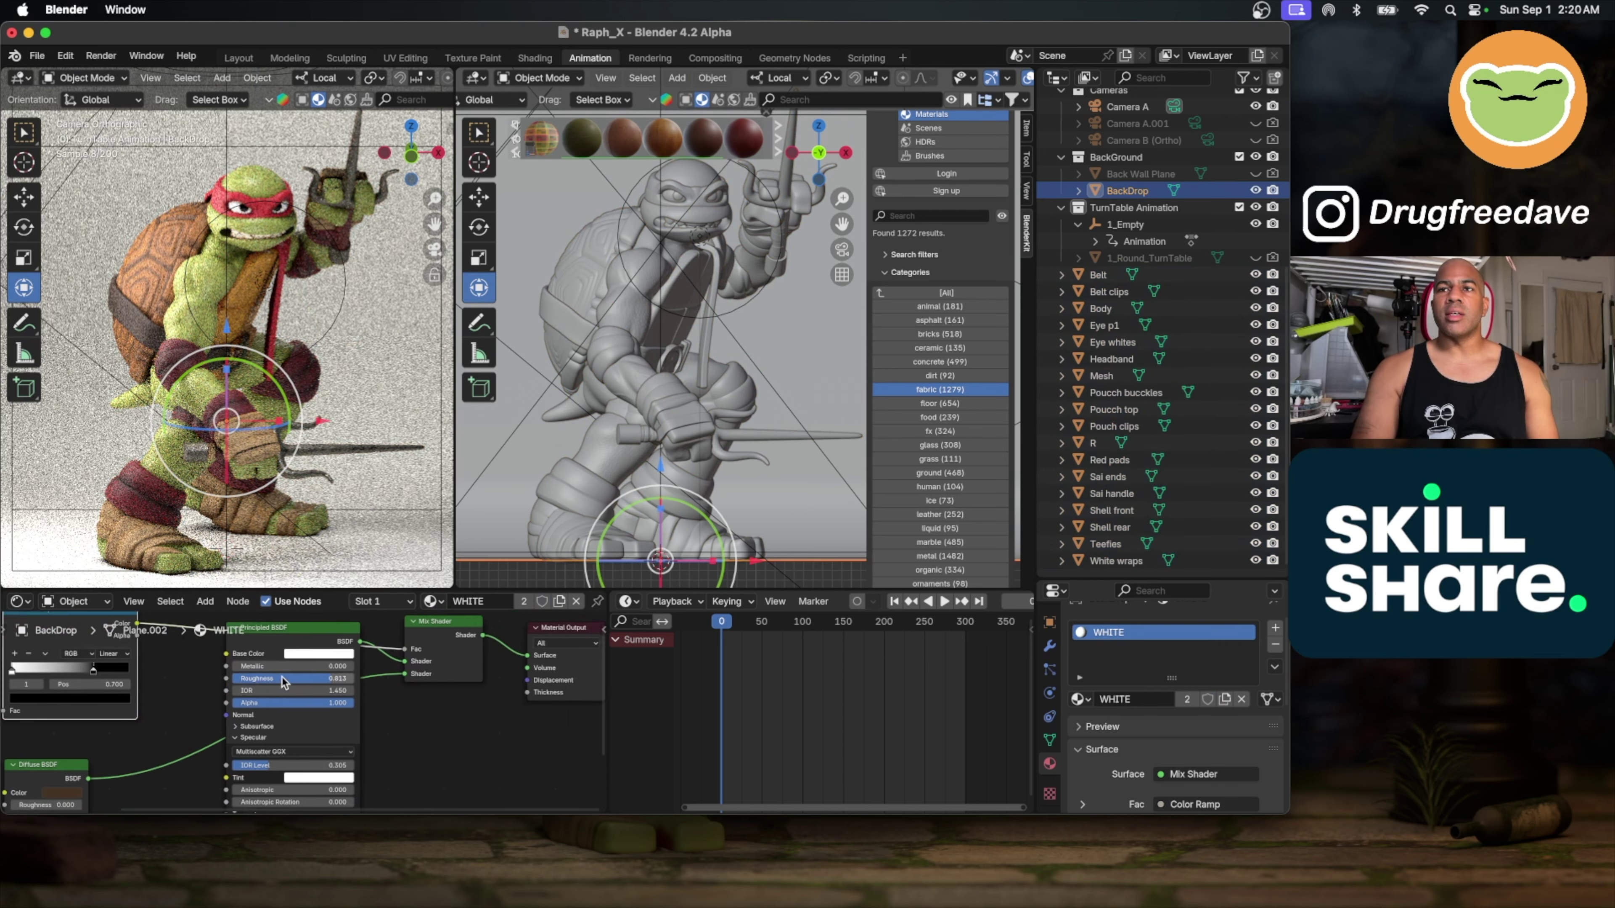
scroll(284, 682, "right", 2)
scroll(284, 682, "up", 2)
scroll(284, 682, "left", 3)
scroll(284, 682, "down", 2)
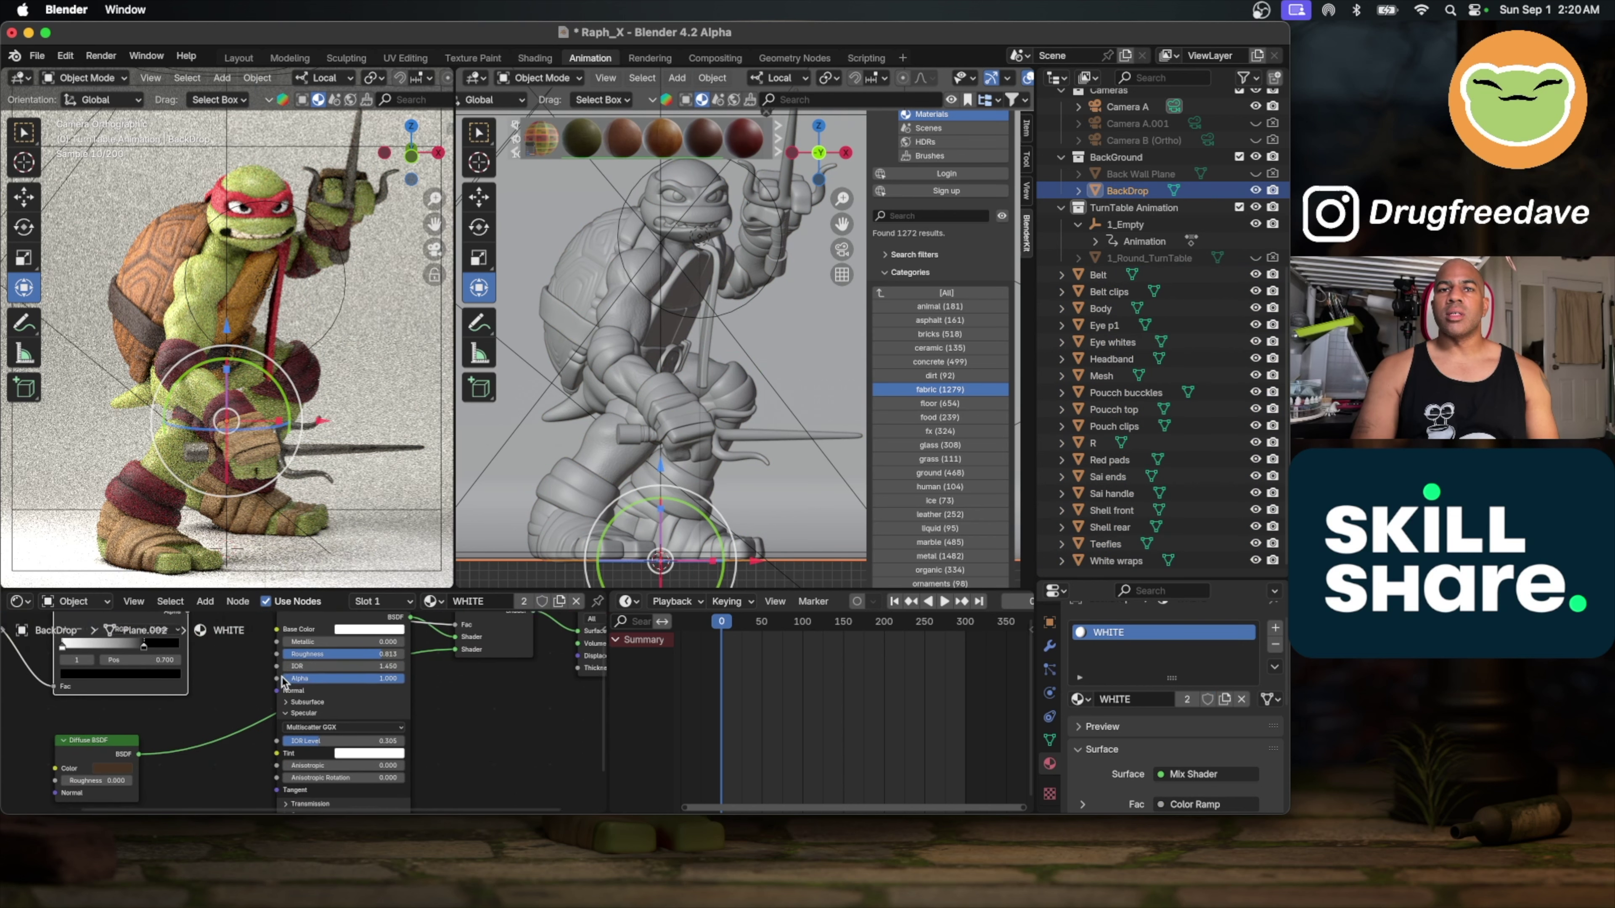
scroll(283, 681, "left", 4)
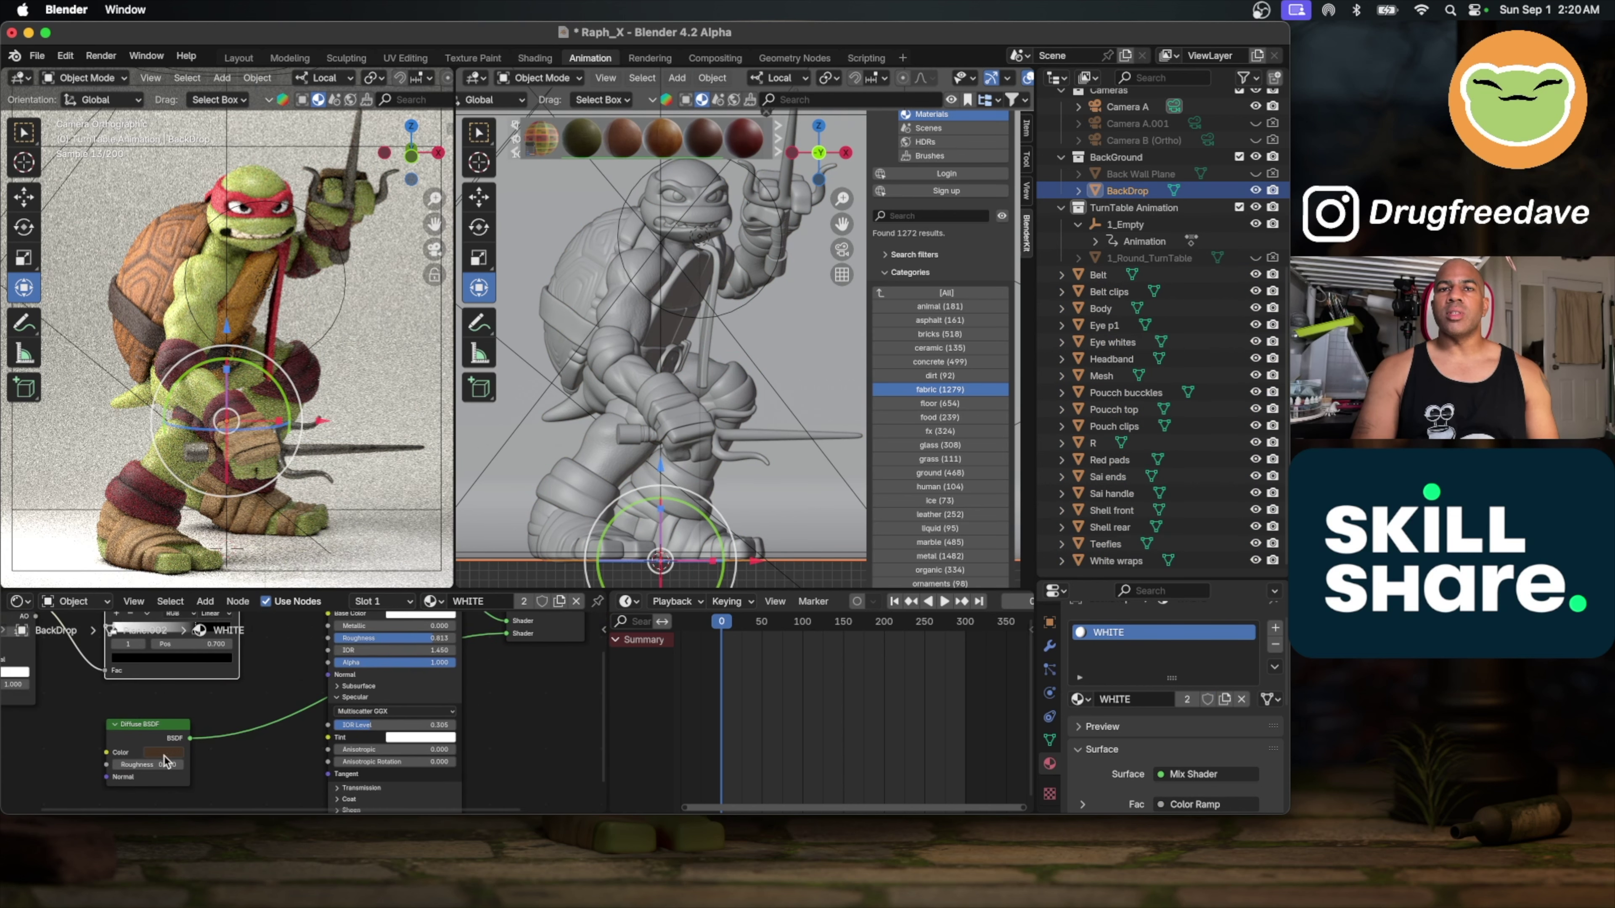
scroll(191, 738, "up", 3)
scroll(191, 738, "right", 3)
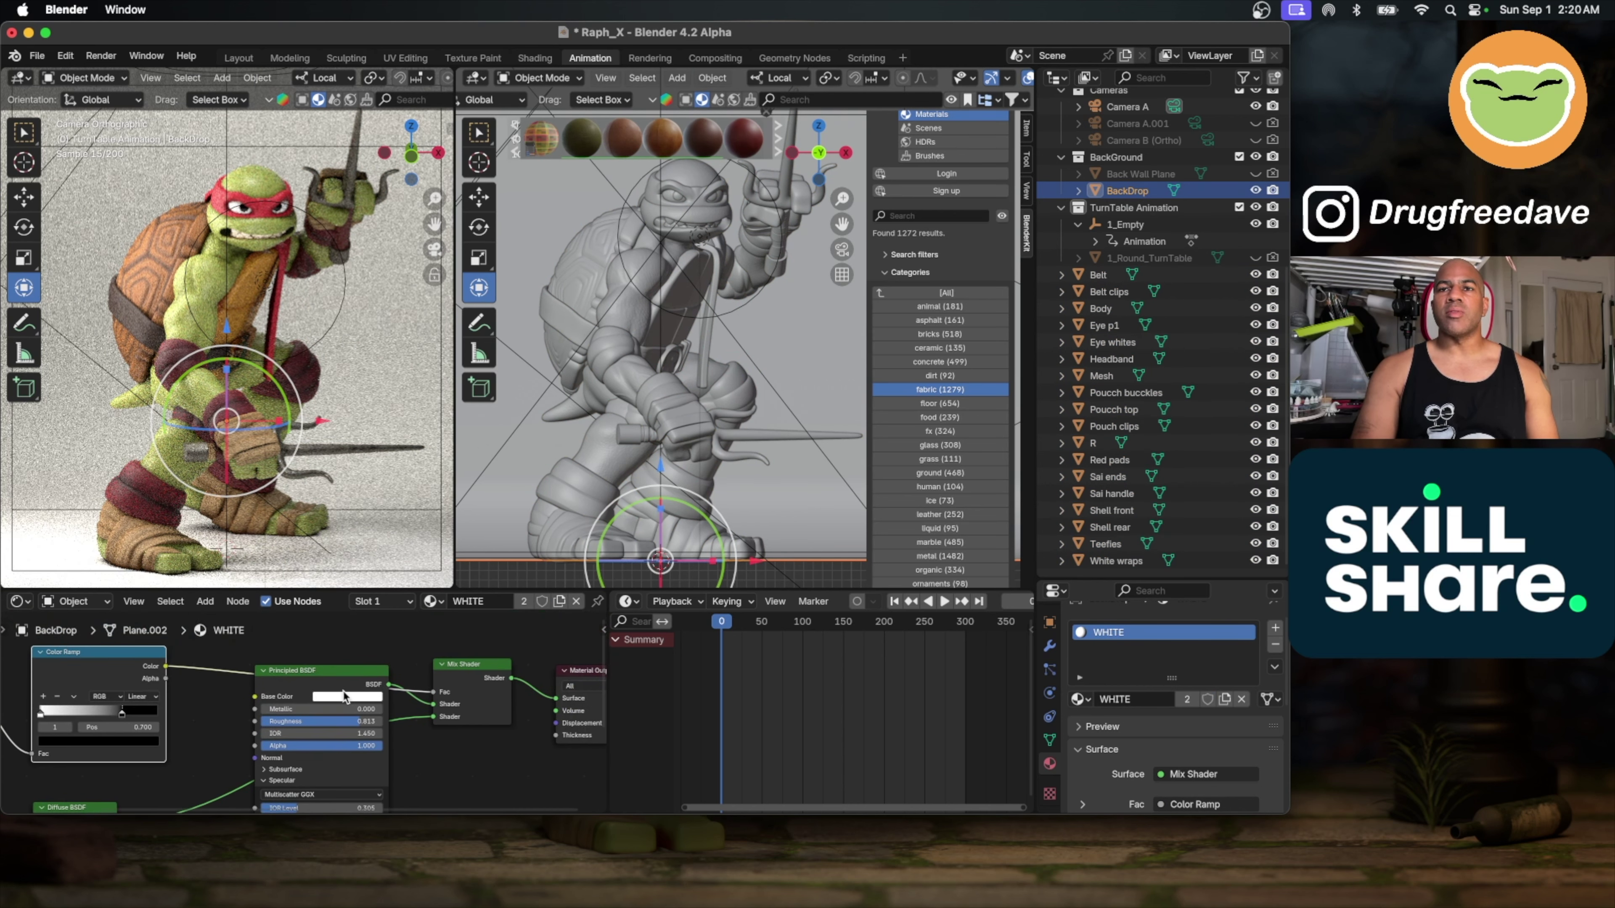
left_click(346, 697)
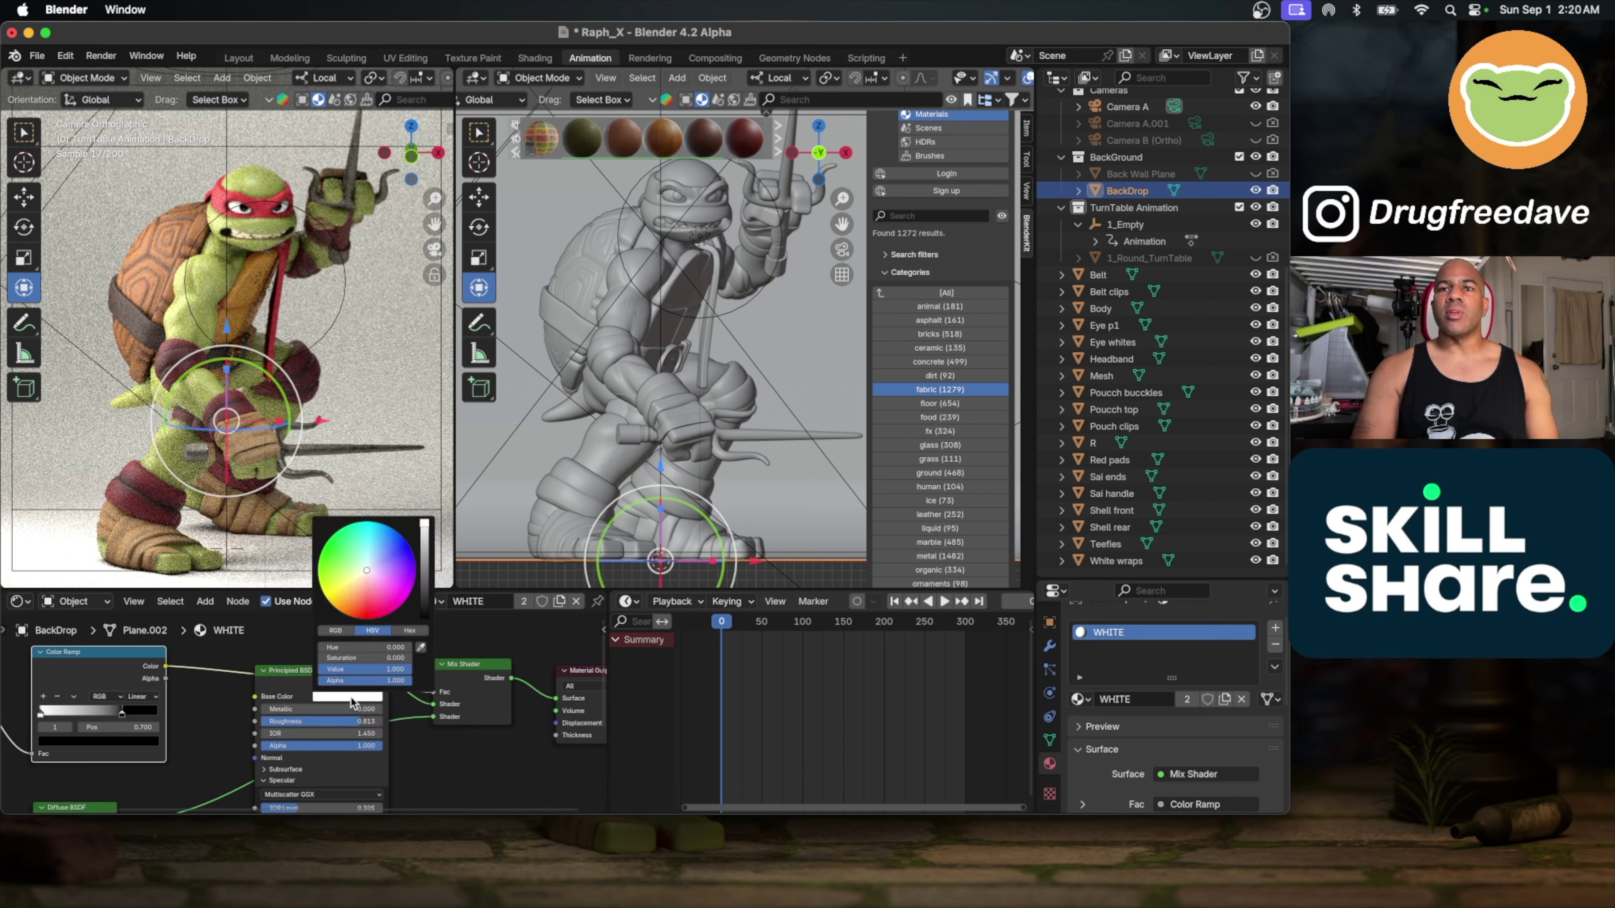
left_click(425, 543)
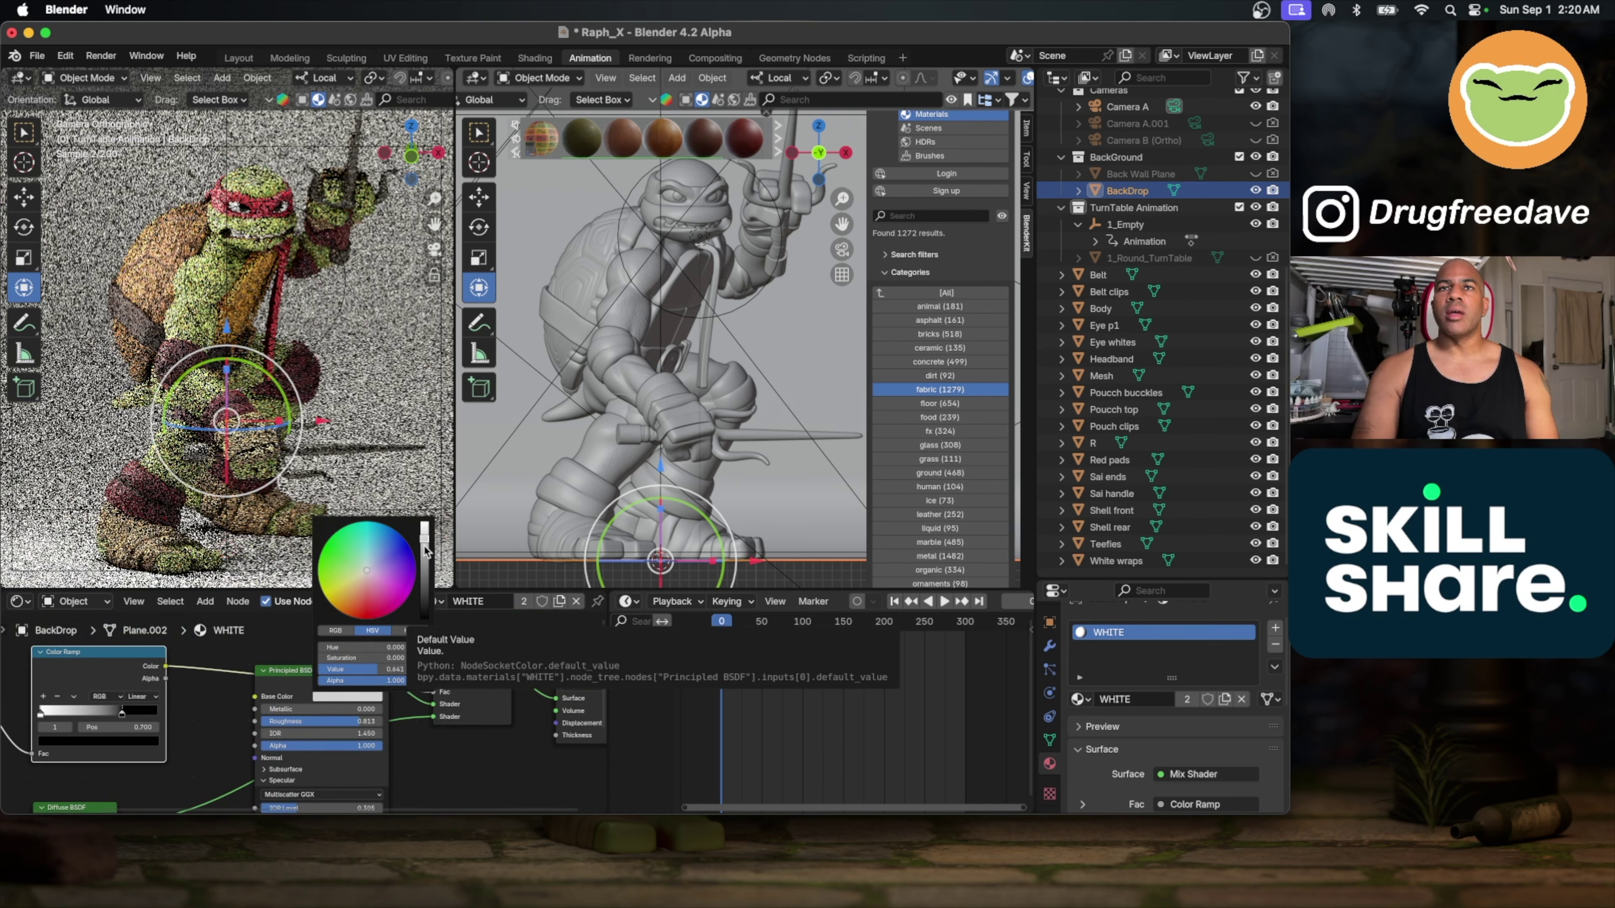
left_click(425, 551)
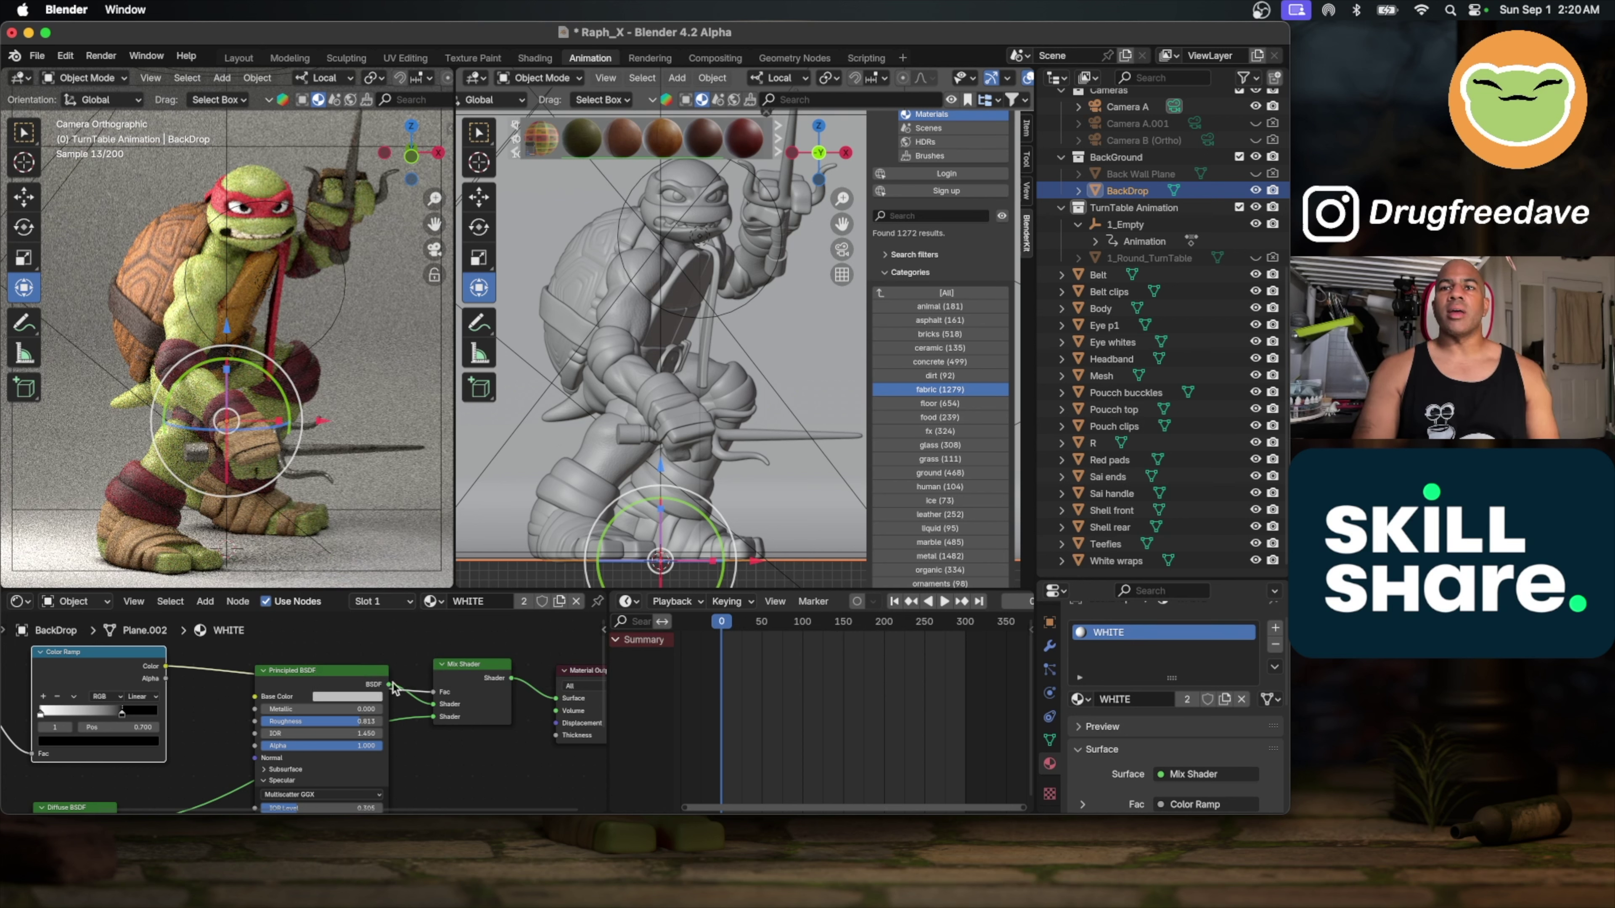
Step: Try tan, pink and lavender backdrop hues, then settle on a deep salmon red
left_click(354, 696)
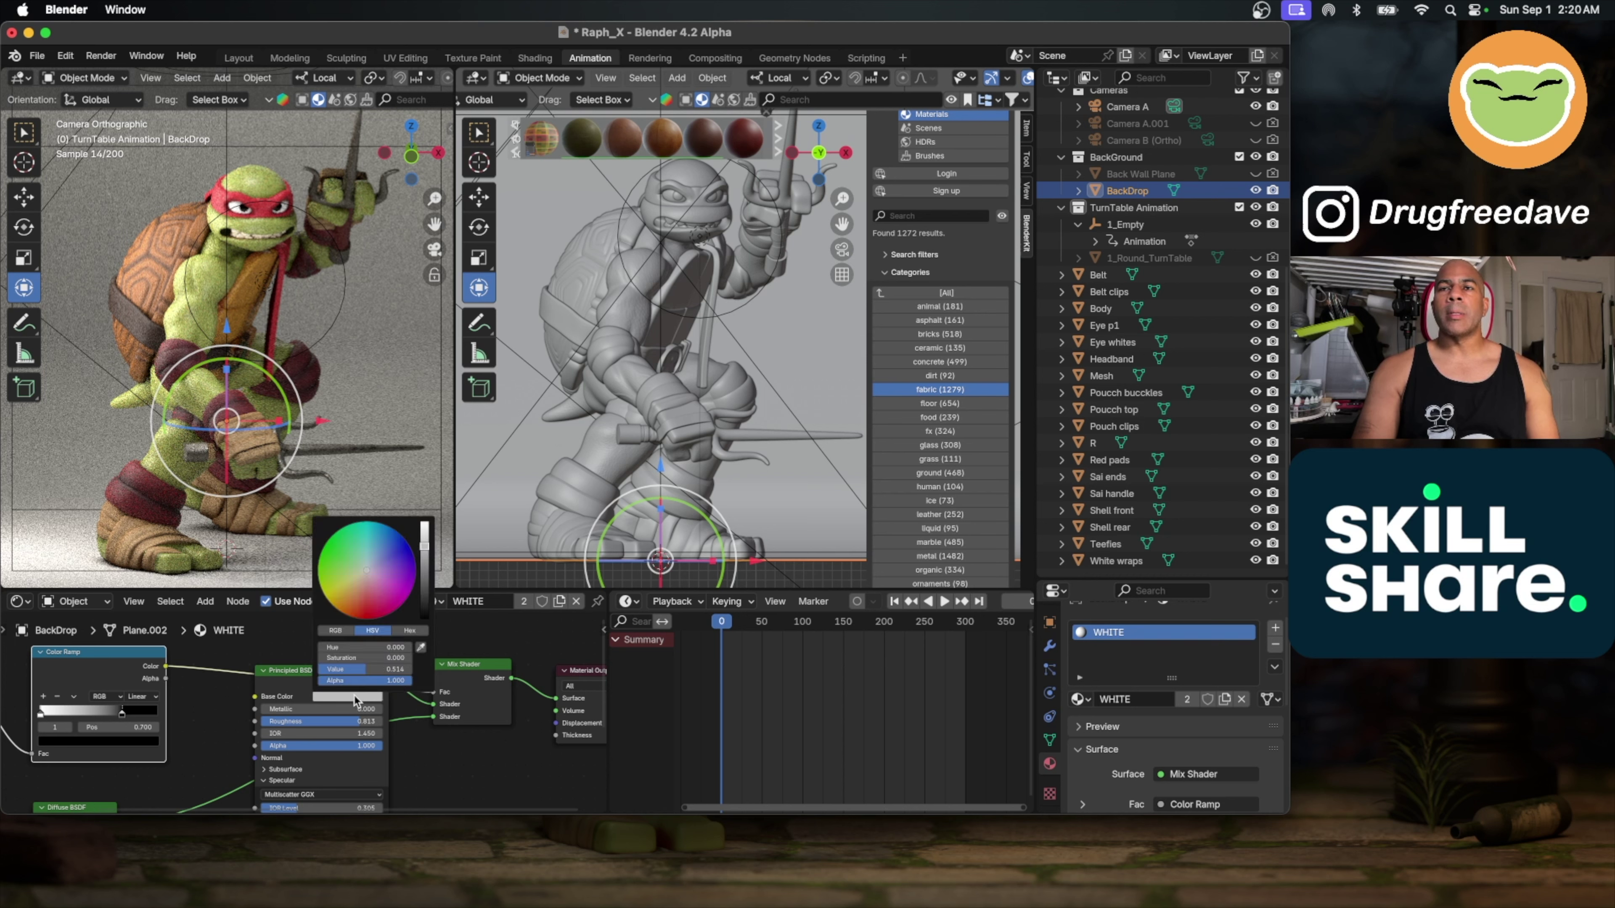
left_click(353, 574)
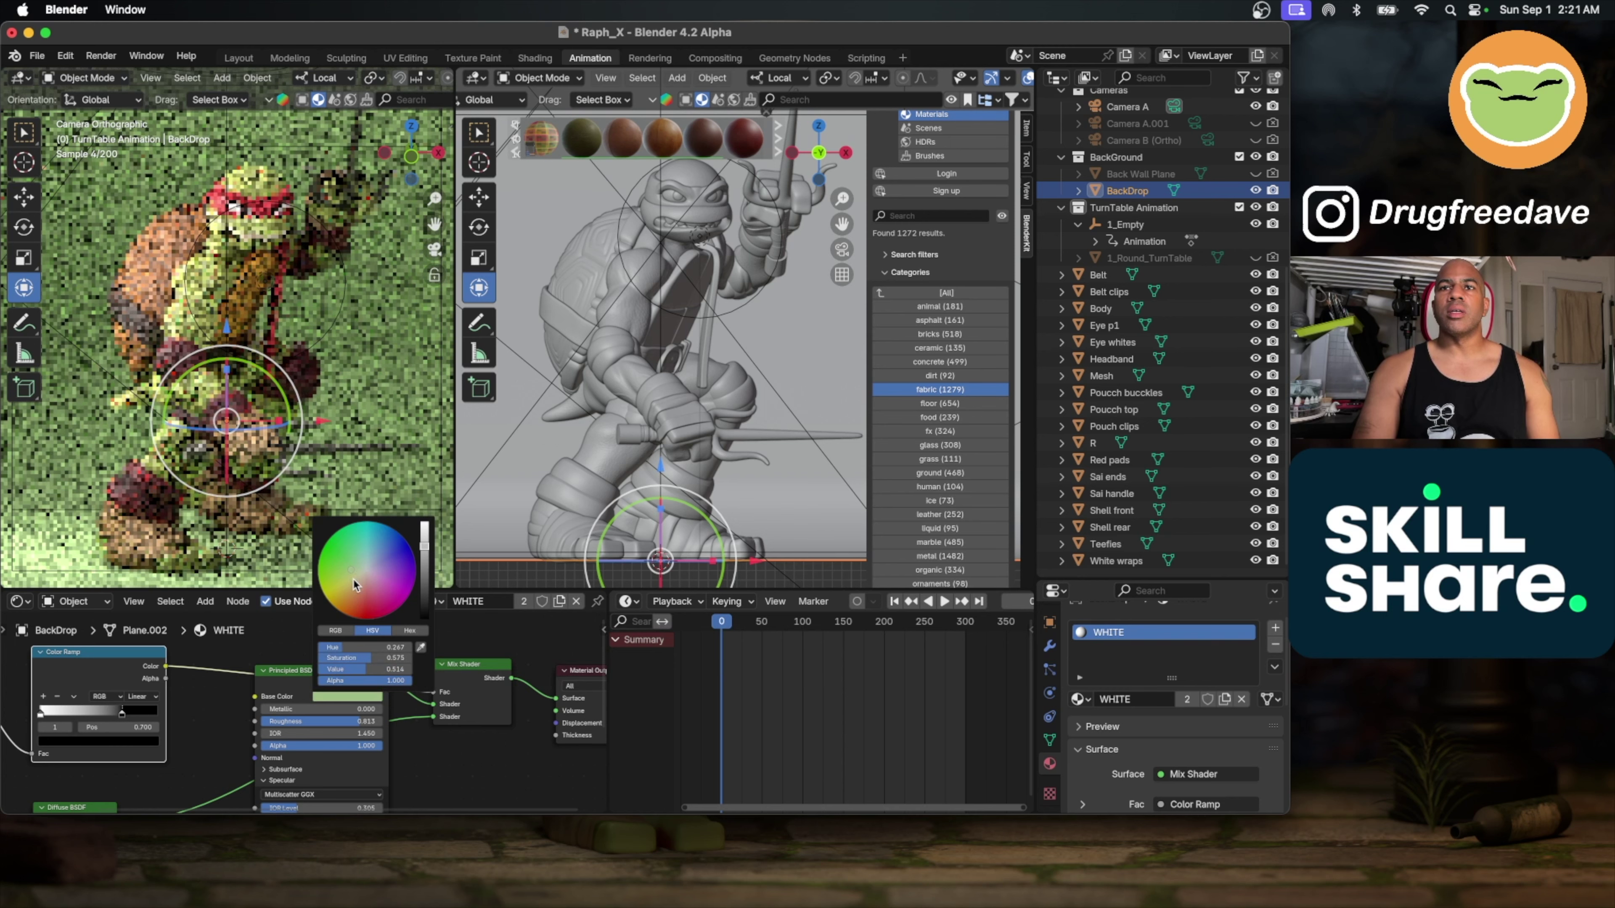
left_click_drag(353, 578, 364, 586)
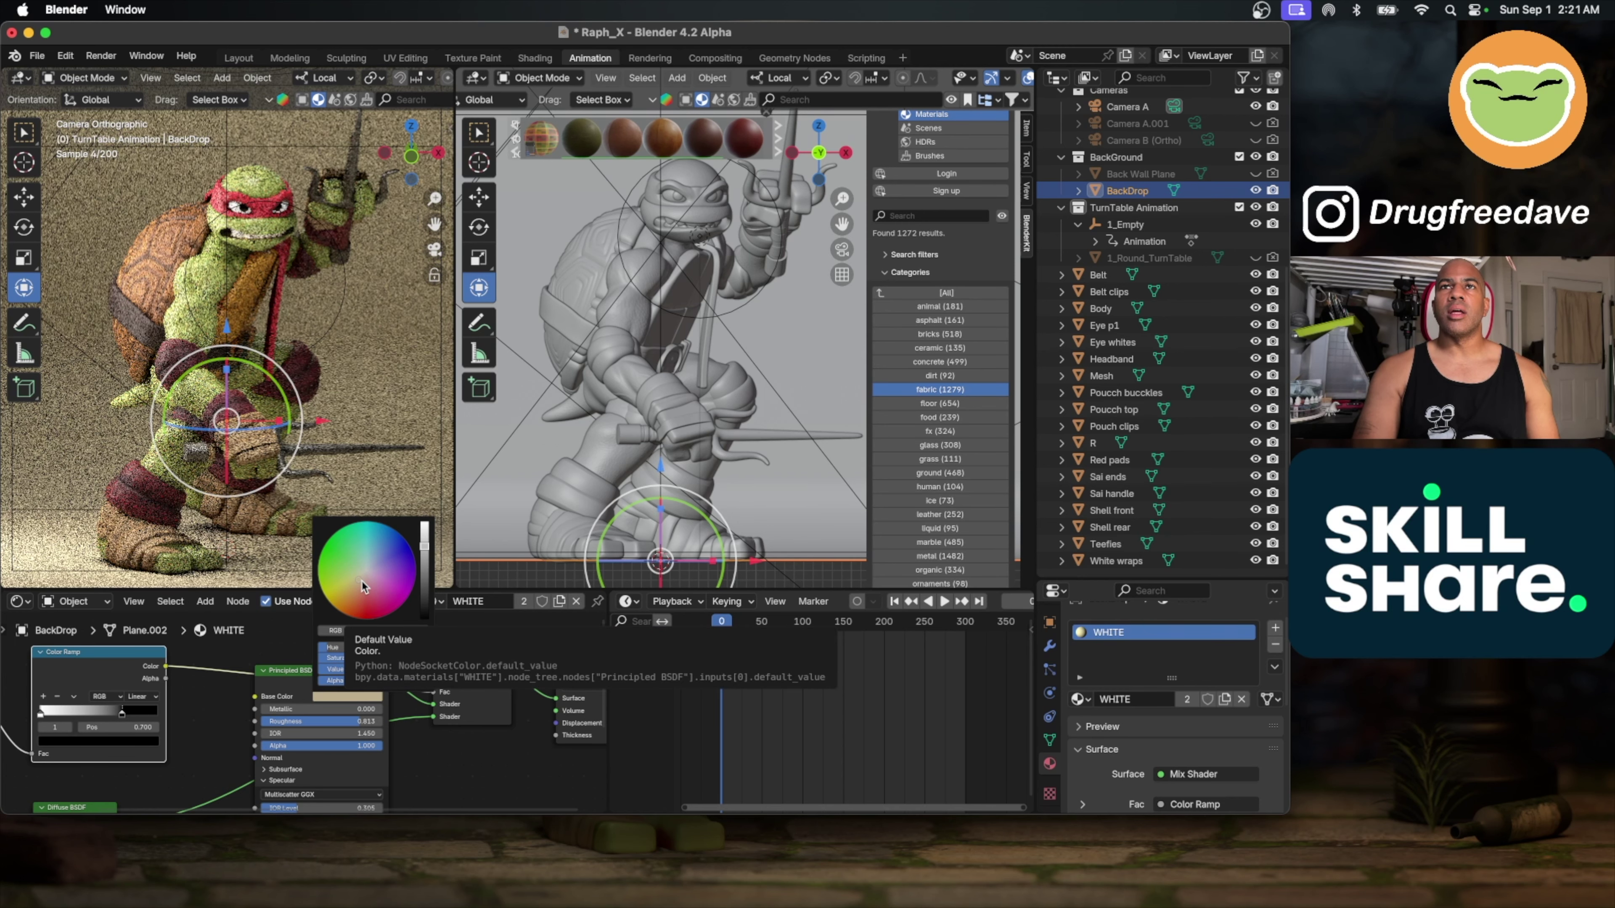
left_click(369, 584)
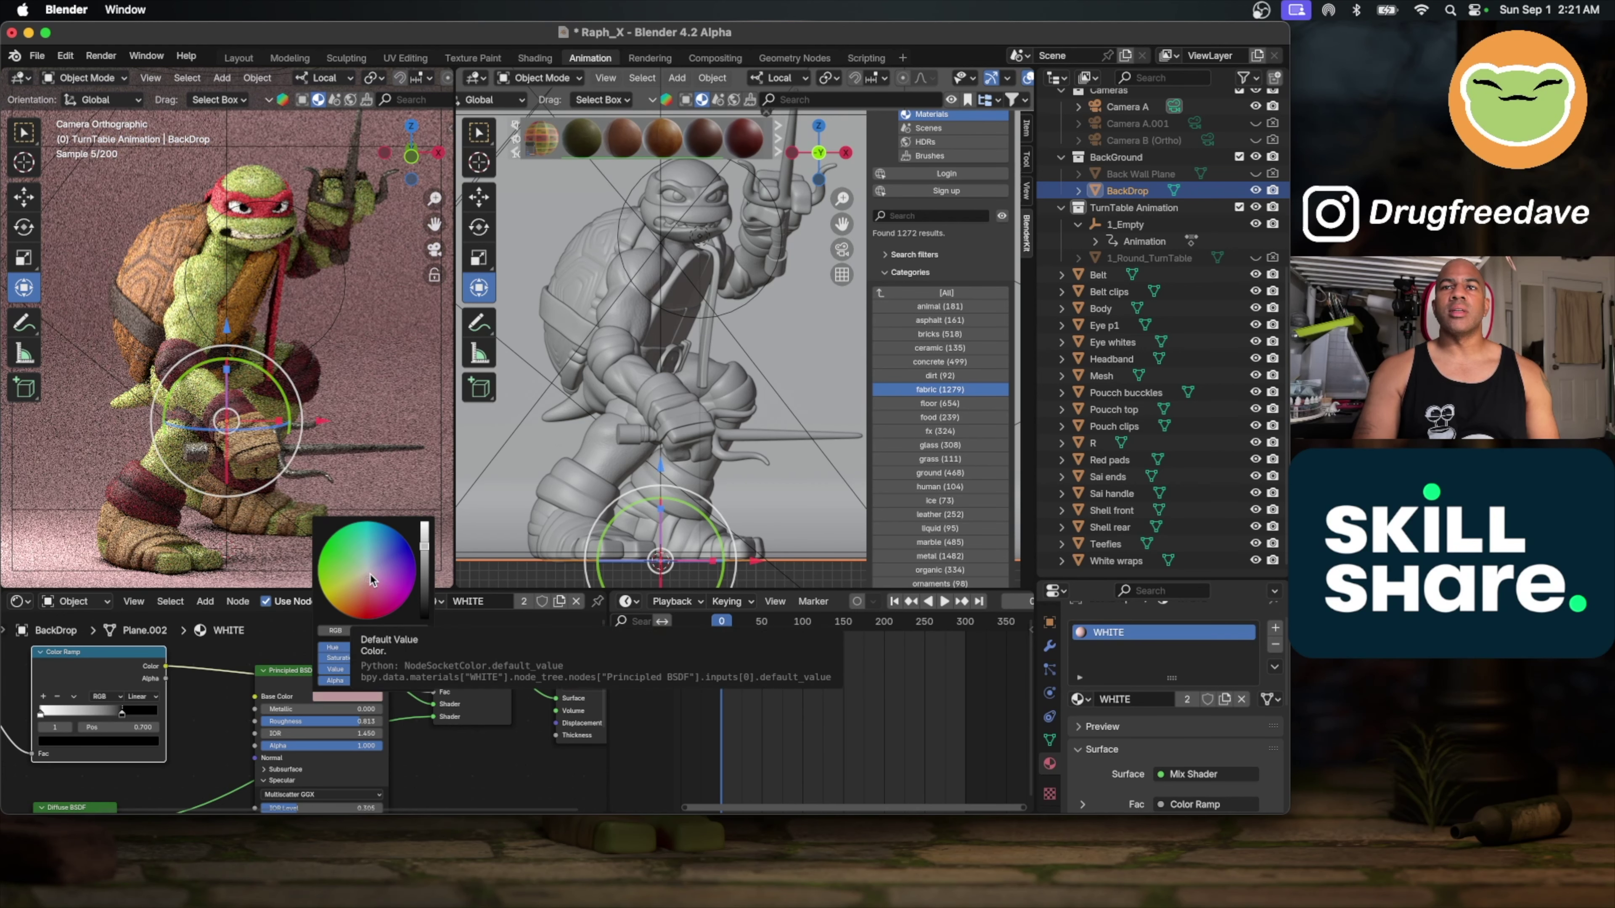
left_click(373, 571)
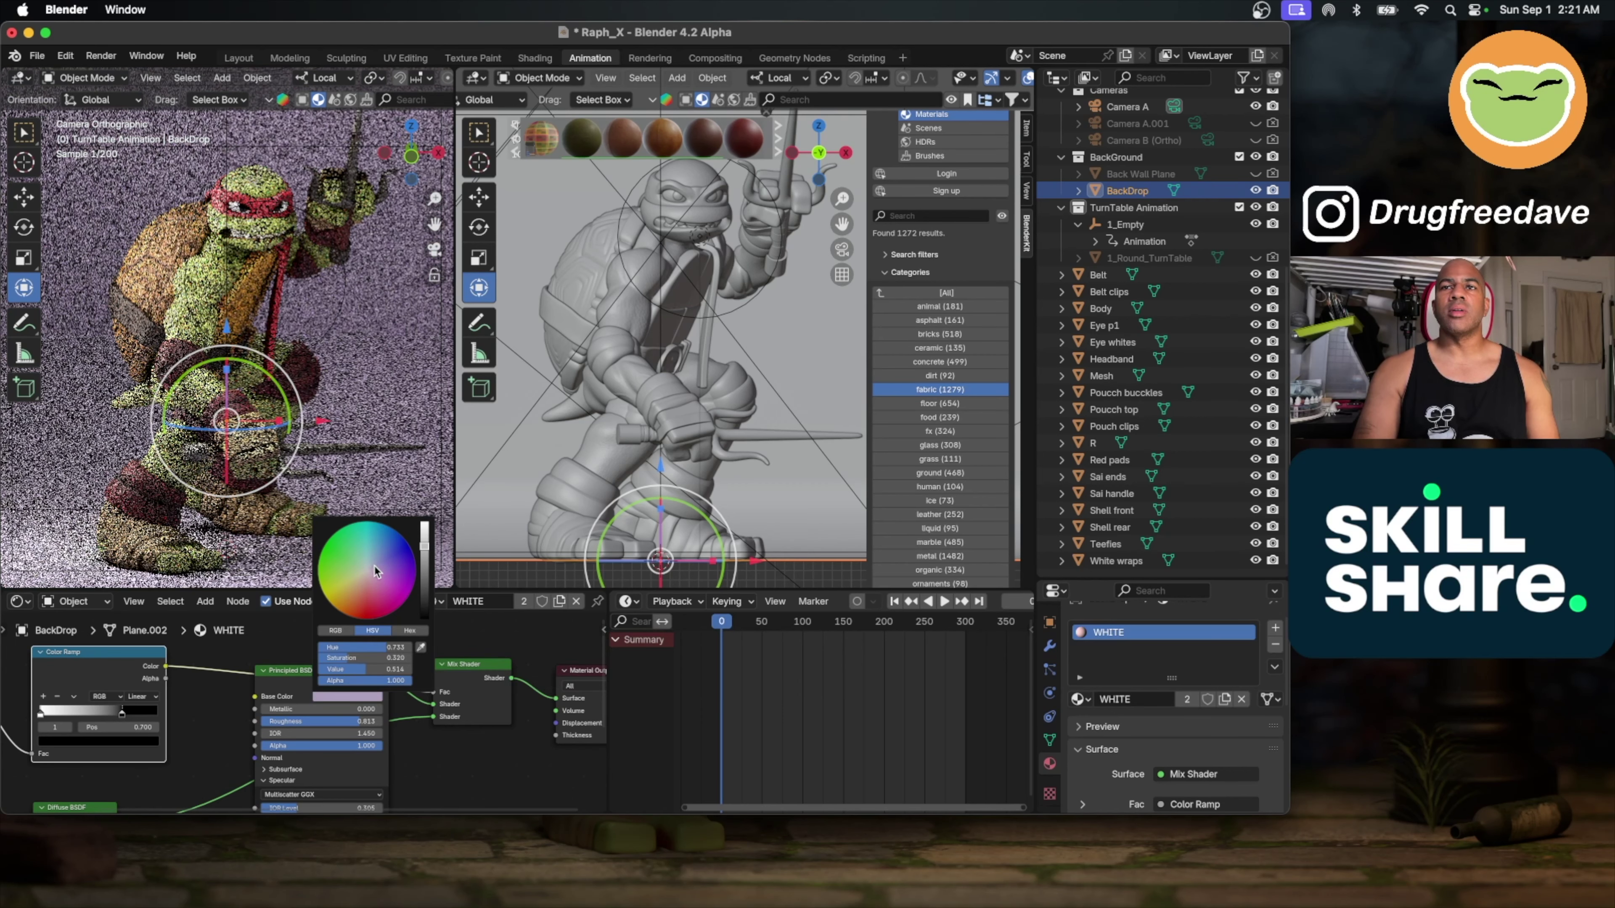
left_click(374, 564)
left_click(364, 590)
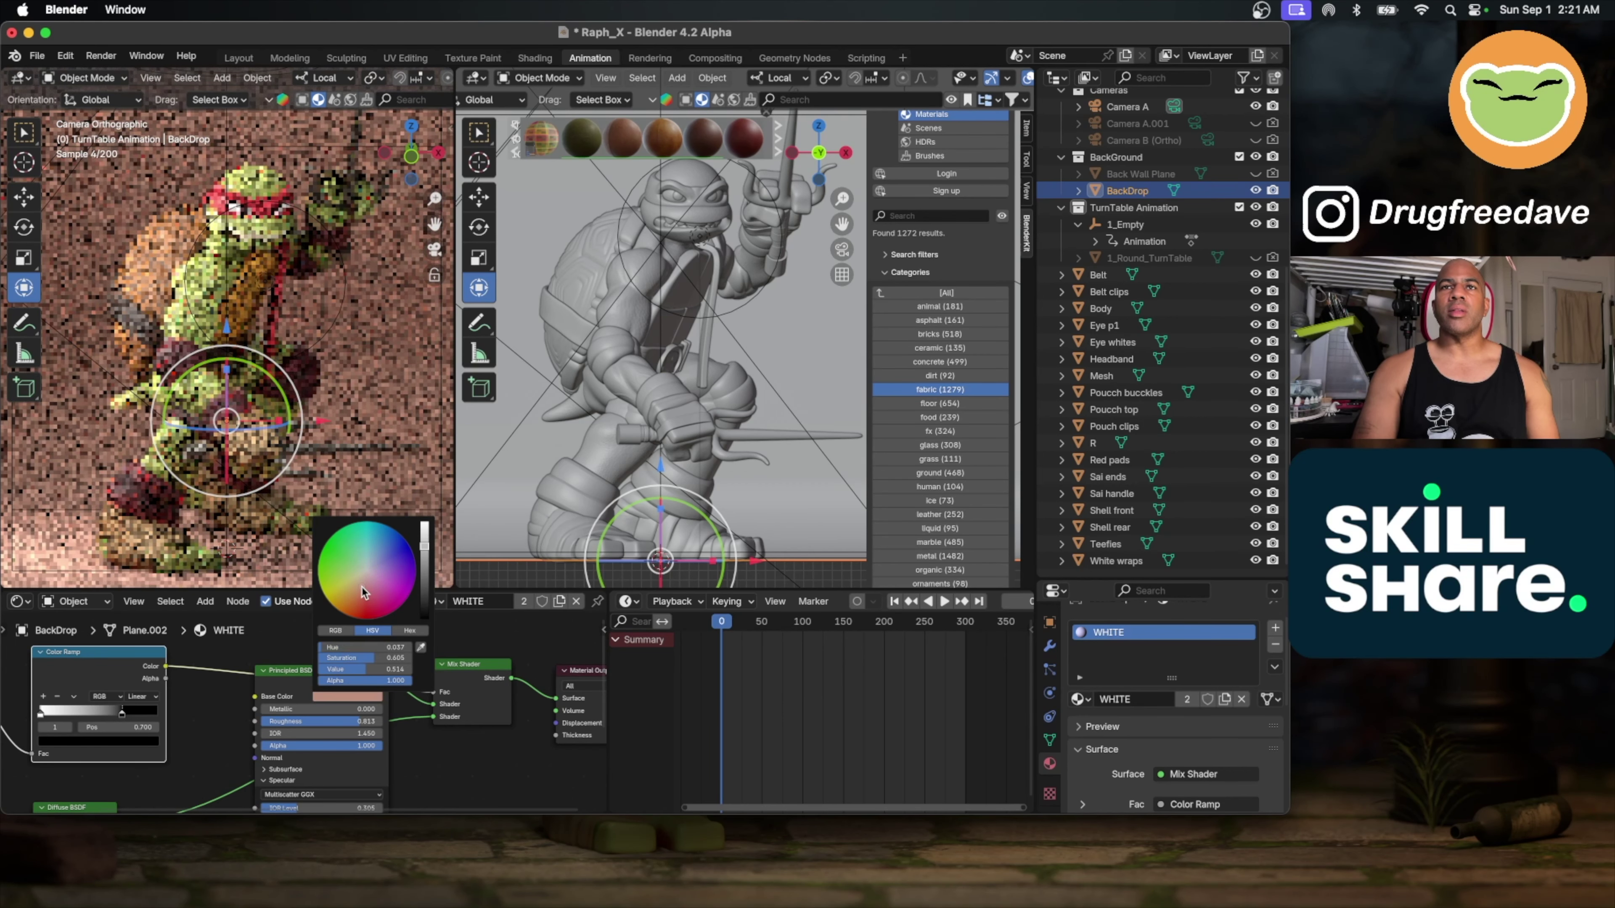
left_click(360, 601)
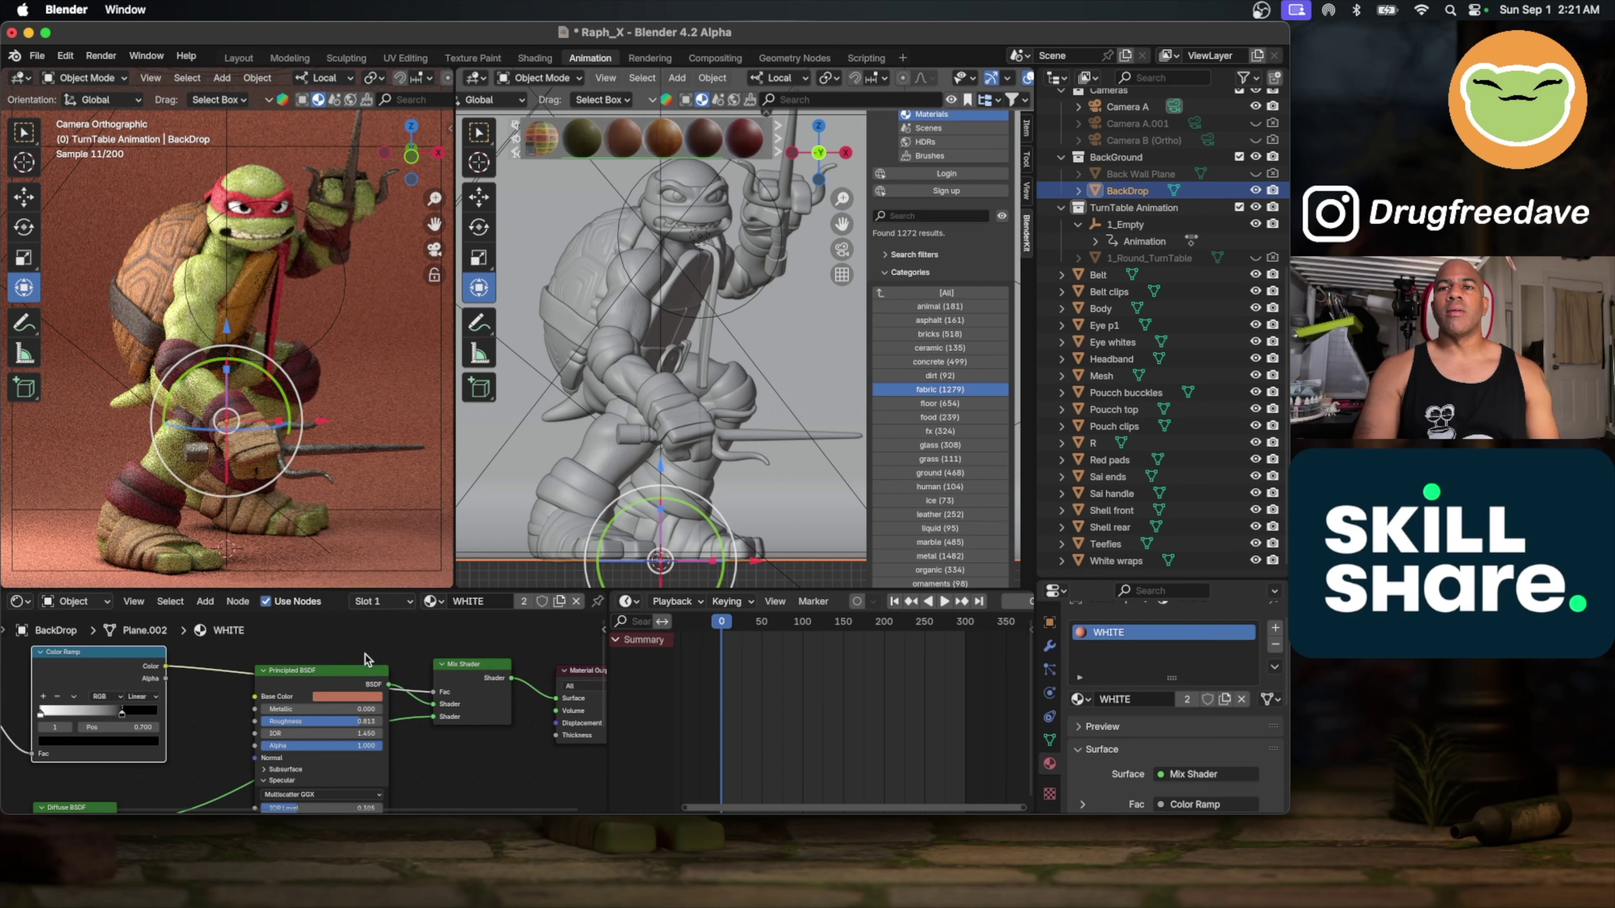
Step: Test grey and yellow backdrop variants, then revert to the reddish tone (about RGB 0.513, 0.171, 0.096)
left_click(362, 698)
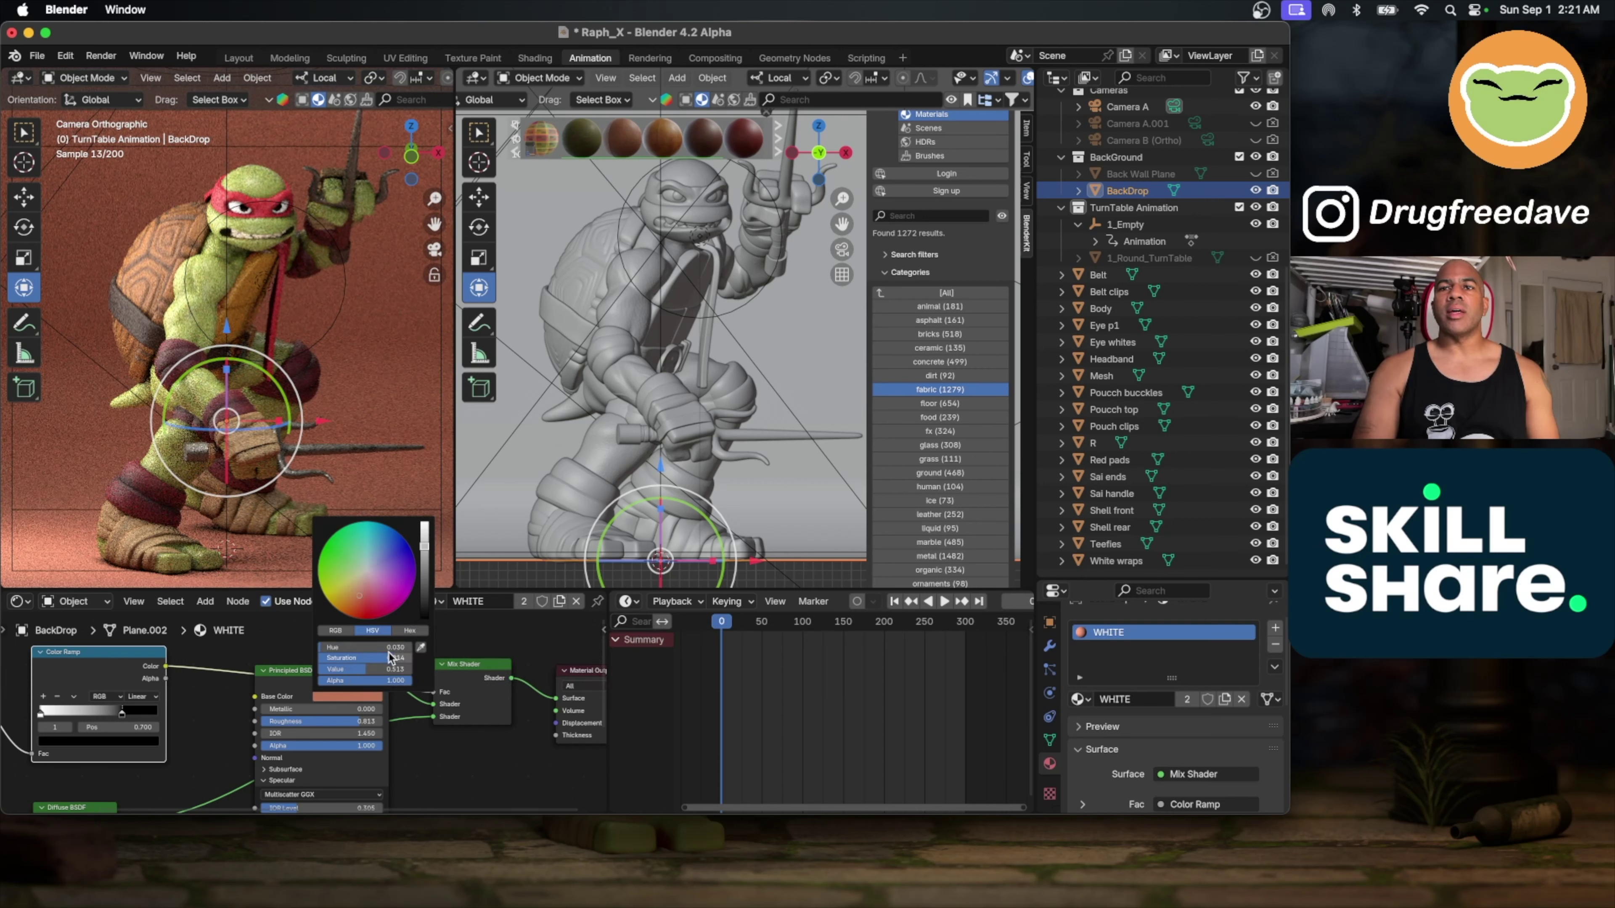
left_click_drag(394, 658, 373, 658)
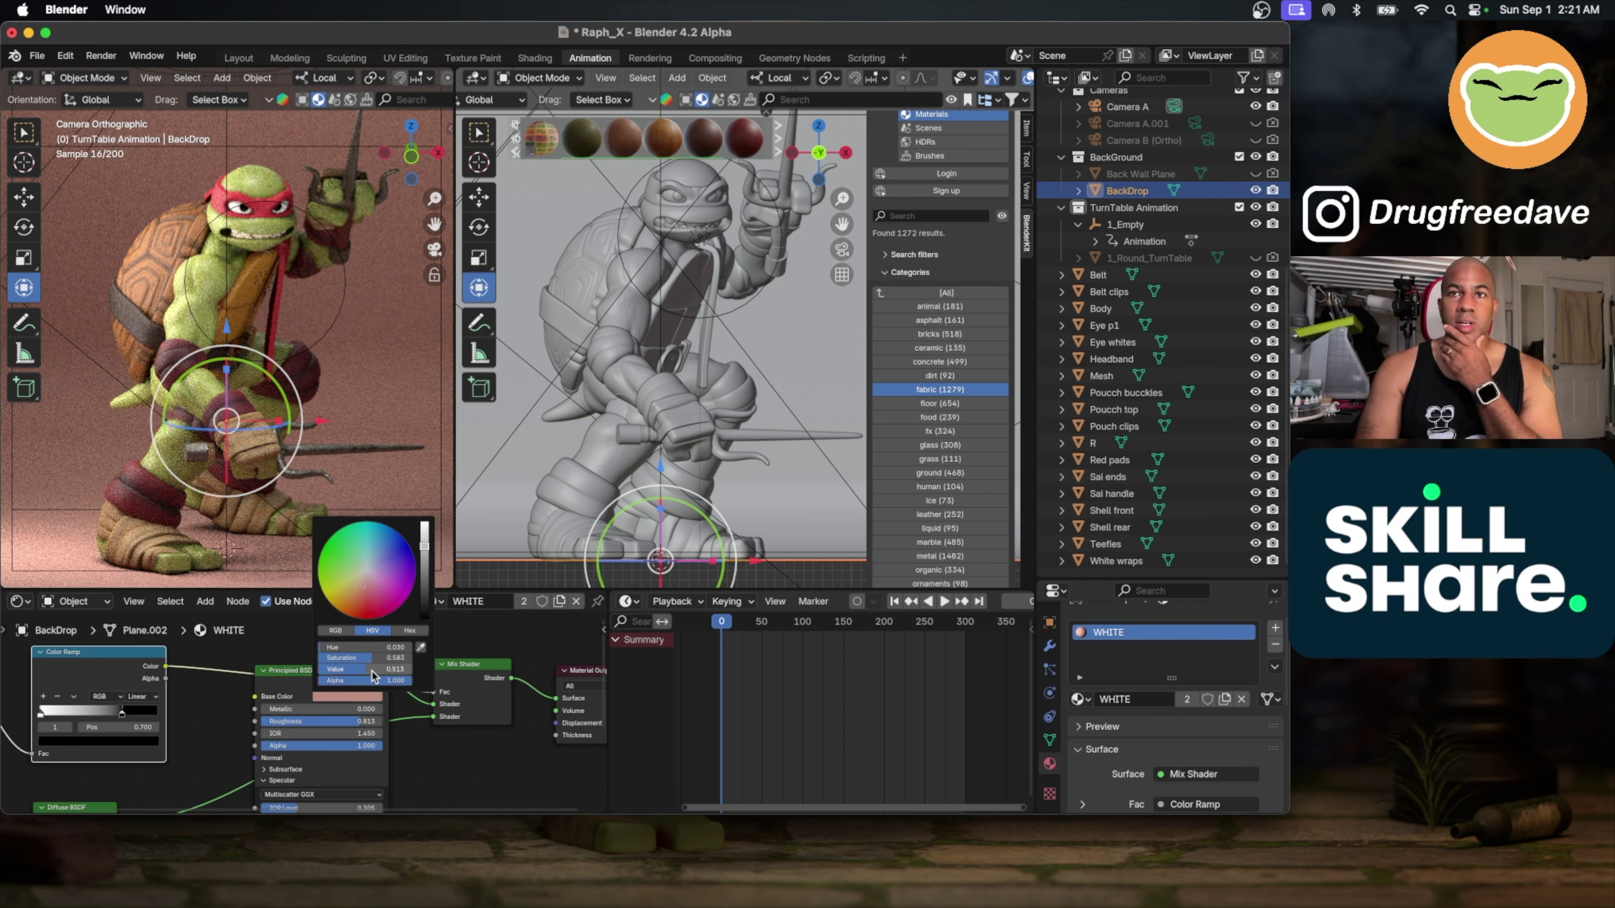
mouse_move(369, 659)
left_mouse_down()
mouse_move(314, 658)
mouse_move(380, 657)
left_mouse_up()
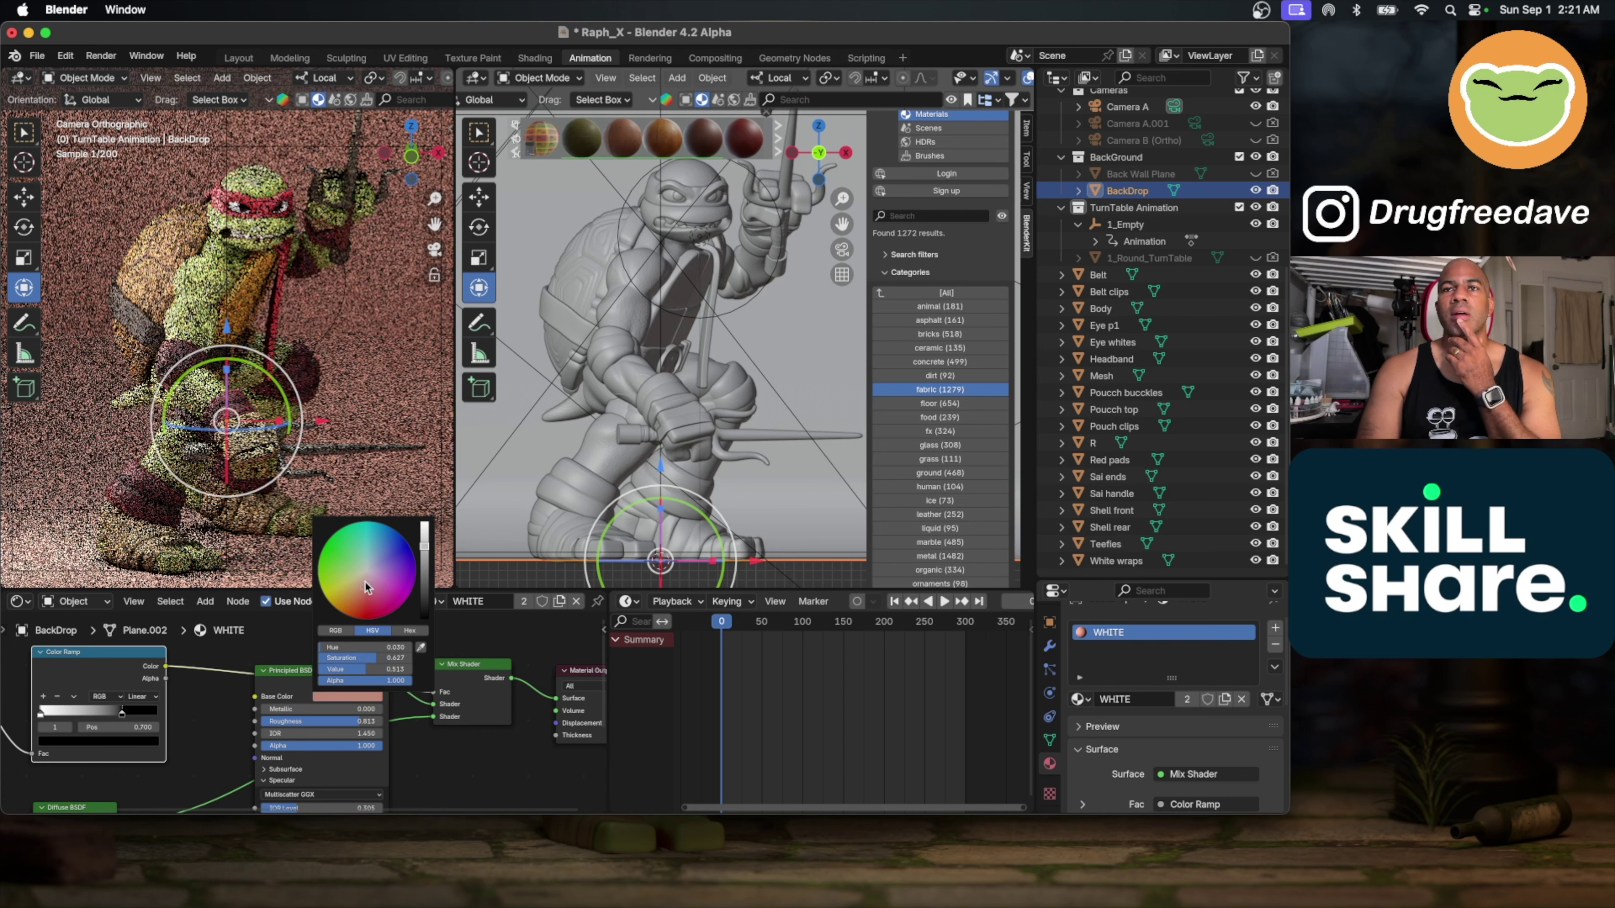
left_click_drag(363, 591, 350, 586)
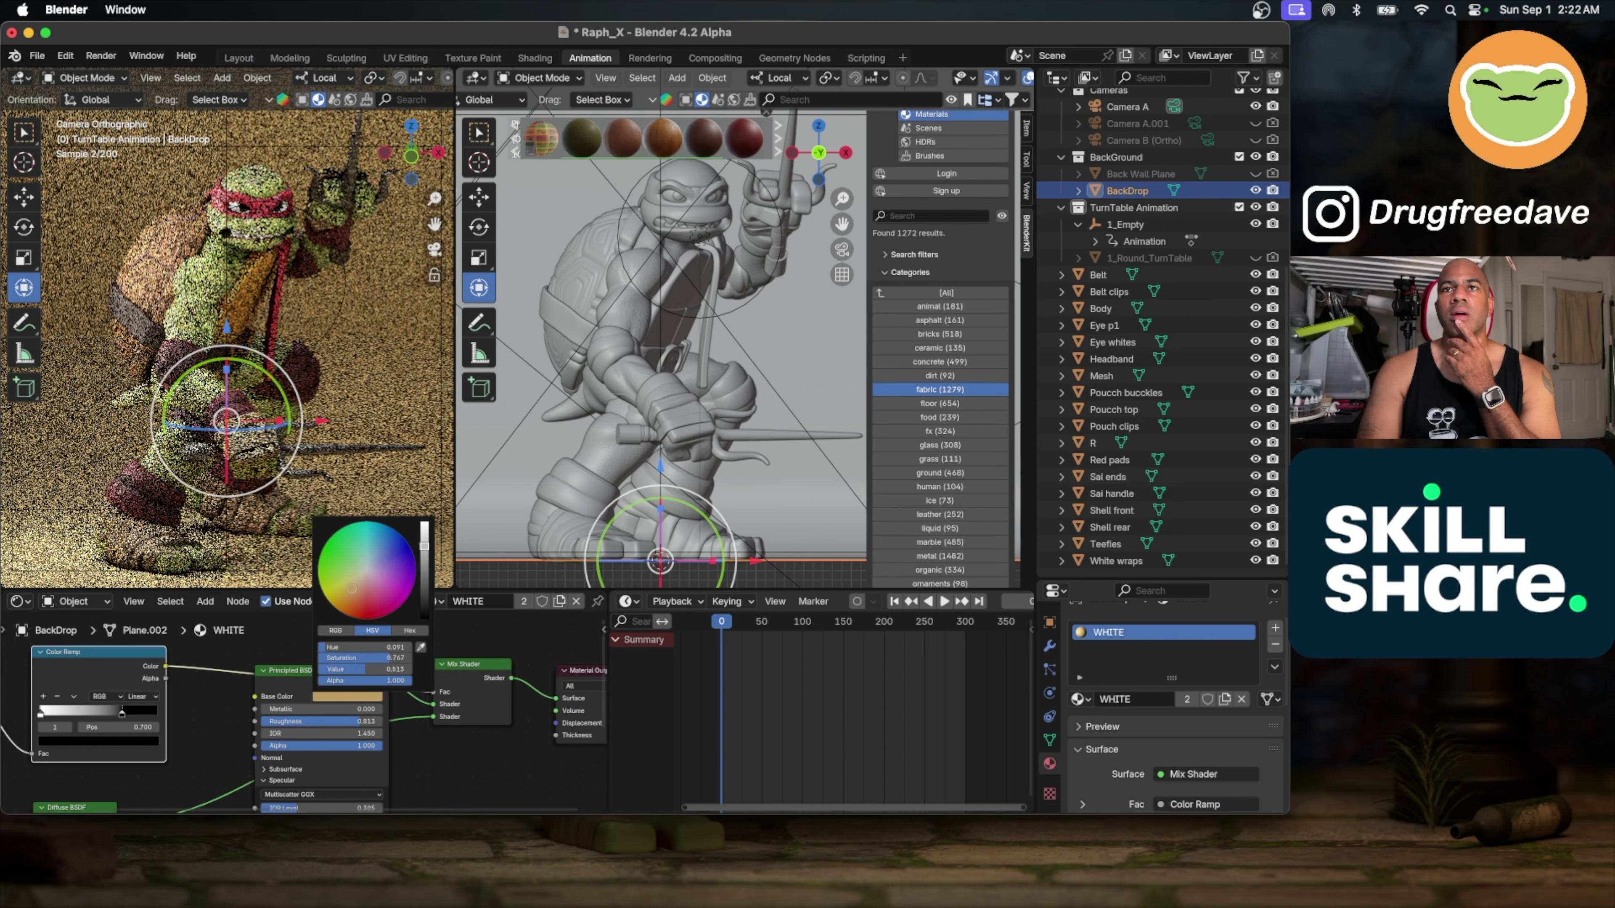
left_click_drag(354, 595, 425, 564)
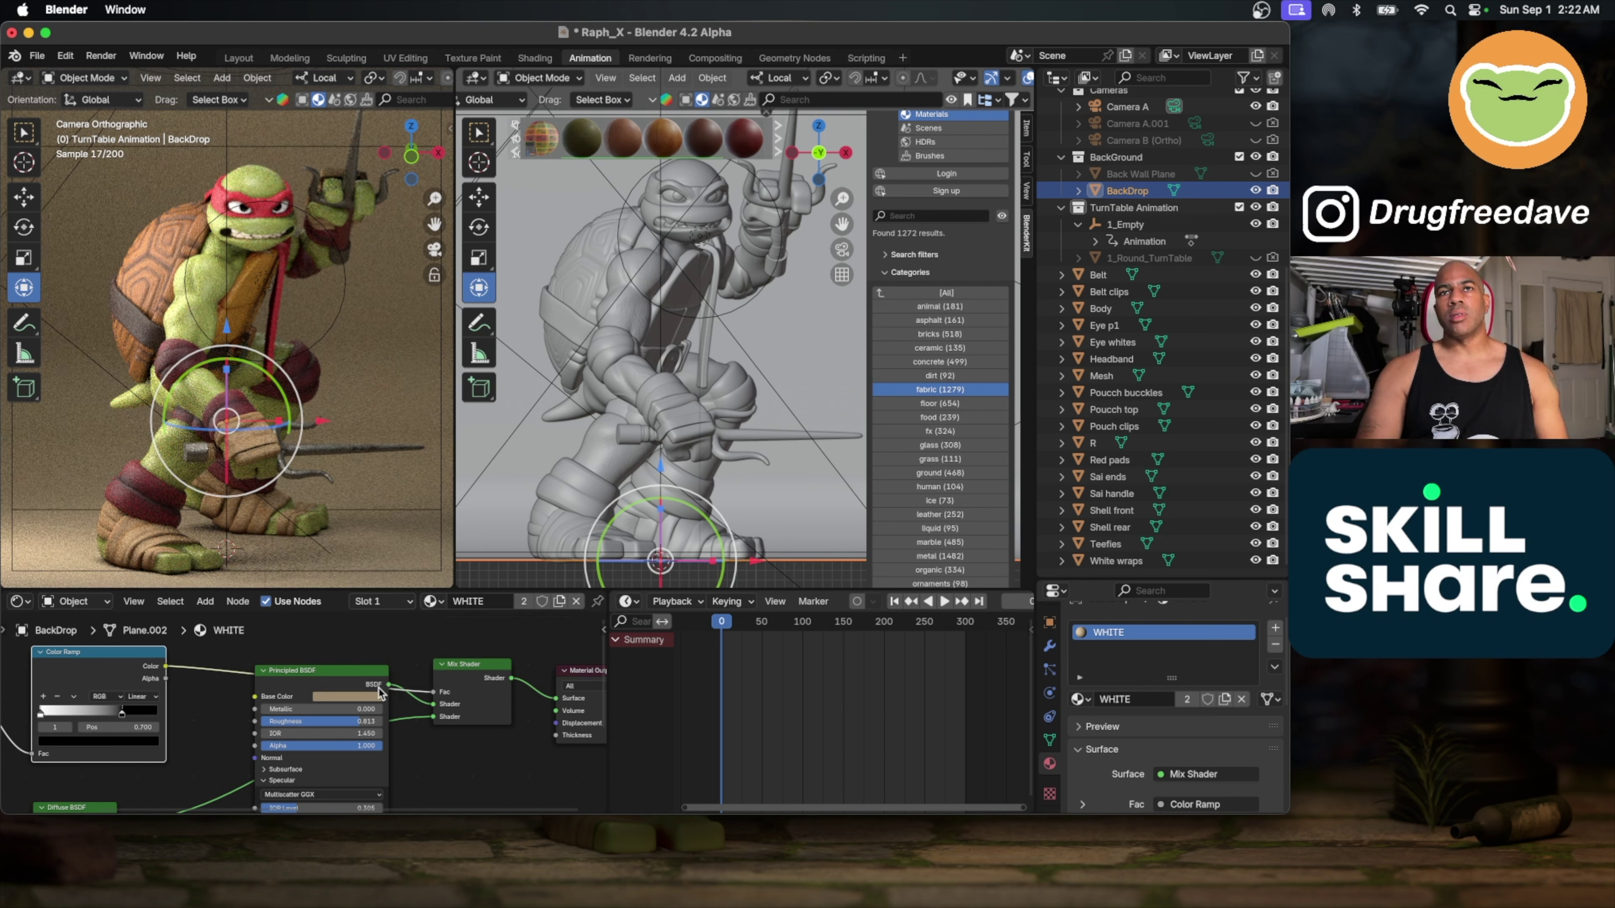
key("super+z")
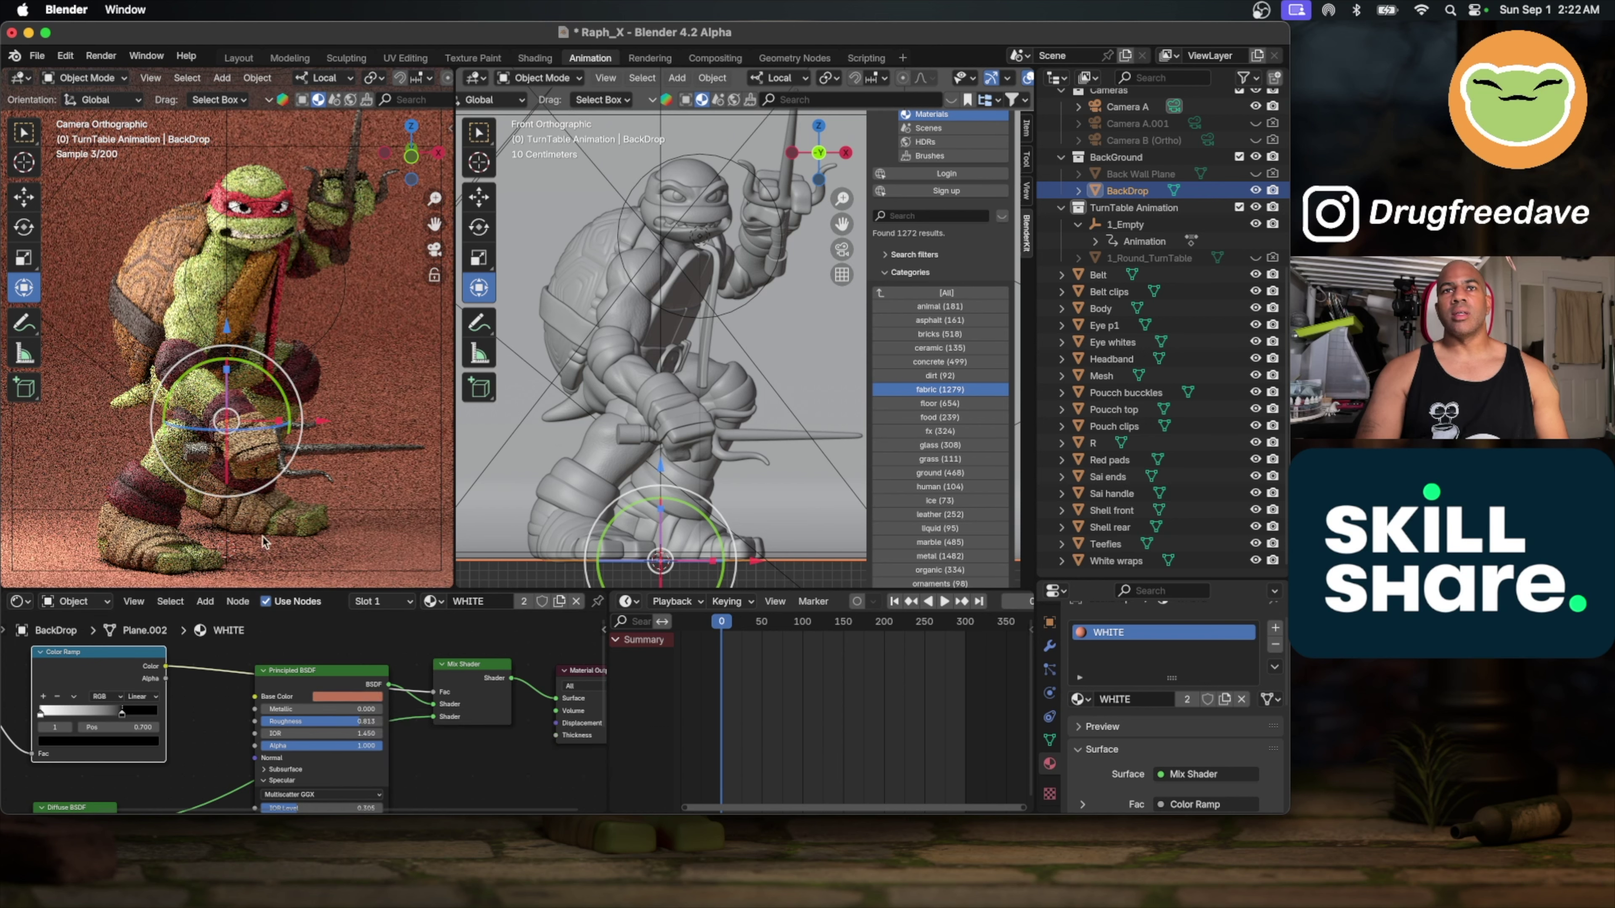
Step: Try several hues for the WHITE backdrop colour, then settle on dark muted brown (HSV about 0.103, 0.240, 0.202)
left_click(346, 697)
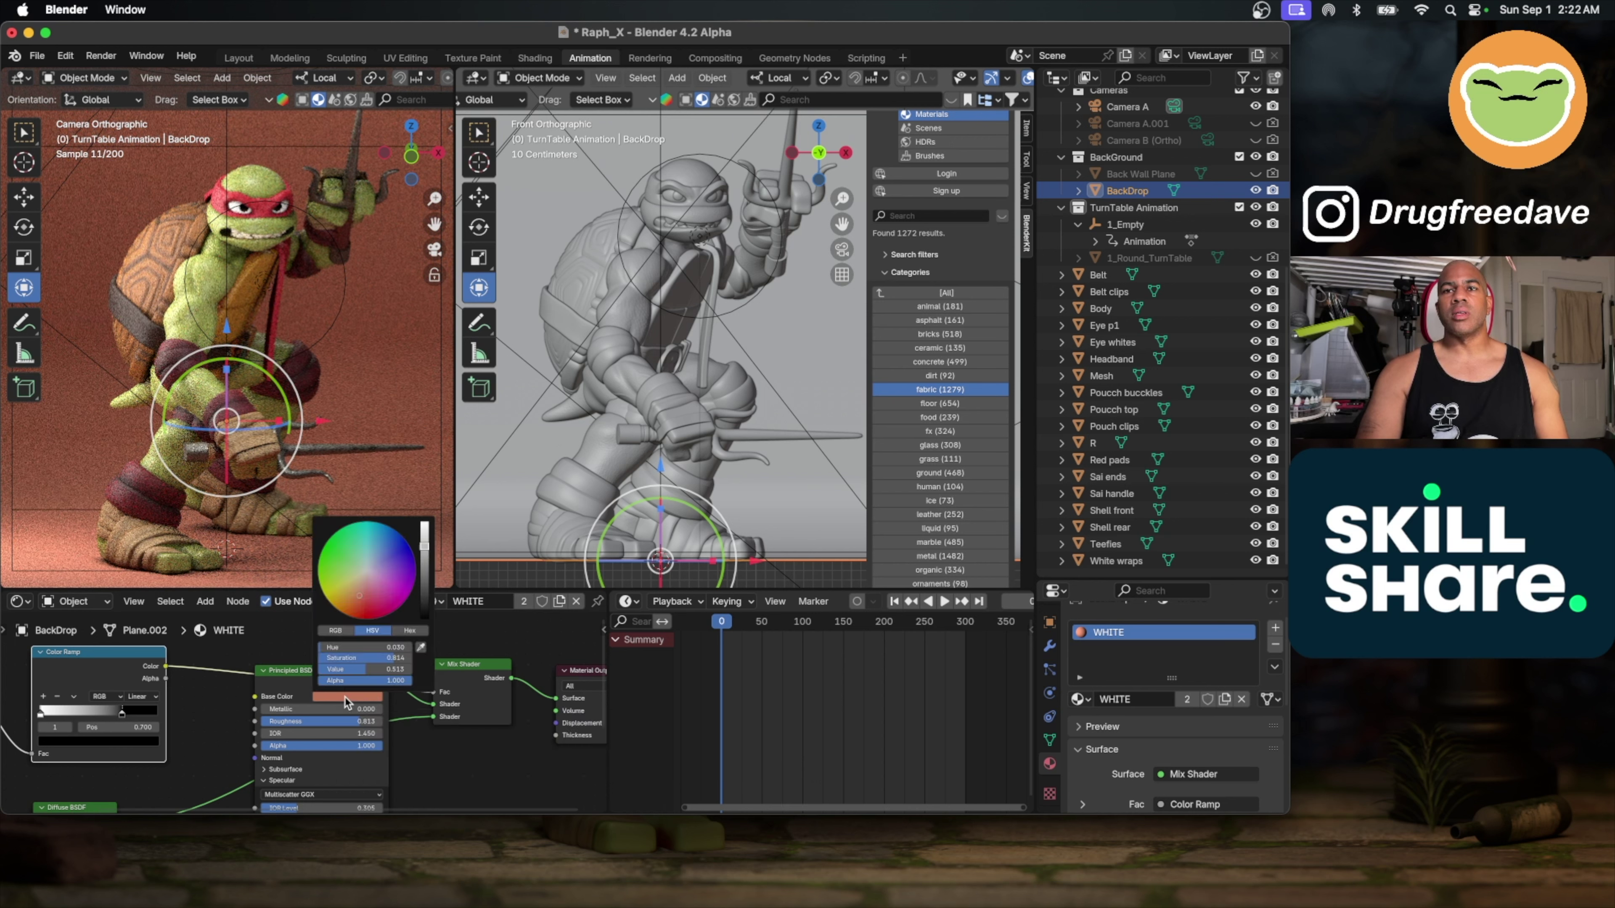
left_click(352, 583)
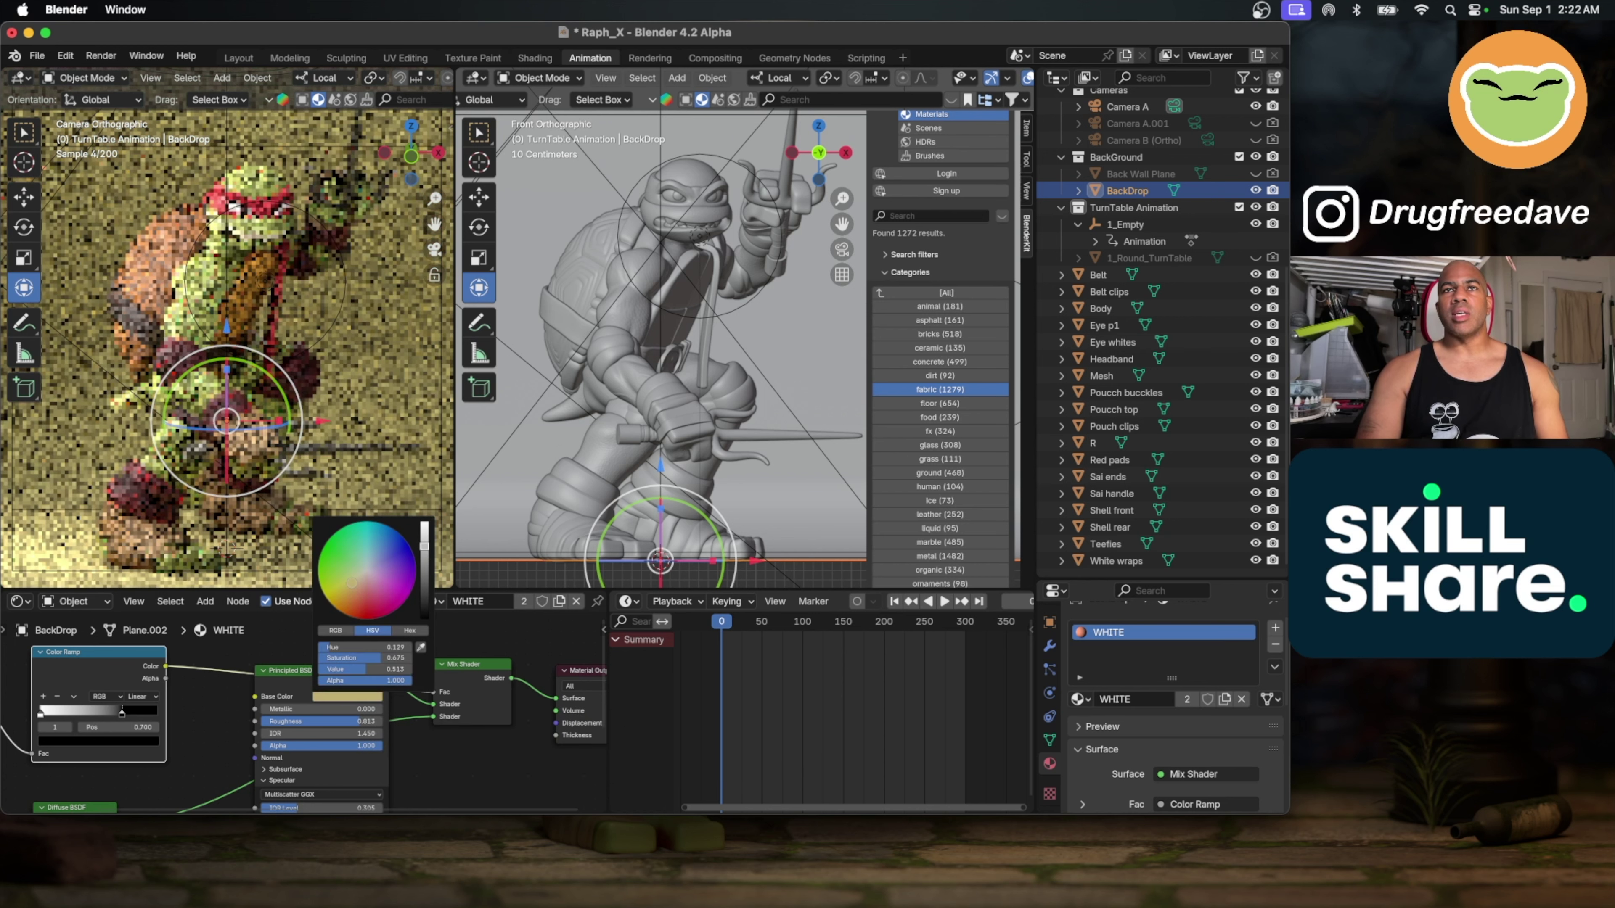
mouse_move(338, 587)
left_mouse_down()
mouse_move(328, 603)
mouse_move(353, 617)
mouse_move(407, 597)
mouse_move(414, 564)
mouse_move(371, 527)
mouse_move(357, 564)
left_mouse_up()
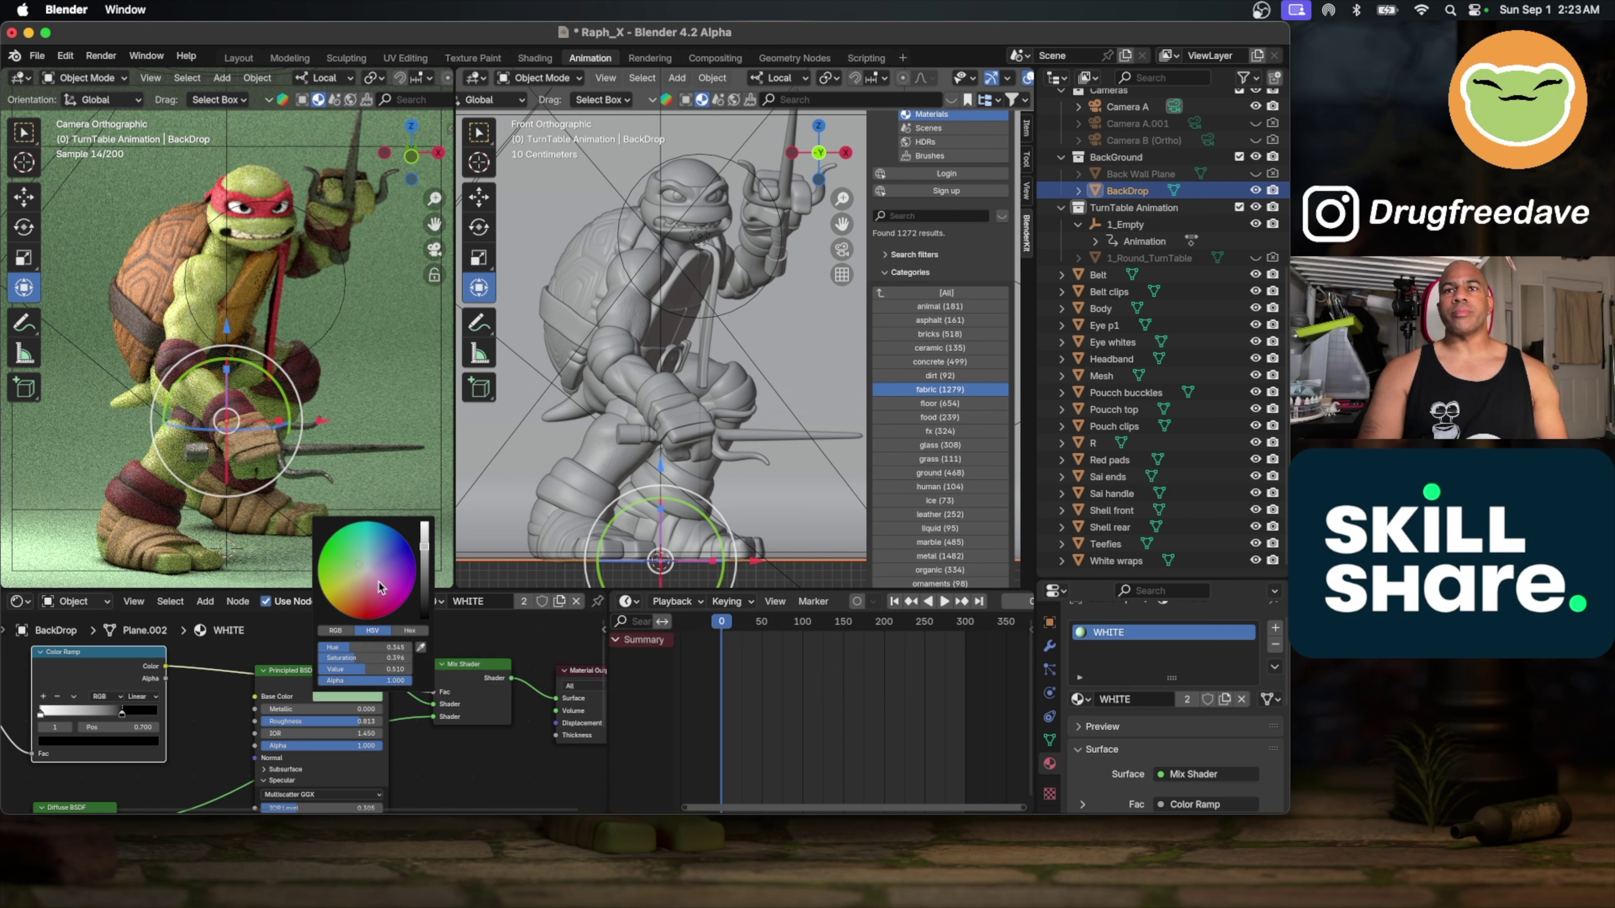
left_click(357, 569)
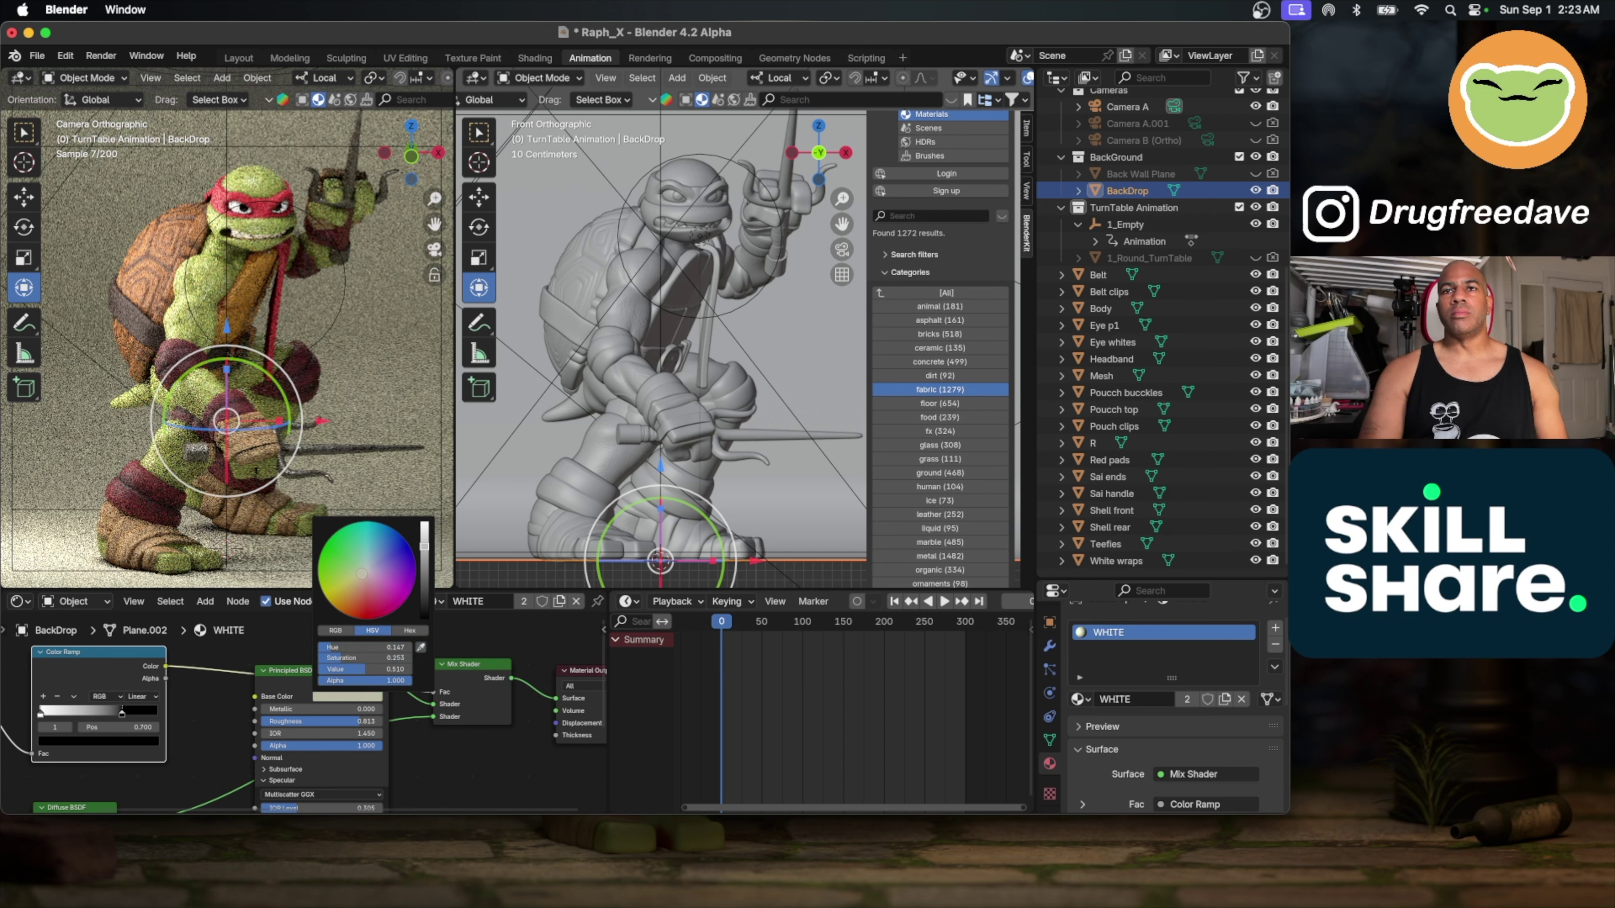
left_click(360, 576)
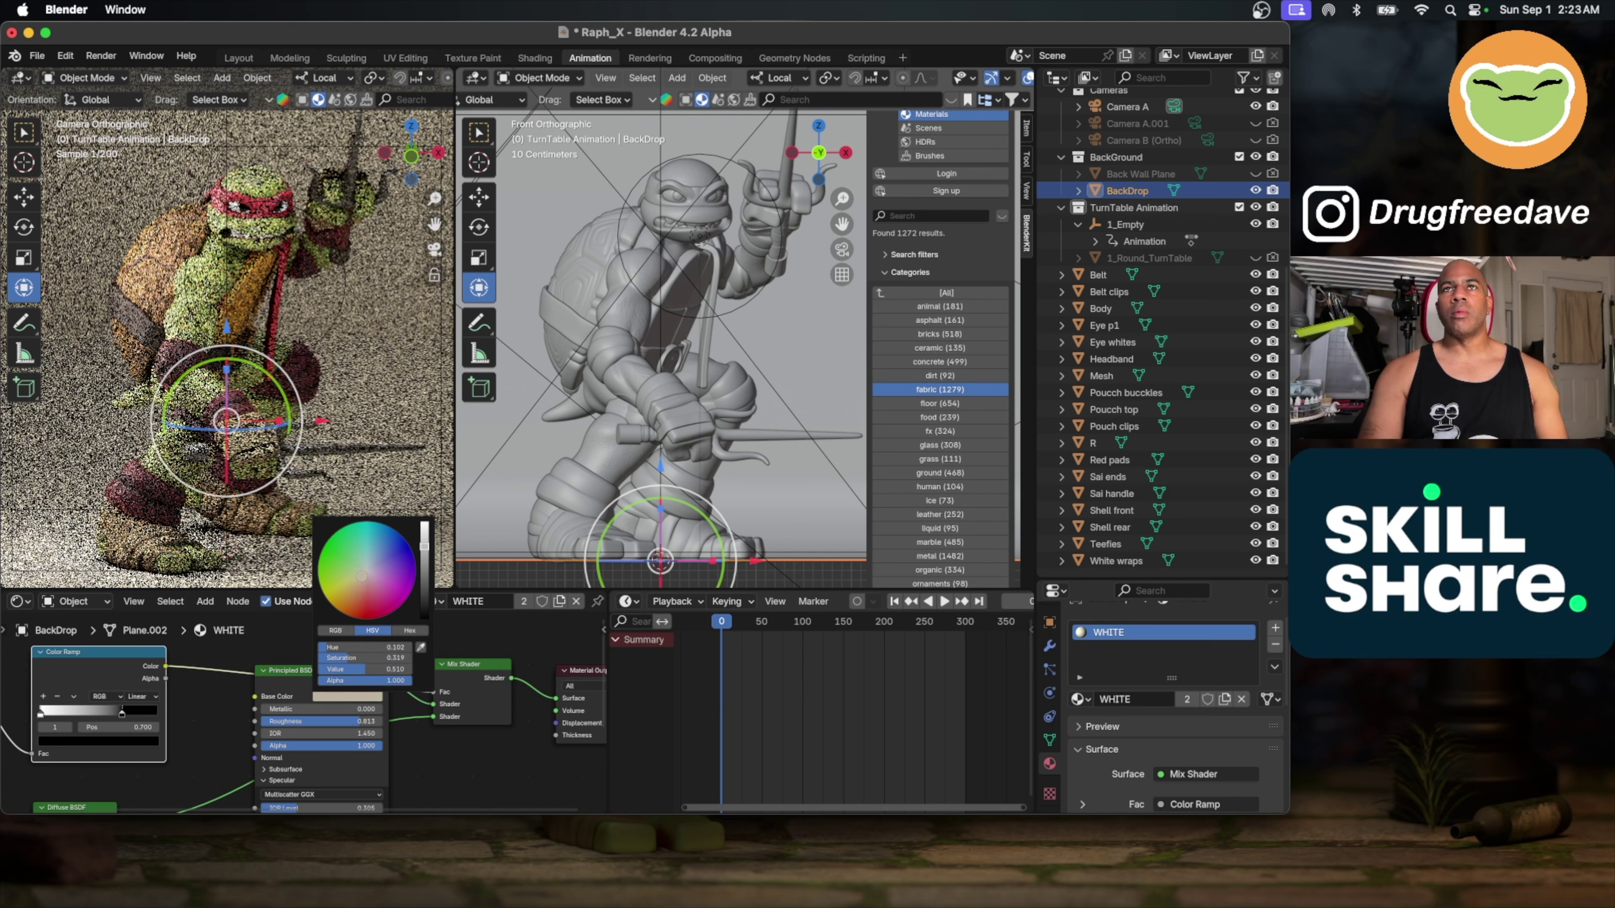
left_click_drag(362, 582, 361, 576)
left_click_drag(347, 659, 342, 659)
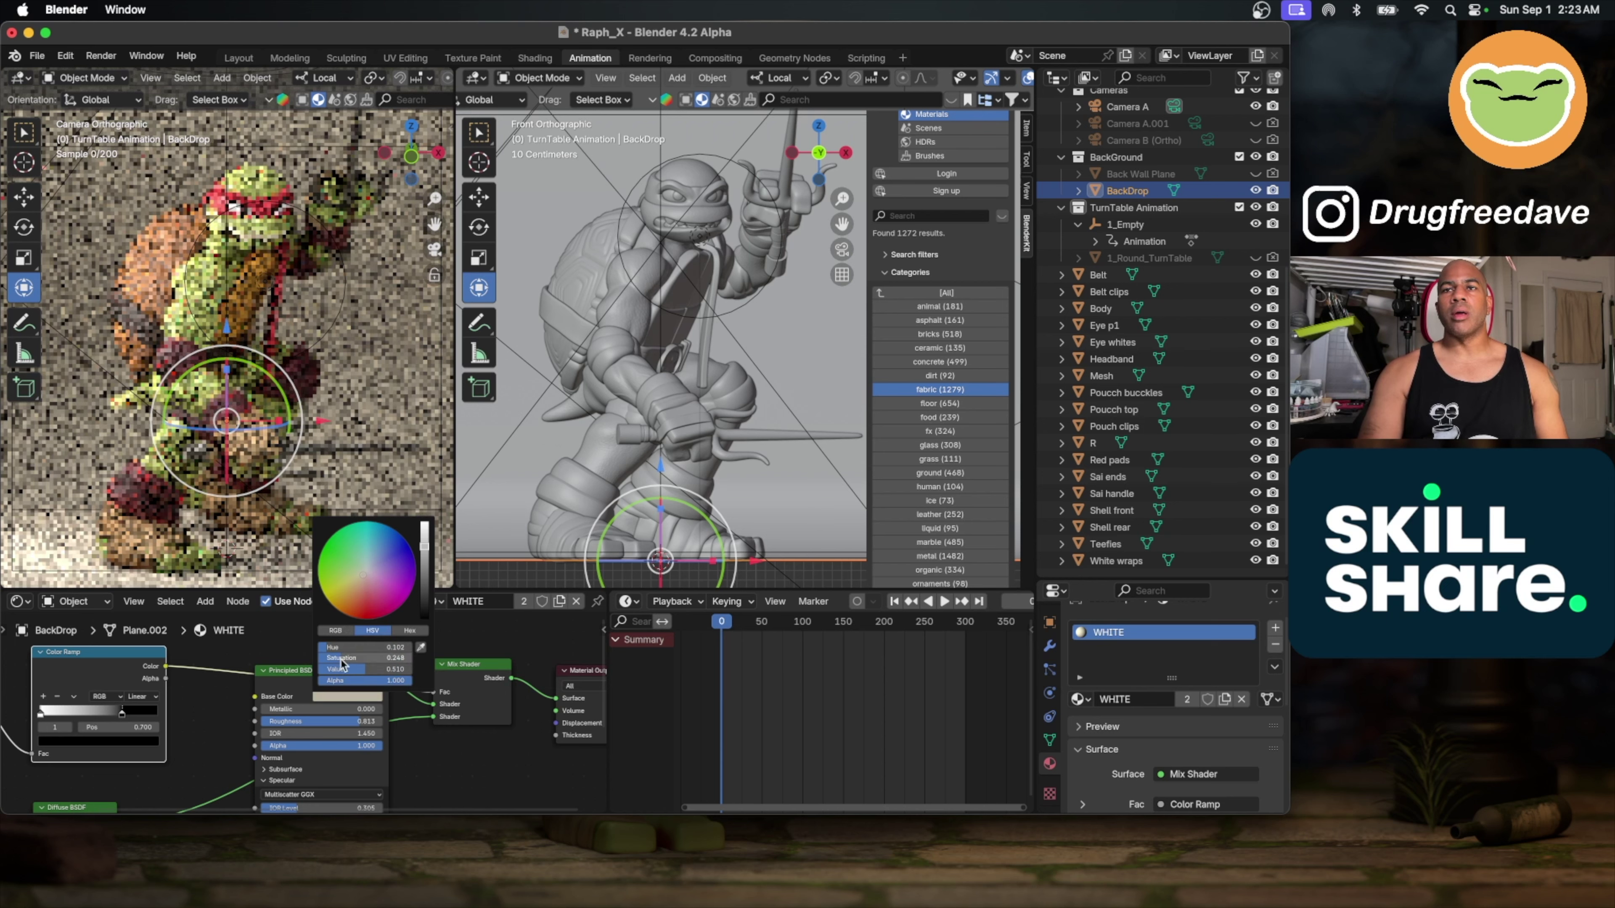
left_click(424, 557)
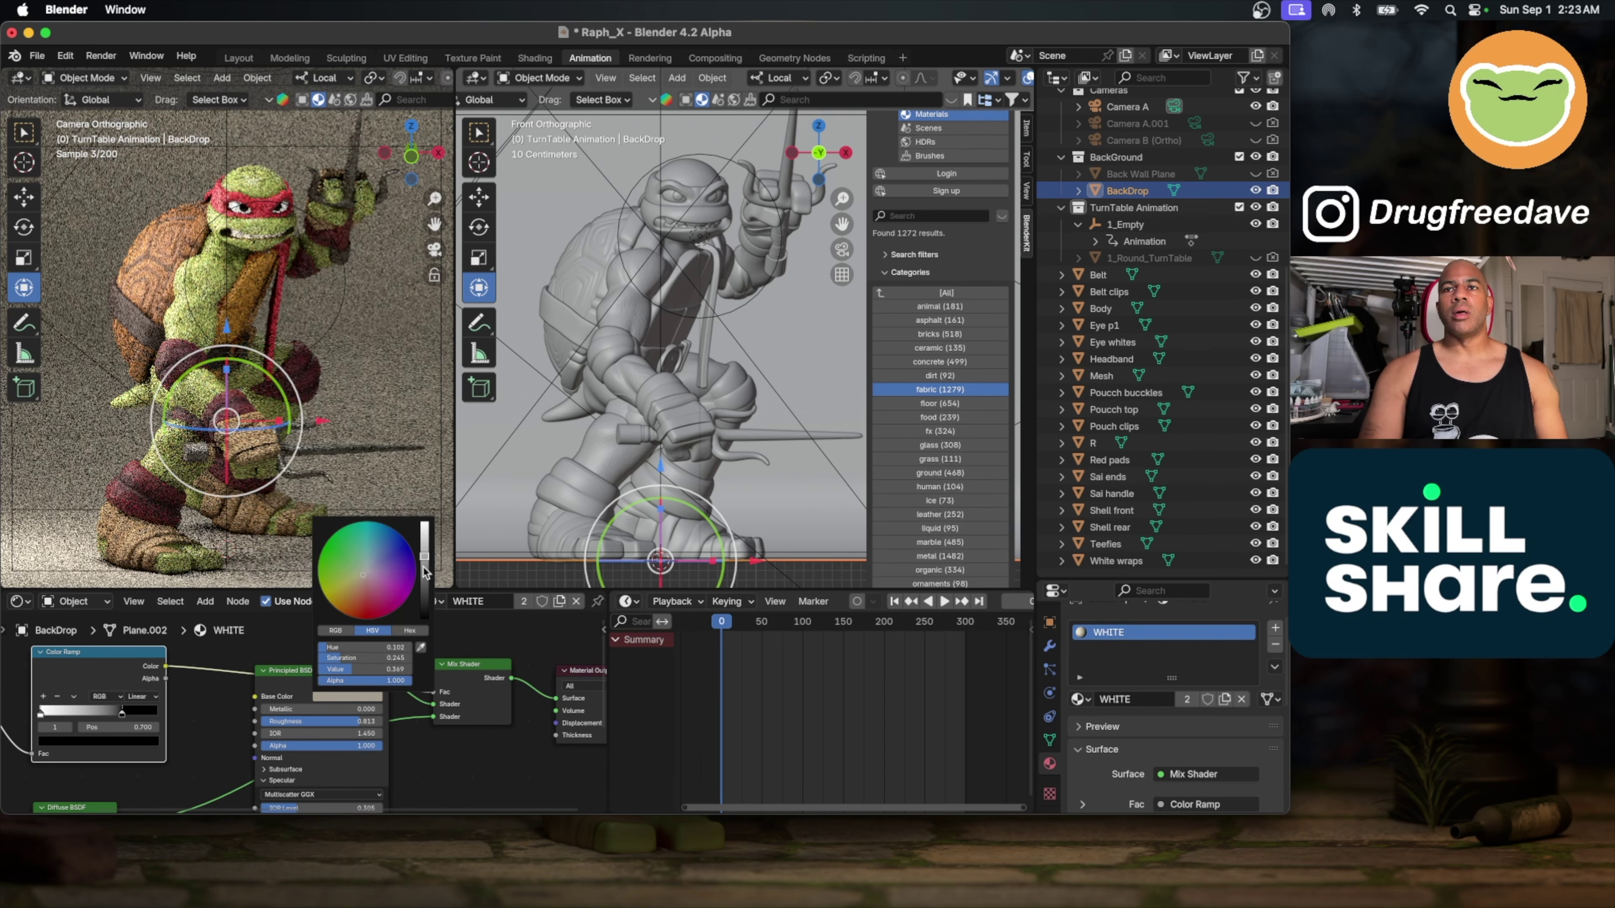
left_click_drag(425, 573, 425, 575)
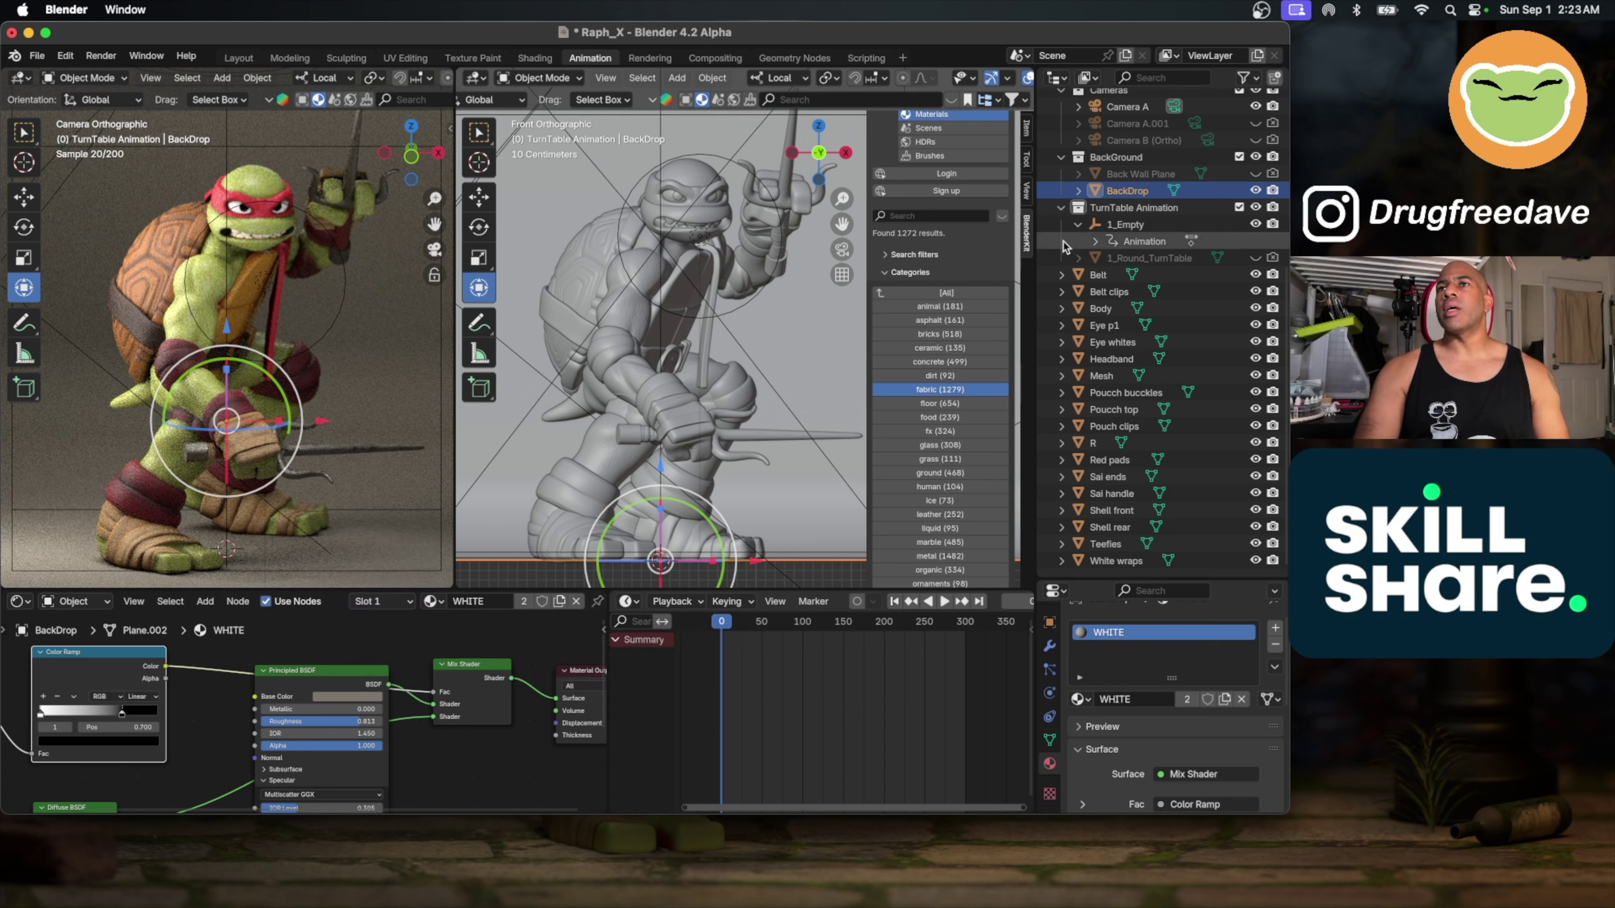
Step: Toggle the Back Wall light off and on to compare, then select it
scroll(1155, 207, "up", 10)
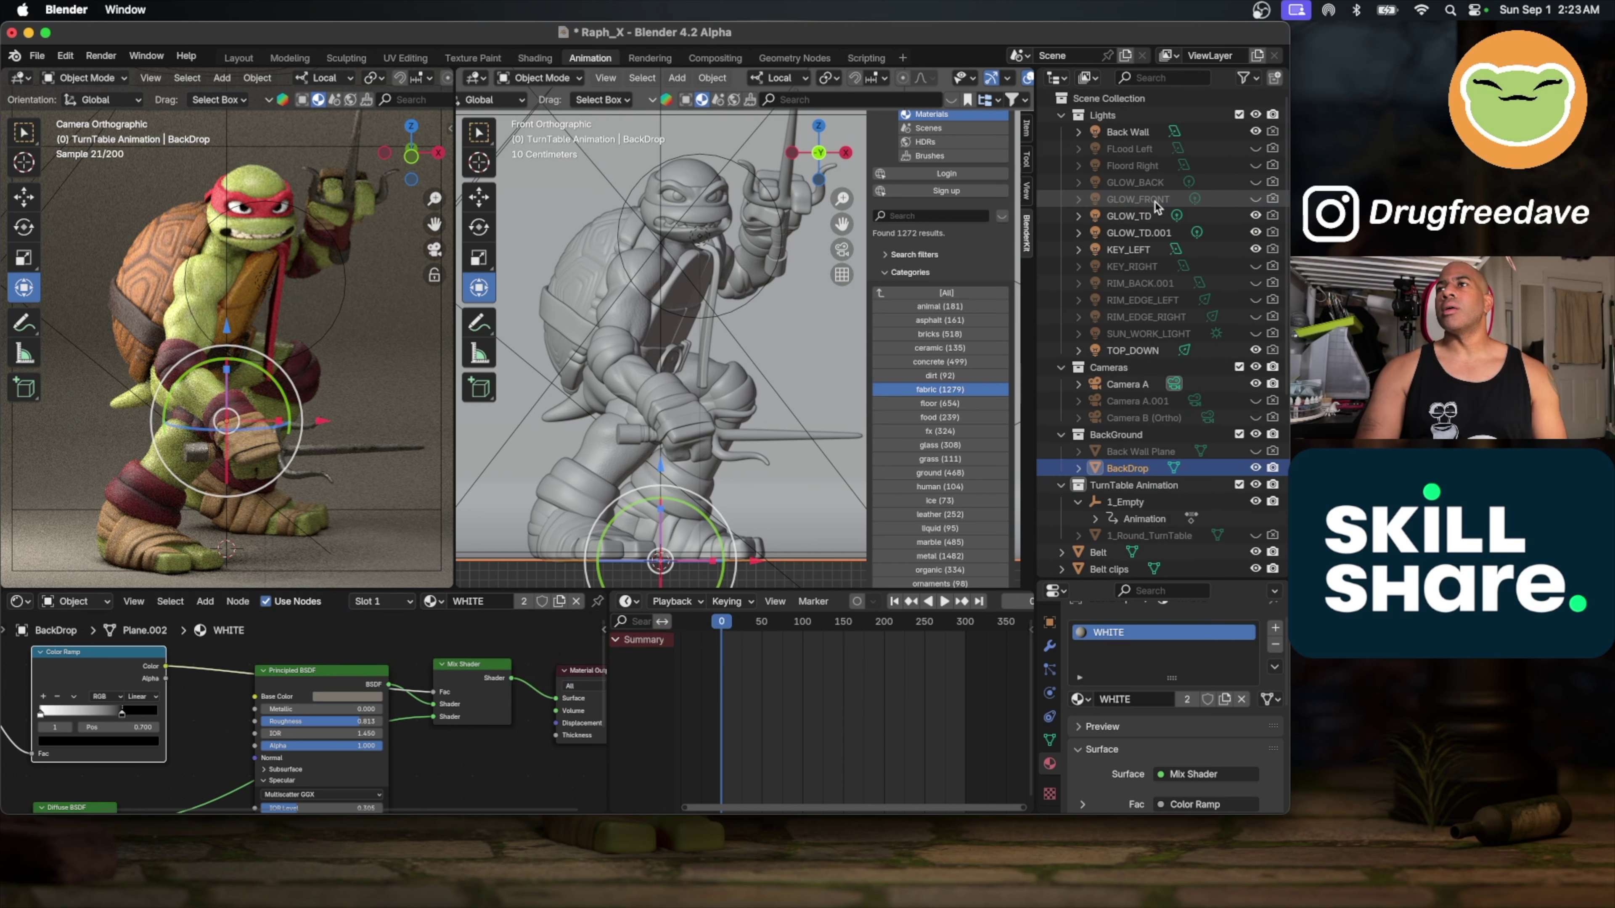
left_click(1255, 132)
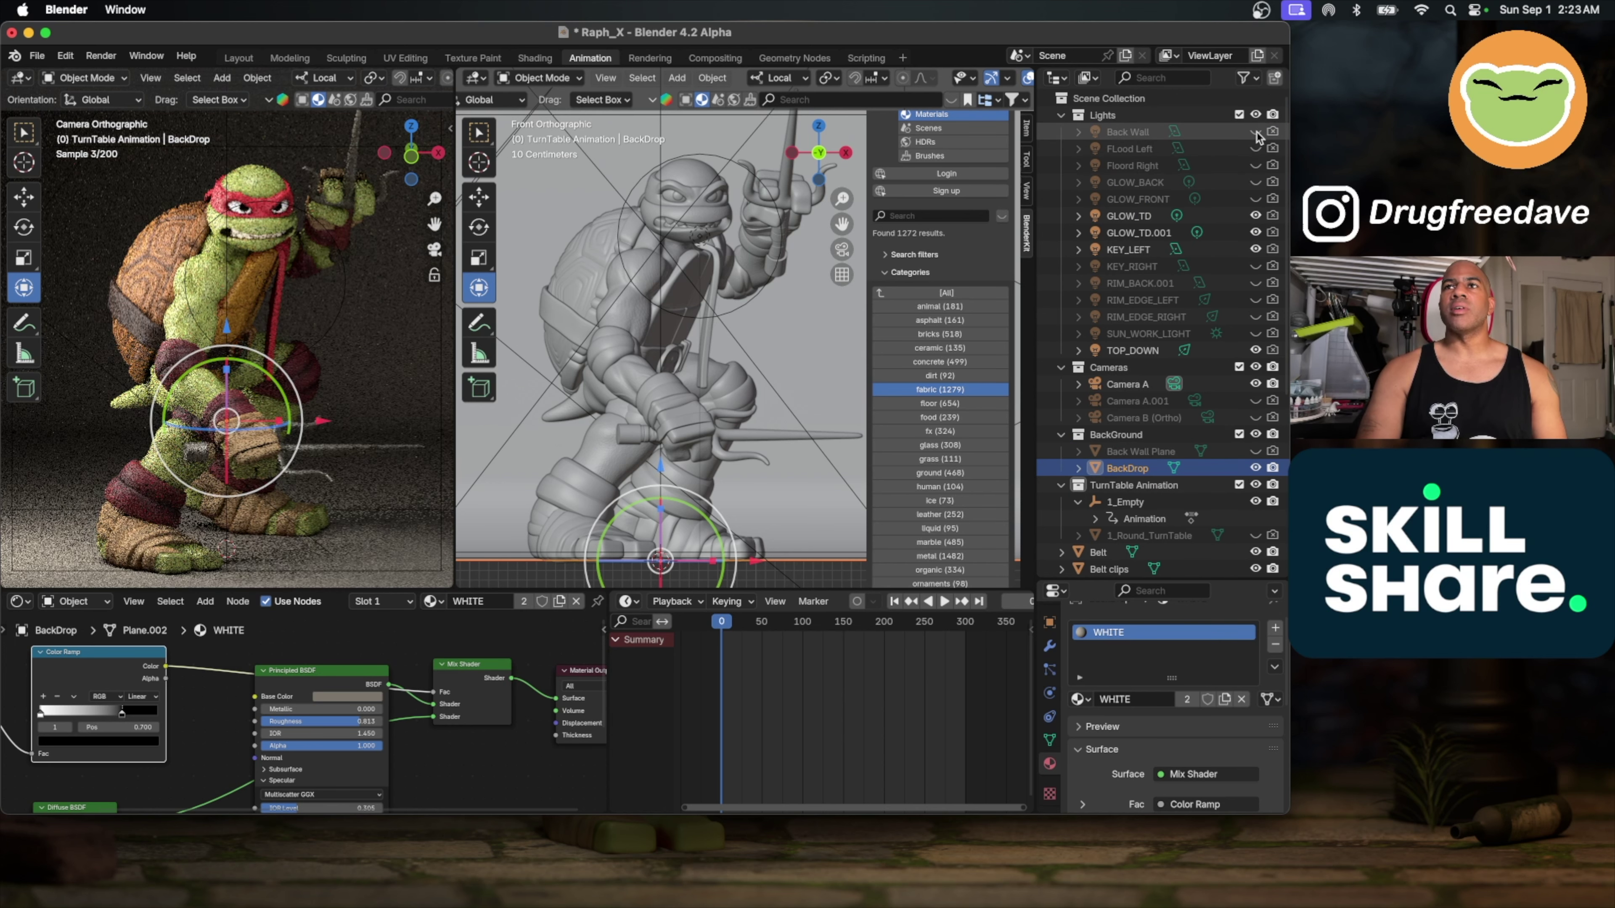
left_click(1256, 132)
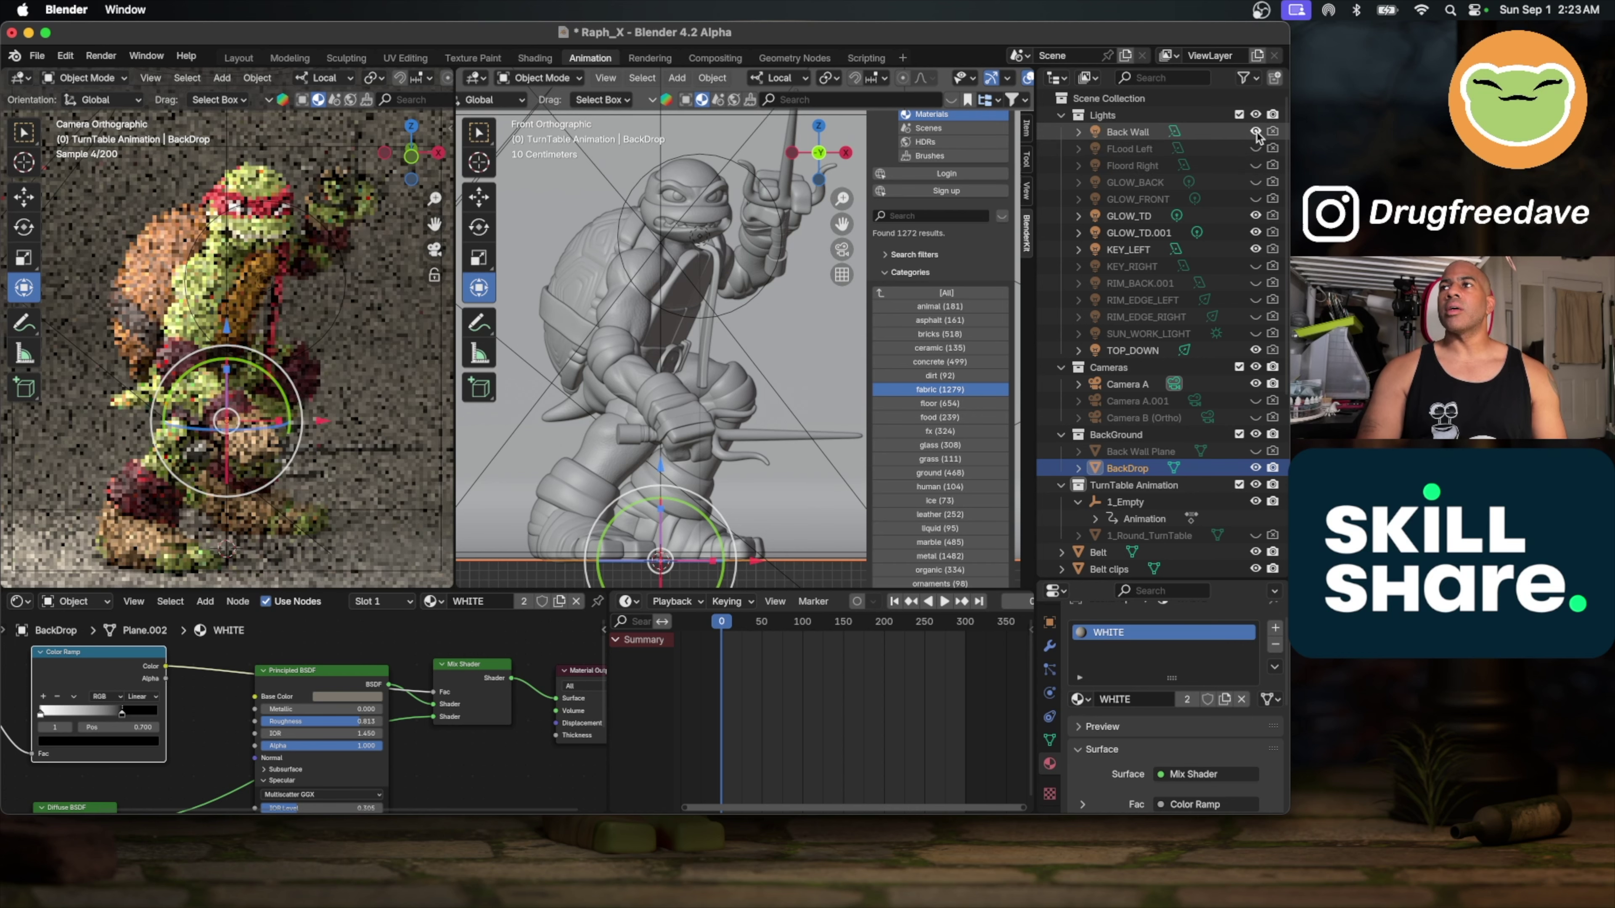
left_click(1224, 135)
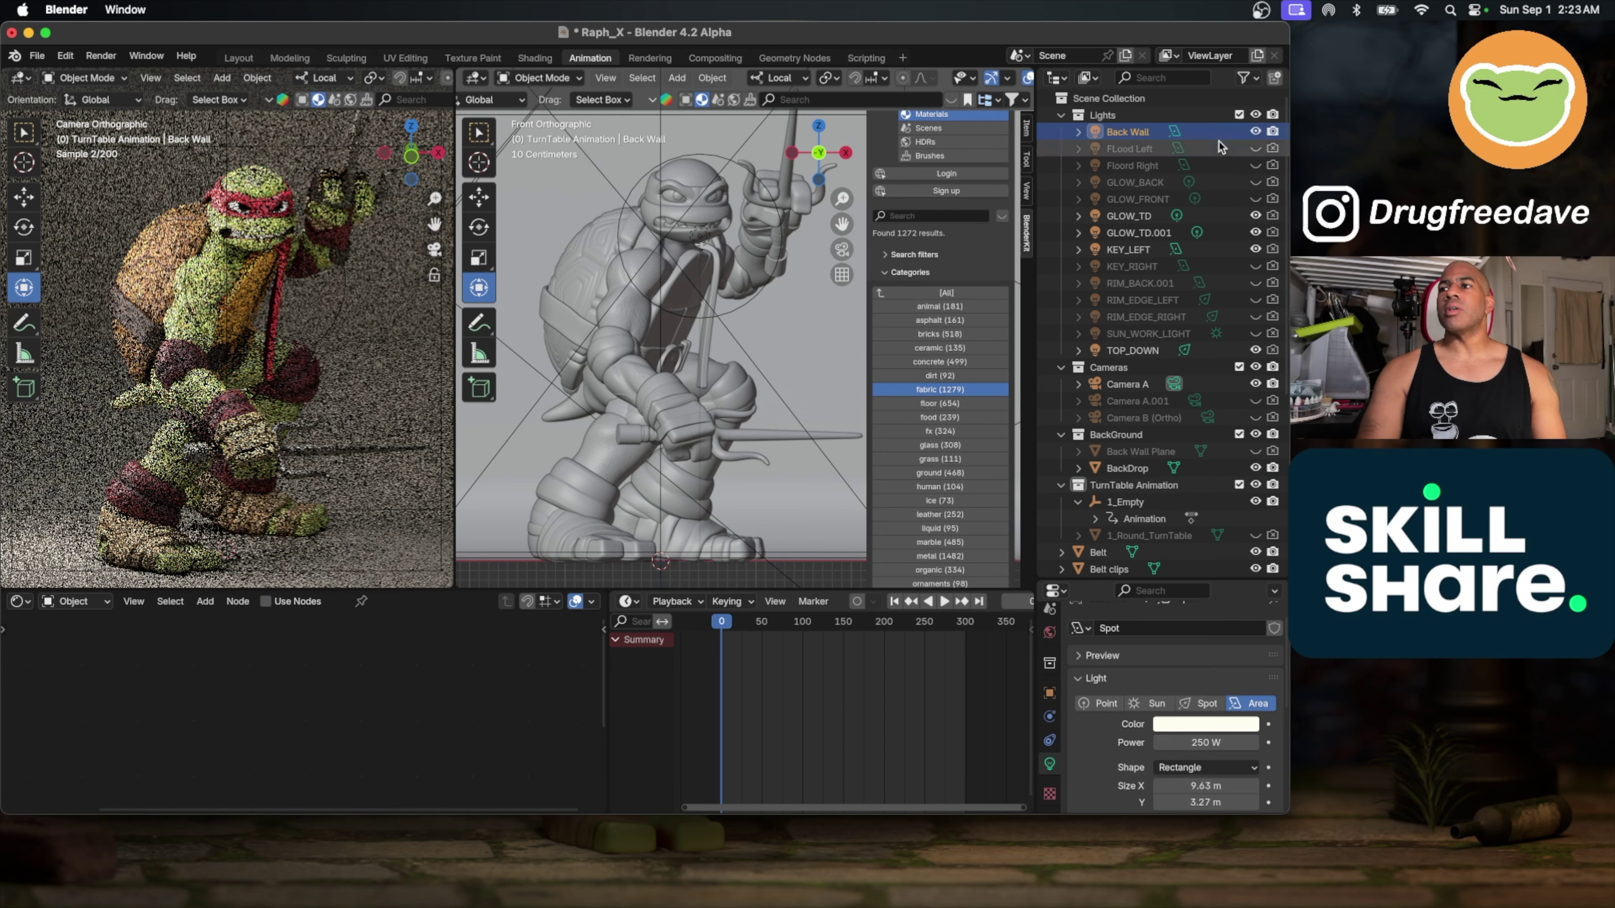
Step: Set Back Wall to 140 W with a warm cream colour, then enable GLOW_BACK for preview
left_click(1196, 742)
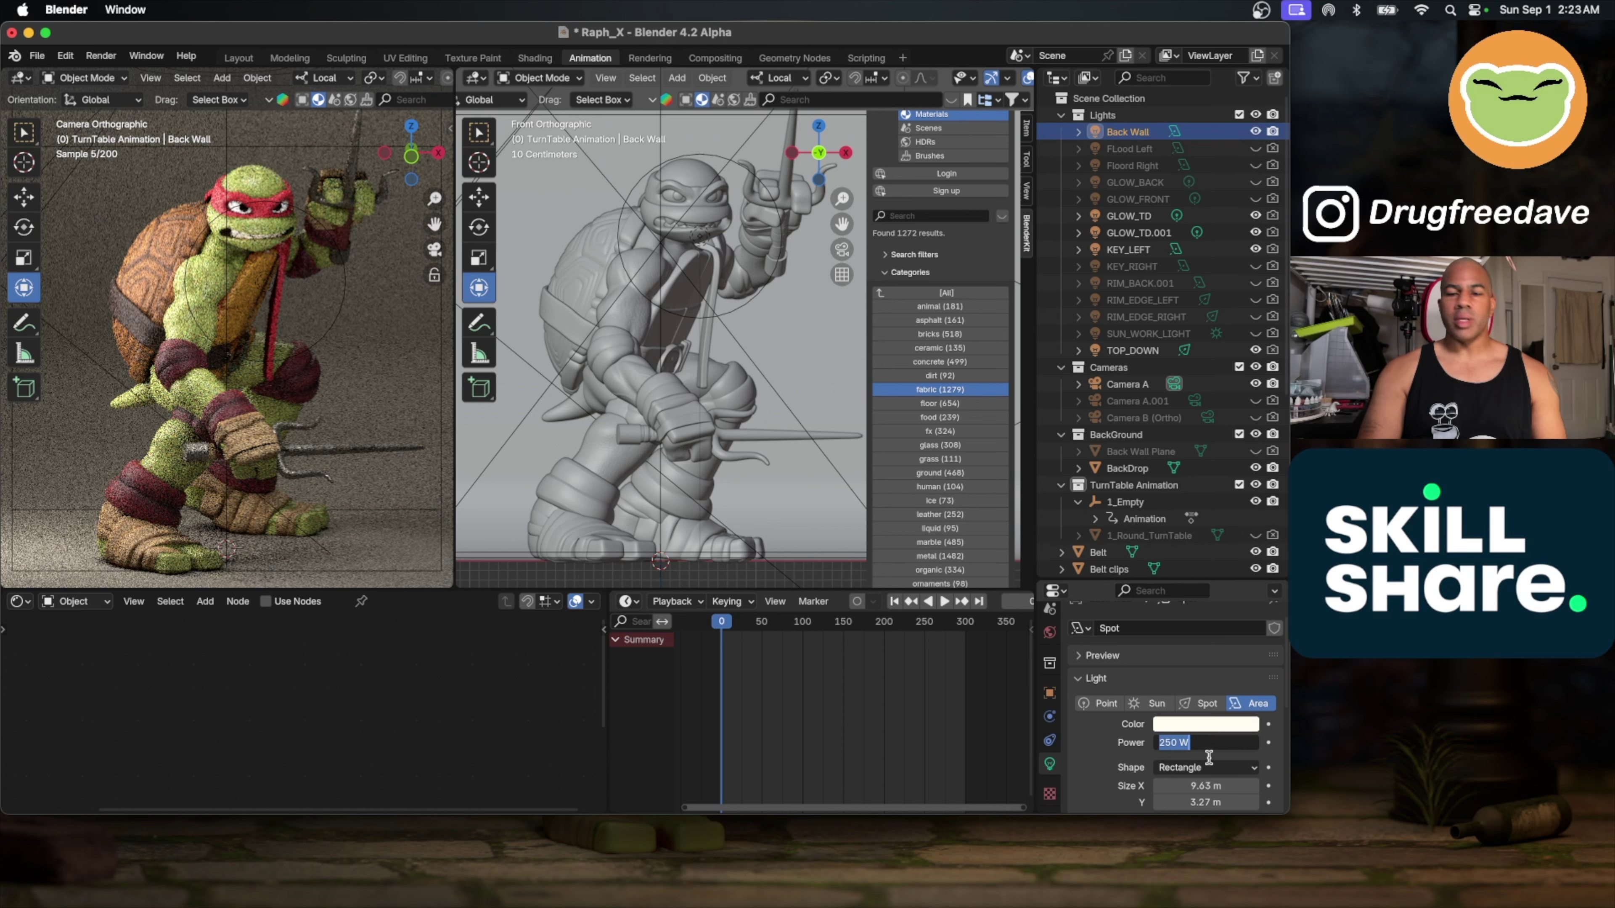
type("14")
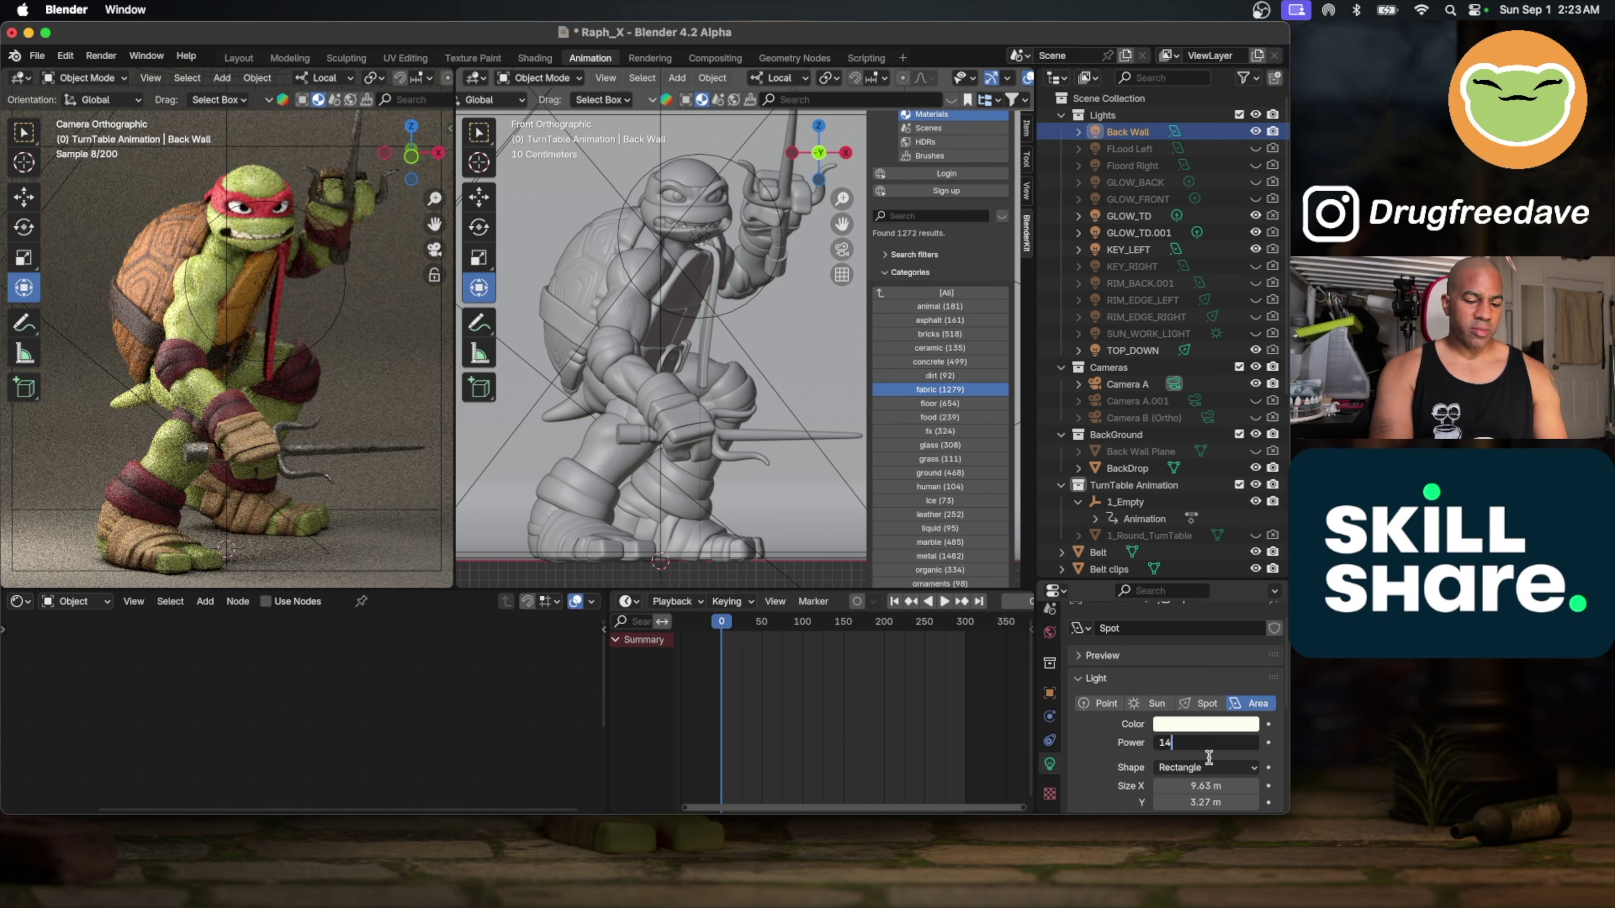
type("0")
key("Return")
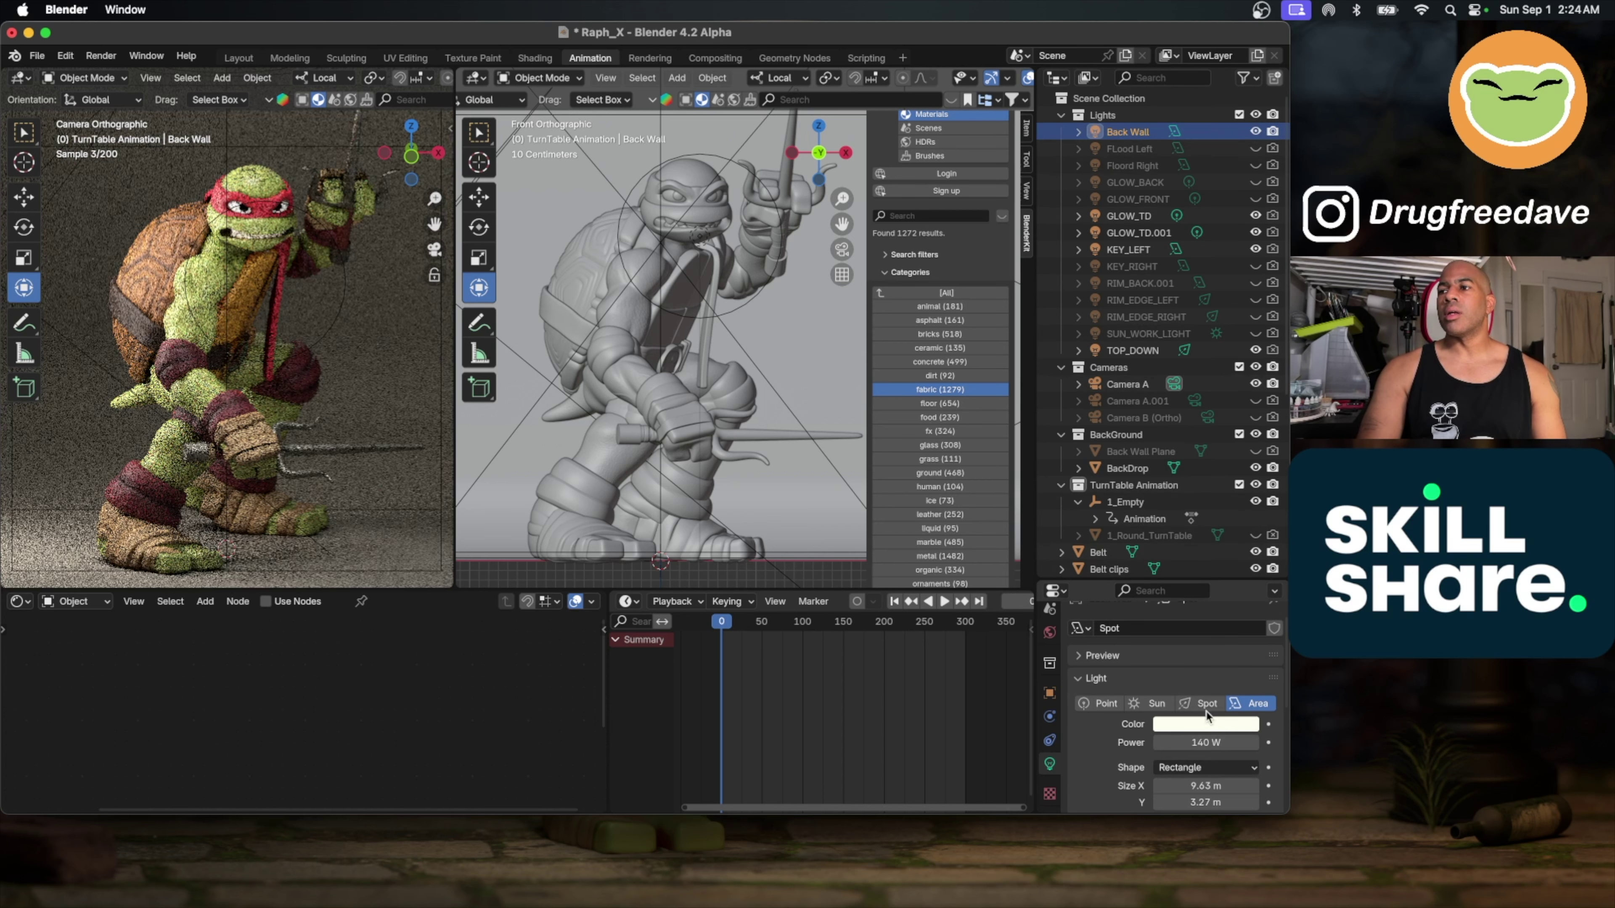
left_click(1207, 724)
left_click(1147, 565)
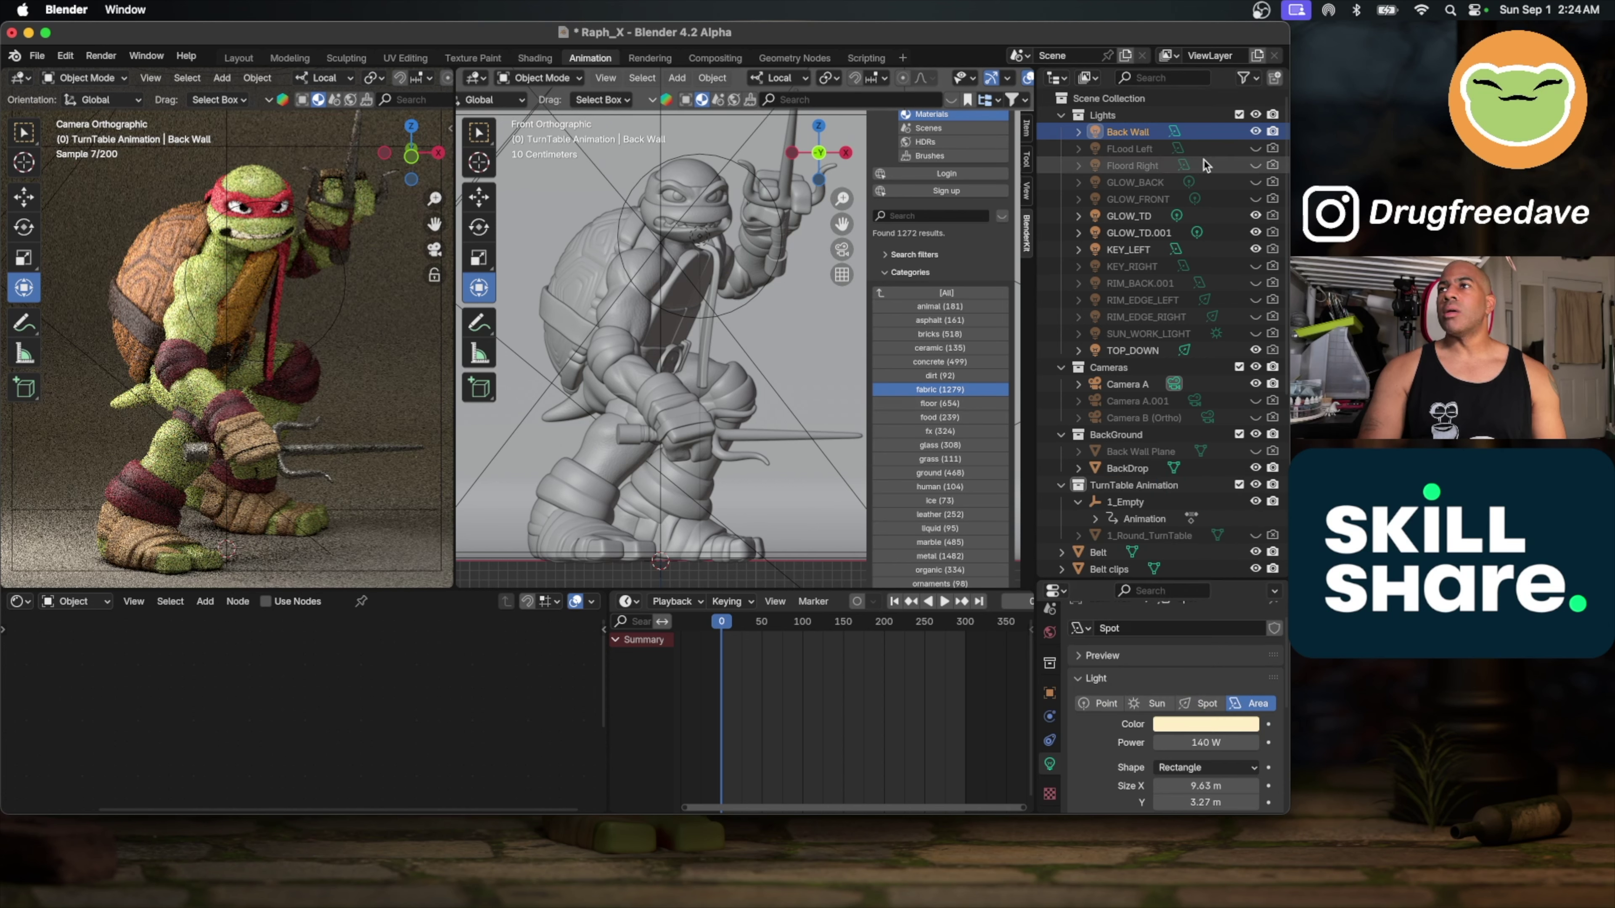
left_click(1258, 183)
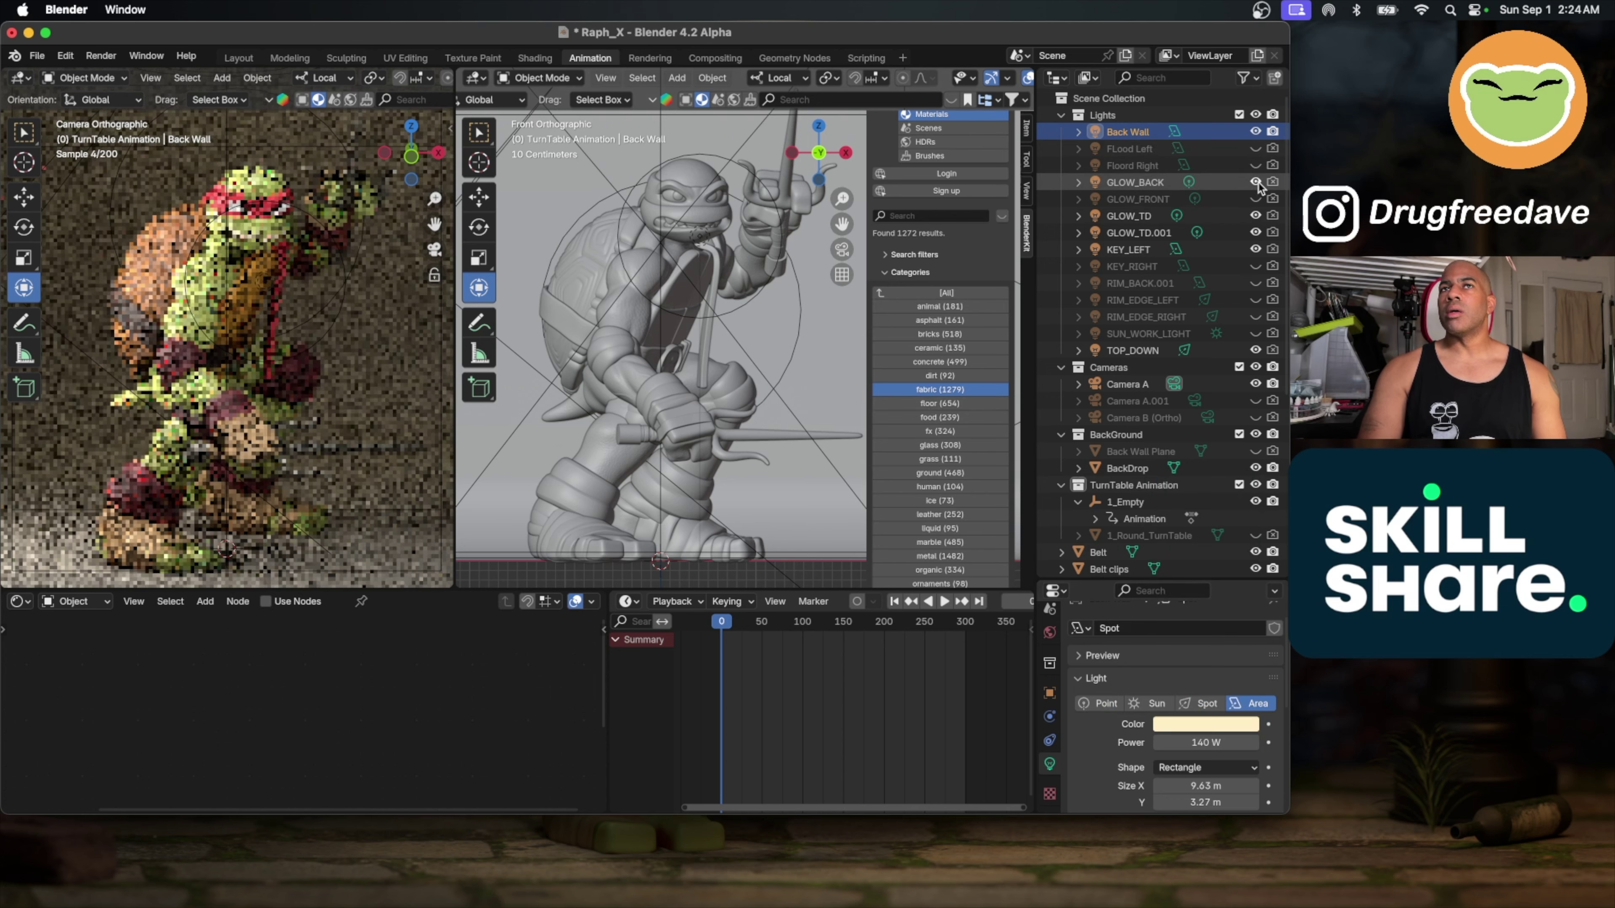
Step: Turn the GLOW_BACK light on, select it and frame it in the view
left_click(1258, 183)
left_click(1256, 182)
left_click(1206, 182)
key("KP_Decimal")
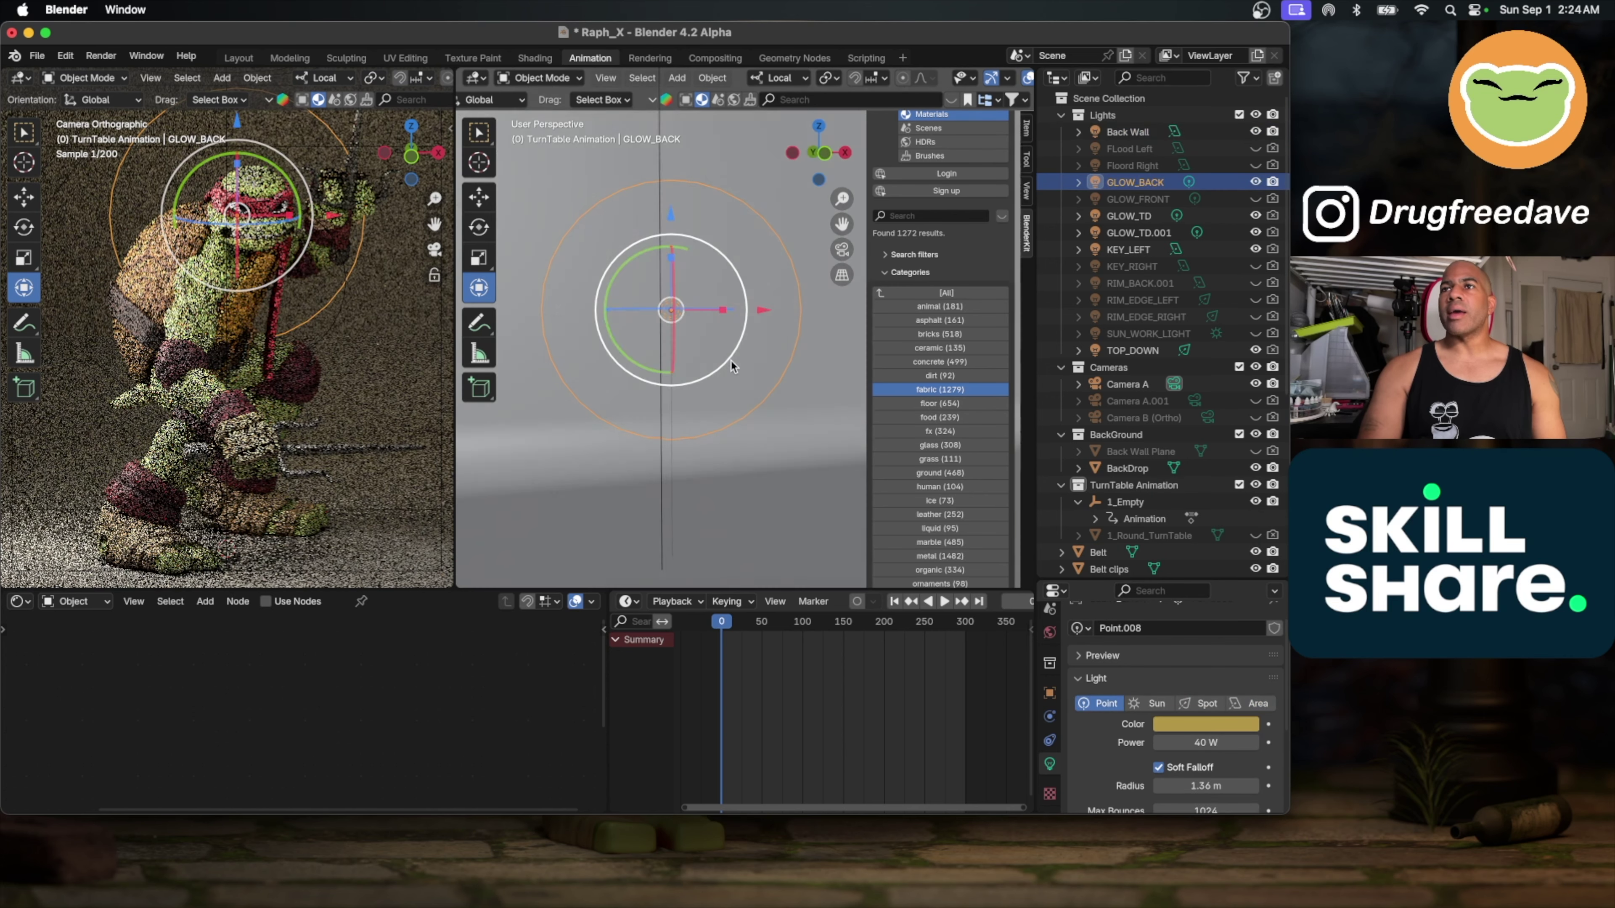
scroll(731, 365, "left", 10)
scroll(731, 366, "down", 4)
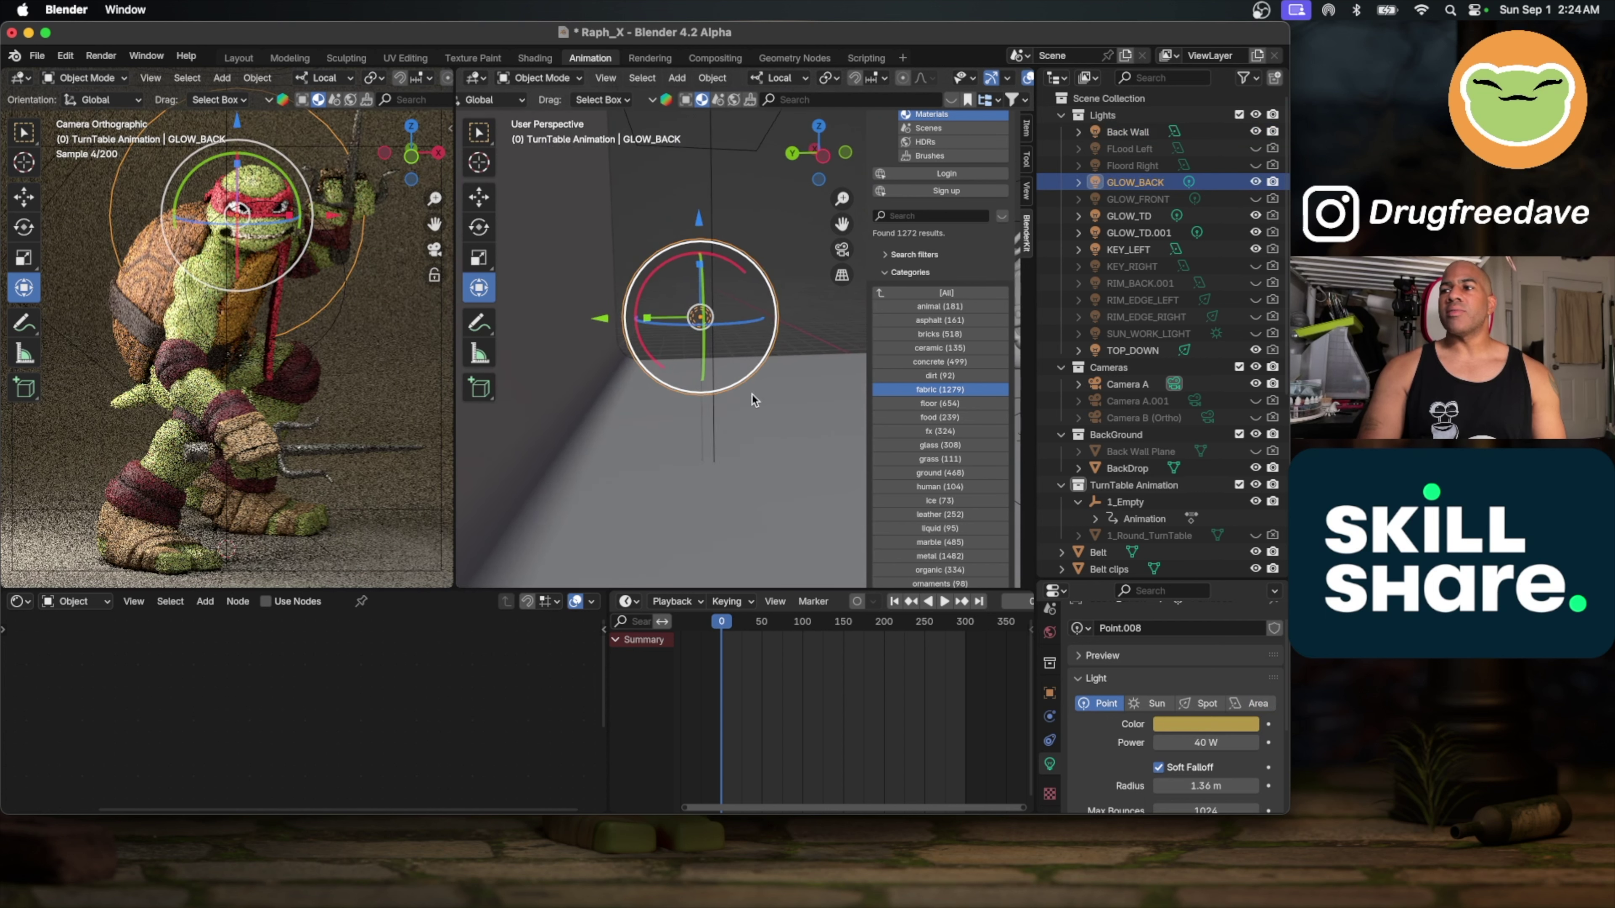
Step: Brighten GLOW_BACK's colour and try its power at 100 W, then 200 W
left_click(1205, 725)
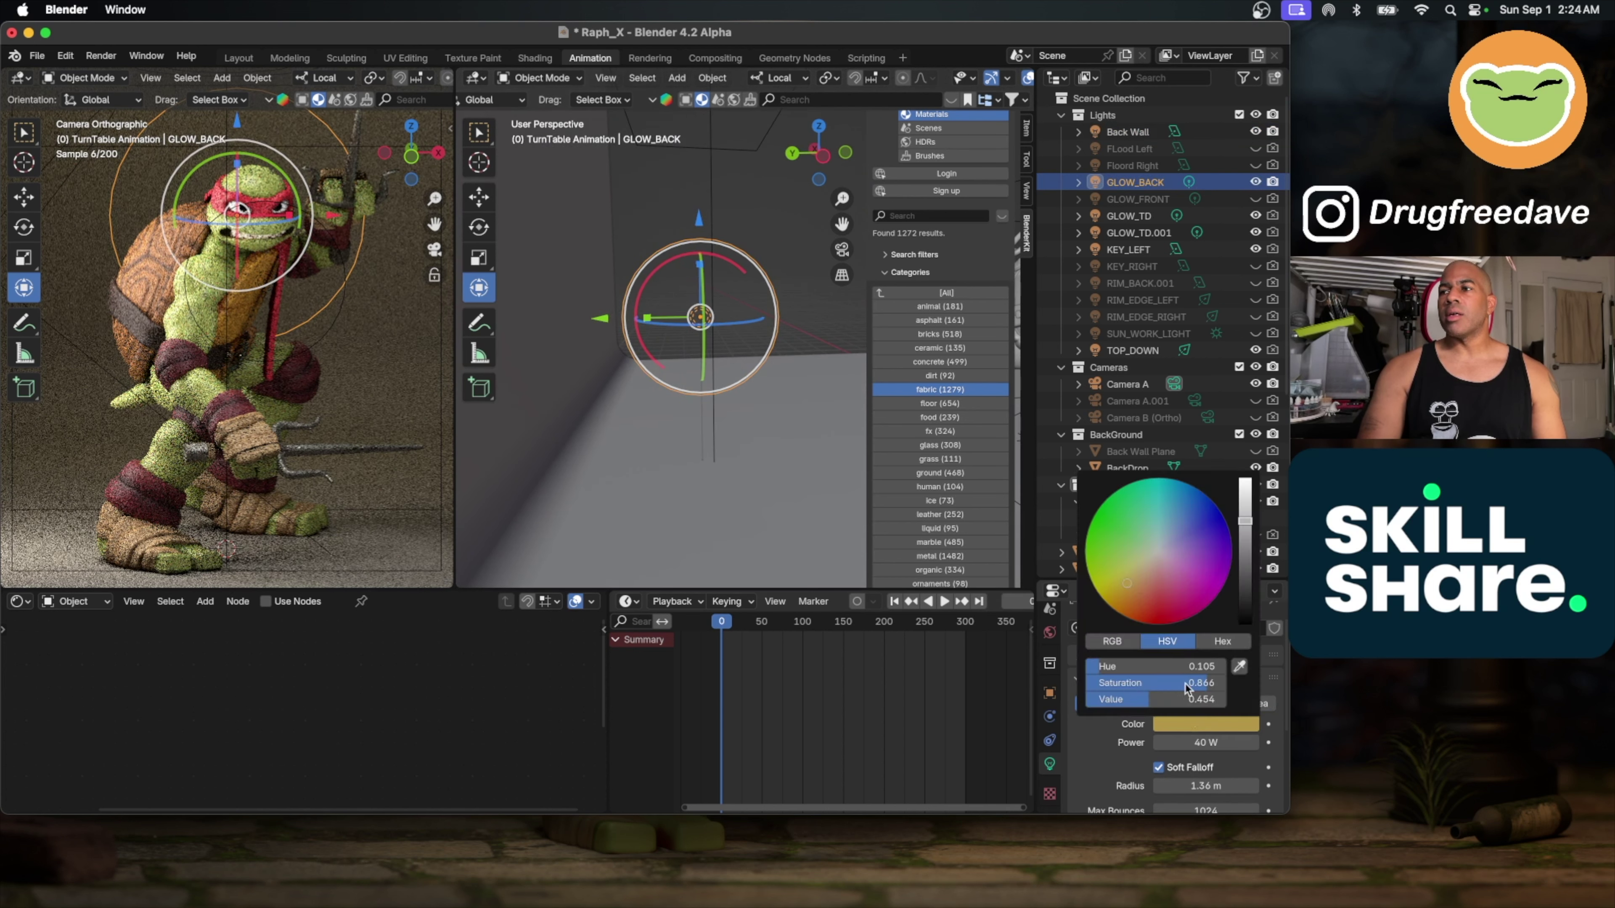
left_click_drag(1242, 525, 1244, 500)
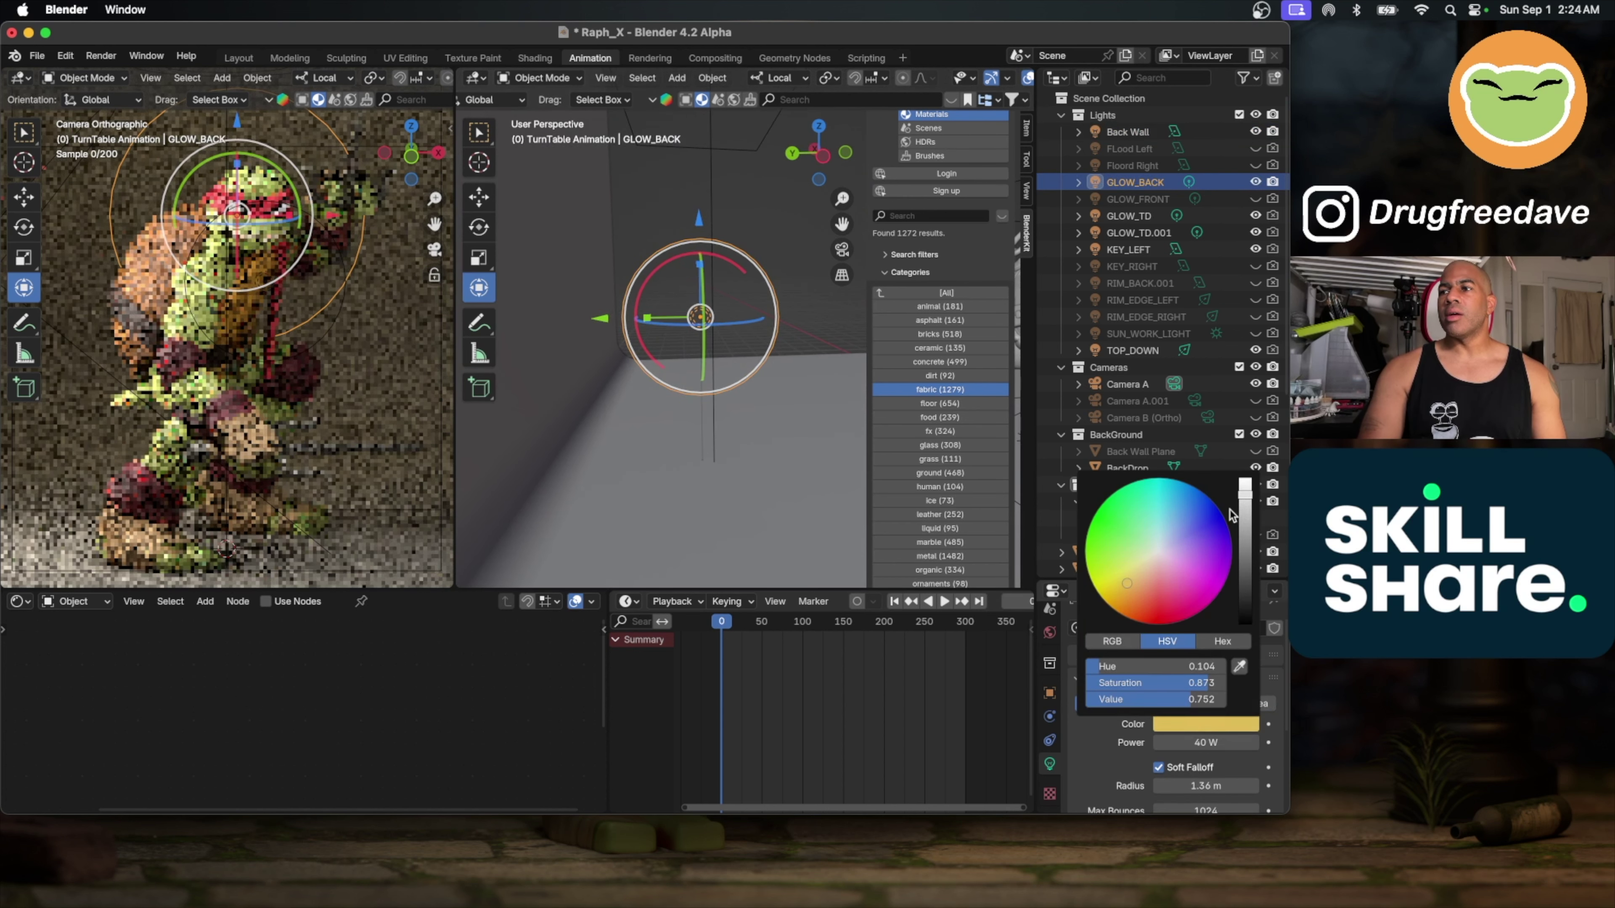
left_click(1200, 743)
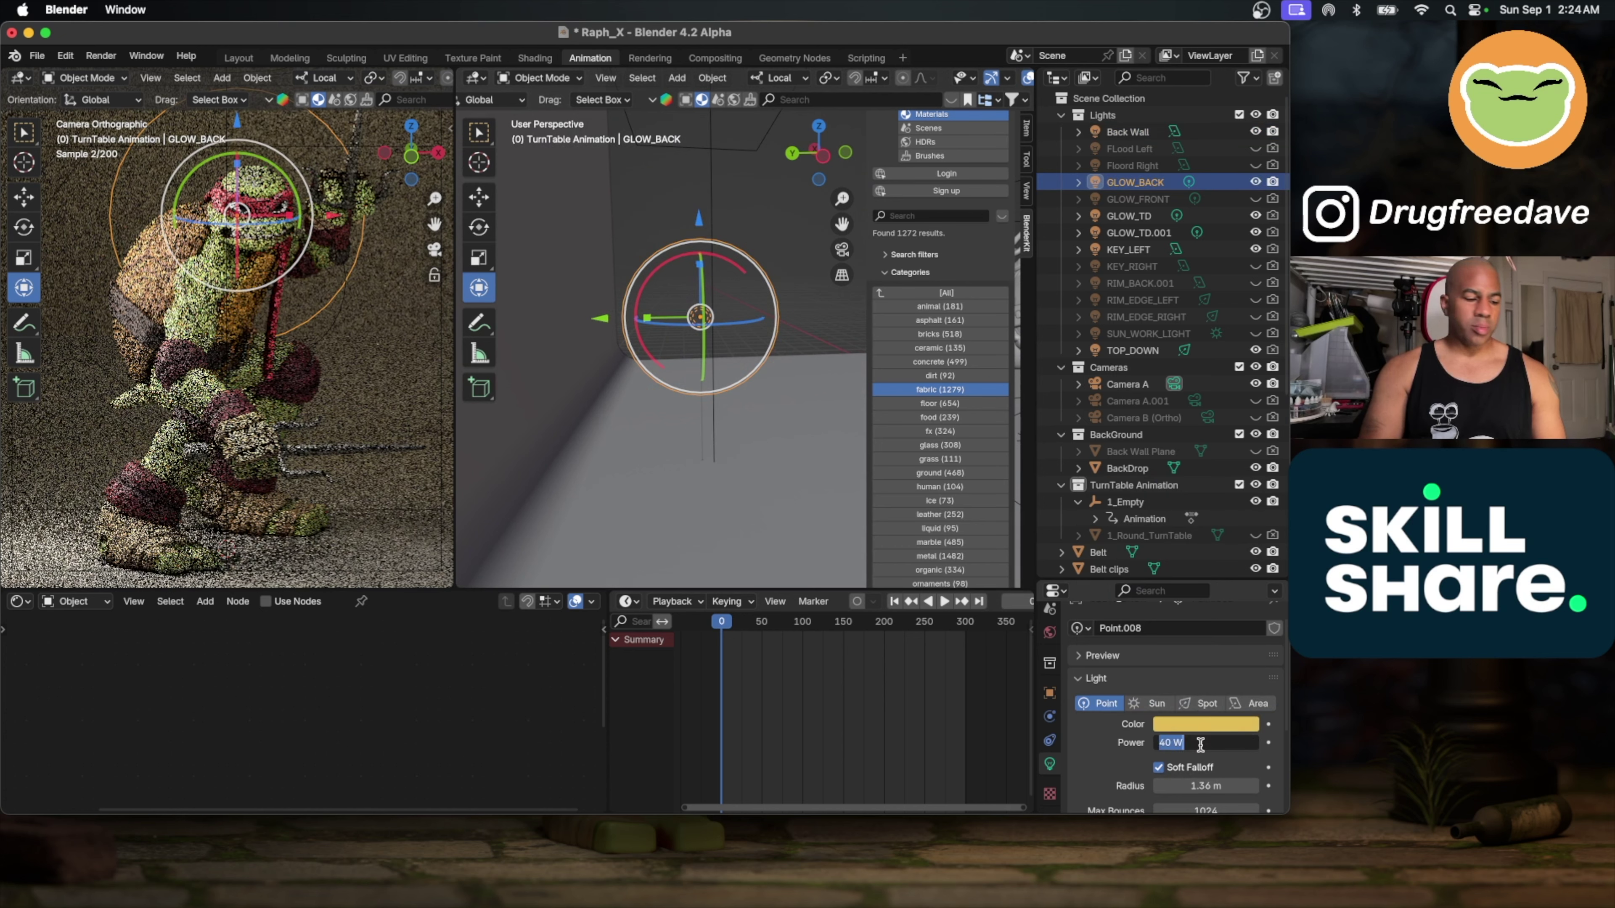
key("Return")
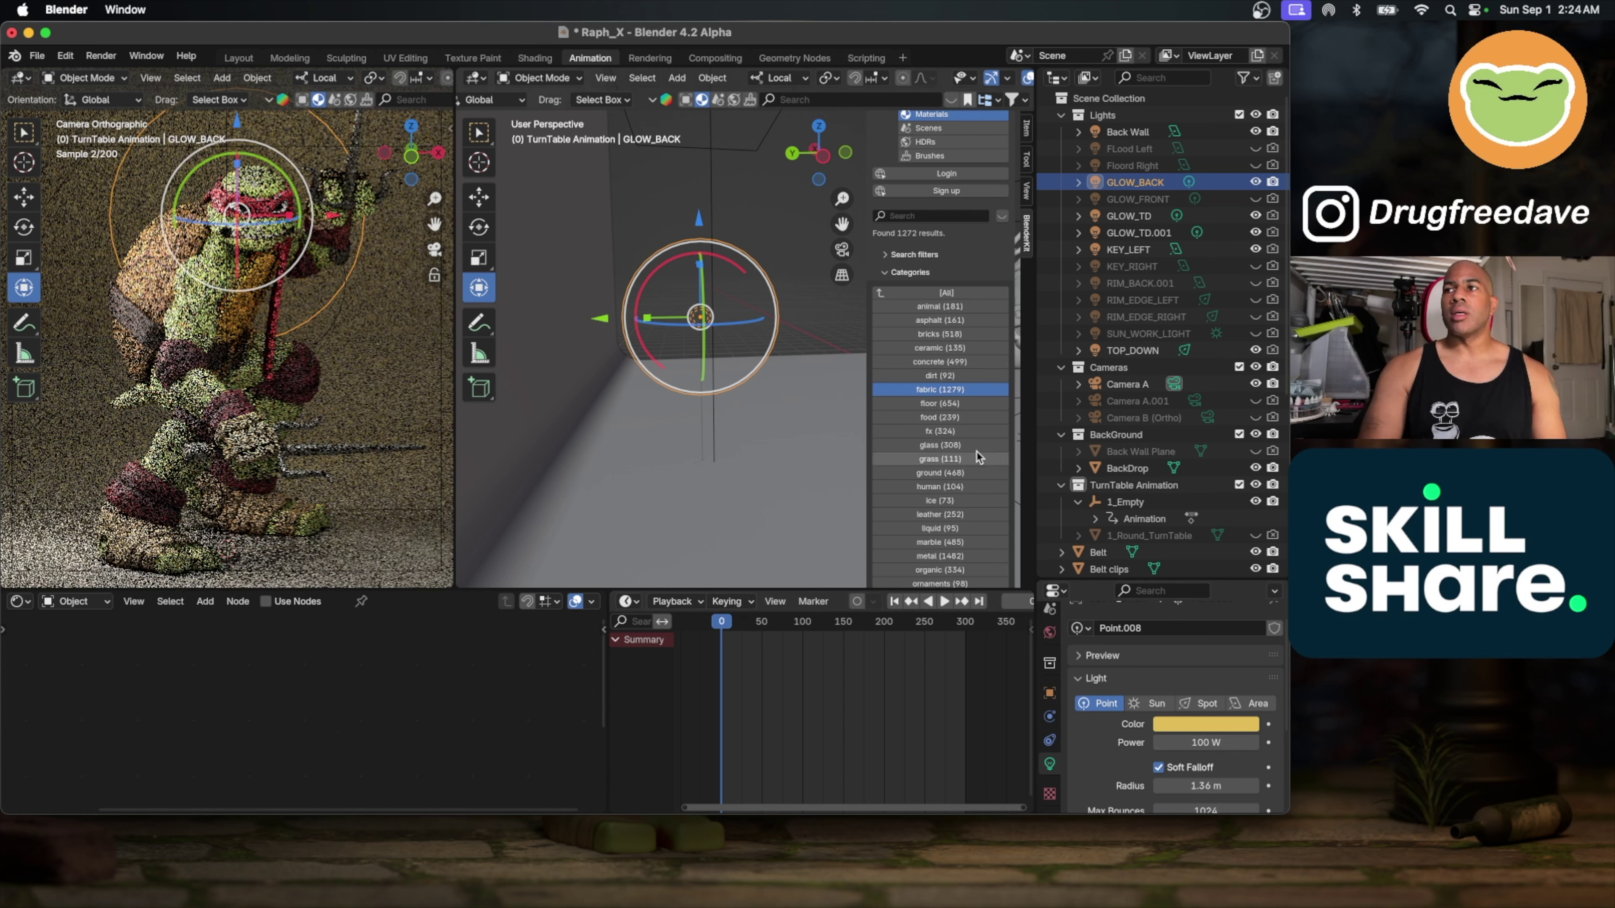
left_click(1216, 743)
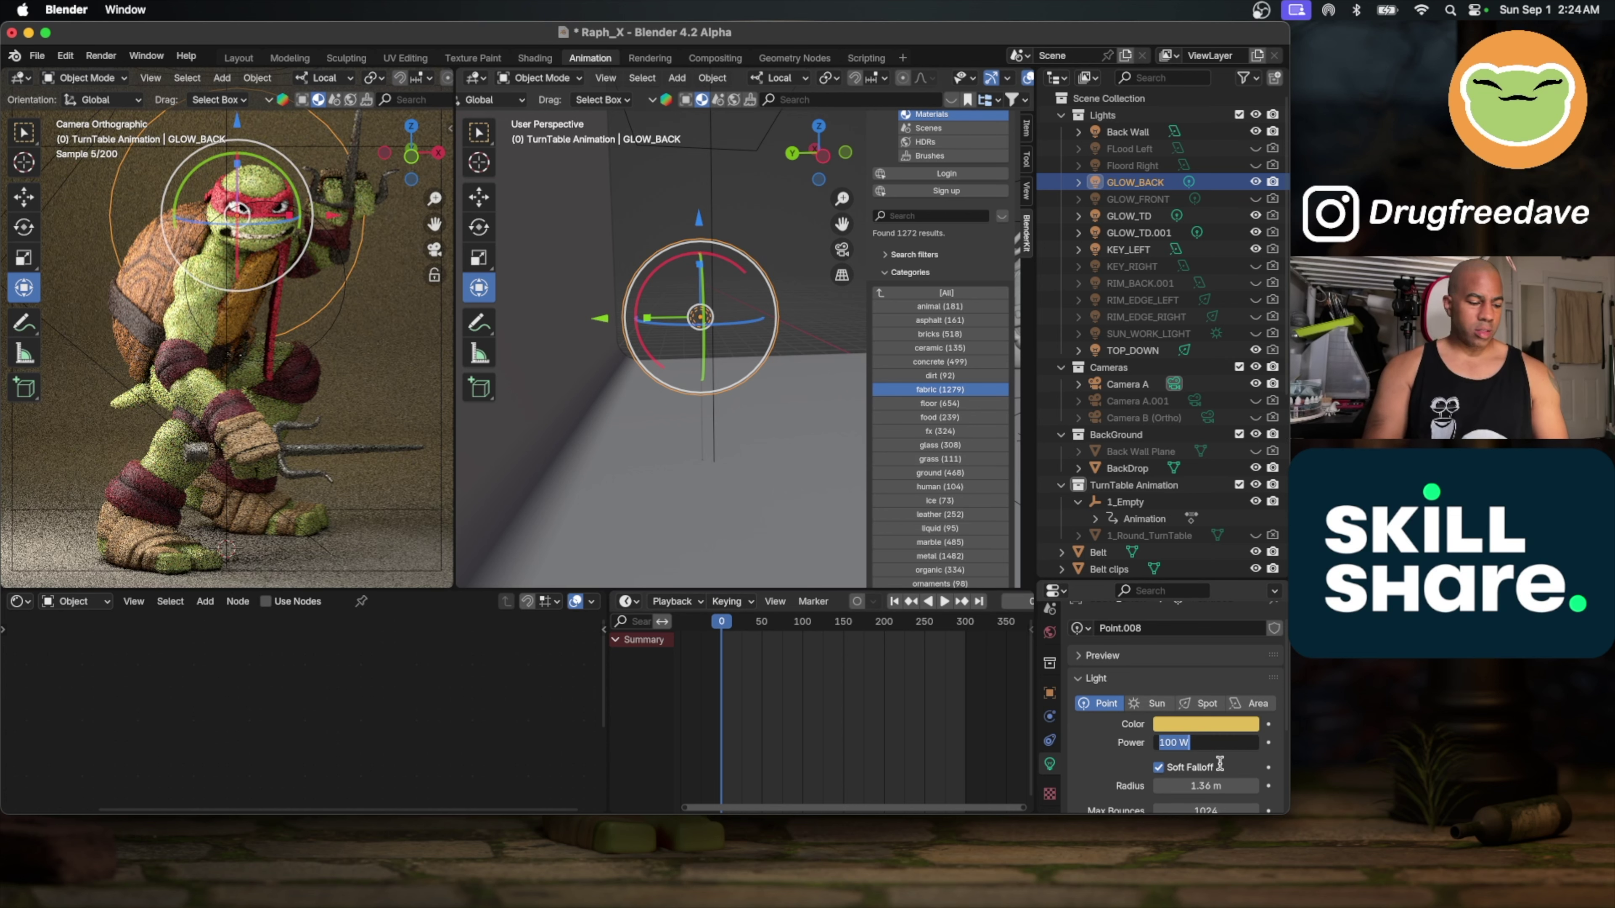
type("200")
key("Return")
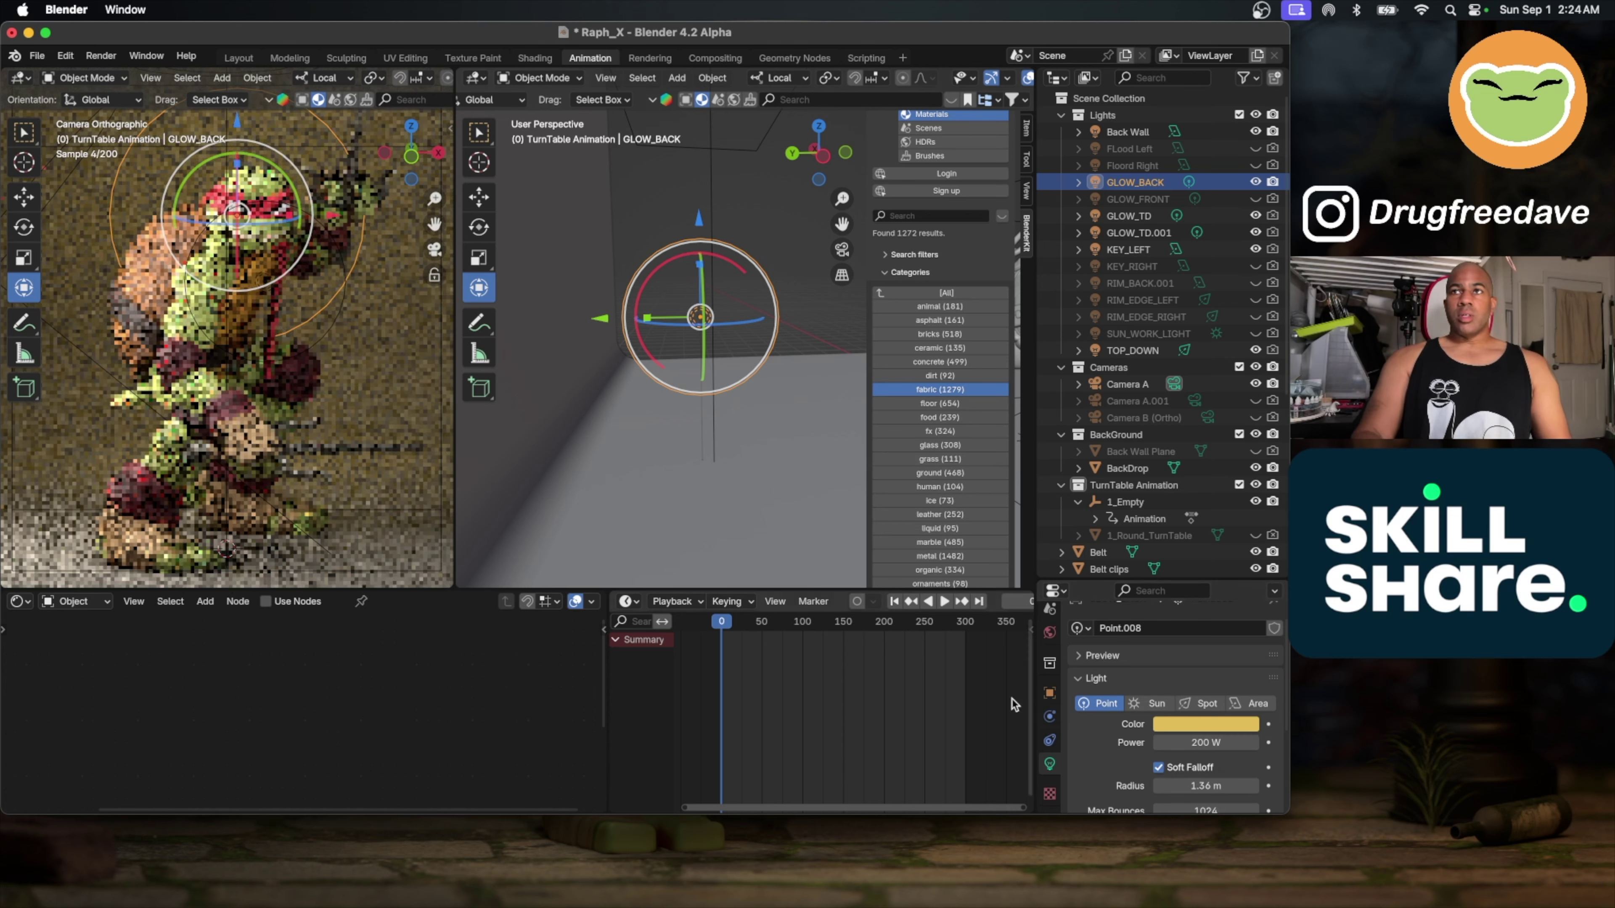
Step: Move GLOW_BACK along Y, raise its power to 400 W and shrink its radius
left_click_drag(601, 319, 525, 314)
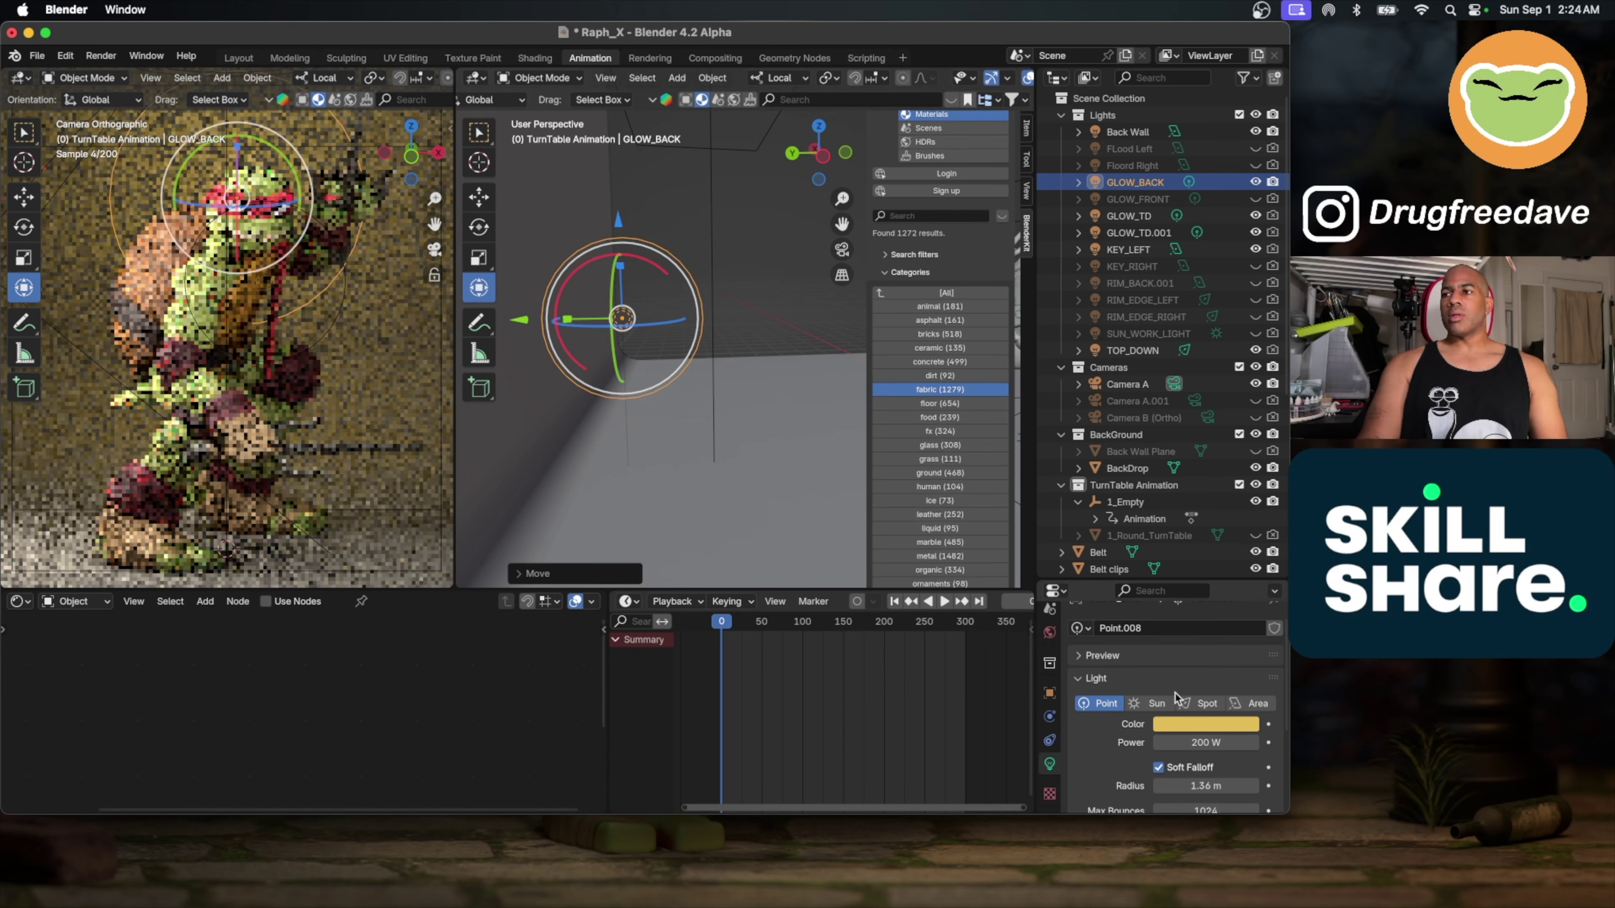
scroll(1172, 735, "down", 2)
left_click(1198, 693)
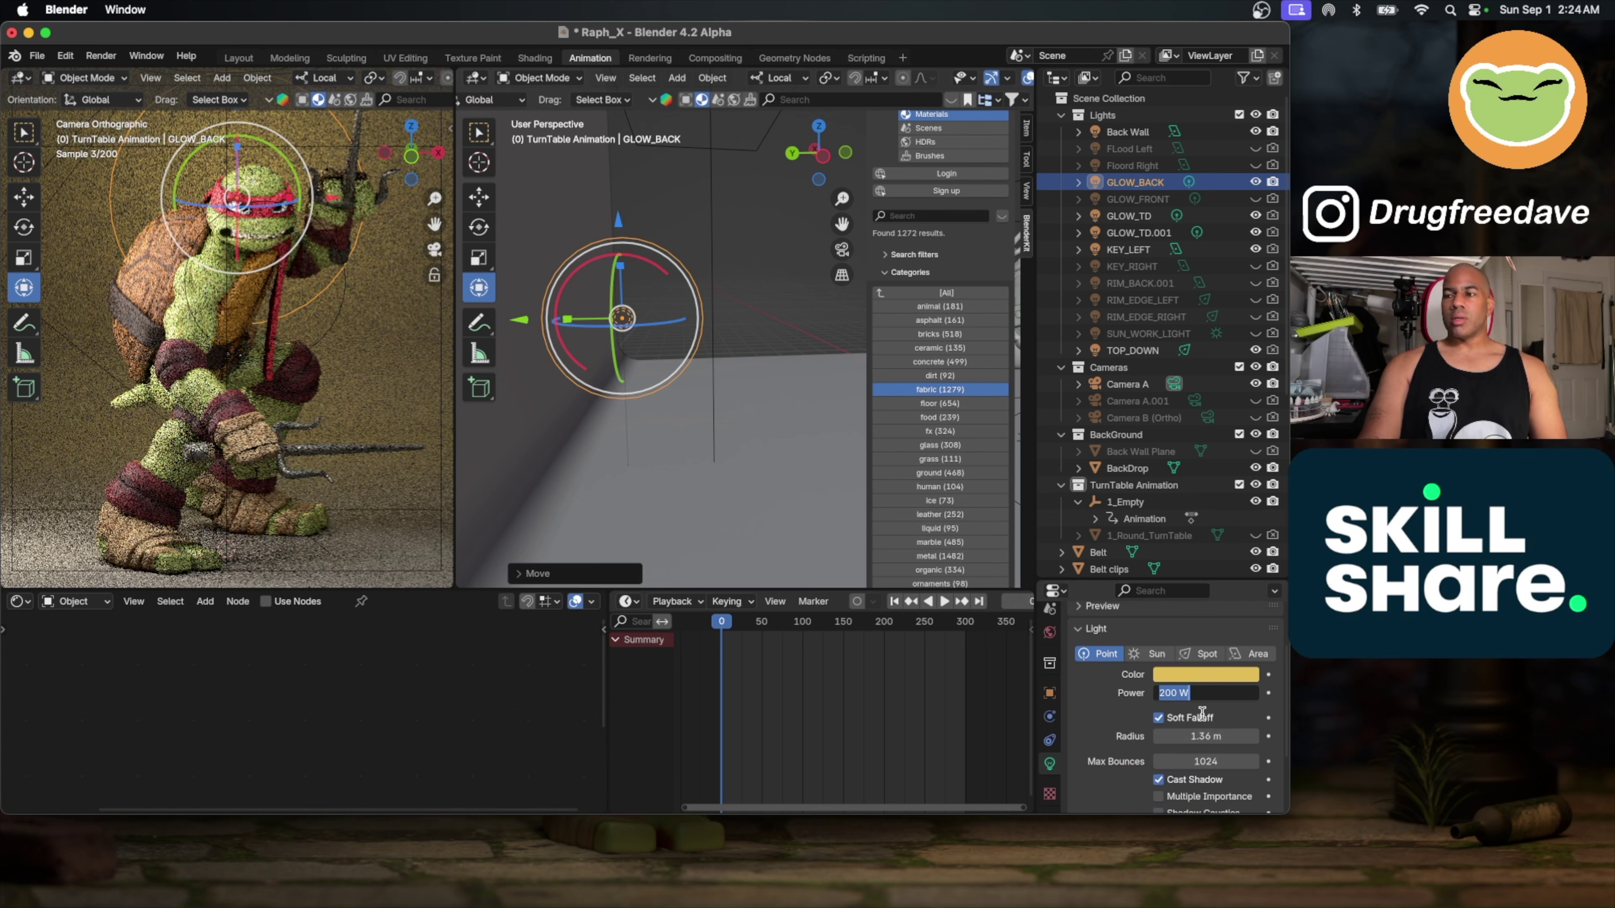
type("400")
key("Return")
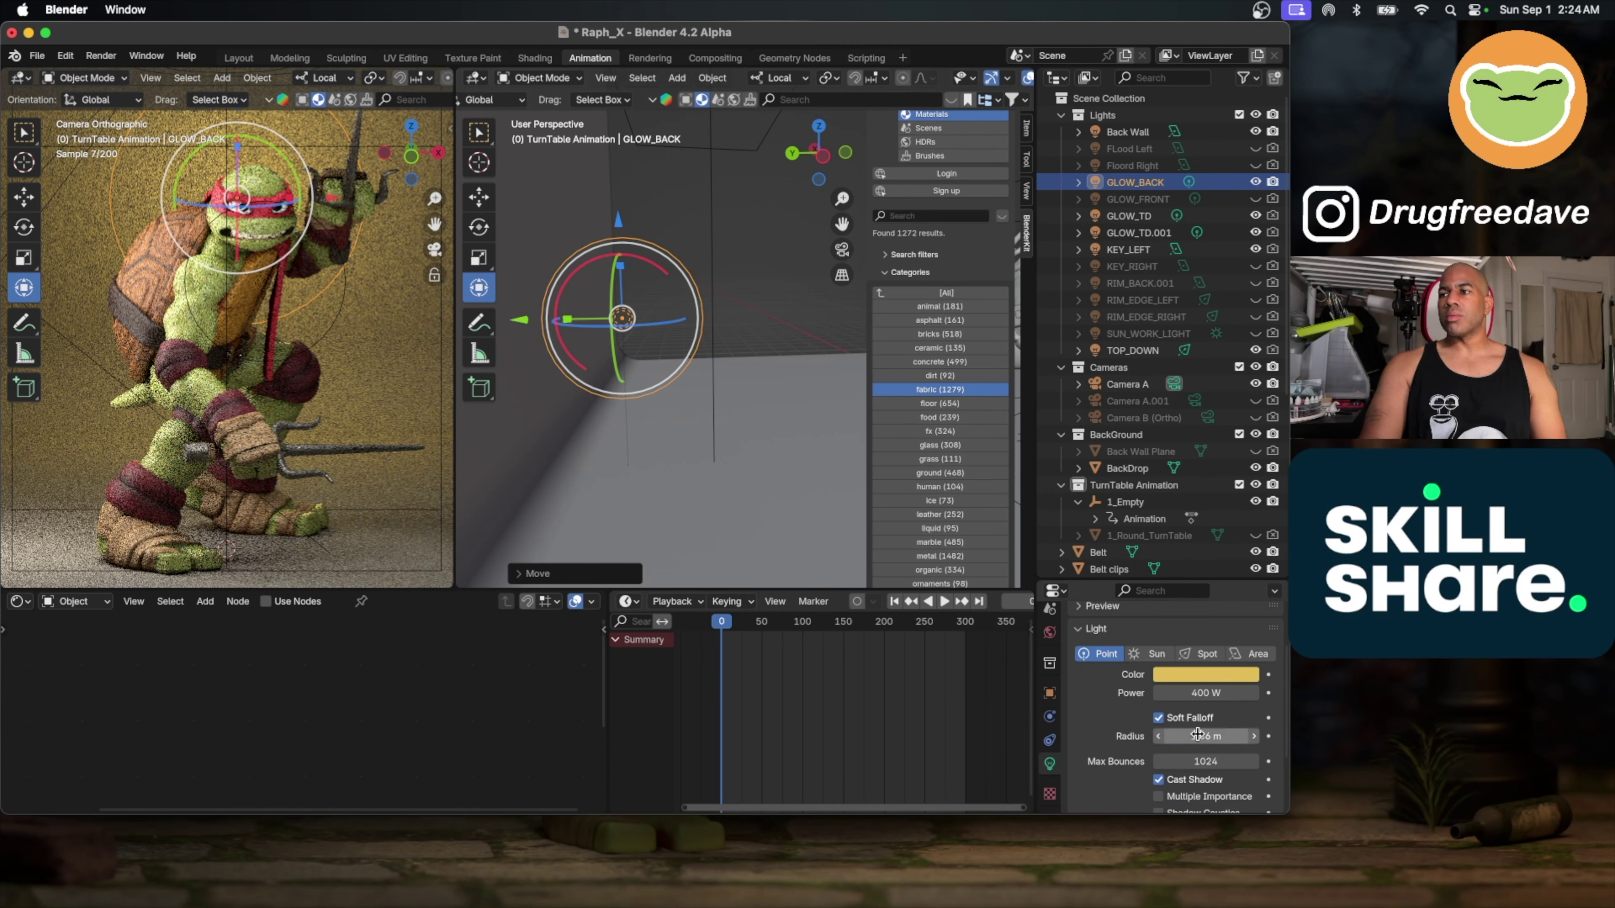
left_click_drag(1201, 736, 1115, 735)
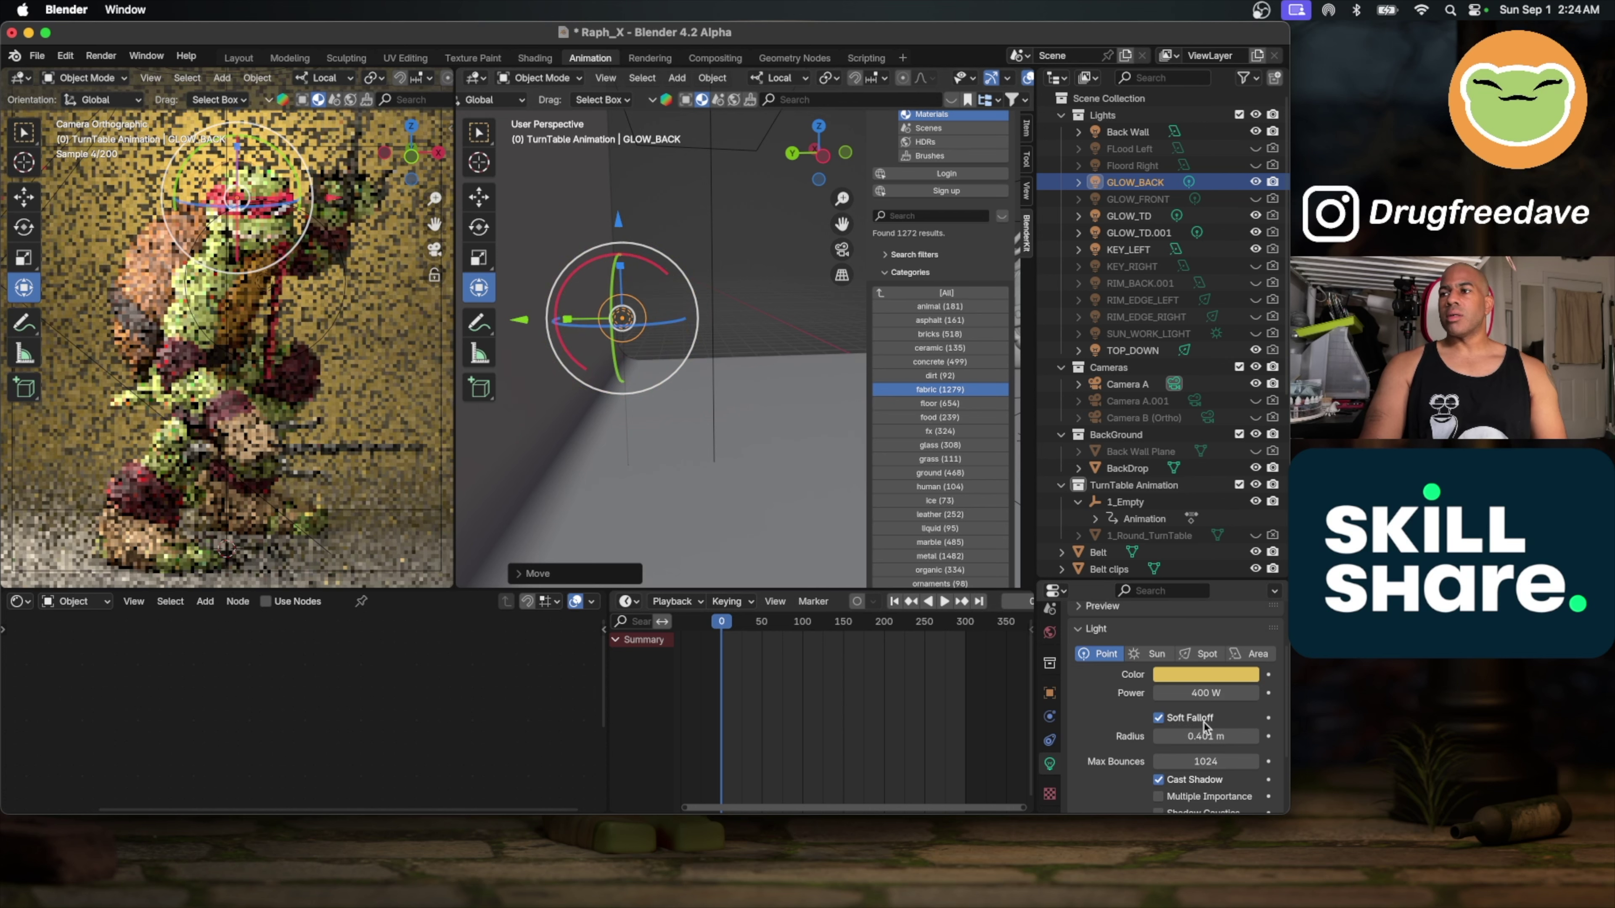
Step: Return GLOW_BACK to 200 W, adjust its X and Z position, then settle on 100 W
left_click(1202, 693)
type("200")
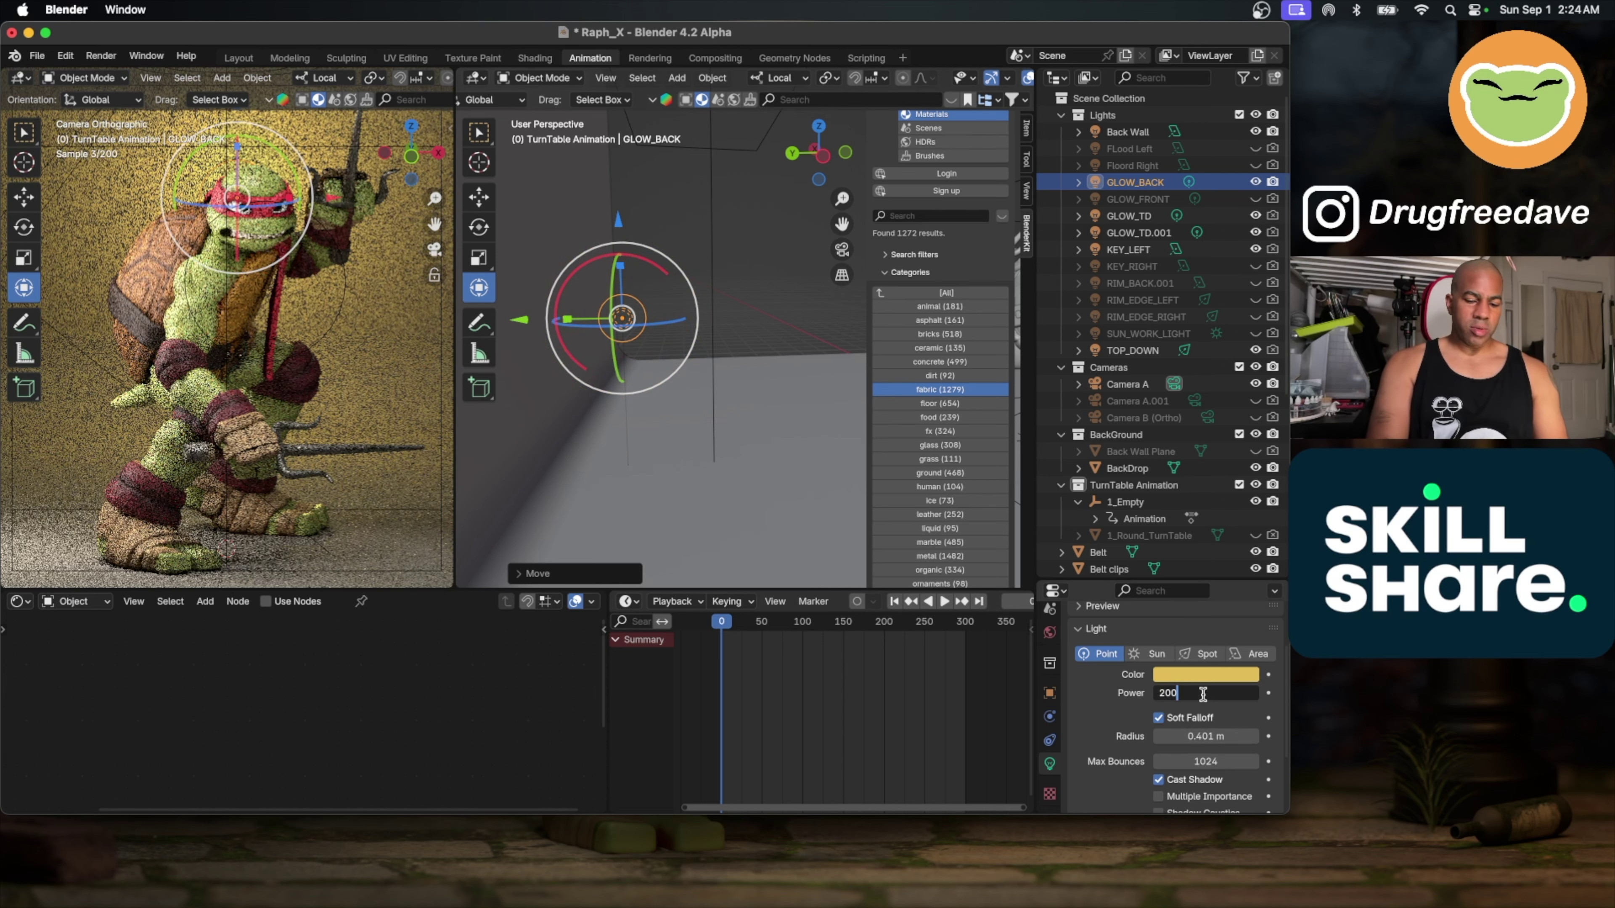
key("Return")
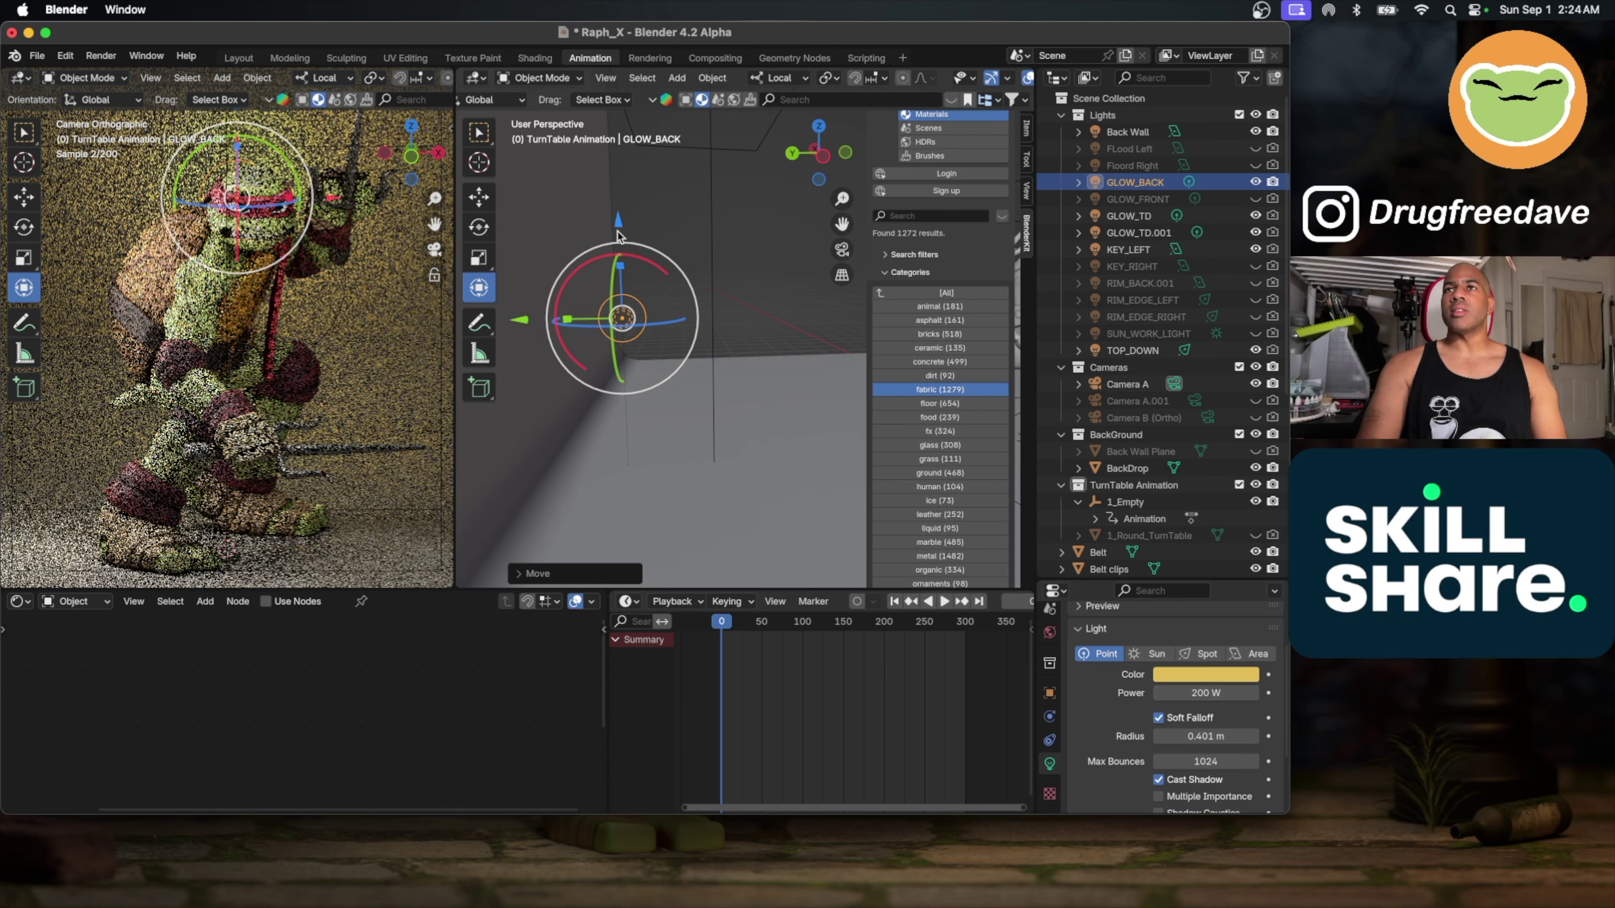
left_click_drag(617, 235, 620, 254)
middle_click_drag(626, 303, 659, 342)
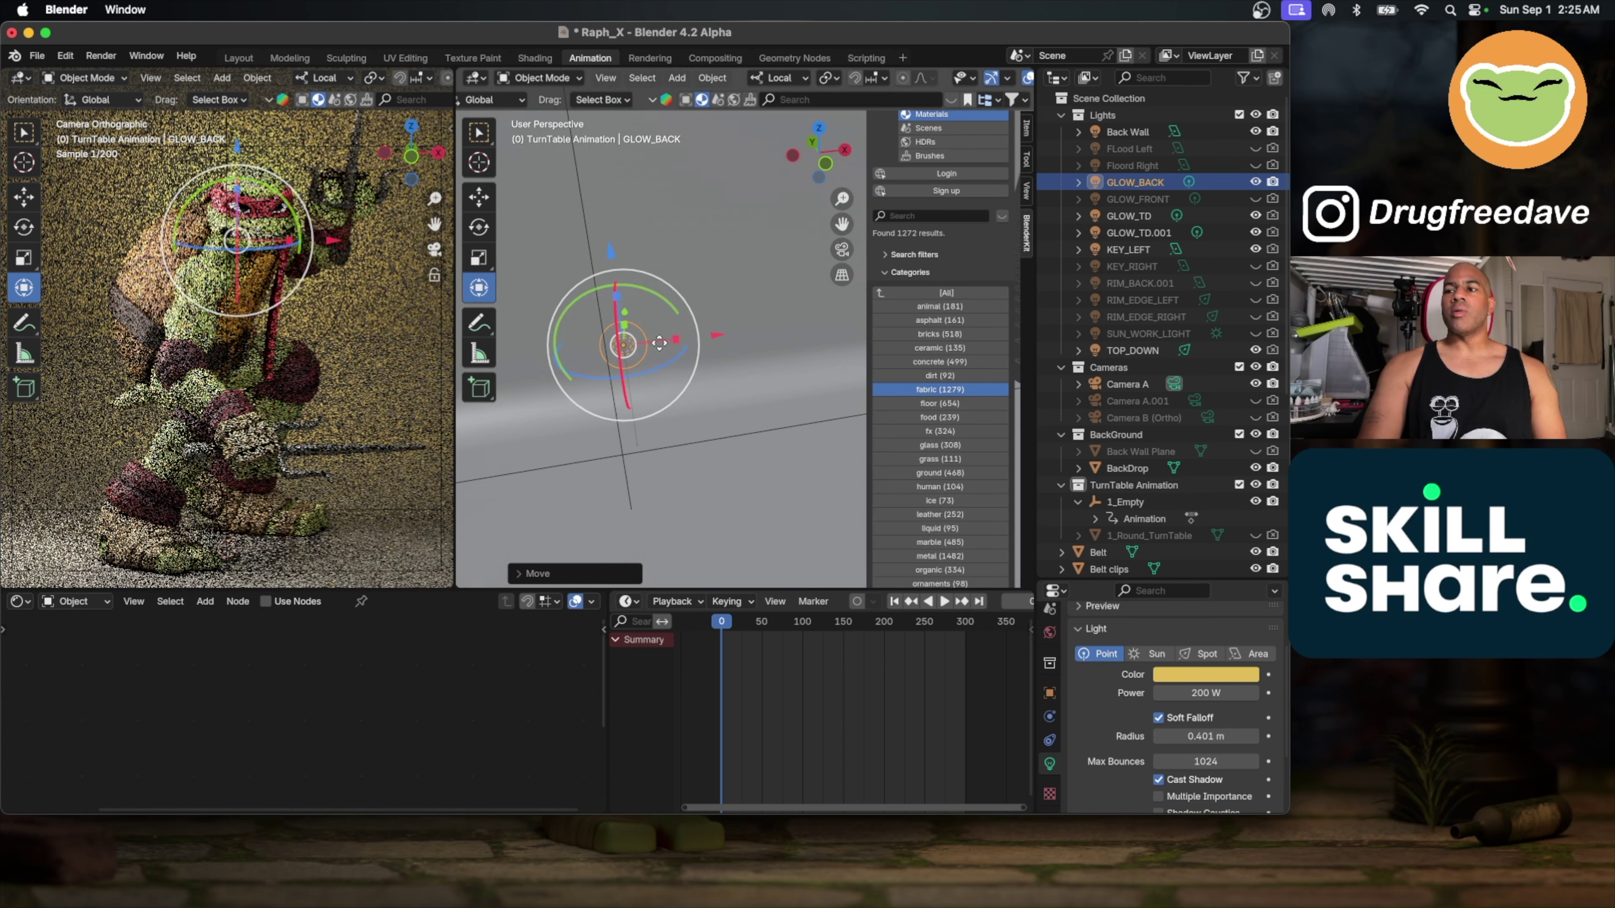
left_click_drag(716, 340, 710, 338)
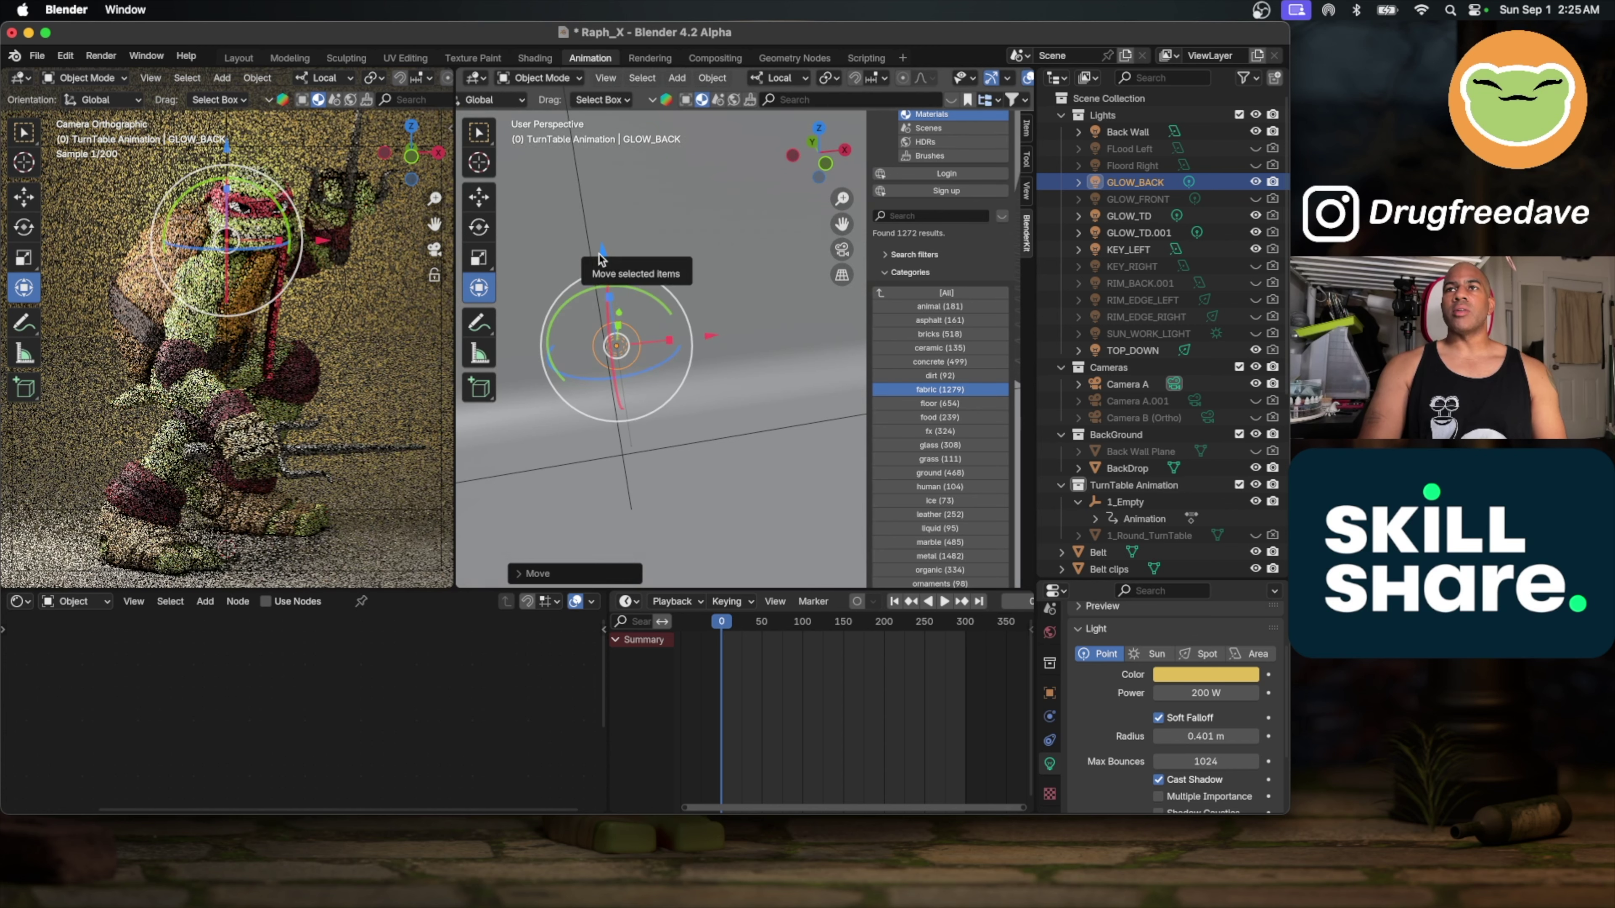
left_click_drag(602, 263, 602, 268)
left_click(1198, 687)
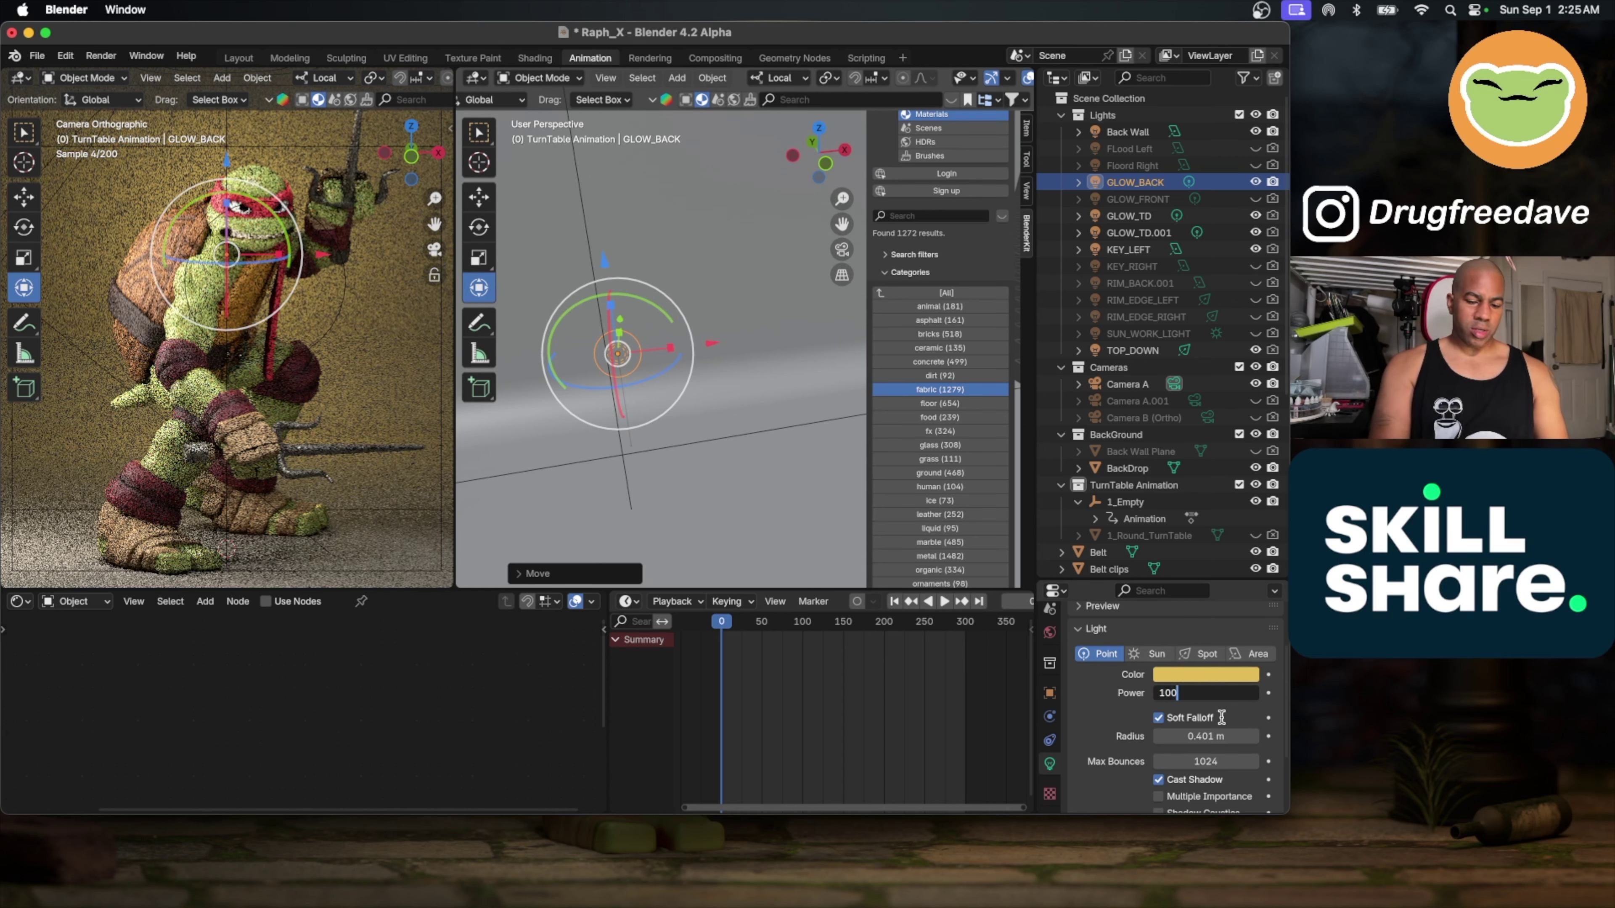
type("100")
key("Return")
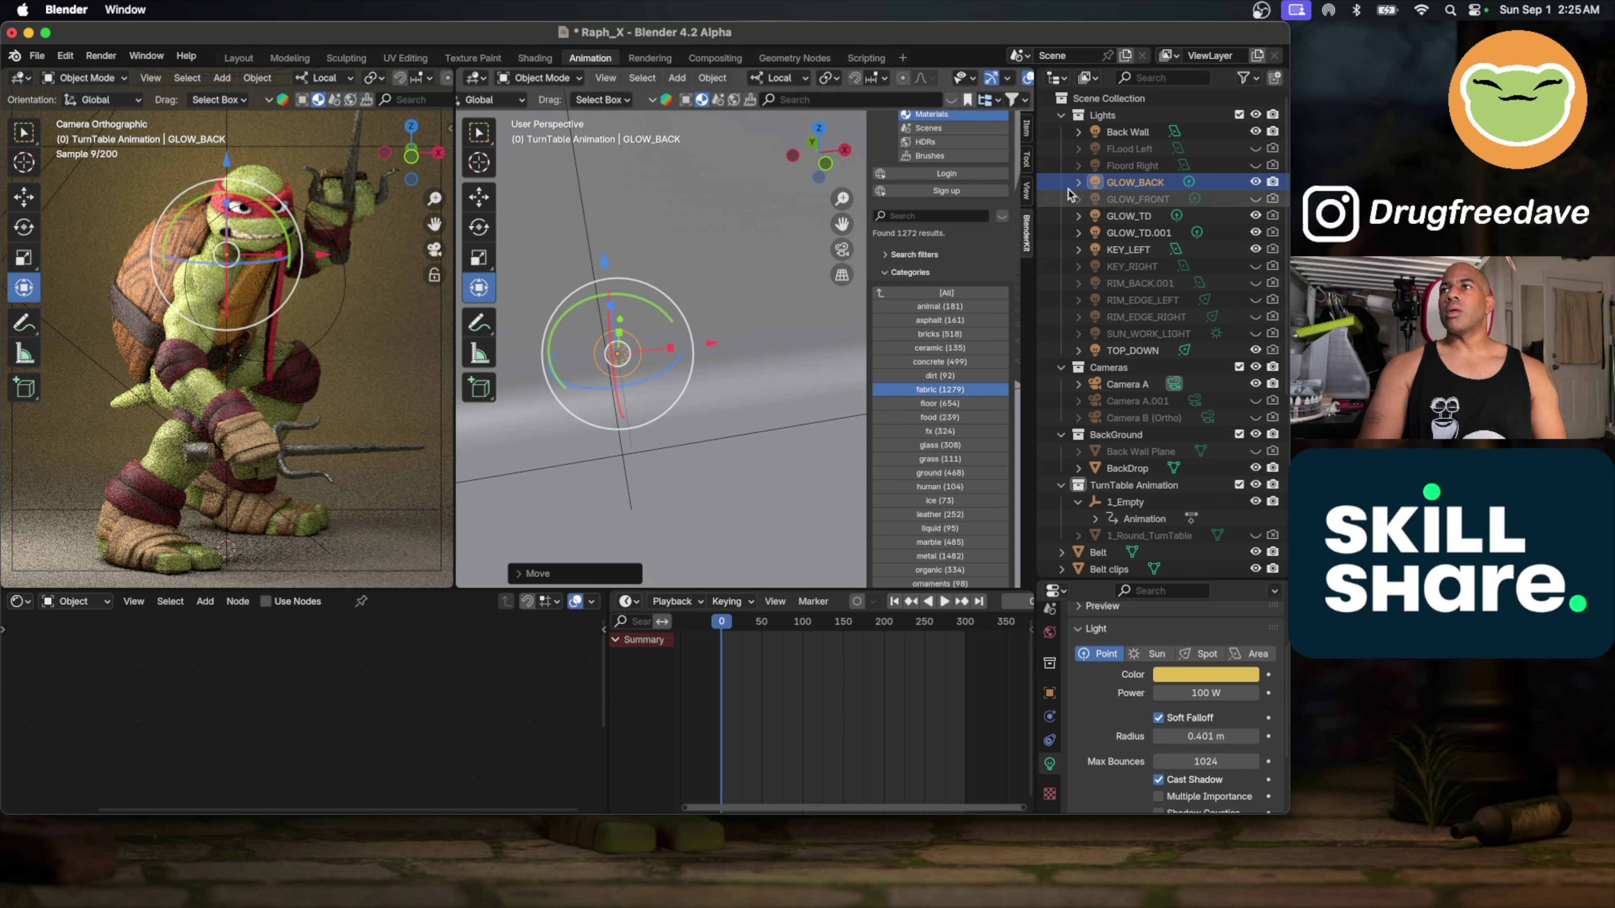
Step: Compare the render with and without Back Wall, leave it hidden, and select the BackDrop
left_click(1255, 131)
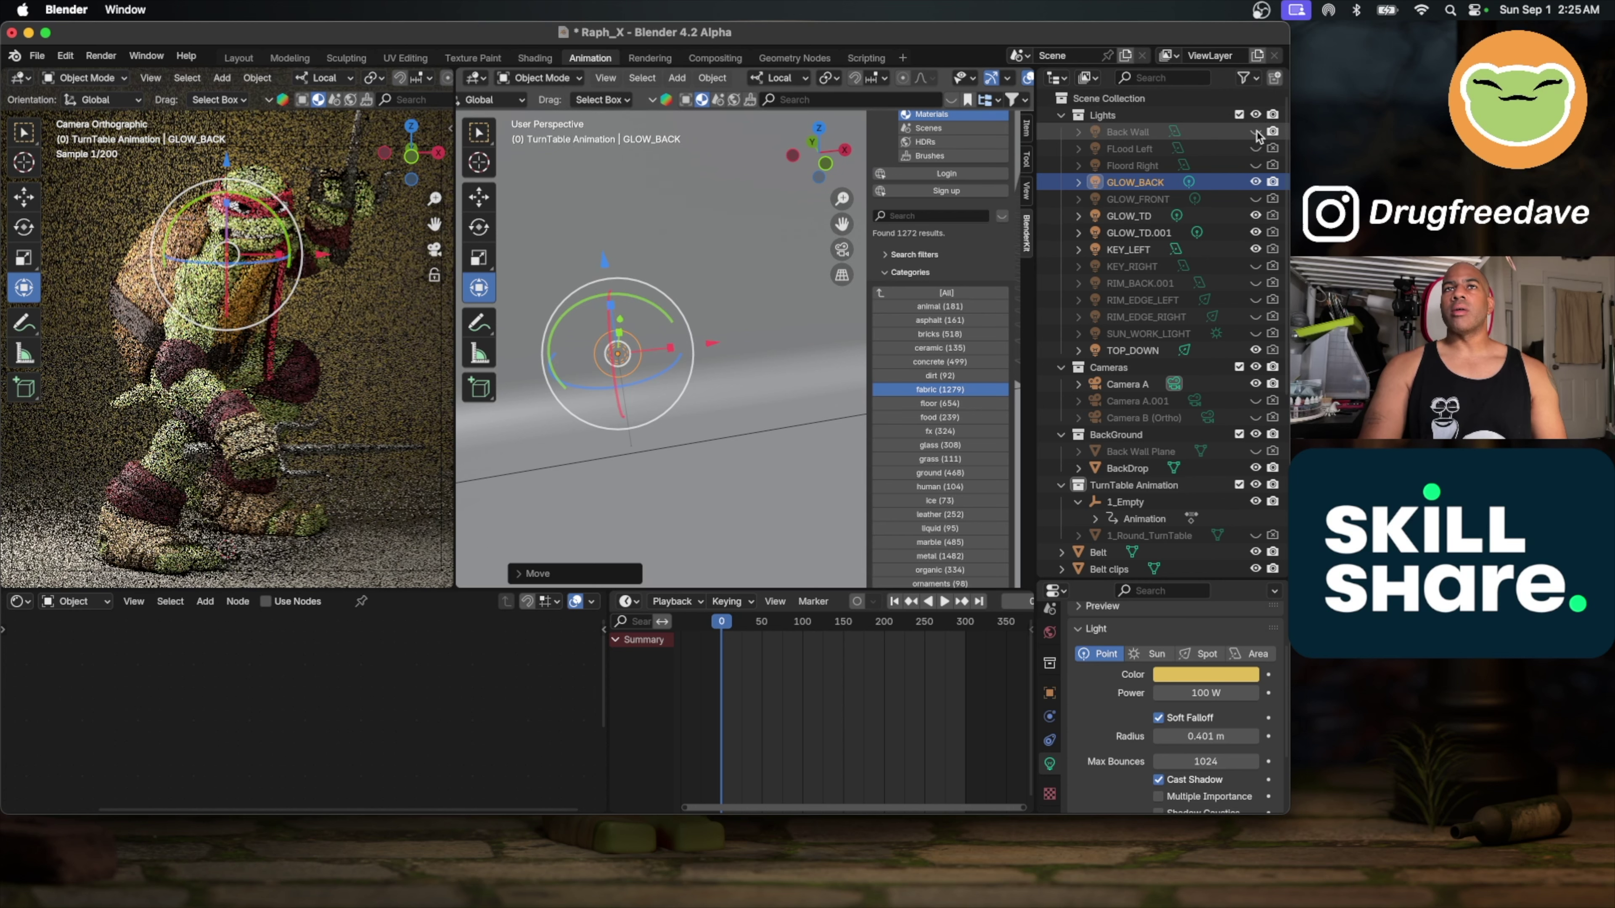
left_click(1257, 132)
left_click(1257, 132)
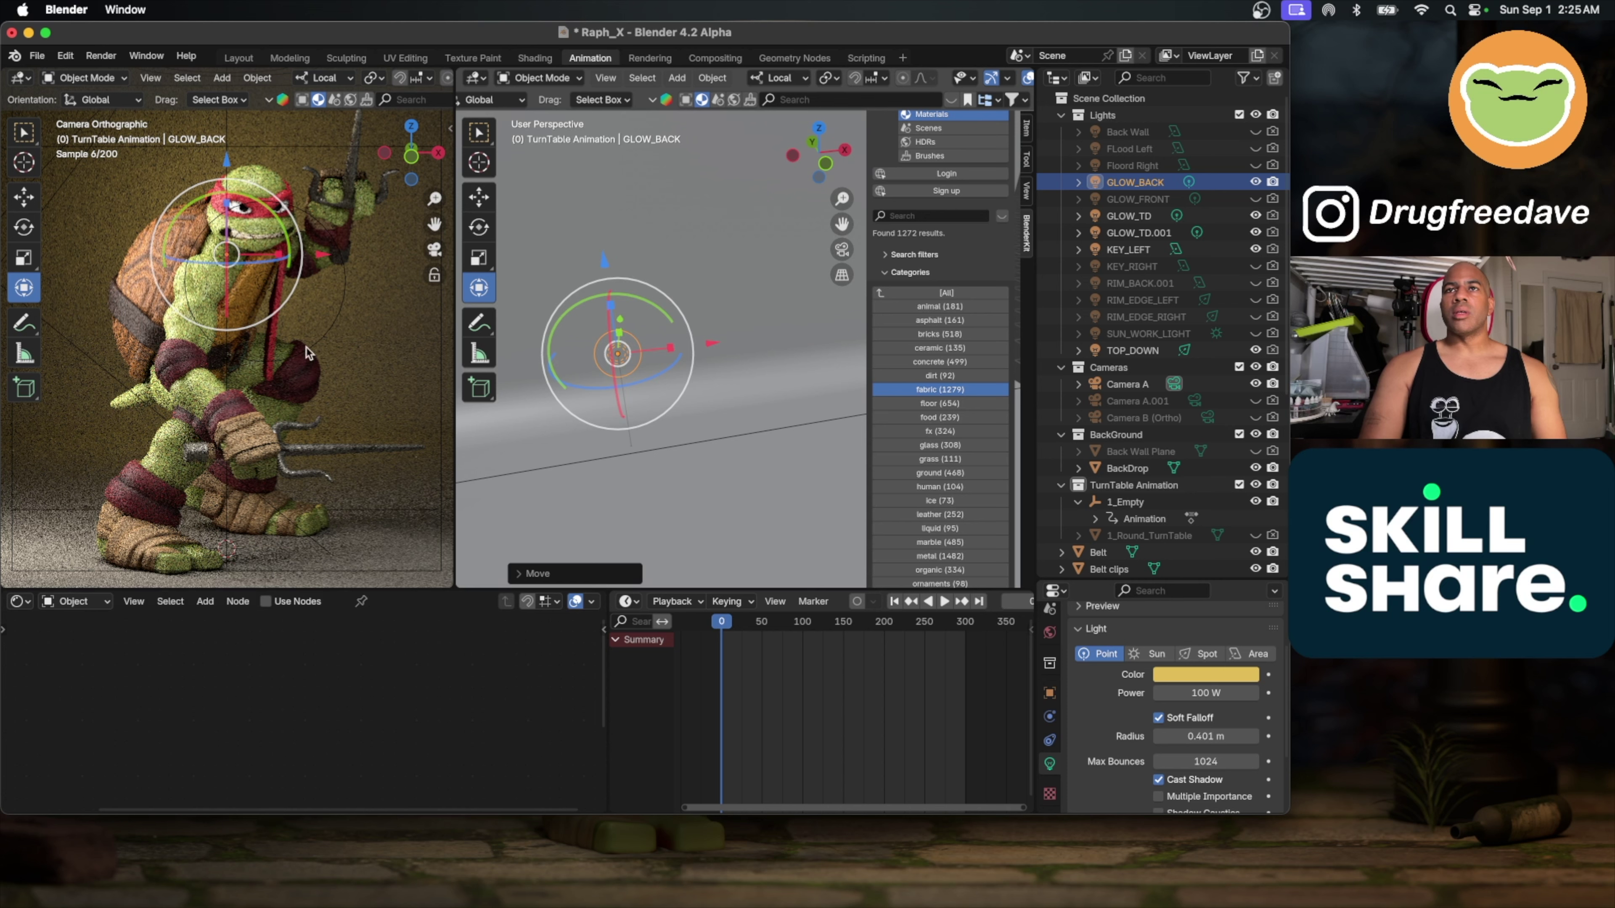
left_click(376, 331)
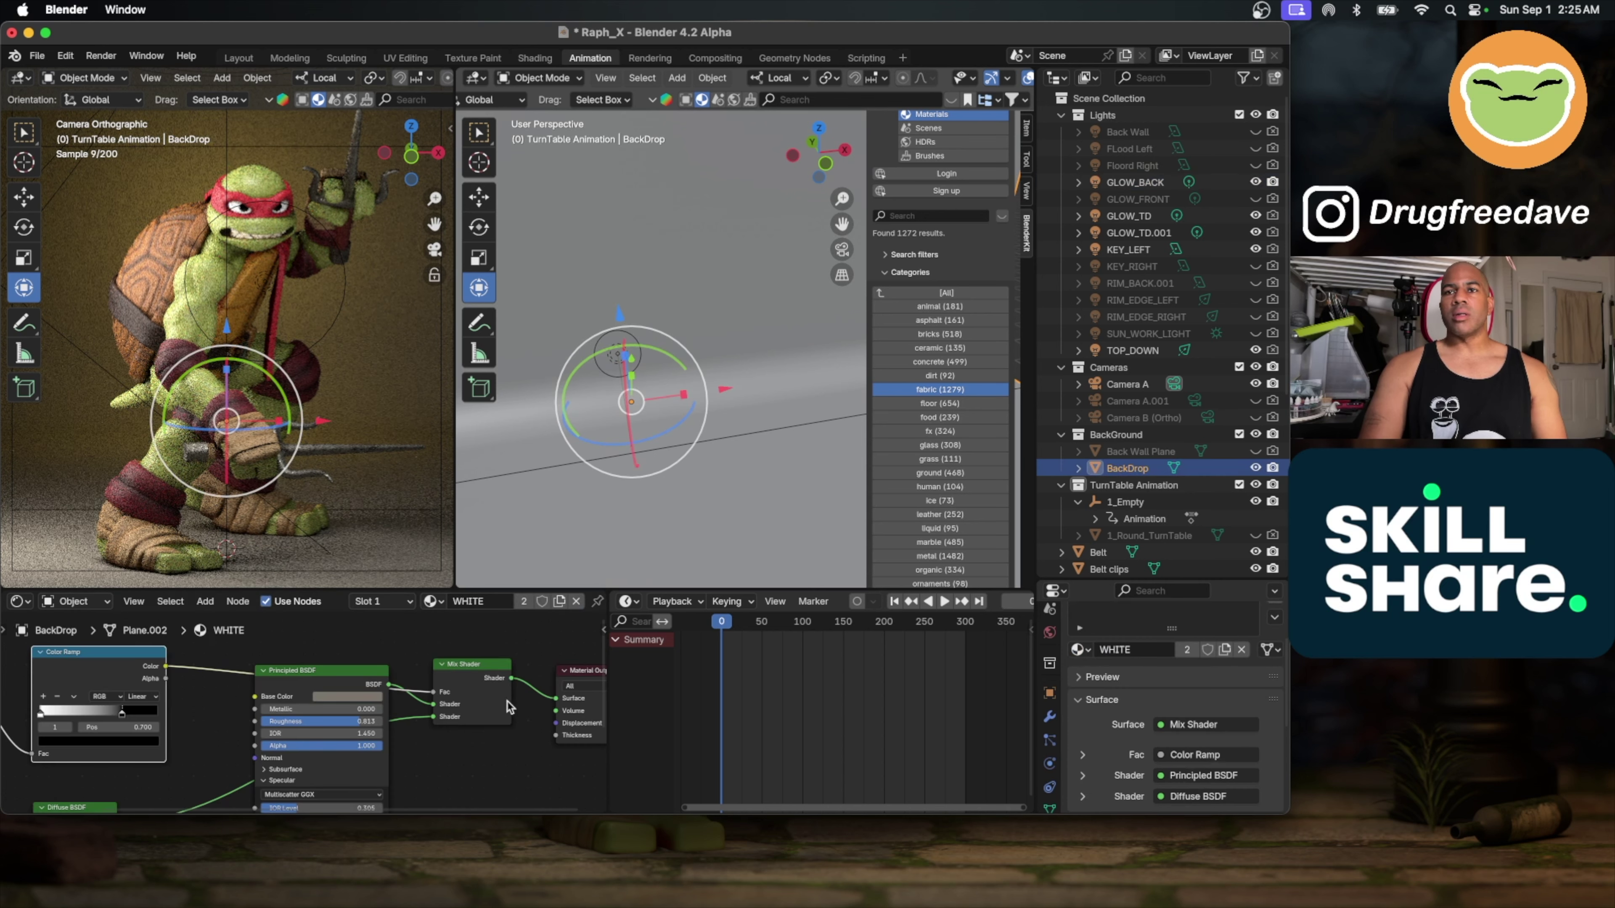
Step: Inspect the backdrop's shader nodes and orbit around its curved edge
middle_click_drag(381, 699, 396, 730)
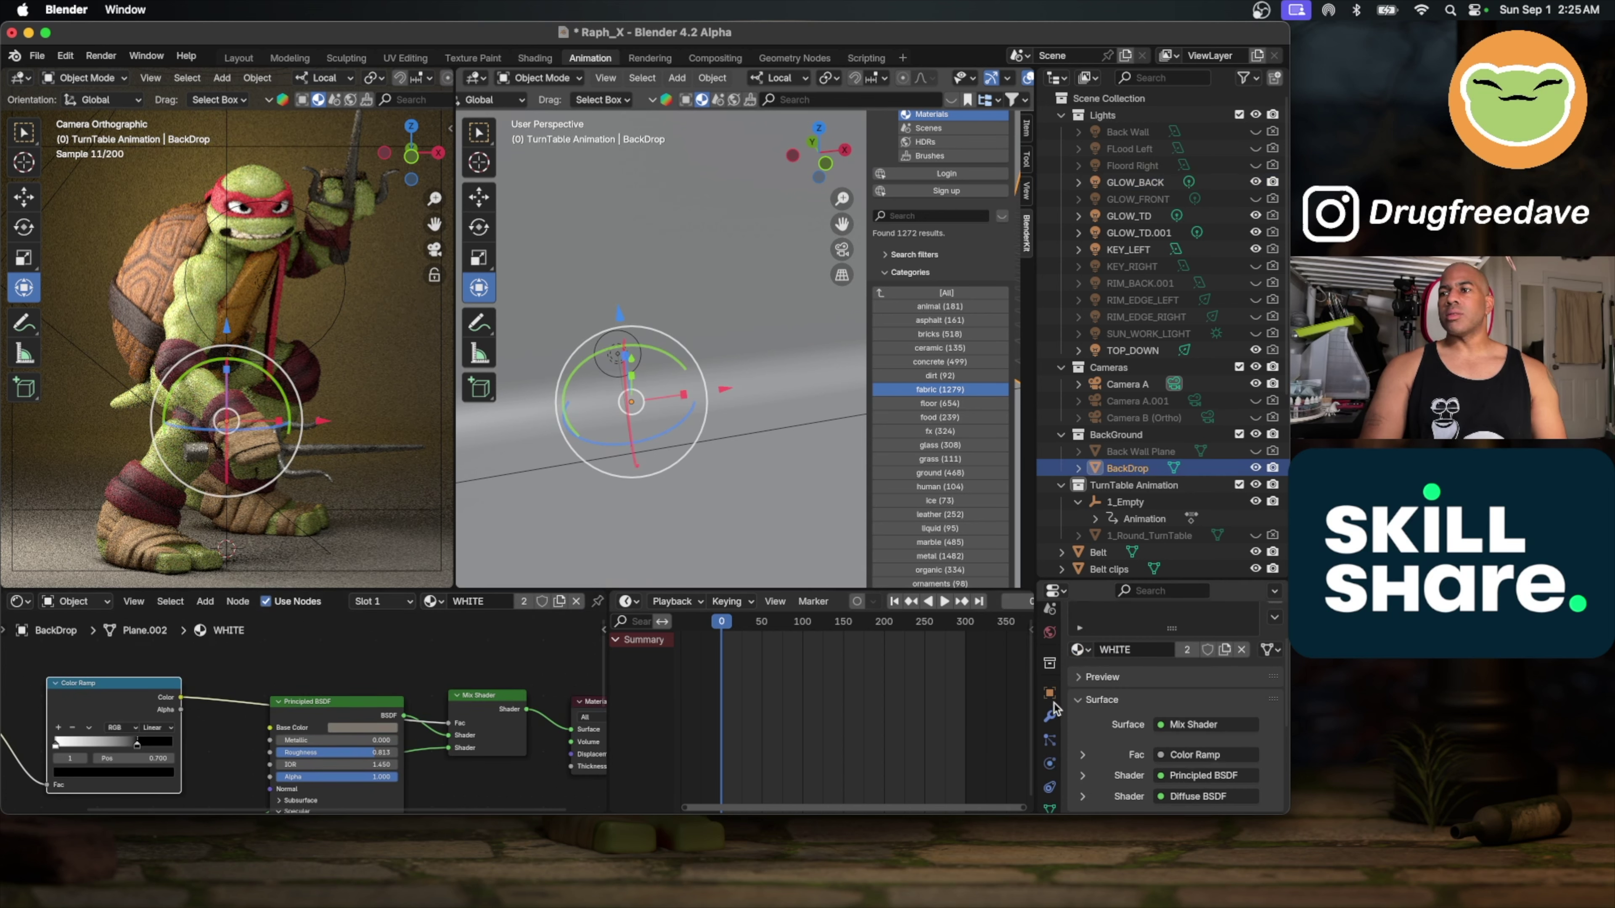
scroll(639, 349, "left", 5)
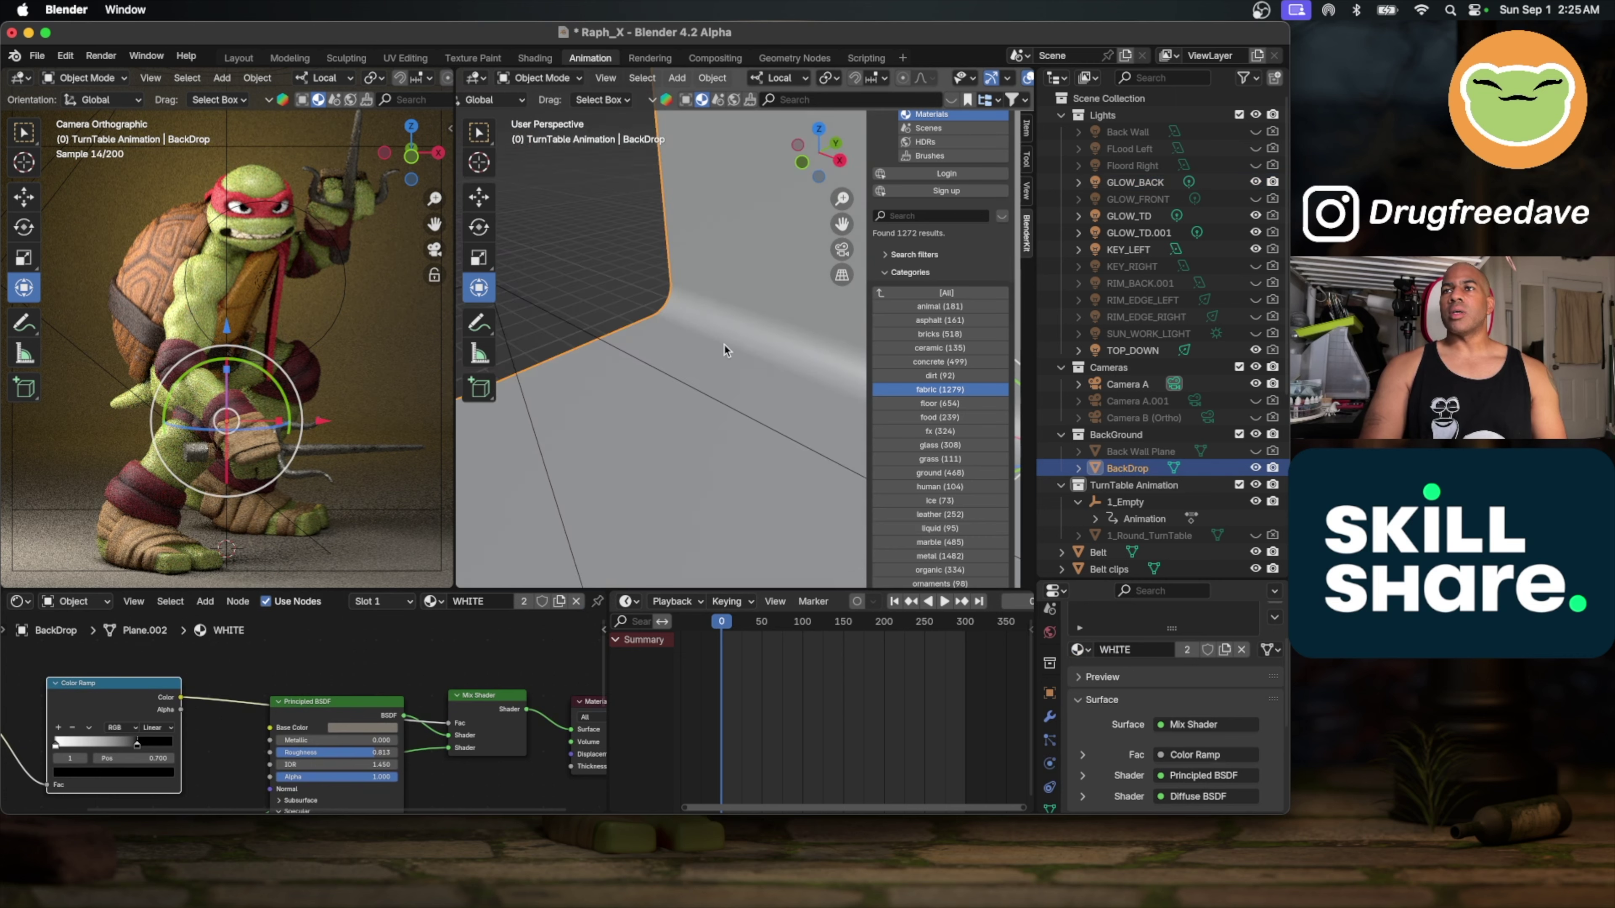
scroll(724, 345, "right", 8)
middle_click_drag(727, 350, 657, 374)
scroll(656, 369, "right", 10)
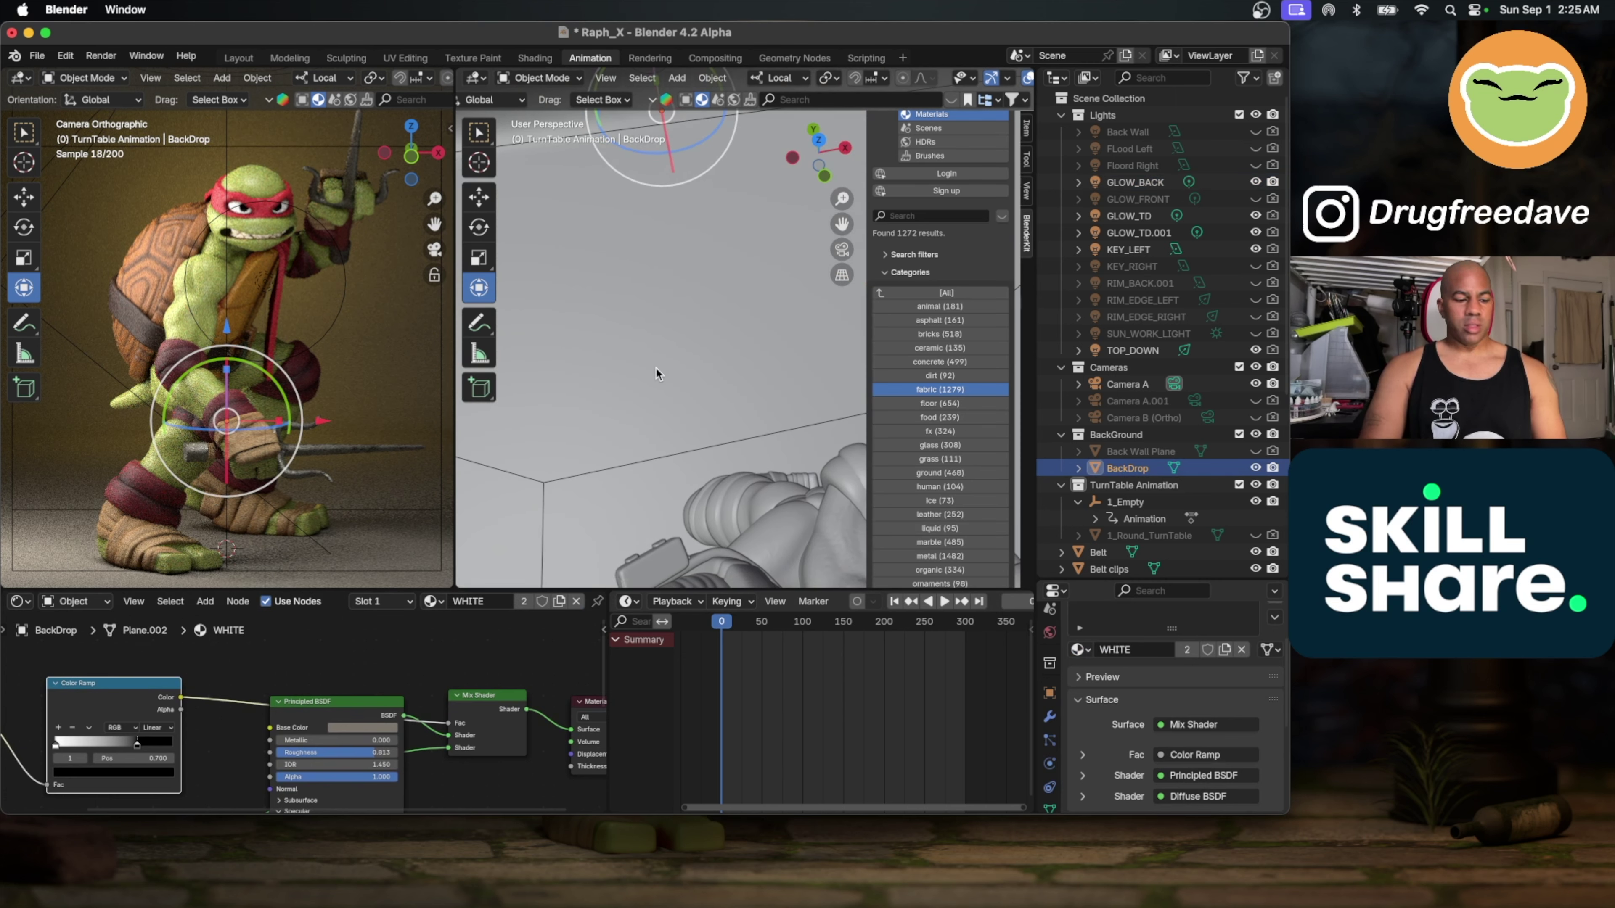
scroll(657, 369, "down", 2)
scroll(657, 369, "down", 10)
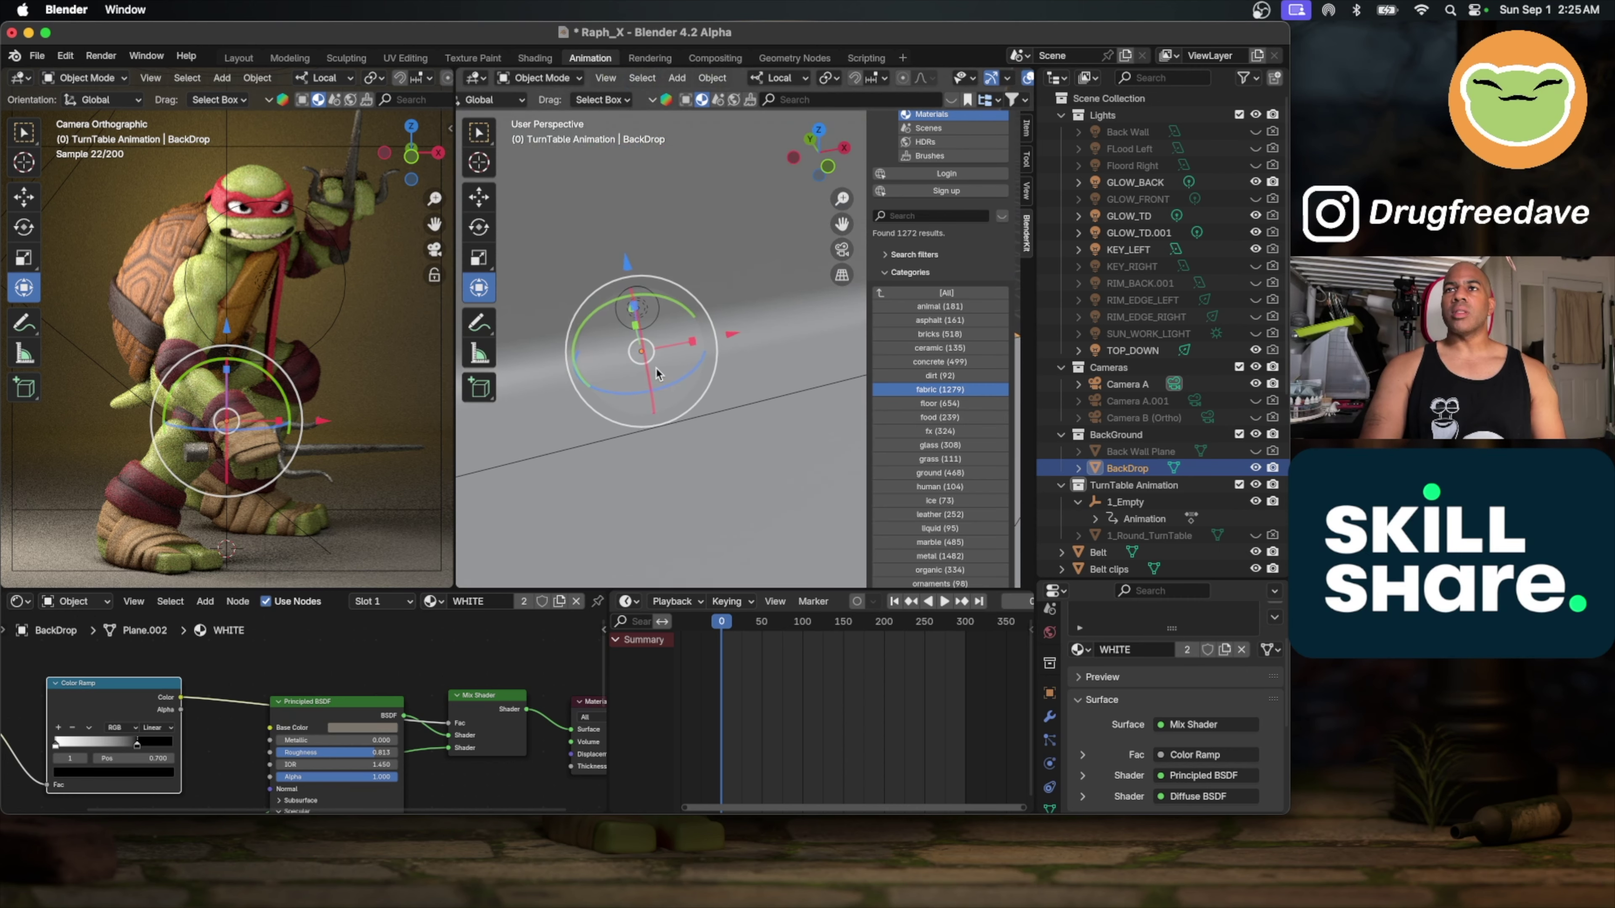
Step: Lower the GLOW_BACK light colour's saturation to 0.558
left_click(636, 309)
left_click(1182, 674)
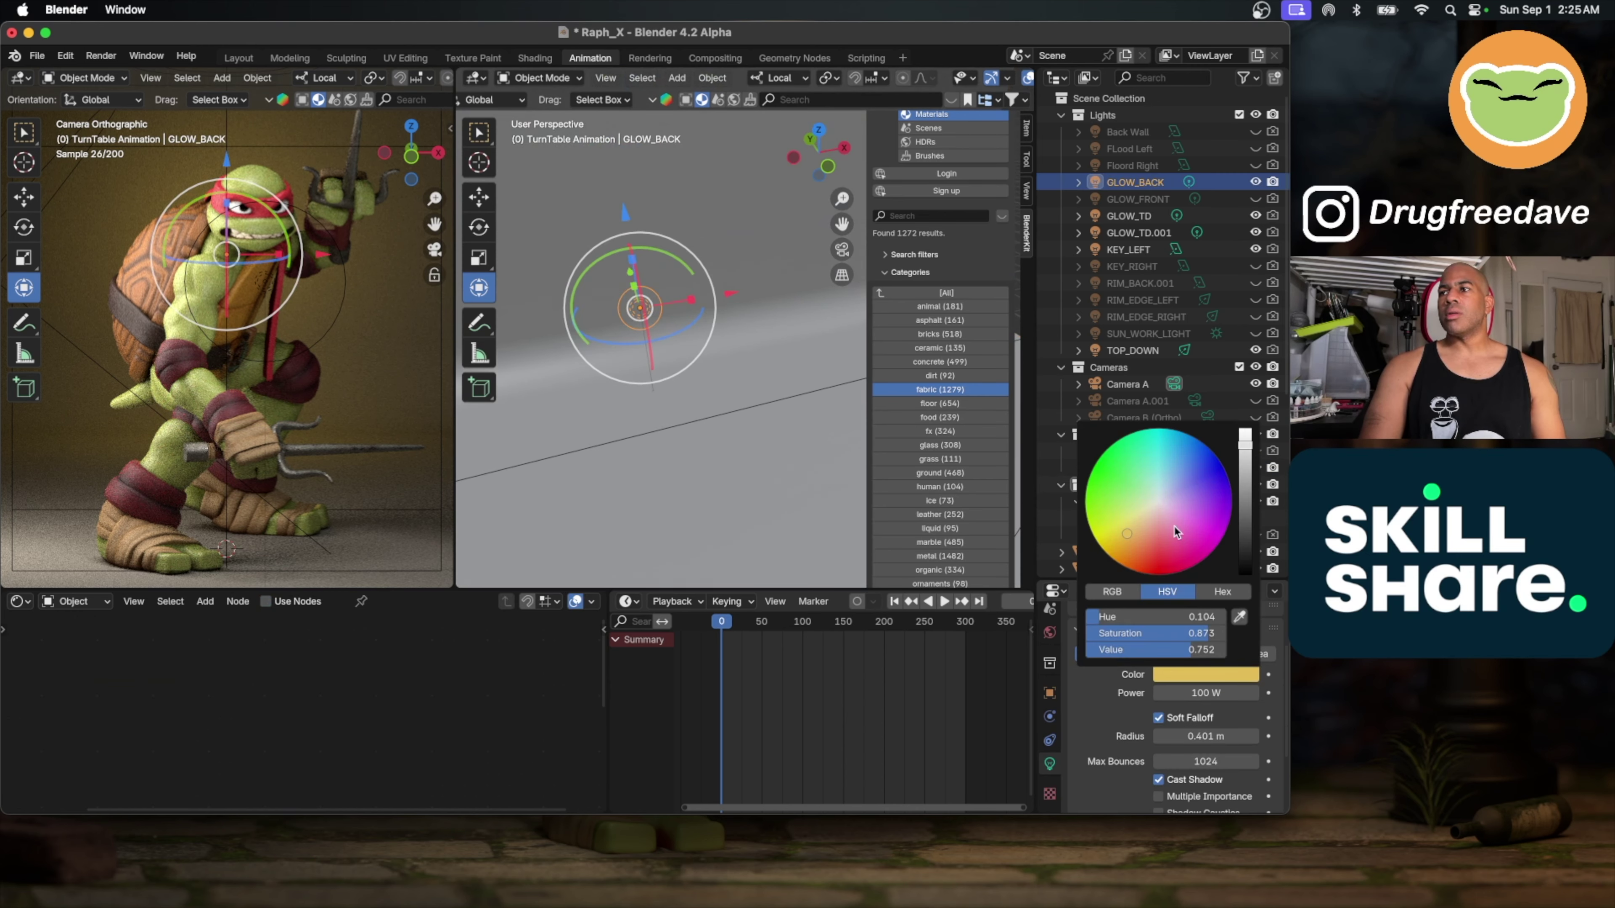
left_click_drag(1185, 634, 1142, 633)
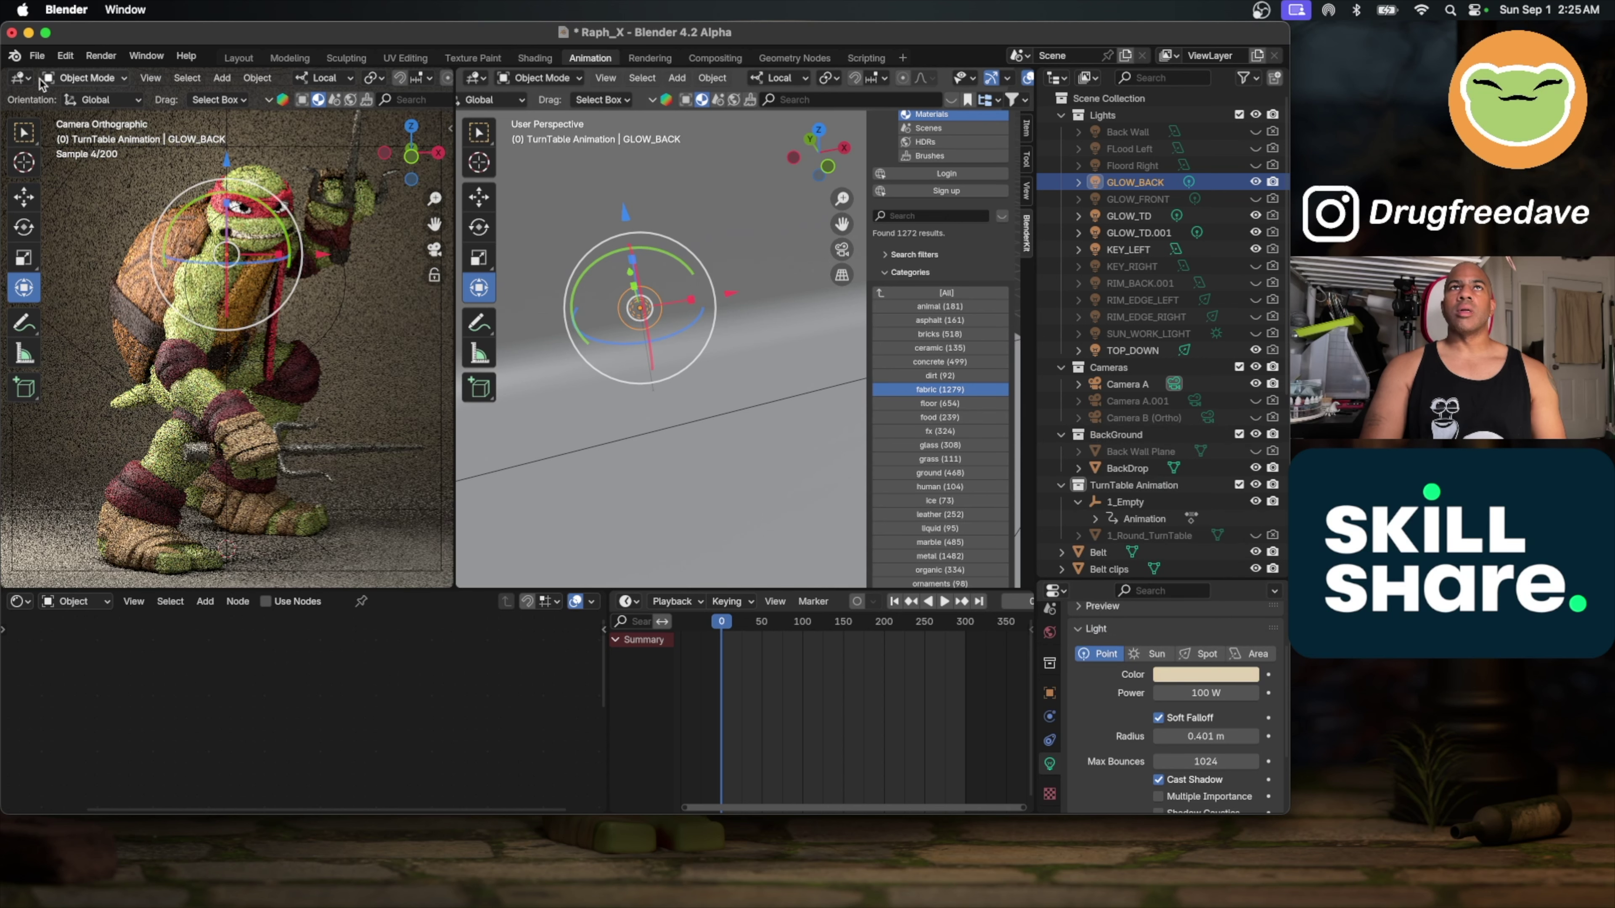
Step: Save the project as Raph_X.blend
left_click(37, 56)
left_click(60, 165)
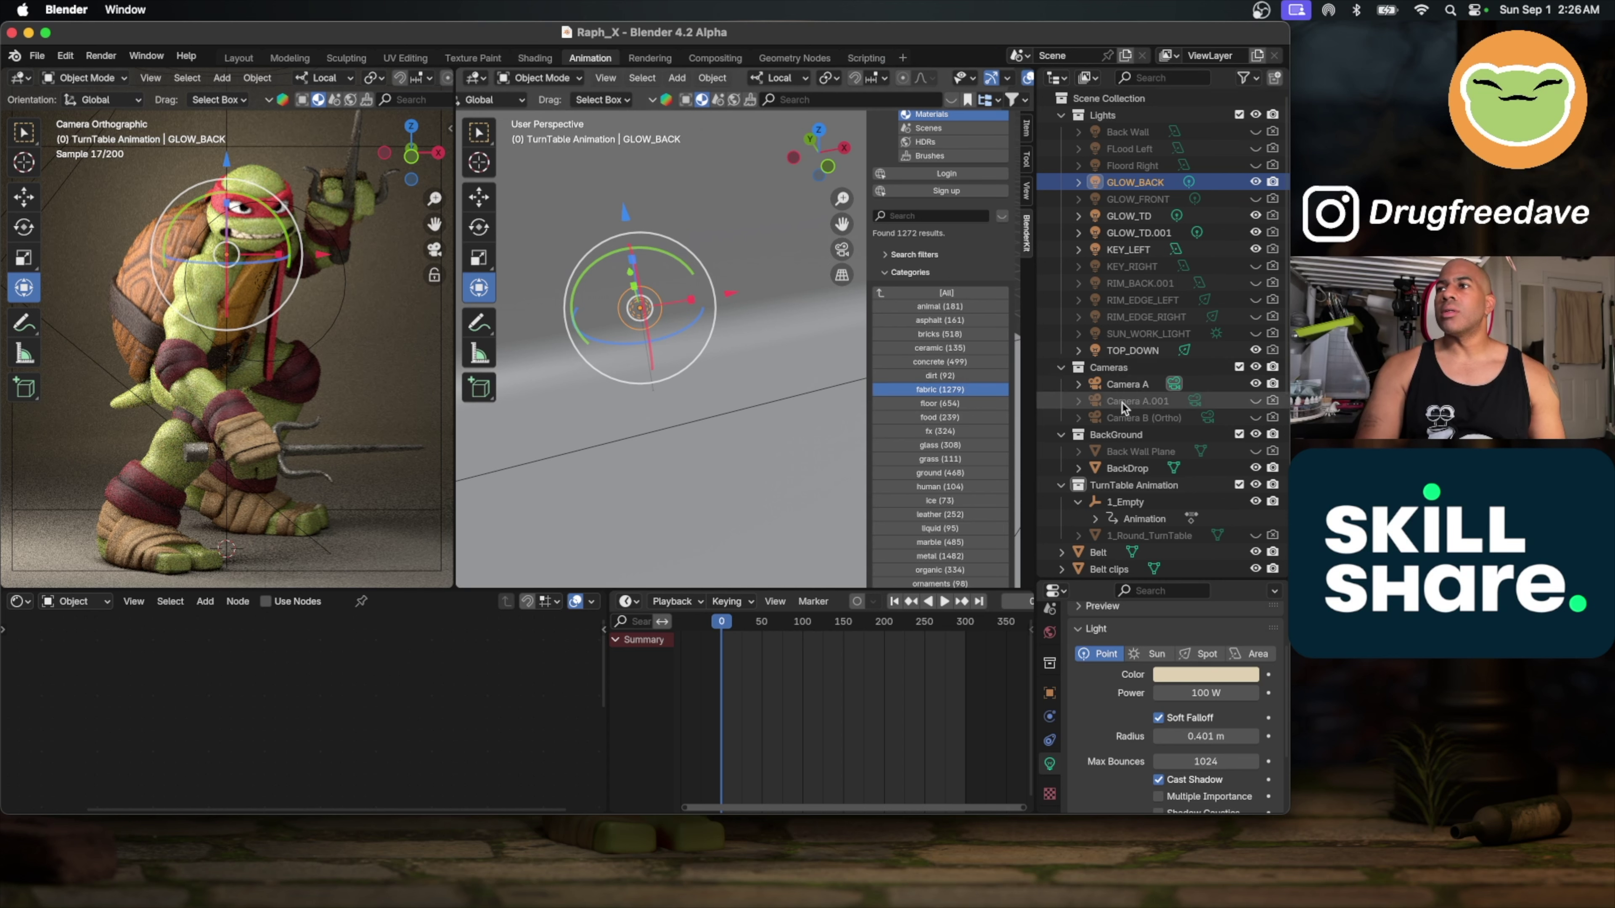
scroll(1123, 407, "down", 8)
Step: Select the turtle meshes from Belt to White wraps, lower them about 0.018 m on Z, then deselect
left_click(1103, 275)
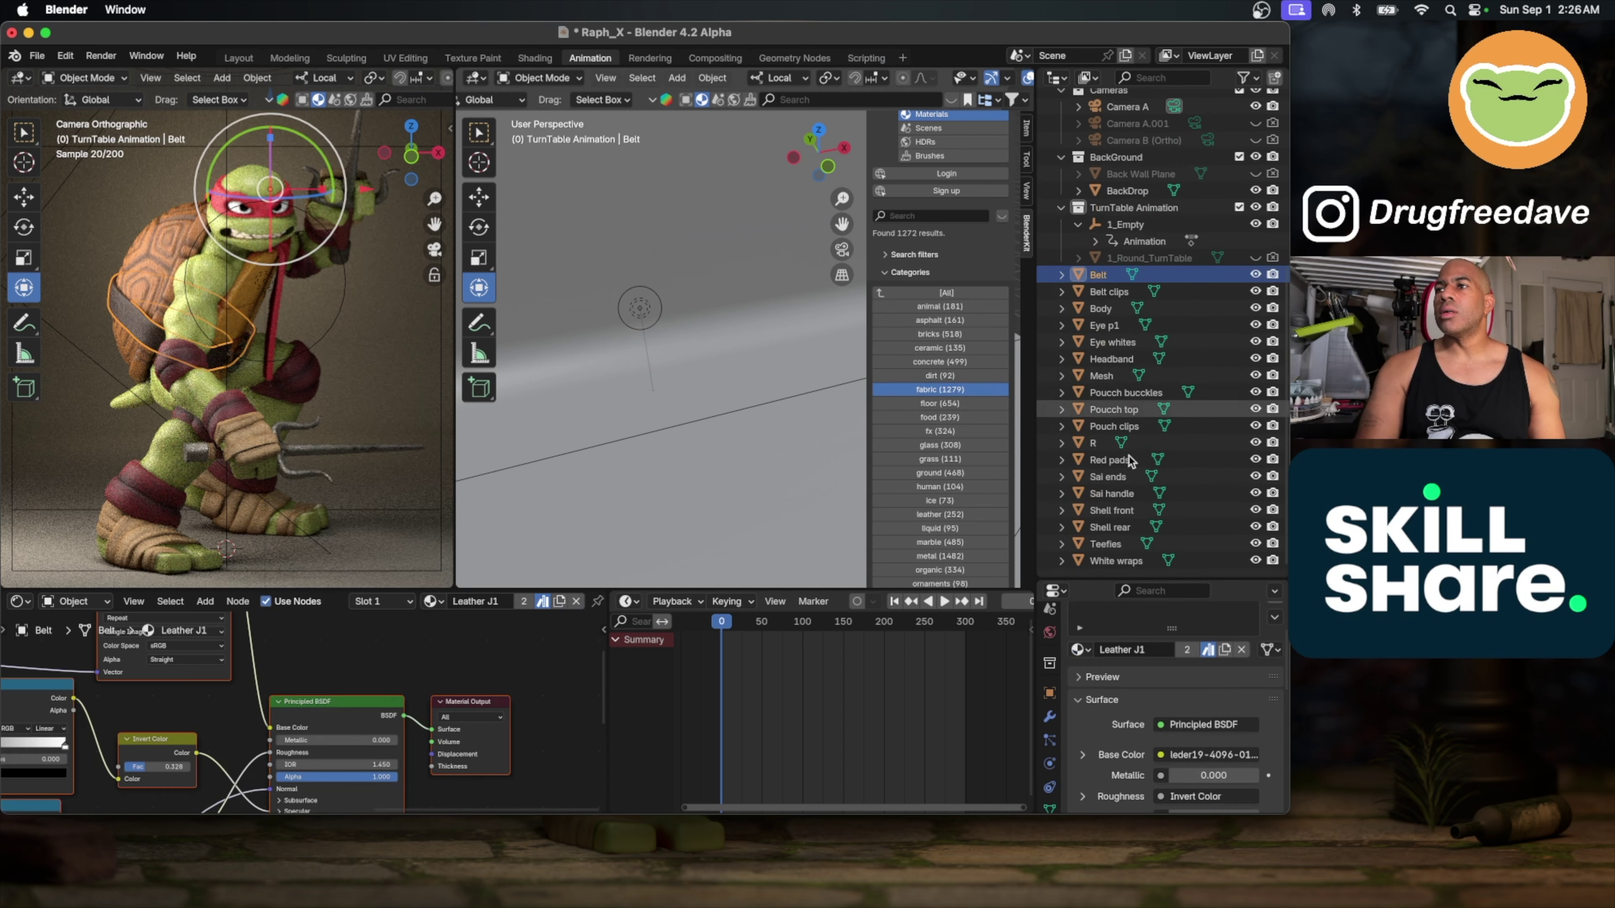
left_click(1115, 561, "shift")
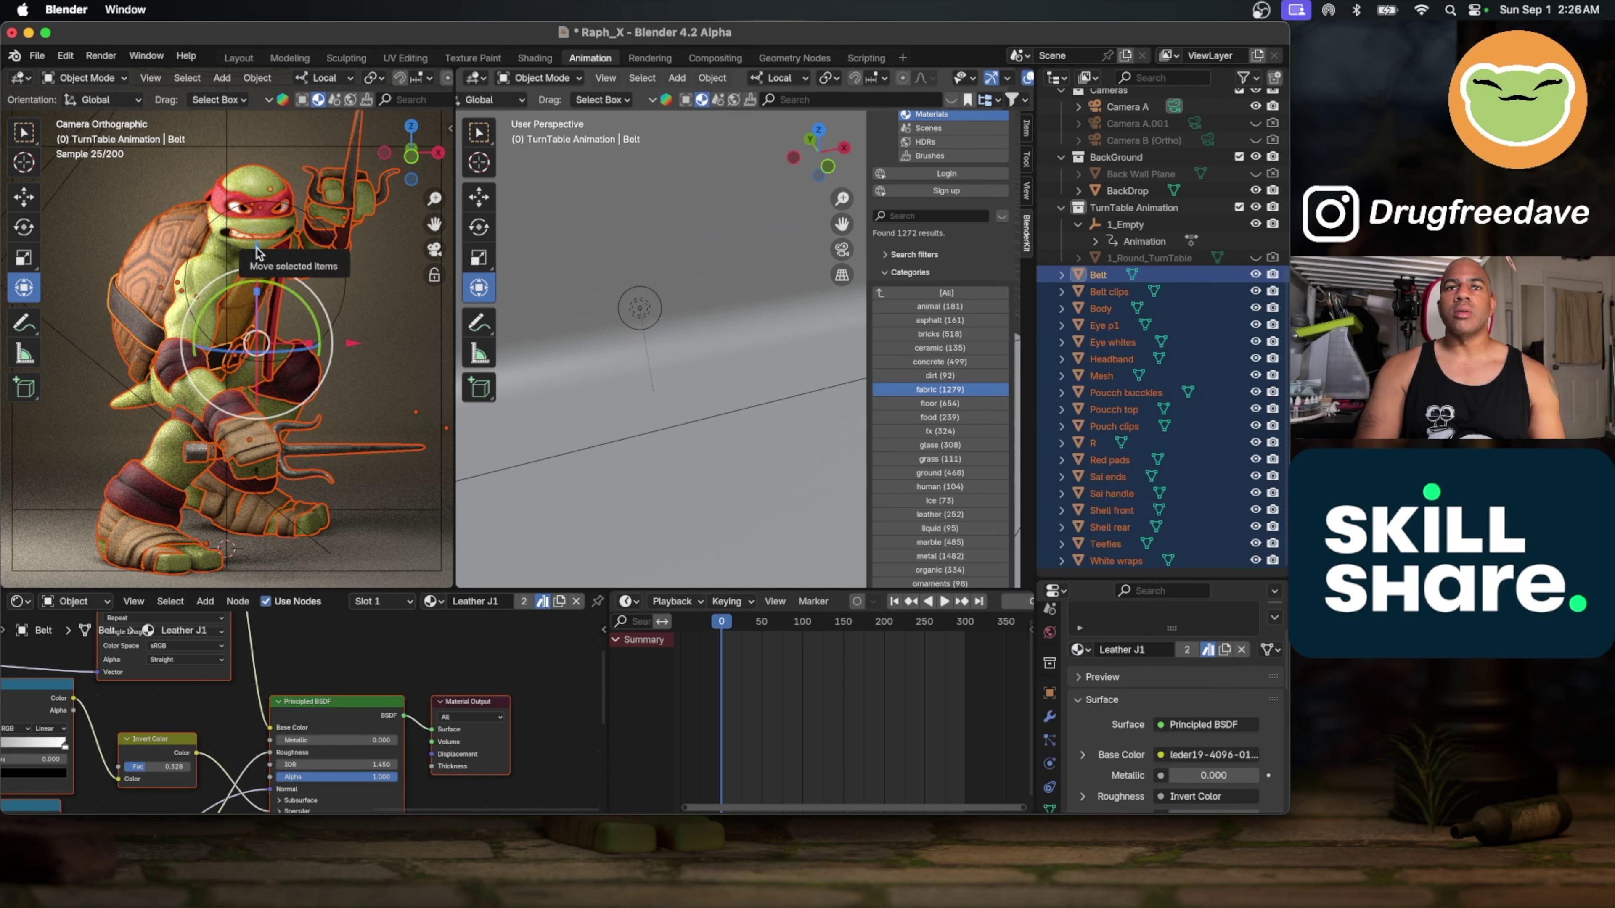
left_click_drag(257, 251, 257, 249)
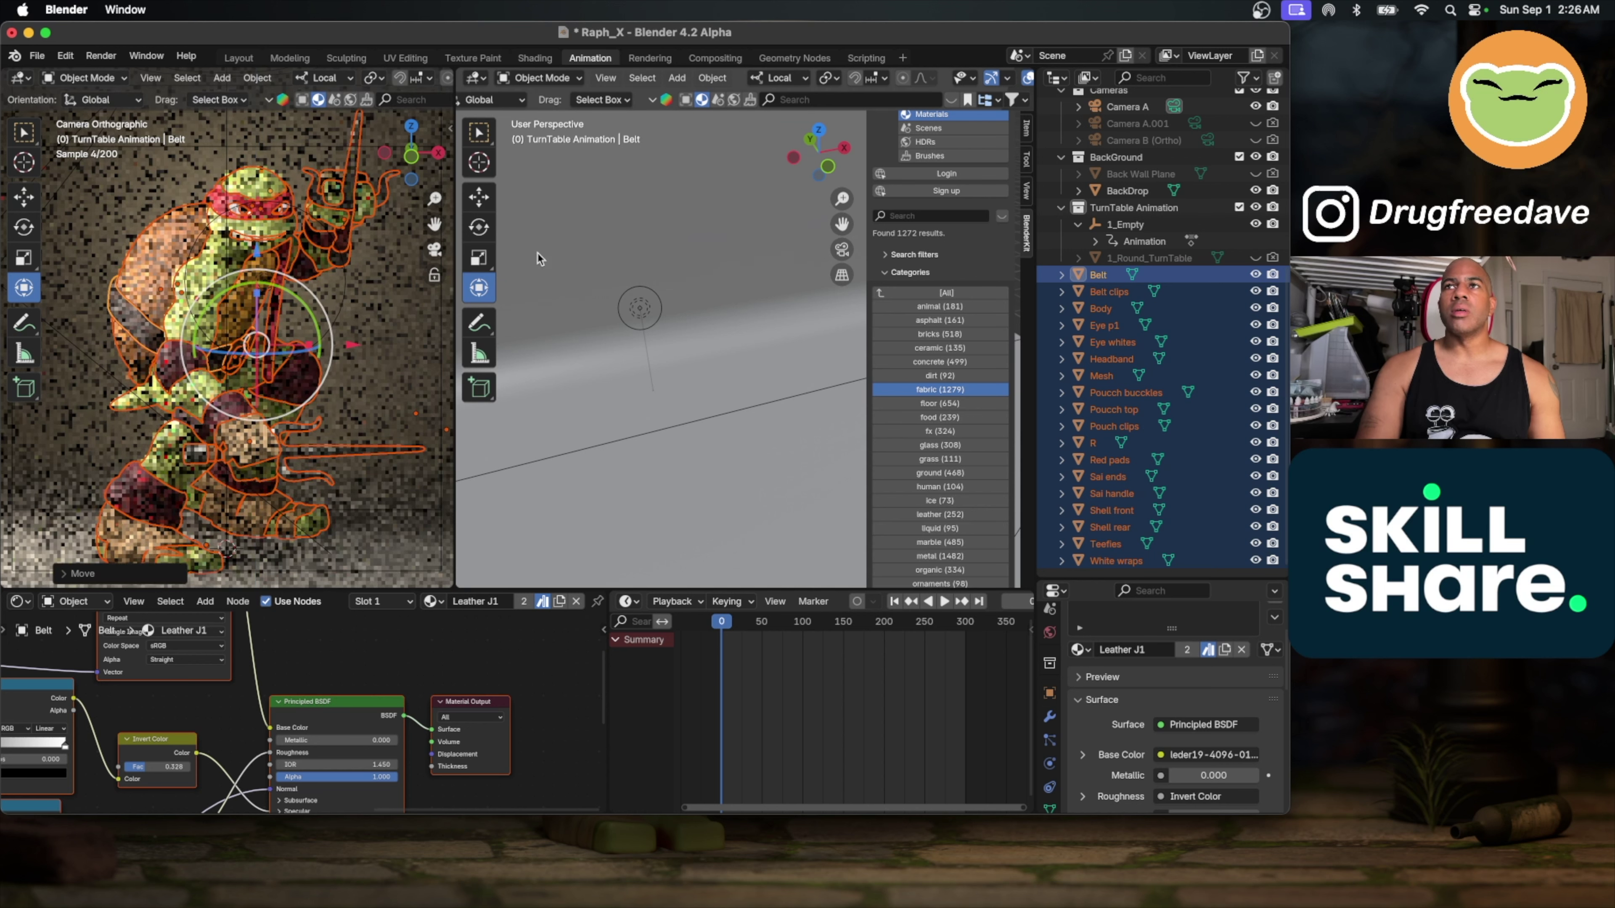
scroll(634, 231, "down", 5)
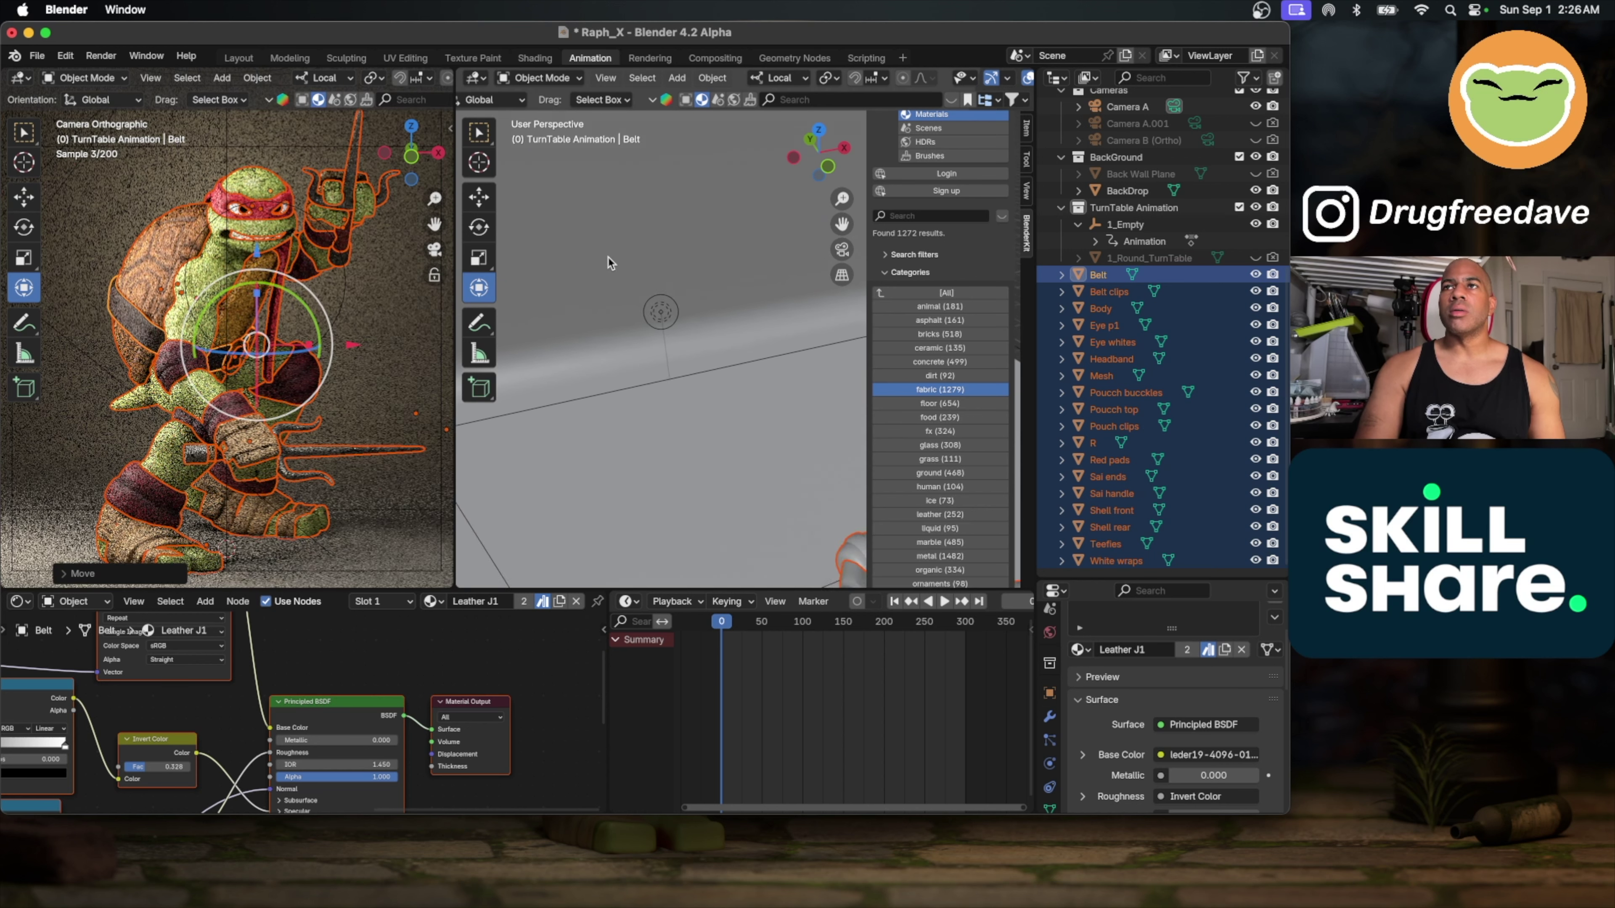
scroll(608, 262, "down", 10)
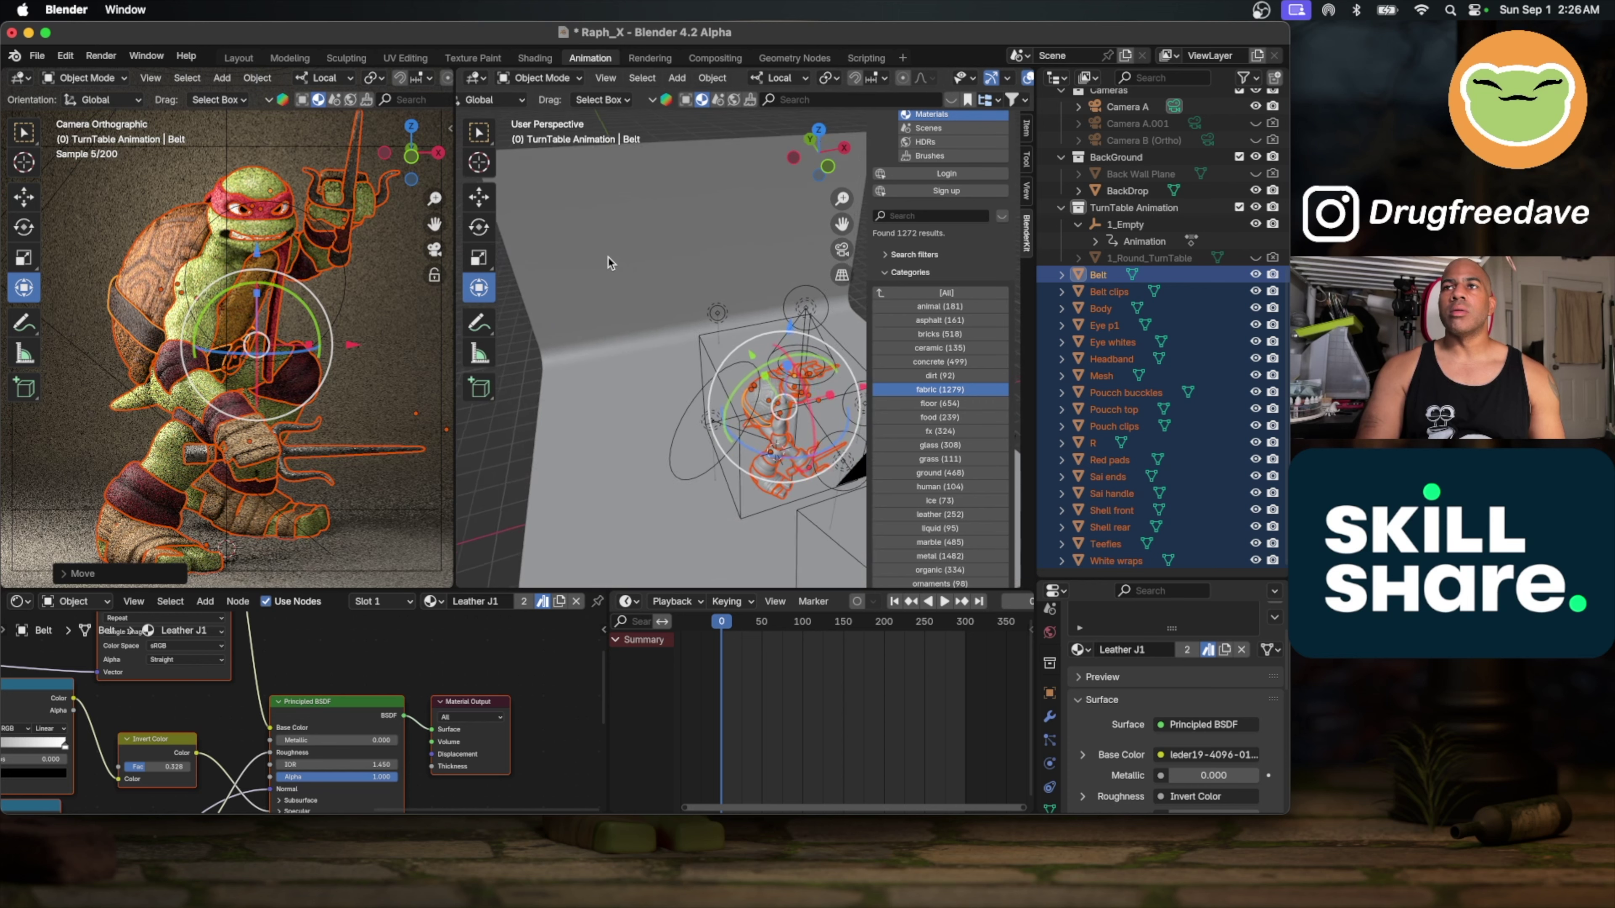
scroll(608, 263, "down", 10)
left_click(721, 213)
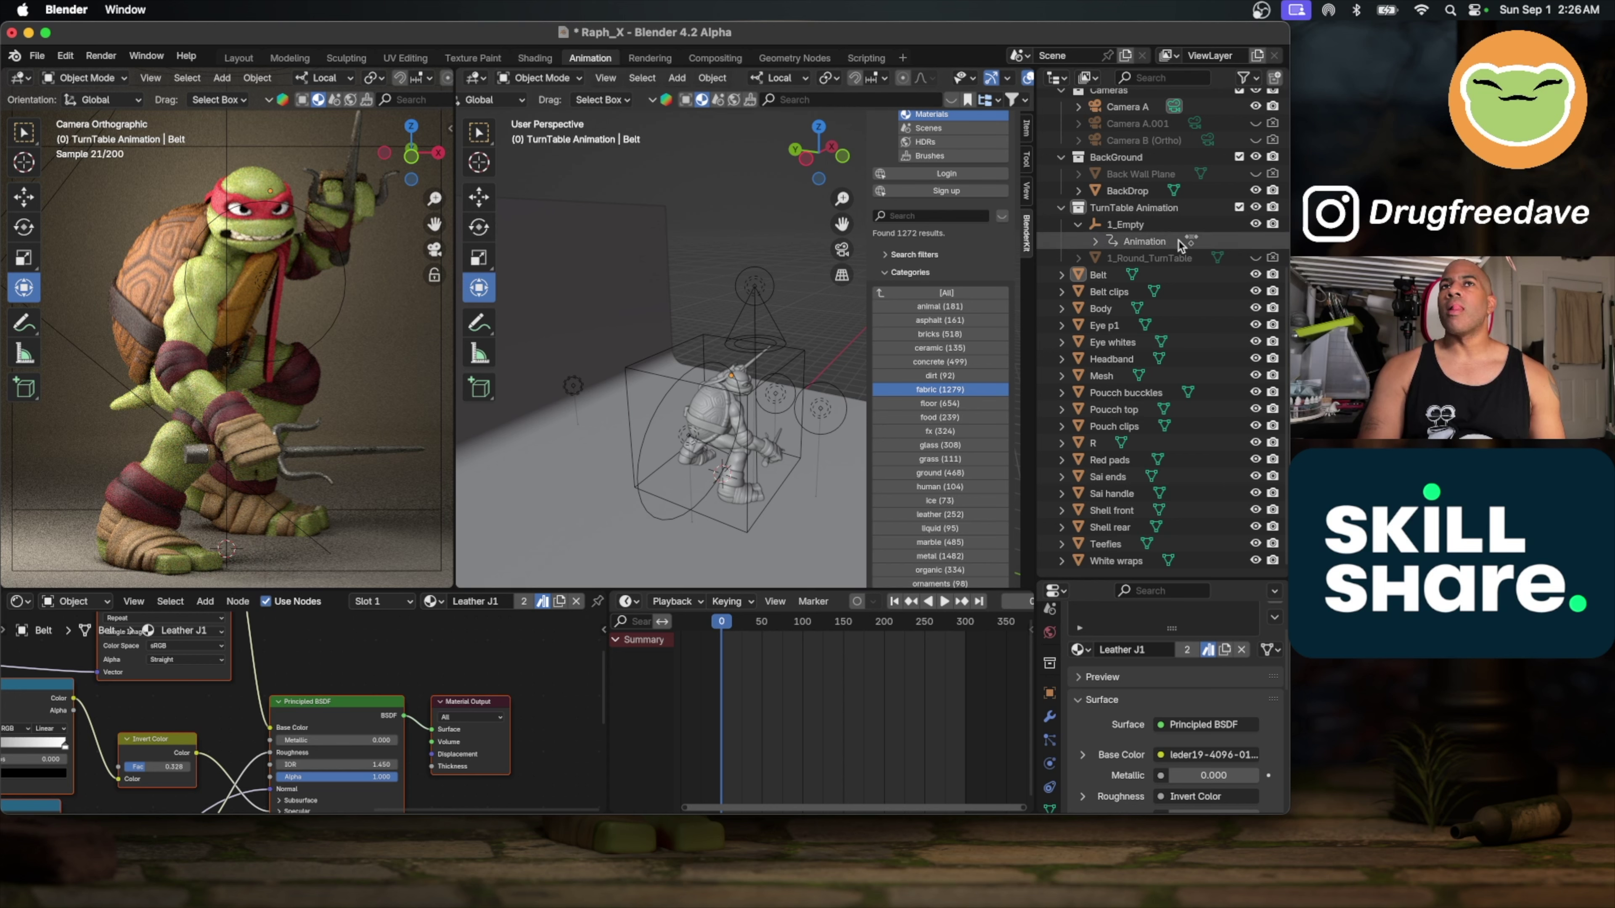
scroll(1176, 244, "up", 5)
scroll(1176, 245, "up", 4)
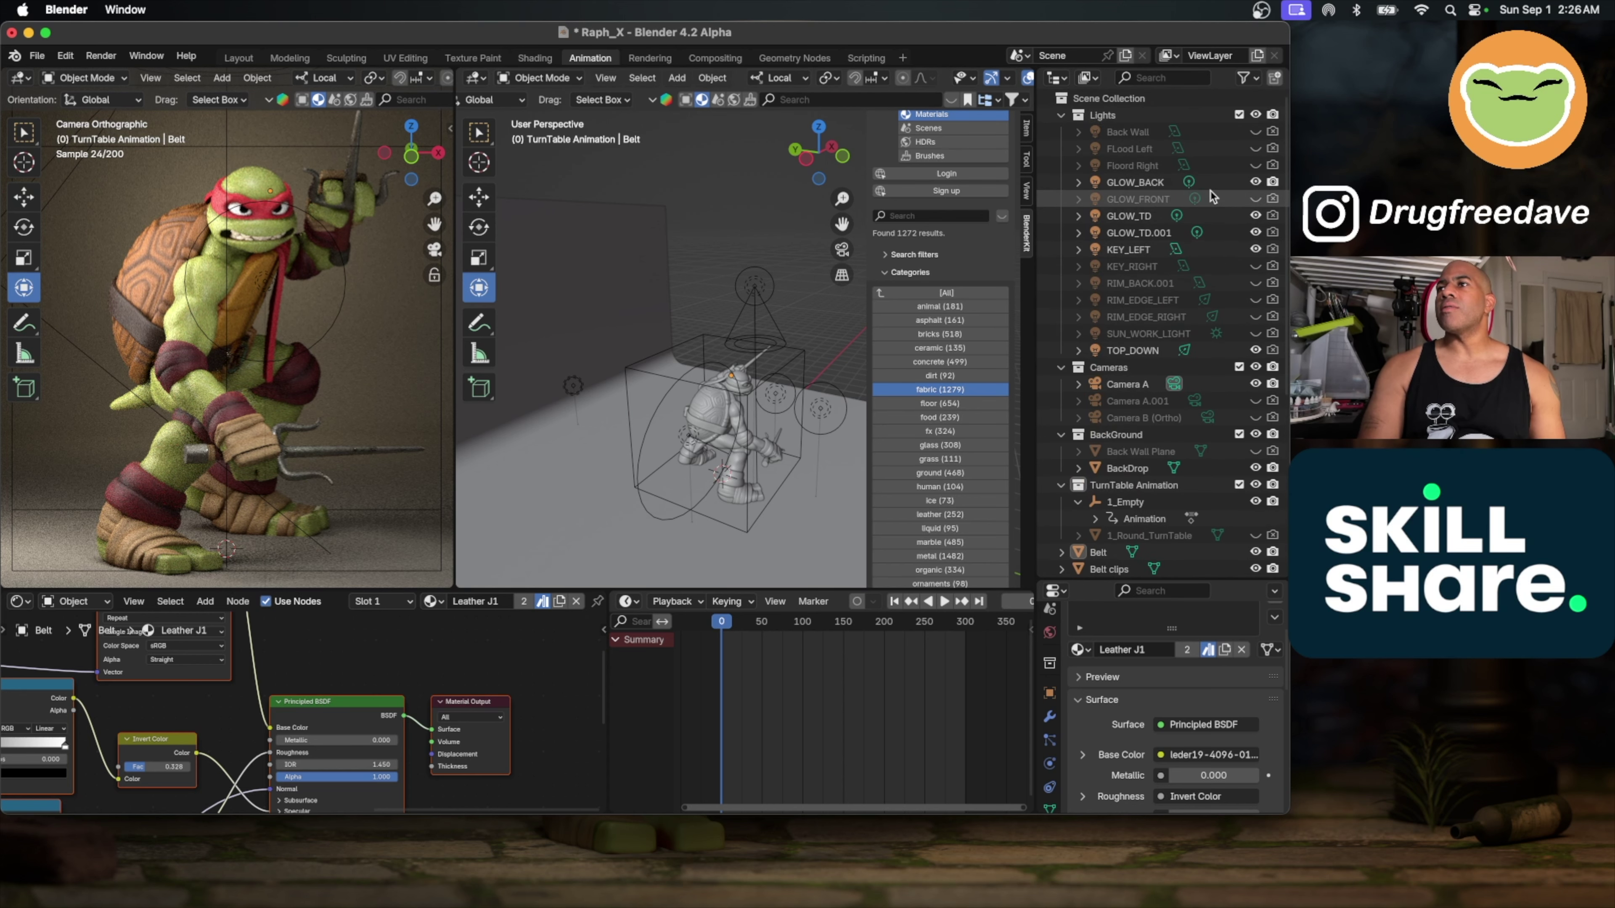
Step: Toggle GLOW_TD off and on to compare, leaving it on
left_click(1254, 216)
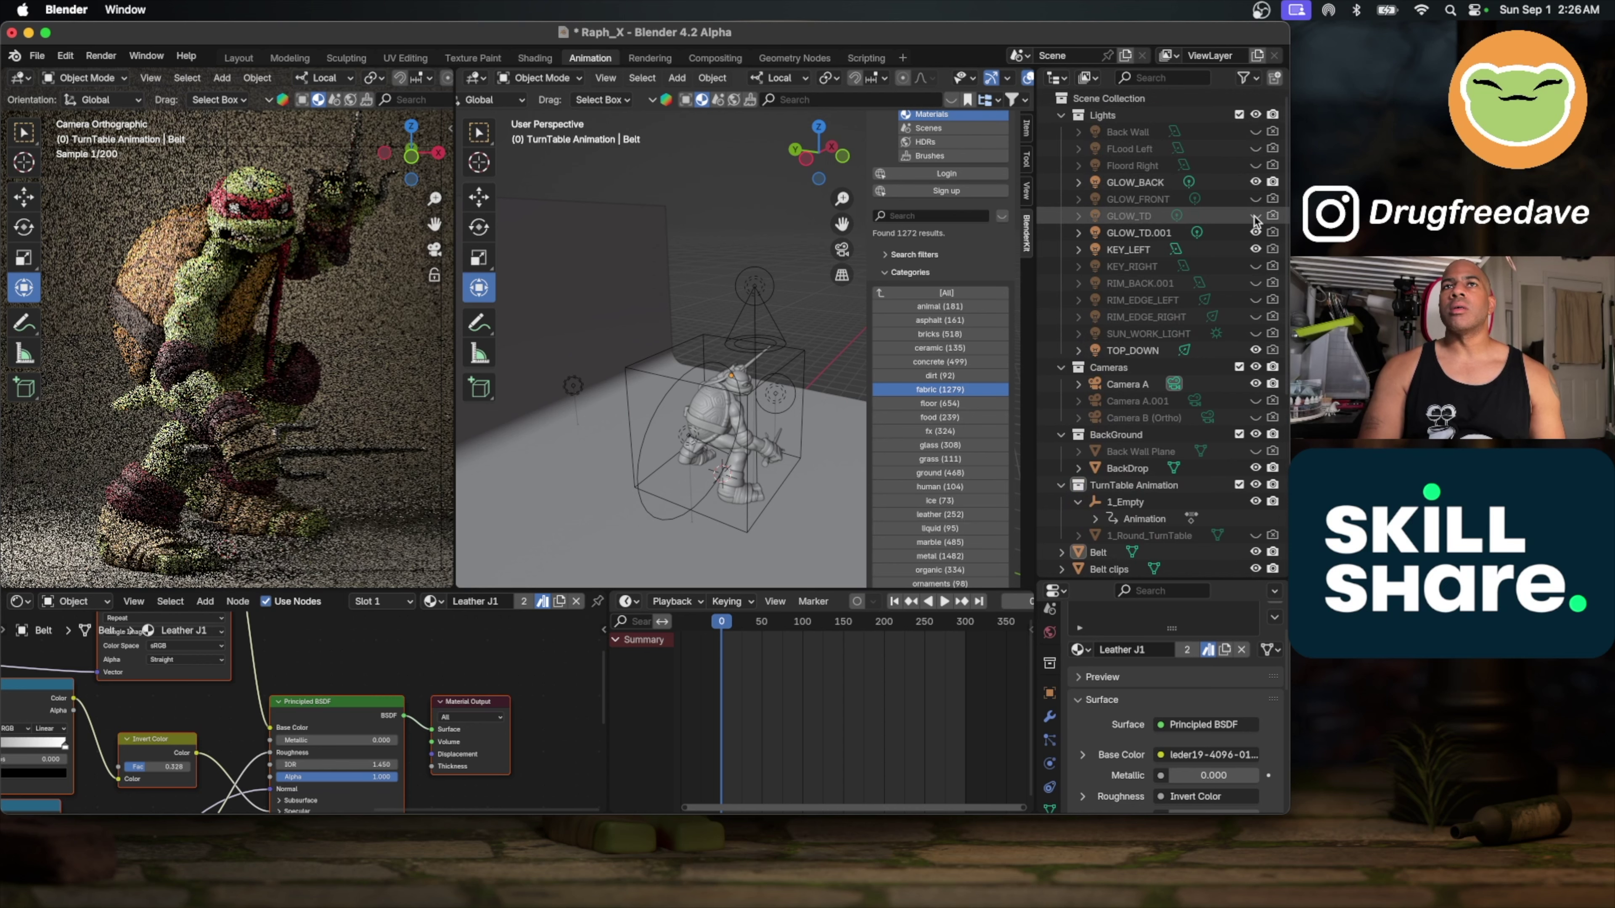
right_click(1254, 217)
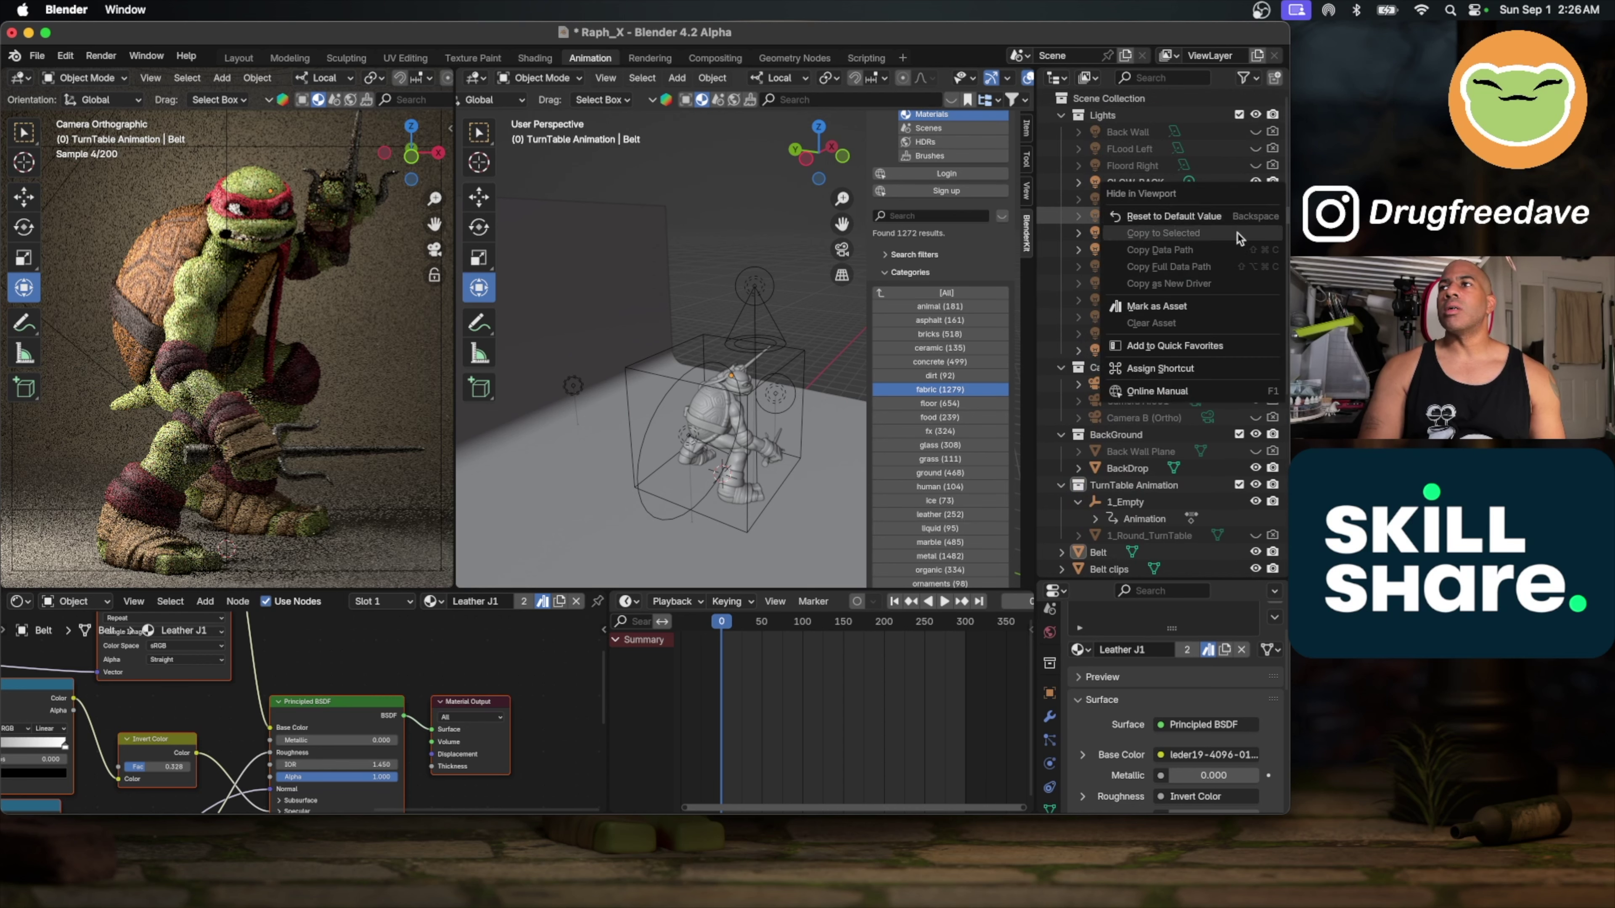
key("Escape")
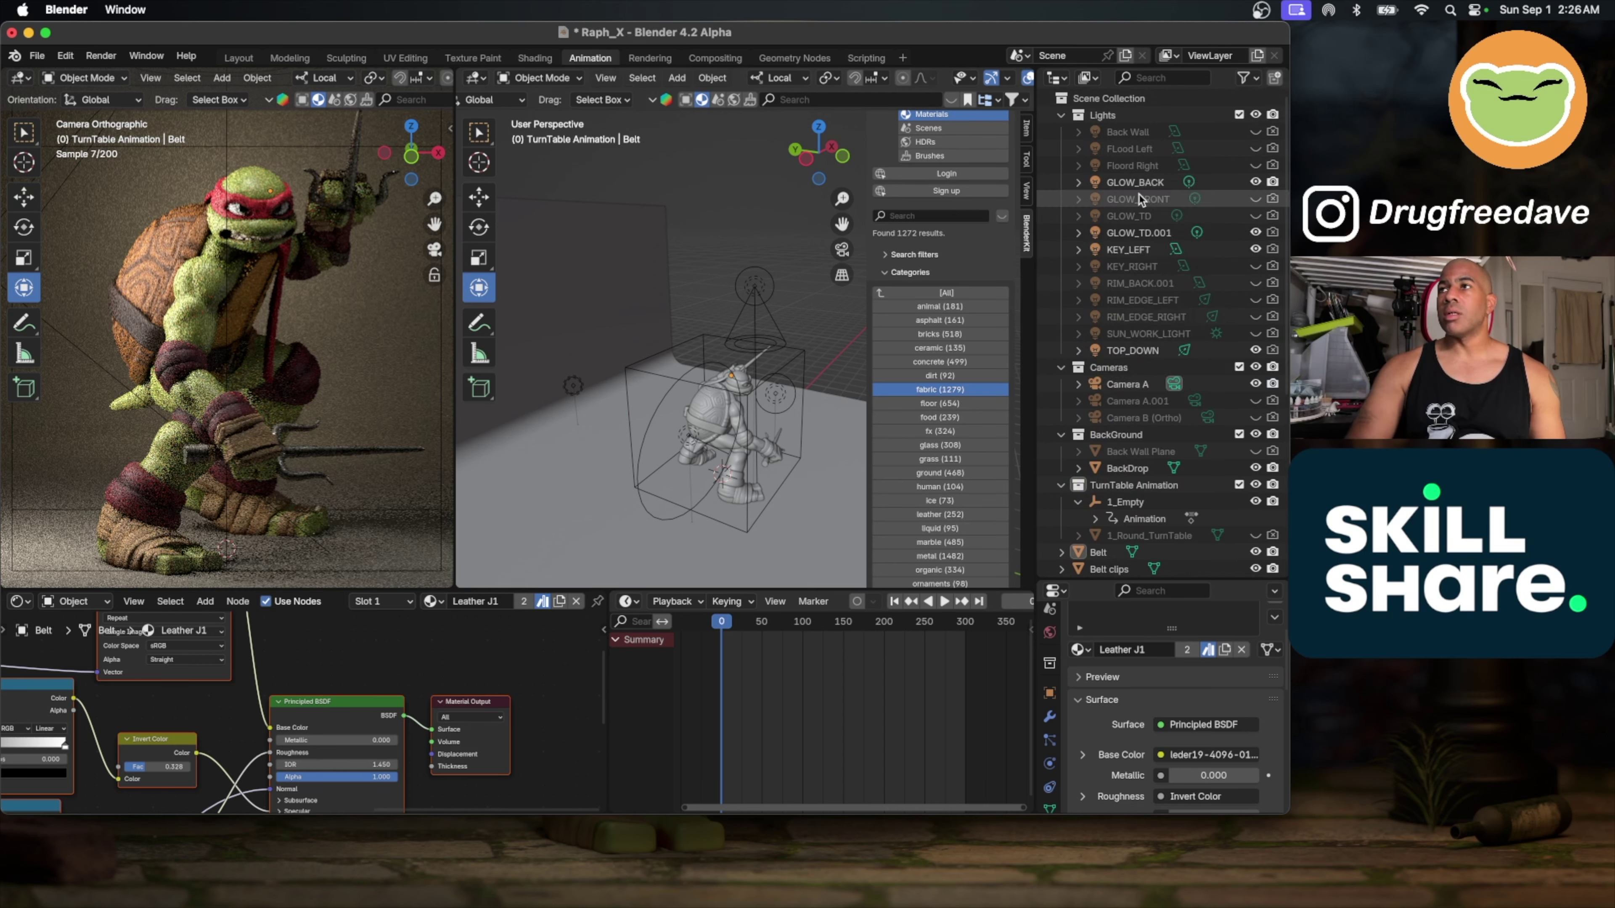
left_click(1254, 215)
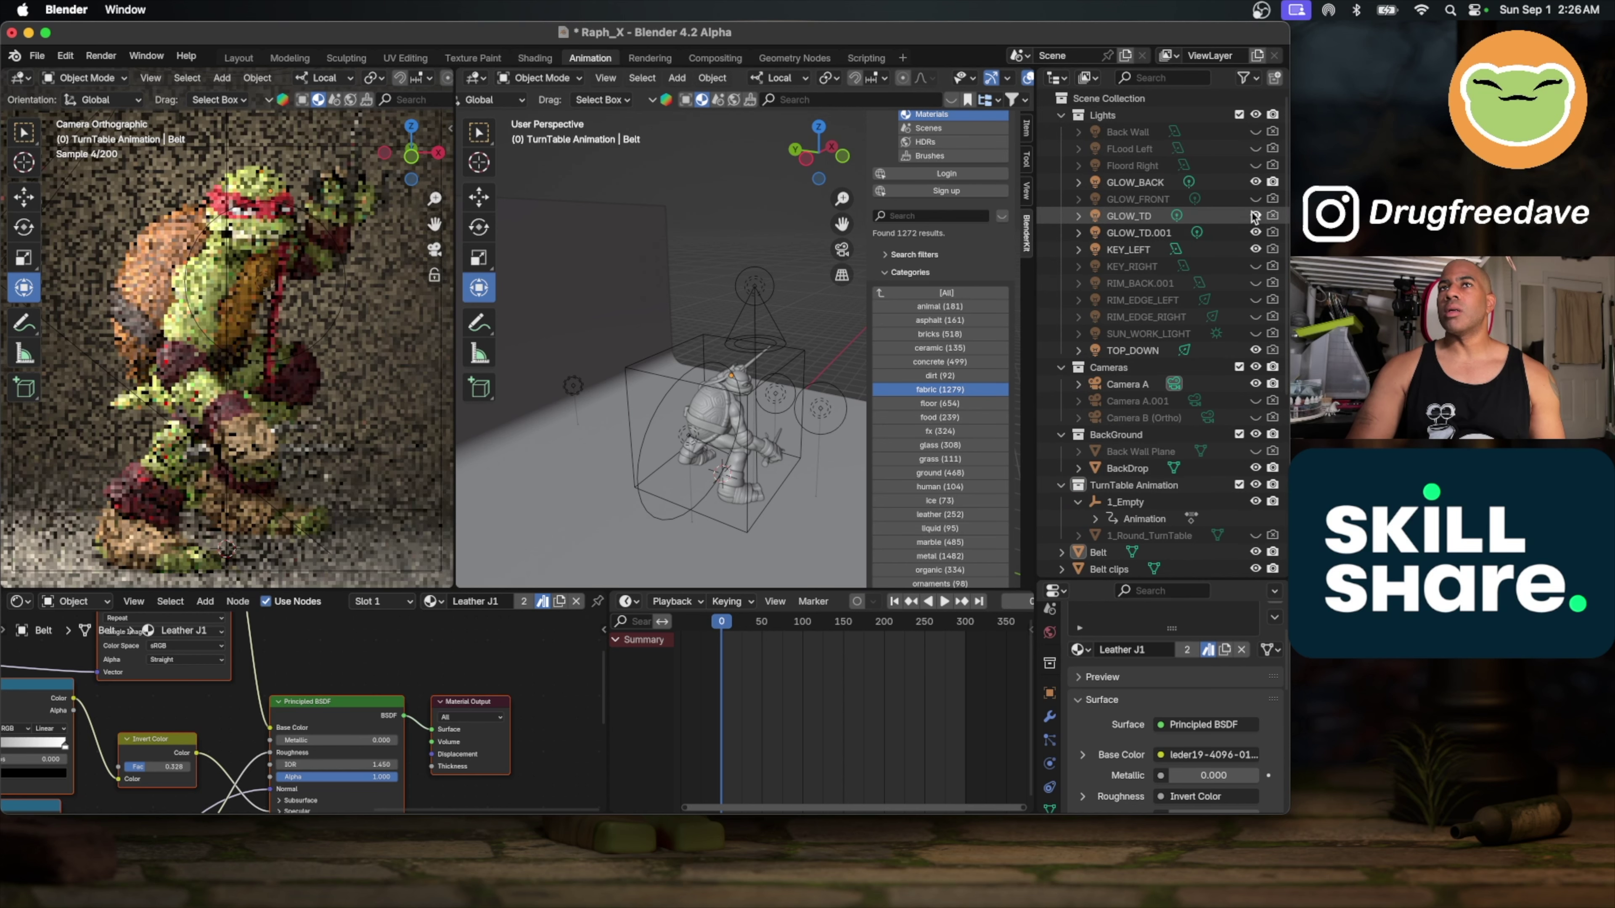
left_click(1255, 216)
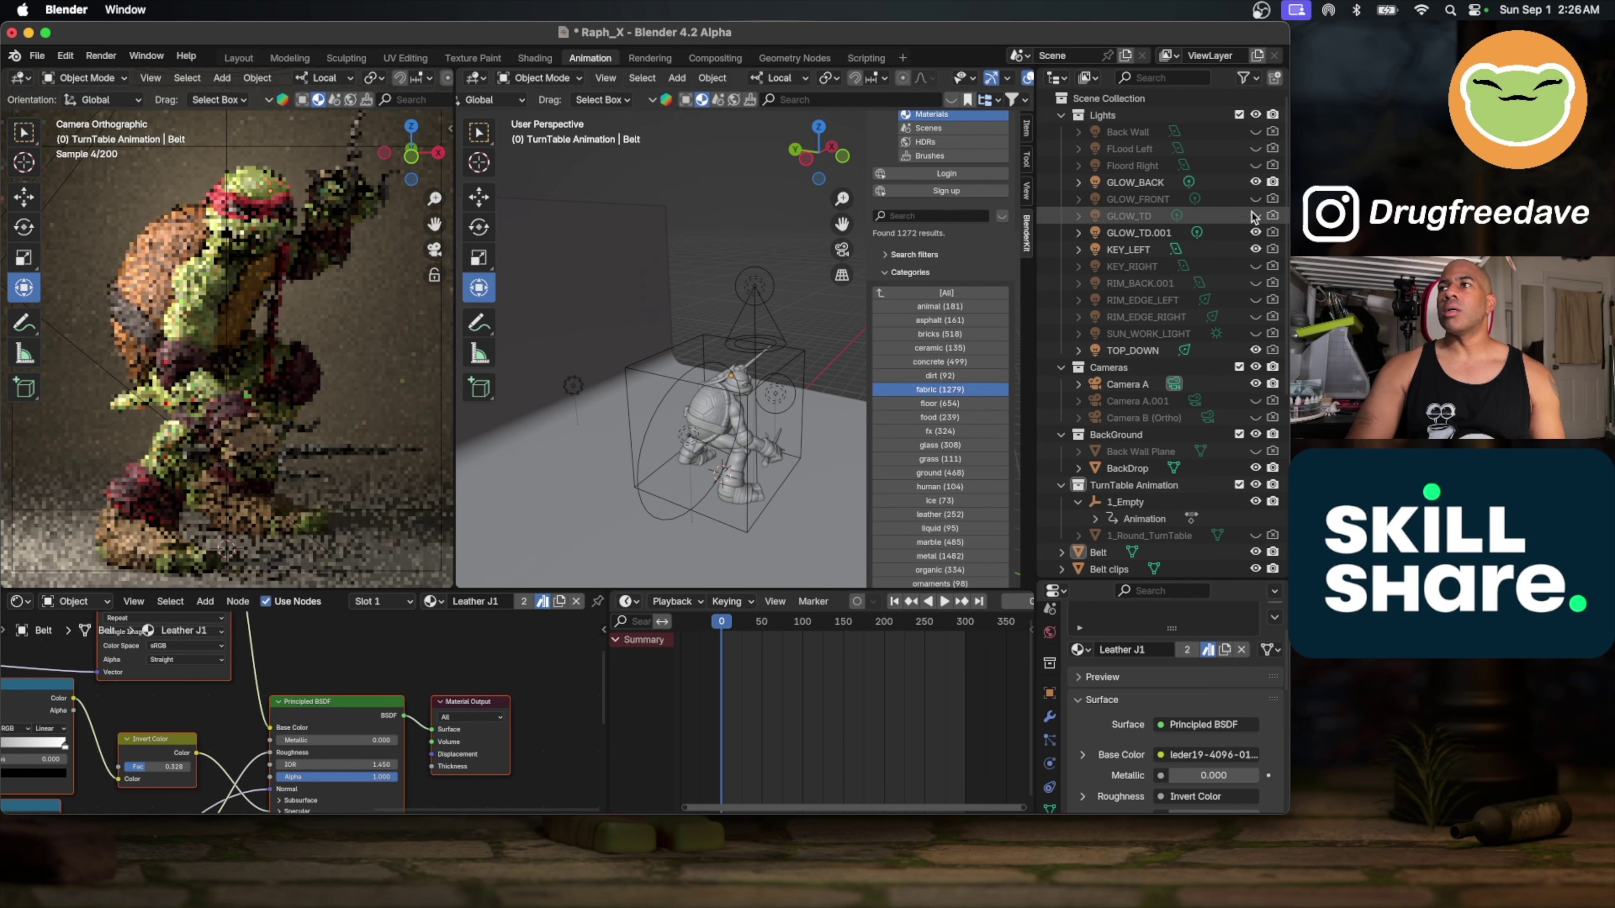
left_click(1254, 216)
Step: Hide GLOW_TD.001 and KEY_LEFT, compare TOP_DOWN off and on, and select GLOW_FRONT
left_click(1255, 232)
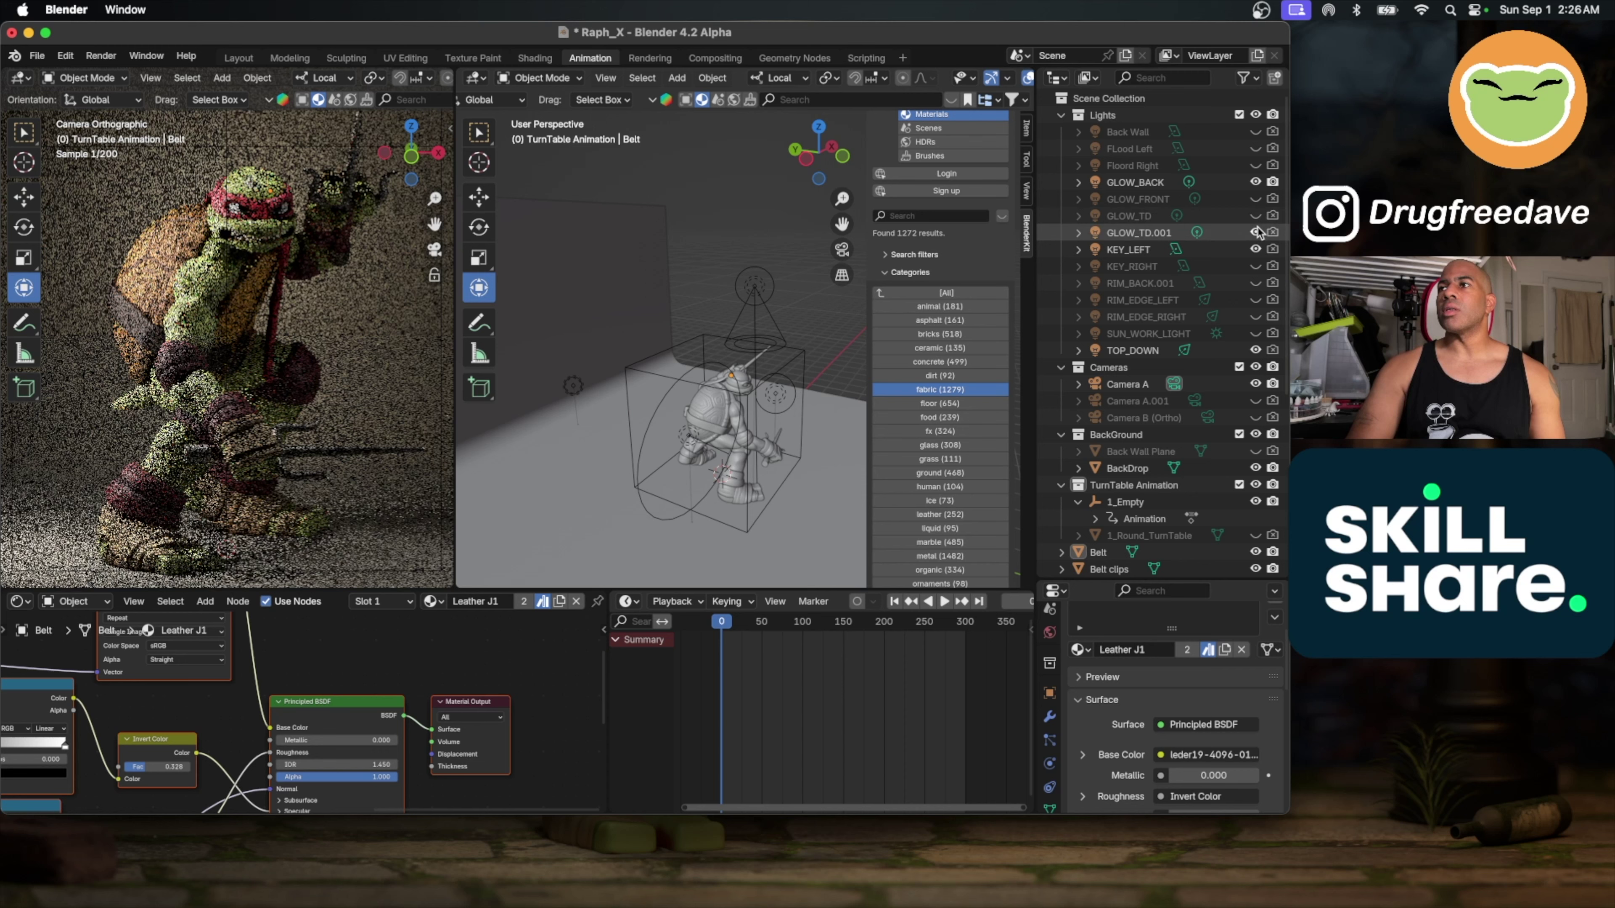
left_click(1256, 248)
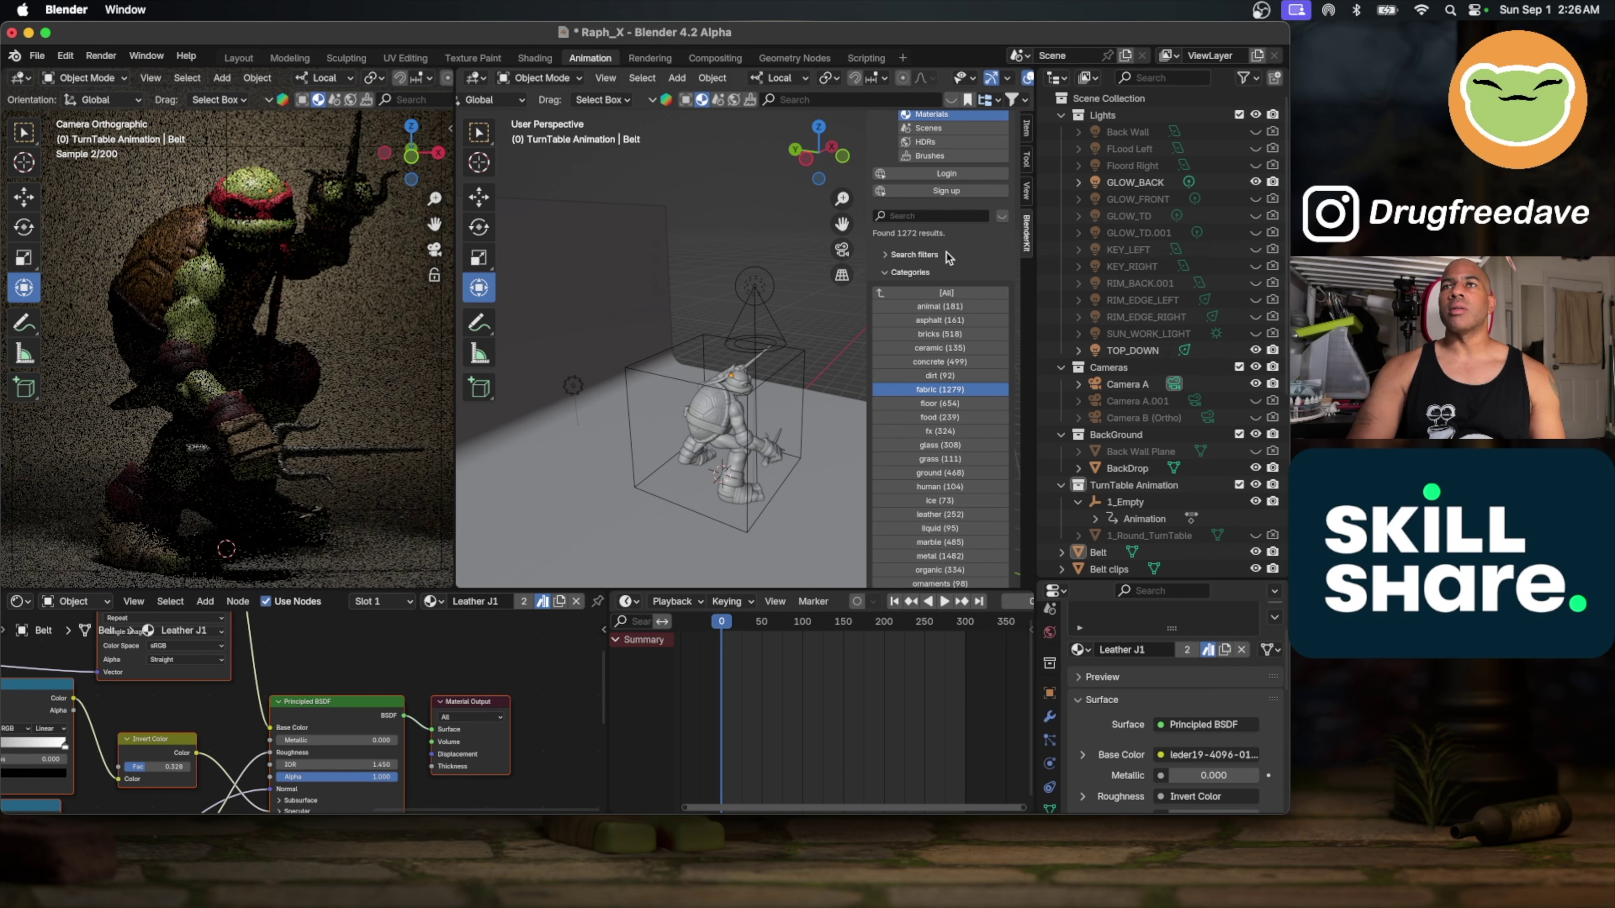
left_click(1256, 351)
left_click(1255, 350)
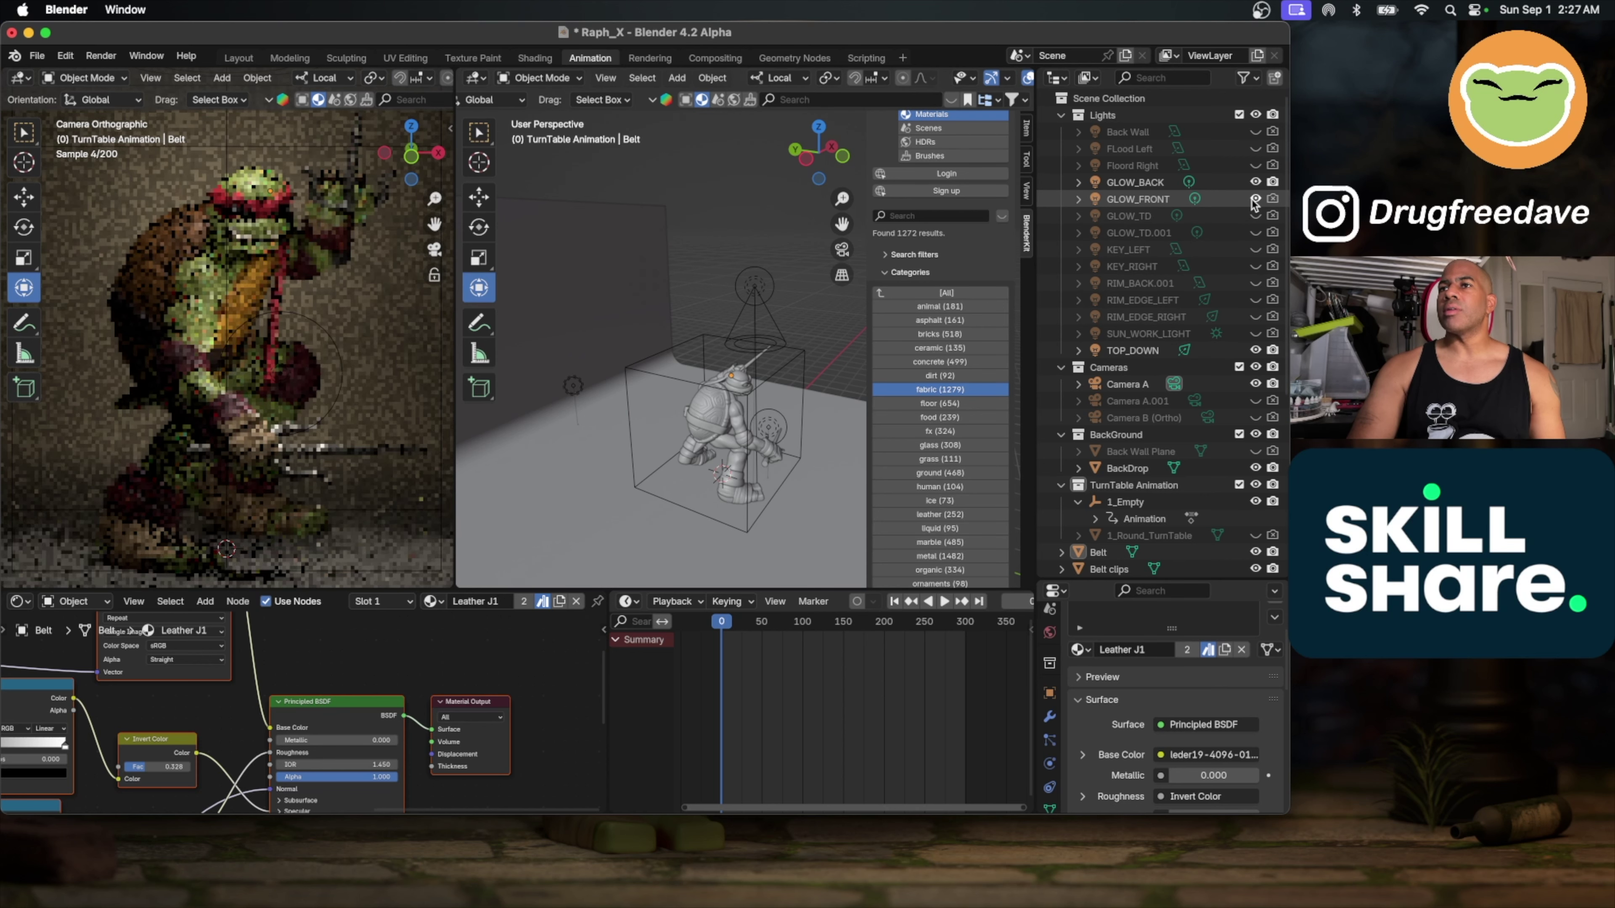
left_click(1229, 202)
Step: Enable GLOW_FRONT for rendering, move it about 1.3 m along Y, raise it, and enlarge its radius
left_click(1269, 203)
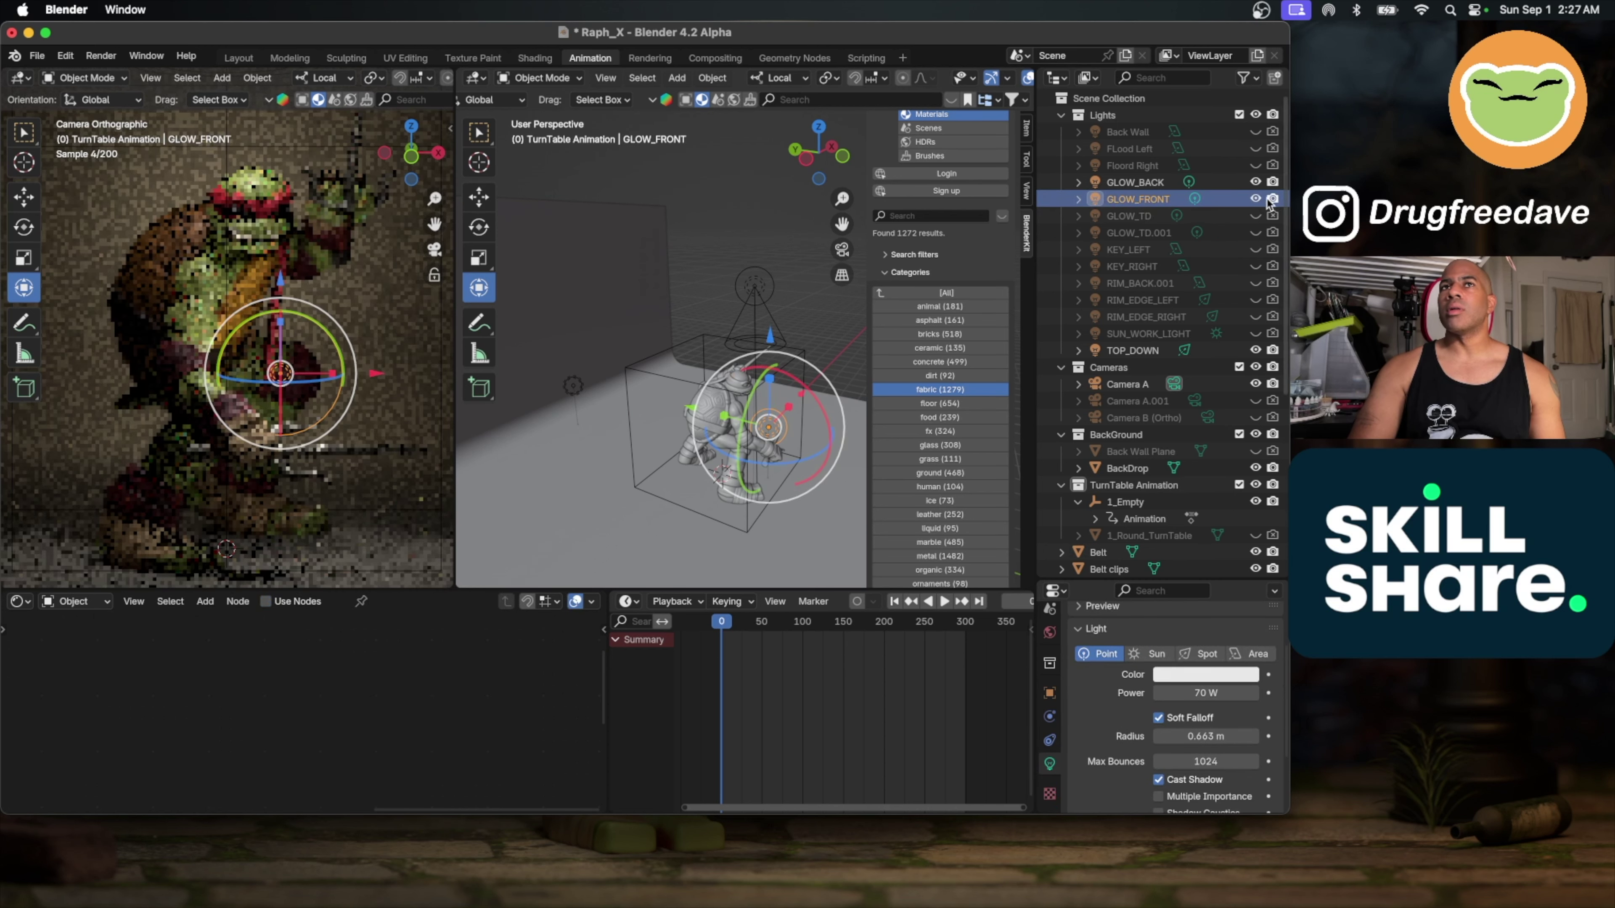
middle_click_drag(694, 509, 768, 512)
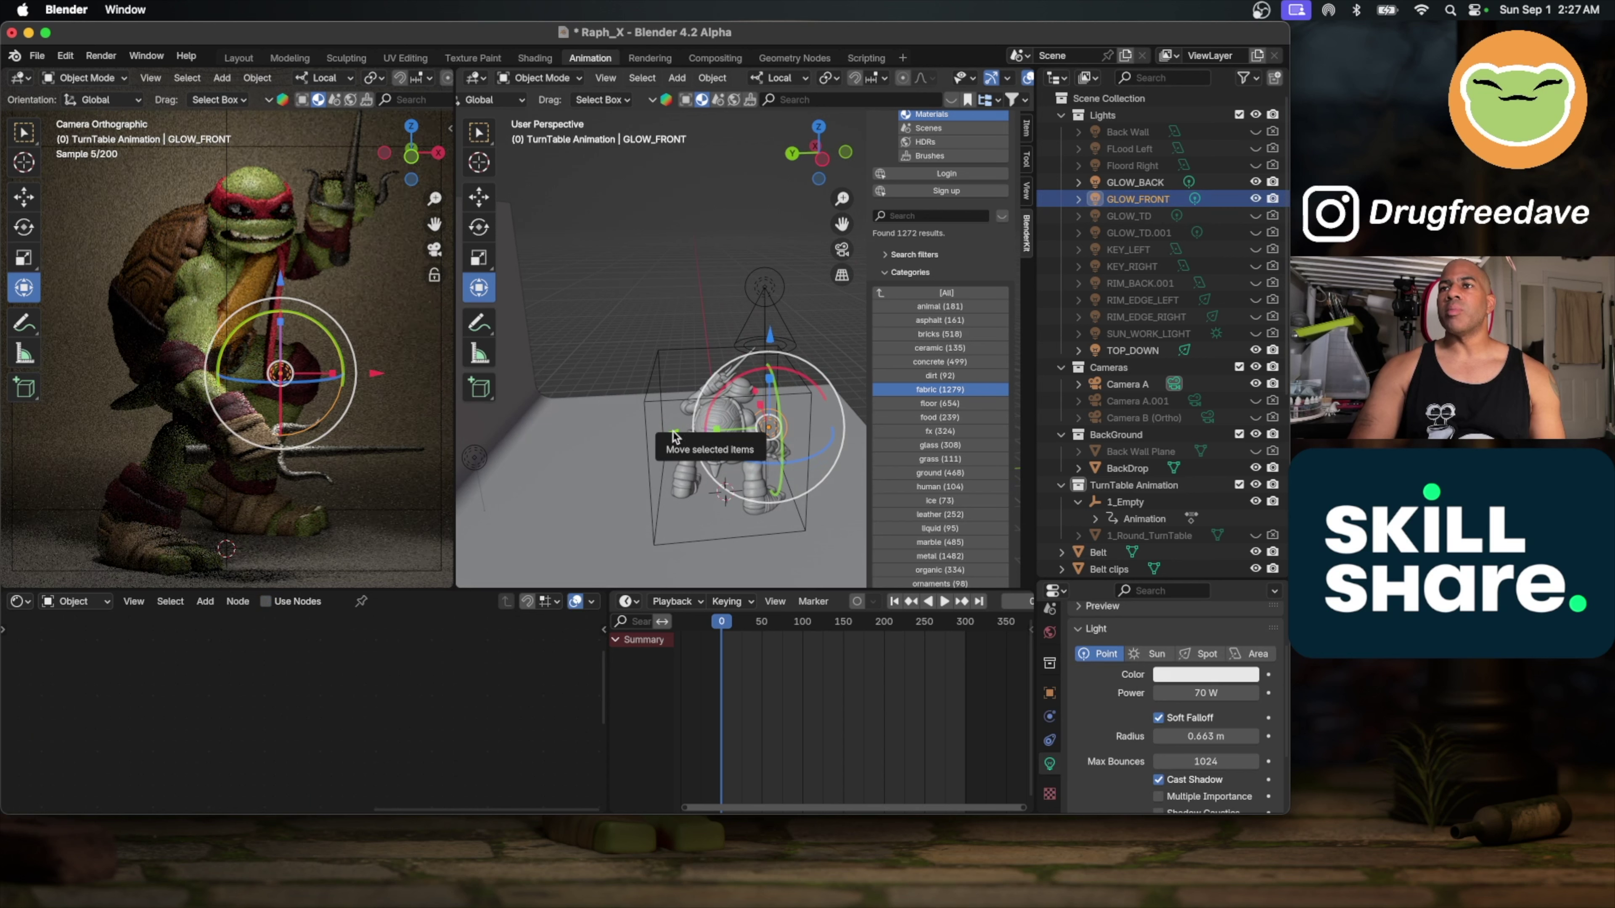
left_click_drag(668, 437, 715, 428)
middle_click_drag(837, 429, 706, 430, "shift")
left_click_drag(671, 337, 671, 328)
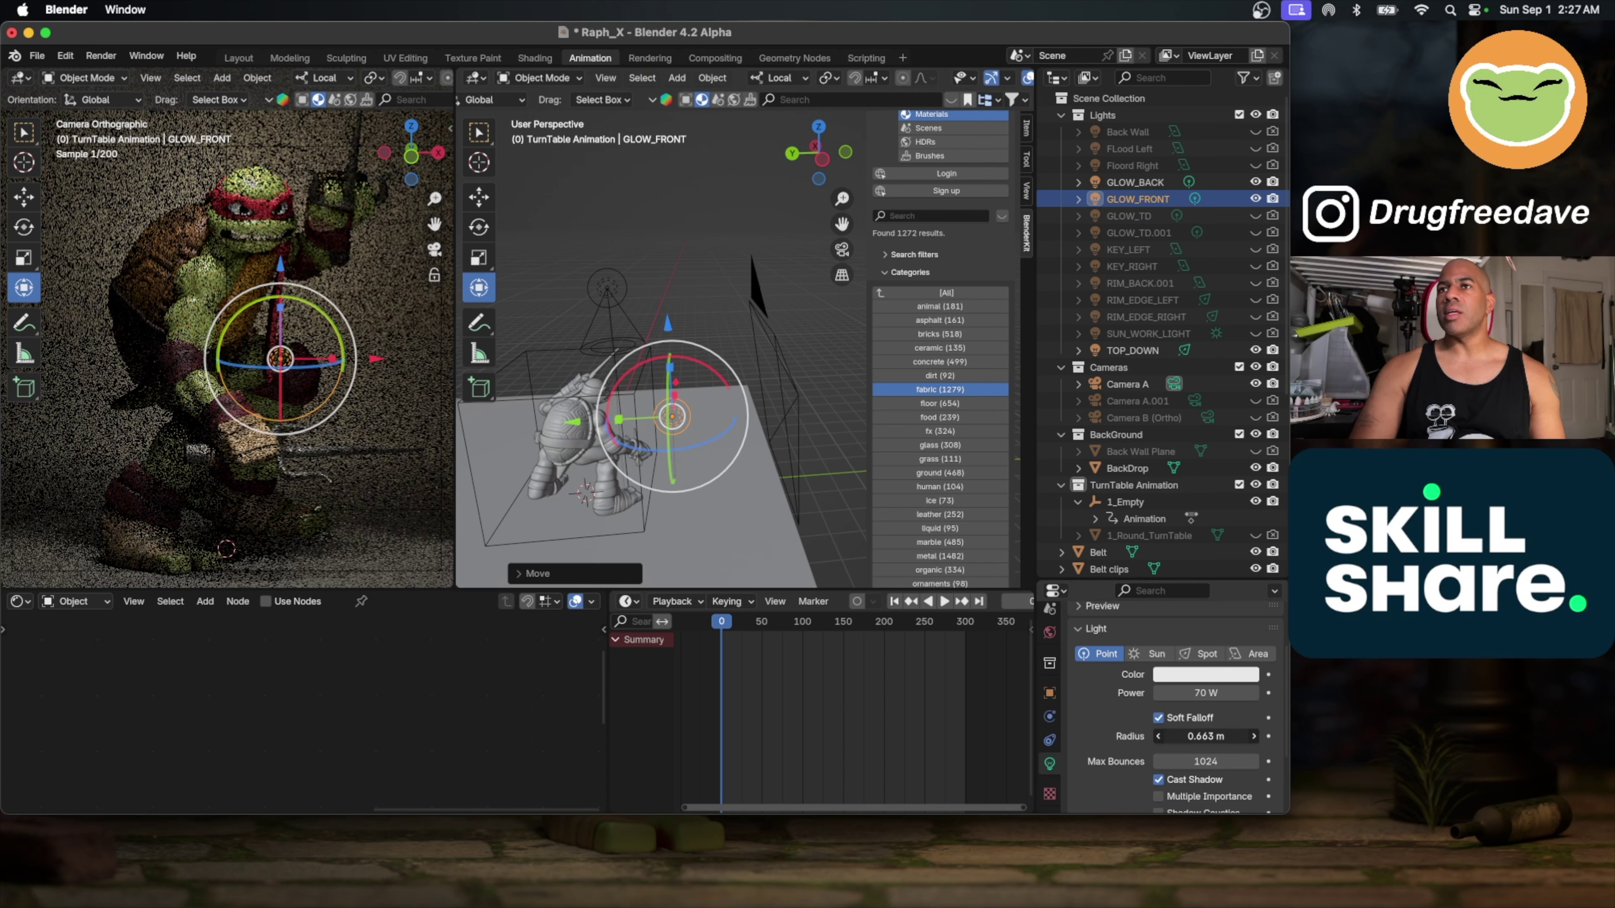
left_click_drag(1204, 736, 1252, 735)
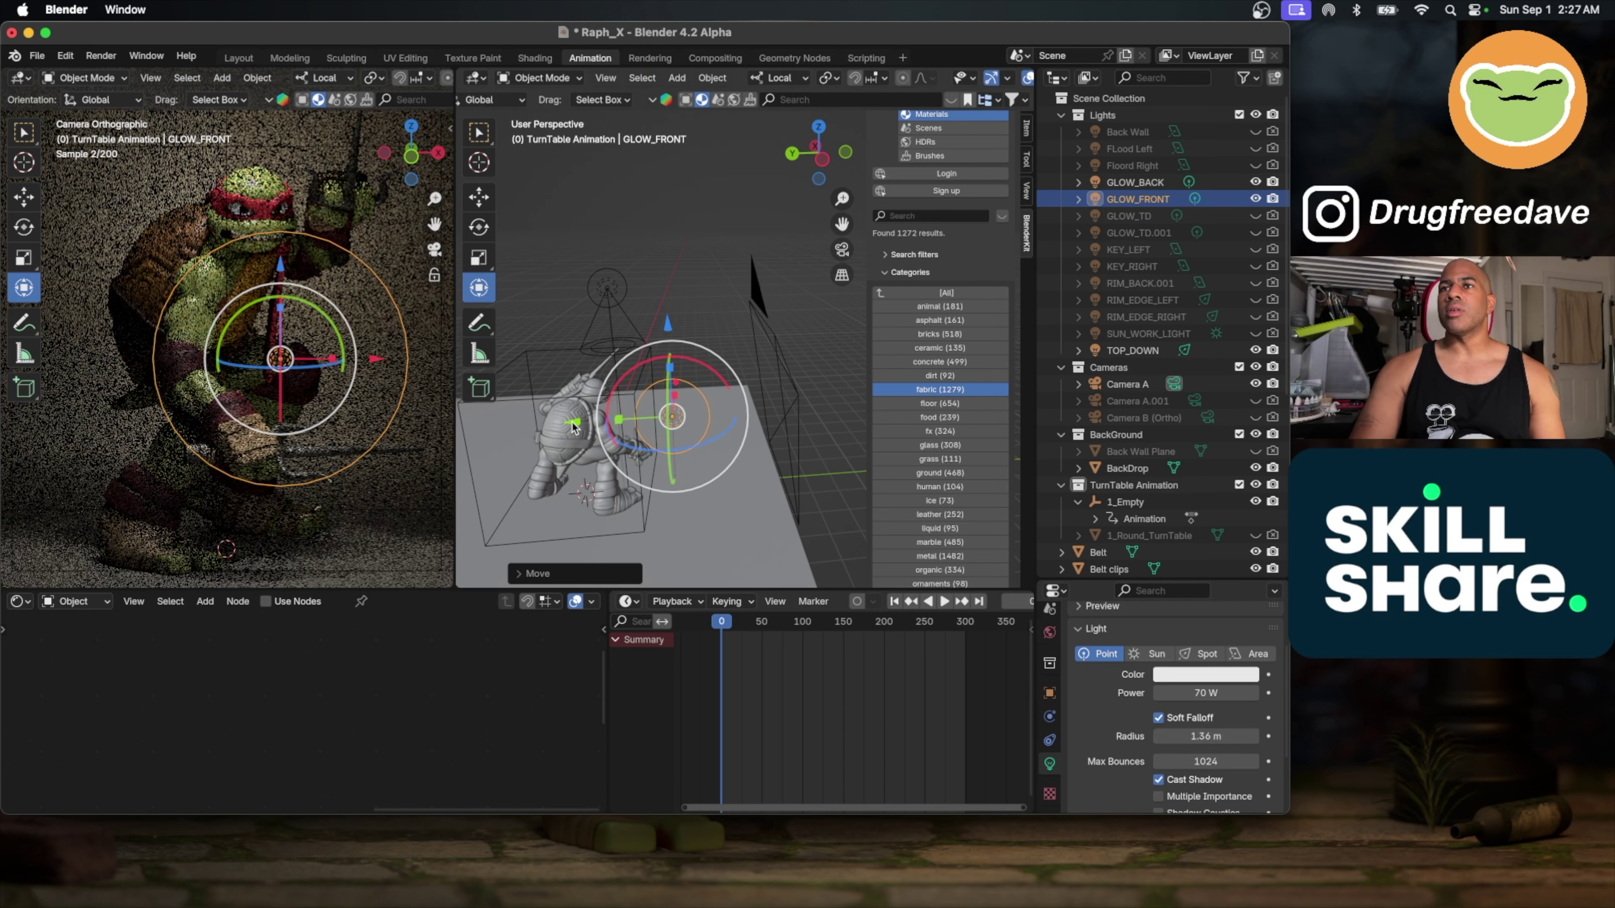
Step: Fine-tune GLOW_FRONT's depth and height so it sits in front of the turtle's chest
left_click_drag(574, 423, 655, 361)
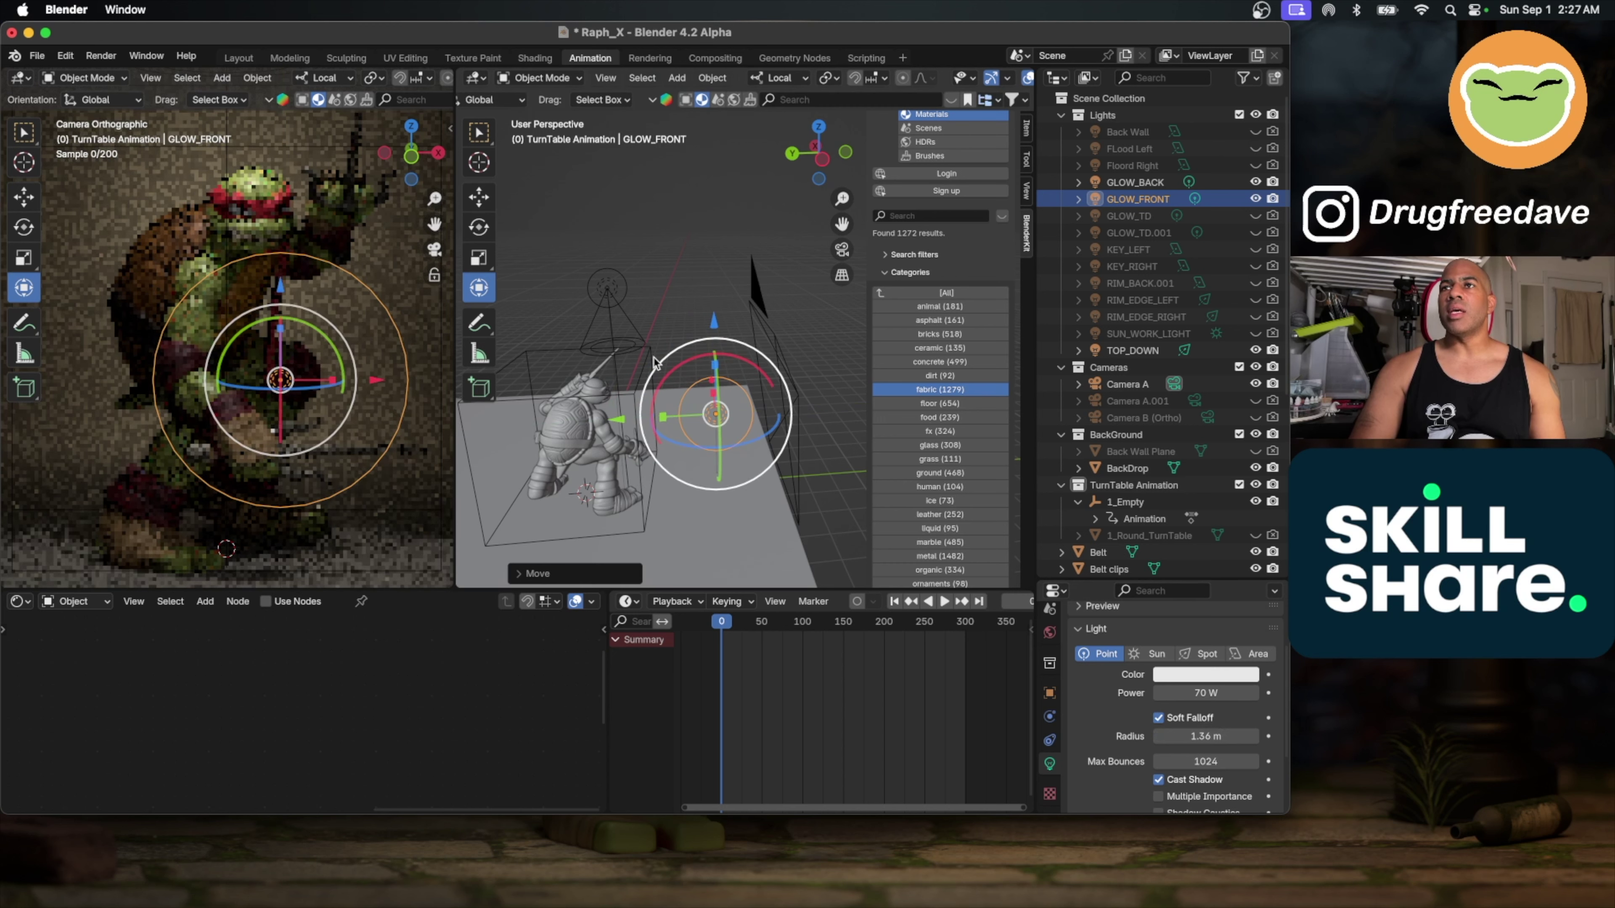
key("g")
key("z")
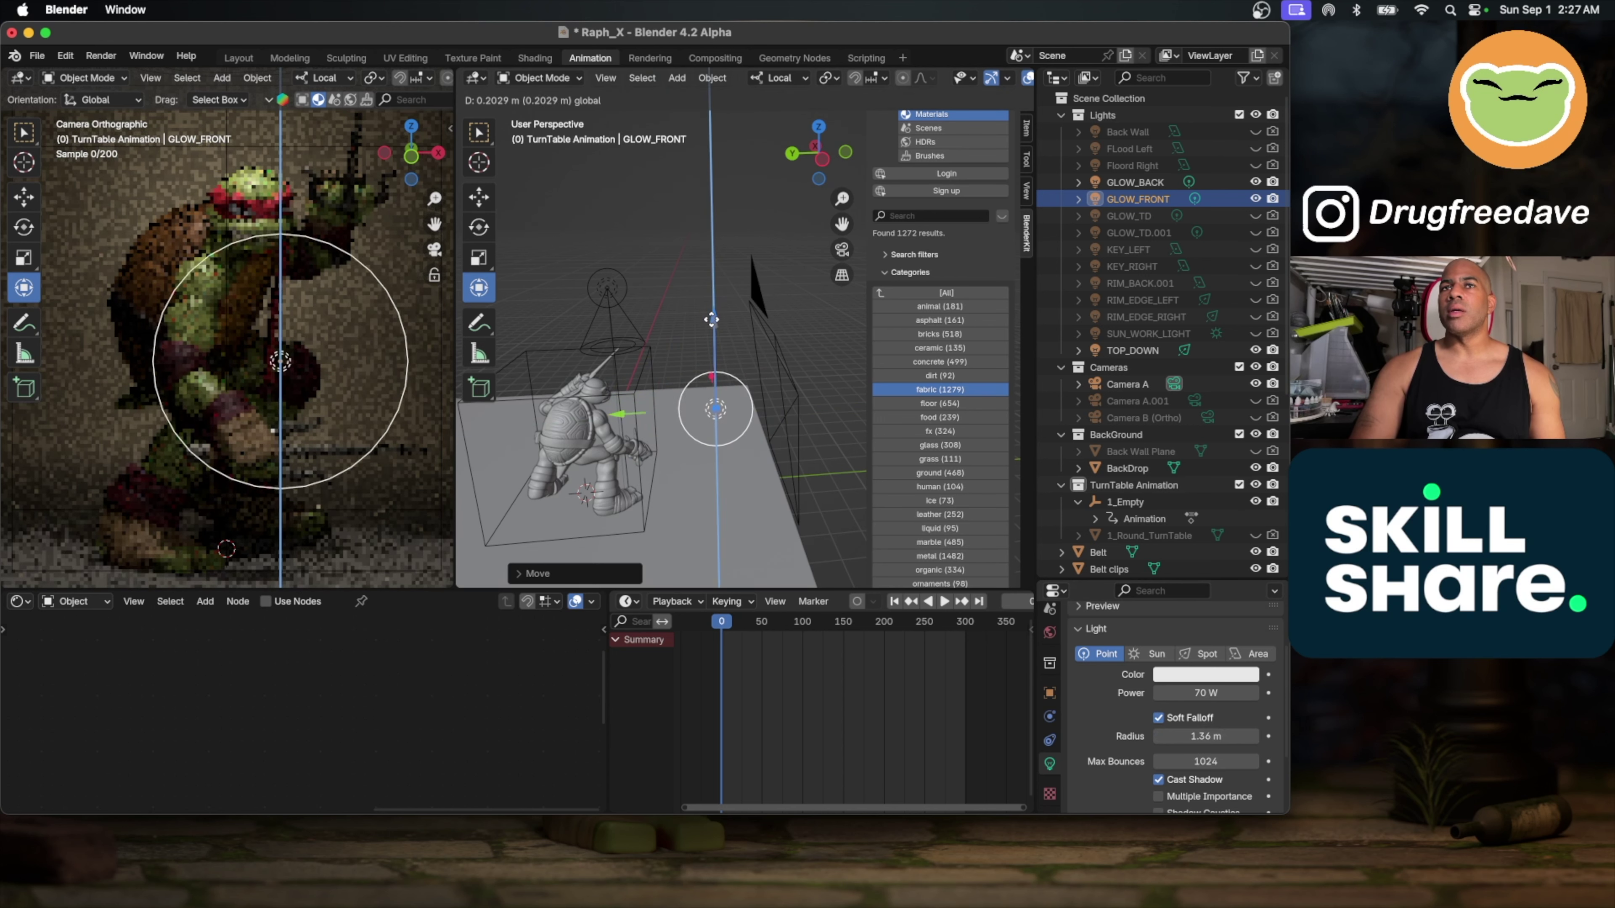
left_click(707, 334)
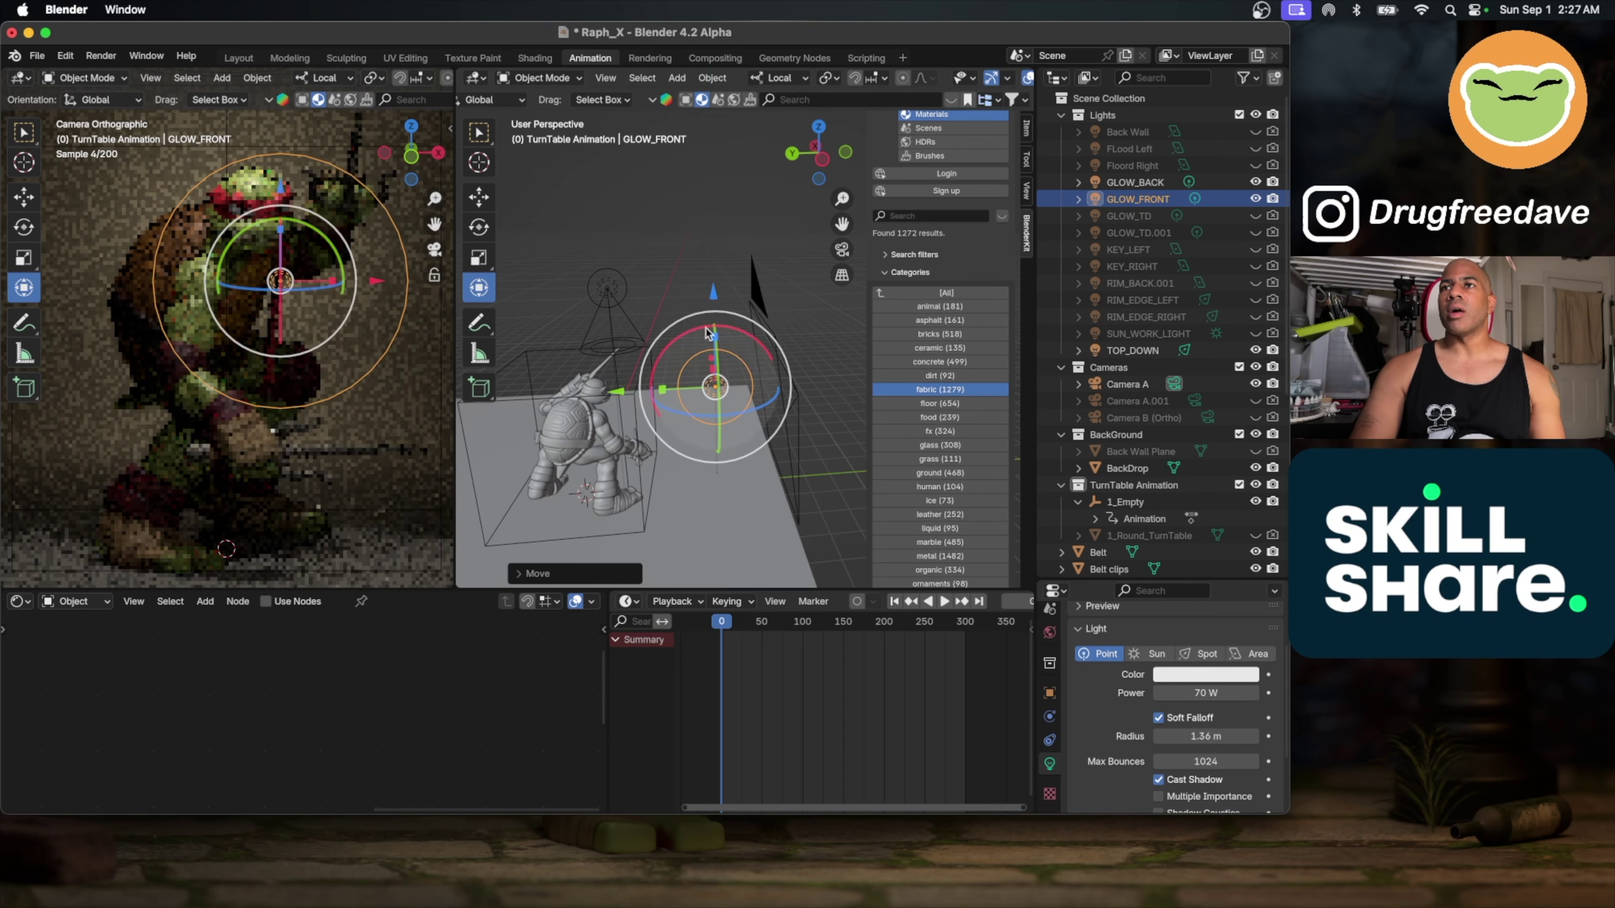
left_click_drag(617, 391, 601, 392)
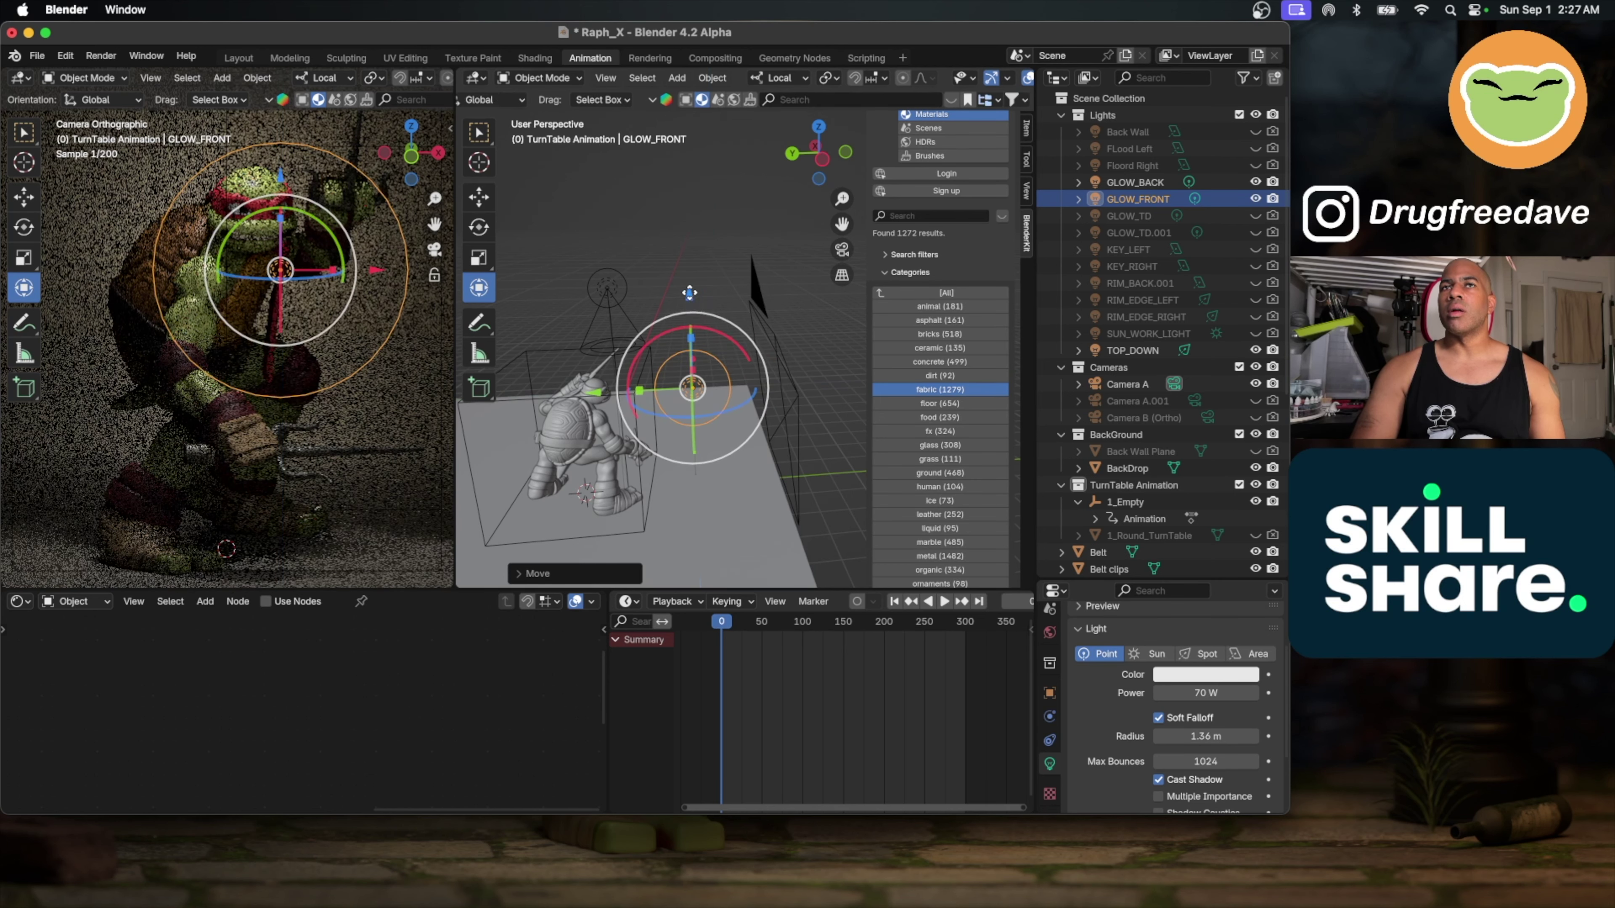
key("g")
key("z")
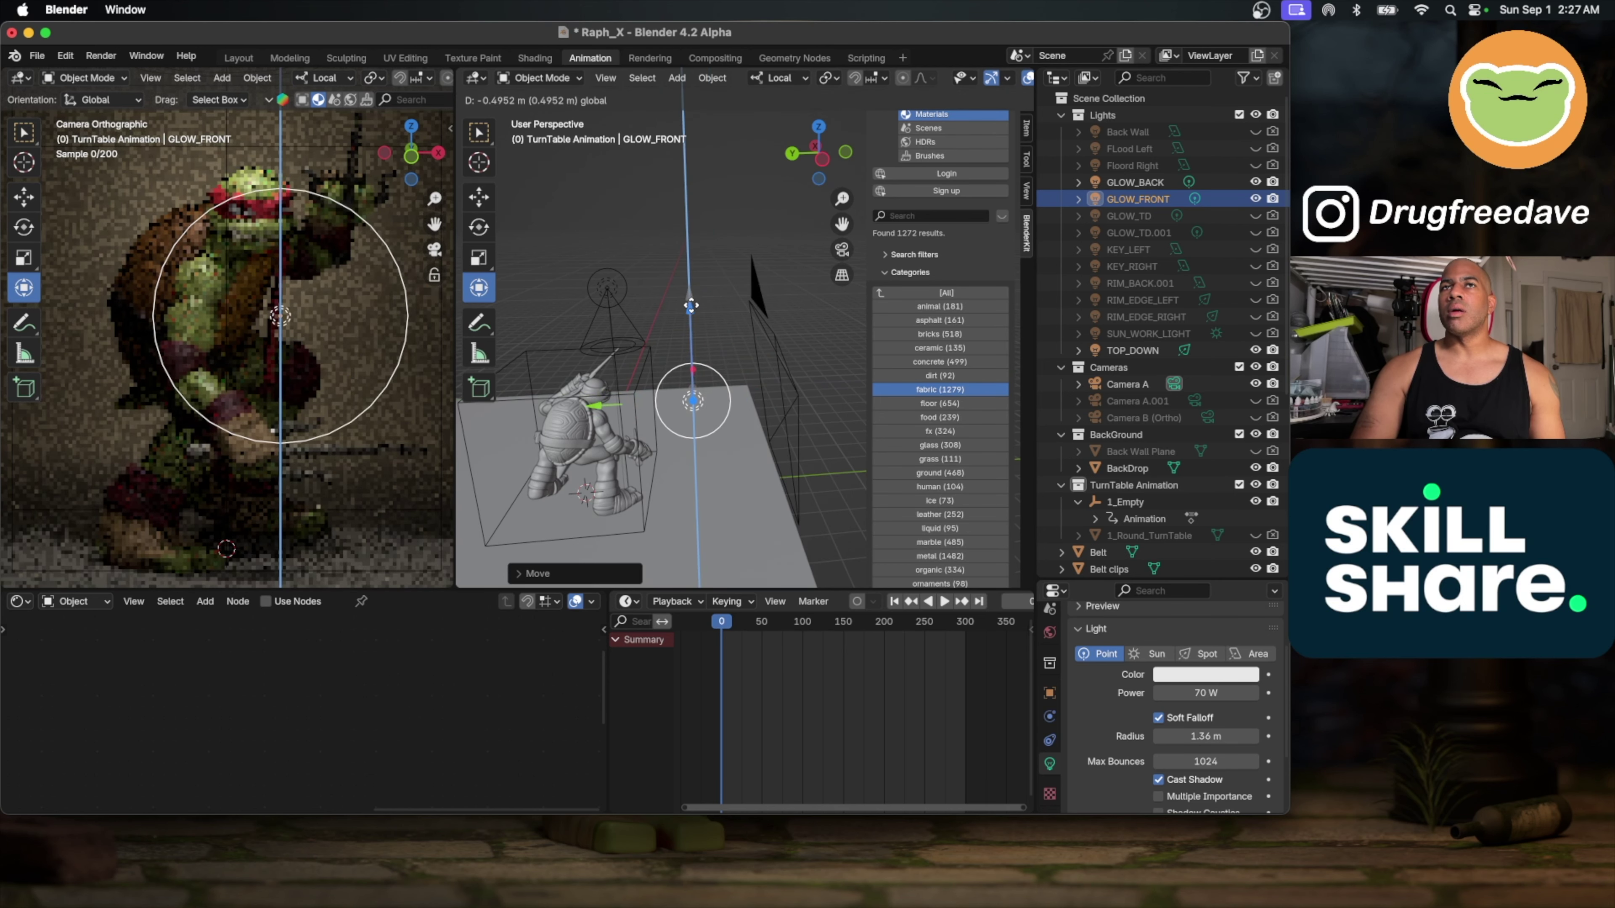
left_click(691, 305)
middle_click_drag(690, 309, 868, 291)
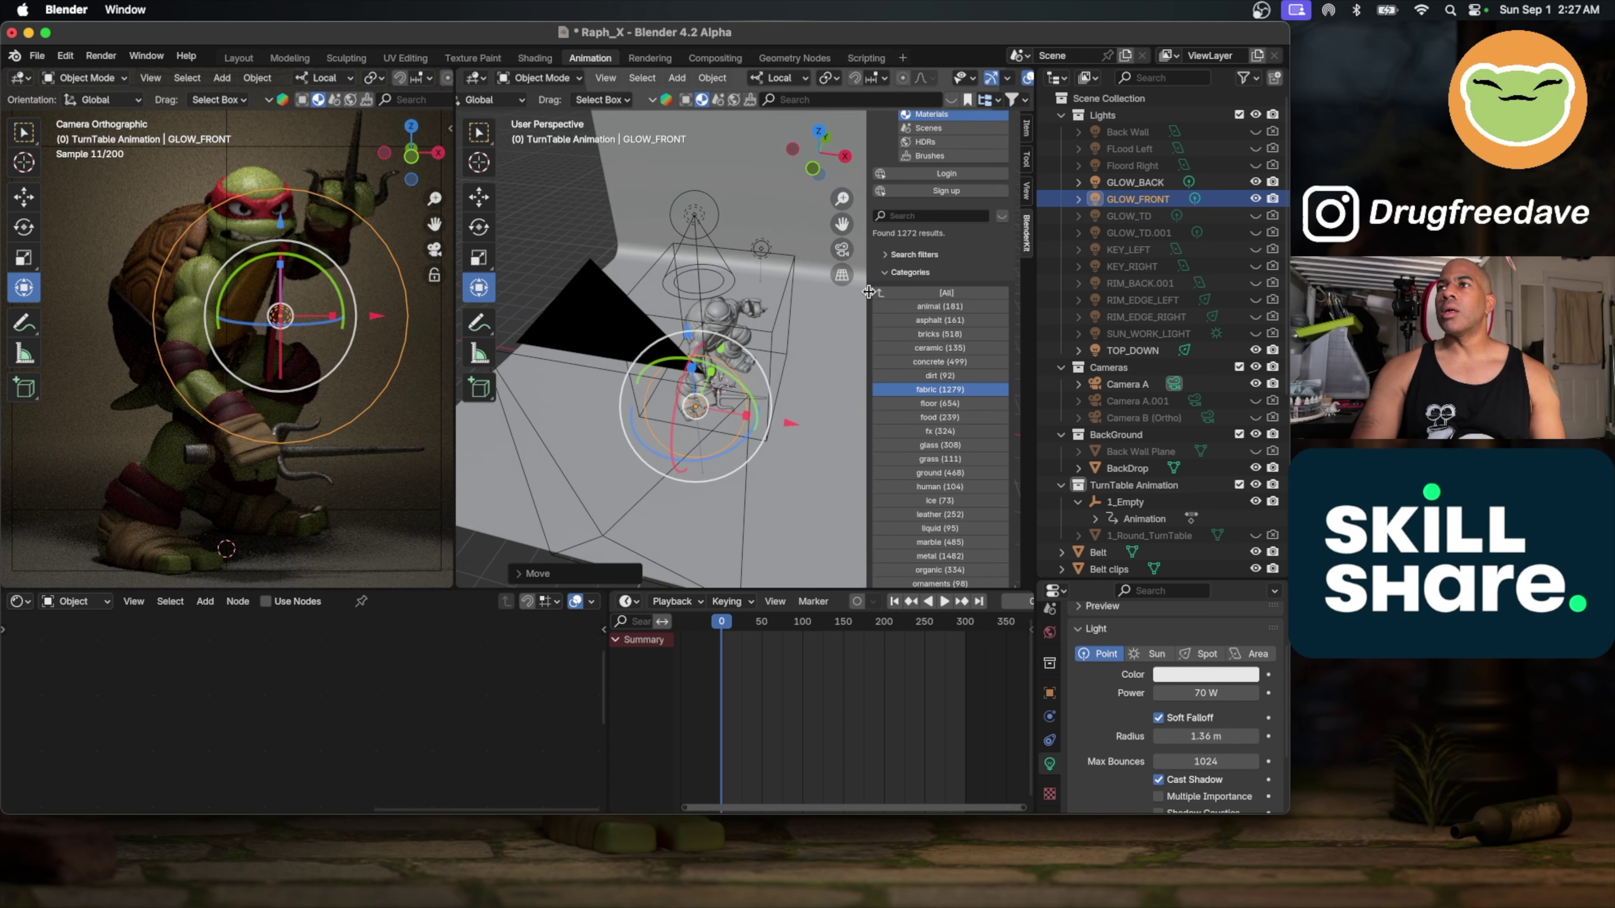
Step: Select GLOW_TD.001 and enable it in both viewport and render
left_click(1170, 234)
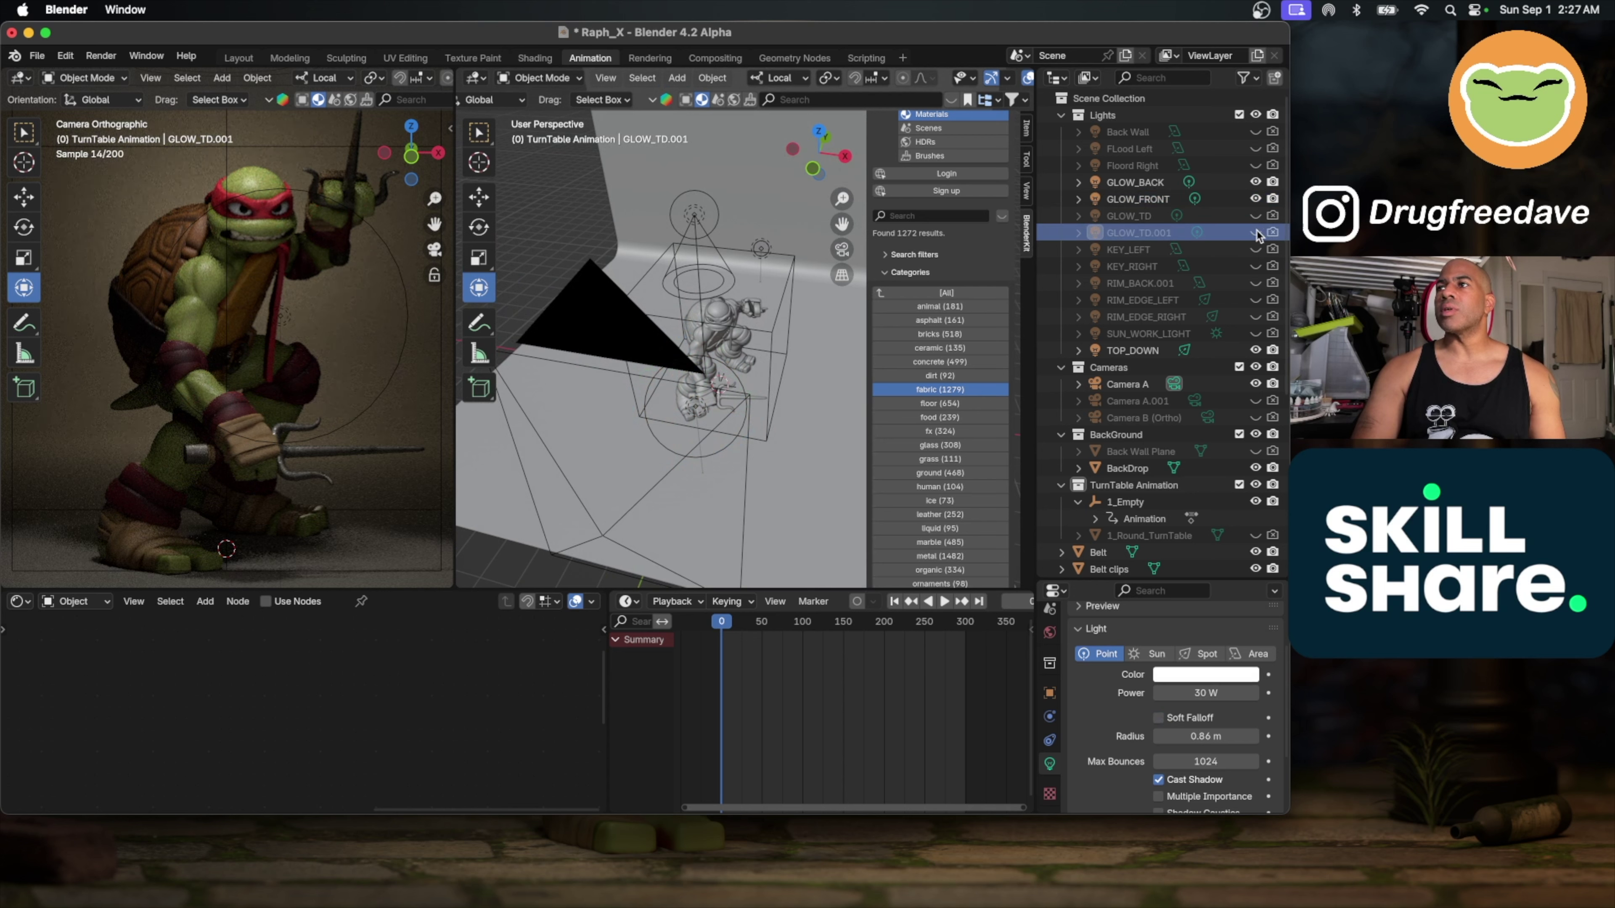
left_click(1255, 233)
left_click(1273, 233)
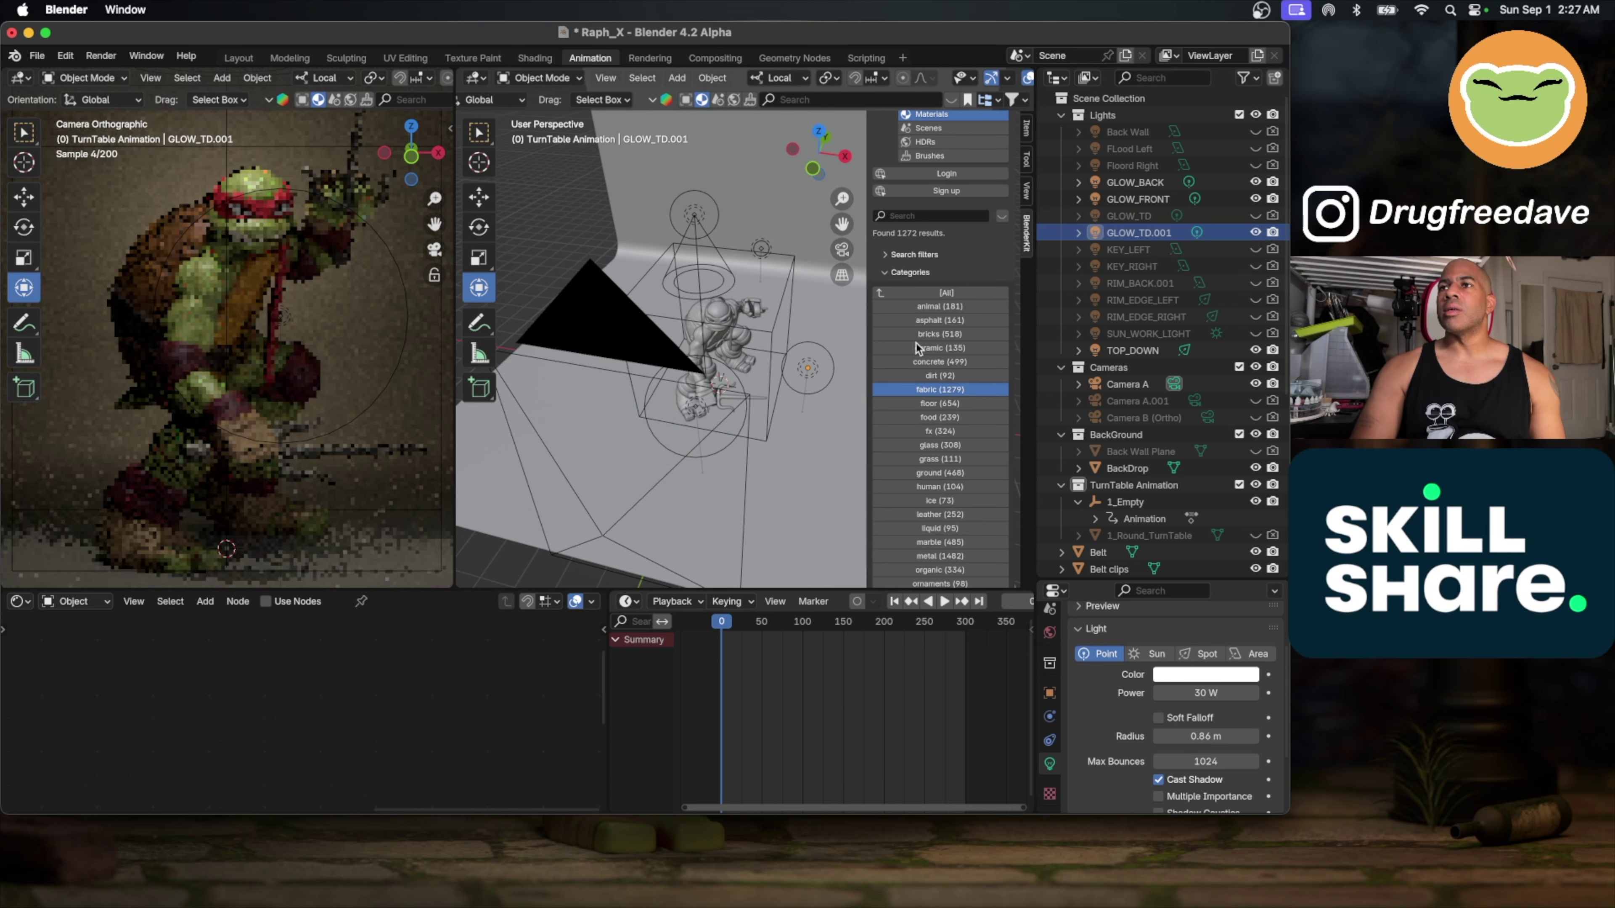
middle_click_drag(813, 418, 808, 390)
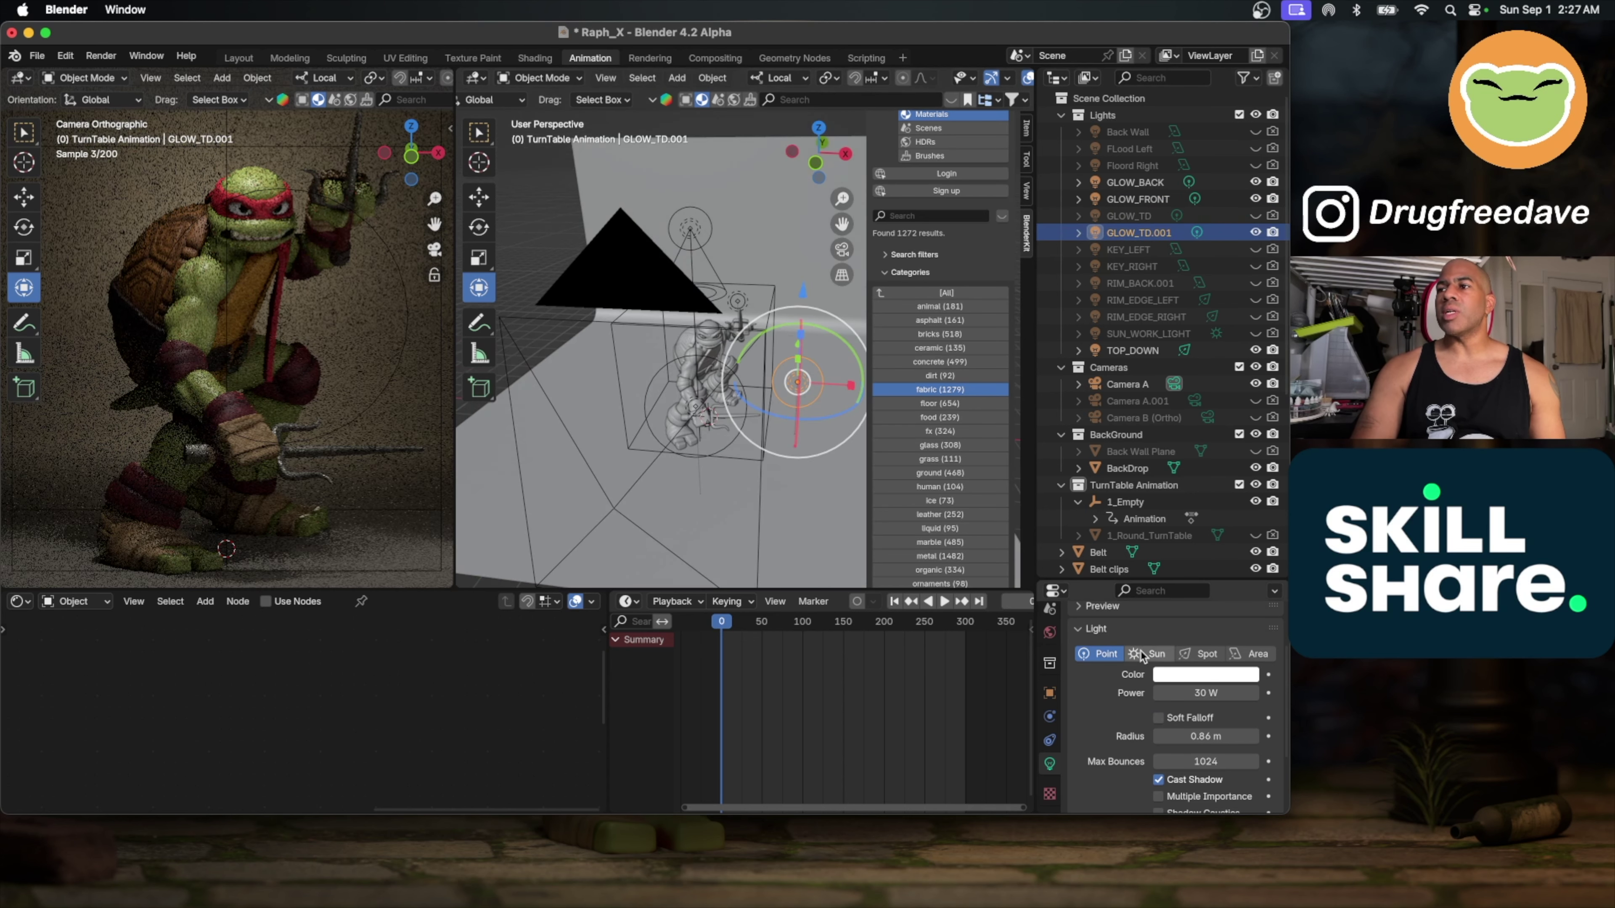
Step: Make GLOW_TD.001 a deep orange 100 W light with soft falloff
left_click(1173, 673)
left_click(1141, 529)
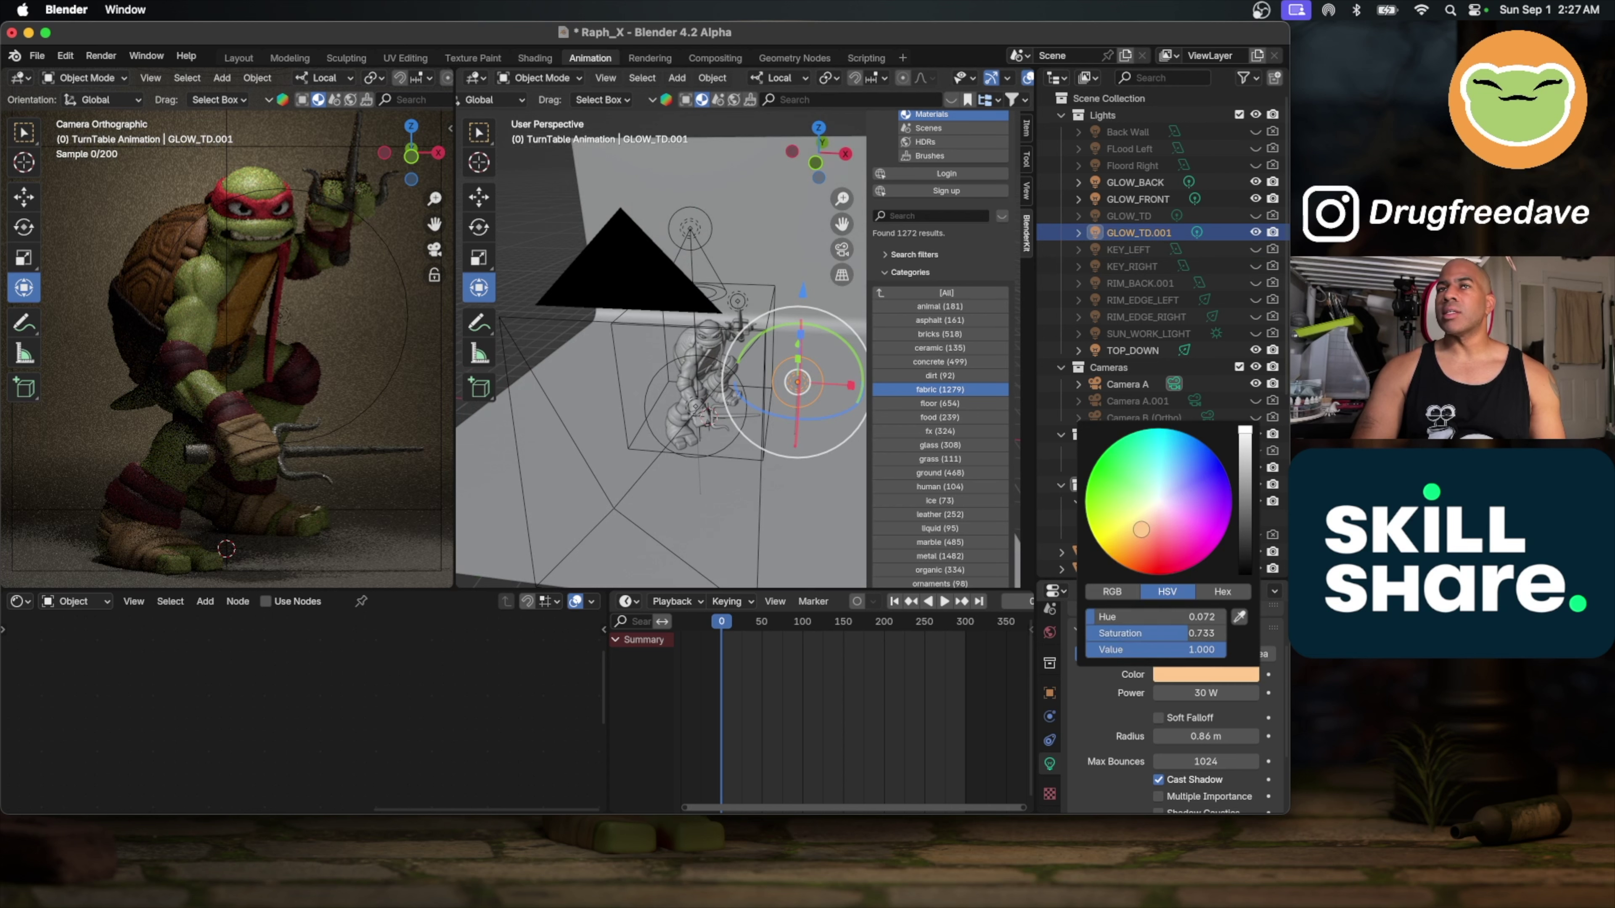
left_click_drag(1142, 529, 1136, 537)
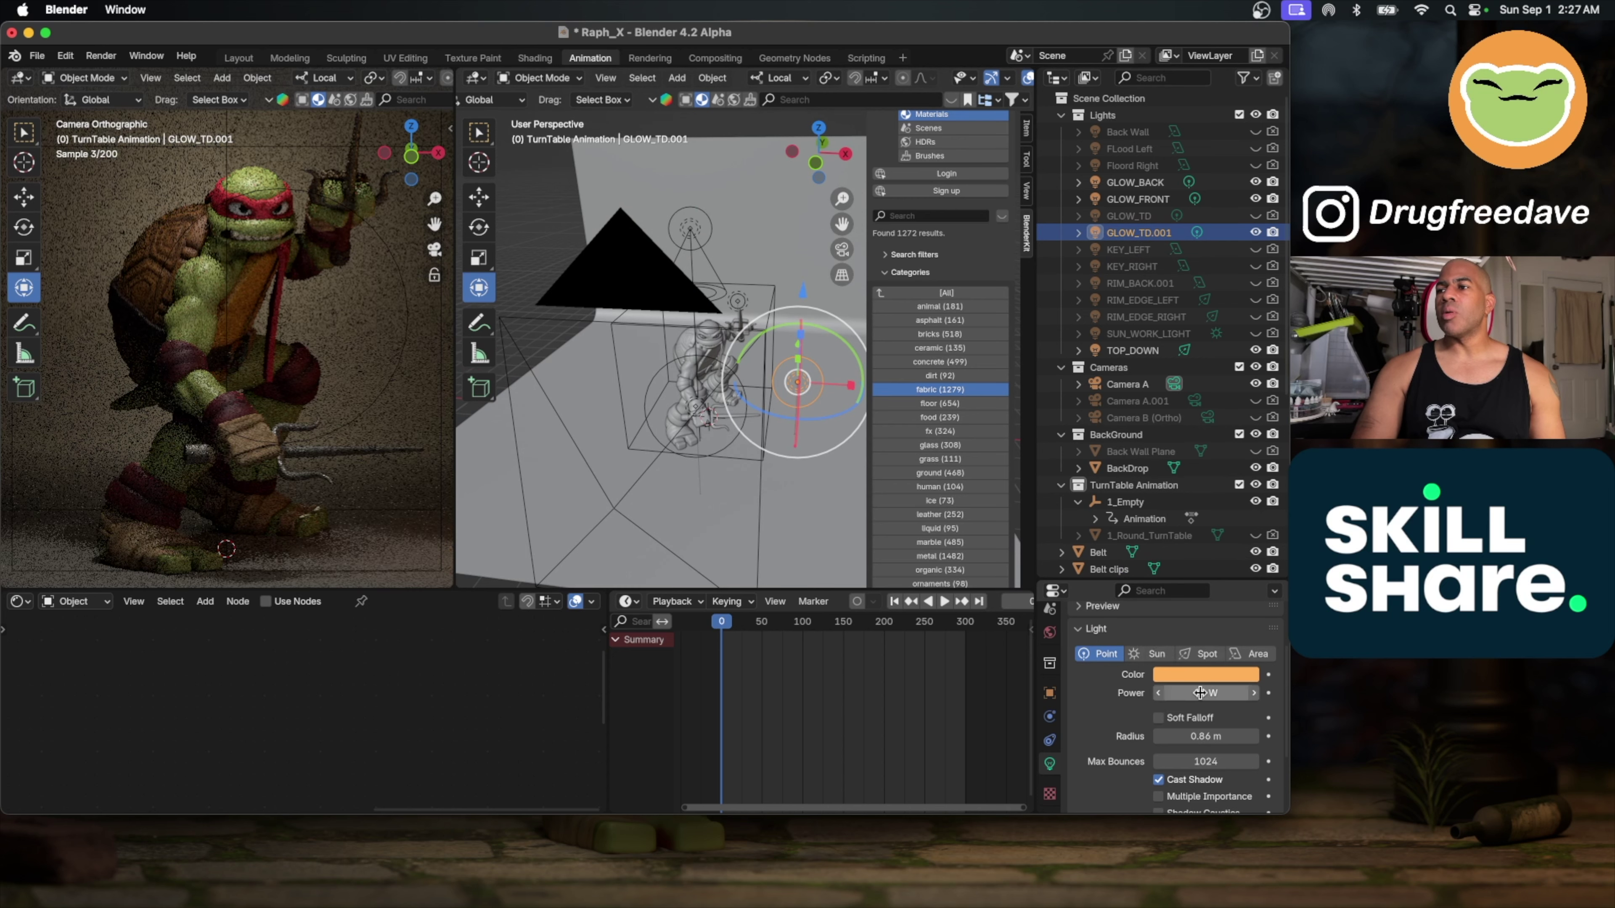
left_click(1180, 724)
left_click(1205, 692)
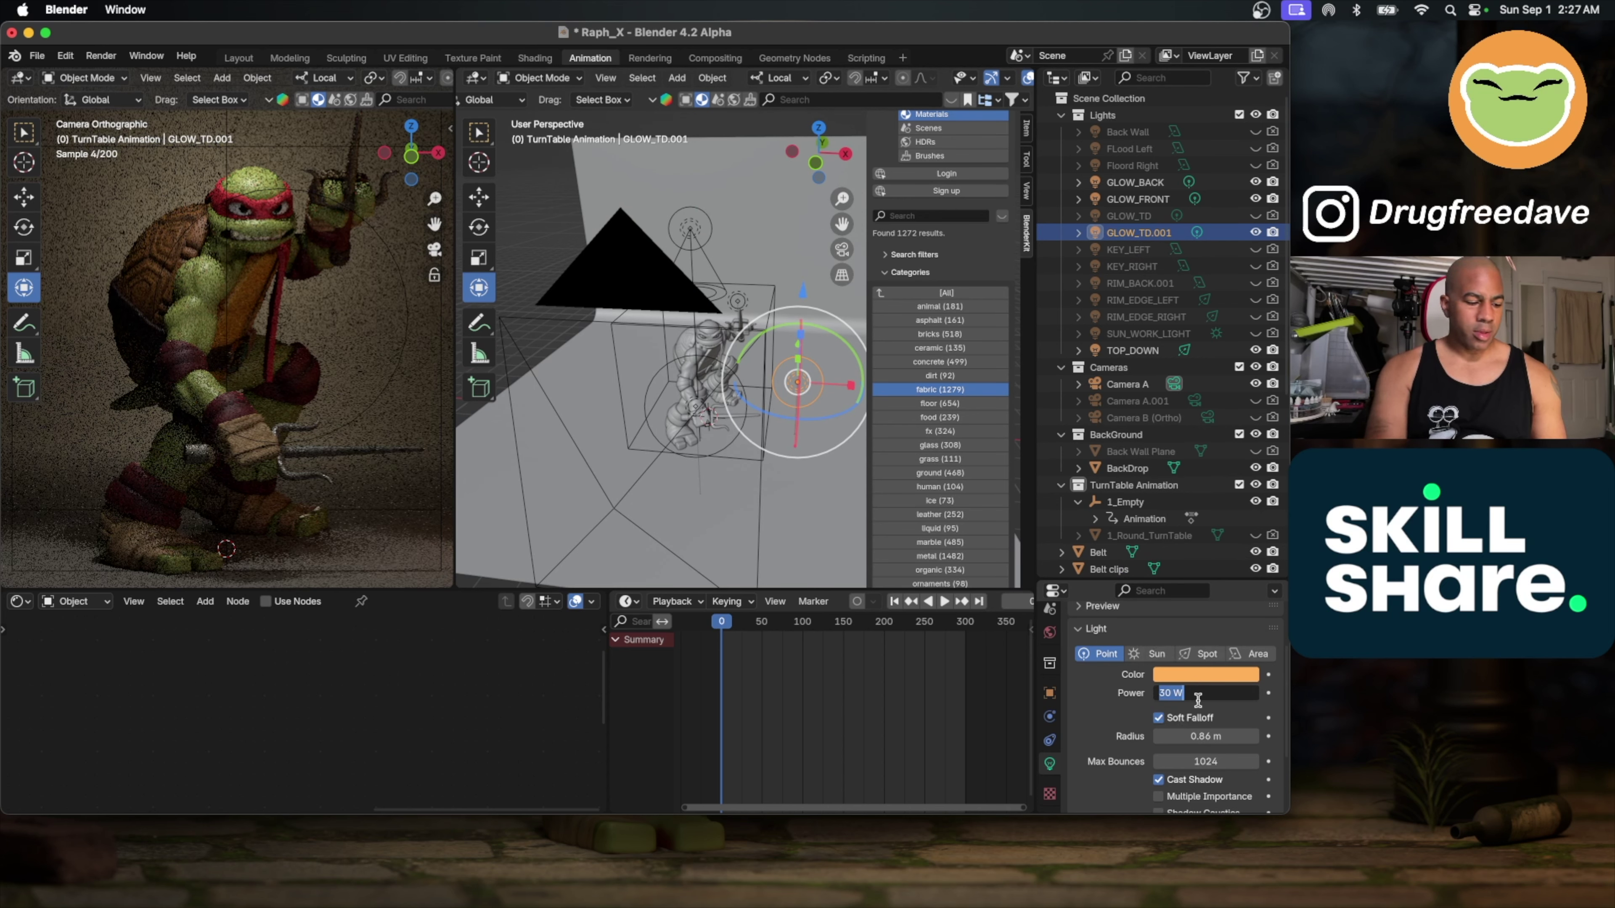
key("Return")
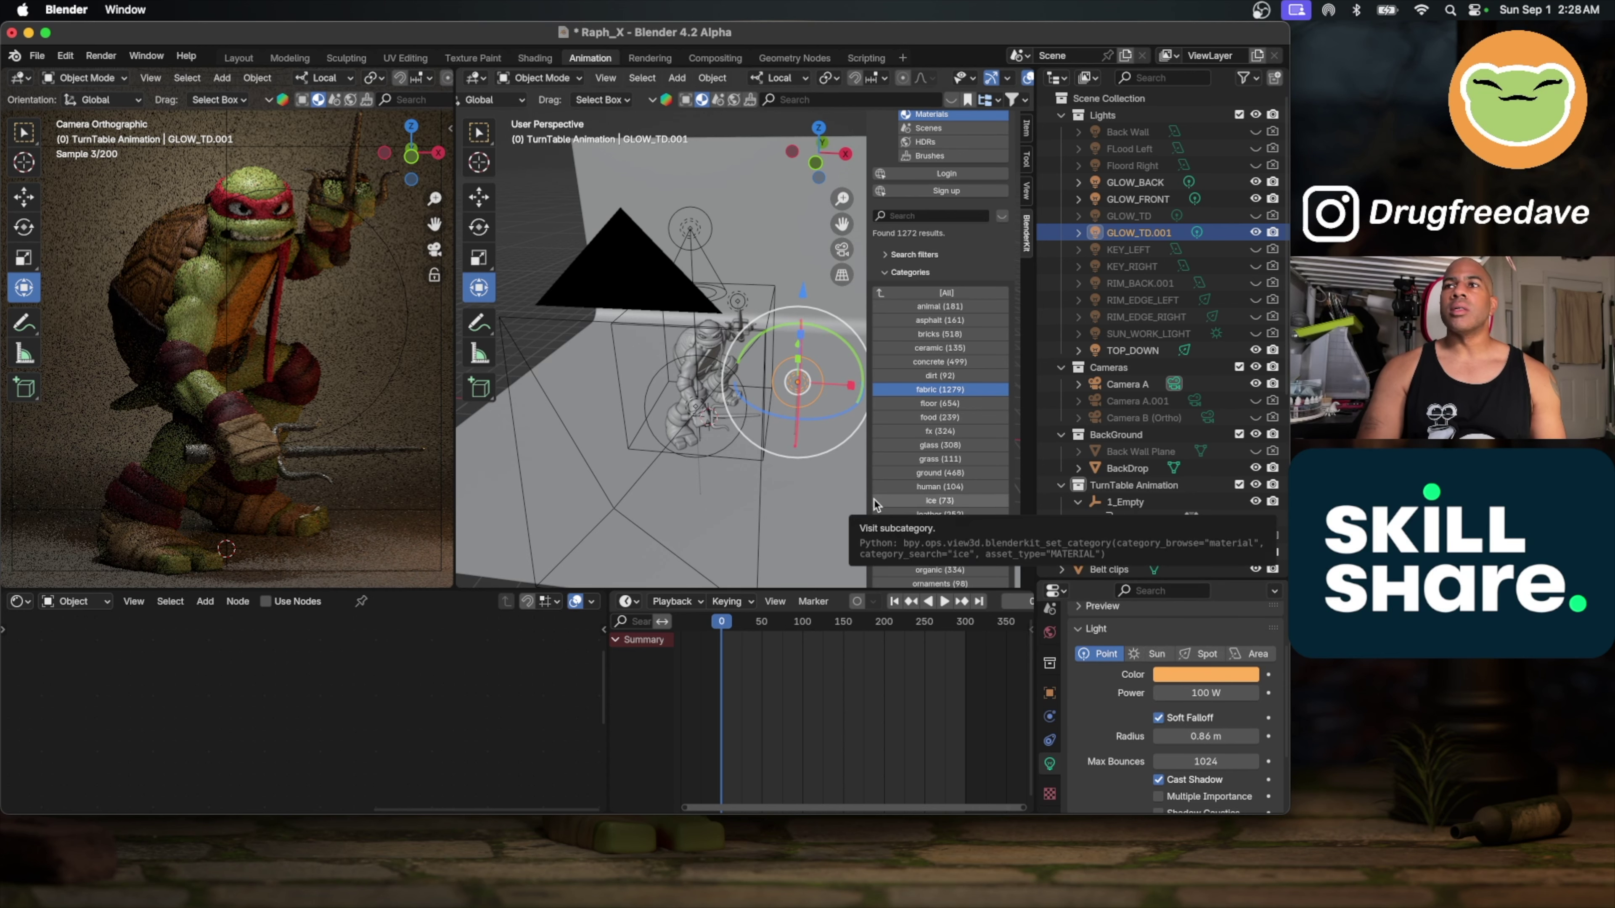
middle_click_drag(840, 462, 782, 445)
scroll(782, 445, "right", 10)
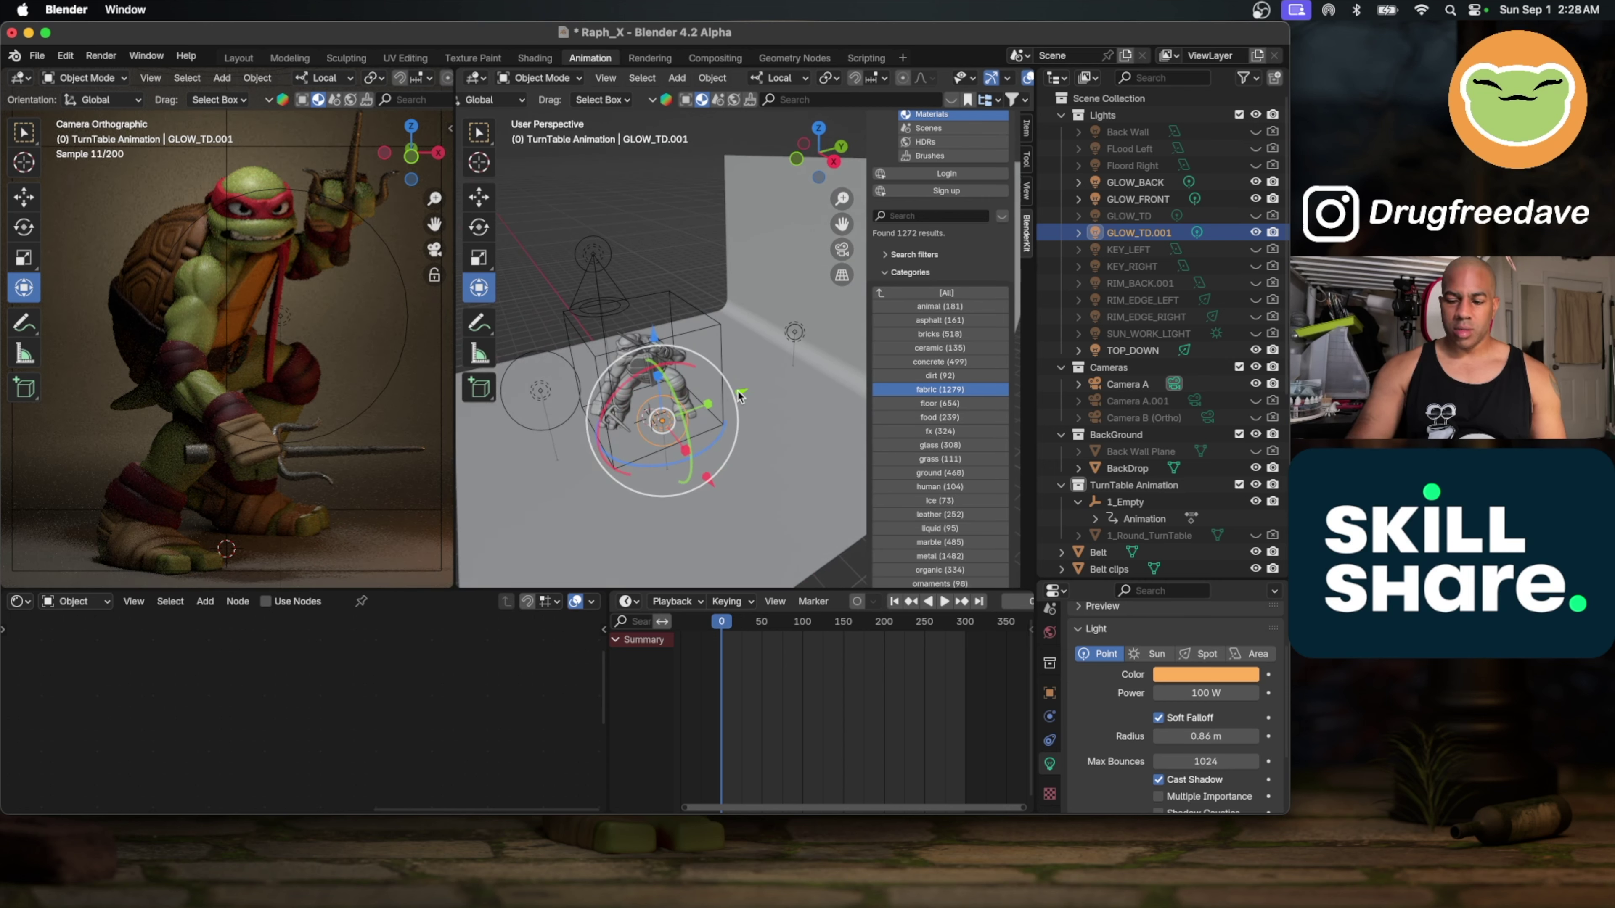
Step: Move GLOW_TD.001 along Y and enlarge its radius to 1.3 m
left_click(740, 397)
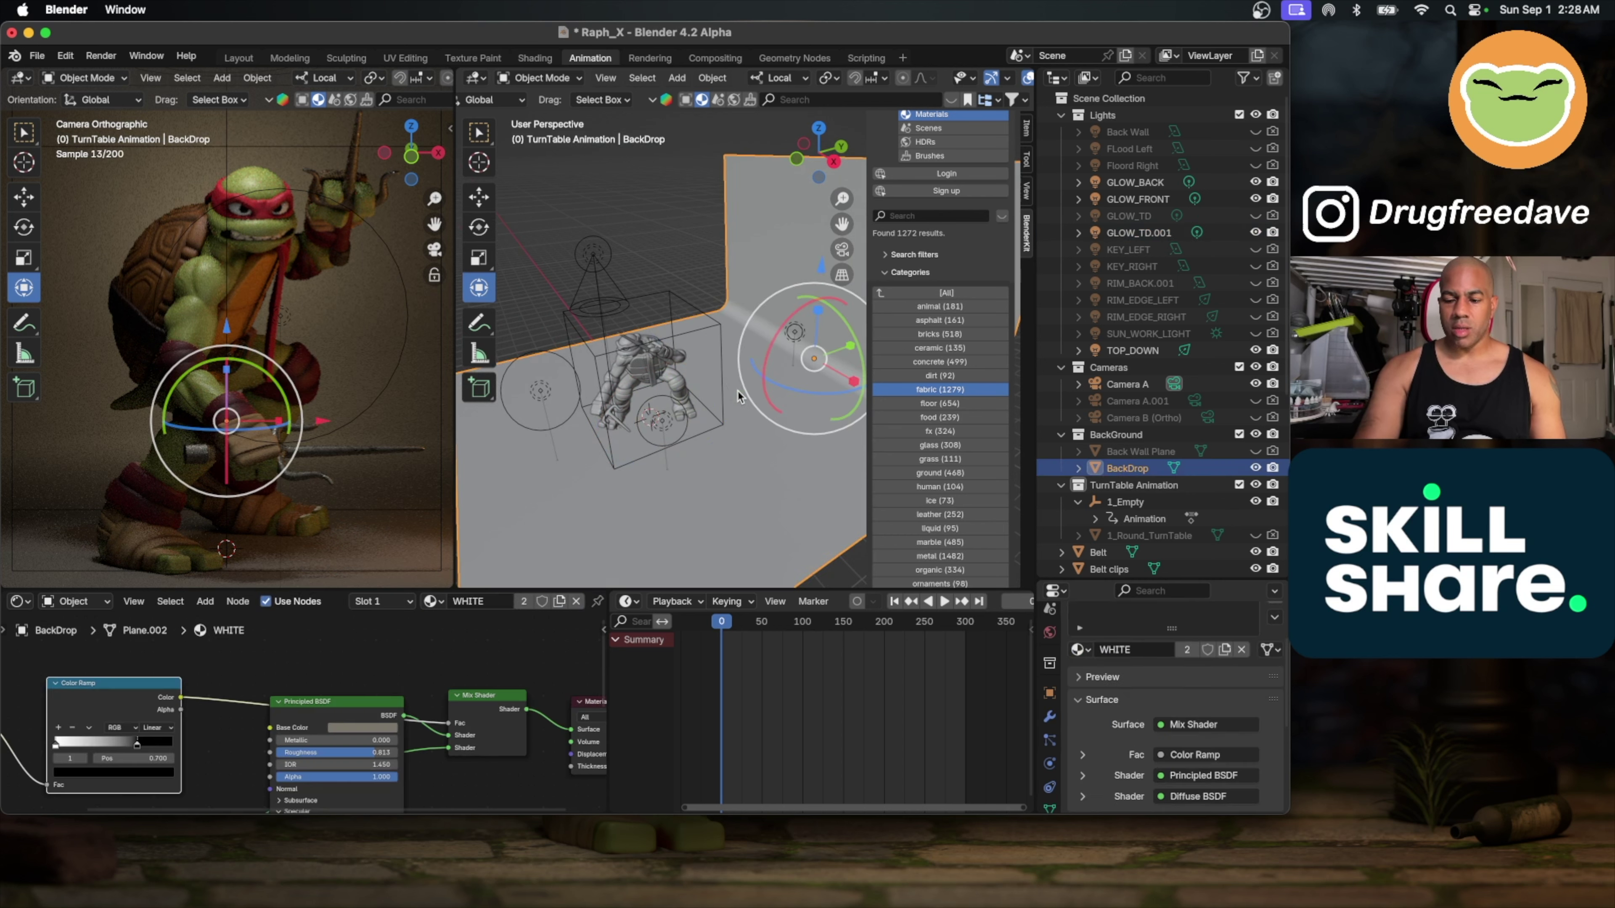
left_click(673, 425)
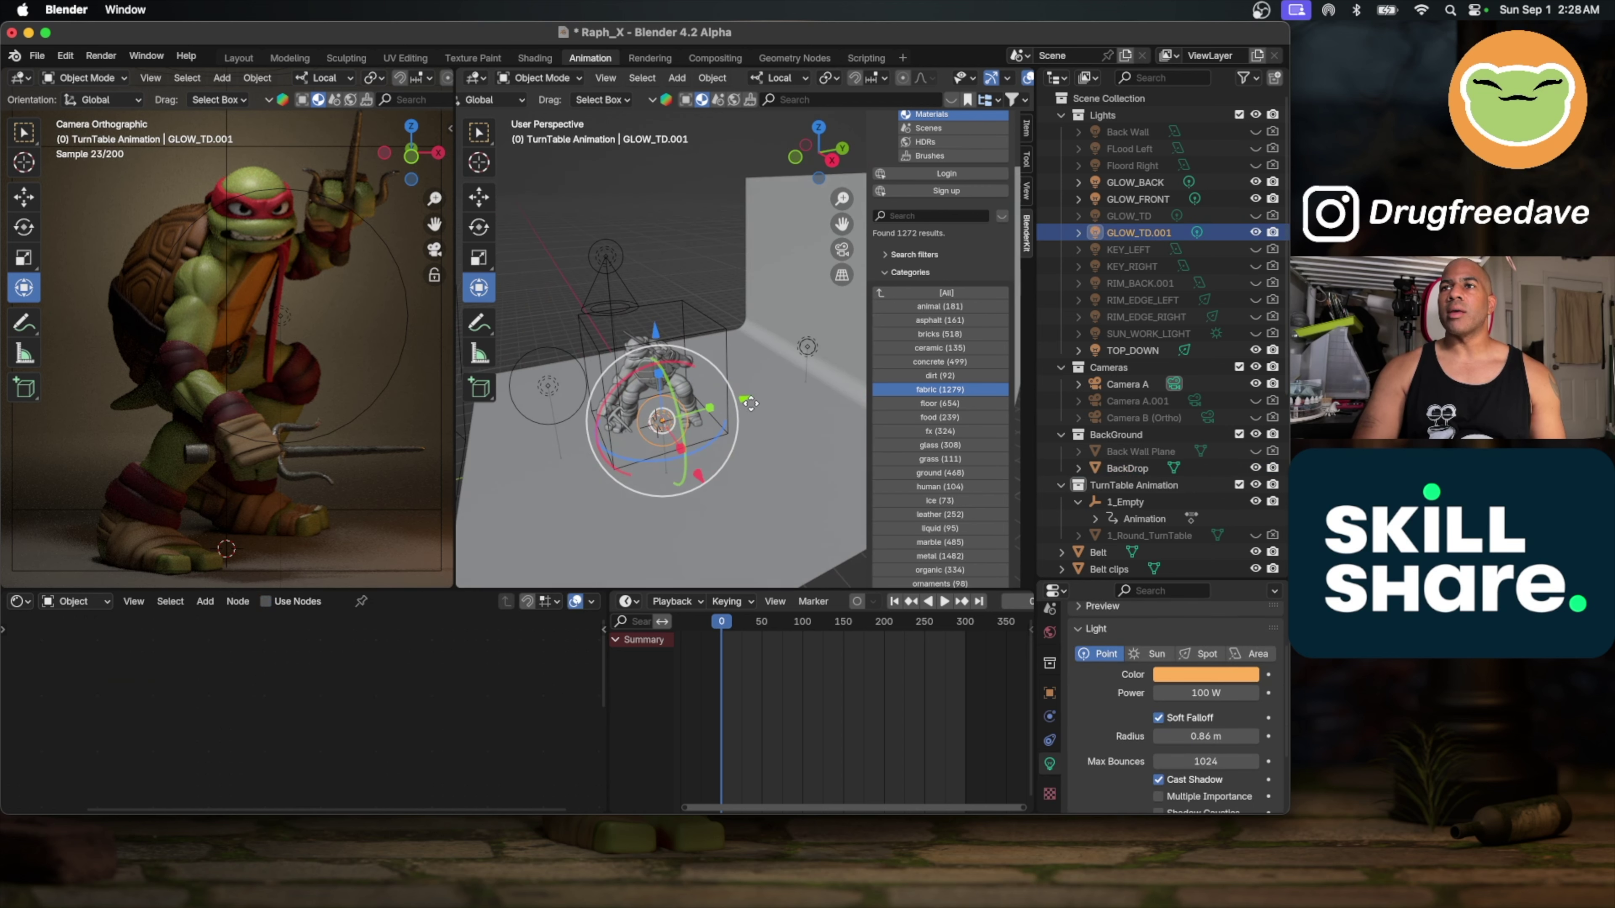
left_click_drag(750, 403, 703, 411)
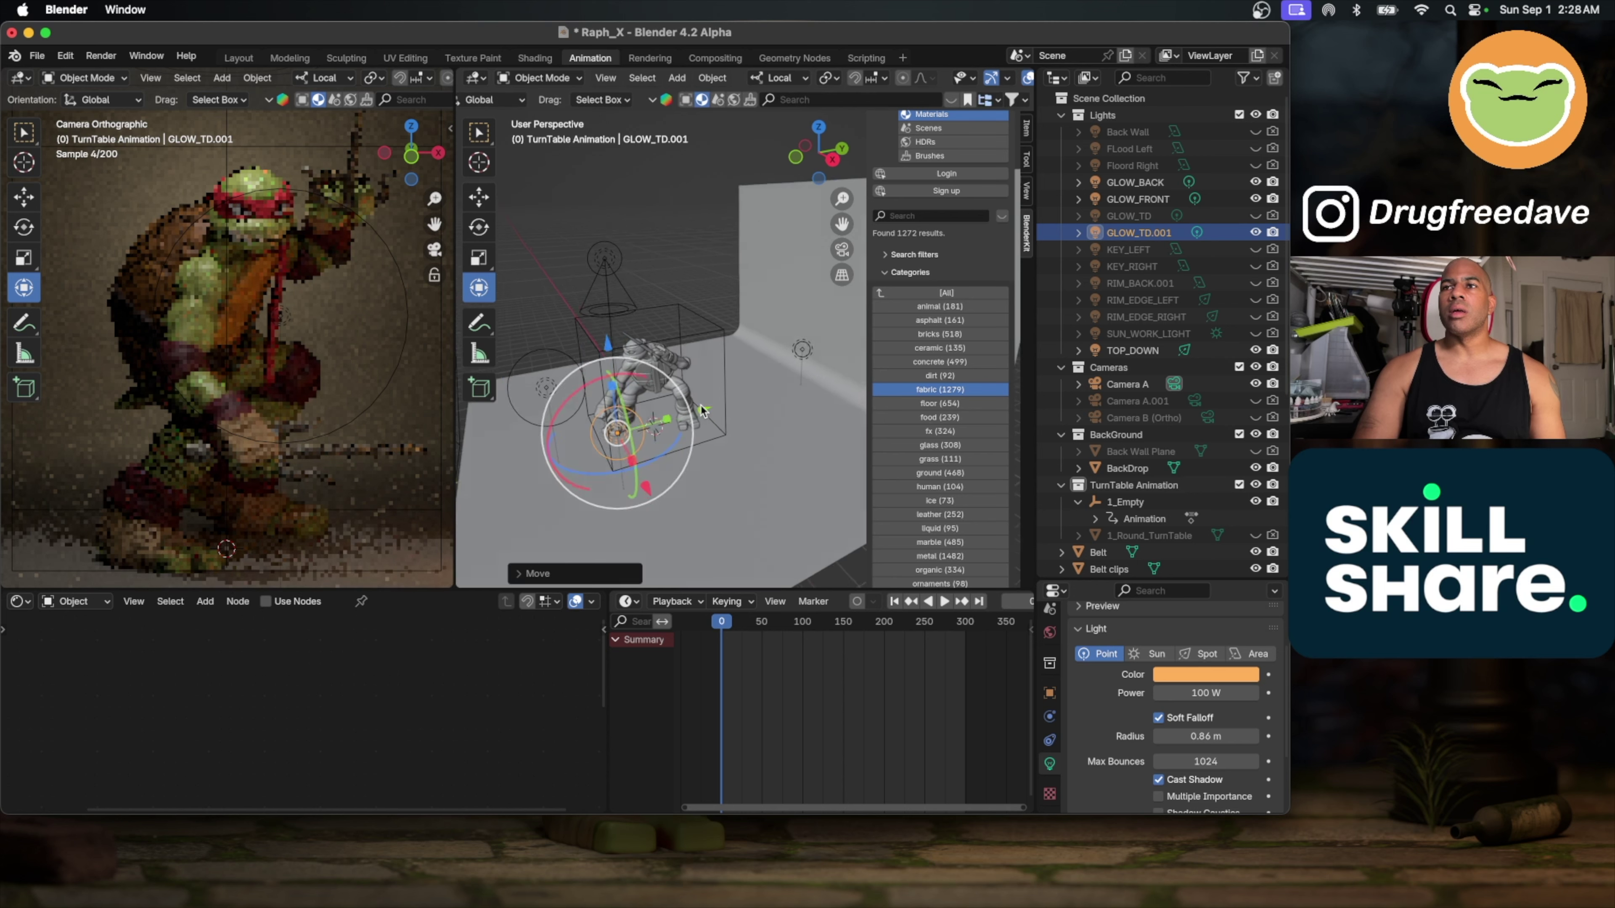
middle_click_drag(702, 410, 854, 375)
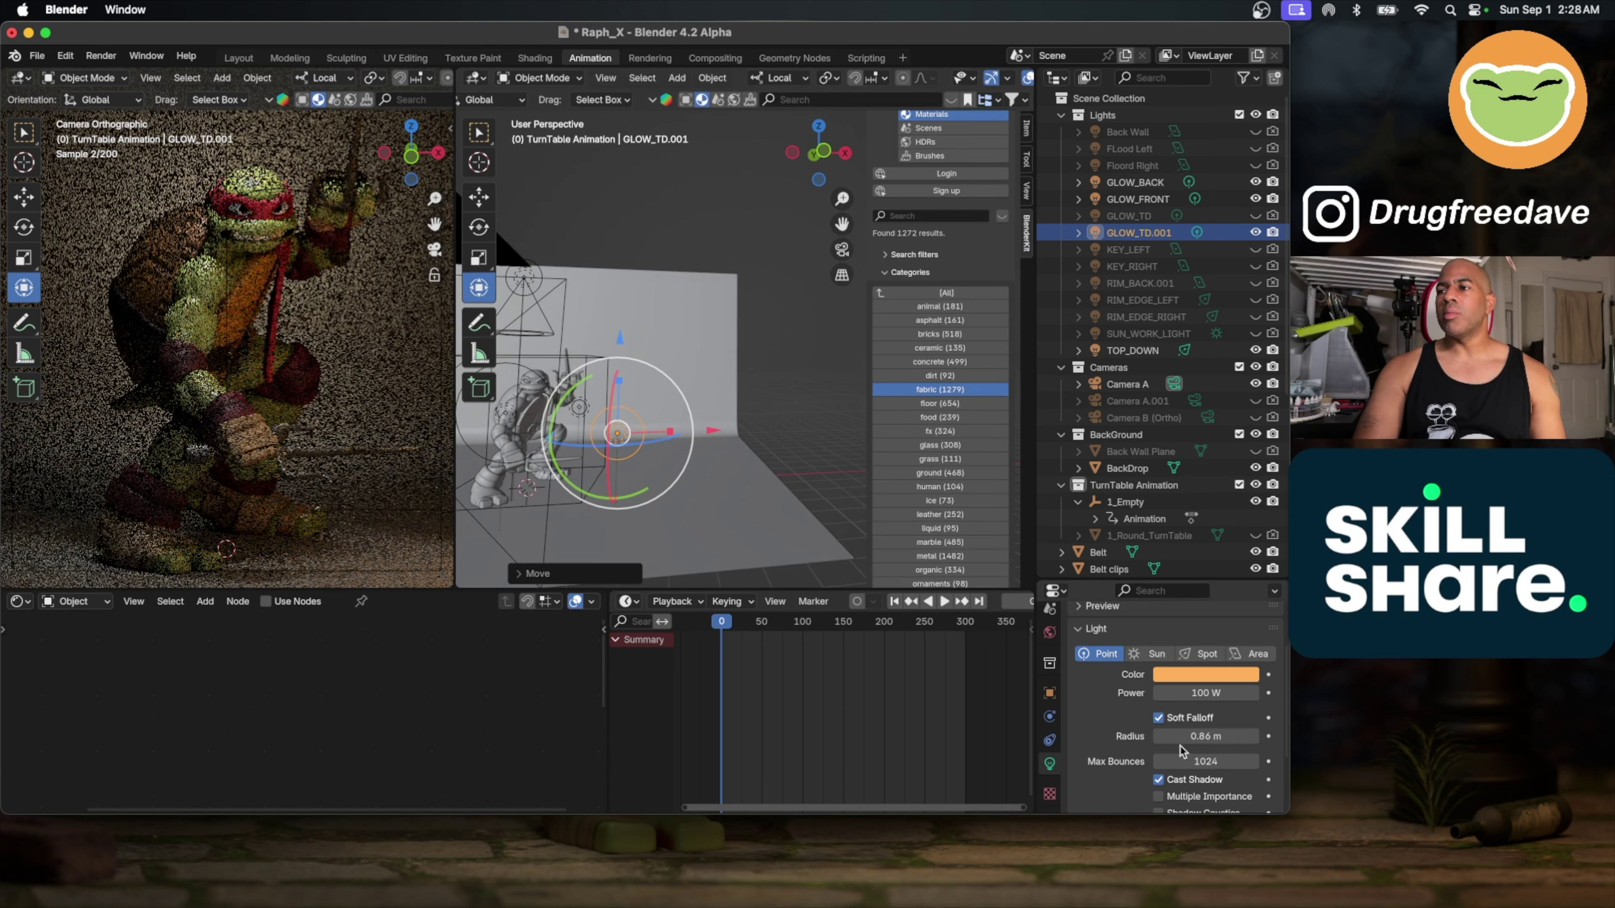
scroll(1179, 750, "down", 3)
left_click_drag(1198, 647, 1233, 646)
Step: Shift GLOW_TD.001 along X and raise it along Z to sit beside the turtle
middle_click_drag(610, 504, 713, 504)
left_click_drag(683, 469, 704, 475)
middle_click_drag(726, 483, 664, 476)
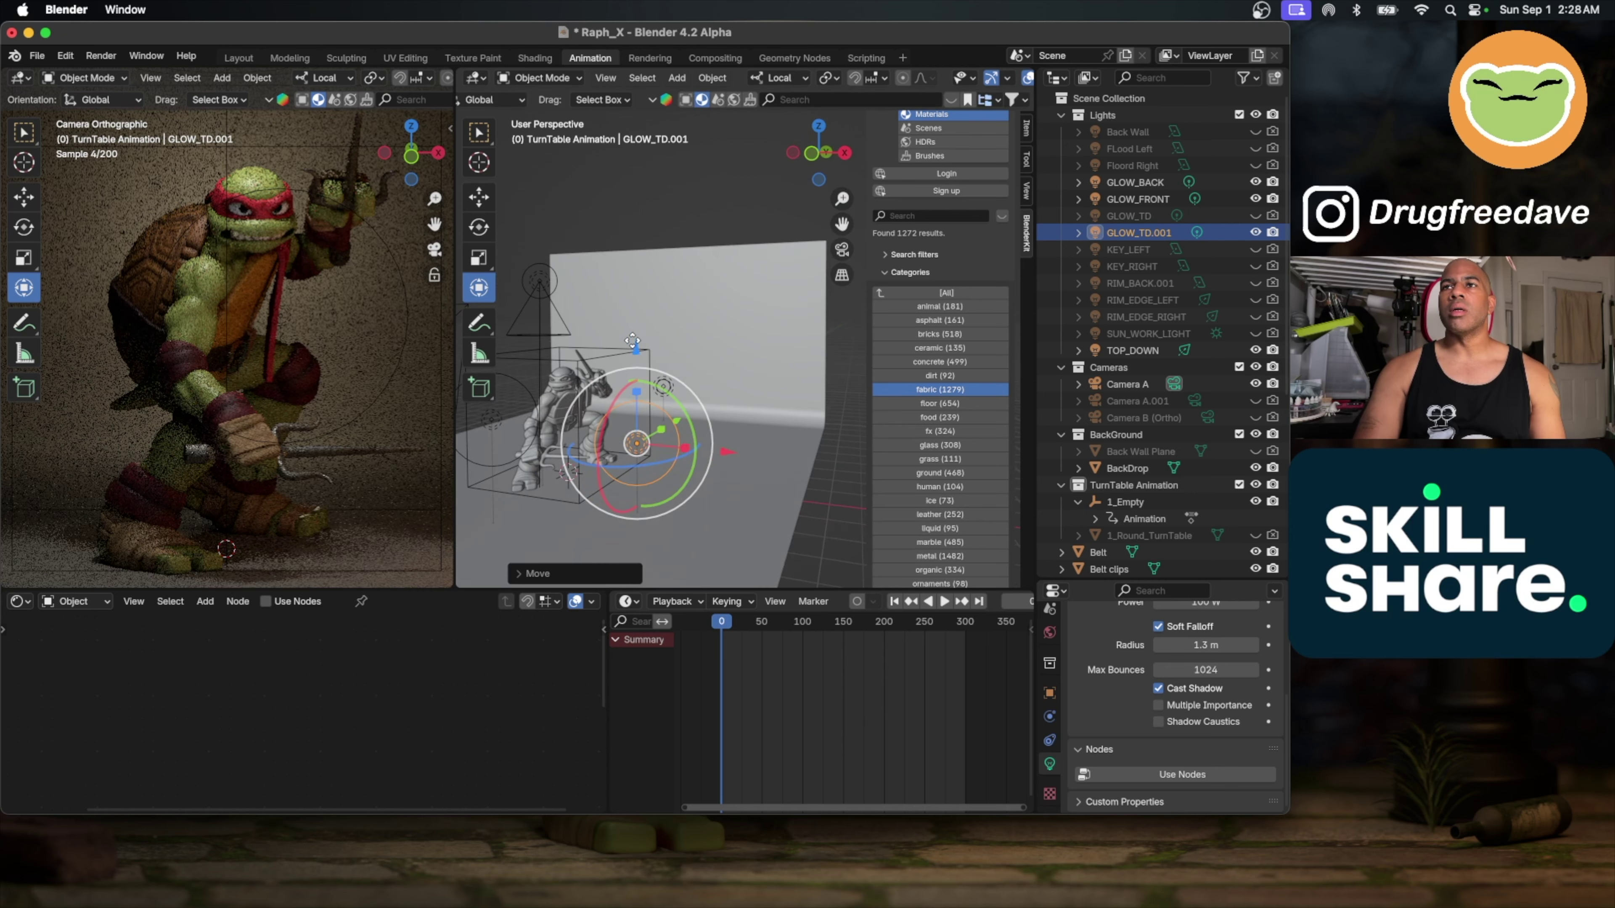
left_click_drag(632, 341, 604, 389)
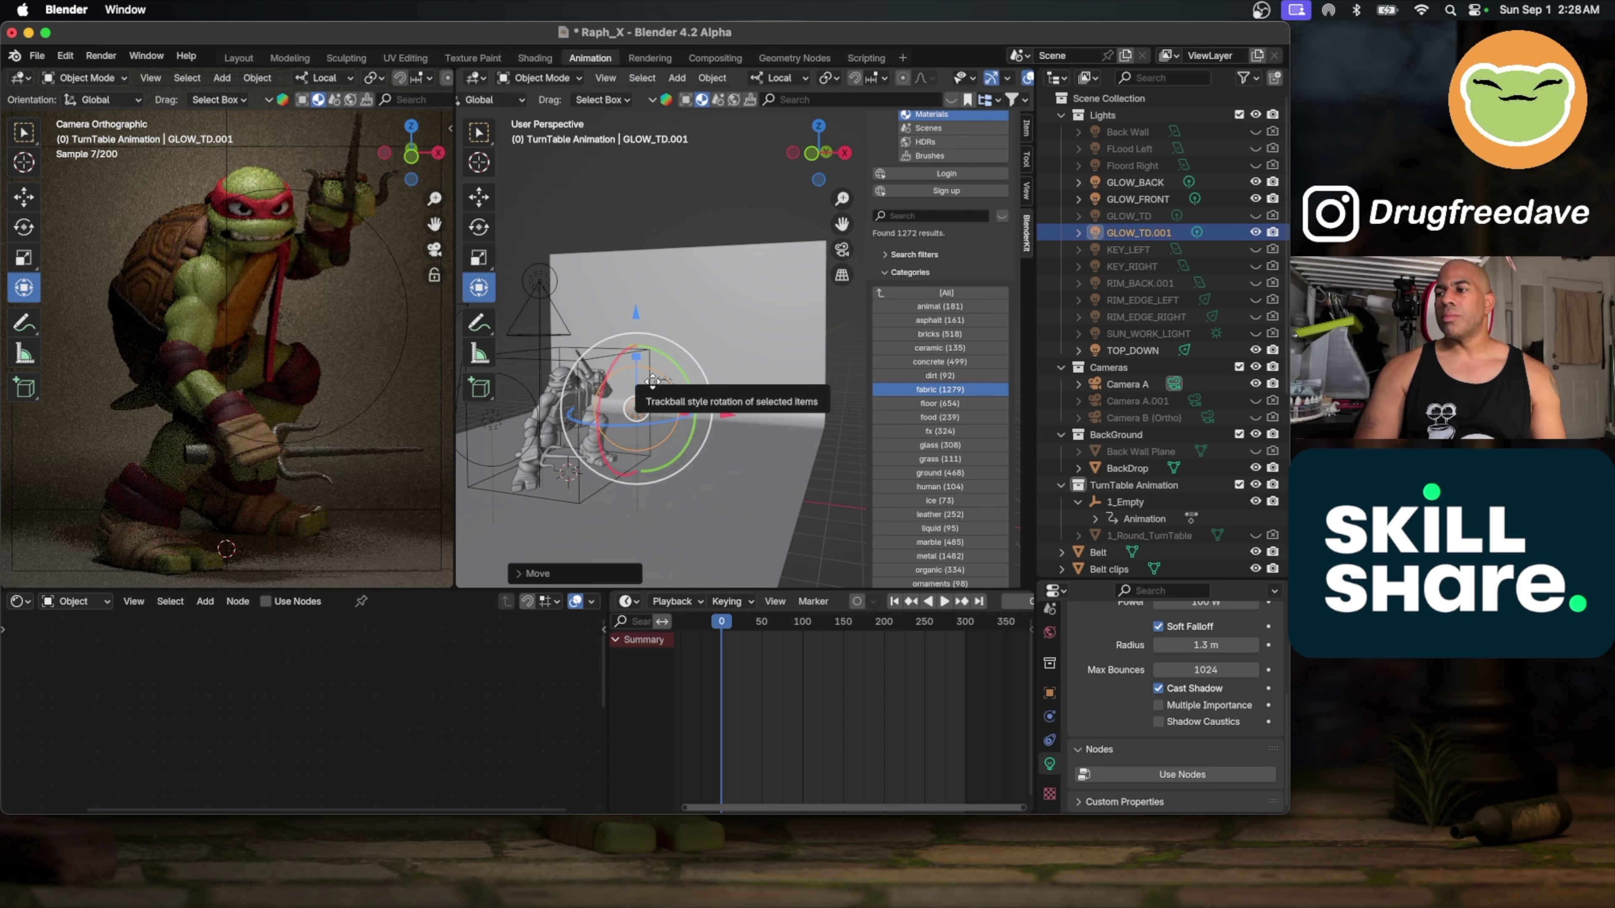
scroll(752, 380, "right", 10)
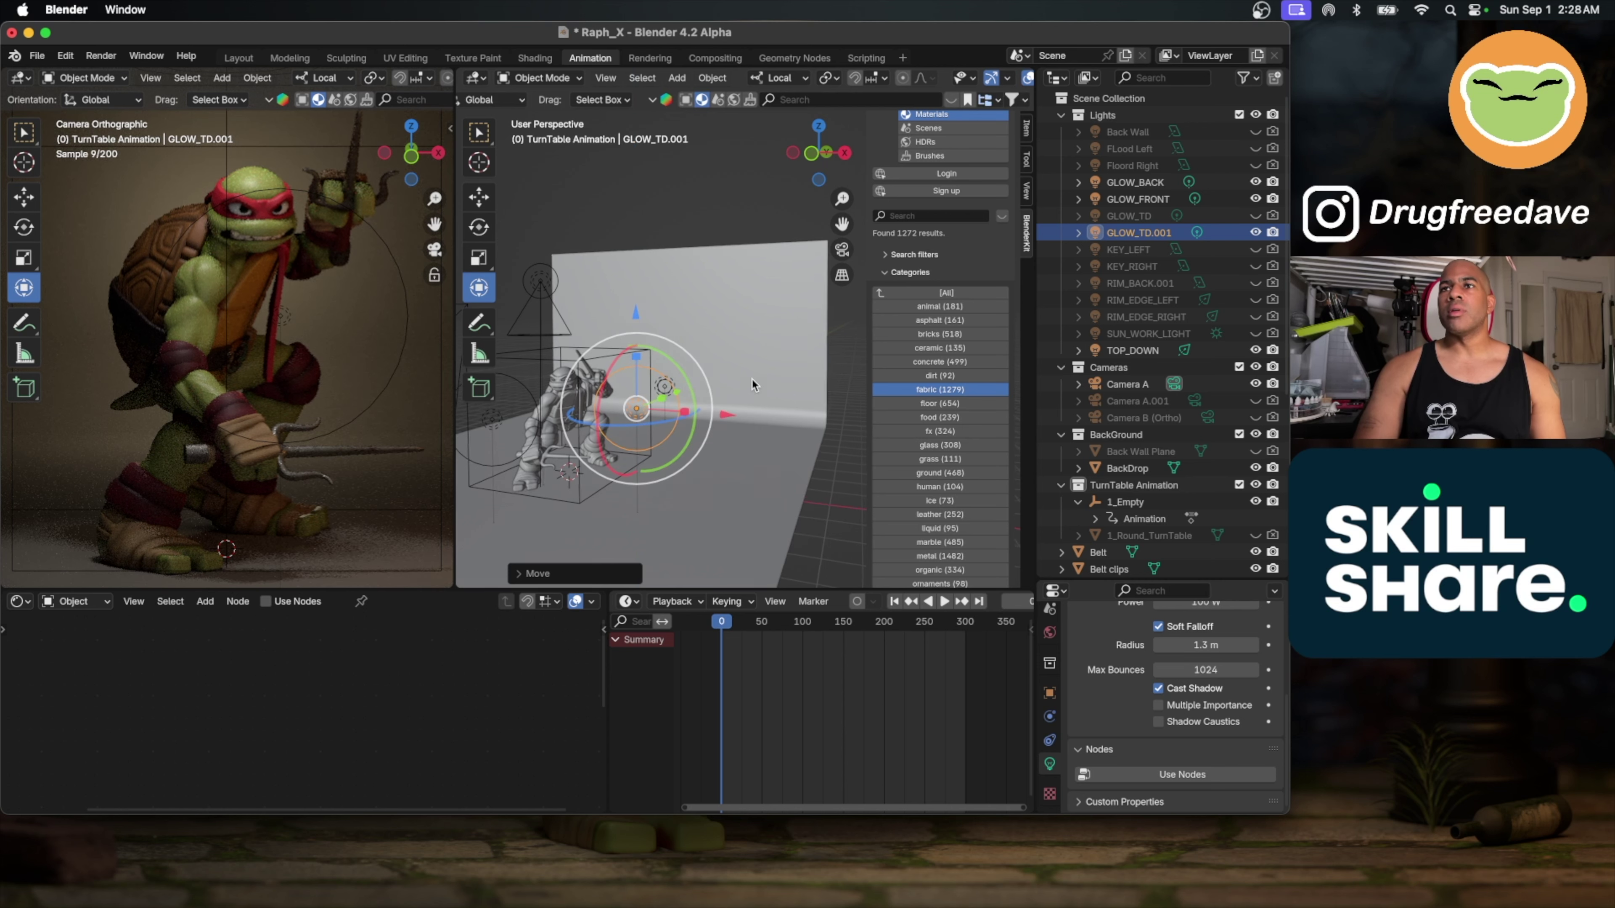
scroll(751, 380, "left", 10)
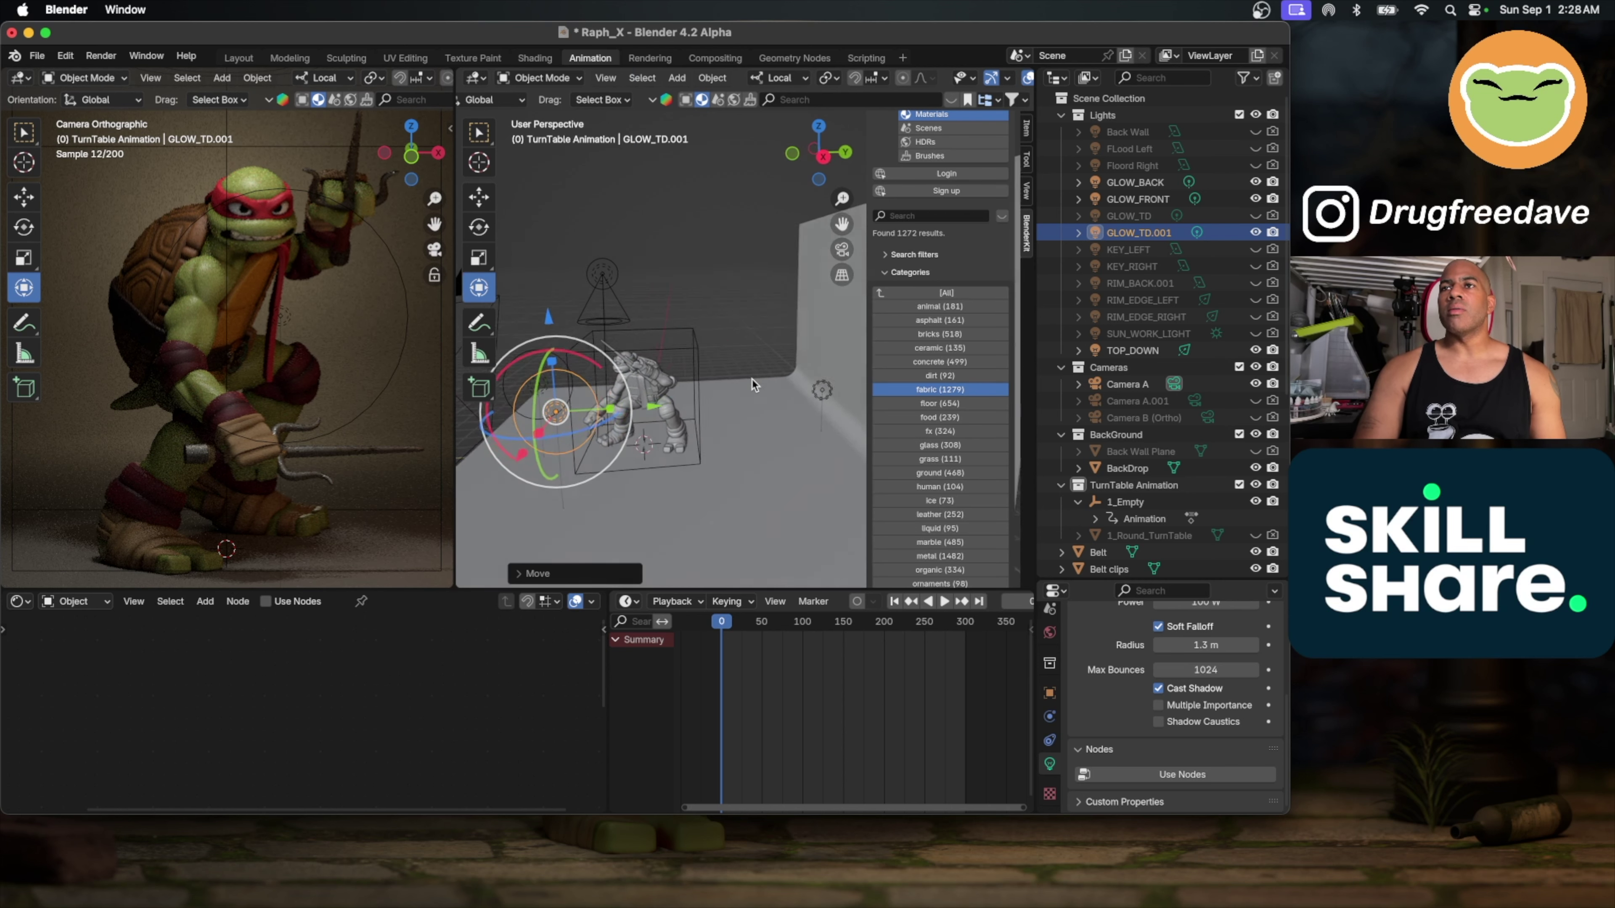
scroll(750, 377, "left", 5)
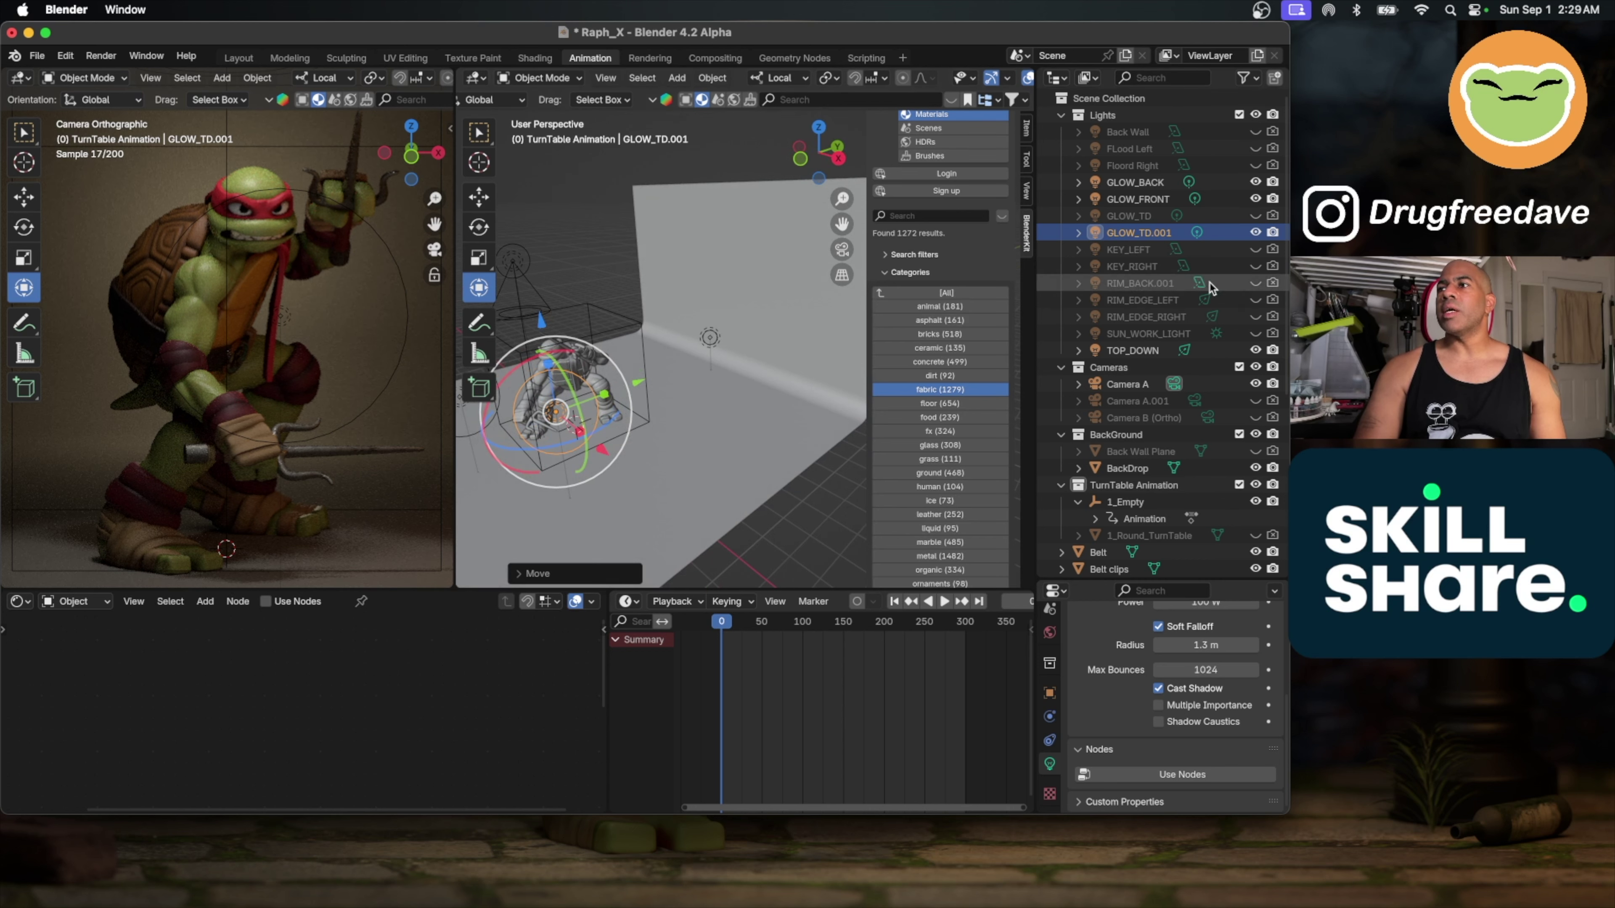
Step: Turn on RIM_BACK.001 after an off/on comparison, then enable and select RIM_EDGE_RIGHT
left_click(1255, 283)
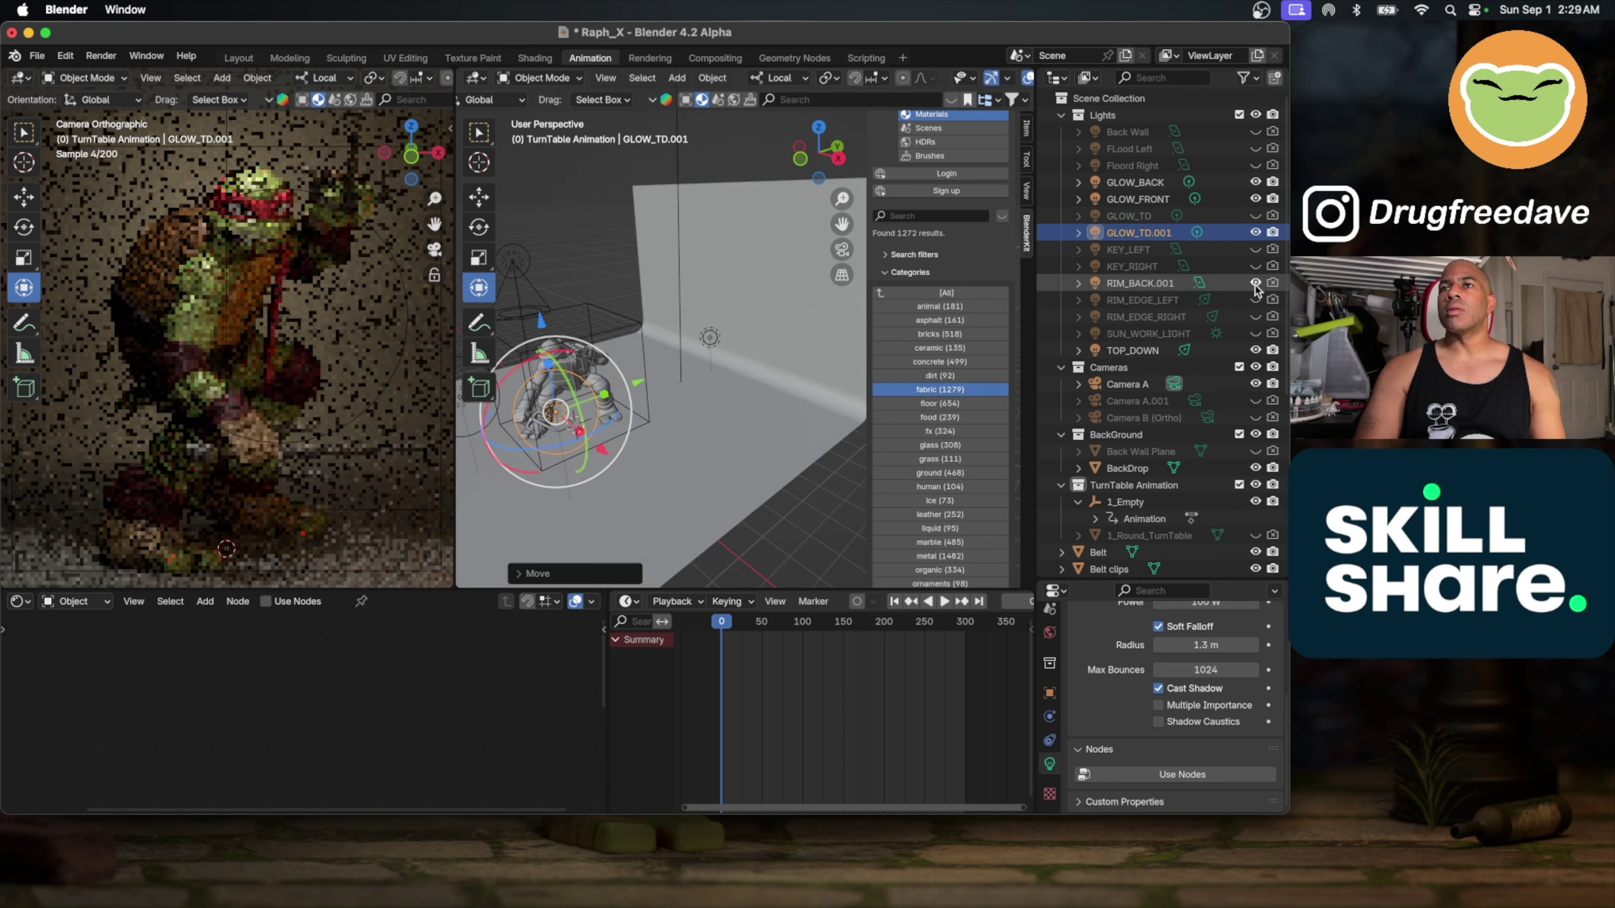
left_click(1254, 283)
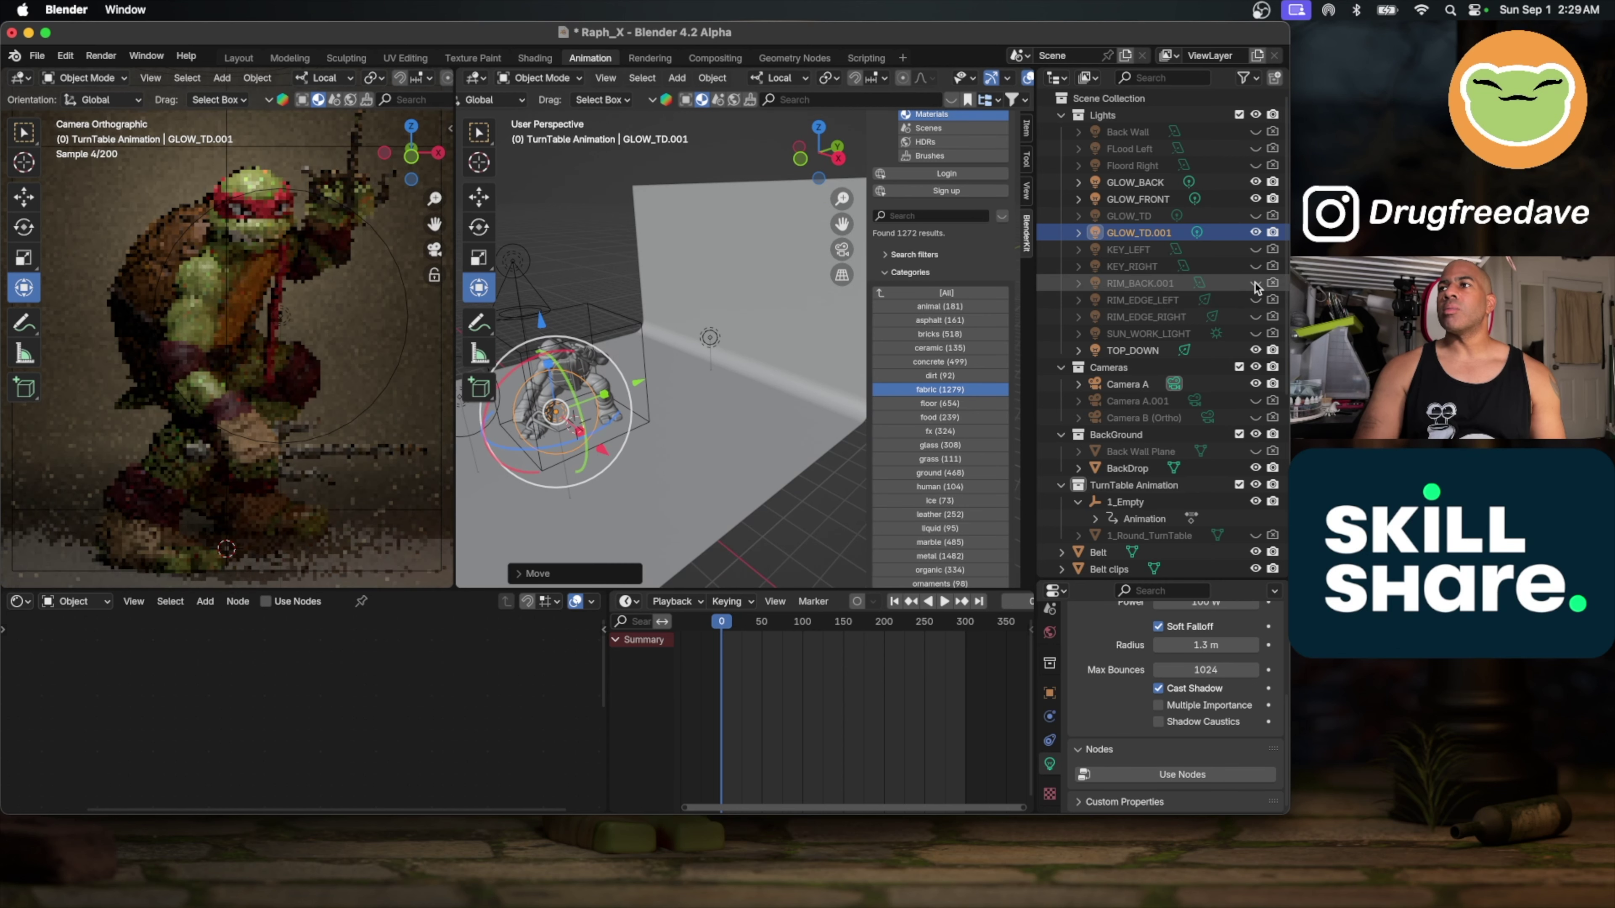
left_click(1255, 283)
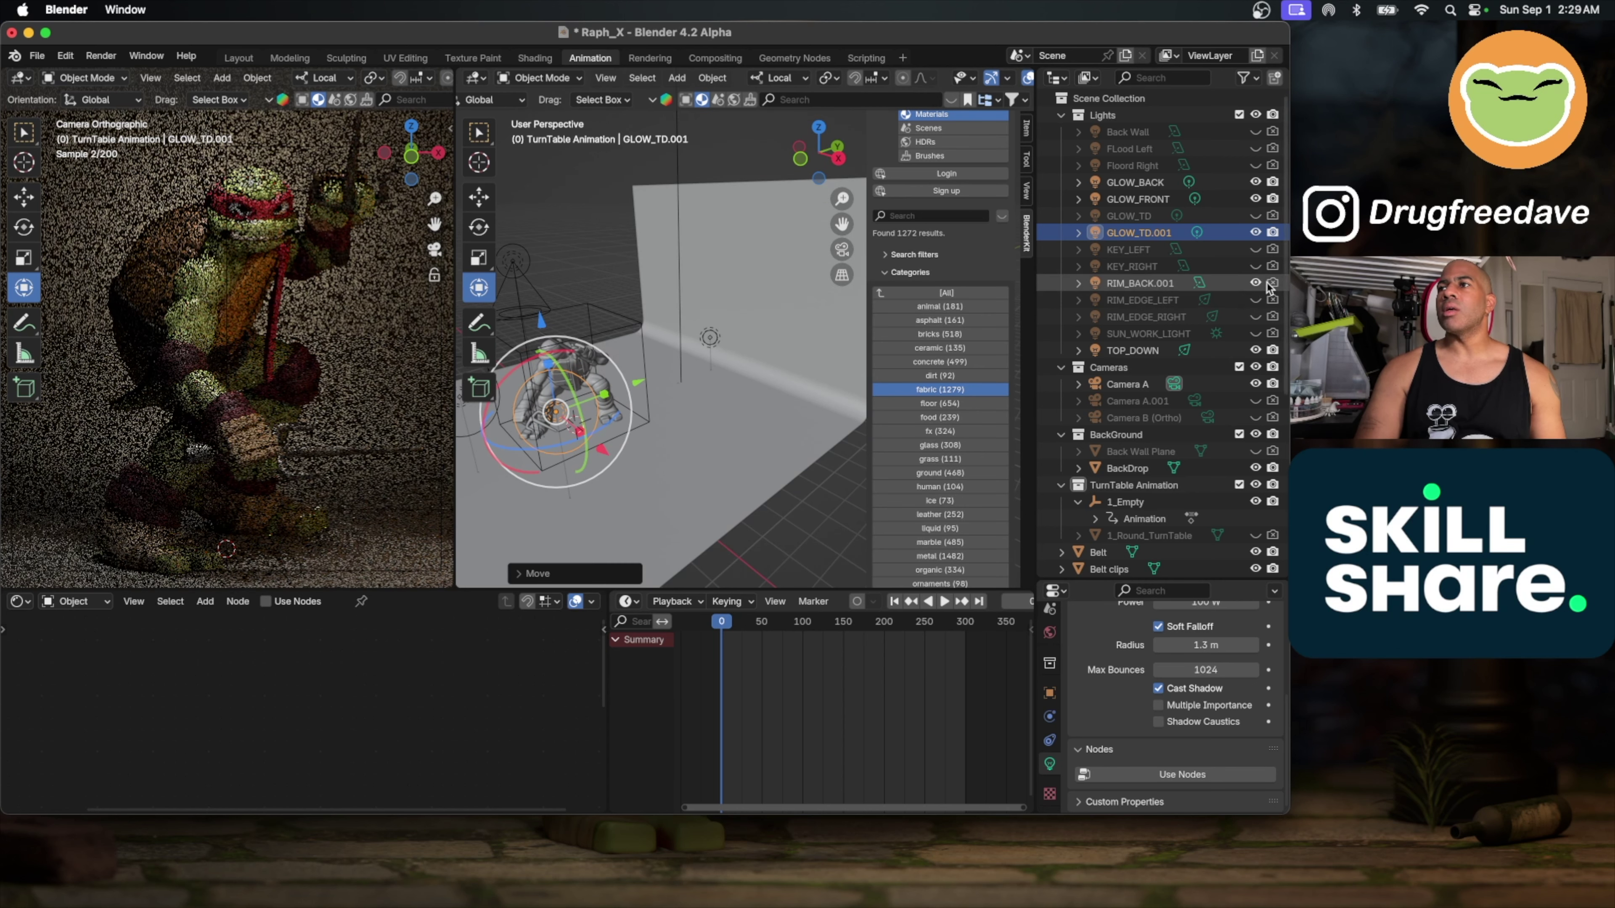
left_click(1255, 316)
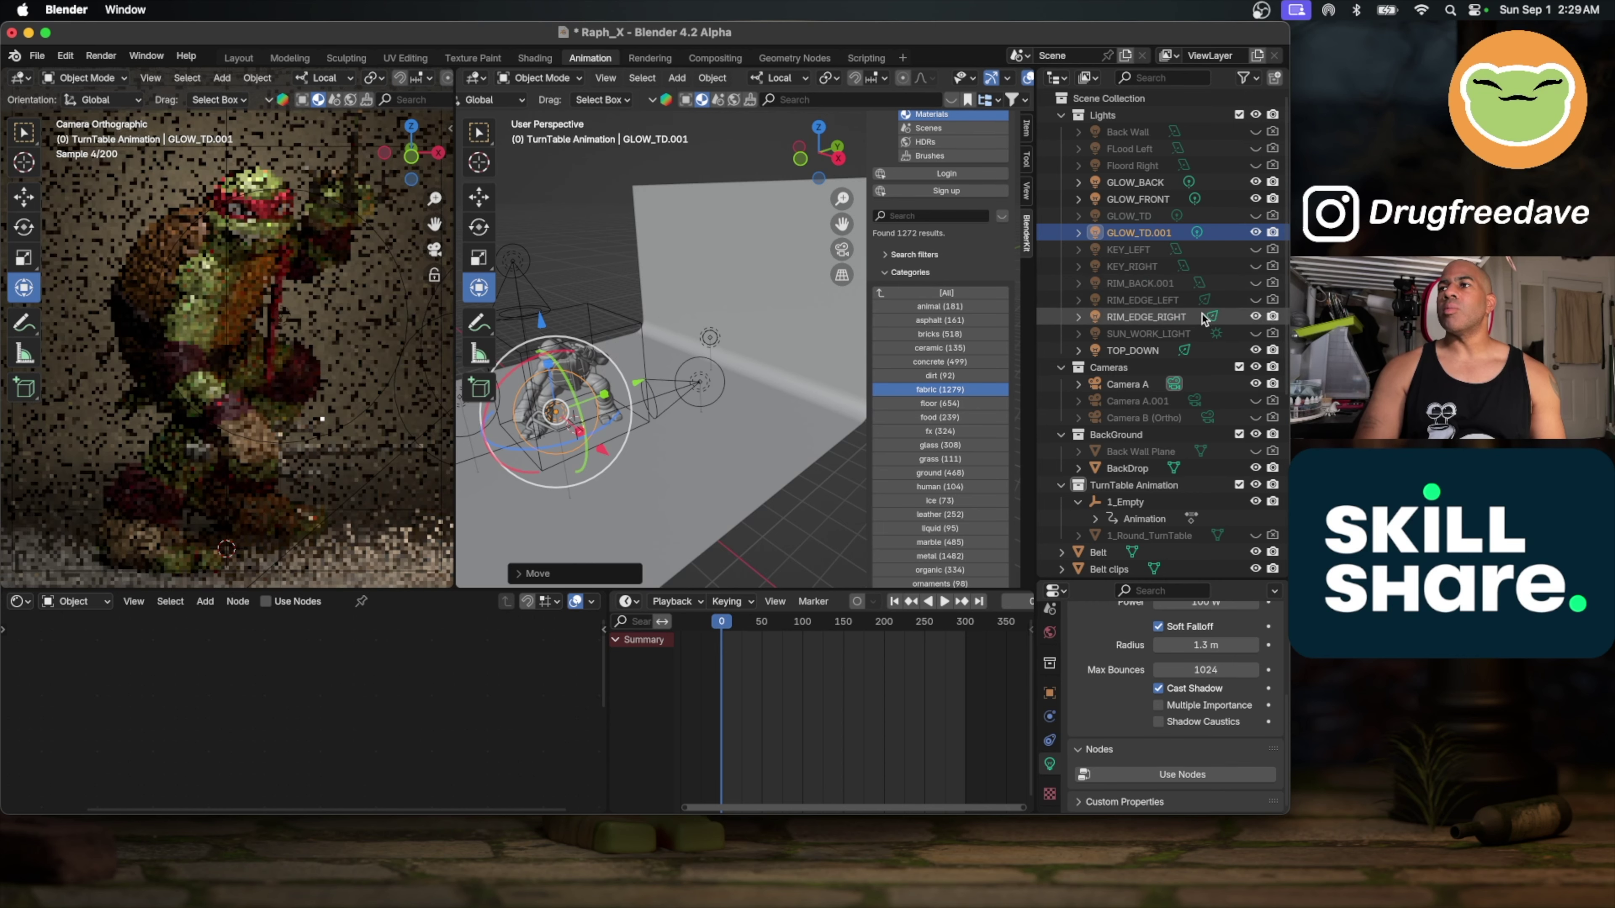
left_click(1144, 316)
Step: Raise RIM_EDGE_RIGHT about 0.76 m and rotate its beam onto the turtle's side
scroll(790, 383, "left", 5)
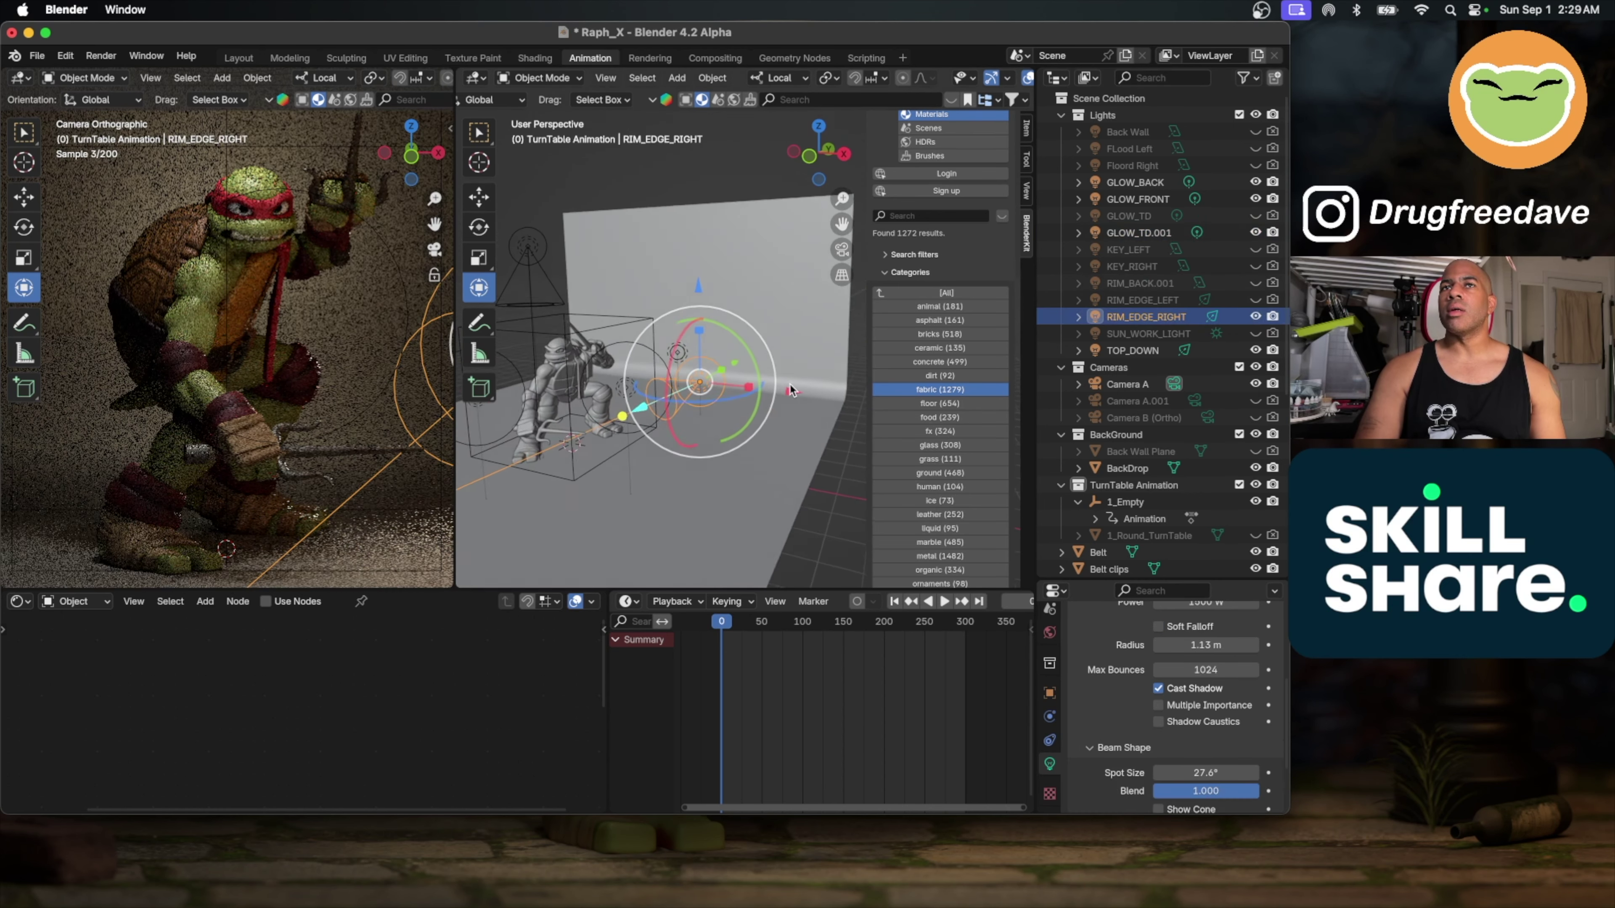
scroll(792, 390, "left", 10)
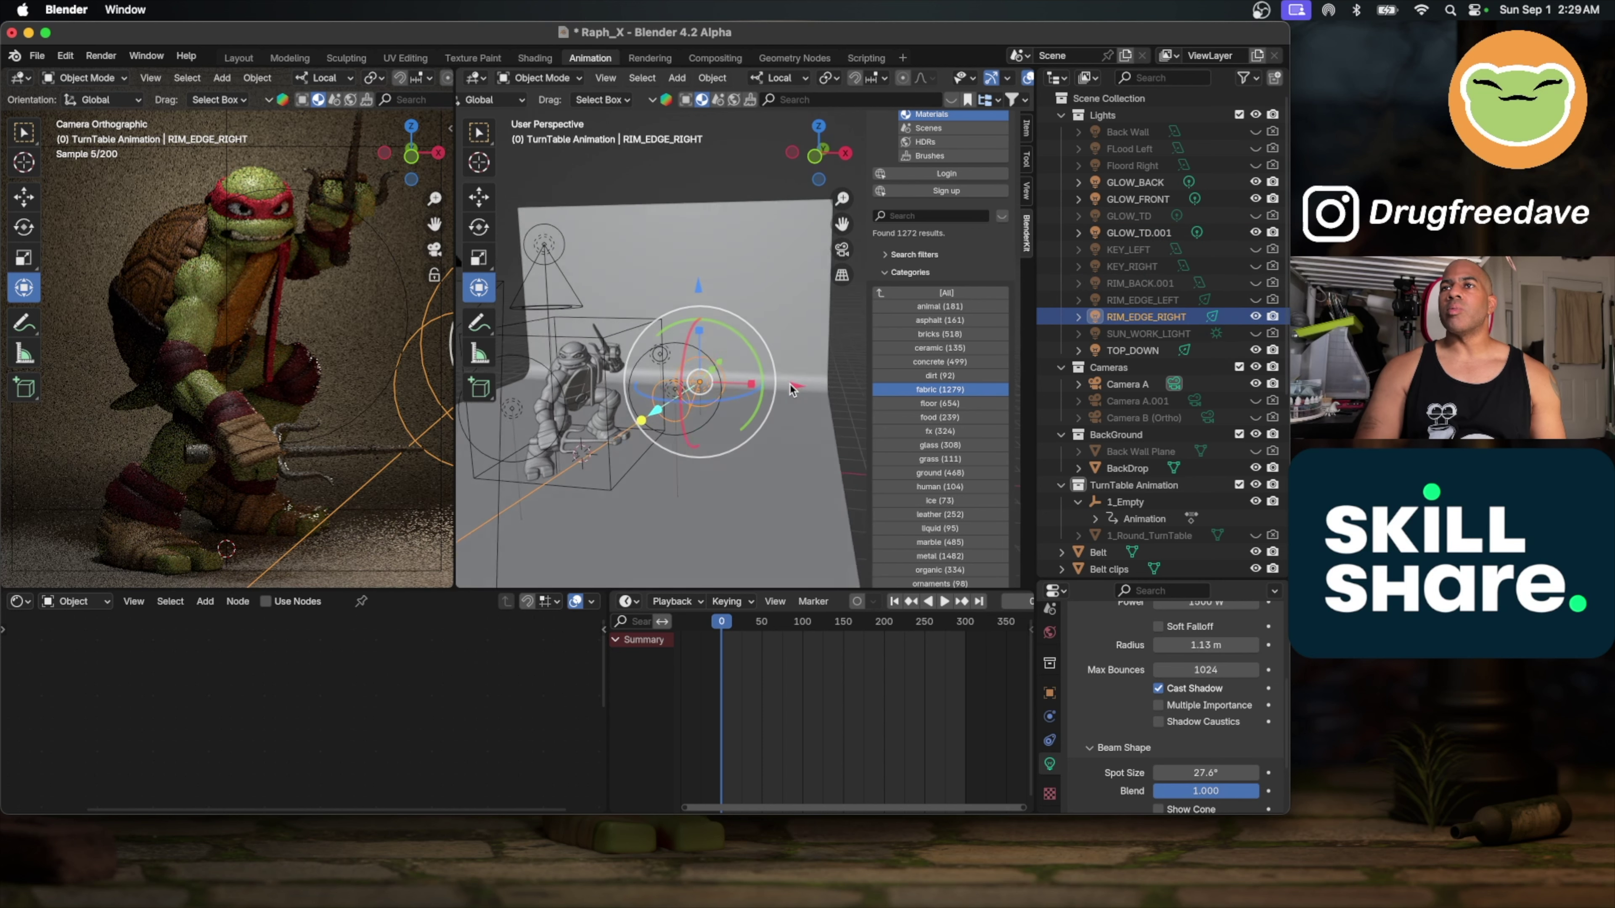
scroll(790, 386, "left", 8)
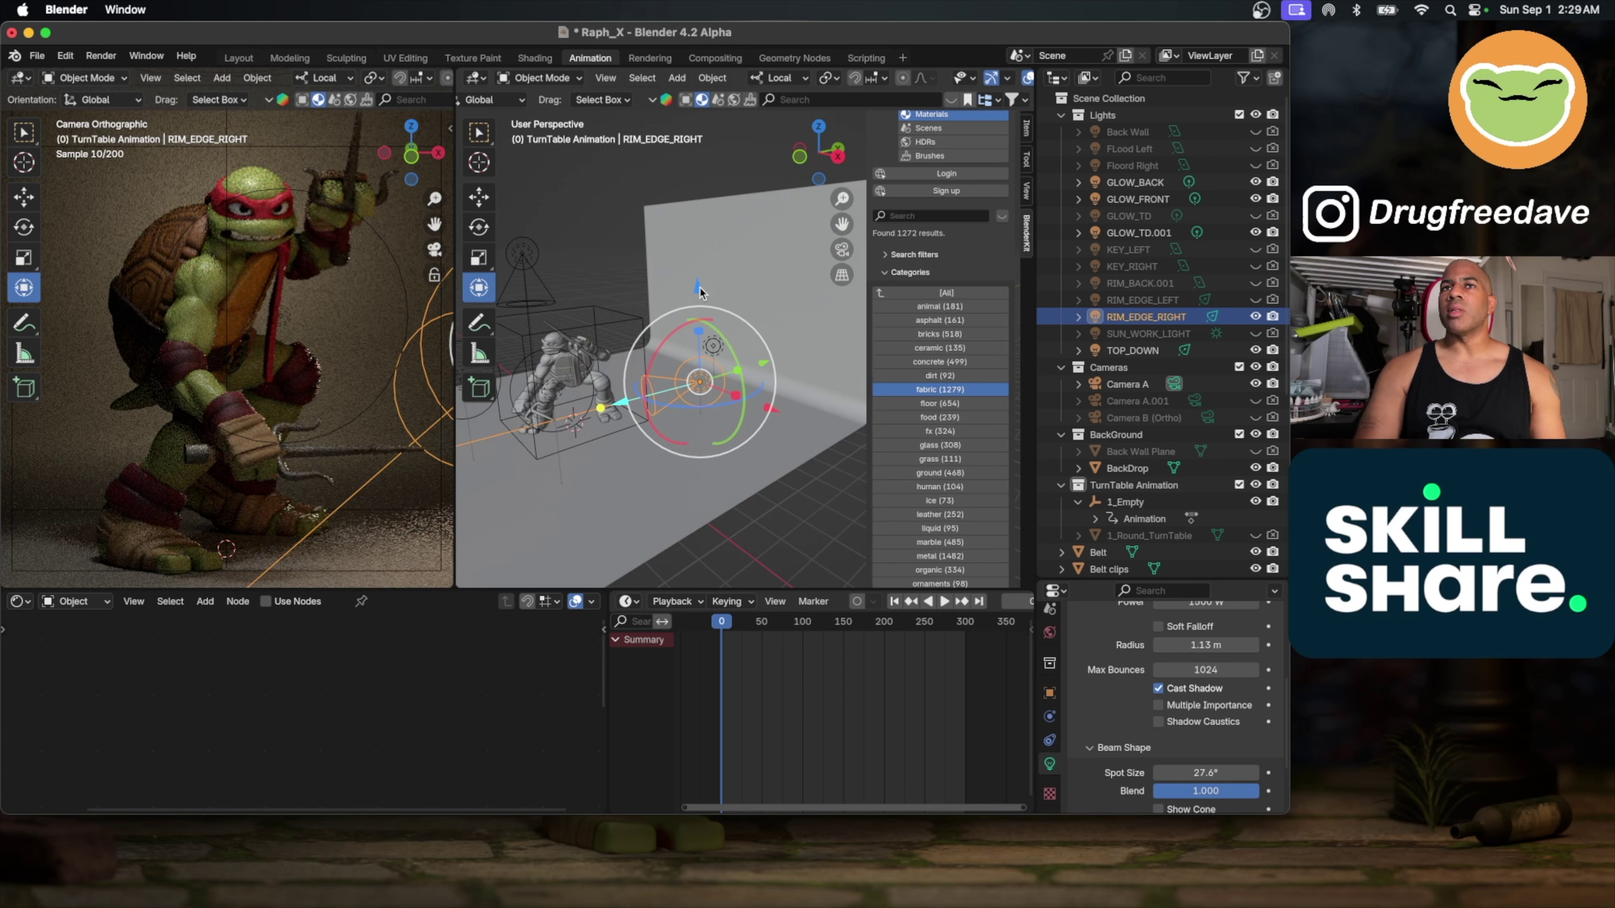
left_click_drag(699, 289, 678, 316)
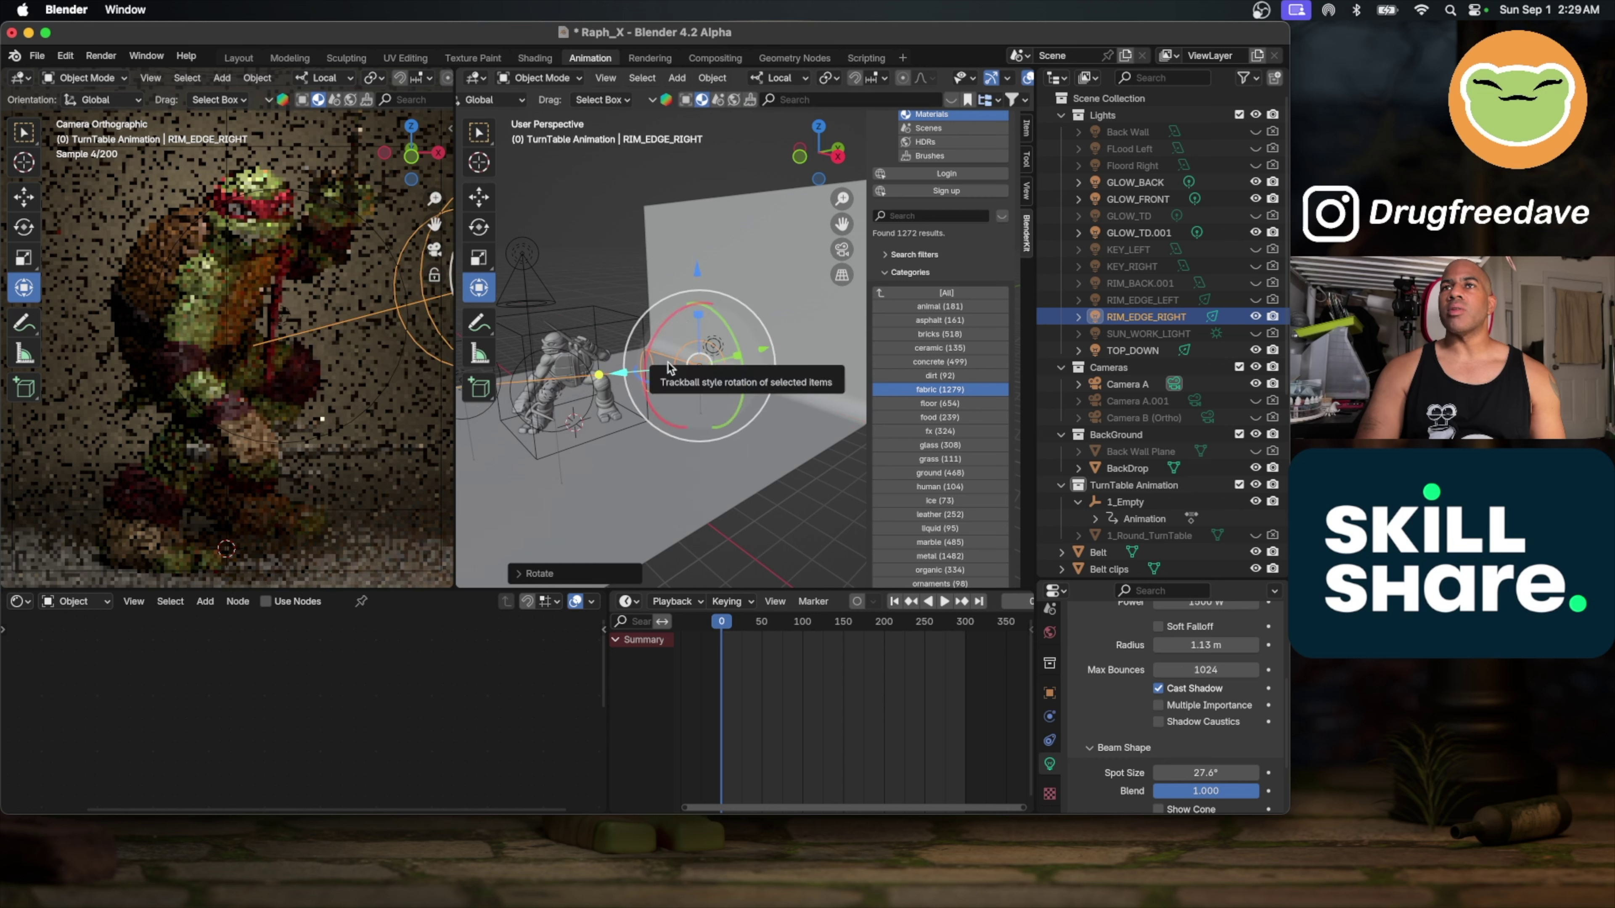
middle_click_drag(672, 364, 680, 364)
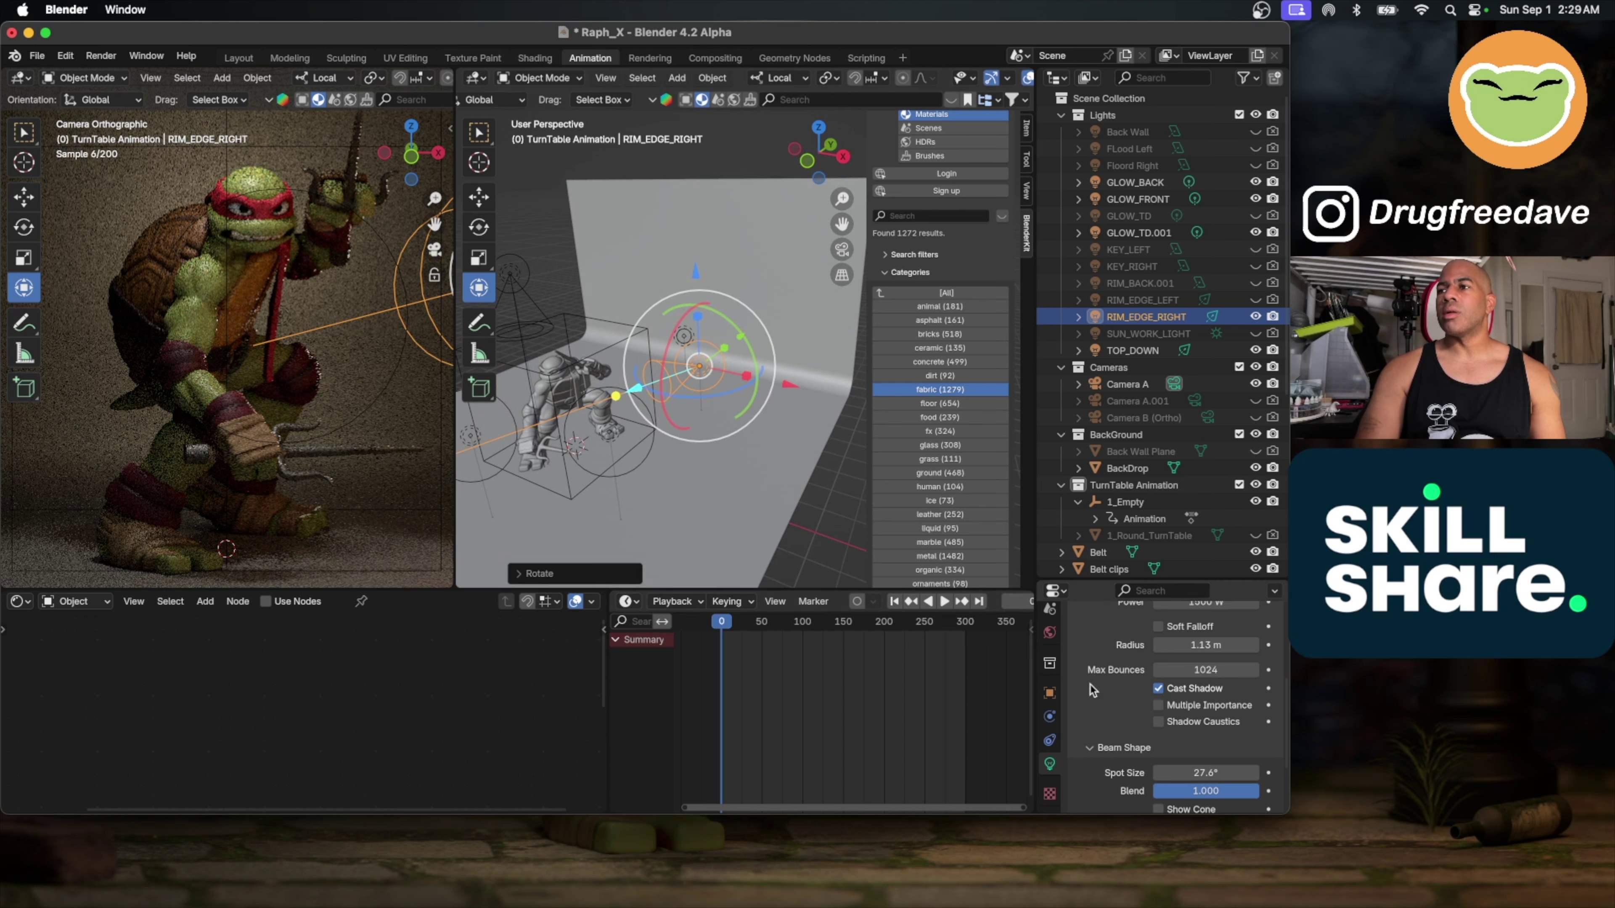
scroll(1092, 690, "up", 5)
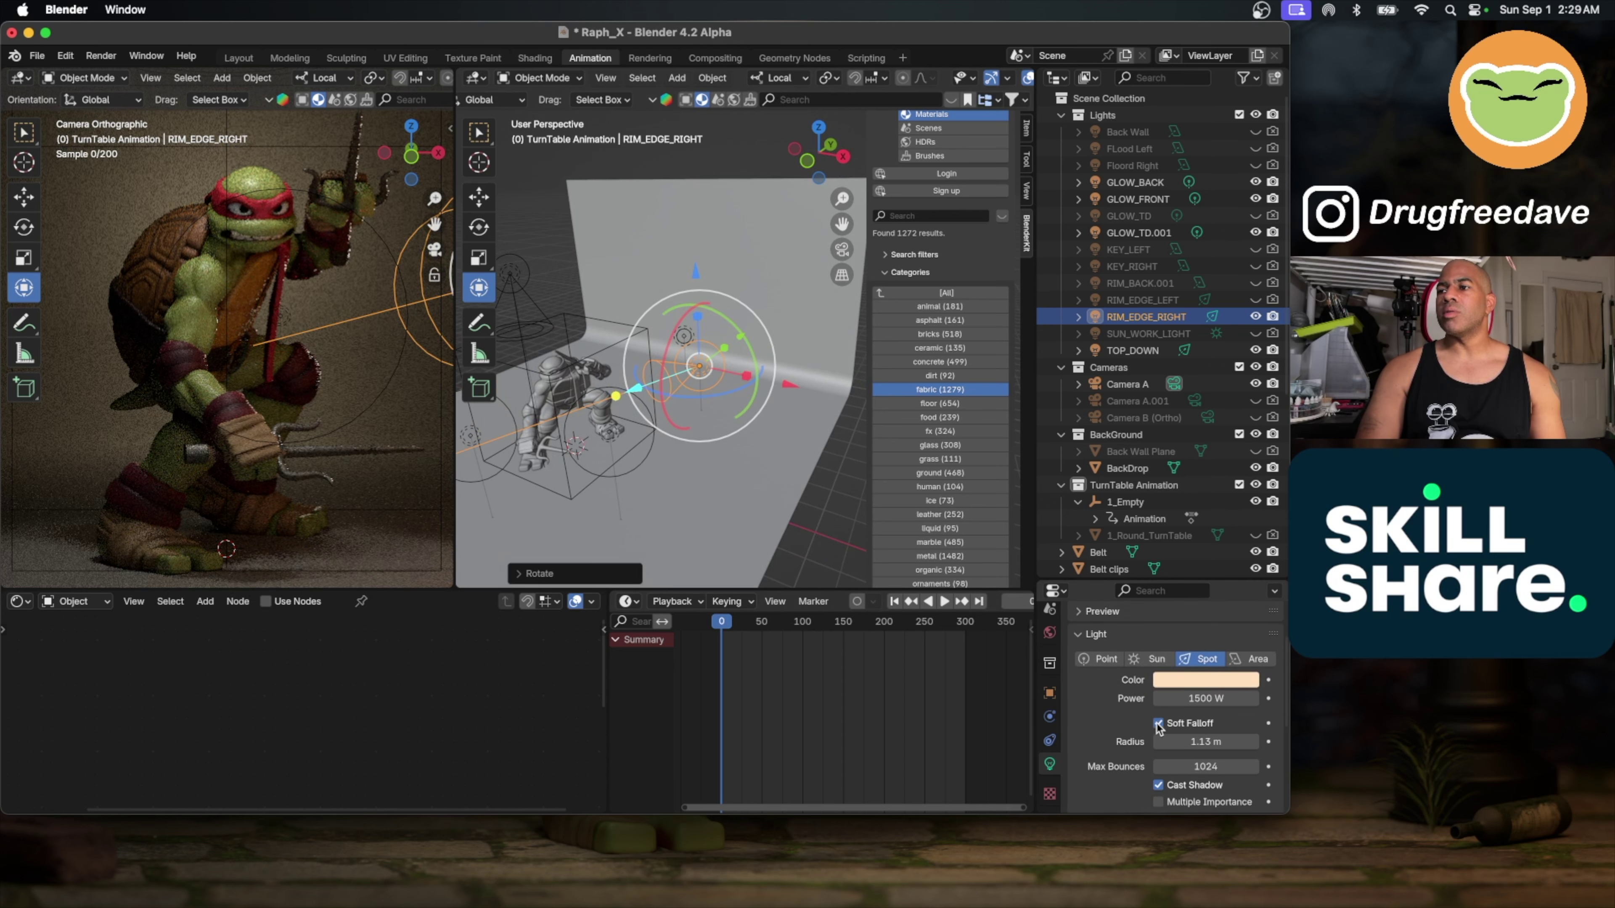
Step: Set the rim spot light to 800 W with a warm yellow-orange colour
double_click(1208, 699)
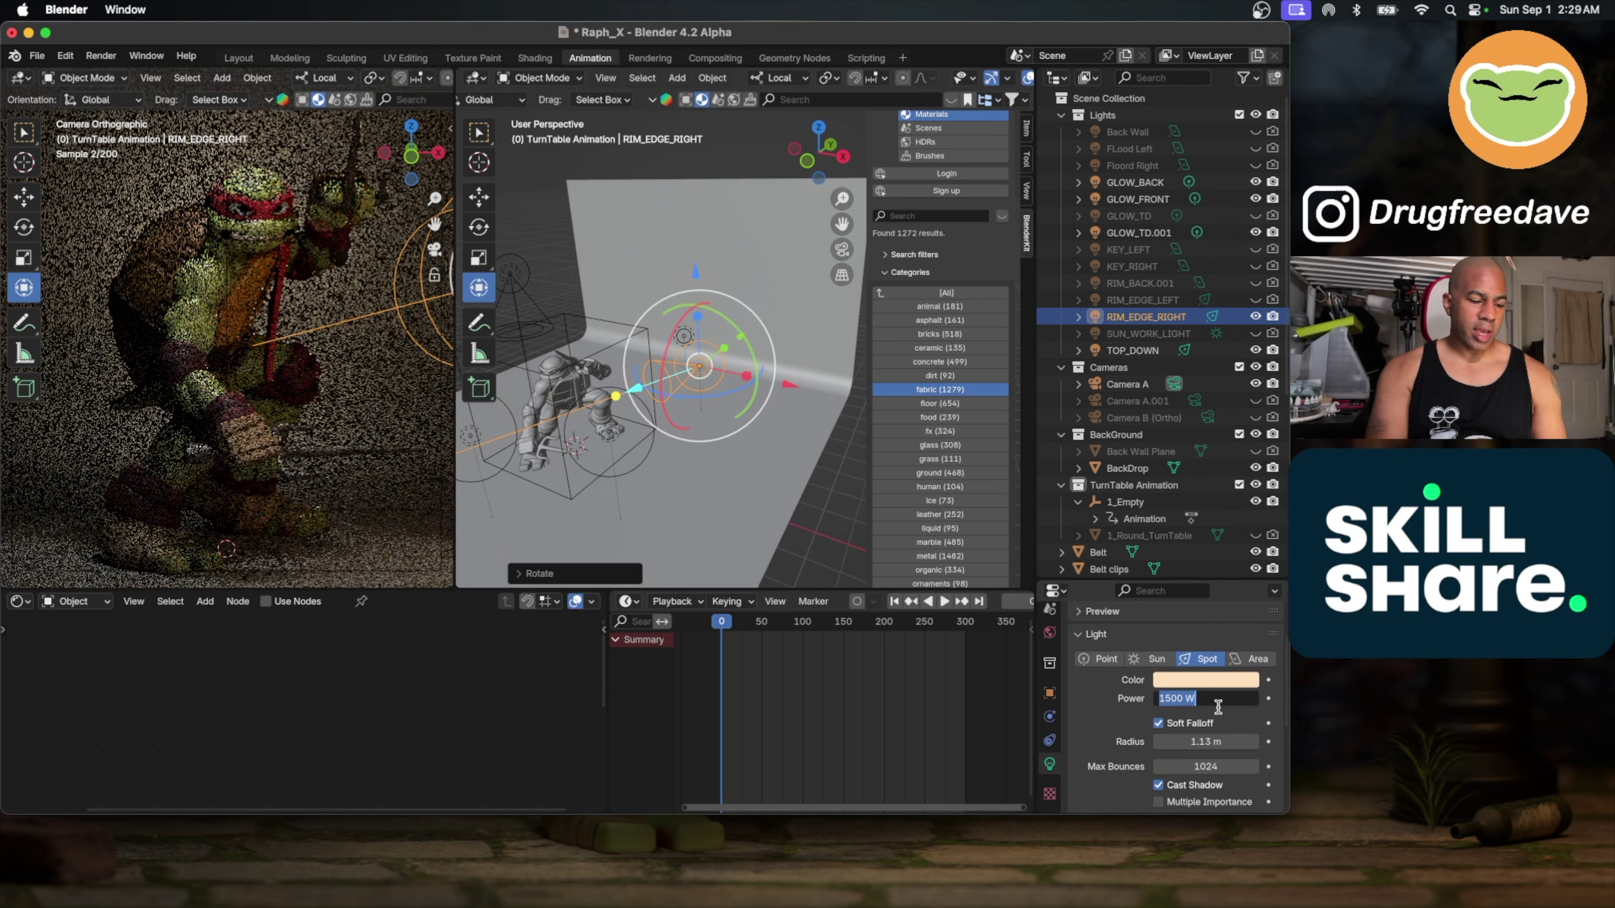
type("800")
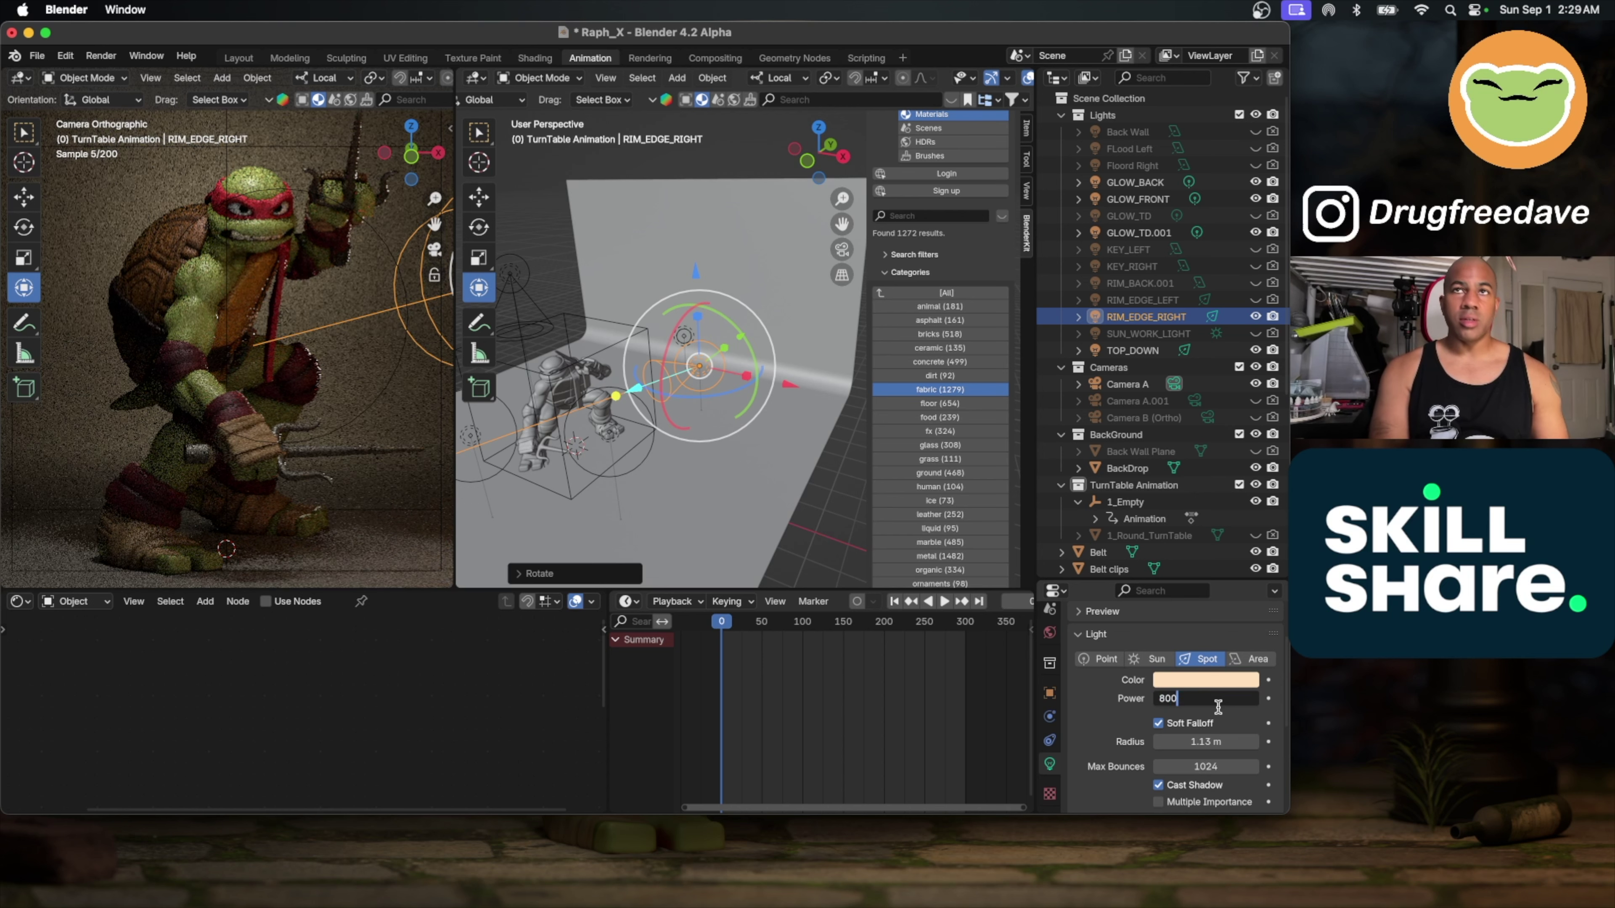
key("Return")
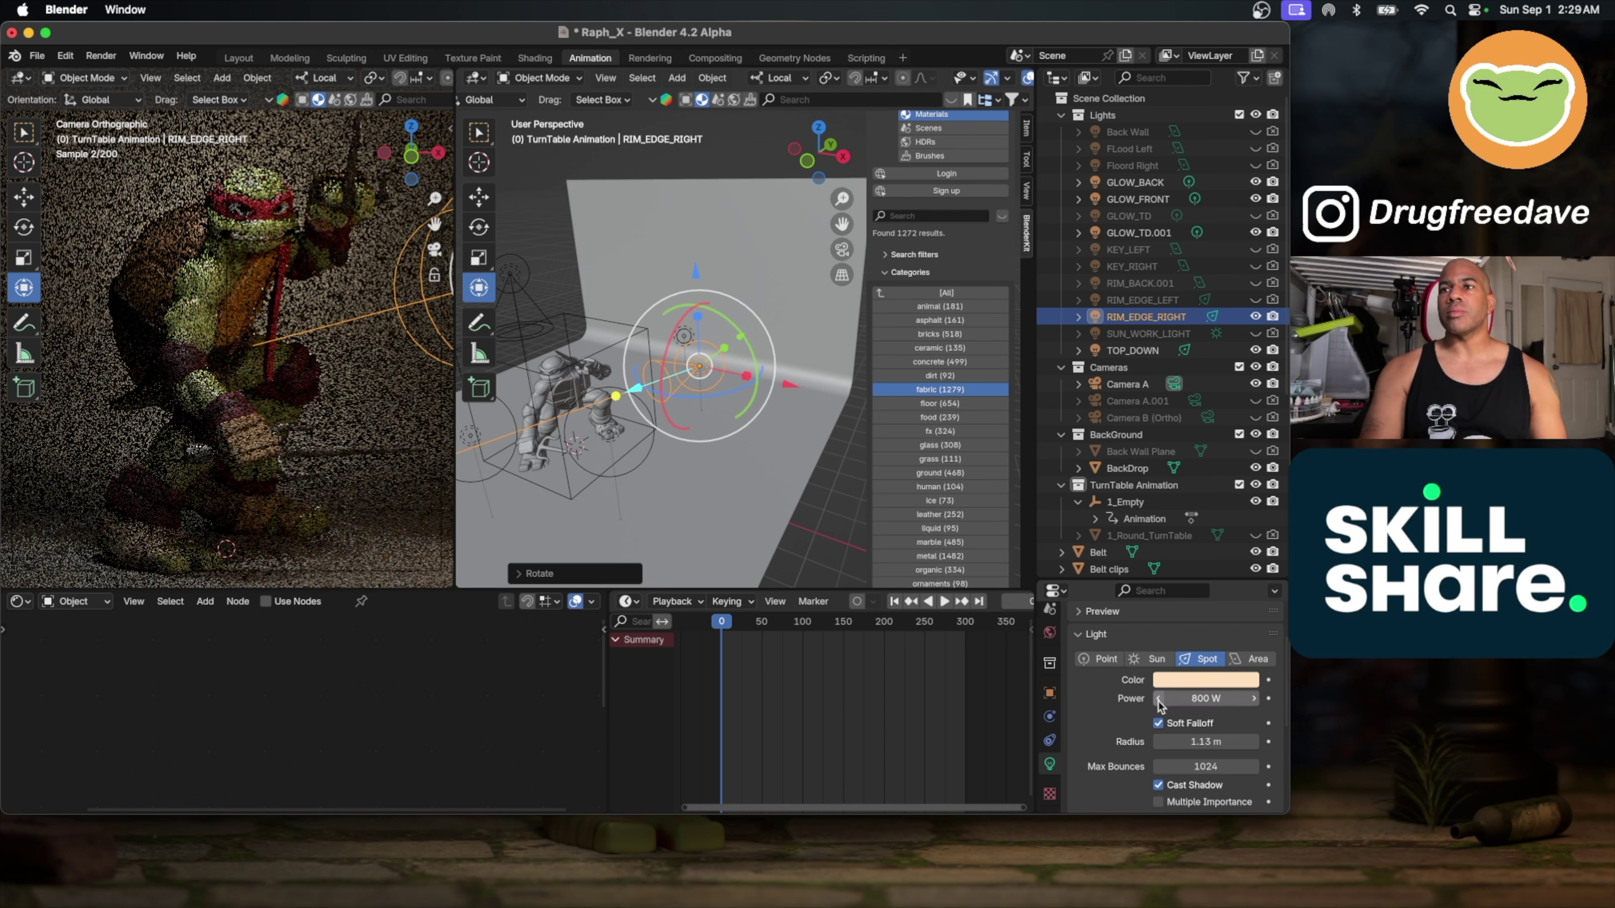
left_click(1197, 682)
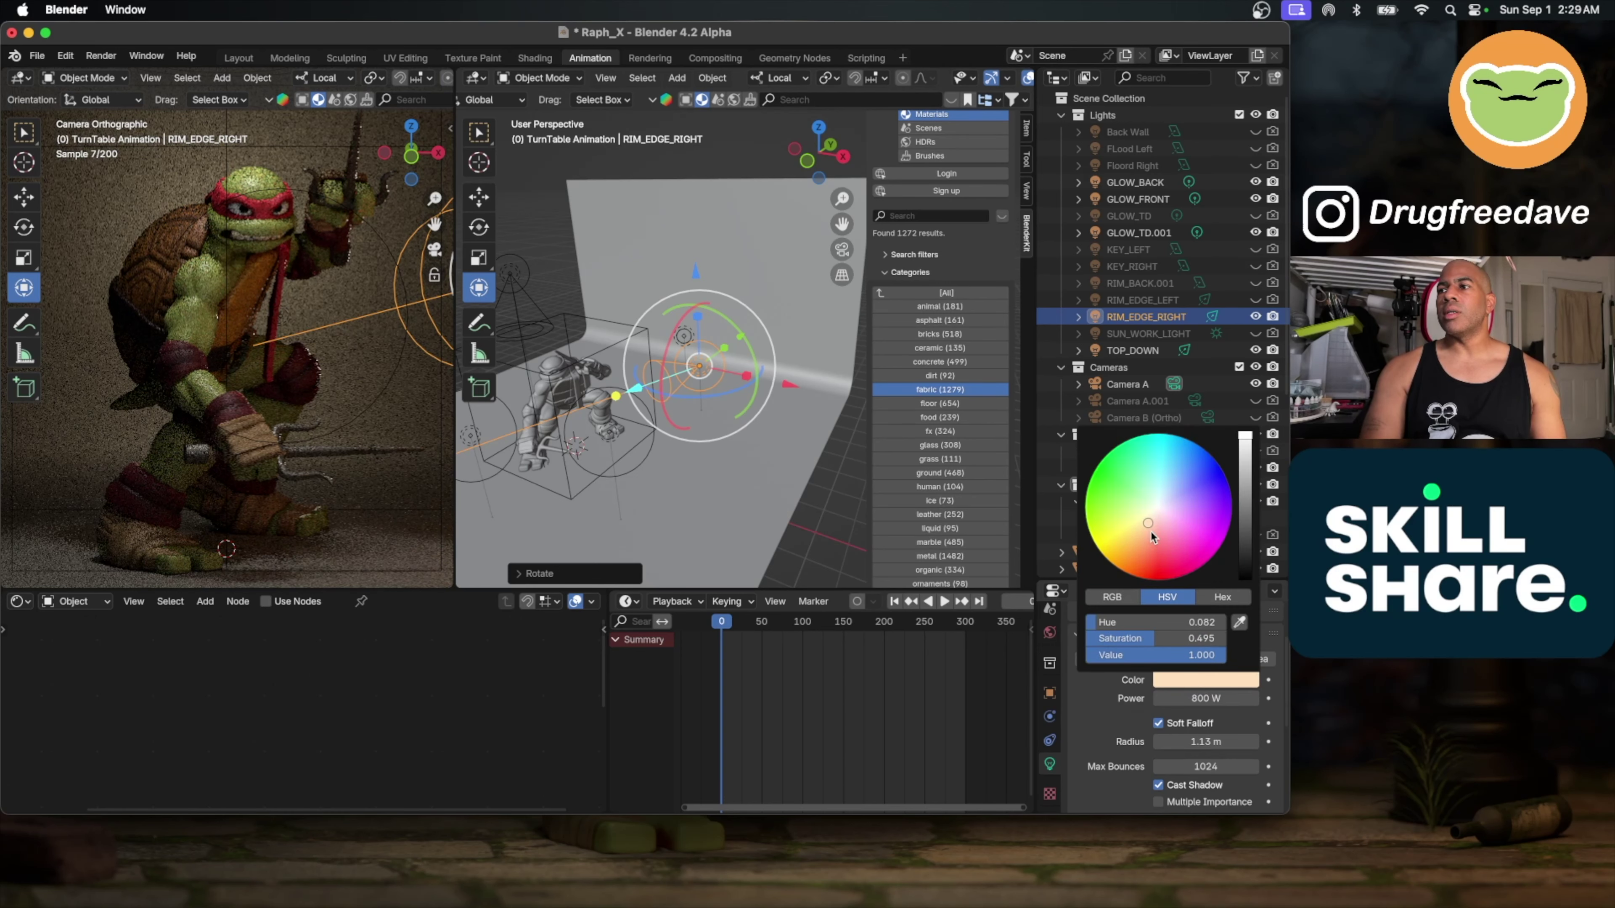
left_click(1137, 526)
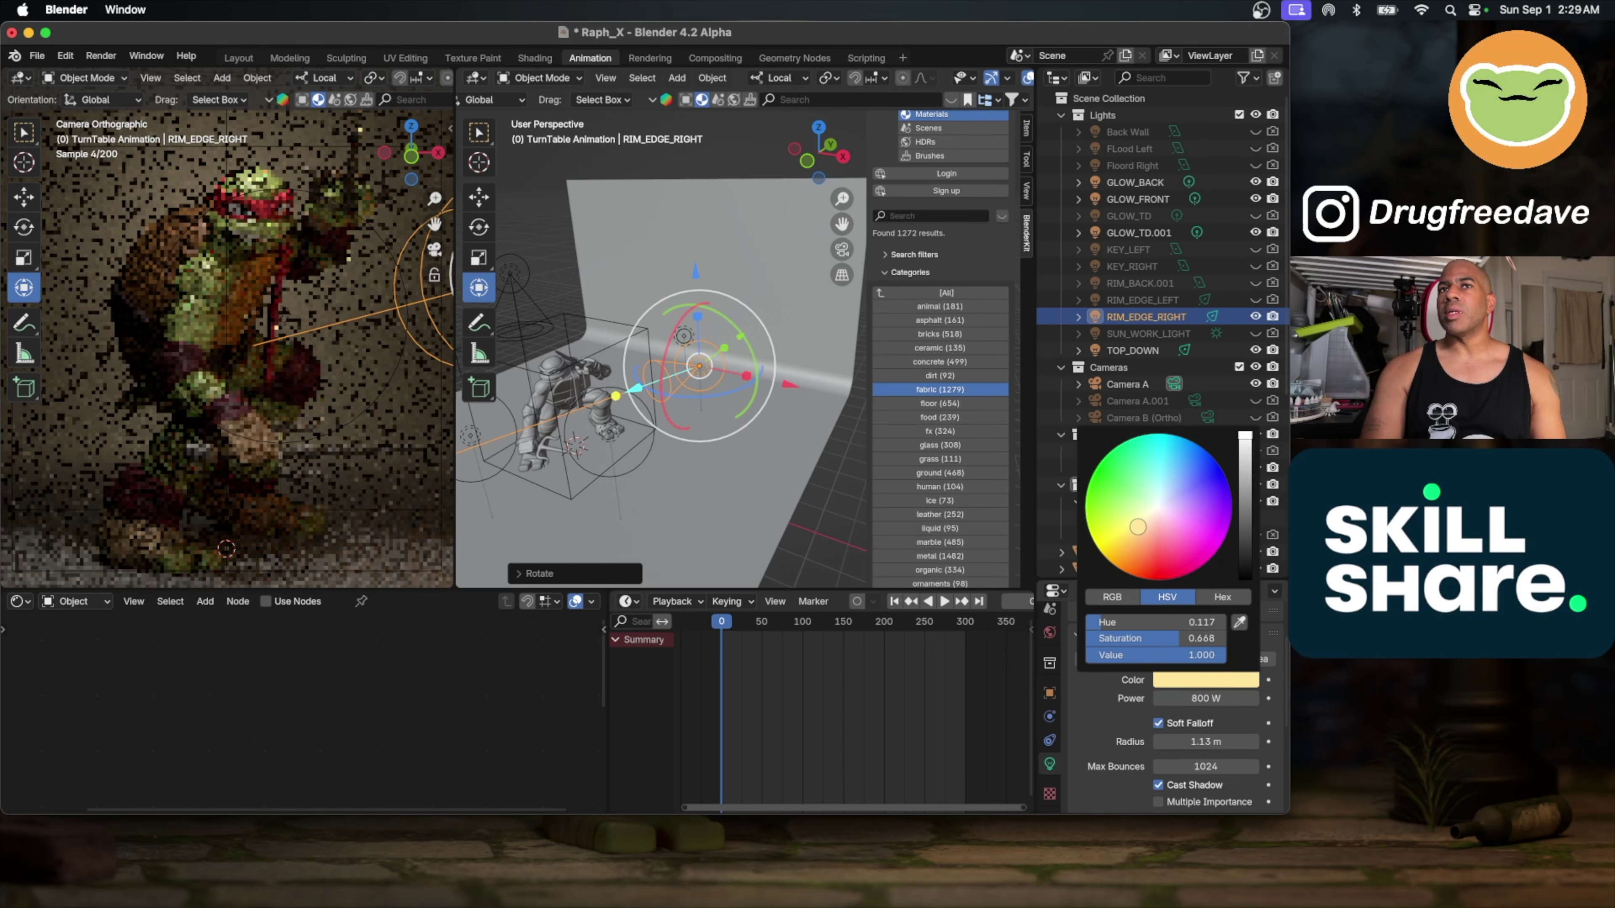
left_click_drag(1137, 528, 1137, 530)
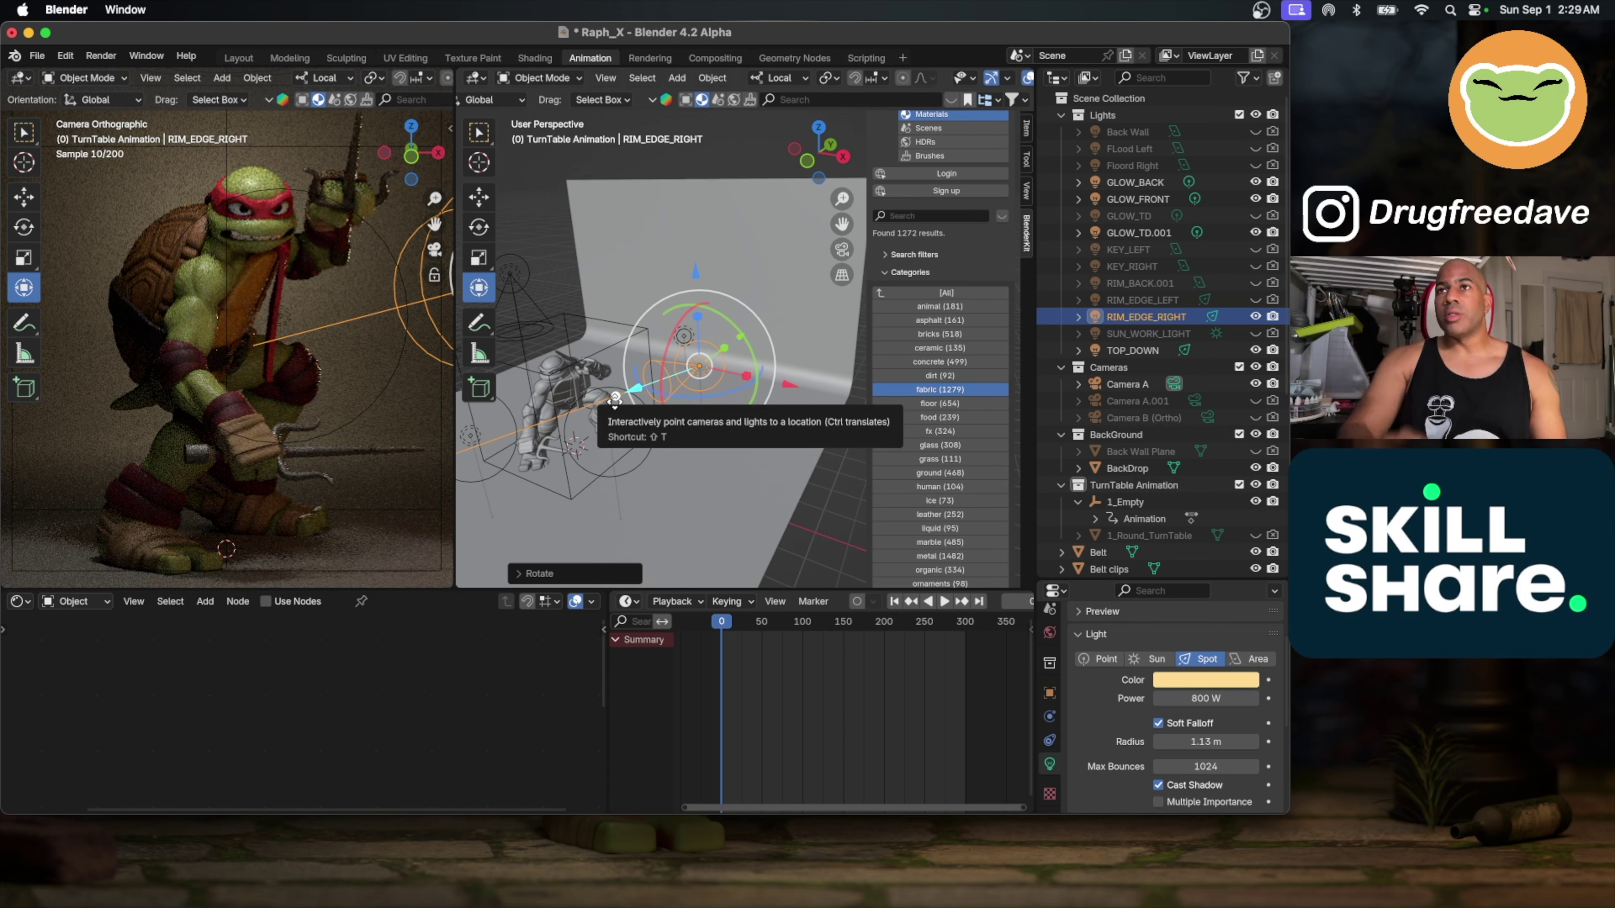
Step: Tint the TOP_DOWN spot light pale blue (HSV 0.601, 0.538, 1.000)
scroll(558, 292, "left", 5, "shift")
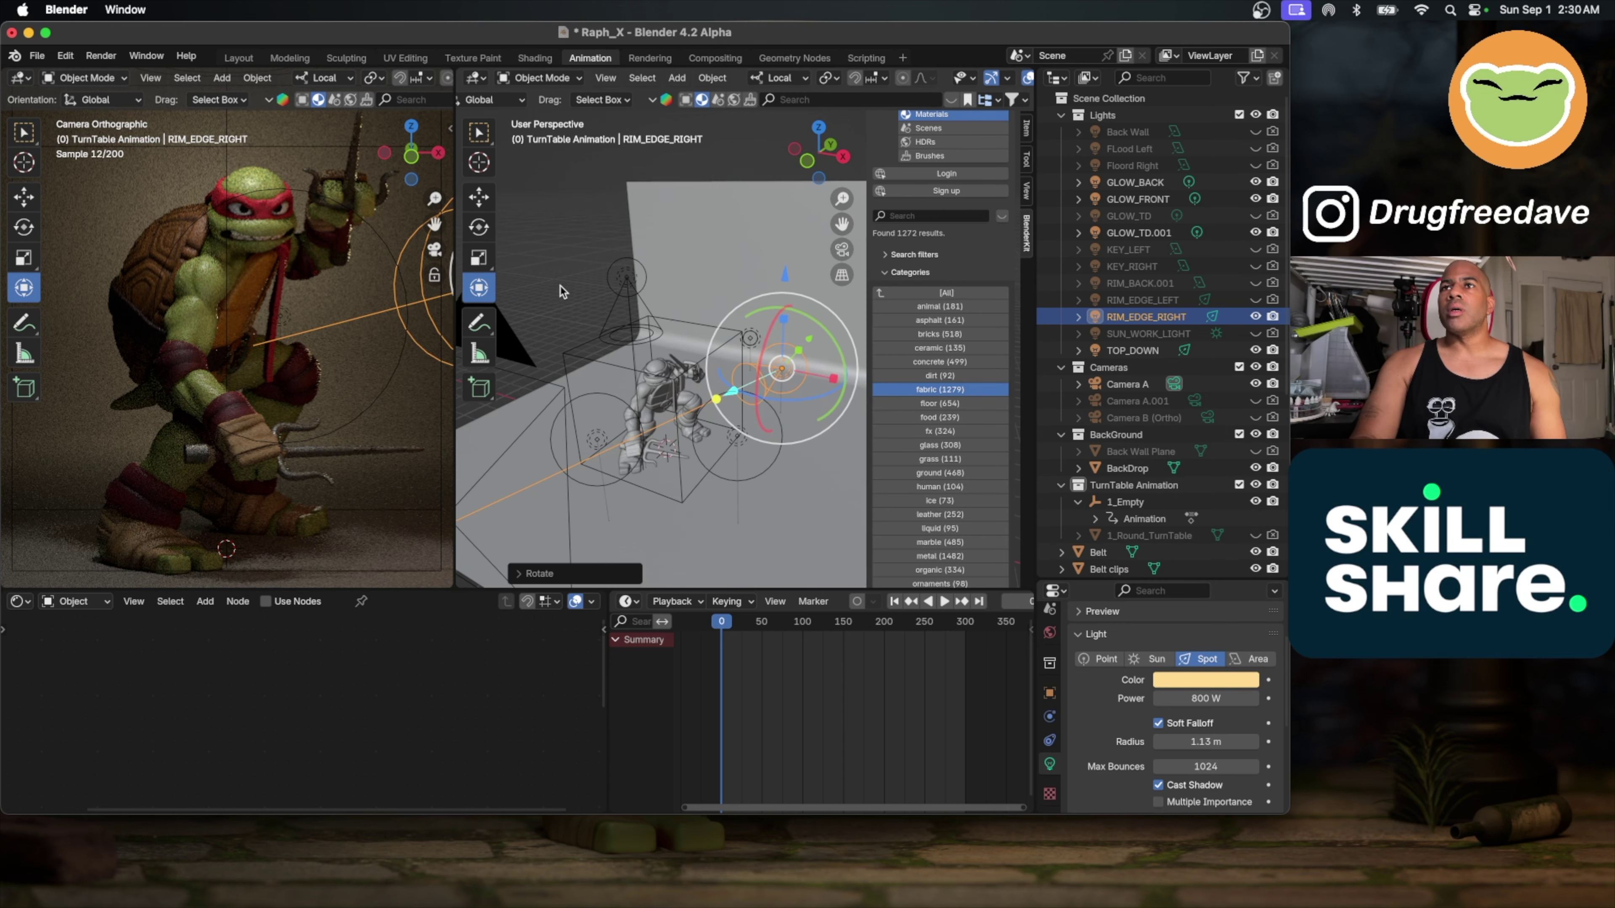
left_click(624, 278)
left_click(1188, 679)
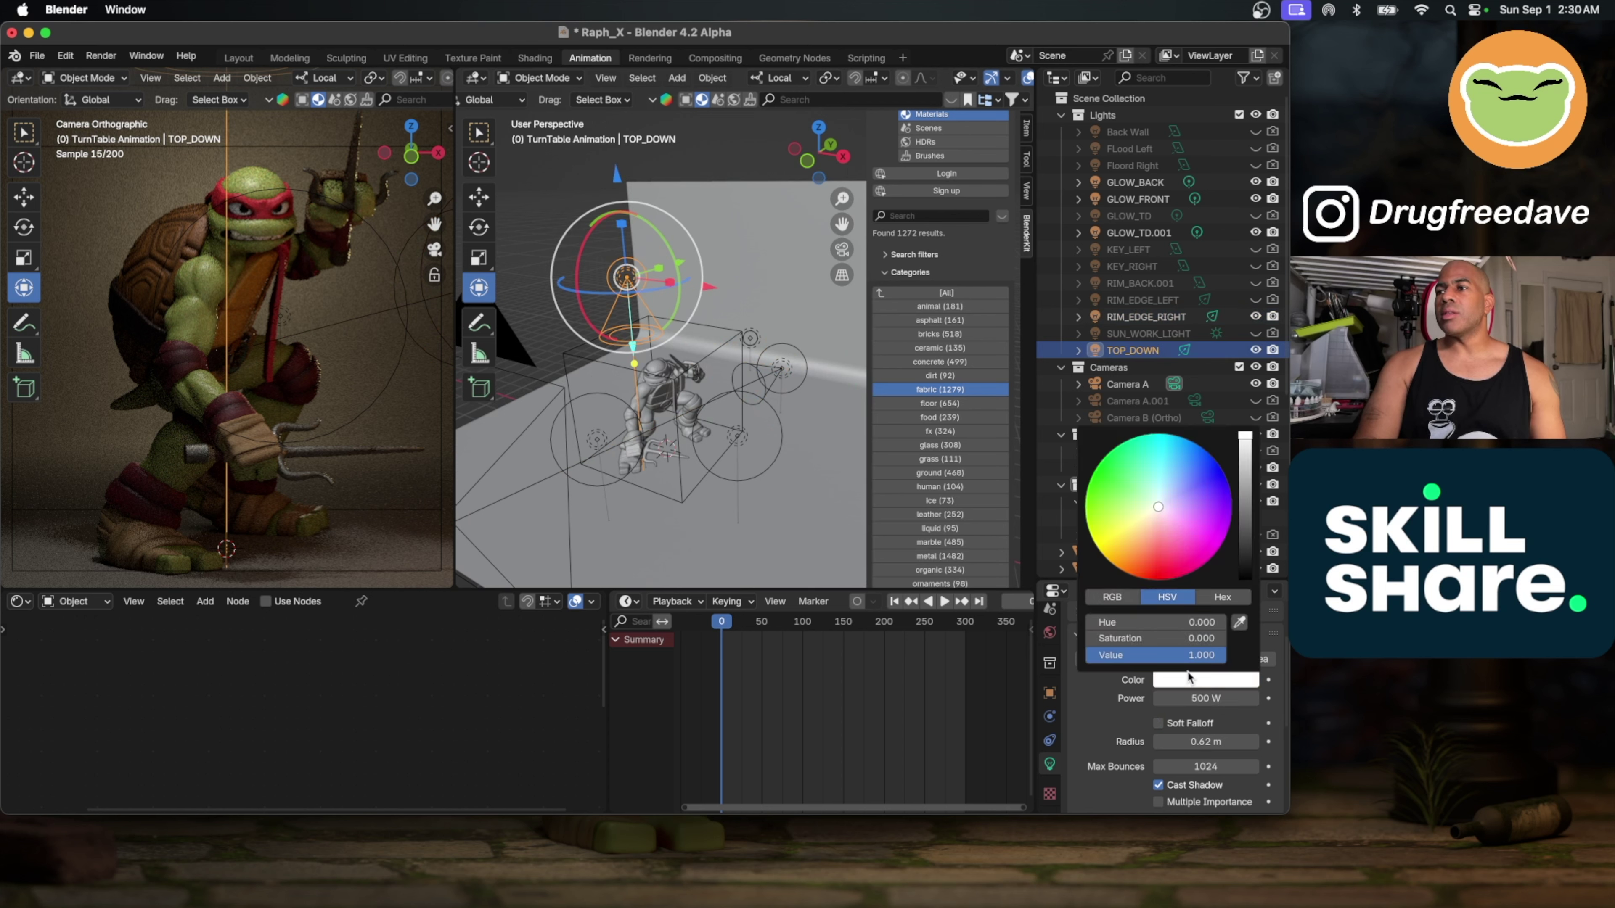
left_click(1165, 497)
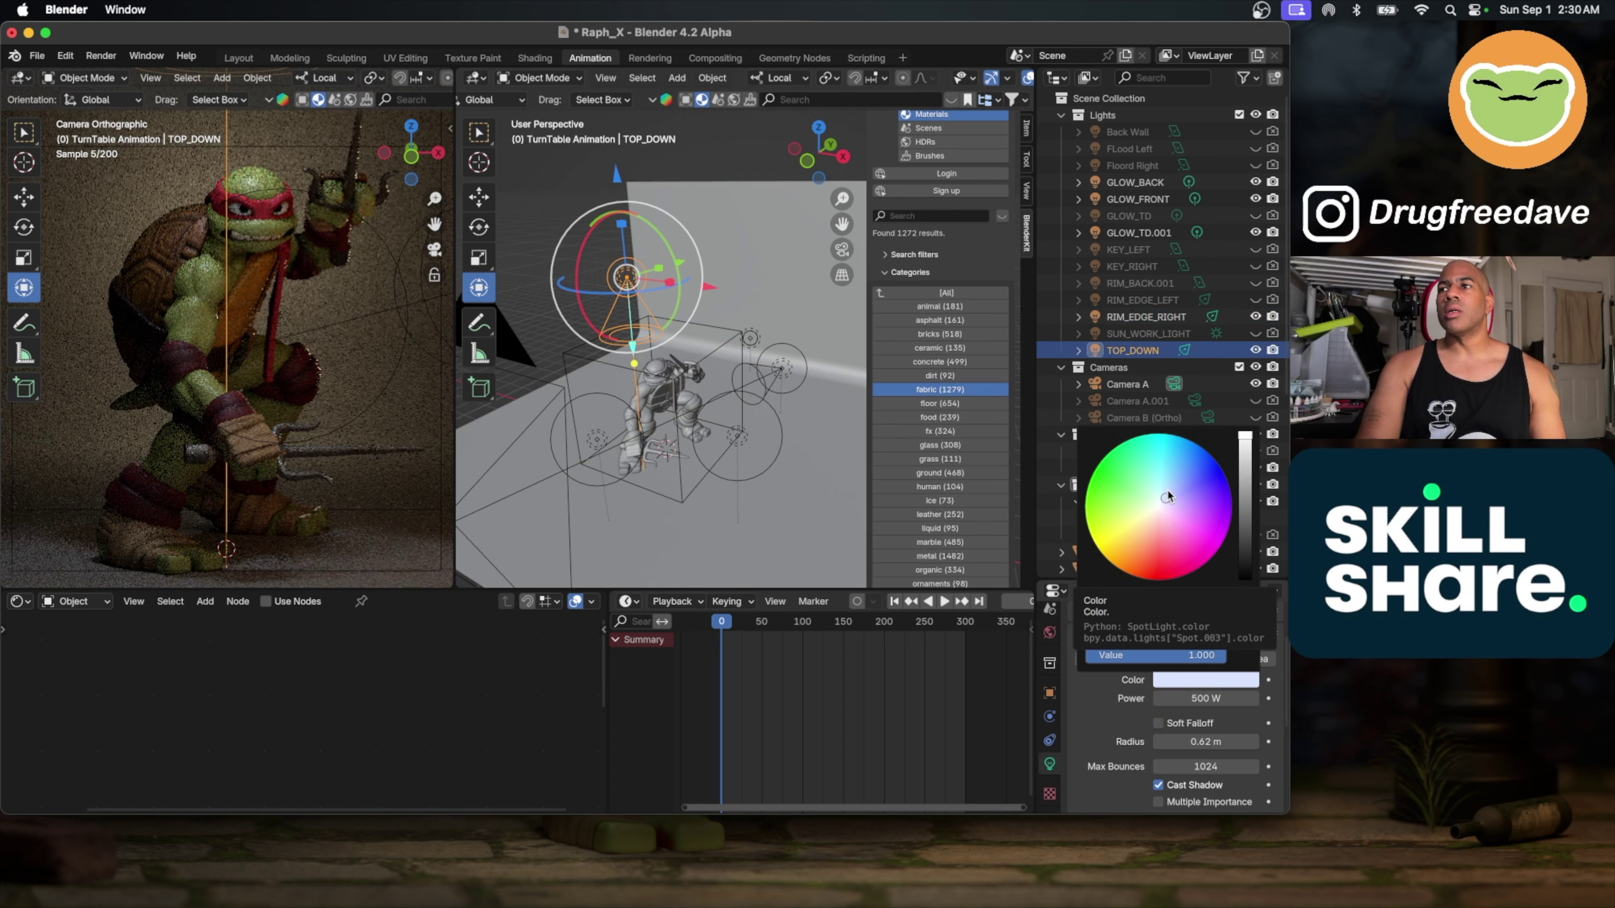
left_click(1171, 490)
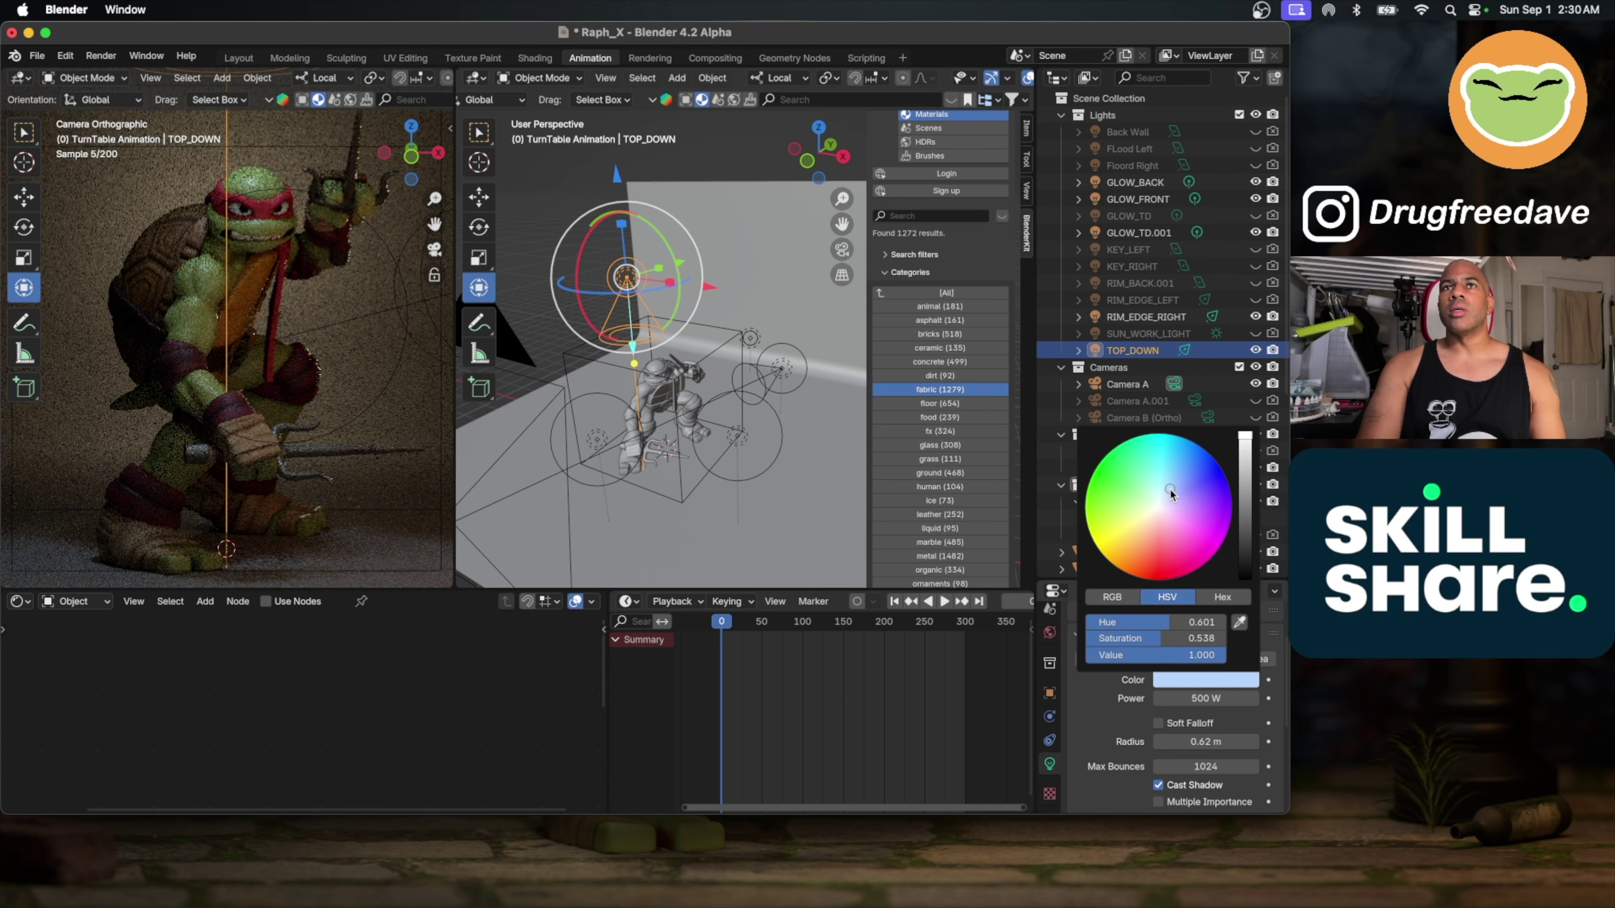
left_click(37, 56)
Step: Save Raph_X.blend
left_click(60, 165)
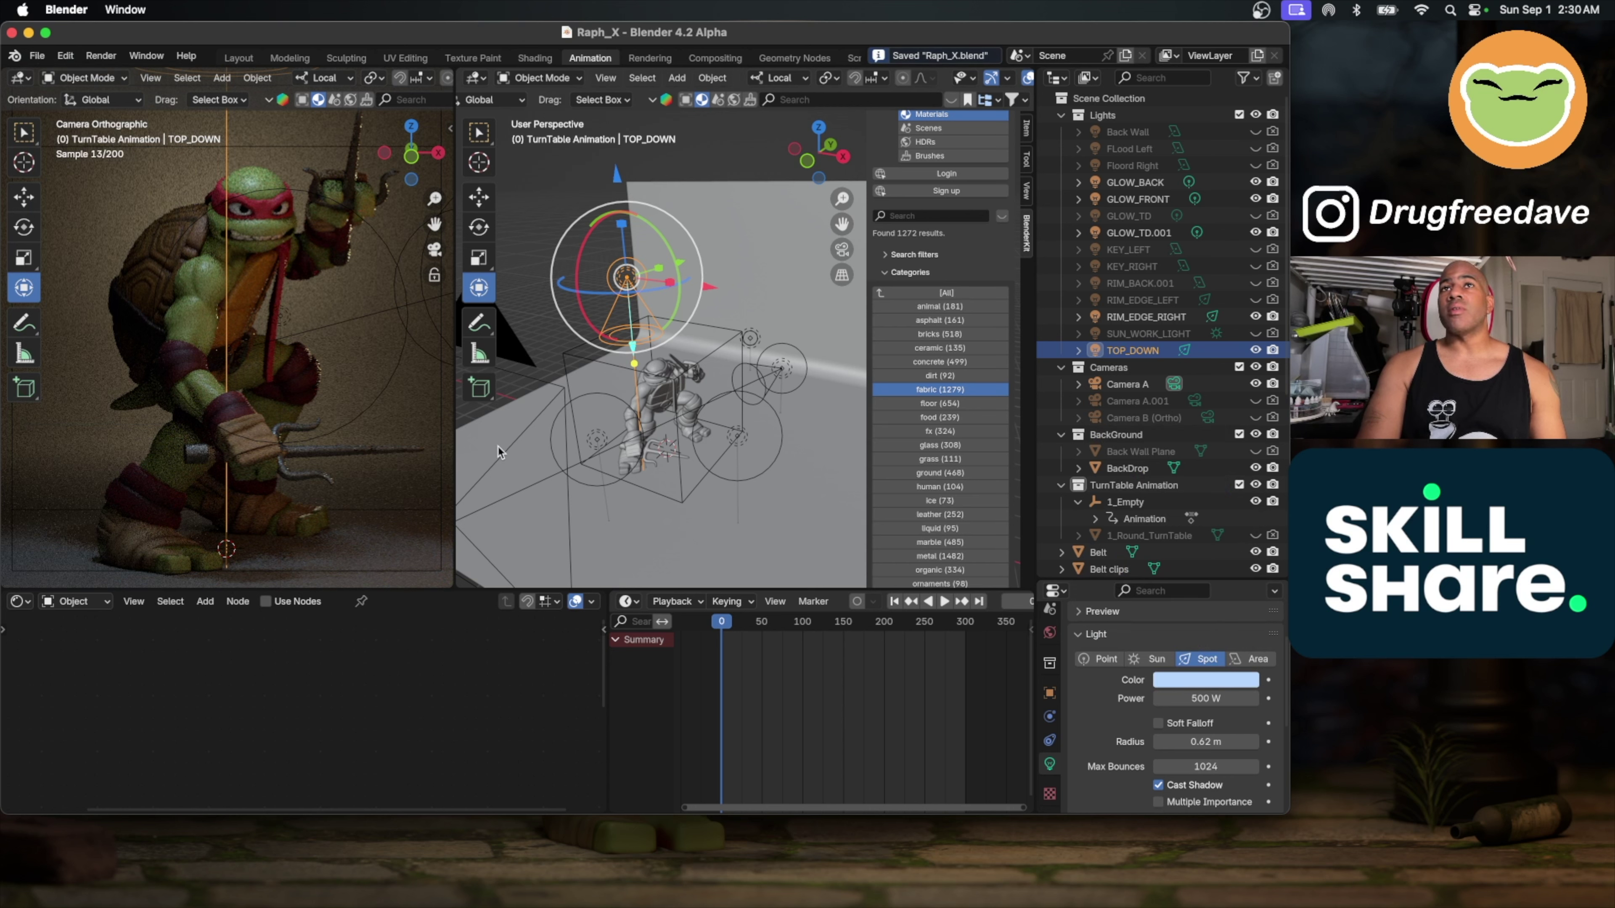
scroll(235, 370, "down", 2)
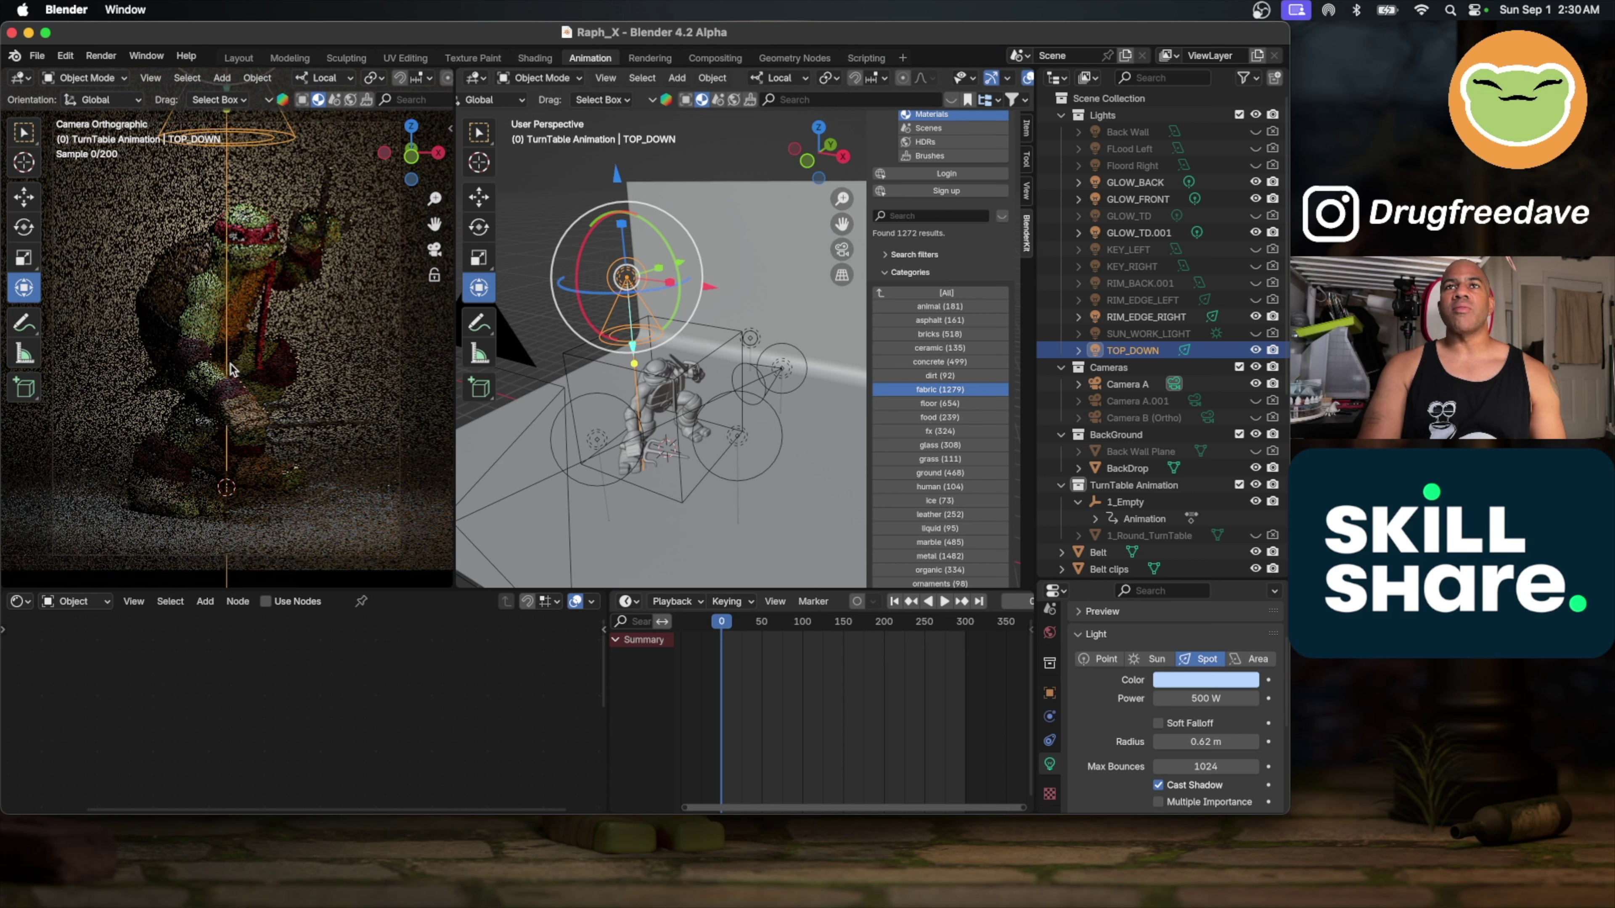
scroll(231, 369, "down", 2)
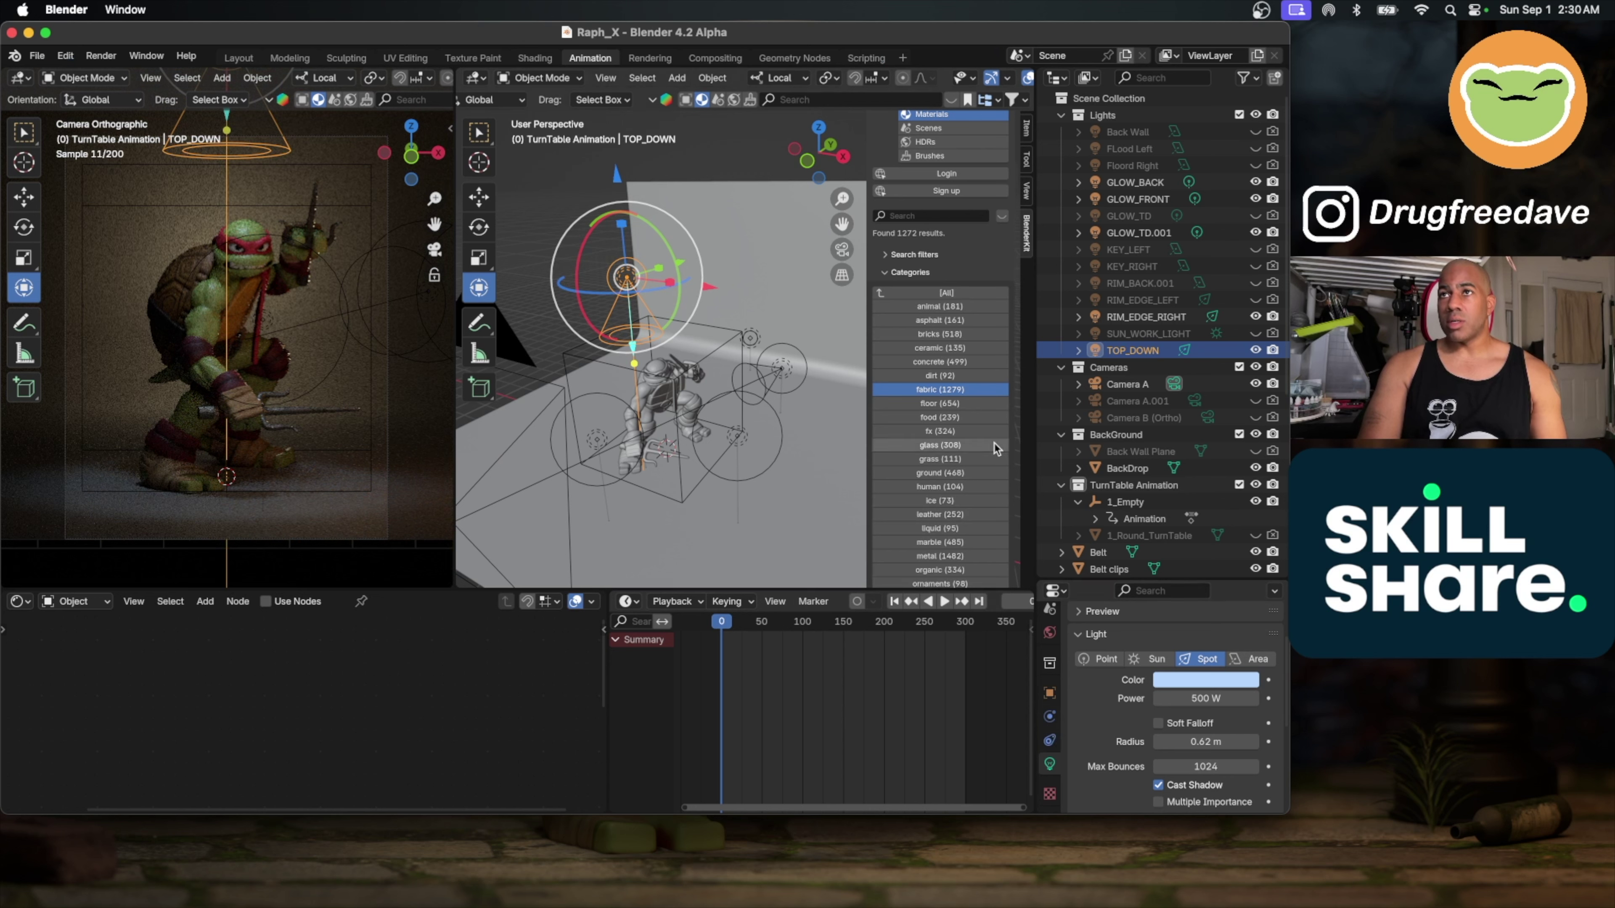
Step: Enable depth of field on Camera A, focusing at 6.5 m with F-stop 4.6
middle_click_drag(696, 371, 605, 364)
scroll(605, 367, "left", 3)
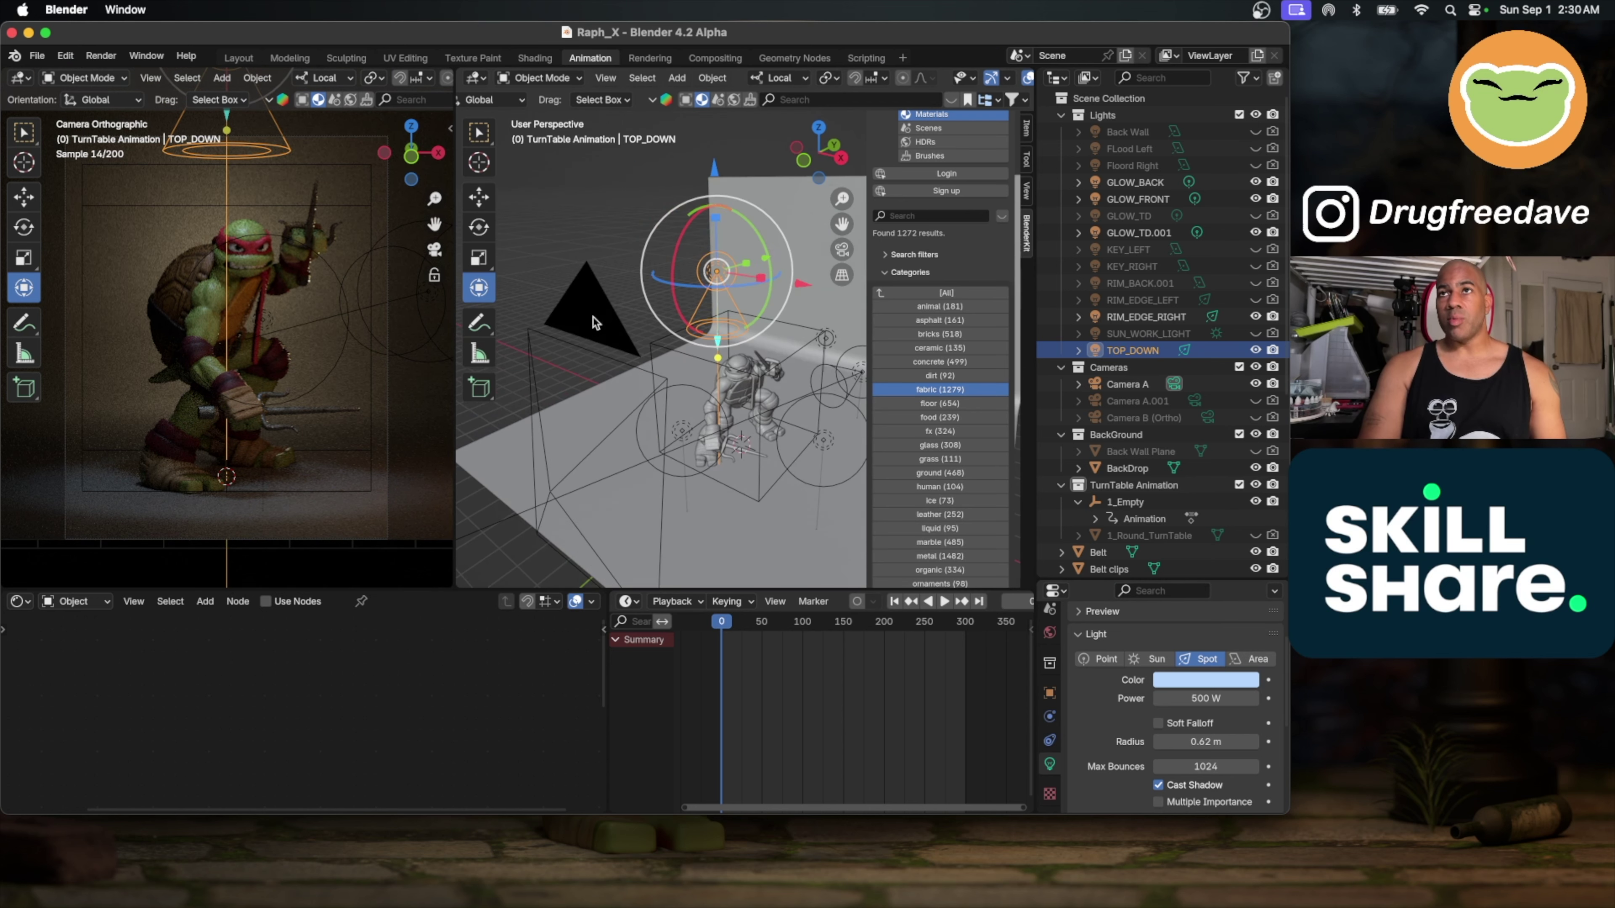
left_click(597, 323)
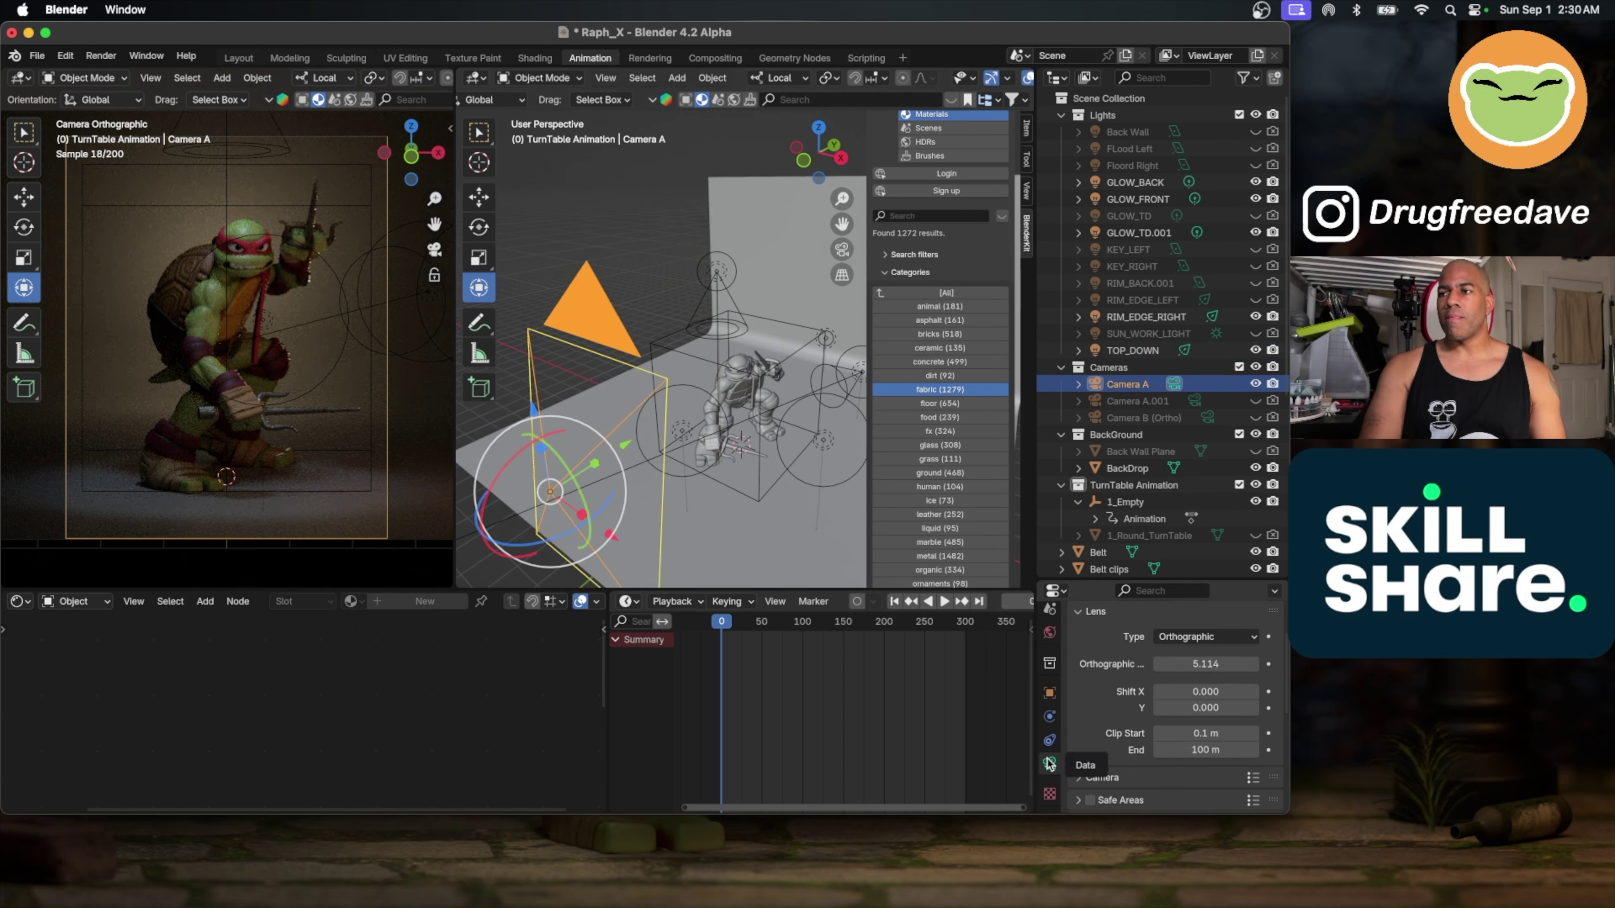
scroll(1094, 649, "down", 6)
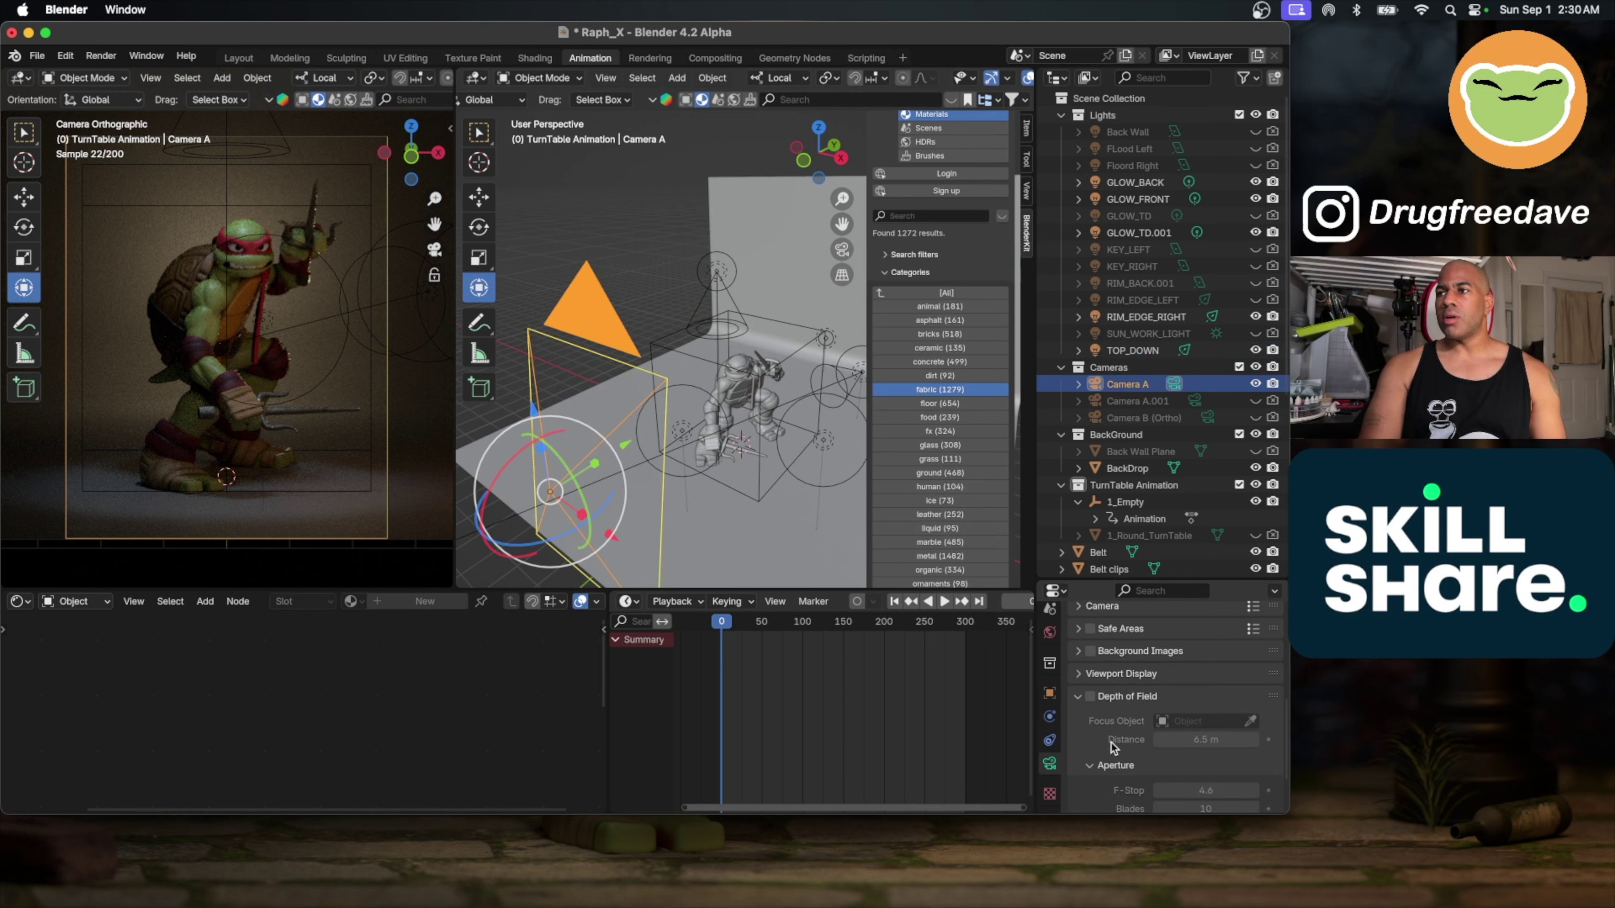
left_click(1090, 697)
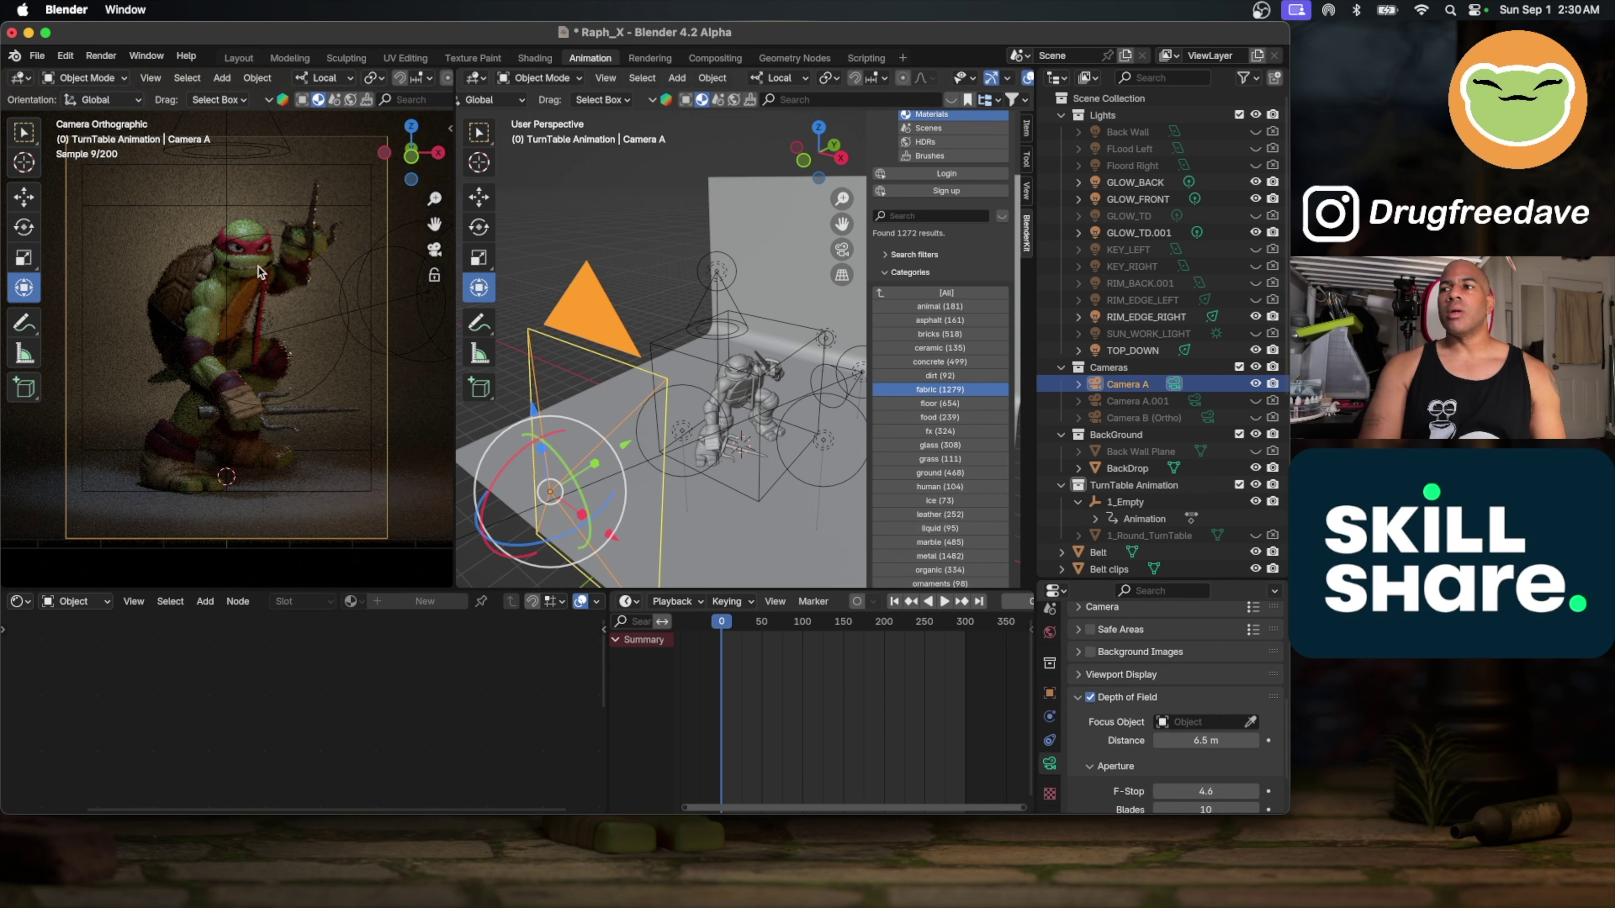
scroll(1101, 737, "down", 3)
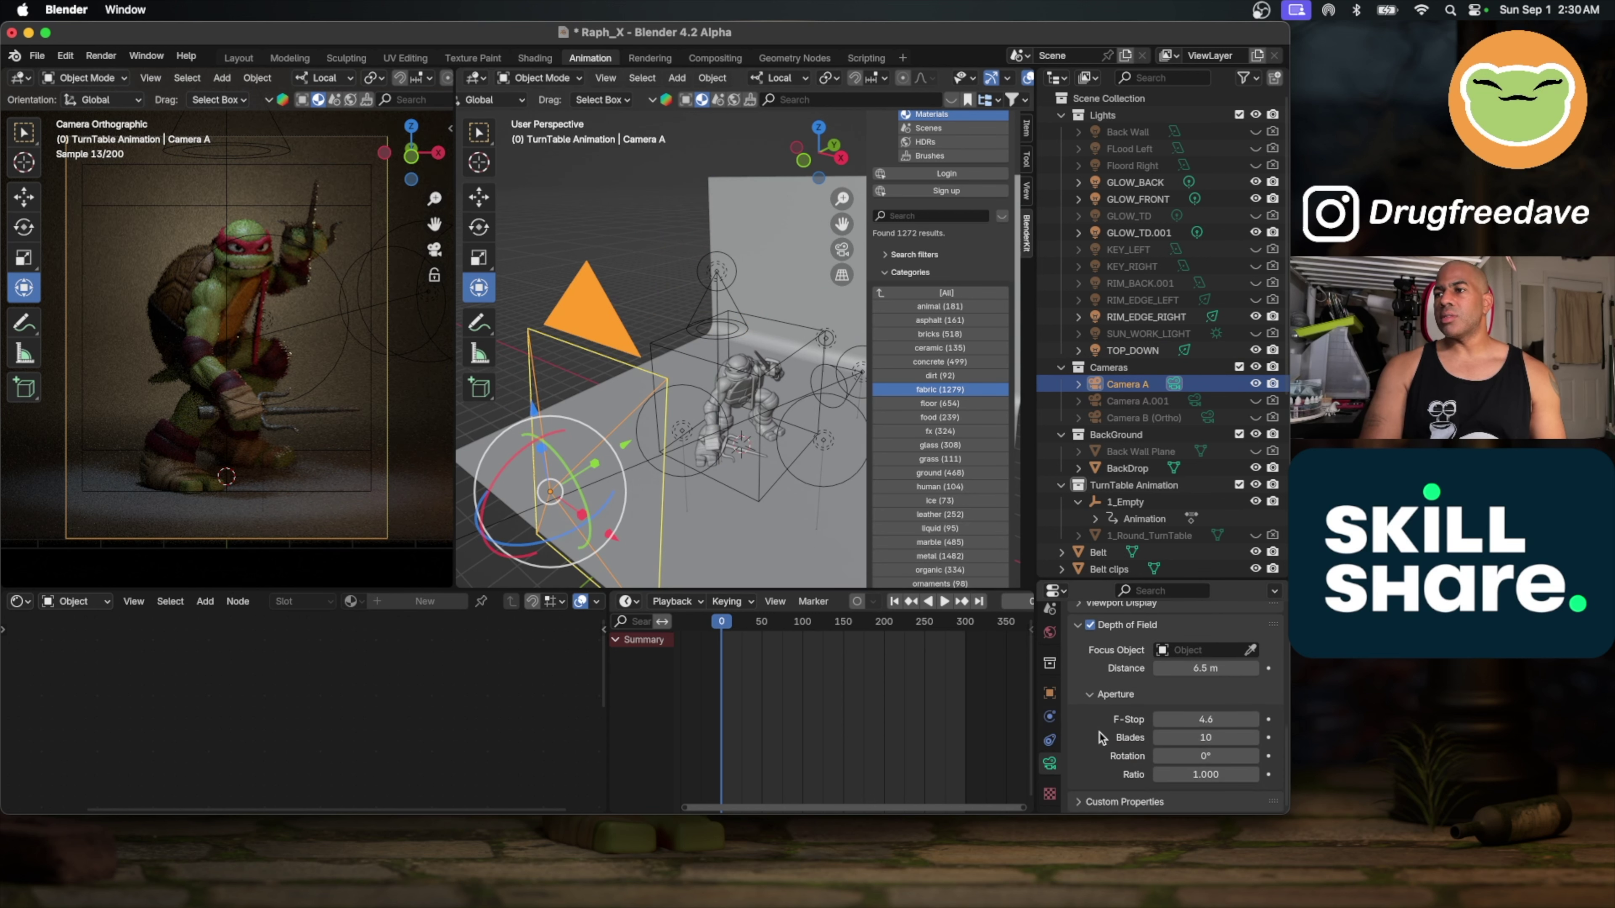
scroll(1101, 738, "up", 10)
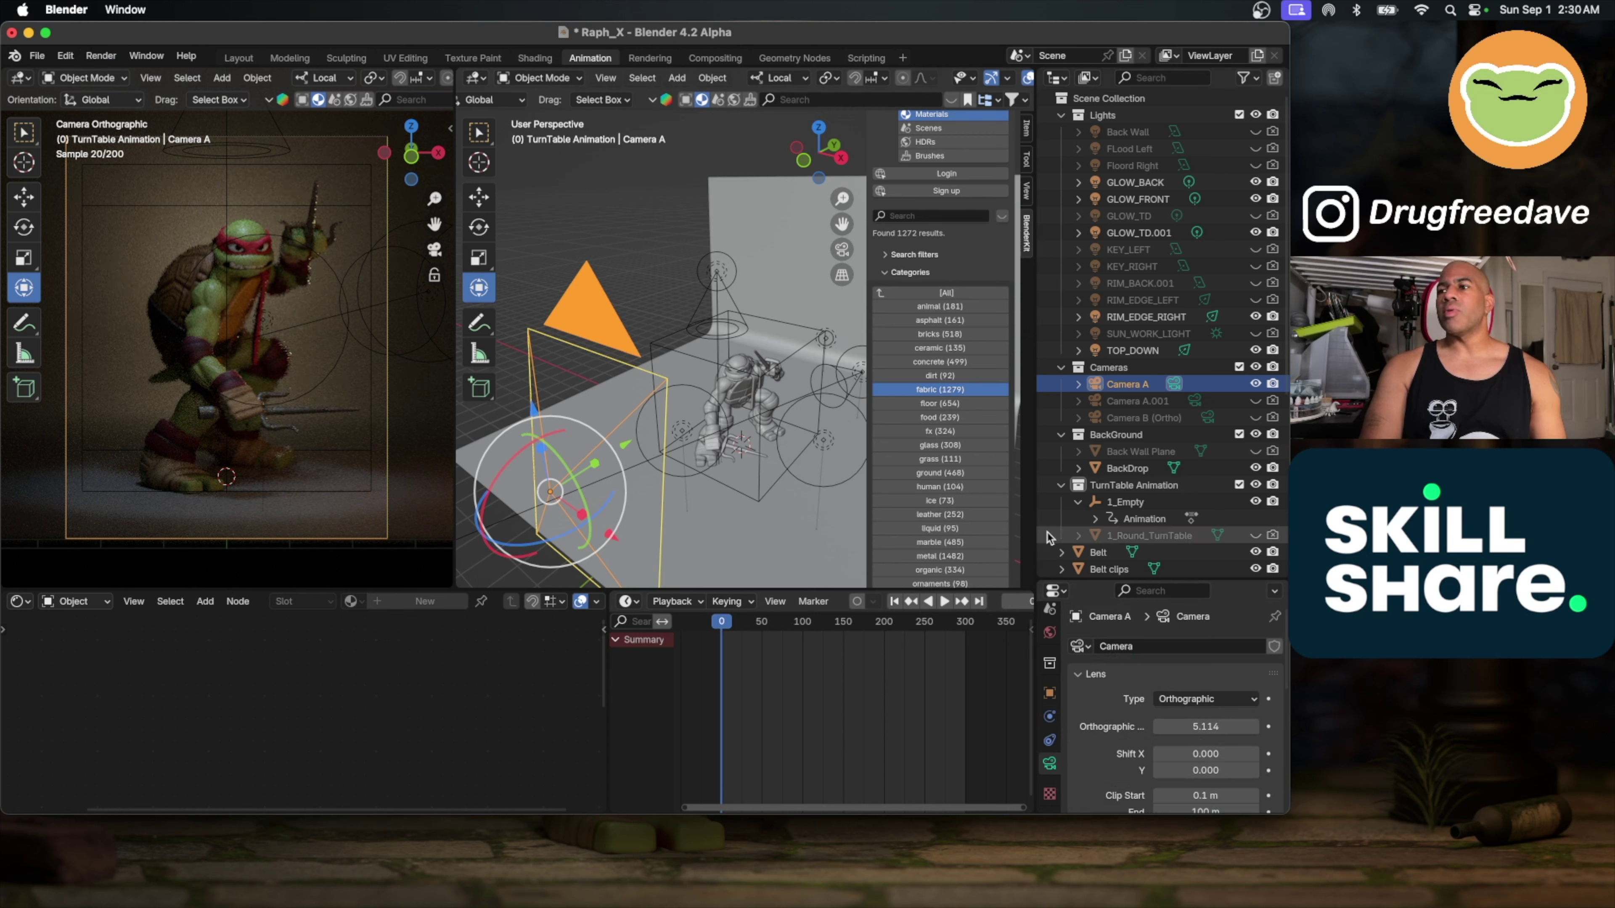
scroll(1048, 661, "up", 4)
Step: Set the final render's Max Samples to 125
left_click(1048, 654)
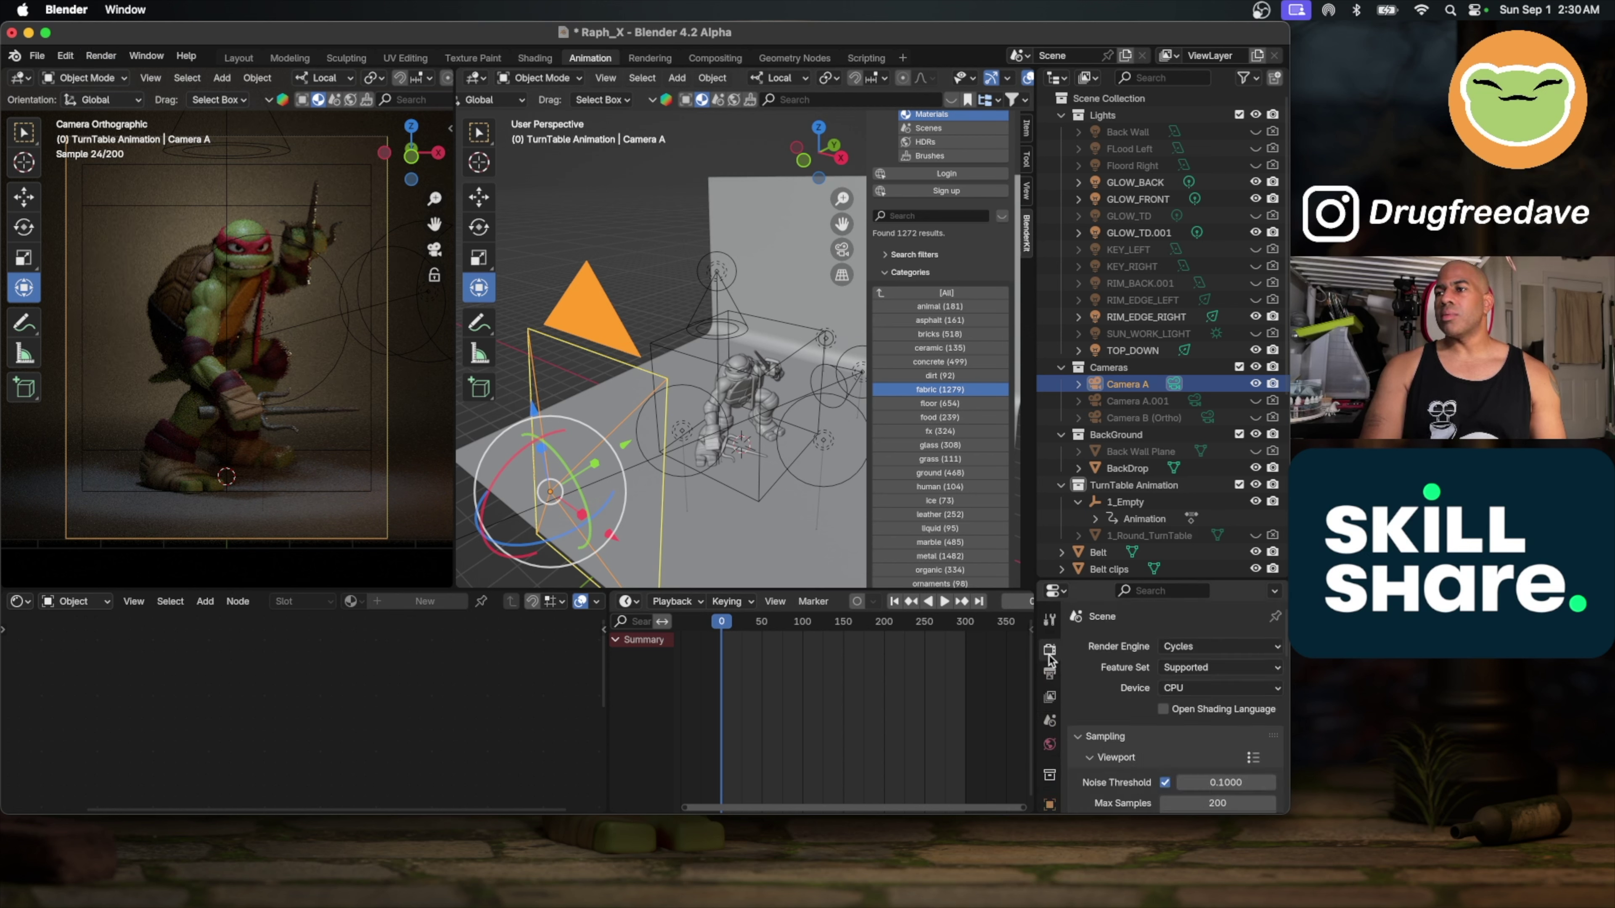
scroll(1150, 763, "down", 6)
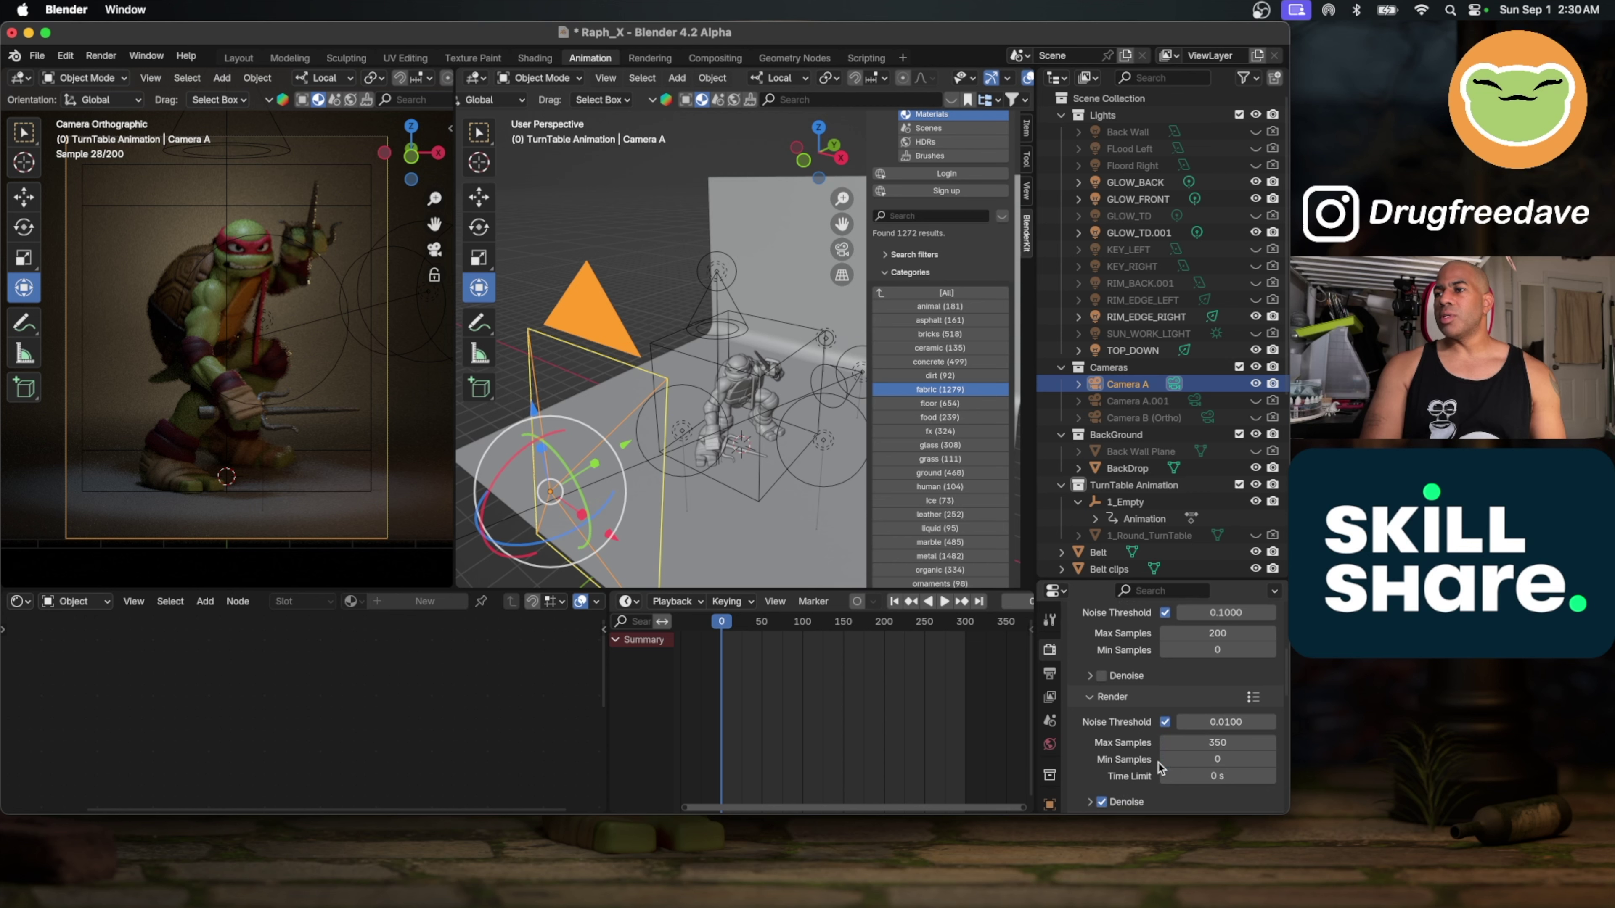
left_click(1217, 744)
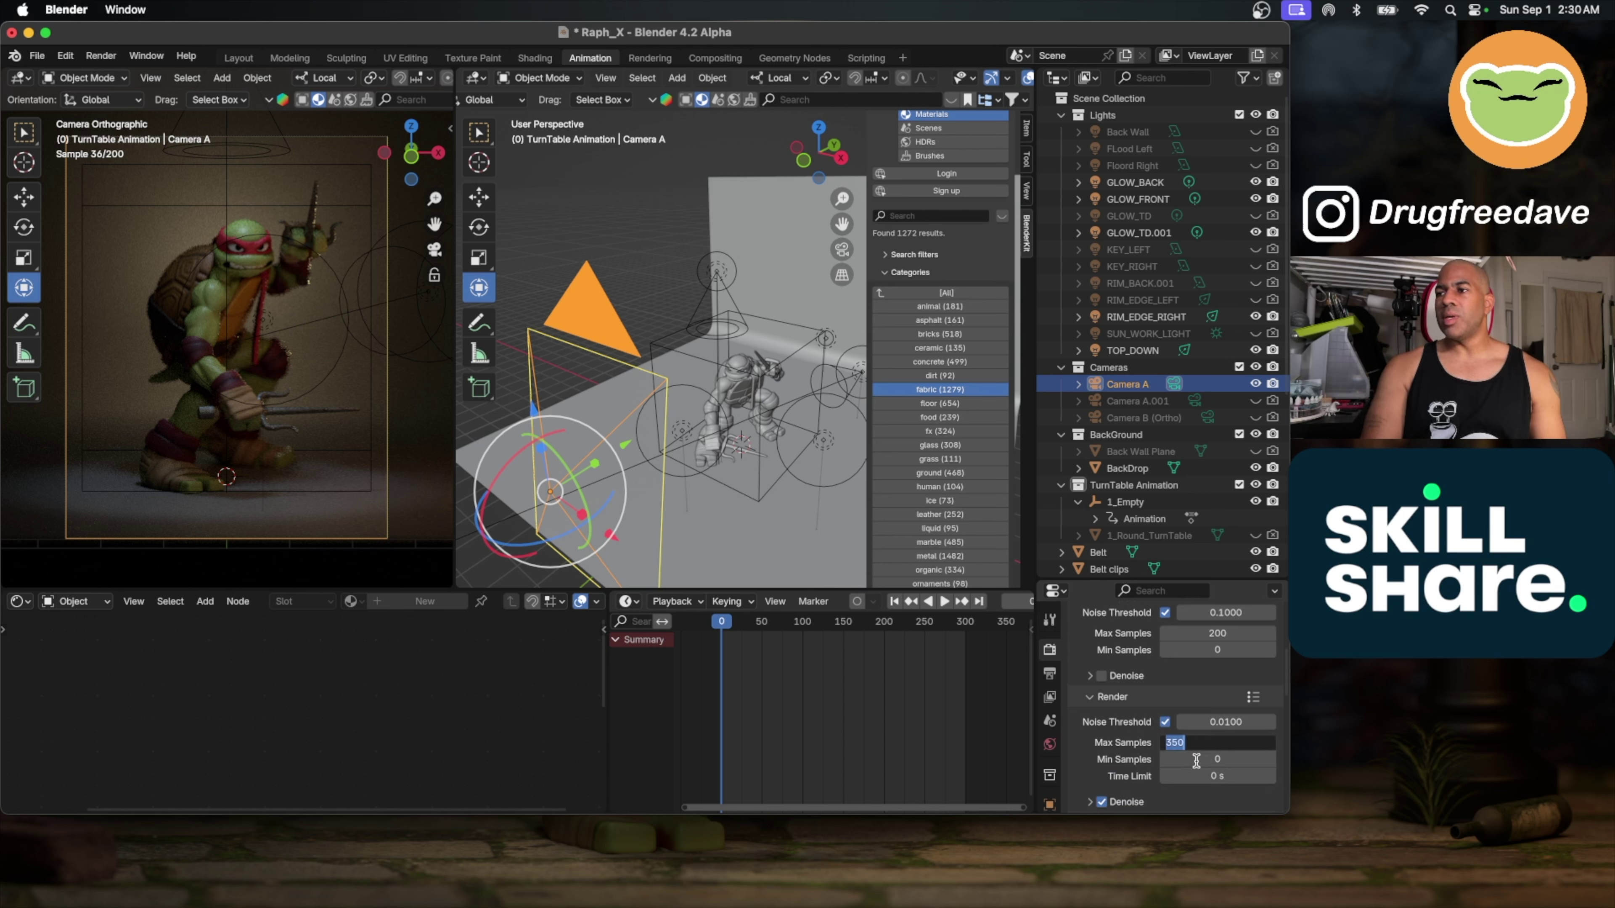
type("125")
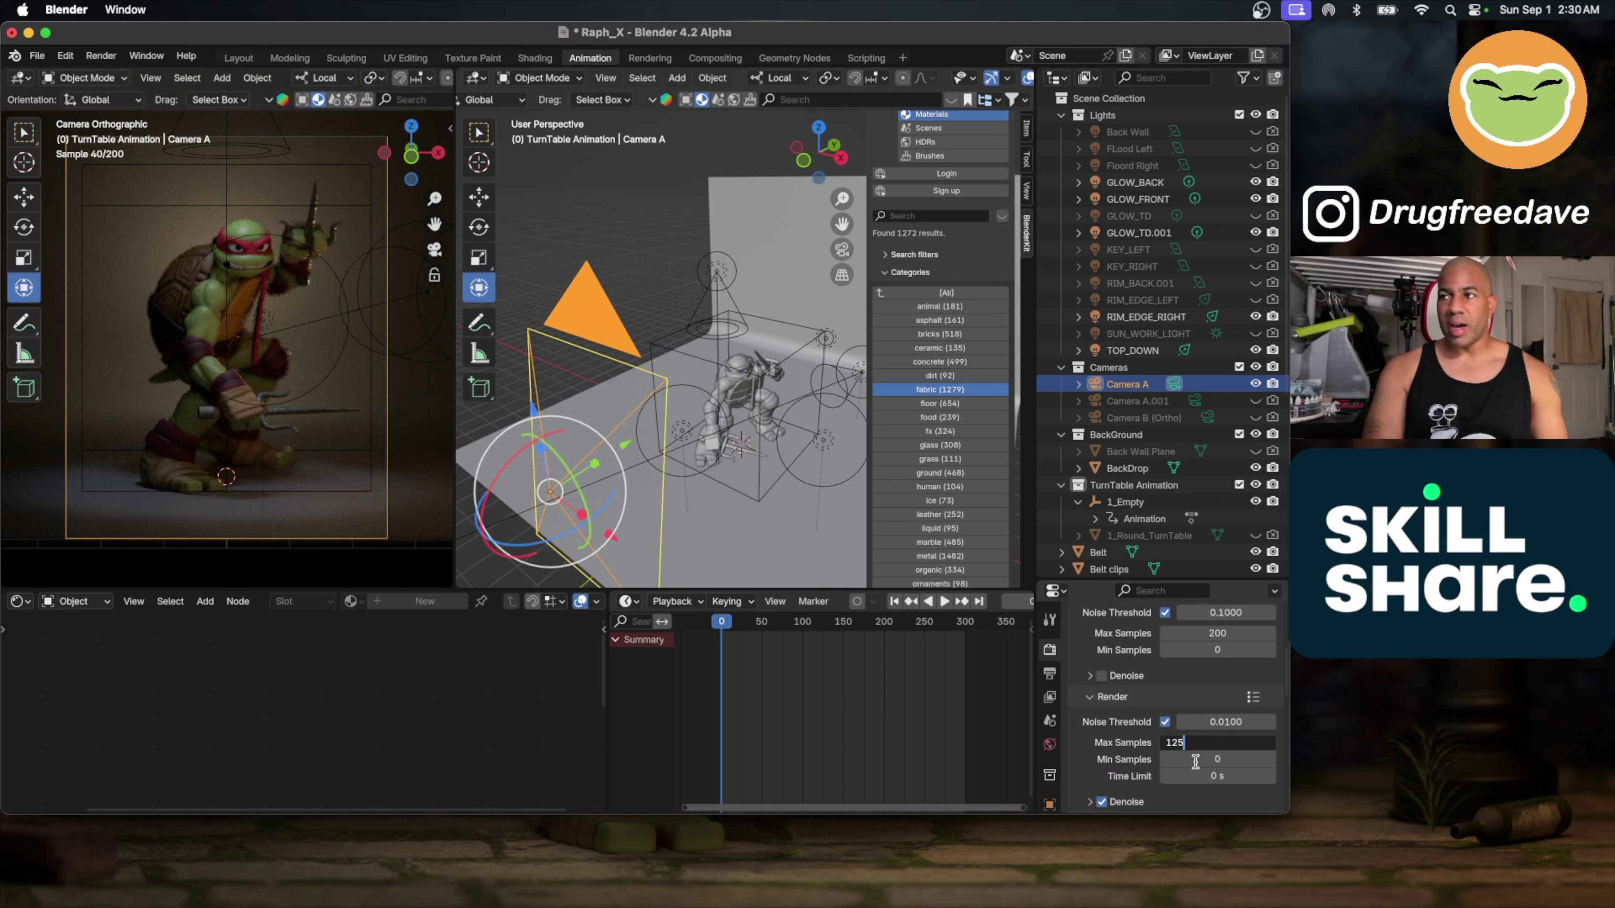
key("Return")
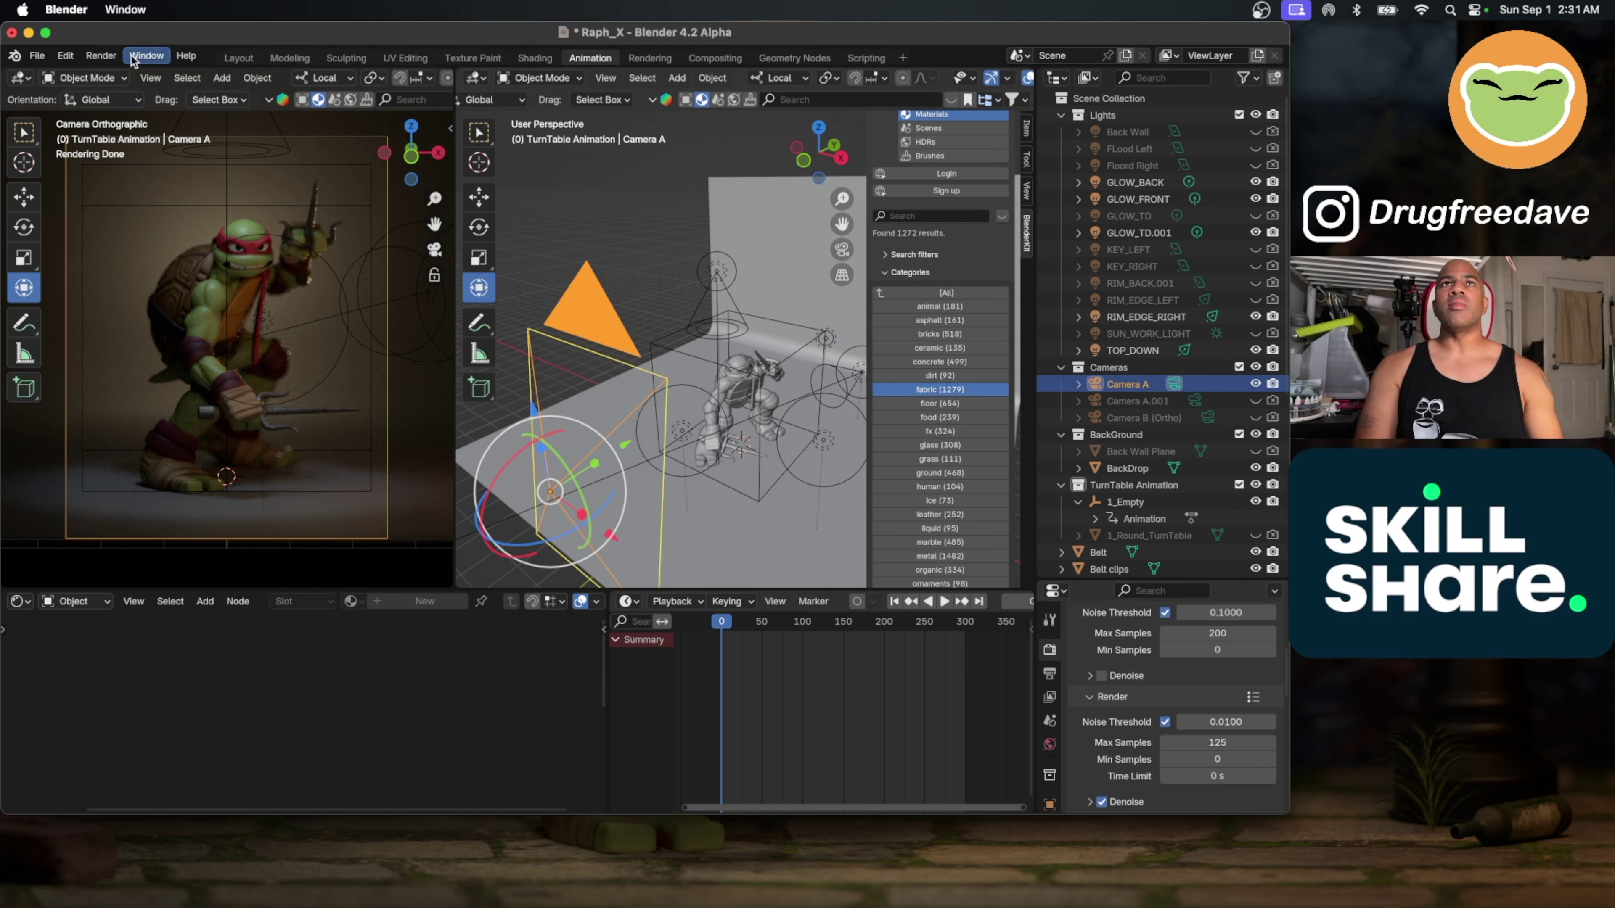
Step: Save Raph_X.blend
left_click(39, 56)
left_click(60, 167)
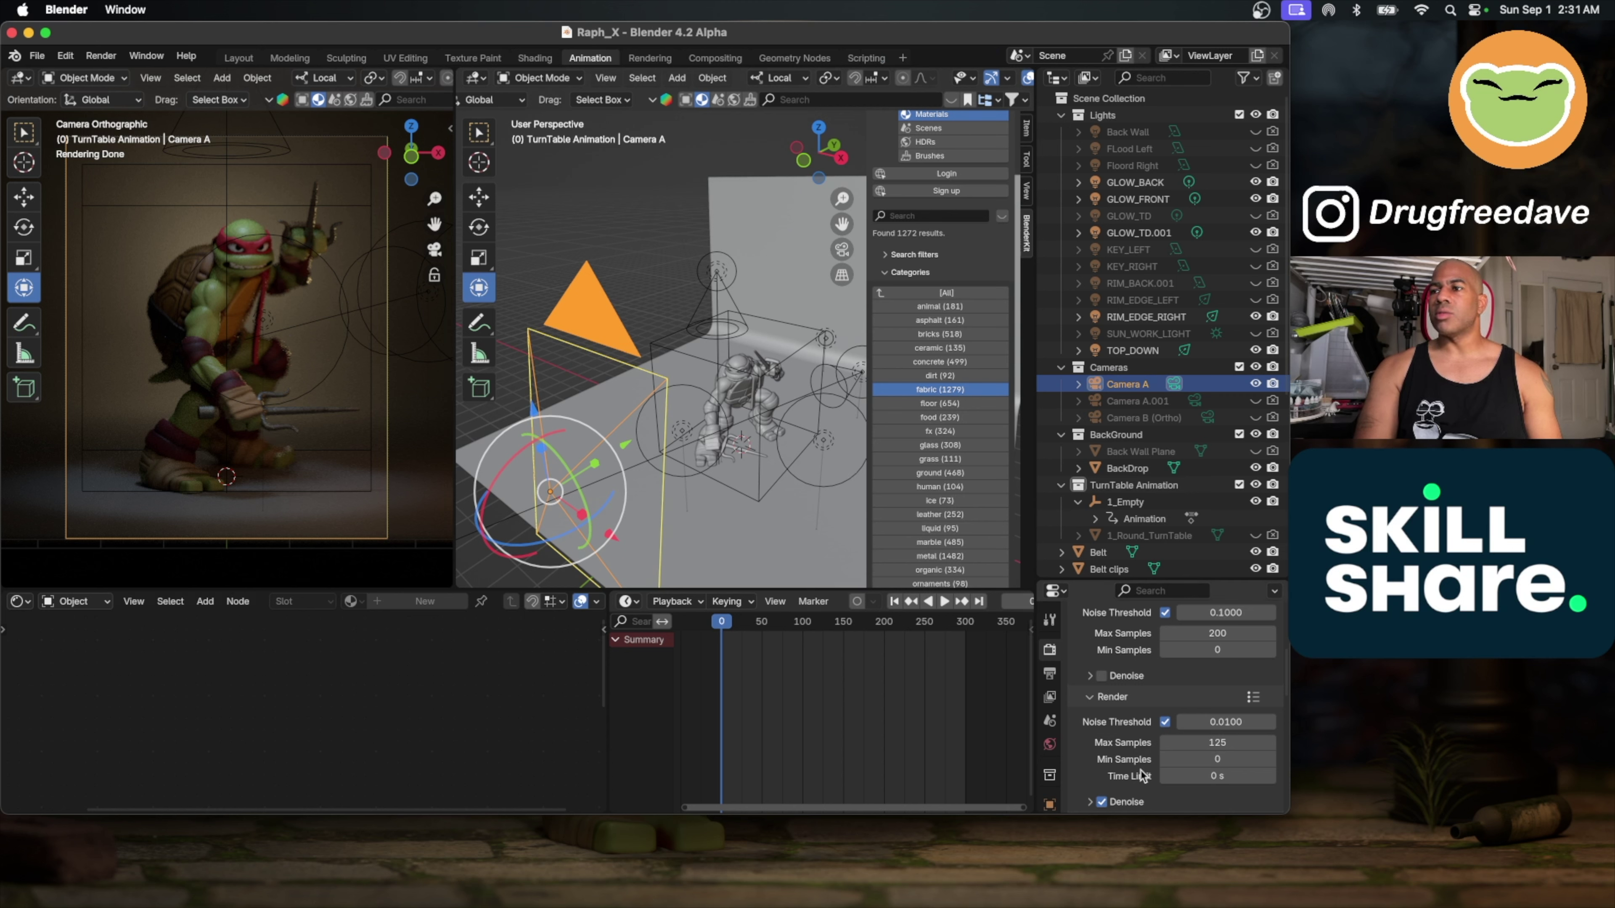
scroll(1050, 735, "down", 4)
Step: Raise Camera A's F-Stop from 4.6 to 10.0 and save Raph_X.blend
left_click(1049, 740)
left_click(1050, 764)
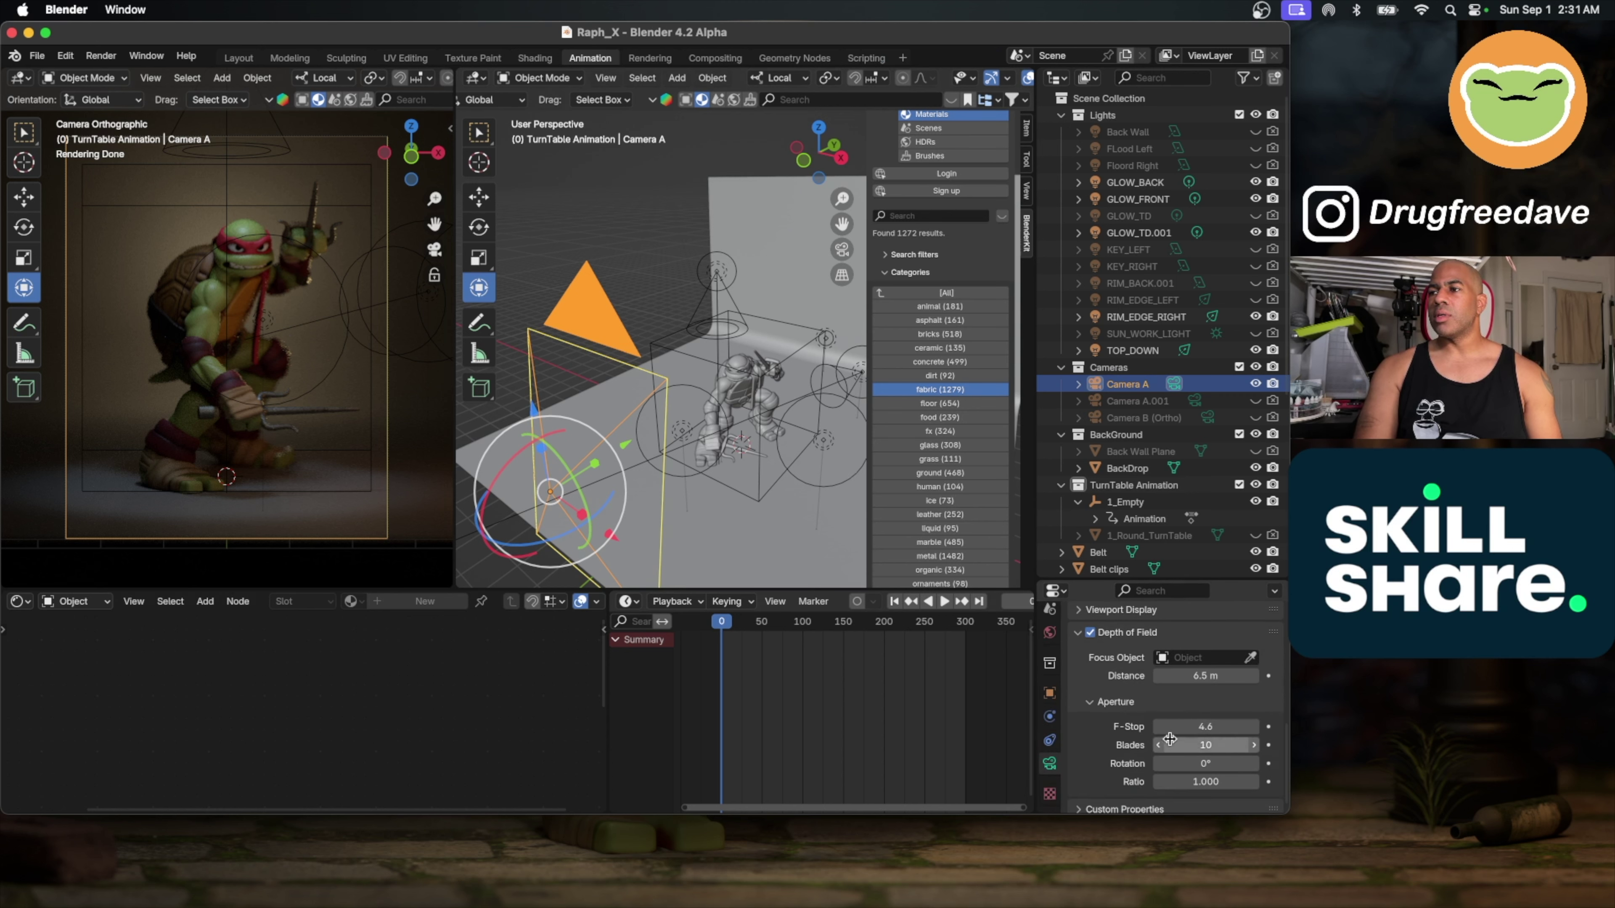
left_click_drag(1209, 726, 1250, 726)
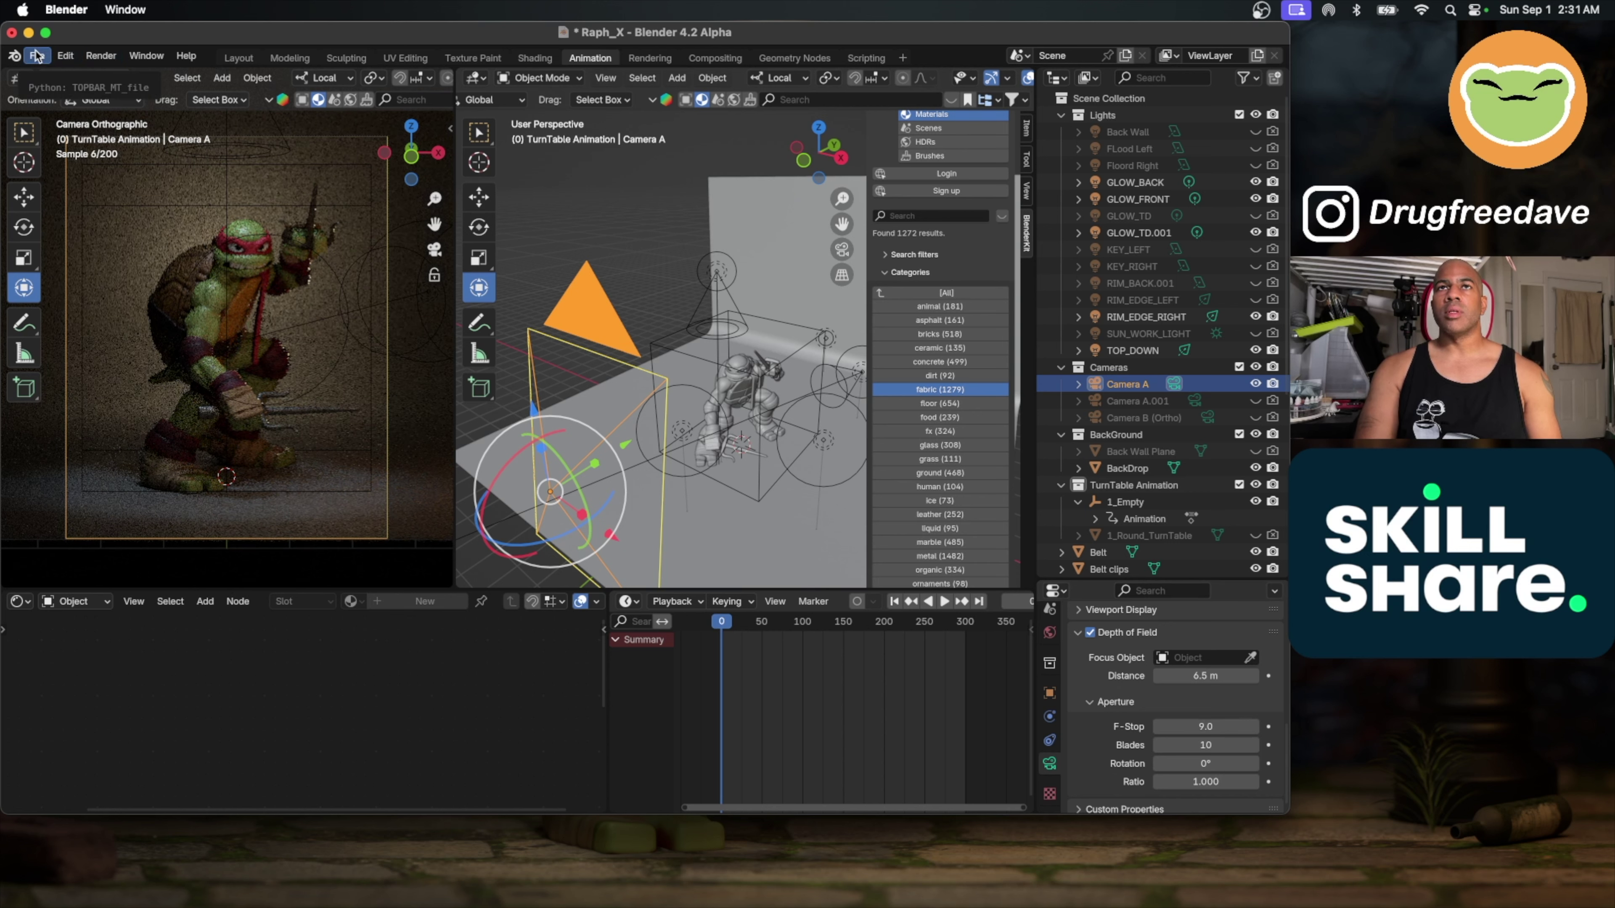
left_click(1203, 727)
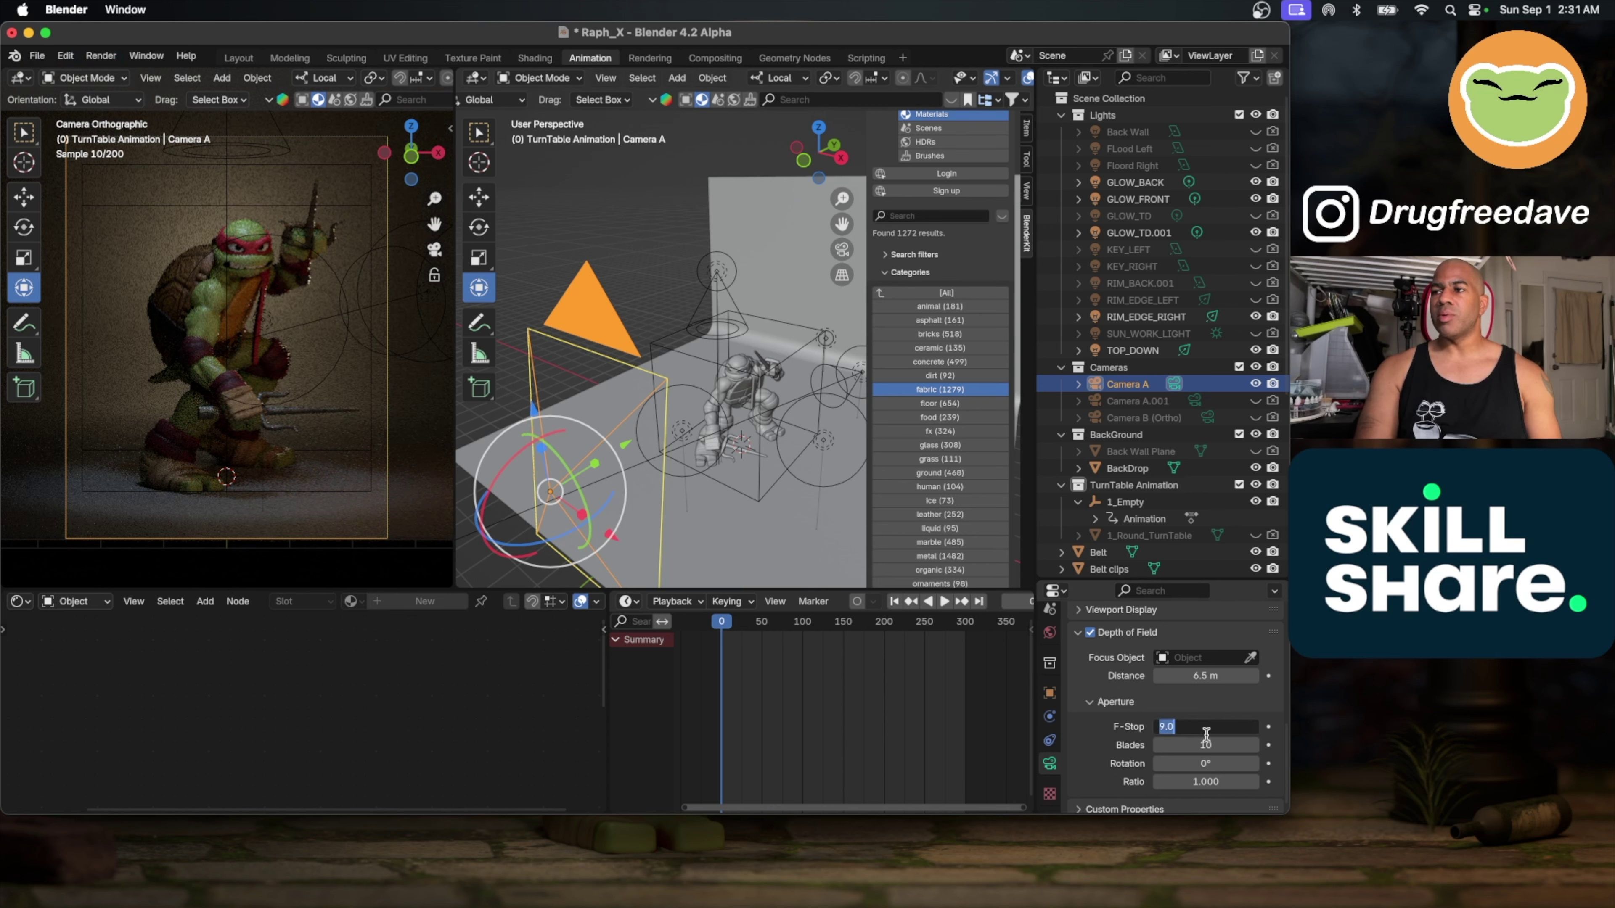
key("Return")
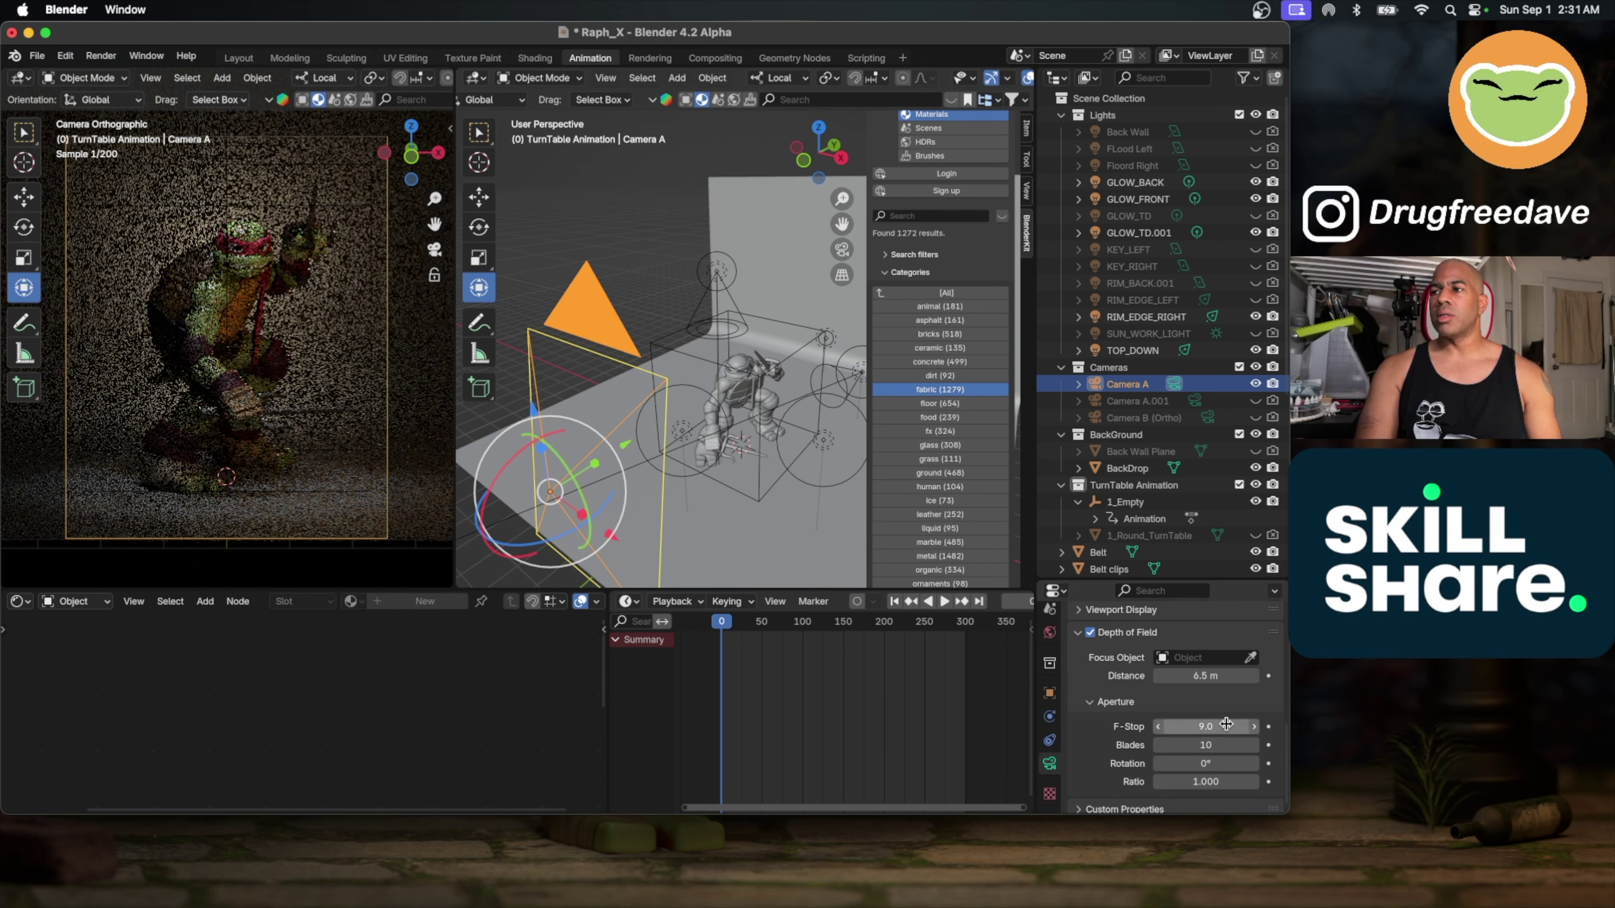
left_click(1256, 728)
left_click(1256, 728)
left_click(1255, 728)
left_click(1256, 729)
left_click(1255, 728)
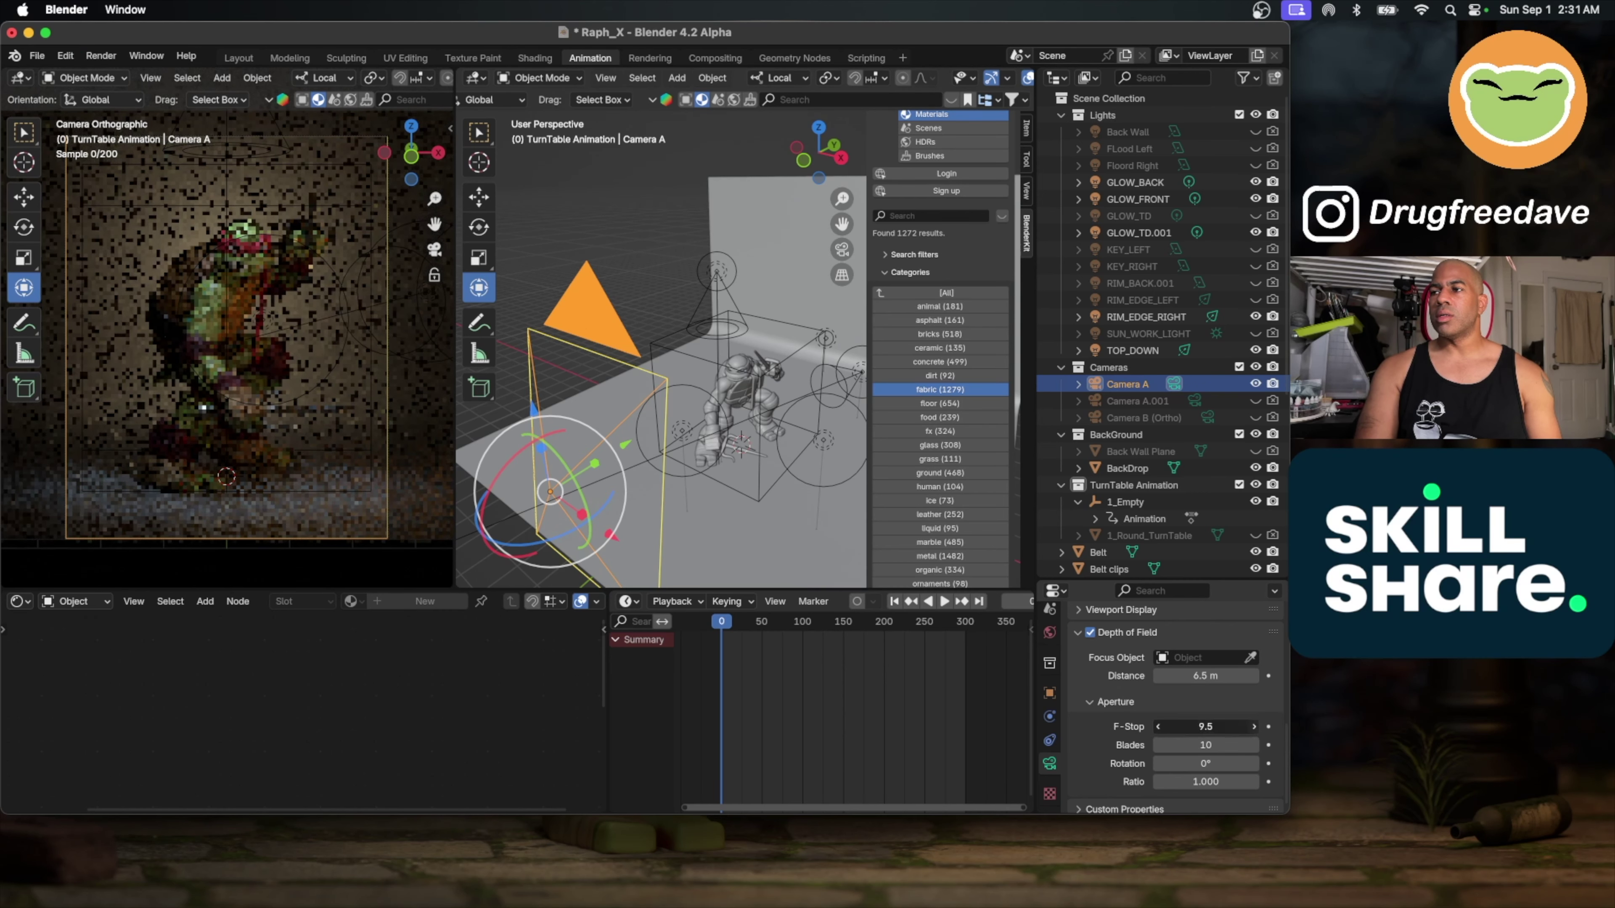
left_click_drag(1249, 725, 1256, 731)
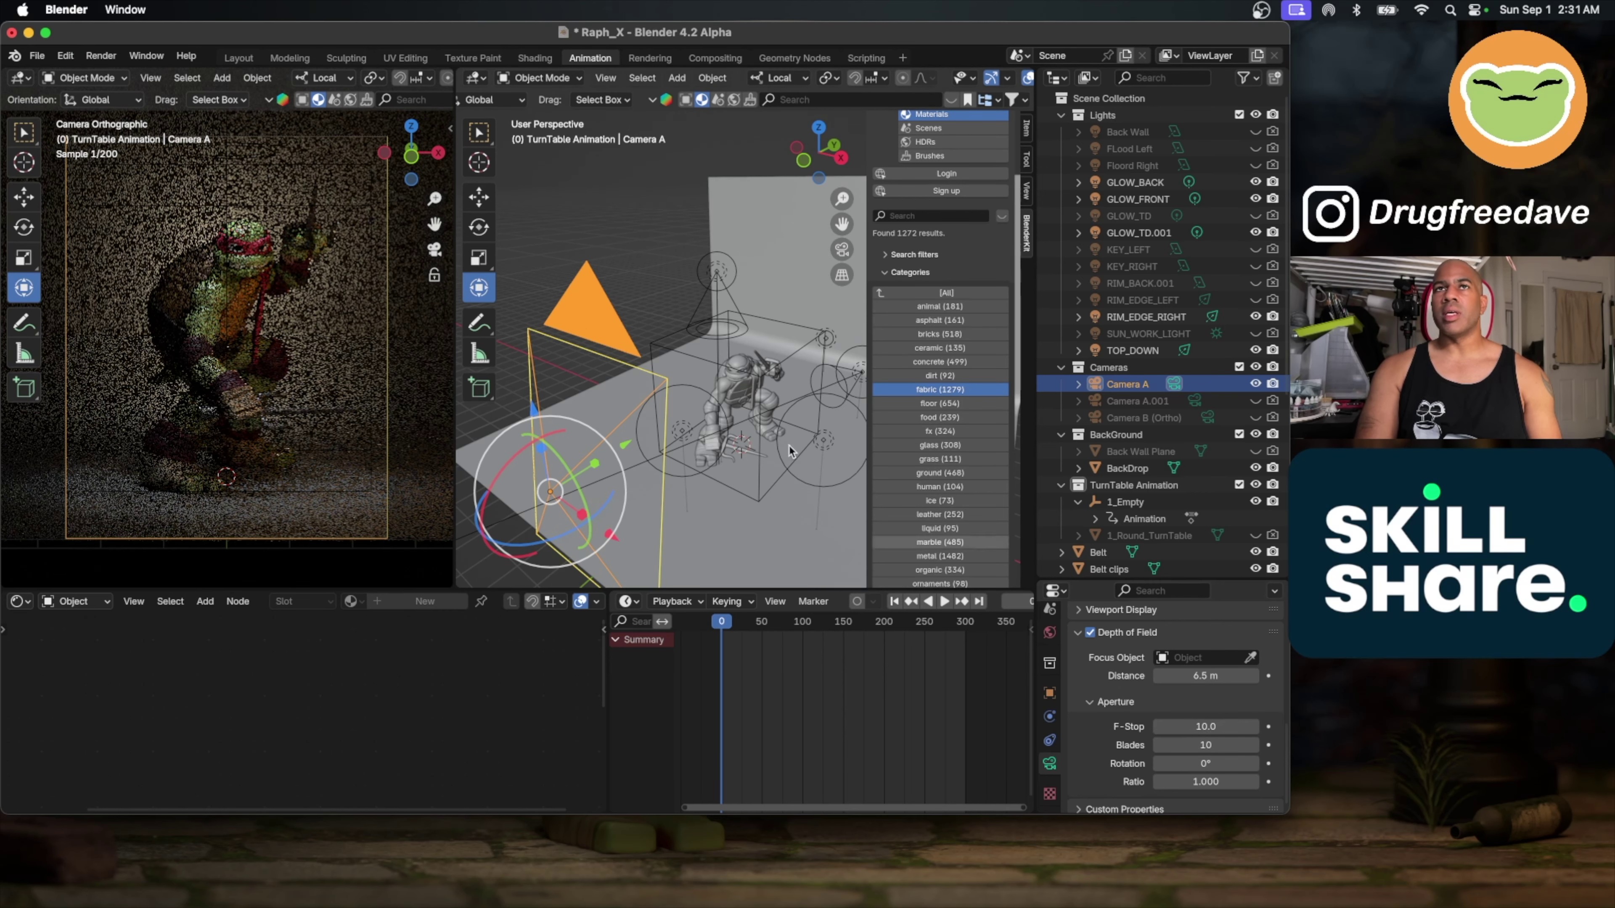
left_click(37, 55)
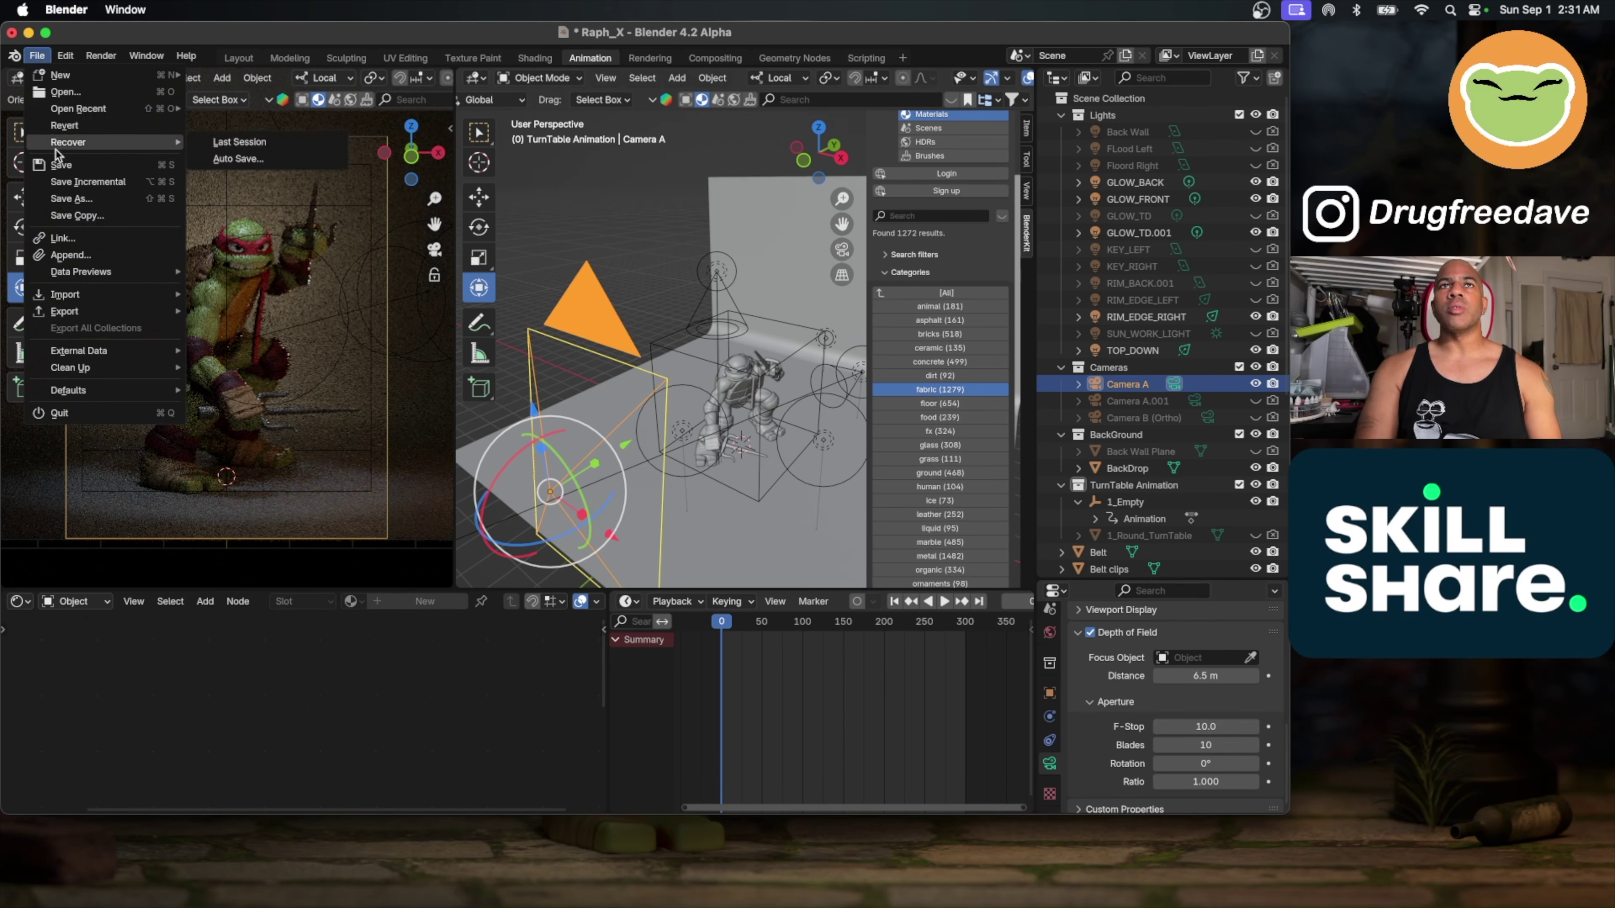
left_click(61, 165)
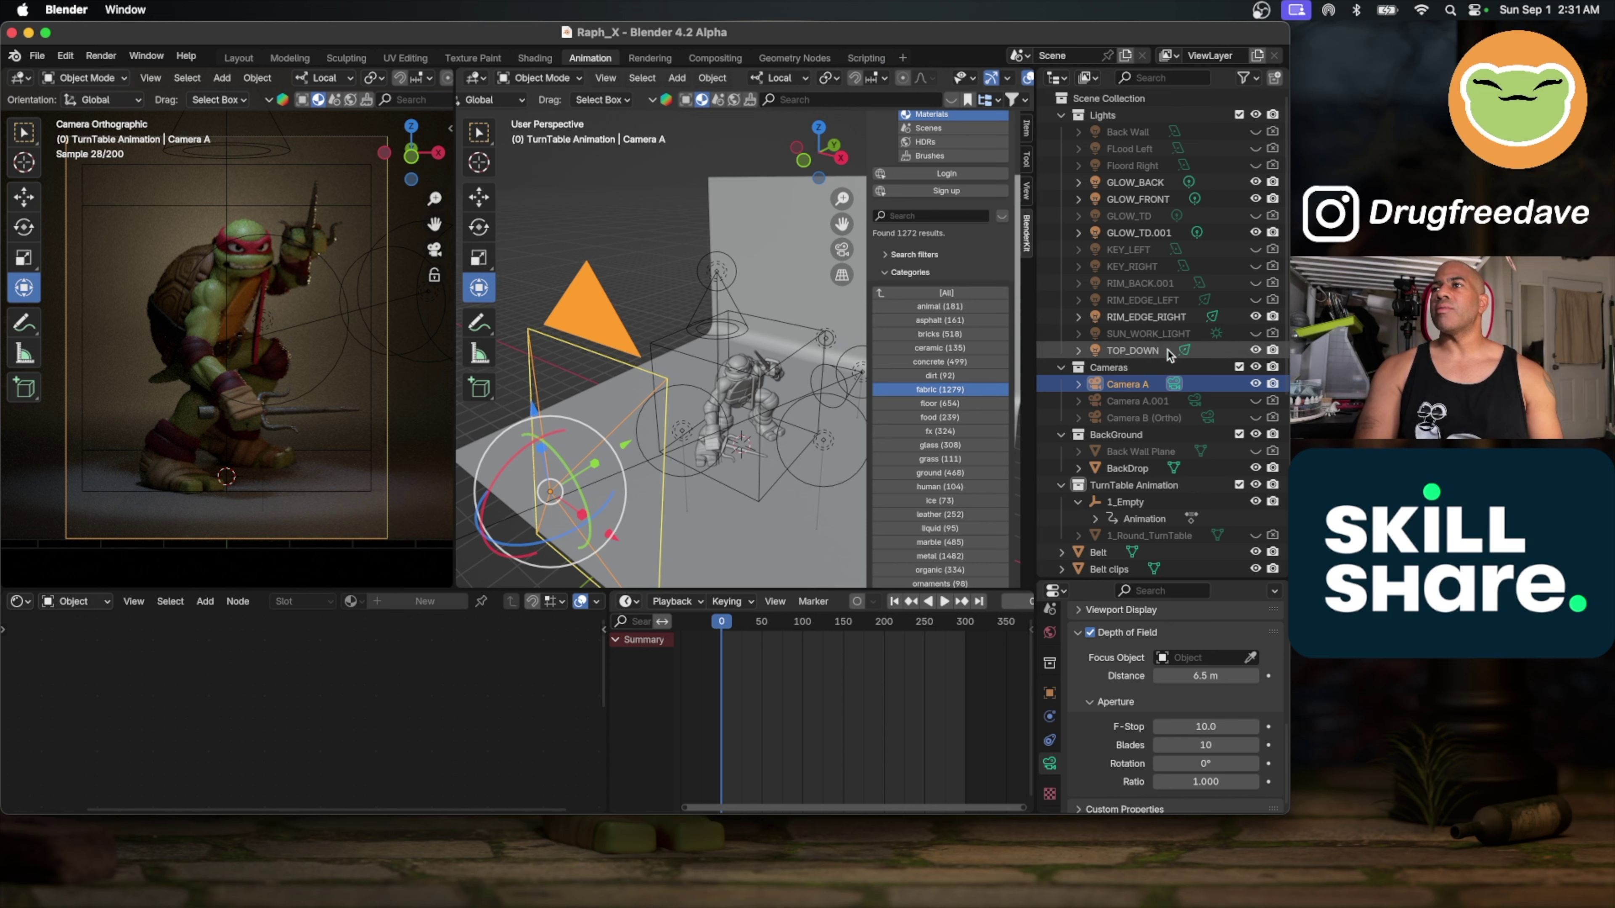
Step: Select the turtle meshes Belt through White wraps, with 1_Empty as the active object
scroll(1169, 353, "down", 10)
scroll(1170, 353, "up", 9)
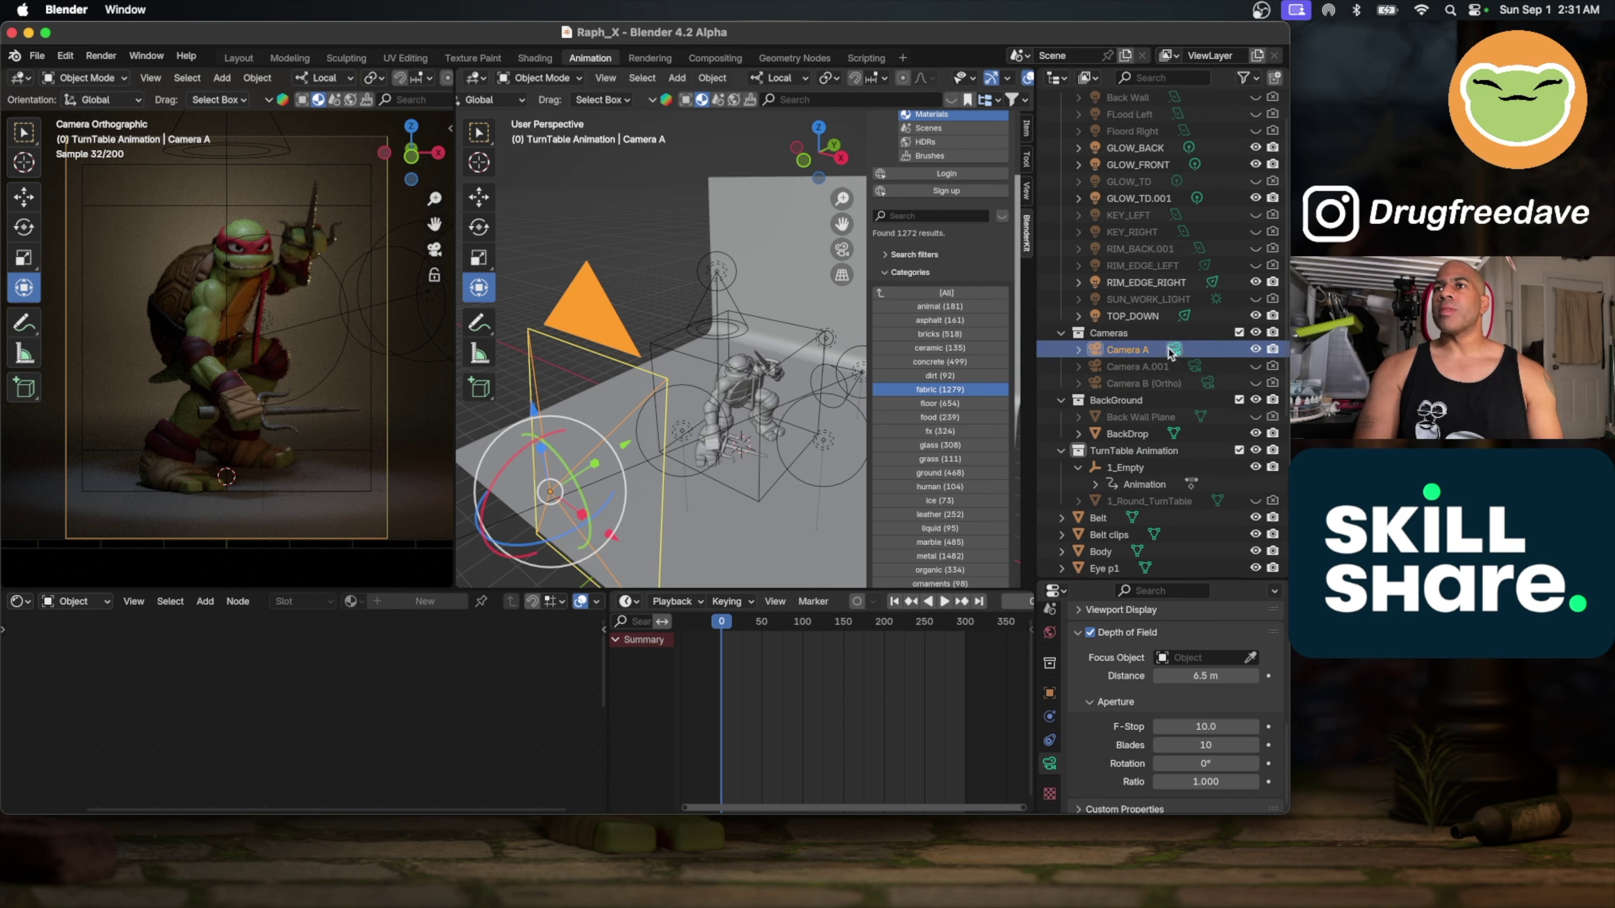
scroll(1168, 354, "down", 10)
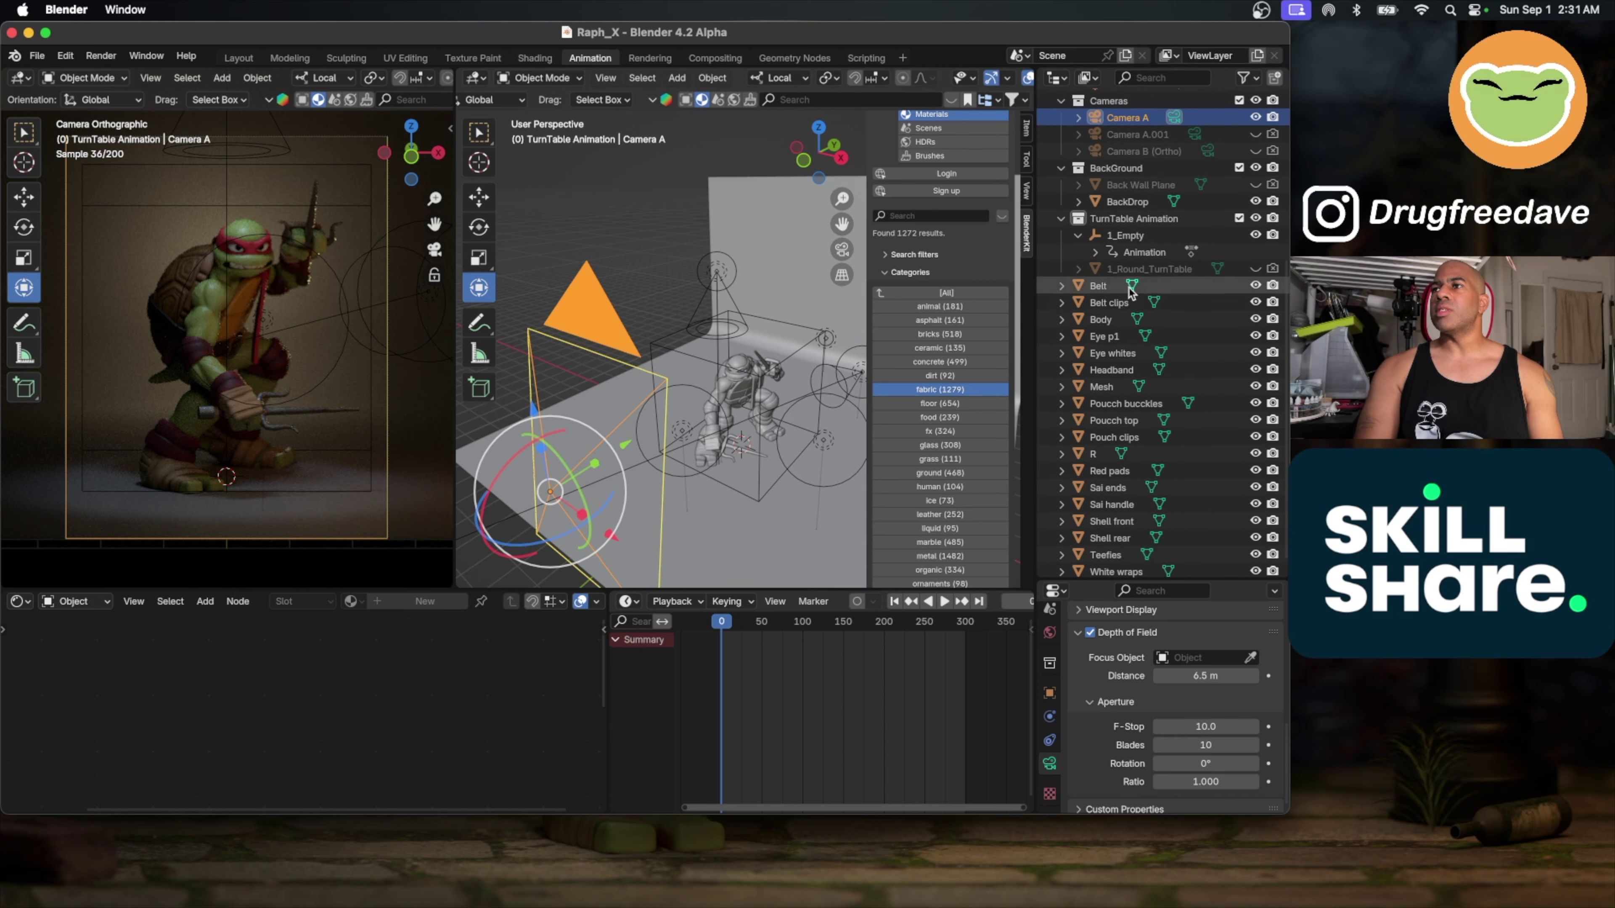
left_click(1125, 286)
scroll(1128, 289, "down", 1)
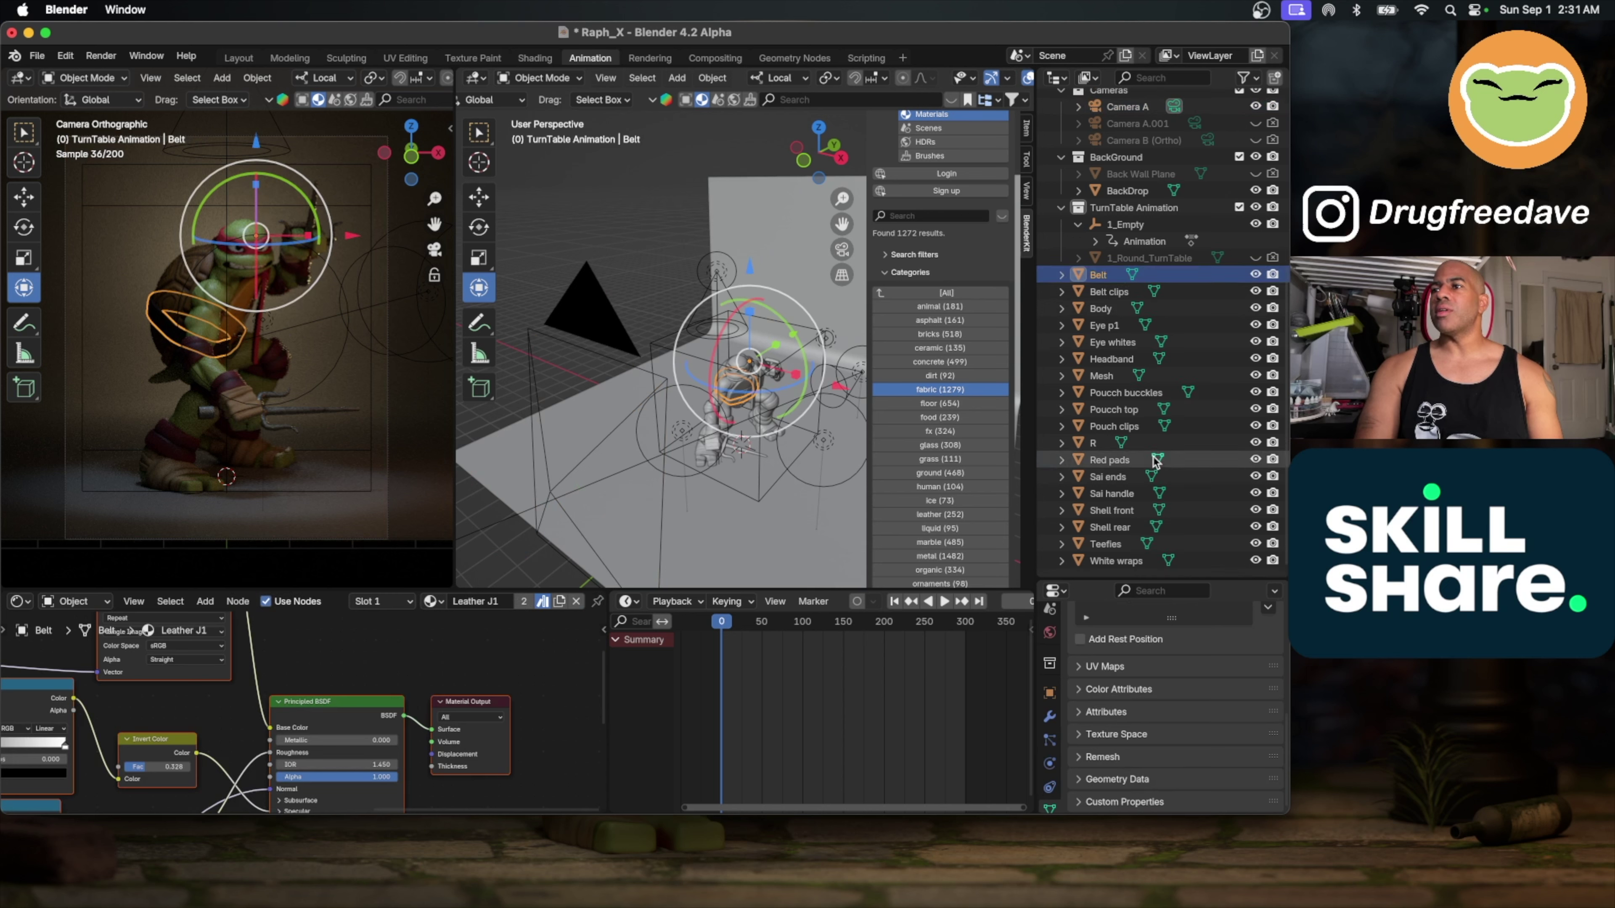
left_click(1139, 559, "shift")
scroll(664, 337, "right", 5)
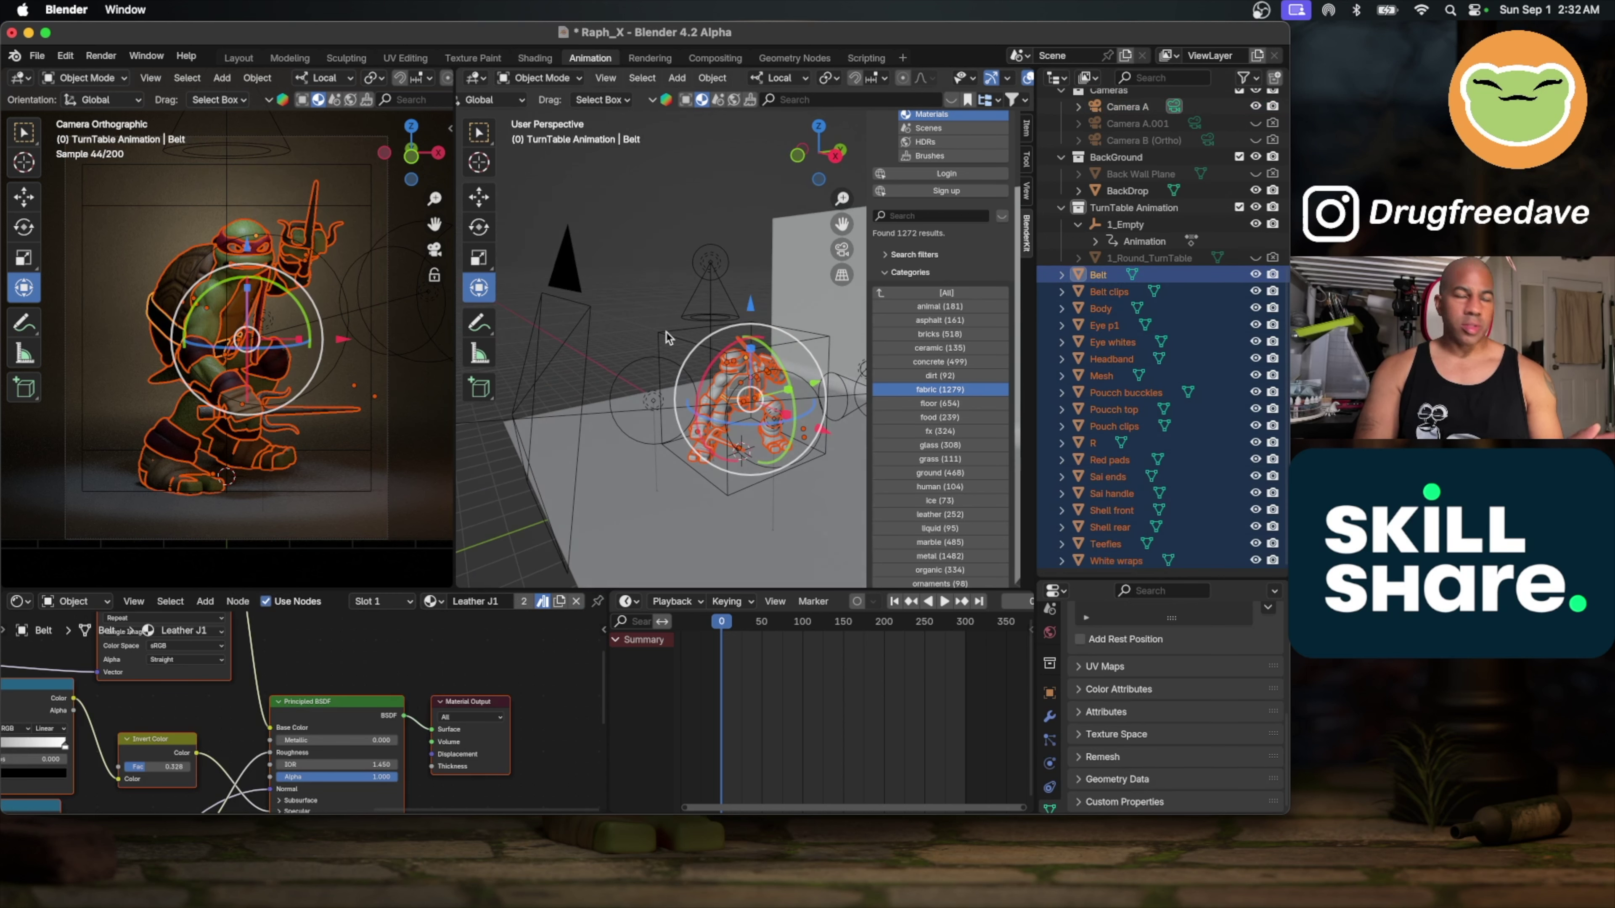
left_click(668, 335, "shift")
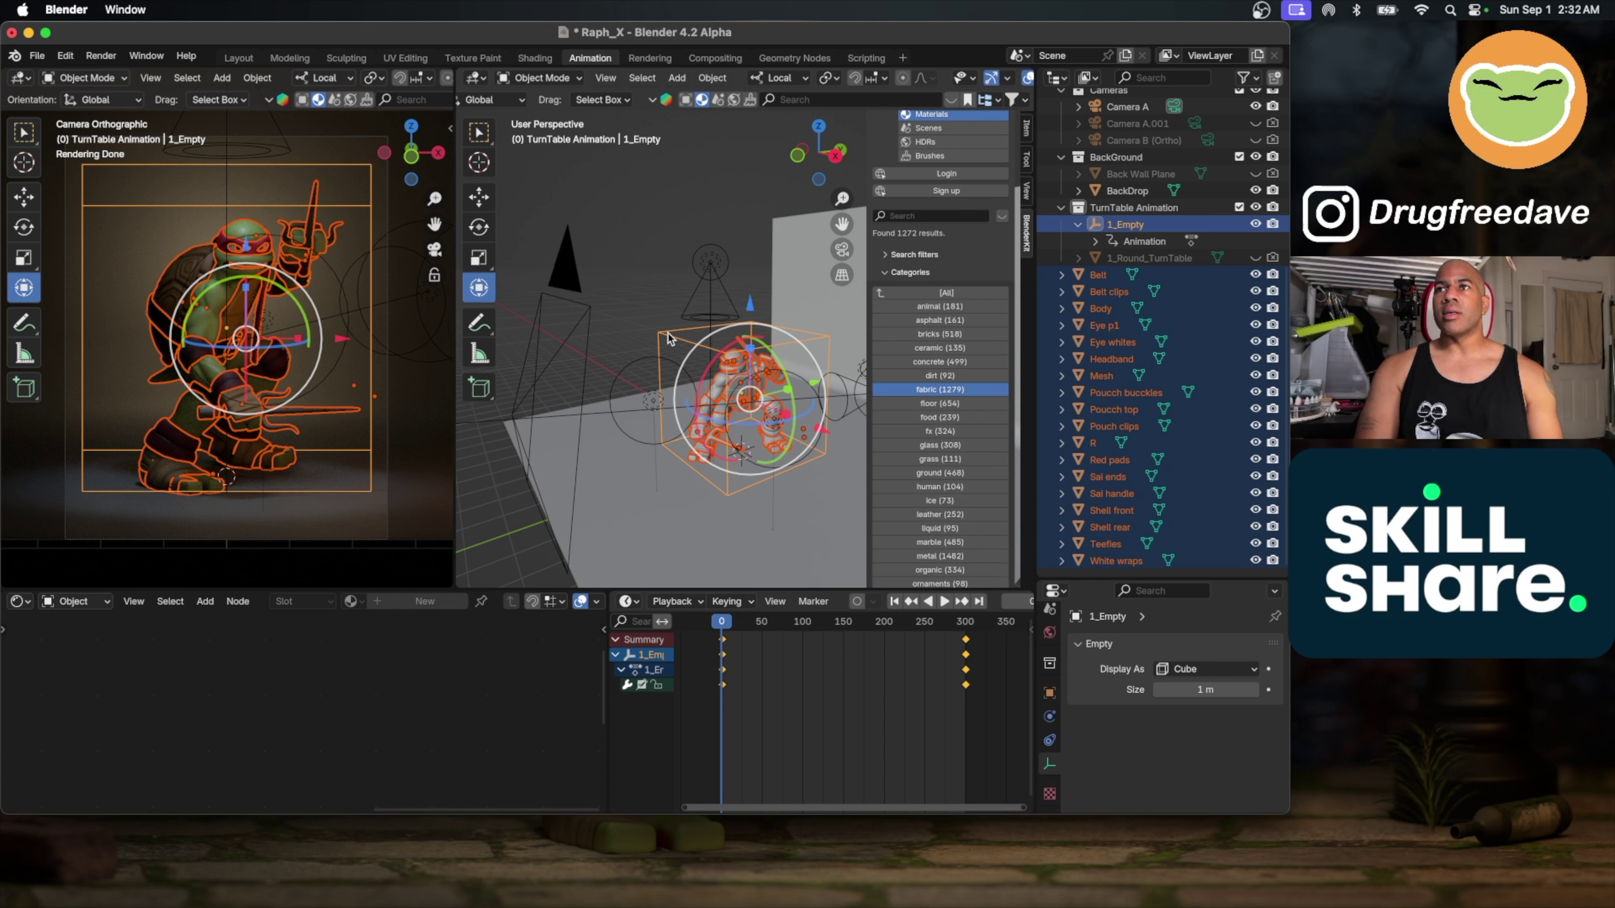
Step: Parent the meshes to 1_Empty with Object (Keep Transform), then deselect everything
right_click(667, 339)
mouse_move(667, 338)
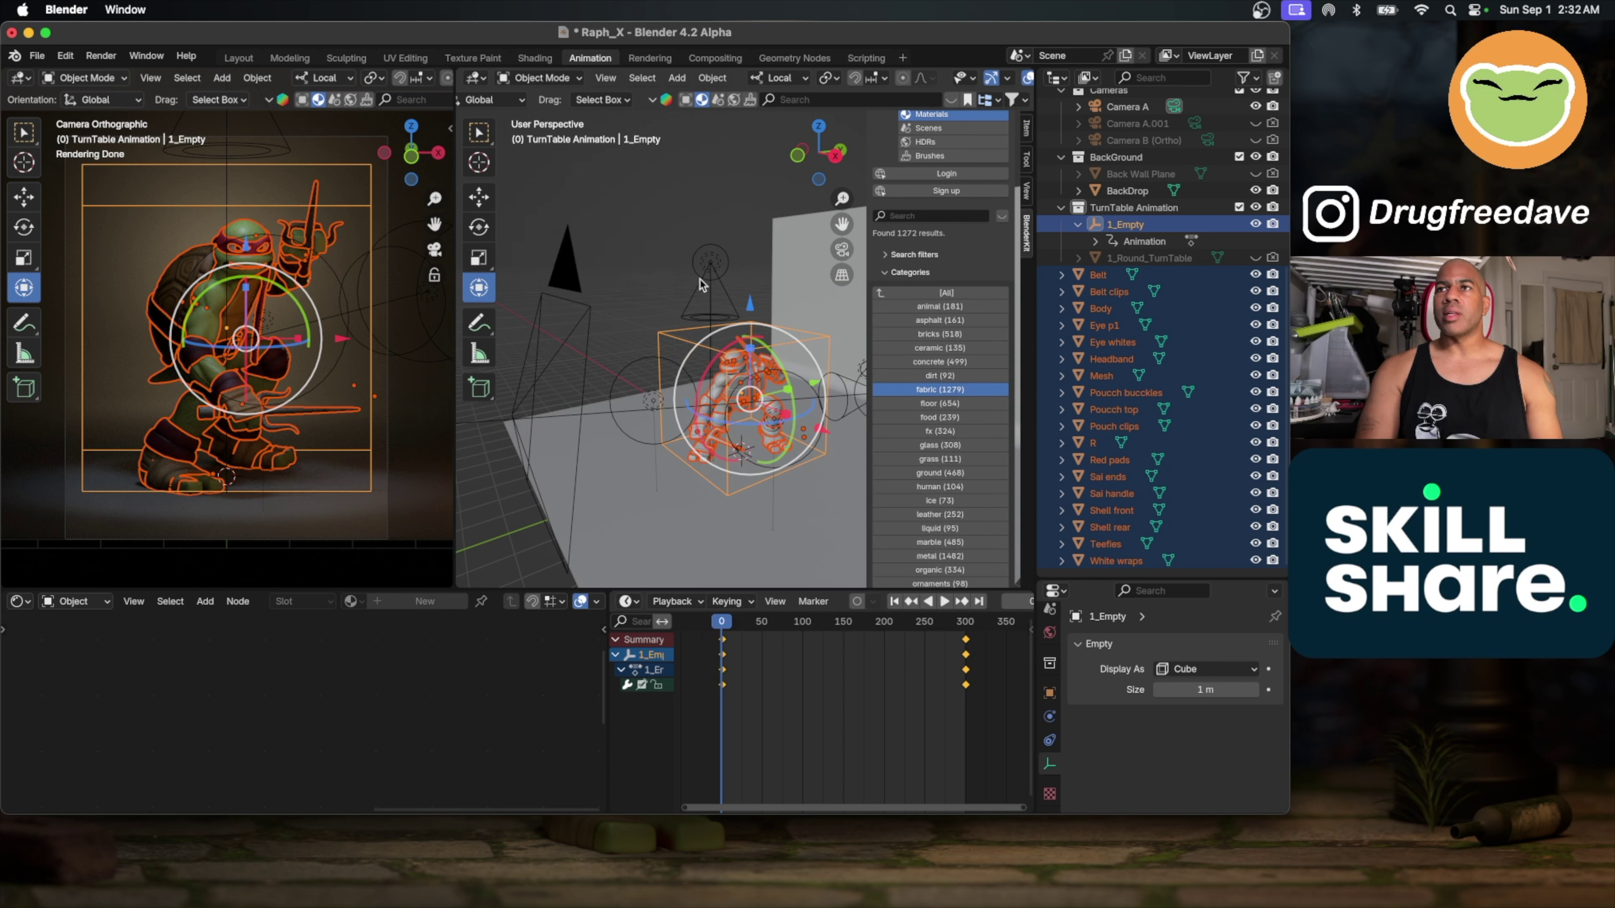
key("ctrl+p")
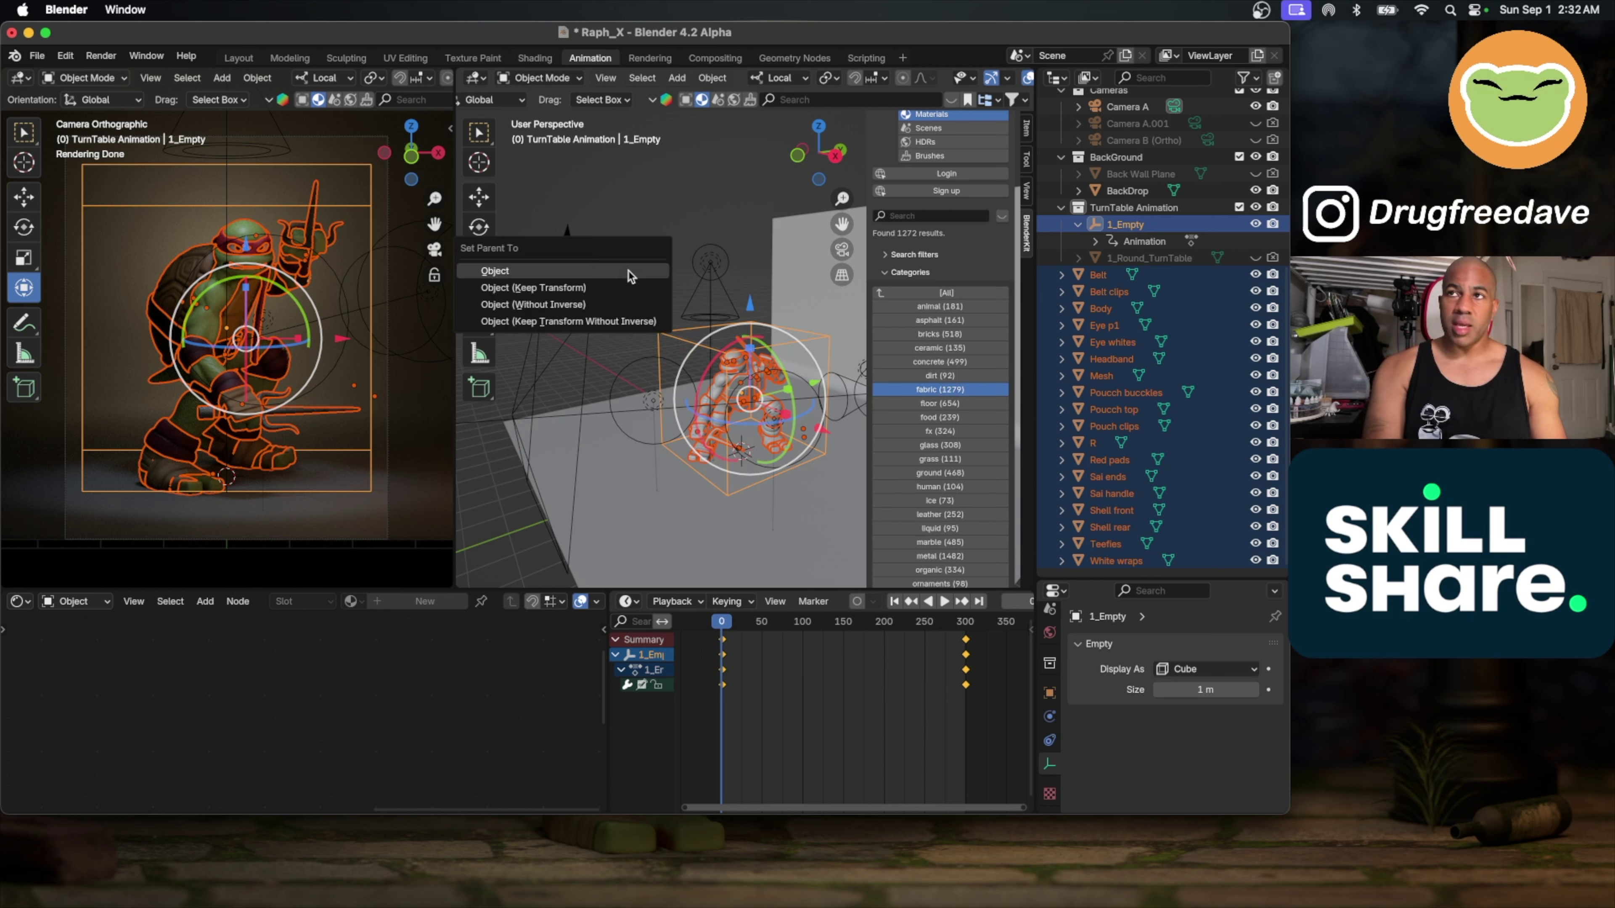
left_click(601, 289)
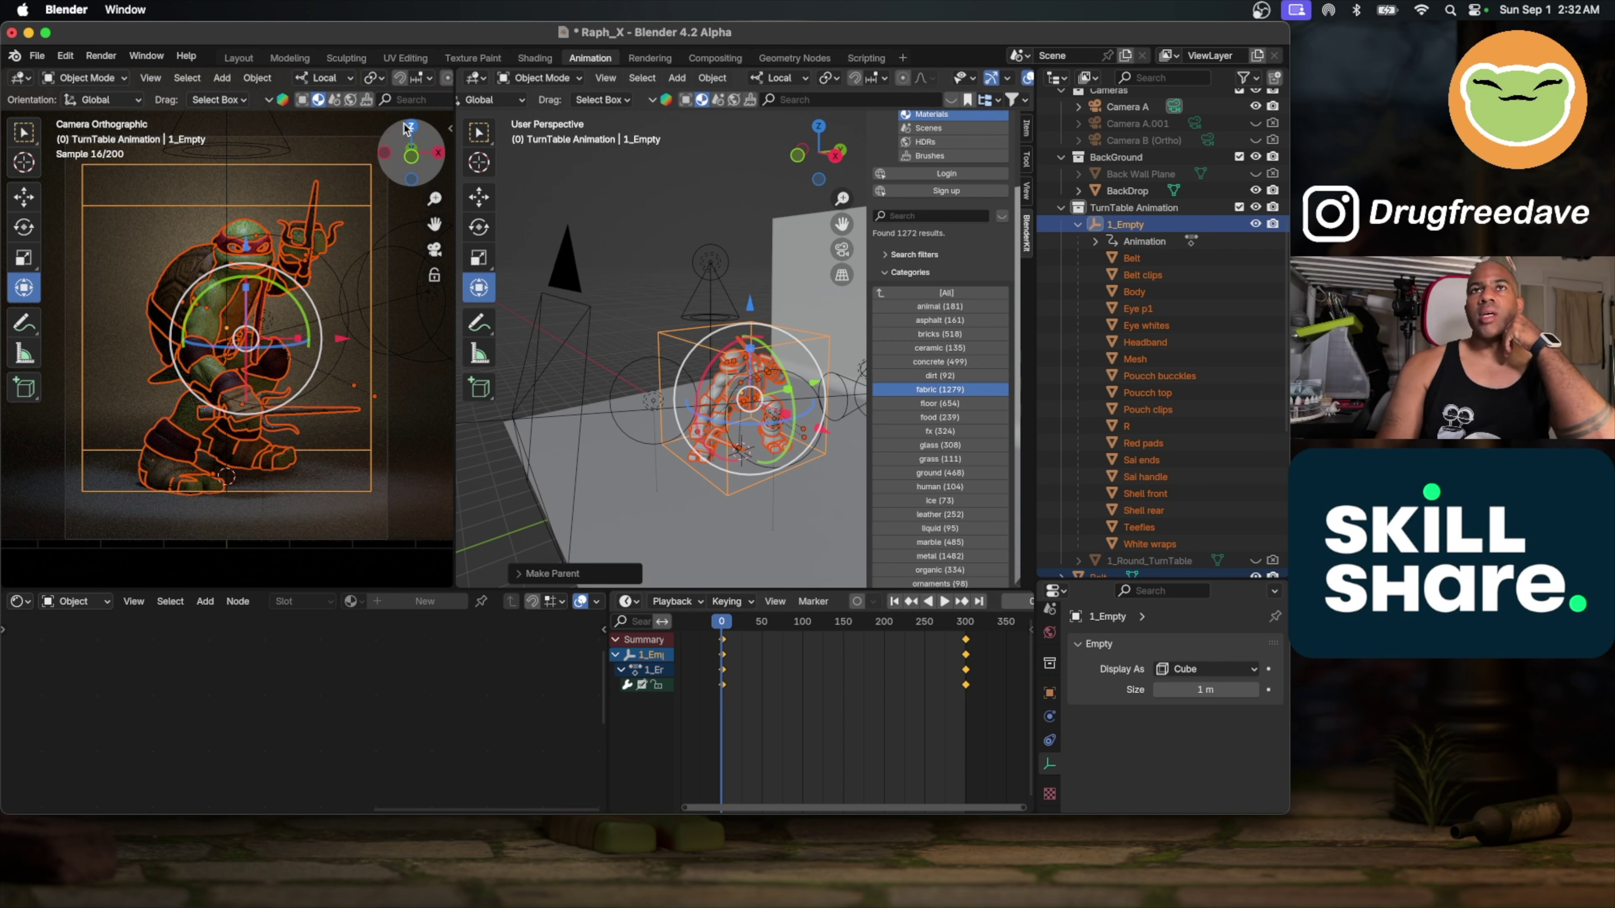
left_click(578, 221)
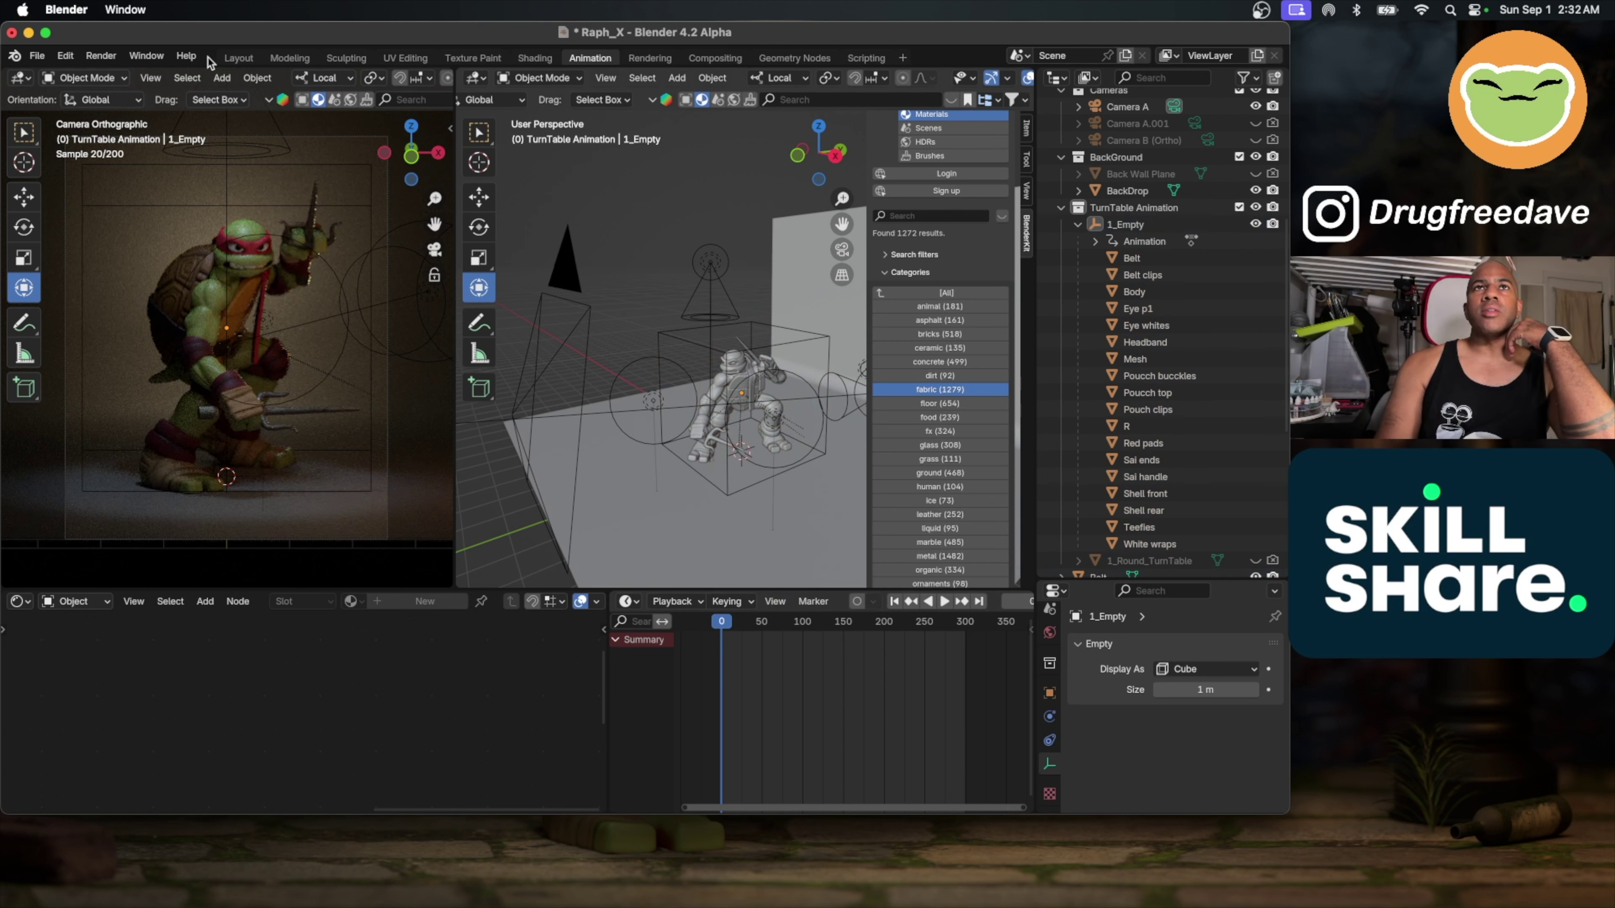
Step: Save Raph_X.blend and render frame 0 of the turtle at 125 samples
left_click(37, 55)
left_click(54, 166)
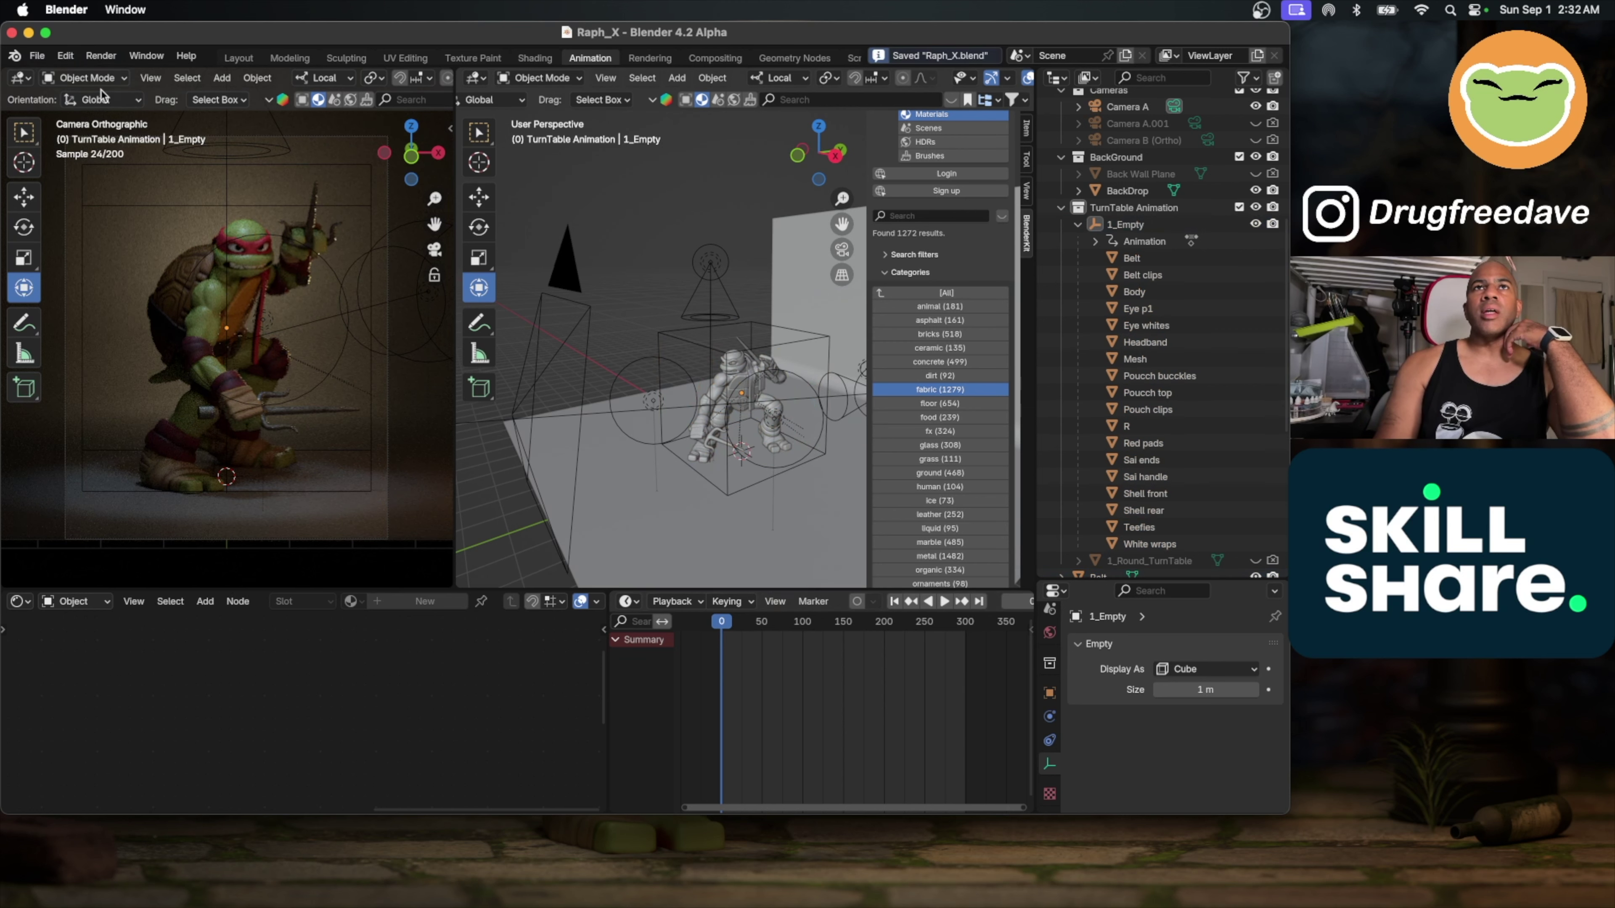
left_click(109, 55)
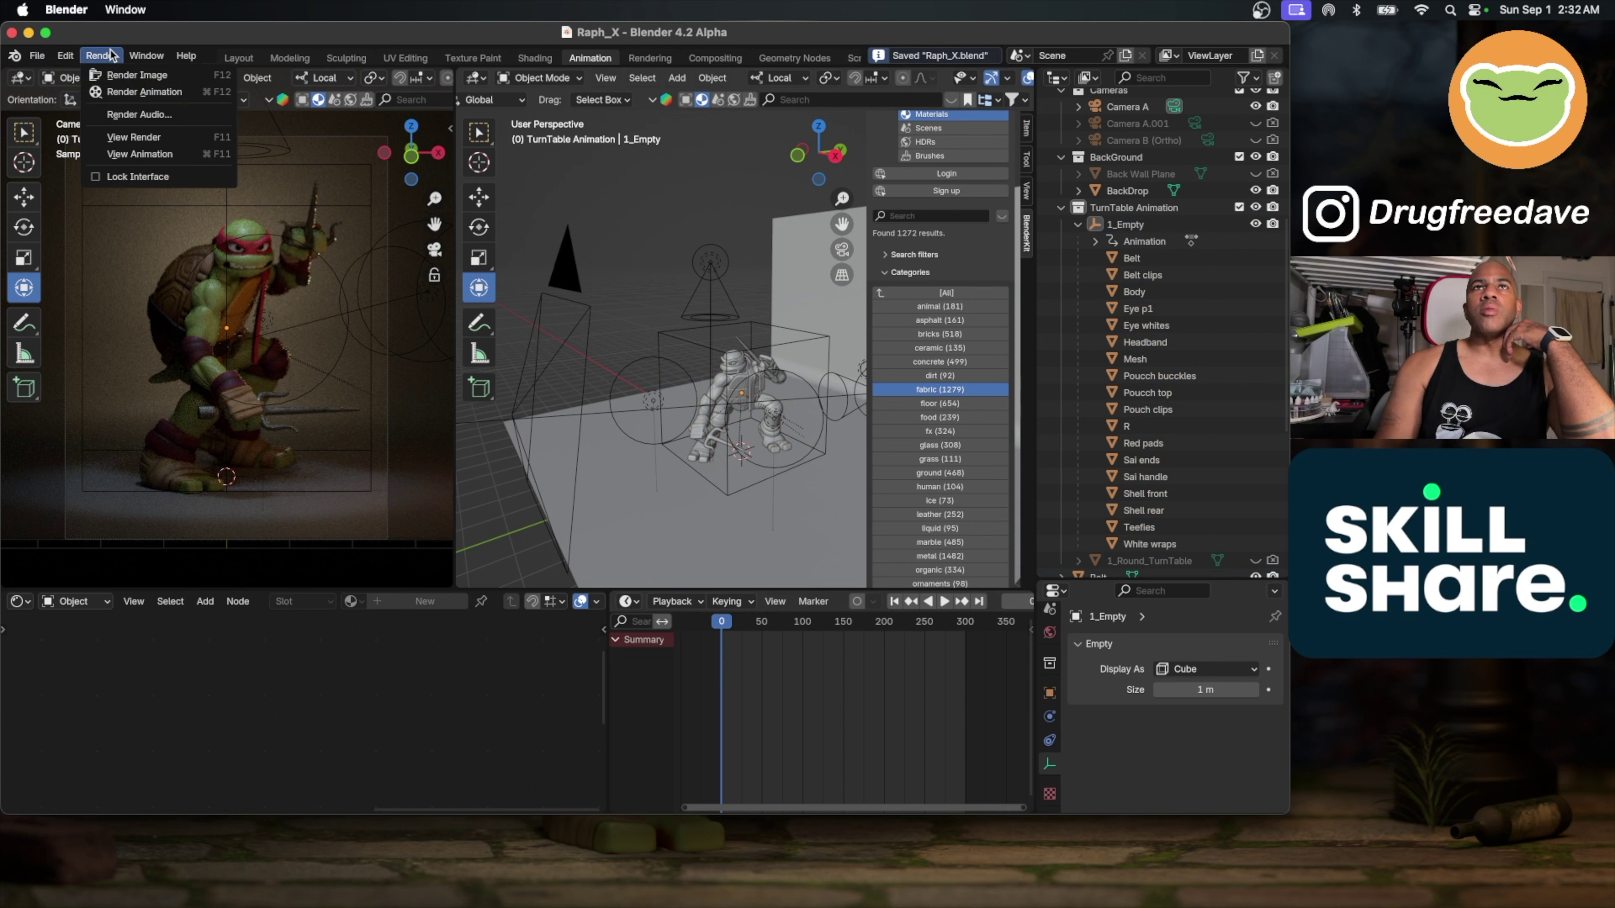
left_click(122, 76)
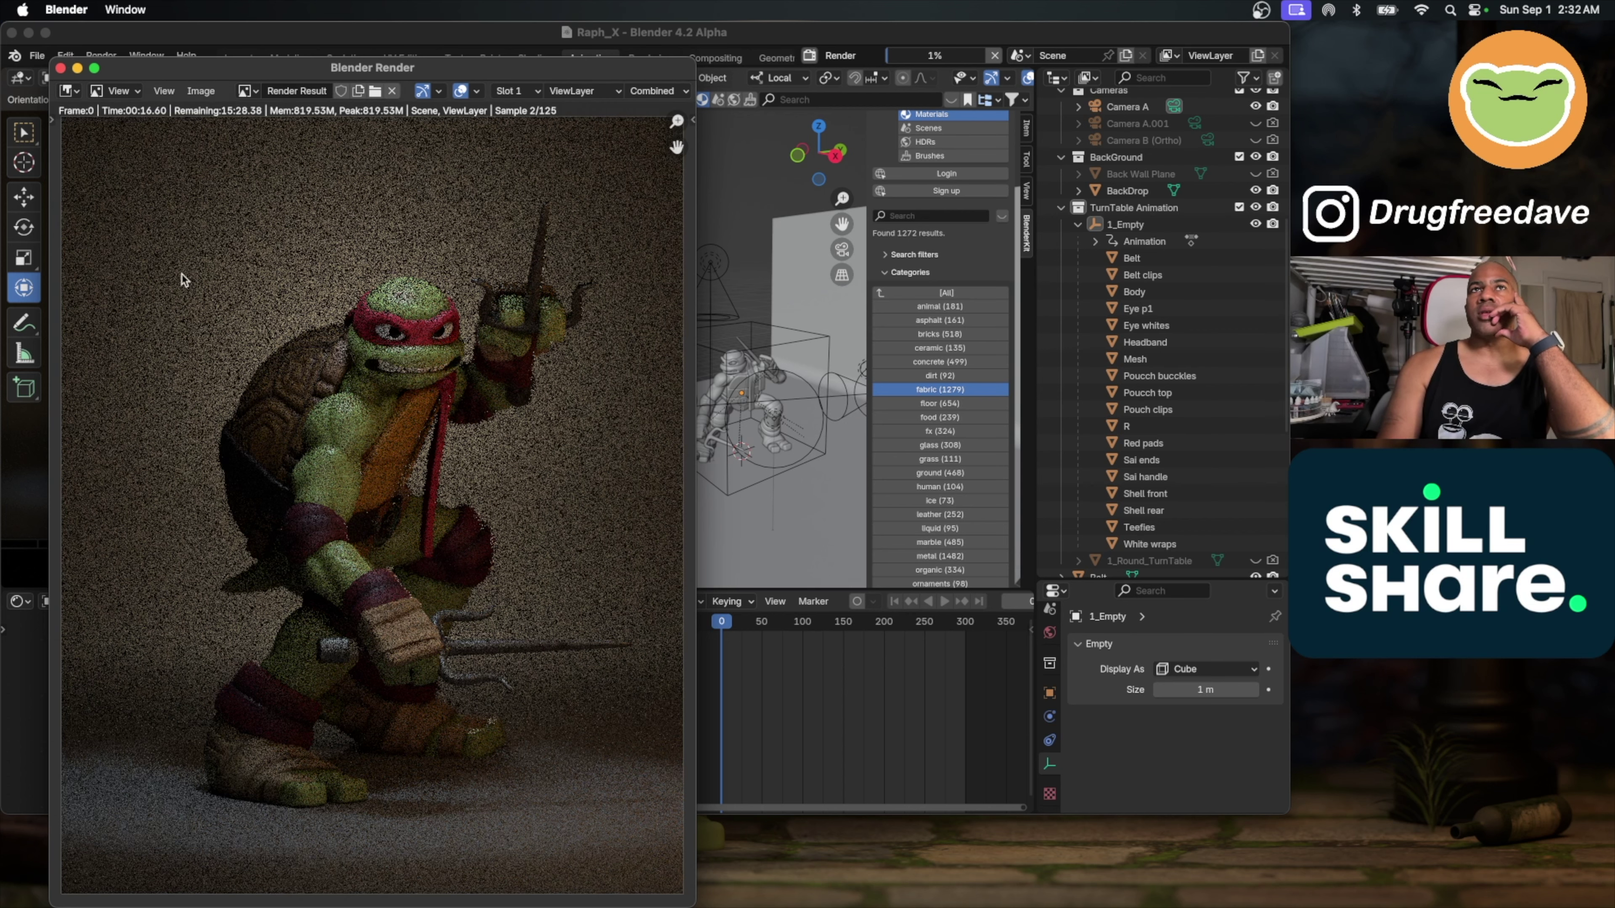
scroll(183, 280, "down", 2)
scroll(183, 280, "up", 3)
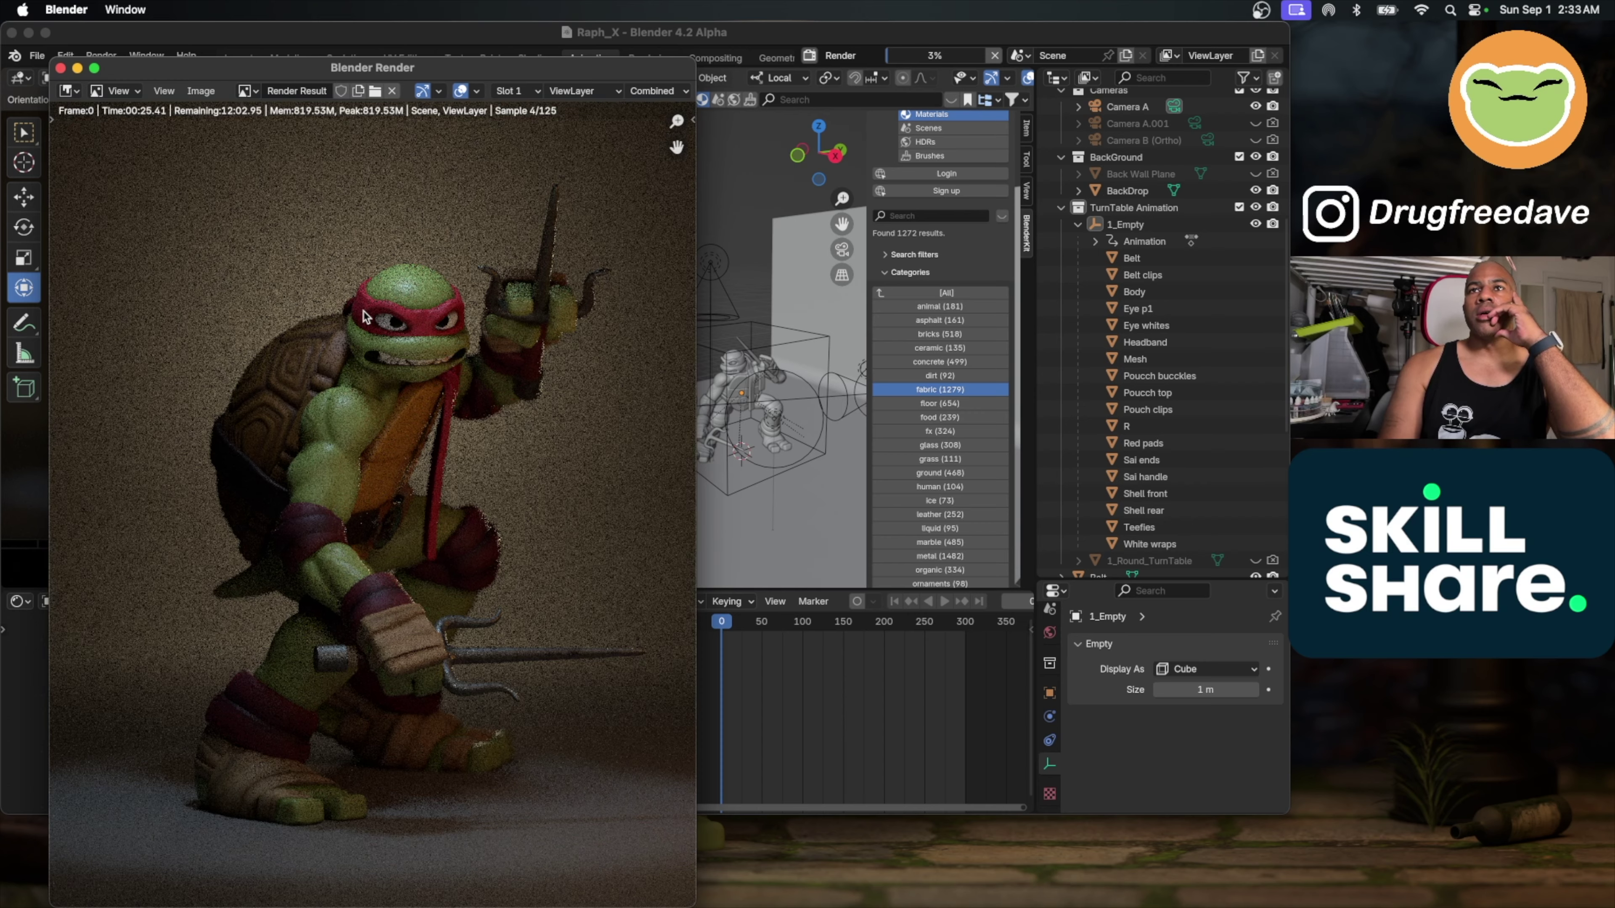
scroll(363, 316, "up", 2)
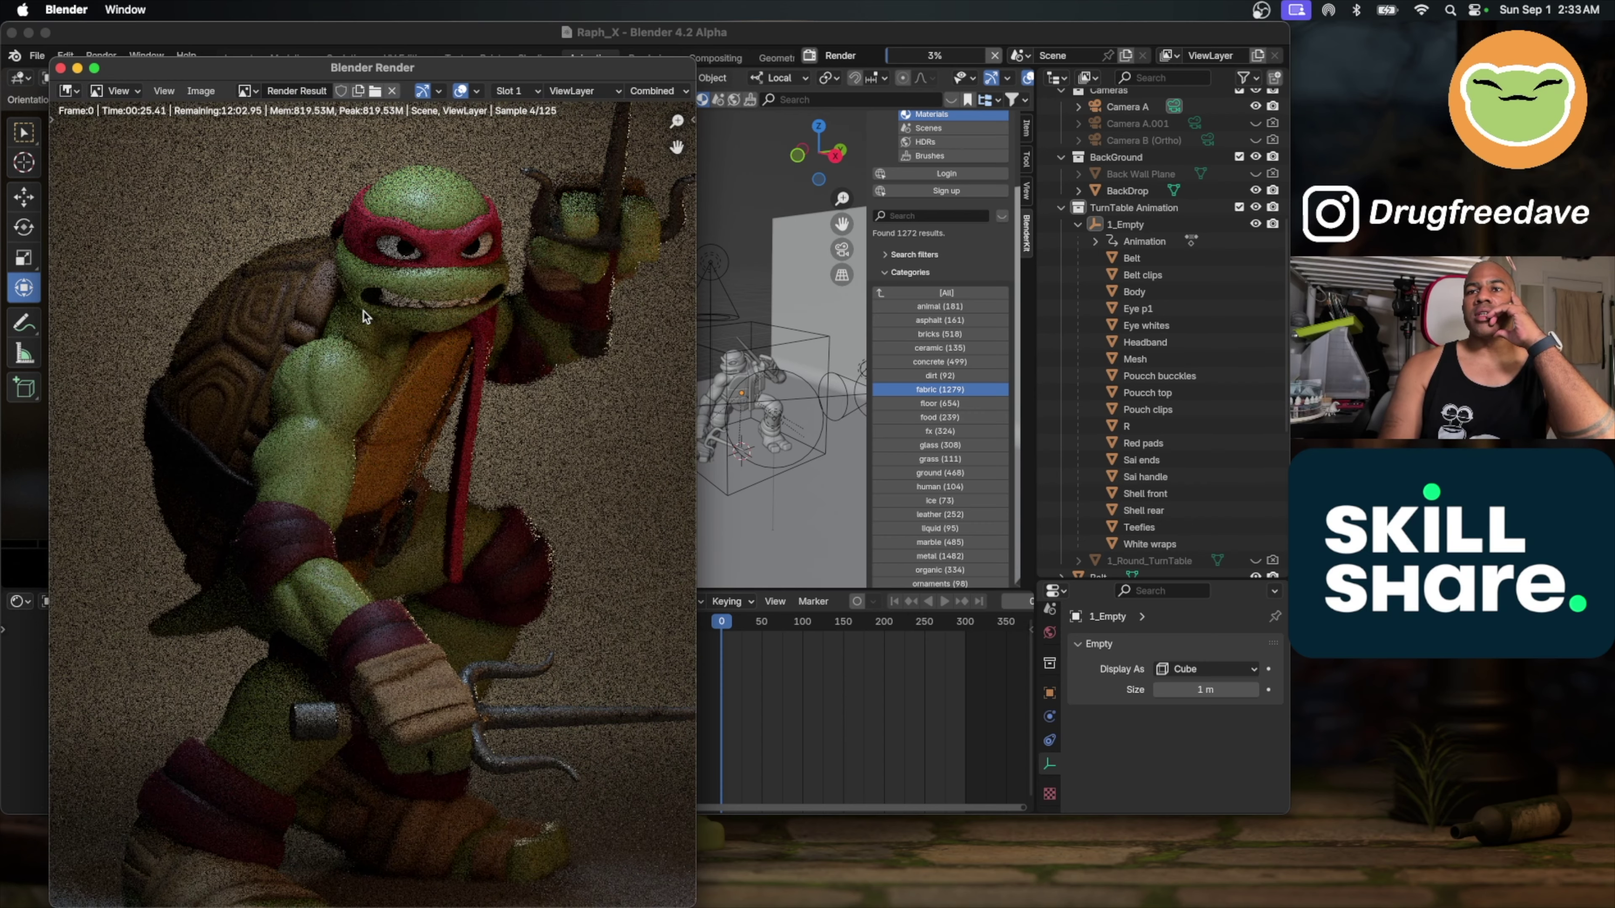
scroll(364, 316, "down", 2)
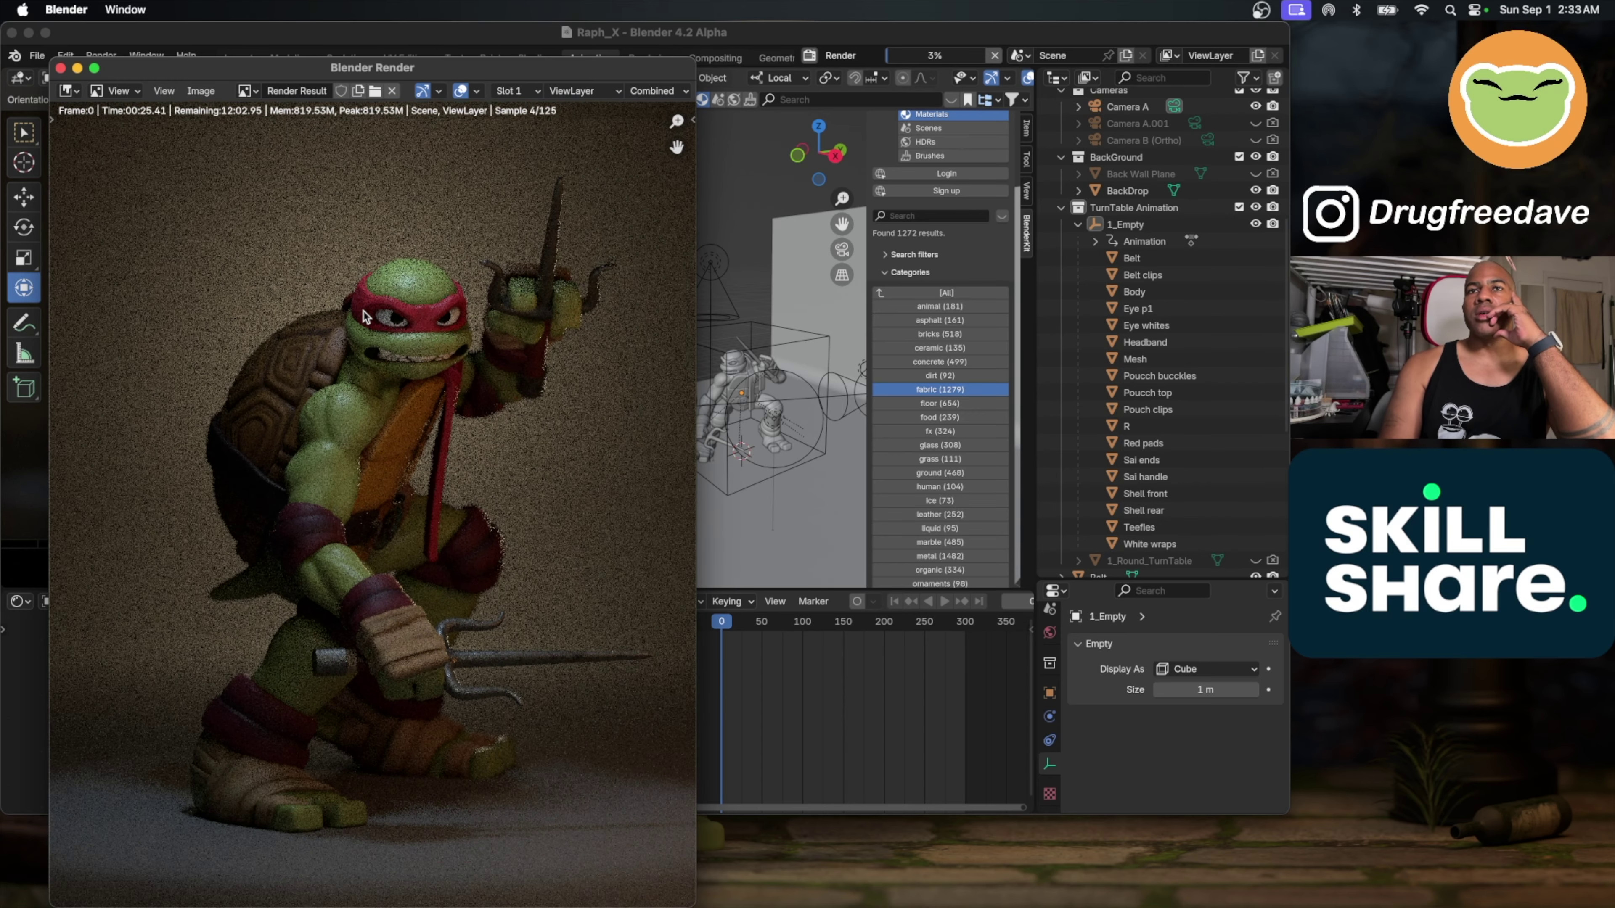
scroll(364, 316, "down", 1)
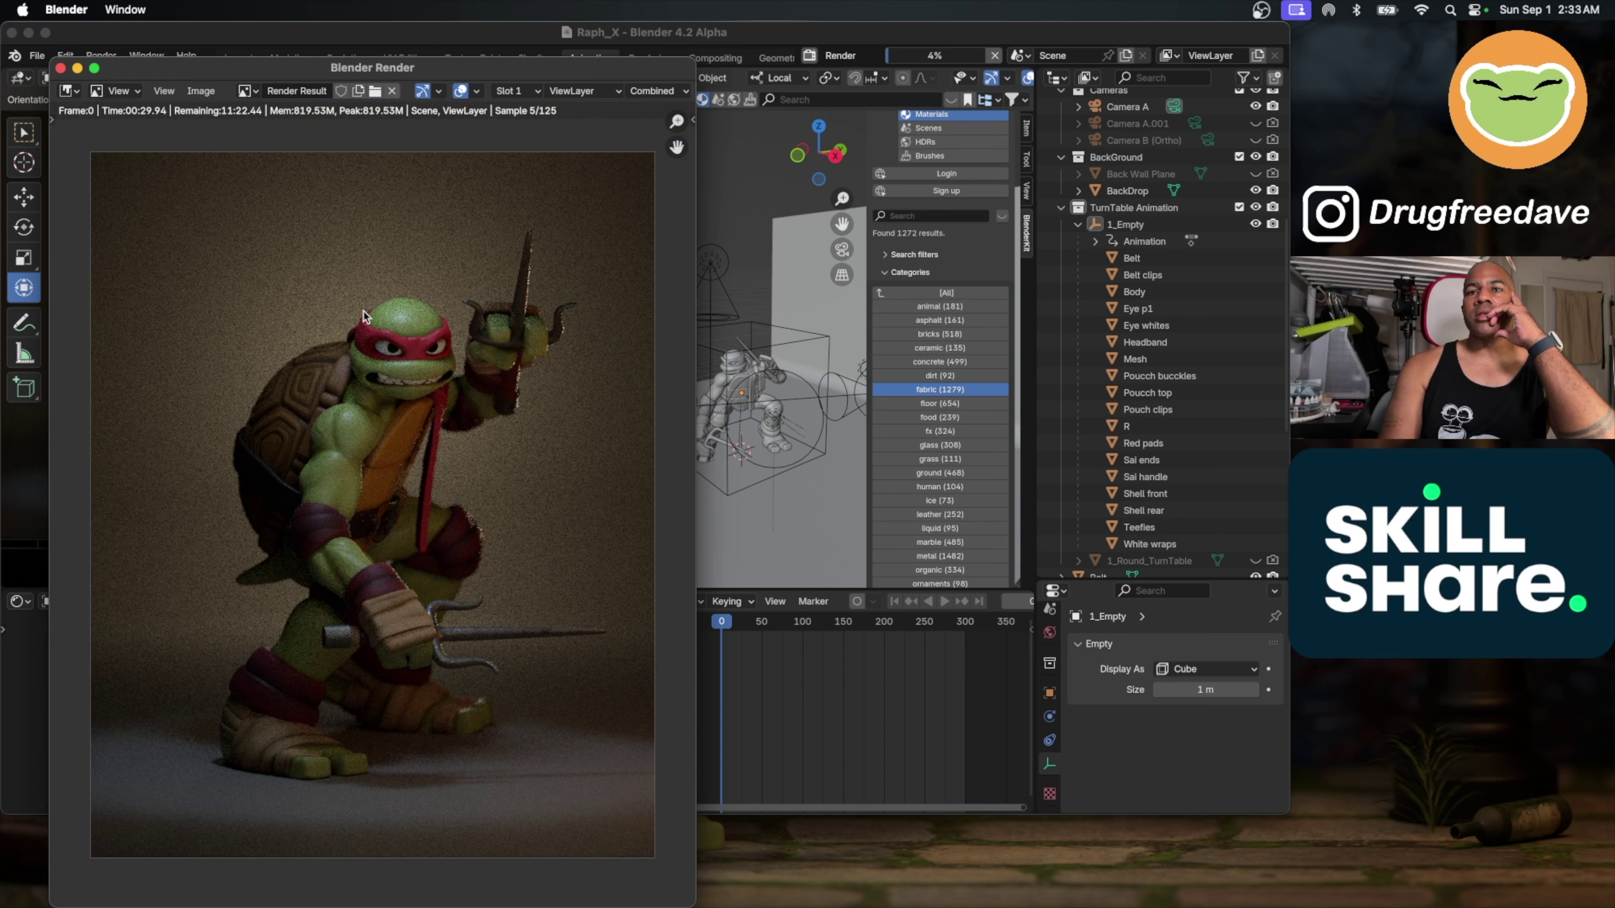